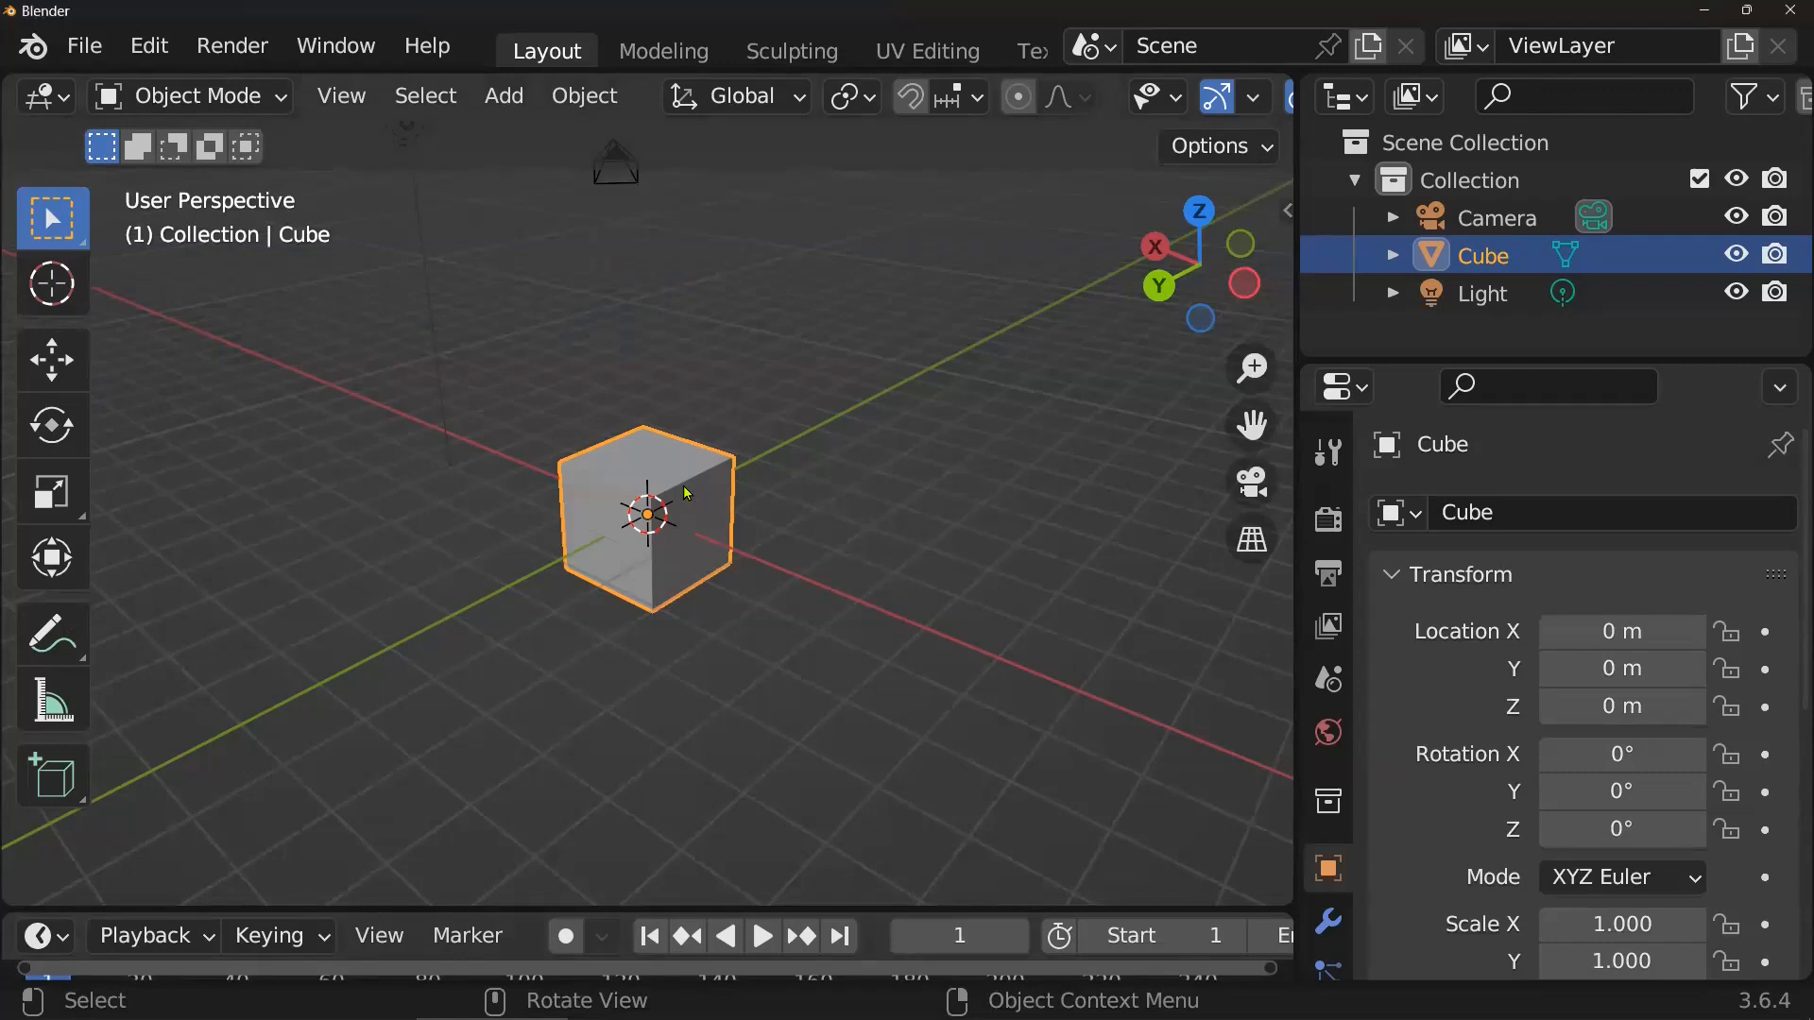
- Move the cube up 1 m along the Z axis
key("g")
type("z")
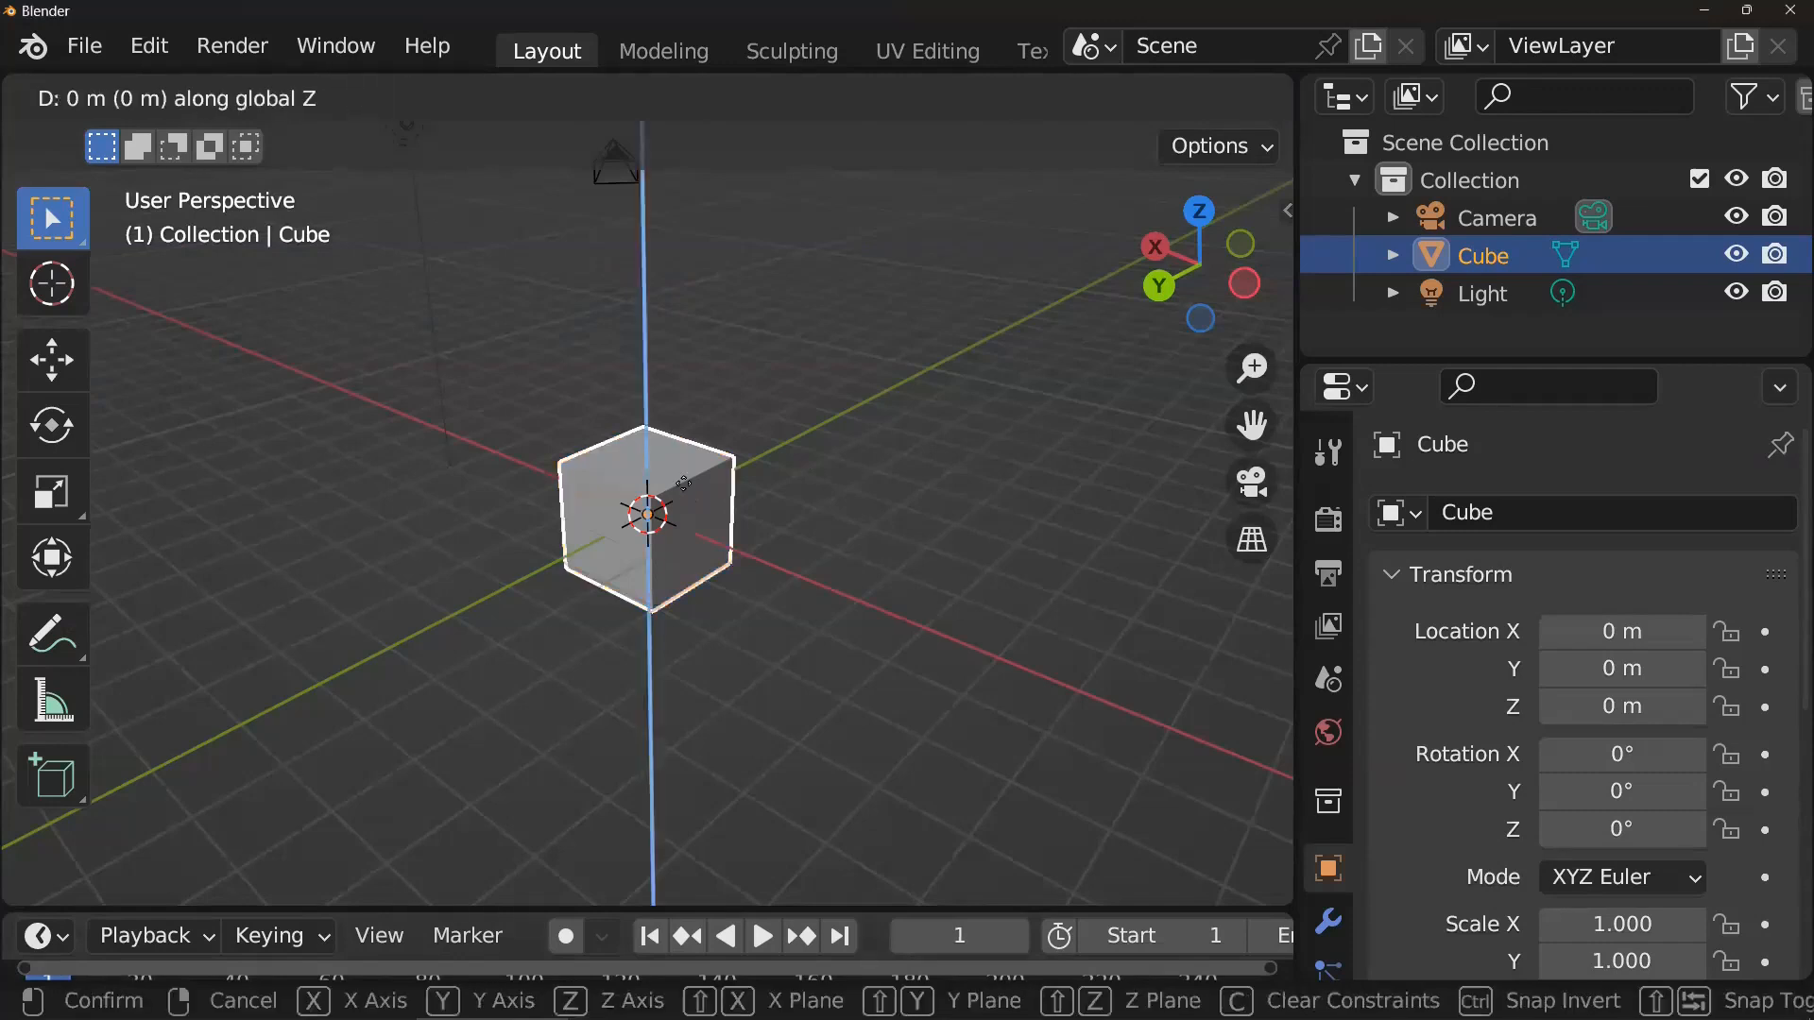
type("1")
key("Return")
scroll(785, 492, "up", 2)
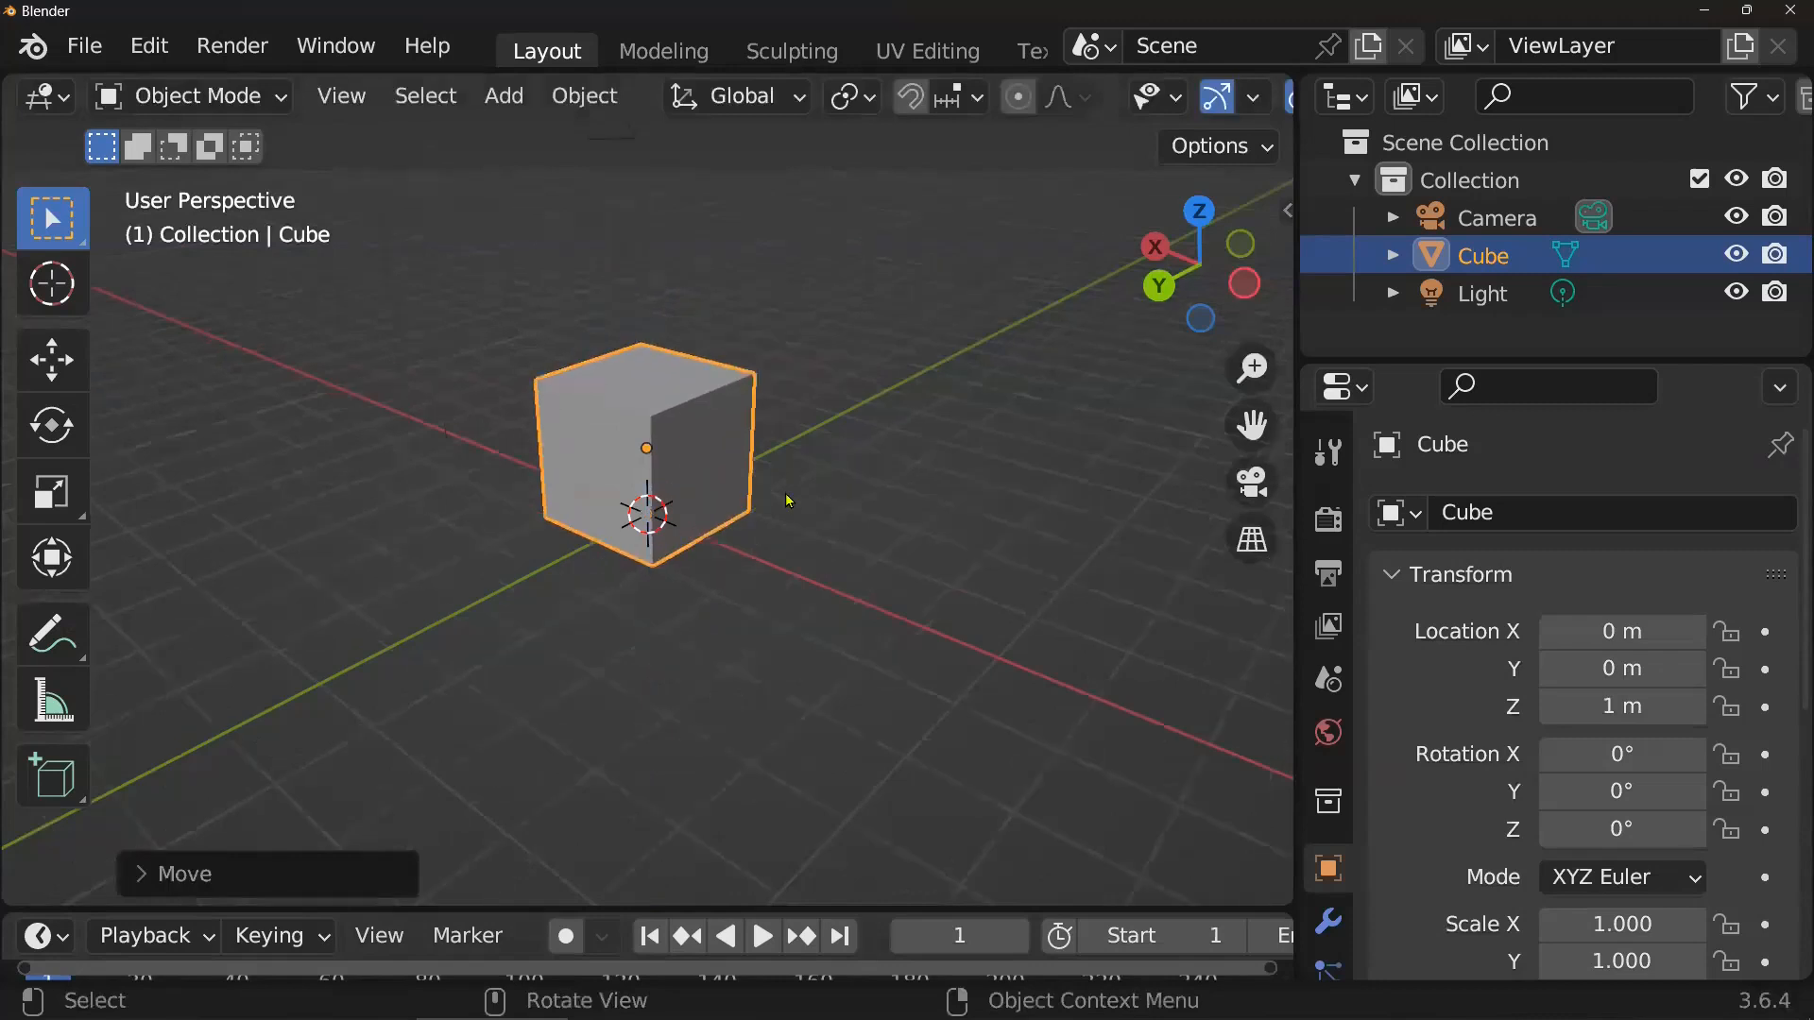
- Enable the on-screen mouse and shortcut display and adjust its display settings
key("n")
left_click(922, 254)
left_click_drag(1002, 368, 1049, 368)
left_click_drag(1001, 424, 1091, 425)
key("n")
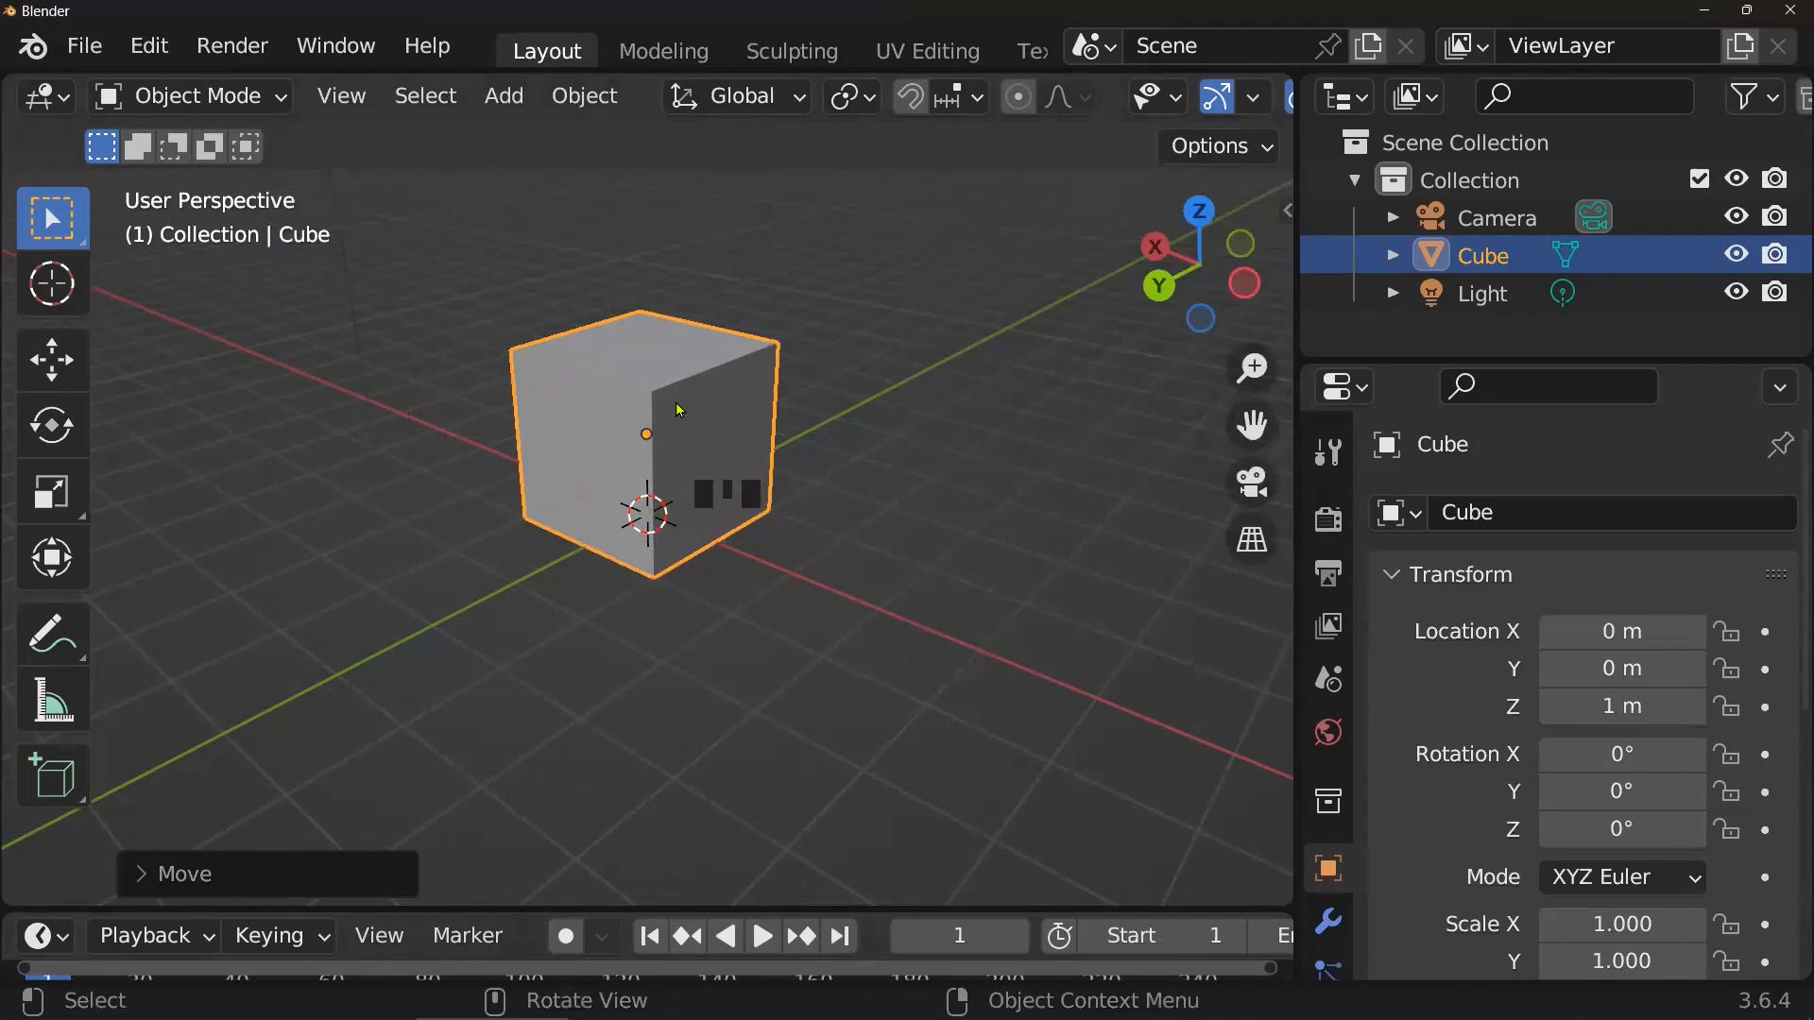
key("g")
key("z")
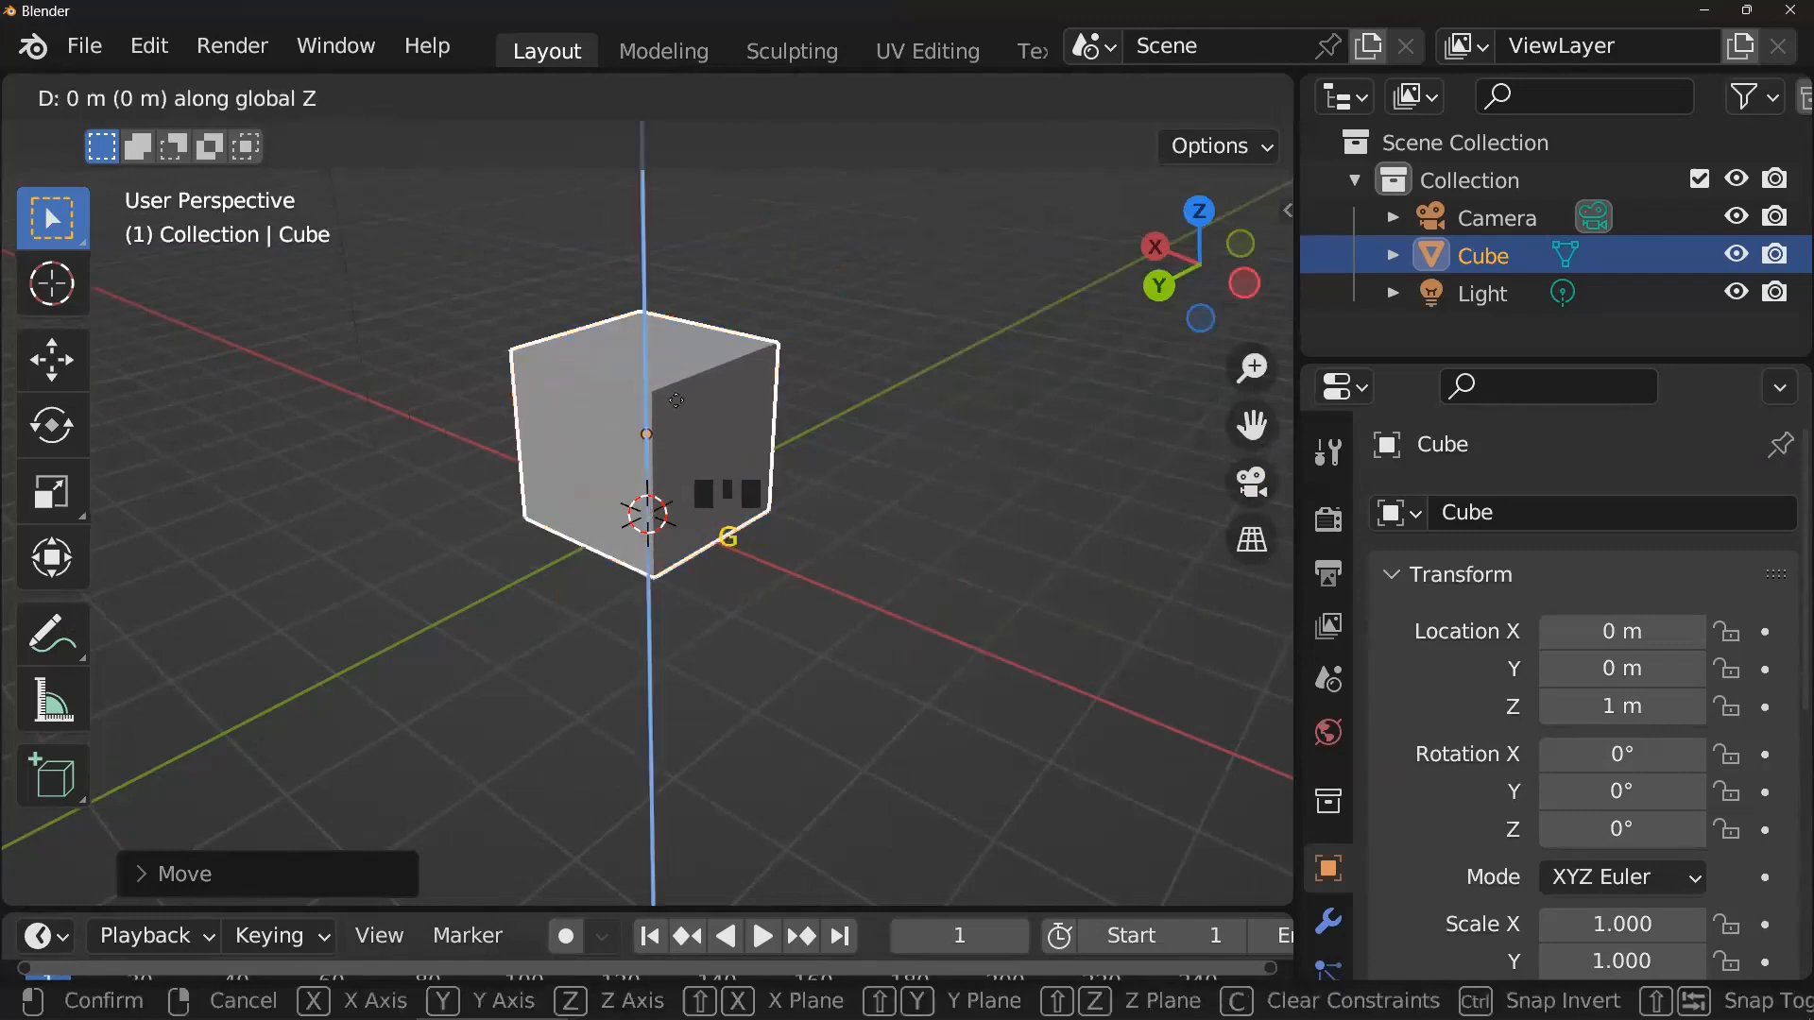
right_click(713, 386)
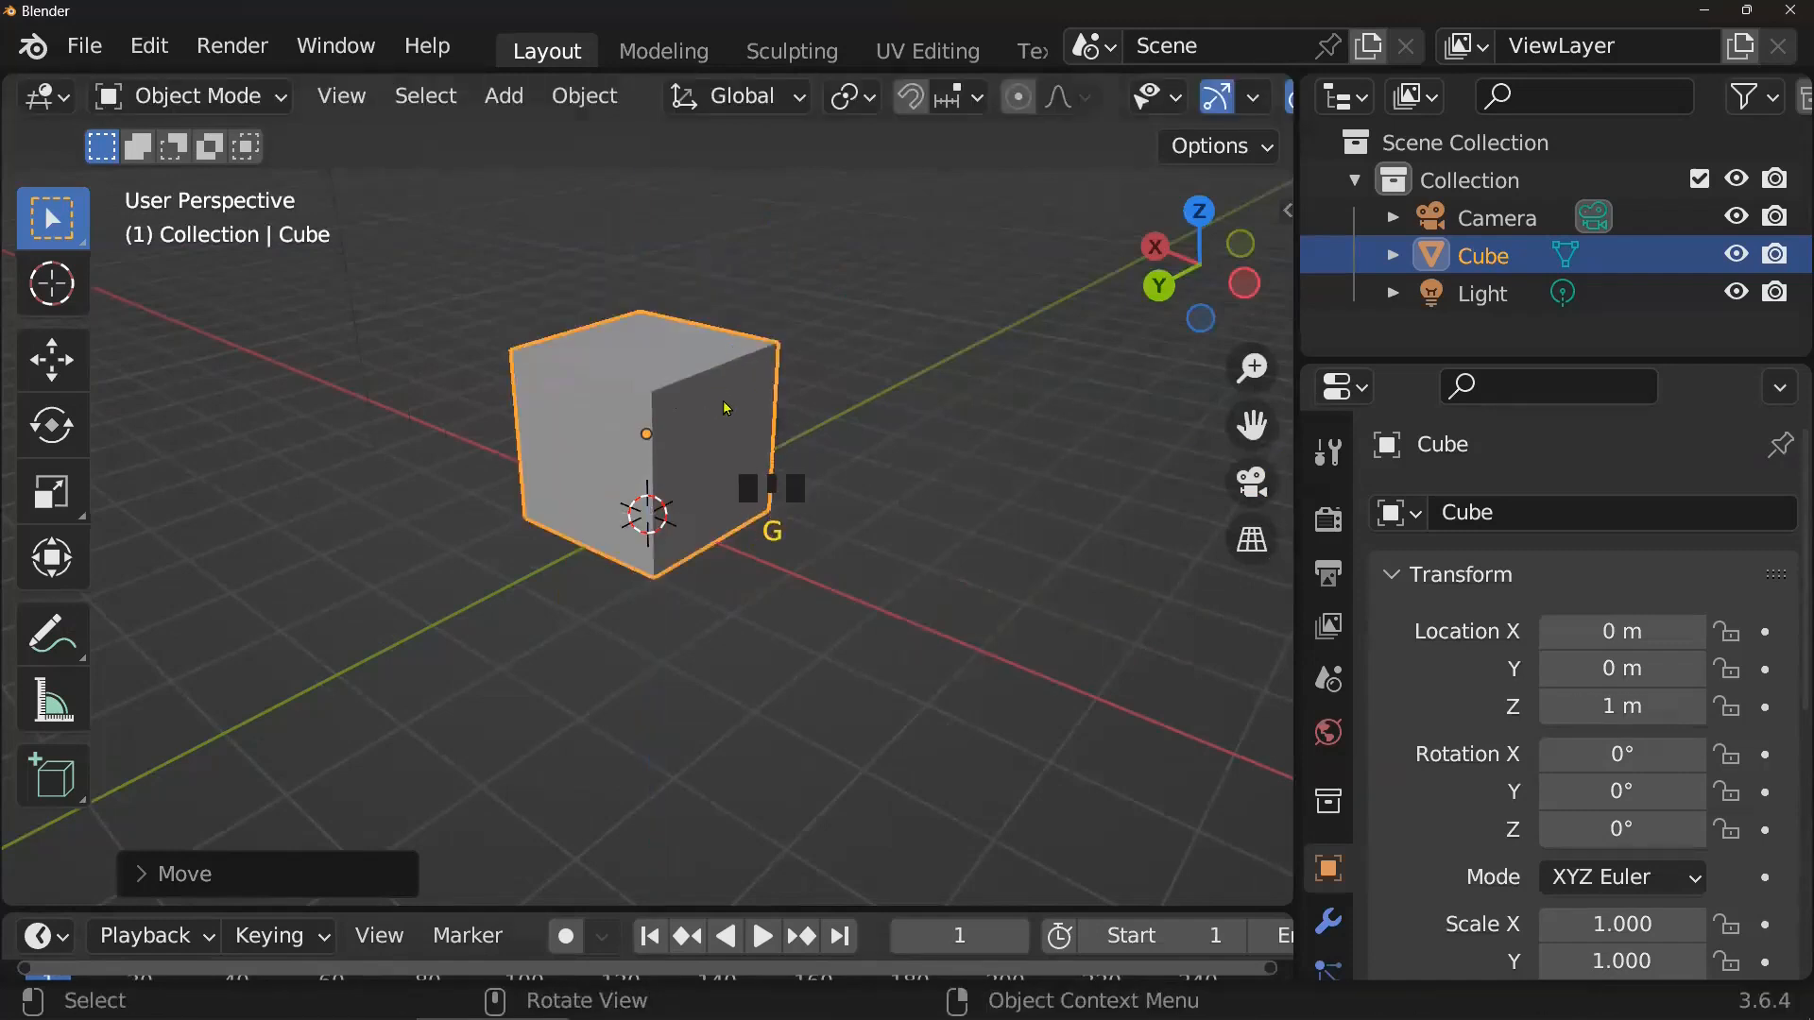
scroll(728, 411, "up", 2)
middle_click_drag(794, 446, 752, 424)
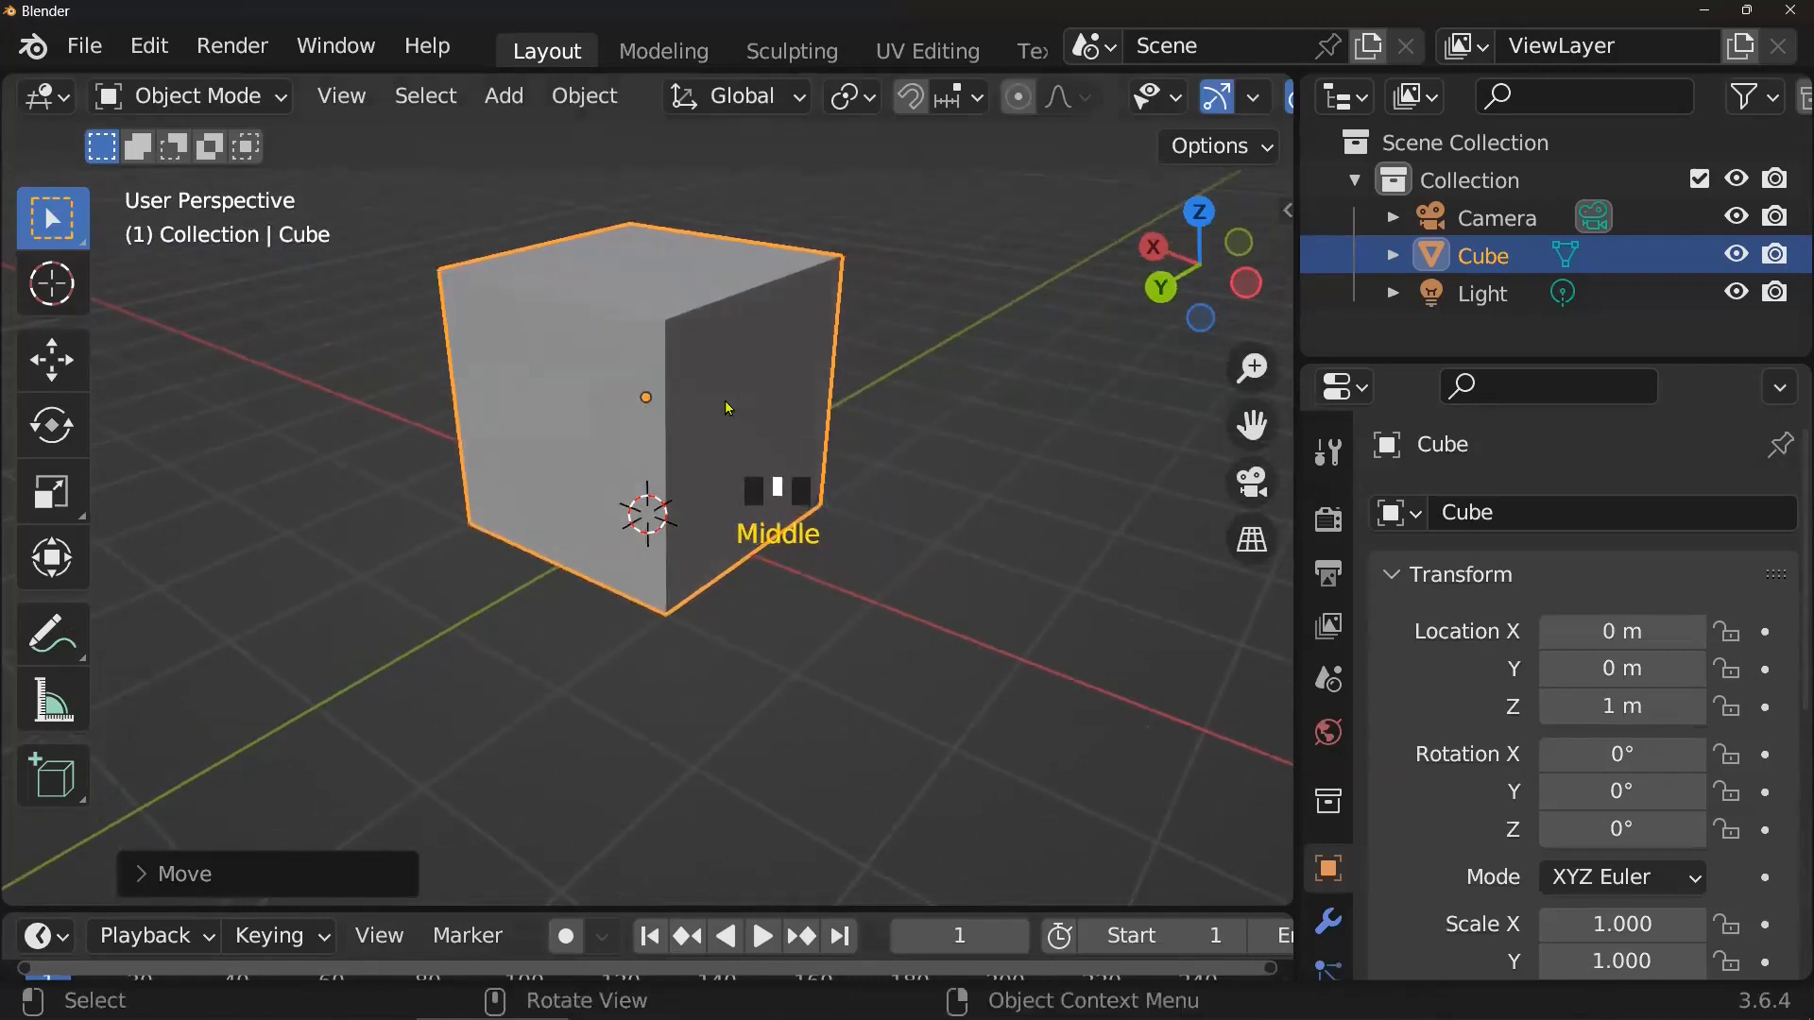
scroll(722, 407, "down", 2)
scroll(712, 402, "up", 2)
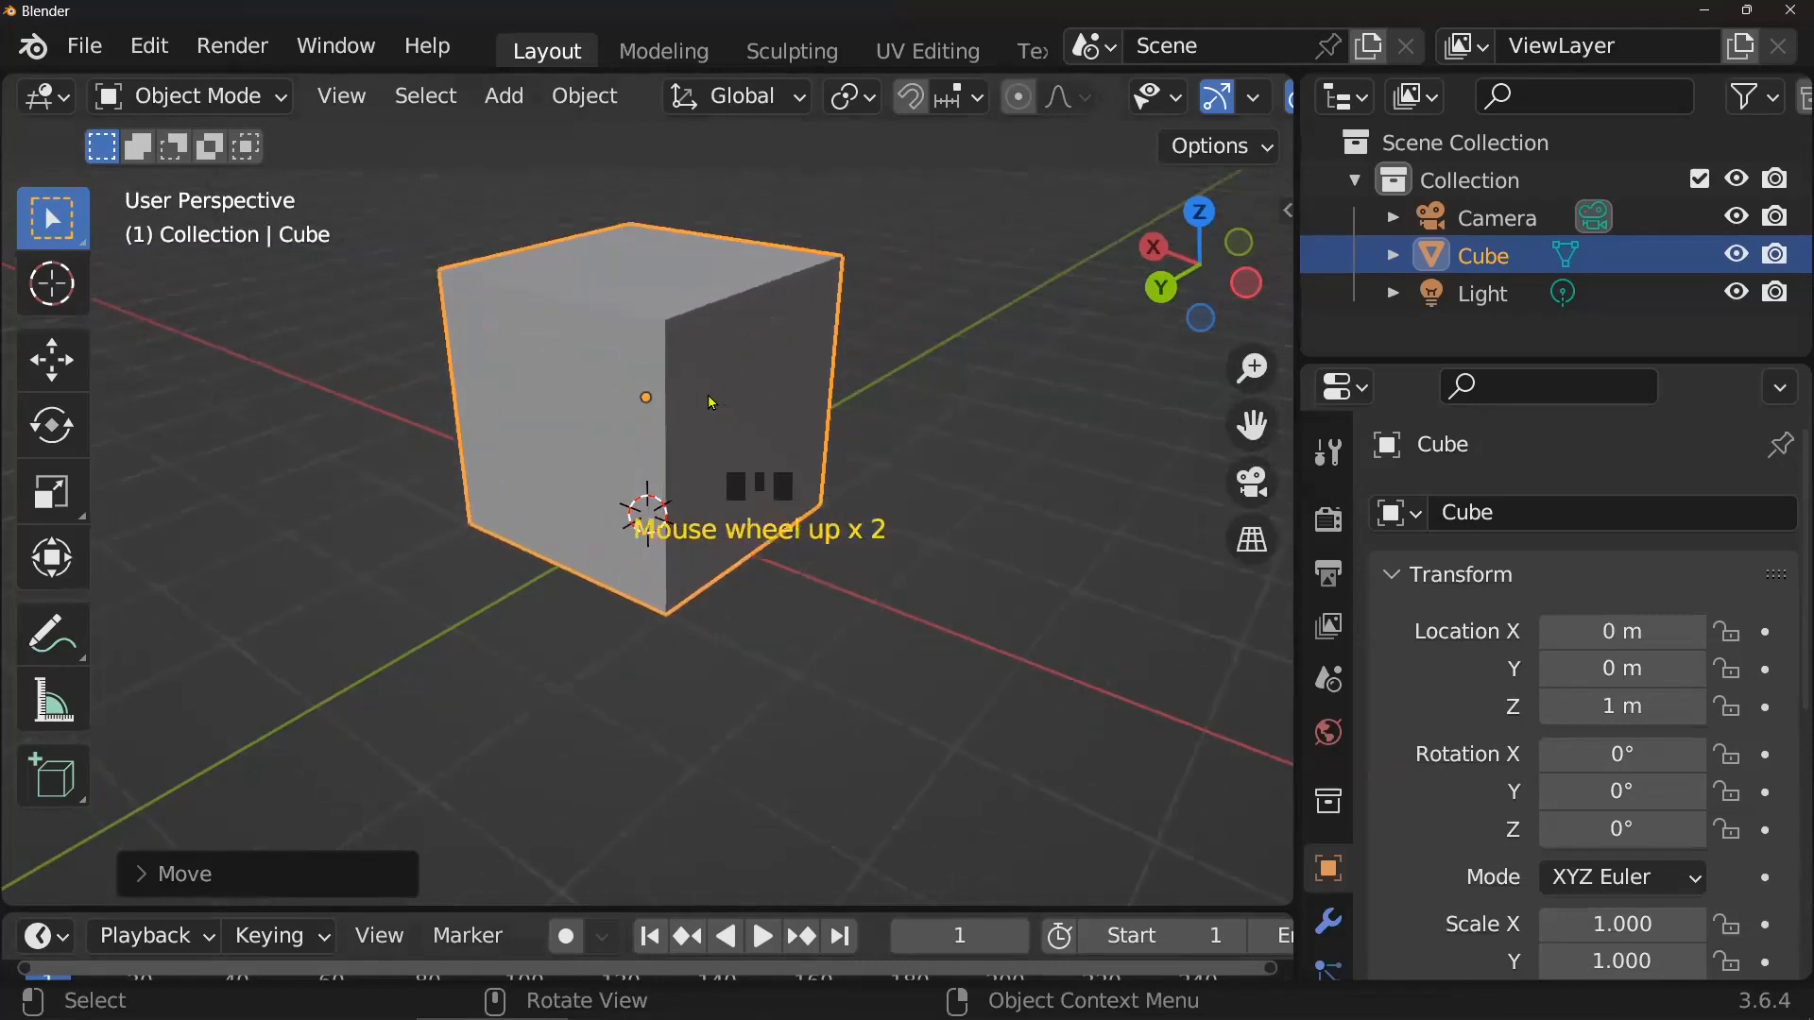
scroll(711, 402, "up", 1)
scroll(716, 404, "down", 3)
scroll(723, 409, "up", 1)
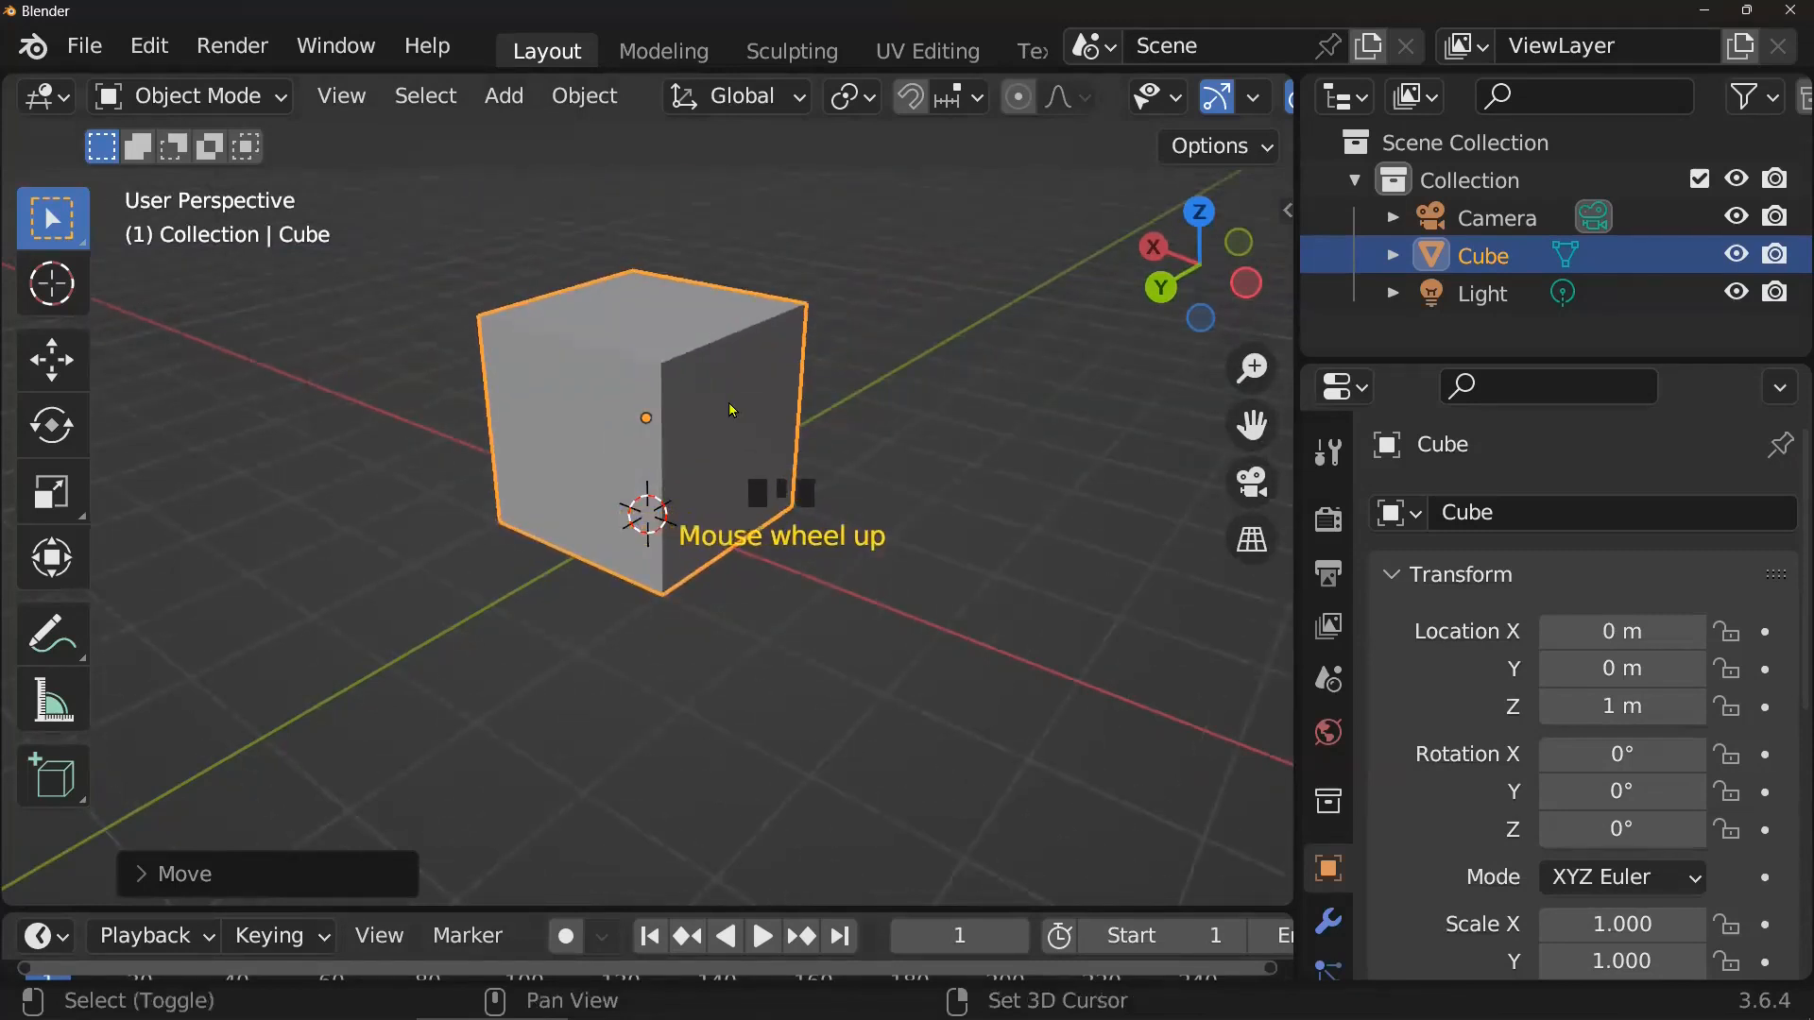
- Duplicate the cube and move the copy along the X axis to about -1.32 m, partly overlapping the original
key("shift+d")
right_click(734, 411)
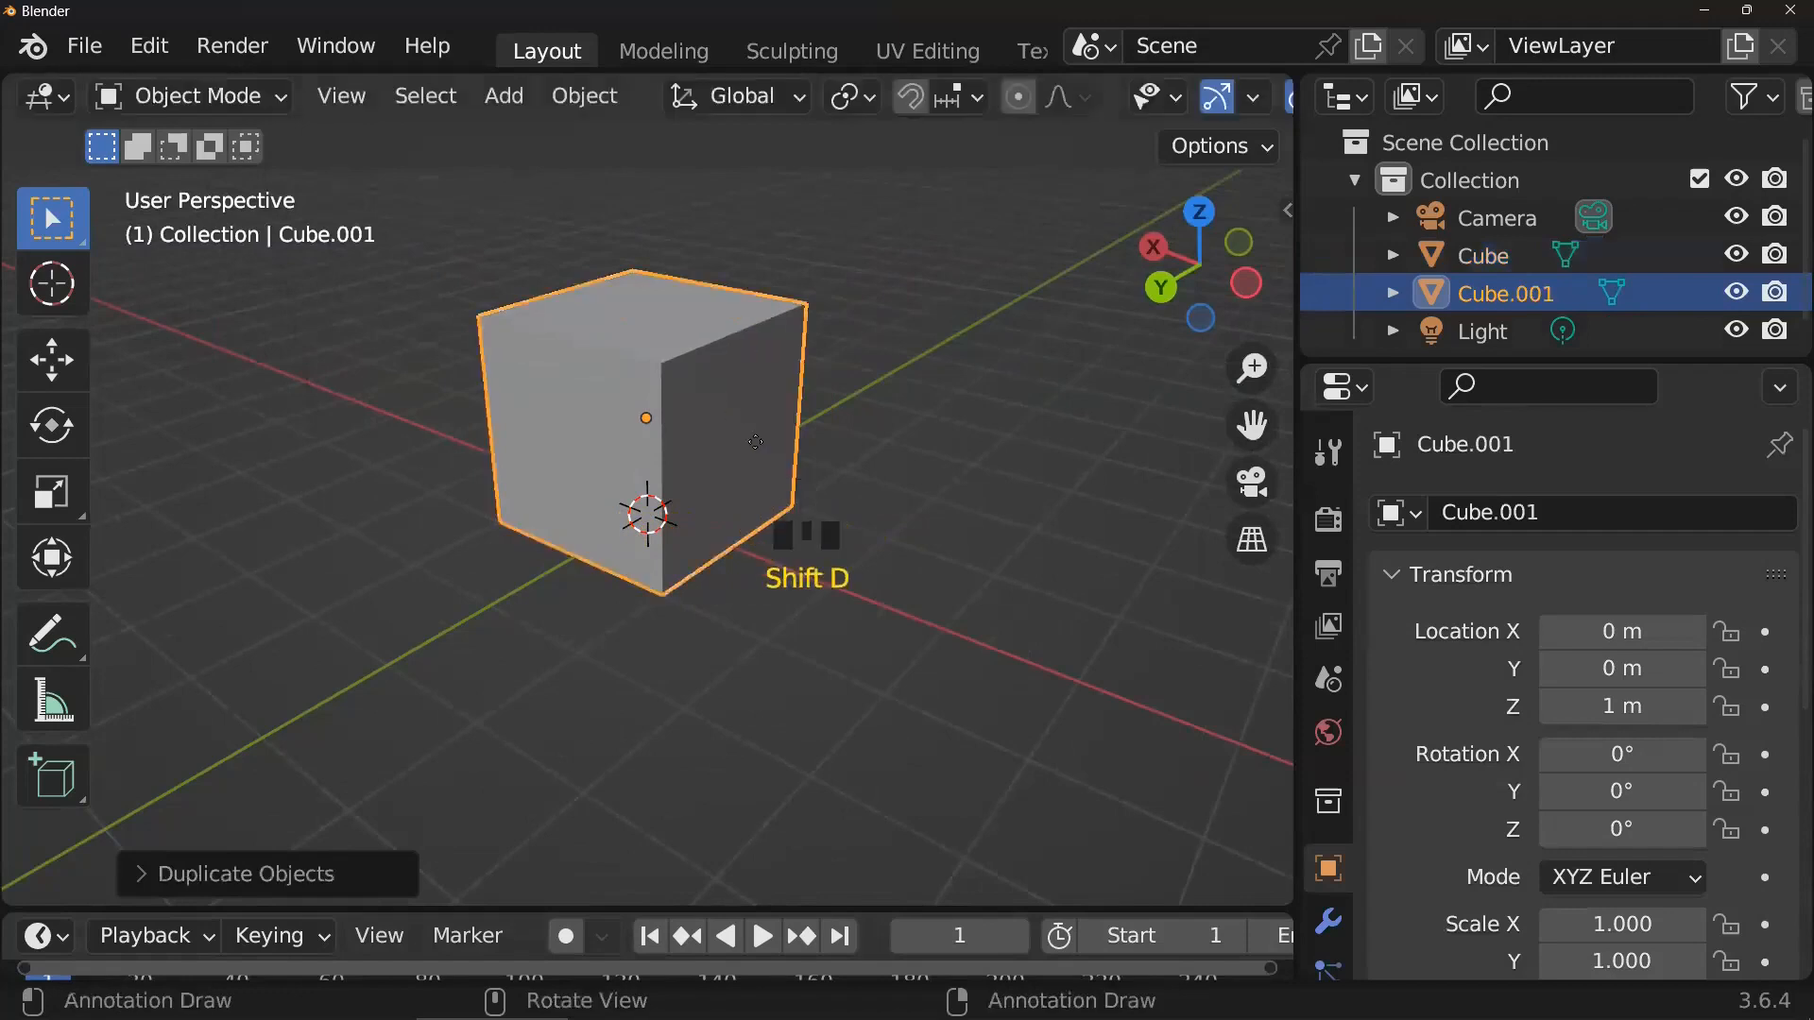
key("g")
key("x")
left_click(876, 480)
- Scale the duplicated cube down uniformly to about 0.61
key("s")
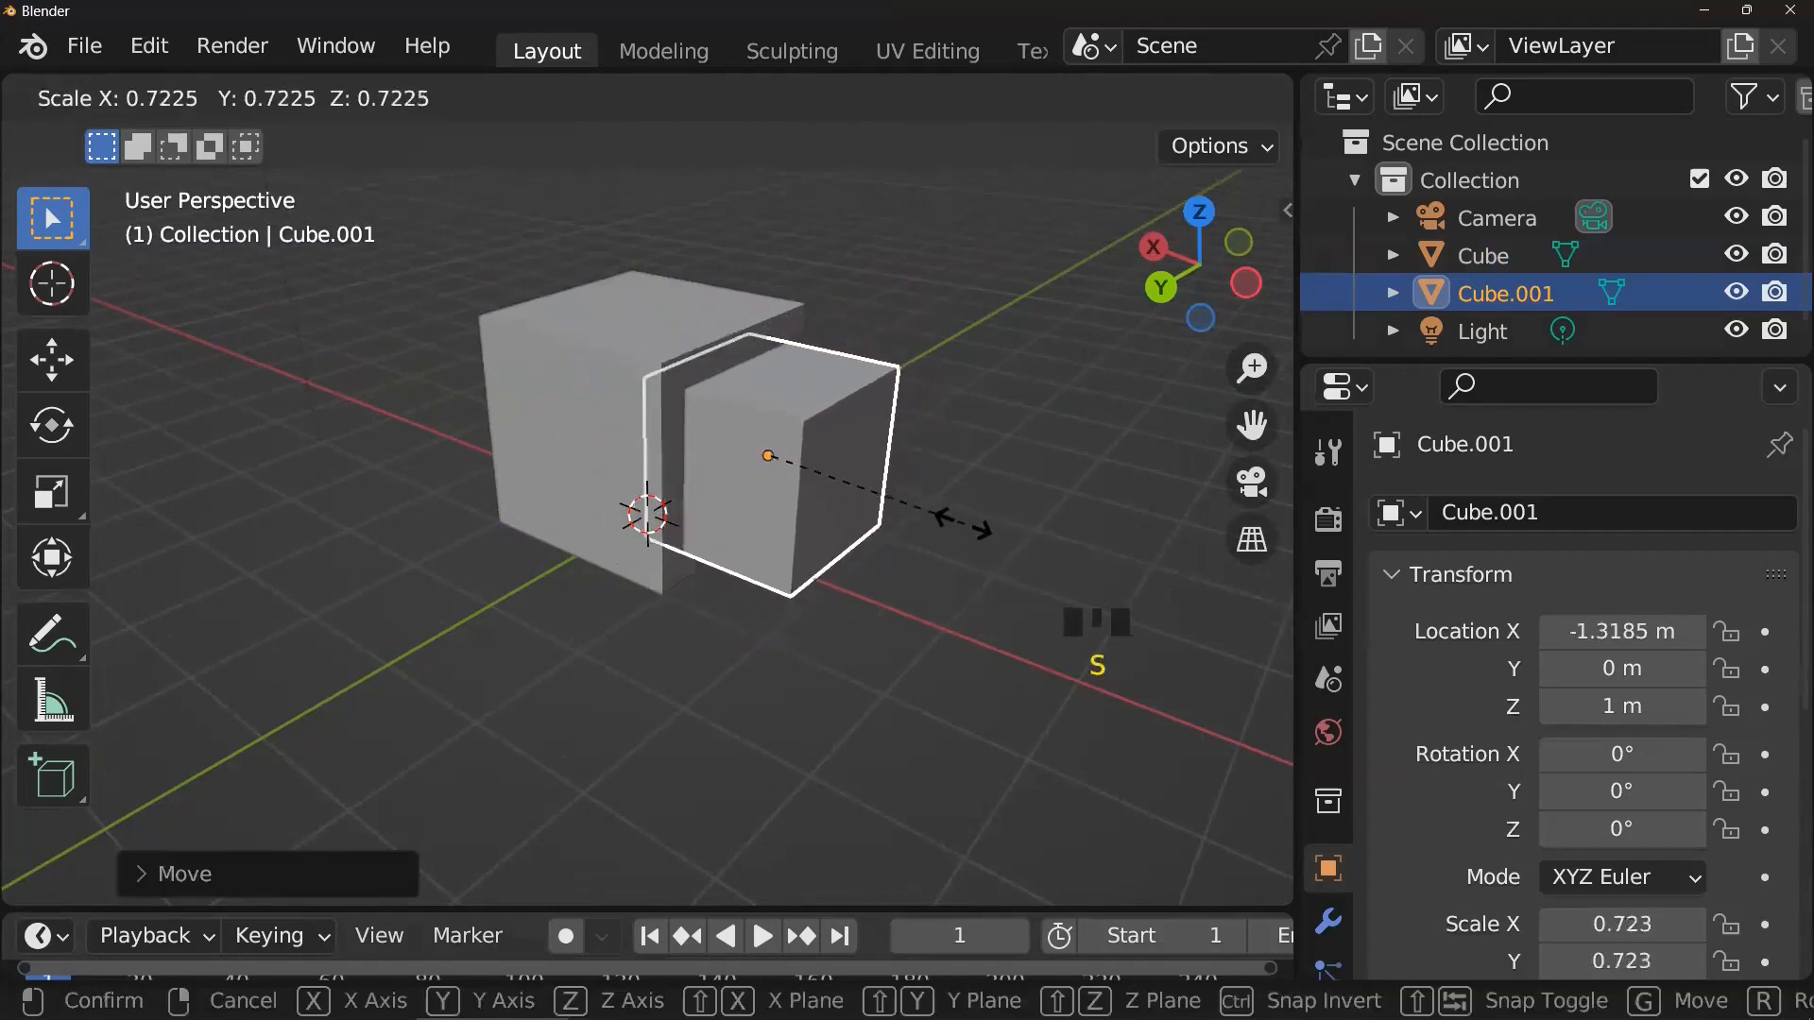
left_click(931, 531)
scroll(898, 515, "up", 2)
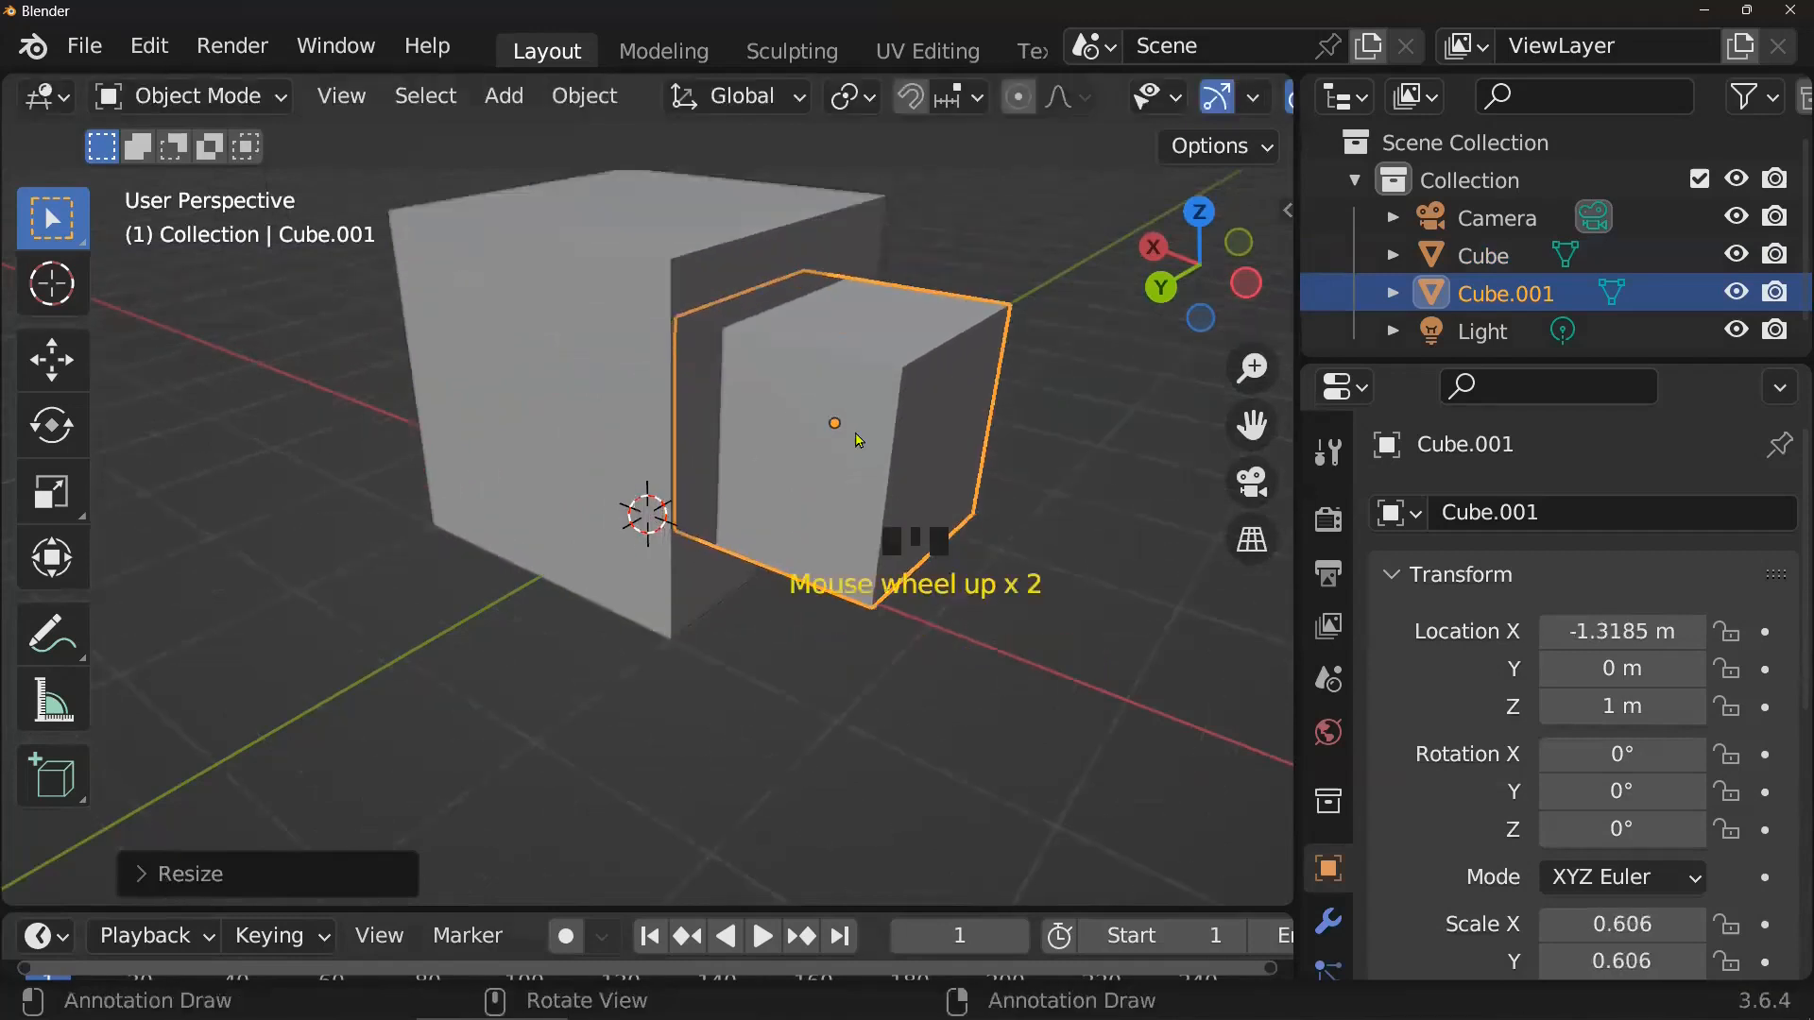
- Add a Boolean modifier to the large cube and set Cube.001 as its operand object
left_click(685, 406)
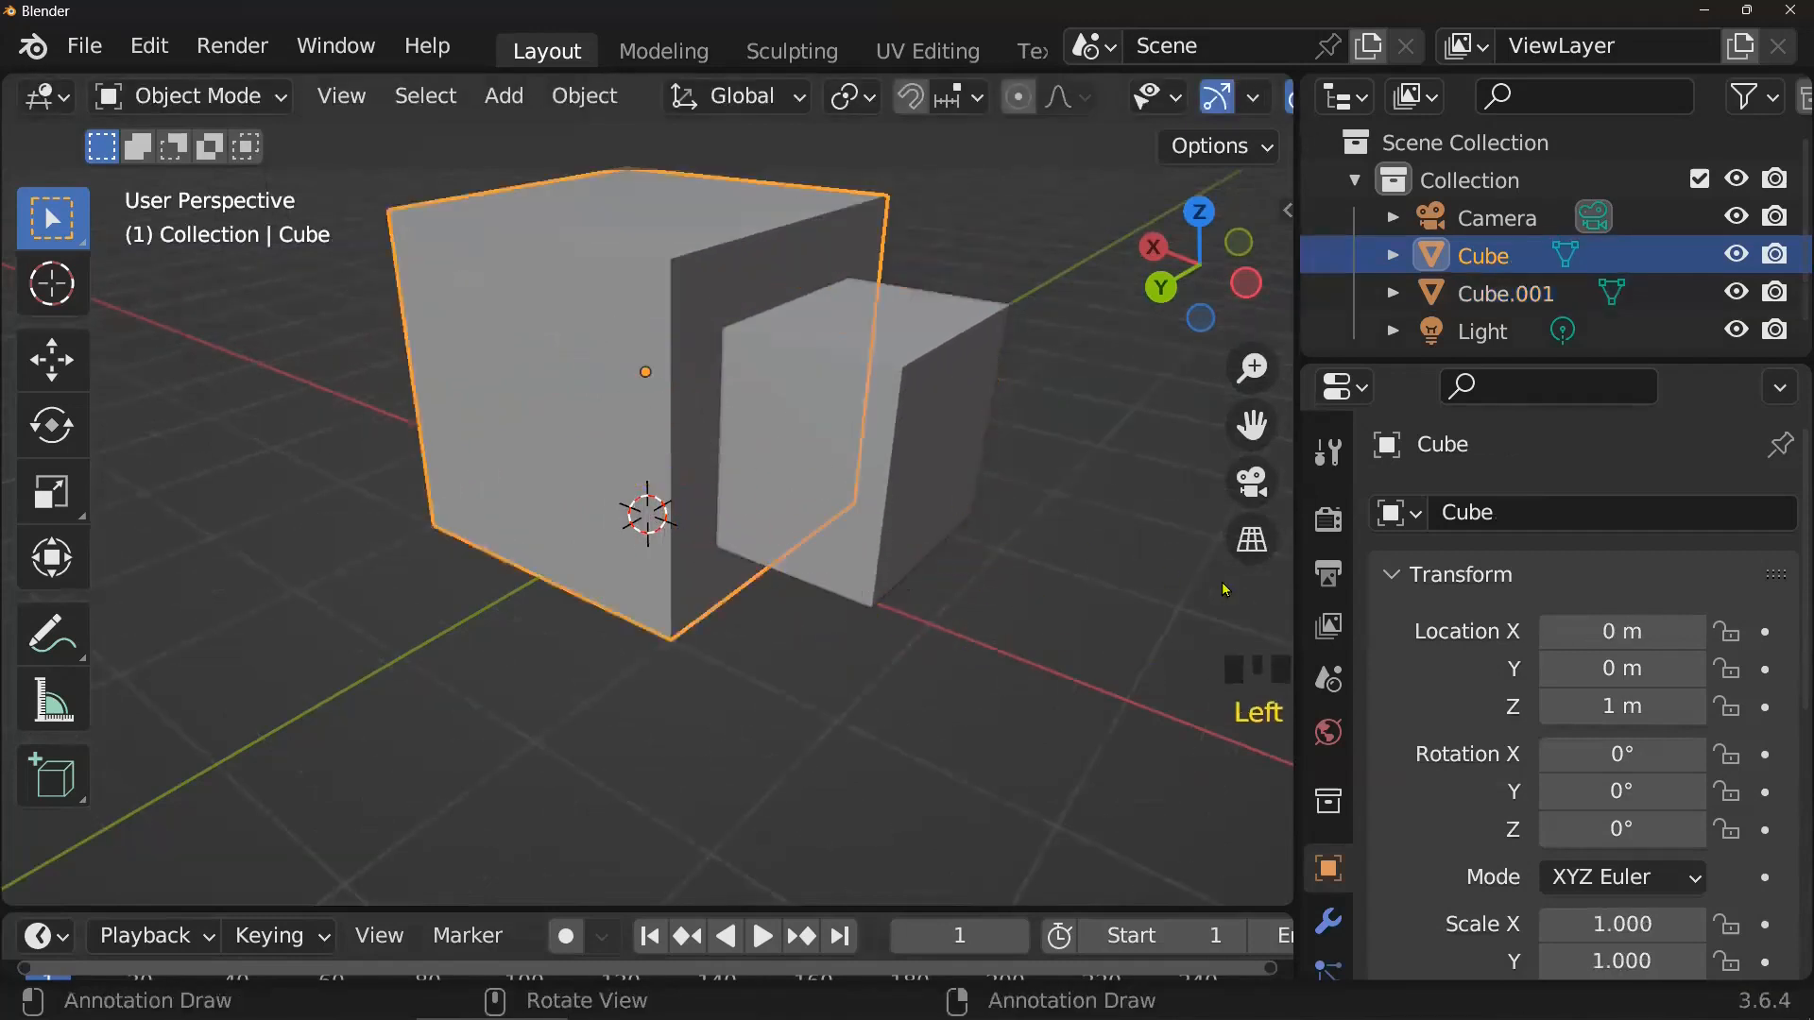
left_click(1330, 923)
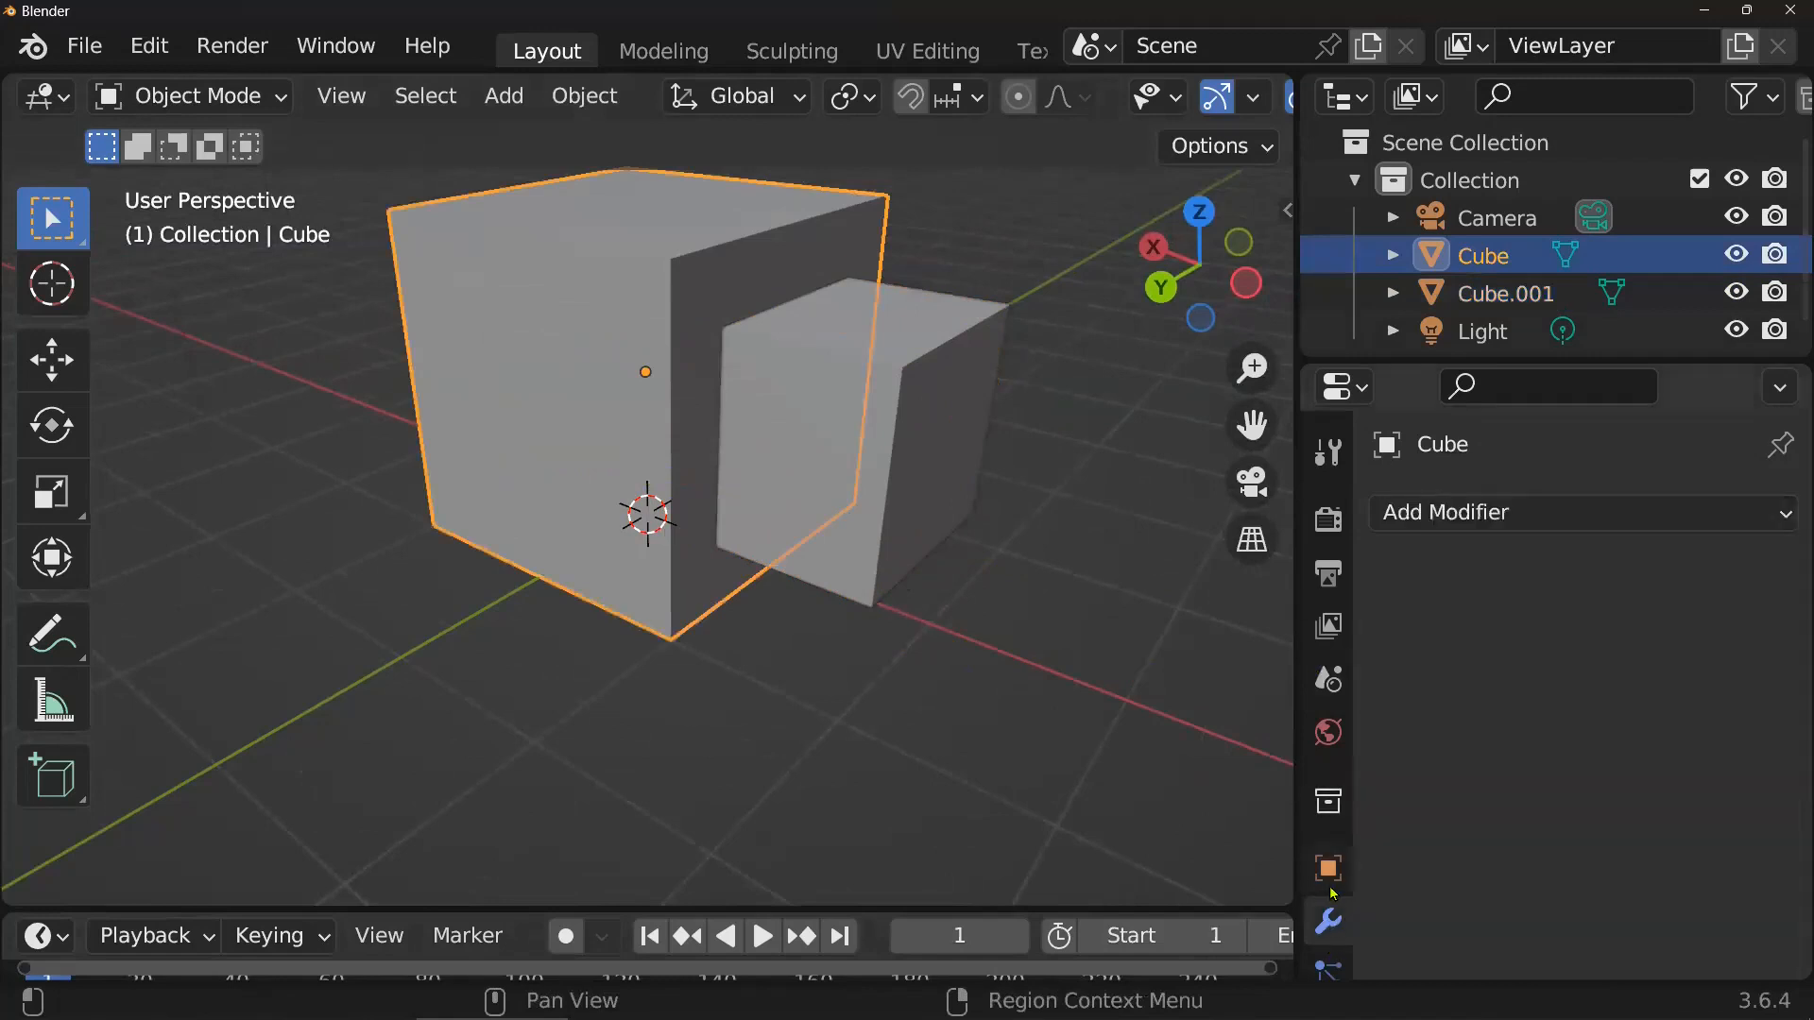
left_click(1530, 515)
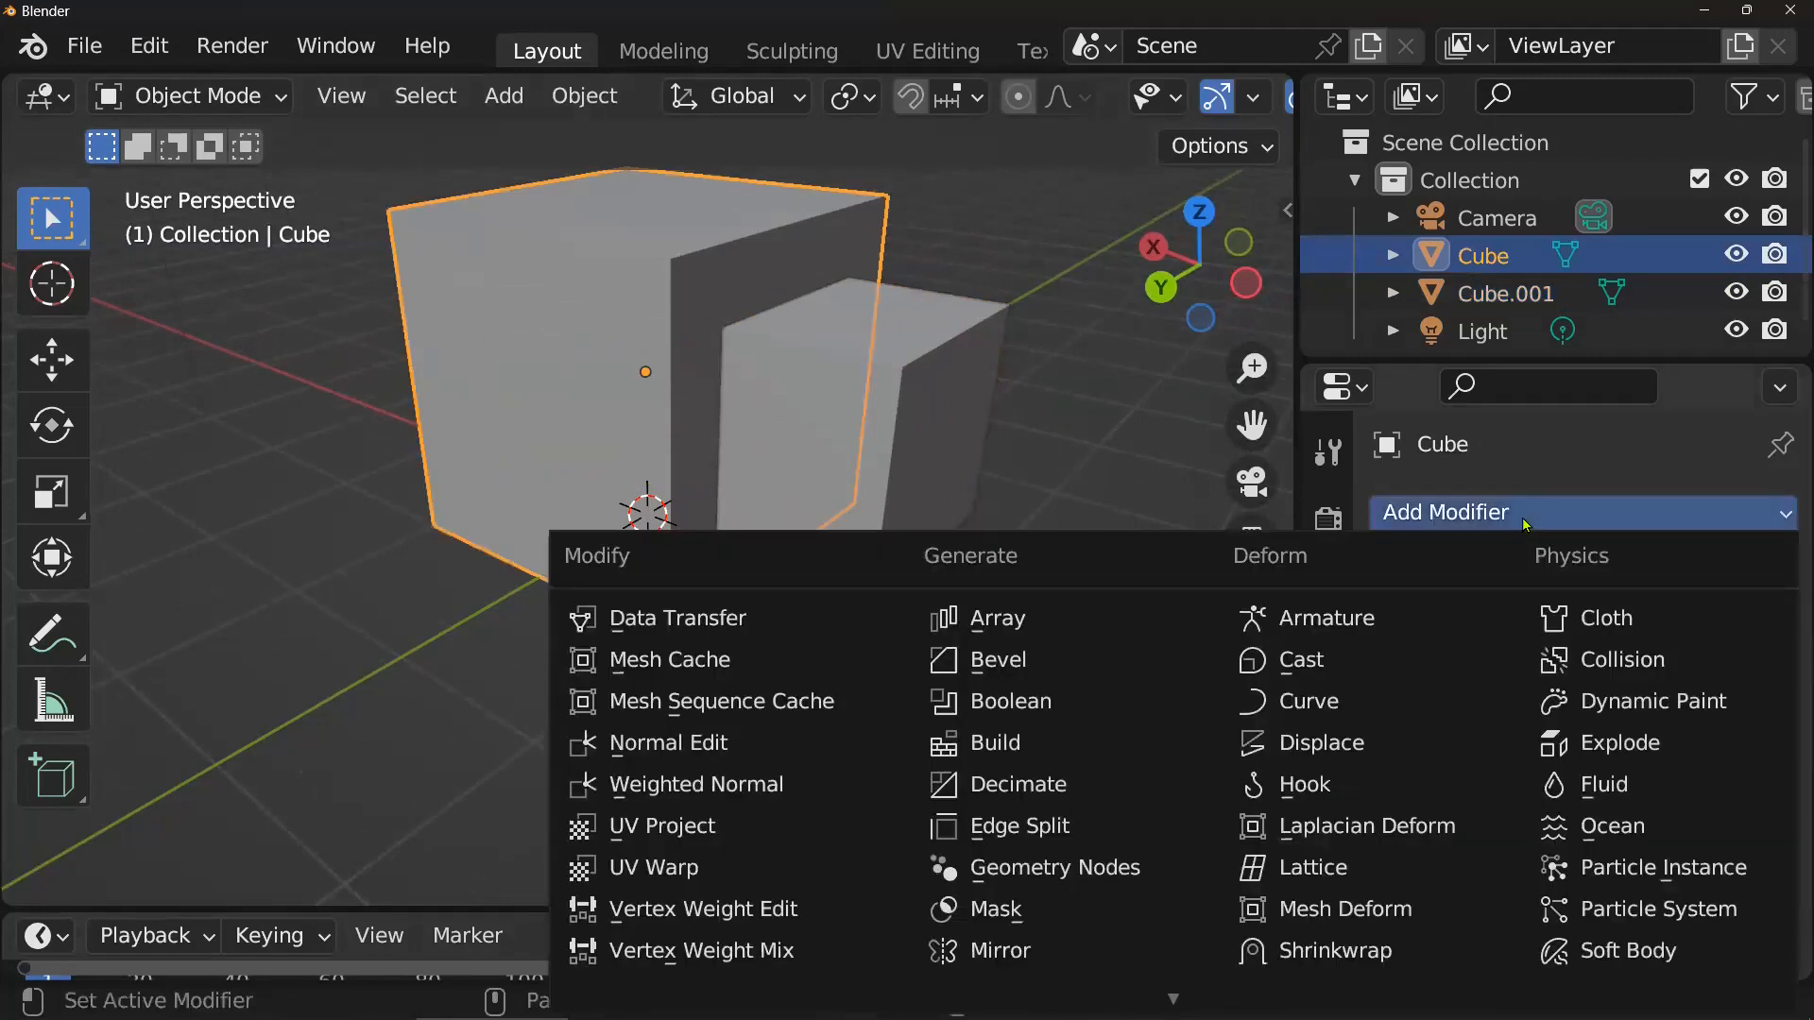
left_click(1079, 699)
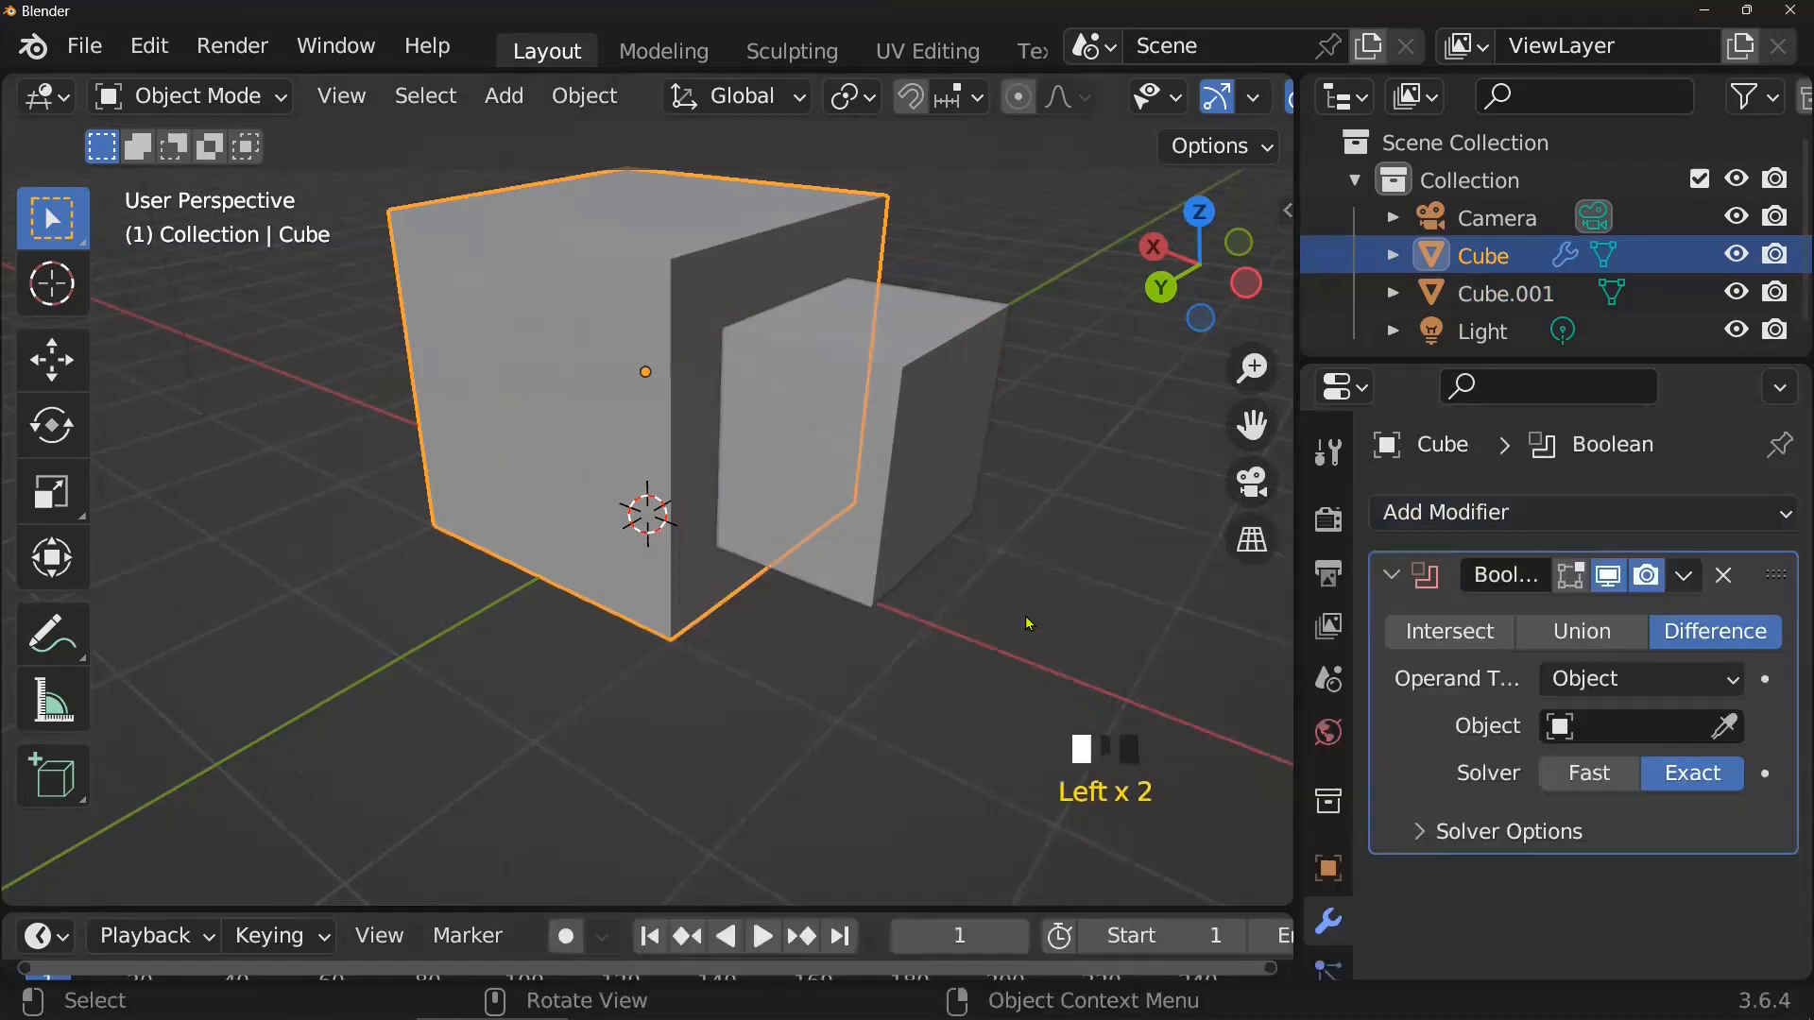
left_click(1601, 726)
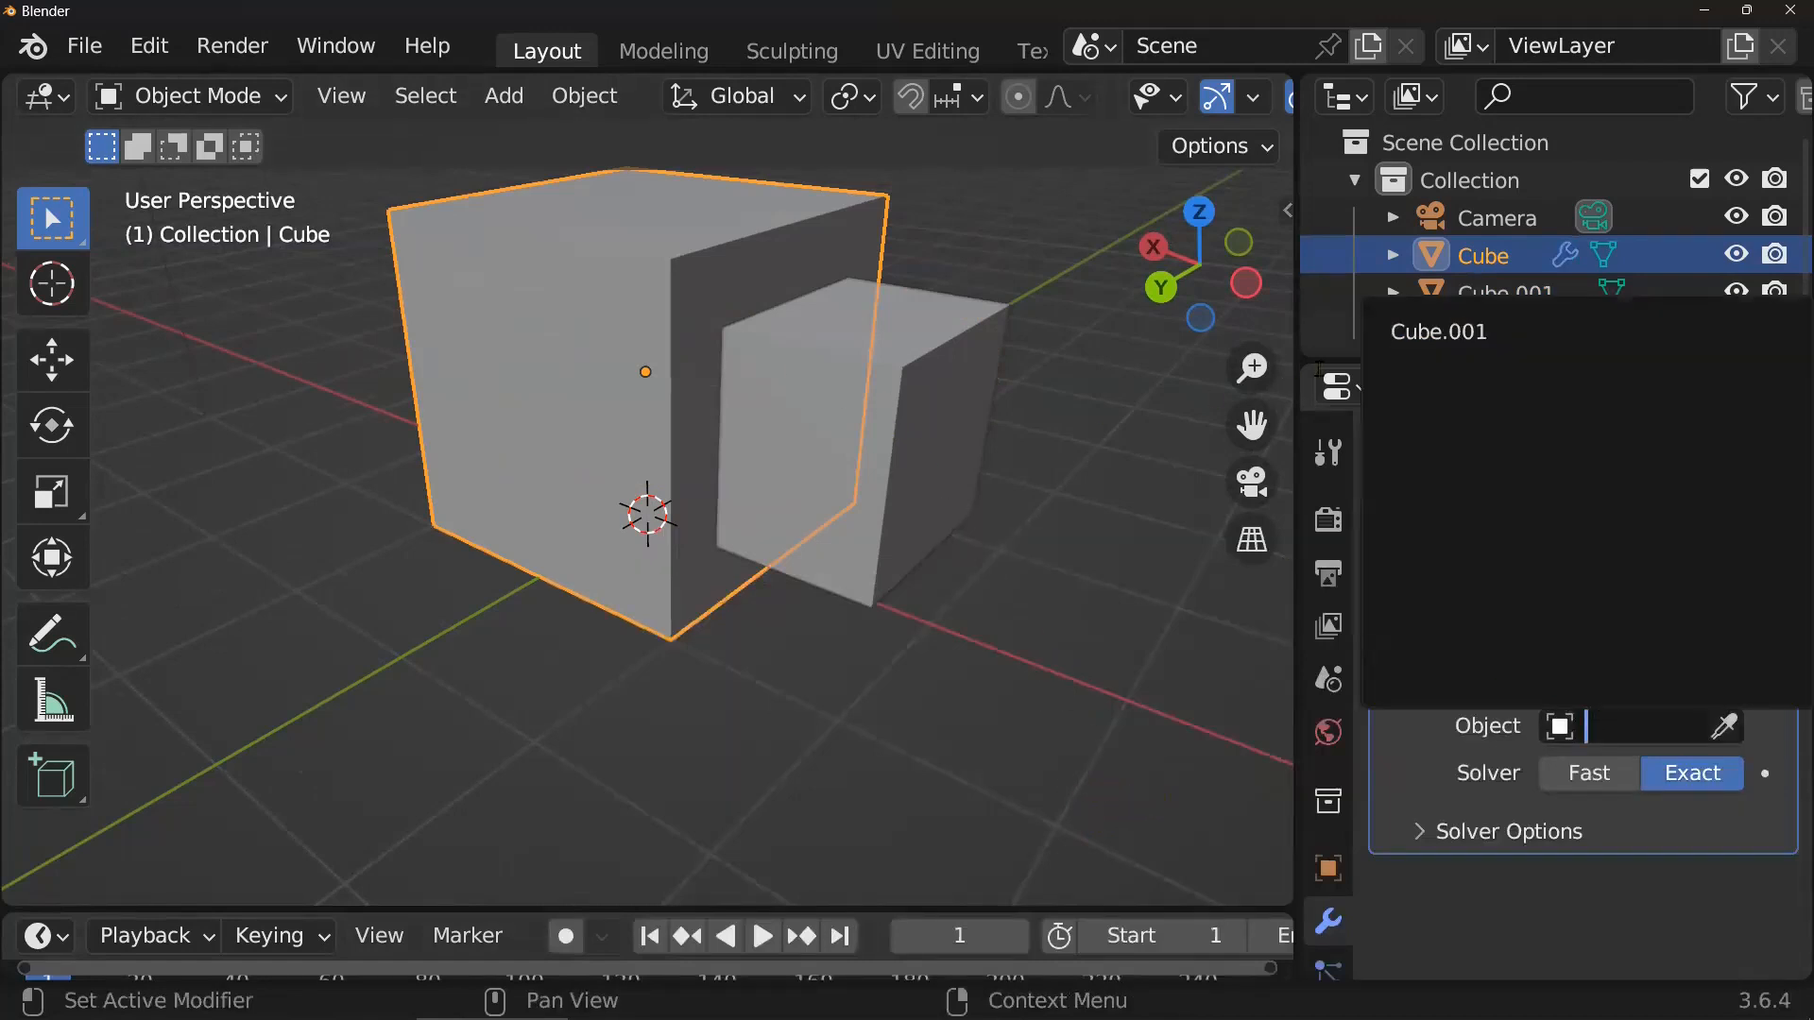
left_click(1439, 331)
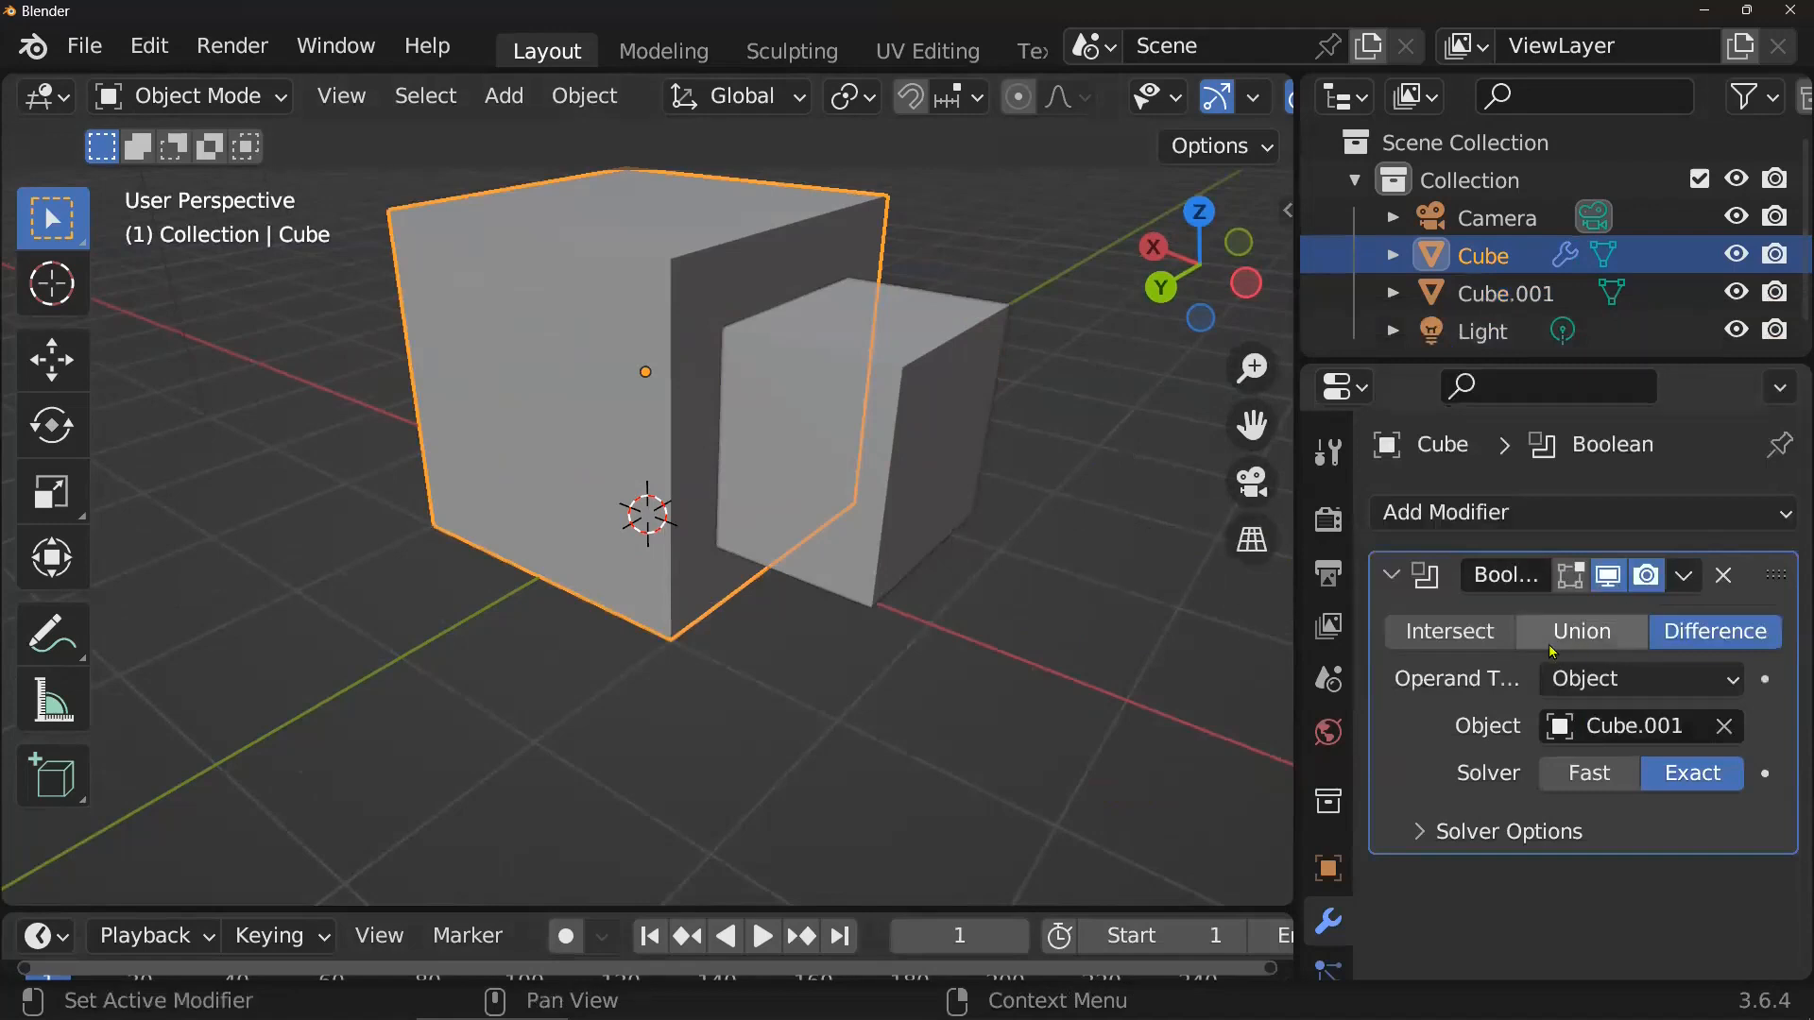
- Try the Intersect and Union operations on the Boolean modifier, and return it to Difference
left_click(1488, 634)
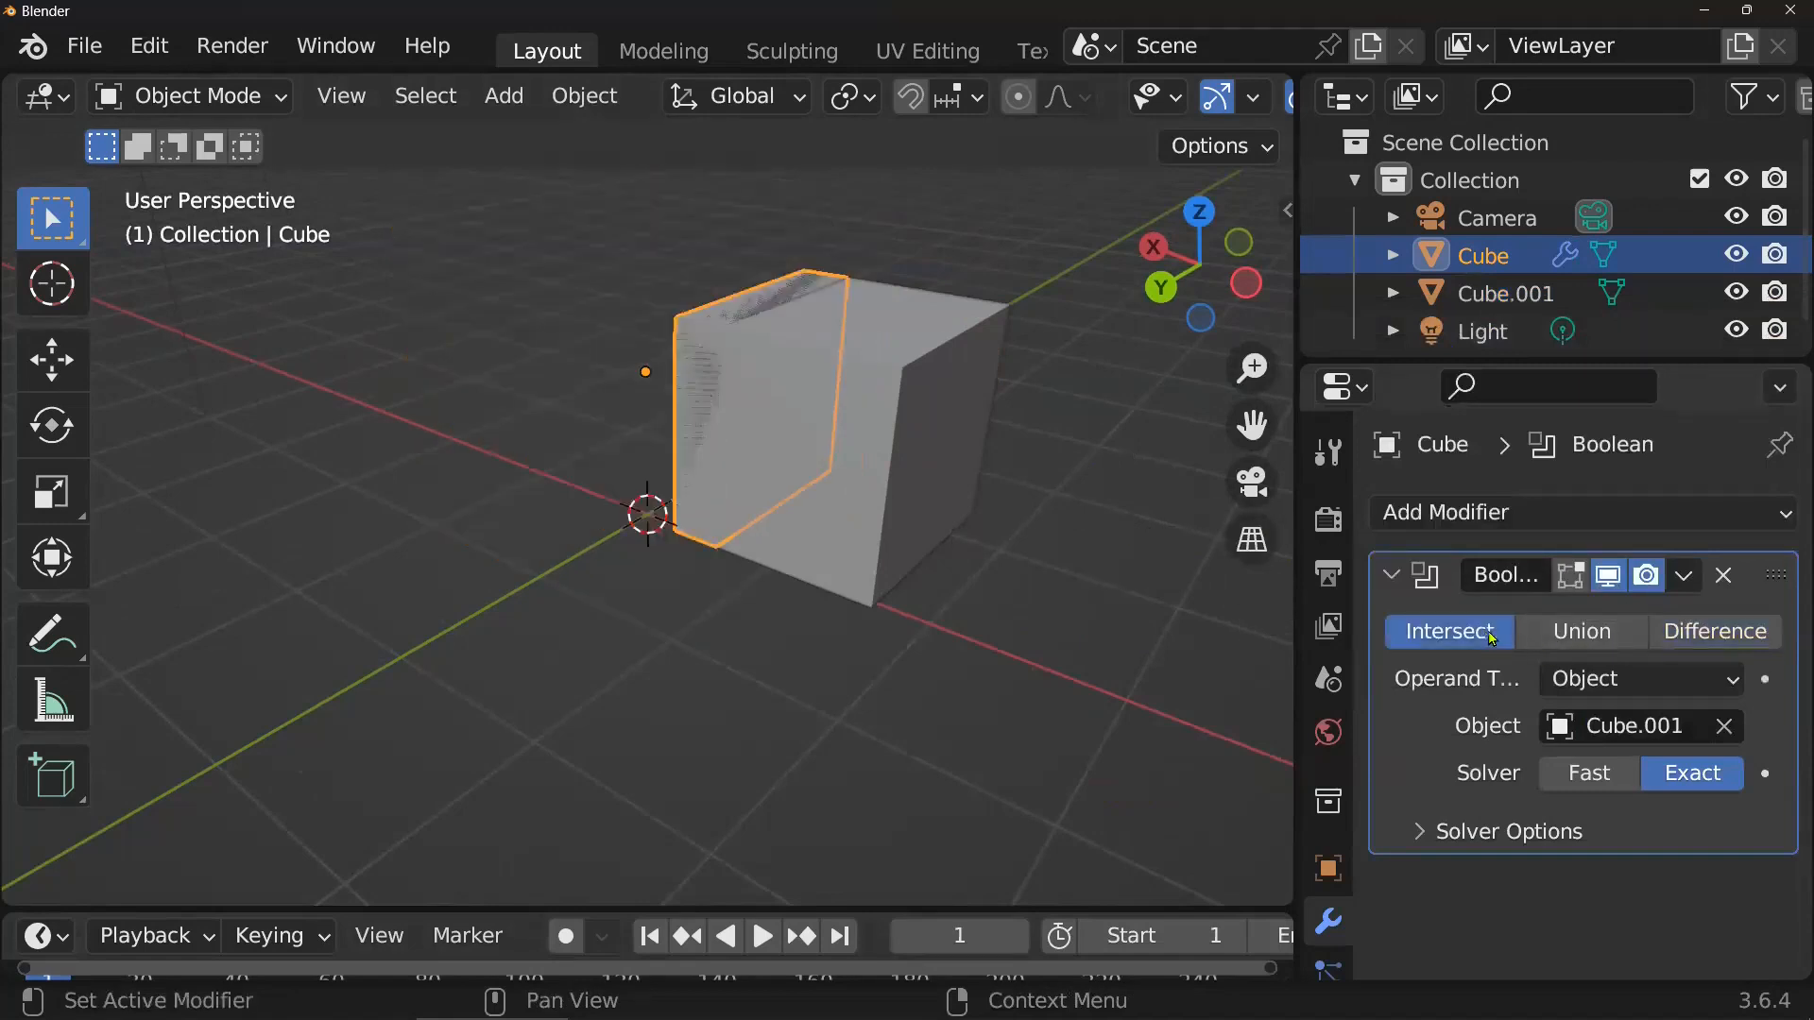
left_click(1540, 627)
left_click(1706, 640)
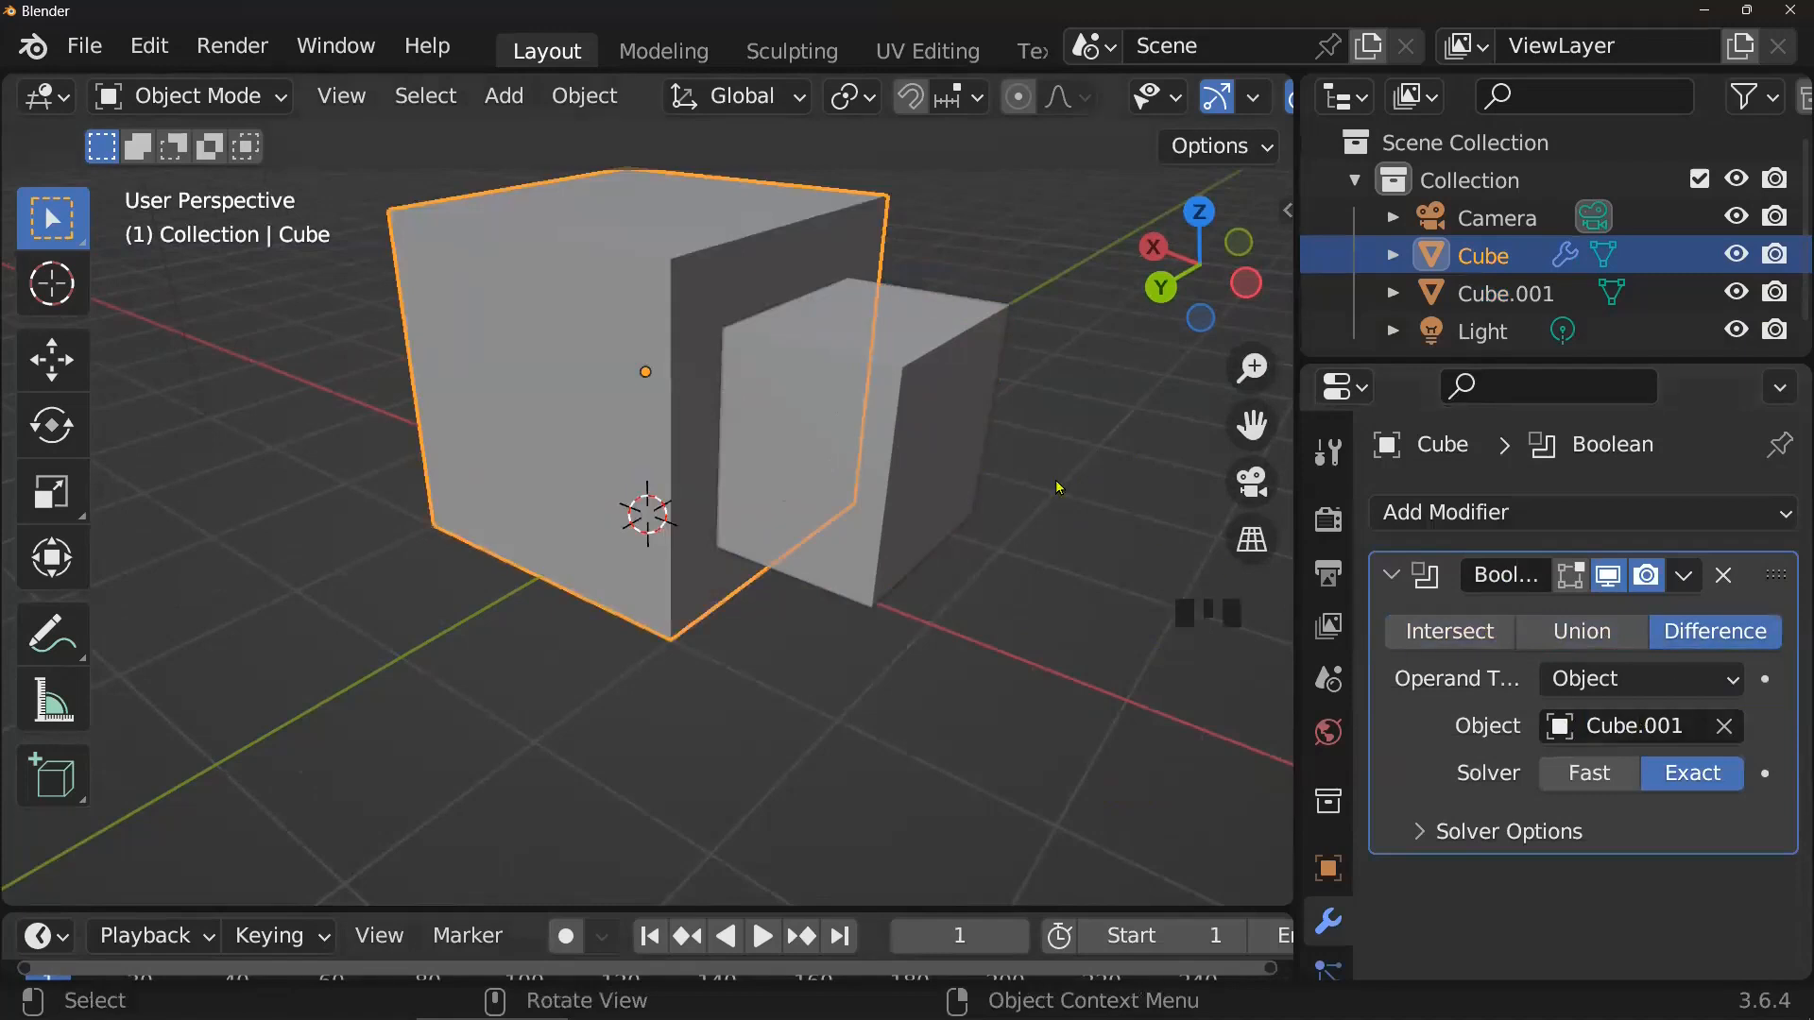
left_click(854, 399)
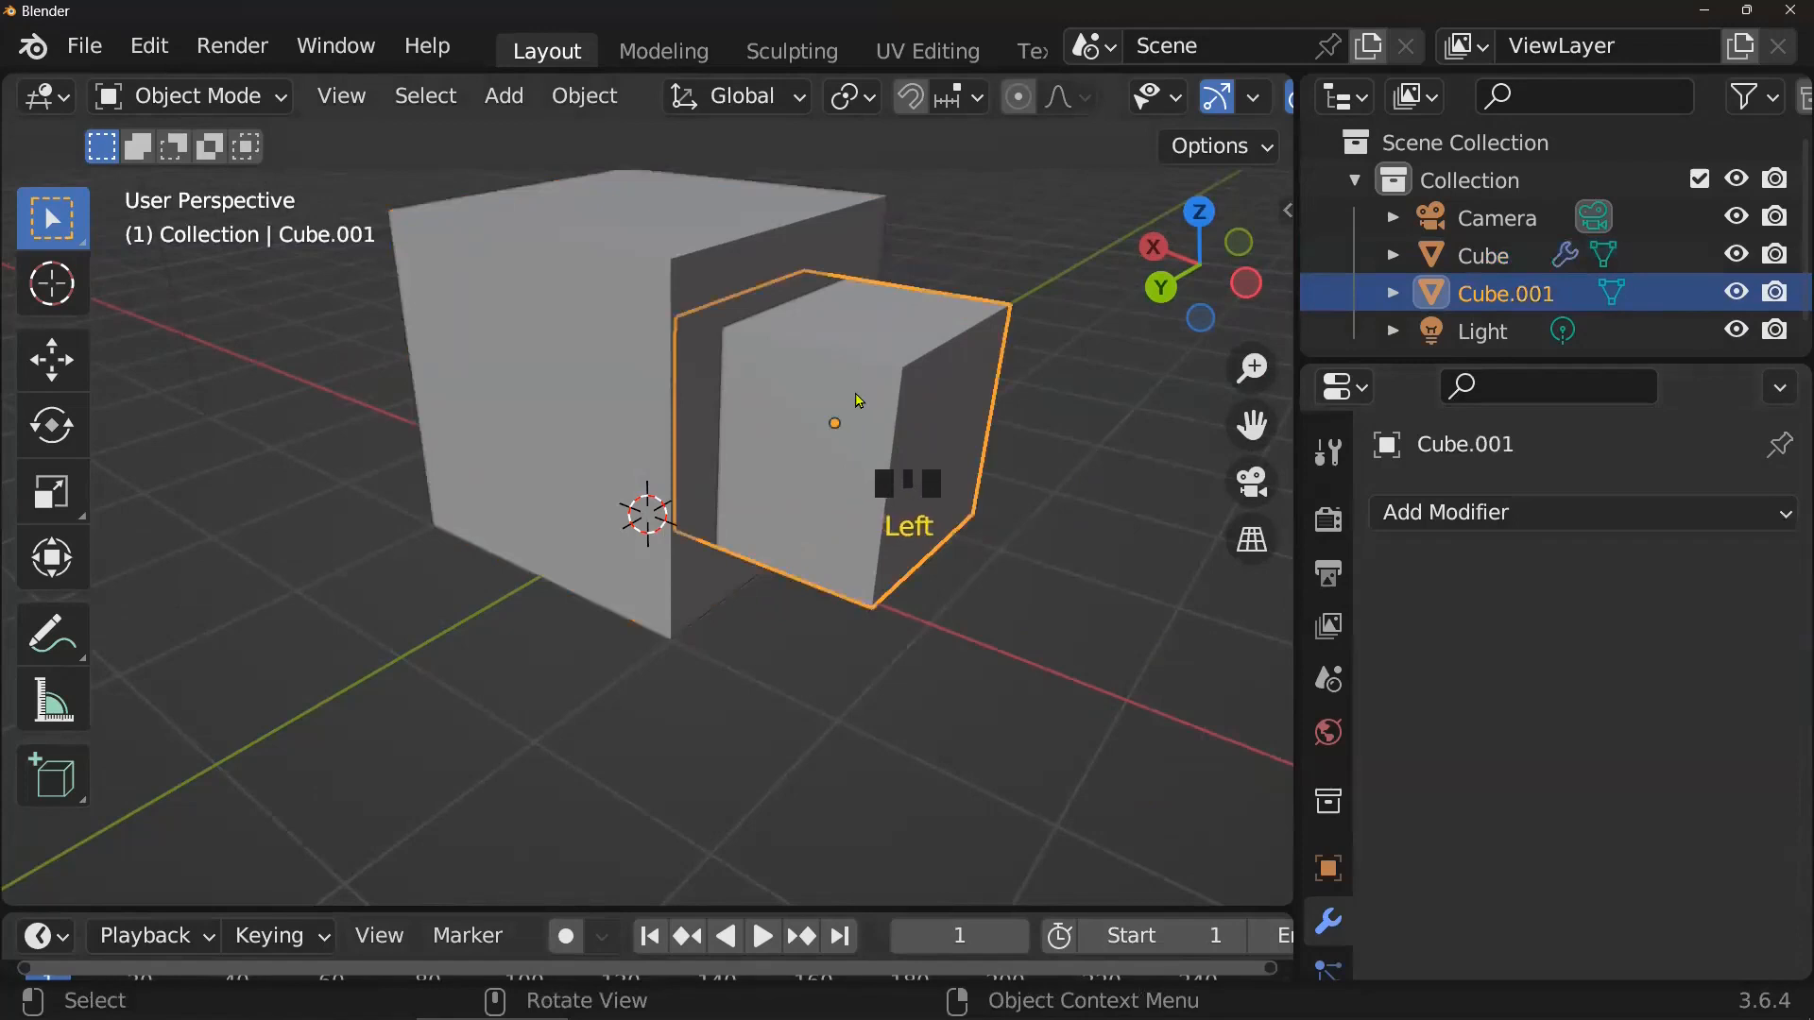
left_click(639, 373)
left_click(785, 388)
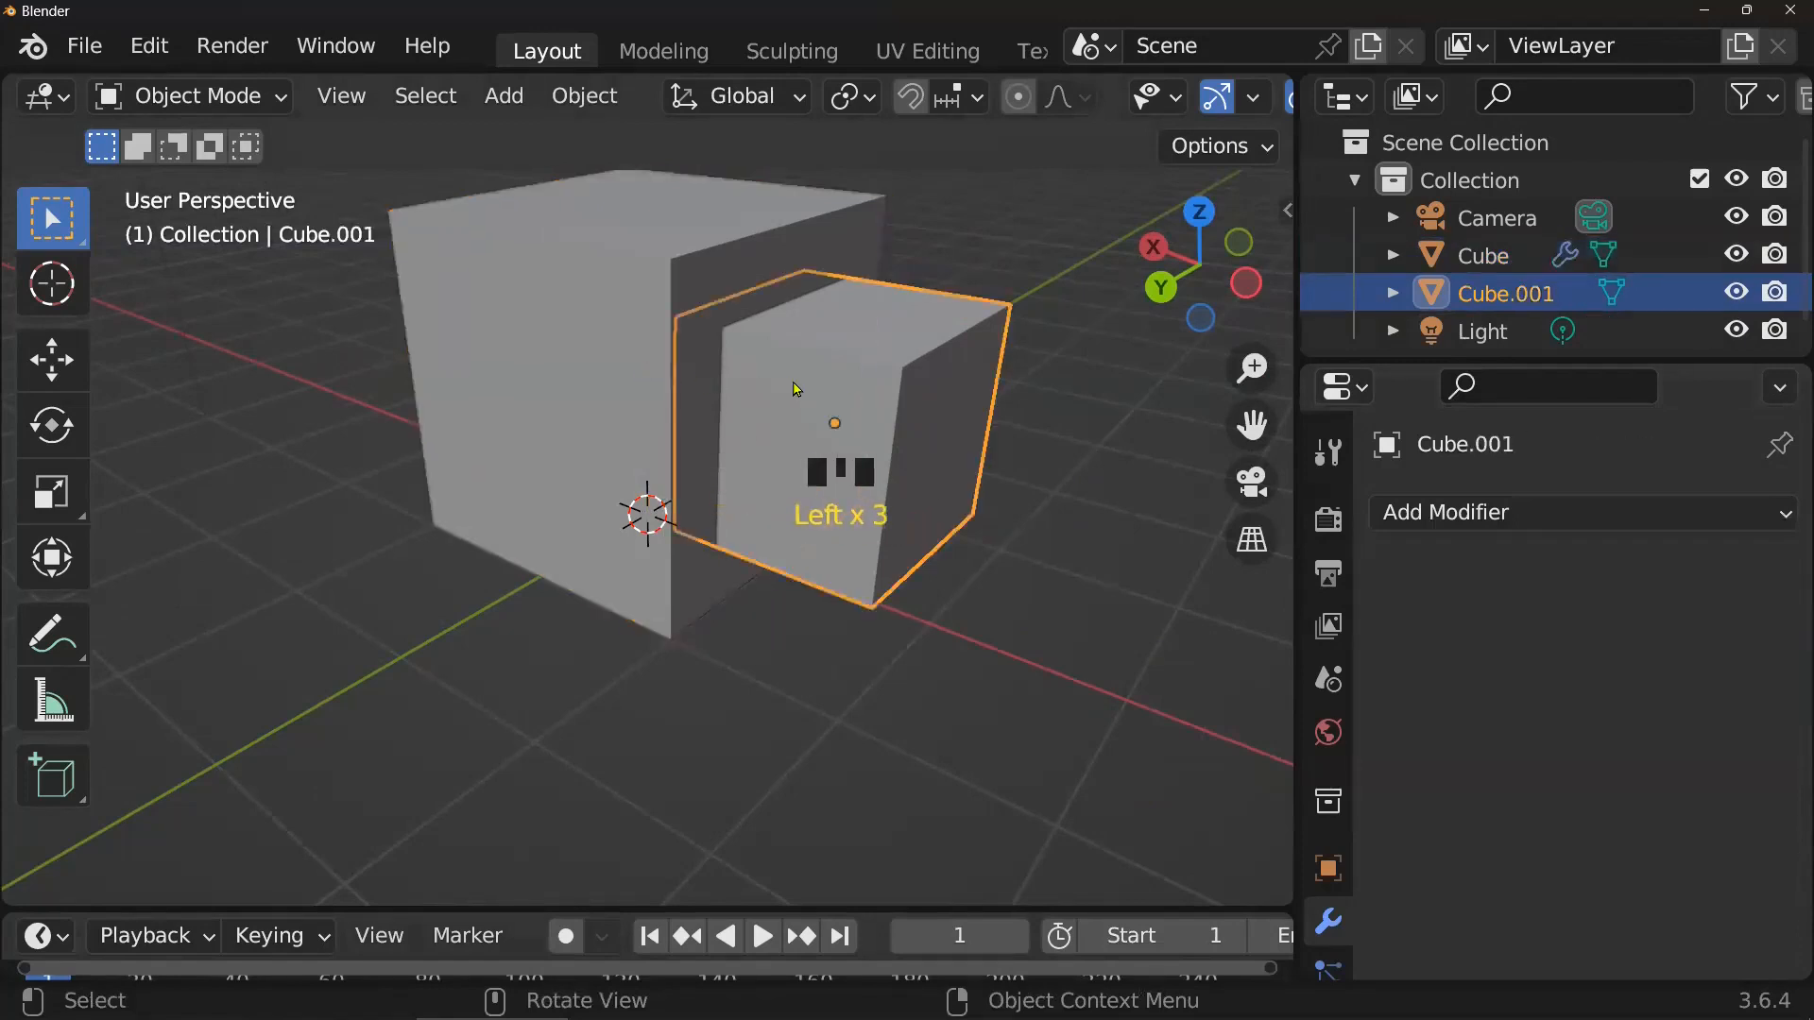
left_click(612, 383)
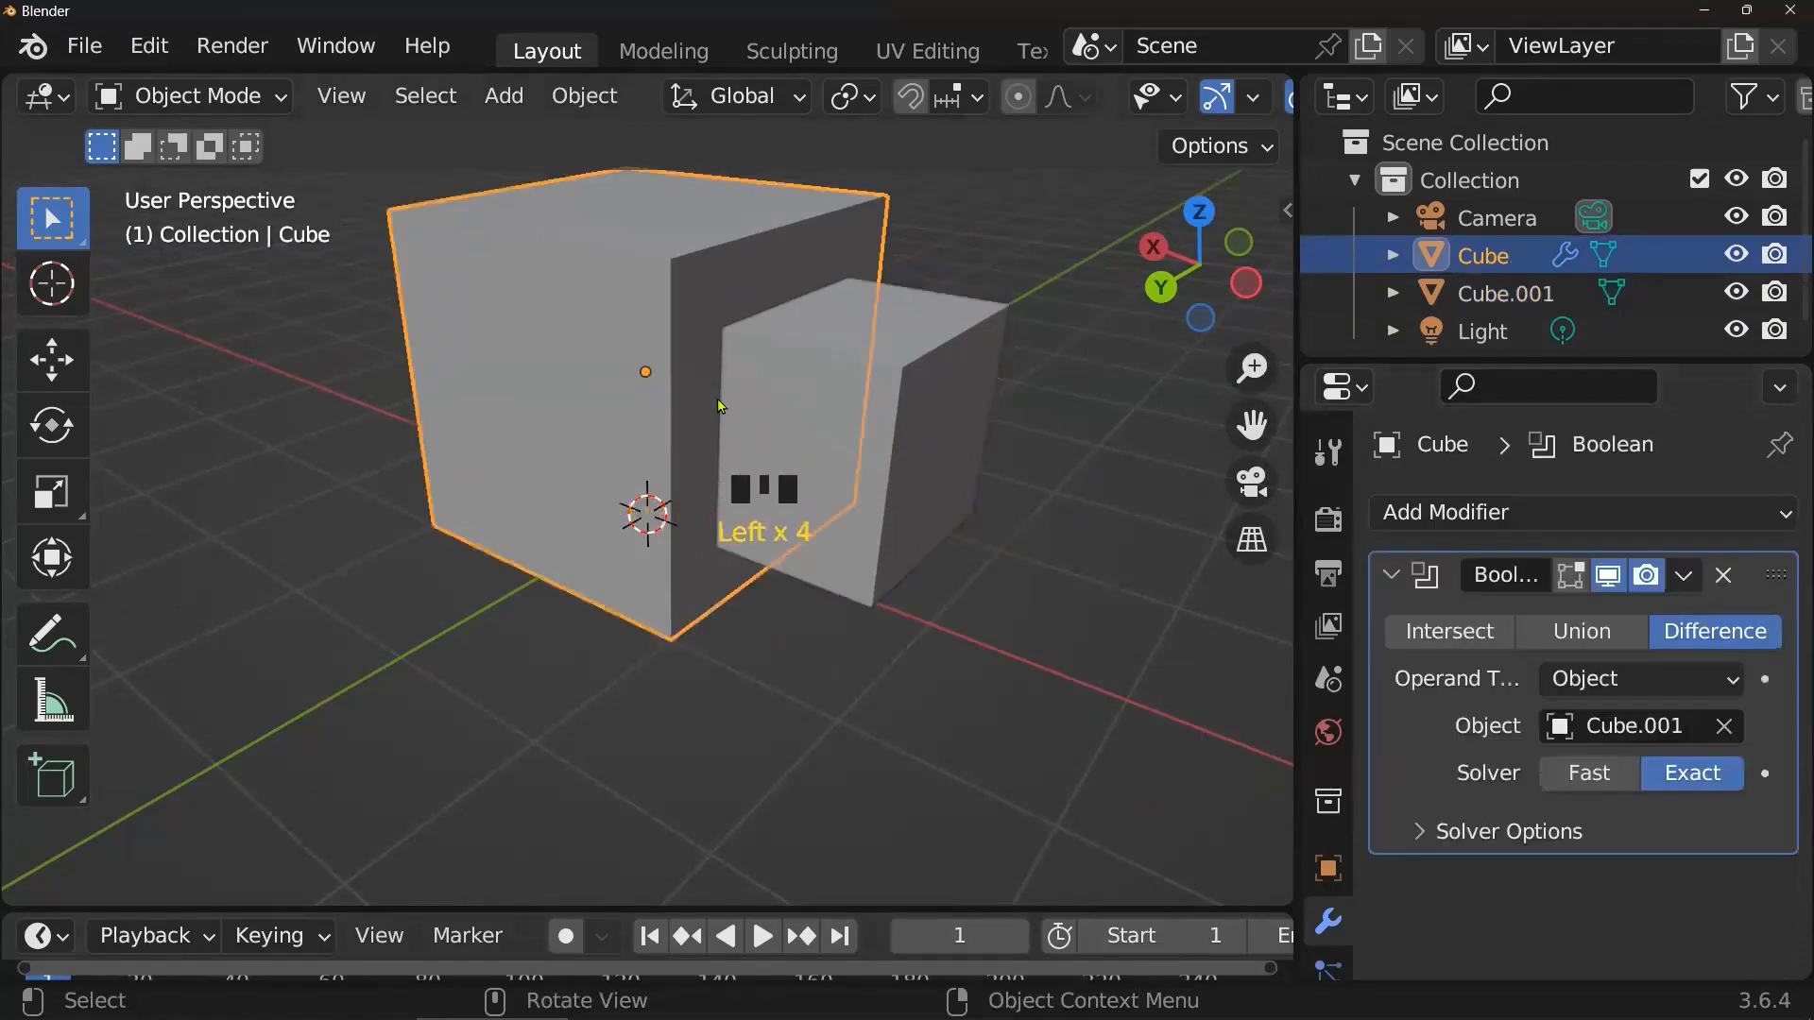
- Hide the small cube and inspect the Boolean cut in the side of the large cube
left_click(867, 423)
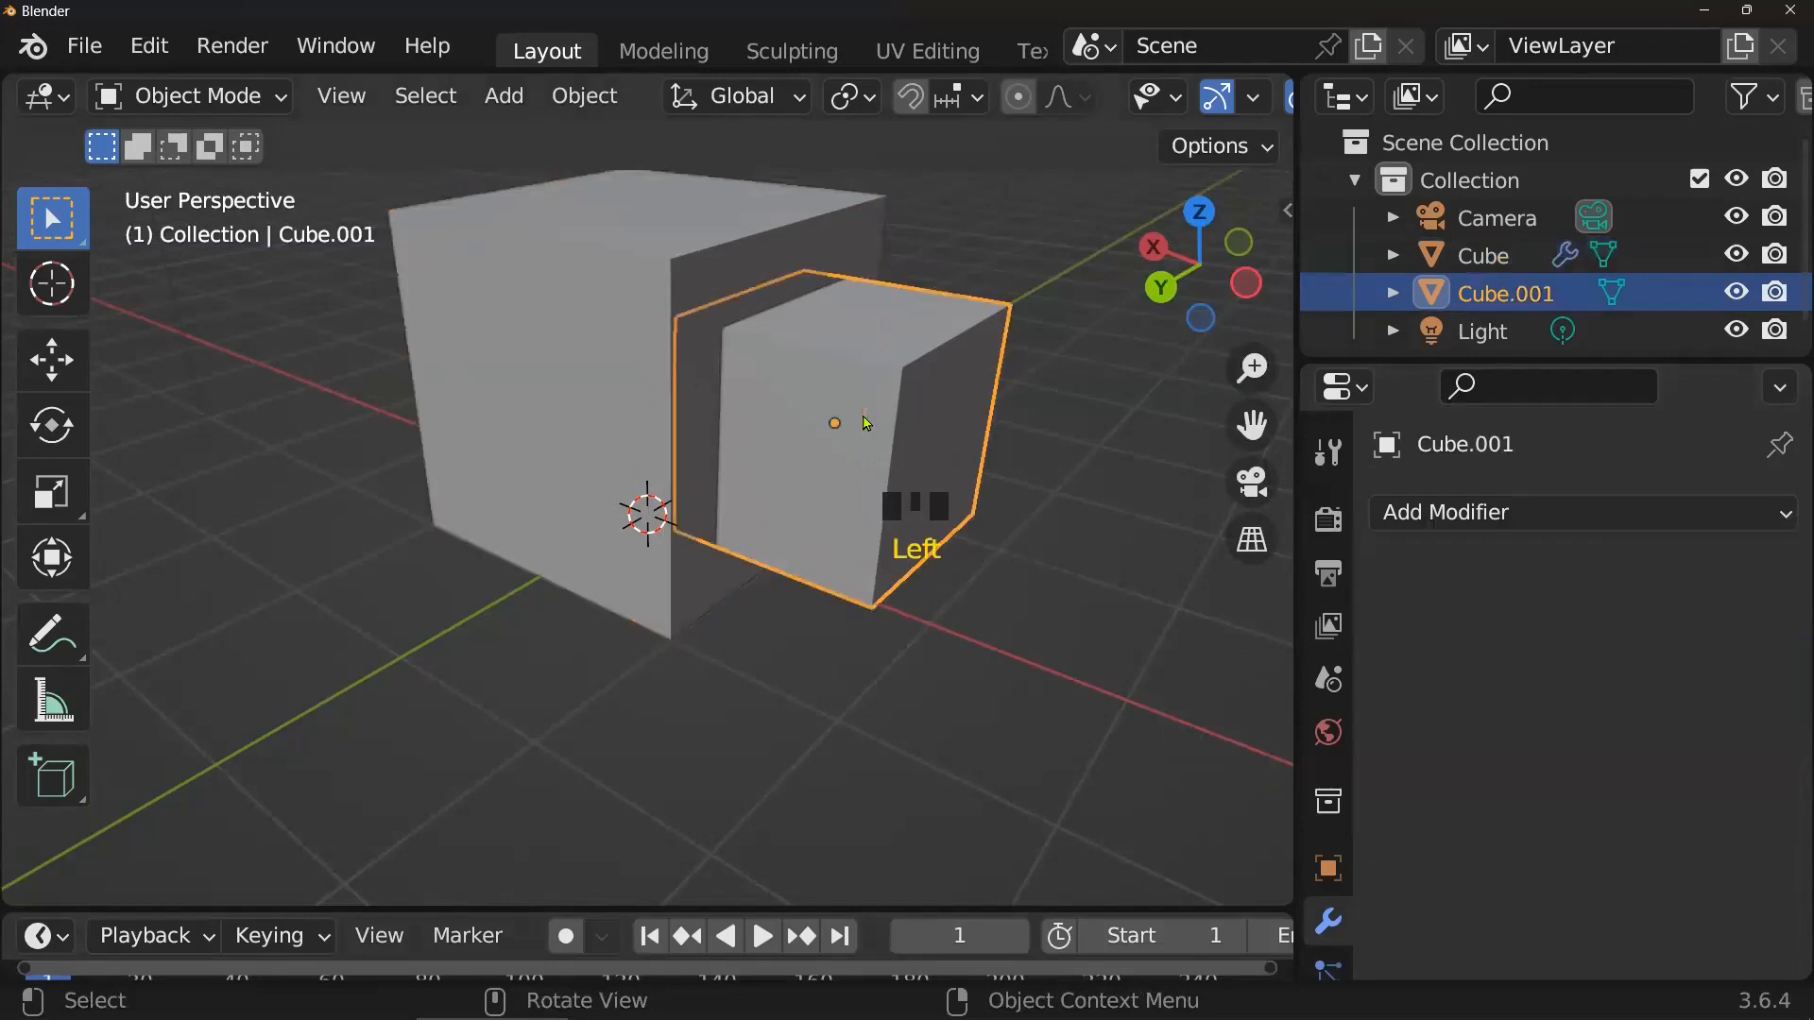
key("h")
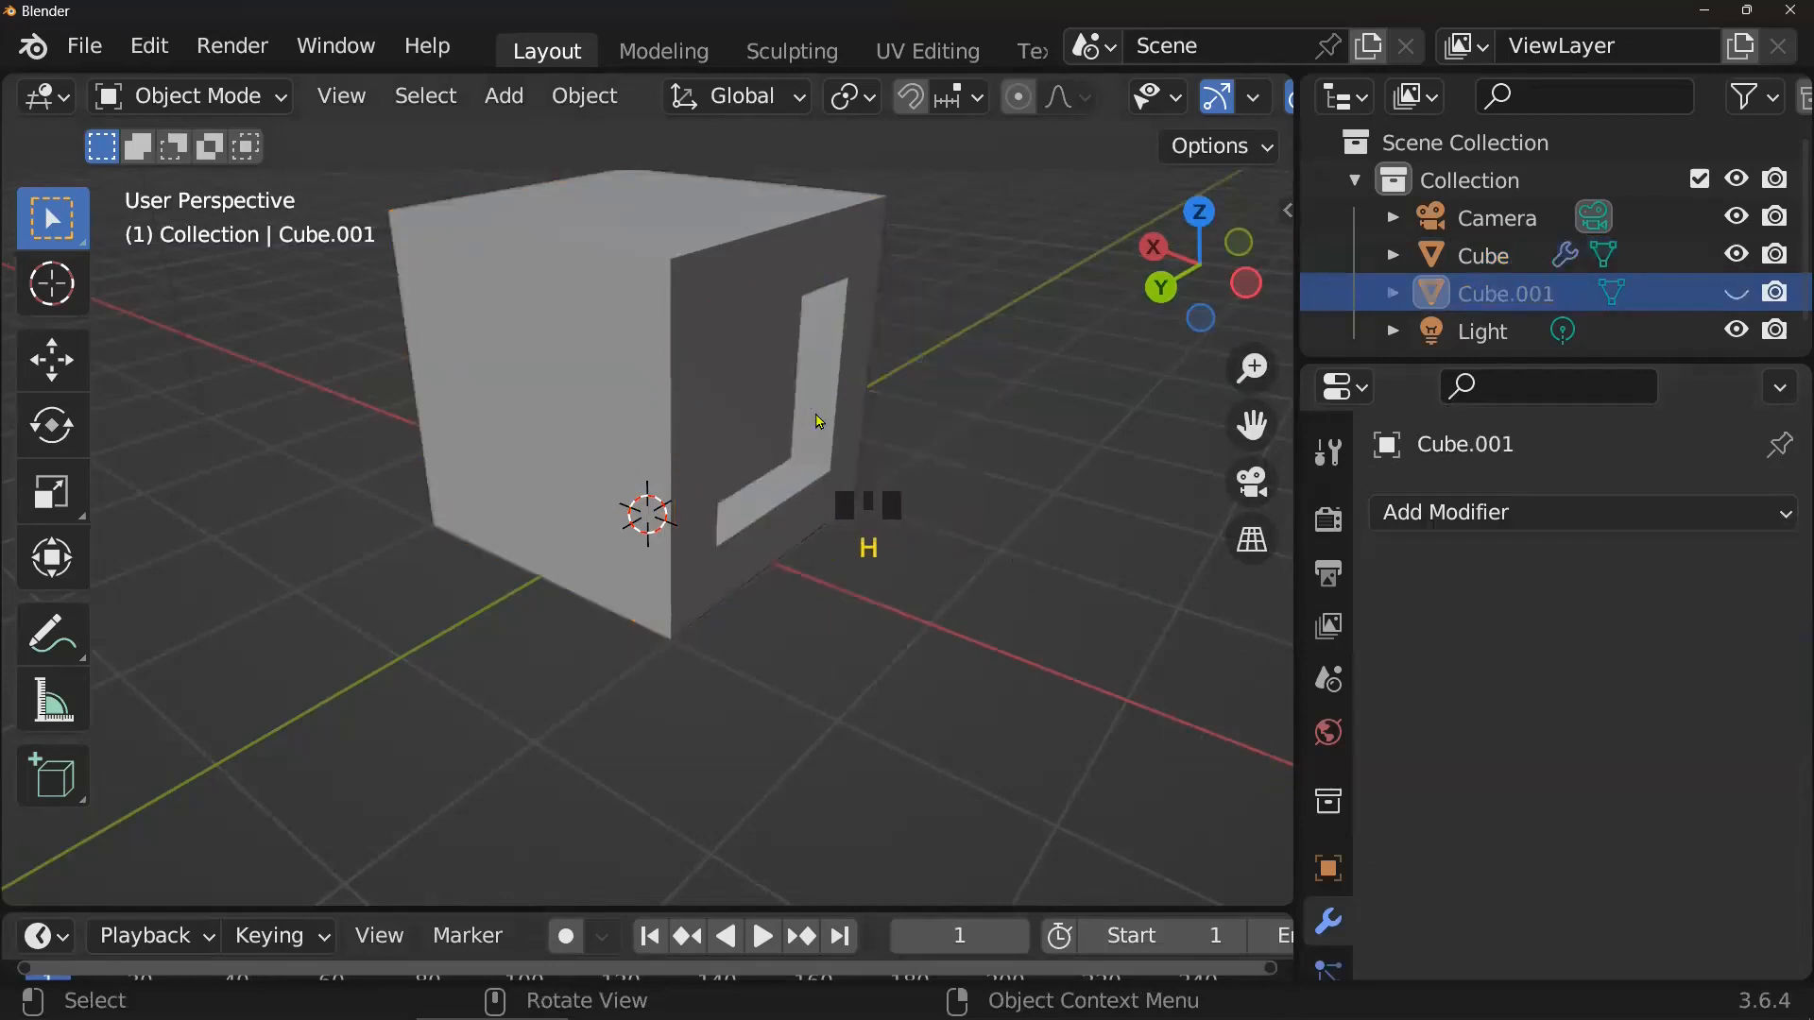
left_click(749, 411)
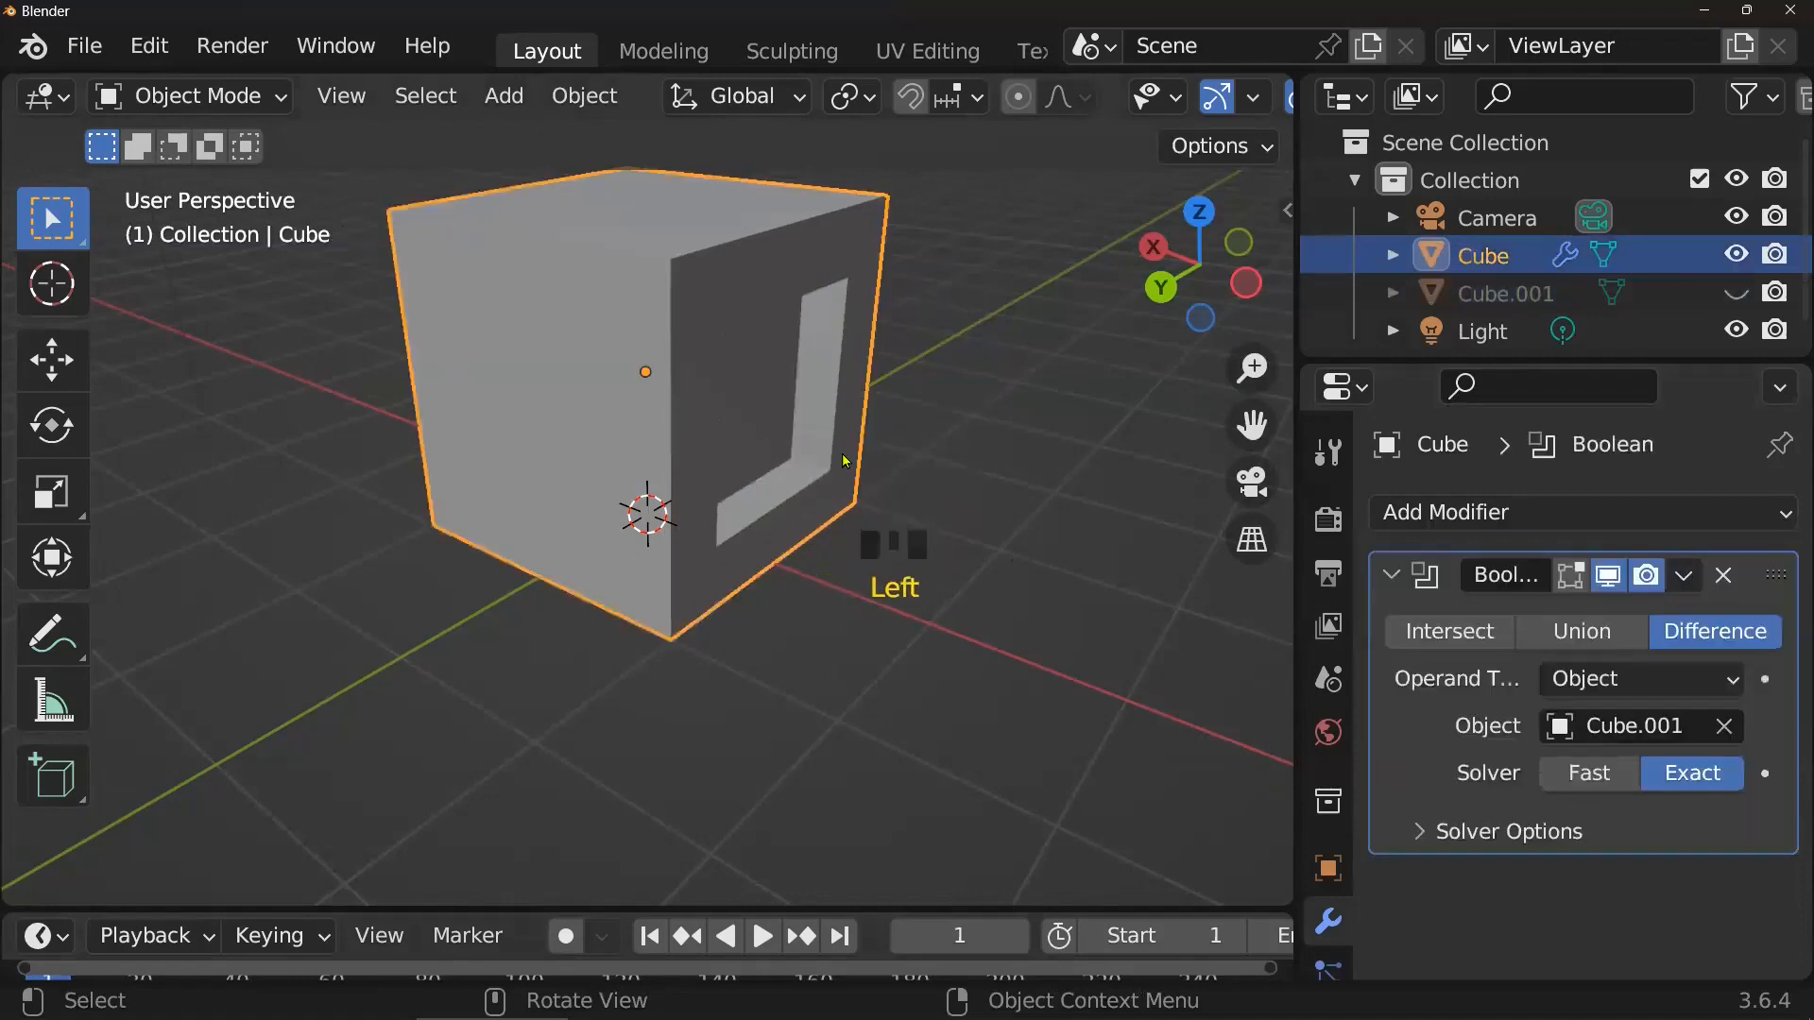
scroll(844, 461, "up", 2)
mouse_move(893, 486)
middle_mouse_down()
mouse_move(737, 491)
mouse_move(764, 447)
mouse_move(826, 501)
mouse_move(891, 514)
middle_mouse_up()
mouse_move(774, 486)
middle_mouse_down()
mouse_move(749, 513)
mouse_move(740, 446)
mouse_move(817, 484)
mouse_move(801, 476)
middle_mouse_up()
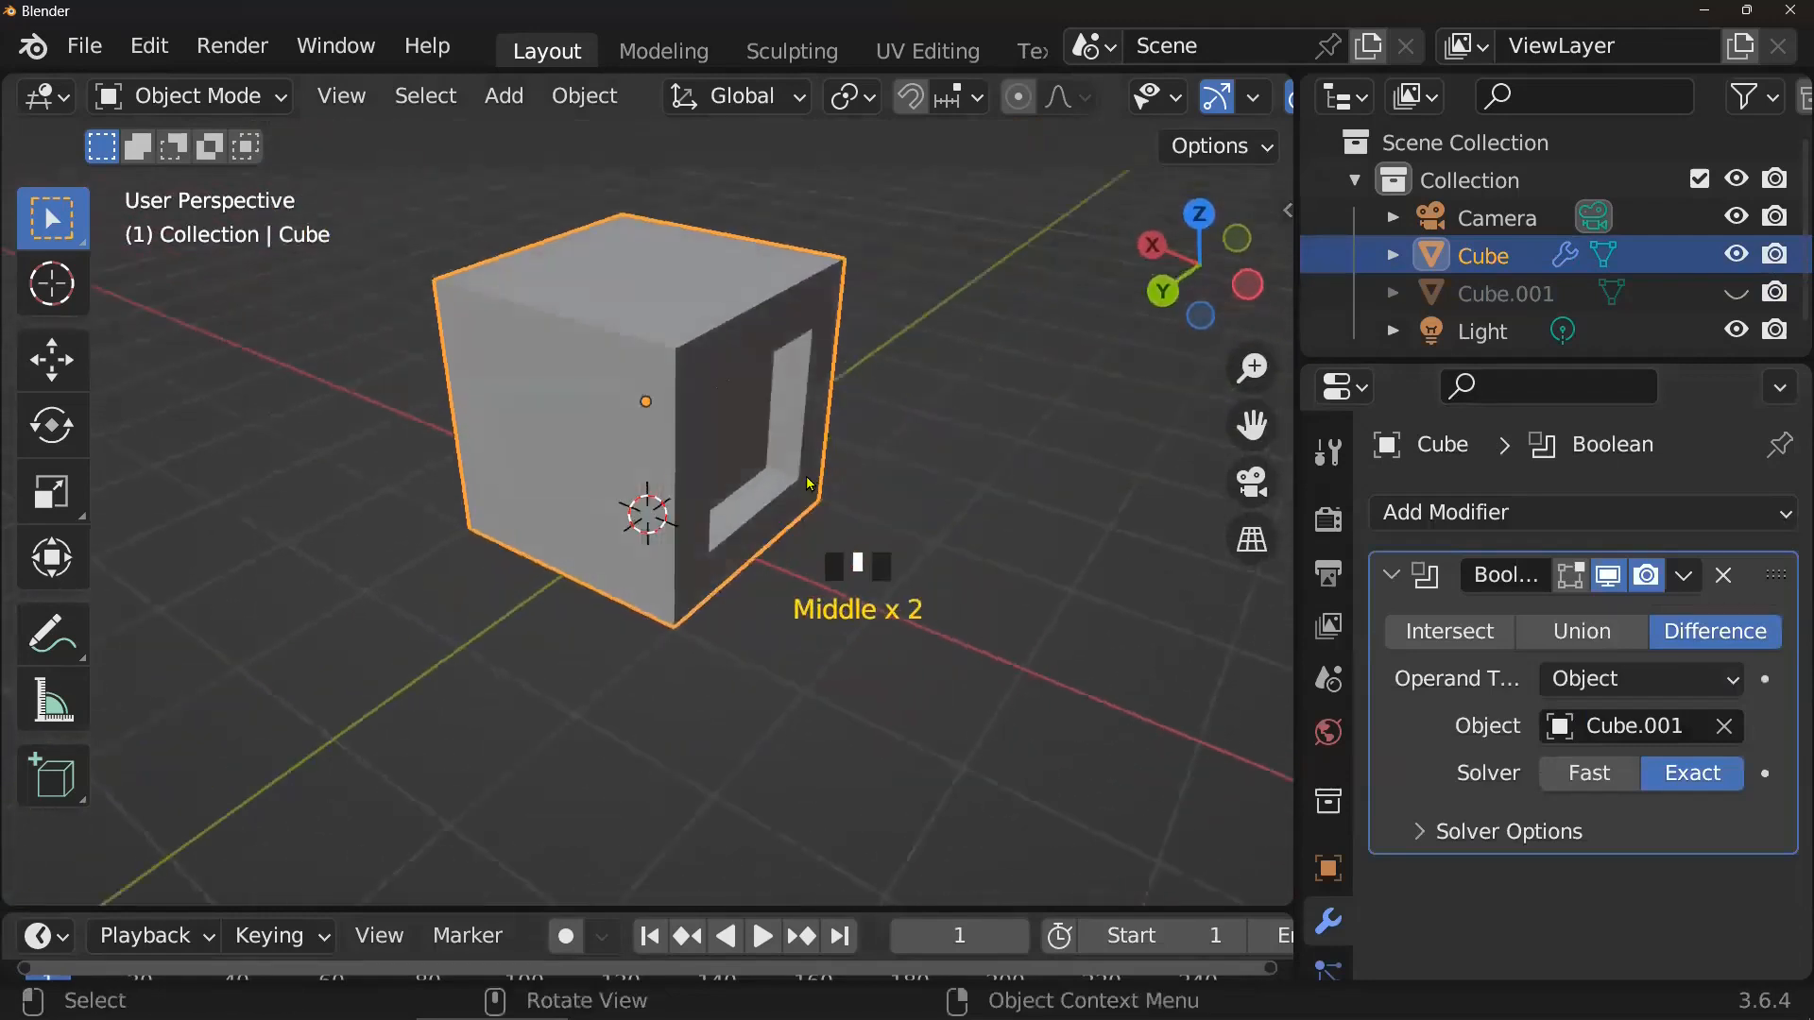
- Unhide the small cutter cube and select only it
left_click(898, 494)
key("alt+h")
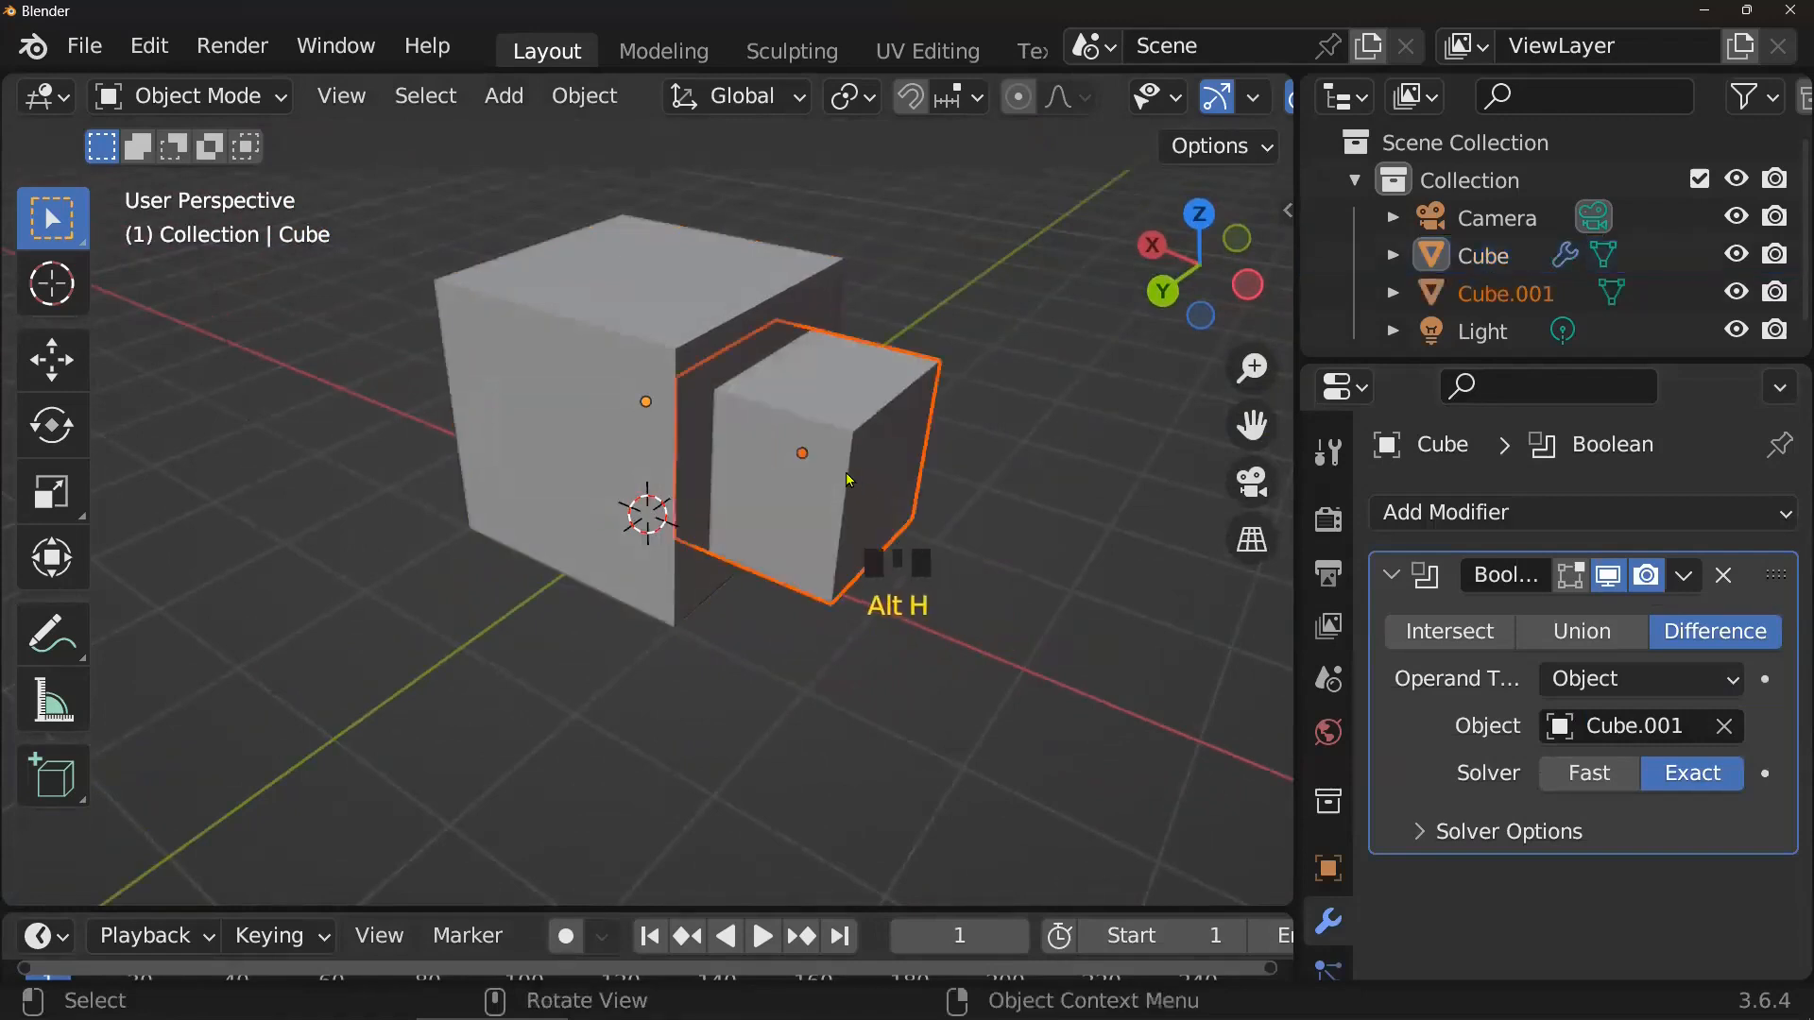
left_click(849, 479)
left_click(832, 479)
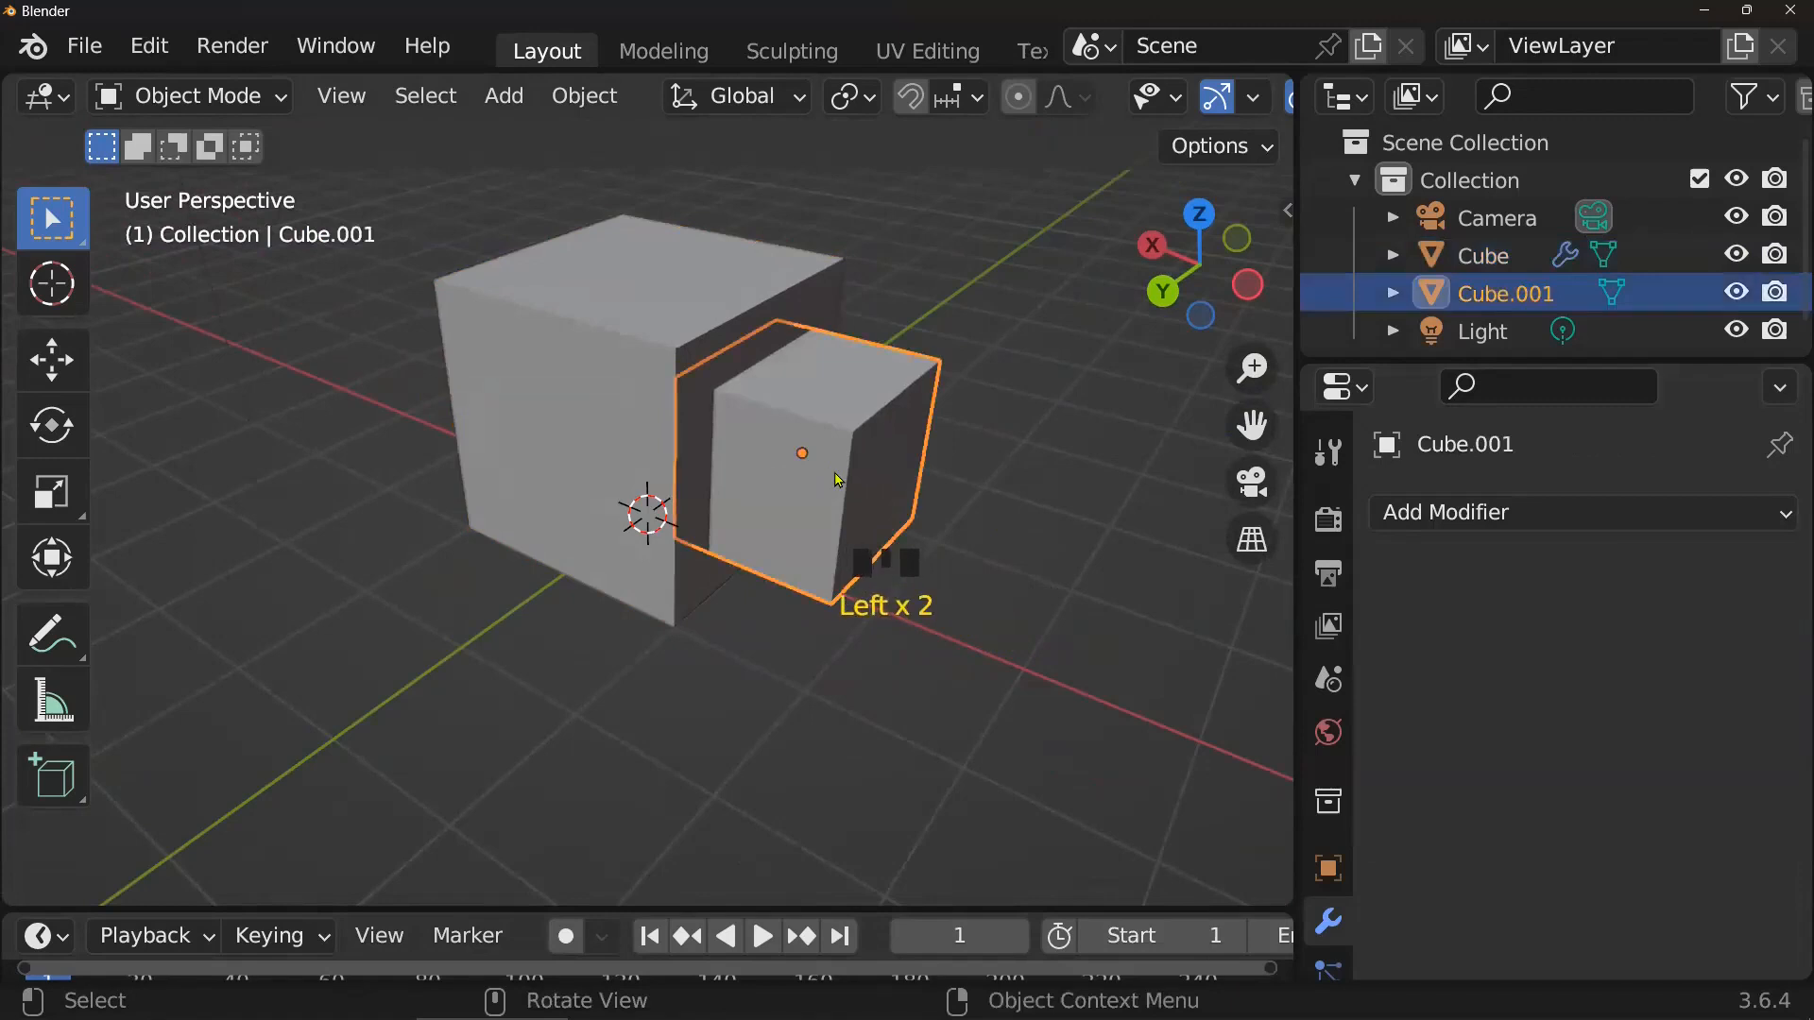
key("g")
key("x")
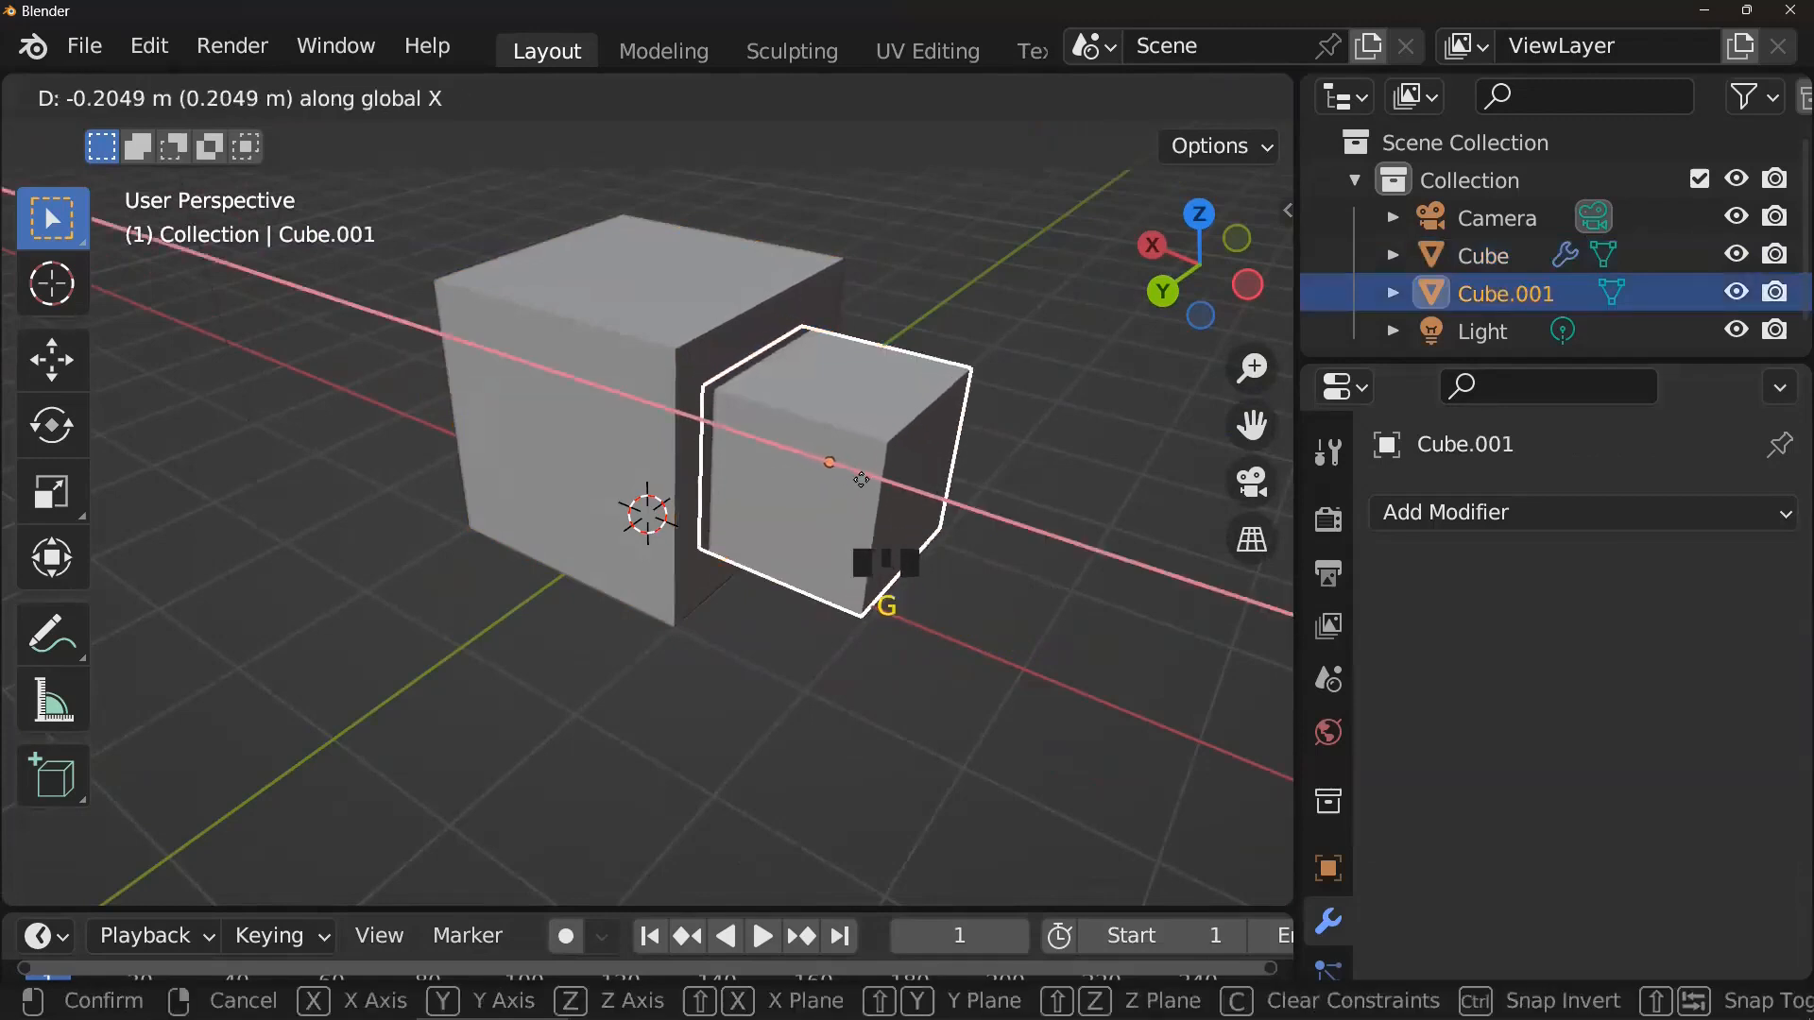
right_click(862, 482)
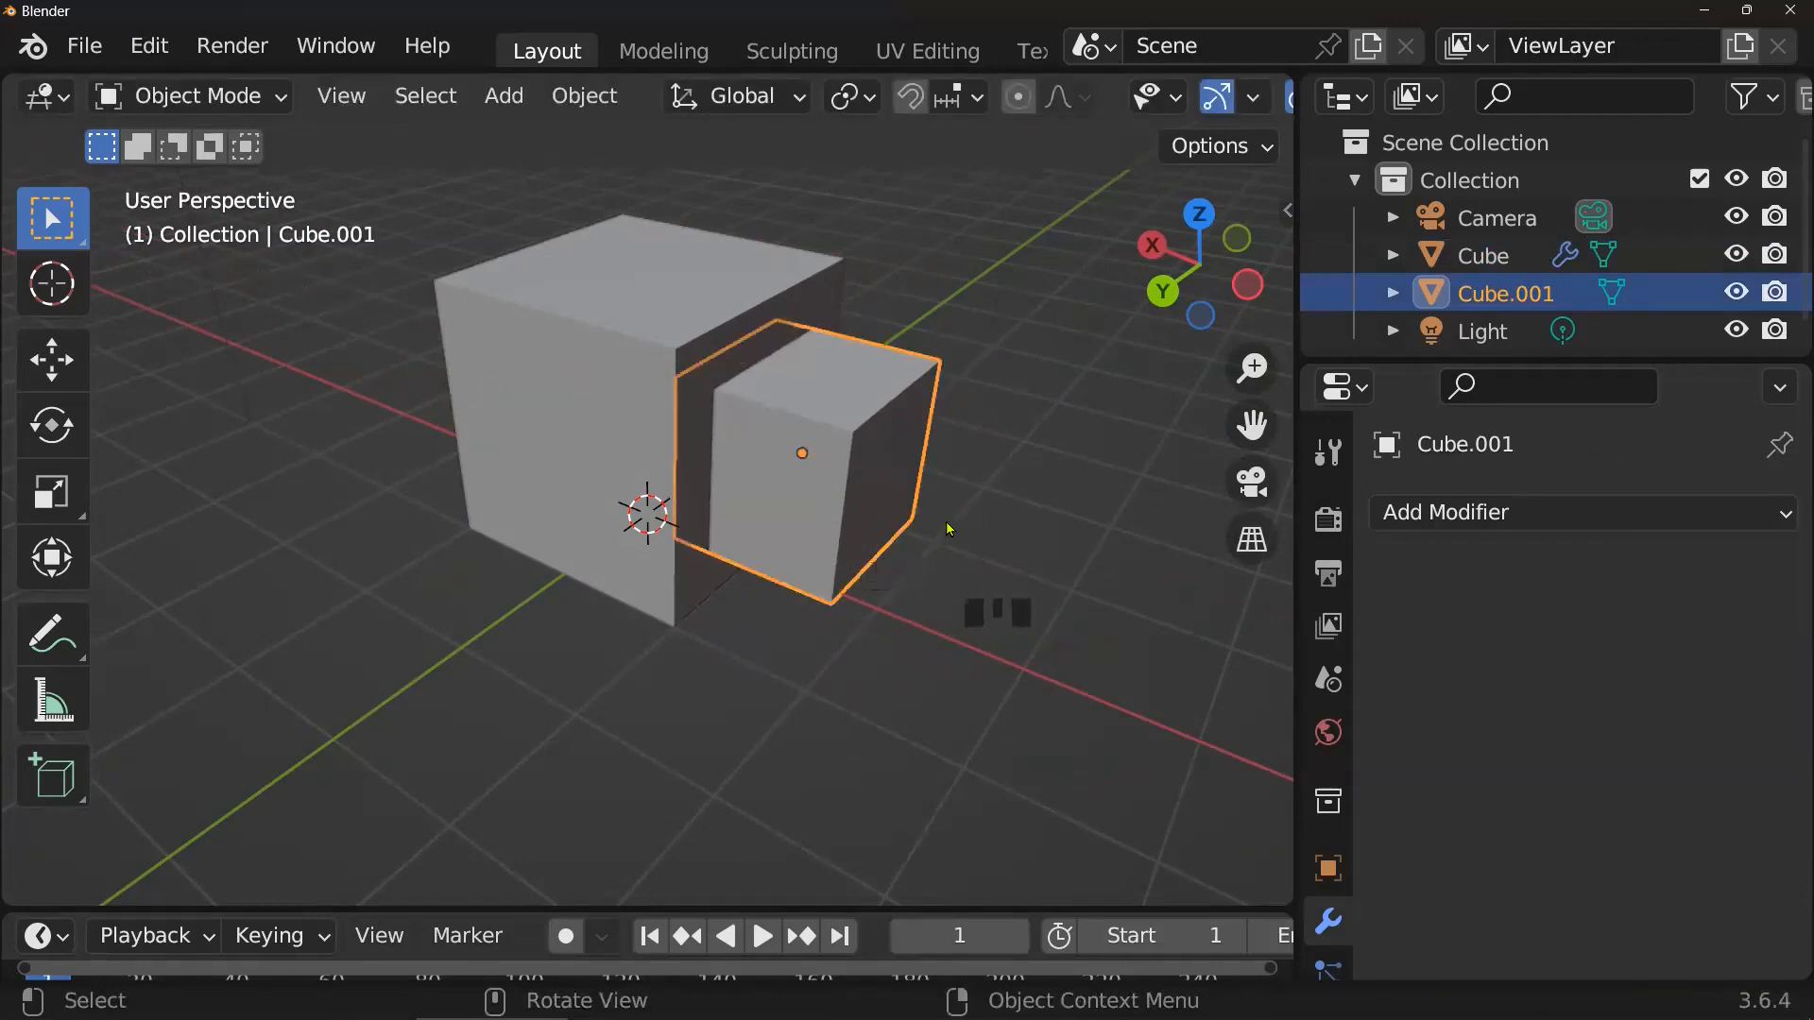
- Stretch the cutter cube along the X axis and shift it along X so it passes completely through the large cube
key("s")
key("x")
left_click(1195, 647)
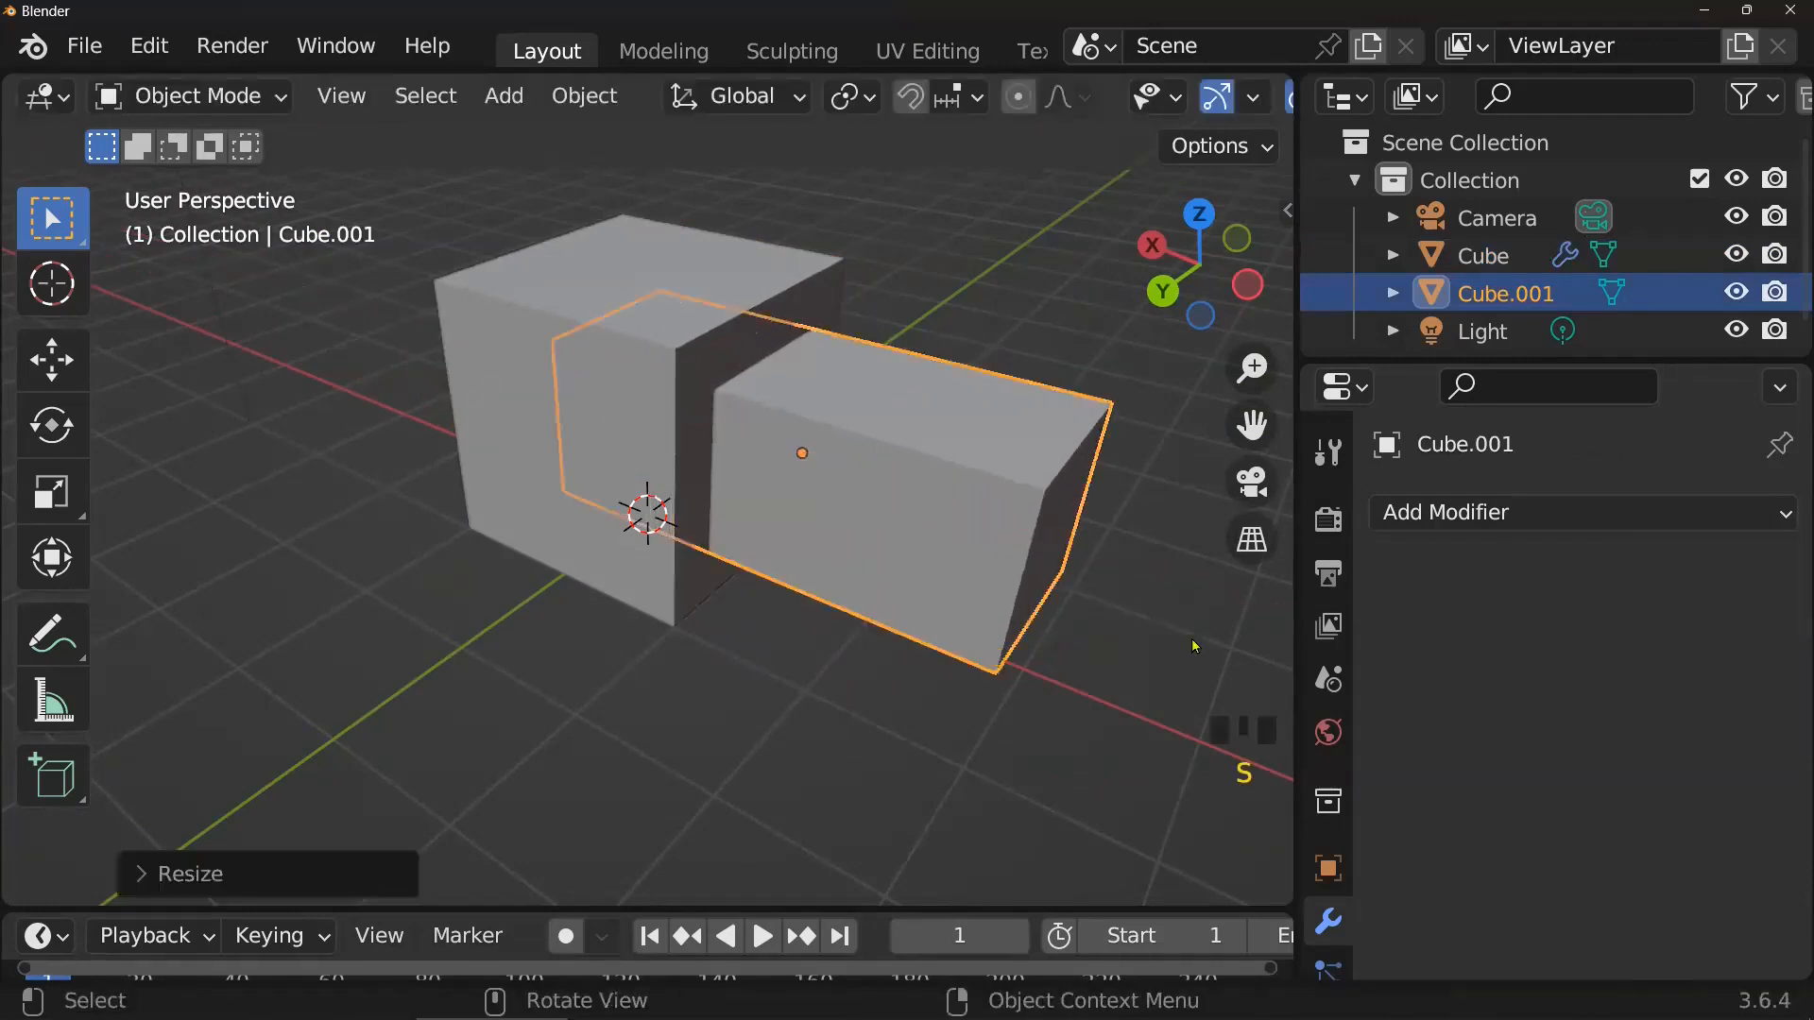
key("g")
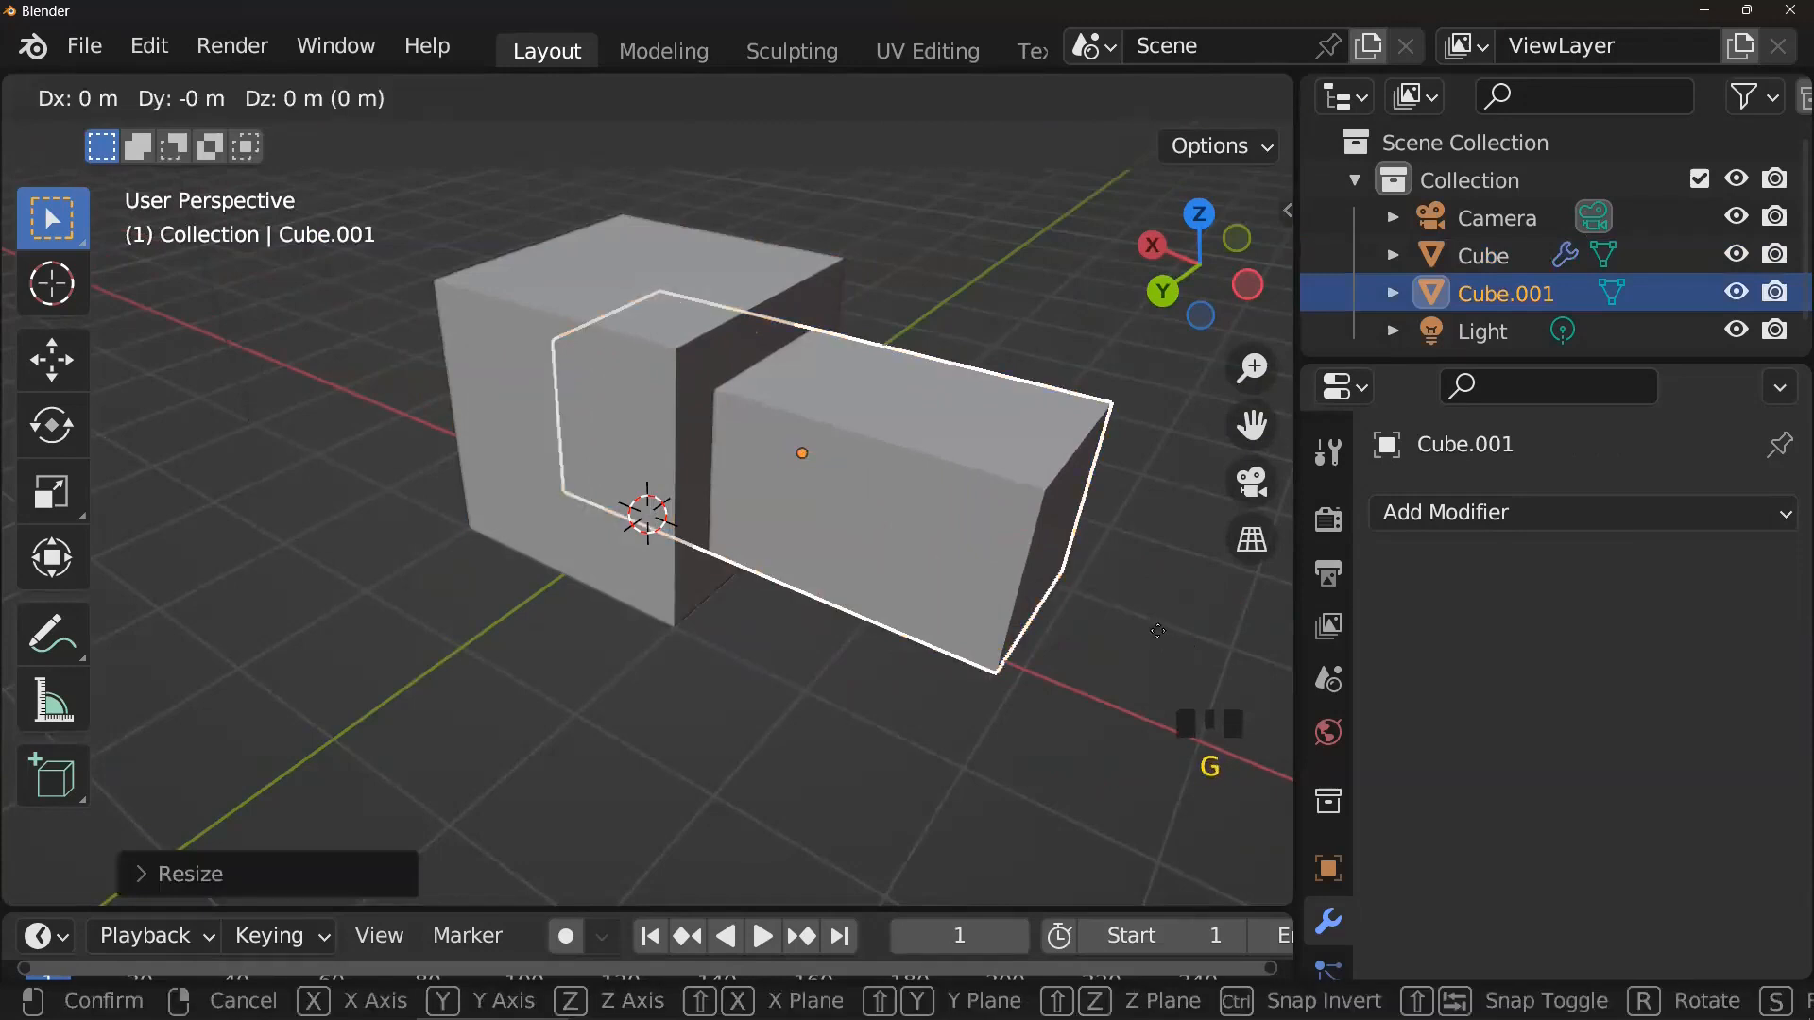
key("x")
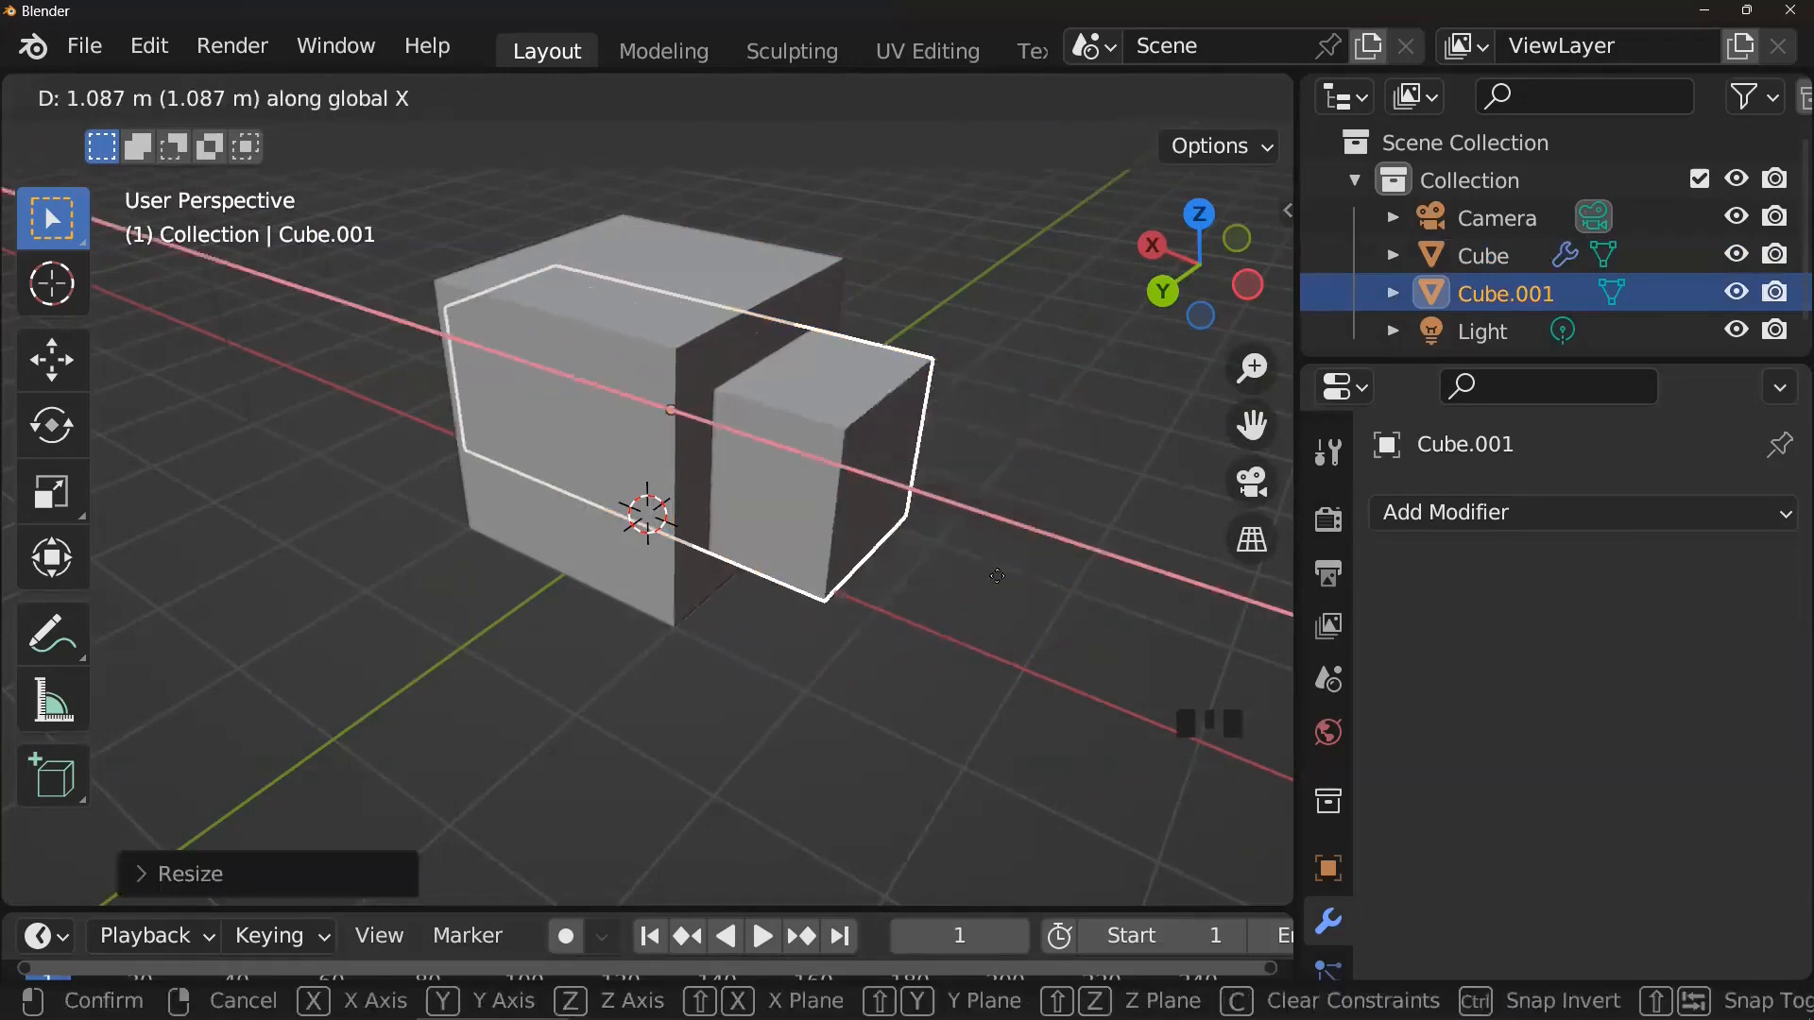
left_click(1000, 586)
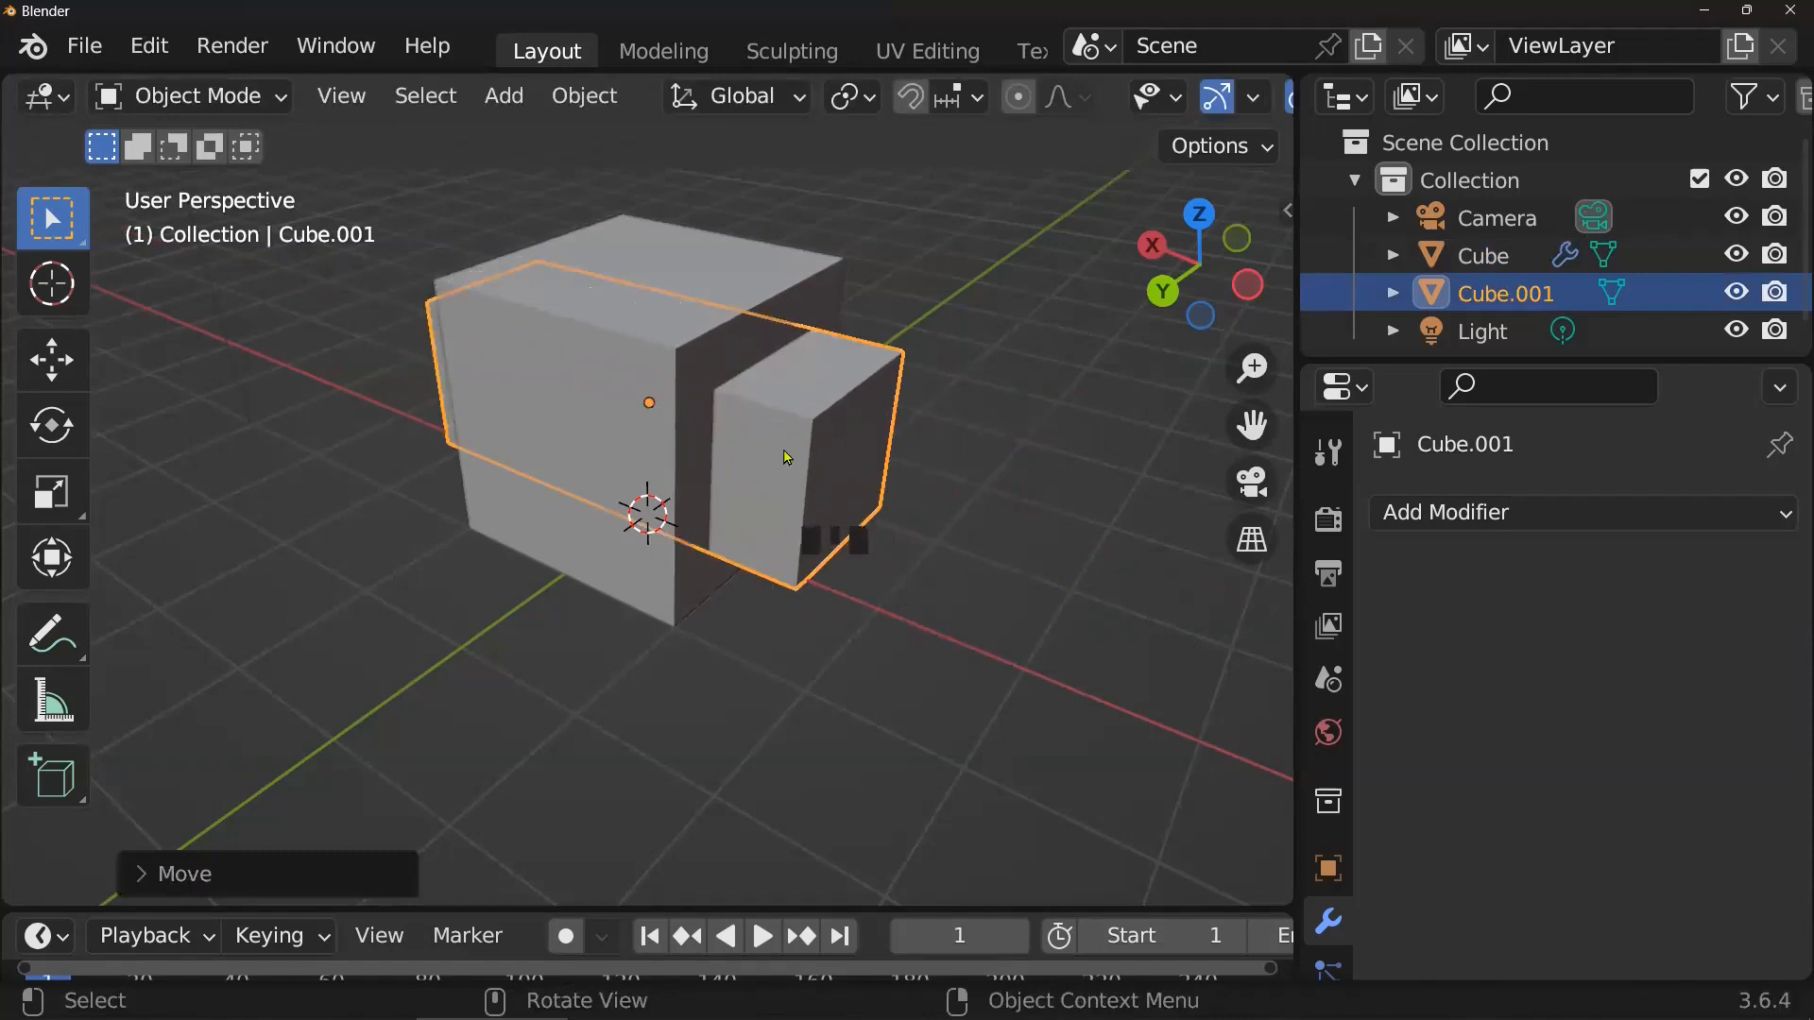
- Hide the cutter cube, select the large cube, and inspect the opening cut through it
key("h")
middle_click_drag(787, 457, 700, 483)
scroll(695, 417, "up", 3)
scroll(782, 523, "down", 2)
scroll(756, 522, "down", 1)
scroll(669, 509, "up", 1)
left_click(652, 481)
scroll(786, 495, "up", 1)
scroll(789, 497, "down", 1)
scroll(700, 484, "down", 2)
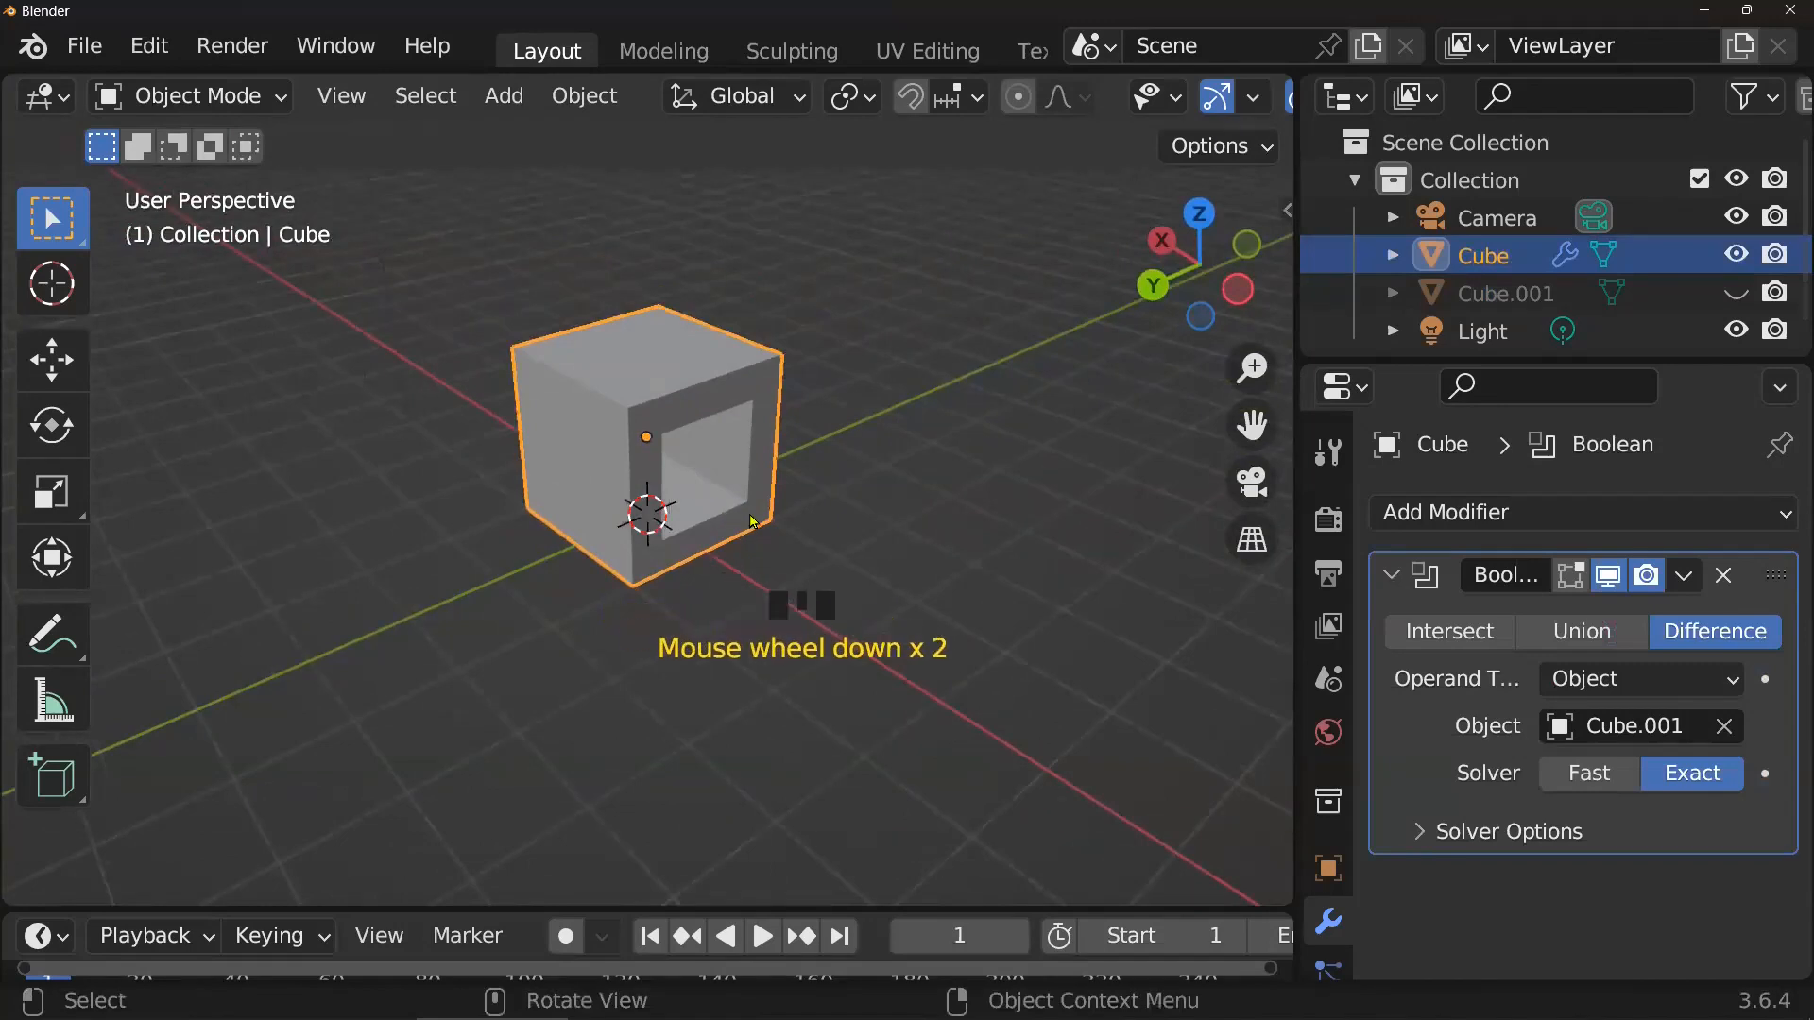
- Unhide the cutter block running through the large cube, select it, and scale it down uniformly
scroll(753, 520, "up", 2)
middle_click_drag(762, 538, 825, 525)
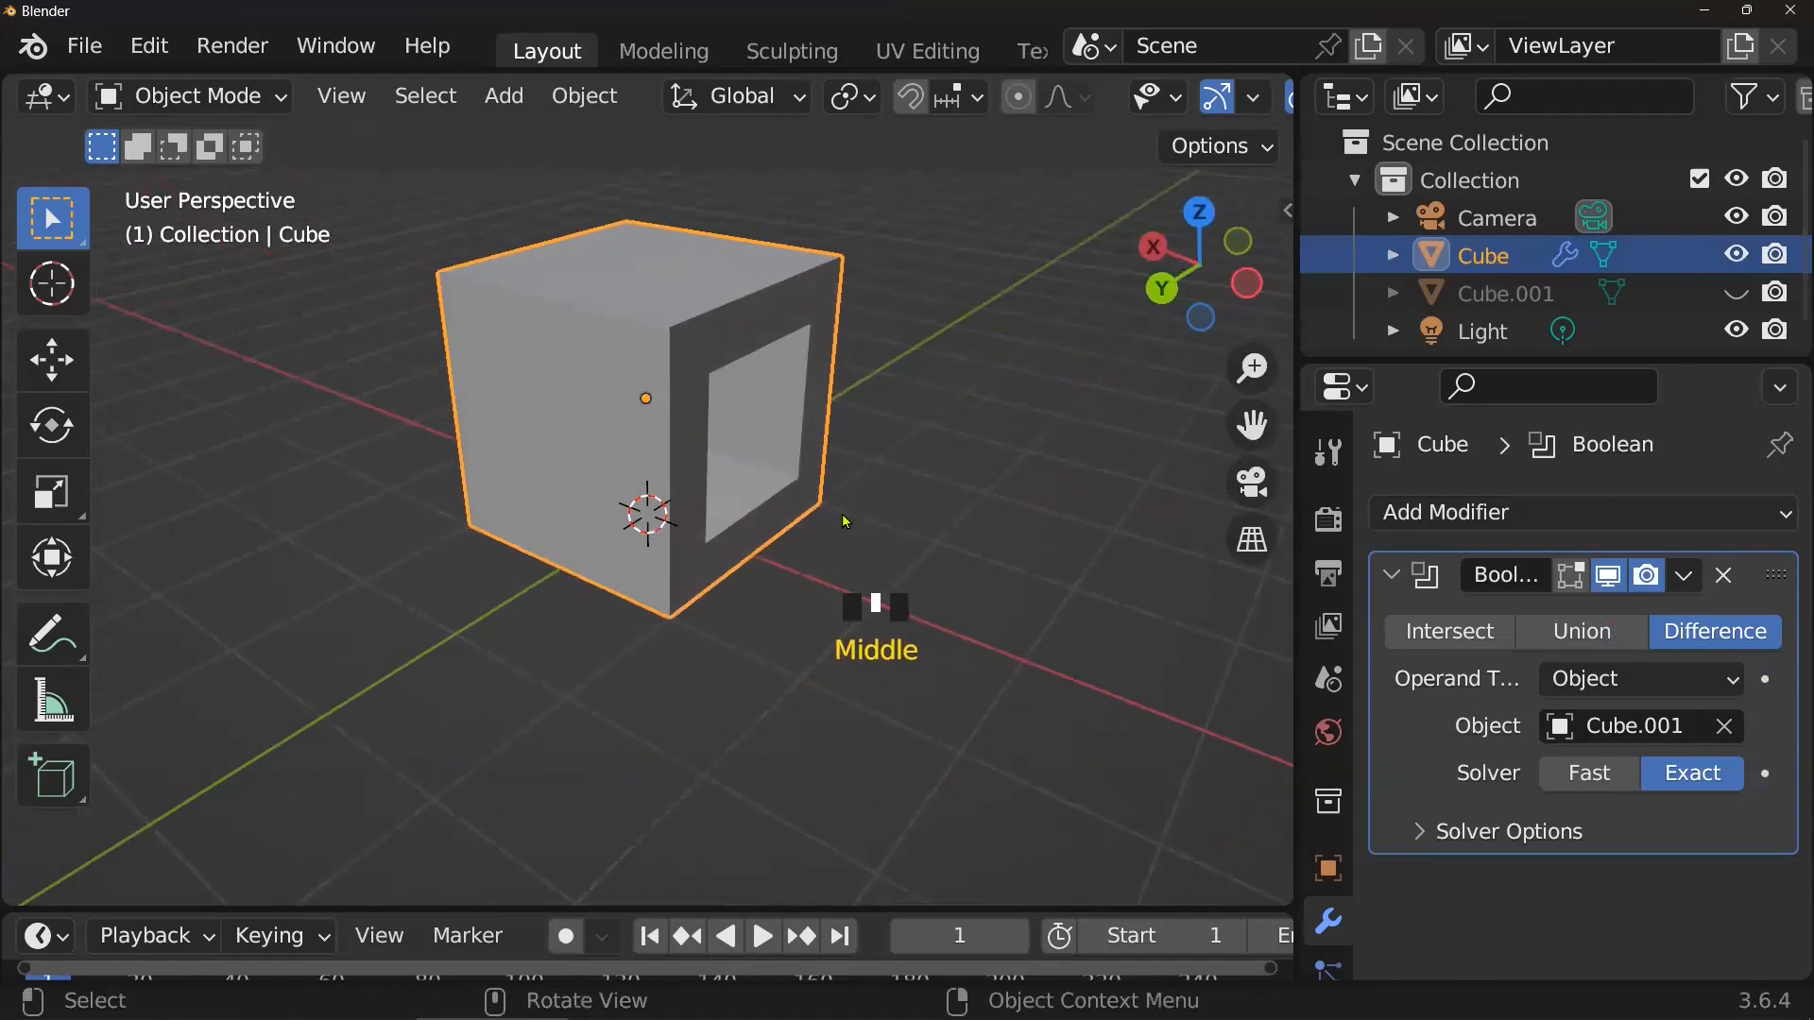
middle_click_drag(733, 454, 614, 535, "shift")
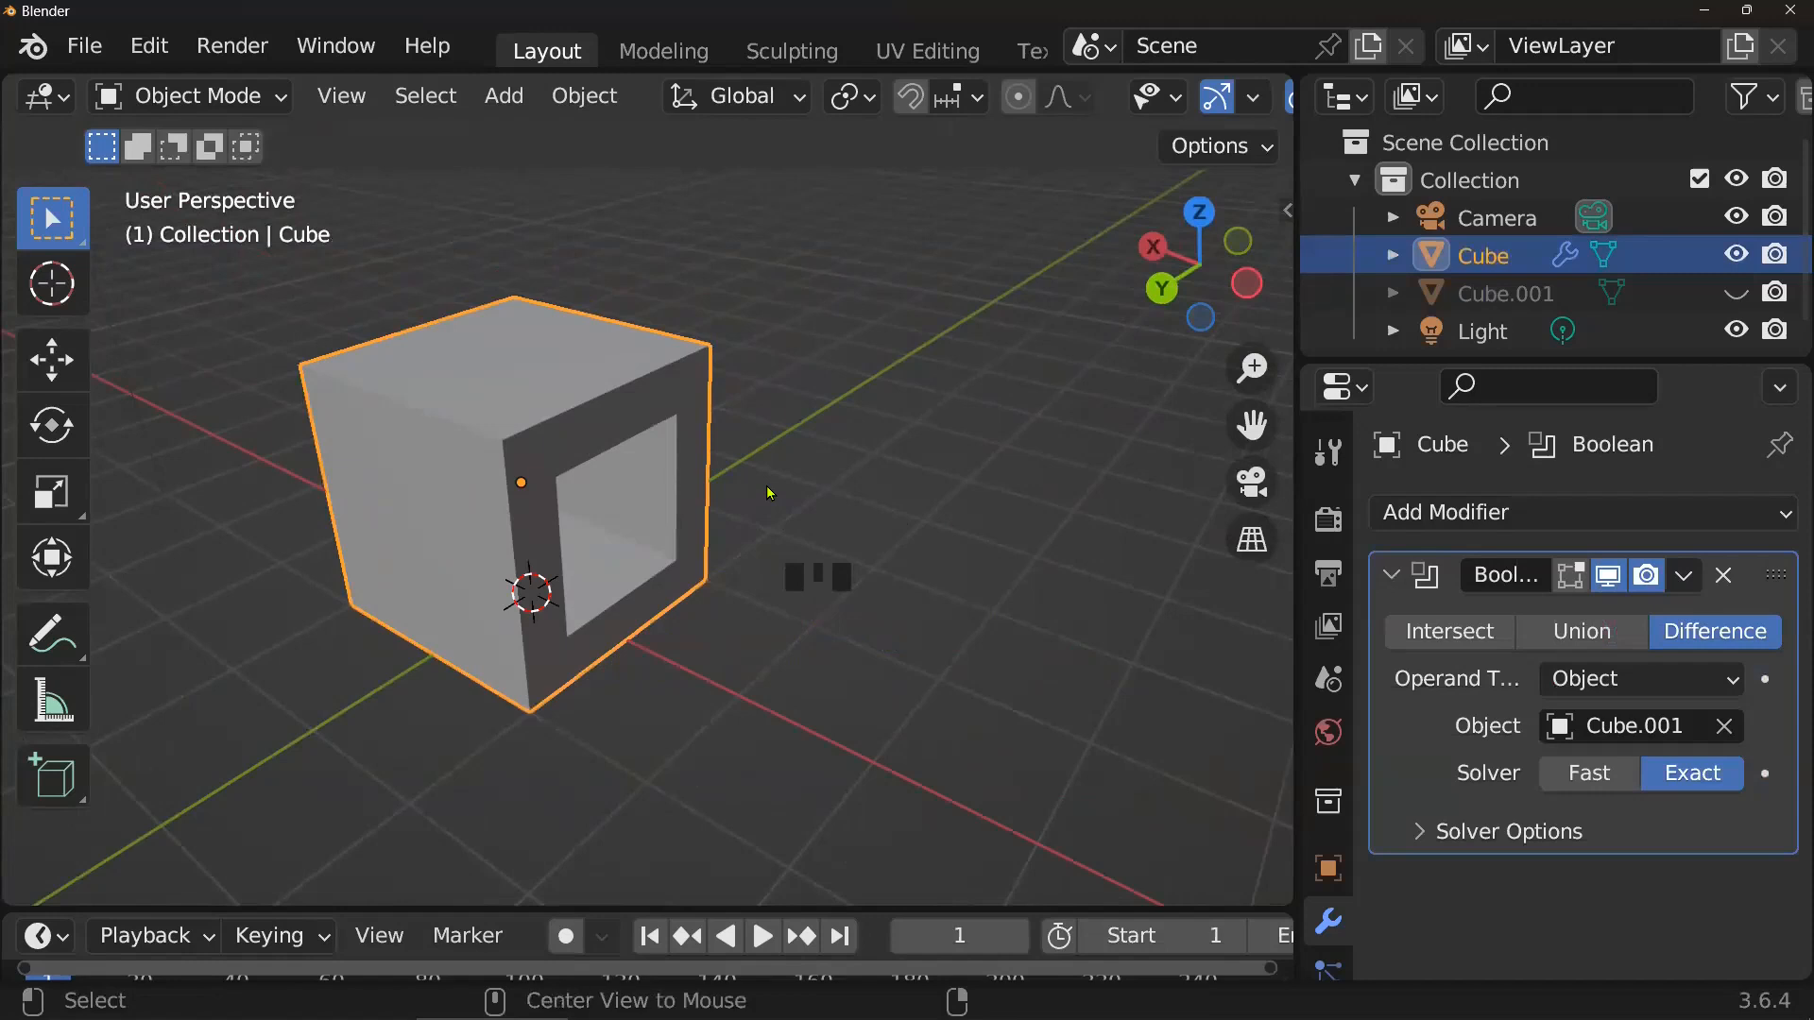
key("alt+h")
left_click(653, 502)
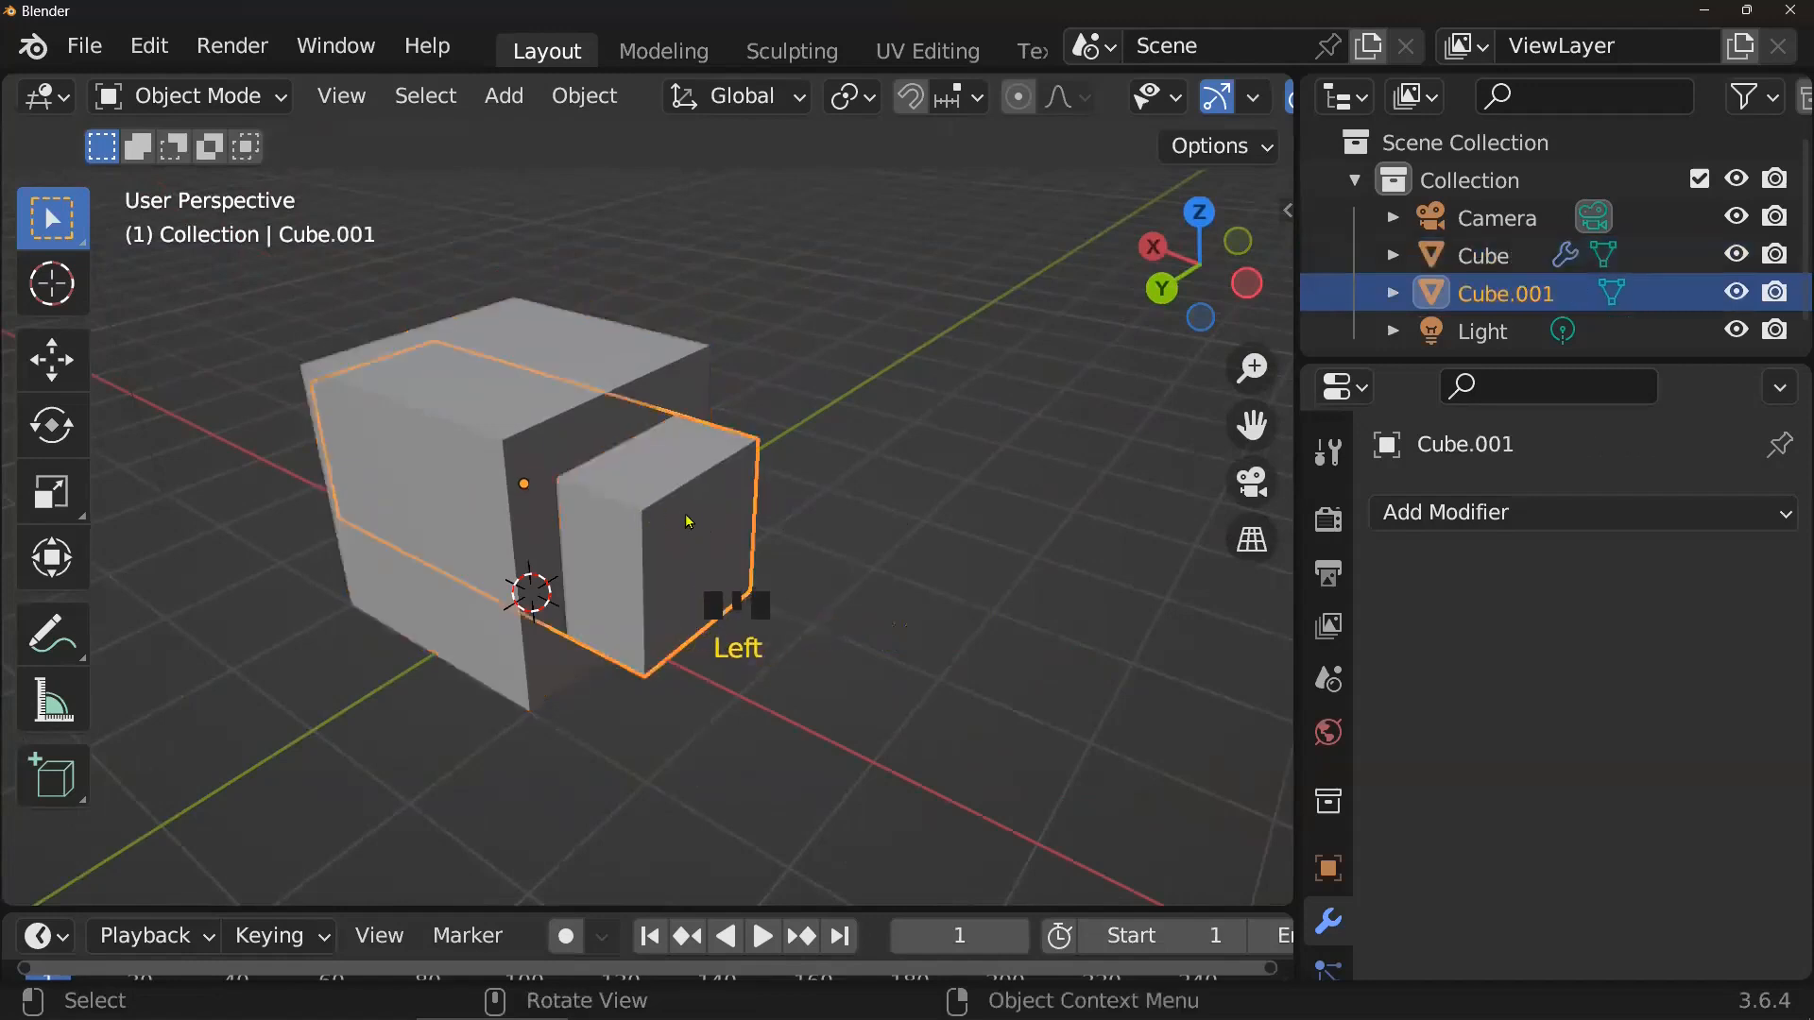
mouse_move(654, 502)
middle_mouse_down()
mouse_move(871, 497)
mouse_move(848, 451)
mouse_move(636, 474)
middle_mouse_up()
left_click(637, 473)
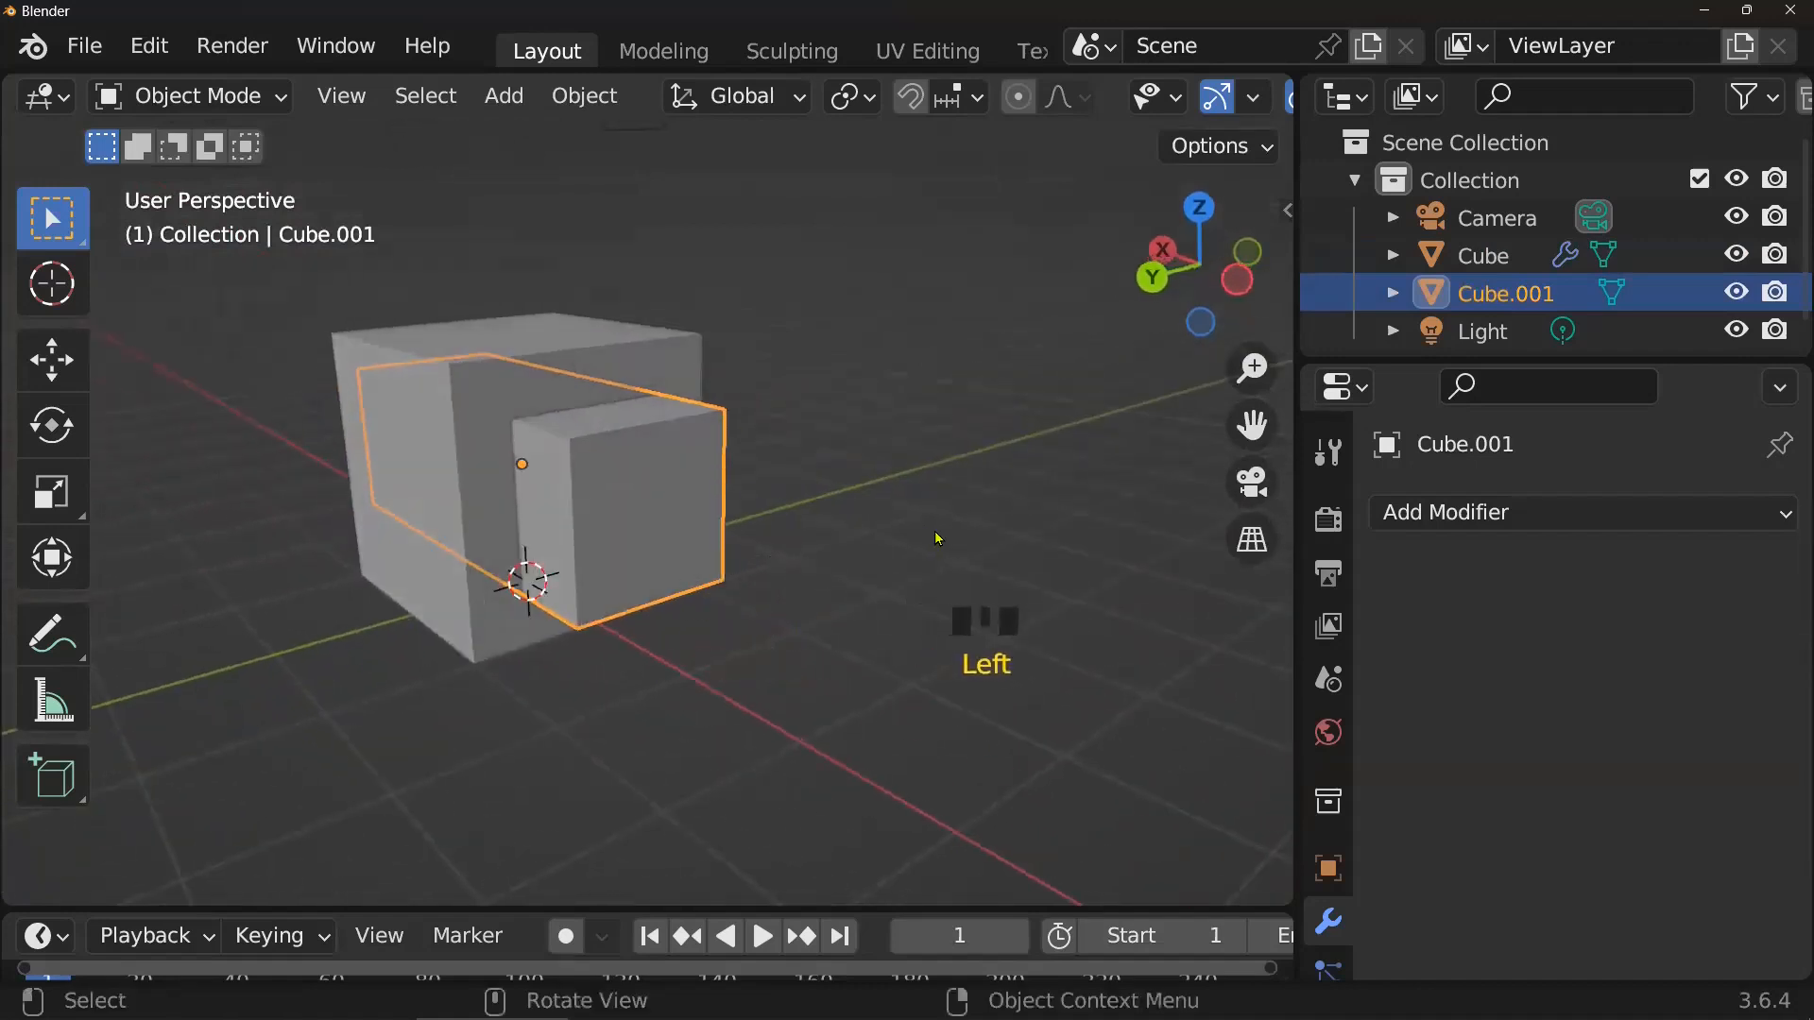
key("s")
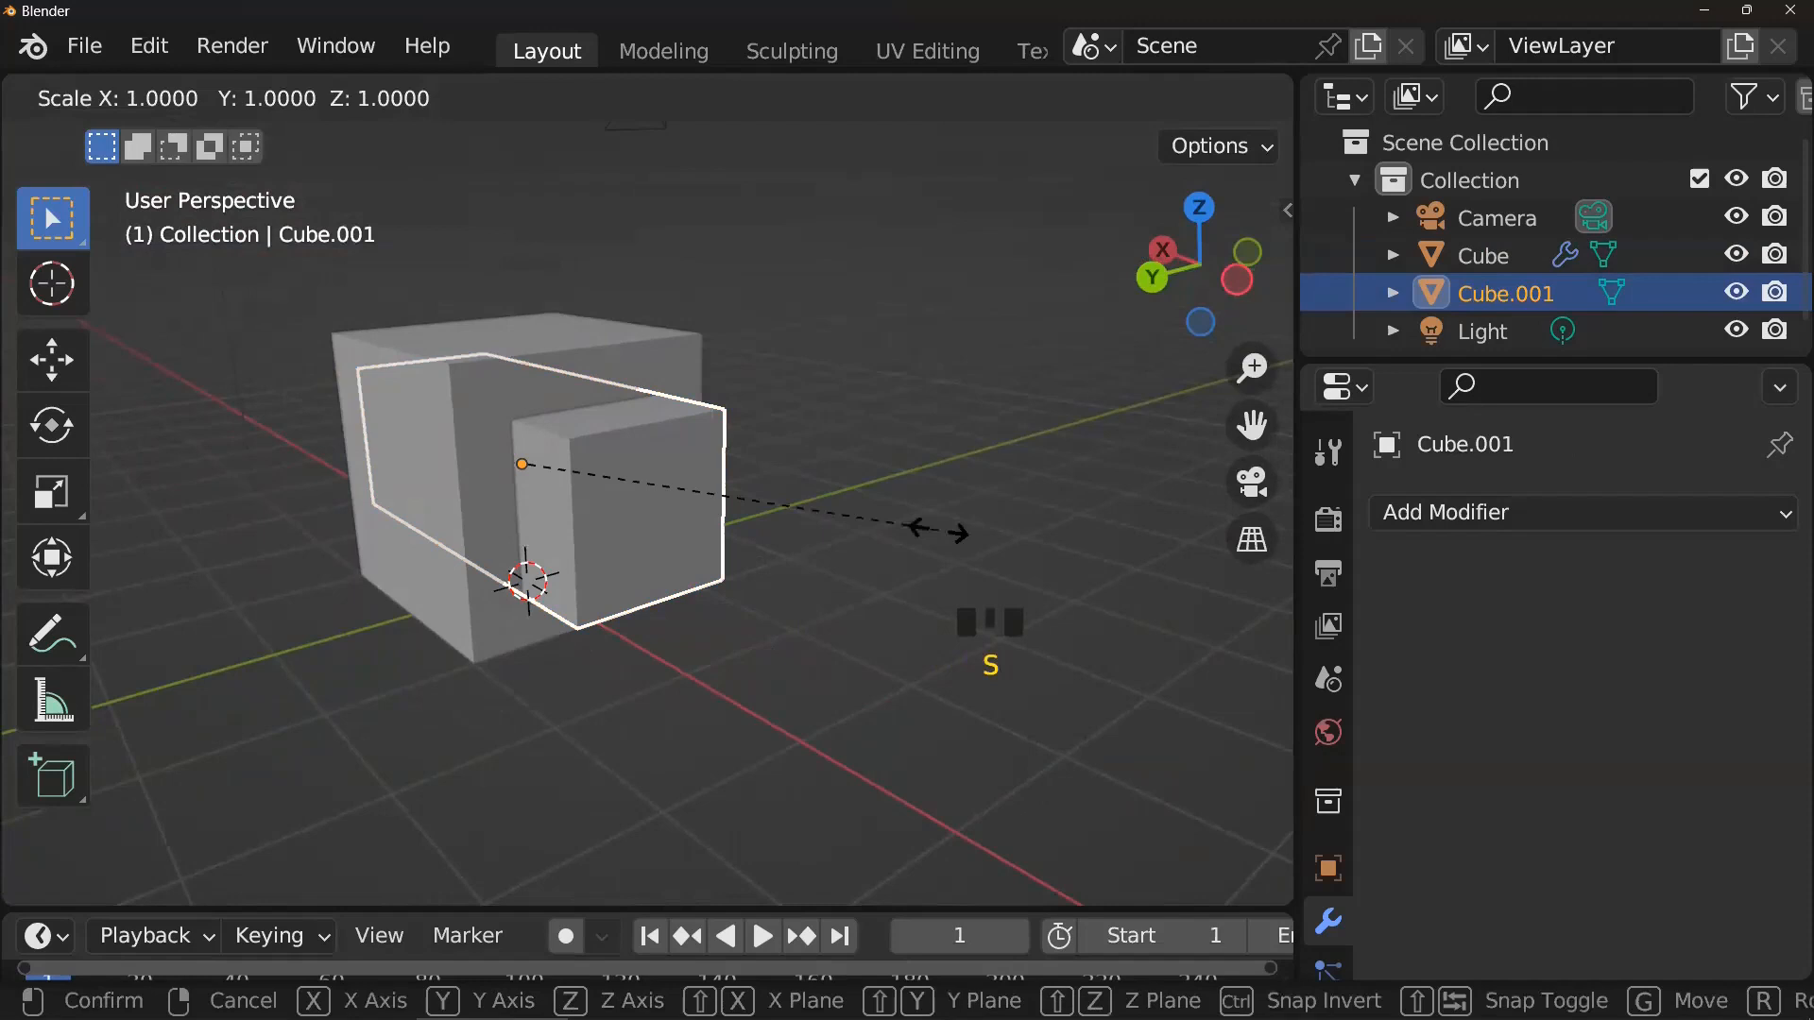
left_click(802, 547)
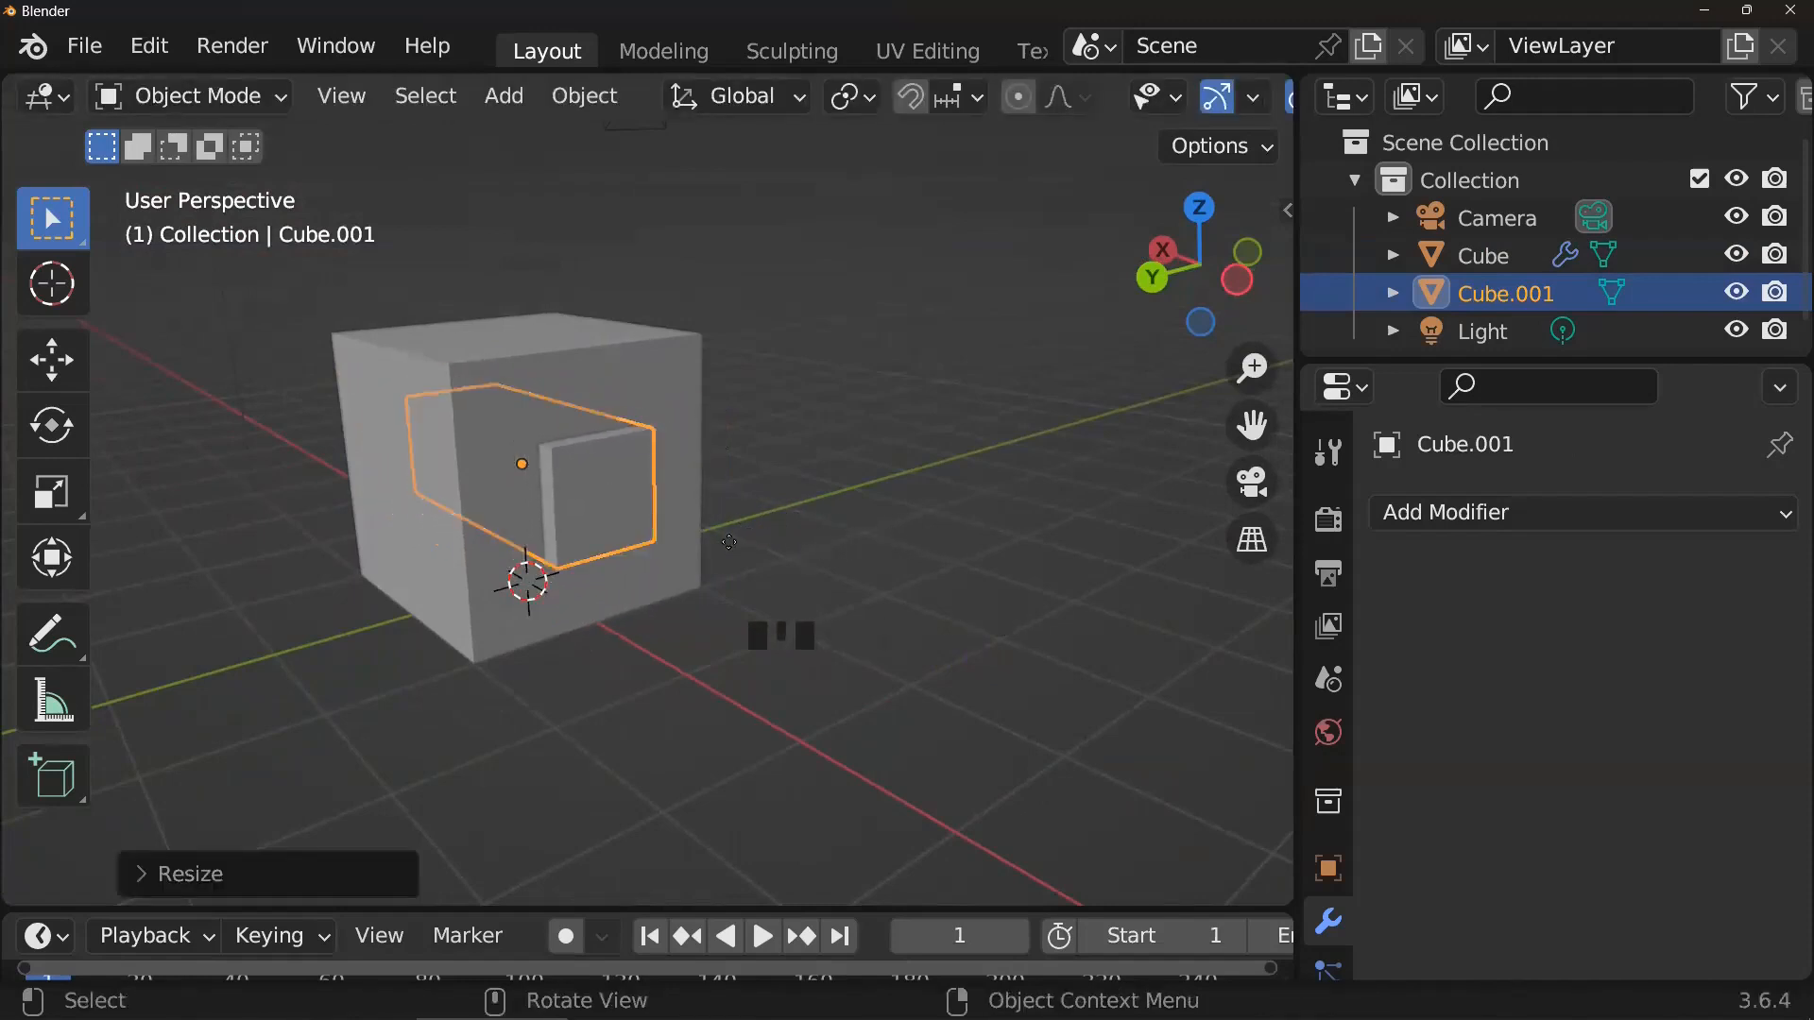
- Raise the cutter block about 0.24 m along Z and narrow it along the Y axis
key("g")
key("z")
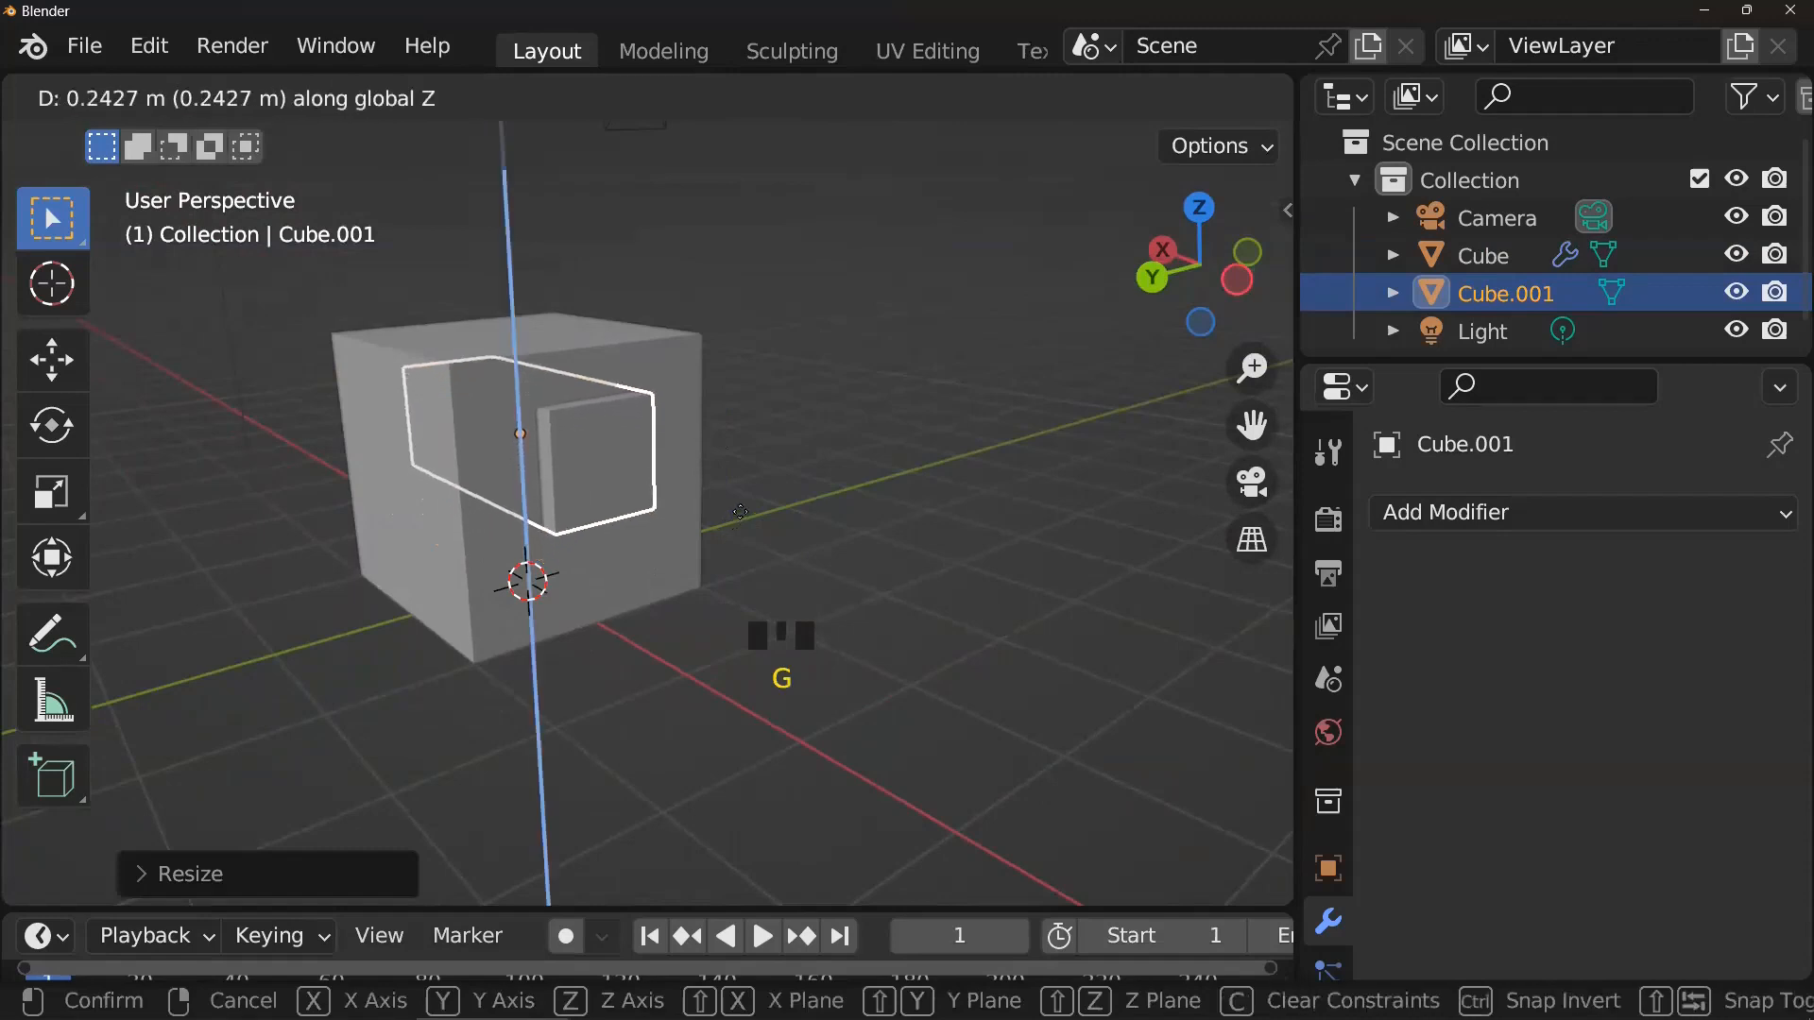
left_click(801, 525)
key("s")
key("y")
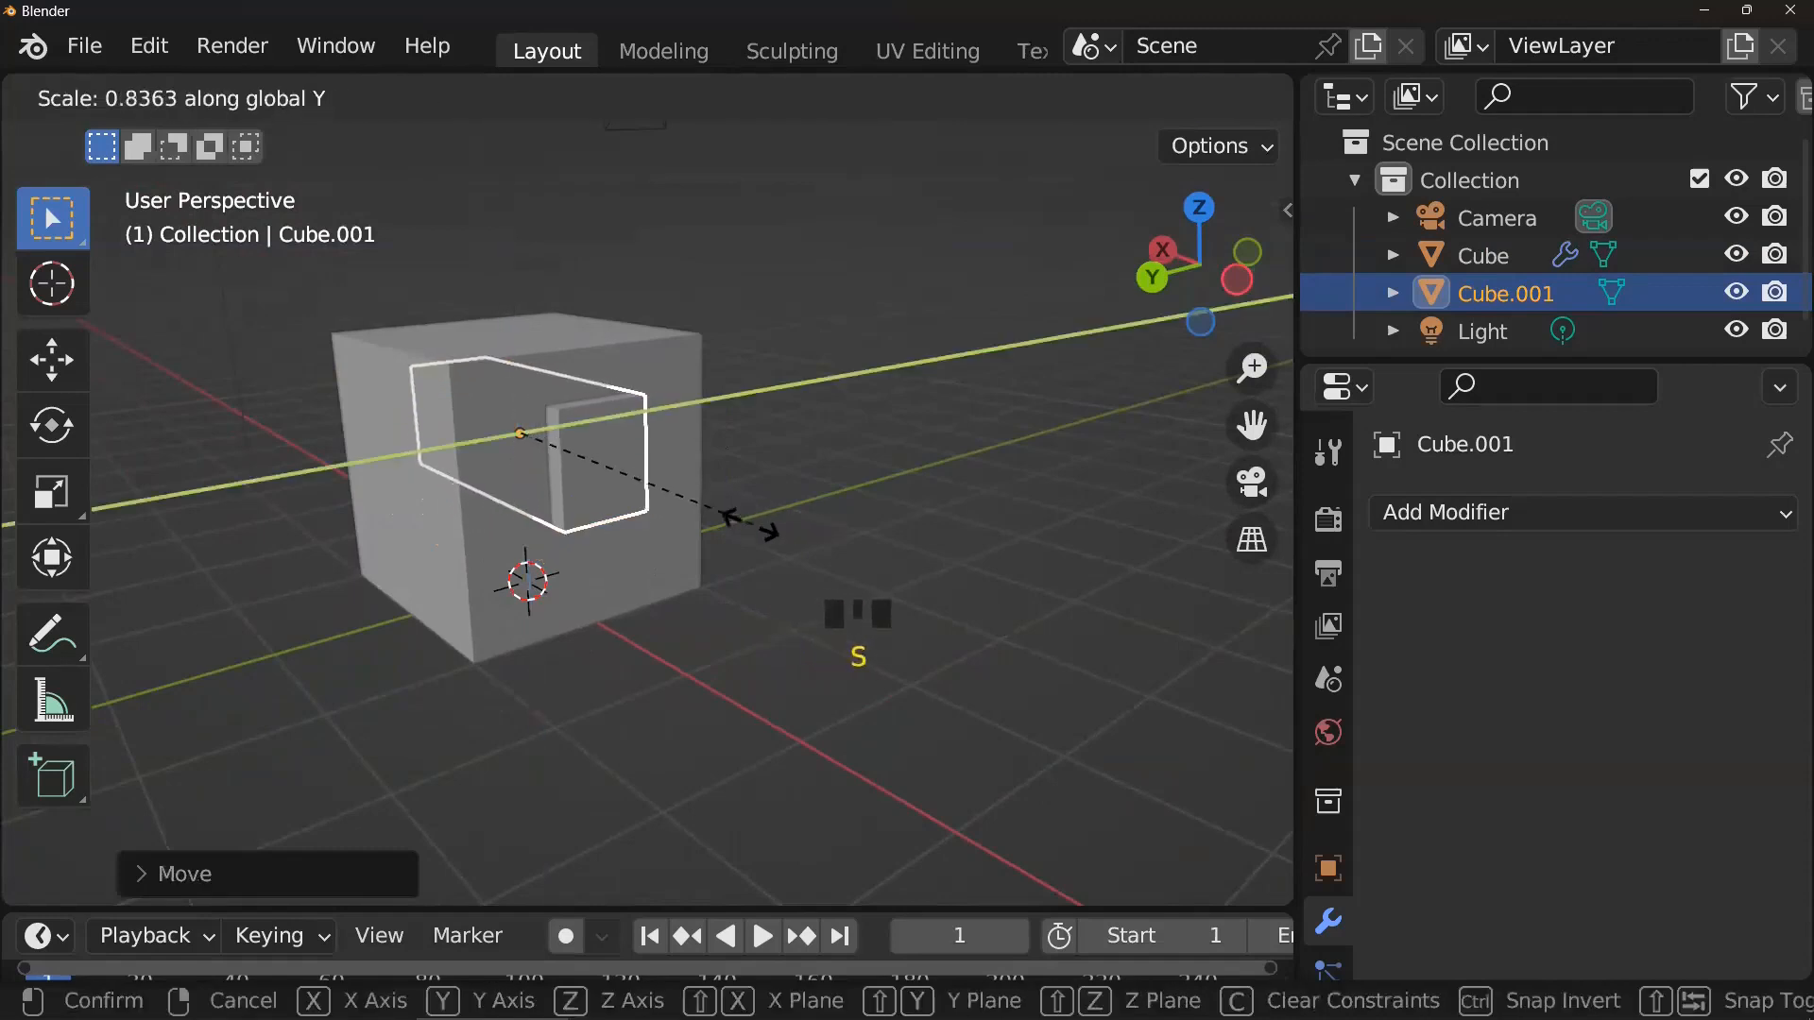
left_click(626, 525)
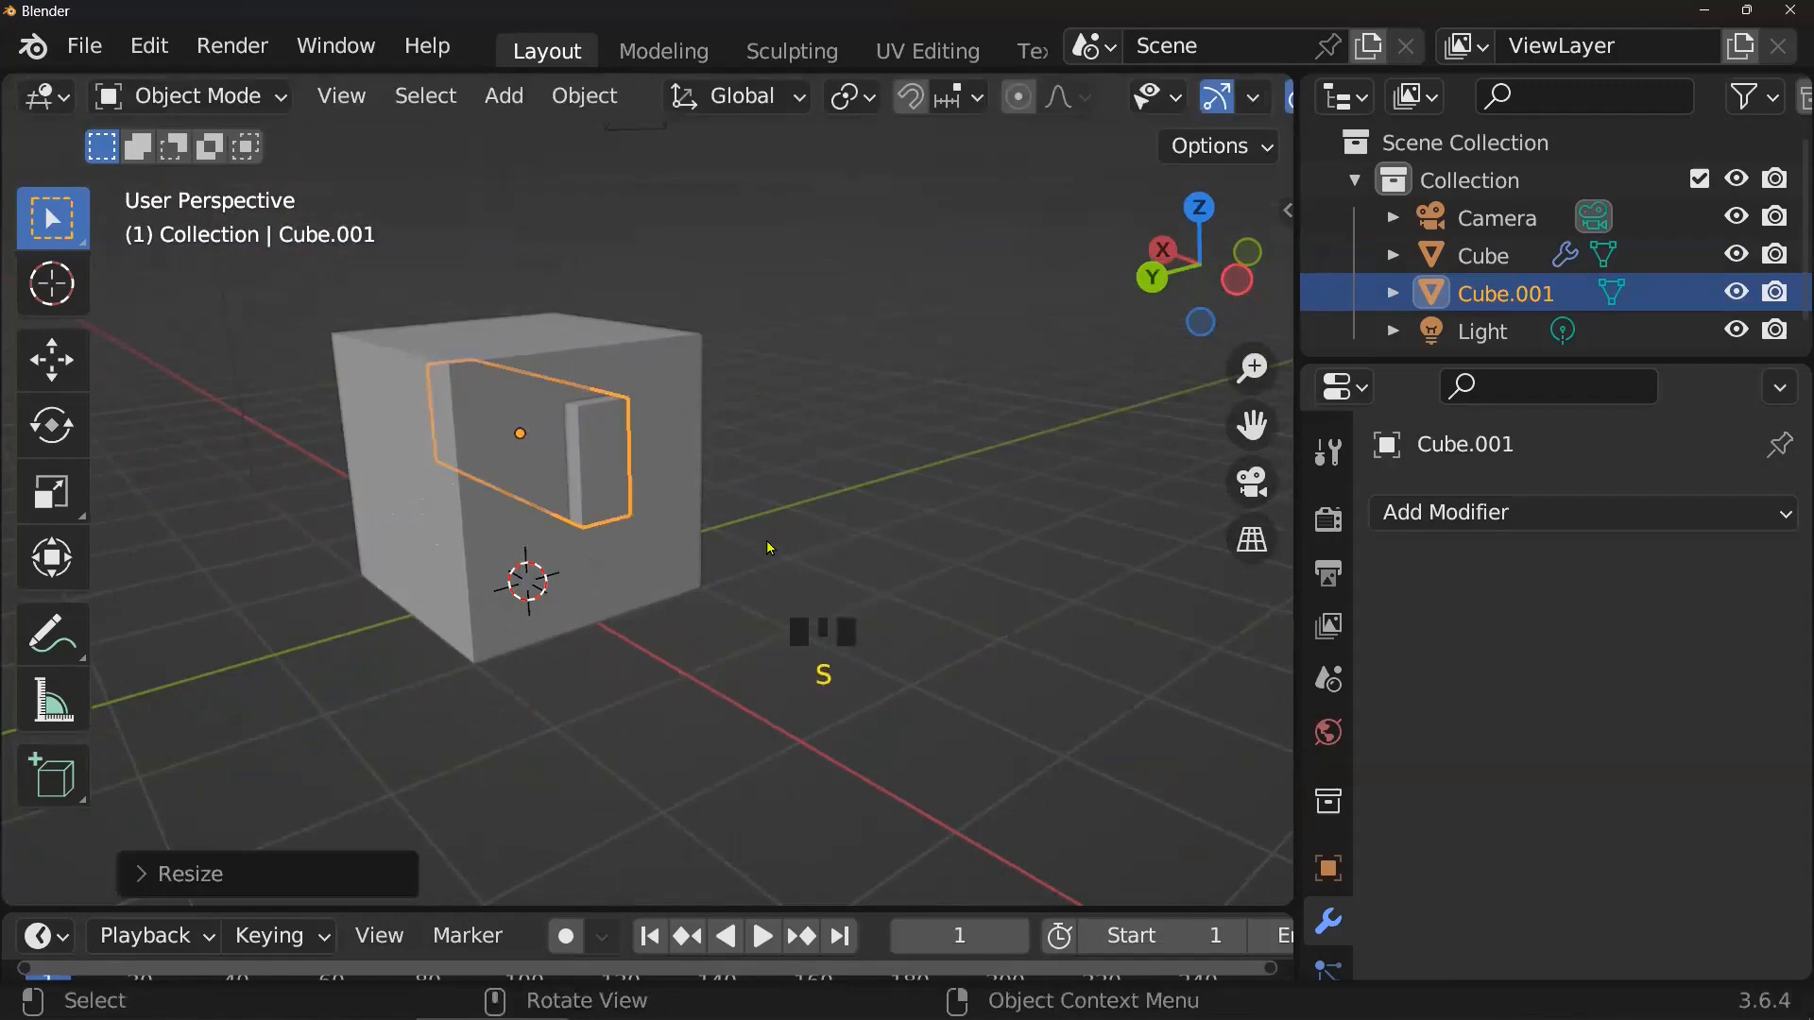
- Duplicate the narrow cutter block and move the copy along Y, leaving a thin gap beside the original
key("shift+d")
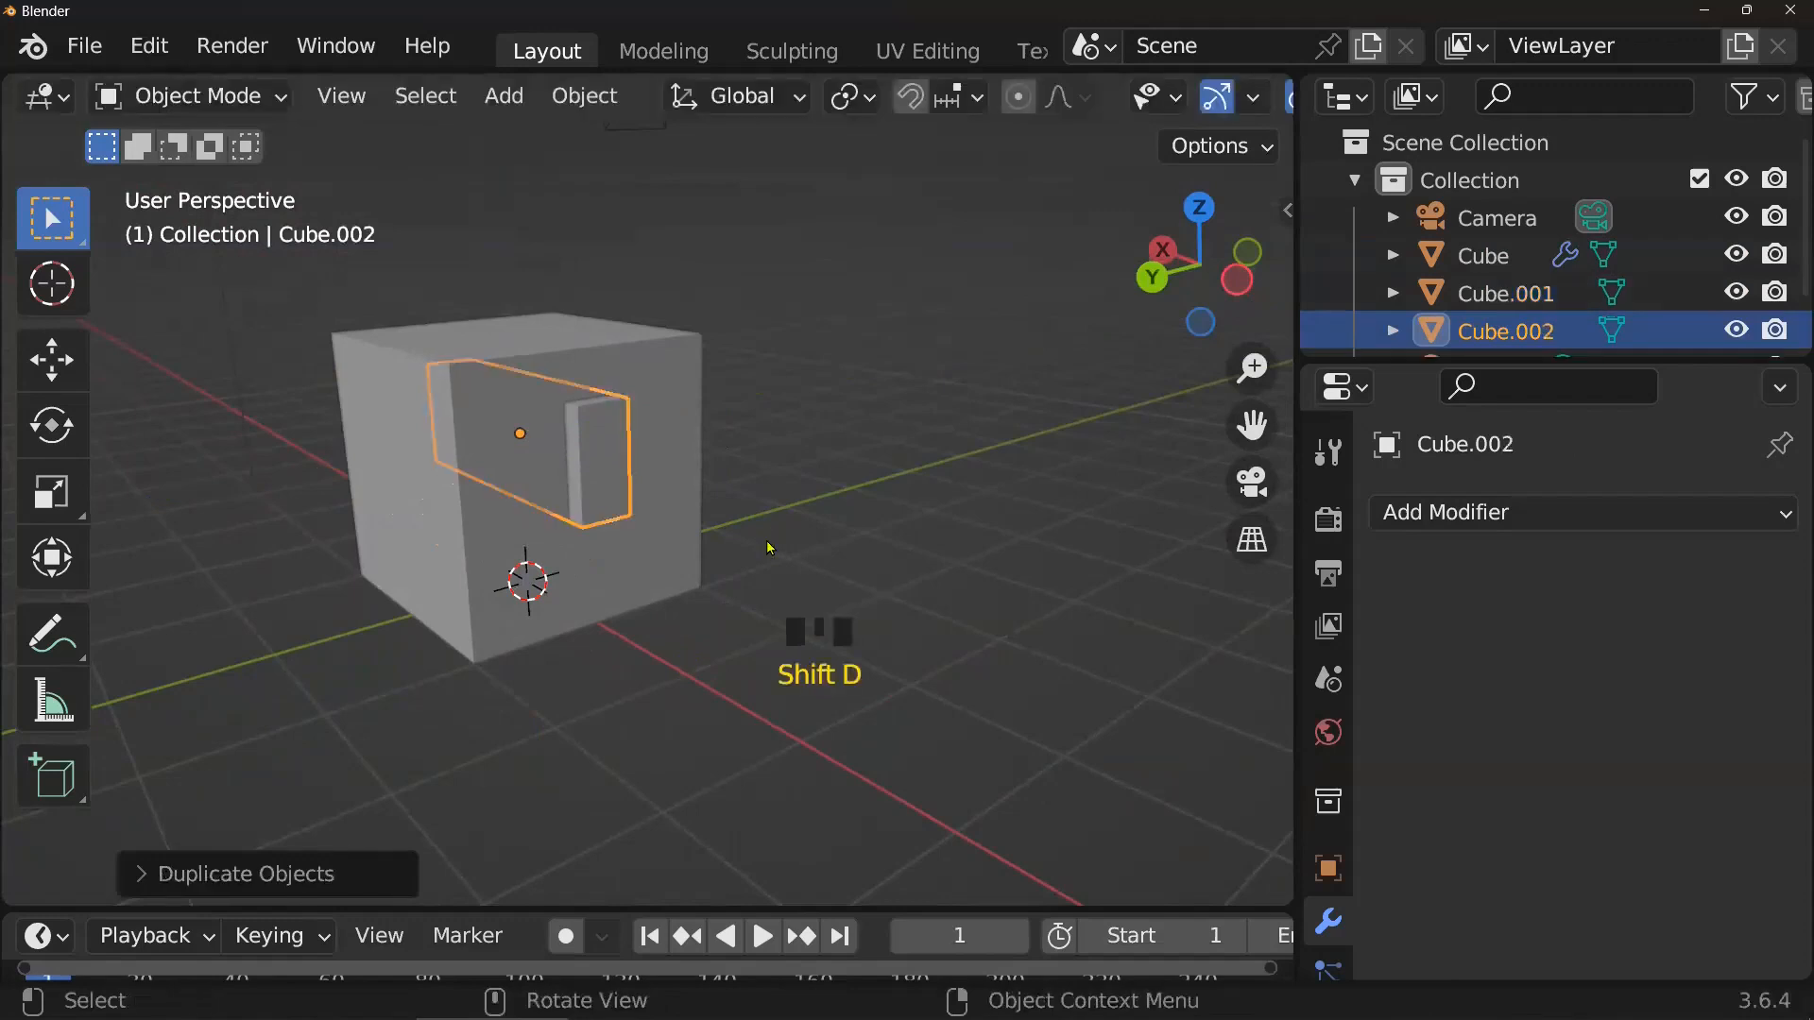
key("g")
key("y")
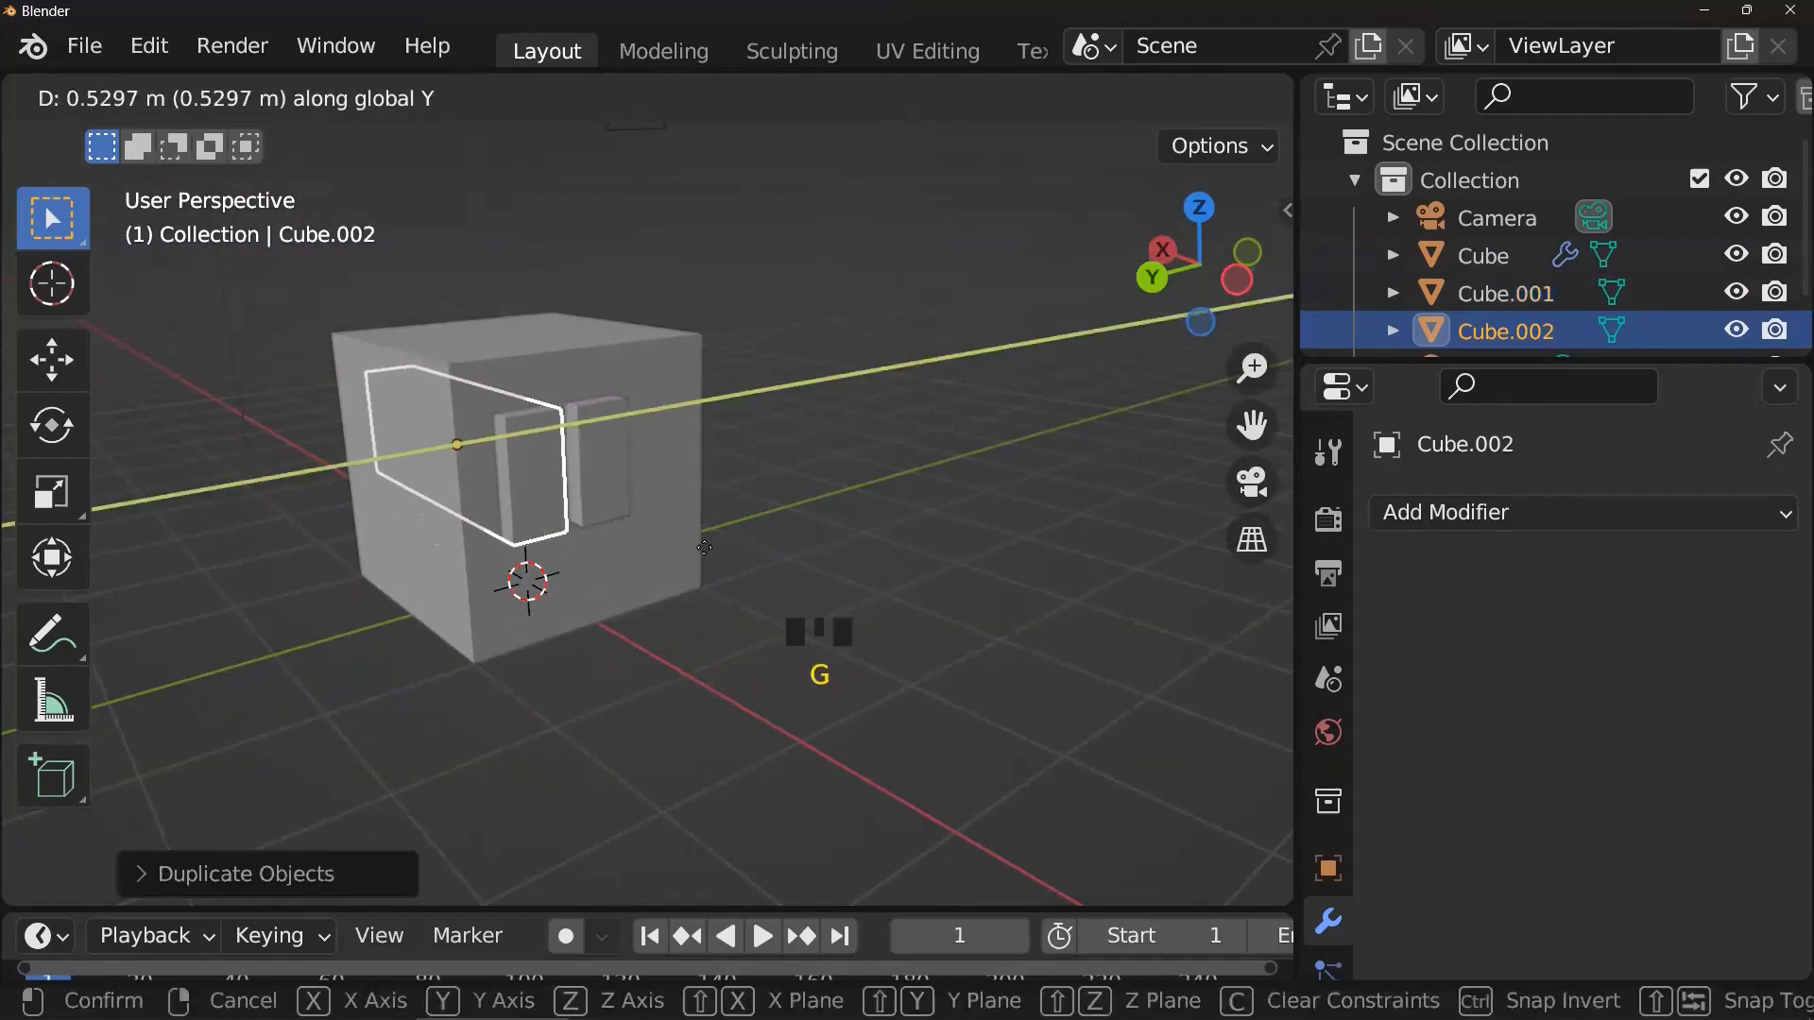
left_click(715, 558)
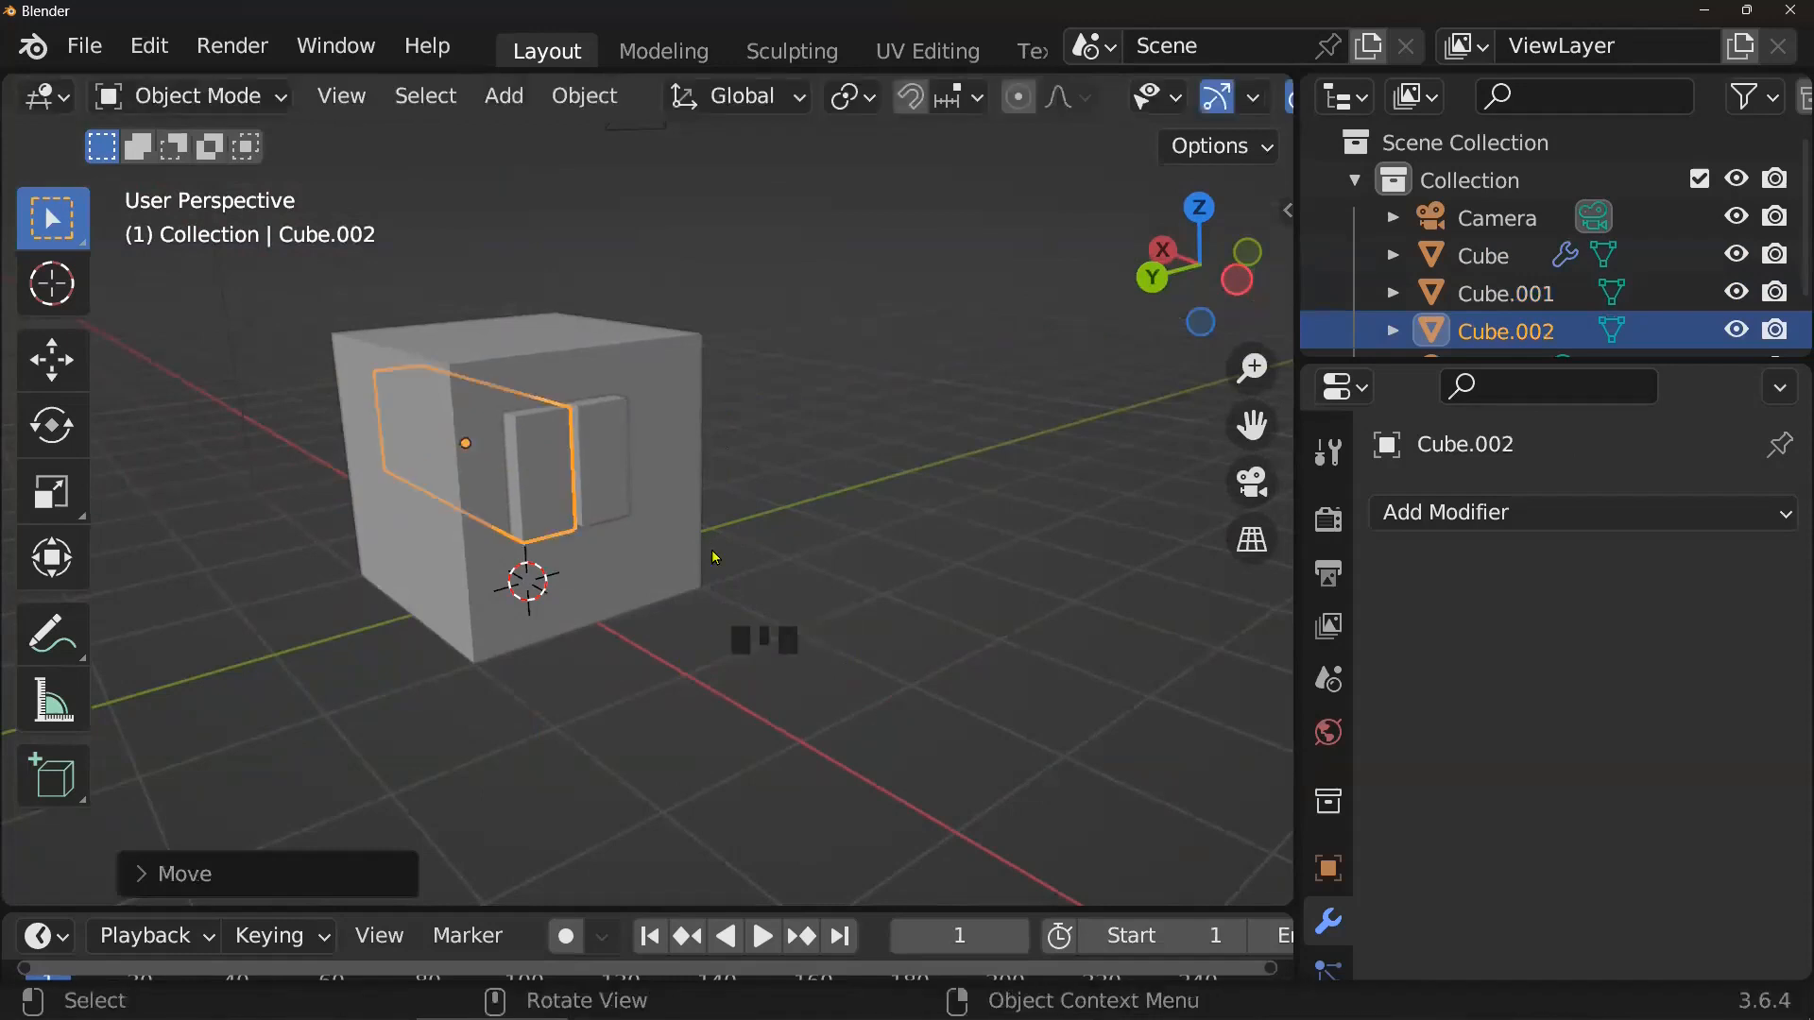
- Hide the duplicated cutter block and the original cutter block
scroll(715, 558, "up", 2)
middle_click_drag(715, 559, 591, 604, "shift")
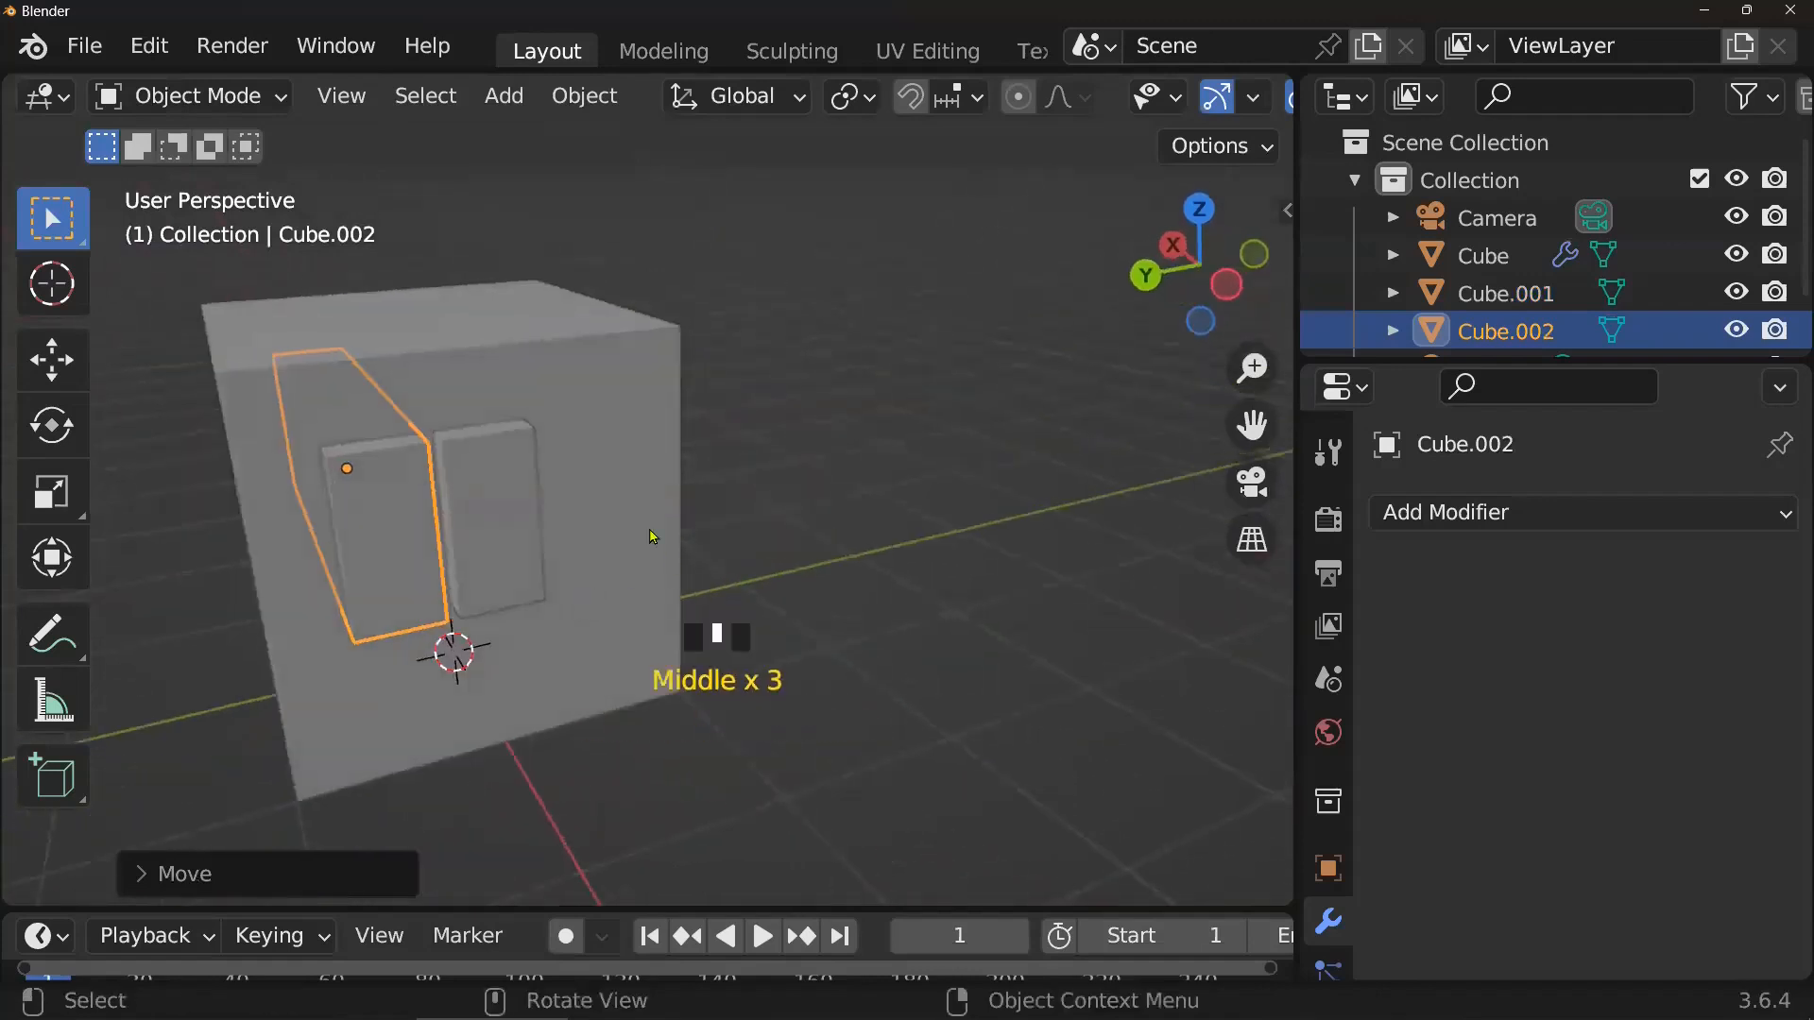
key("h")
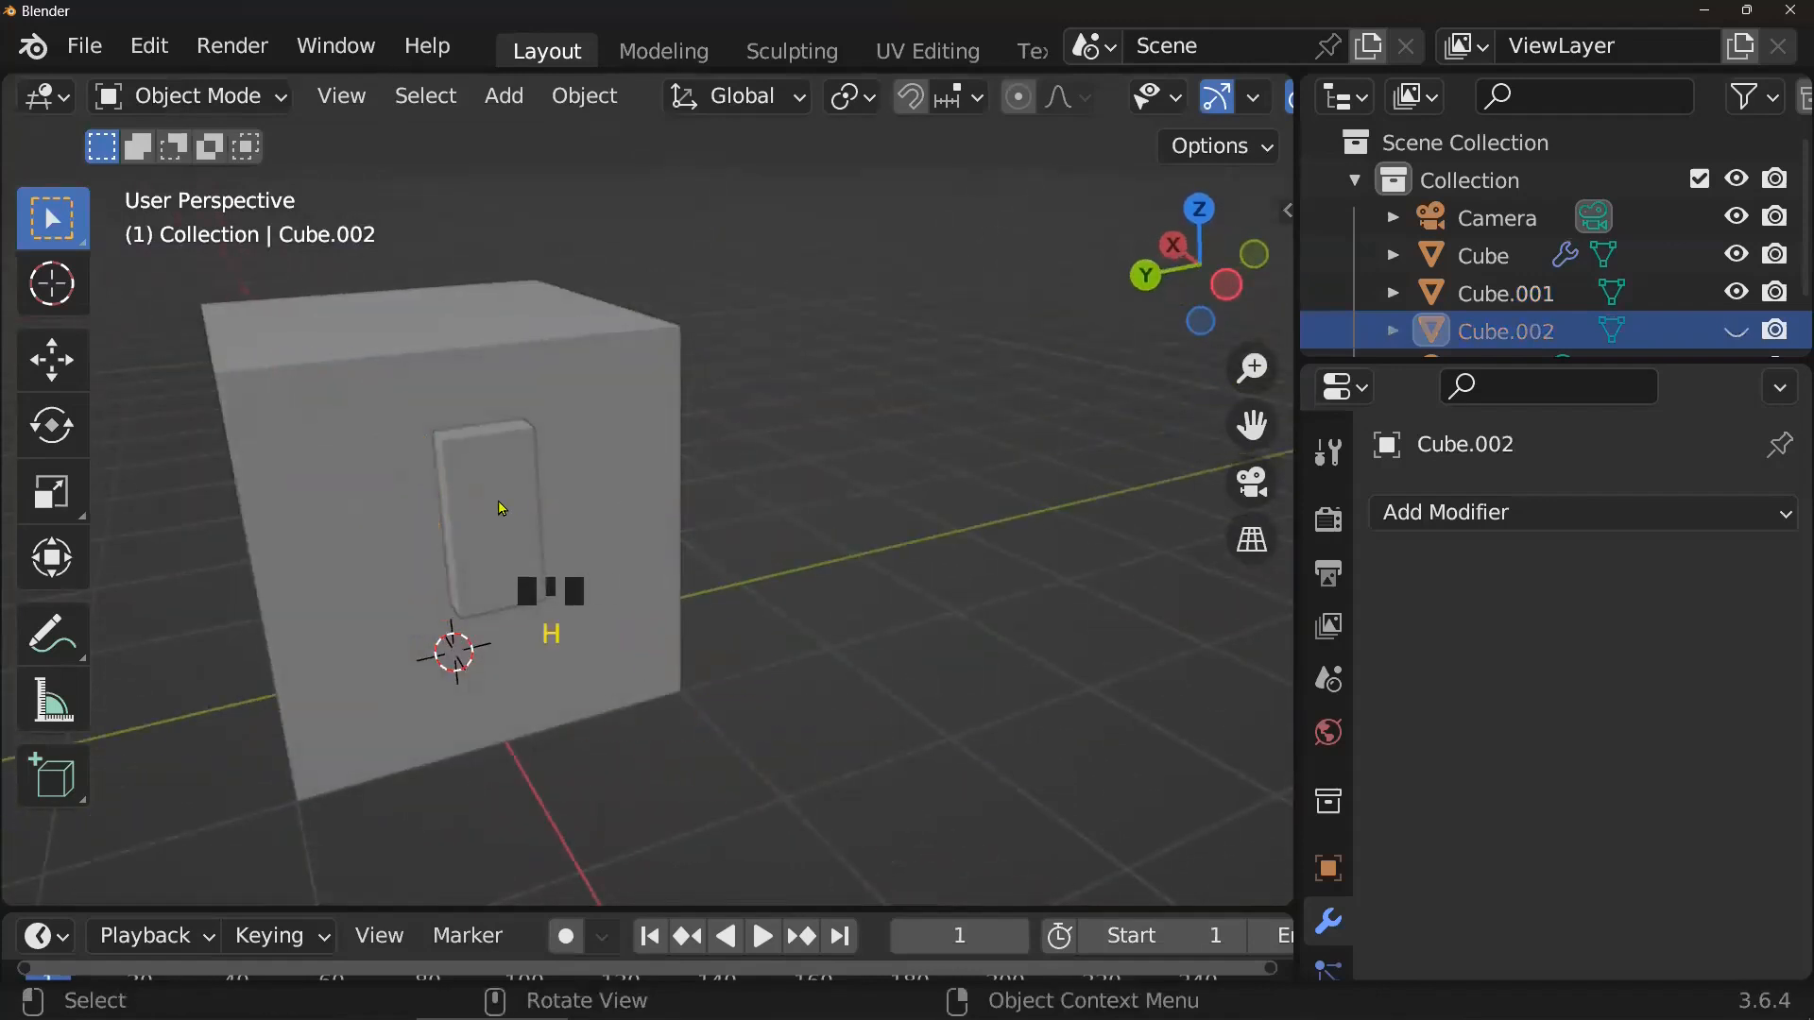
left_click(510, 504)
key("h")
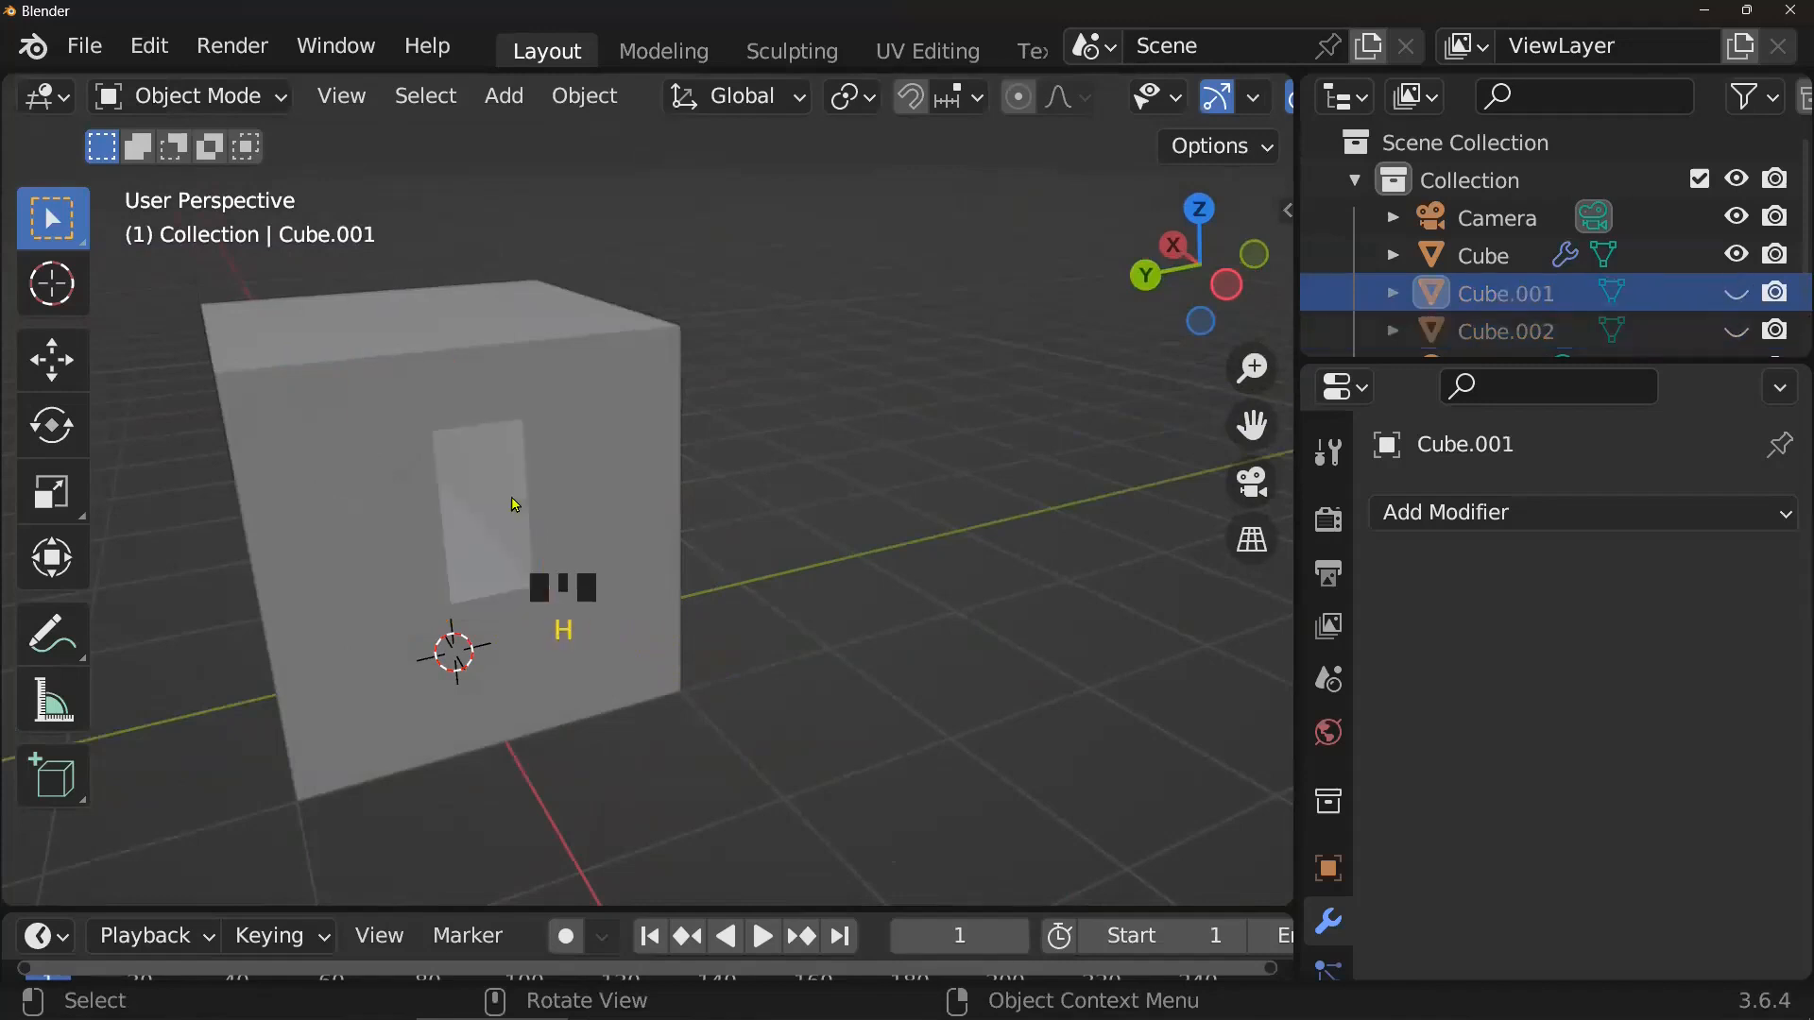
- Select the large cube and apply its Boolean modifier to make the first window opening permanent
middle_click_drag(615, 542, 661, 555)
left_click(393, 516)
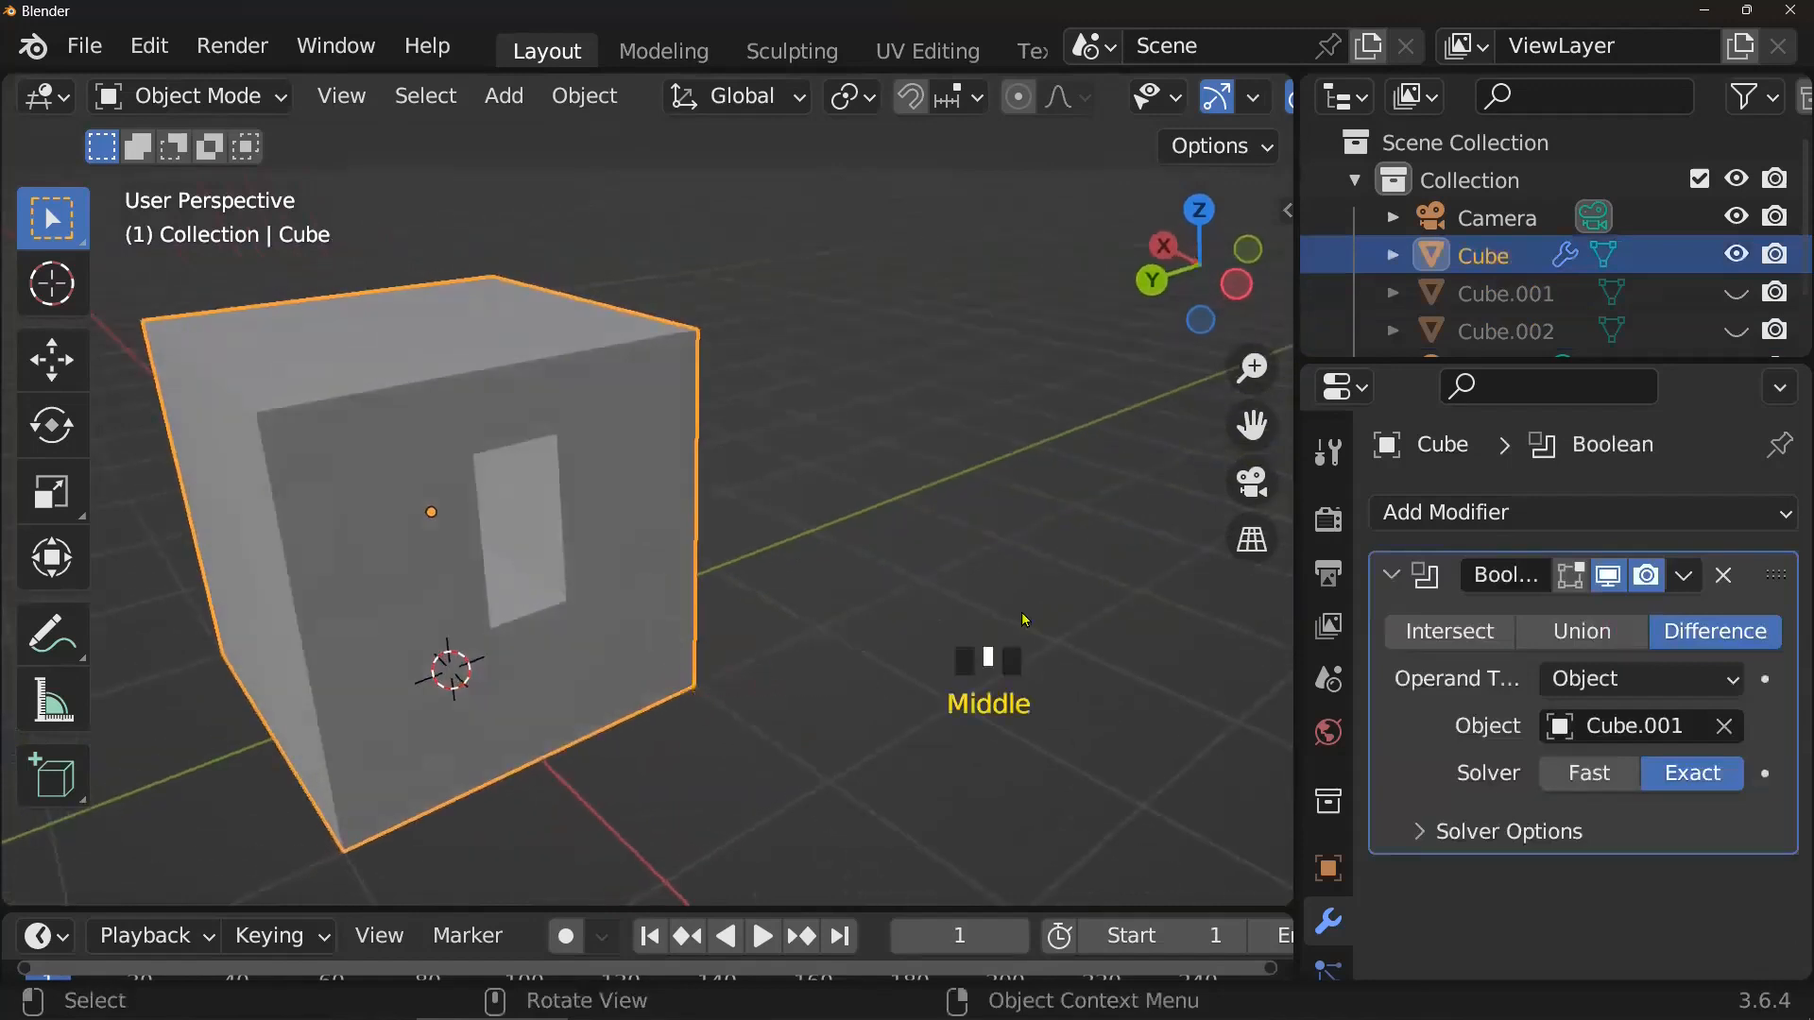
middle_click_drag(529, 496, 551, 525)
middle_click_drag(488, 535, 584, 536)
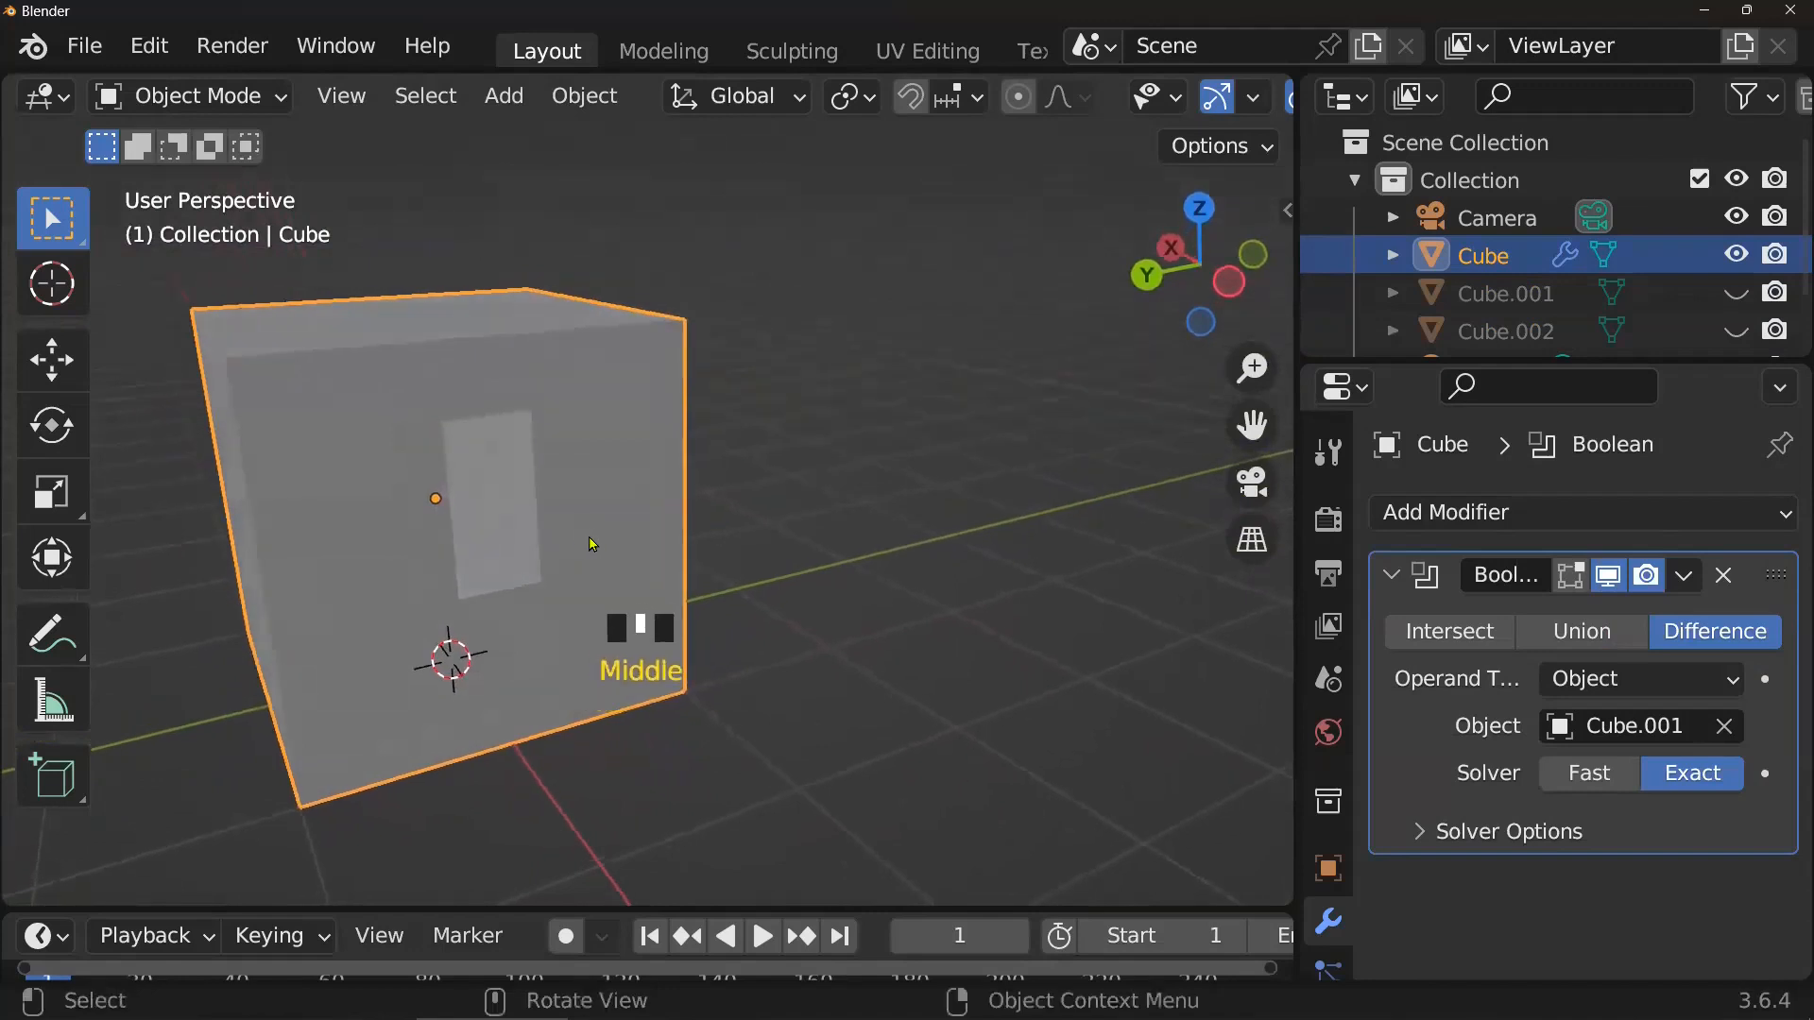
left_click(1683, 580)
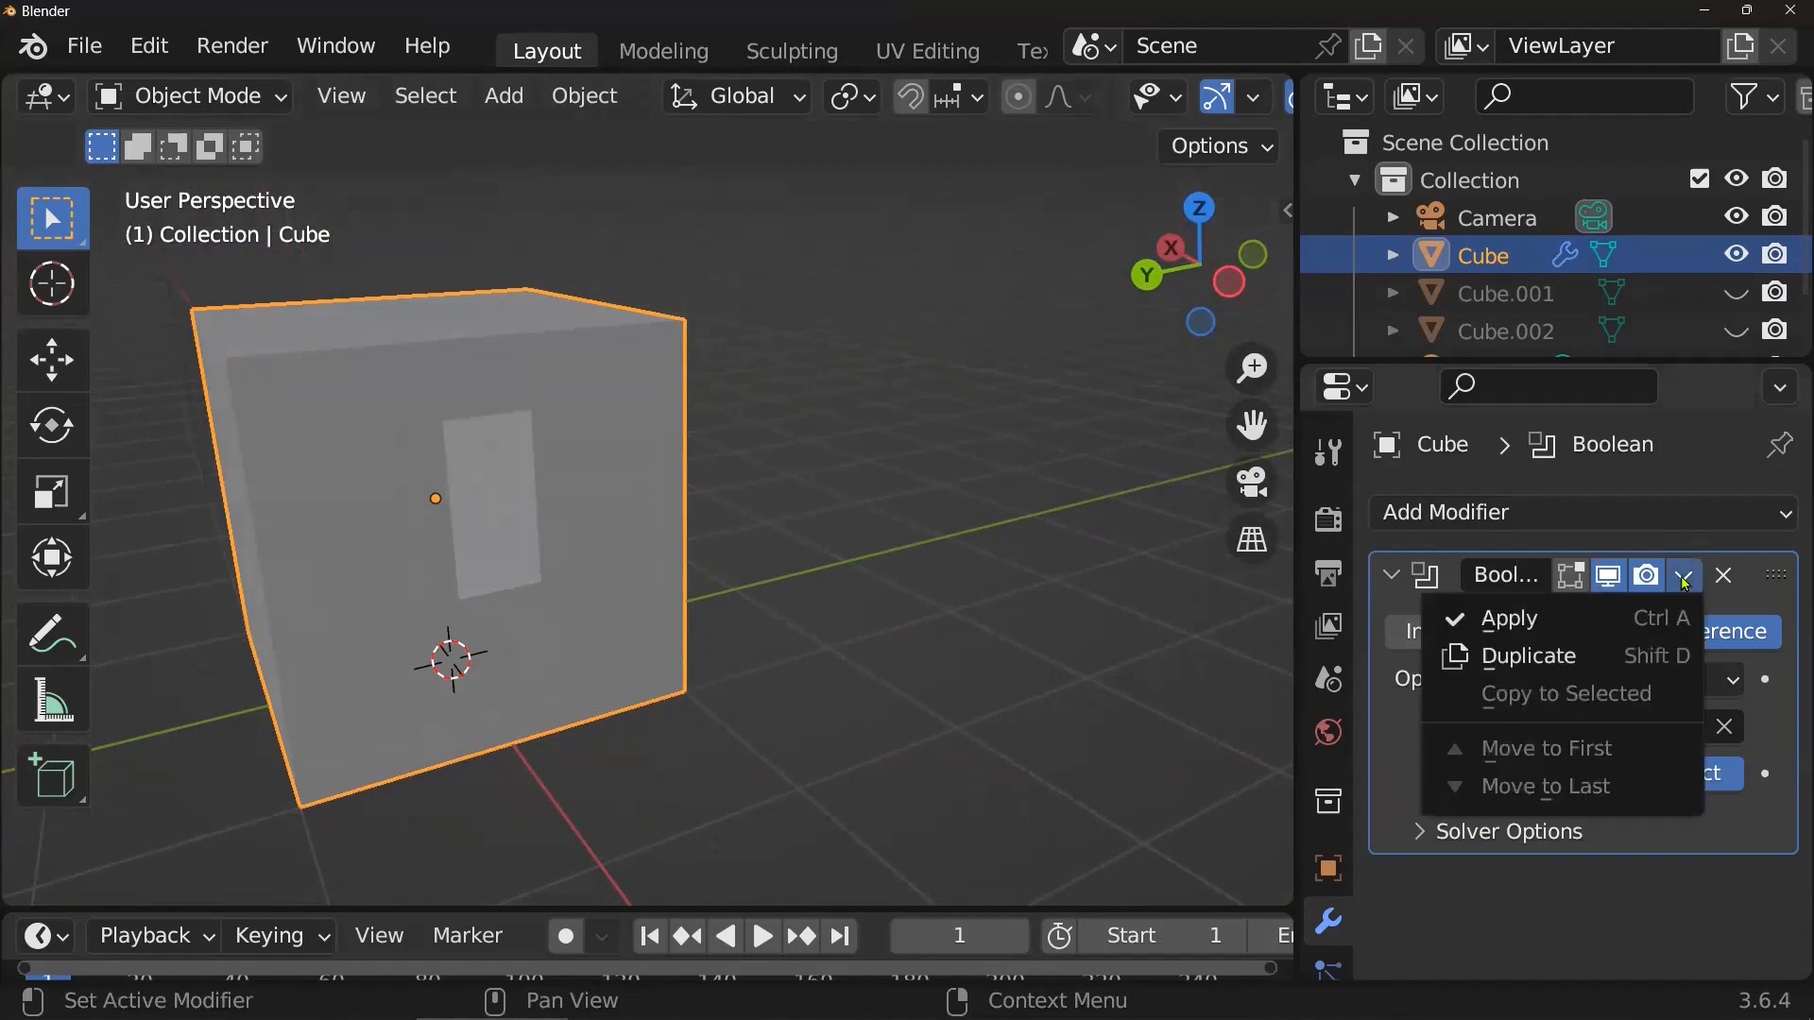
left_click(1634, 619)
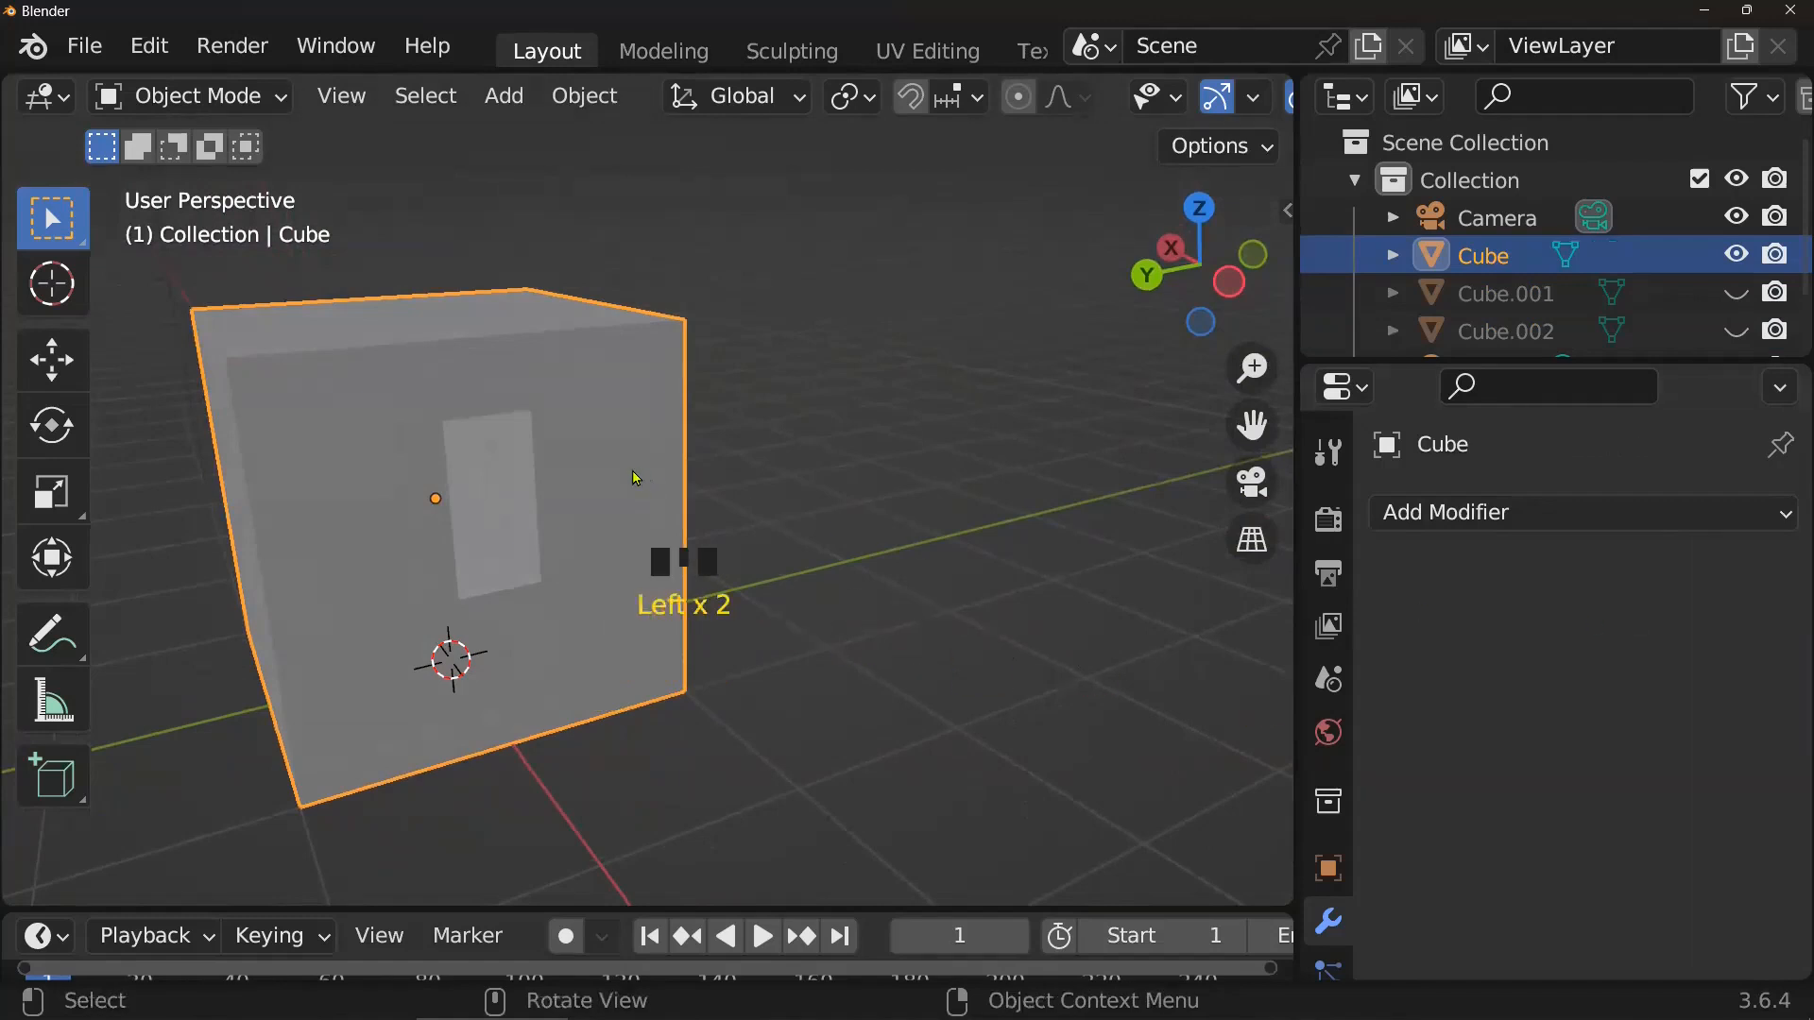
- Unhide the cutter blocks and add a Boolean Difference modifier to the large cube with Cube.002 as its object
middle_click_drag(793, 586, 848, 616)
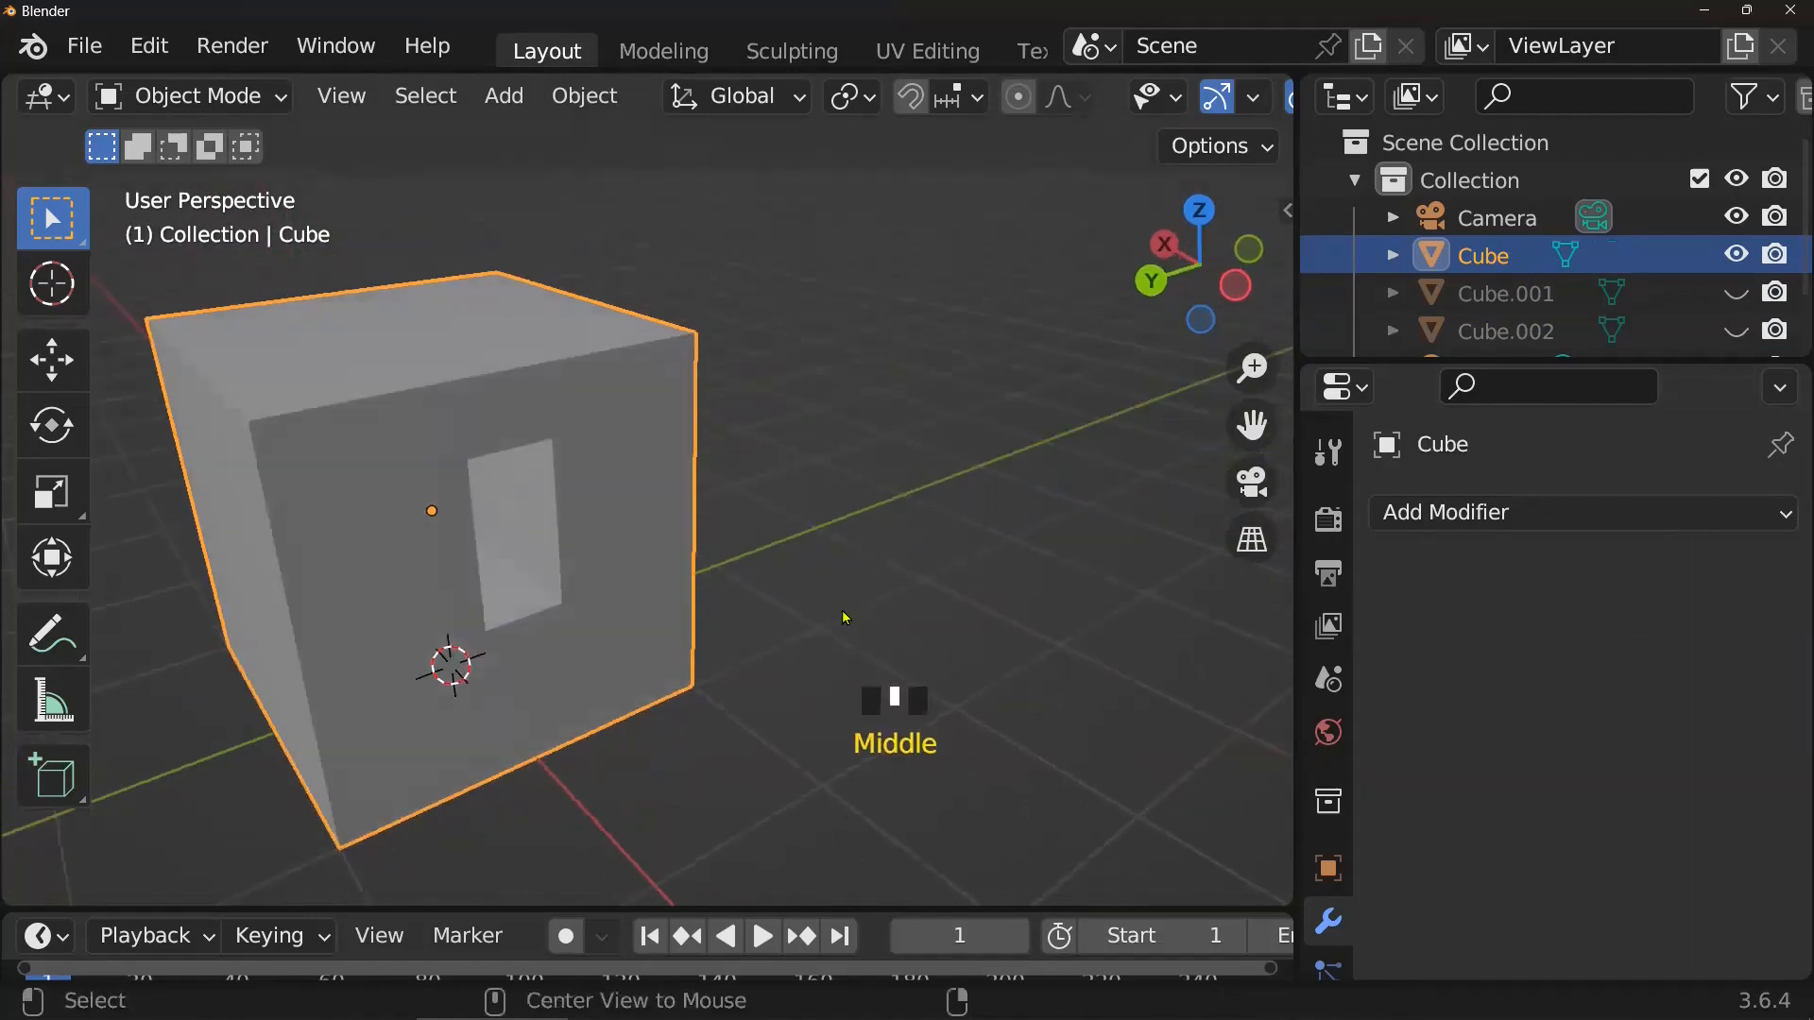
key("alt+h")
left_click(428, 535)
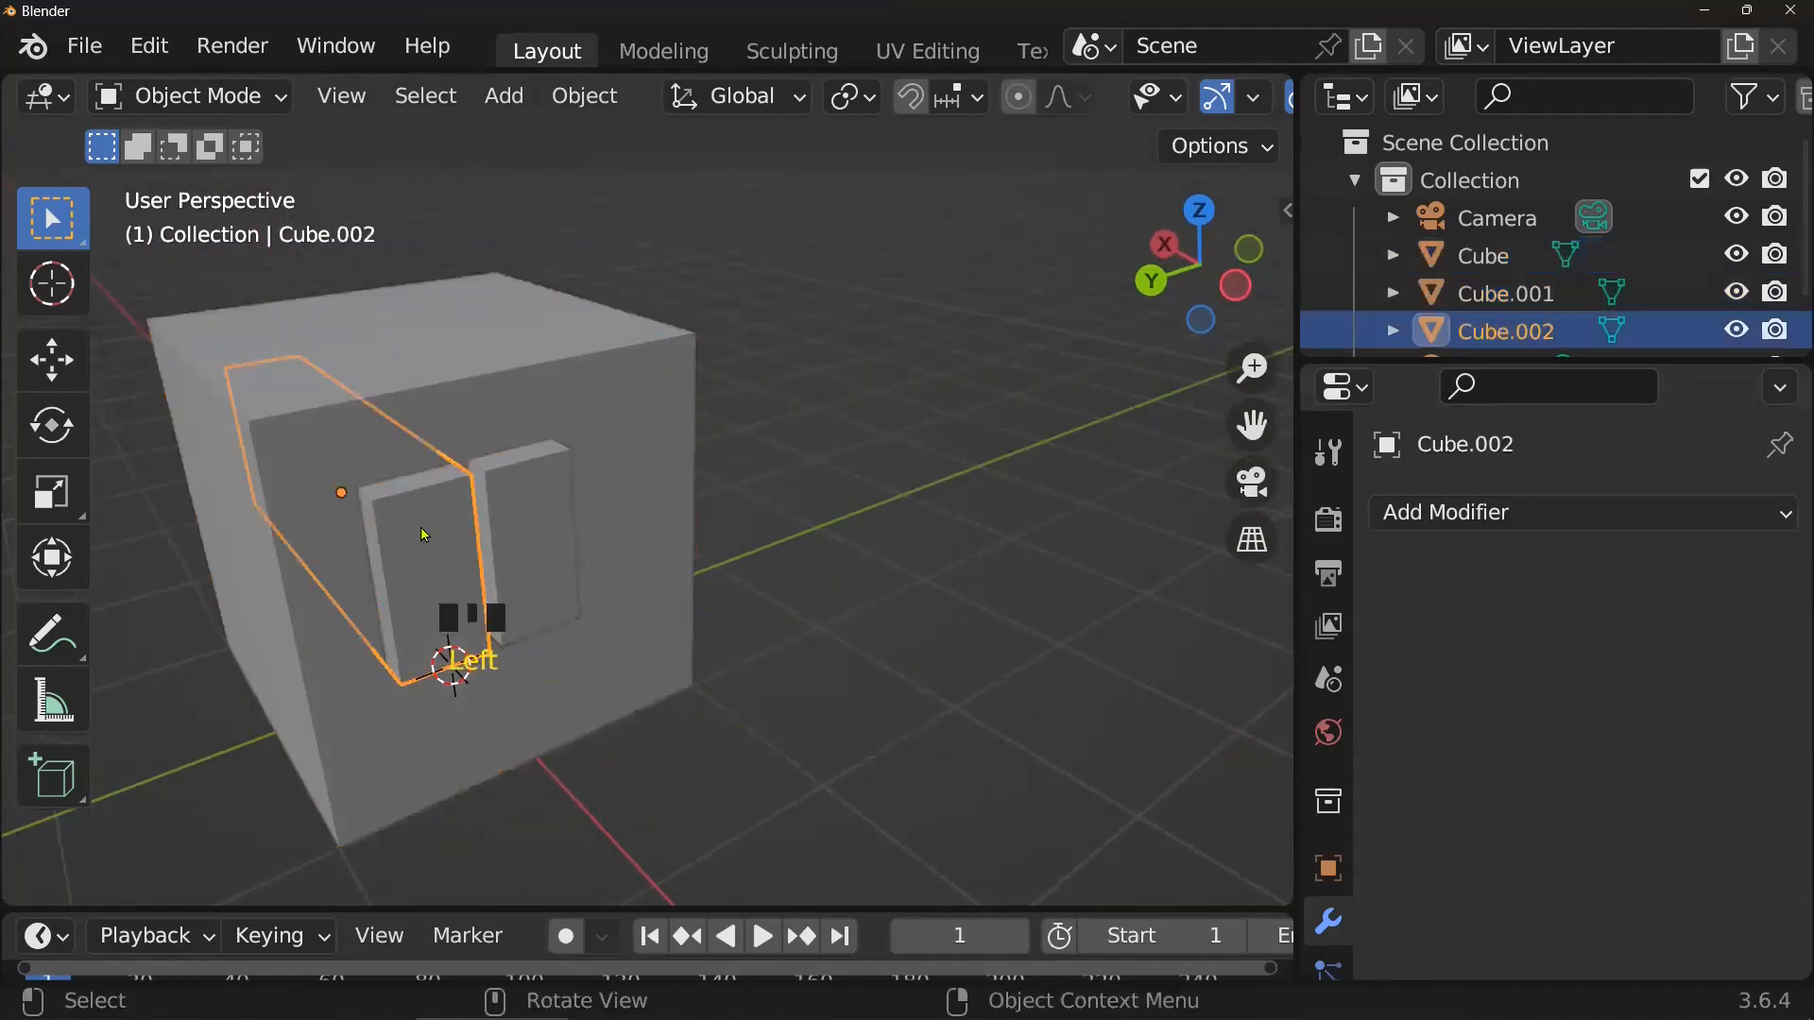
left_click(608, 461)
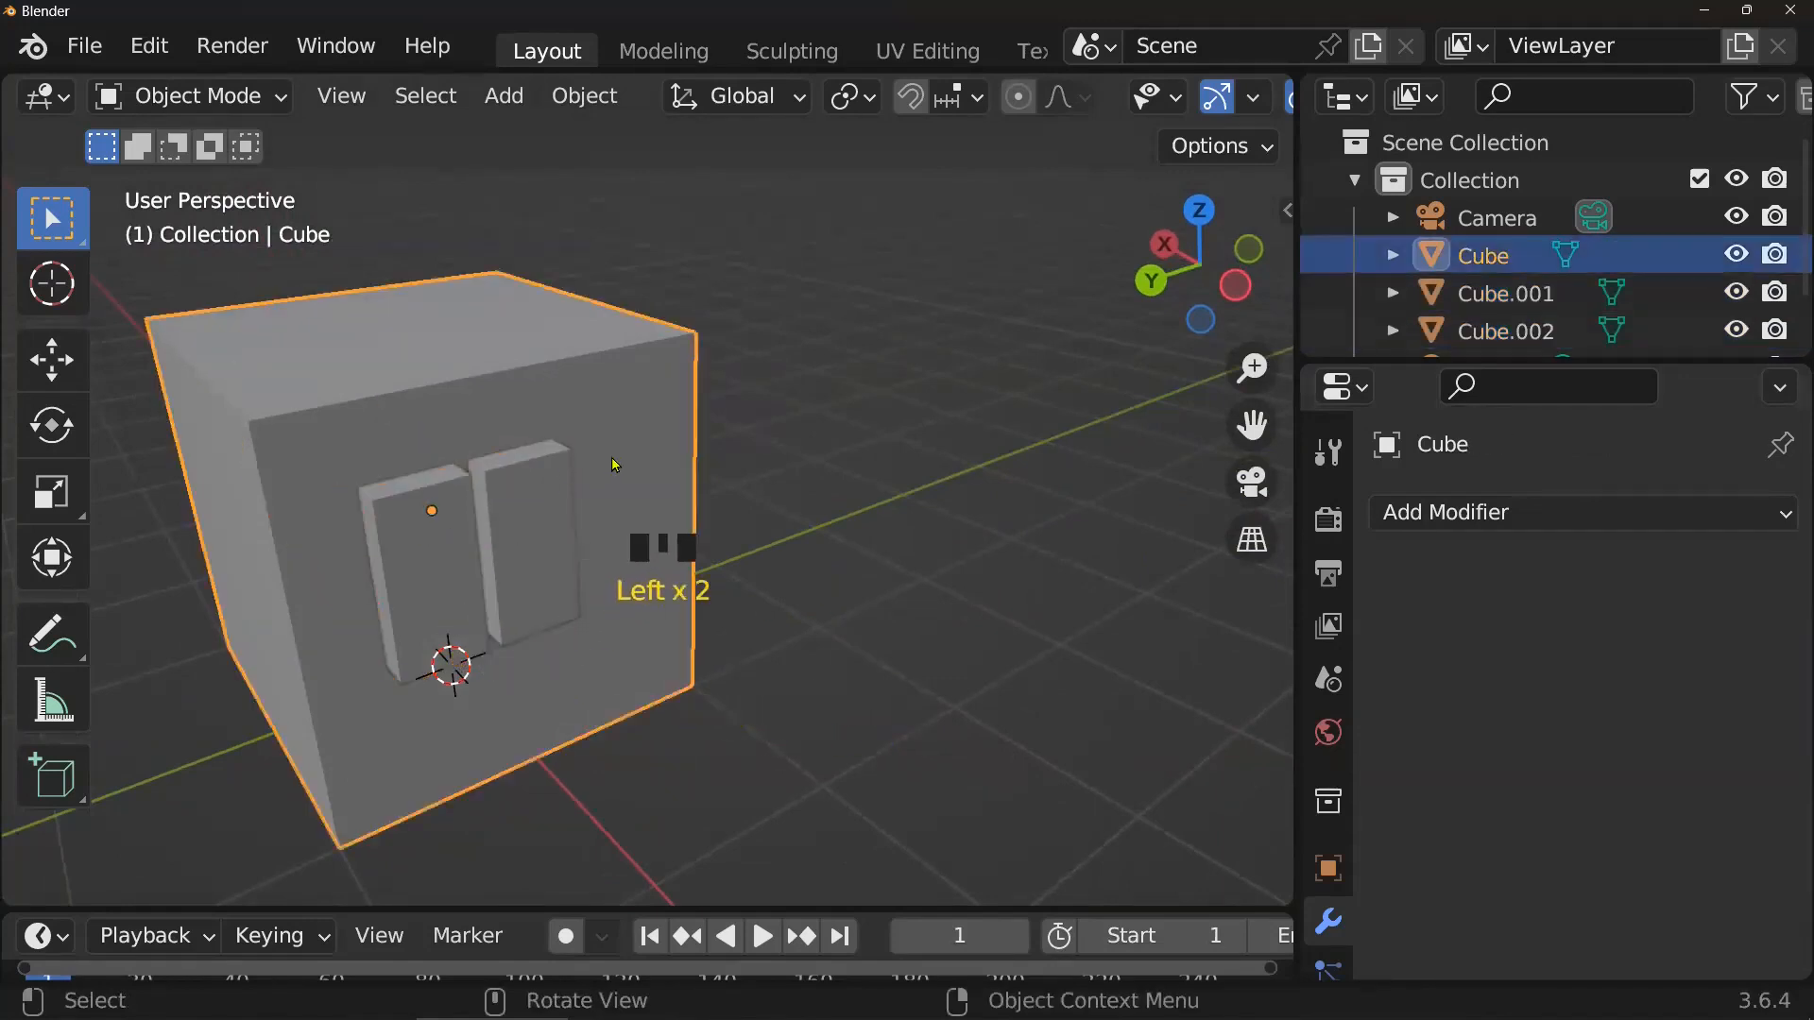
left_click(1511, 515)
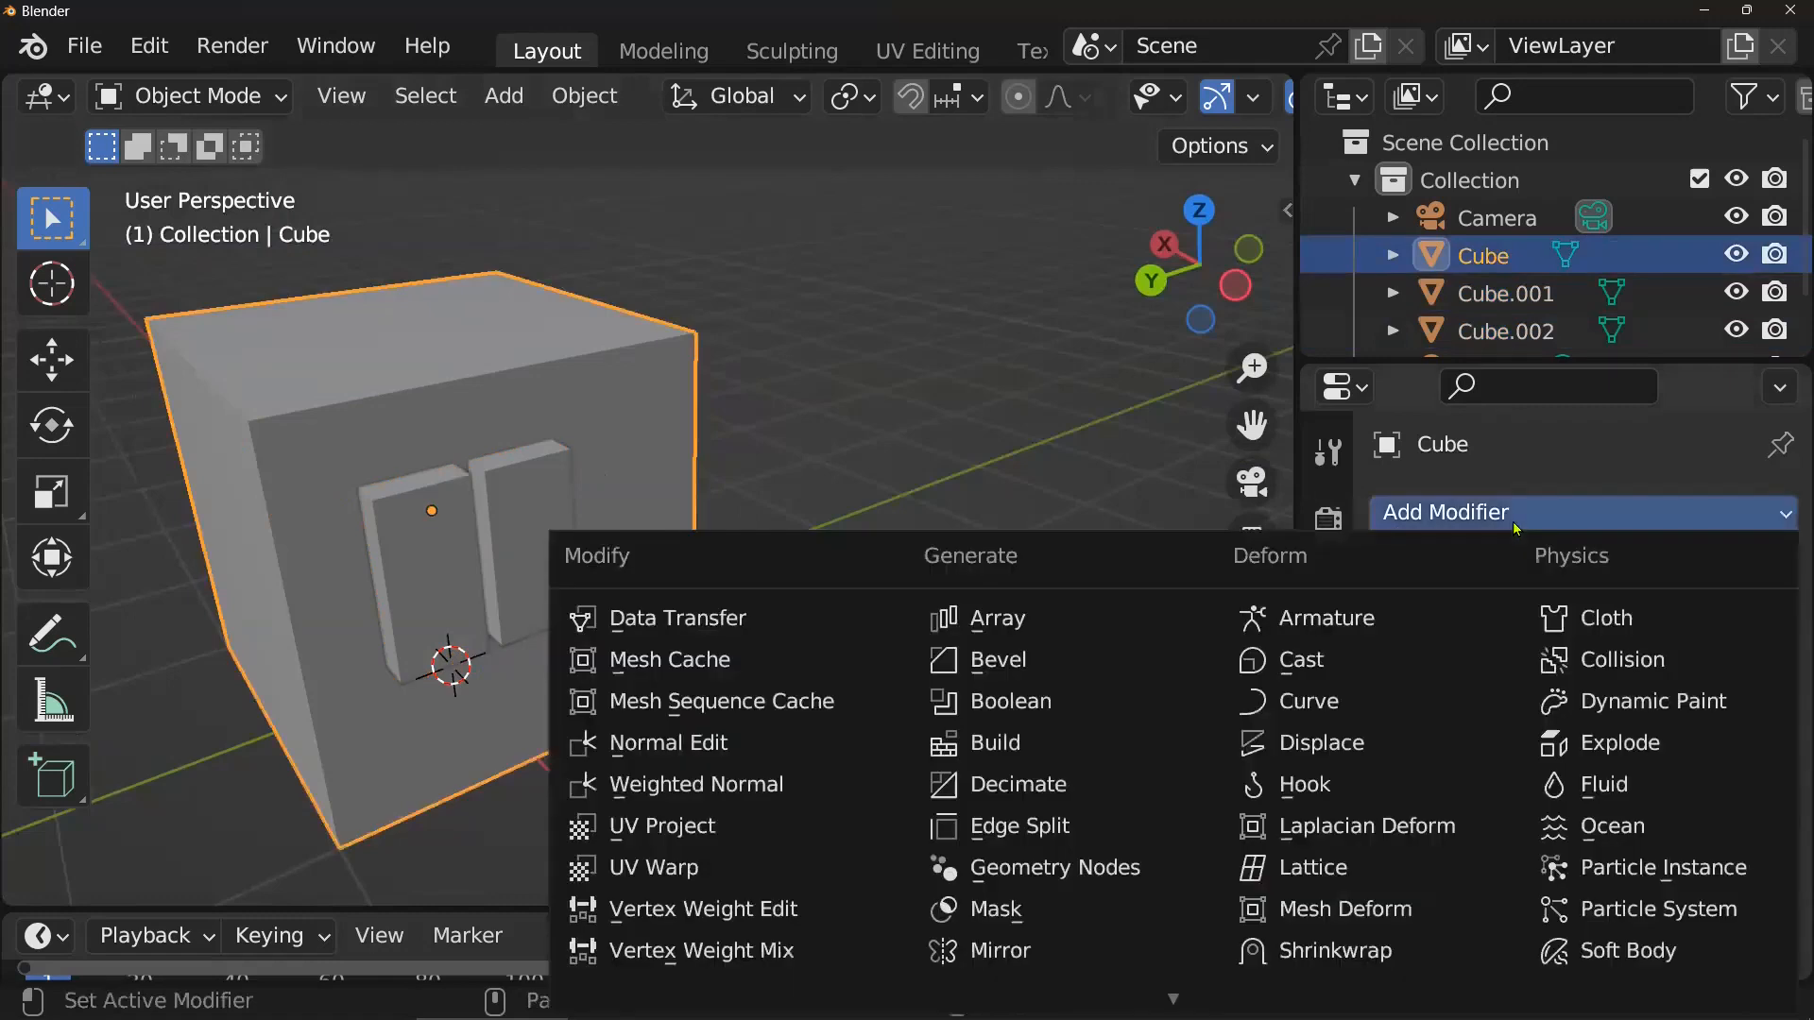
left_click(1198, 699)
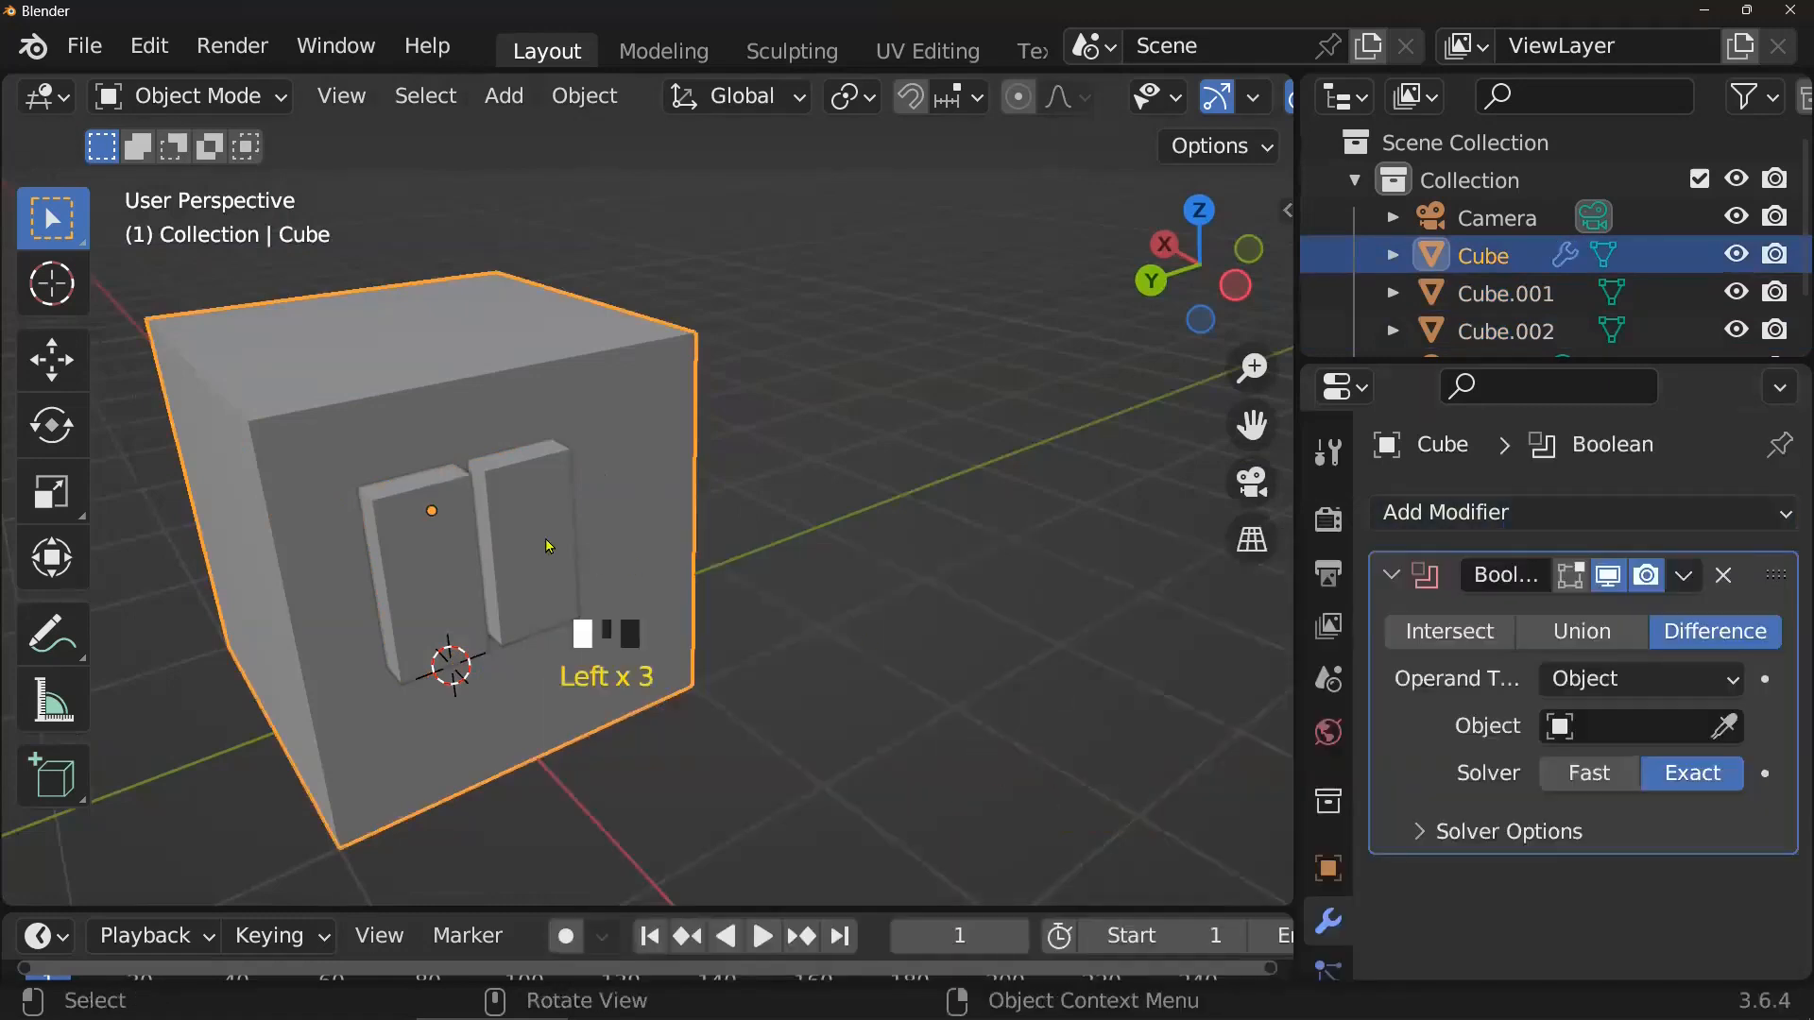
left_click(1636, 725)
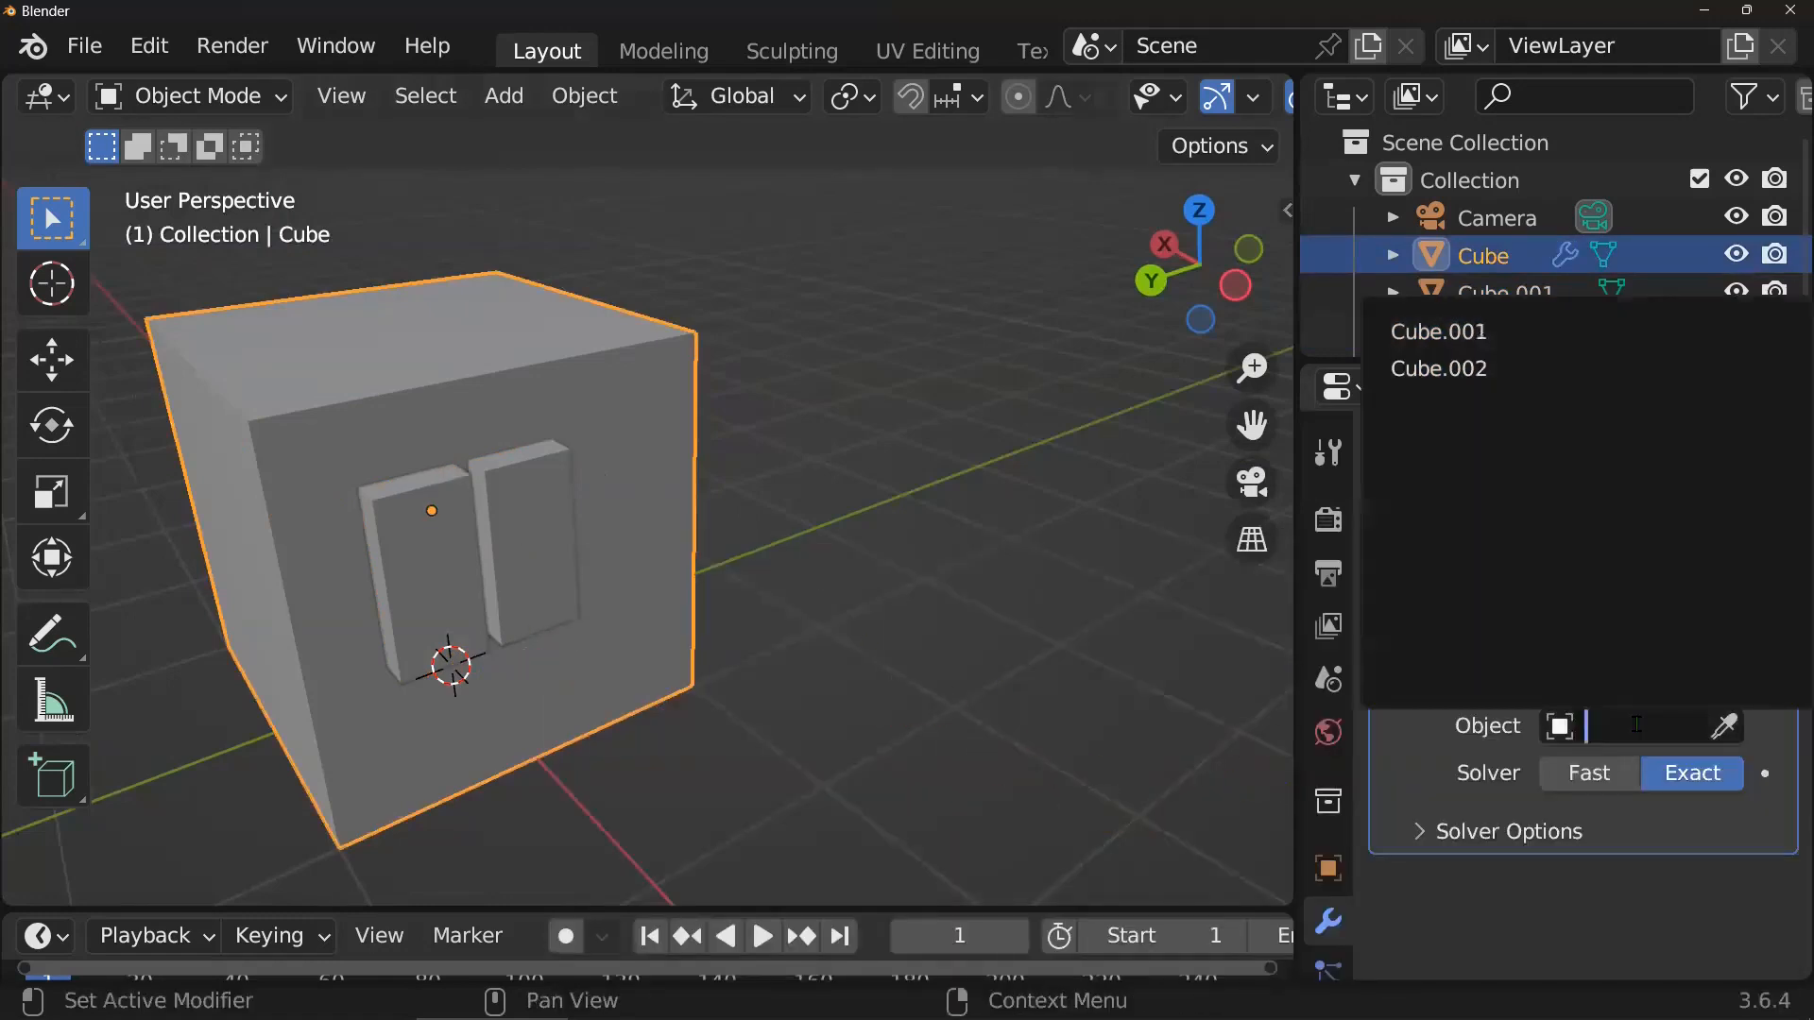
left_click(1491, 378)
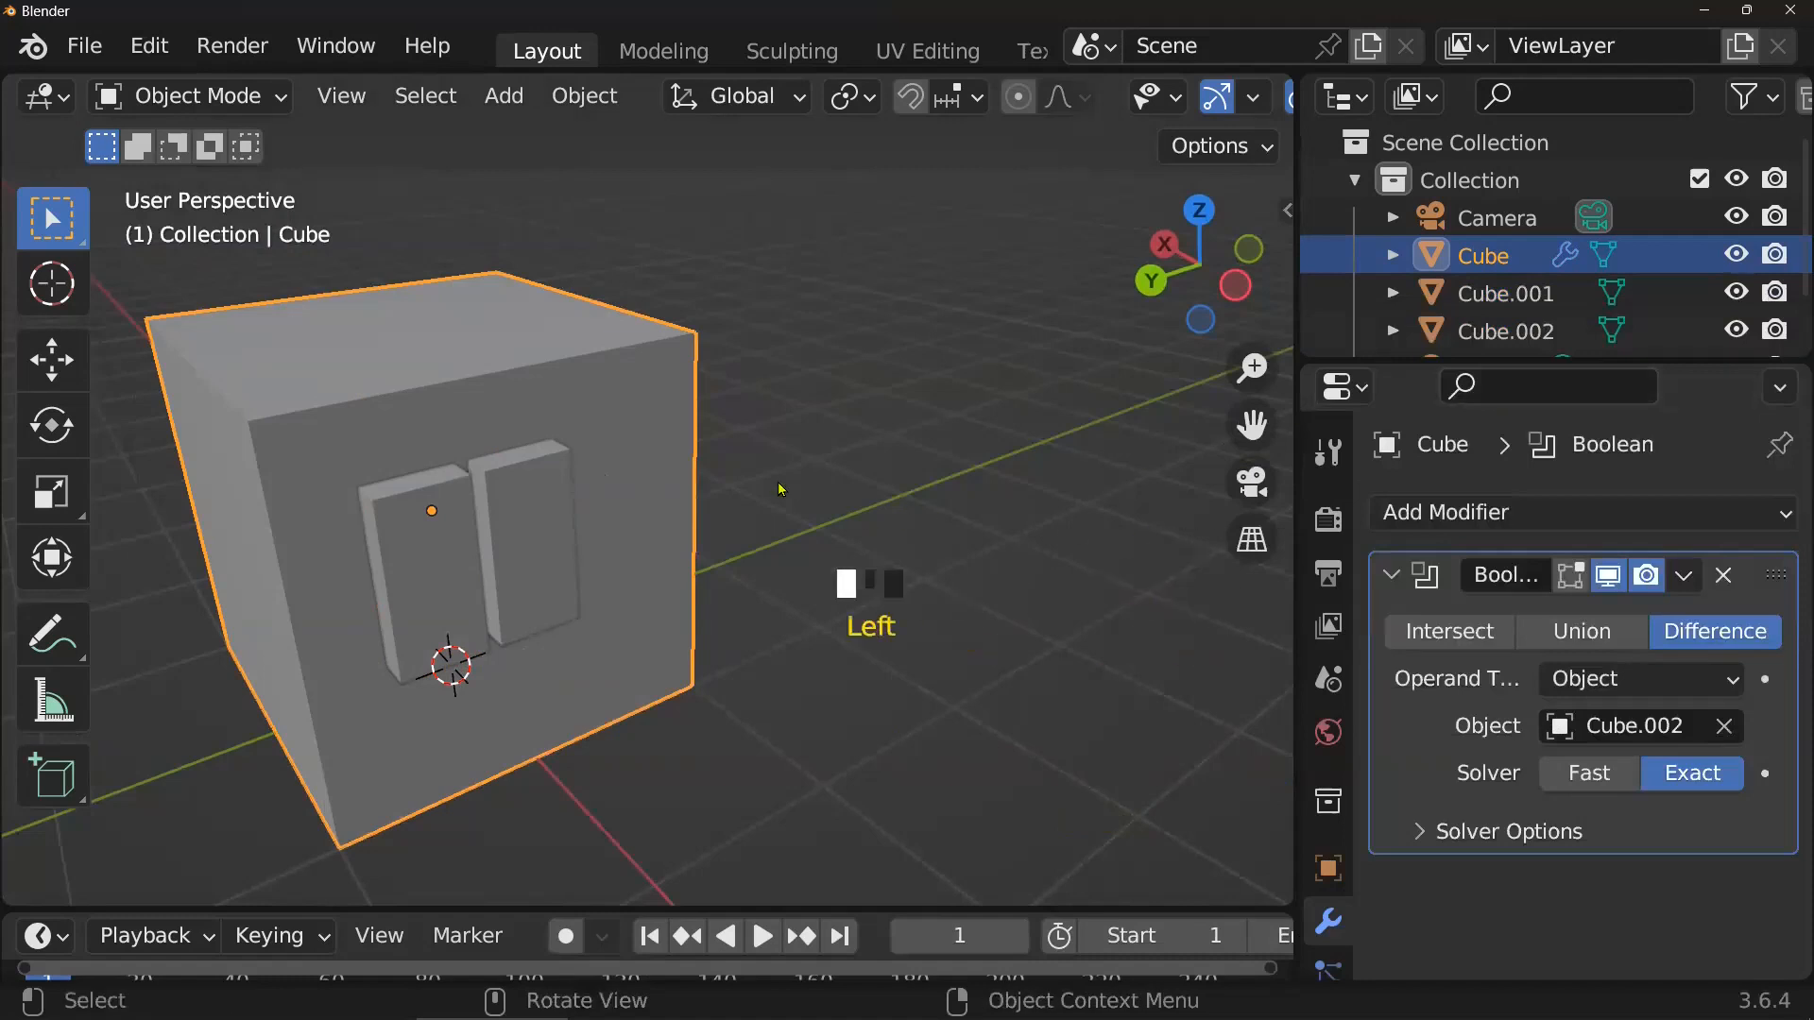
- Hide both cutter blocks, Cube.002 and Cube.001, to reveal the two openings in the large cube
left_click(464, 561)
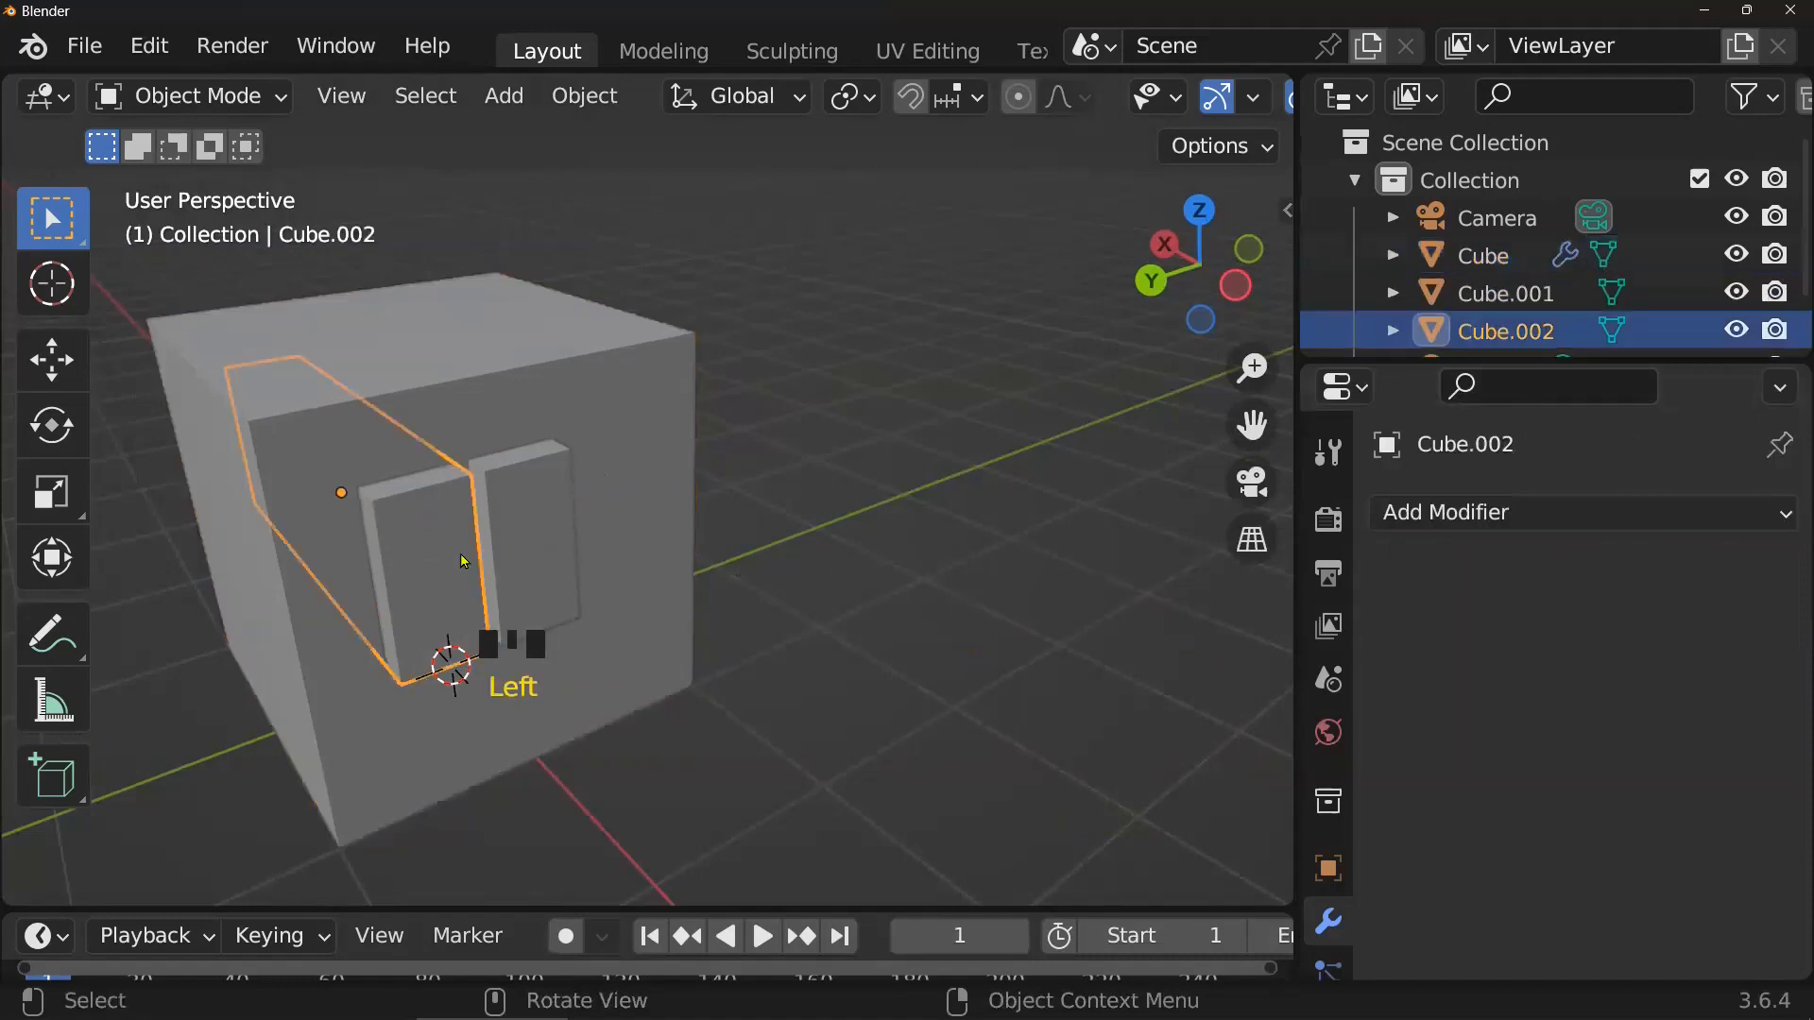
key("h")
left_click(534, 544)
key("h")
middle_click_drag(539, 547, 659, 539)
- Apply the large cube's second Boolean modifier and inspect the two window openings from several angles
left_click(655, 533)
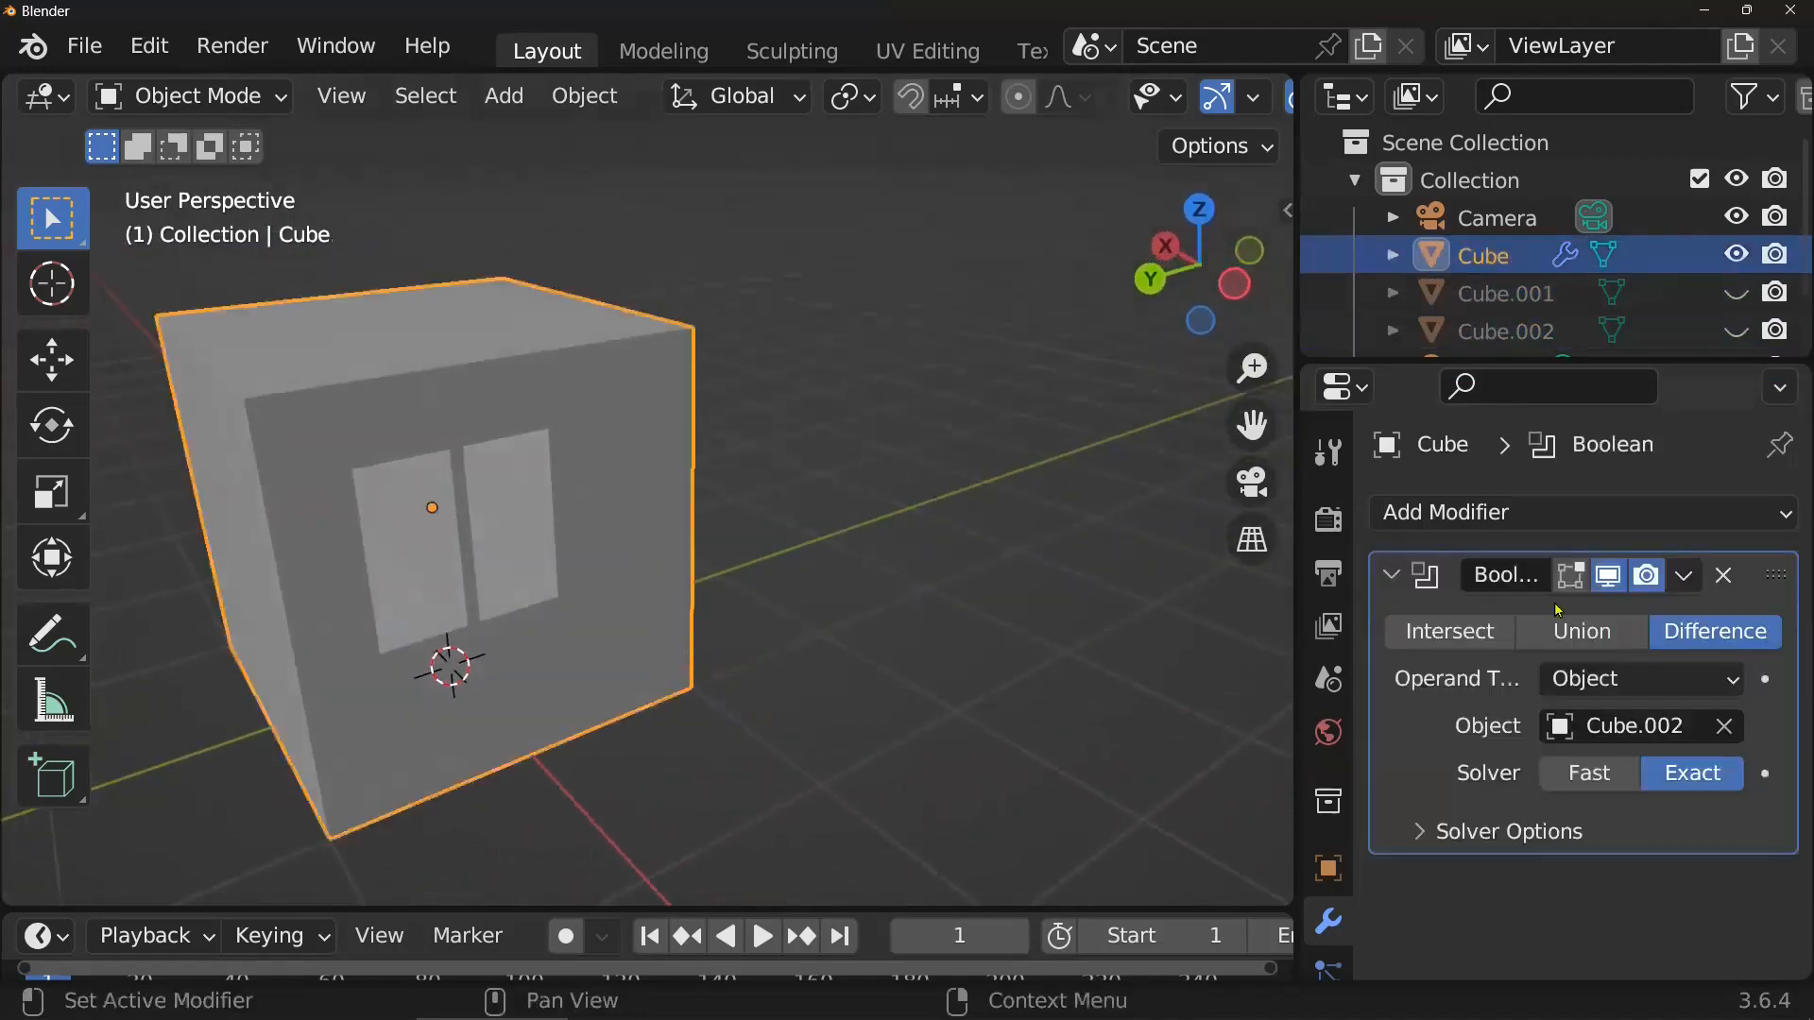
left_click(1683, 576)
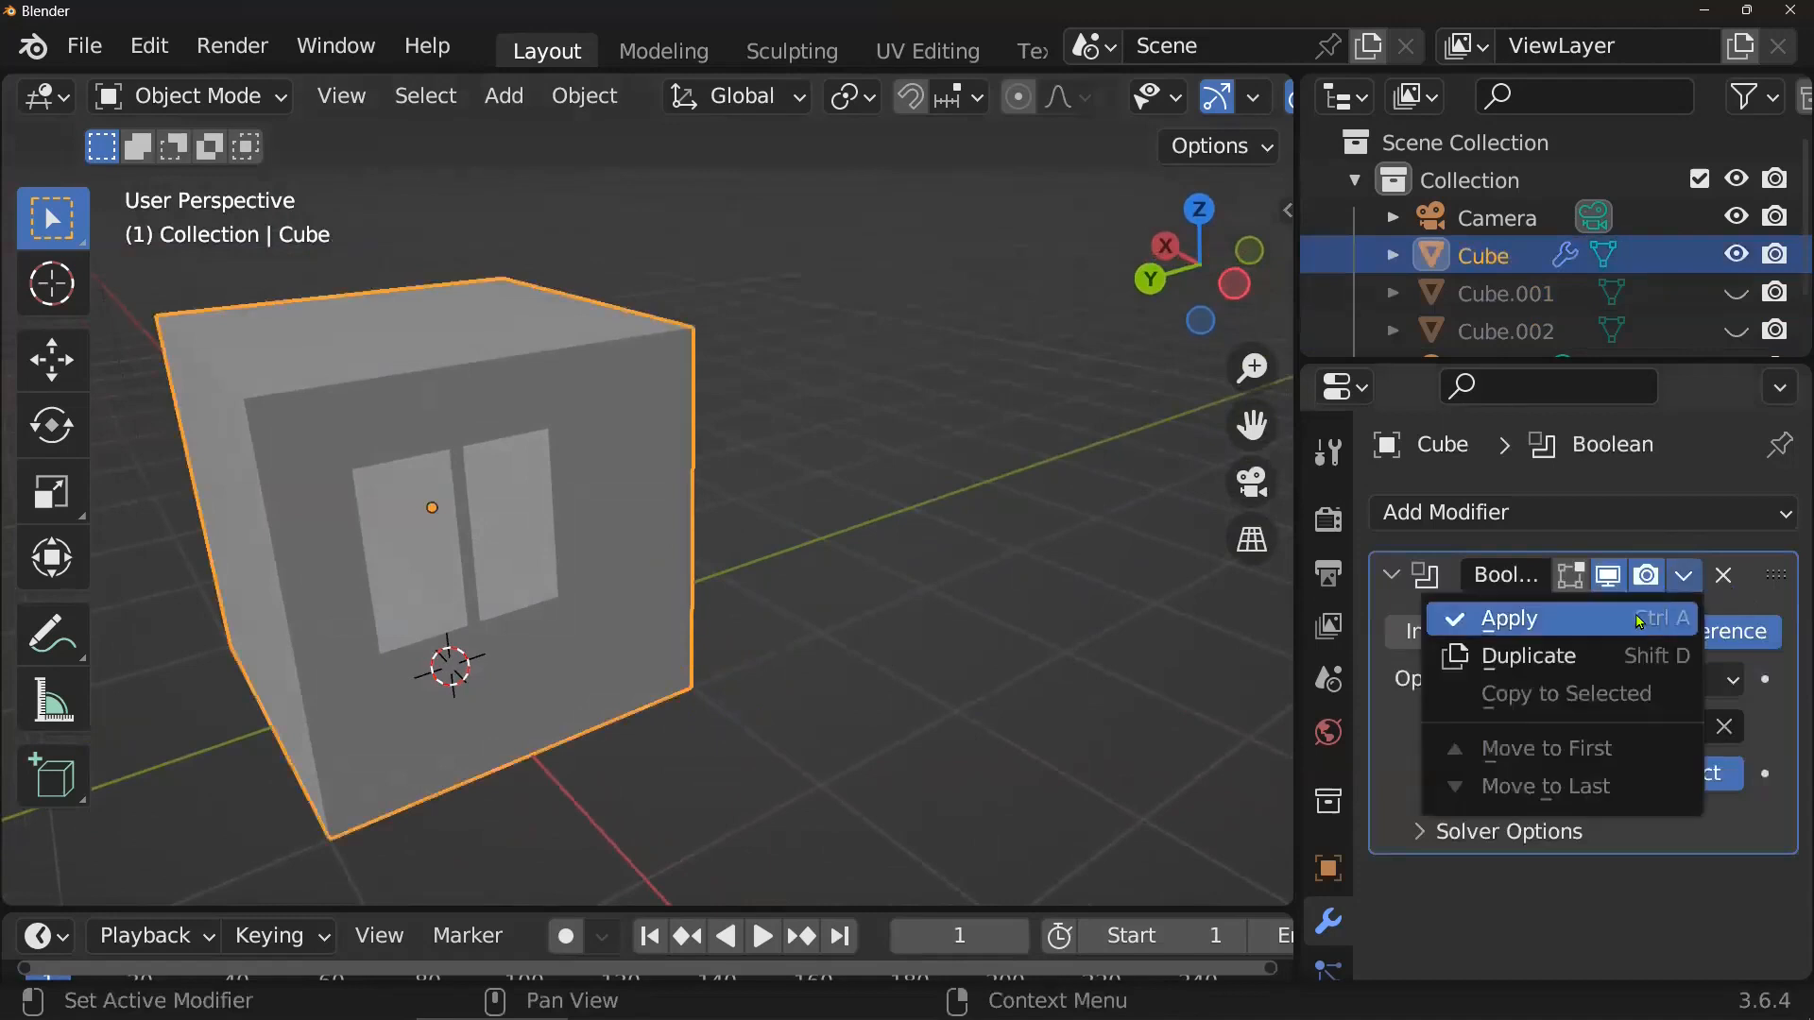
left_click(1506, 615)
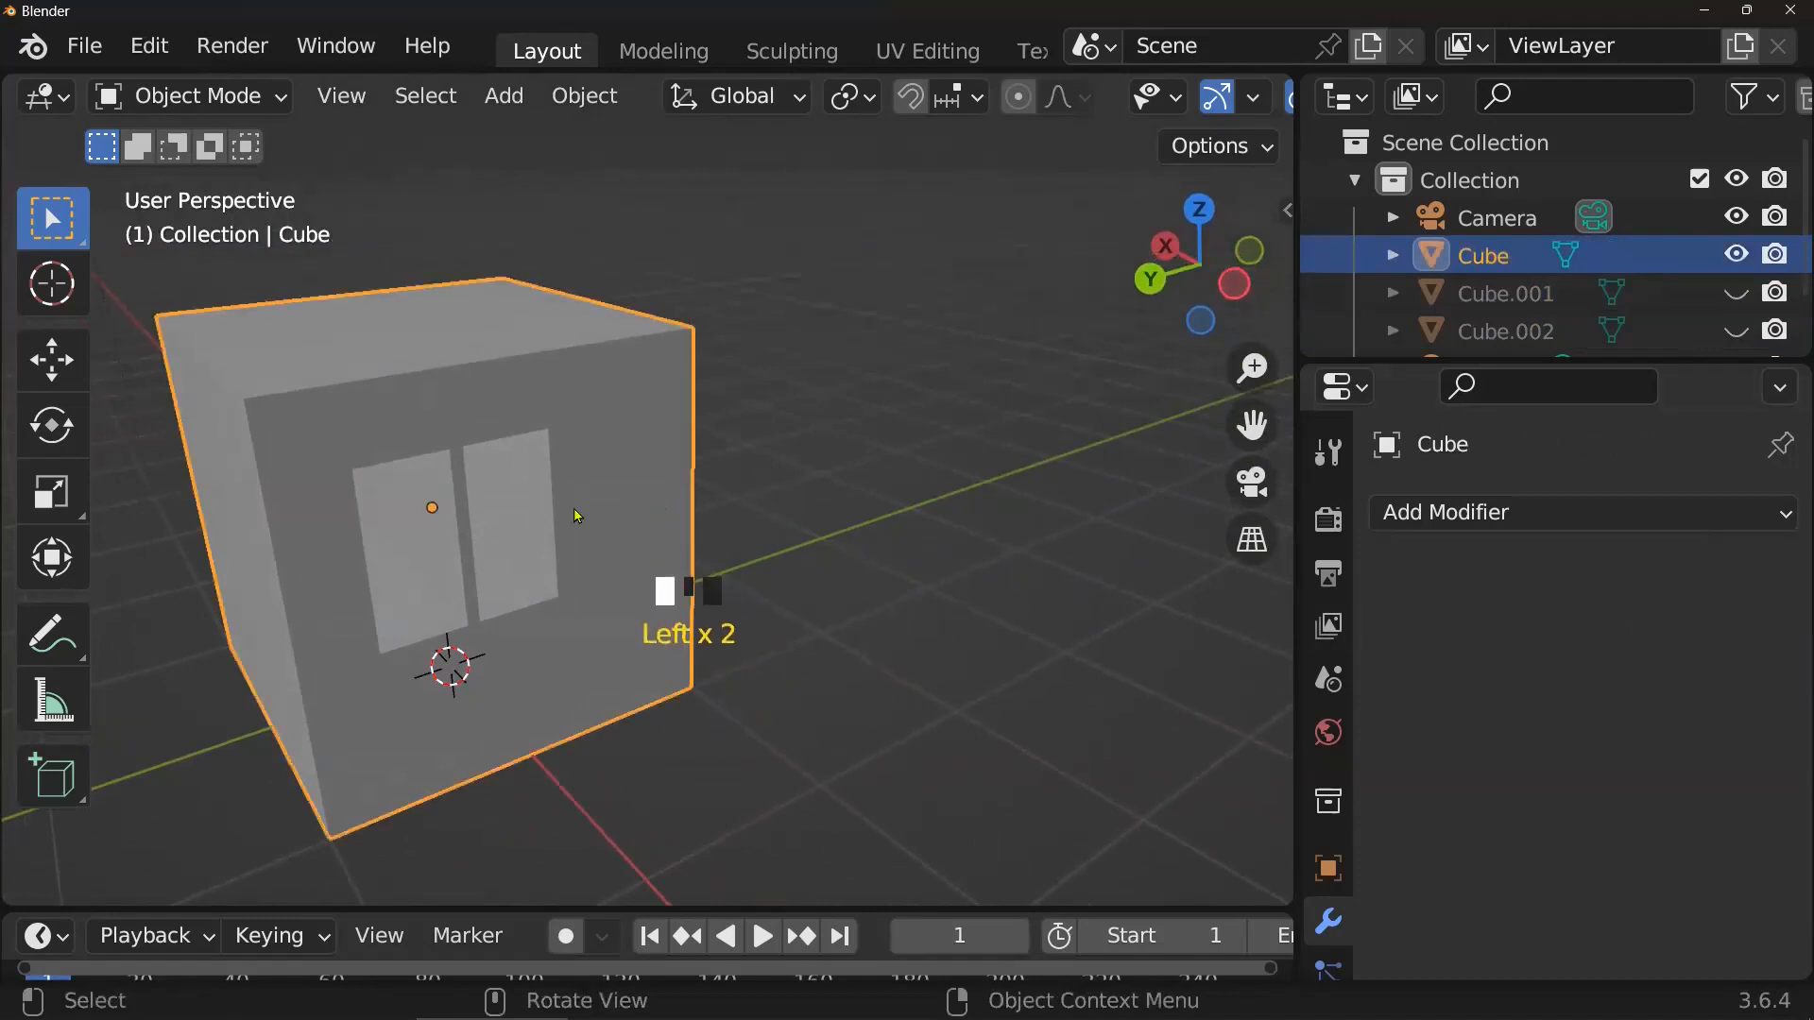
scroll(603, 535, "down", 3)
middle_click_drag(603, 534, 836, 593)
scroll(623, 557, "up", 2)
middle_click_drag(836, 594, 894, 536)
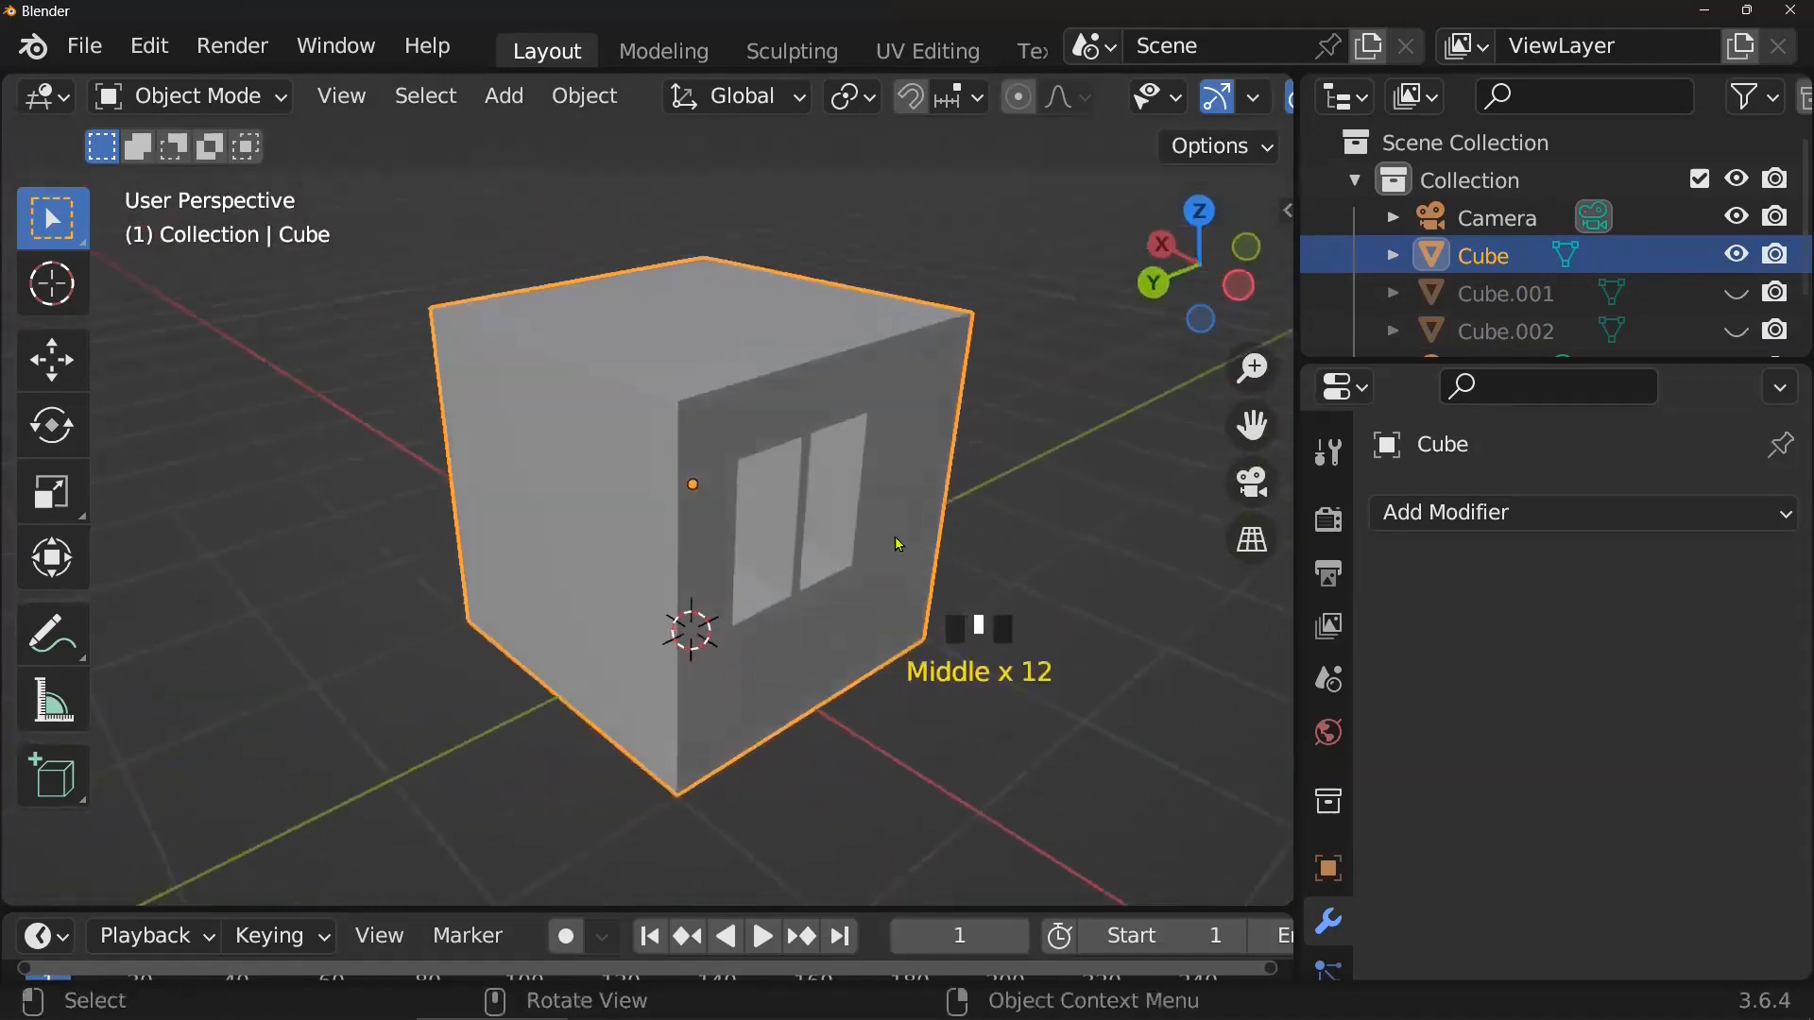
- Enter Edit Mode on the large cube and view the side with the two openings head-on
left_click(885, 485)
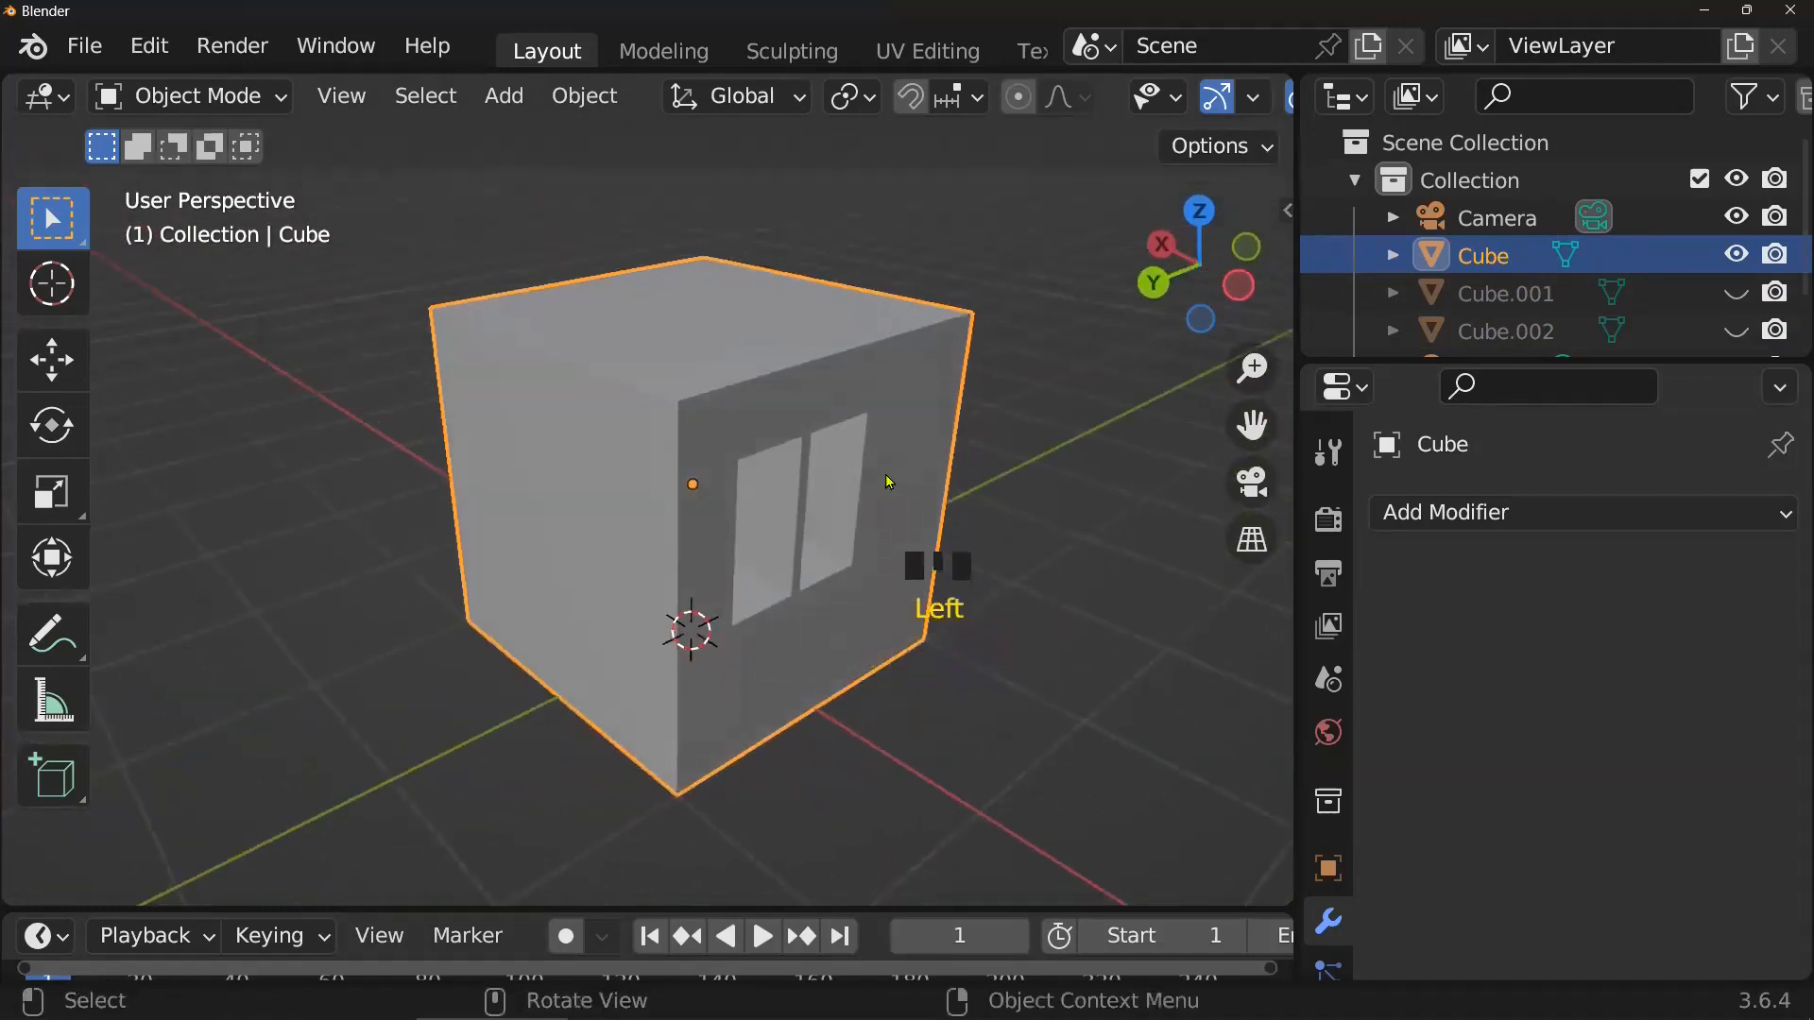
key("Tab")
middle_click_drag(888, 482, 762, 522)
scroll(801, 479, "up", 2)
scroll(784, 529, "down", 2)
middle_click_drag(763, 522, 757, 489)
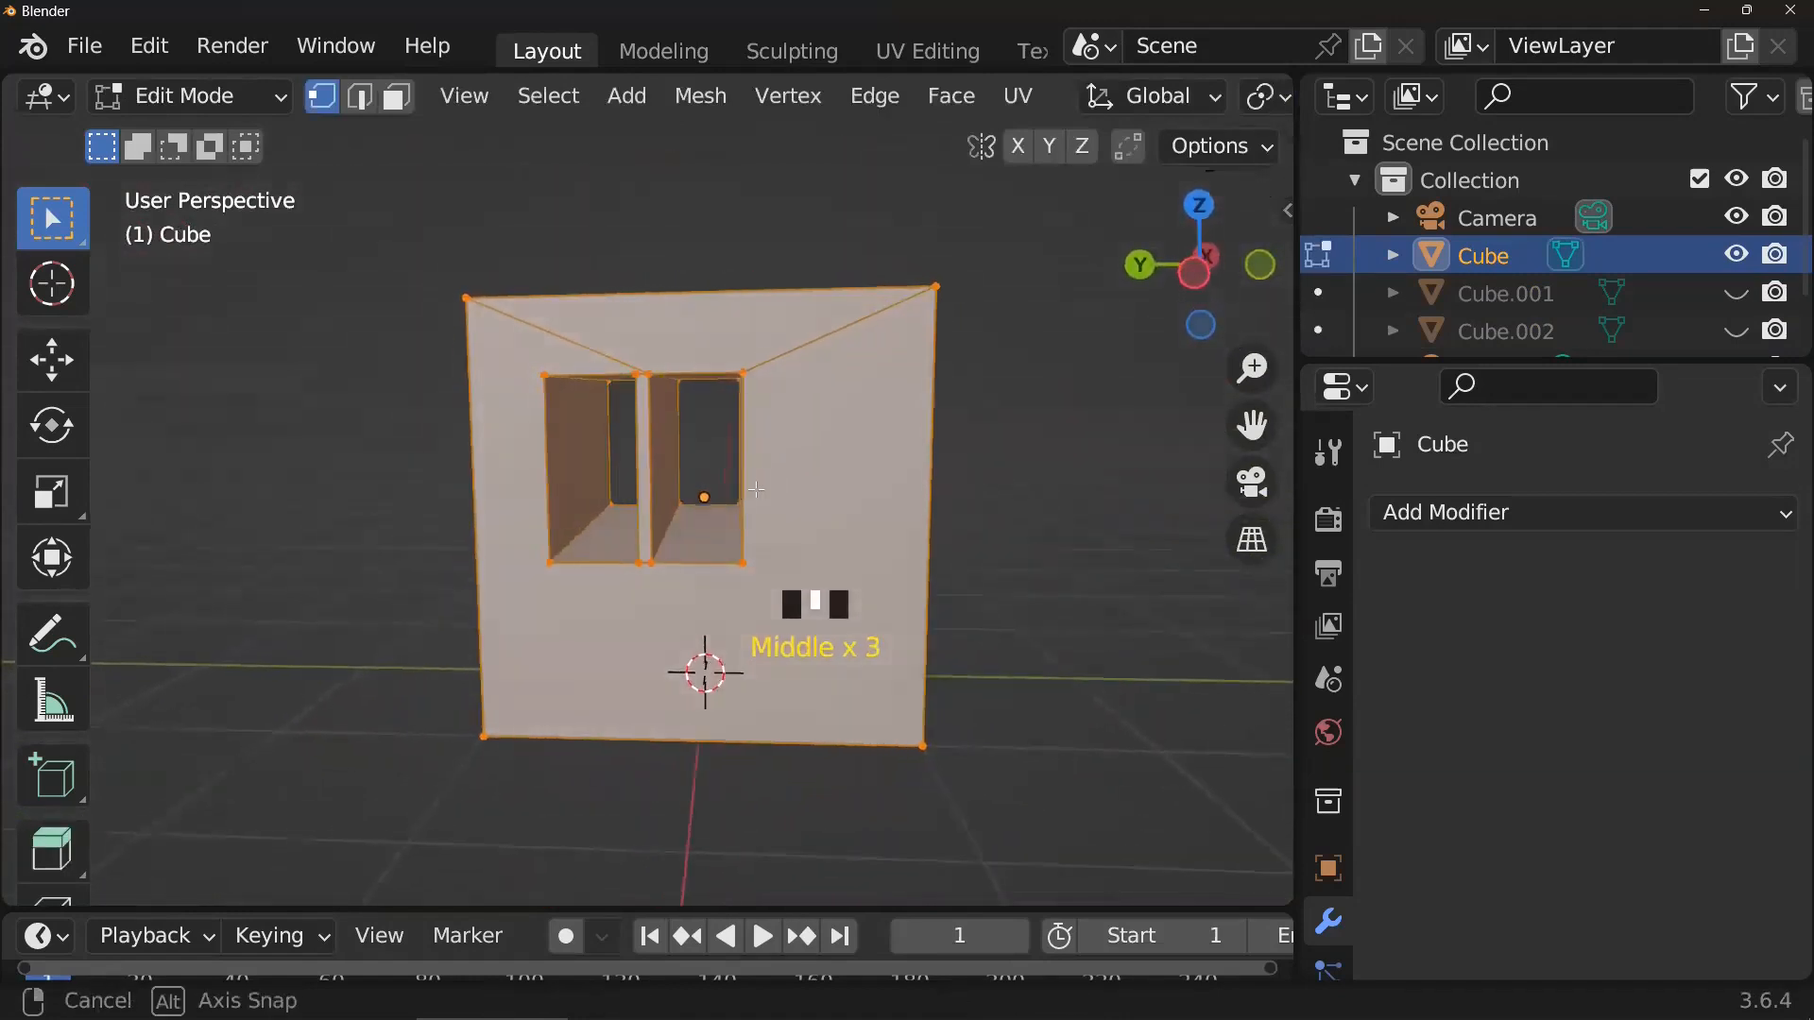
scroll(757, 489, "up", 1)
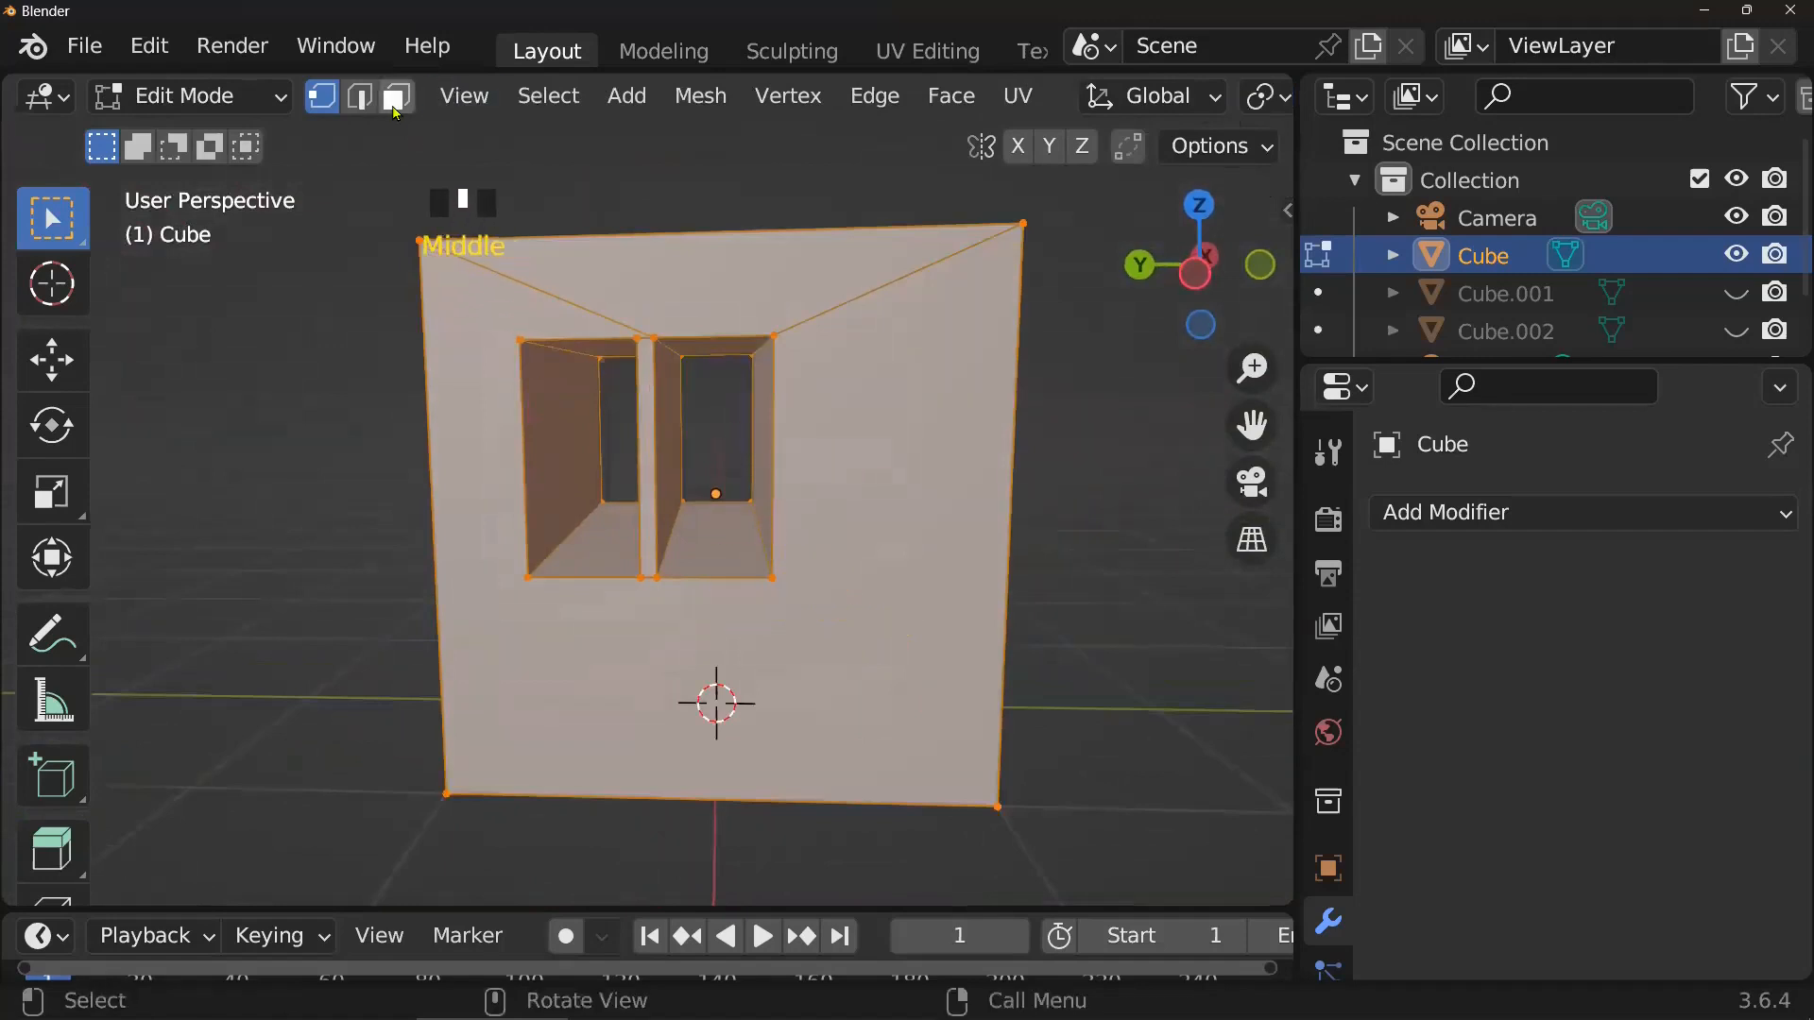
- Switch to face selection and select the outer side wall inside the left window opening
left_click(396, 98)
middle_click_drag(416, 139, 624, 189)
left_click(580, 379)
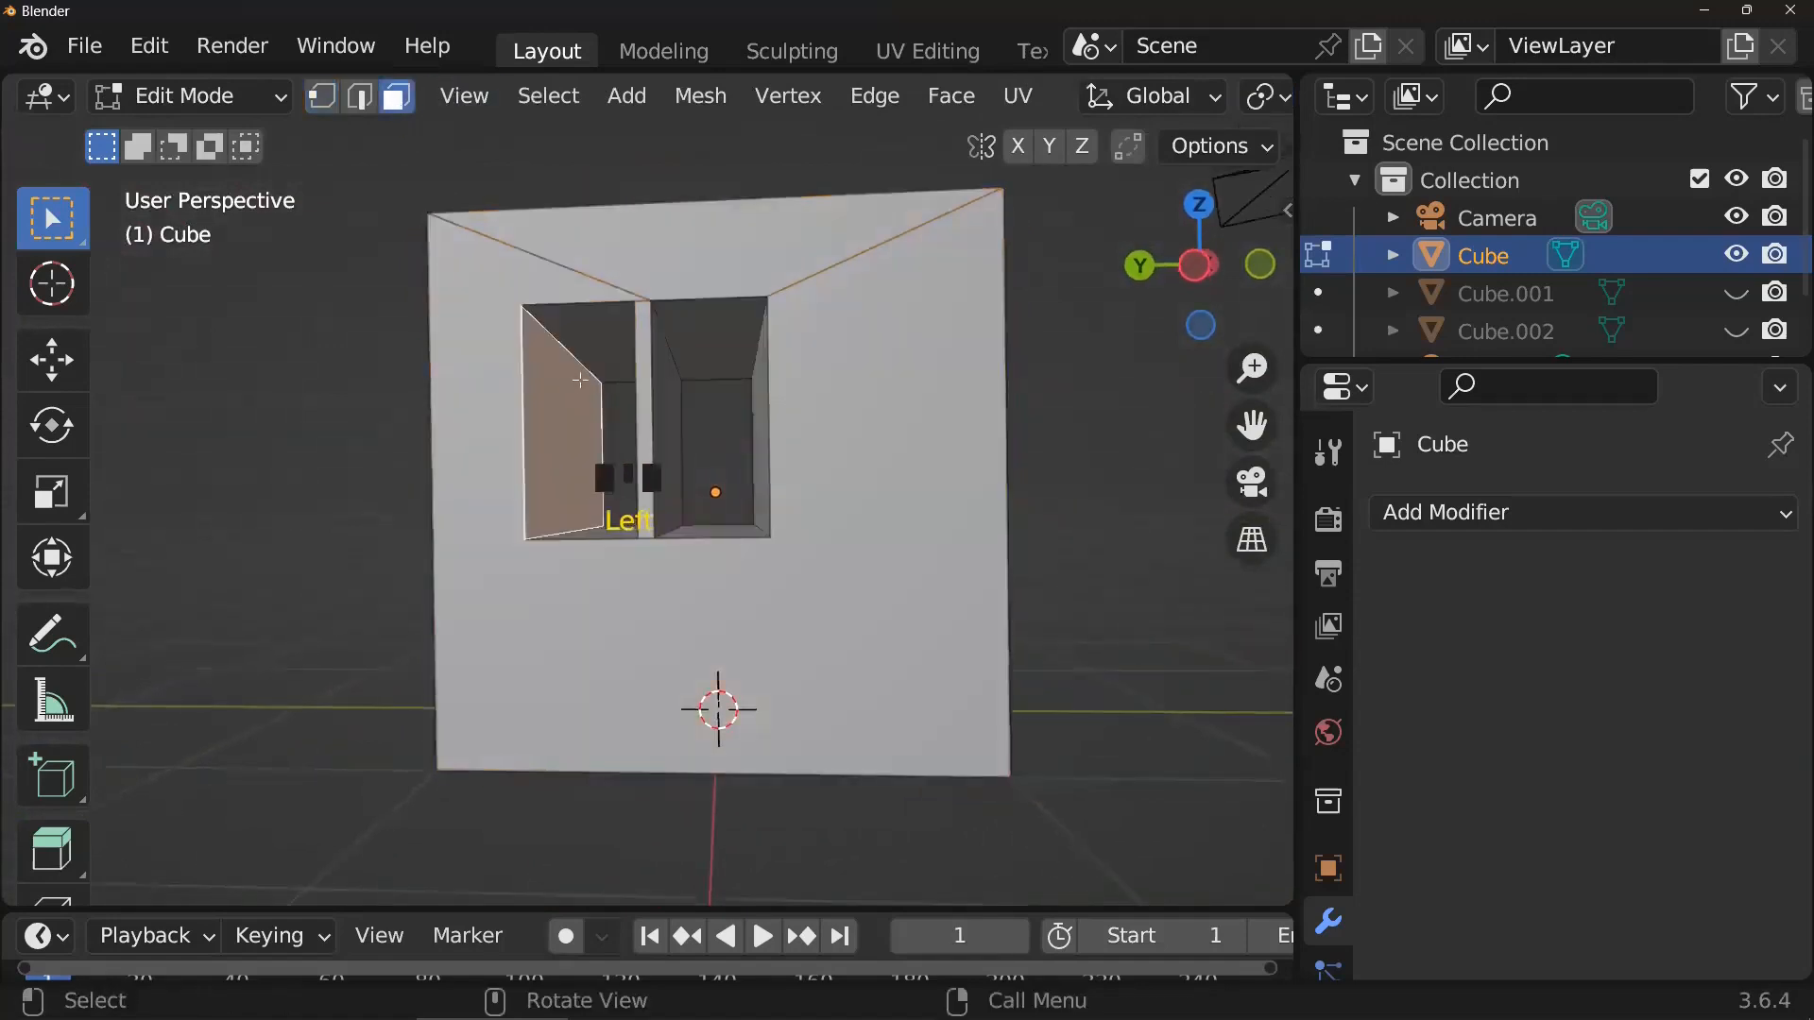
- Select the face loops lining the inside of both window openings and delete those faces
left_click(623, 352, "shift")
middle_click_drag(647, 359, 803, 552)
left_click(666, 531, "alt")
left_click(791, 556, "alt")
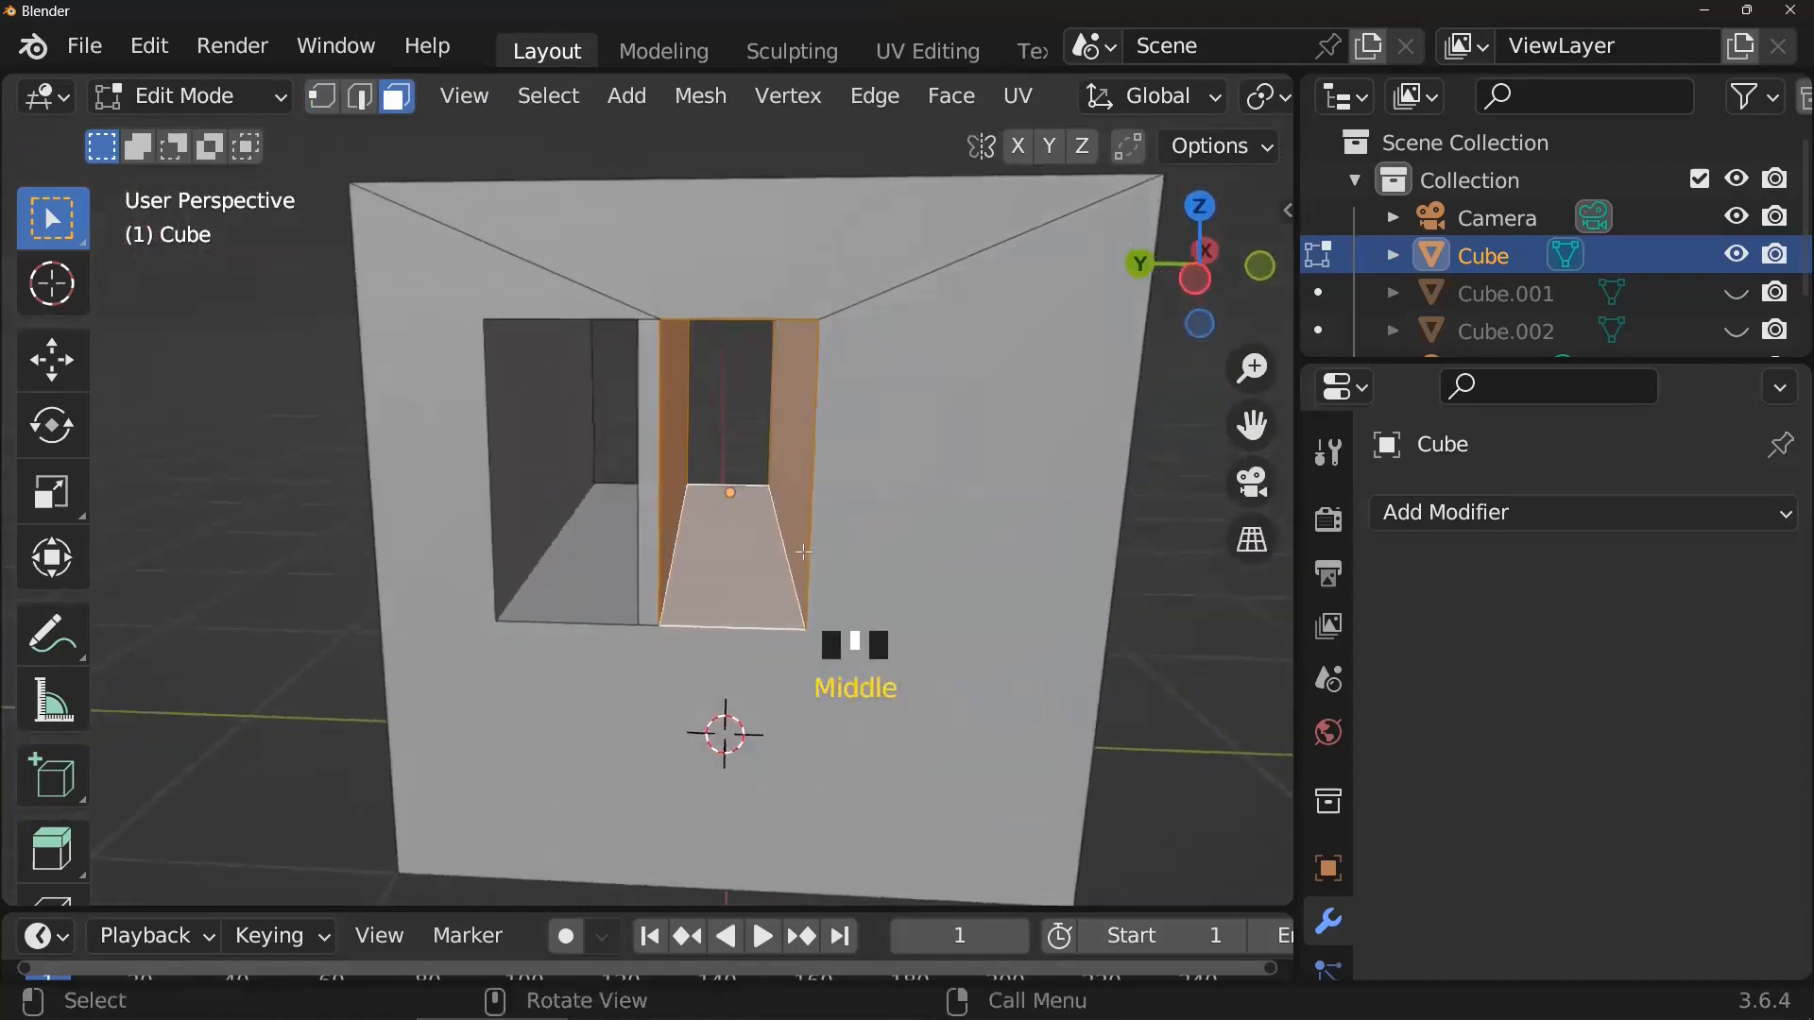
left_click(555, 538, "alt+shift")
middle_click_drag(567, 543, 729, 525)
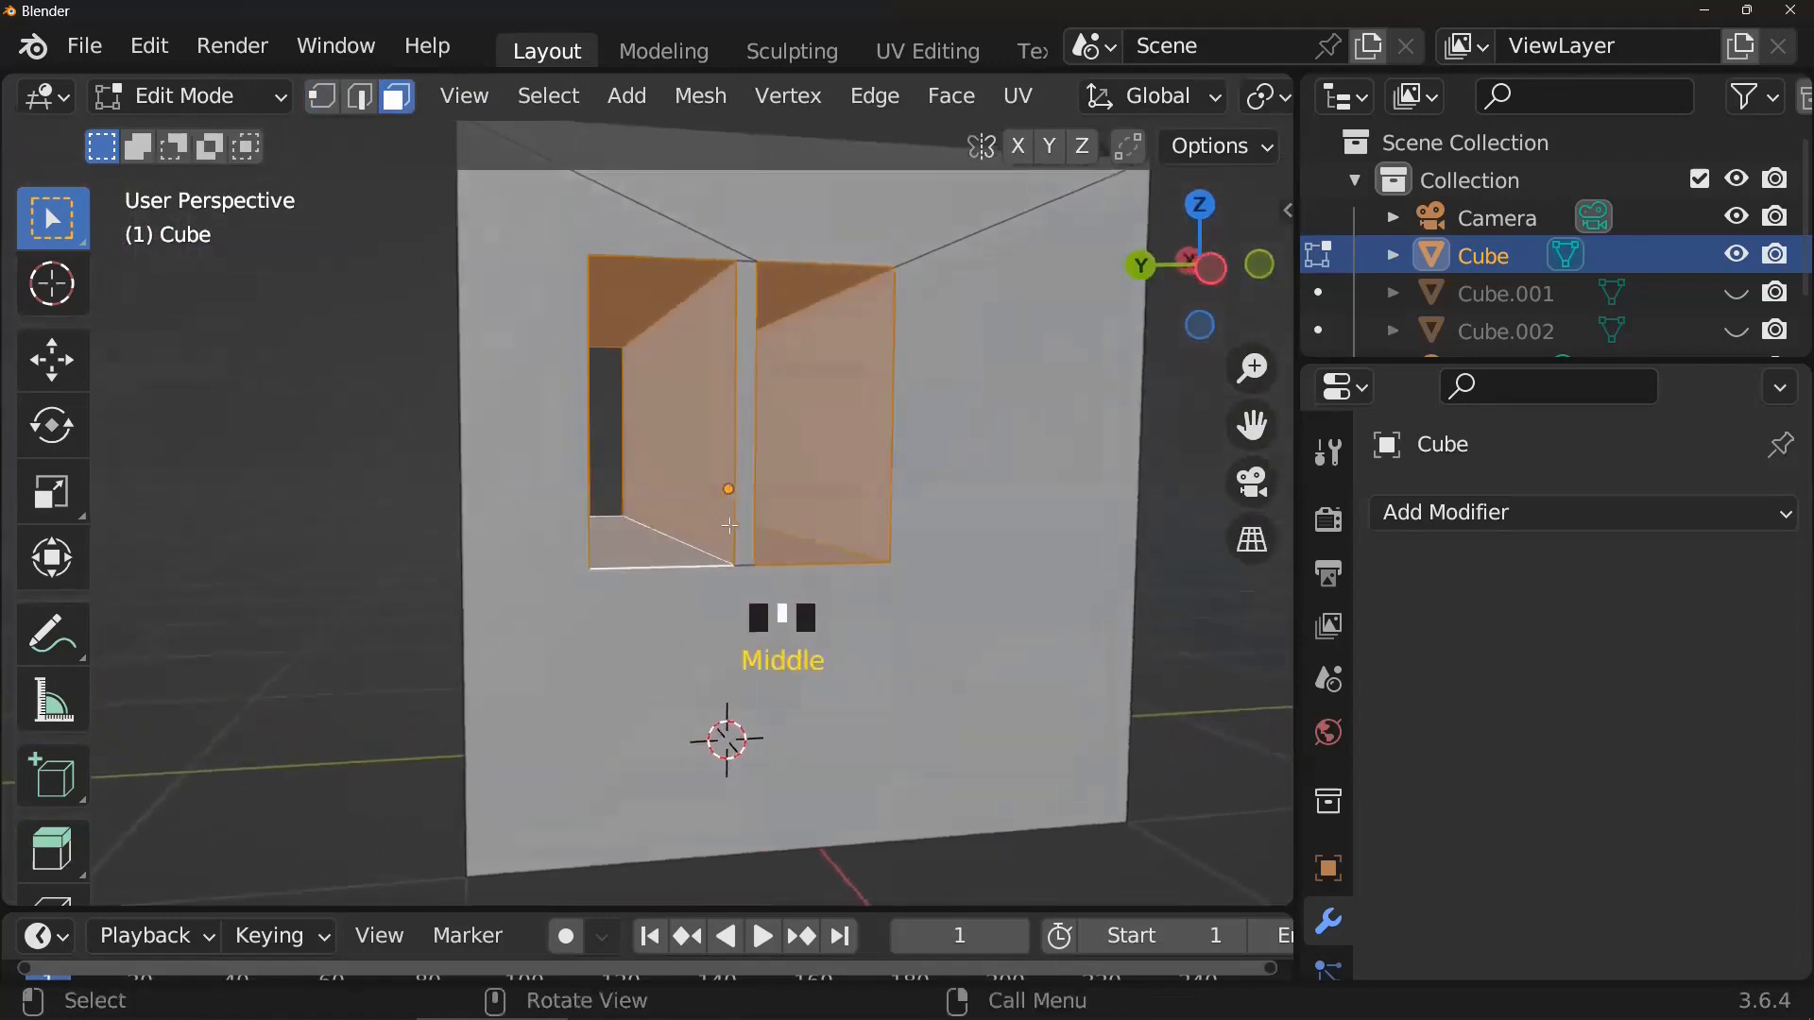
key("x")
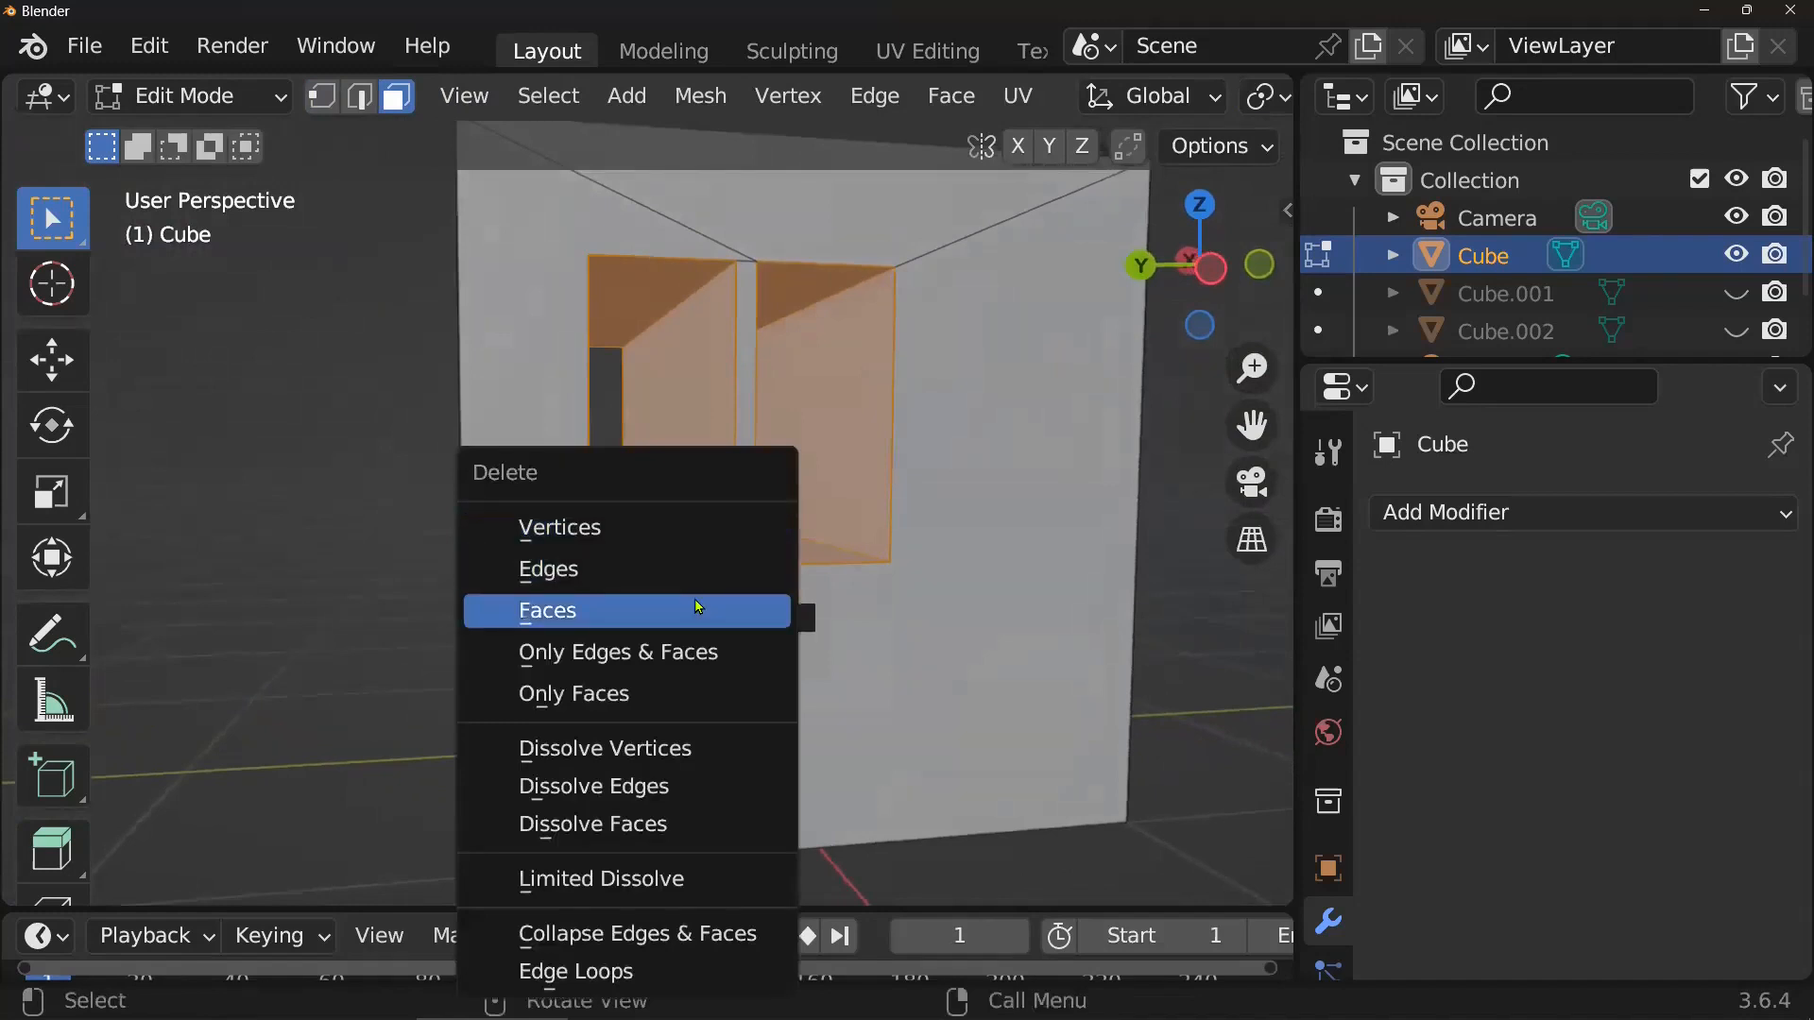
left_click(728, 600)
middle_click_drag(728, 597, 861, 561)
scroll(981, 642, "down", 2)
- Return to Object Mode and examine the hollow cube with its two window openings
key("Tab")
scroll(861, 564, "up", 3)
middle_click_drag(1004, 628, 1015, 570)
middle_click_drag(831, 571, 1028, 616)
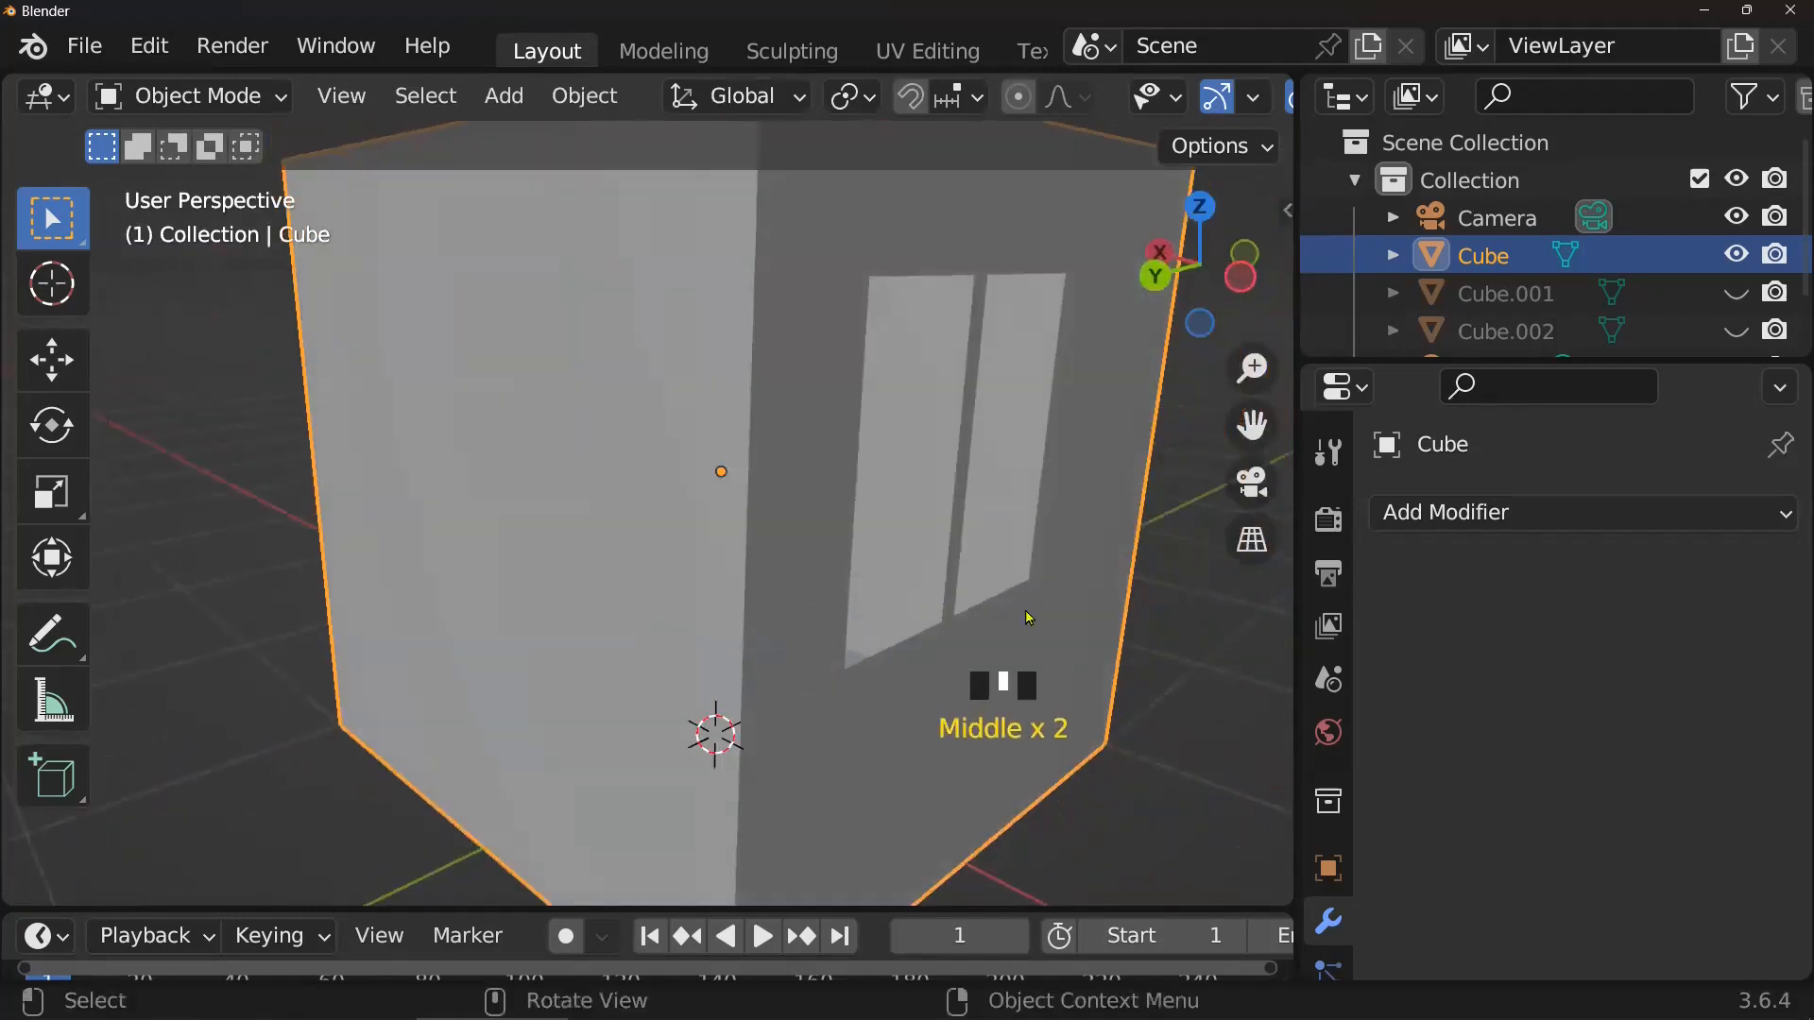
- Add a Solidify modifier to the cube and set its thickness to -0.09 m
left_click(1544, 522)
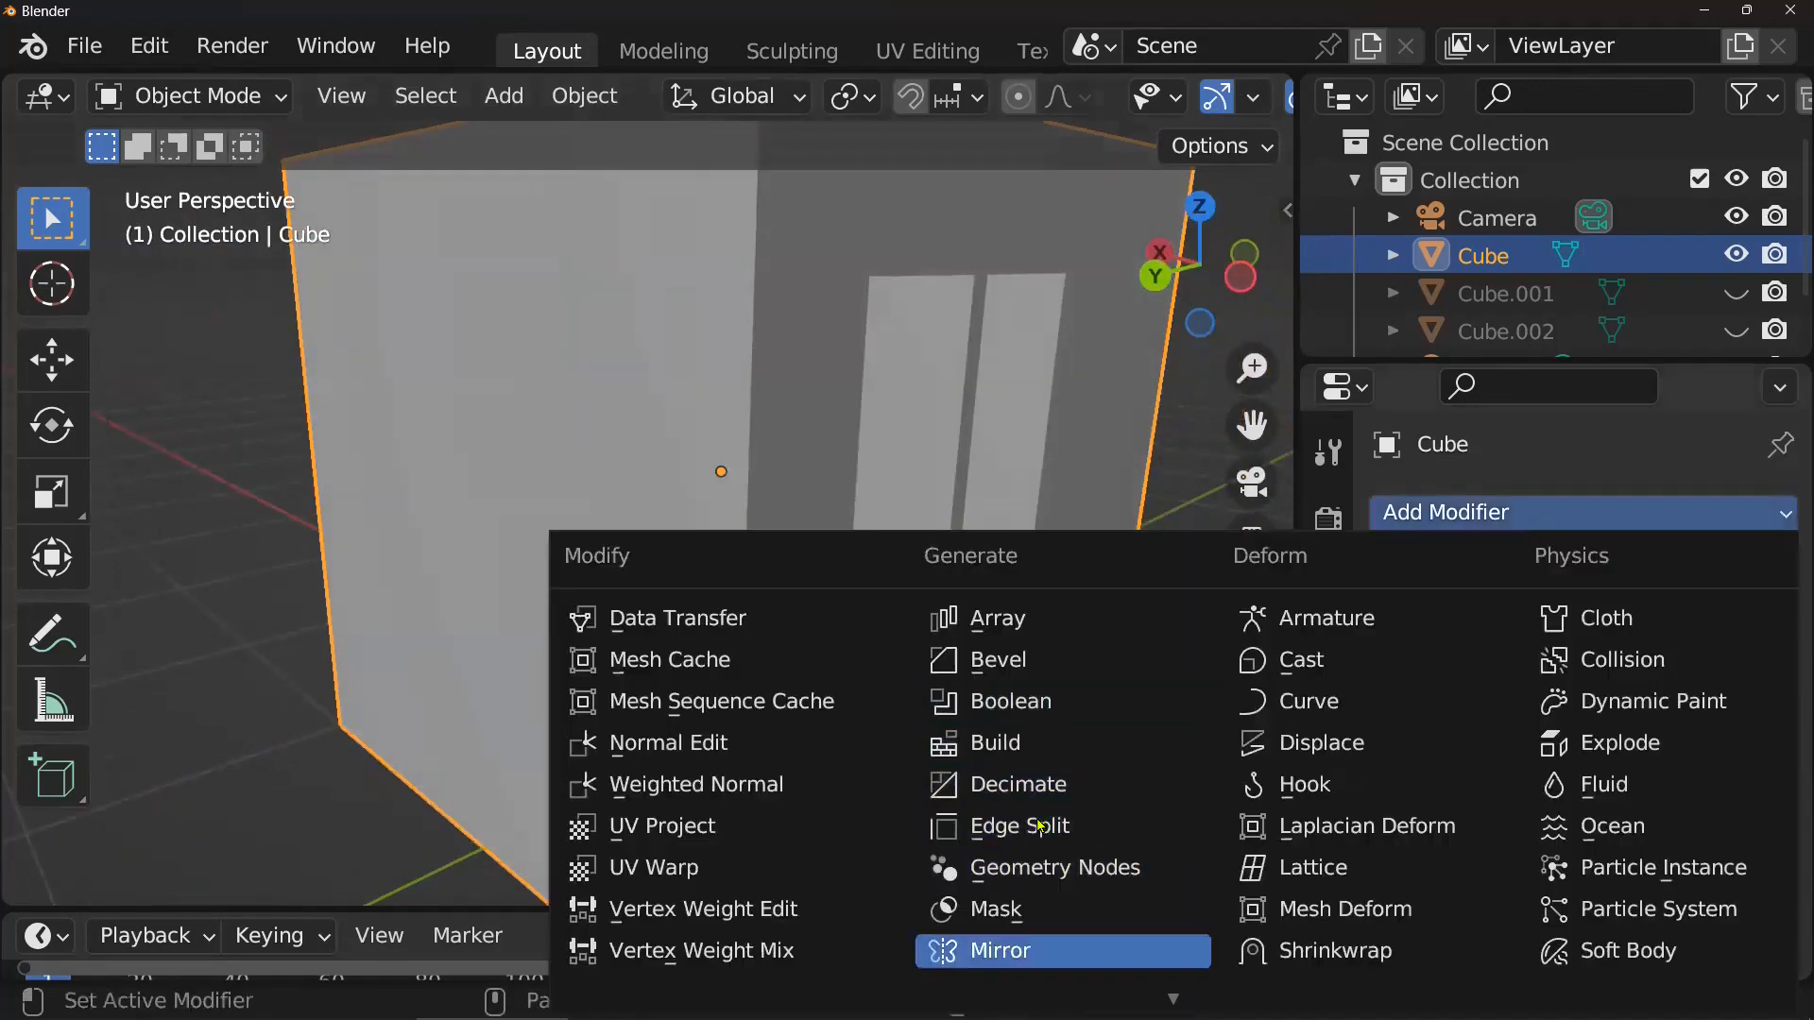
scroll(1039, 826, "down", 6)
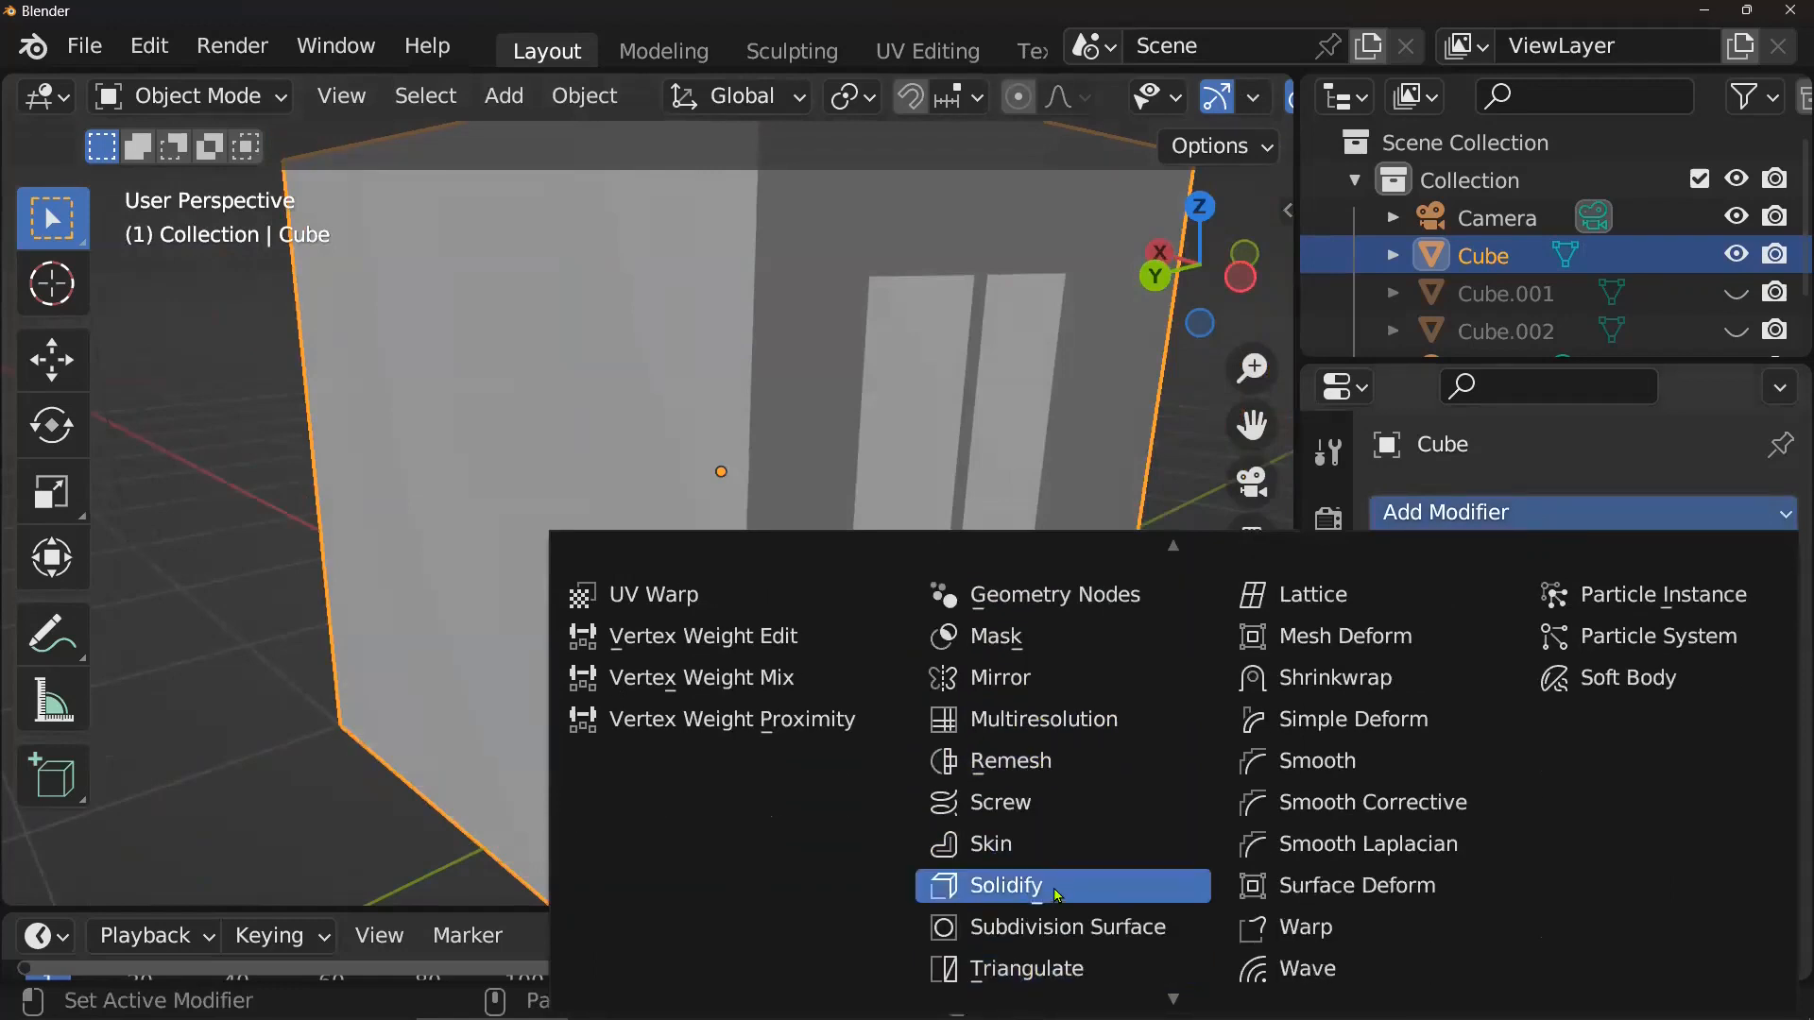
left_click(1056, 894)
scroll(1044, 733, "down", 1)
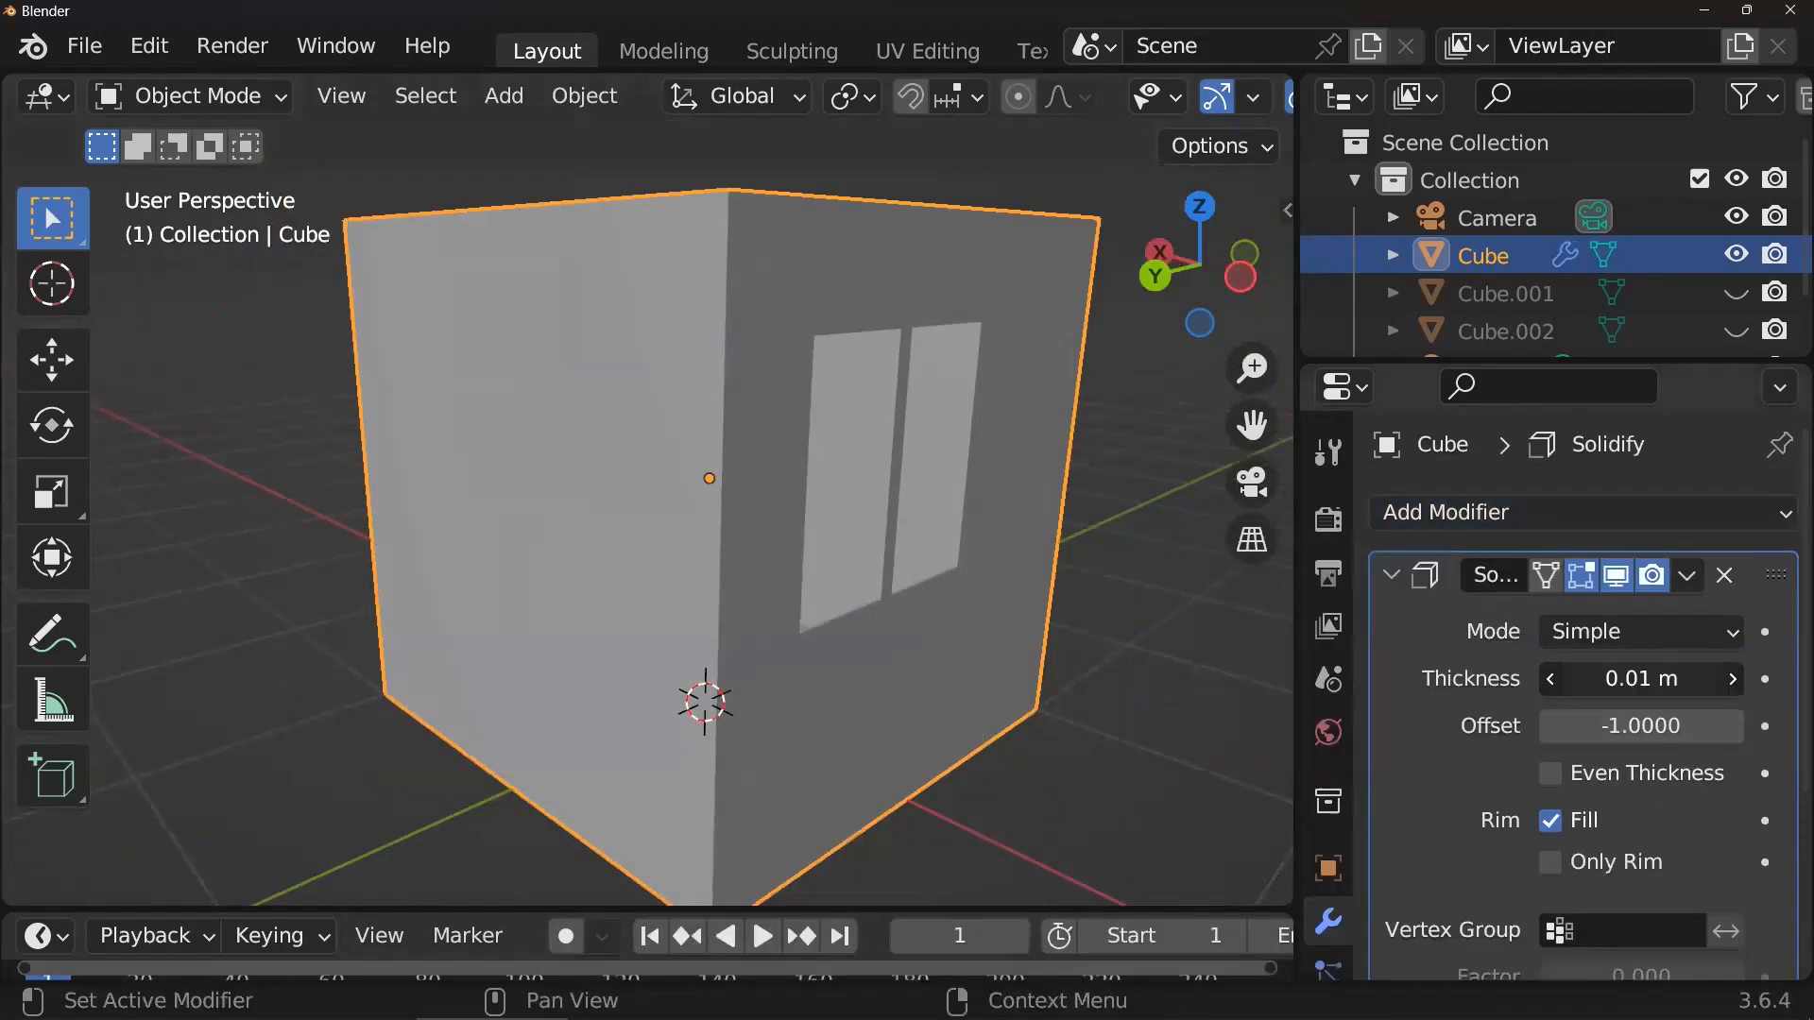
left_click_drag(1641, 678, 1592, 679)
mouse_move(1115, 727)
middle_mouse_down()
mouse_move(1033, 689)
mouse_move(1110, 704)
middle_mouse_up()
scroll(1064, 709, "up", 2)
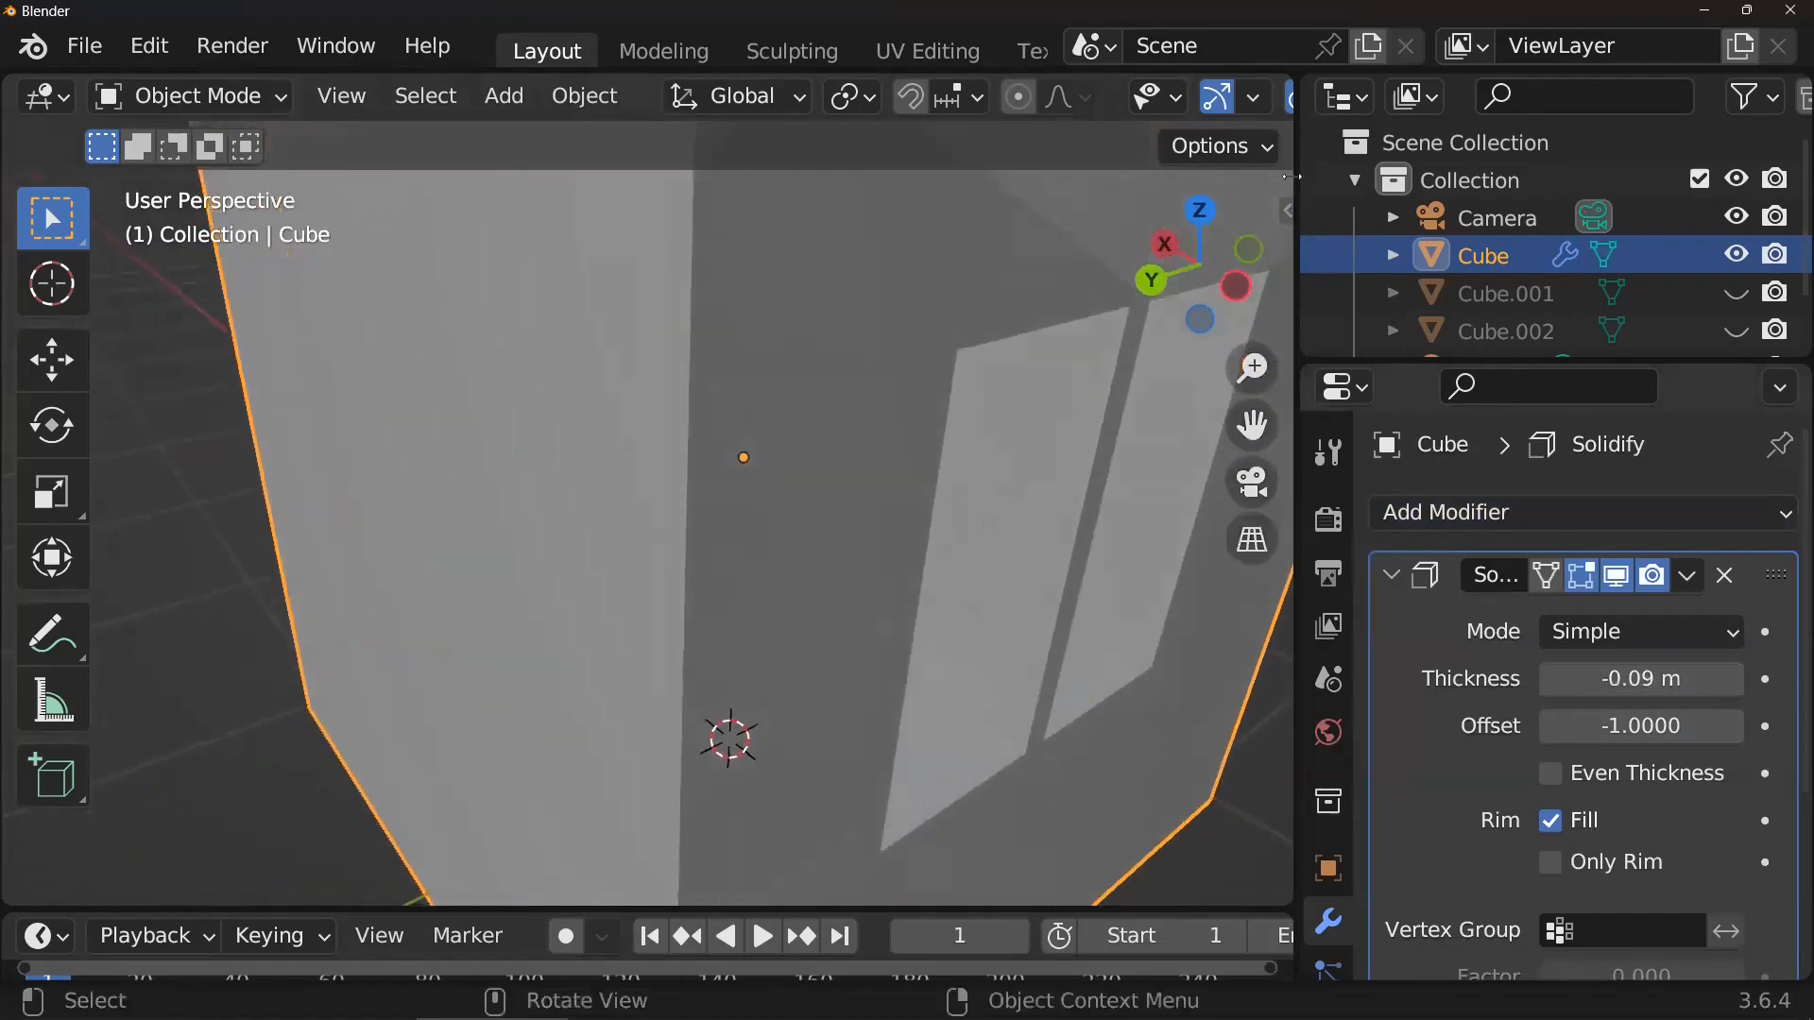
- Widen the 3D viewport and switch its shading to Material Preview to see the thickened walls
left_click_drag(1291, 176, 1475, 175)
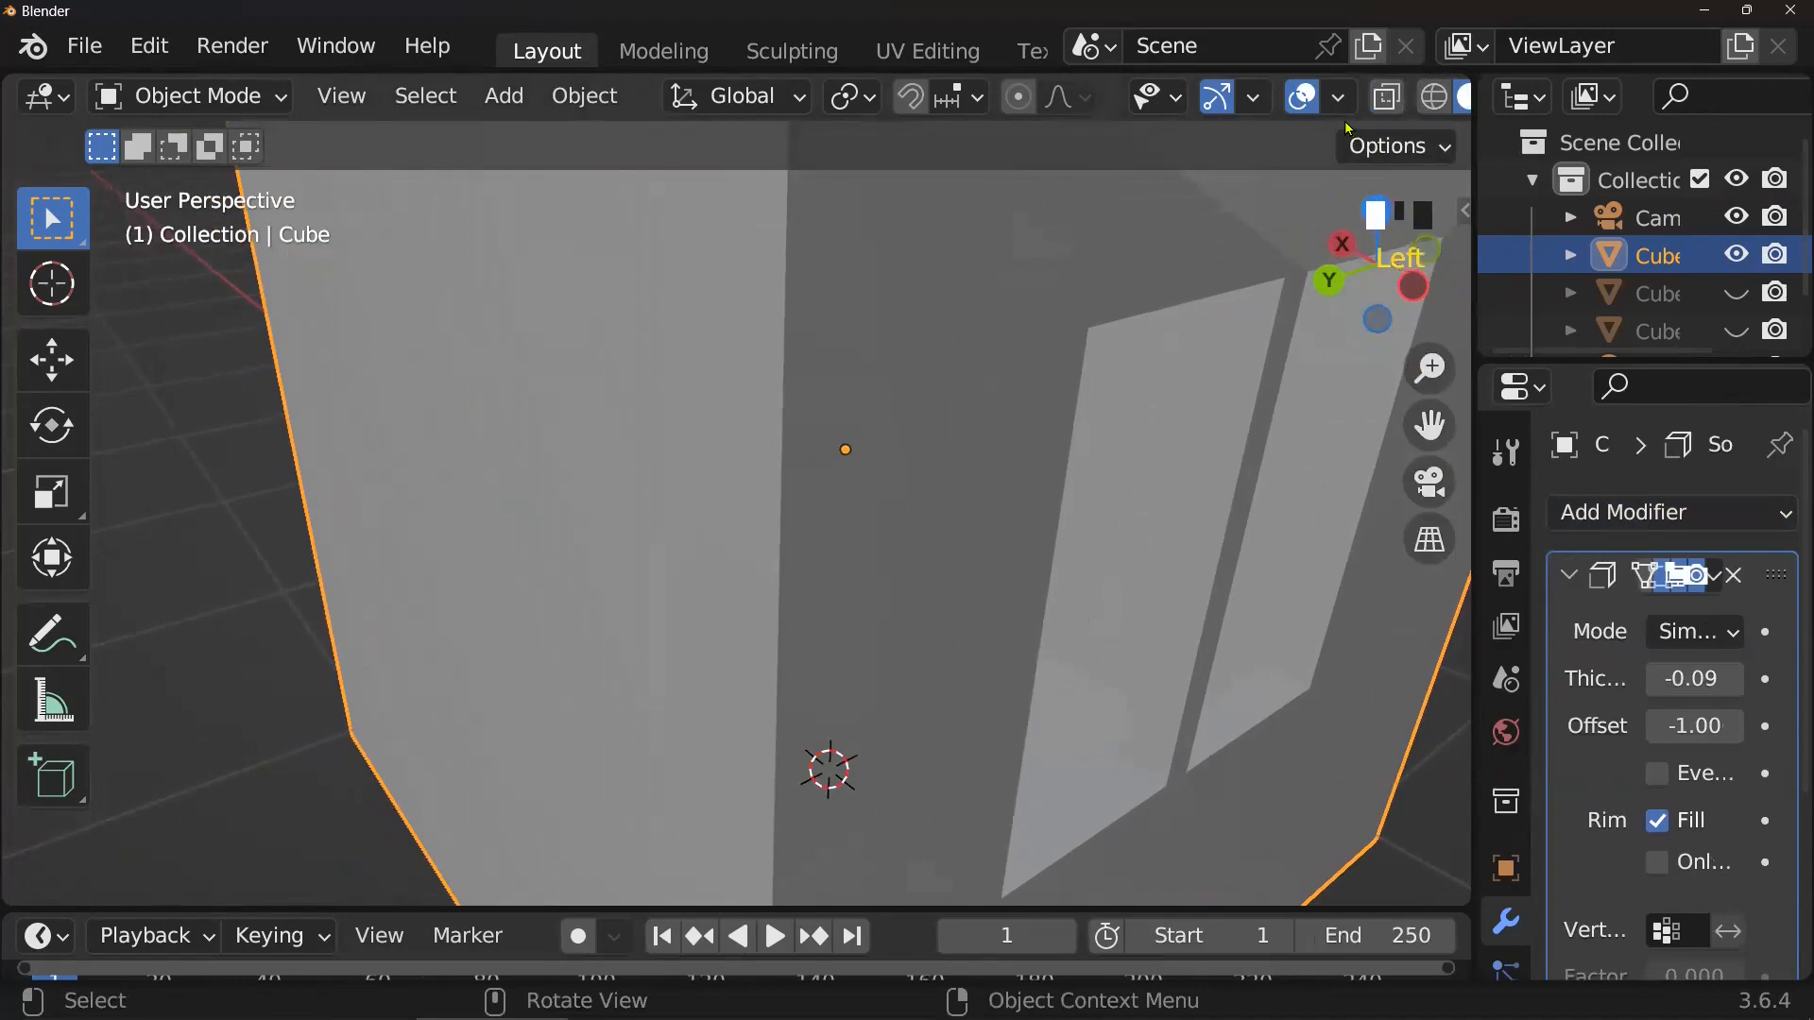
scroll(1339, 90, "down", 3)
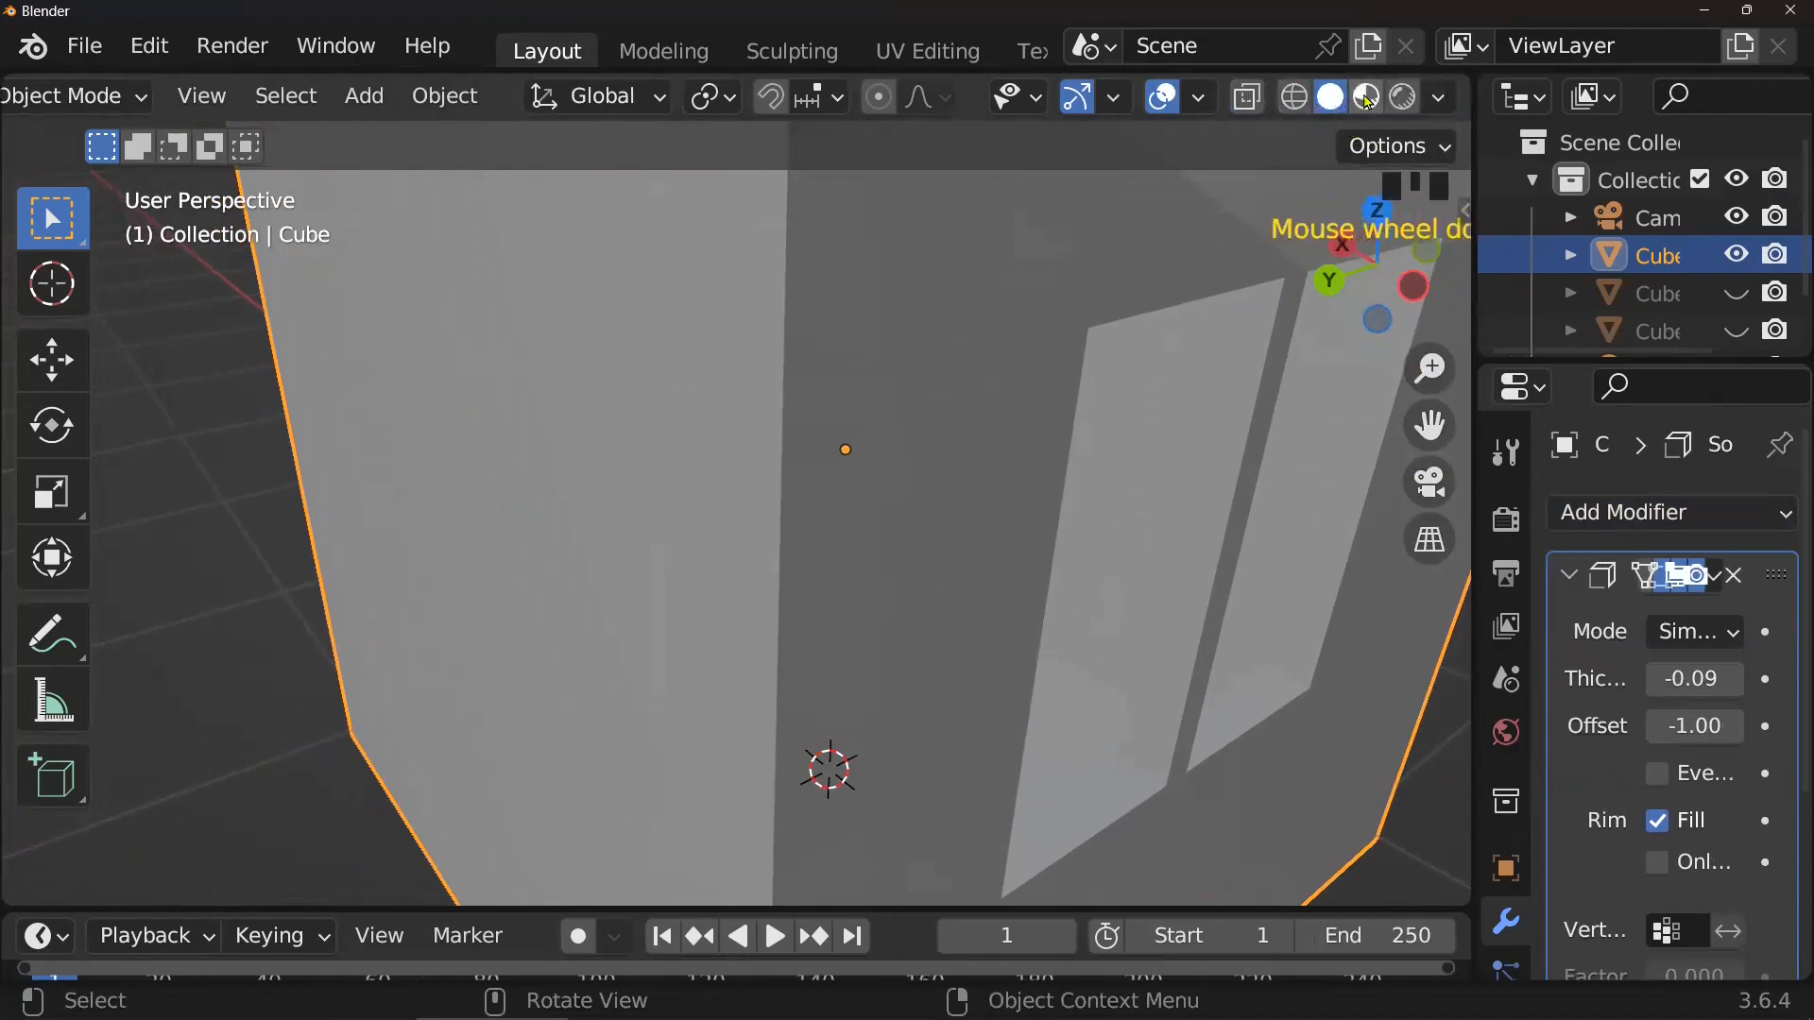
left_click(1367, 98)
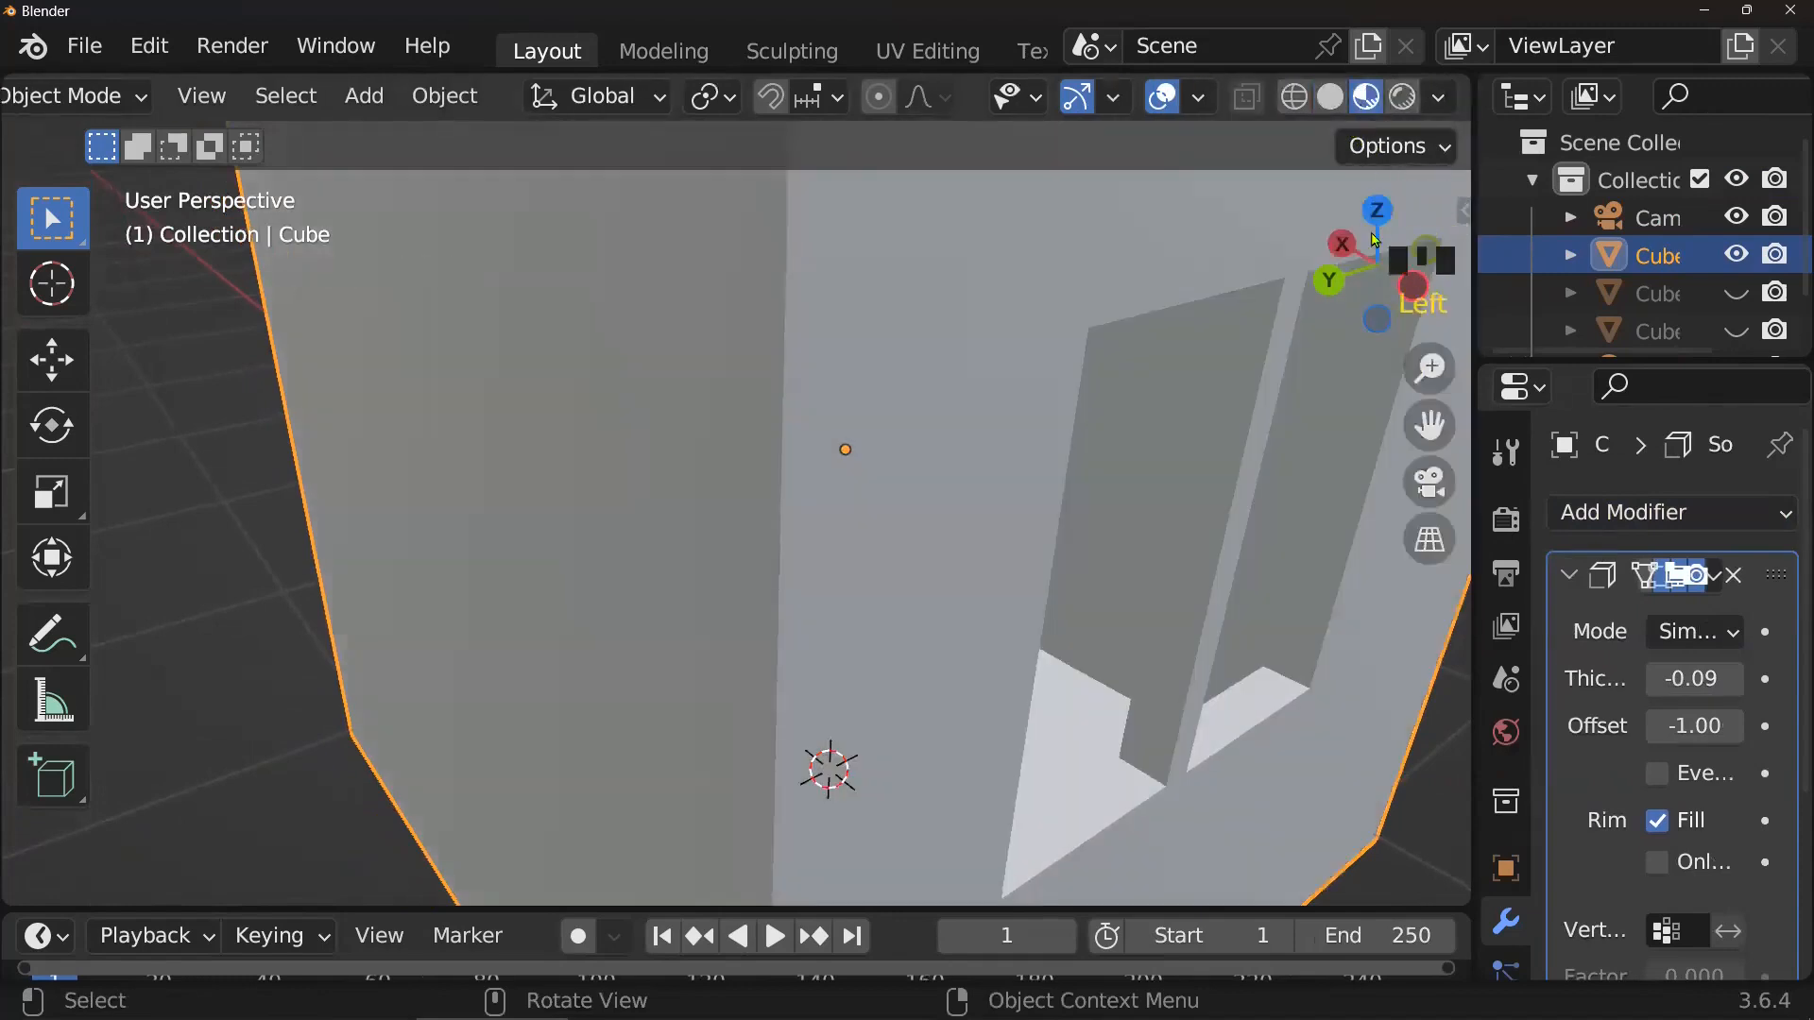
scroll(1323, 359, "down", 3)
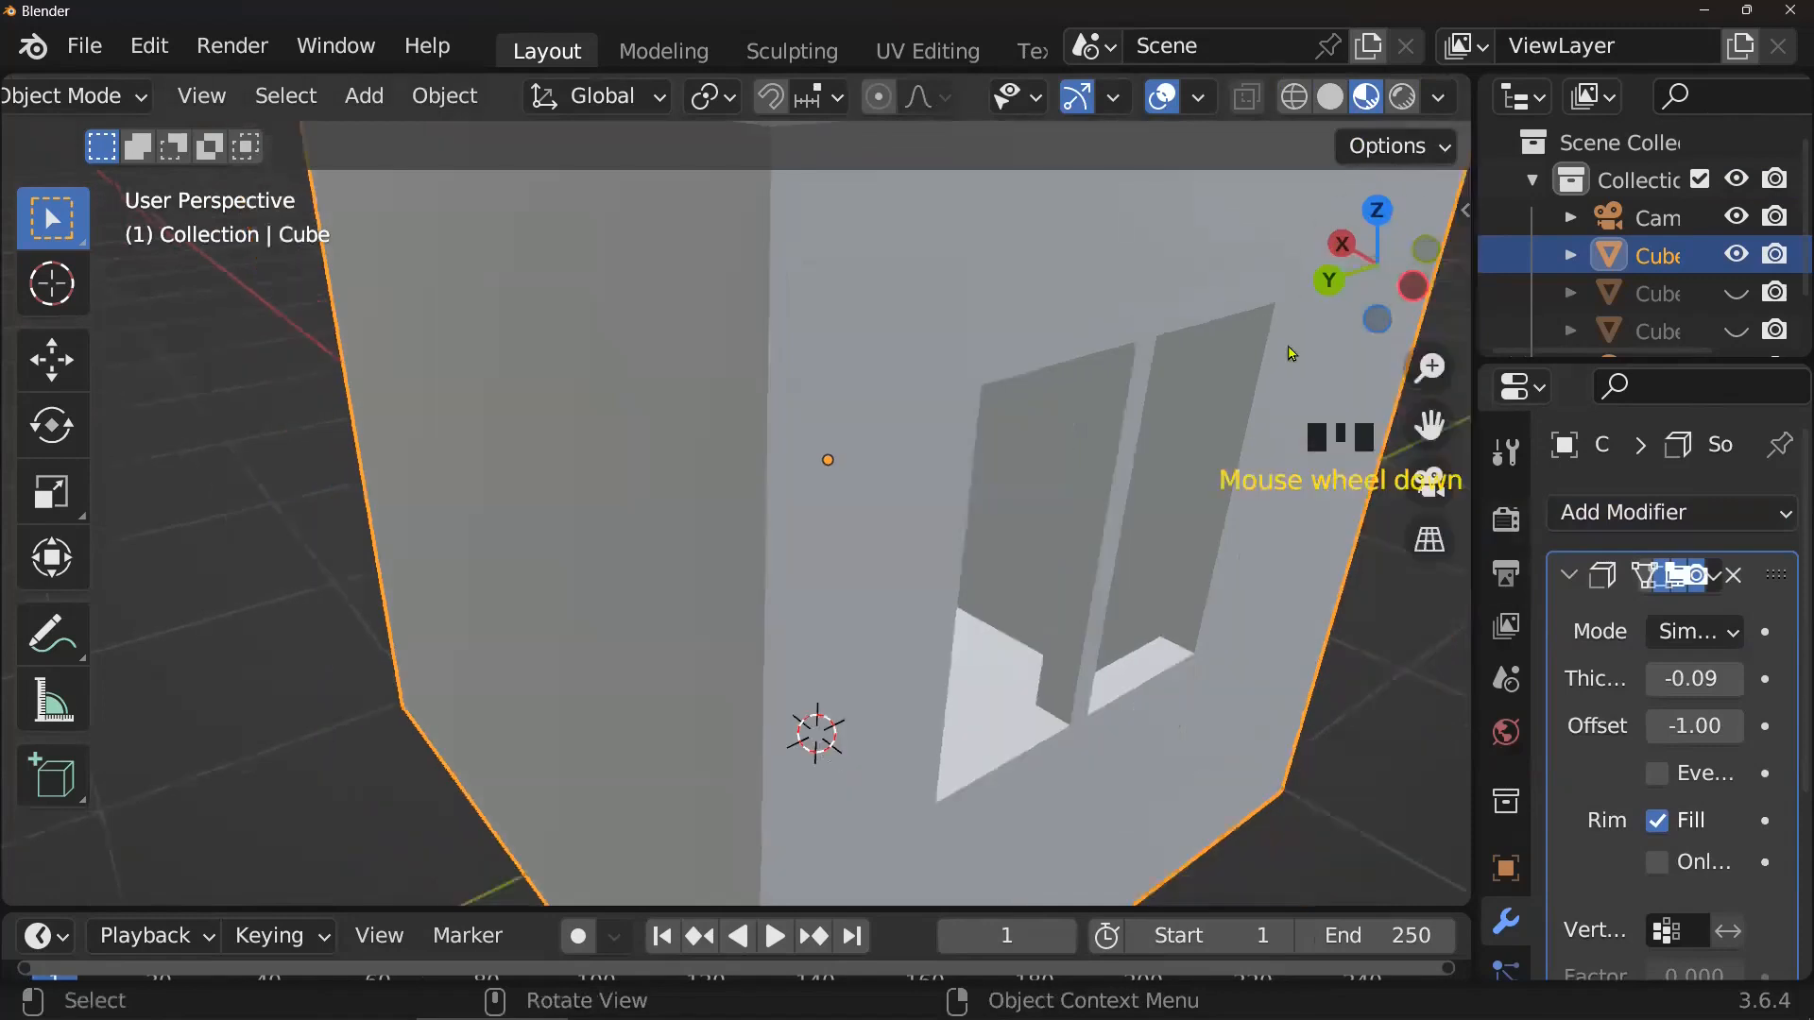
middle_click_drag(1239, 555, 1139, 571)
scroll(1138, 571, "down", 3)
- Restore the narrower viewport width and collapse the Solidify modifier's settings
left_click_drag(1465, 522, 1299, 521)
left_click(1392, 571)
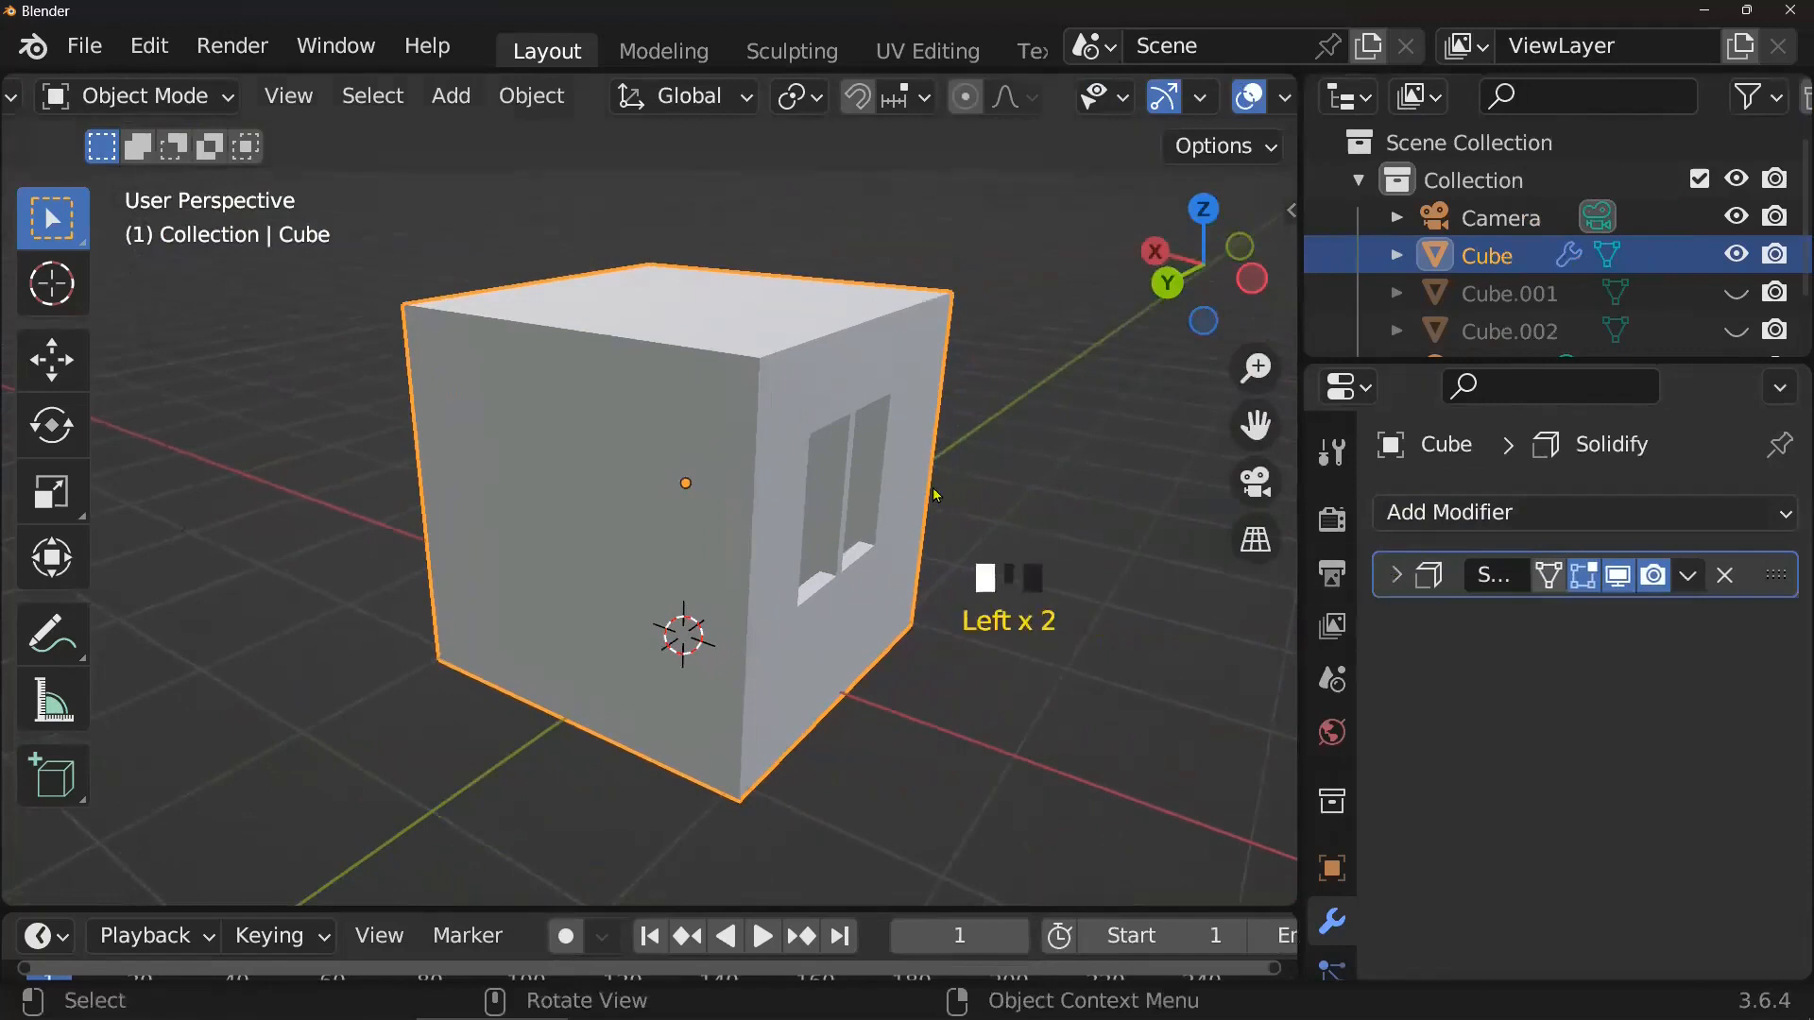
scroll(902, 501, "up", 1)
middle_click_drag(902, 501, 808, 525)
scroll(886, 553, "down", 4)
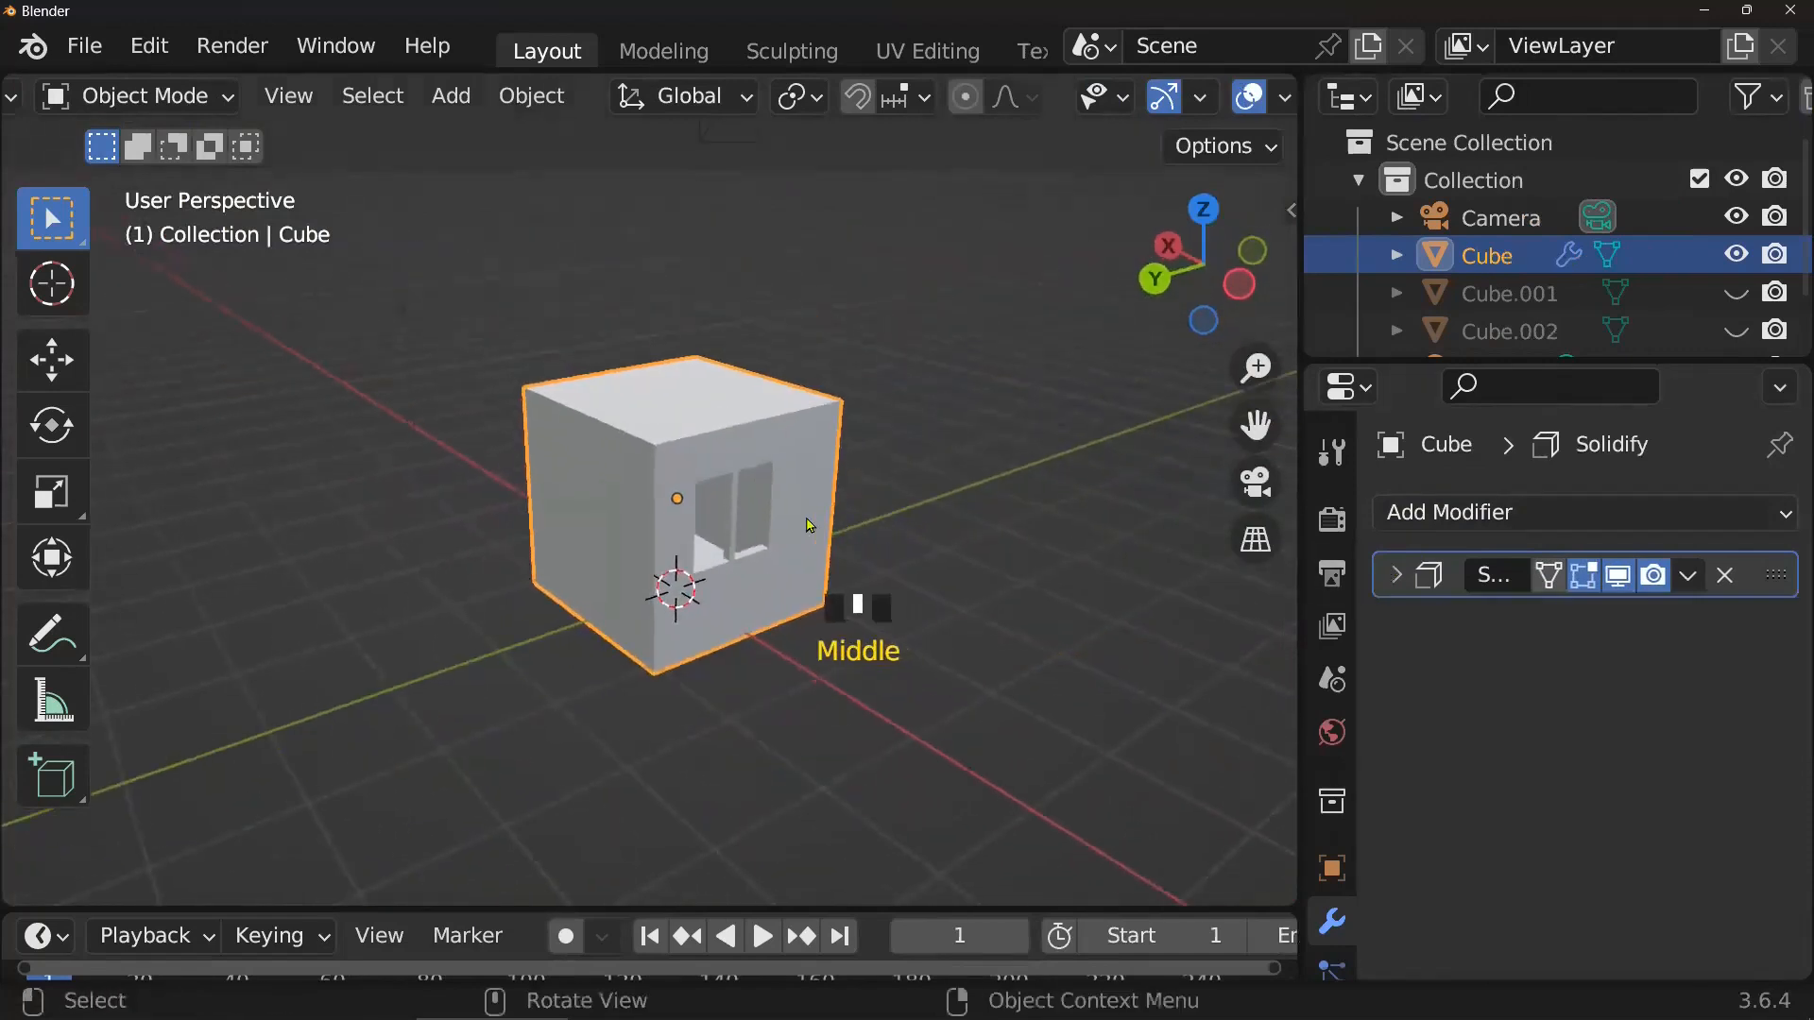
- Duplicate the windowed cube and move the copy up about 2.2 m along Z as a second storey
key("shift+d")
left_click(865, 473)
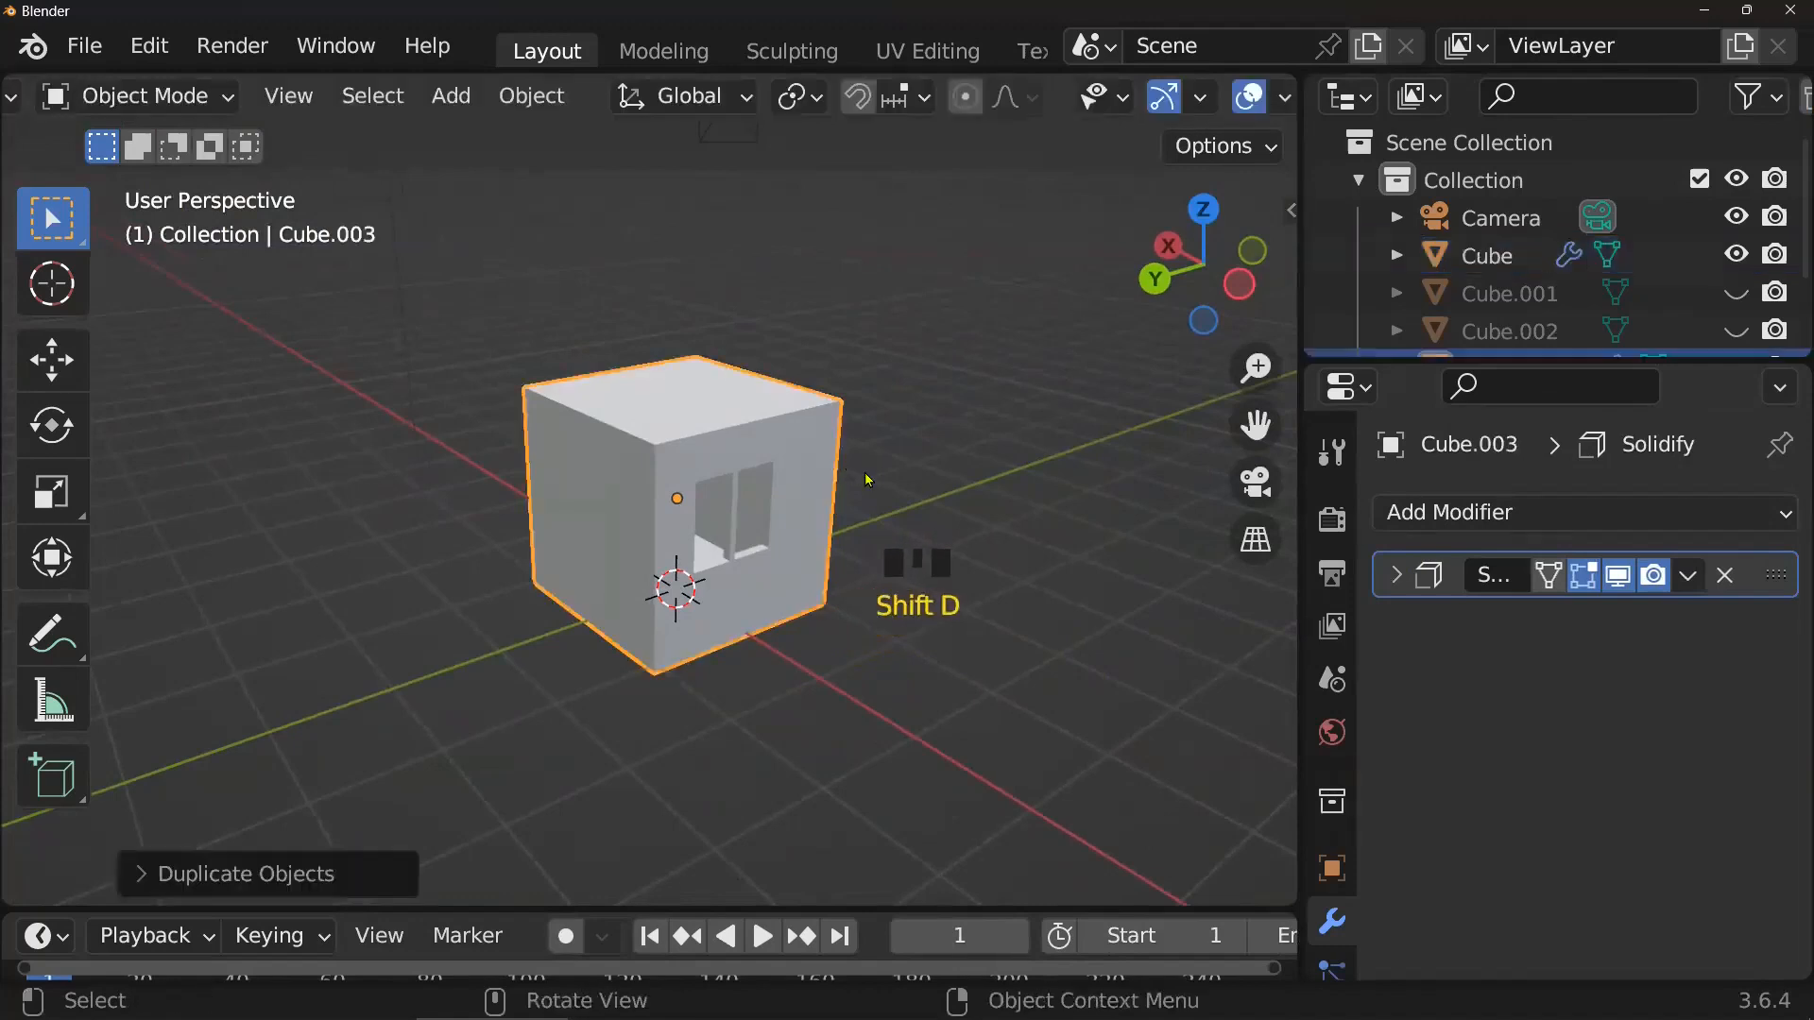
key("g")
key("z")
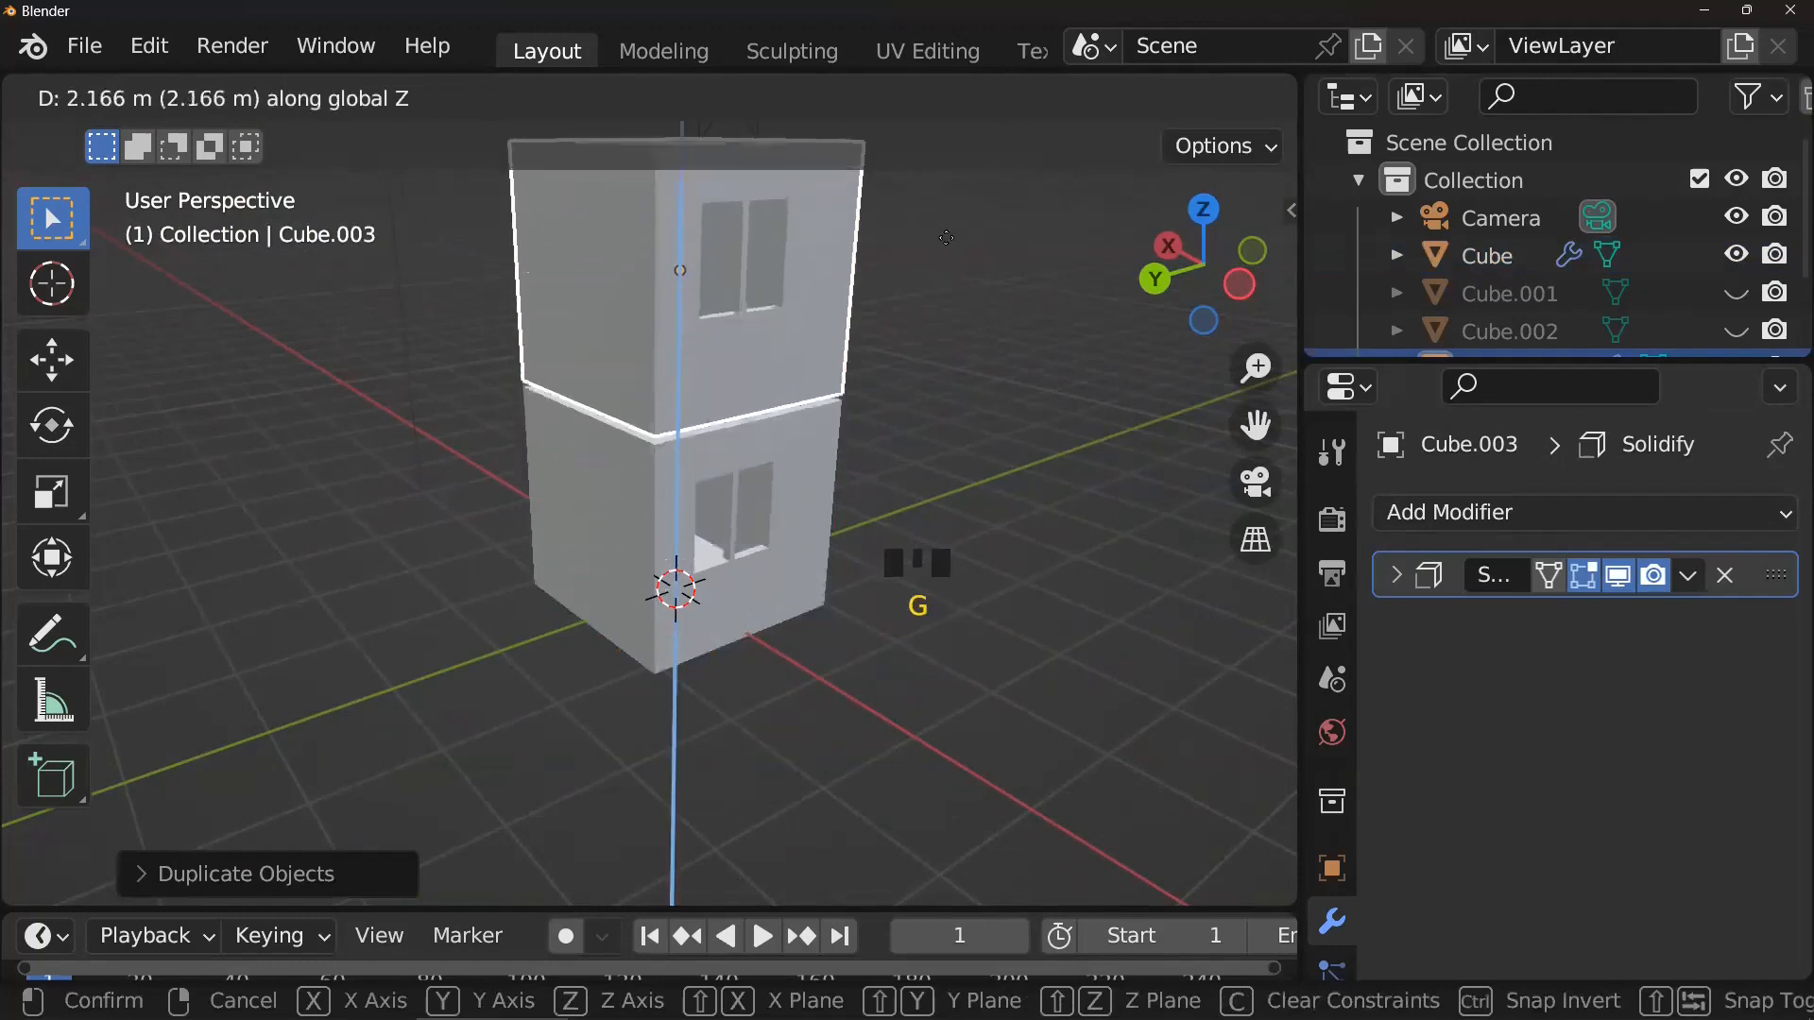
left_click(958, 244)
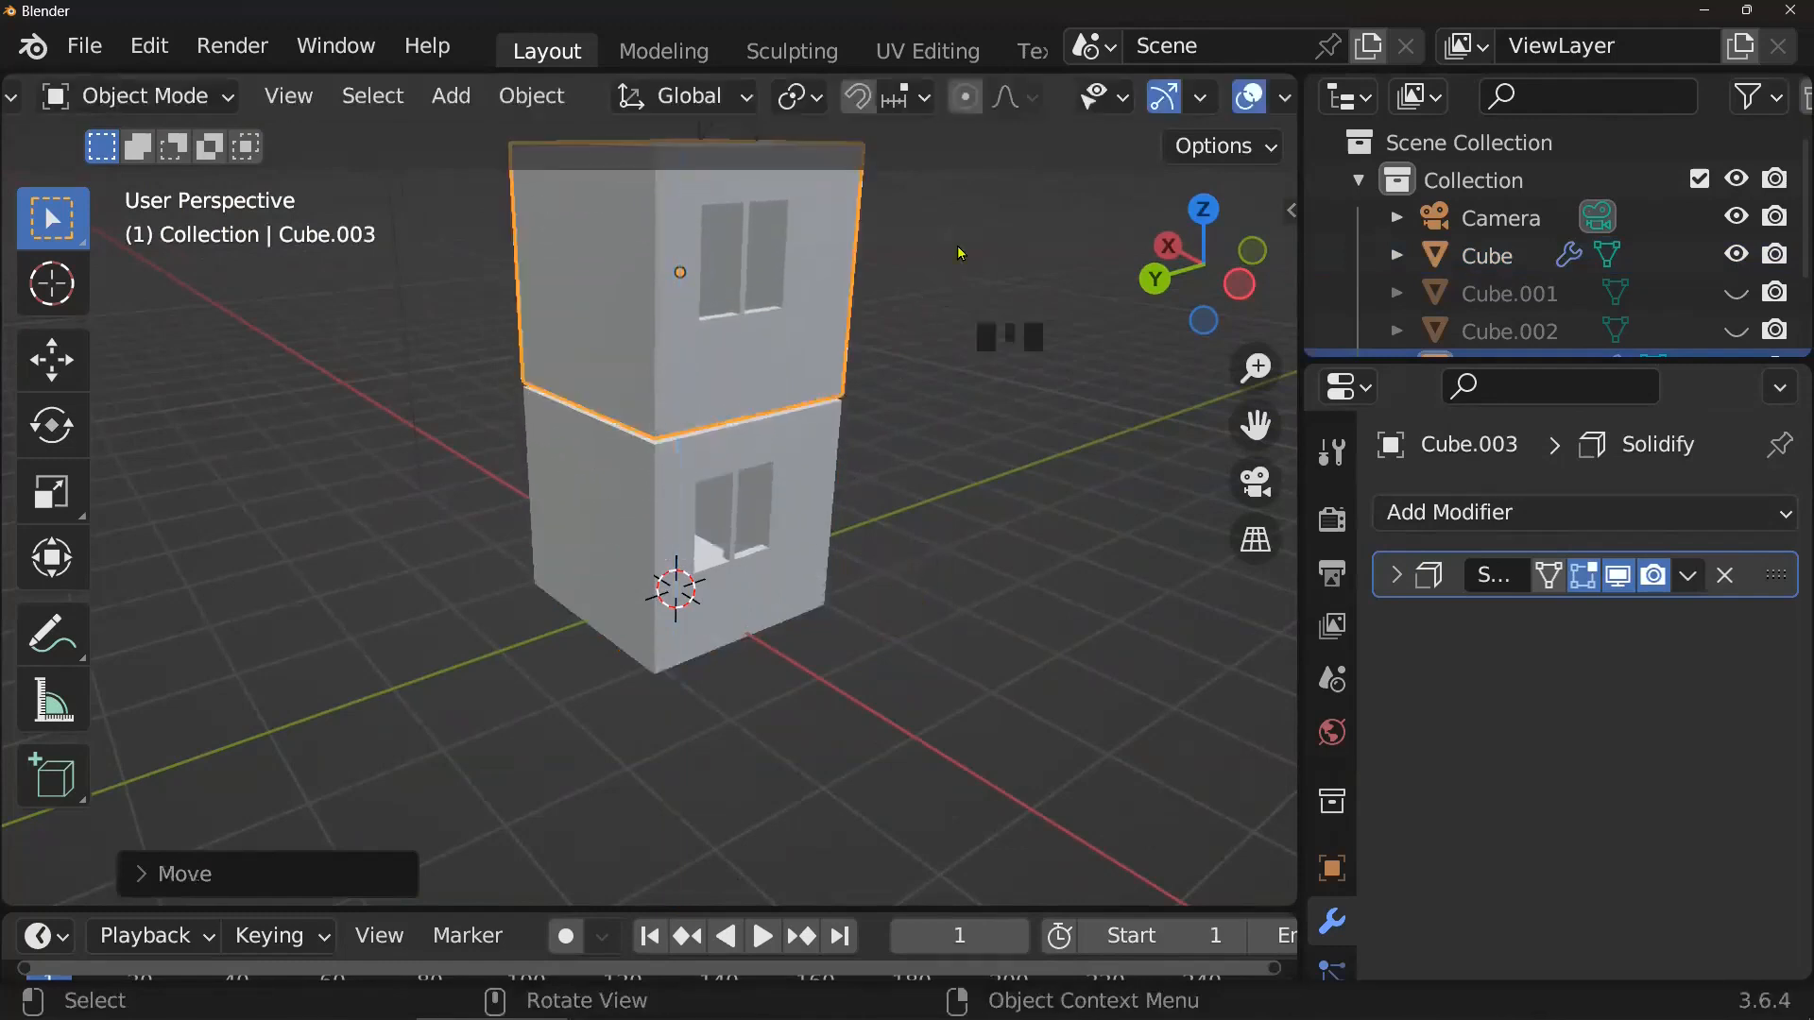
scroll(957, 349, "up", 2)
middle_click_drag(957, 350, 916, 454)
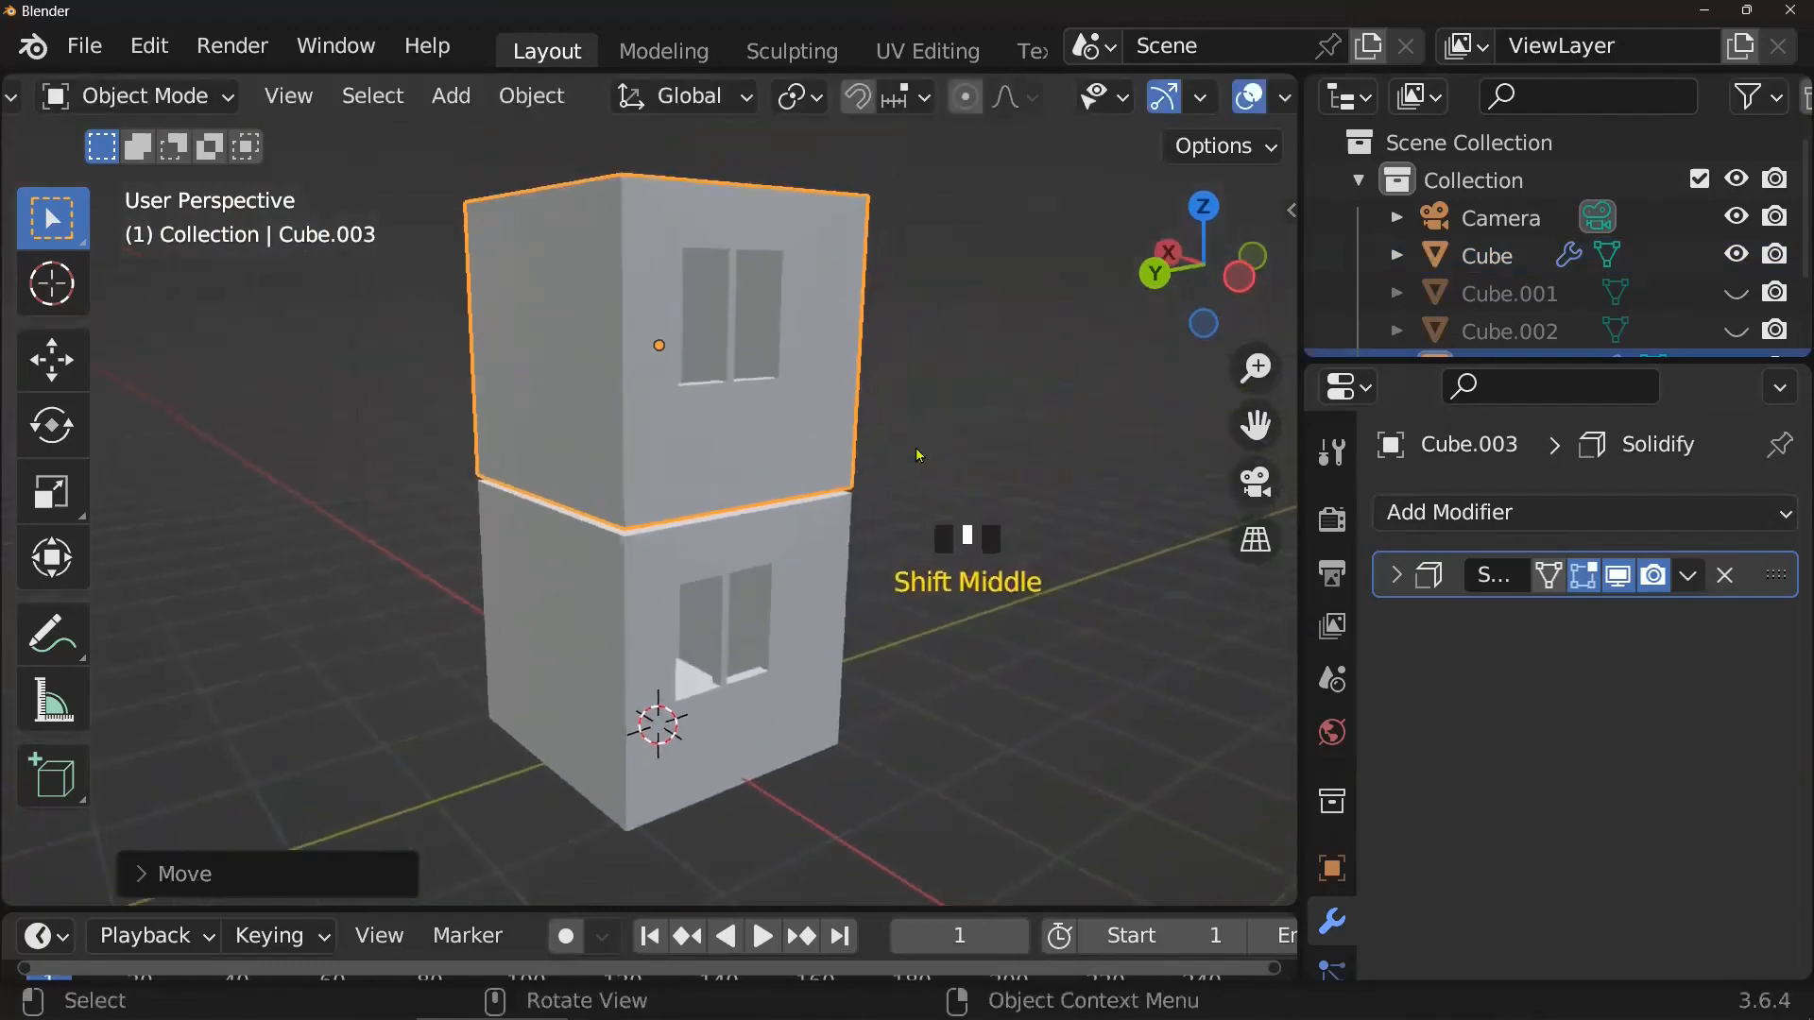
- Select the lower storey and examine the seam between the two stacked blocks
scroll(888, 482, "up", 2)
left_click(782, 548)
middle_click_drag(782, 548, 810, 482)
scroll(824, 565, "down", 3)
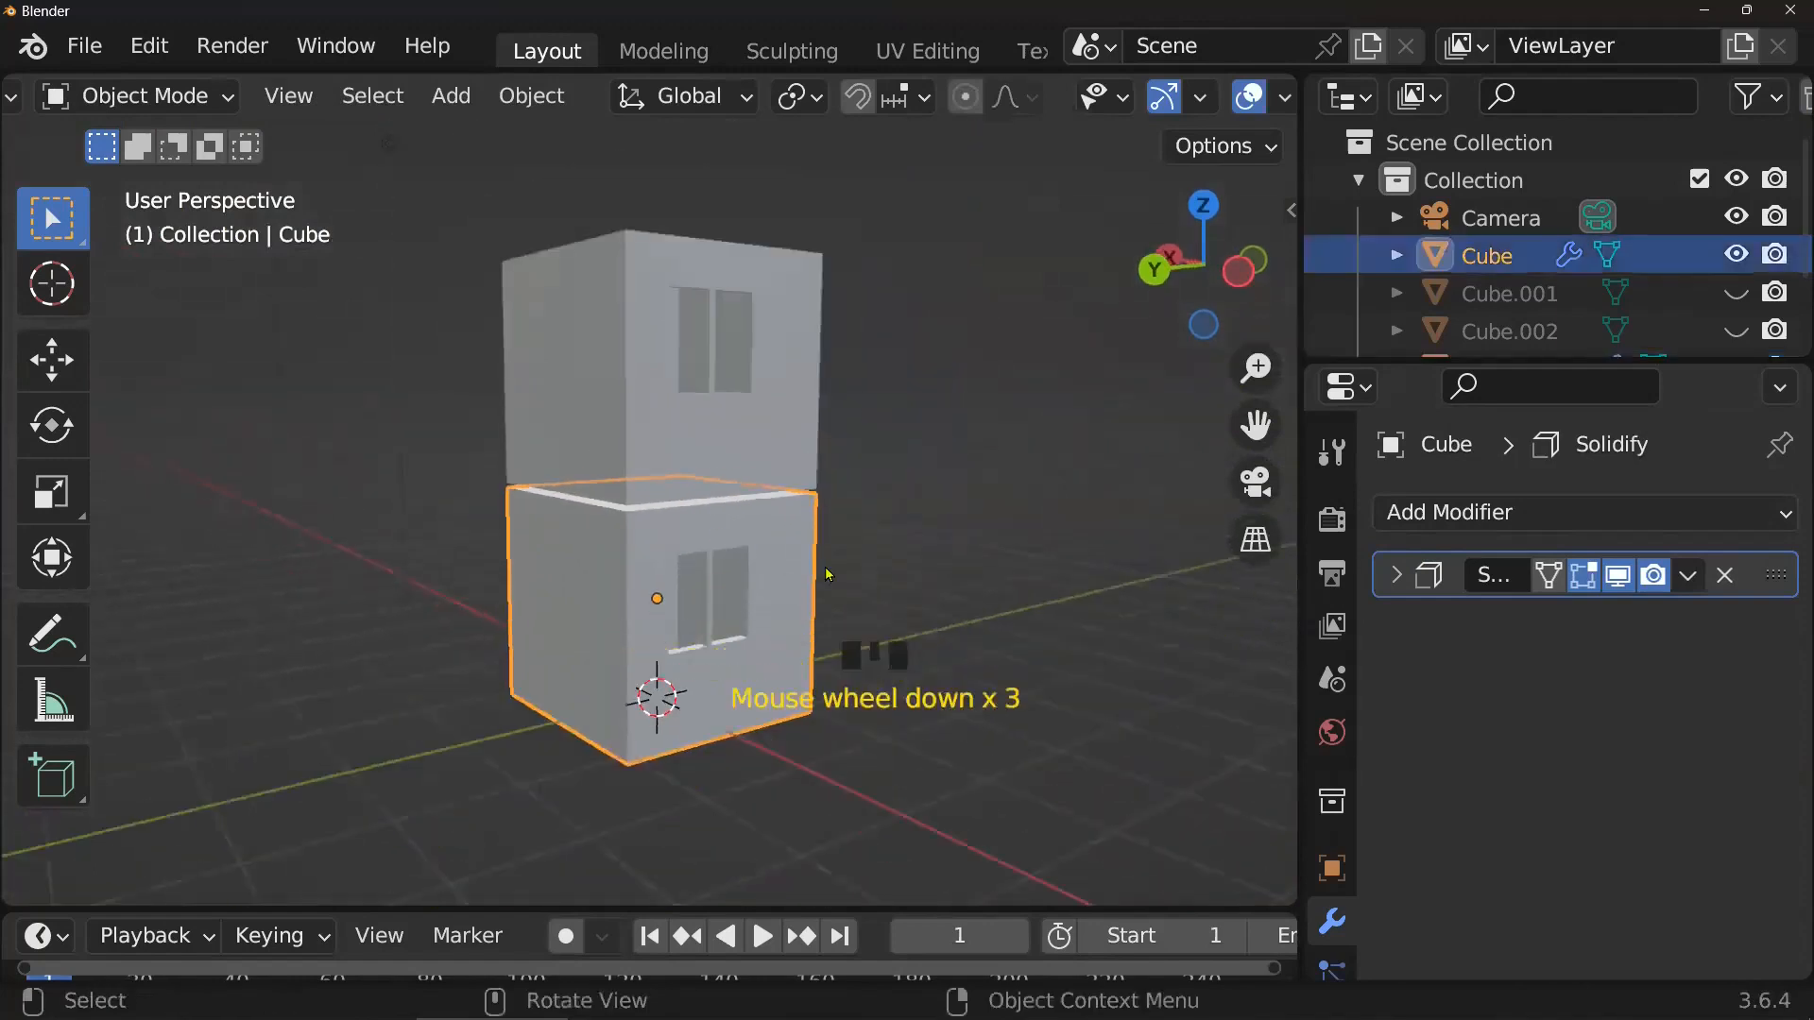
middle_click_drag(825, 565, 853, 603)
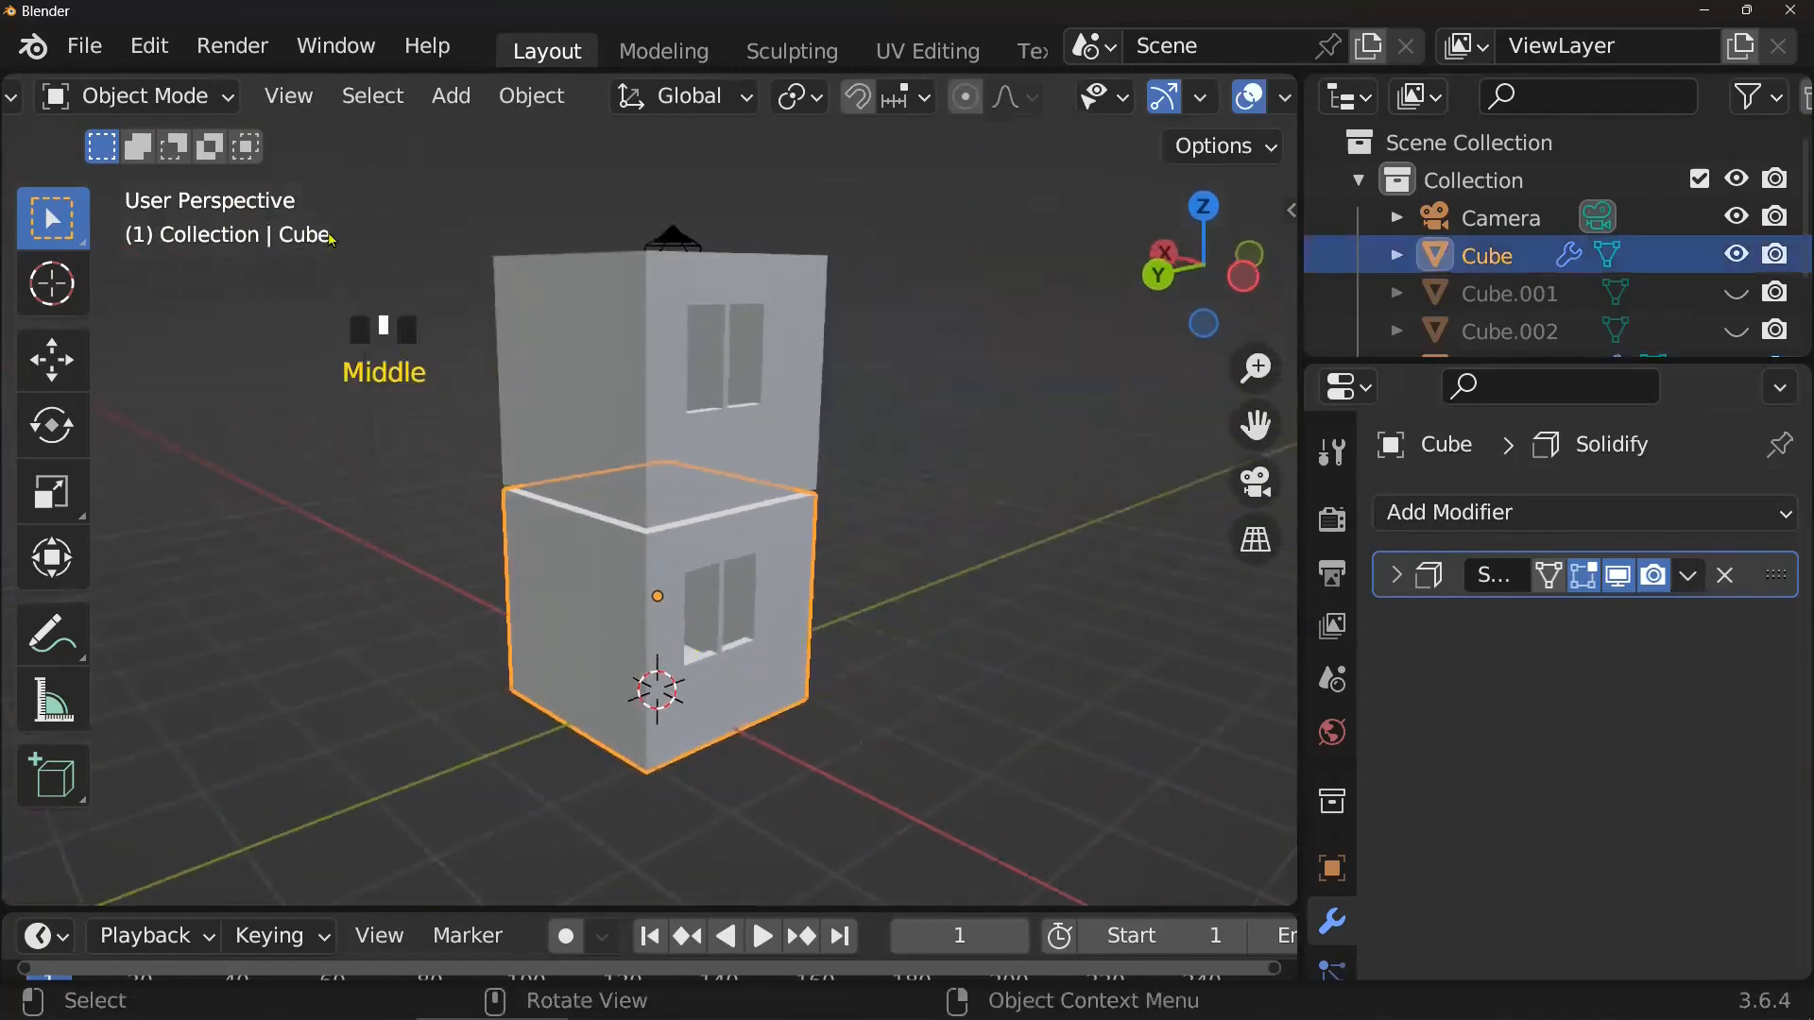
- Save the scene in the Documents folder as lighting1.blend
left_click(84, 45)
left_click(211, 333)
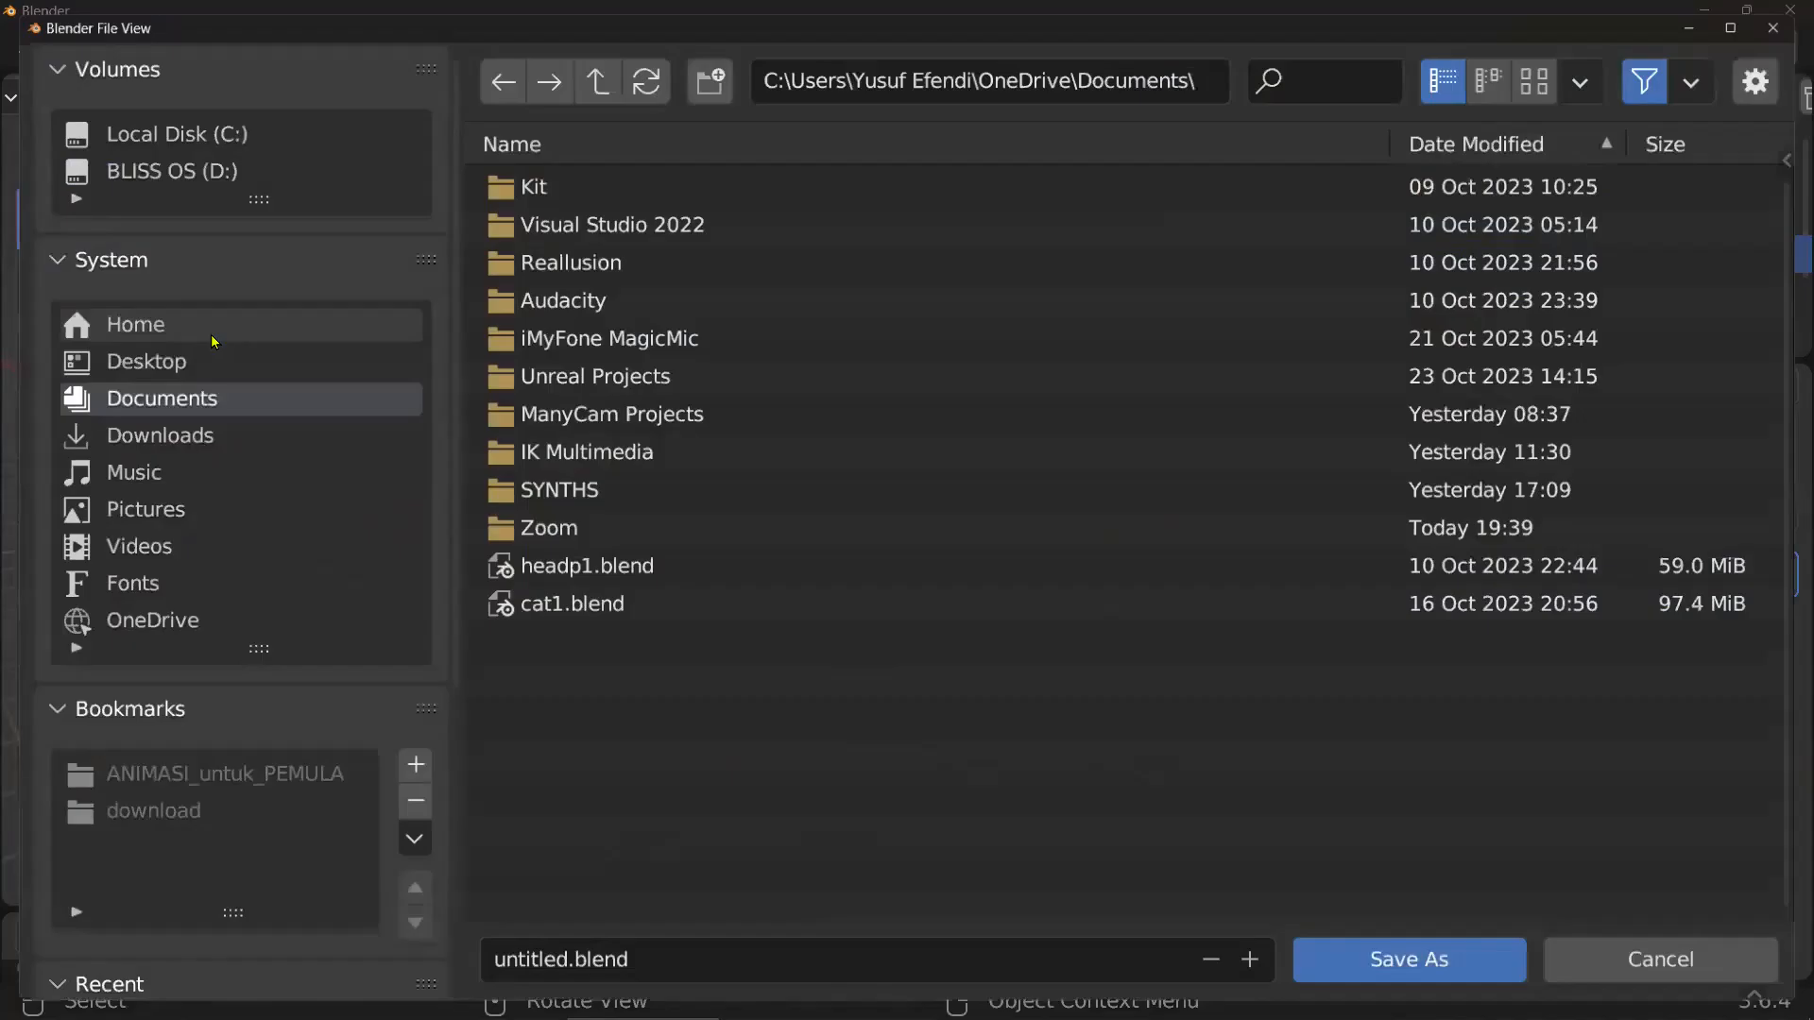
left_click(1090, 974)
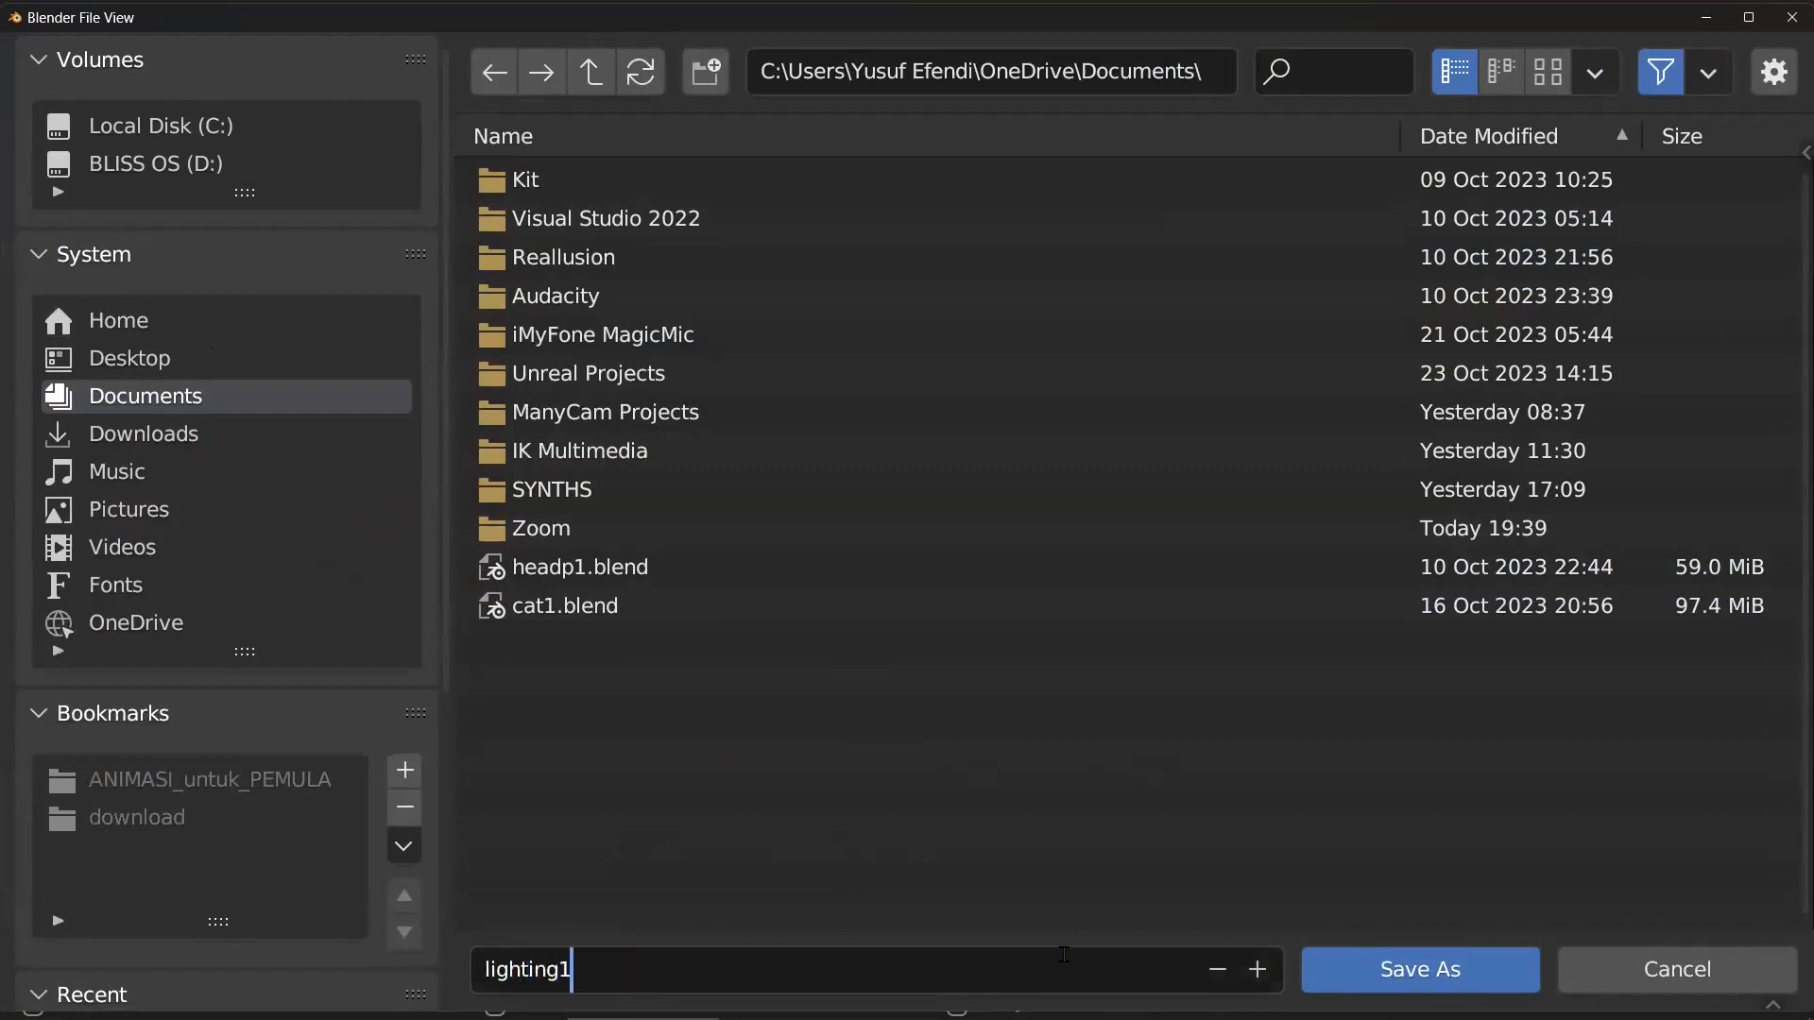
key("Return")
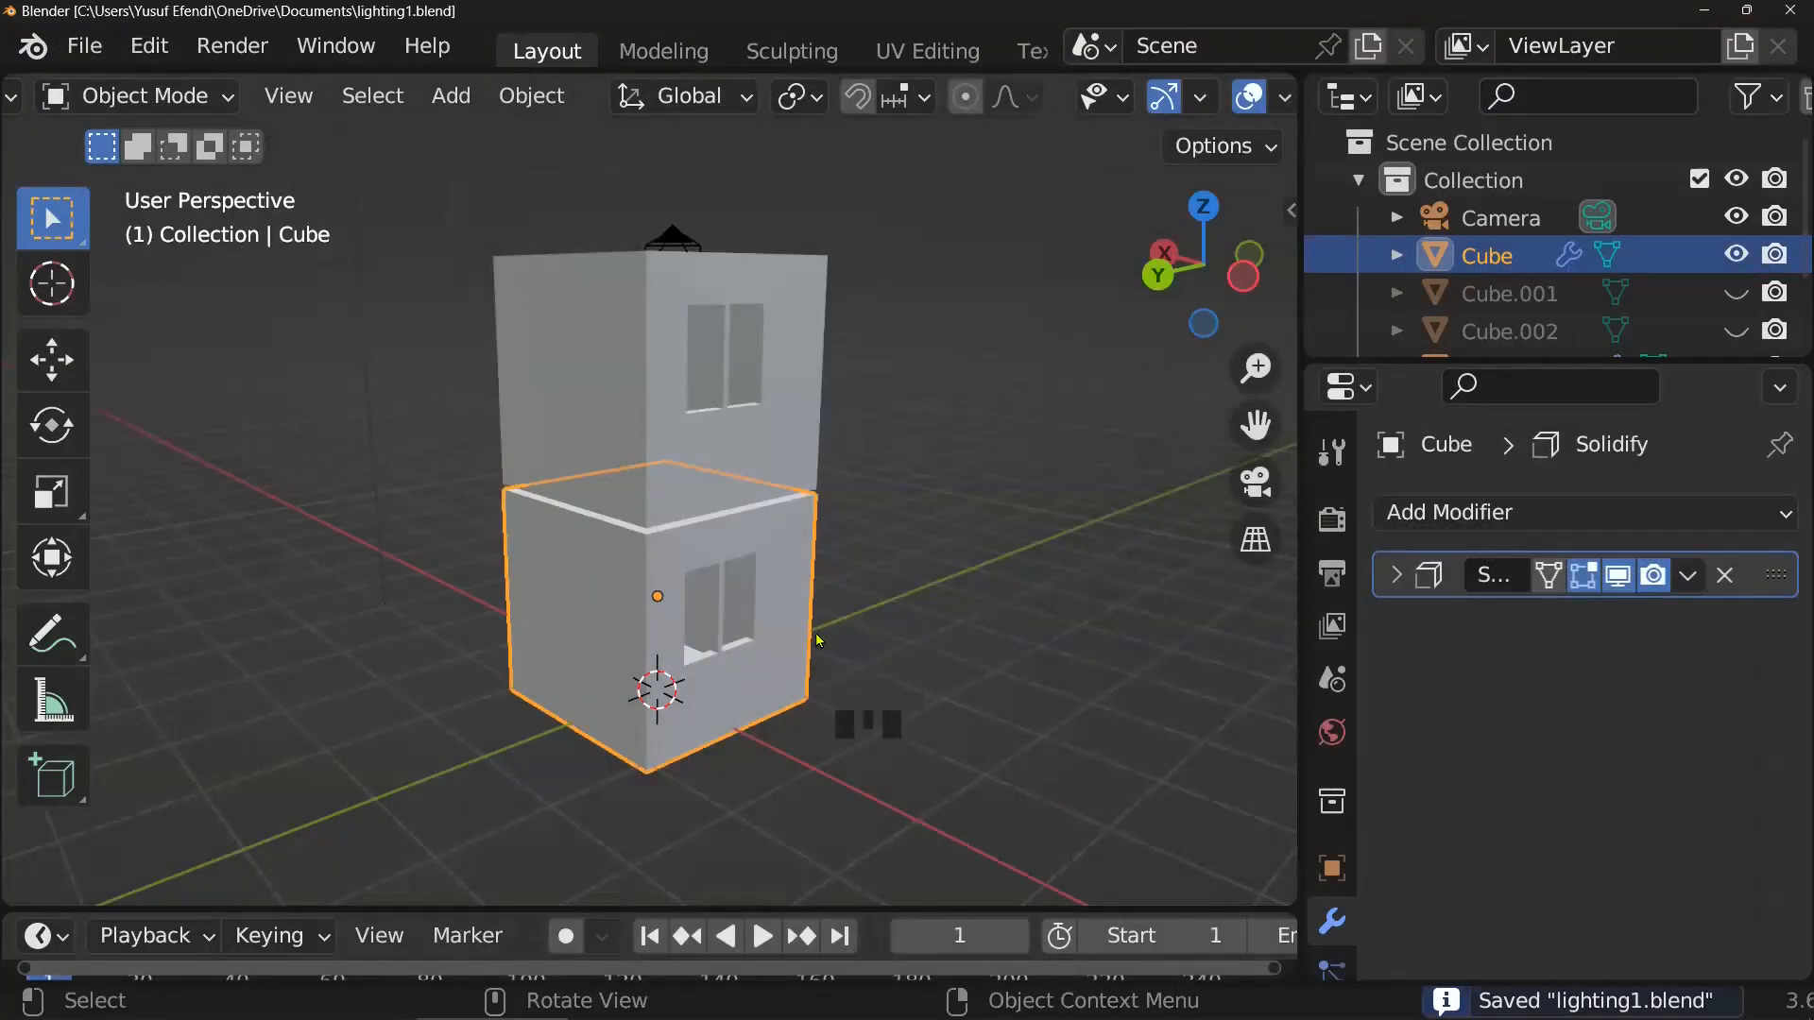
- Add a new cube at the 3D cursor and enlarge it uniformly until it is wider than the building
key("shift+a")
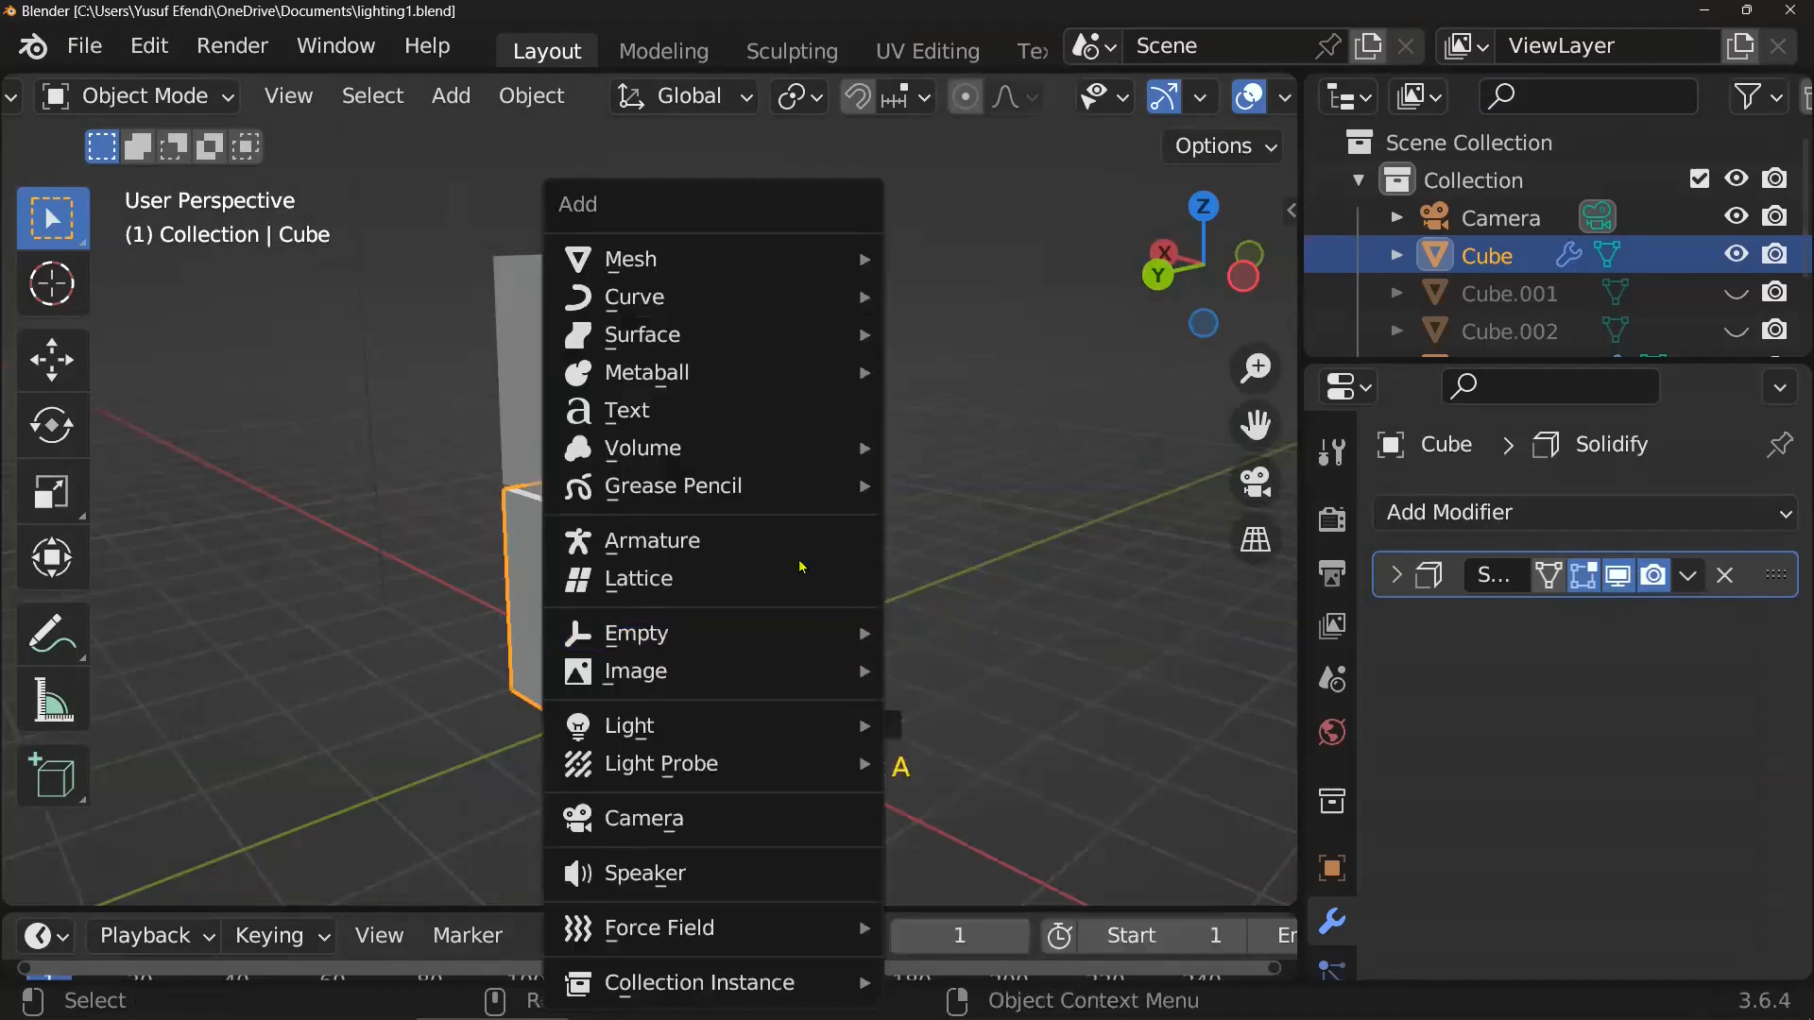
left_click(451, 95)
mouse_move(543, 143)
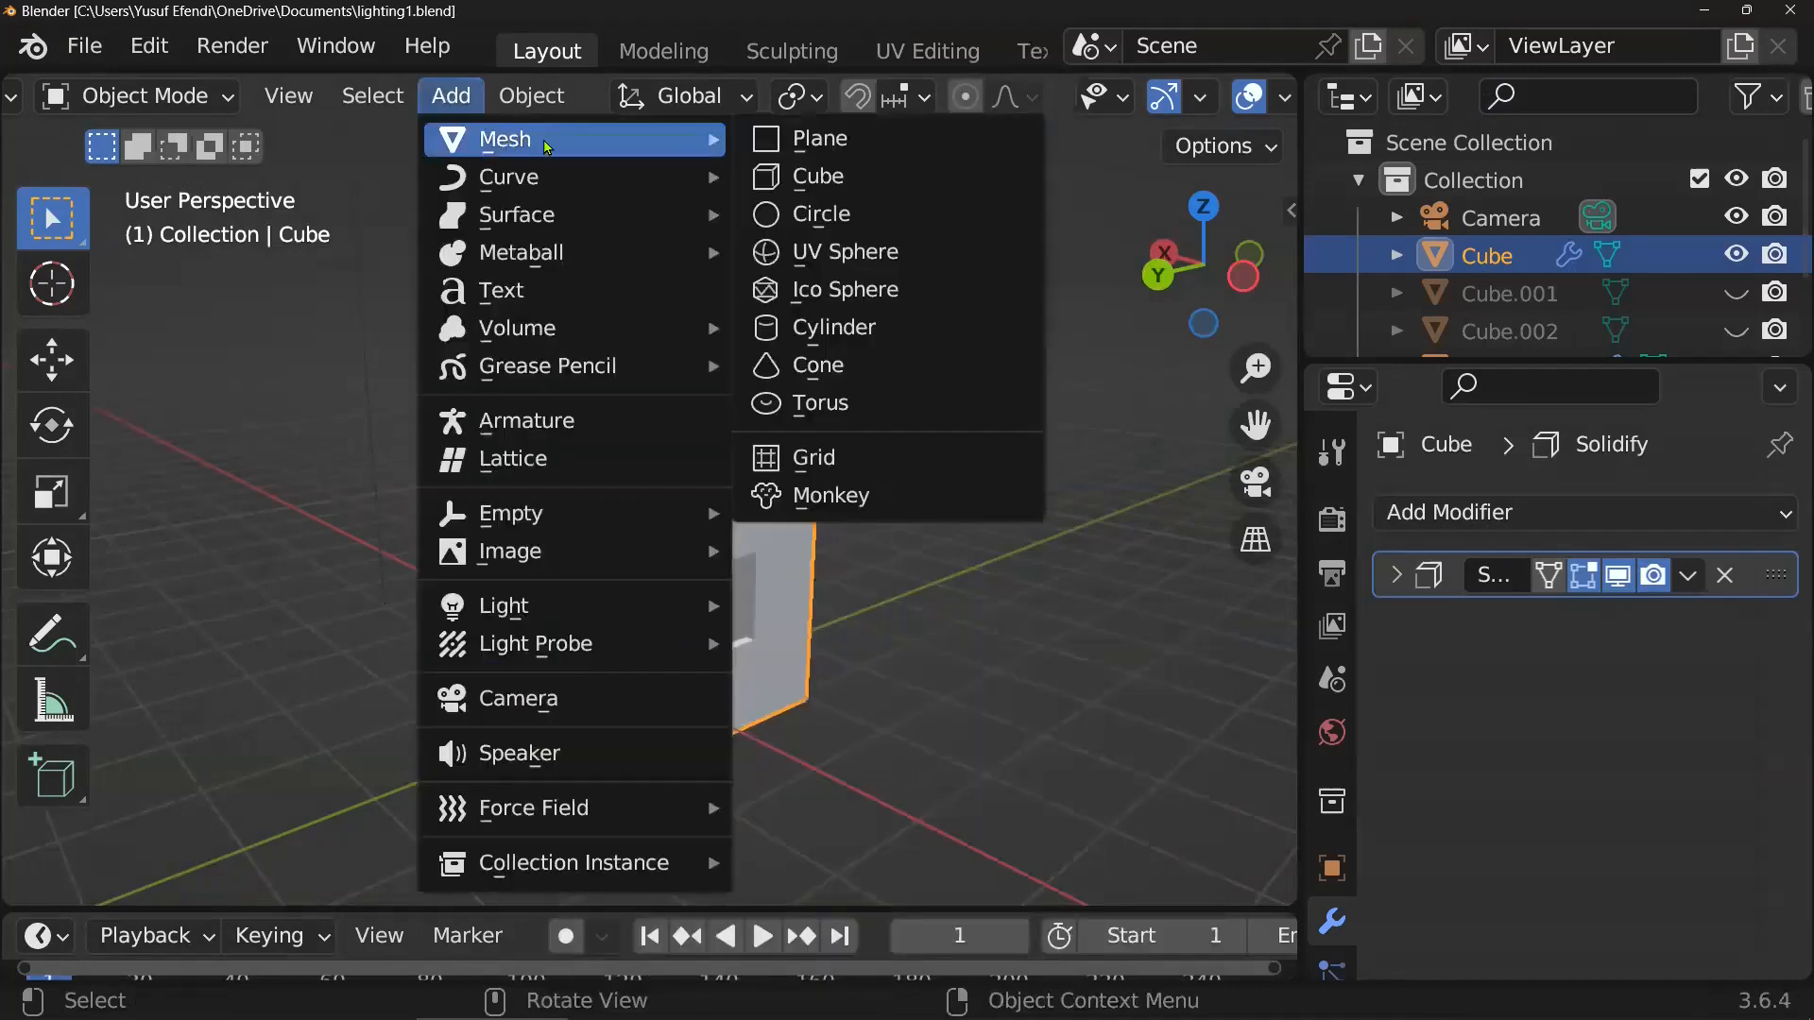
left_click(818, 176)
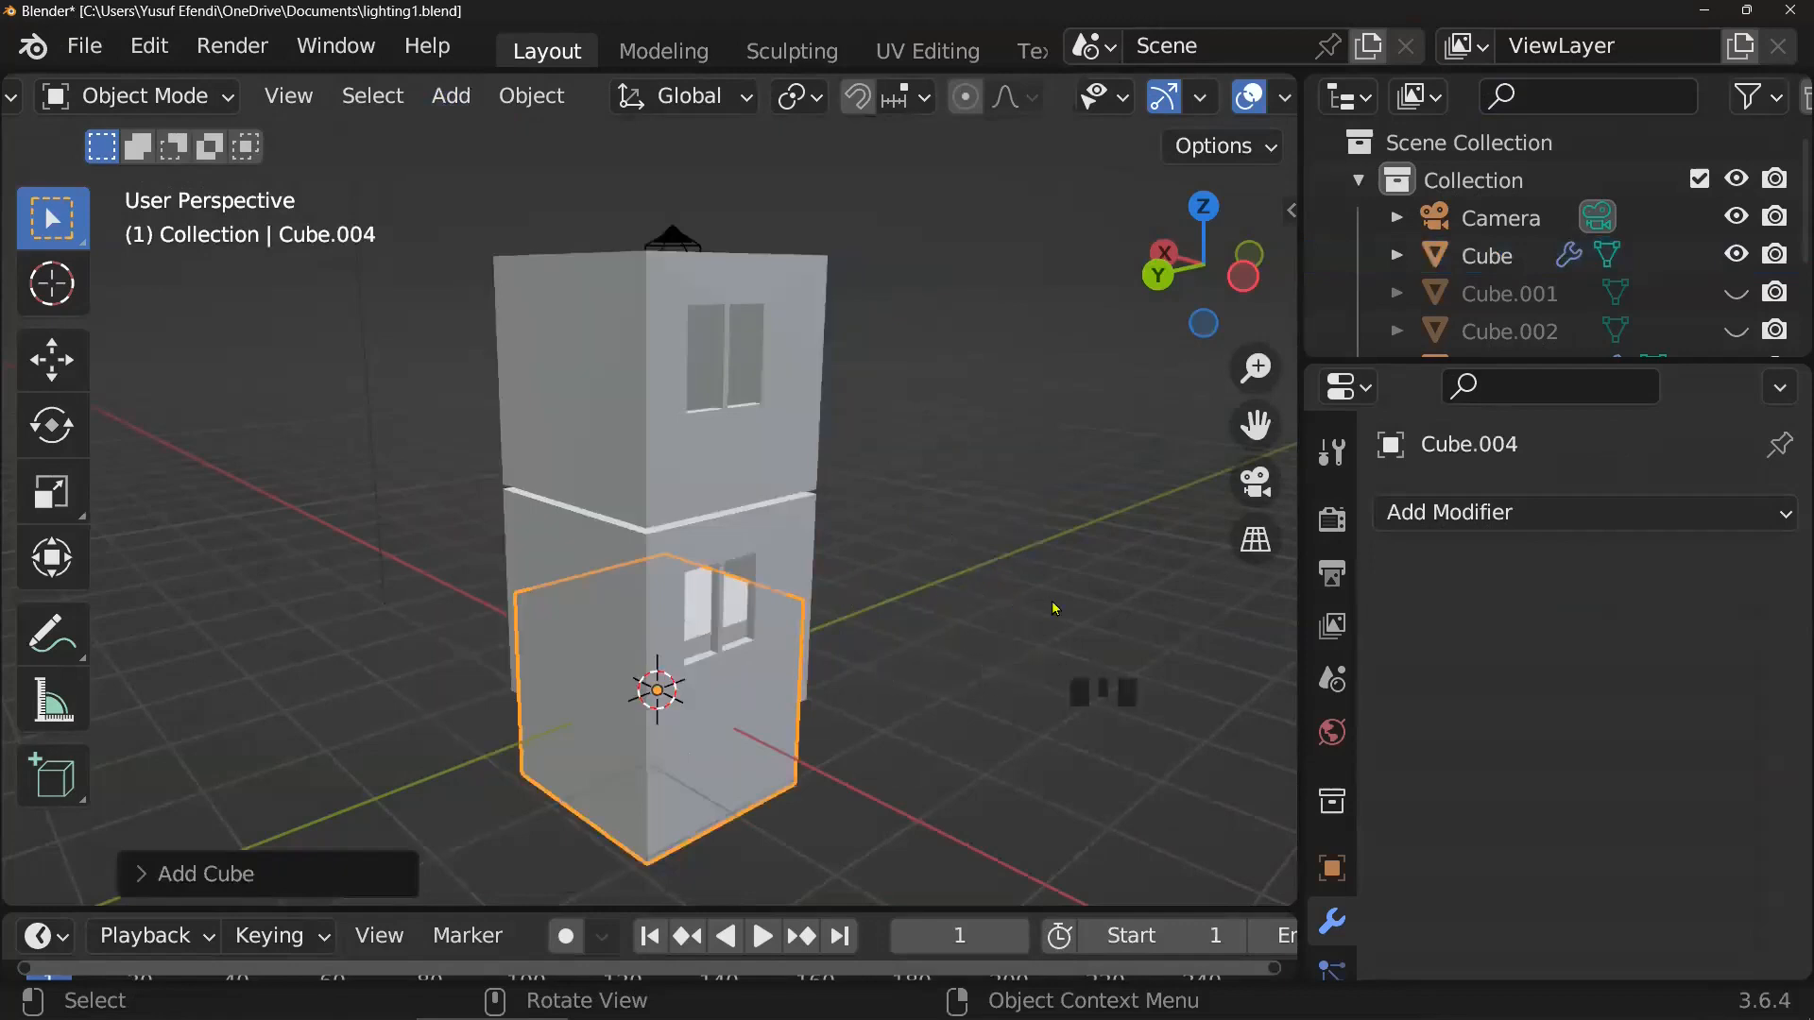
key("s")
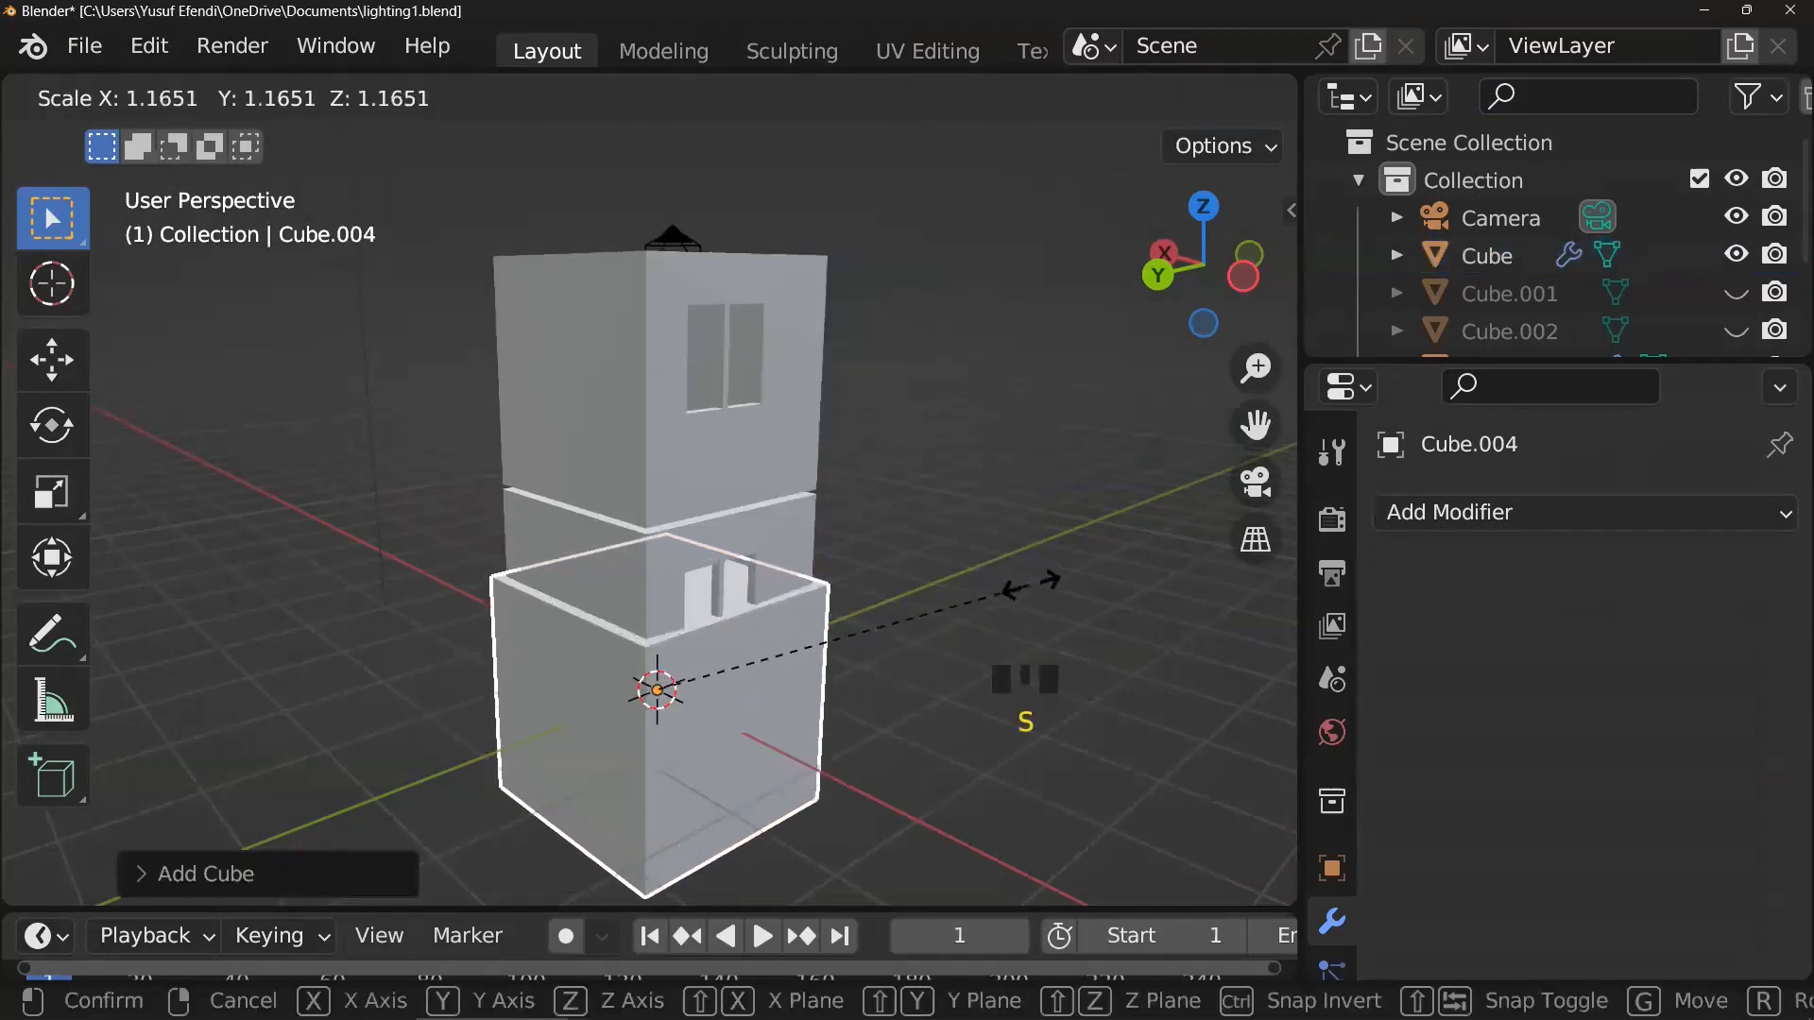
left_click(1120, 587)
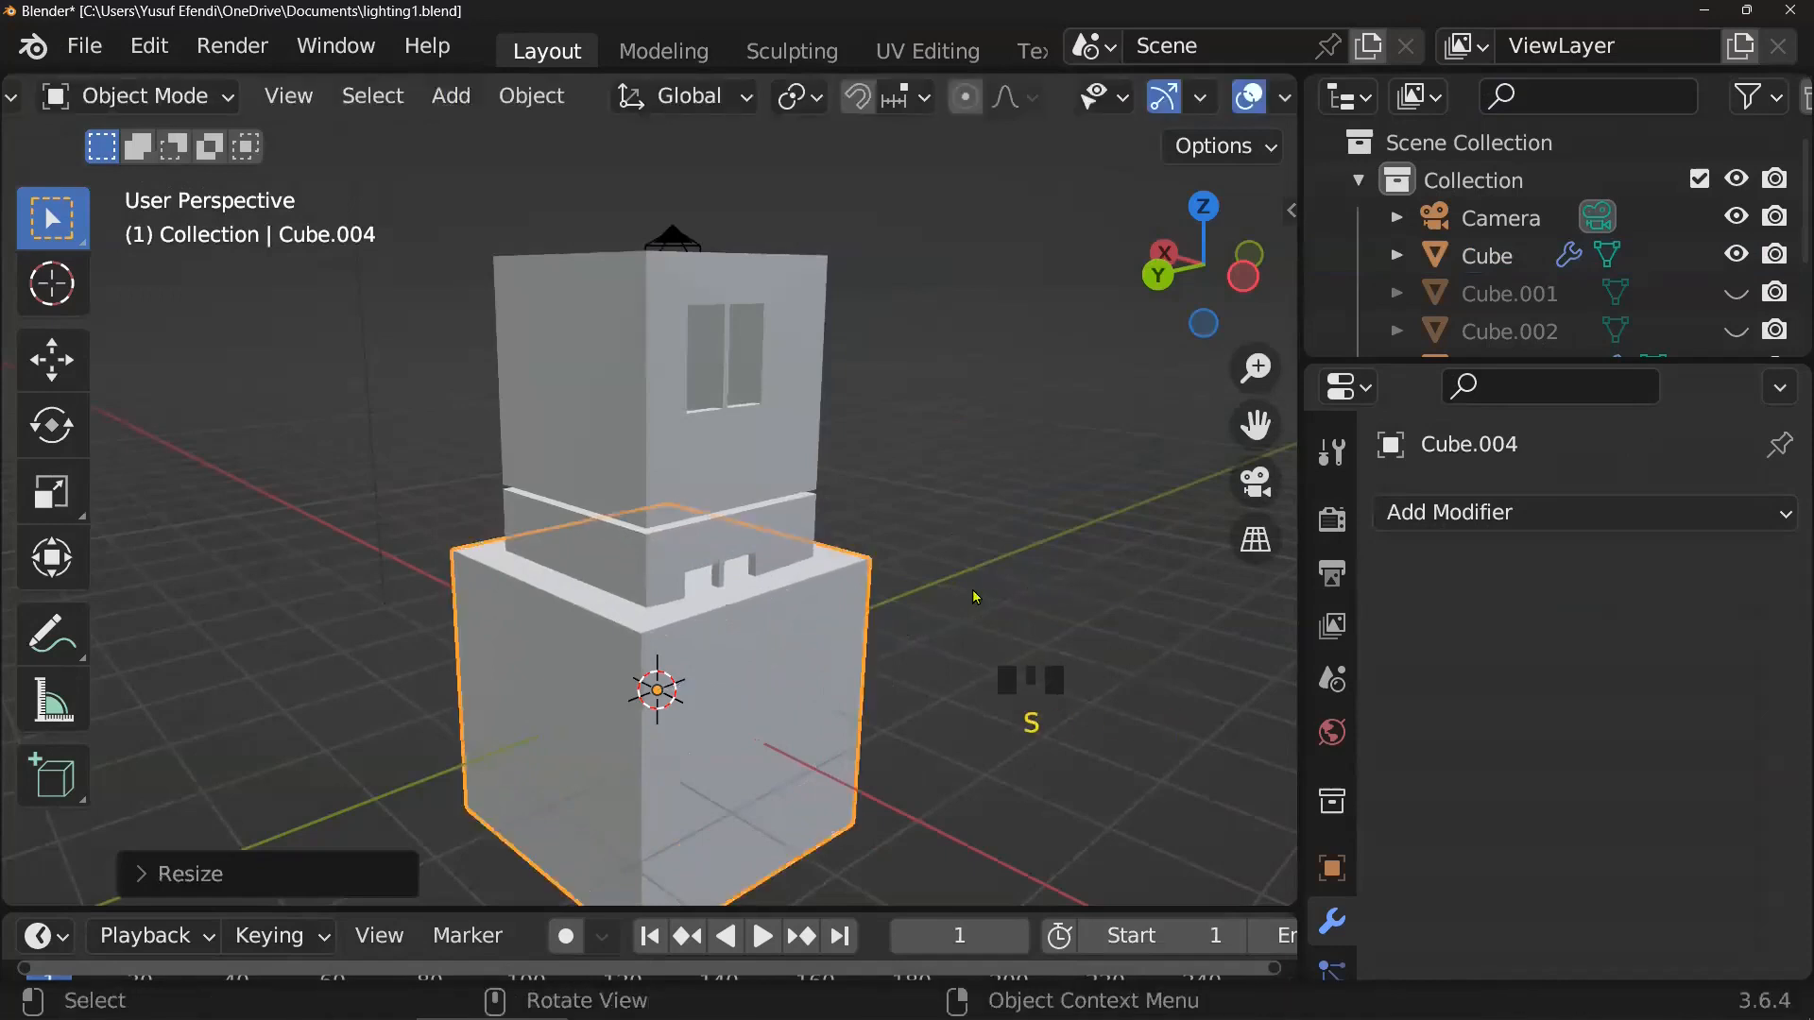
- Flatten the new cube along Z into a thin slab, using a scale factor of about -0.04
key("s")
key("z")
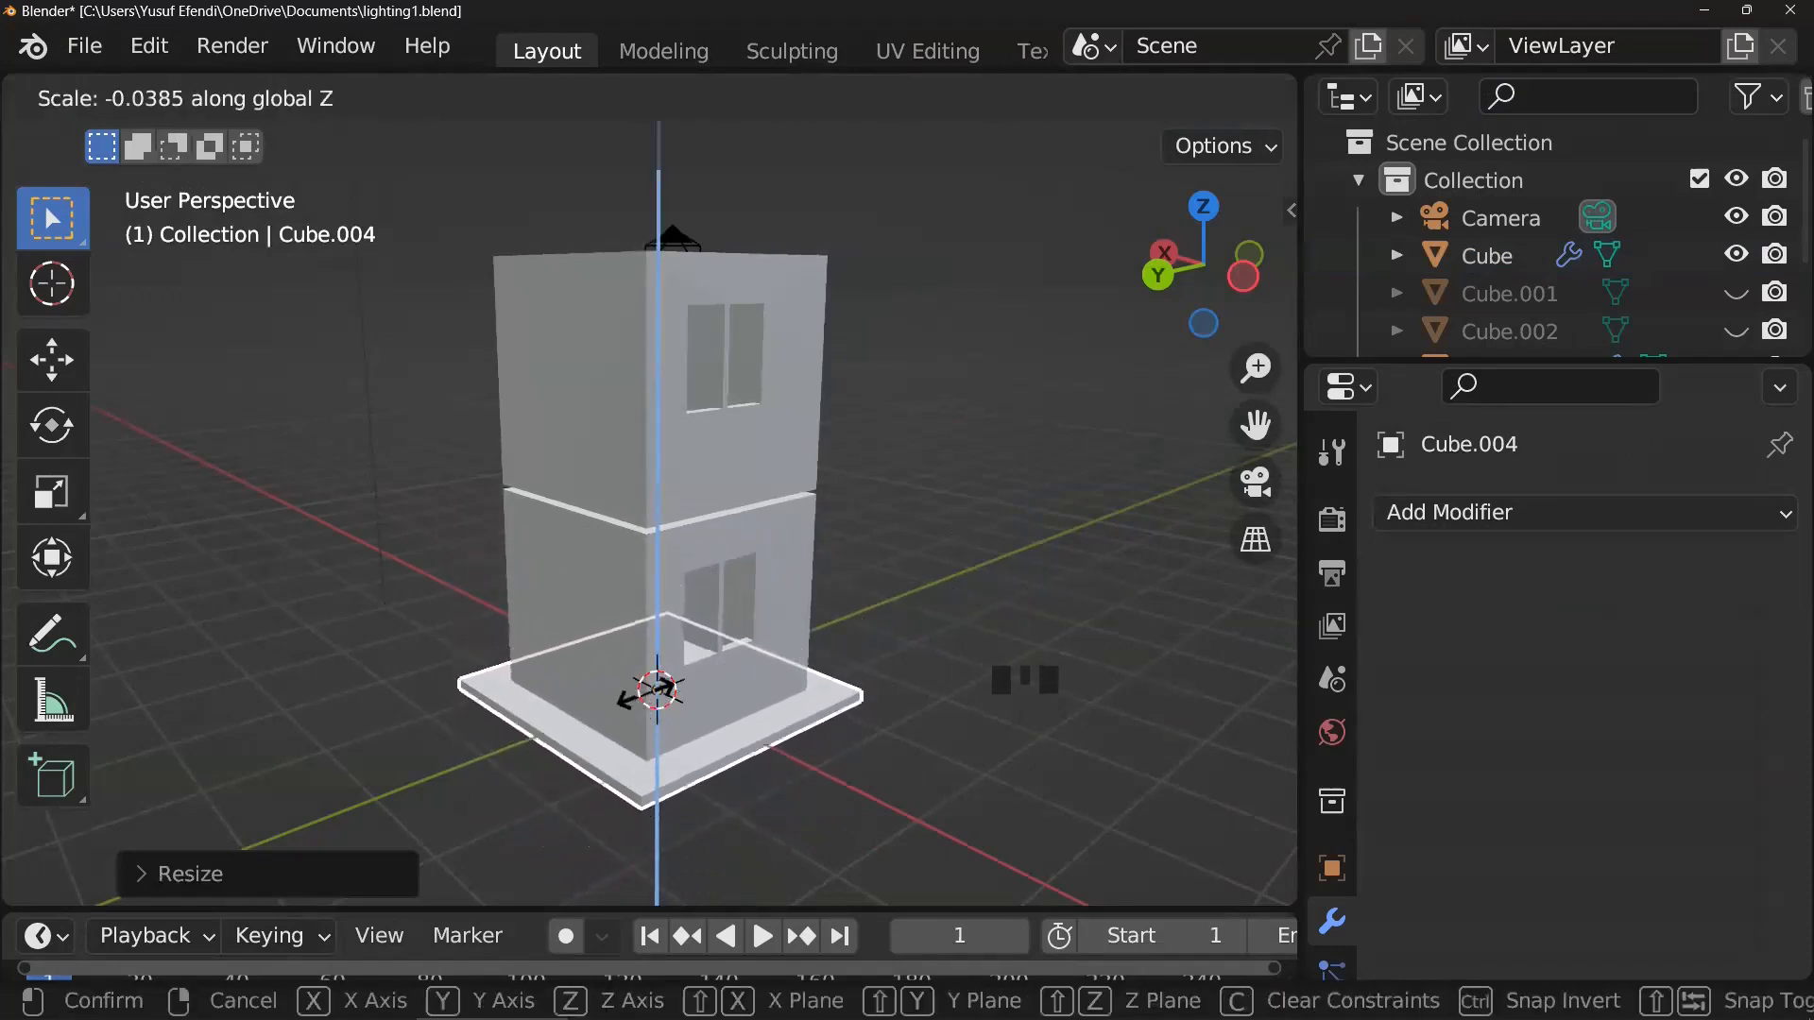
left_click(657, 690)
- Try raising the slab freehand along Z to the seam between the two storeys, and undo the move
key("g")
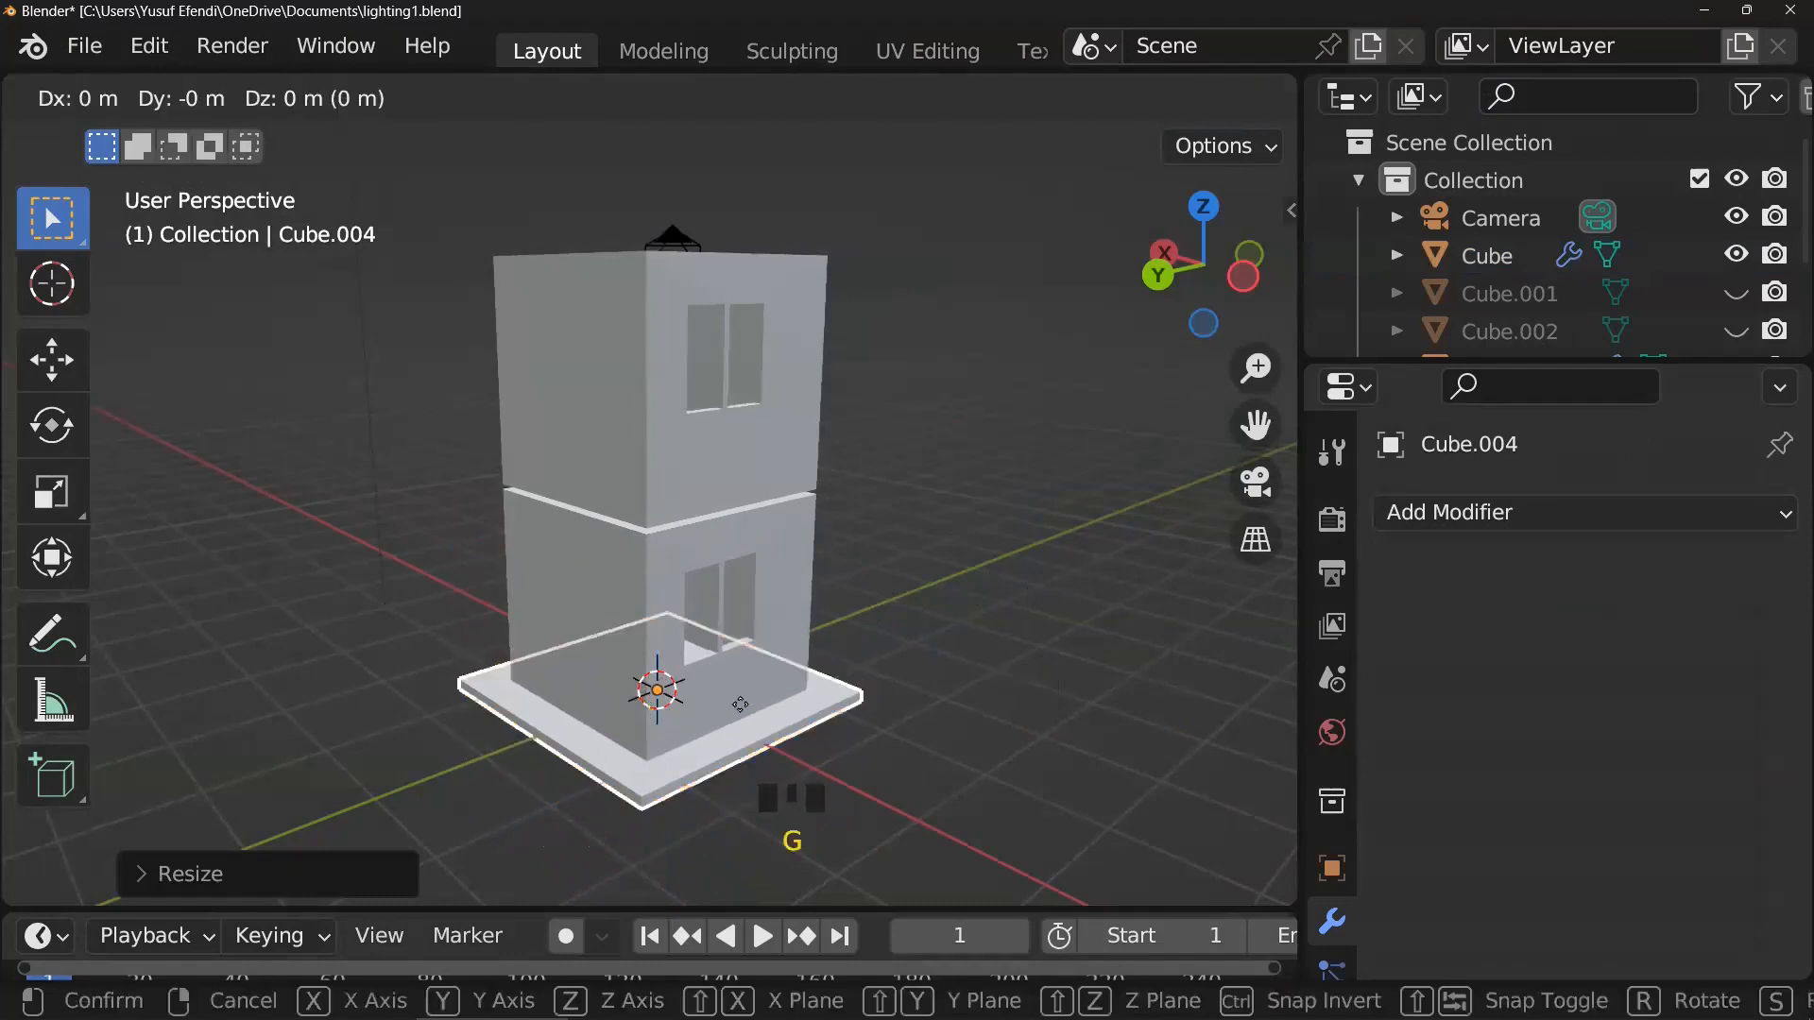
key("z")
left_click(784, 510)
middle_click_drag(784, 511, 898, 530)
scroll(907, 490, "up", 3)
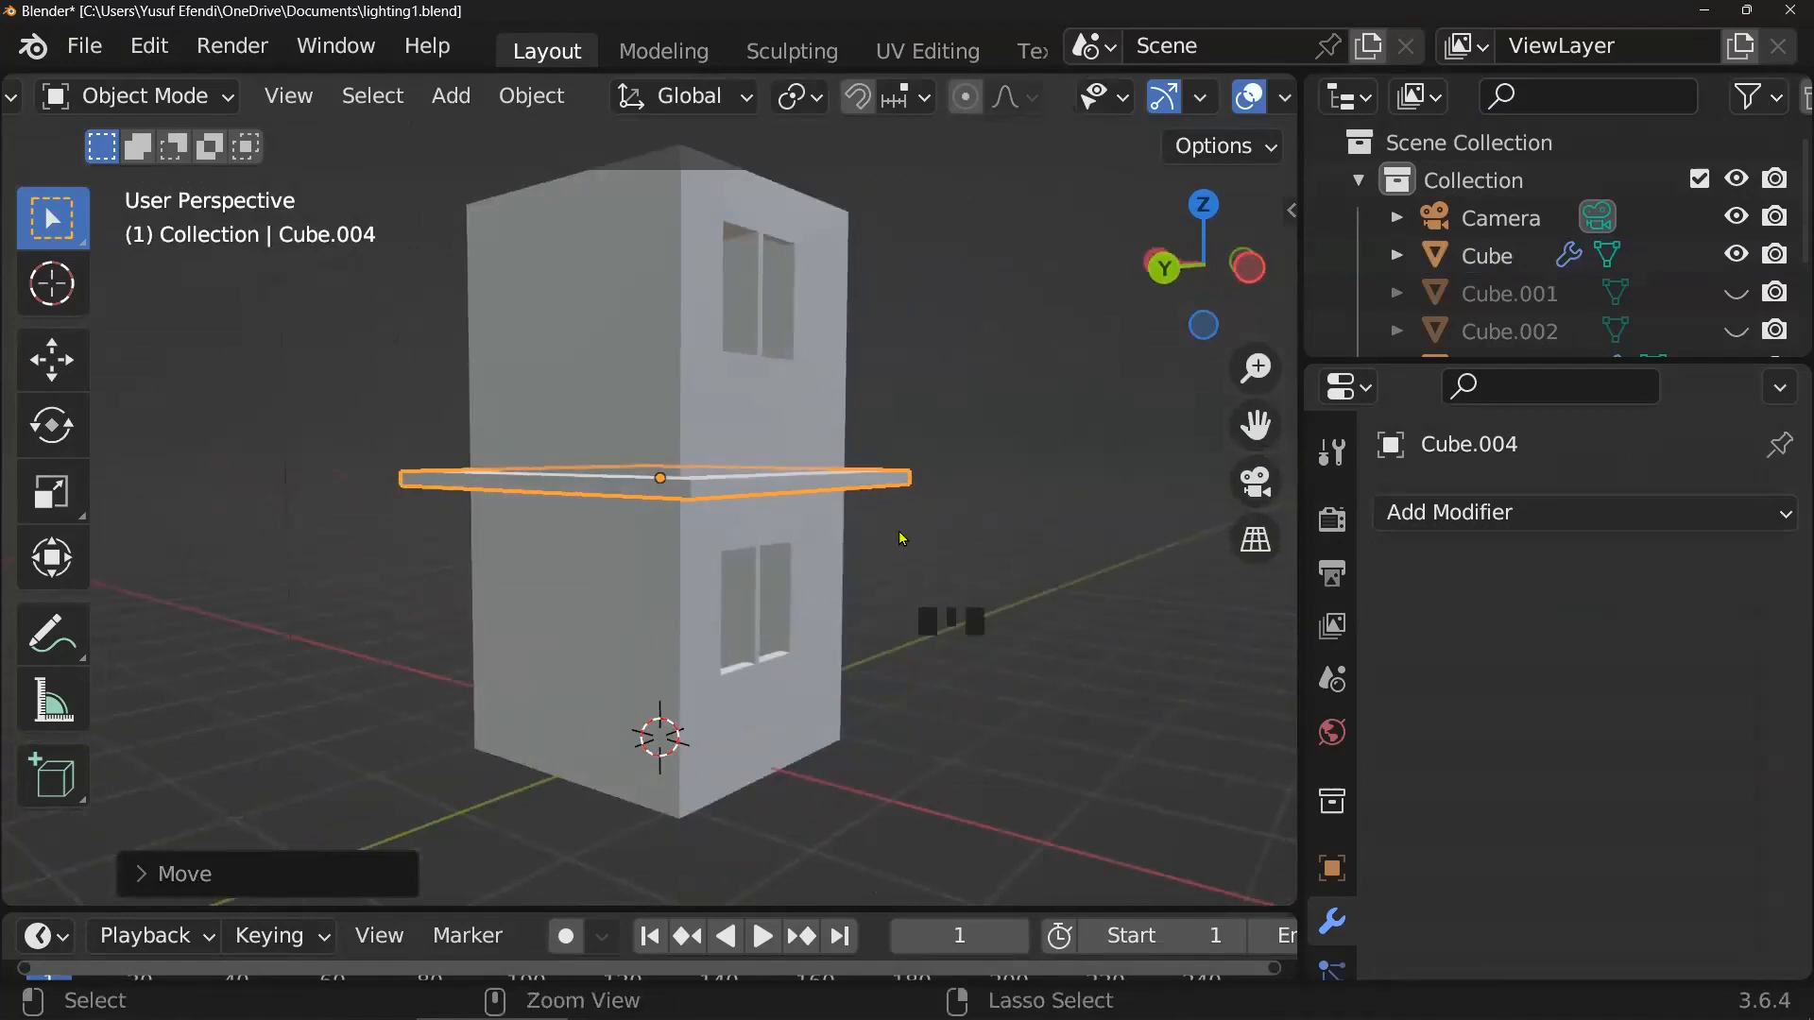
key("ctrl+z")
- Move the slab up 2 m along Z to sit between the two storeys, and save the file
type("g")
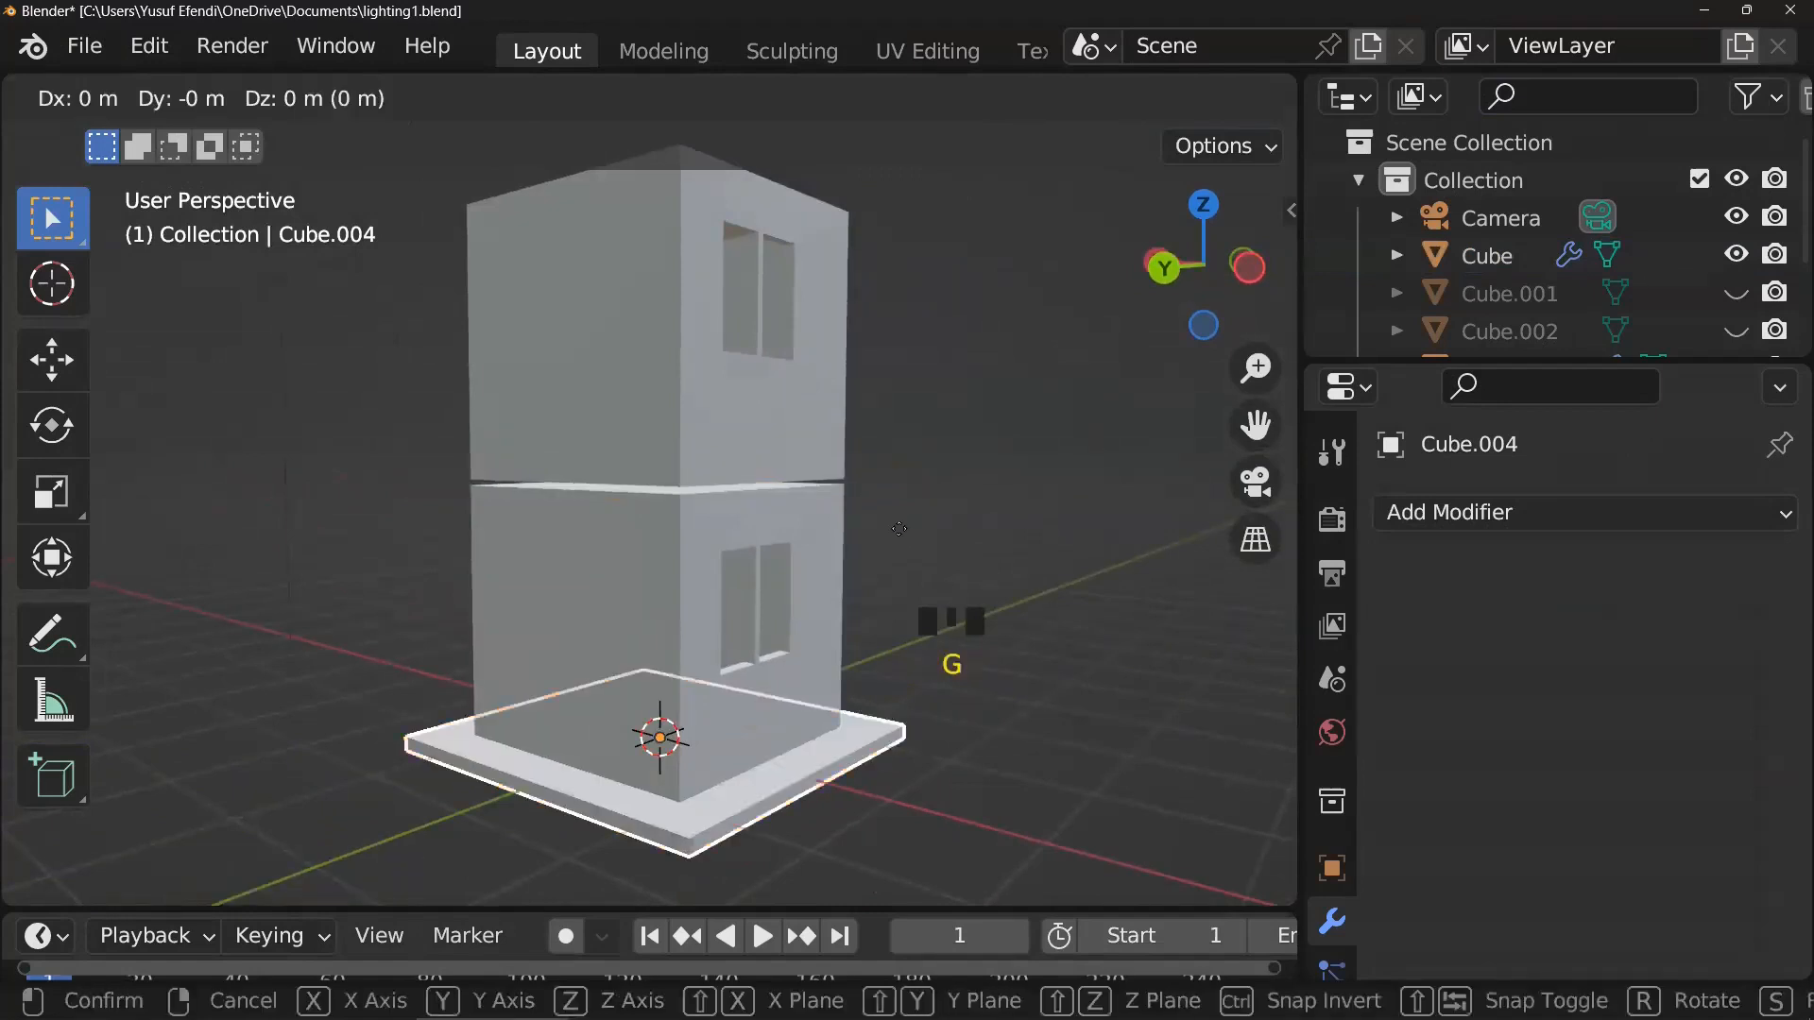
type("z2")
left_click(899, 529)
middle_click_drag(898, 529, 843, 614)
key("ctrl+s")
scroll(862, 607, "down", 3)
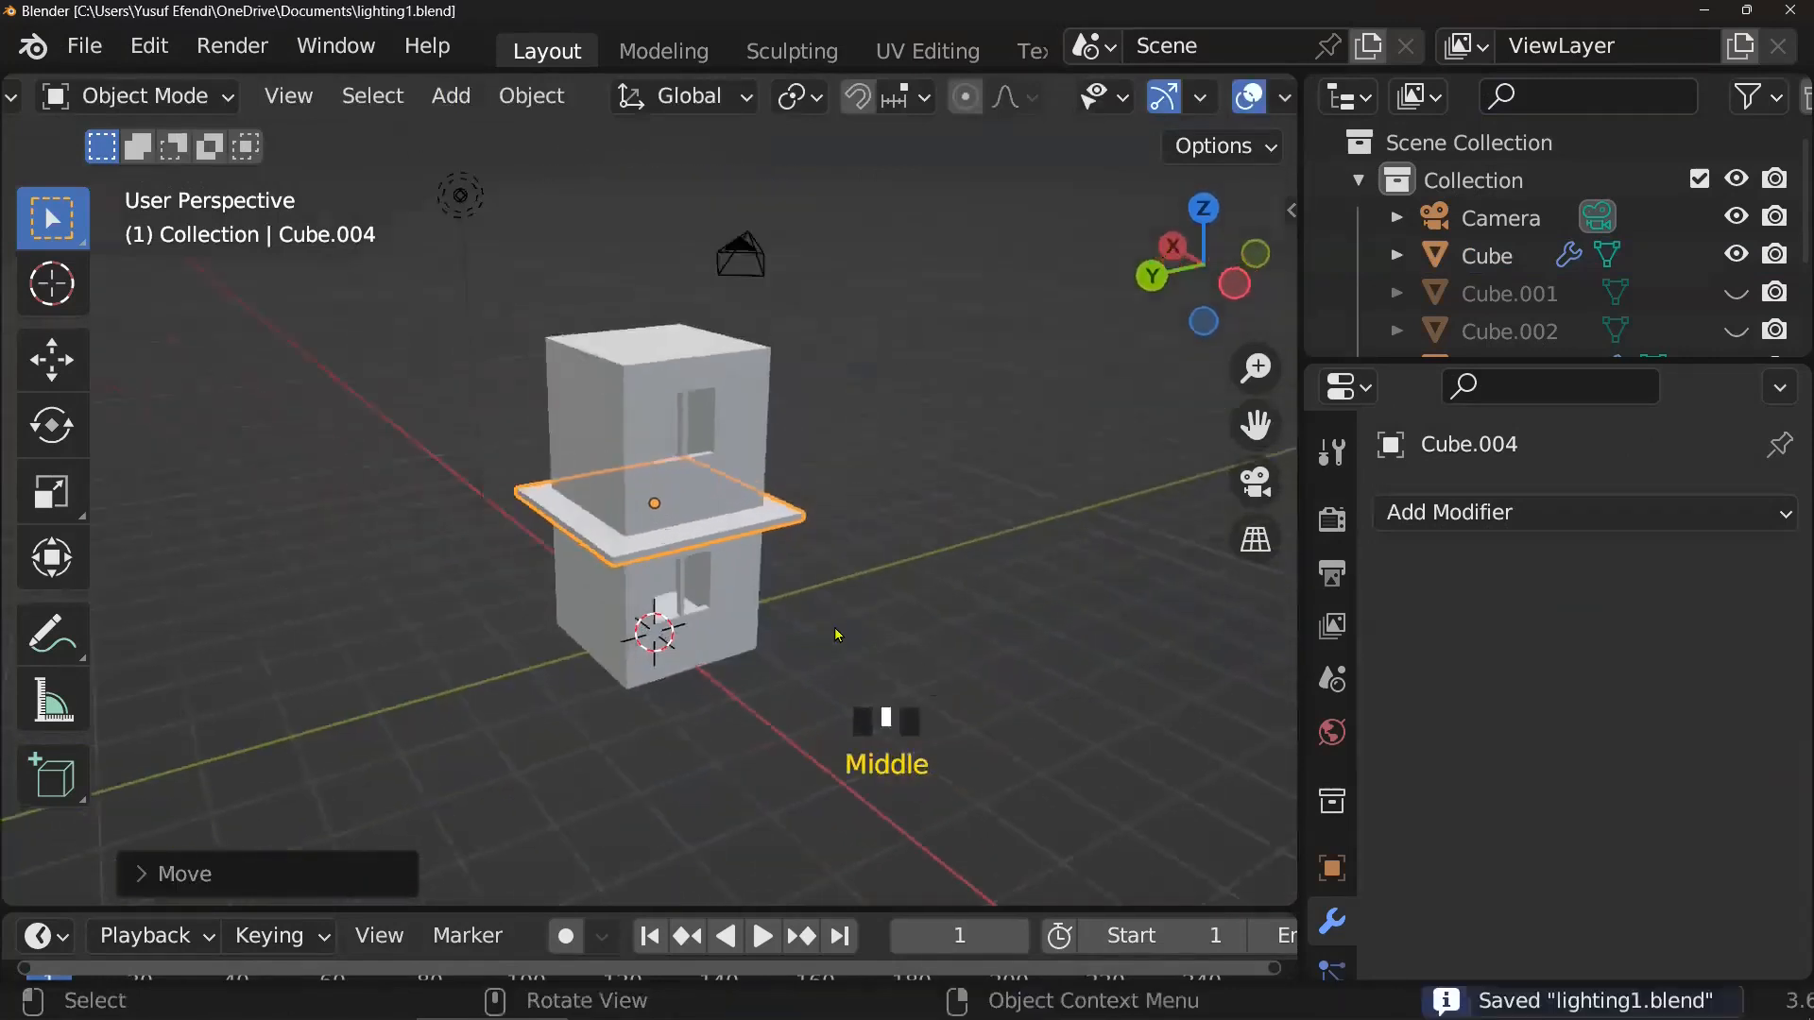
- Duplicate the slab between the storeys and raise the copy 2 m along Z
scroll(841, 612, "up", 2)
middle_click_drag(832, 687, 829, 687, "shift")
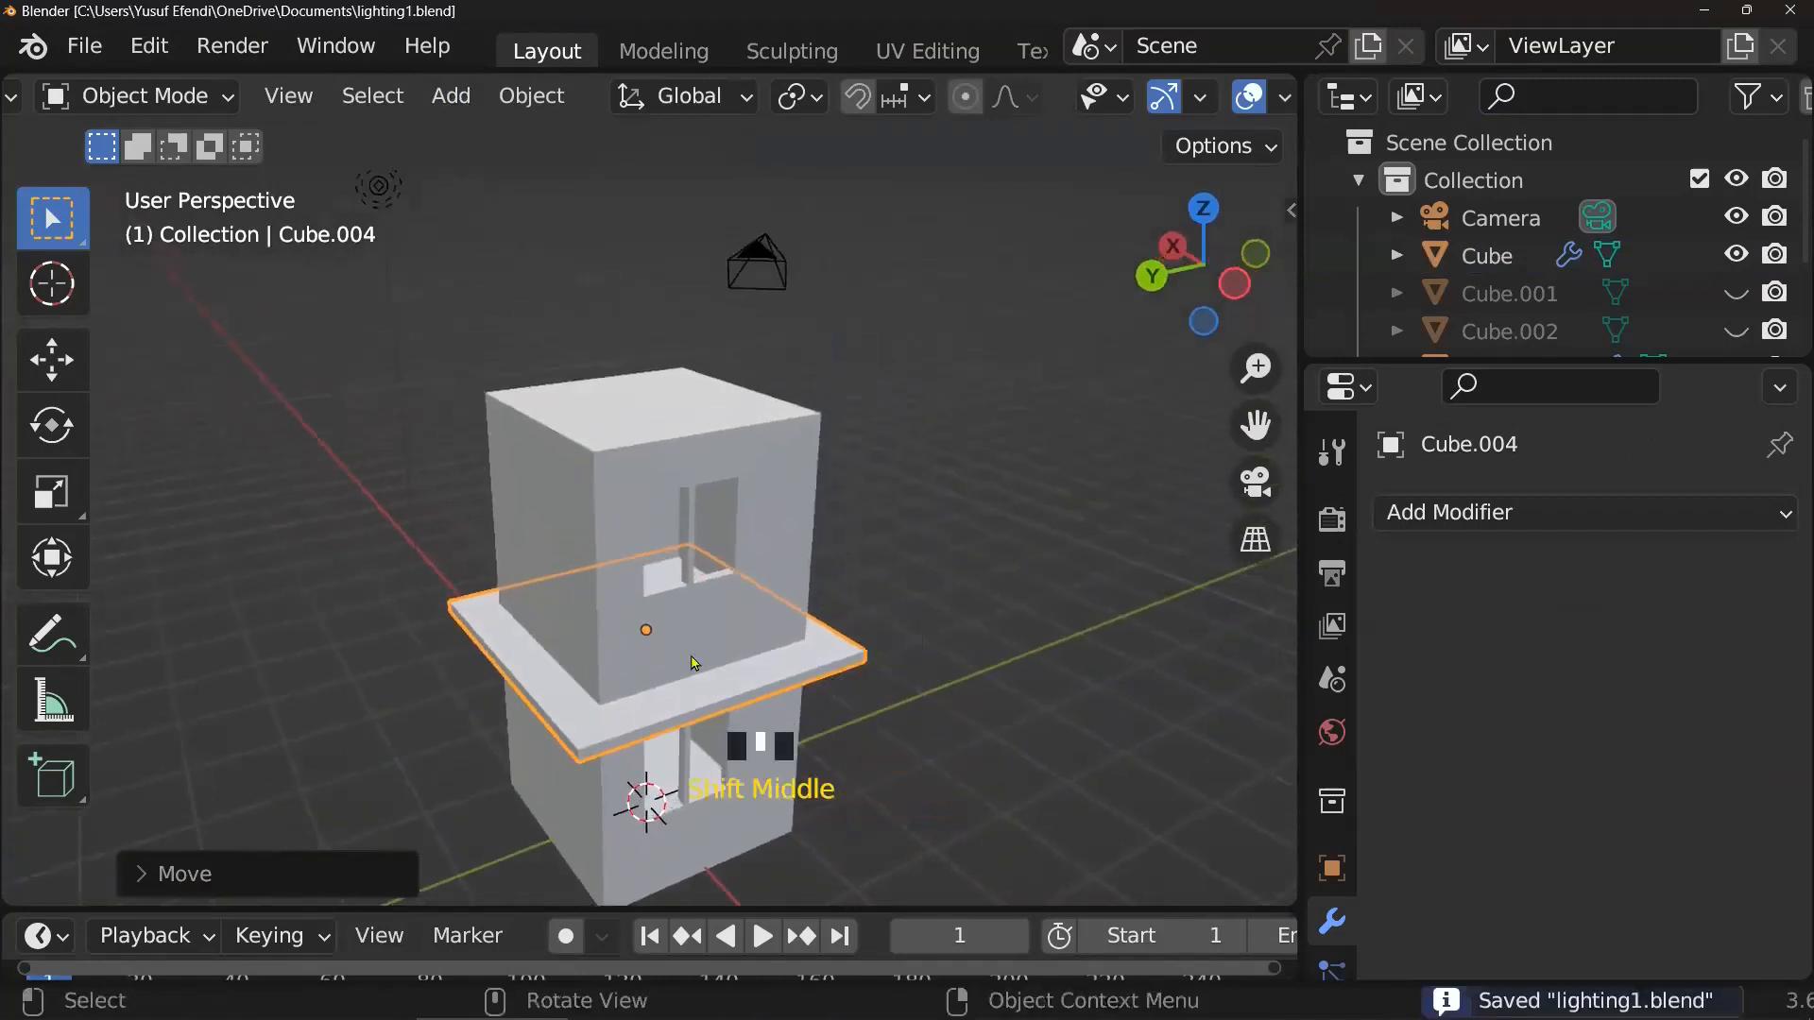
key("shift+d")
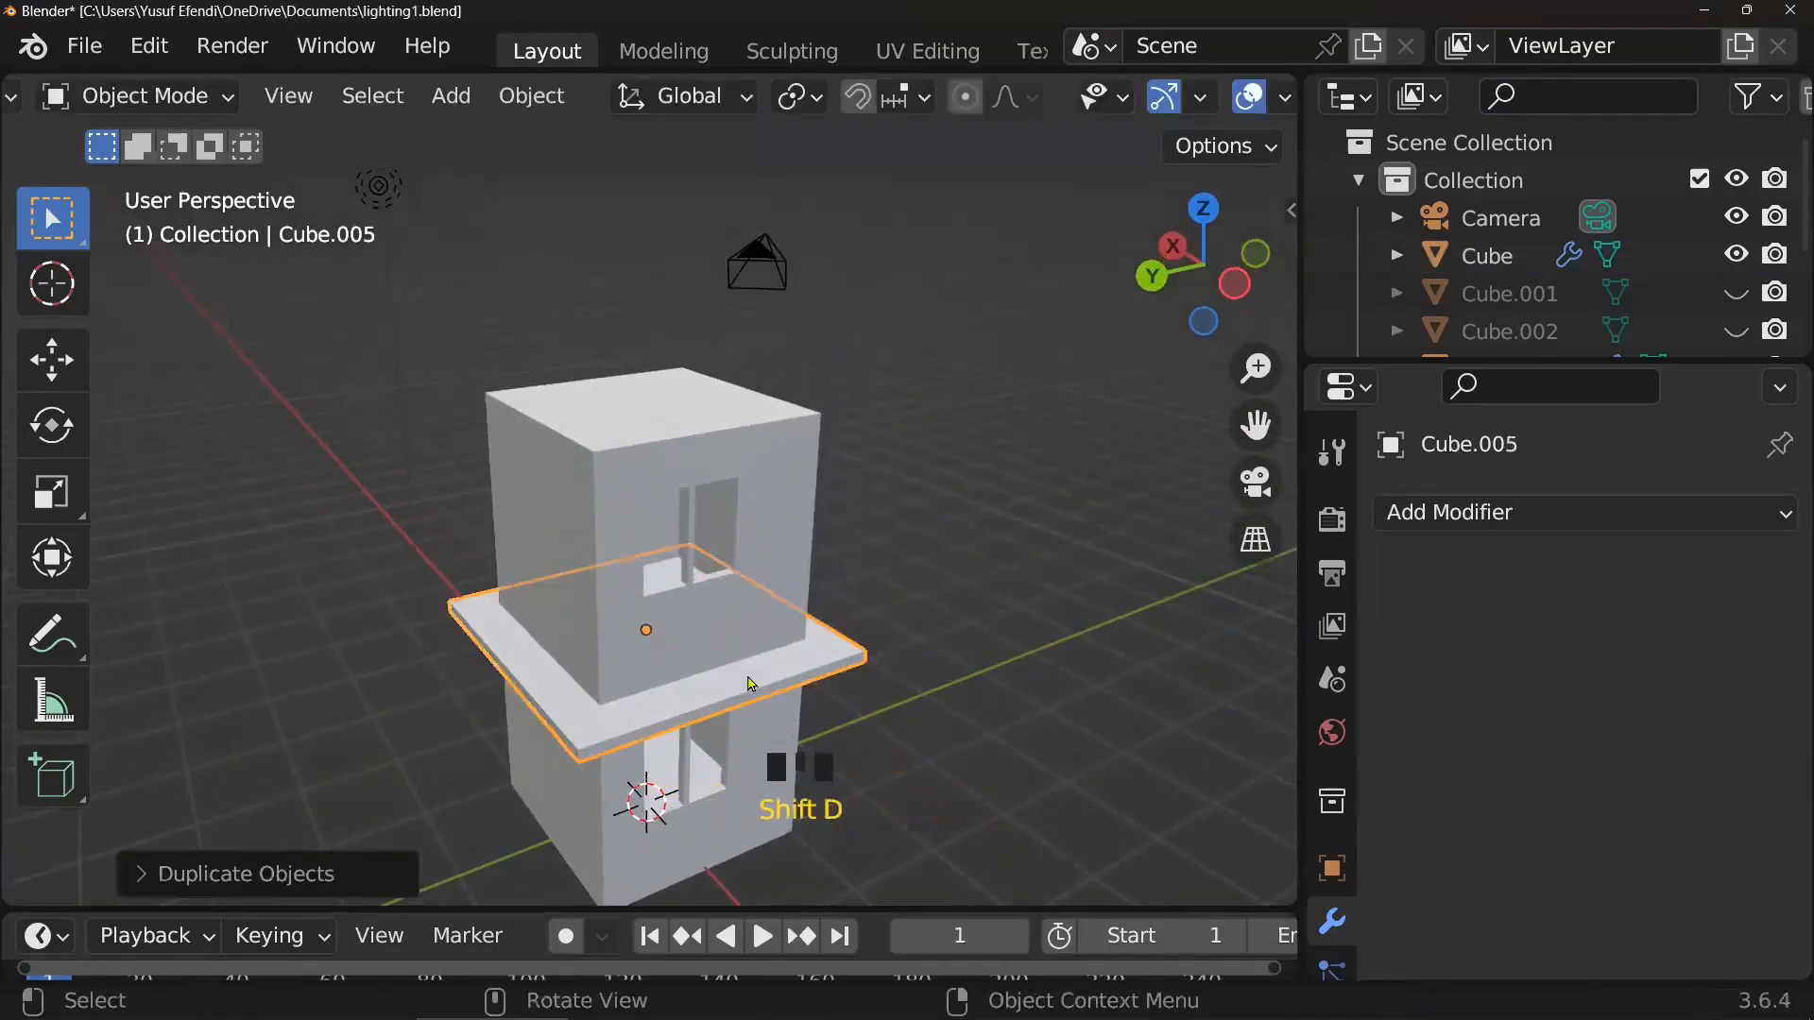
key("g")
key("z")
key("2")
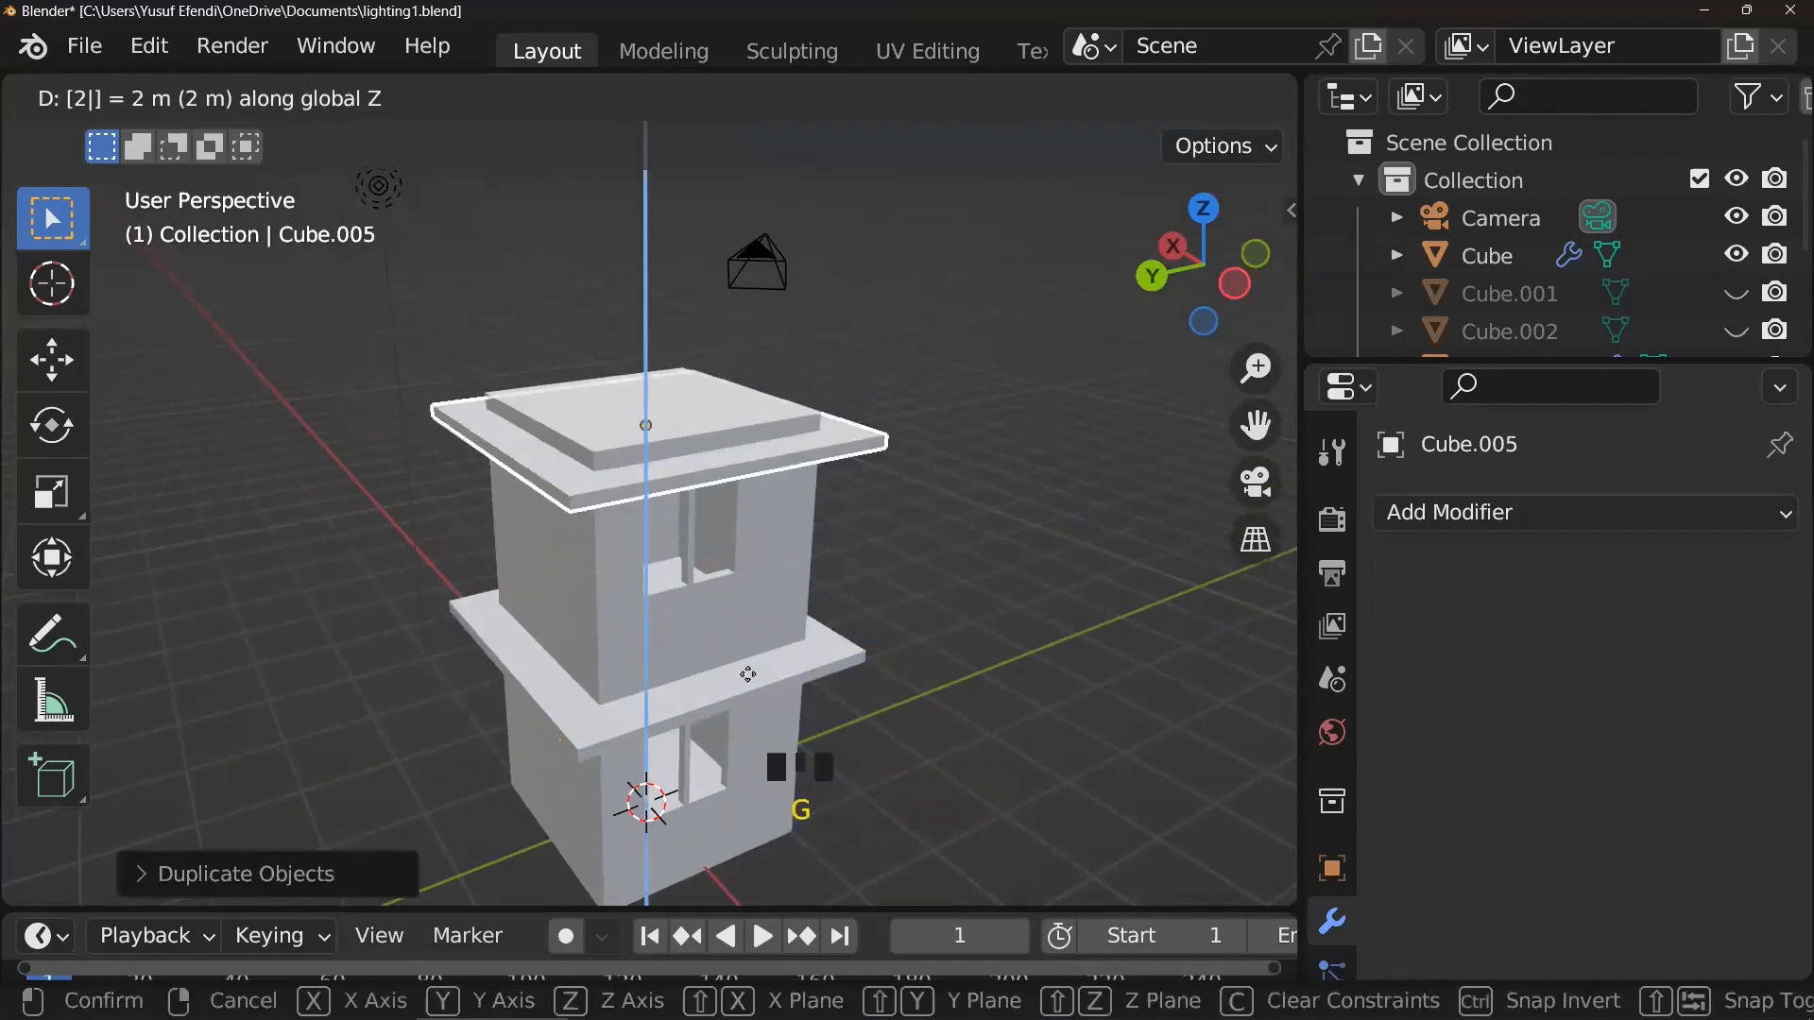
key("Return")
- Nudge the copied slab up along Z until it caps the top of the upper storey
key("g")
key("z")
left_click(836, 653)
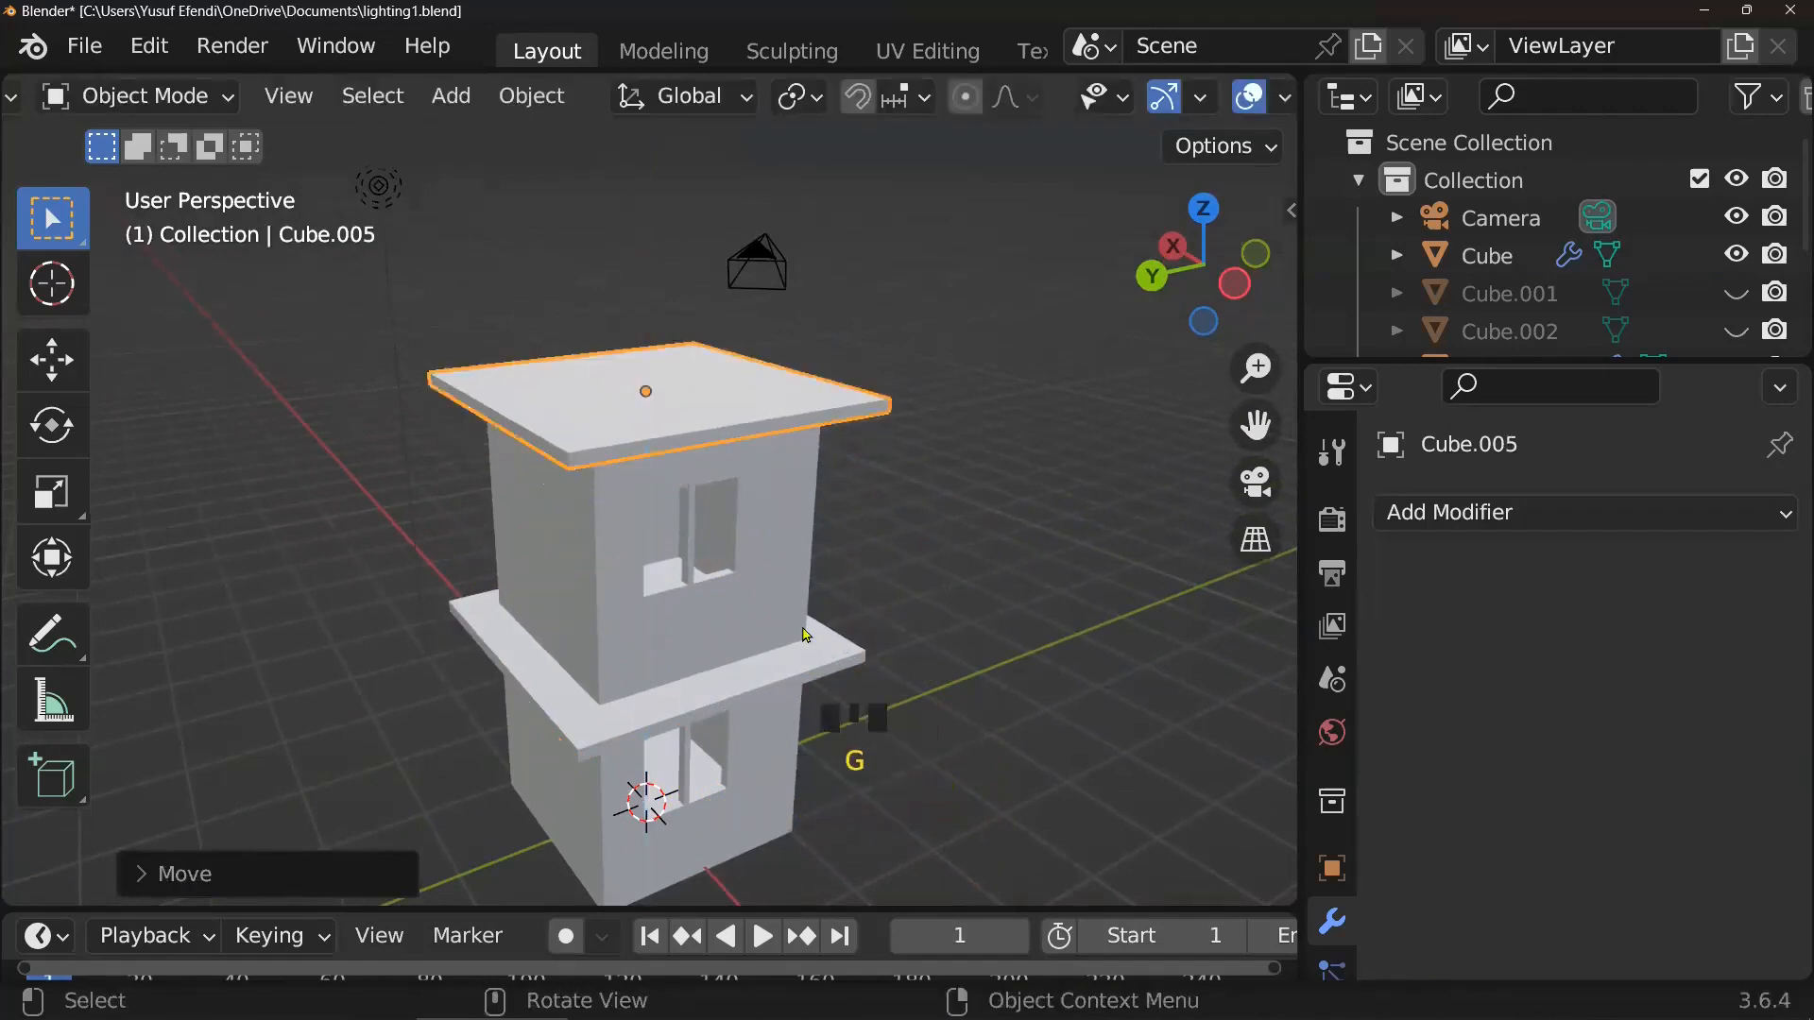
- Add a centred loop cut across the top slab in Edit Mode, without sliding it
middle_click_drag(811, 508, 713, 538, "shift")
scroll(729, 676, "up", 3)
key("Tab")
key("ctrl+r")
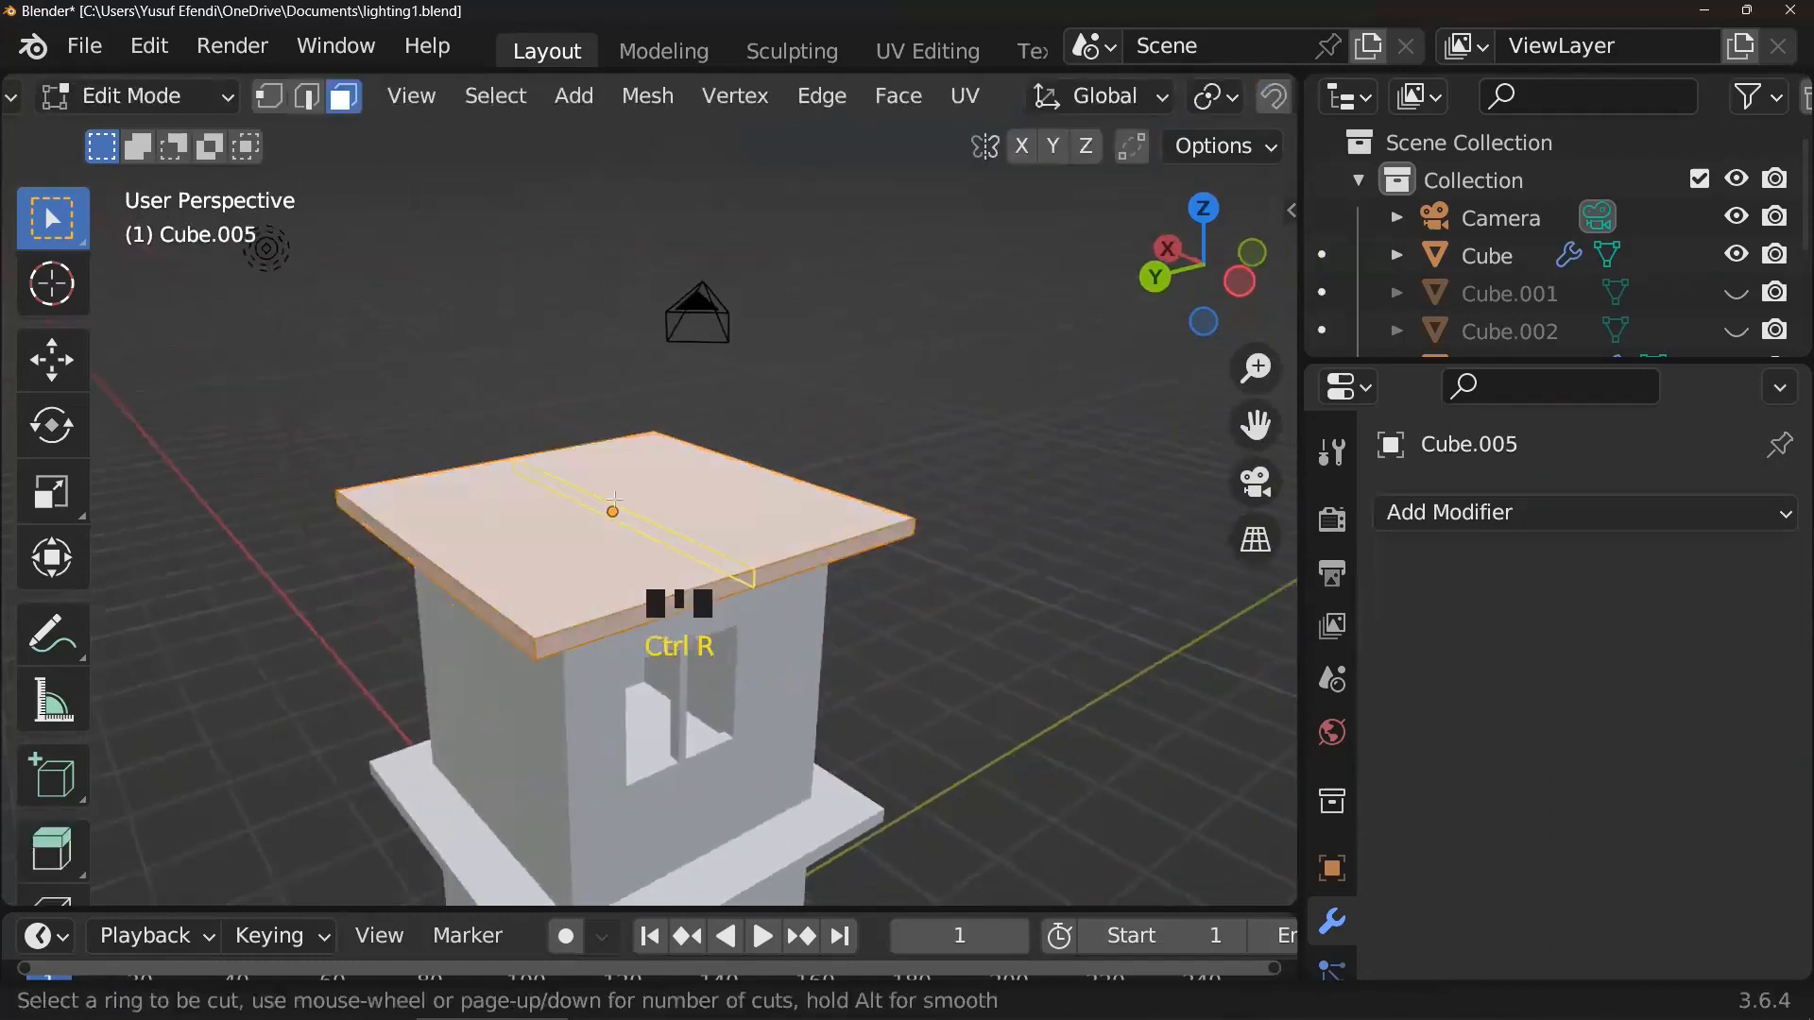
left_click(605, 486)
right_click(605, 486)
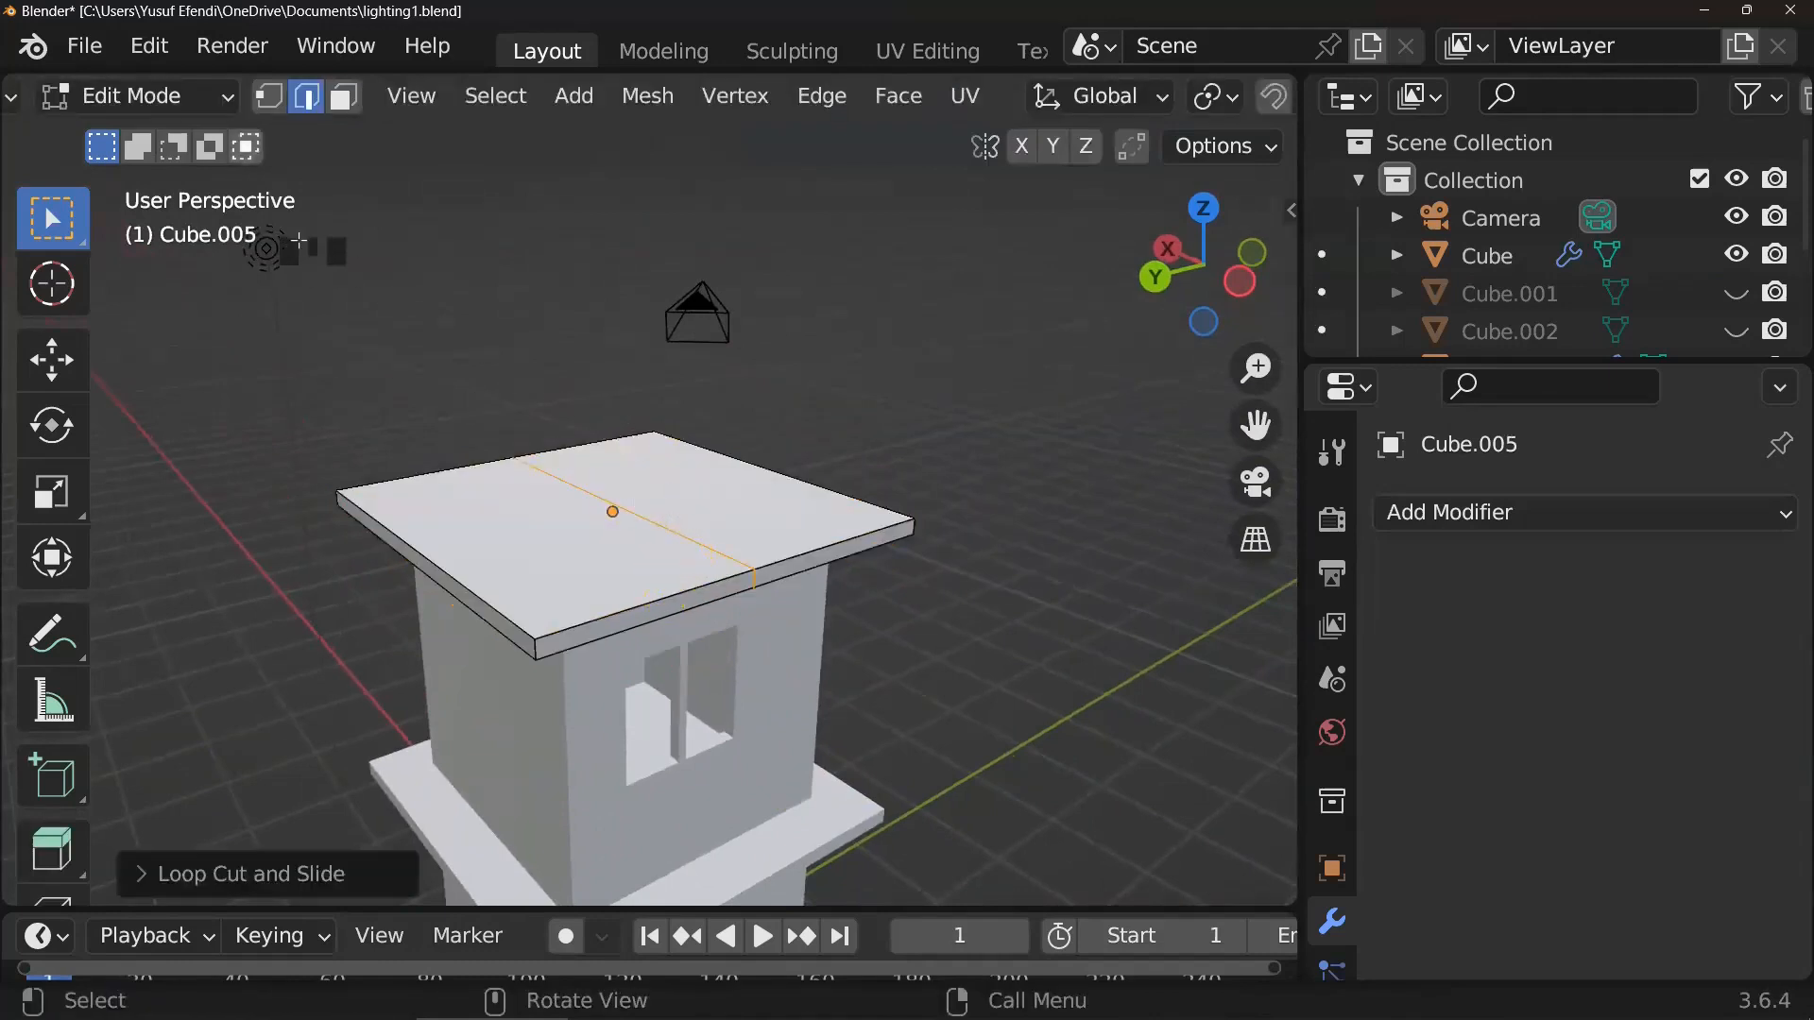
- Raise the top centre edge of the slab about 0.84 m along Z to form a gable ridge
left_click(628, 504)
key("g")
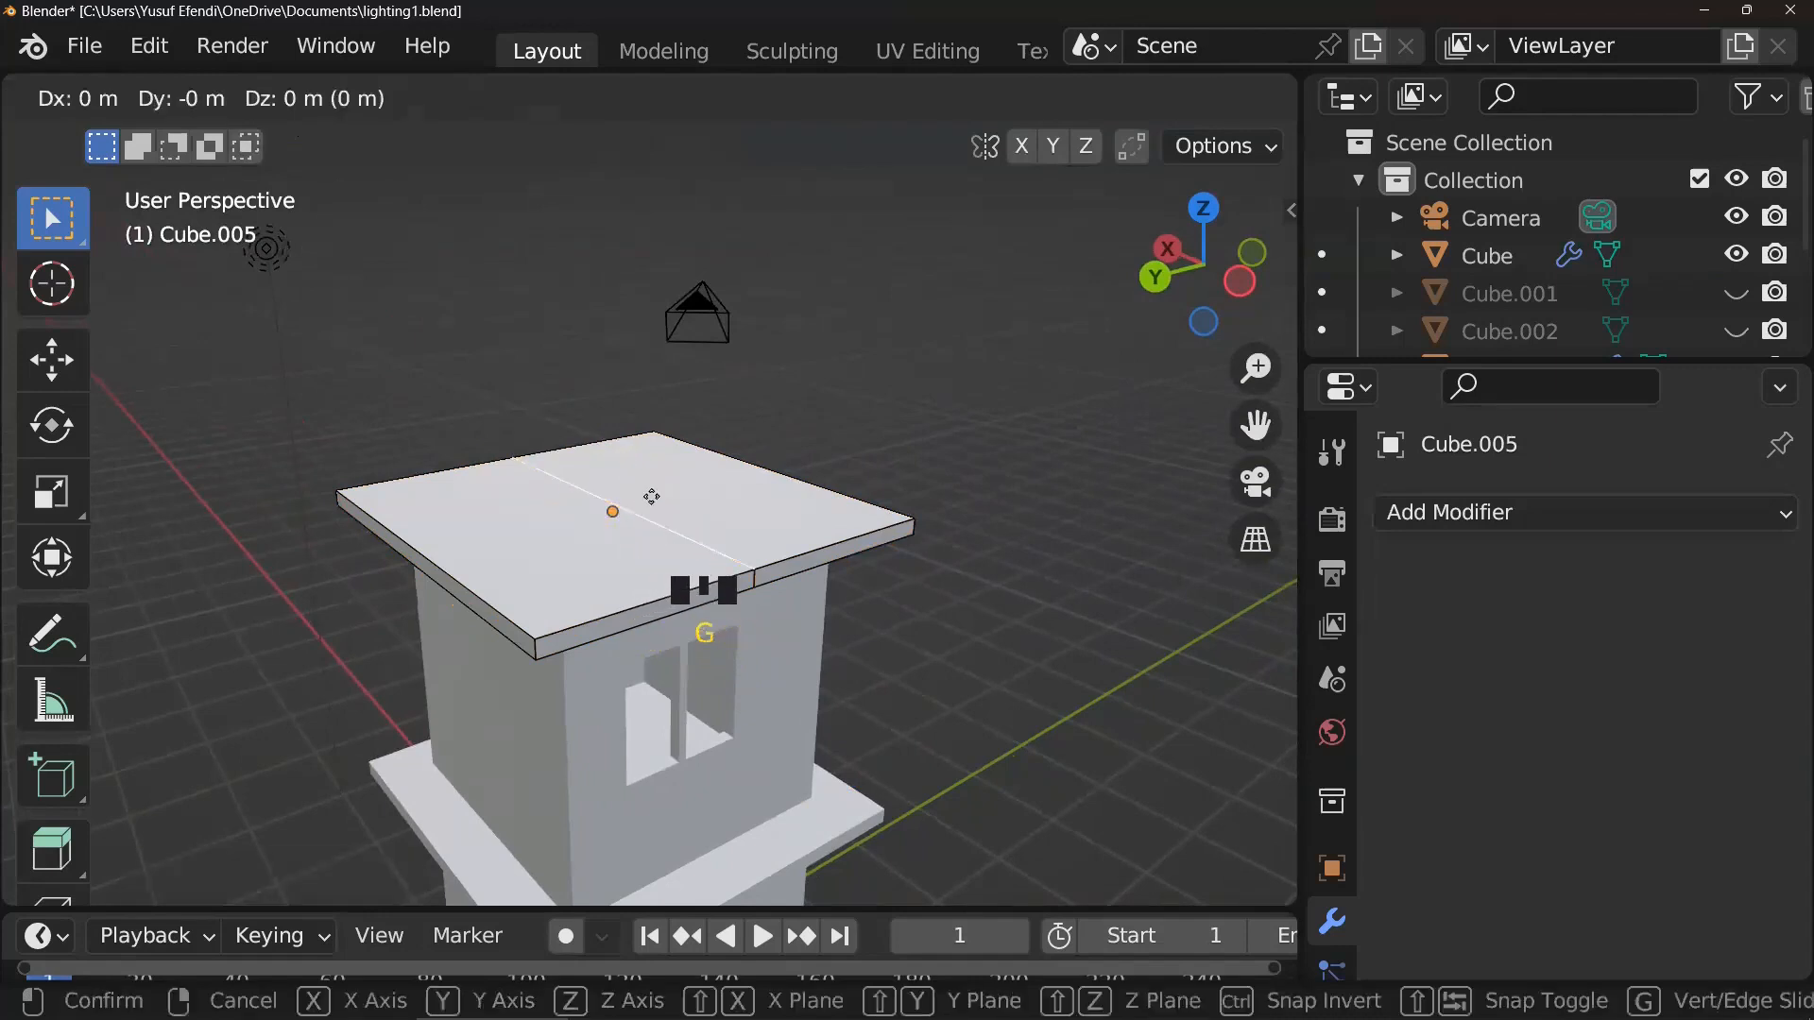
key("z")
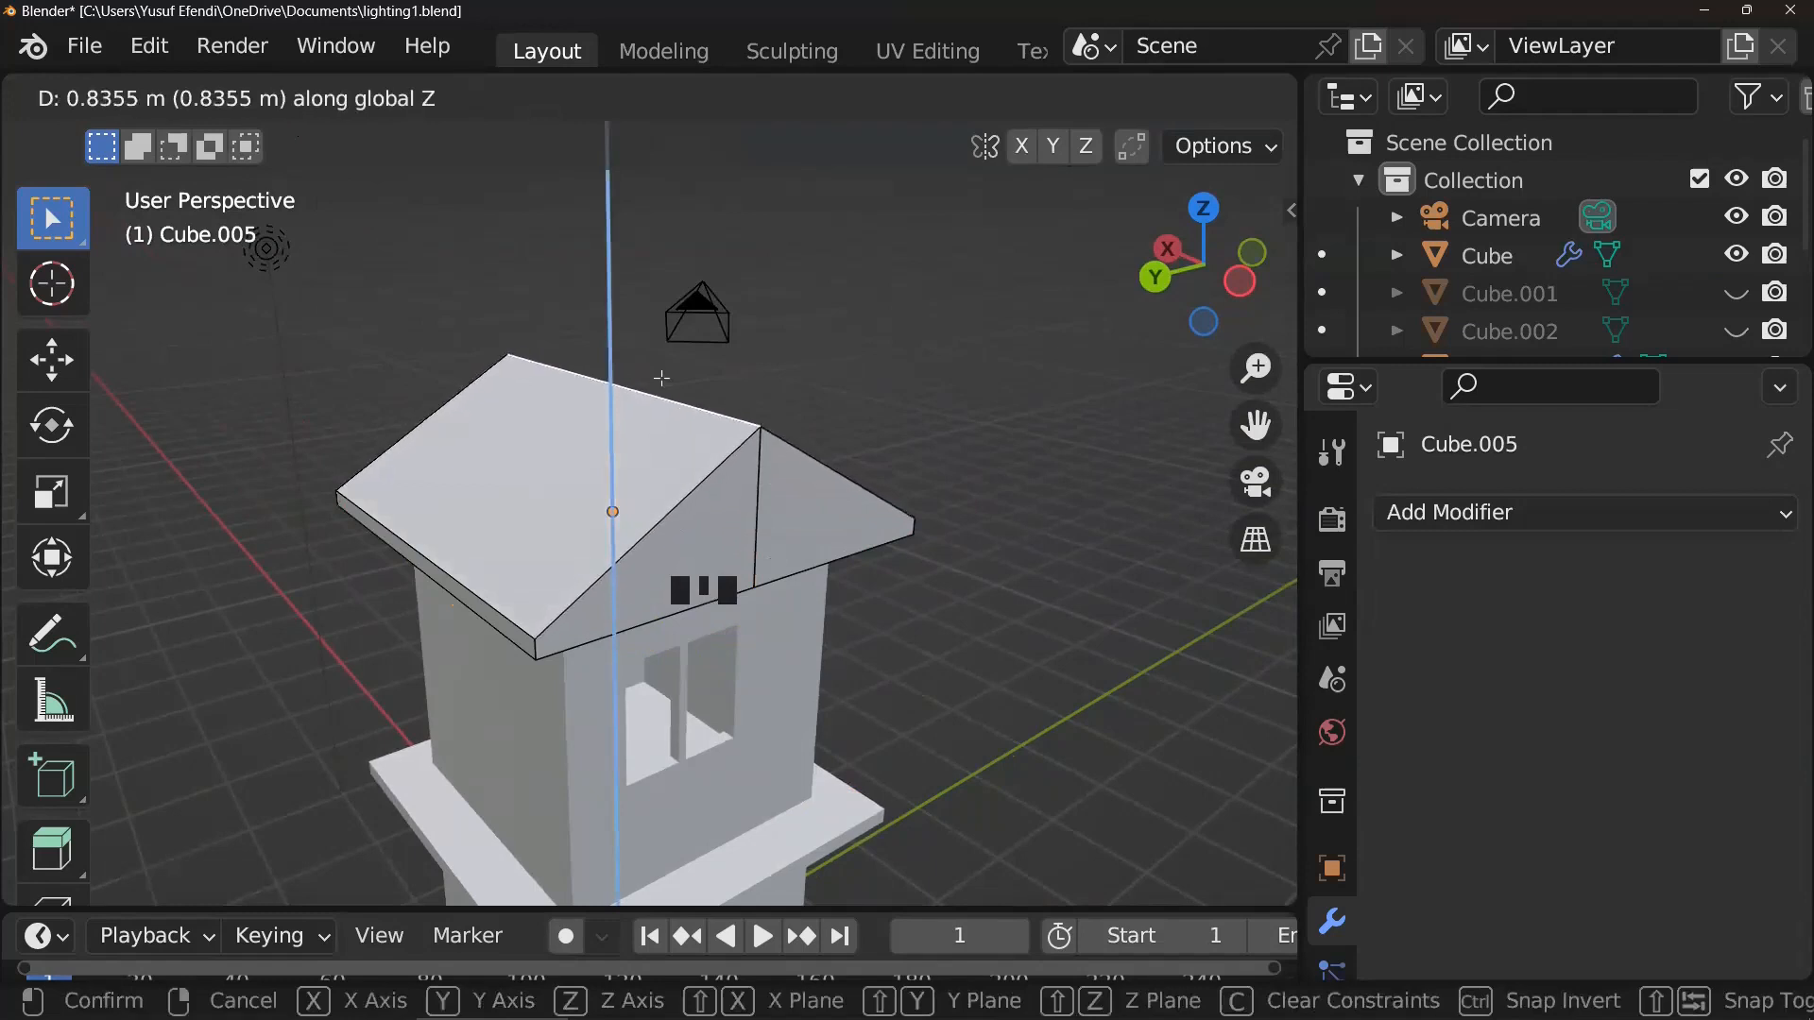
left_click(662, 378)
- Add a centred horizontal loop cut around the roof, running through the eaves and both gable ends
middle_click_drag(662, 378, 650, 349)
middle_click_drag(650, 349, 586, 437)
scroll(665, 419, "up", 1)
key("ctrl+r")
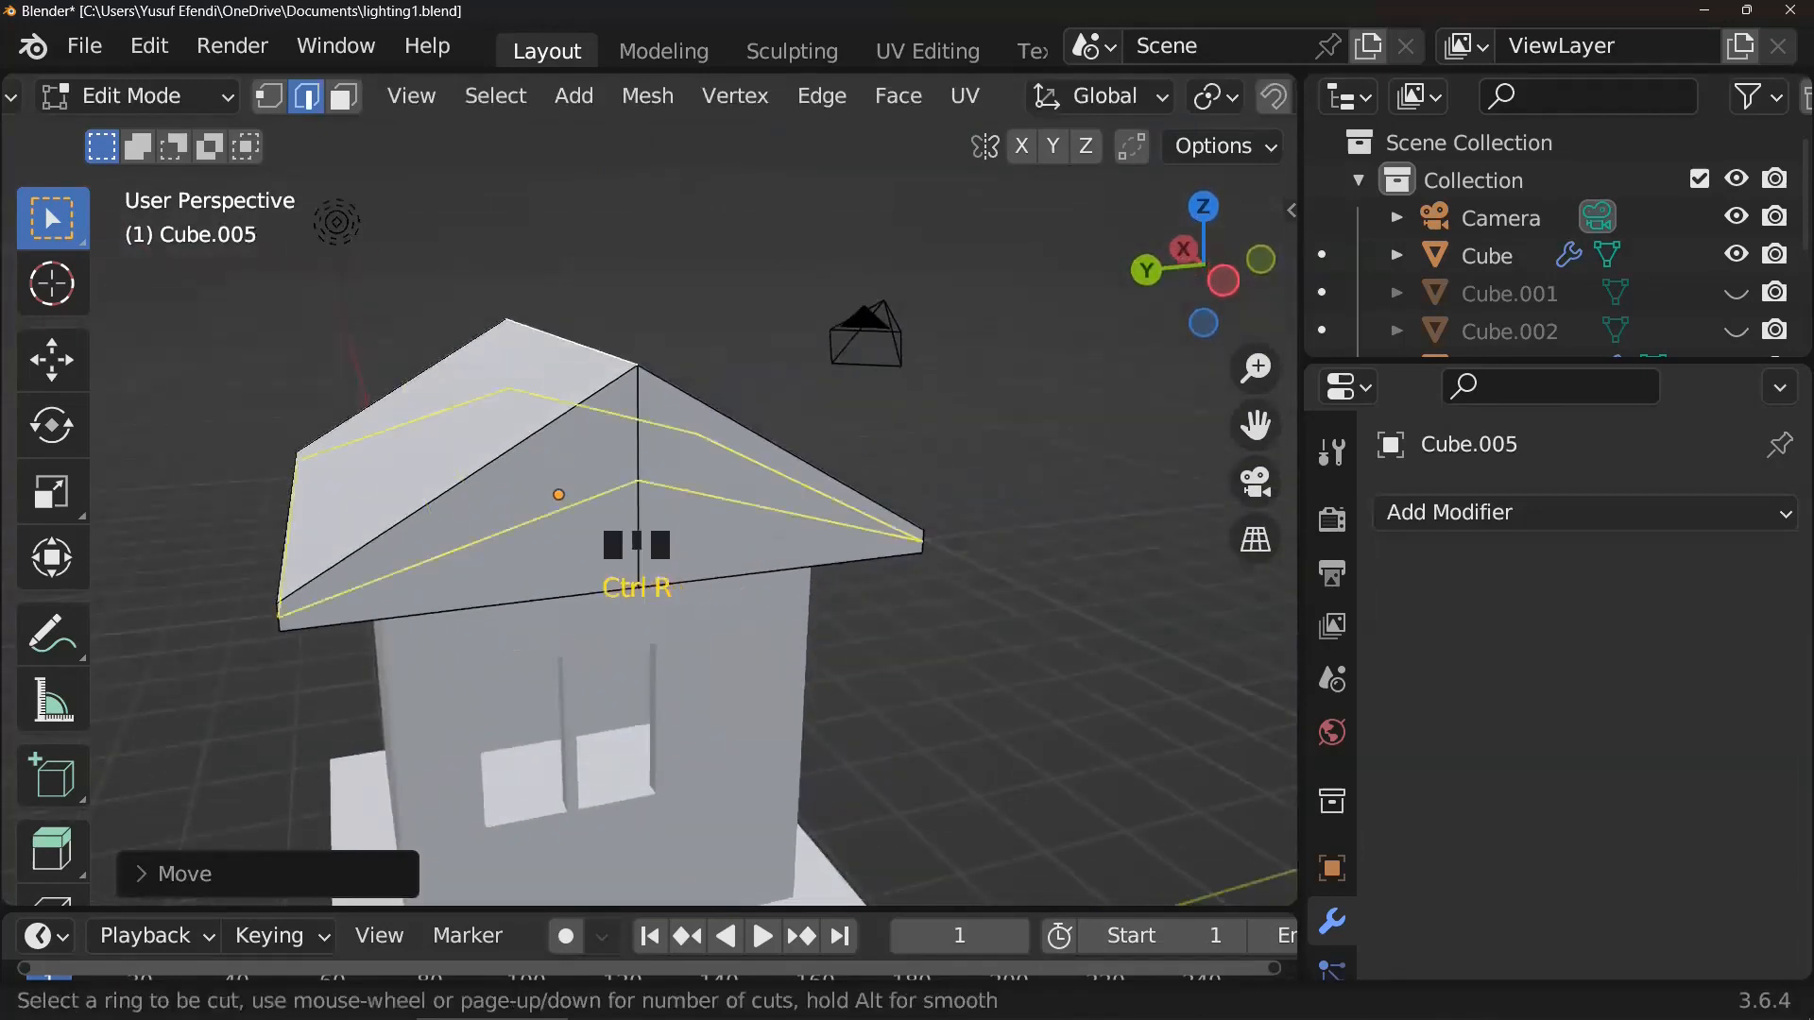
left_click(623, 444)
right_click(661, 433)
middle_click_drag(742, 480, 748, 477)
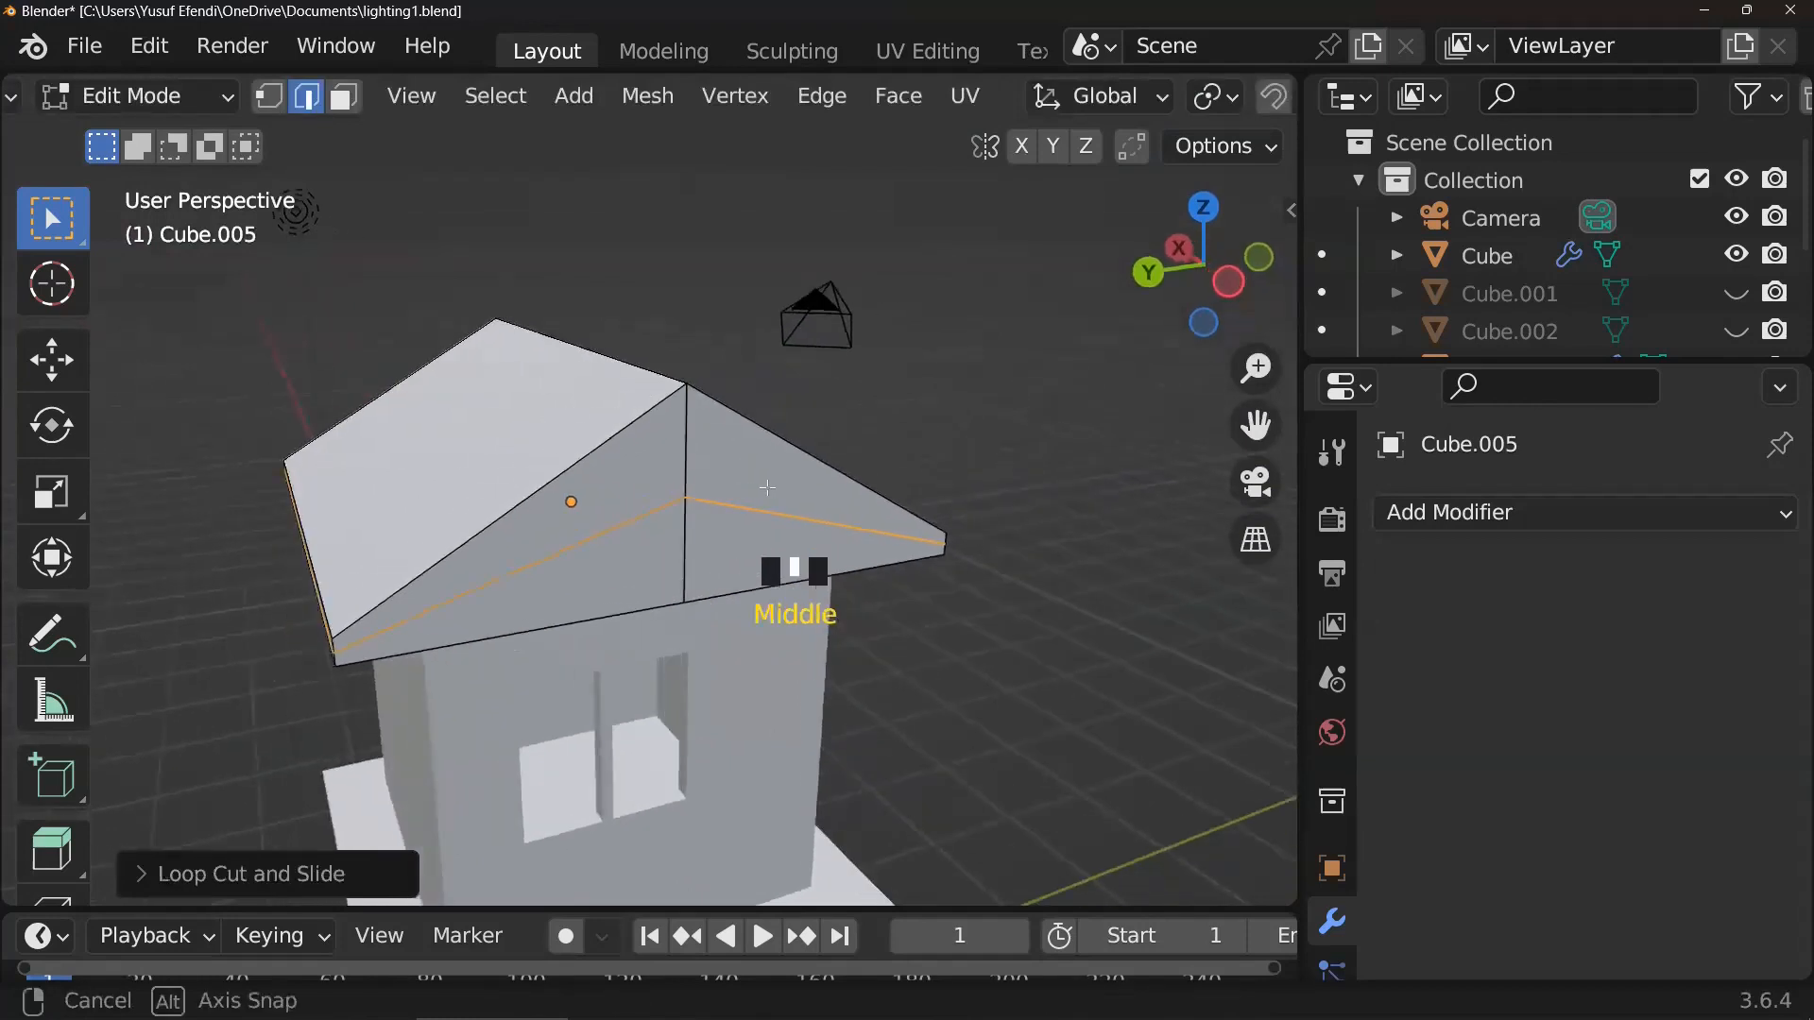
- Select the new loop's middle vertices on the gable ends and raise them about 0.34 m along Z
left_click(260, 96)
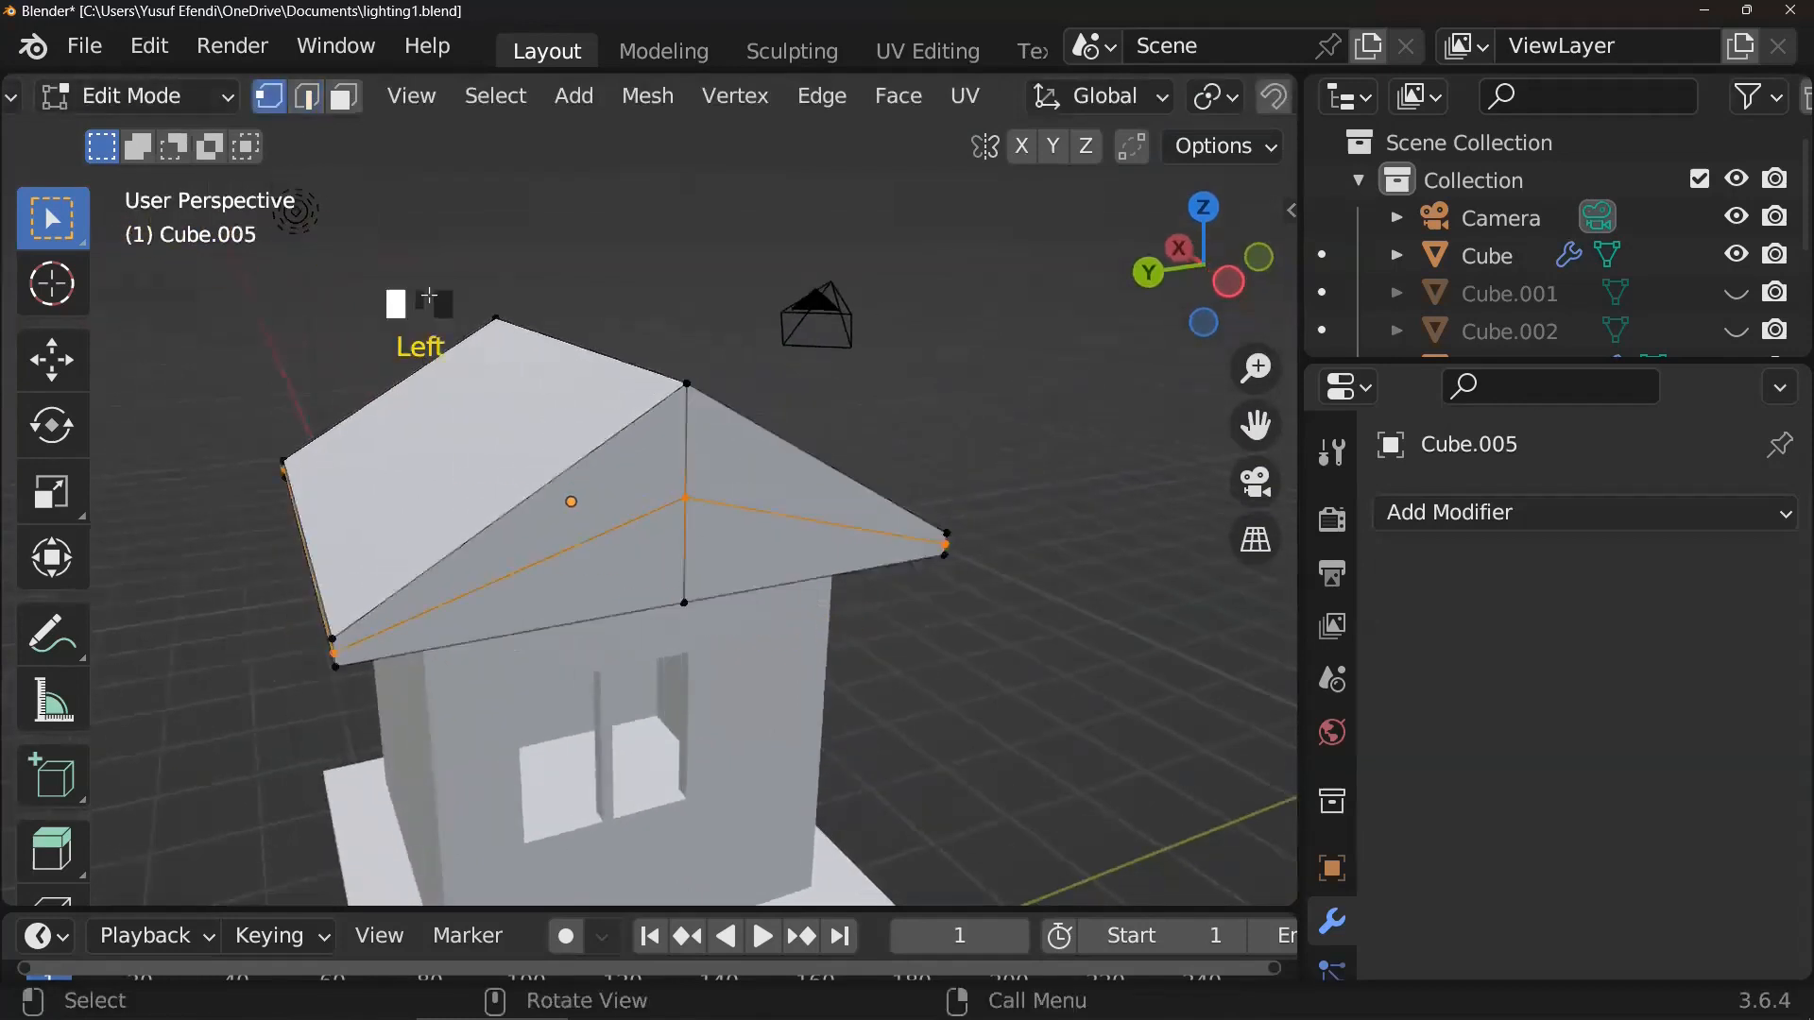
middle_click_drag(580, 569, 601, 433)
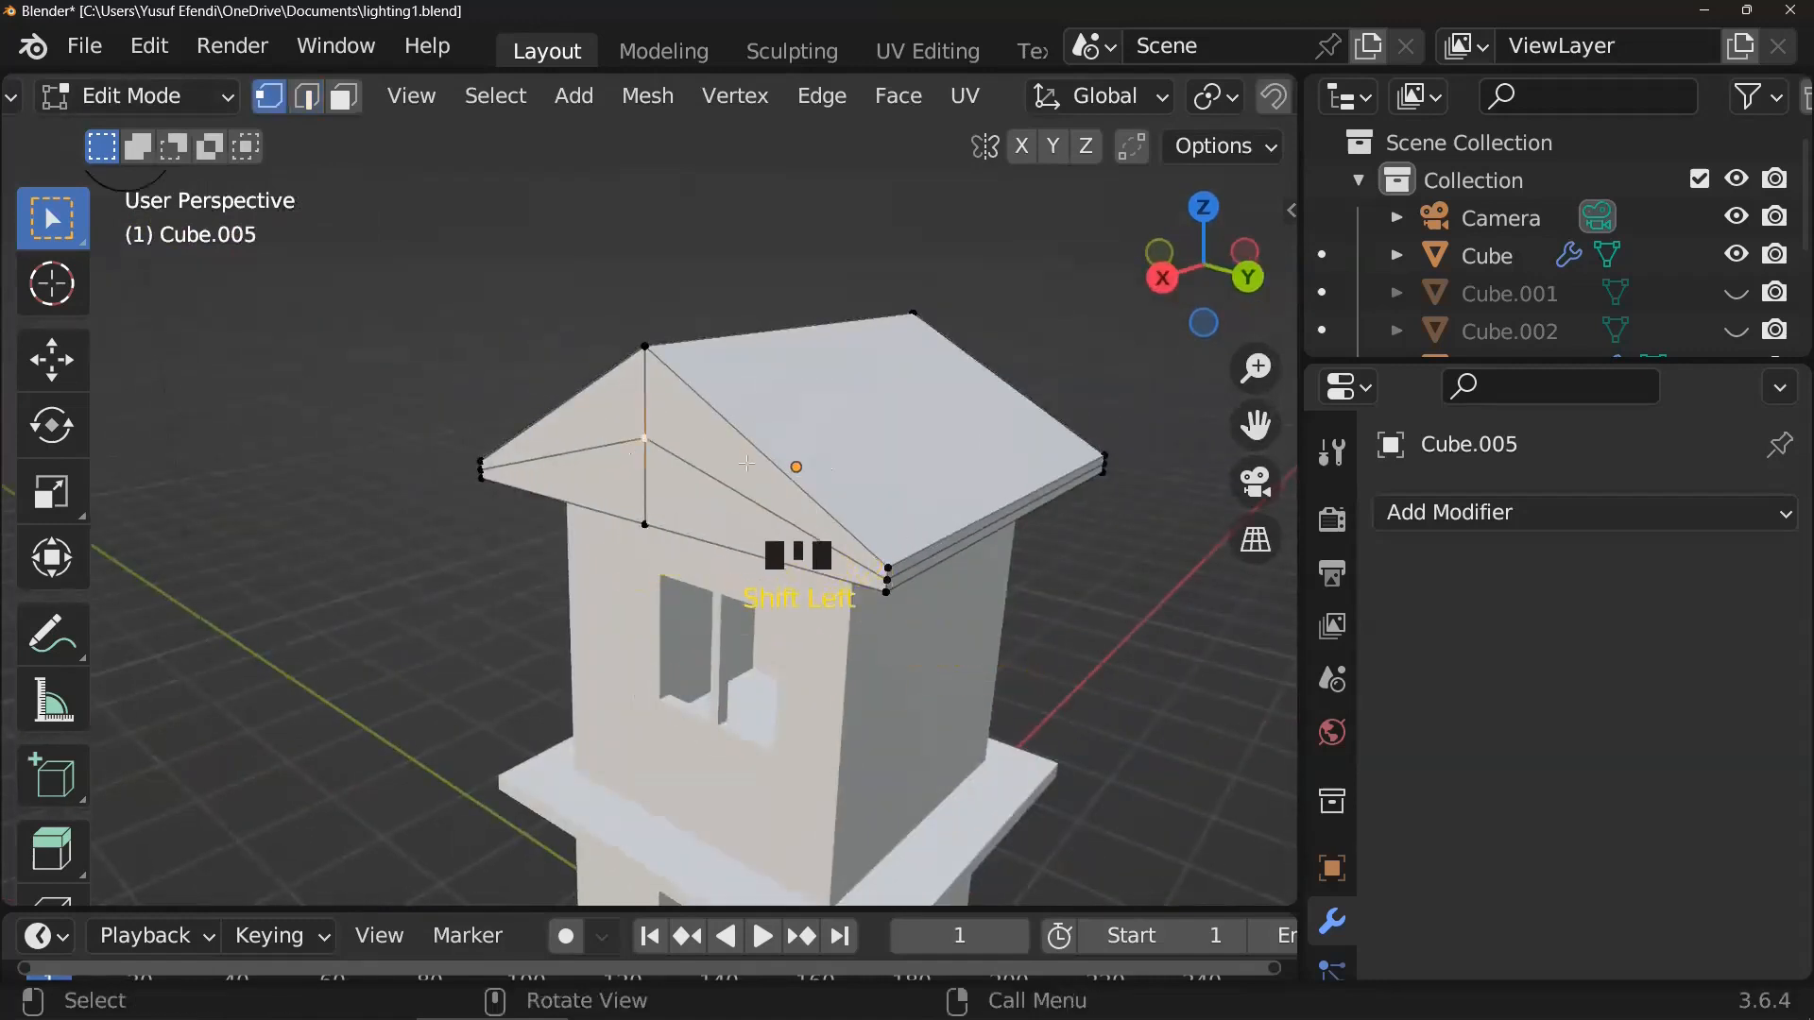
key("g")
key("z")
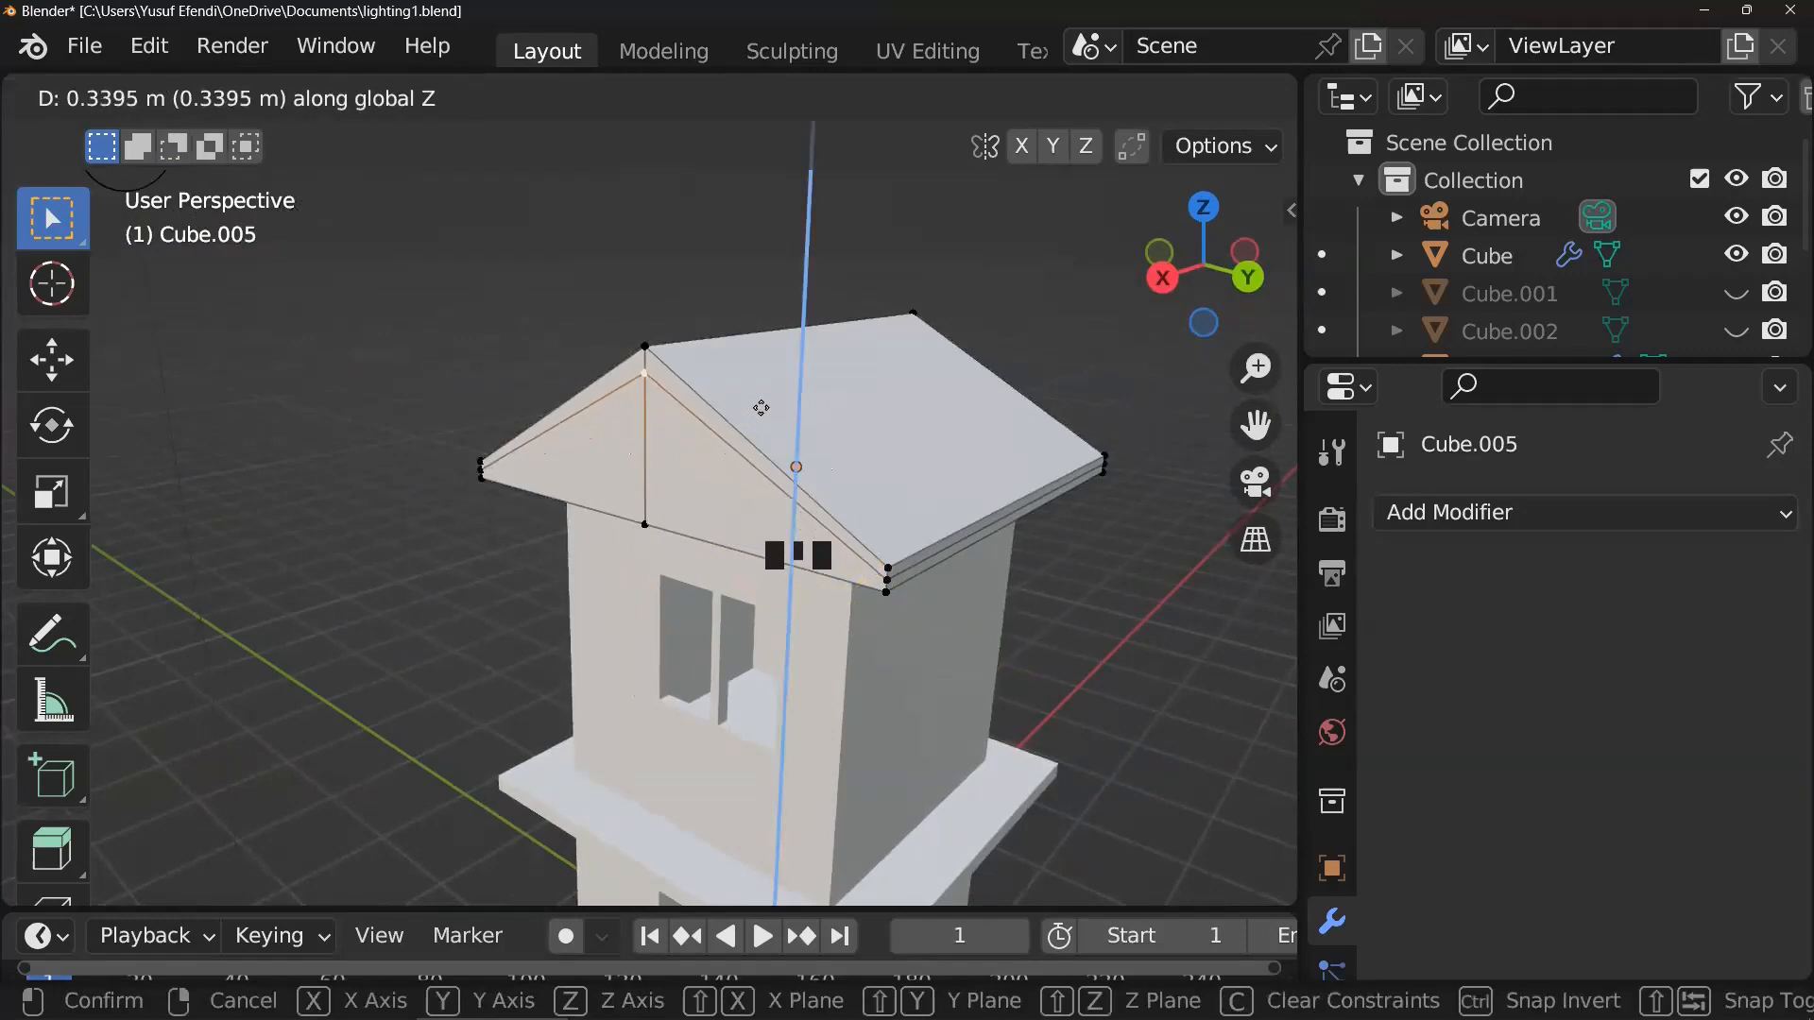
left_click(761, 408)
- Select the whole horizontal edge loop and lower it slightly along Z, close to the roof's bottom edge
scroll(715, 491, "up", 1)
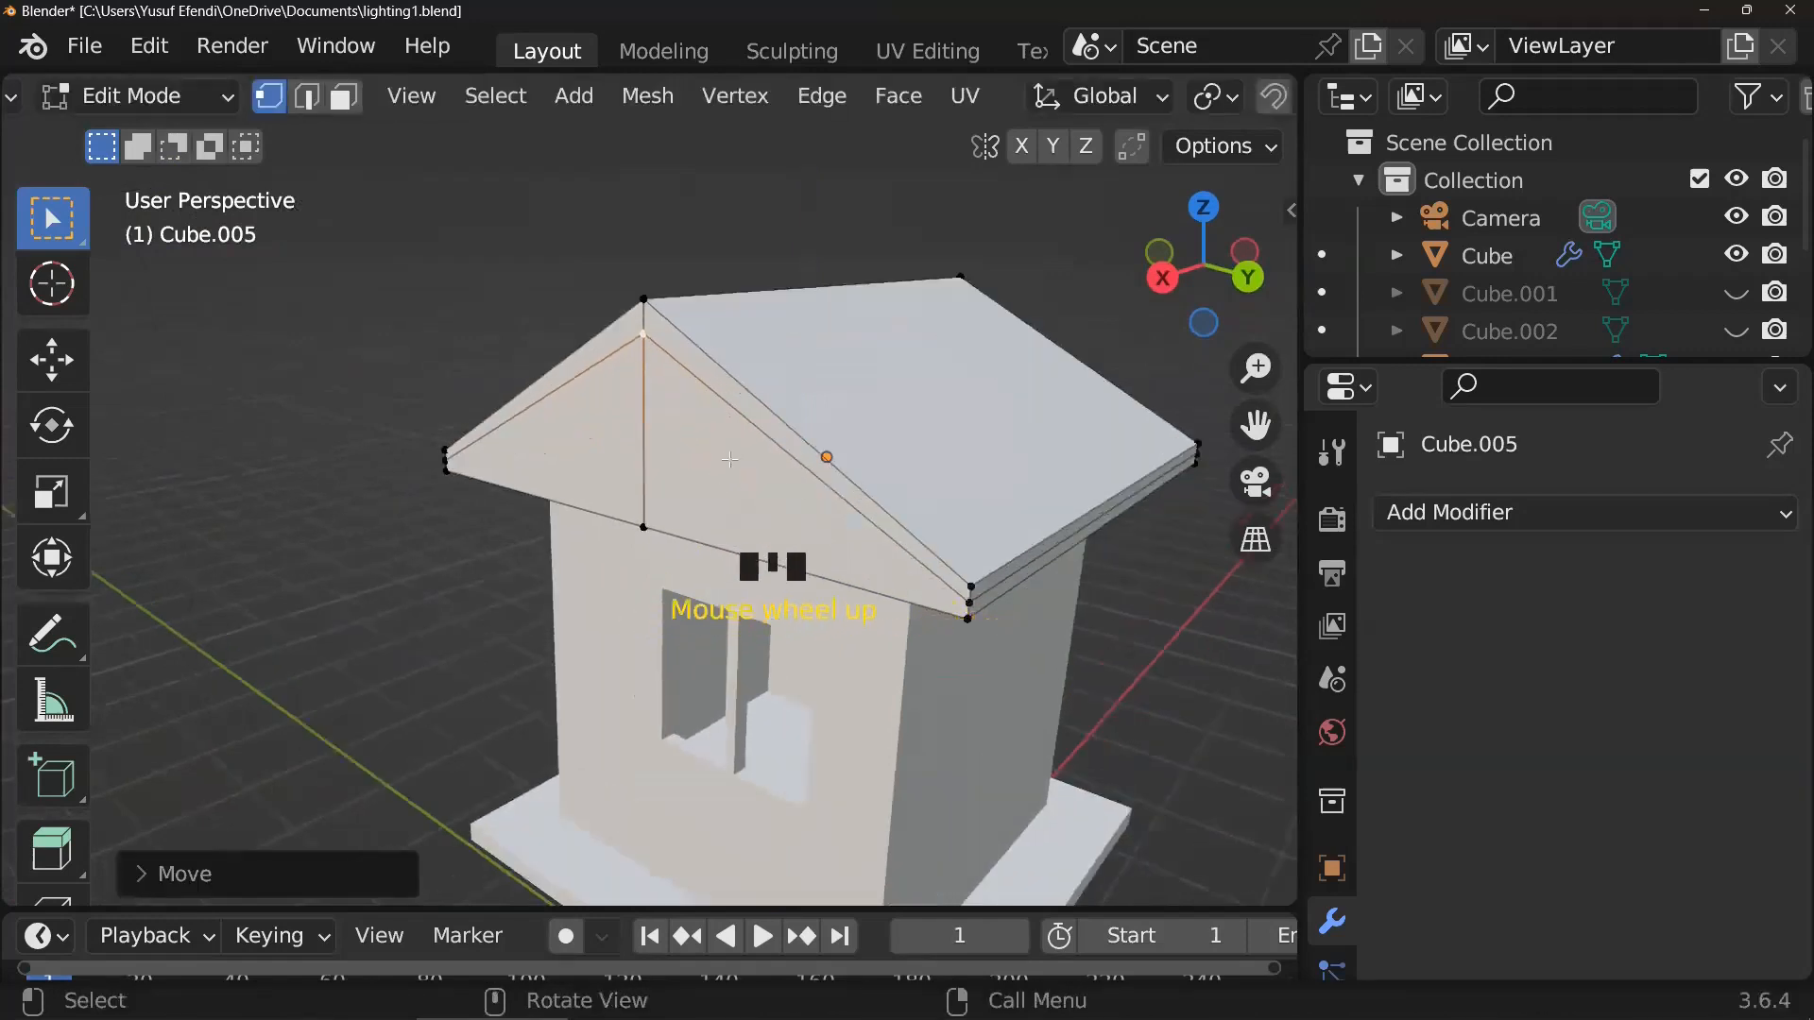
left_click(657, 348, "alt")
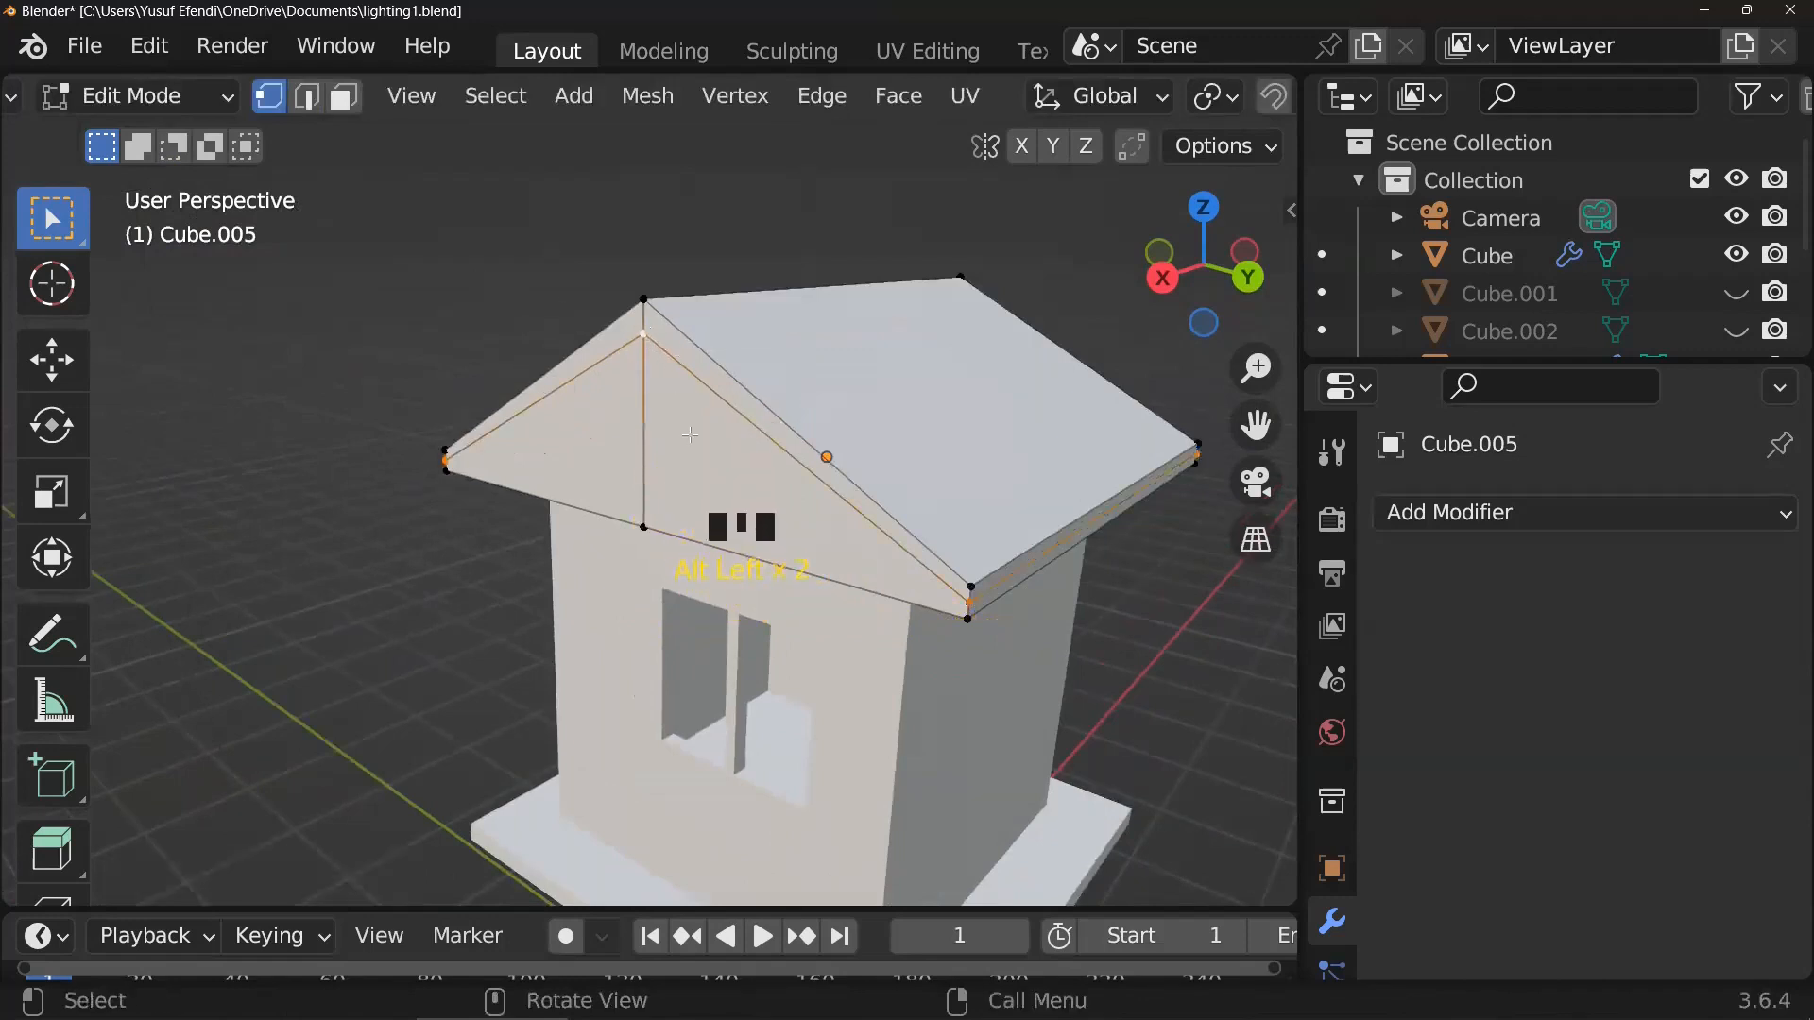
key("g")
key("z")
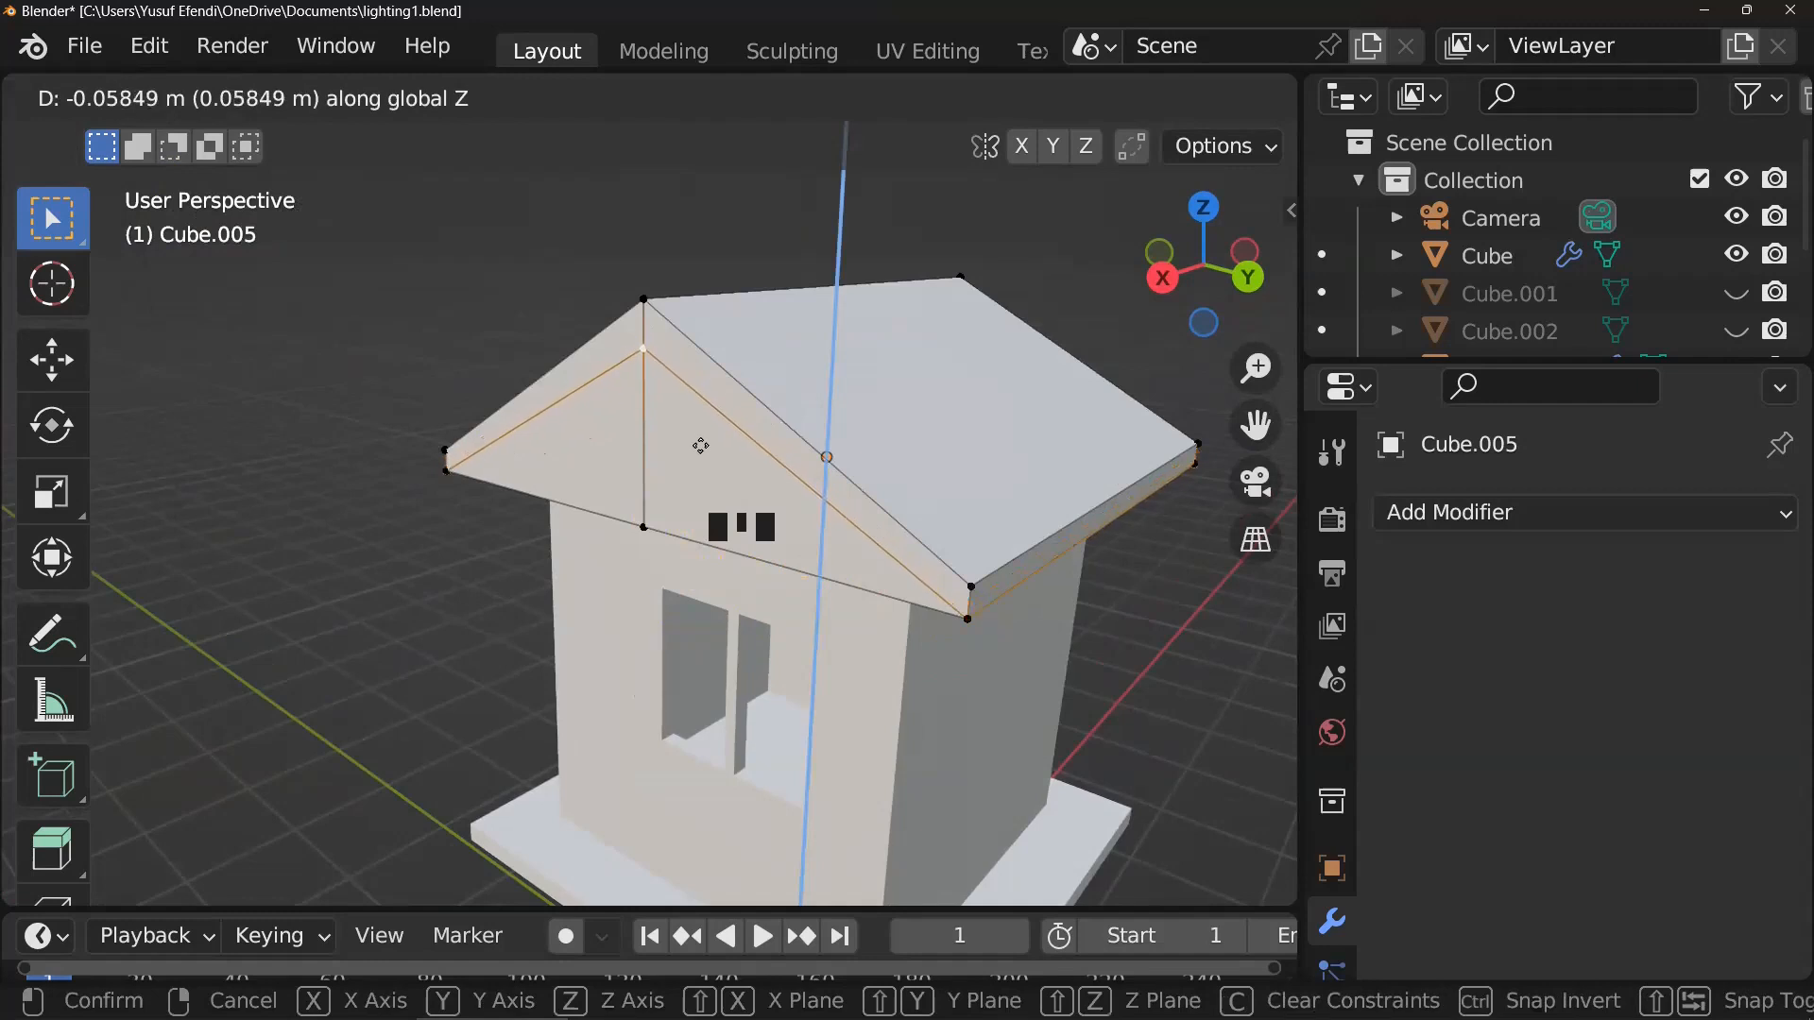
left_click(707, 441)
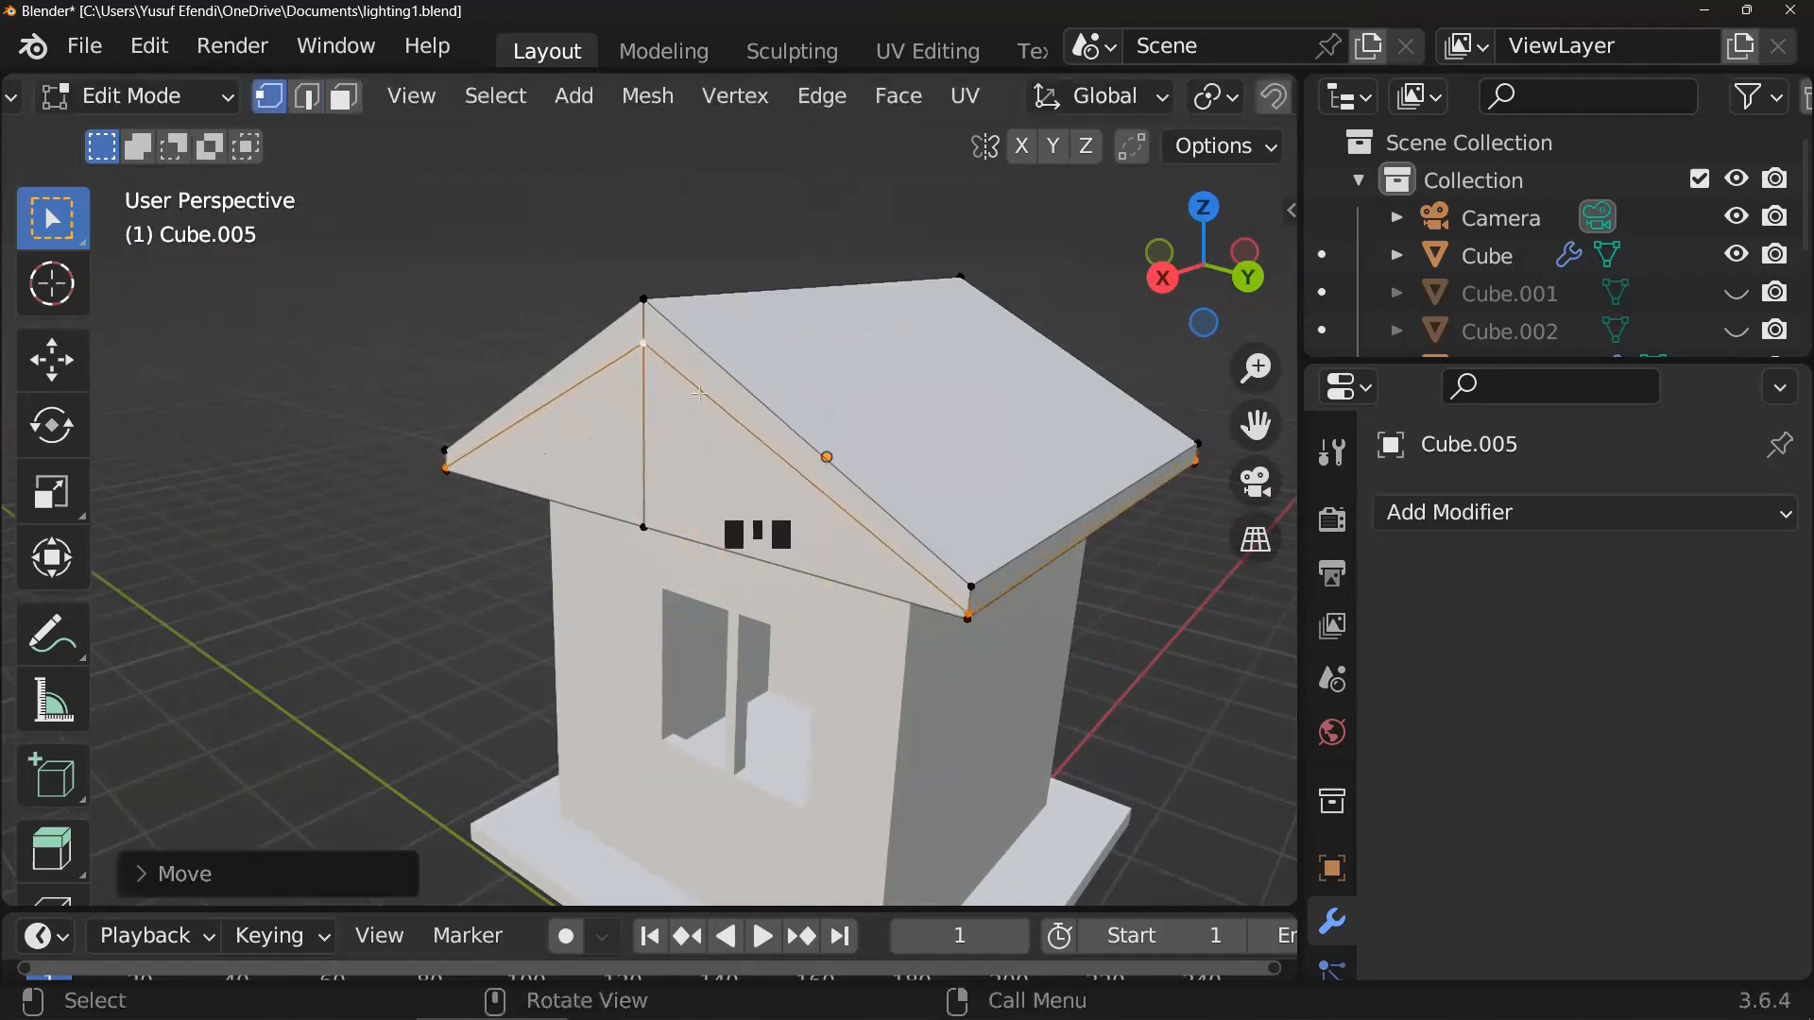
- Select the loop's peak vertices just below the ridge and shift them slightly up along Z
middle_click_drag(831, 378, 956, 460)
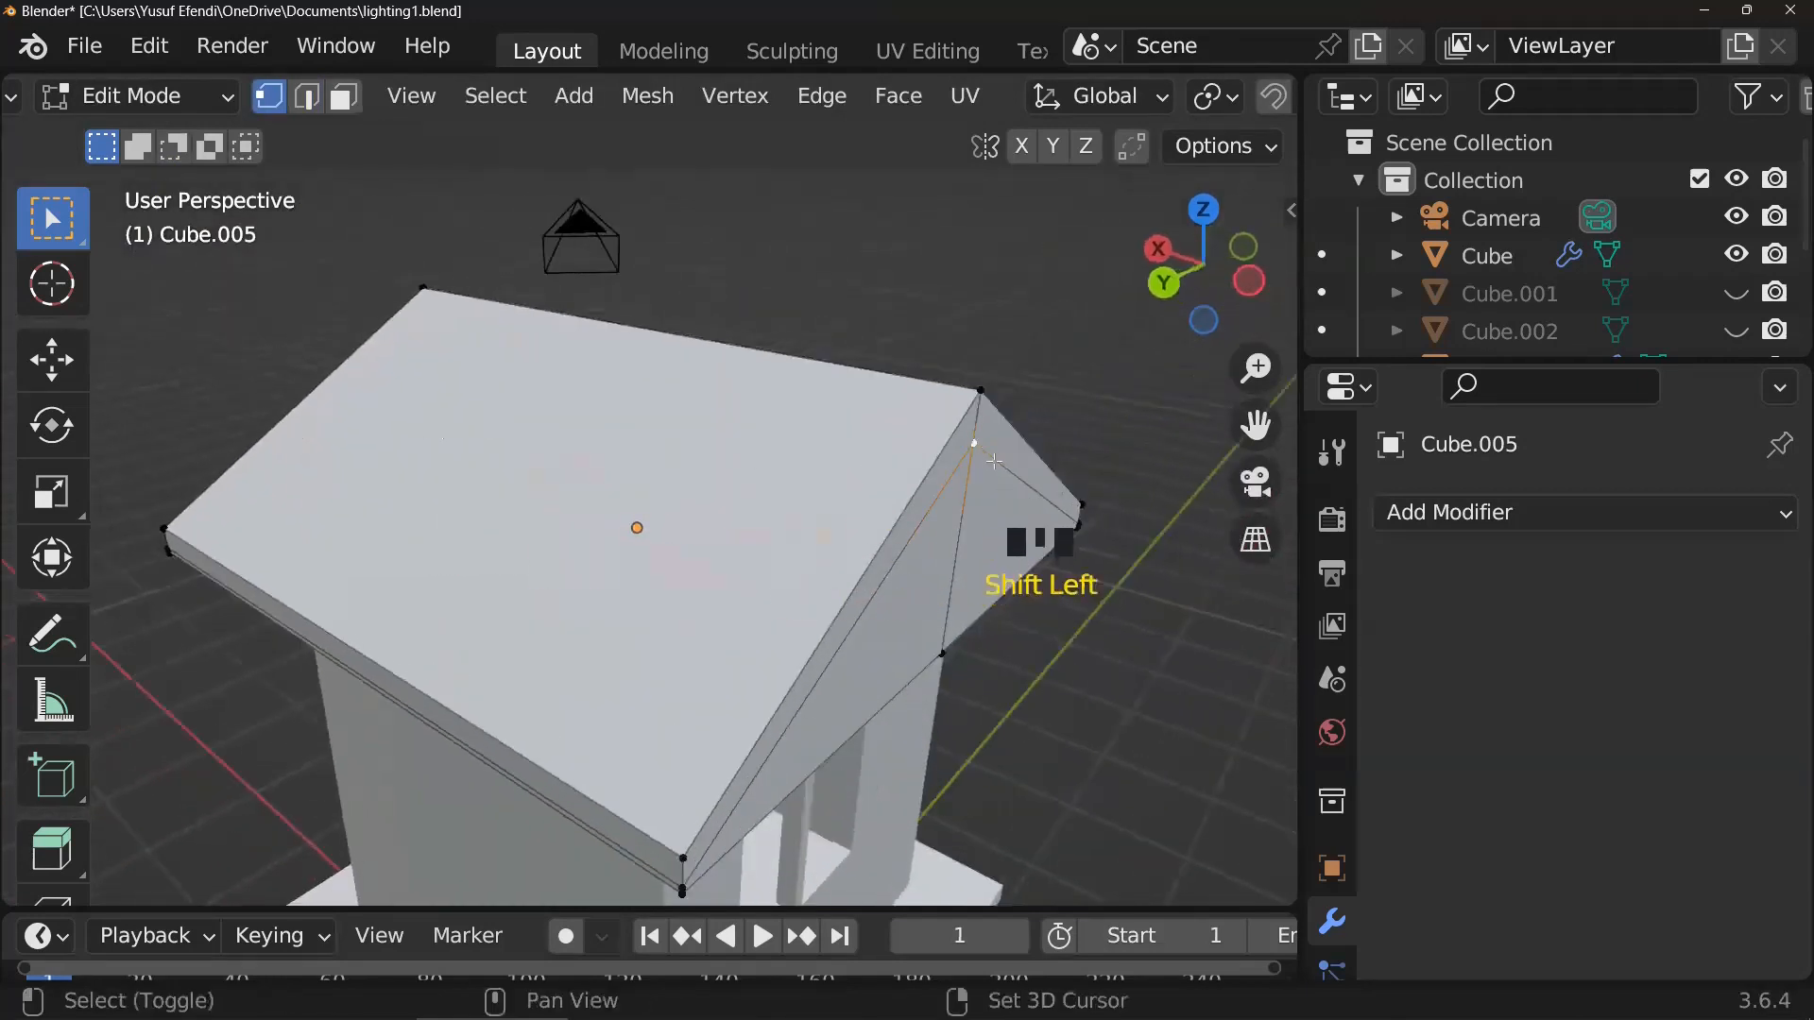
key("g")
key("z")
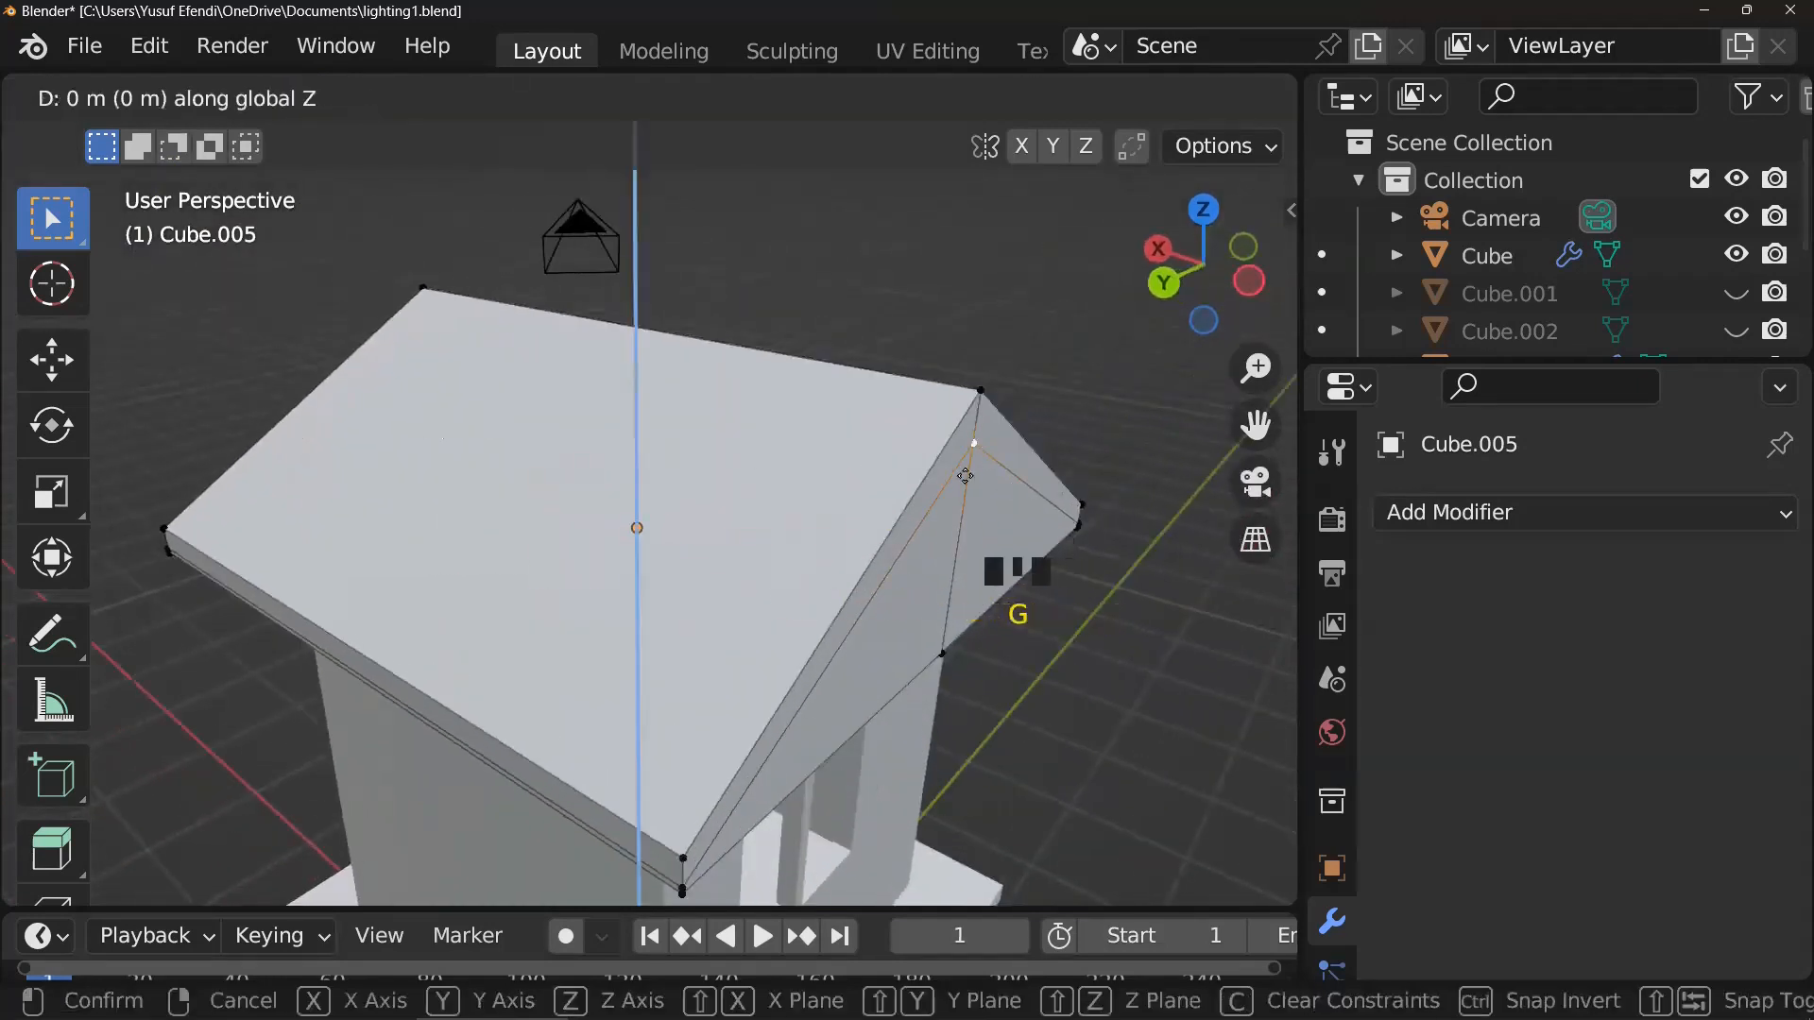
left_click(975, 465)
middle_click_drag(974, 466, 819, 478)
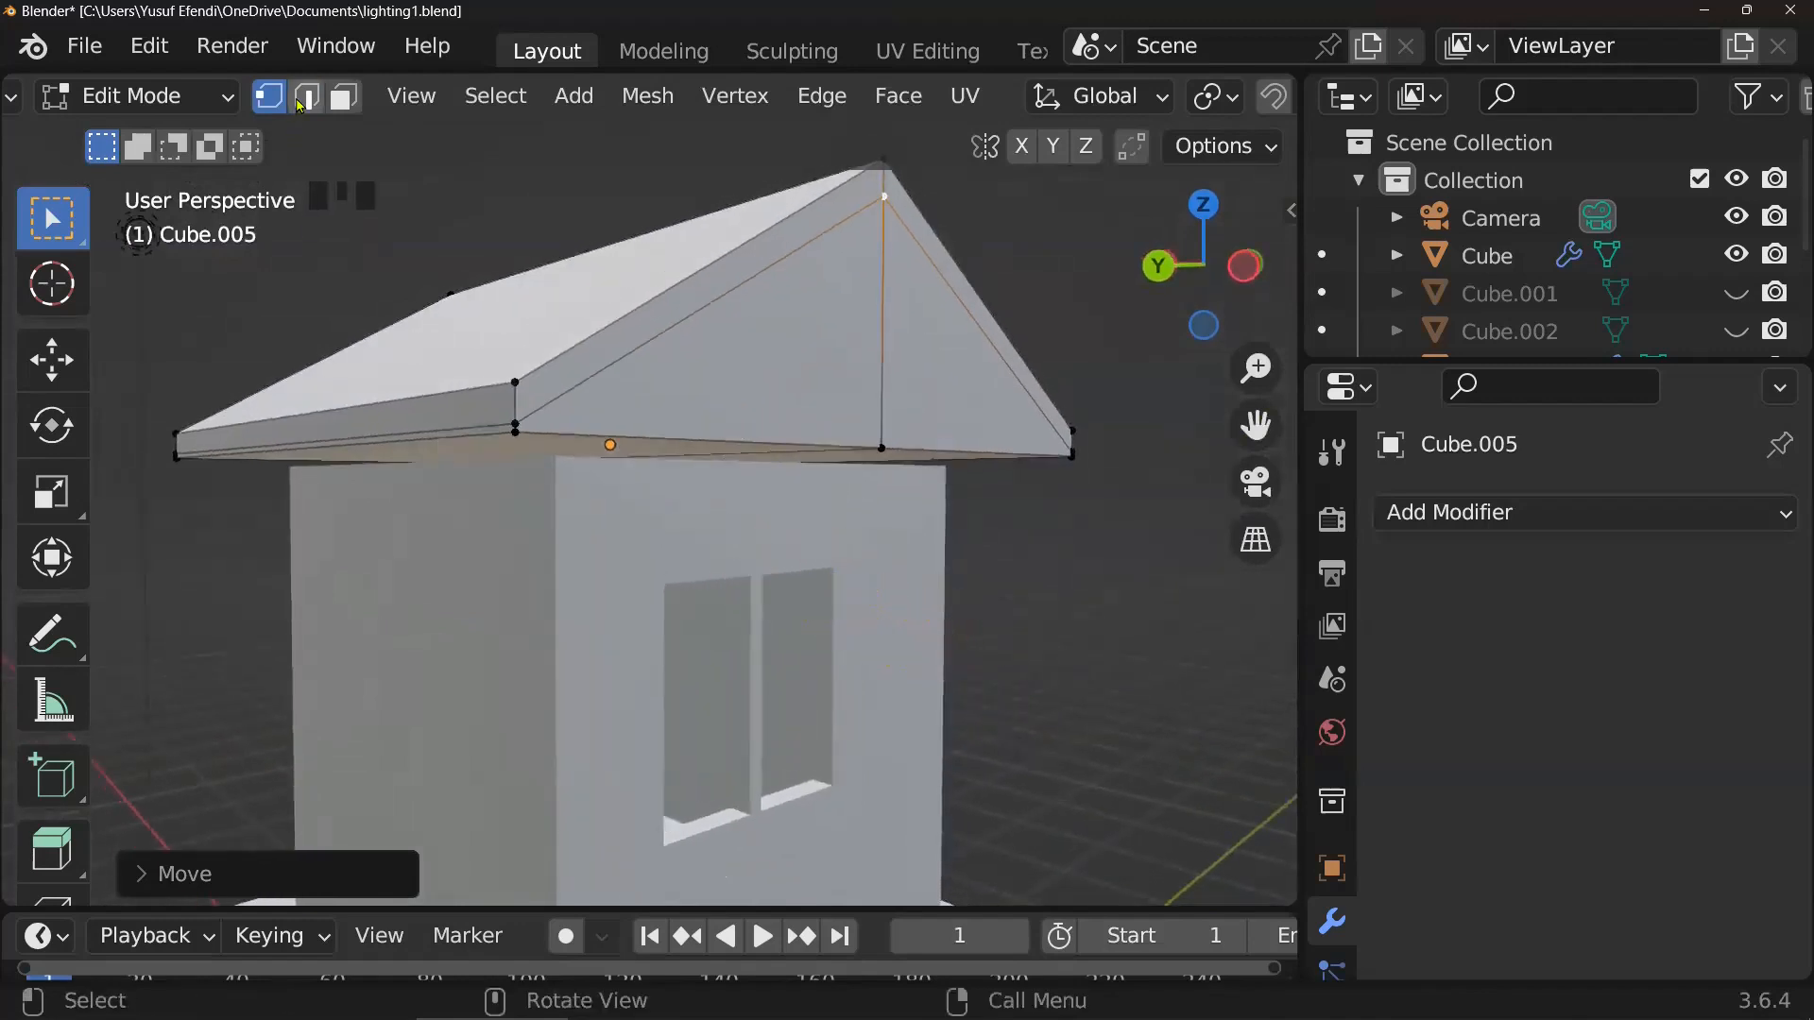
- Select both triangular faces of one gable end and extrude them inward about 0.57 m along X
left_click(343, 98)
left_click(803, 324)
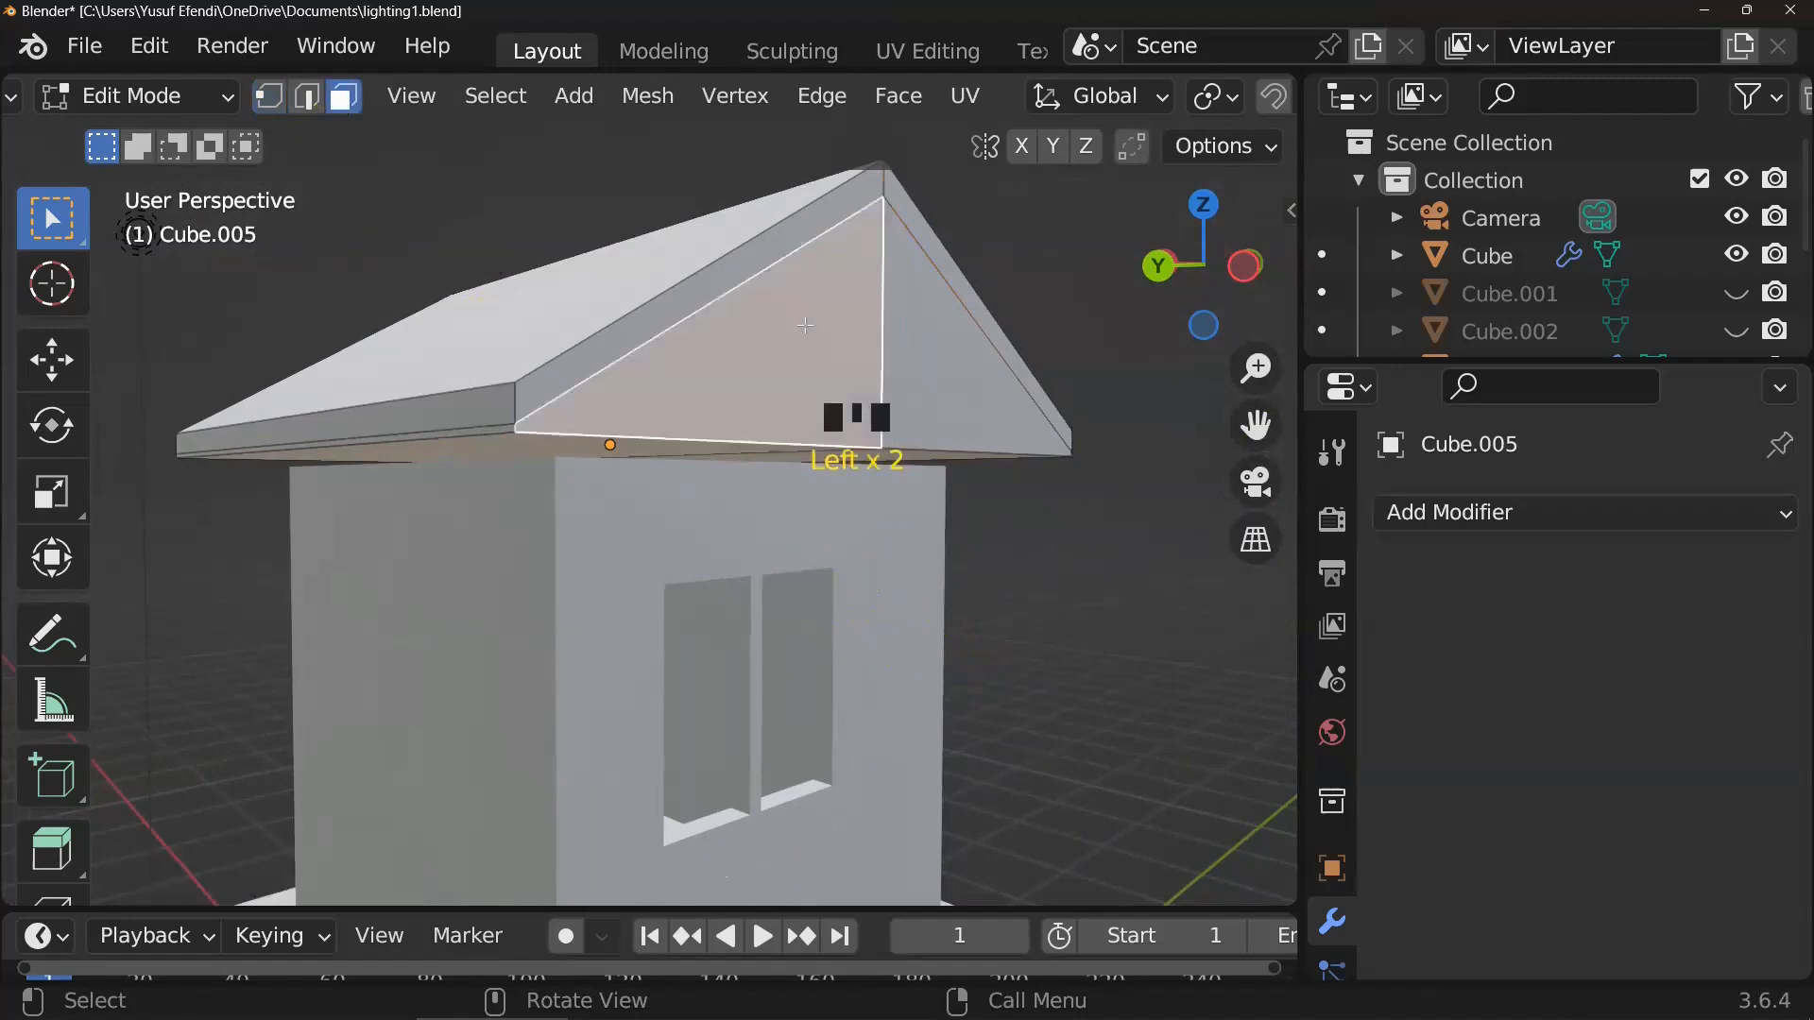
middle_click_drag(933, 359, 673, 397)
left_click(911, 380, "shift")
middle_click_drag(510, 385, 626, 402)
middle_click_drag(786, 446, 631, 475)
key("e")
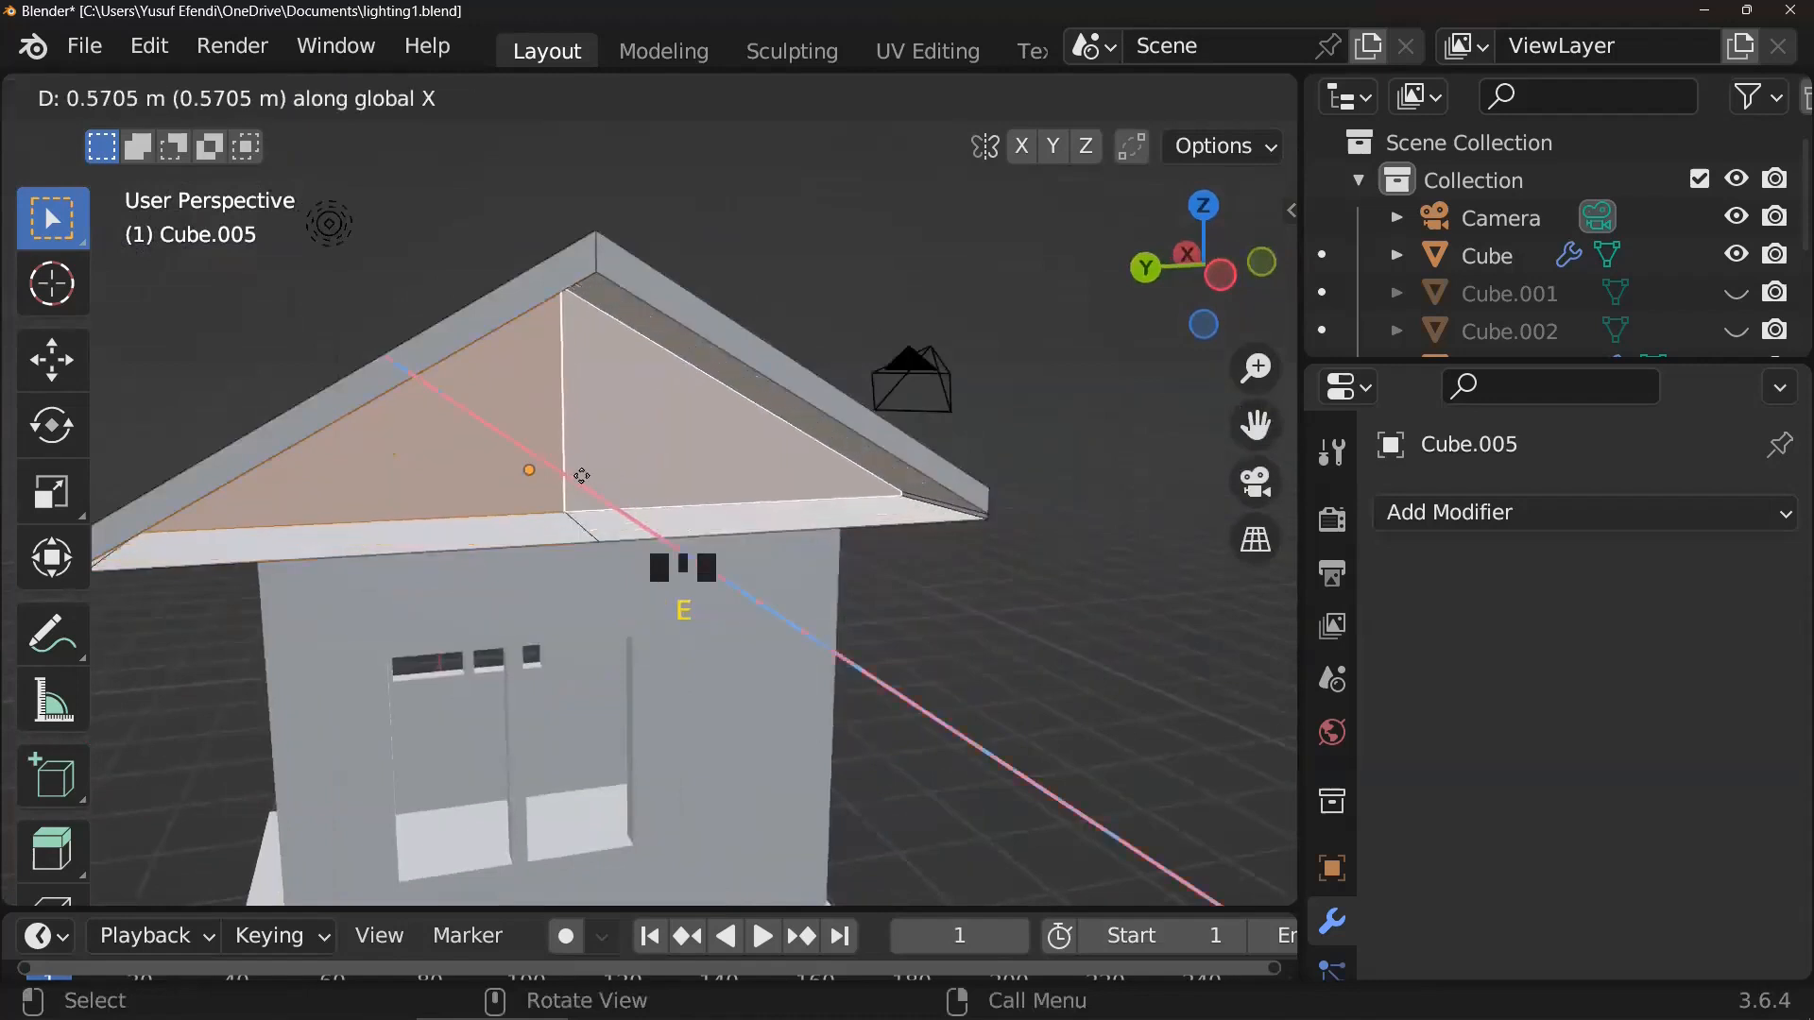
left_click(585, 474)
- Adjust the depth of the recessed gable faces by moving them along X
middle_click_drag(587, 475, 756, 483)
key("g")
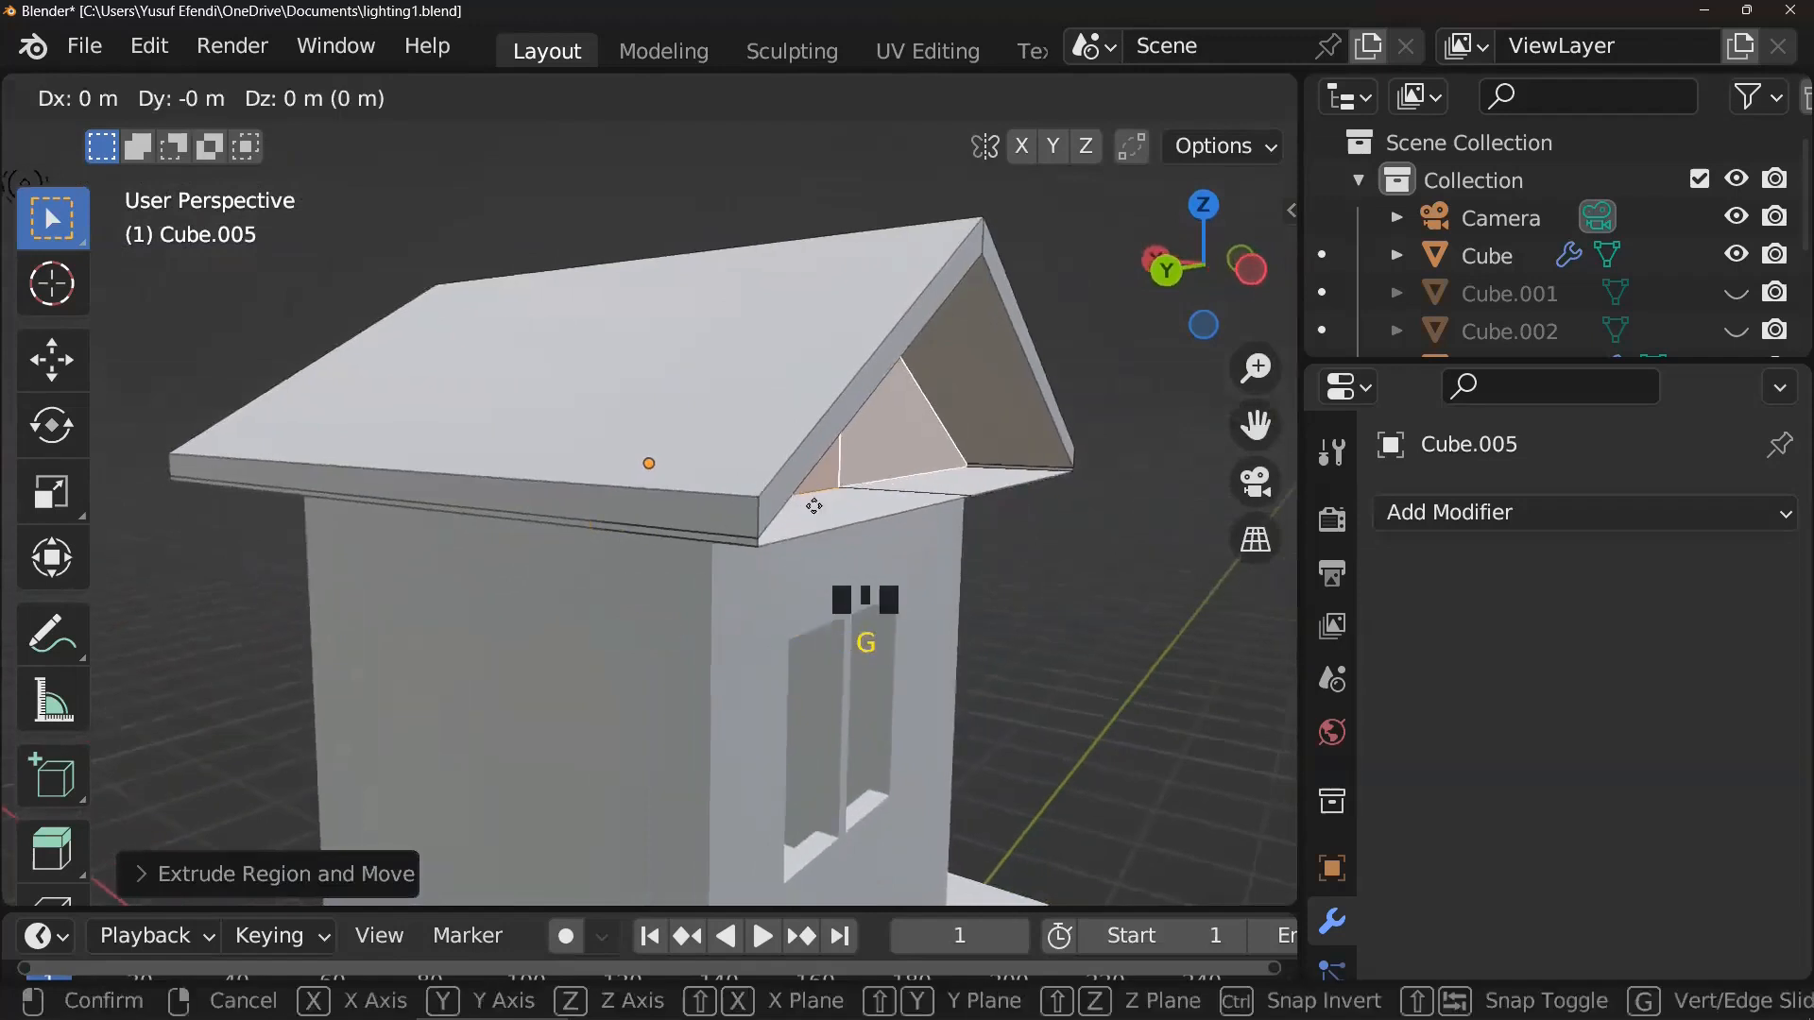
key("x")
left_click(846, 511)
- Extrude the triangular faces of the opposite gable end inward about 0.22 m along X
middle_click_drag(845, 512, 905, 575)
middle_click_drag(558, 572, 680, 406)
left_click(680, 406)
middle_click_drag(790, 424, 760, 567)
key("e")
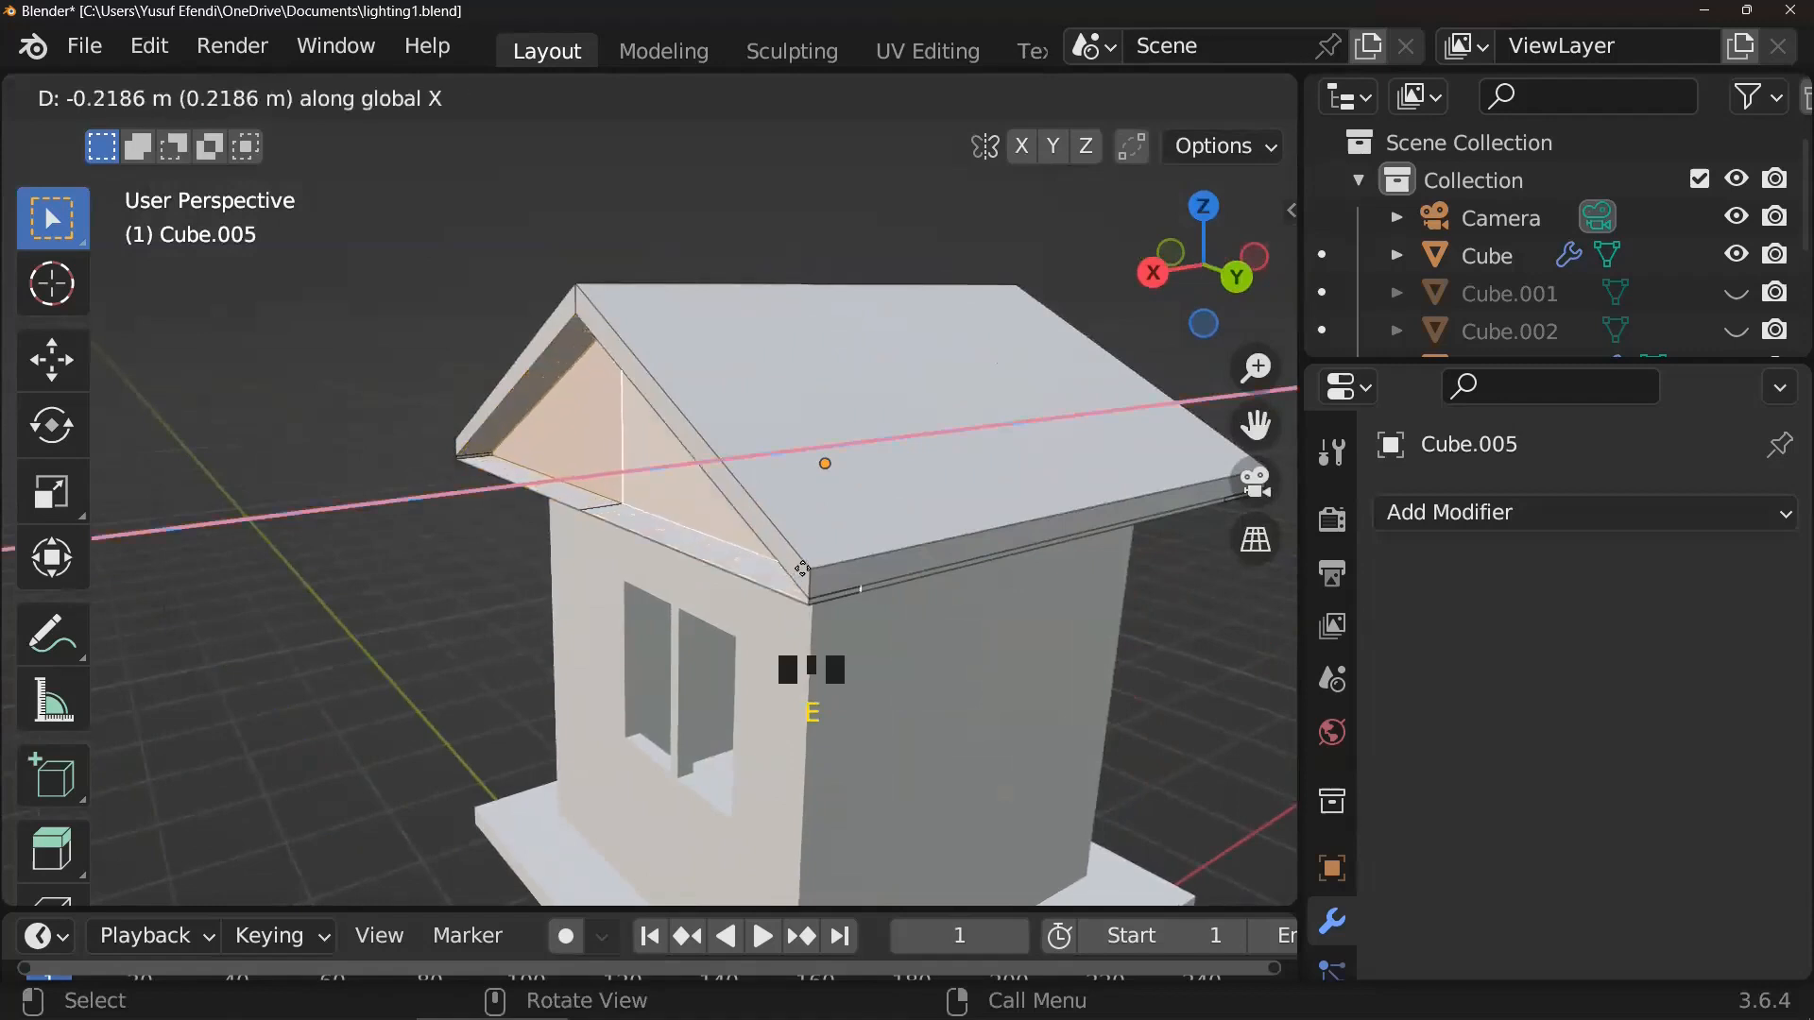
left_click(802, 568)
- Delete the two strip faces under the roof overhang at one gable end
middle_click_drag(838, 558, 392, 233)
scroll(676, 548, "up", 2)
left_click(669, 578)
left_click(832, 628)
left_click(895, 576, "shift")
key("x")
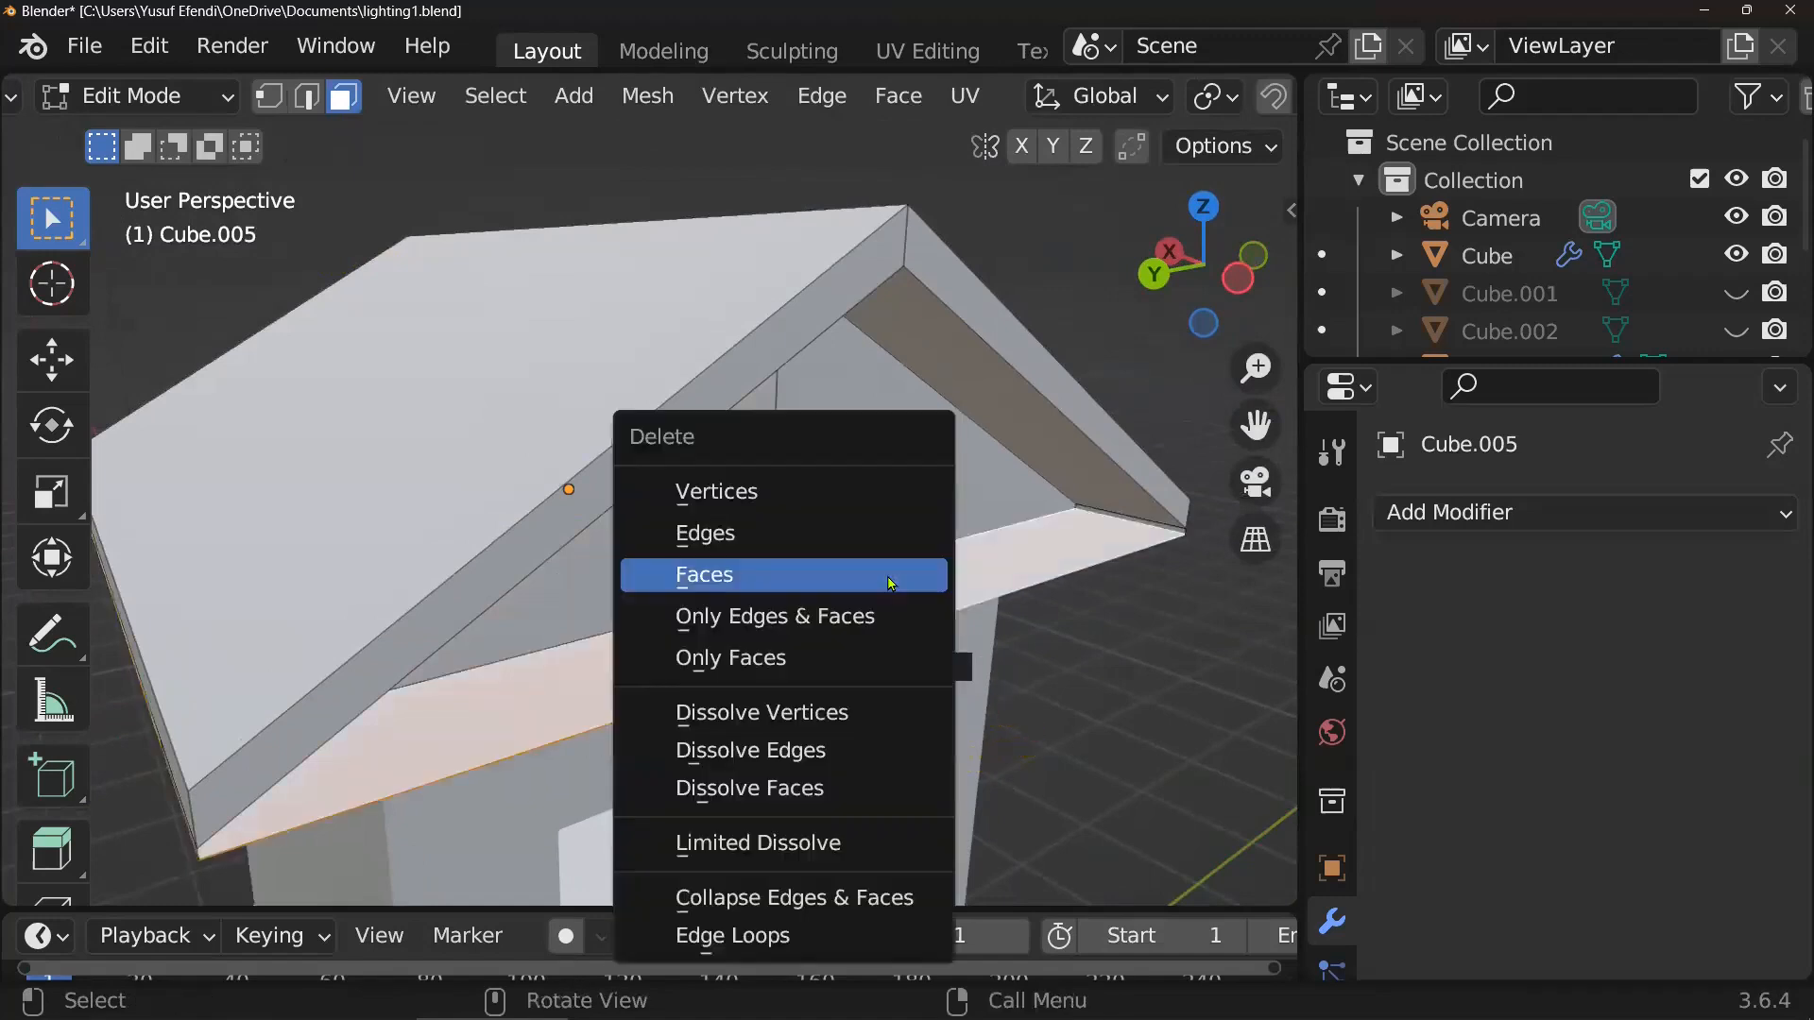
left_click(886, 578)
- Delete the second pair of strip faces lying under the same gable overhang
left_click(782, 618)
left_click(889, 597, "shift")
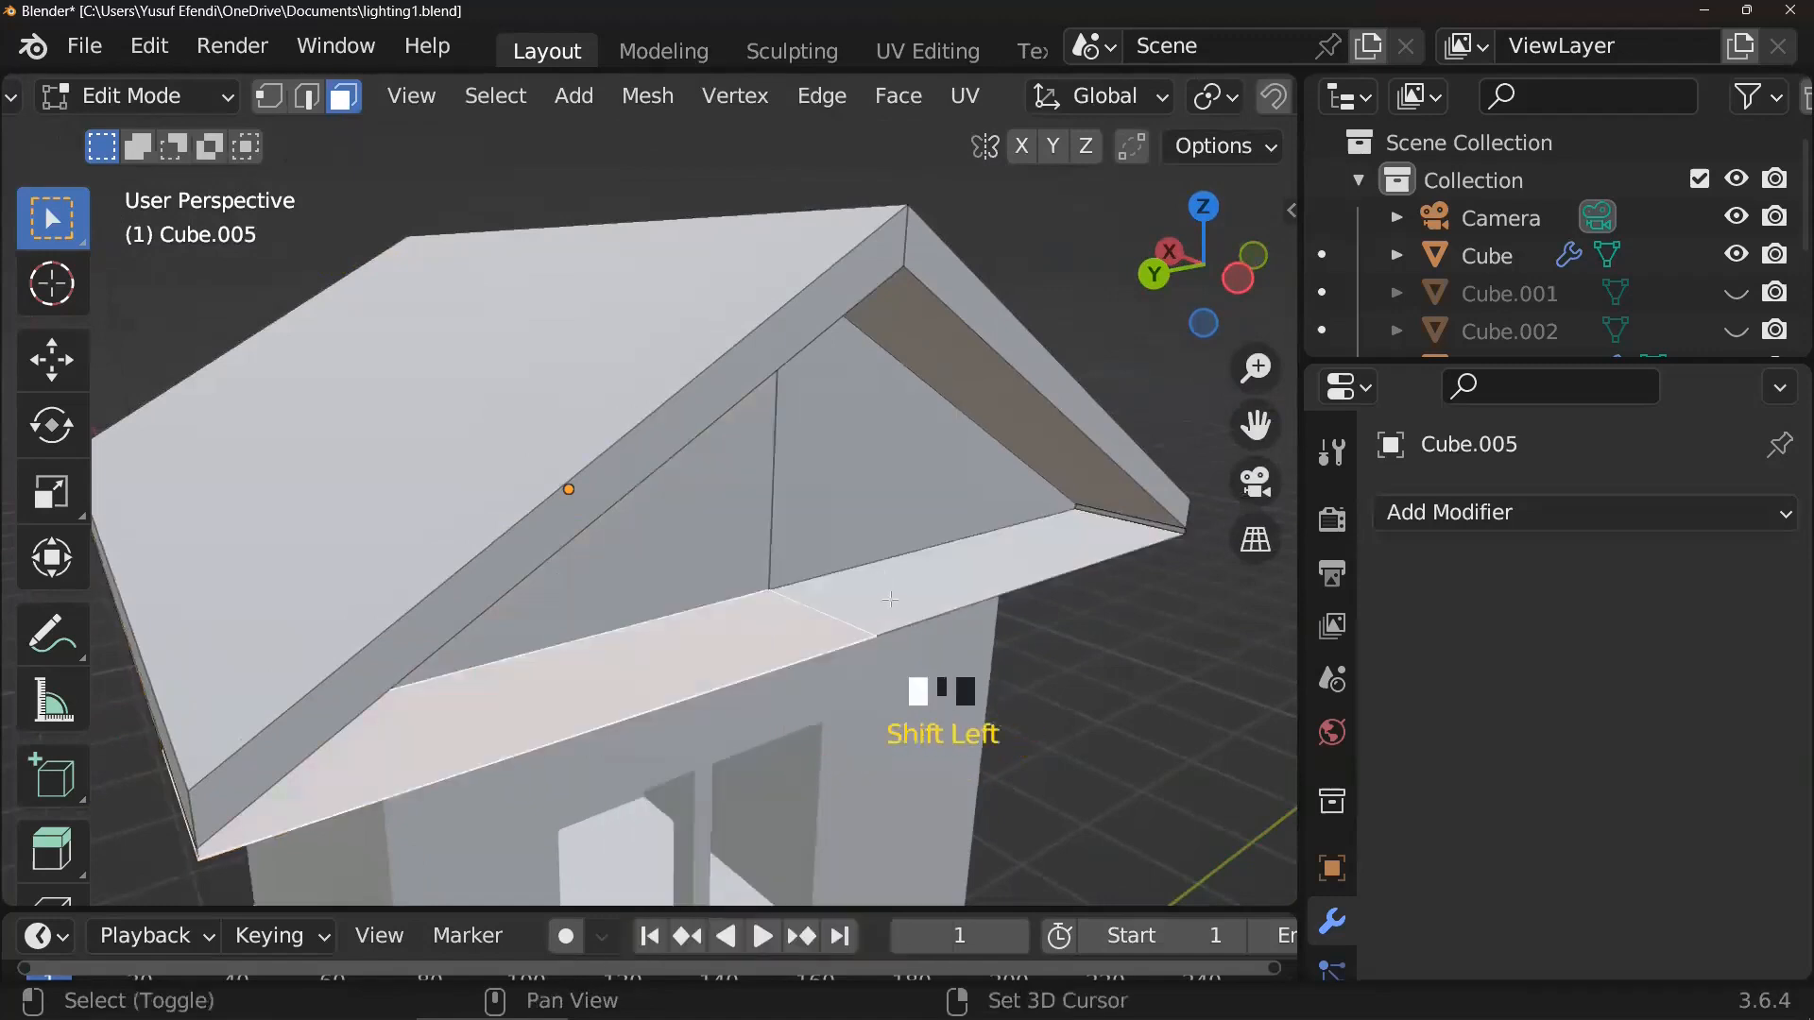
key("x")
left_click(889, 596)
- Delete the strip faces under the roof overhang at the opposite gable end
middle_click_drag(889, 598, 716, 582)
left_click(799, 568, "shift")
key("x")
left_click(756, 566)
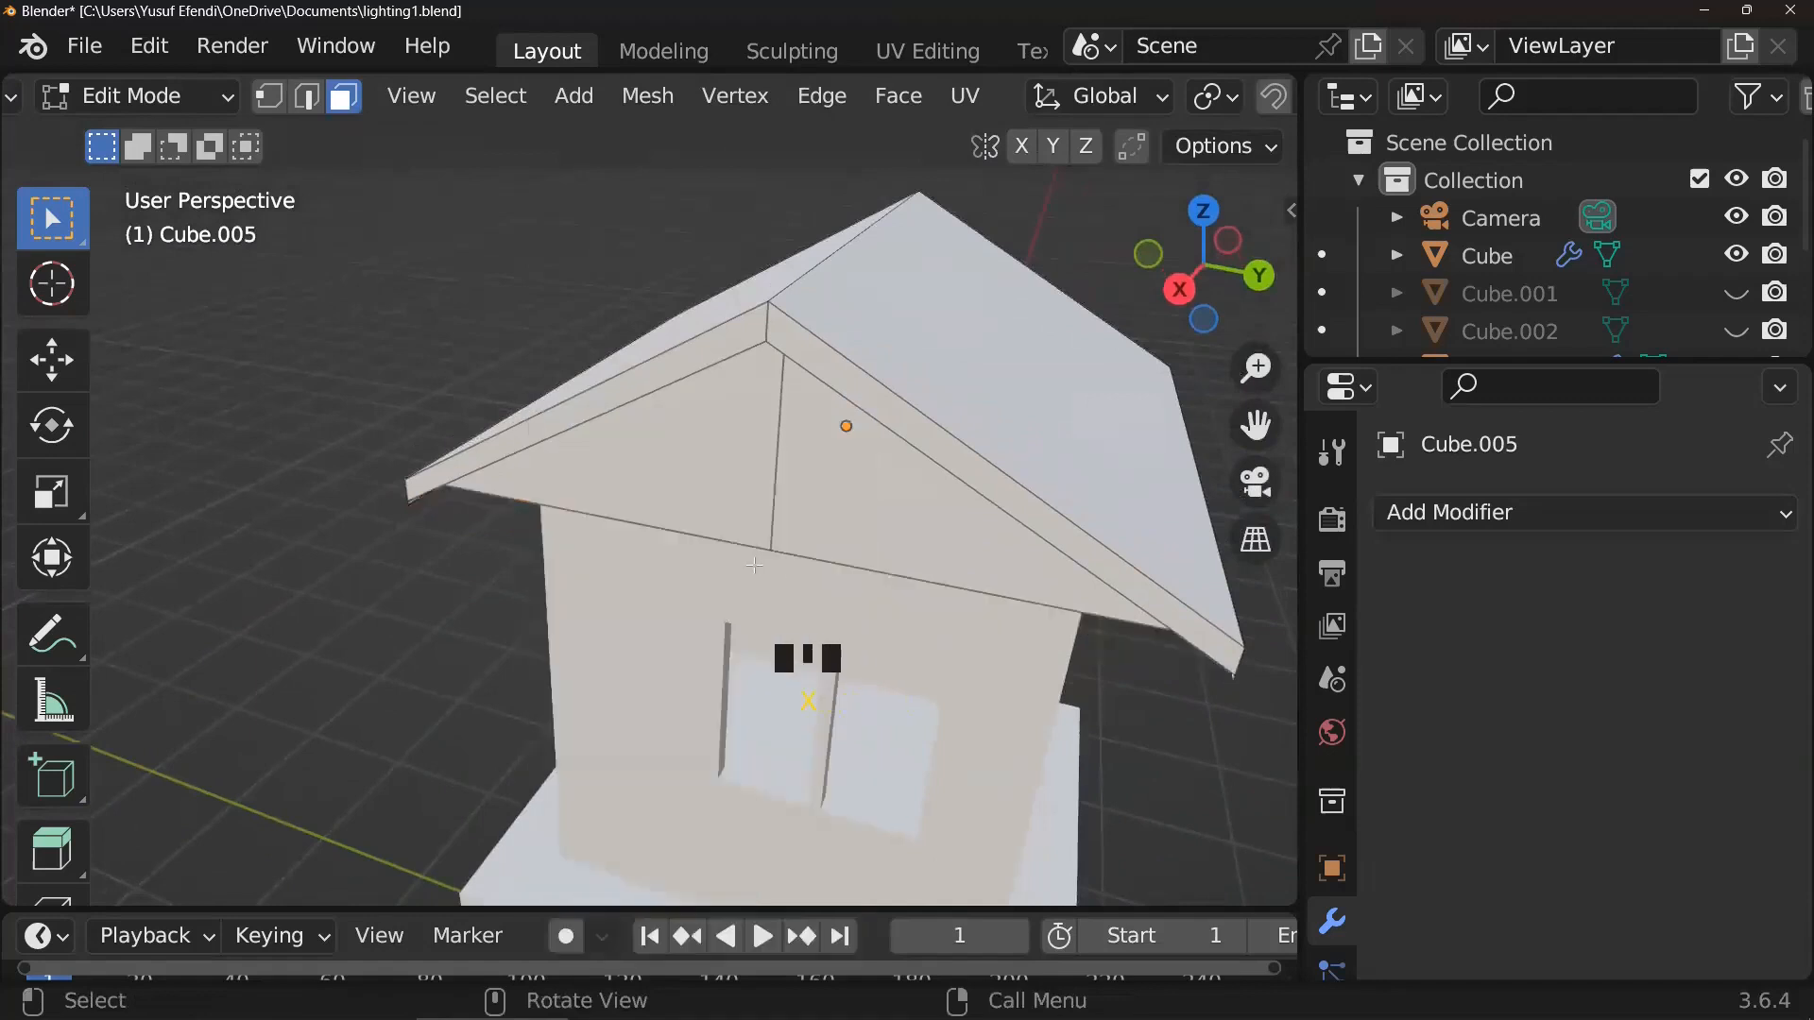
- Examine the roof's underside and the gaps between the overhangs and the walls
middle_click_drag(739, 555, 529, 405)
key("Tab")
scroll(593, 542, "up", 3)
left_click(658, 344)
key("Tab")
middle_click_drag(610, 348, 641, 374)
scroll(833, 344, "down", 2)
scroll(641, 373, "down", 2)
scroll(640, 373, "up", 2)
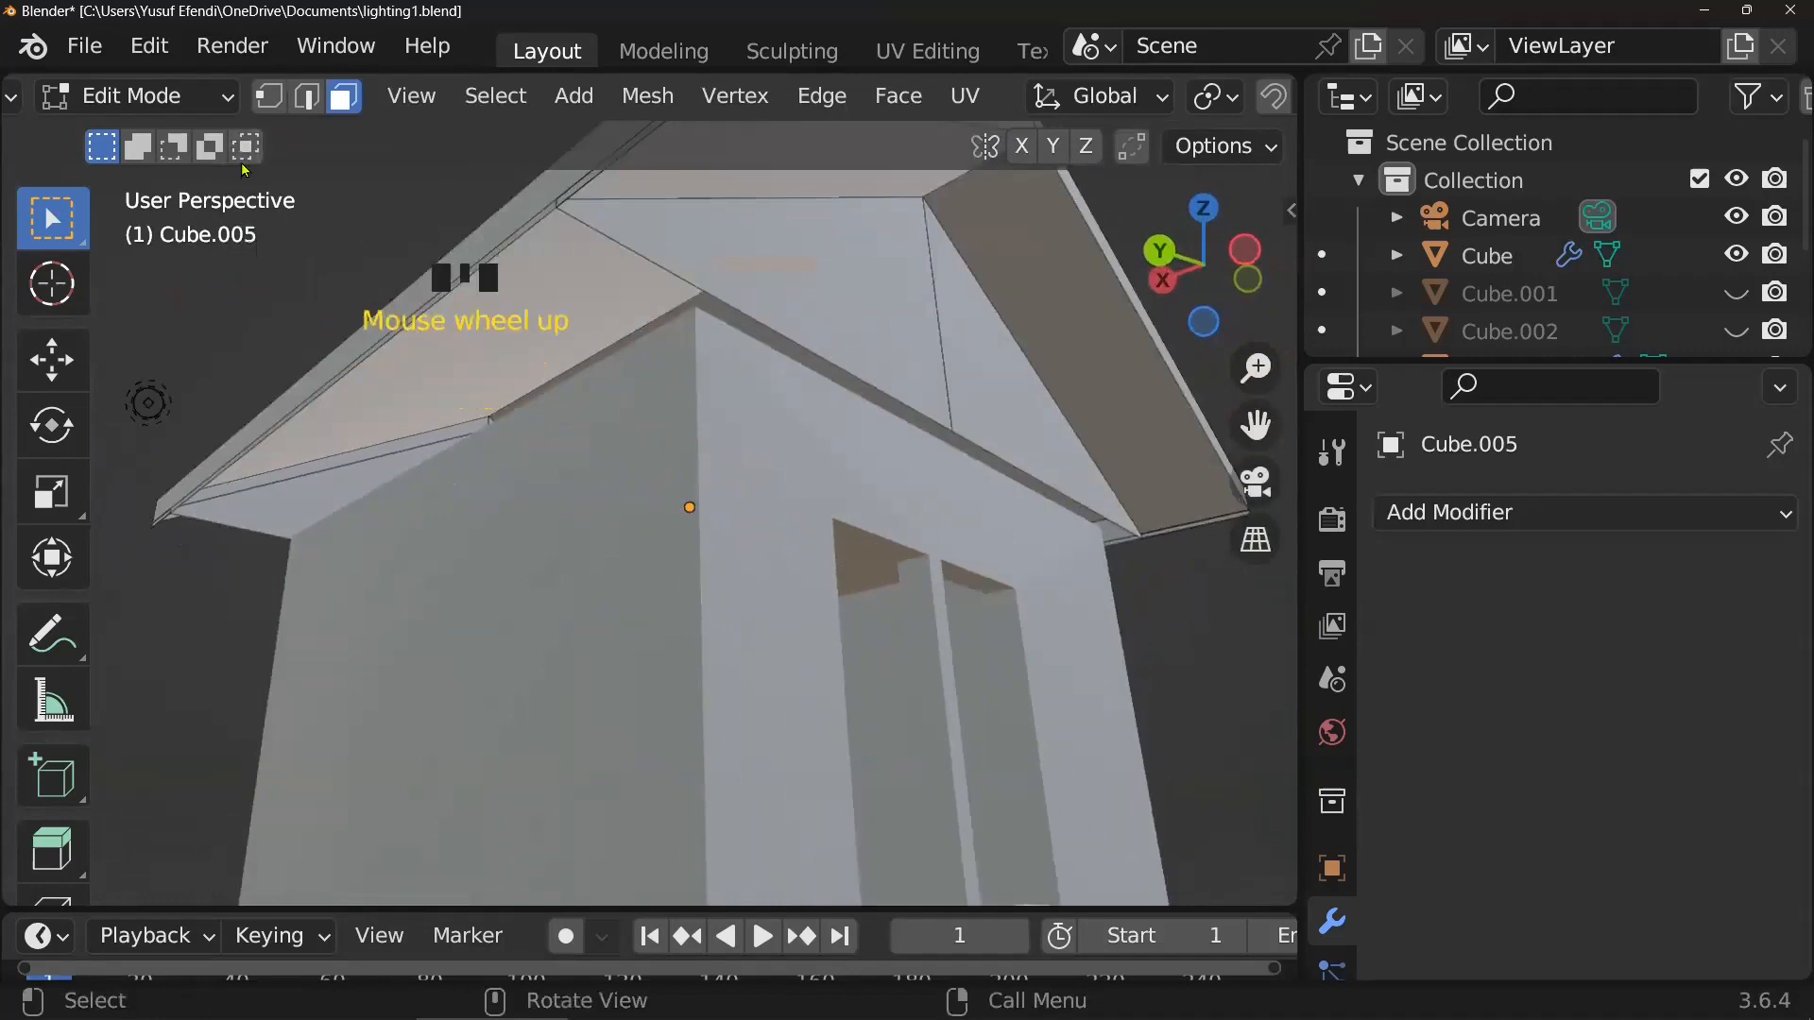
- Select the open edge loop around the roof's underside and fill it with a face
left_click(312, 102)
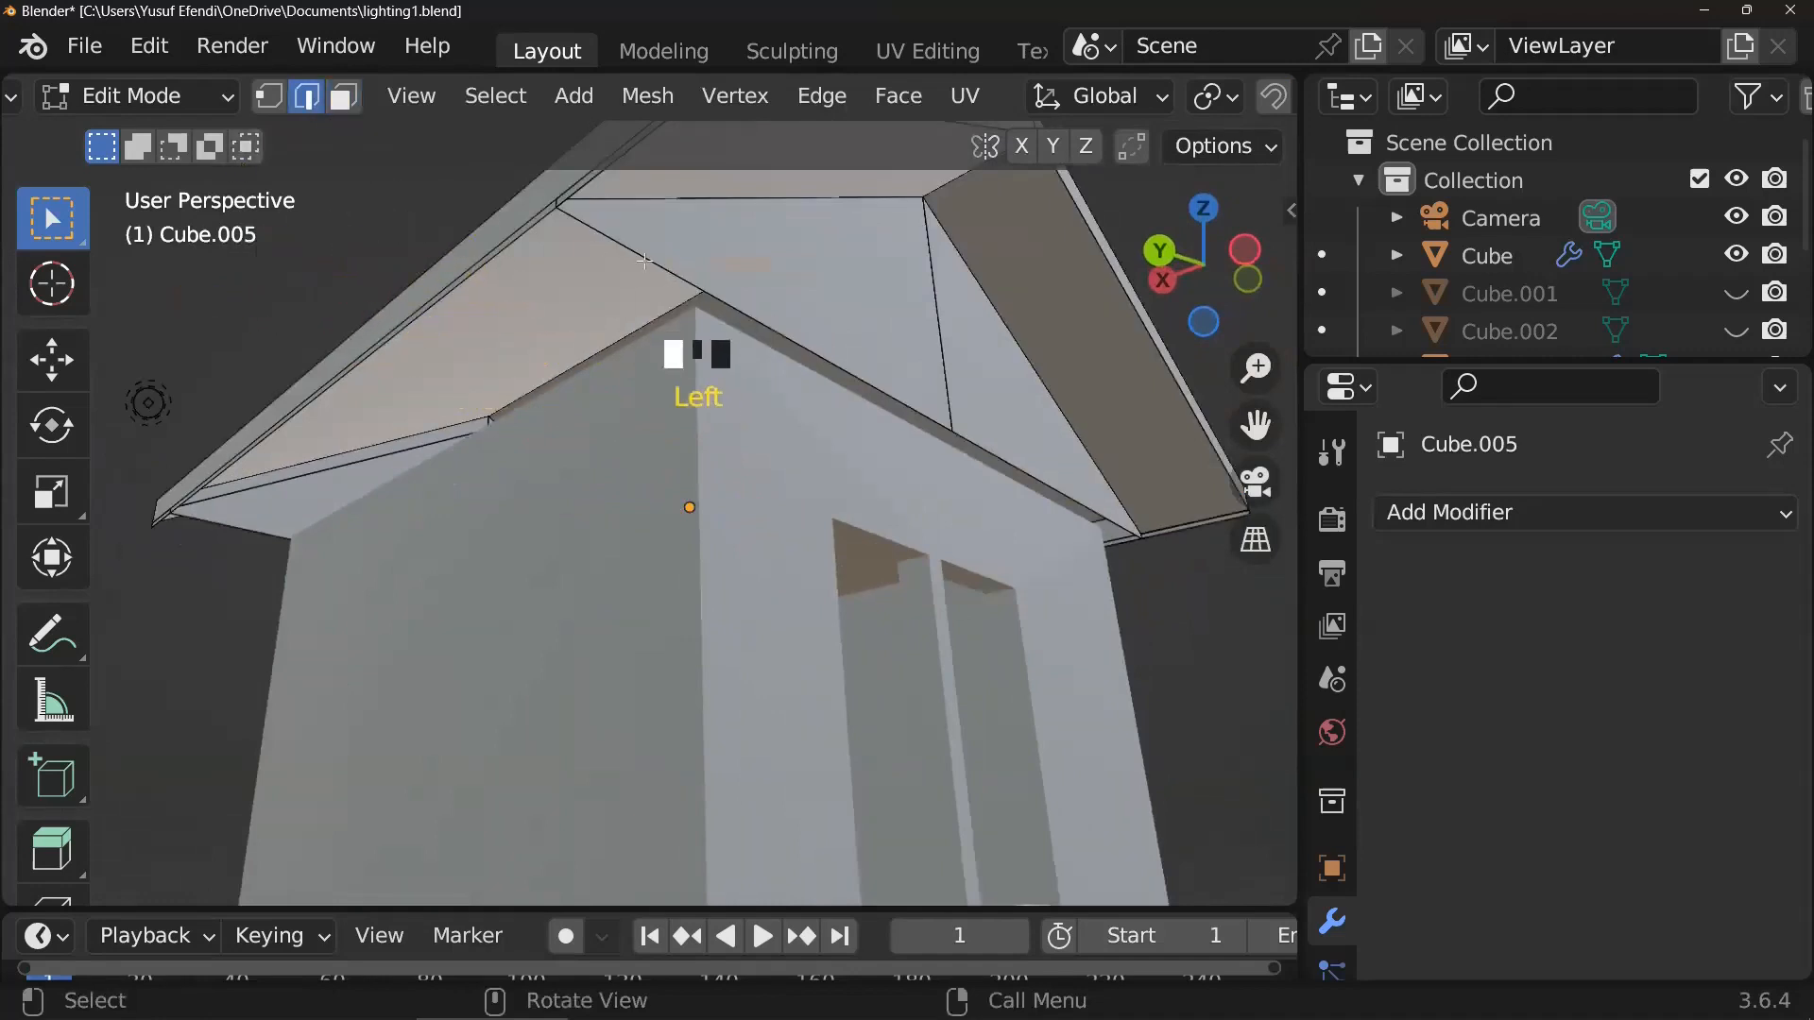
middle_click_drag(722, 321, 734, 418, "shift")
scroll(729, 407, "up", 2)
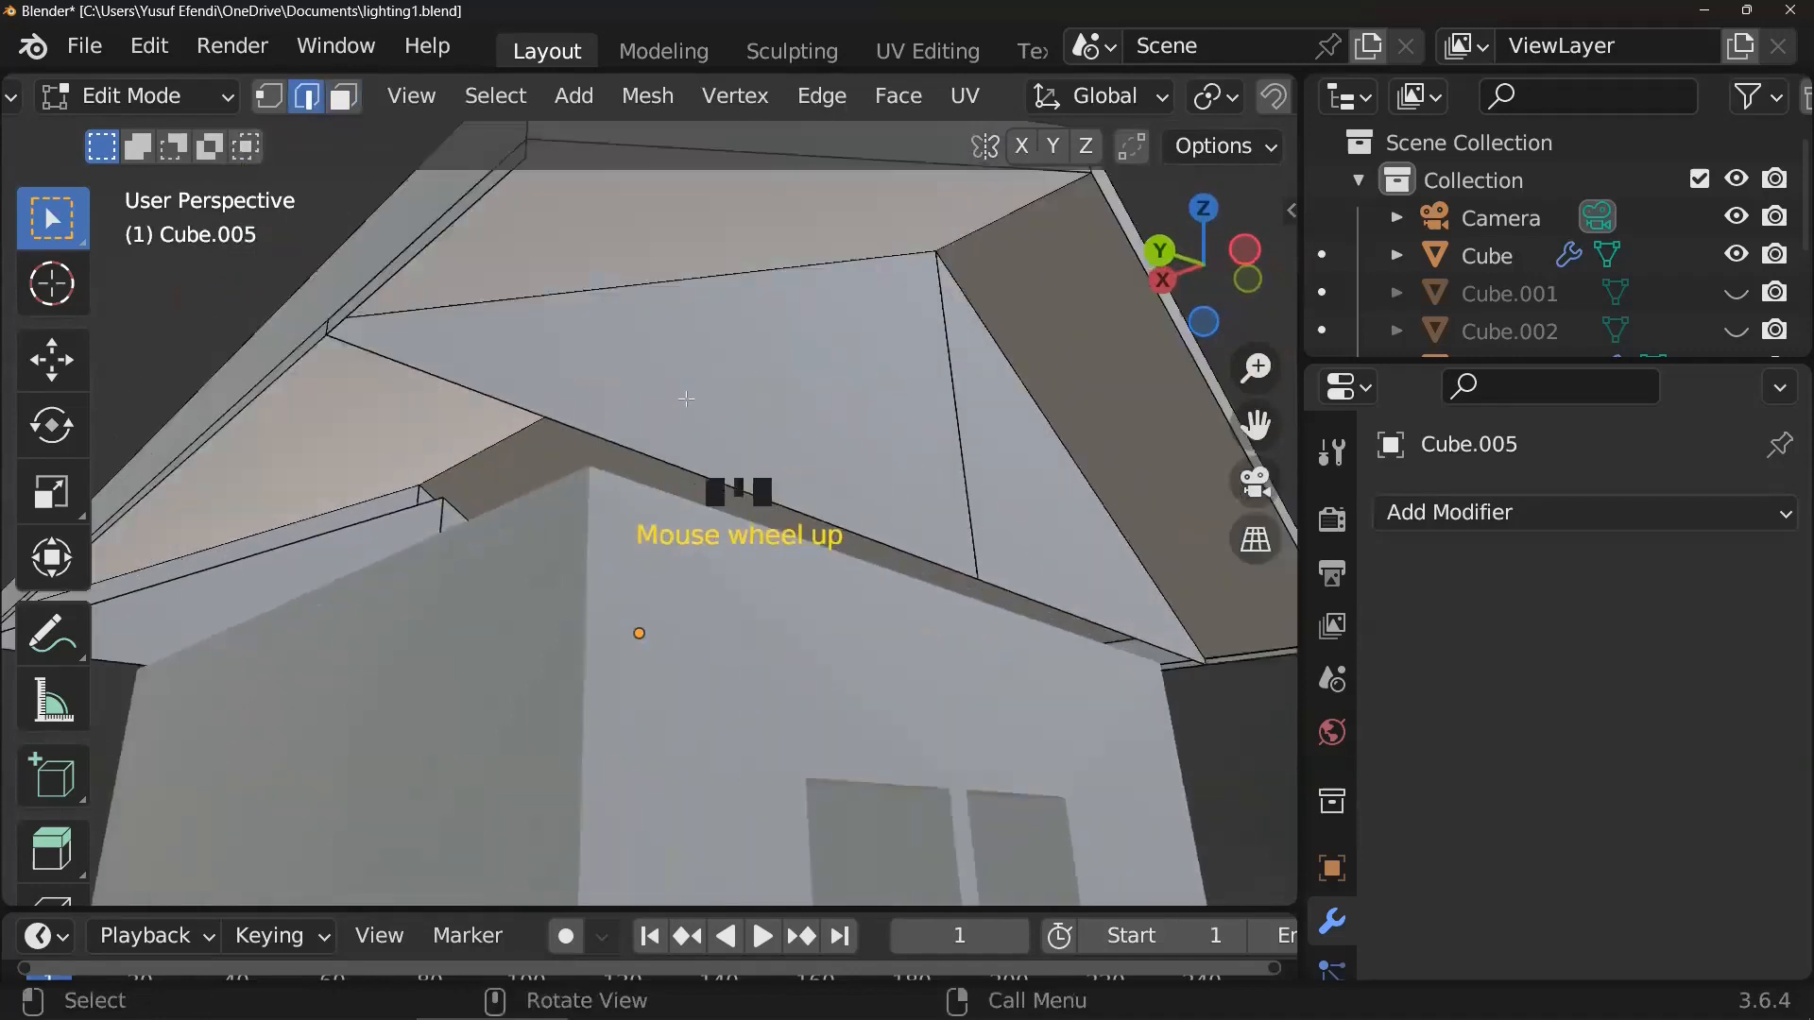
left_click(342, 338, "alt")
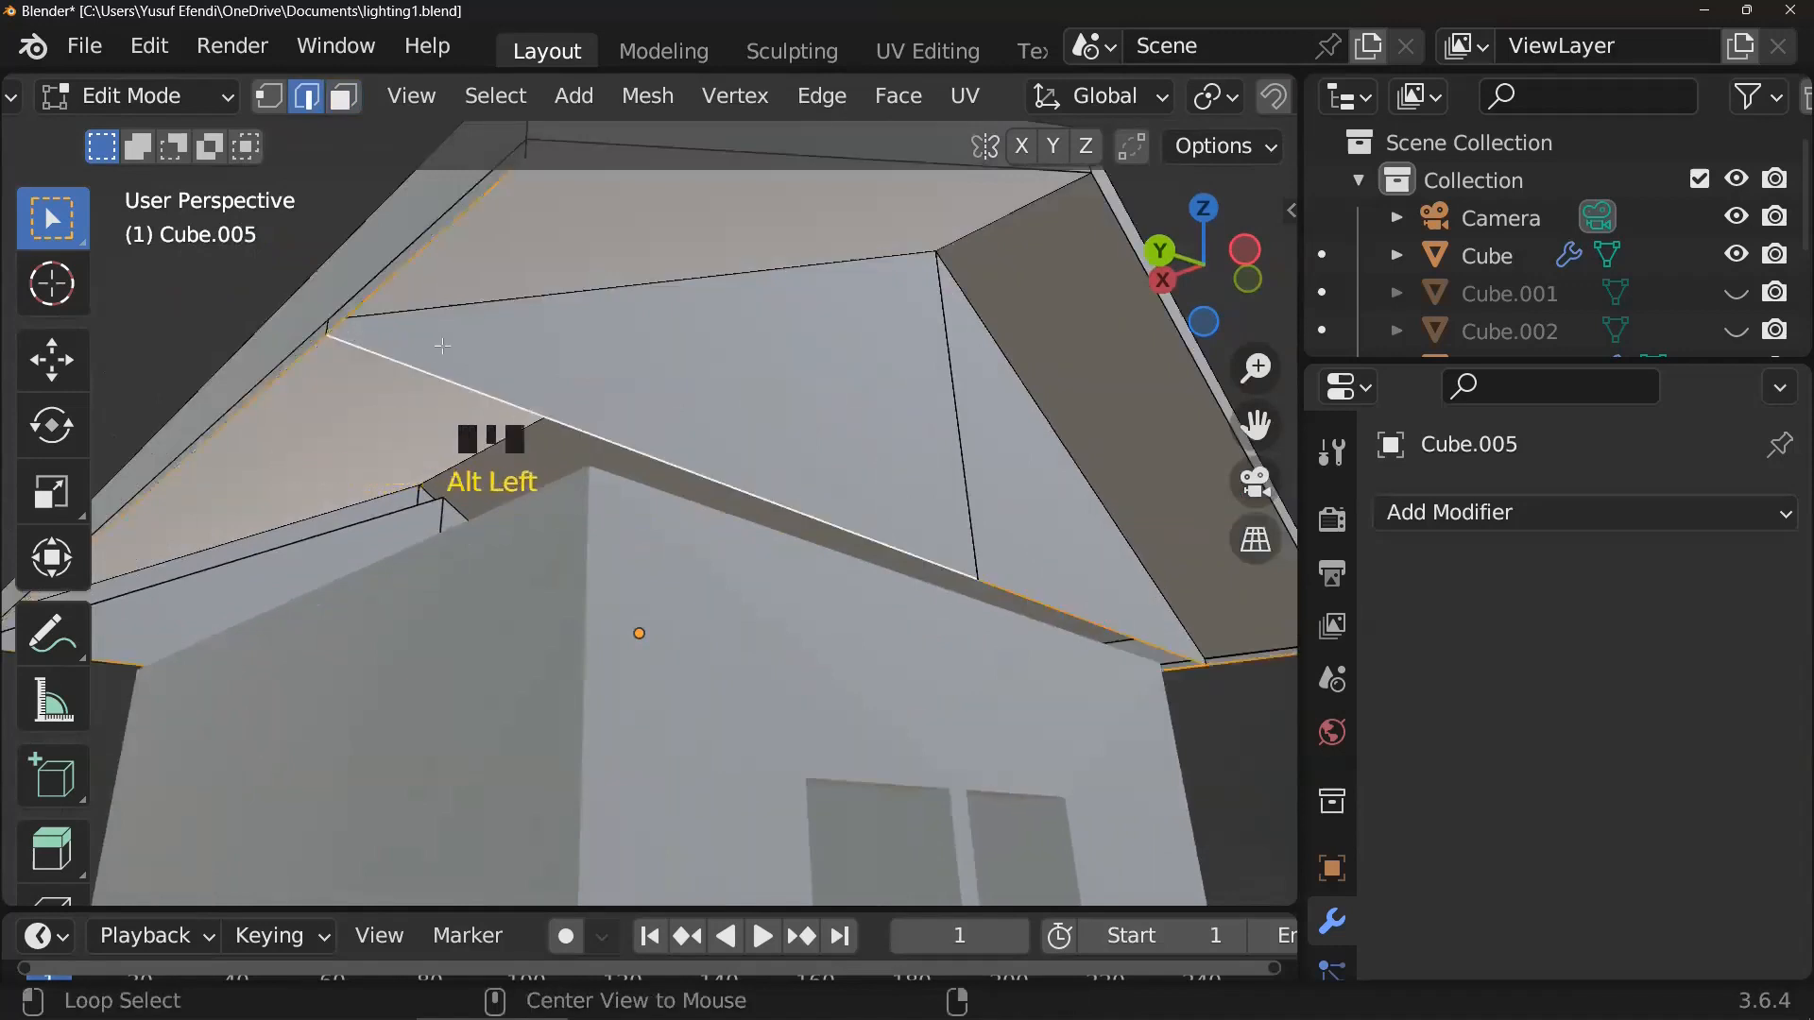
scroll(519, 388, "up", 2)
scroll(520, 387, "down", 2)
middle_click_drag(577, 399, 756, 458)
middle_click_drag(1145, 512, 797, 584)
scroll(1007, 556, "up", 2)
scroll(947, 585, "down", 3)
scroll(605, 652, "up", 2)
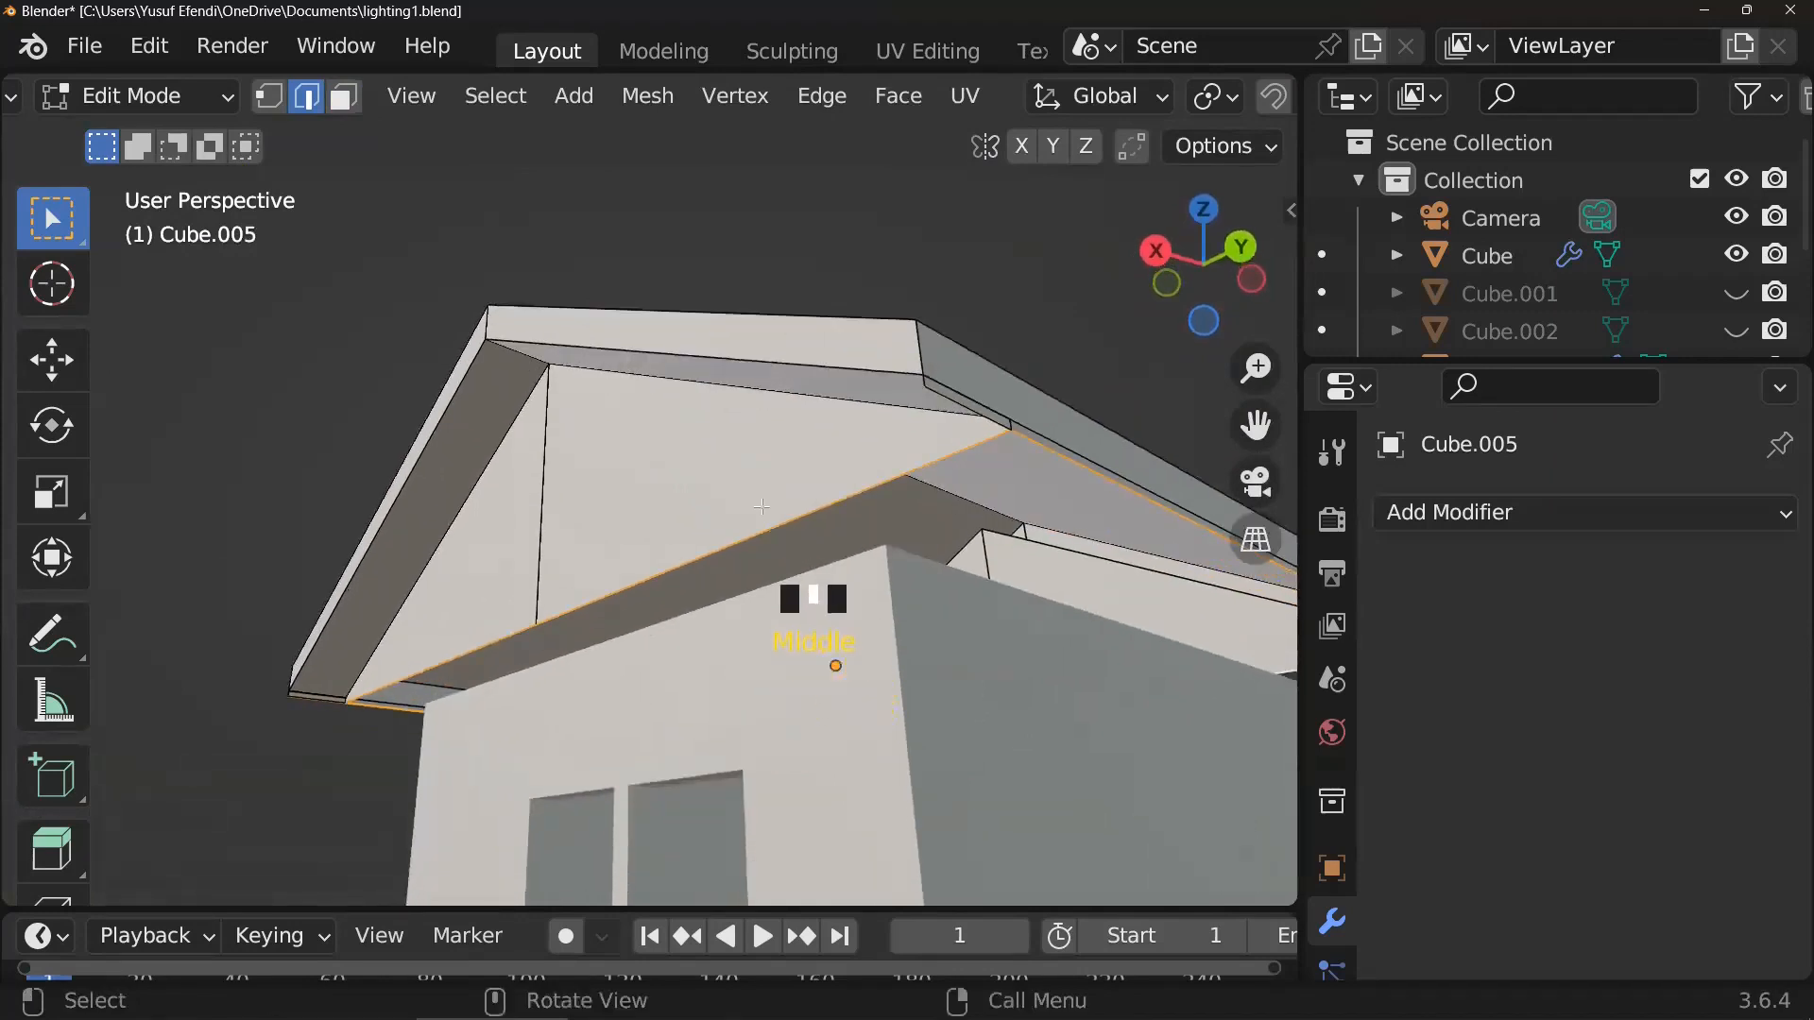
key("f")
- Select the new underside face of the roof and shrink it along X
middle_click_drag(841, 523, 697, 601)
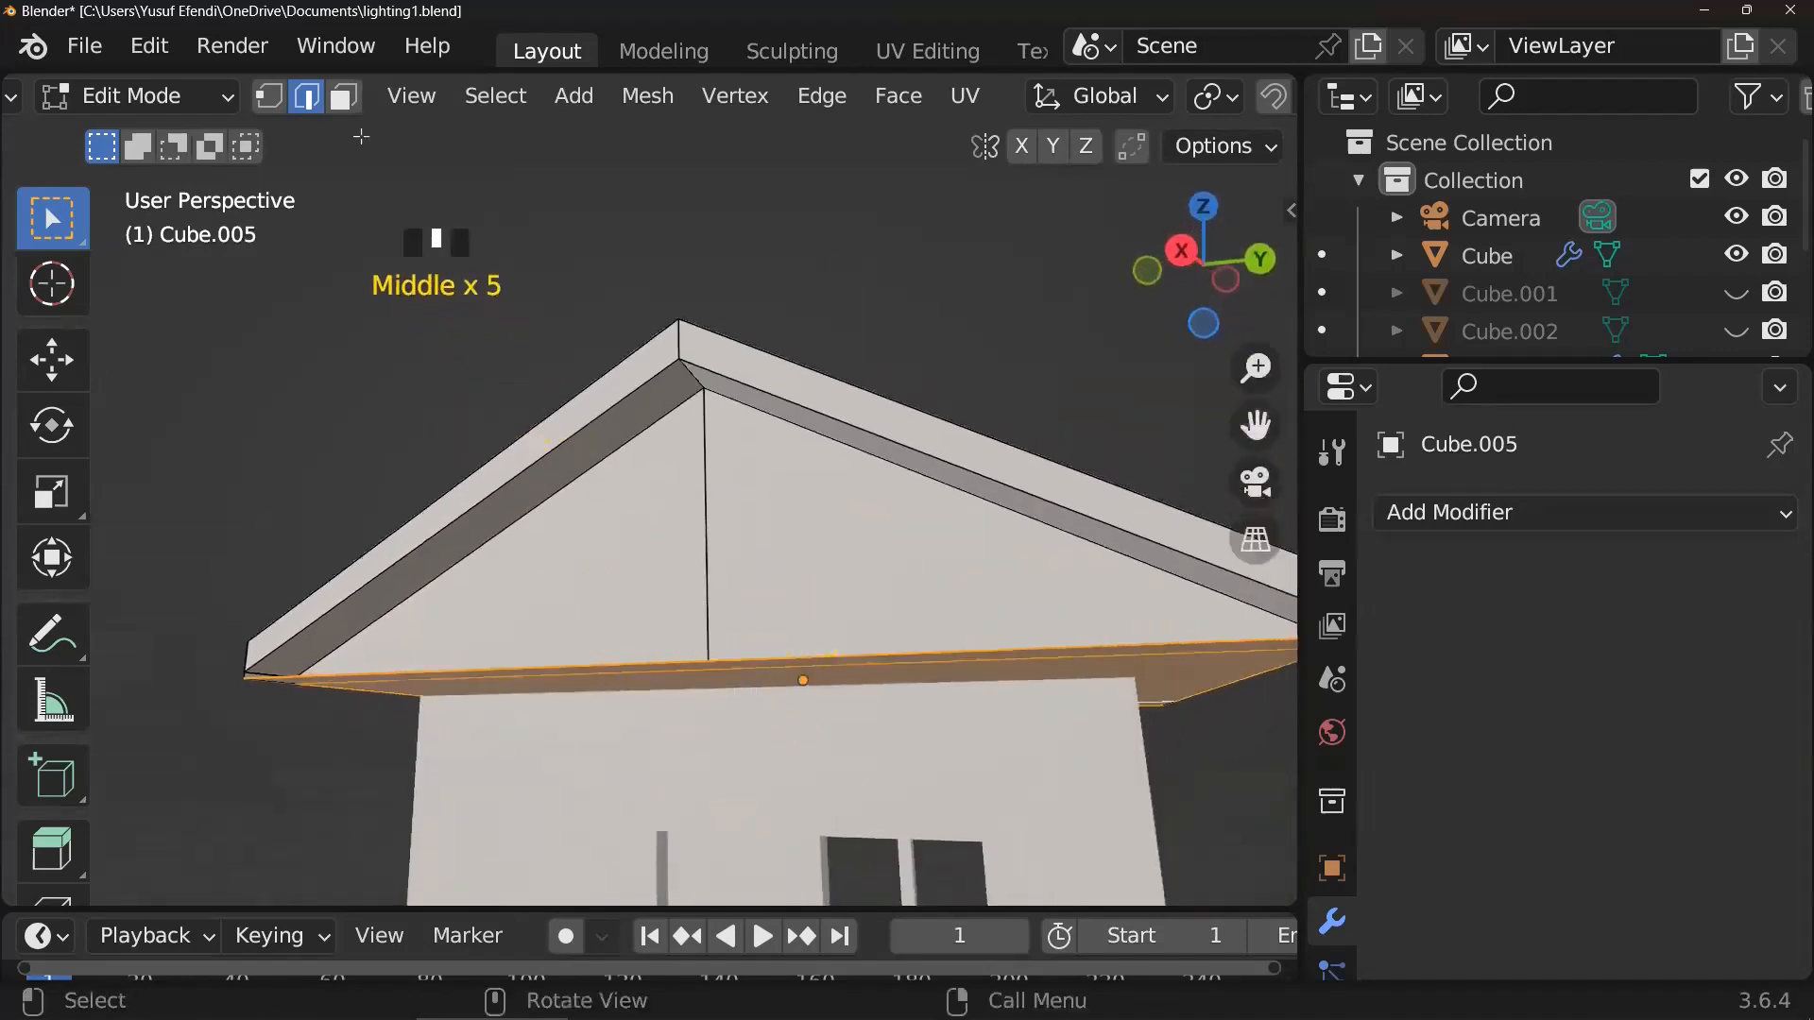
left_click(342, 95)
middle_click_drag(605, 454, 723, 669)
left_click(769, 501)
key("s")
key("x")
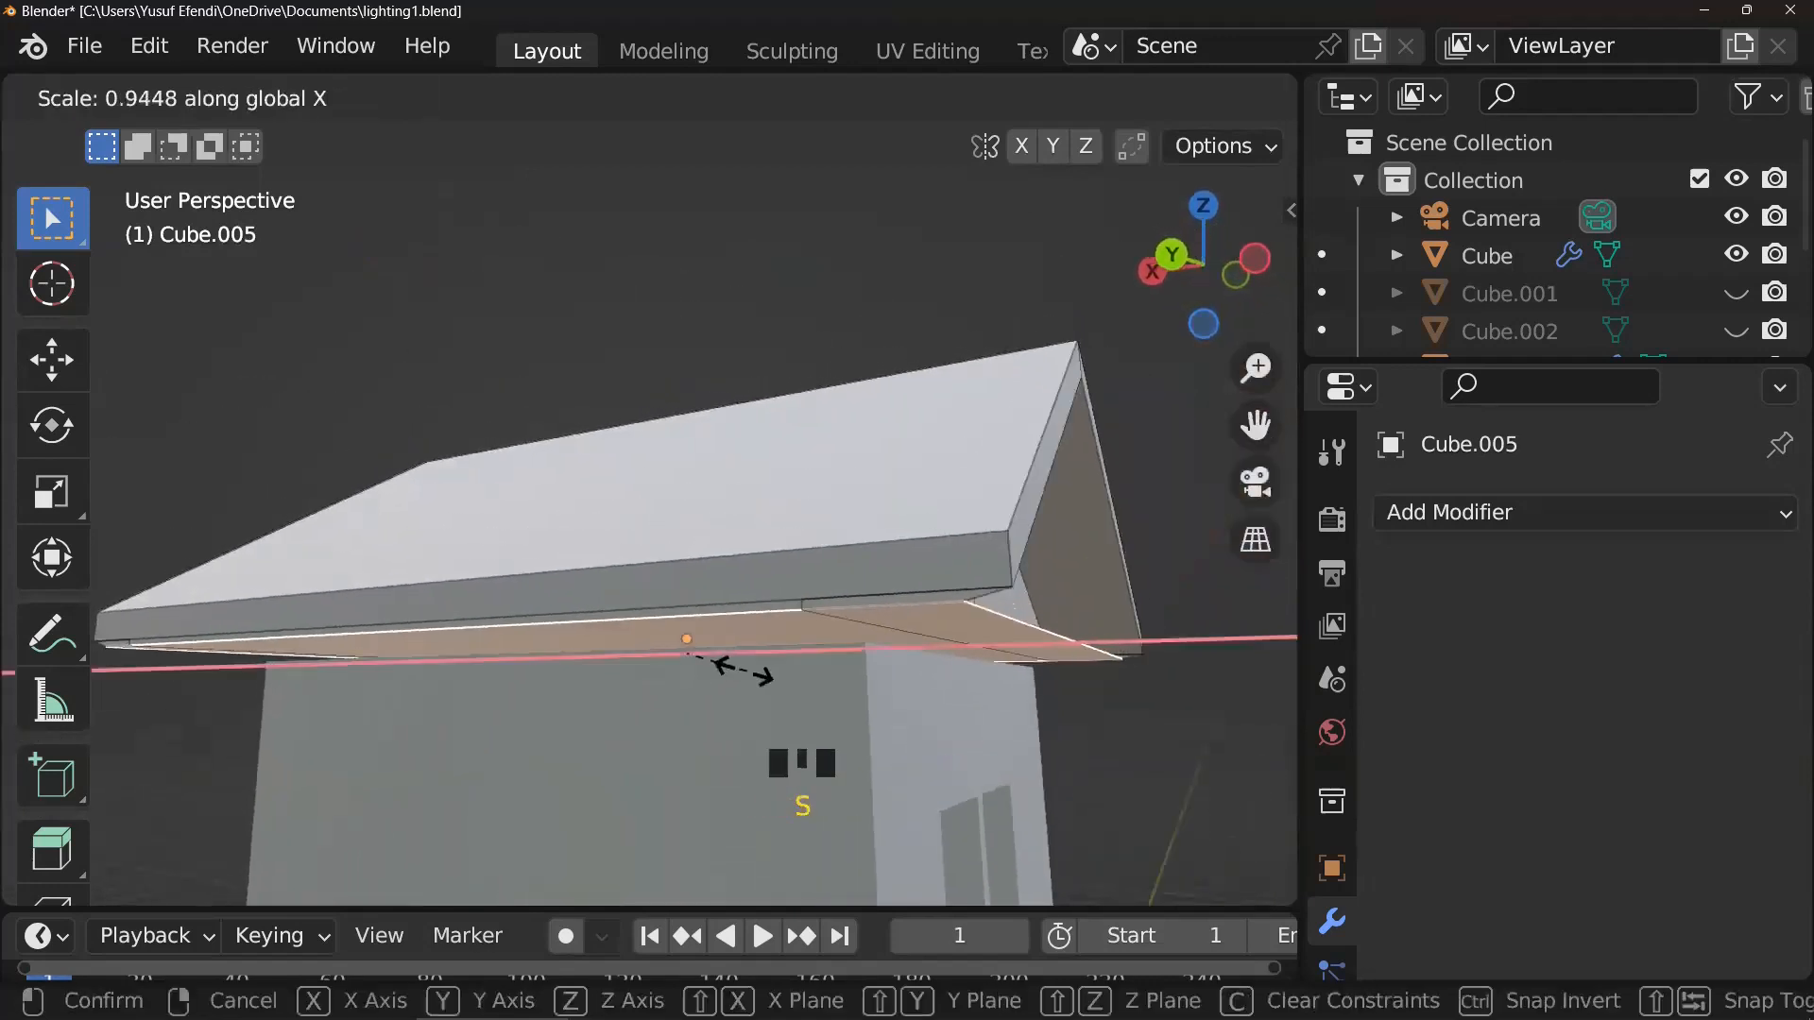
left_click(729, 668)
- Widen the roof's underside face along X and shift it slightly along X to fit beneath the overhangs
middle_click_drag(728, 668, 915, 615)
key("s")
key("x")
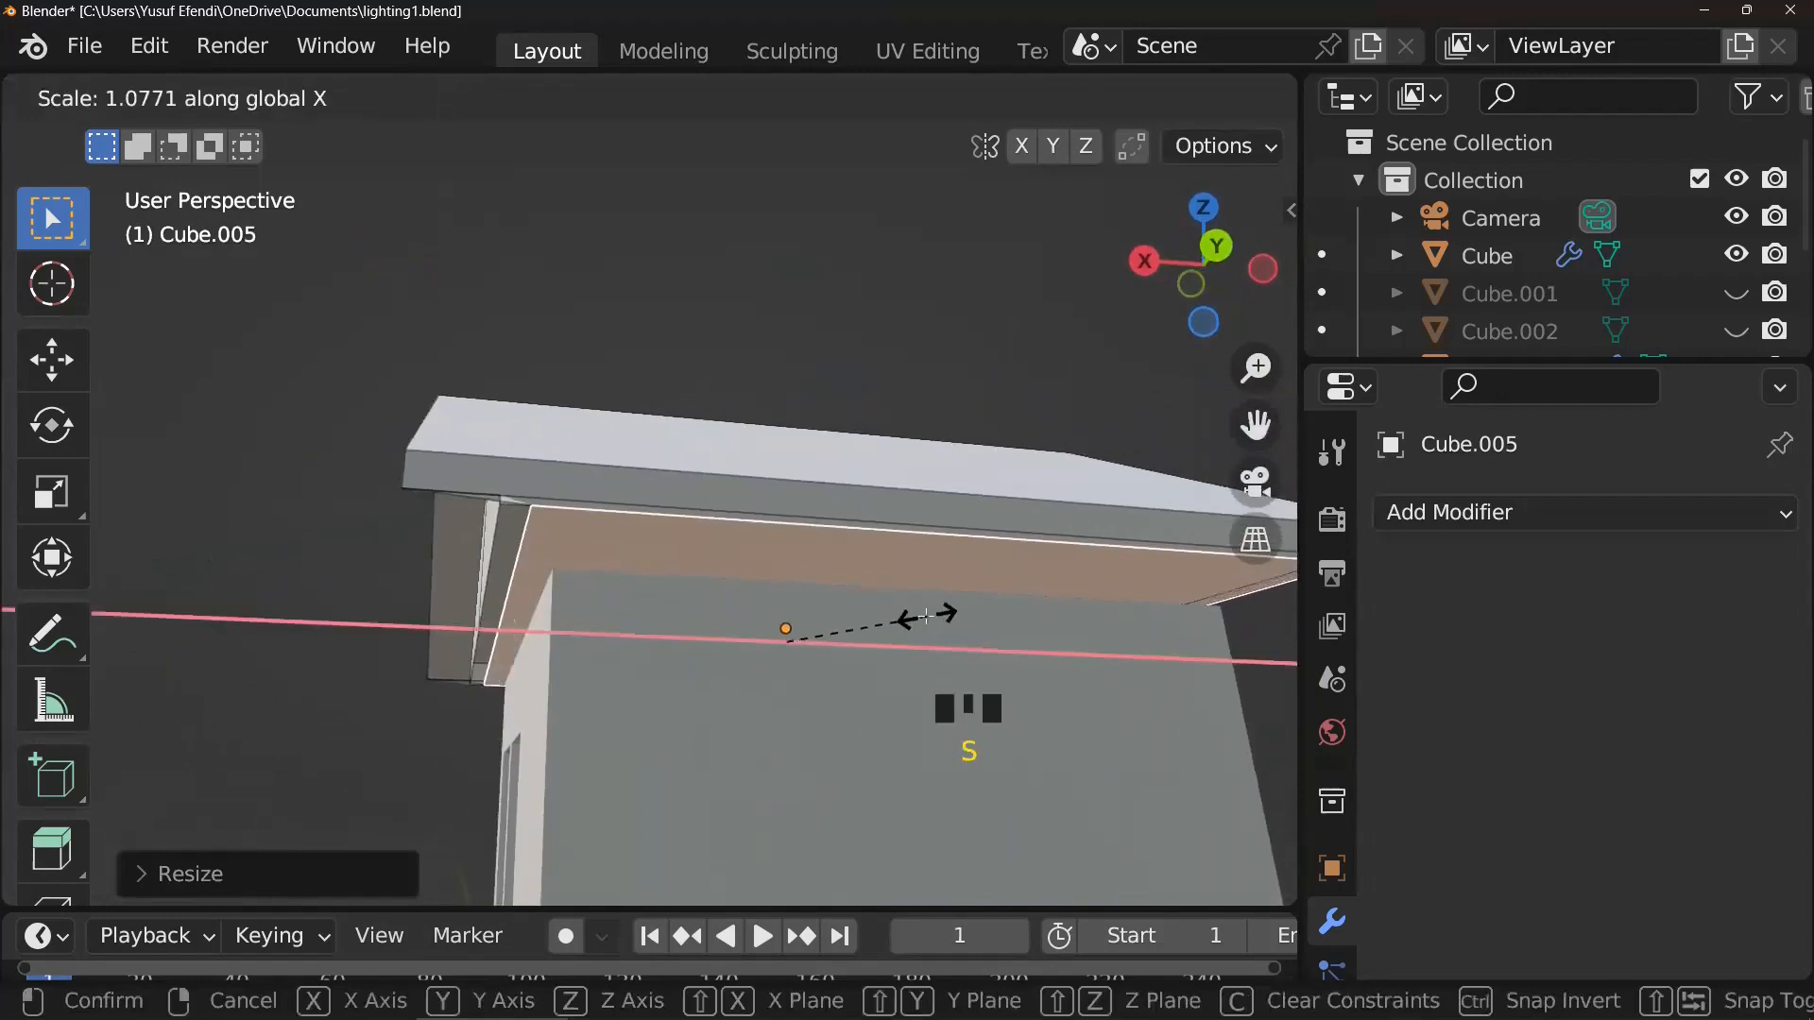
left_click(930, 615)
key("g")
key("x")
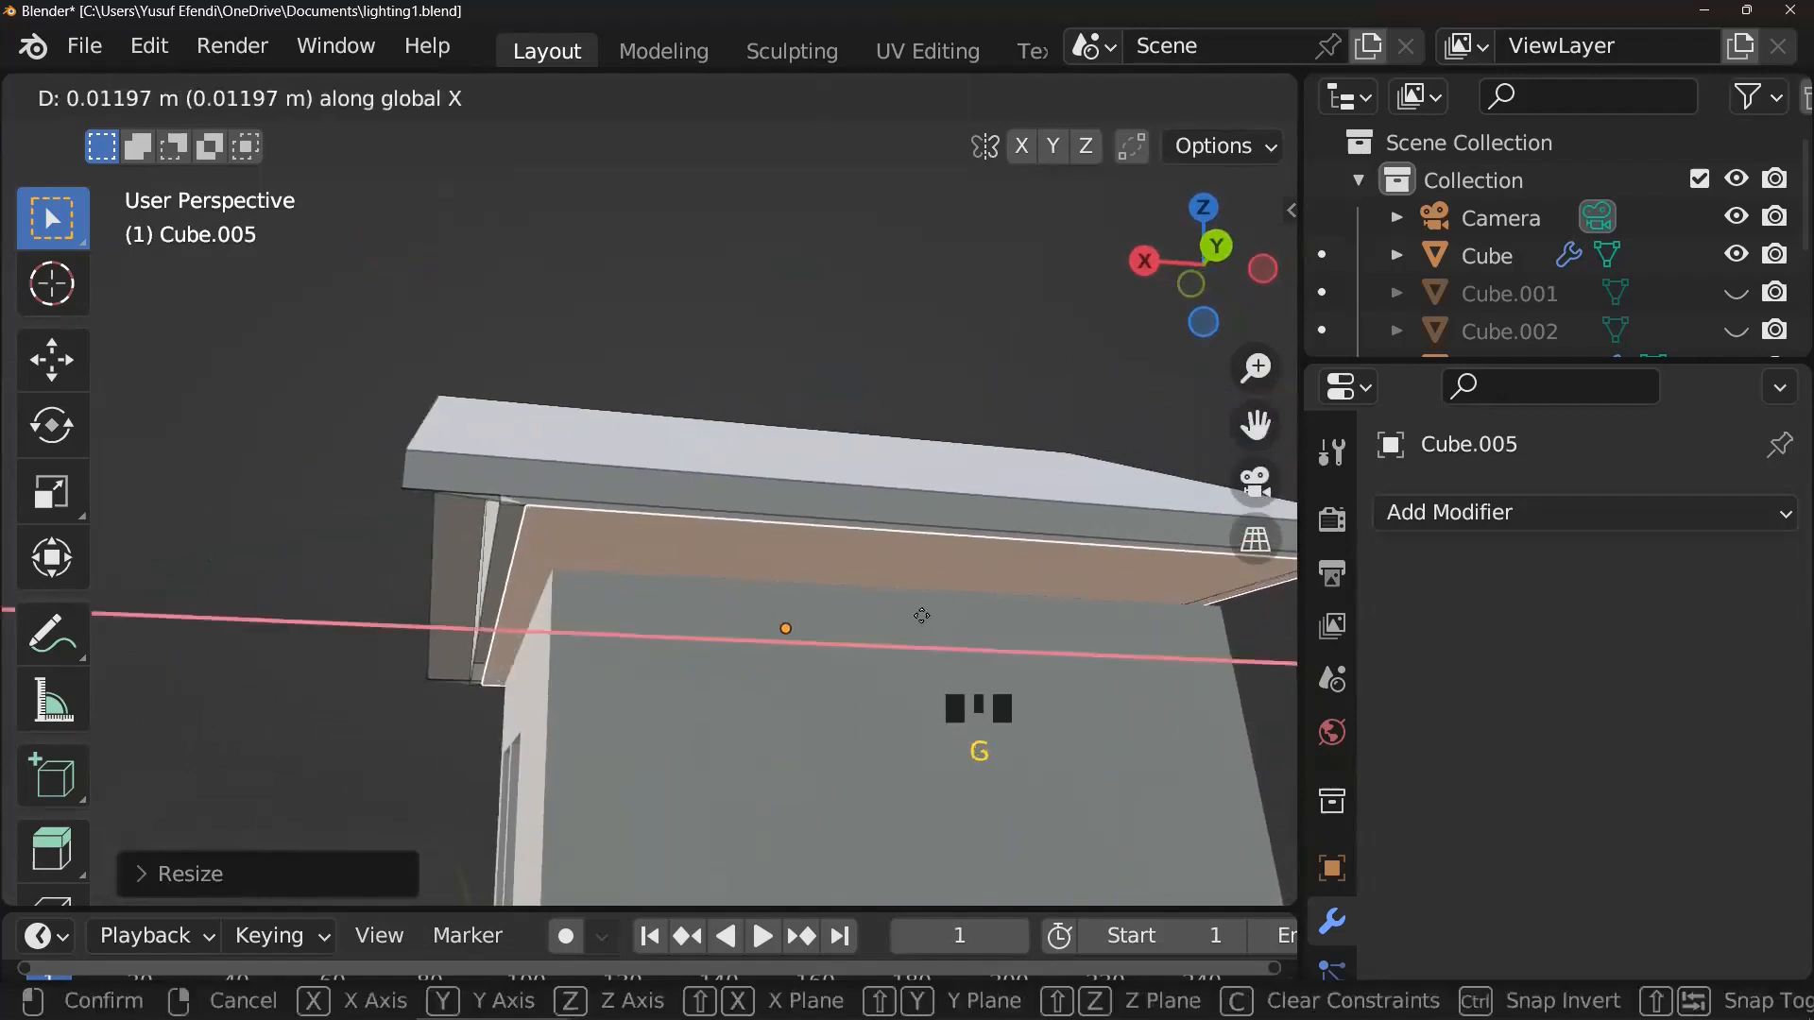
left_click(910, 617)
middle_click_drag(910, 617, 796, 547)
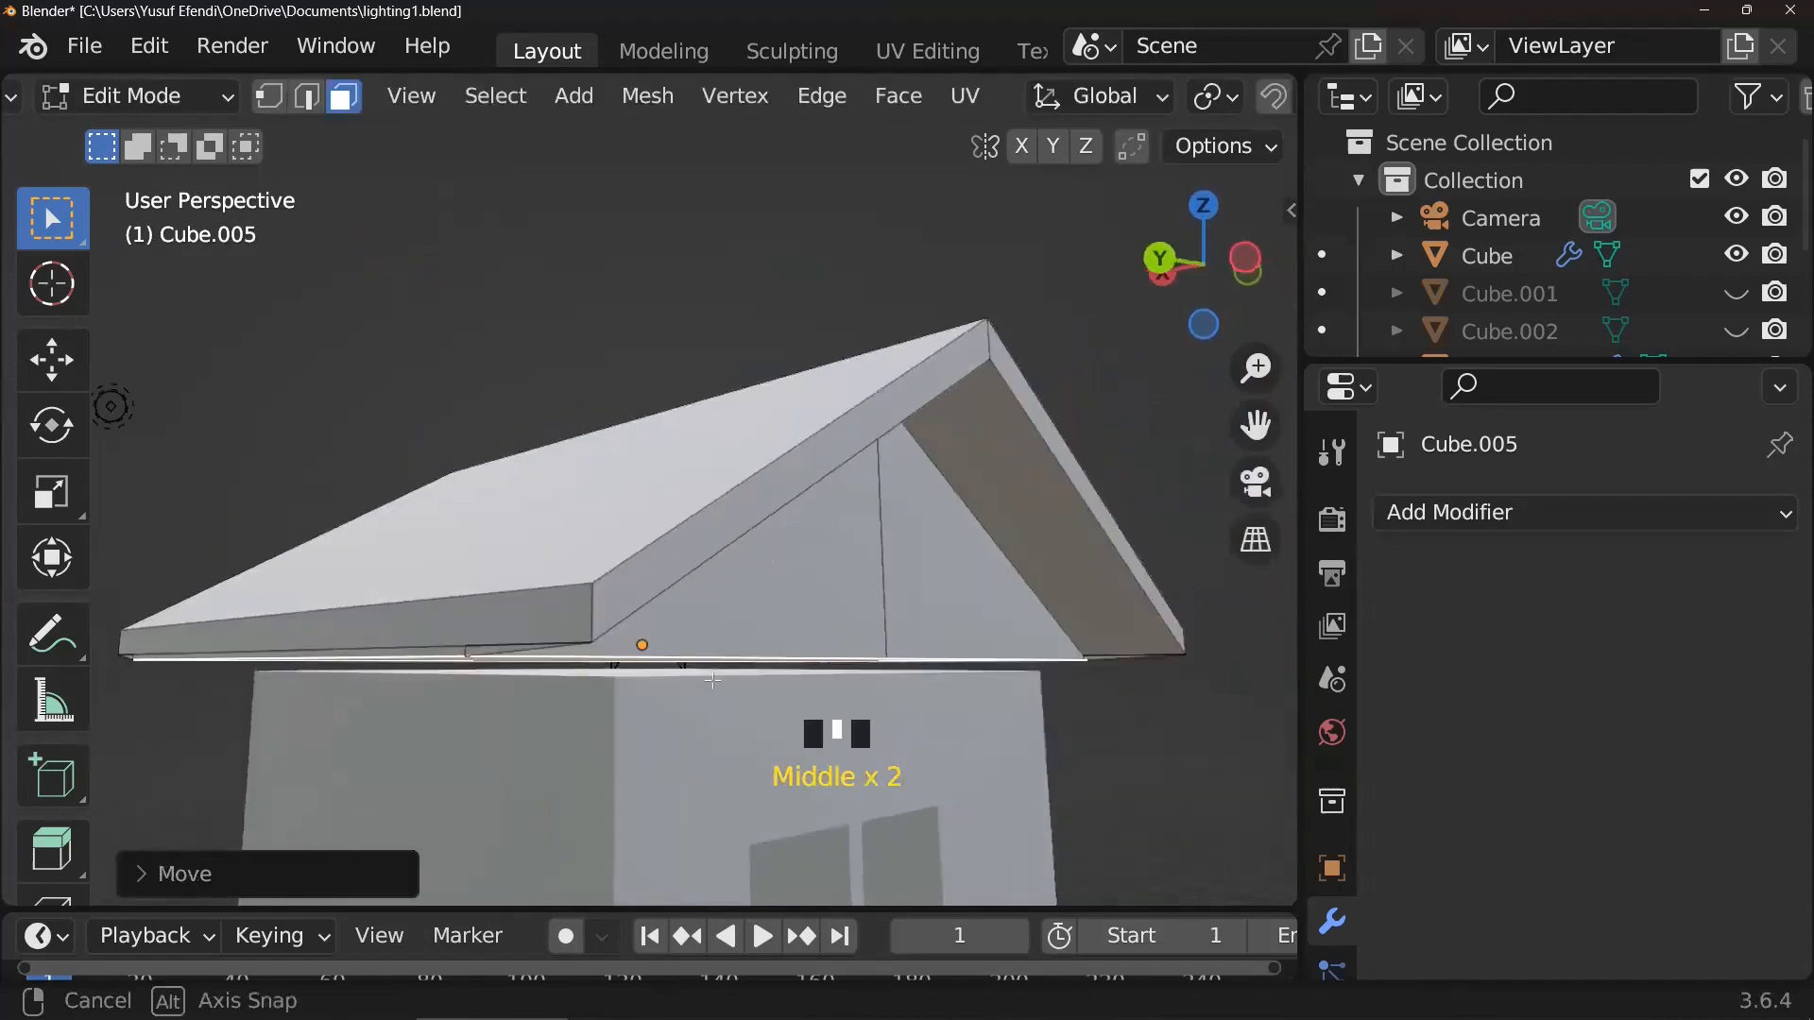
- Return to Object Mode, lower the roof along Z until it rests on the walls, and save the file
key("Tab")
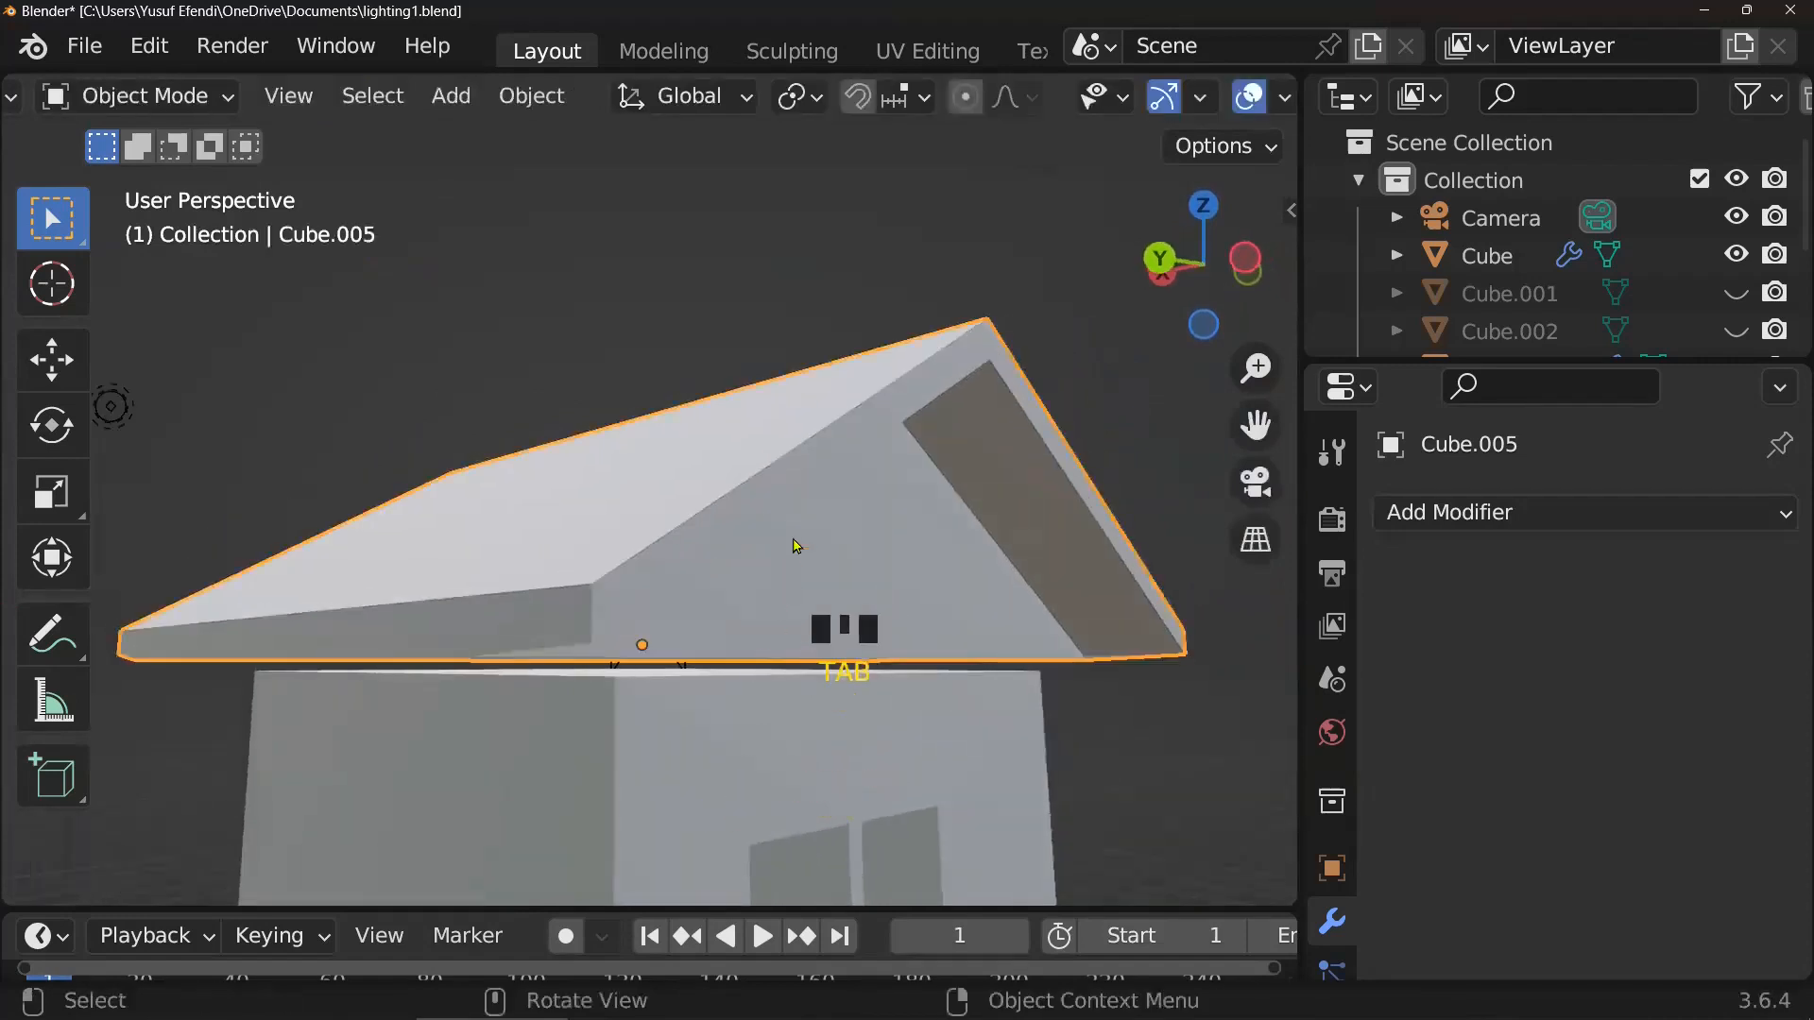
key("g")
key("z")
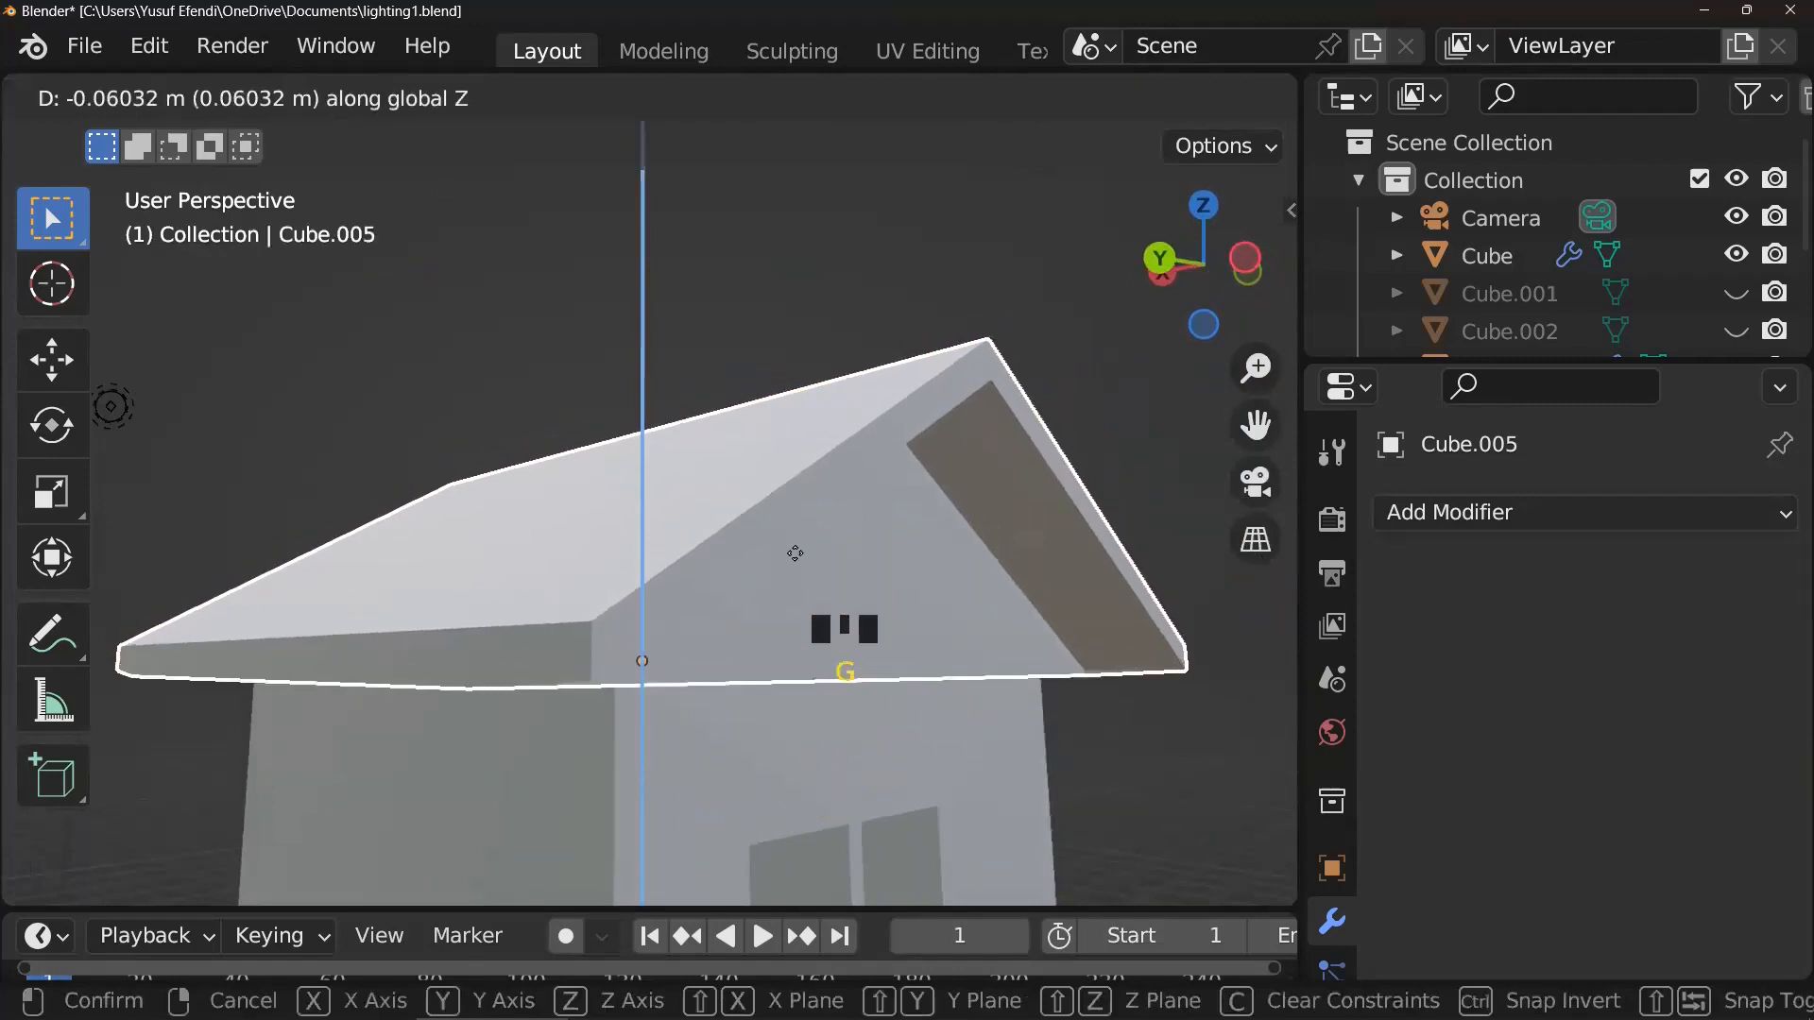
left_click(864, 601)
scroll(864, 600, "down", 2)
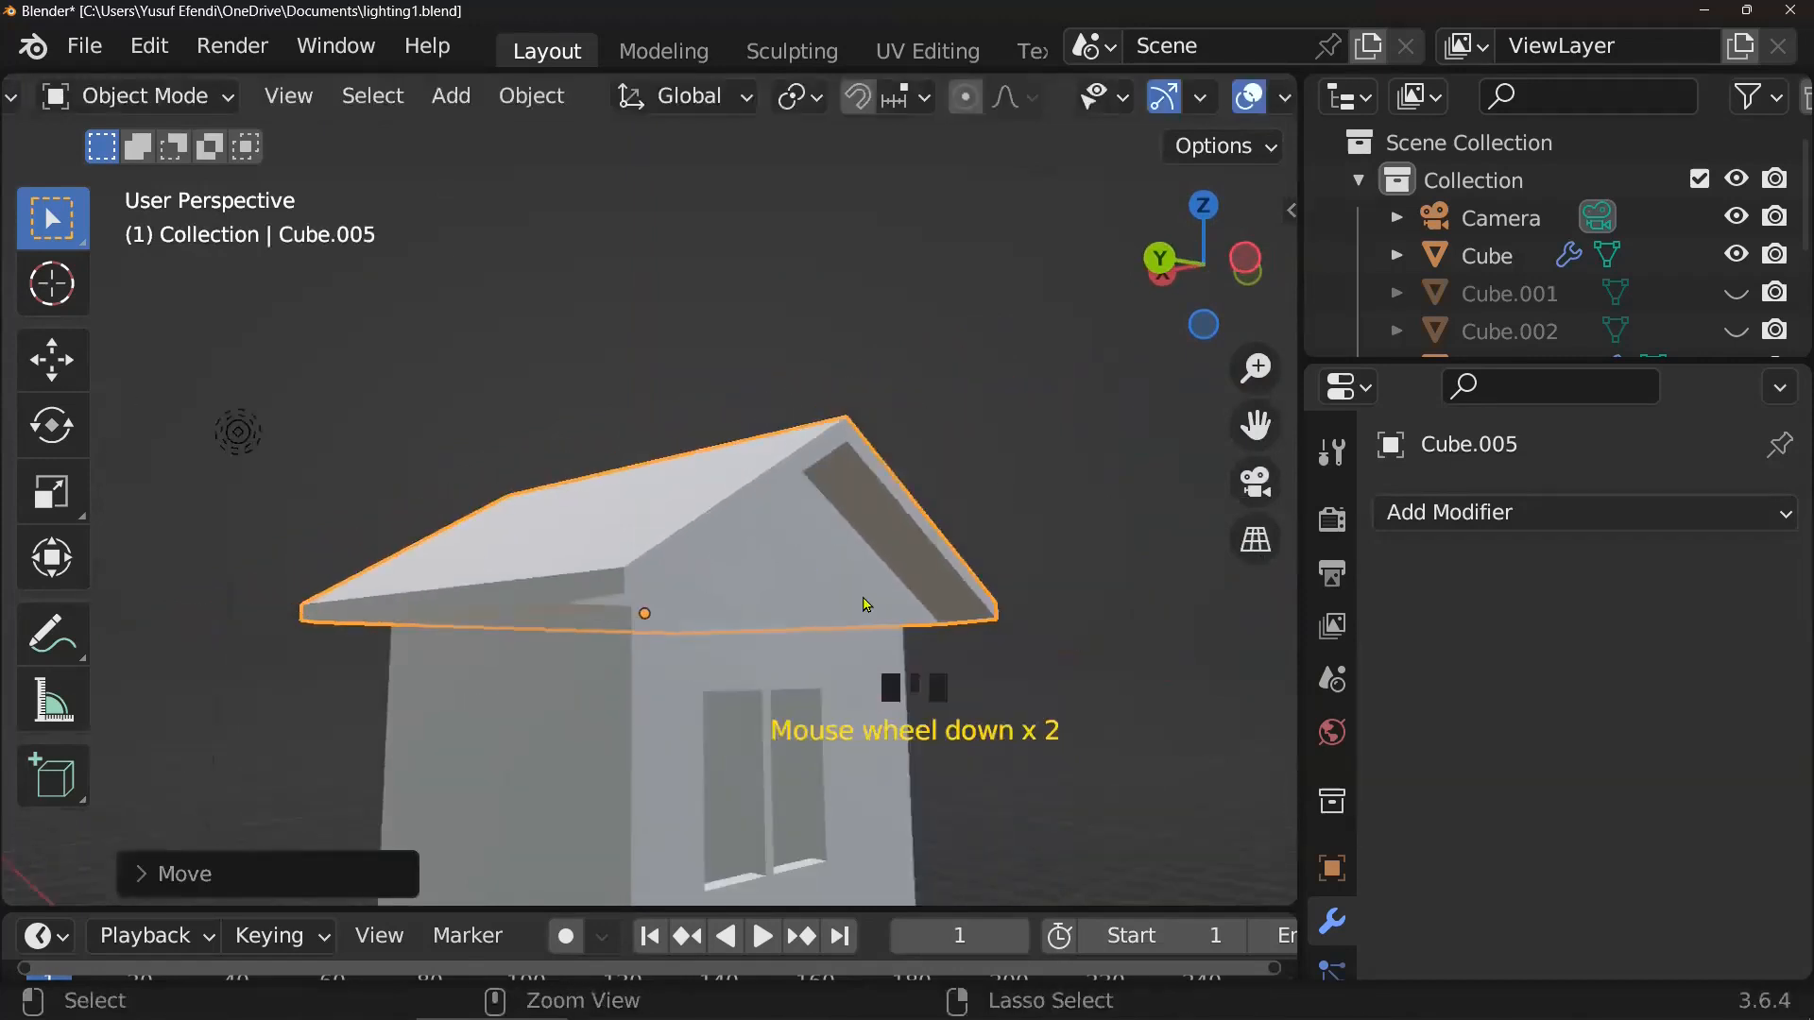
key("ctrl+s")
- Select both storeys, the roof and the slab, and duplicate the whole building in place
middle_click_drag(831, 635, 827, 492)
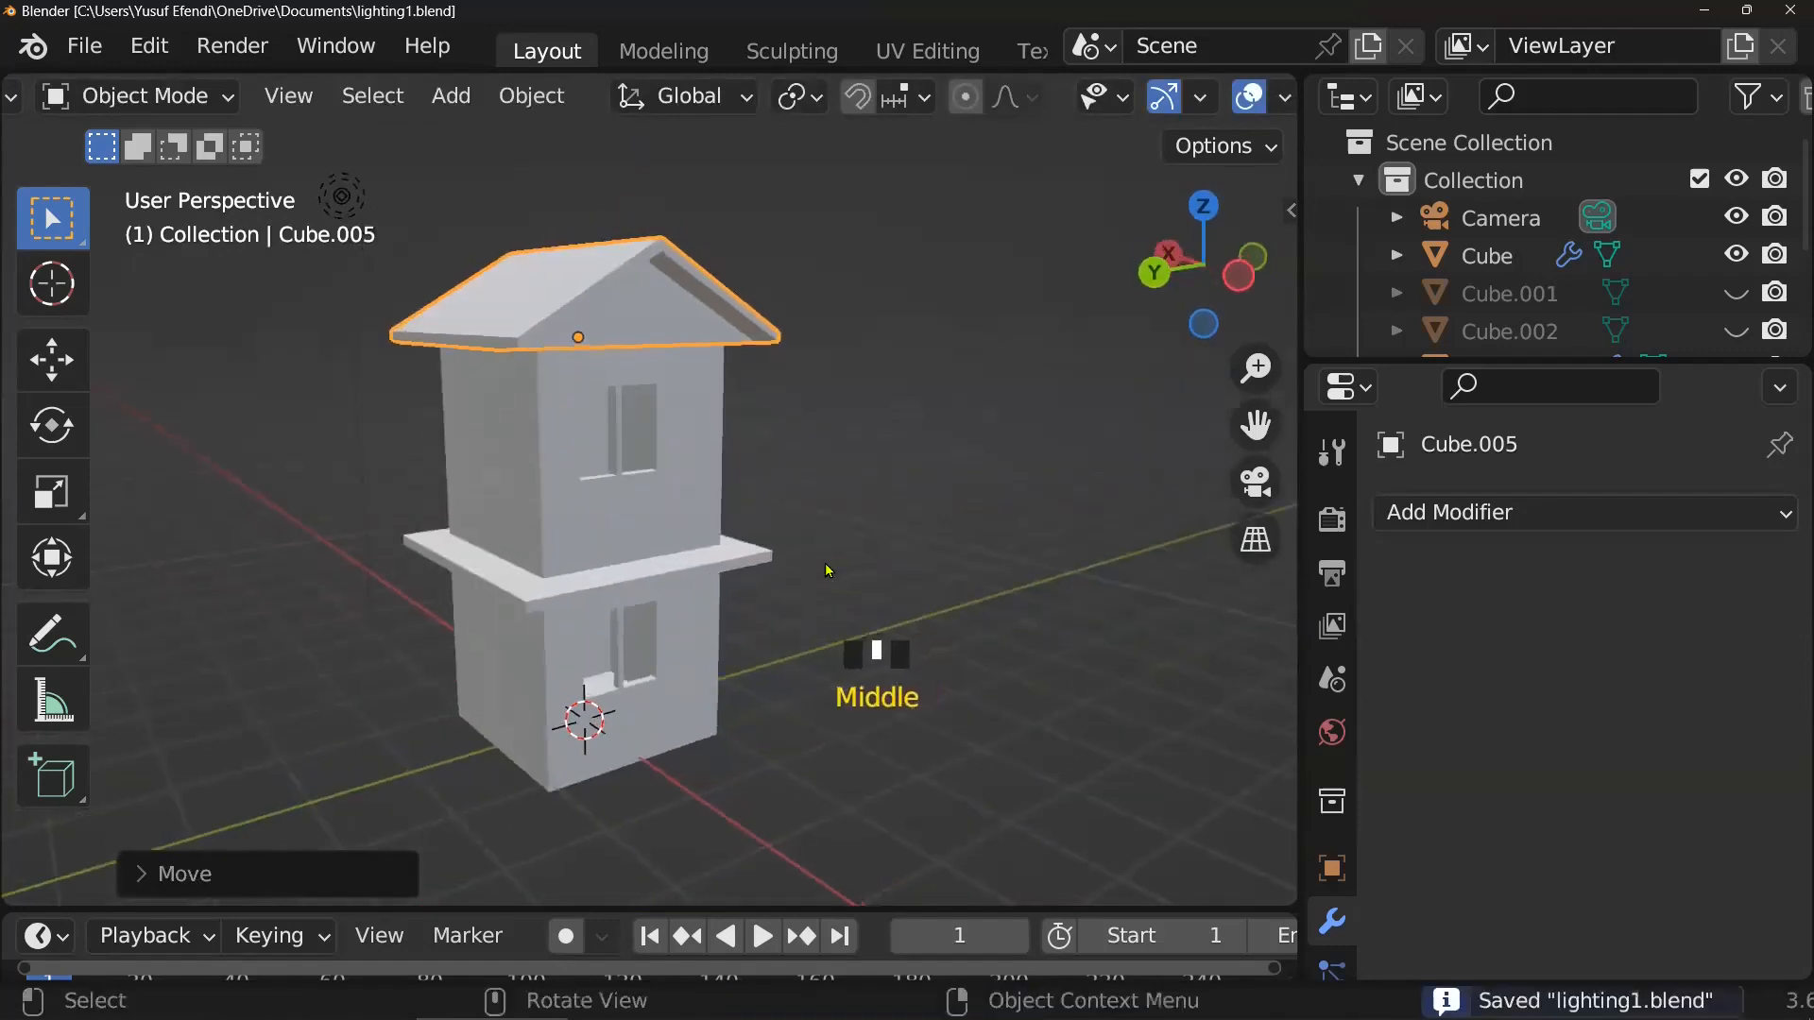
left_click(649, 657)
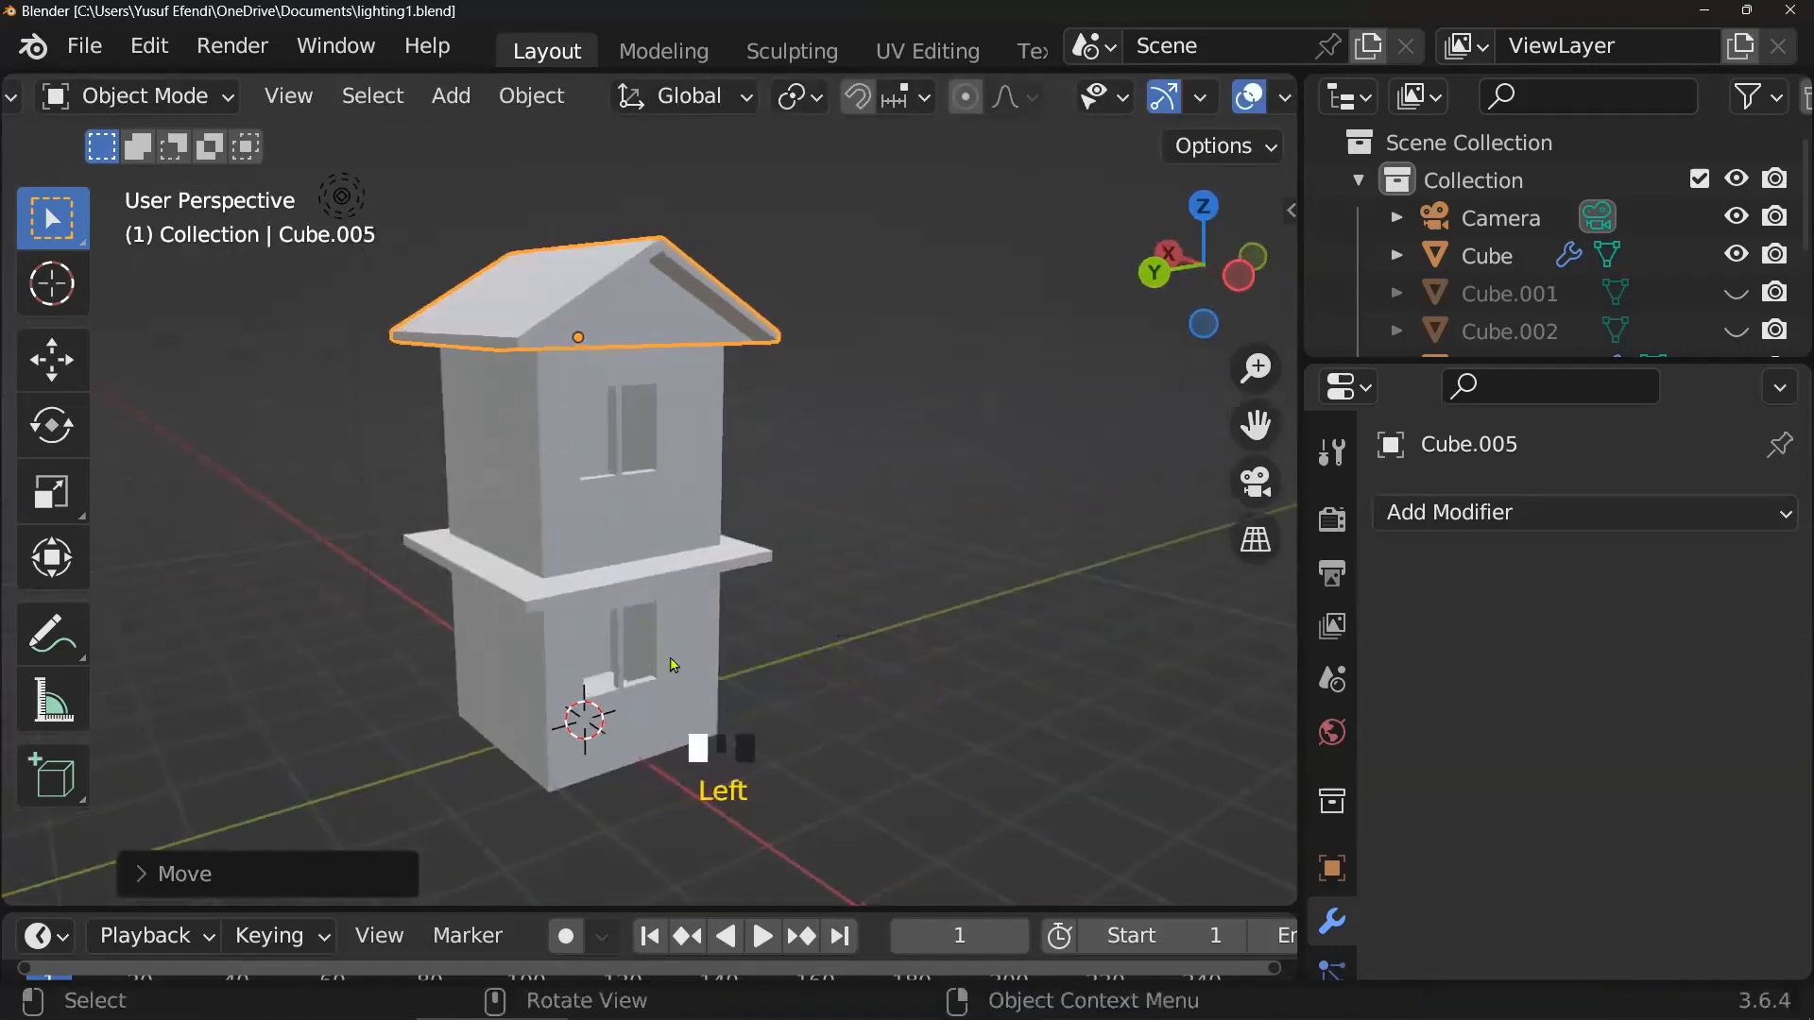
left_click(645, 467, "shift")
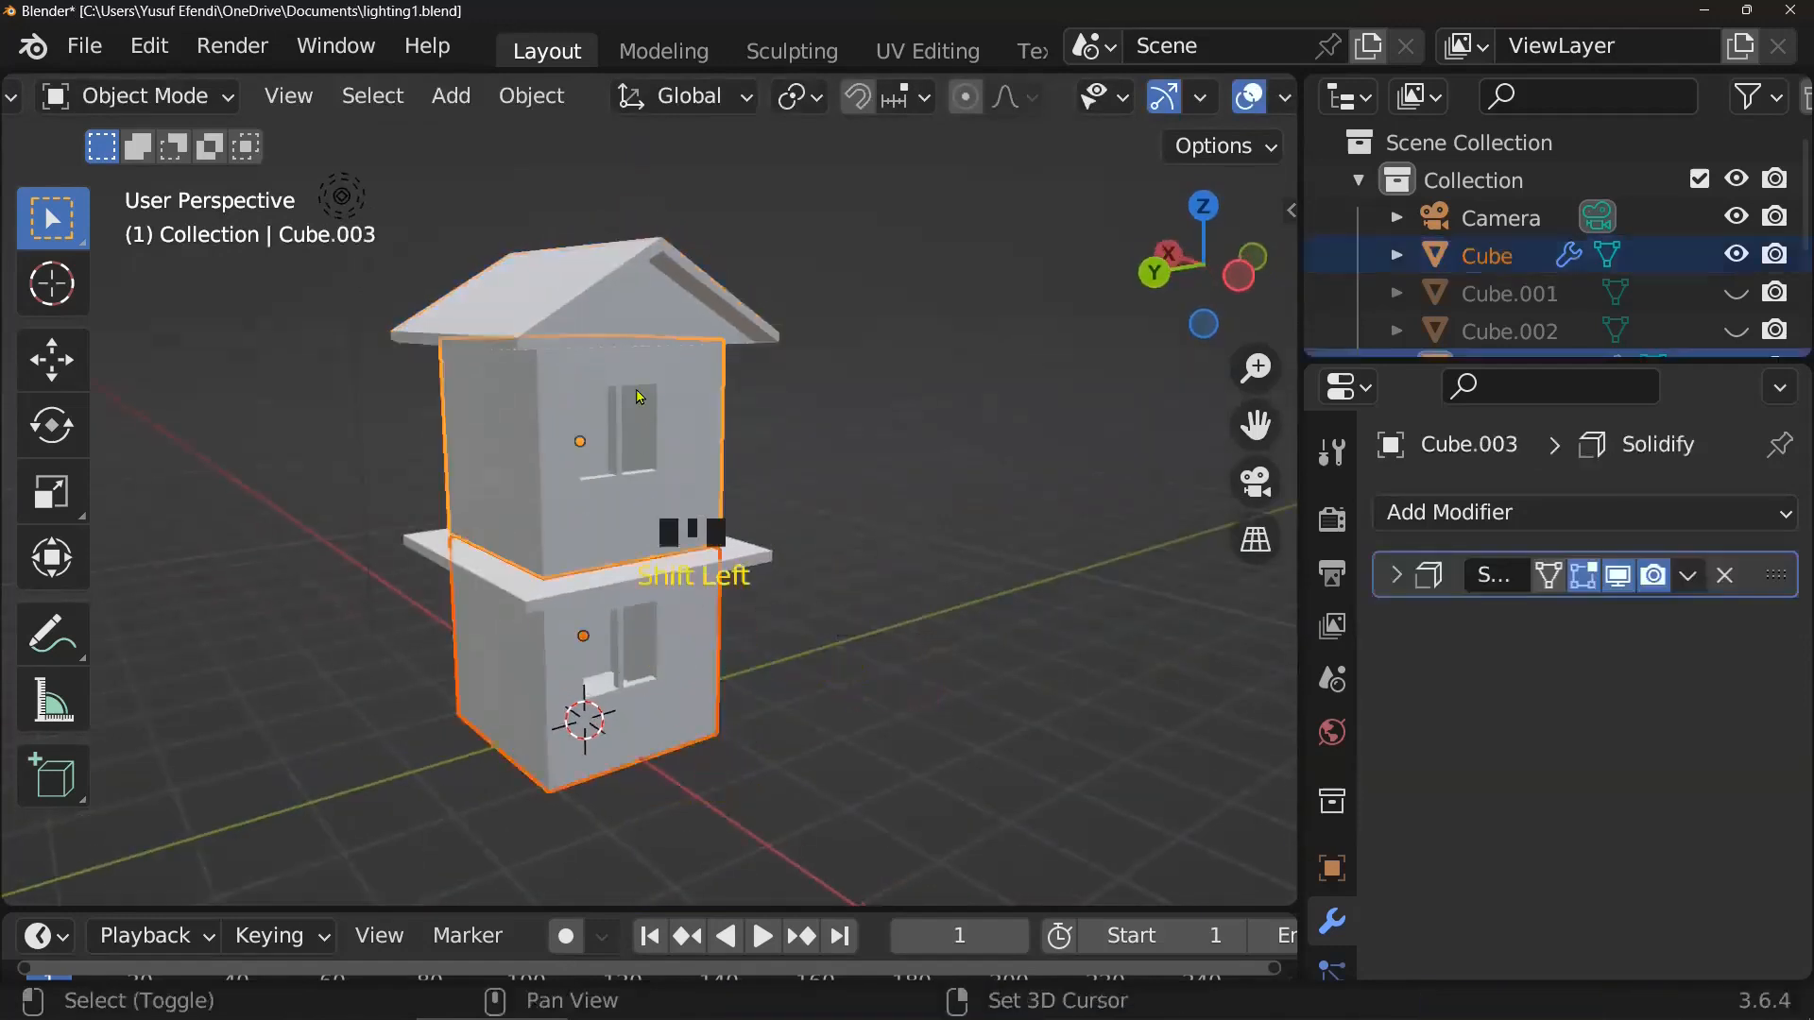
left_click(579, 307, "shift")
left_click(552, 576, "shift")
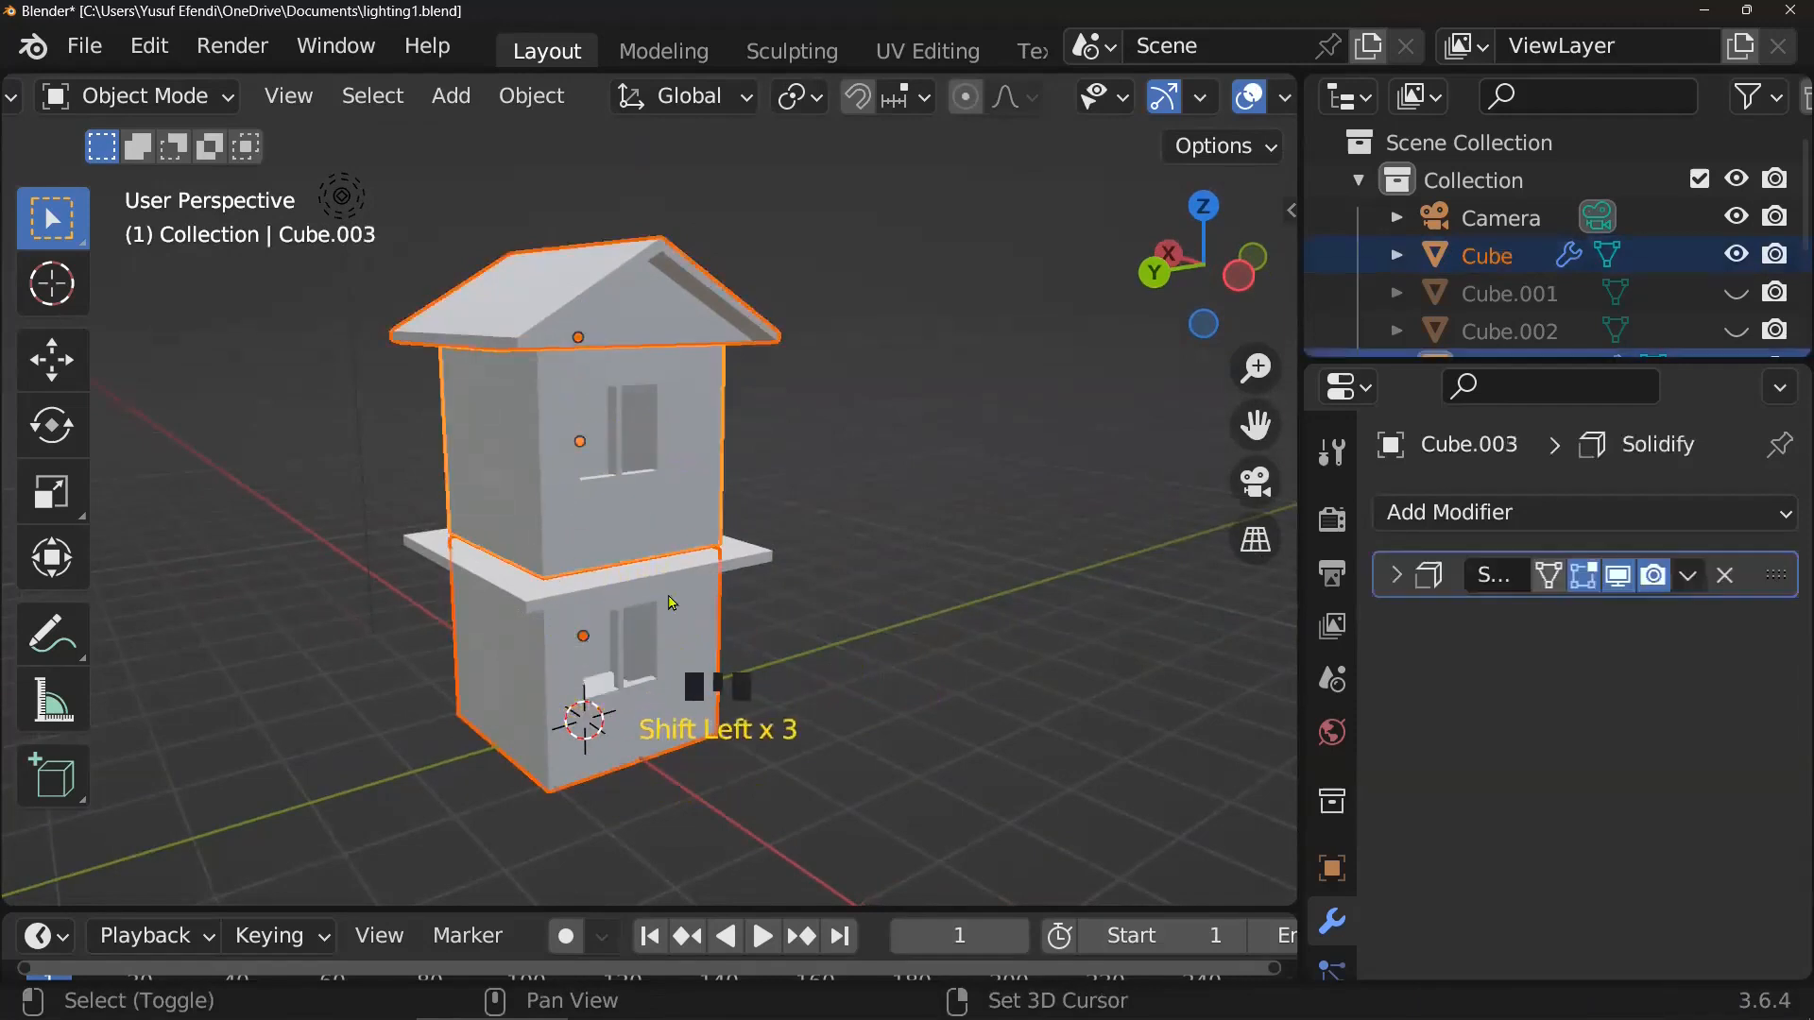
left_click(698, 587, "shift")
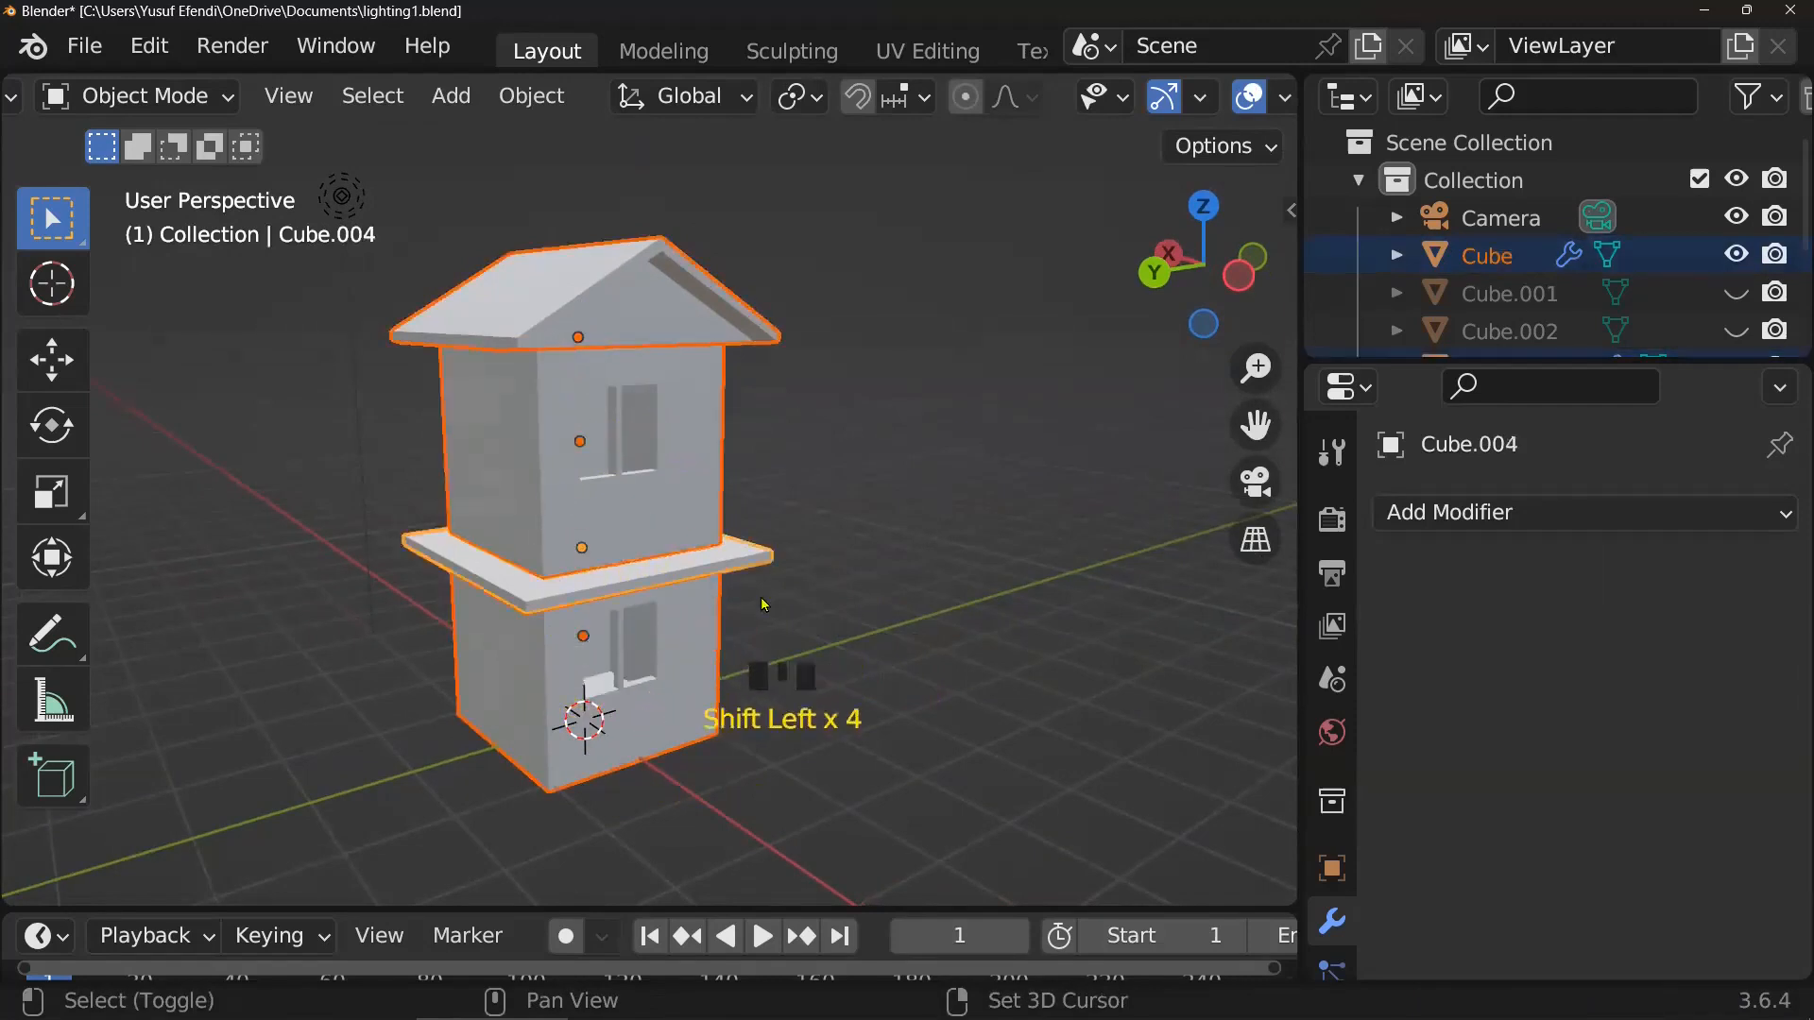
key("shift+d")
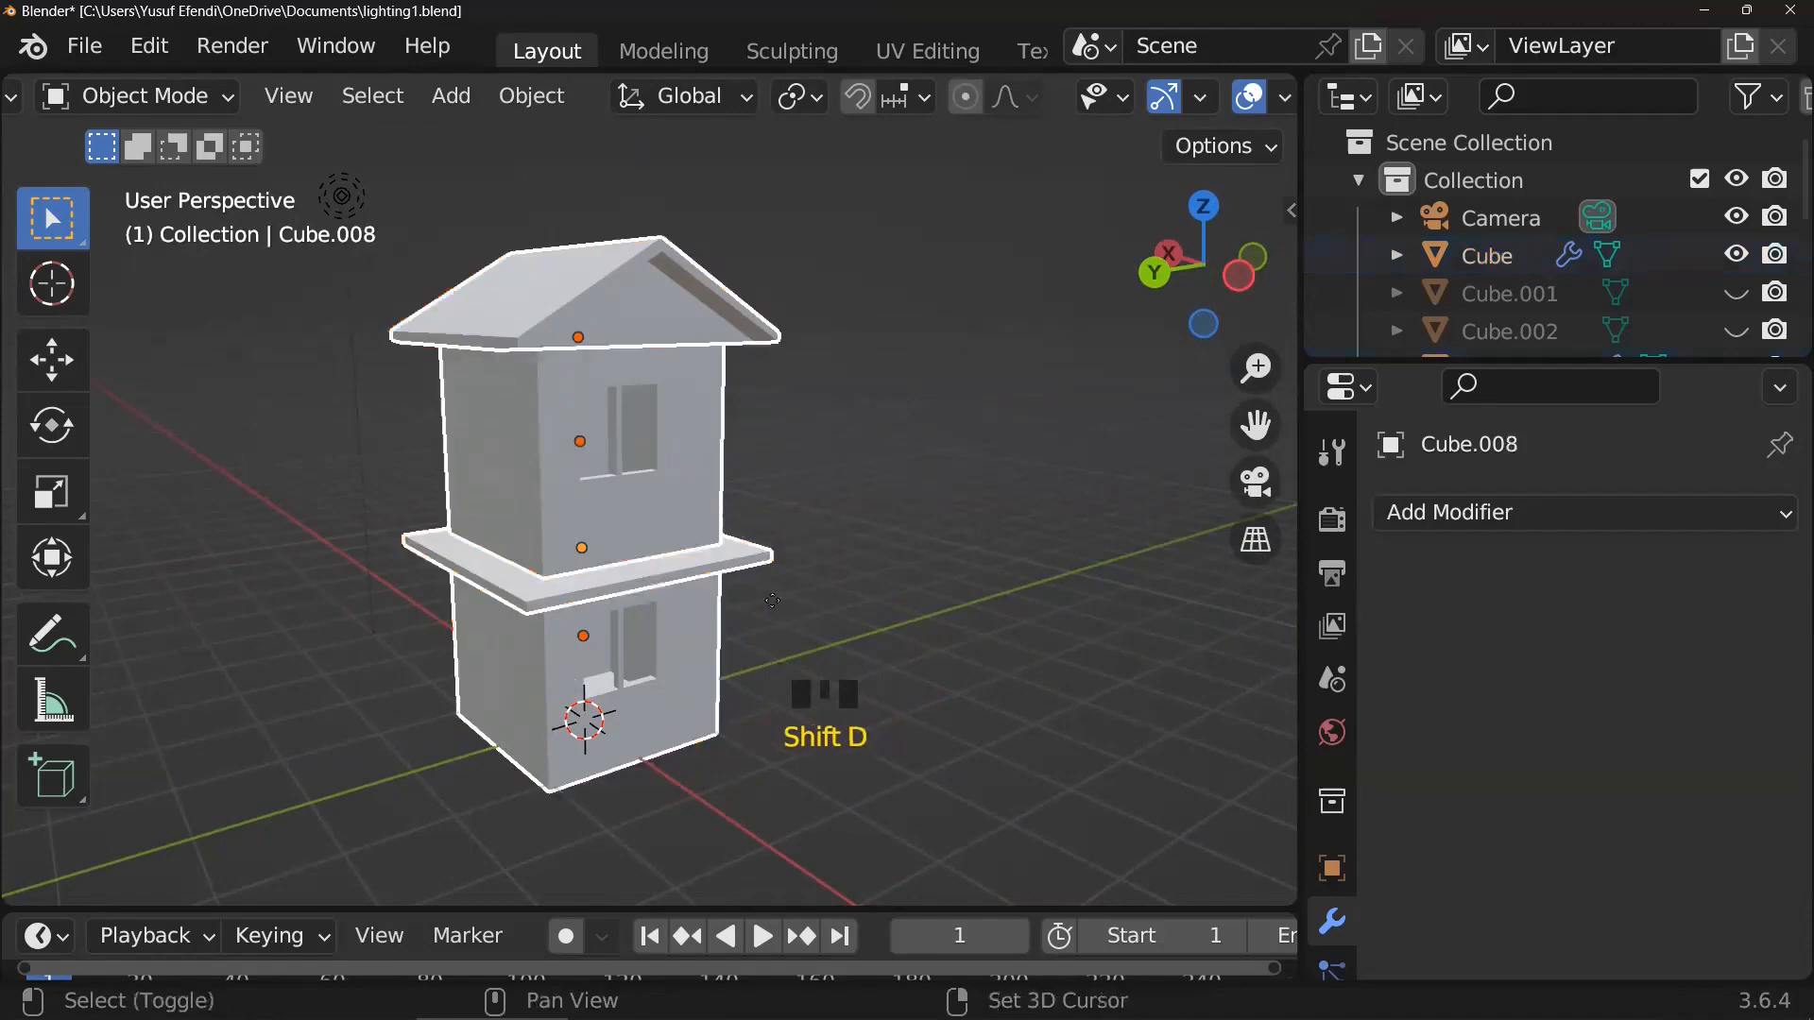
right_click(775, 605)
- Move the duplicated building along negative Y and rotate it 90 degrees about Z
key("g")
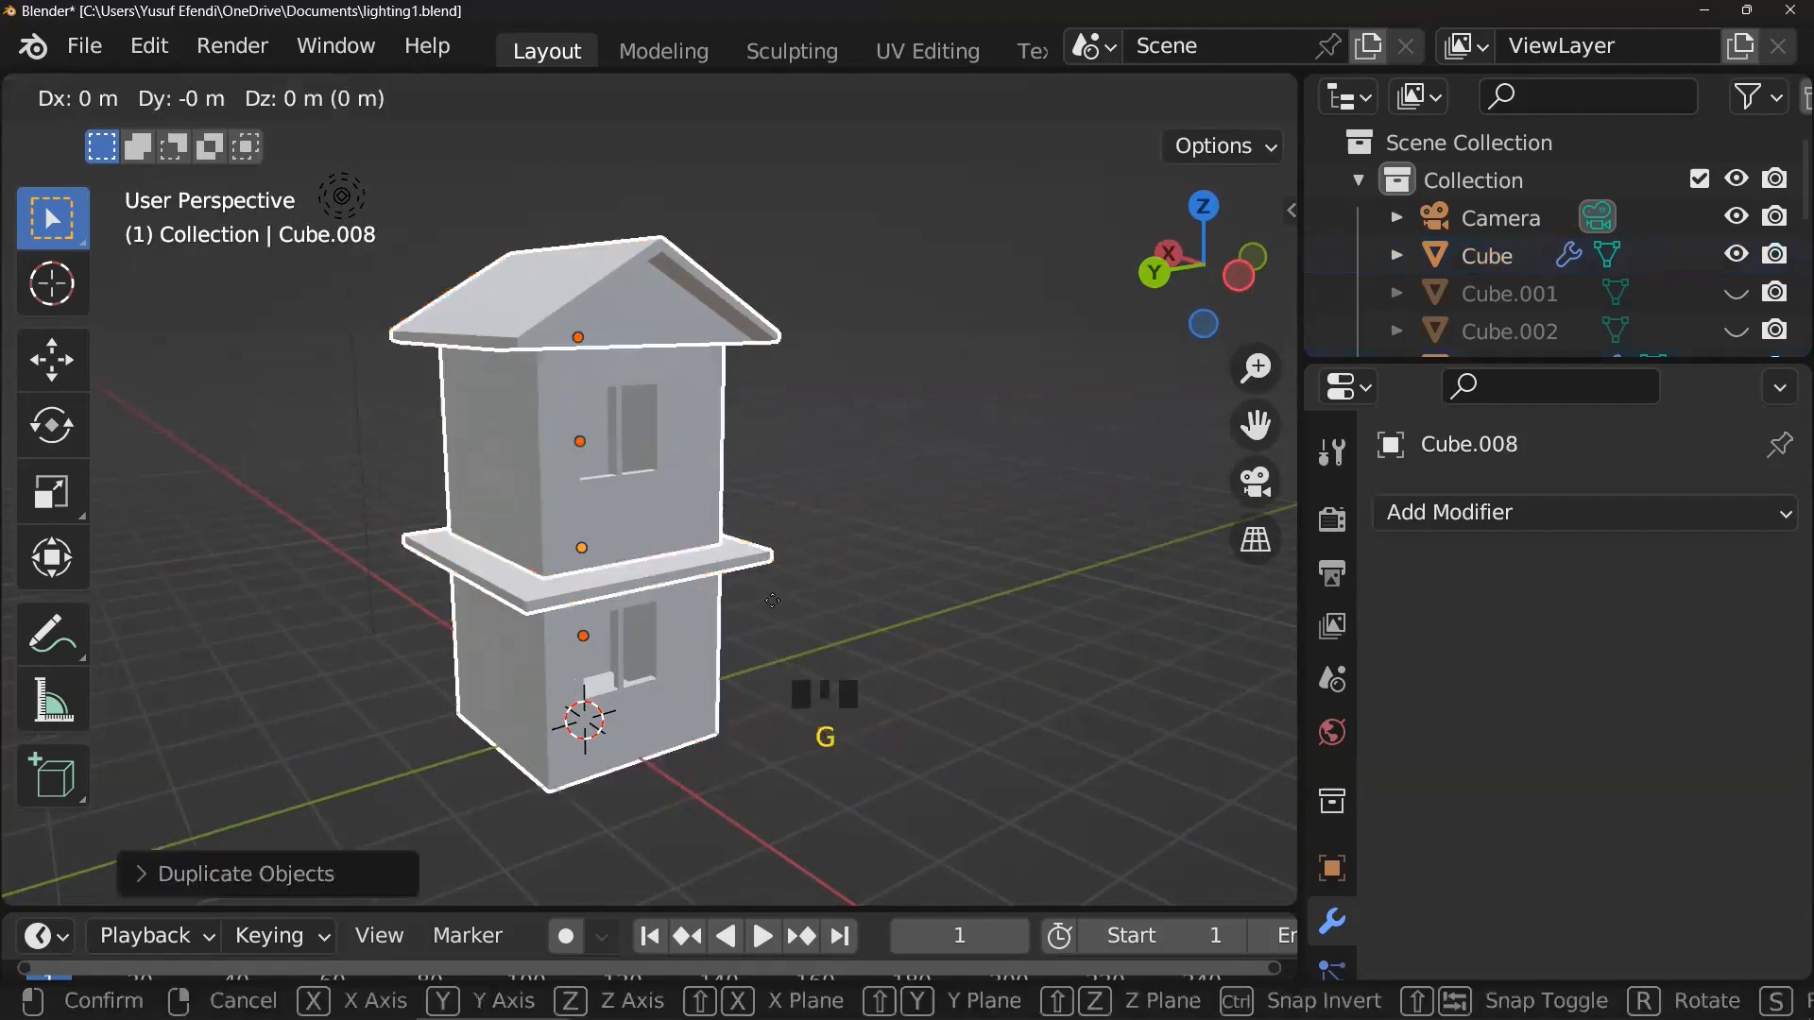
key("y")
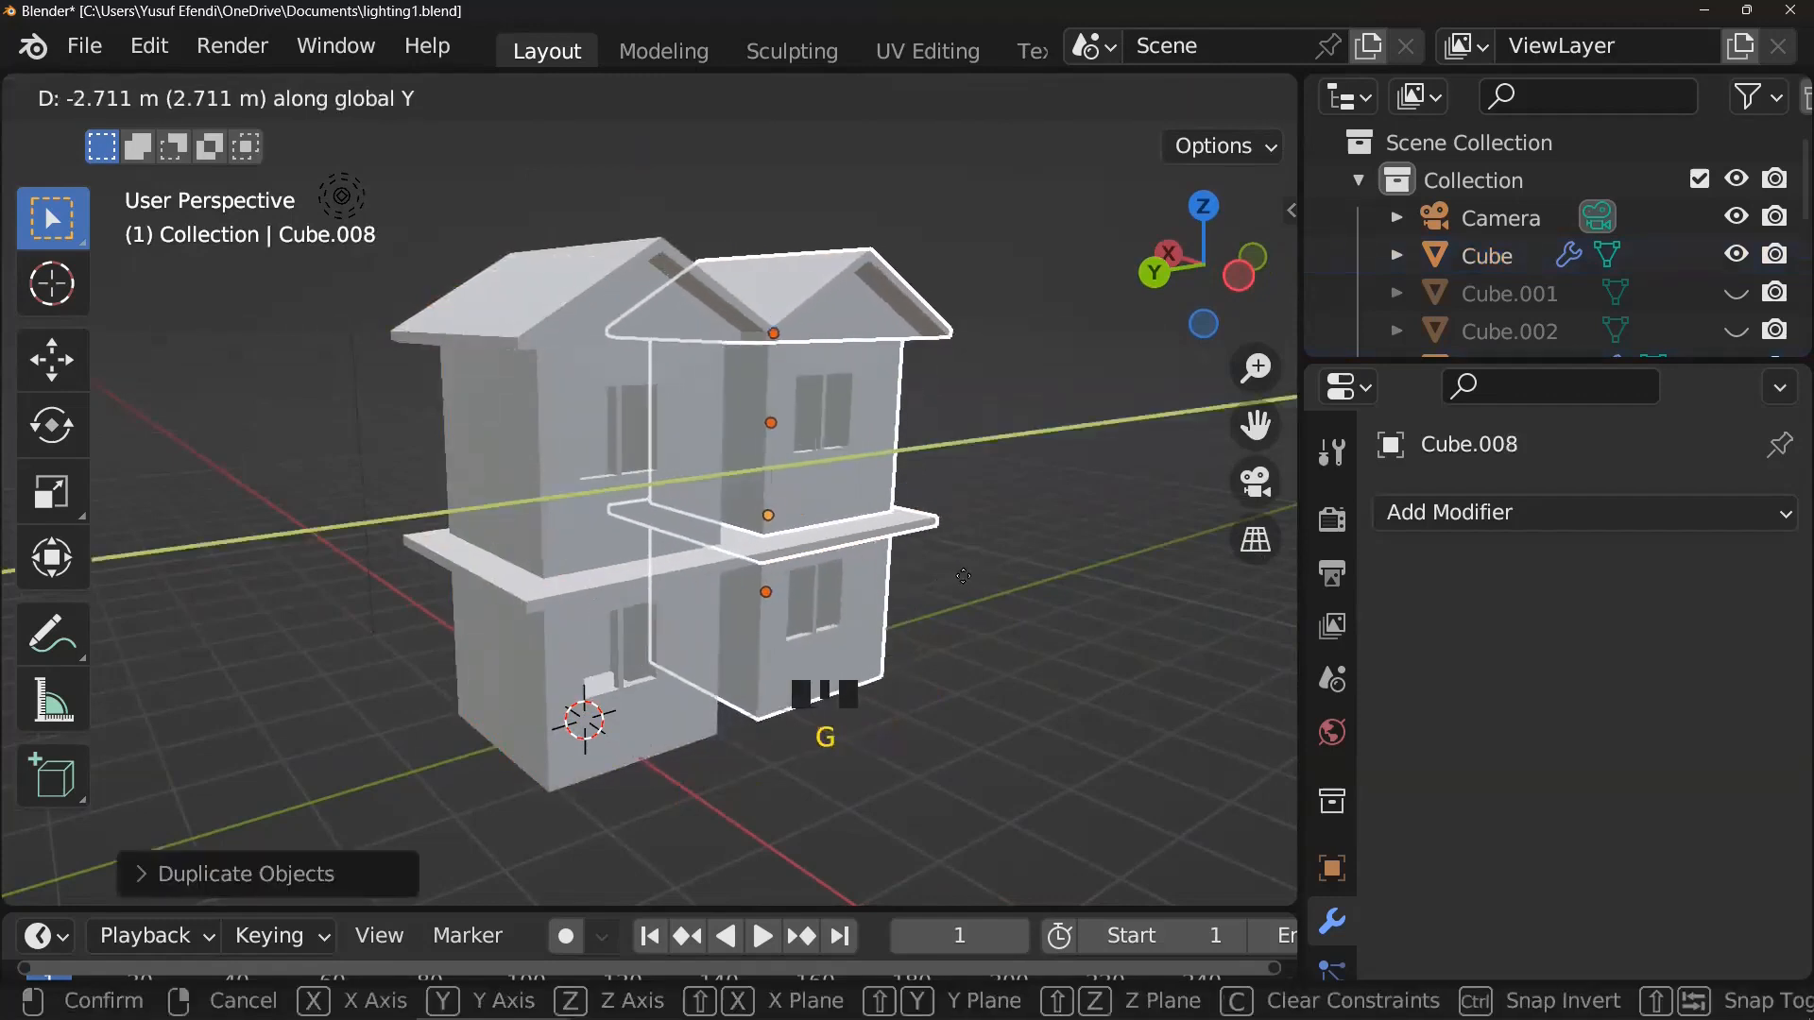
left_click(995, 569)
key("r")
type("z")
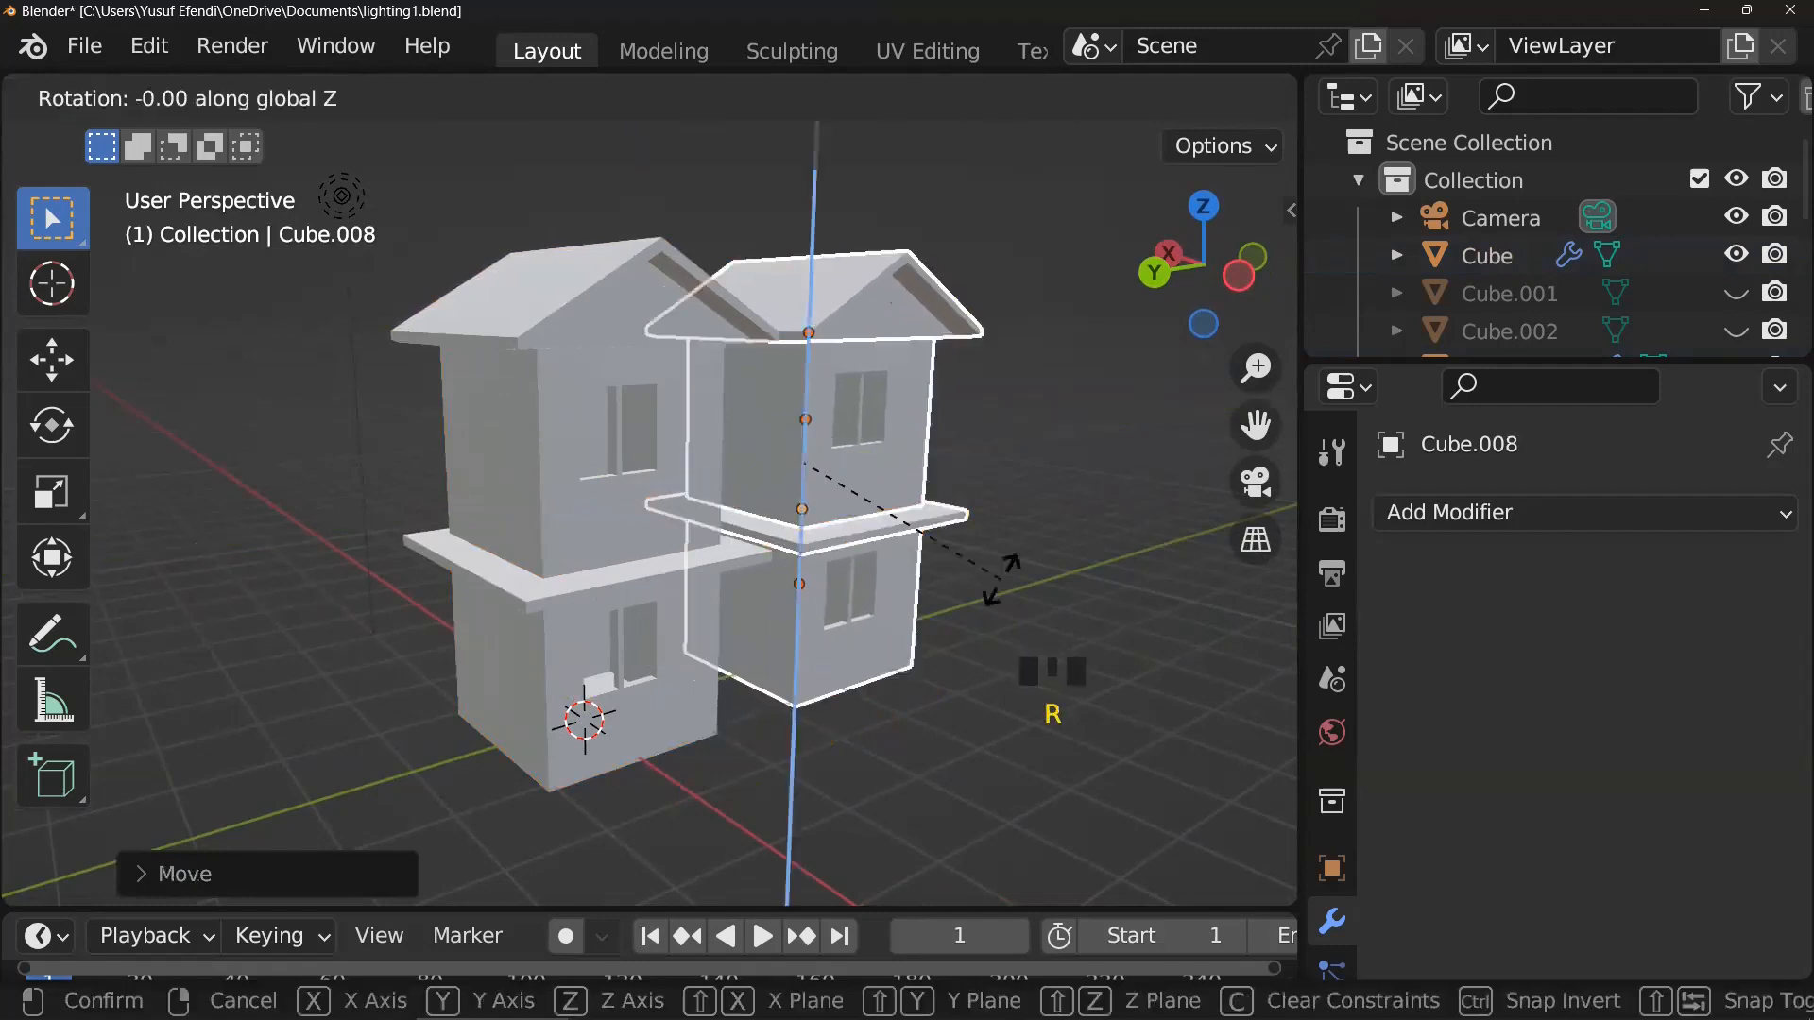
type("90")
key("Return")
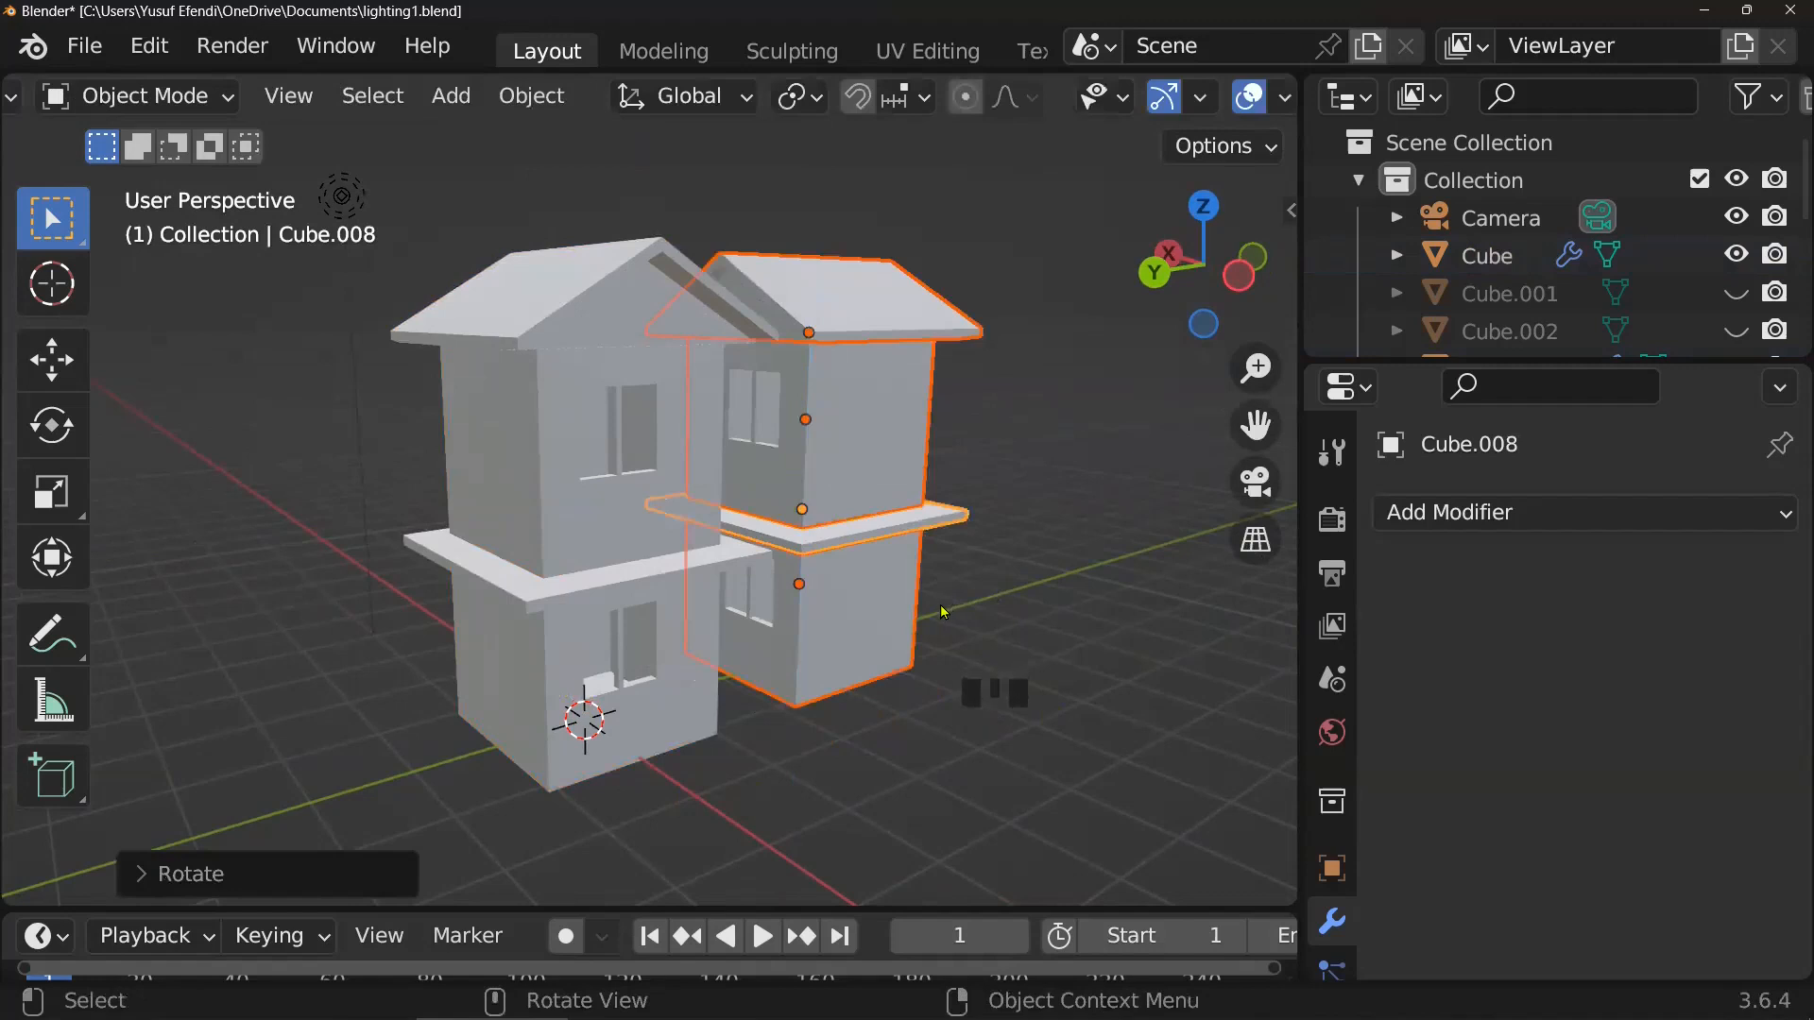
scroll(924, 631, "down", 2)
mouse_move(924, 631)
middle_mouse_down()
mouse_move(989, 749)
mouse_move(923, 648)
middle_mouse_up()
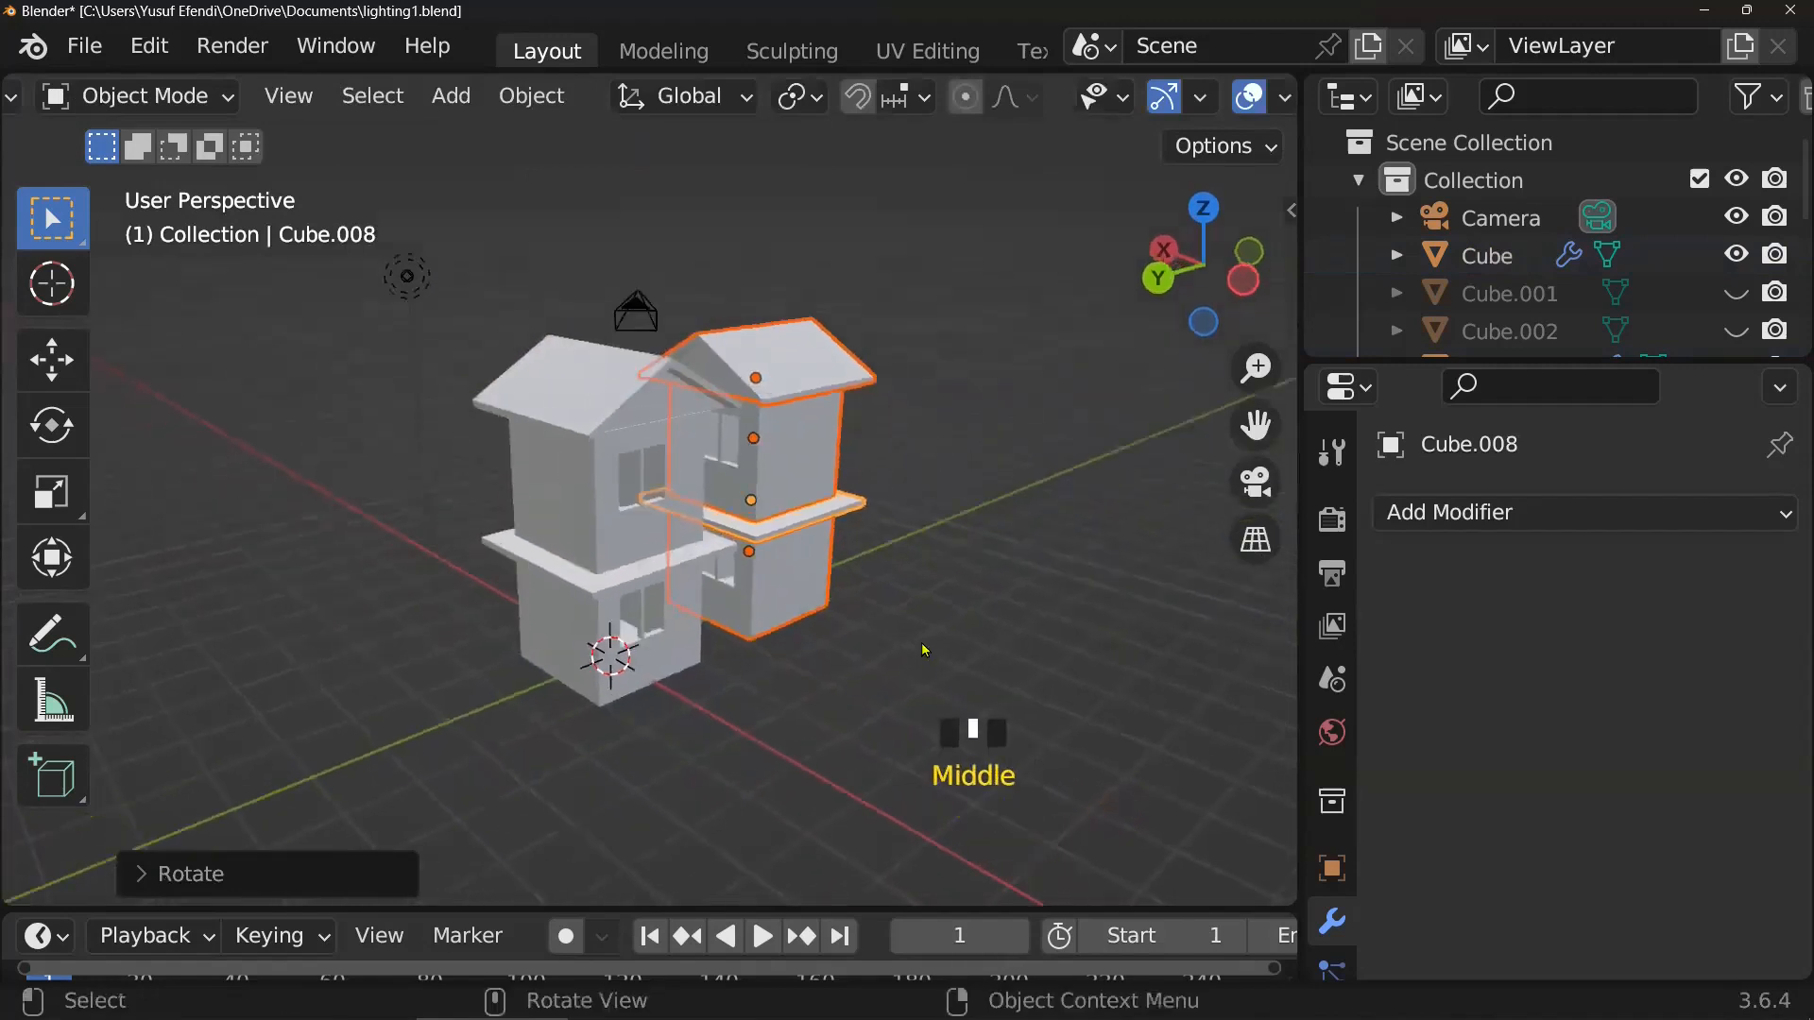
- Move the rotated building along negative X until it stands clear of the original, deselect it and save the file
key("g")
key("x")
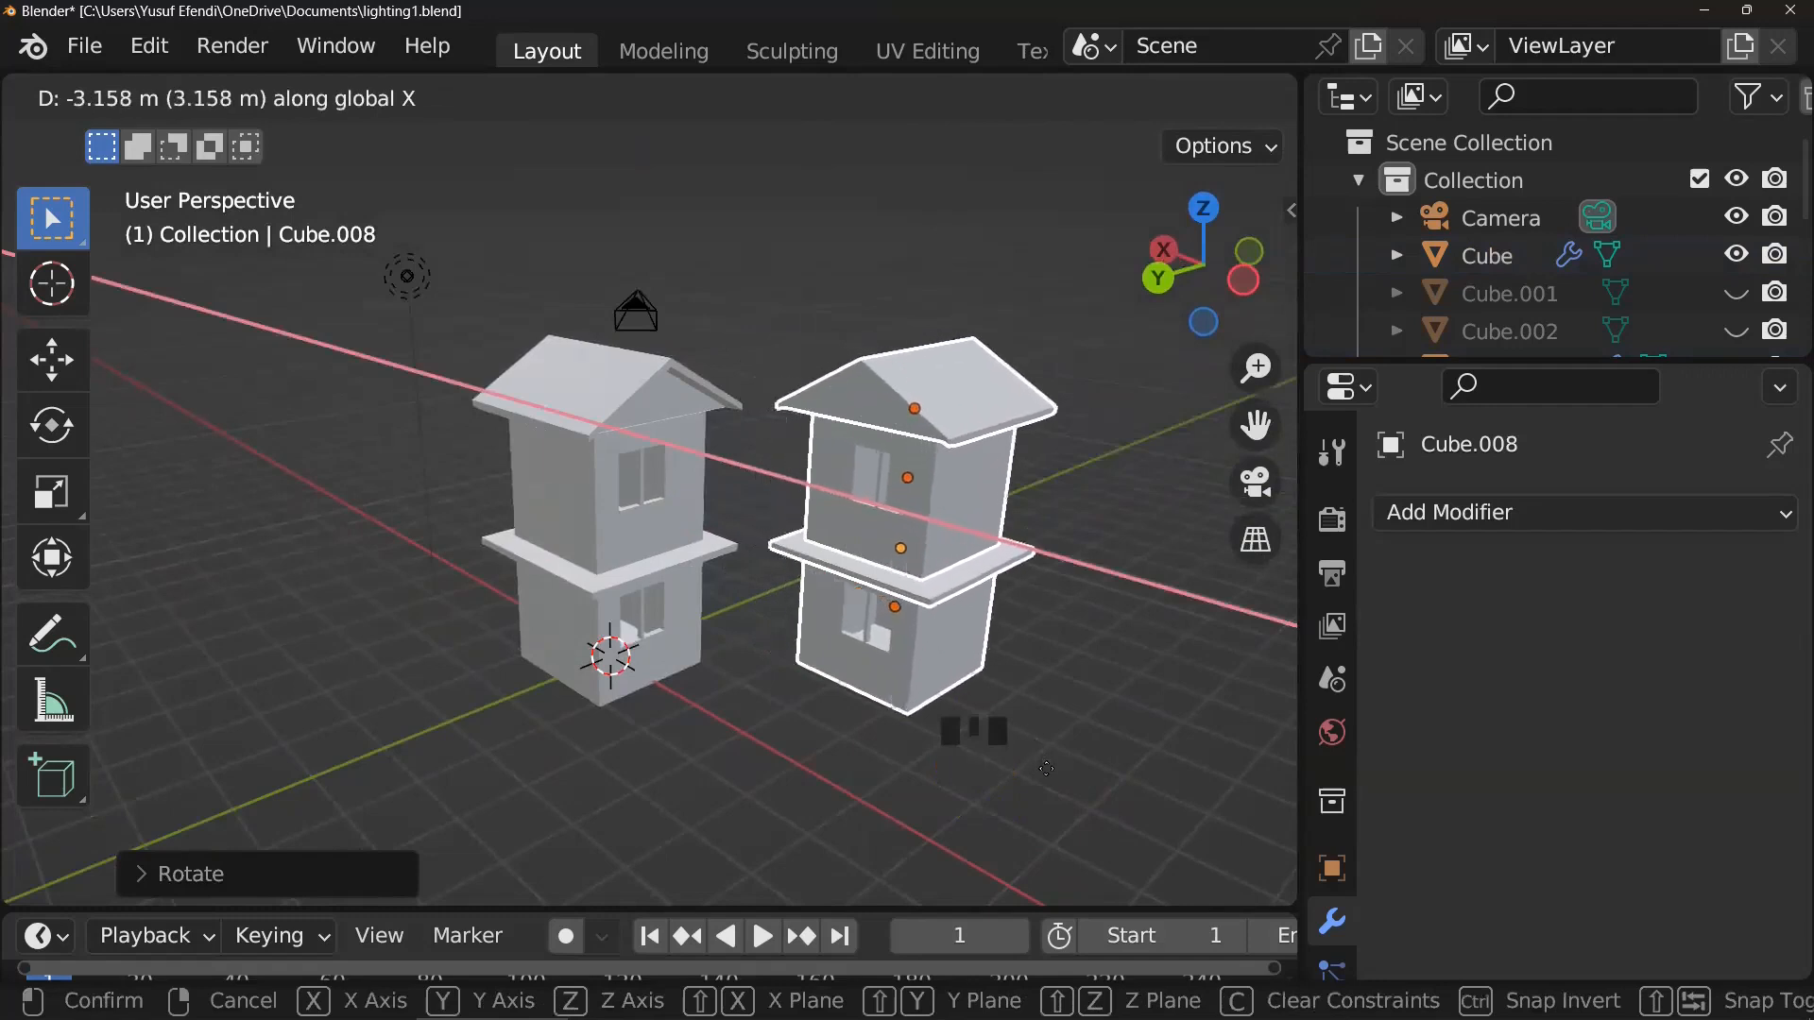
left_click(1025, 716)
scroll(1011, 699, "up", 2)
scroll(1011, 699, "up", 2)
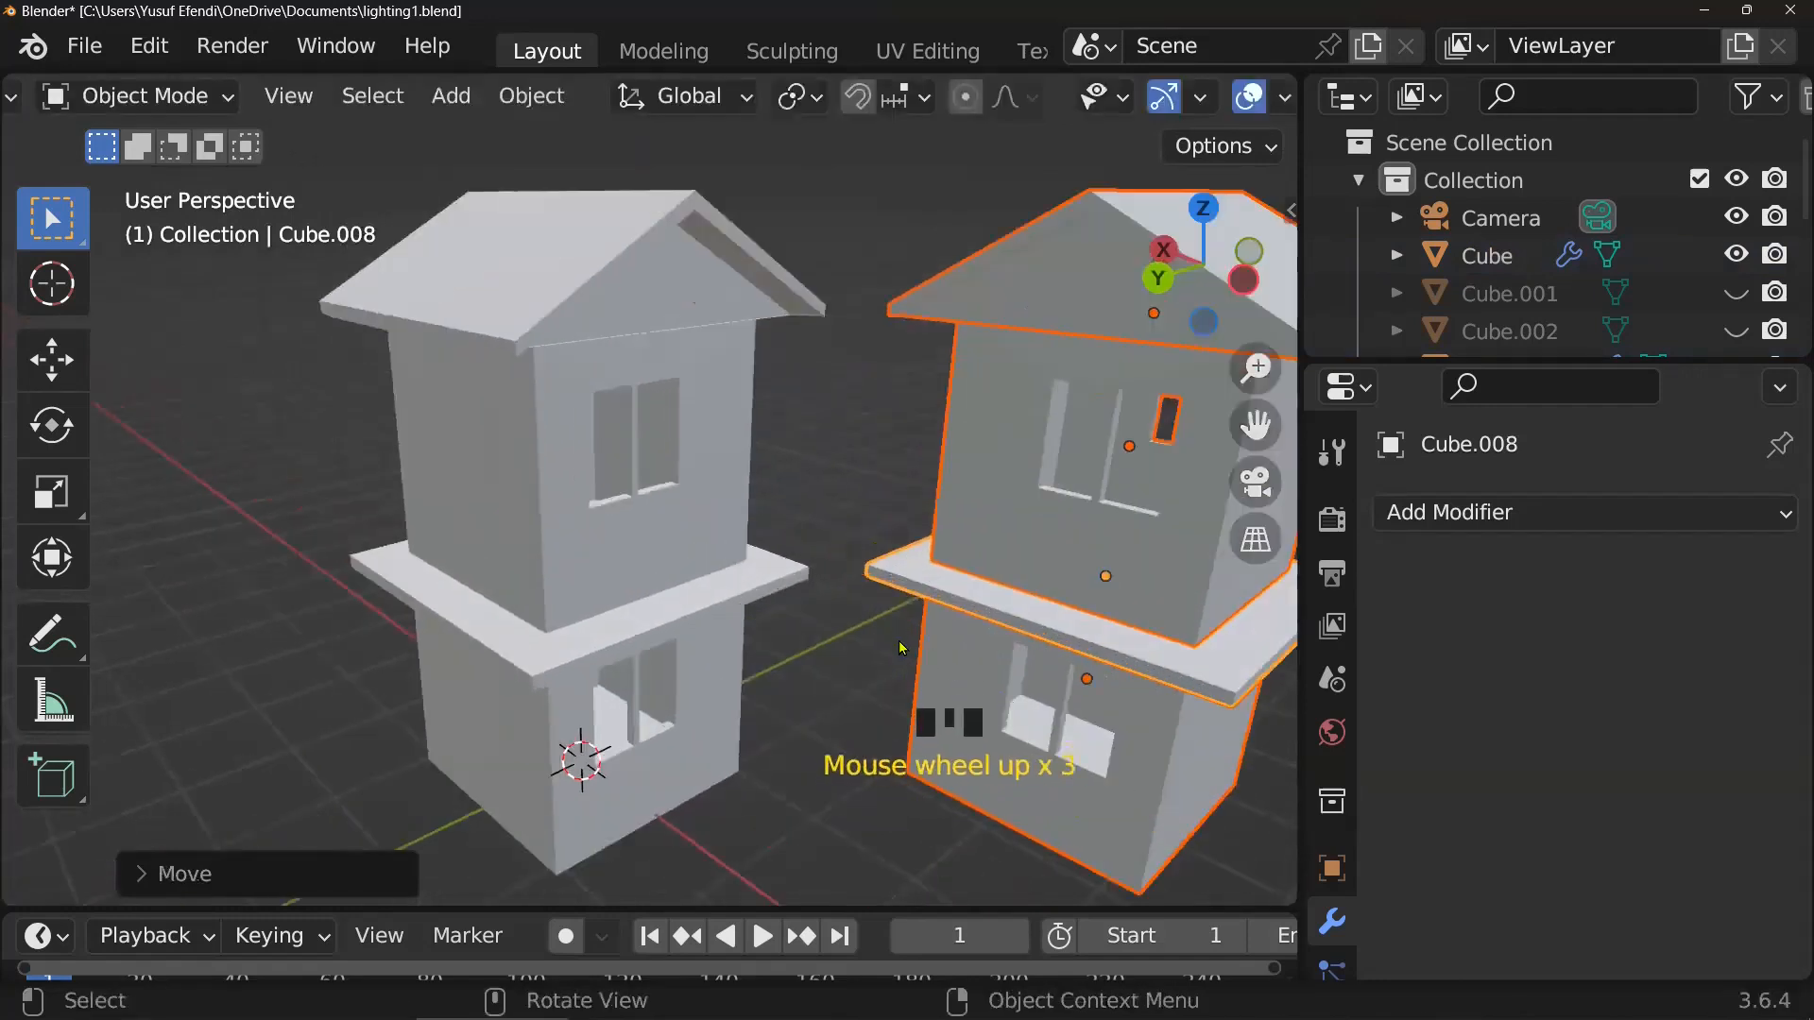
scroll(899, 636, "down", 1)
middle_click_drag(898, 636, 741, 650)
scroll(830, 610, "up", 1)
scroll(830, 610, "down", 4)
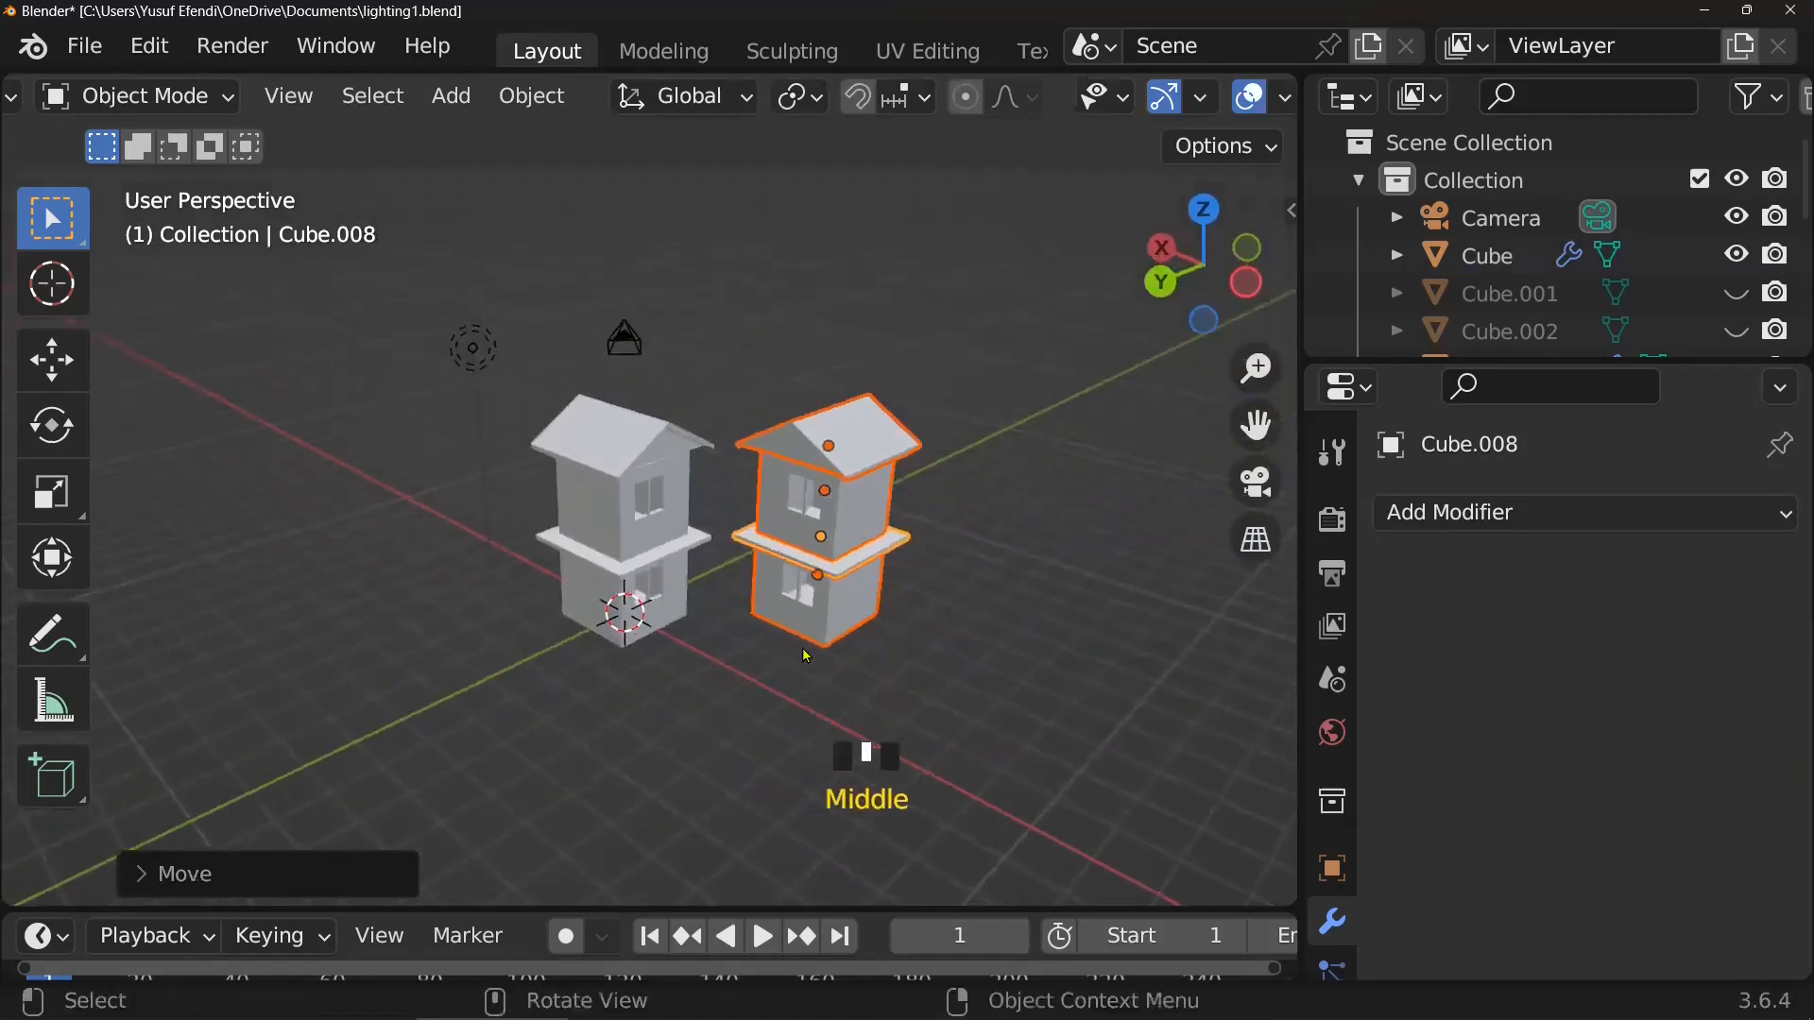
left_click(742, 650)
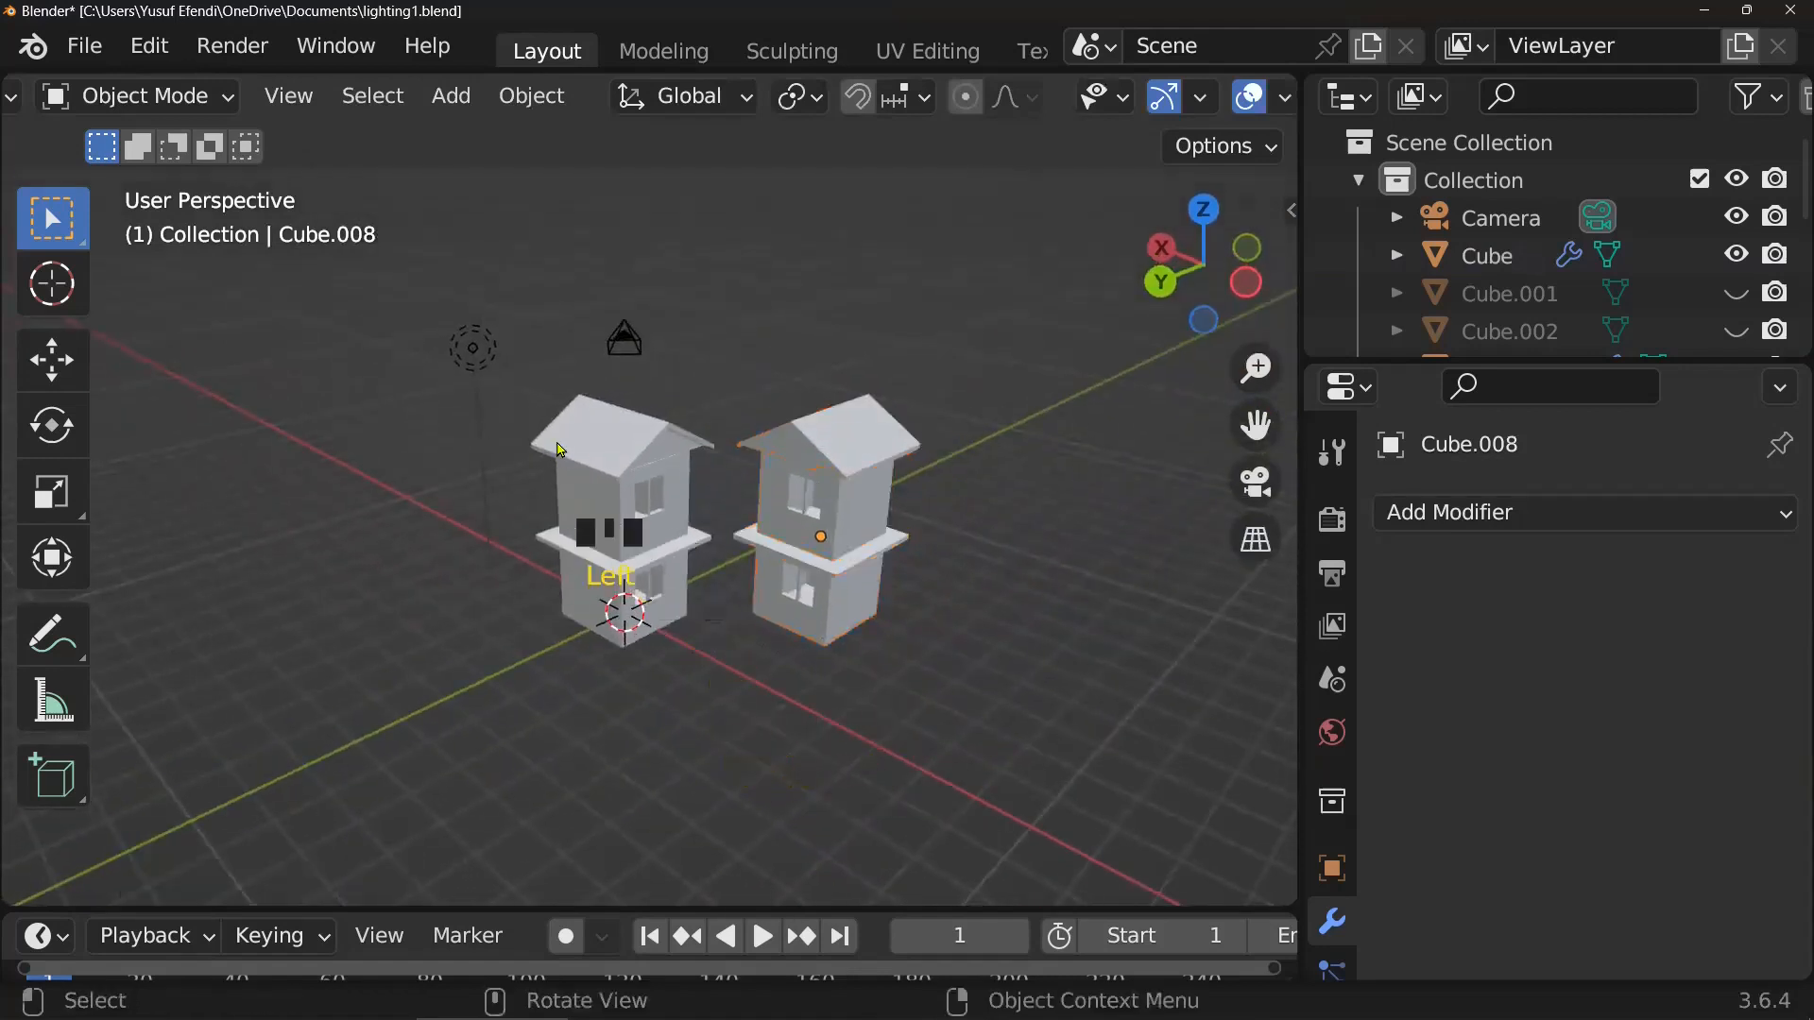
key("ctrl+s")
- Add a plane as the ground and scale it by 5
left_click(450, 96)
mouse_move(477, 143)
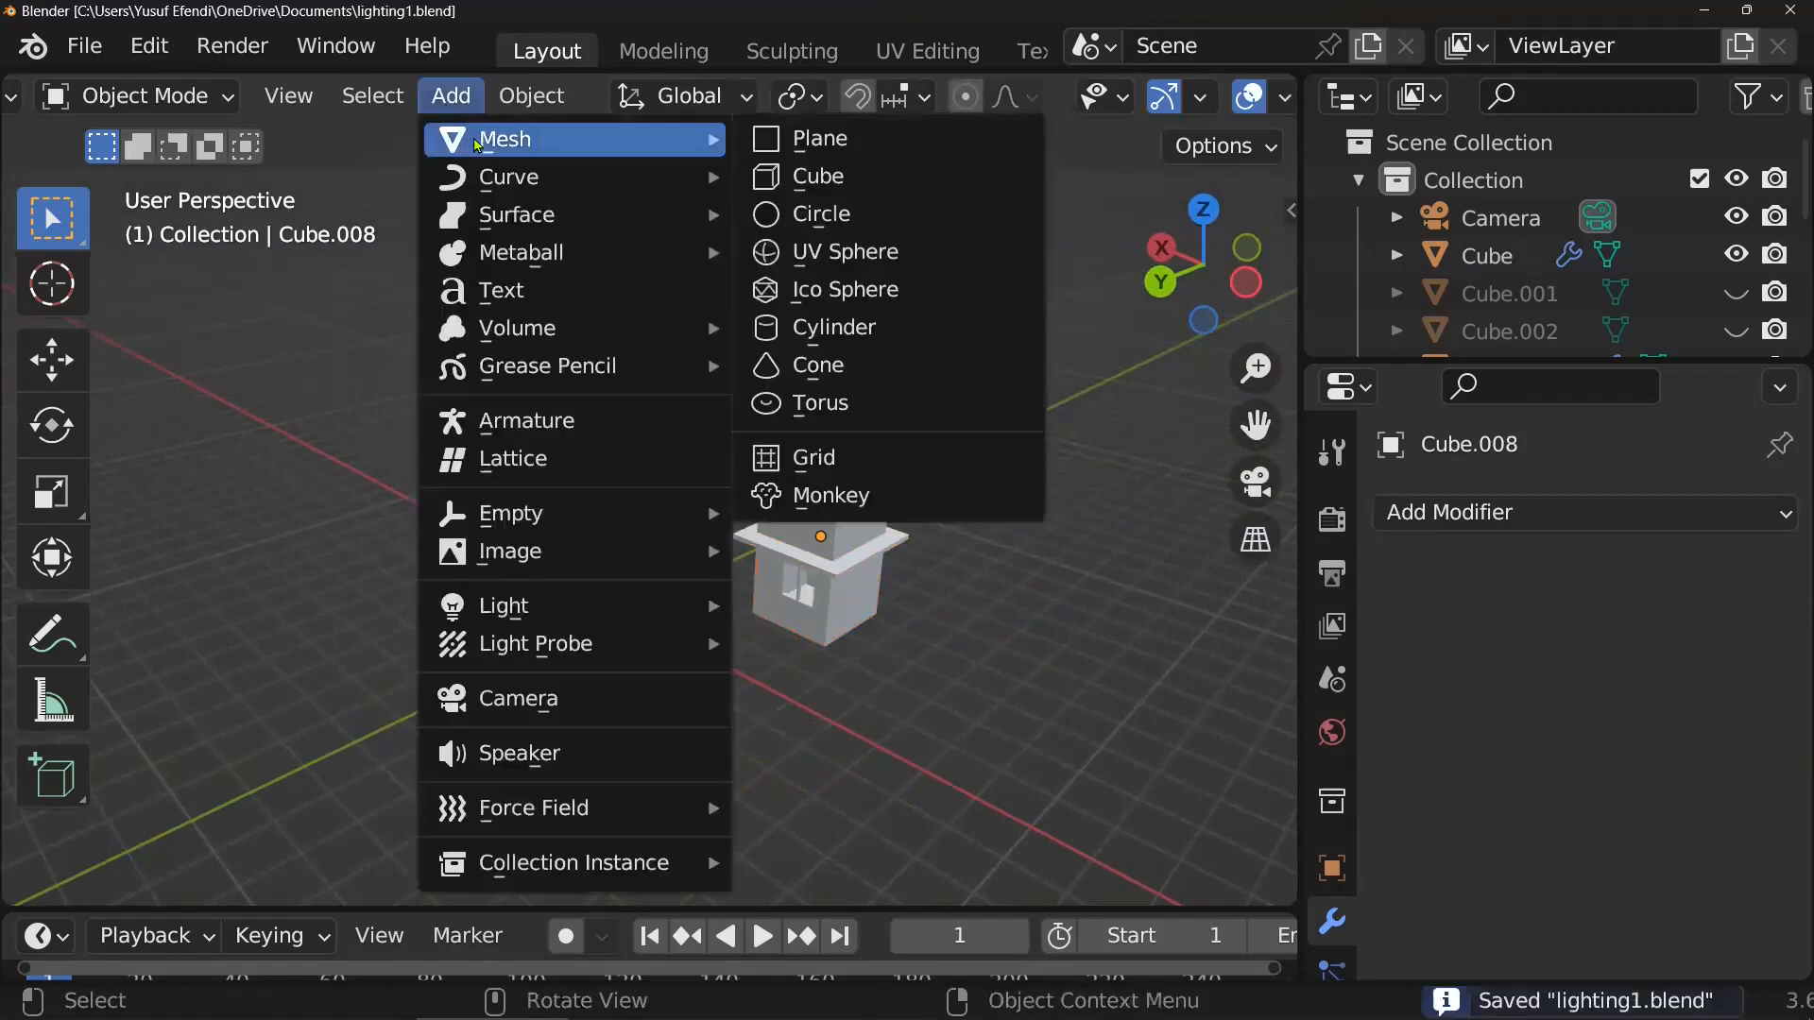
left_click(818, 139)
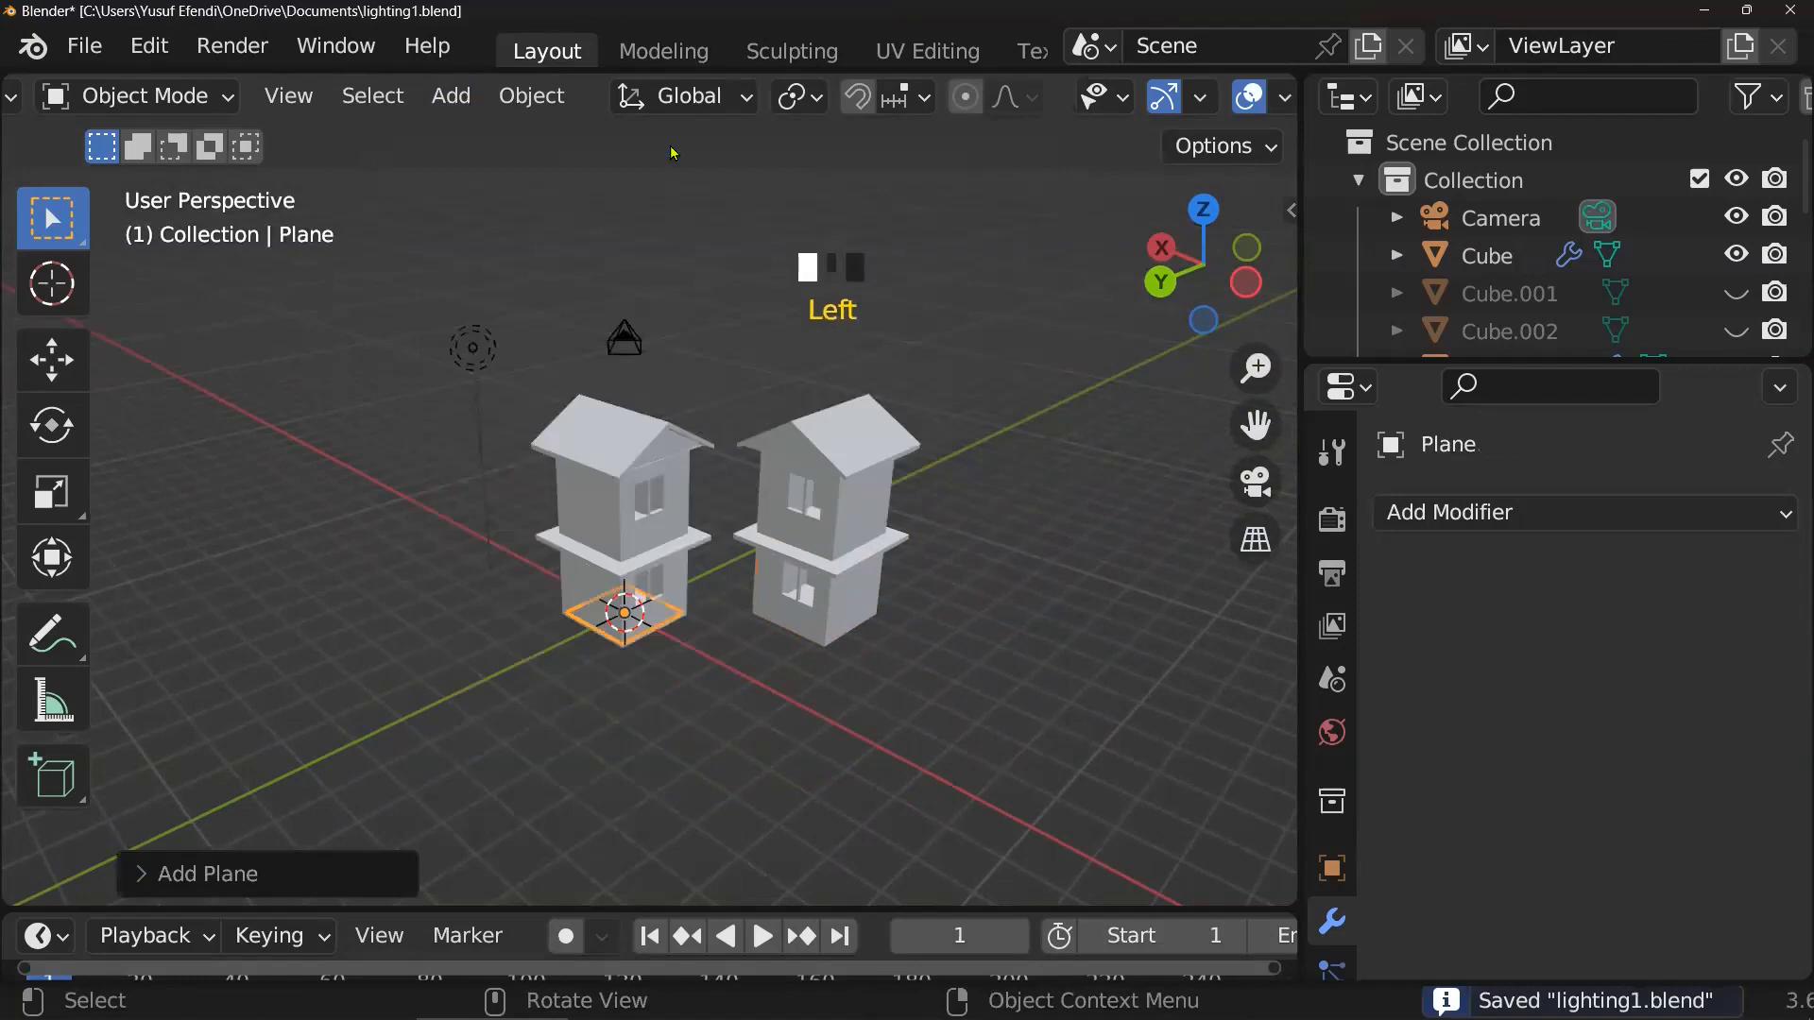
type("s5")
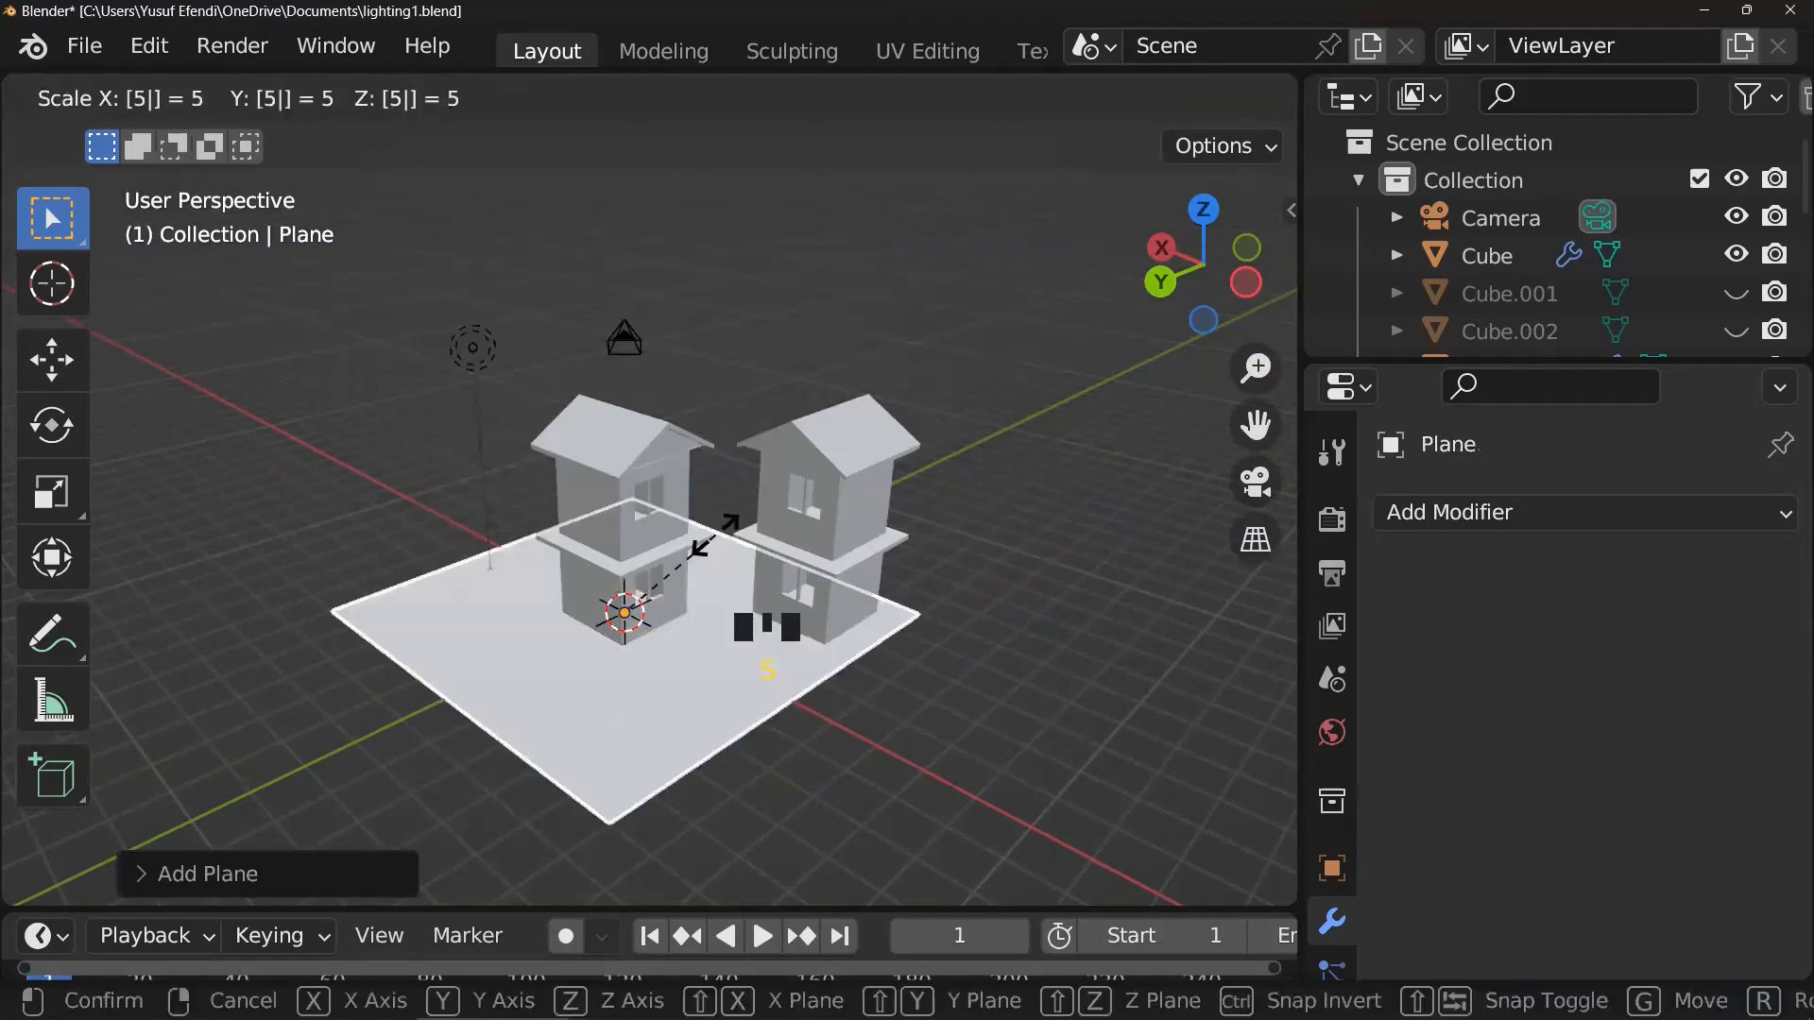
key("Return")
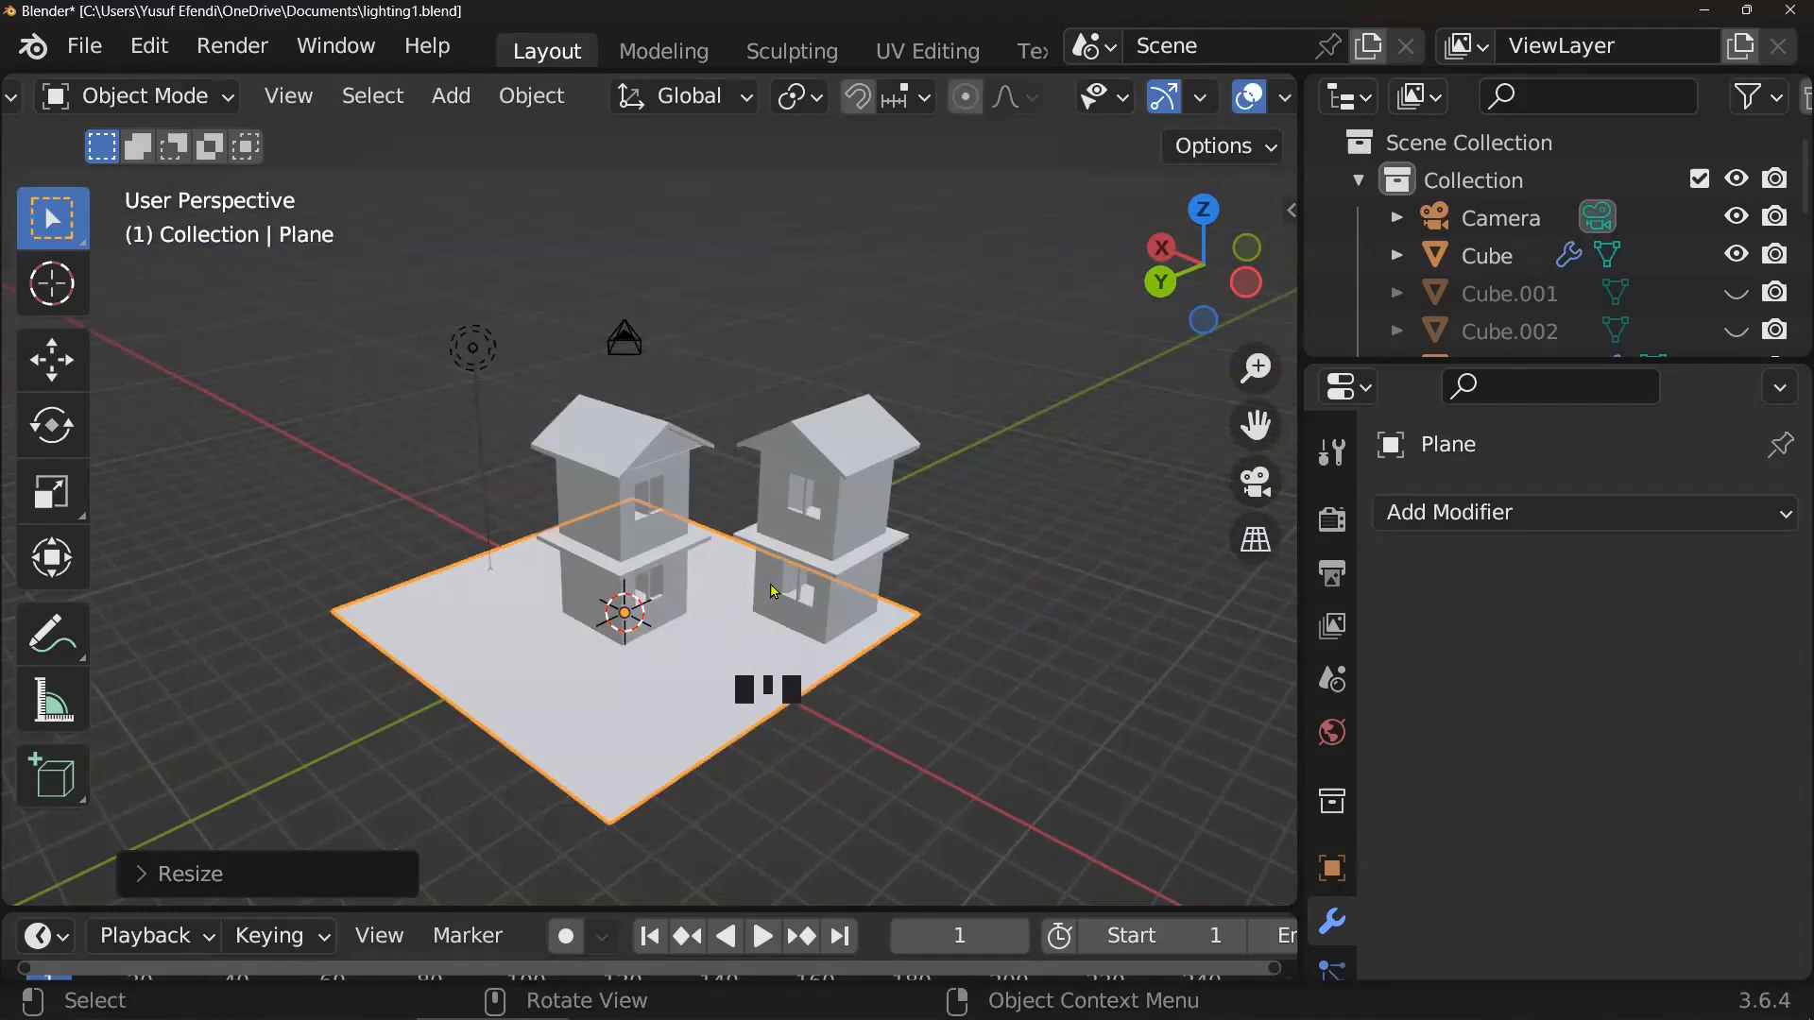
- Move the ground plane along negative X so it extends in front of the buildings, and save the file
key("g")
key("x")
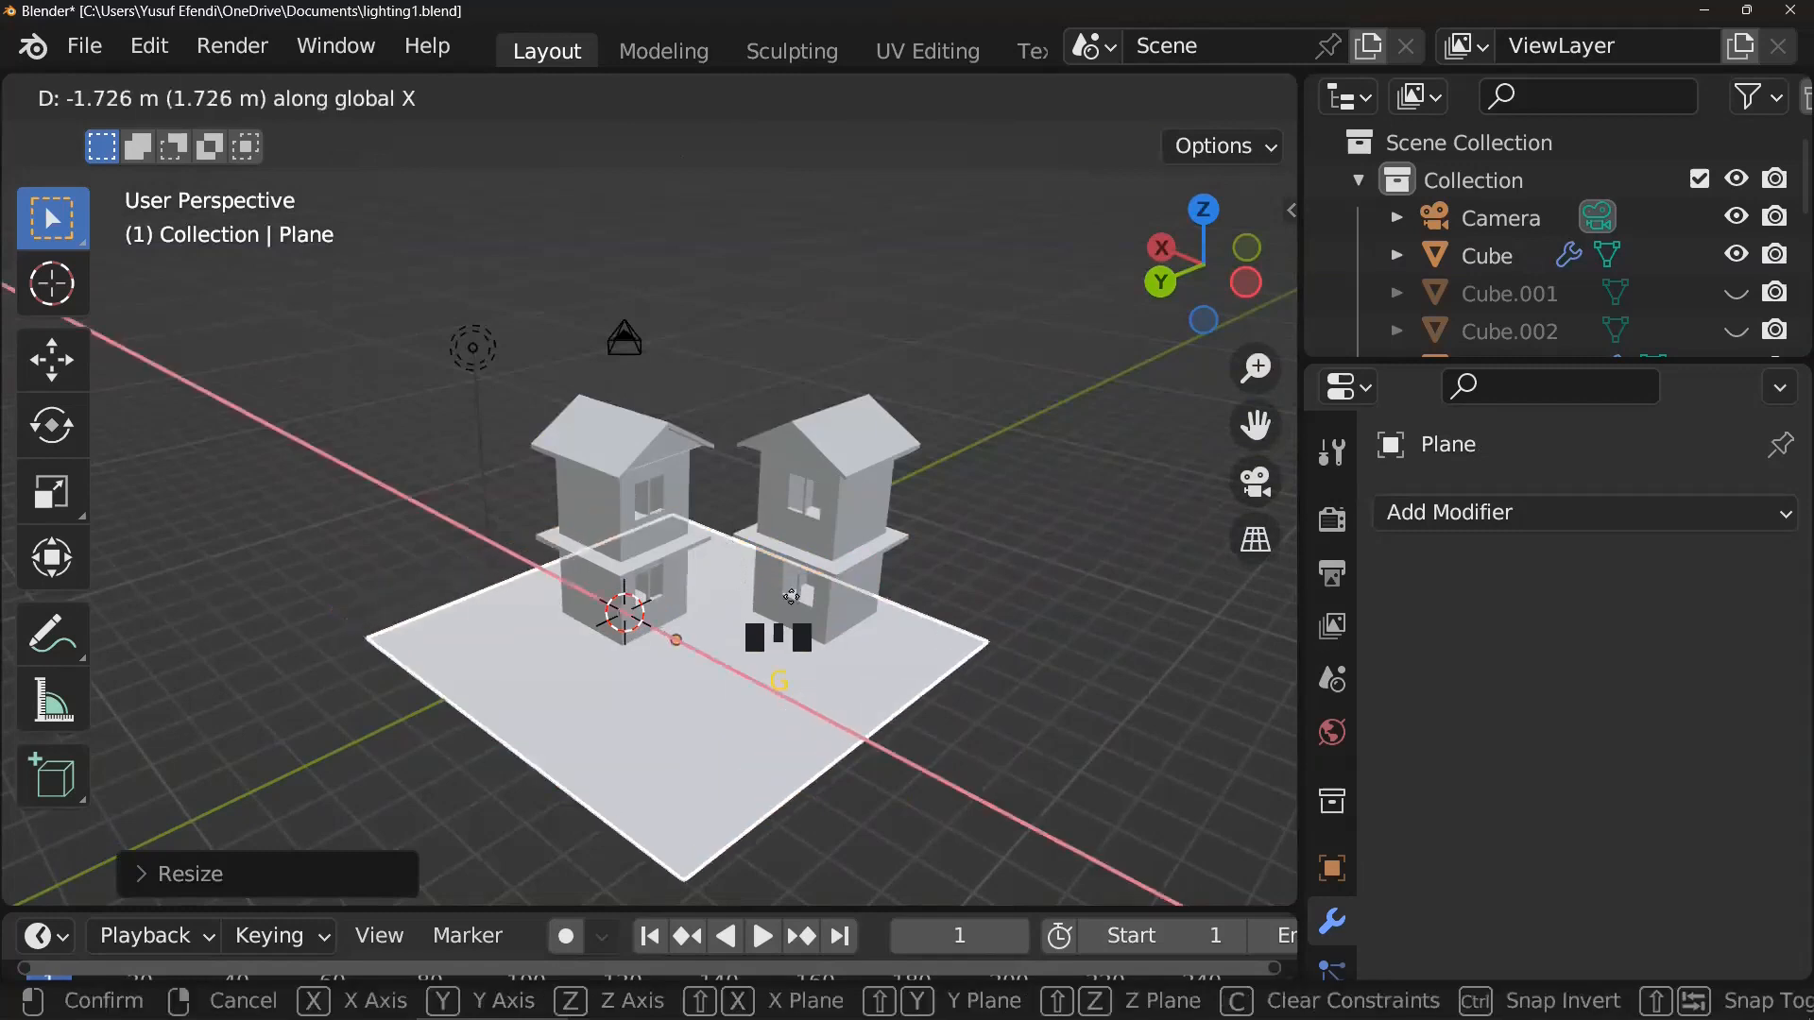
left_click(843, 636)
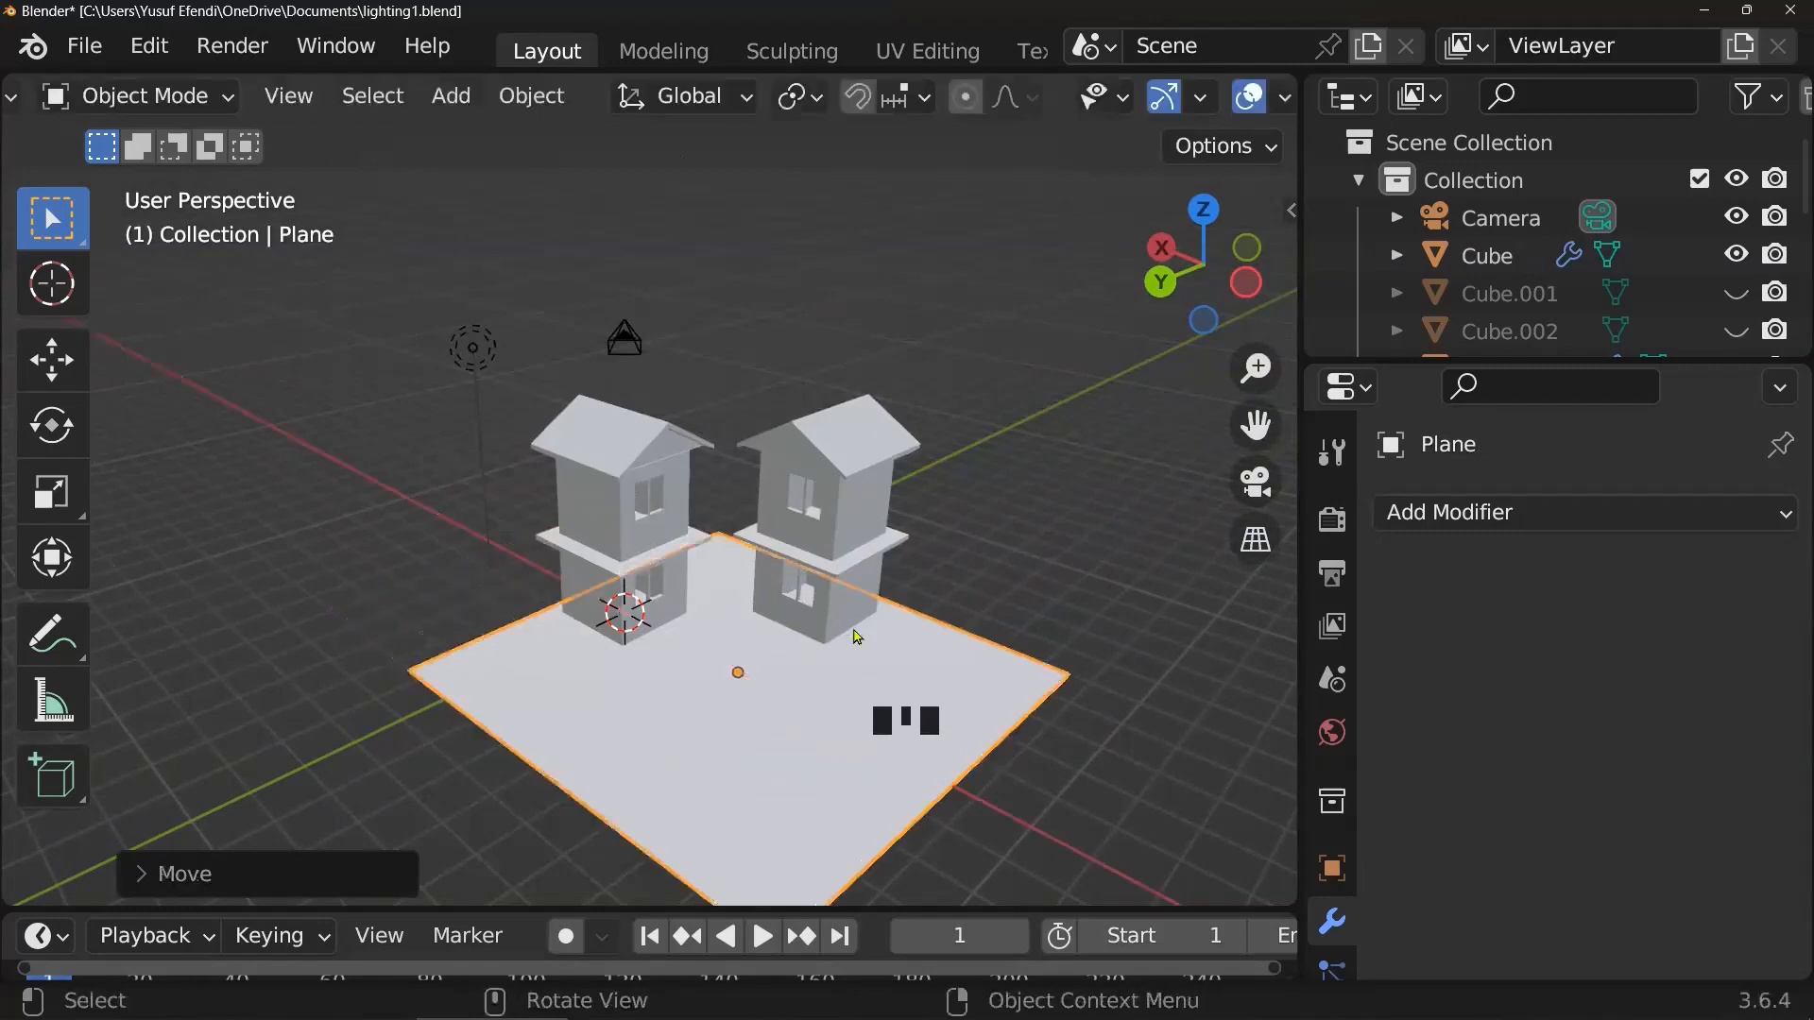
scroll(857, 637, "up", 1)
middle_click_drag(857, 635, 777, 652)
scroll(853, 607, "up", 2)
key("ctrl+s")
scroll(837, 590, "up", 1)
scroll(794, 579, "down", 3)
scroll(755, 637, "up", 3)
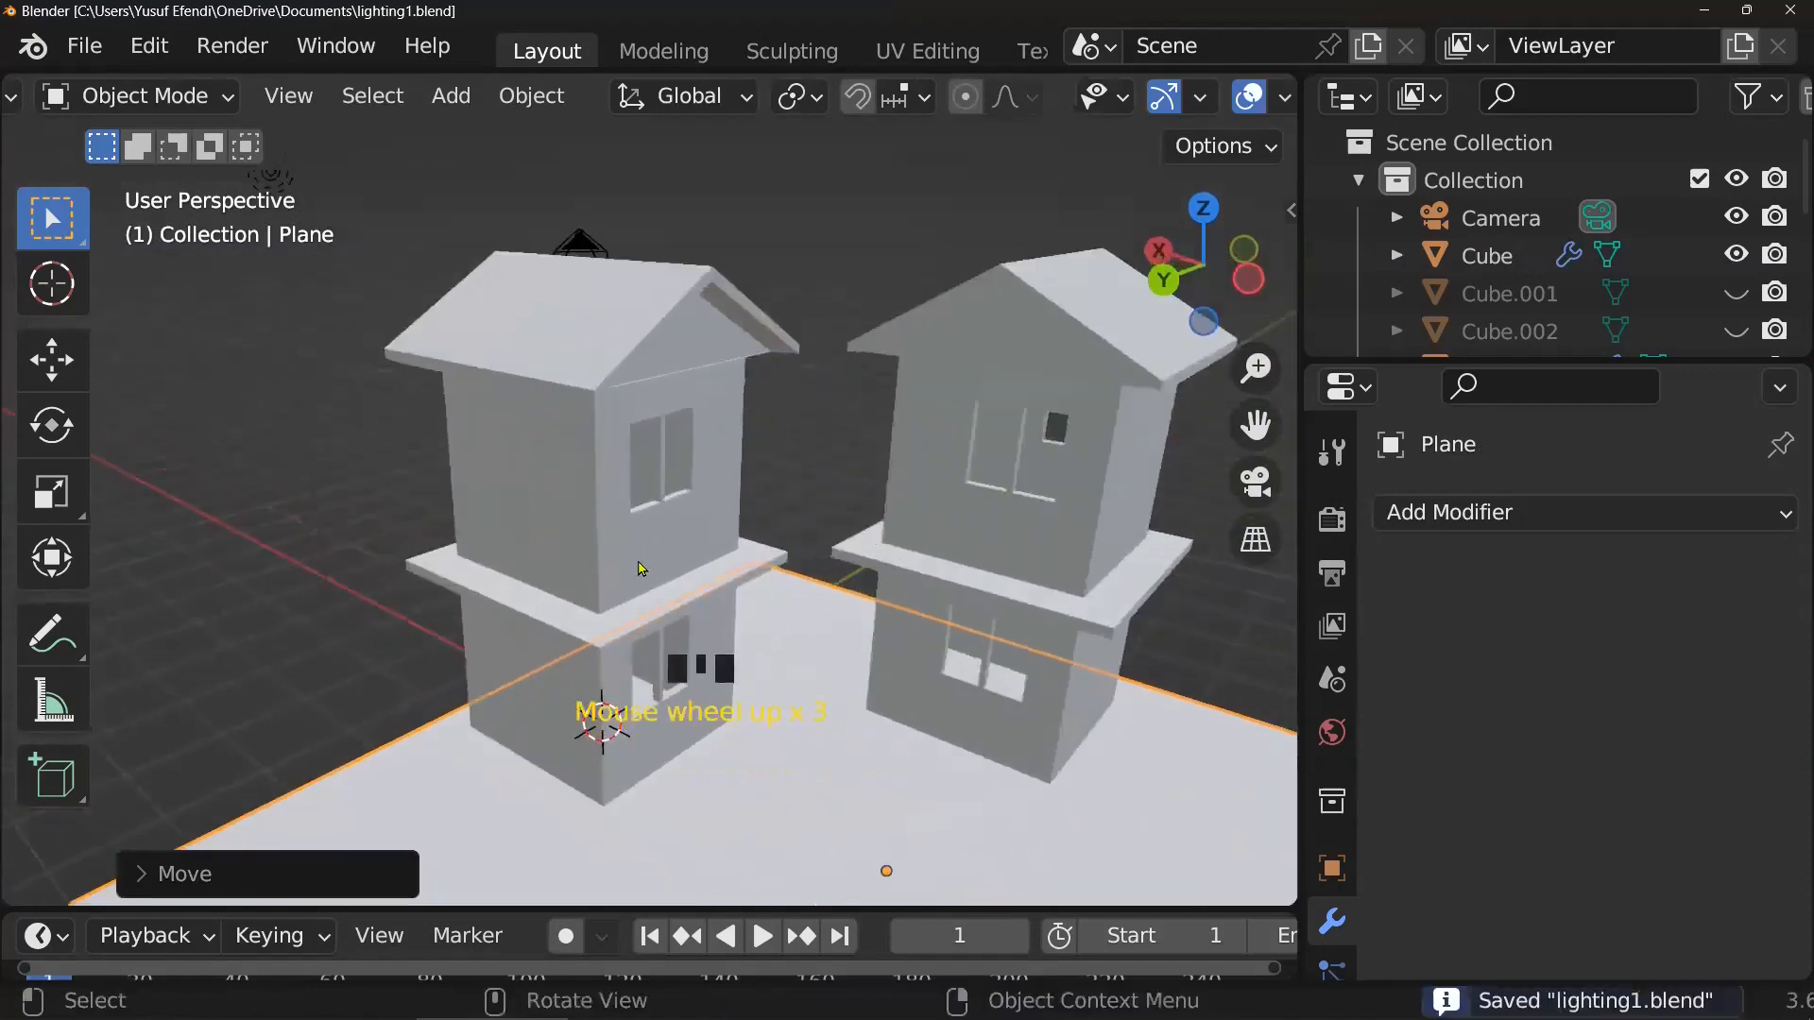
- Select the original building's roof, upper storey, slab and ground storey, and duplicate them in place
left_click(612, 383)
left_click(643, 552, "shift")
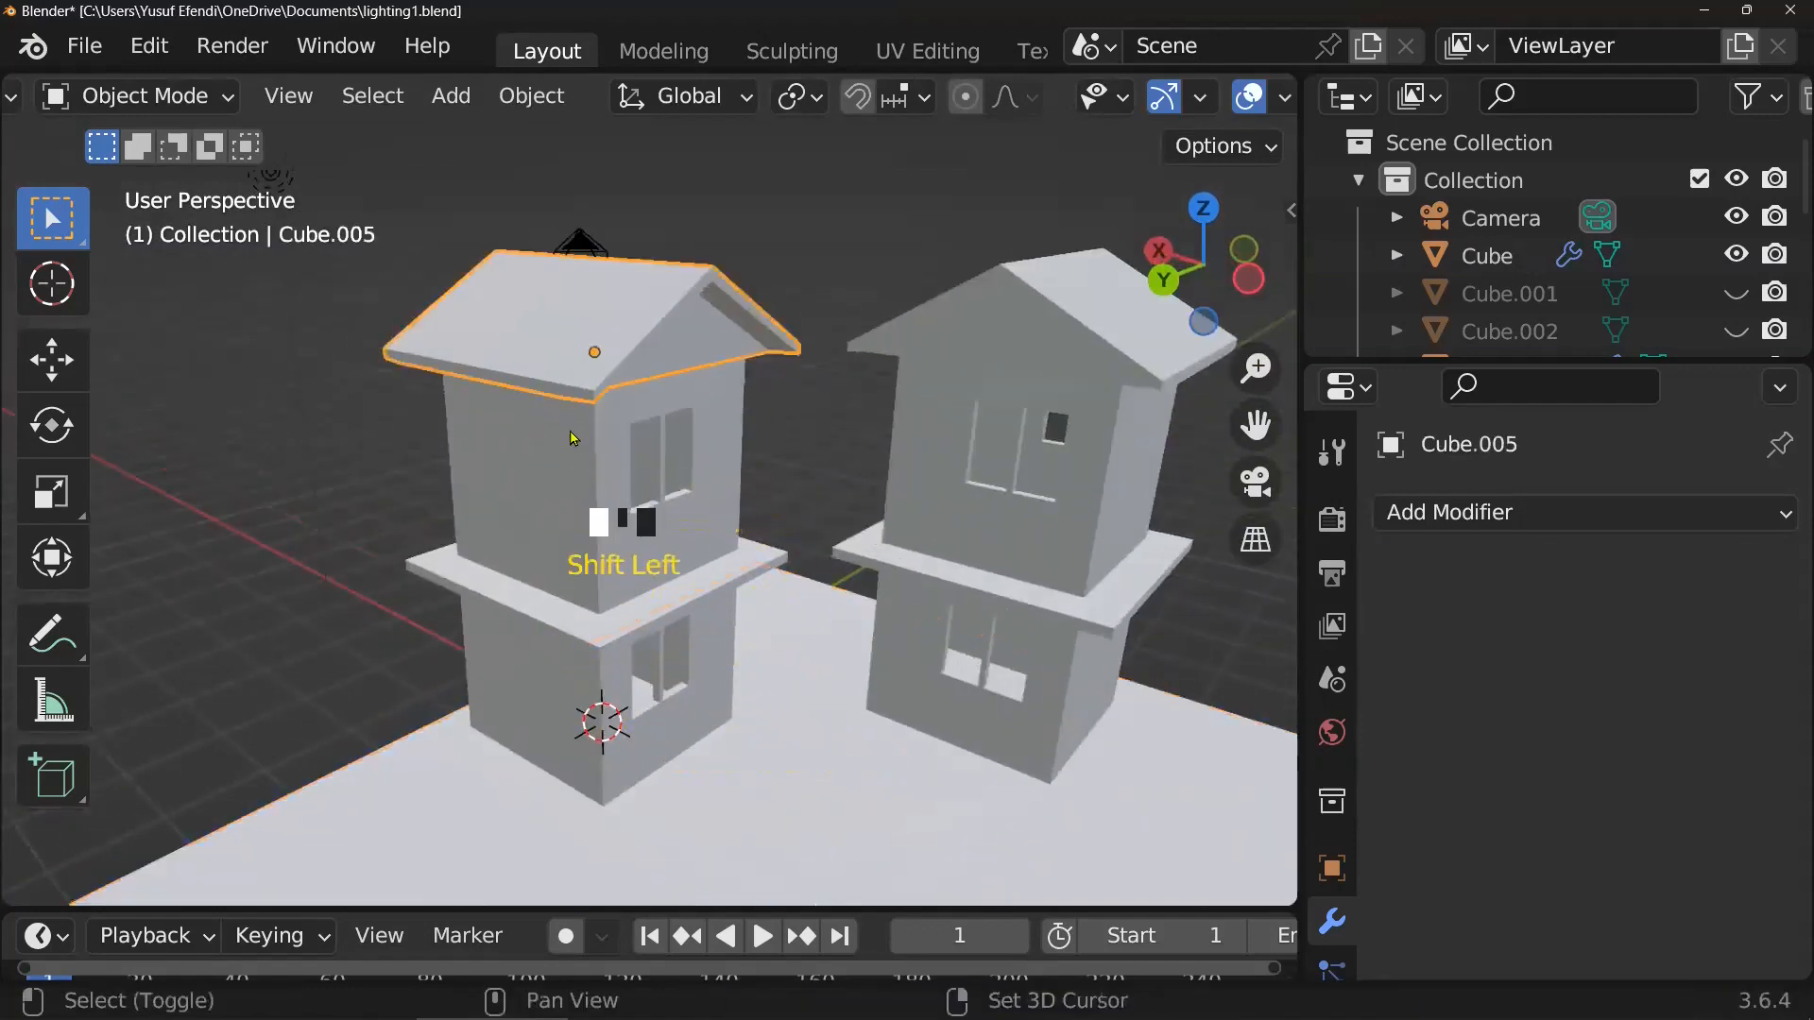
left_click(565, 603, "shift")
left_click(697, 678, "shift")
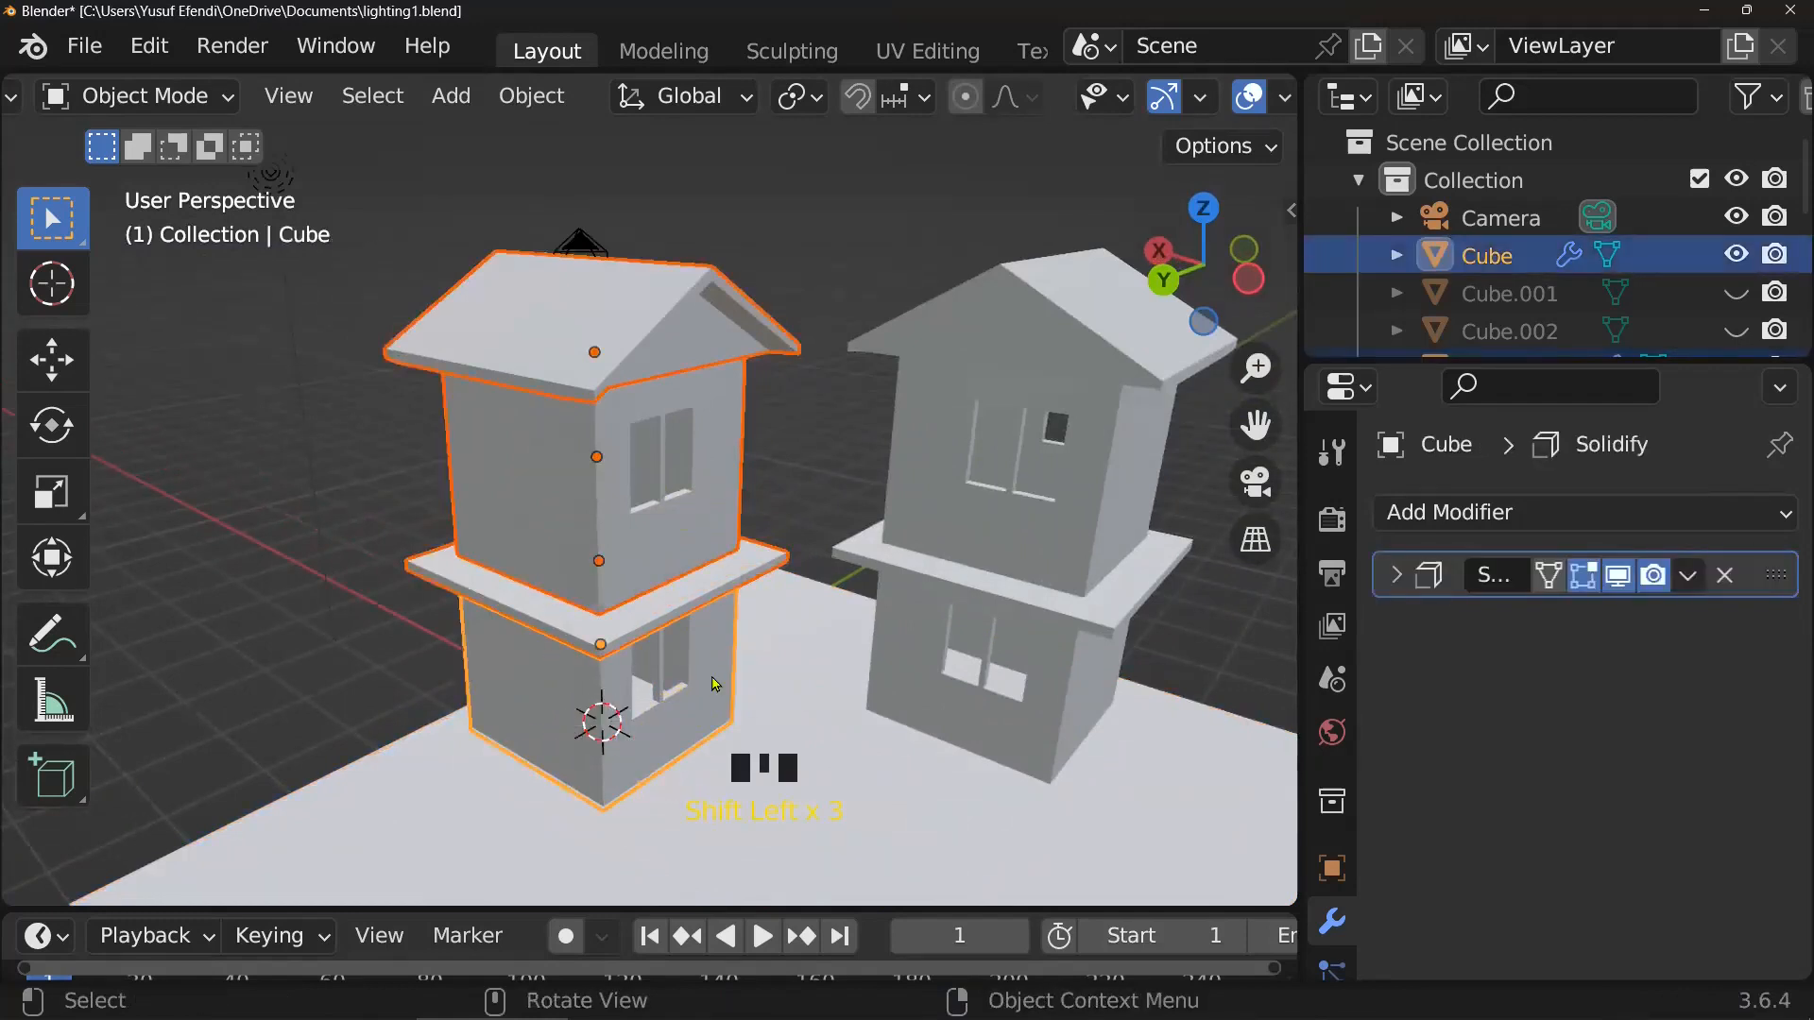
key("shift+d")
right_click(711, 674)
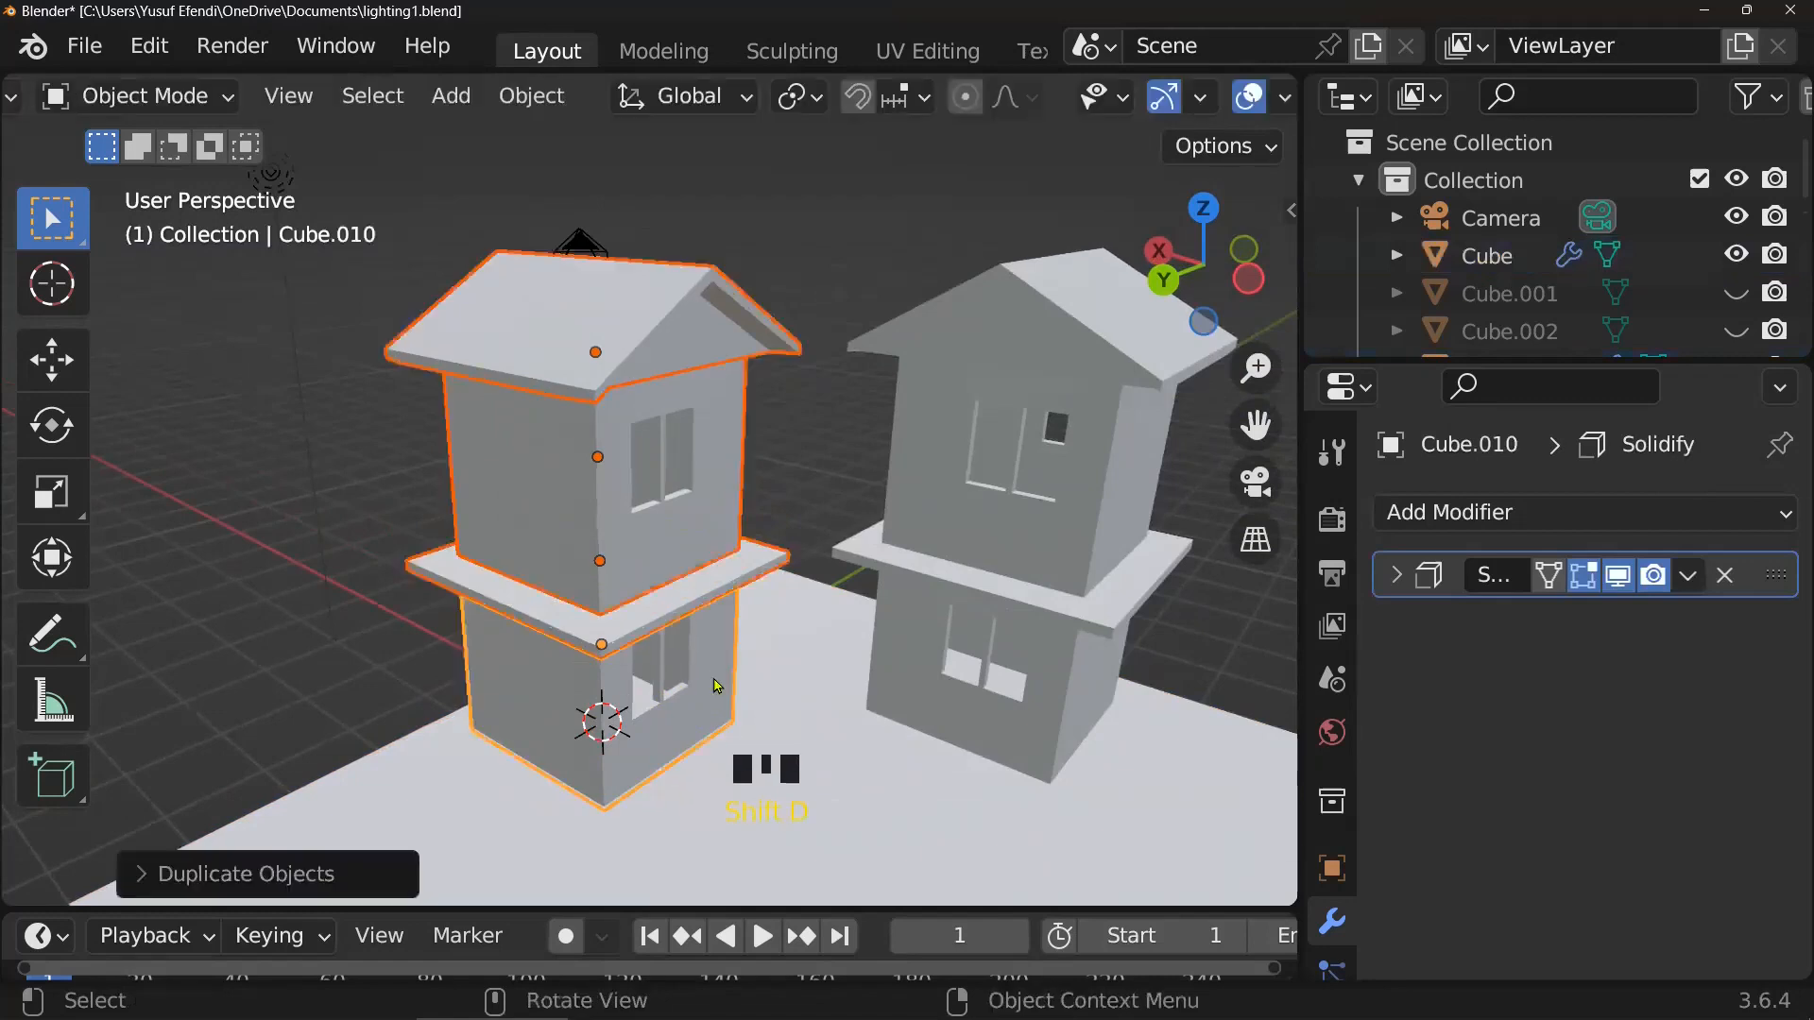
- Move the new building copy about 3 m along positive Y, next to the original
scroll(711, 674, "down", 3)
key("g")
key("y")
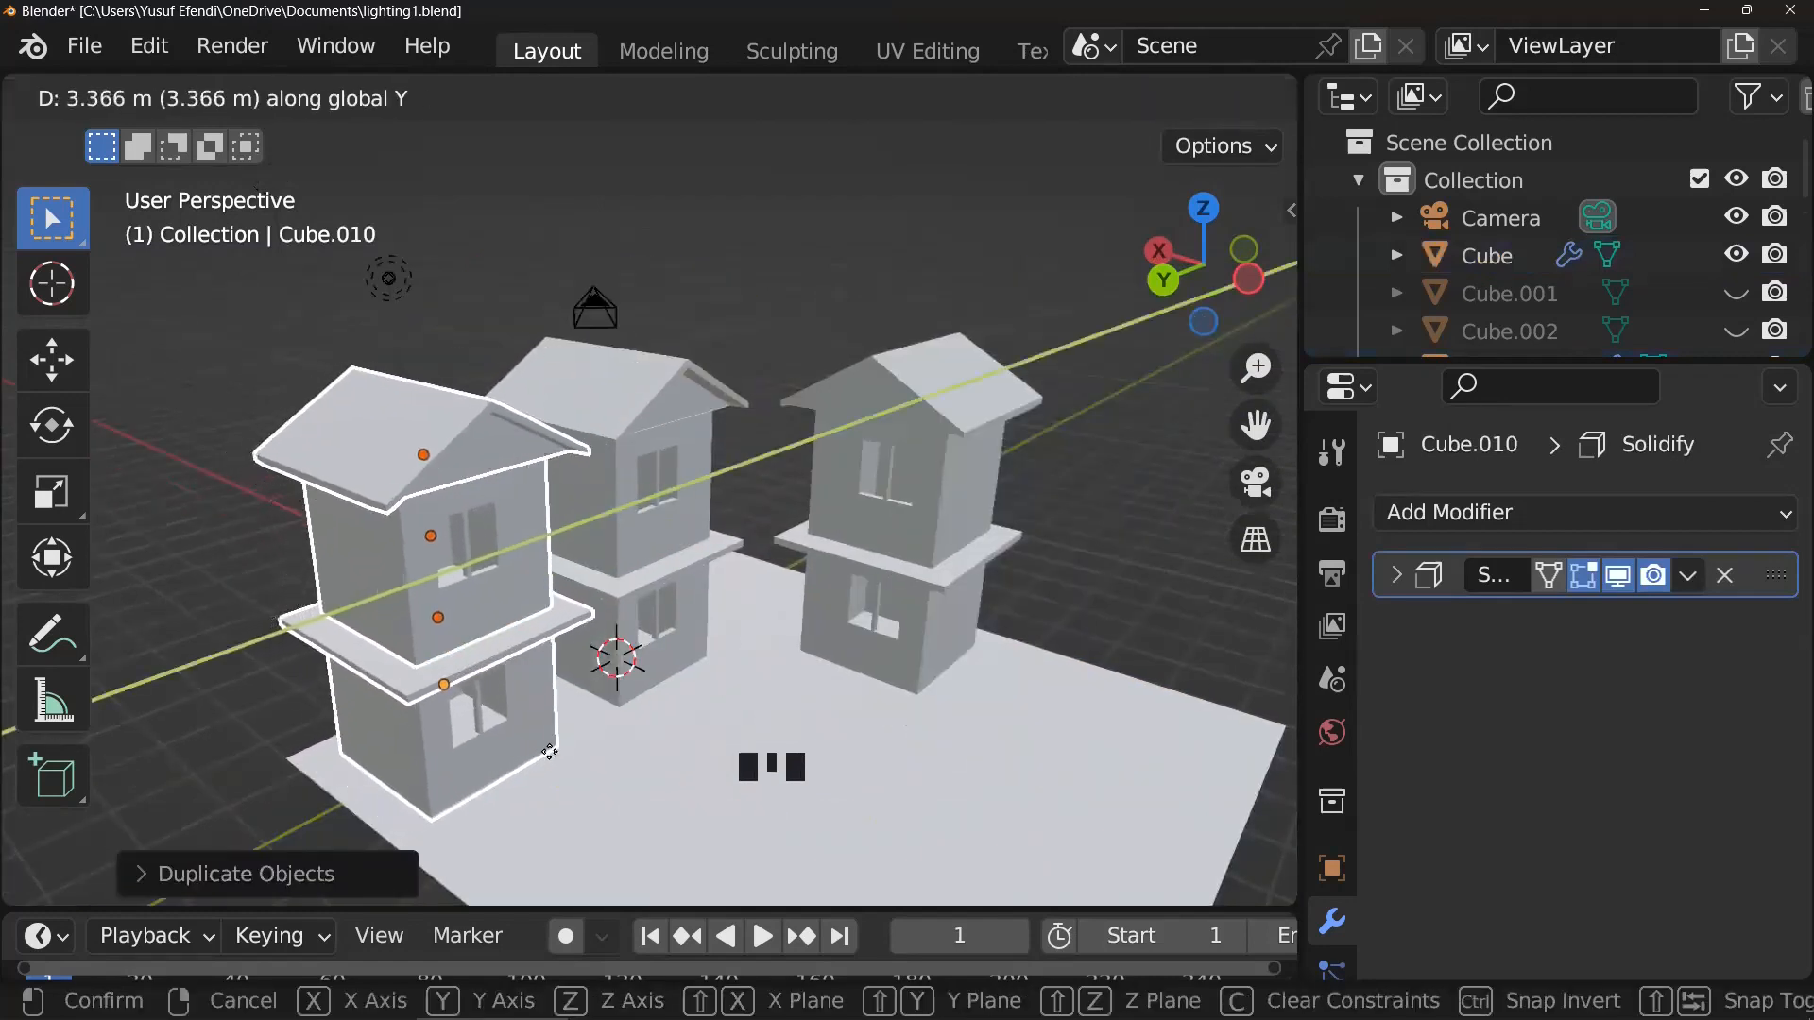
left_click(753, 731)
middle_click_drag(753, 731, 769, 728)
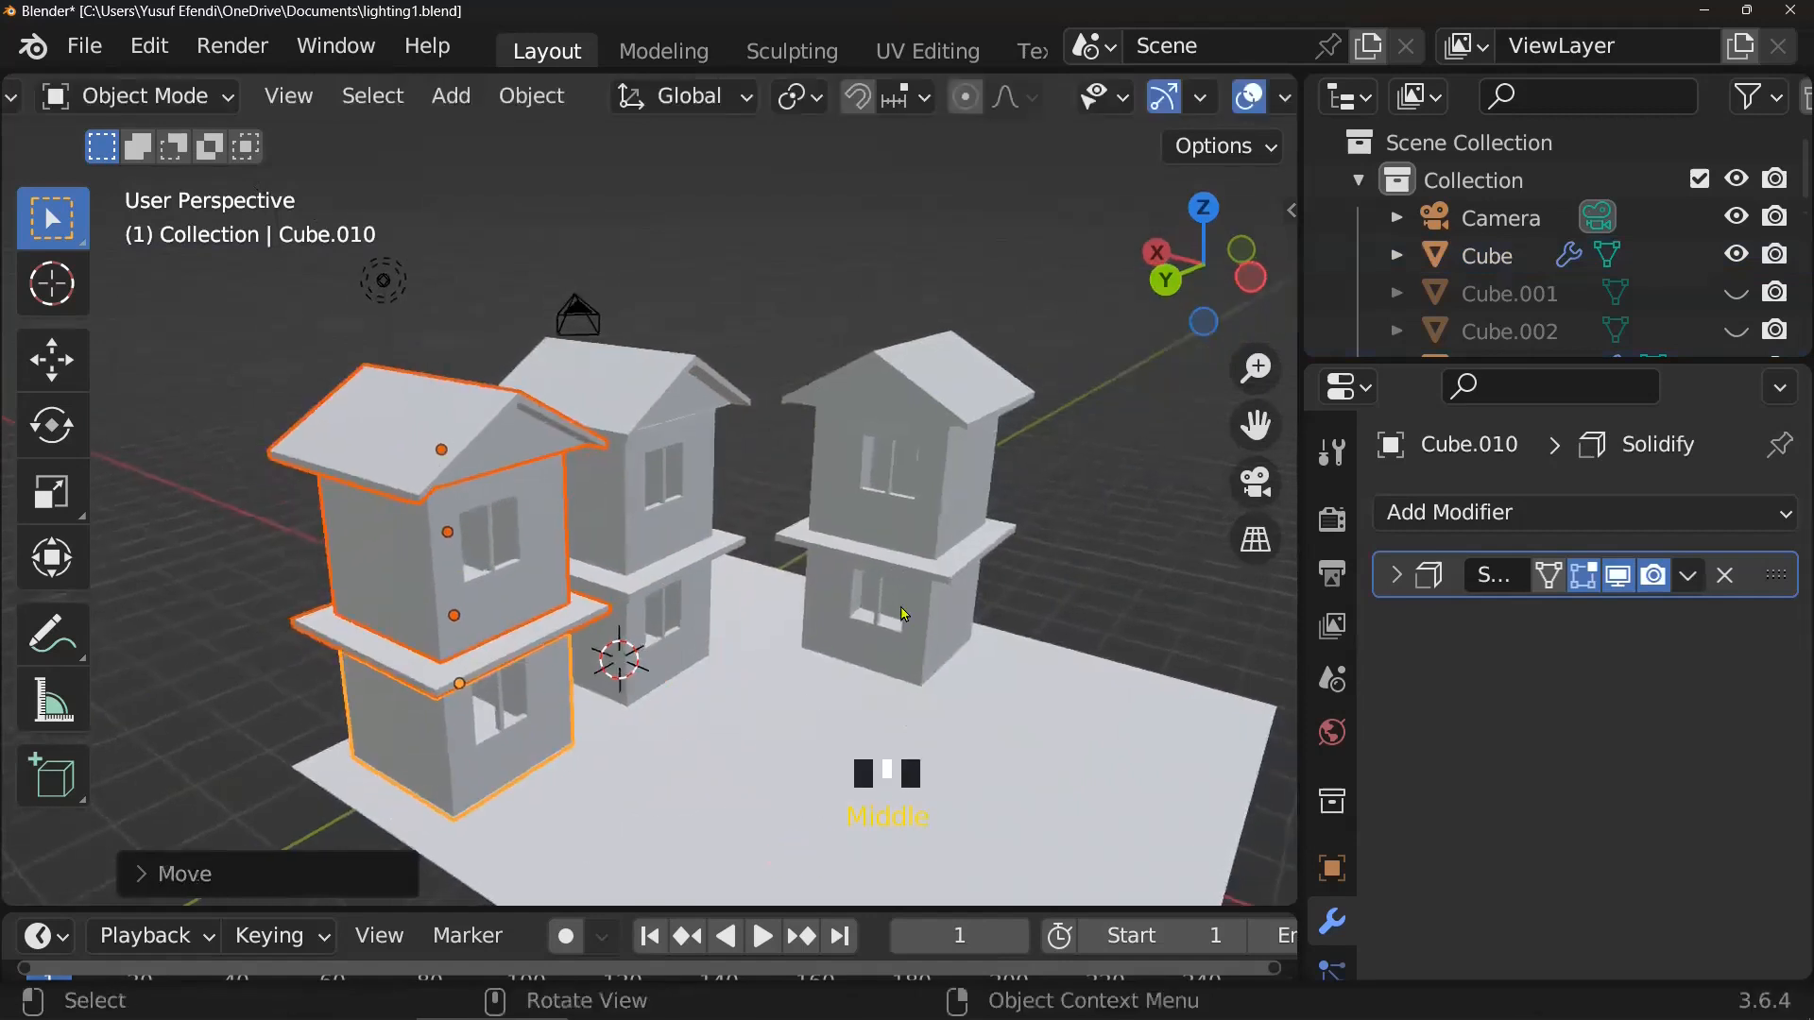
- Select the roof, upper storey, slab and ground storey of the building standing alone across the ground plane, and duplicate them in place
left_click(917, 512)
left_click(931, 366)
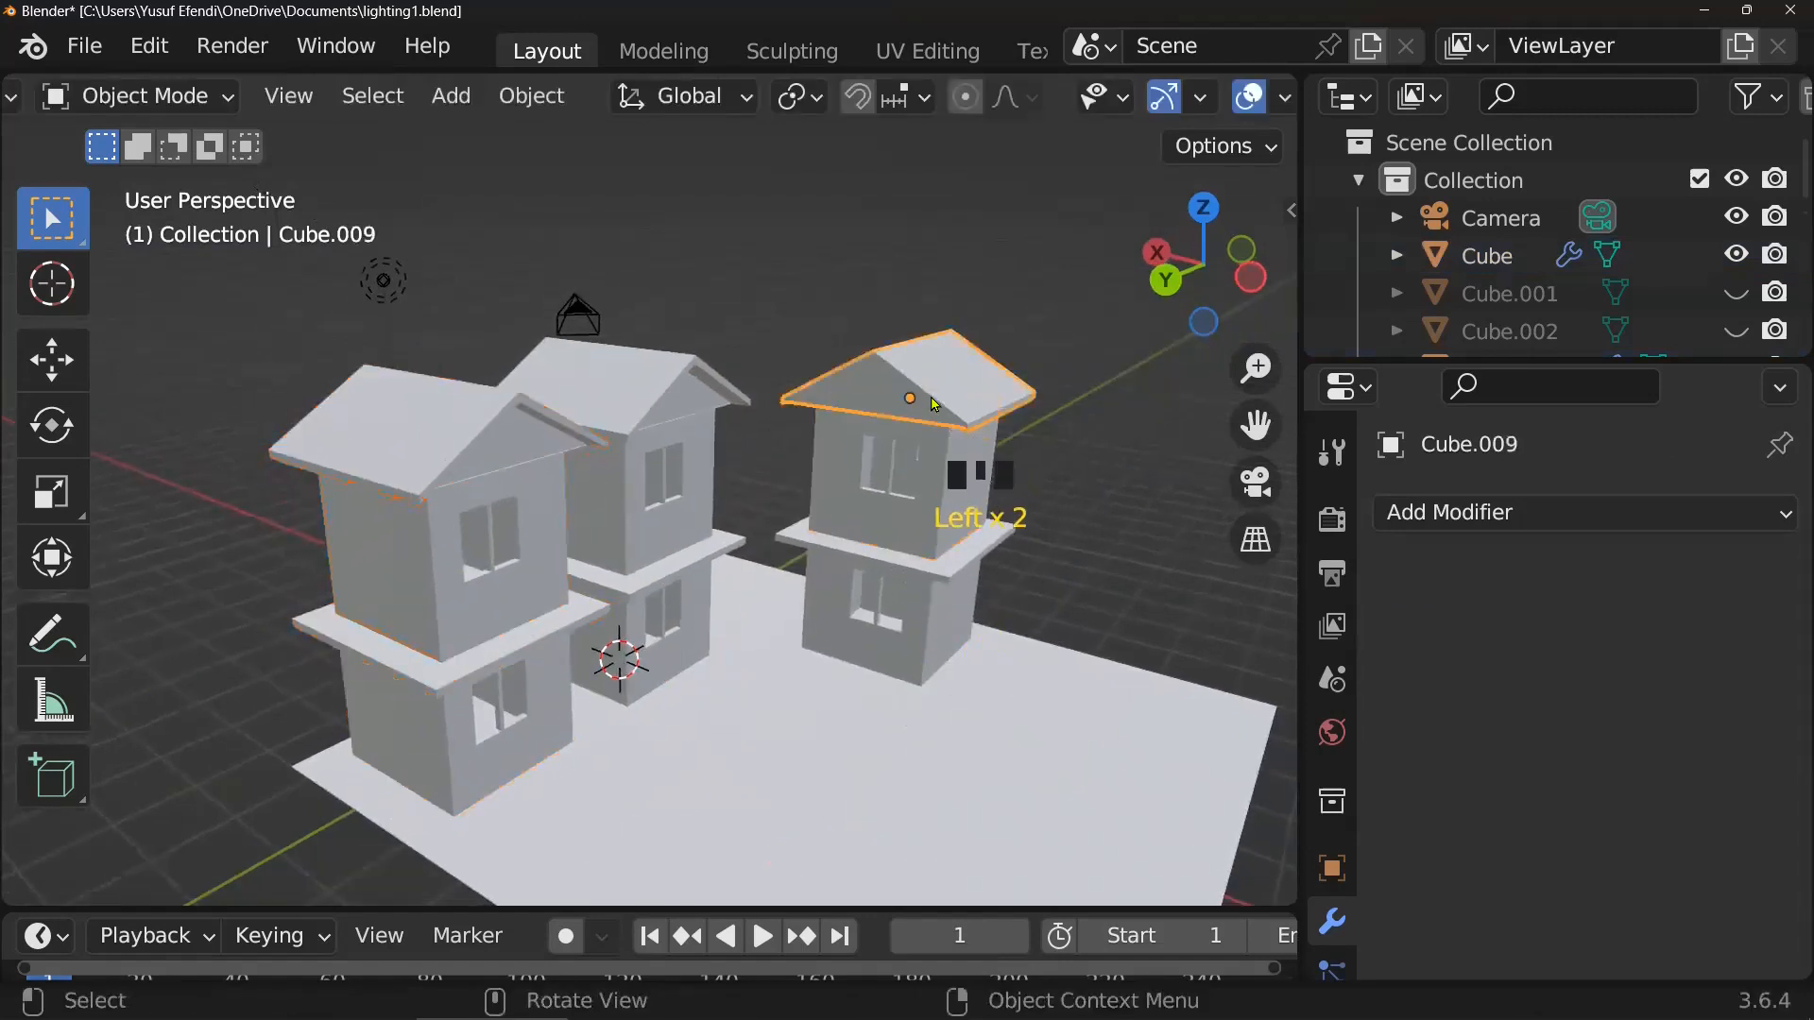
left_click(924, 455, "shift")
left_click(931, 597, "shift")
left_click(979, 601, "shift")
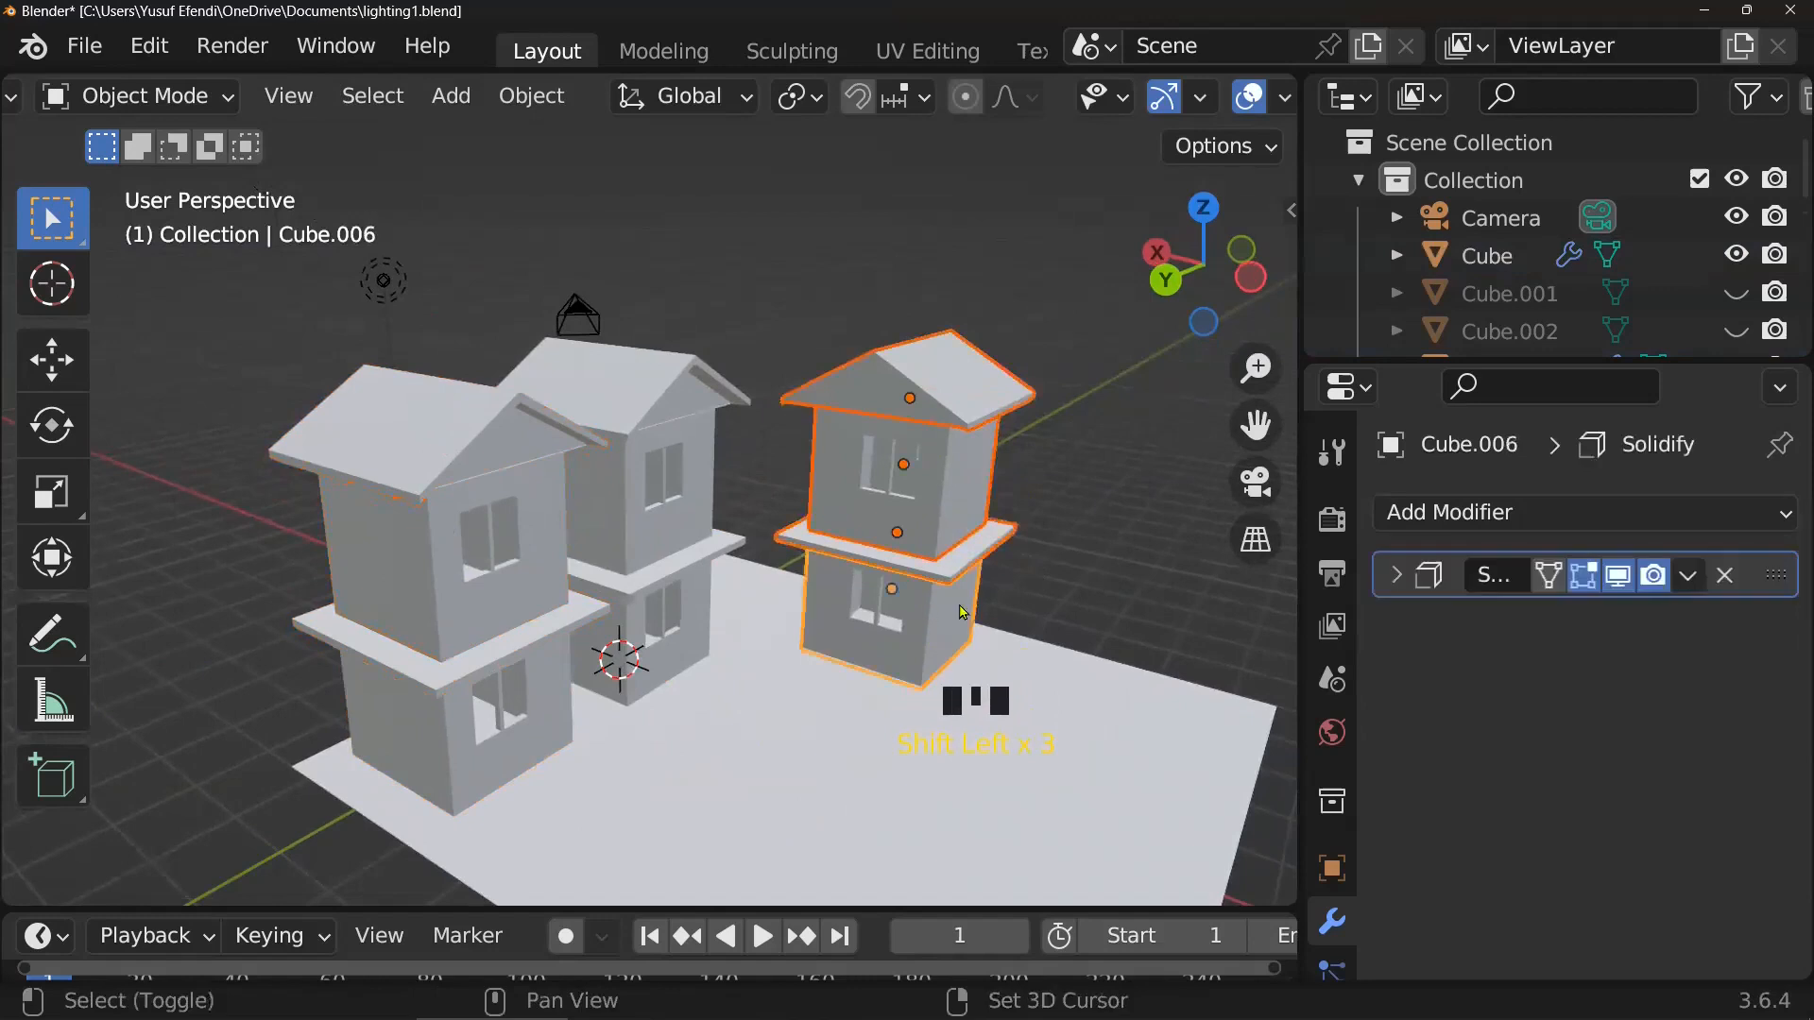
key("shift+d")
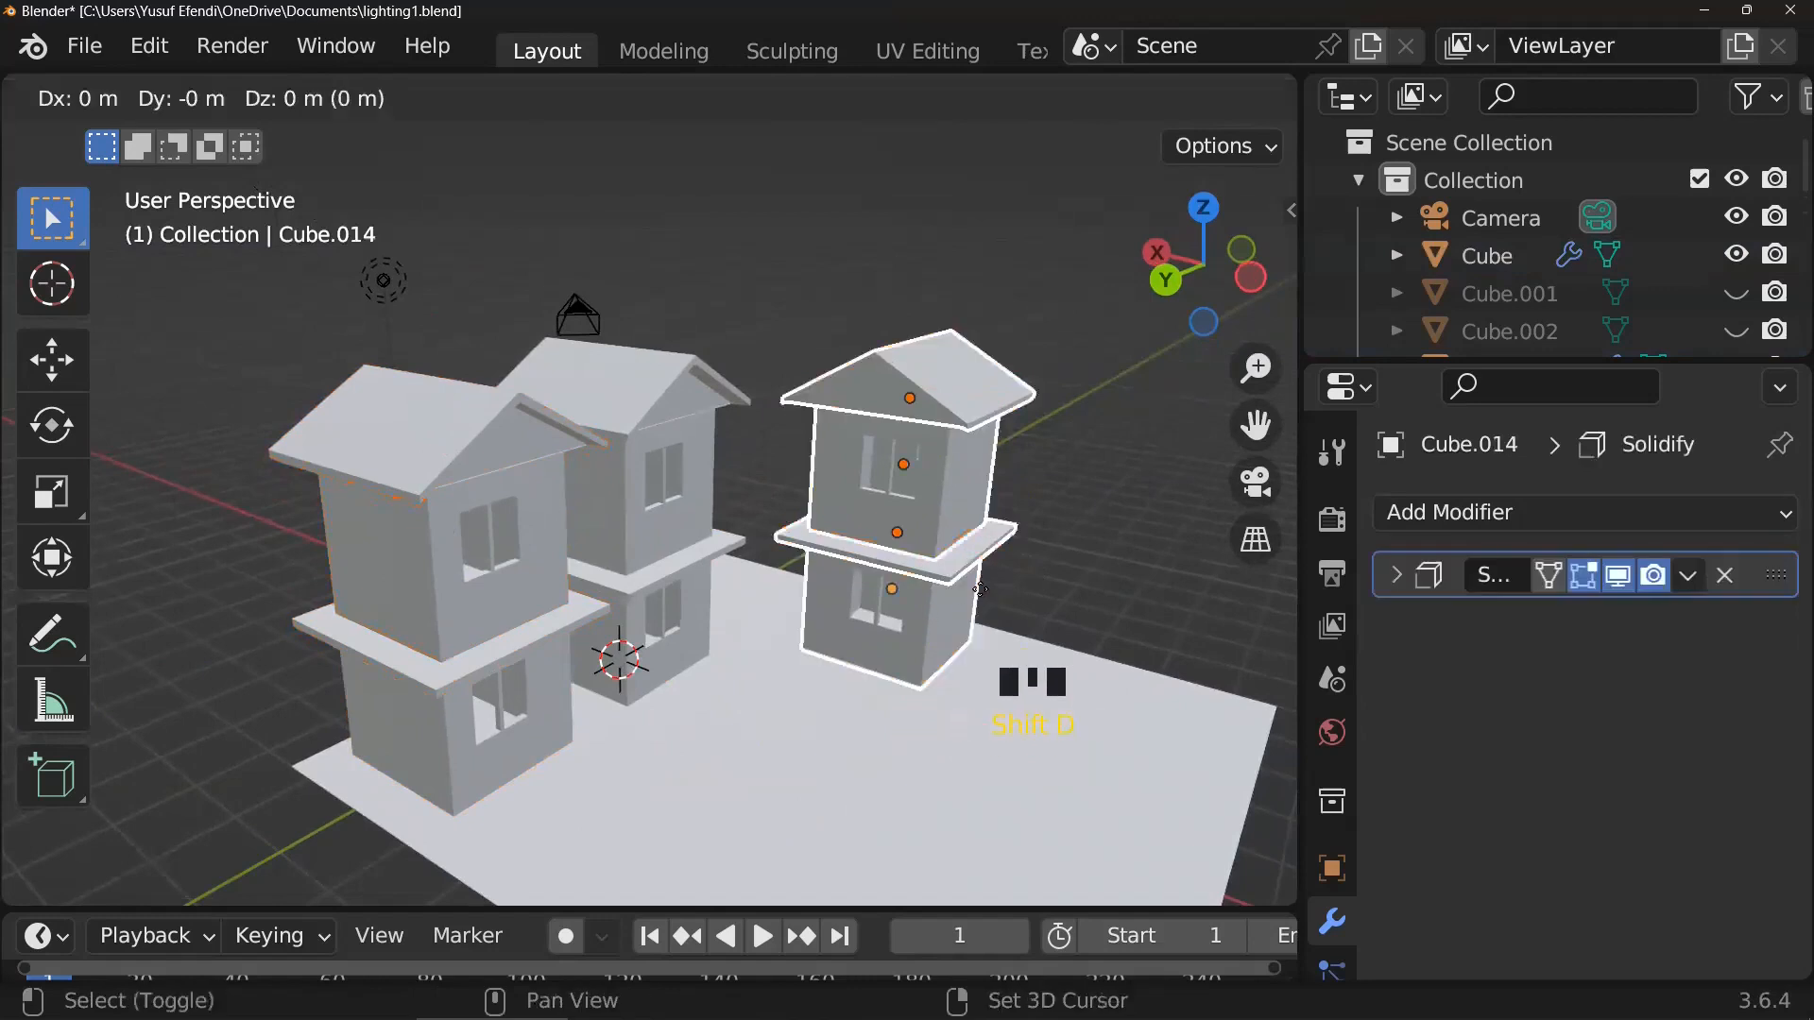
key("Escape")
- Move the new building copy along the X axis to stand beside its source building, and save the file
key("g")
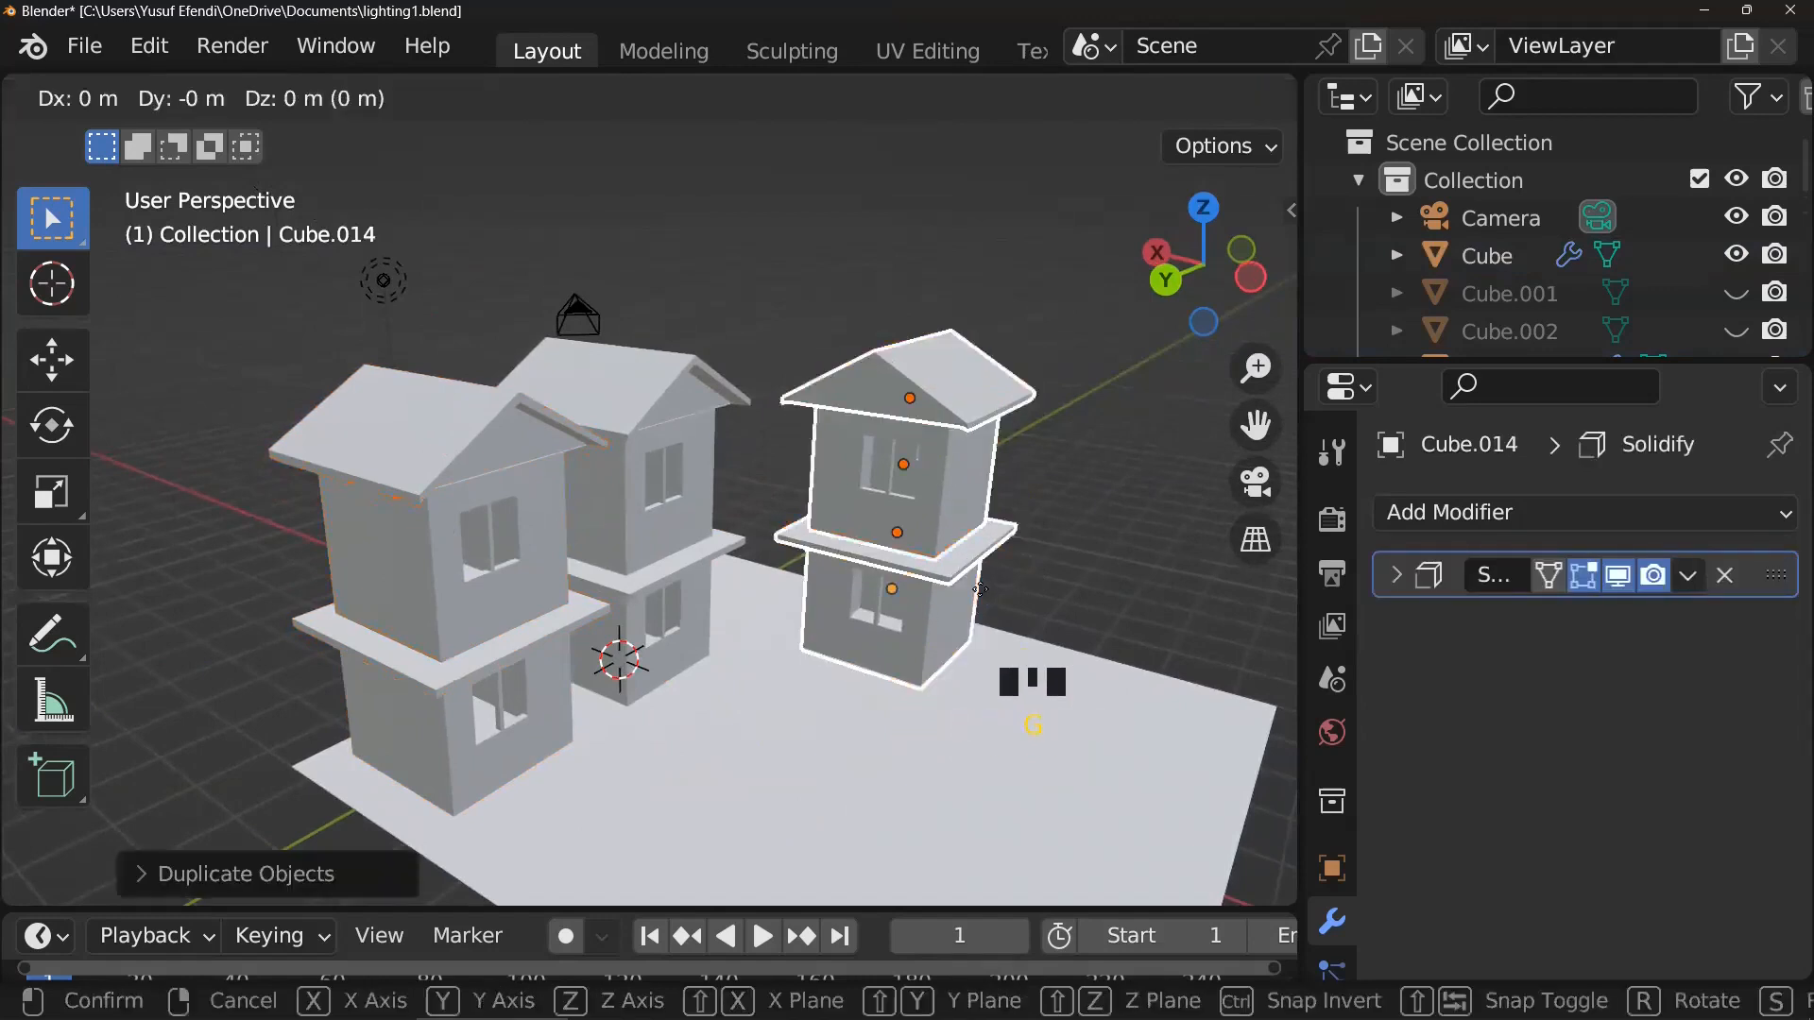
key("x")
left_click(1179, 677)
middle_click_drag(1178, 677, 1054, 664)
key("ctrl+s")
scroll(942, 602, "up", 3)
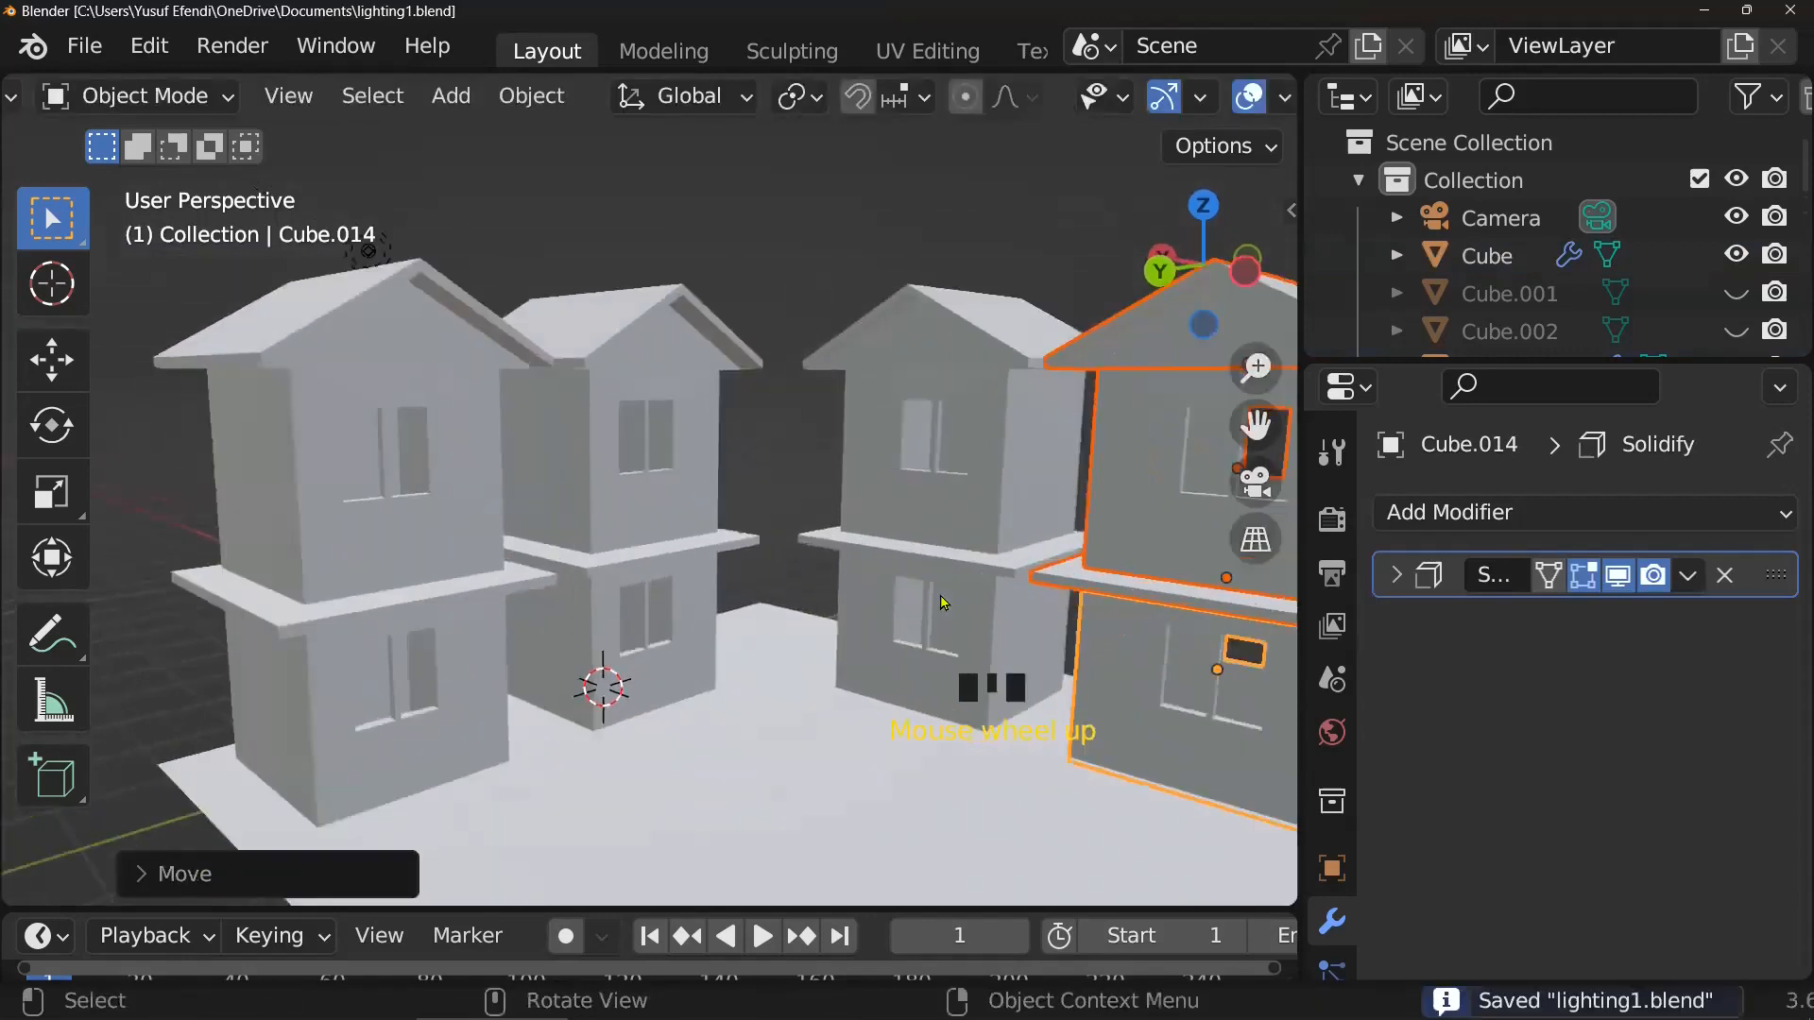
scroll(942, 602, "up", 1)
middle_click_drag(942, 602, 667, 565, "shift")
scroll(661, 595, "down", 2)
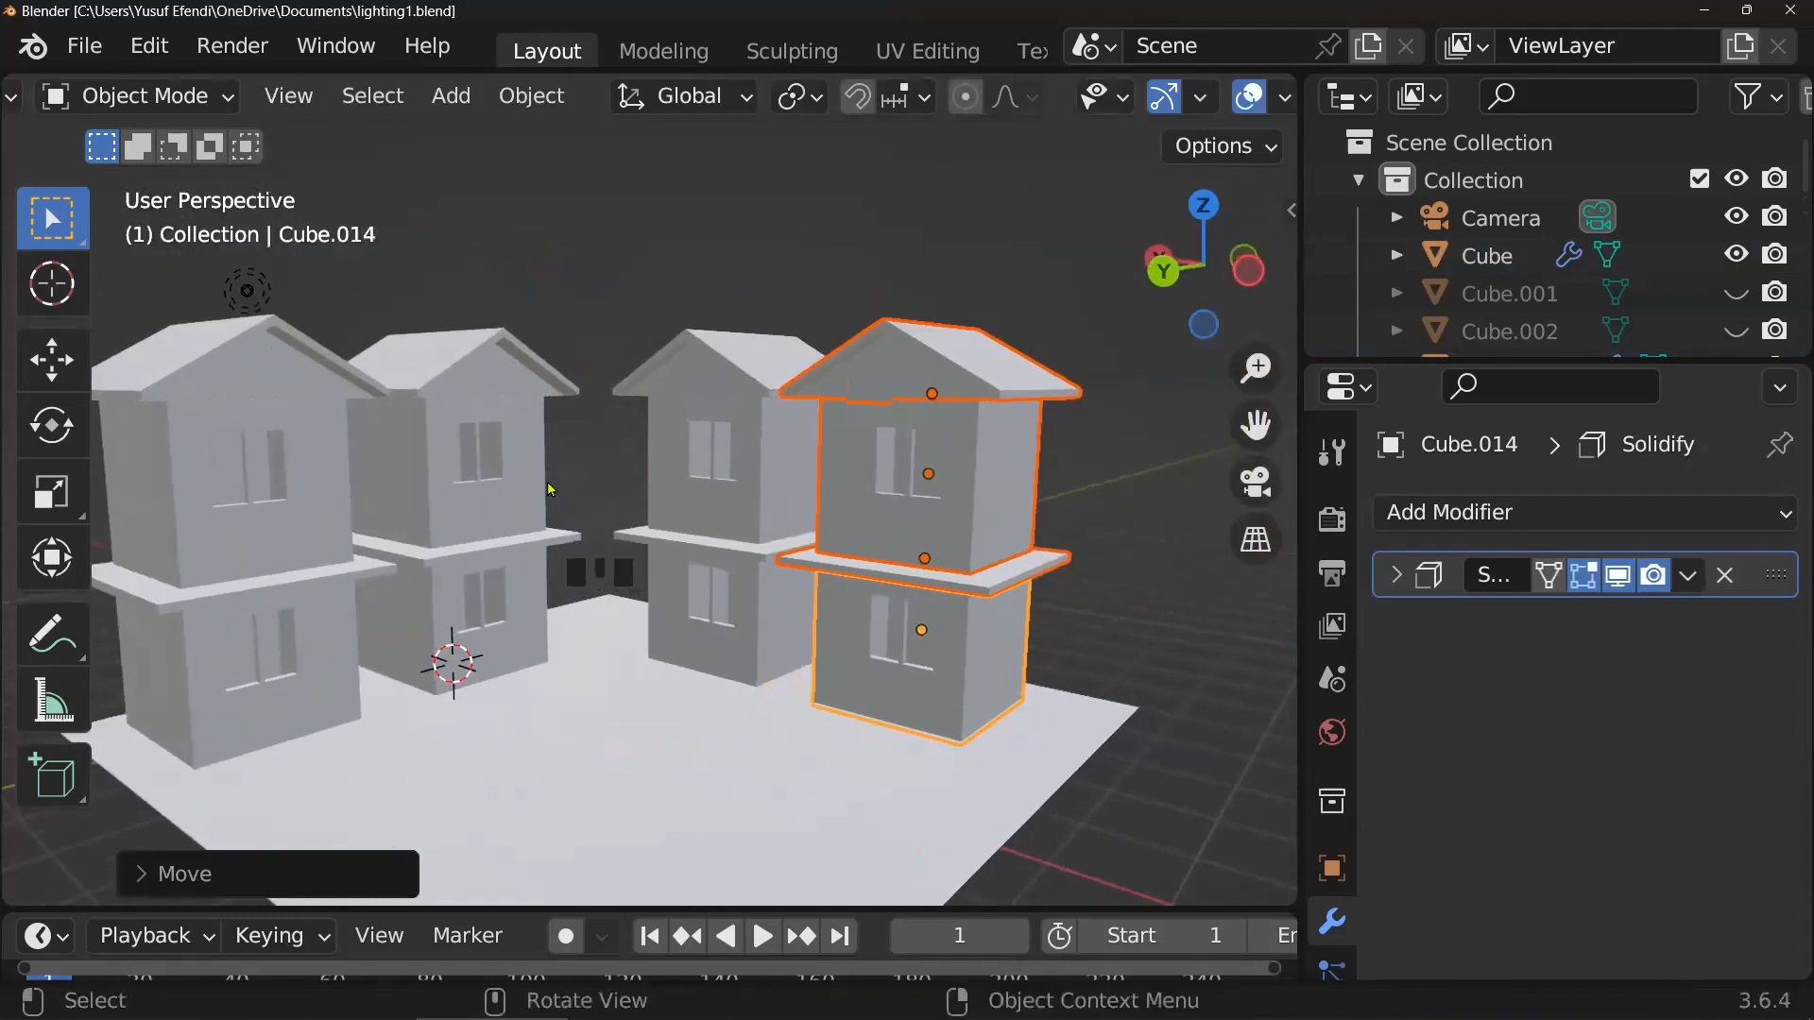
- Widen the 3D viewport, try Solid shading and return to Material Preview shading
left_click_drag(1302, 454, 1389, 454)
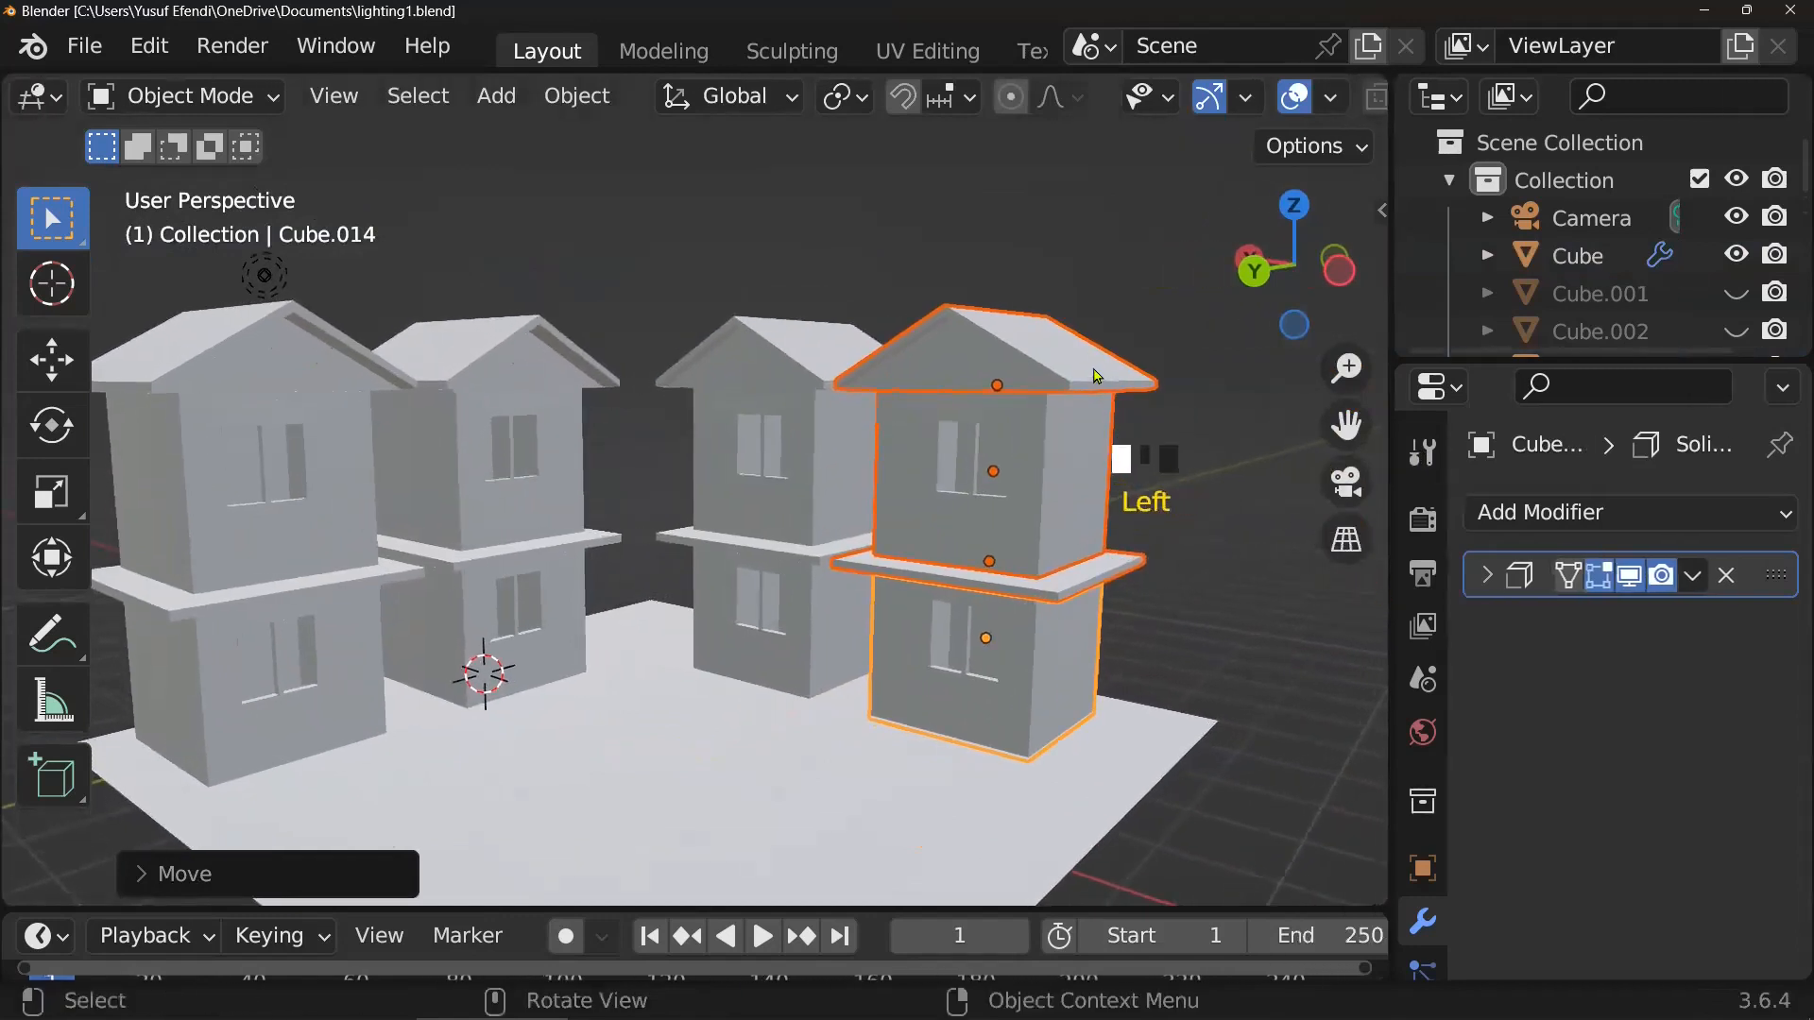
middle_click_drag(1001, 341, 977, 313)
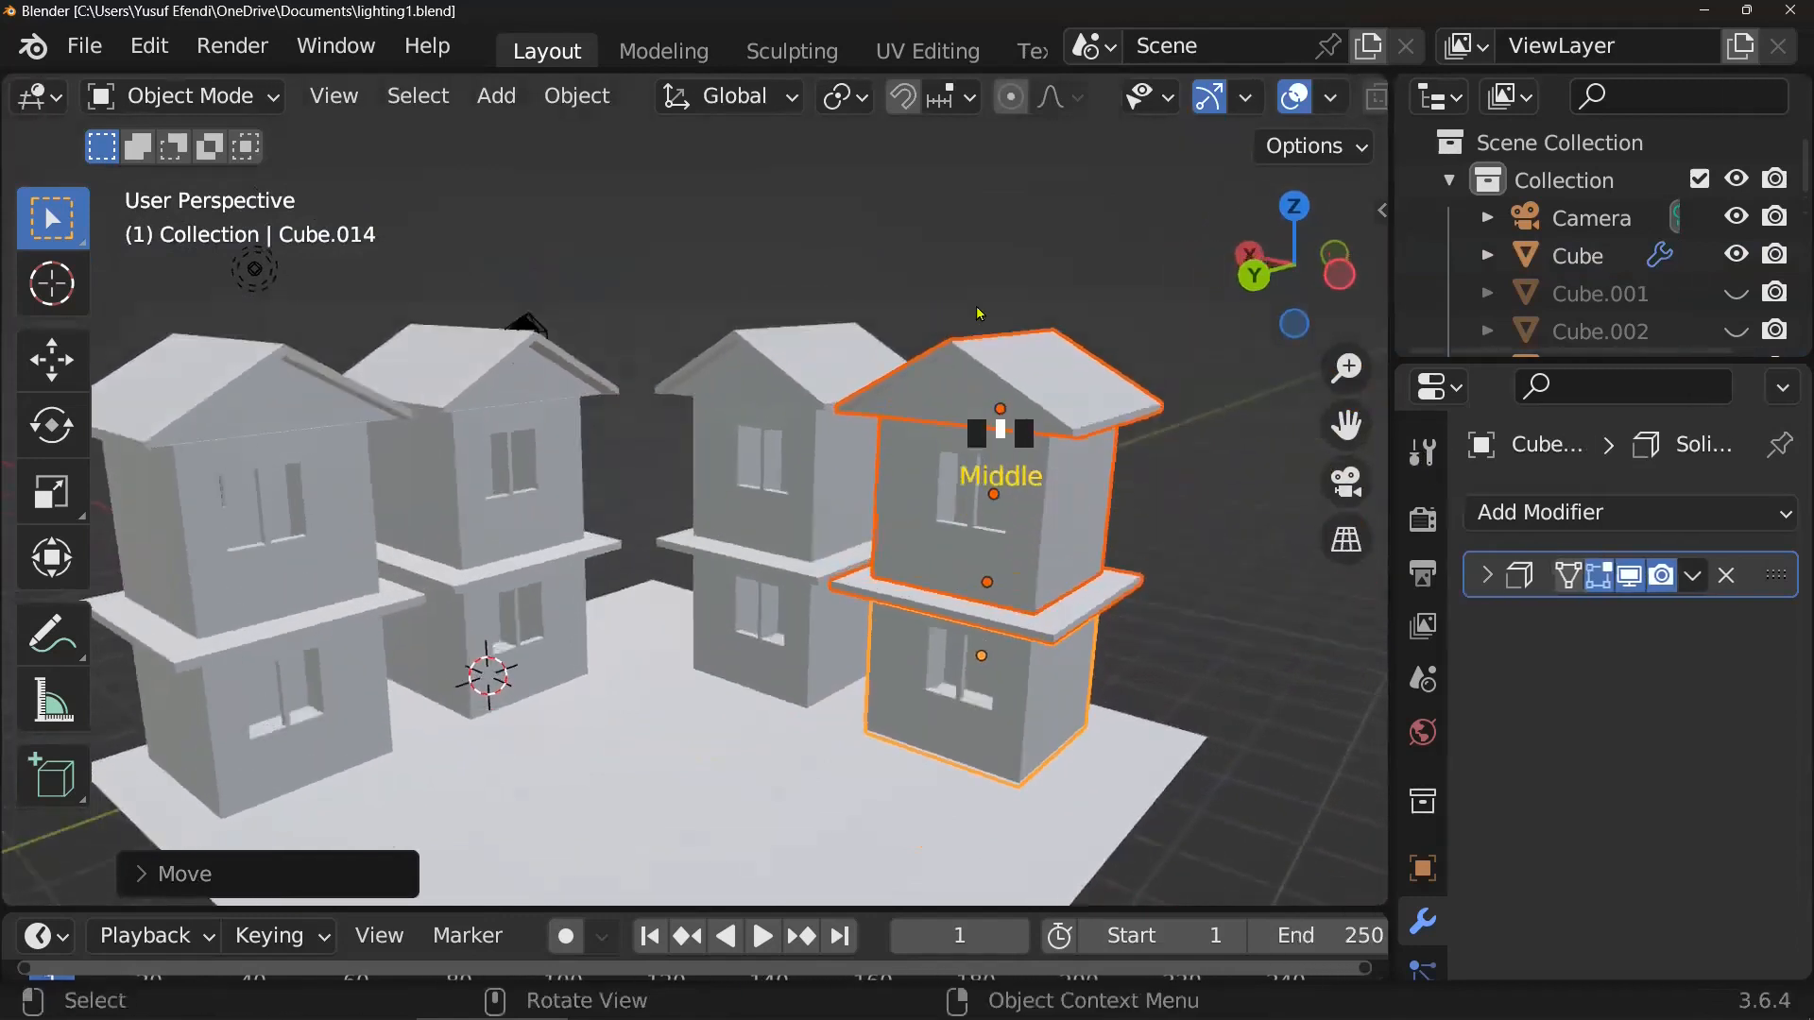
left_click_drag(1389, 269, 1481, 268)
key("alt+z")
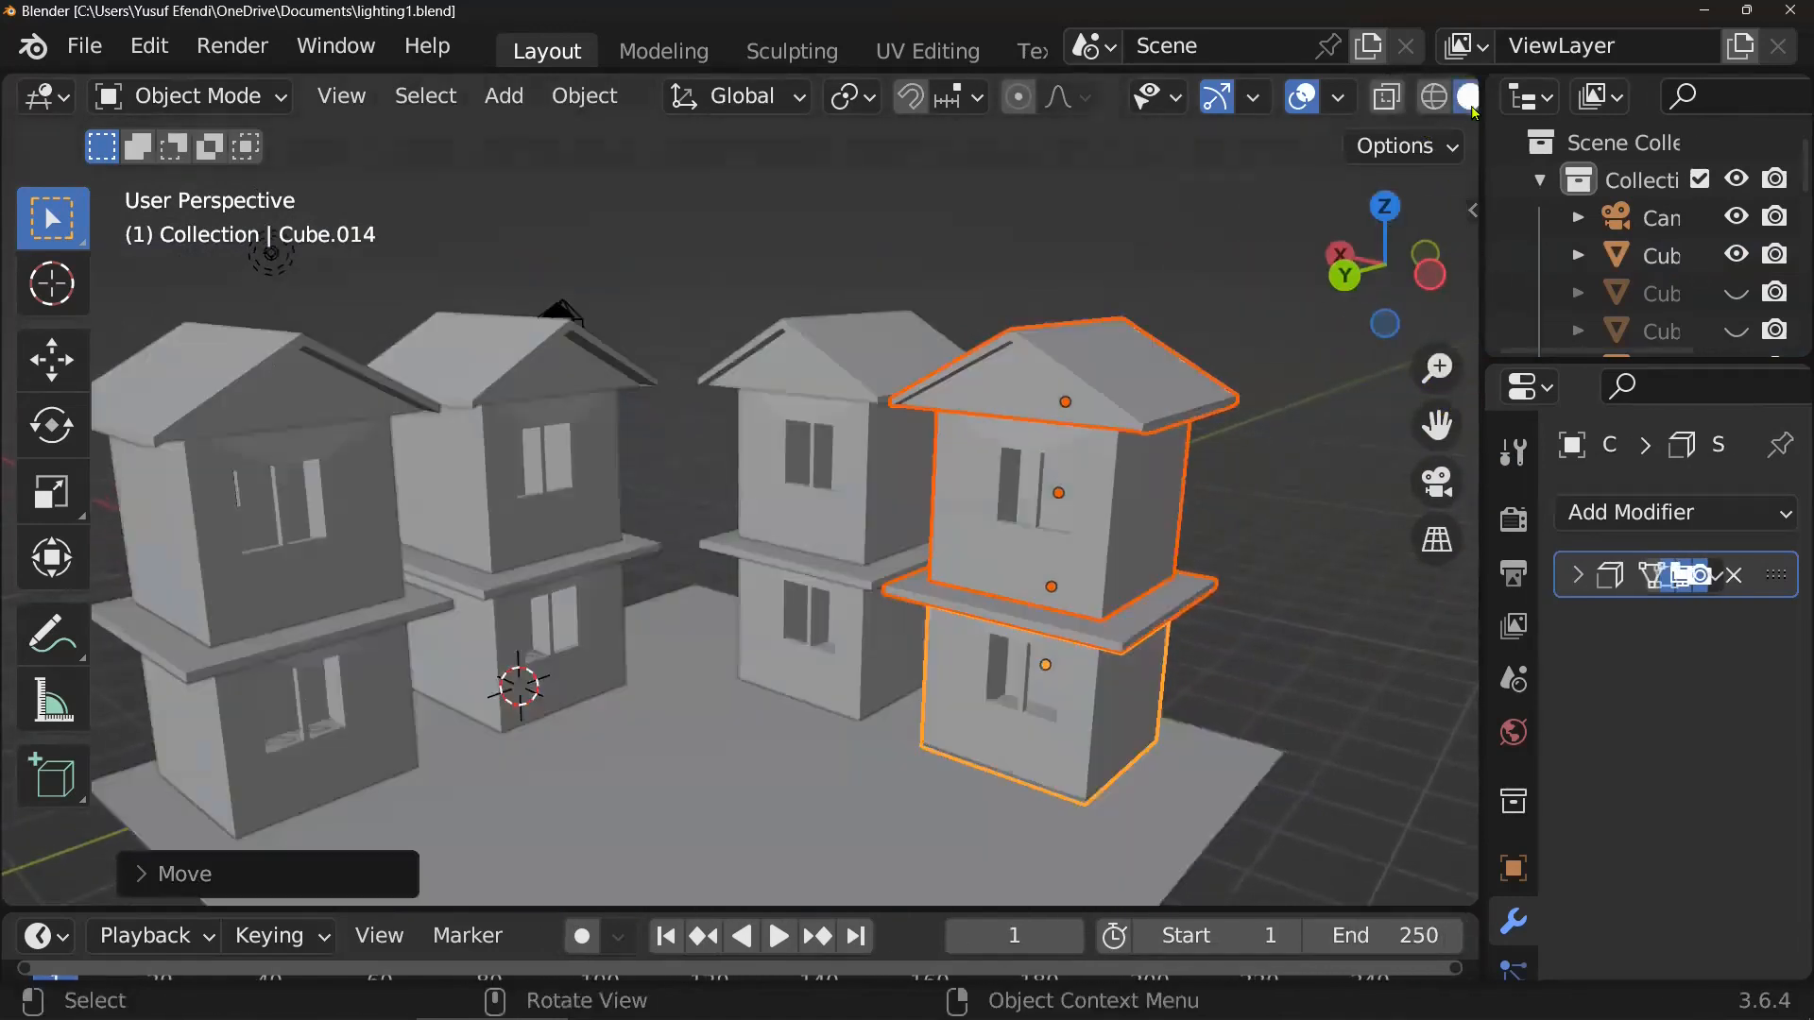
scroll(1299, 203, "down", 3)
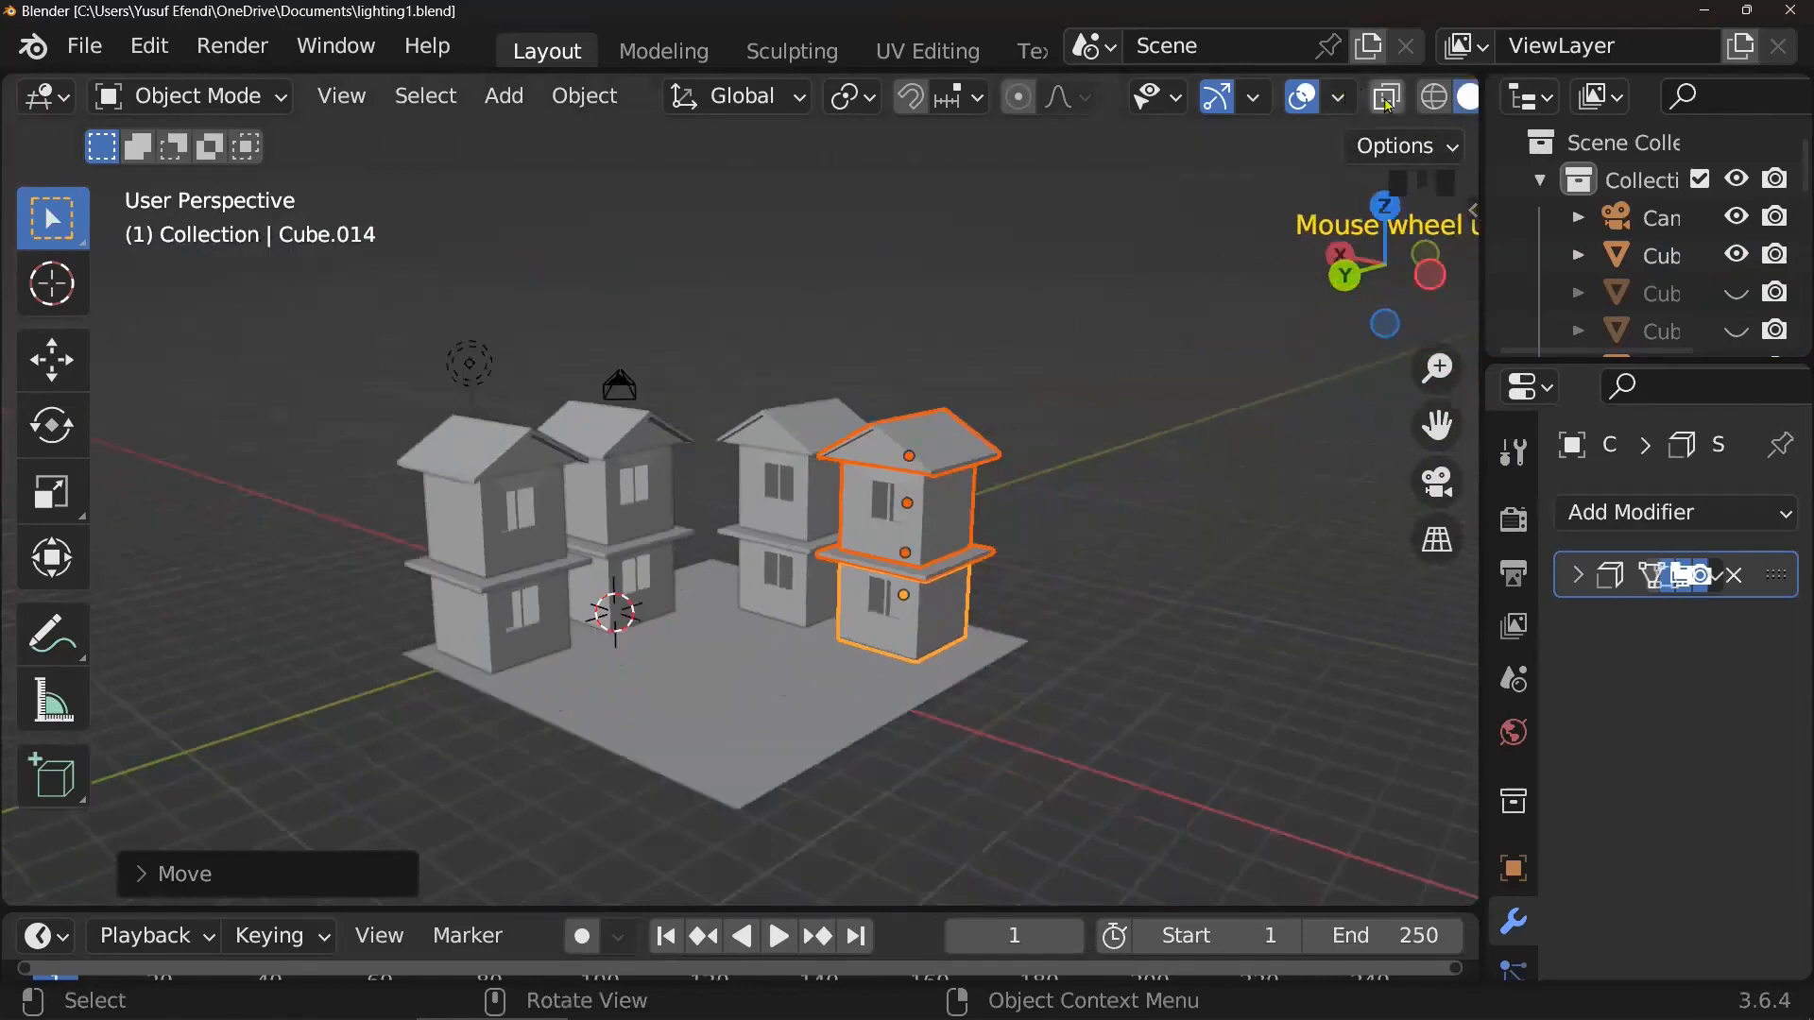
scroll(1386, 104, "up", 3)
left_click(1404, 100)
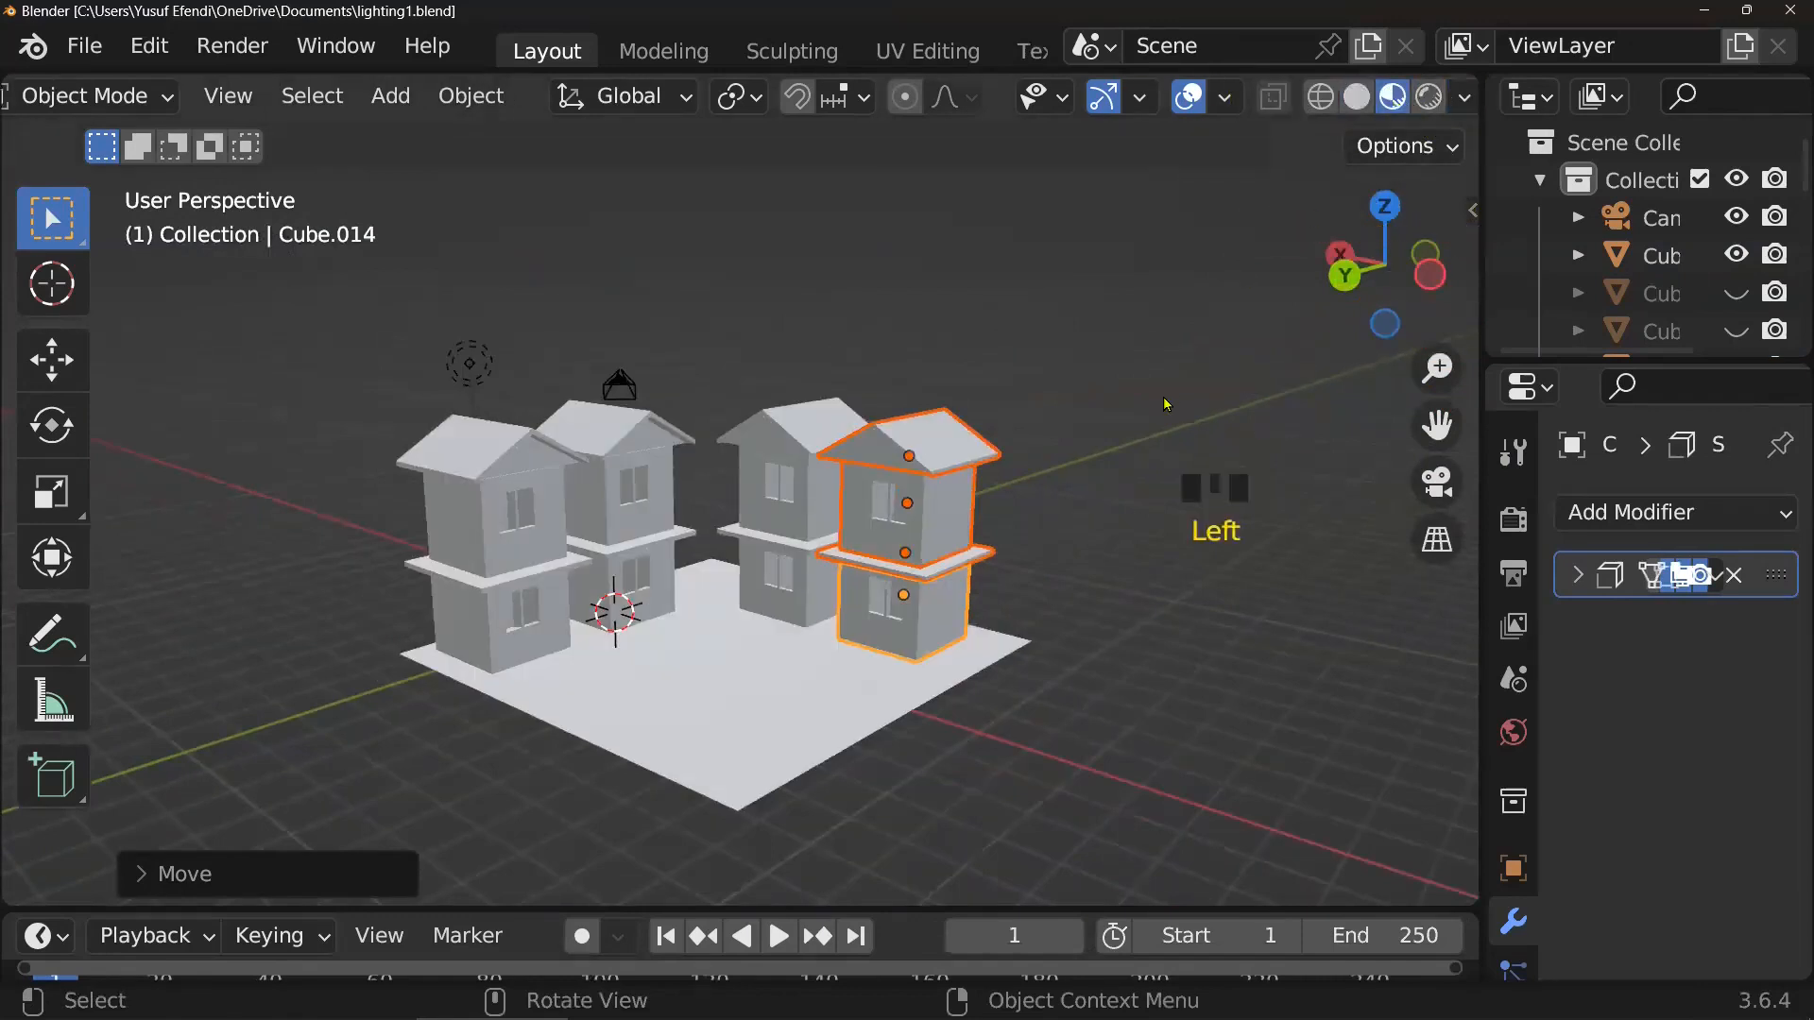
scroll(1164, 394, "up", 3)
scroll(1525, 813, "down", 5)
- Select the ground plane and add a new material to it, widening the properties area for its settings
left_click(1101, 798)
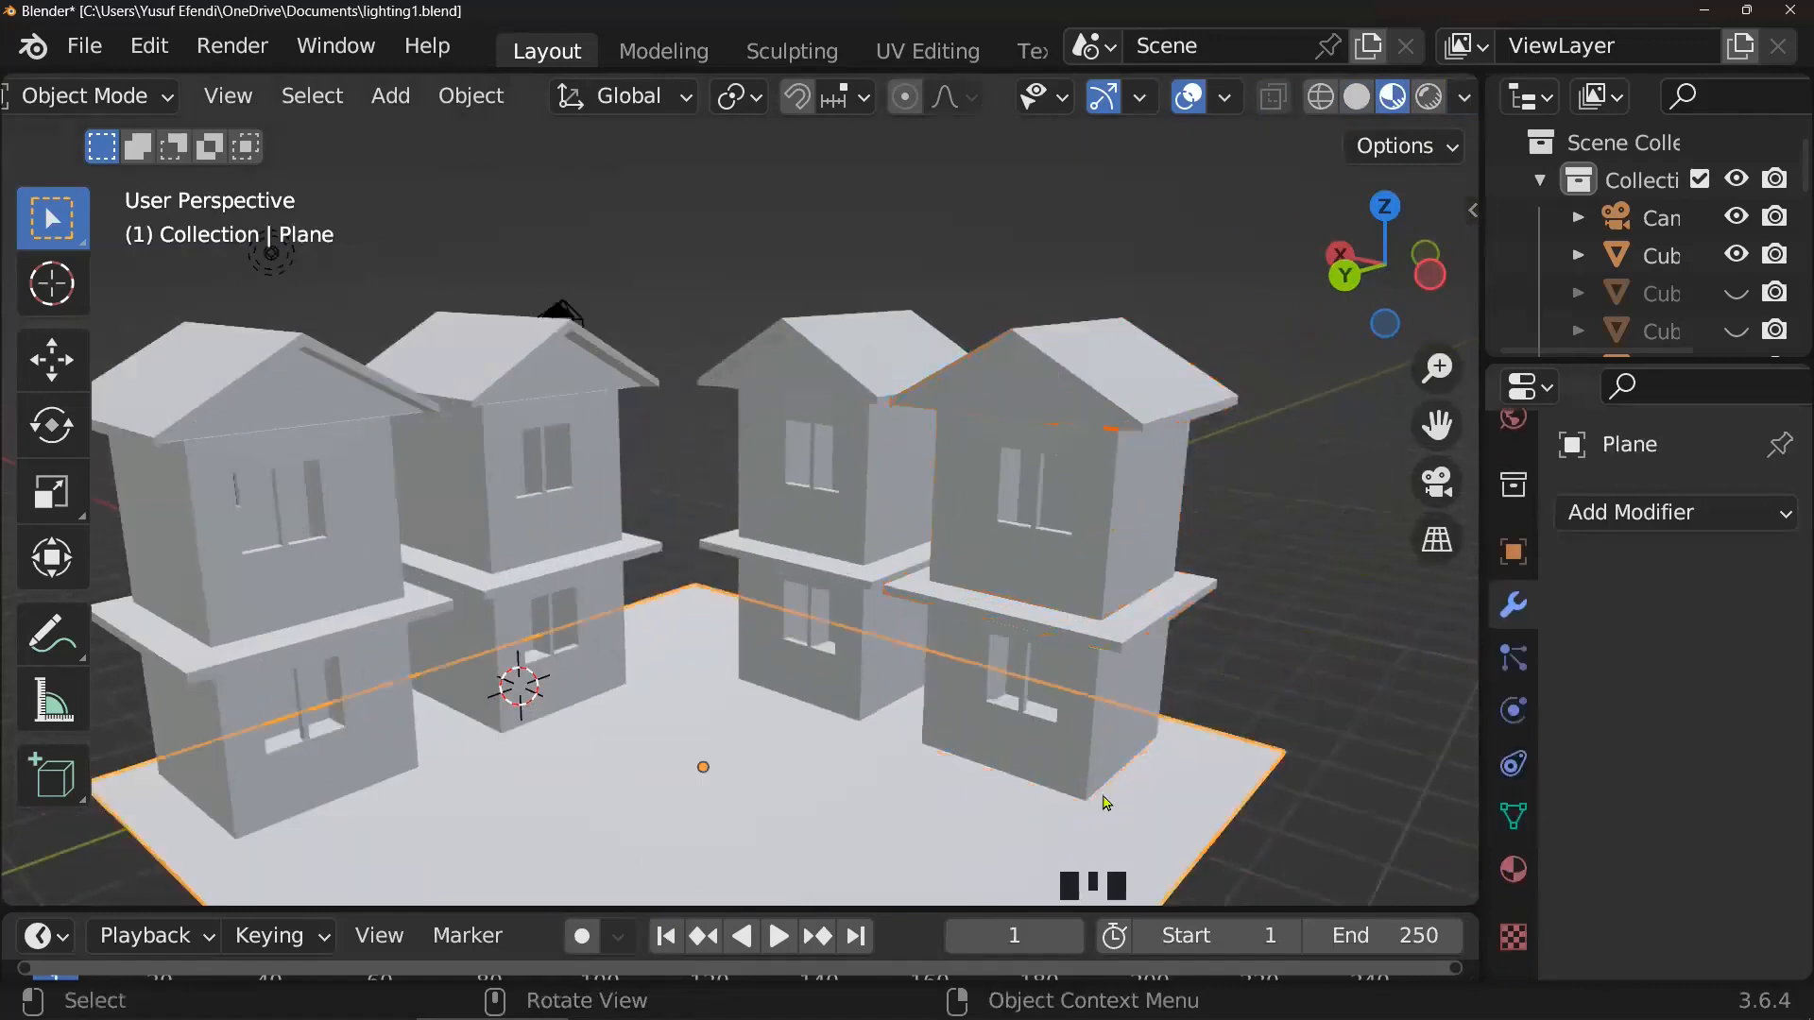
scroll(1318, 813, "down", 4)
scroll(1373, 832, "up", 2)
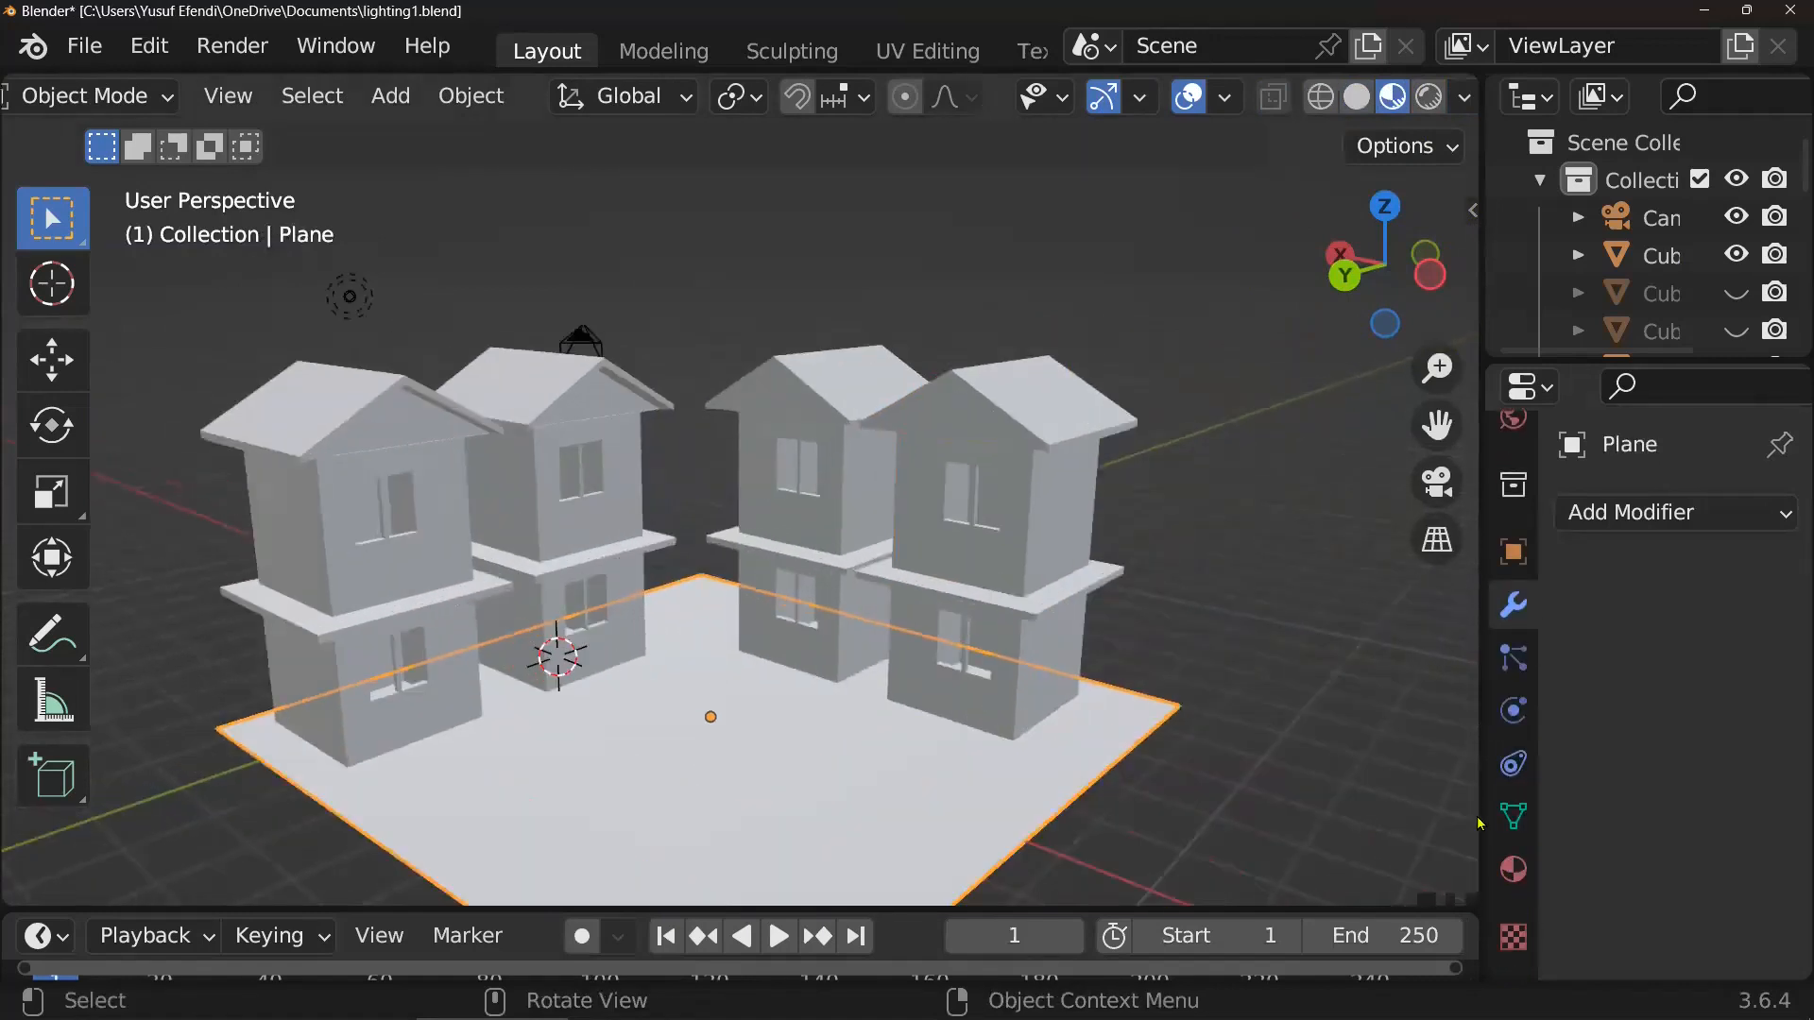
left_click(1513, 870)
left_click_drag(1478, 616, 1351, 624)
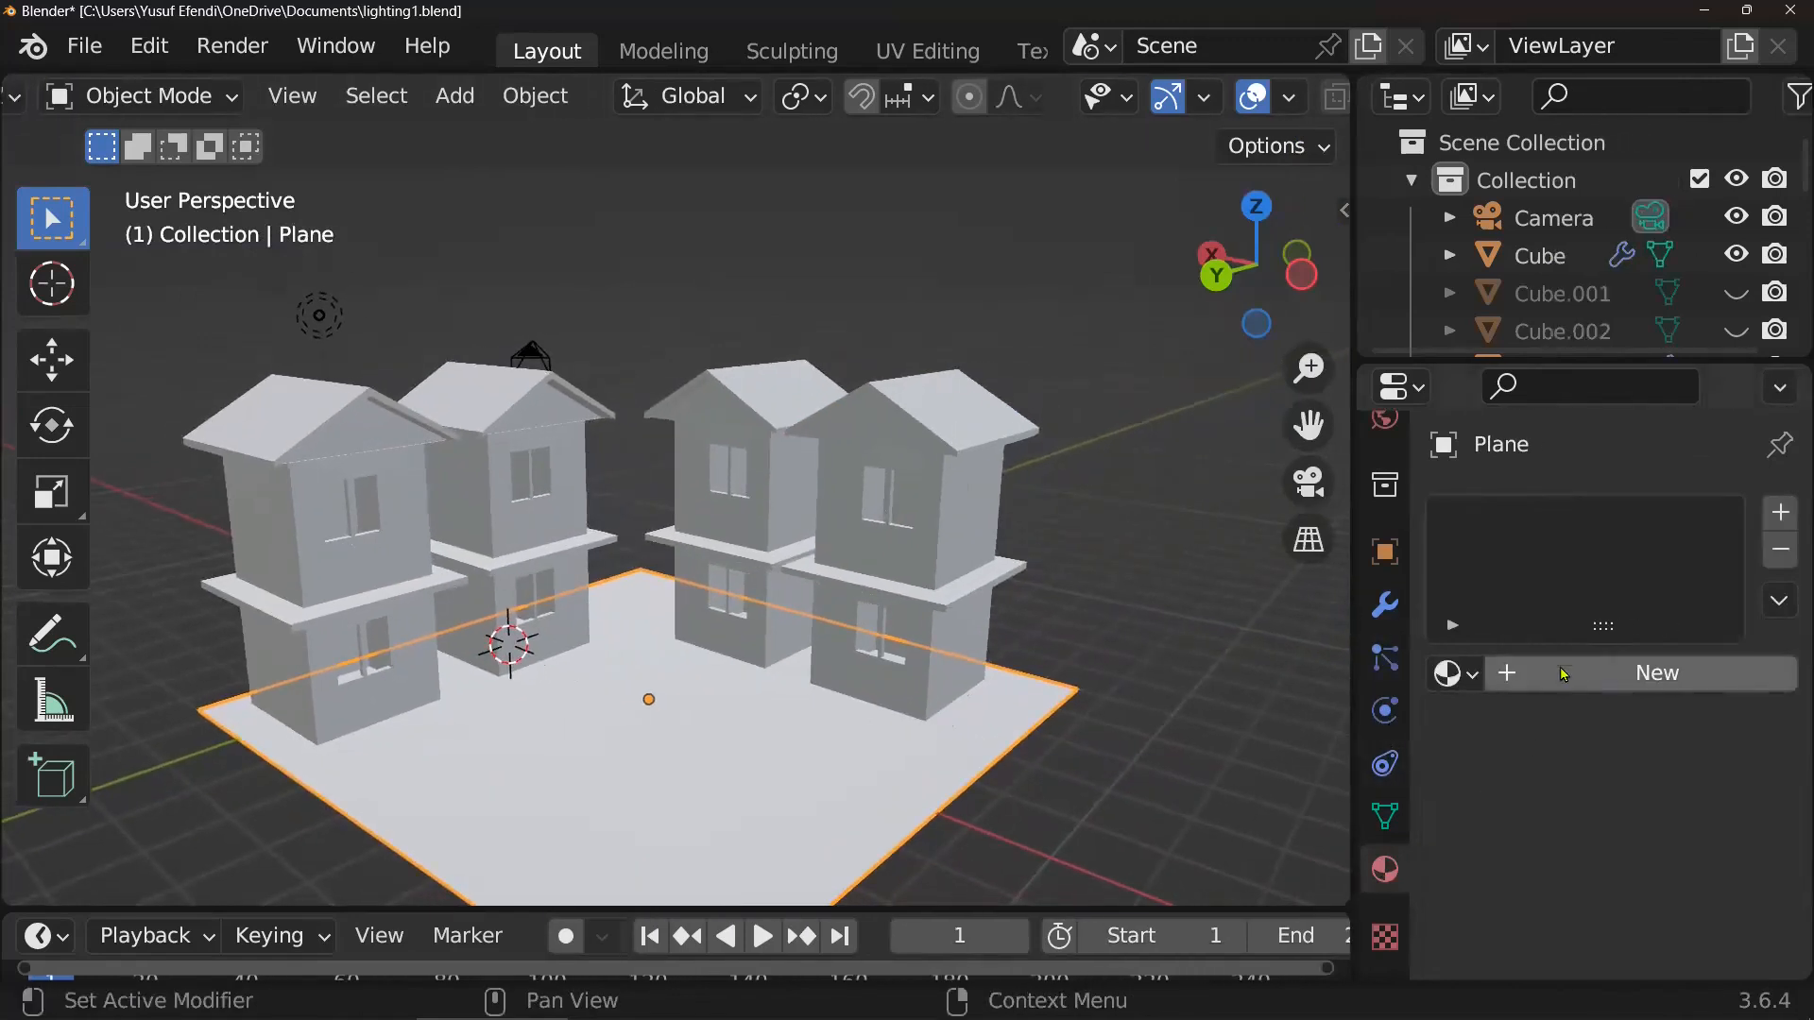
left_click(1609, 658)
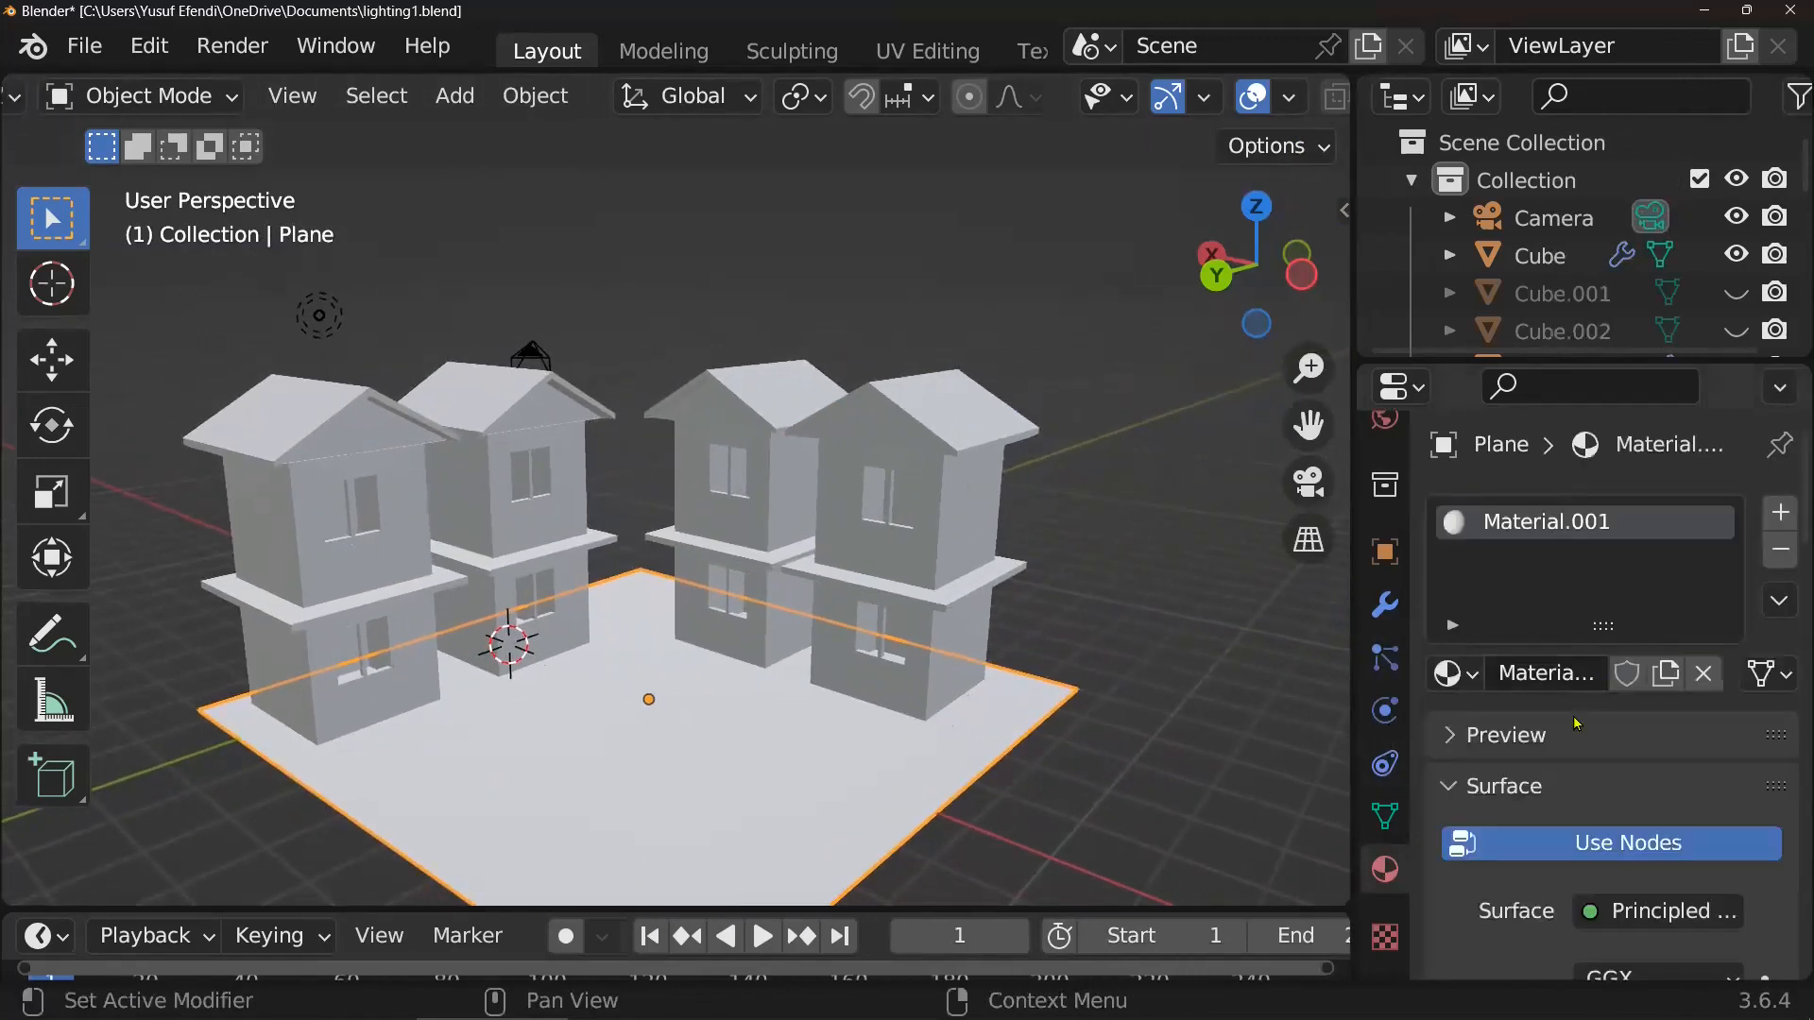
- Load the Sample Materials library in Material Library VX for the ground plane's material
scroll(1559, 758, "down", 10)
scroll(1559, 758, "down", 20)
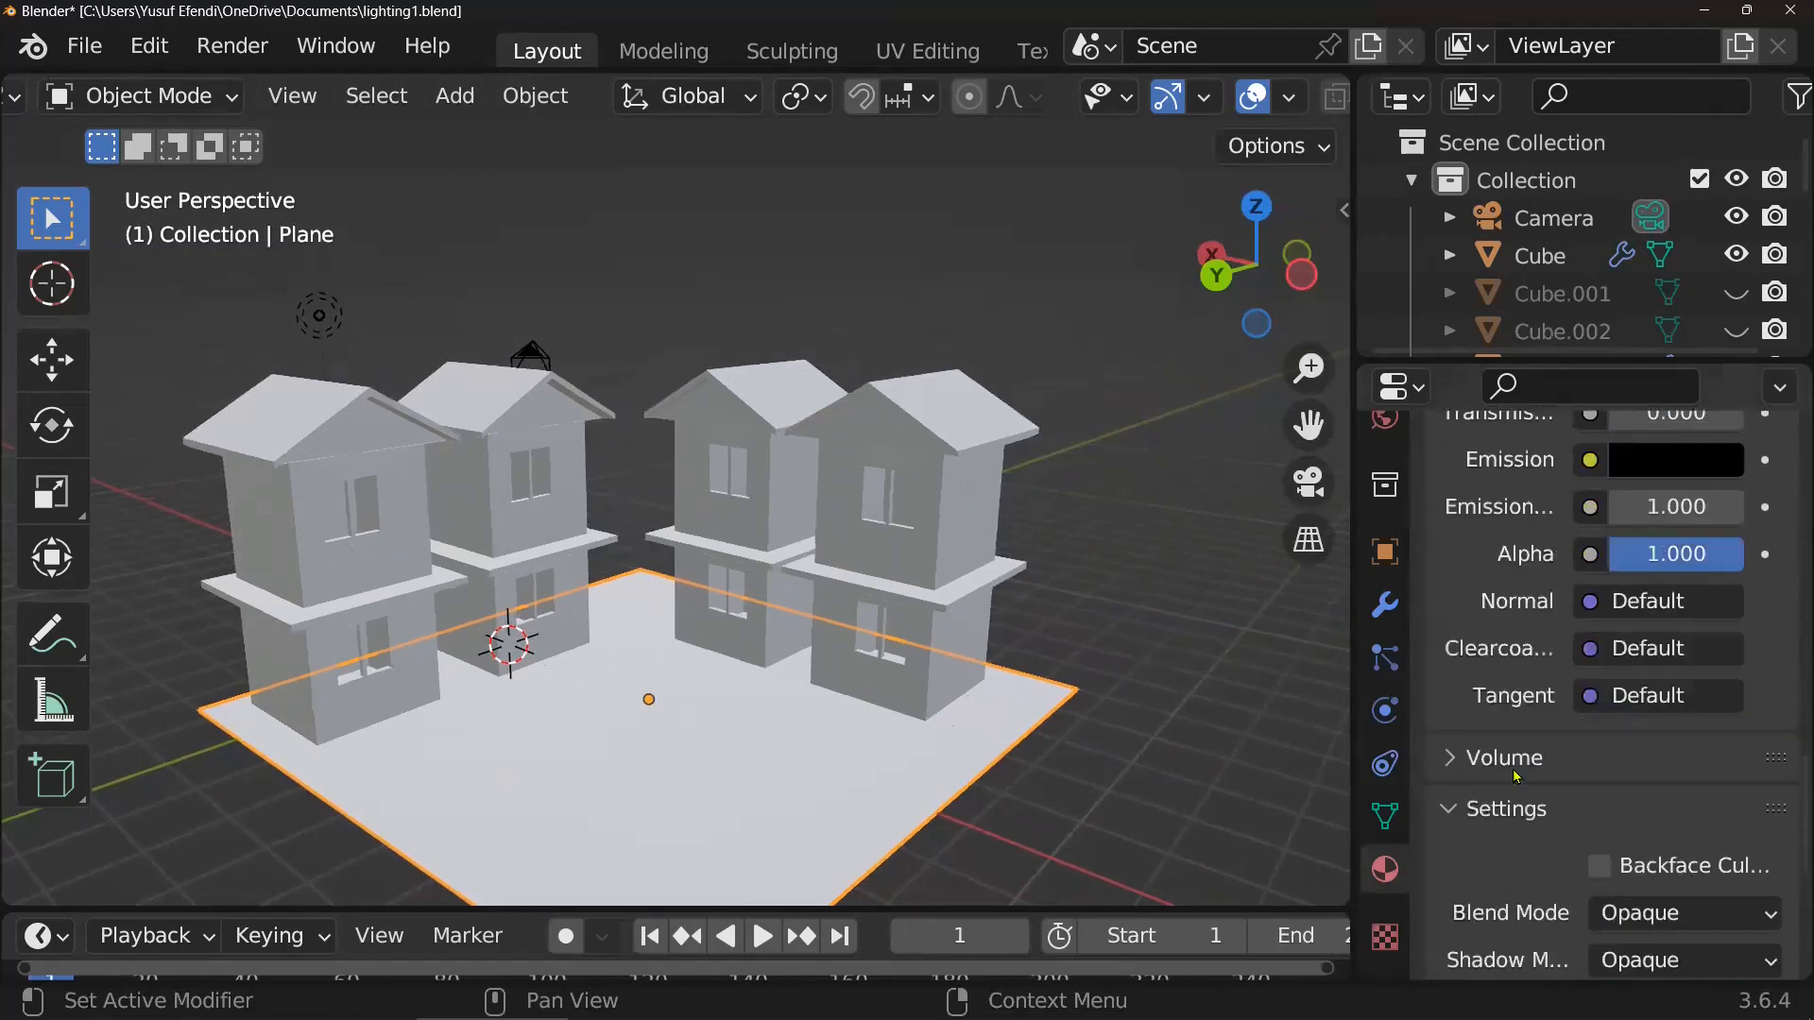
left_click(1559, 818)
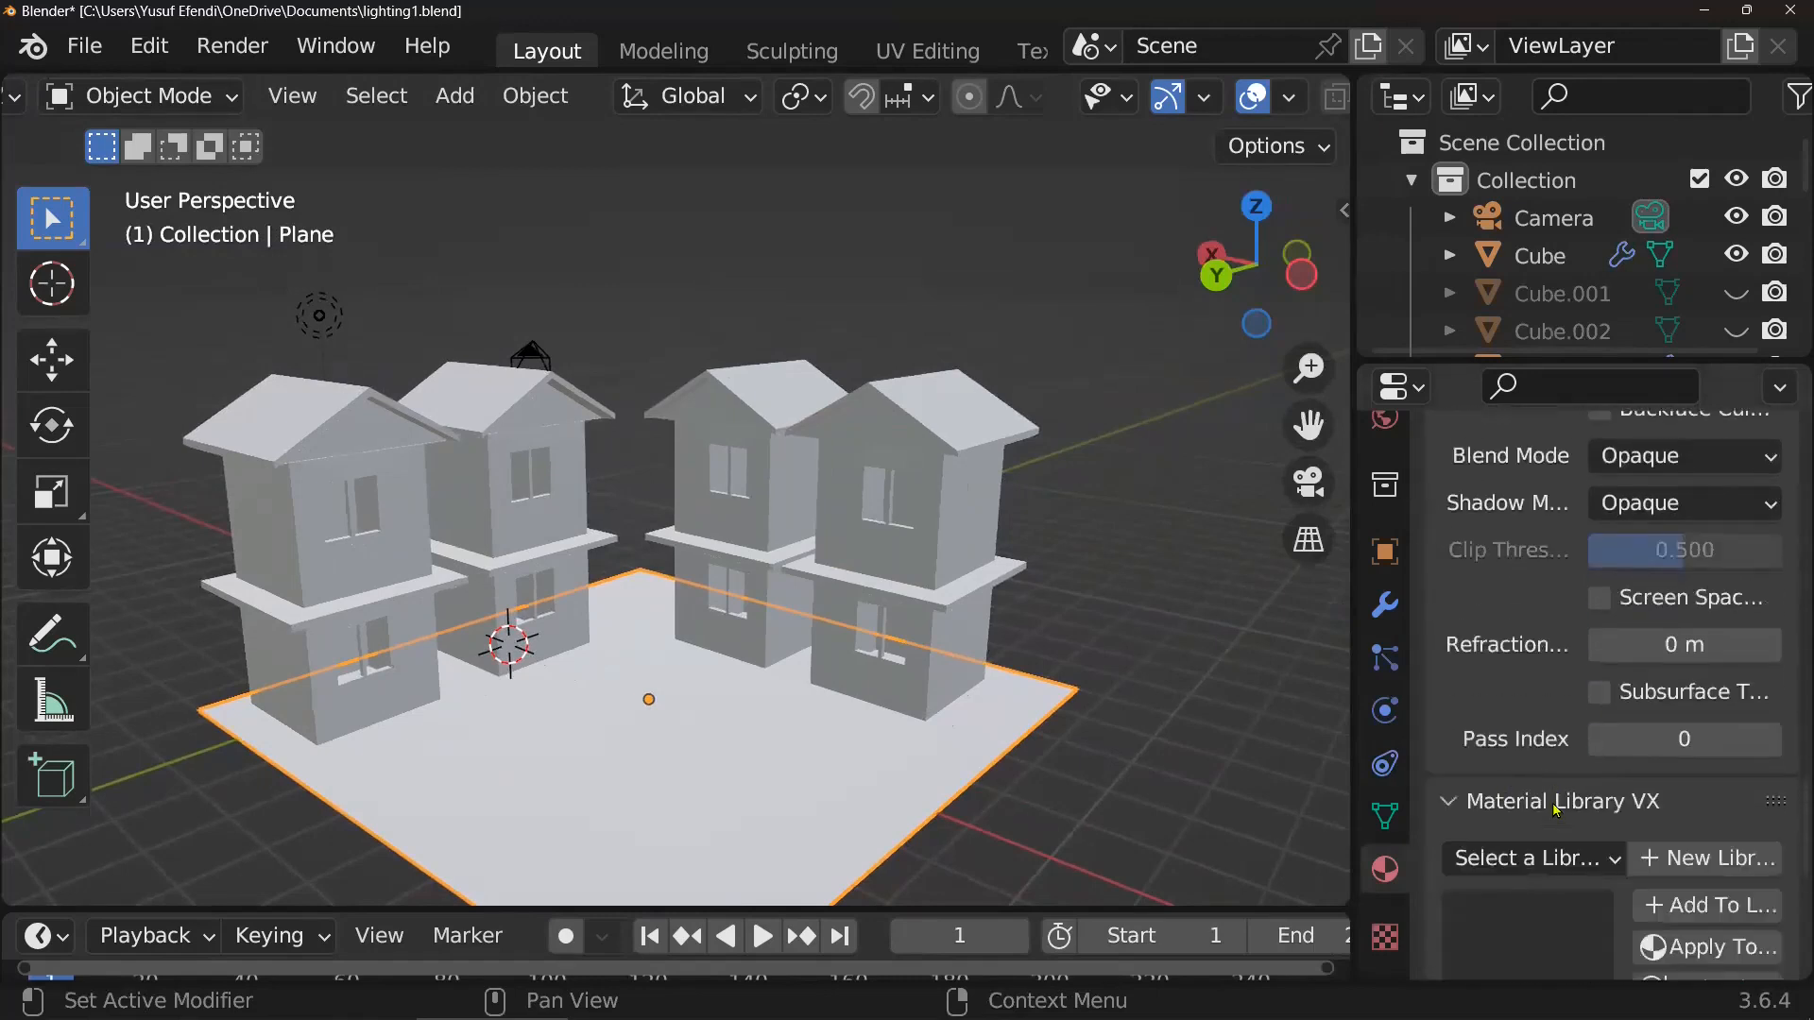
scroll(1563, 803, "down", 10)
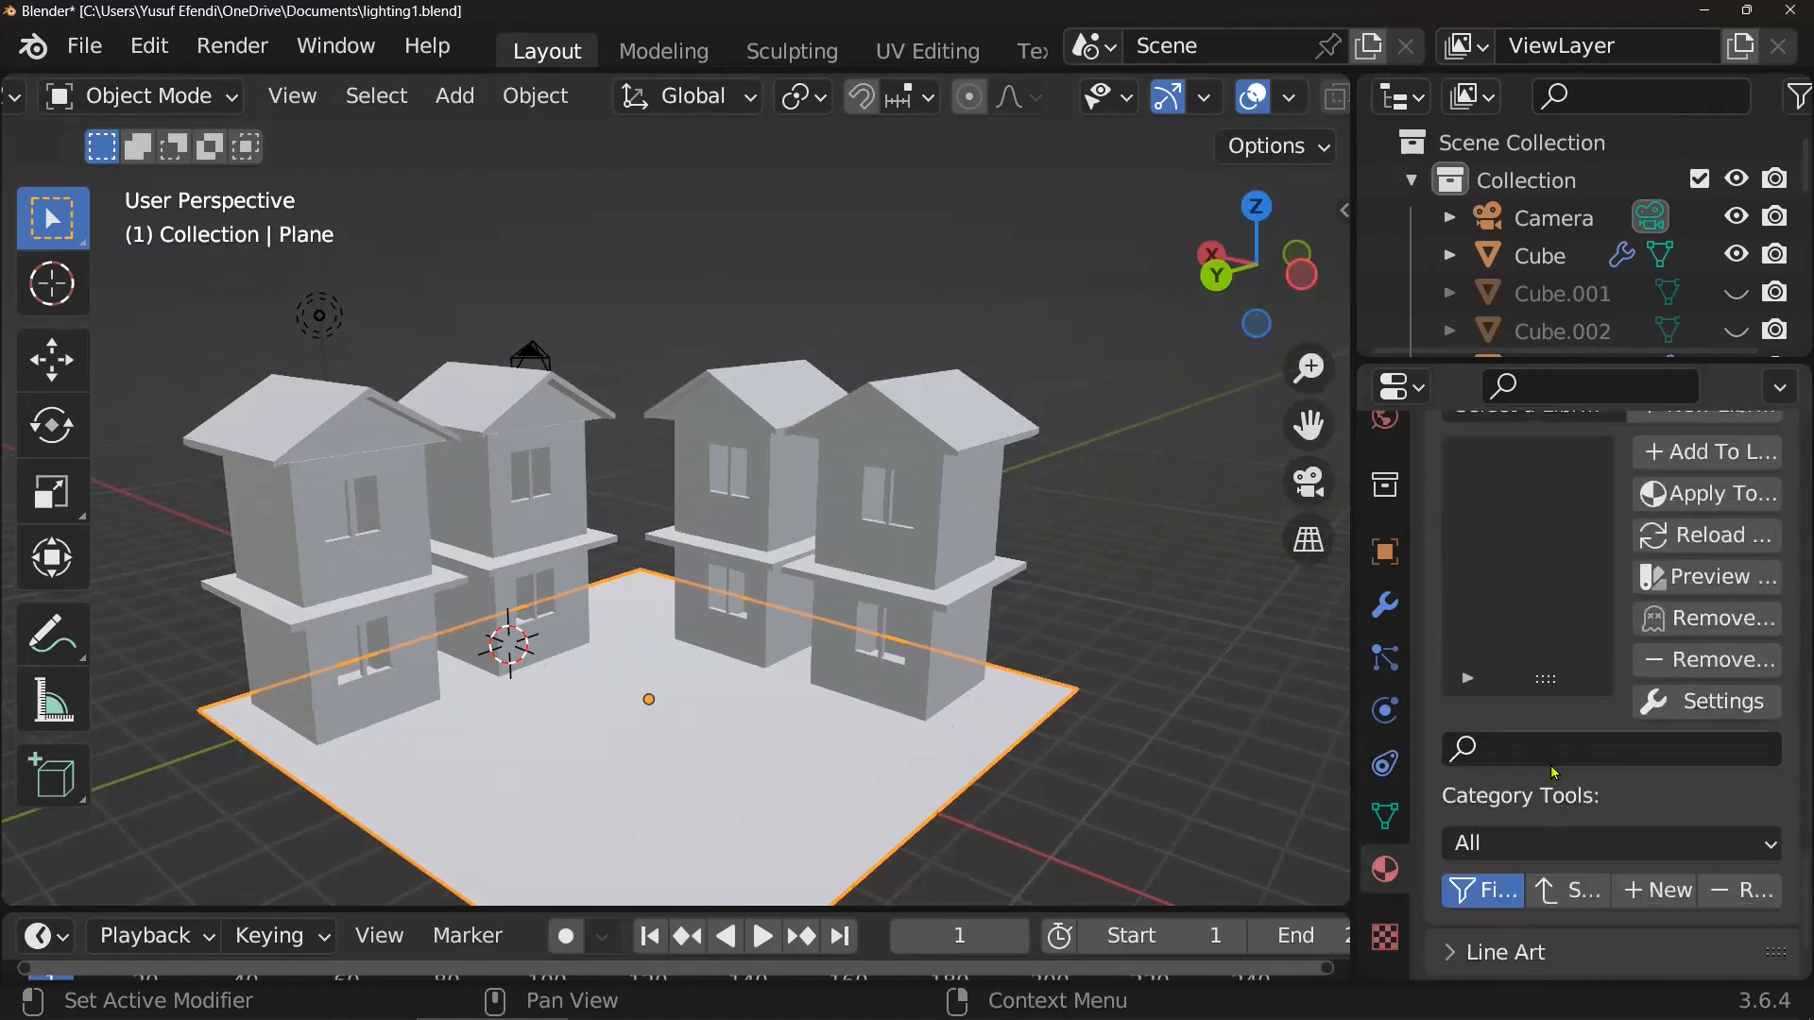
scroll(1559, 559, "up", 2)
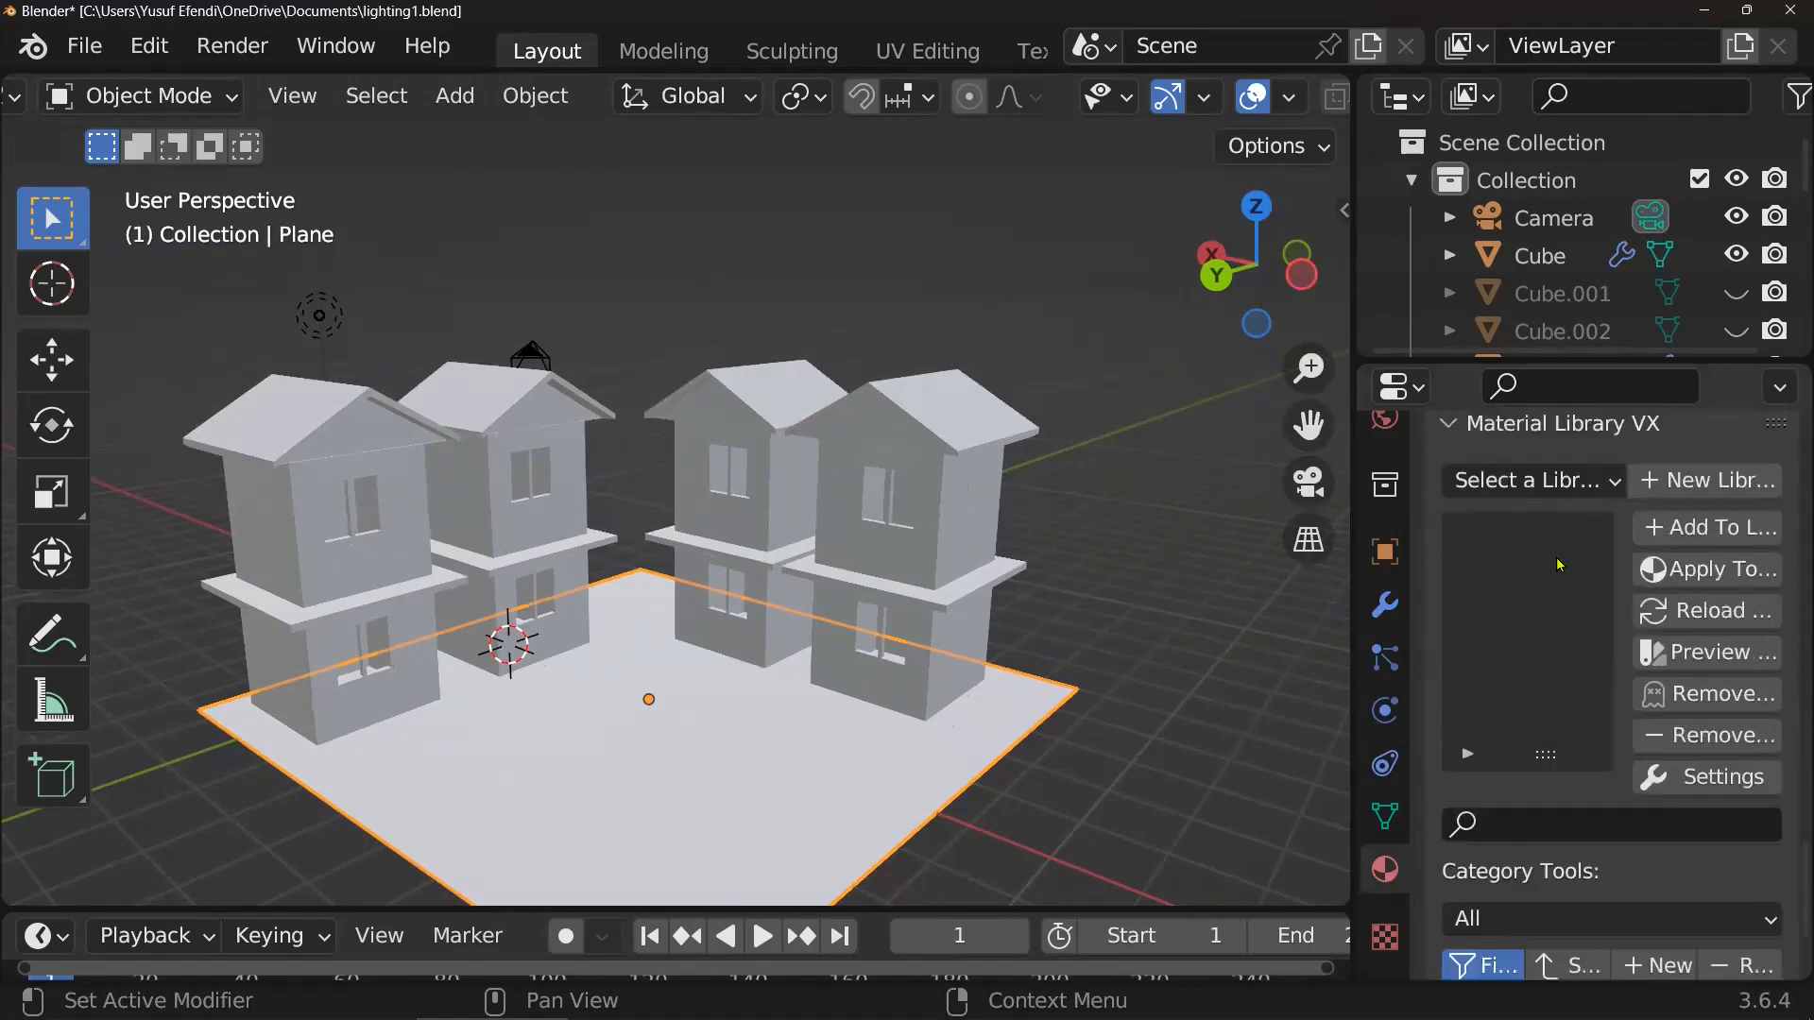
left_click(1566, 480)
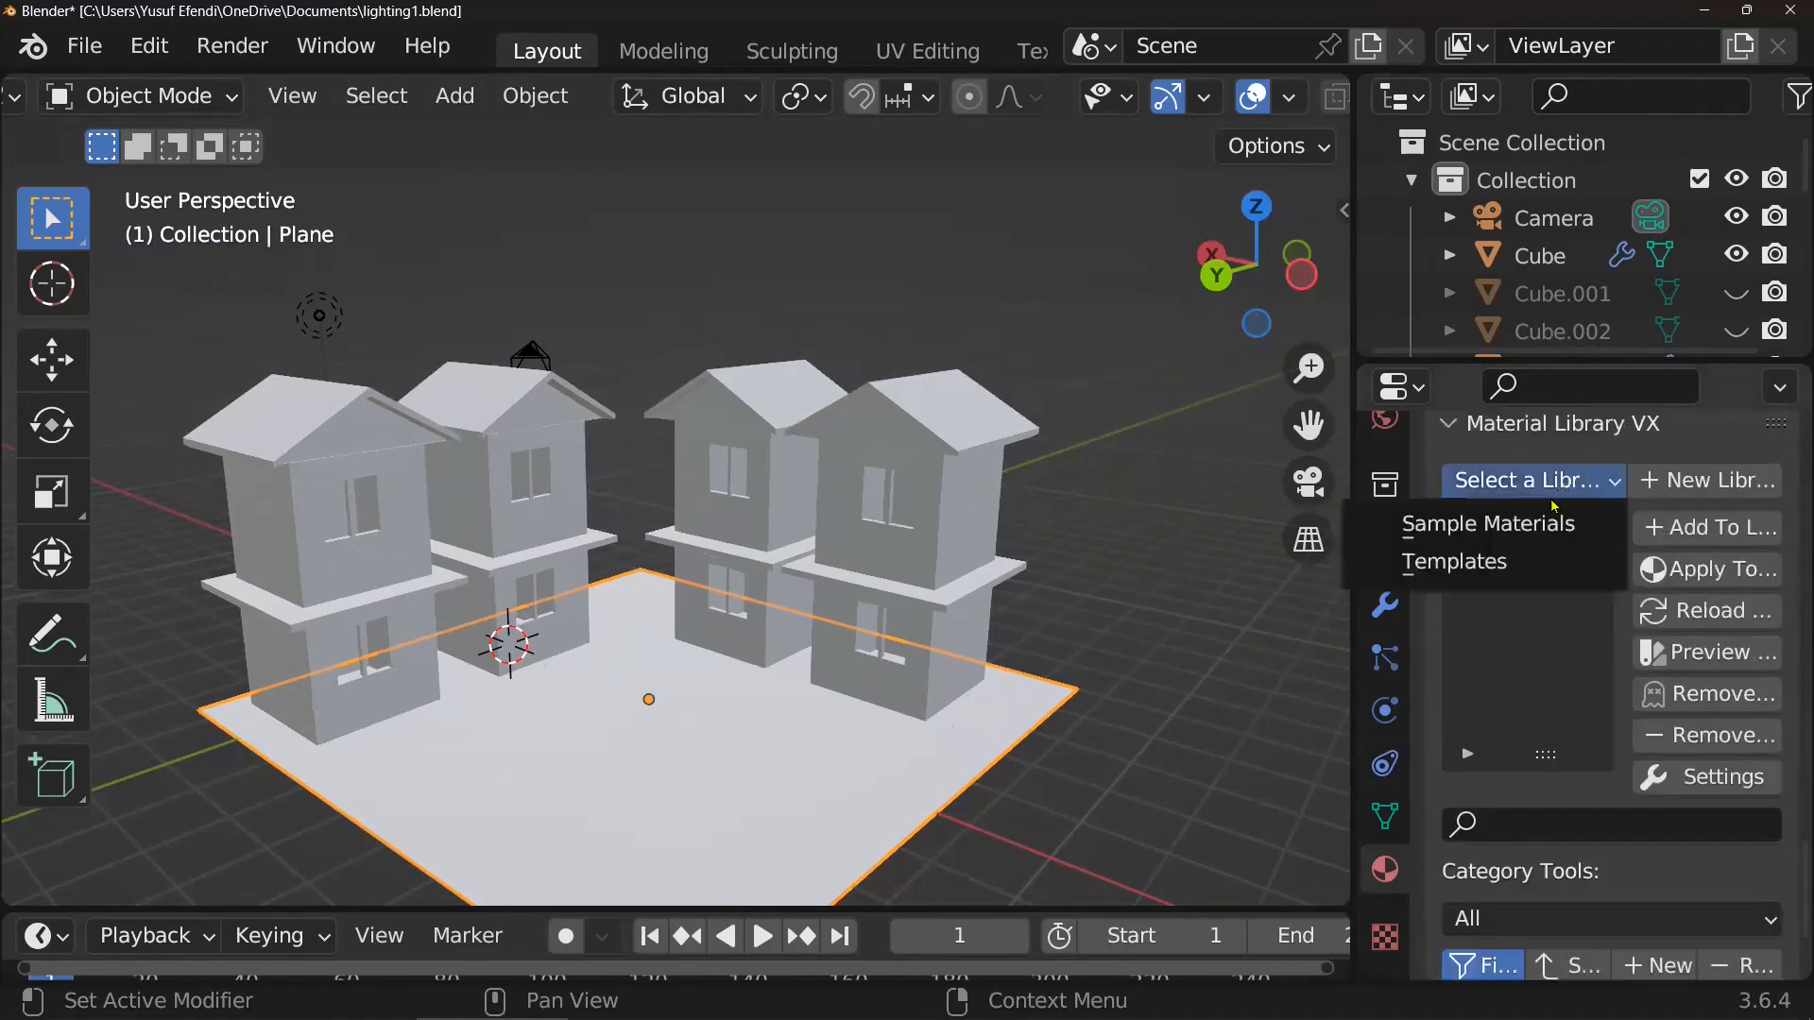
left_click(1520, 544)
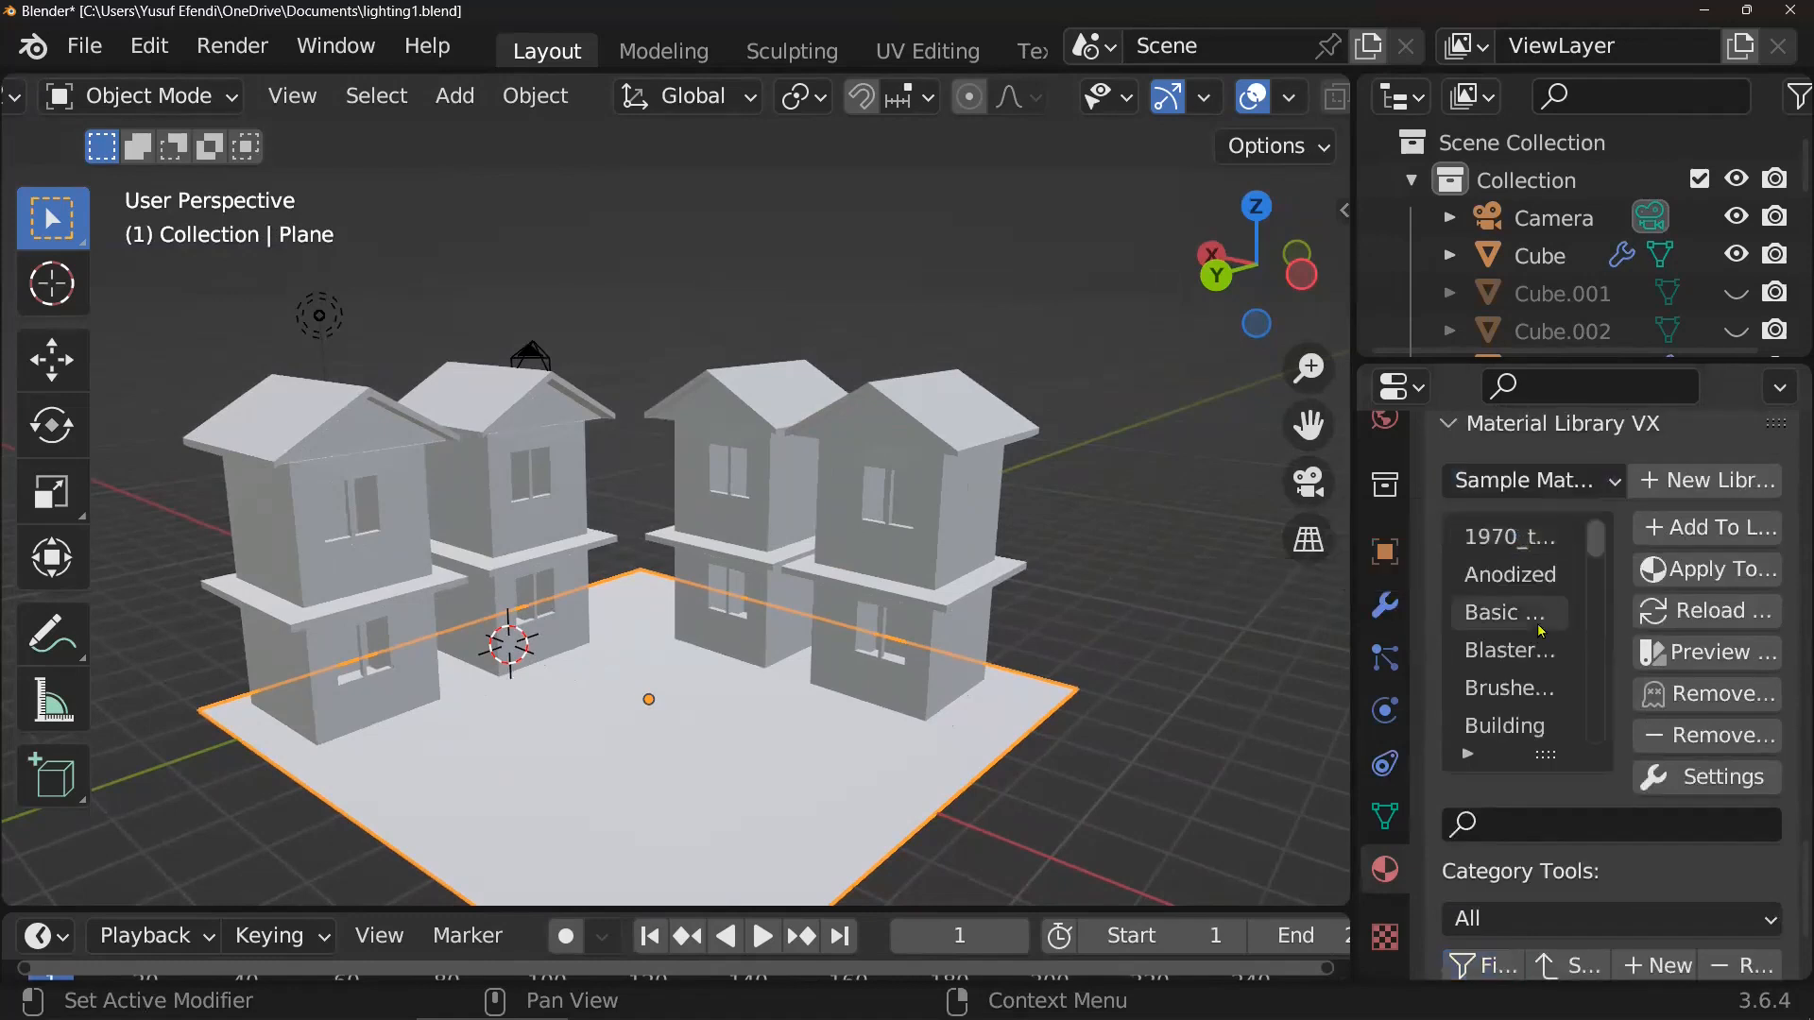
- Search the Sample Materials library for "asp" and clear the search text
scroll(1530, 650, "down", 4)
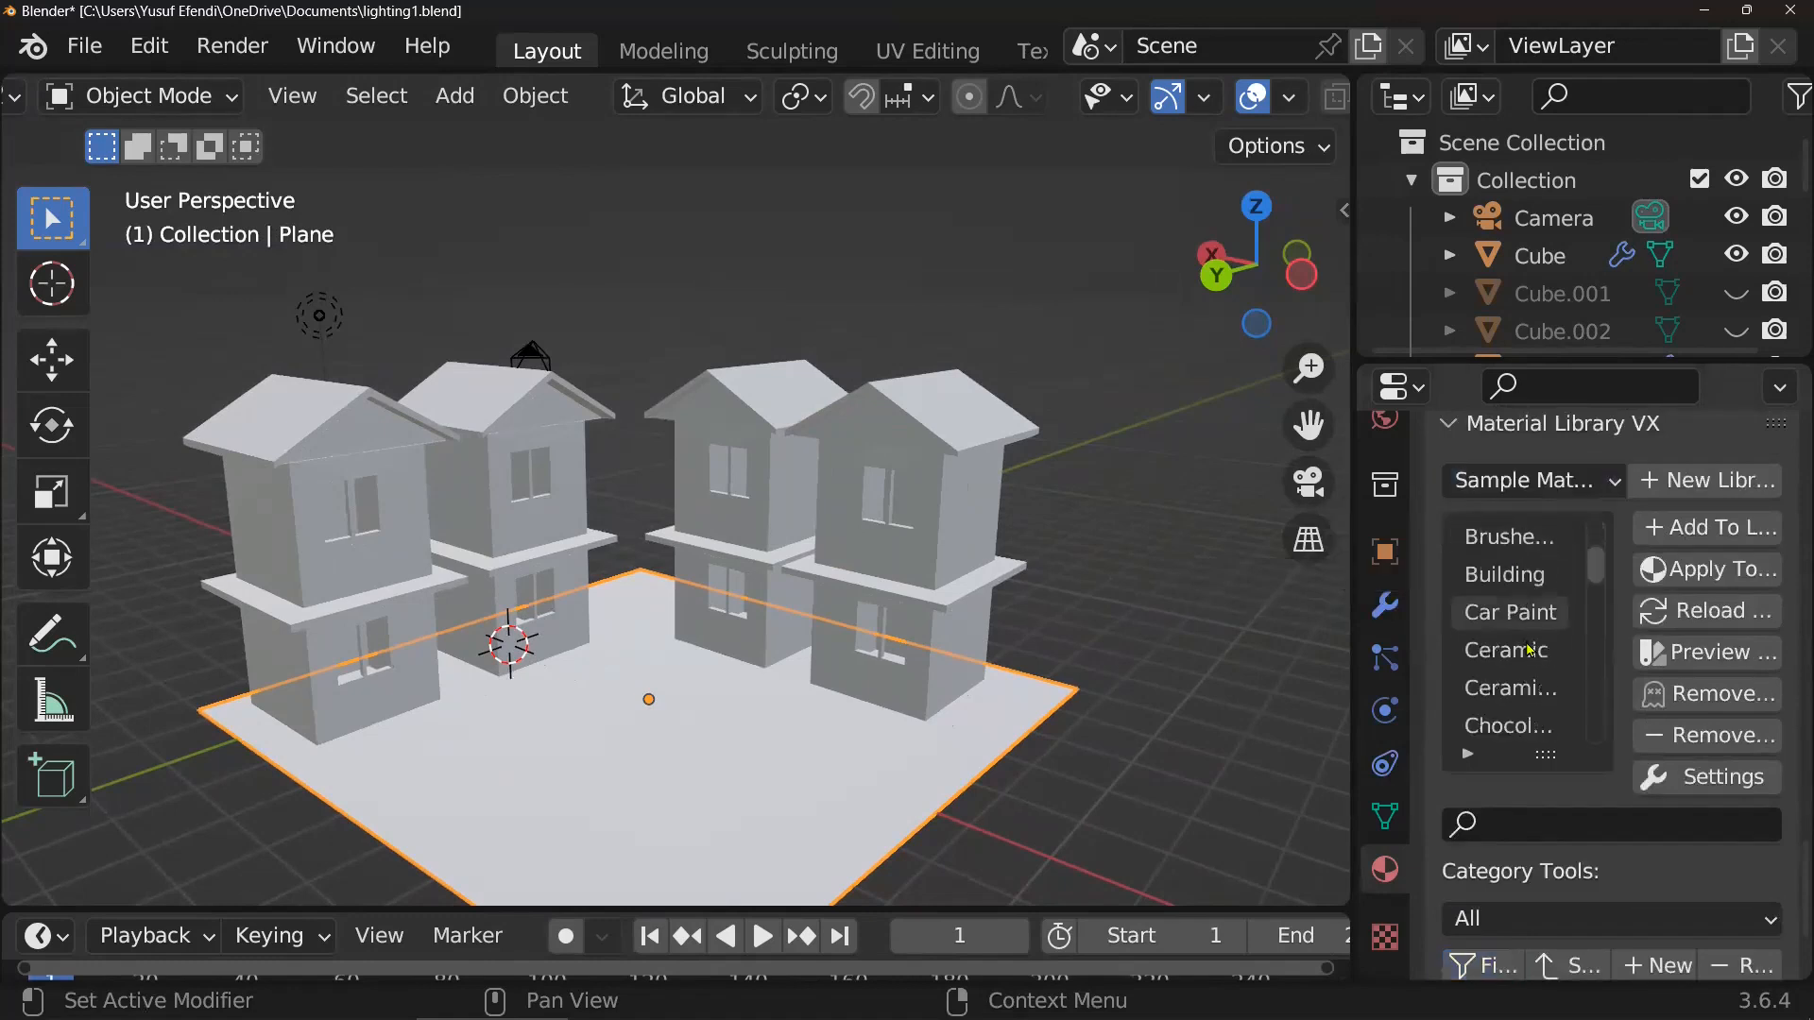
left_click(1540, 826)
type("as")
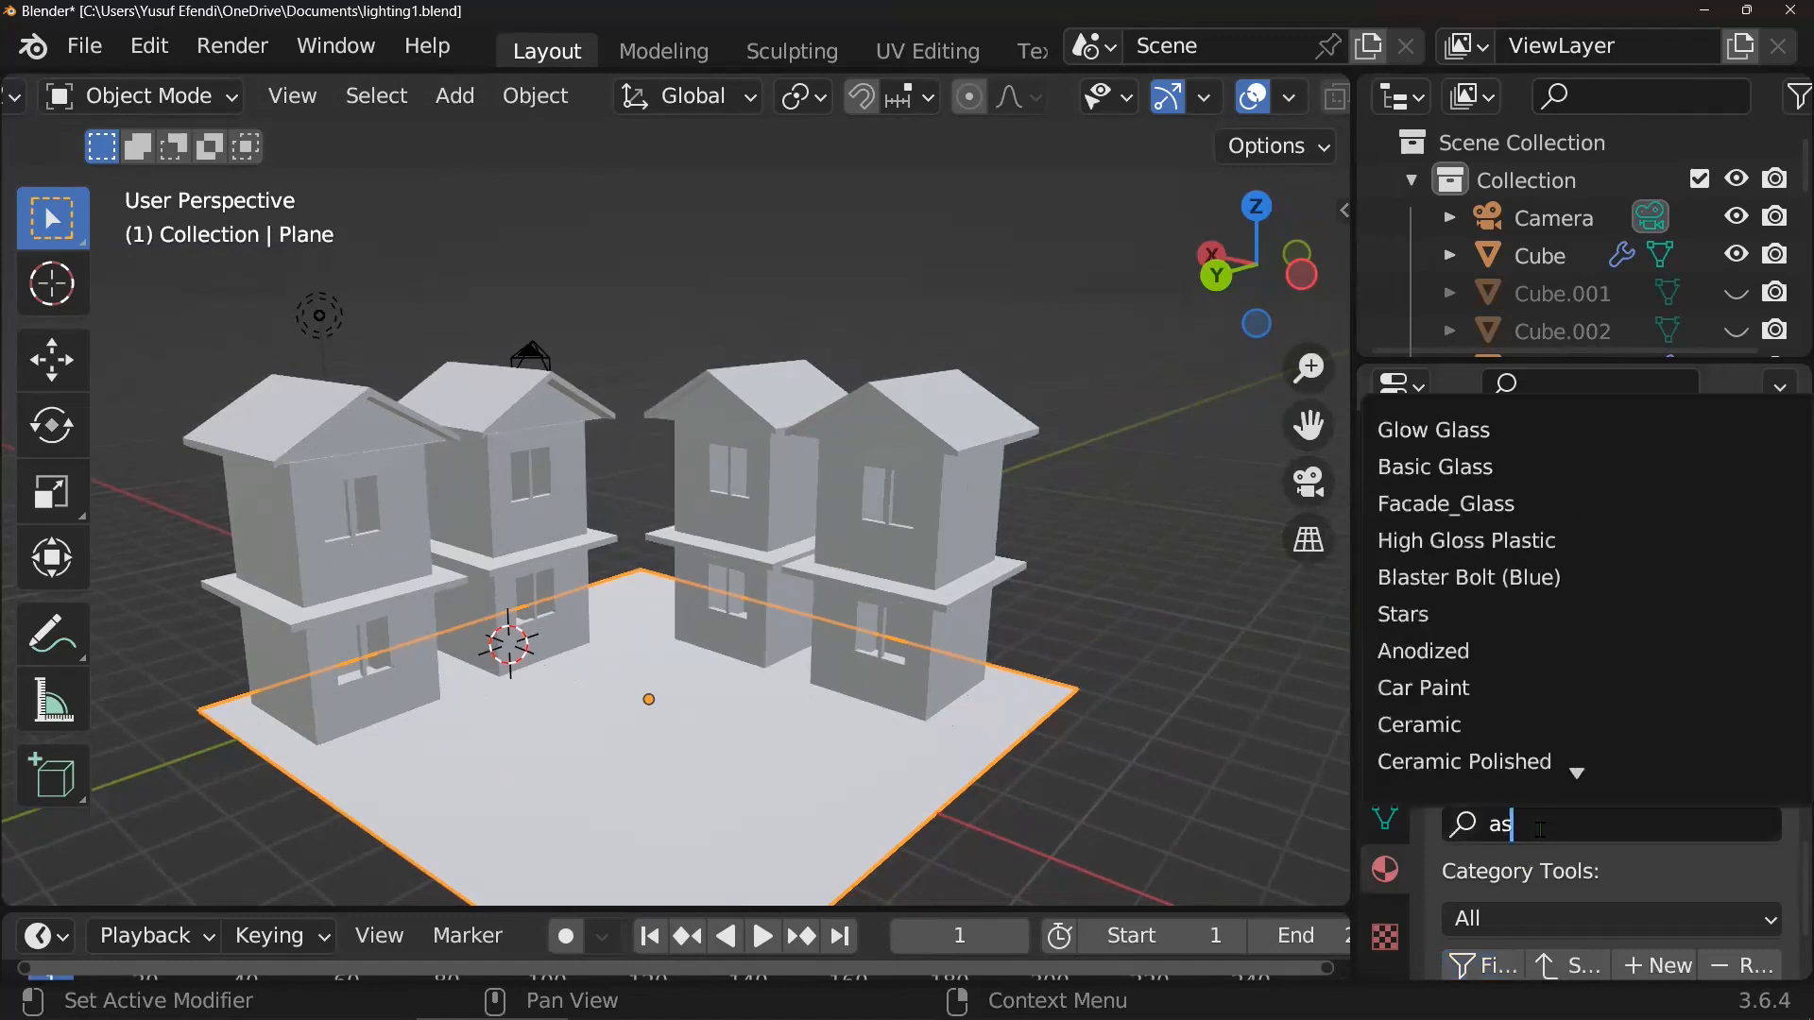
type("p")
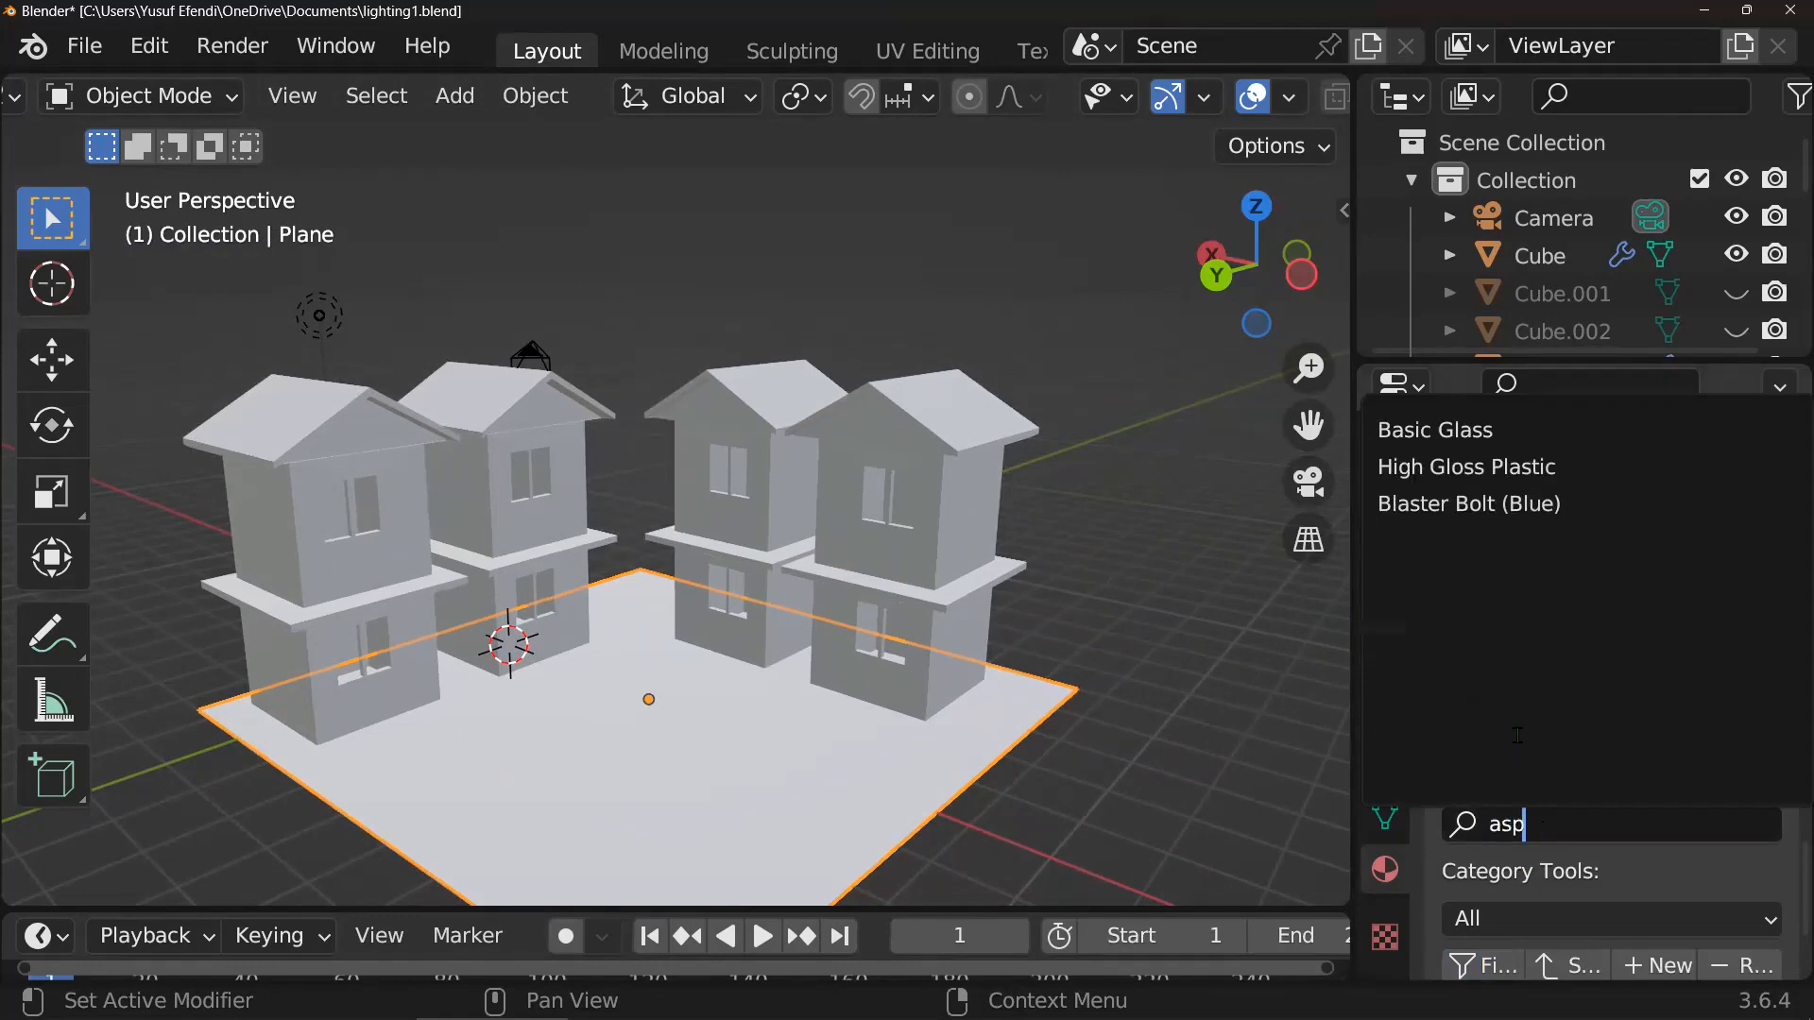
key("BackSpace")
key("BackSpace")
key("BackSpace")
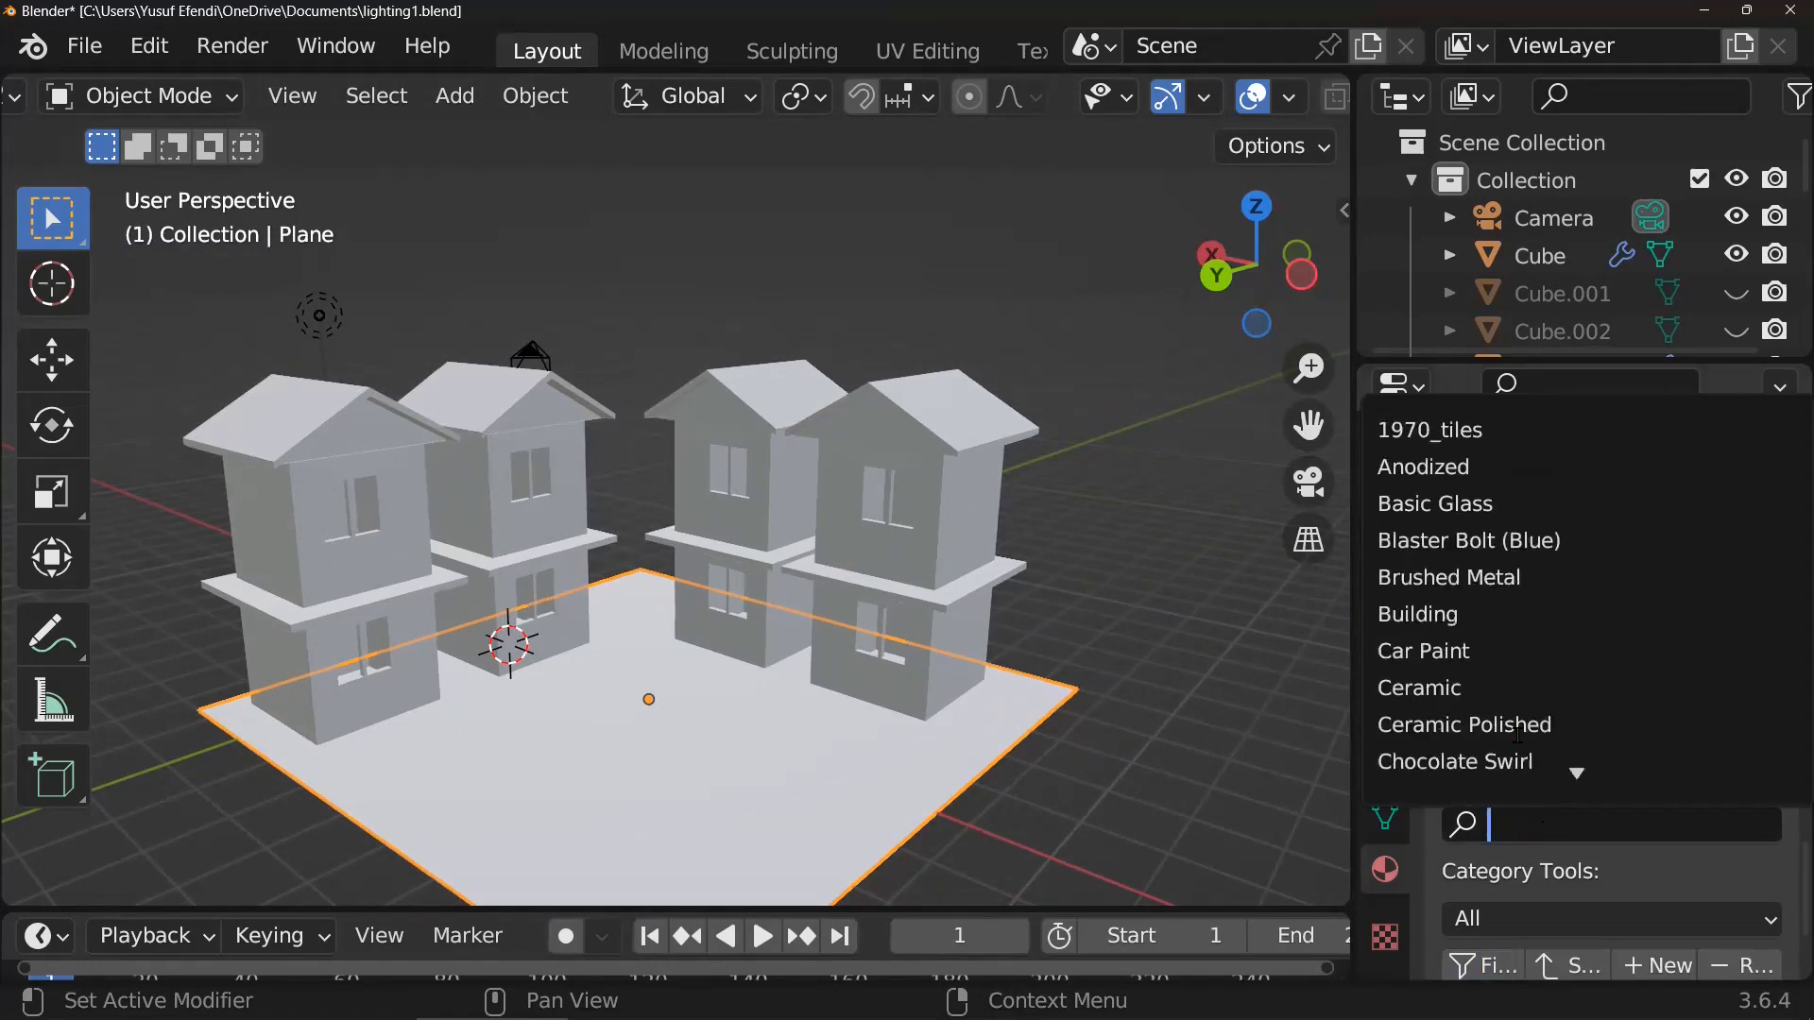
- Search the Sample Materials library for "ston" and clear the search text
type("ston")
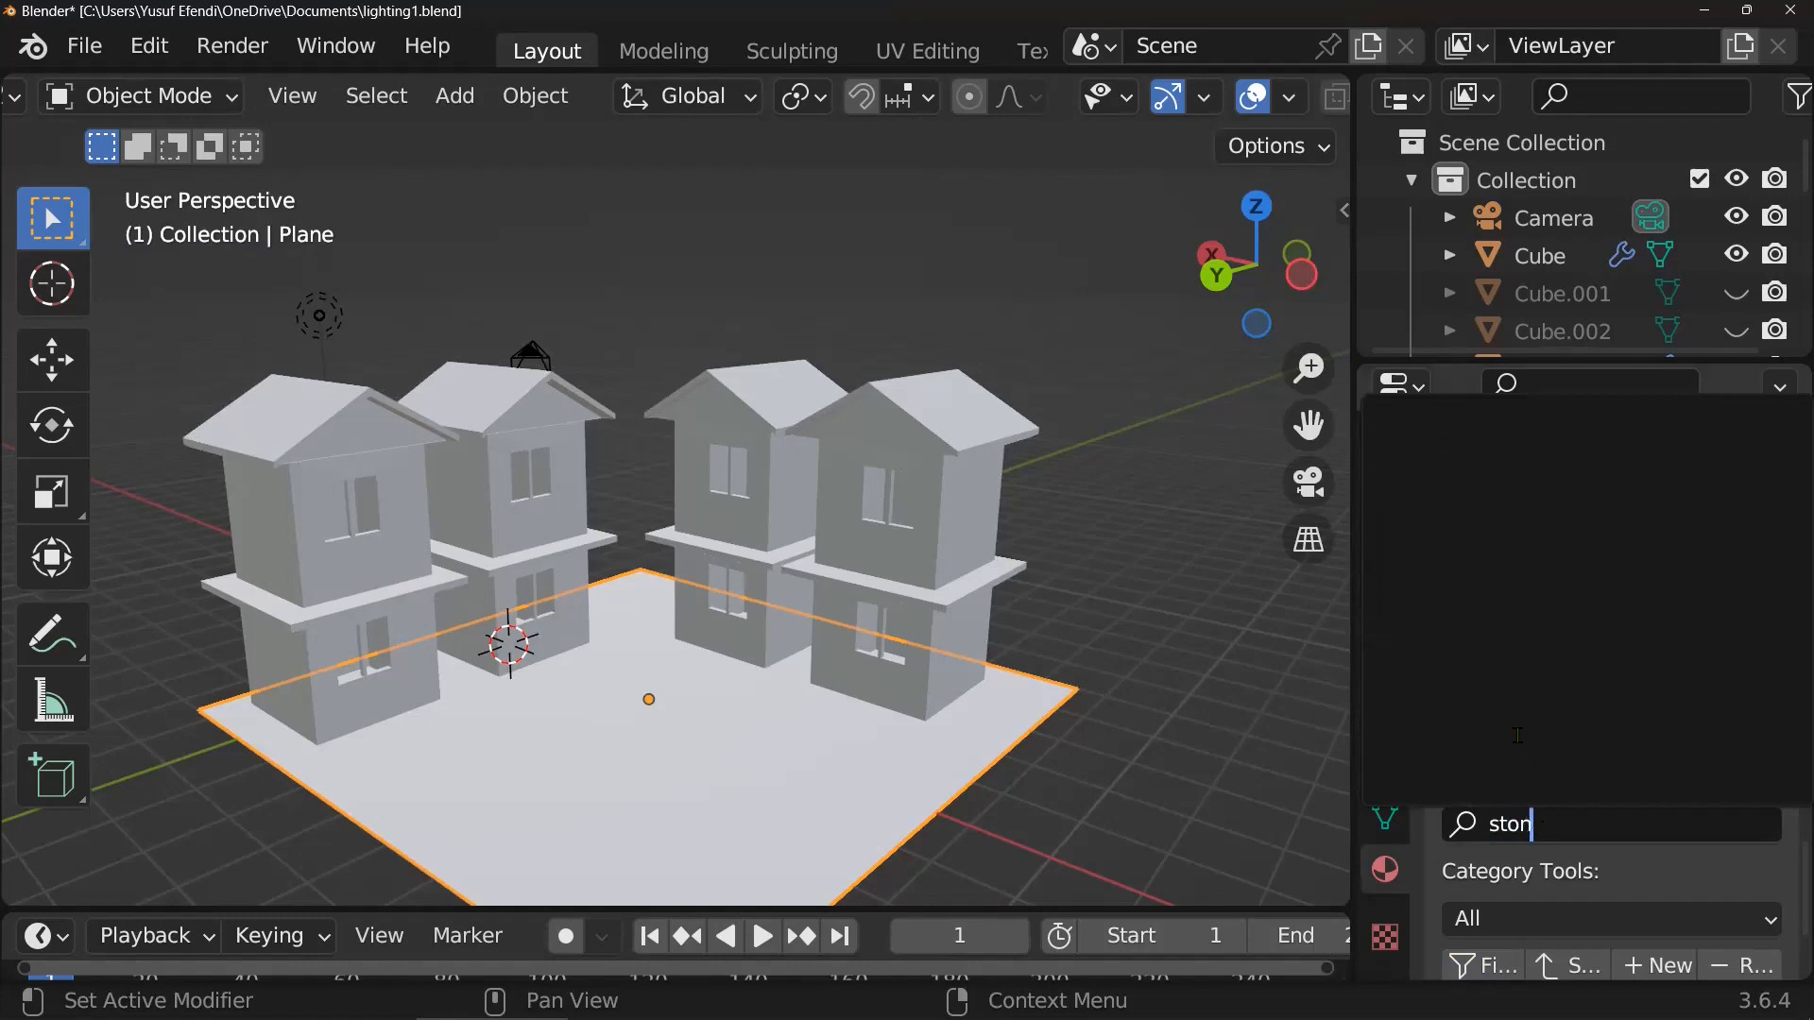
key("BackSpace")
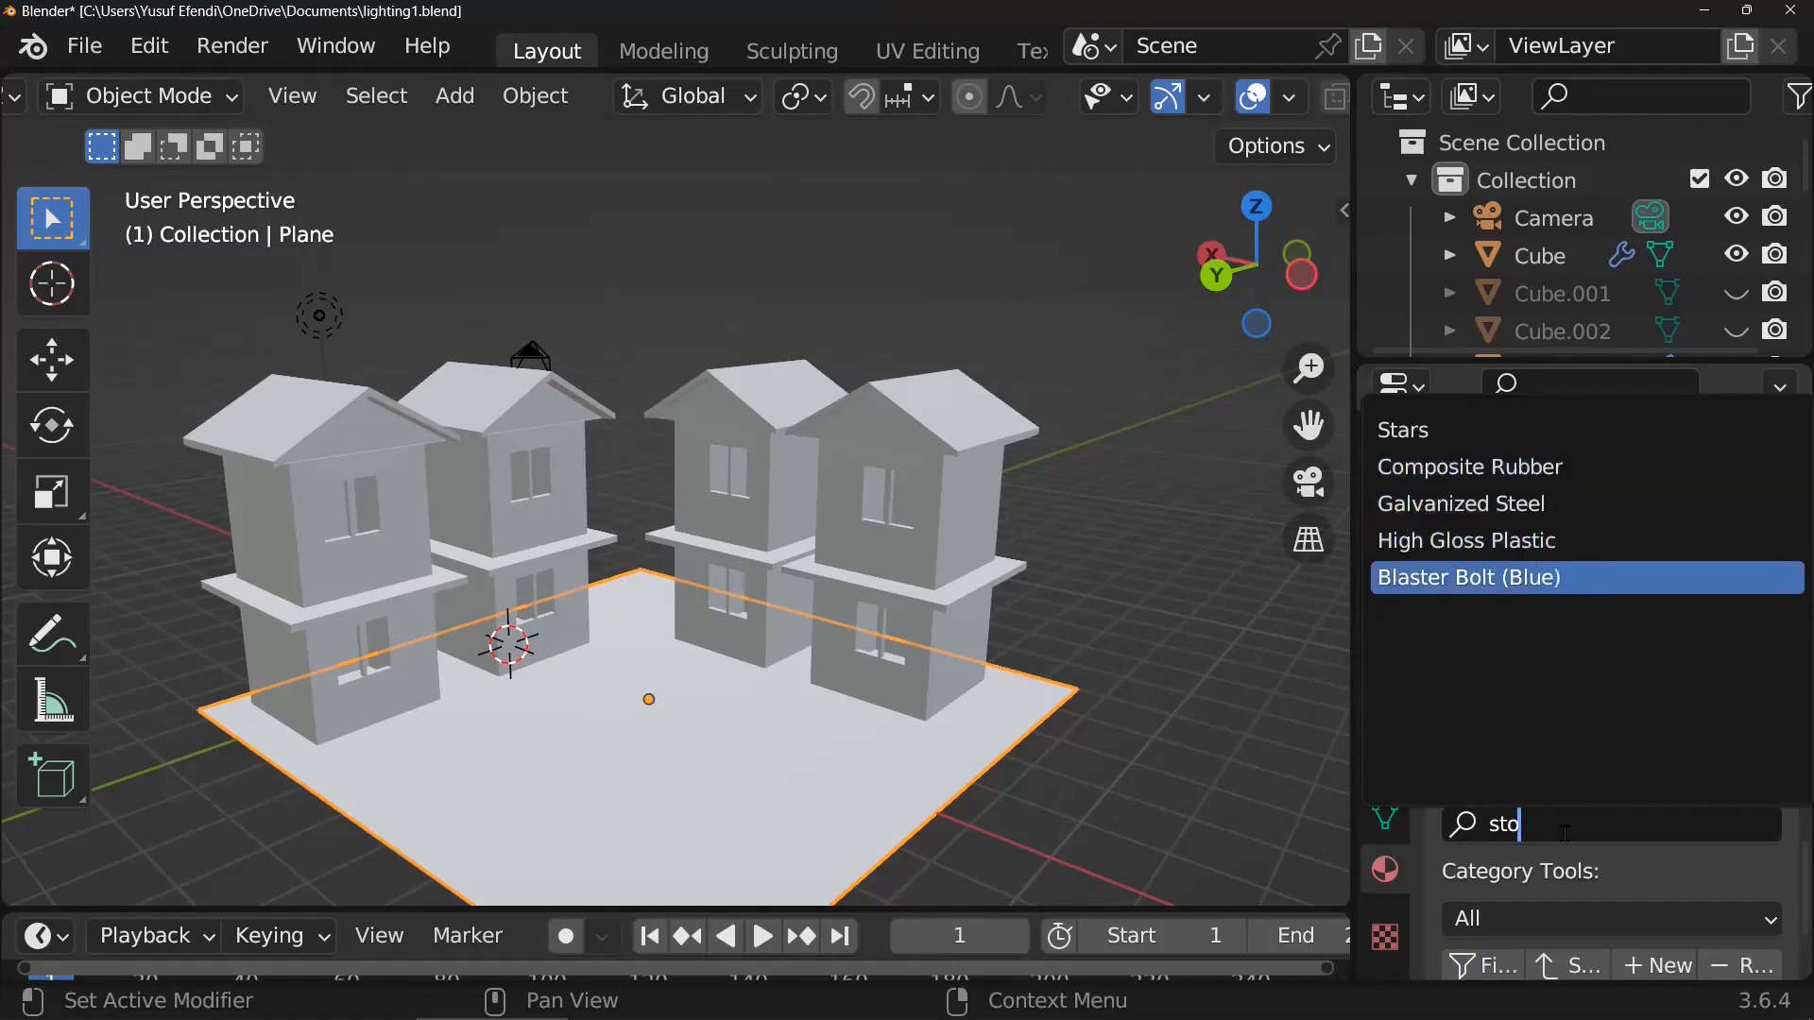
key("BackSpace")
type("on")
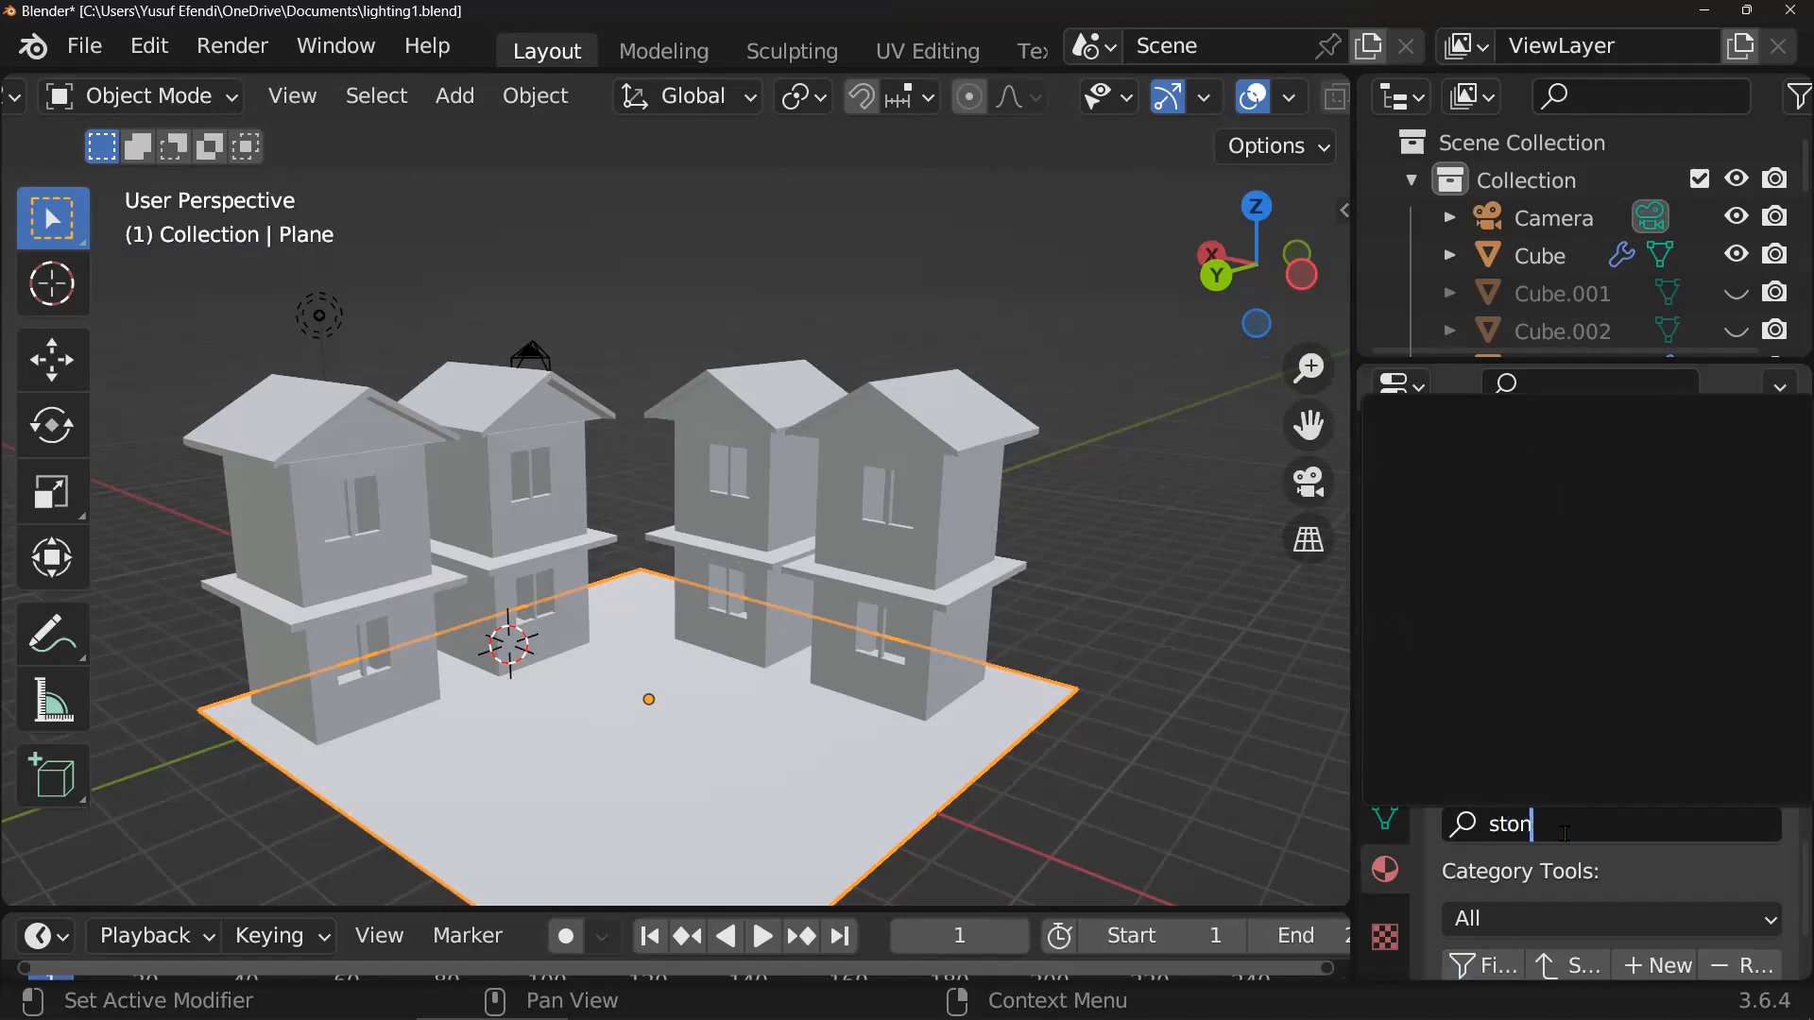
key("BackSpace")
key("BackSpace")
key("BackSpace")
key("BackSpace")
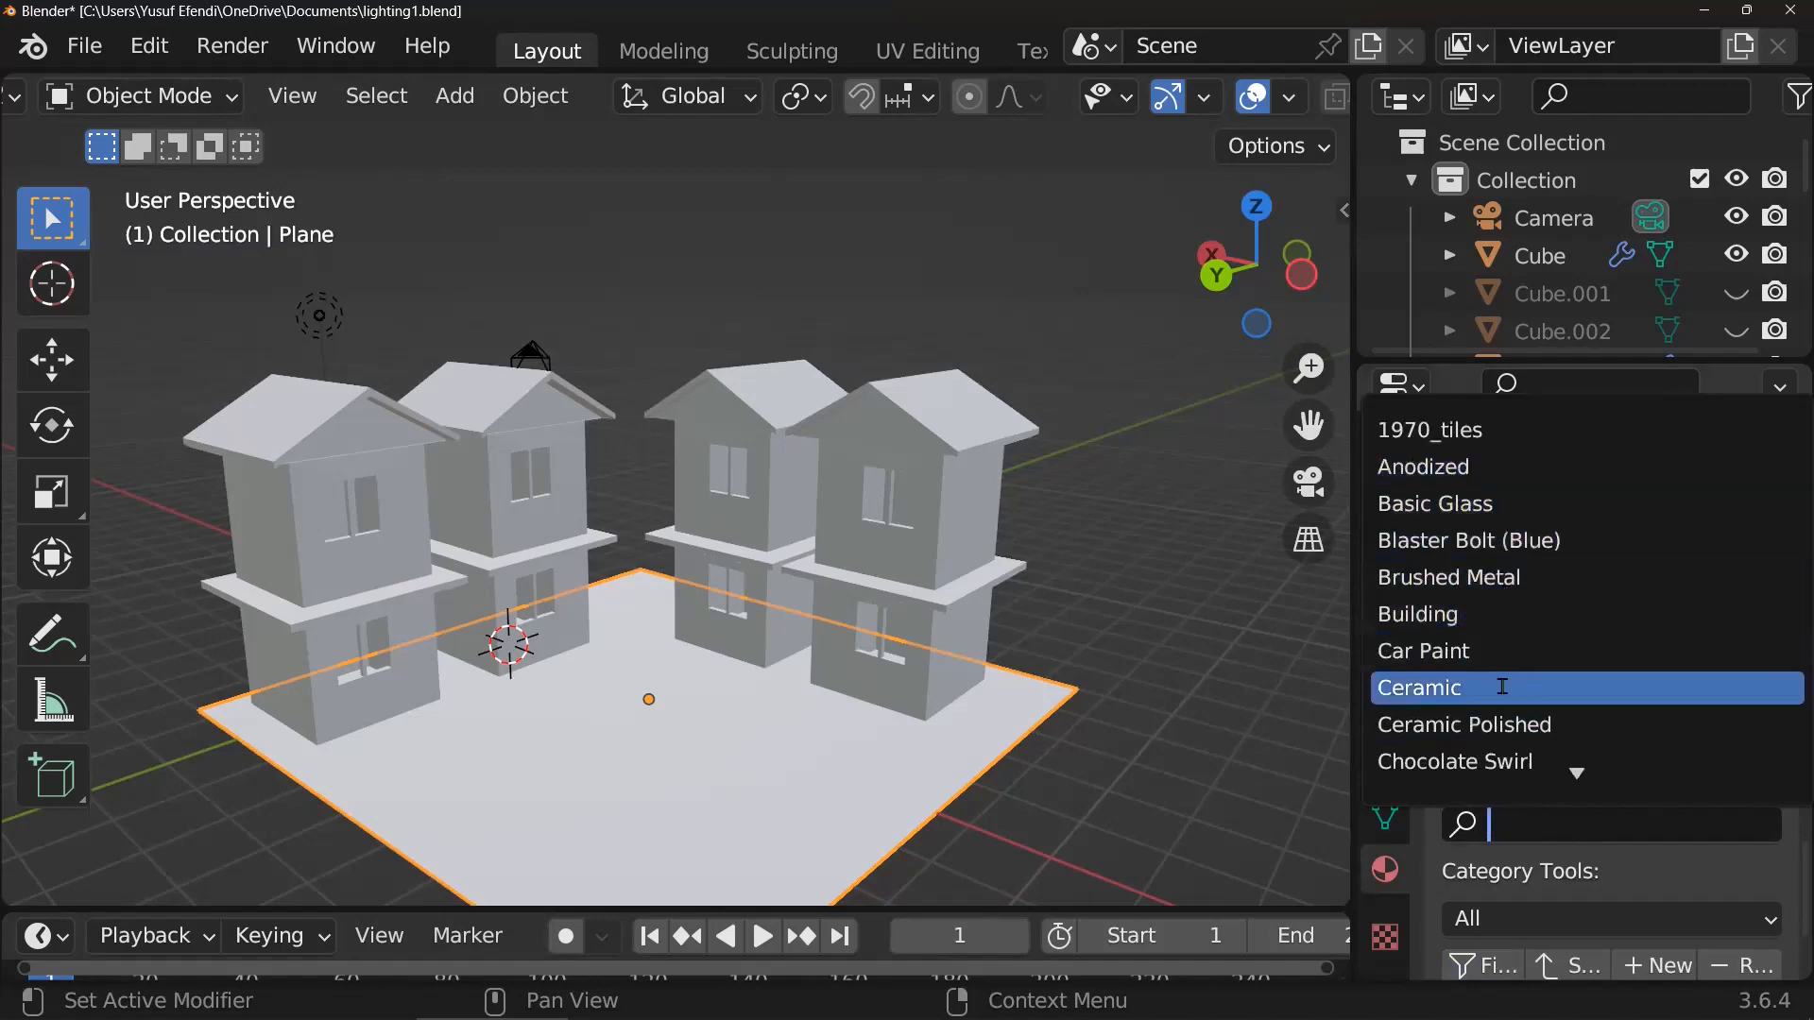
- Choose the Lemon material from the Sample Materials library and apply it to the ground plane
scroll(1502, 688, "down", 6)
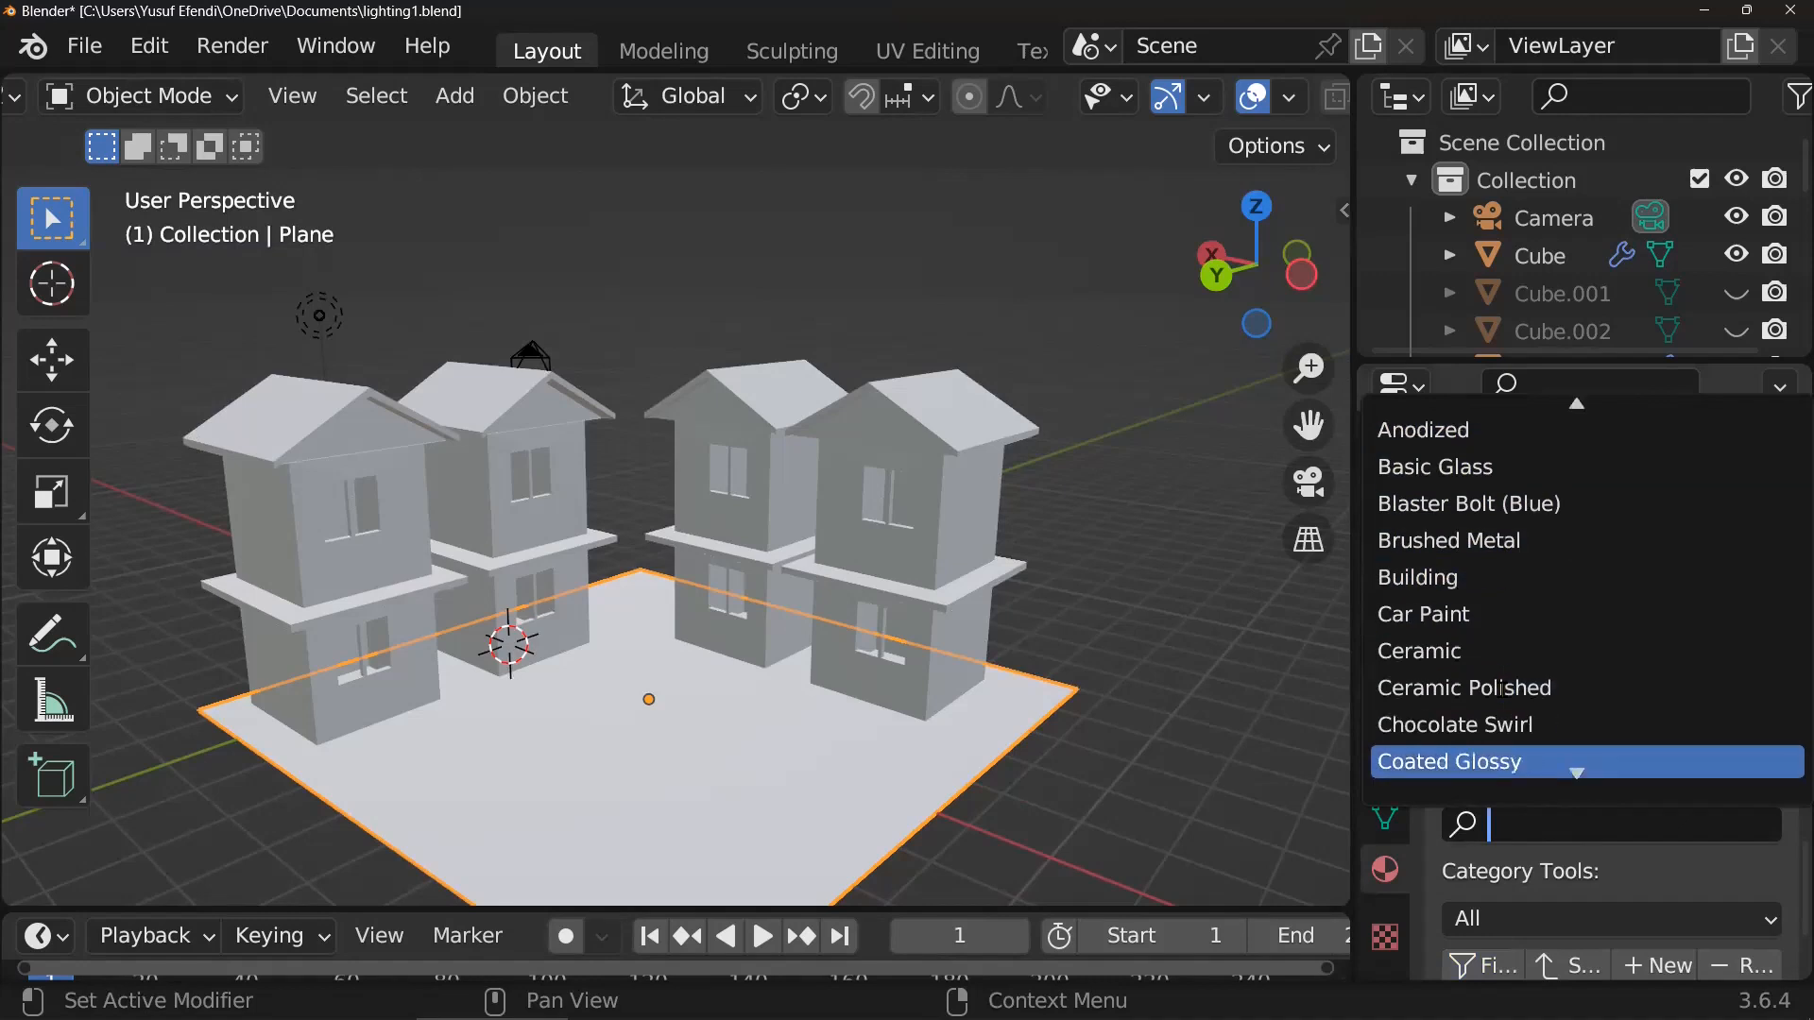
scroll(1508, 689, "down", 10)
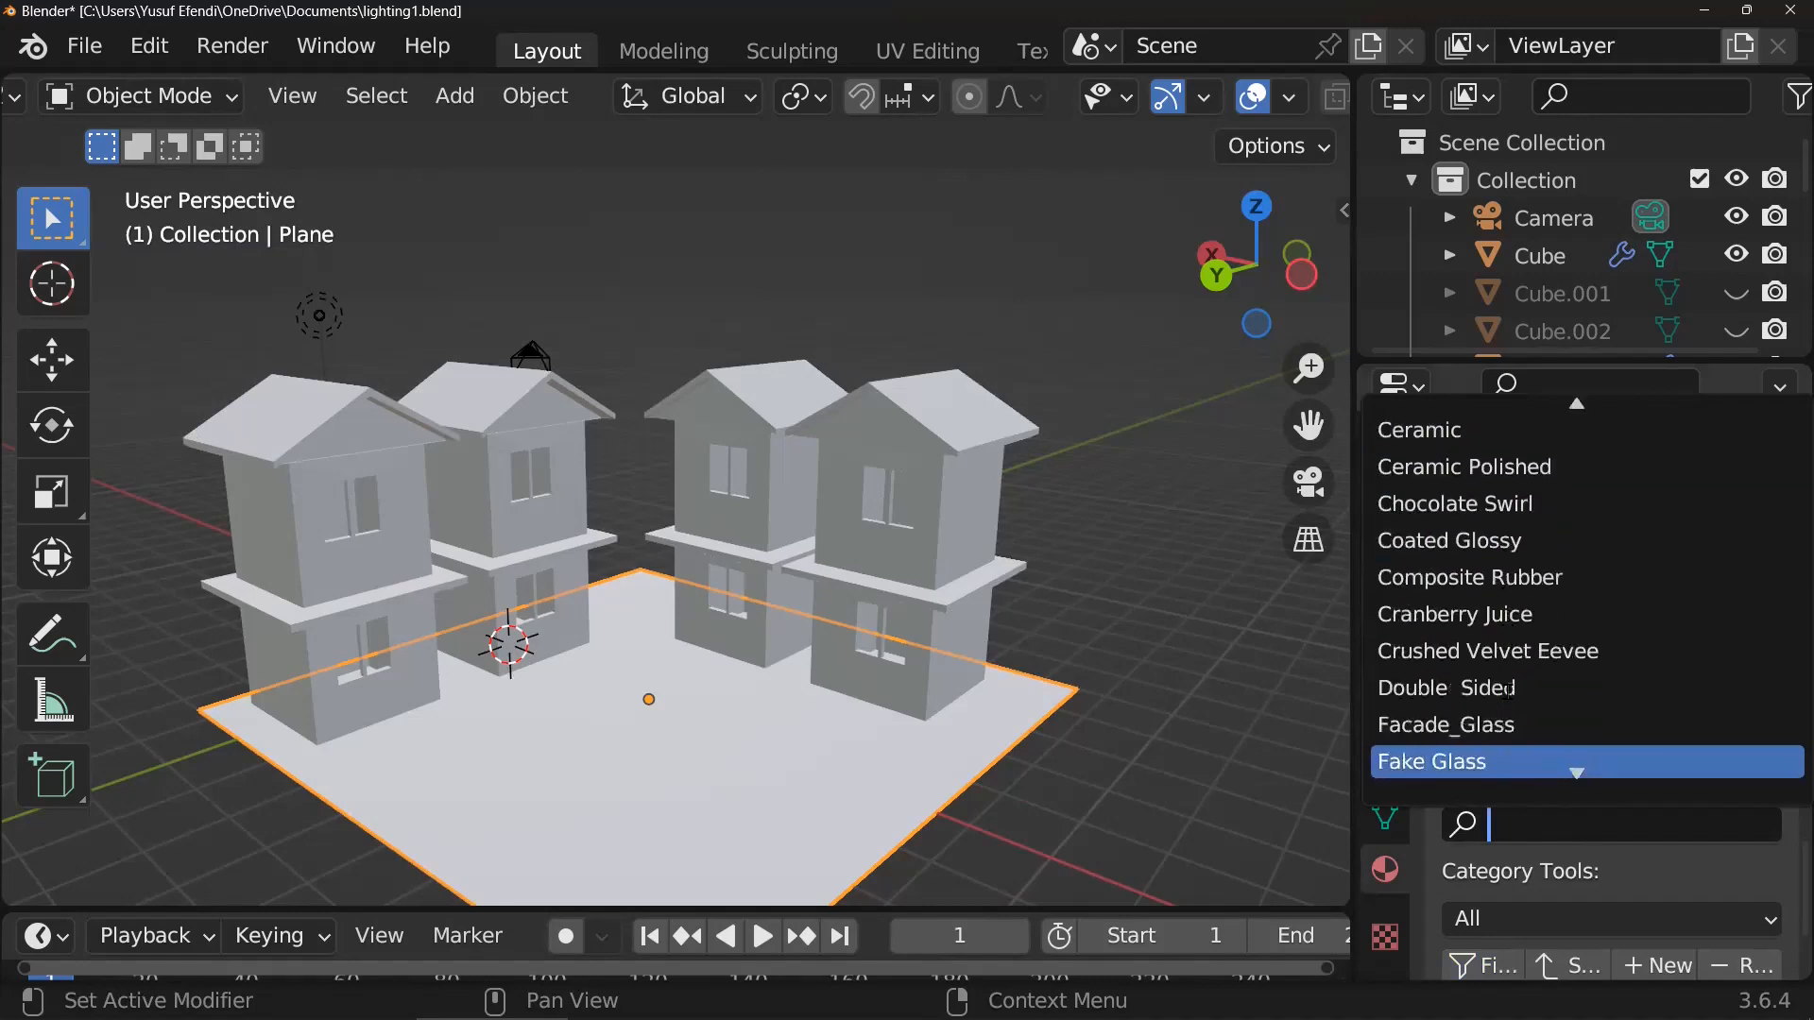
scroll(1508, 691, "down", 2)
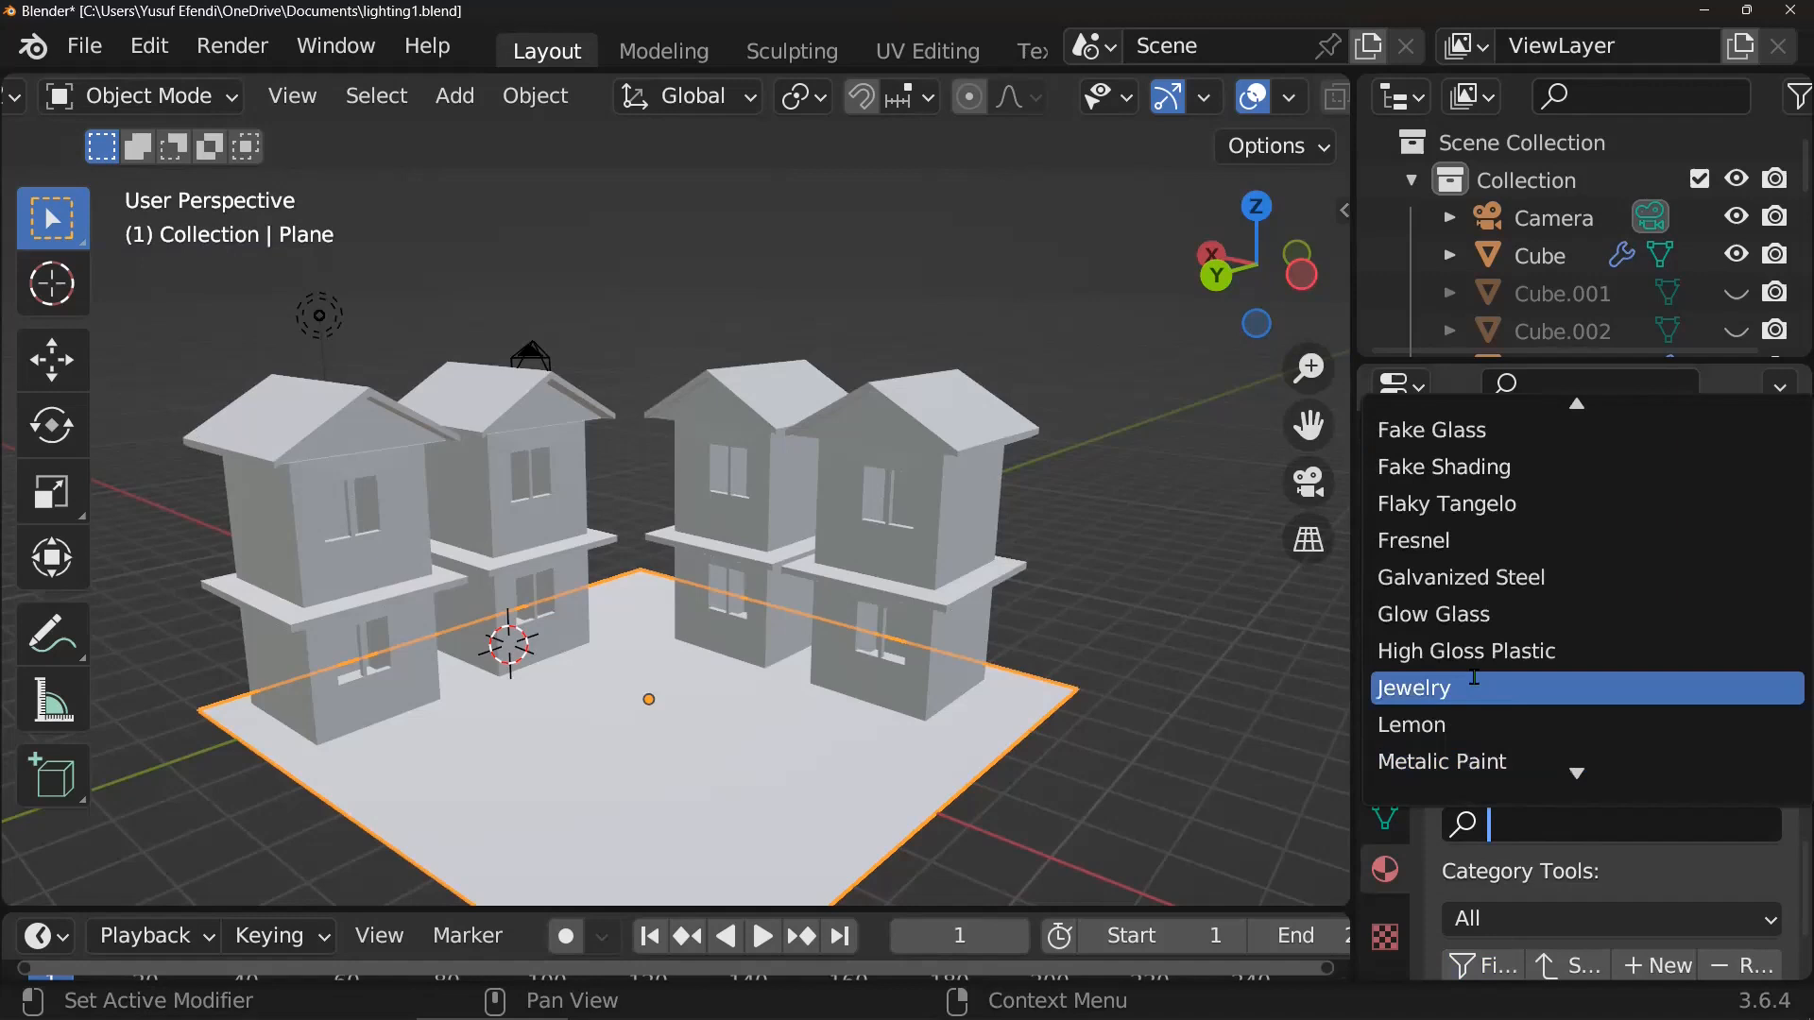
left_click(1509, 729)
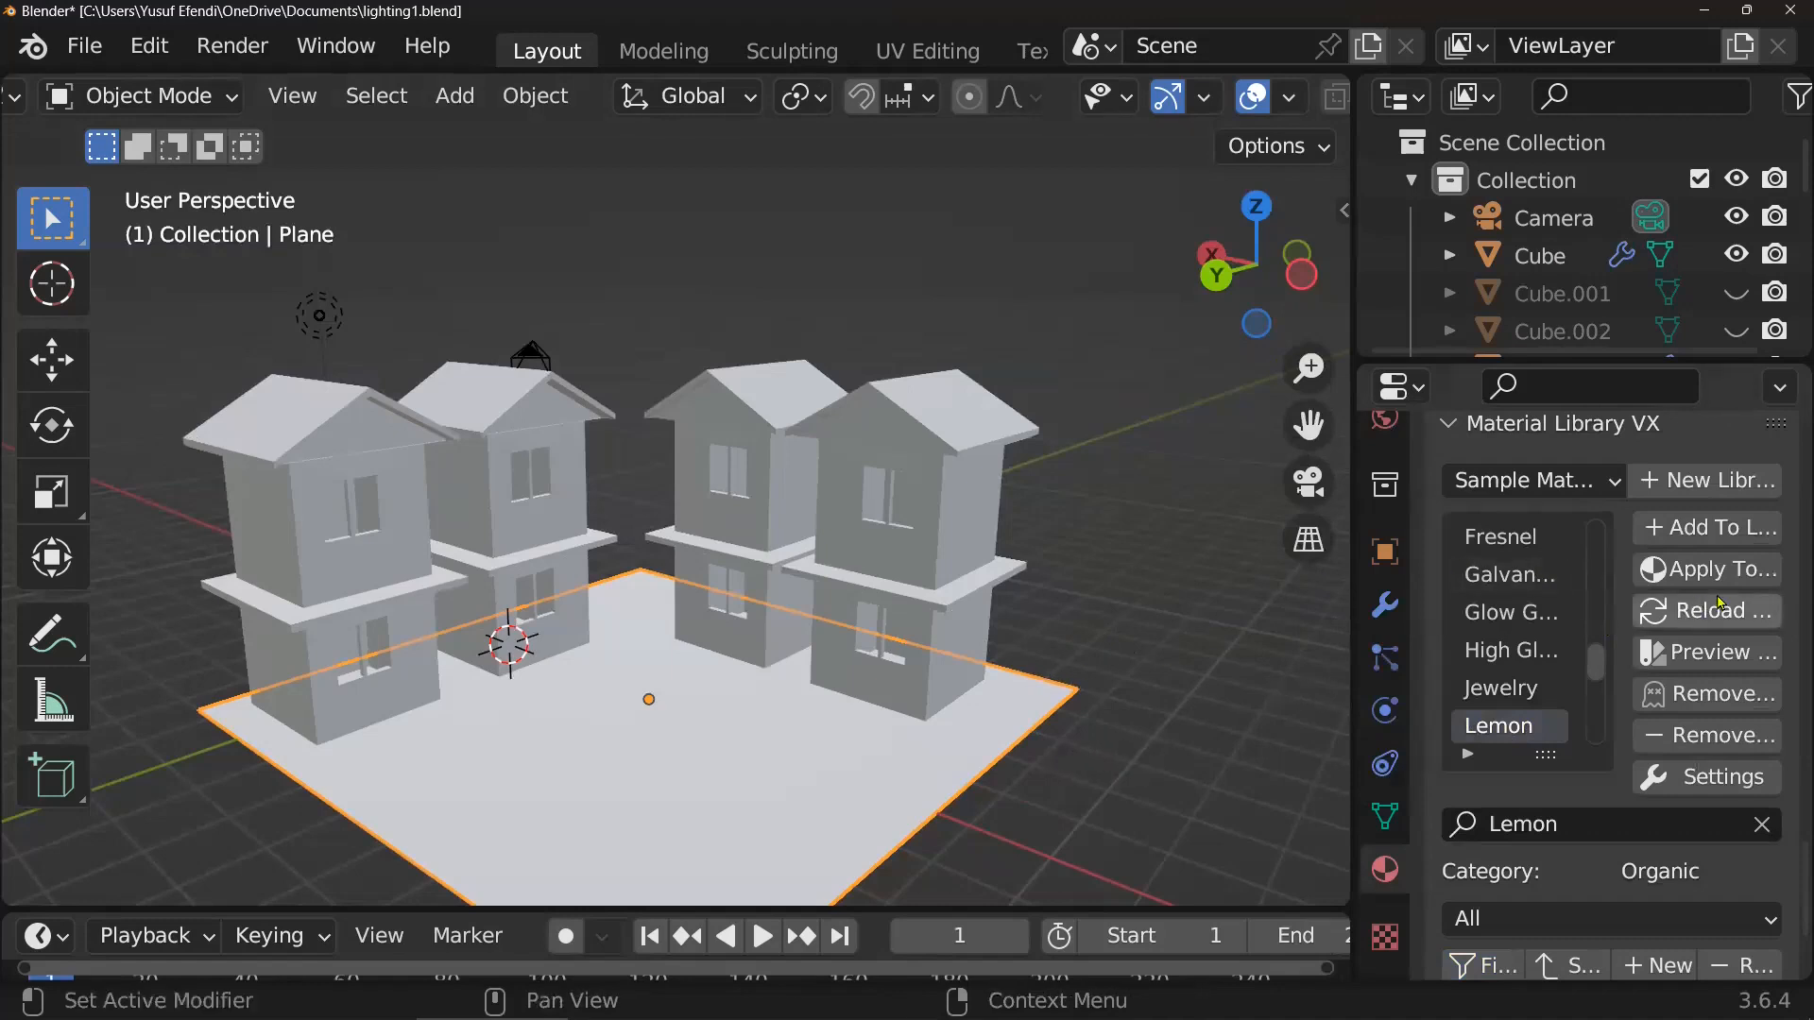
left_click(1710, 569)
scroll(1710, 586, "down", 3)
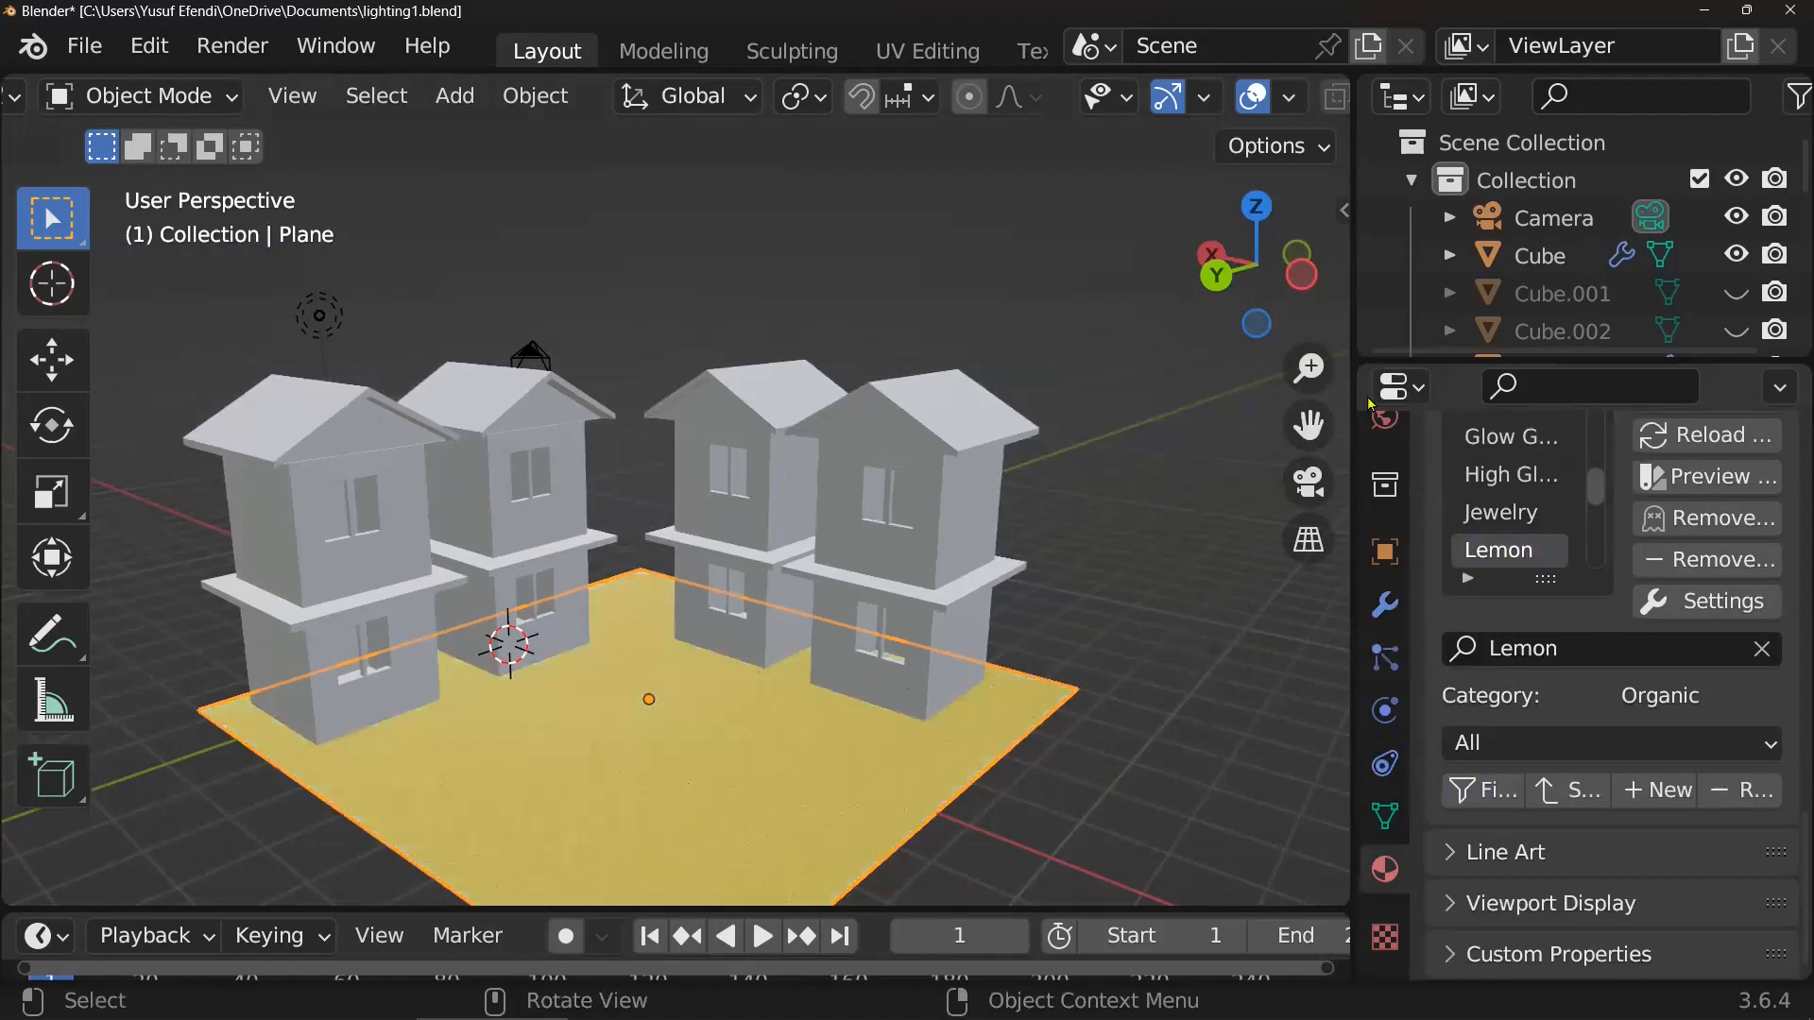
- Examine the Lemon ground surface between the buildings up close and show the material's preview sphere
scroll(1305, 96, "right", 4)
scroll(1305, 95, "right", 2)
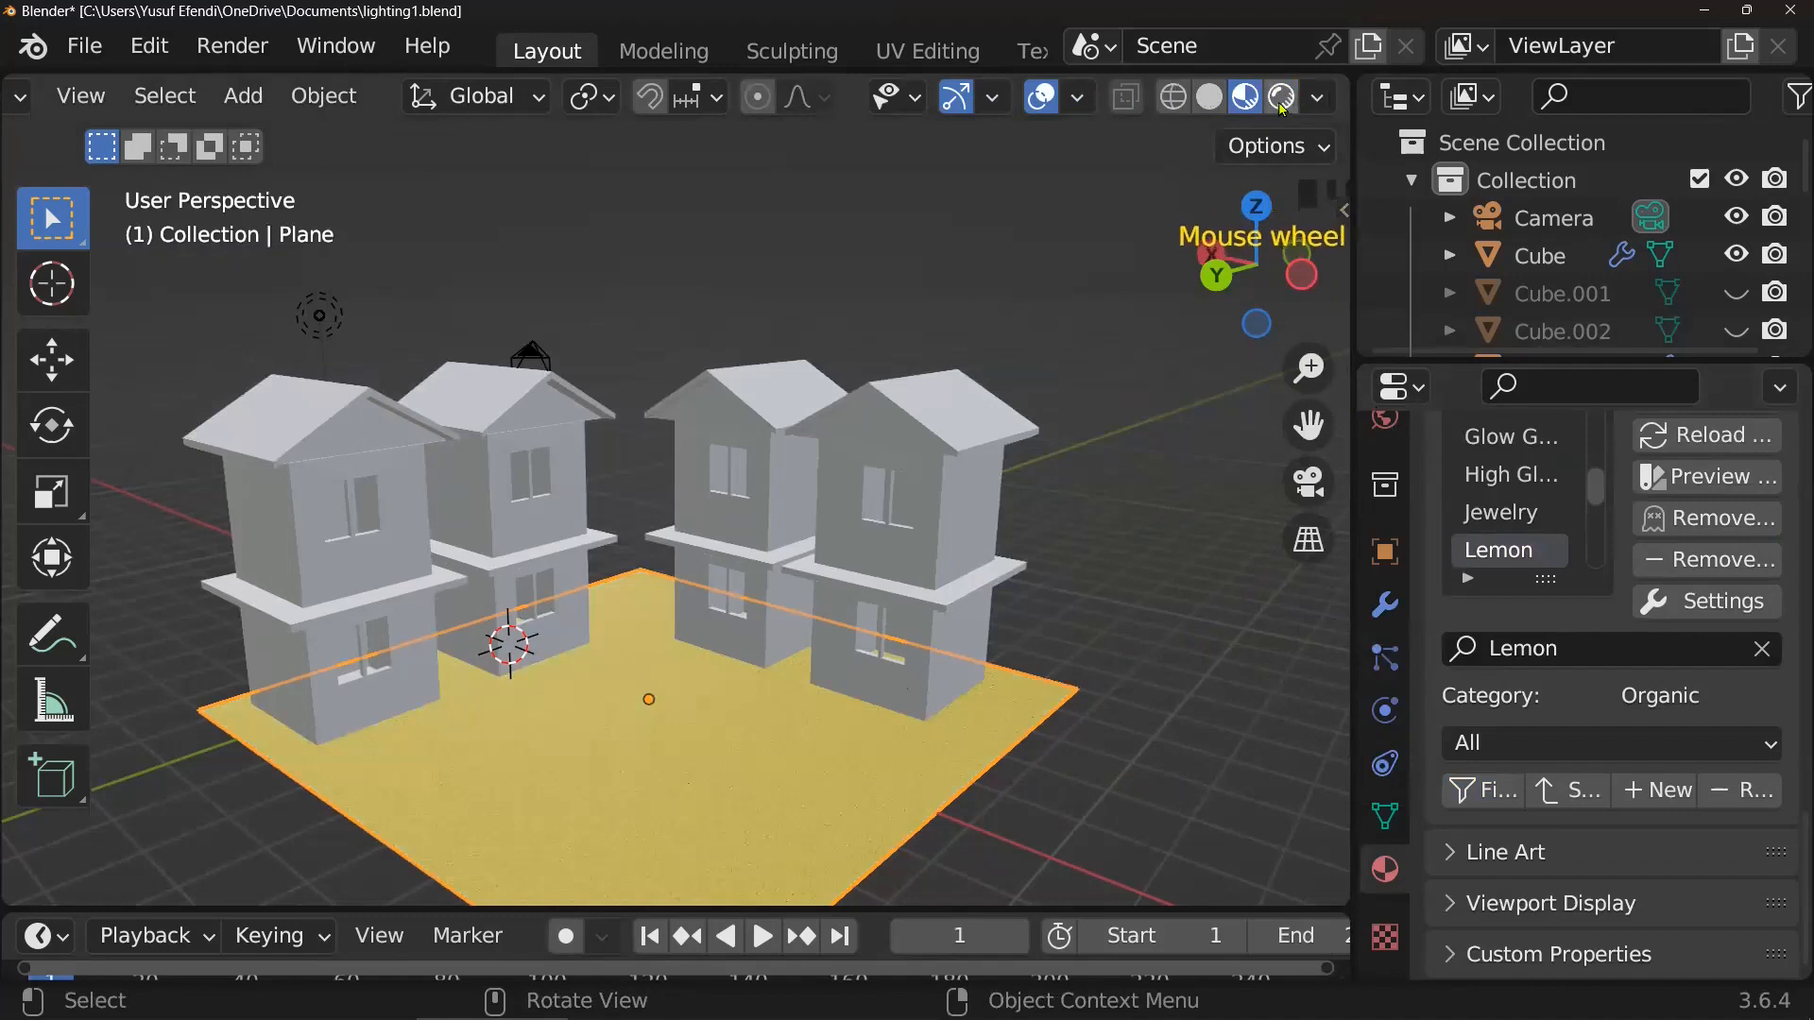
scroll(933, 348, "down", 9)
scroll(932, 349, "up", 2)
middle_click_drag(820, 397, 754, 312, "shift")
scroll(751, 291, "up", 3)
left_click(738, 653)
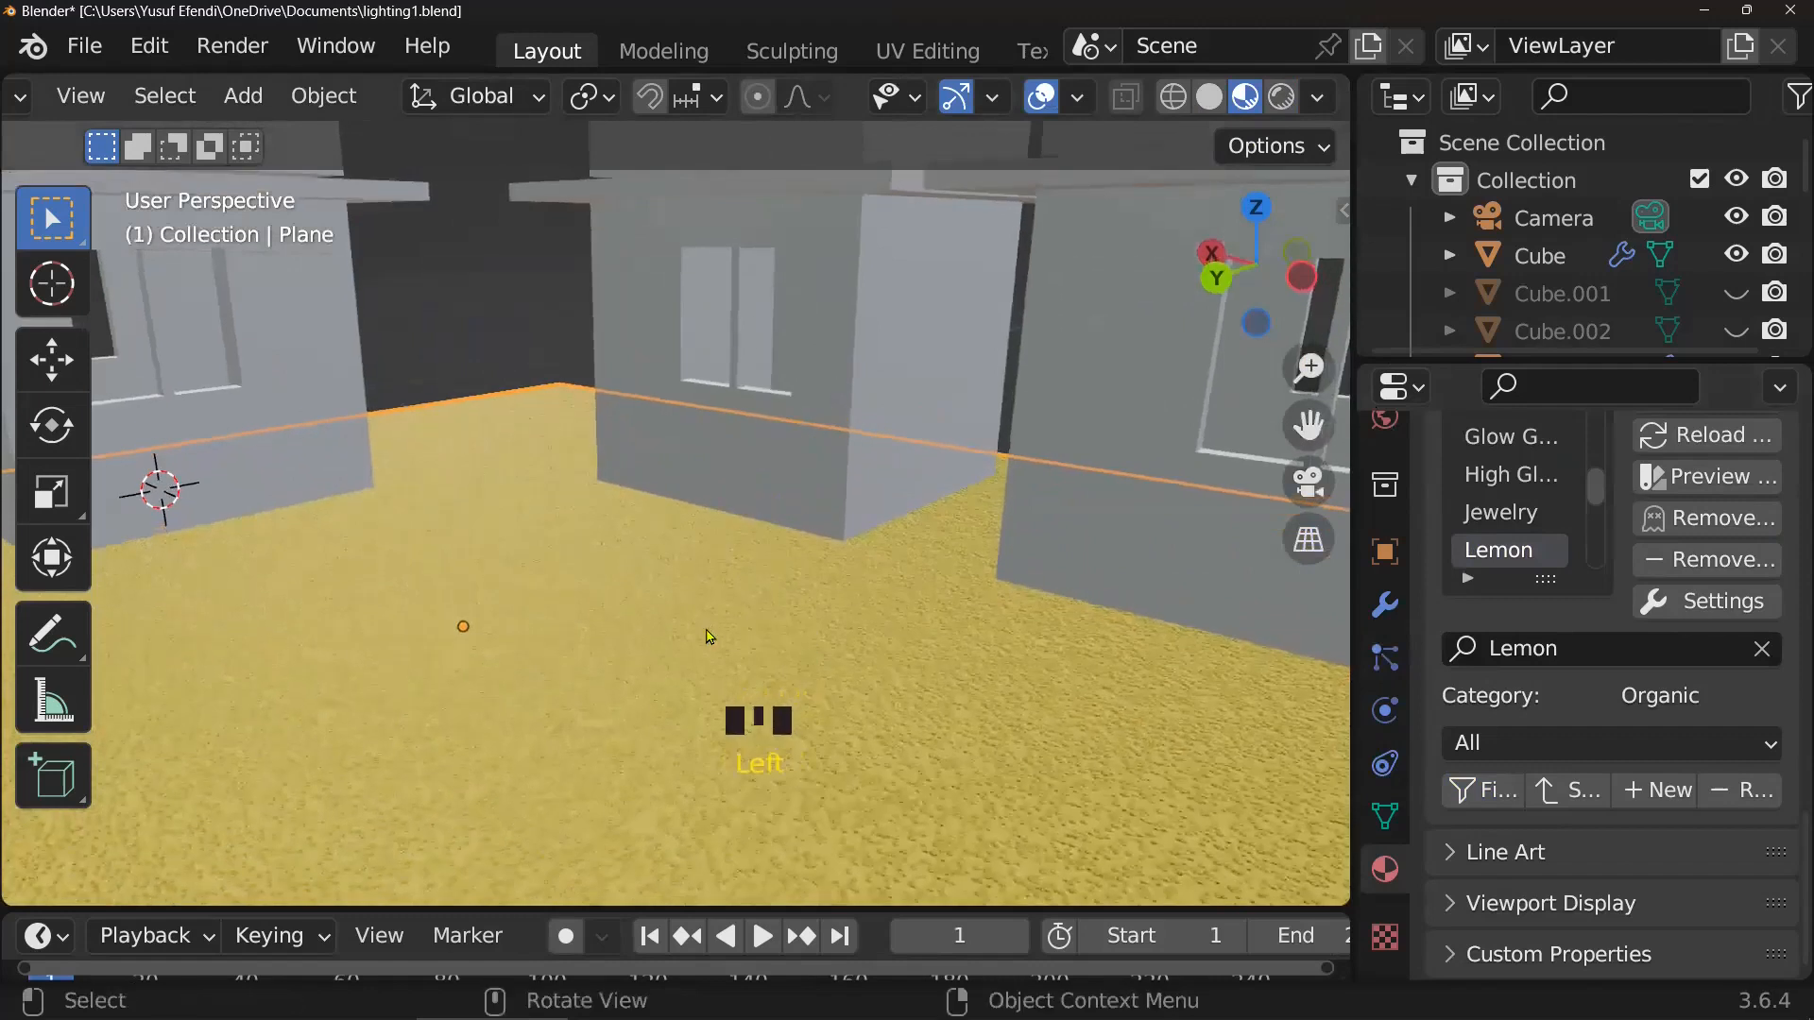
scroll(1667, 511, "up", 15)
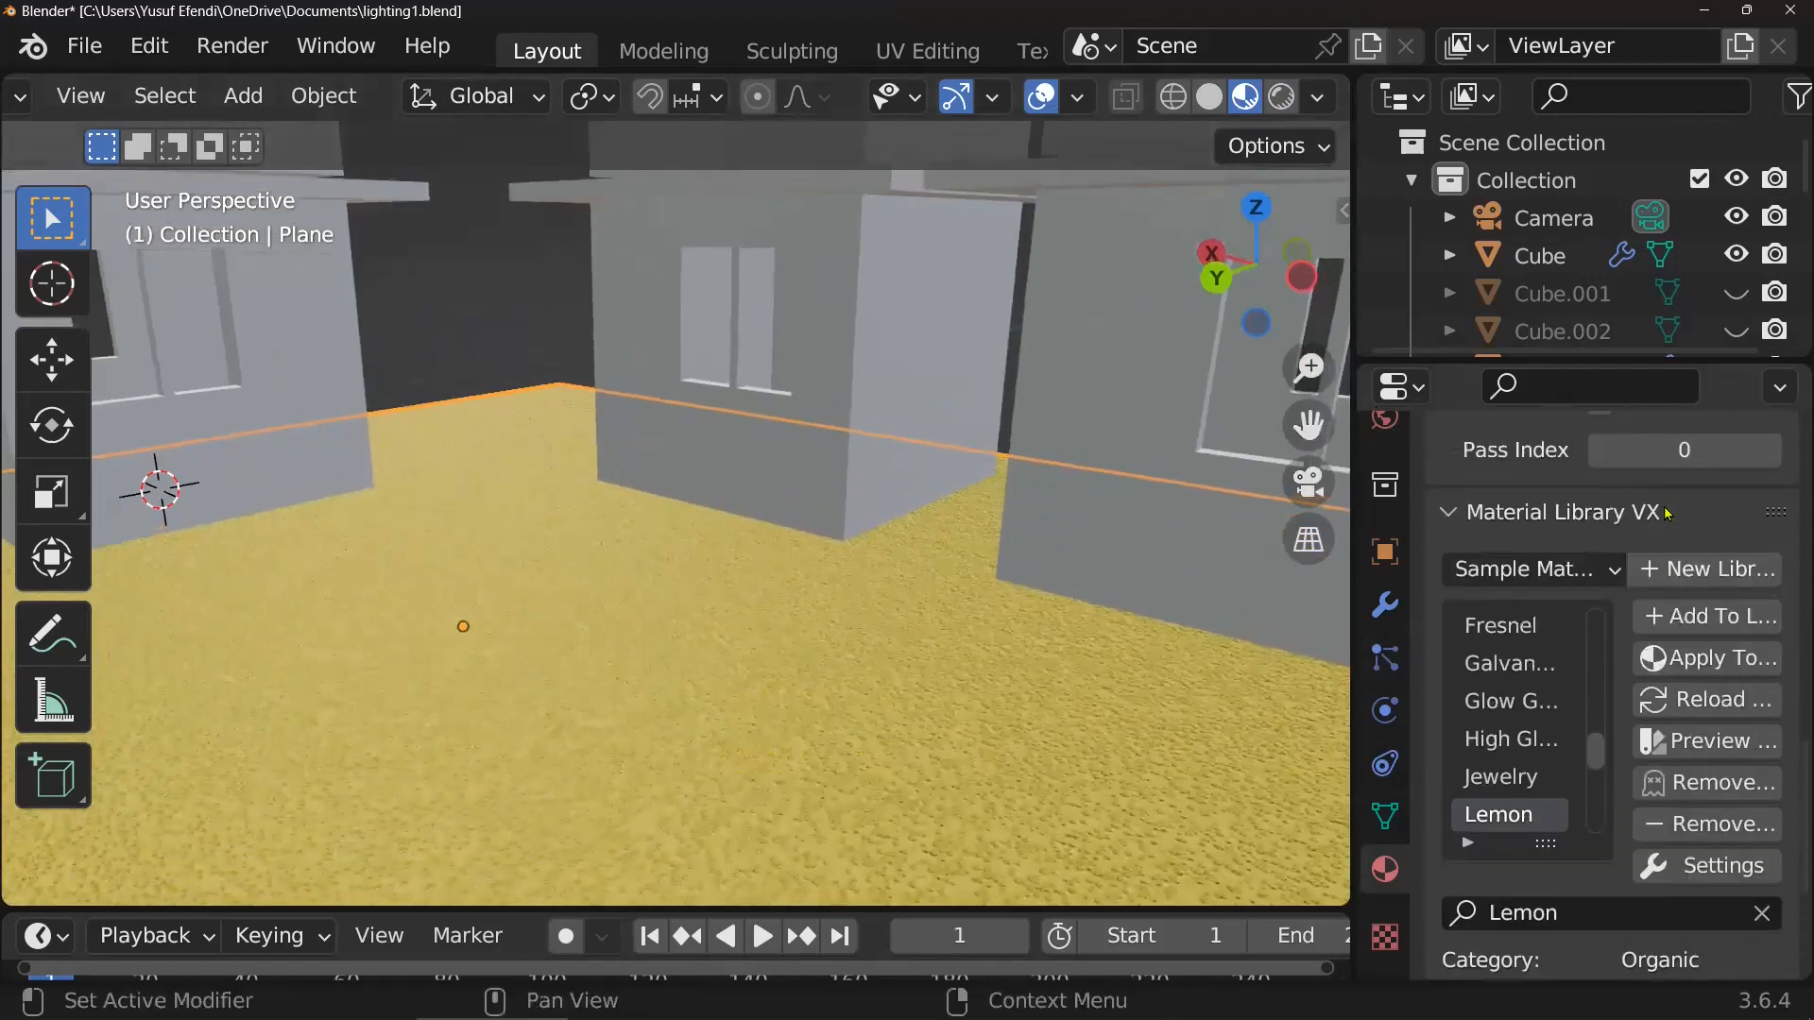
scroll(1665, 580, "up", 10)
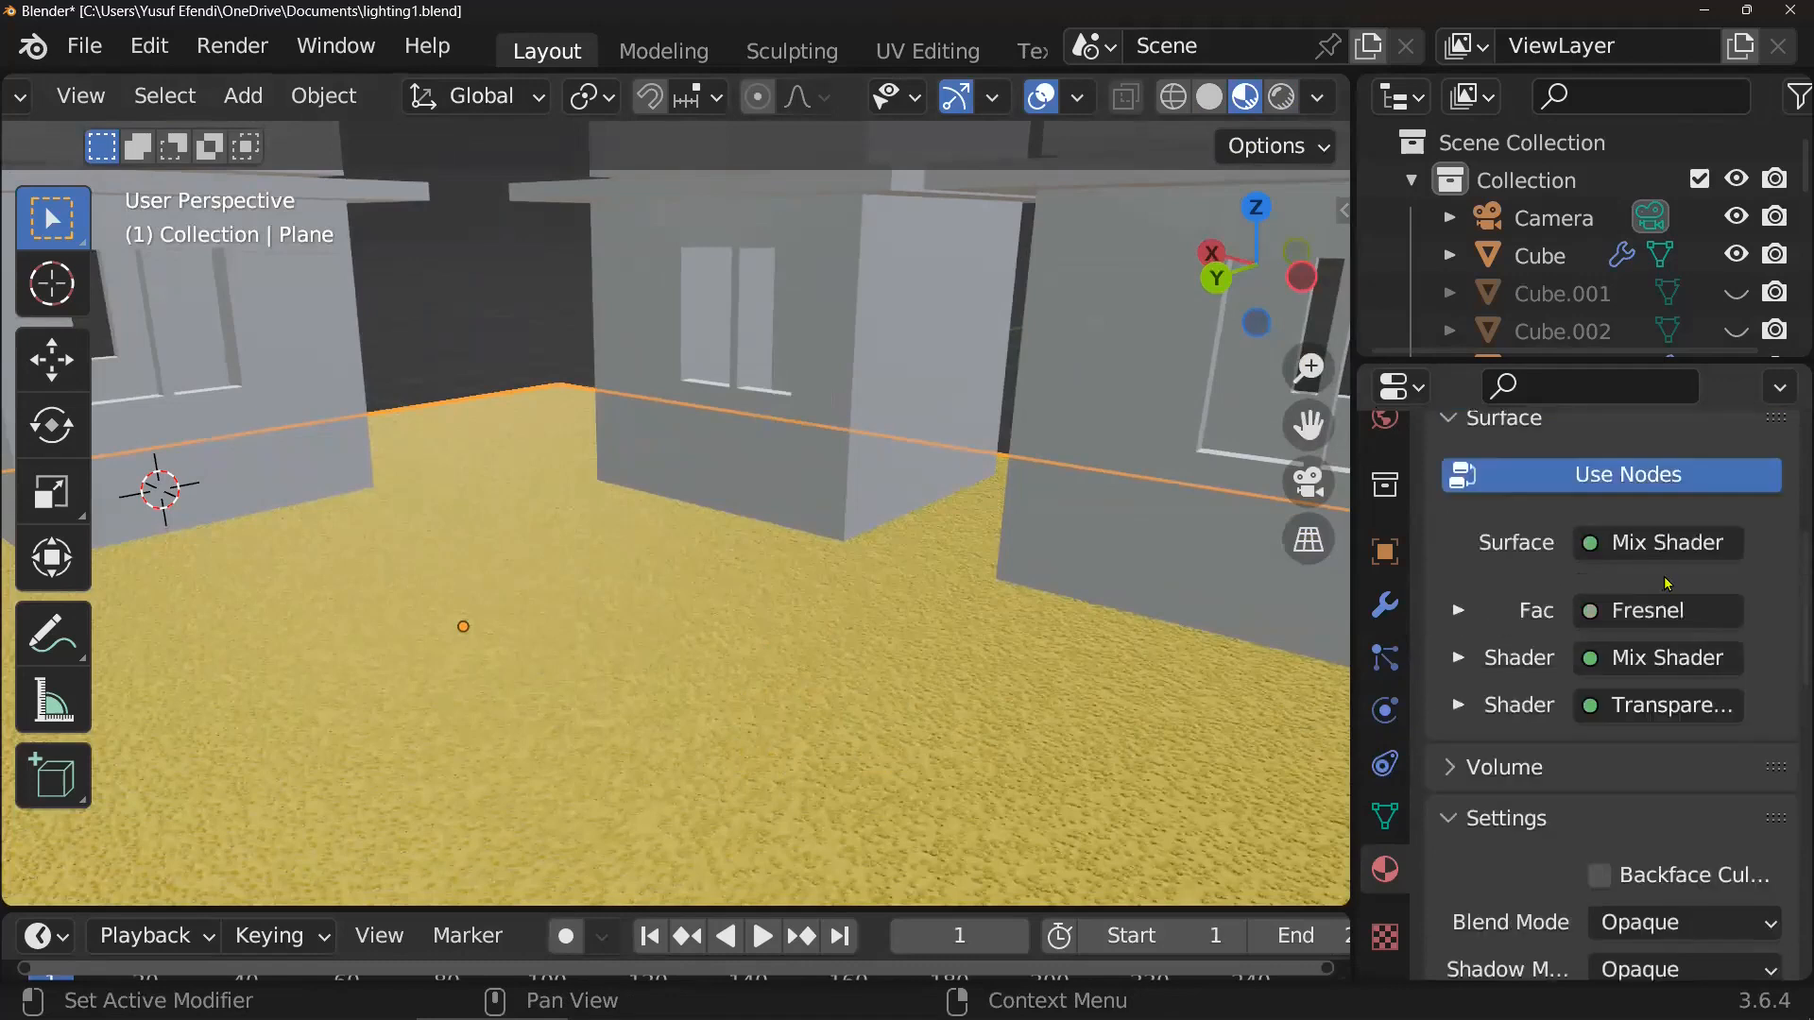
scroll(1667, 585, "down", 4)
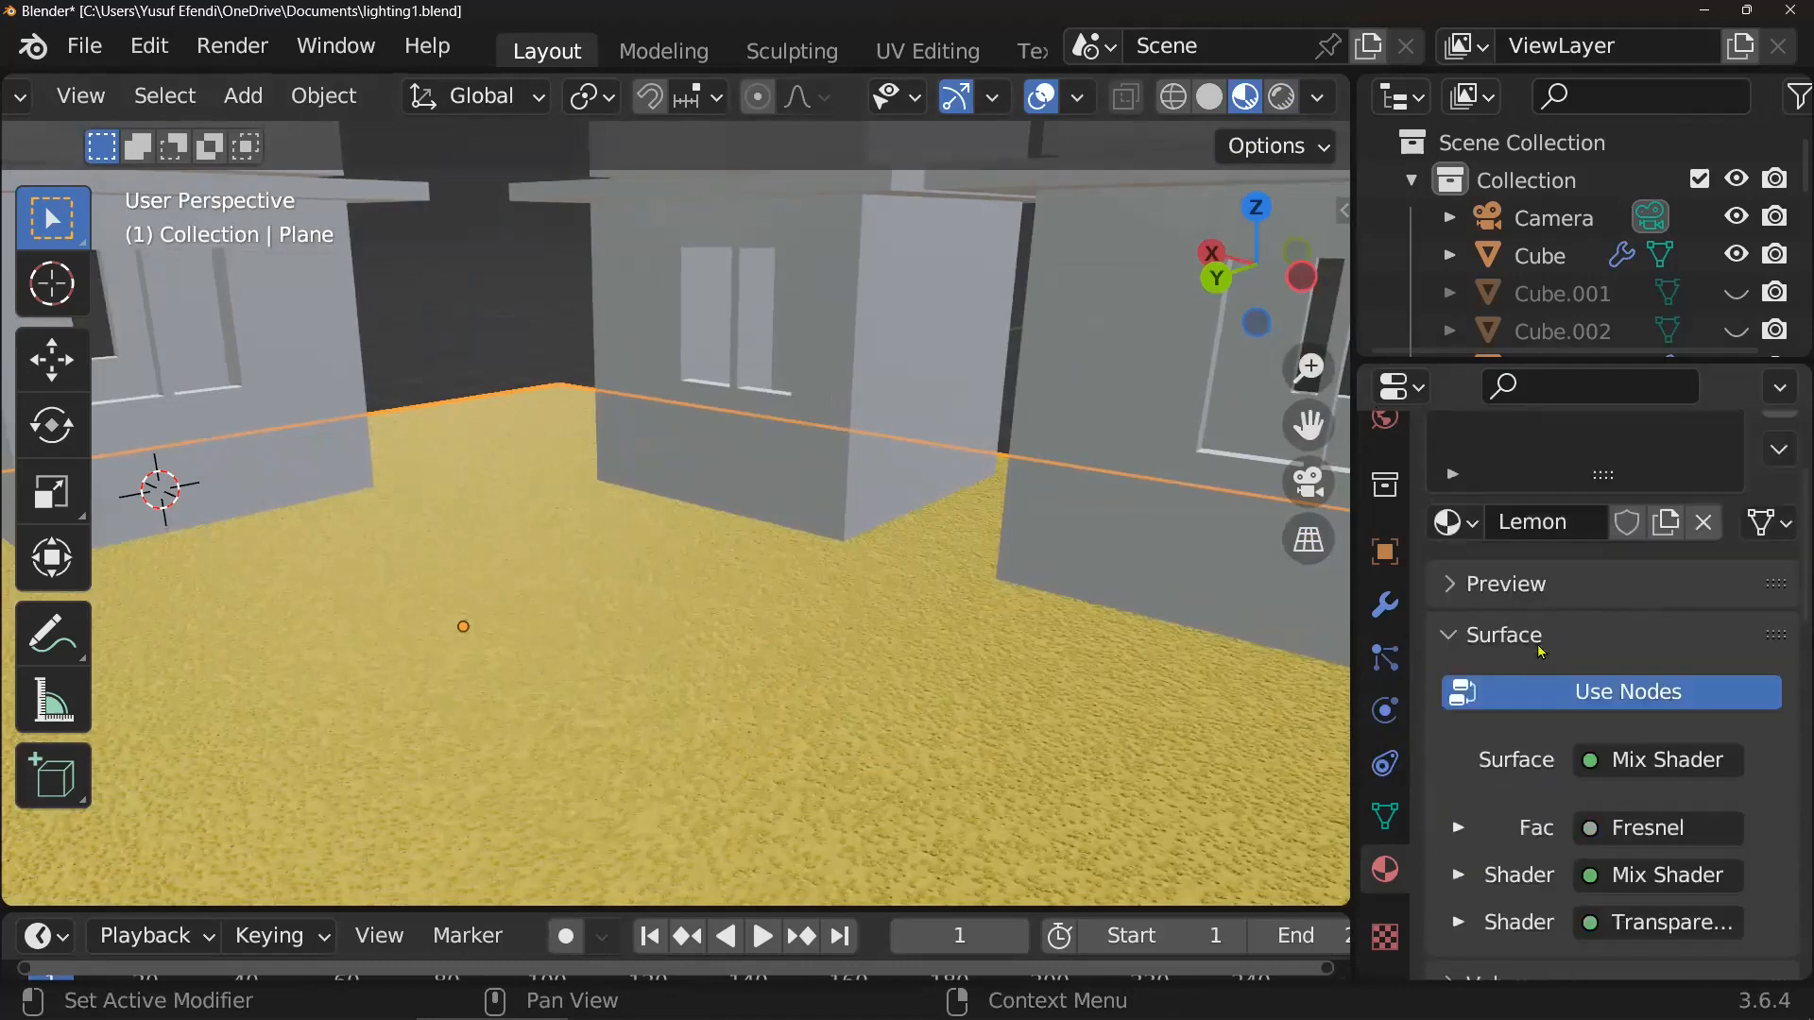
left_click(1449, 584)
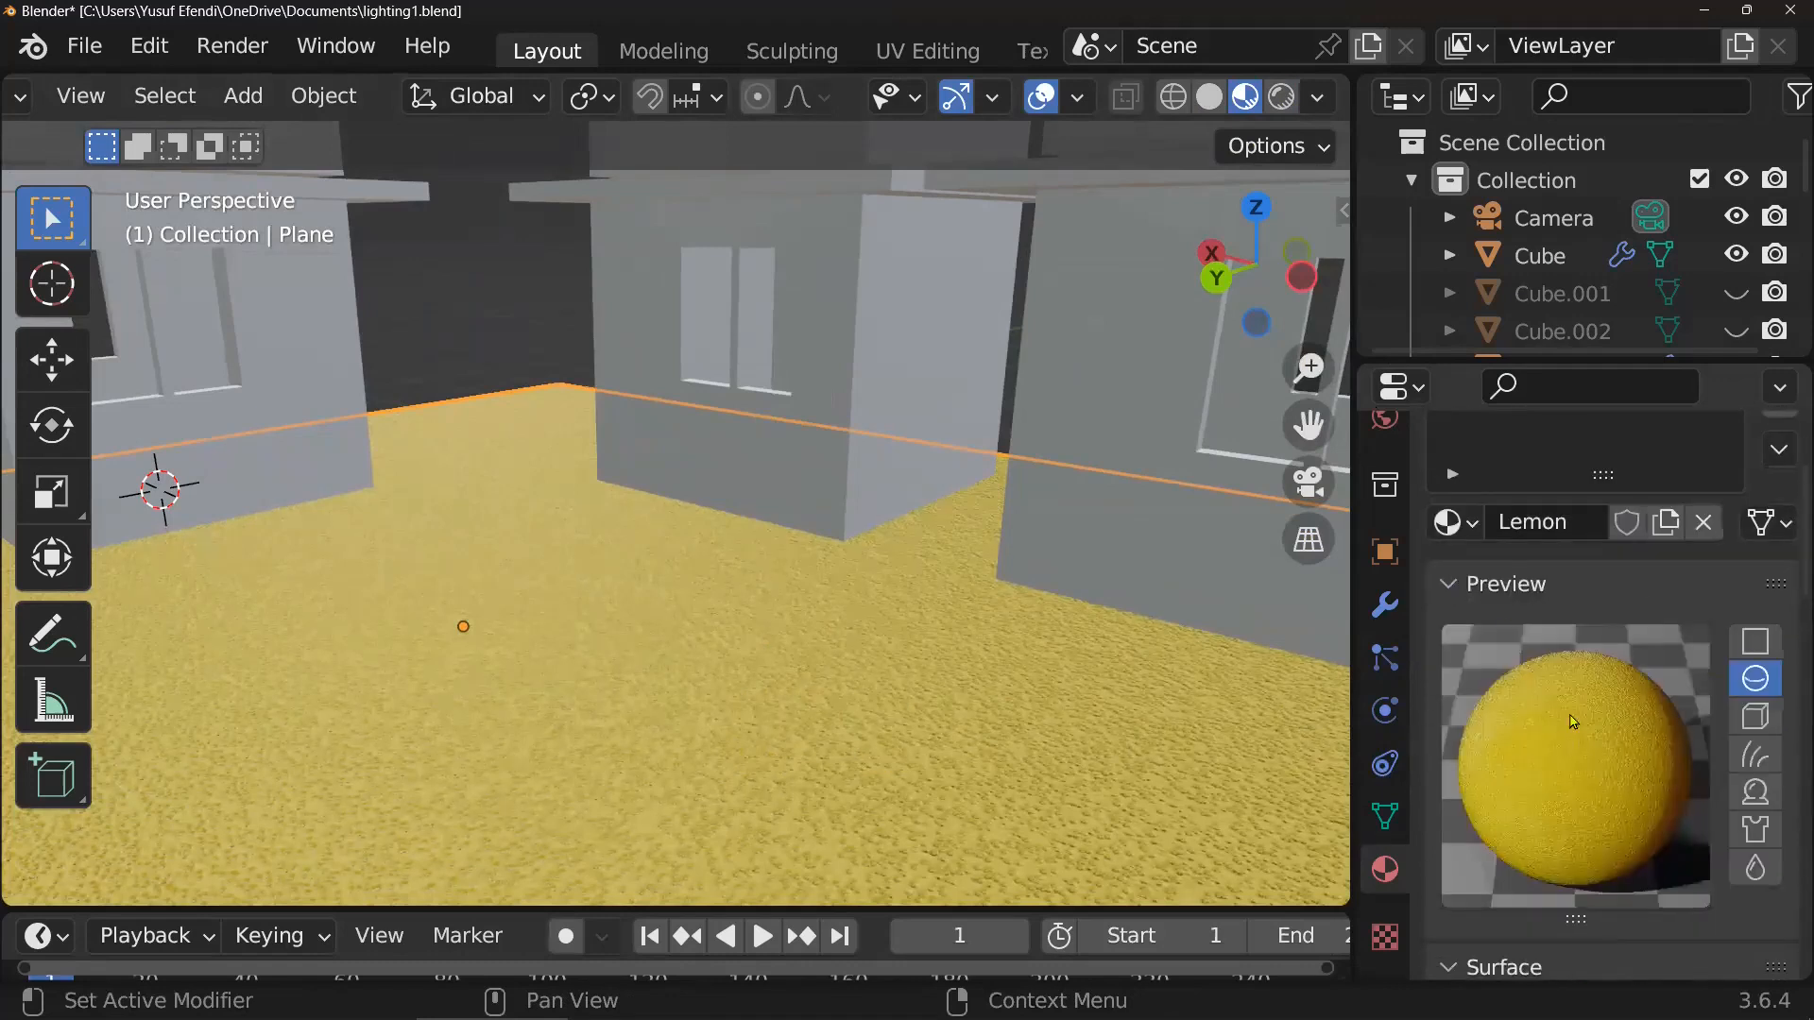
scroll(1607, 747, "down", 8)
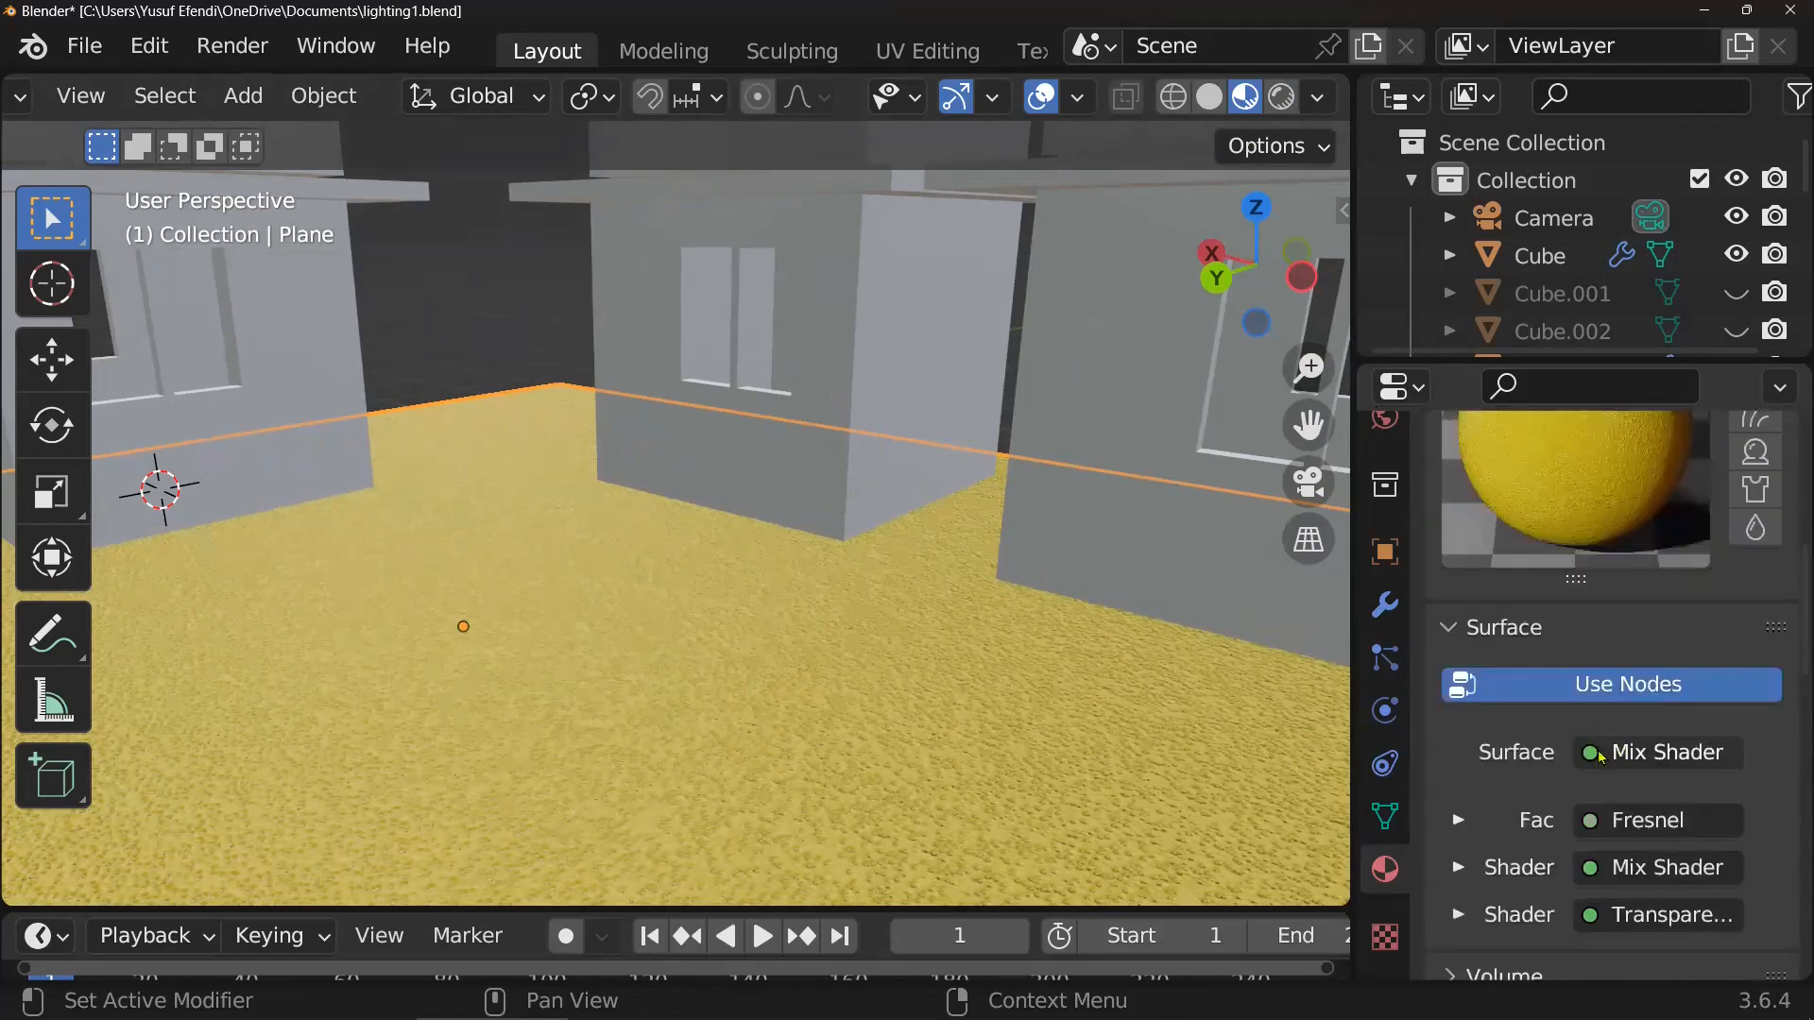
- Set the colour of the Lemon material's outer Transparent shader to a near-black, low-saturation tone
scroll(1599, 756, "down", 3)
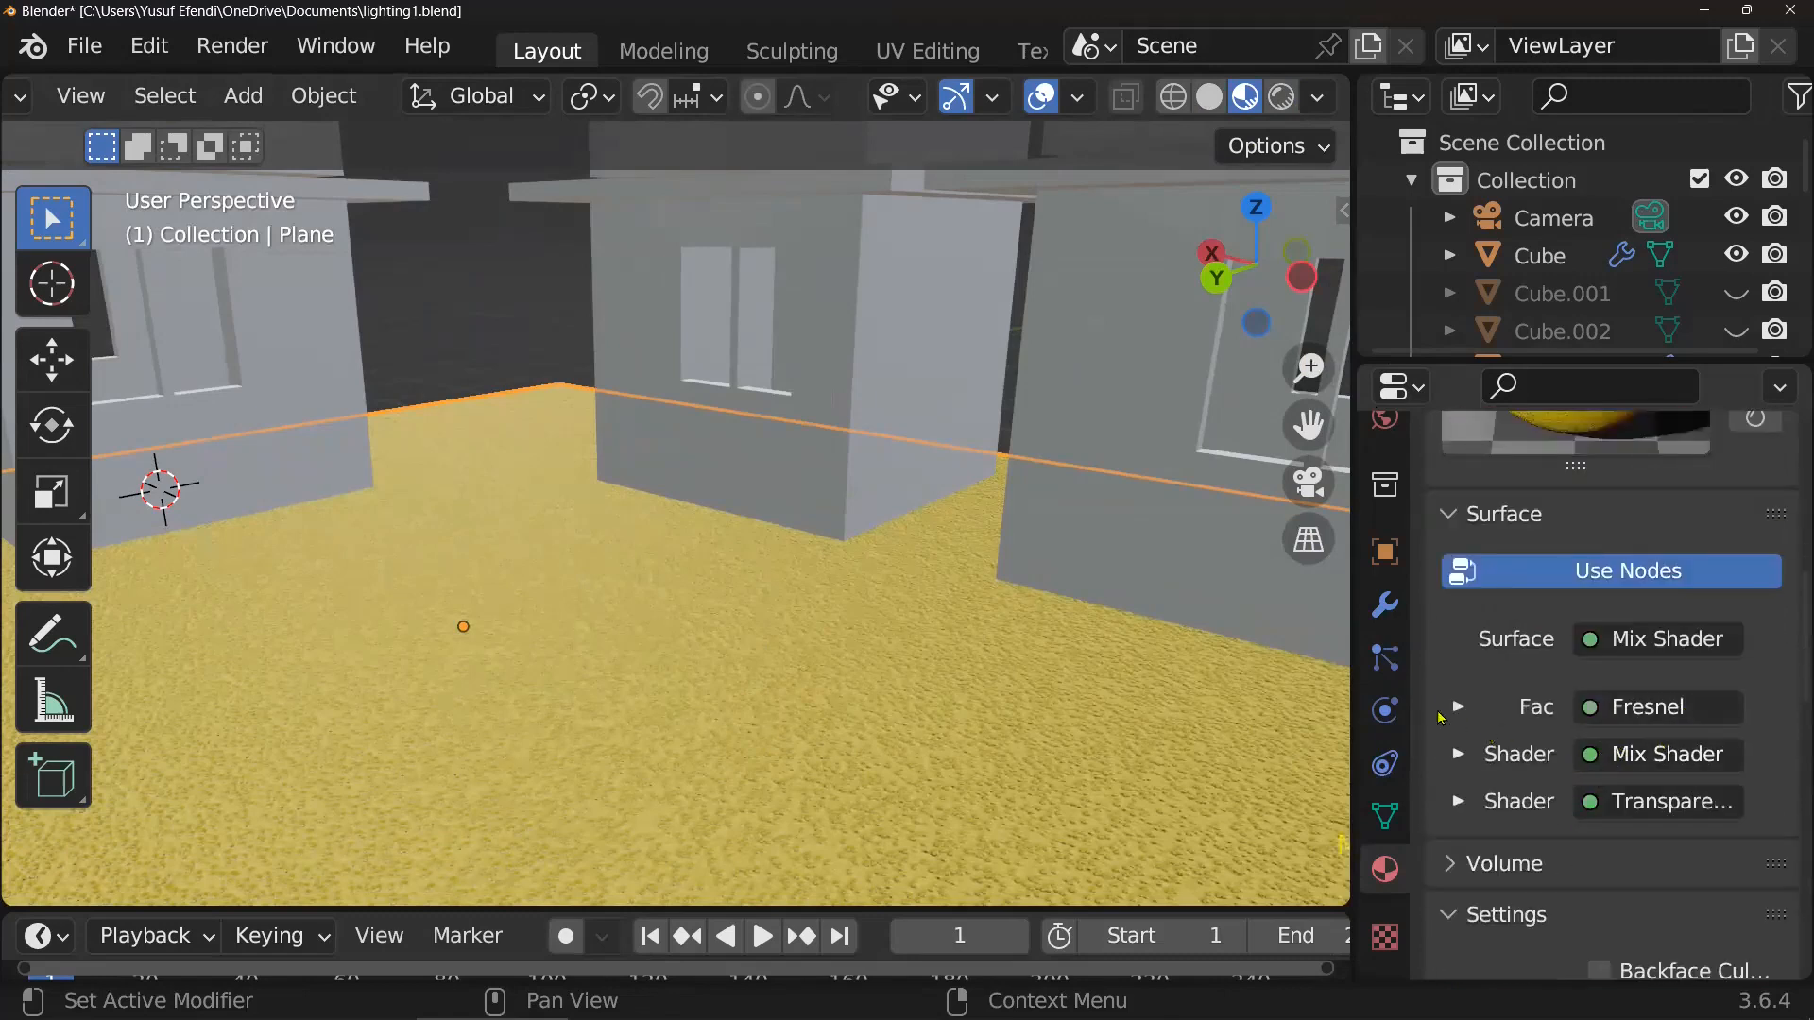
left_click(1458, 755)
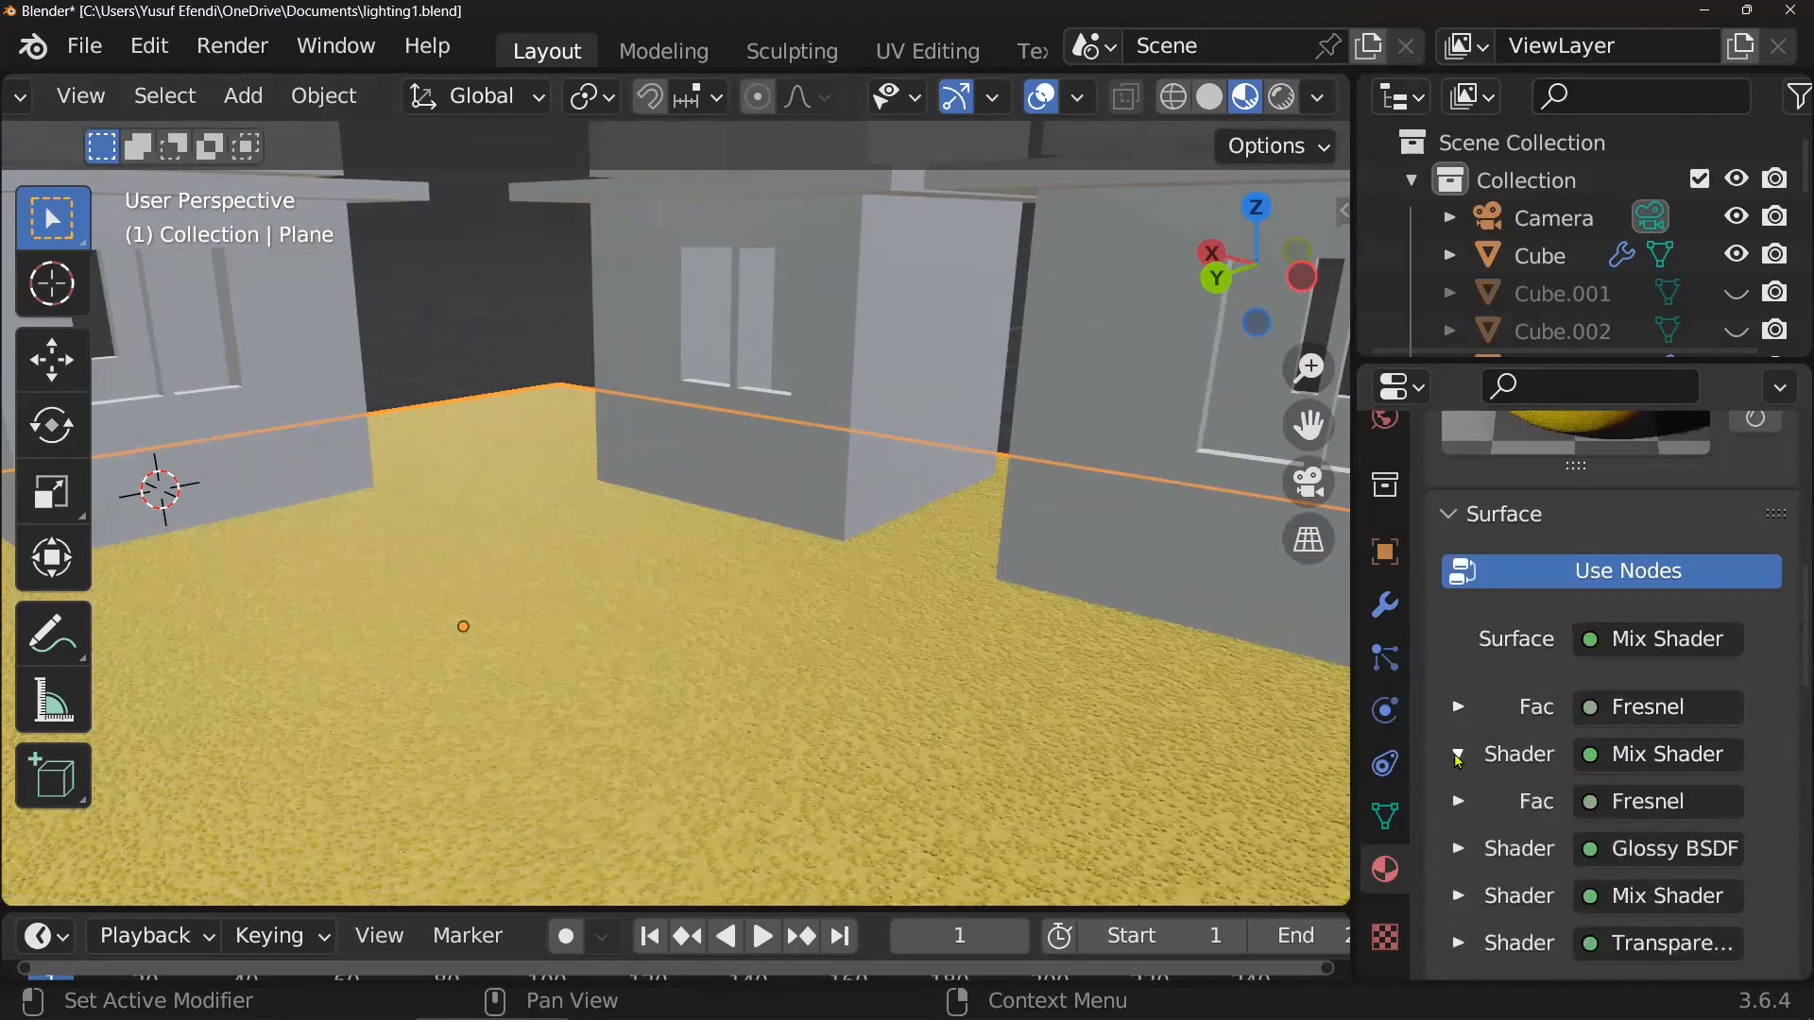
left_click(1458, 755)
scroll(1468, 808, "down", 3)
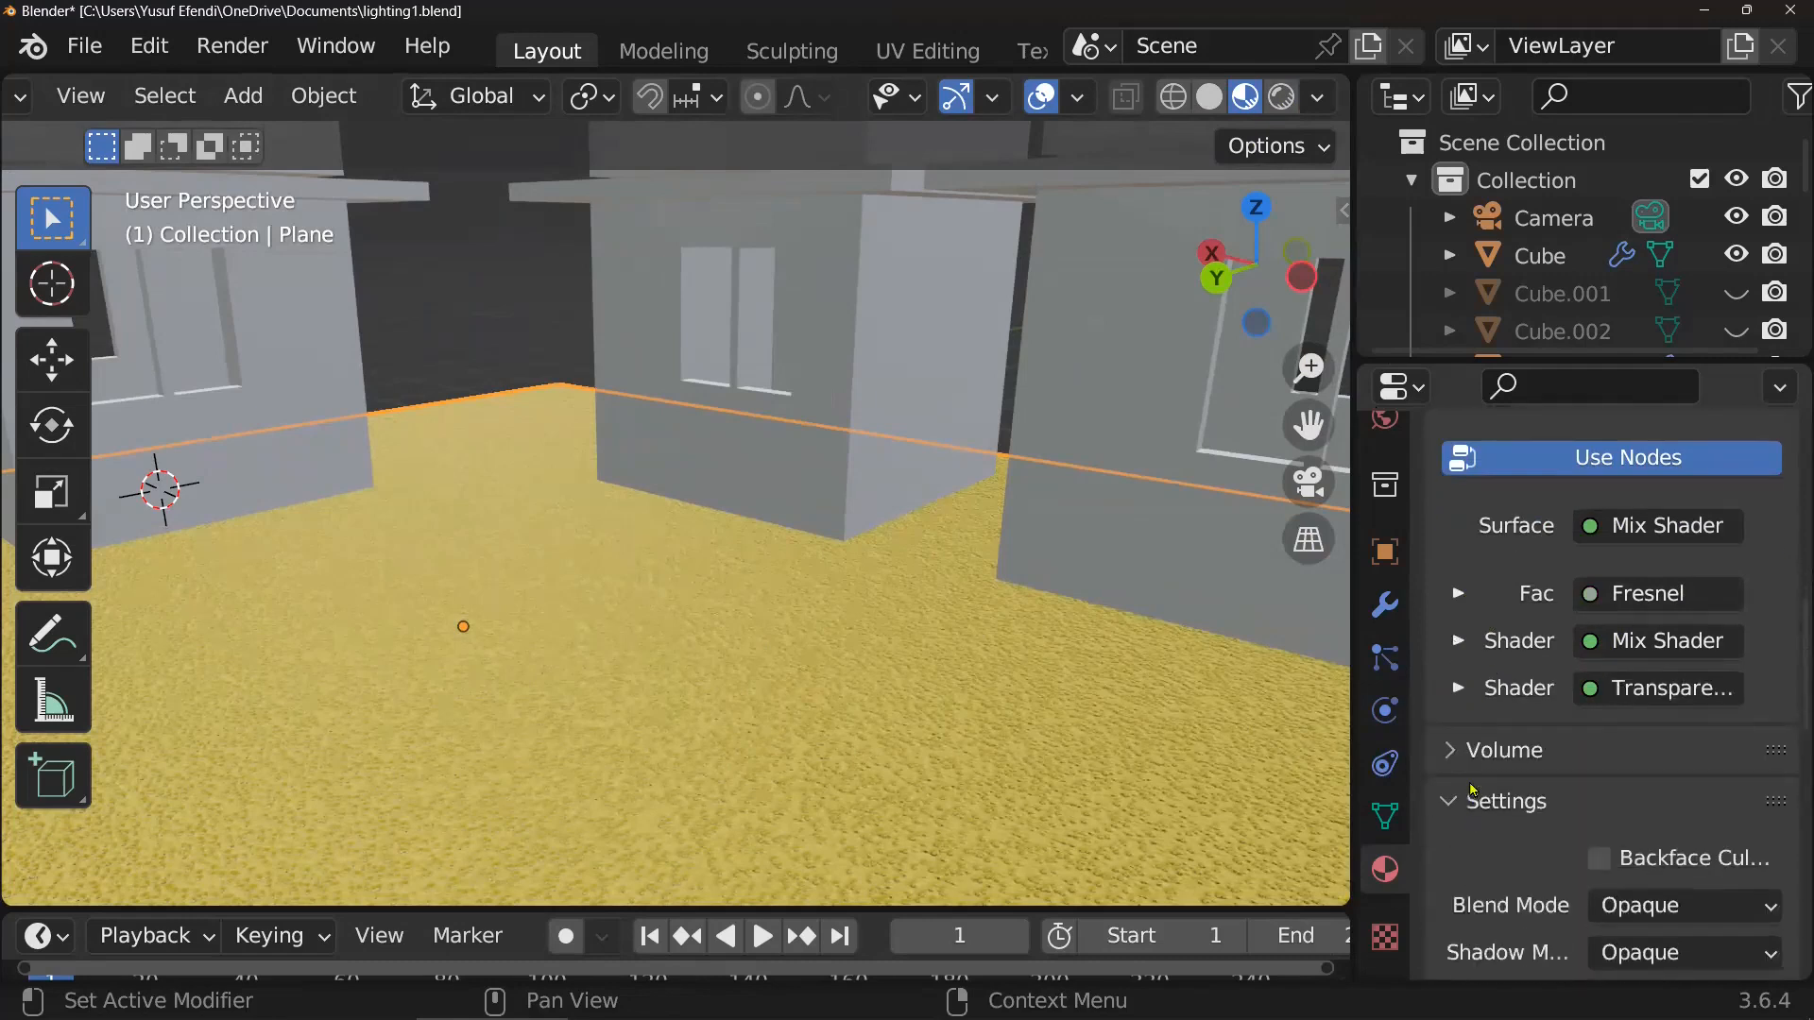
left_click(1460, 690)
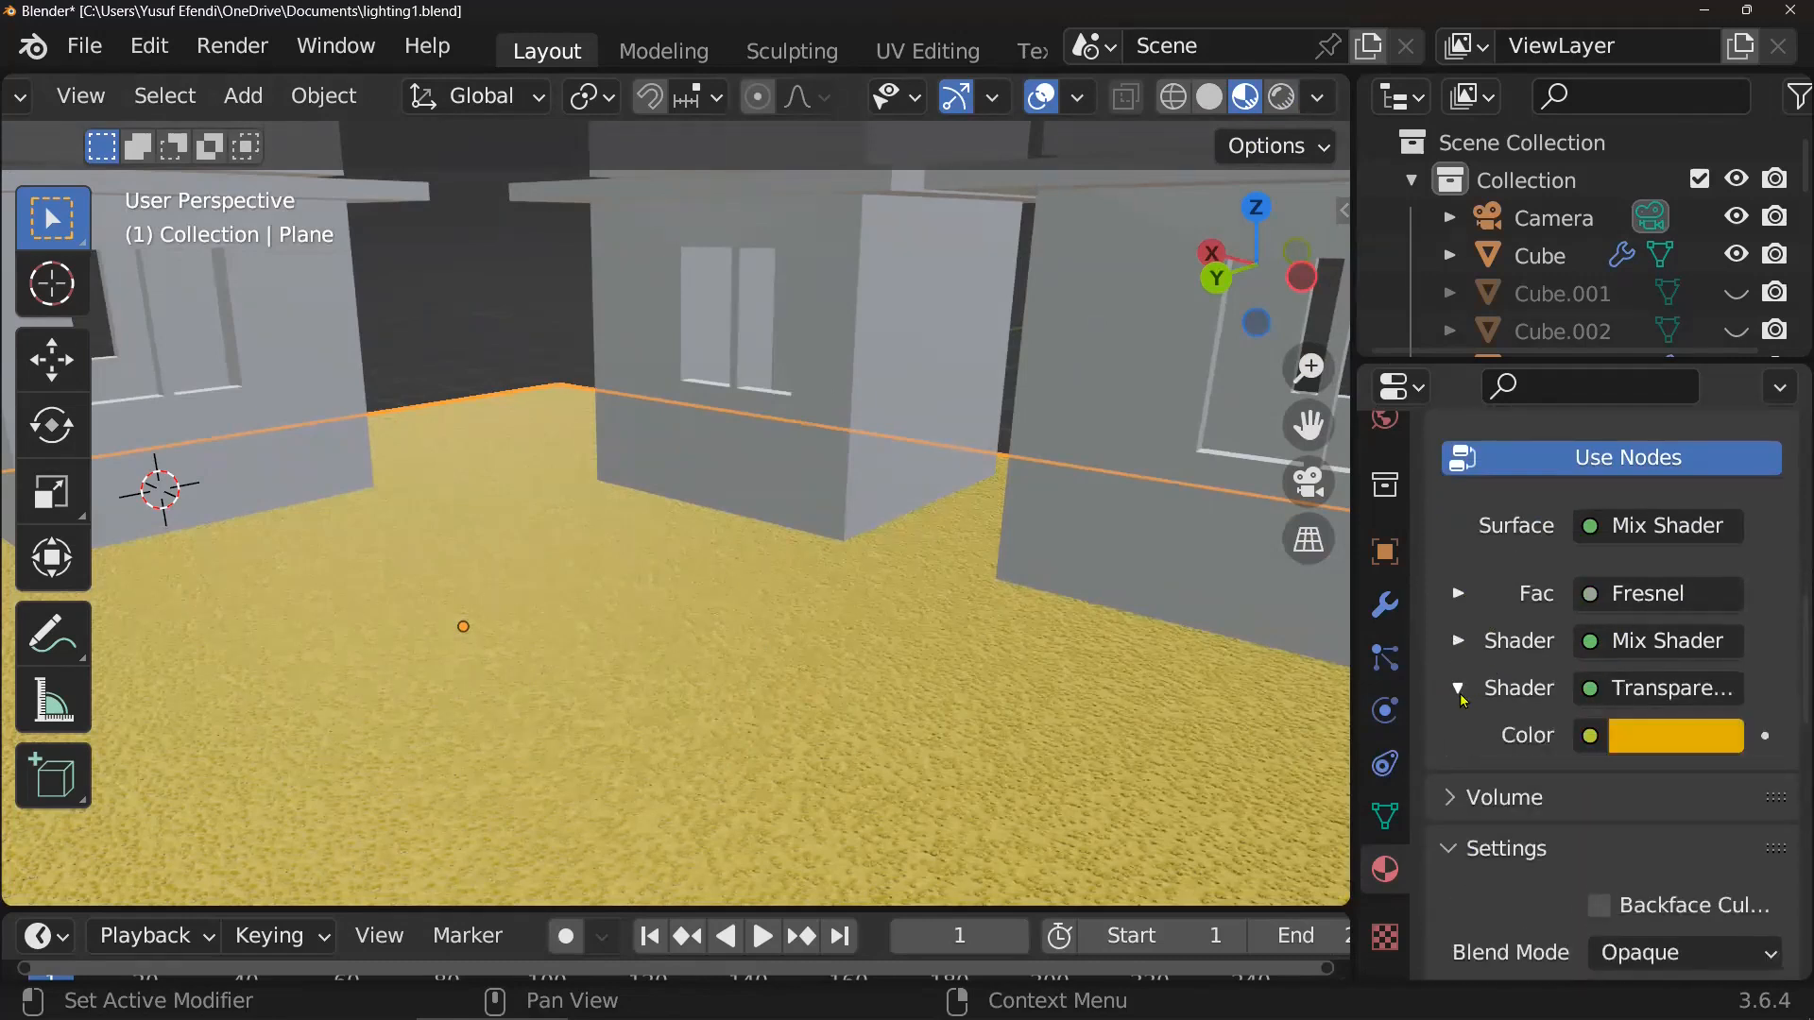
left_click(1640, 746)
left_click_drag(1713, 227, 1713, 262)
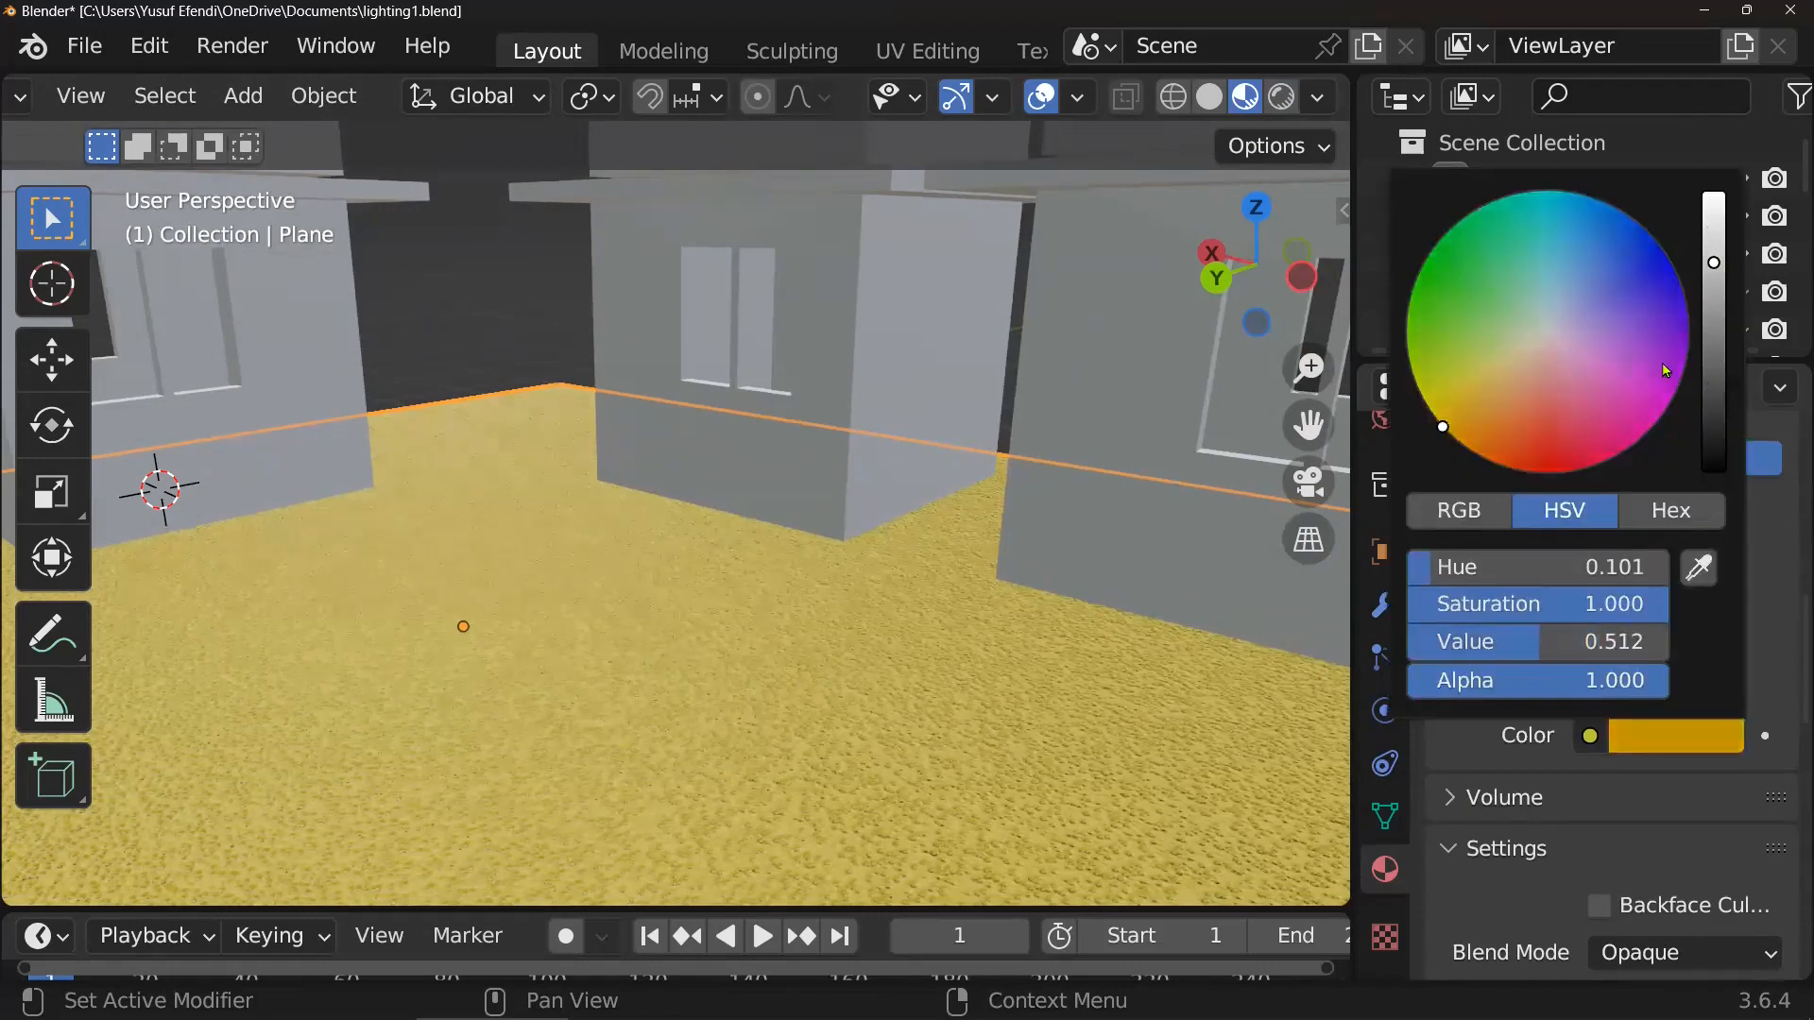
left_click_drag(1718, 399, 1713, 194)
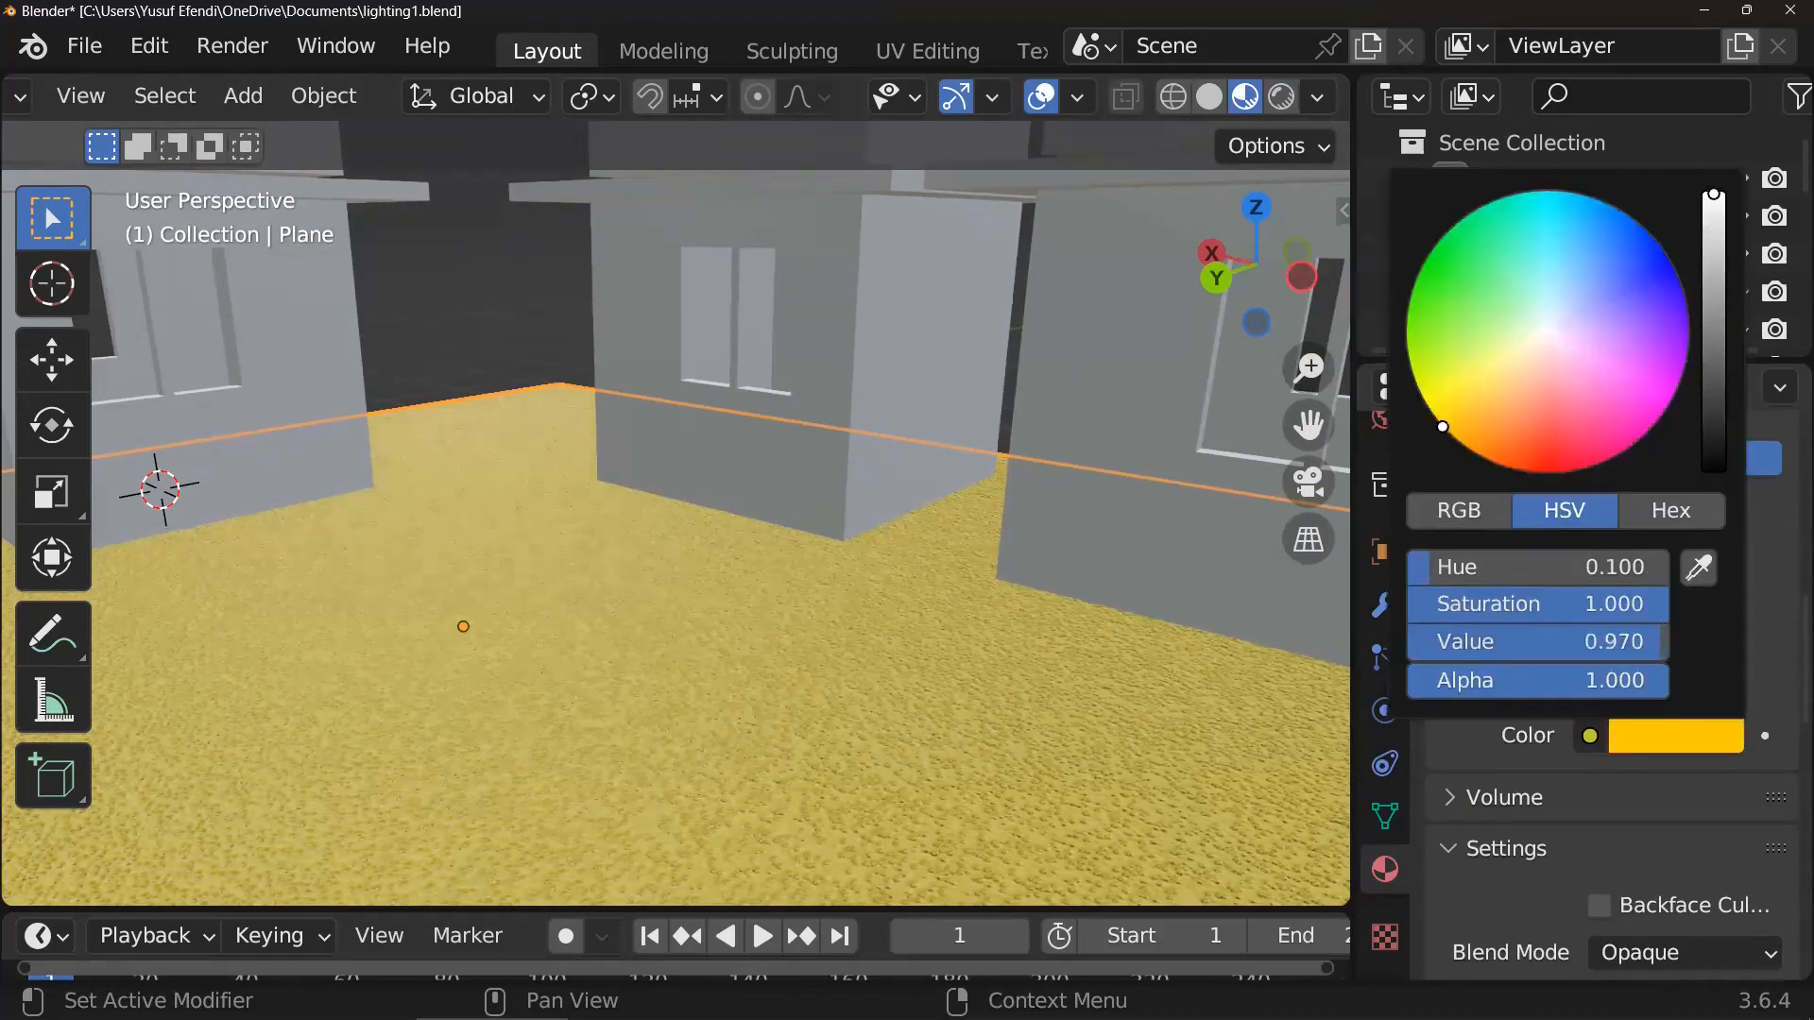
left_click(1546, 345)
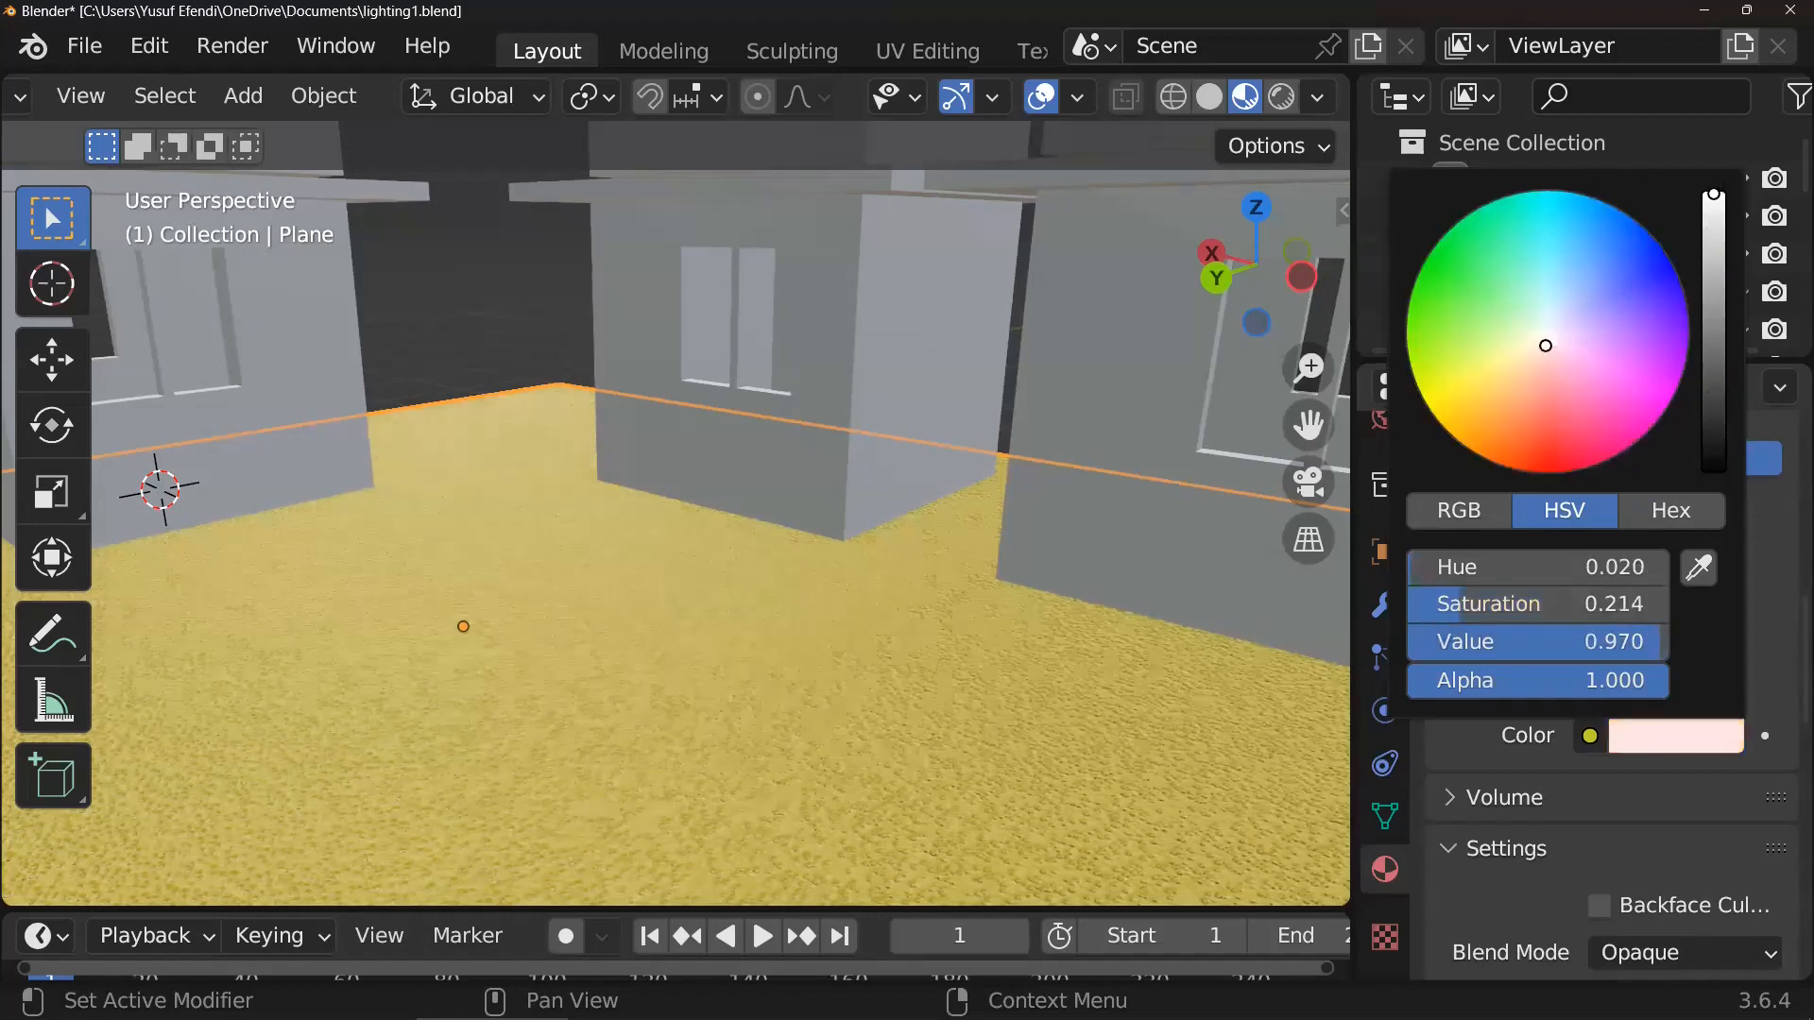
left_click_drag(1721, 398, 1714, 469)
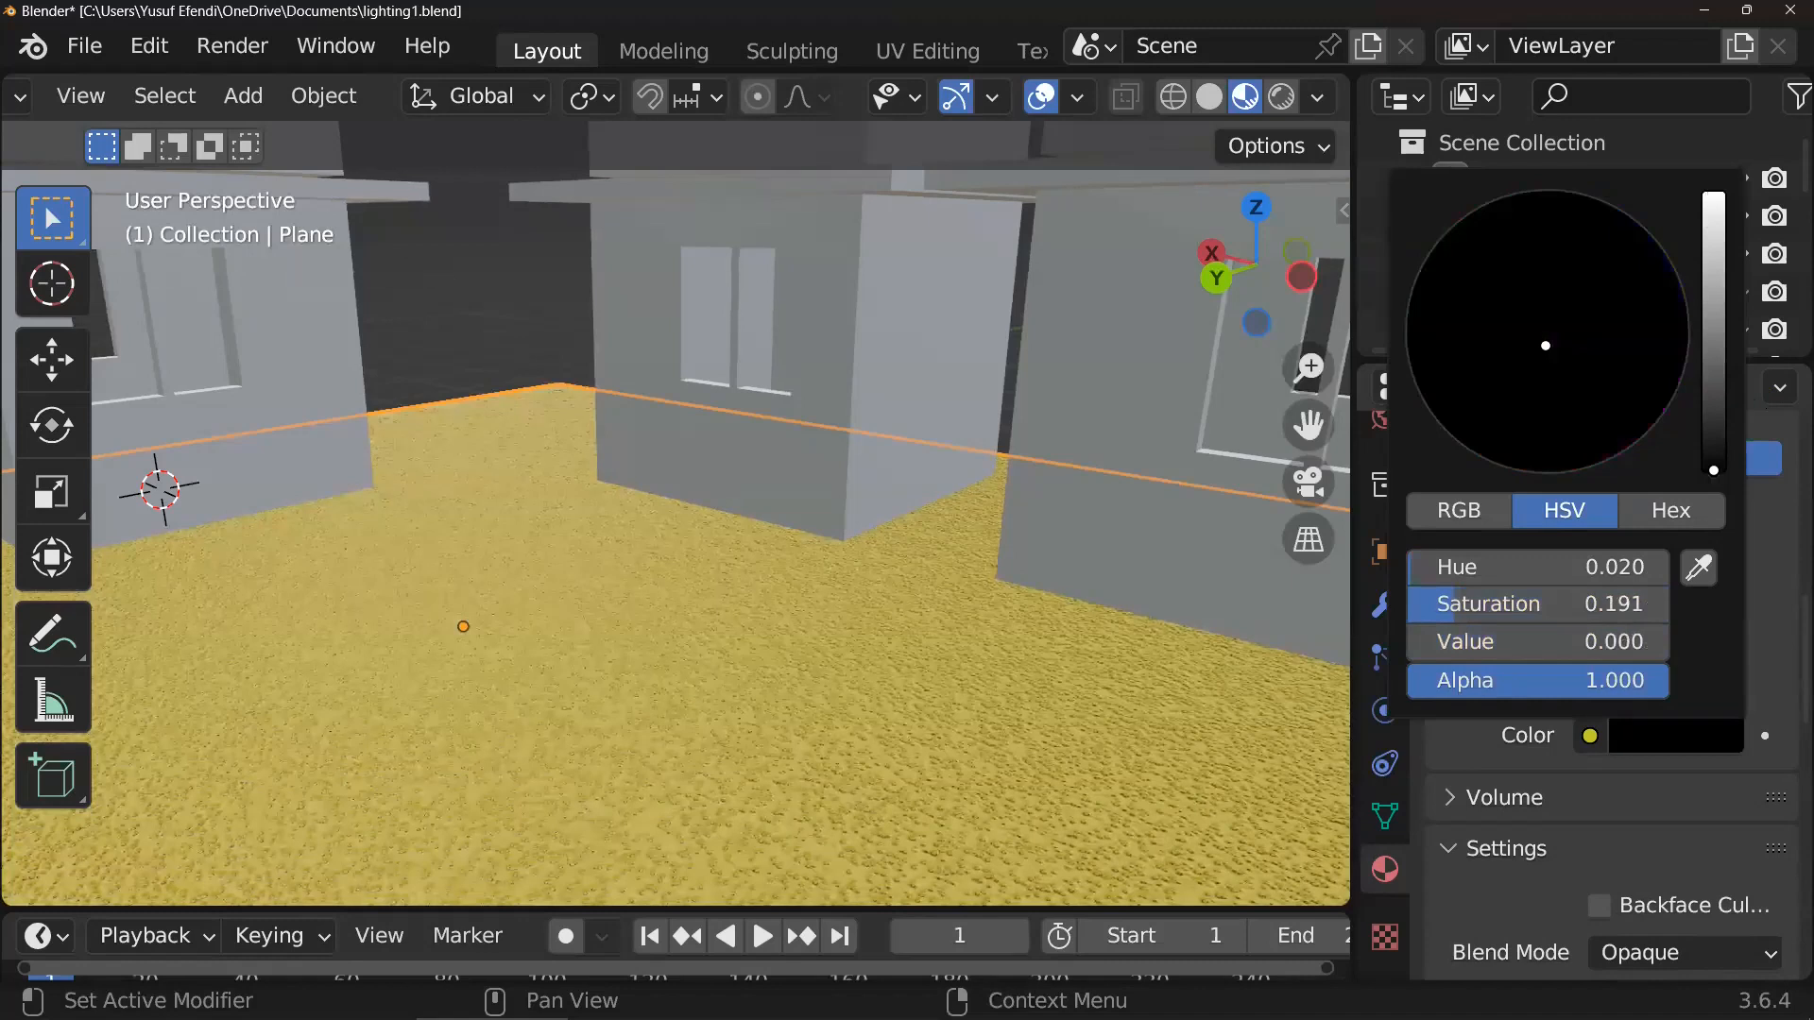
left_click_drag(1714, 470, 1714, 454)
left_click(1714, 446)
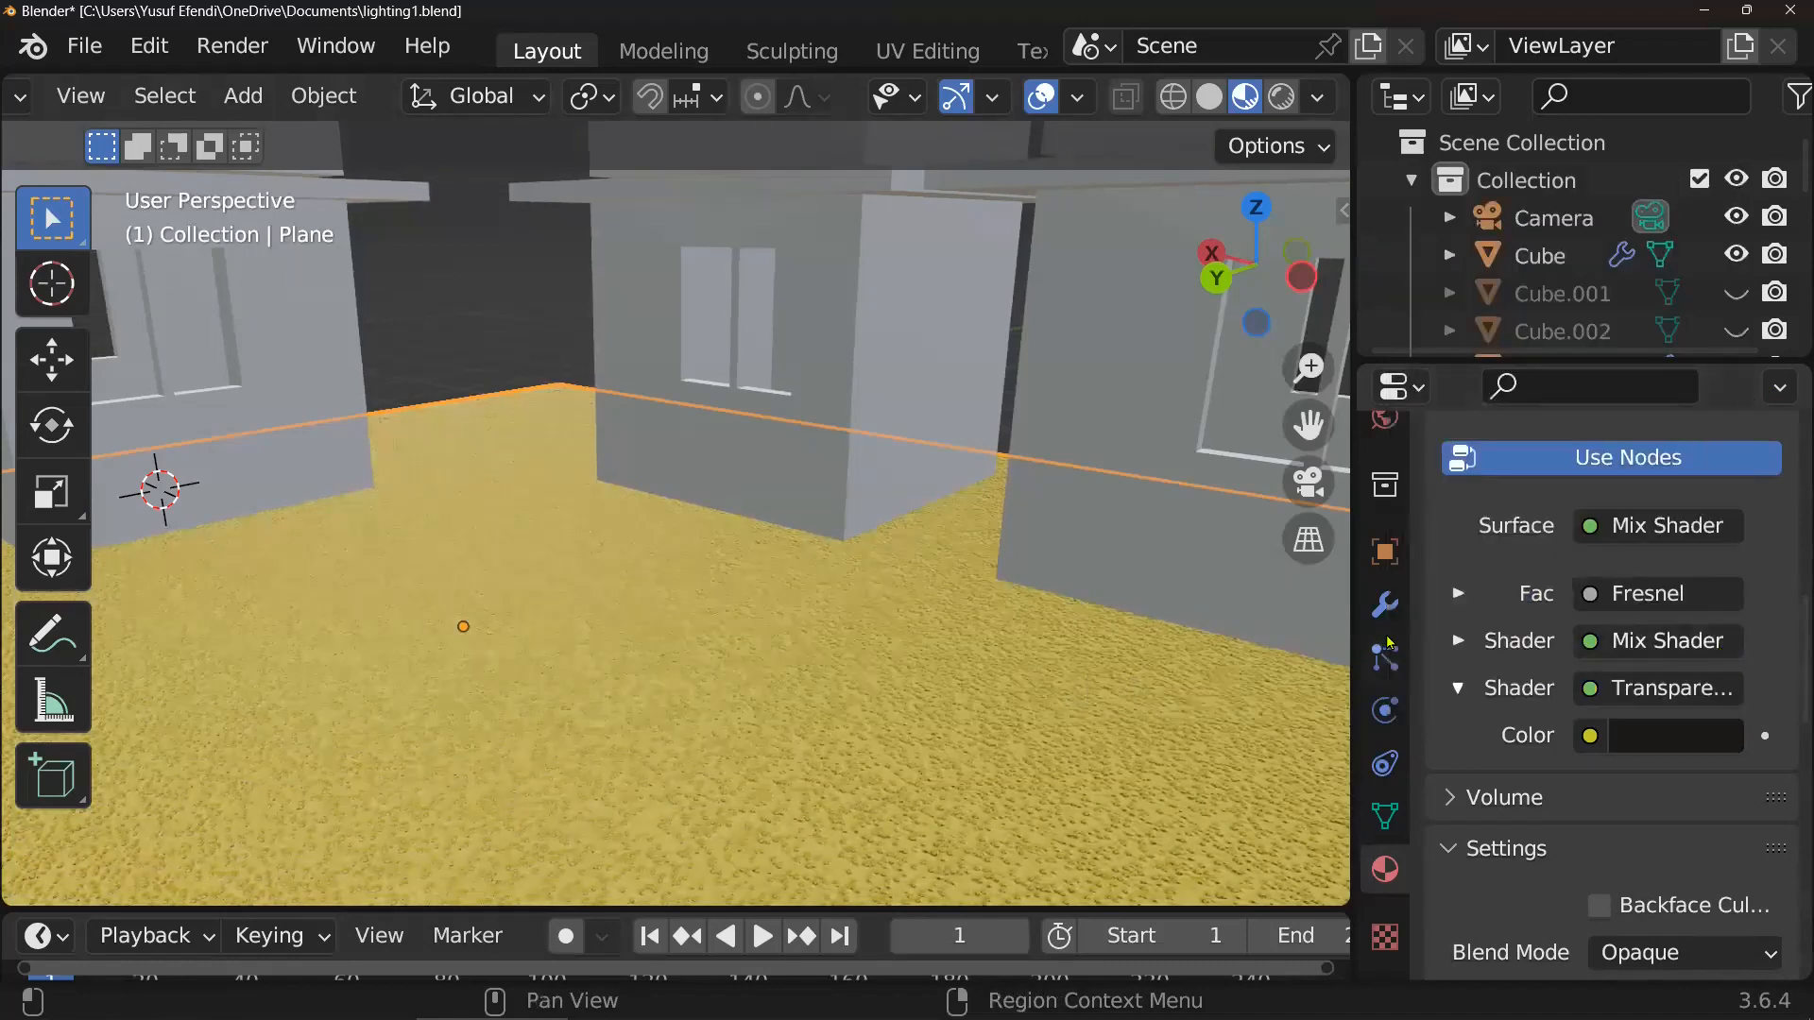
- Expand the nested Mix Shader and Fresnel inputs and darken the Glossy BSDF colour to near black
left_click(1458, 640)
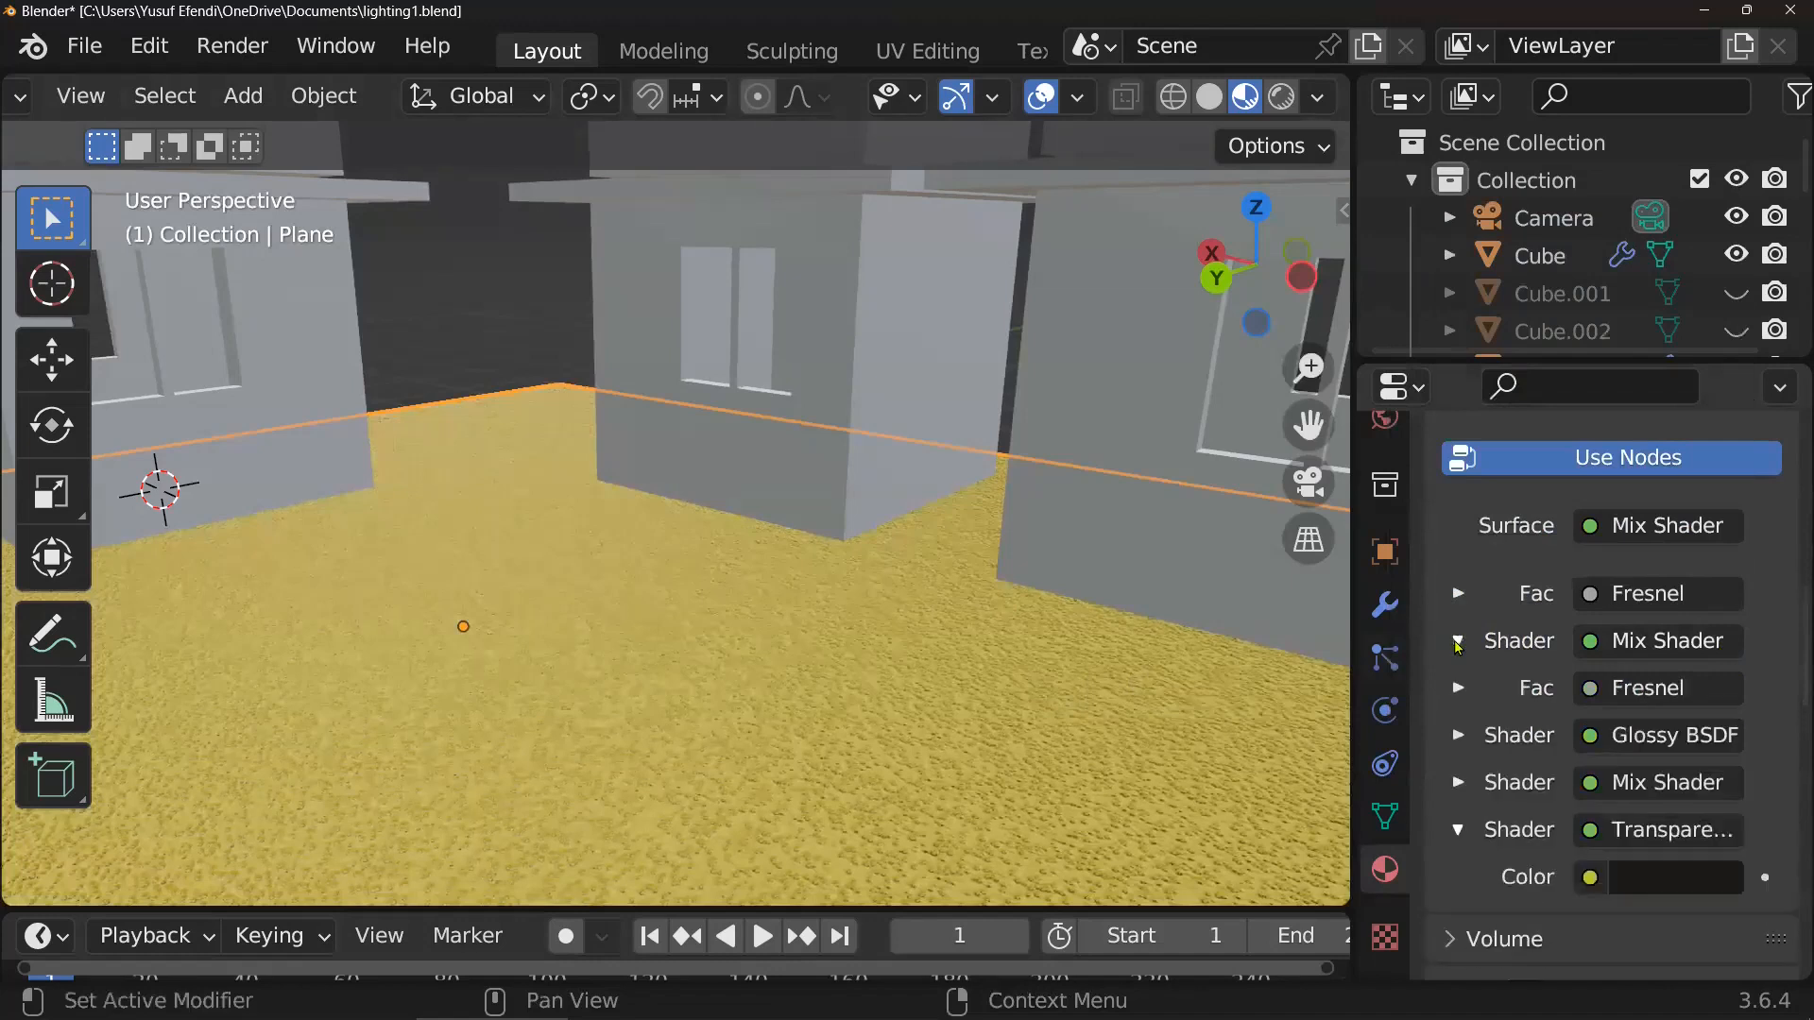
left_click(1456, 735)
scroll(1489, 797, "down", 2)
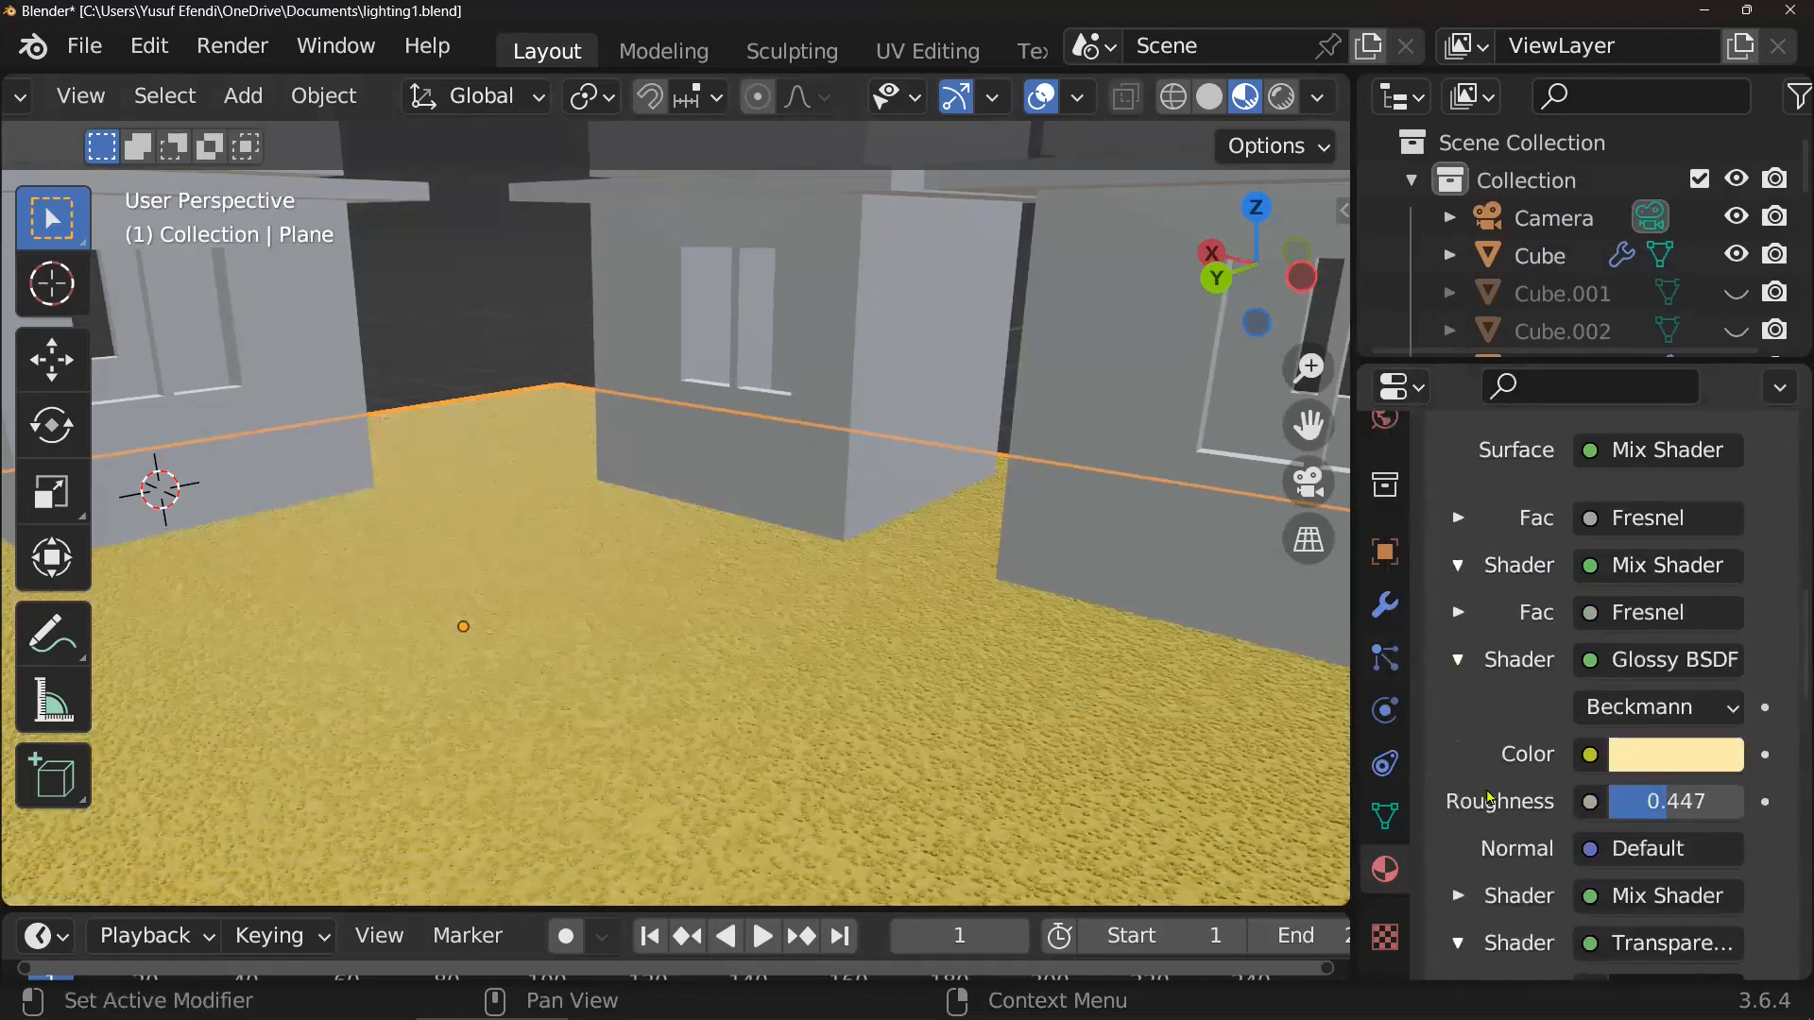
left_click(1463, 616)
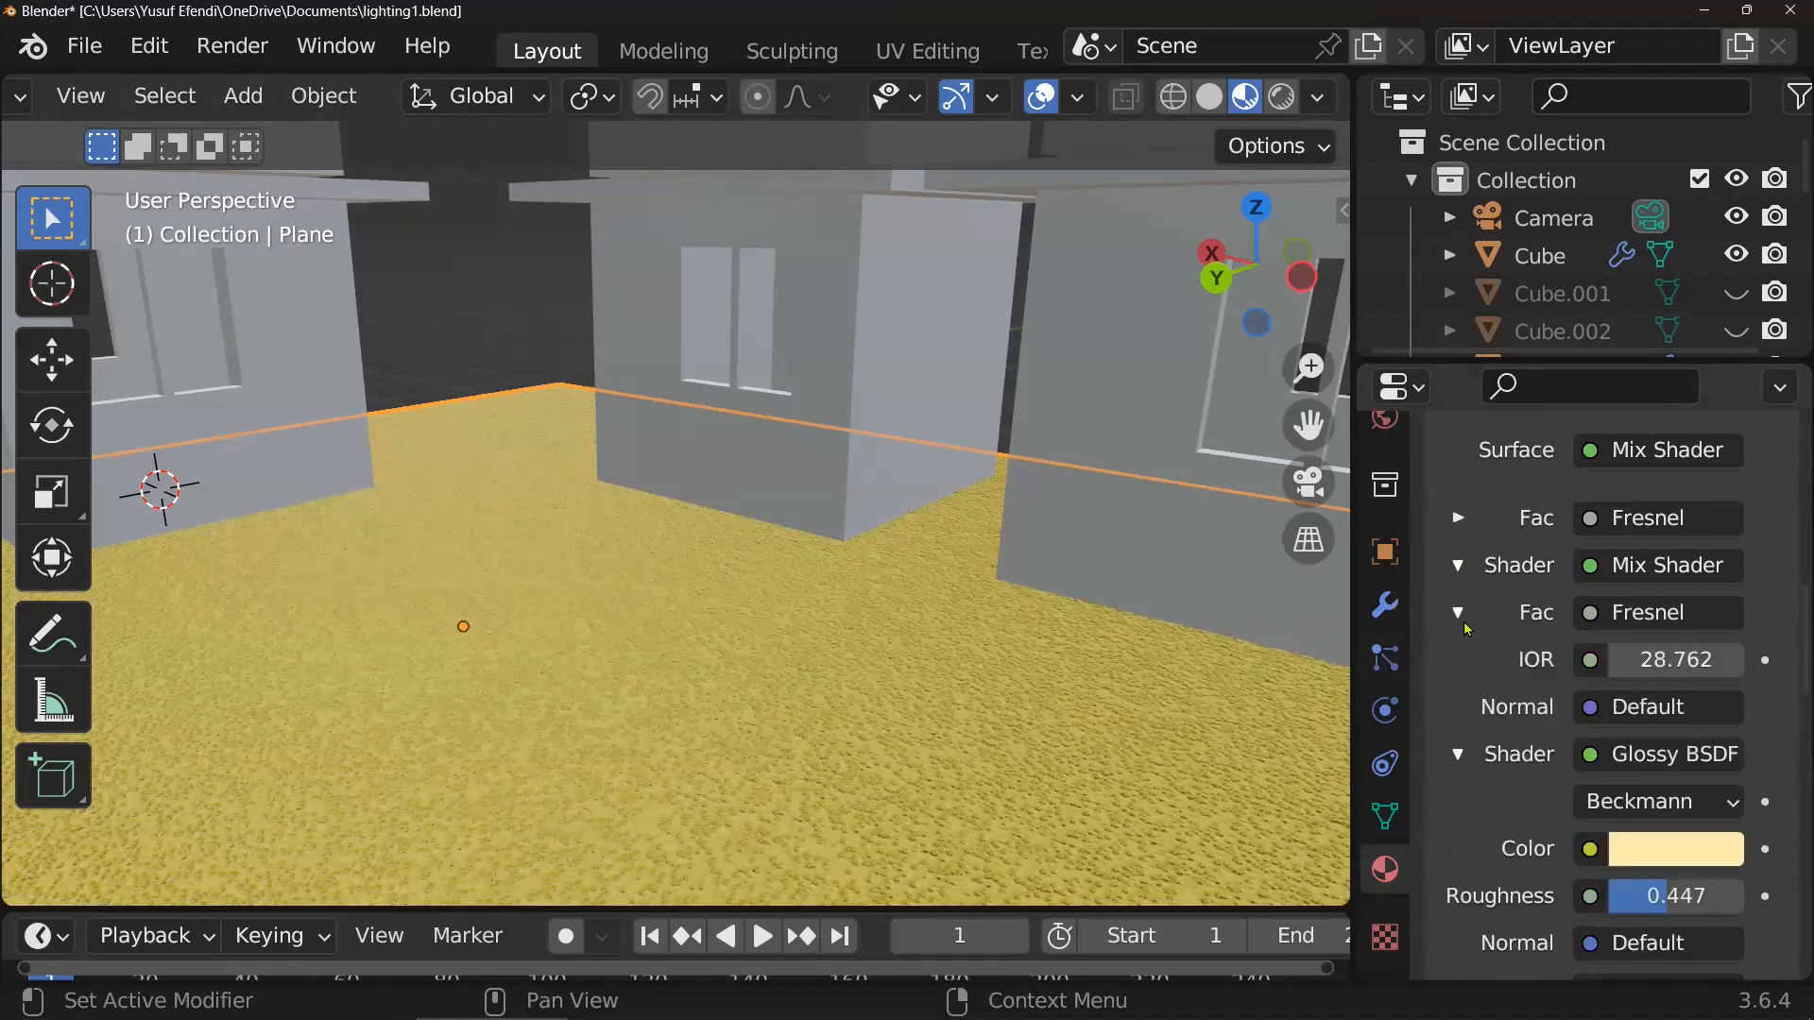
left_click(1458, 518)
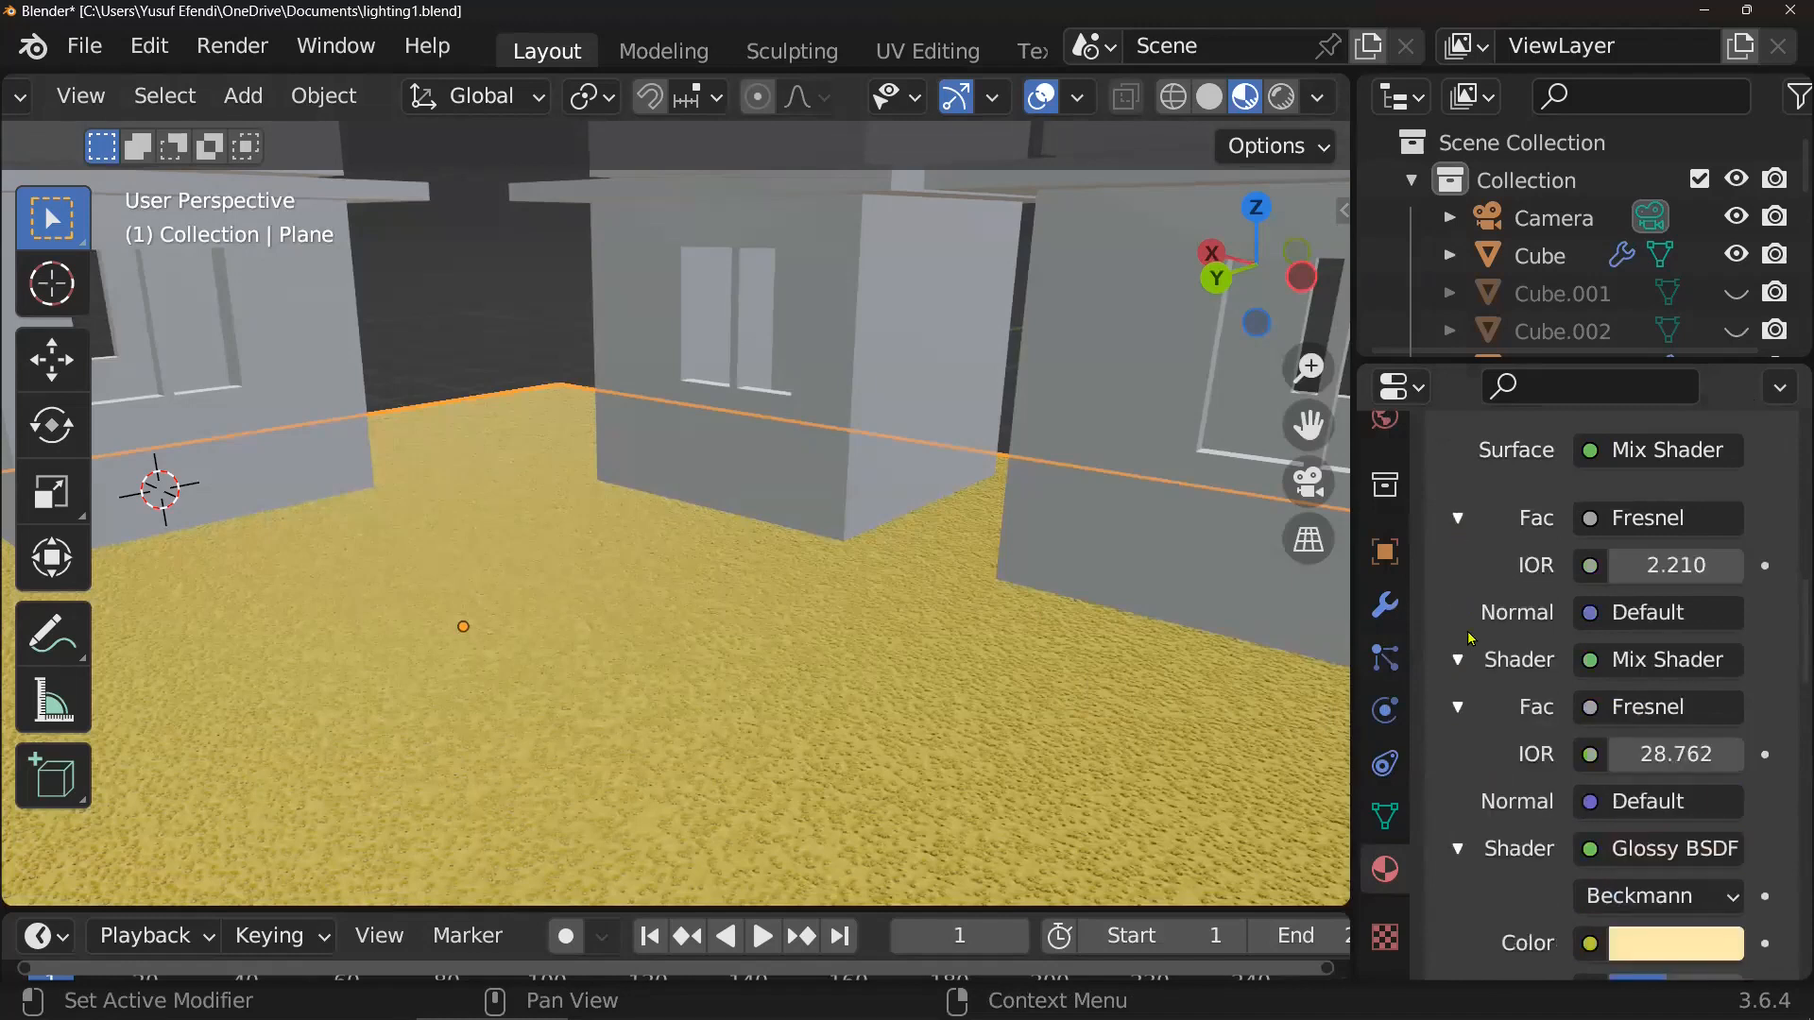
scroll(1552, 861, "down", 6)
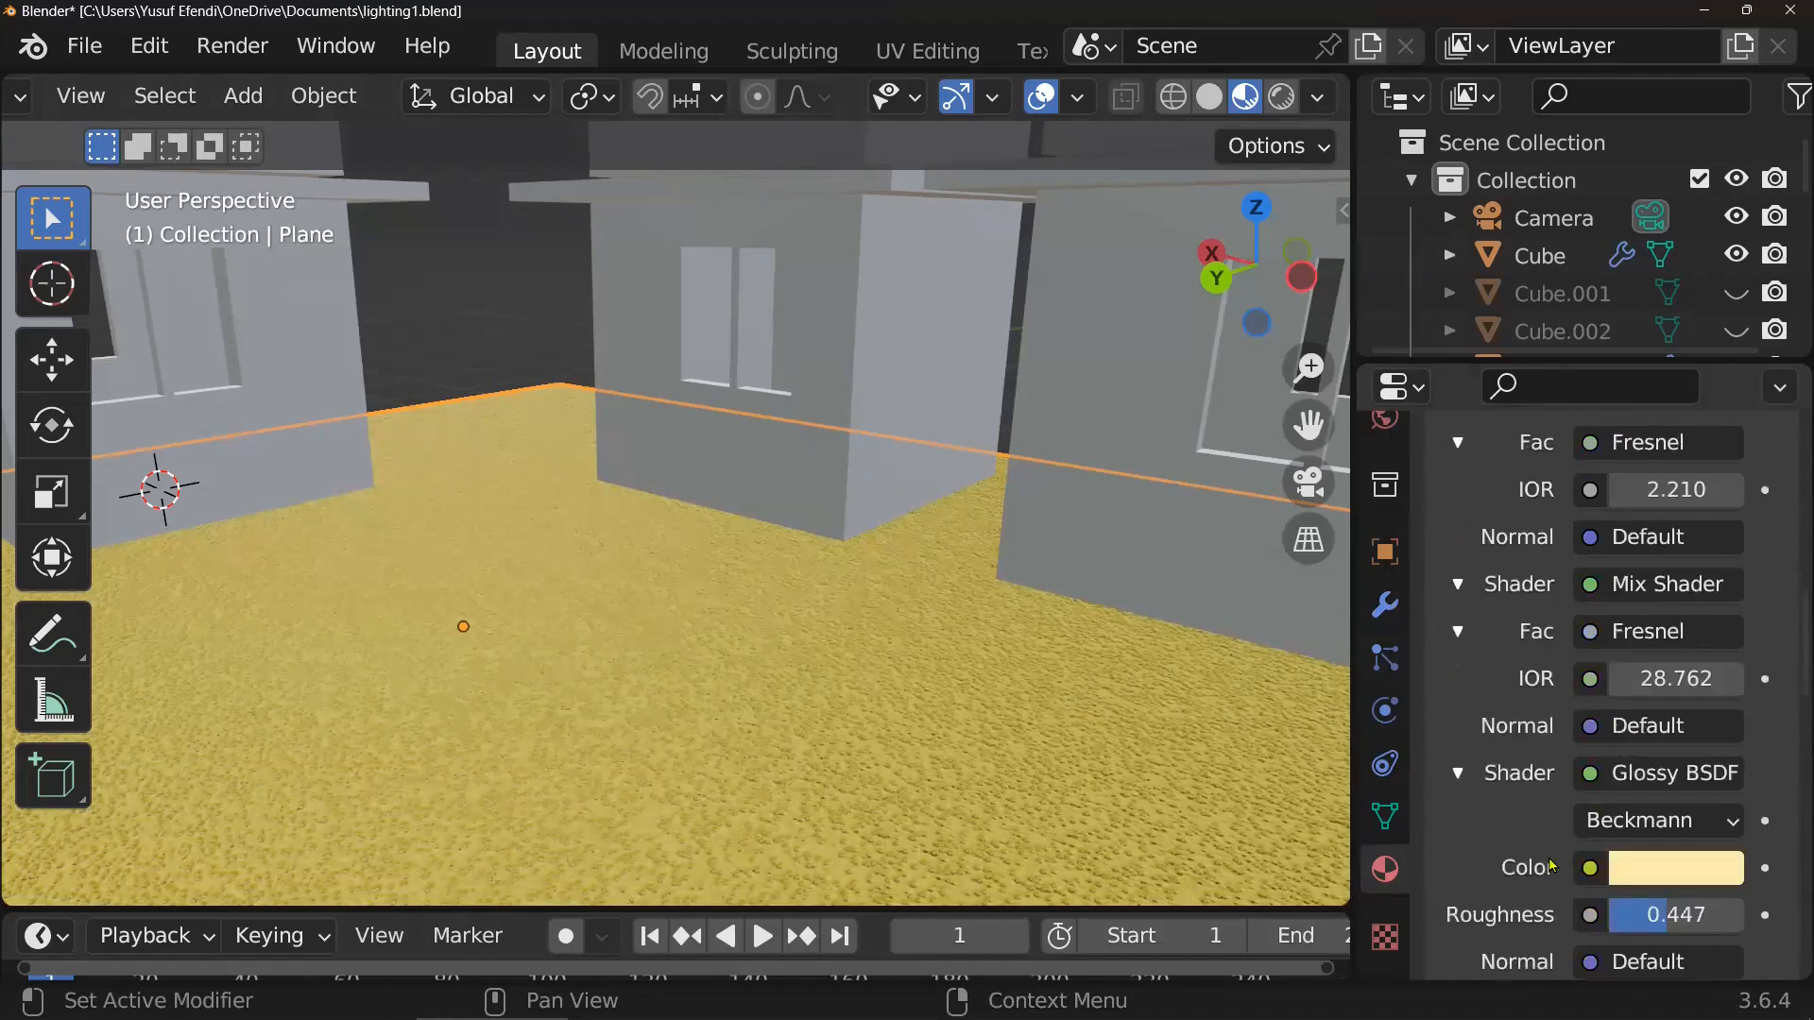
left_click(1653, 725)
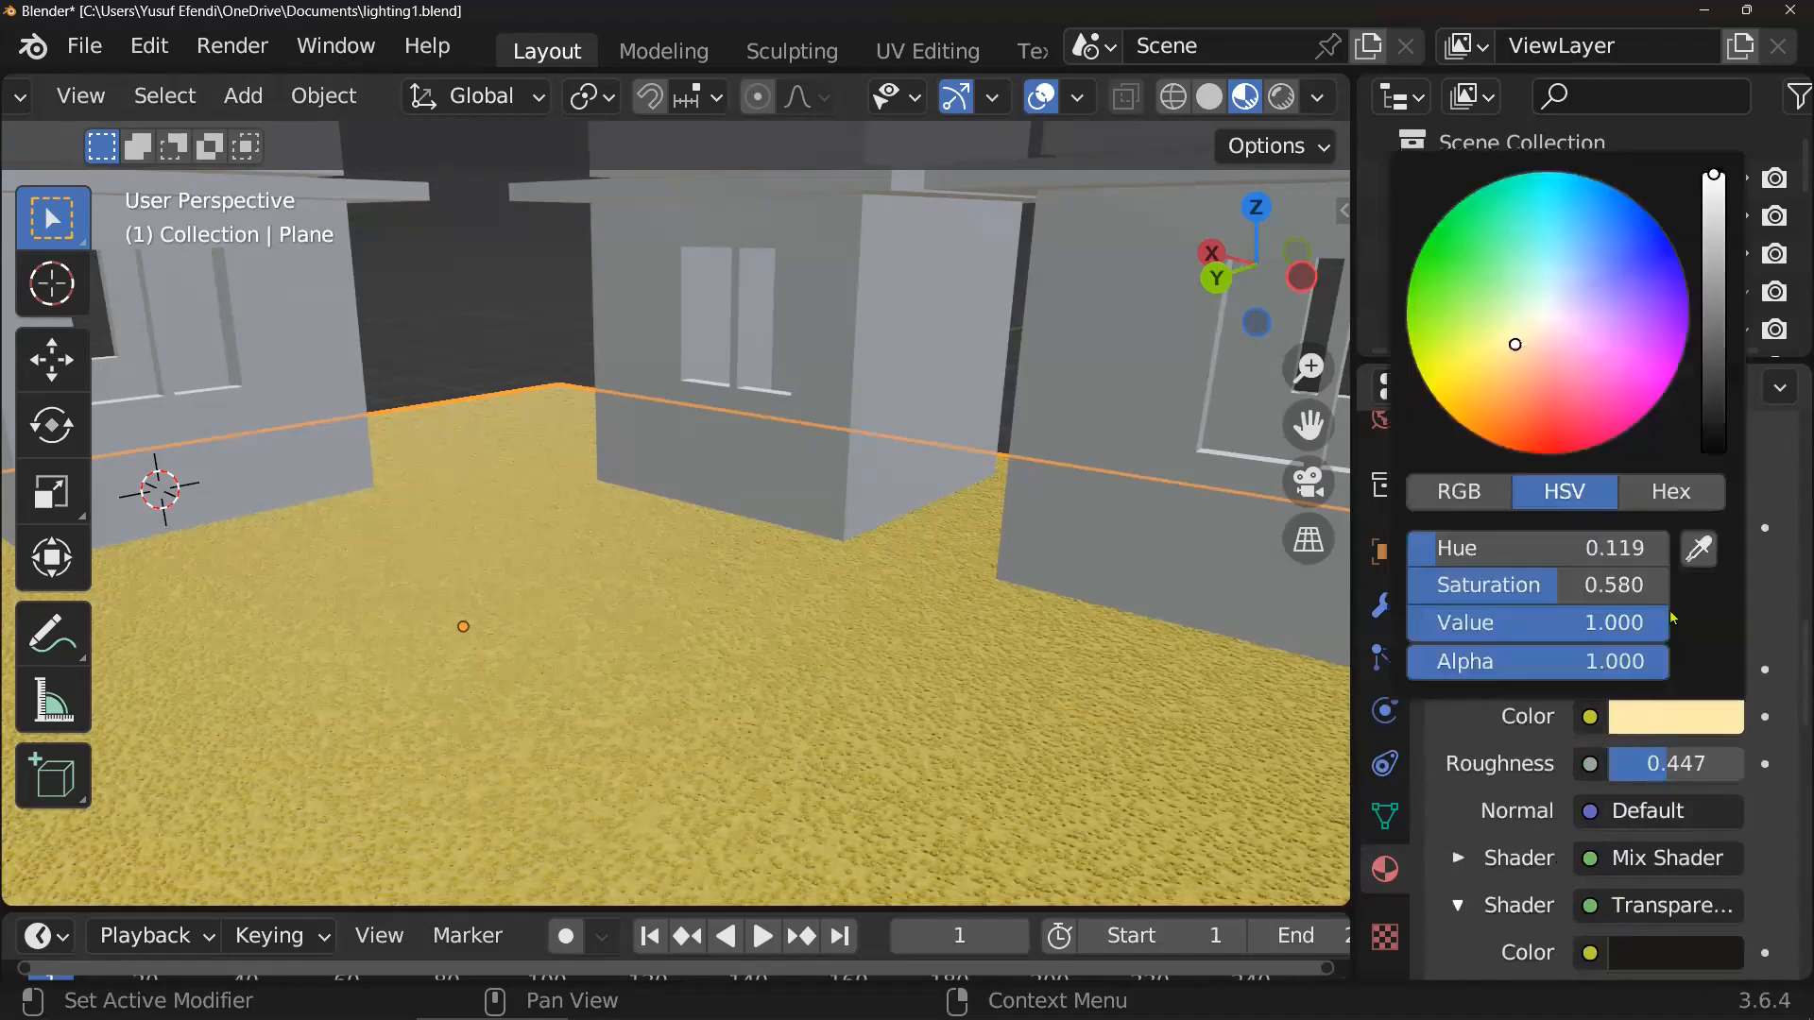
left_click_drag(1703, 386, 1706, 434)
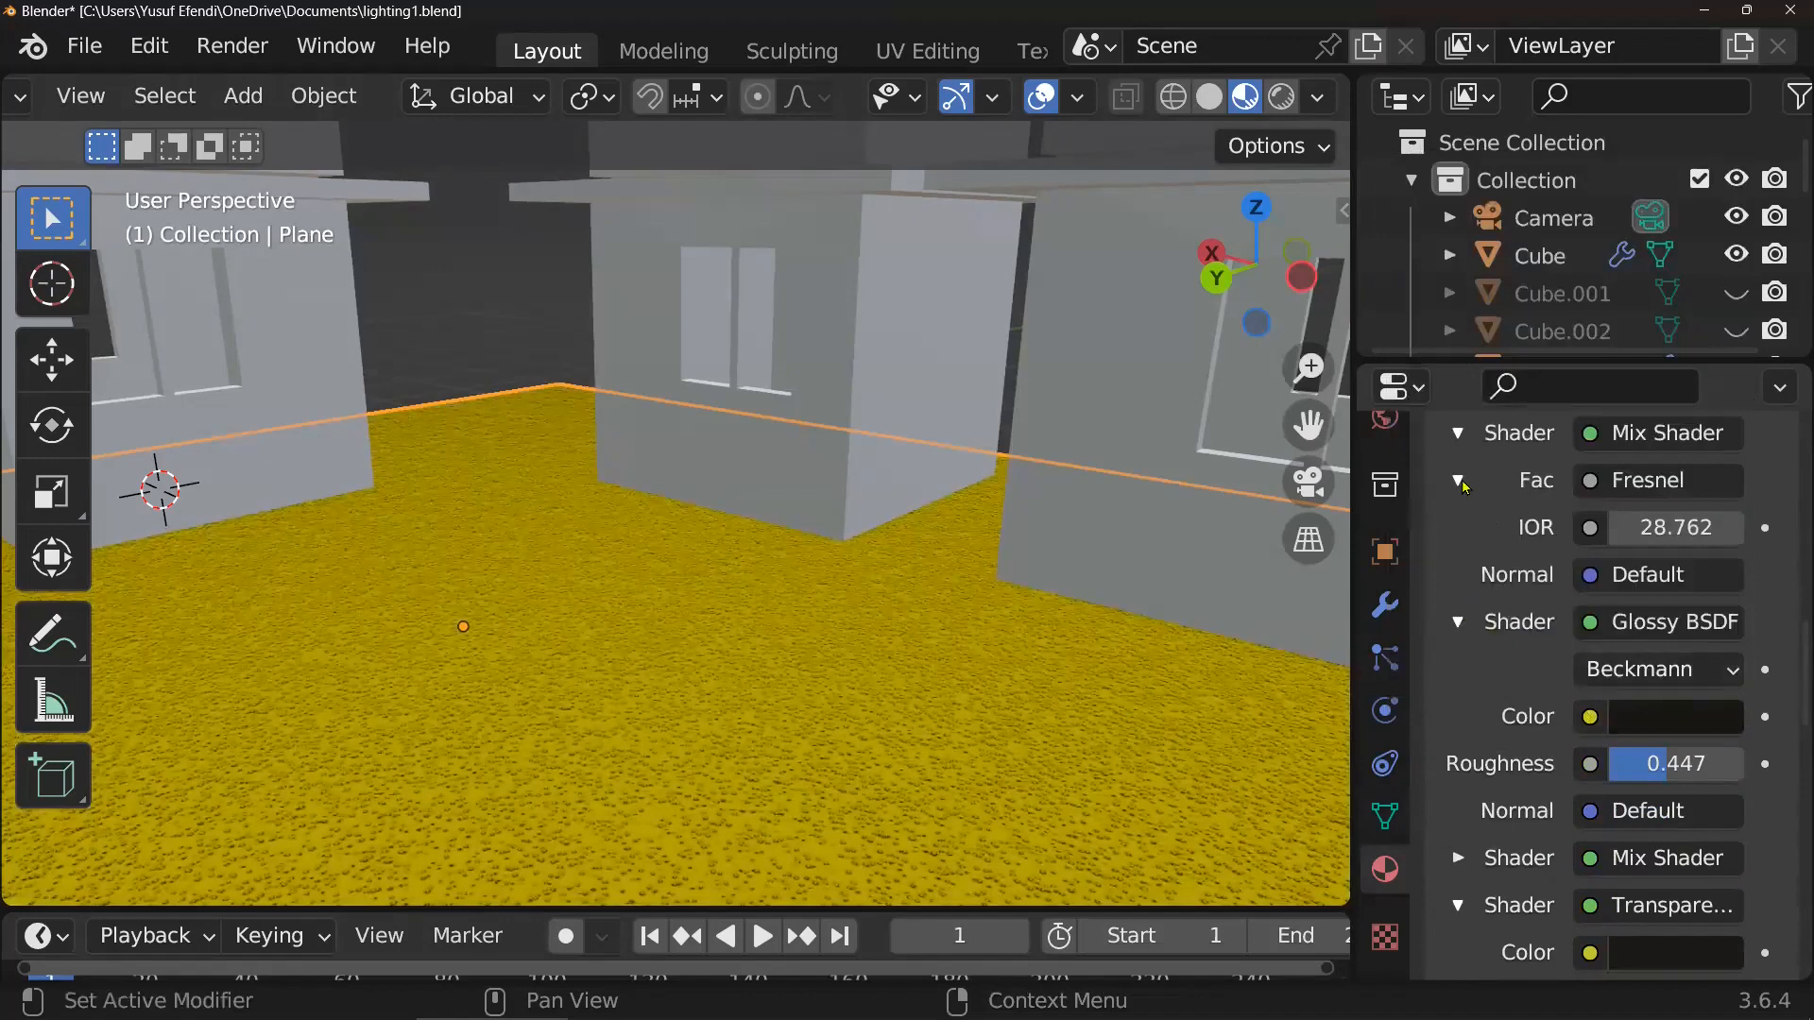
- Set the Glossy BSDF roughness of the ground plane's material to 1.000
scroll(1463, 436, "up", 4)
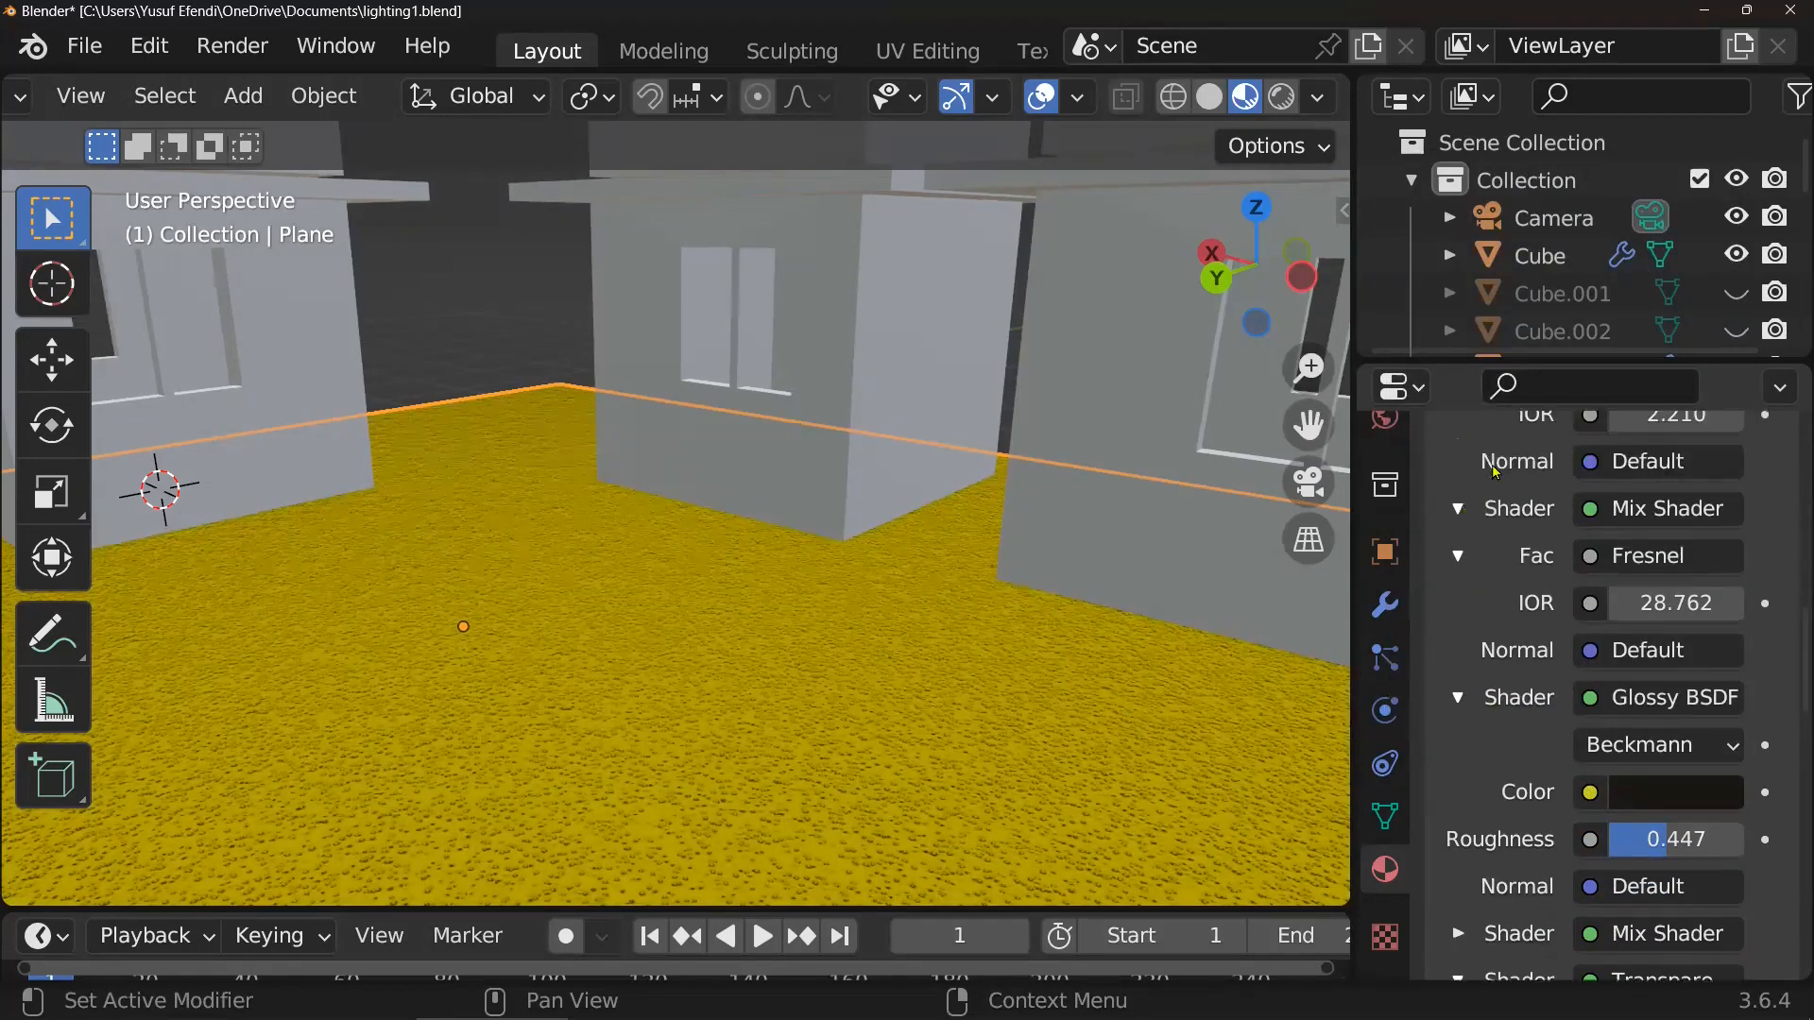
scroll(1500, 510, "up", 4)
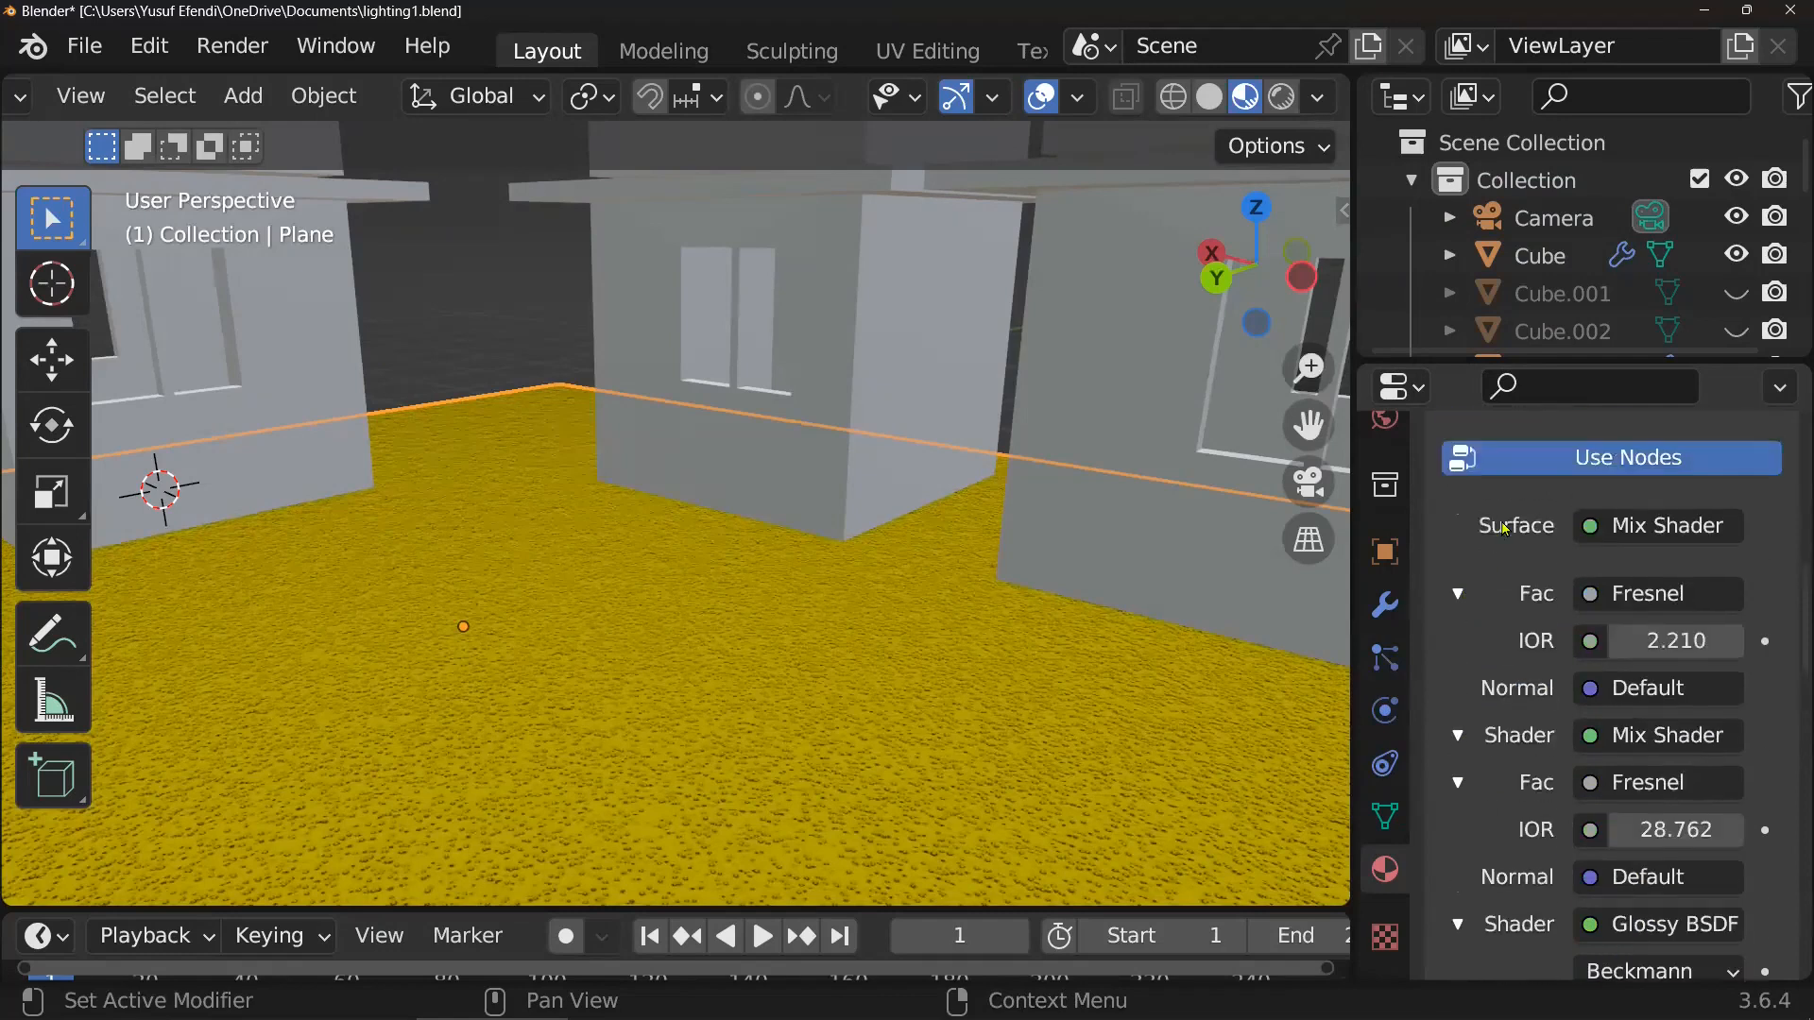
scroll(1465, 597, "up", 8)
scroll(1477, 591, "down", 10)
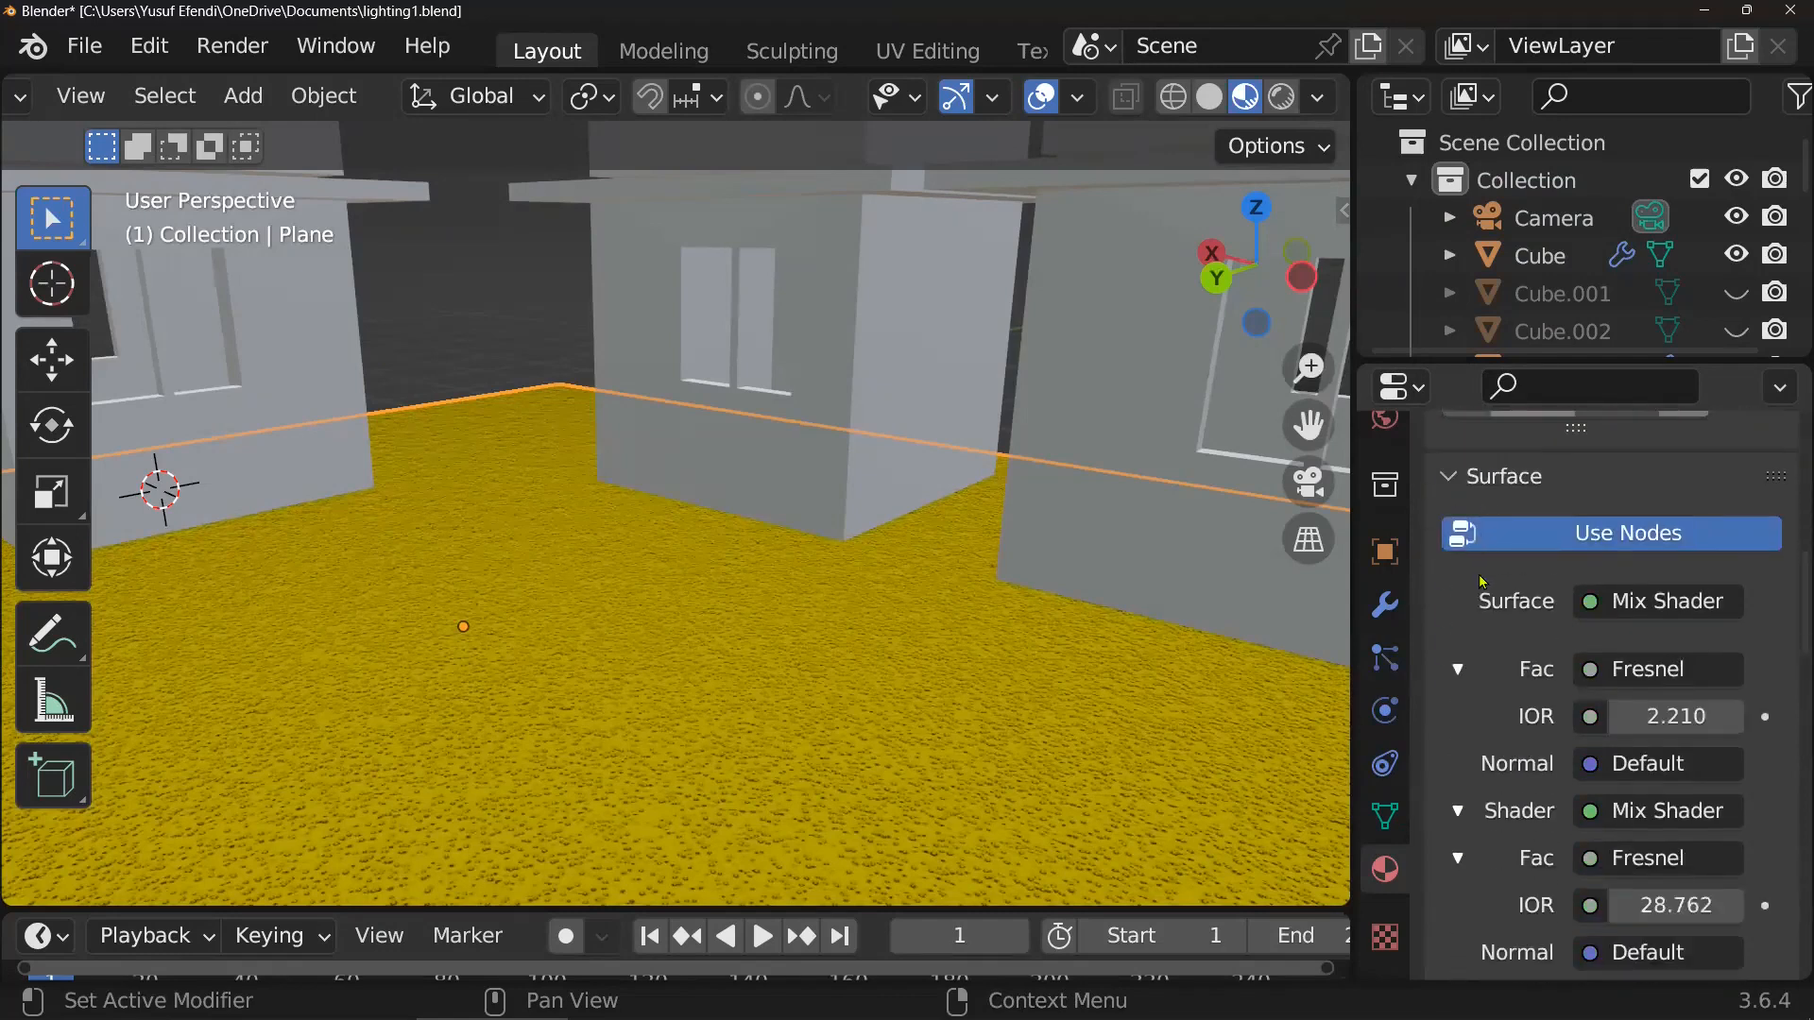
scroll(1474, 600, "down", 13)
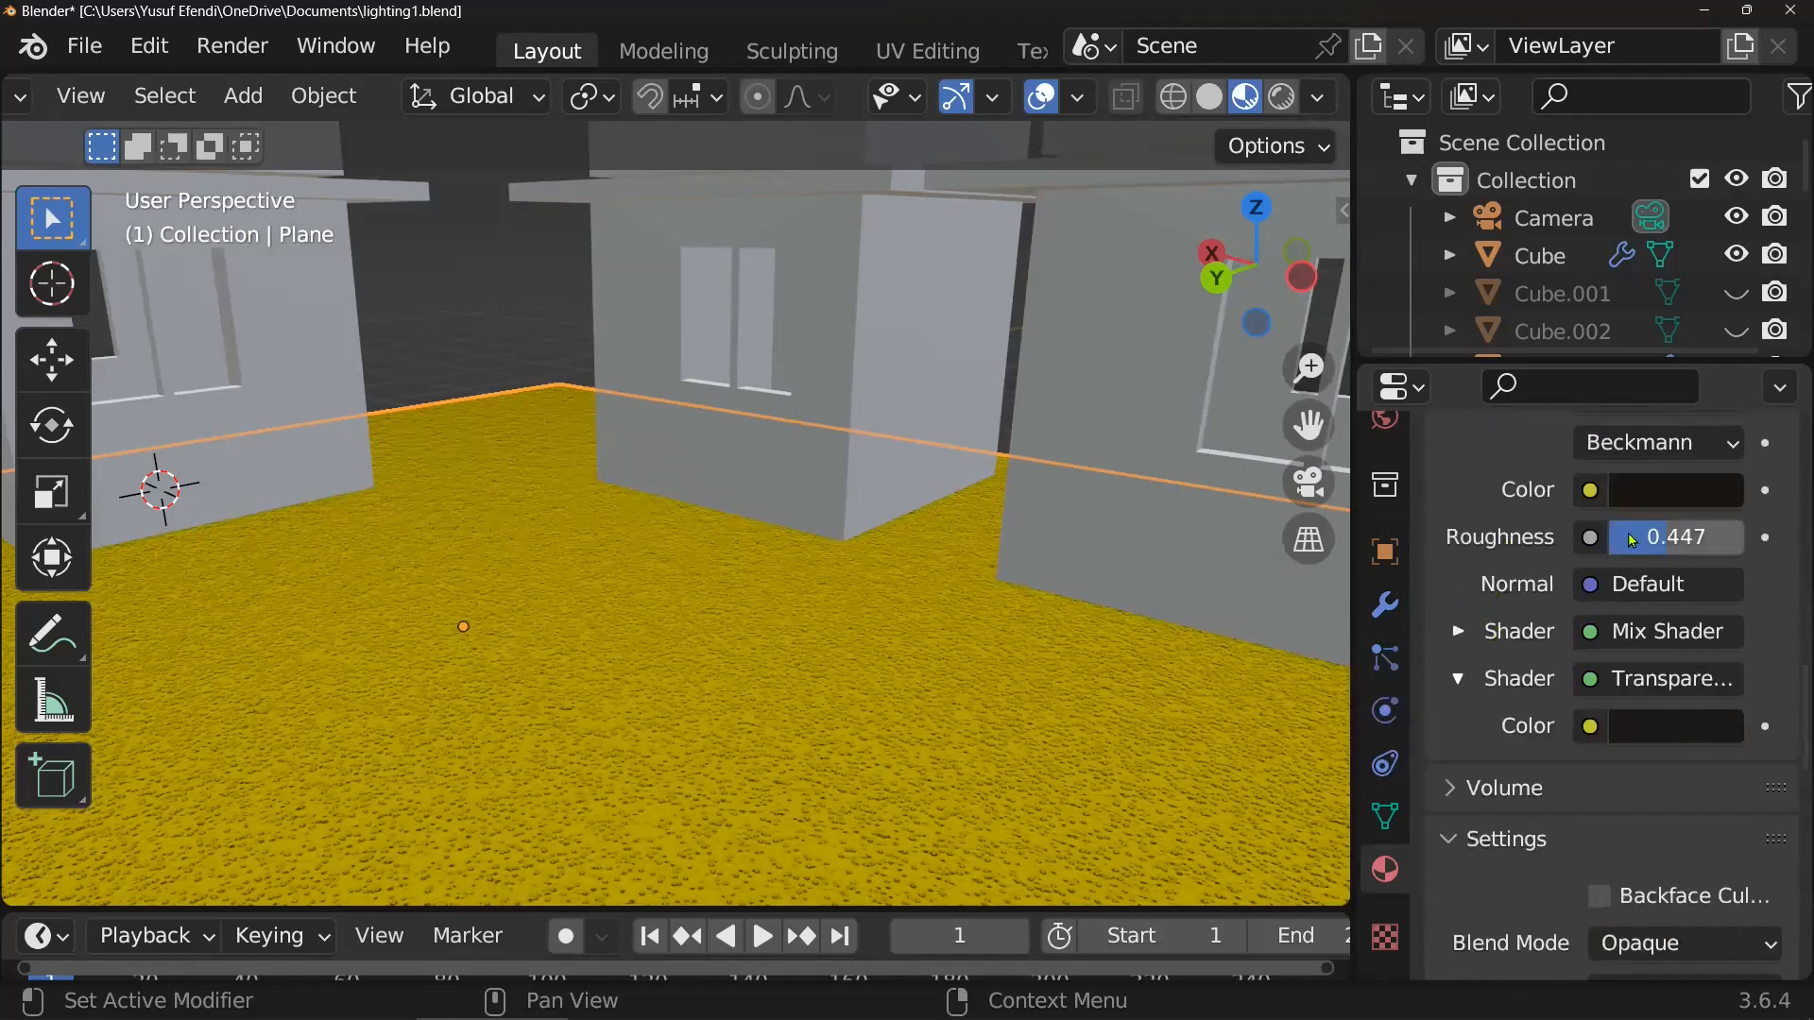
left_click_drag(1661, 537, 1743, 537)
- Expand the inner Mix Shader and darken its Subsurface Scattering colour to near black
left_click(1460, 632)
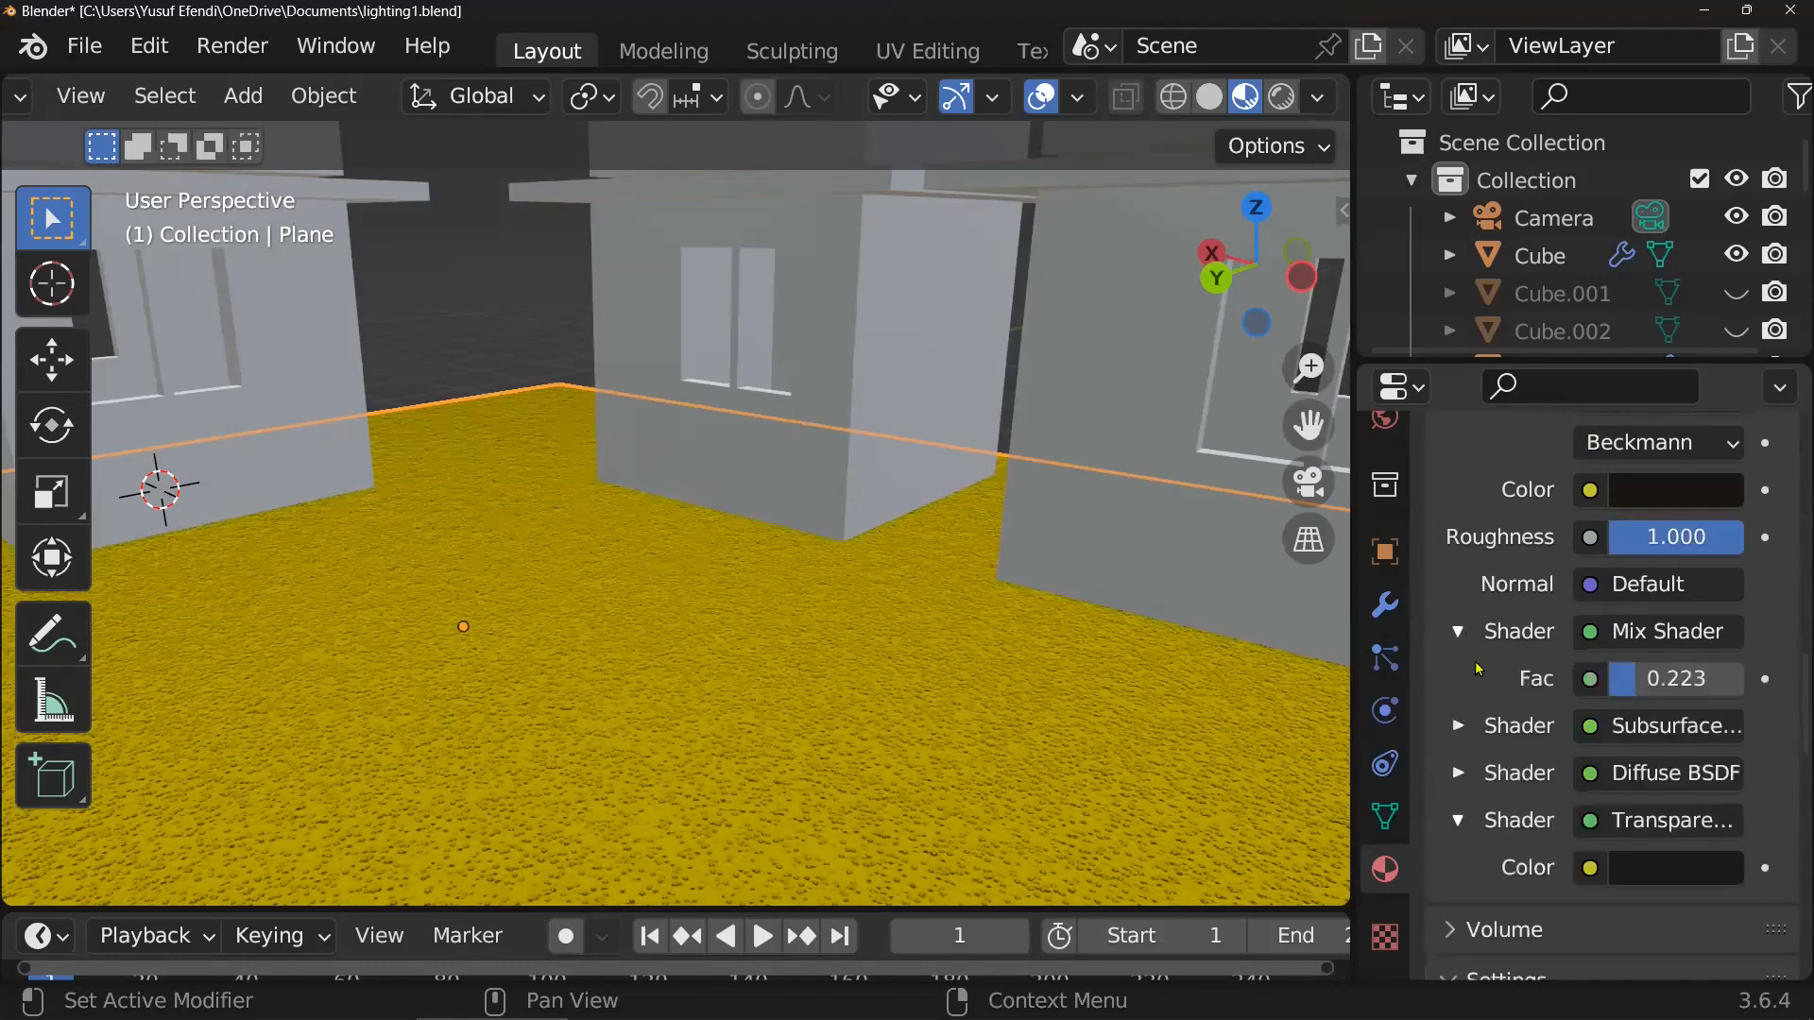
left_click(1460, 726)
scroll(1606, 718, "down", 3)
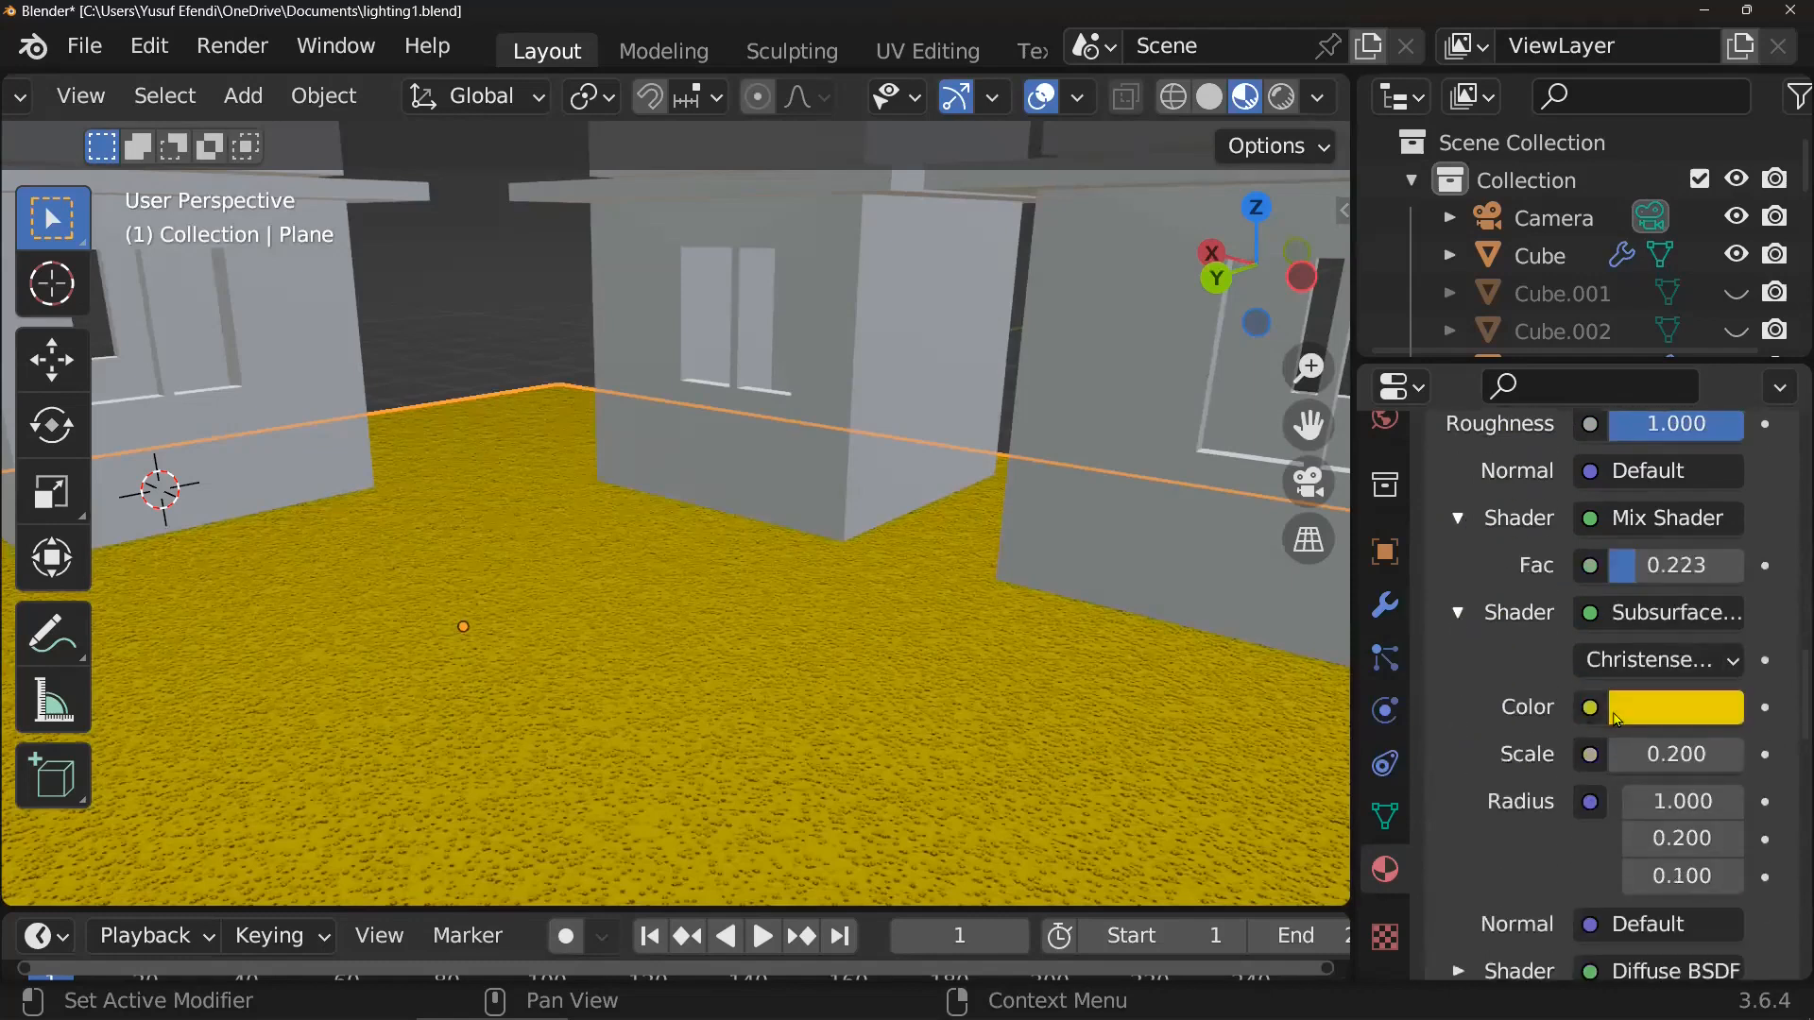
left_click(1649, 708)
left_click(1712, 407)
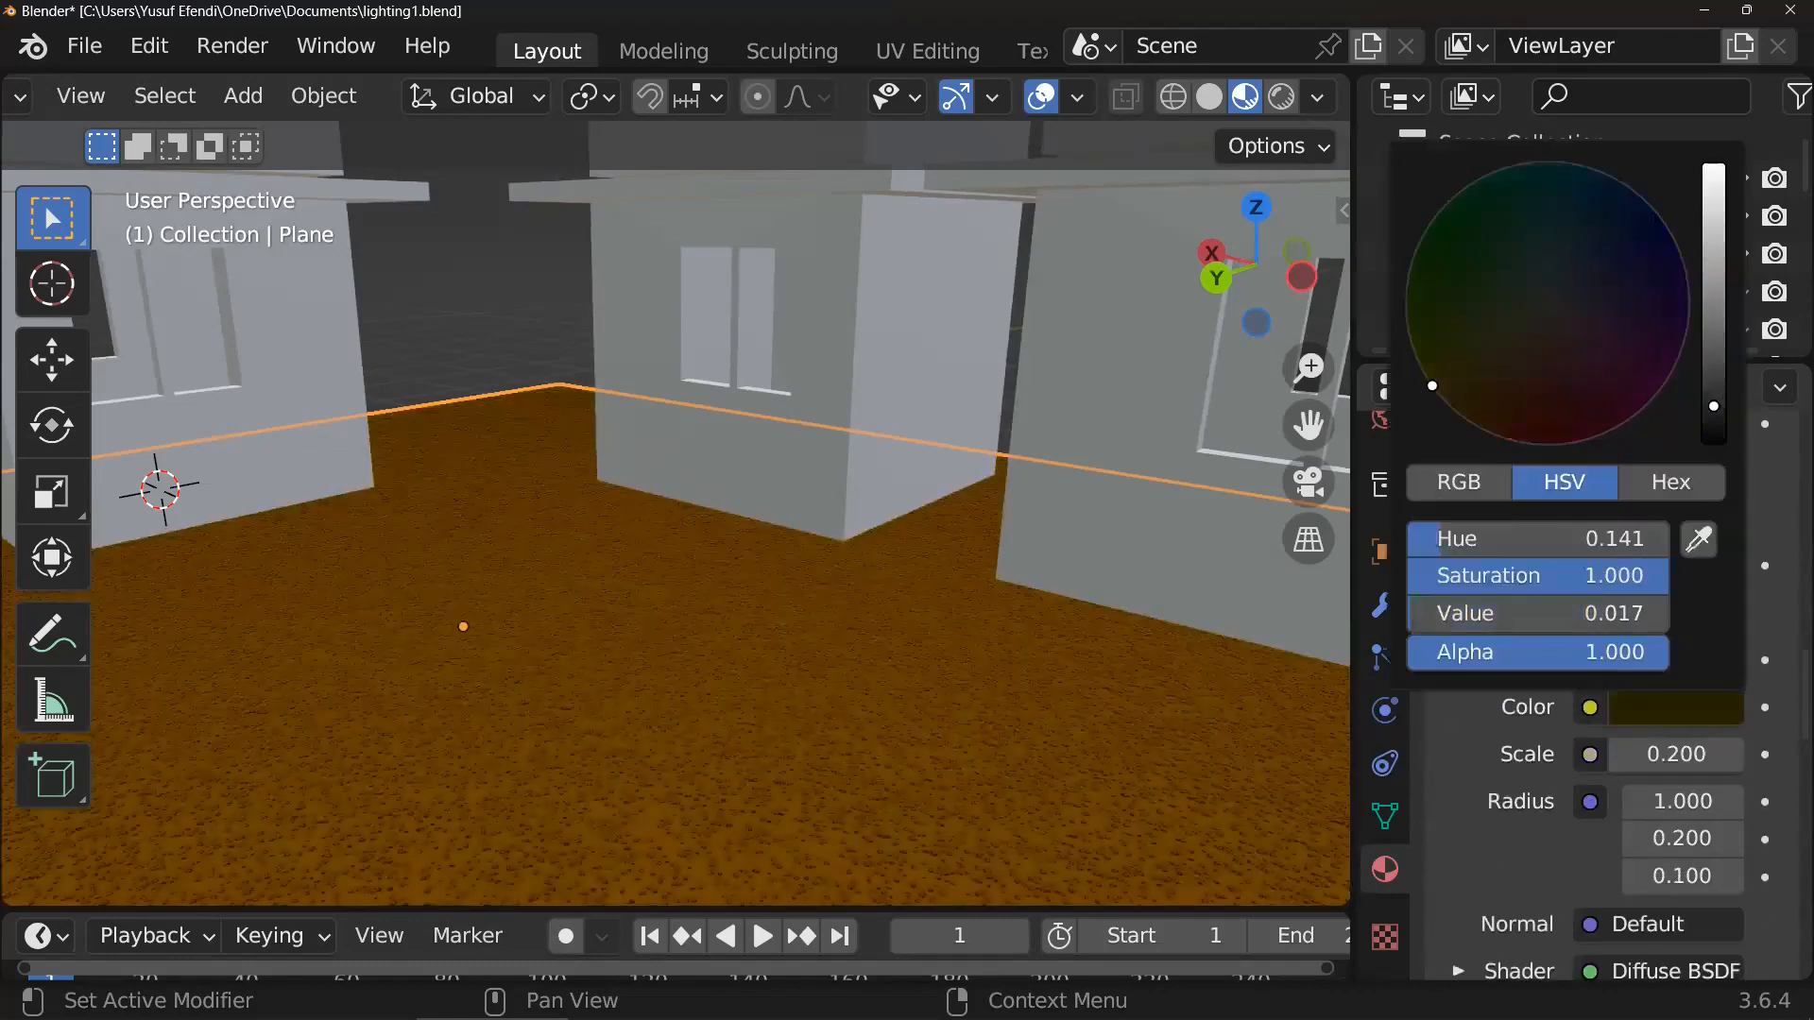
left_click_drag(1714, 407, 1714, 426)
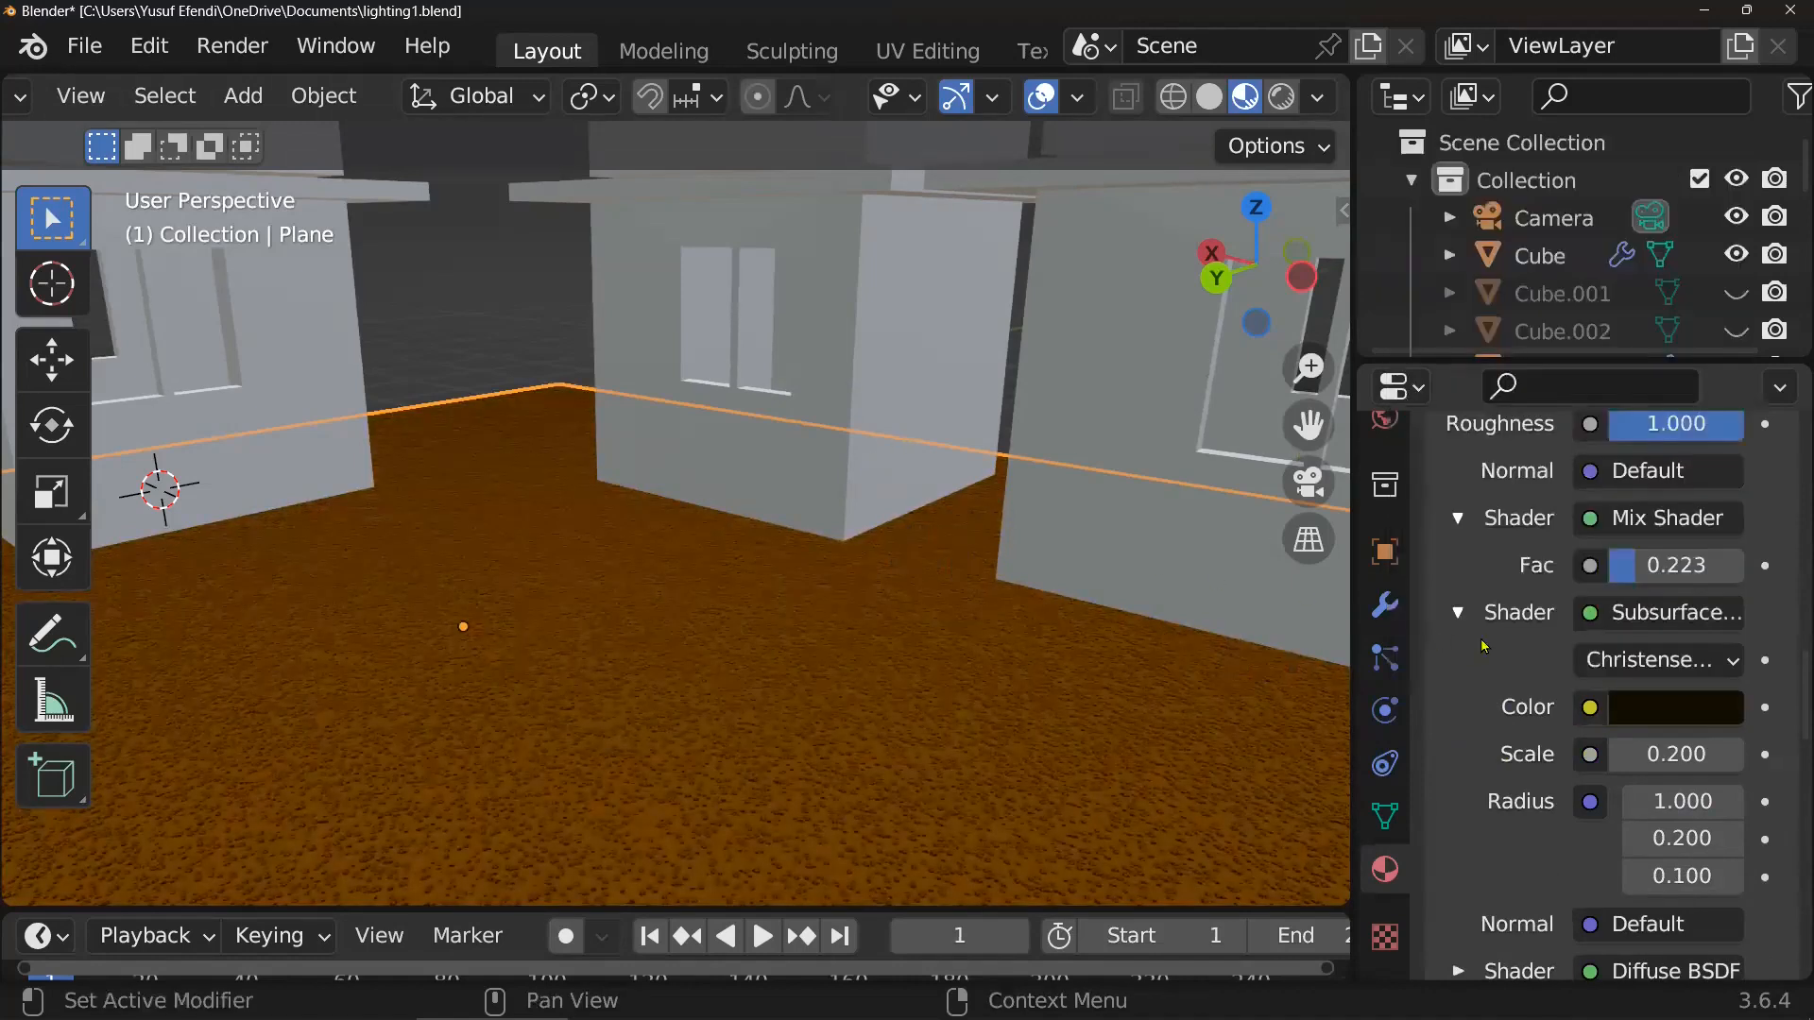
- Change the Diffuse BSDF colour of the ground plane's material to a muted, slightly reddish grey
scroll(1502, 639, "down", 8)
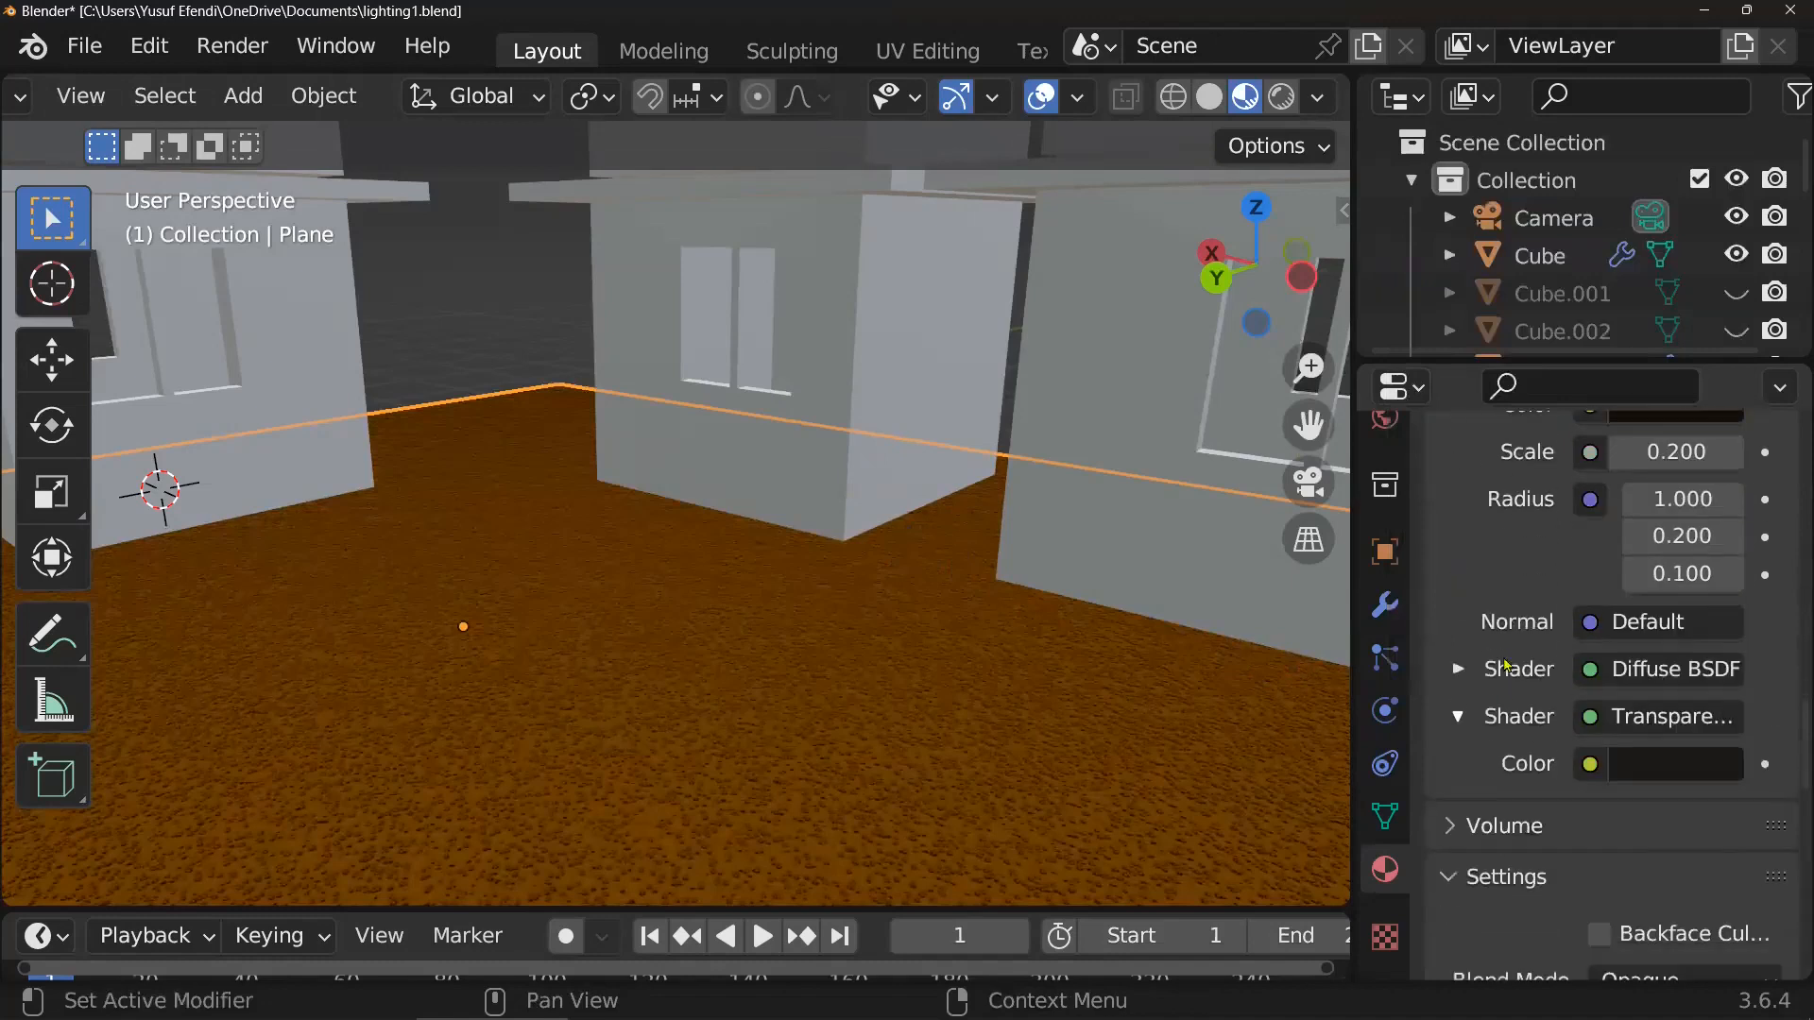
left_click(1458, 671)
left_click(1646, 721)
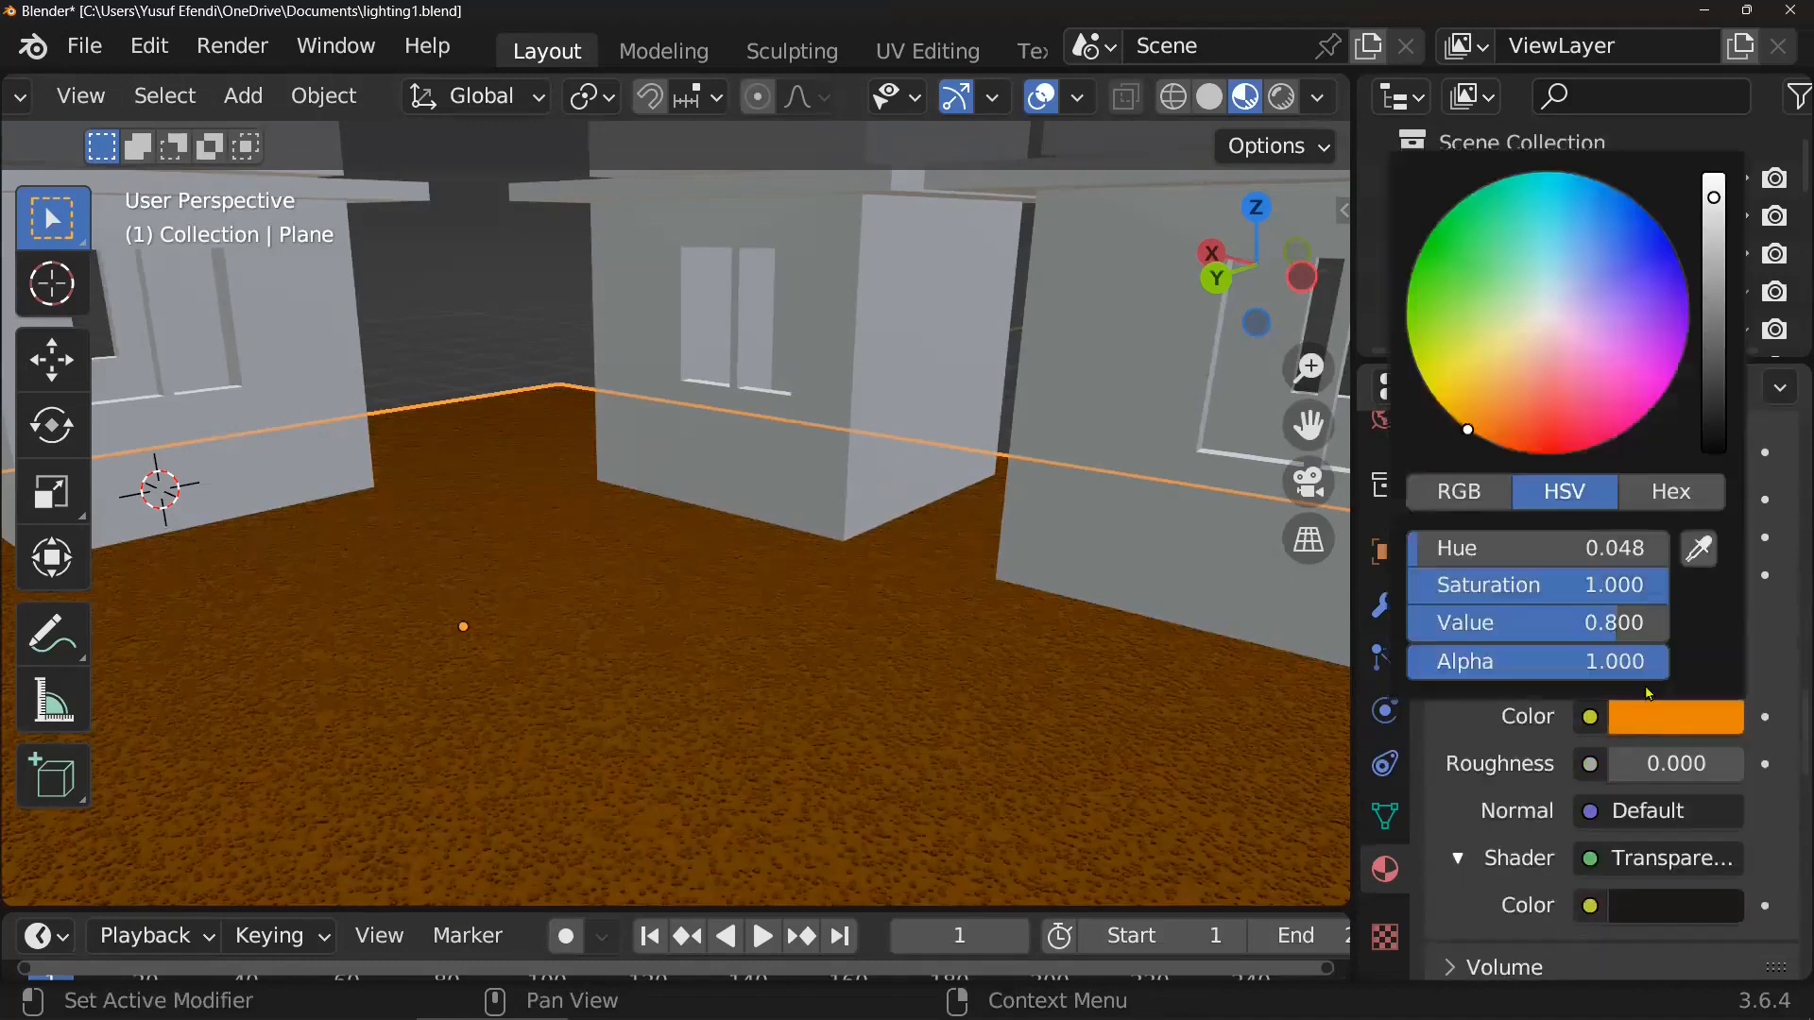
left_click_drag(1713, 391, 1713, 312)
left_click_drag(1560, 346, 1550, 328)
left_click_drag(1724, 338, 1725, 338)
- Check the darkened ground plane among the buildings and save the changes to lighting1.blend
scroll(652, 515, "down", 3)
scroll(675, 538, "down", 1)
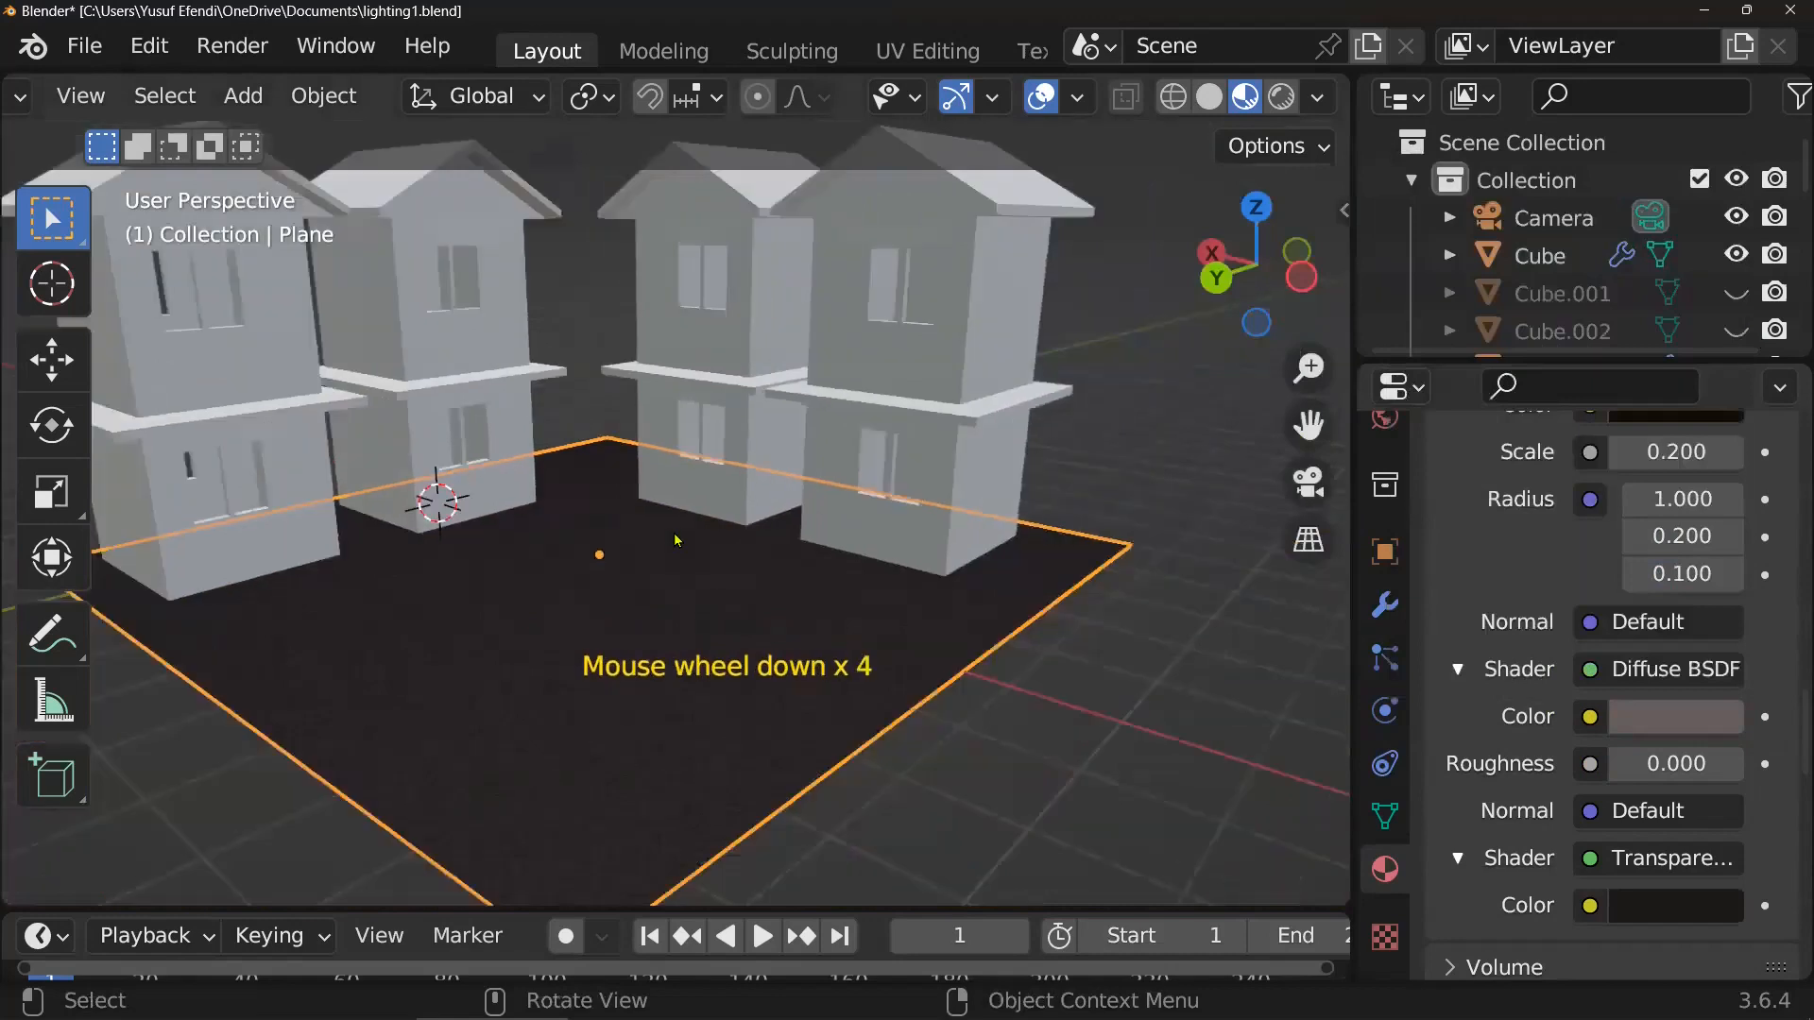
key("ctrl+s")
scroll(756, 534, "up", 1)
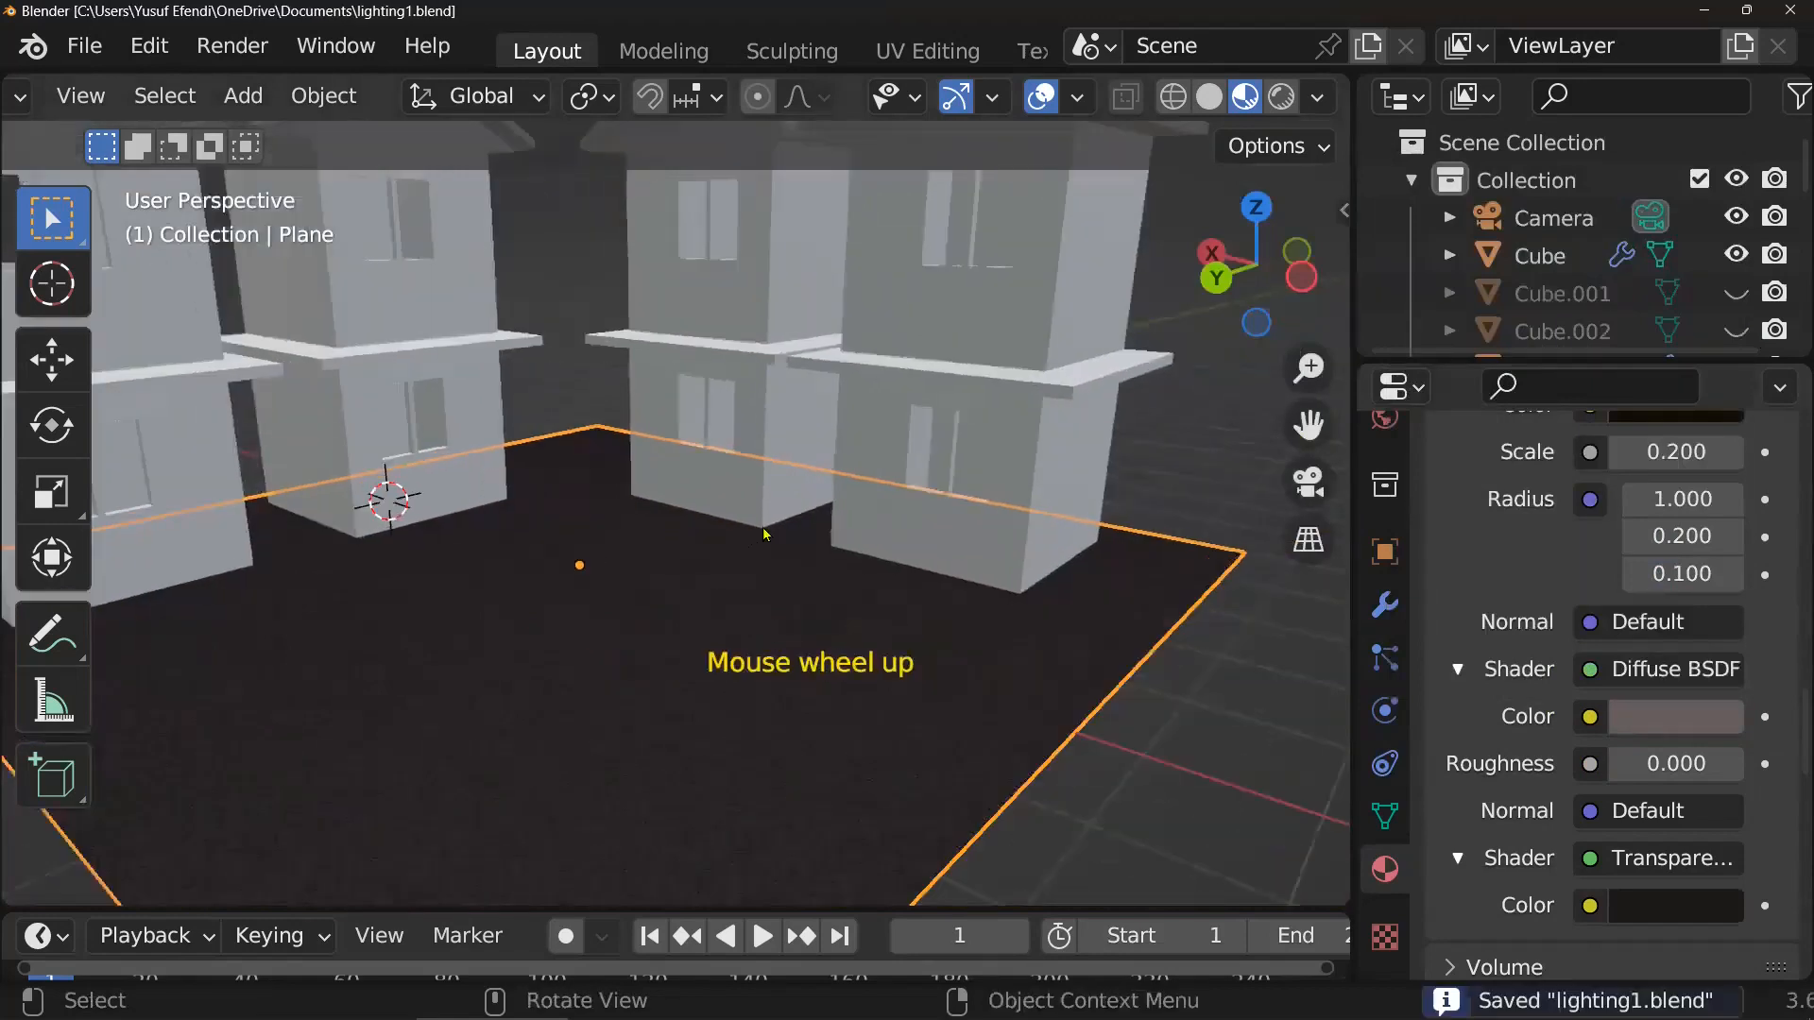
- Select the point light beside the buildings and switch the viewport to Rendered shading
middle_click_drag(843, 546, 831, 639, "shift")
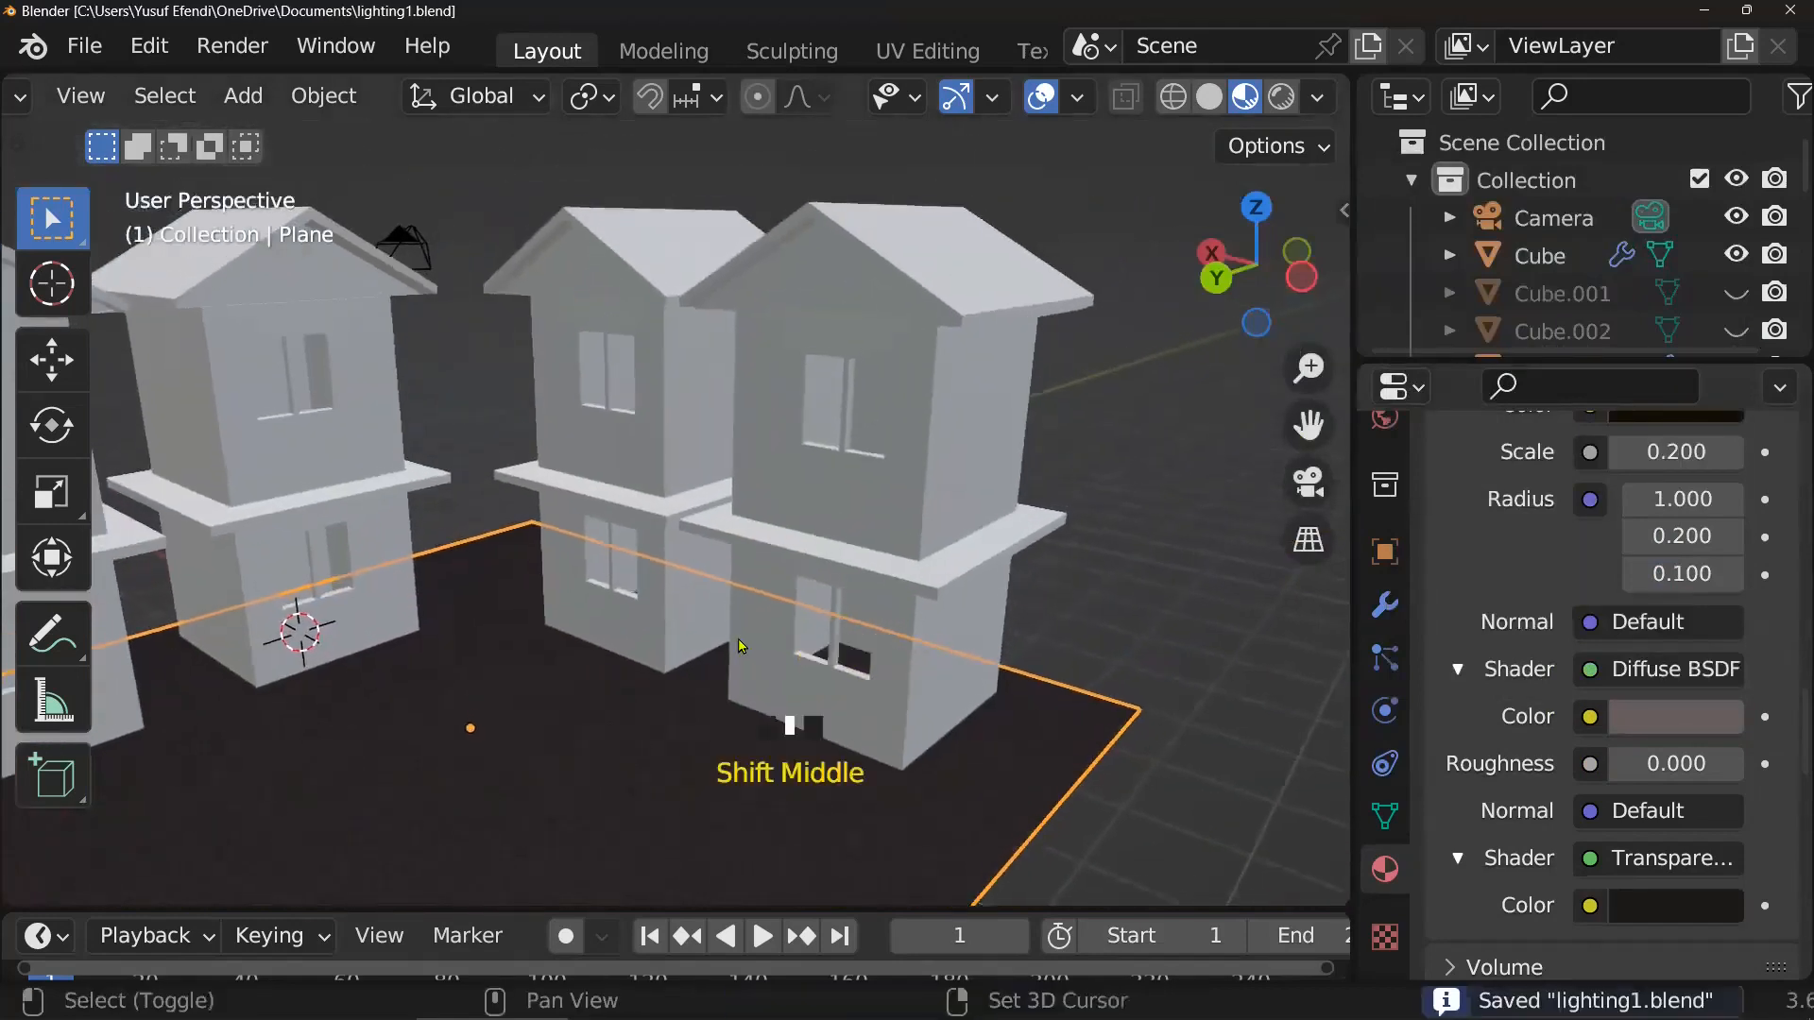
scroll(738, 650, "down", 6)
scroll(478, 388, "up", 1)
left_click(417, 369)
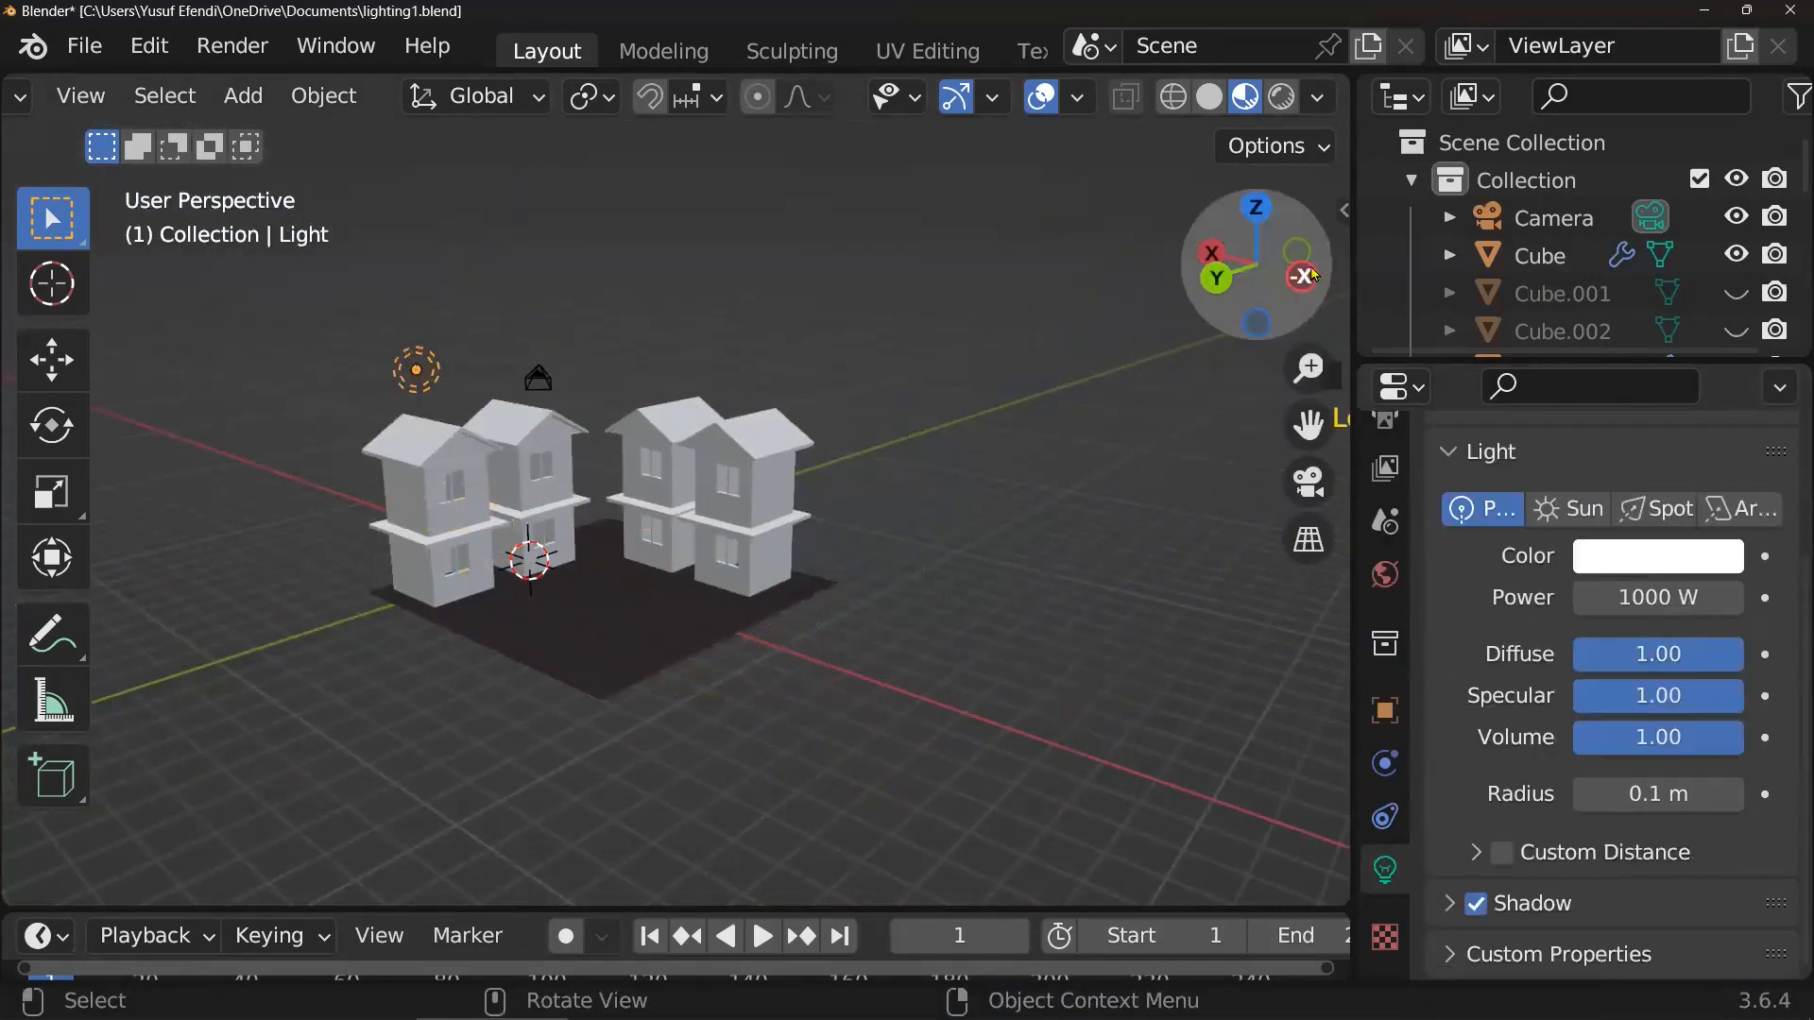
left_click(1281, 97)
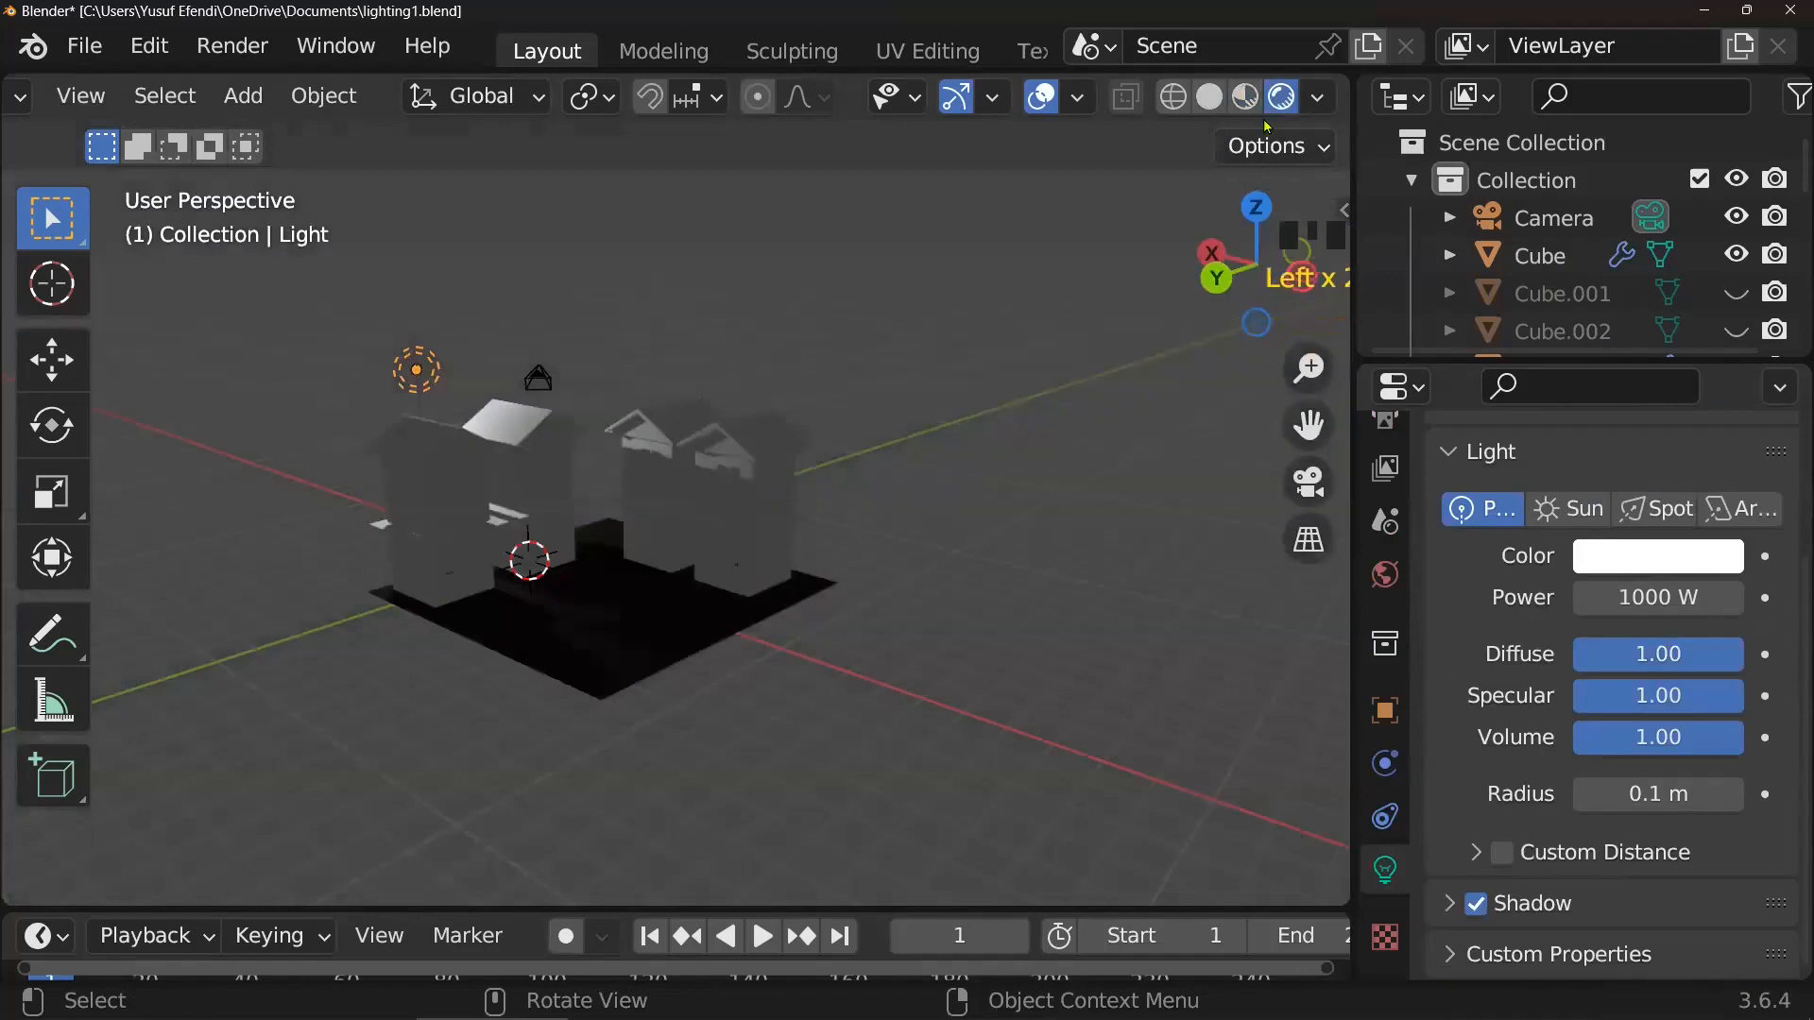
- Move the point light along the global X axis so it lights the building fronts facing the ground plane
left_click(425, 377)
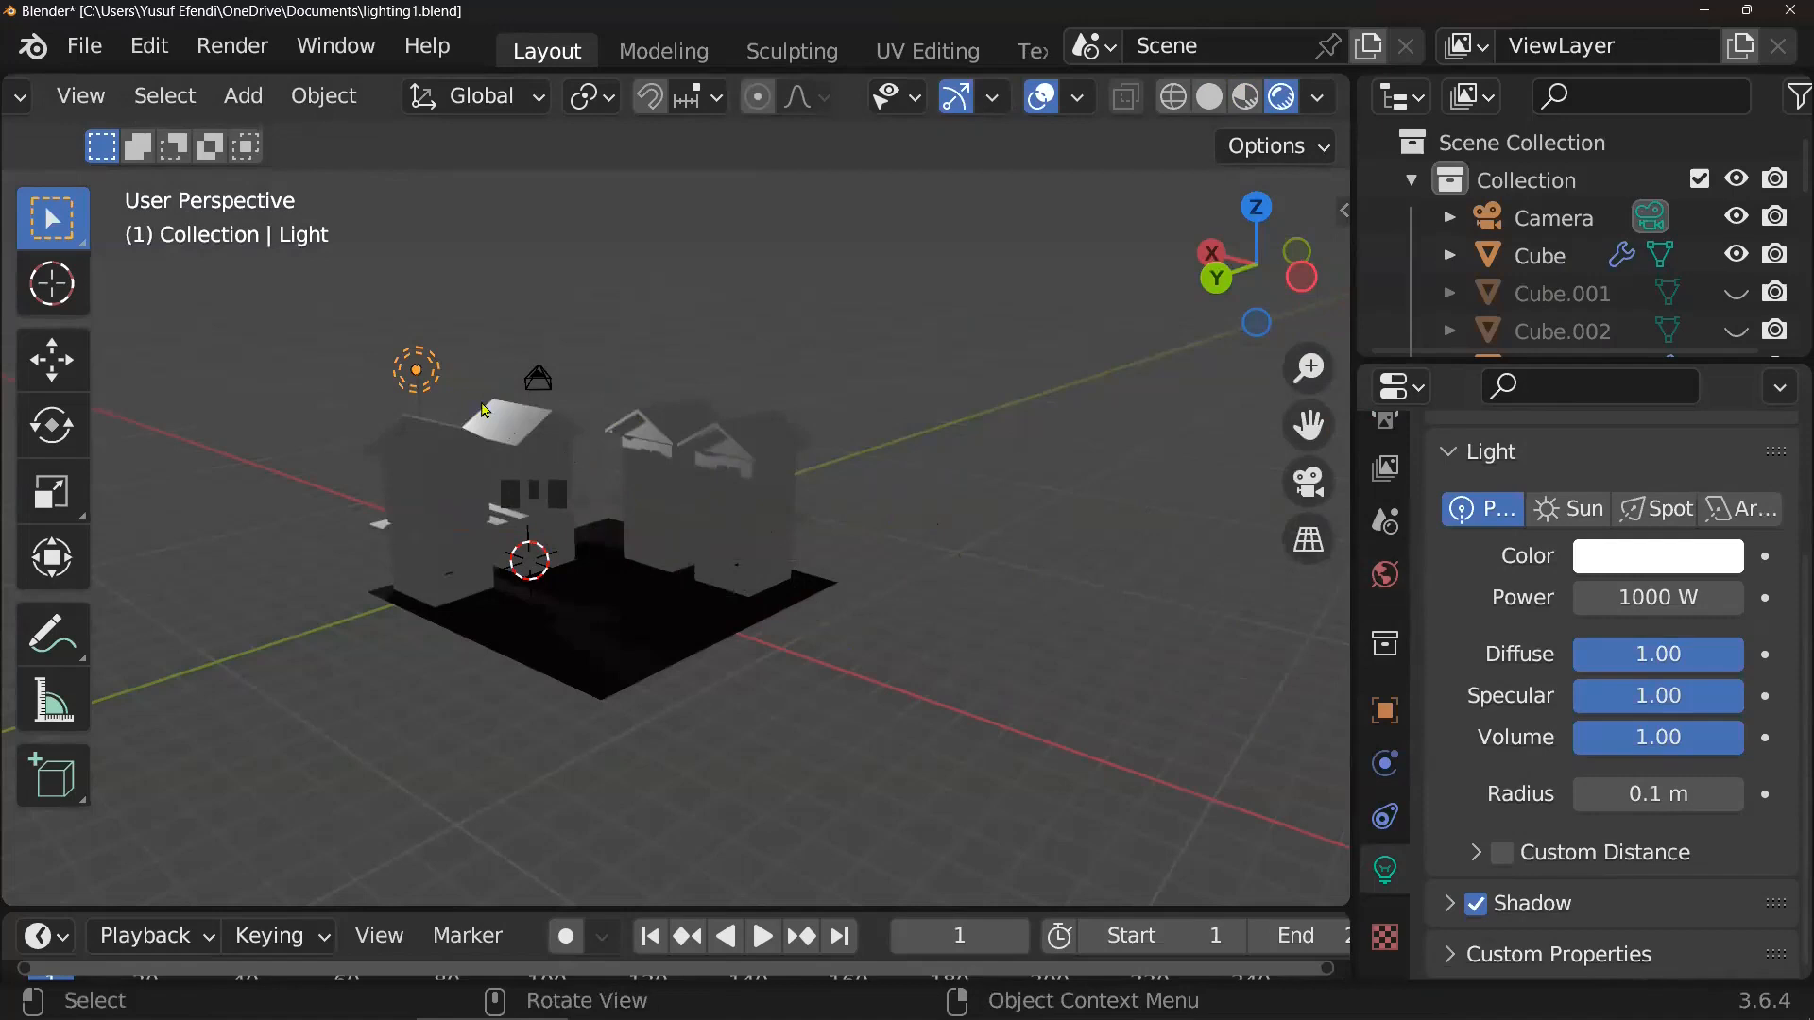
key("g")
key("x")
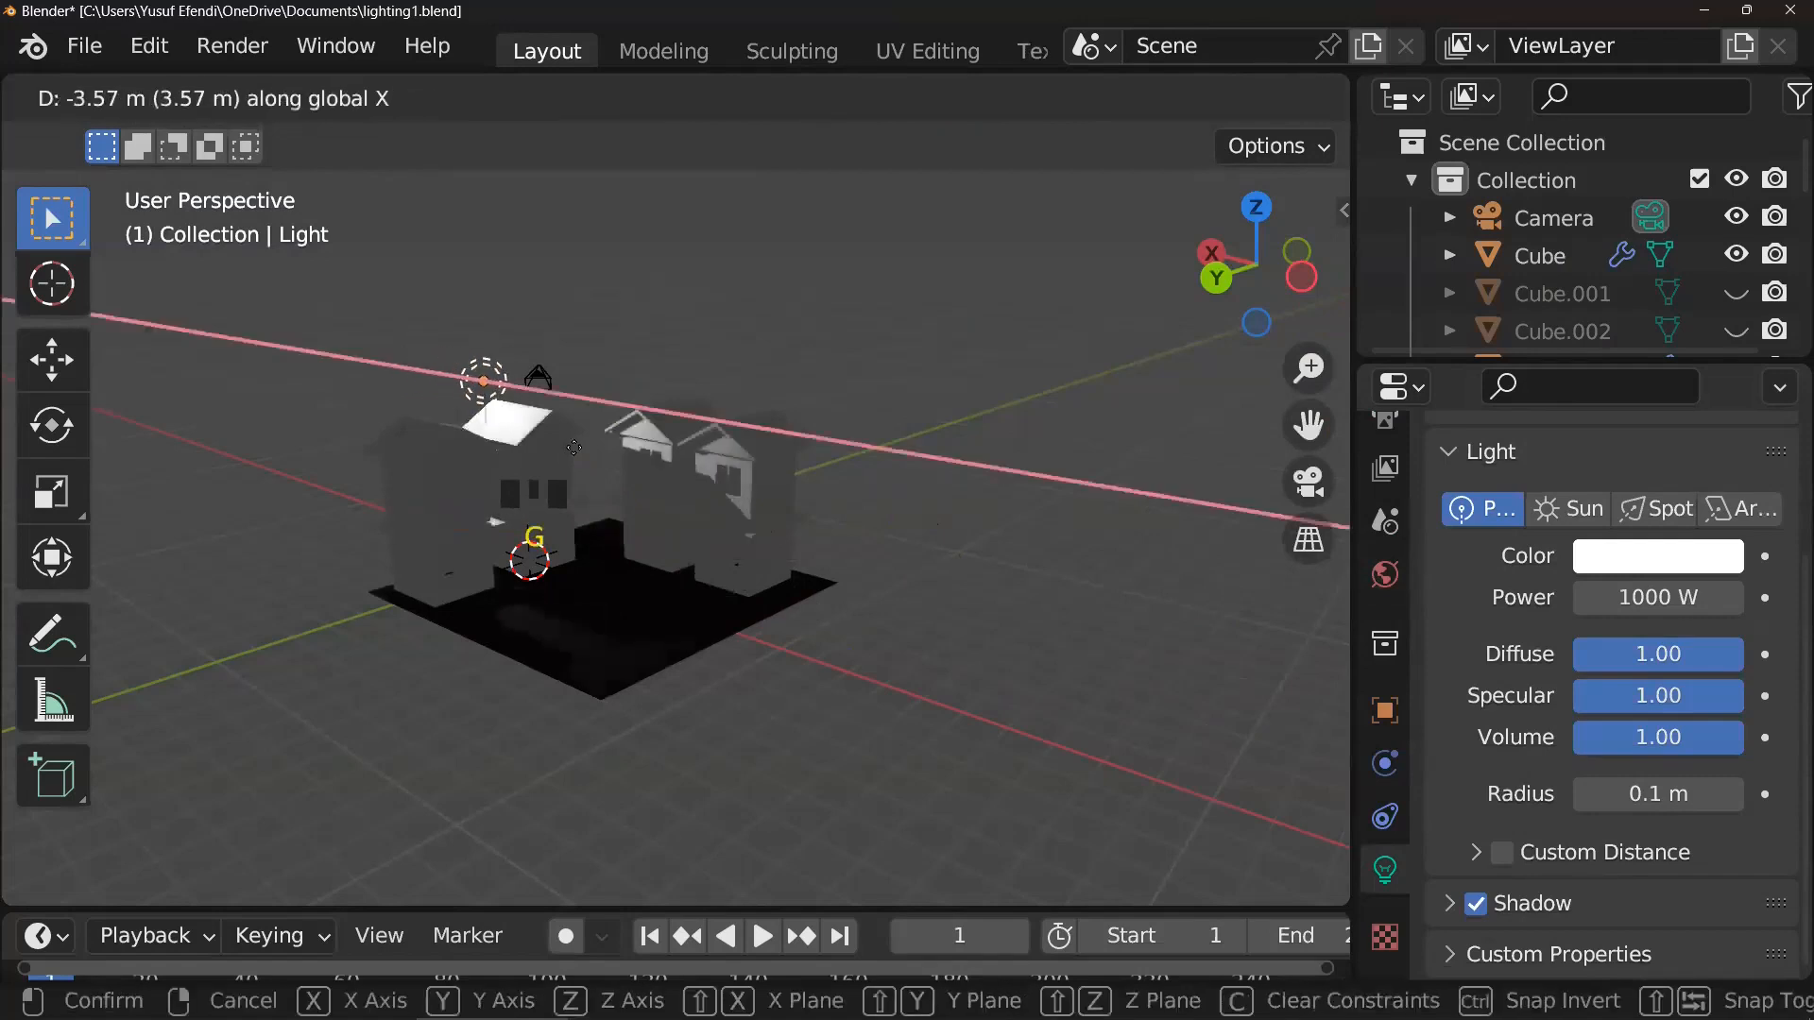
left_click(632, 470)
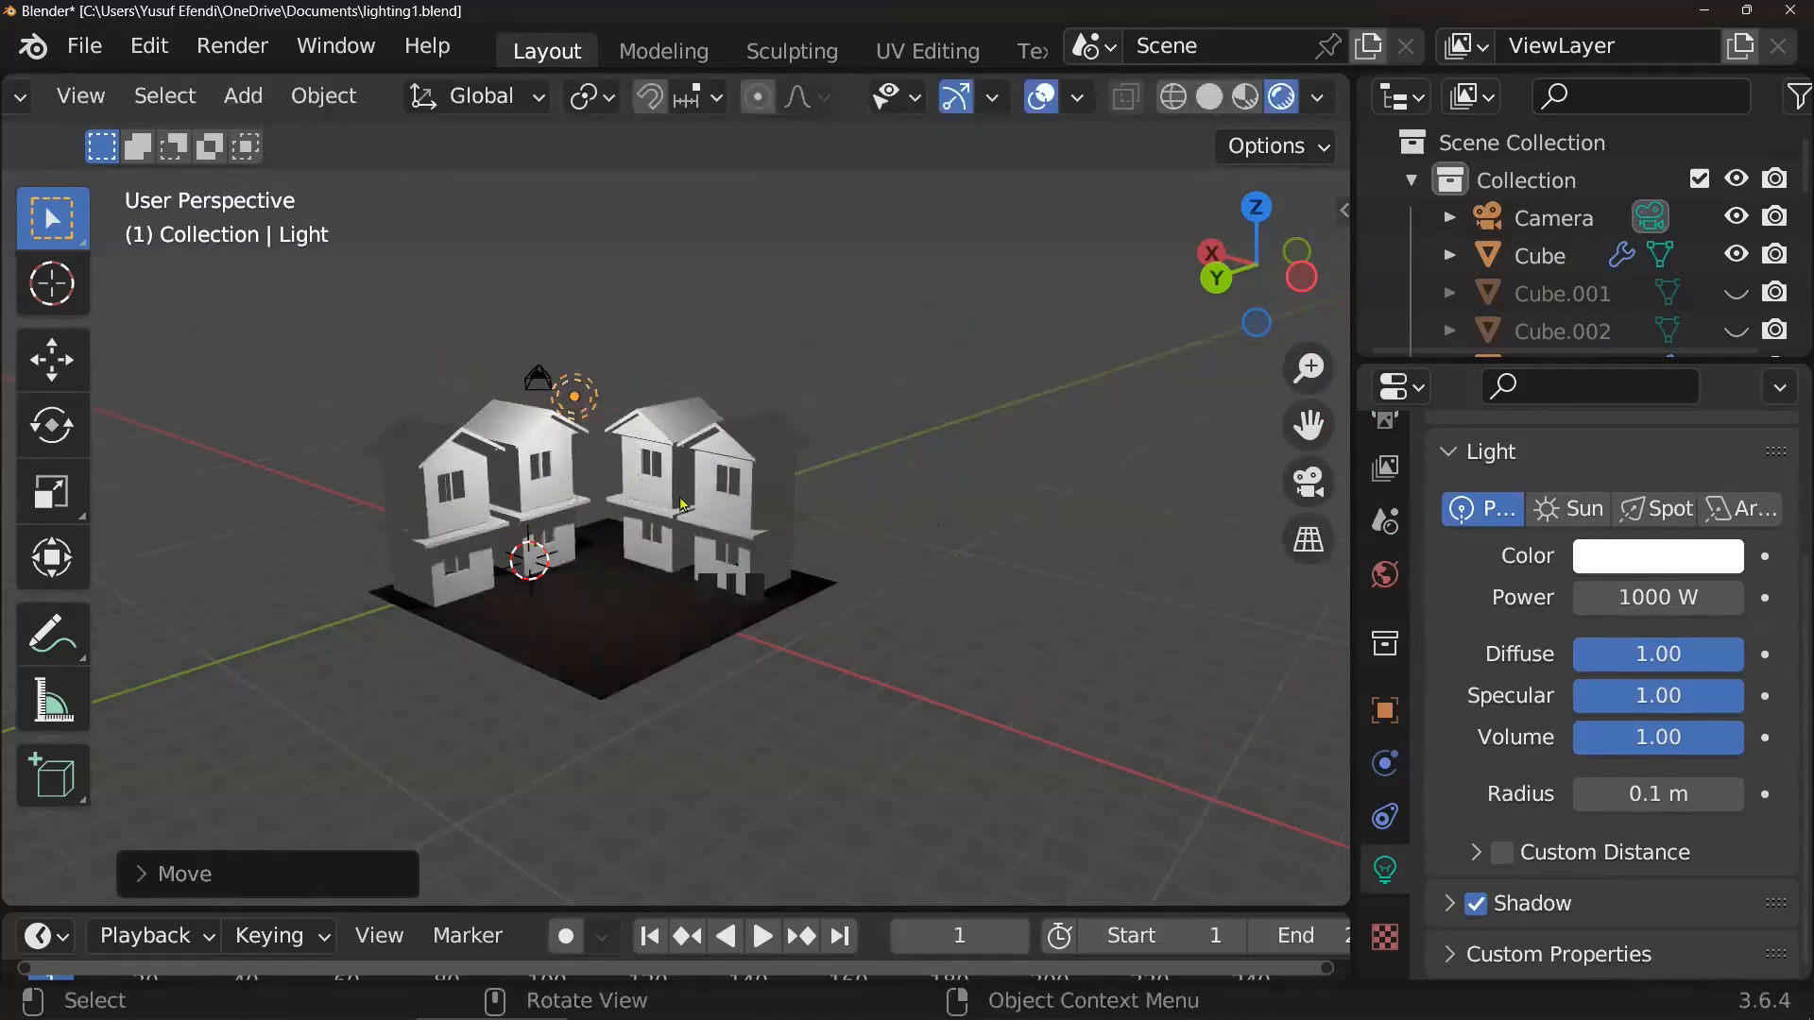
scroll(678, 501, "down", 3)
middle_click_drag(678, 490, 757, 476)
scroll(701, 450, "up", 2)
scroll(701, 450, "up", 1)
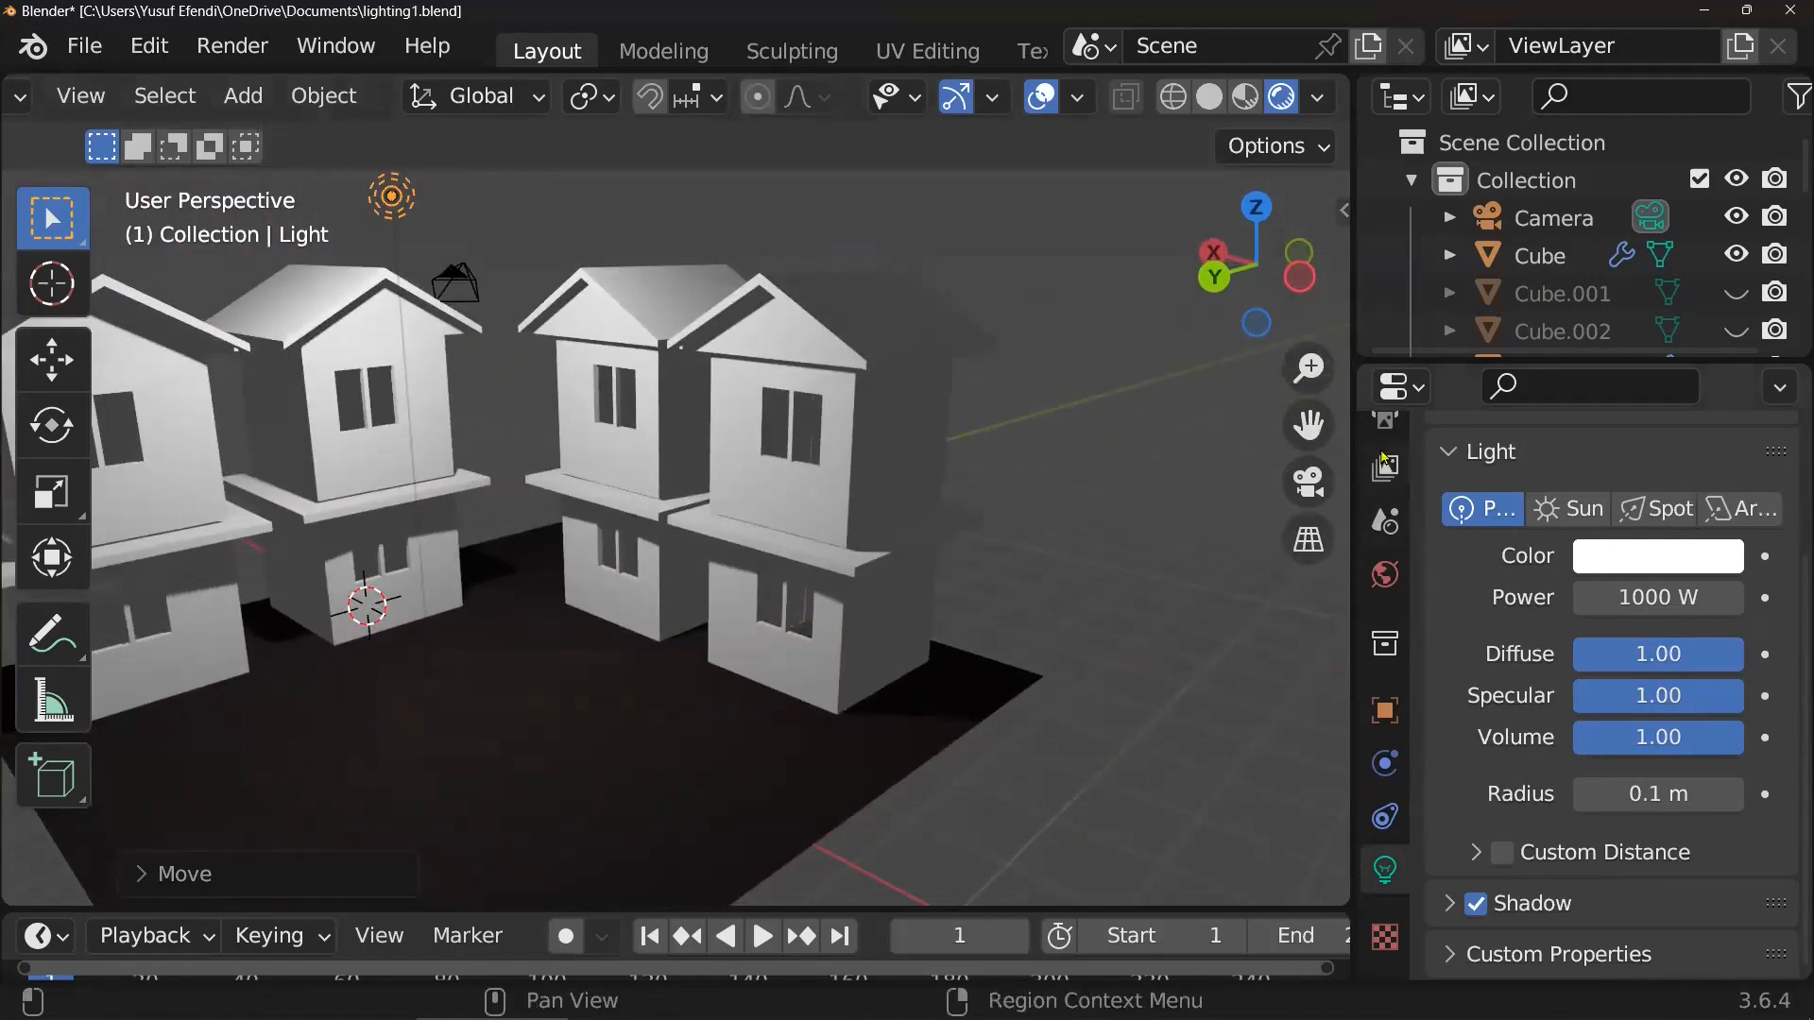
- Change the scene's render engine to Cycles and check the lit buildings in the viewport
scroll(1384, 468, "up", 3)
left_click(1387, 518)
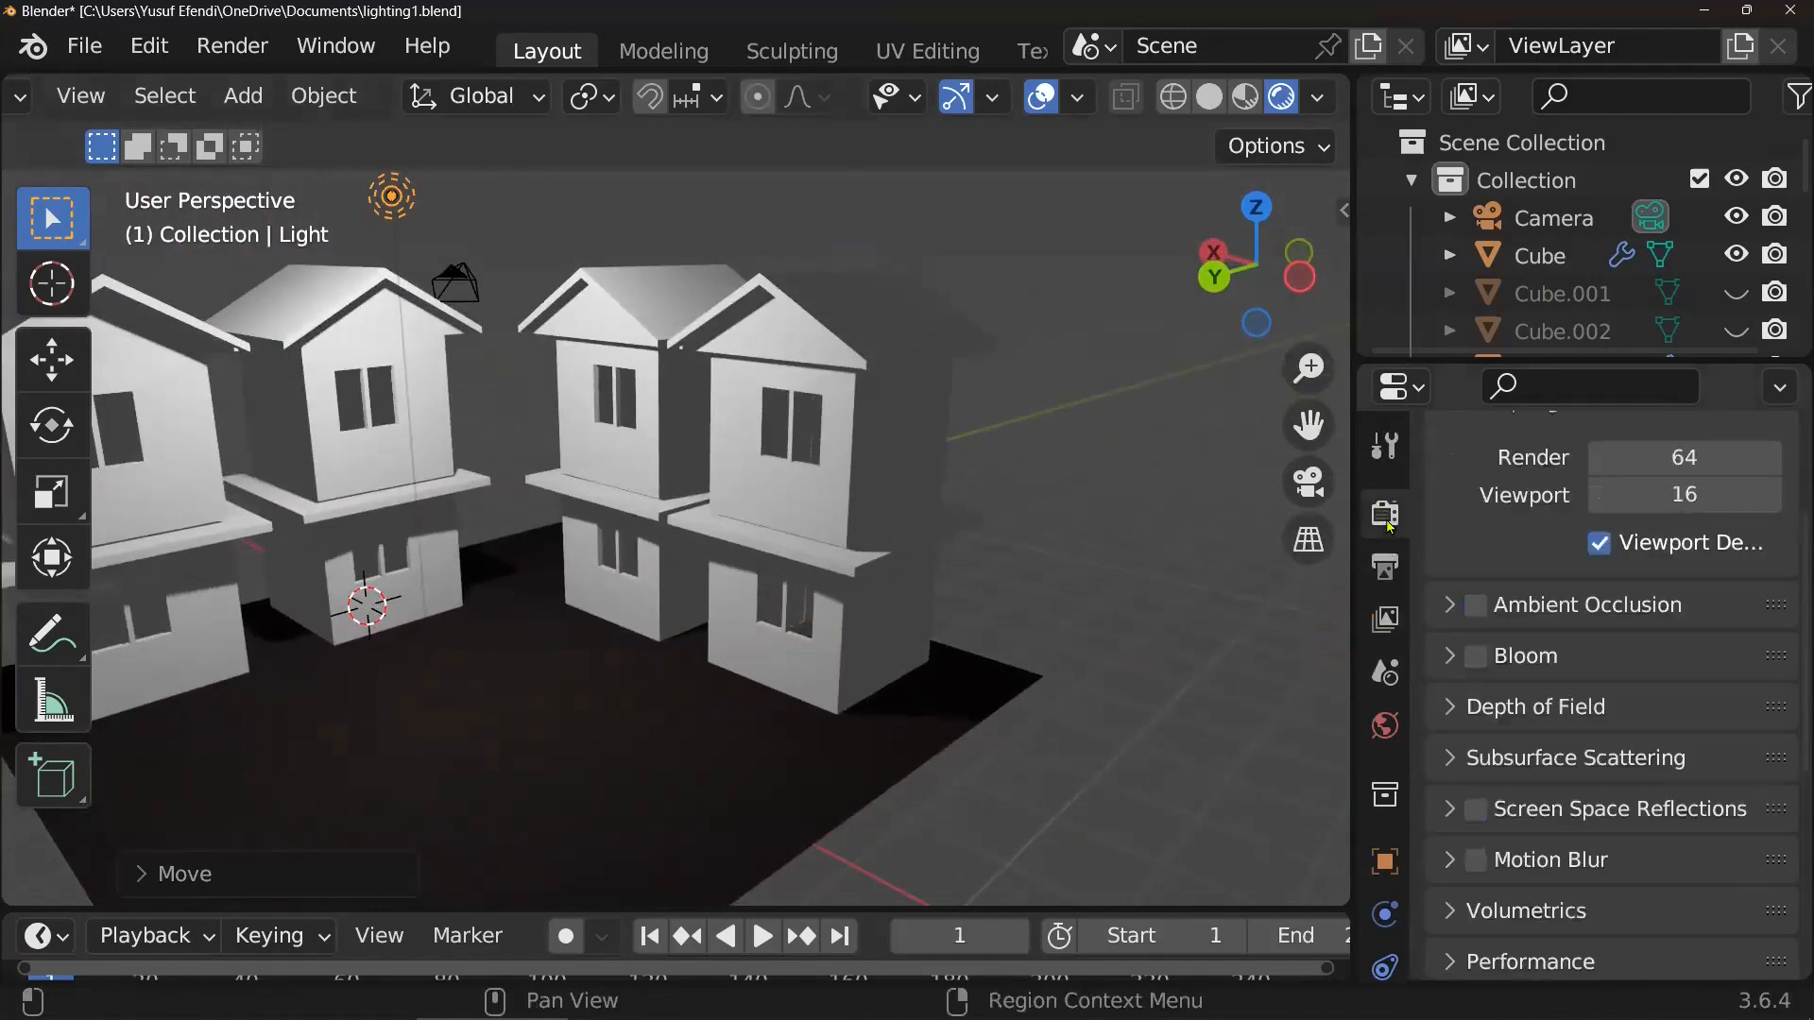
left_click(1380, 567)
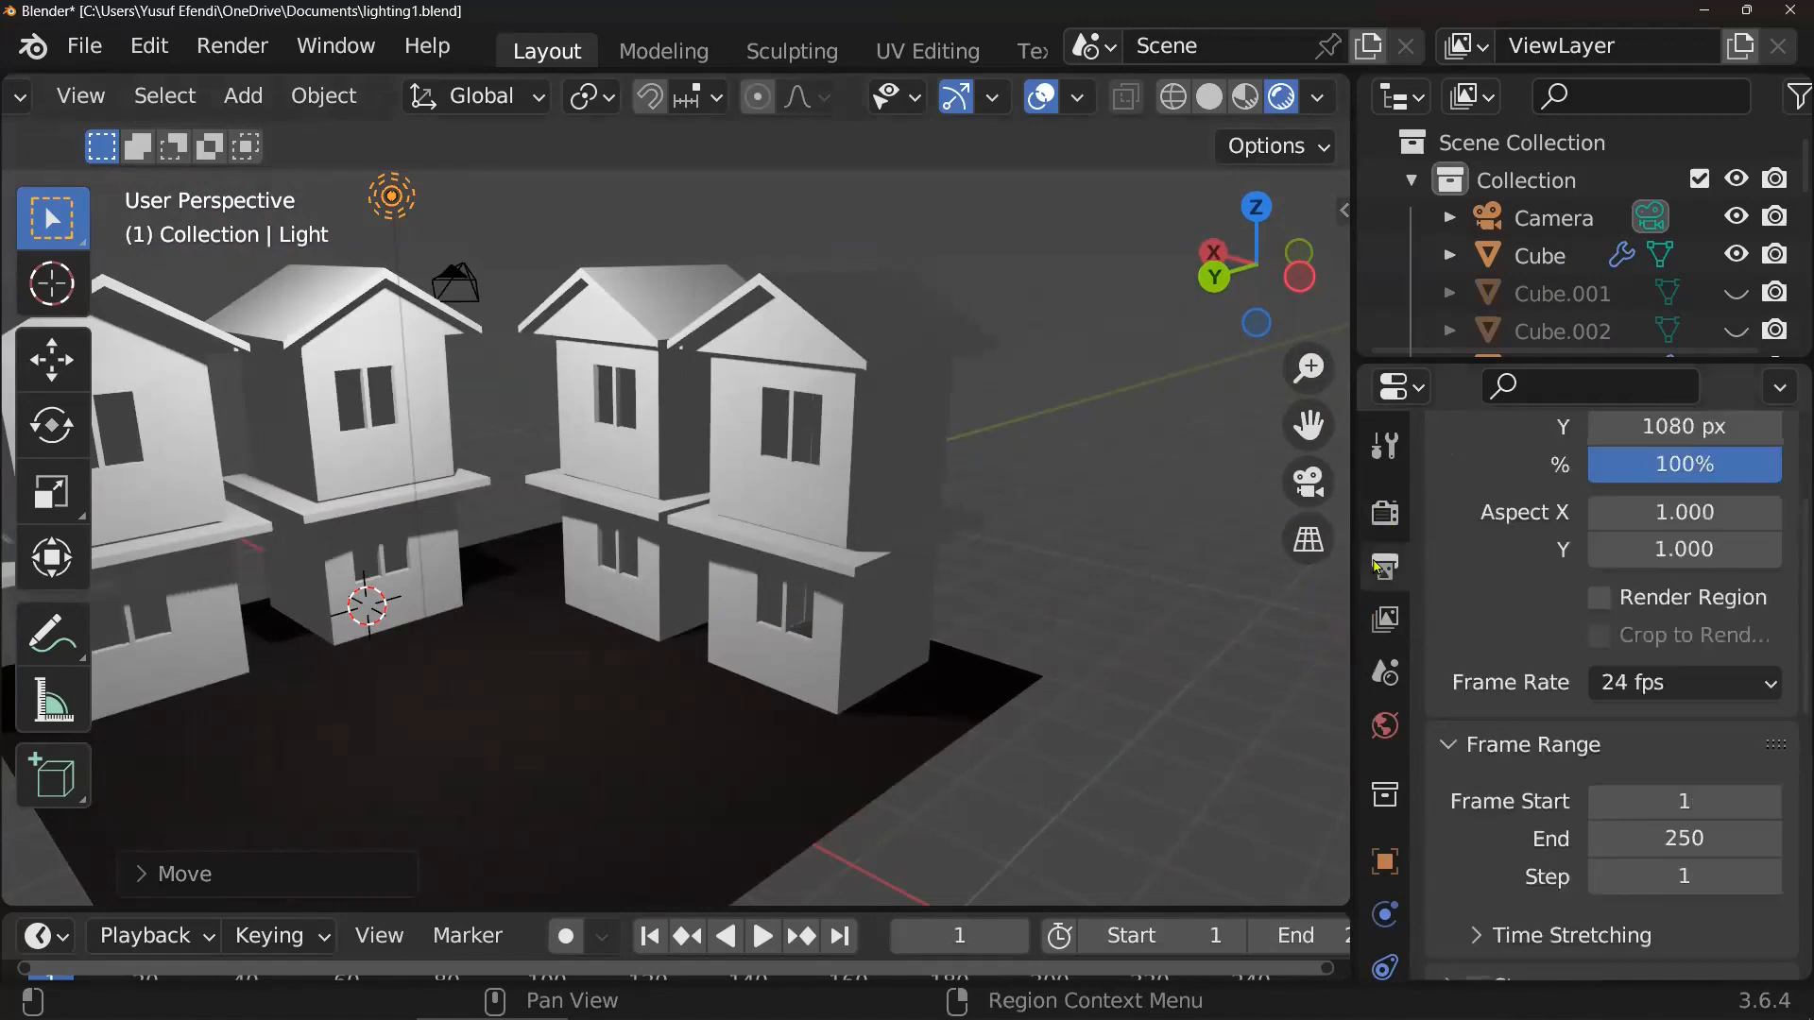
left_click(1385, 515)
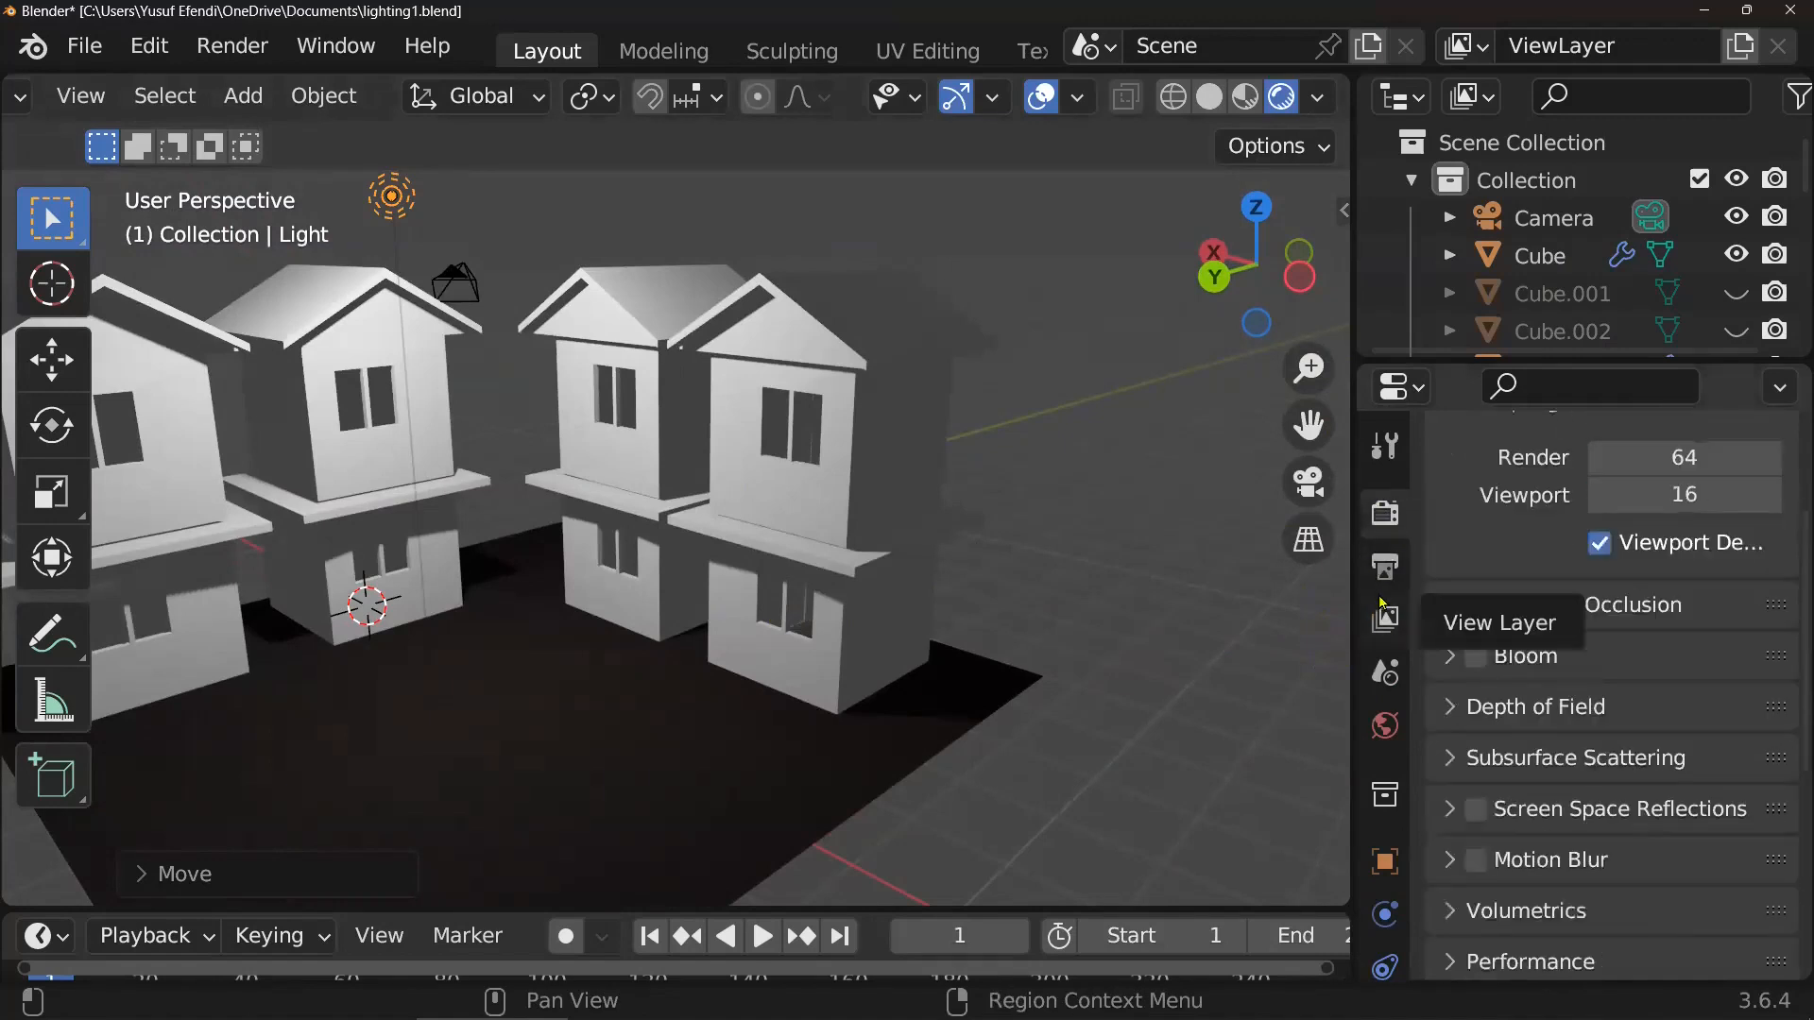
left_click(1385, 567)
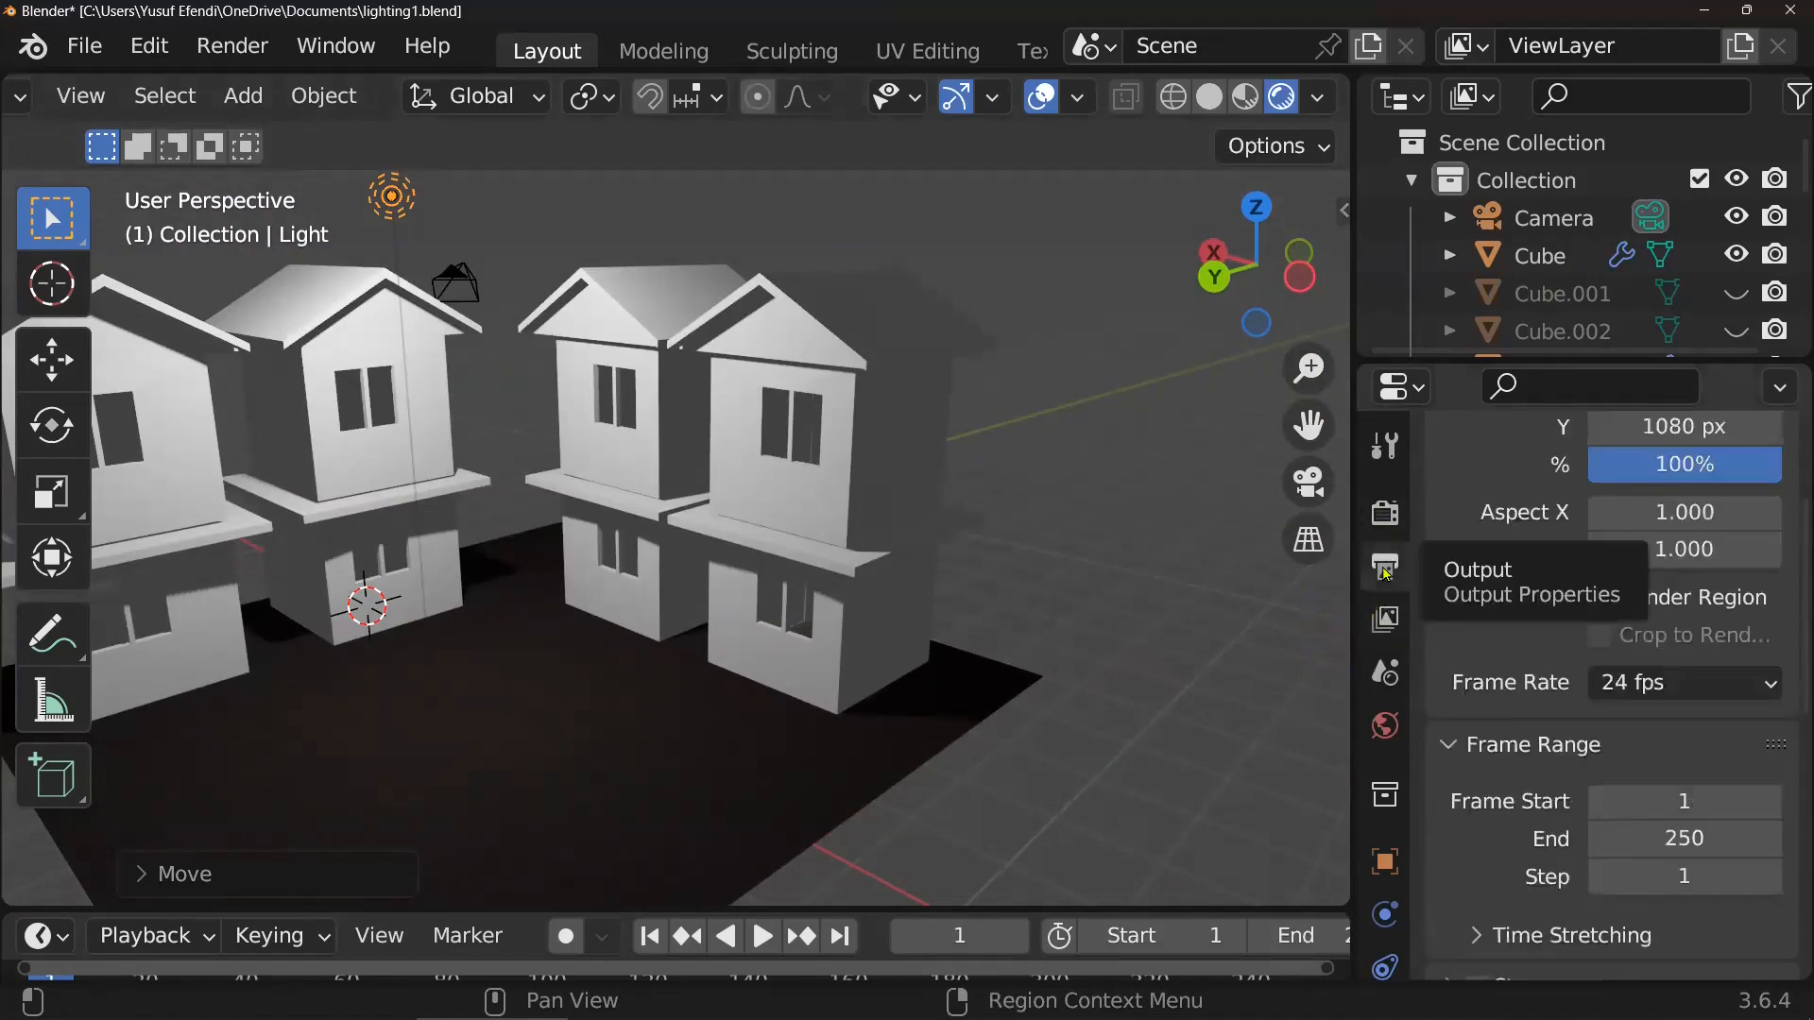
scroll(1512, 567, "up", 4)
left_click(1385, 515)
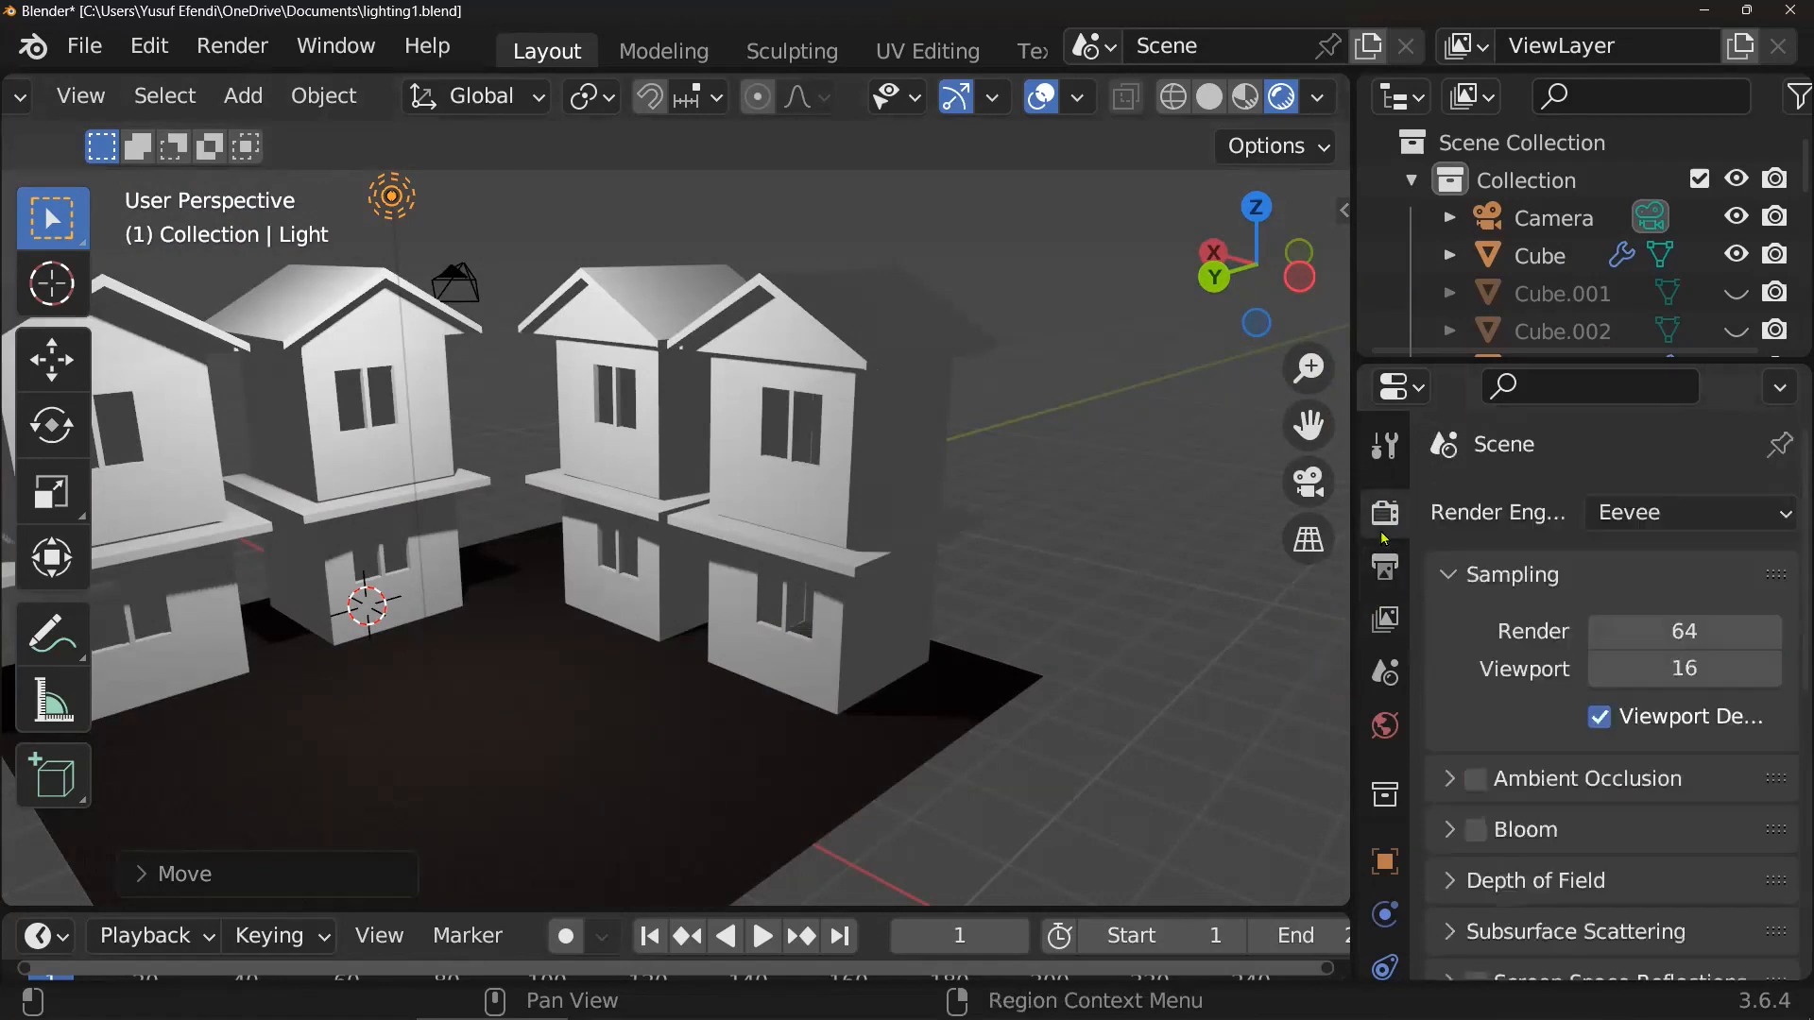
left_click(1632, 517)
left_click(1632, 637)
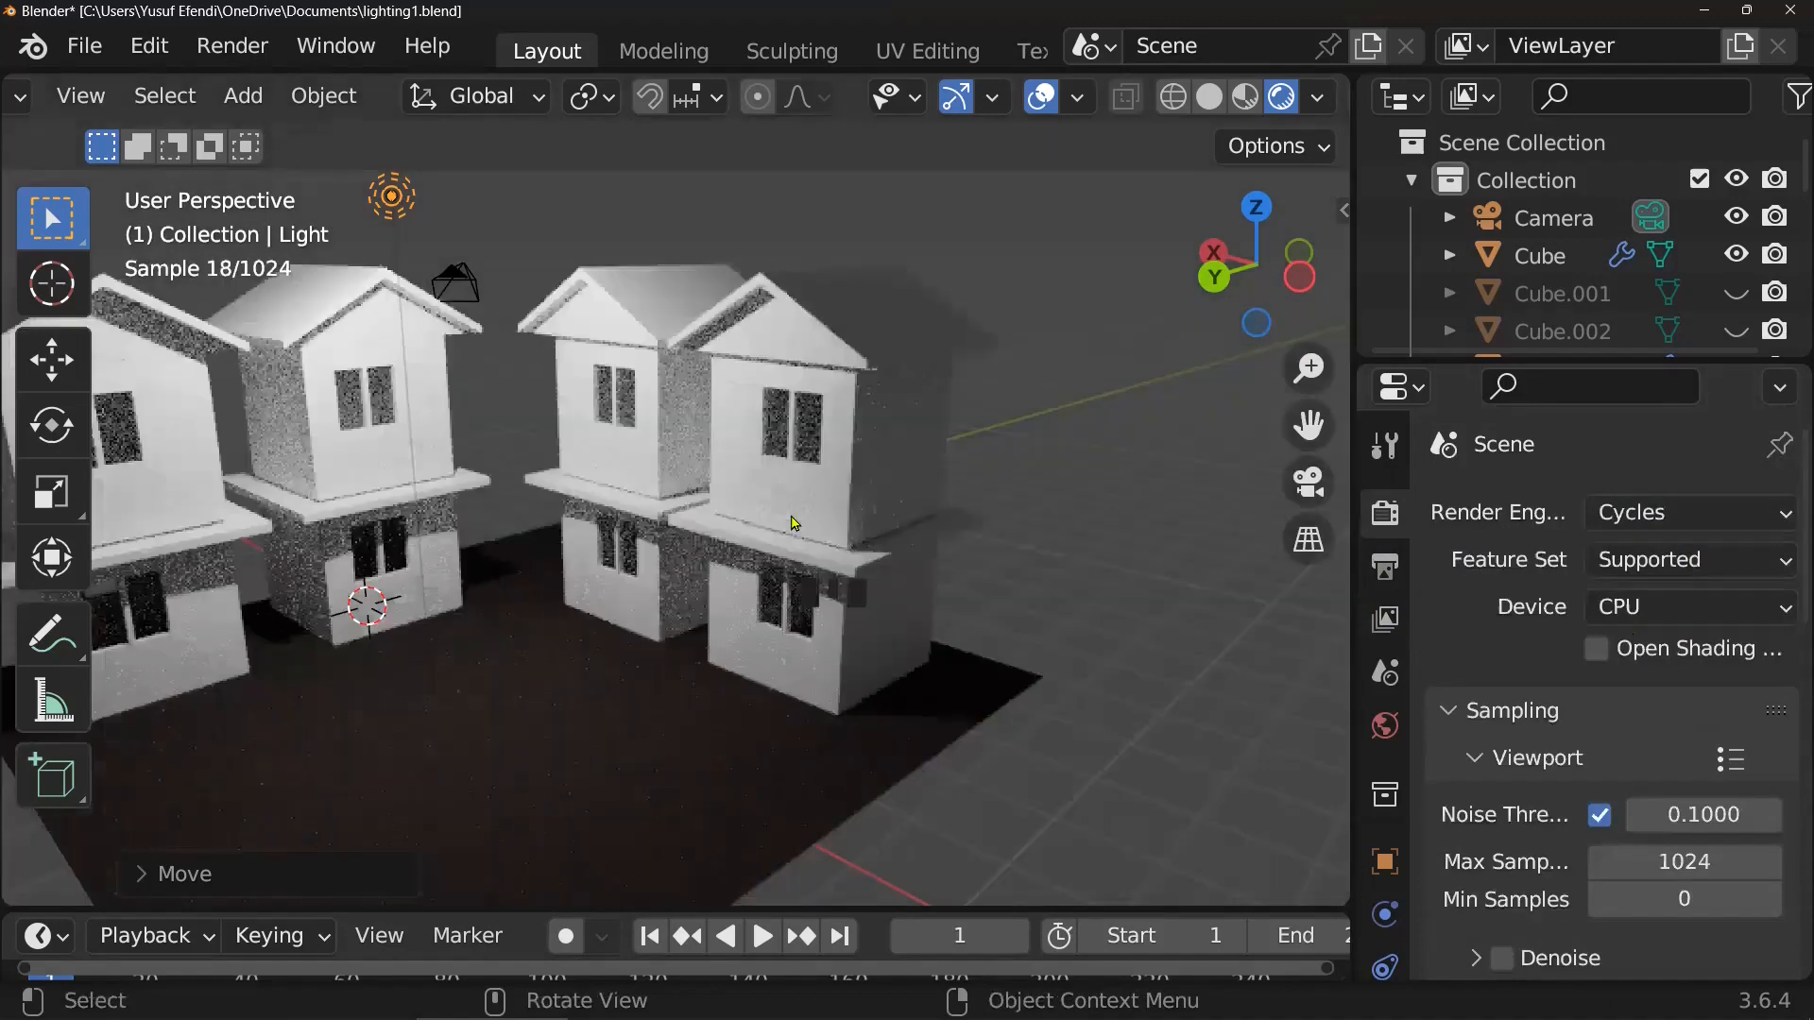
scroll(810, 539, "down", 2)
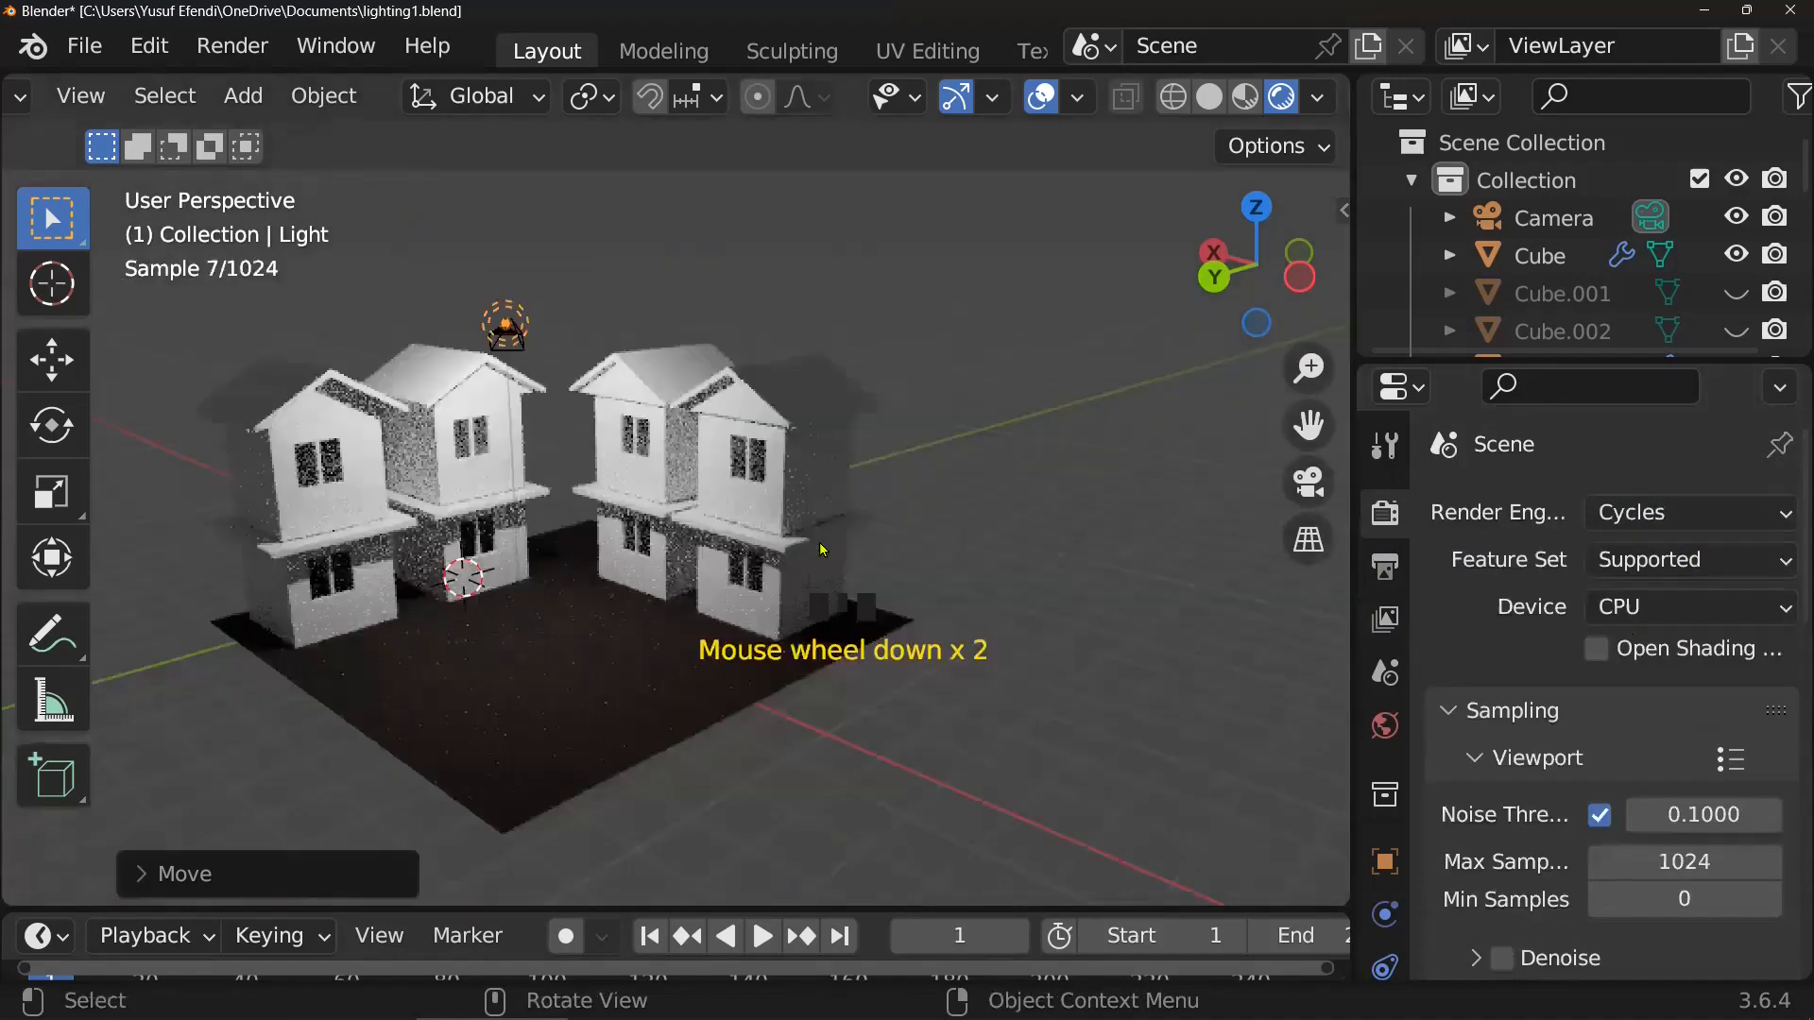
scroll(933, 574, "up", 1)
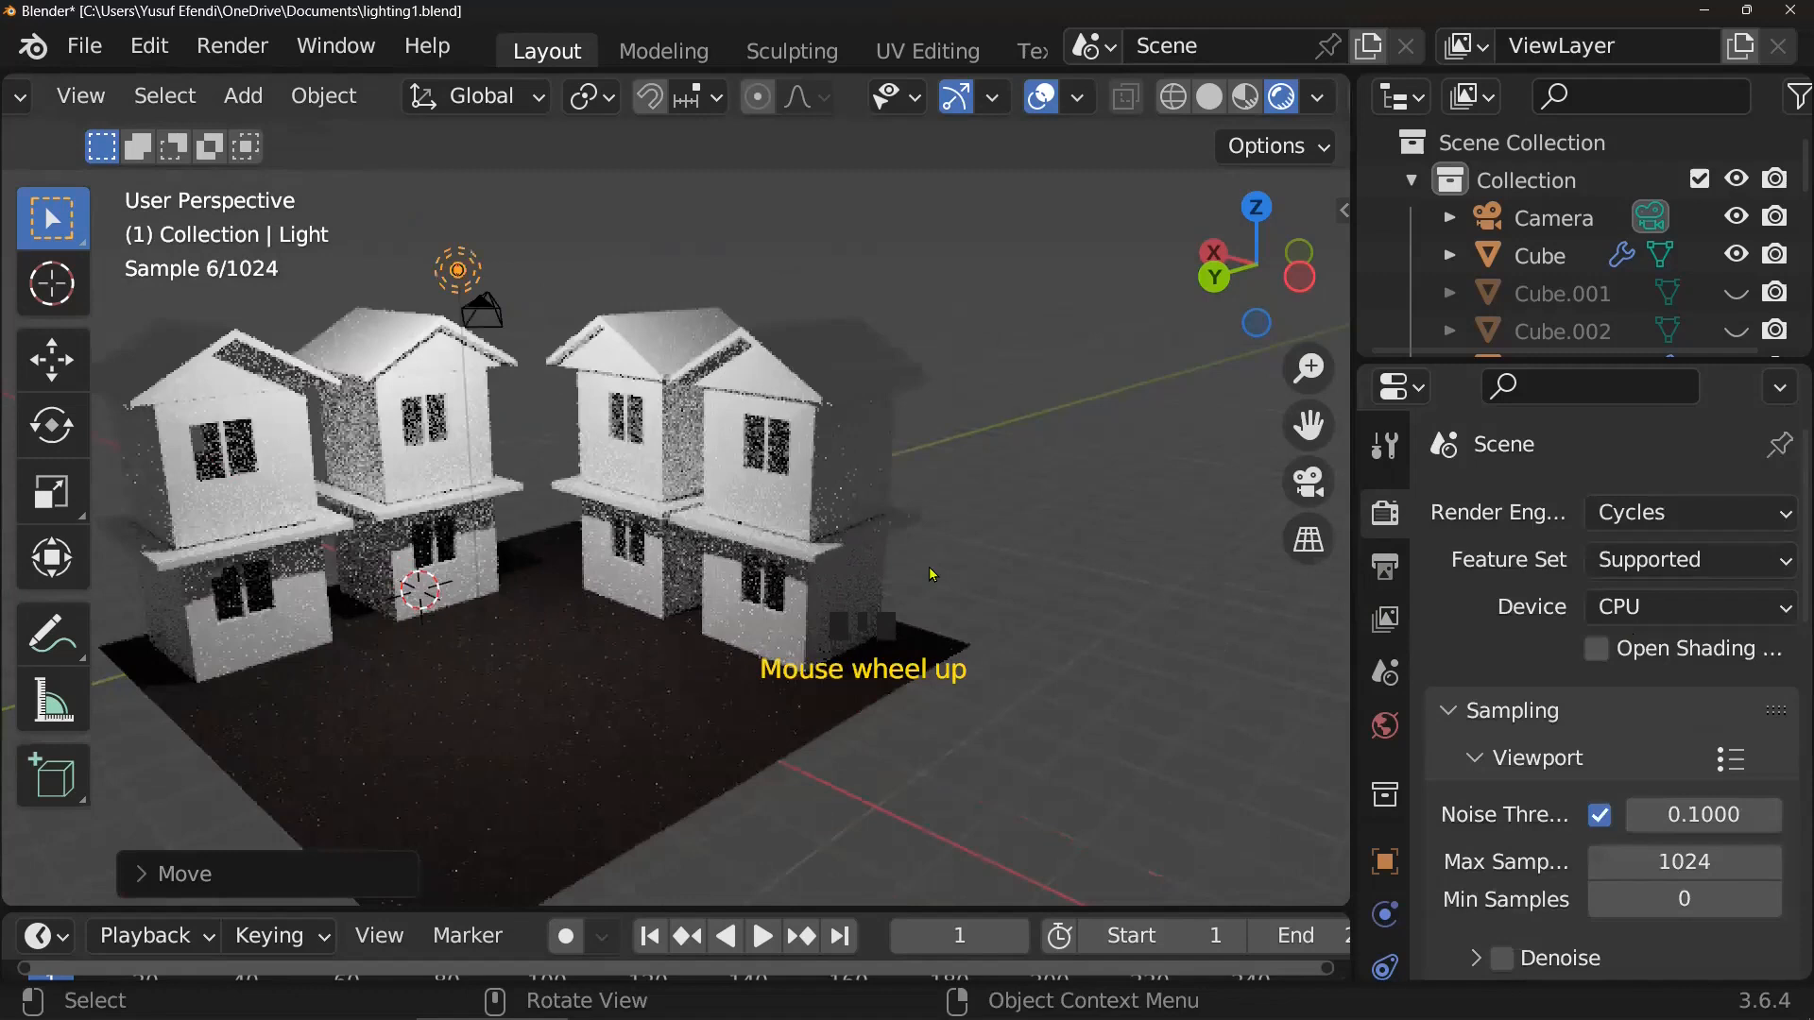
- Select the upper storey of the rear building near the 3D cursor and look through the Cycles render settings
left_click(472, 473)
scroll(1502, 713, "down", 3)
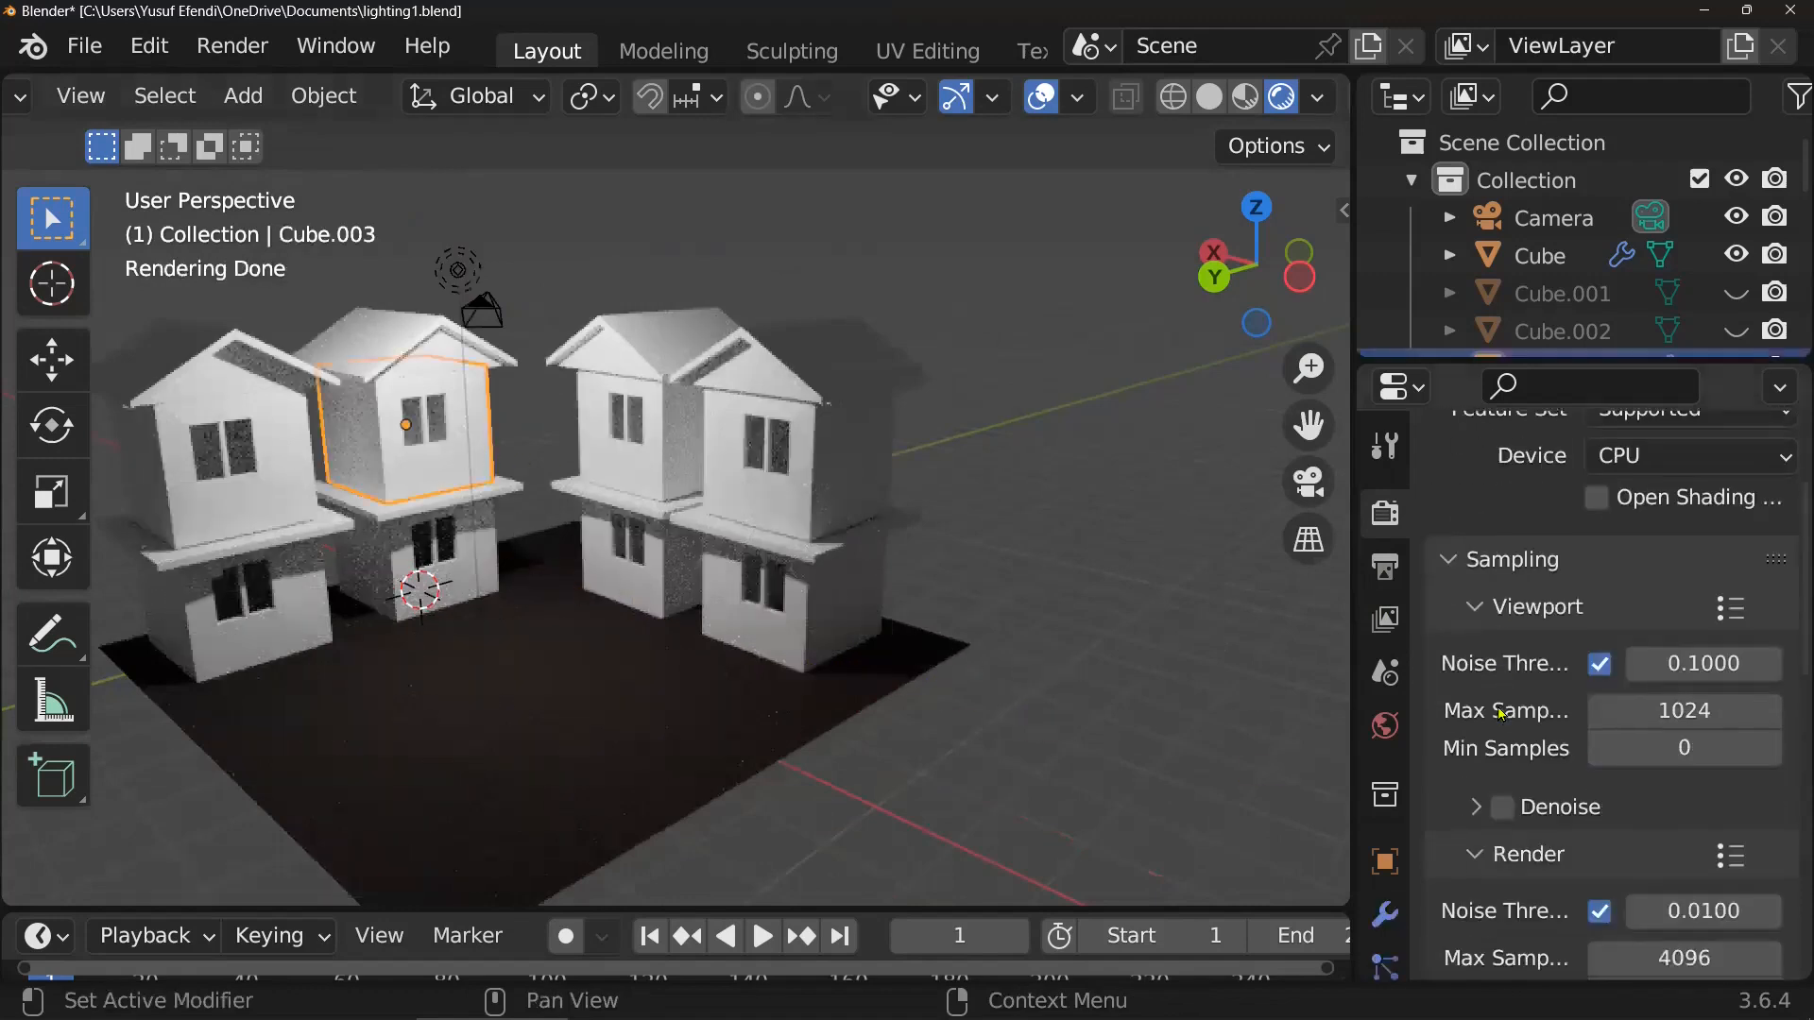
scroll(1502, 713, "down", 8)
scroll(1502, 714, "up", 12)
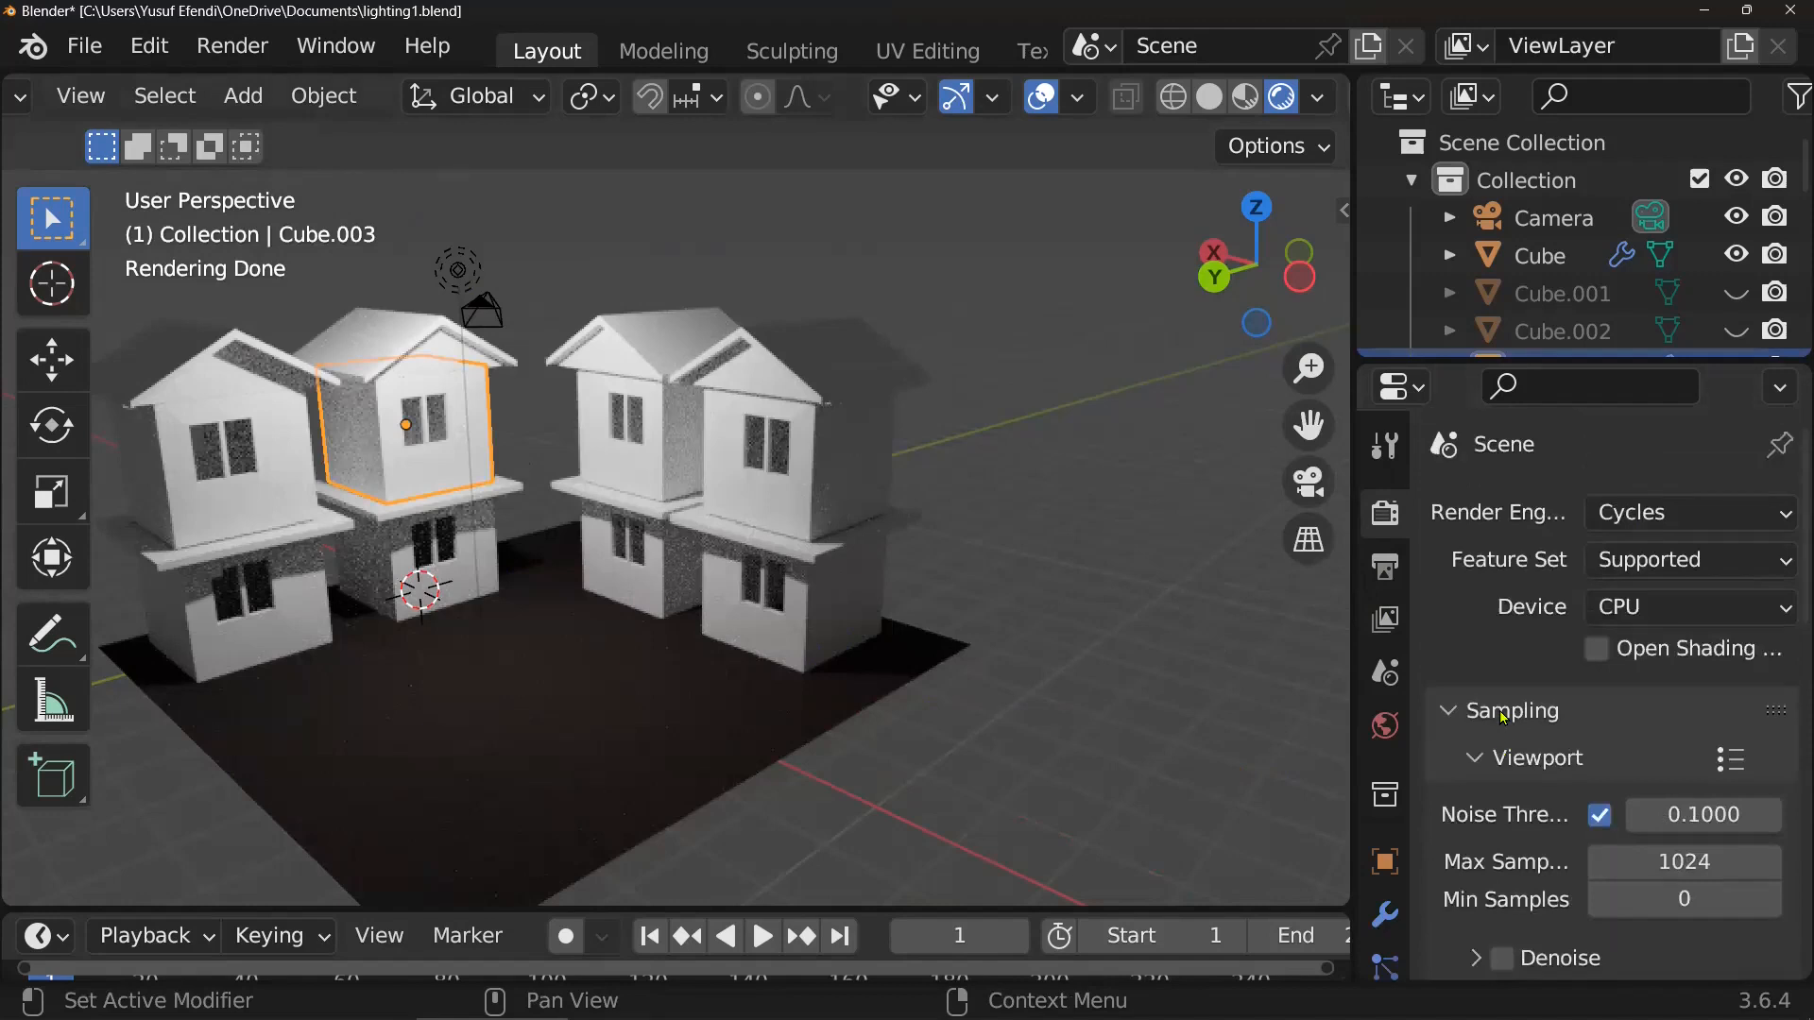
scroll(1539, 697, "down", 10)
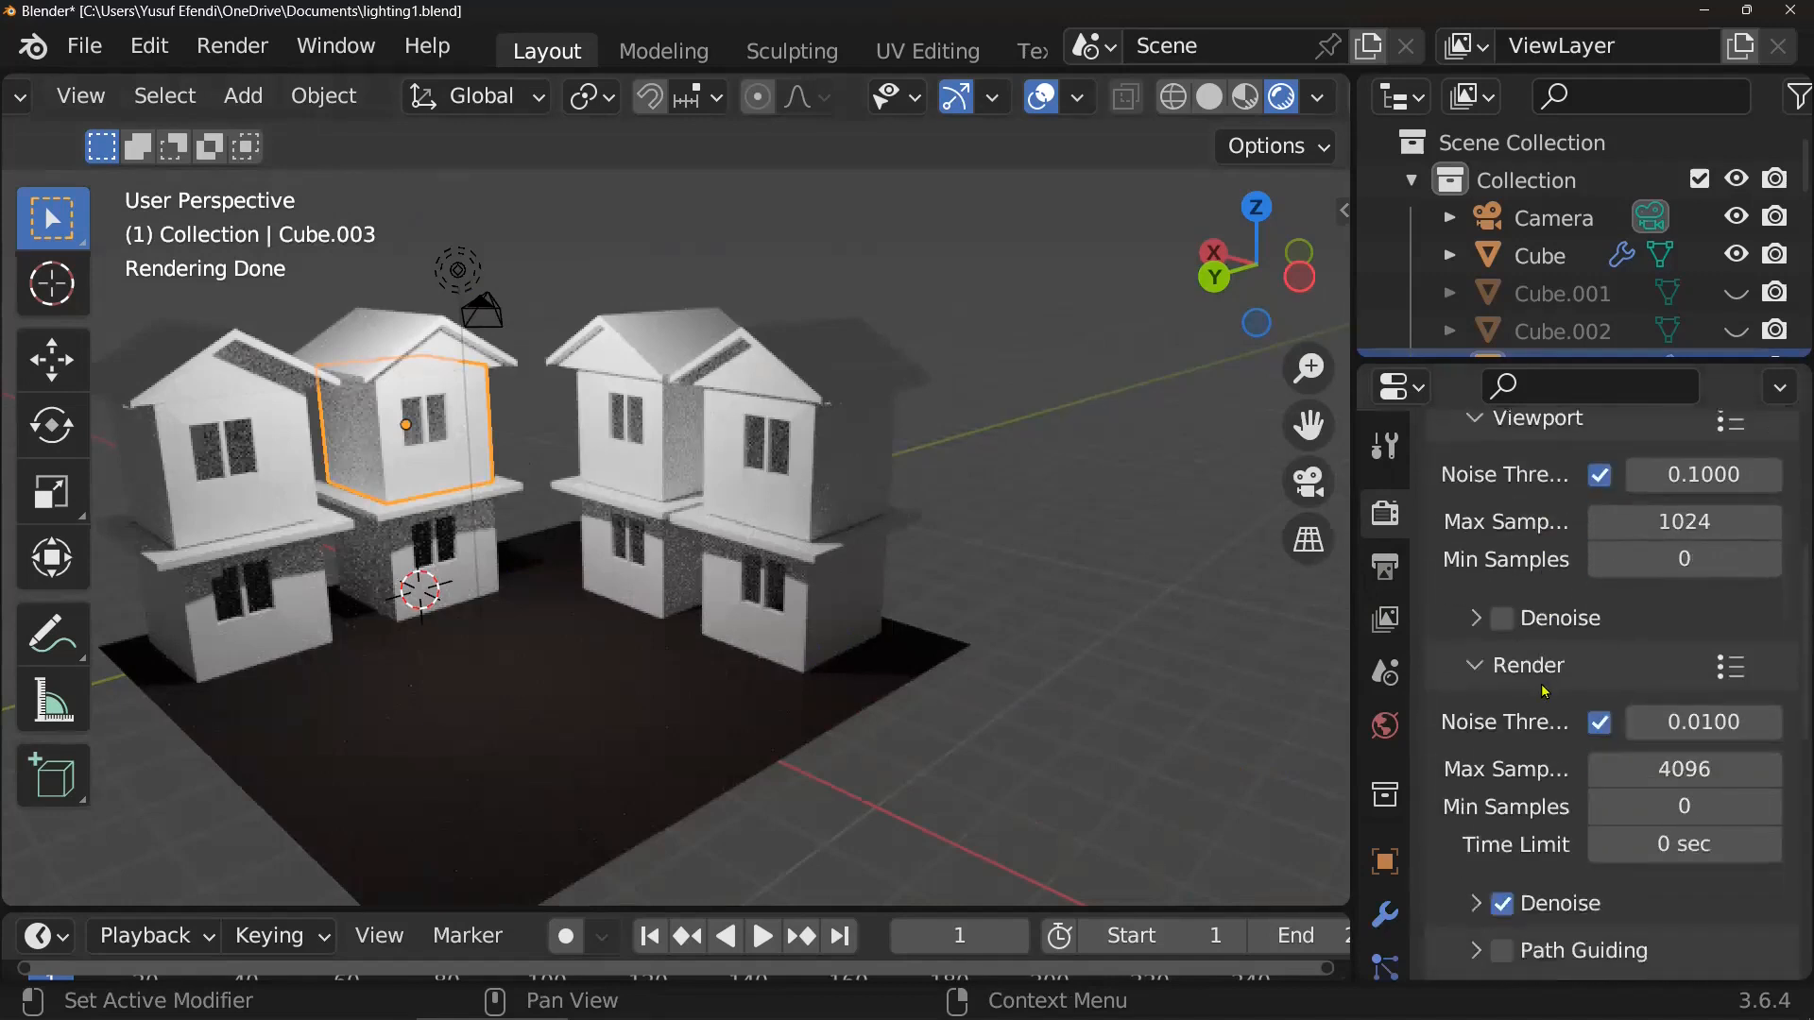
scroll(1539, 695, "down", 10)
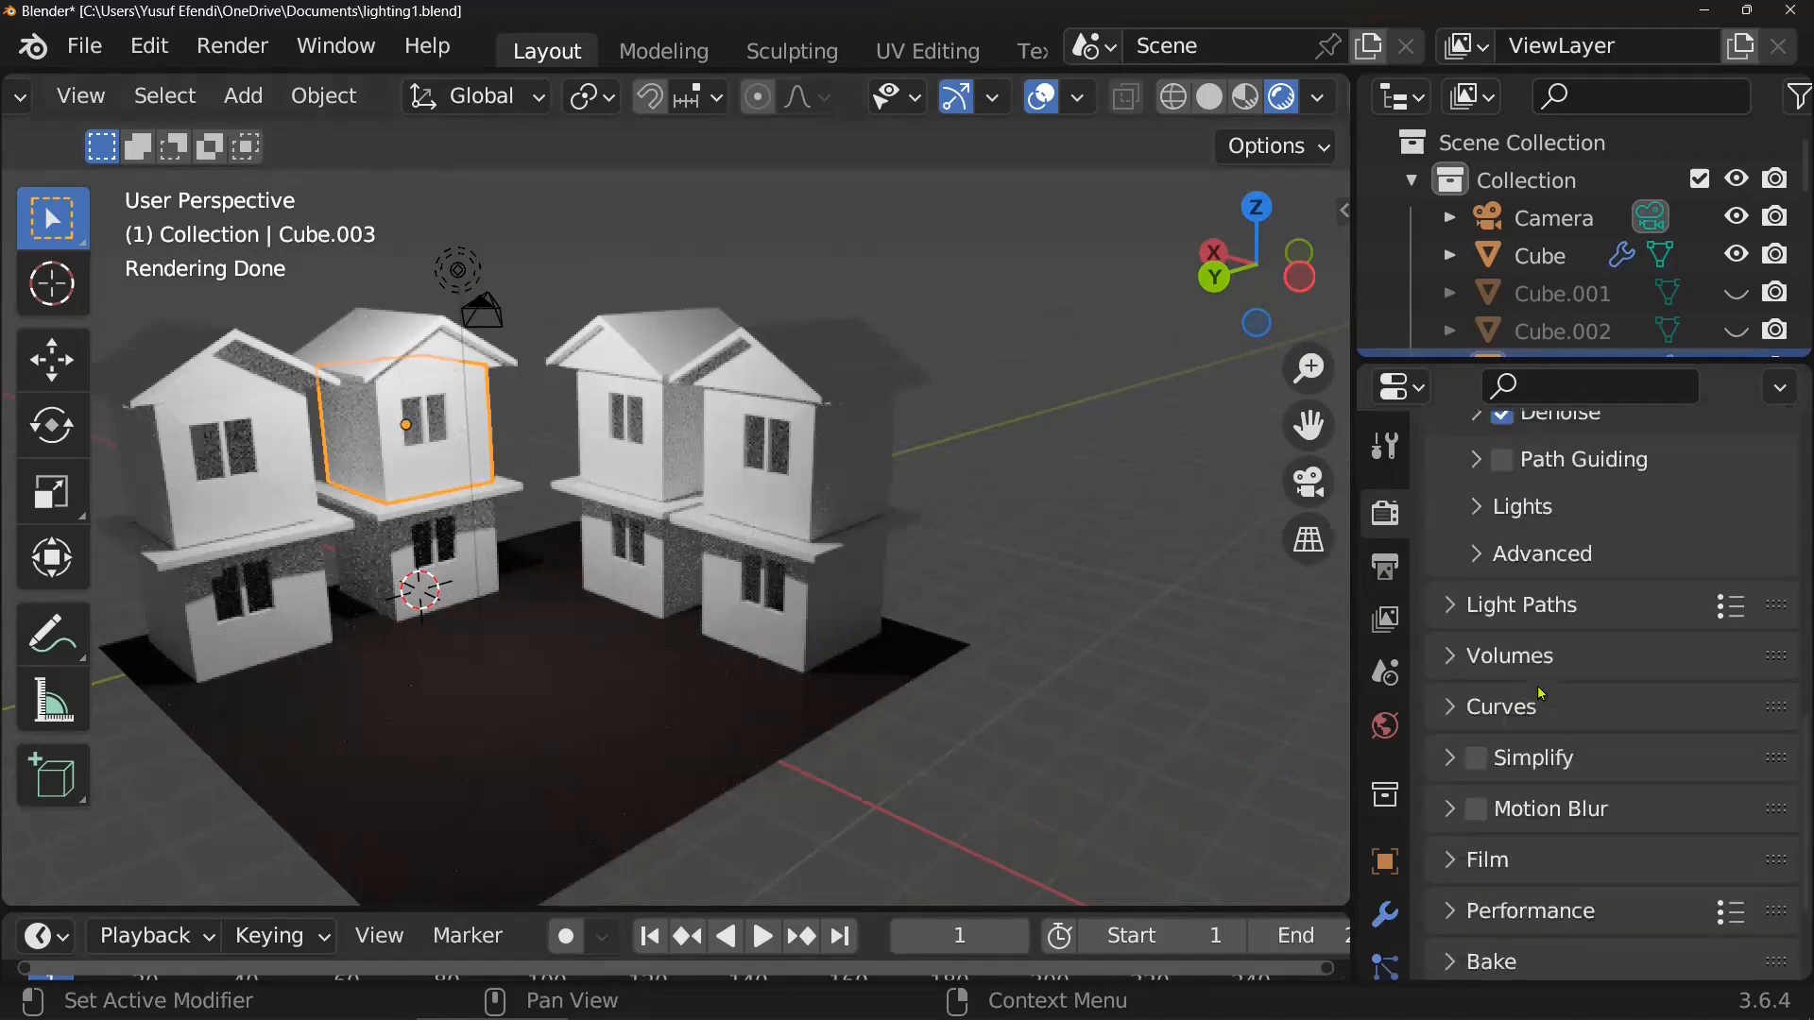
scroll(1539, 697, "up", 15)
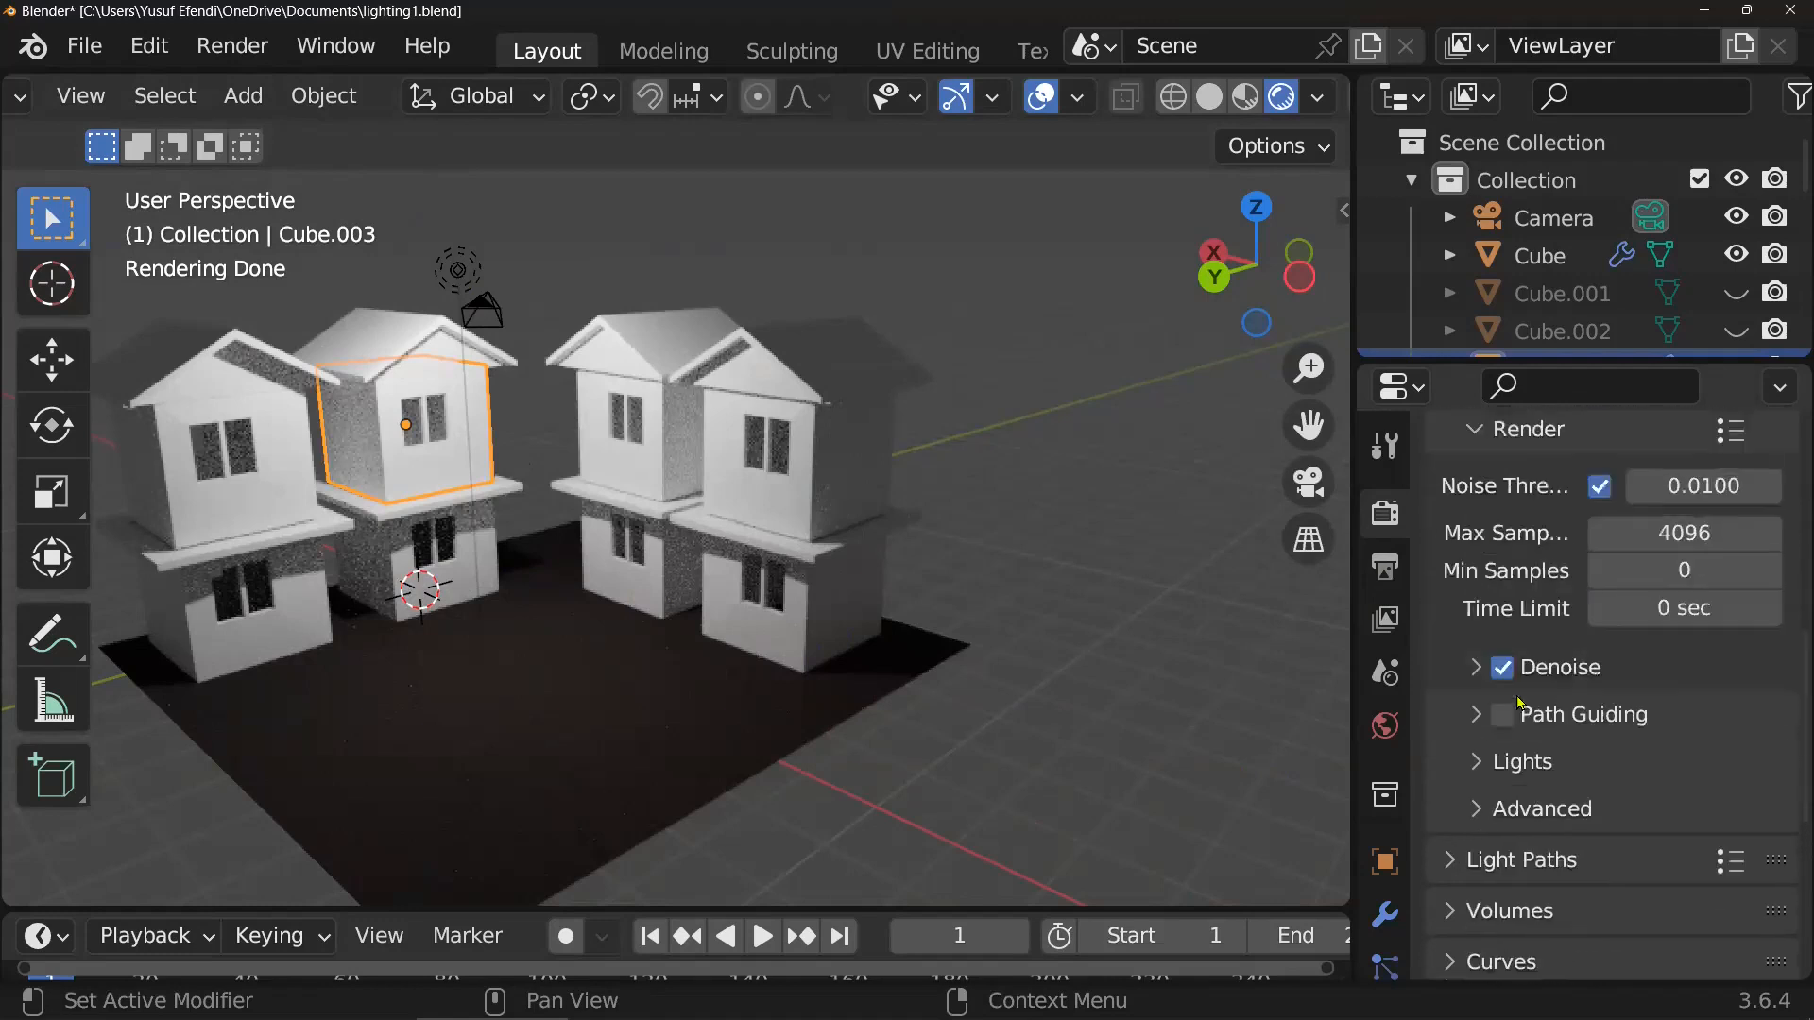
scroll(1518, 702, "up", 1)
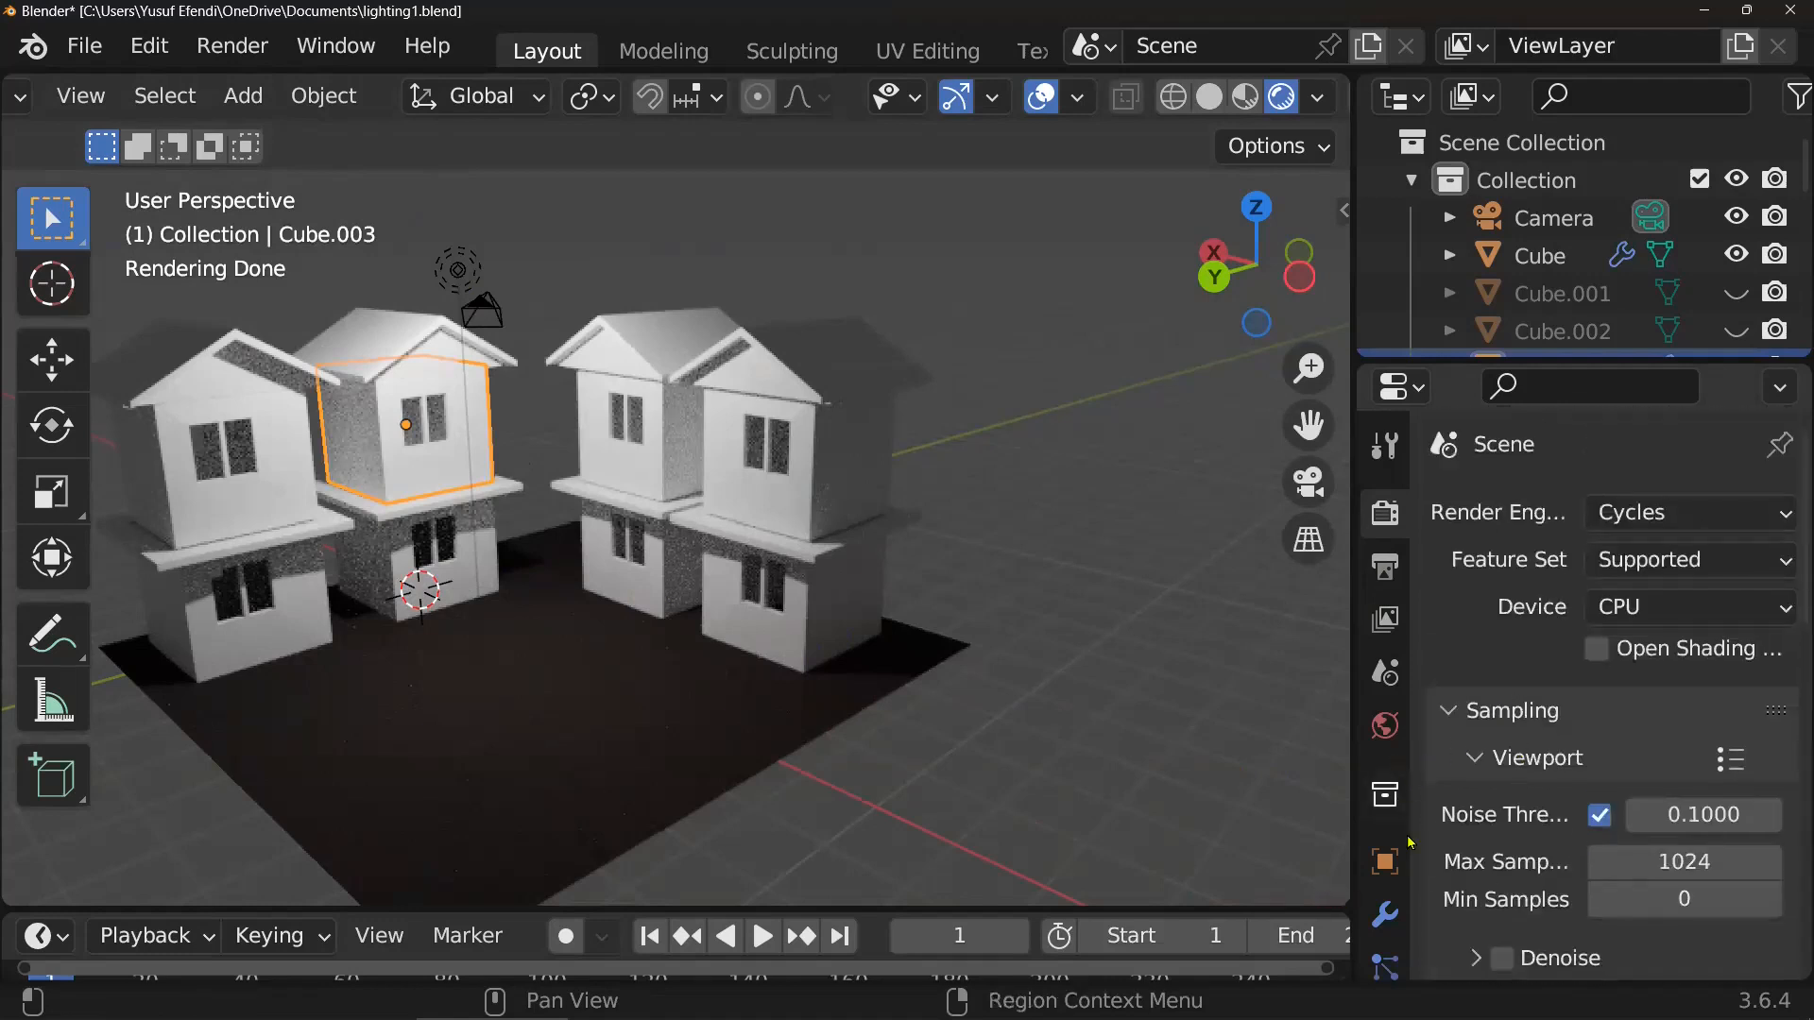
- Apply the Building material from the Material Library VX sample materials to the selected upper storey
scroll(1381, 865, "down", 5)
left_click(1384, 868)
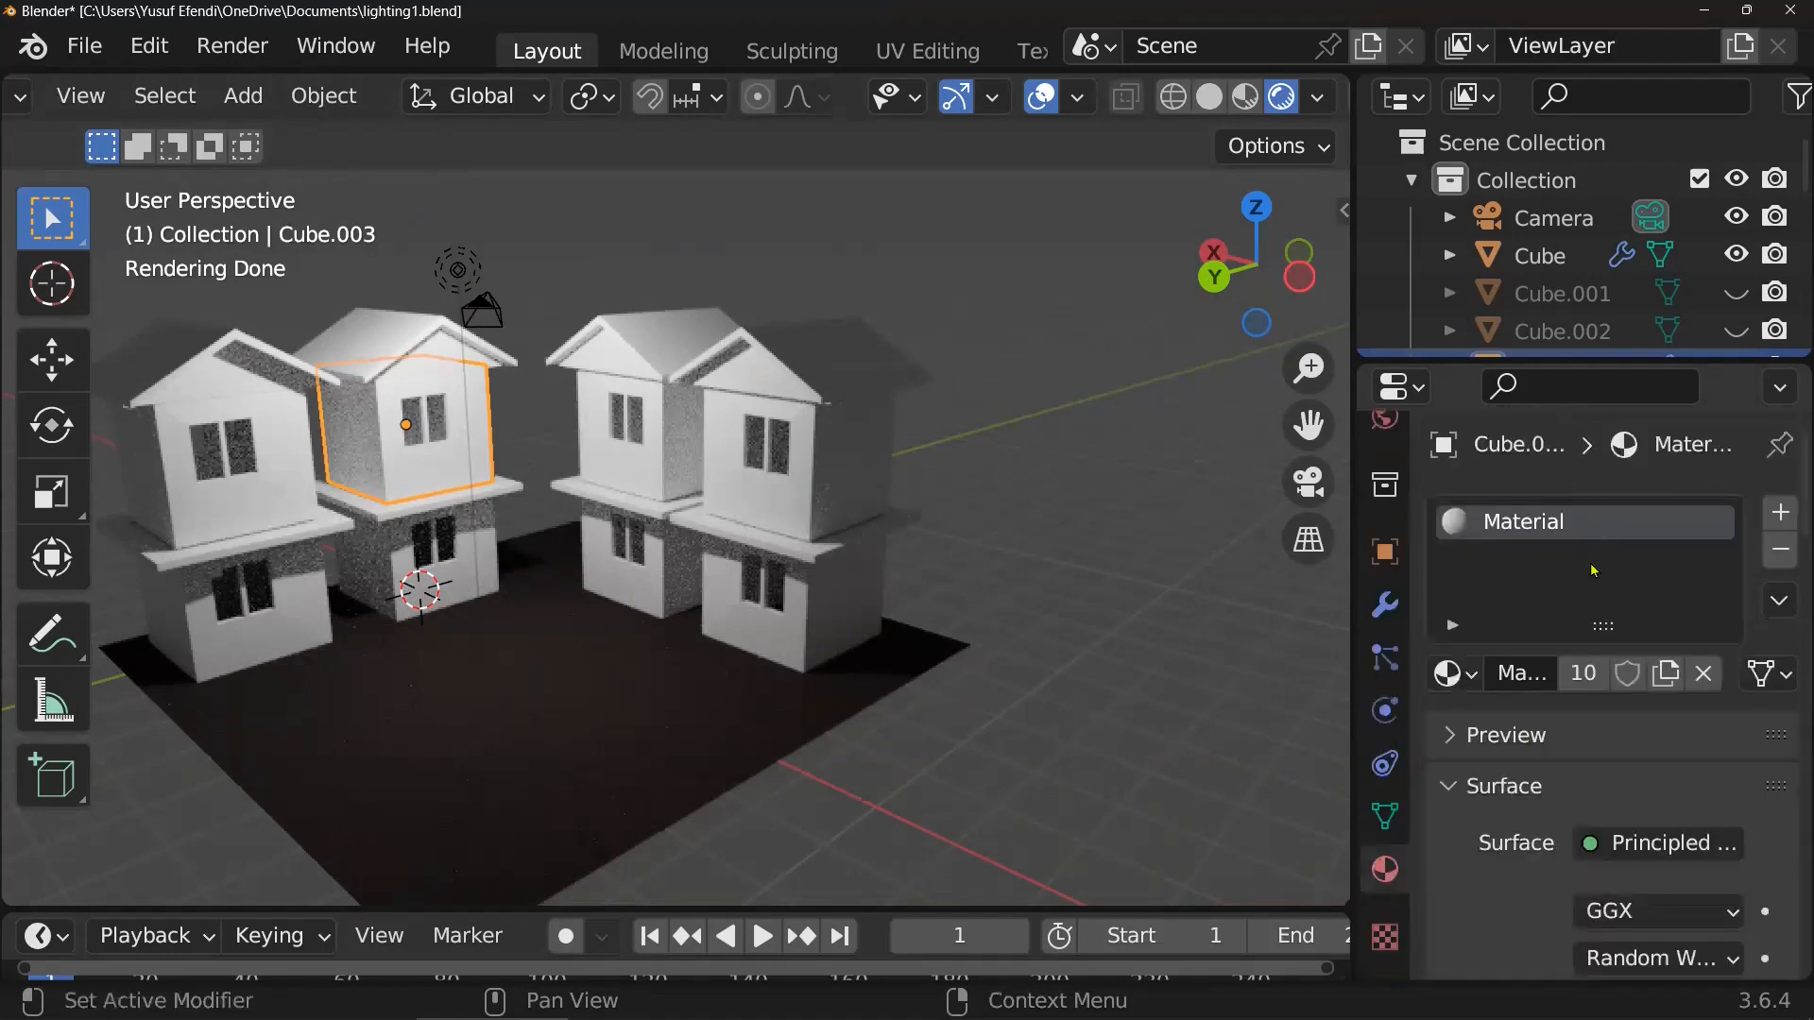
scroll(1583, 651, "down", 20)
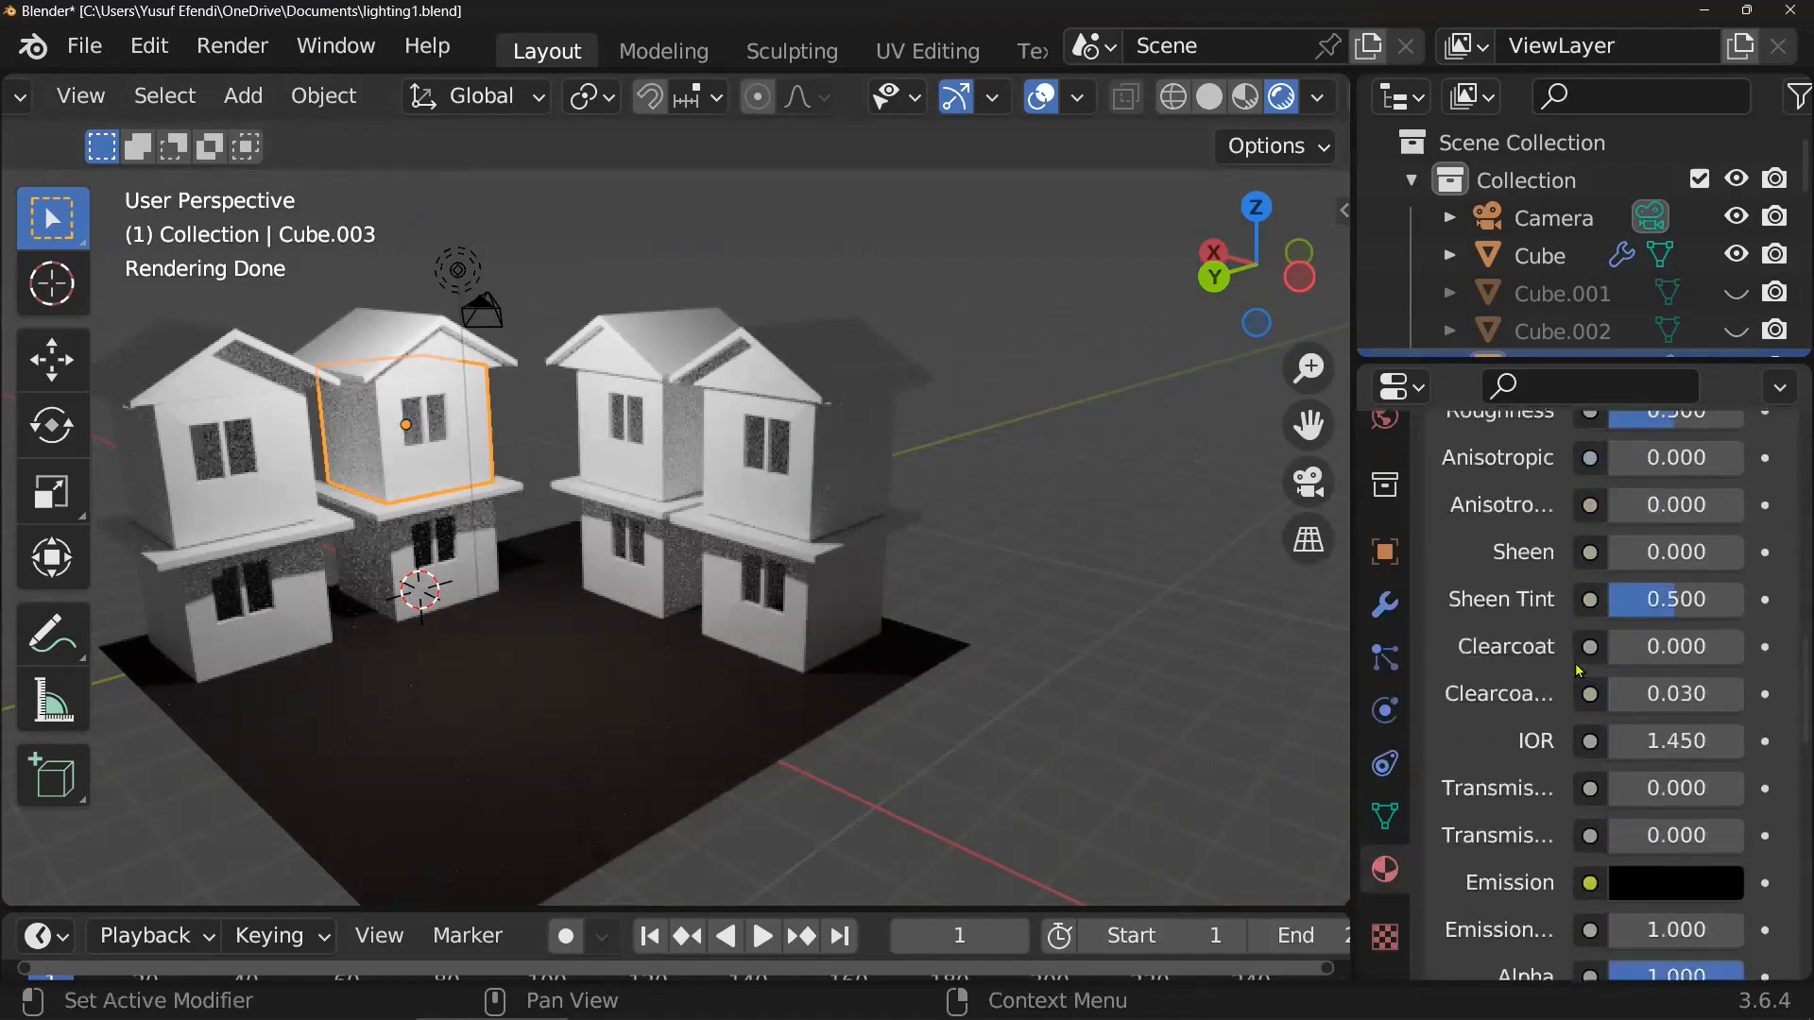
scroll(1576, 669, "down", 10)
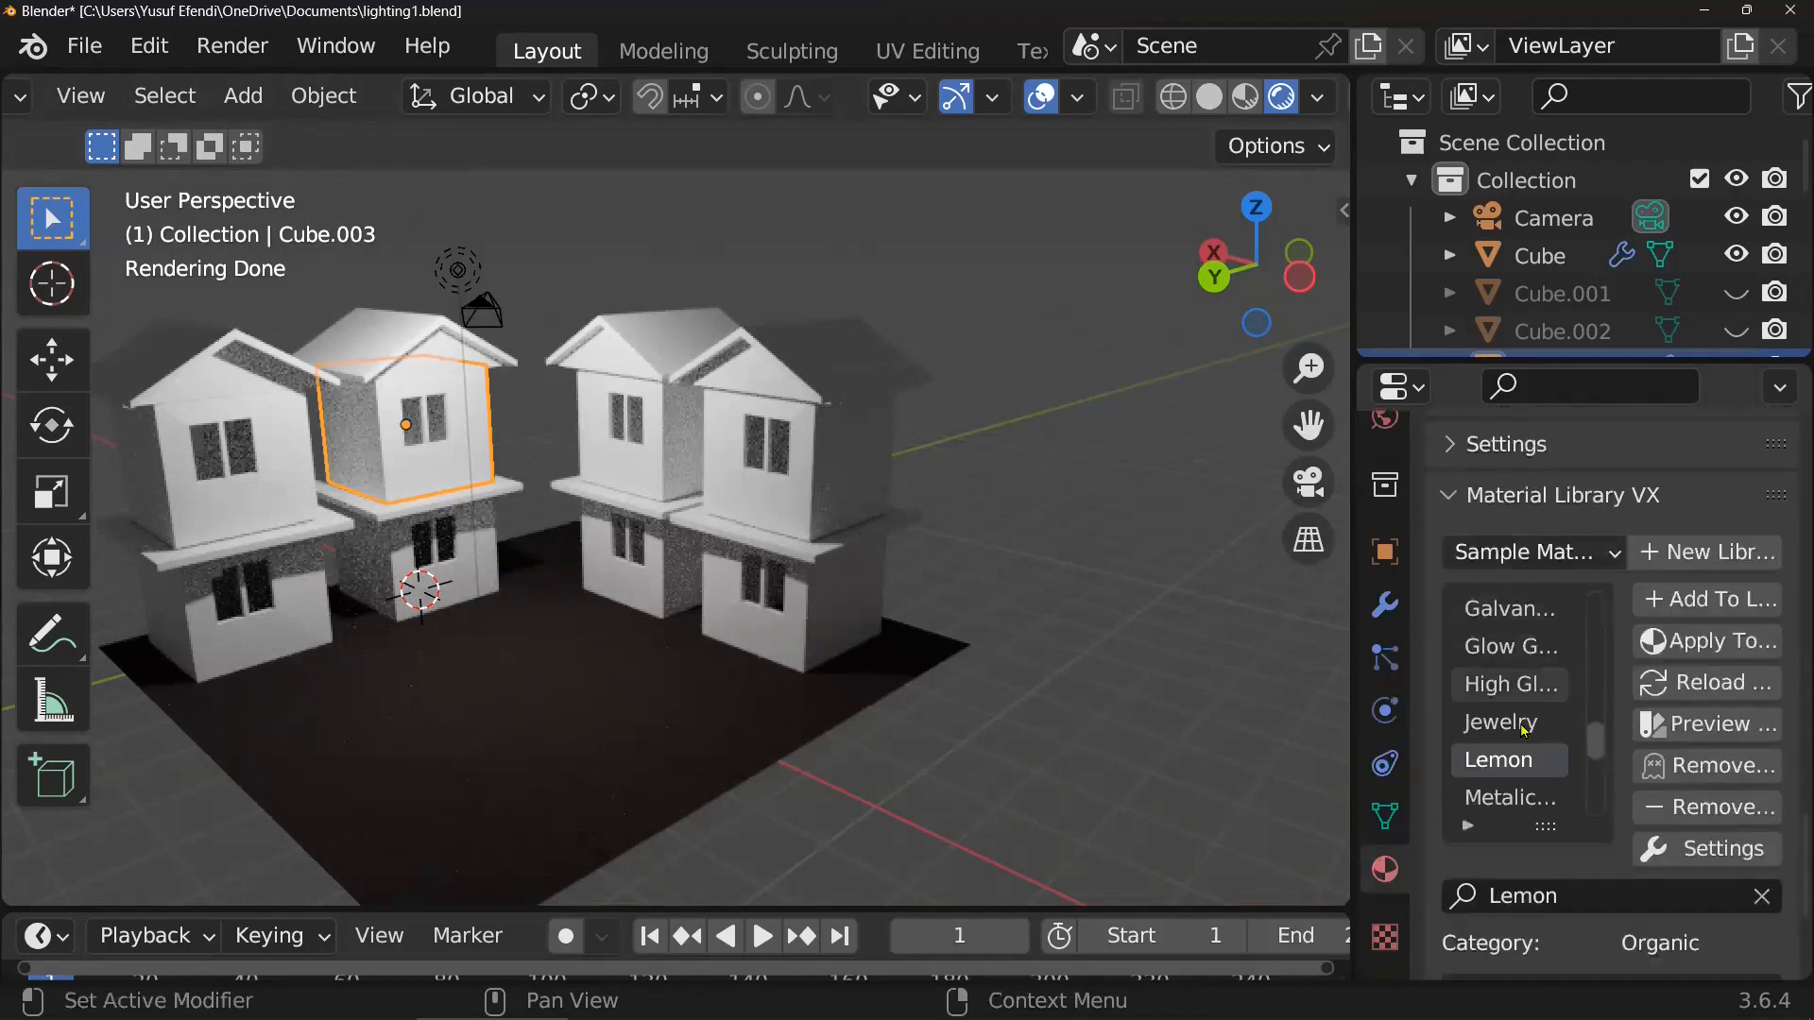
scroll(1561, 791, "down", 4)
left_click(1648, 894)
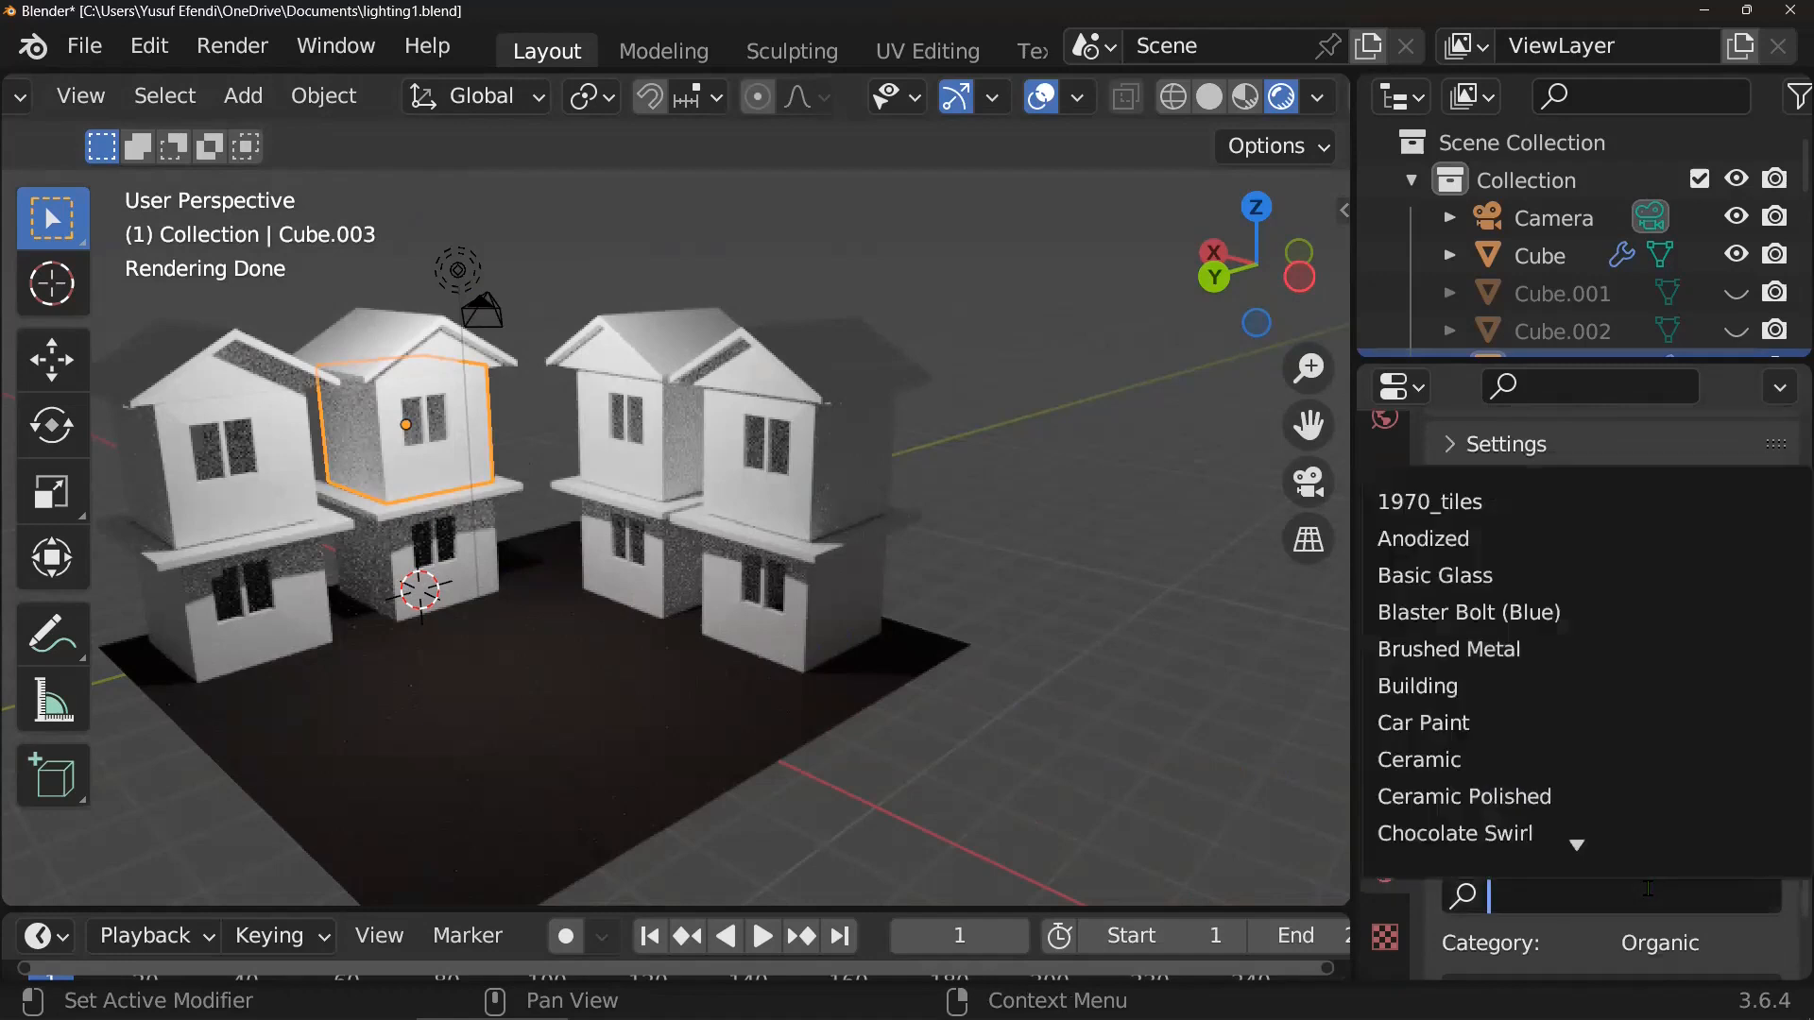
type("buil")
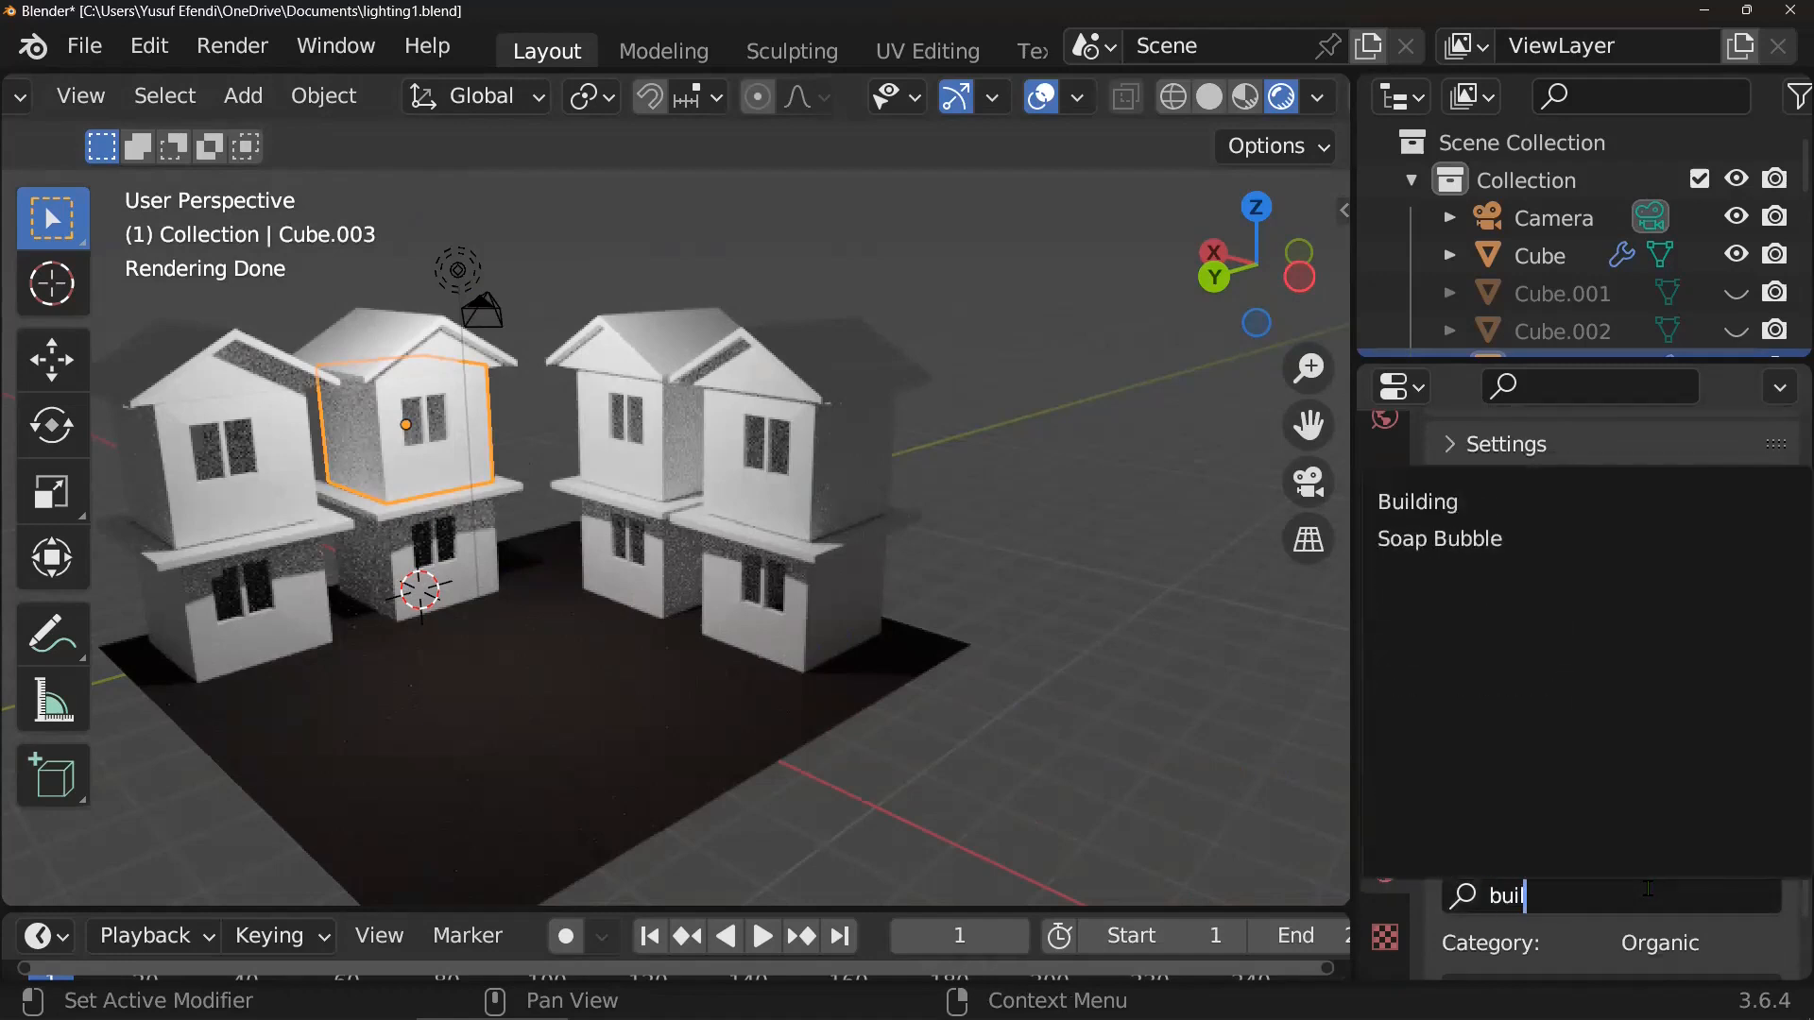
left_click(1477, 503)
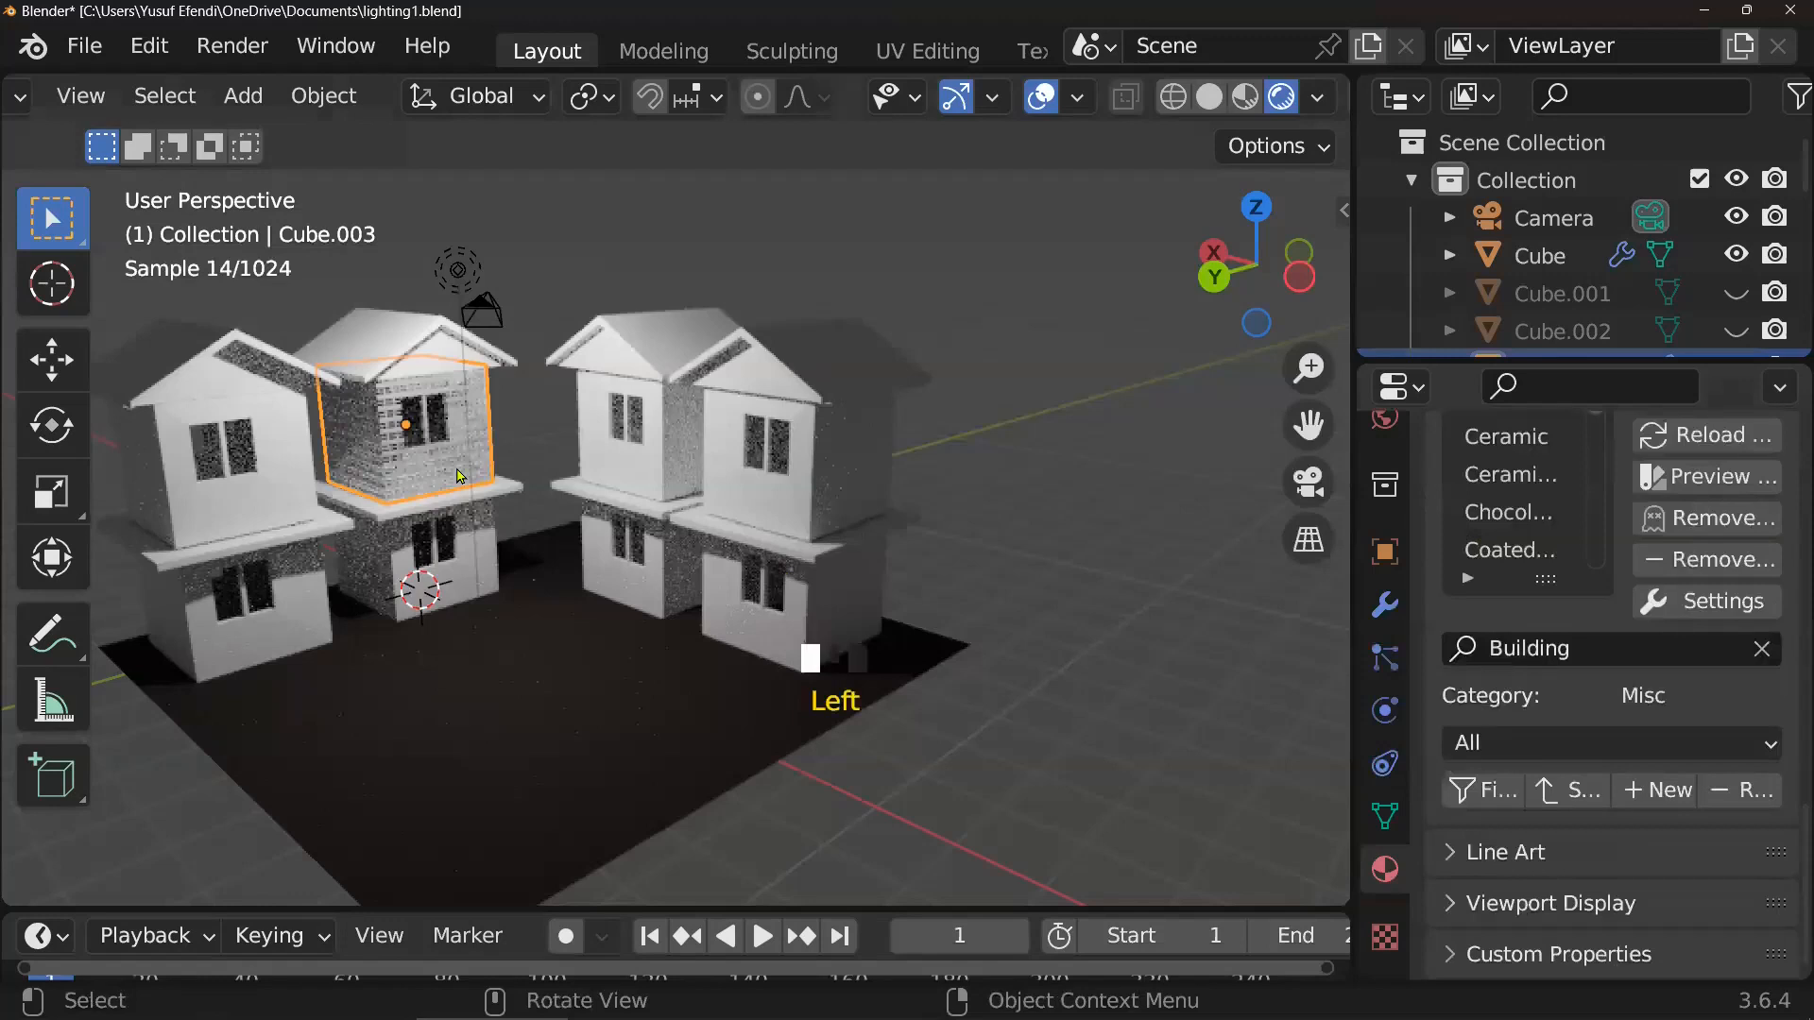
scroll(457, 475, "up", 3)
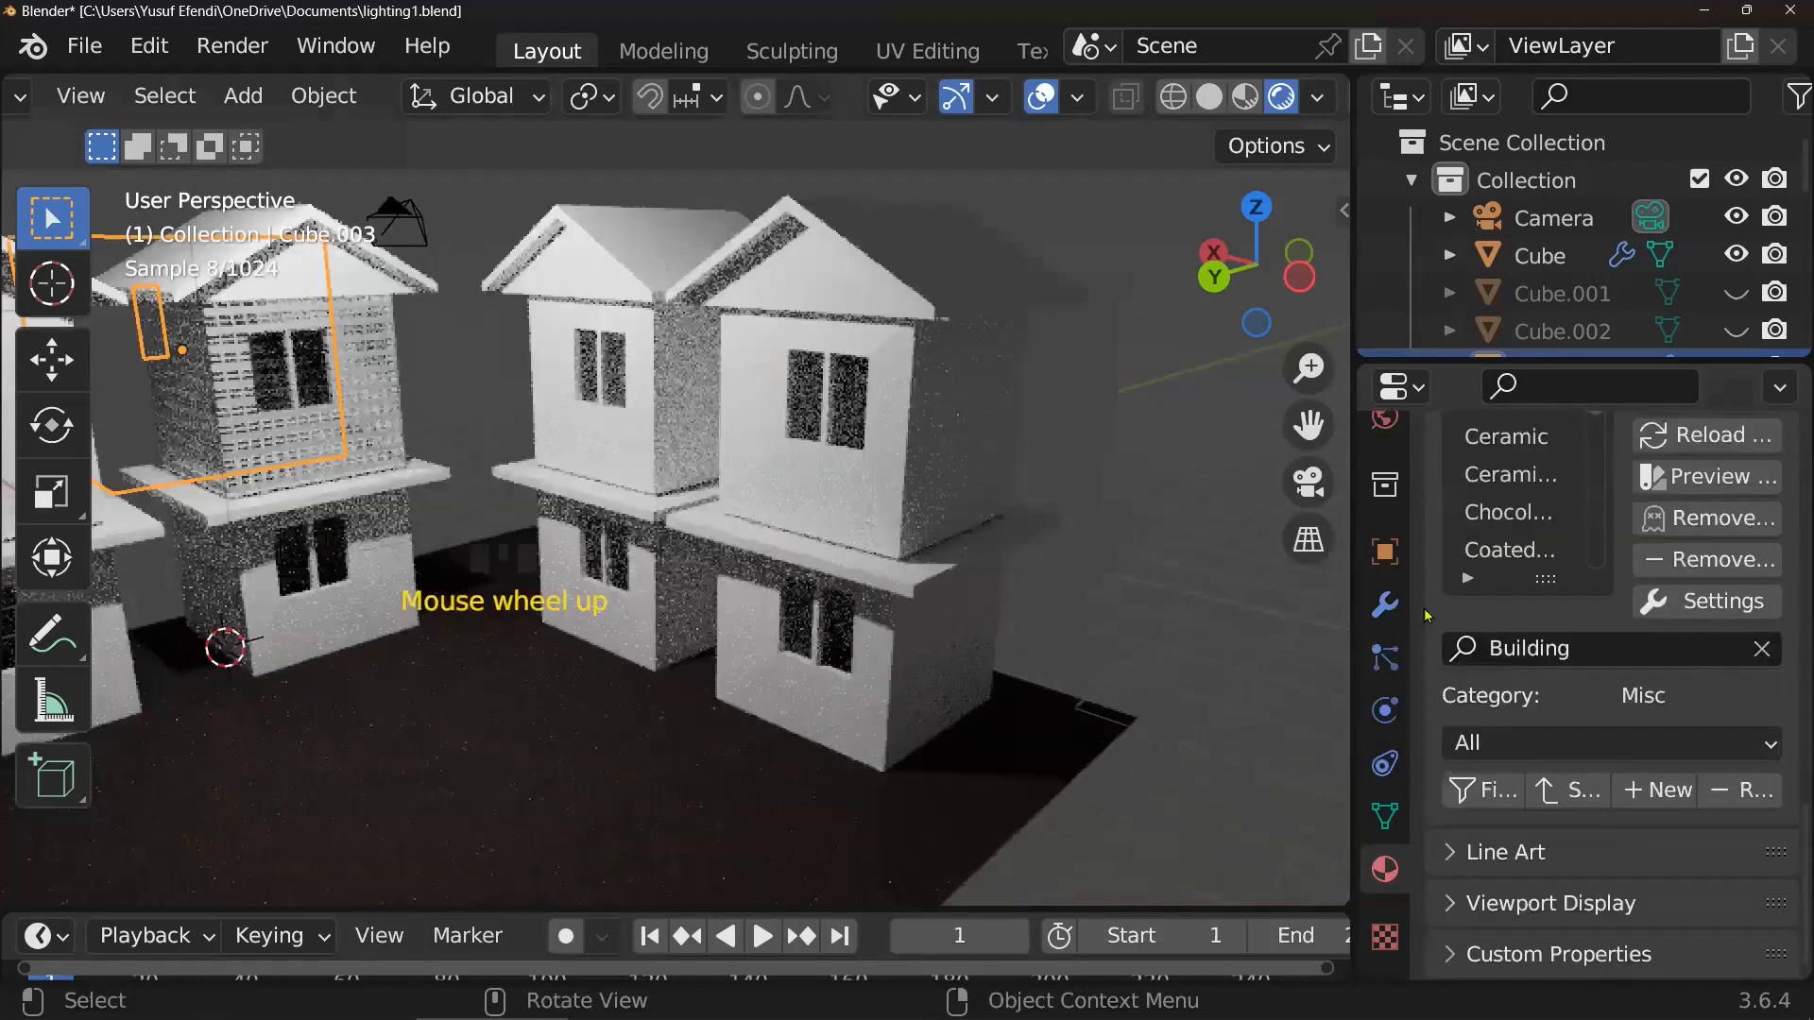
scroll(665, 359, "up", 2)
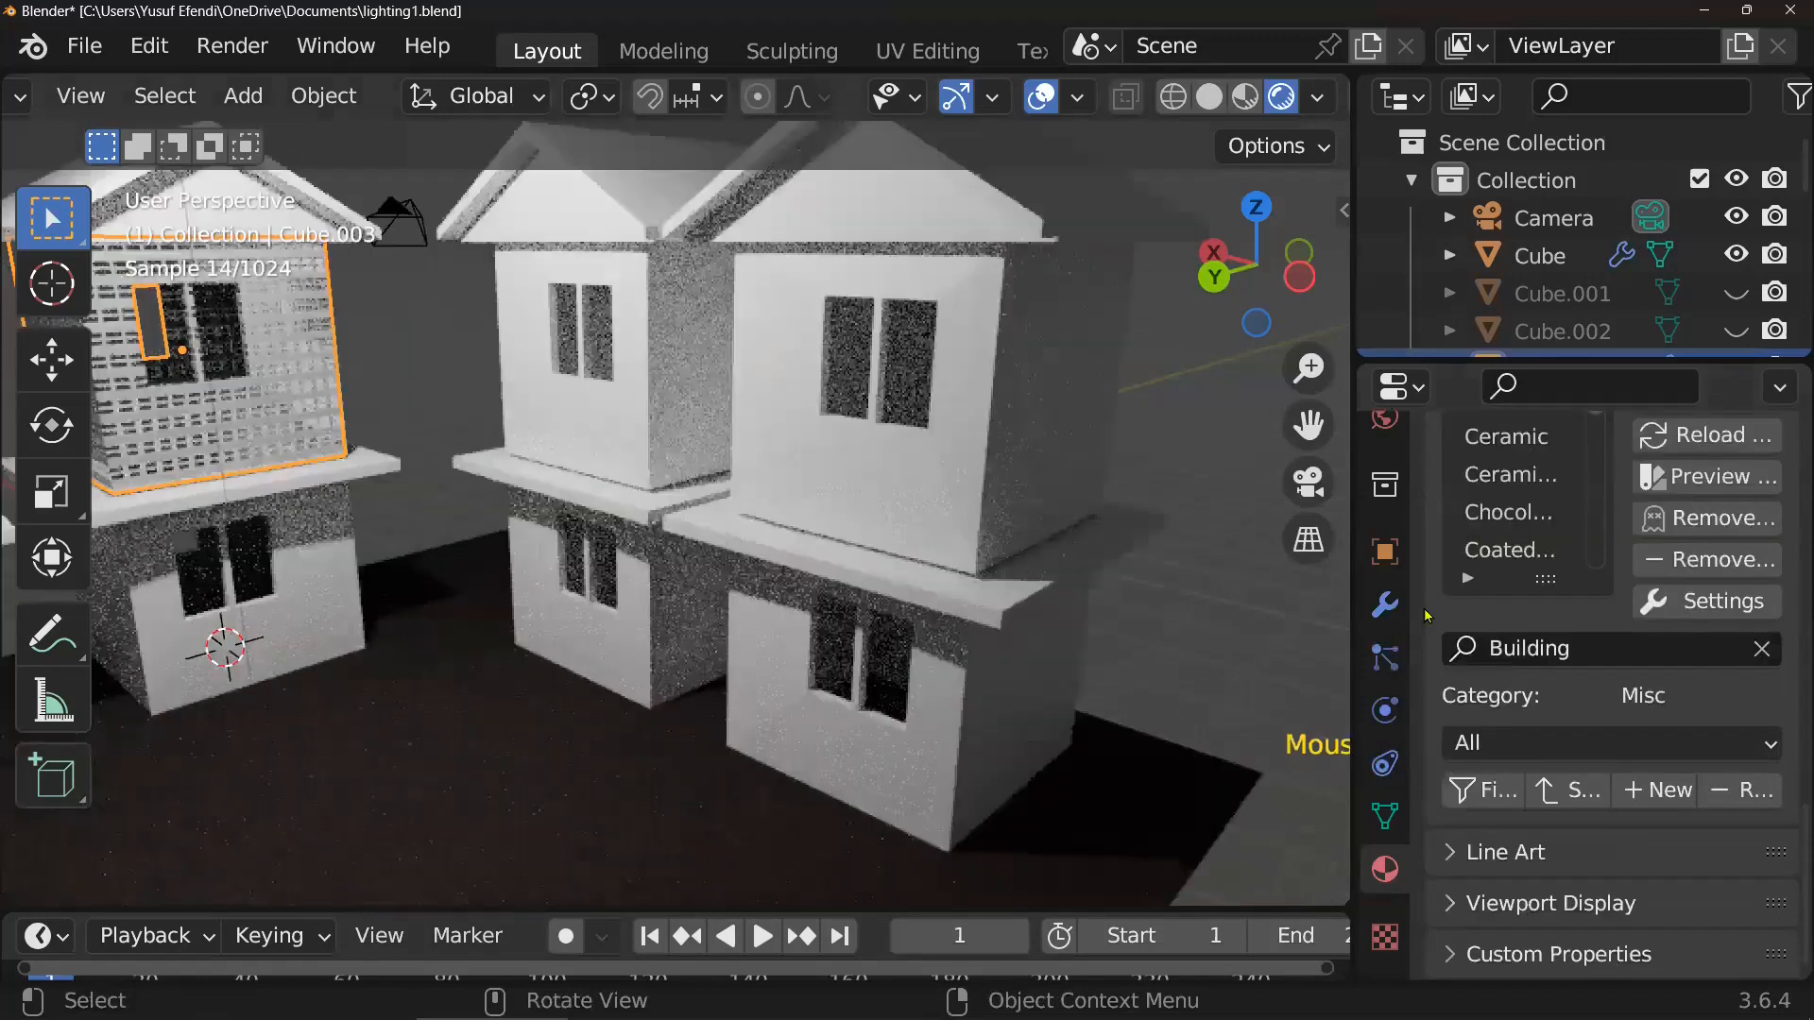
- Search the Material Library for "wall" in place of Building, and clear the search text again
left_click(1765, 649)
type("wall")
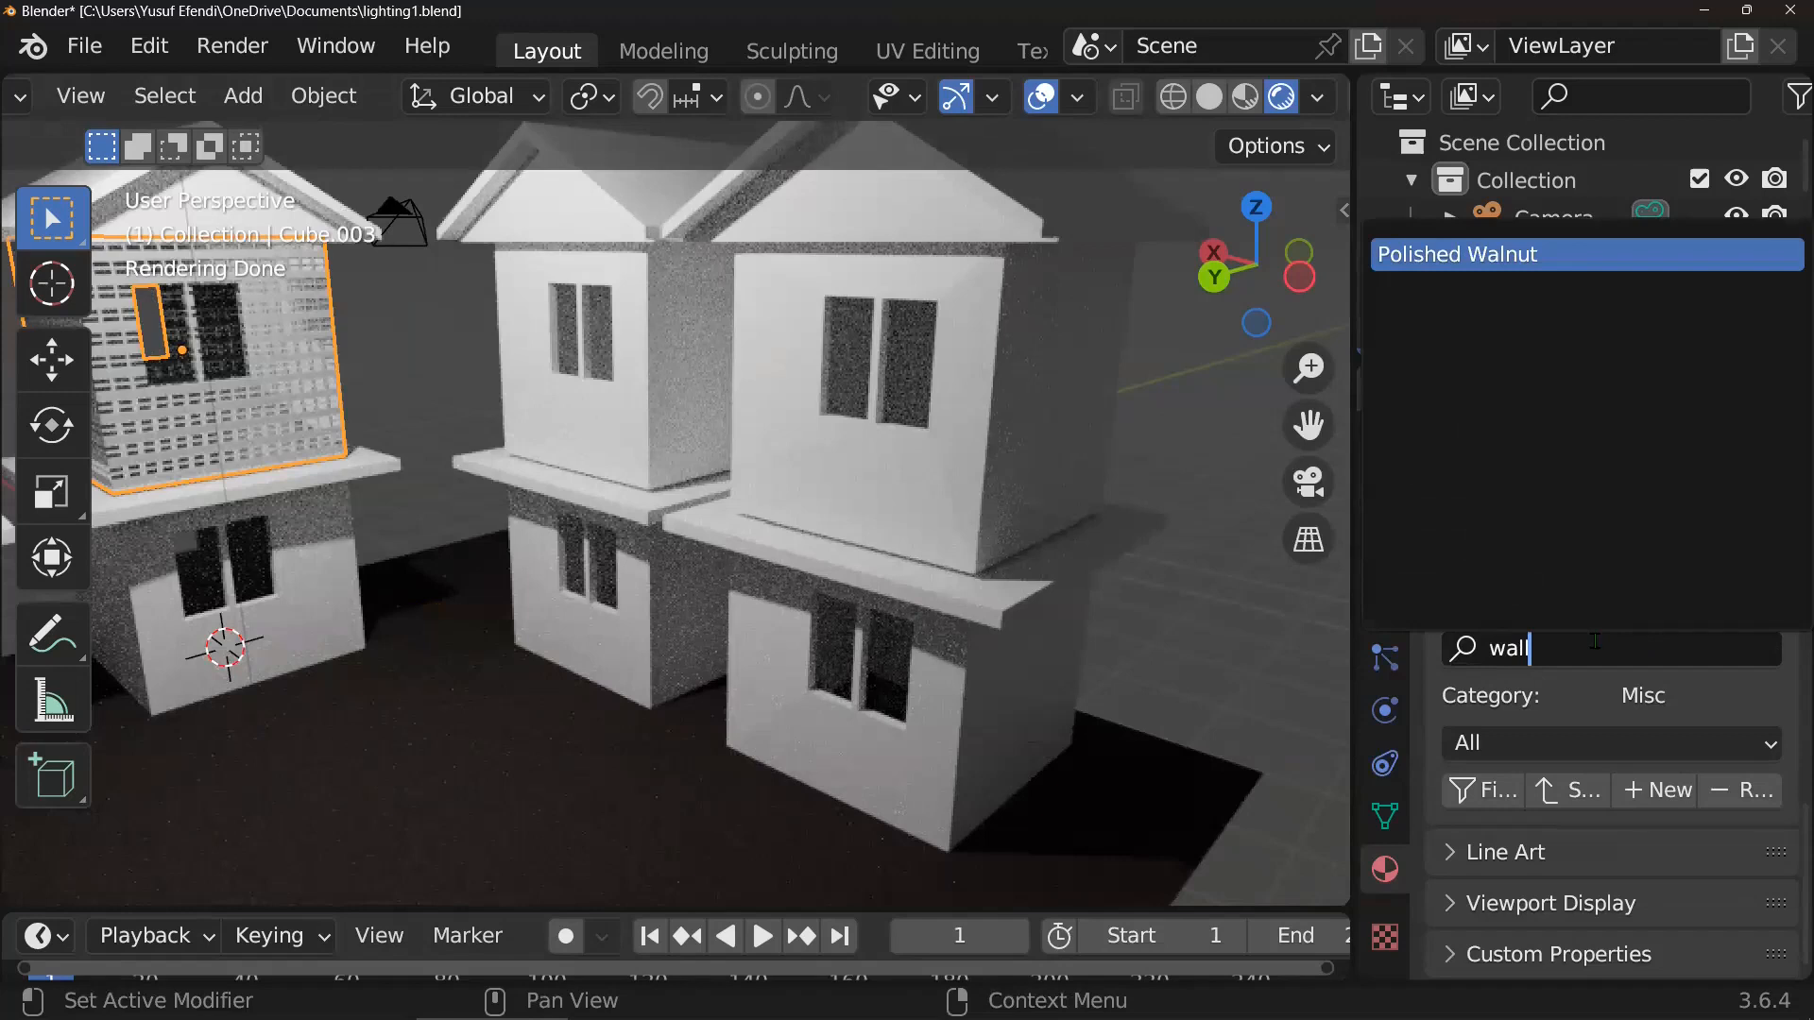
key("BackSpace")
key("BackSpace")
key("BackSpace")
key("BackSpace")
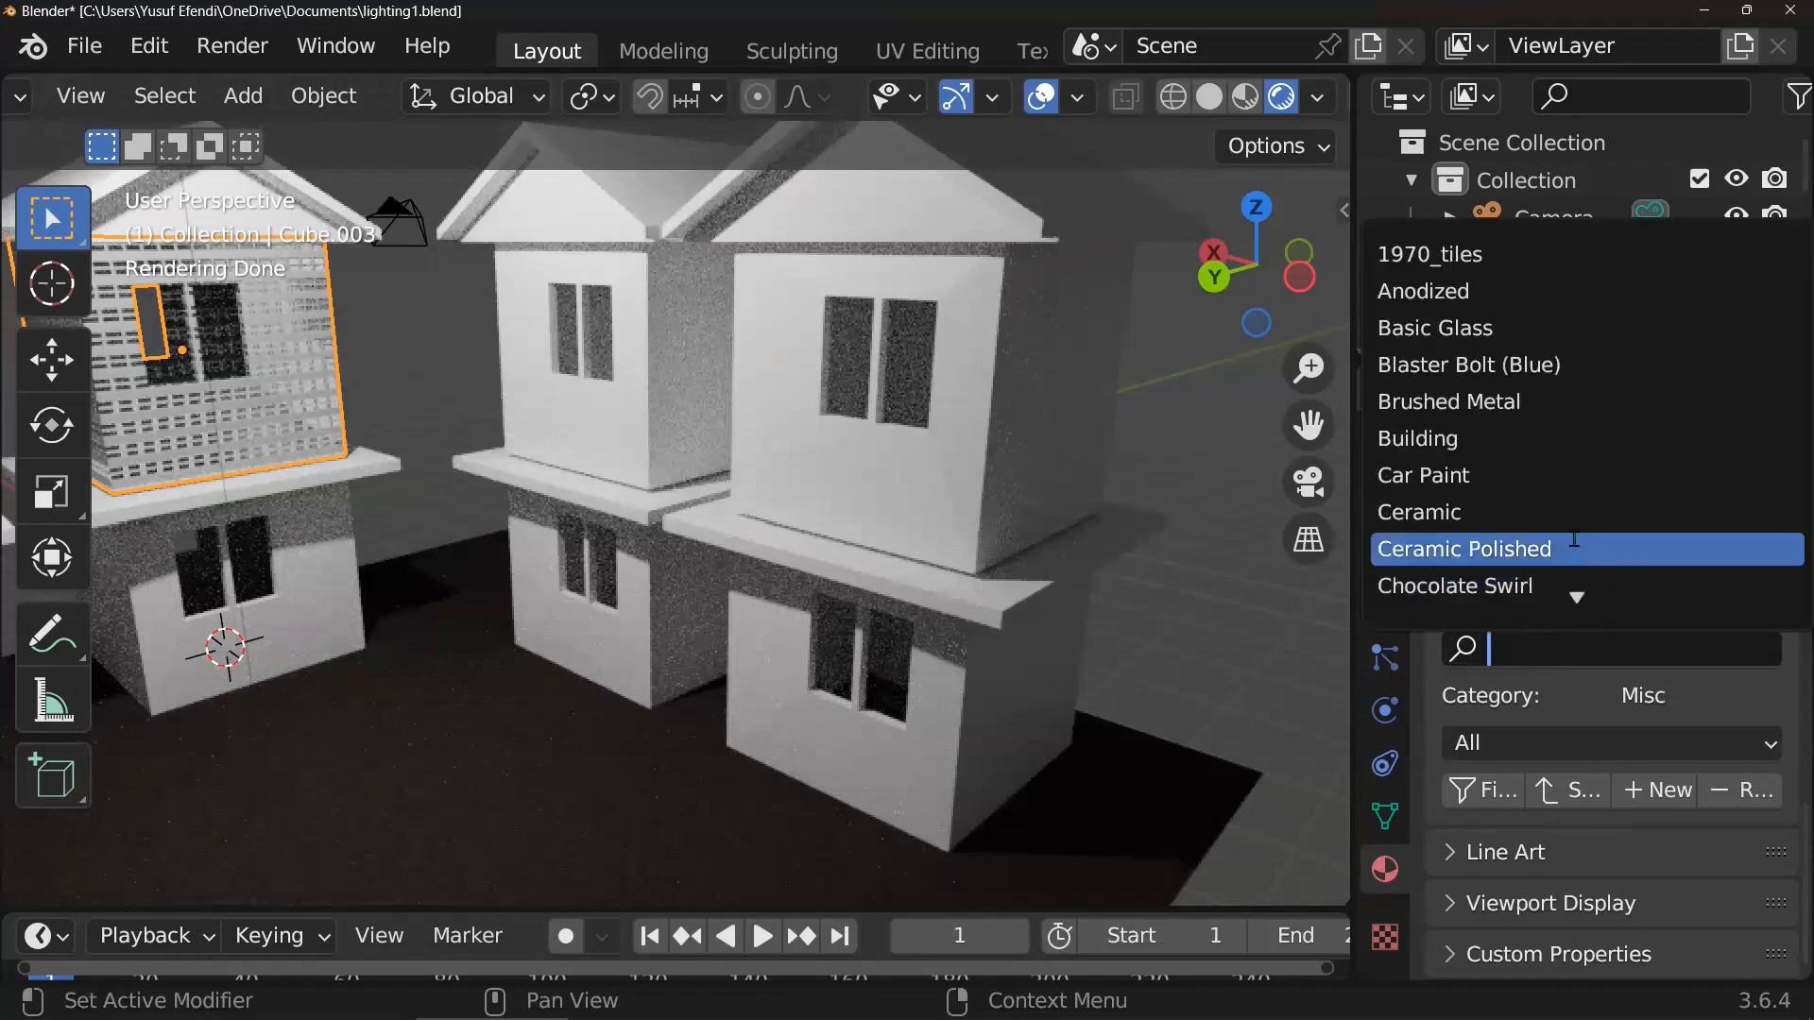
- Look through the full list of library sample materials, from 1970_tiles to wood boards, for one that suits the building walls
scroll(1572, 541, "down", 12)
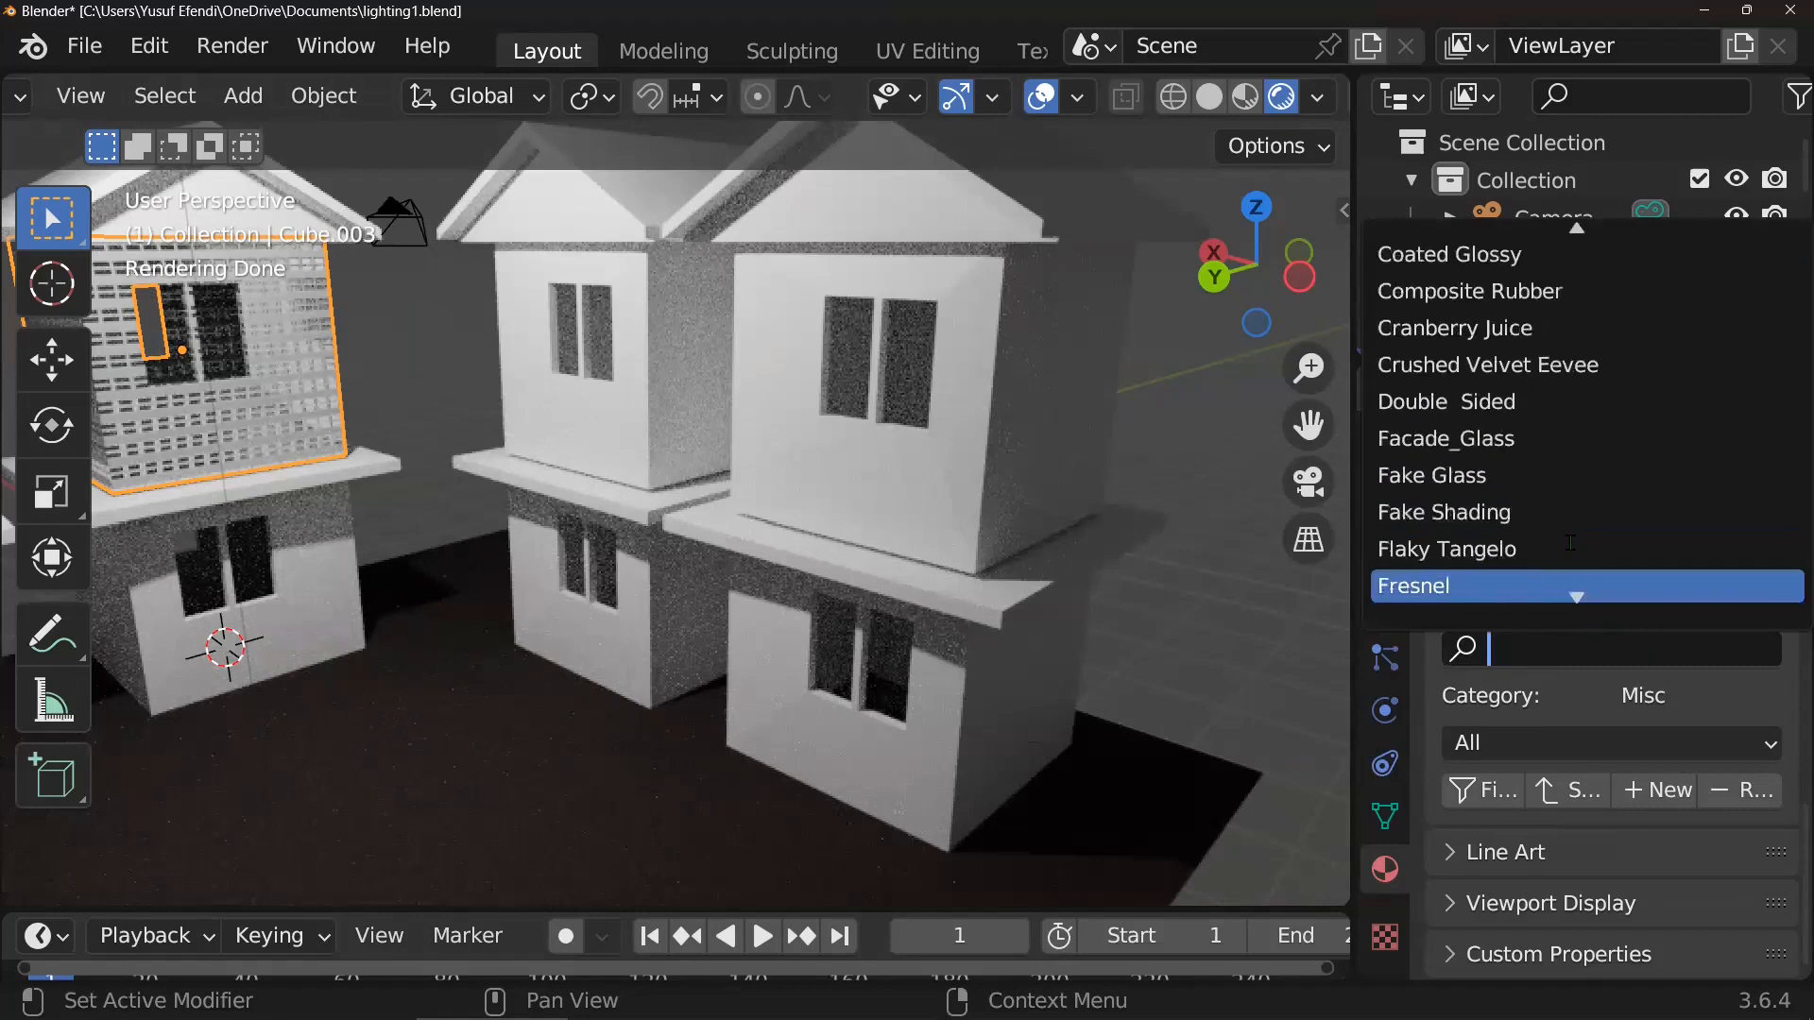
scroll(1568, 543, "down", 10)
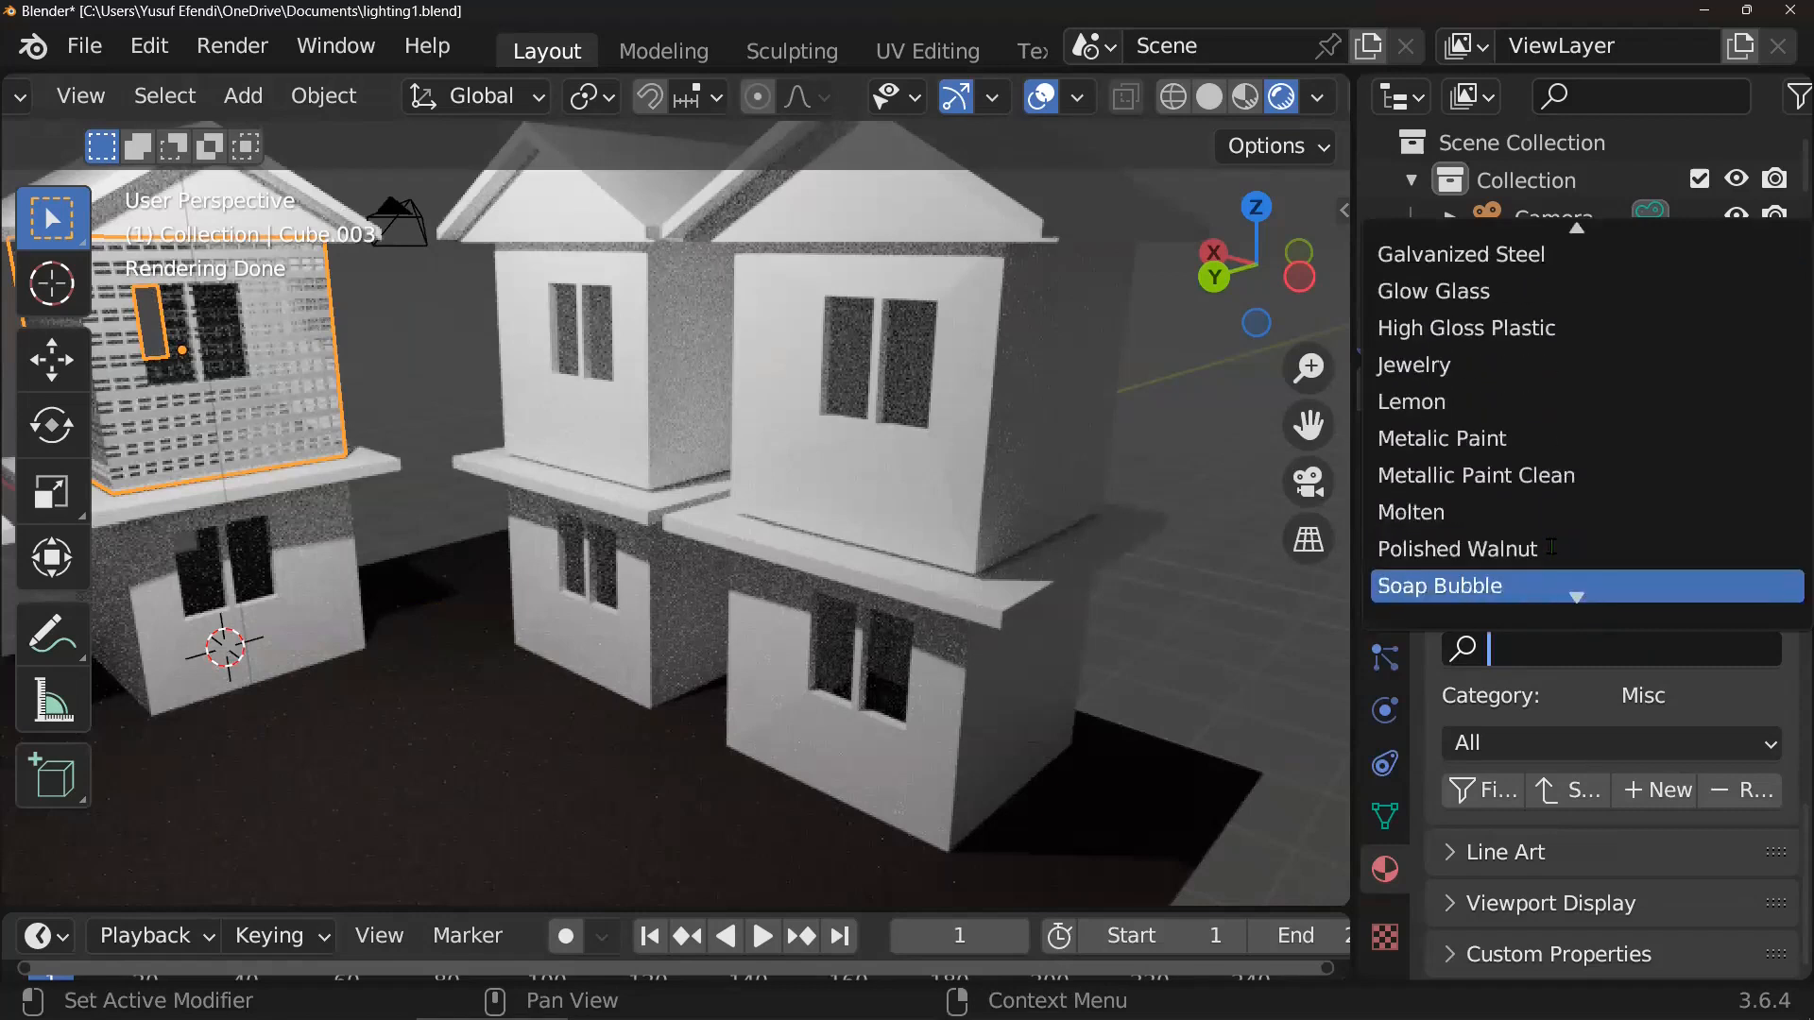
scroll(1540, 543, "down", 5)
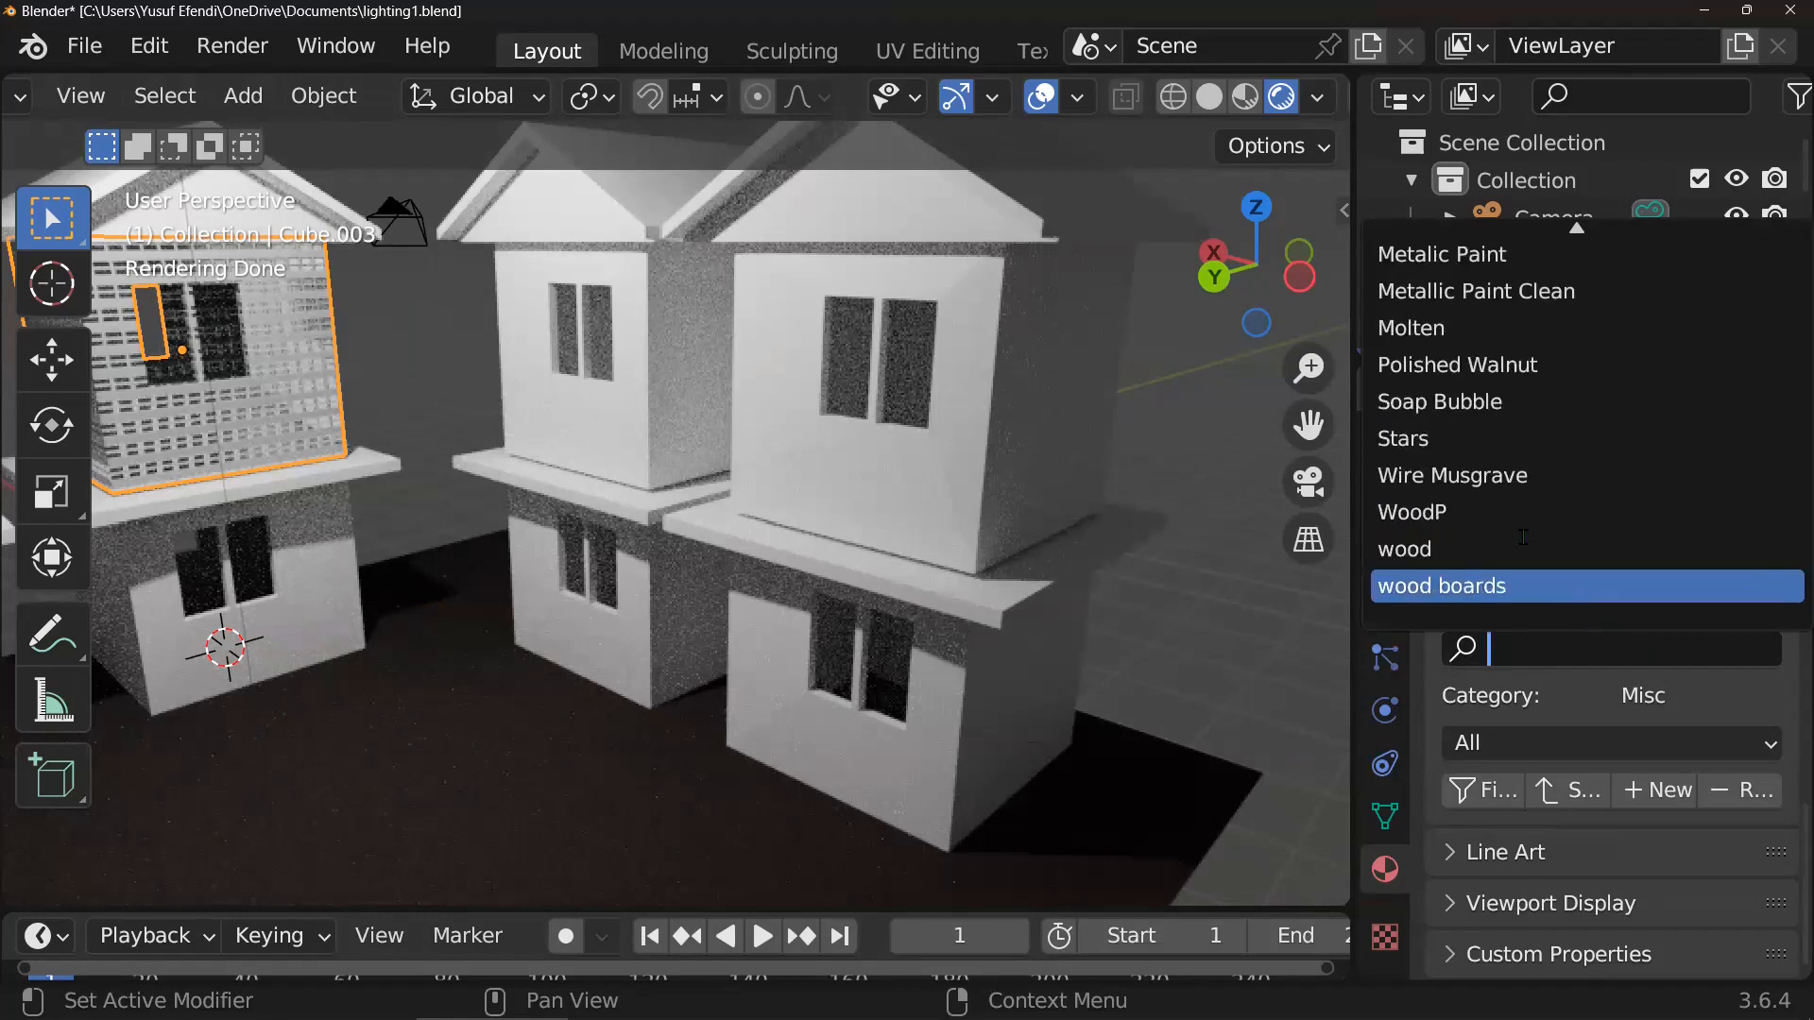
scroll(1523, 536, "up", 4)
scroll(1523, 536, "up", 20)
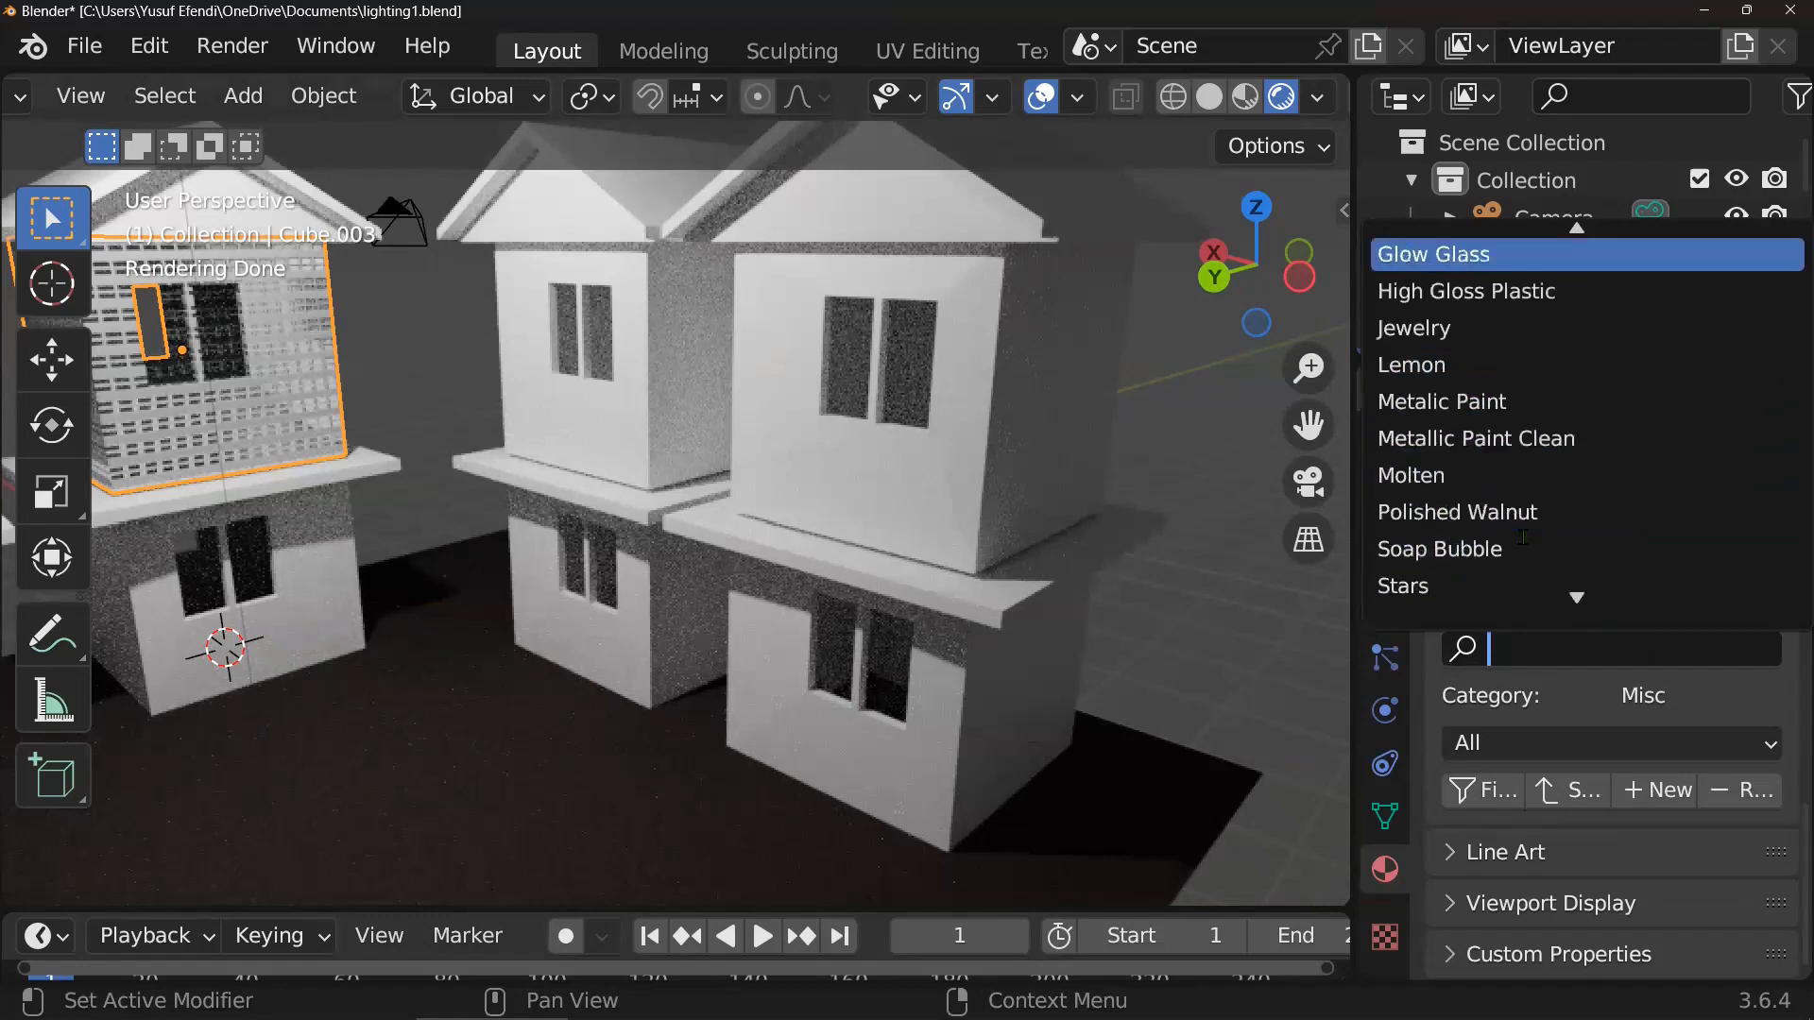
scroll(1523, 537, "up", 7)
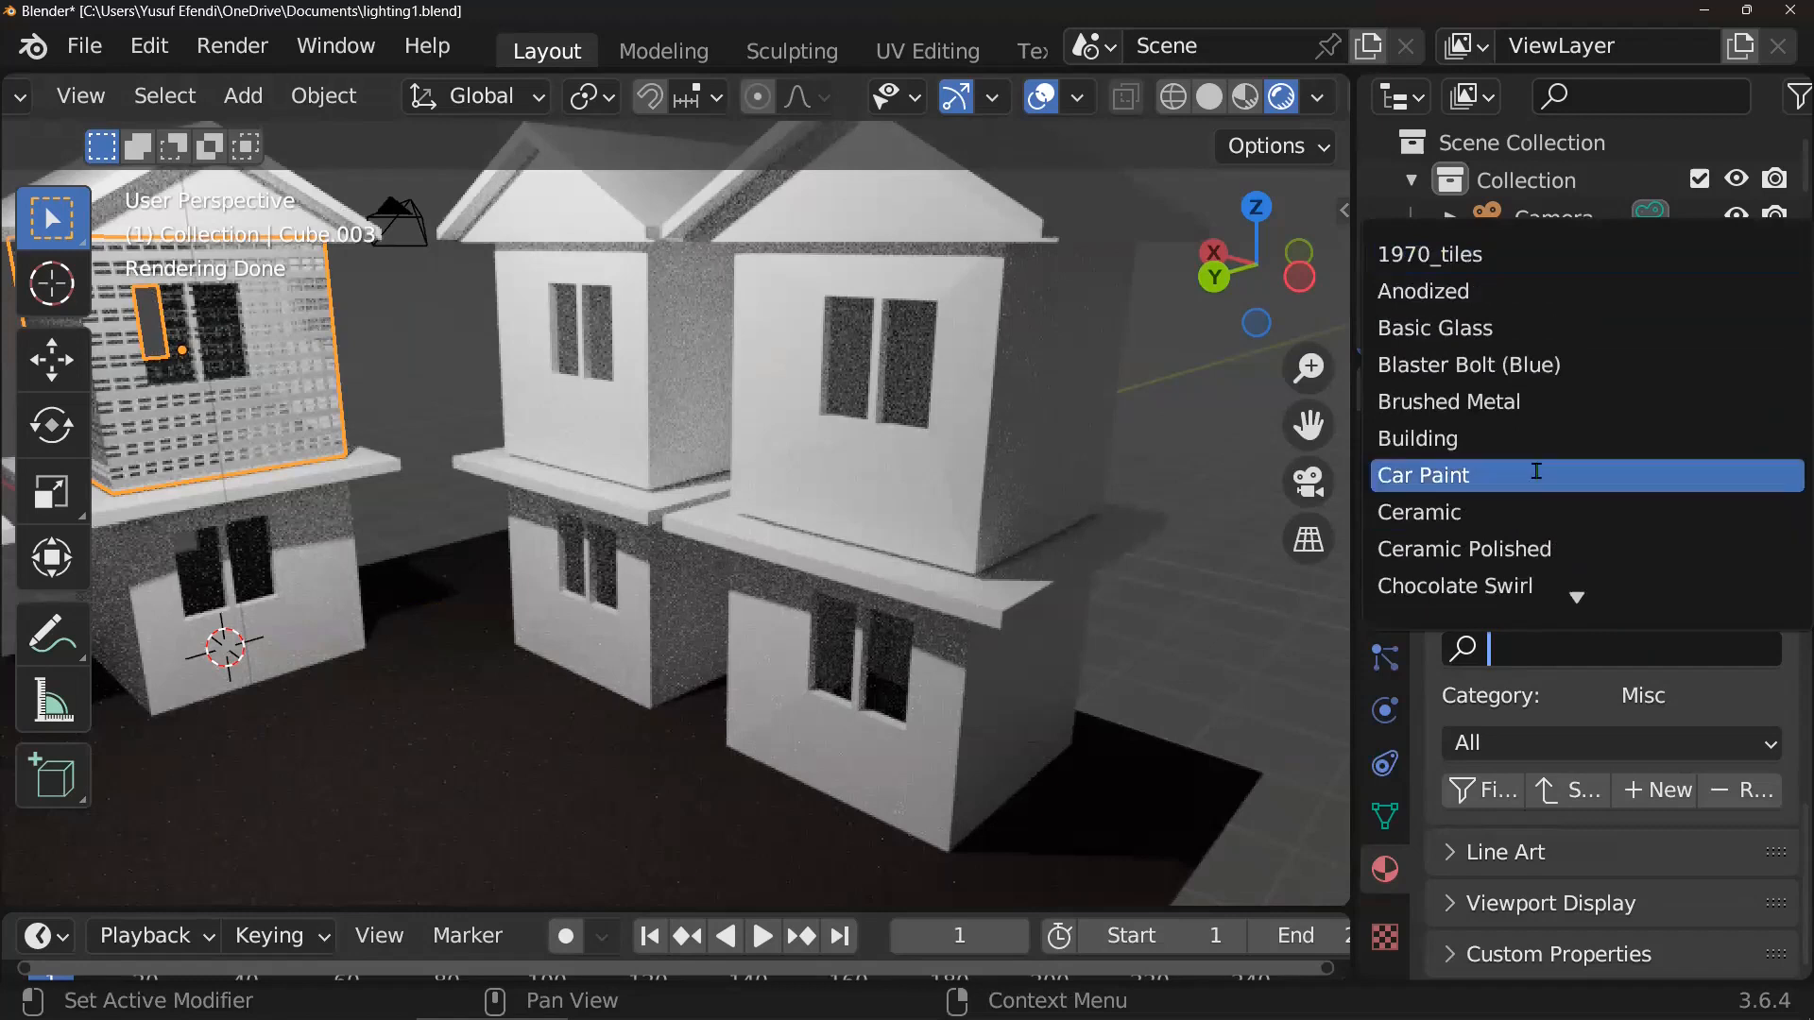
scroll(1521, 465, "down", 3)
scroll(1521, 465, "down", 3)
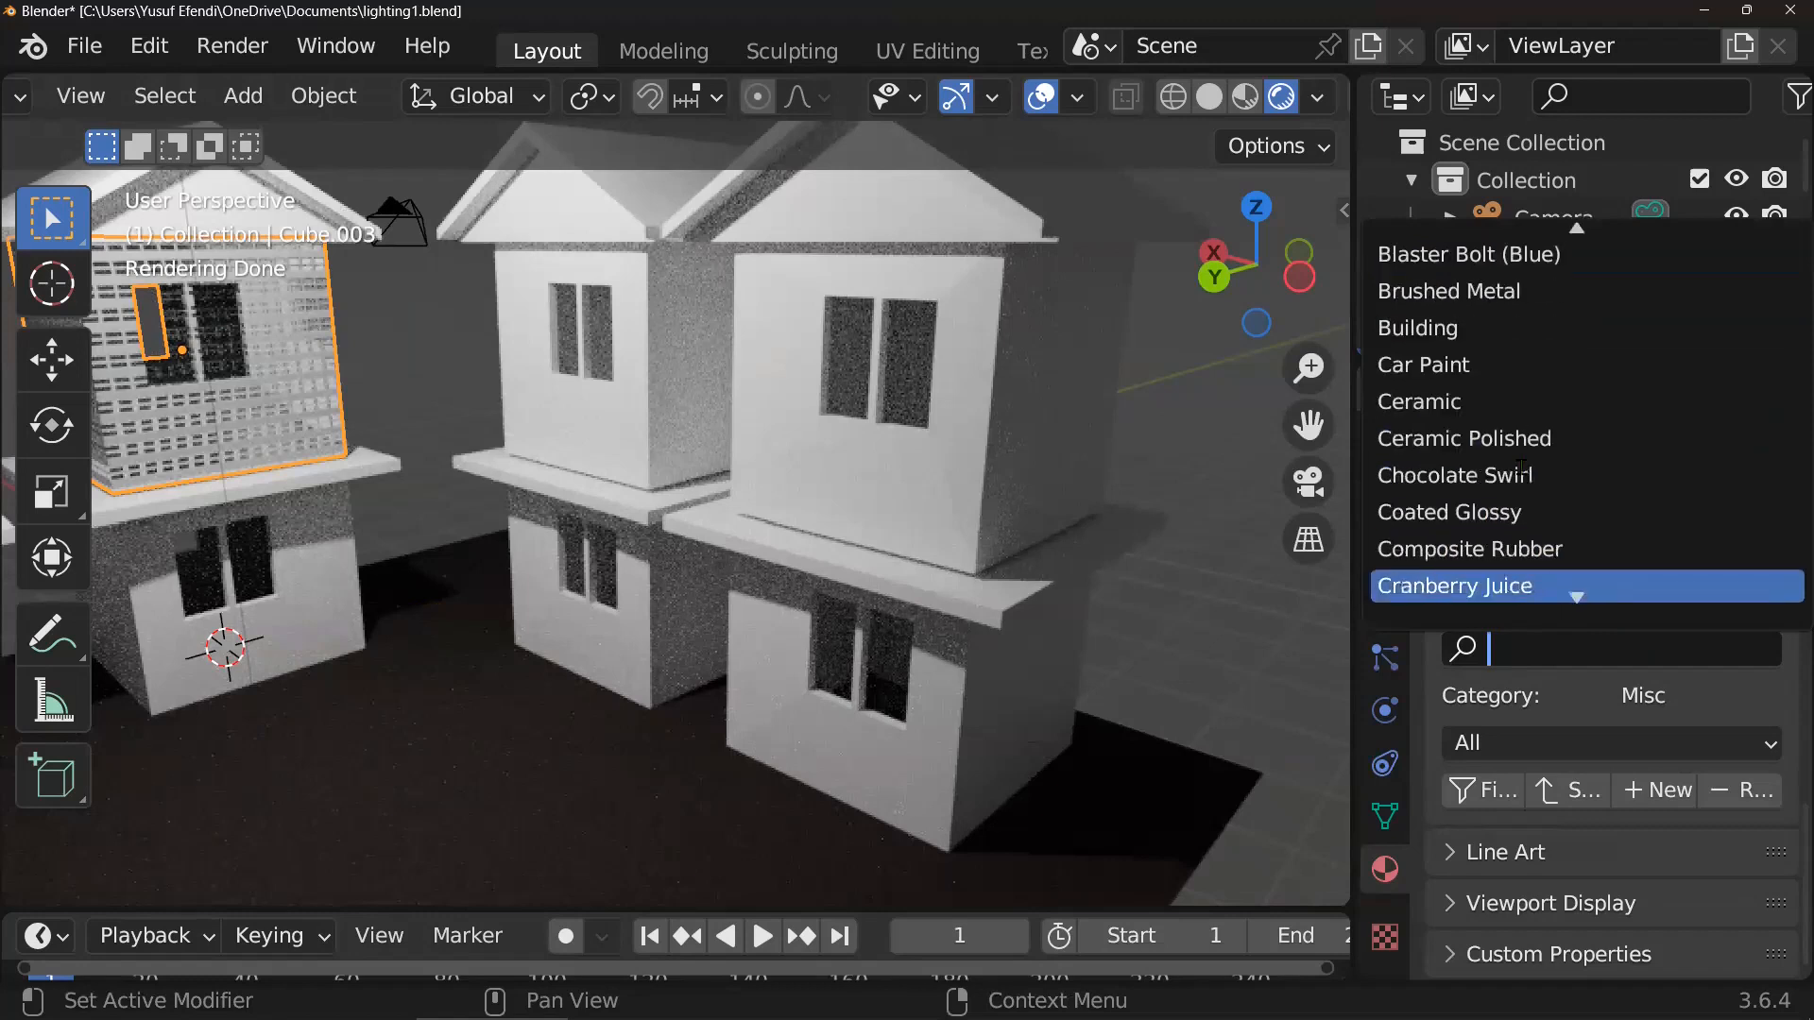
scroll(1521, 469, "down", 2)
scroll(1521, 470, "up", 2)
scroll(1521, 470, "down", 4)
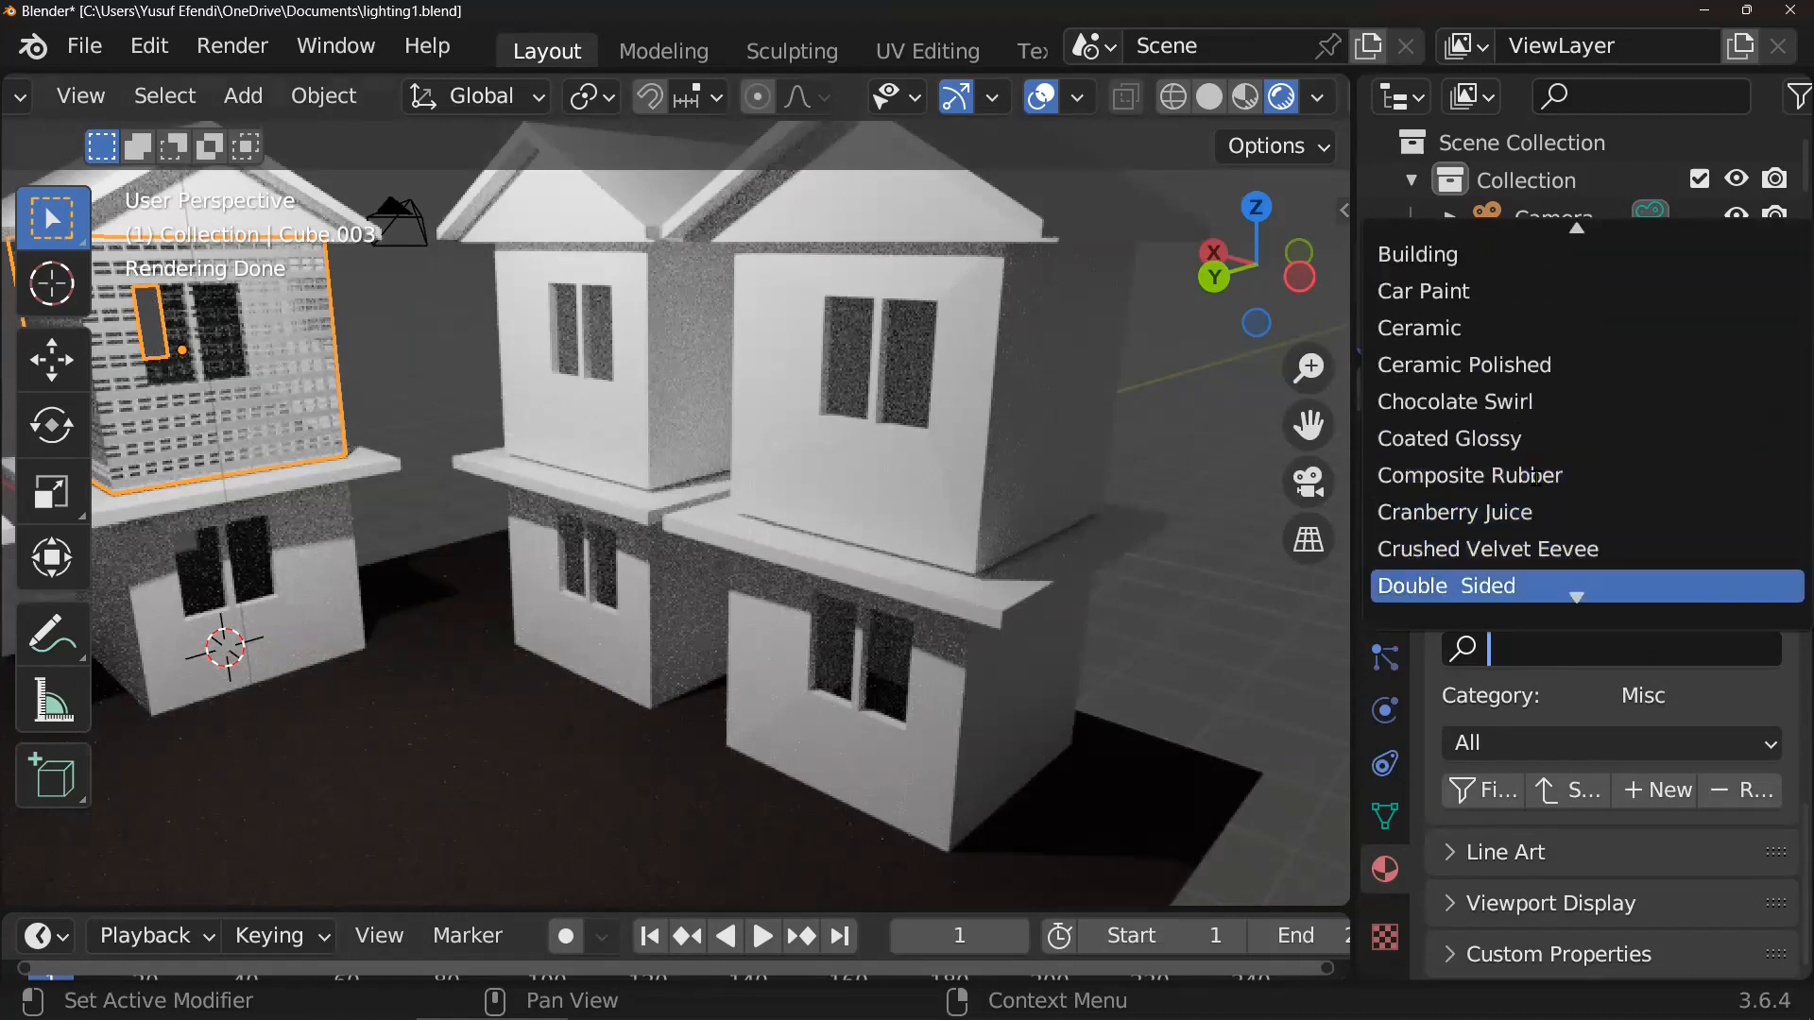
scroll(1536, 478, "down", 6)
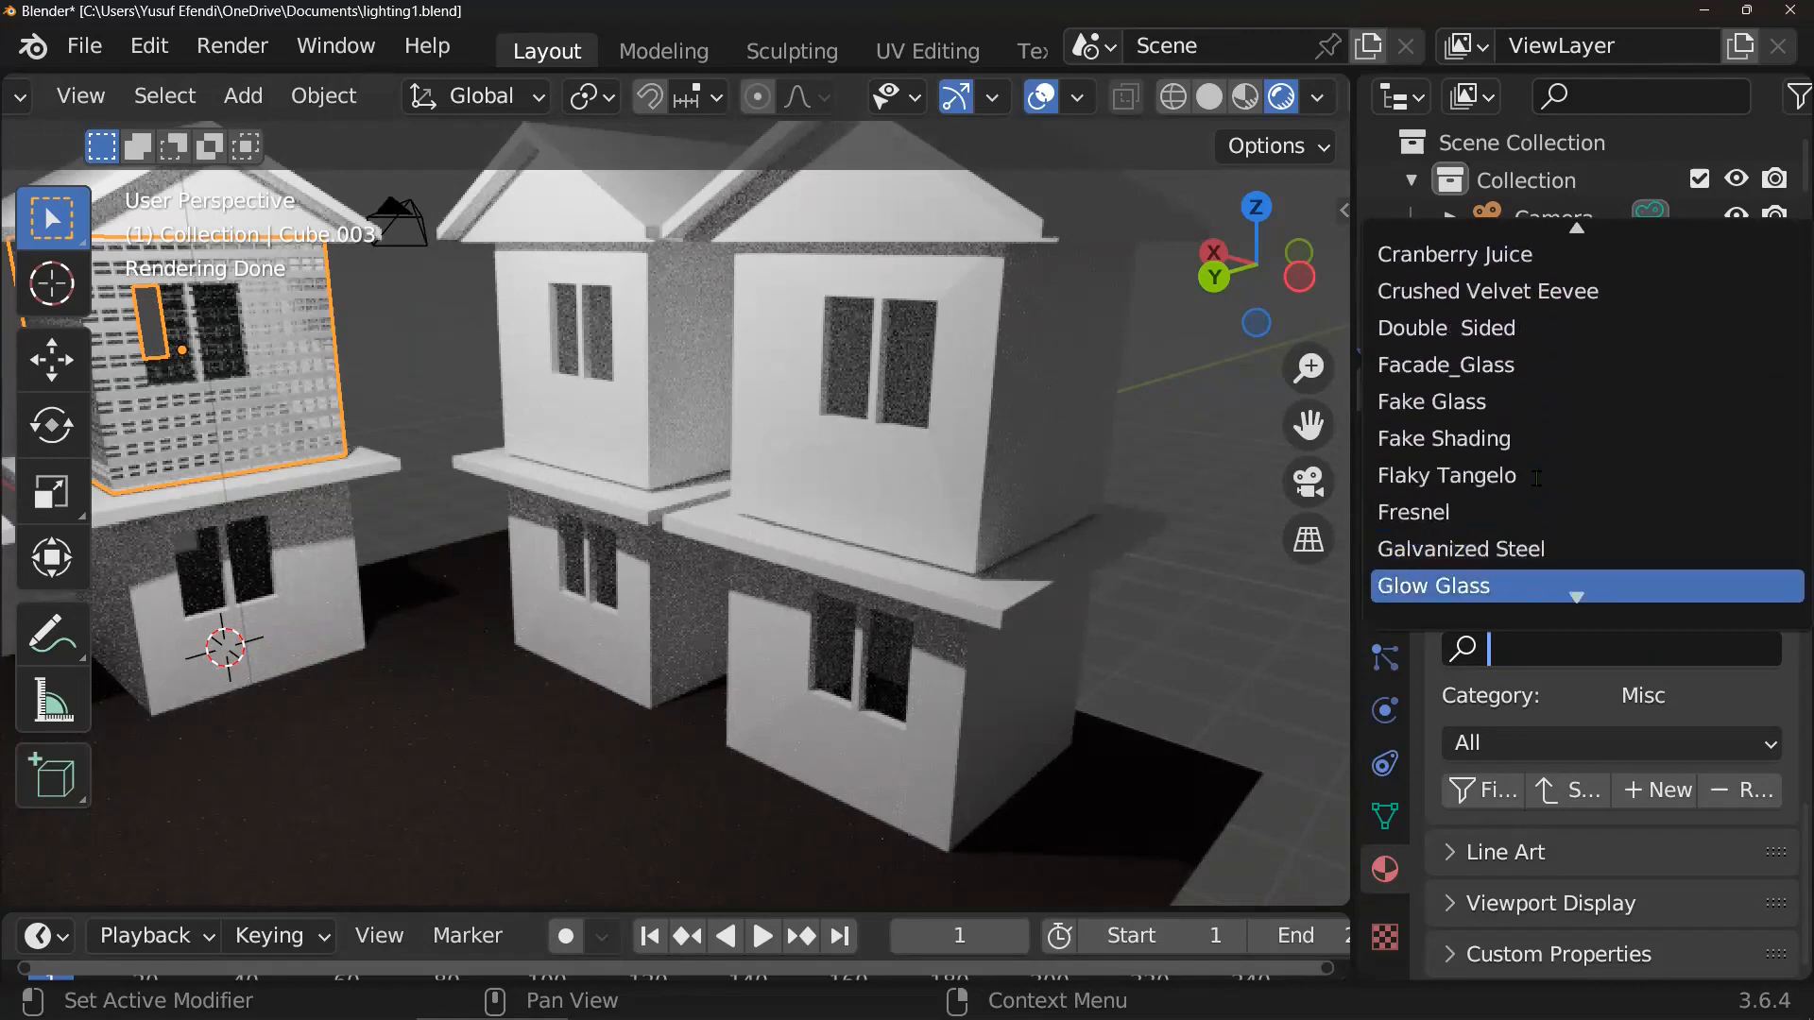
scroll(1536, 482, "down", 5)
scroll(1536, 485, "down", 1)
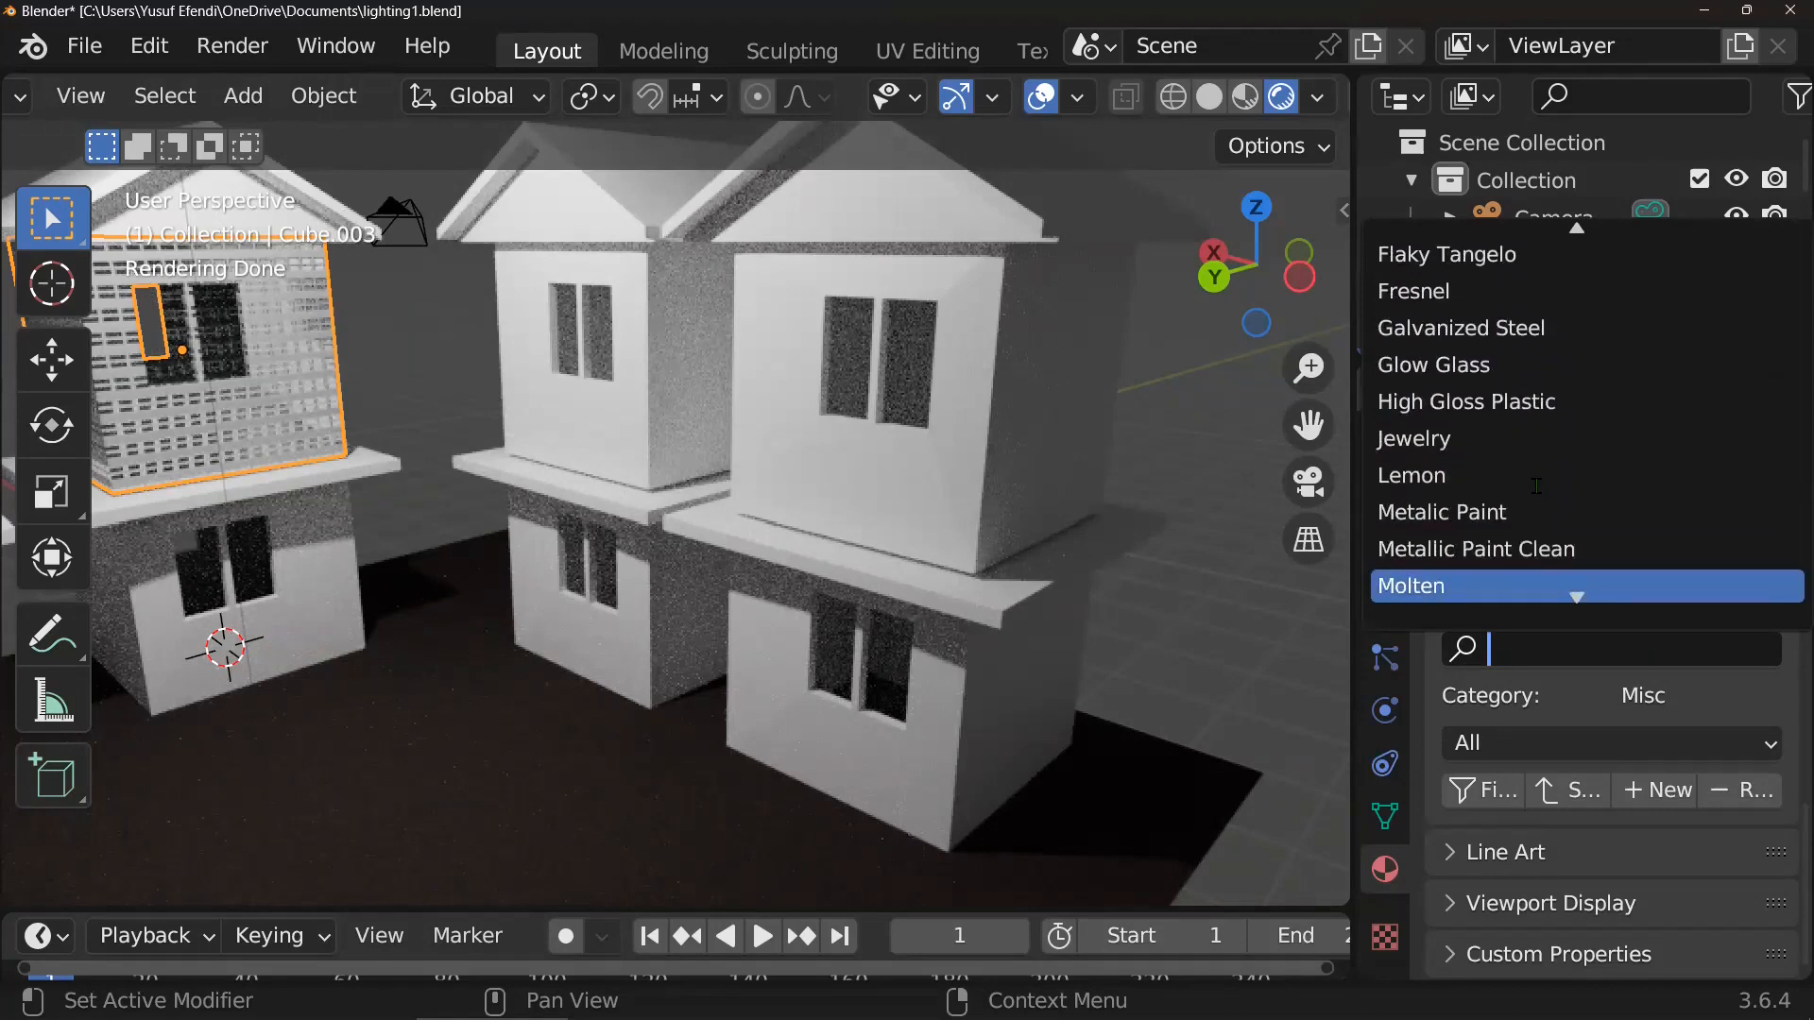
scroll(1537, 485, "down", 3)
scroll(1536, 486, "down", 2)
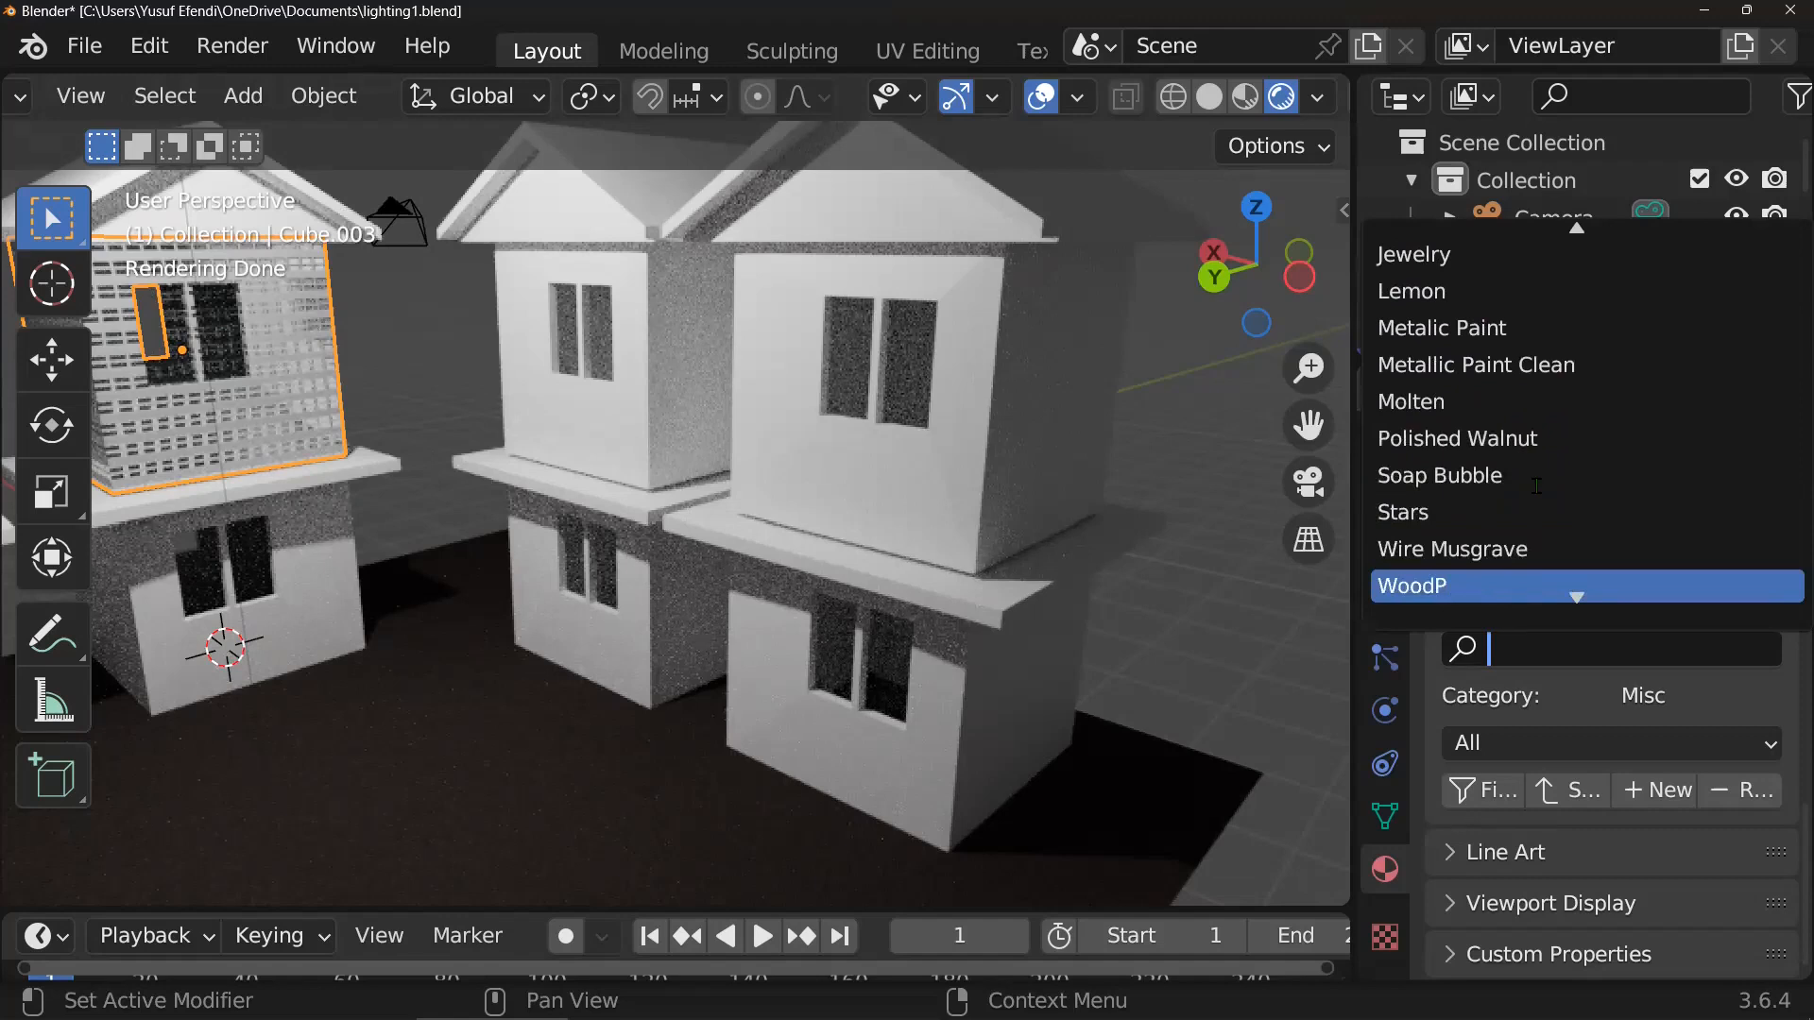
scroll(1537, 486, "down", 2)
scroll(1536, 486, "up", 9)
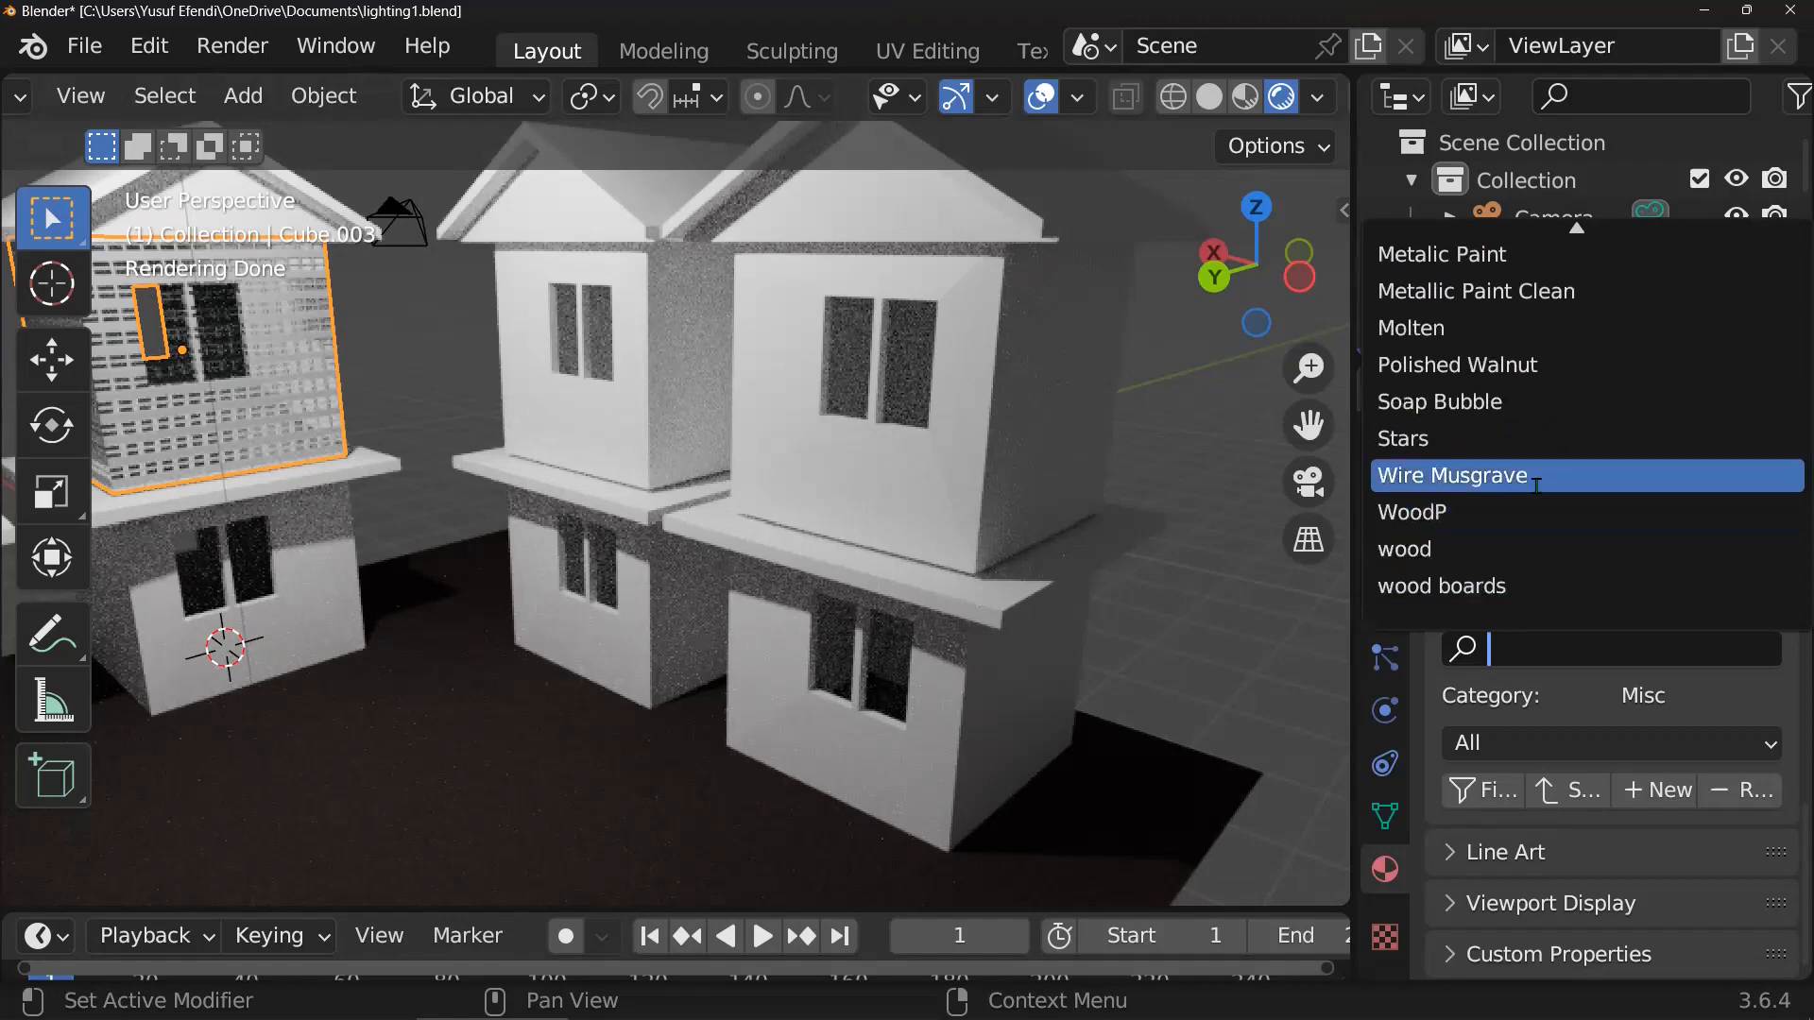
scroll(1536, 486, "up", 10)
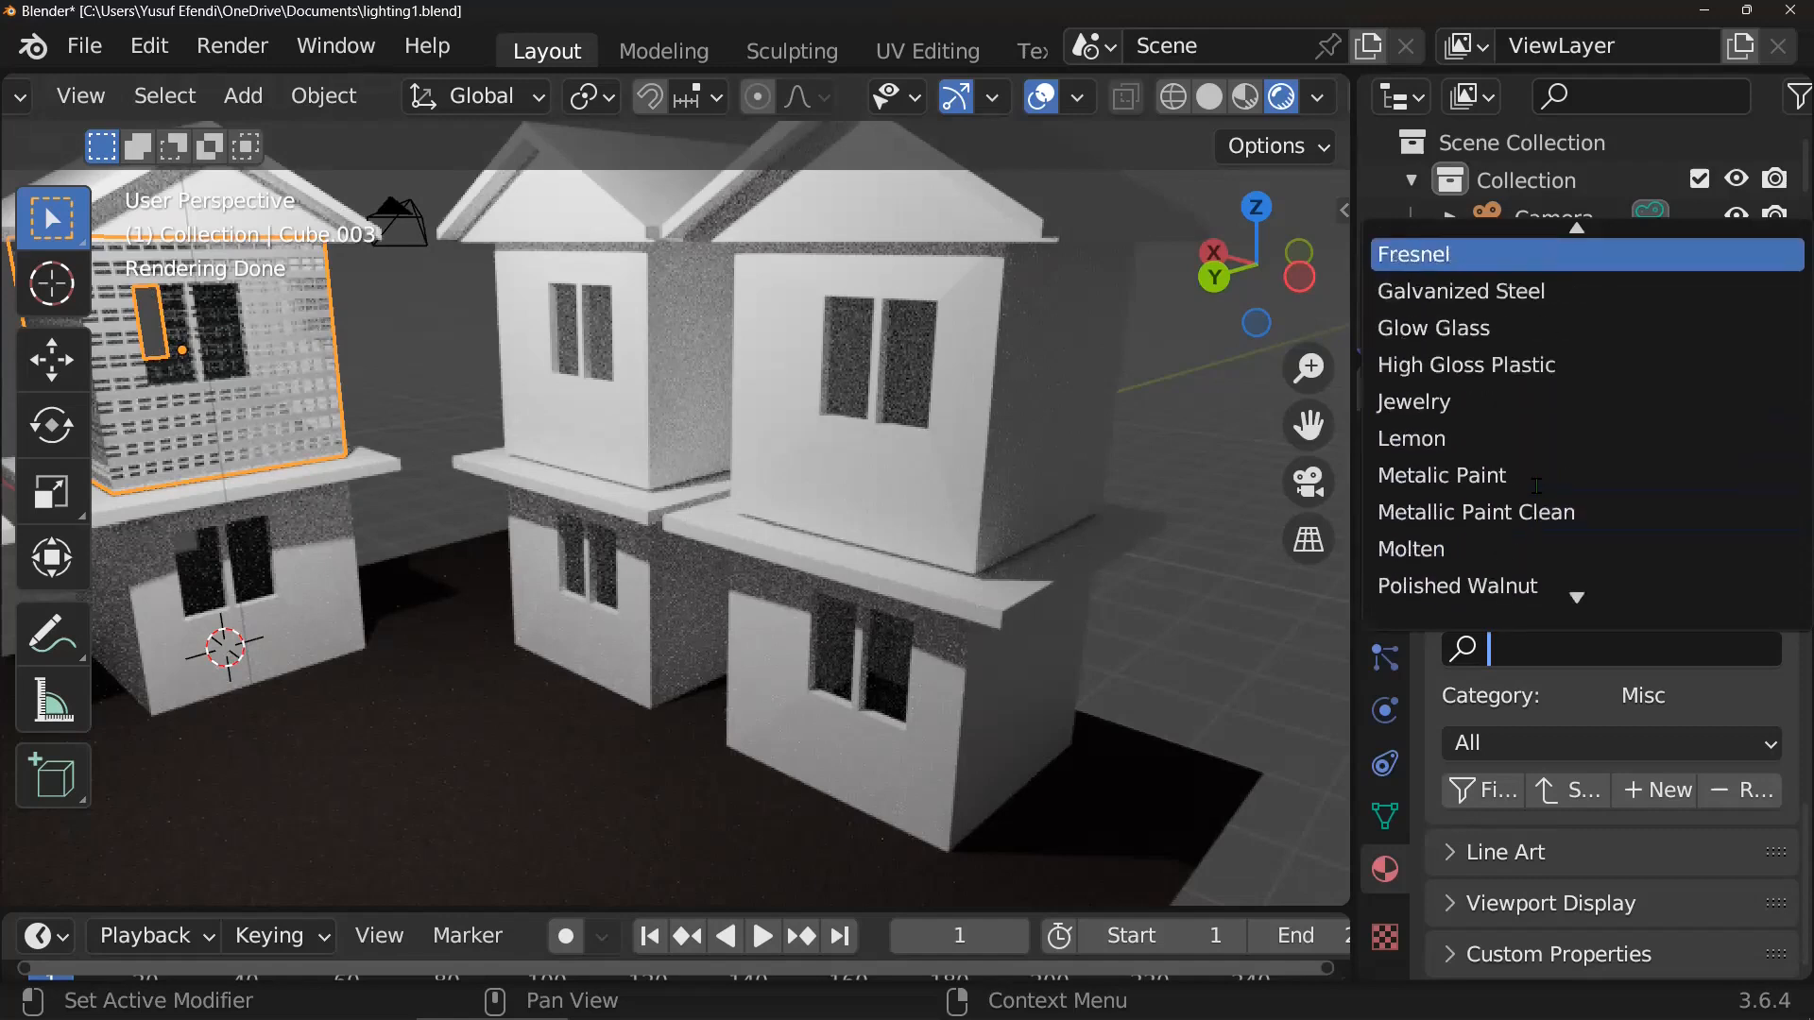
scroll(1536, 486, "up", 9)
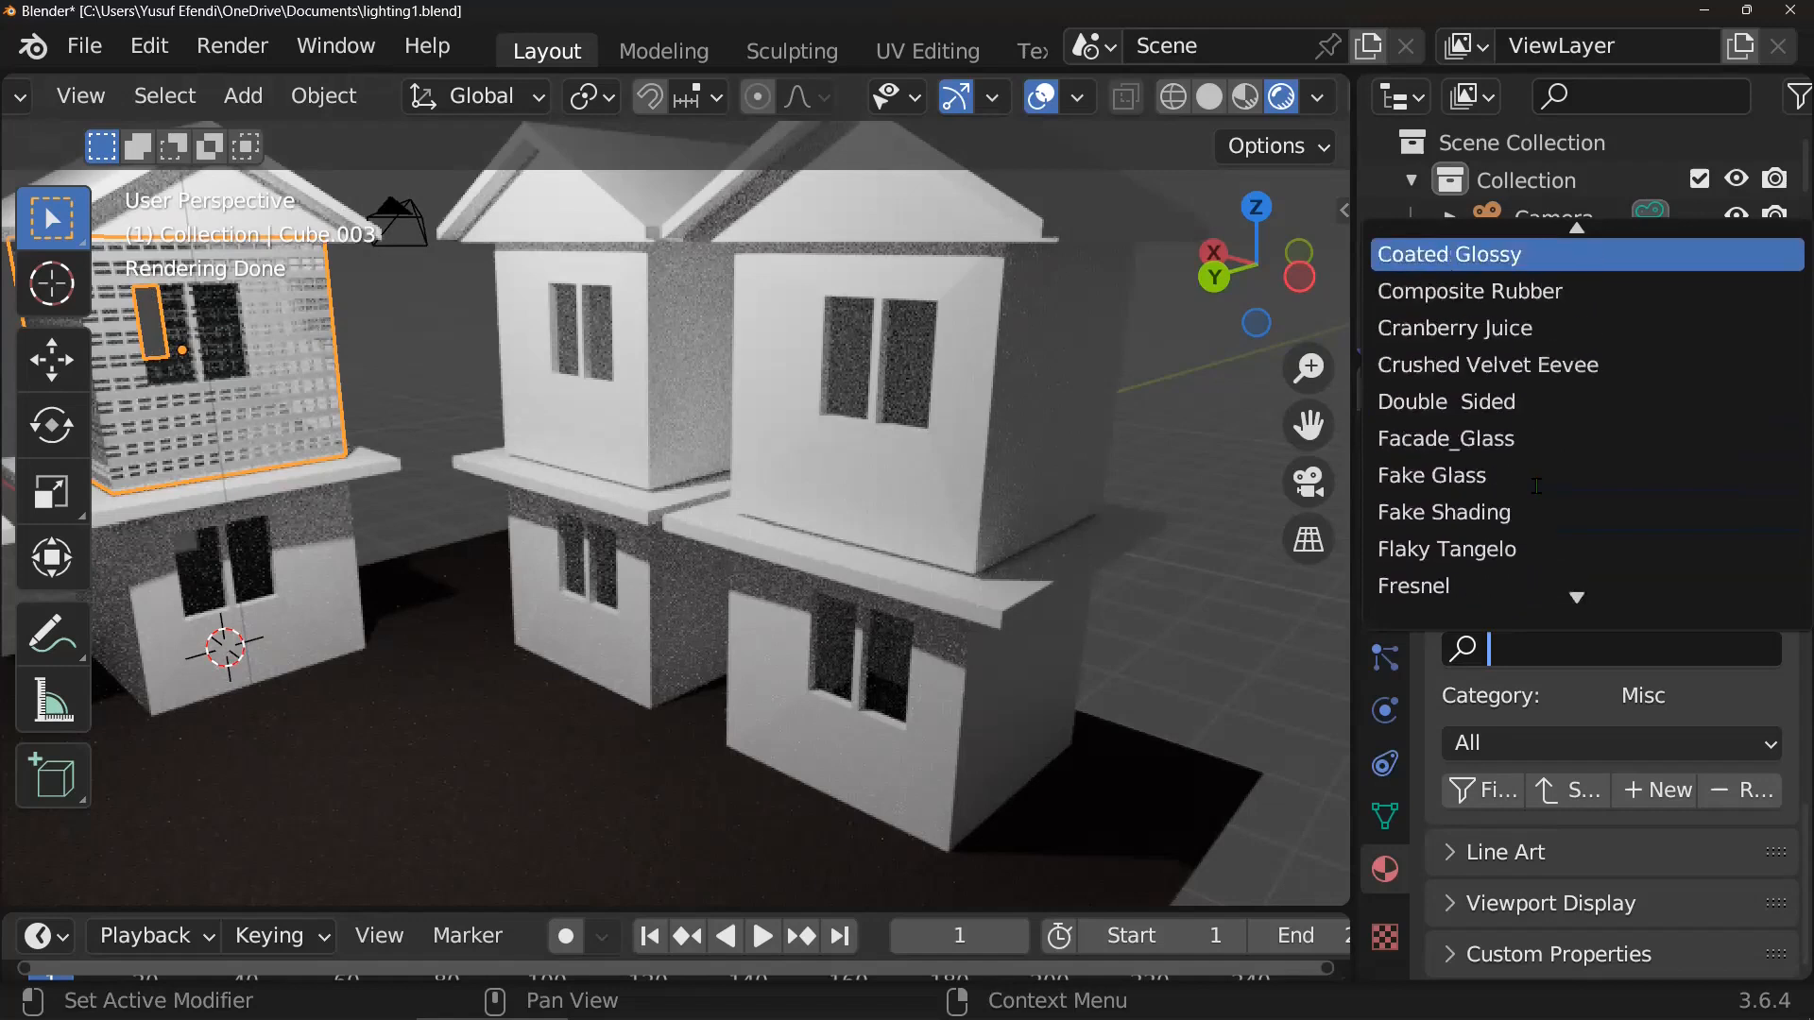
scroll(1536, 486, "up", 6)
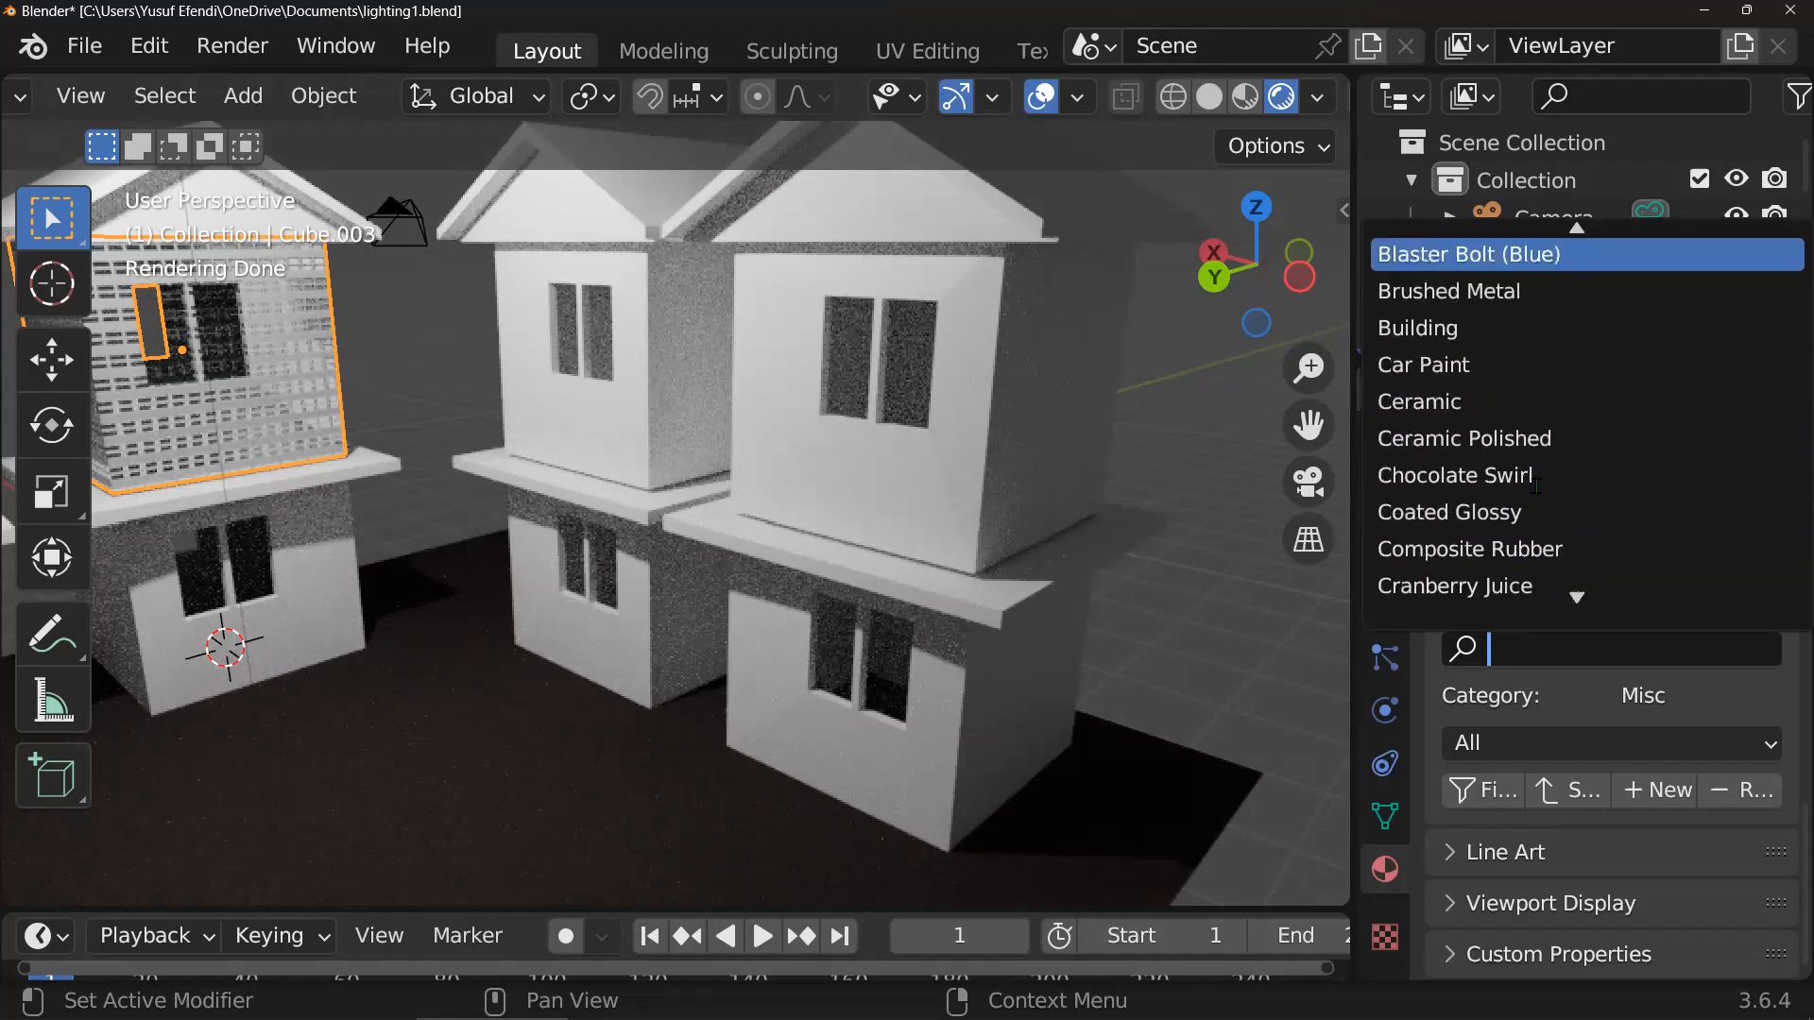
scroll(1536, 486, "down", 4)
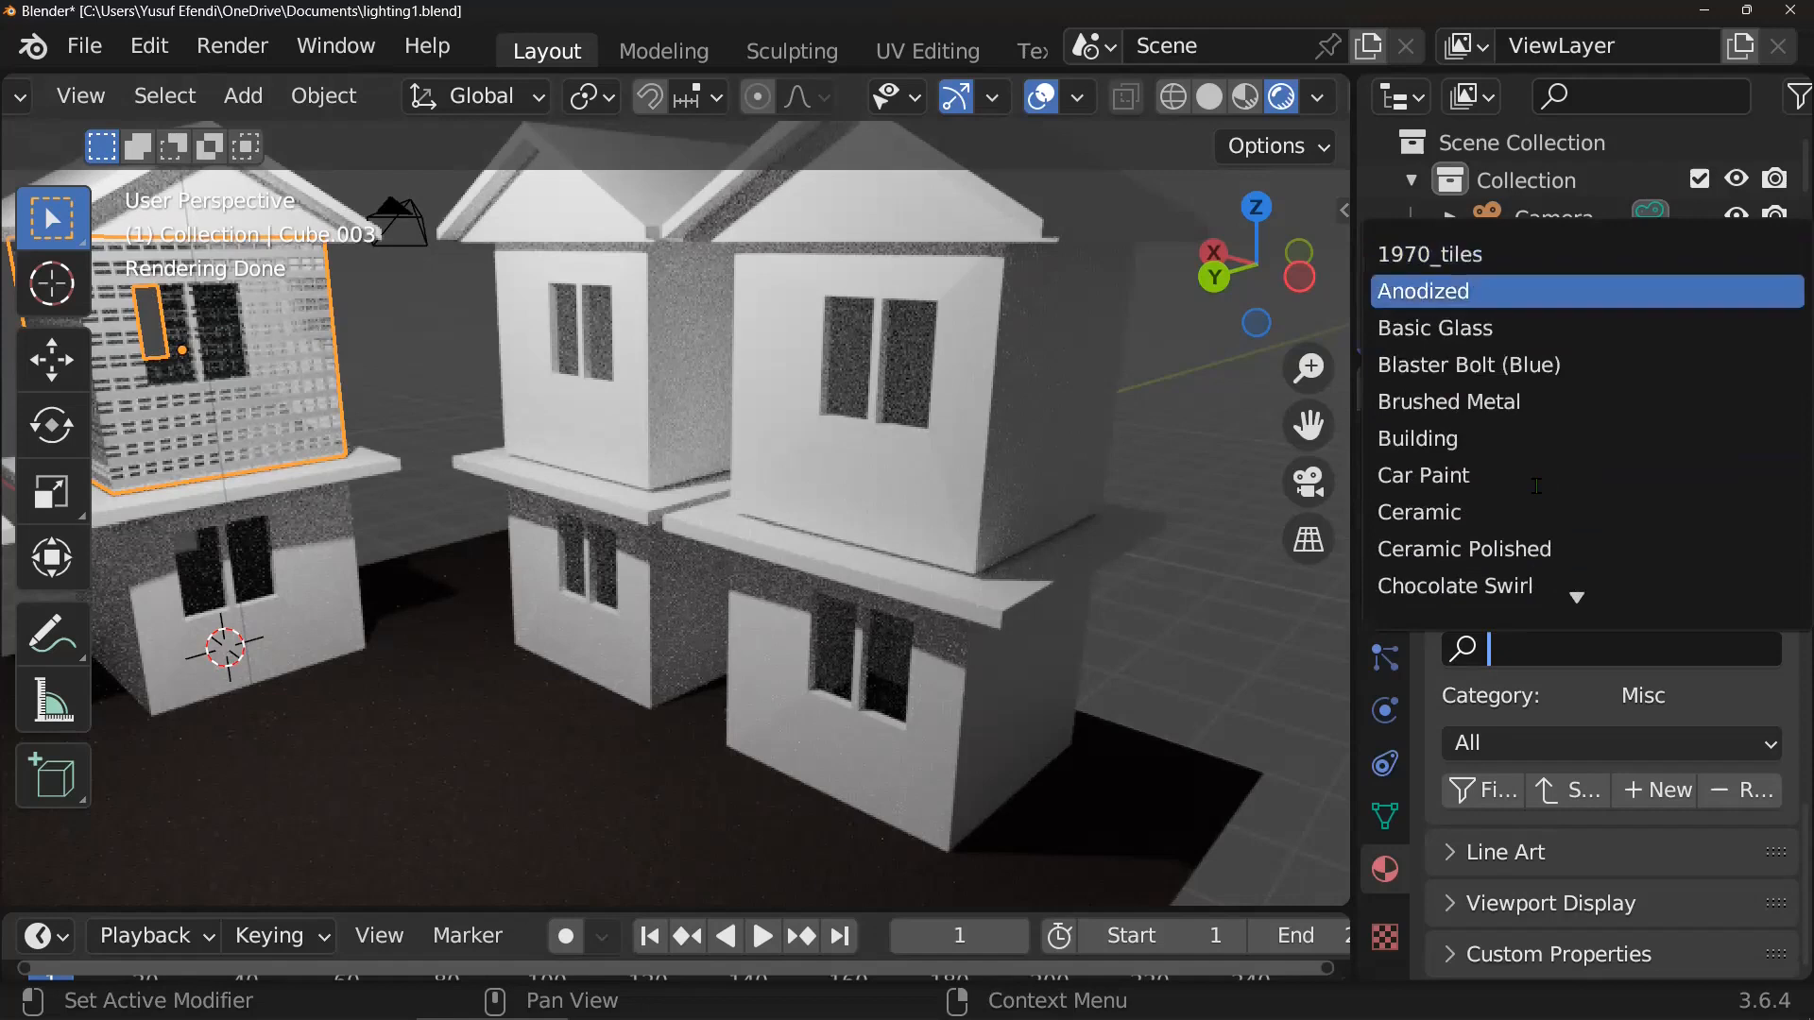
scroll(1536, 486, "down", 4)
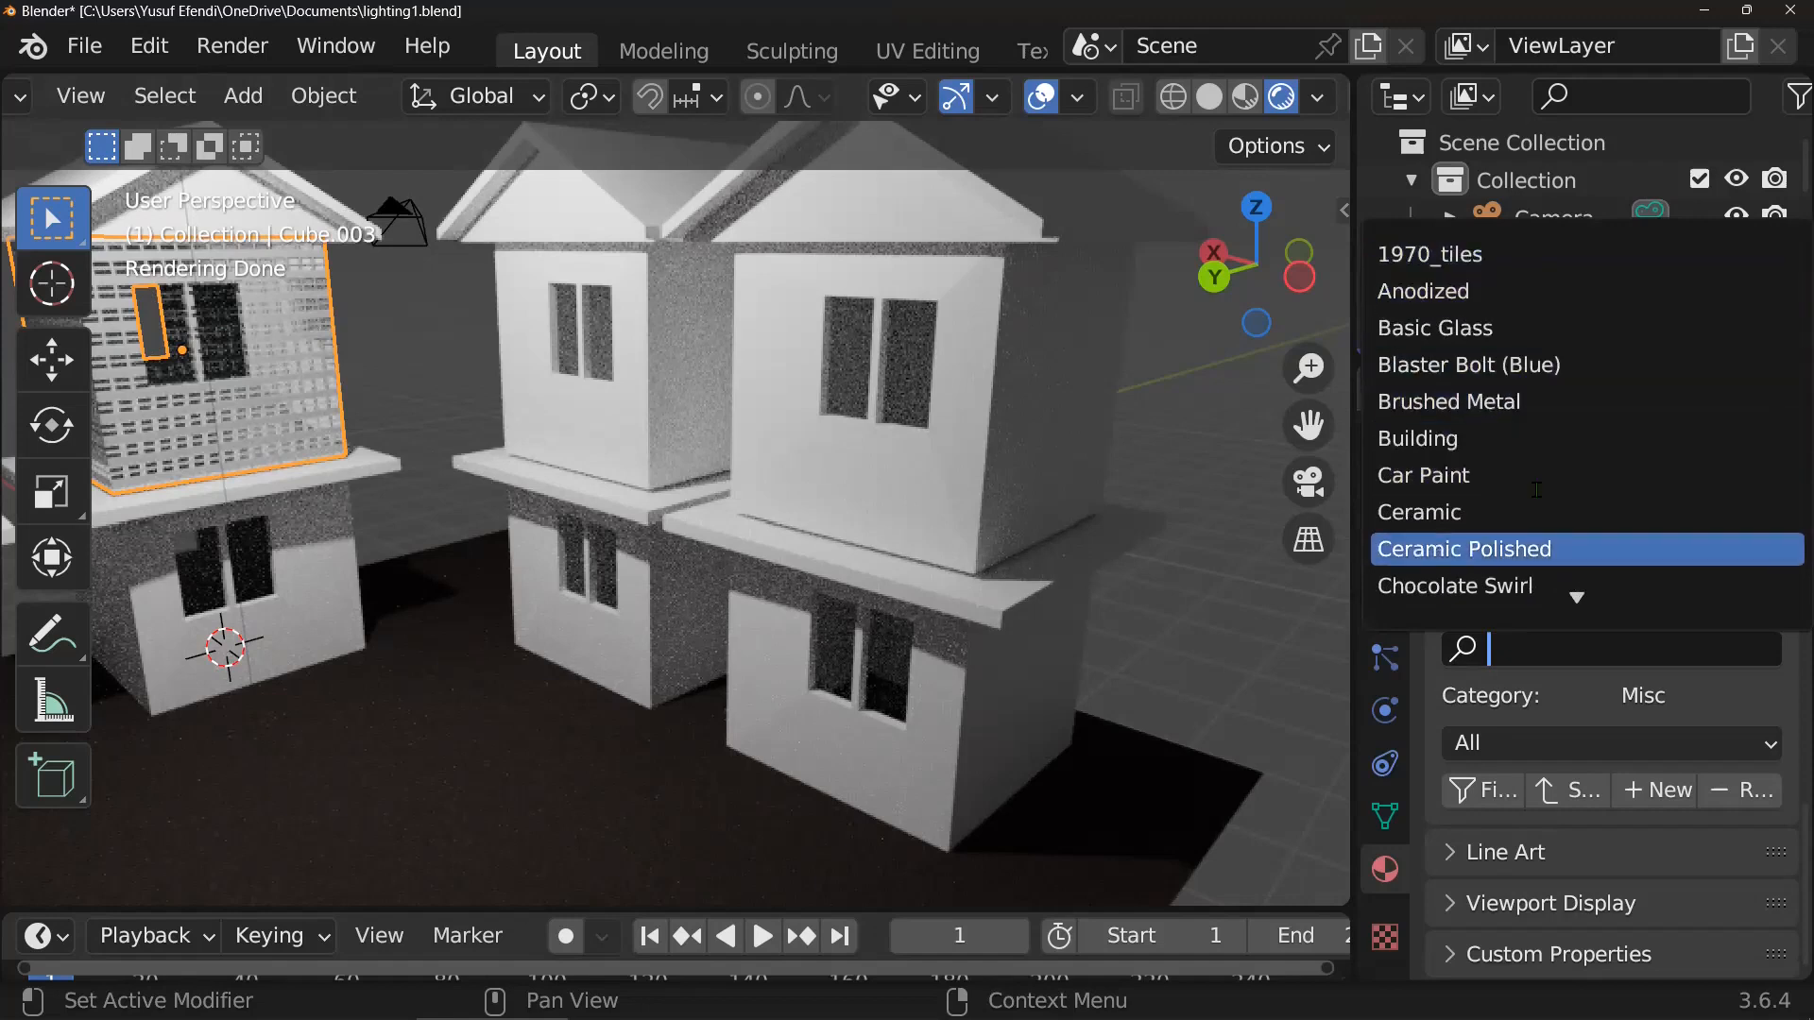
scroll(1536, 488, "down", 5)
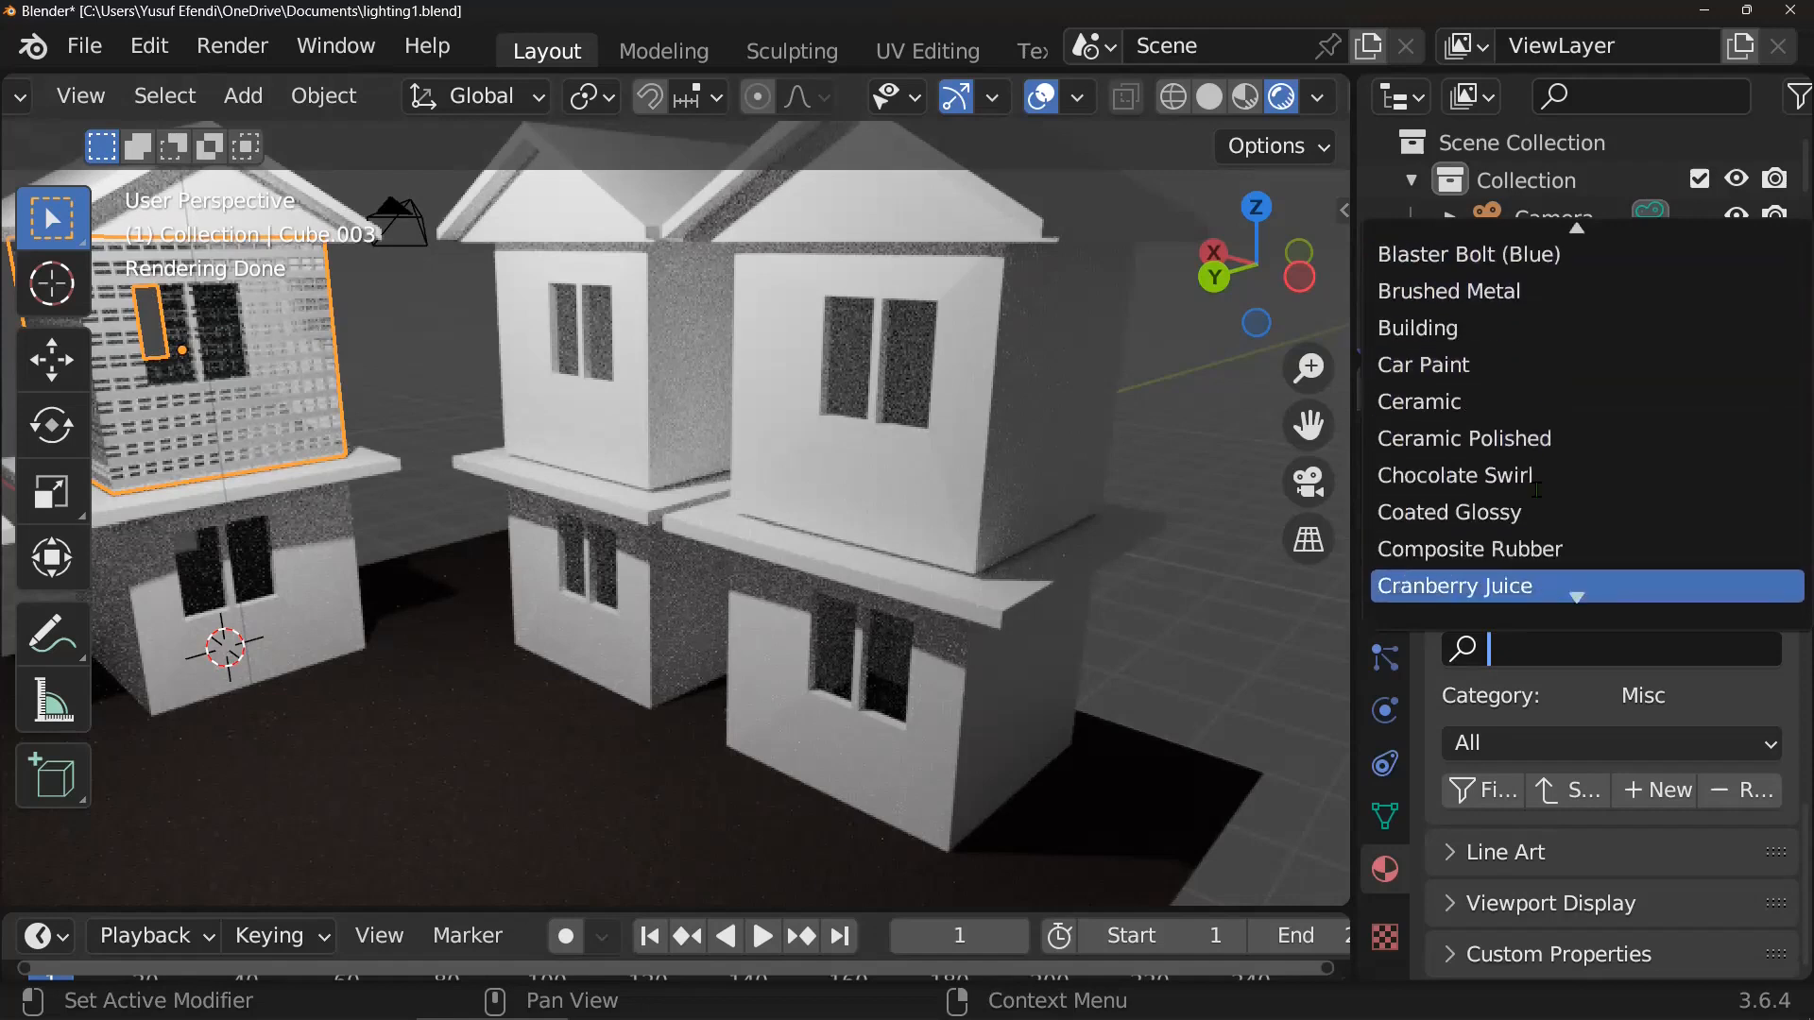
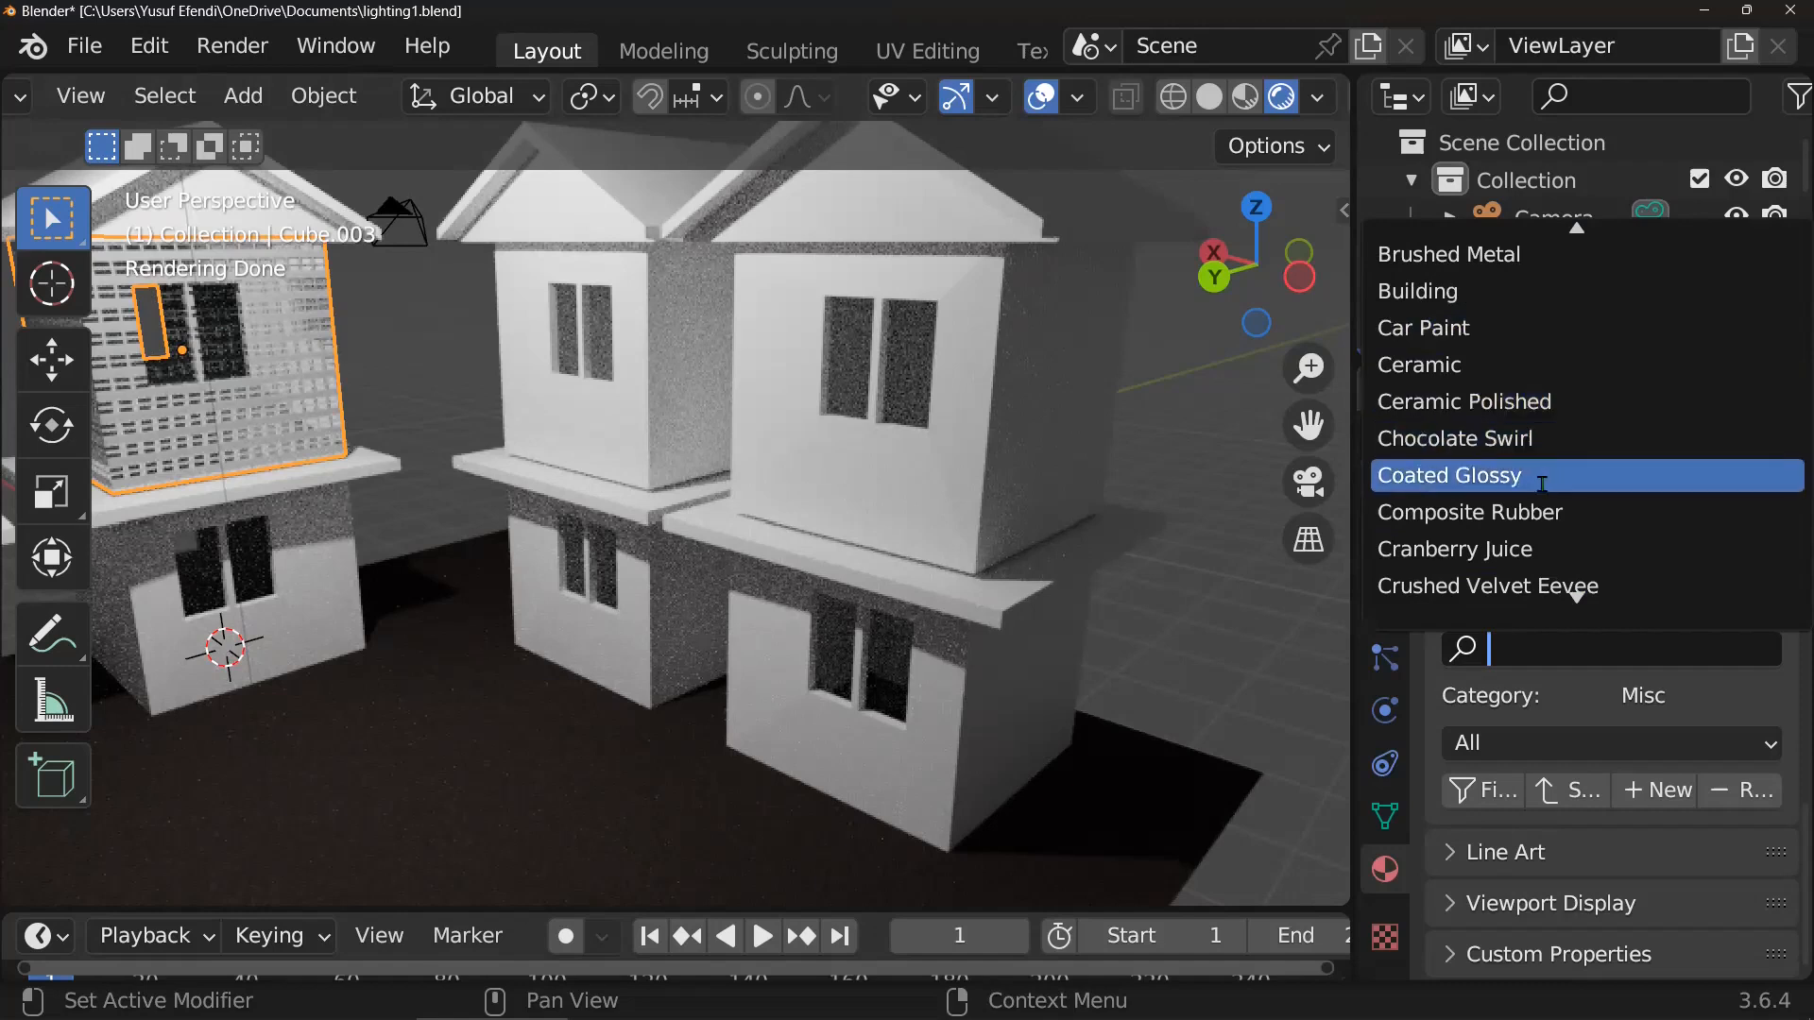
scroll(1534, 524, "down", 3)
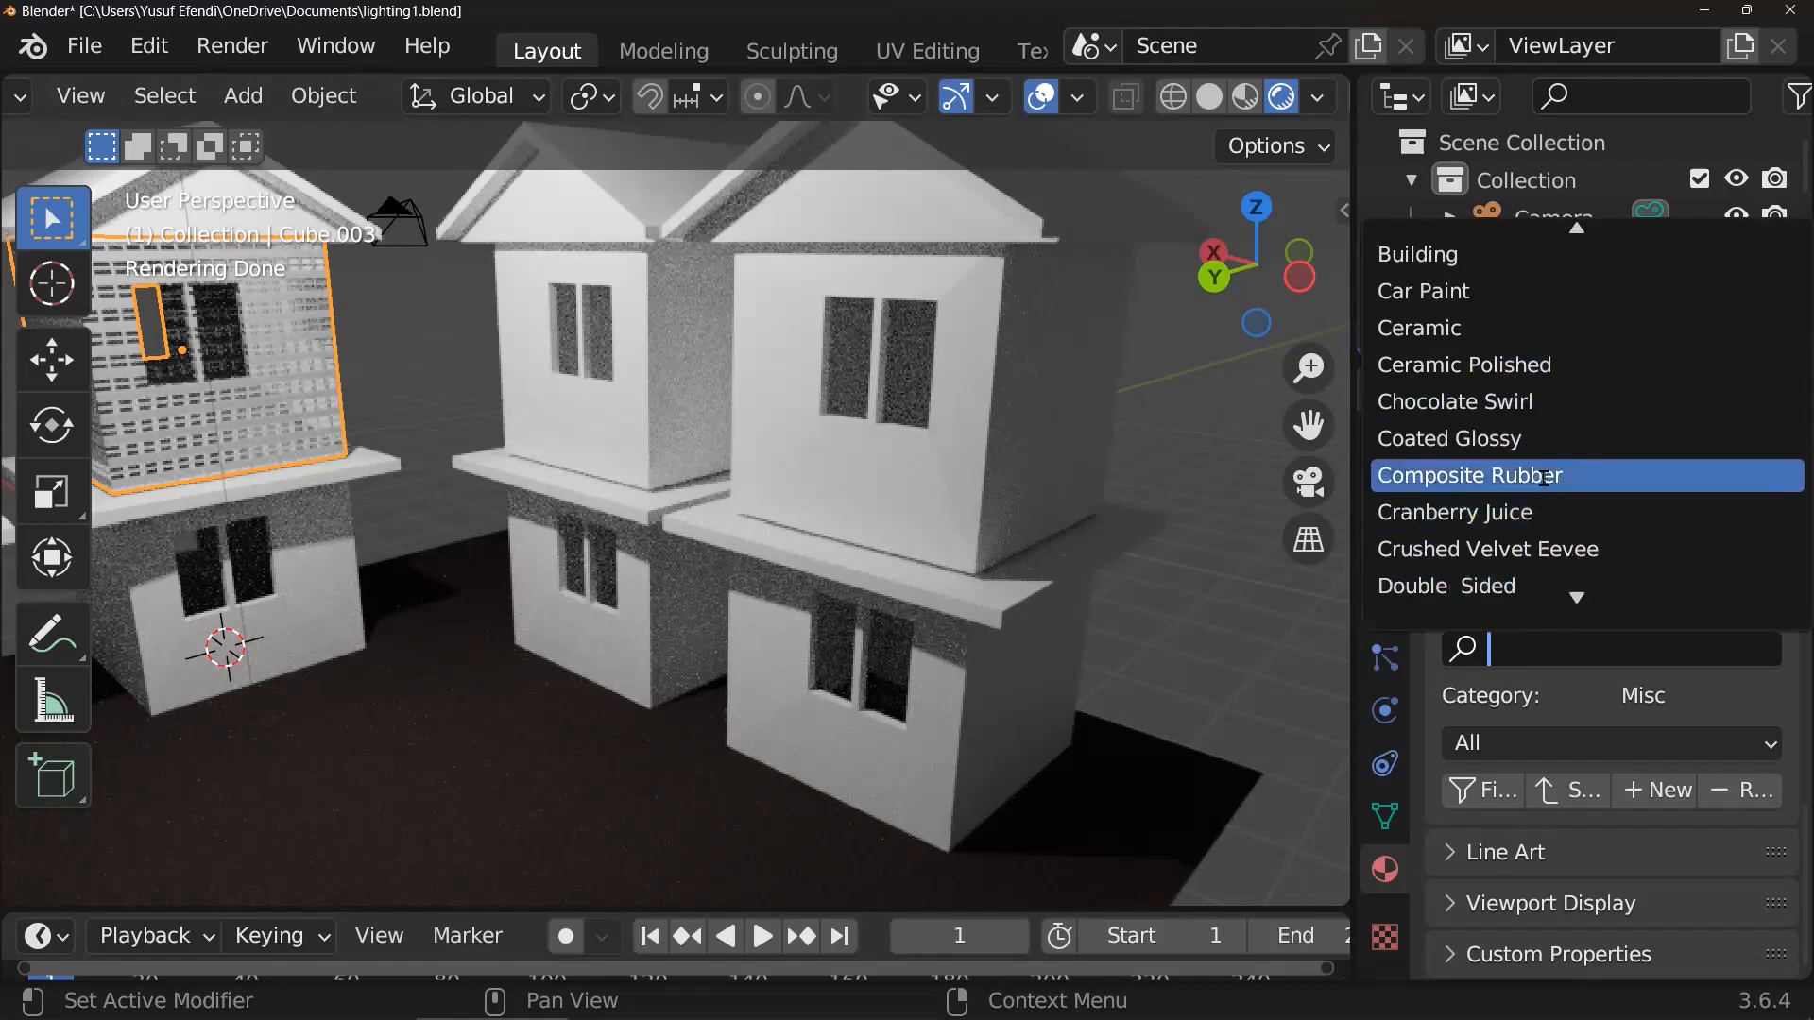
scroll(1549, 480, "down", 5)
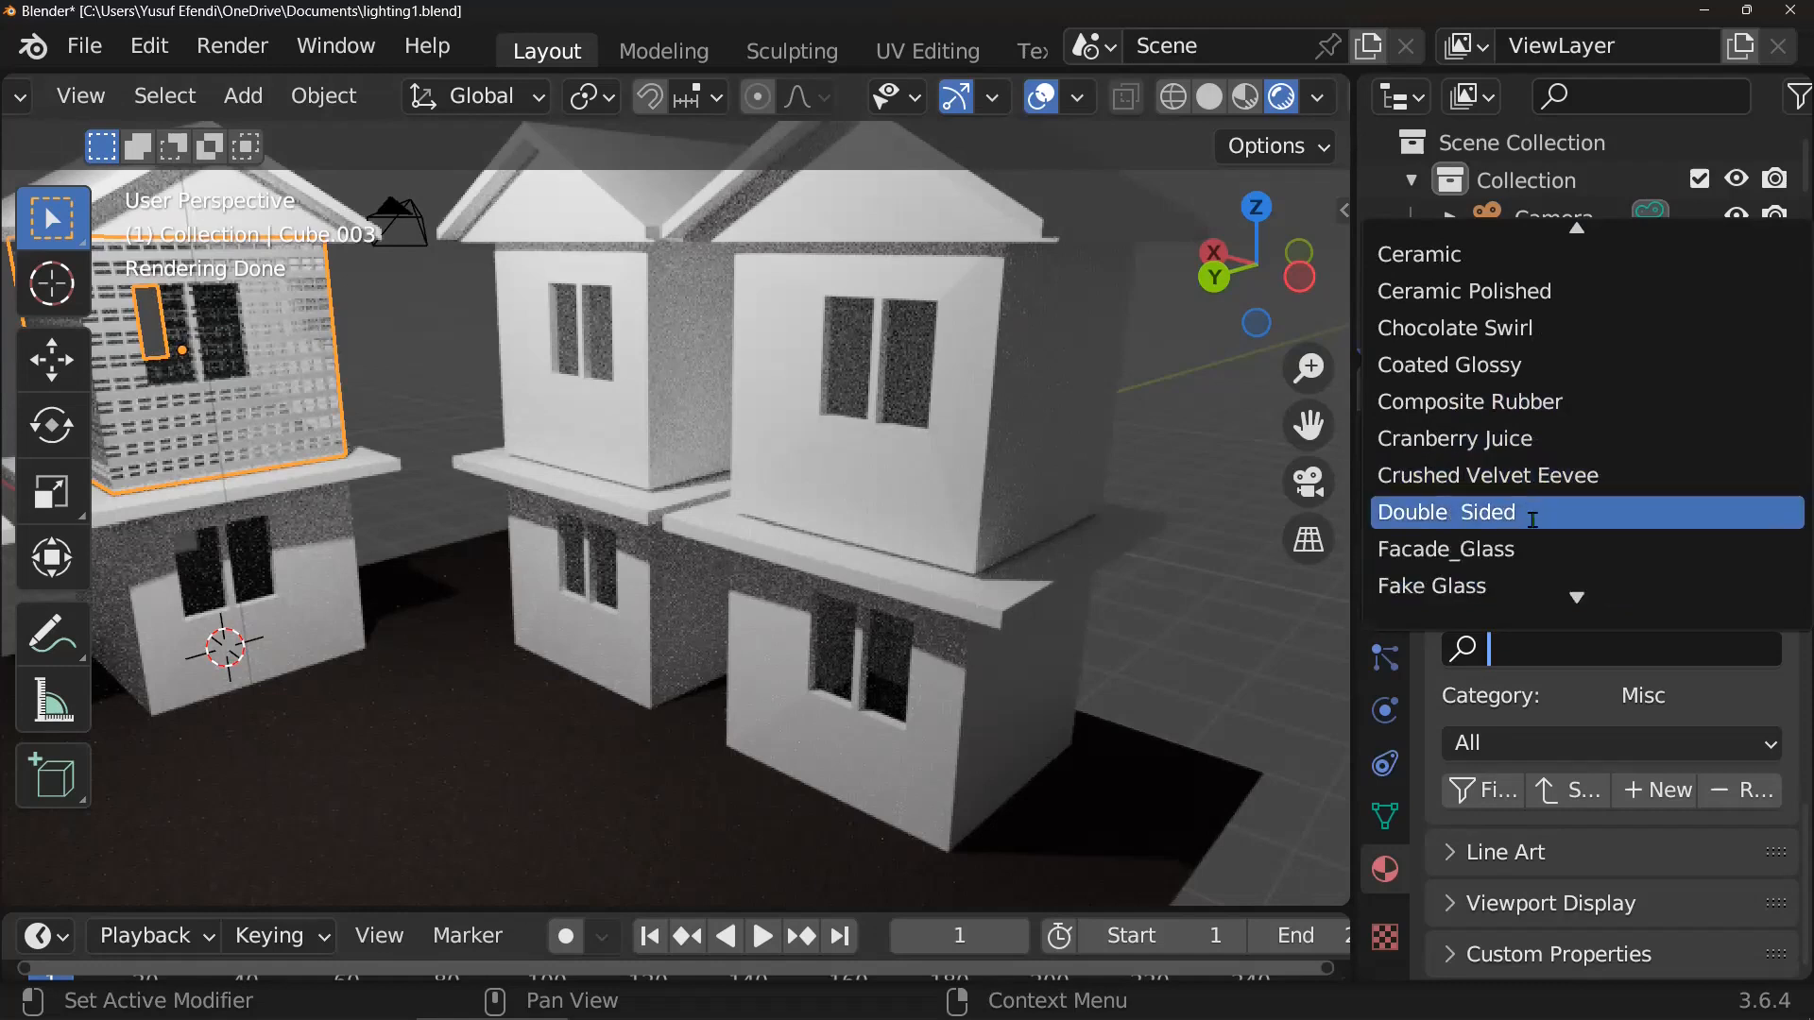
scroll(1533, 518, "down", 3)
scroll(1533, 518, "down", 1)
scroll(1533, 519, "down", 2)
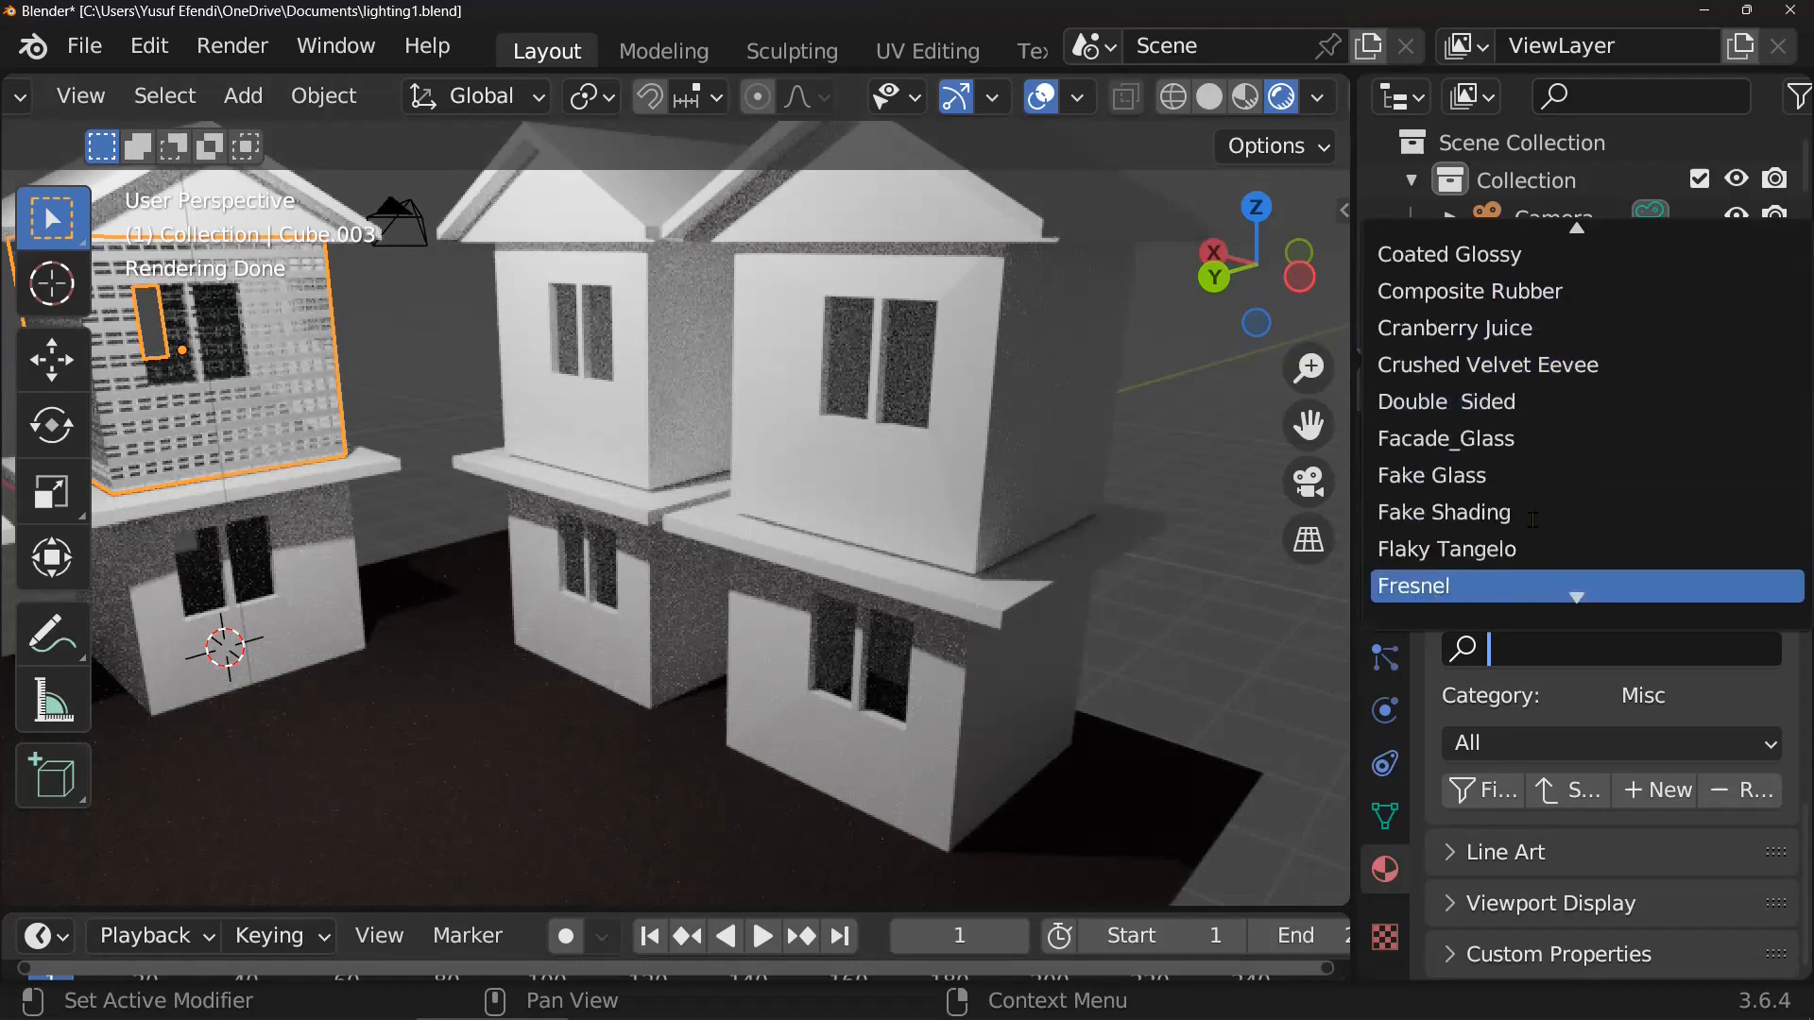
scroll(1533, 518, "down", 2)
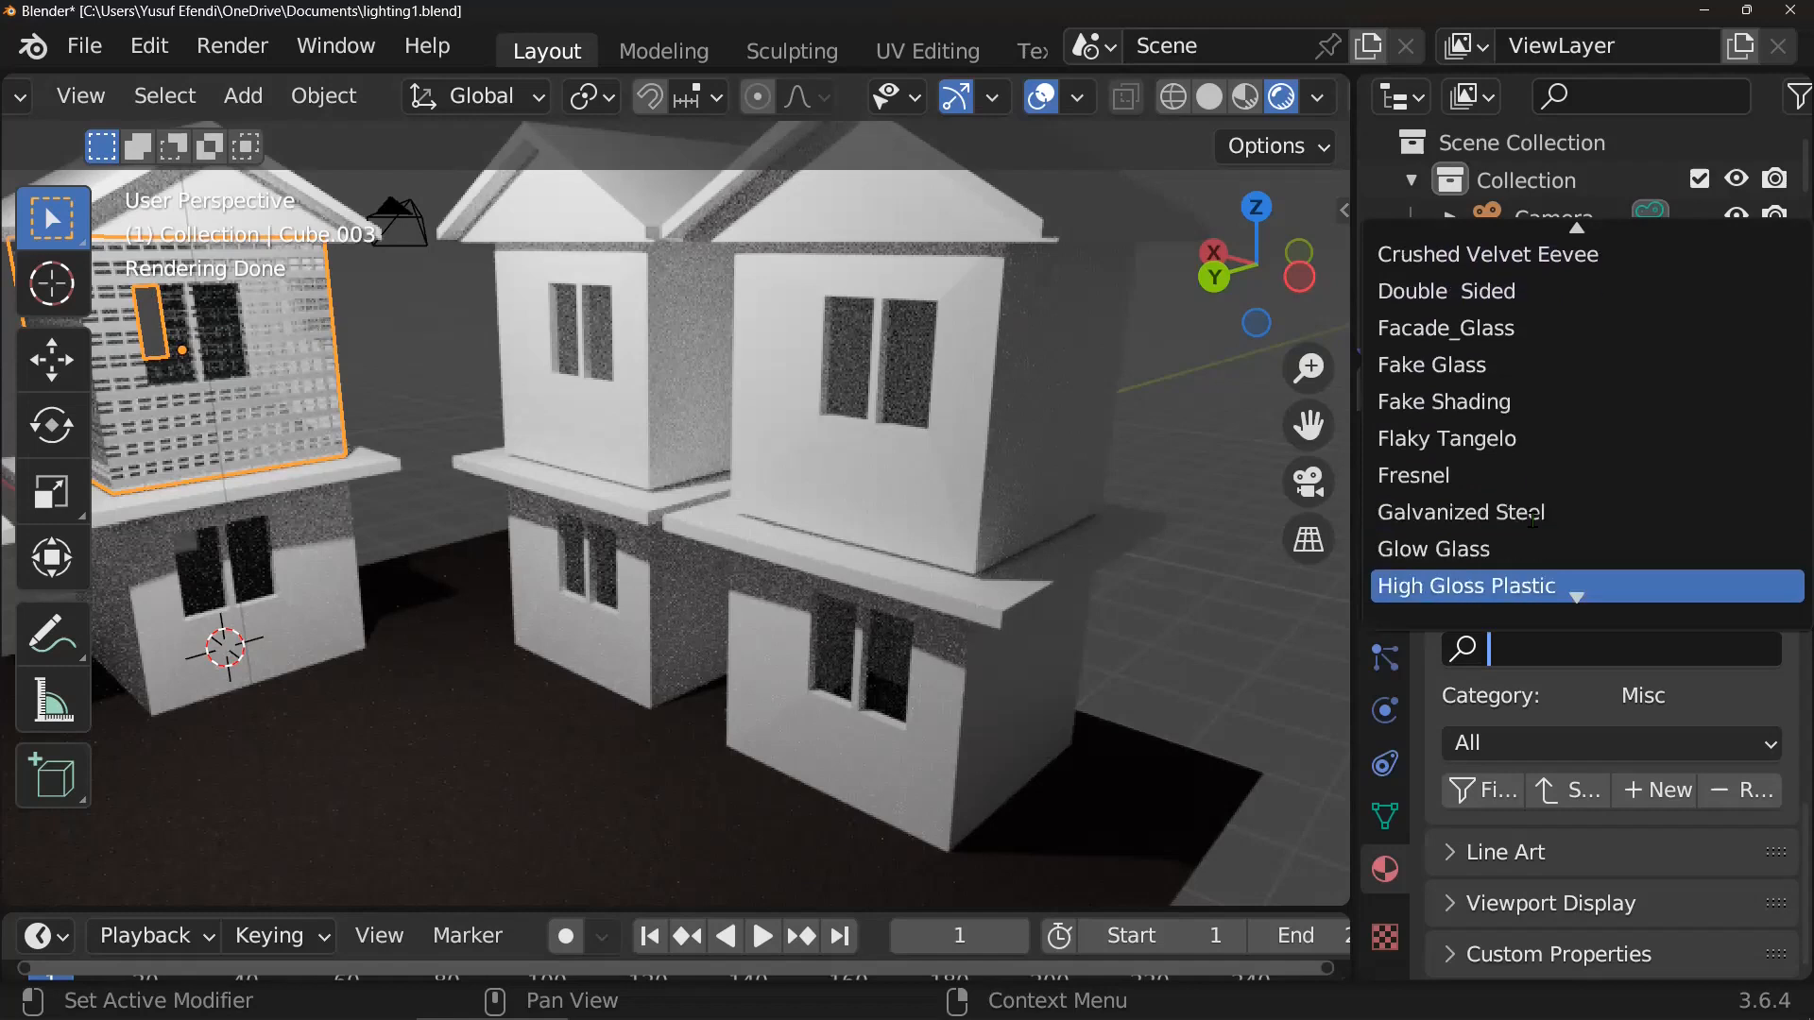
scroll(1533, 519, "down", 4)
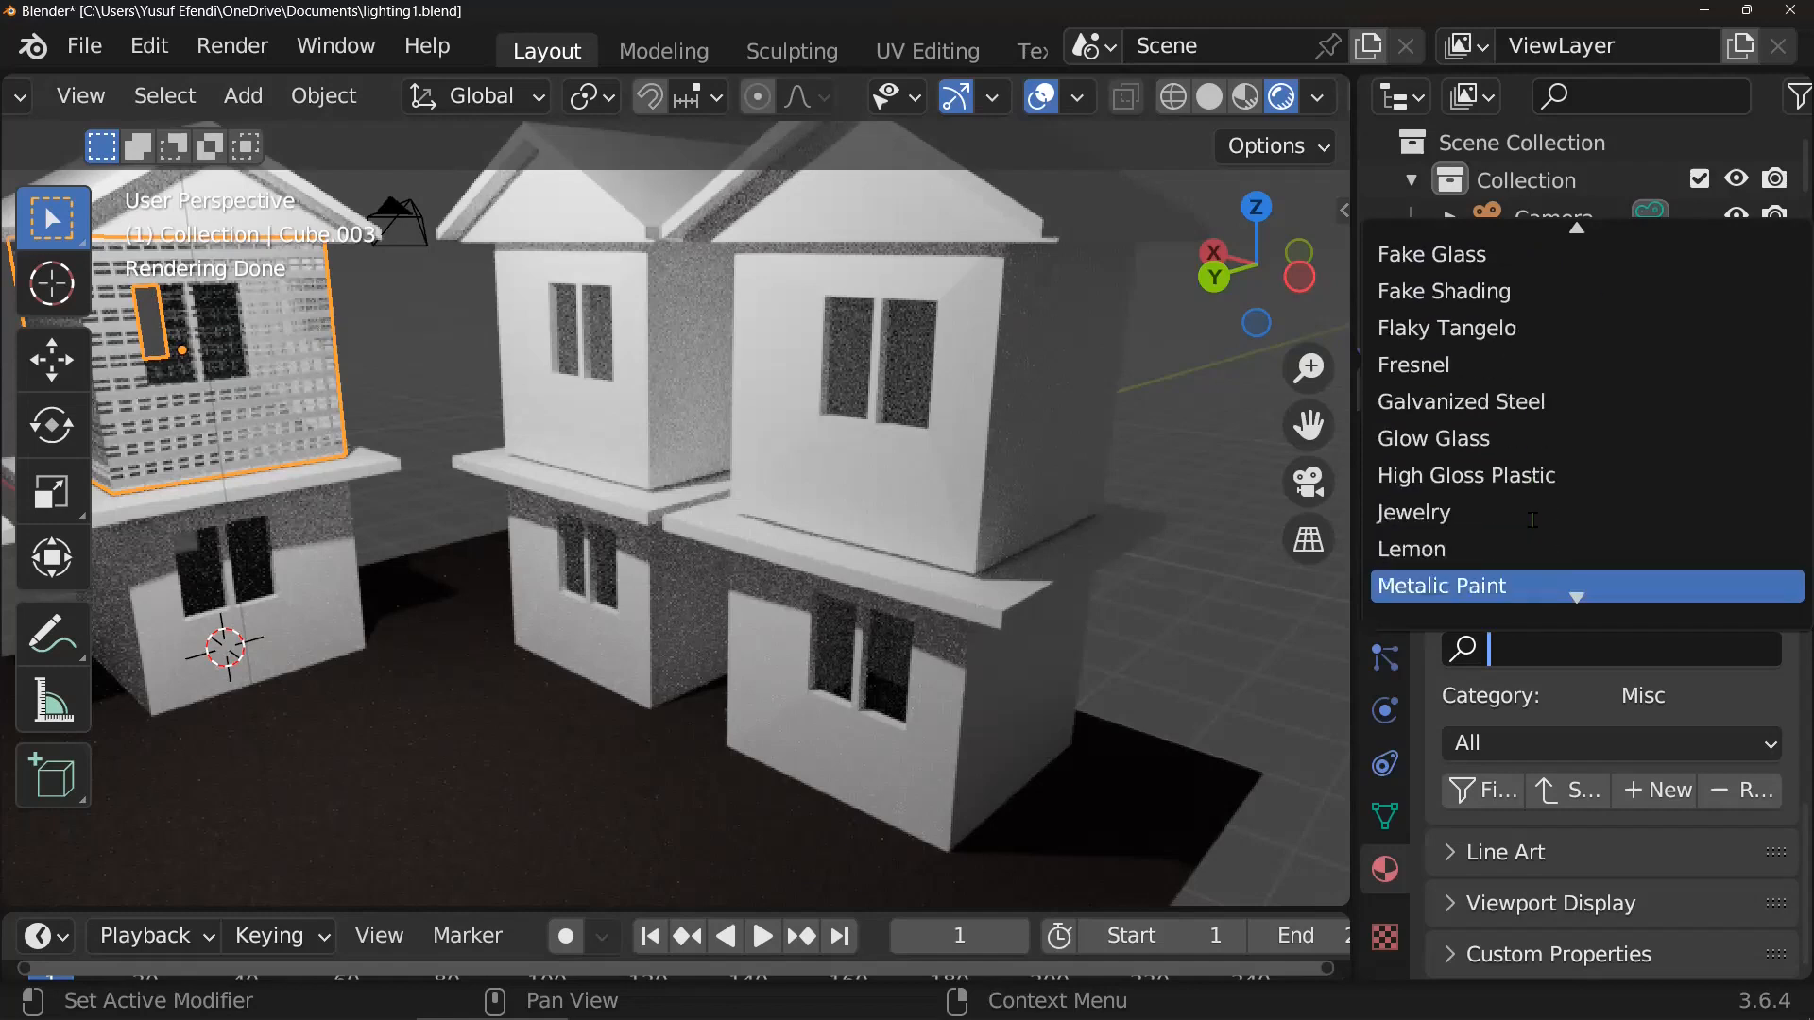
scroll(1533, 519, "down", 2)
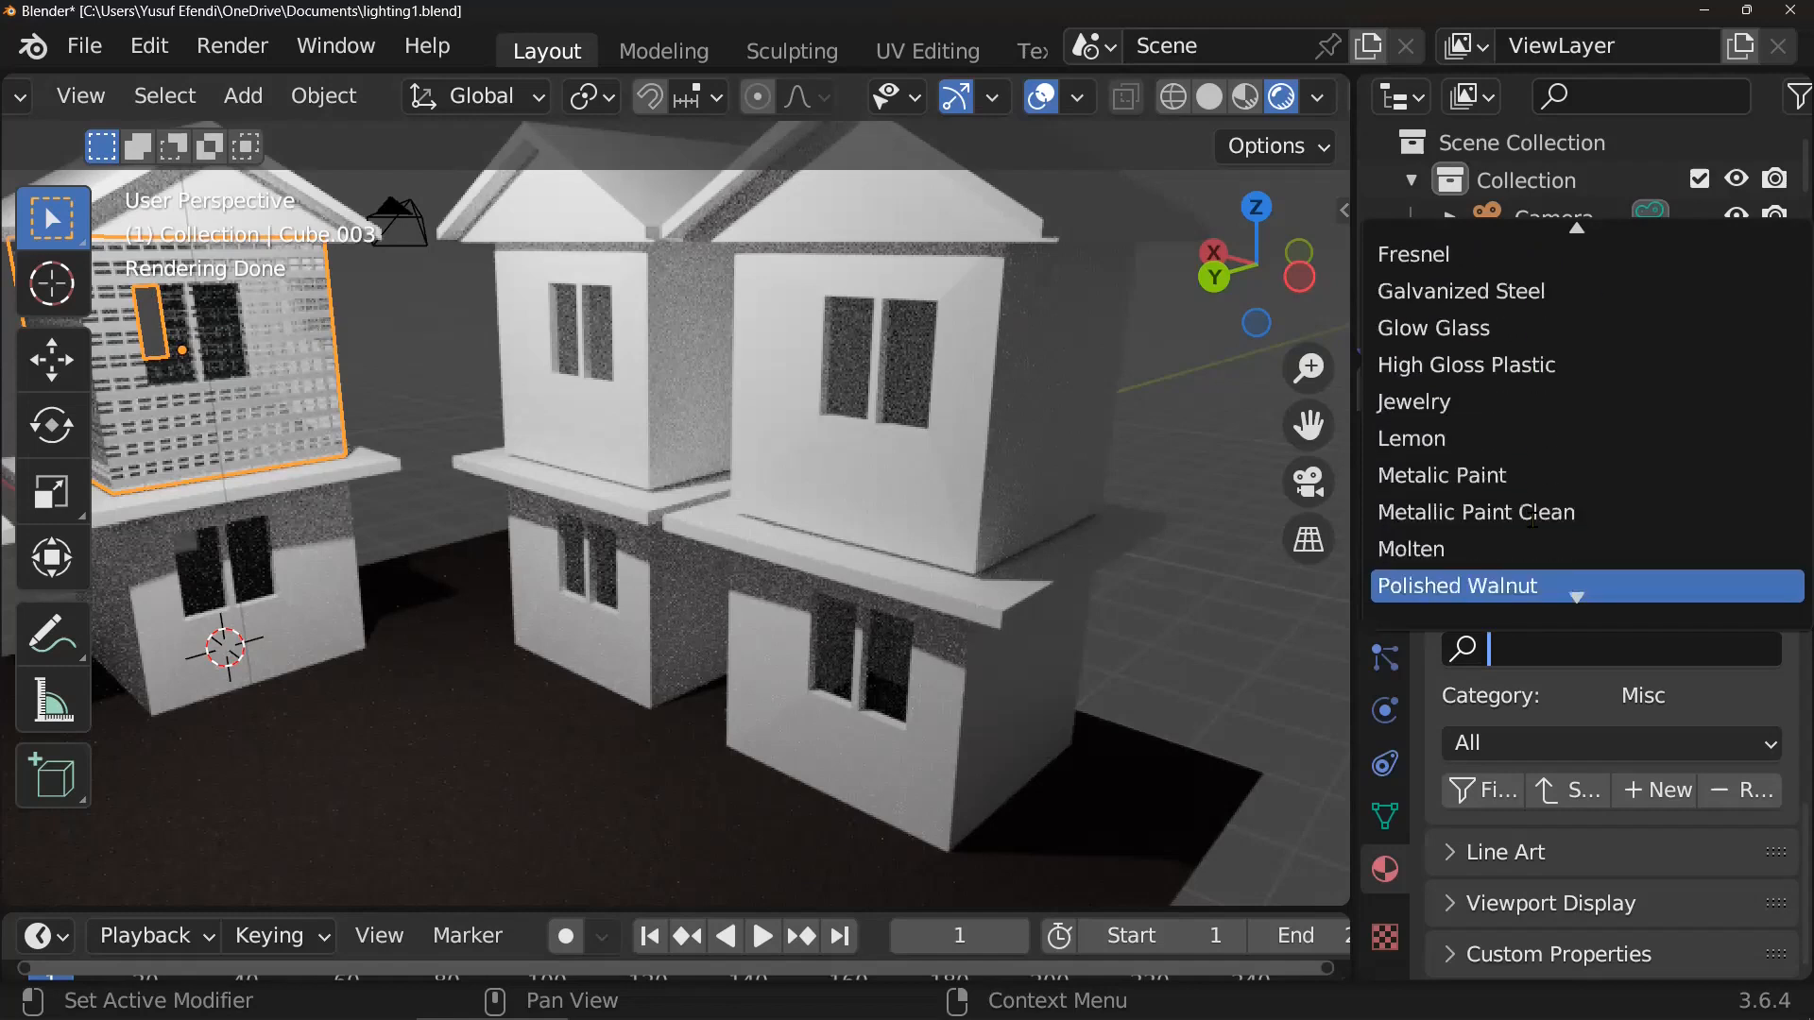
scroll(1532, 518, "down", 2)
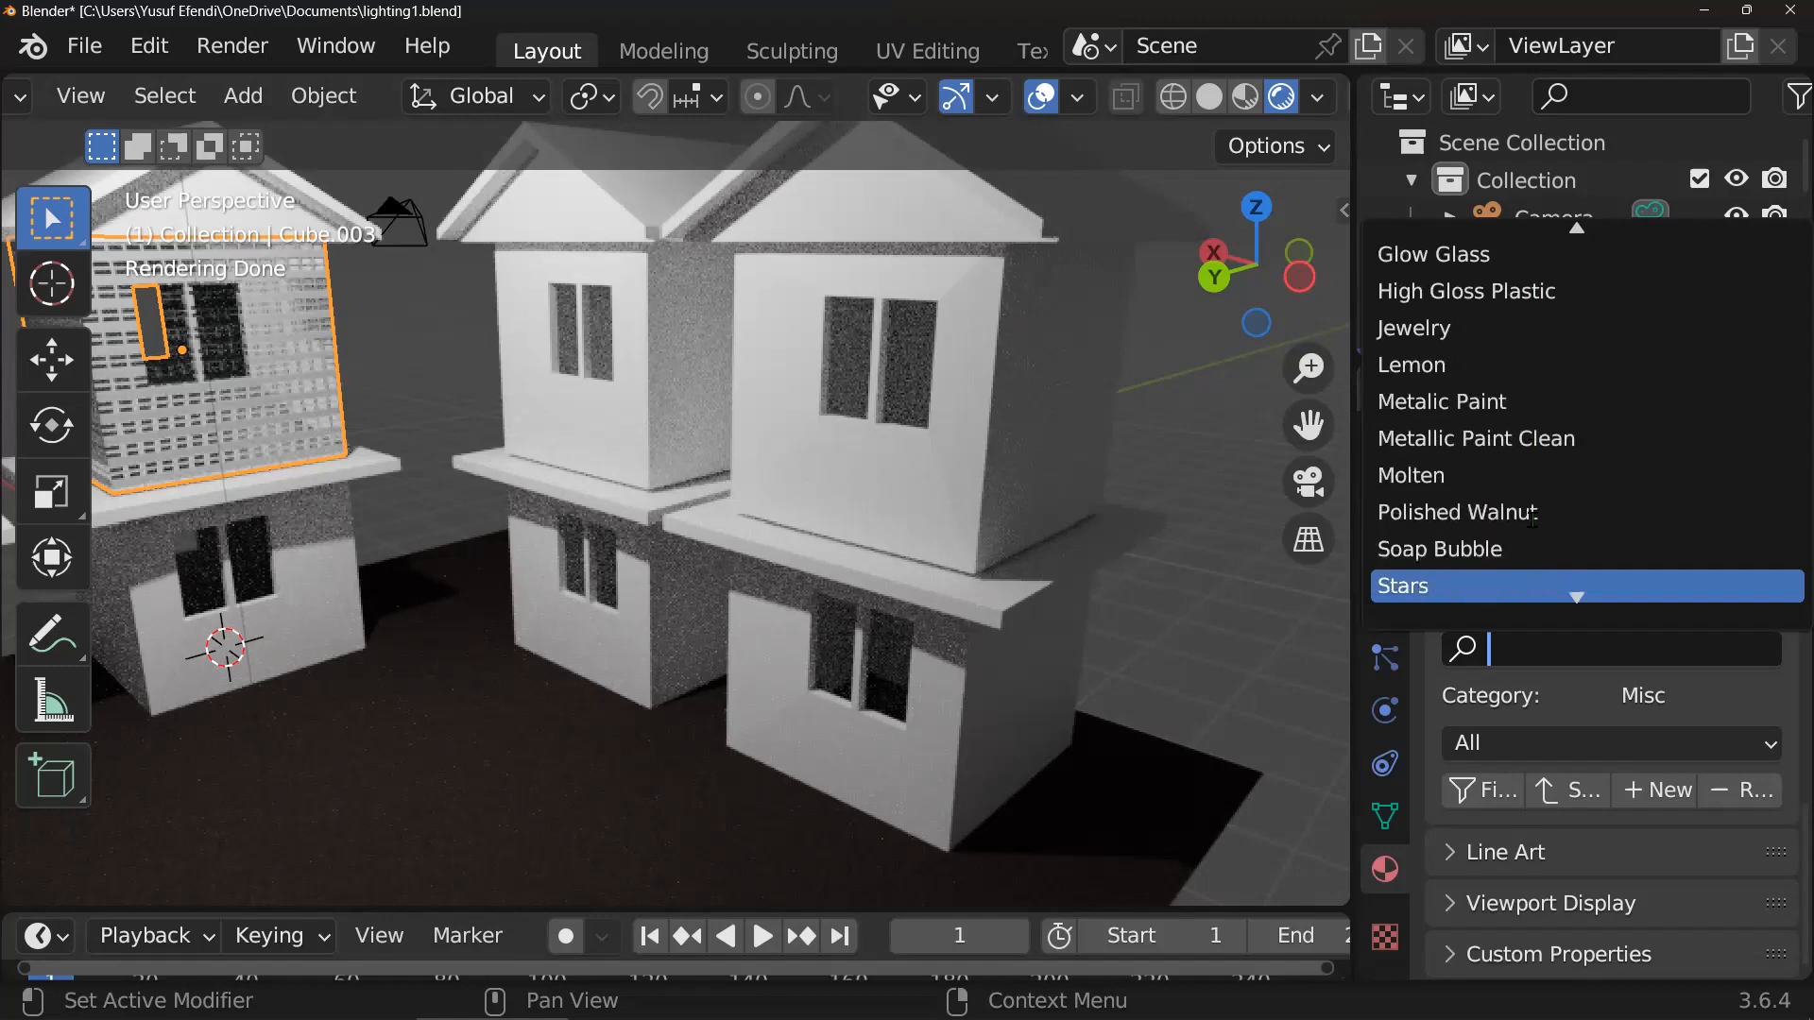
scroll(1532, 518, "down", 4)
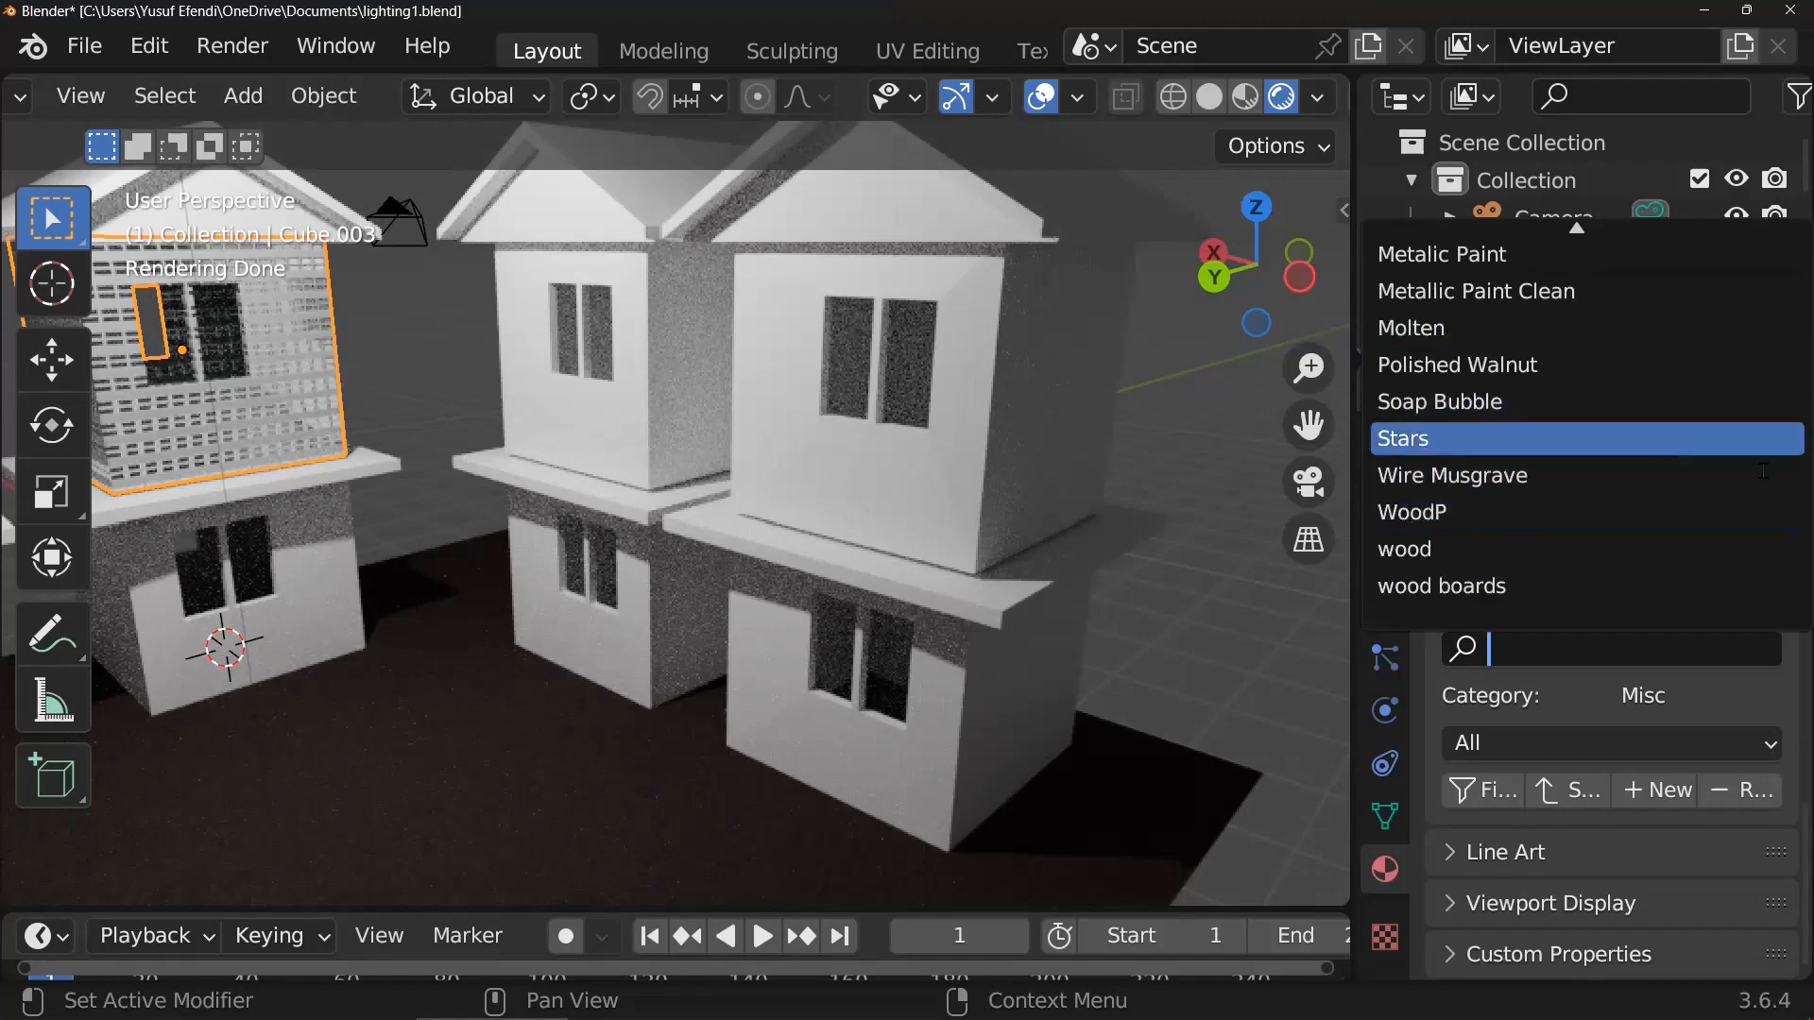
left_click(1497, 713)
- Undo applying the Building material to the upper storey, and give the walls' shared material a purple base color
scroll(1511, 660, "up", 1)
scroll(1523, 576, "up", 5)
scroll(1635, 517, "up", 1)
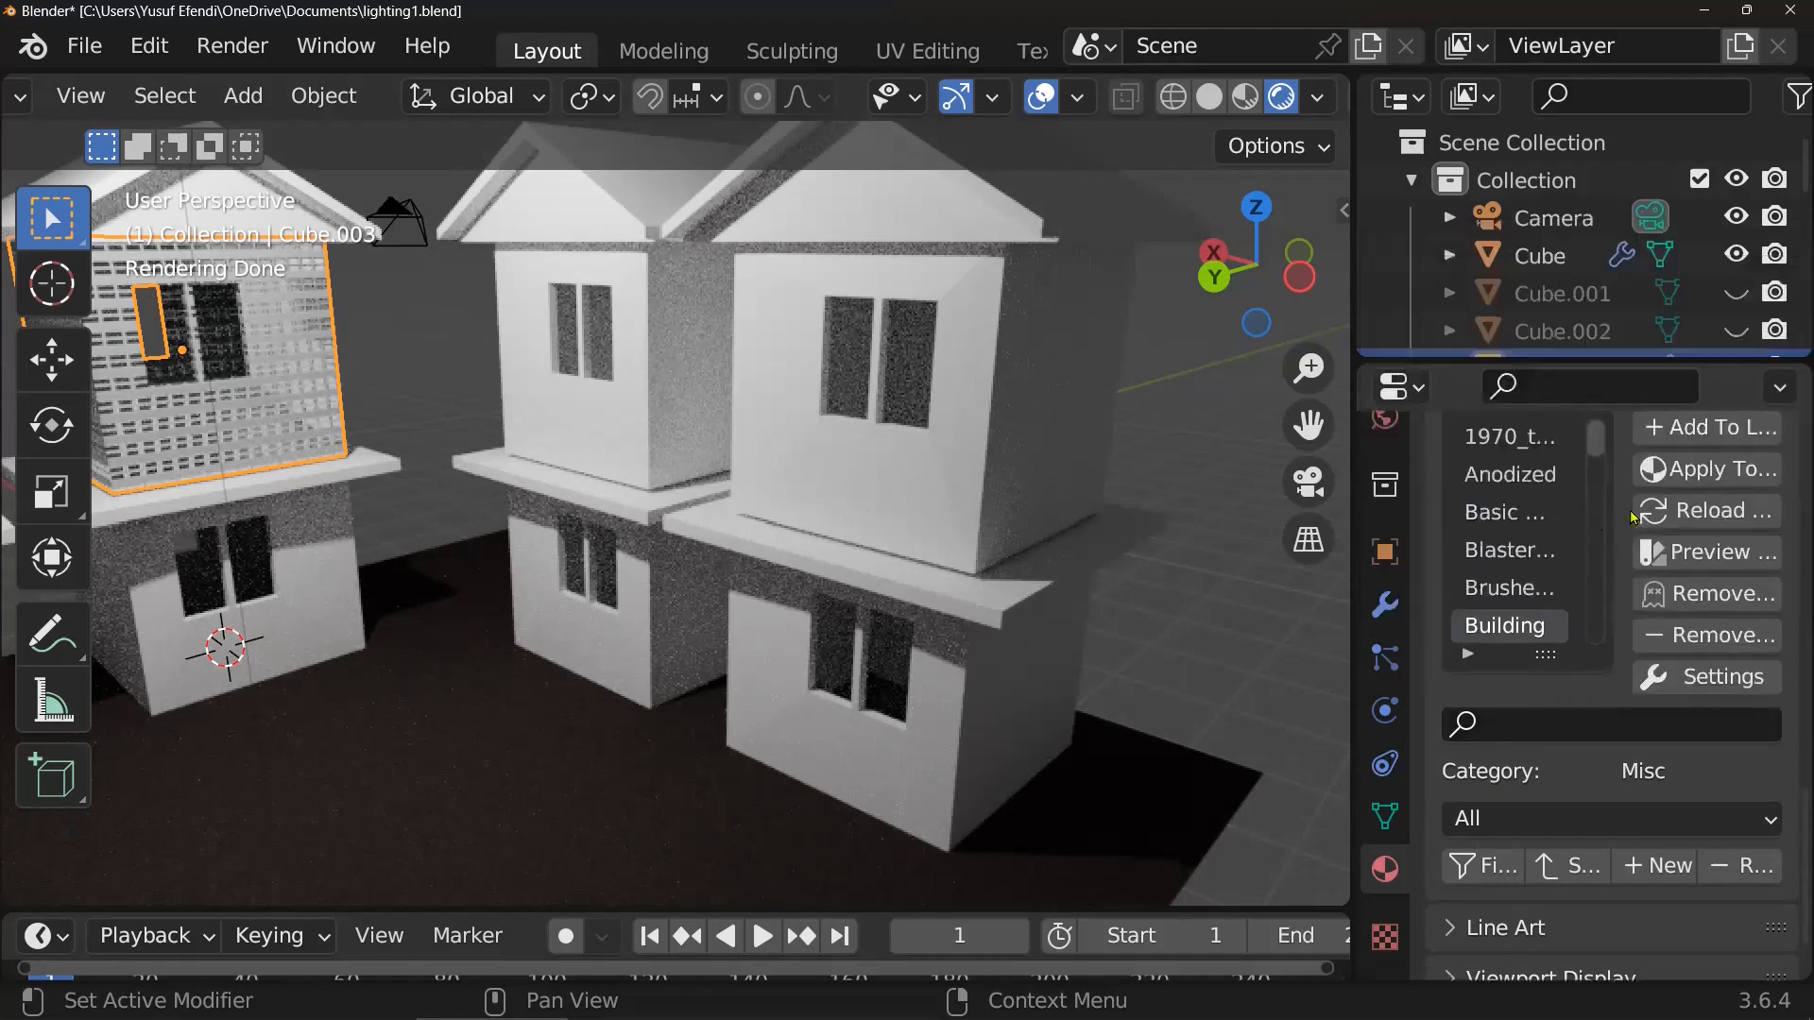
scroll(1635, 518, "up", 20)
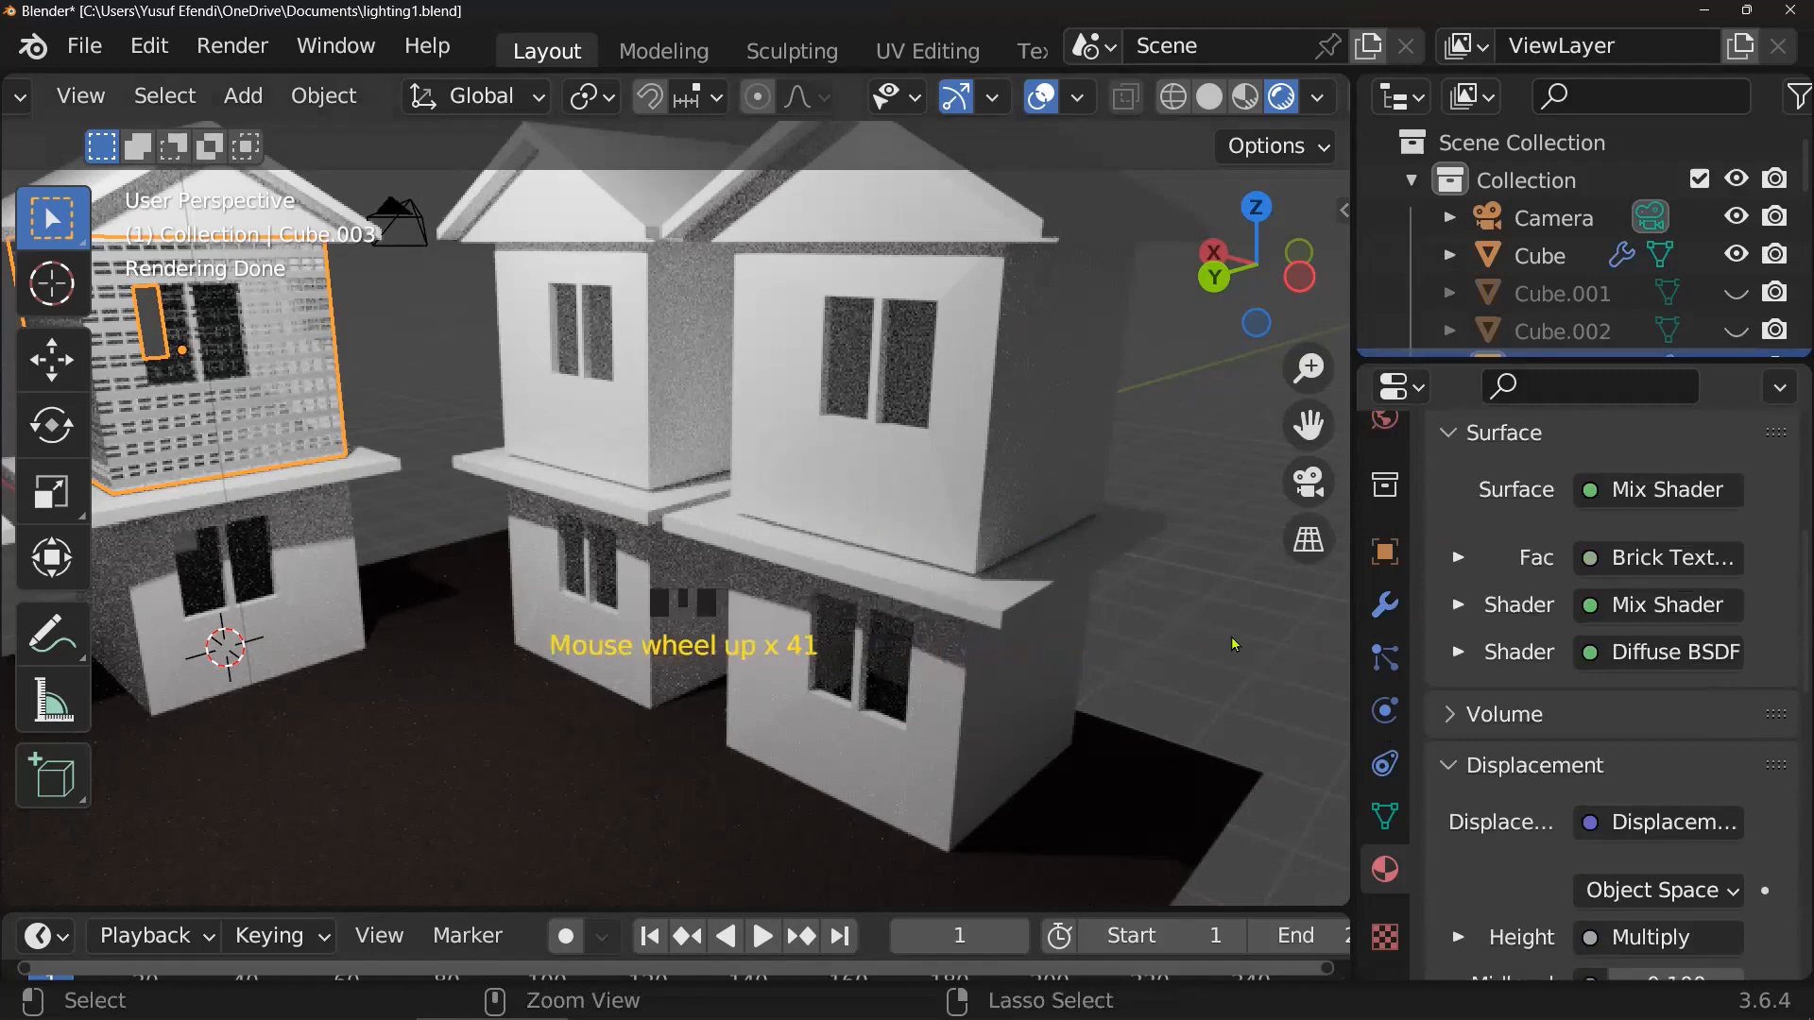
key("ctrl+z")
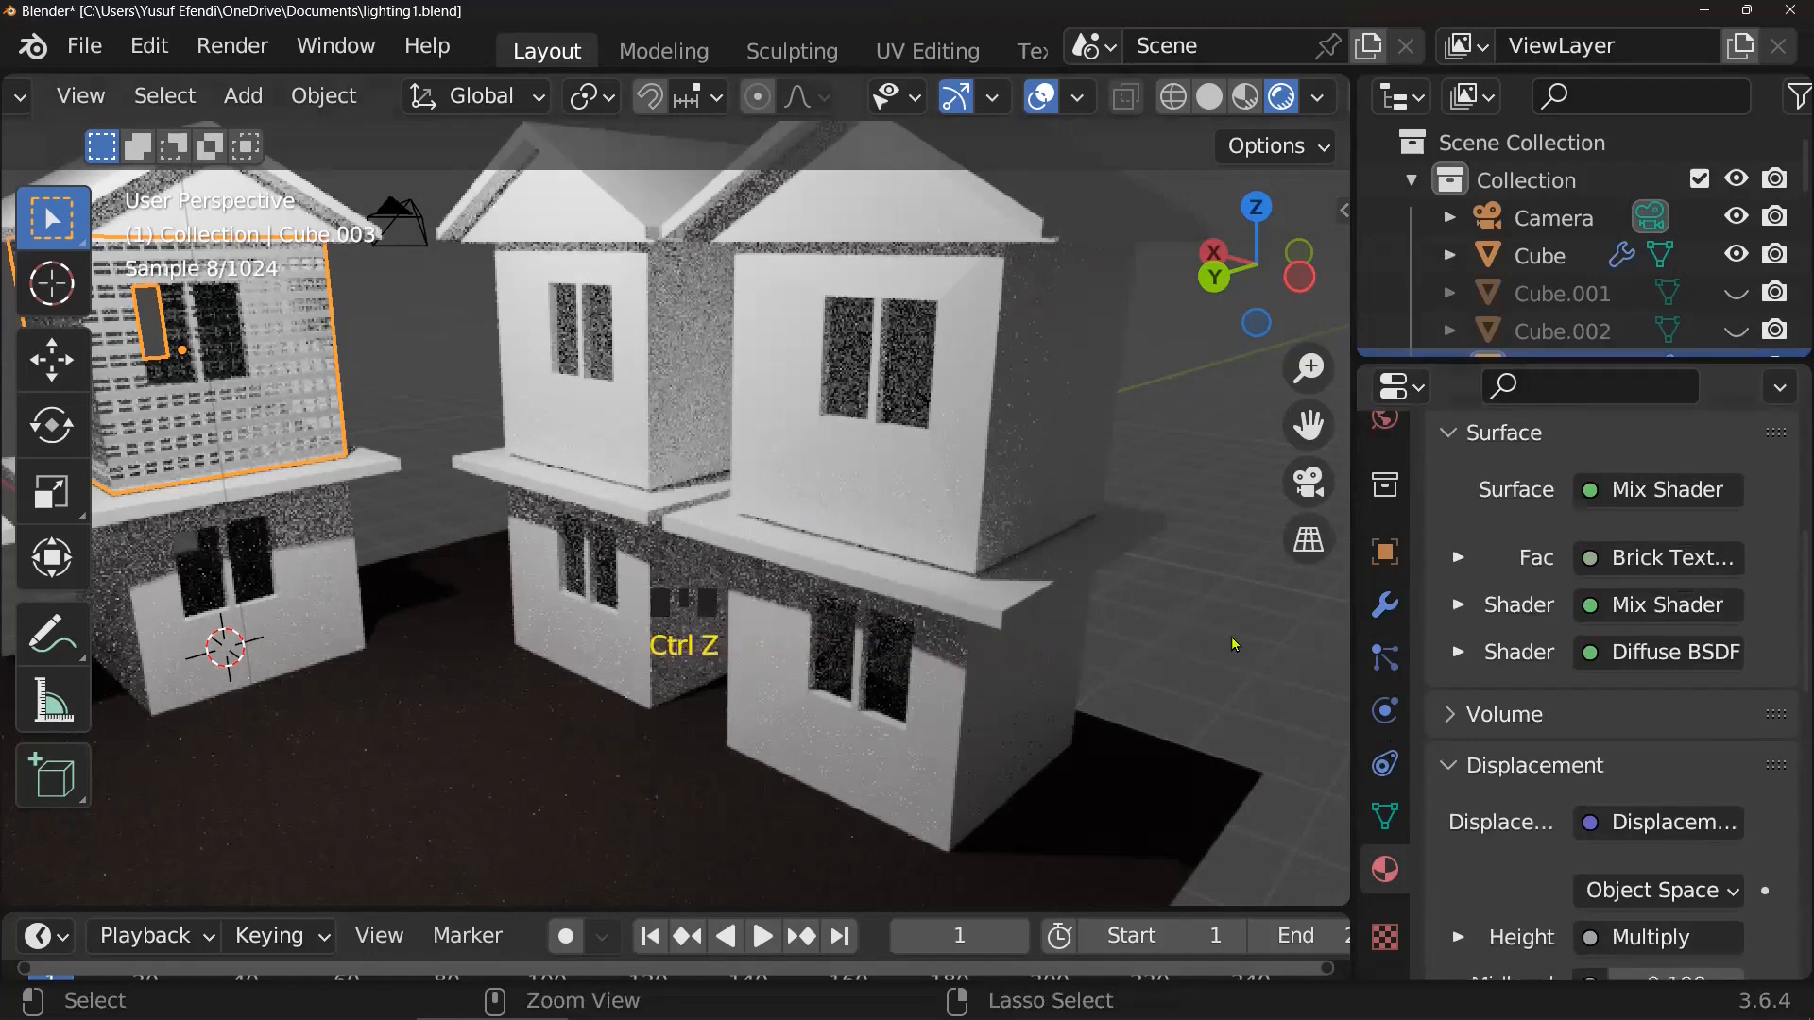
left_click(1675, 652)
mouse_move(1596, 257)
left_mouse_down()
mouse_move(1622, 284)
mouse_move(1648, 257)
left_mouse_up()
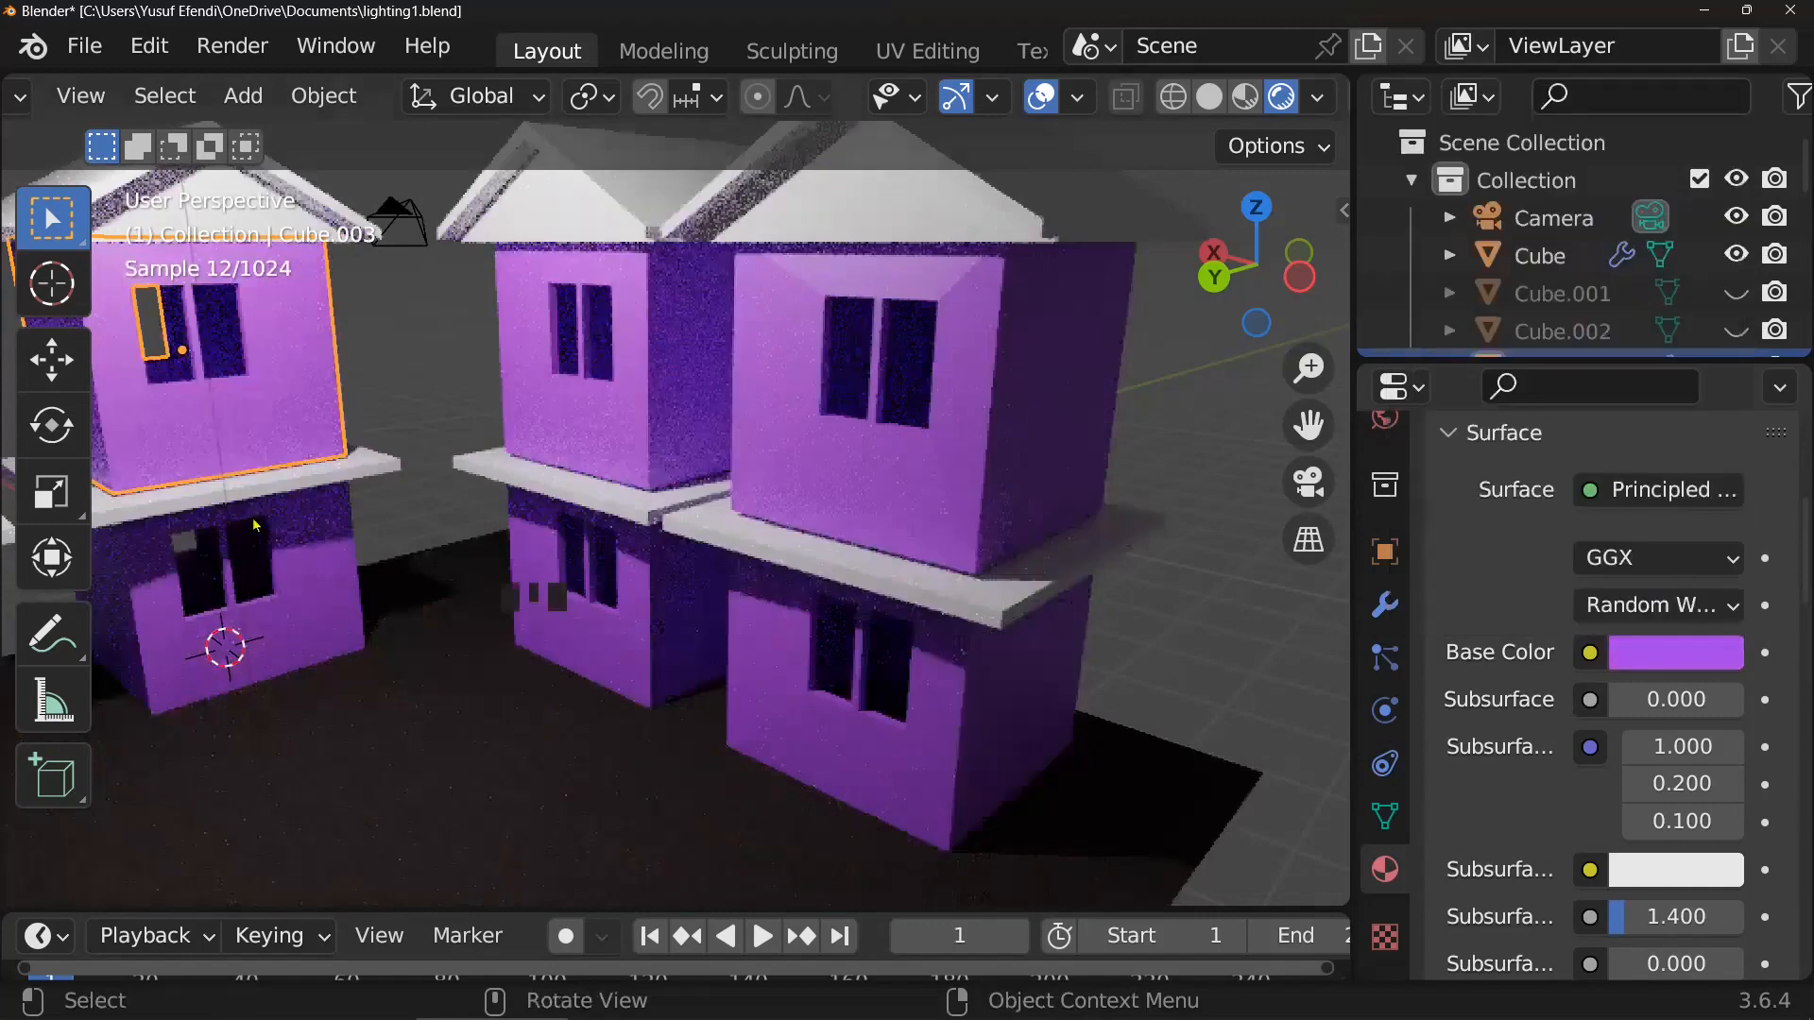
- Add a second material slot with a new material named cream to the upper storey of the front right-hand building
scroll(253, 525, "down", 3)
left_click(835, 399)
scroll(1680, 483, "up", 6)
scroll(1680, 482, "up", 1)
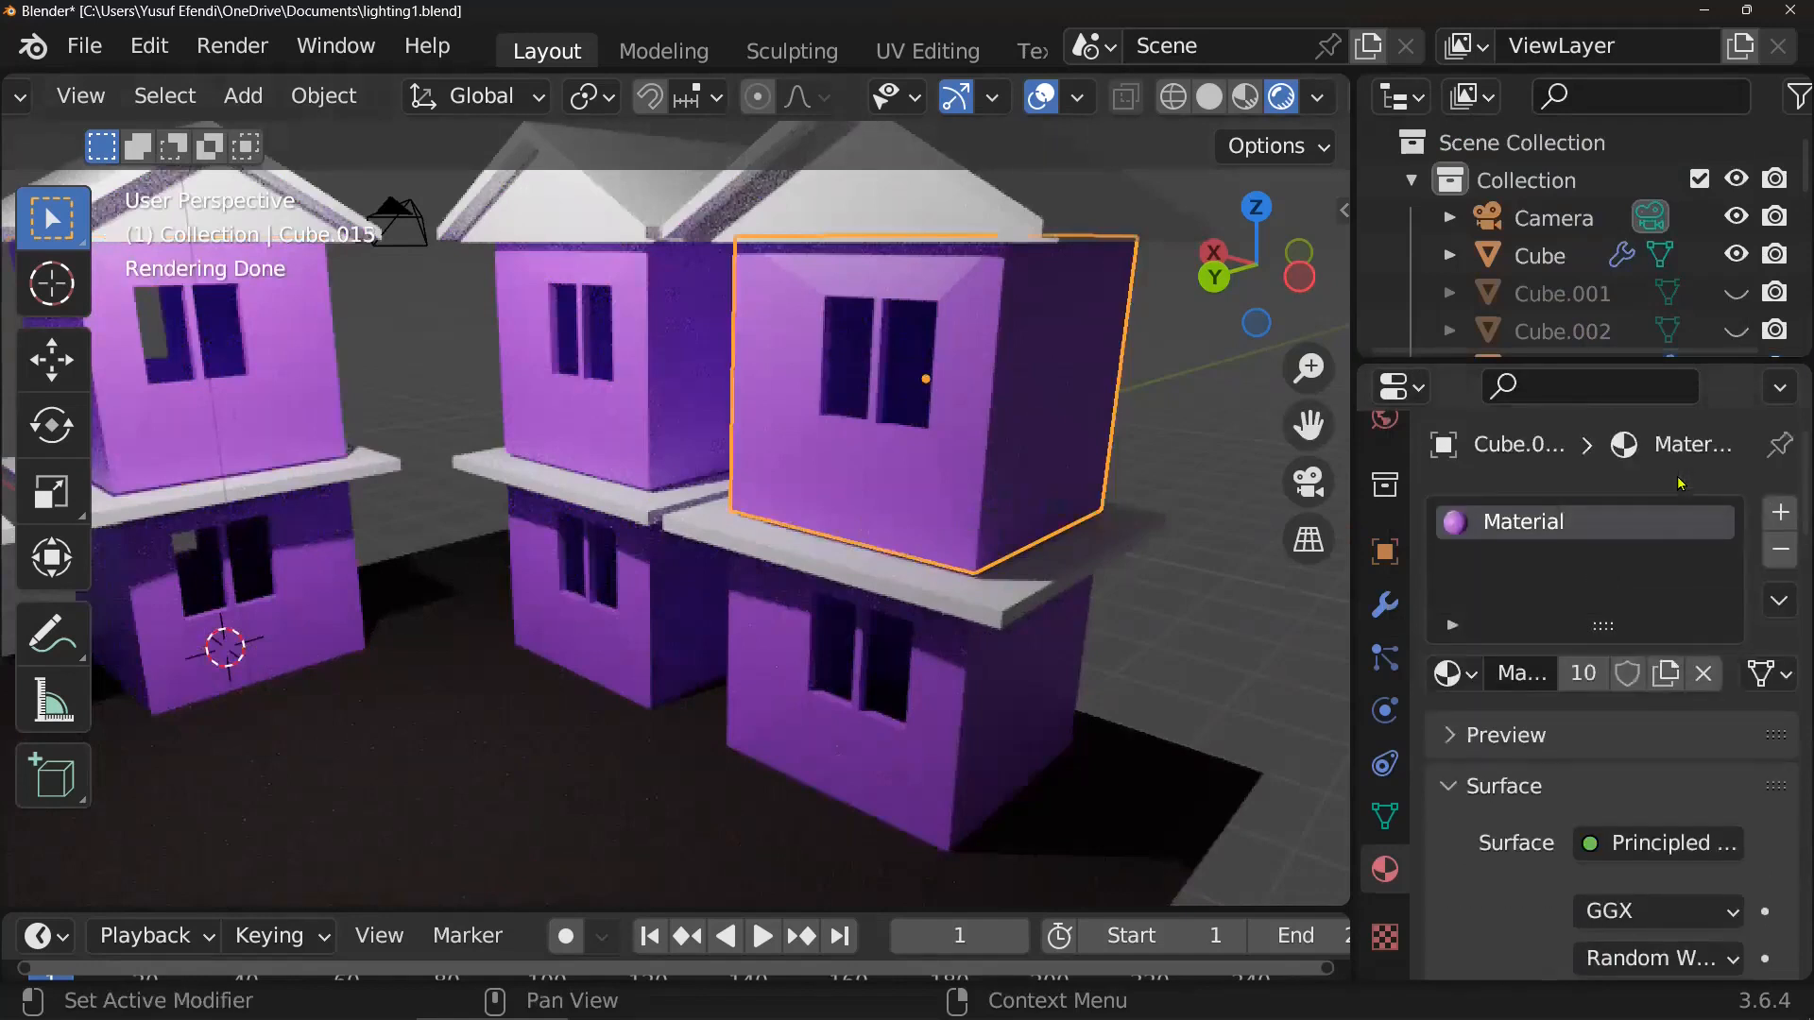
left_click(1781, 513)
left_click(1619, 734)
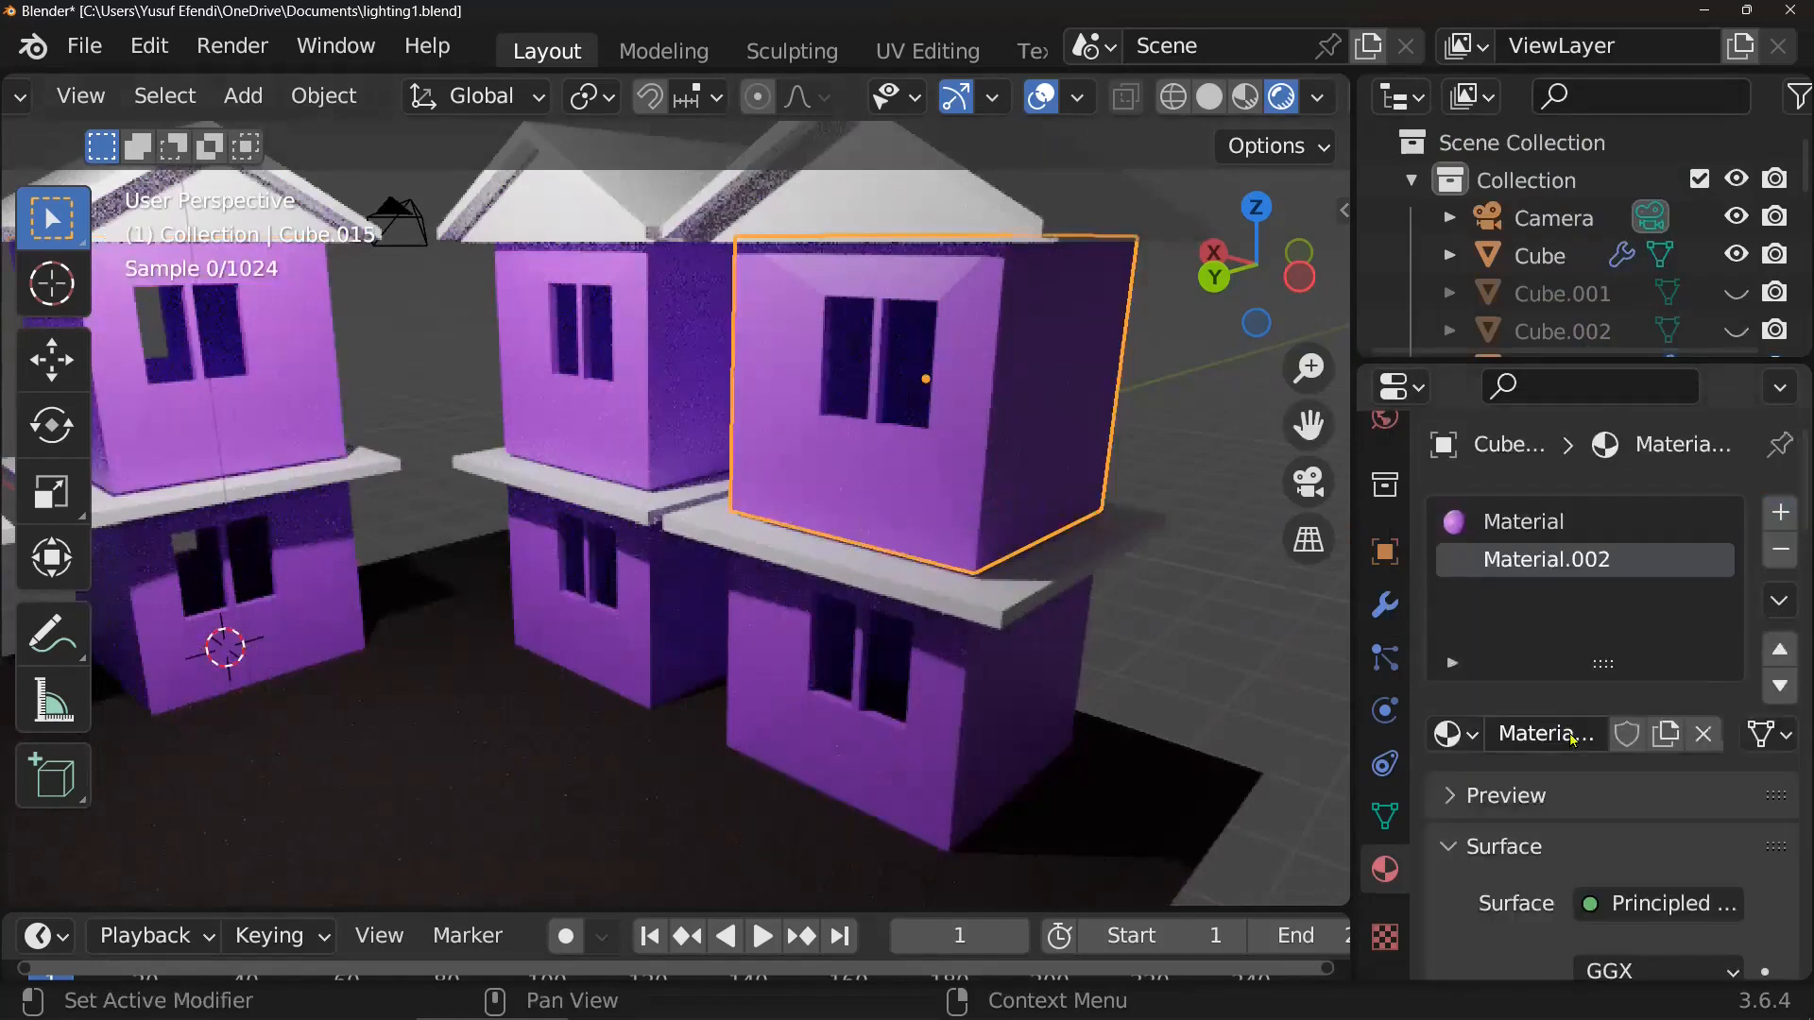
double_click(1557, 560)
type("cream")
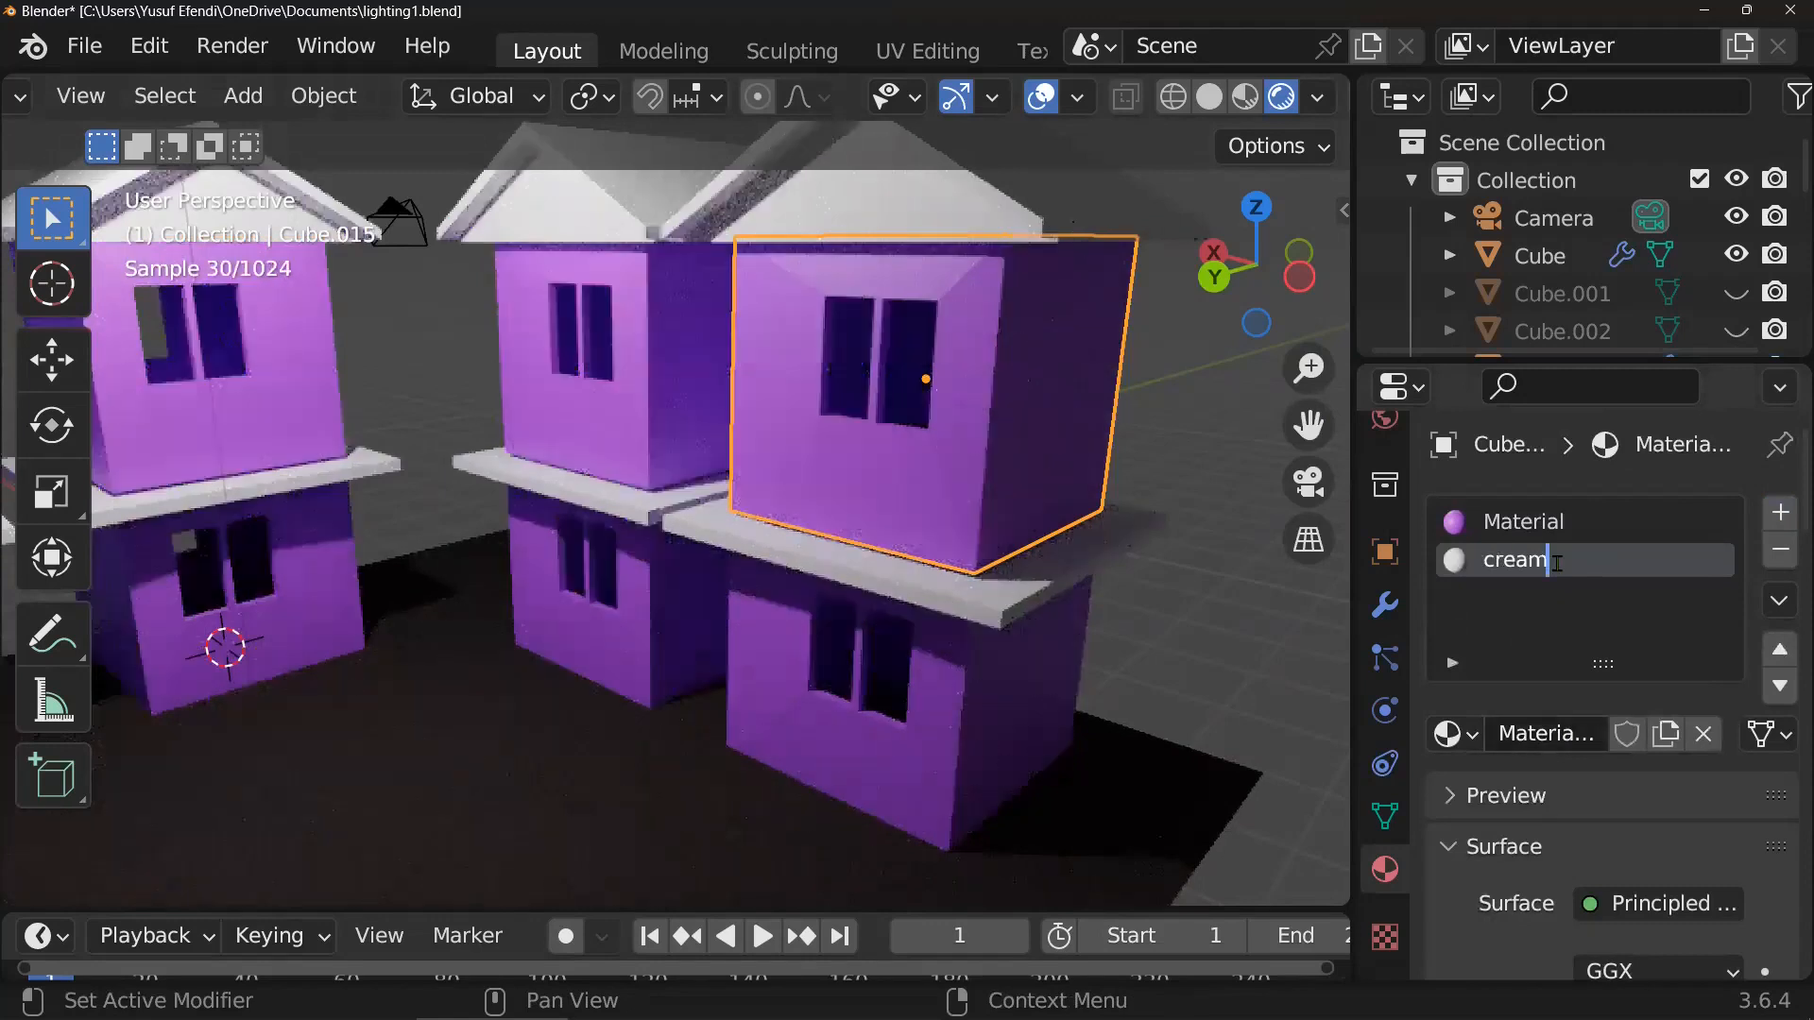
key("Return")
- Set the cream material's base color to a warm cream with hue 0.099, saturation 0.805 and value 0.800
scroll(1675, 701, "down", 8)
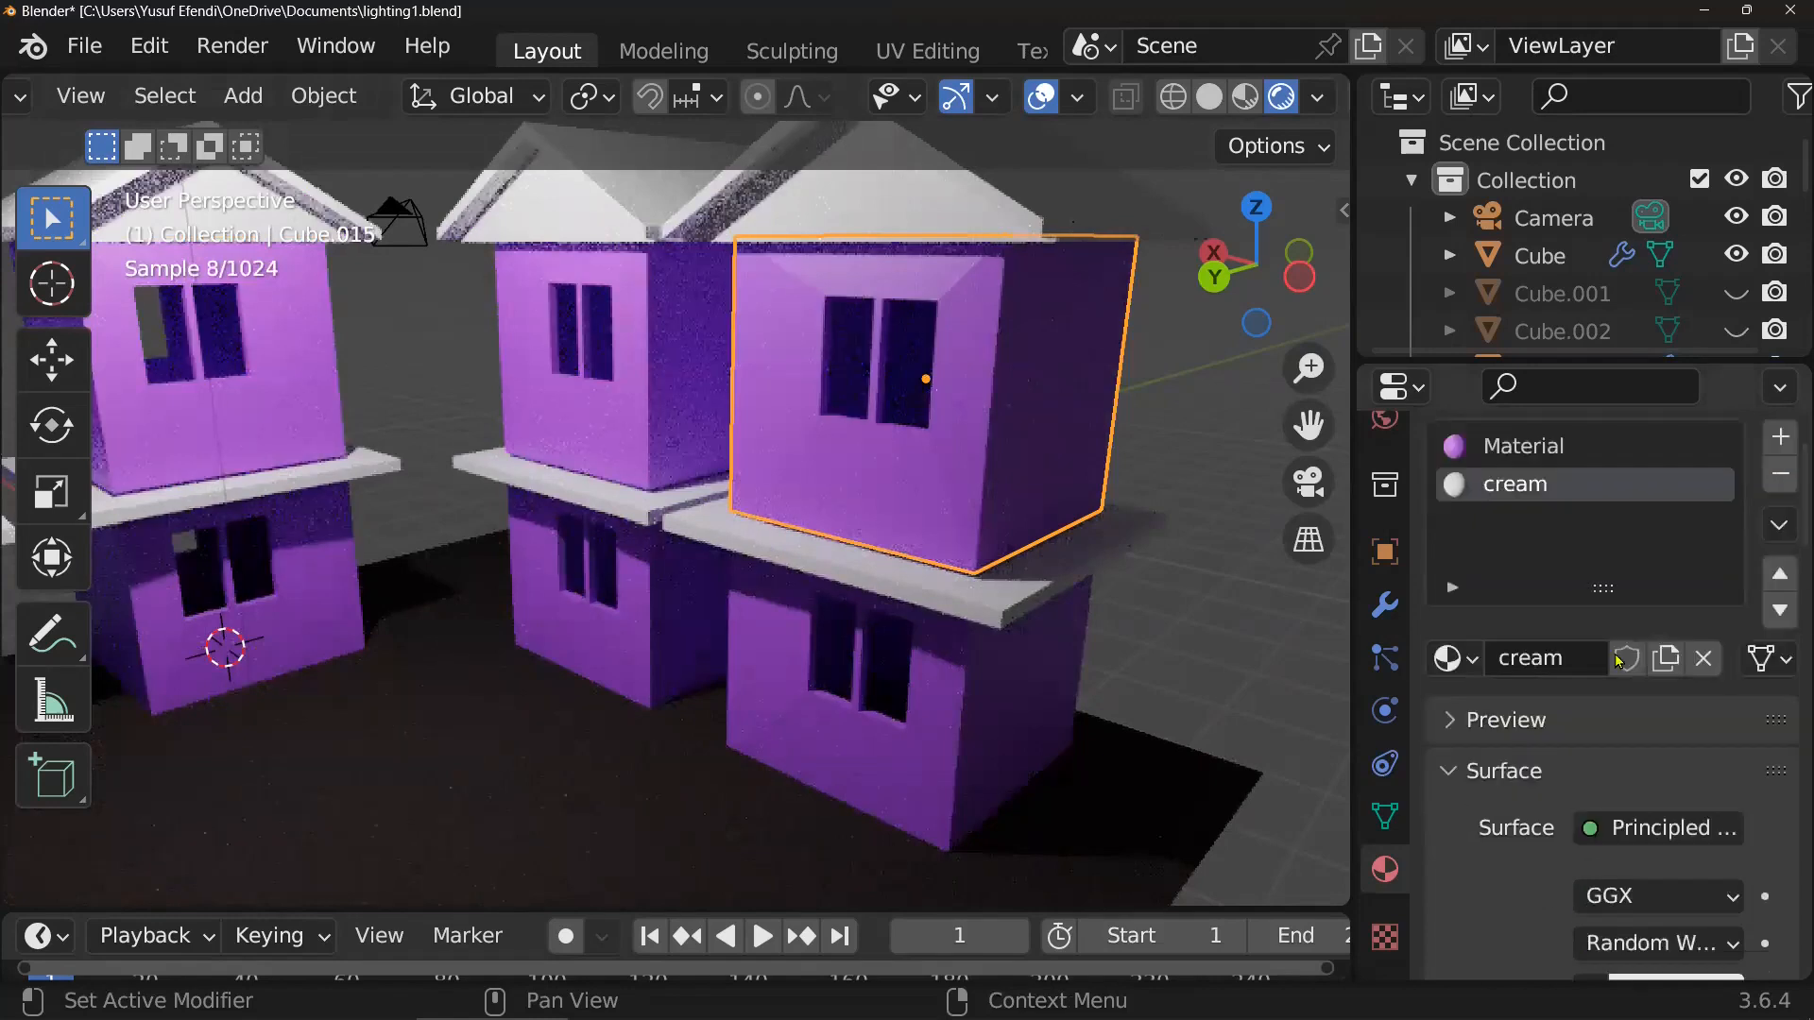
left_click(1675, 701)
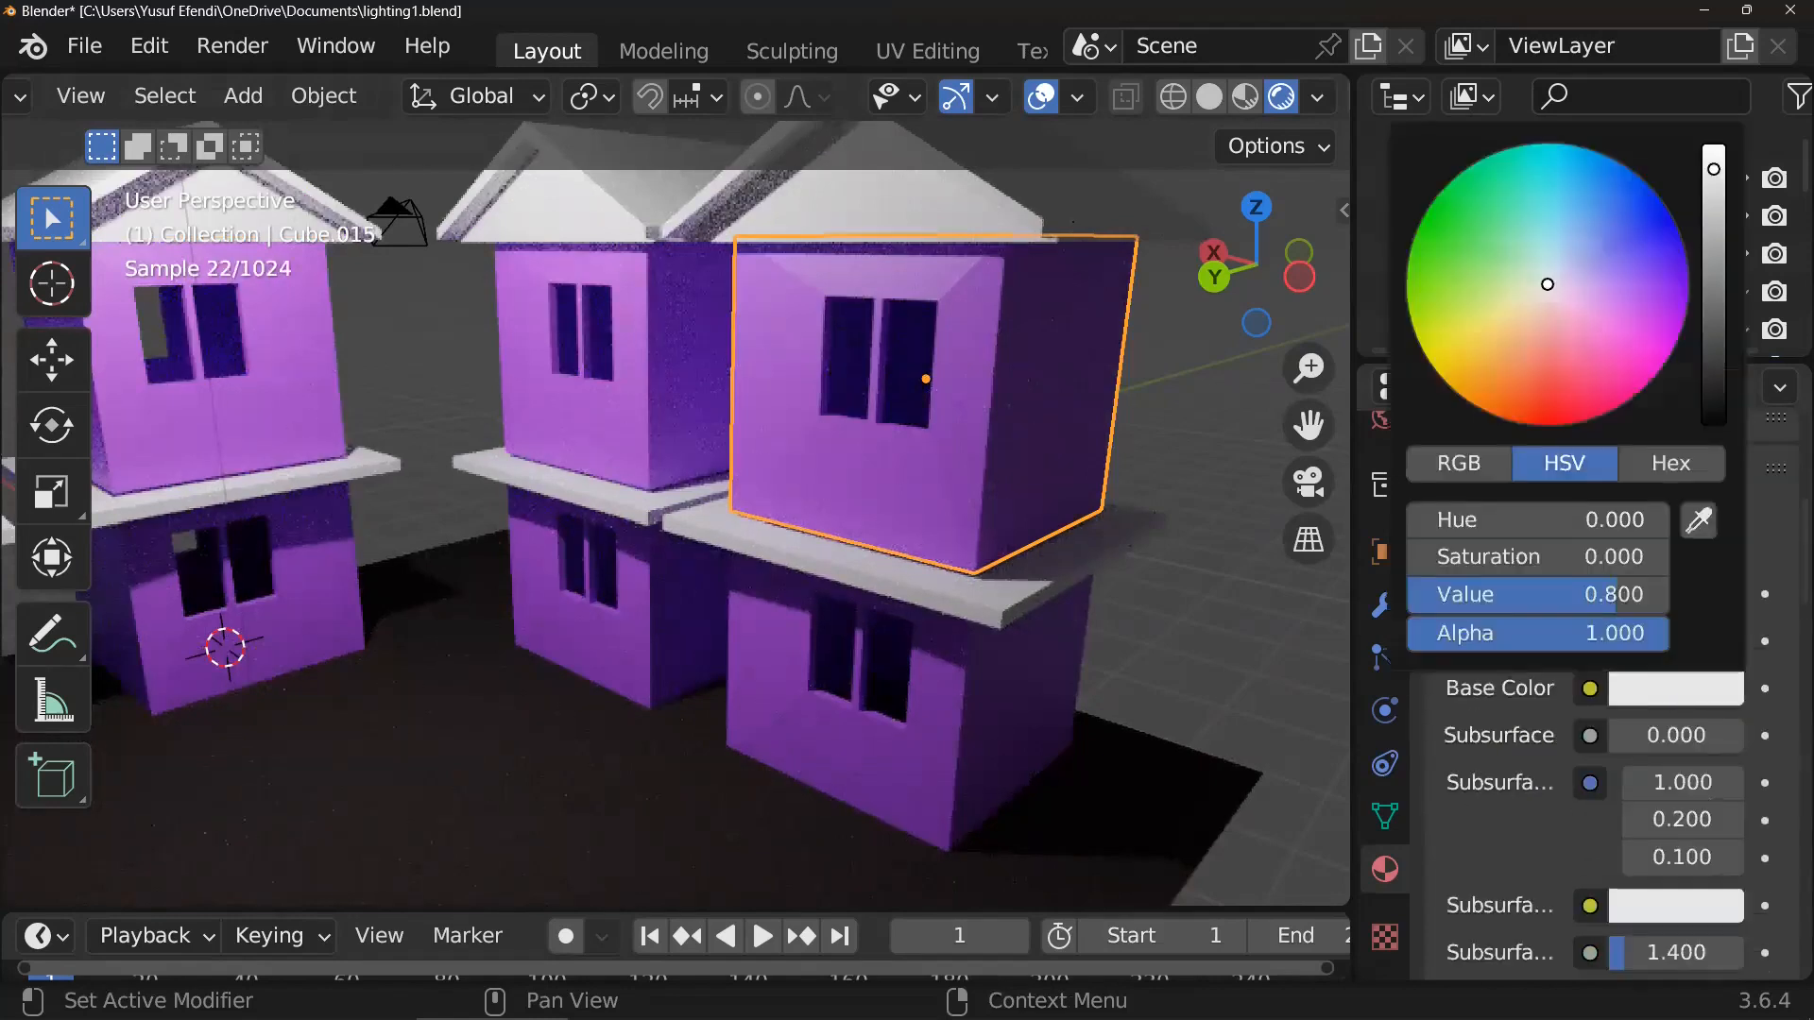
left_click(1498, 341)
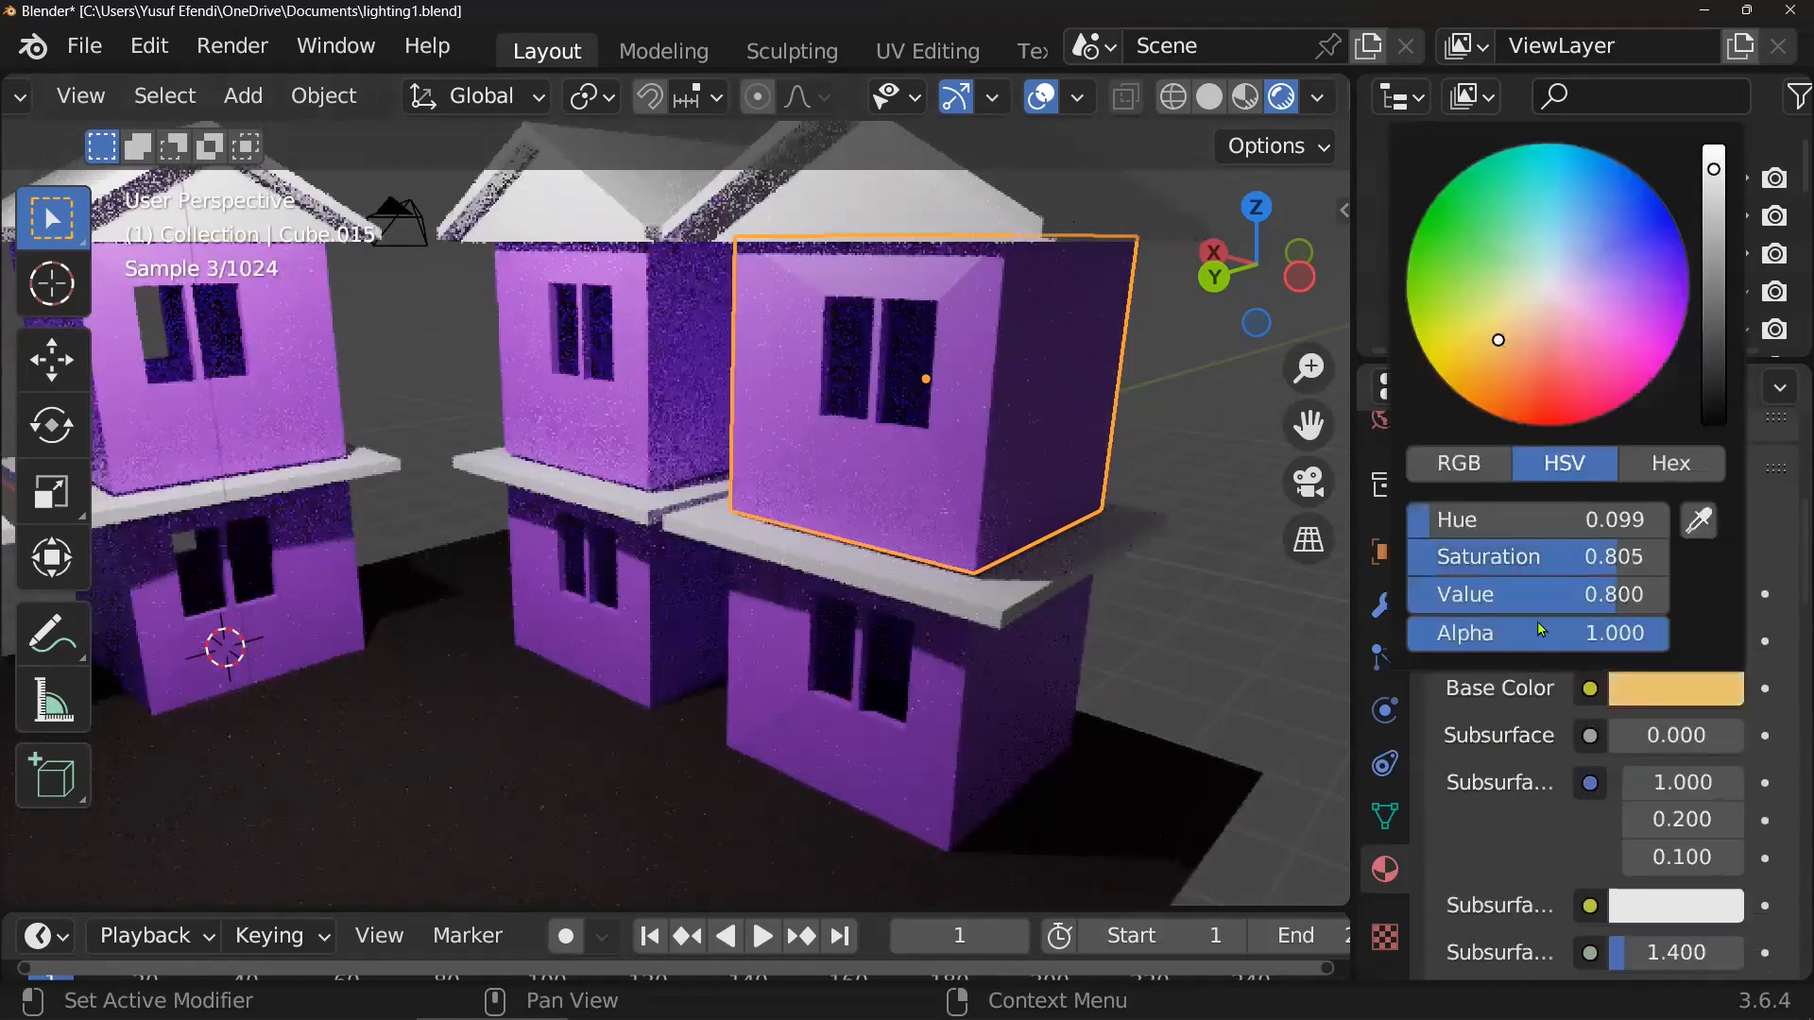
- Remove the purple material slot from this upper storey, leaving cream as its only material
scroll(1515, 564, "up", 3)
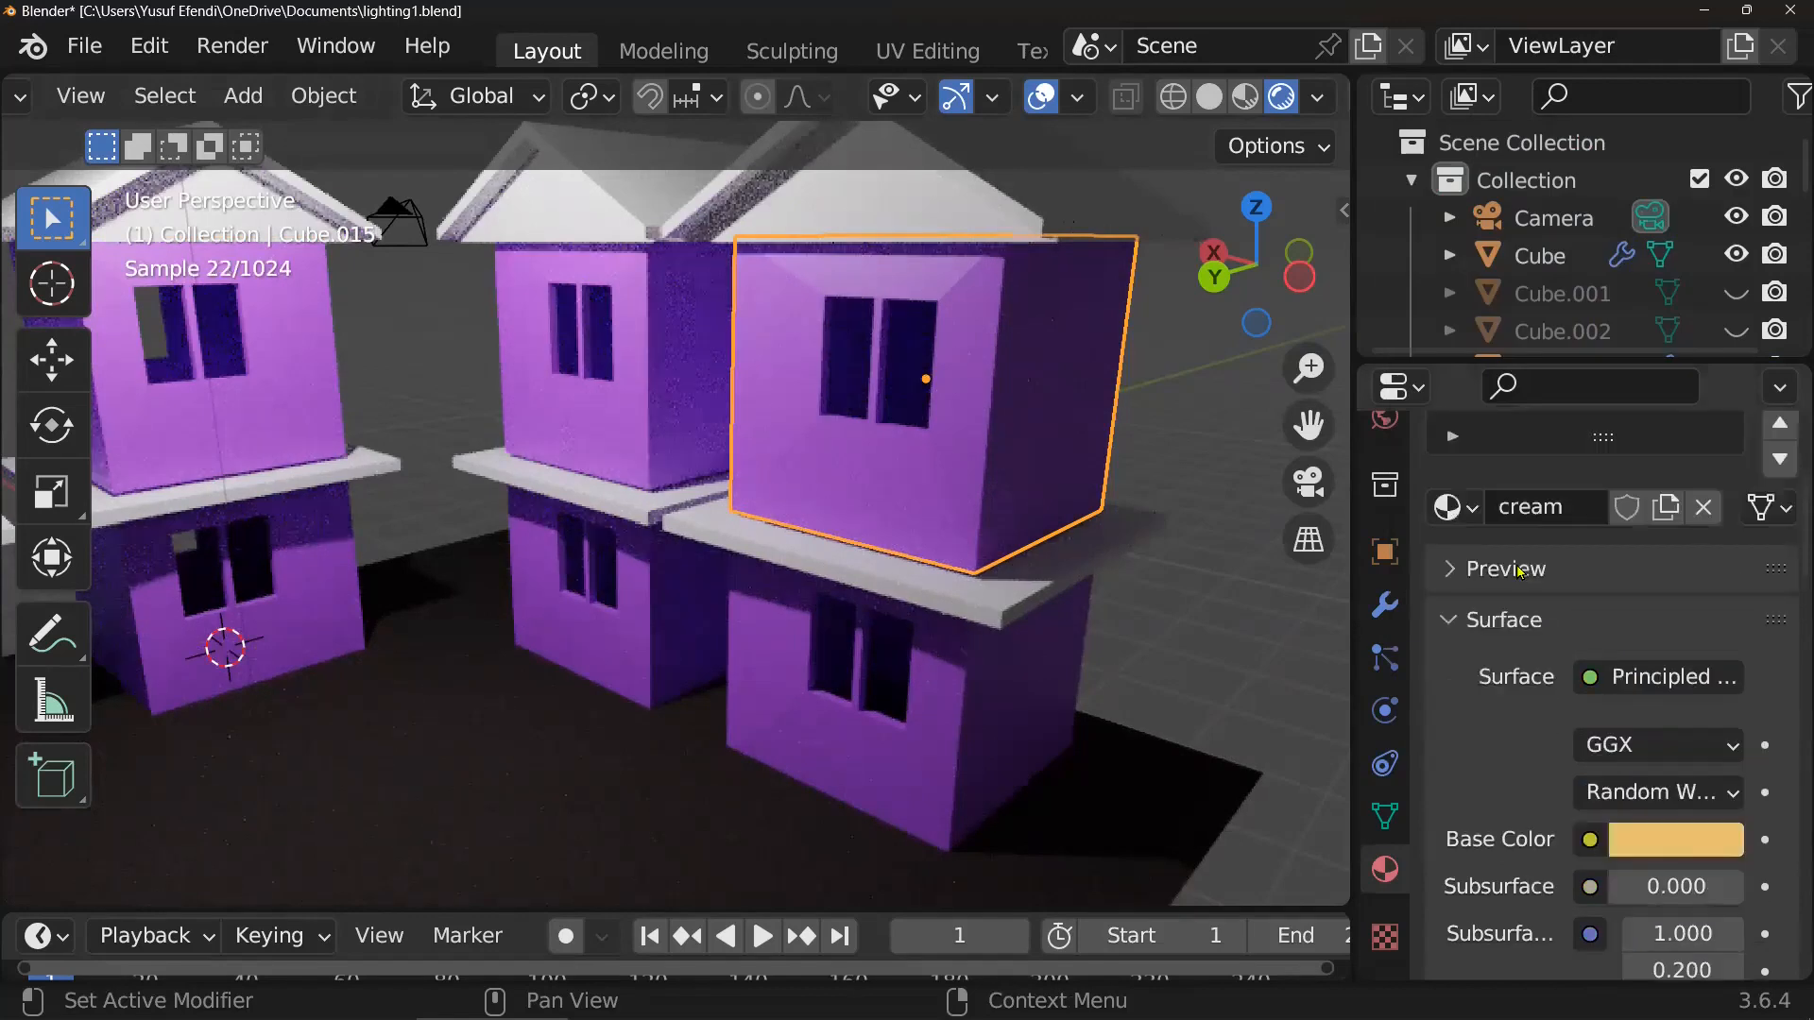
scroll(1771, 550, "up", 5)
left_click(1773, 550)
left_click(1774, 550)
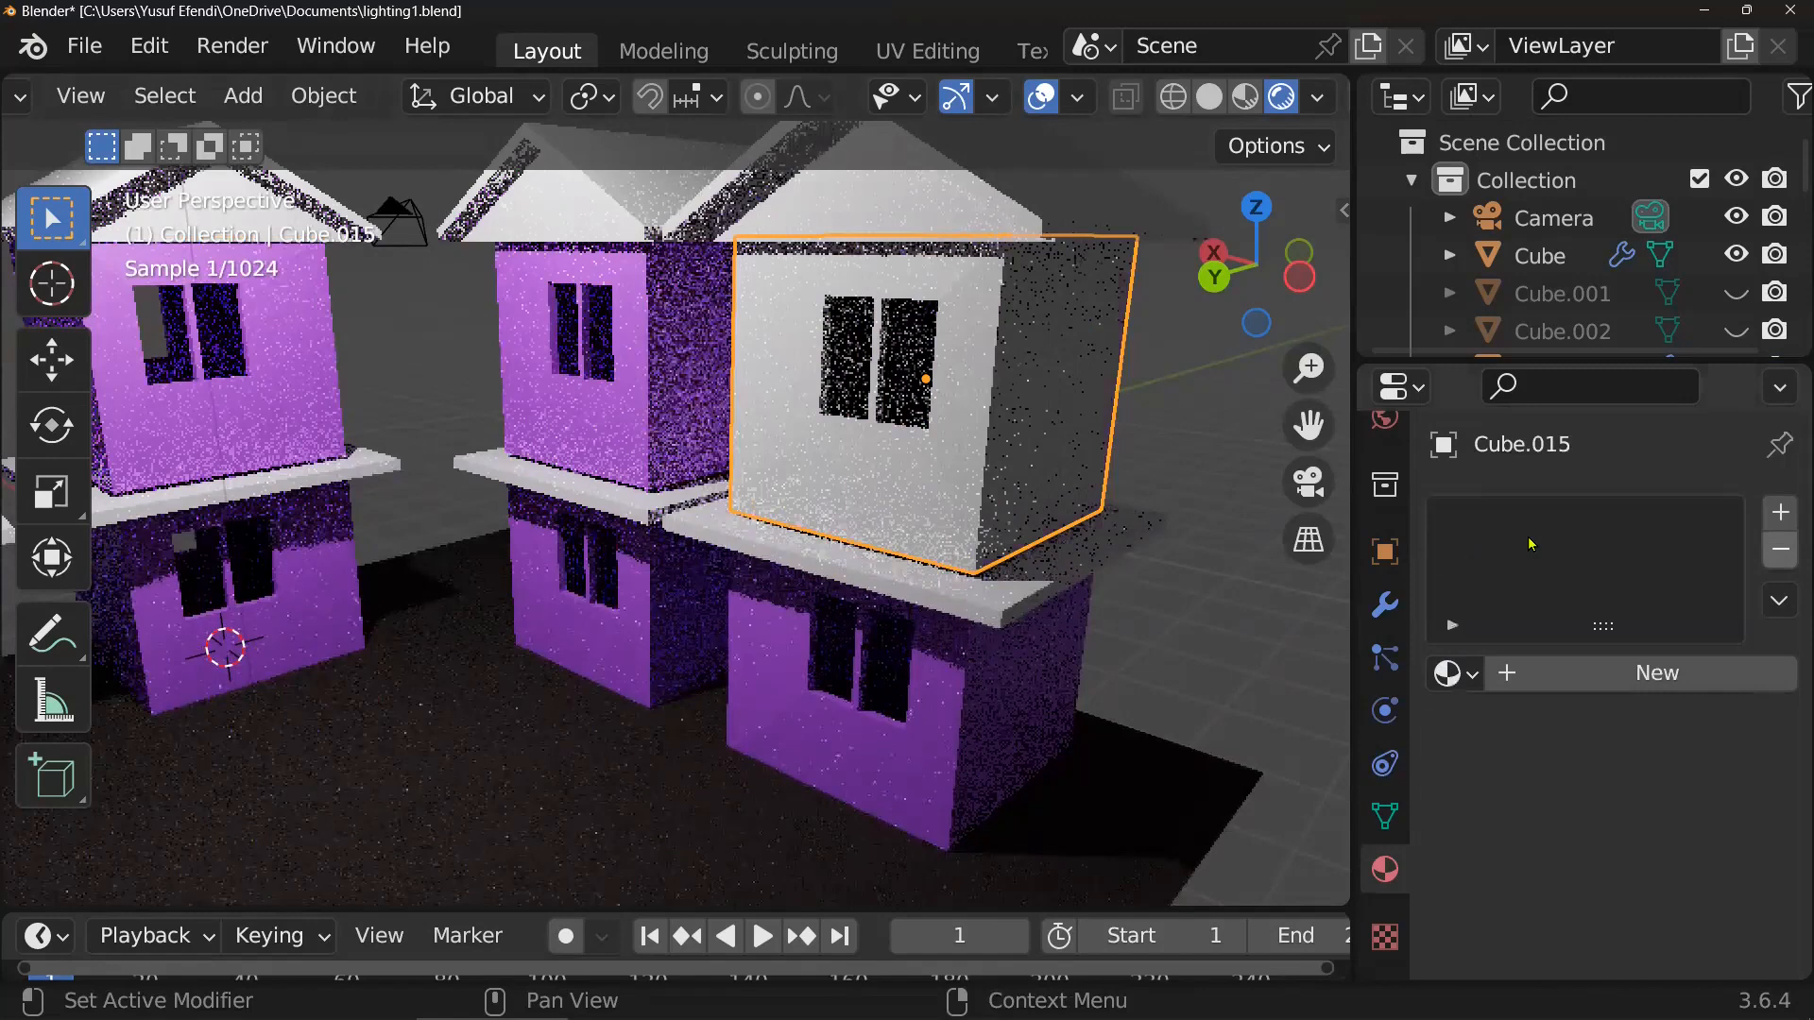
key("ctrl+z")
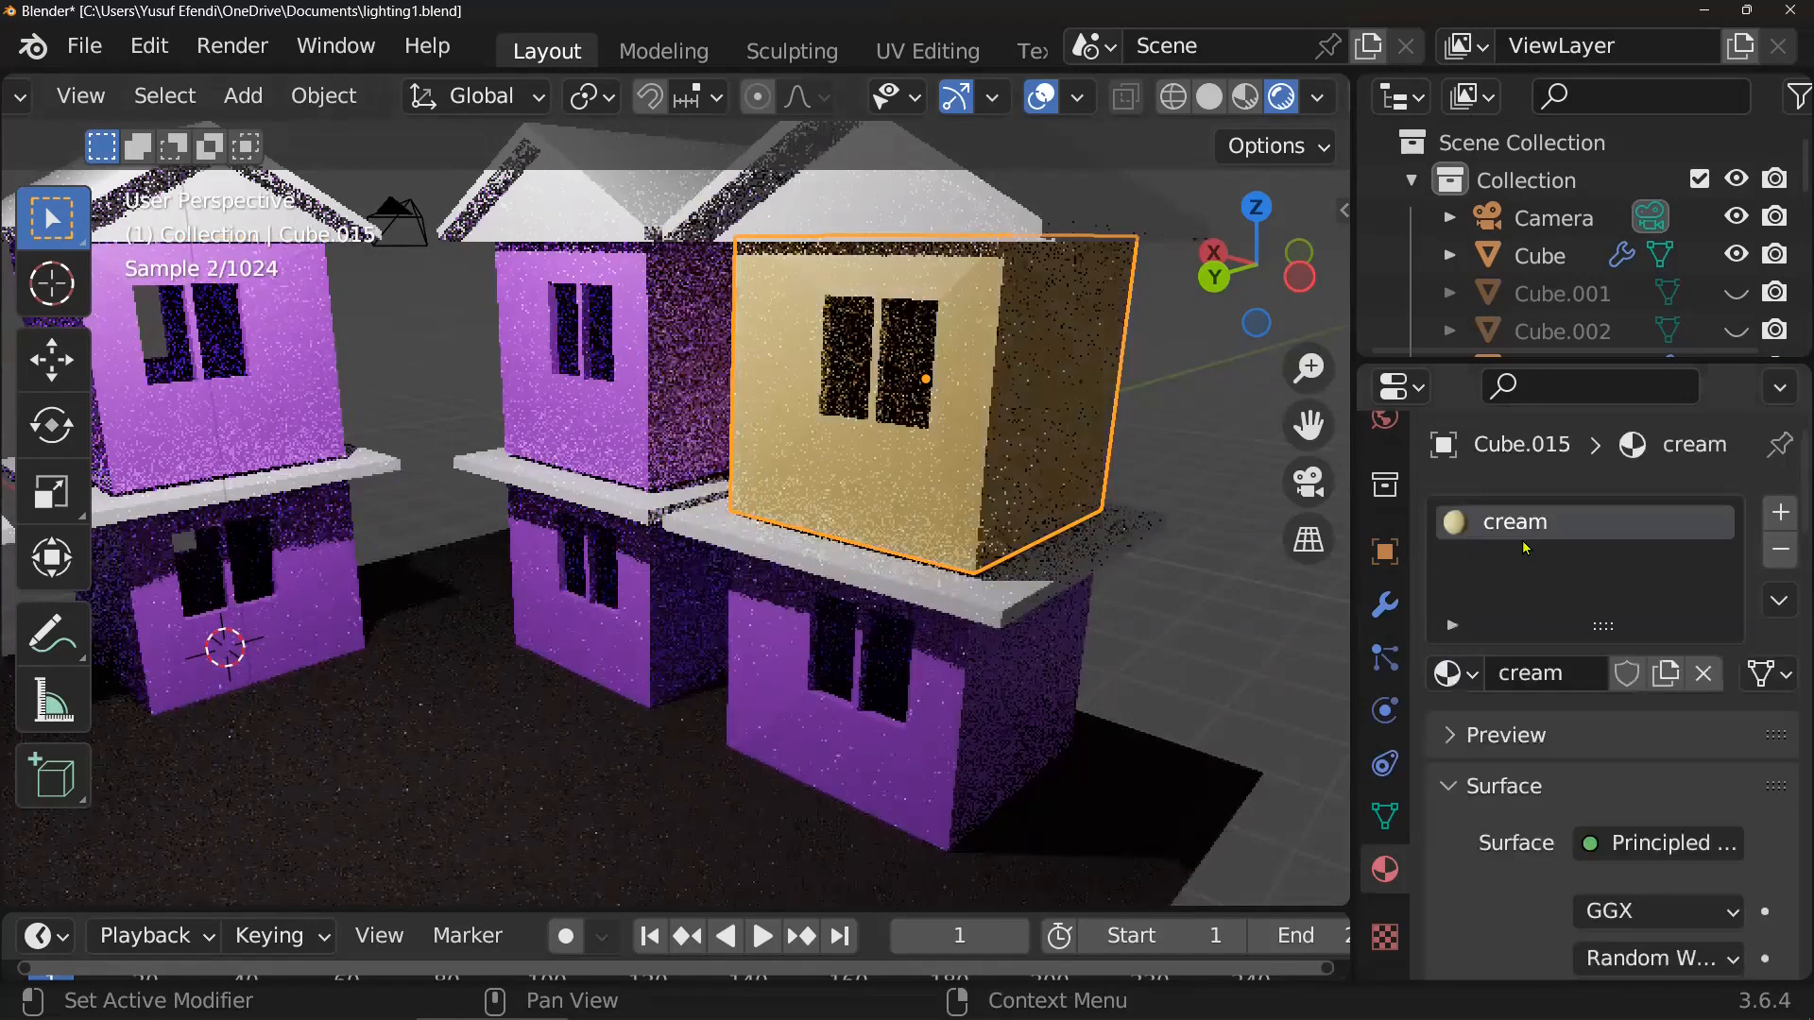
- Give the upper storey behind the cream one its own copy of the purple material and rename the copy red
left_click(674, 368)
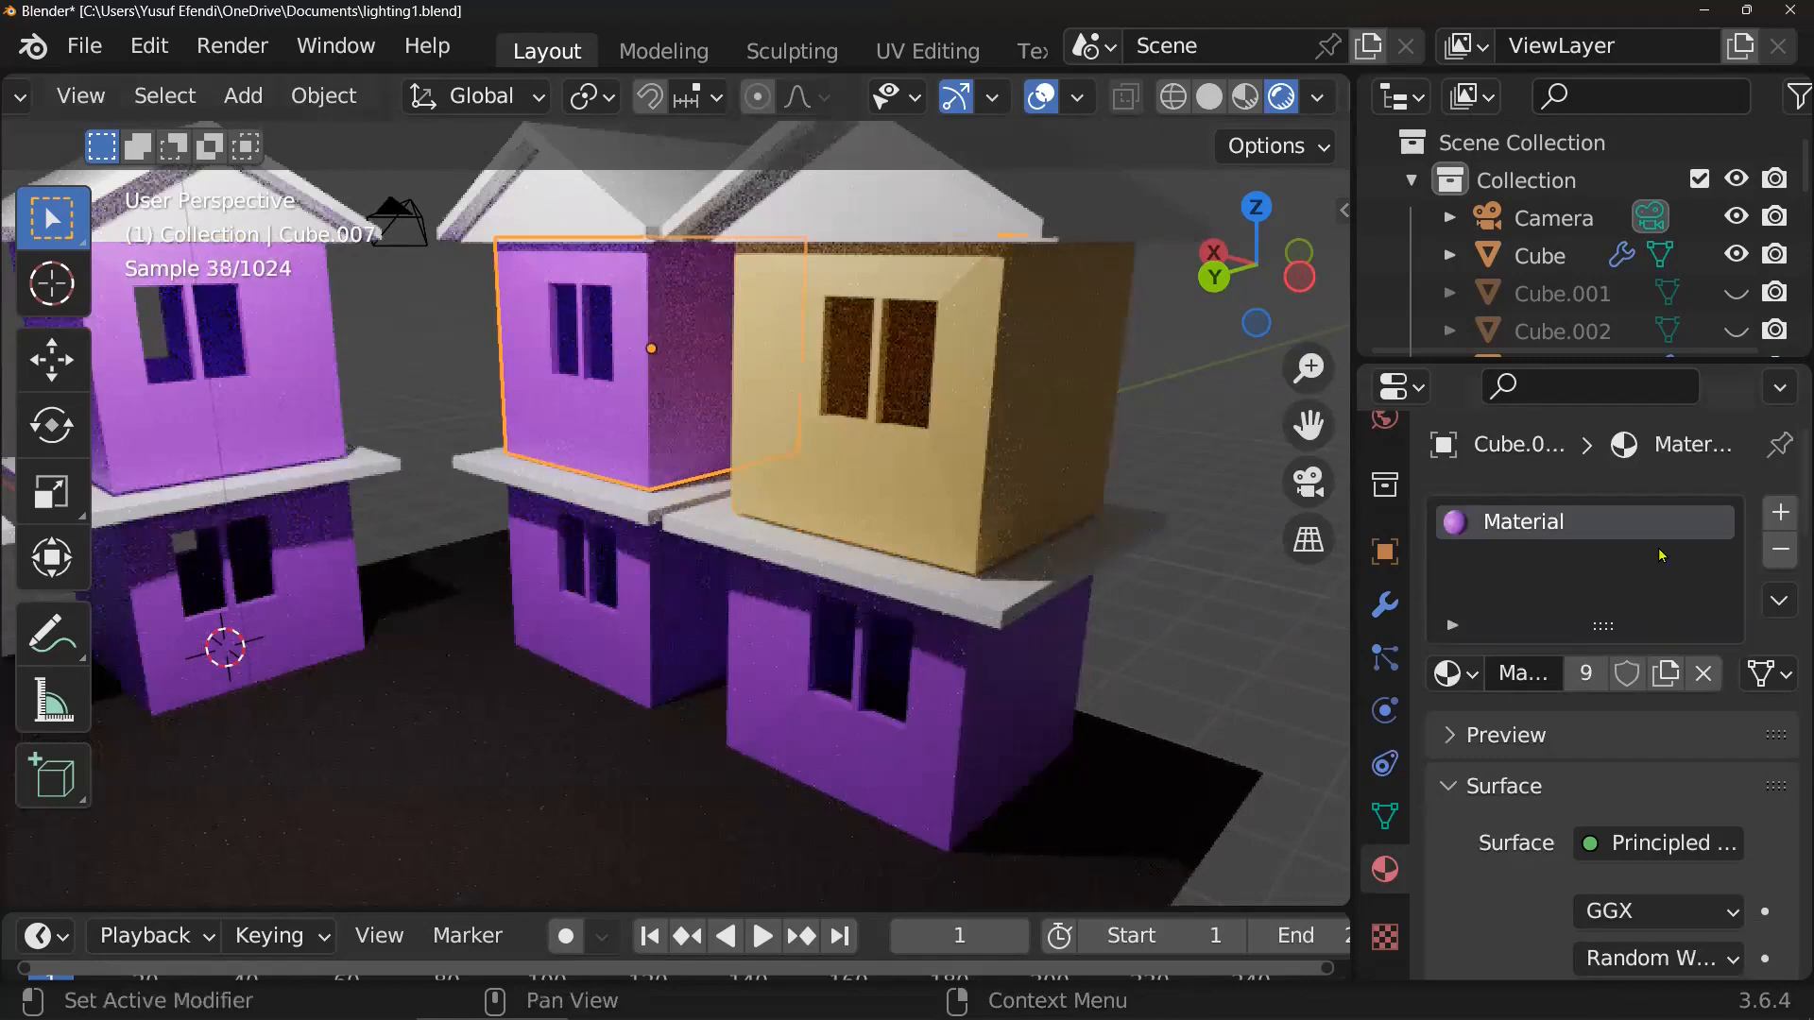
left_click(1669, 672)
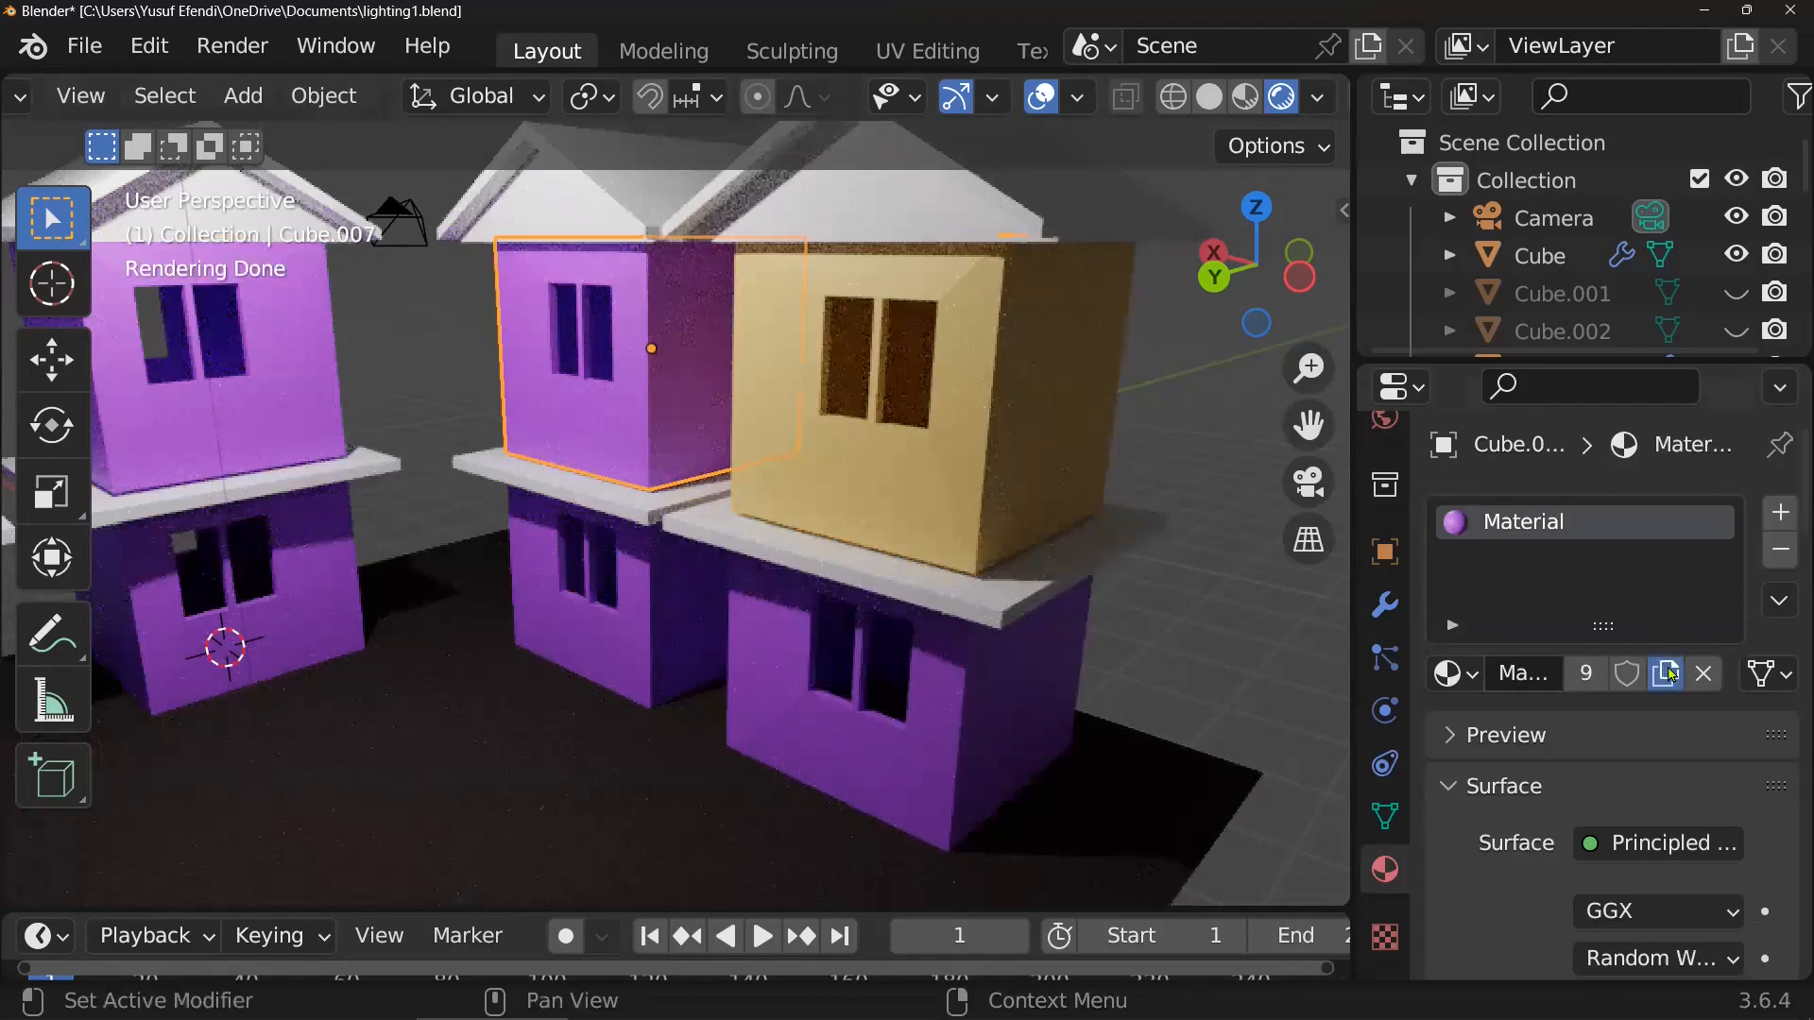
double_click(1598, 525)
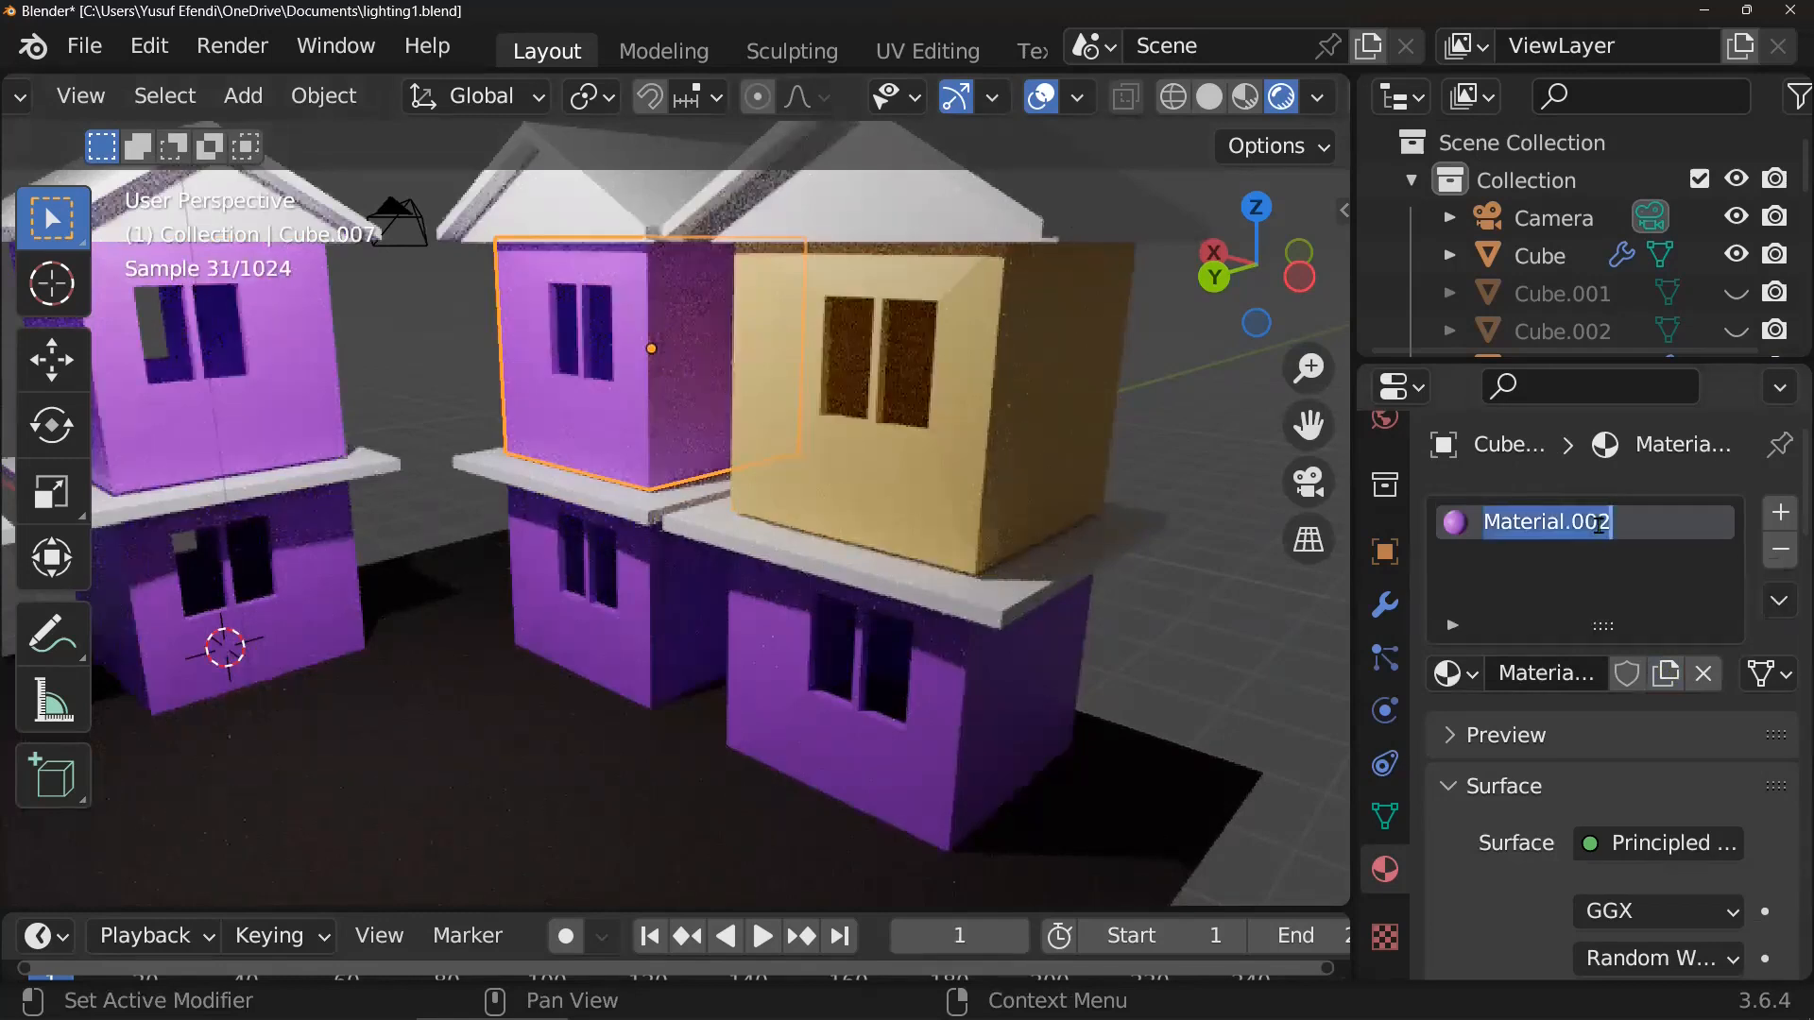
type("red")
key("Return")
- Set the red material's base color to a pinkish red with hue 0.978 and saturation 0.944, and save the file
scroll(1600, 525, "down", 4)
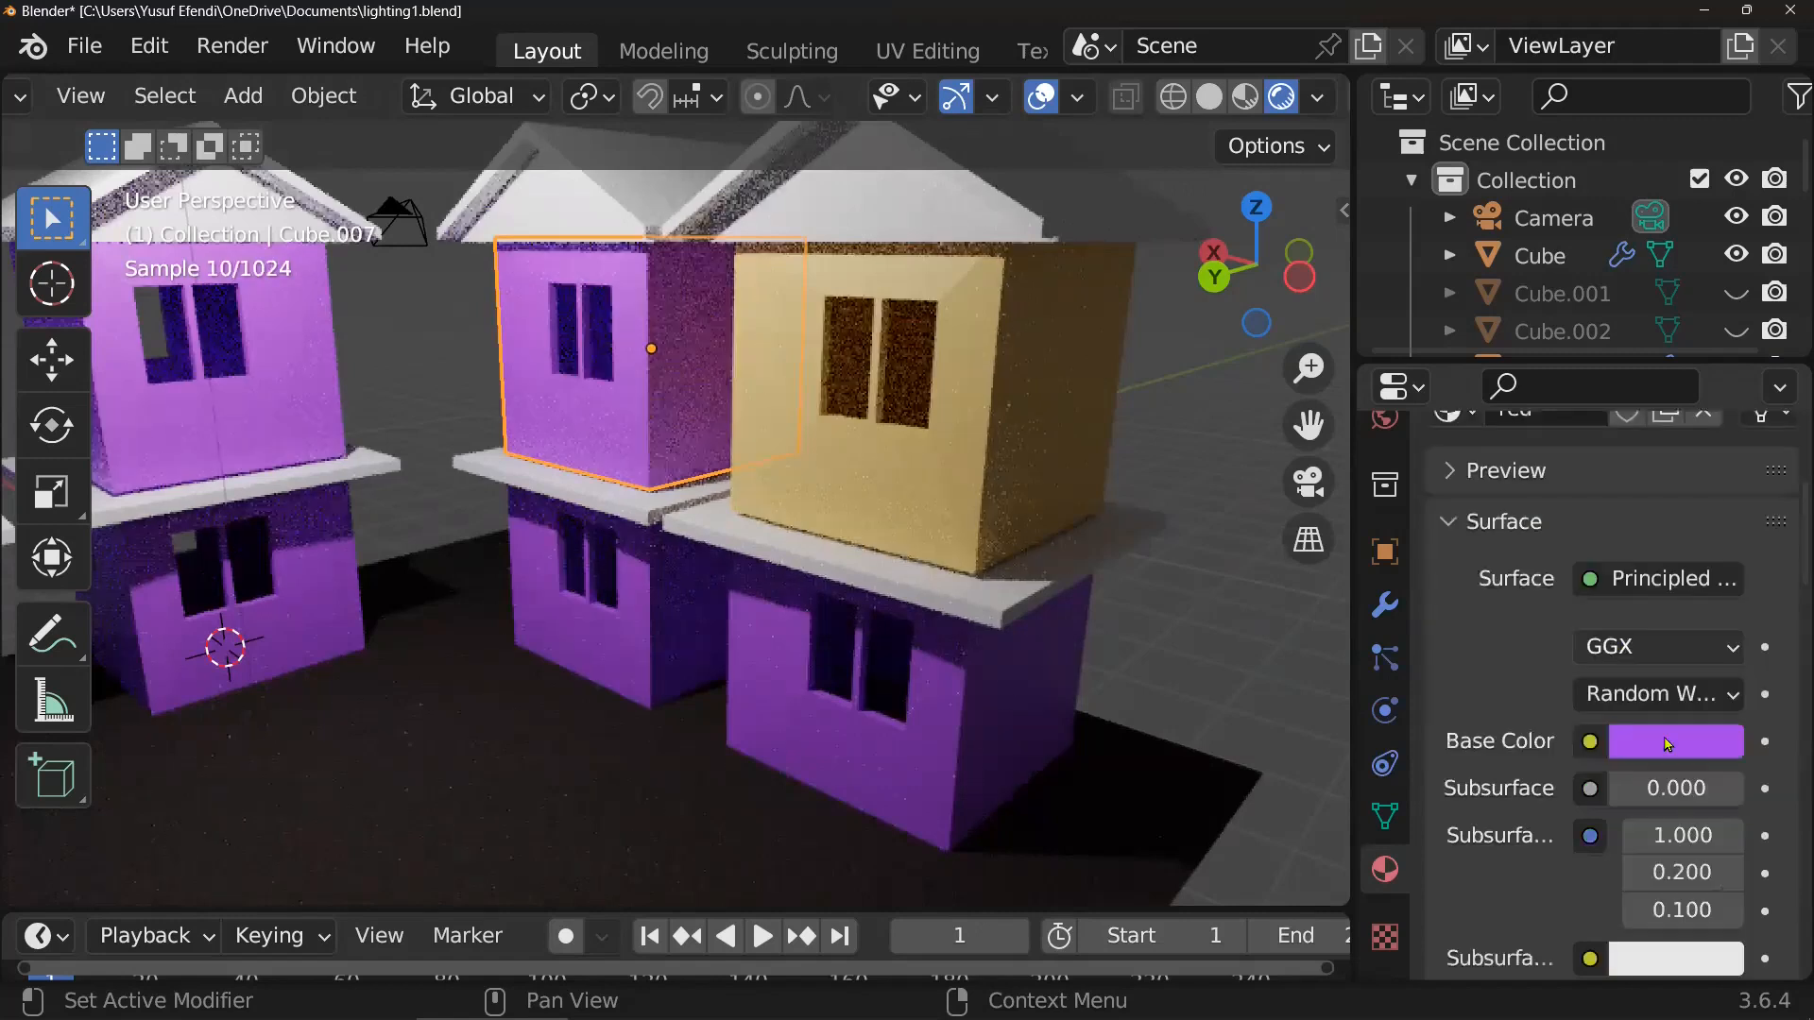
left_click(1675, 741)
left_click(1574, 454)
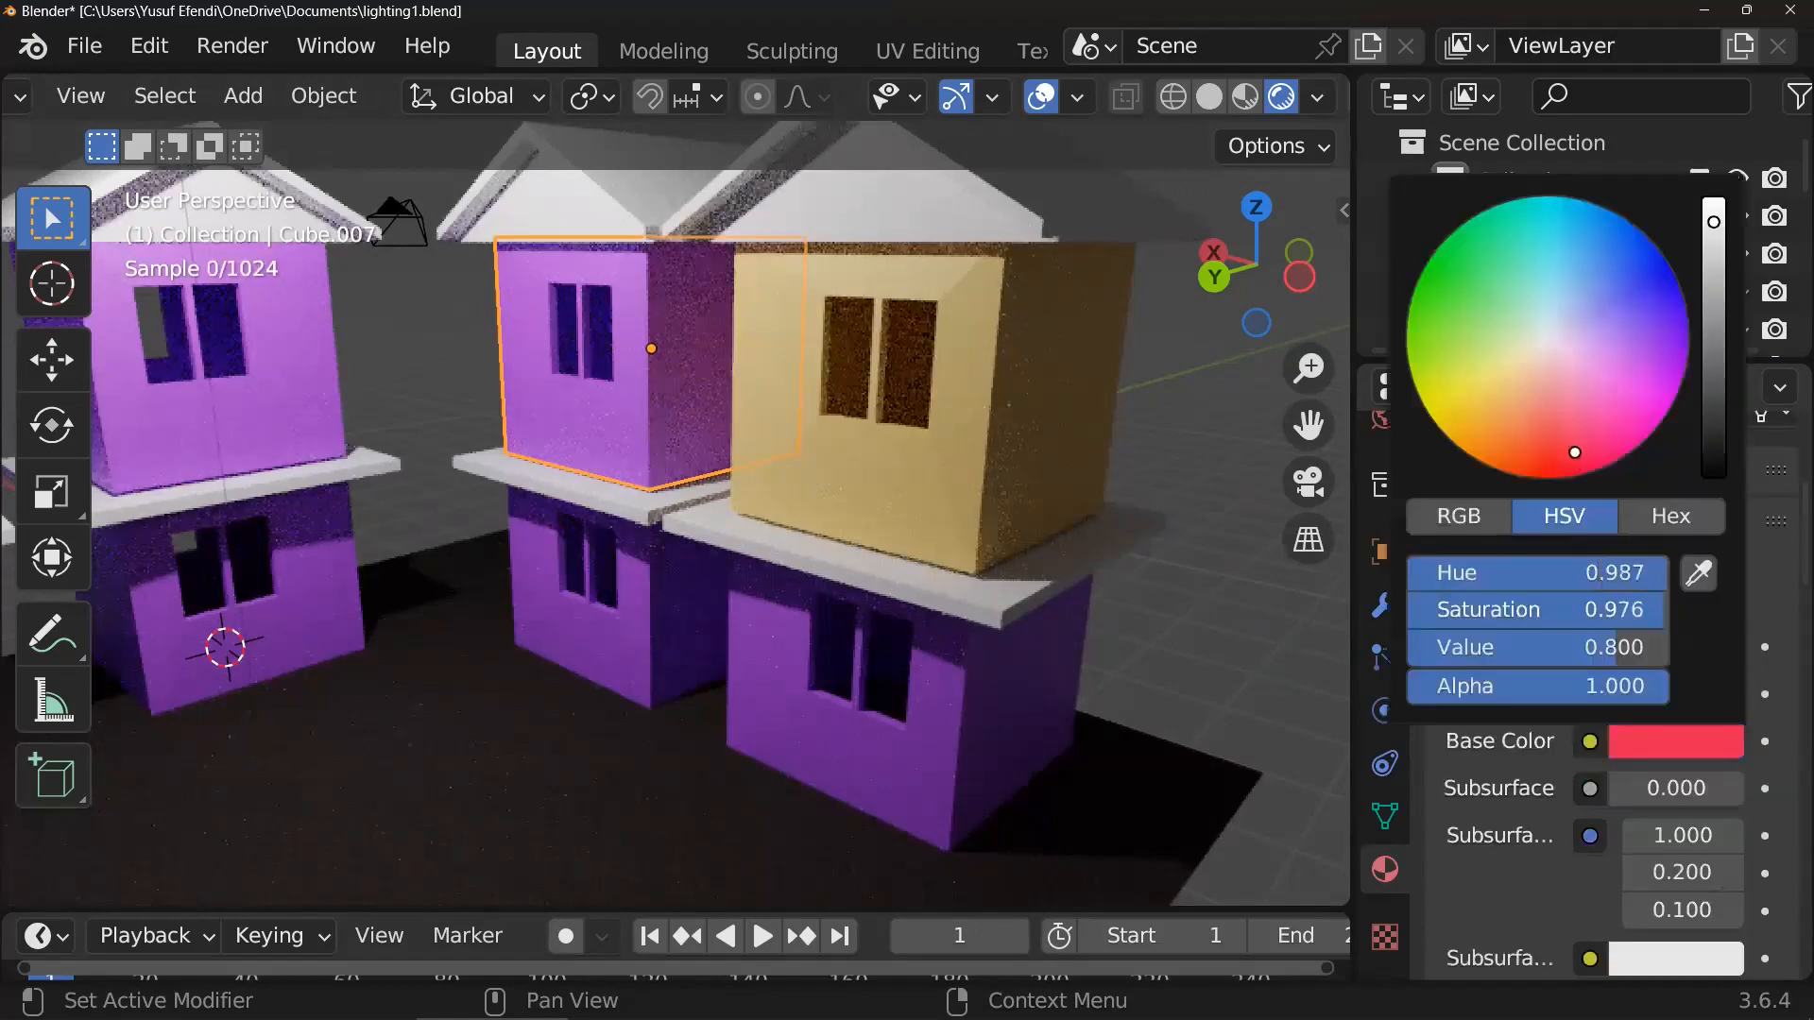
left_click_drag(1574, 452, 1577, 438)
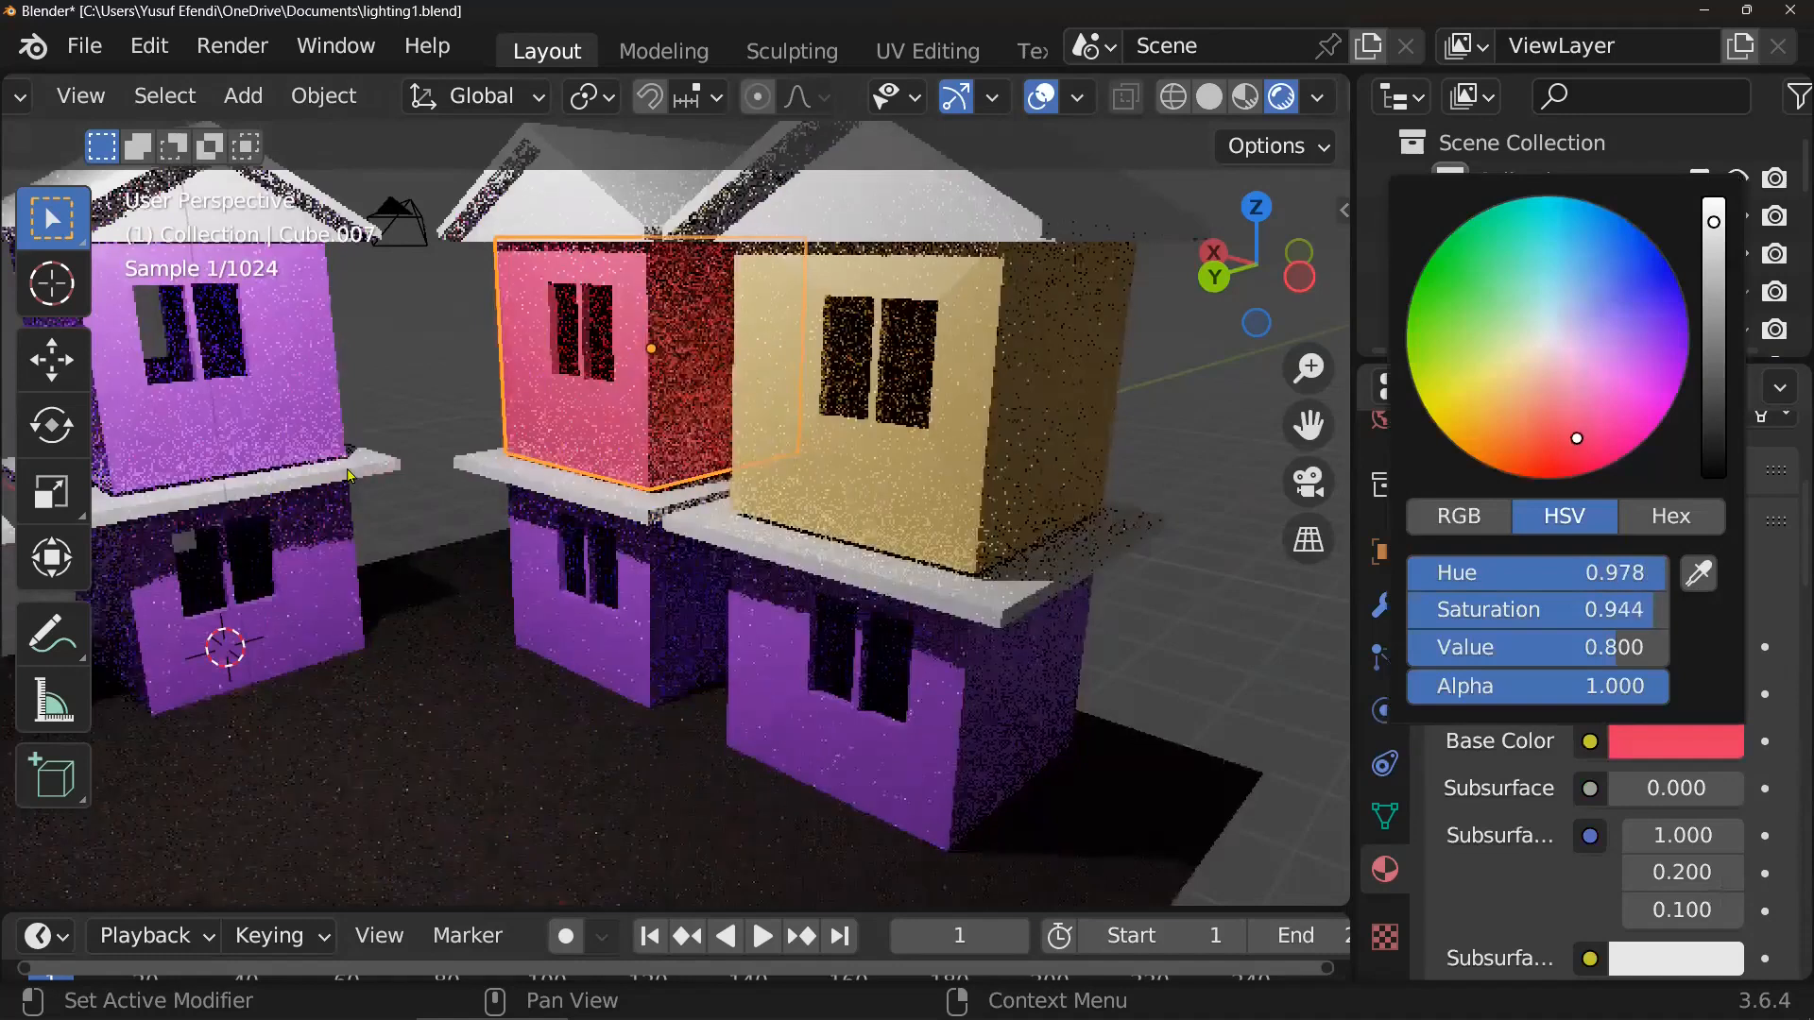
scroll(349, 476, "down", 2)
key("ctrl+s")
- Give the front left-hand building's upper storey its own copy of the purple material and rename the copy hijau
middle_click_drag(350, 475, 546, 541, "shift")
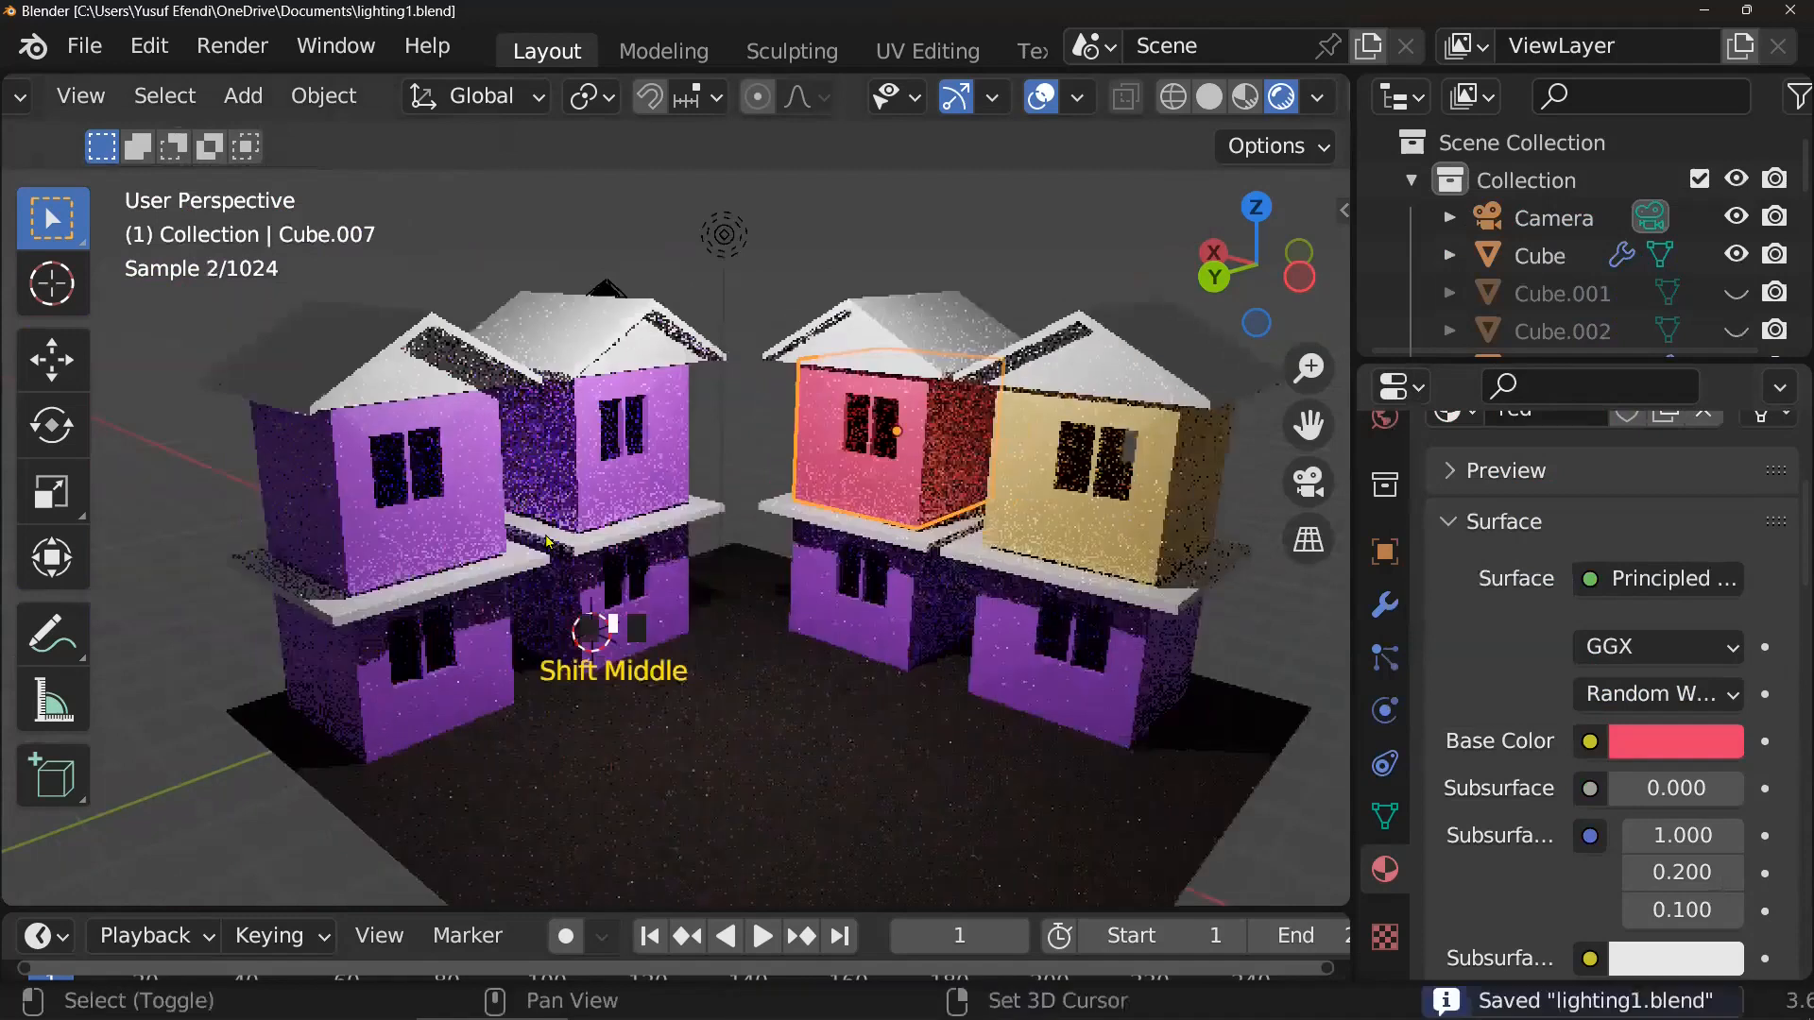
scroll(546, 540, "up", 3)
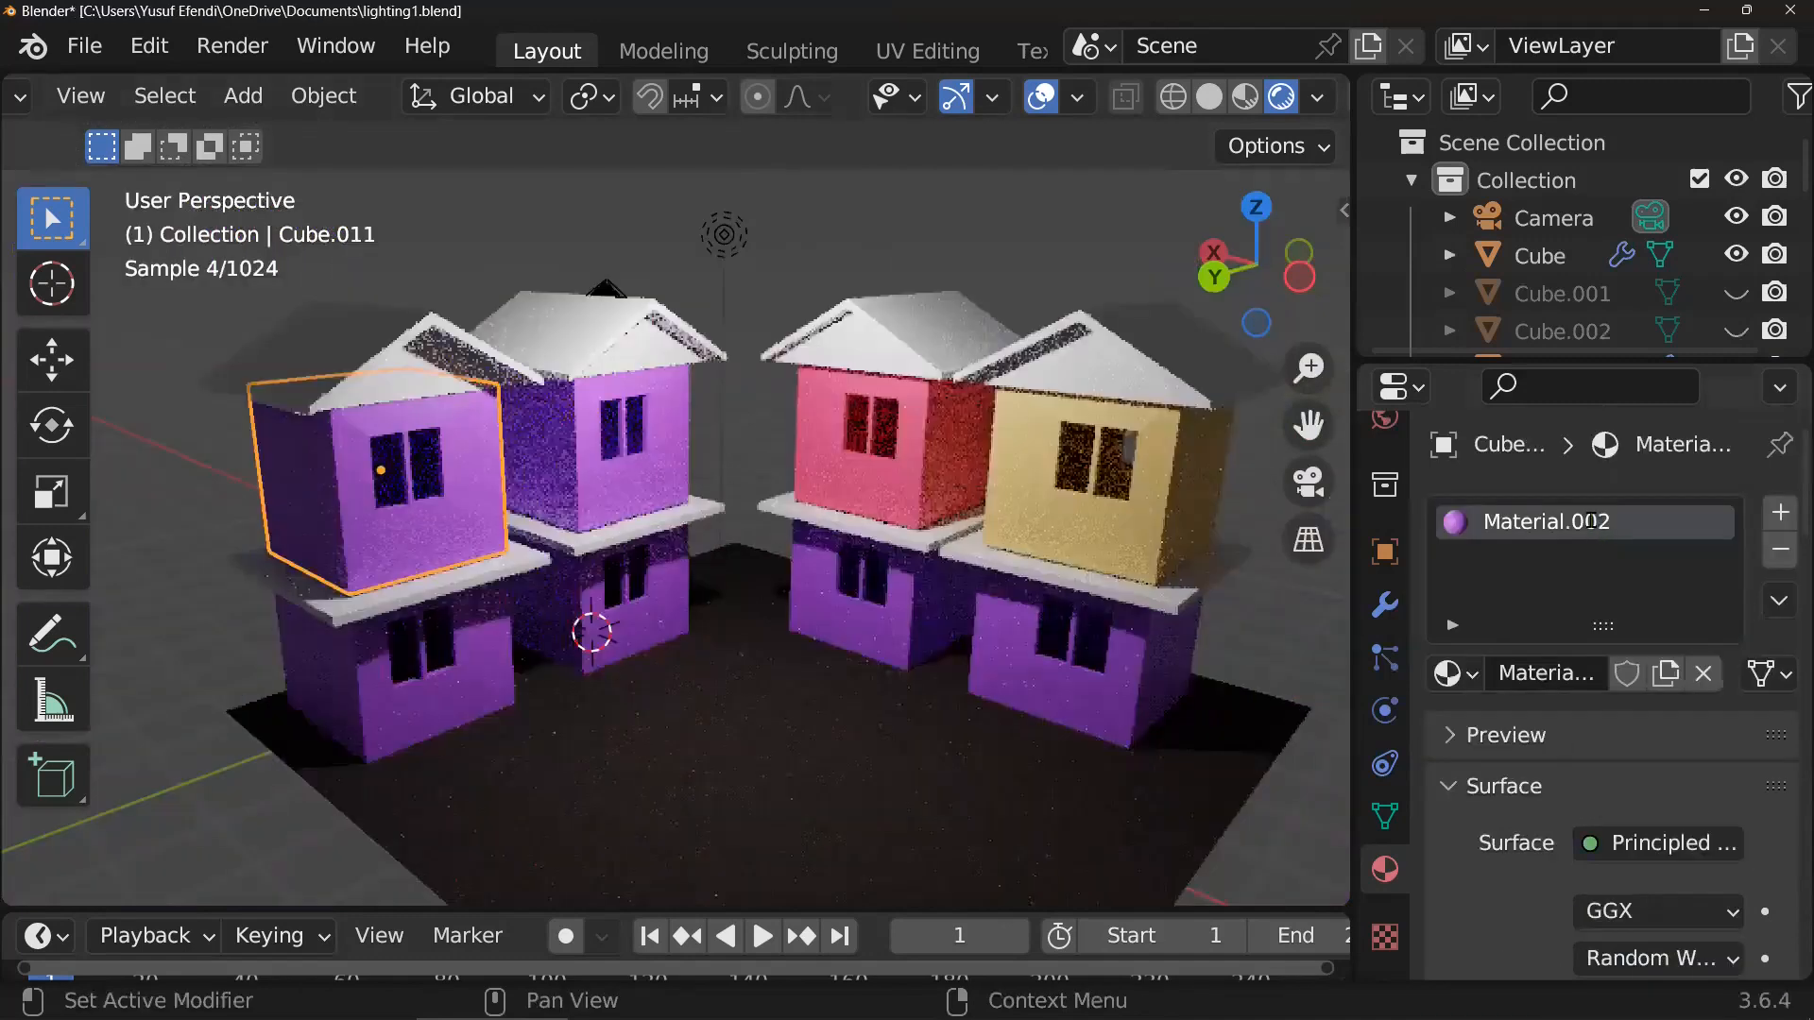
double_click(1591, 520)
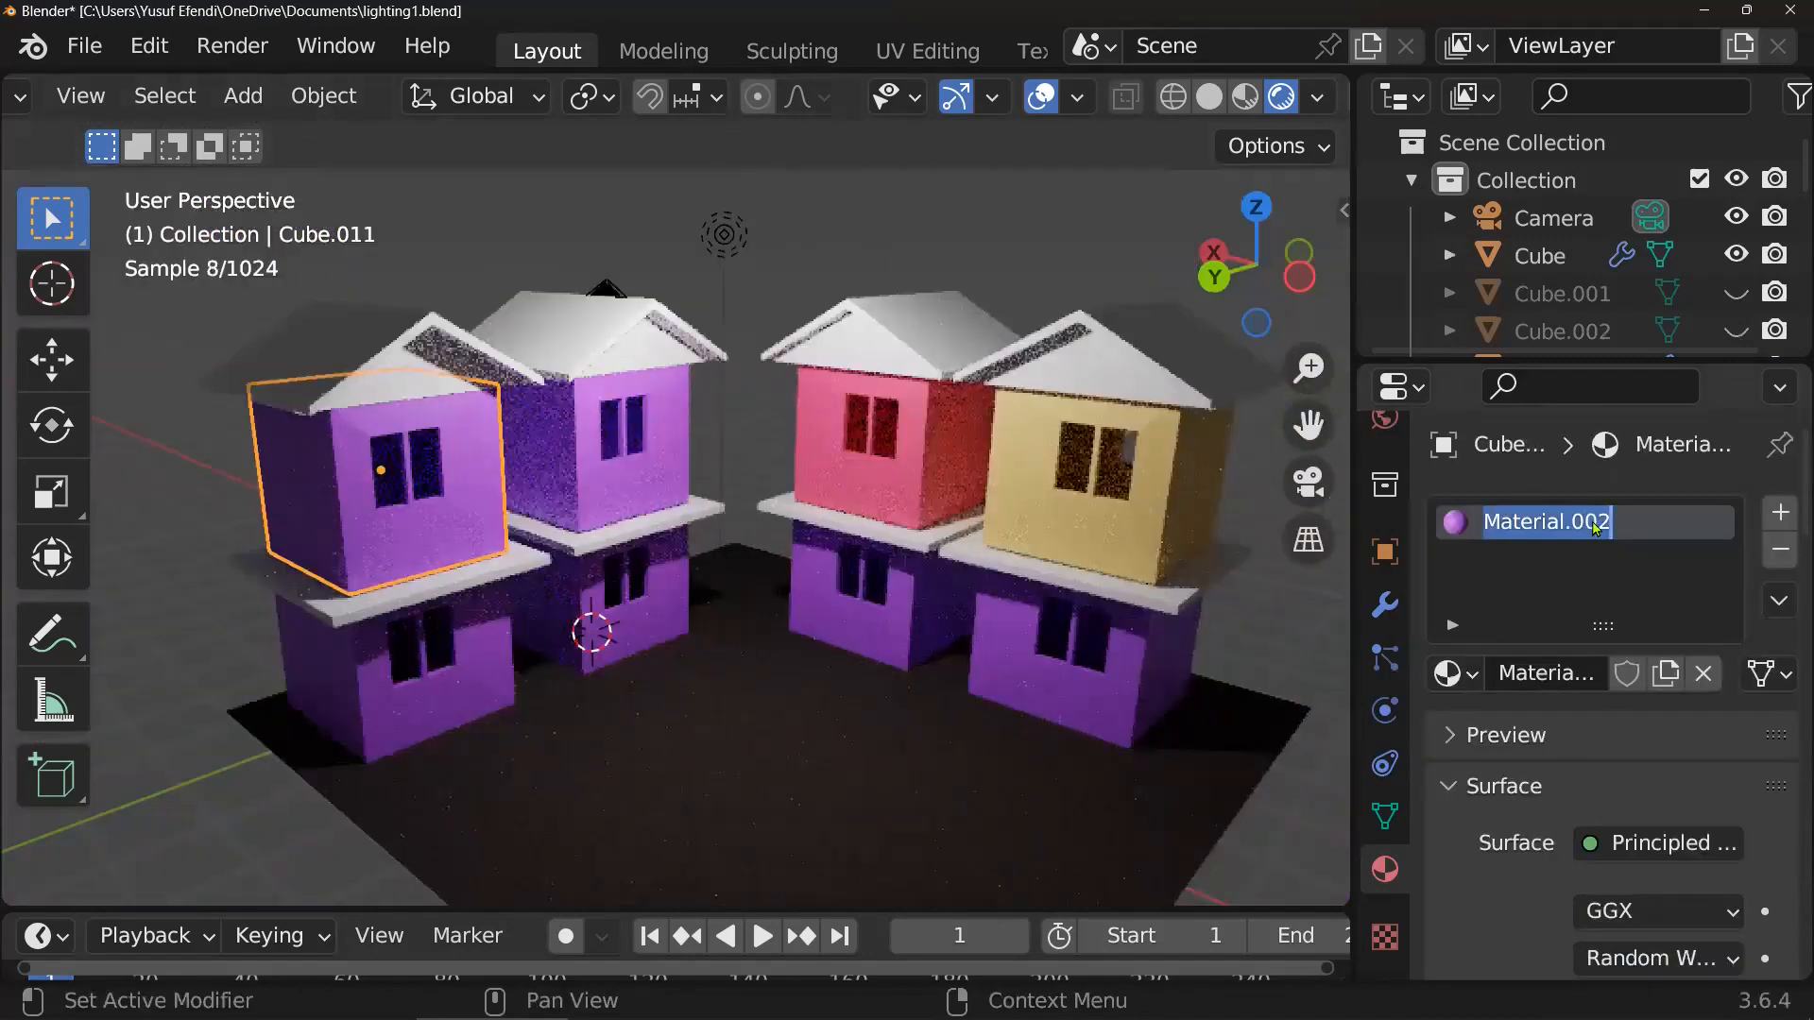
type("hijau")
key("Return")
- Set the hijau material's base color to a light green
scroll(1598, 521, "down", 6)
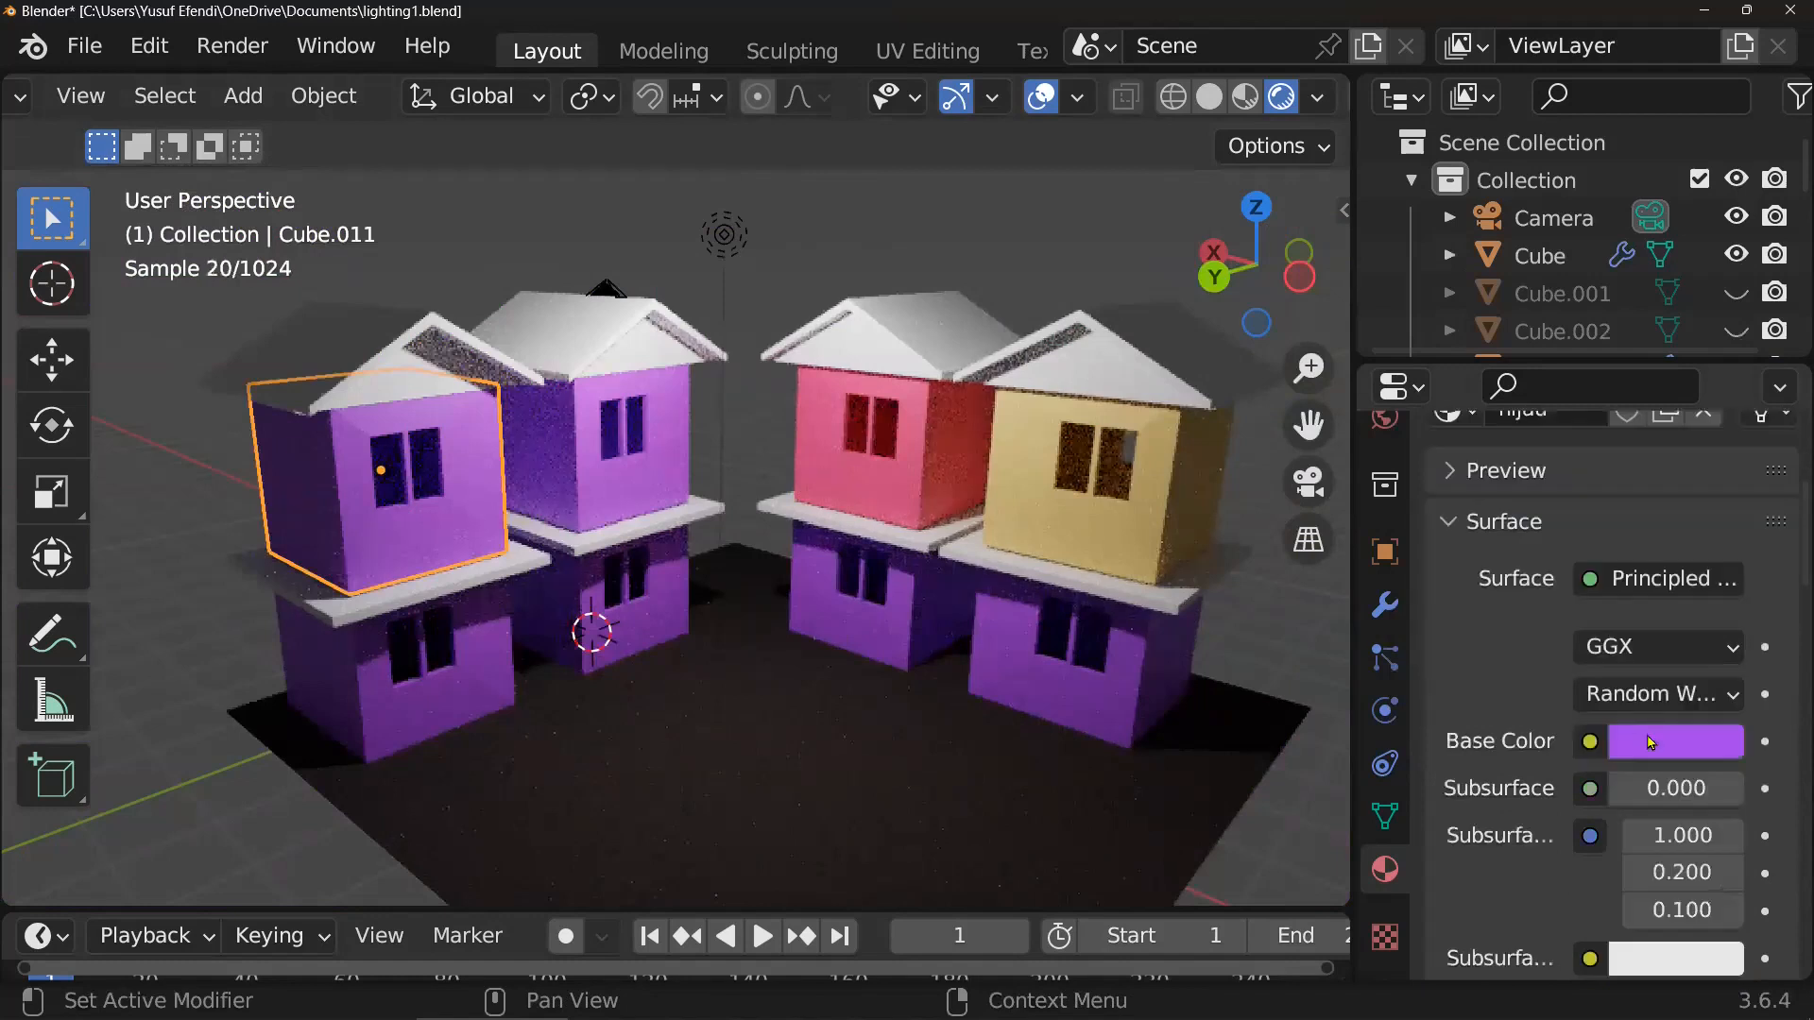
left_click(1675, 740)
left_click(1493, 337)
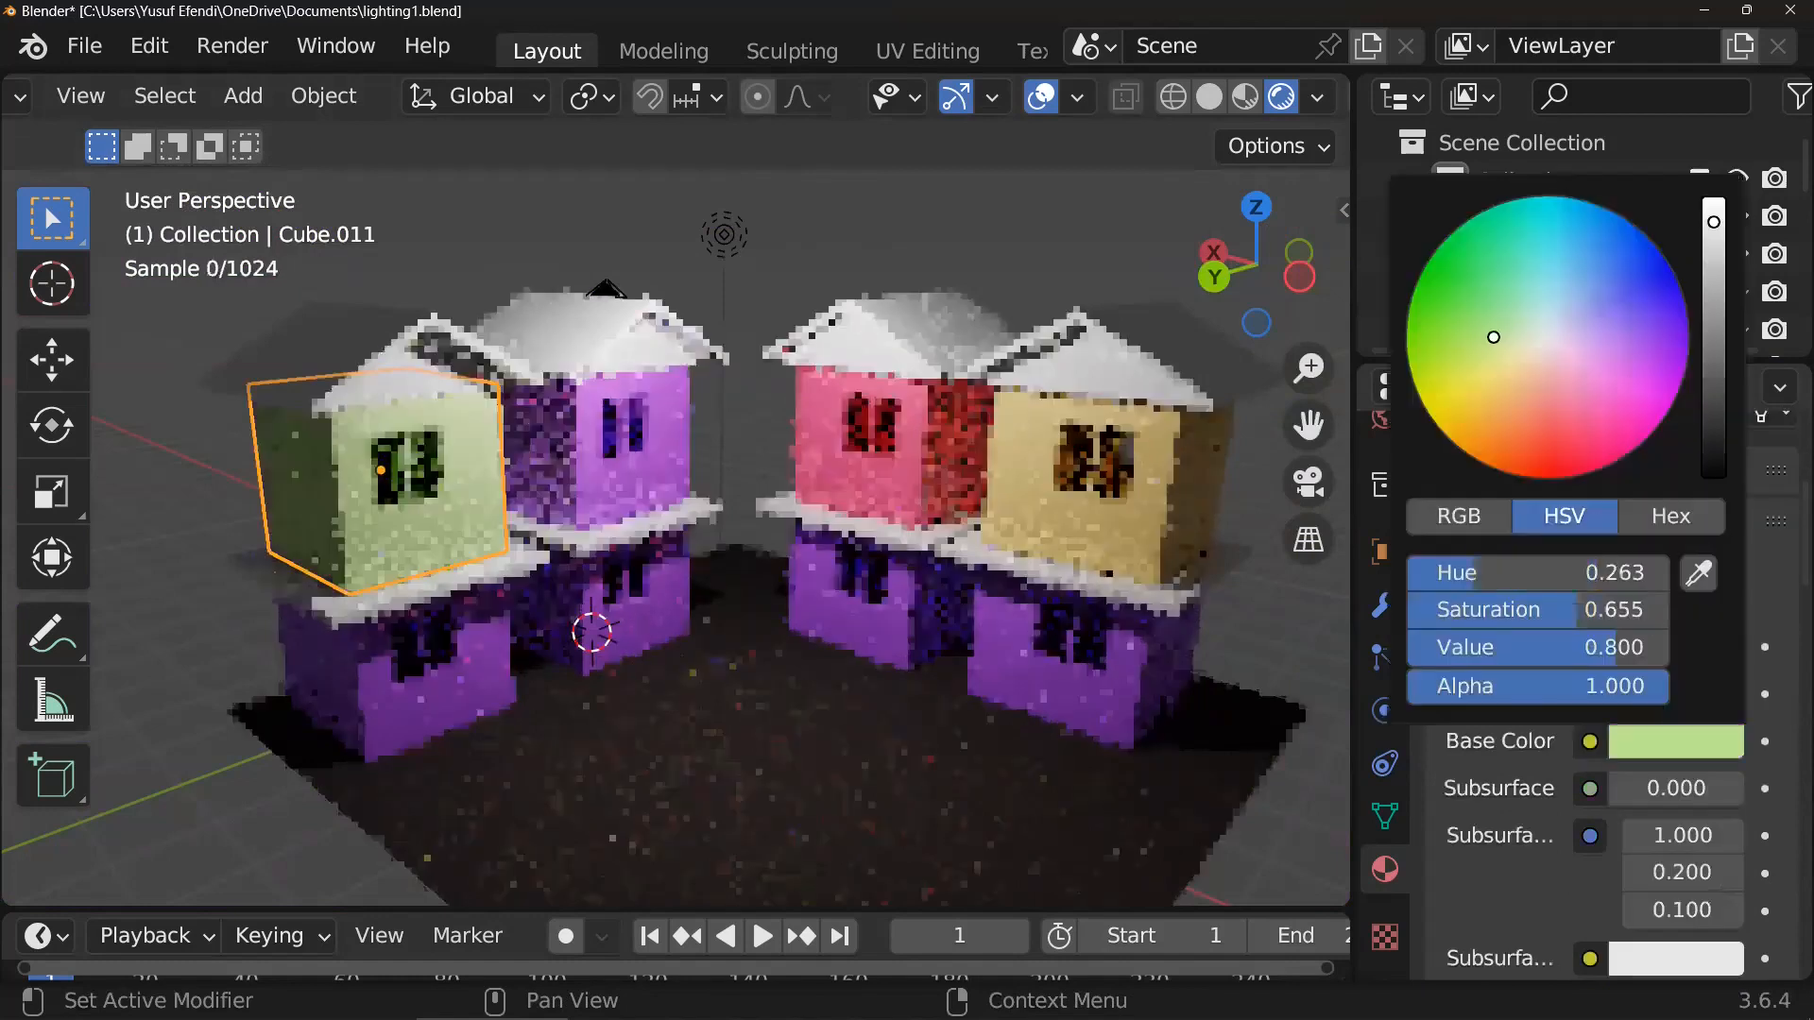
left_click_drag(1494, 337, 1487, 312)
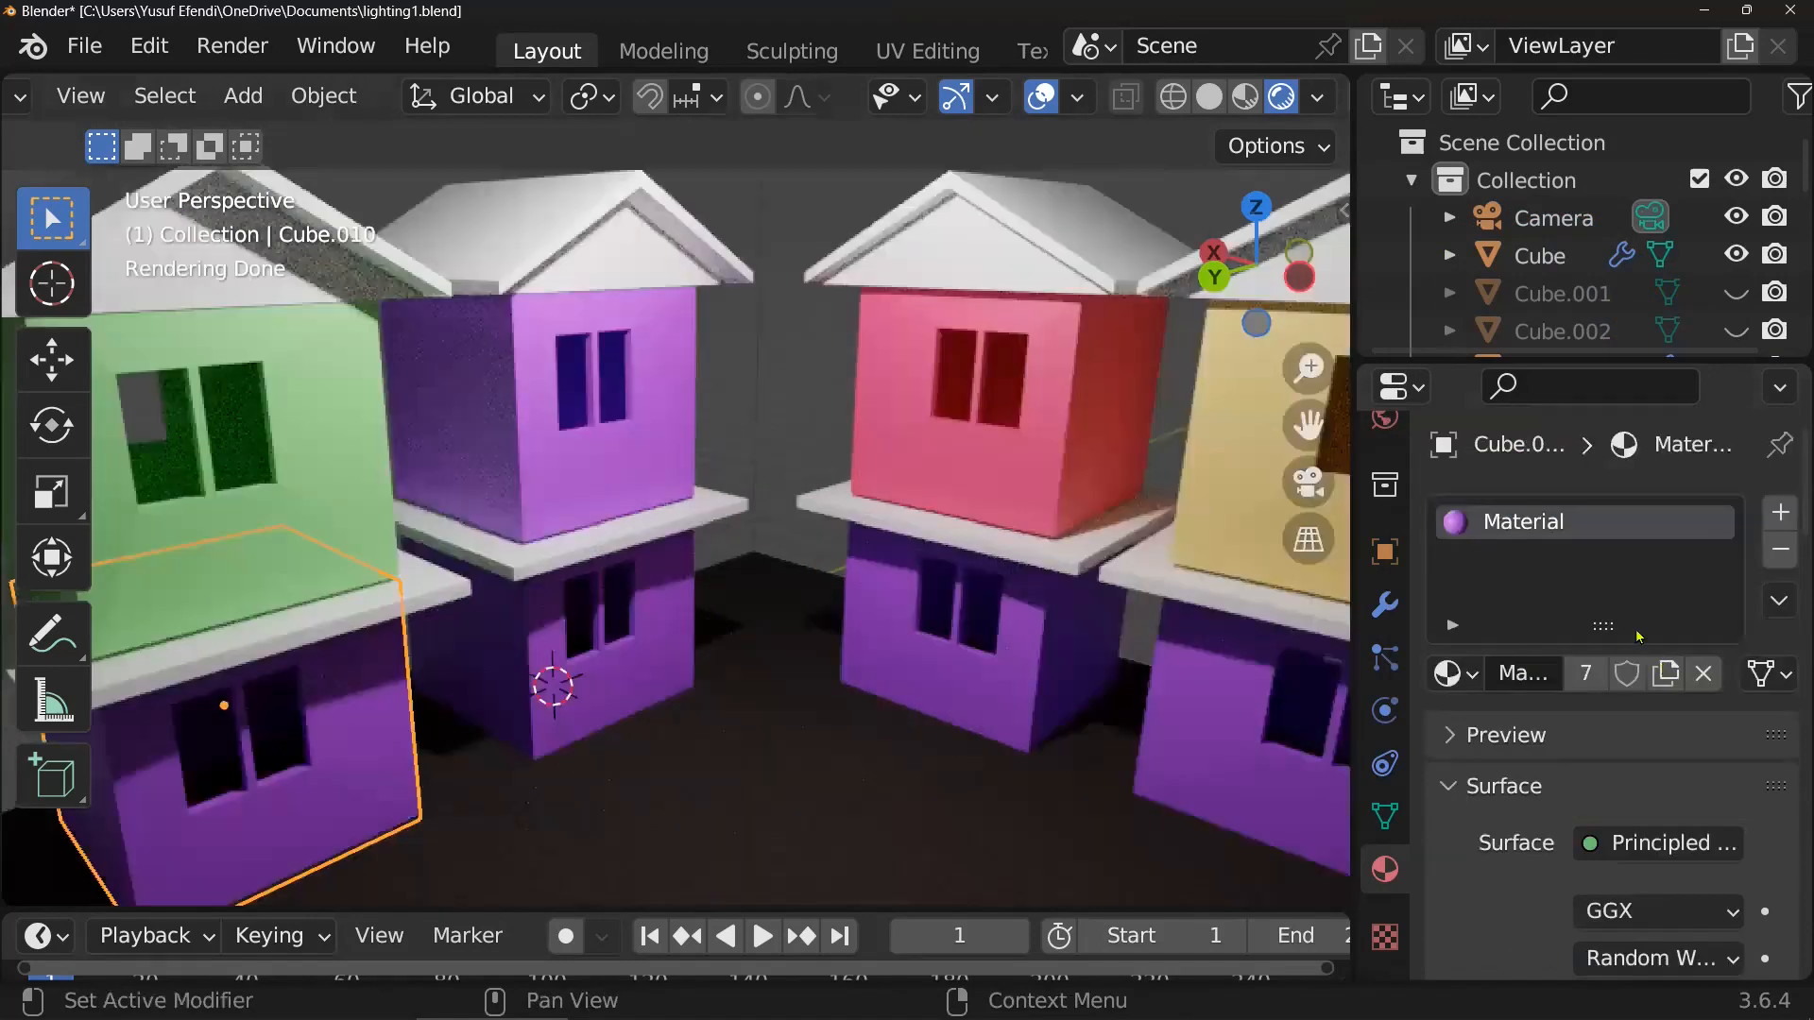
- Give the lower storey beneath the green one its own copy of the purple material and rename the copy white
left_click(1665, 673)
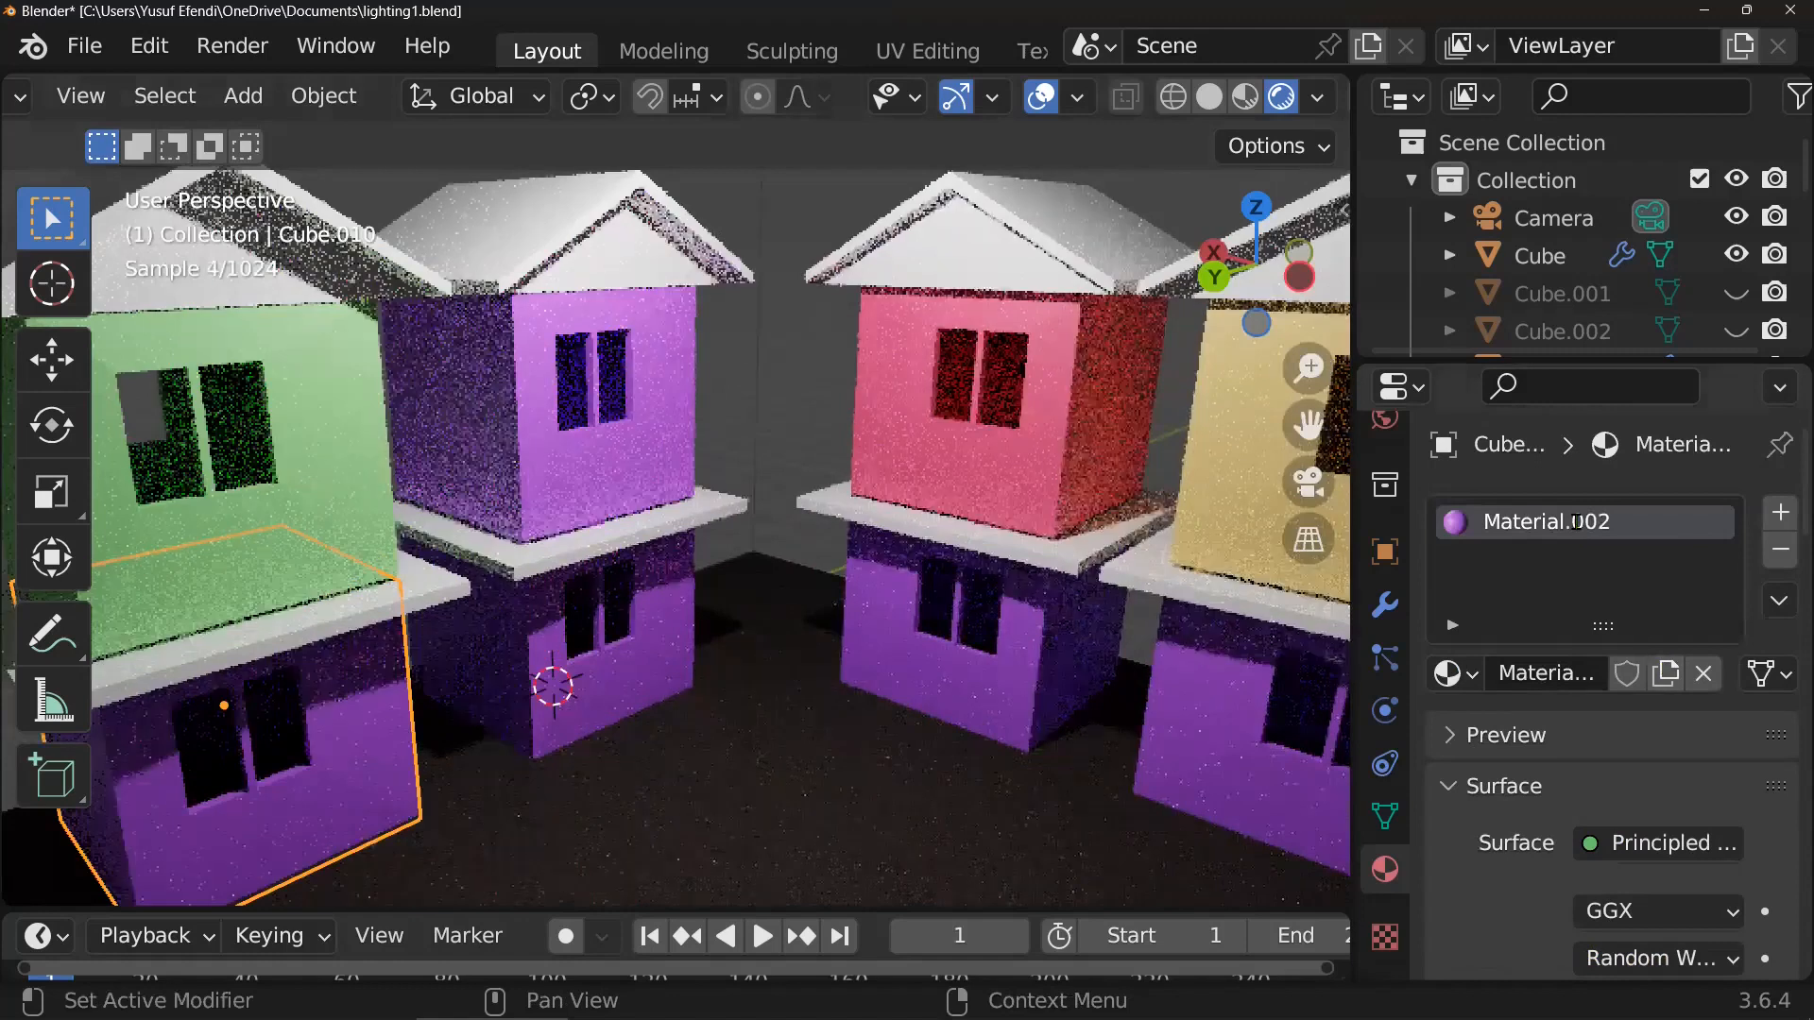
double_click(1576, 523)
type("W")
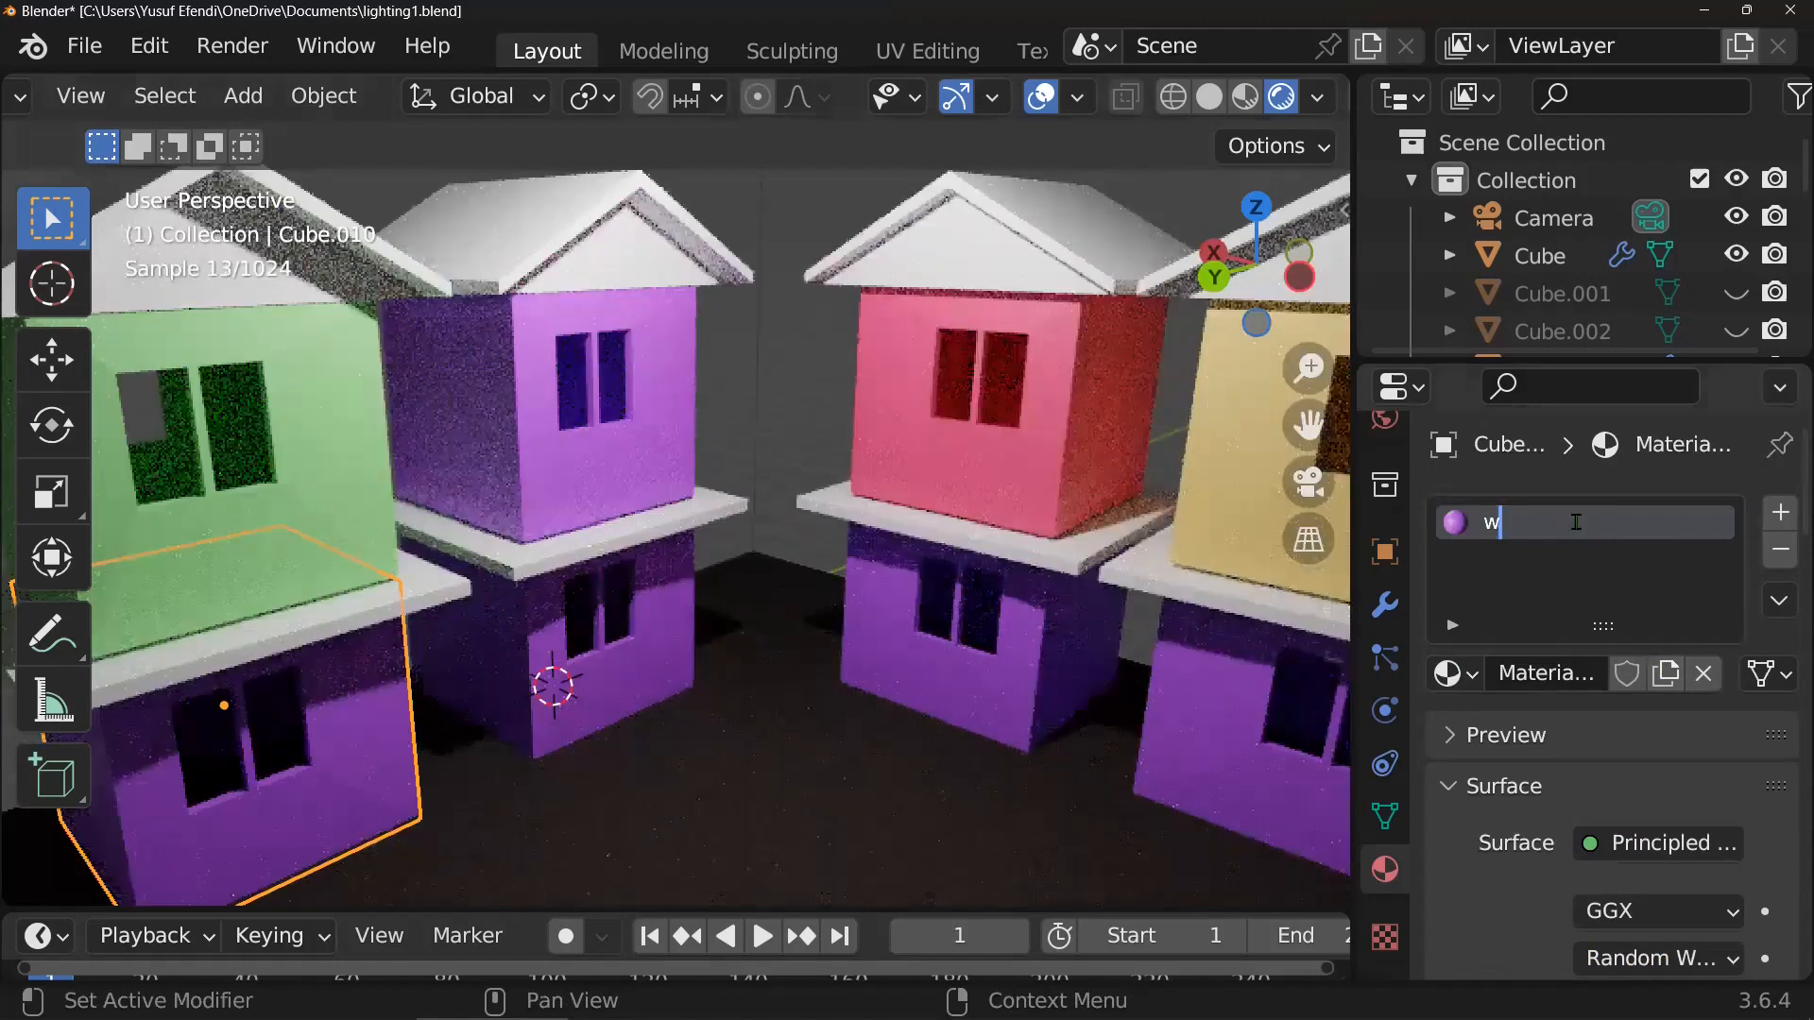
type("hite")
key("Return")
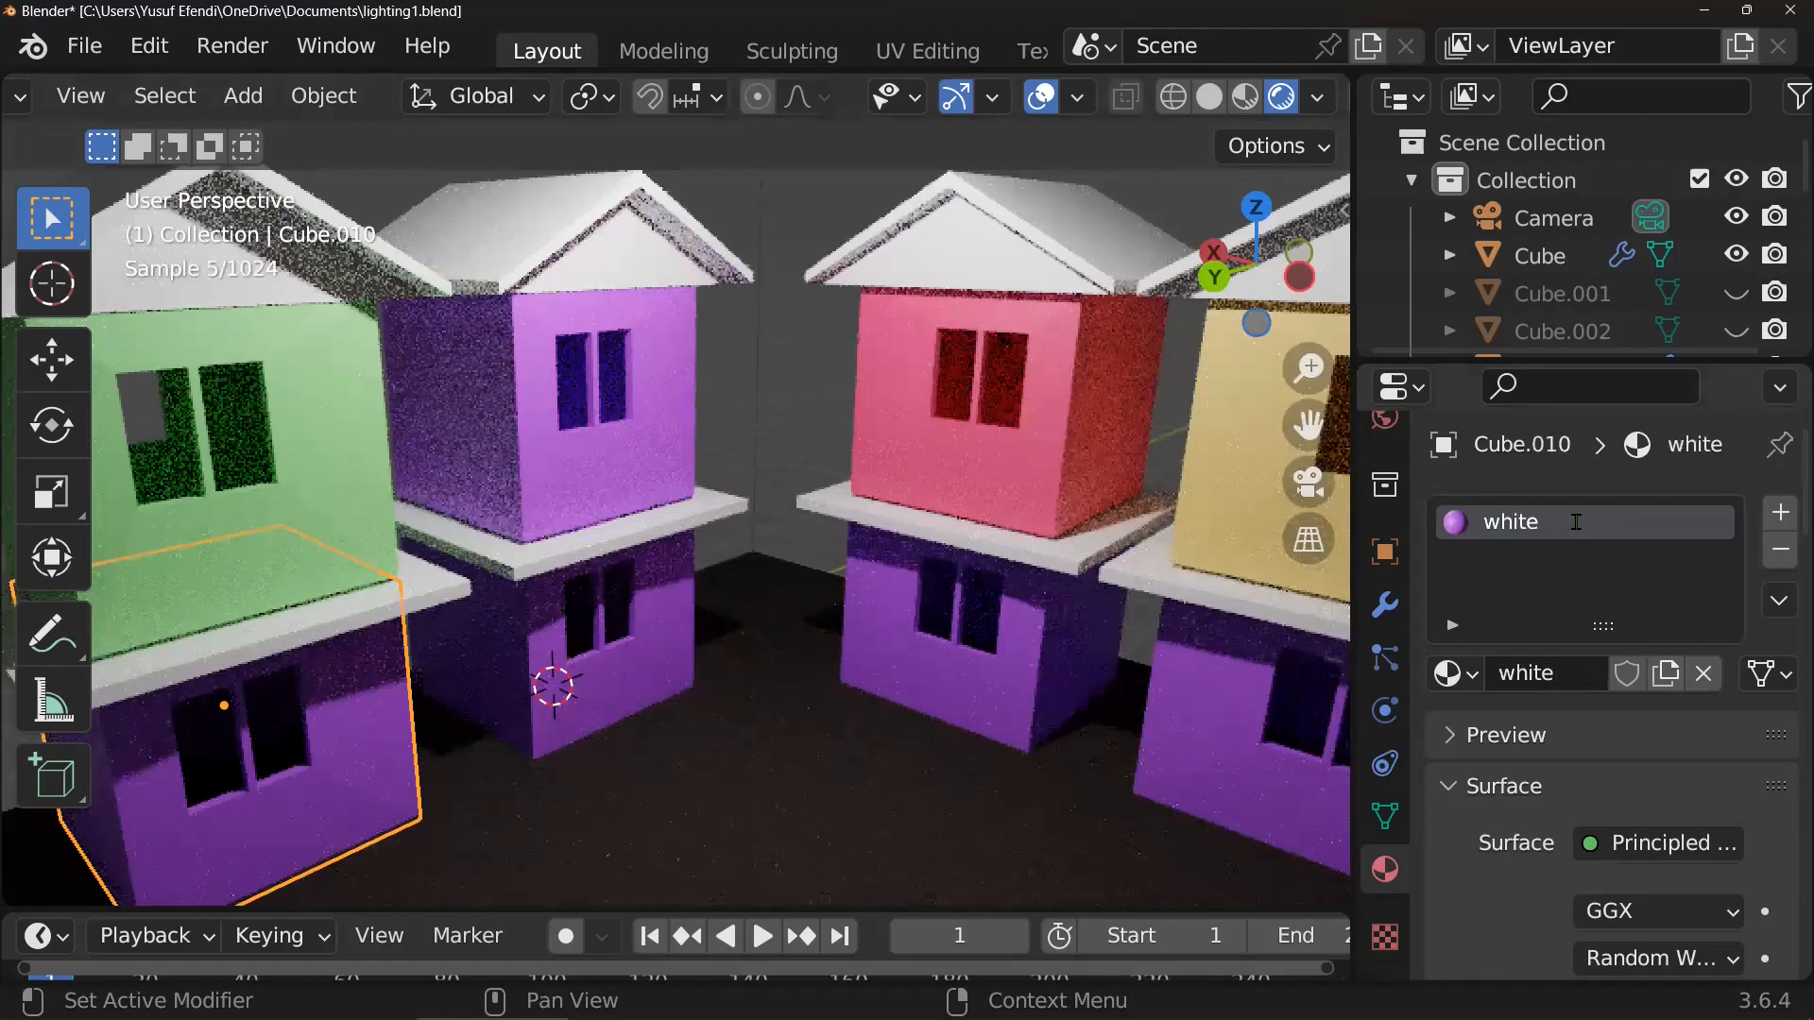
- Set the white material's base color to a strong yellow
scroll(1662, 753, "down", 5)
left_click(1662, 746)
left_click(1535, 343)
left_click_drag(1536, 344, 1424, 406)
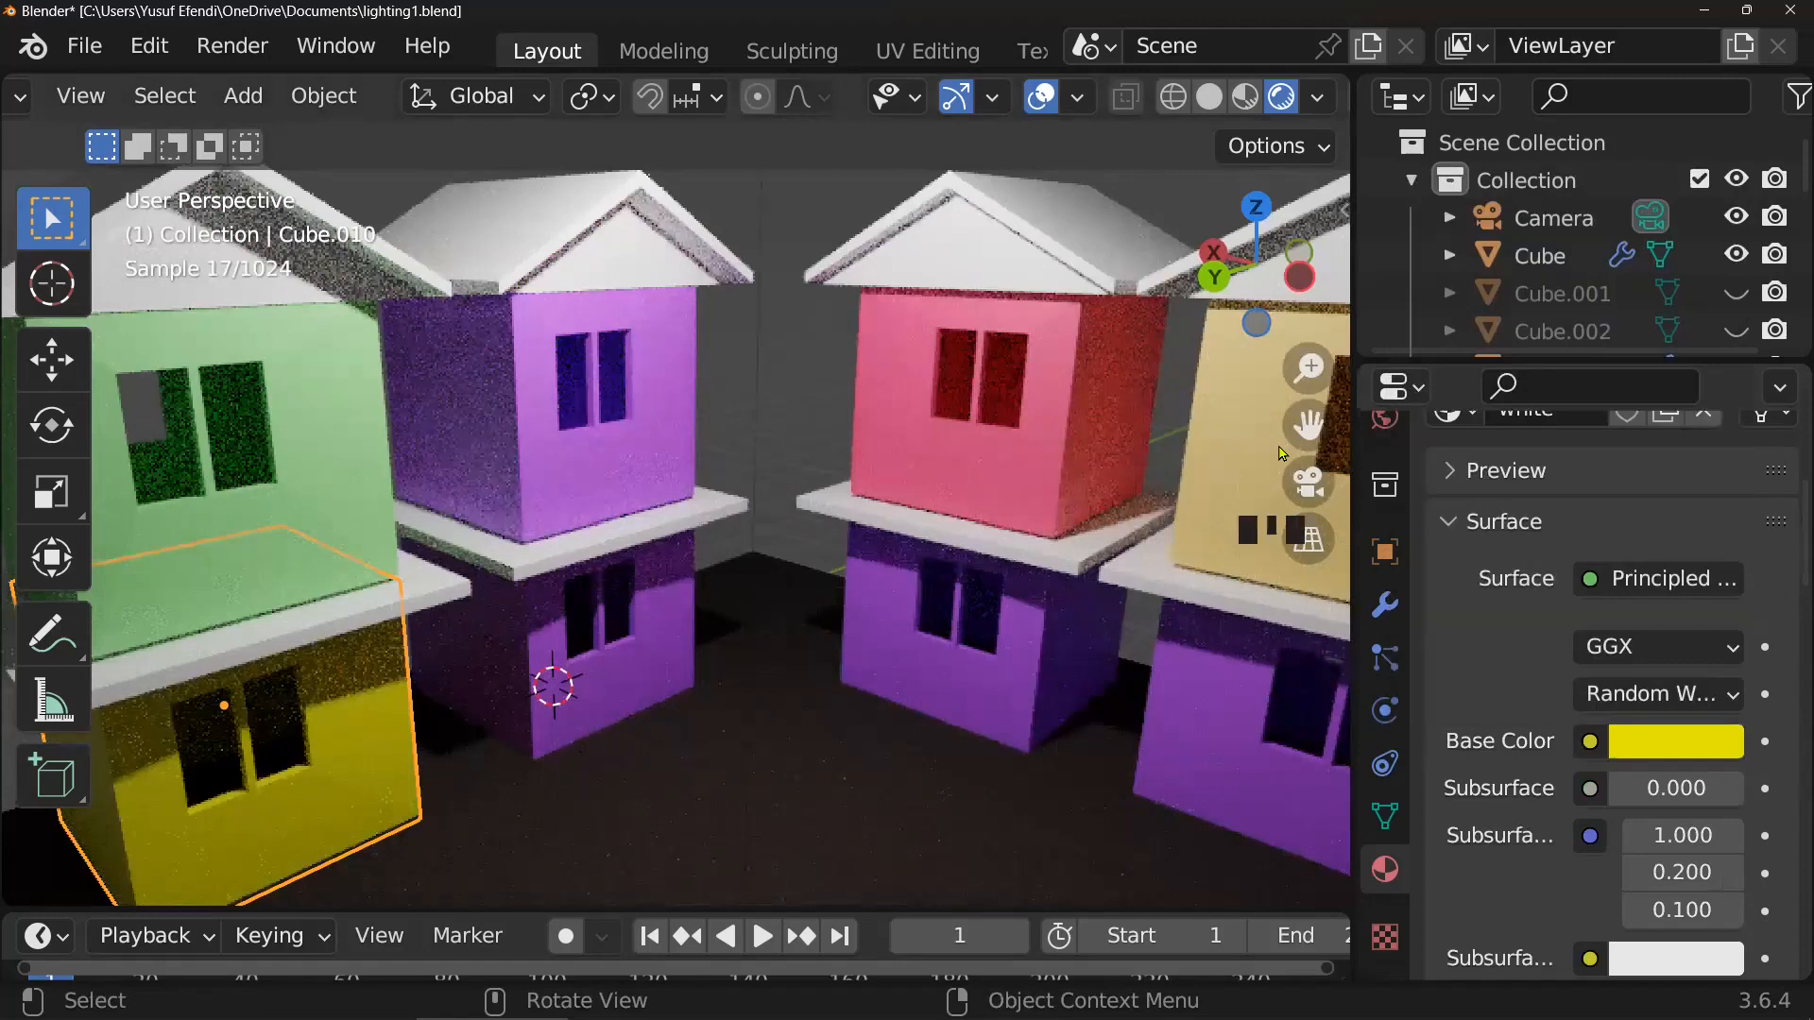
- Set the white material's base color to a pale off-white with hue 0.034, saturation 0.190 and value 0.800
scroll(1594, 445, "down", 1)
left_click(1676, 667)
left_click_drag(1540, 307, 1543, 275)
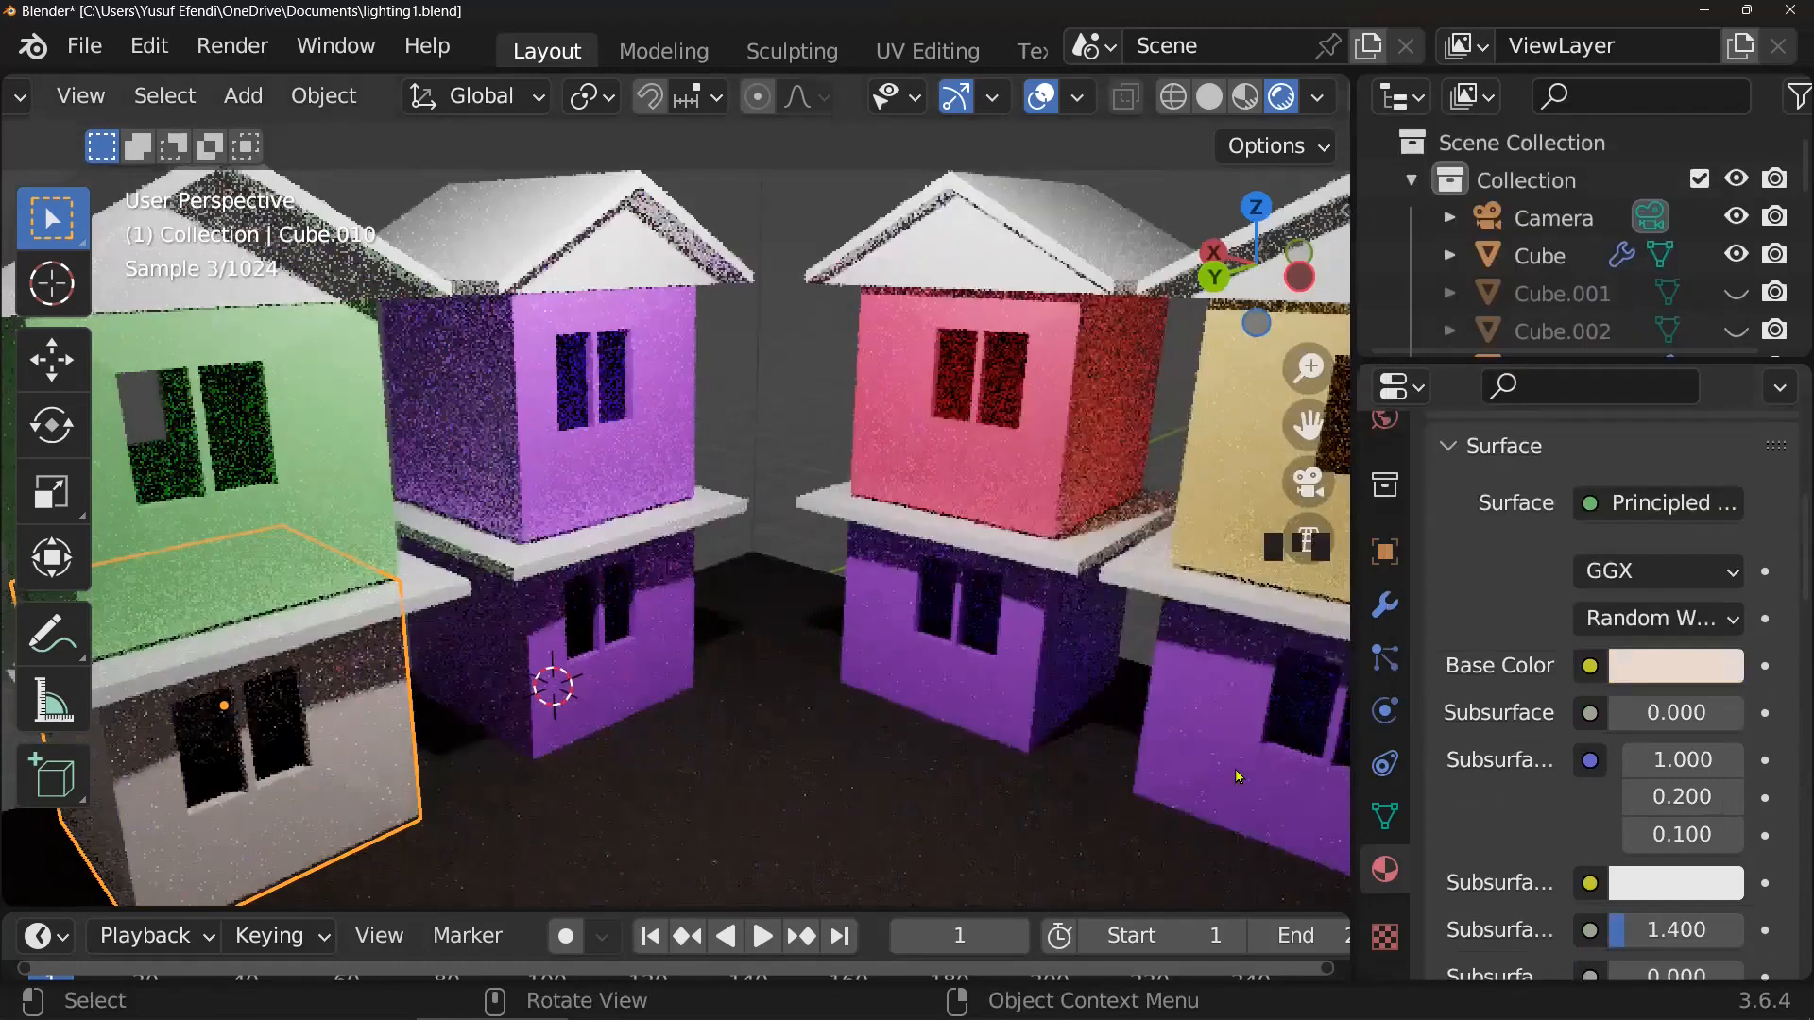
left_click(1700, 676)
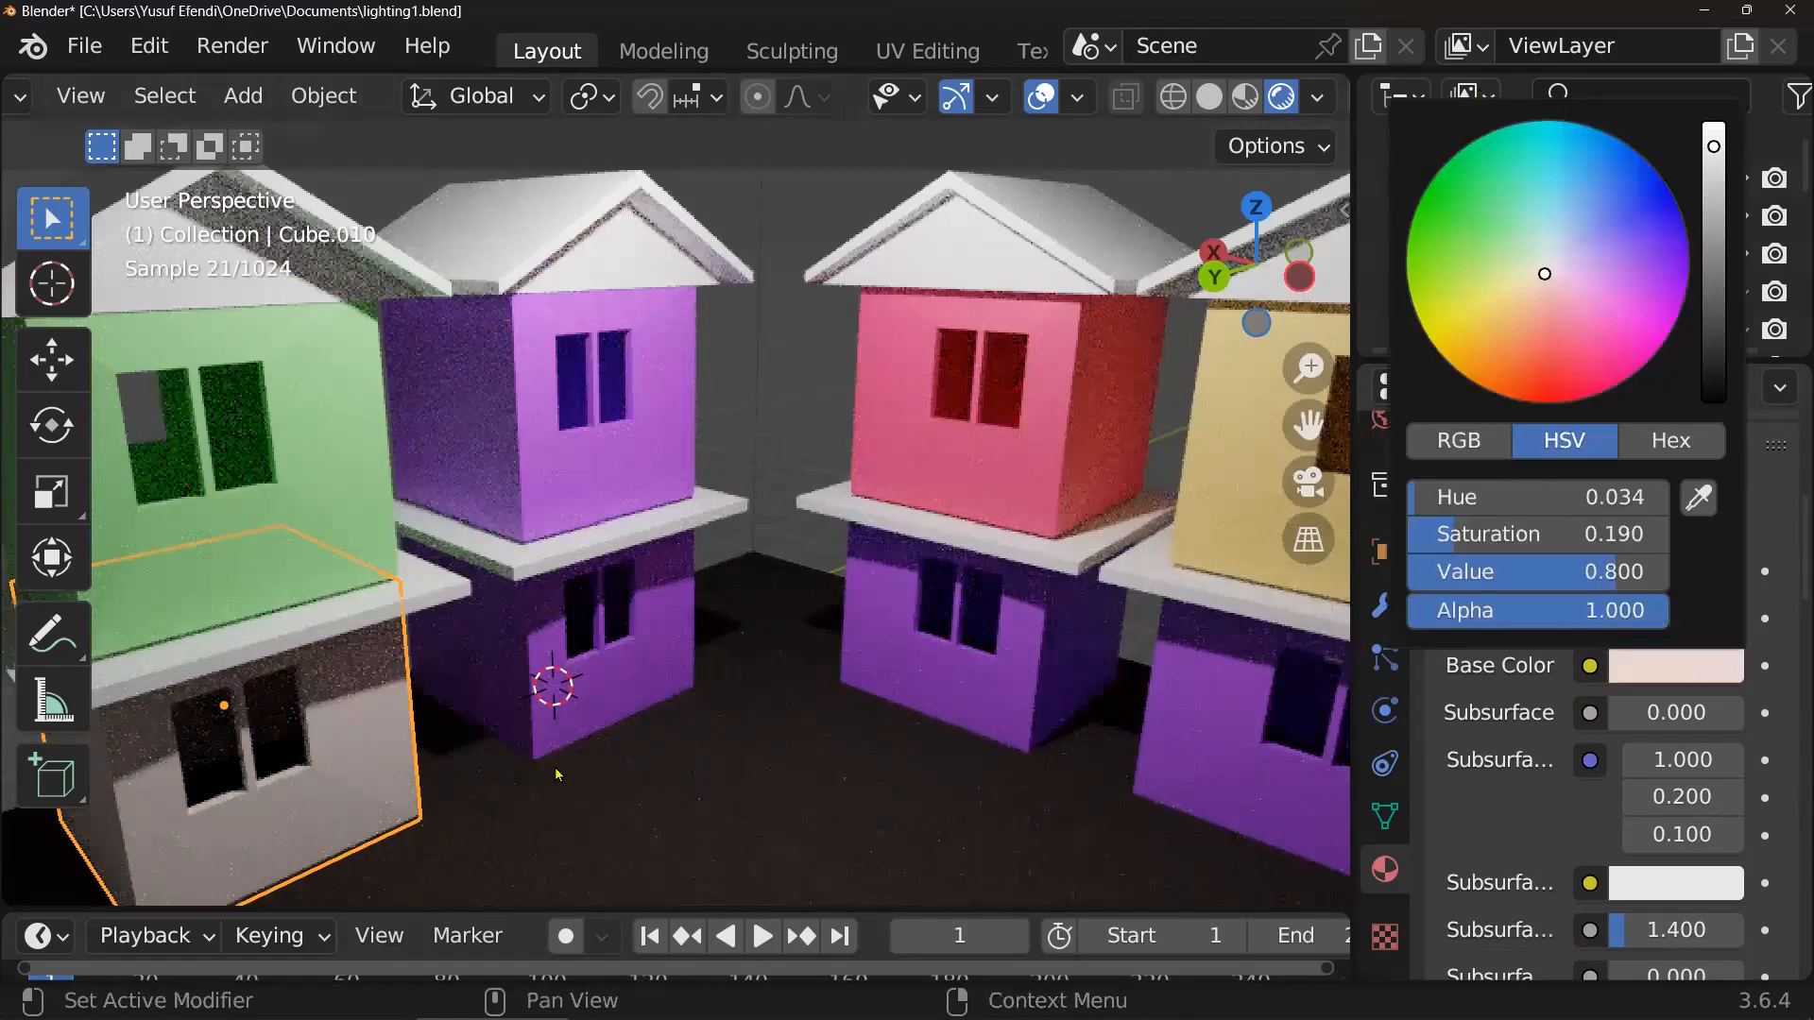
- Assign the existing white material to the lower storey beneath the purple upper storey
left_click(657, 735)
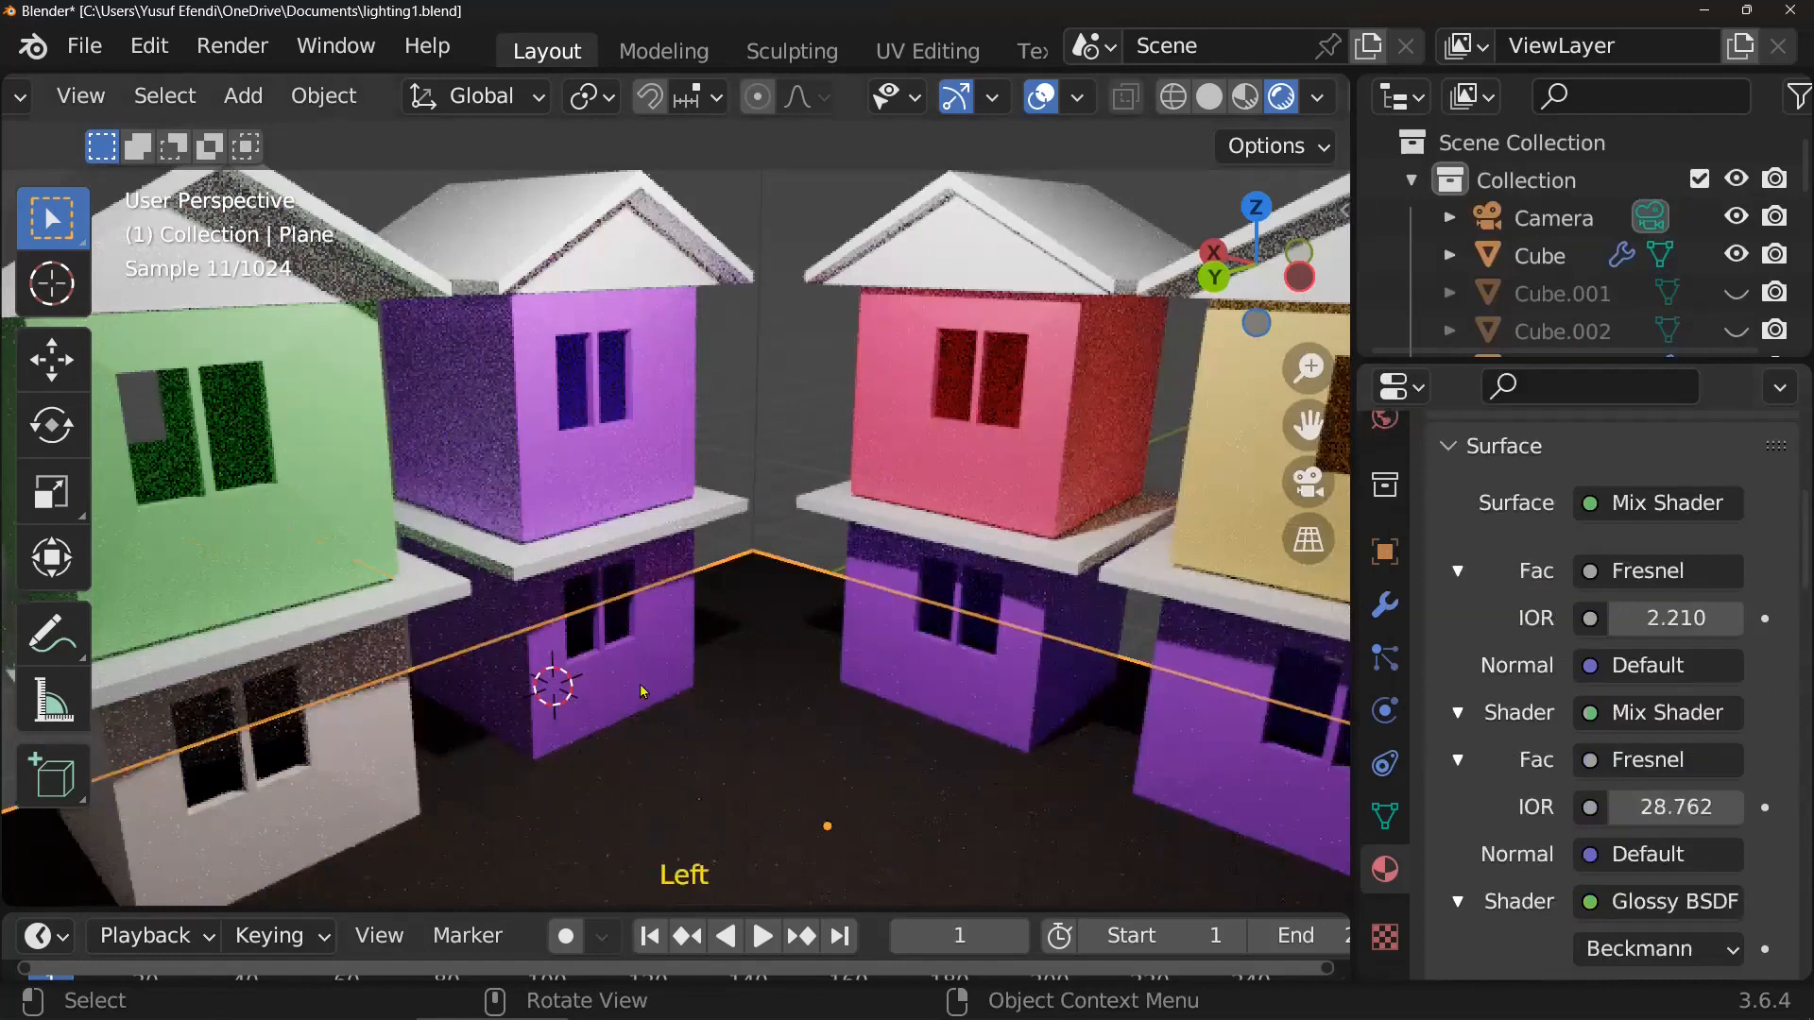
scroll(638, 626, "up", 2)
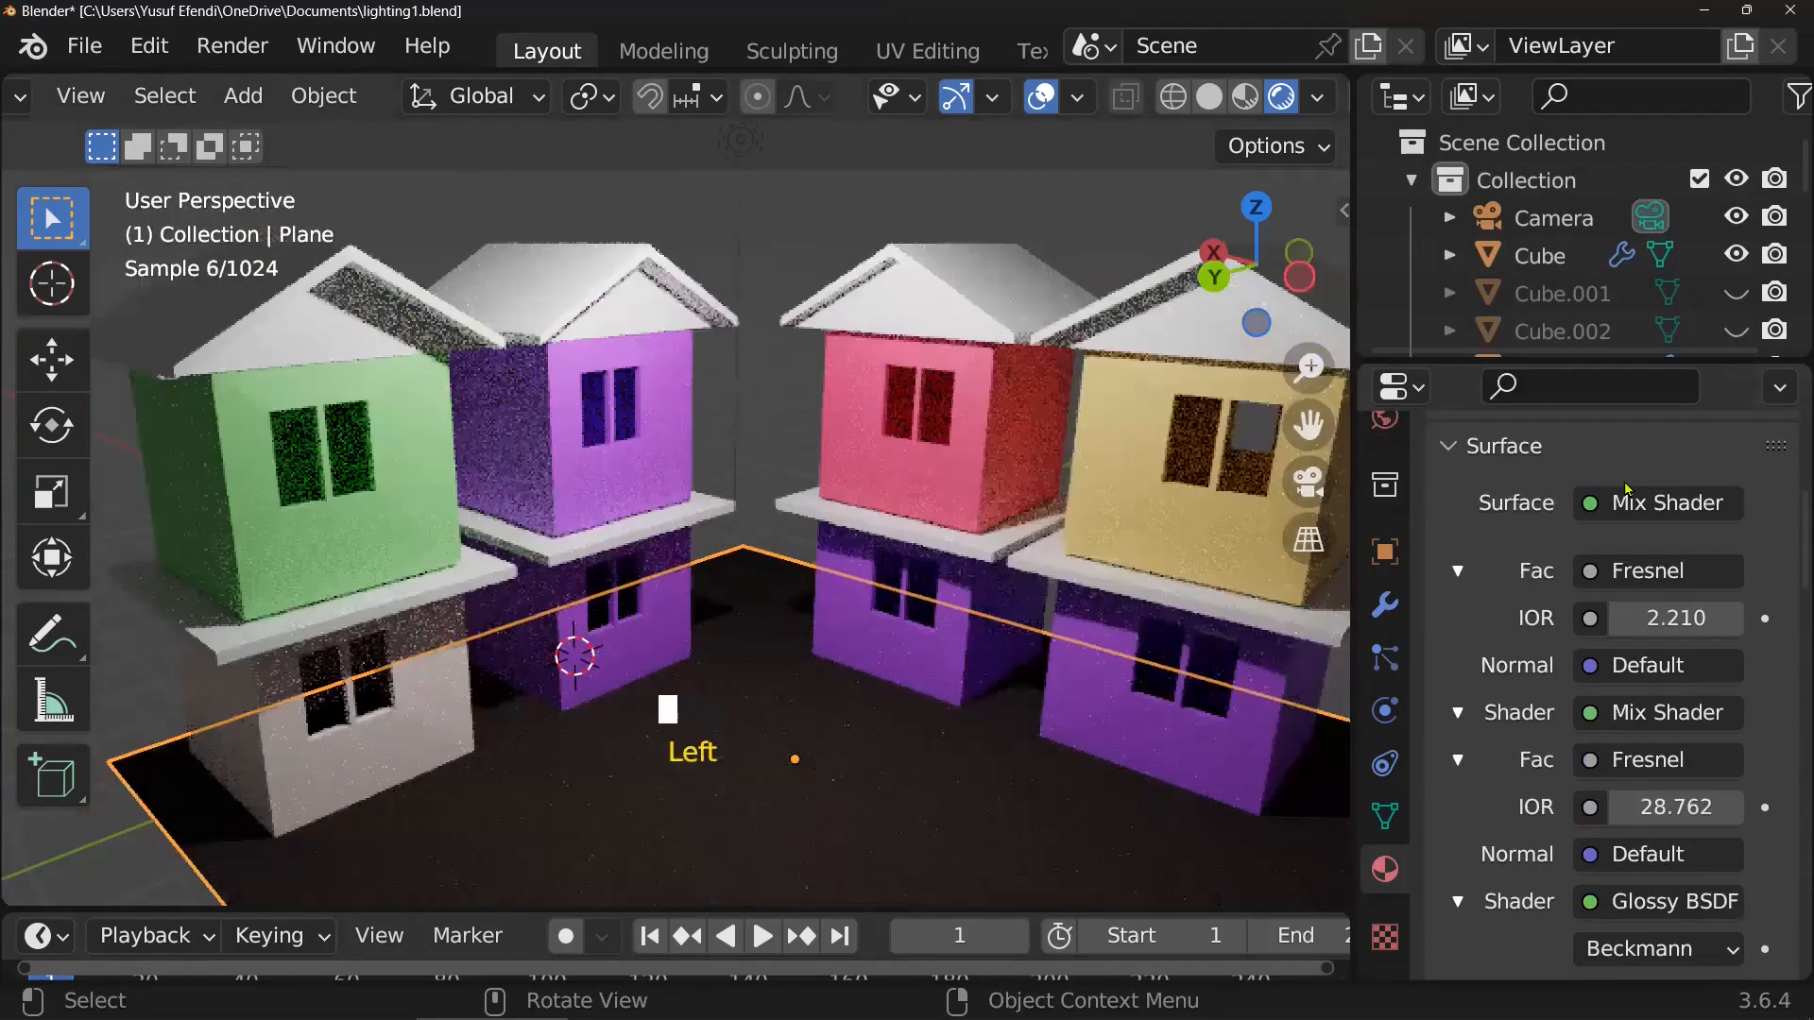
scroll(1627, 489, "up", 6)
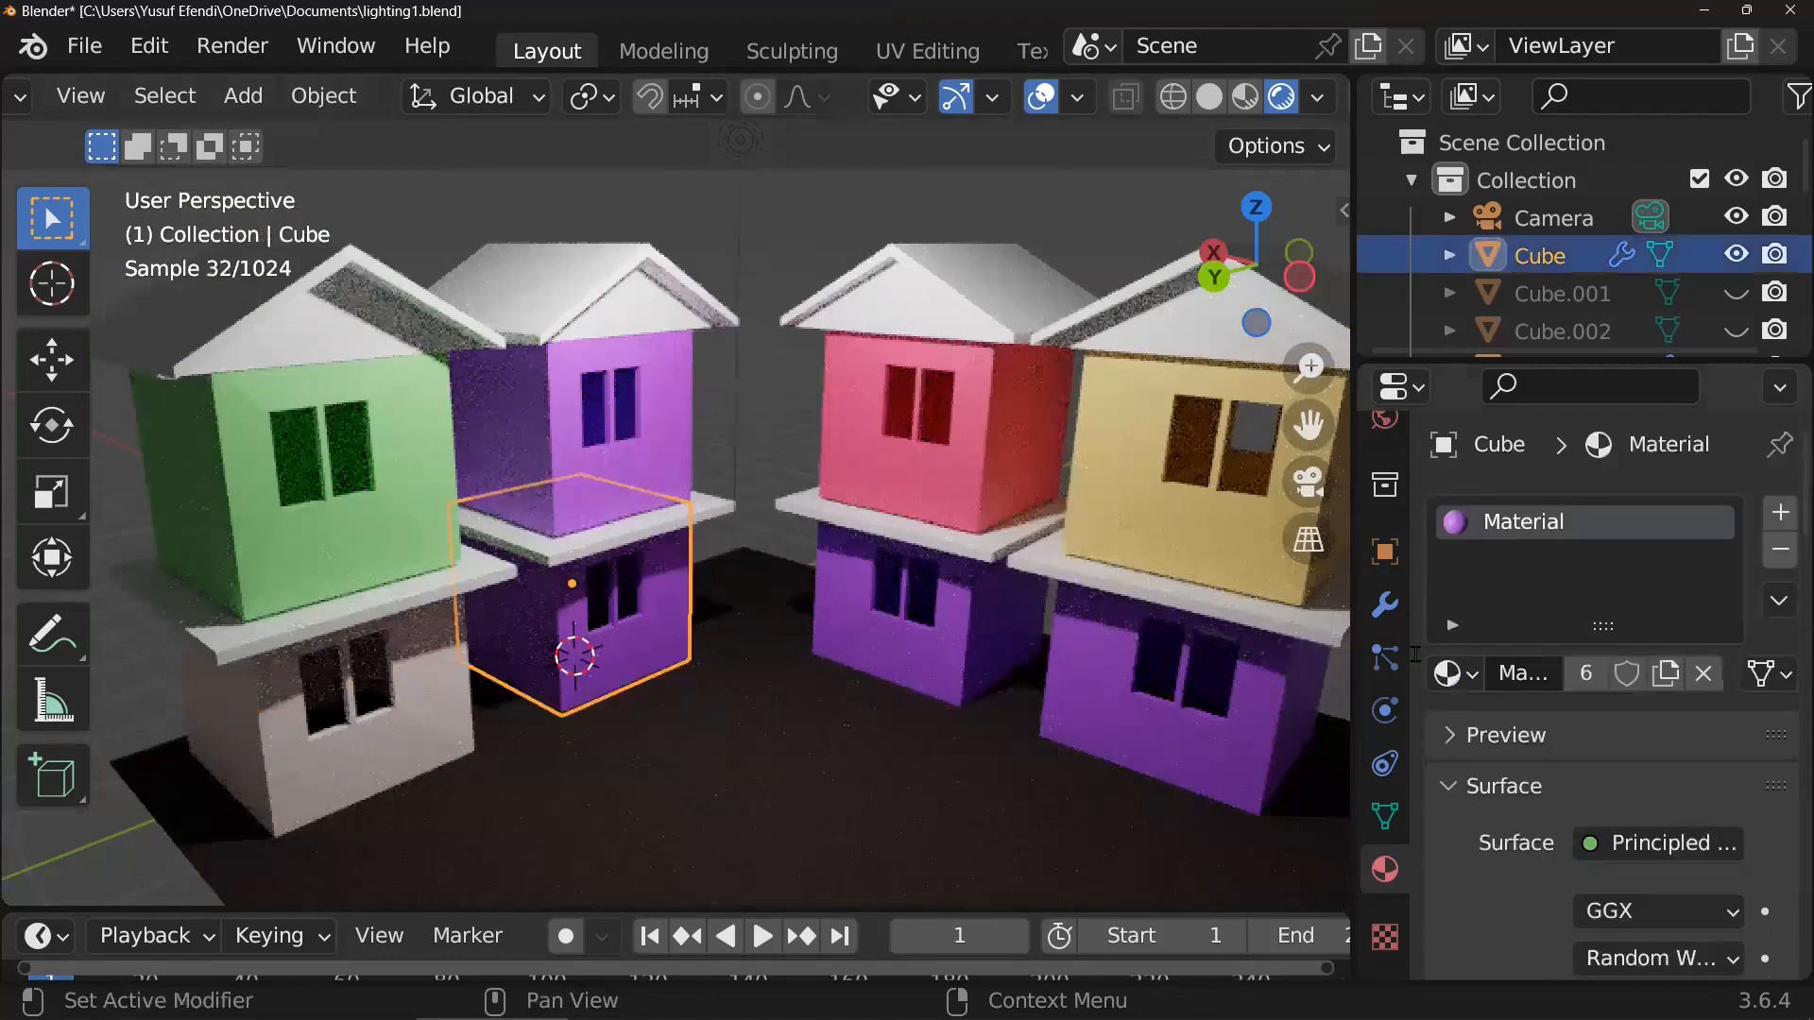
left_click(1453, 673)
left_click(1202, 515)
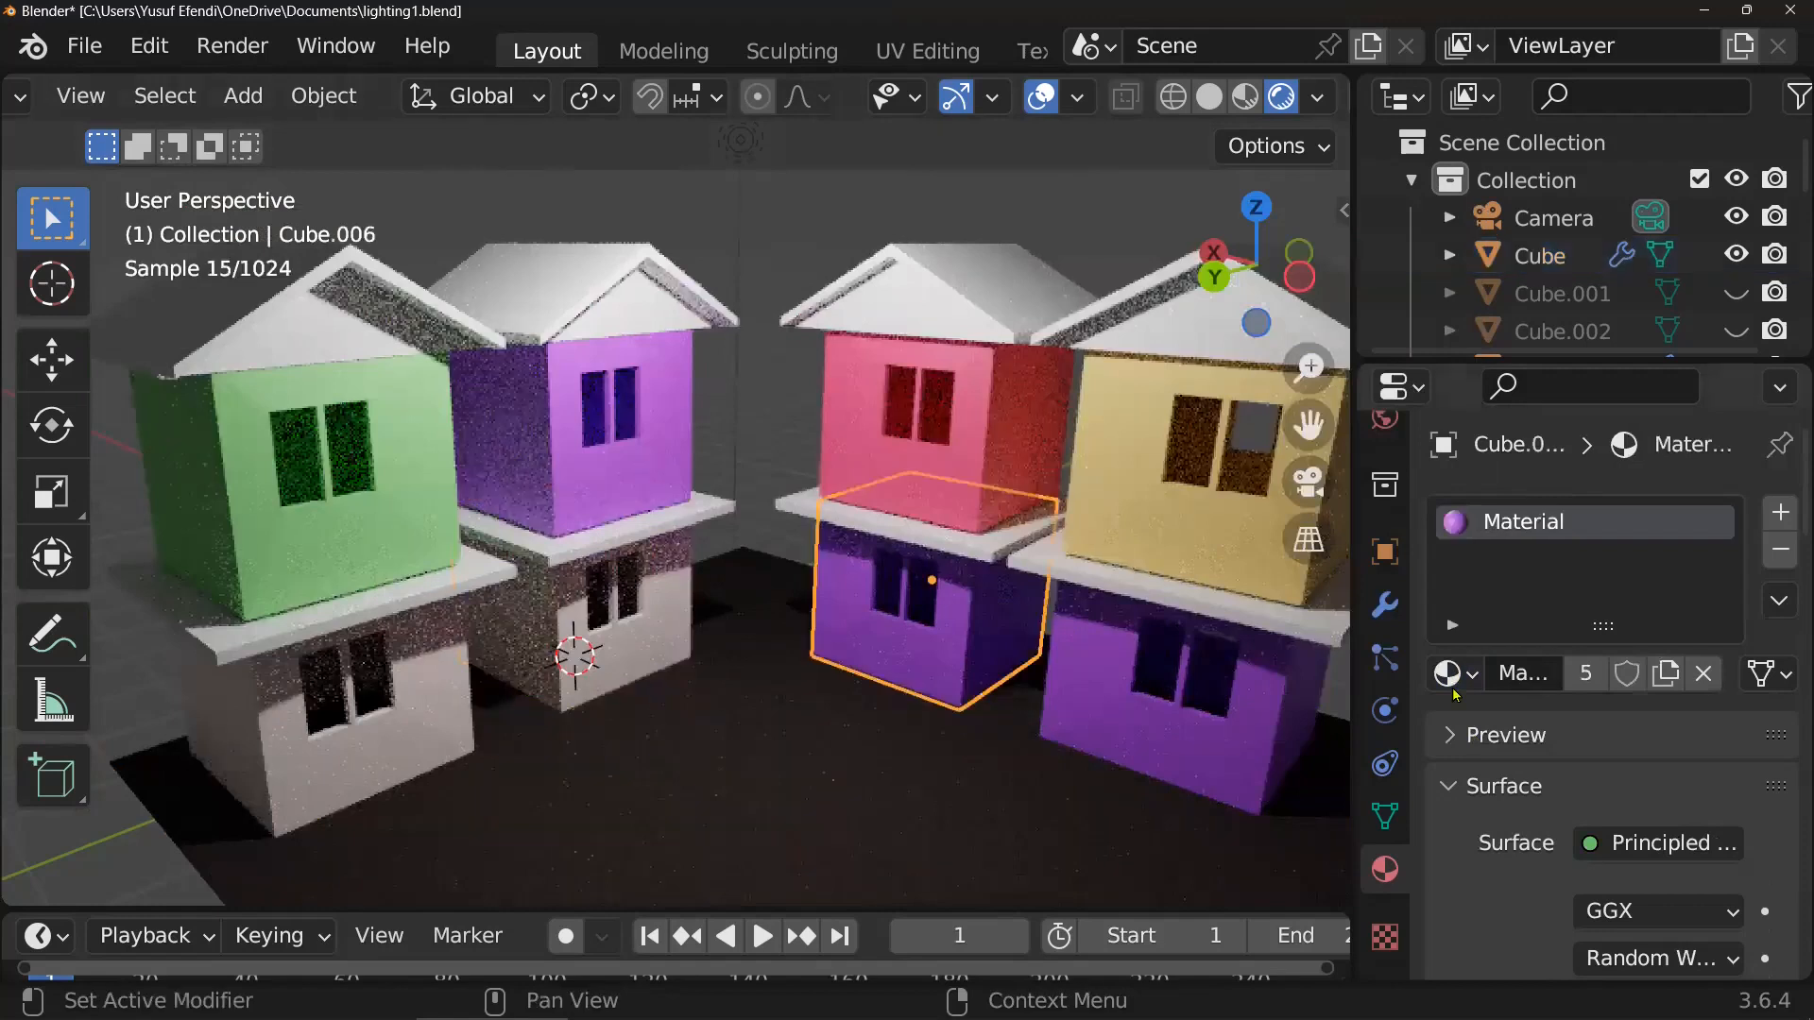
- Assign the cream material to the lower storey under the red one, and the red material to the lower storey under the cream one
left_click(1455, 674)
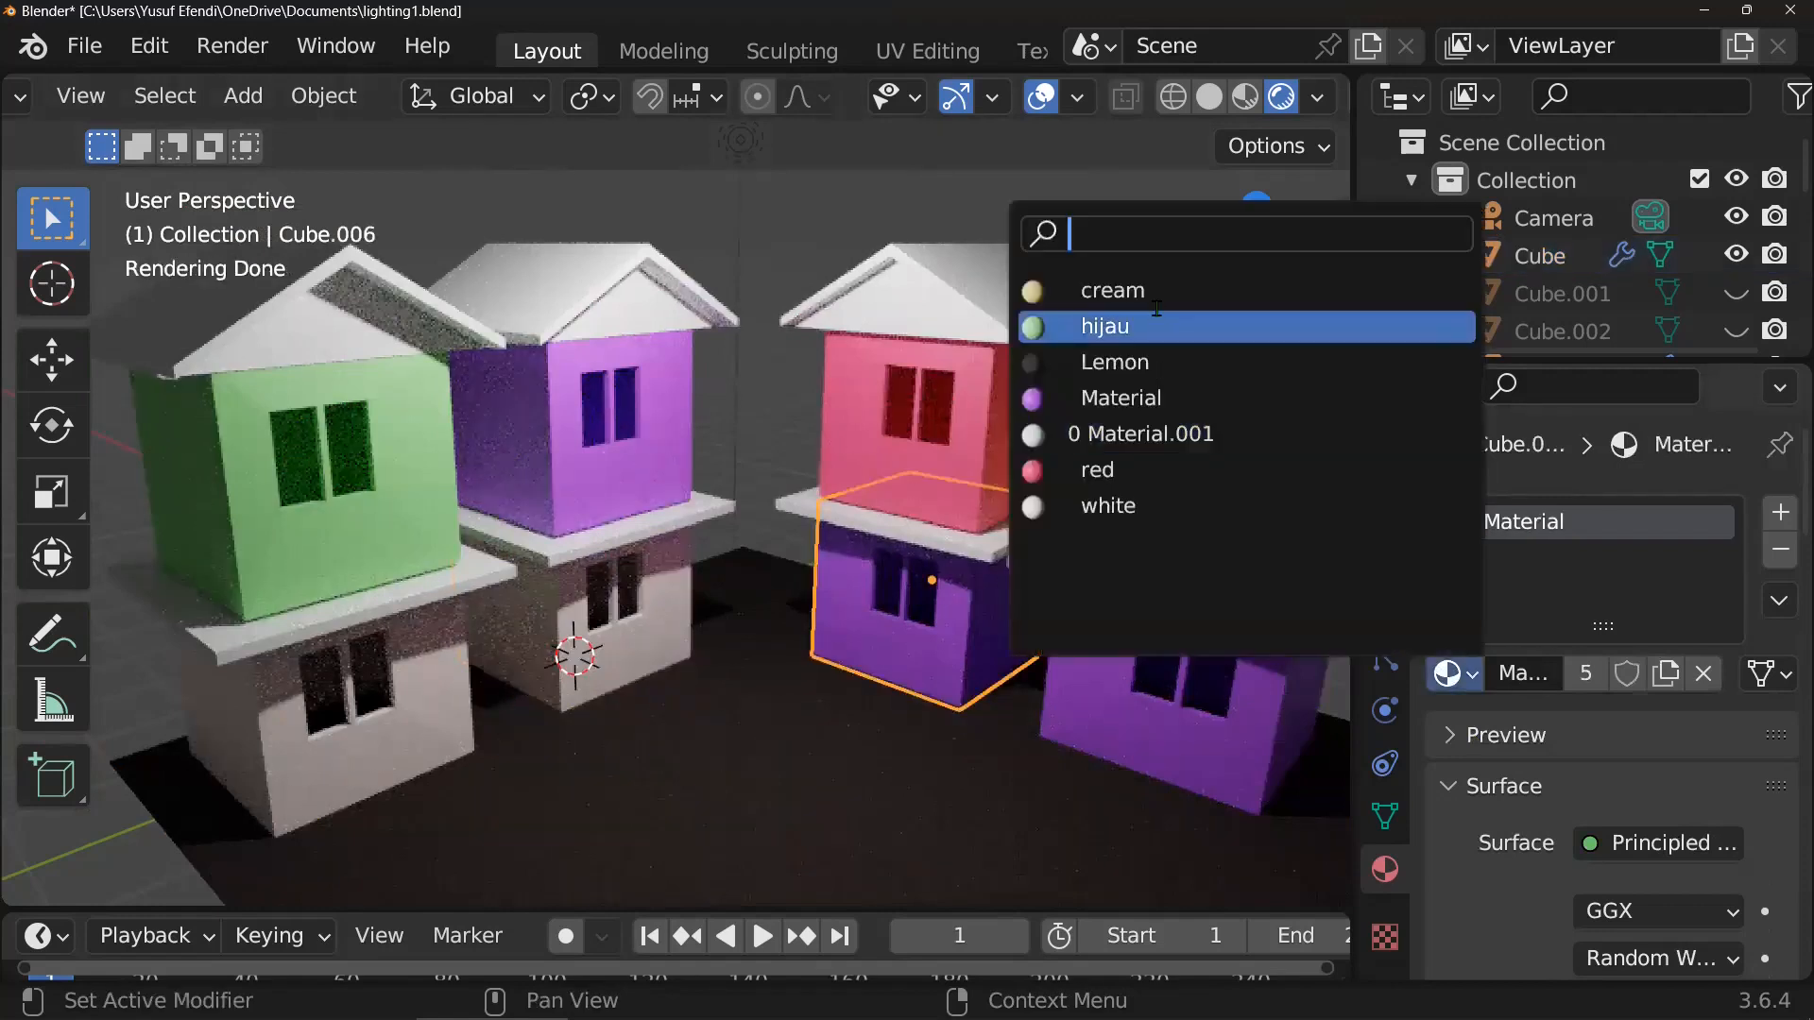
left_click(1166, 337)
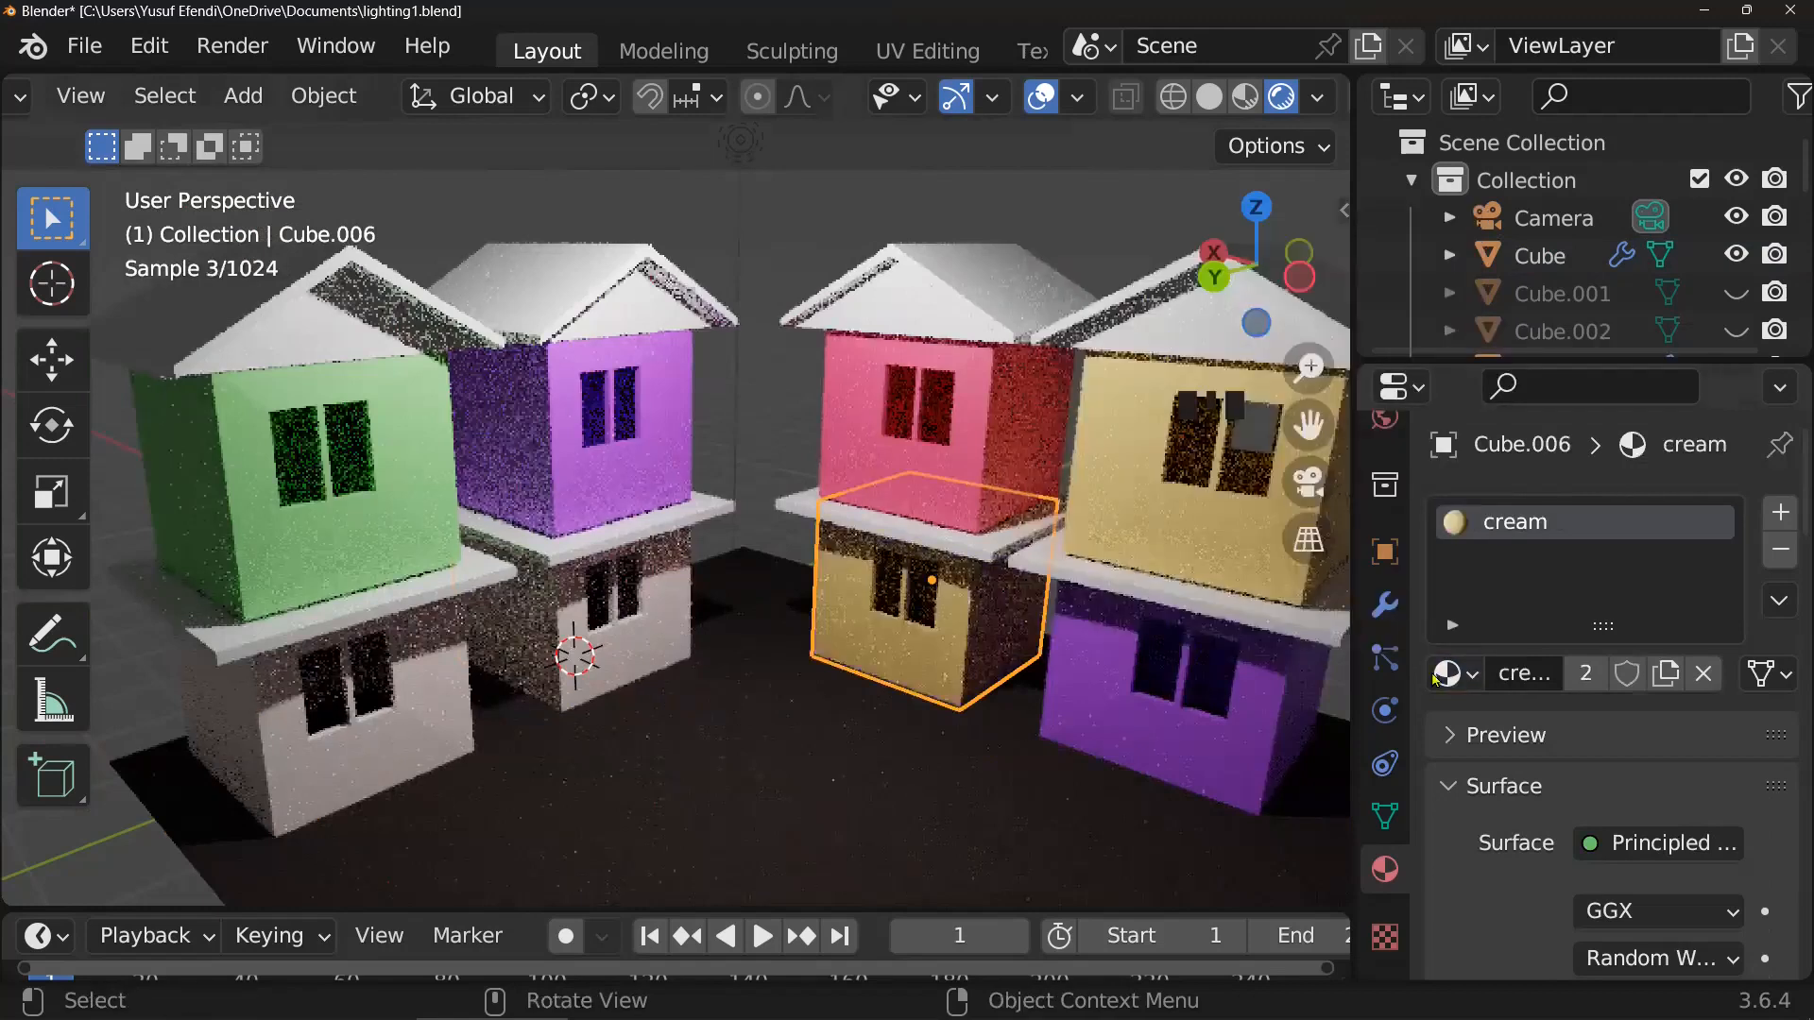
left_click(1181, 699)
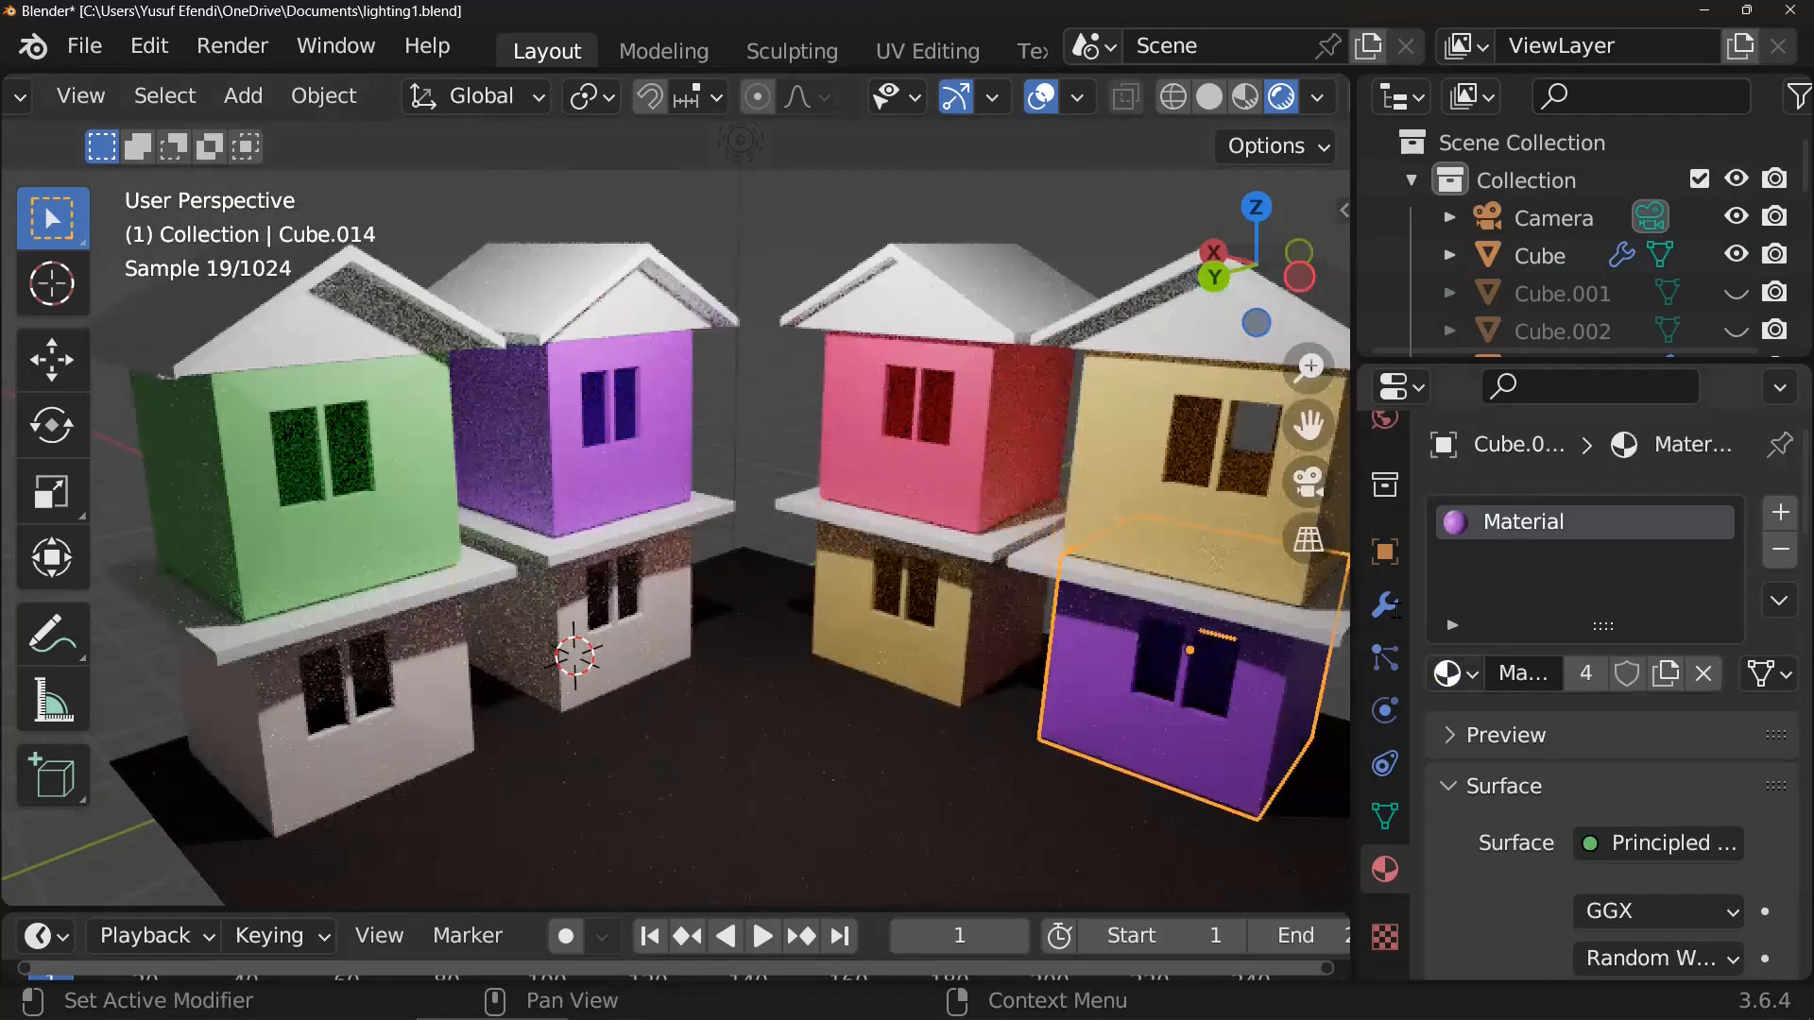
scroll(868, 627, "down", 4)
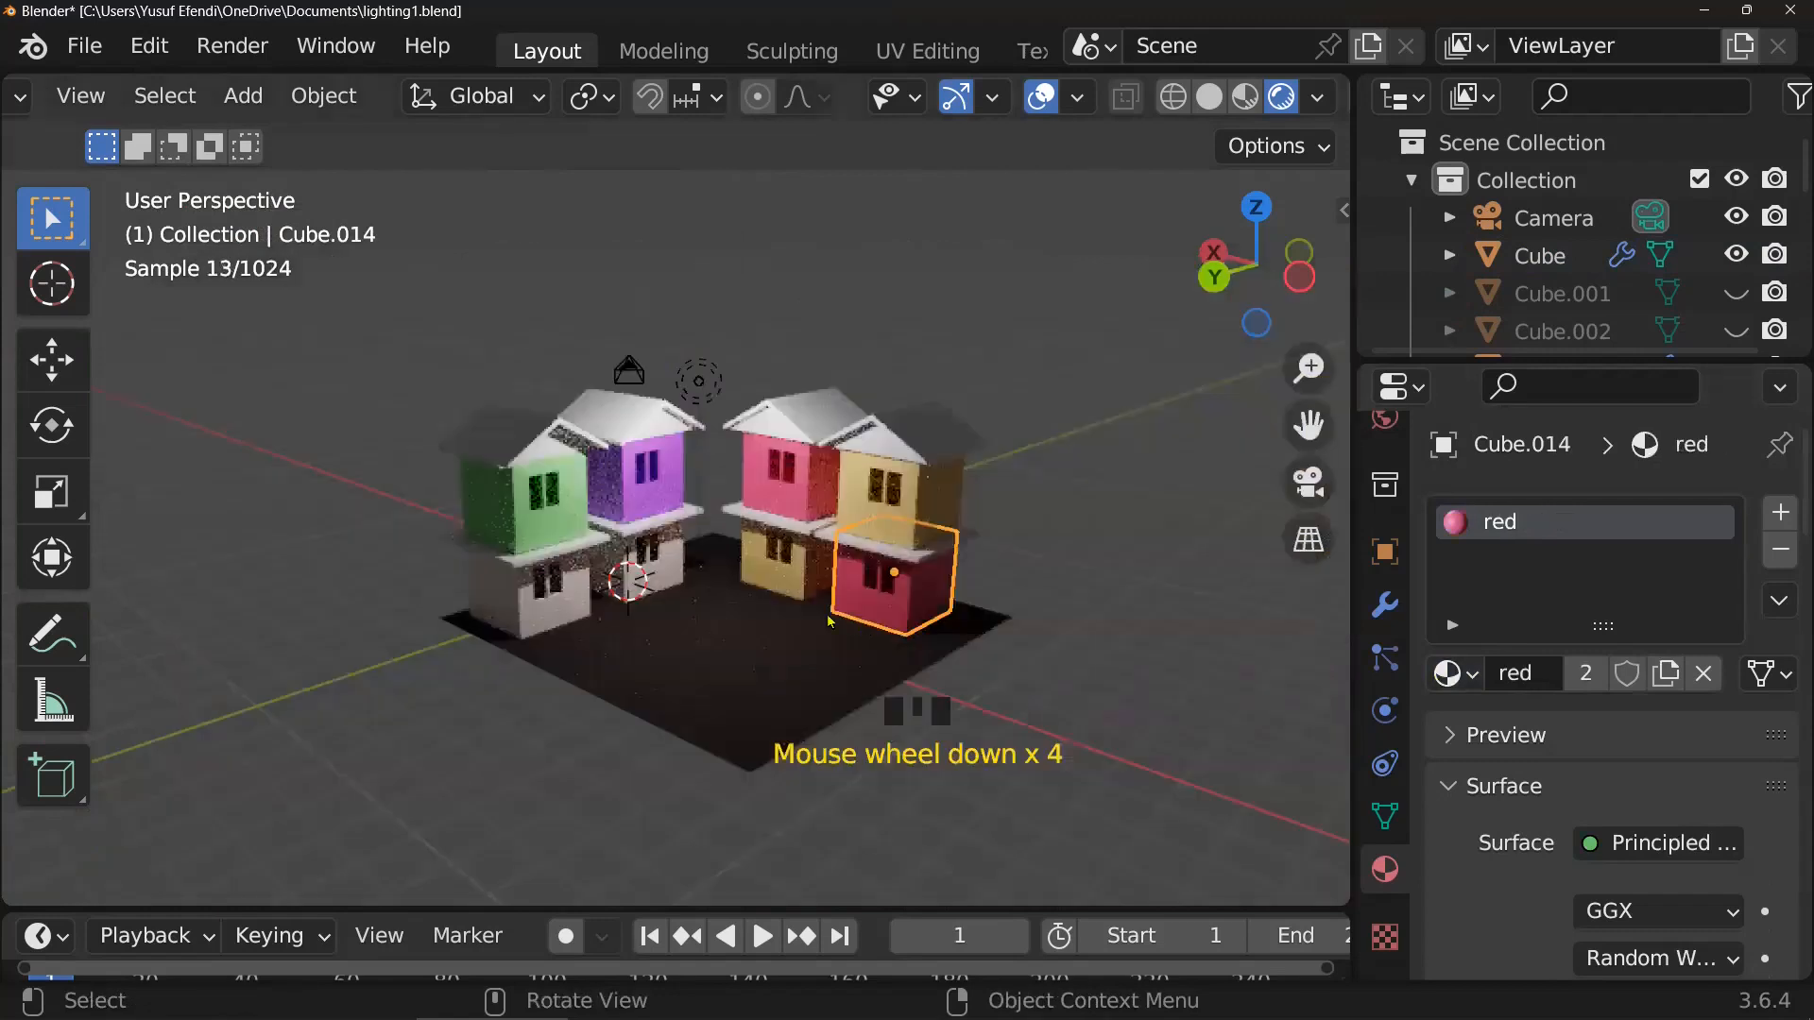
- Save the scene with its newly assigned storey colours to lighting1.blend
scroll(790, 615, "up", 2)
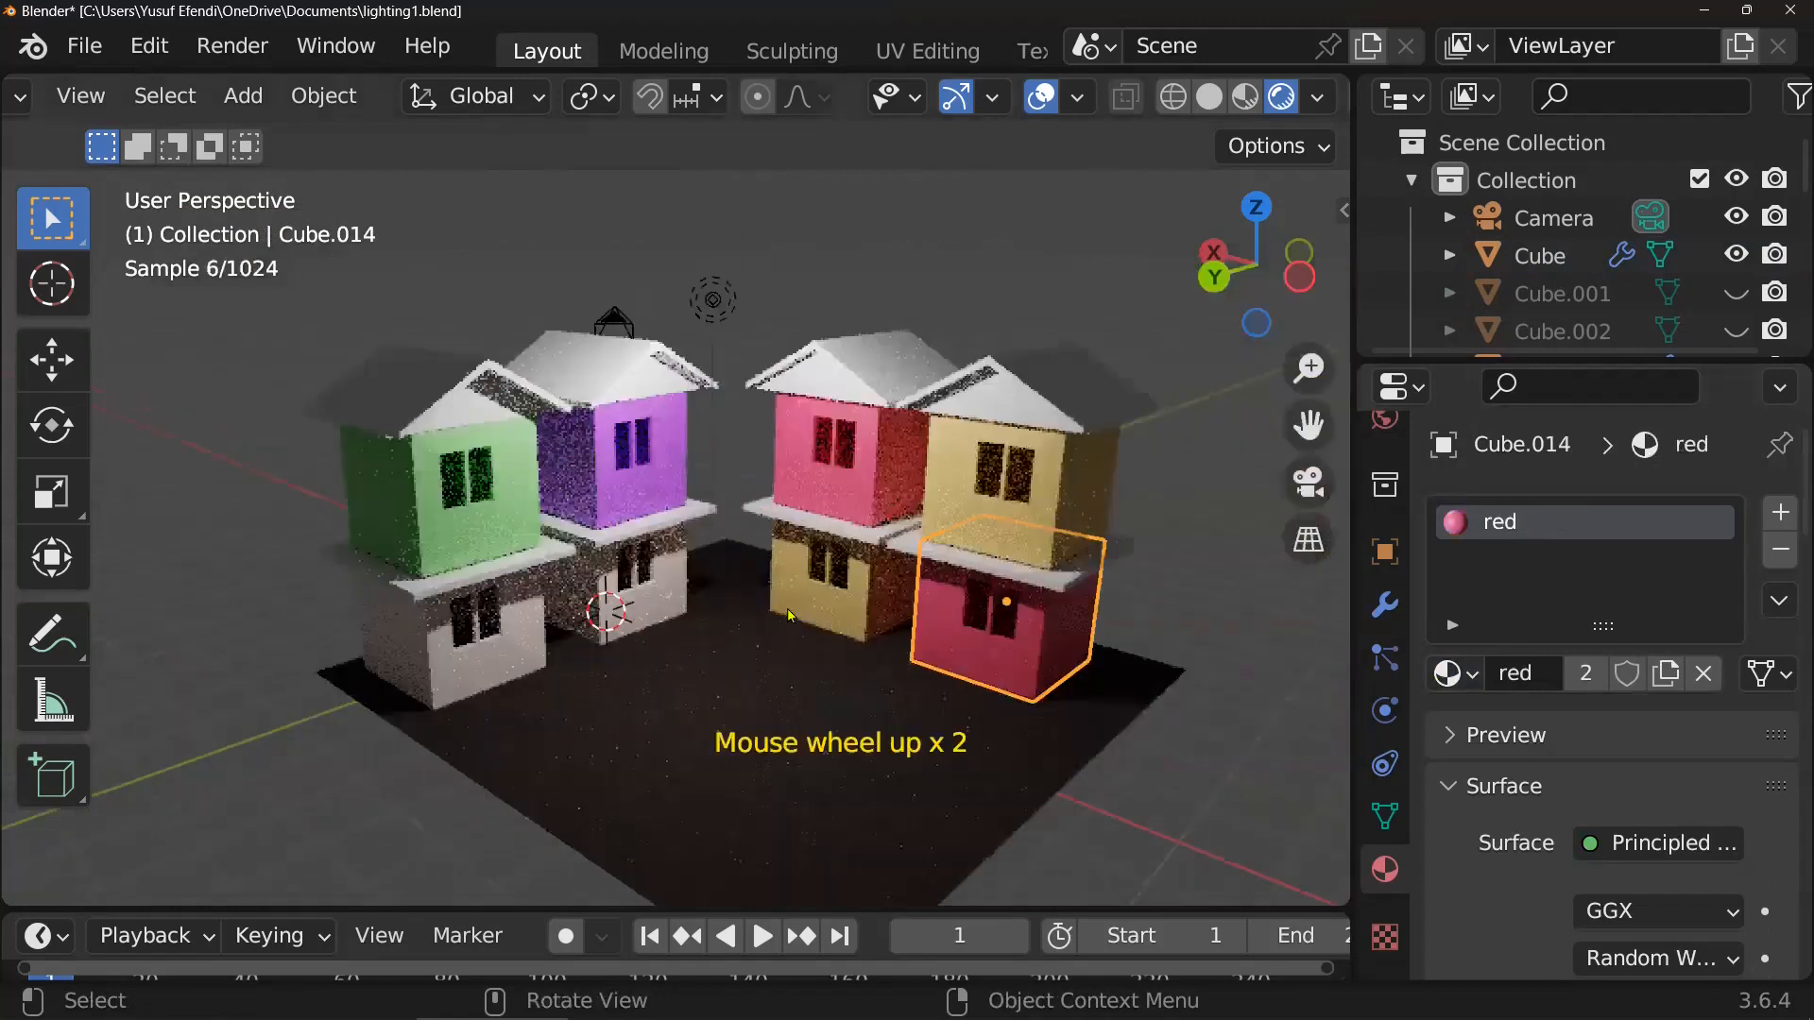
key("ctrl+s")
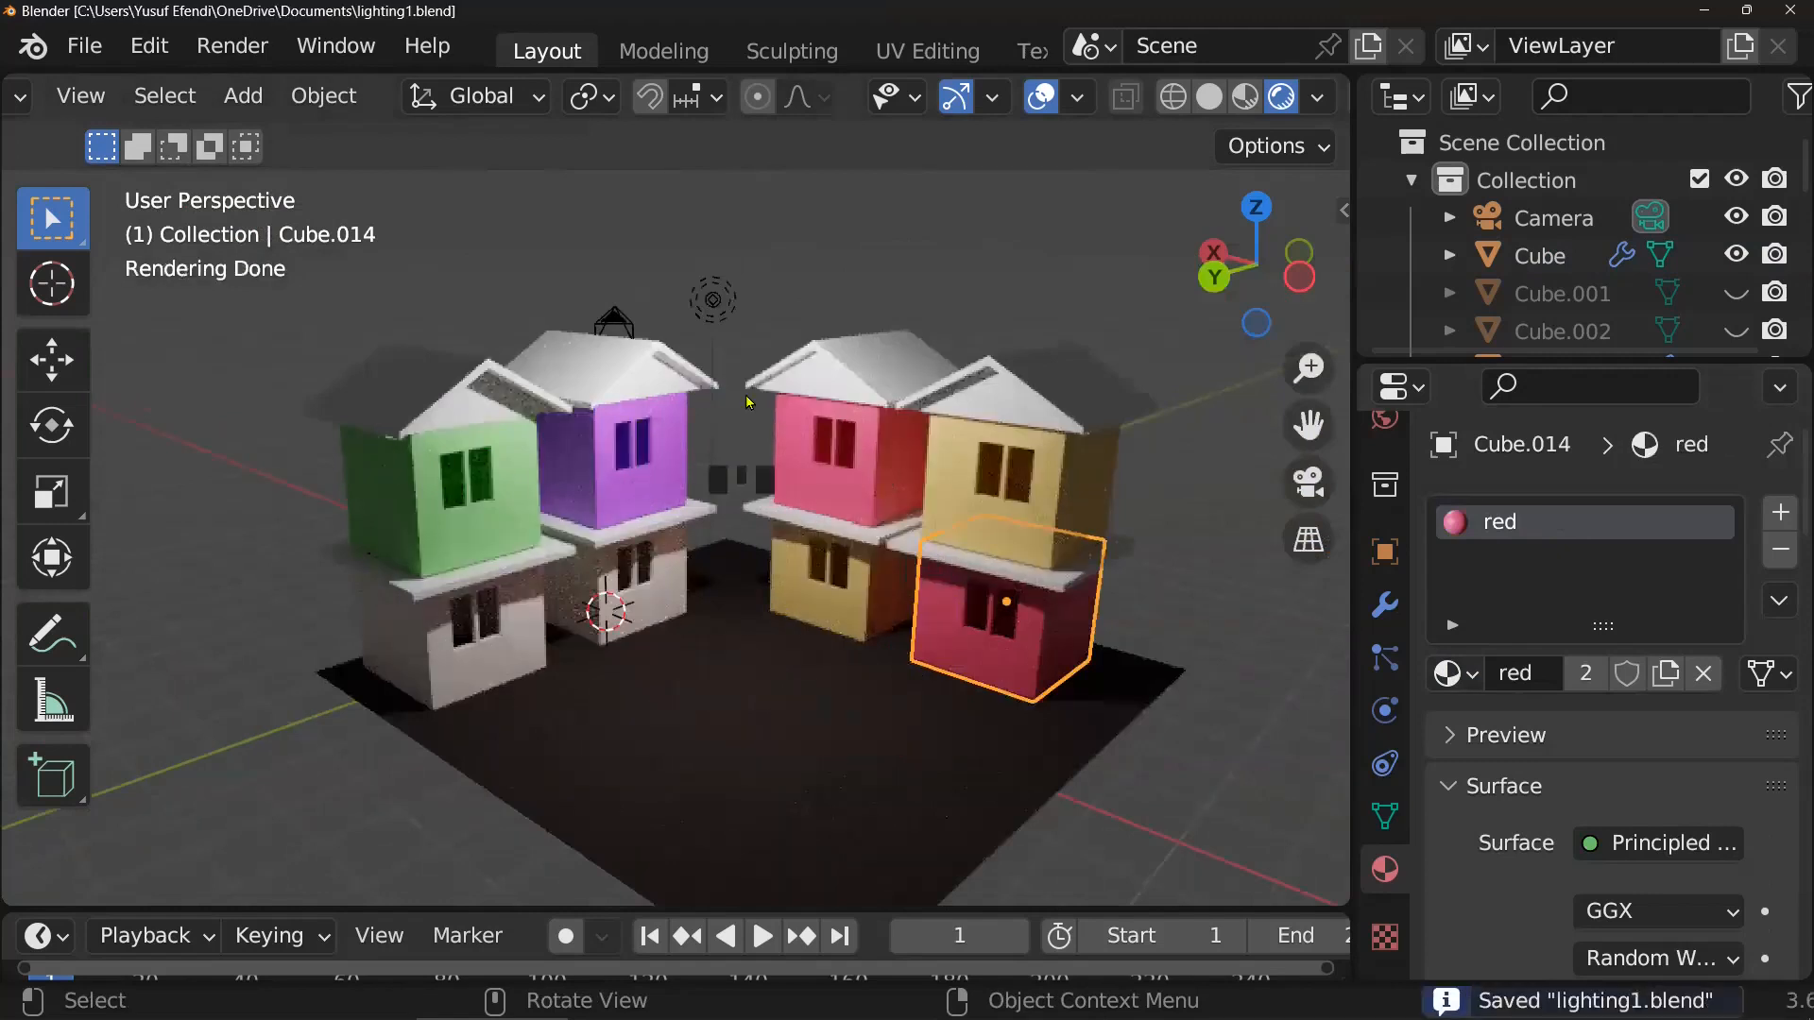
scroll(747, 401, "up", 1)
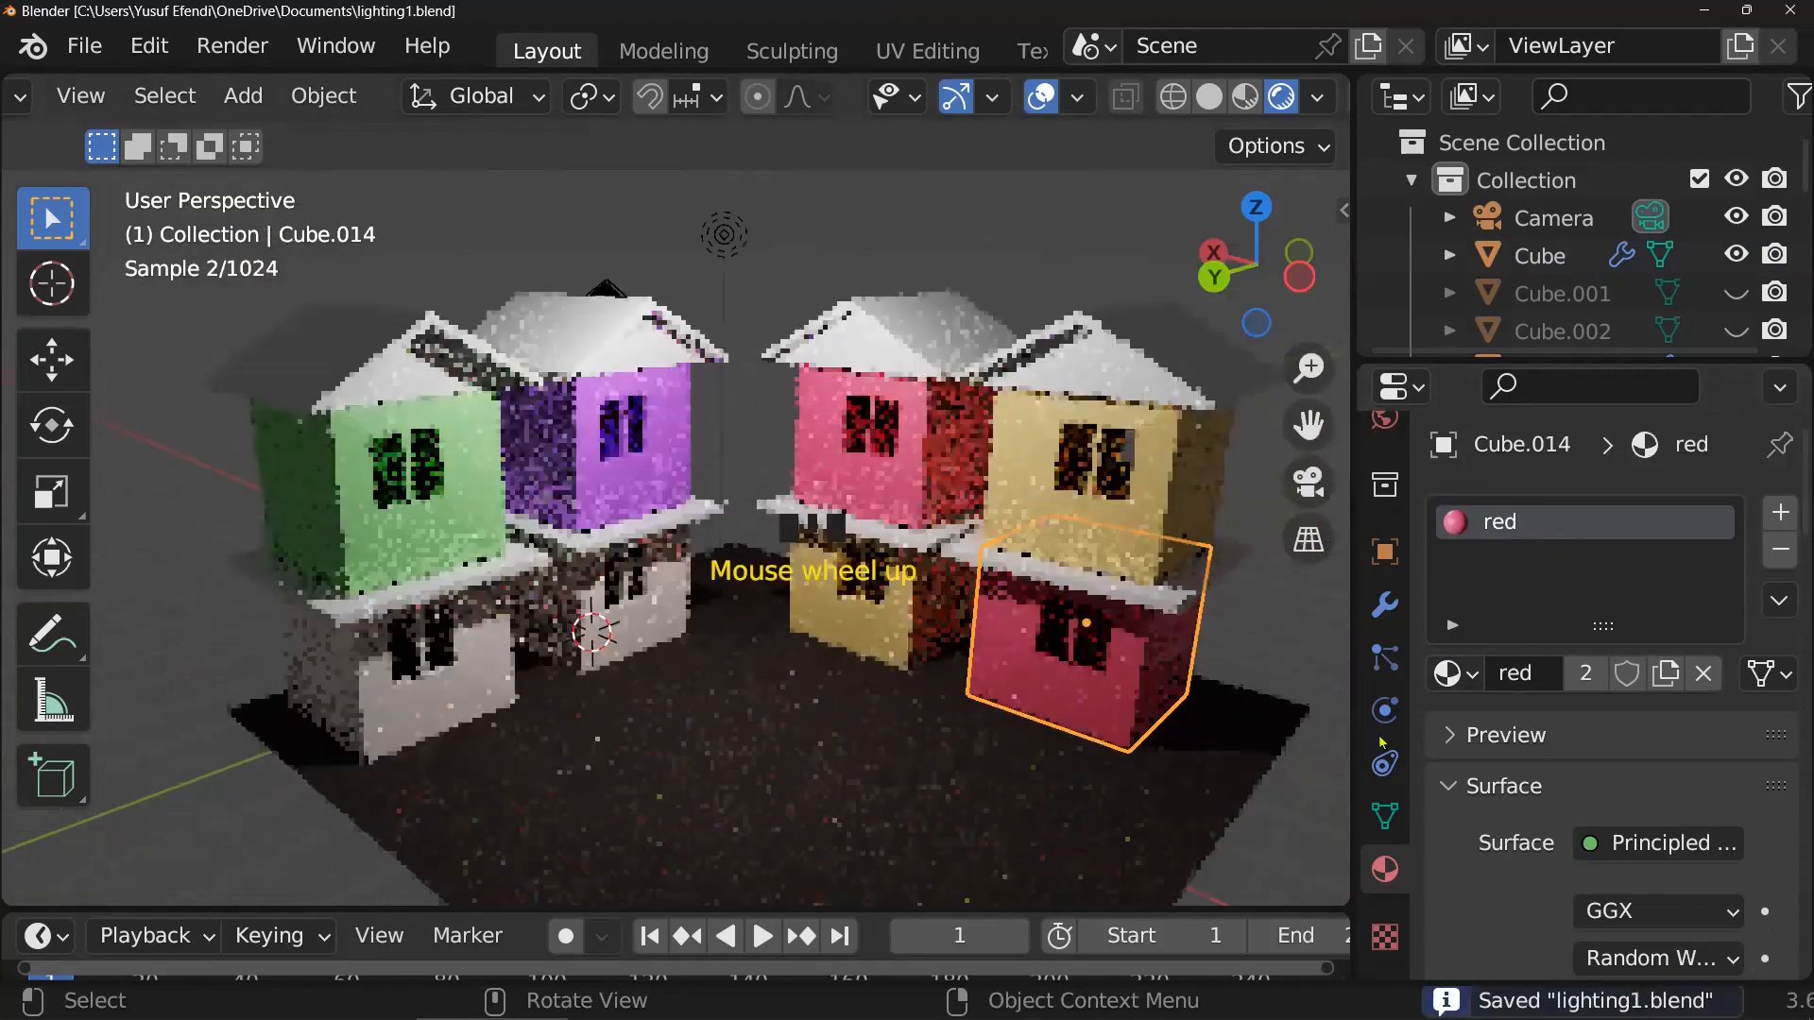
scroll(675, 529, "up", 1)
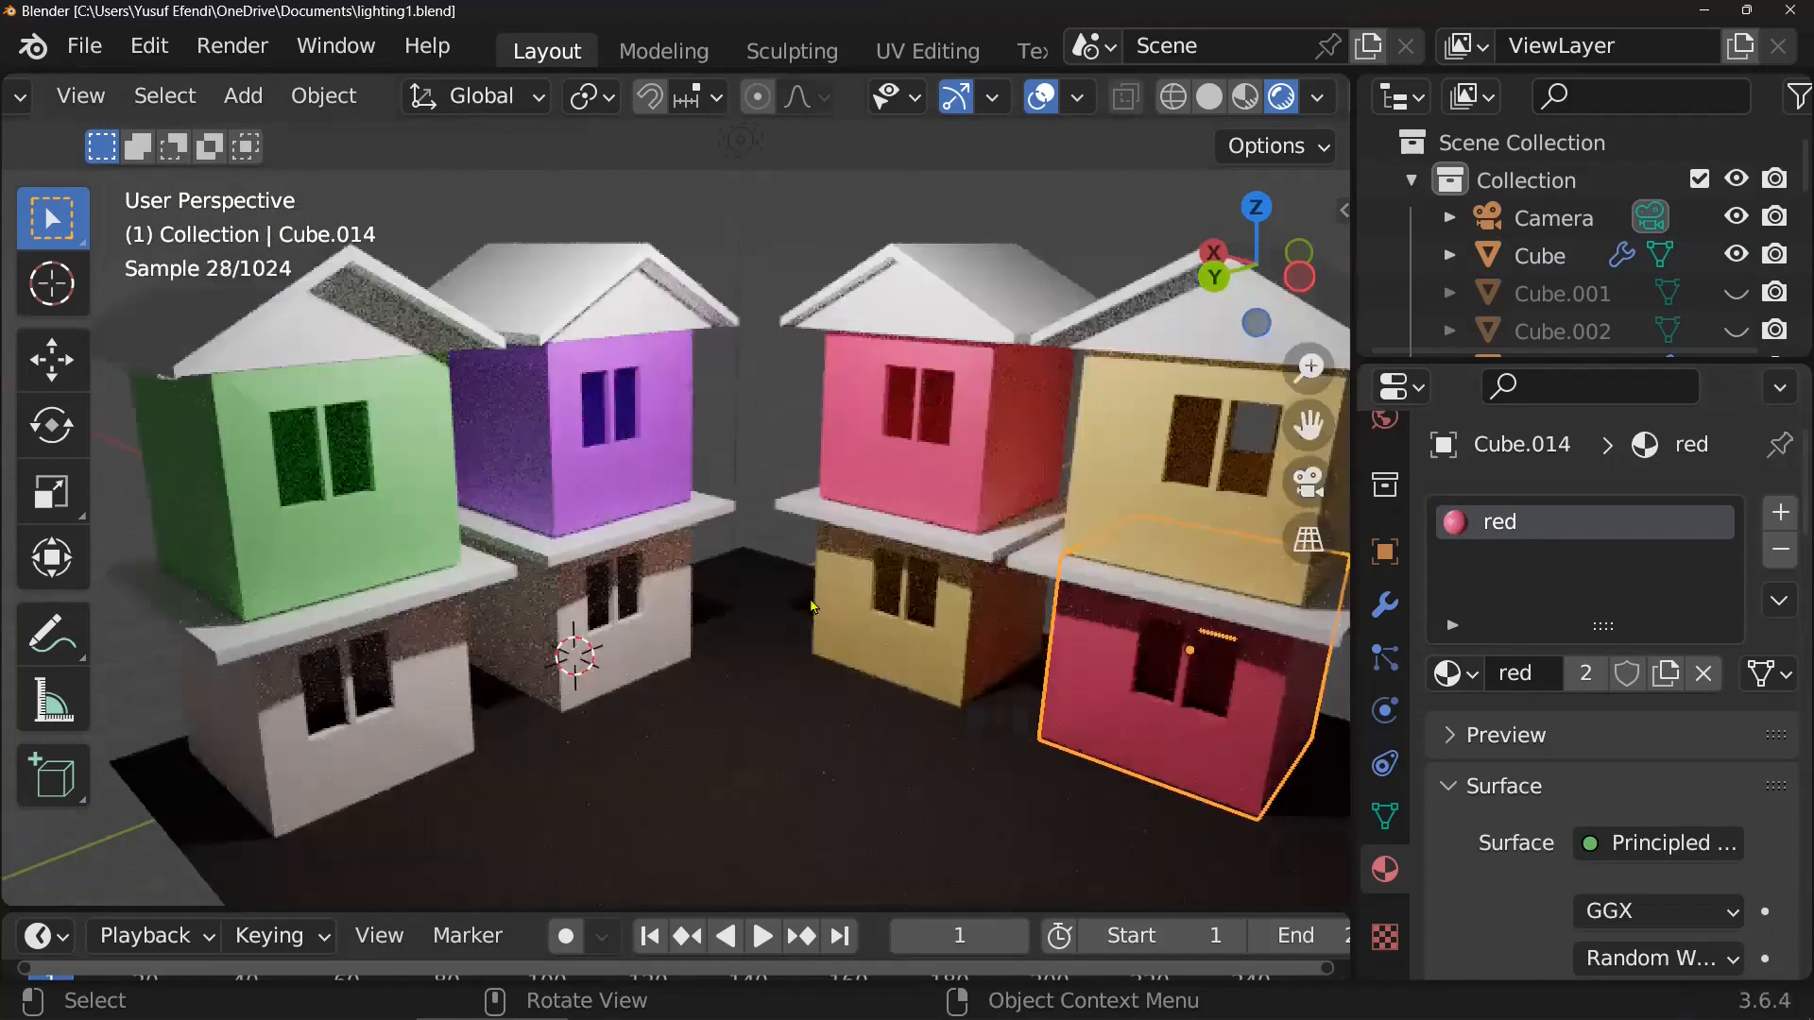
scroll(811, 605, "down", 4)
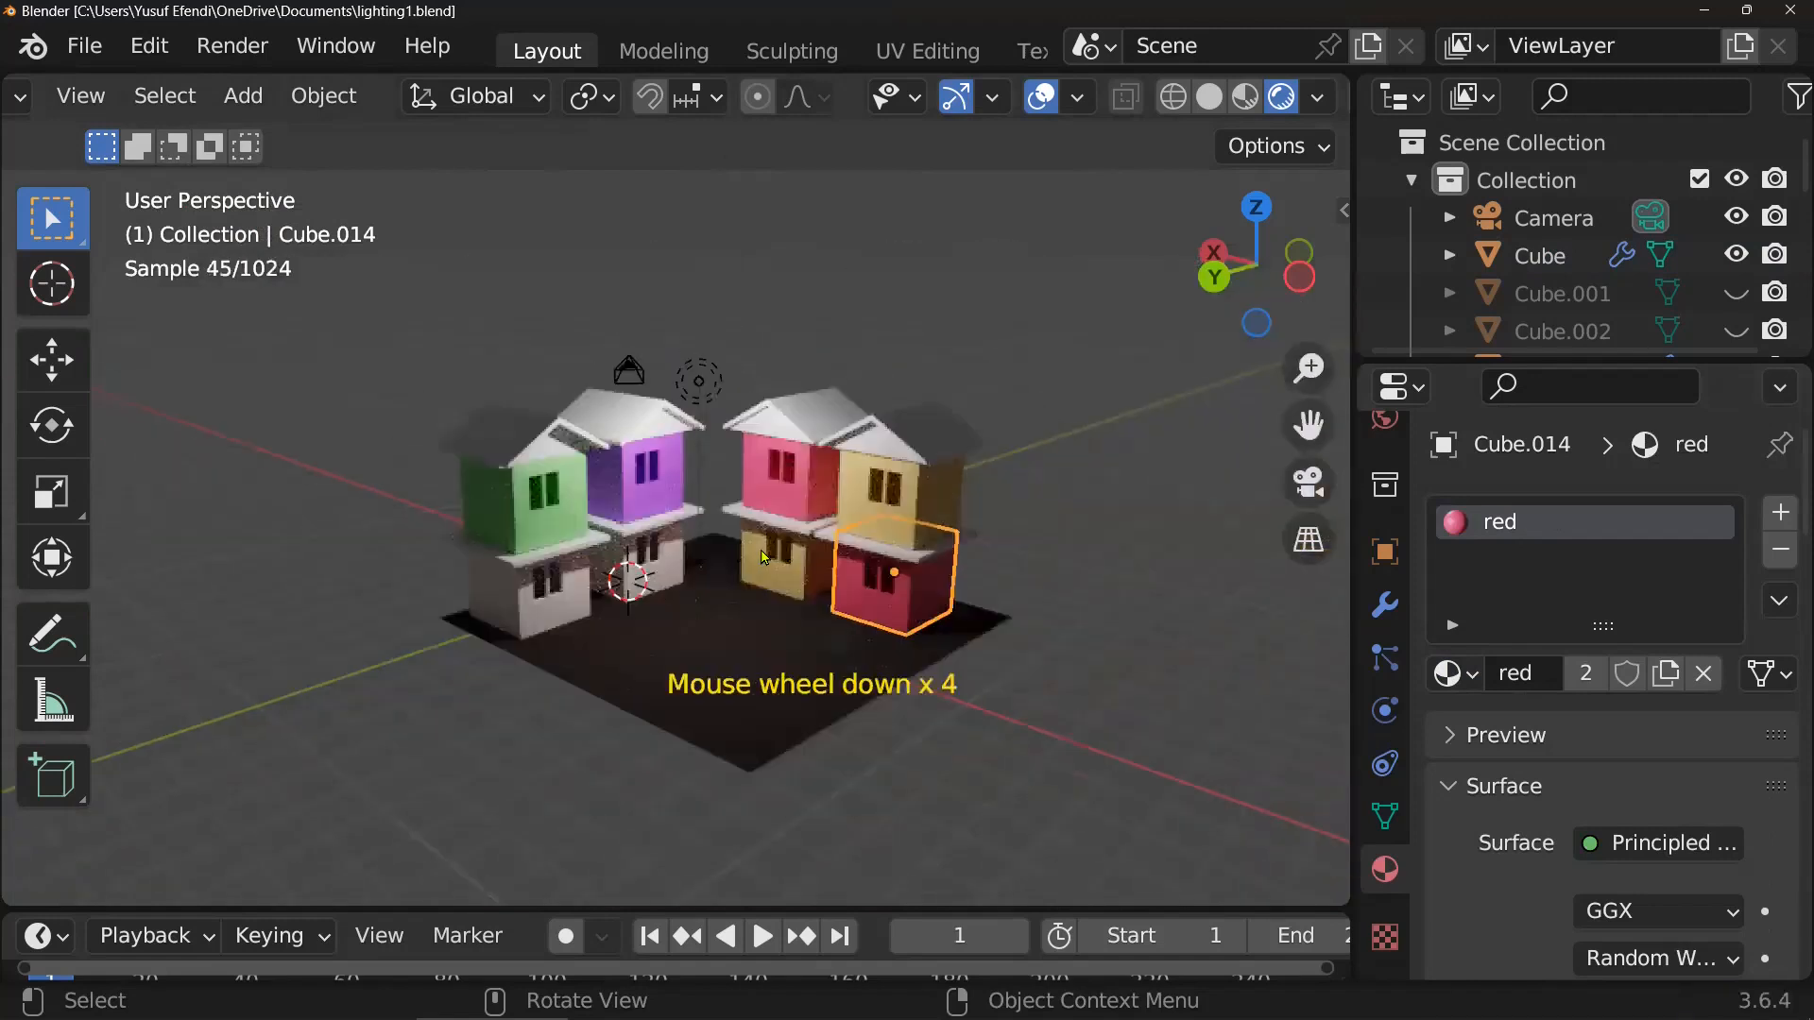
scroll(720, 392, "up", 1)
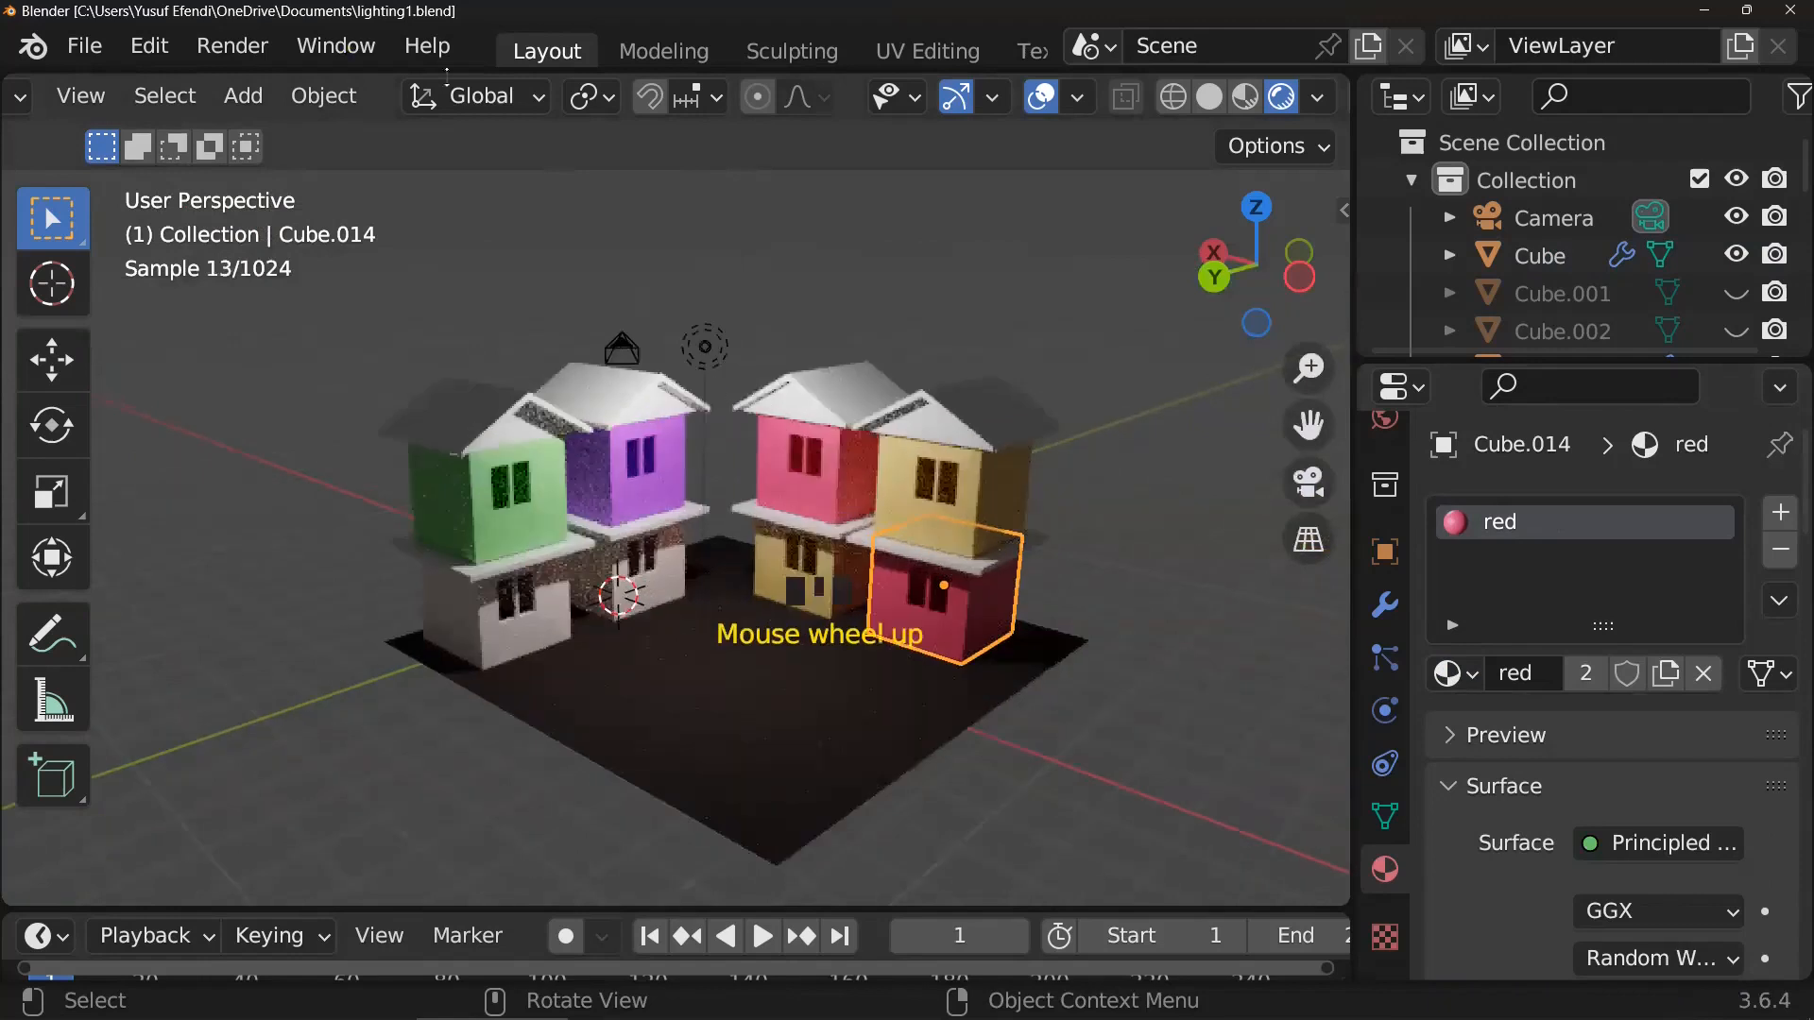
left_click(268, 106)
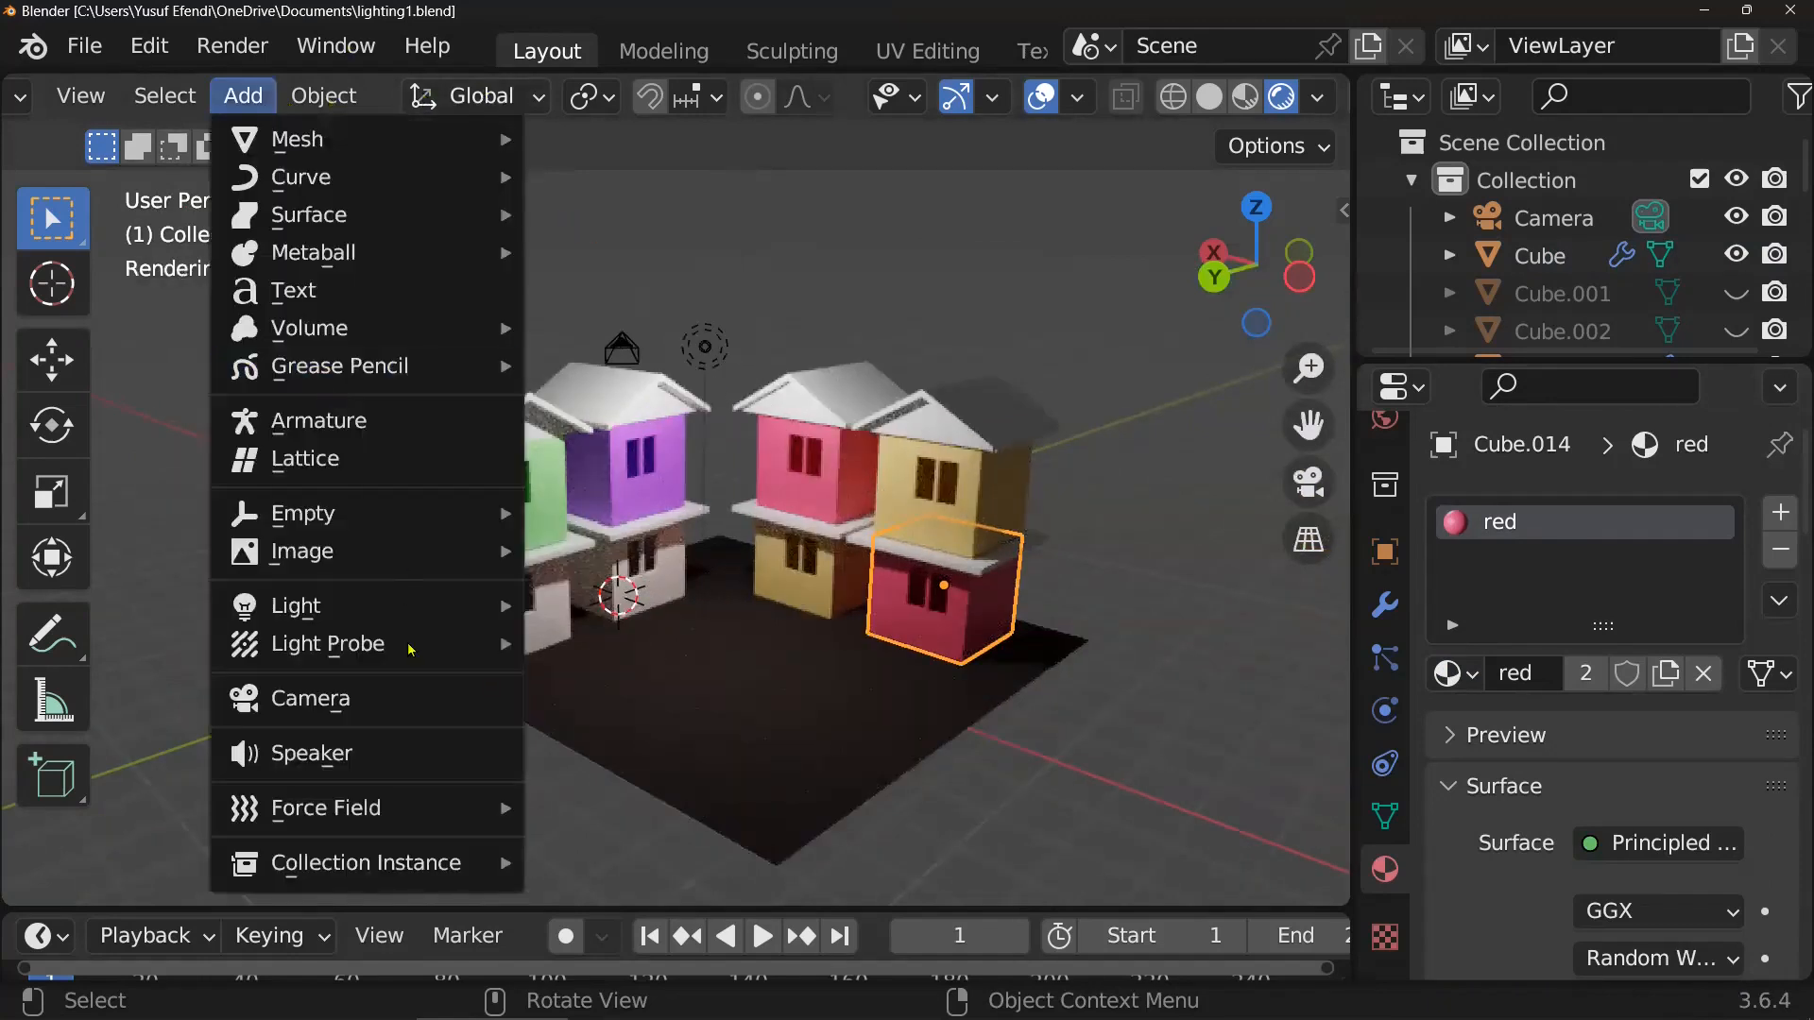
mouse_move(411, 650)
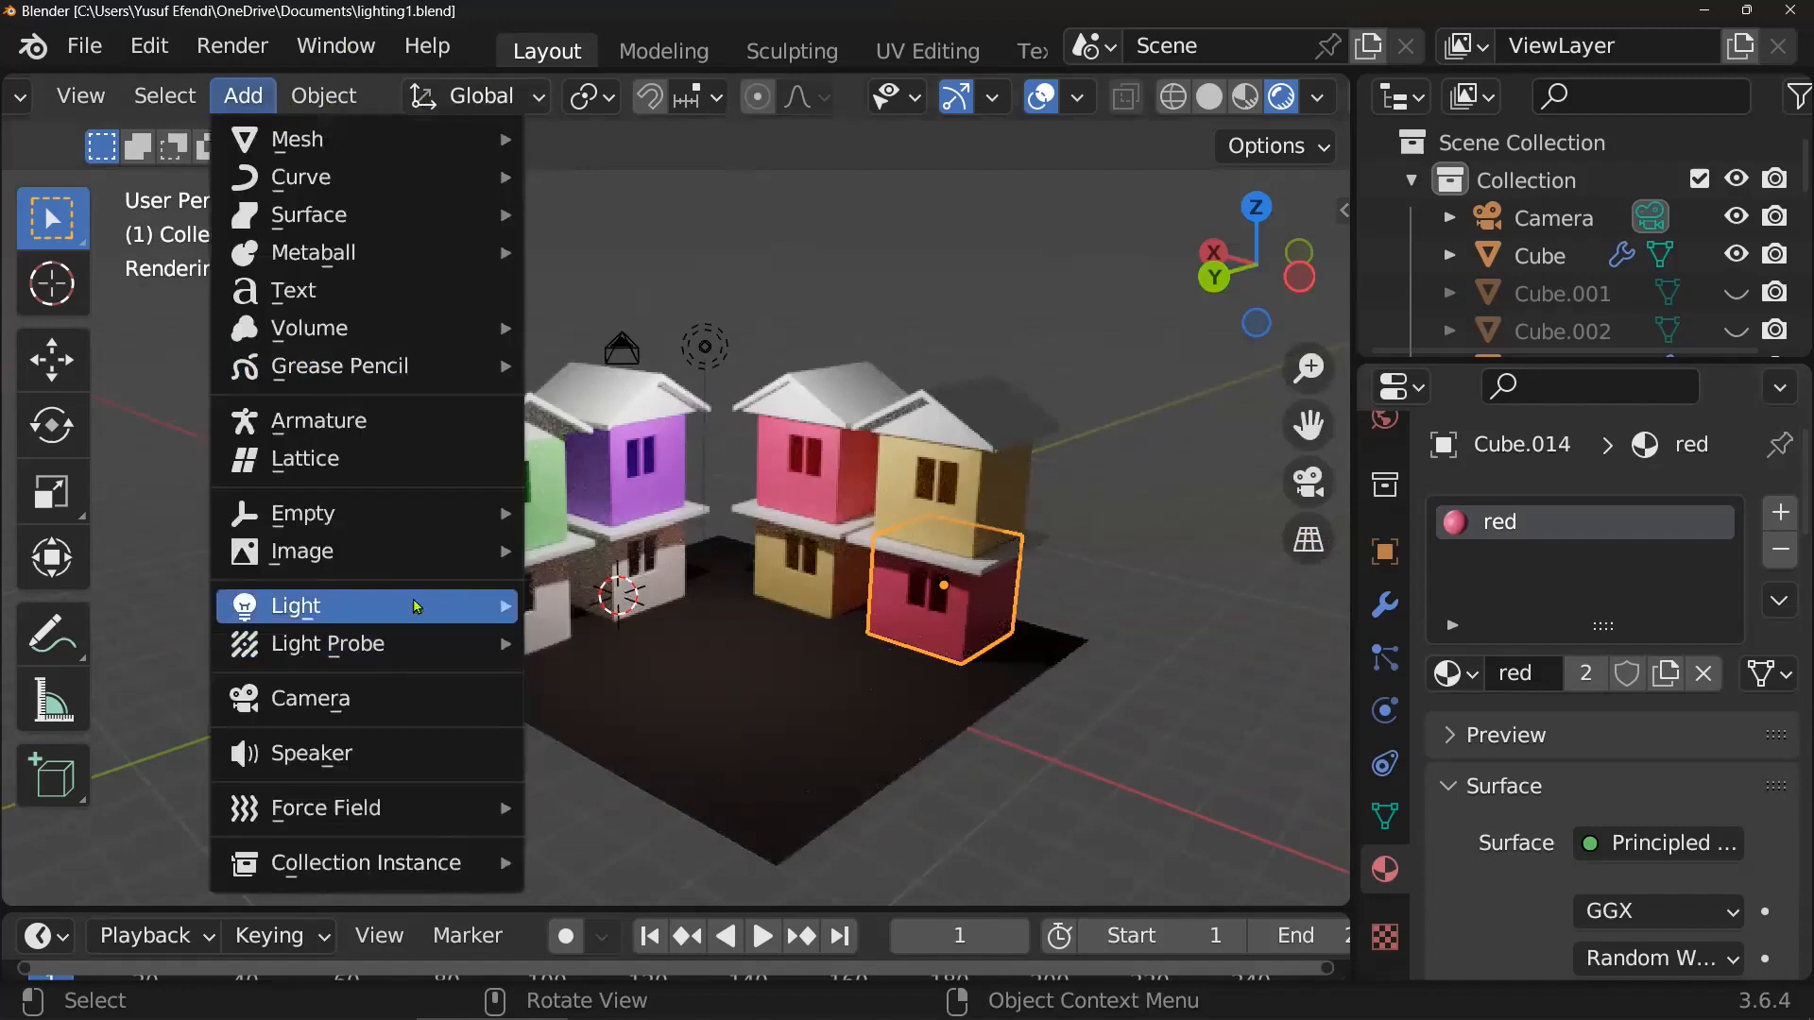
mouse_move(416, 607)
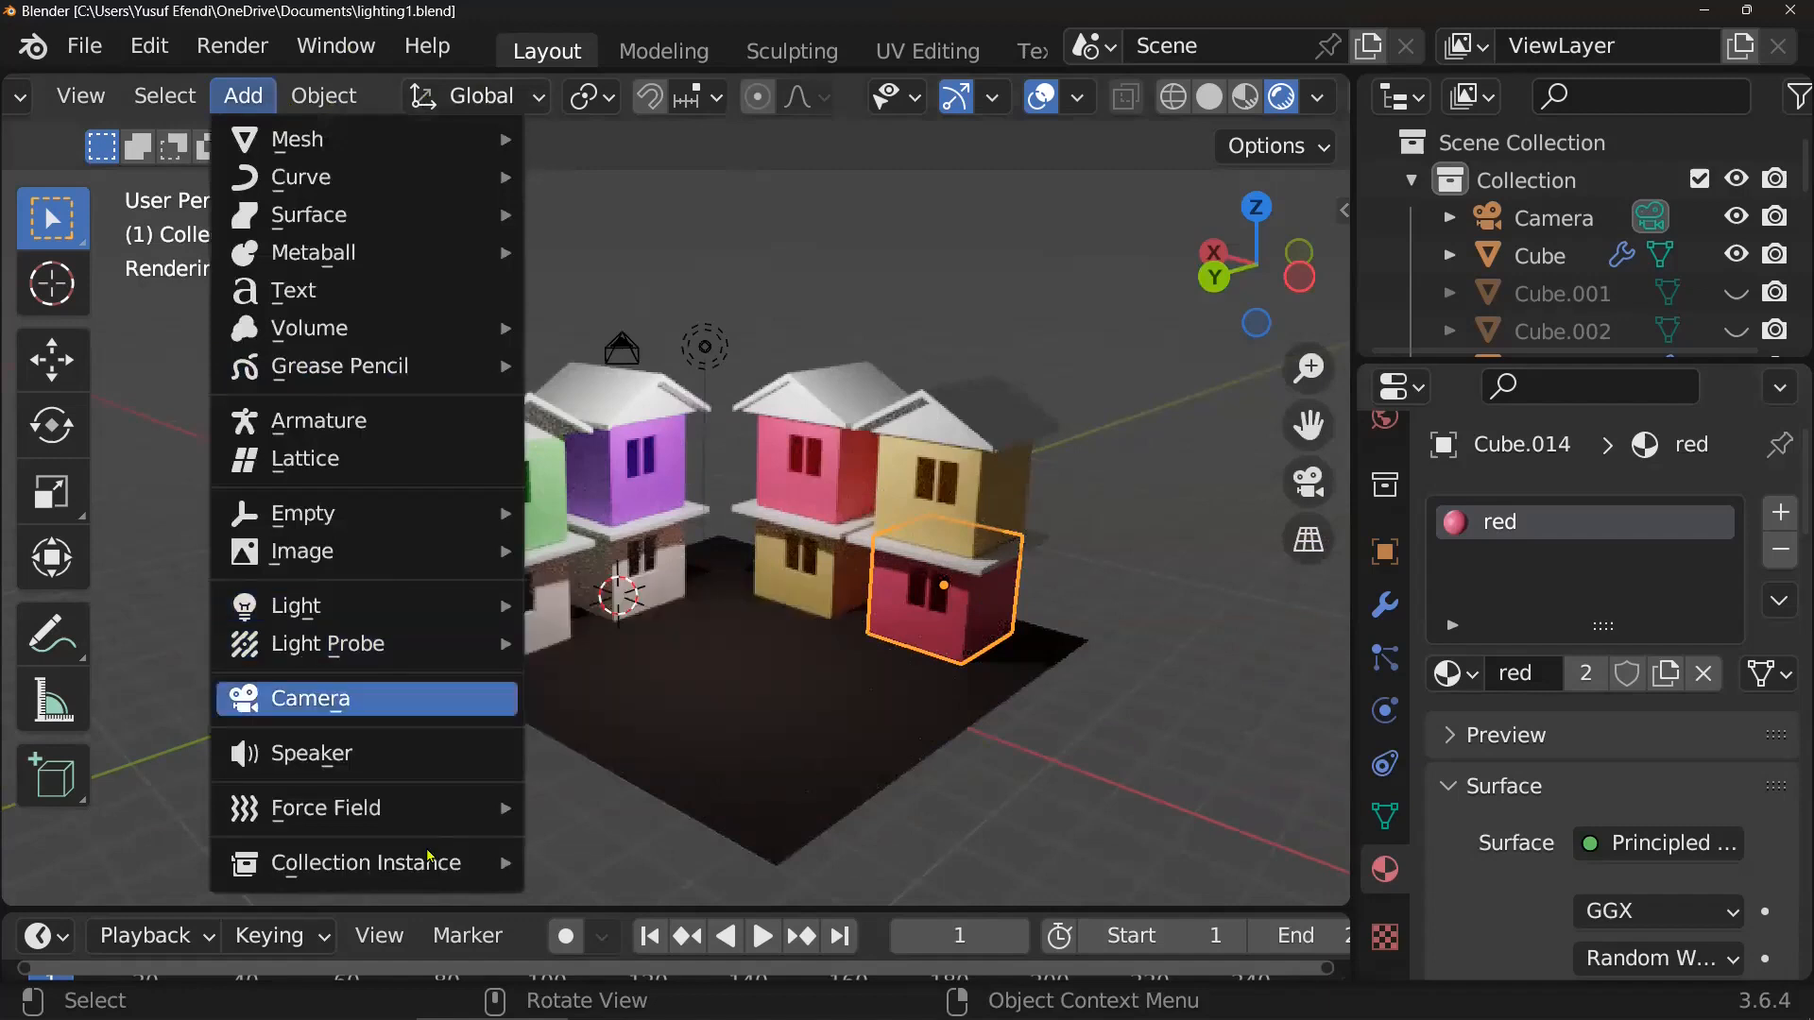
mouse_move(426, 816)
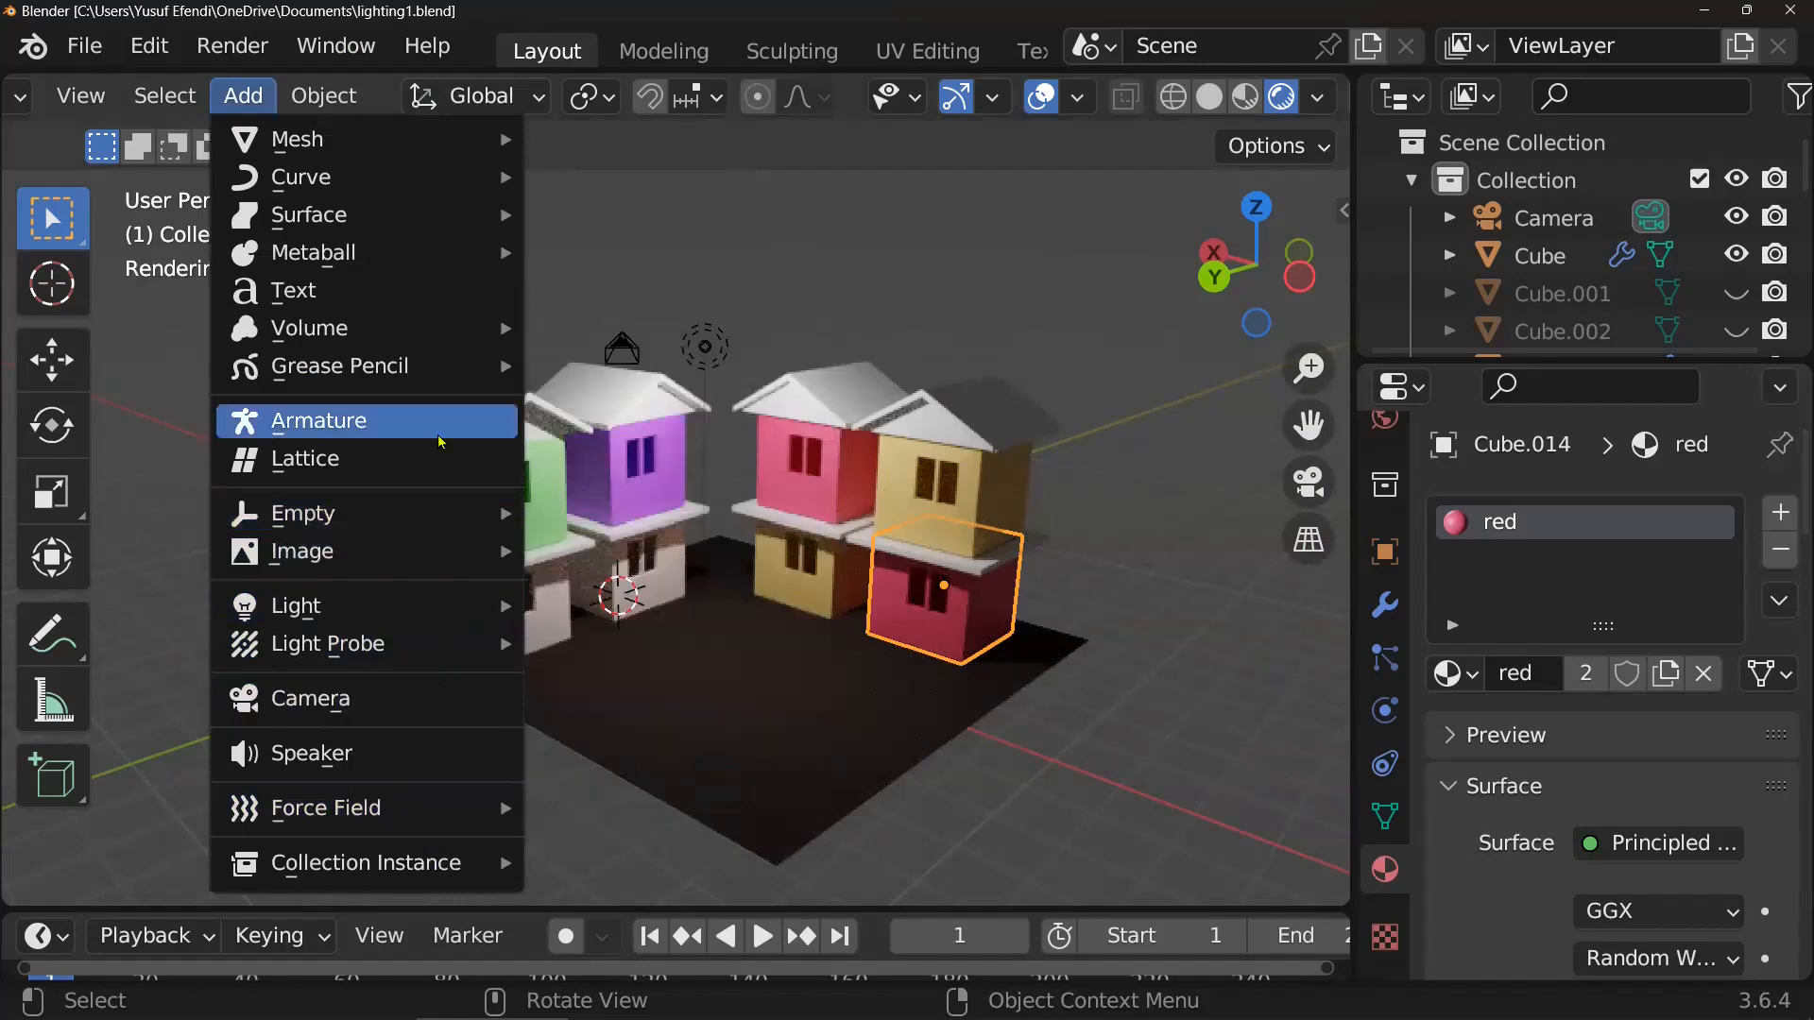
mouse_move(460, 347)
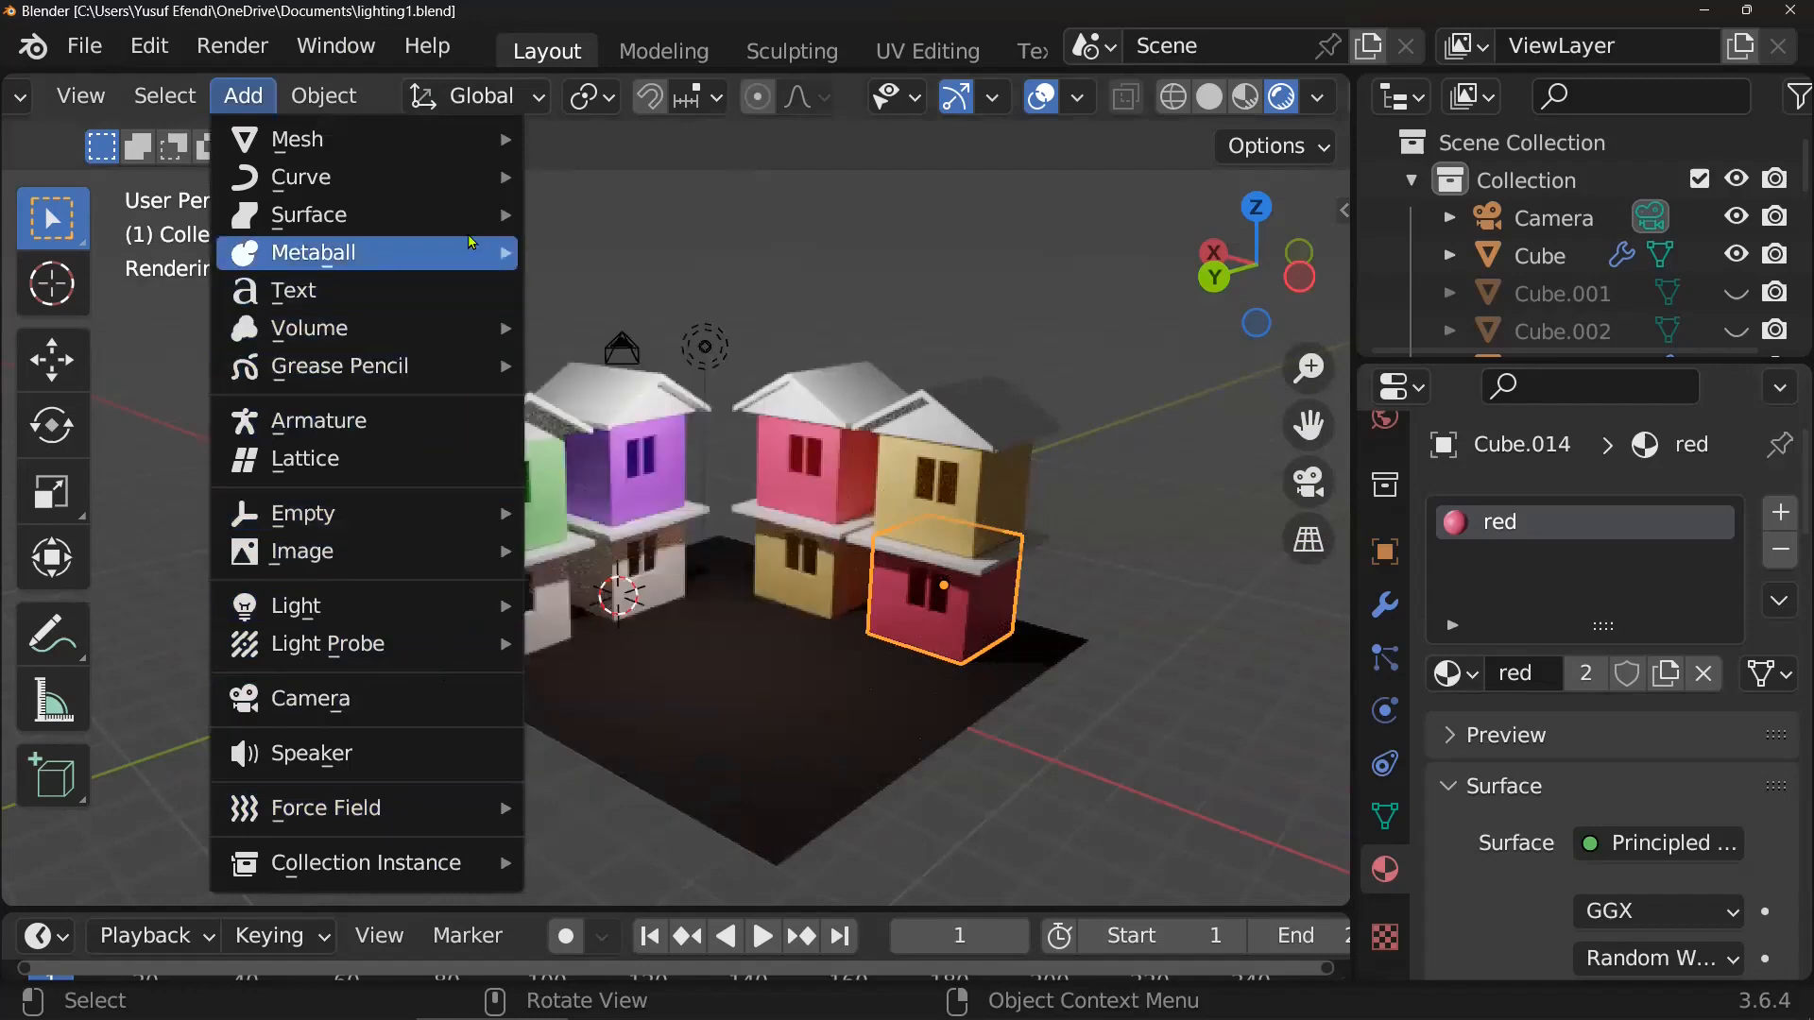
mouse_move(471, 142)
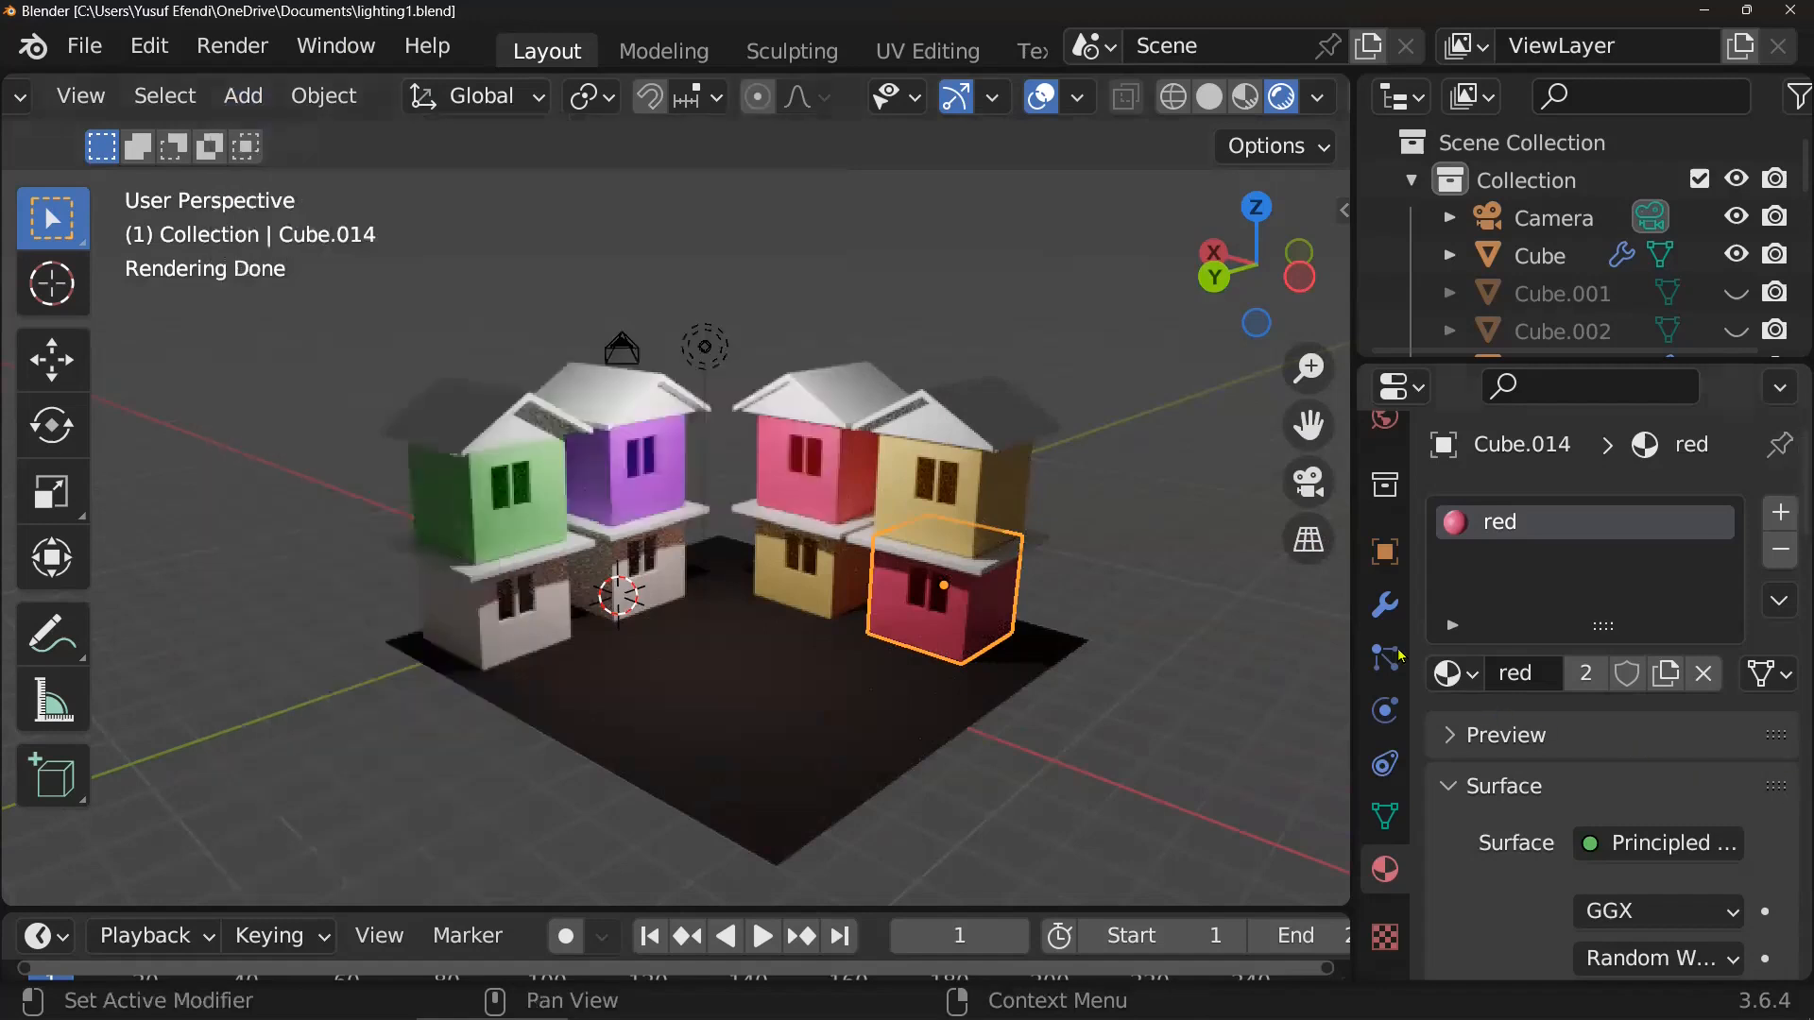
- Set the Cycles render device to GPU Compute and enable denoising for the viewport
left_click(1383, 557)
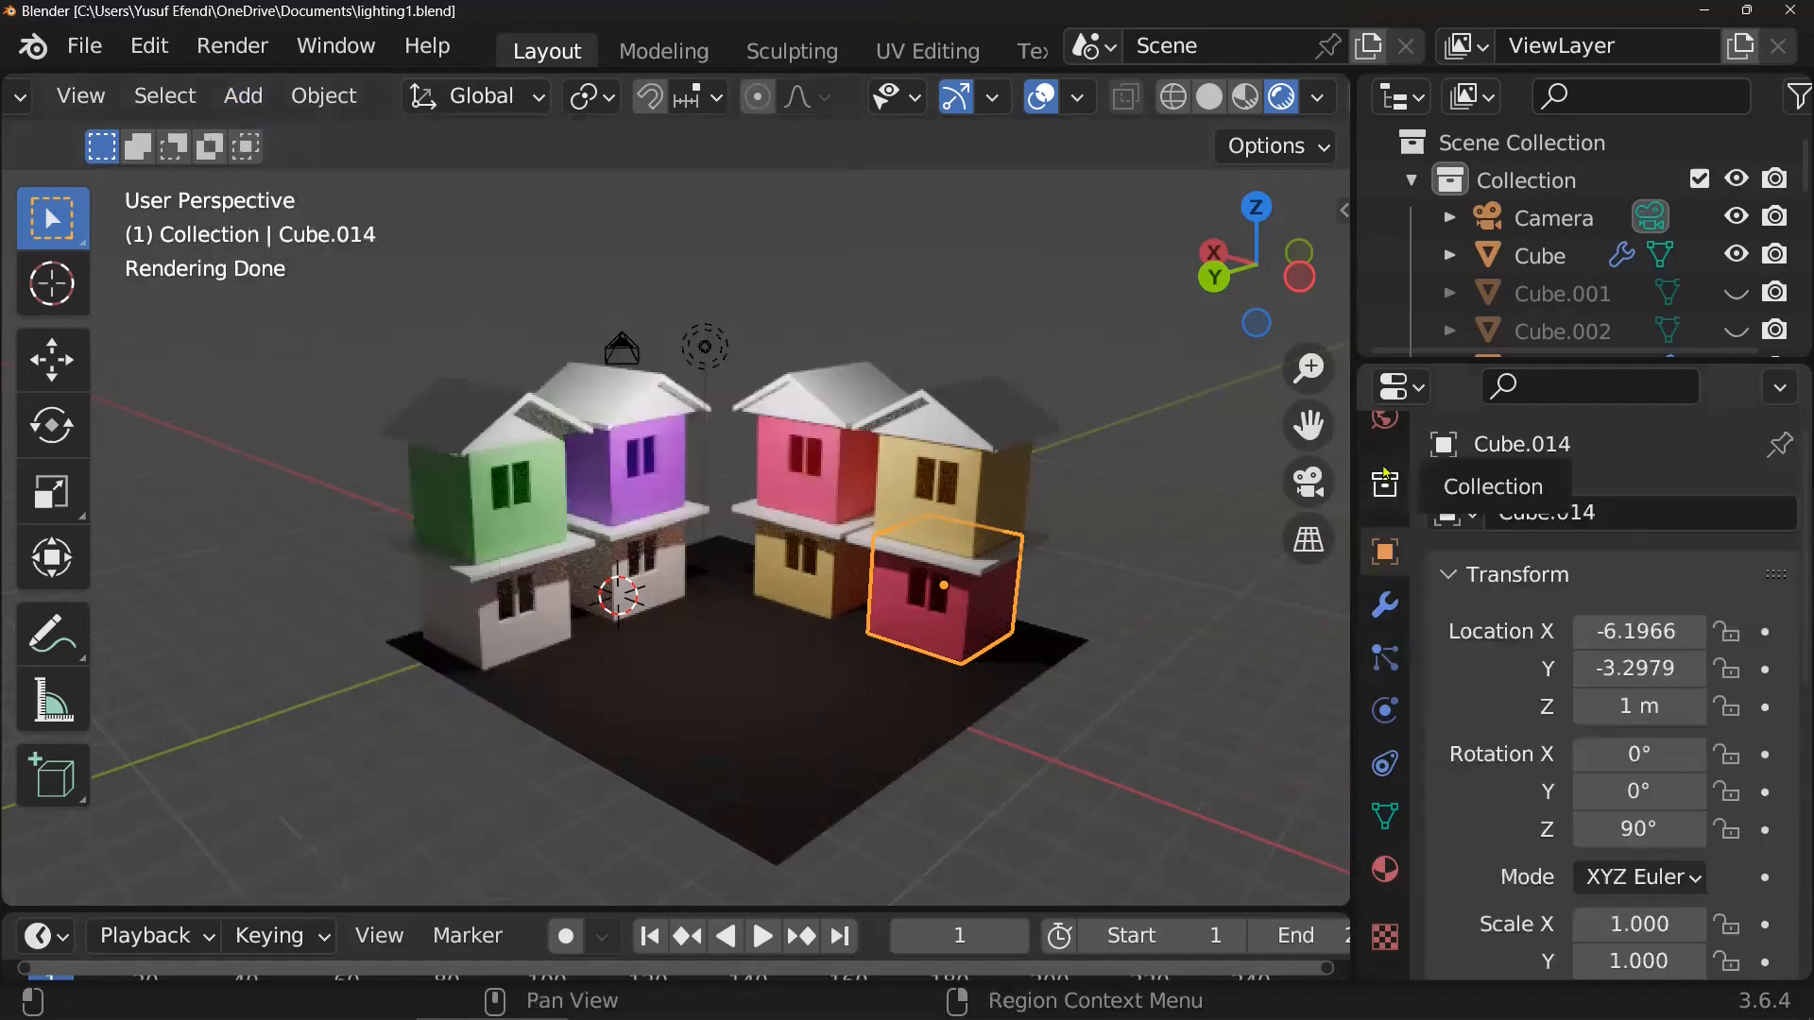
left_click(1384, 477)
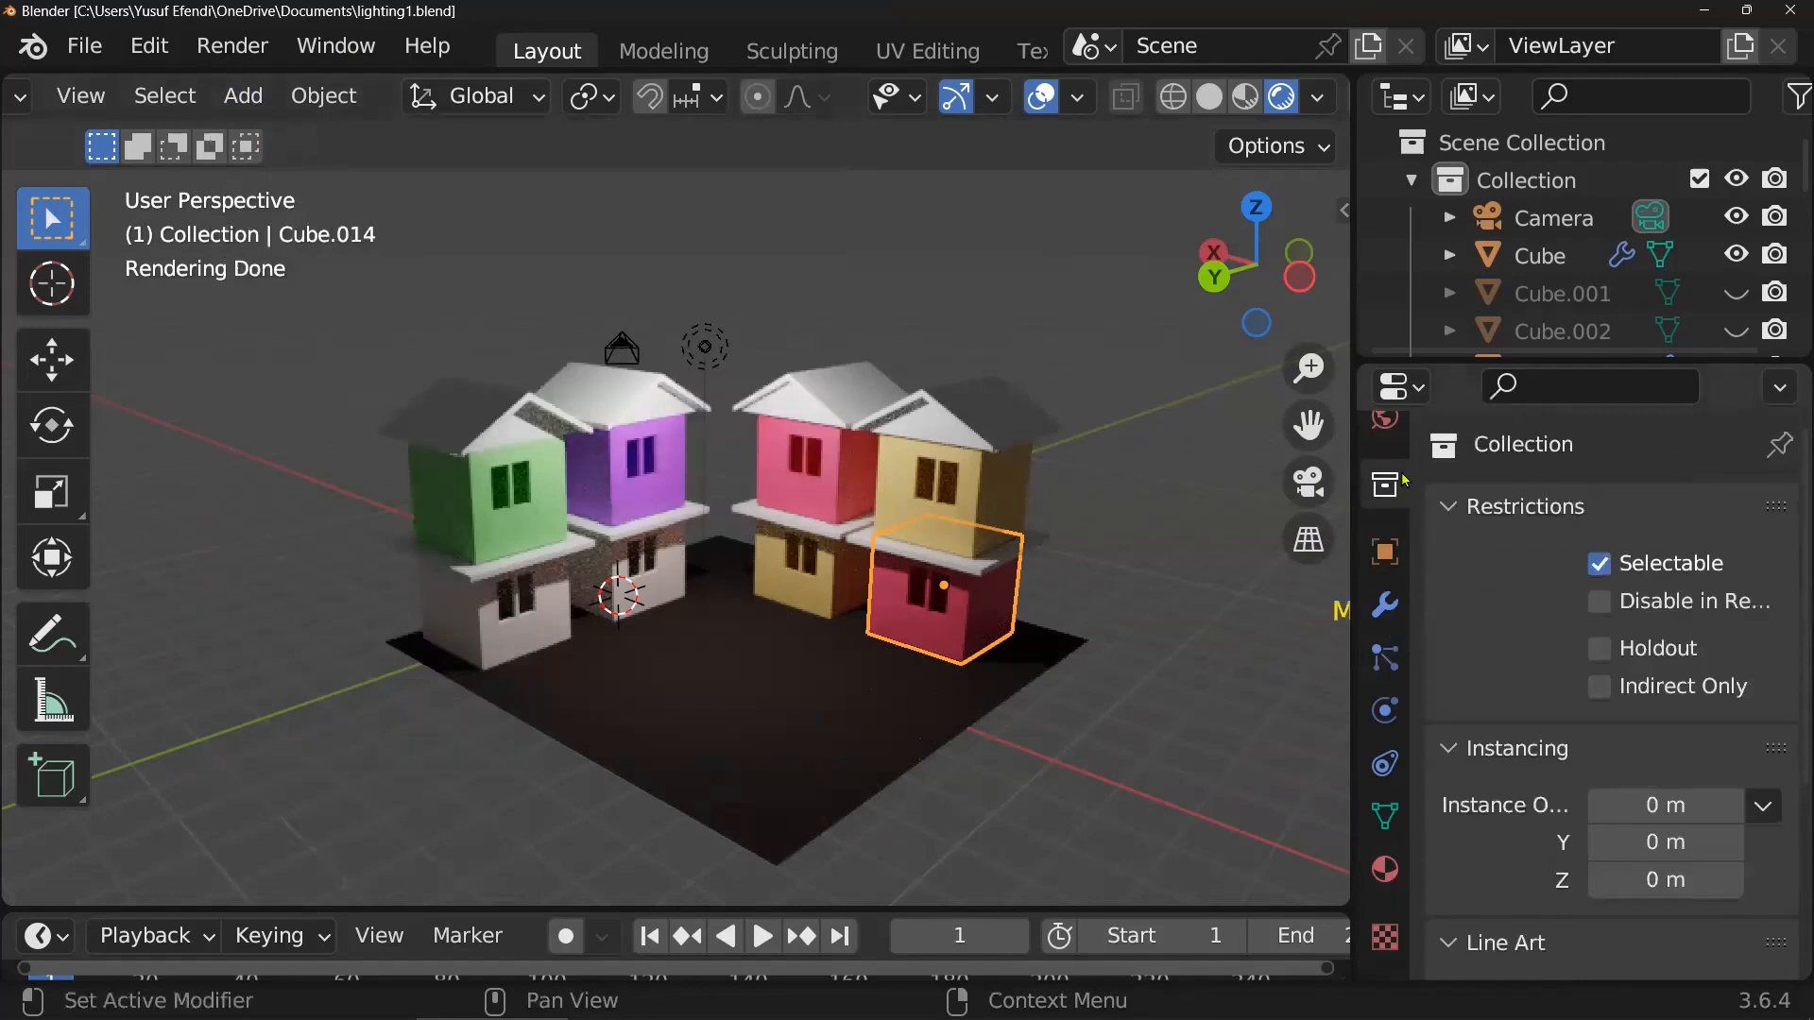
scroll(1385, 487, "up", 6)
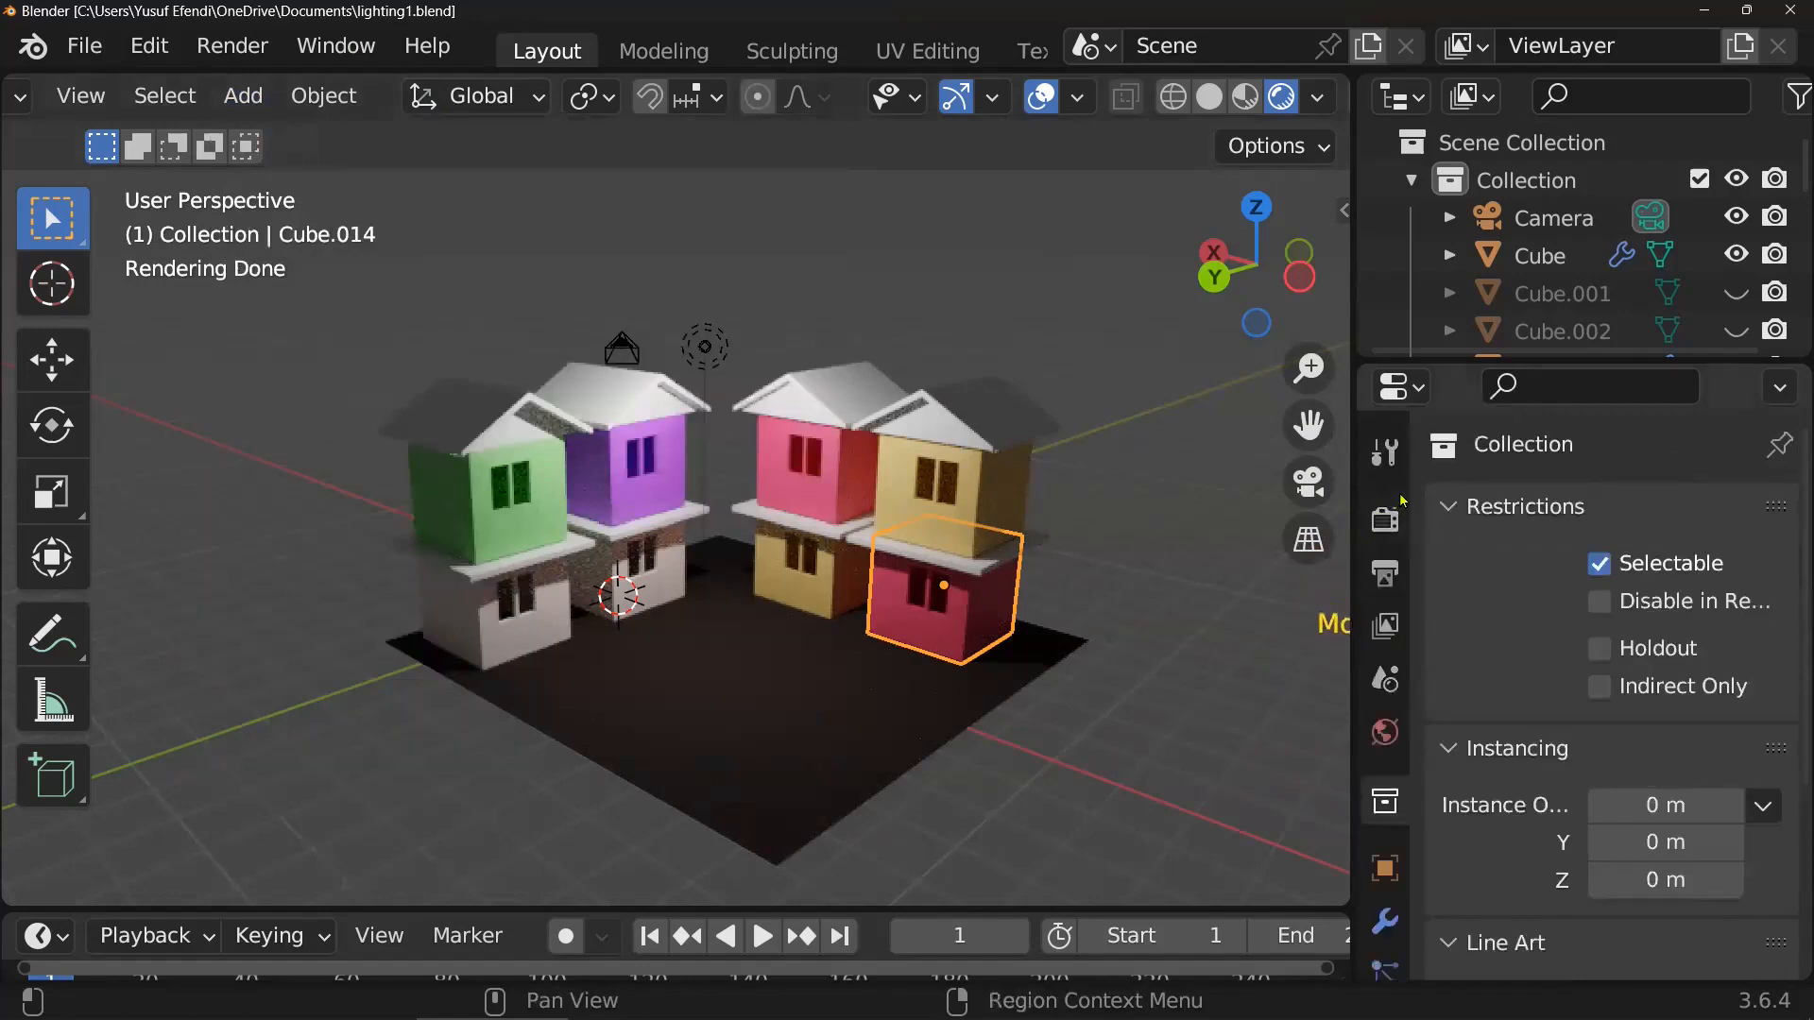
left_click(1385, 518)
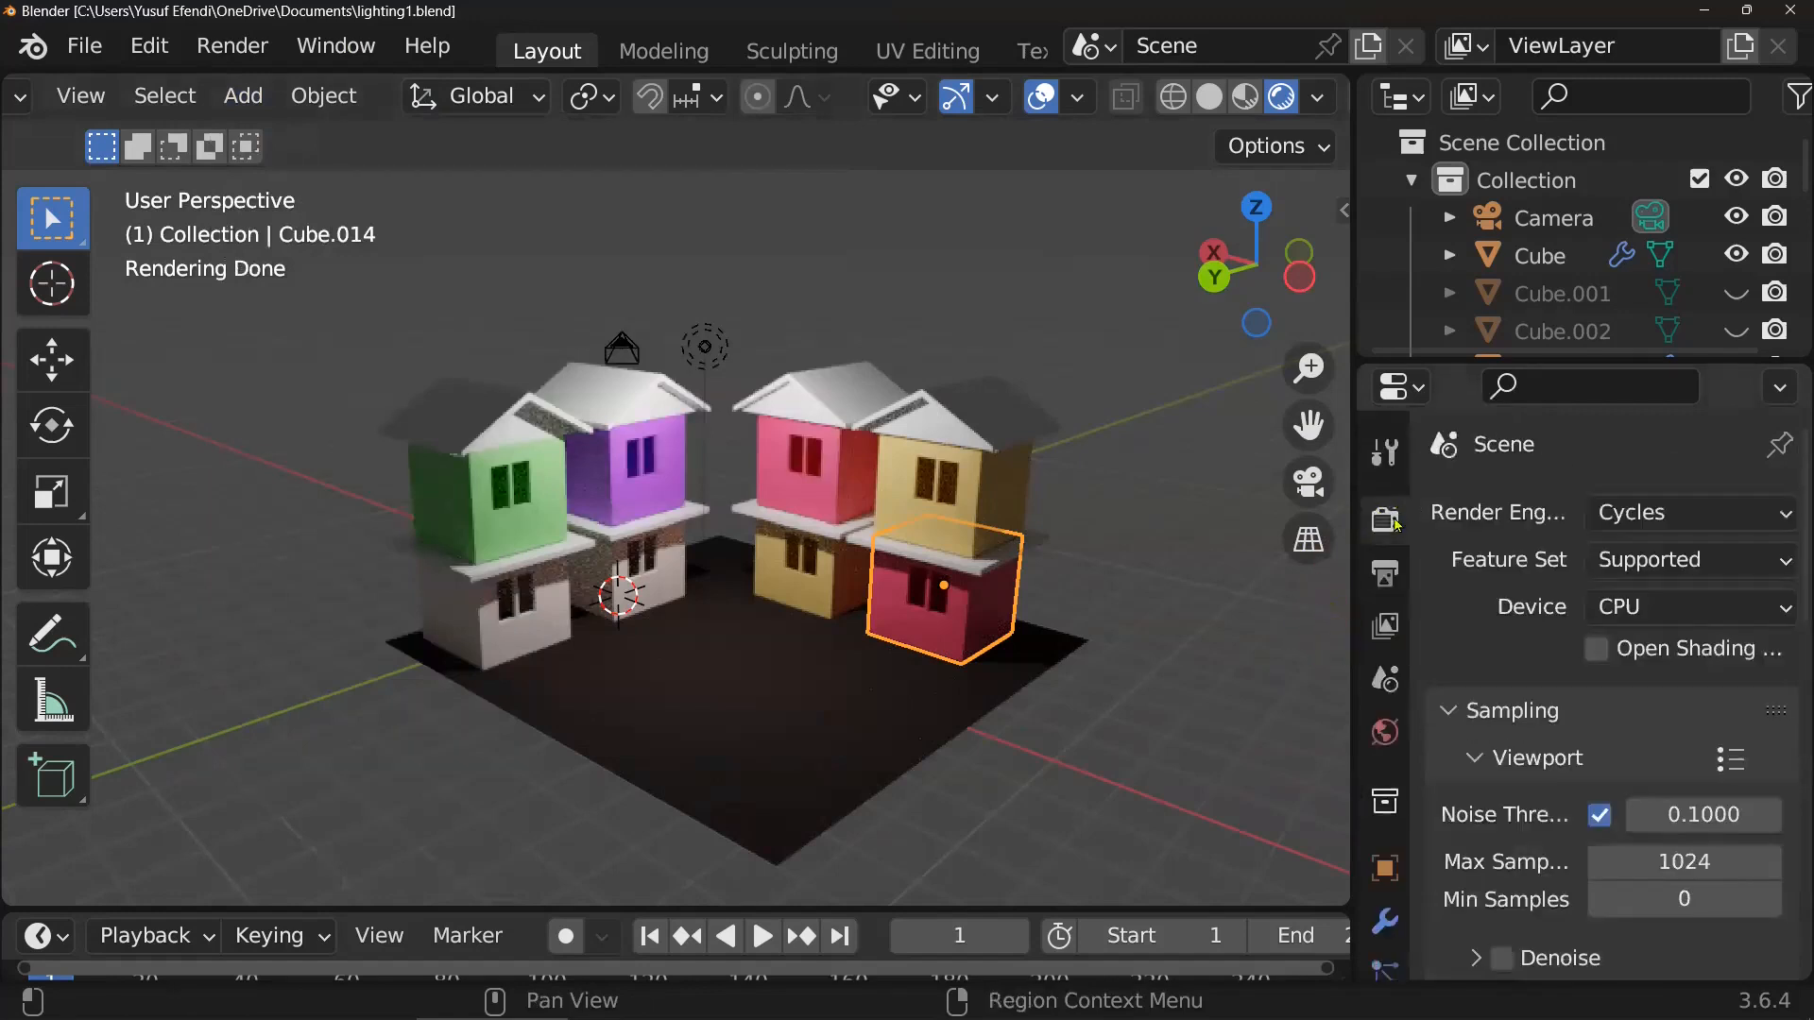
left_click(1689, 619)
left_click(1640, 691)
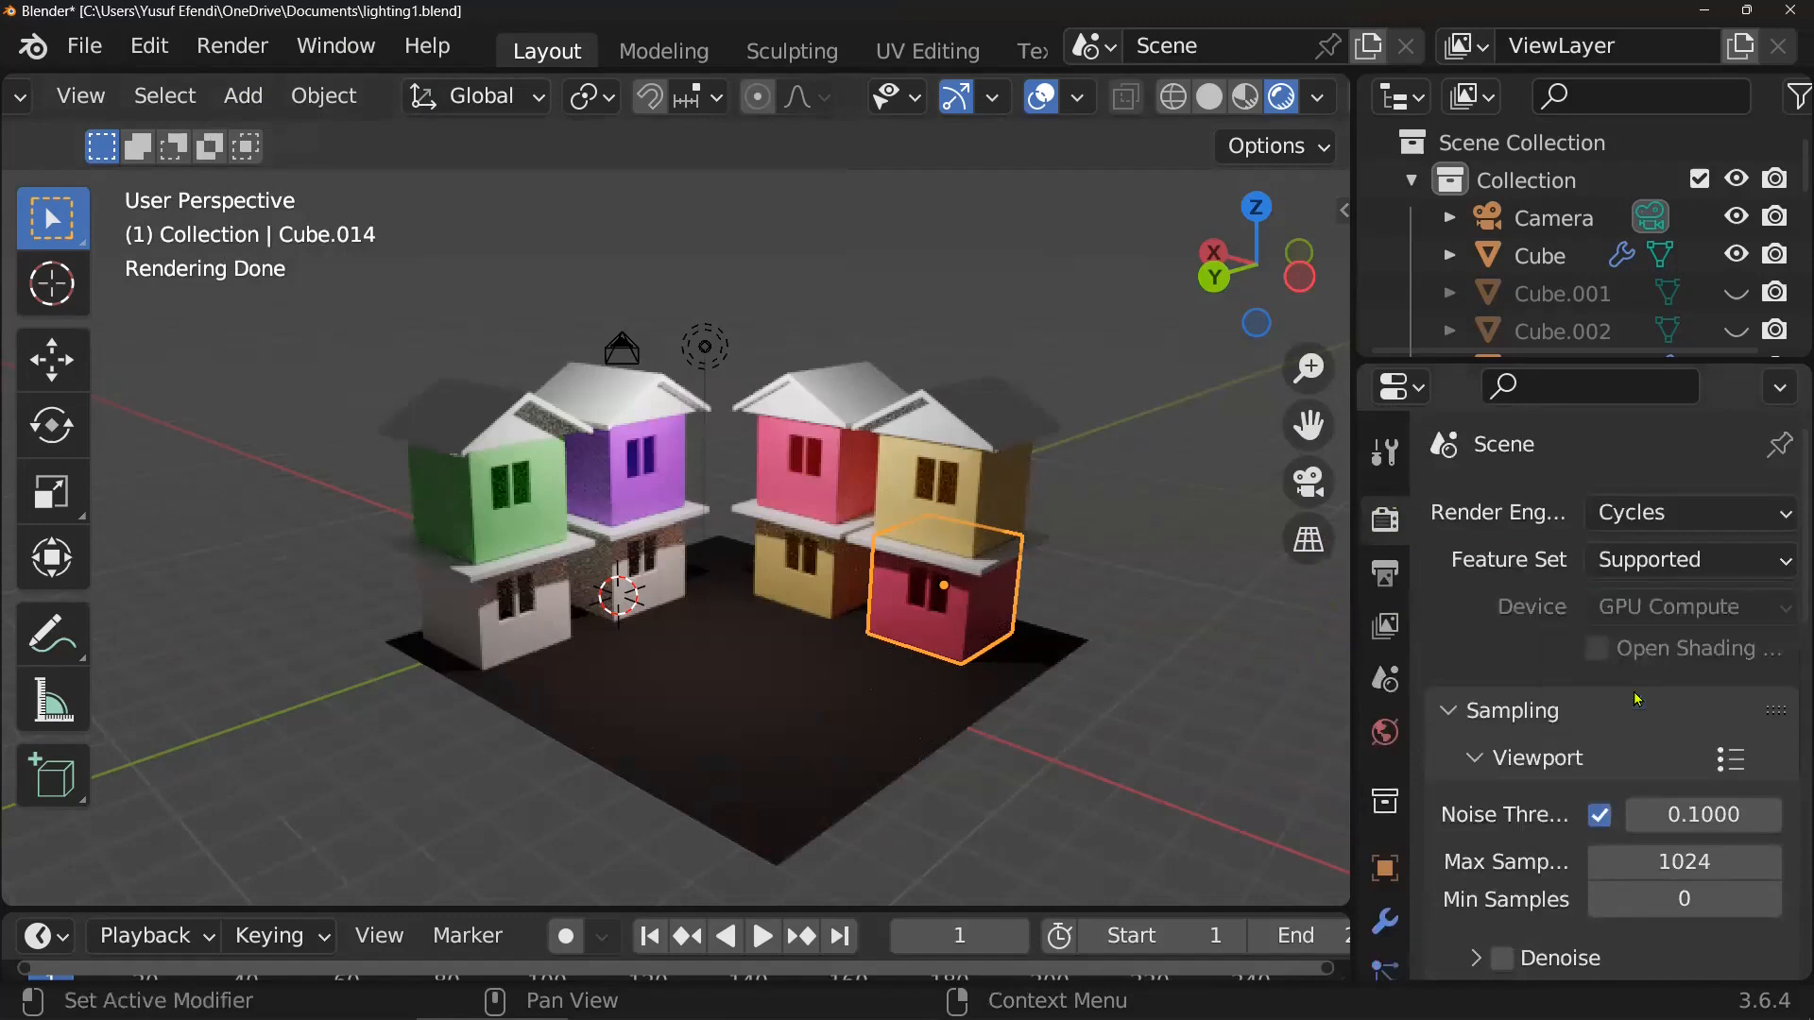
scroll(1511, 714, "down", 6)
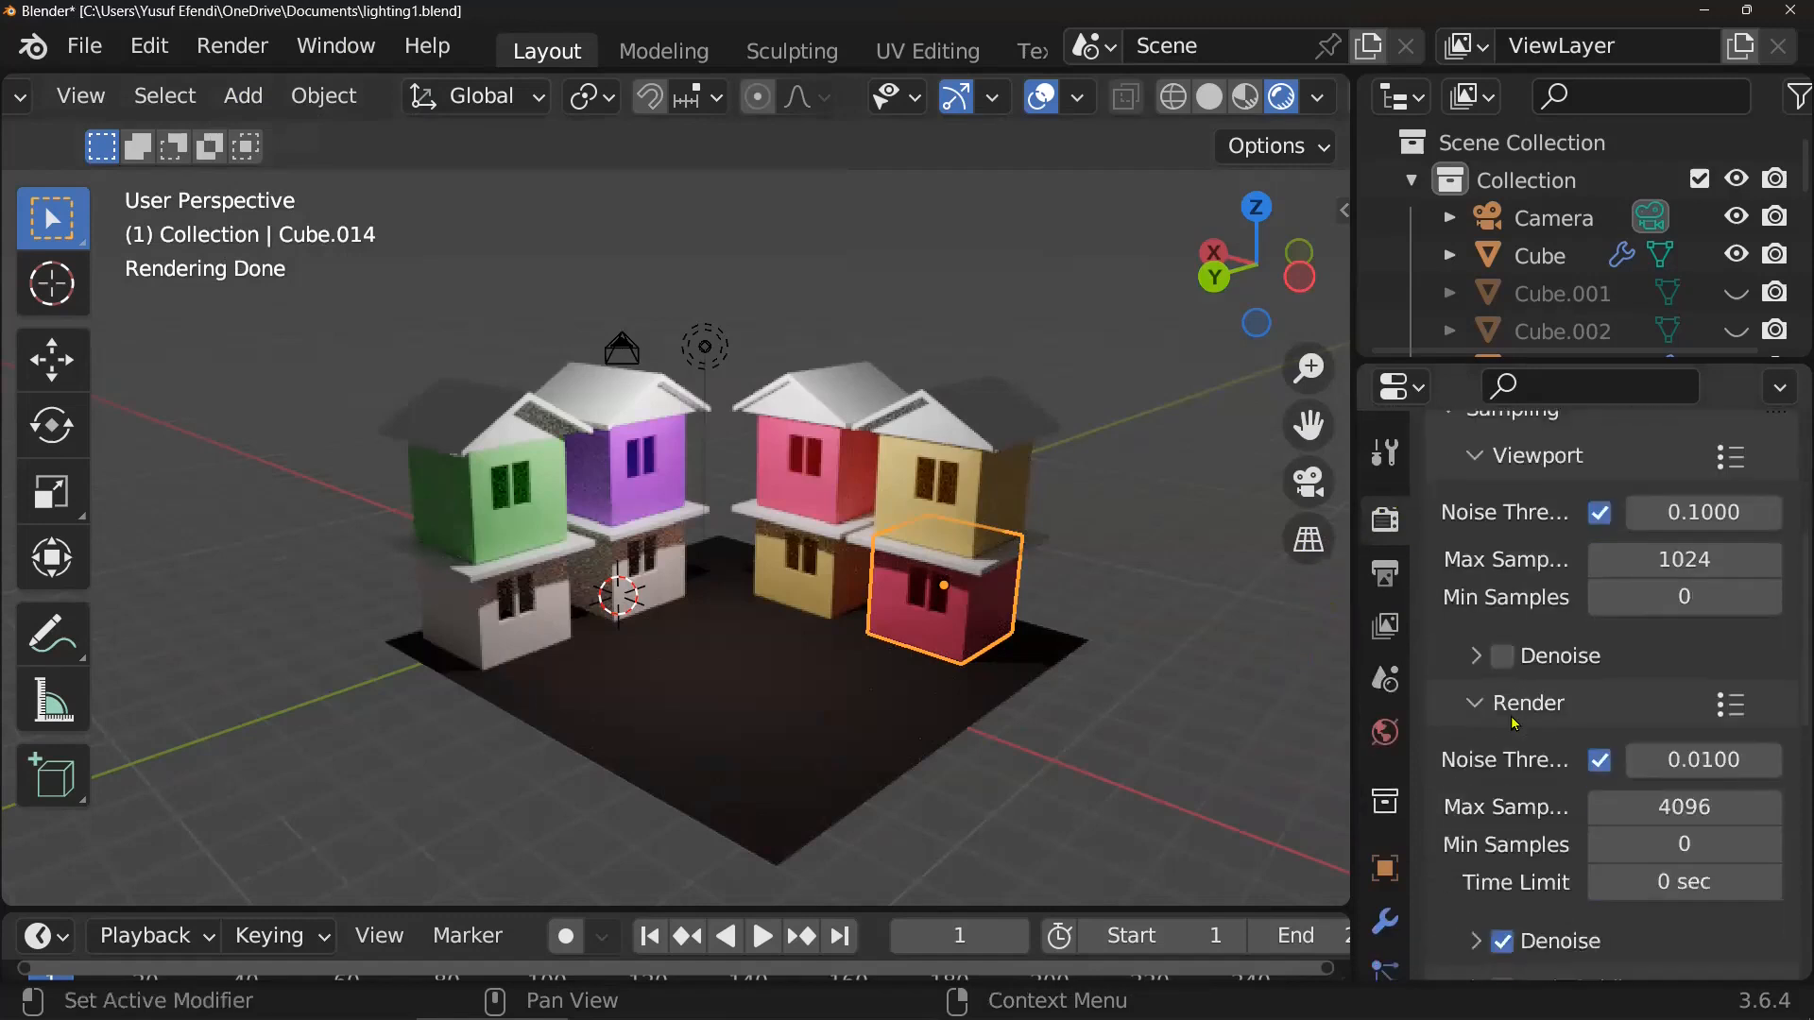
left_click(1503, 659)
- Examine the remaining Cycles render settings, including Volumes, Light Paths and the Advanced sampling options
scroll(1563, 770, "down", 6)
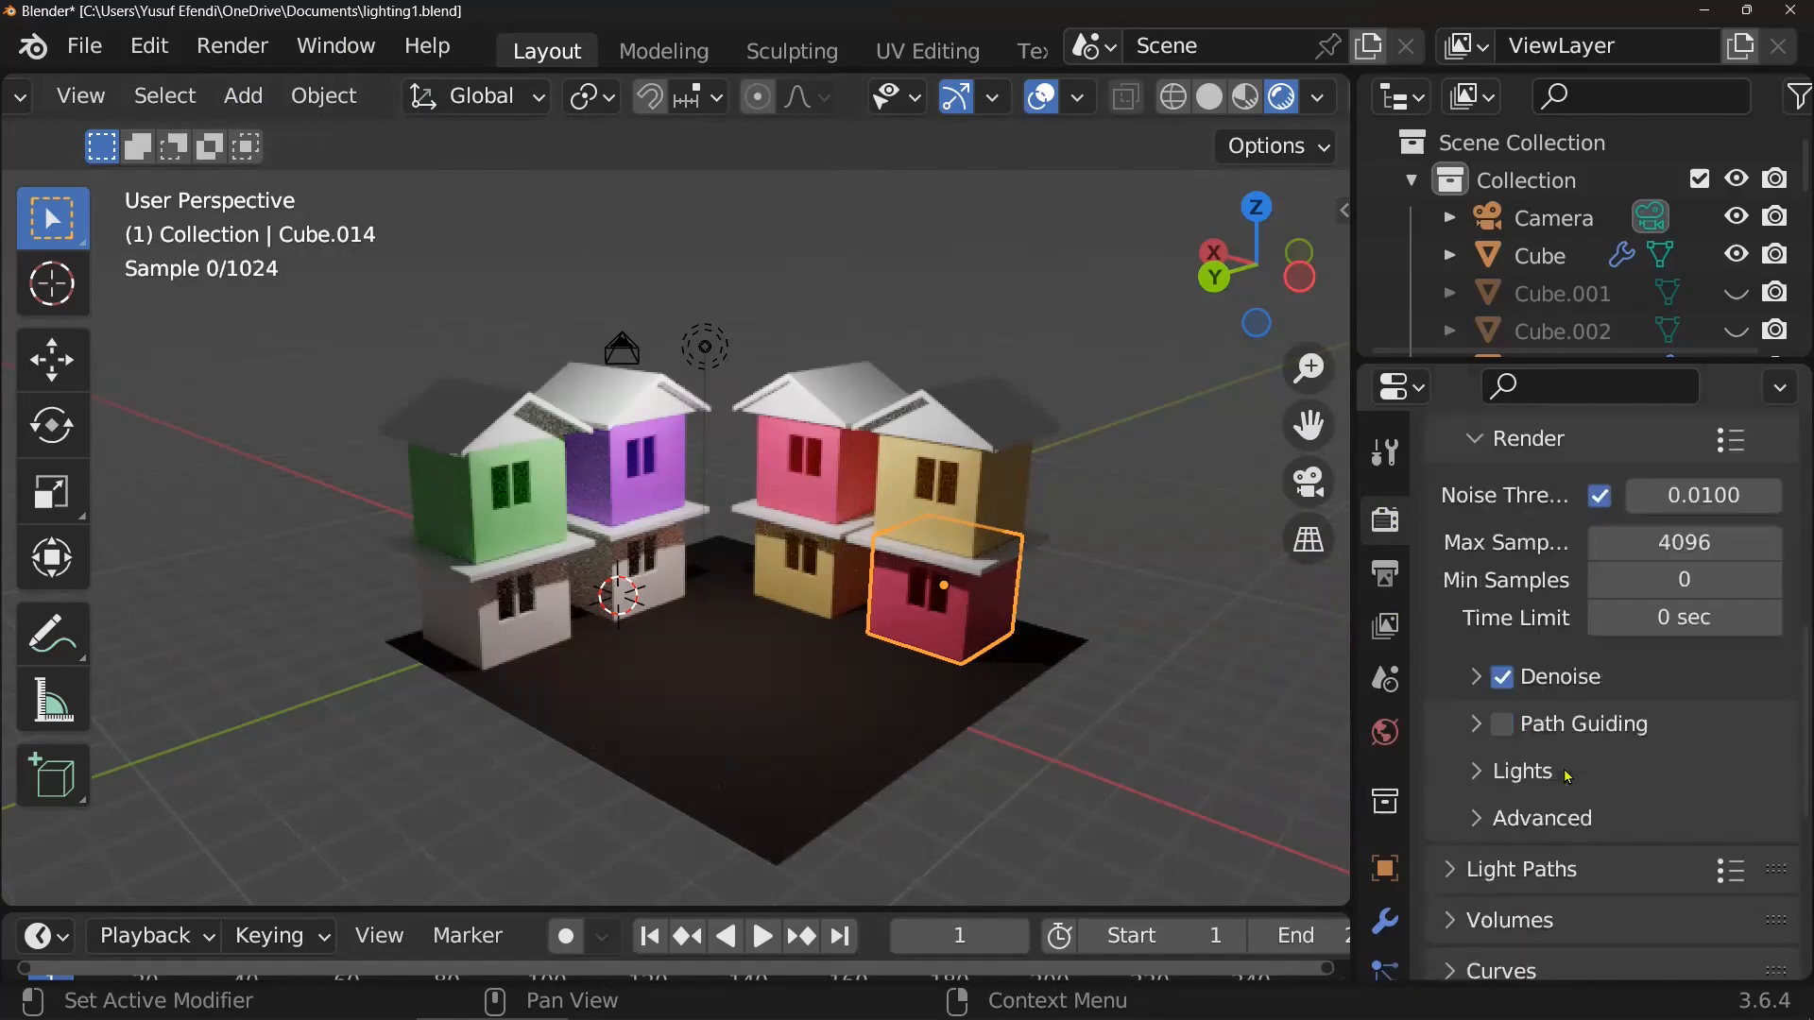
scroll(1610, 776, "down", 3)
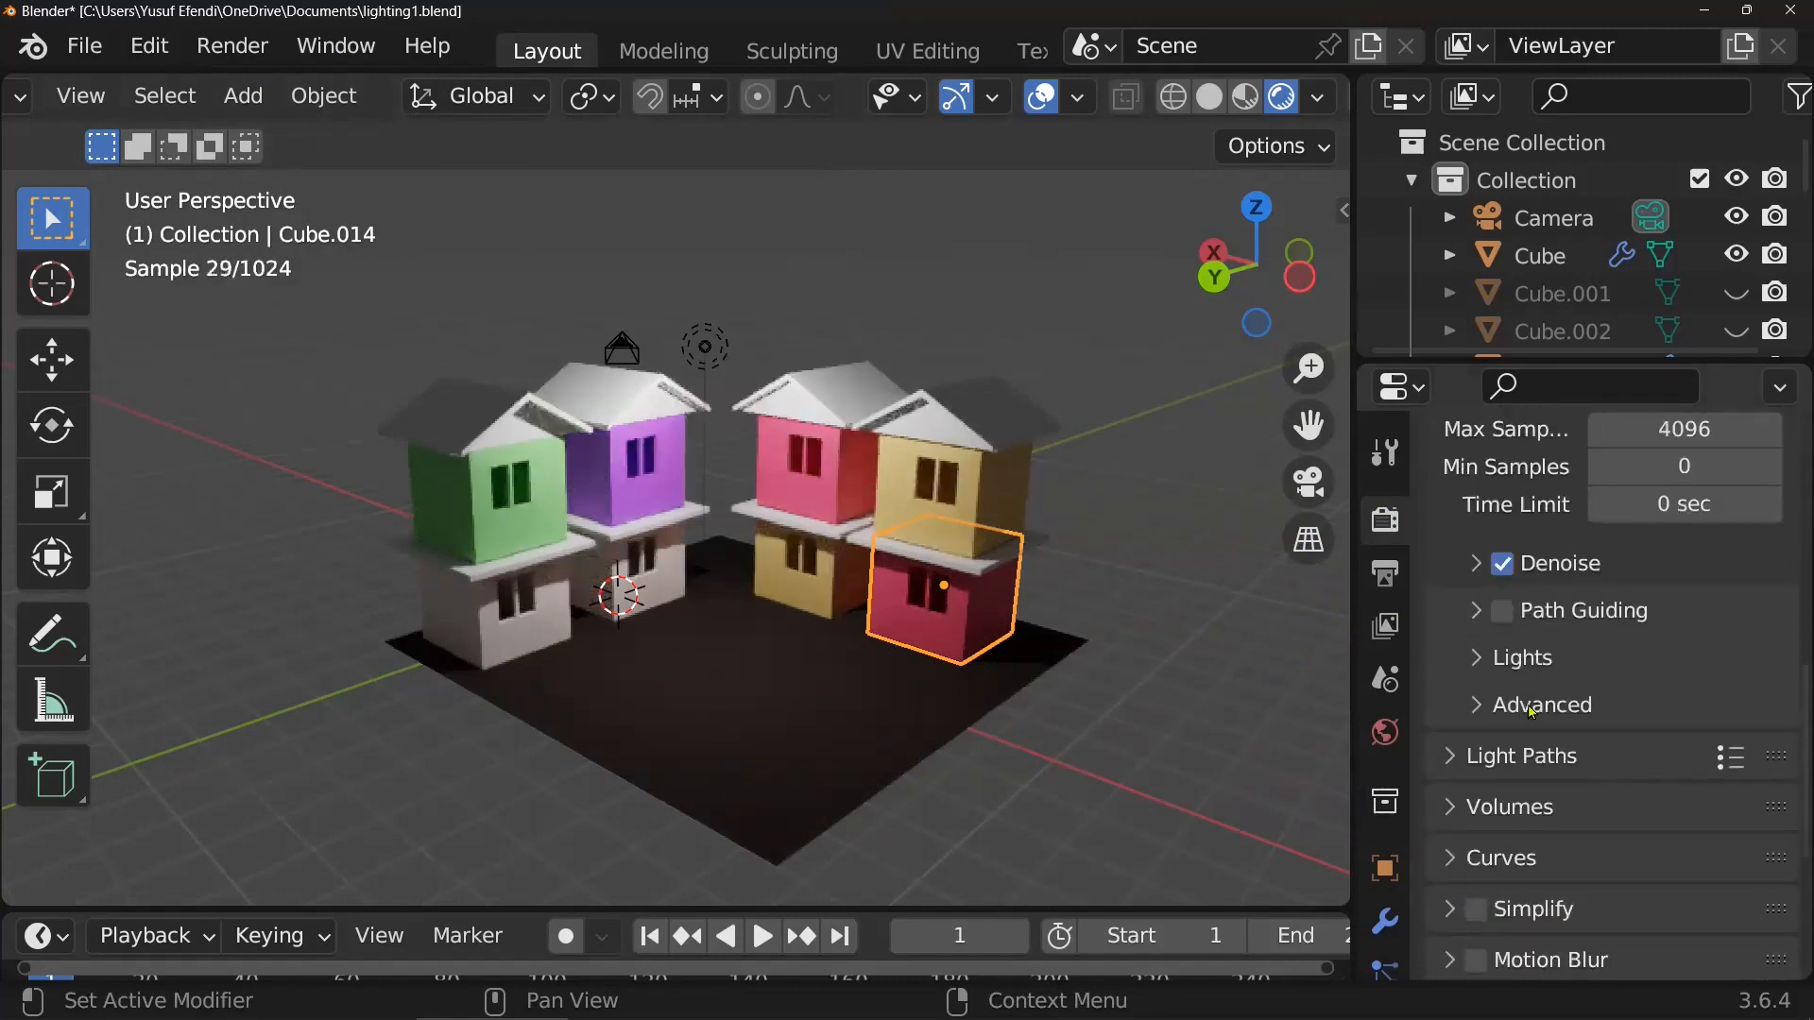
left_click(1476, 805)
scroll(1564, 820, "down", 3)
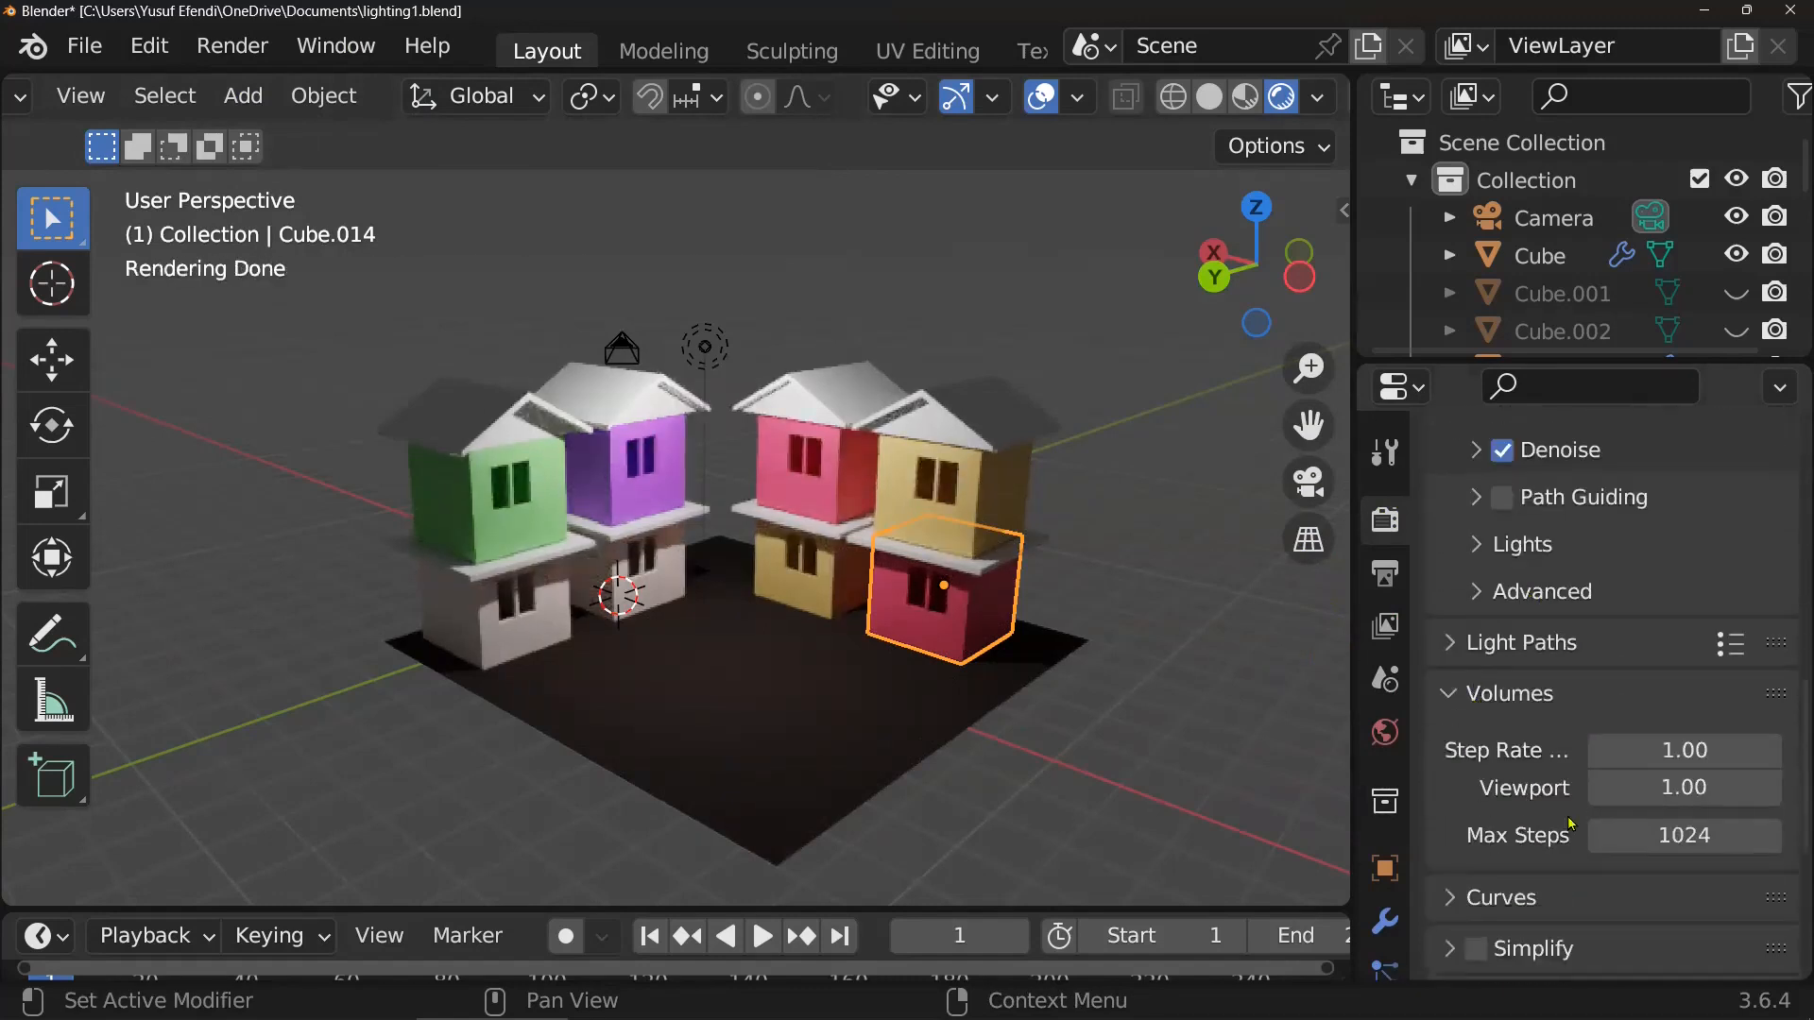
scroll(1569, 824, "down", 2)
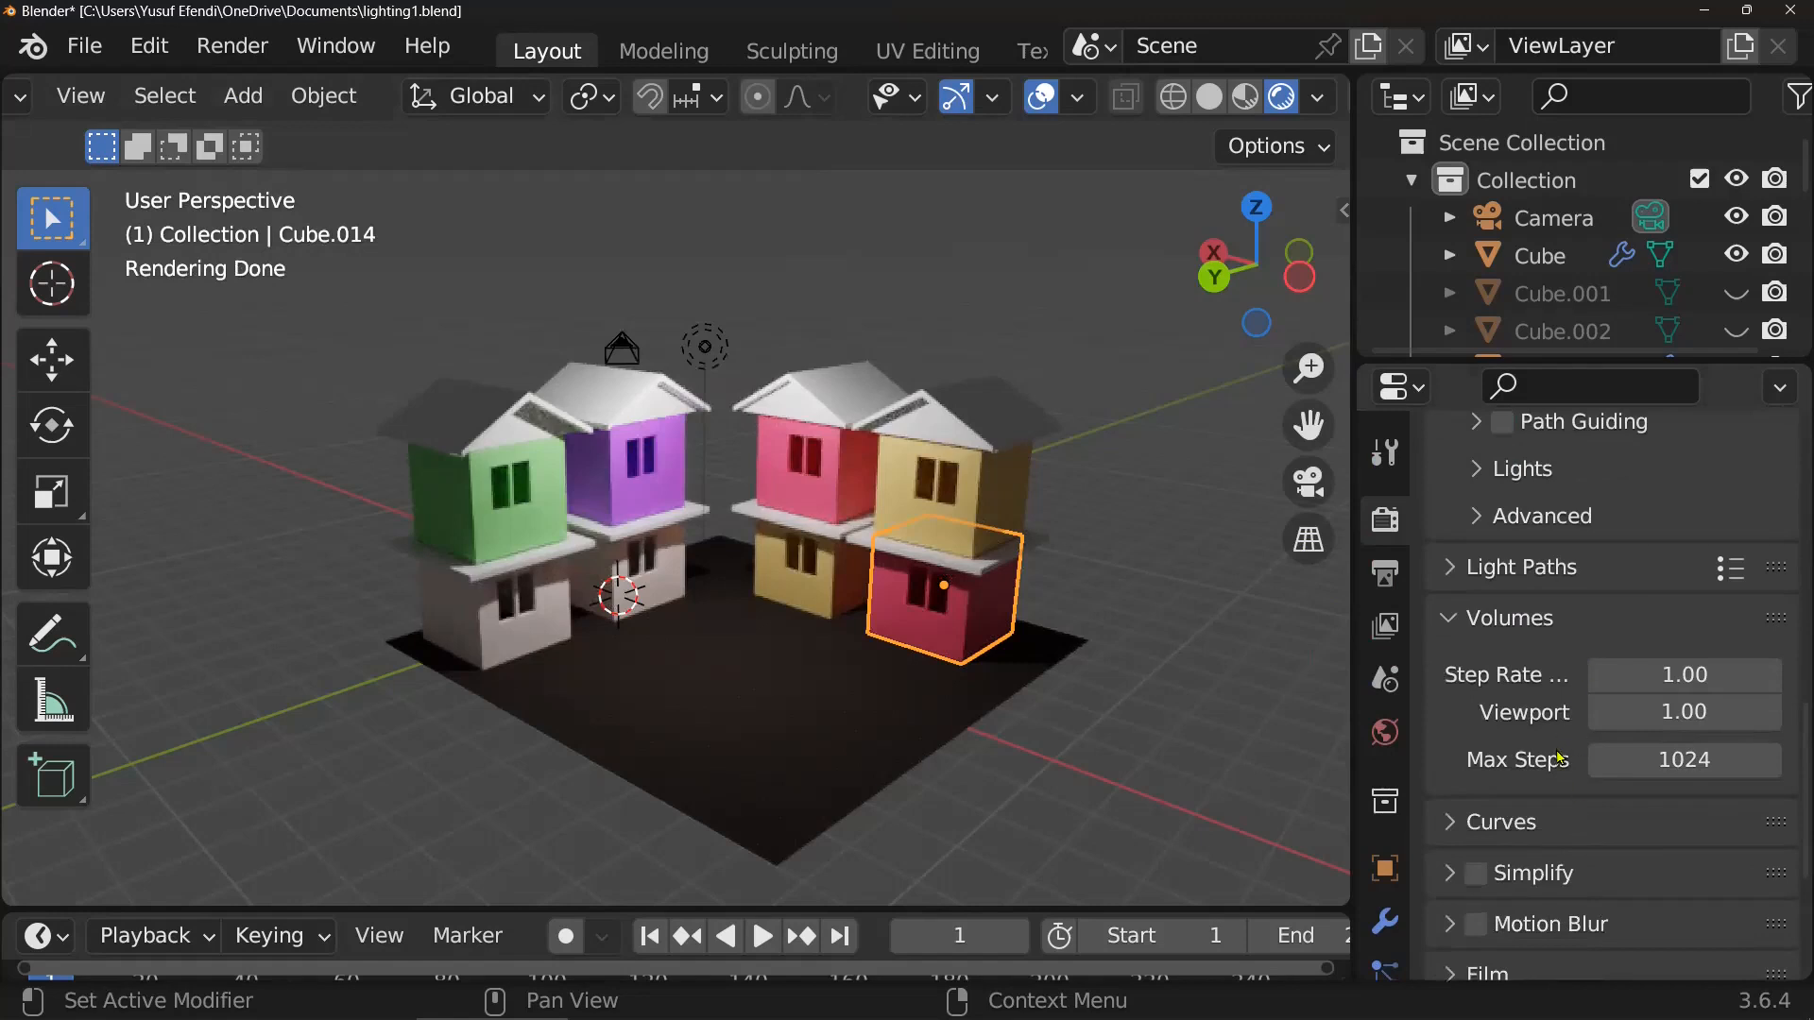
scroll(1560, 758, "down", 7)
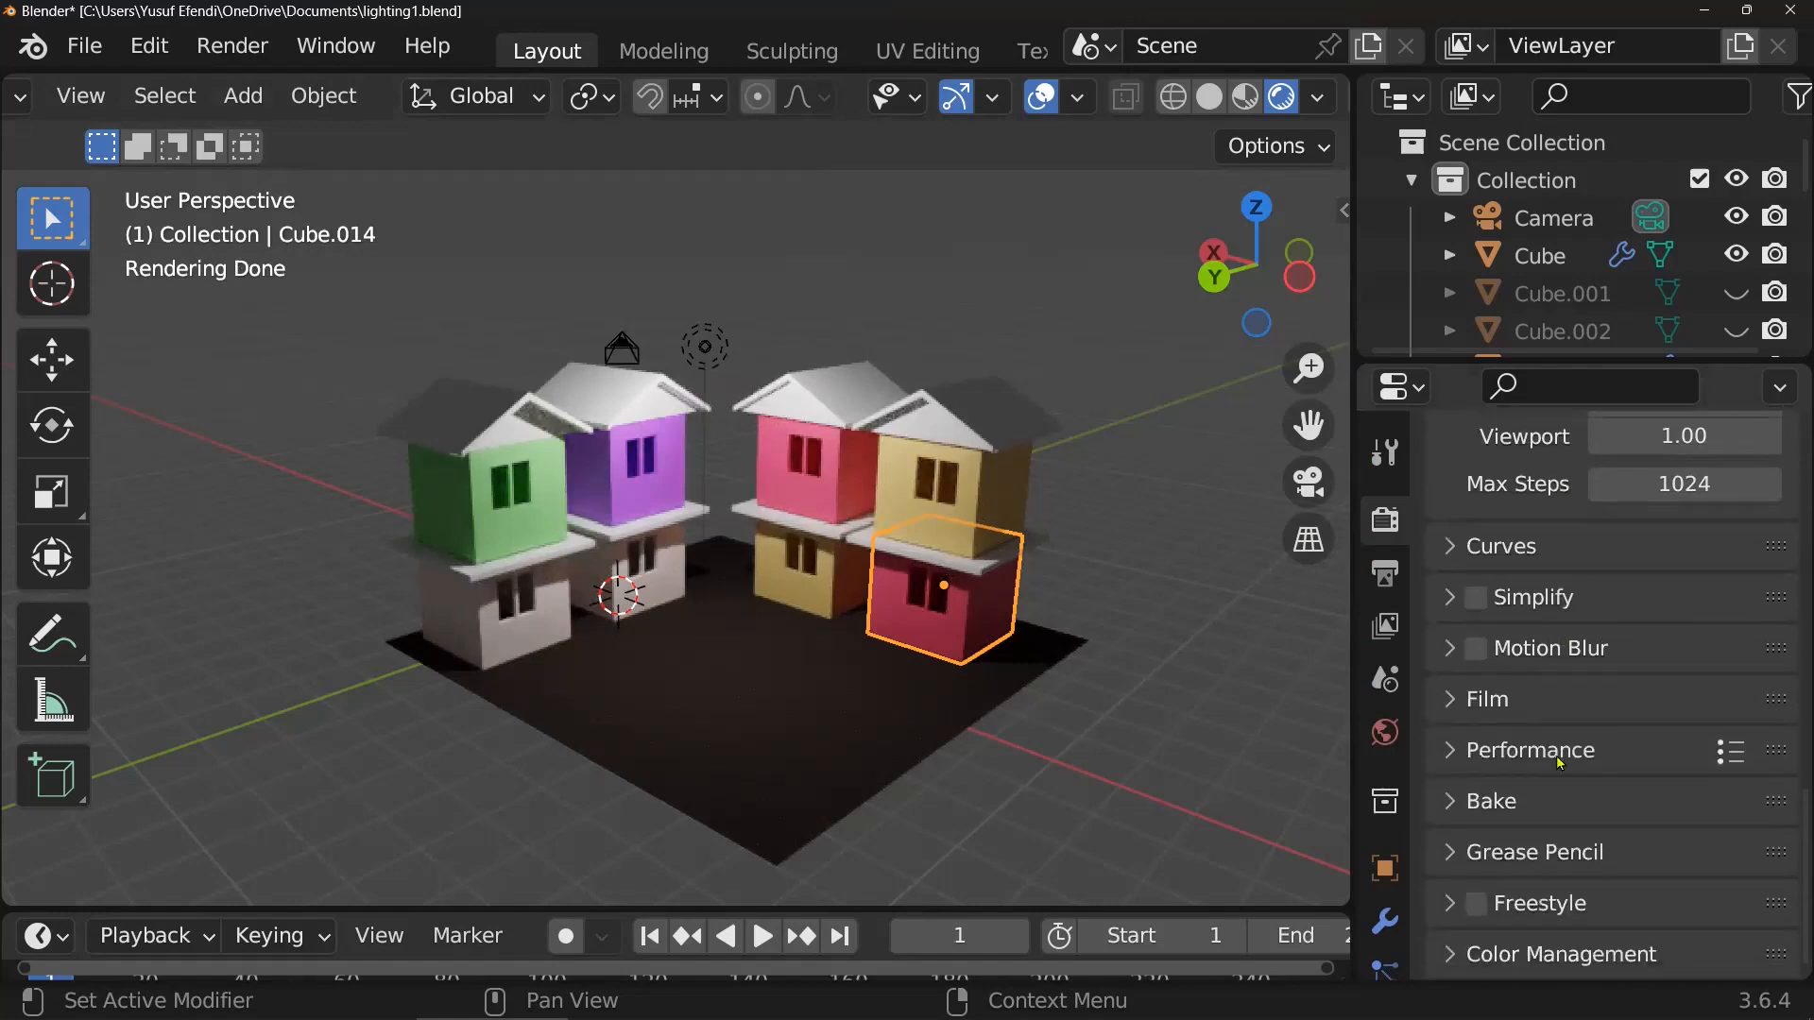
scroll(1559, 762, "up", 7)
left_click(1488, 562)
left_click(1455, 553)
left_click(1460, 550)
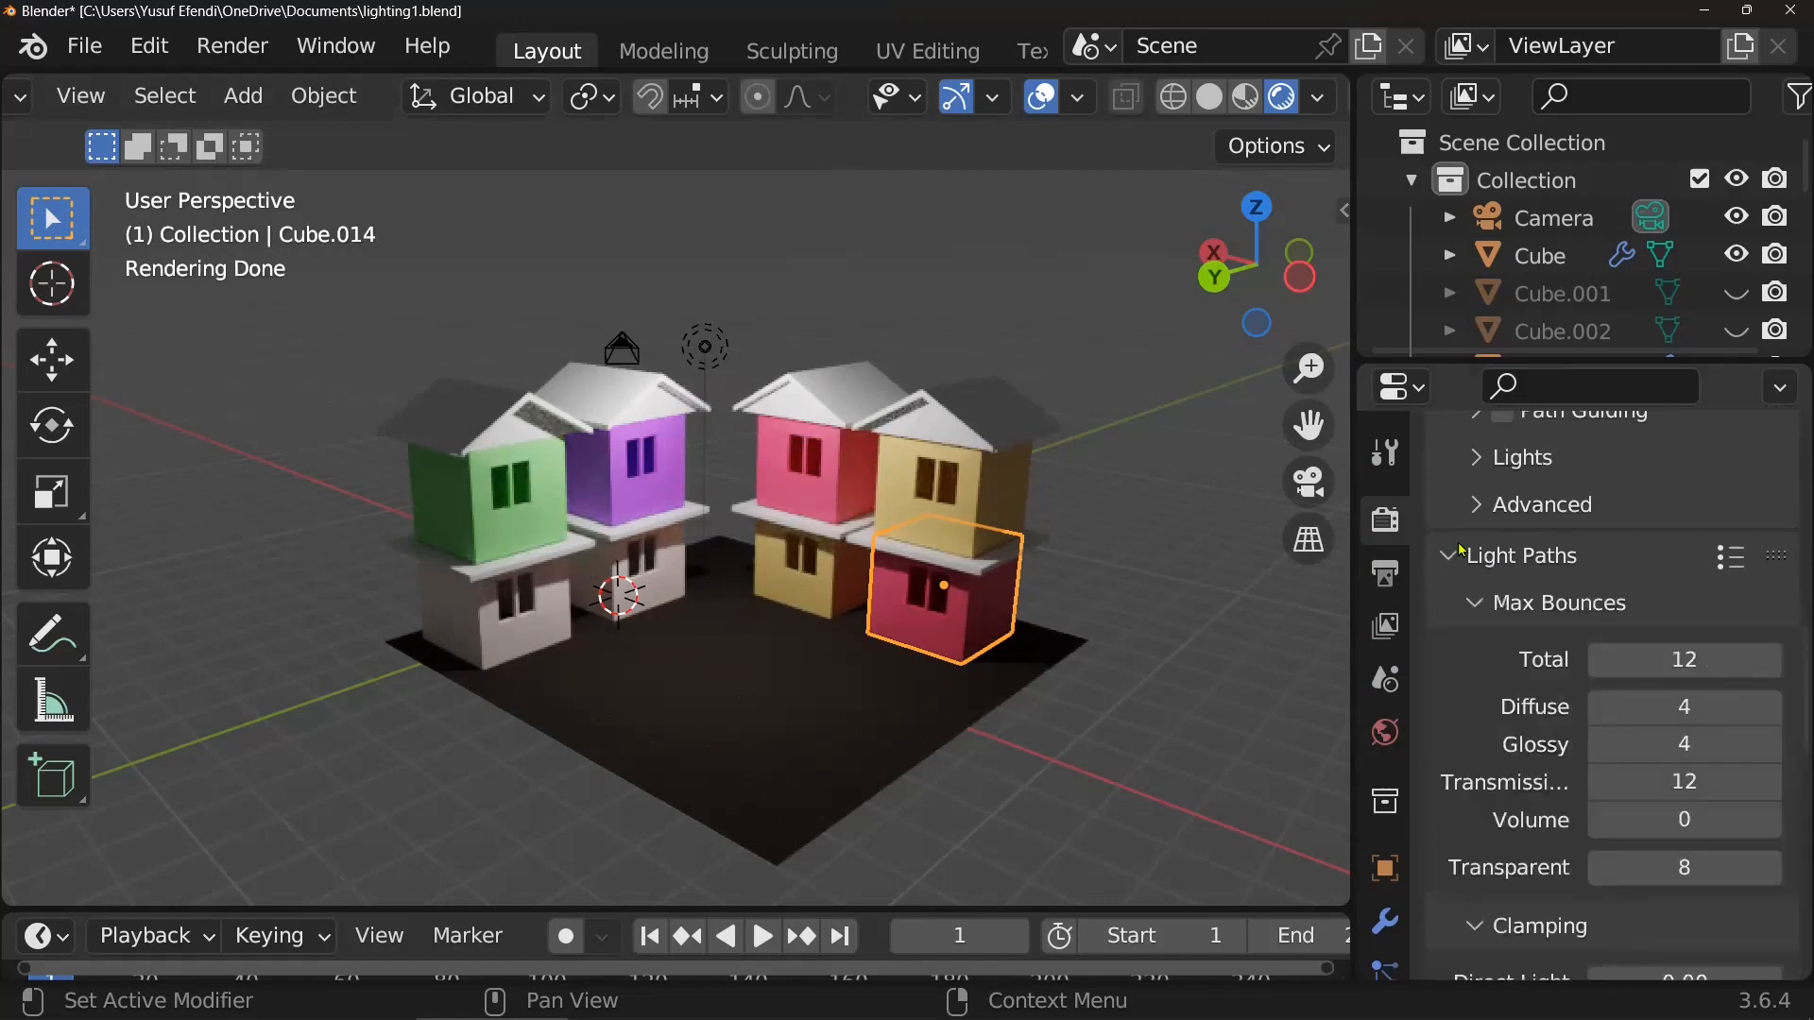
left_click(1460, 553)
left_click(1490, 506)
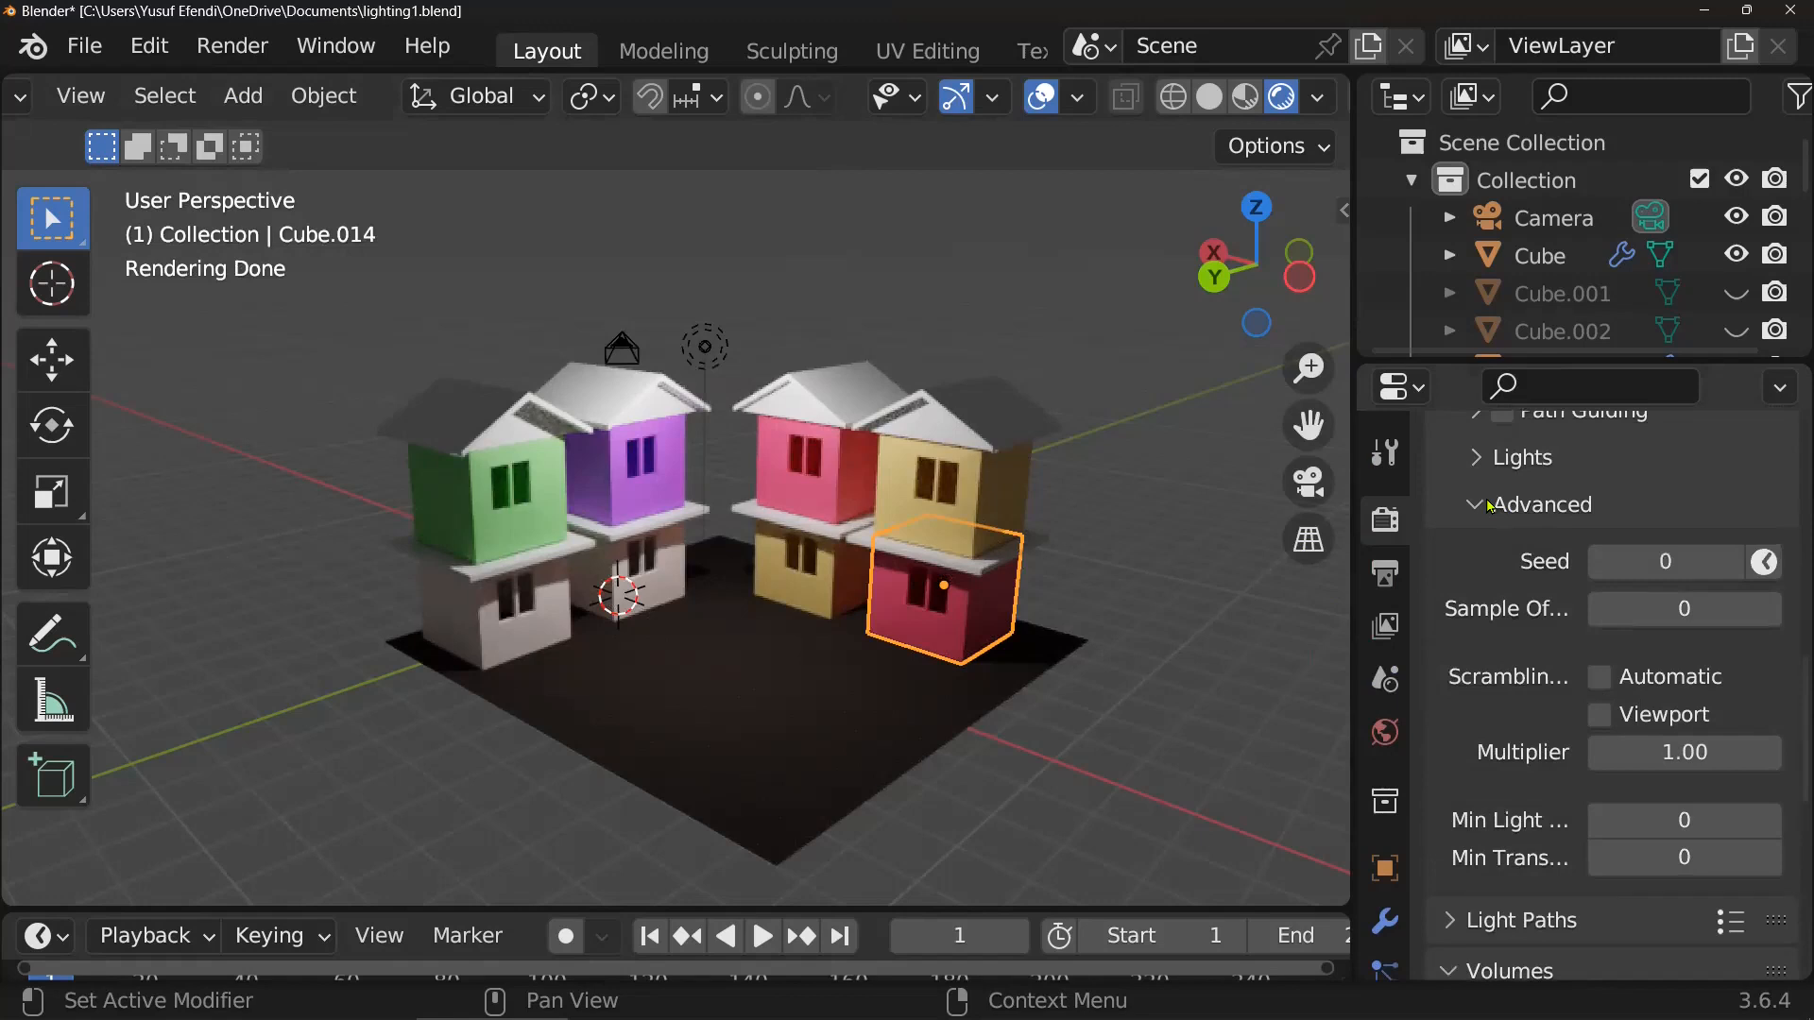
left_click(1490, 507)
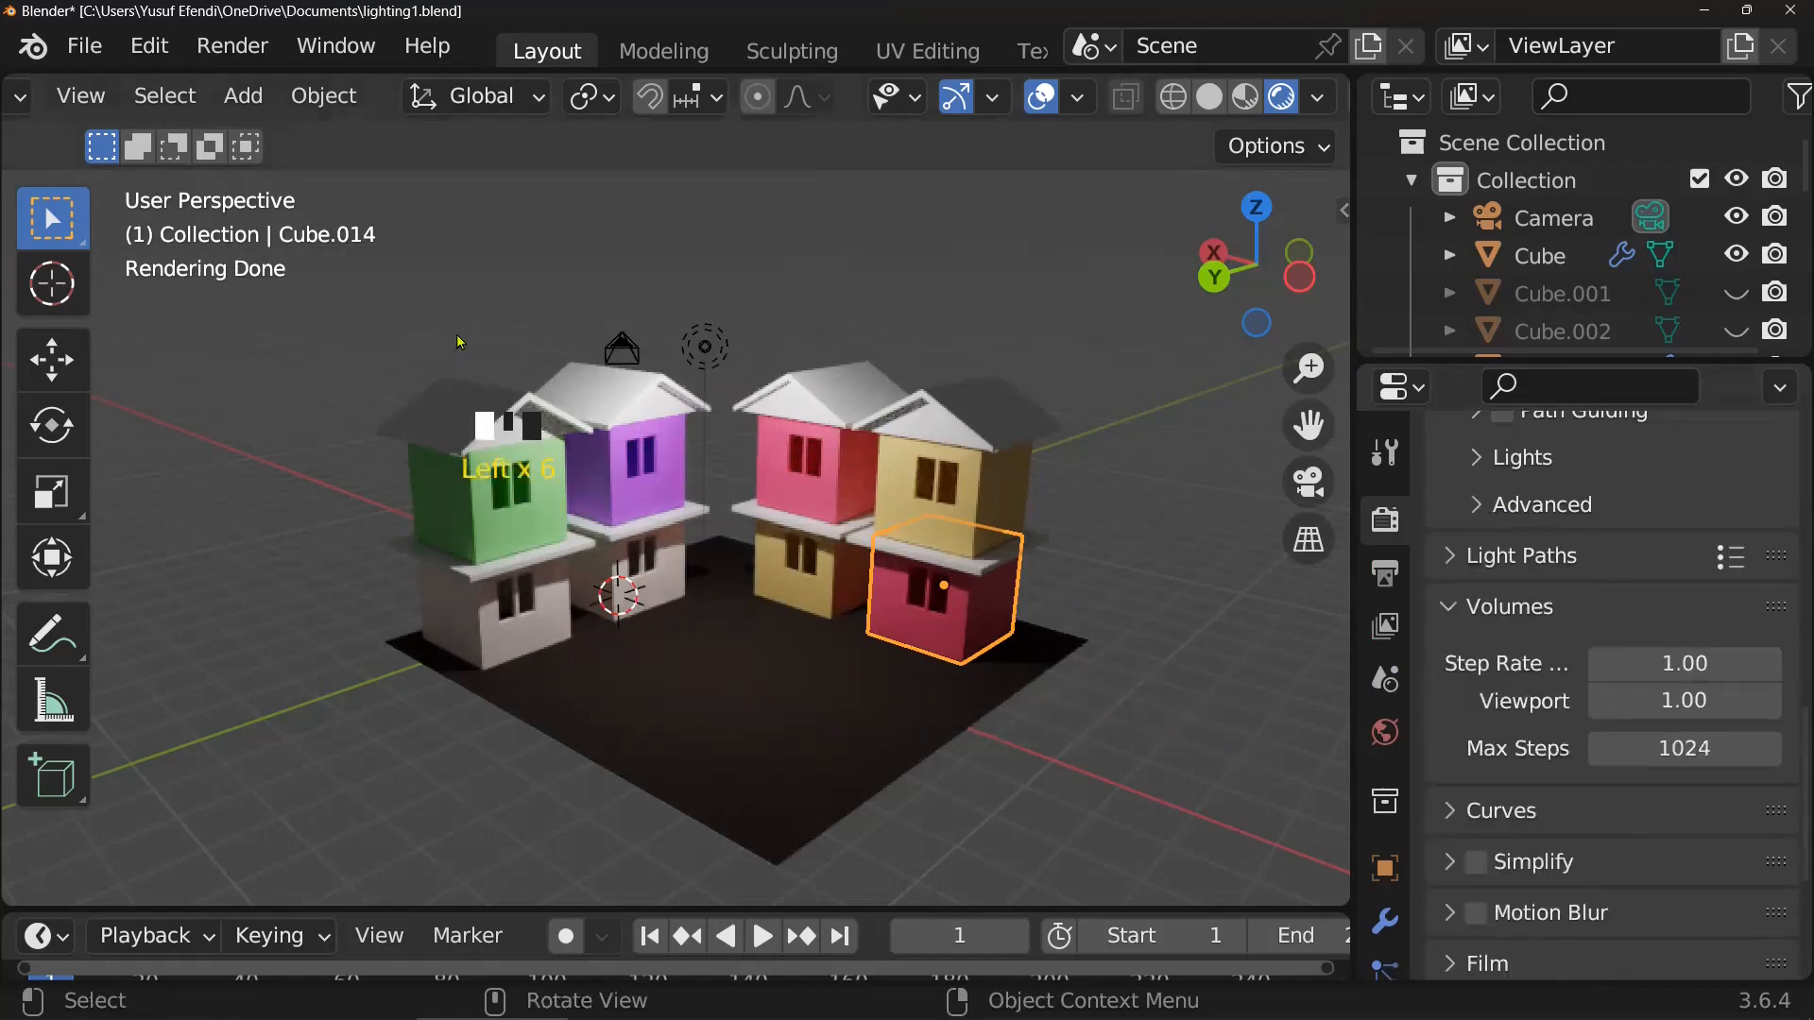
- Save the changed render settings in lighting1.blend
key("ctrl+s")
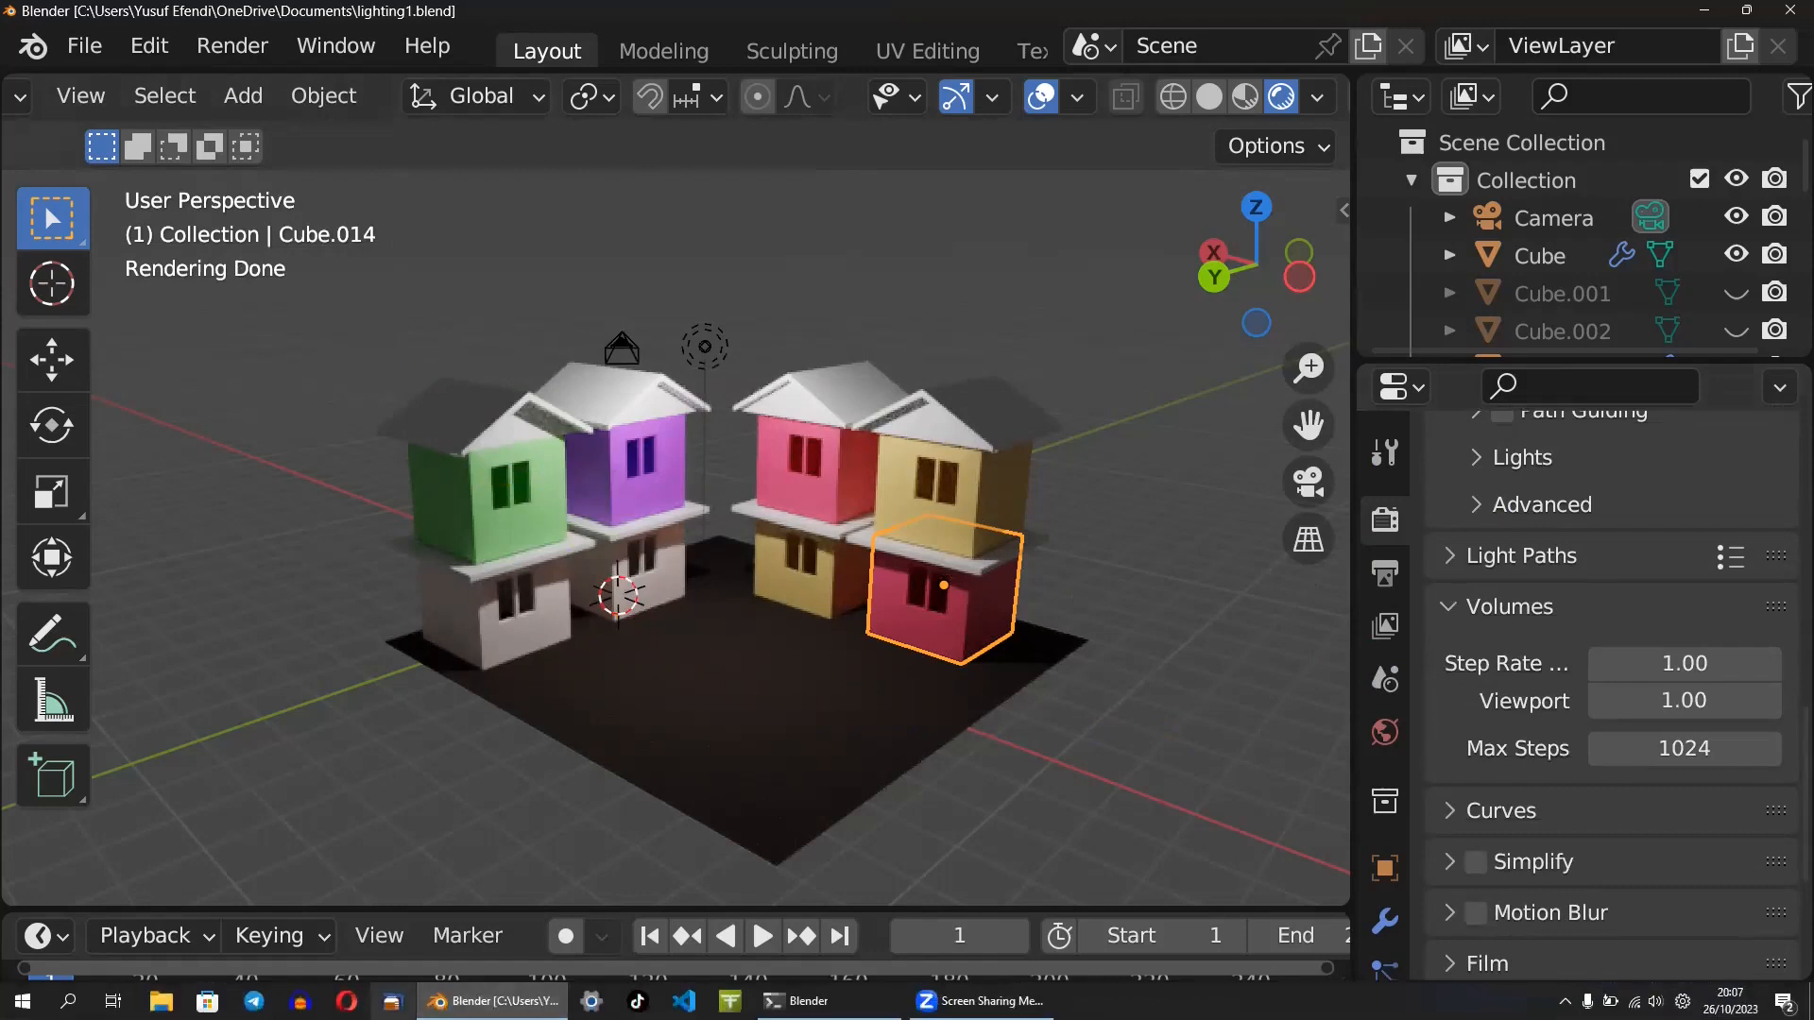
key("ctrl+s")
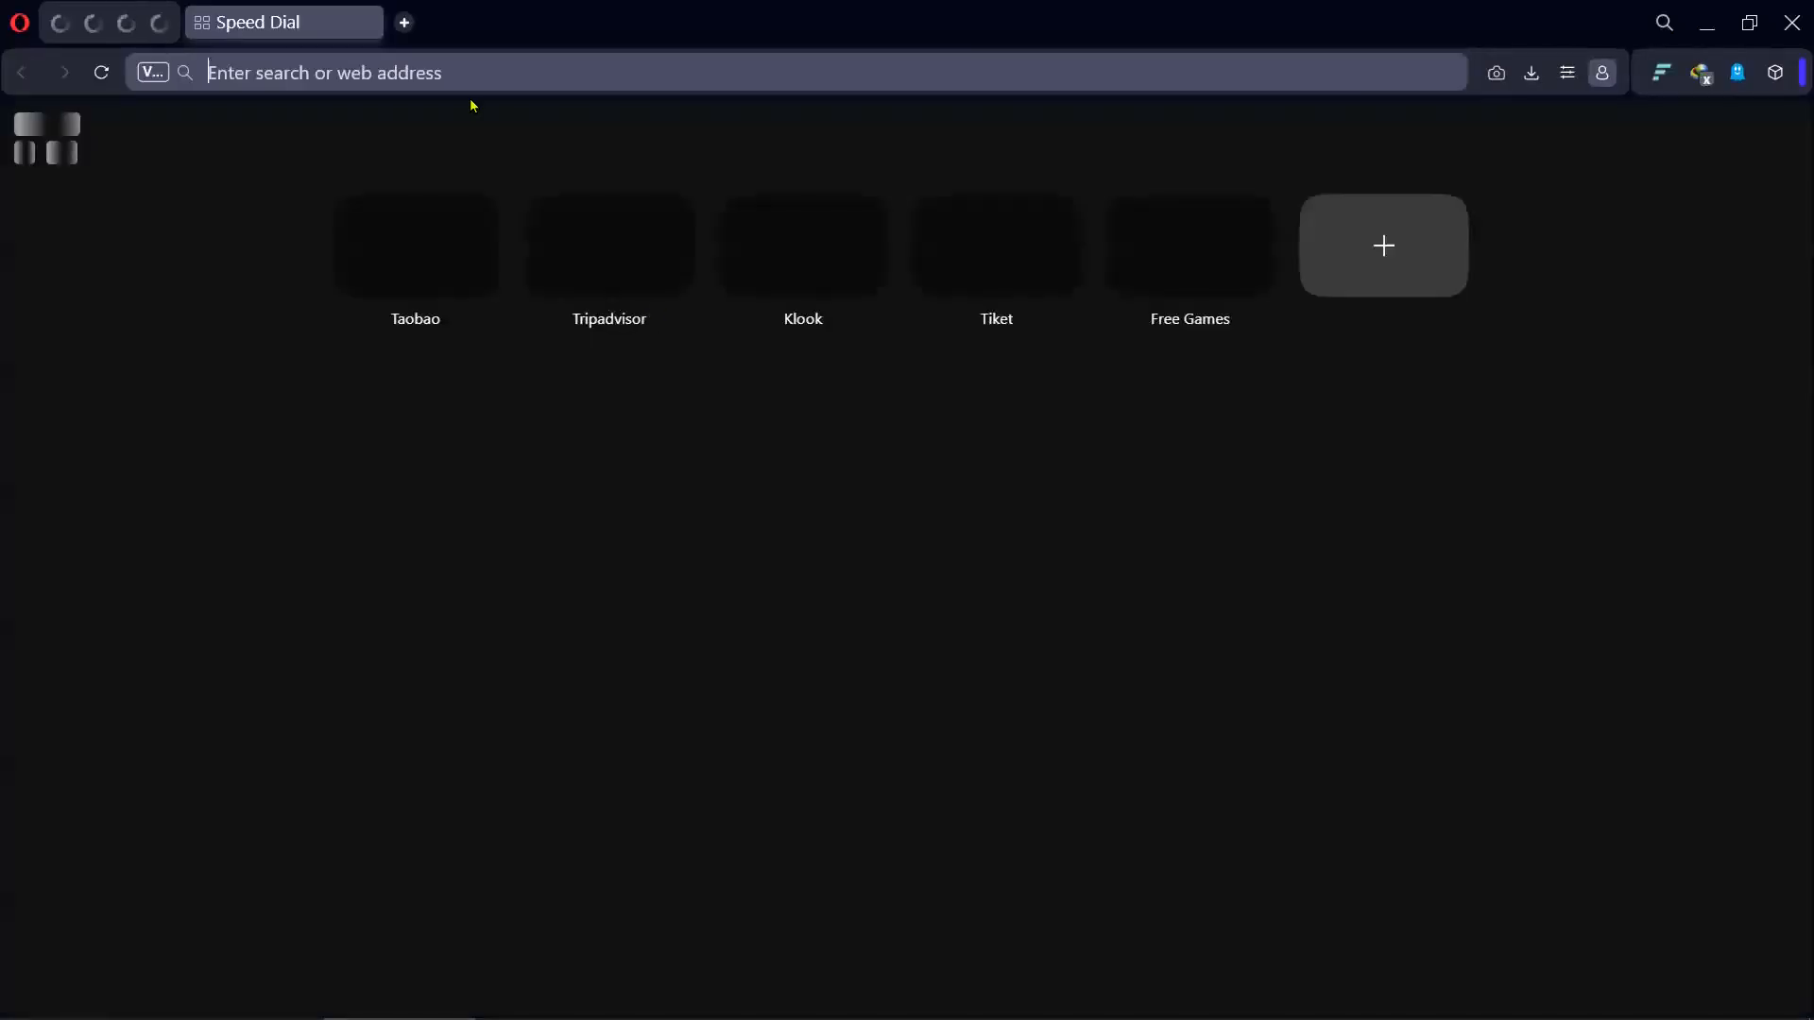
- Search the web for "cycles volumetric lighting"
type("cycles v")
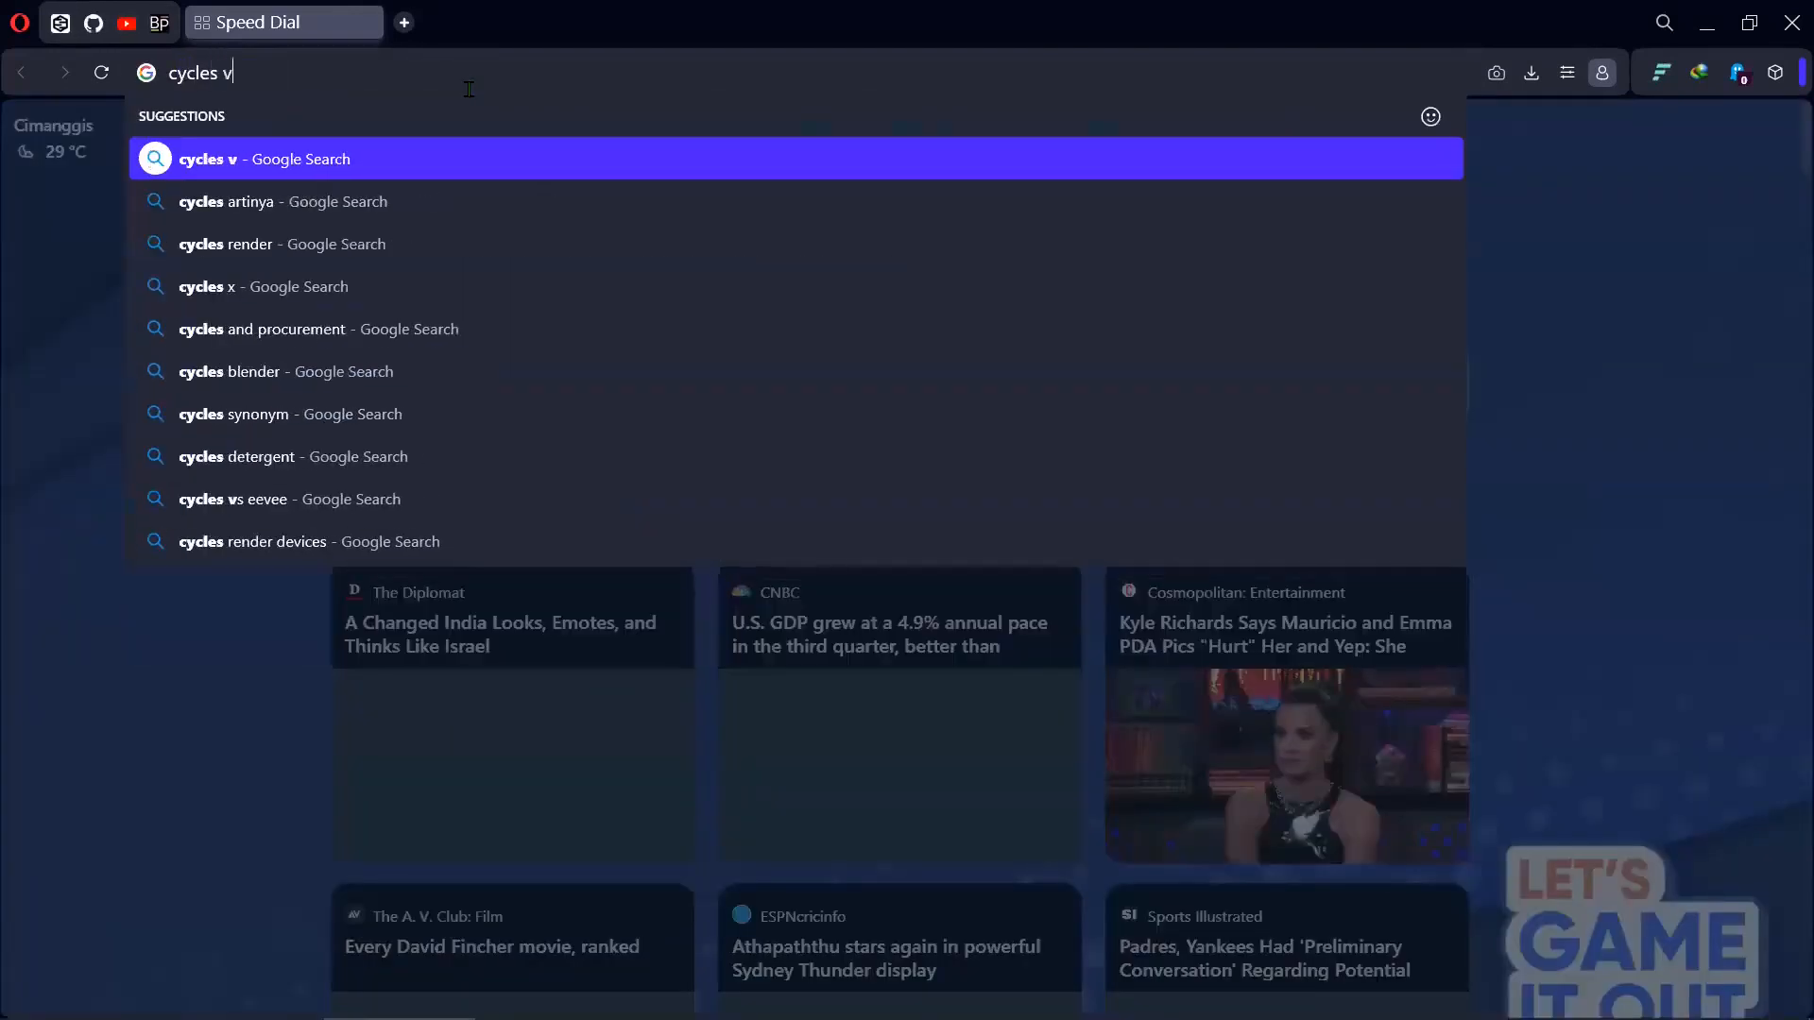
type("olumetric")
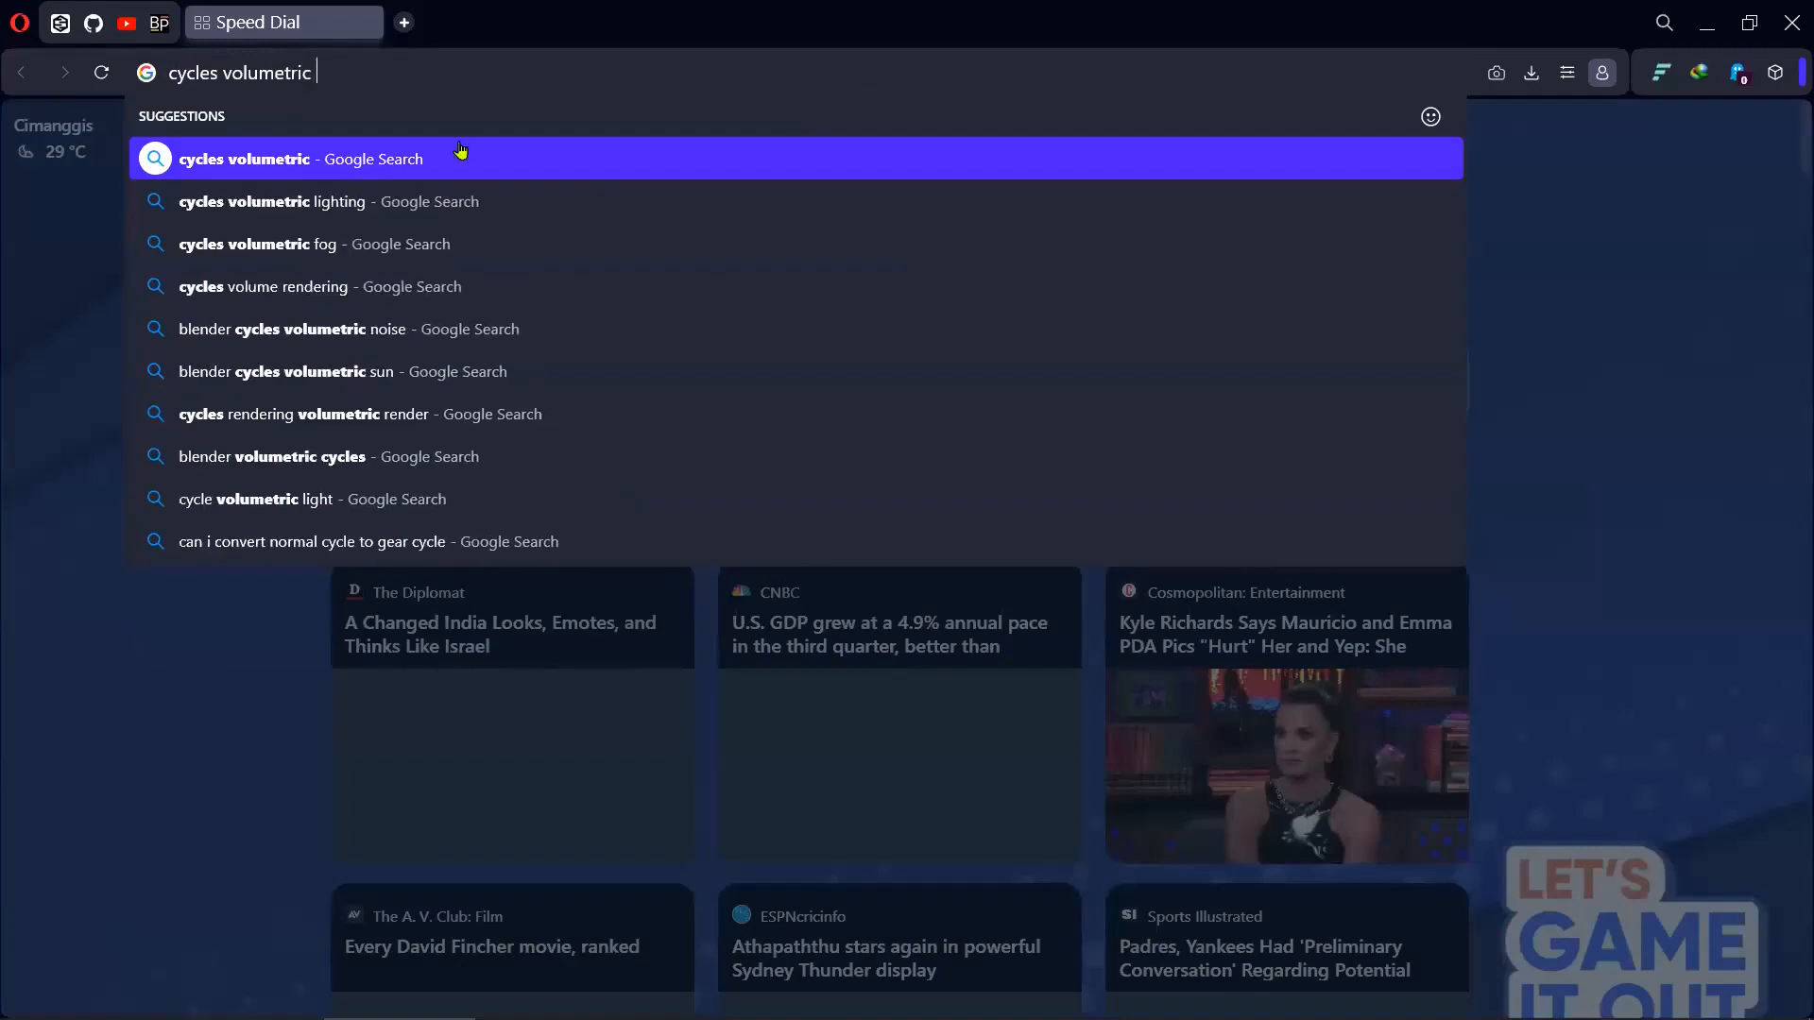
key("Down")
key("Return")
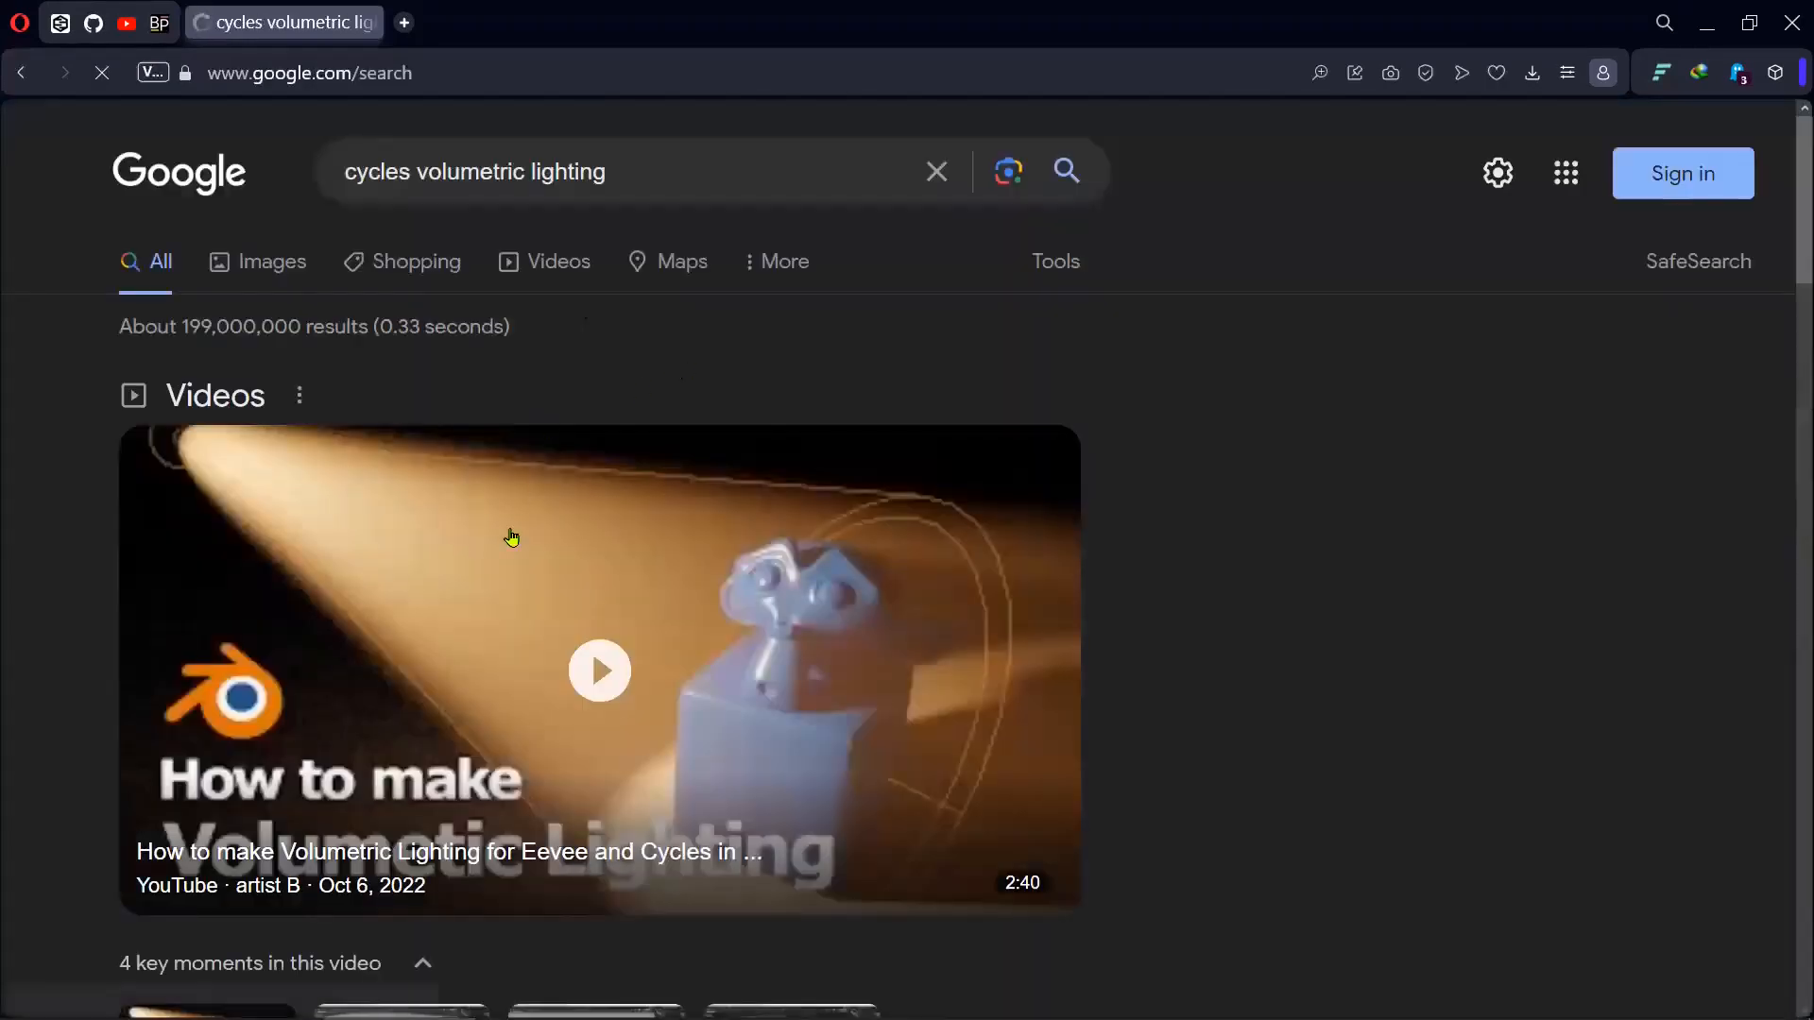
- Find the Blender Manual's Volumetric Lighting page among the search results and read it through to its See also links
scroll(561, 589, "down", 1)
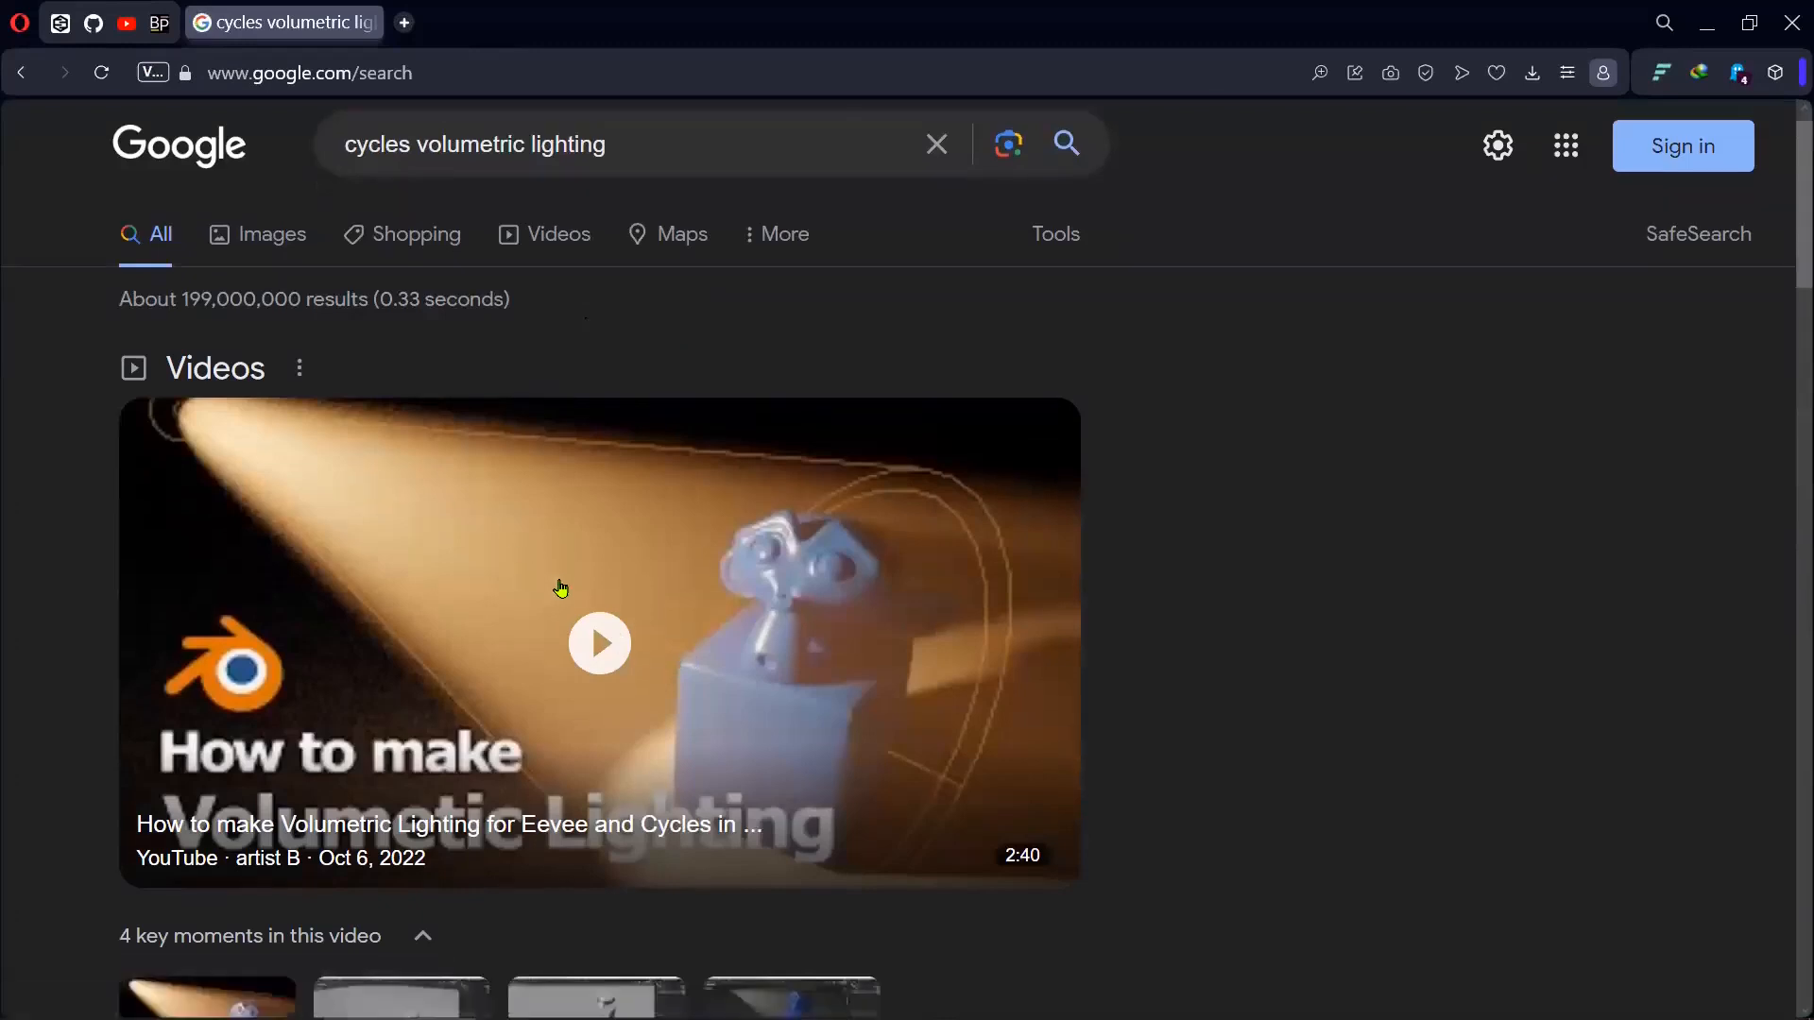
scroll(564, 592, "down", 10)
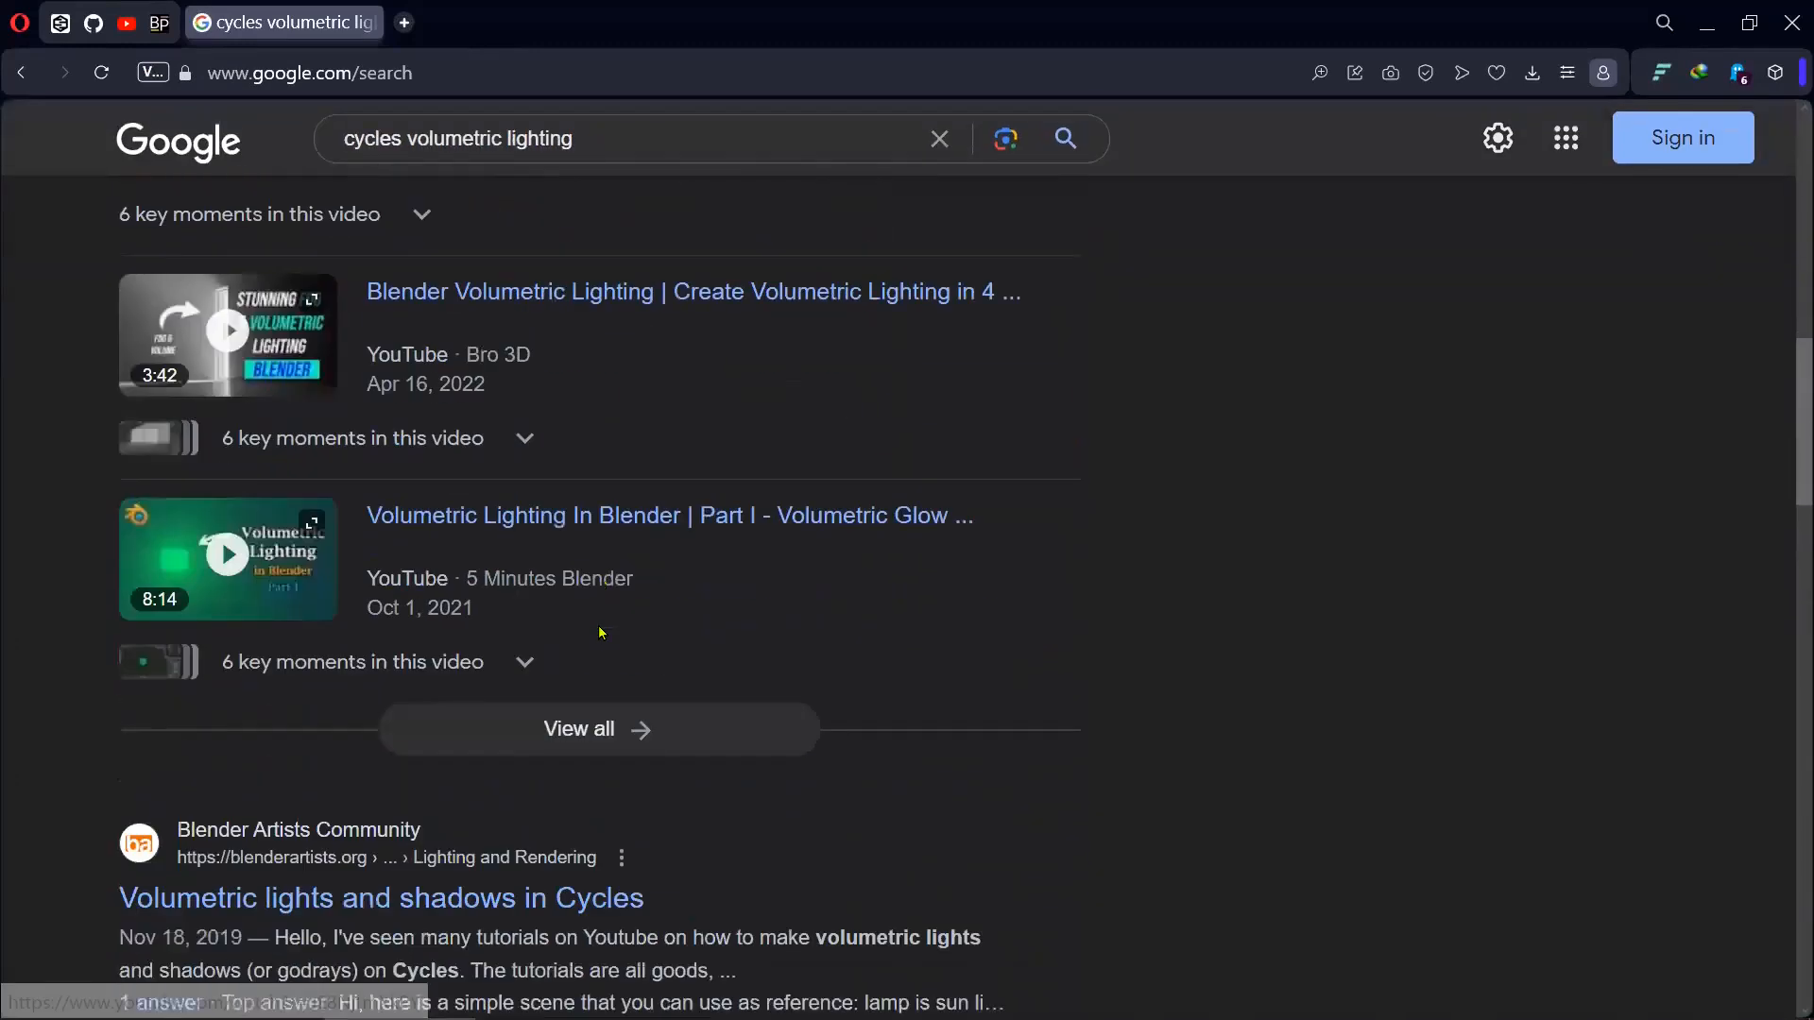
scroll(601, 632, "down", 4)
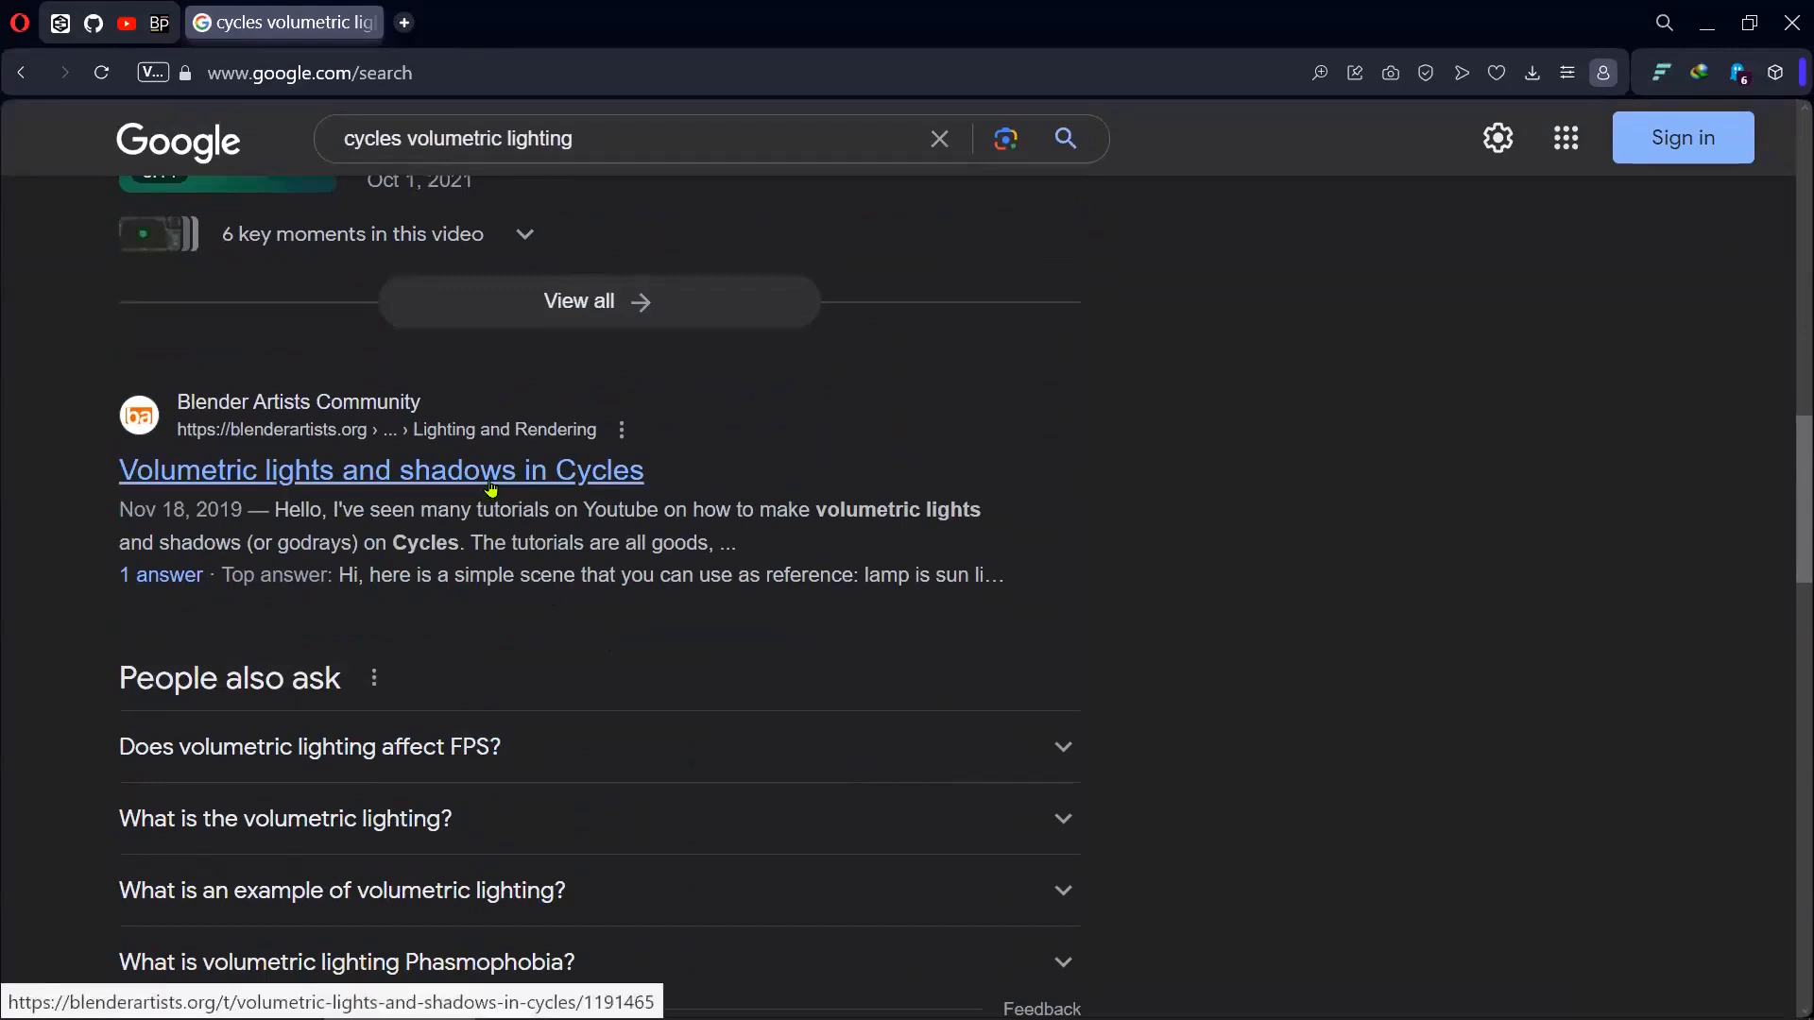
scroll(559, 529, "down", 2)
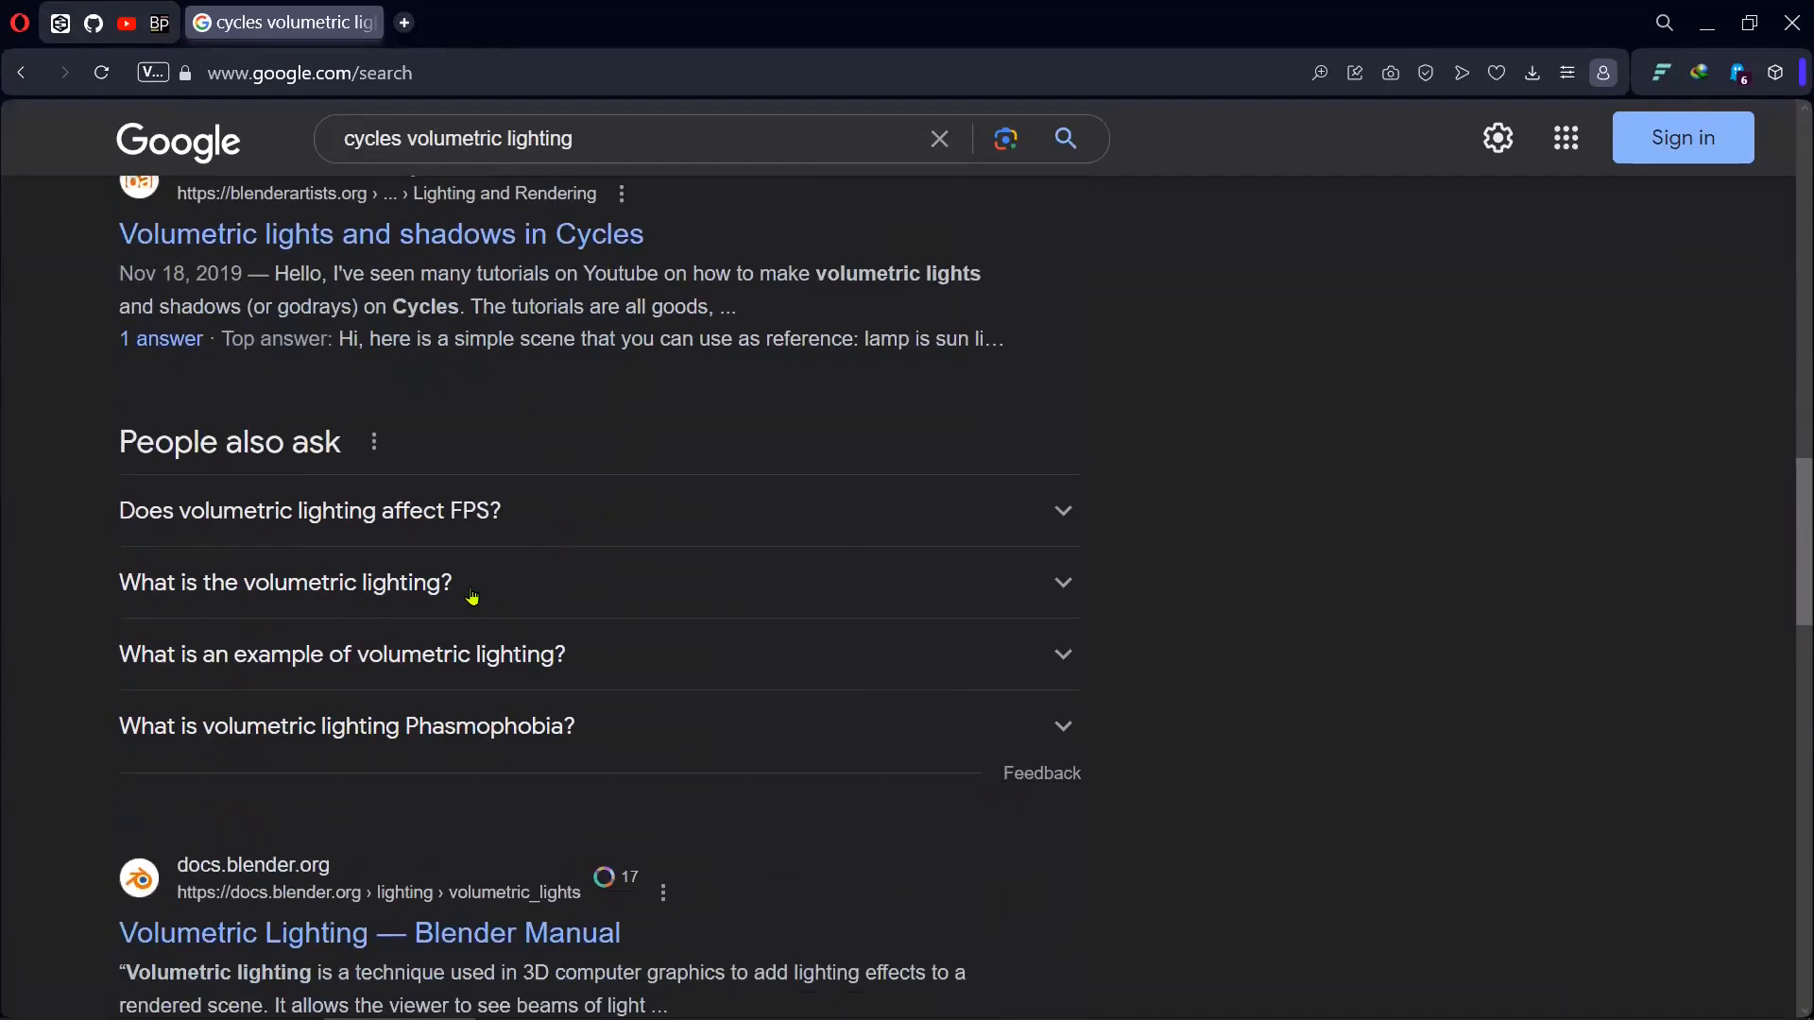
scroll(490, 599, "down", 3)
left_click(362, 589)
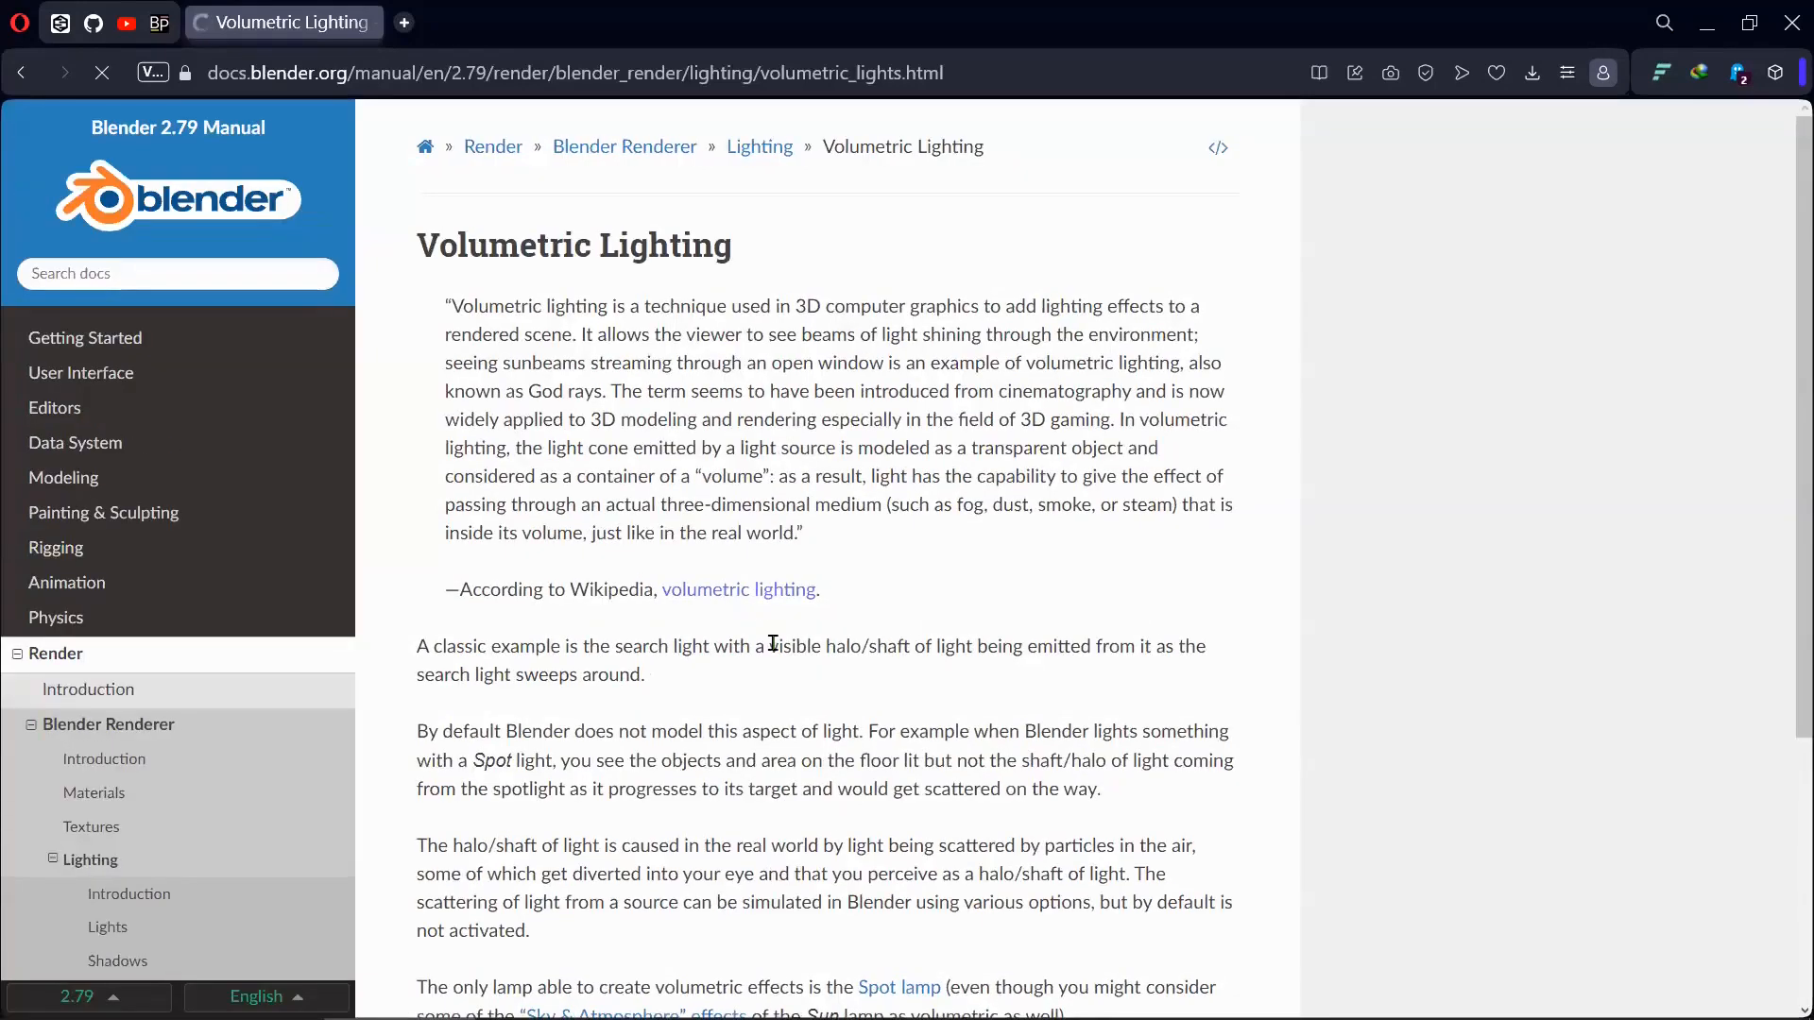
scroll(769, 639, "down", 3)
scroll(776, 656, "down", 1)
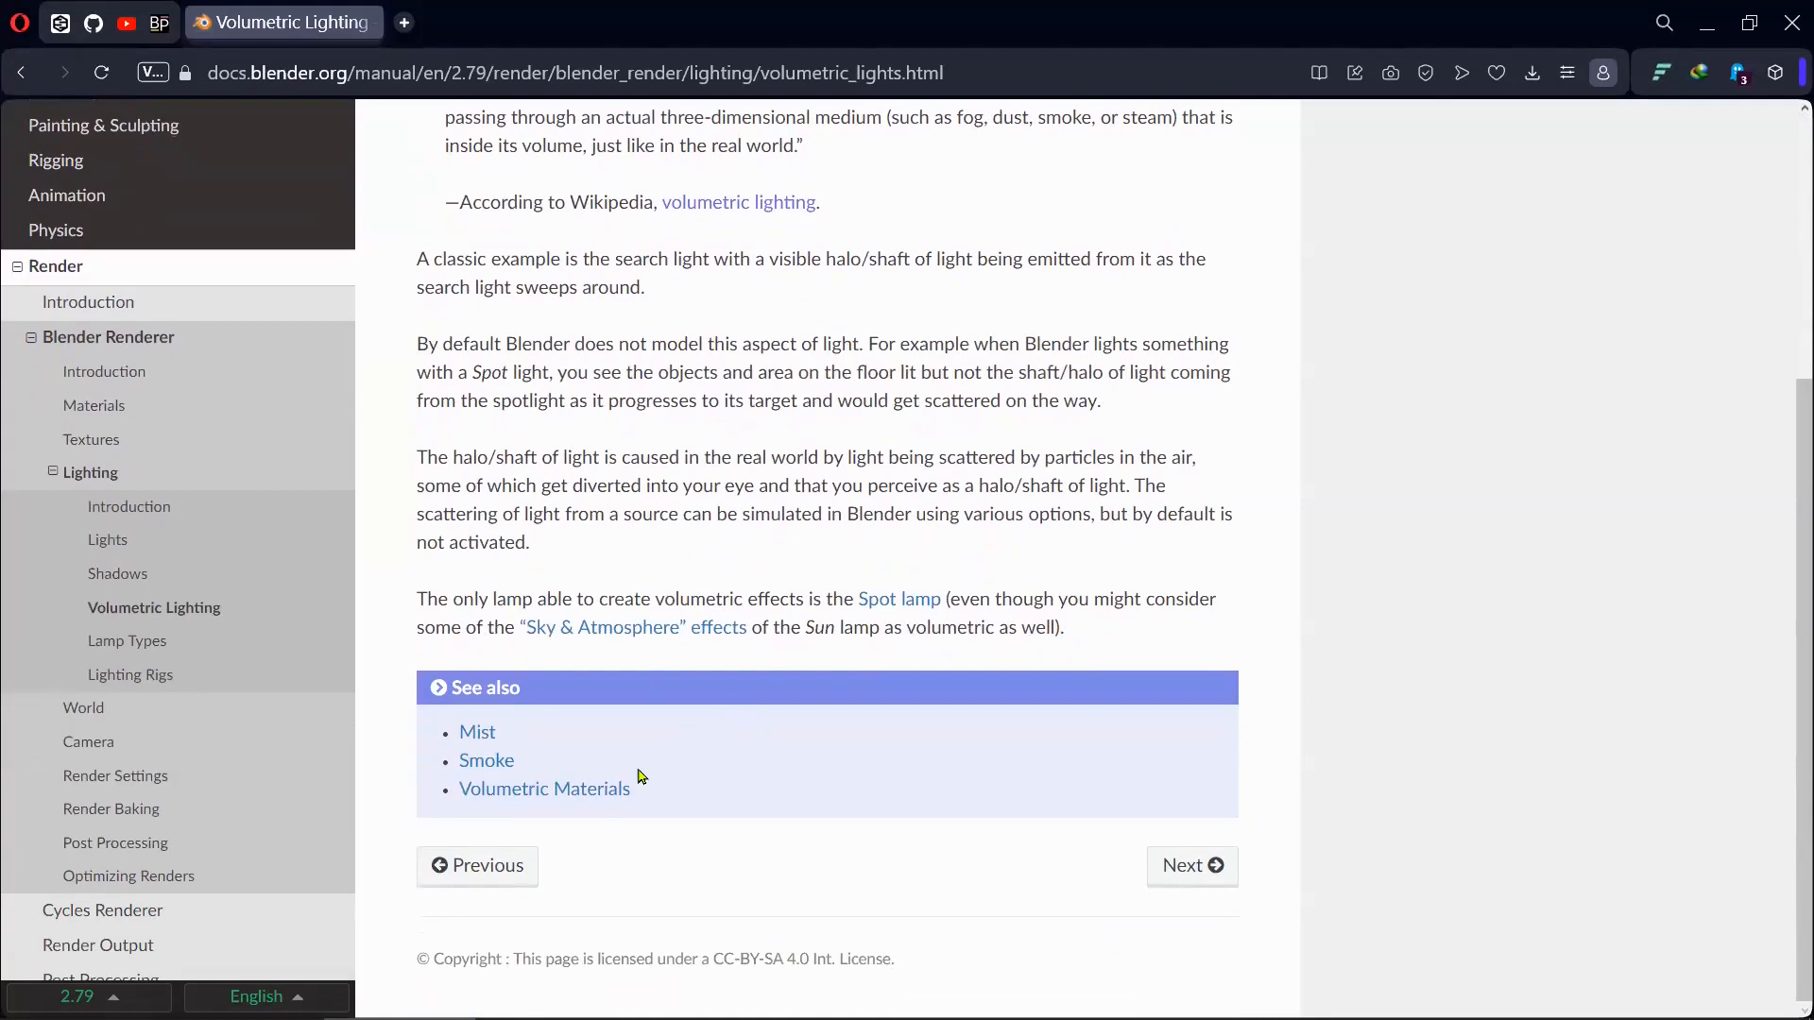
scroll(667, 646, "up", 4)
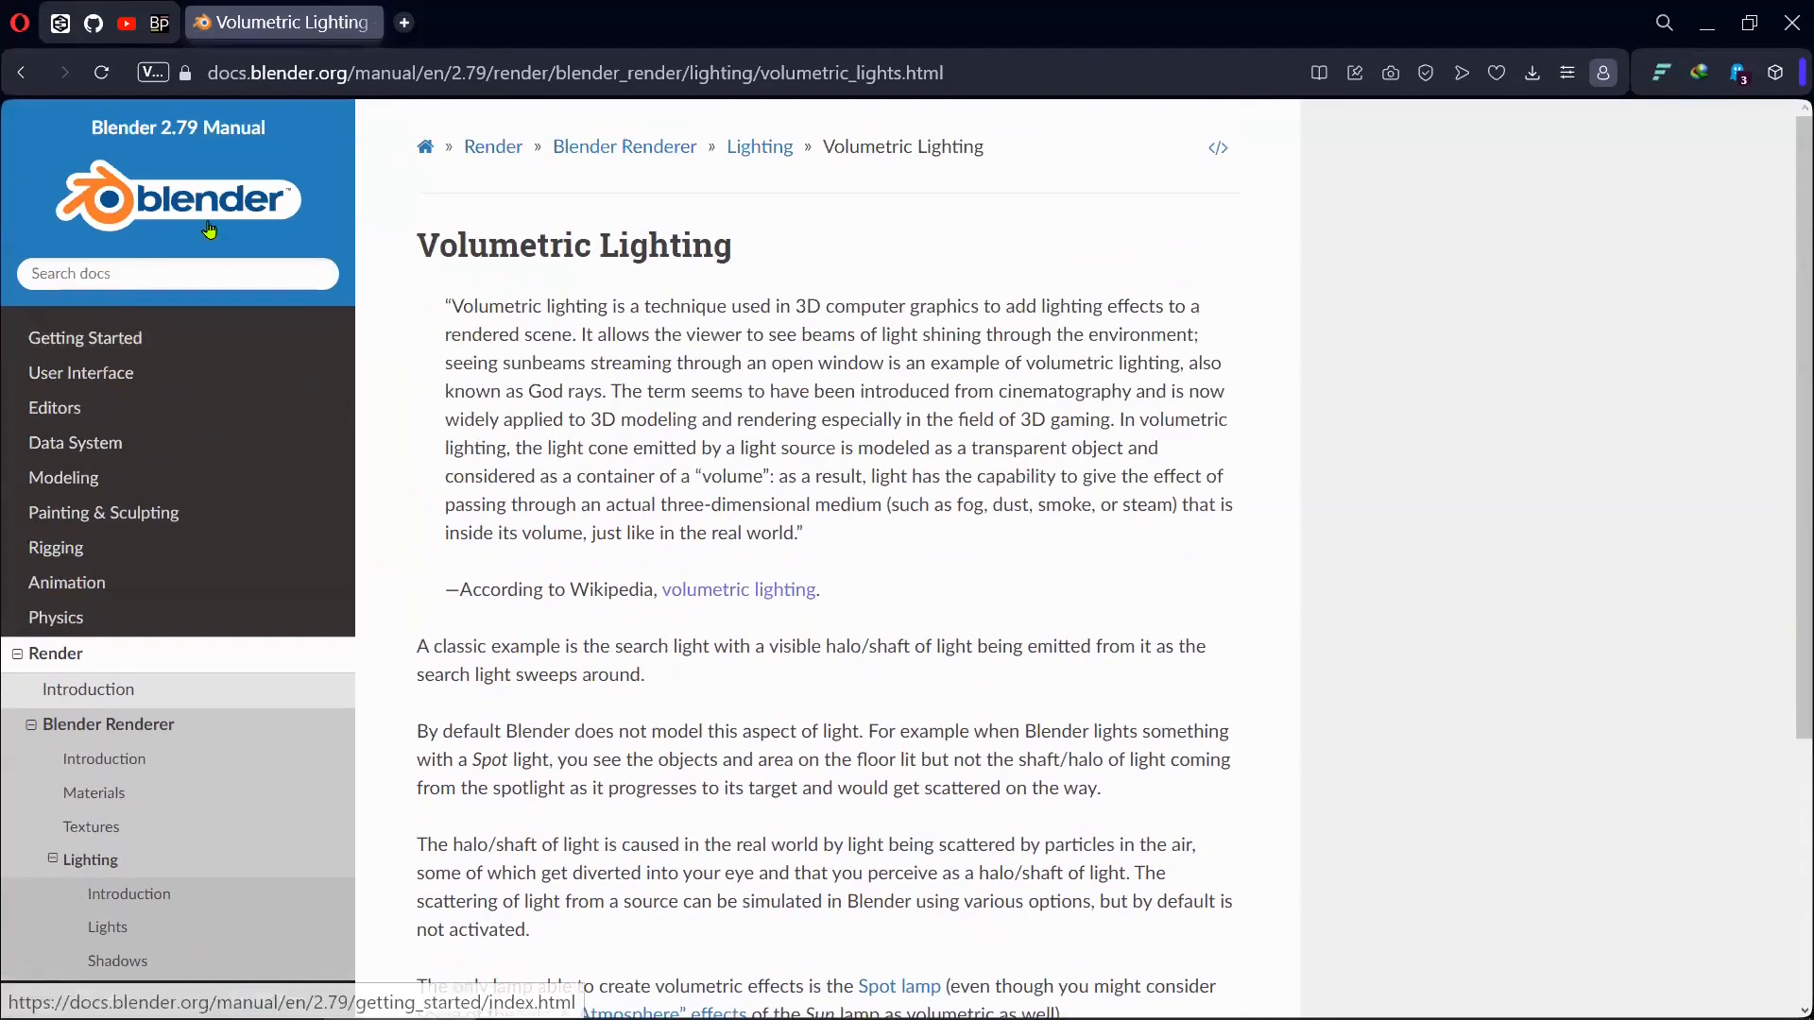
- Return to the search results and read the Blender Artists thread "Volumetric lights and shadows in Cycles" with its solution and replies
left_click(21, 73)
scroll(597, 432, "up", 5)
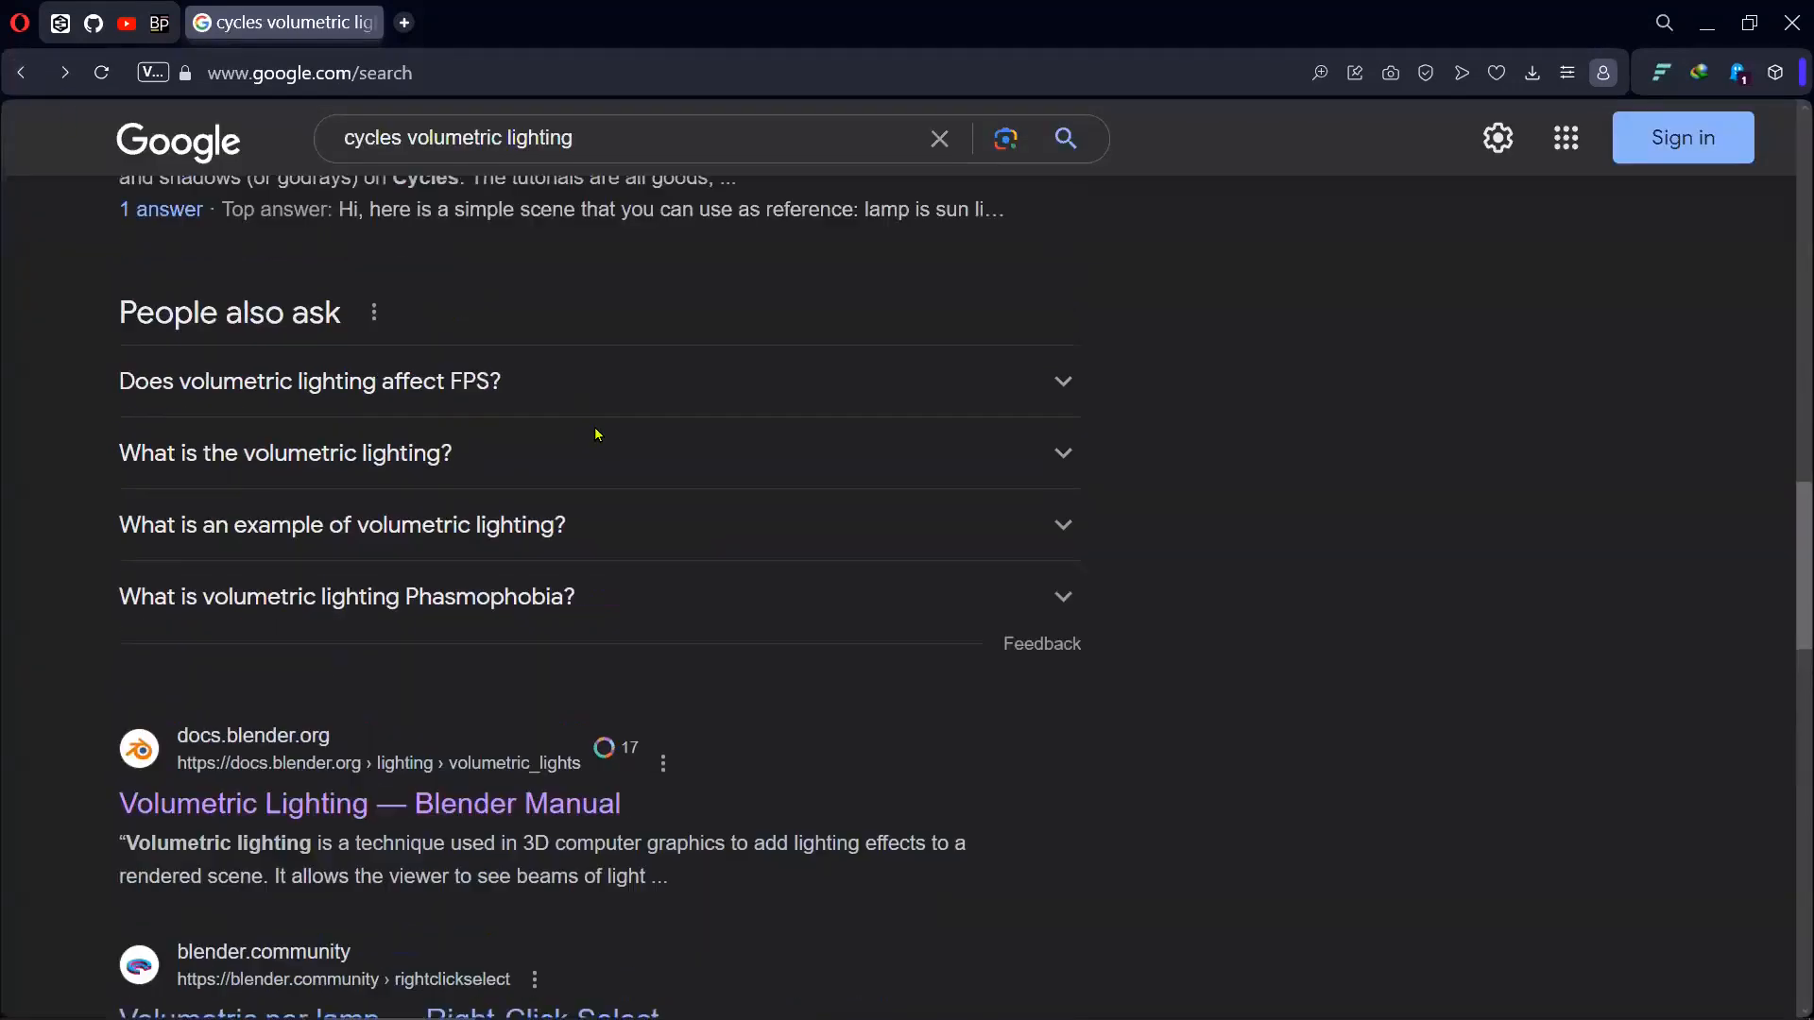
scroll(472, 637, "up", 3)
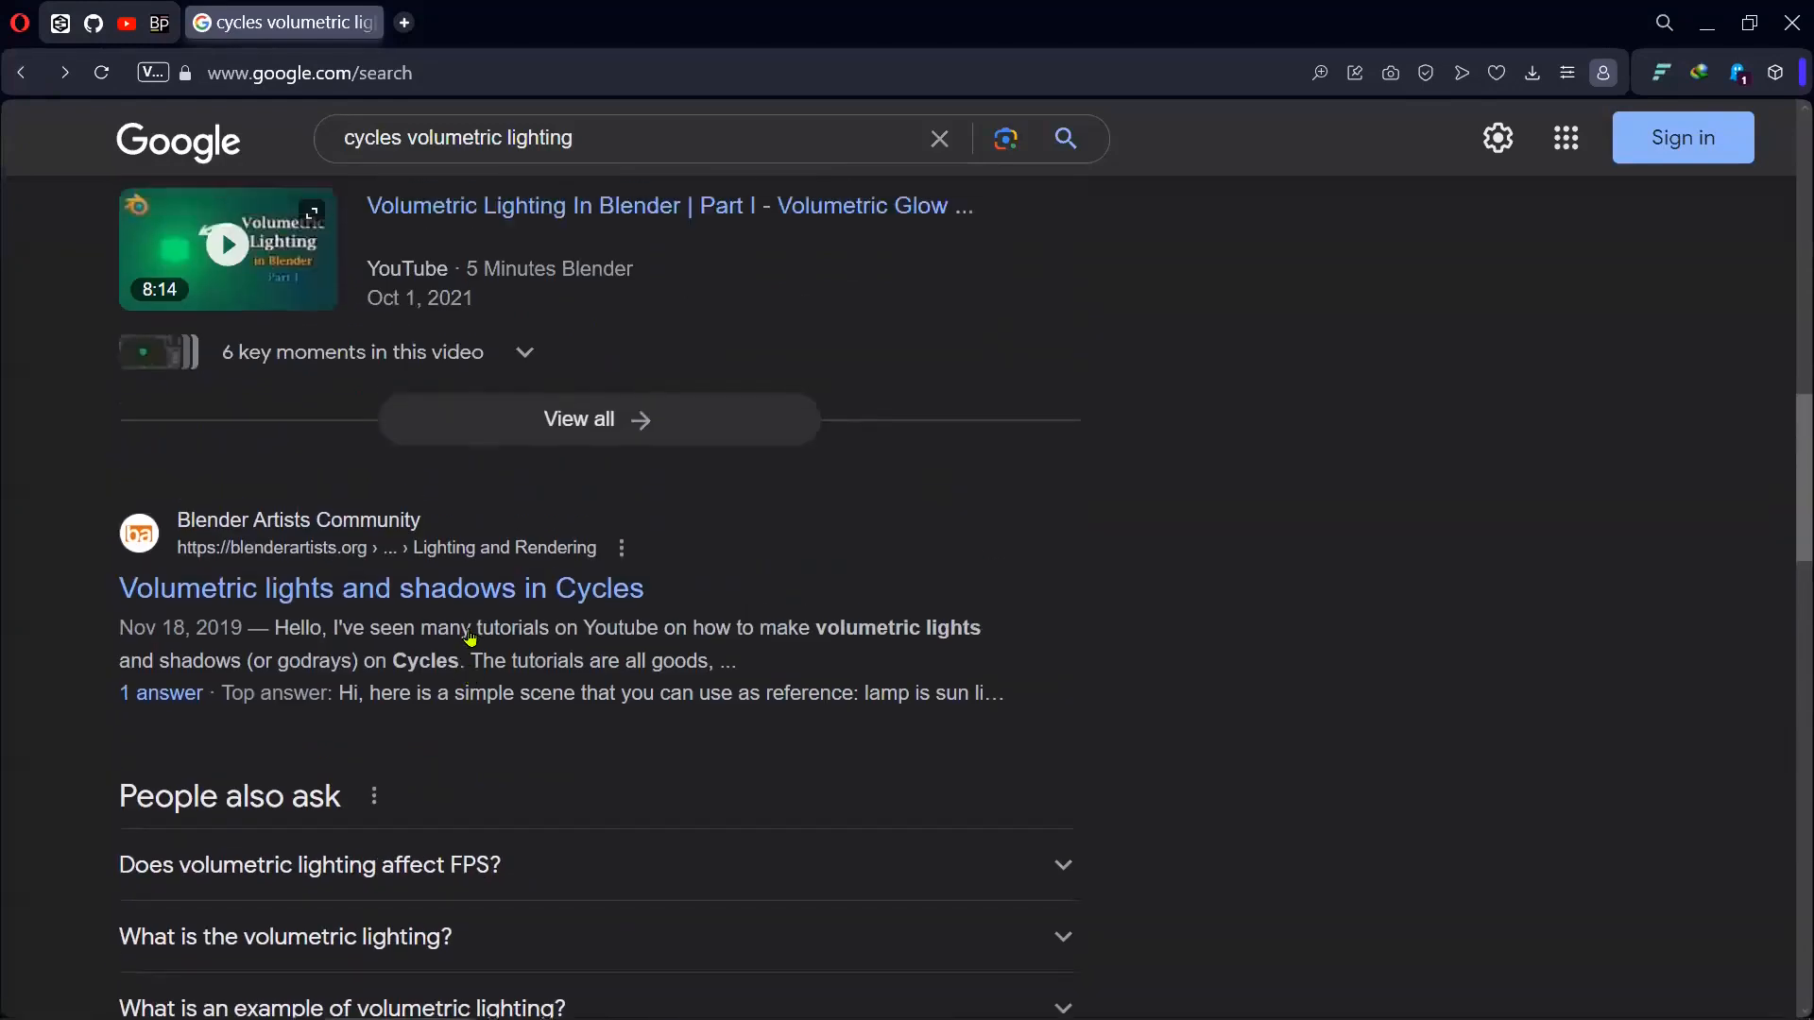
left_click(504, 608)
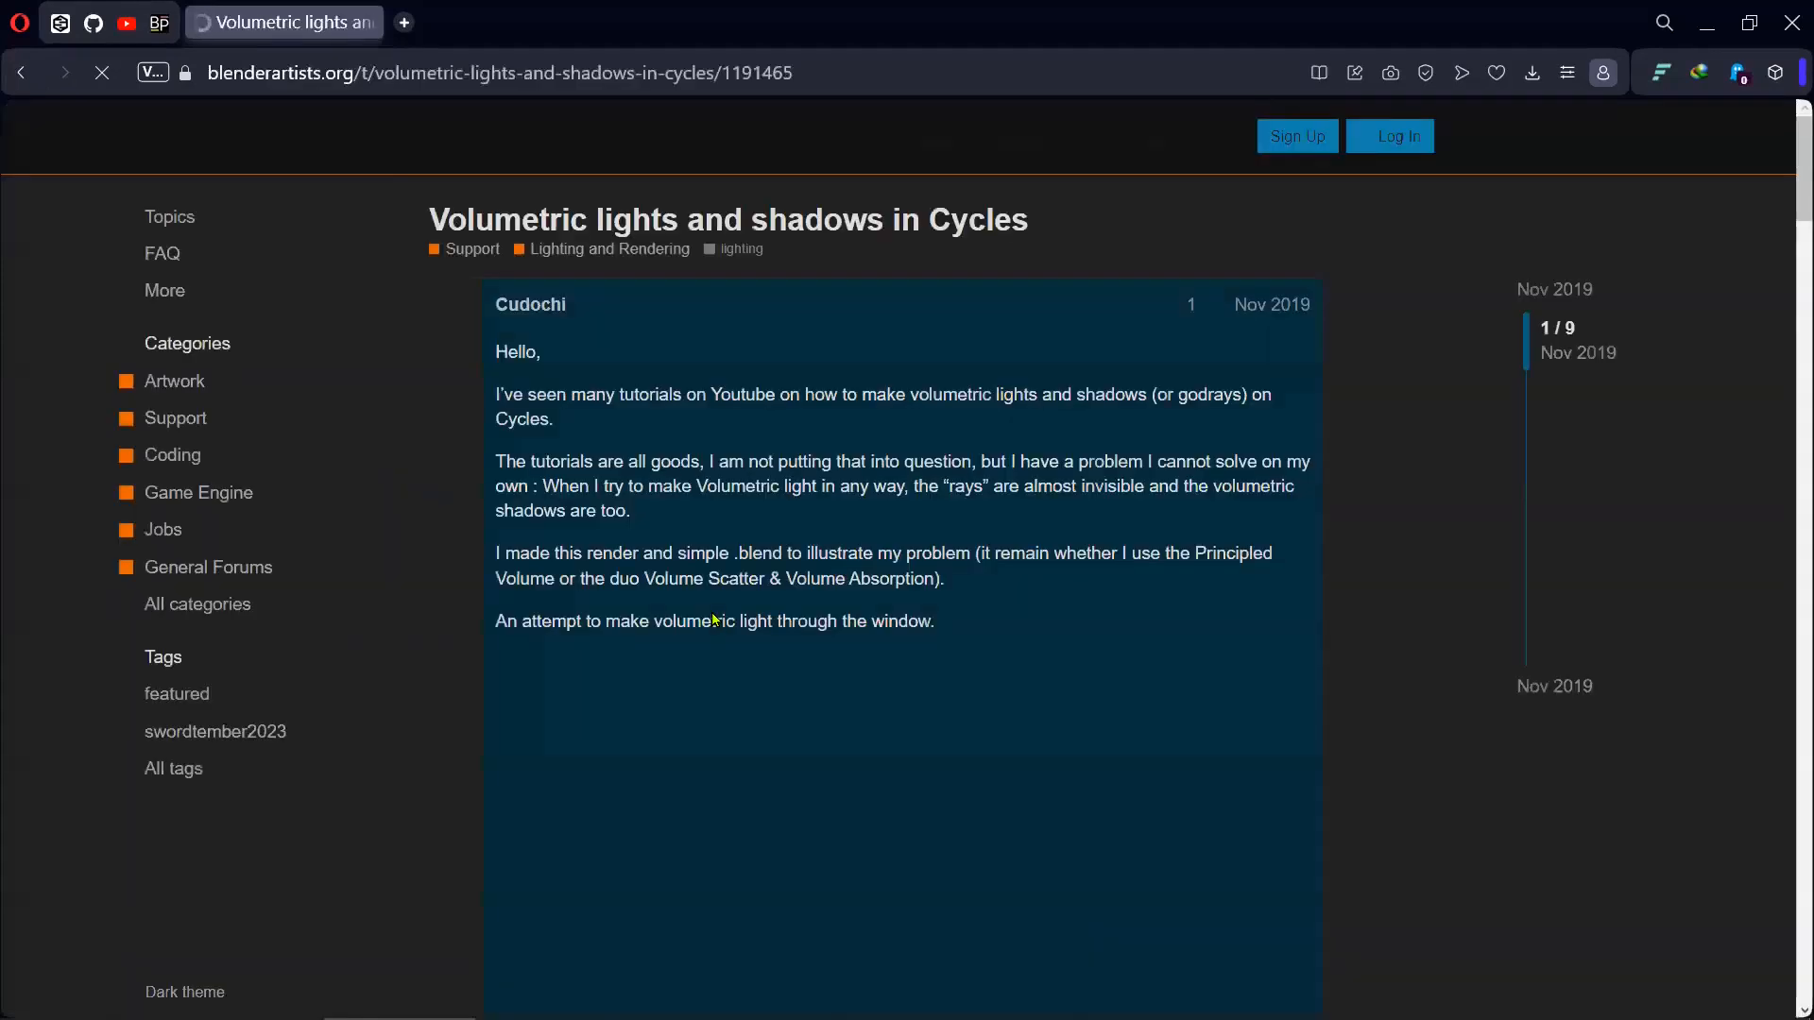
scroll(769, 625, "down", 6)
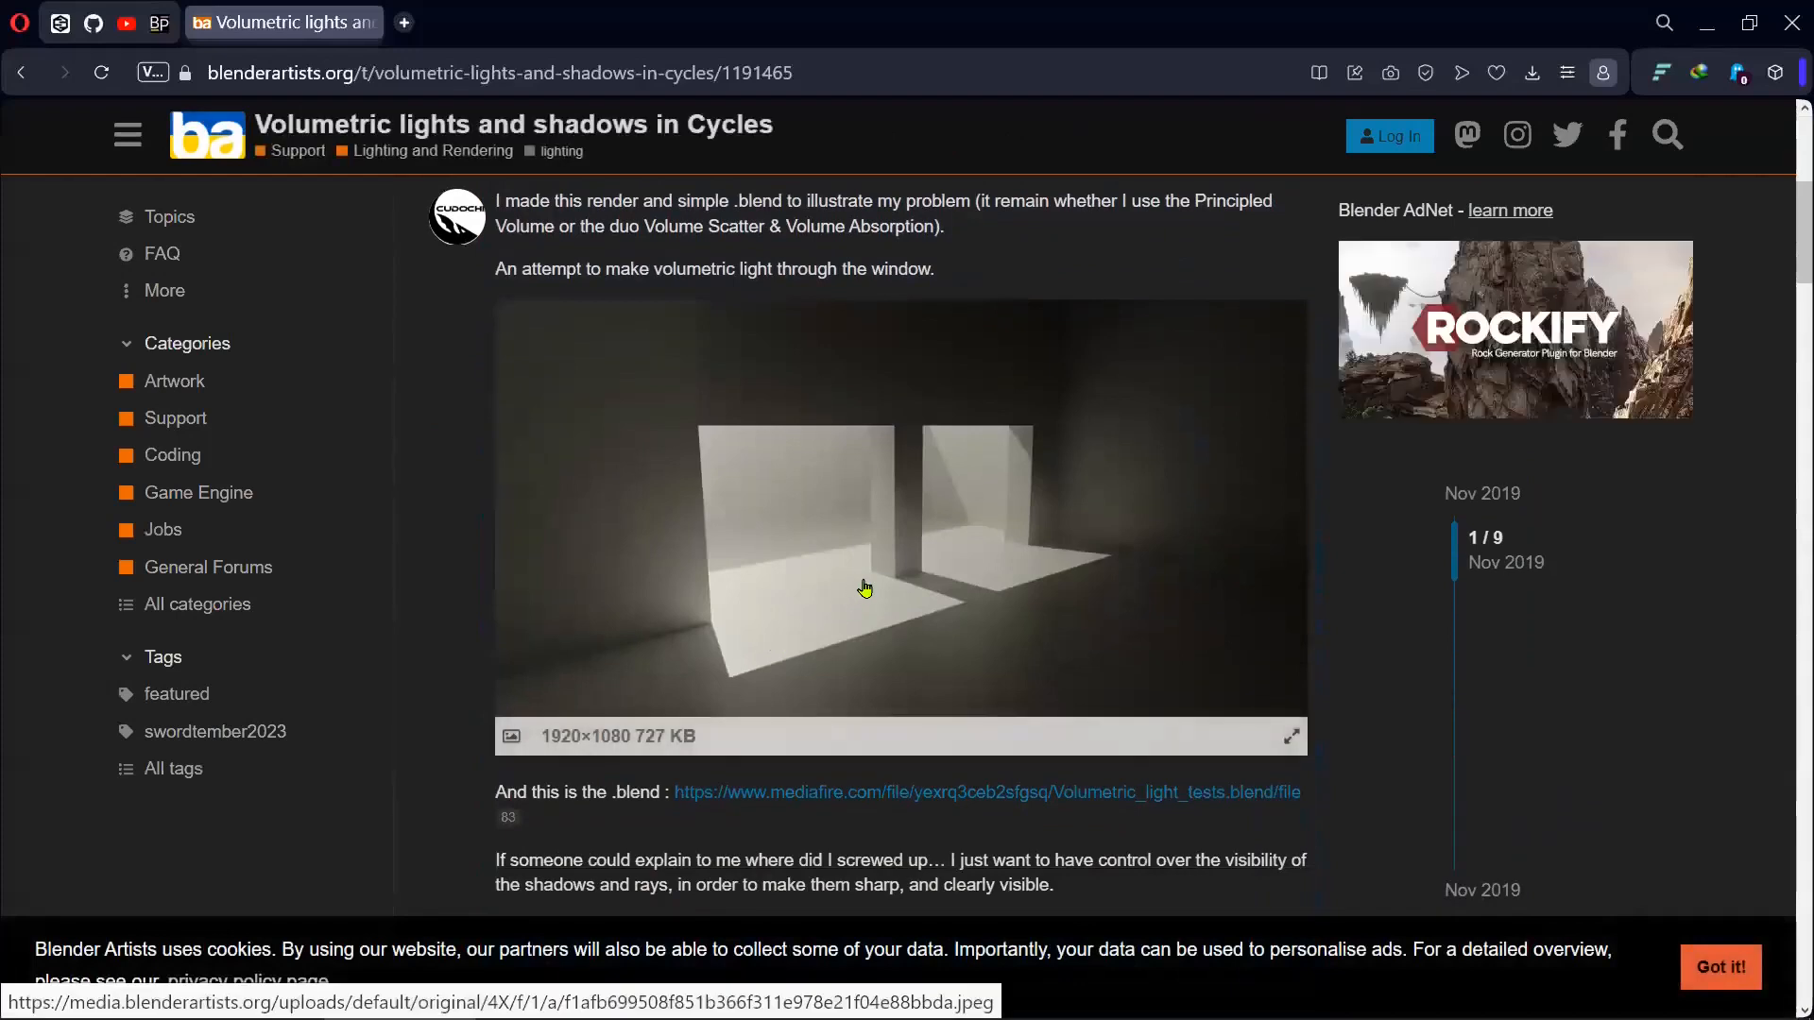
scroll(864, 588, "down", 5)
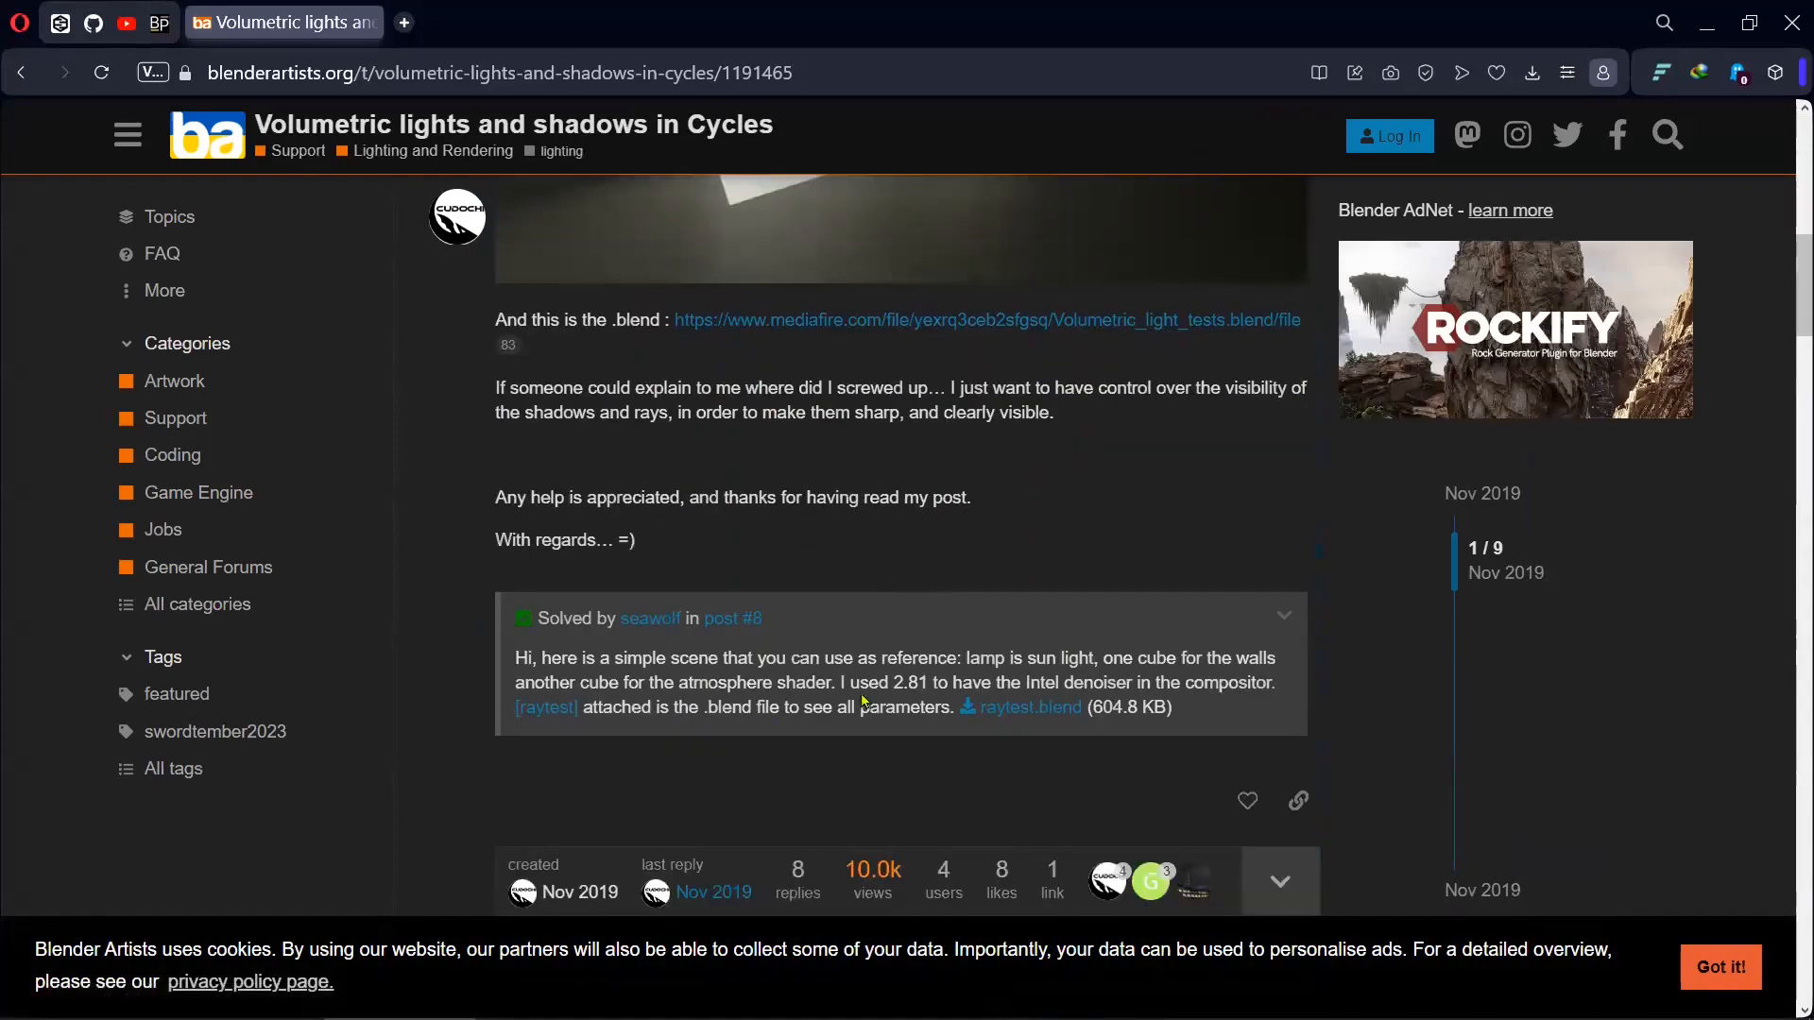
scroll(969, 709, "down", 1)
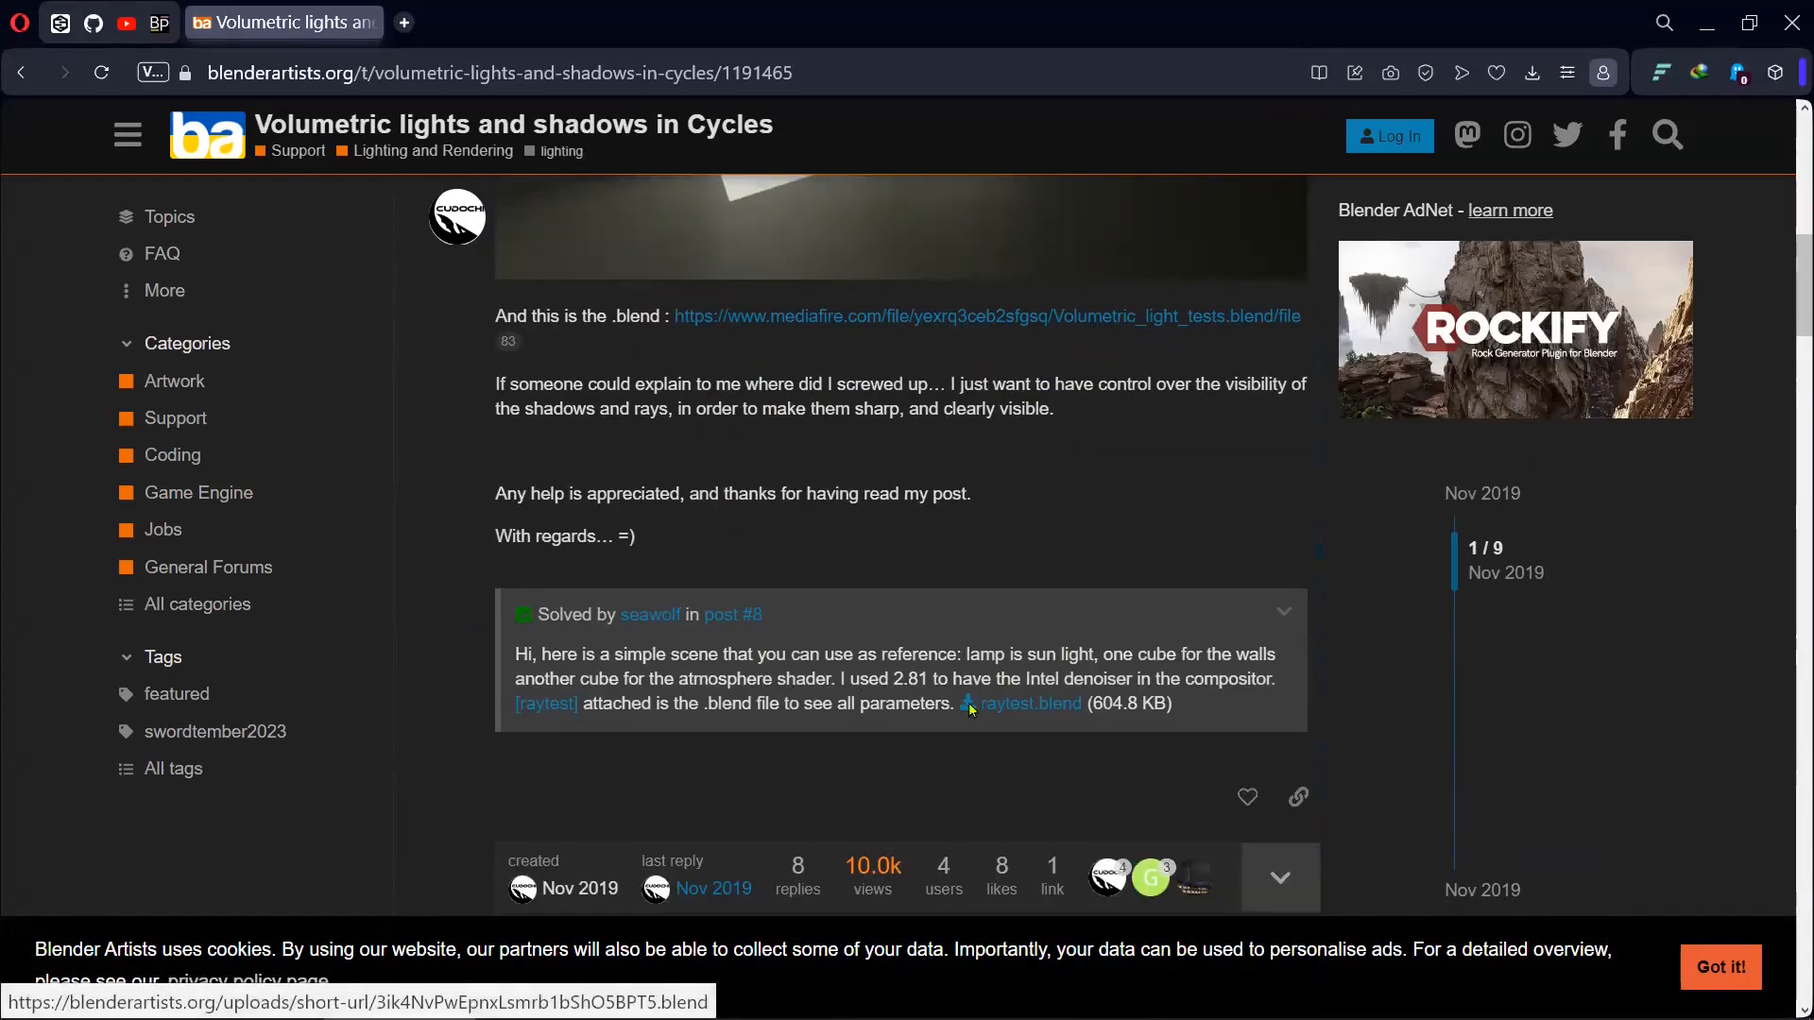
scroll(970, 709, "down", 5)
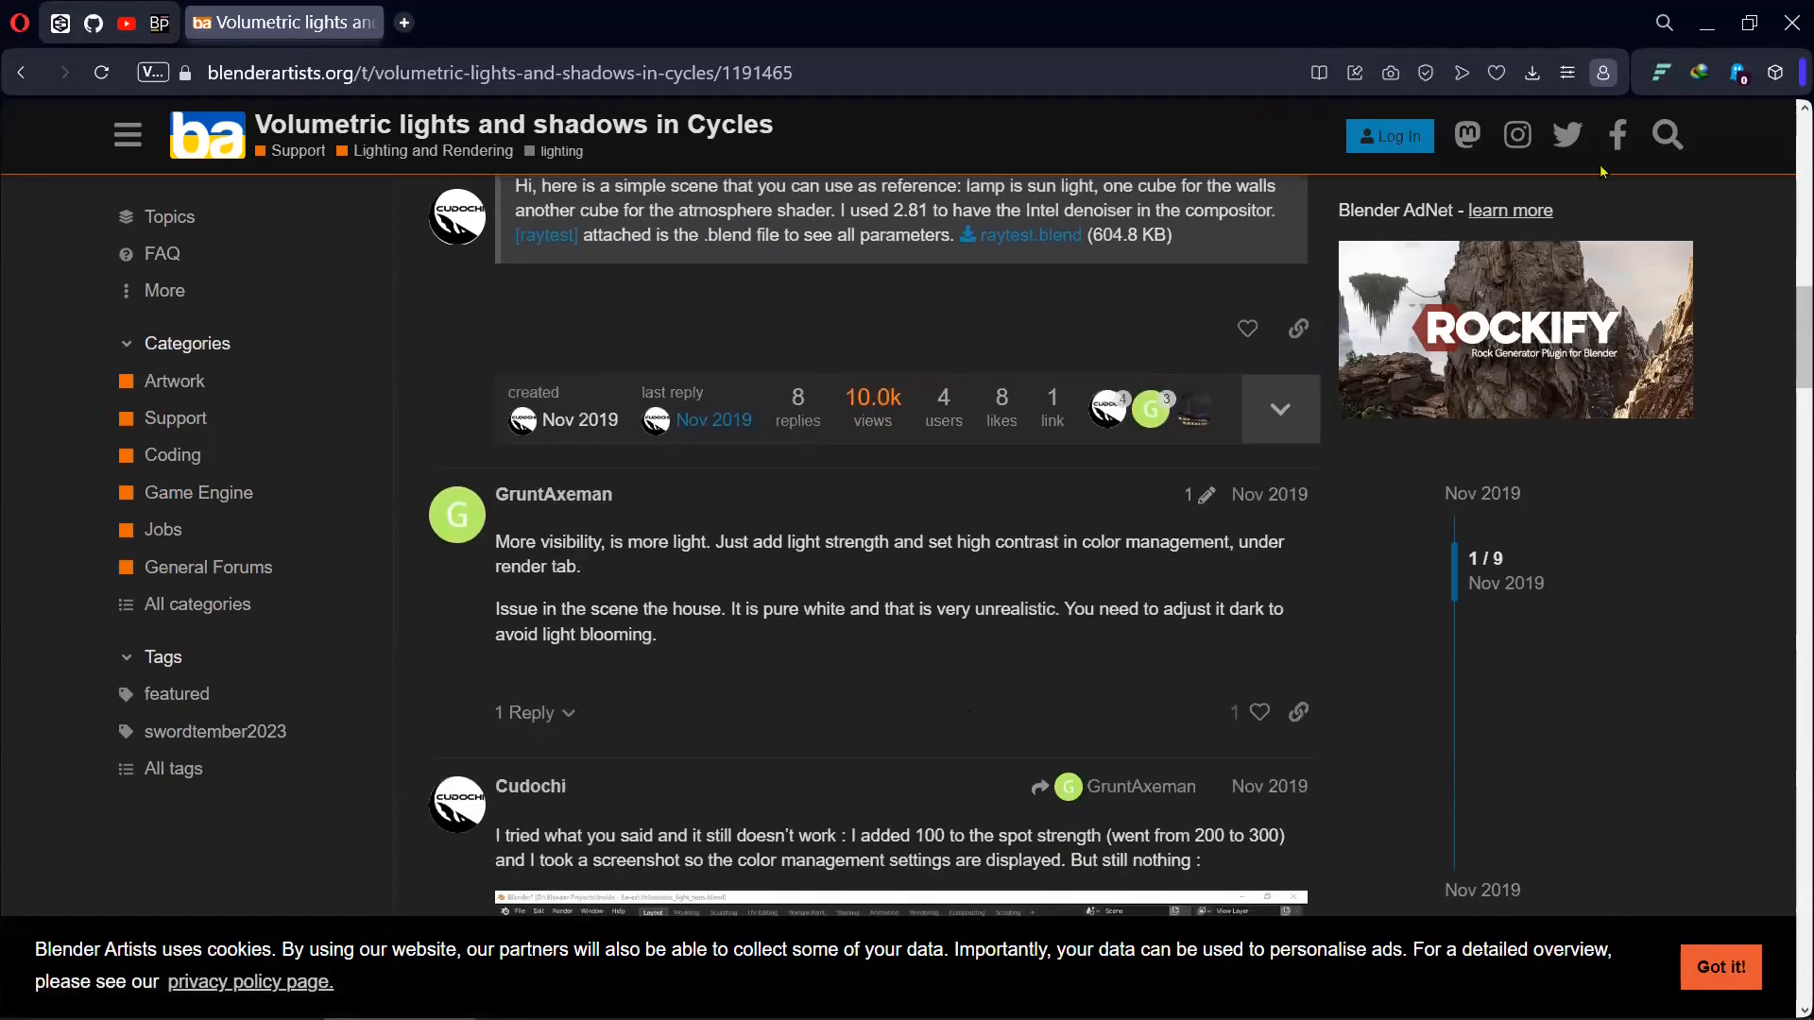
- Switch to Blender, select the point light and examine its light properties plus the world, scene and view layer settings
left_click(1707, 25)
left_click(699, 355)
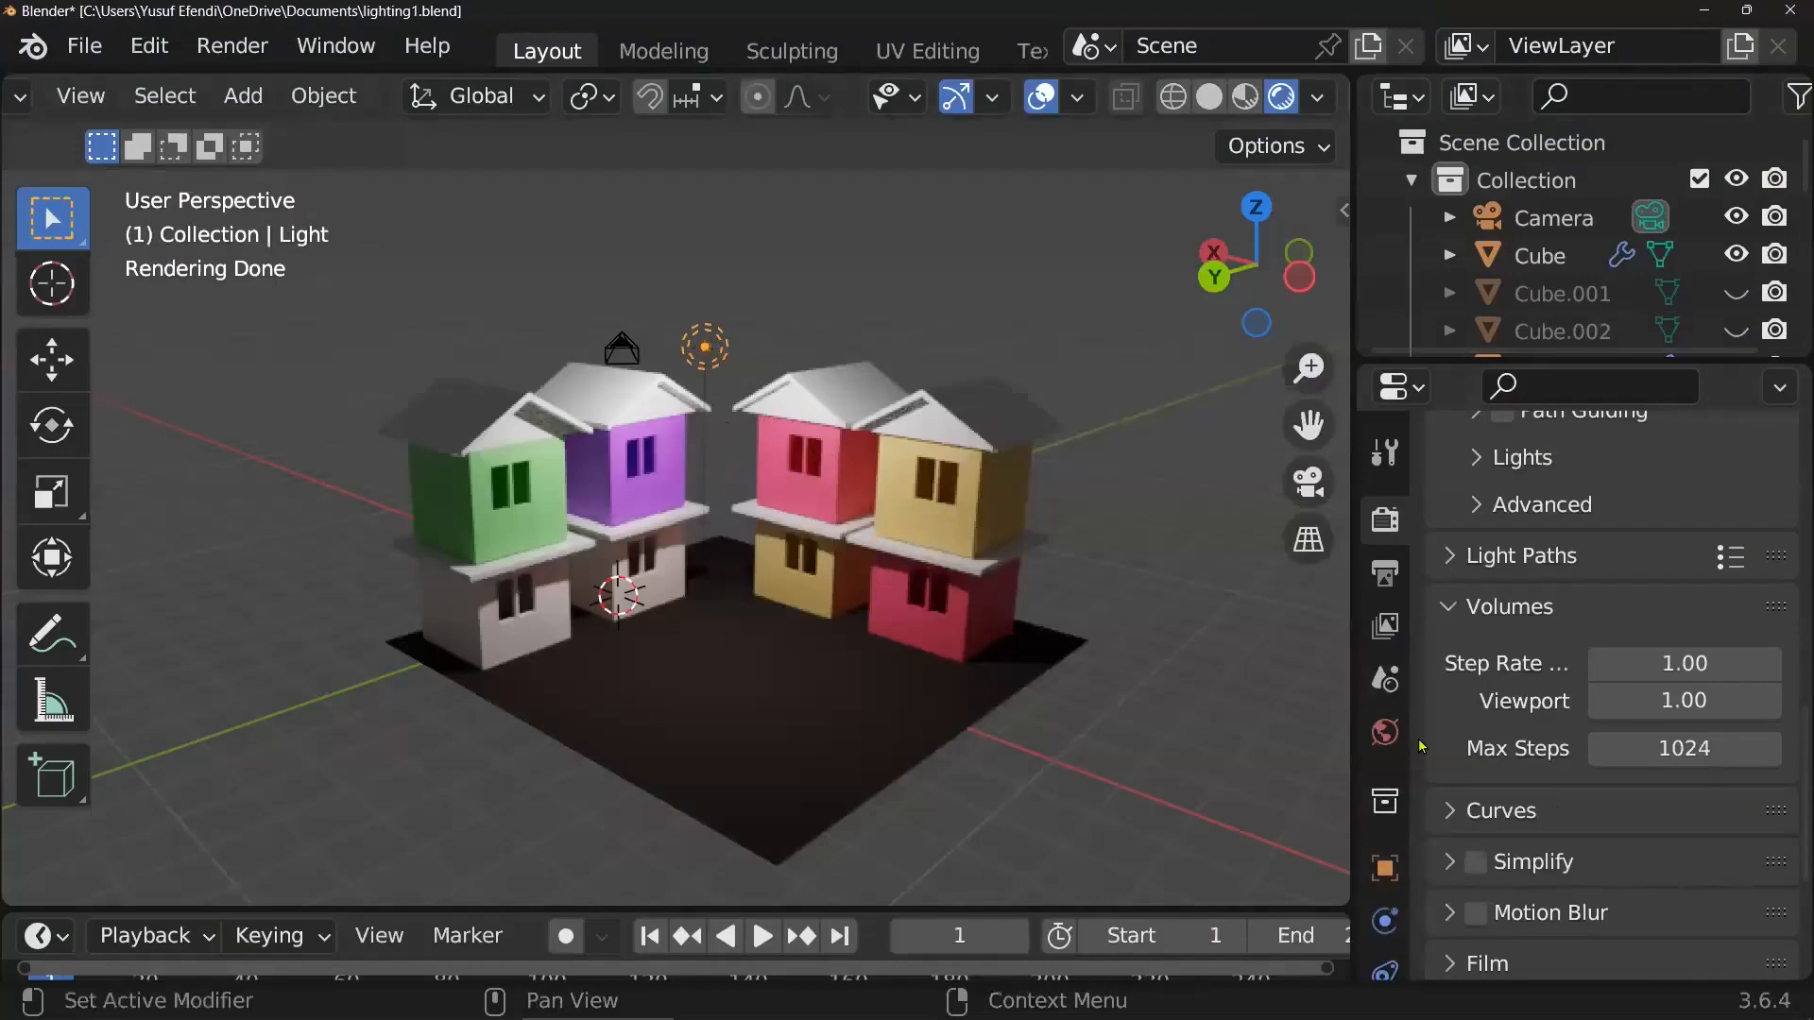
scroll(1389, 833, "down", 3)
scroll(1392, 850, "down", 1)
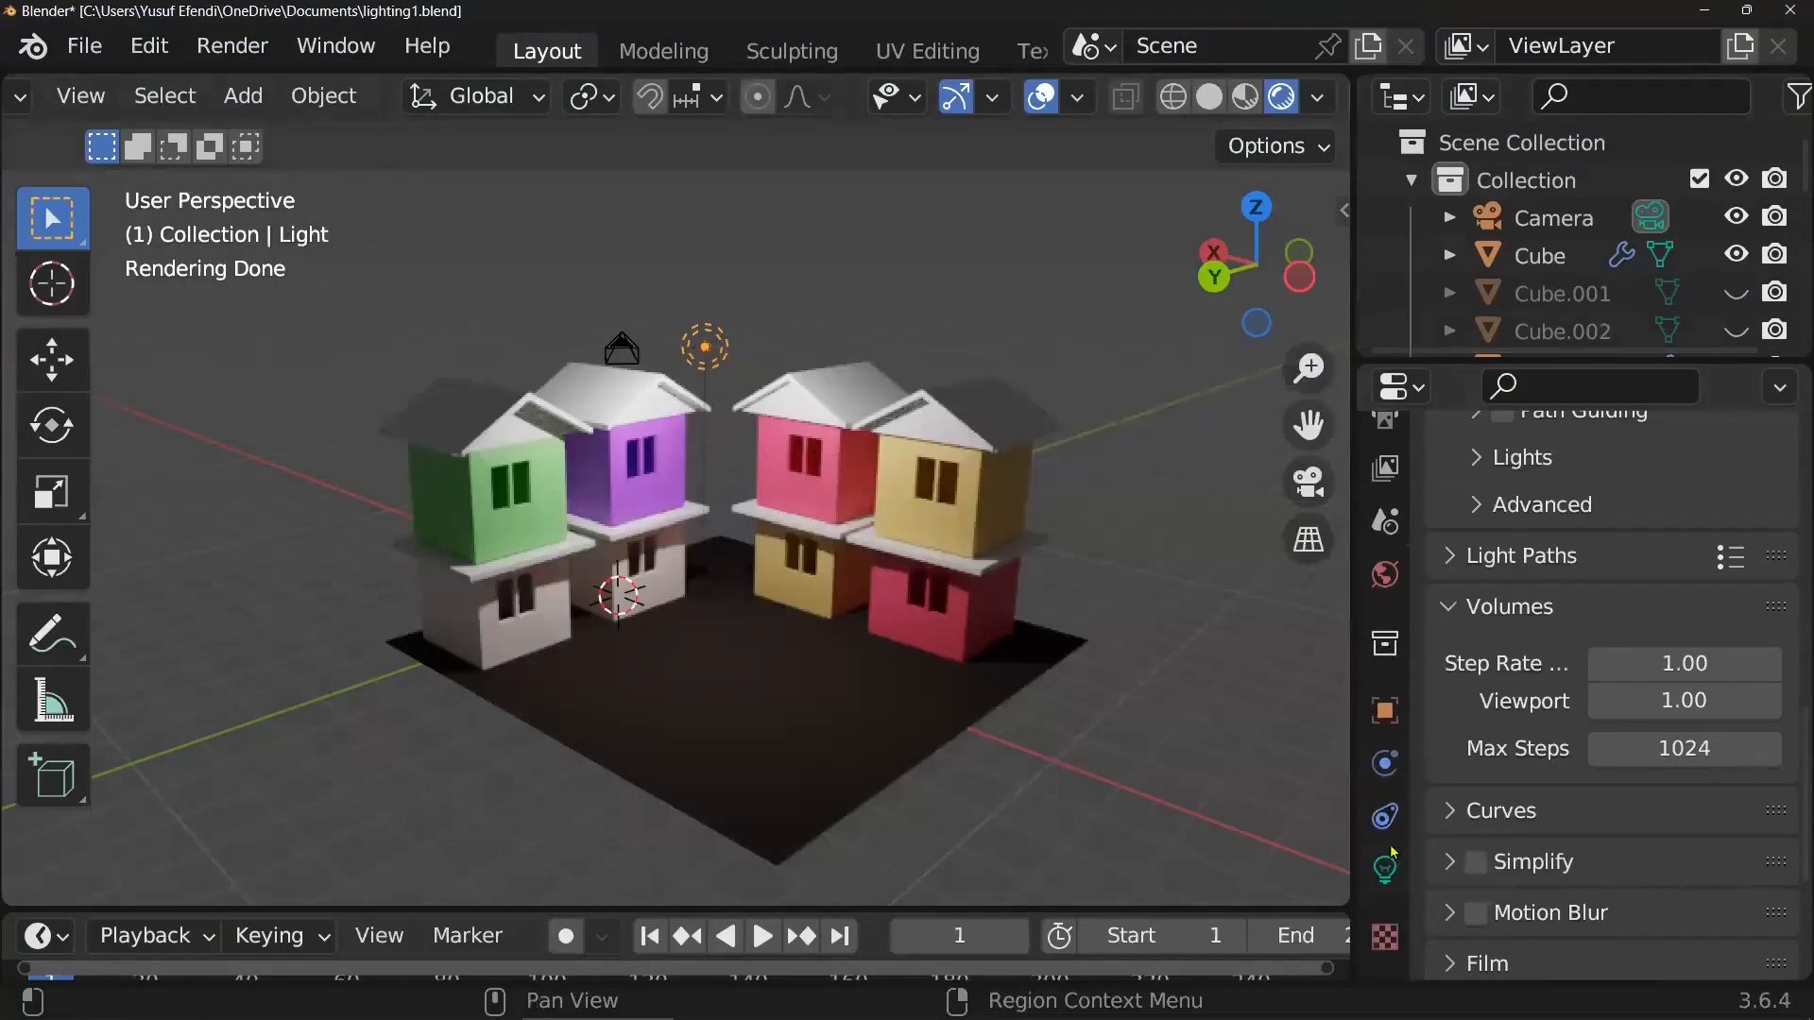
left_click(1393, 873)
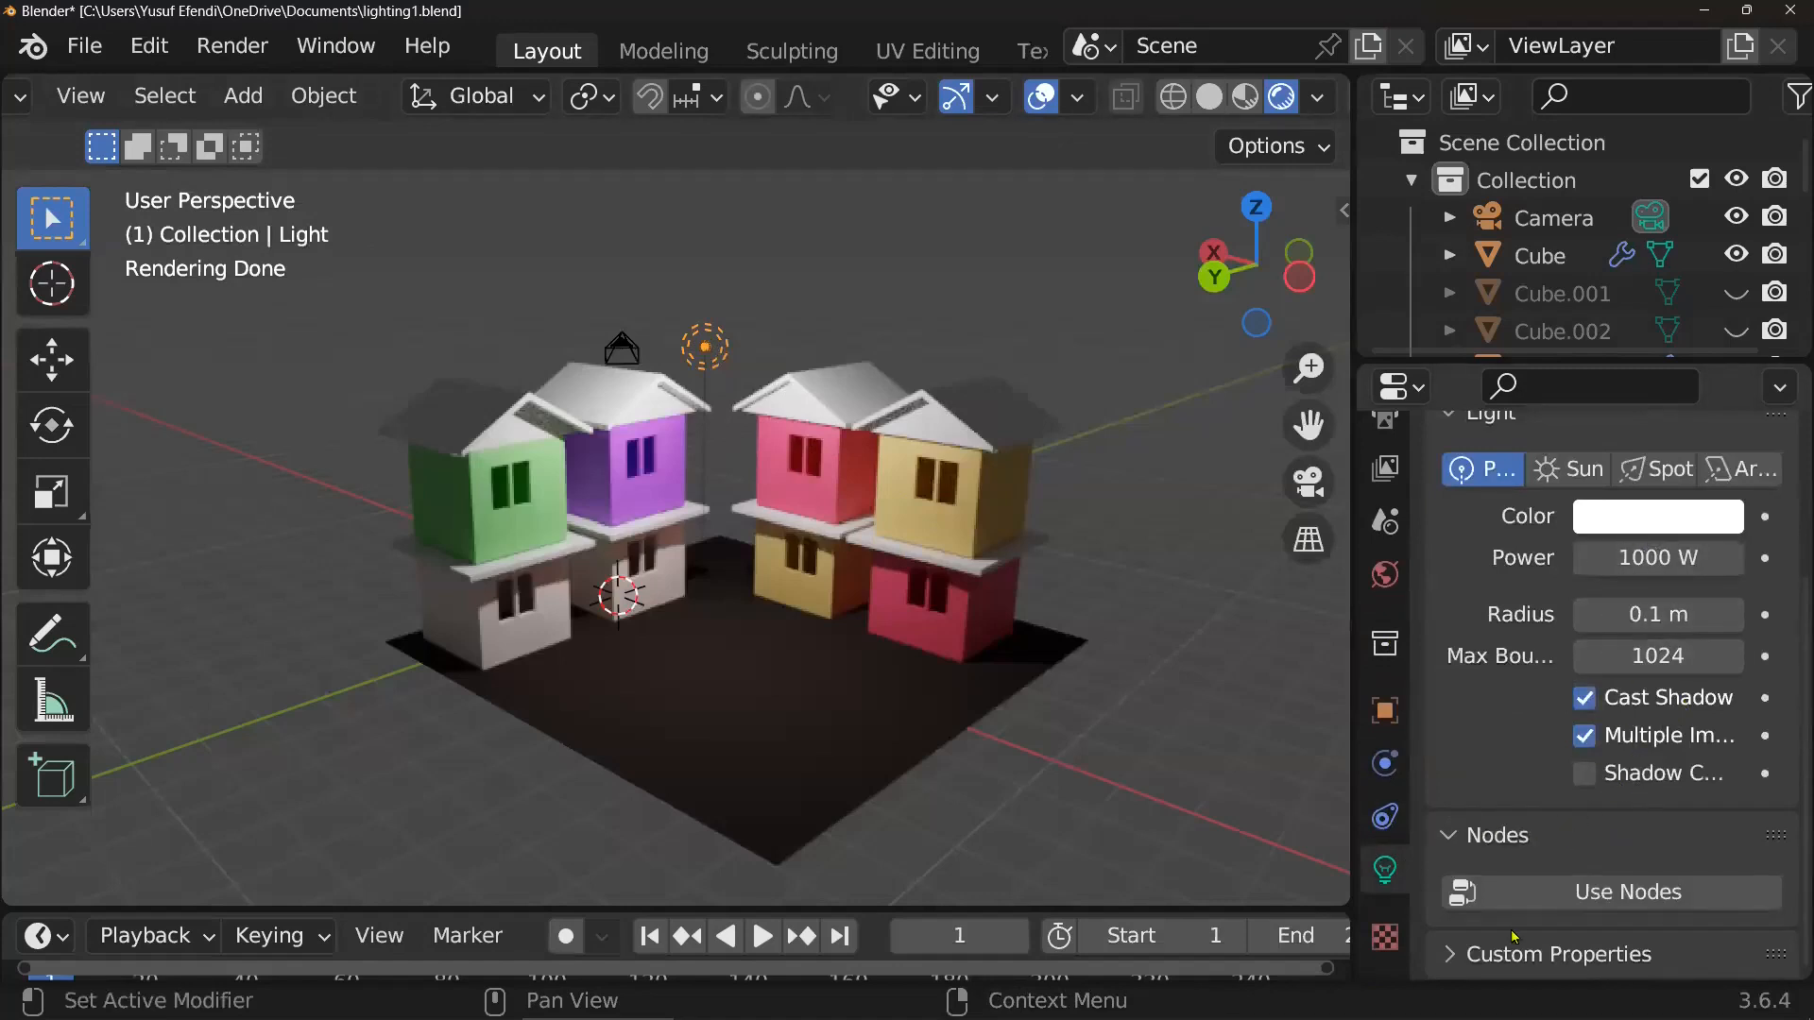
scroll(1549, 924, "up", 5)
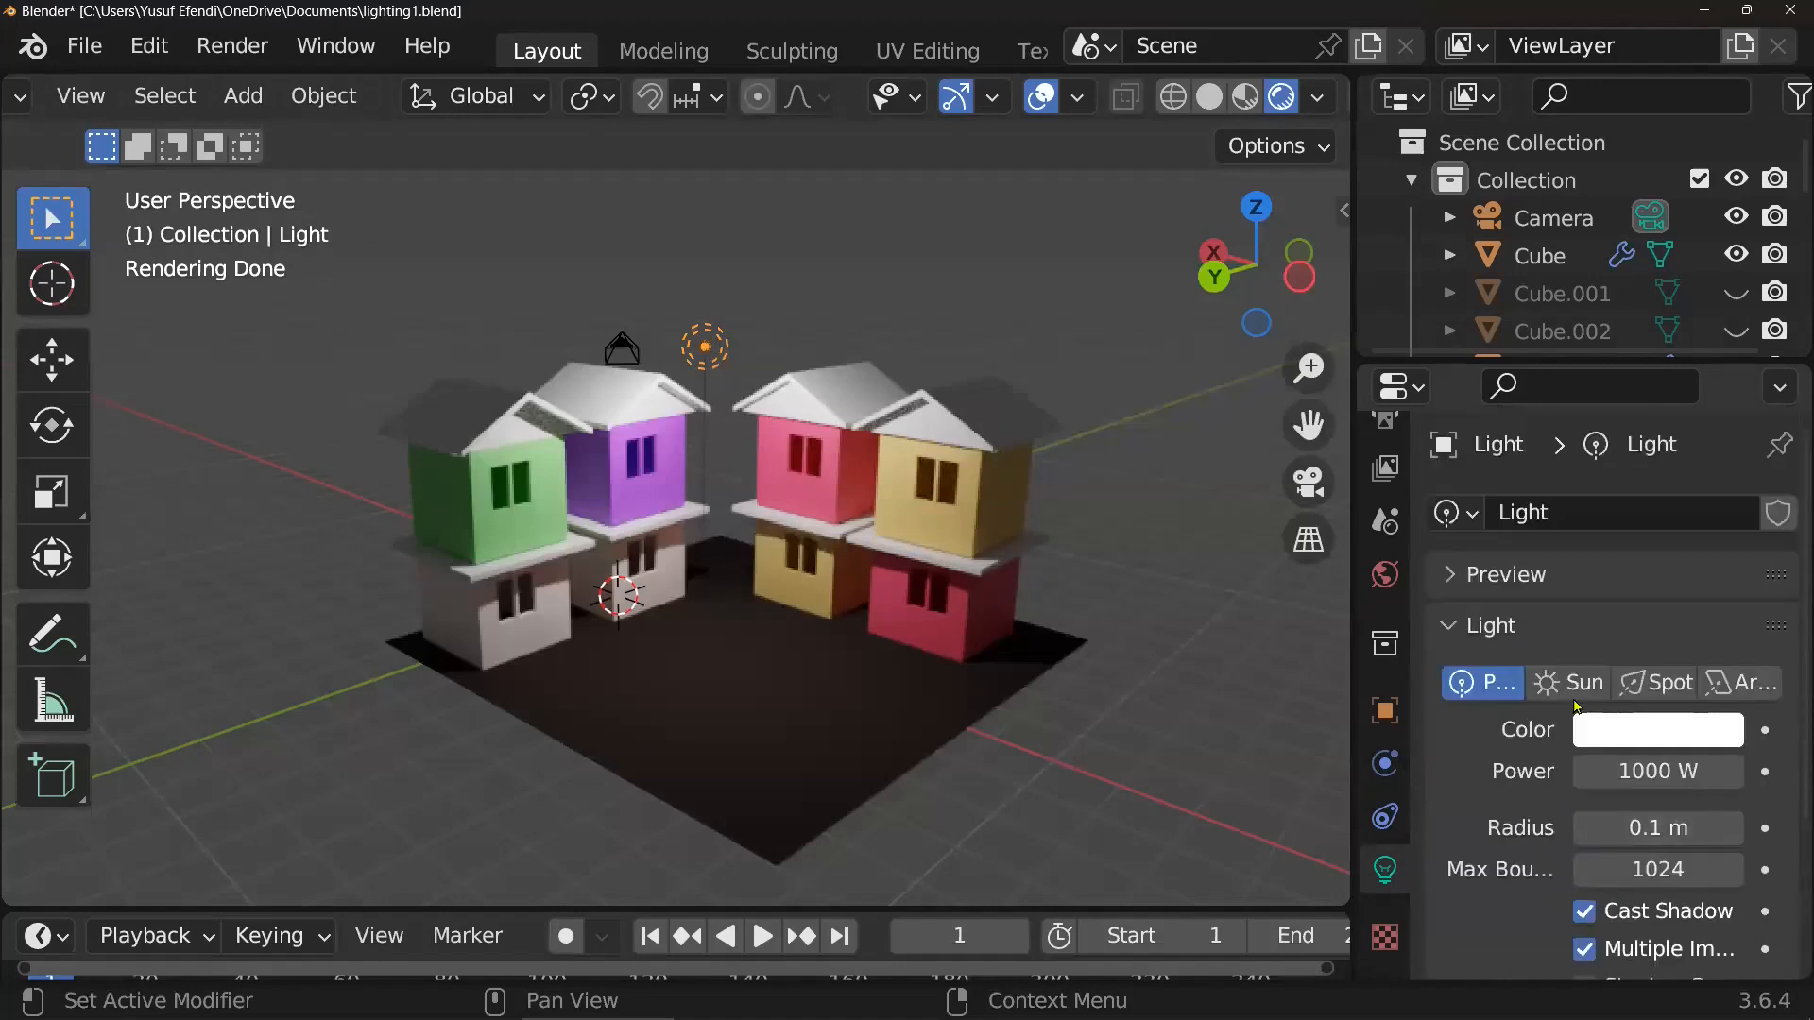
left_click(1385, 574)
left_click(1387, 522)
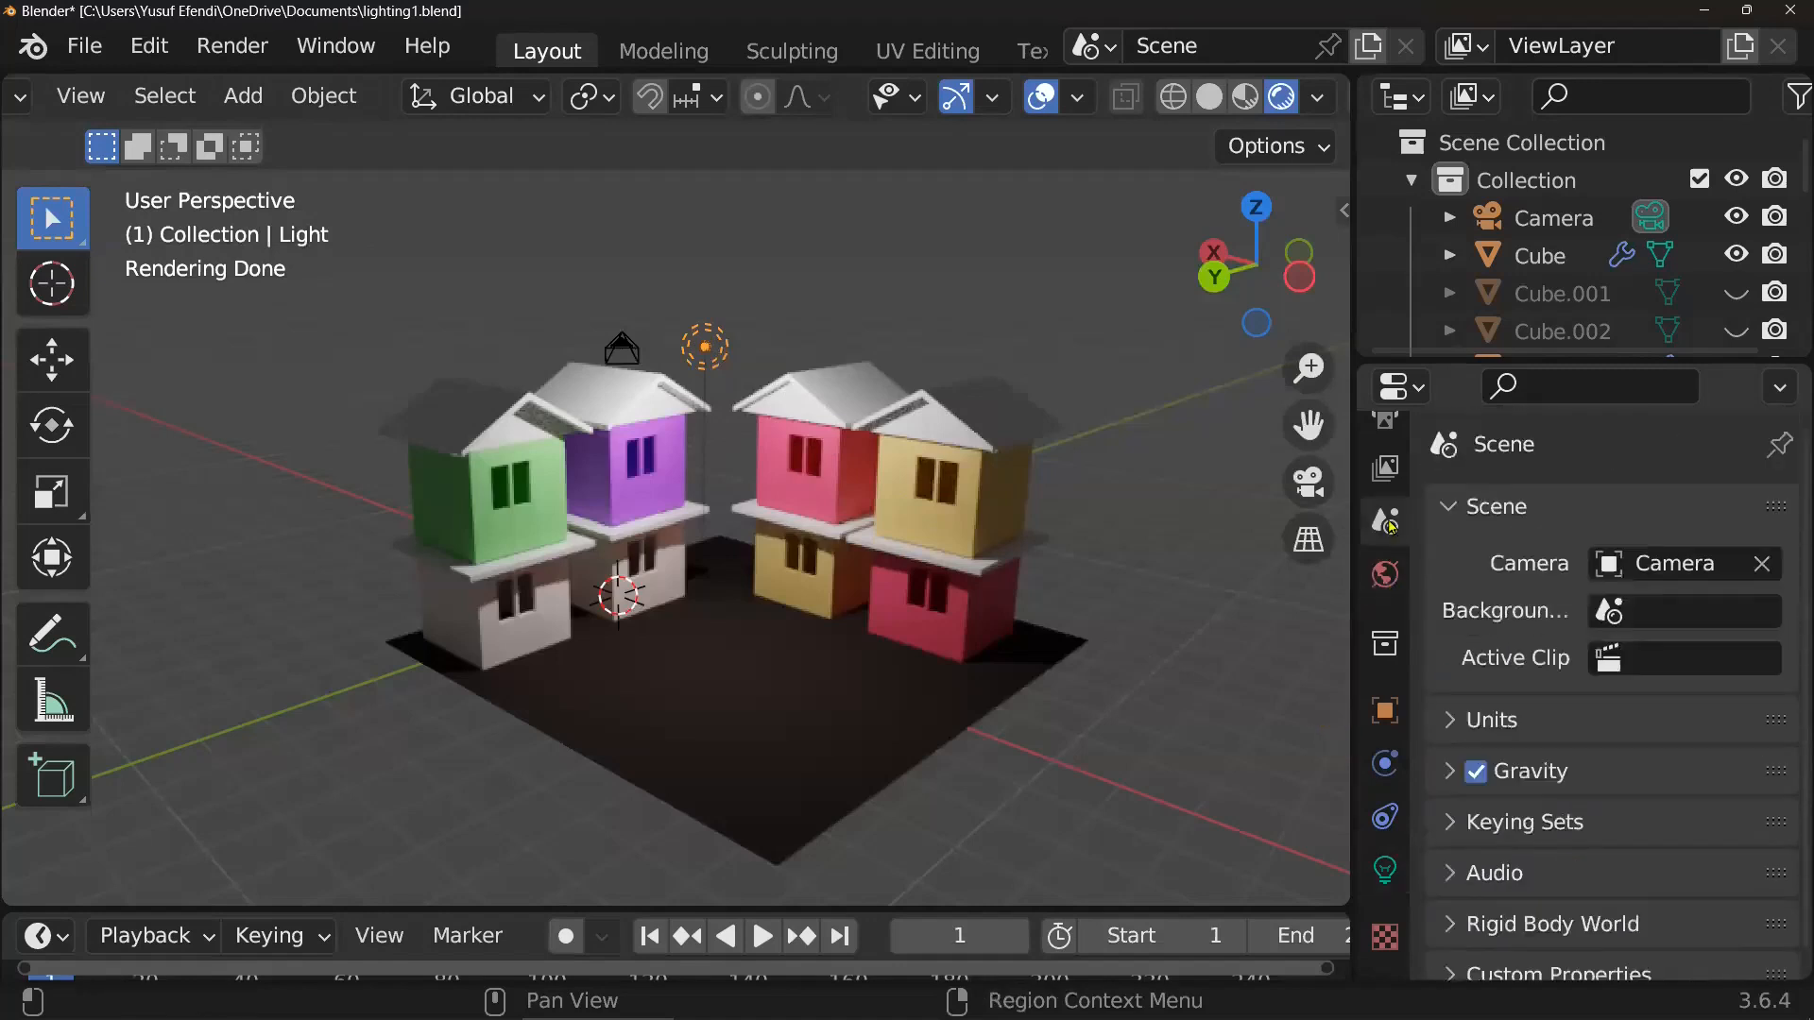
left_click(1385, 468)
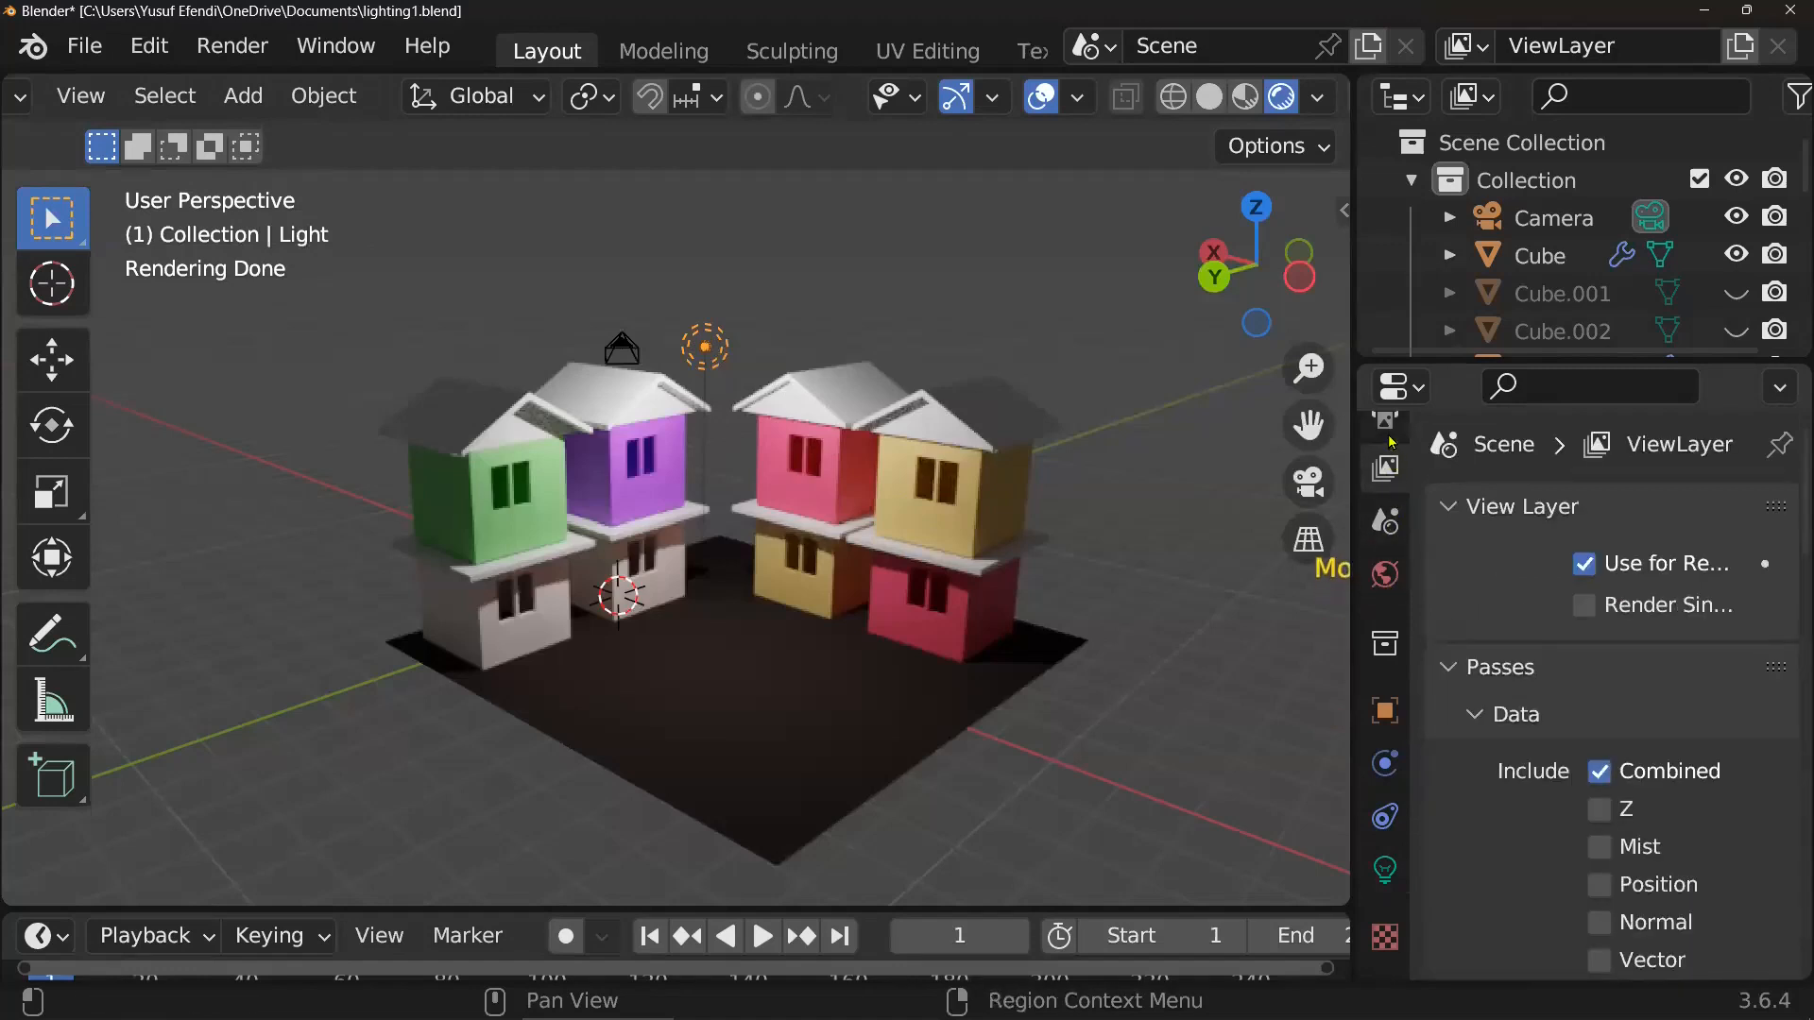
left_click(1381, 873)
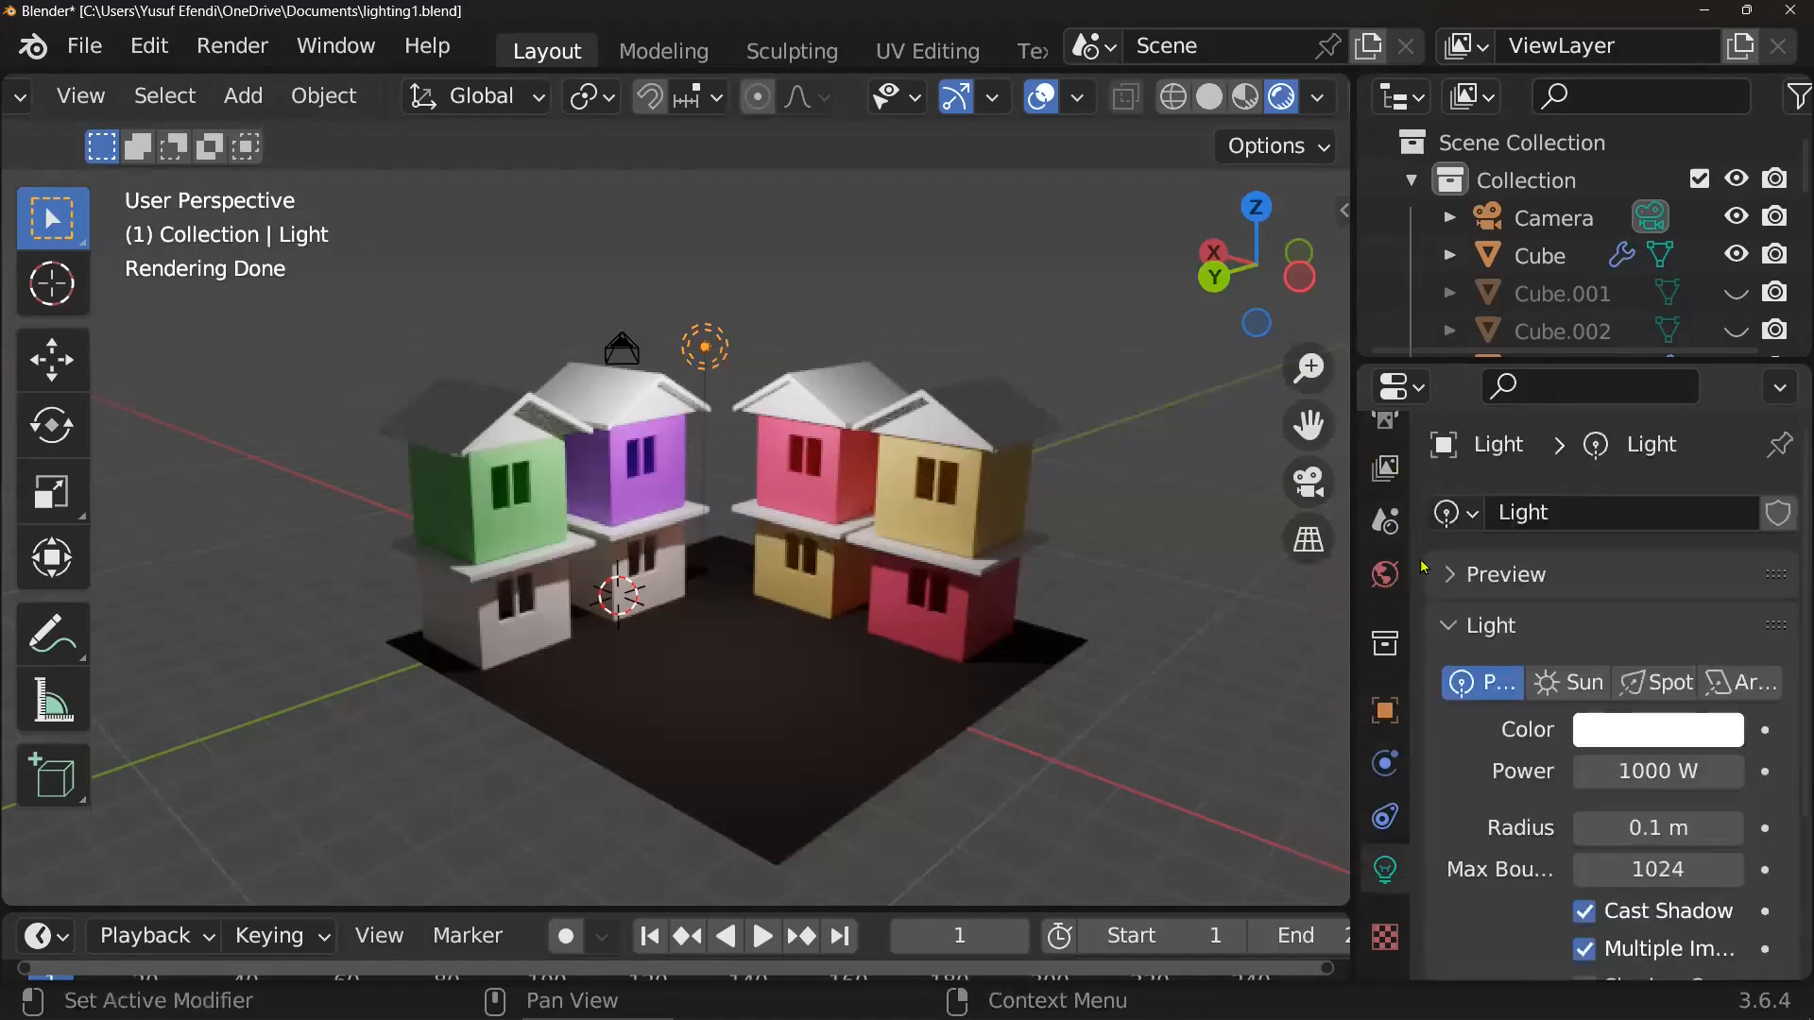
- Switch to the Opera browser, return to the search results and play "How to make Volumetric Lighting for Eevee and Cycles in Blender" full screen
key("alt+Tab")
scroll(211, 186, "up", 10)
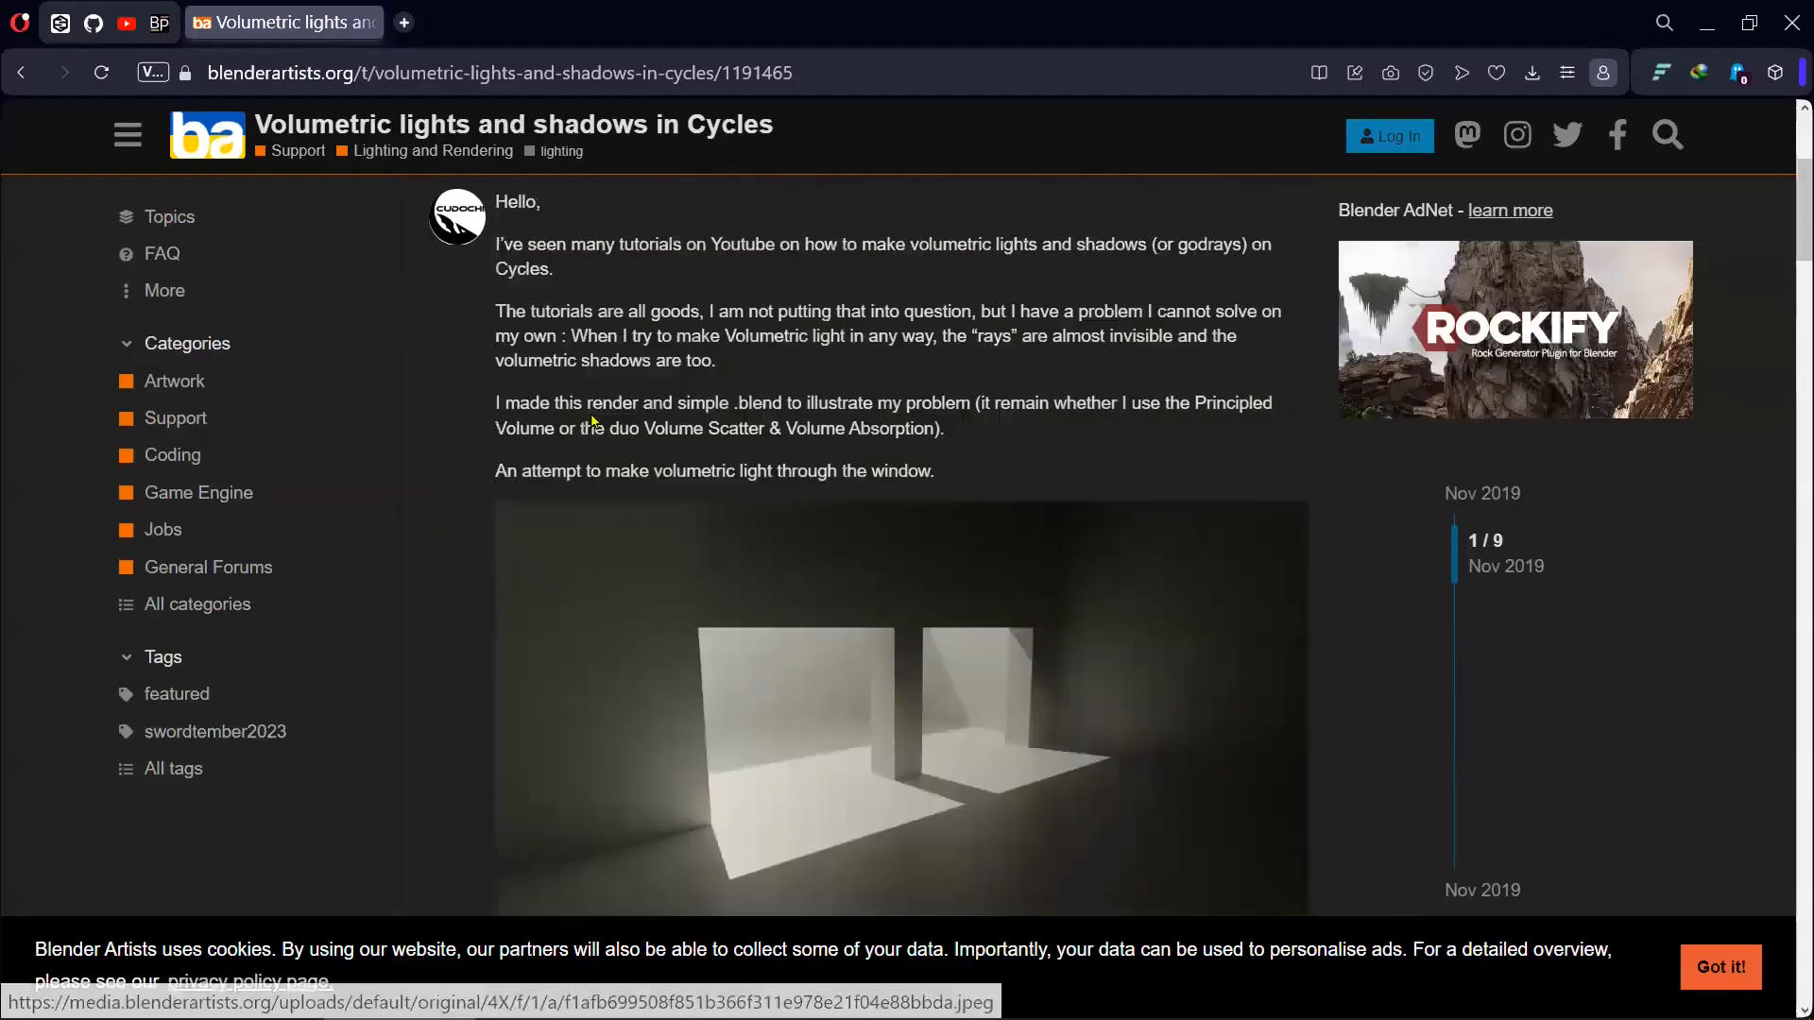
left_click(21, 73)
scroll(609, 418, "up", 10)
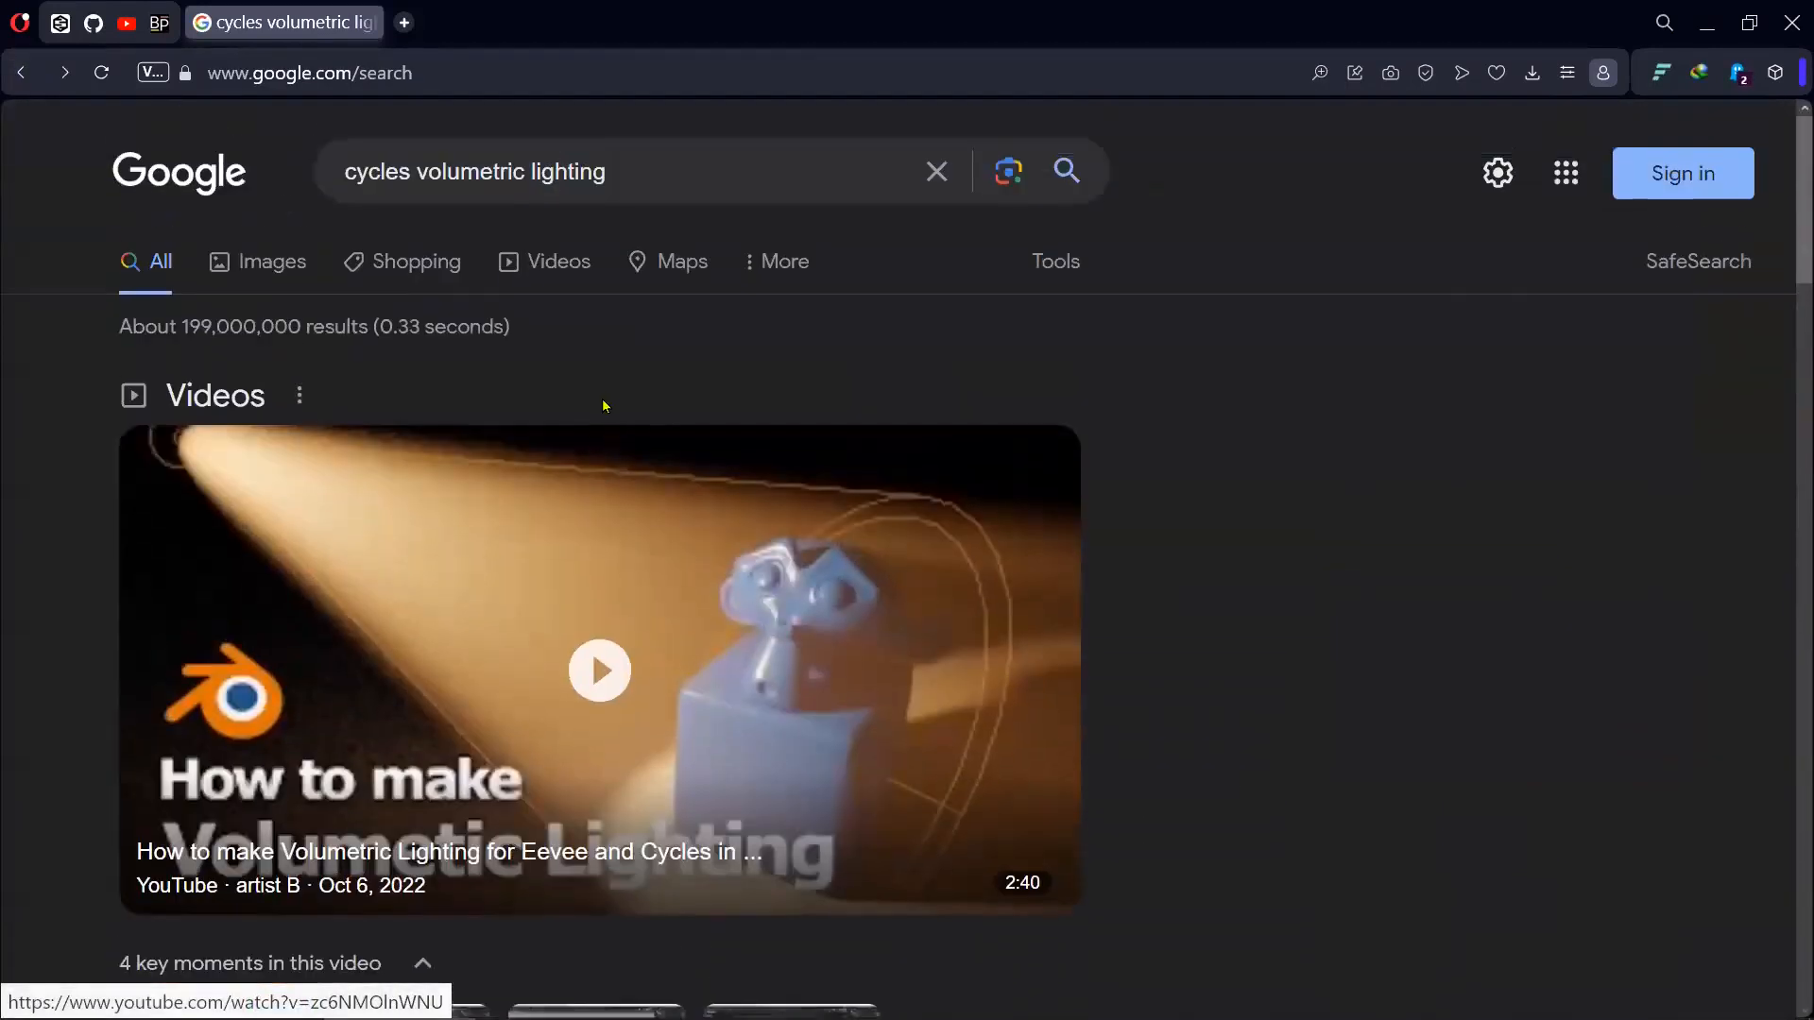
left_click(530, 660)
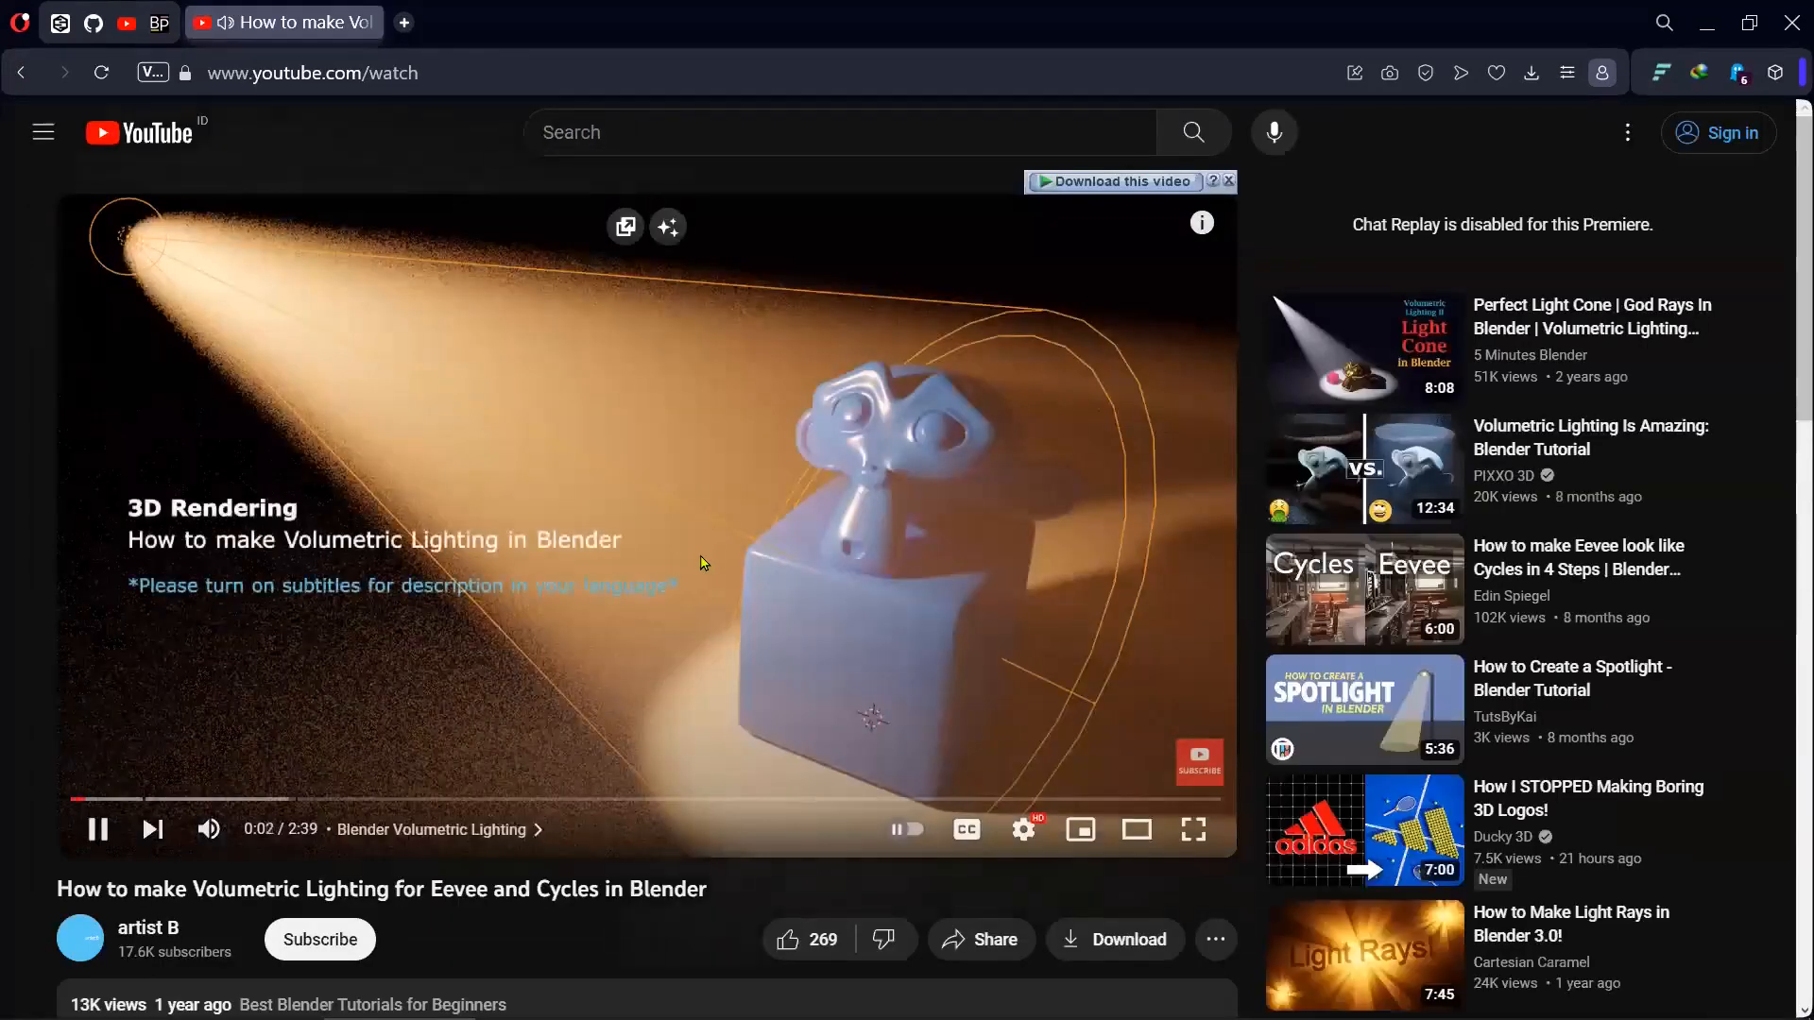
left_click(1193, 831)
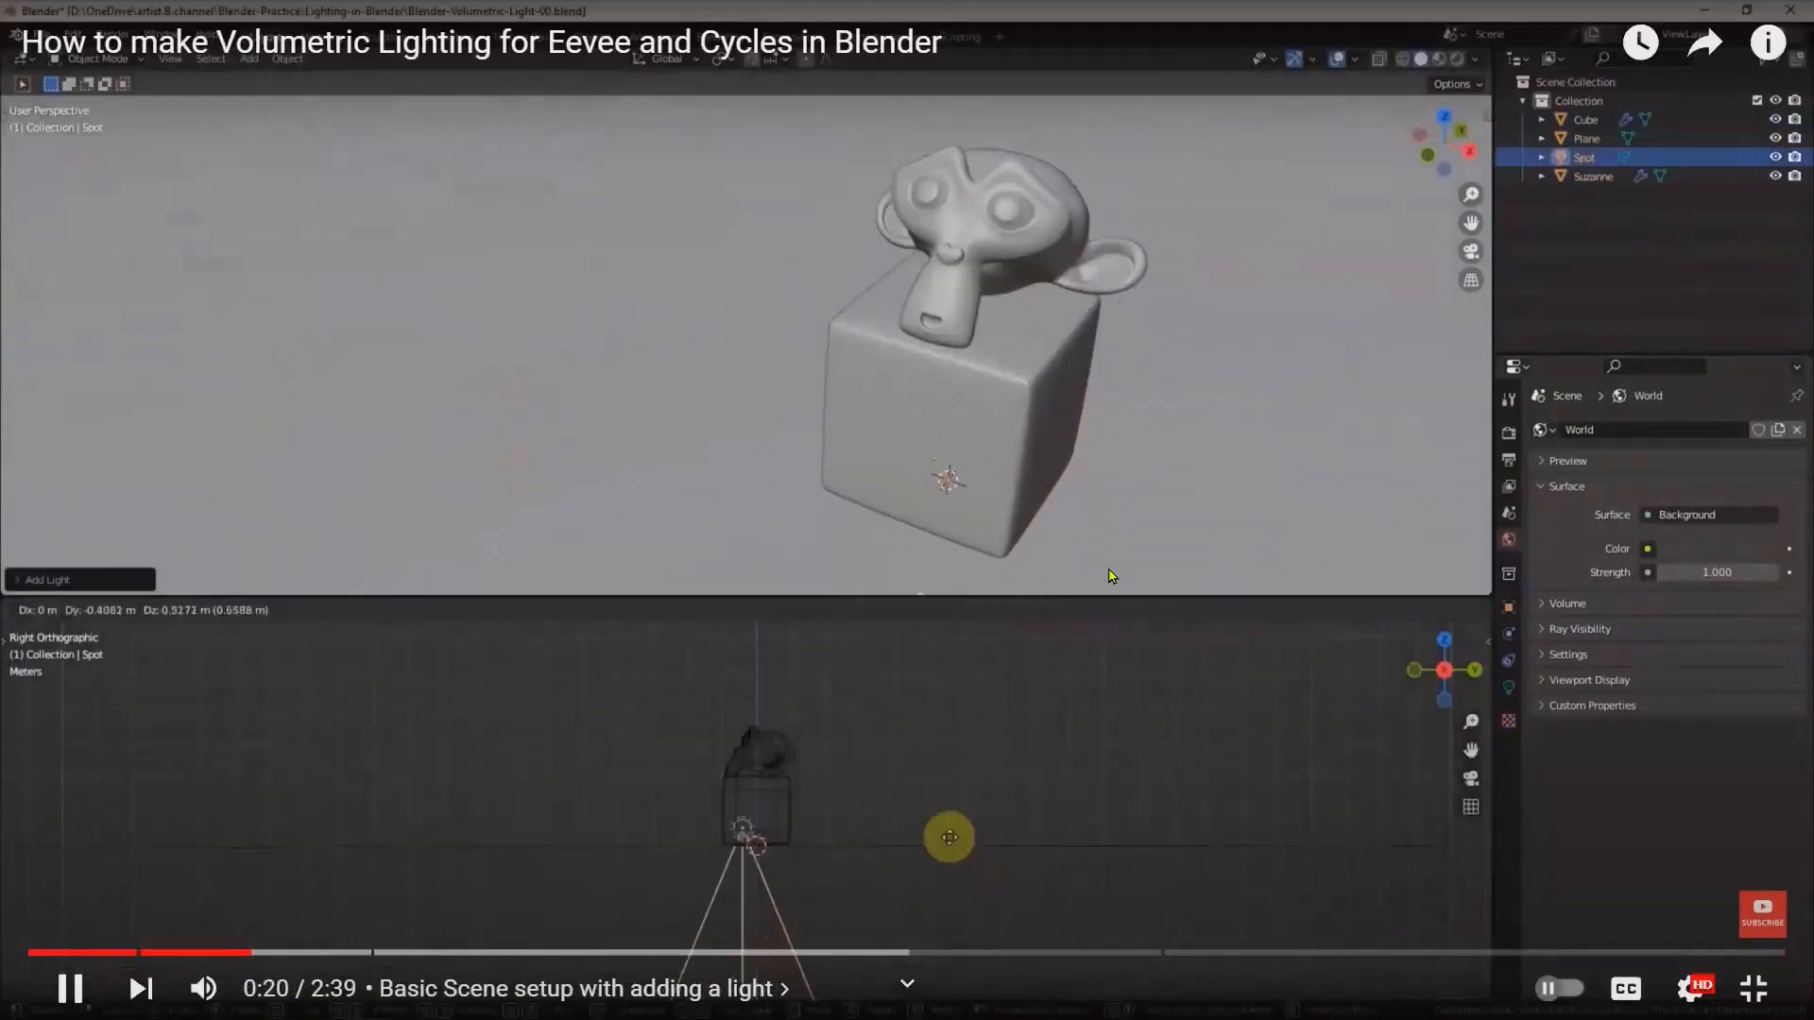
left_click(1414, 670)
key("g")
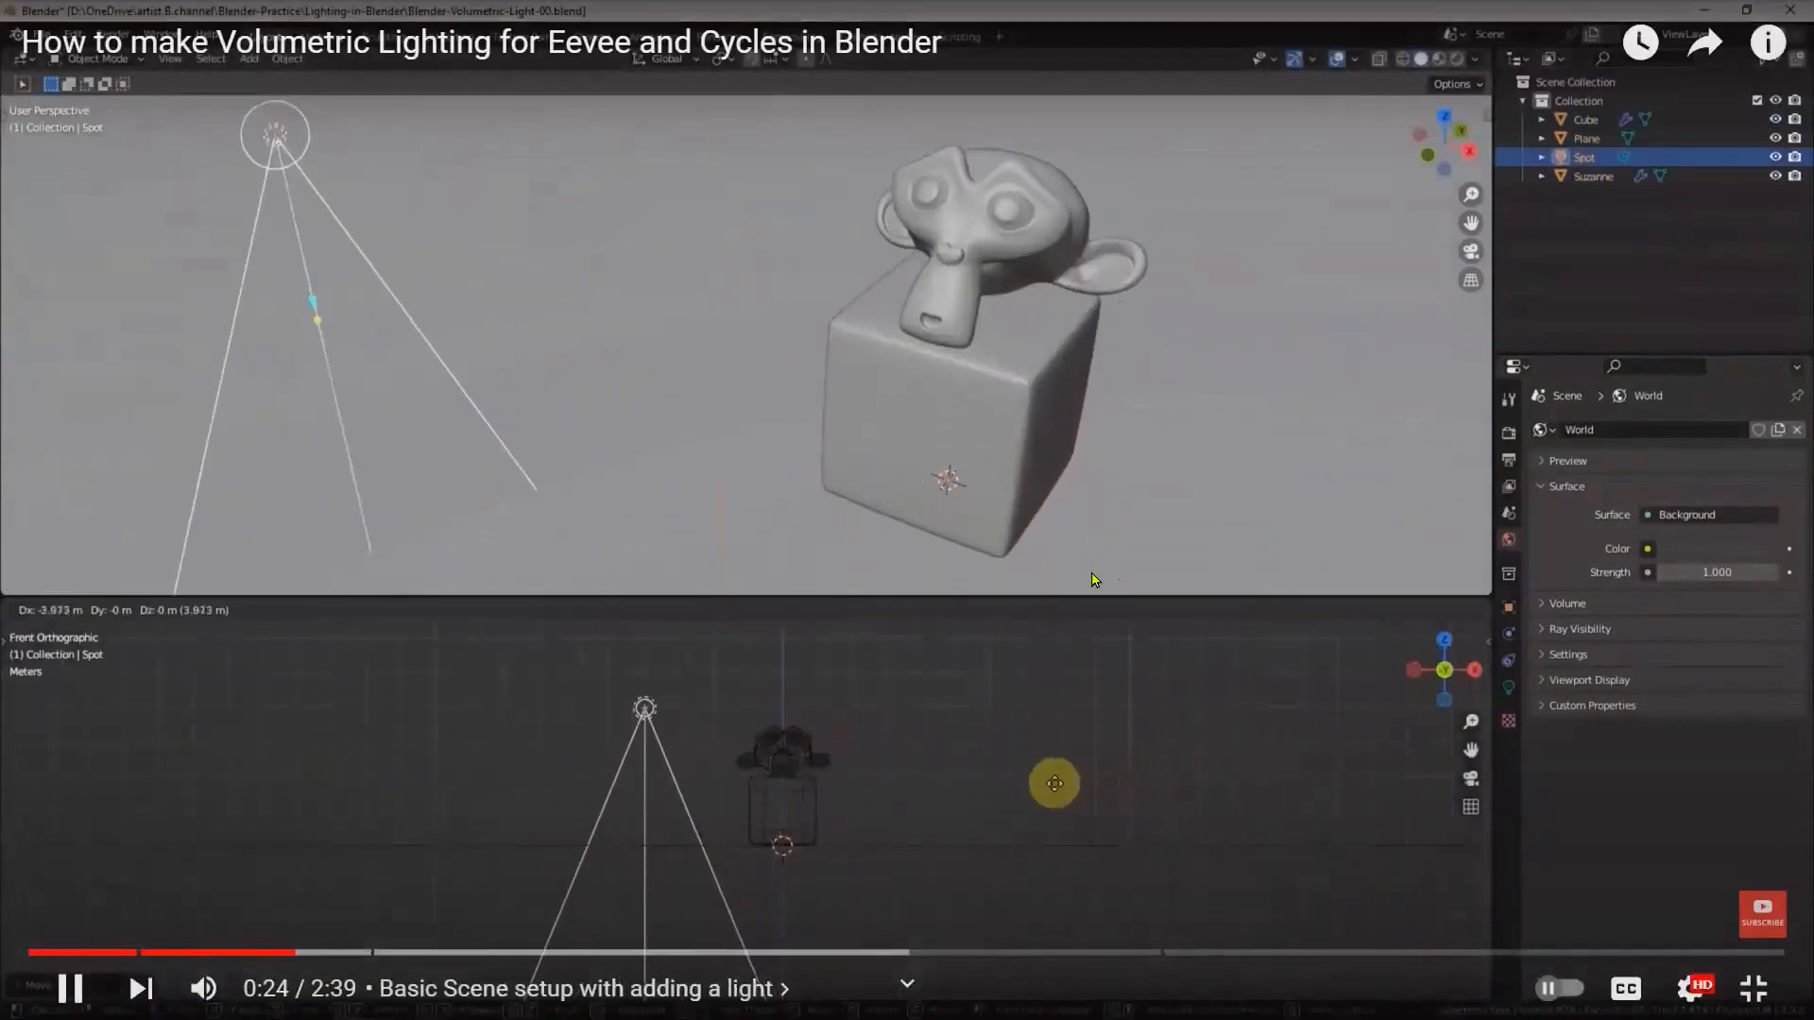
left_click(1053, 782)
key("s")
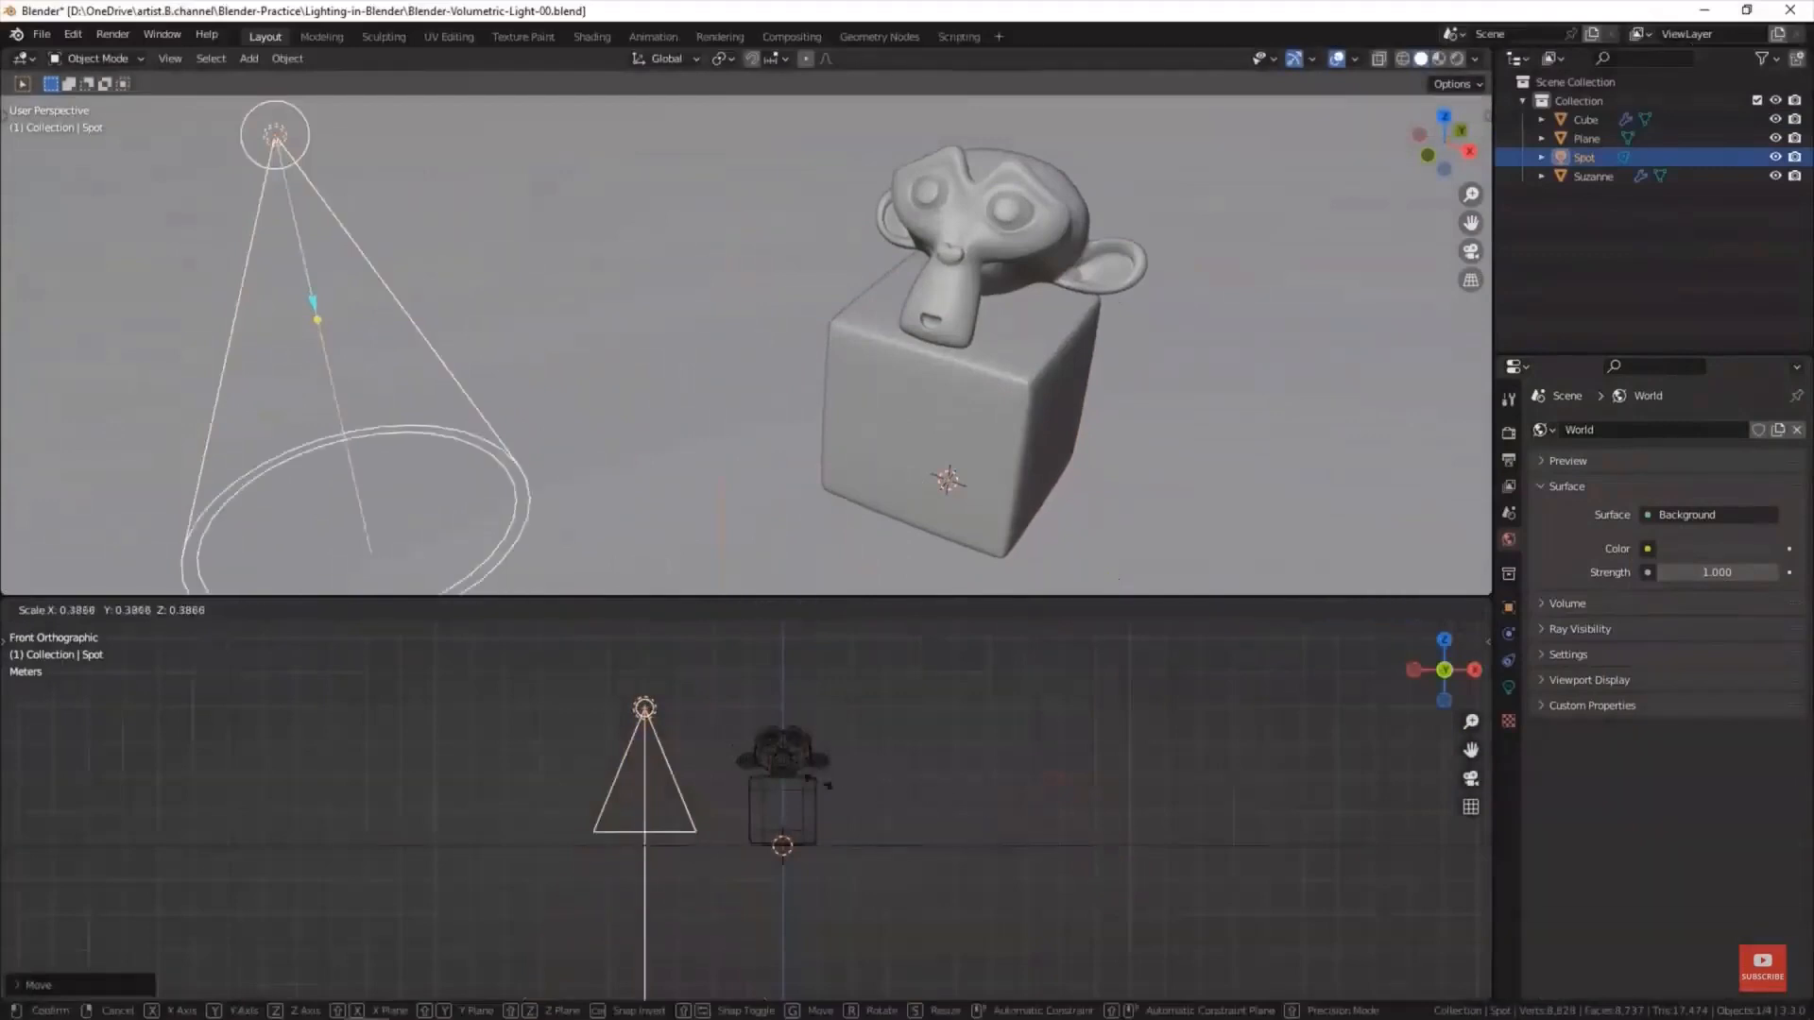
- Finish enlarging the spot light, and preview the scene in rendered shading with Eevee as the render engine
left_click(1012, 780)
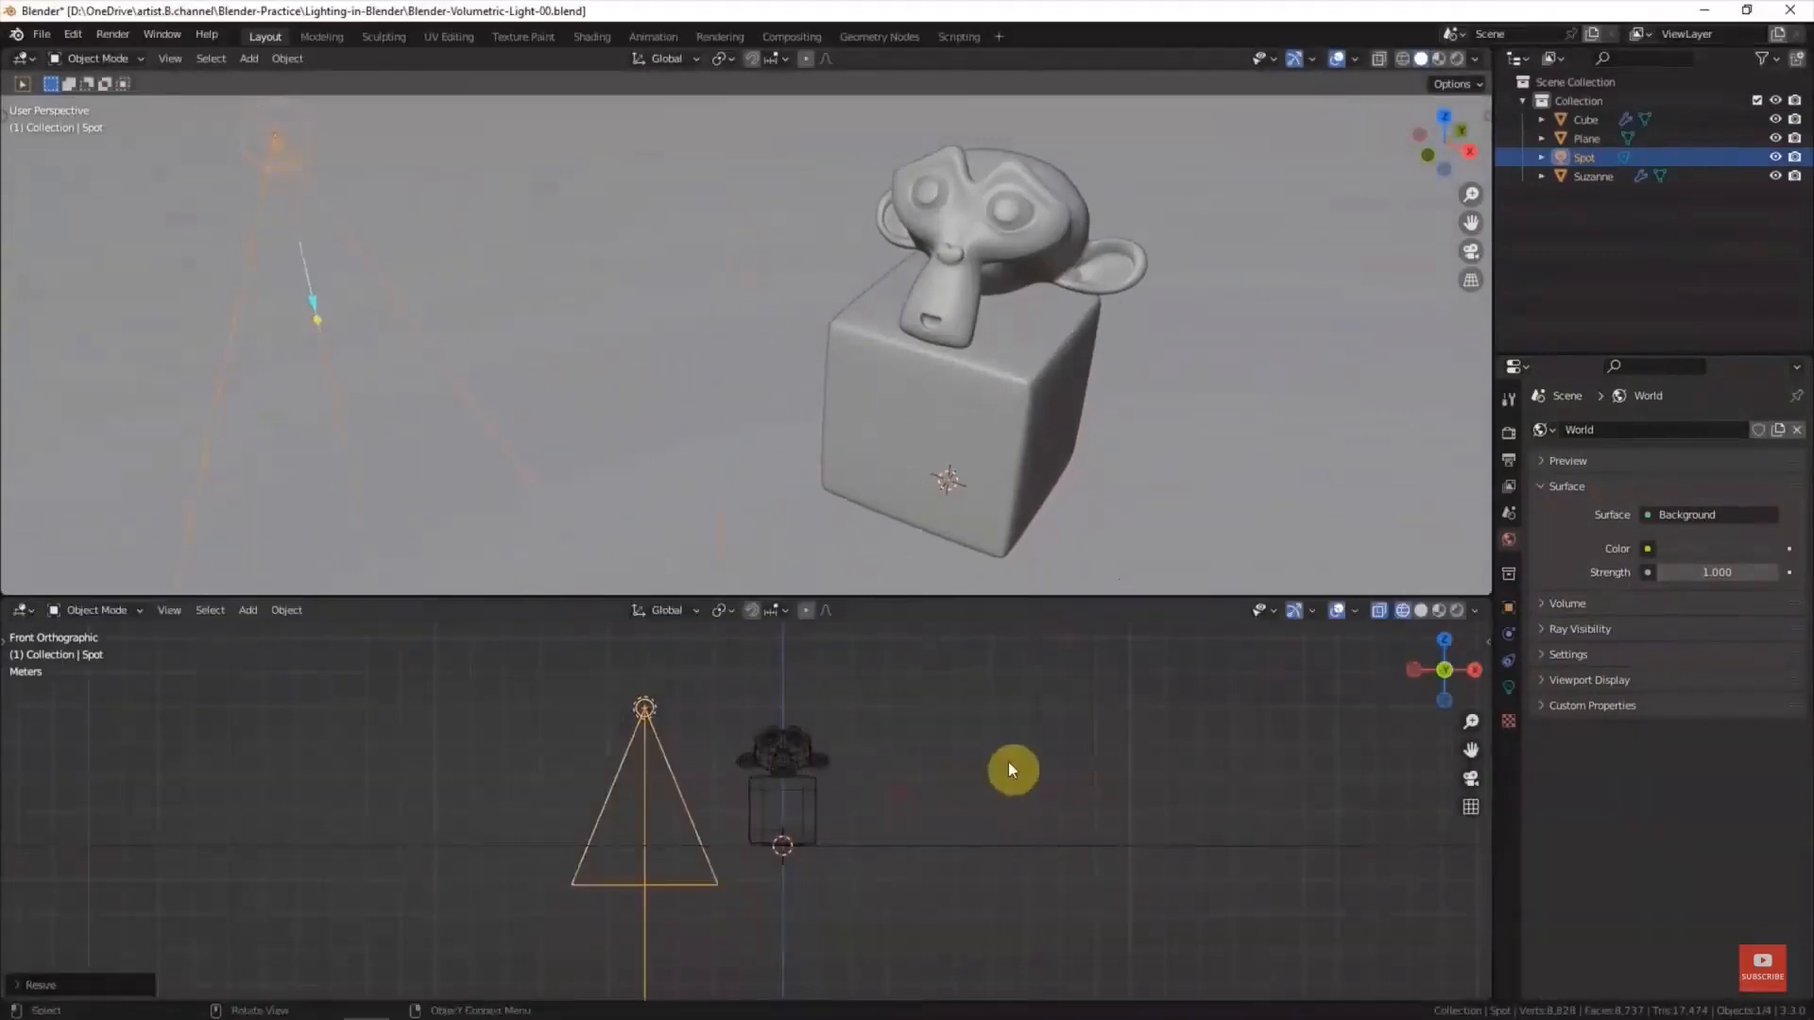
left_click(1509, 433)
left_click(1703, 430)
left_click(1712, 453)
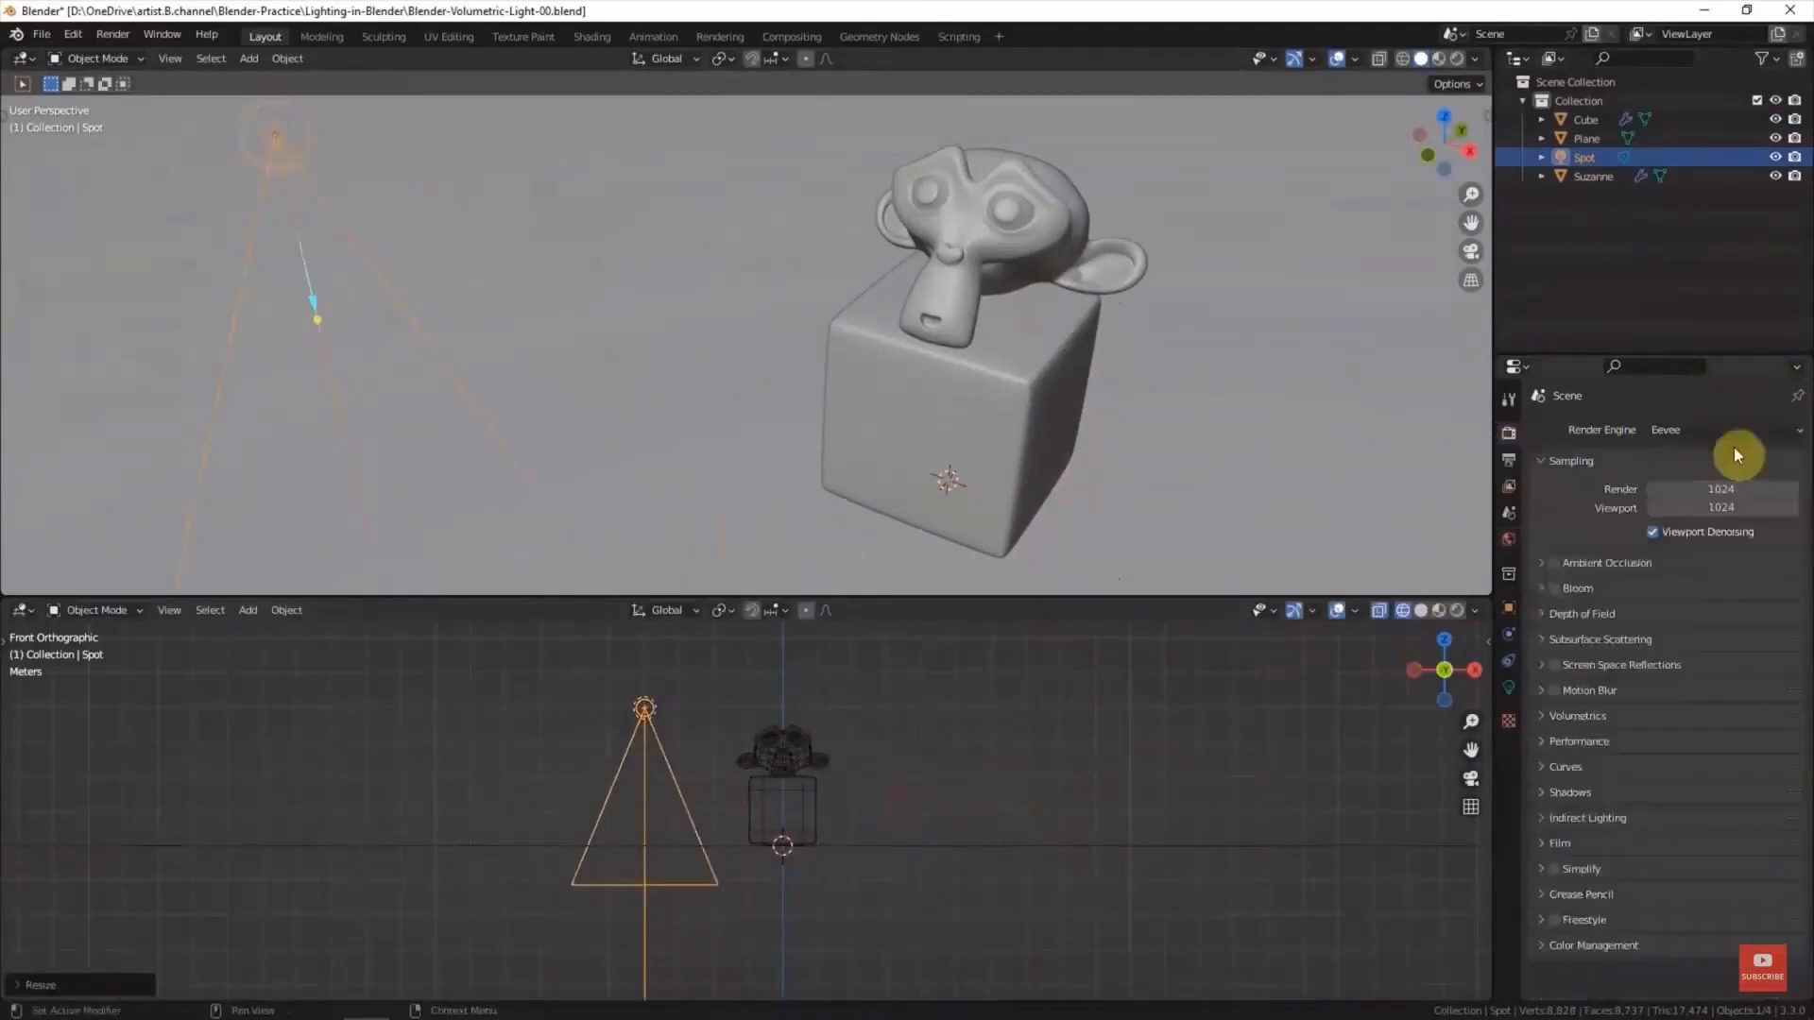
left_click(1456, 59)
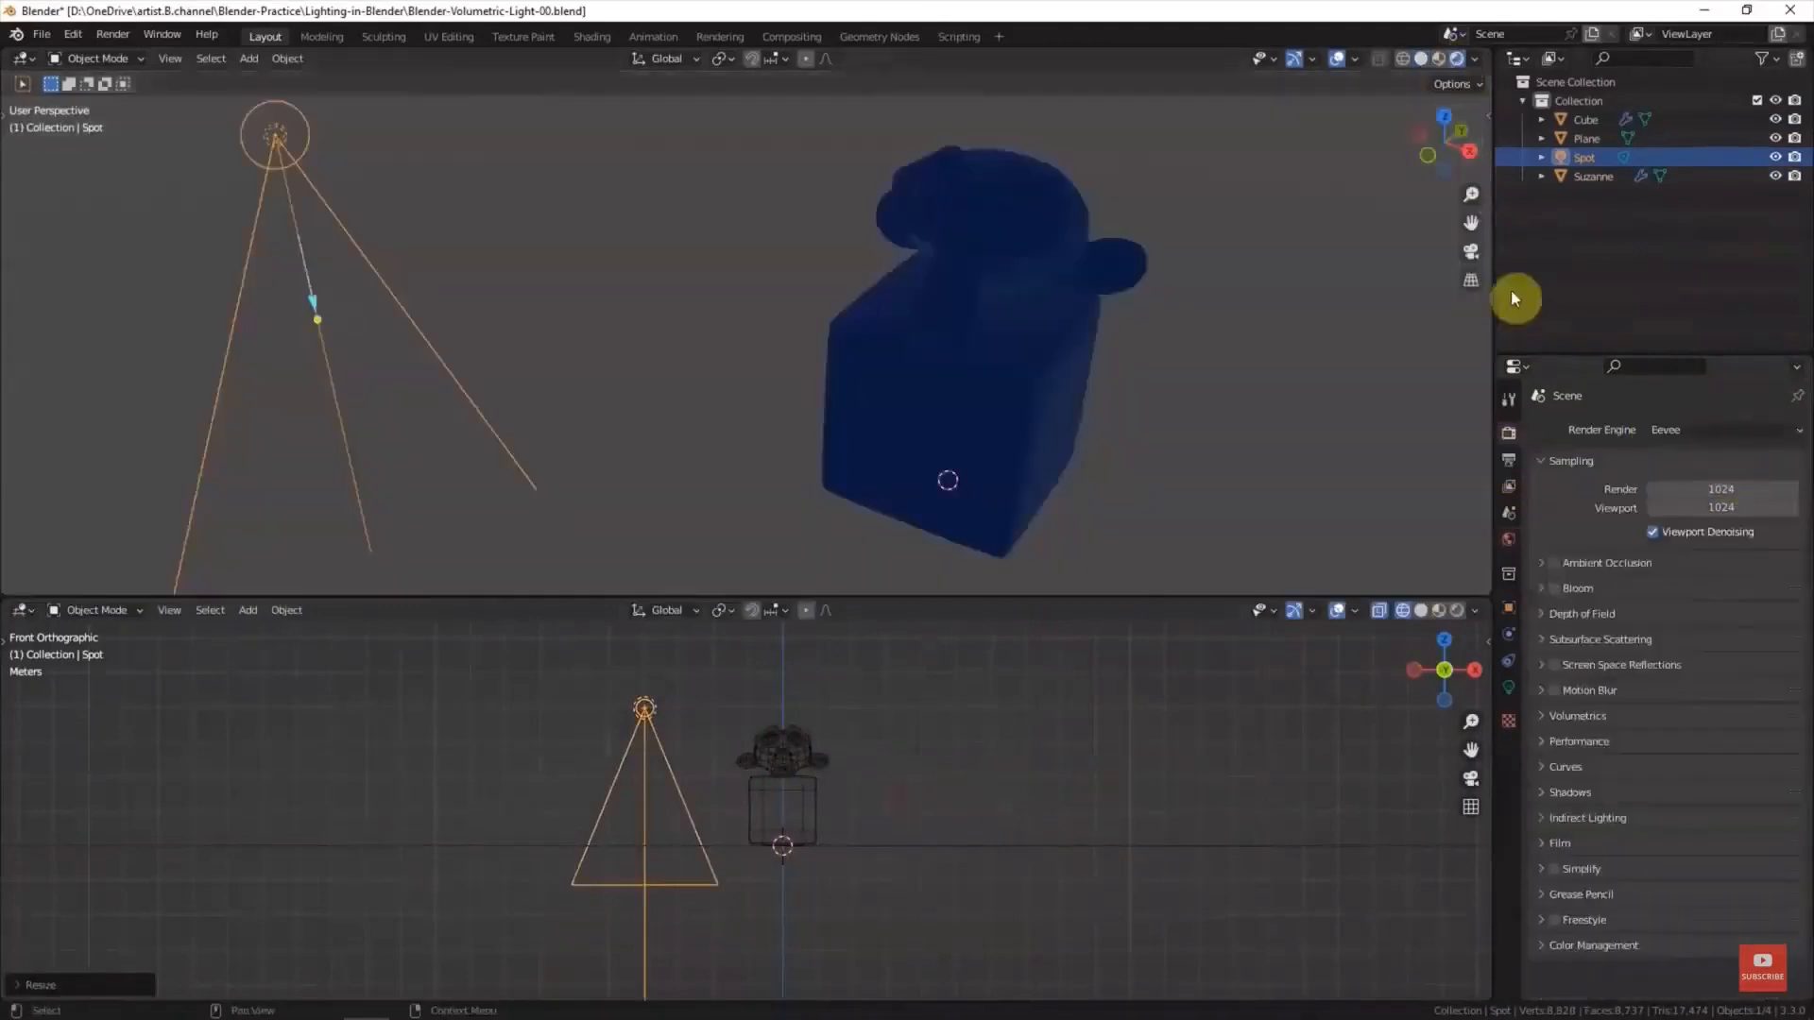
- Set the spot light's power to 10000 W
left_click(1508, 687)
left_click(1738, 562)
type("1000")
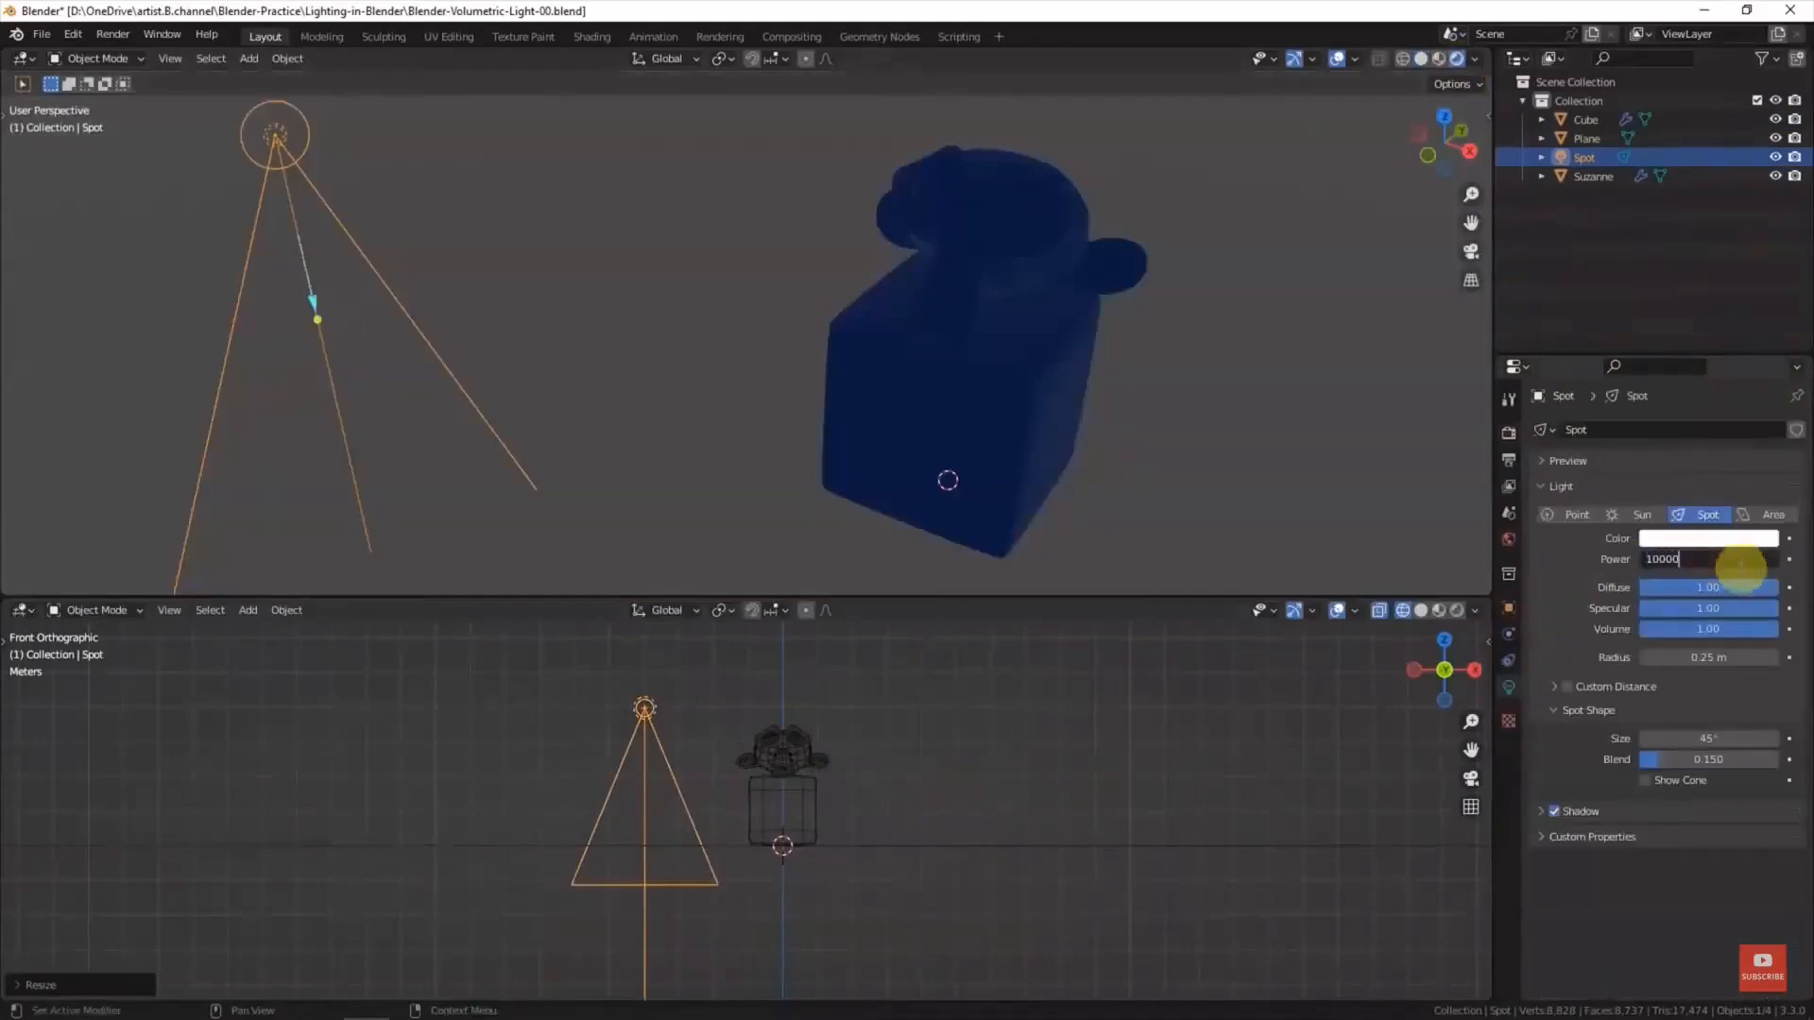
type("0")
key("Return")
- Aim the spot light at the monkey head and cube, and scale it up to widen its cone
left_click_drag(318, 319, 853, 333)
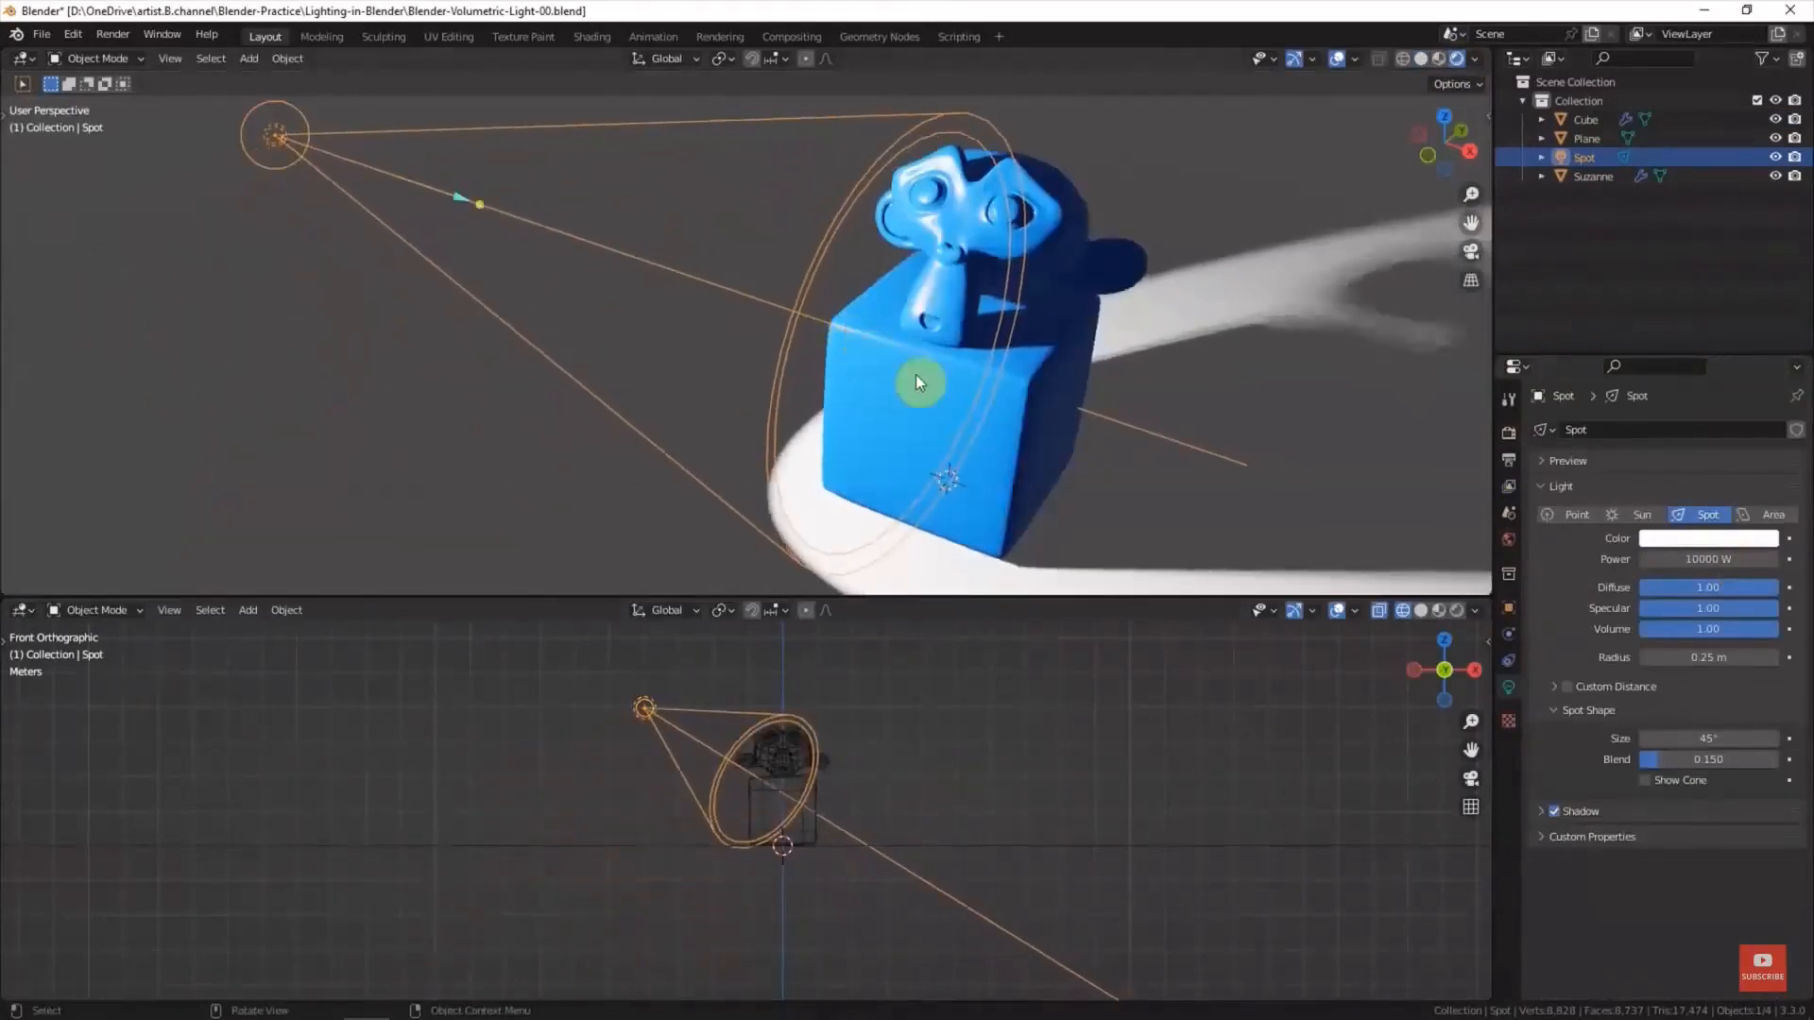
key("s")
left_click(1076, 391)
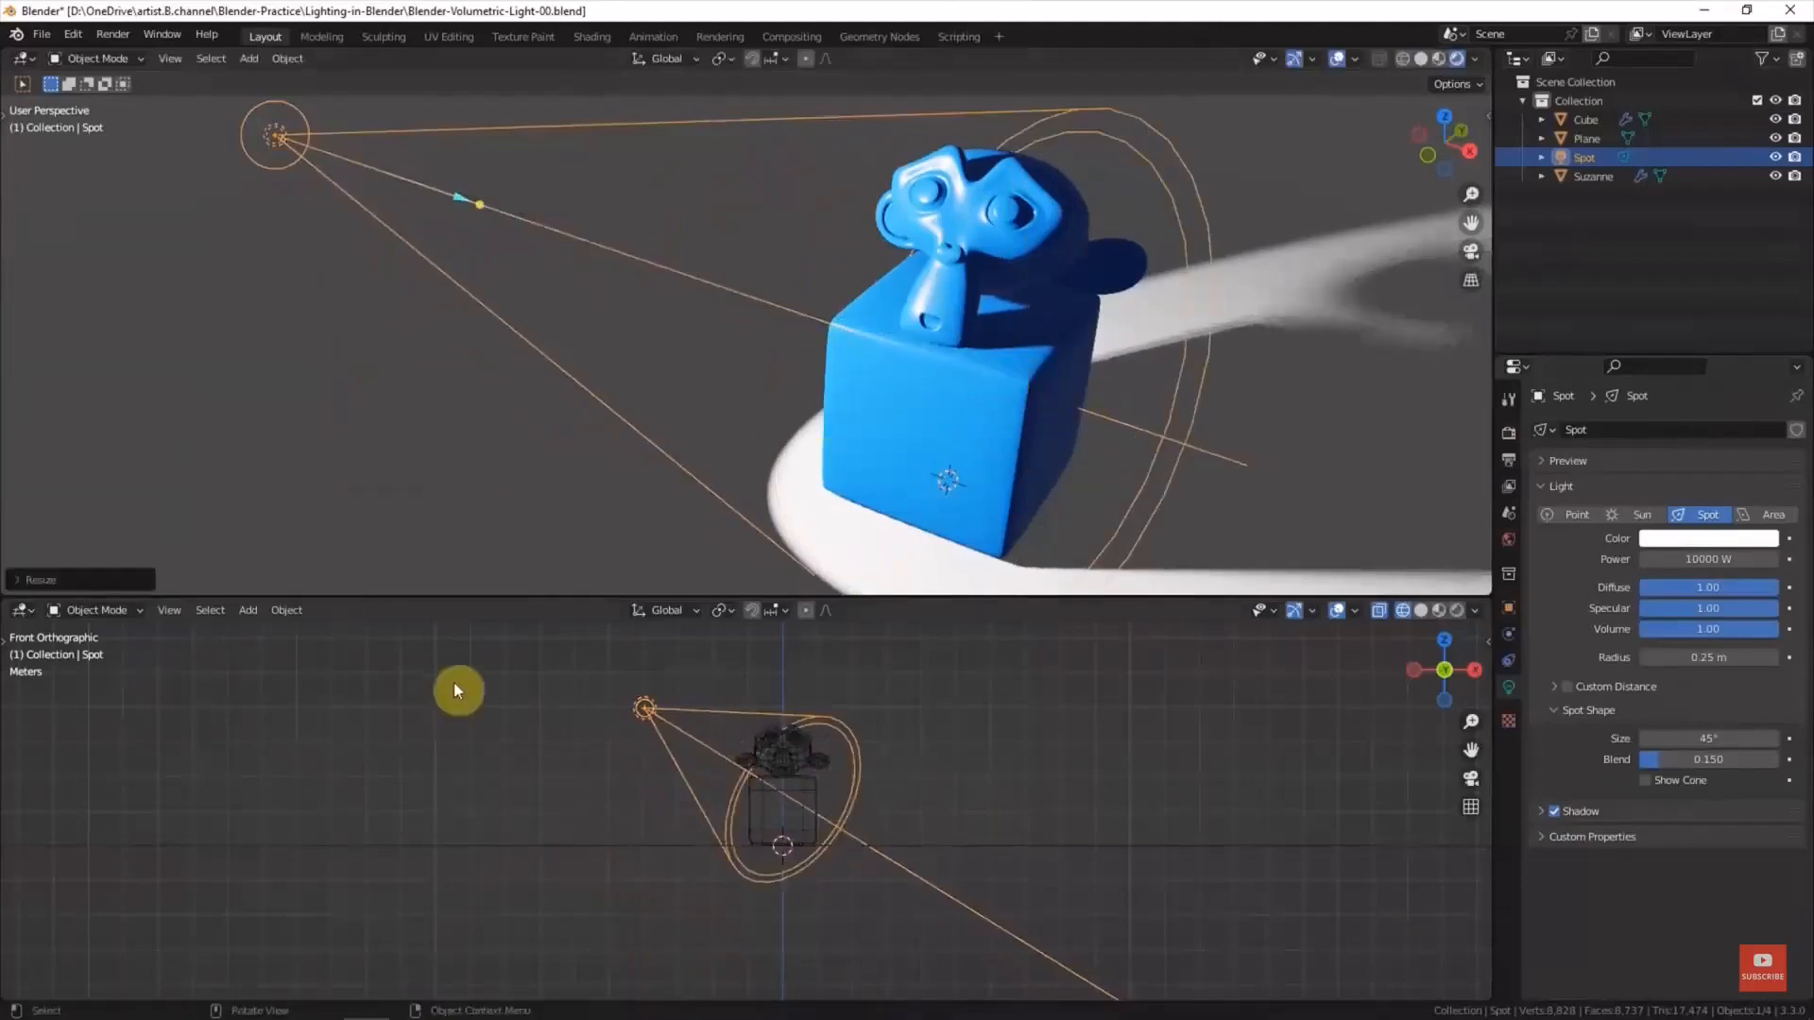
- Turn the front-view area below the main viewport into a Shader Editor showing the World shader
left_click(20, 611)
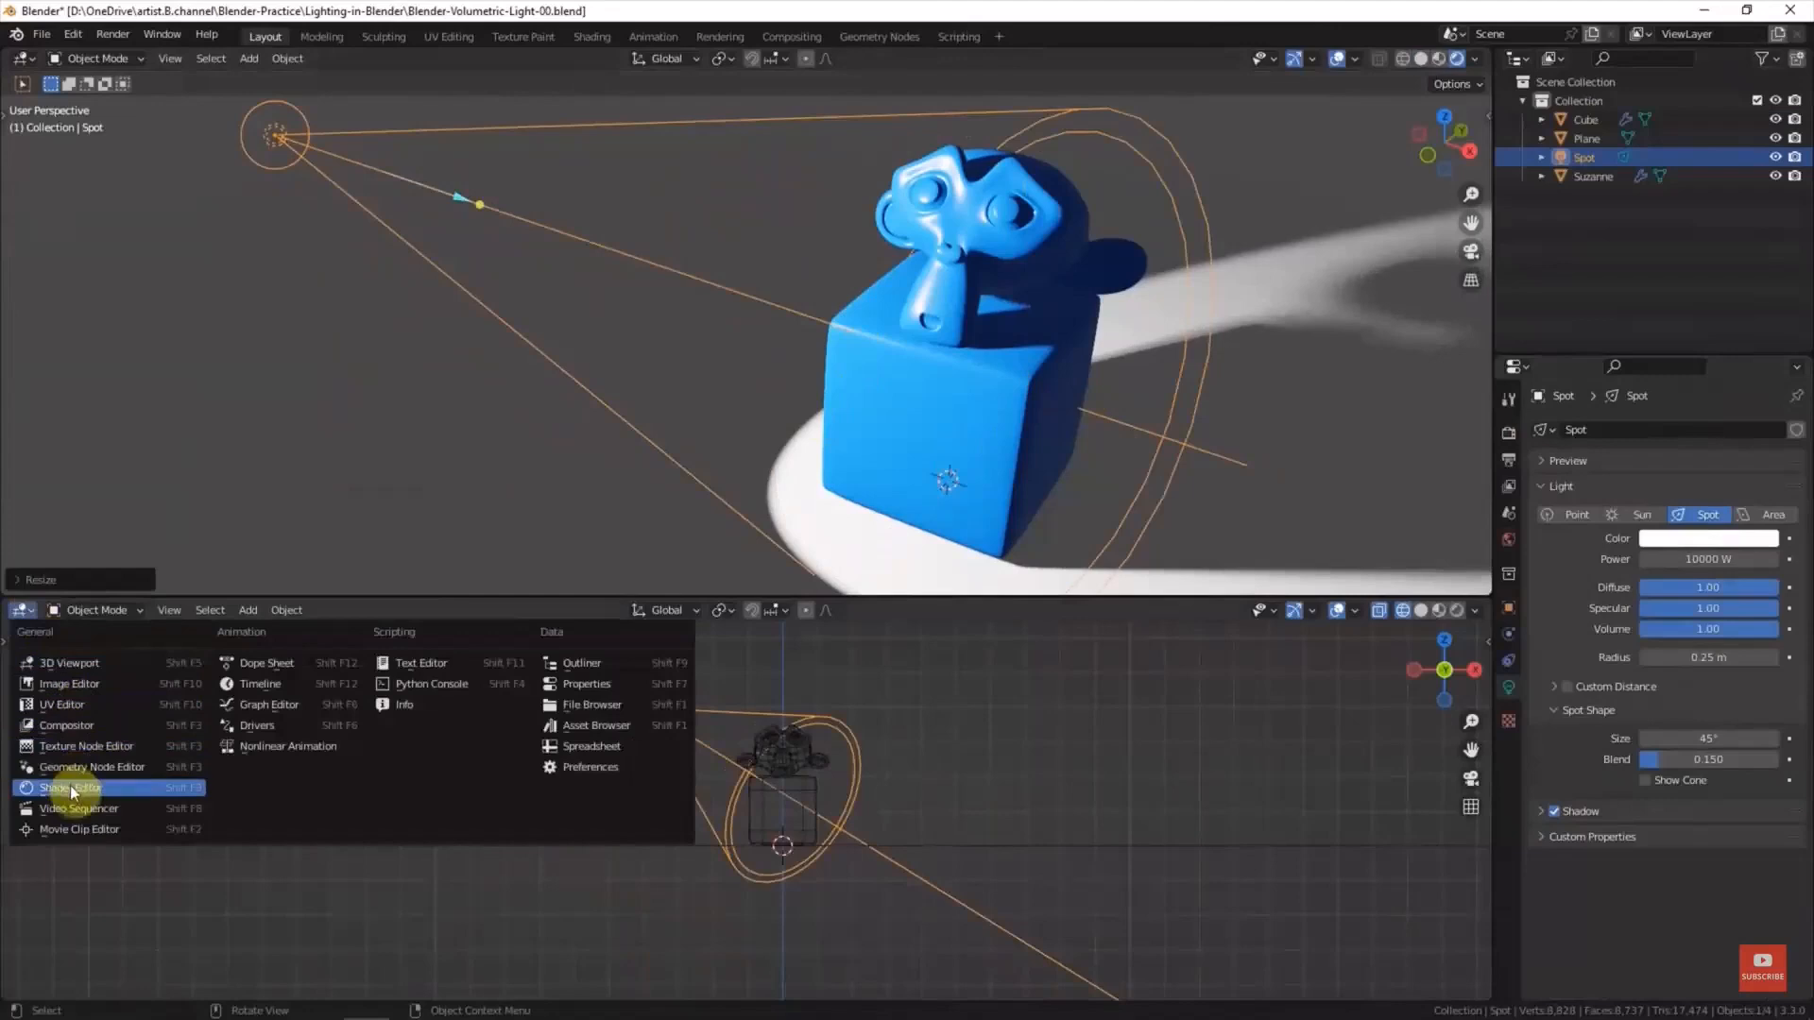
left_click(114, 790)
left_click(86, 611)
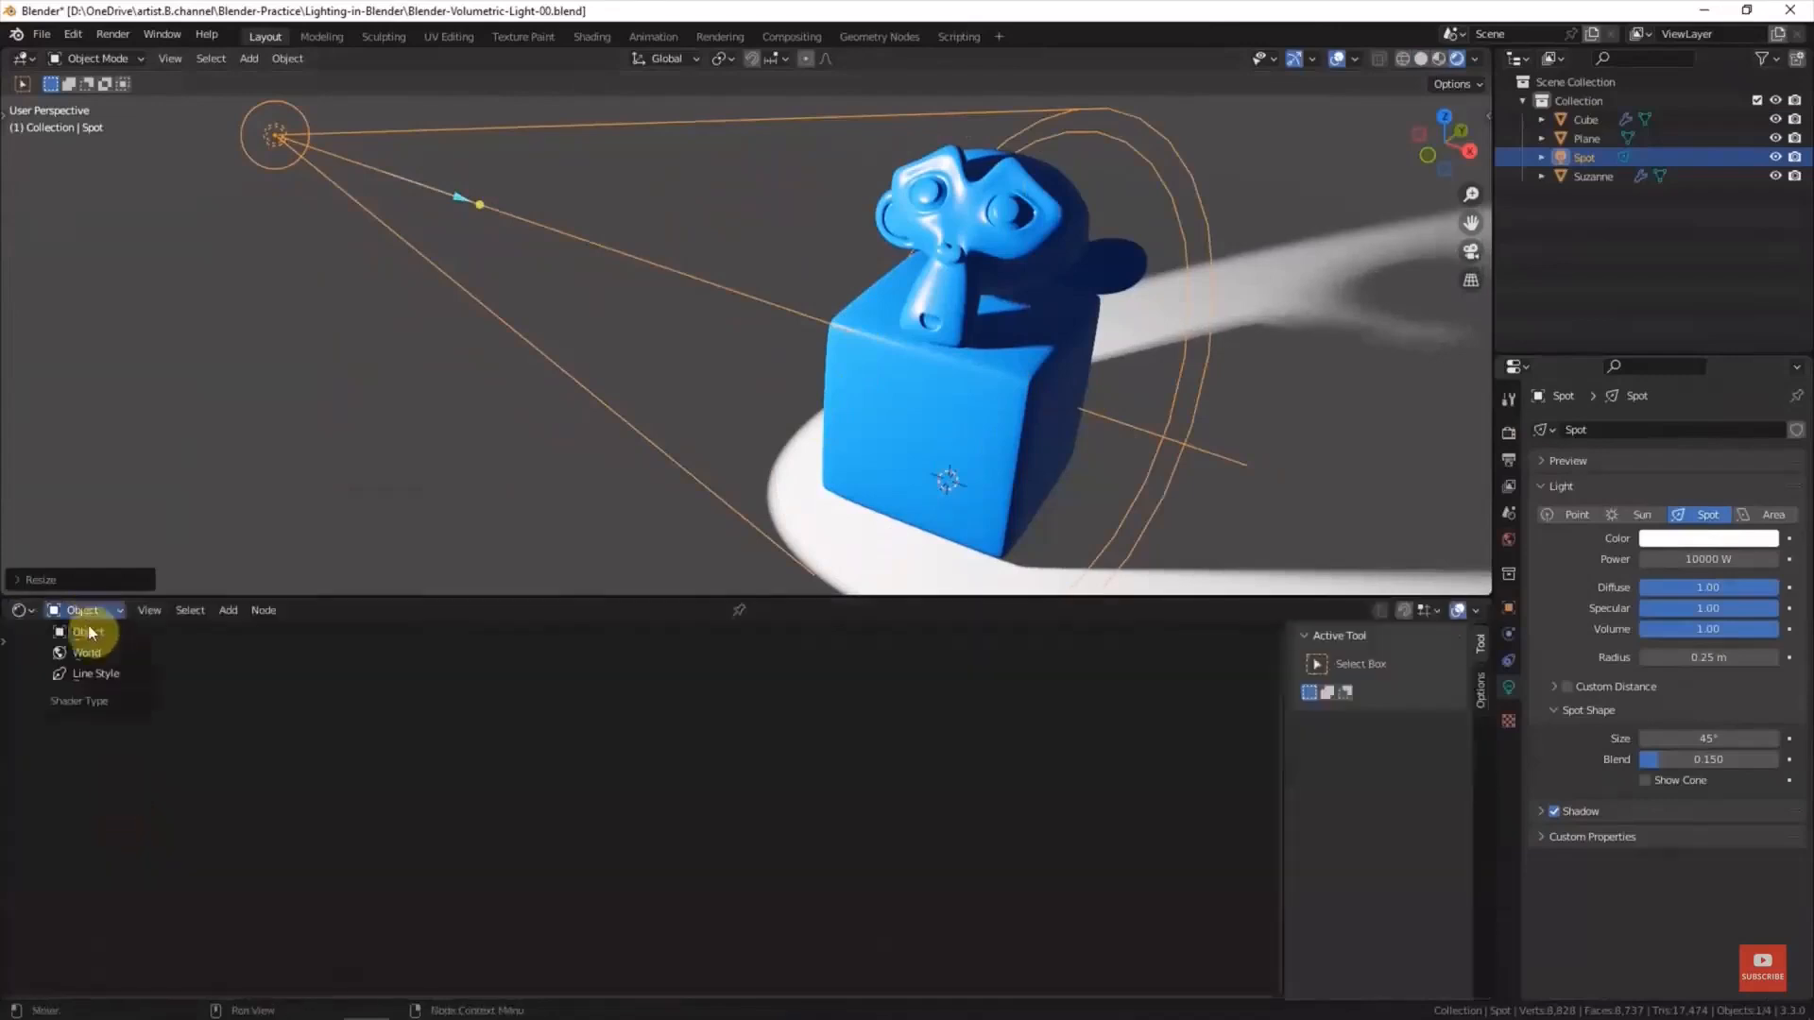
left_click(130, 653)
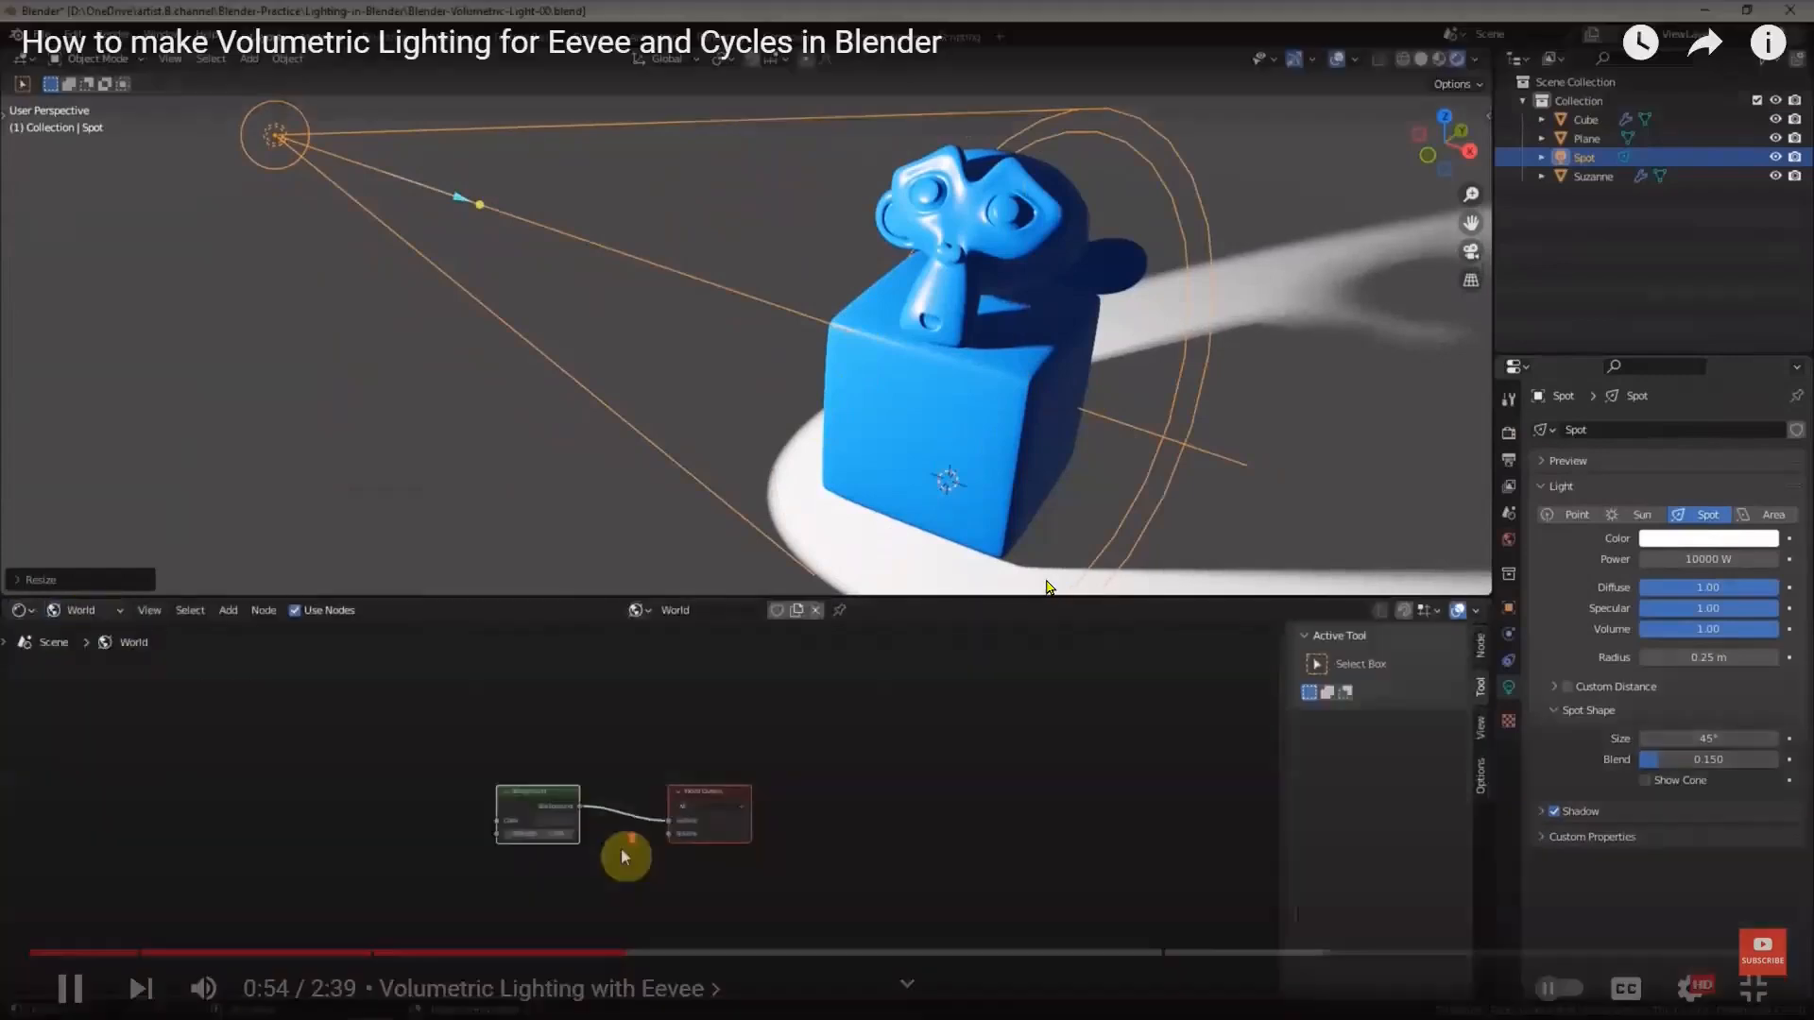
- Add a Volume Scatter node below the Background node and connect it to the World Output's Volume input
middle_click_drag(625, 805, 676, 746)
left_click(228, 610)
left_click(253, 633)
type("volum")
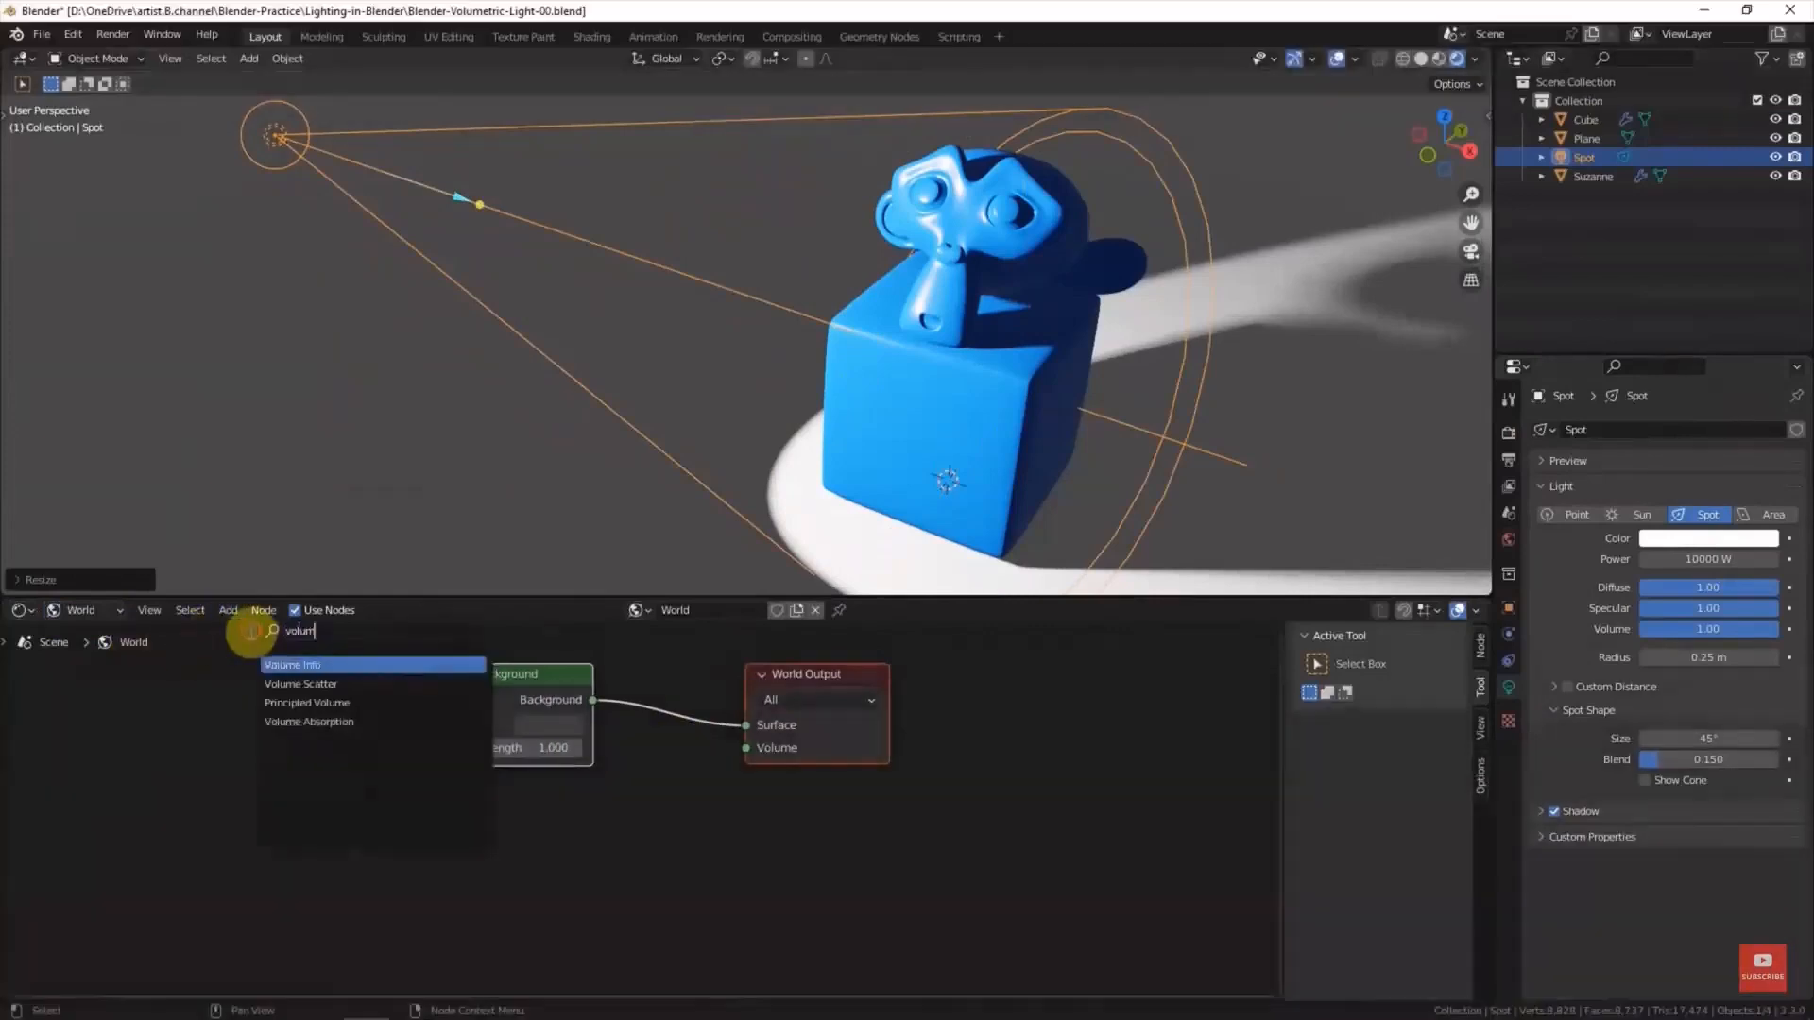
left_click(376, 683)
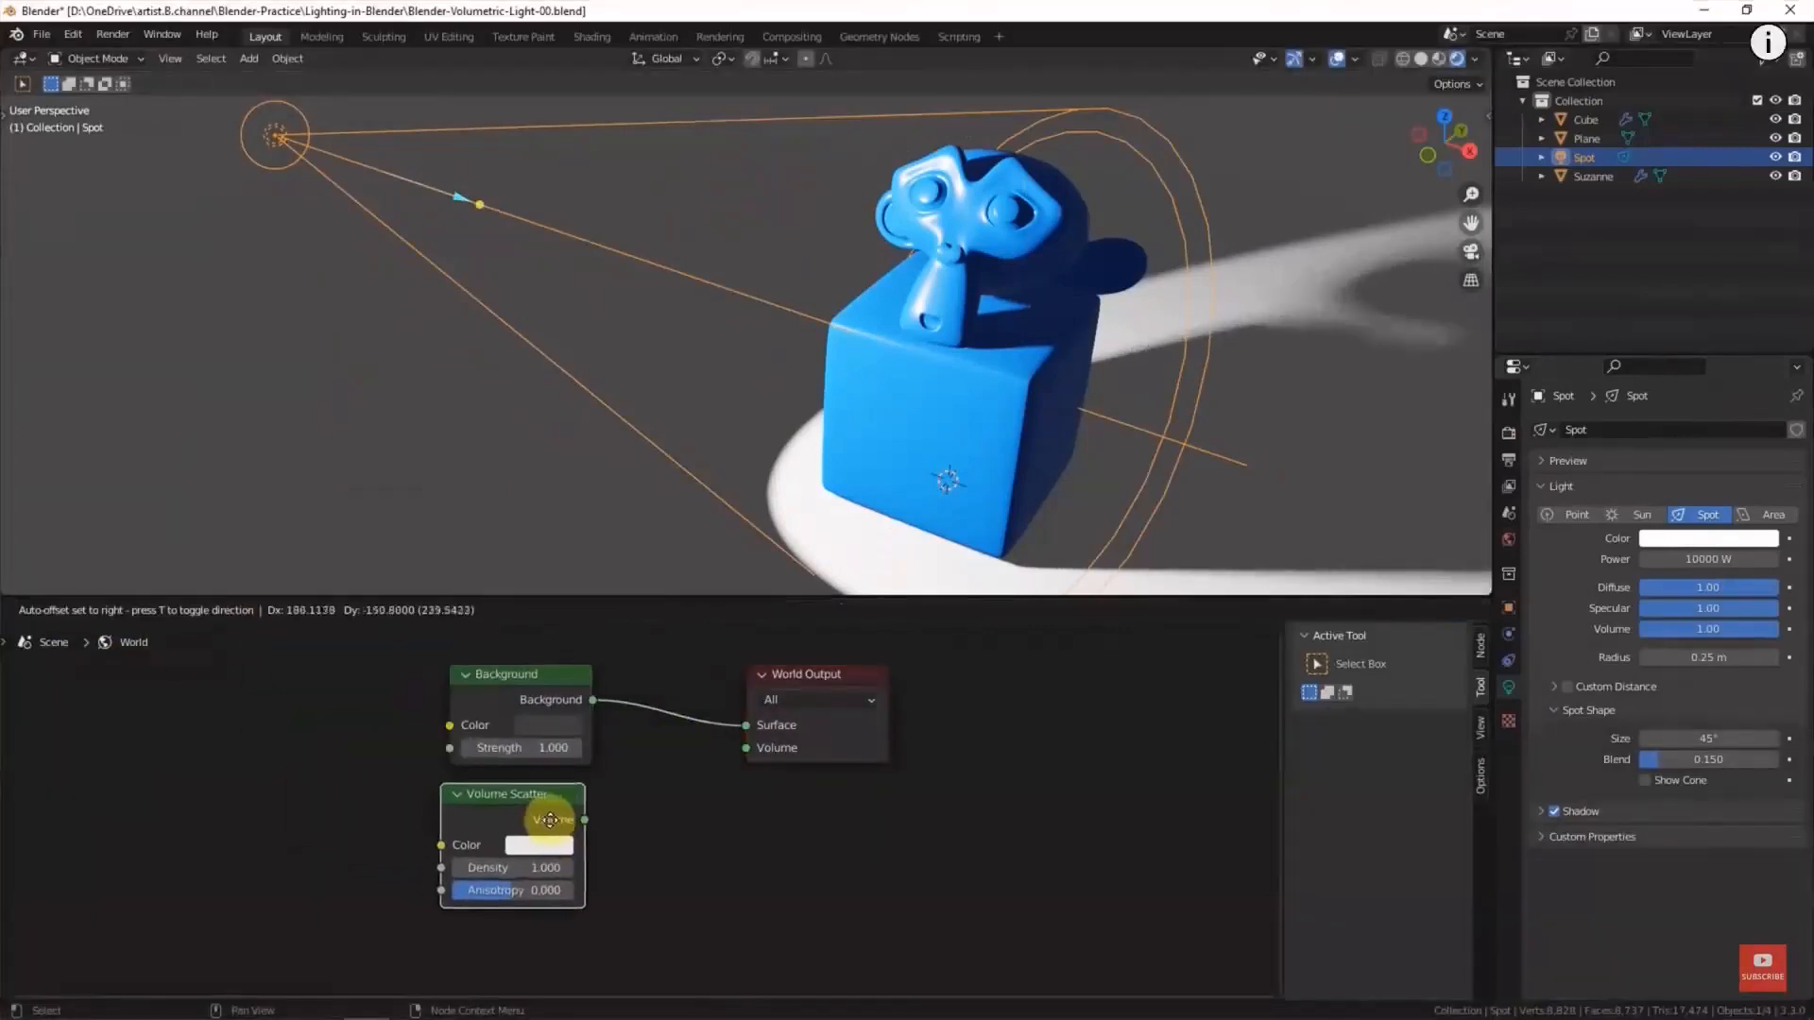
left_click_drag(588, 825, 747, 748)
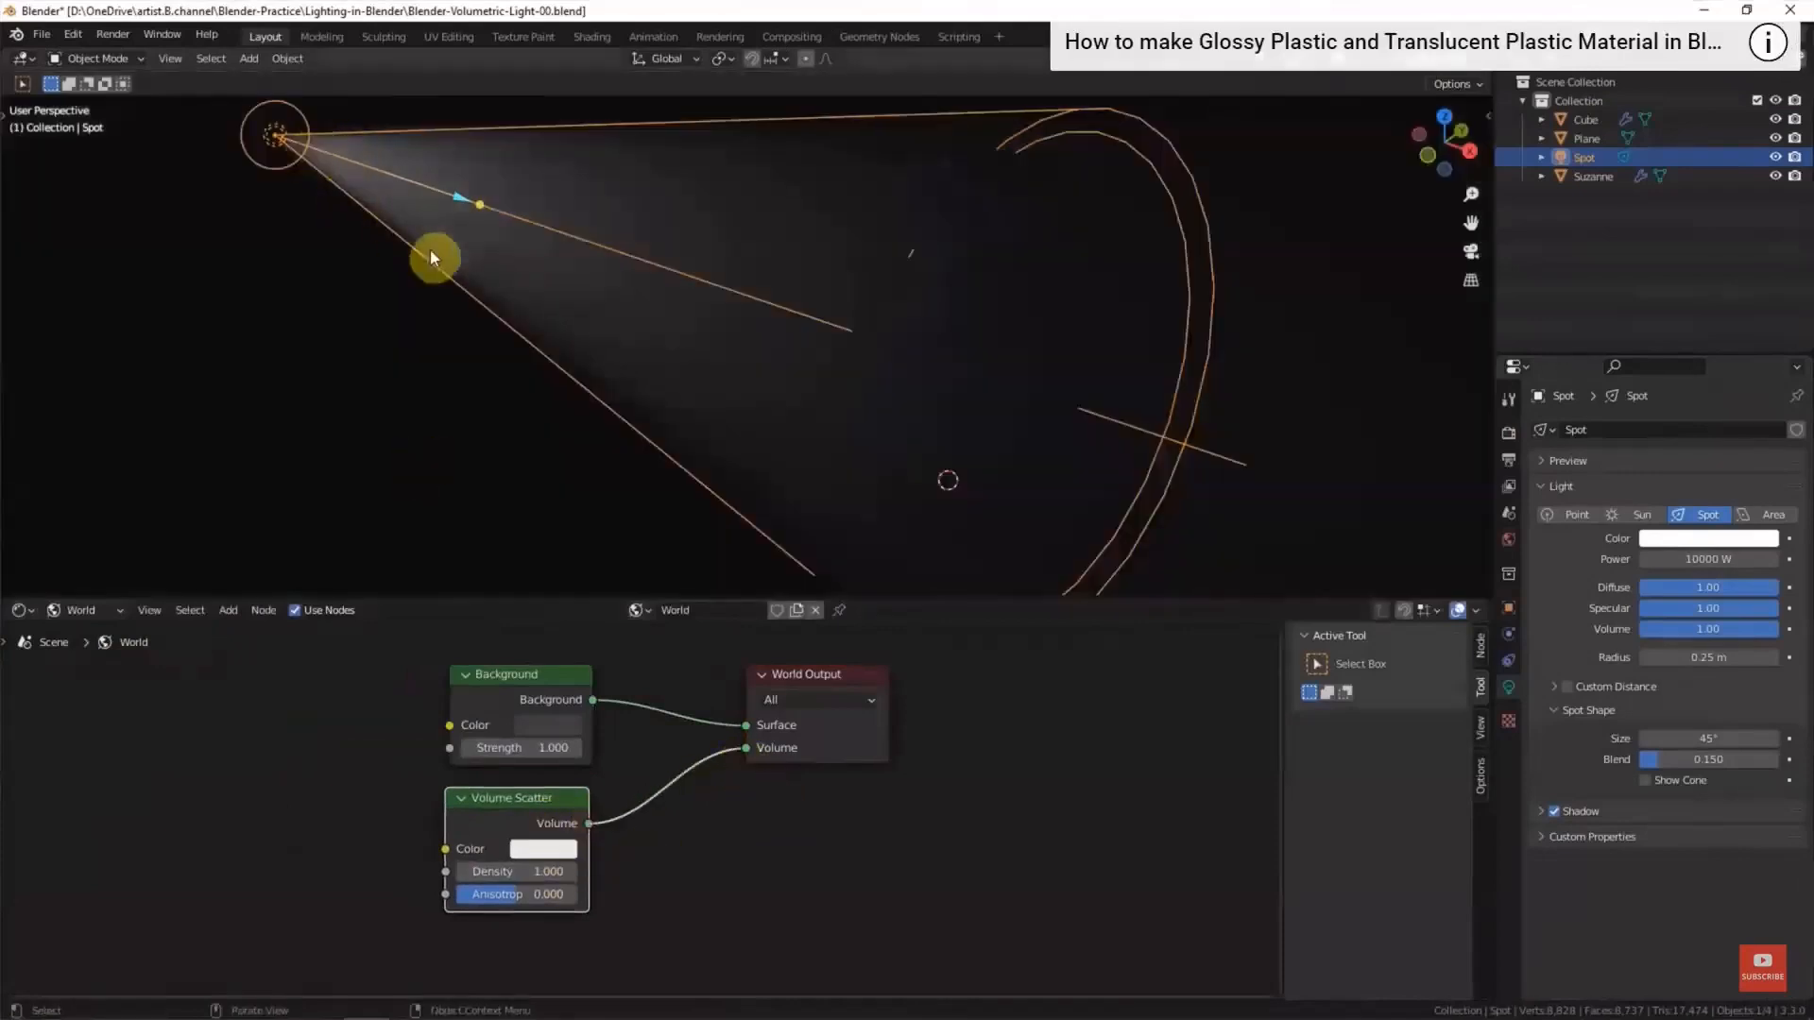
- Set the Volume Scatter node's density to 0.1
left_click(548, 871)
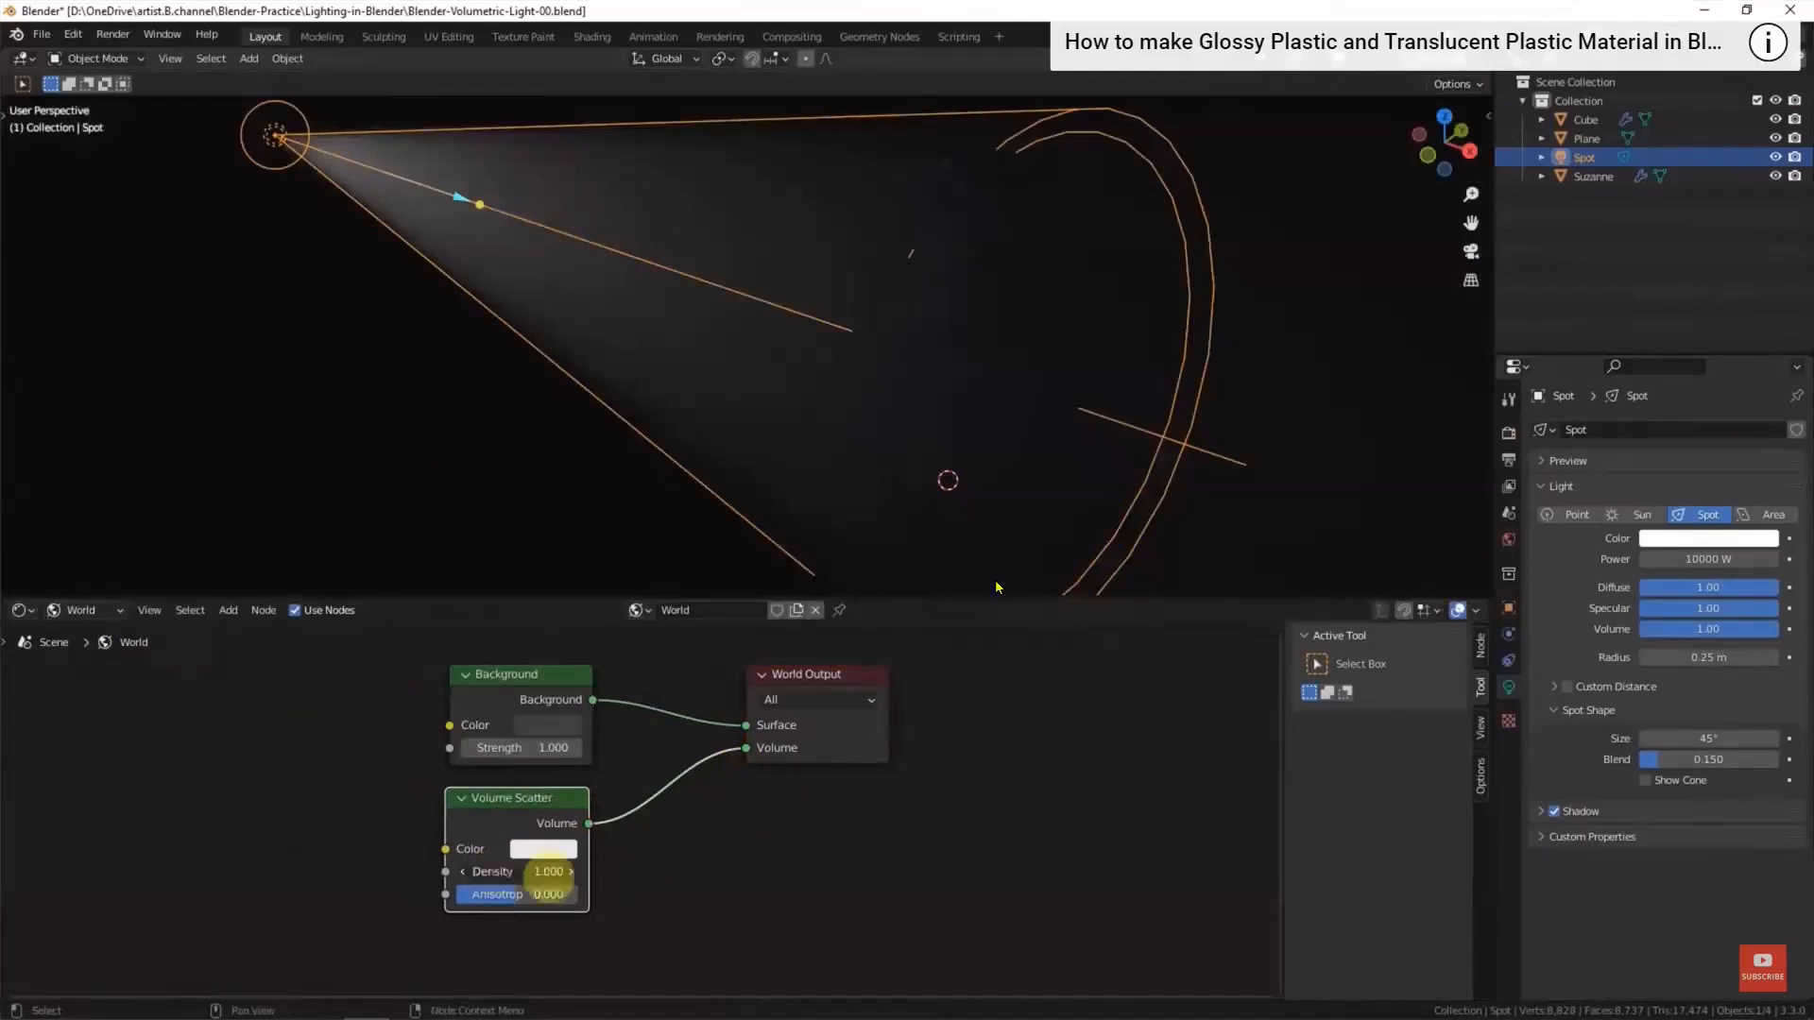
type("0.1")
key("Return")
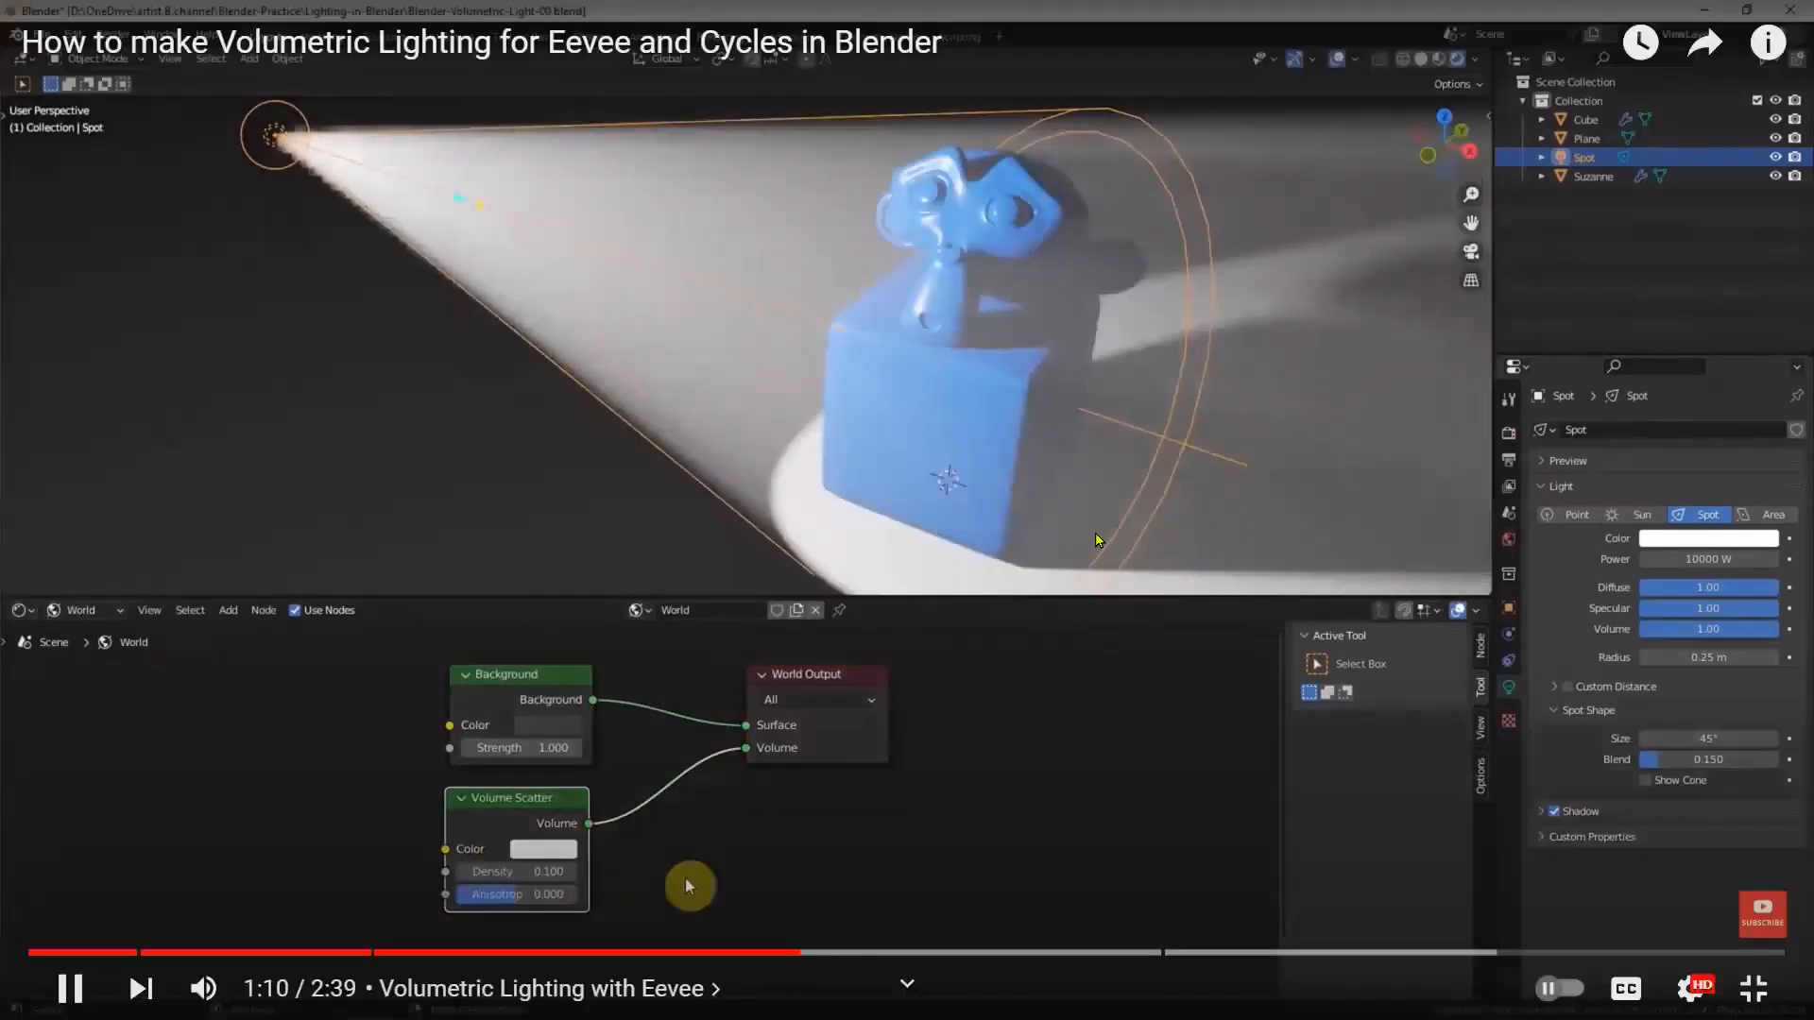
- Pause the tutorial video, switch to the Blender window with the house scene, and expand the World's Volume settings
left_click(1044, 549)
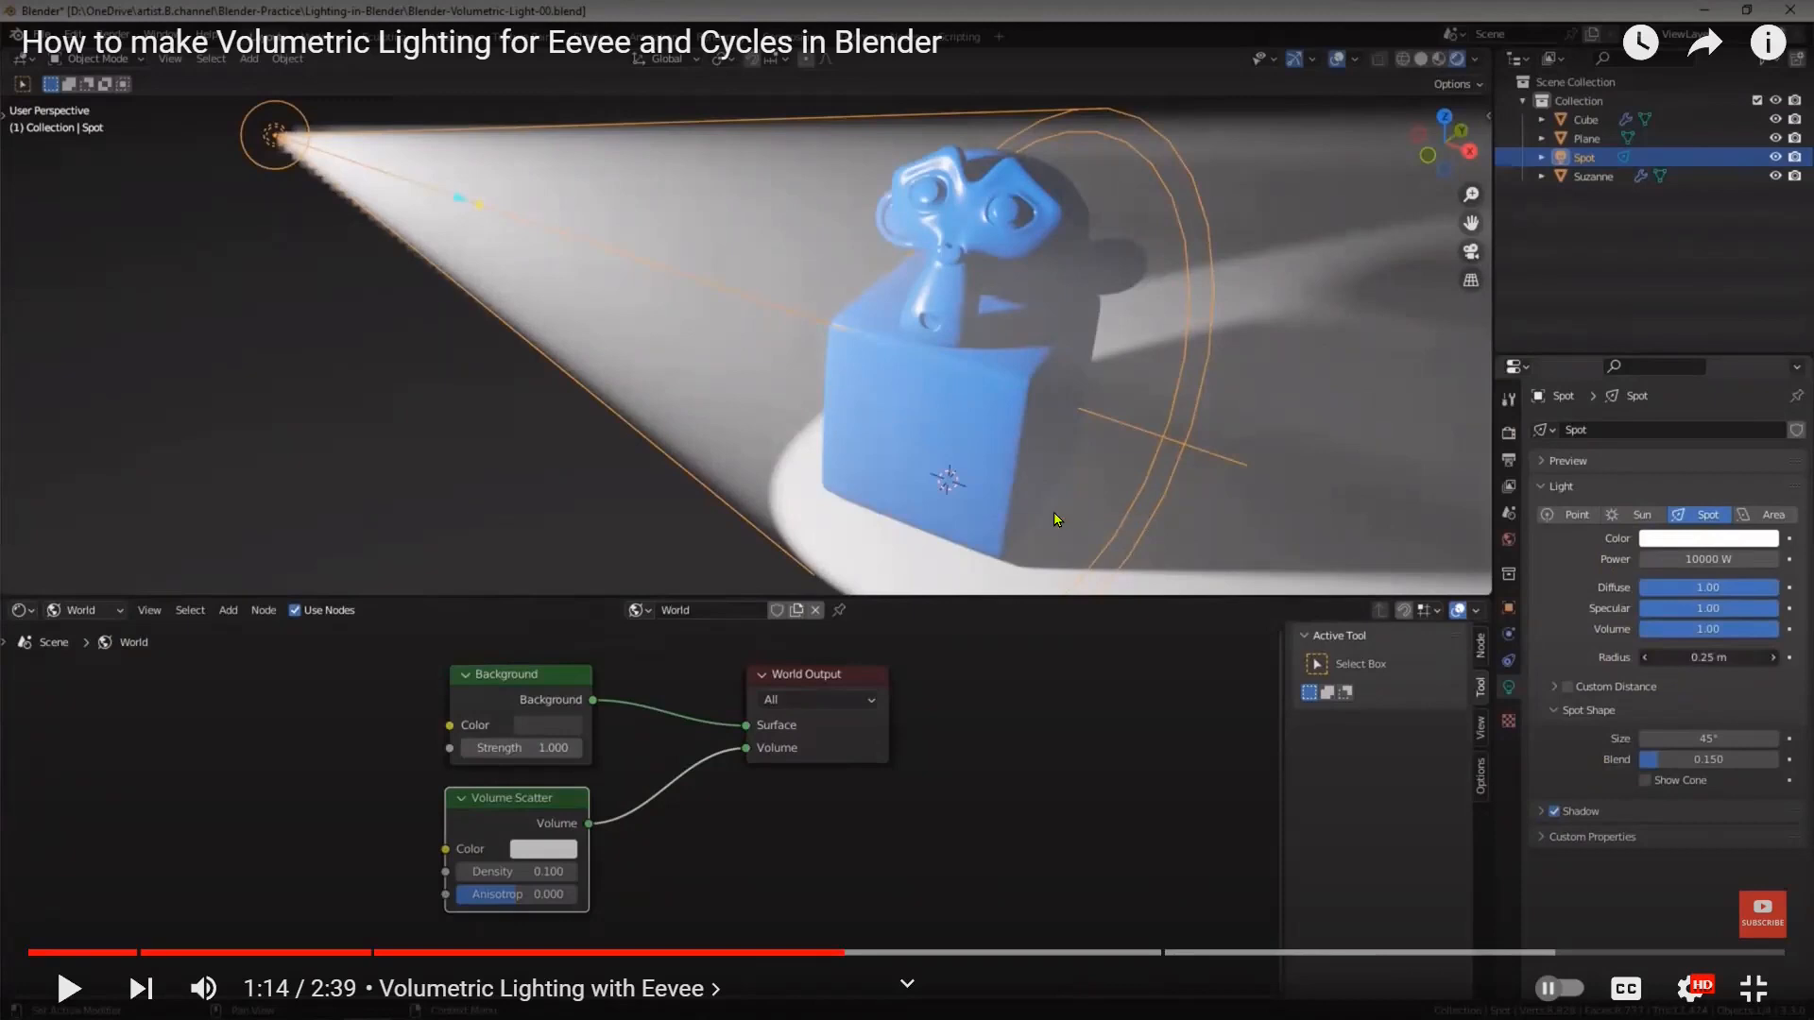
key("alt+Tab")
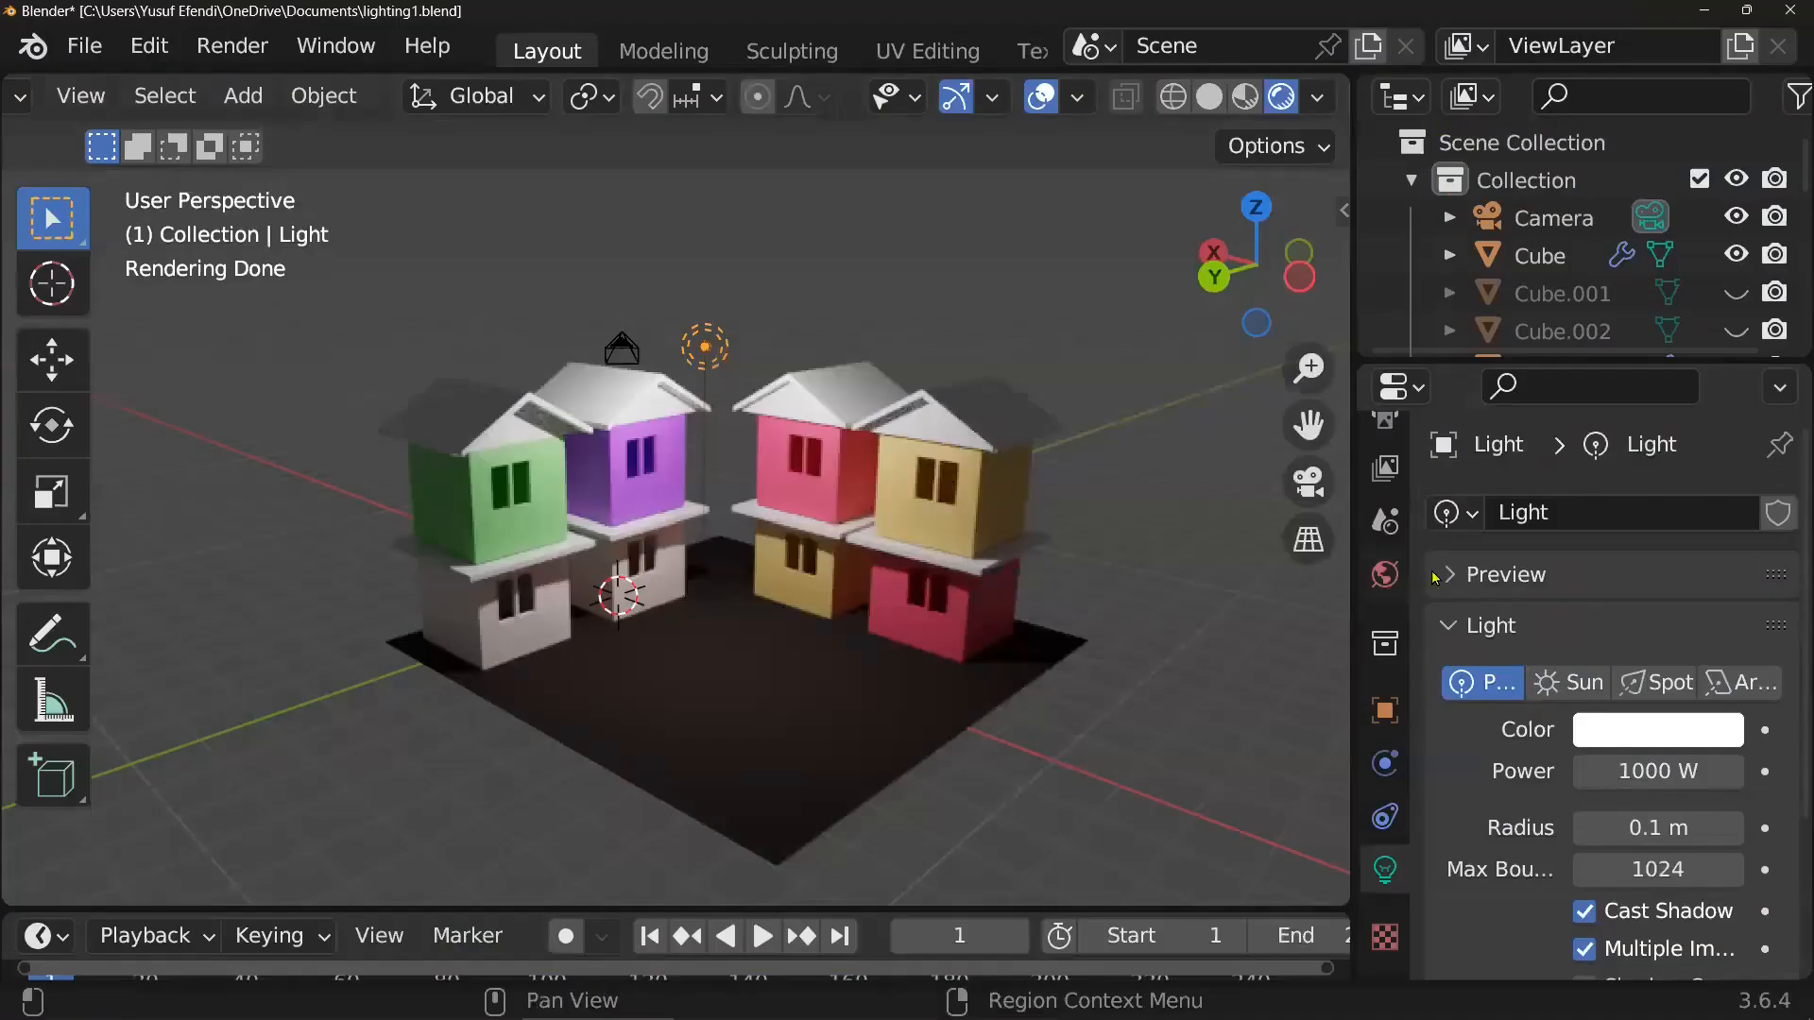
left_click(1382, 570)
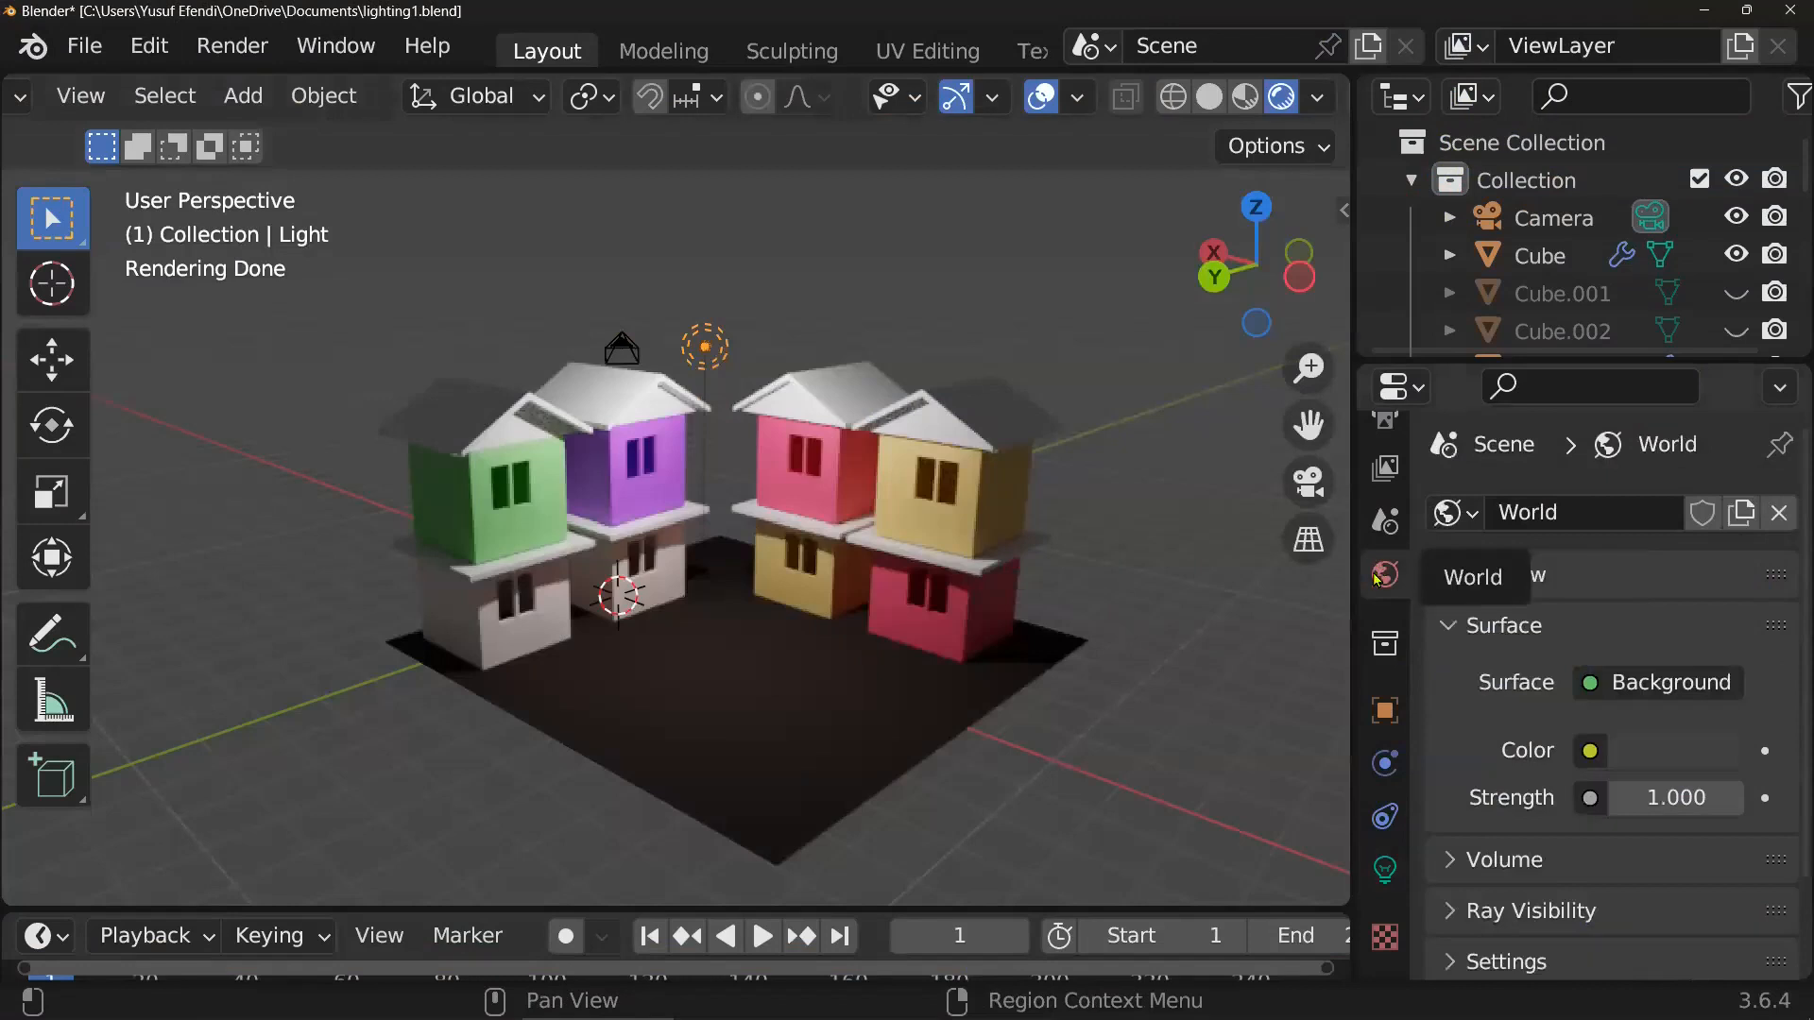
scroll(1642, 604, "down", 1)
scroll(1642, 606, "up", 1)
scroll(1641, 609, "down", 3)
left_click(1503, 752)
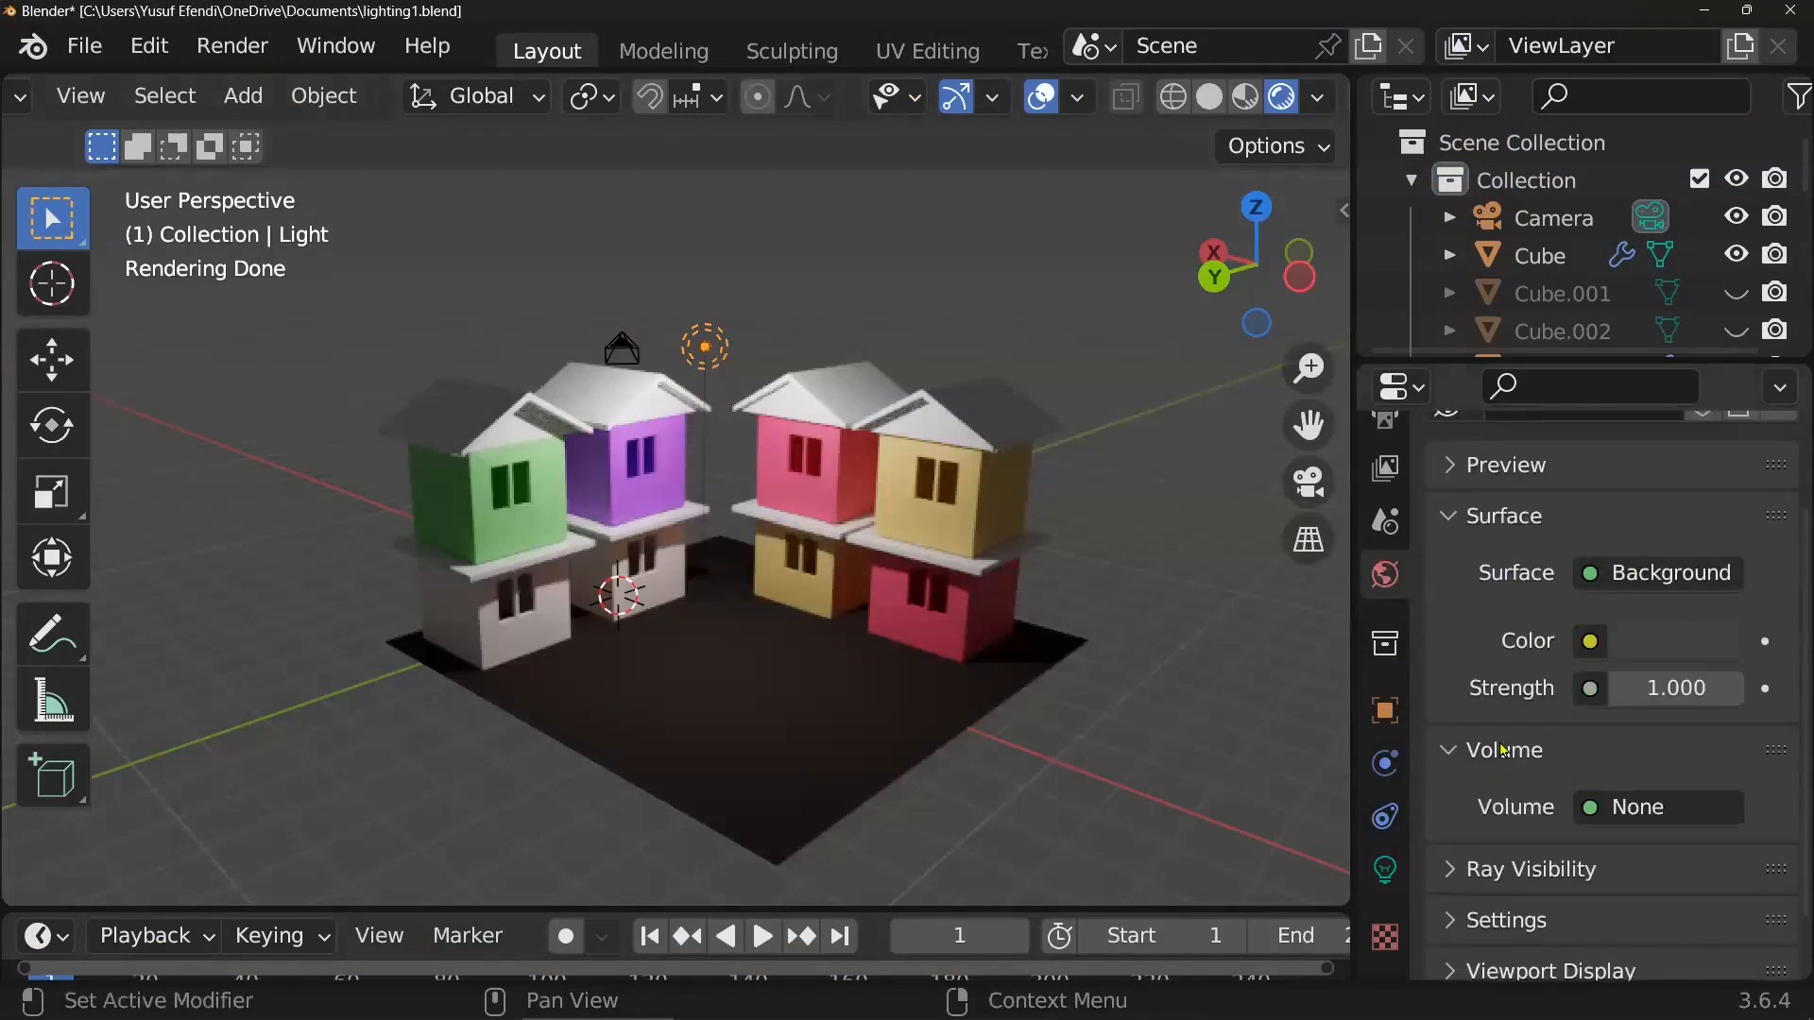
scroll(1625, 752, "down", 1)
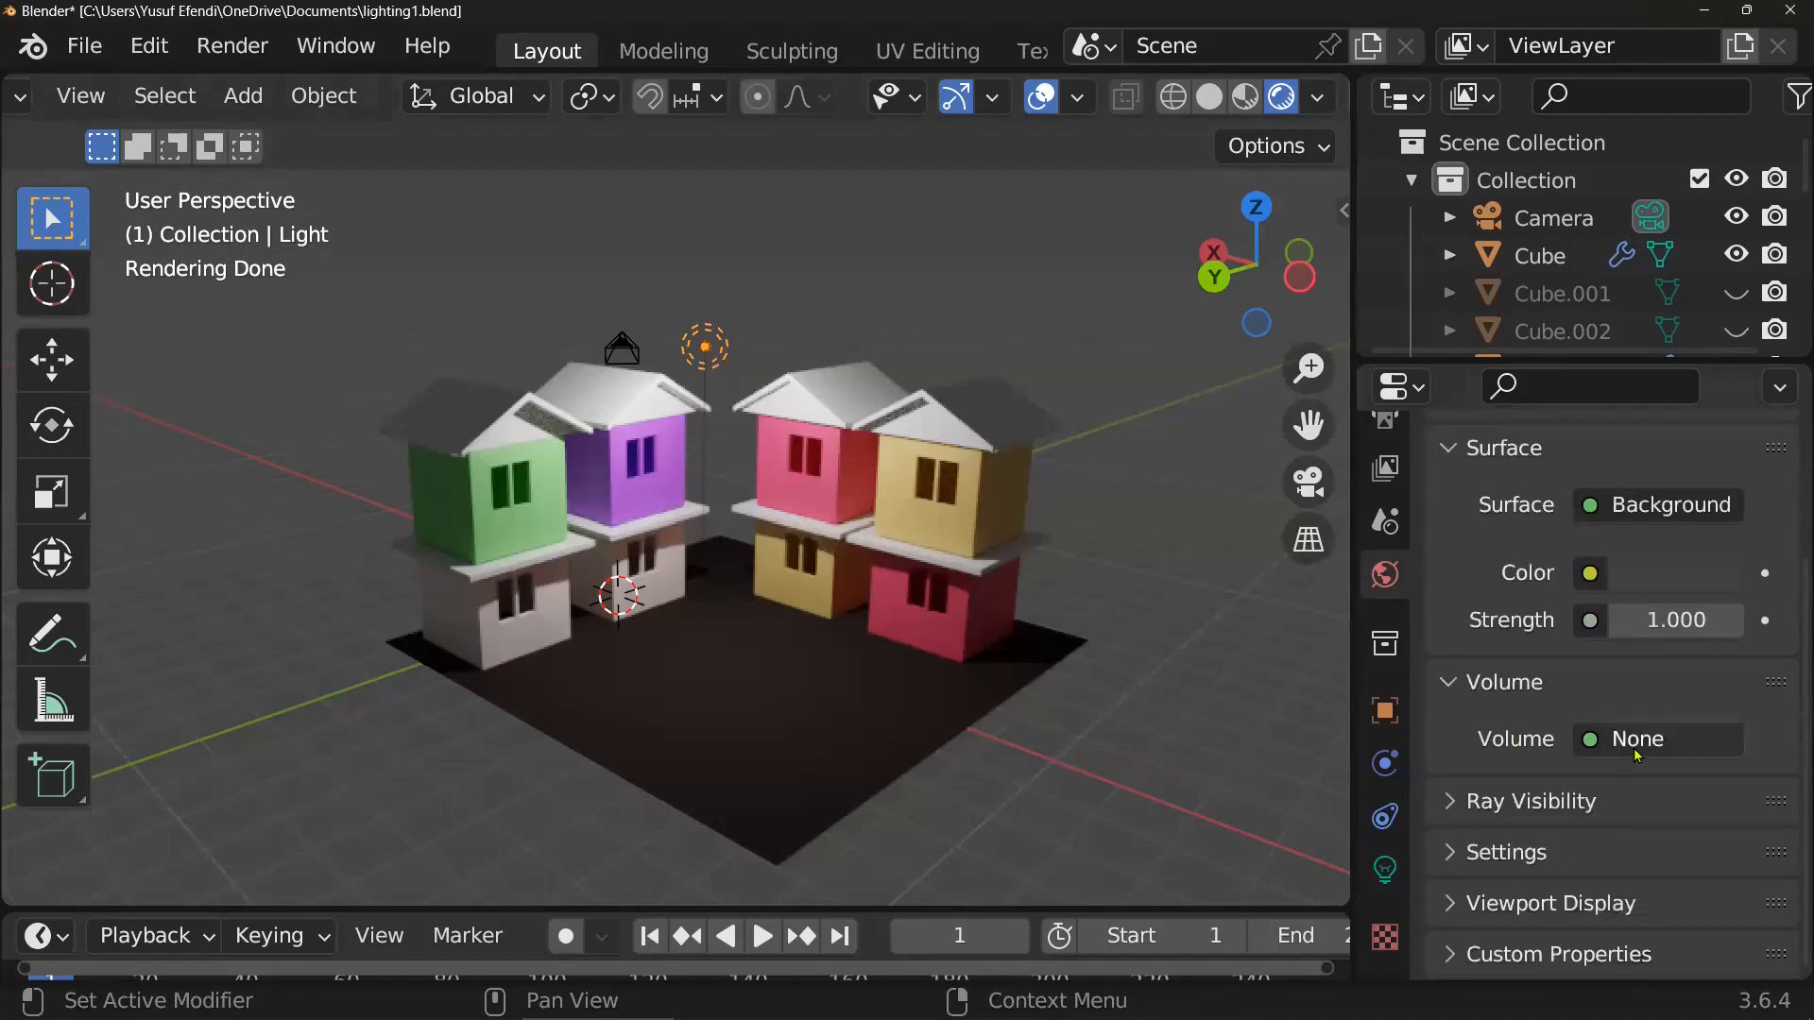
- Examine the World's Ray Visibility, Viewport Display and Settings options
left_click(1546, 802)
scroll(1550, 811, "down", 3)
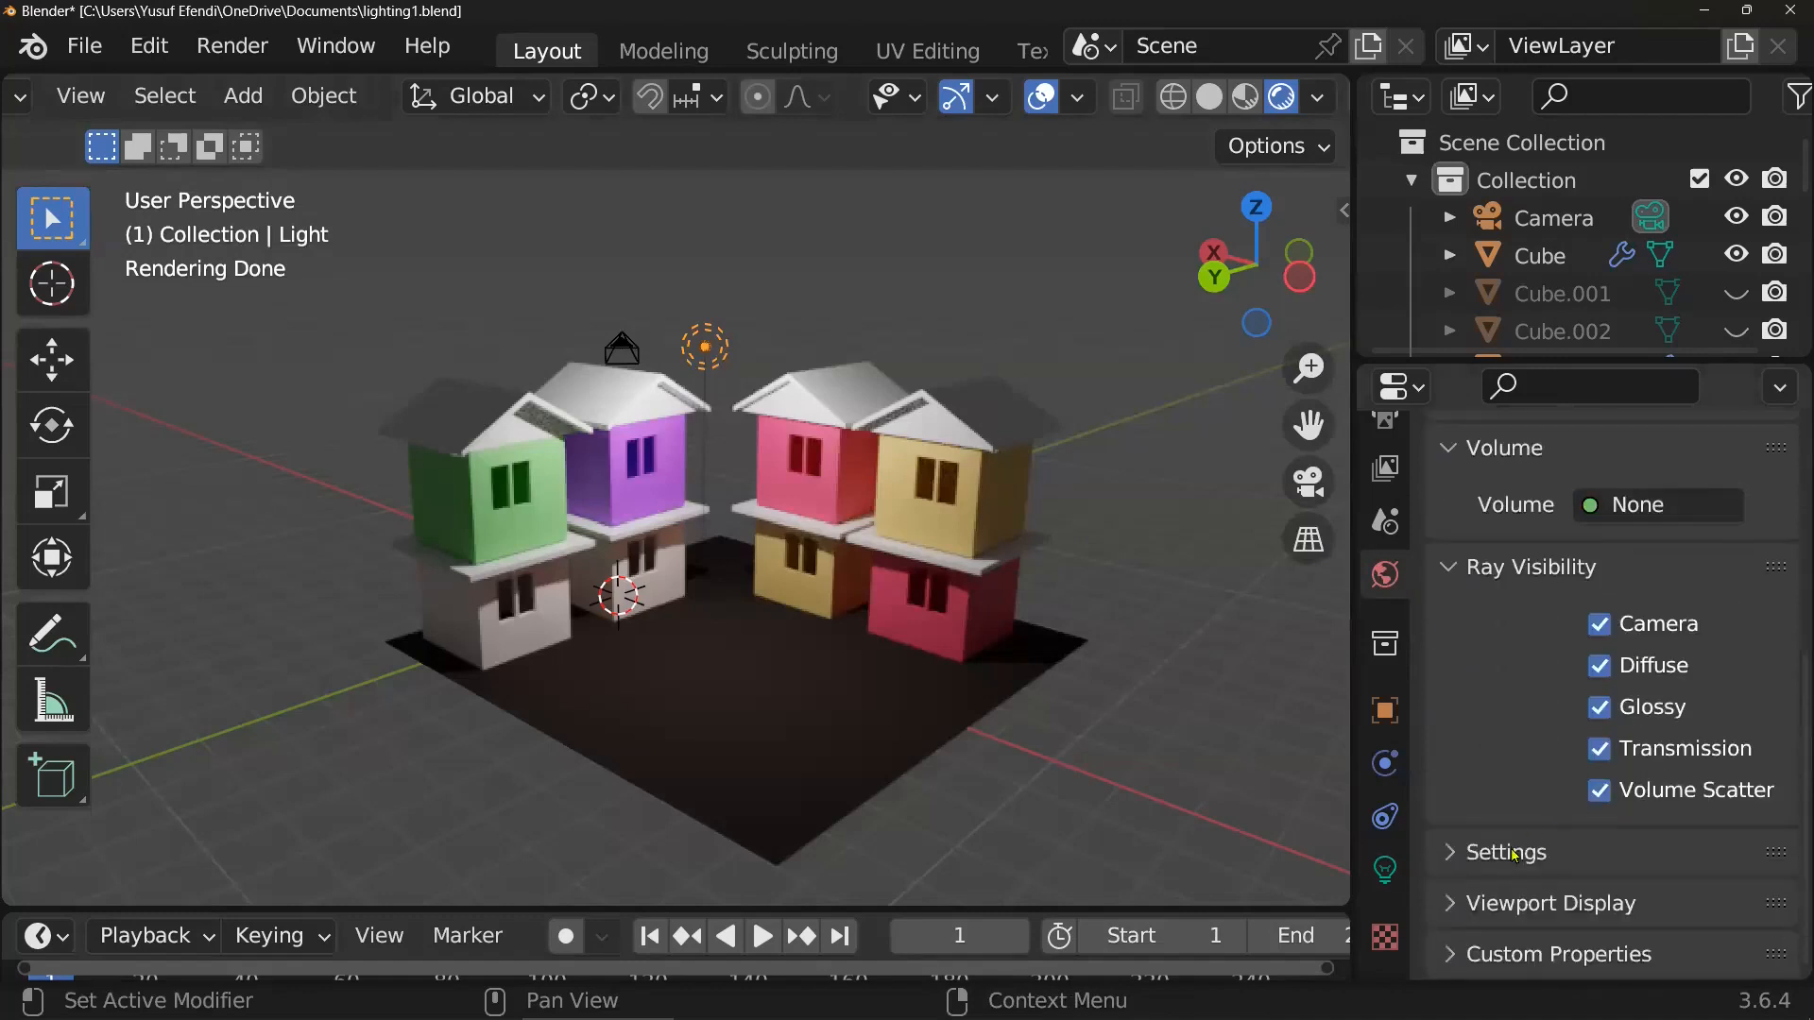
left_click(1530, 907)
scroll(1550, 866, "down", 1)
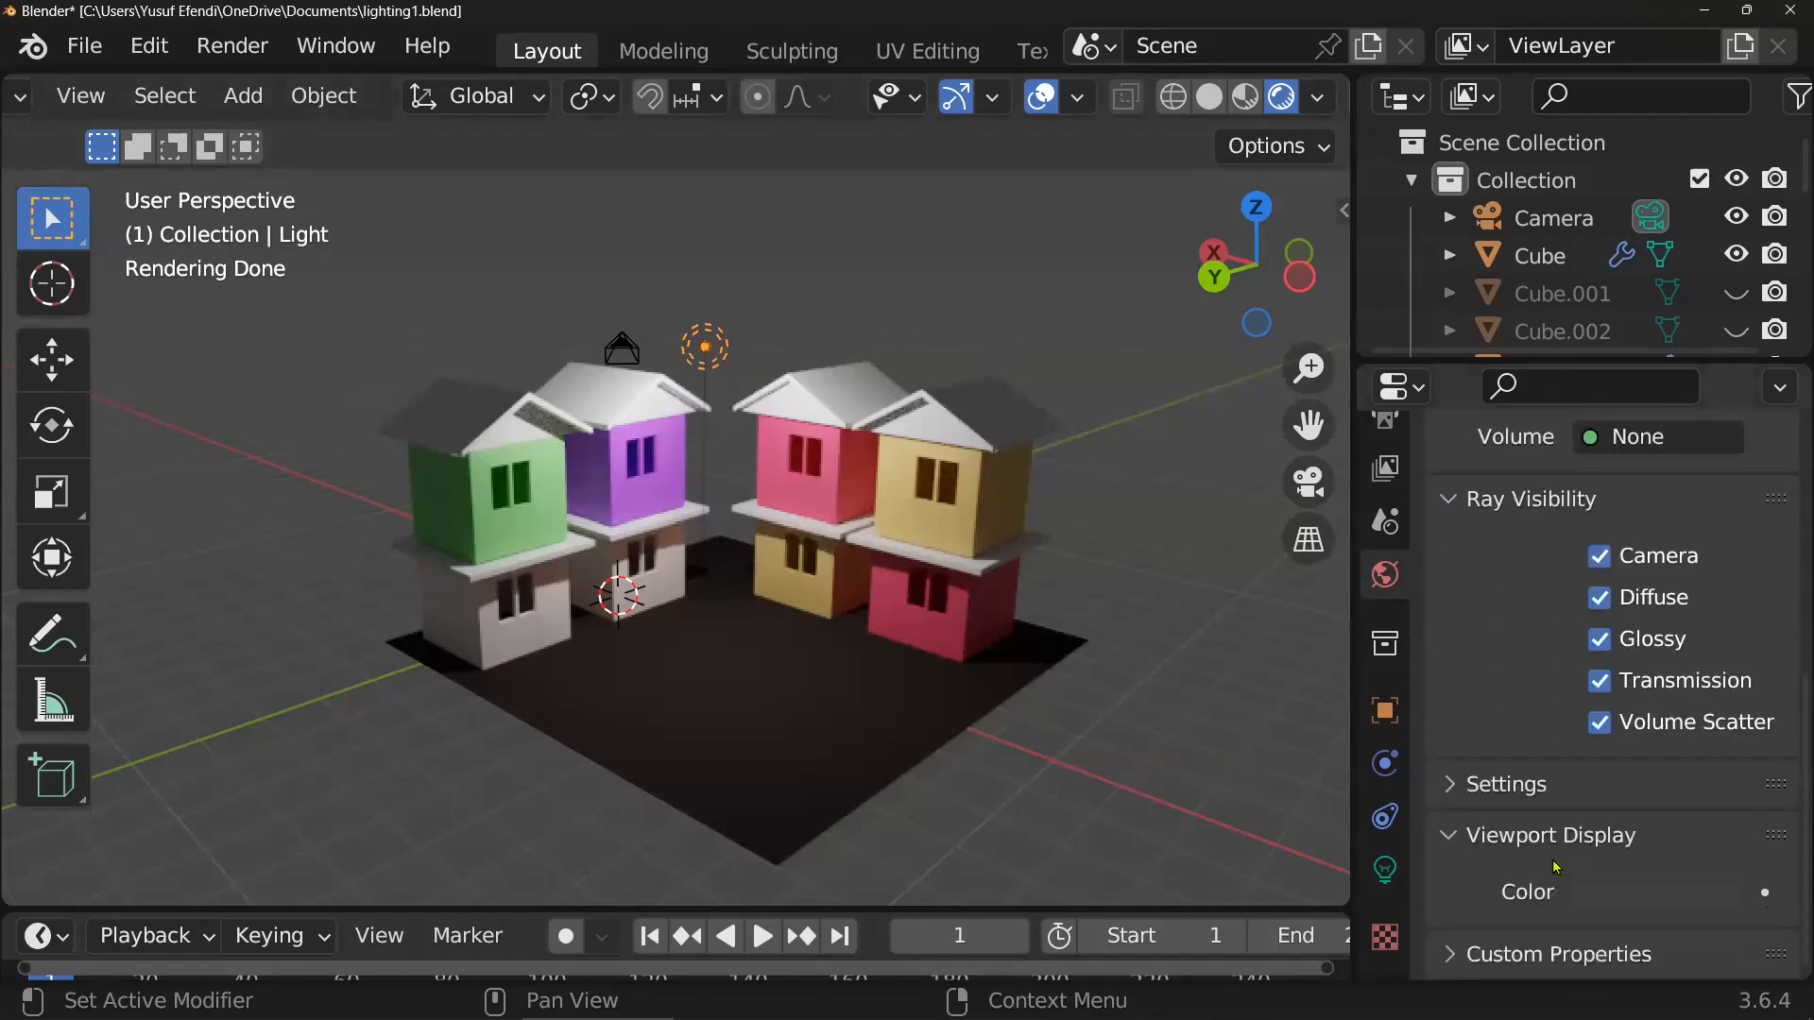
left_click(1512, 799)
scroll(1551, 782, "down", 4)
scroll(1552, 782, "up", 4)
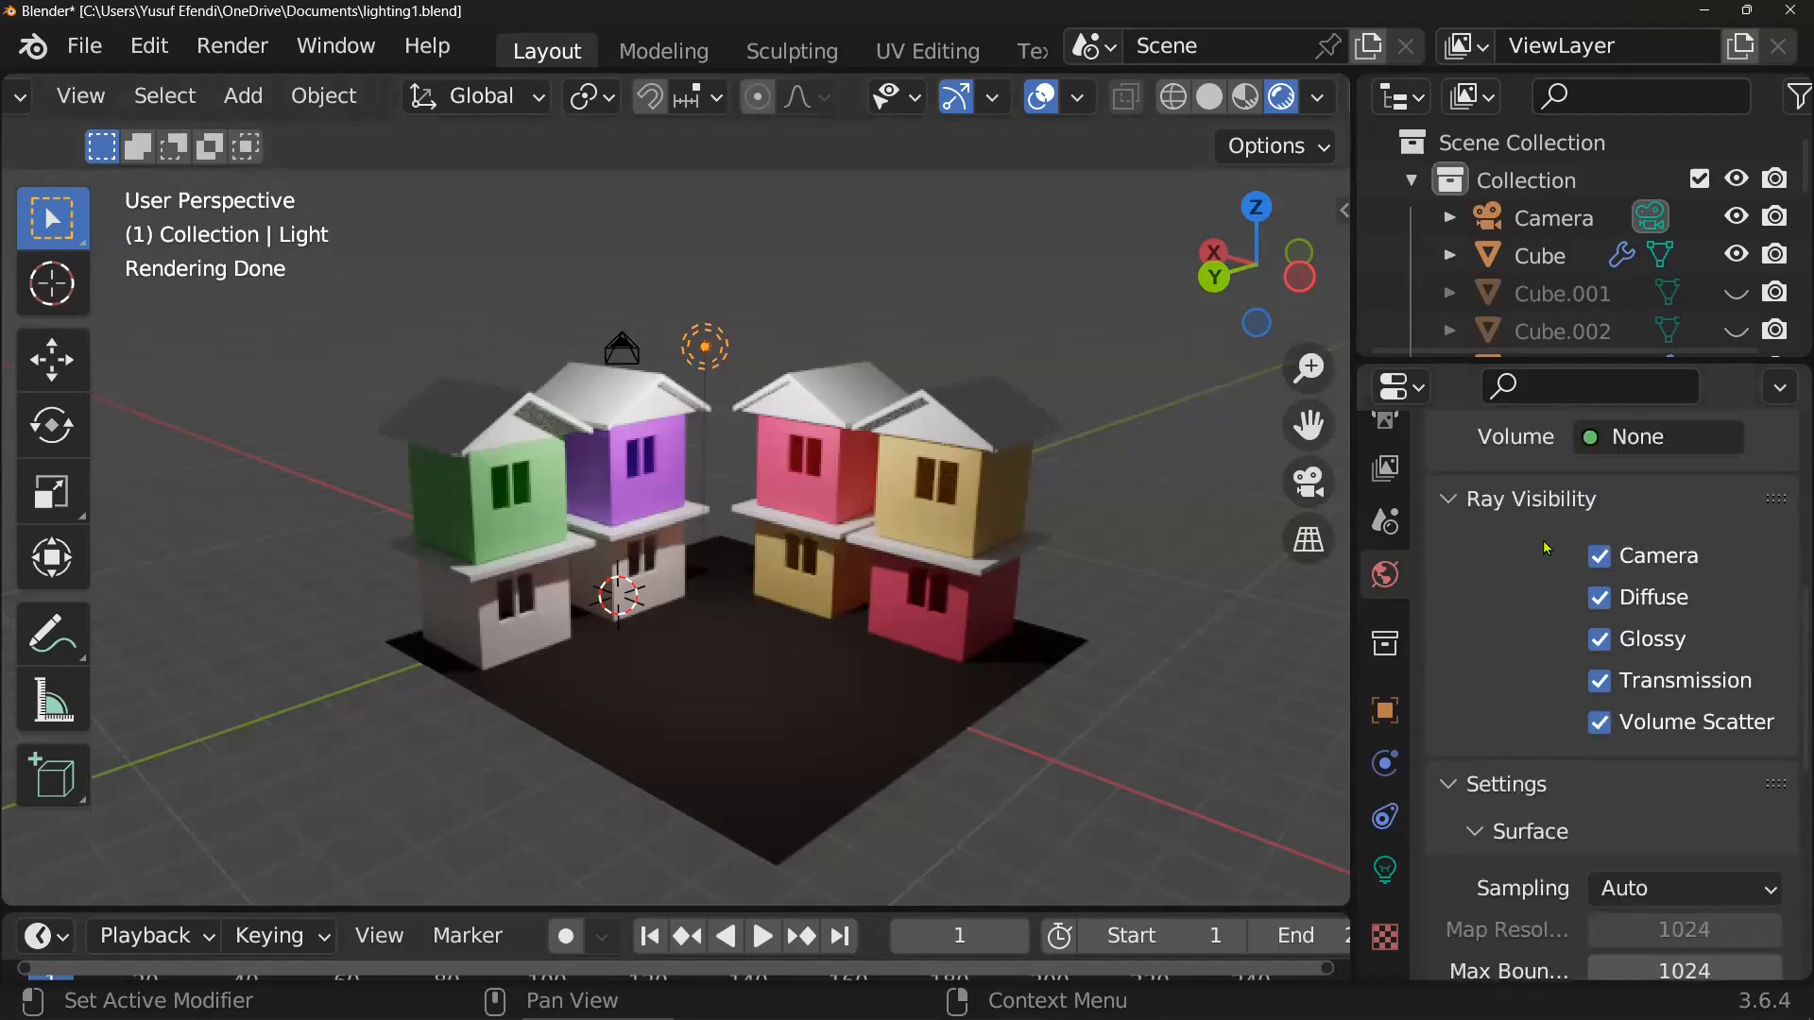
scroll(1546, 548, "up", 3)
scroll(1568, 577, "up", 1)
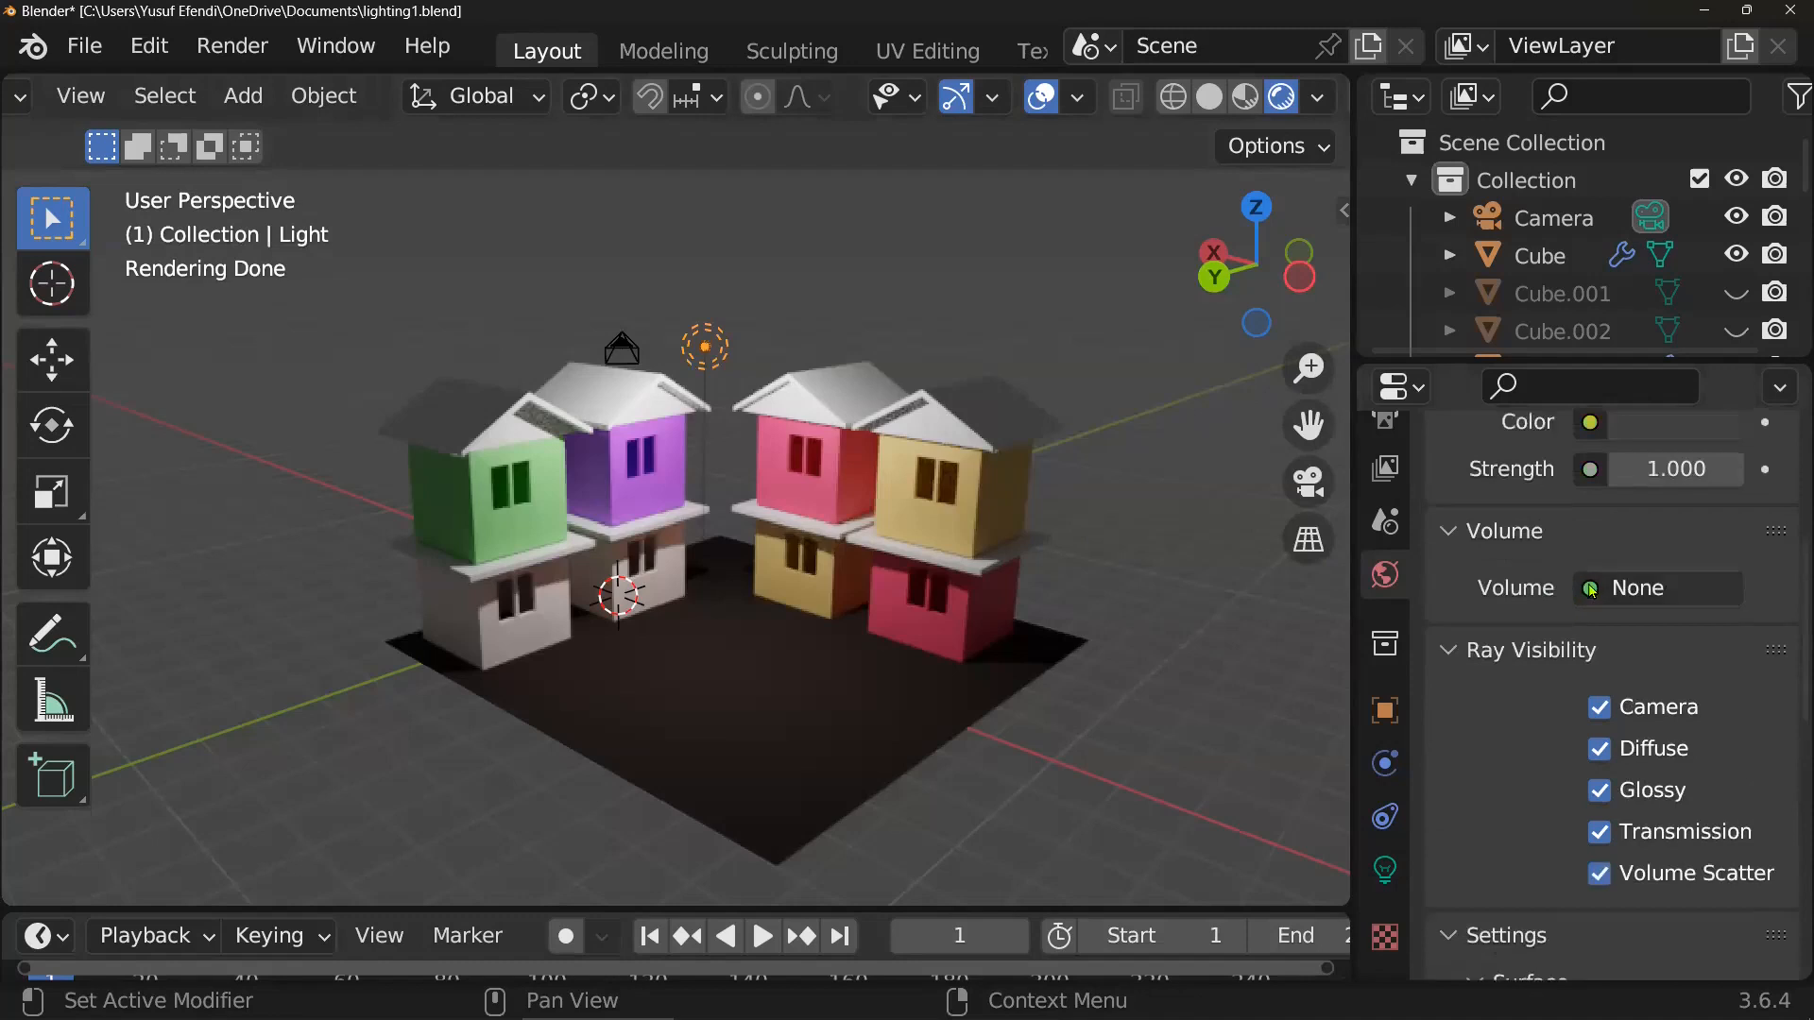
- Assign a Volume Scatter shader to the World's volume and set its density to 0.3
left_click(1591, 590)
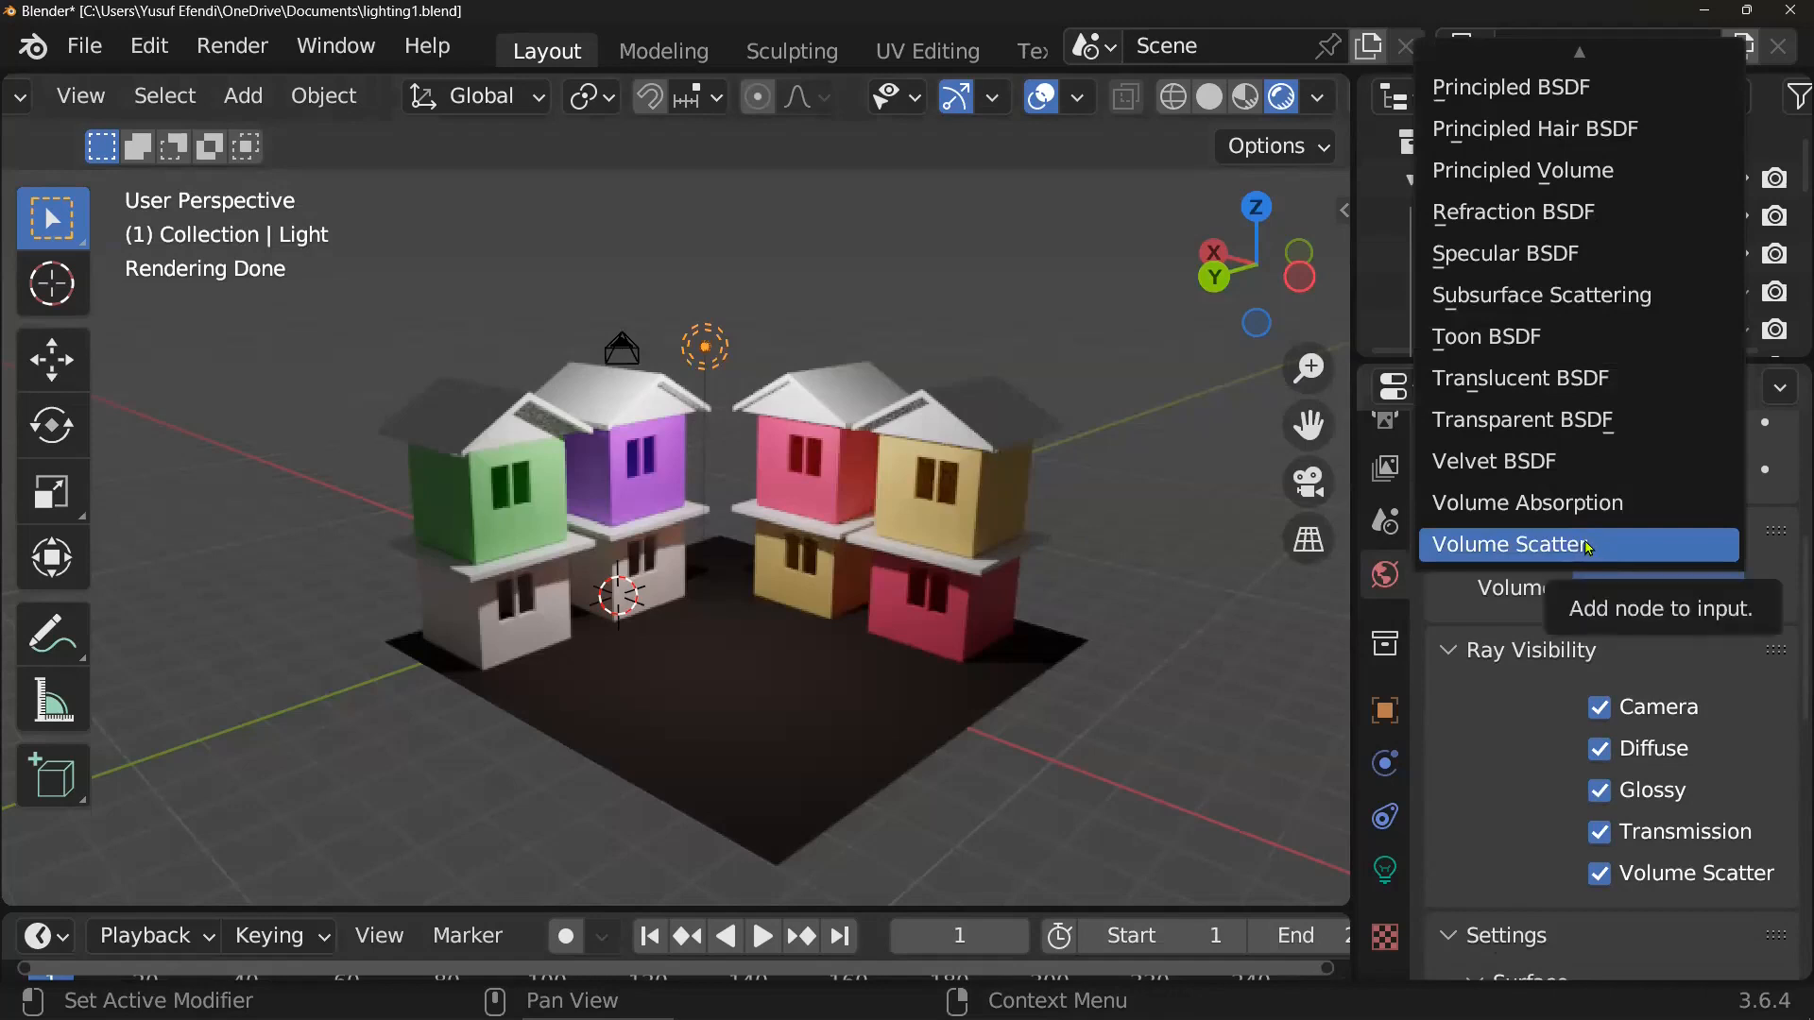
left_click(1588, 546)
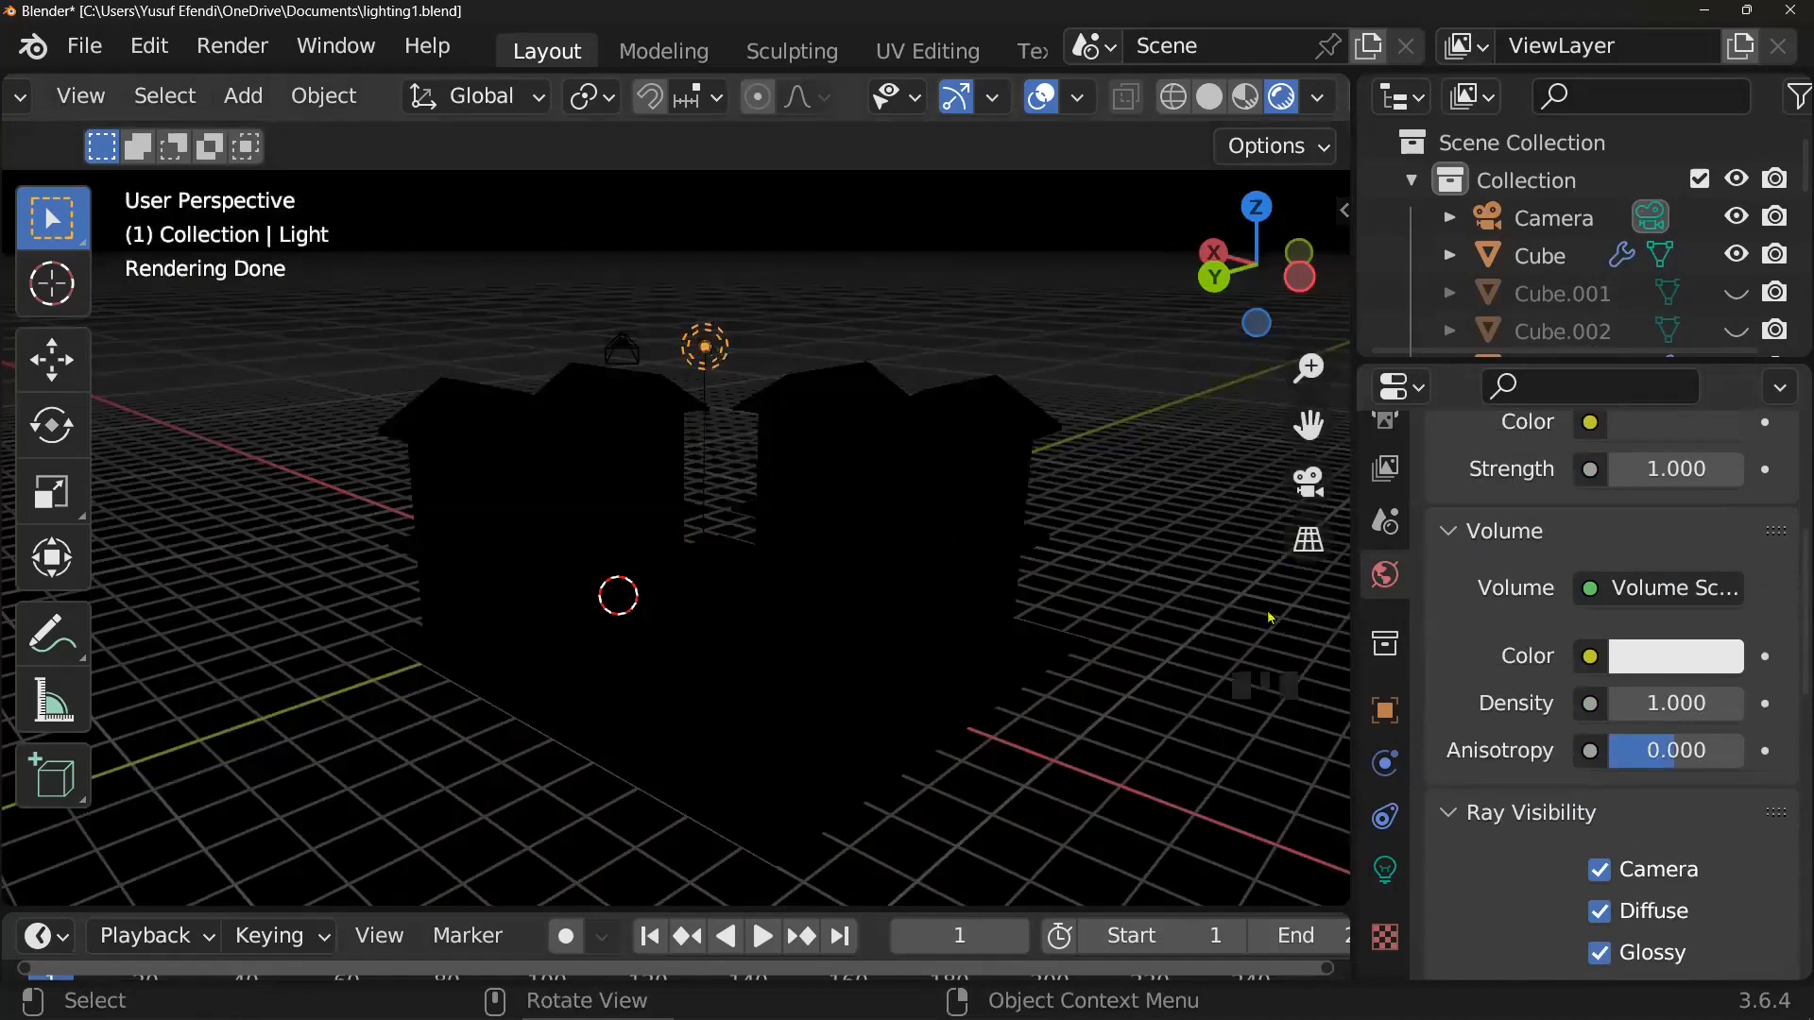
mouse_move(1663, 707)
left_mouse_down()
mouse_move(1625, 707)
mouse_move(1739, 707)
mouse_move(1607, 706)
mouse_move(1630, 707)
left_mouse_up()
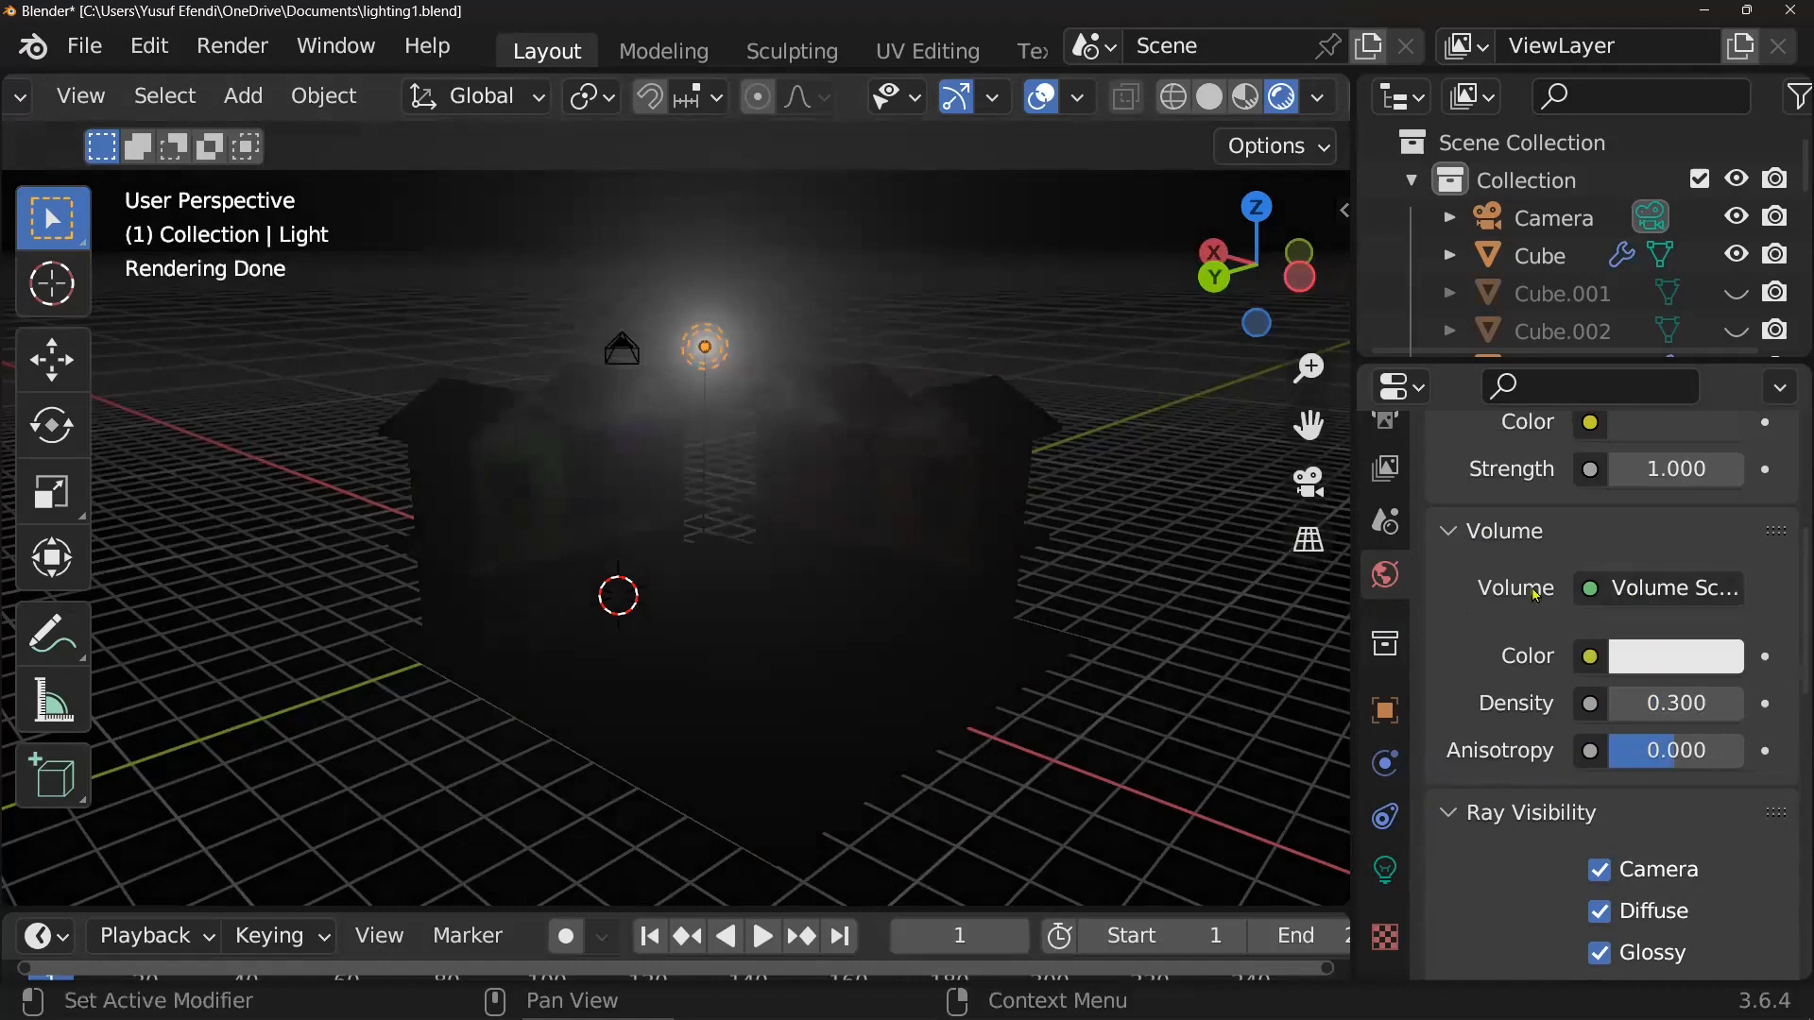
- Widen the properties area, and change the point light to a Sun light with a strength of 10000
left_click_drag(1350, 567, 1221, 567)
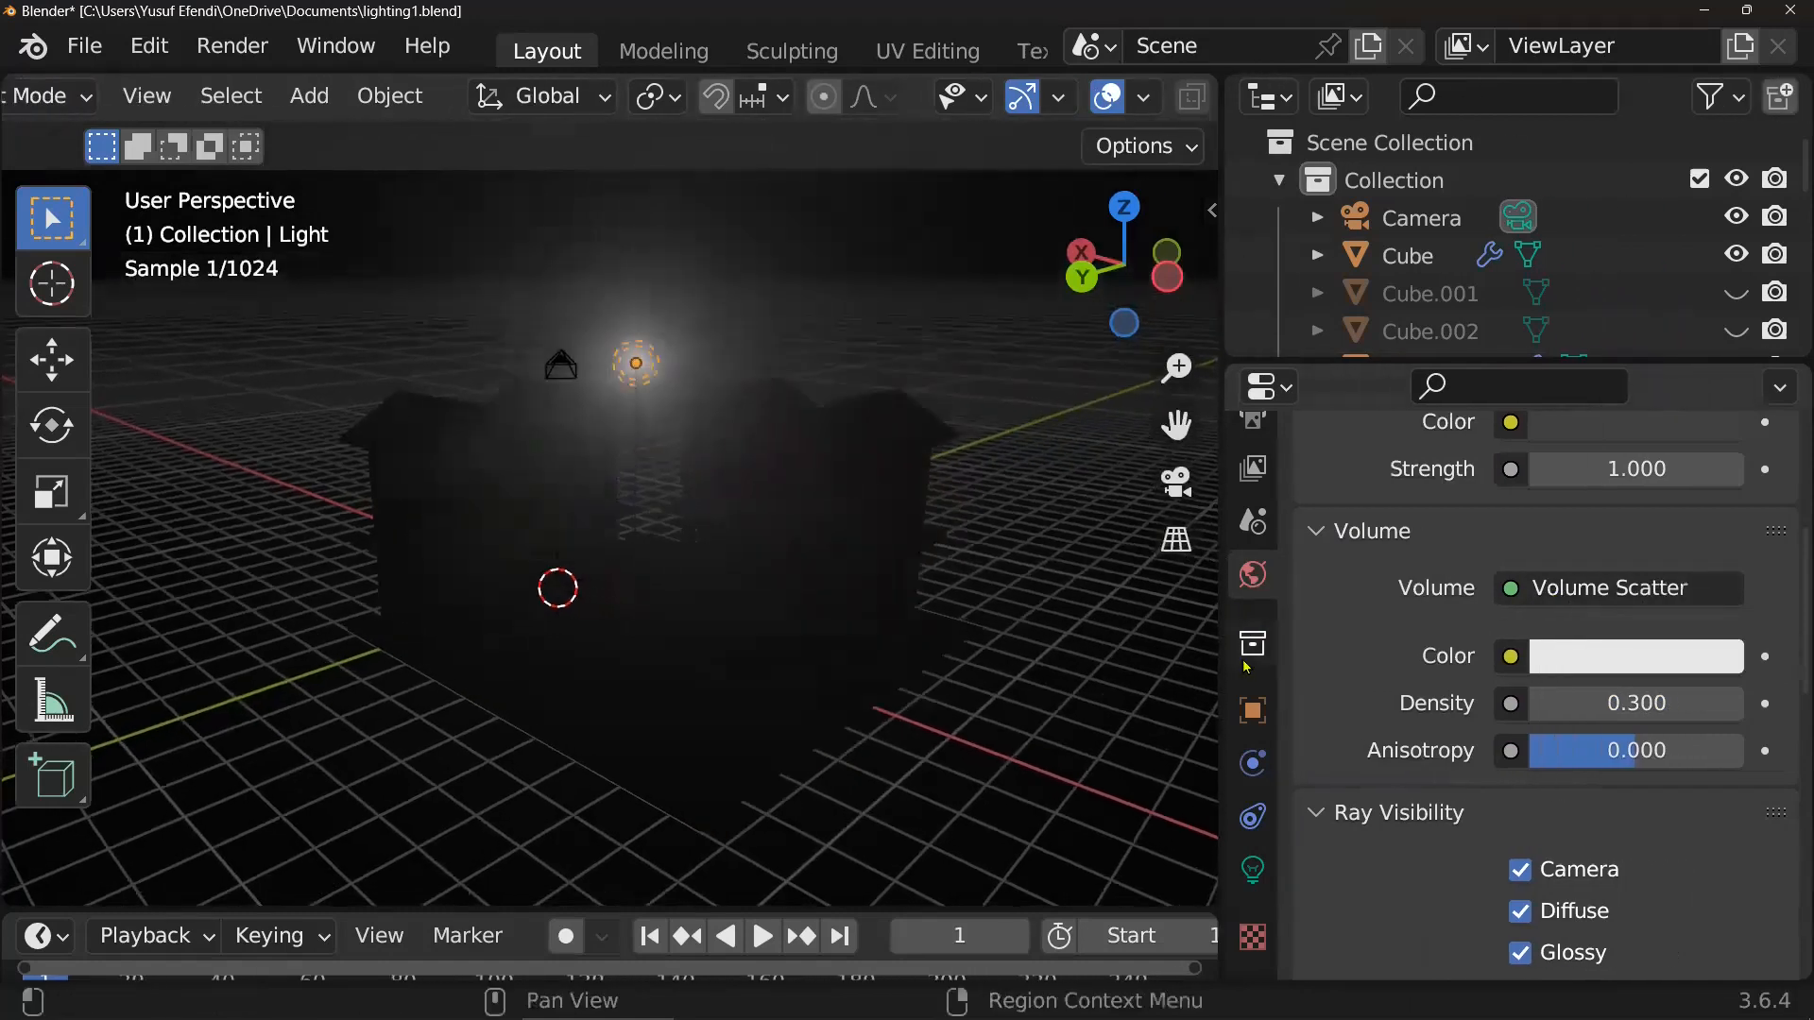
left_click(1253, 868)
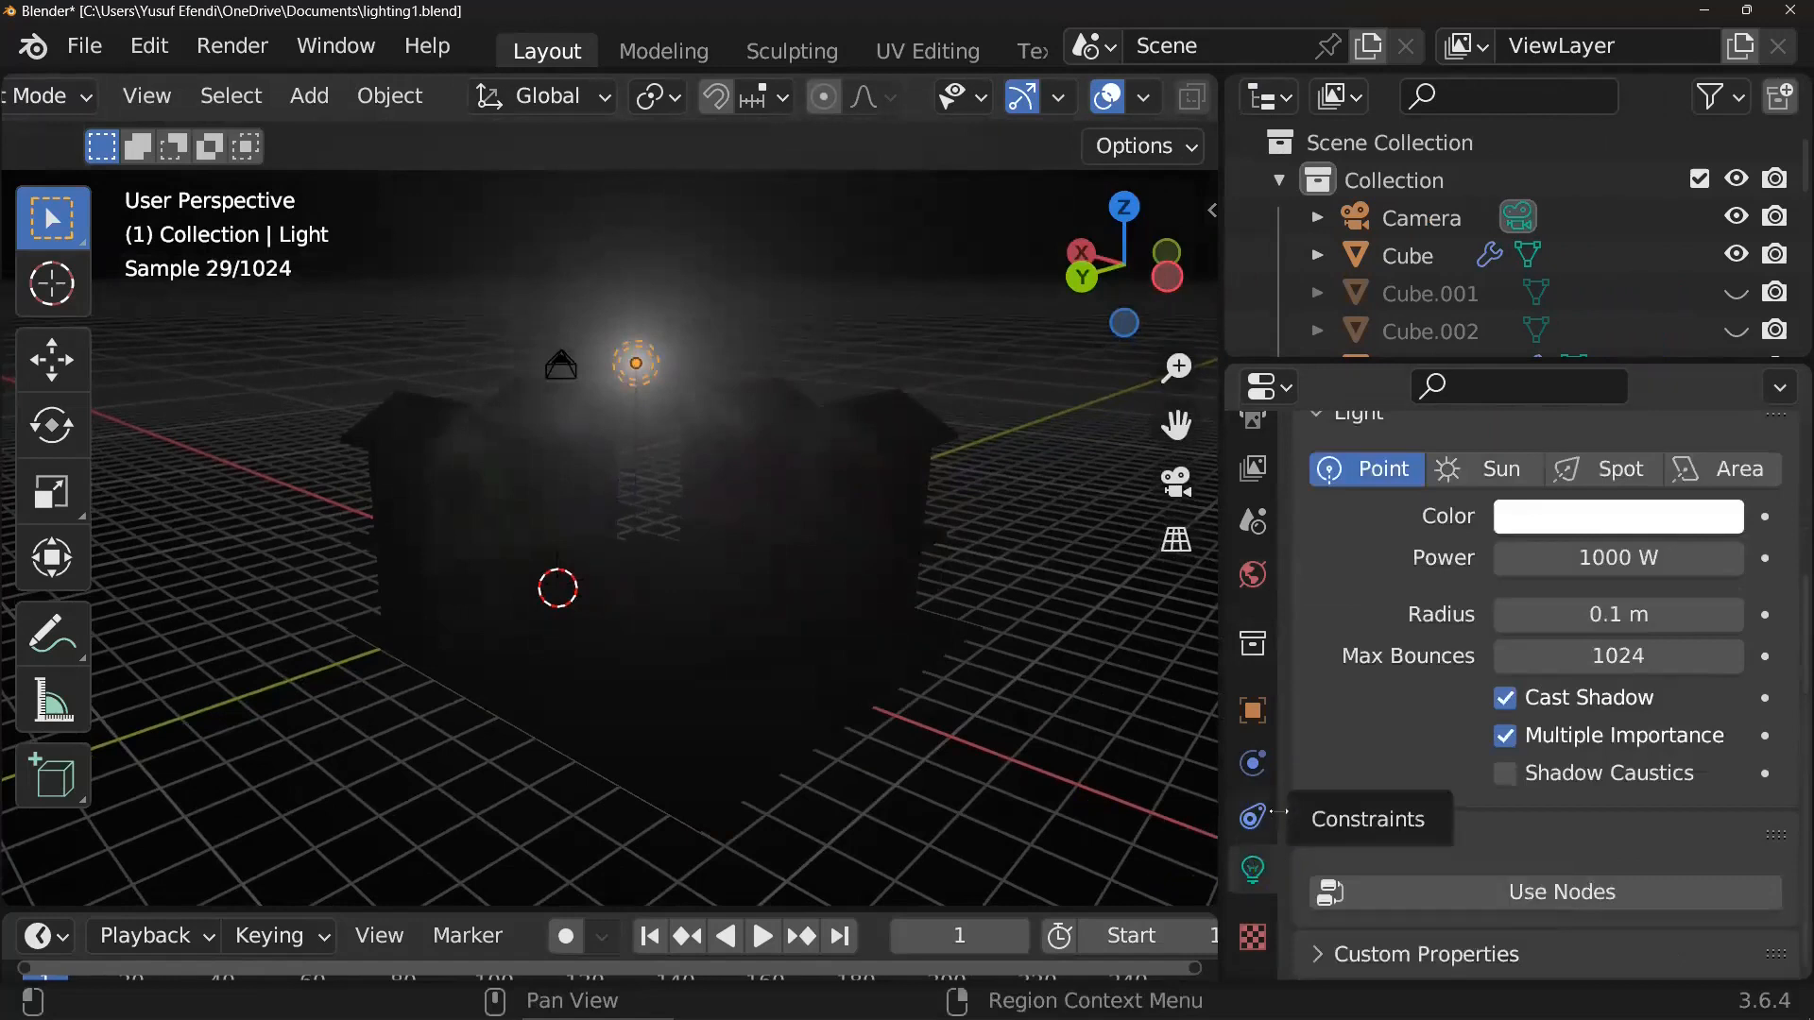
left_click(1491, 470)
left_click(1614, 555)
type("10000")
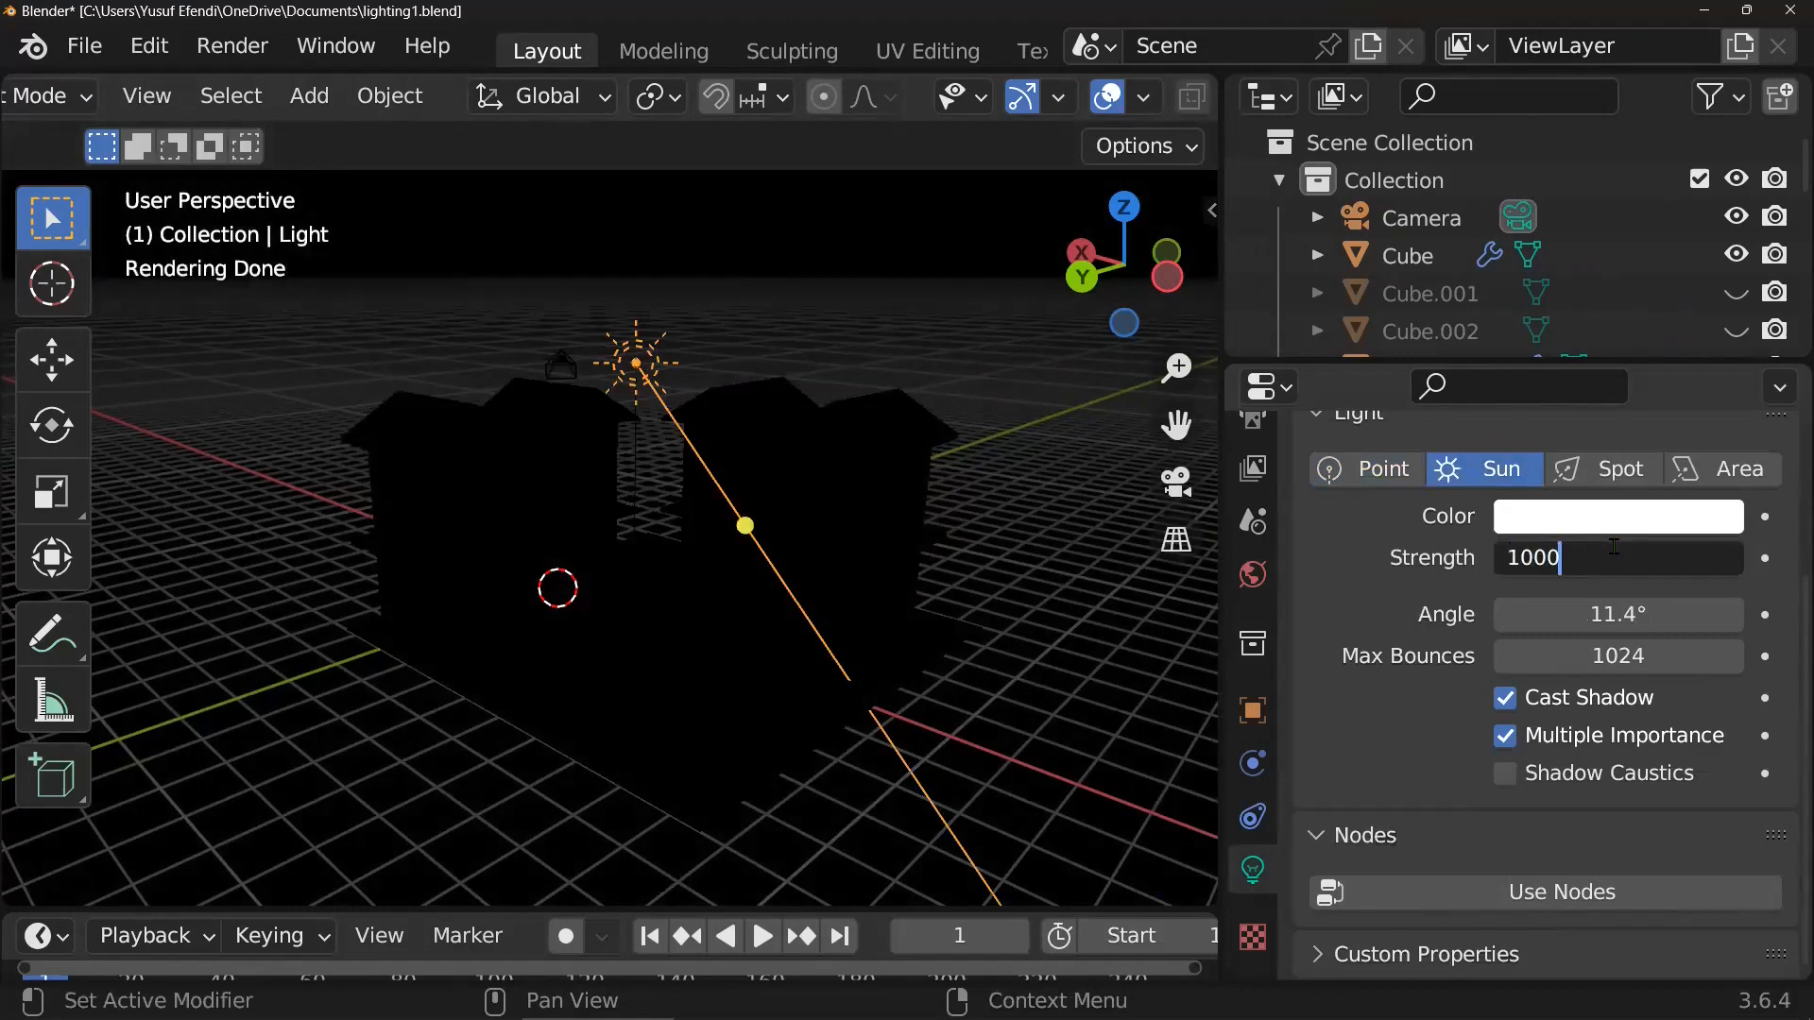
key("Return")
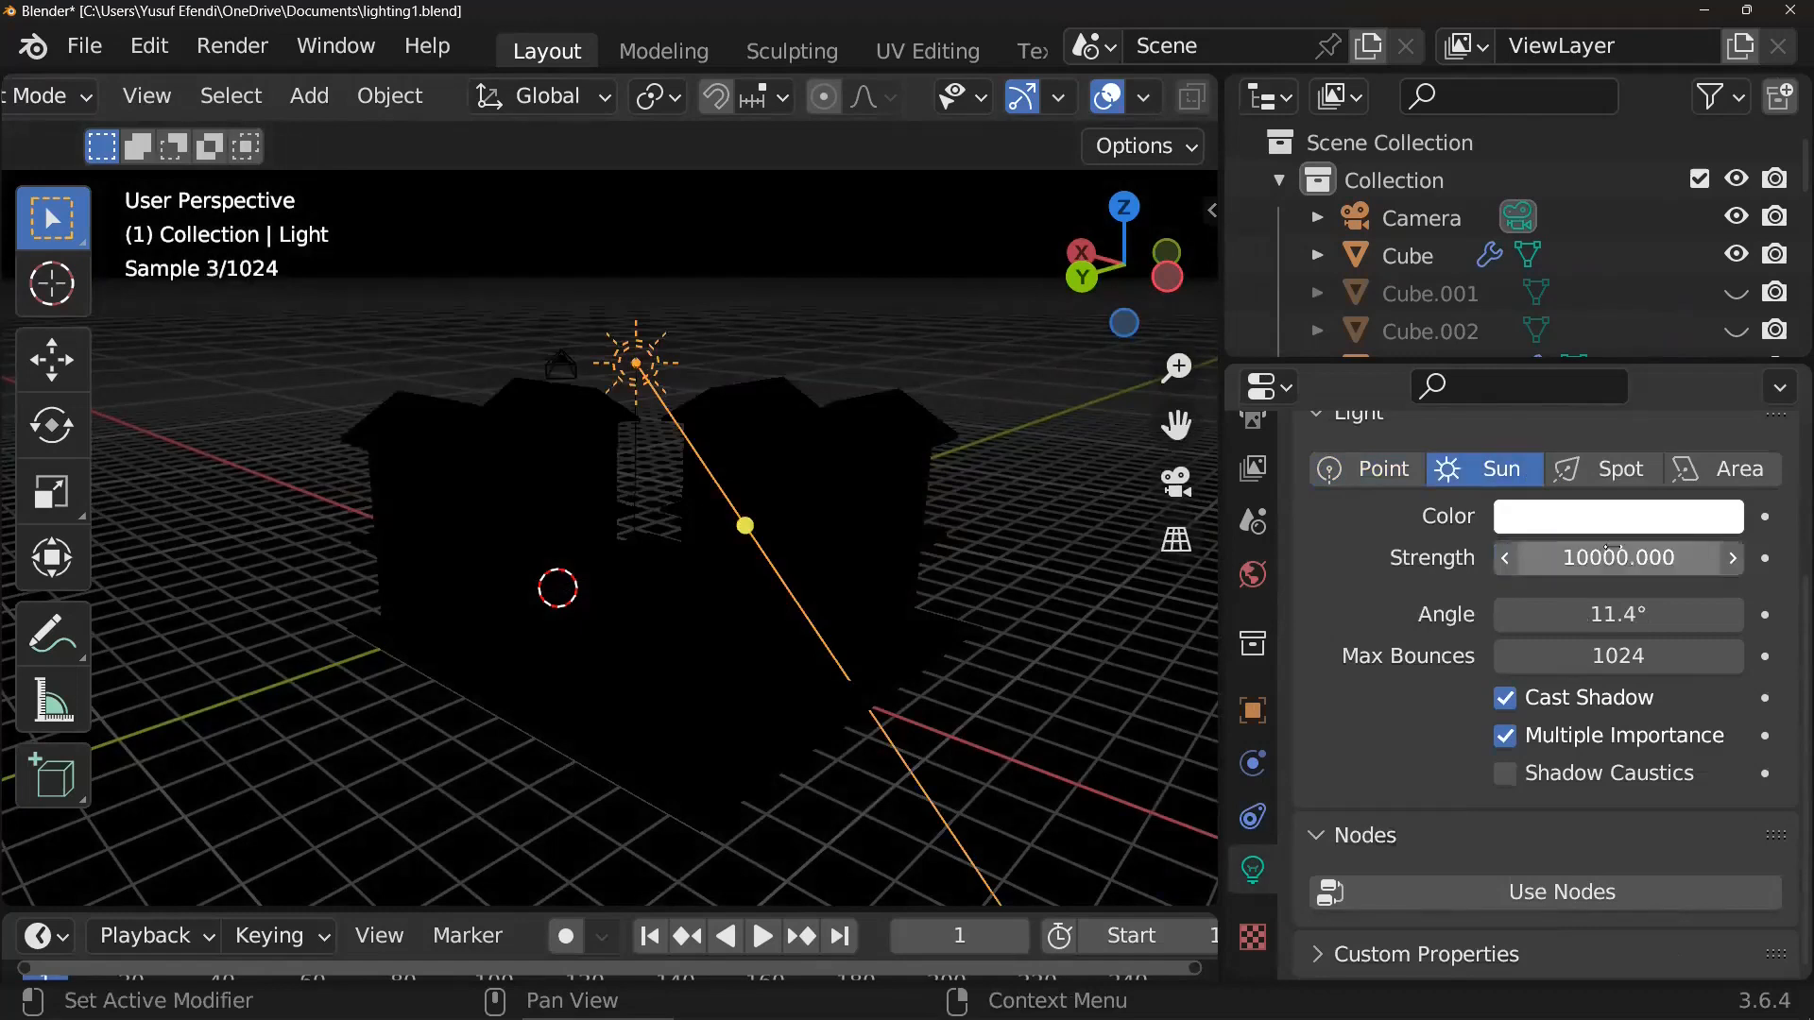
- Try the Spot type on the light, and change it to an Area light
left_click(1612, 472)
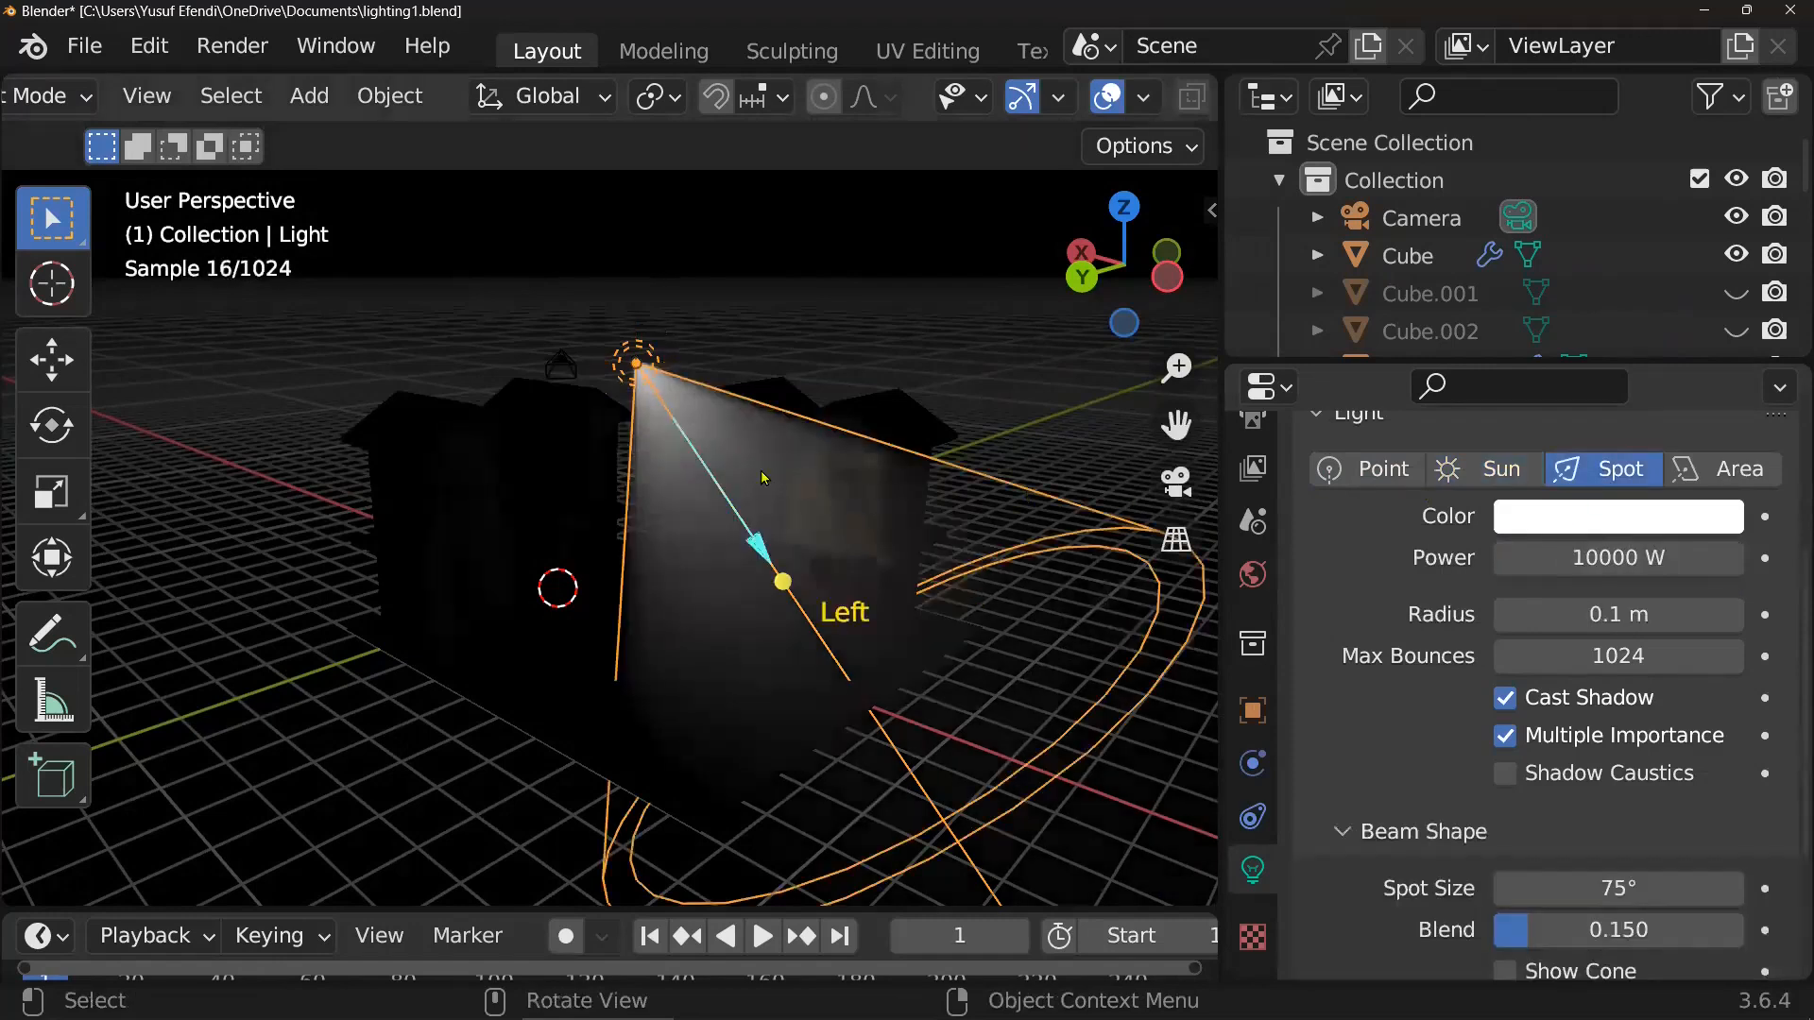
left_click(1741, 469)
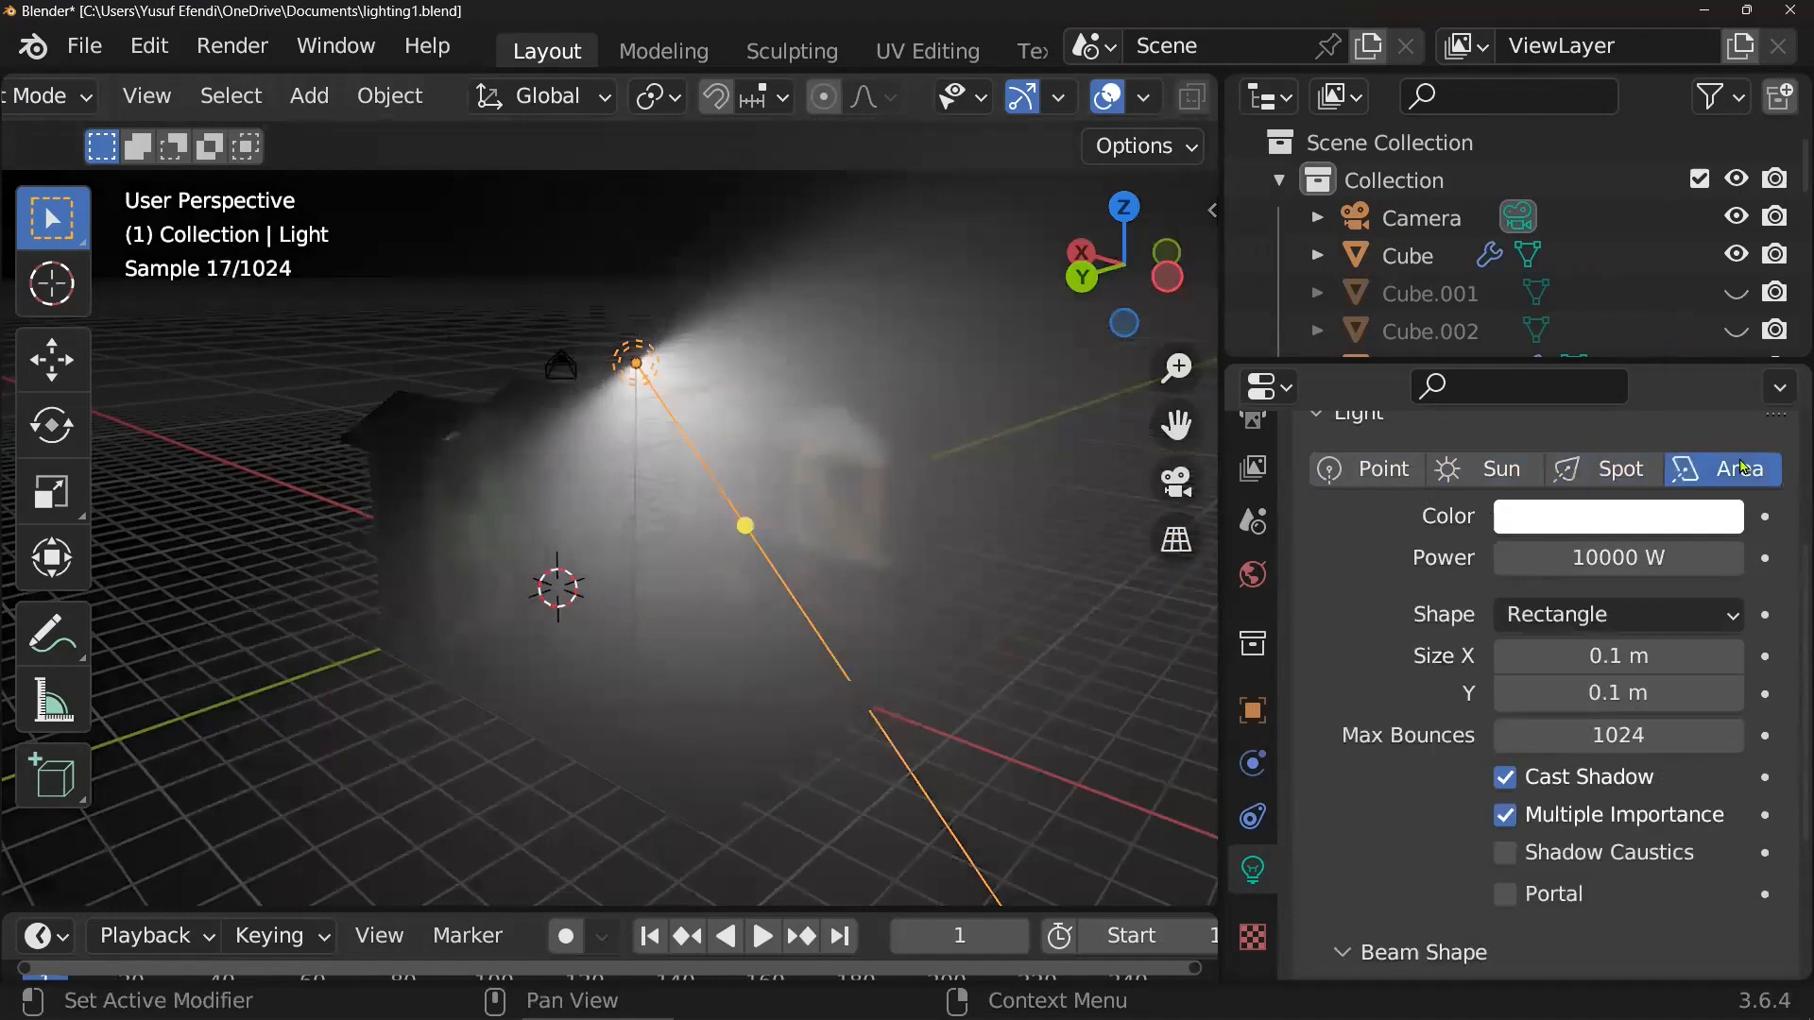
- Try a density of 1 for the World's Volume Scatter
left_click(1247, 578)
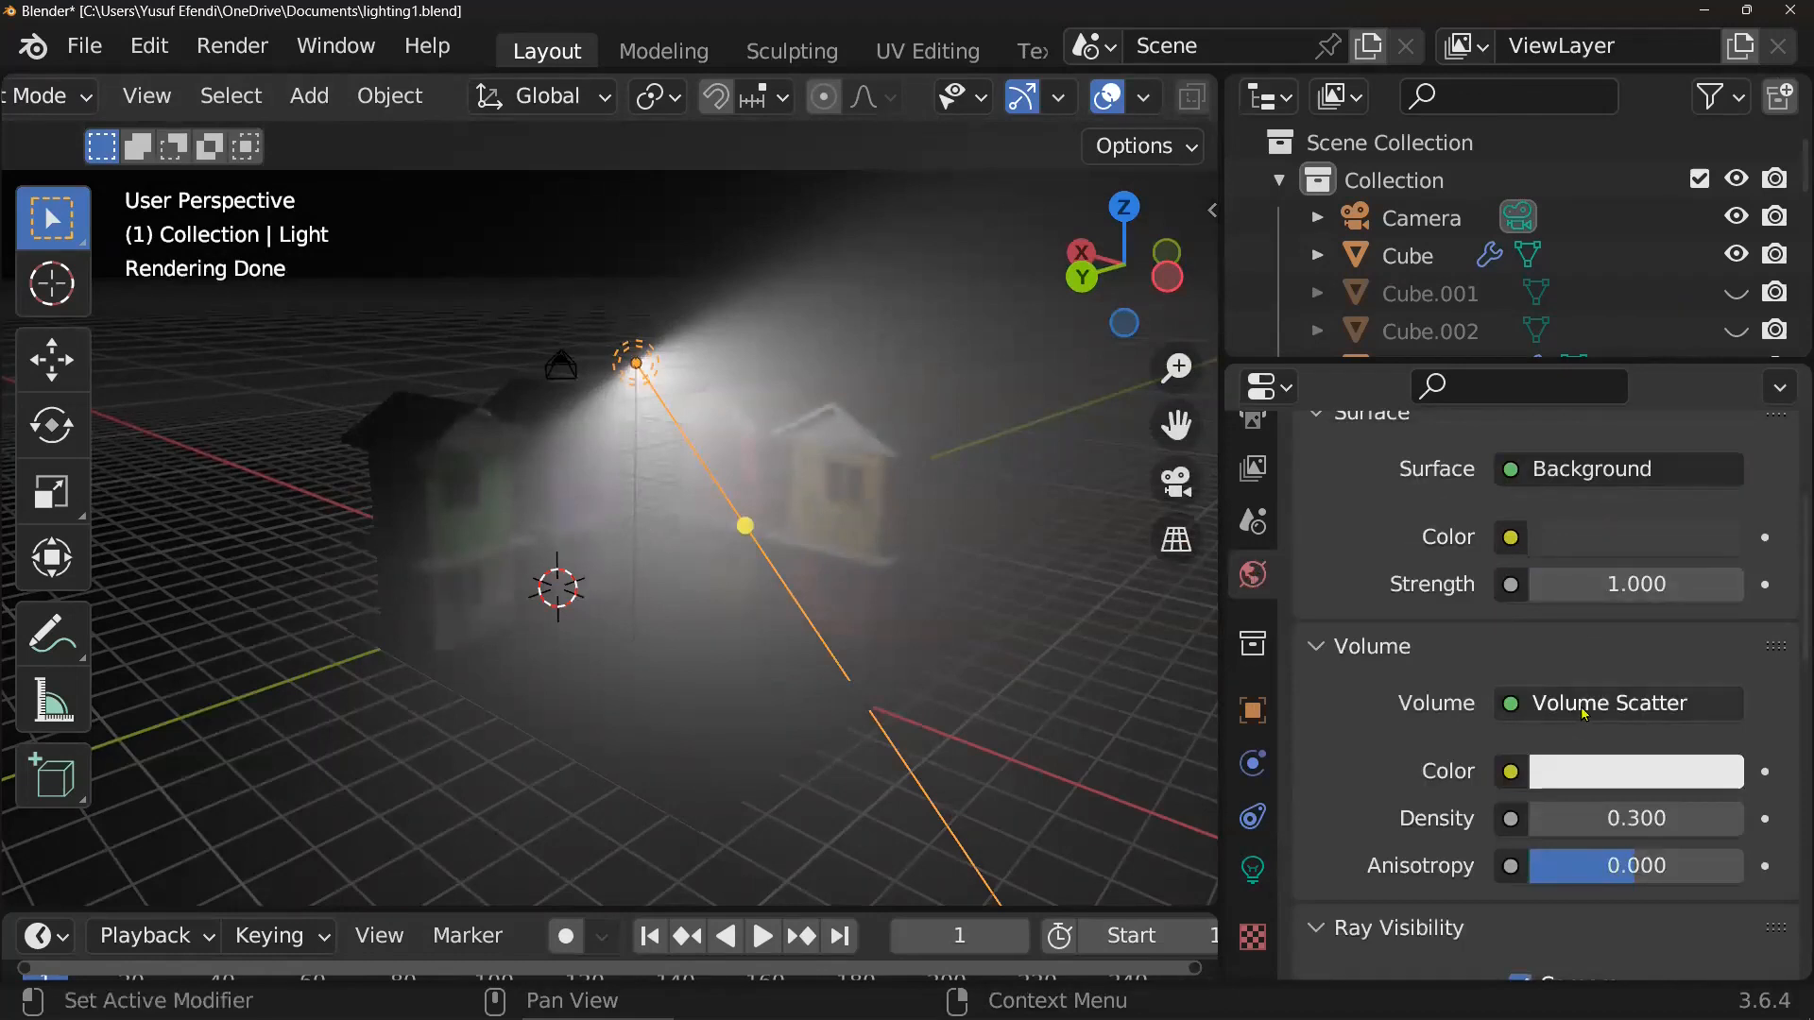
left_click(1606, 820)
type("1")
key("Return")
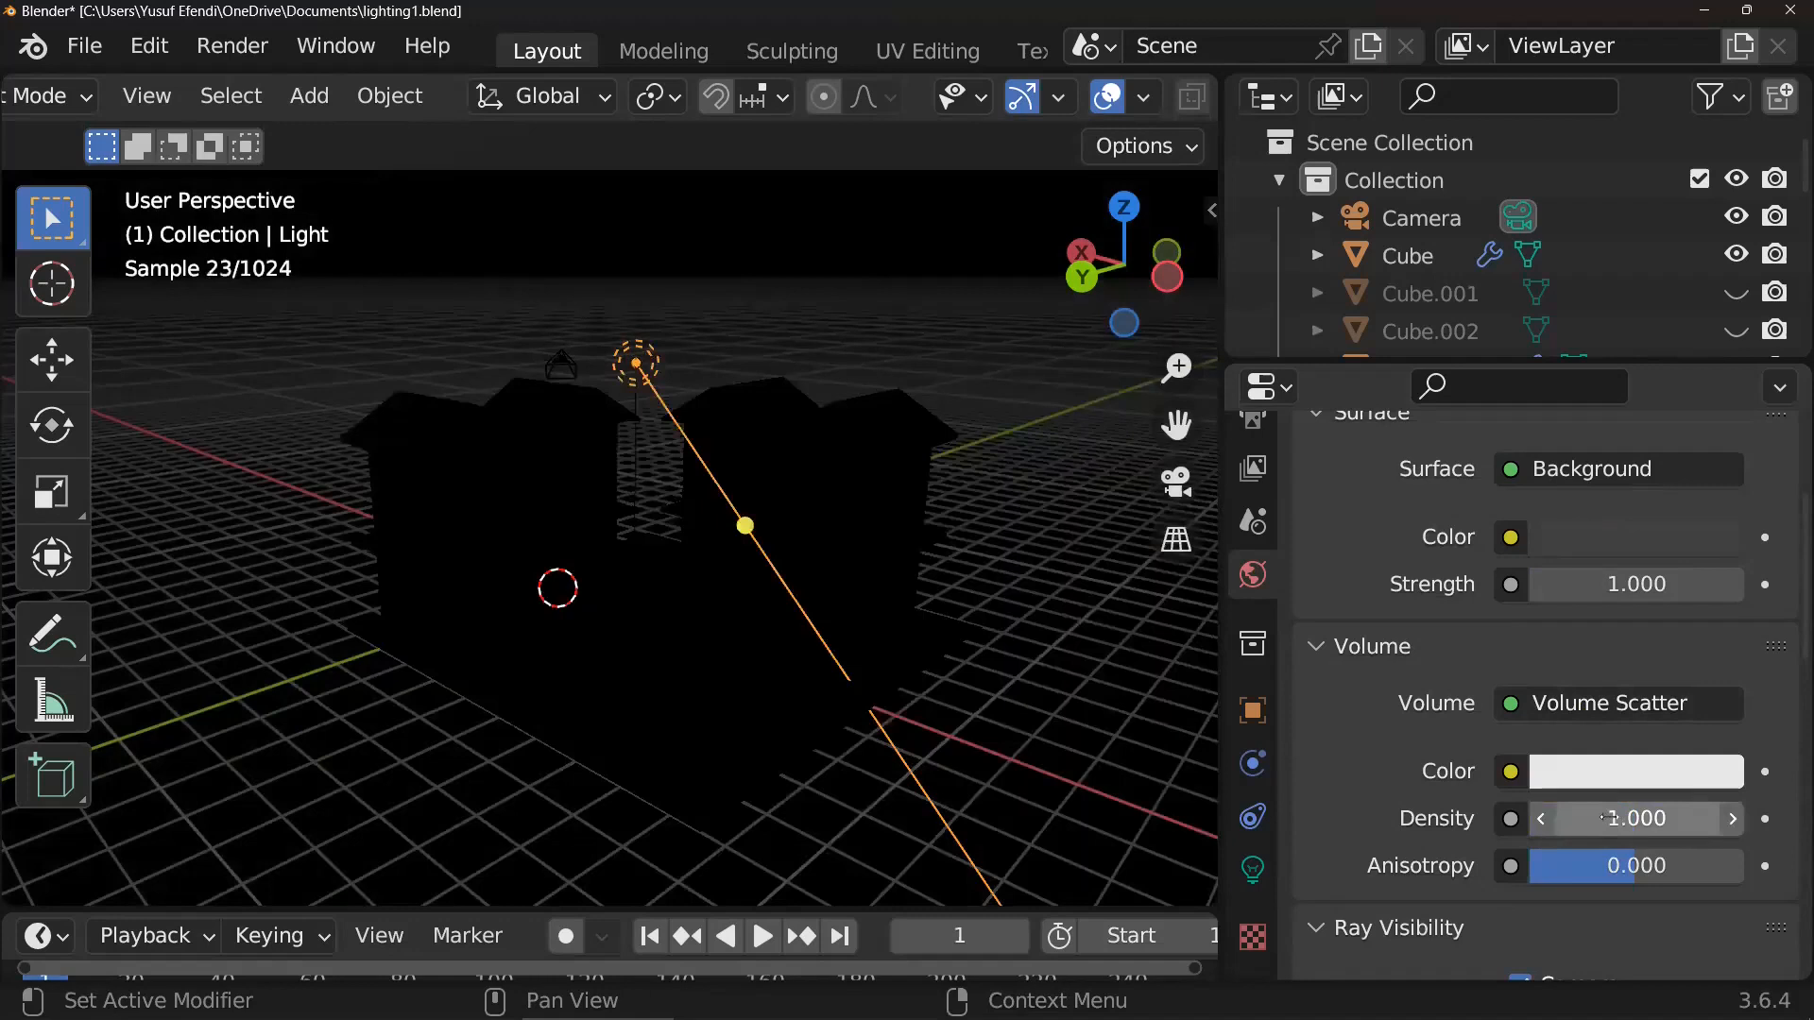
- Restore the World's Volume Scatter density to 0.3
left_click(1606, 818)
type(".3")
key("Return")
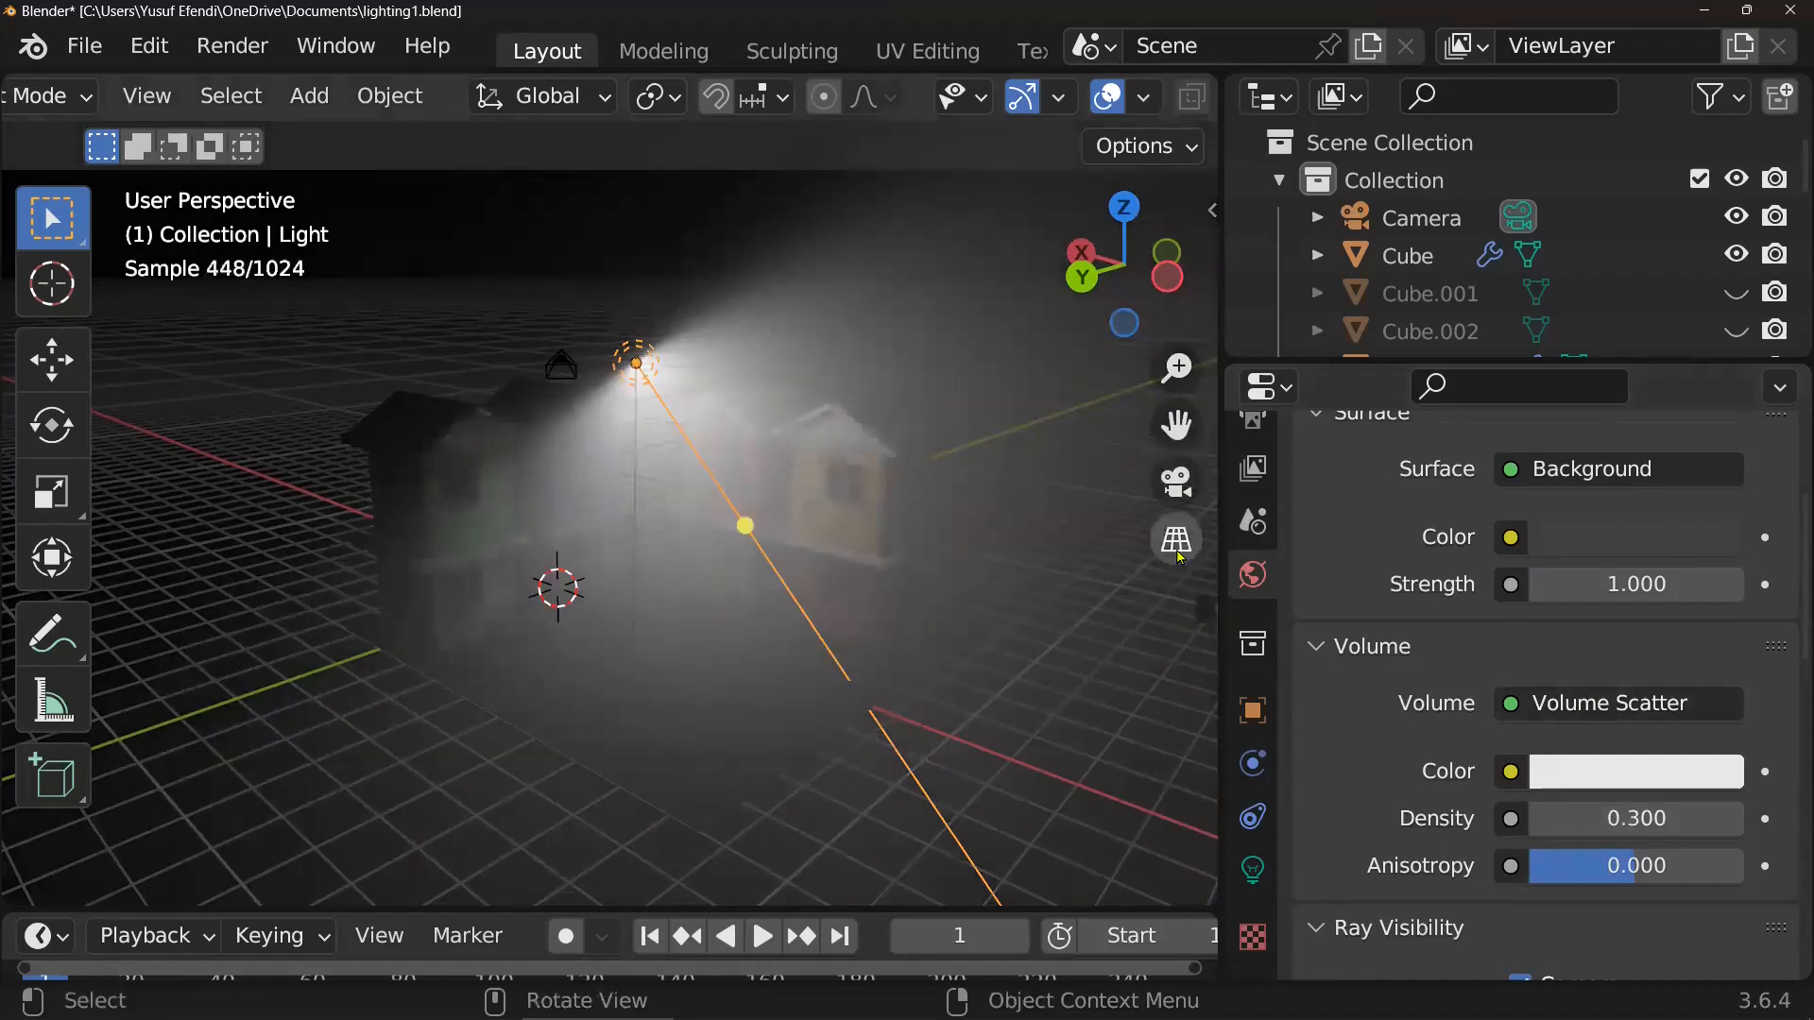
- Try the Spot and Sun types on the light, and change it to a Point light
left_click(1253, 869)
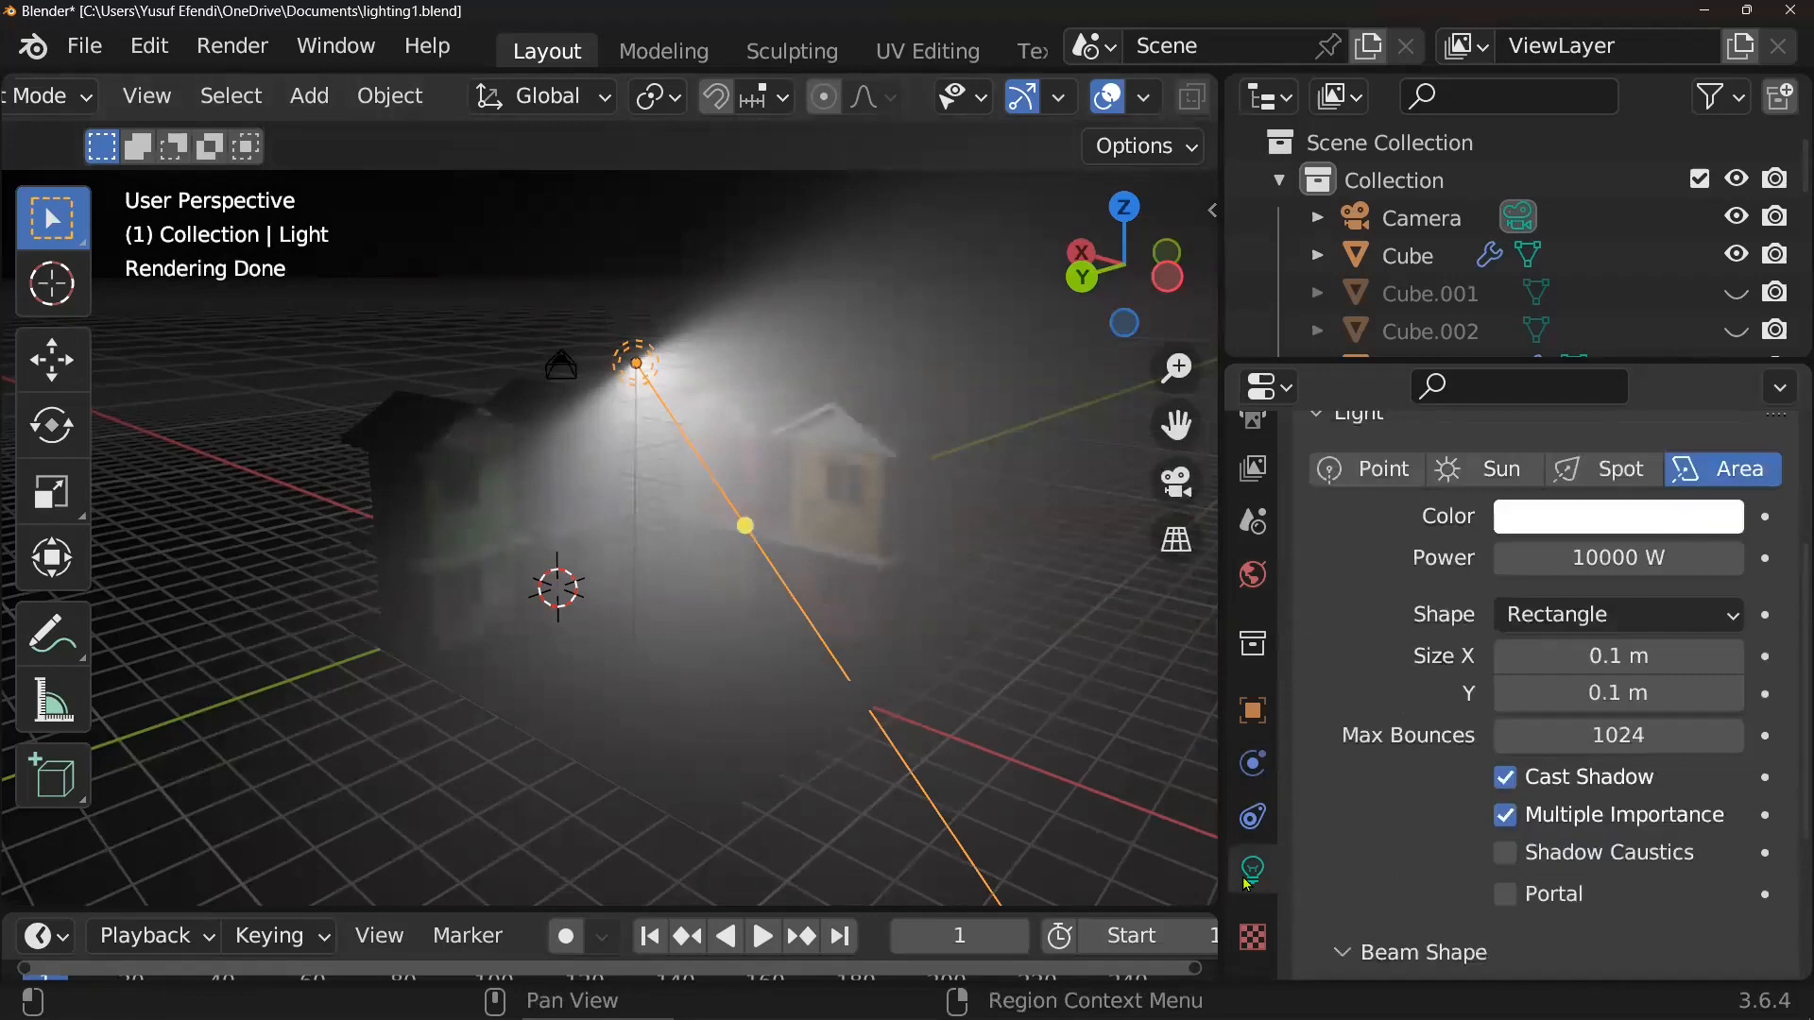
scroll(1559, 567, "up", 2)
left_click(1618, 546)
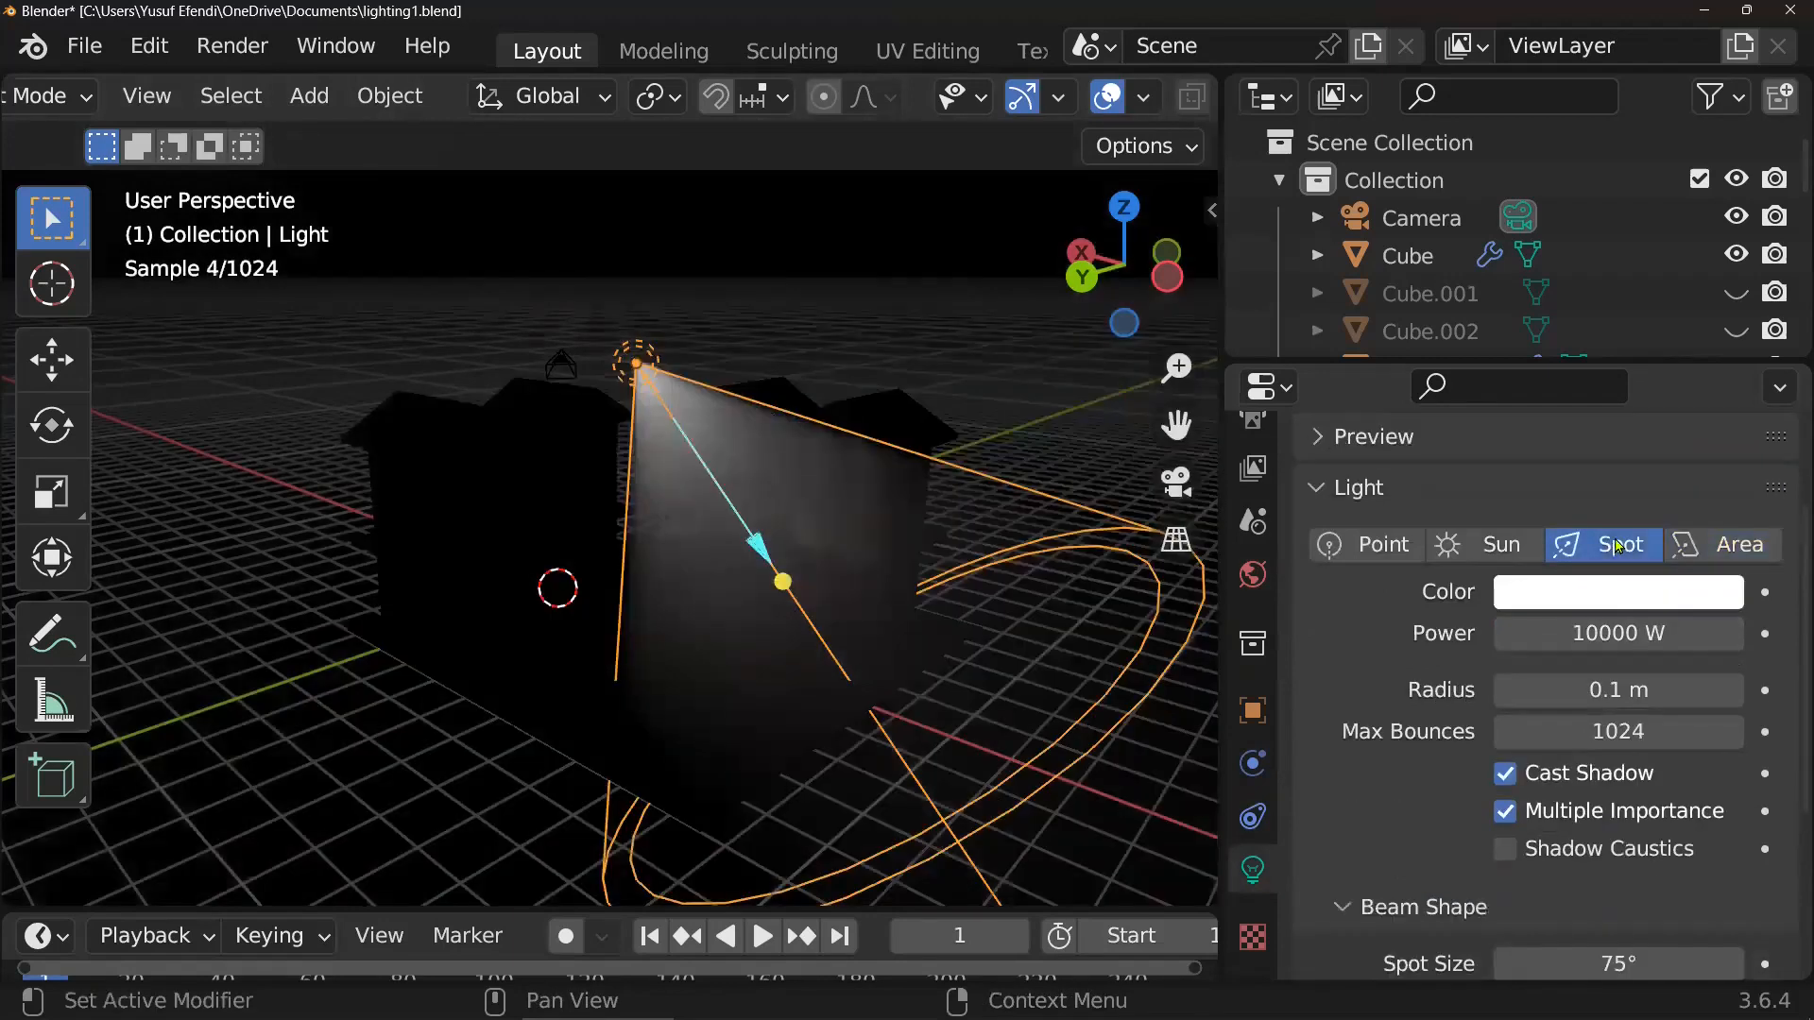
left_click(1482, 548)
left_click(1381, 548)
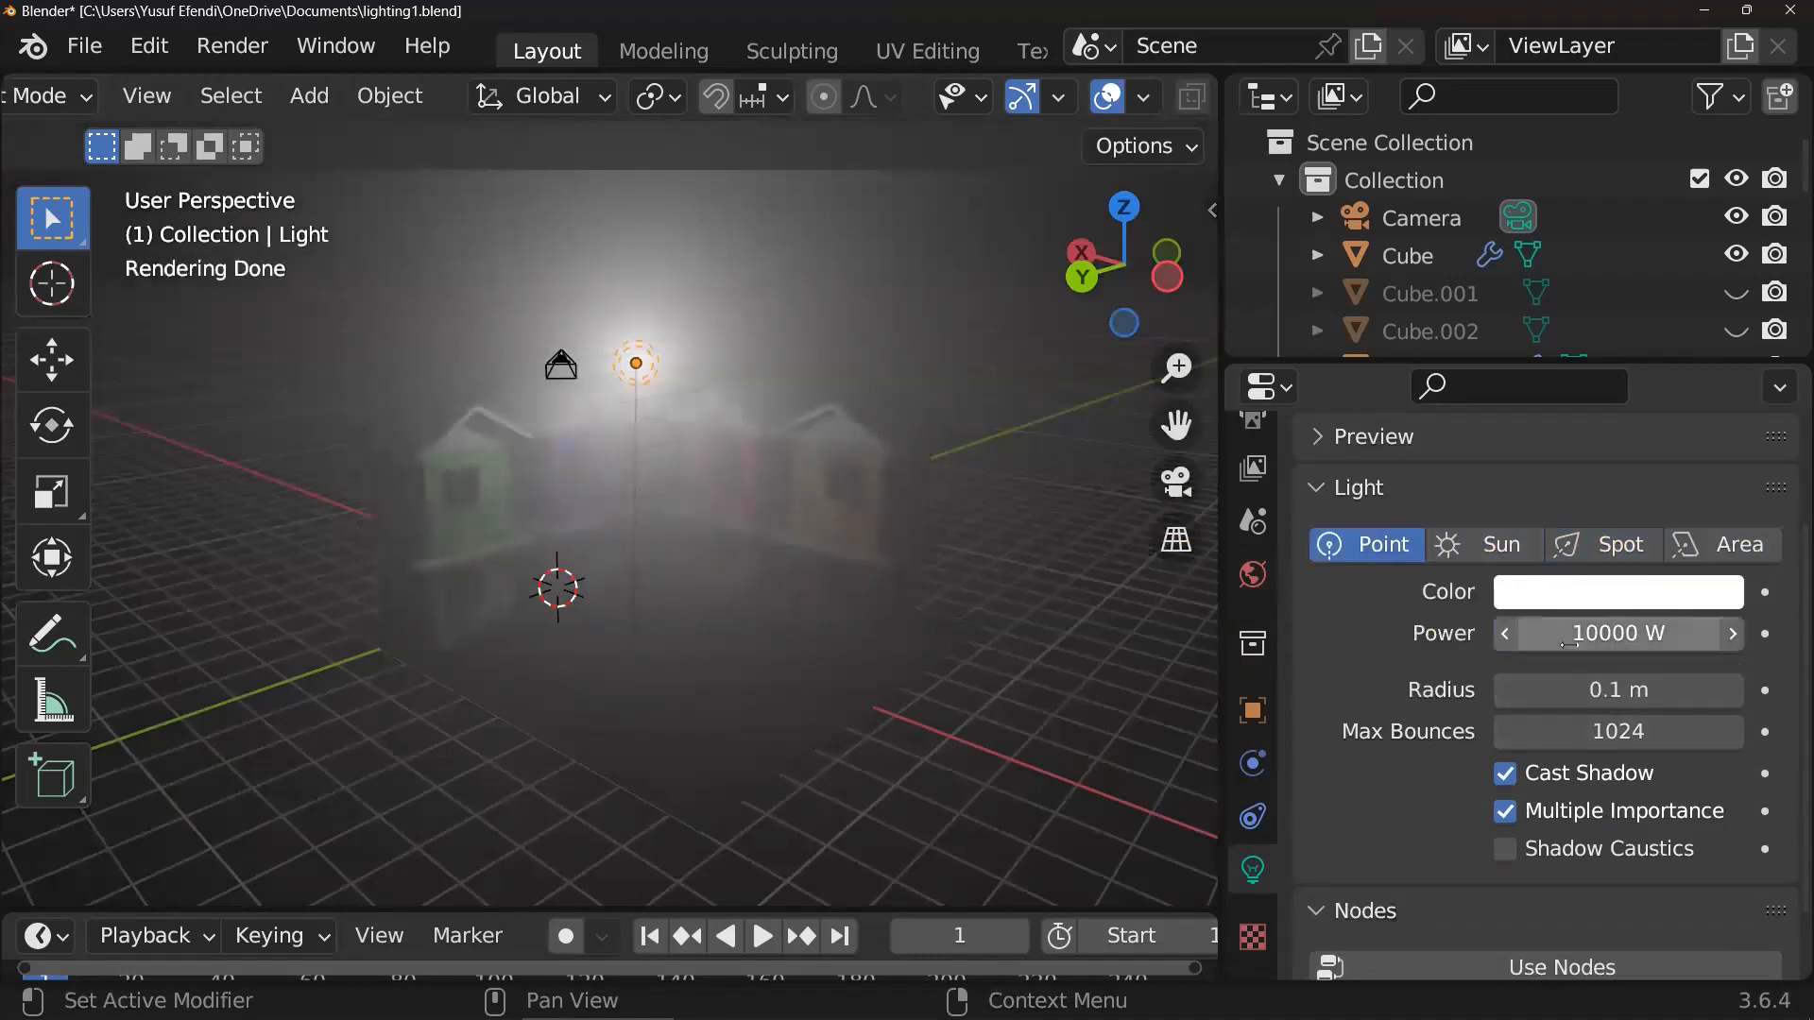
- Lower the World's Volume Scatter density to 0.1
left_click(1254, 576)
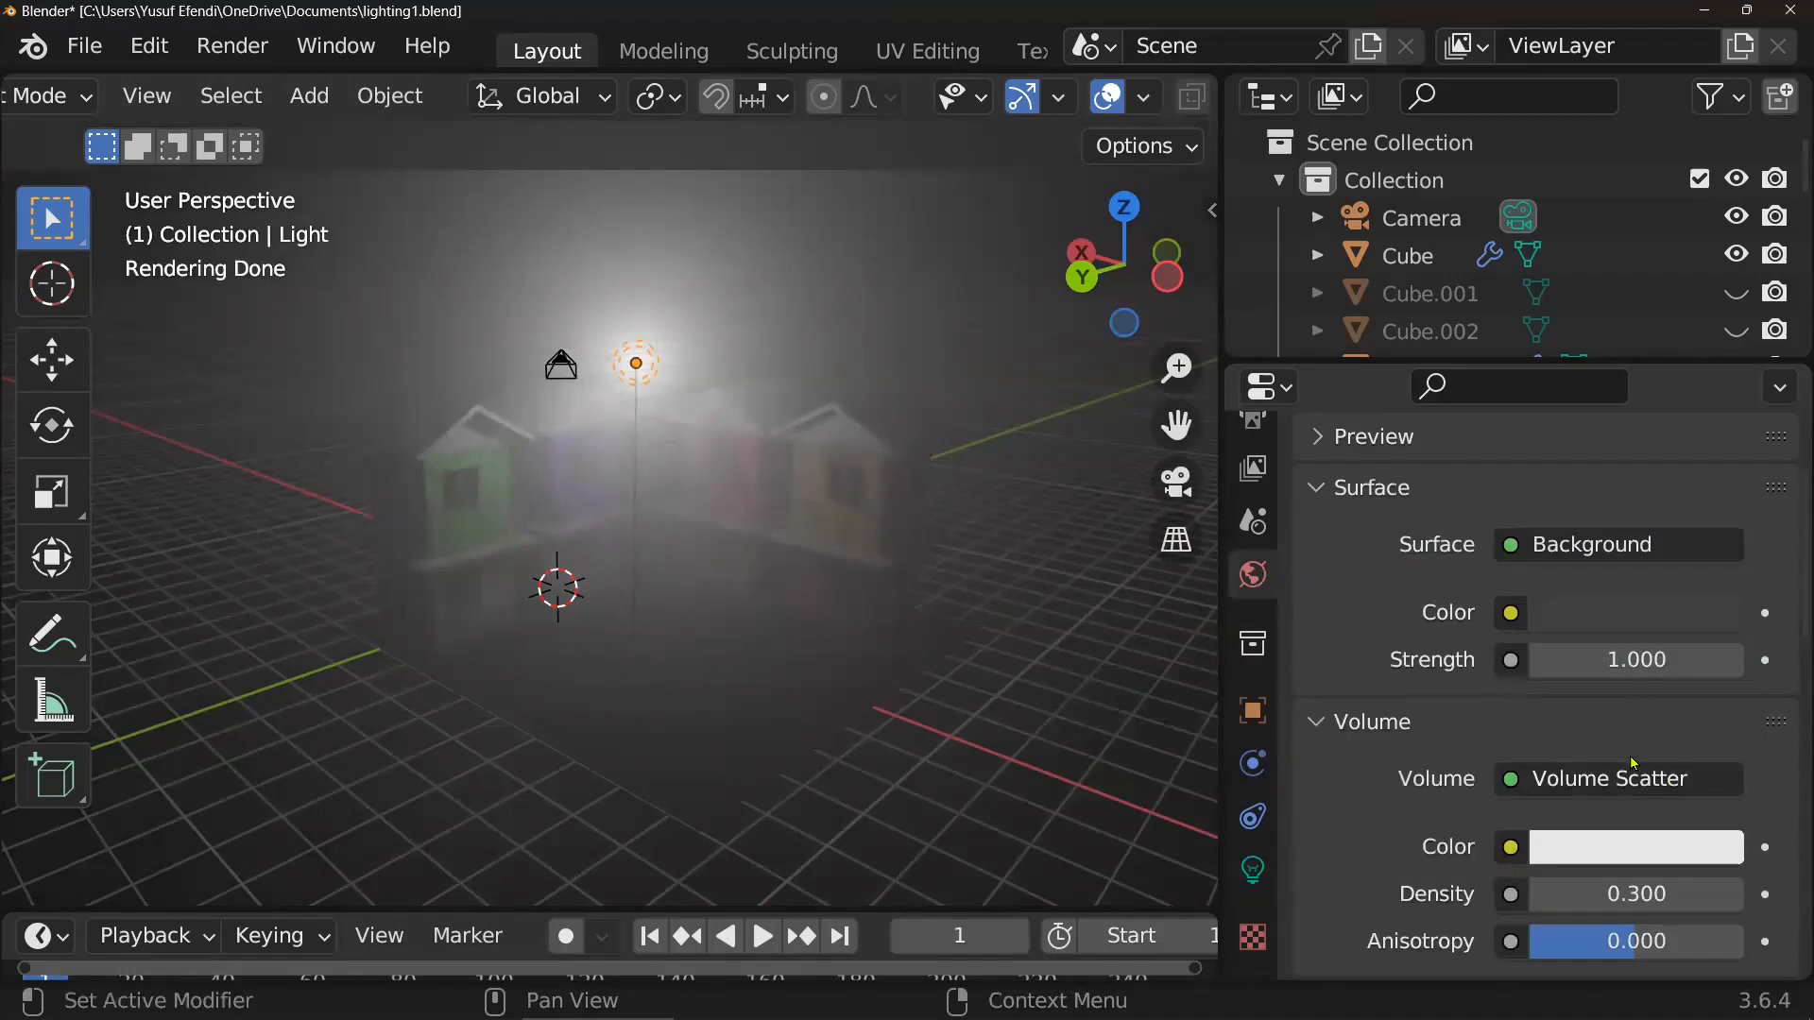
scroll(1631, 763, "down", 3)
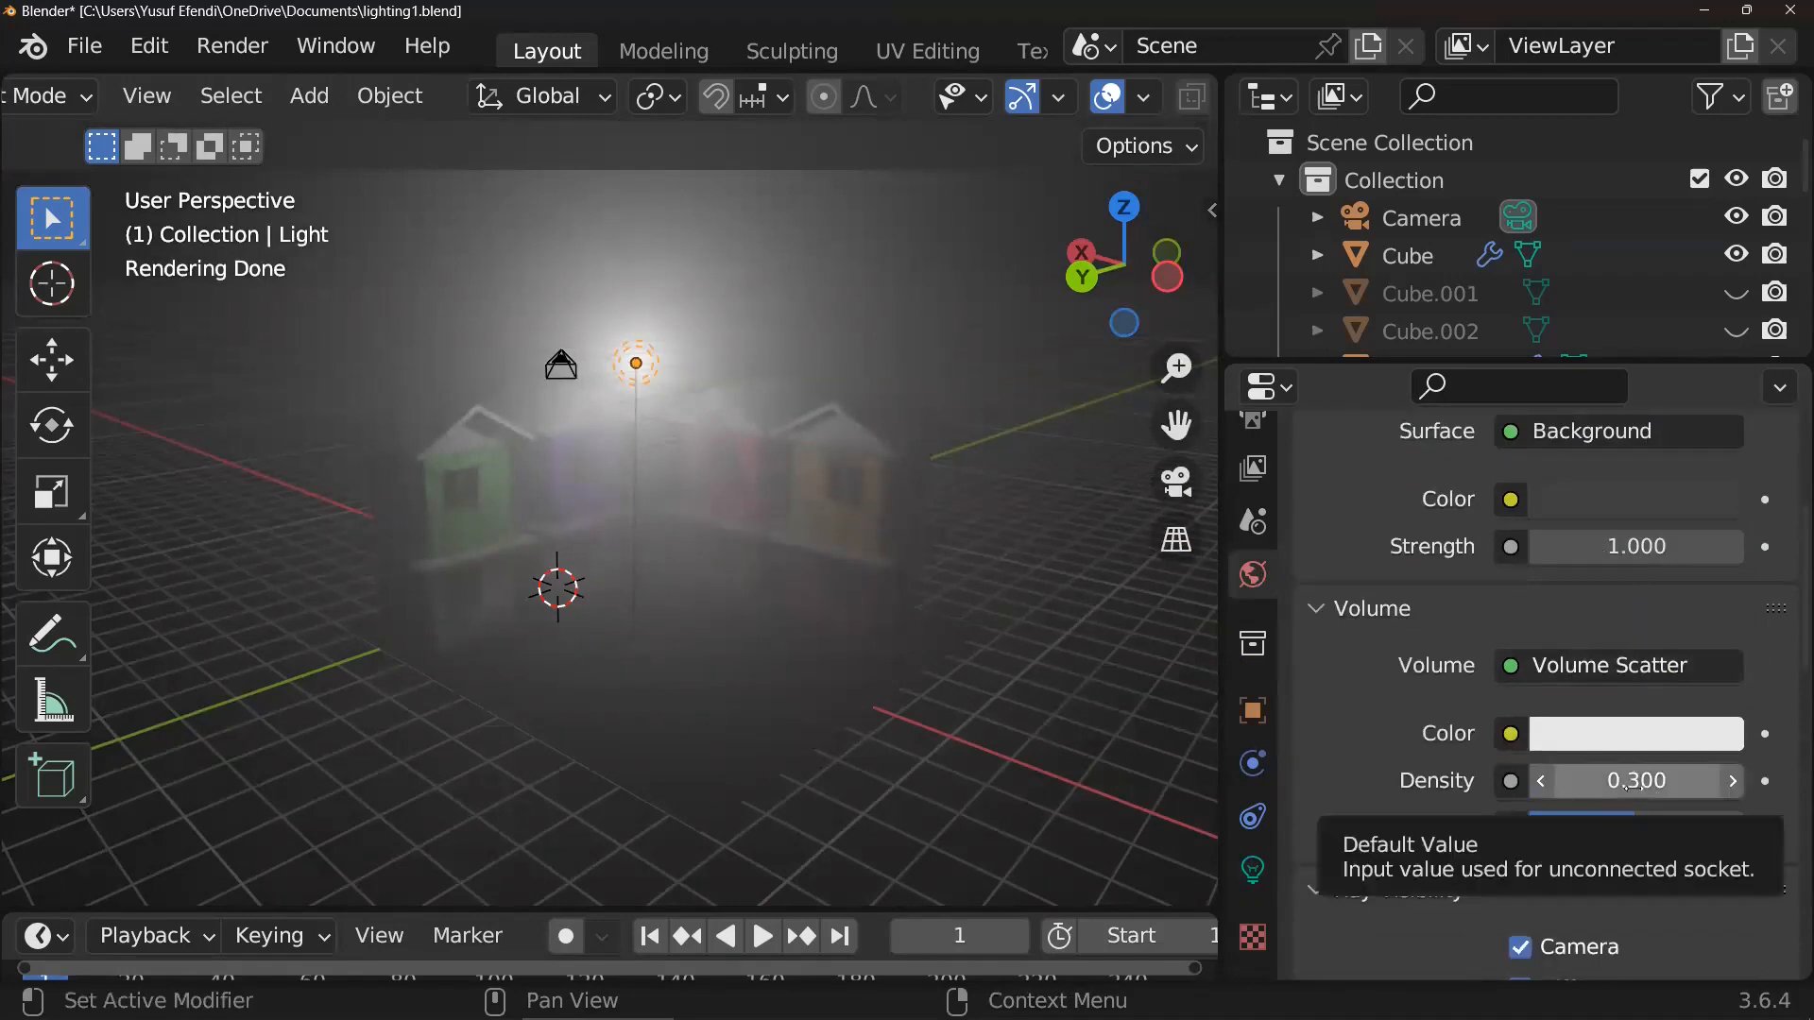
left_click(1544, 785)
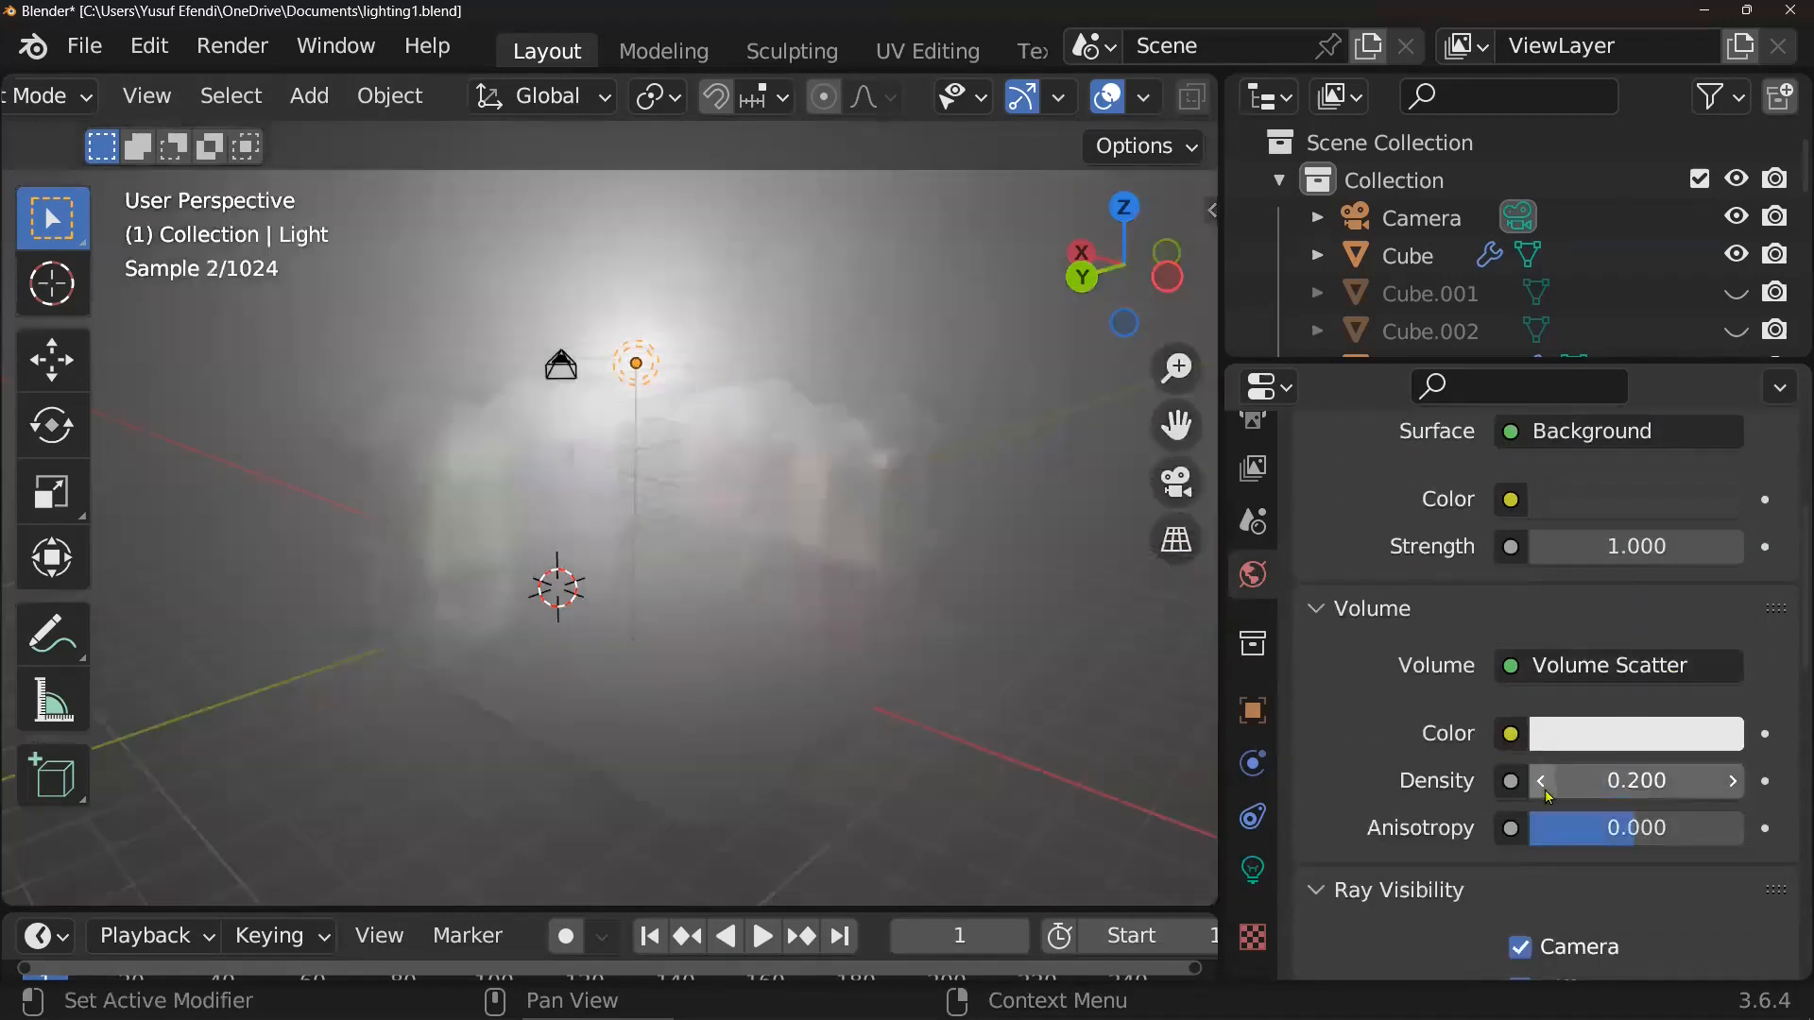
left_click(1543, 784)
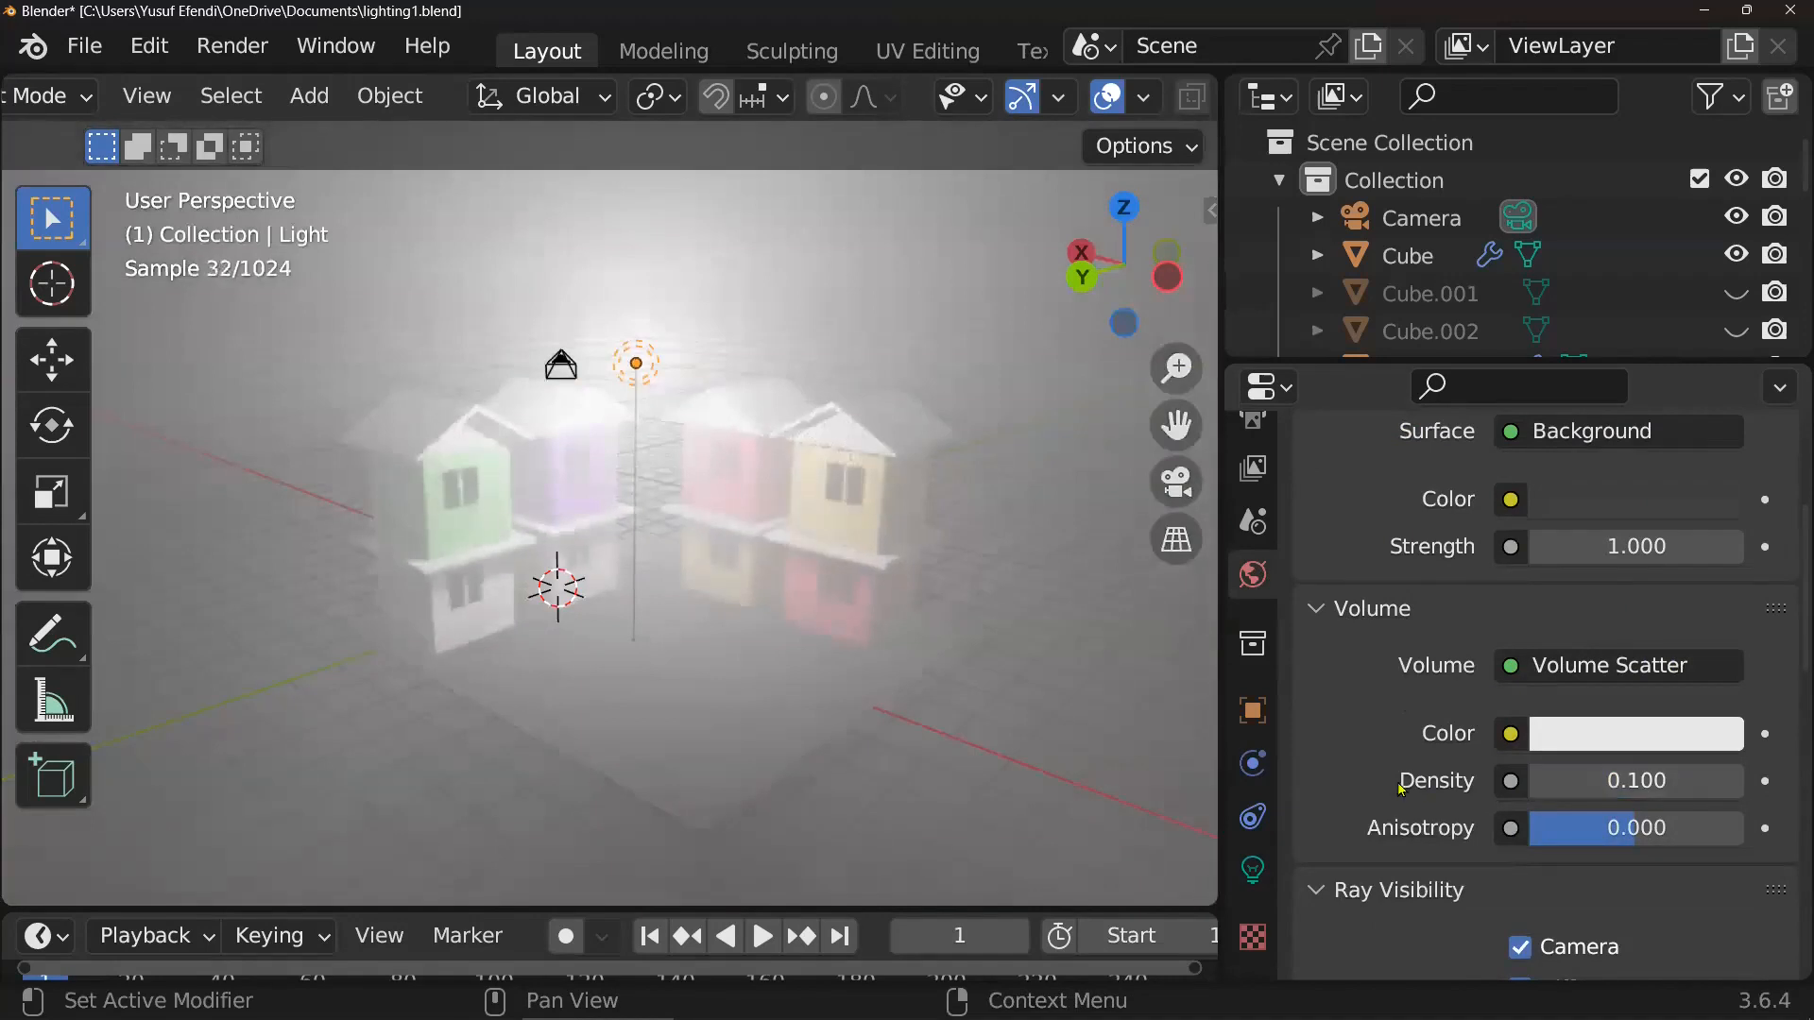
- Try a power of 100 W on the point light, and set it to 1000 W
left_click(1253, 869)
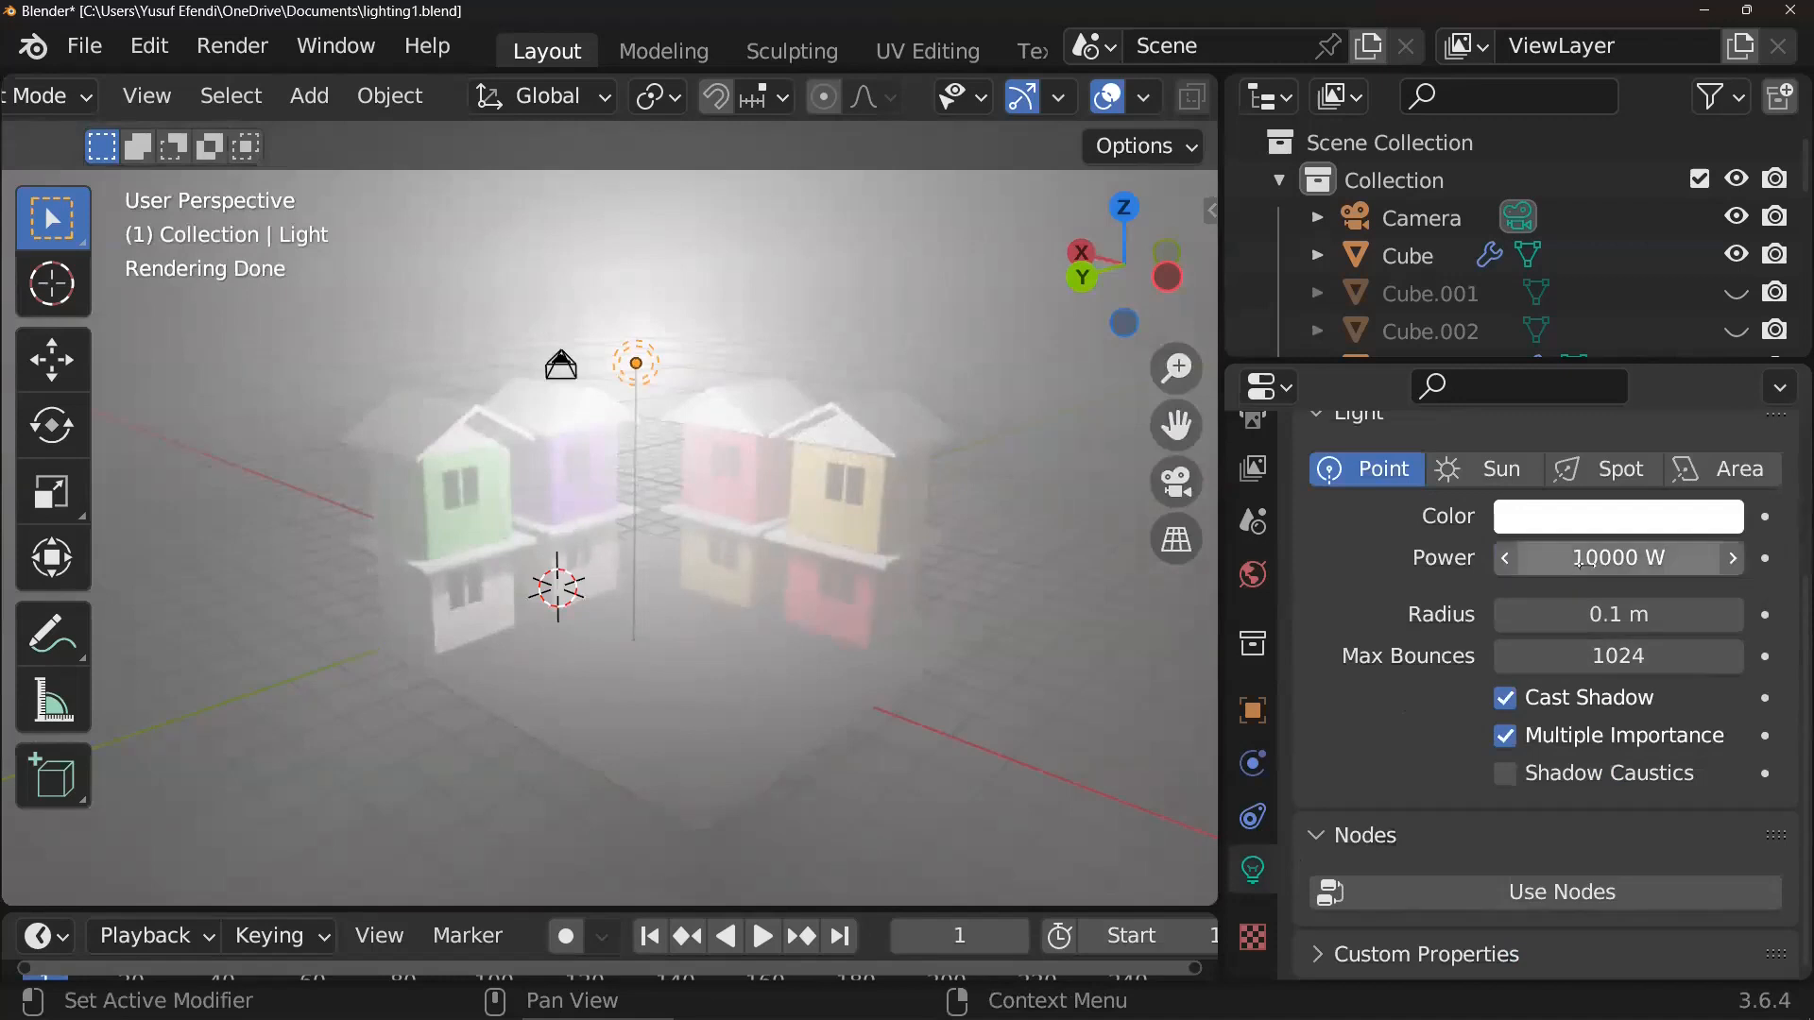
left_click(1614, 557)
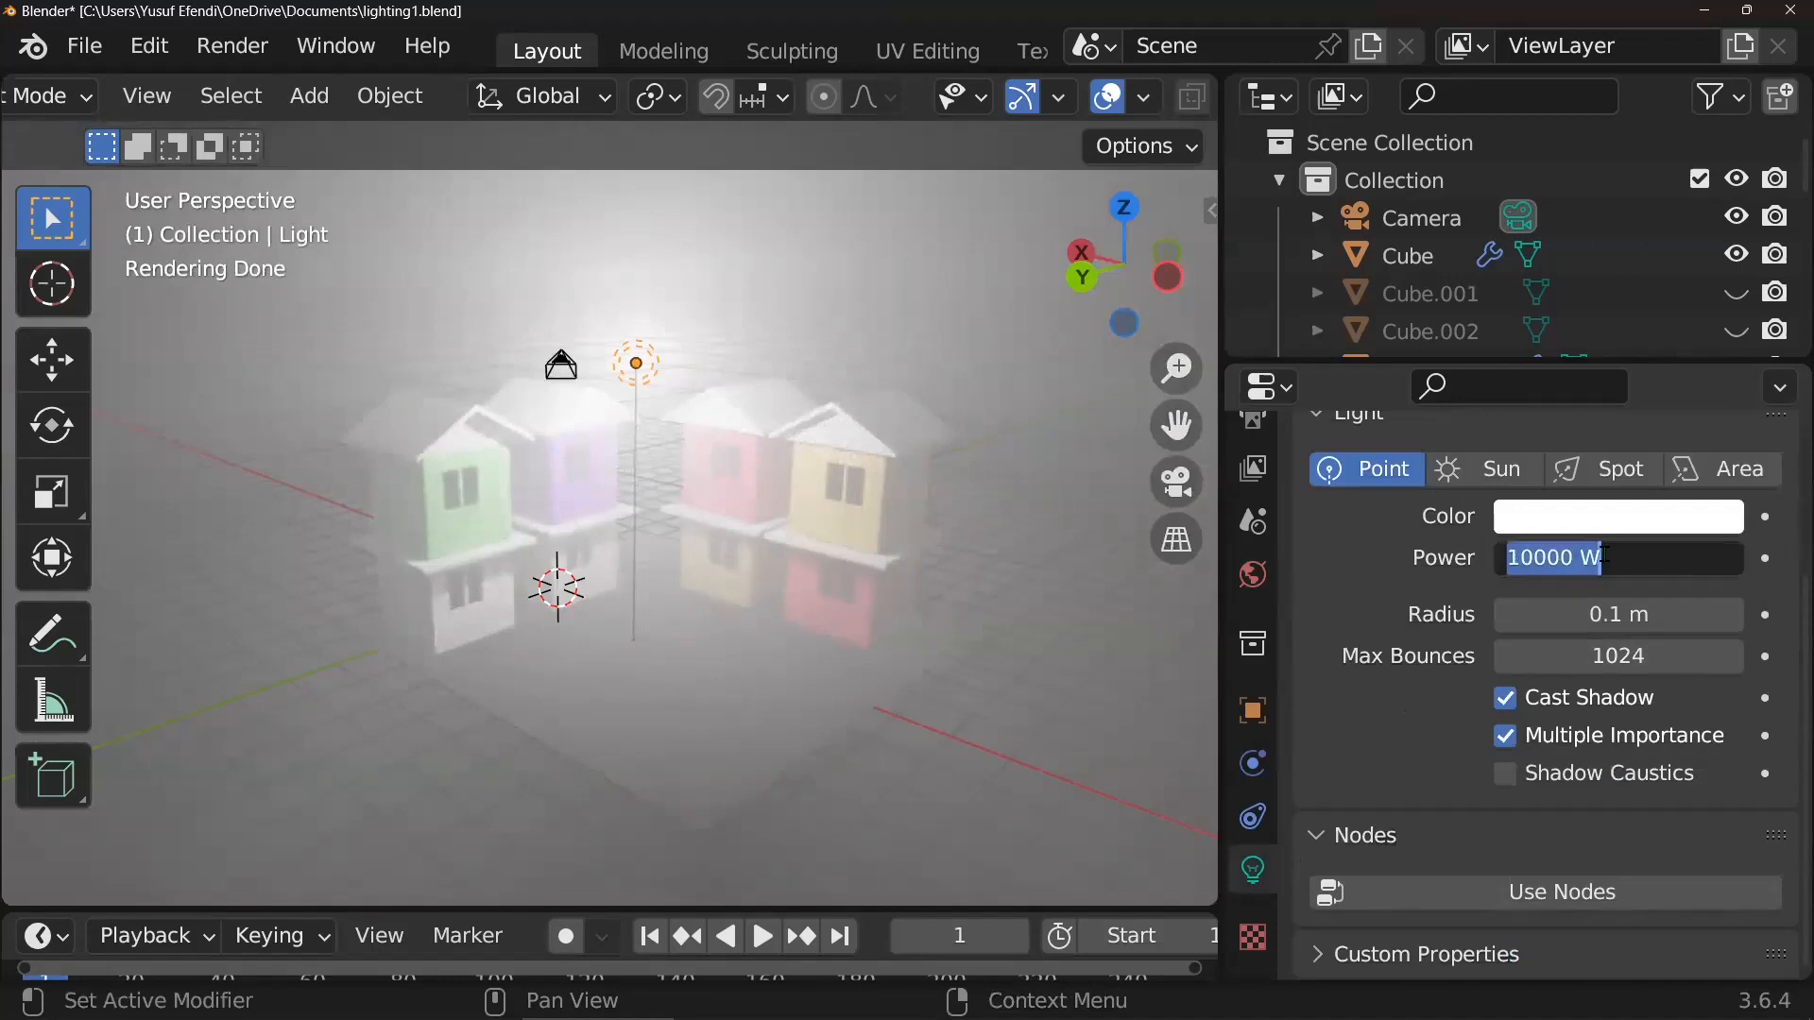
type("100")
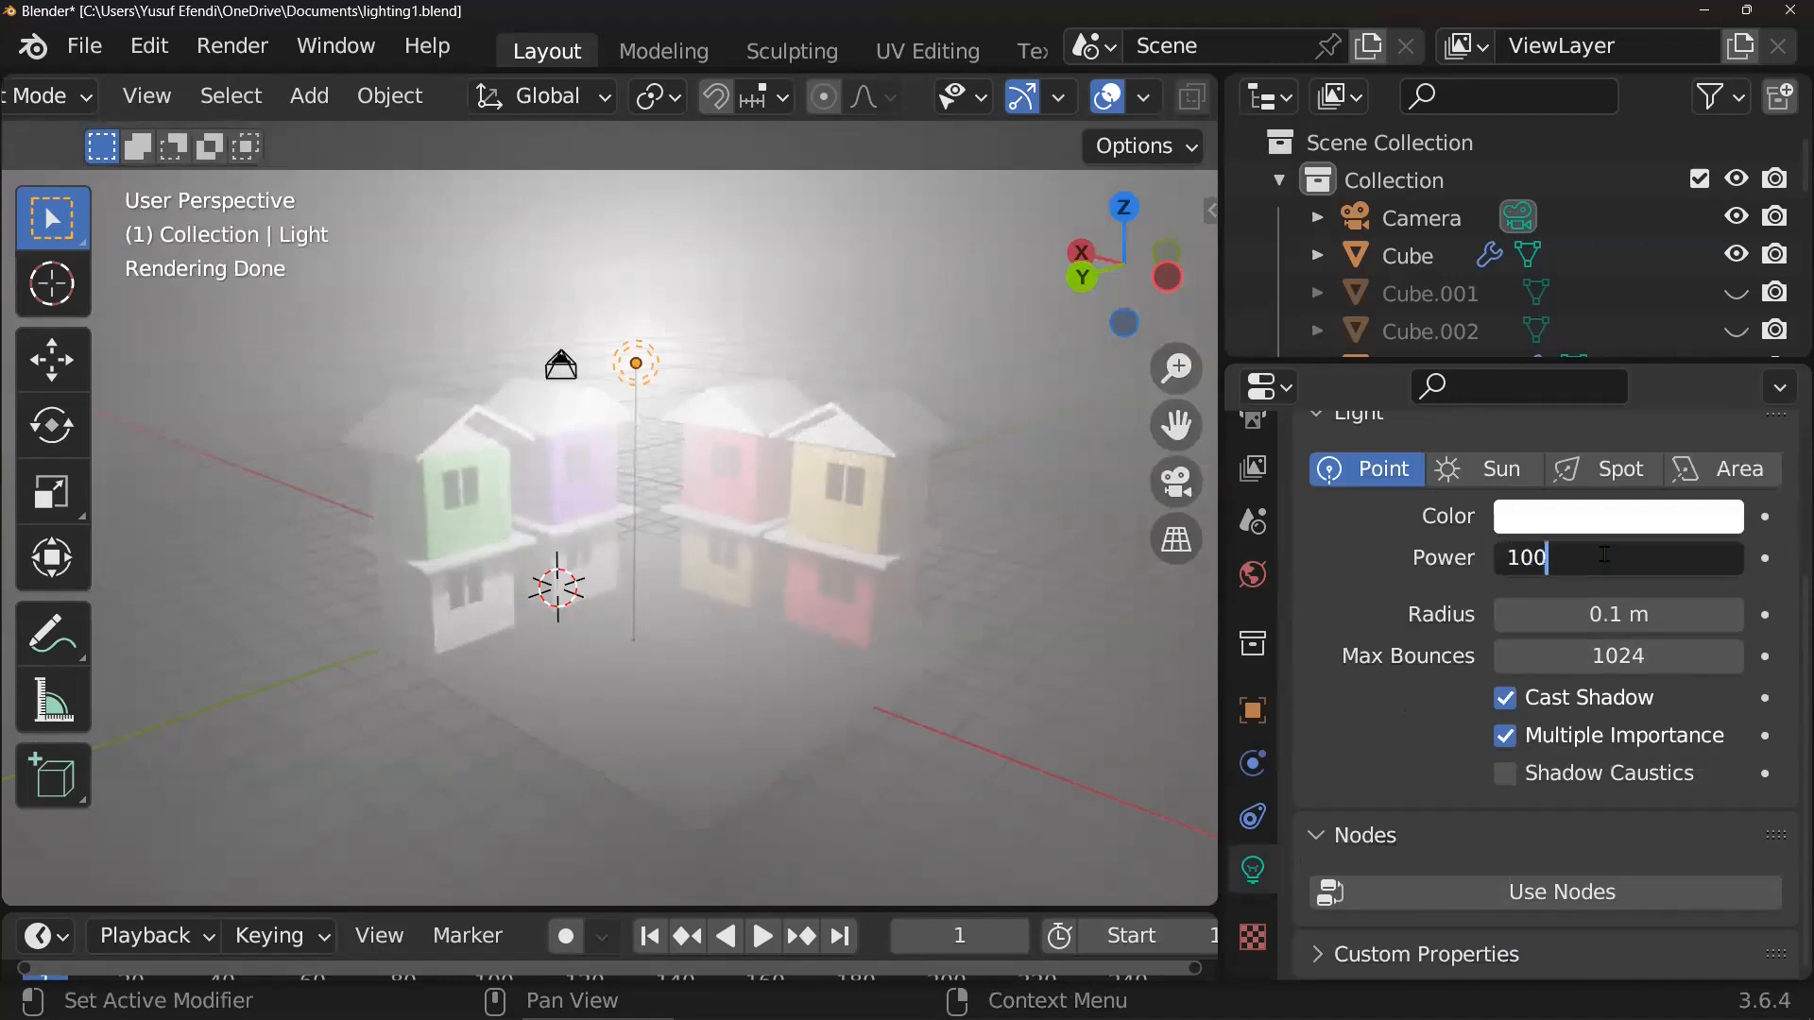
key("Return")
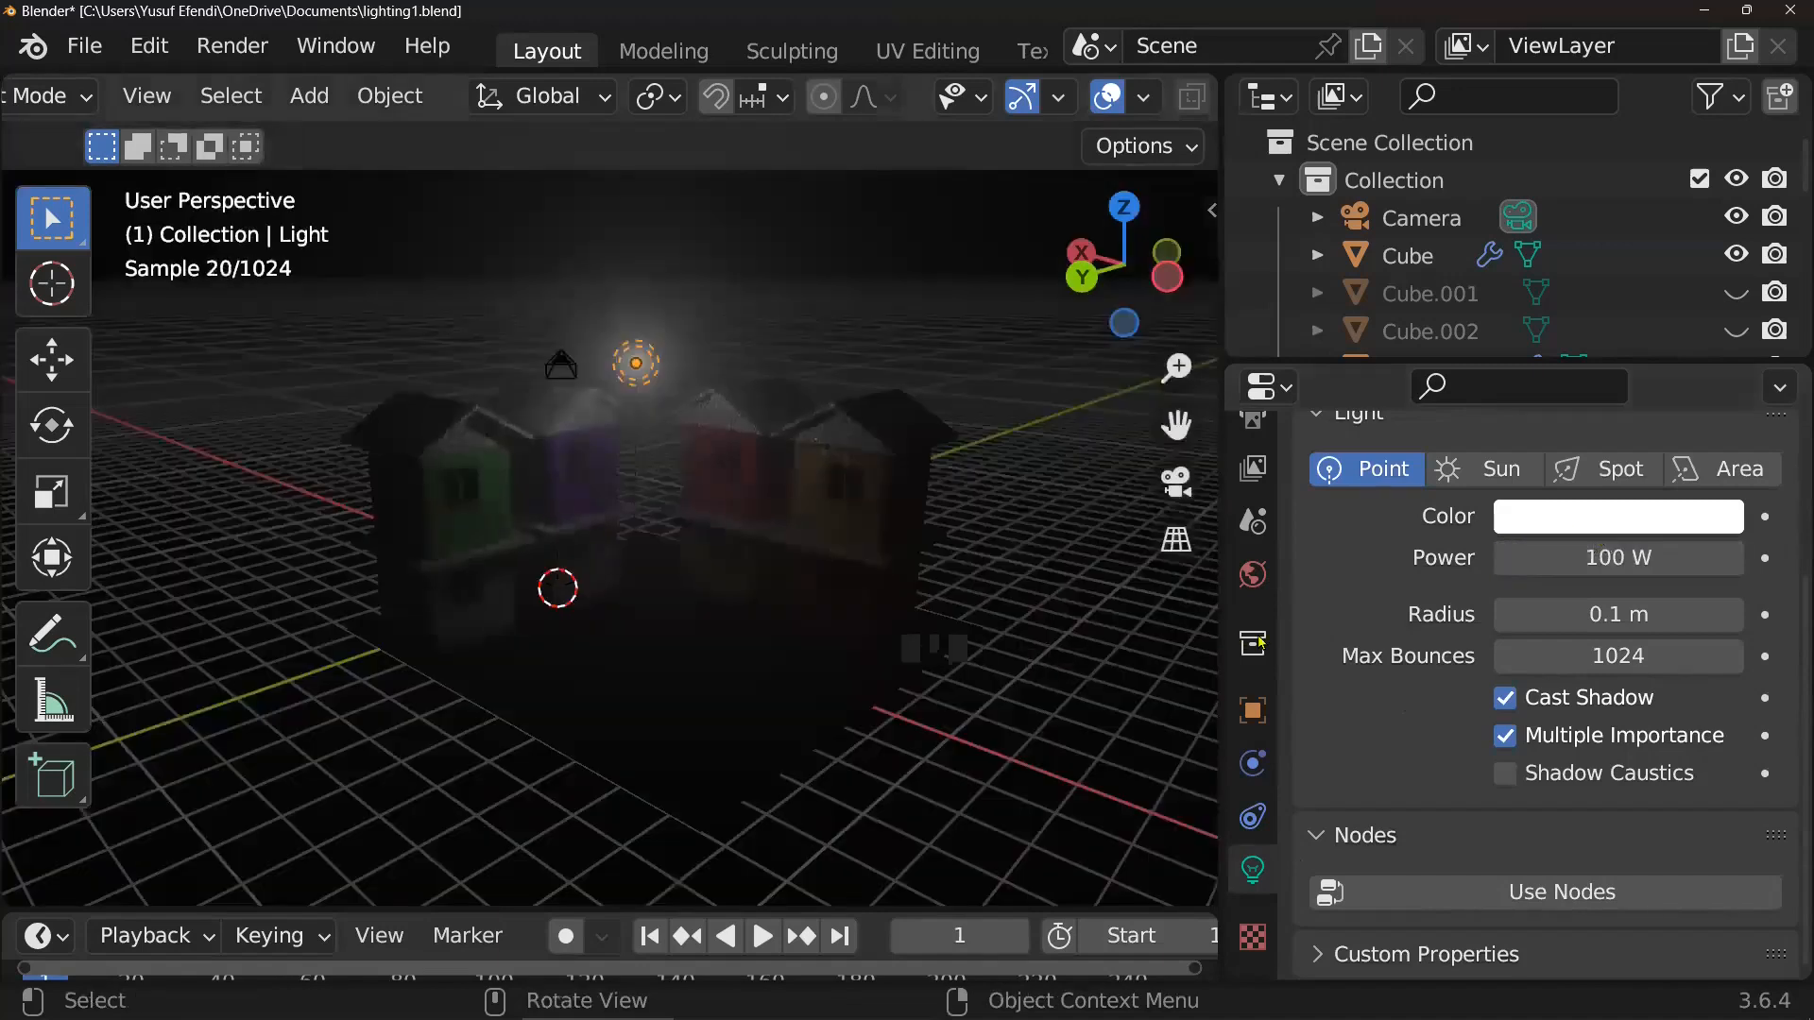
left_click(1625, 556)
type("1000")
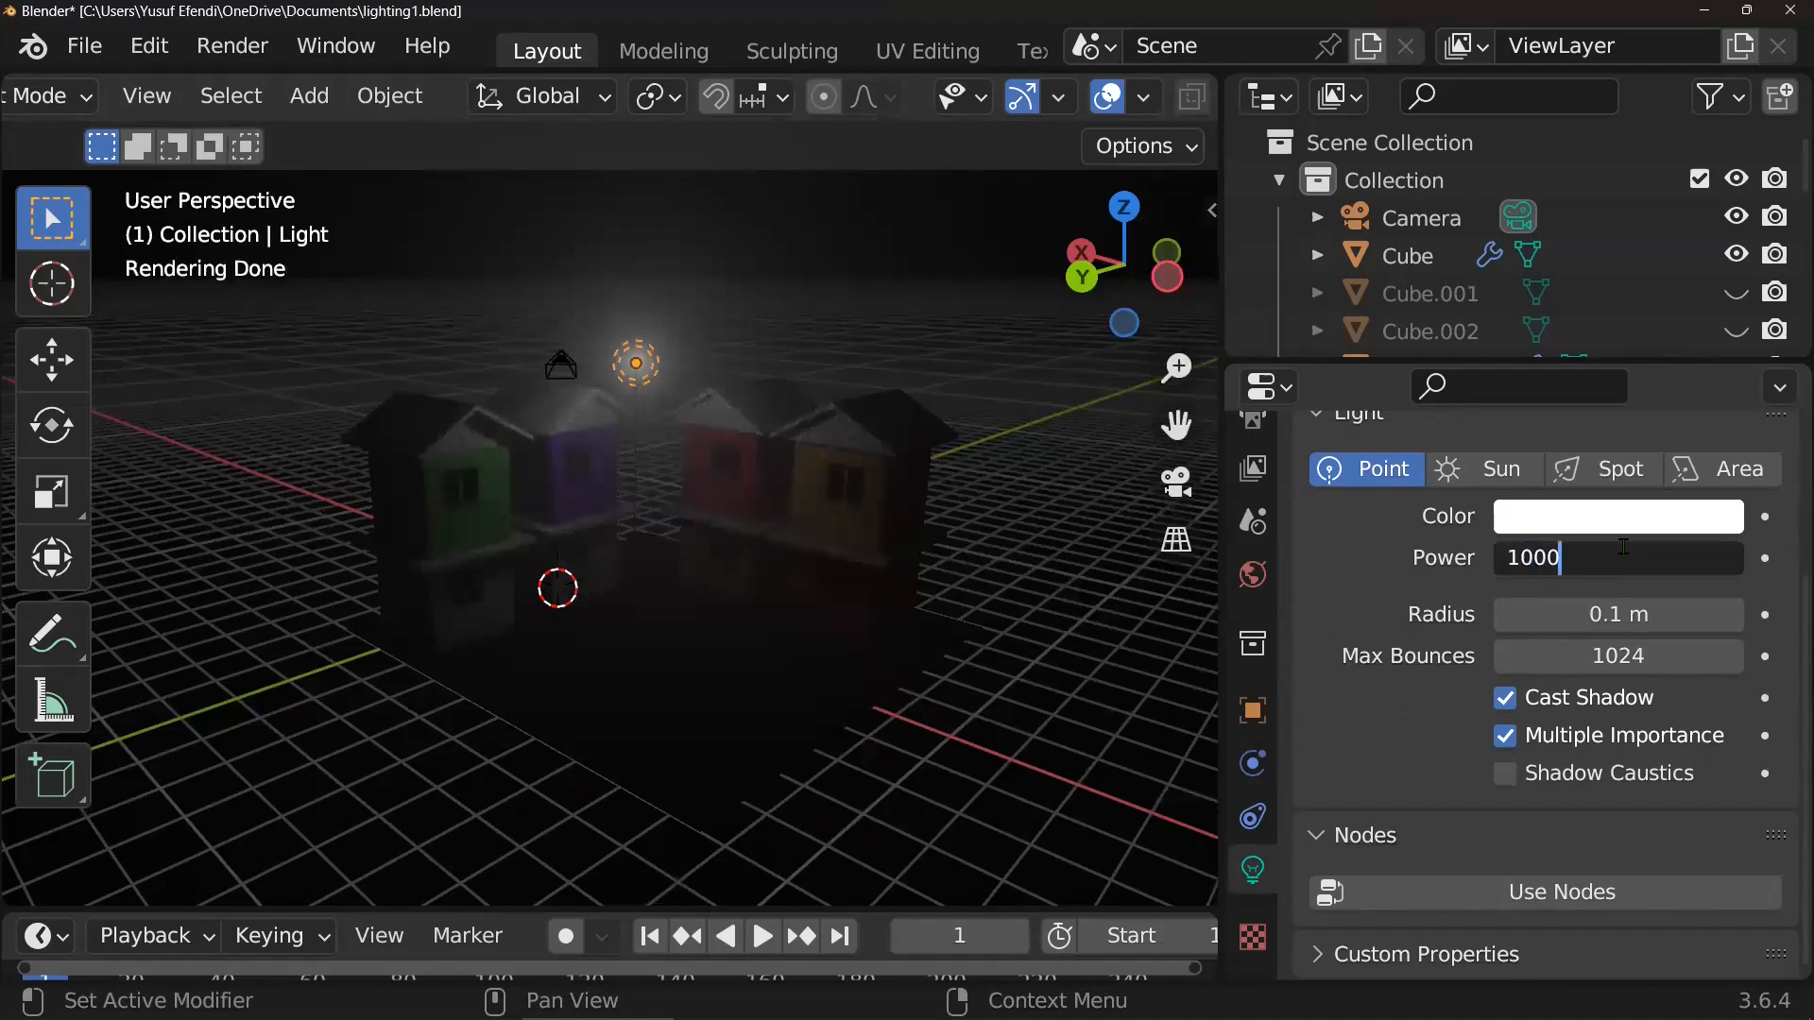
key("Return")
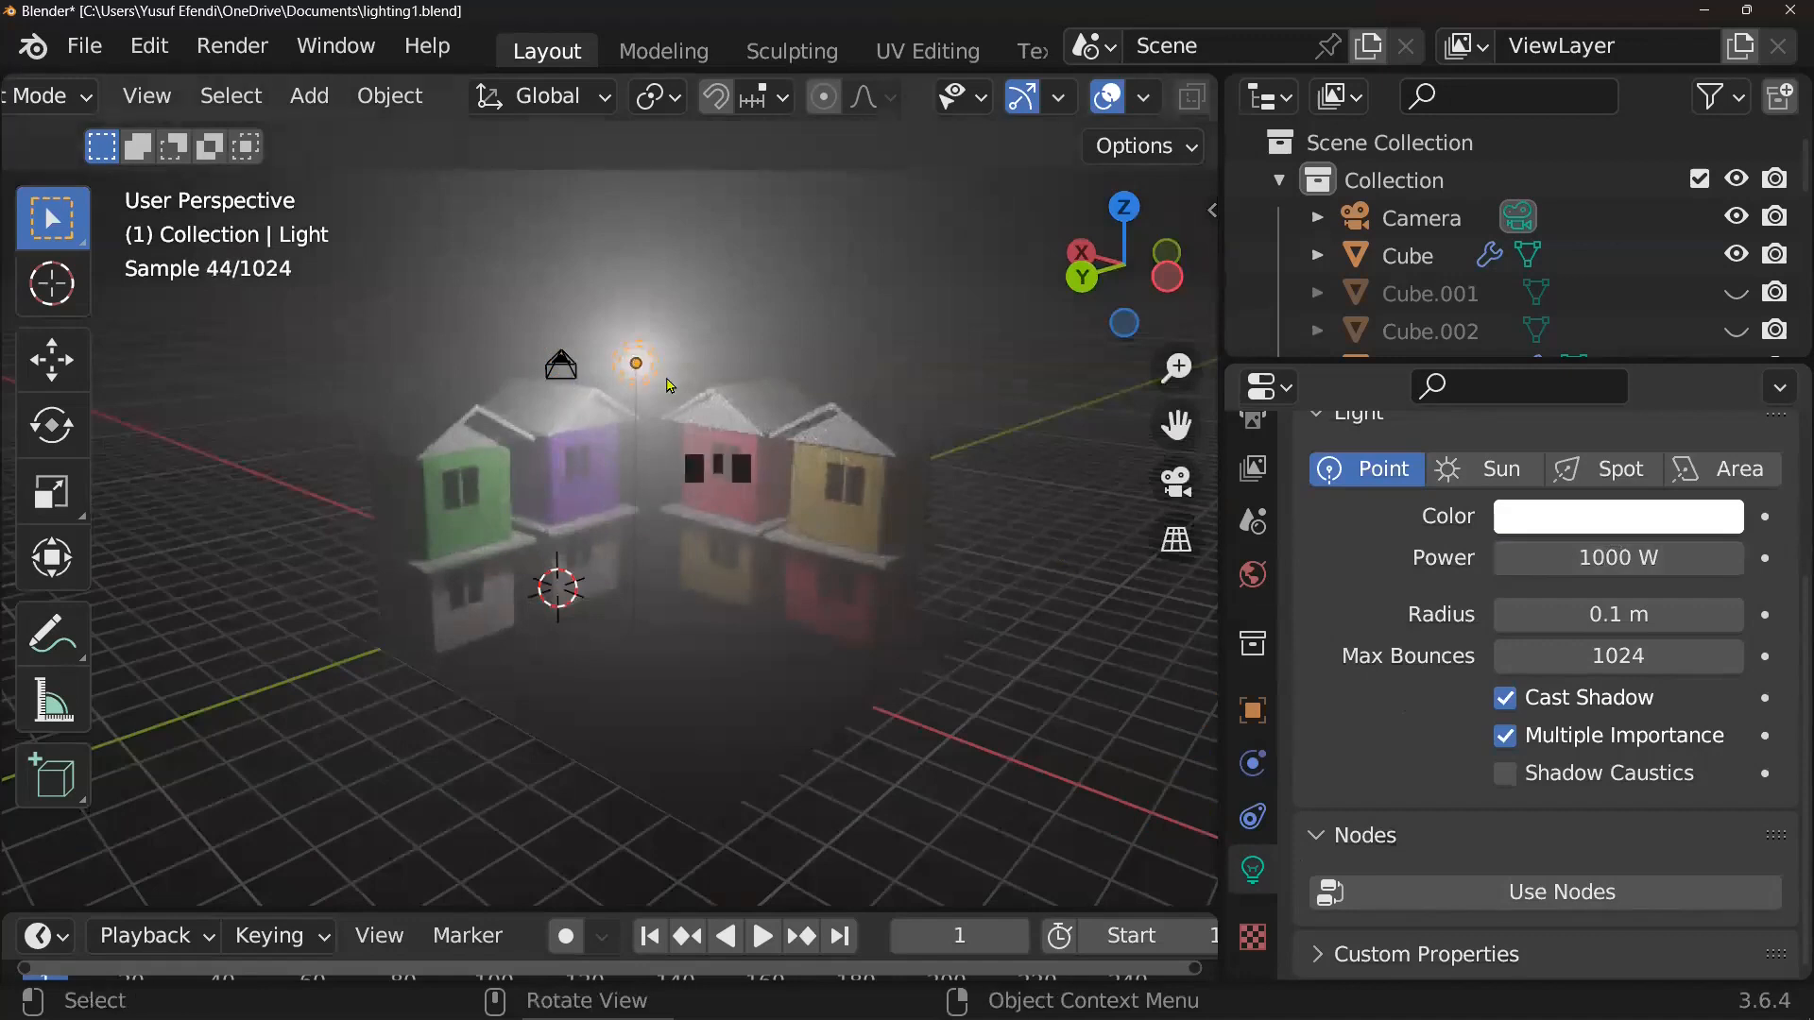
- Tint the point light's color a warm pale yellow
left_click(1609, 529)
left_click_drag(1499, 687, 1507, 676)
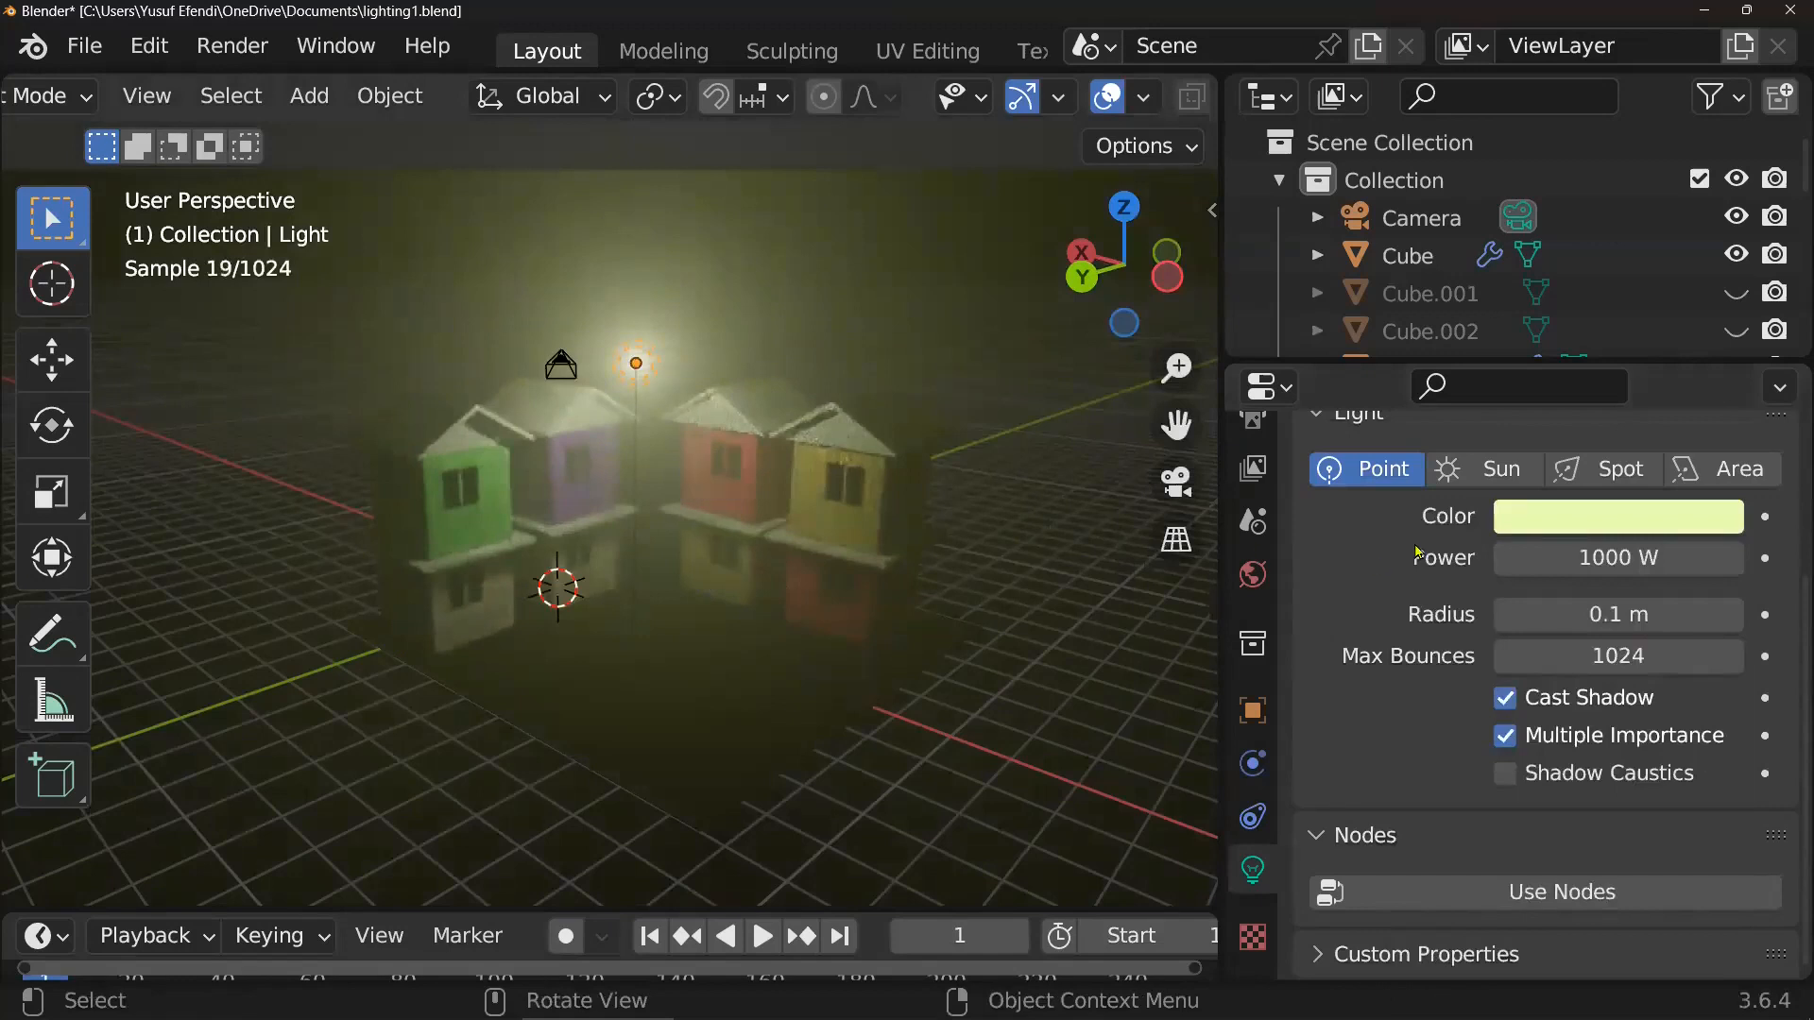
left_click(1609, 525)
left_click_drag(1502, 668, 1509, 693)
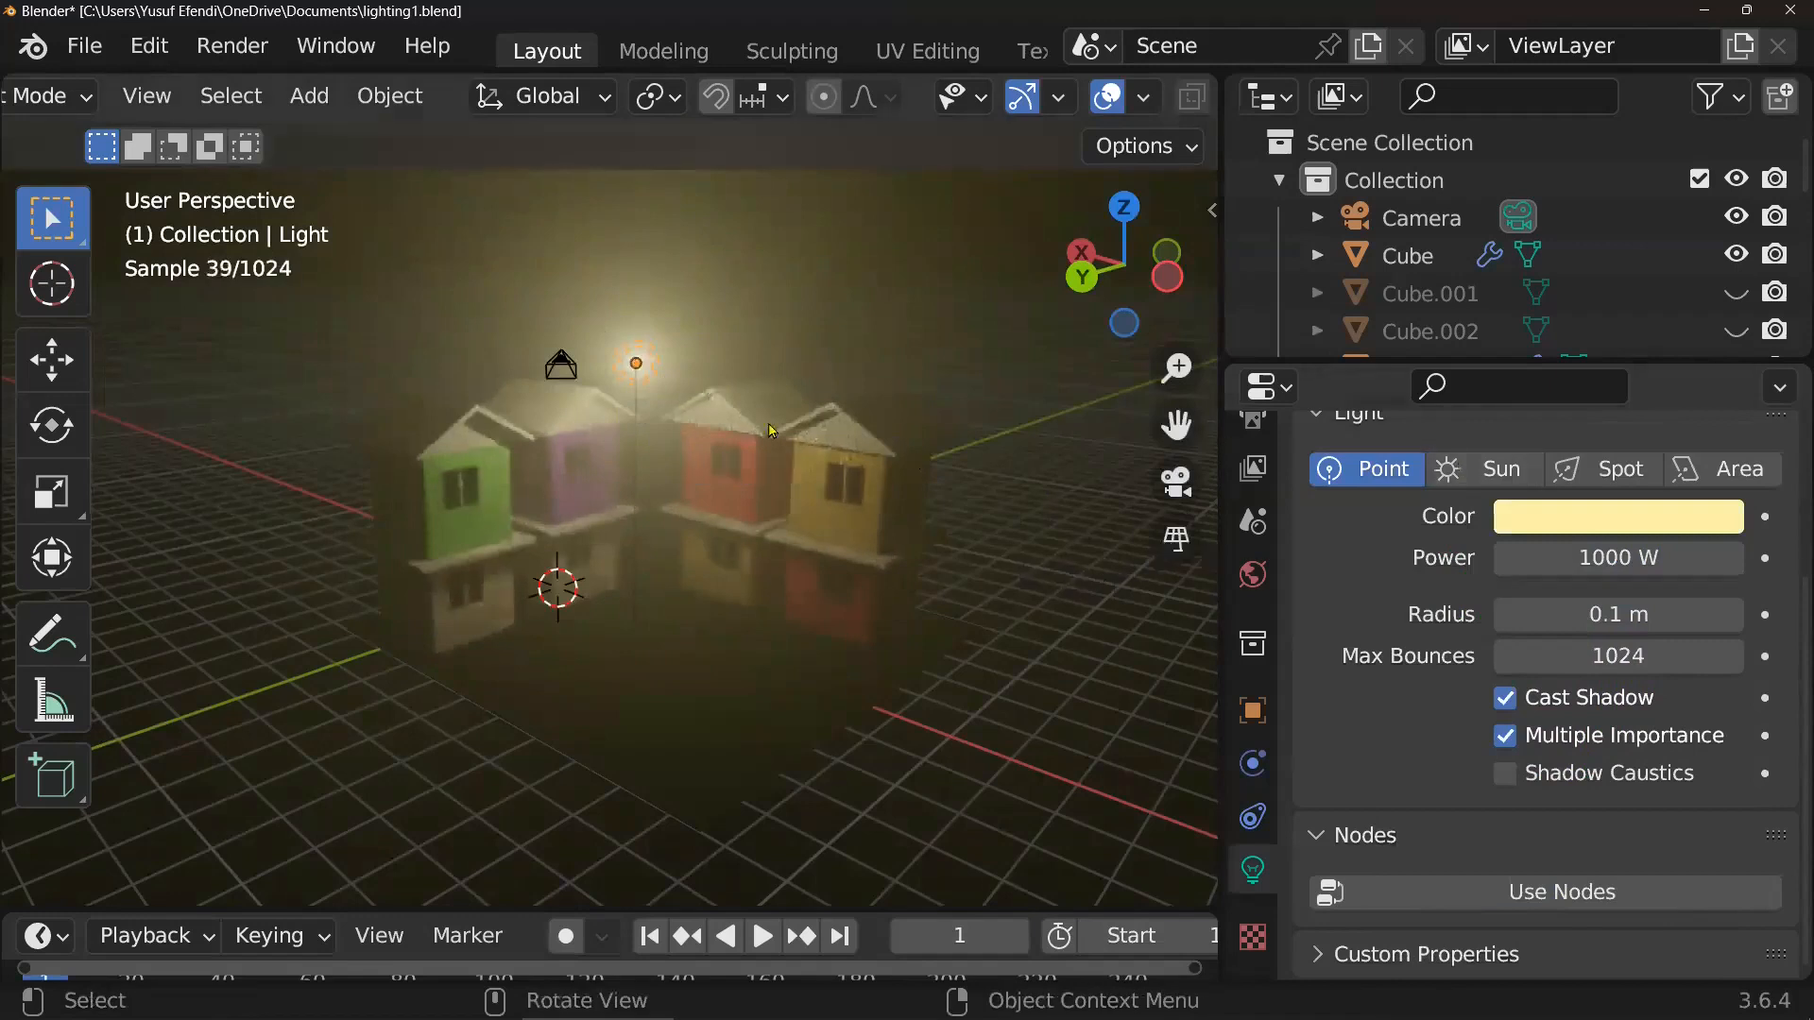
- Duplicate the point light and move the copy about 3 m along the global Y axis
key("shift+d")
right_click(734, 427)
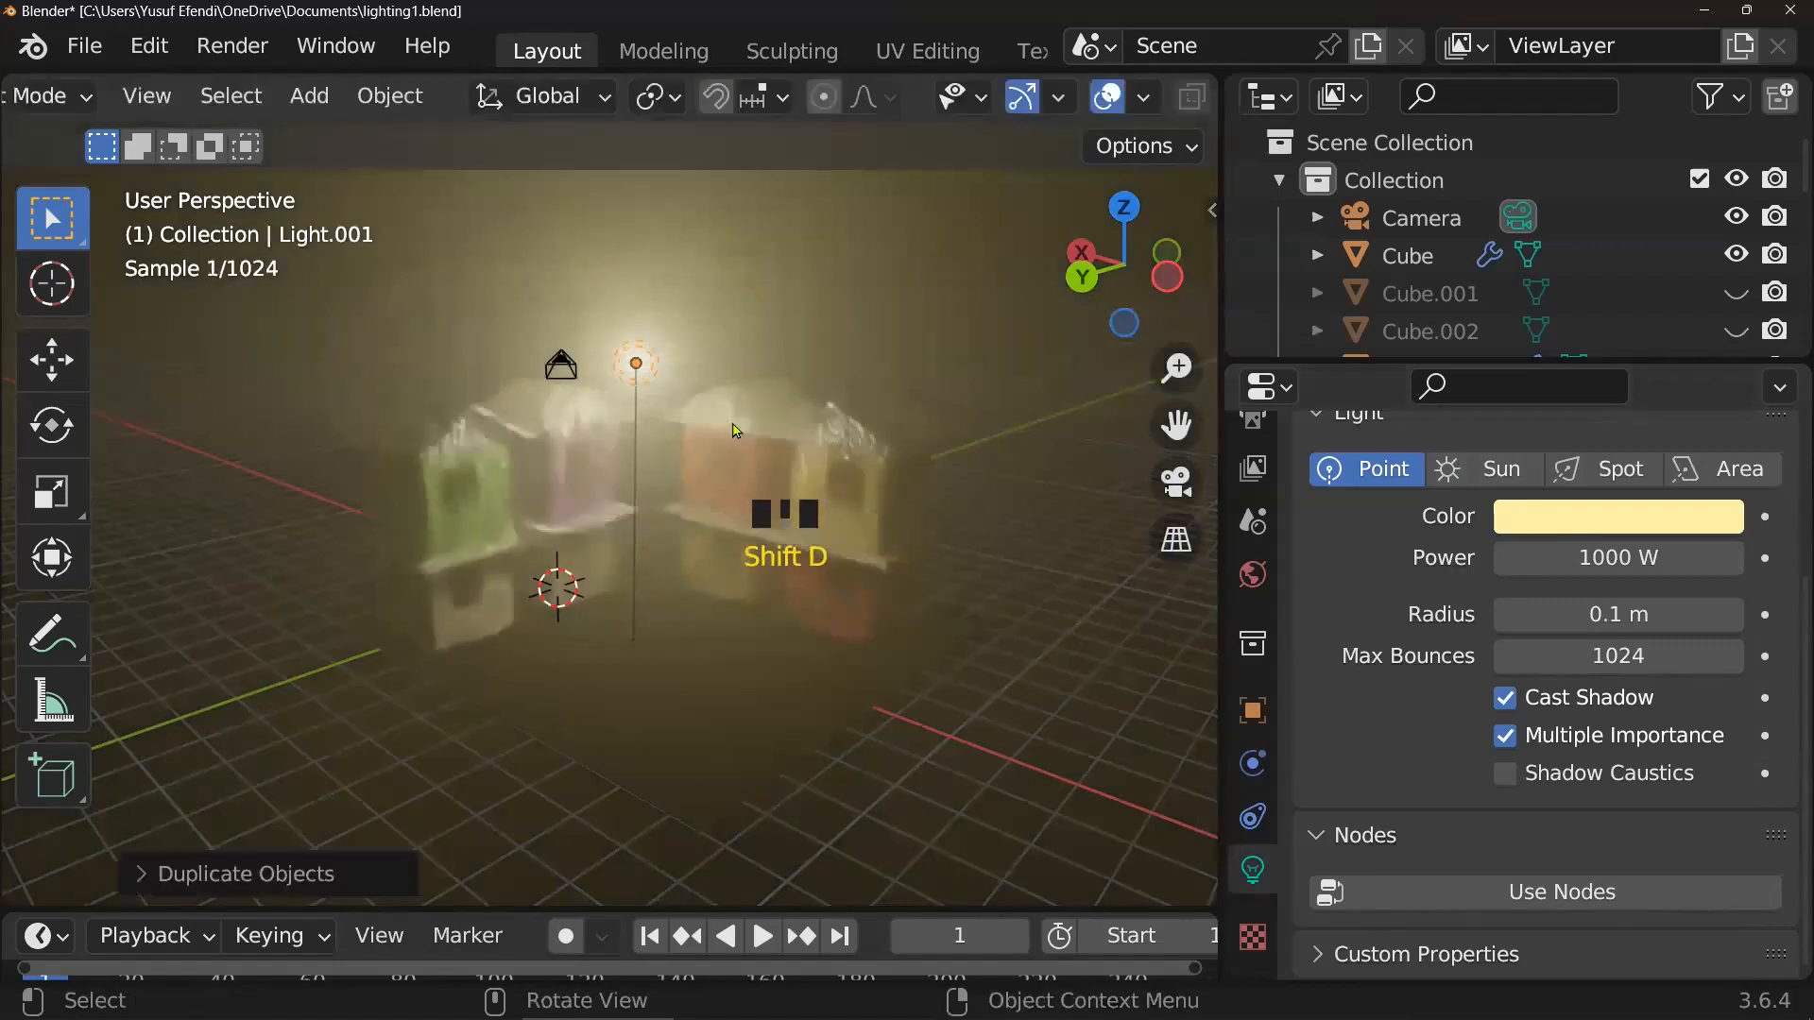
key("g")
key("y")
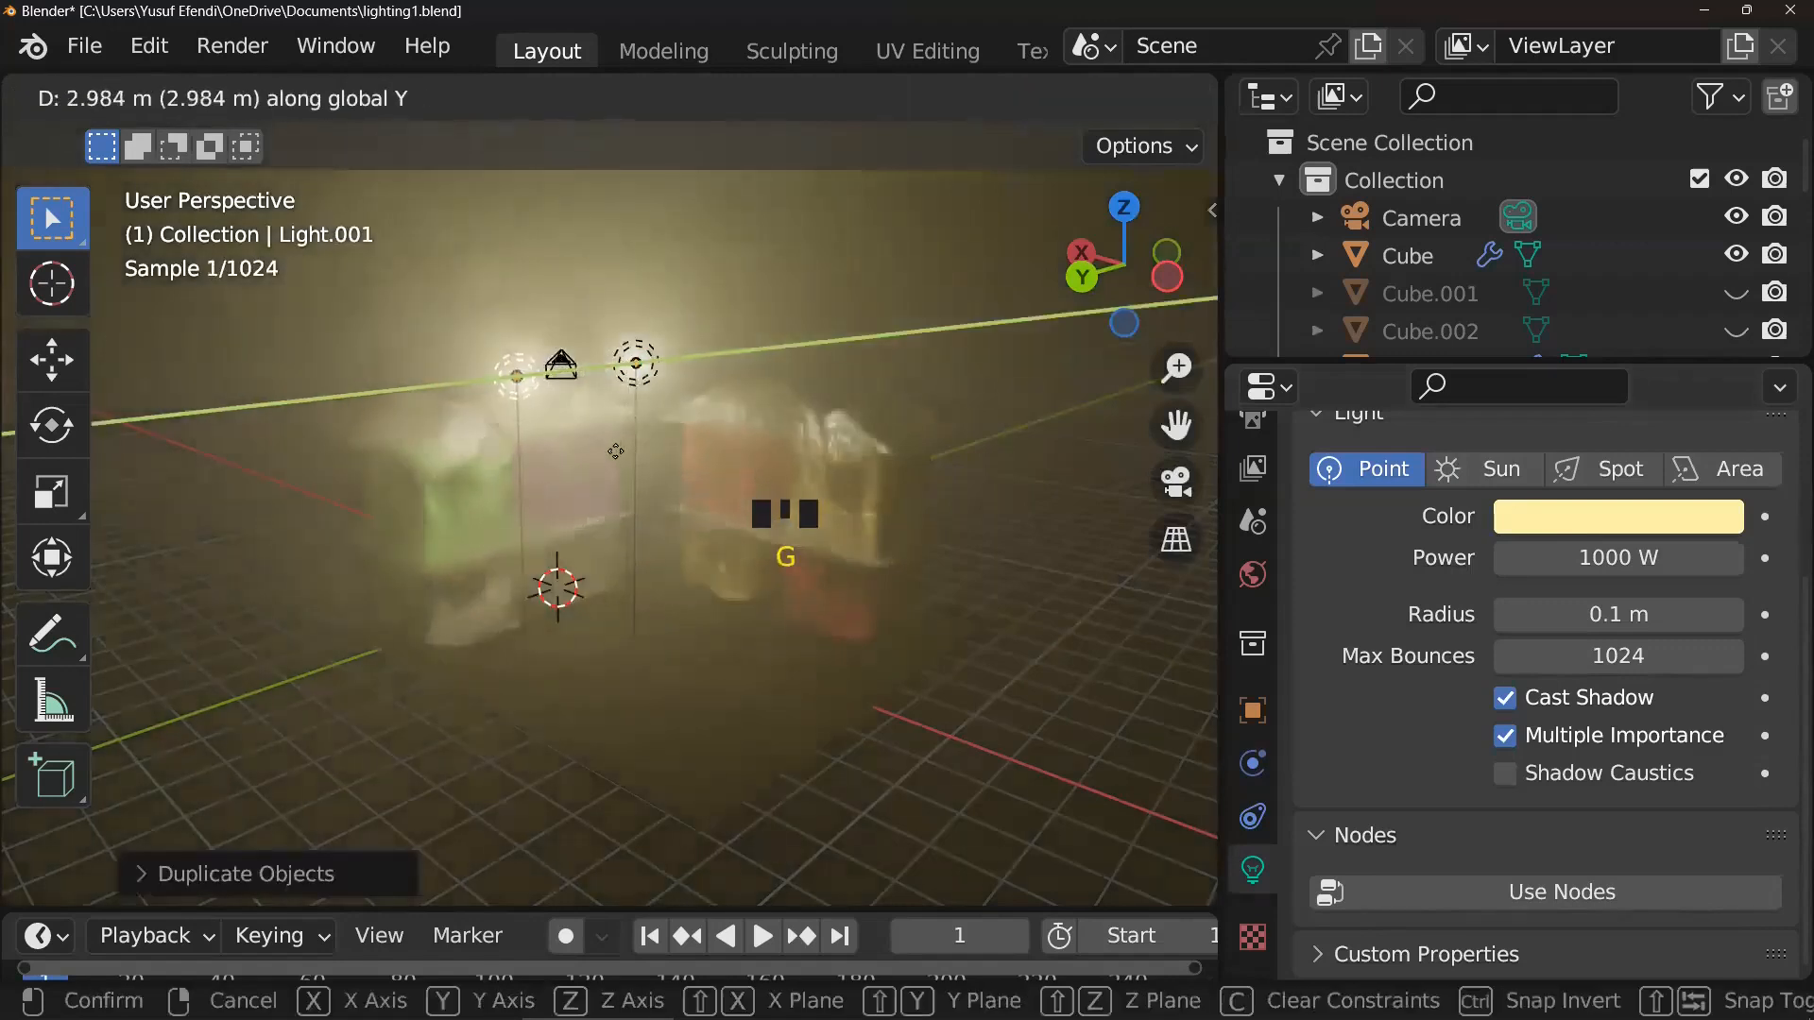
left_click(615, 451)
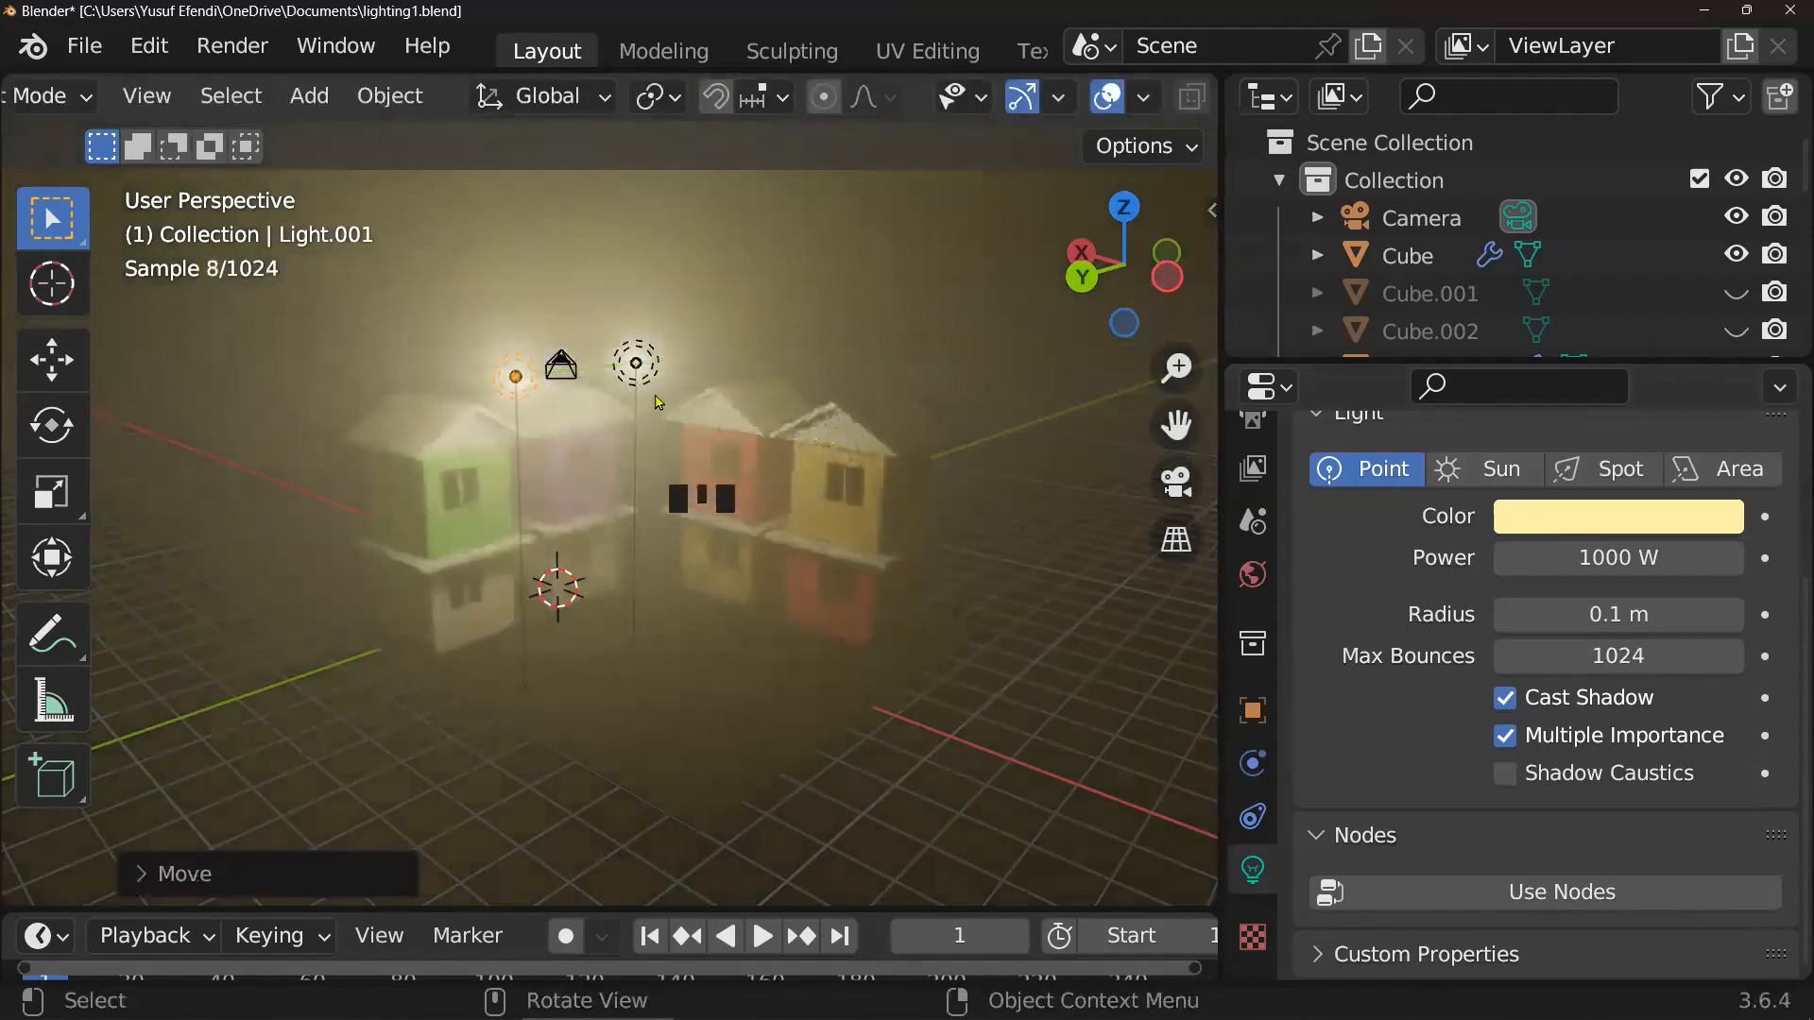
- Try a density of 0.03 for the World's Volume Scatter, and set it to 0.05
left_click(1253, 574)
left_click(1640, 819)
type("0.03")
key("Return")
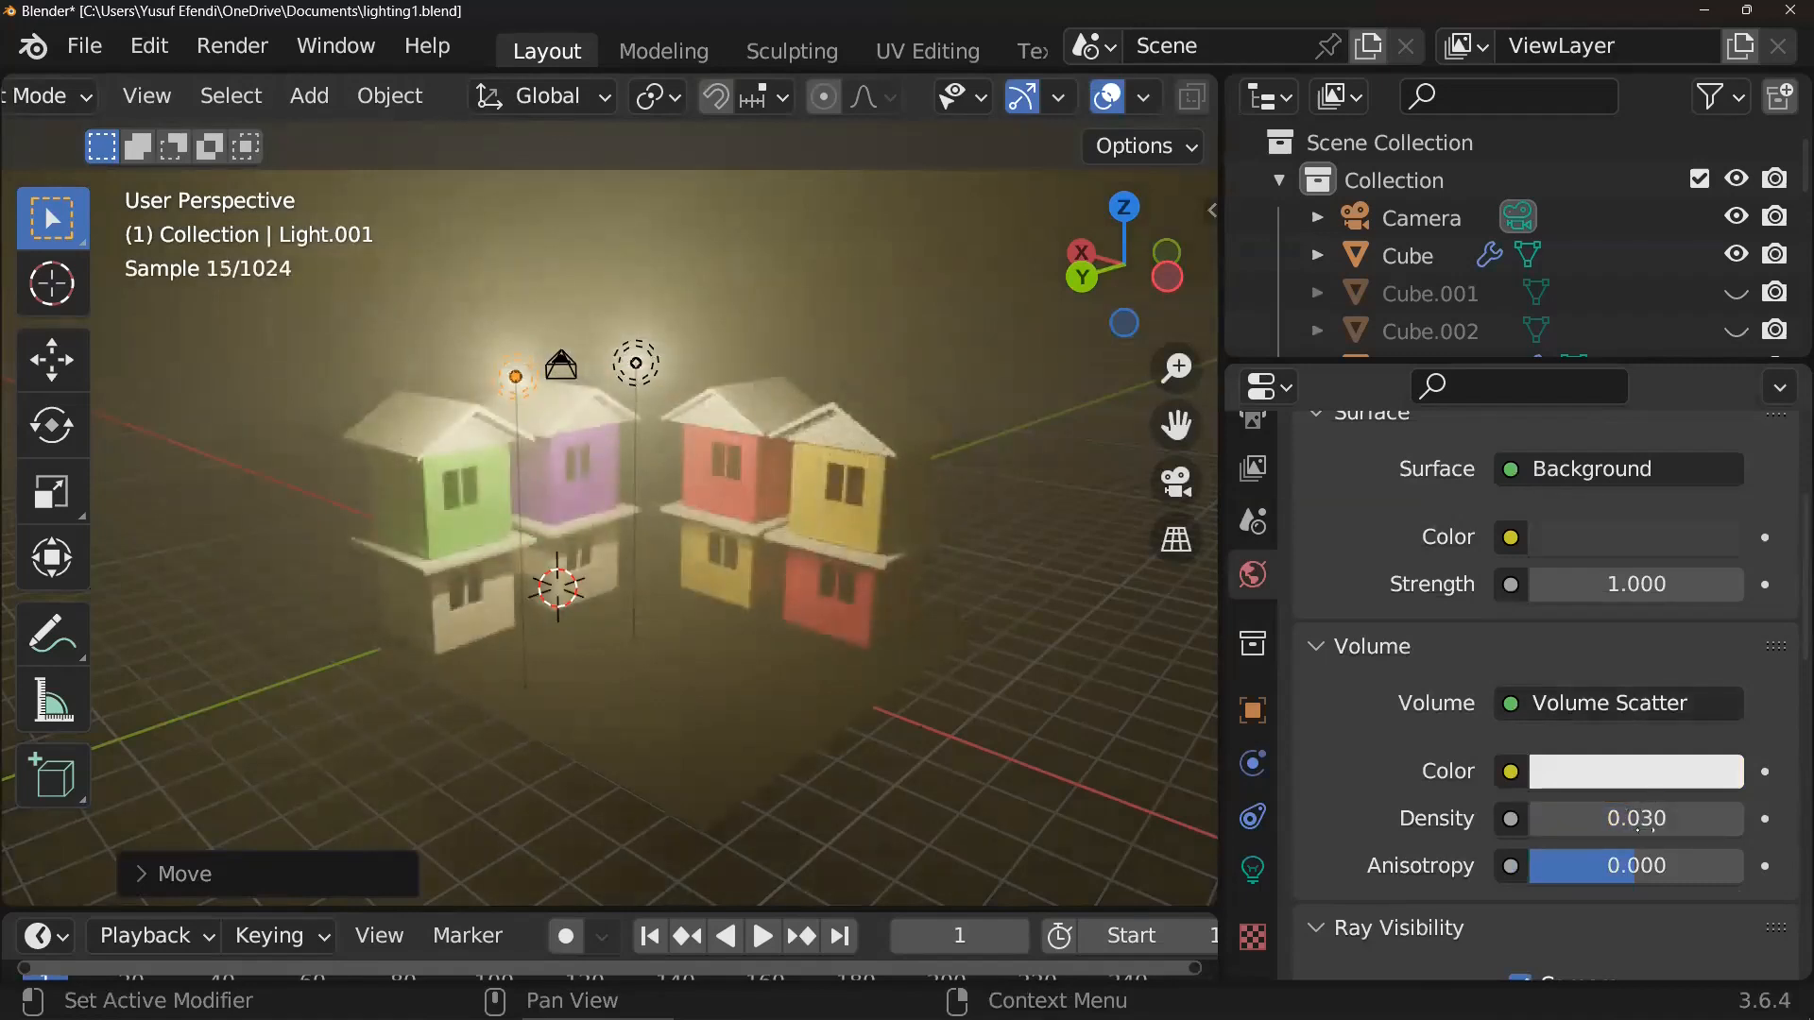
left_click(1644, 828)
type("0.05")
key("Return")
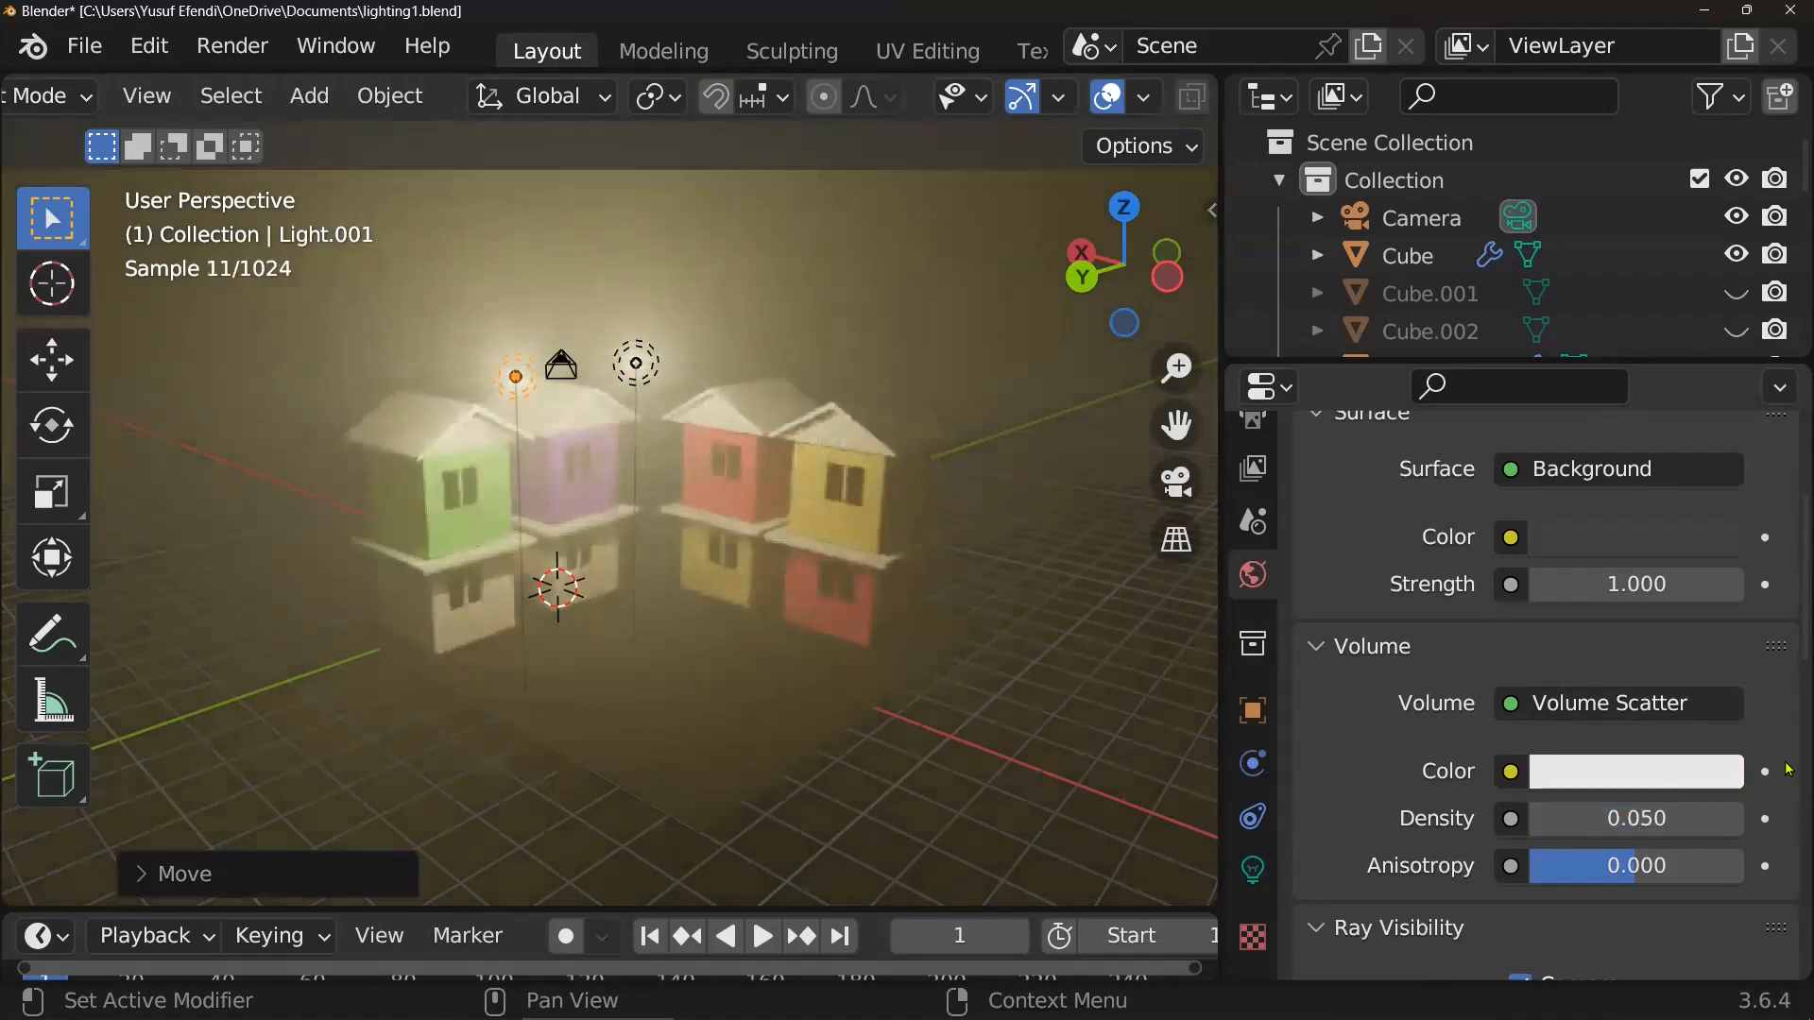
left_click(1657, 821)
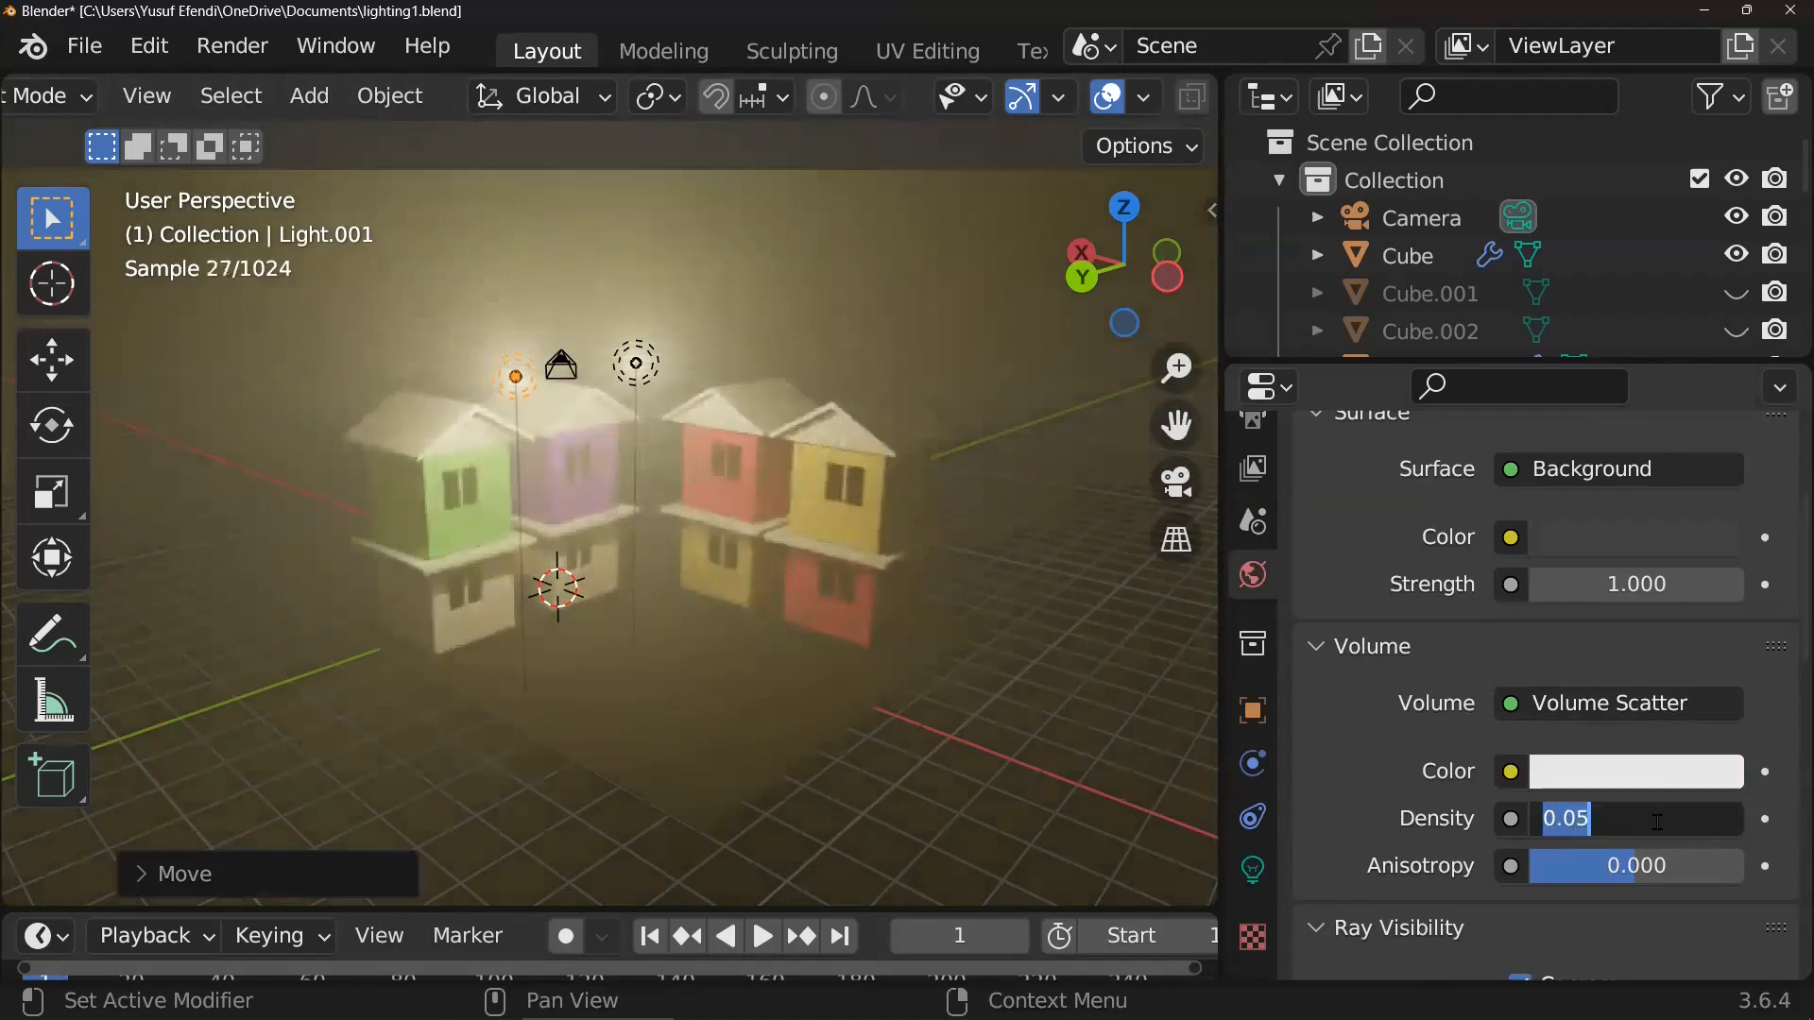
key("End")
key("Return")
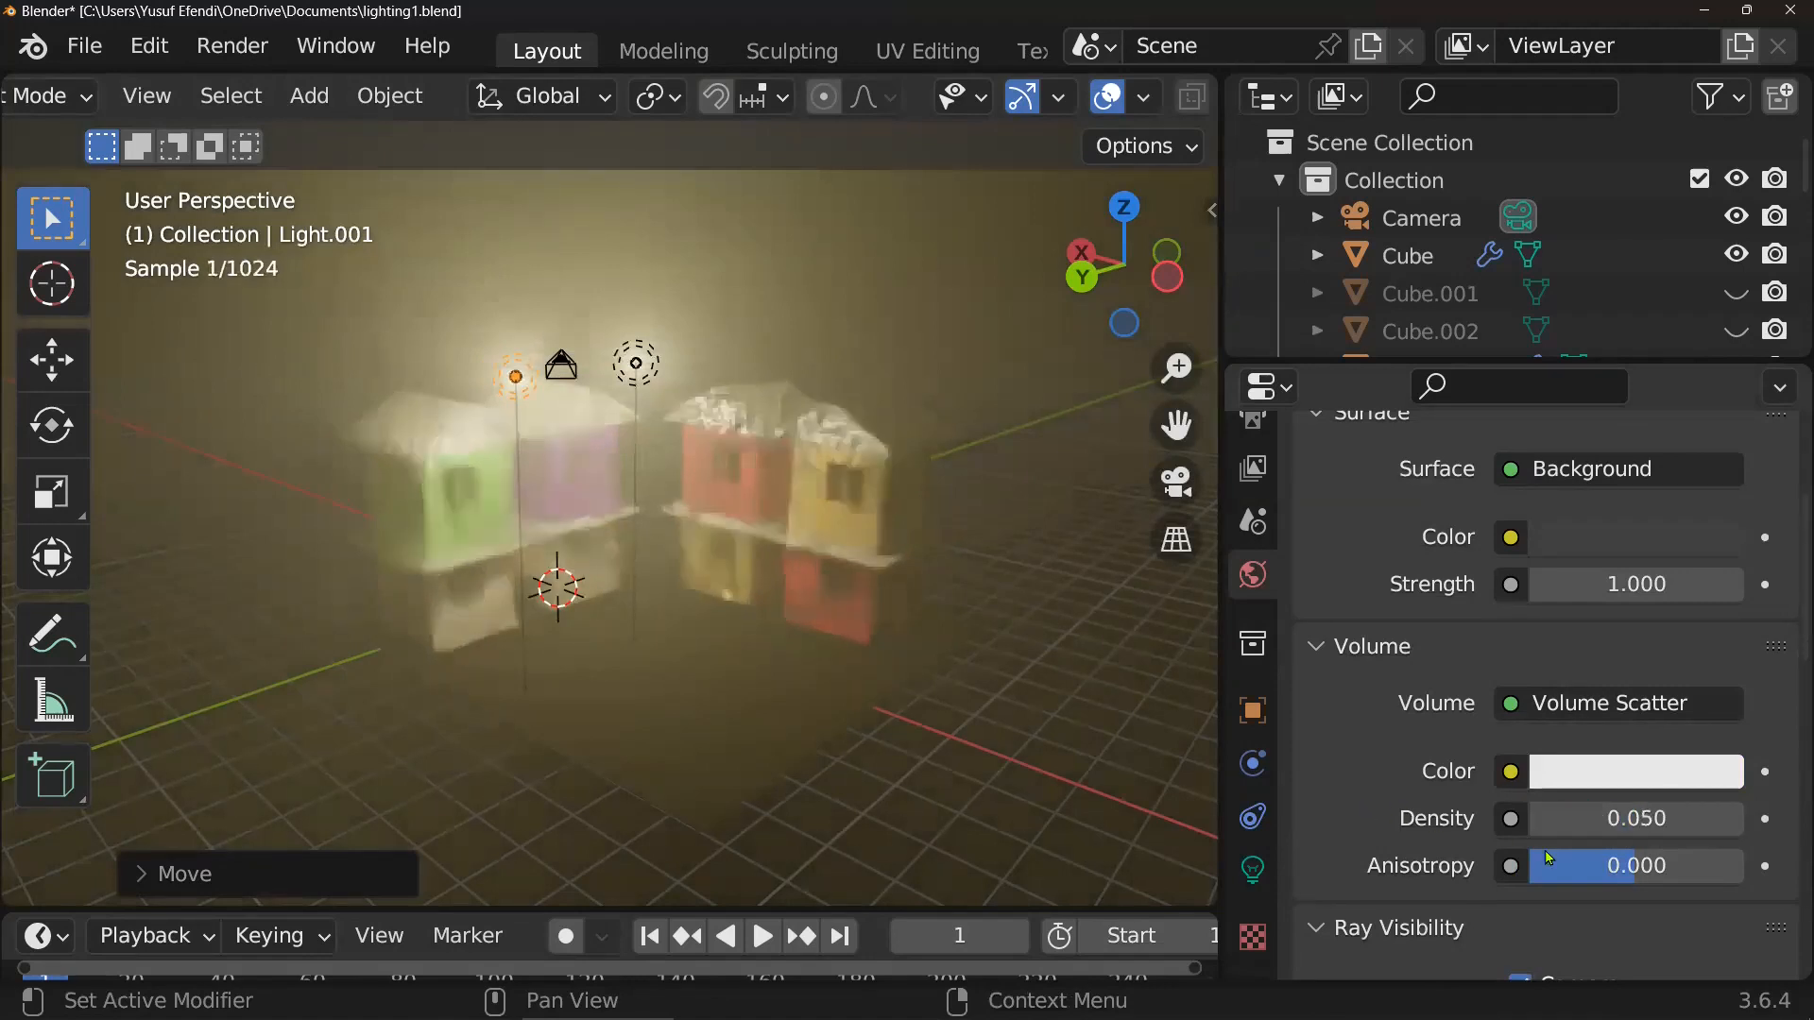
- Try the extreme negative anisotropy values -0.996 and -1 for the World's Volume Scatter
scroll(1573, 871, "down", 3)
scroll(1592, 880, "down", 2)
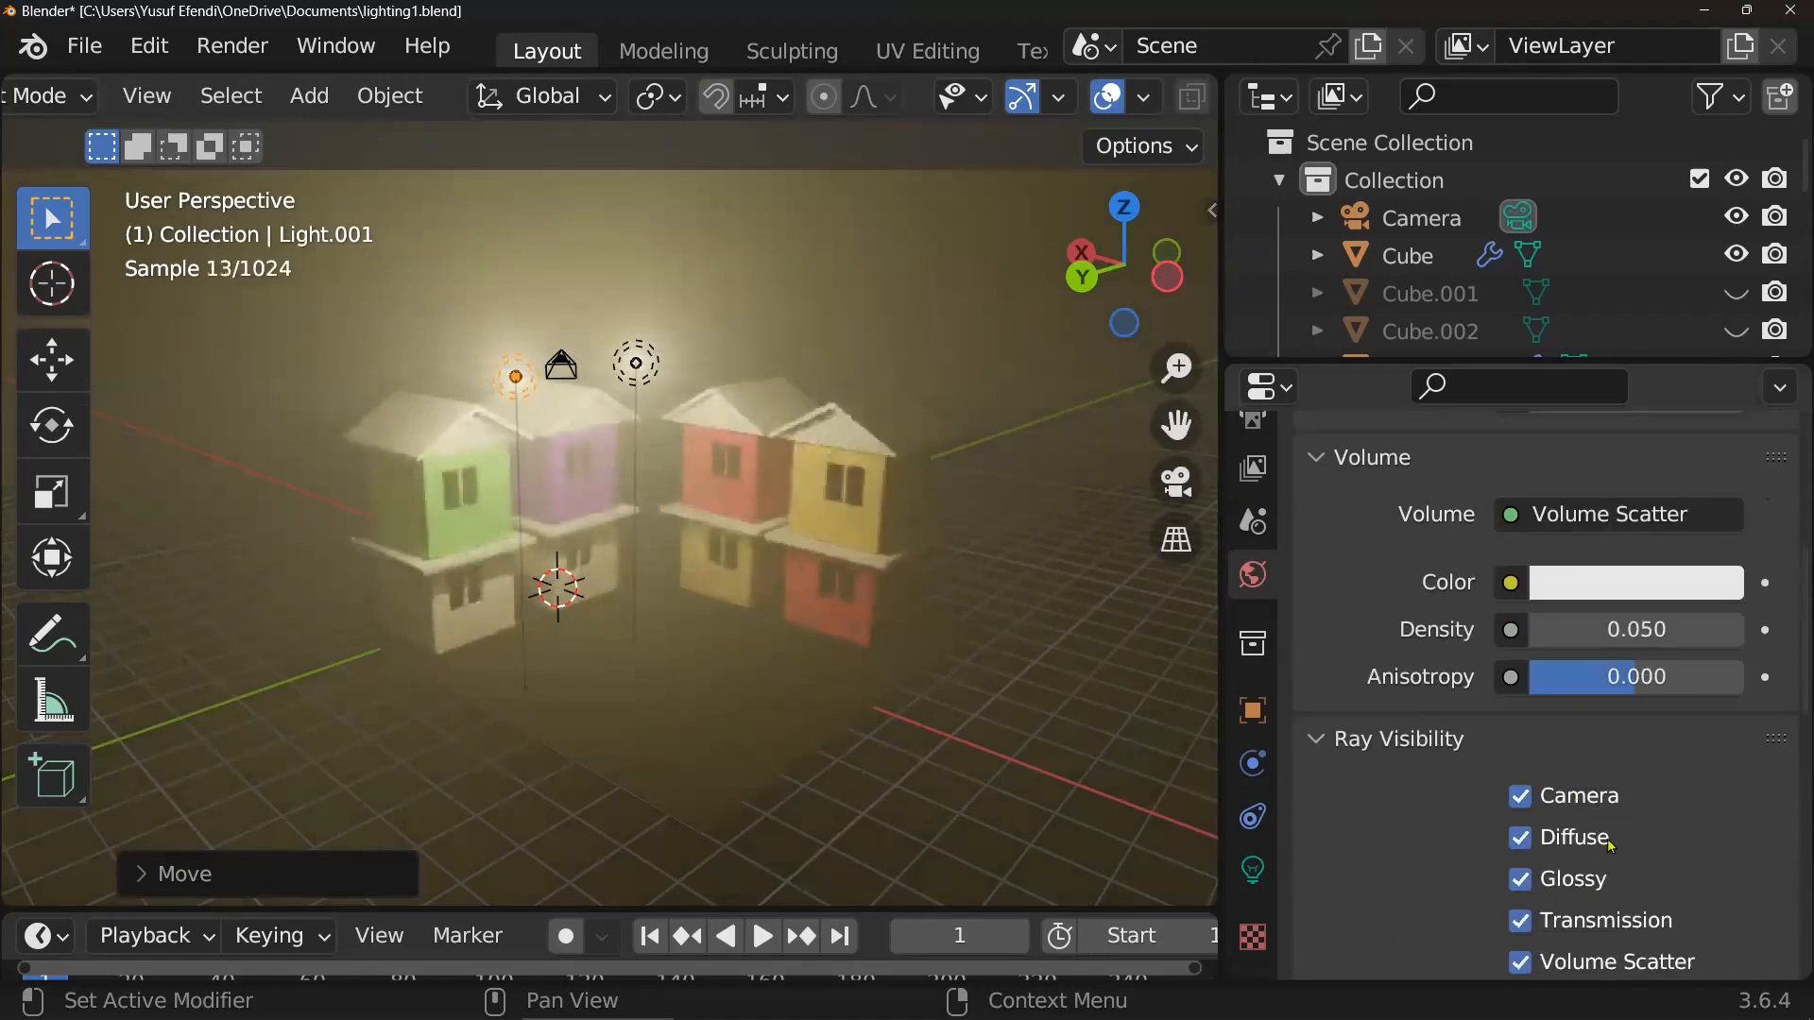
left_click_drag(1639, 685, 1534, 685)
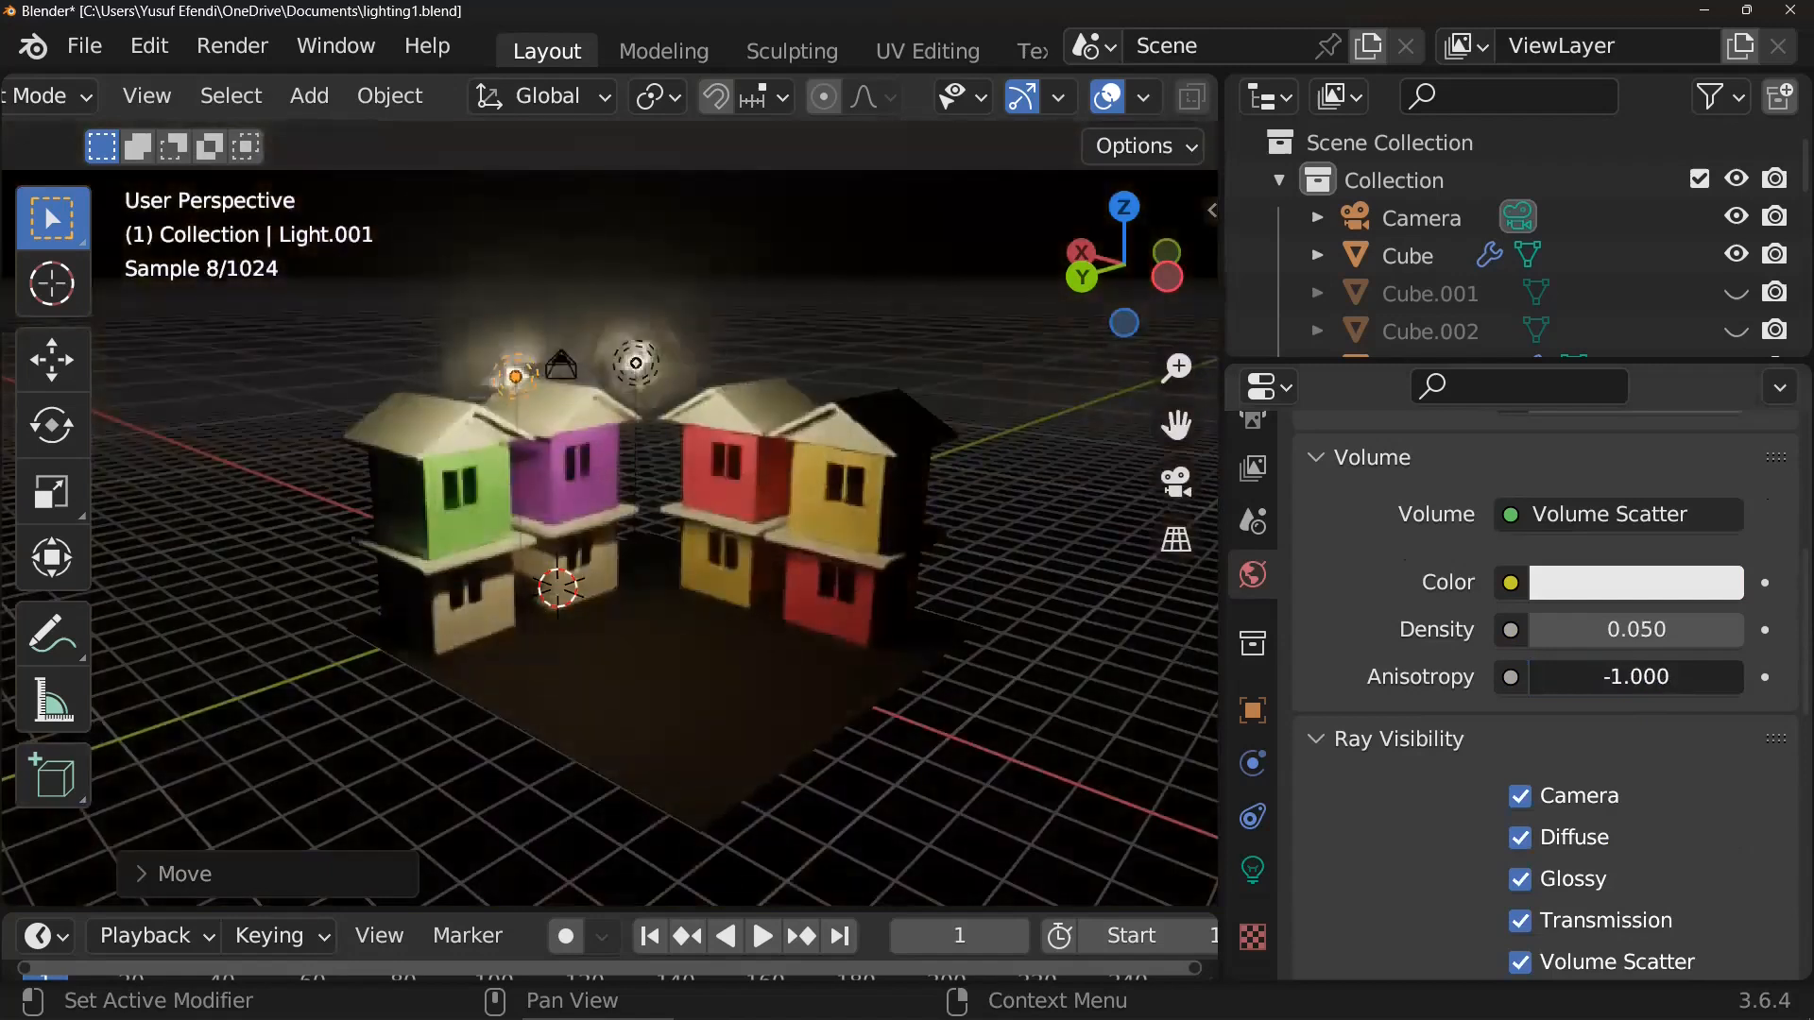
left_click_drag(1533, 677, 1533, 676)
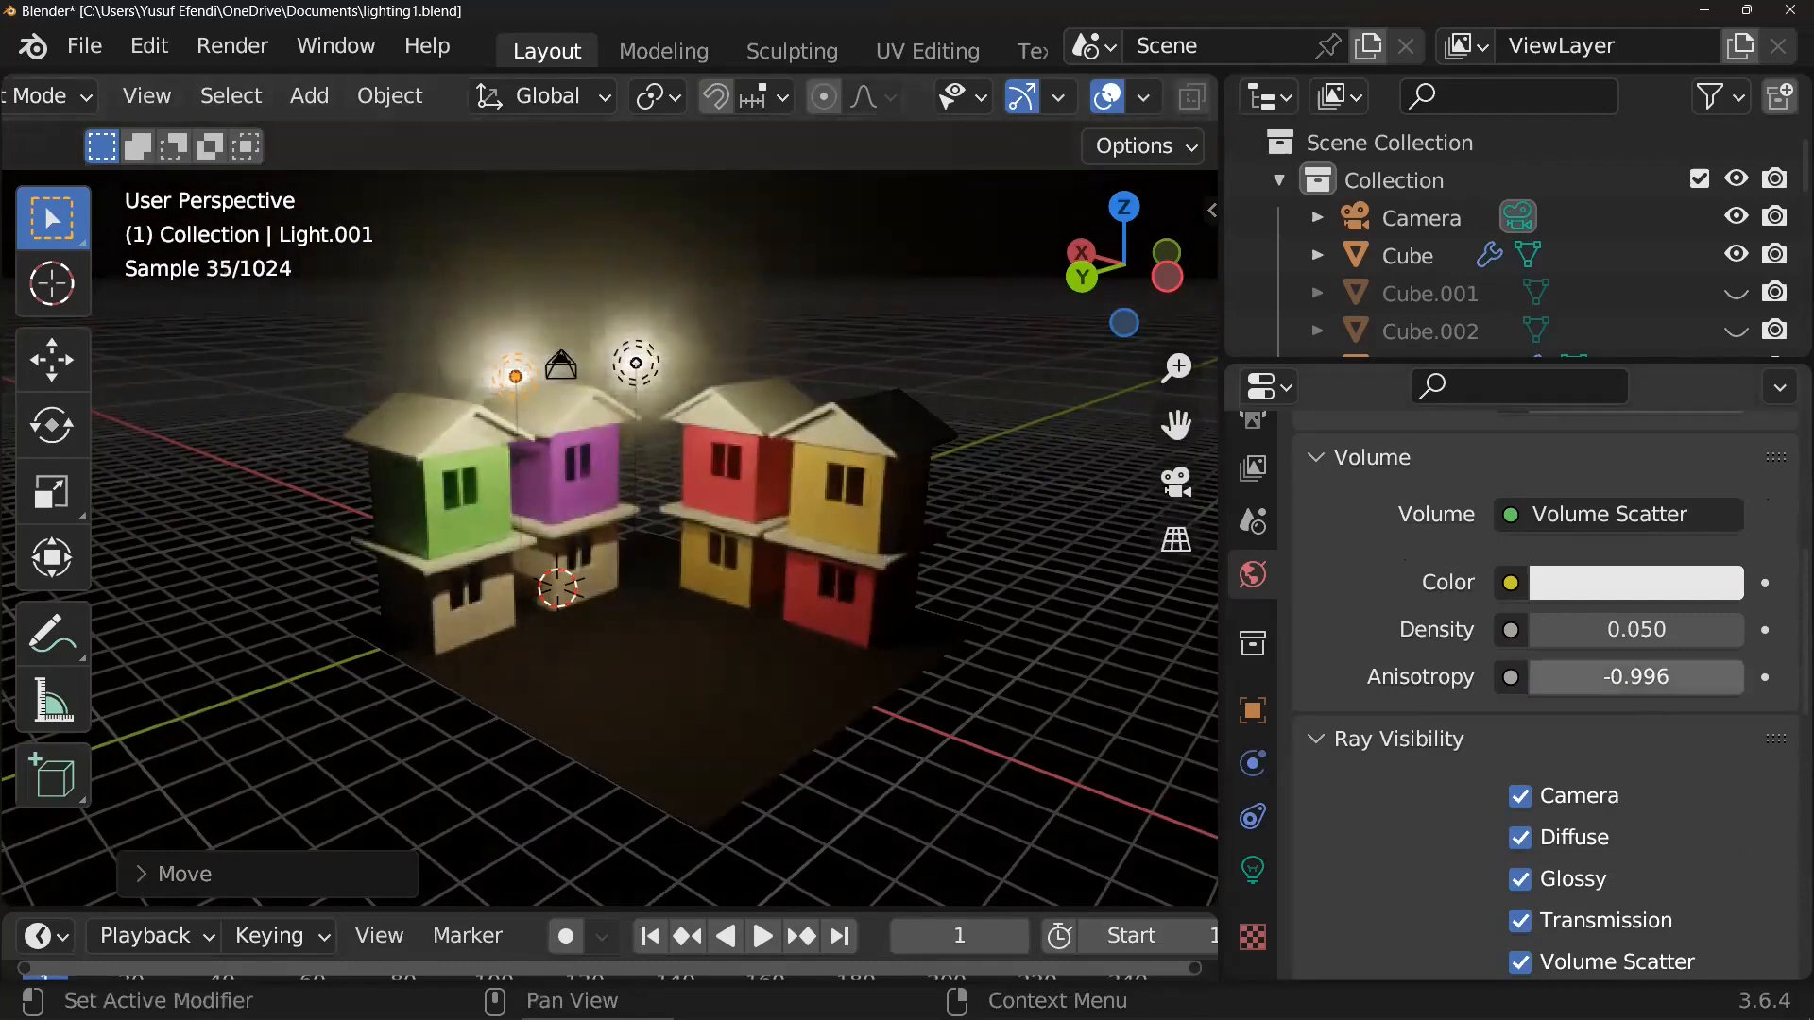
left_click(1613, 678)
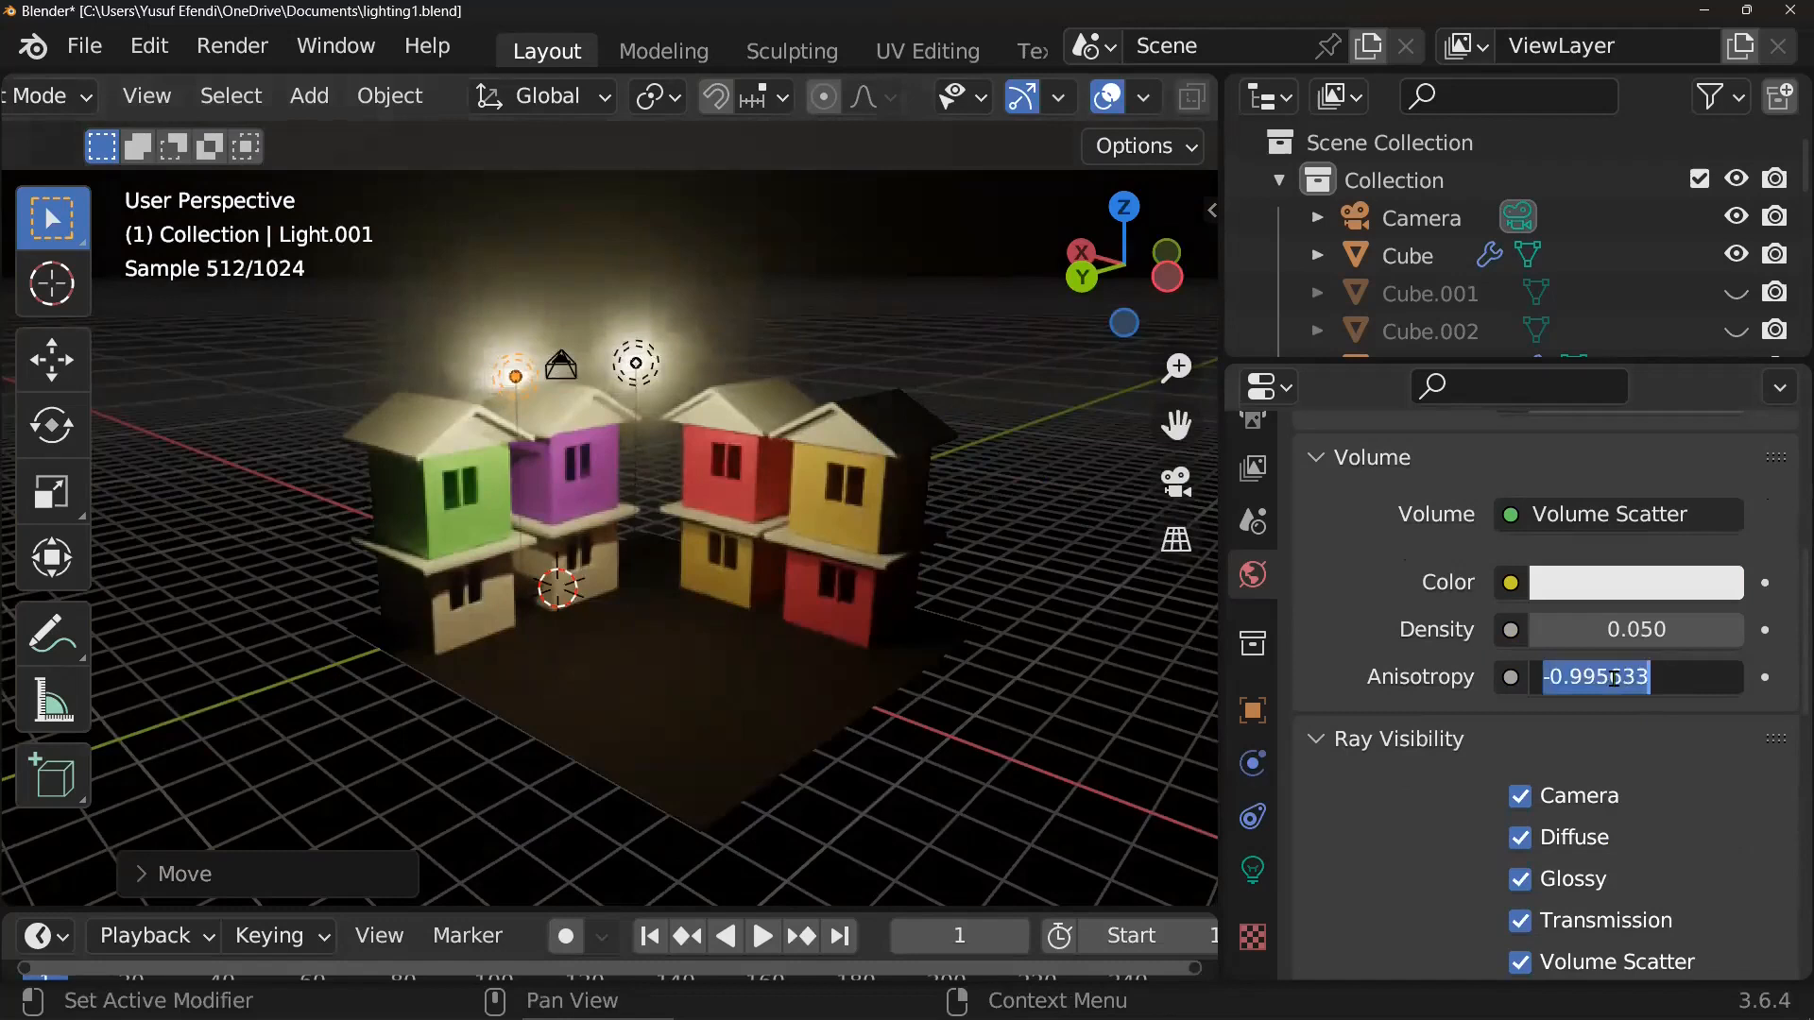
type("-")
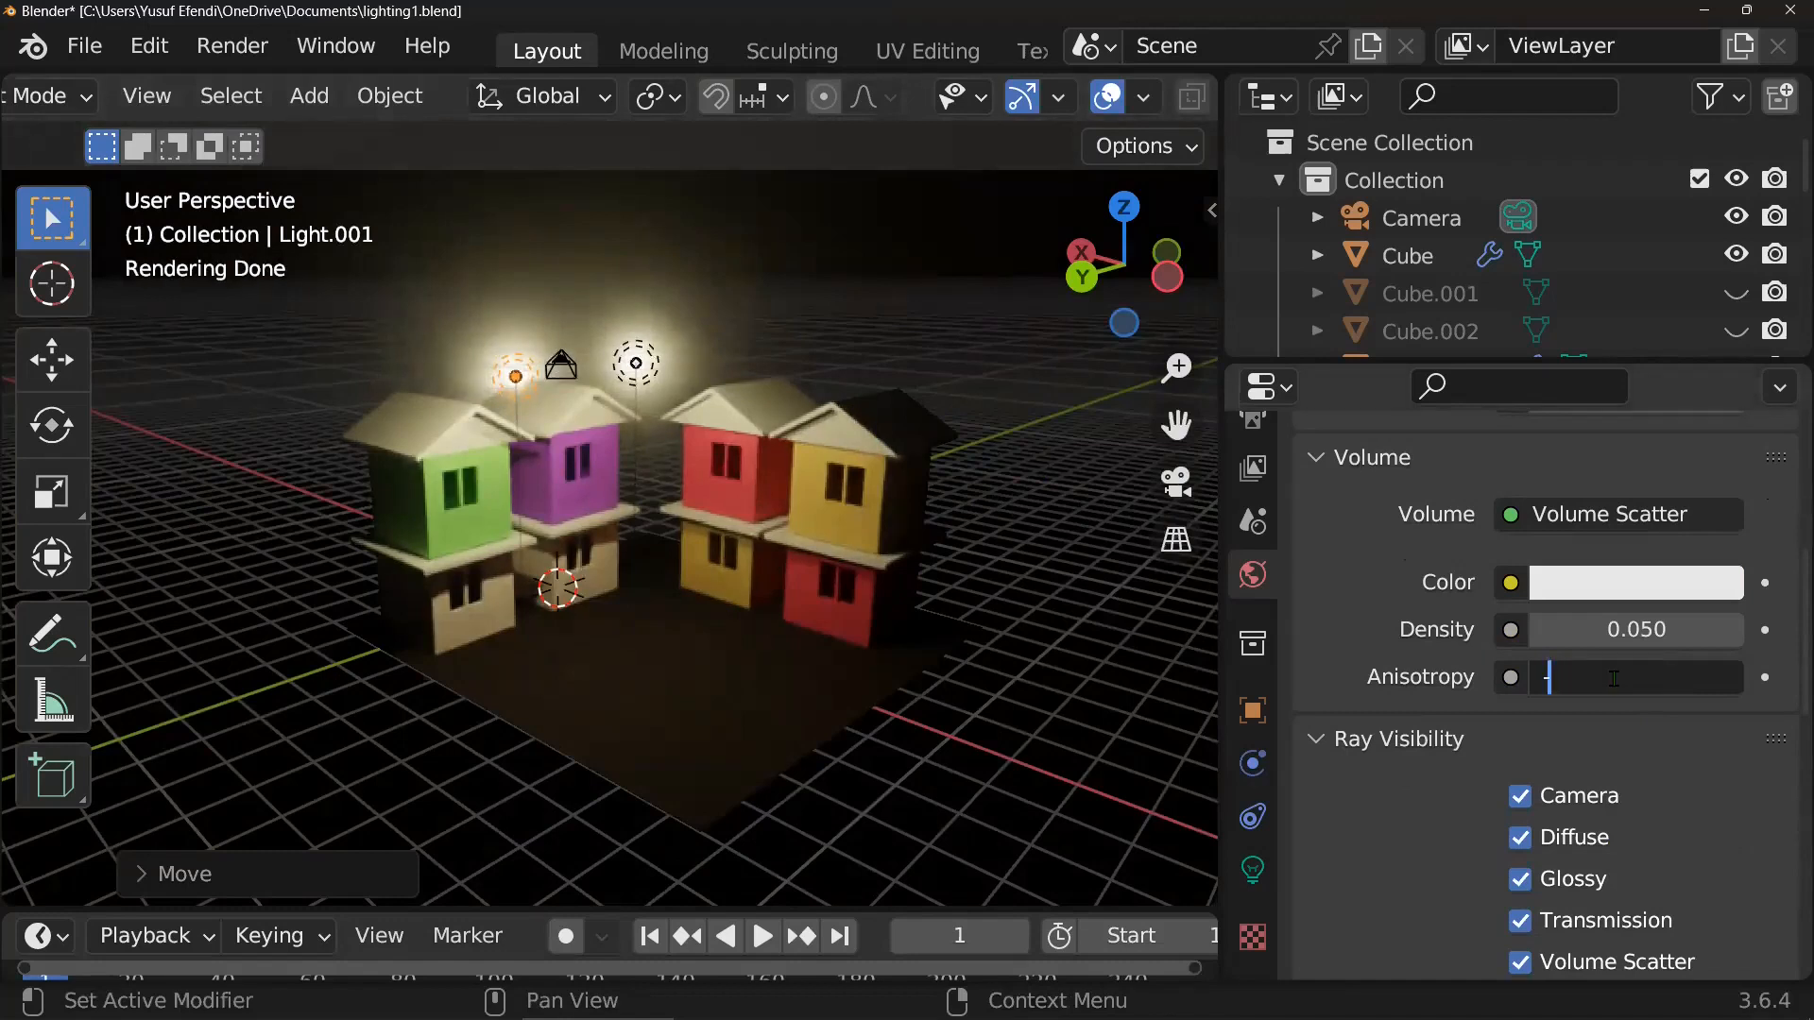
type("1")
key("Return")
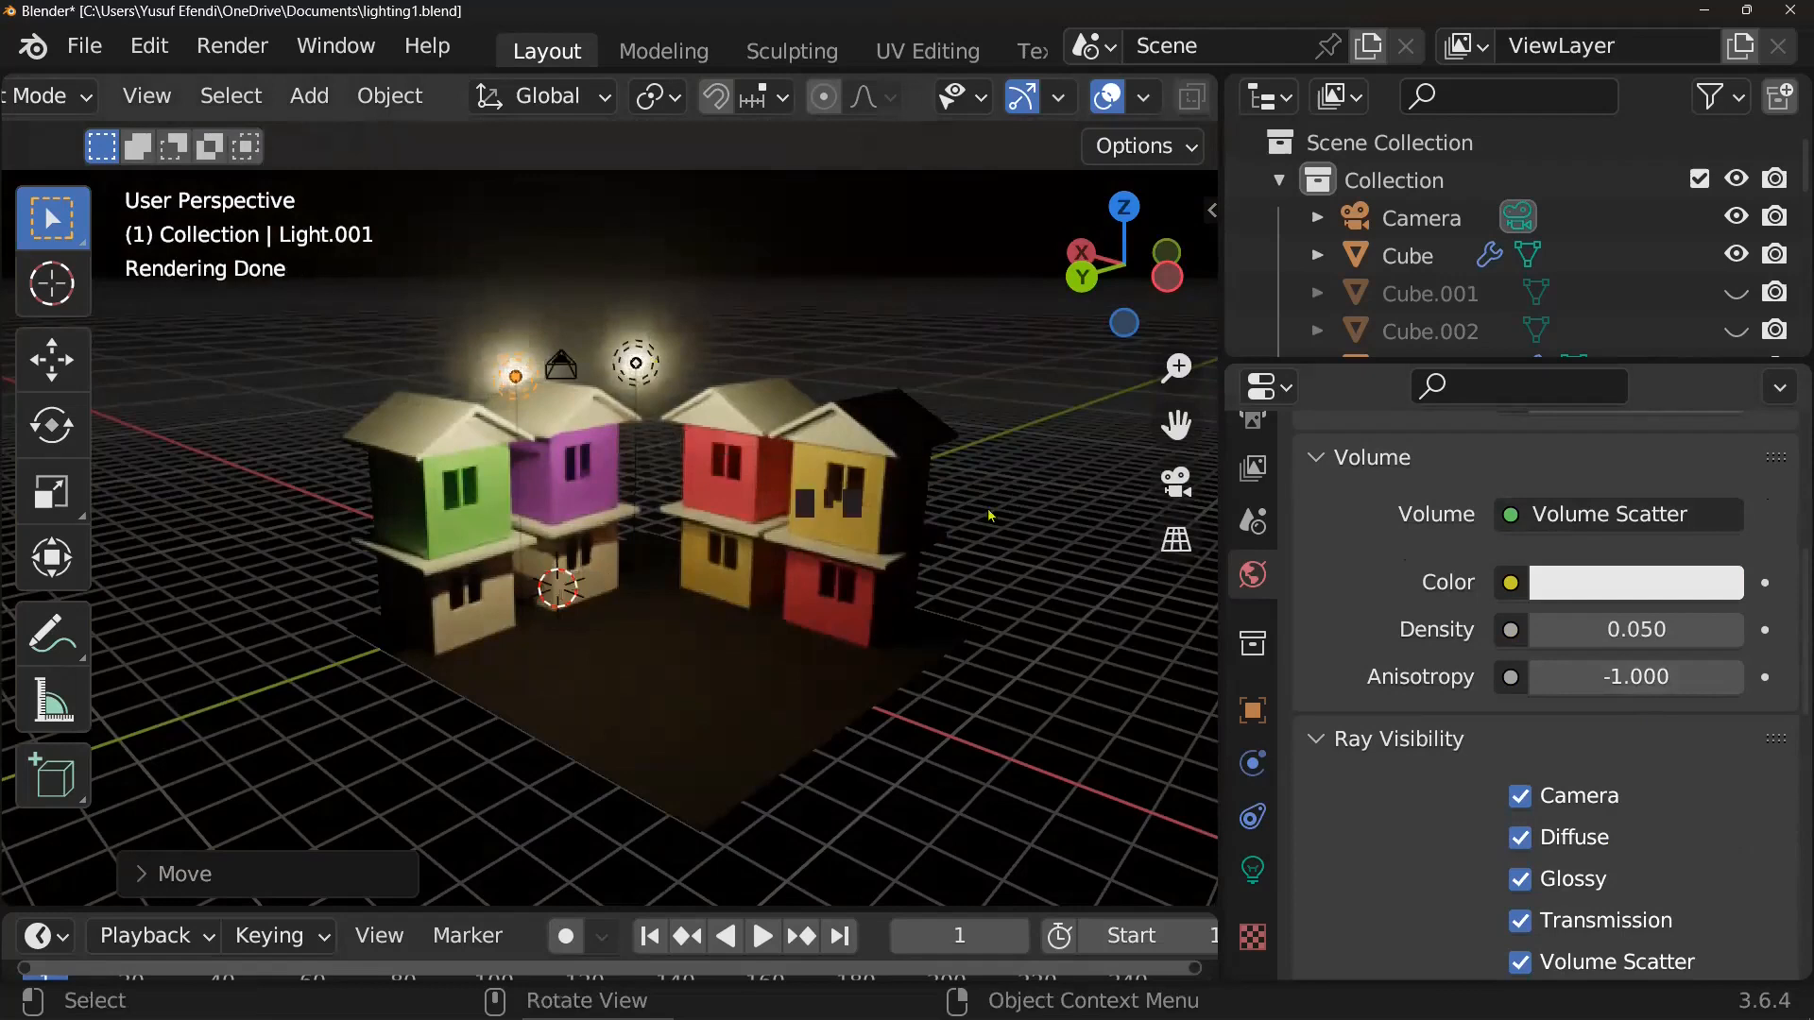
- Try anisotropy values of 0.1 and -0.1 for the World's Volume Scatter
left_click(1610, 678)
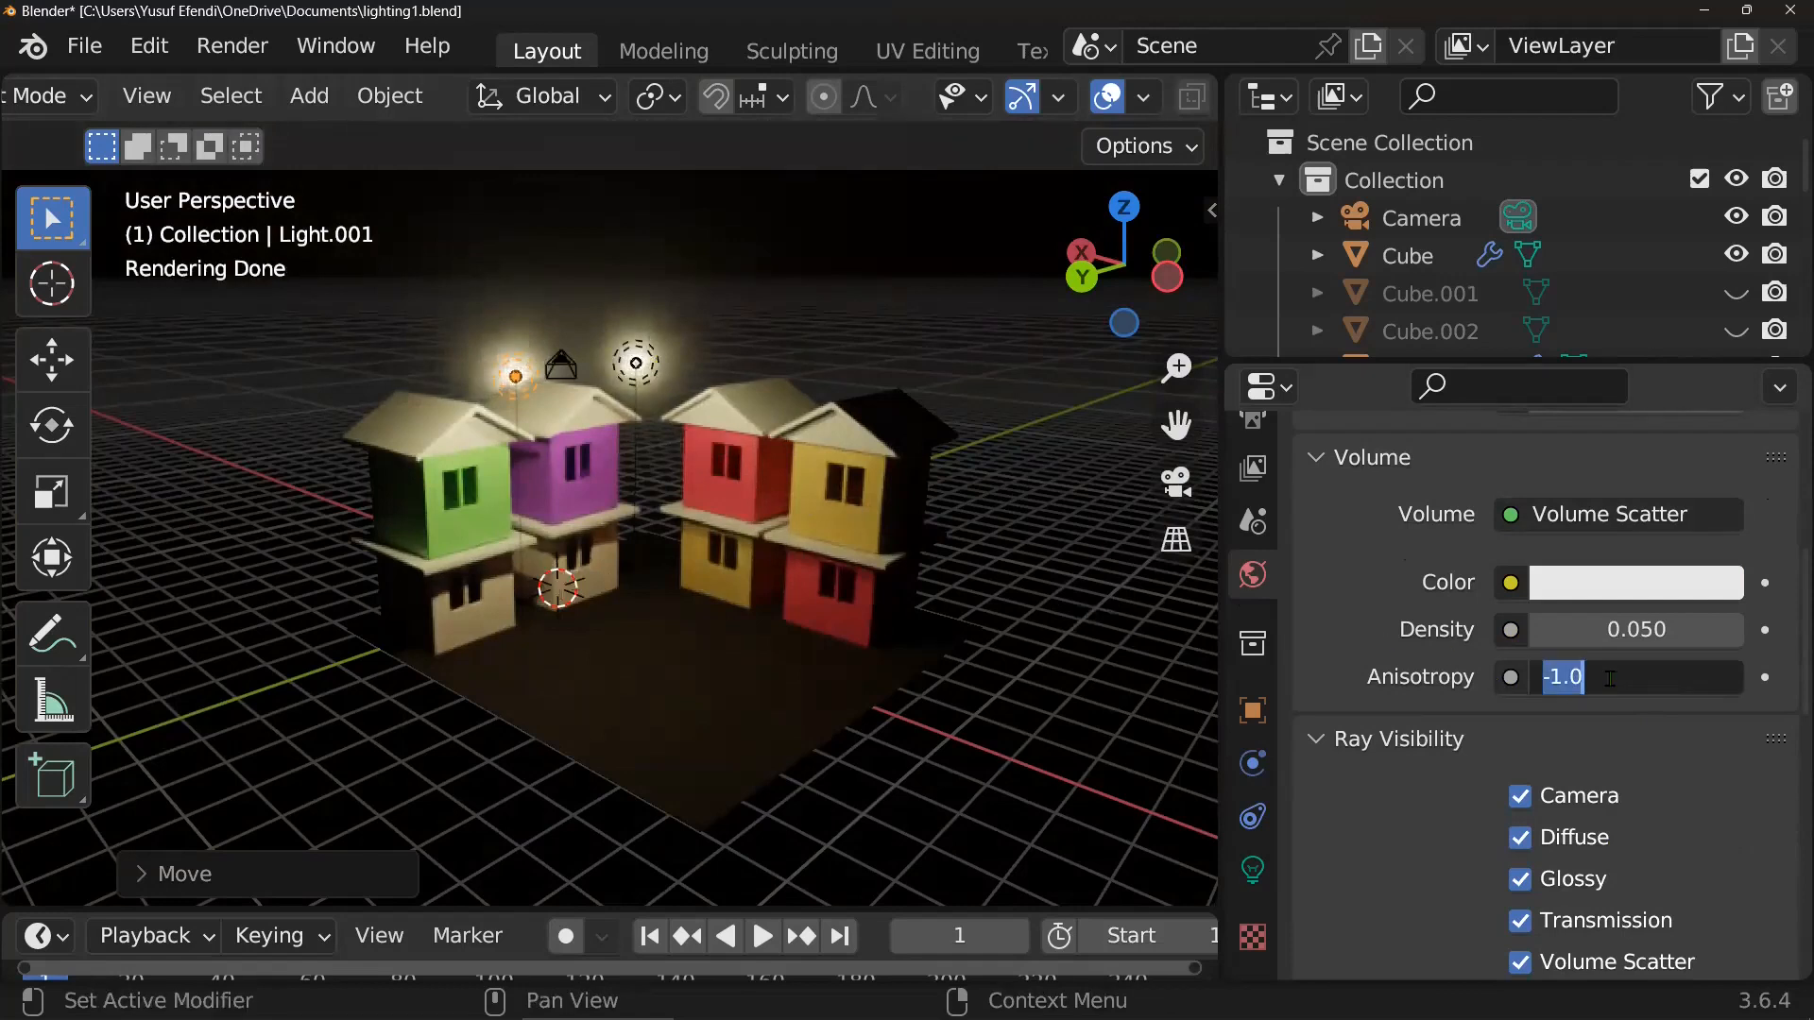
type("0.1")
key("Return")
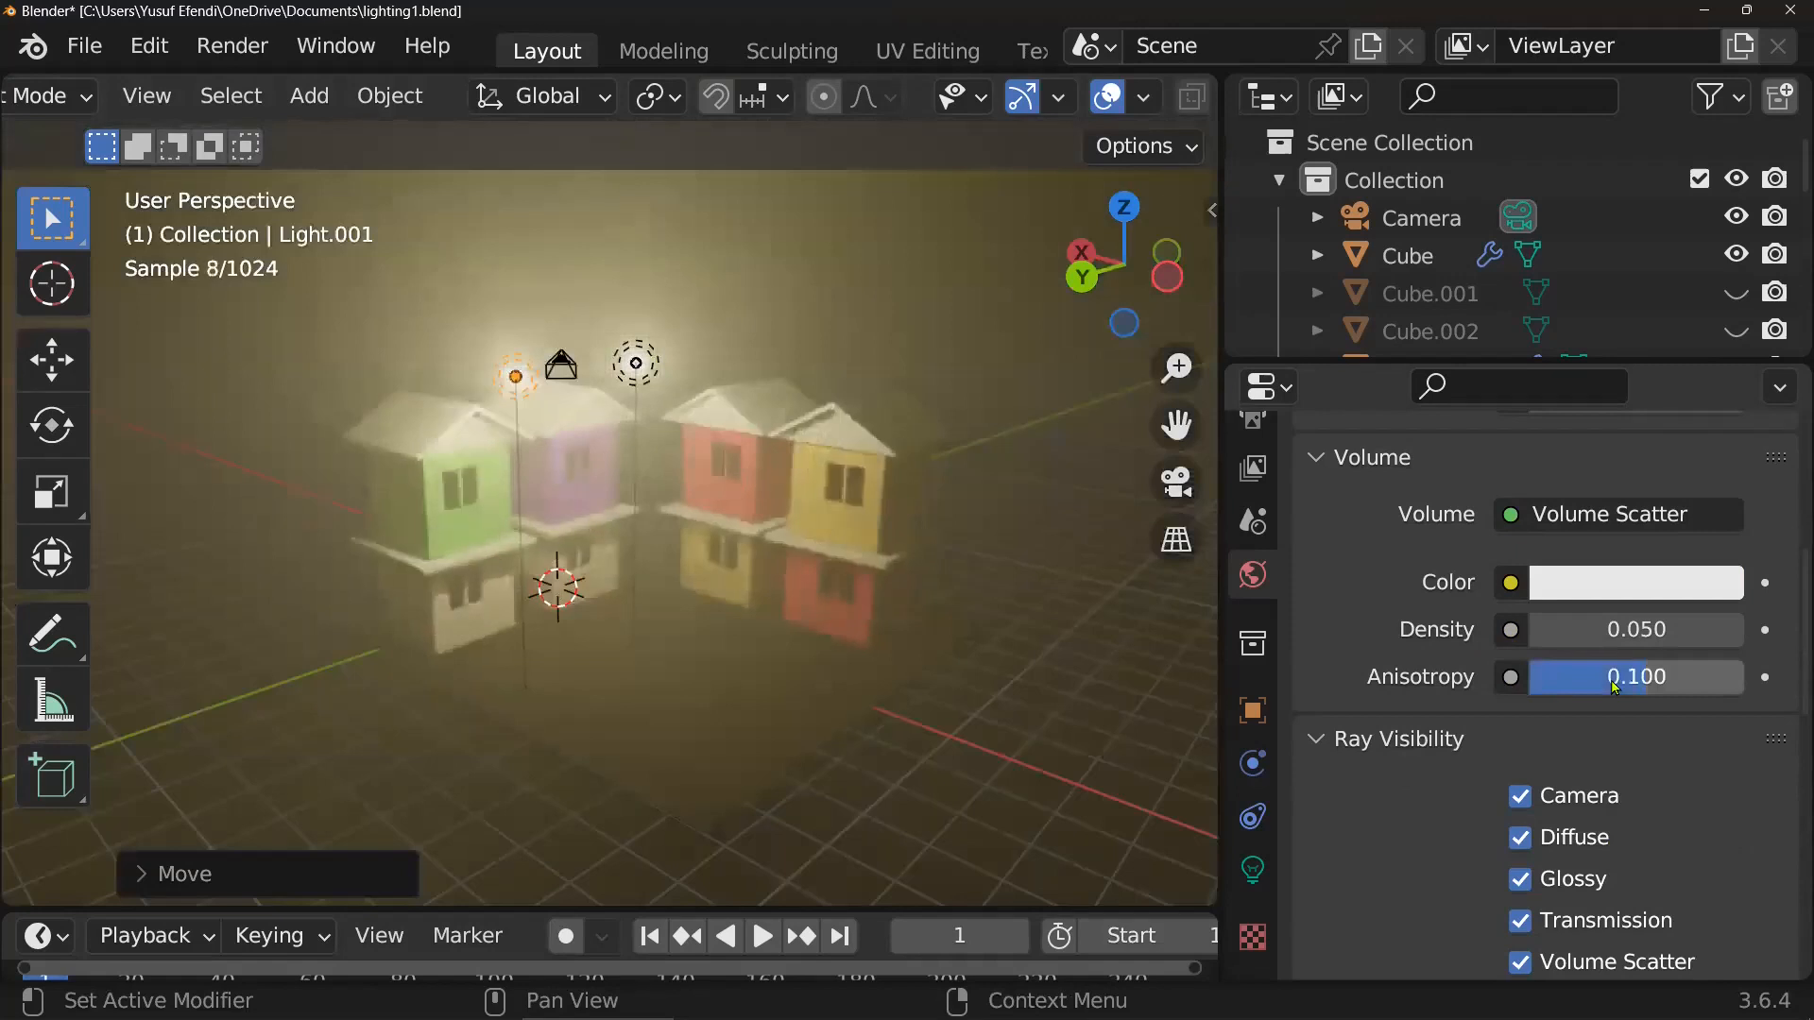
left_click(1612, 681)
type("-.1")
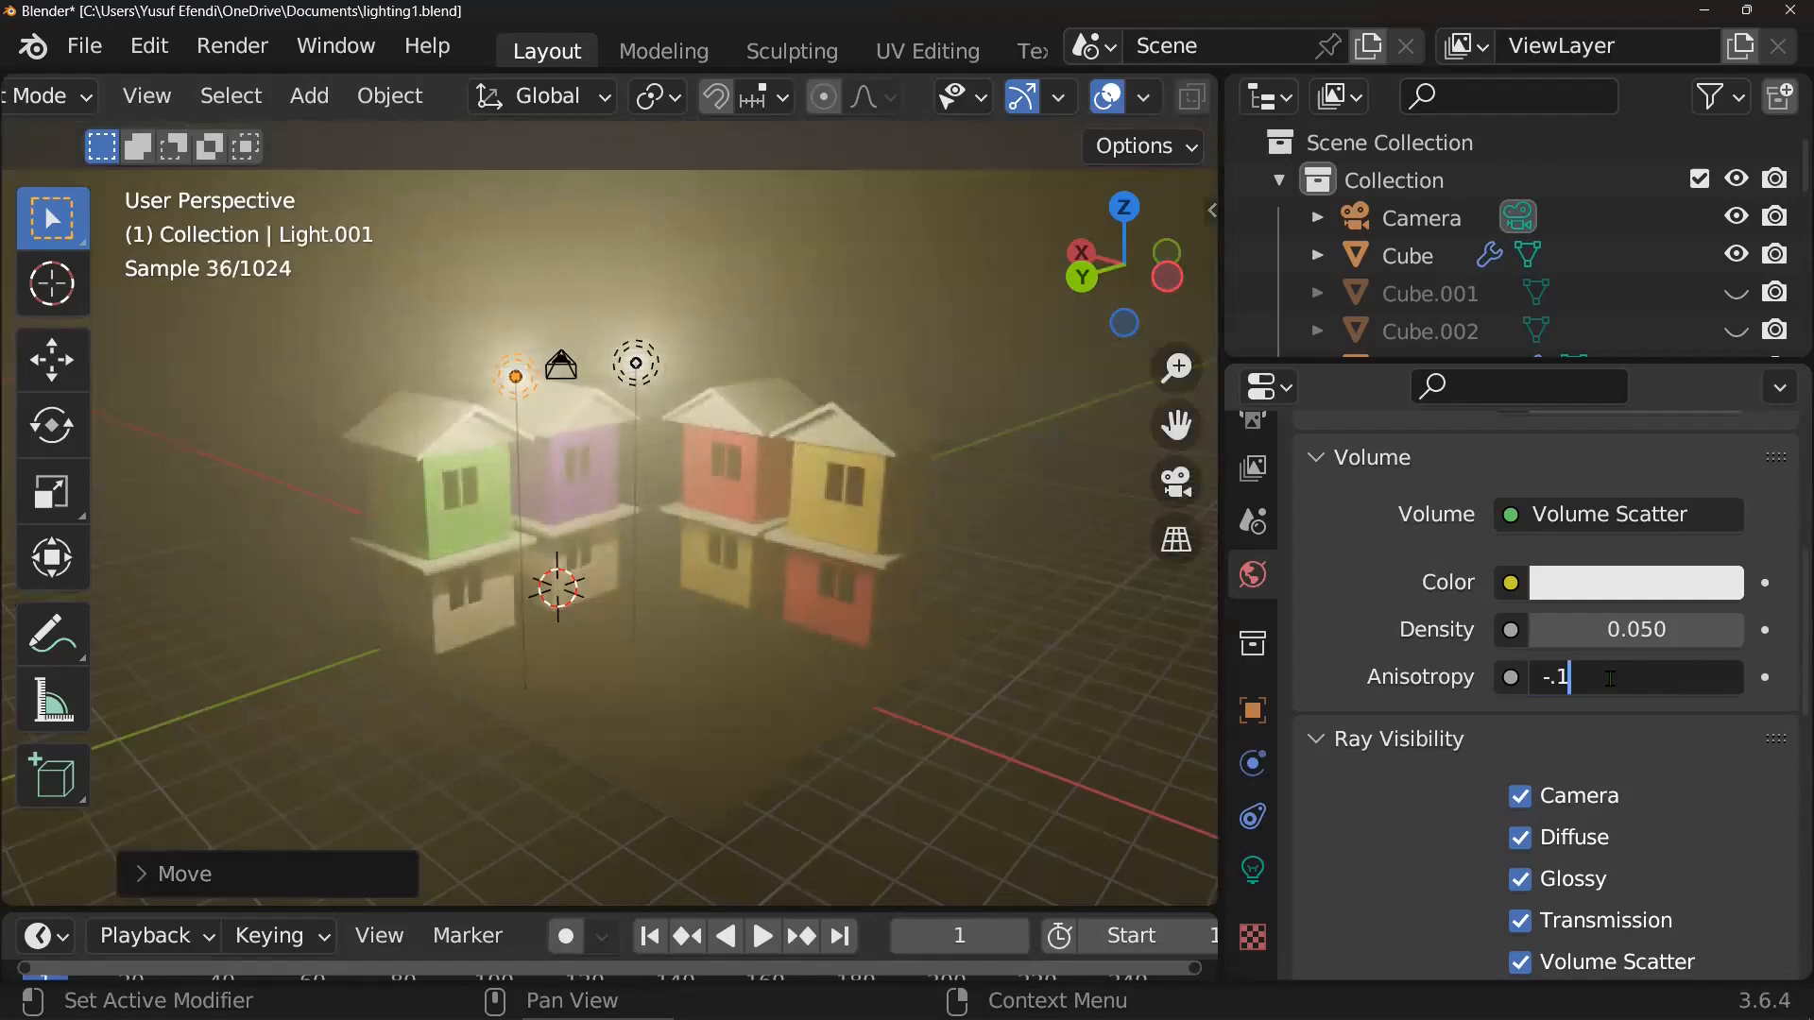
key("Return")
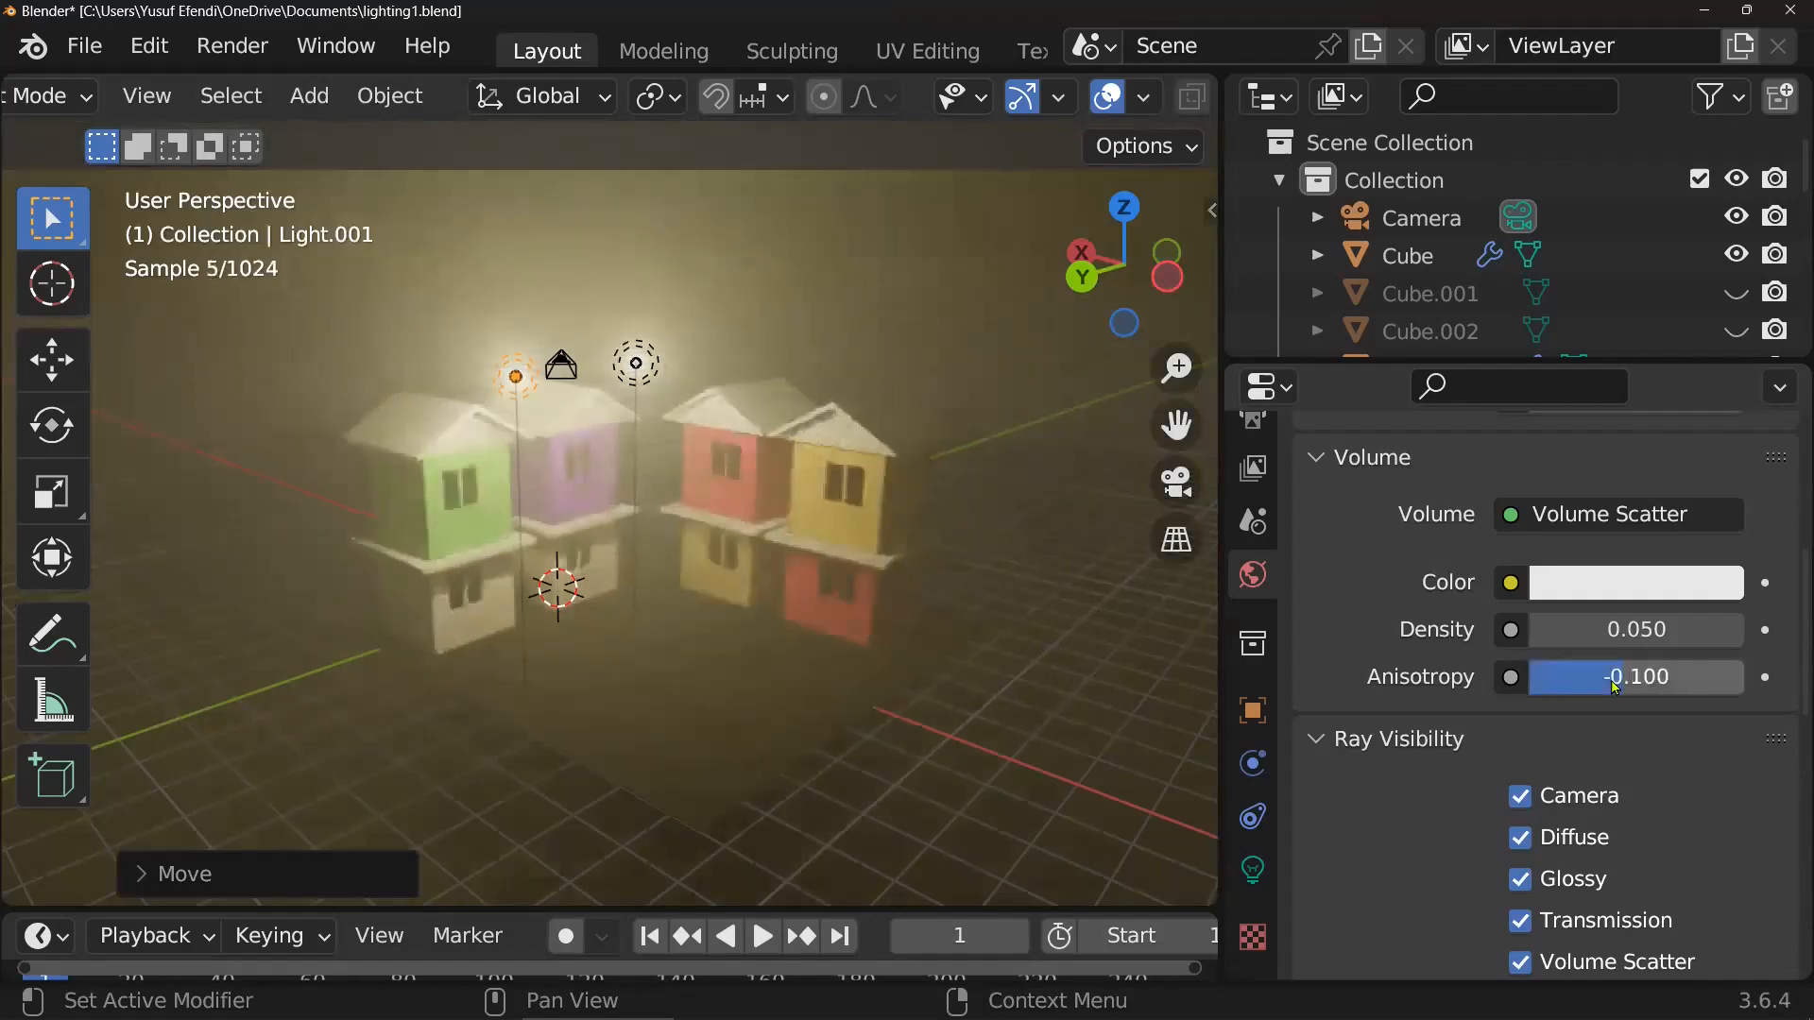
- Set the World's Volume Scatter anisotropy to -0.4
left_click(1614, 682)
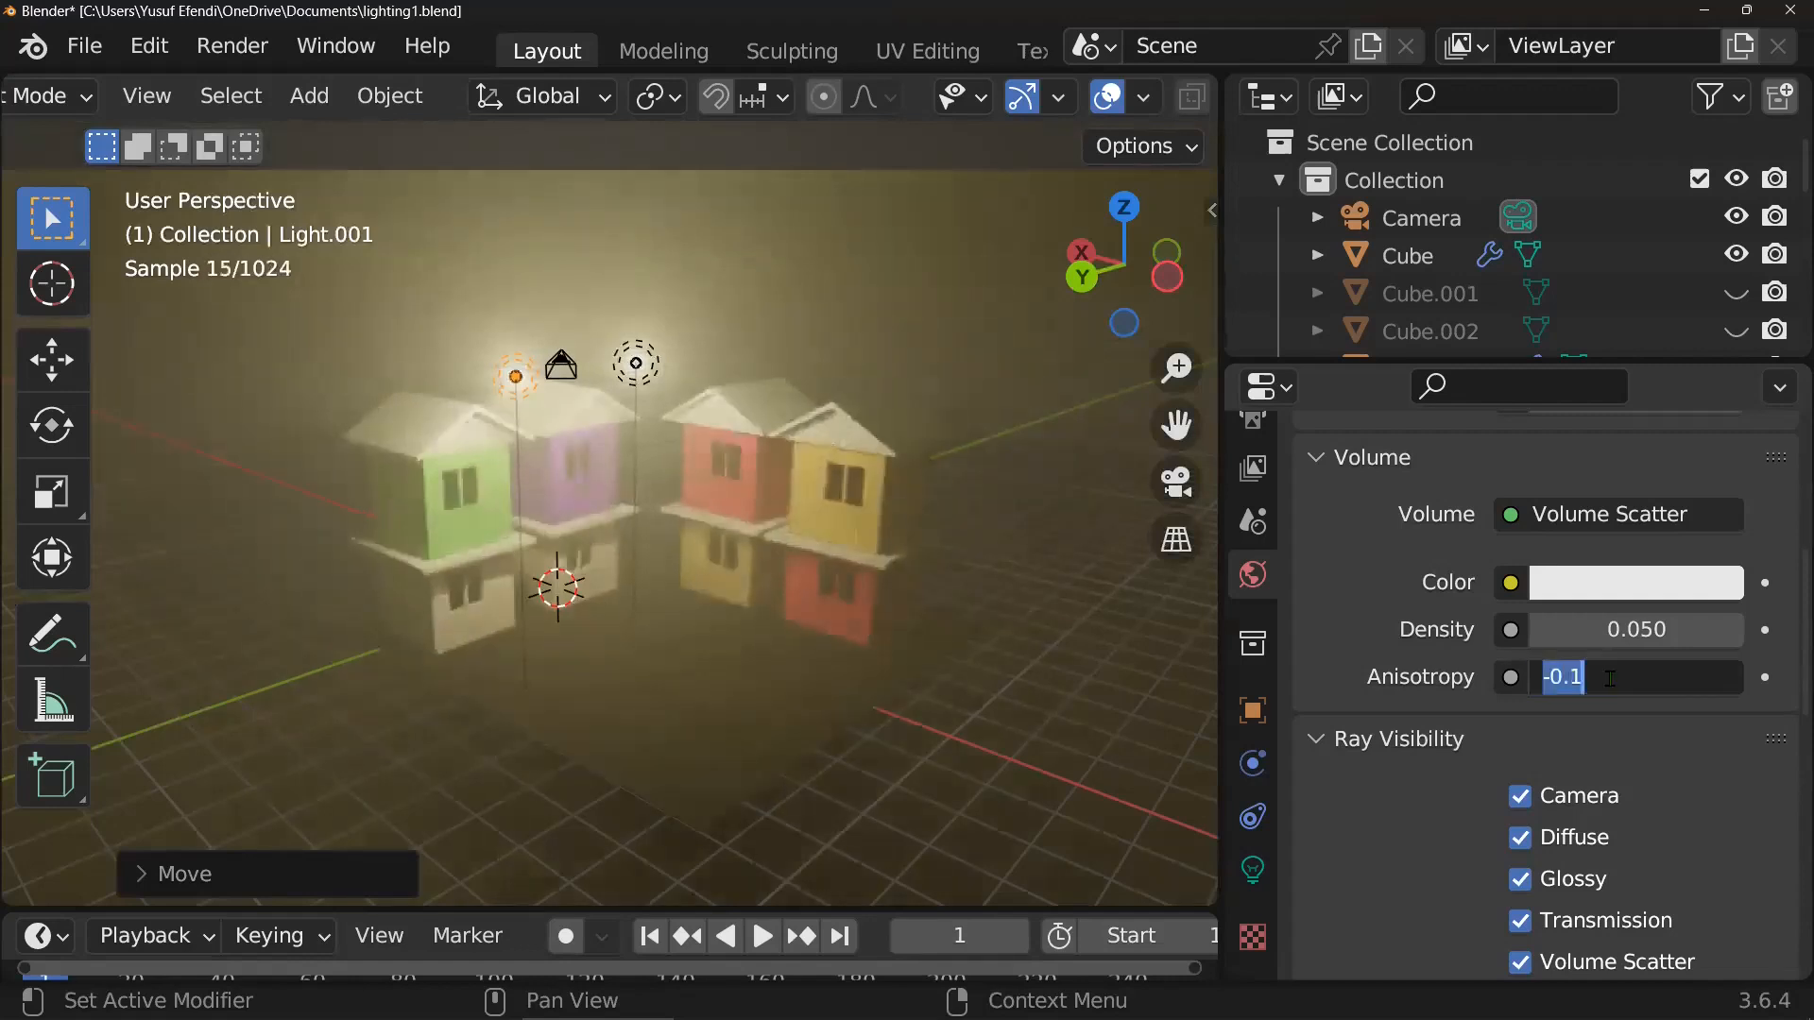
type("-0")
type(".4")
key("Return")
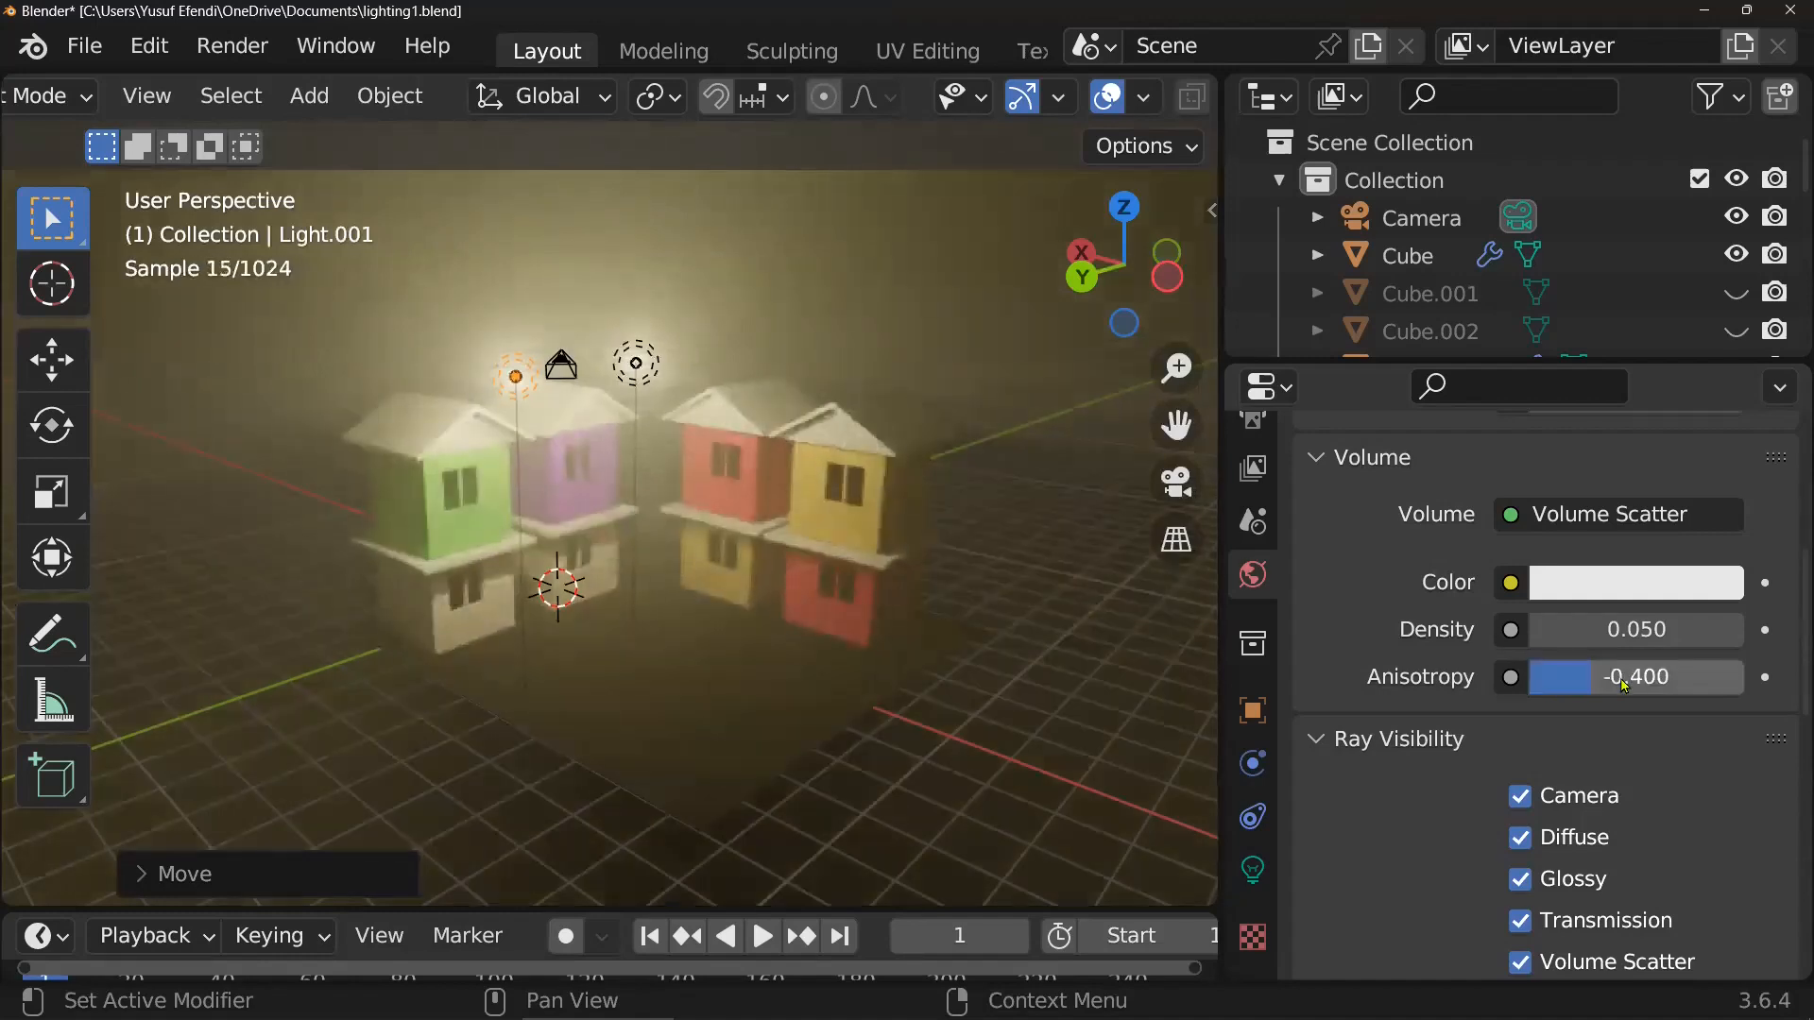
- Try anisotropy values of -0.3, -0.1 and -0.9 for the World's Volume Scatter
left_click(1653, 683)
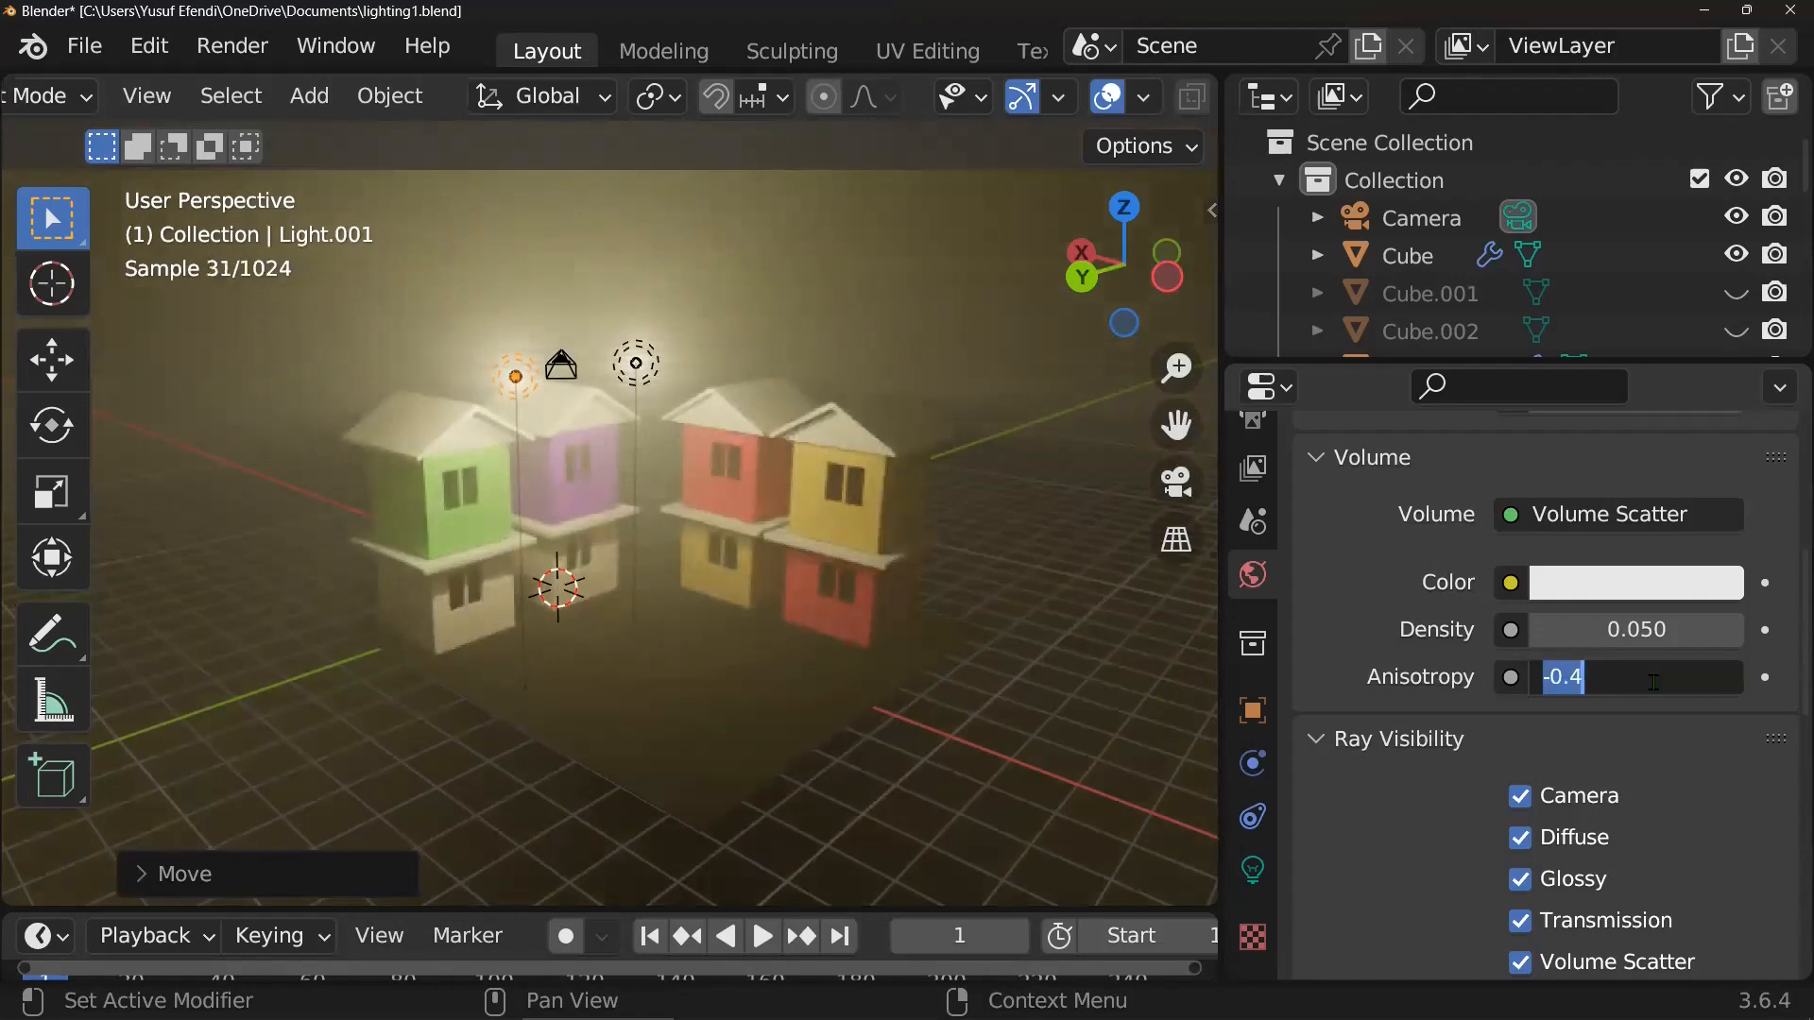
type("-.3")
key("Return")
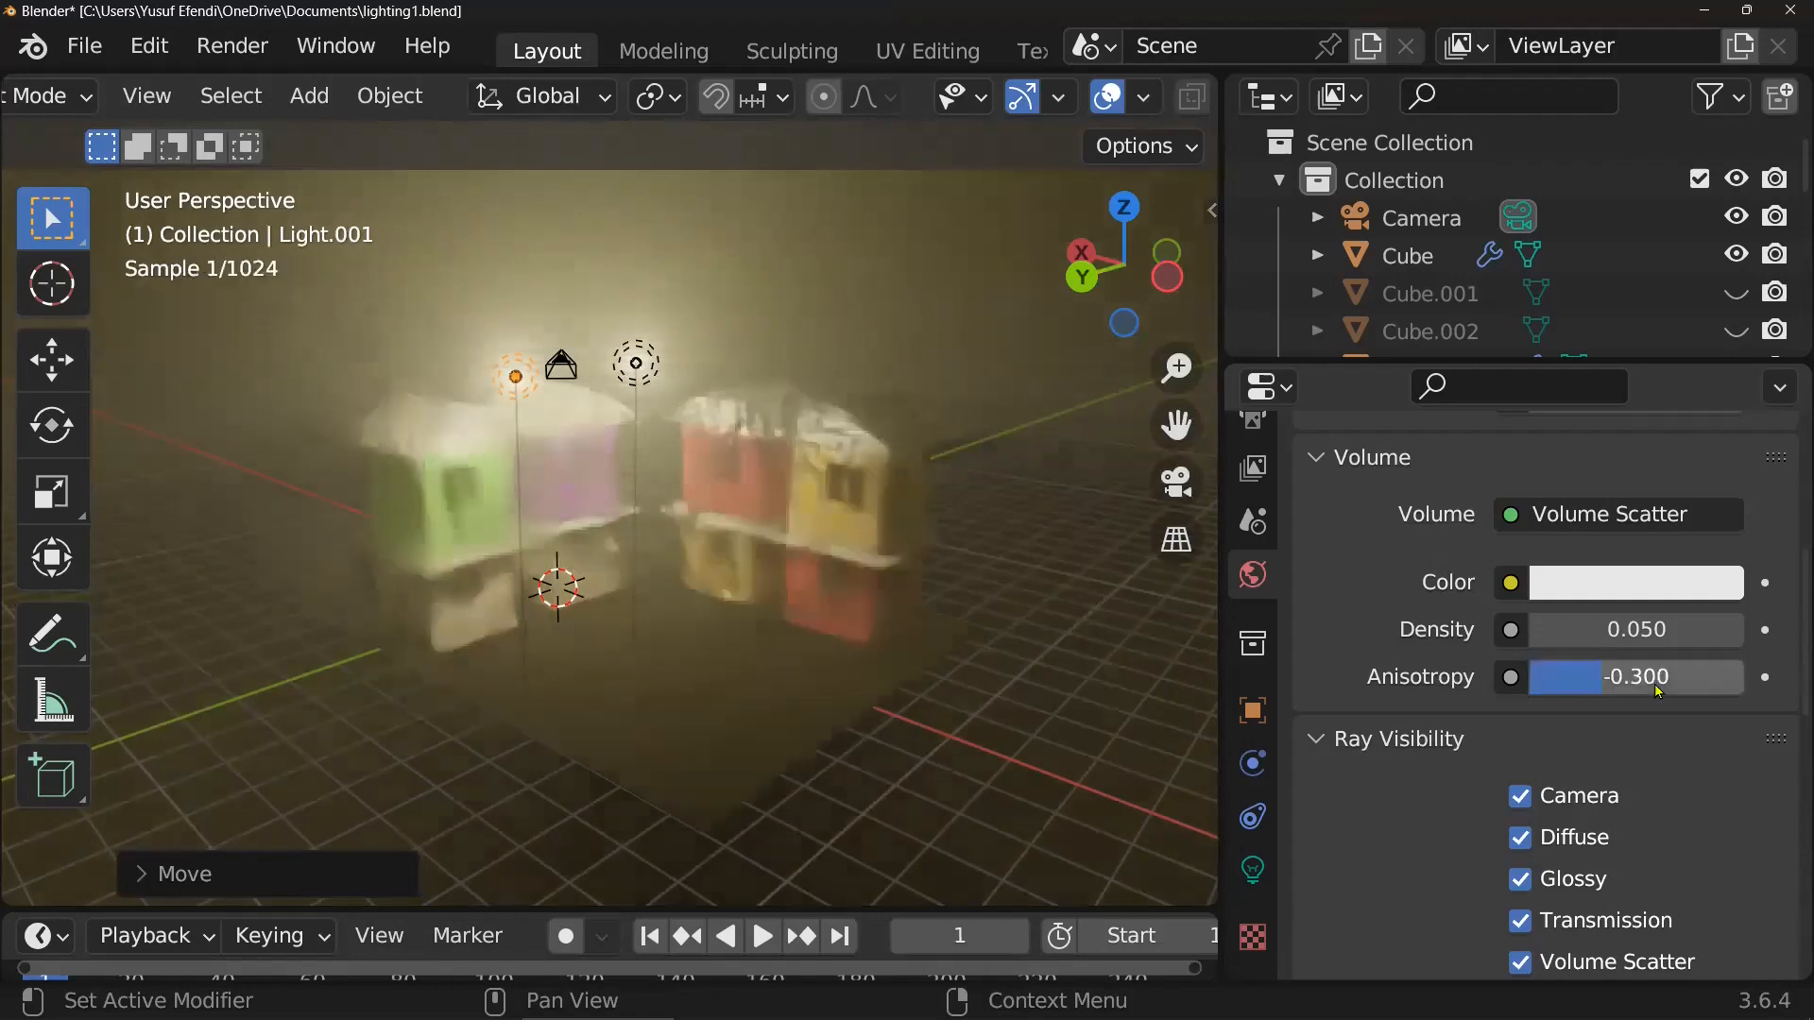
left_click(1630, 688)
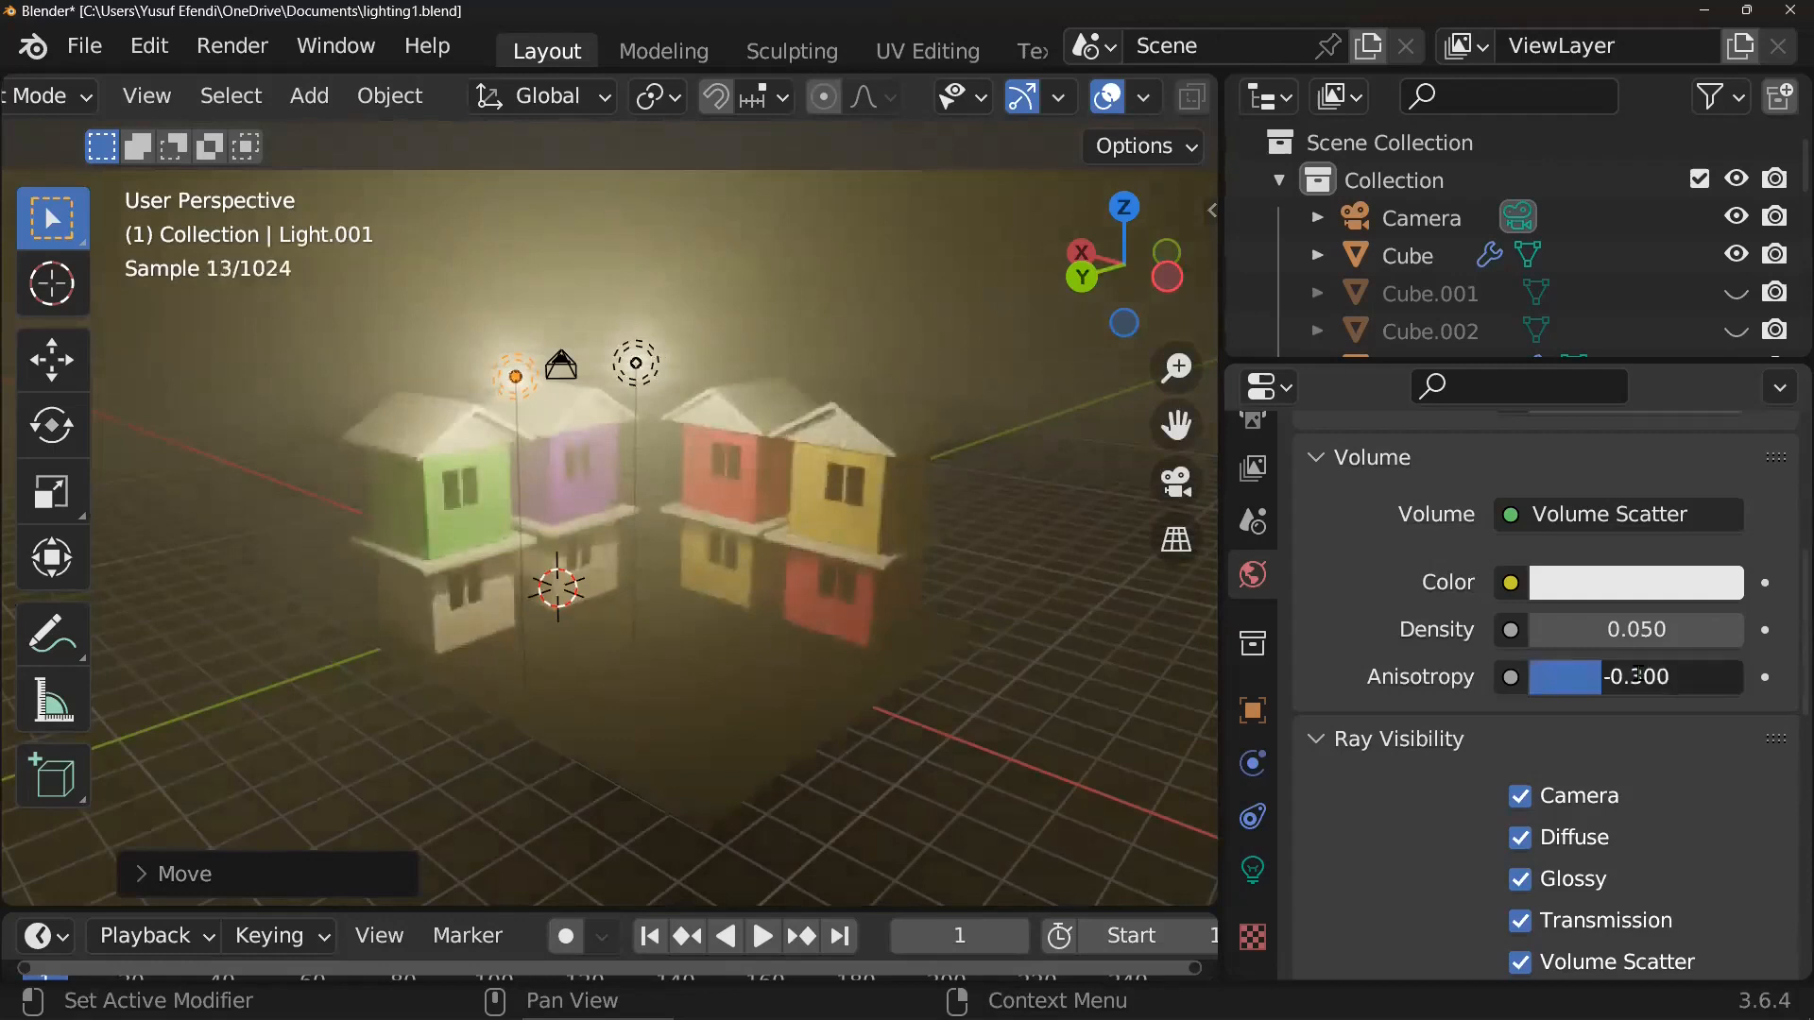
type("-.")
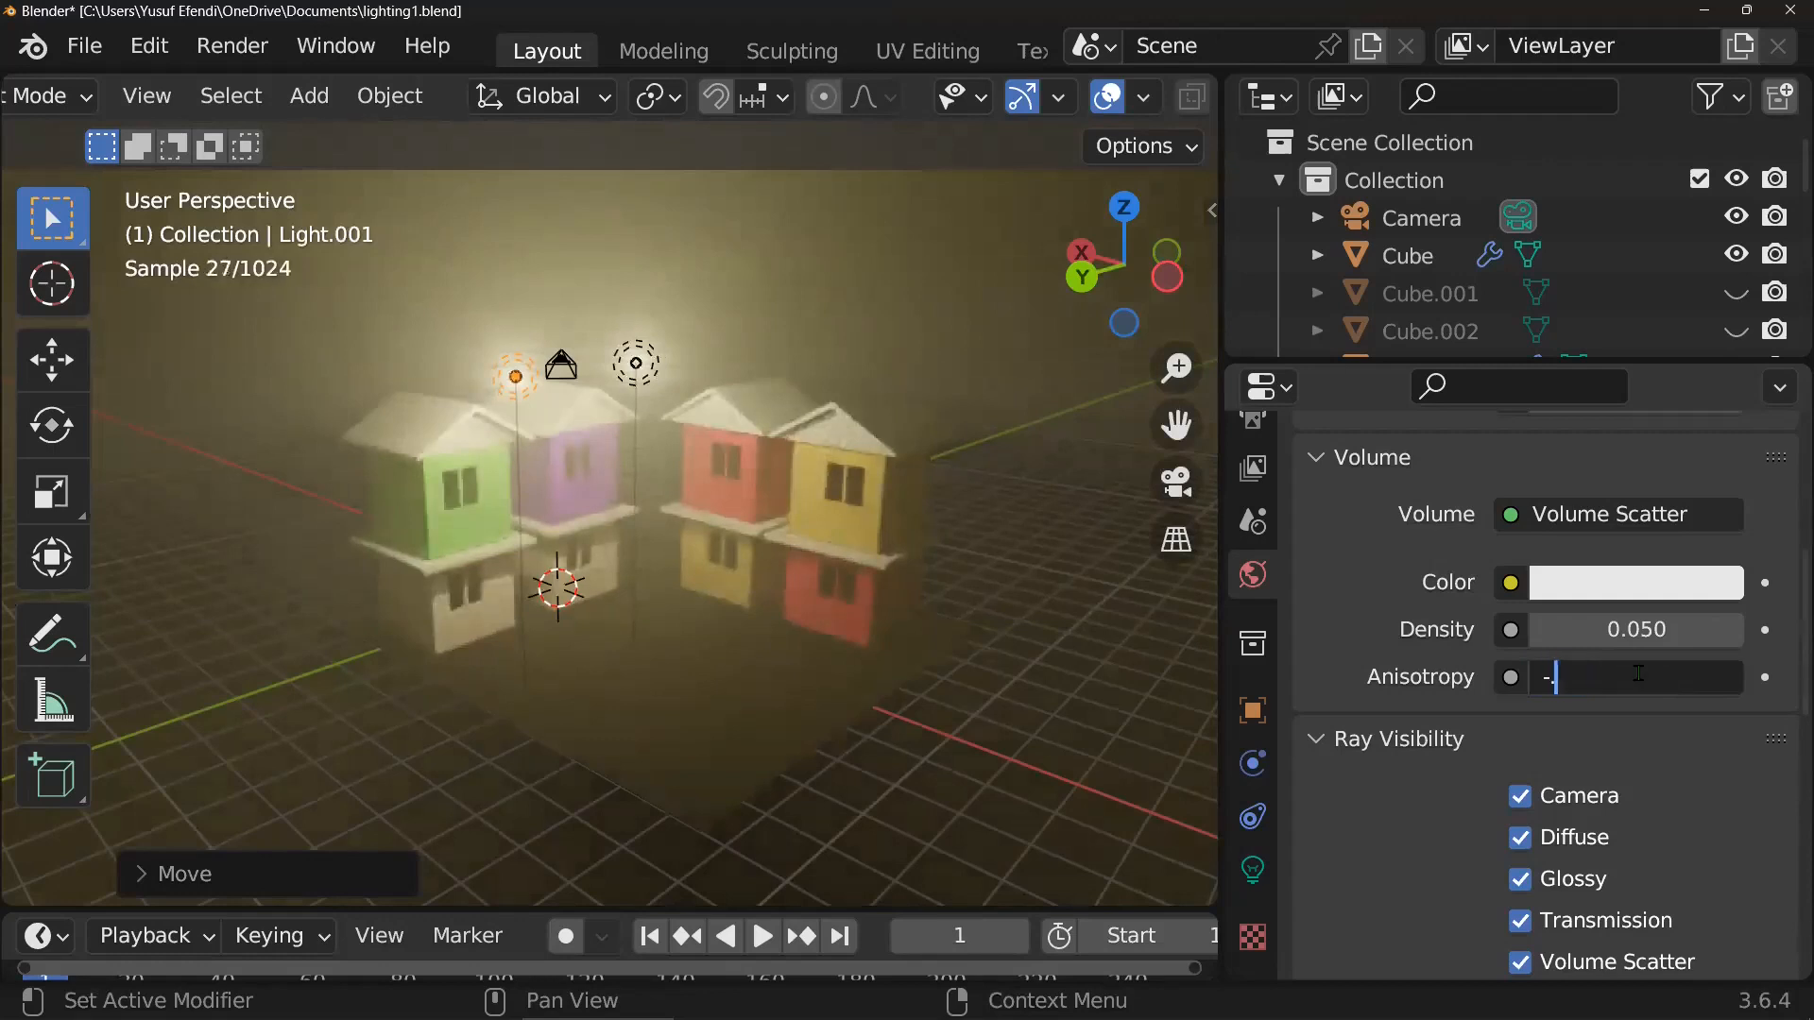
key("Return")
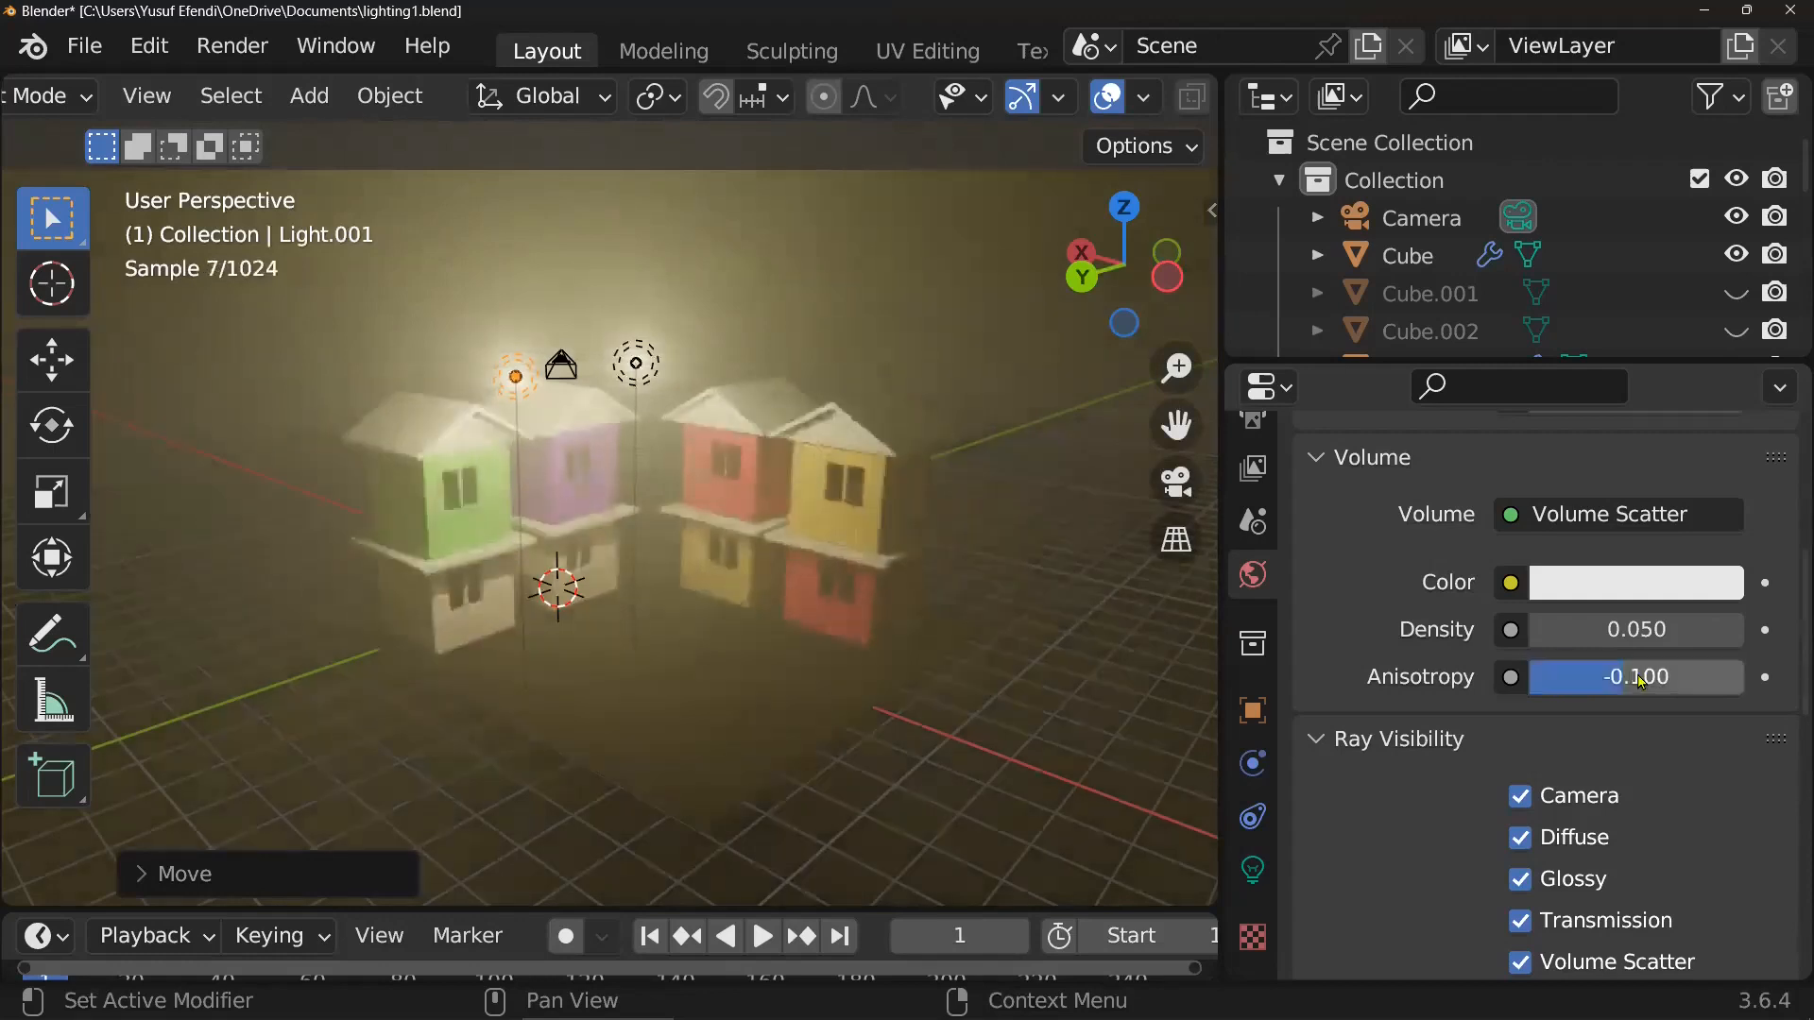
left_click(1641, 680)
type("-0")
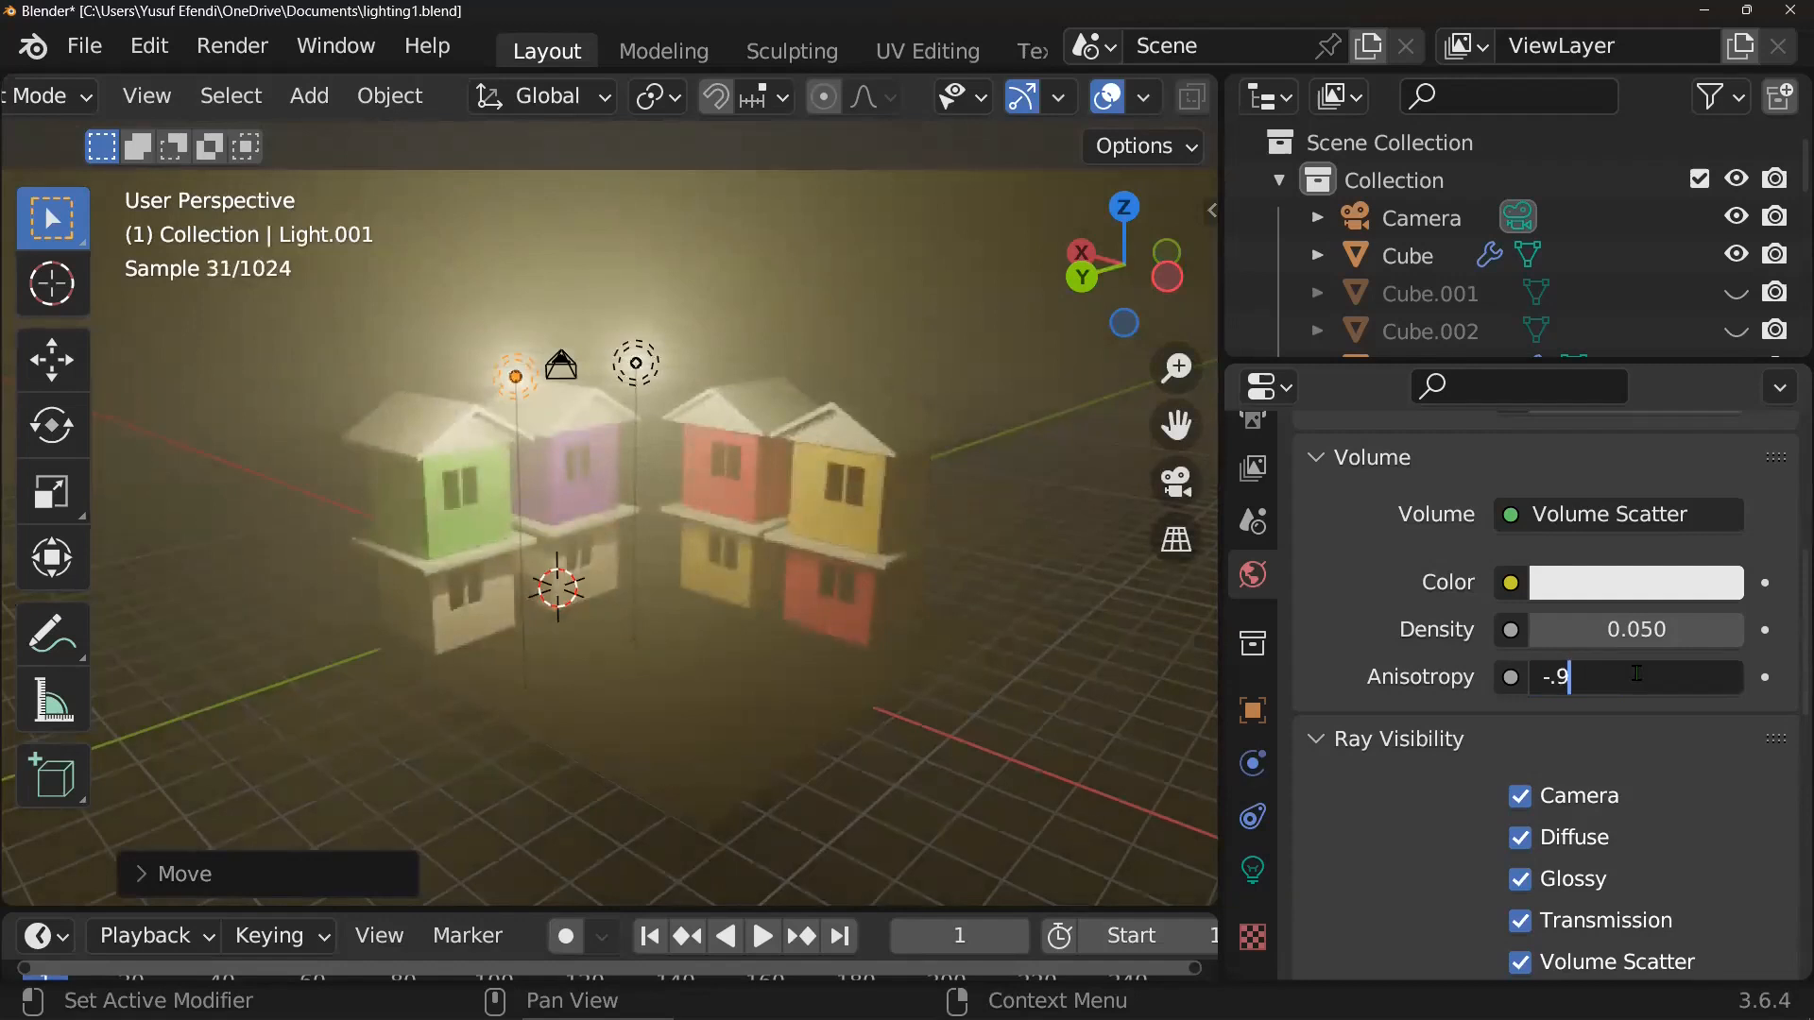
type(".9")
key("Return")
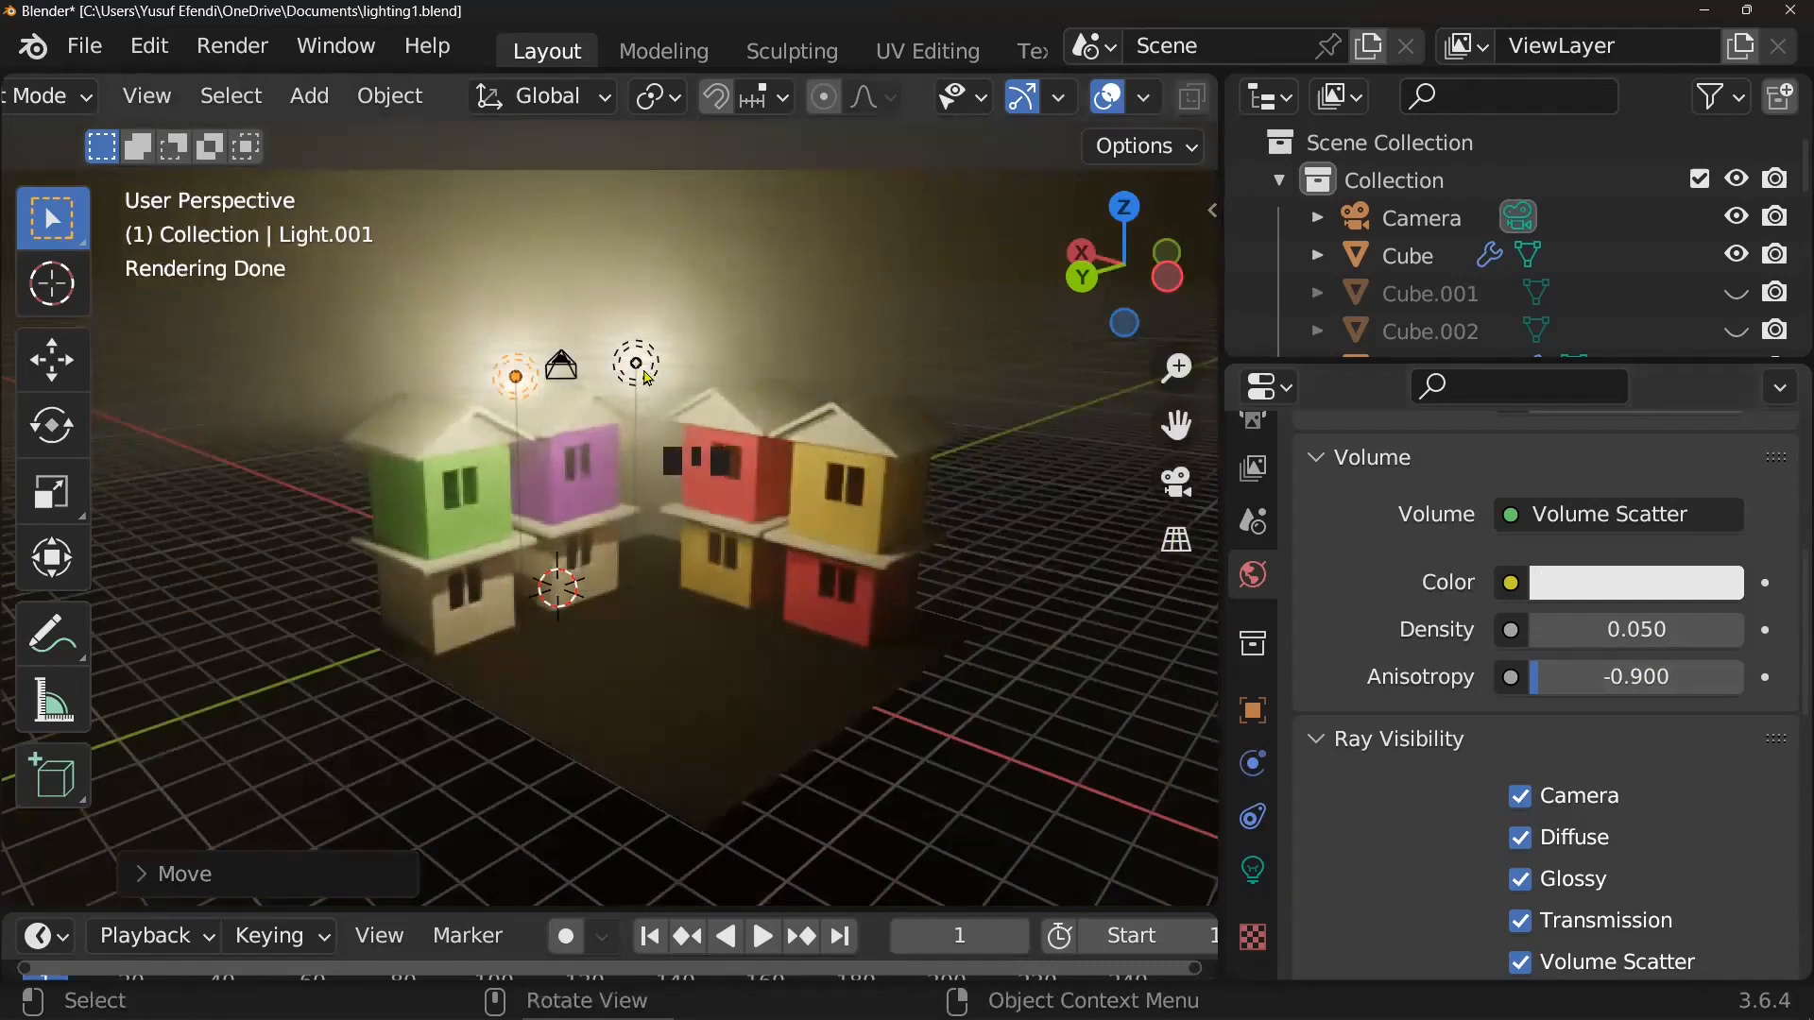
- Duplicate the selected point light and move the copy along X and Y until it sits in front of the green house
key("shift+d")
right_click(643, 370)
key("g")
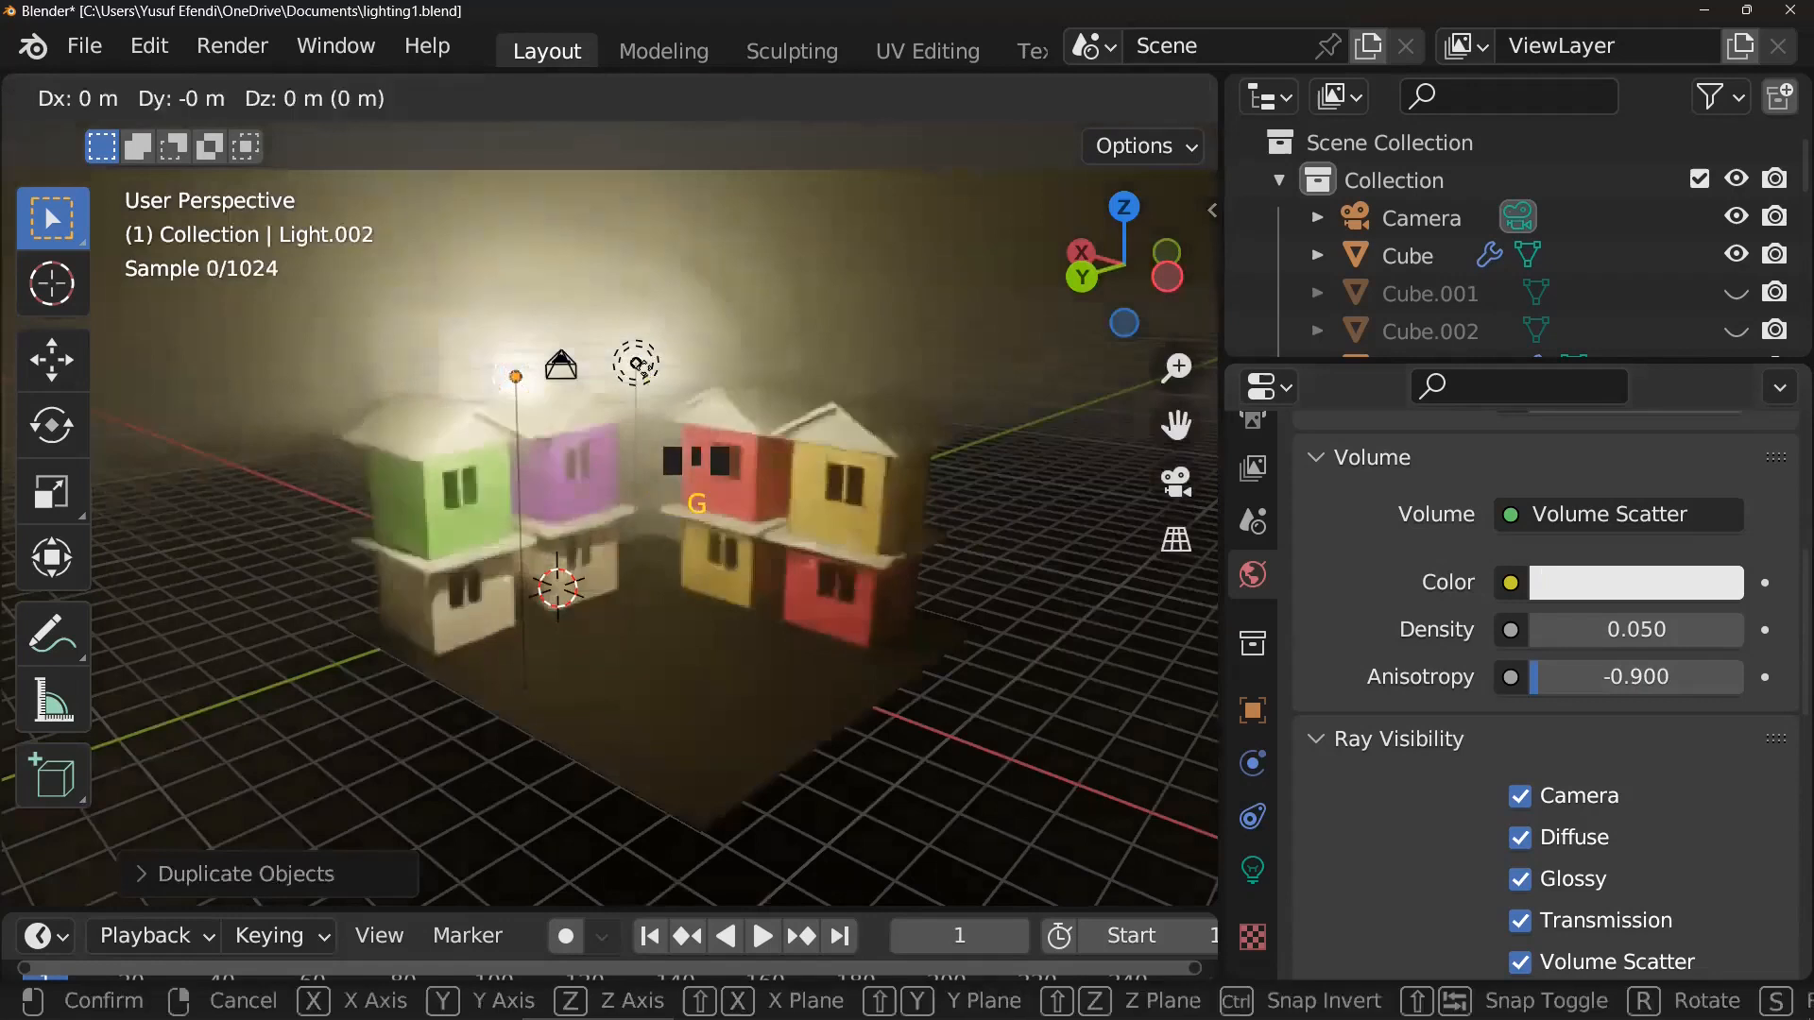
key("x")
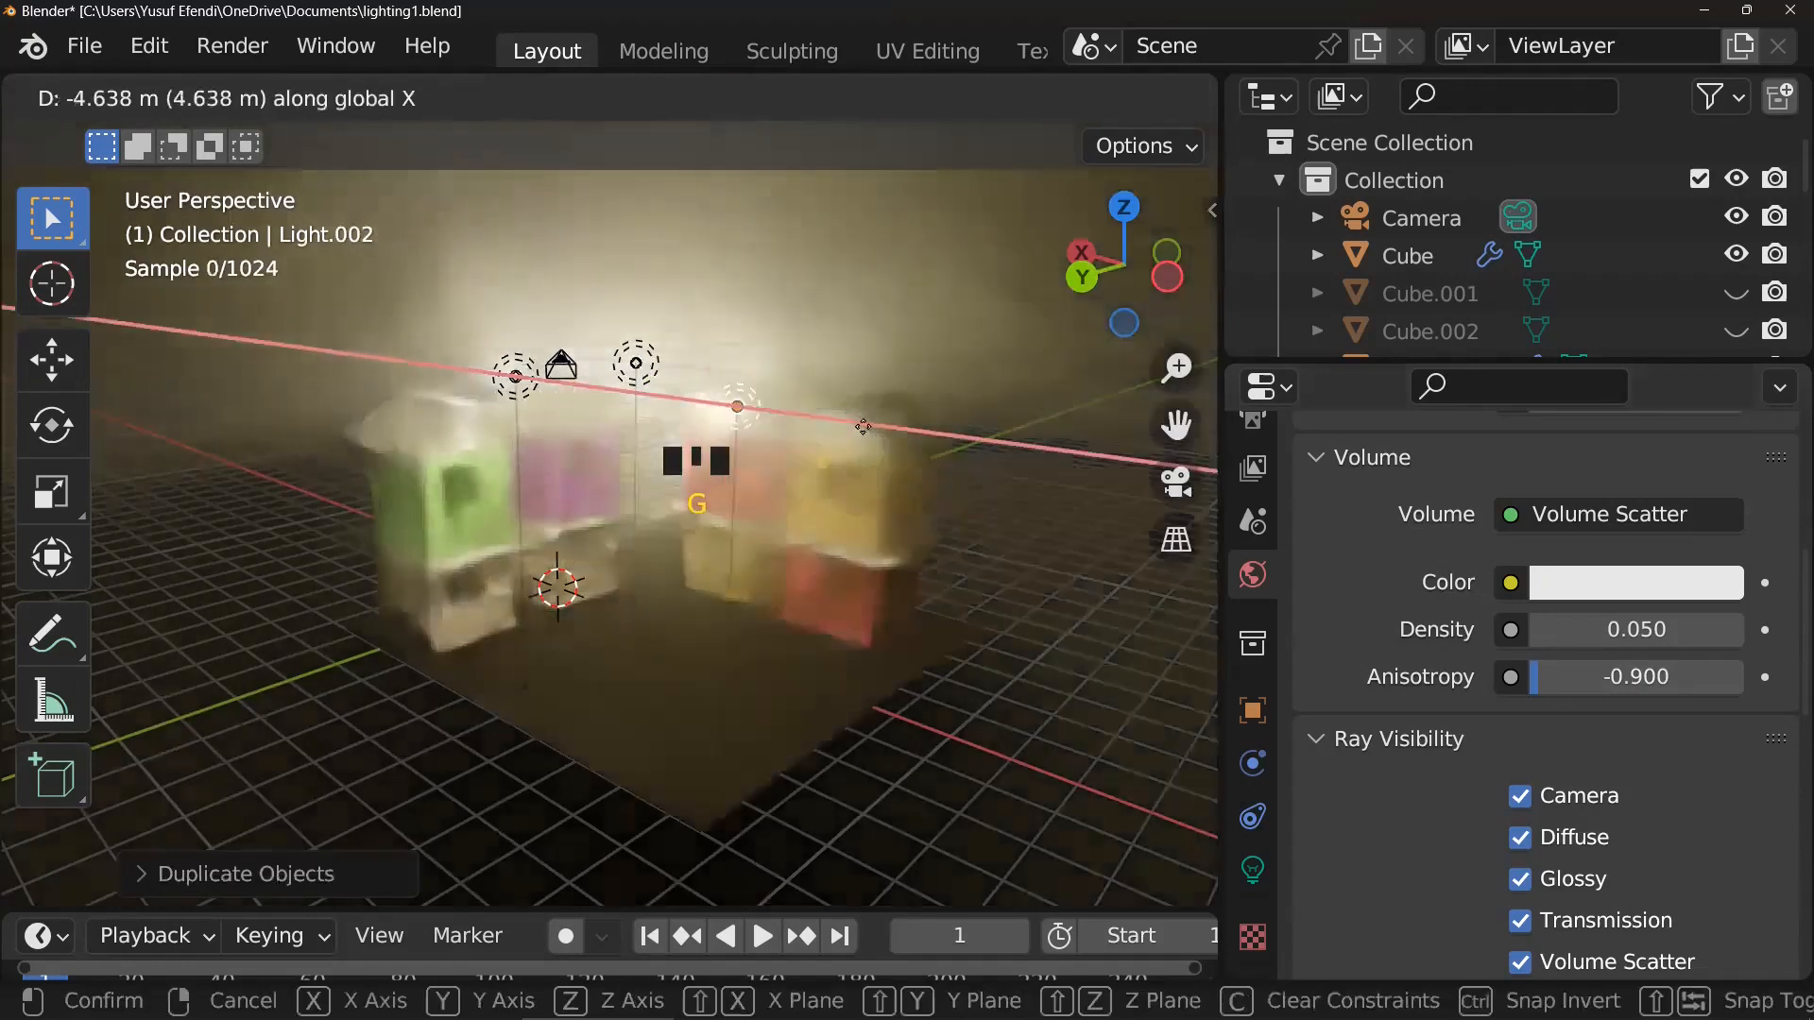
left_click(867, 433)
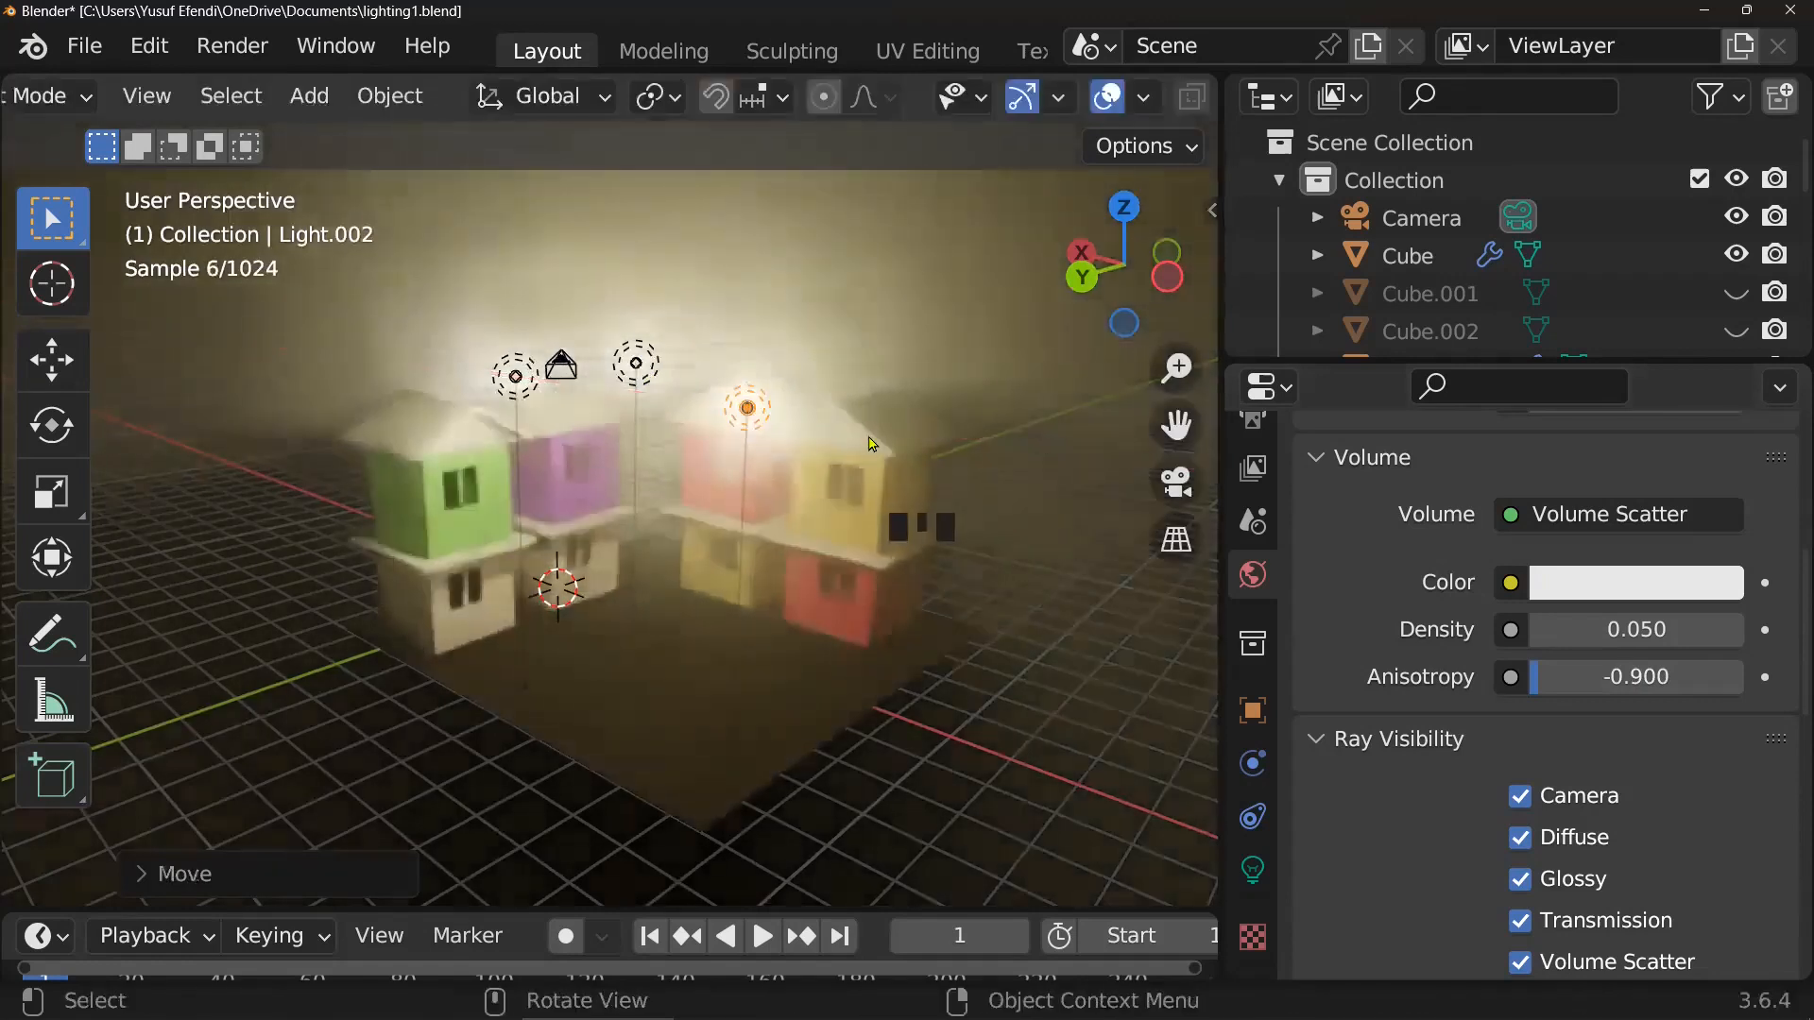
key("g")
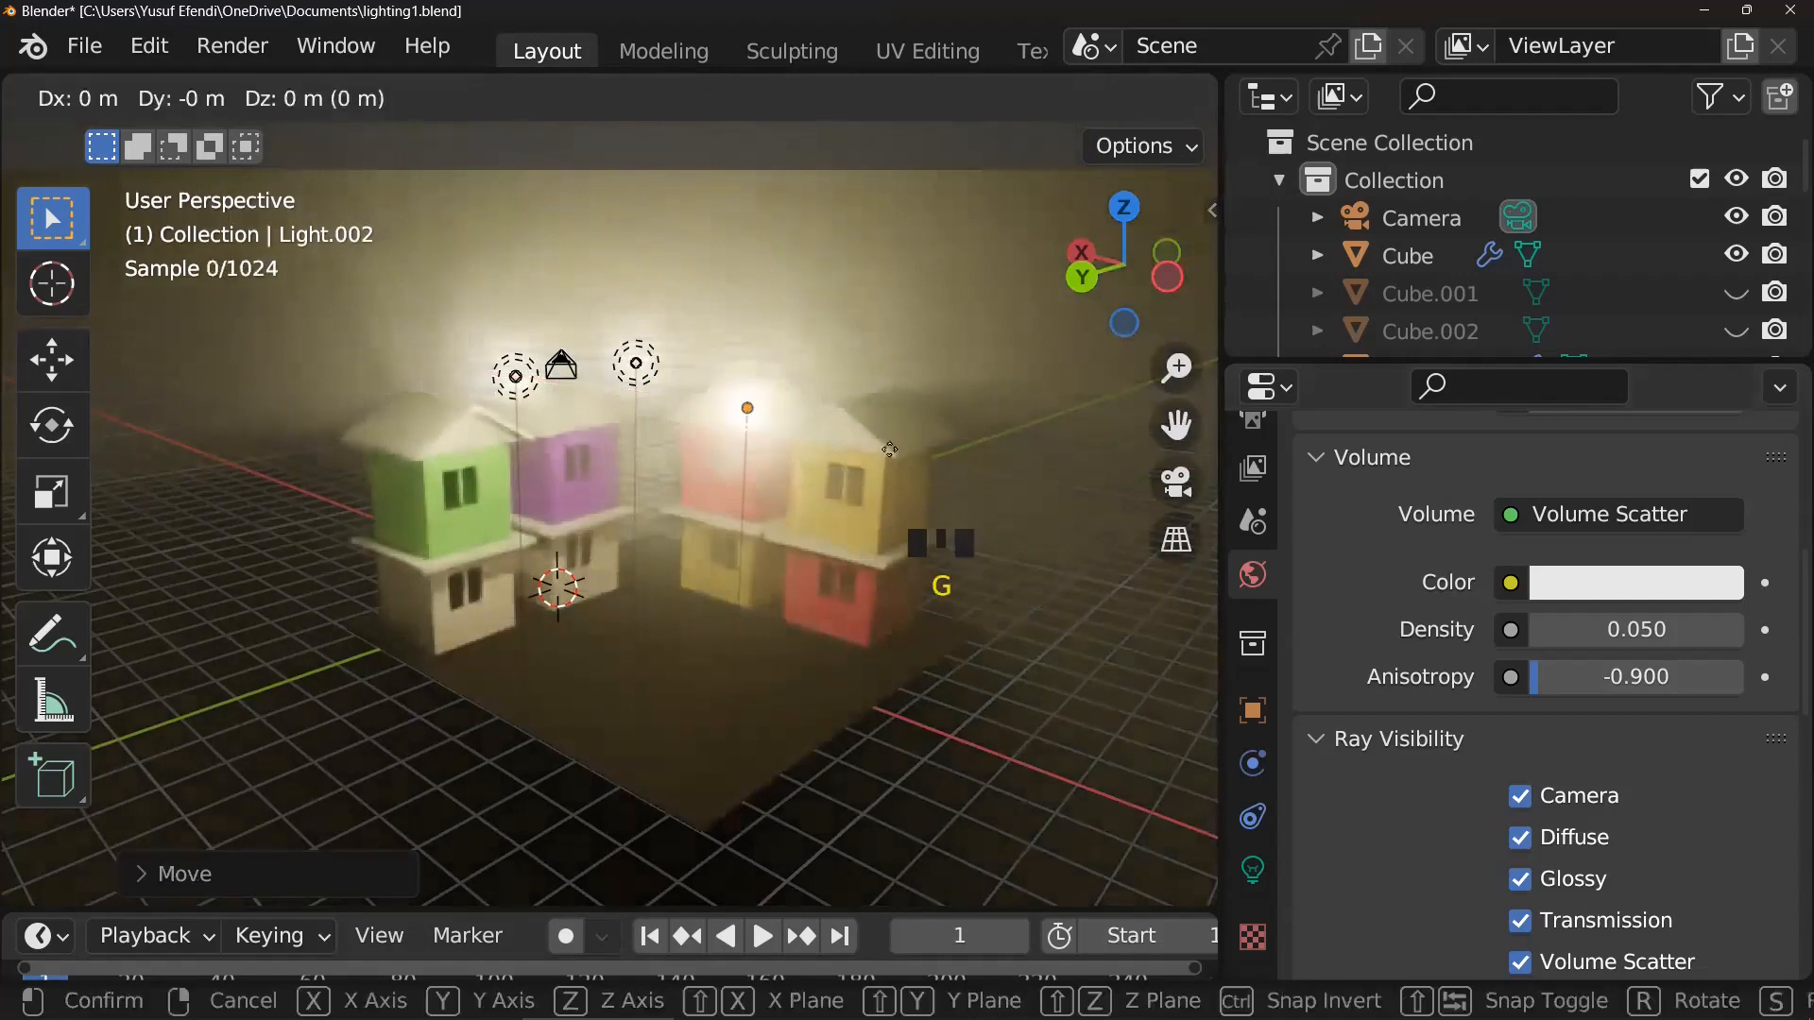
key("y")
left_click(676, 523)
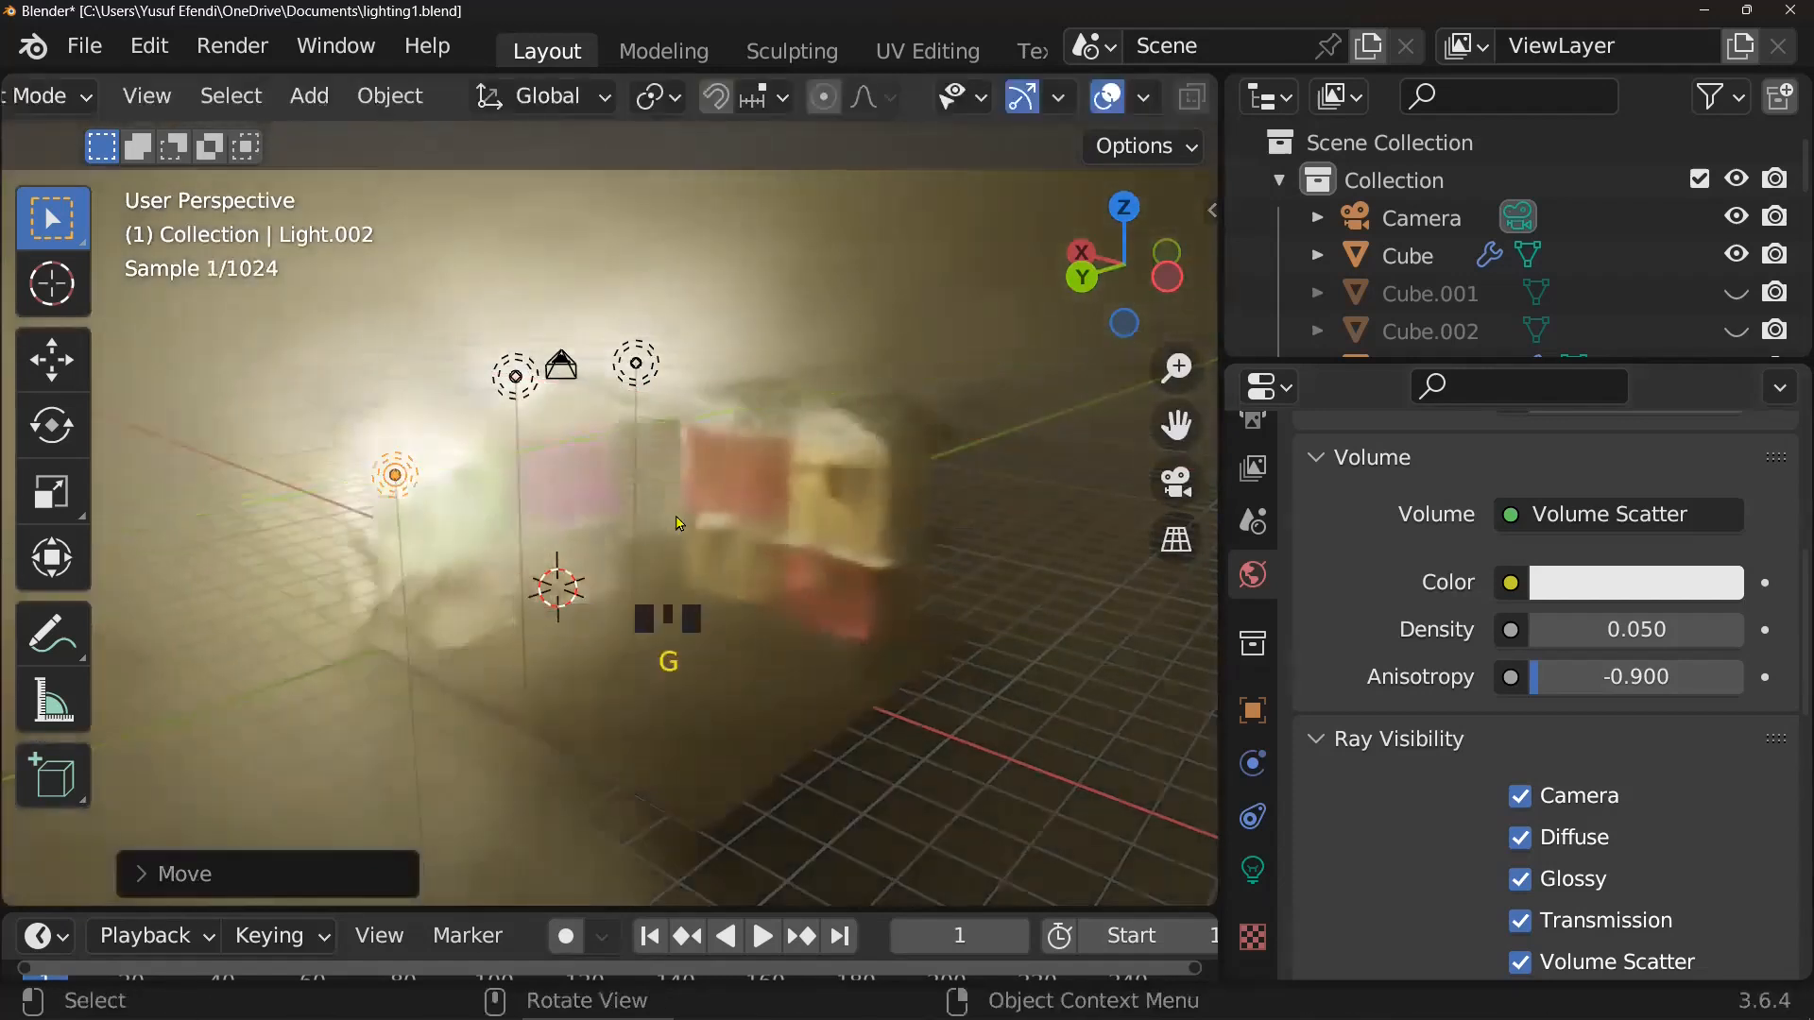
- Set the World's Volume Scatter density to 0.01 and anisotropy to -1, and save the file
left_click(1670, 629)
type("0.01")
key("Return")
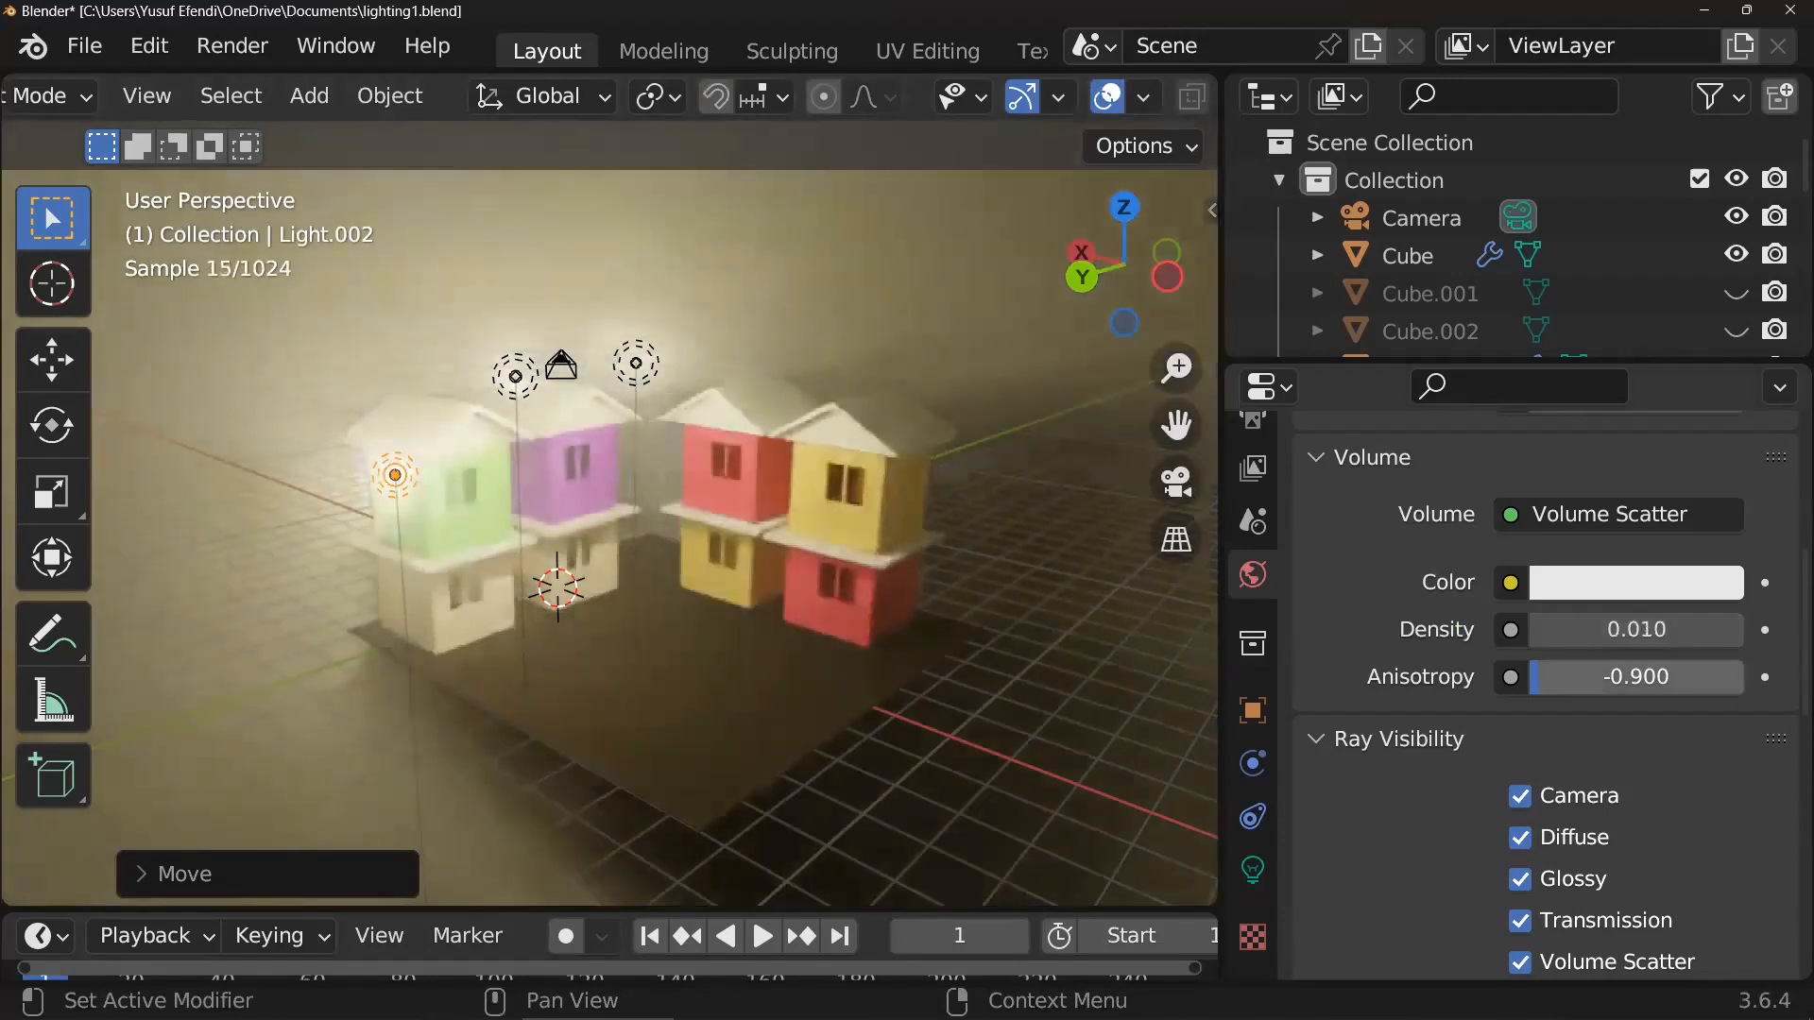
left_click(1635, 674)
type("-1")
key("Return")
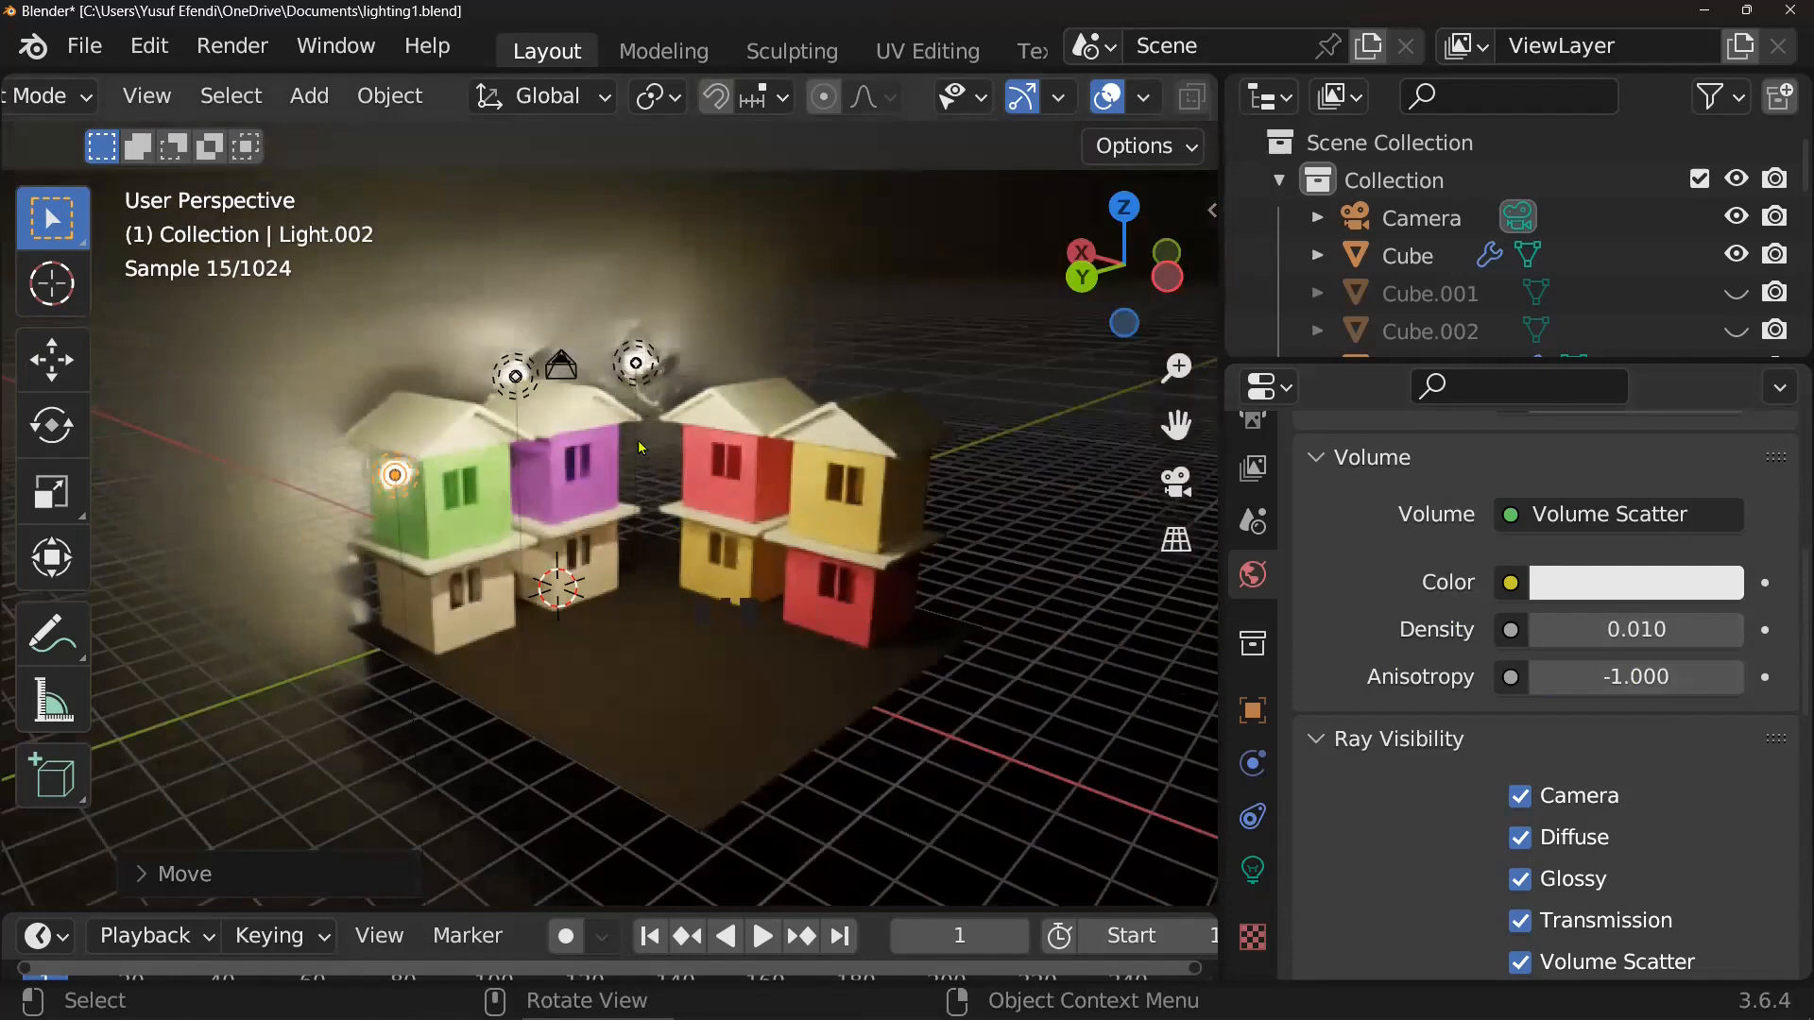
left_click(84, 45)
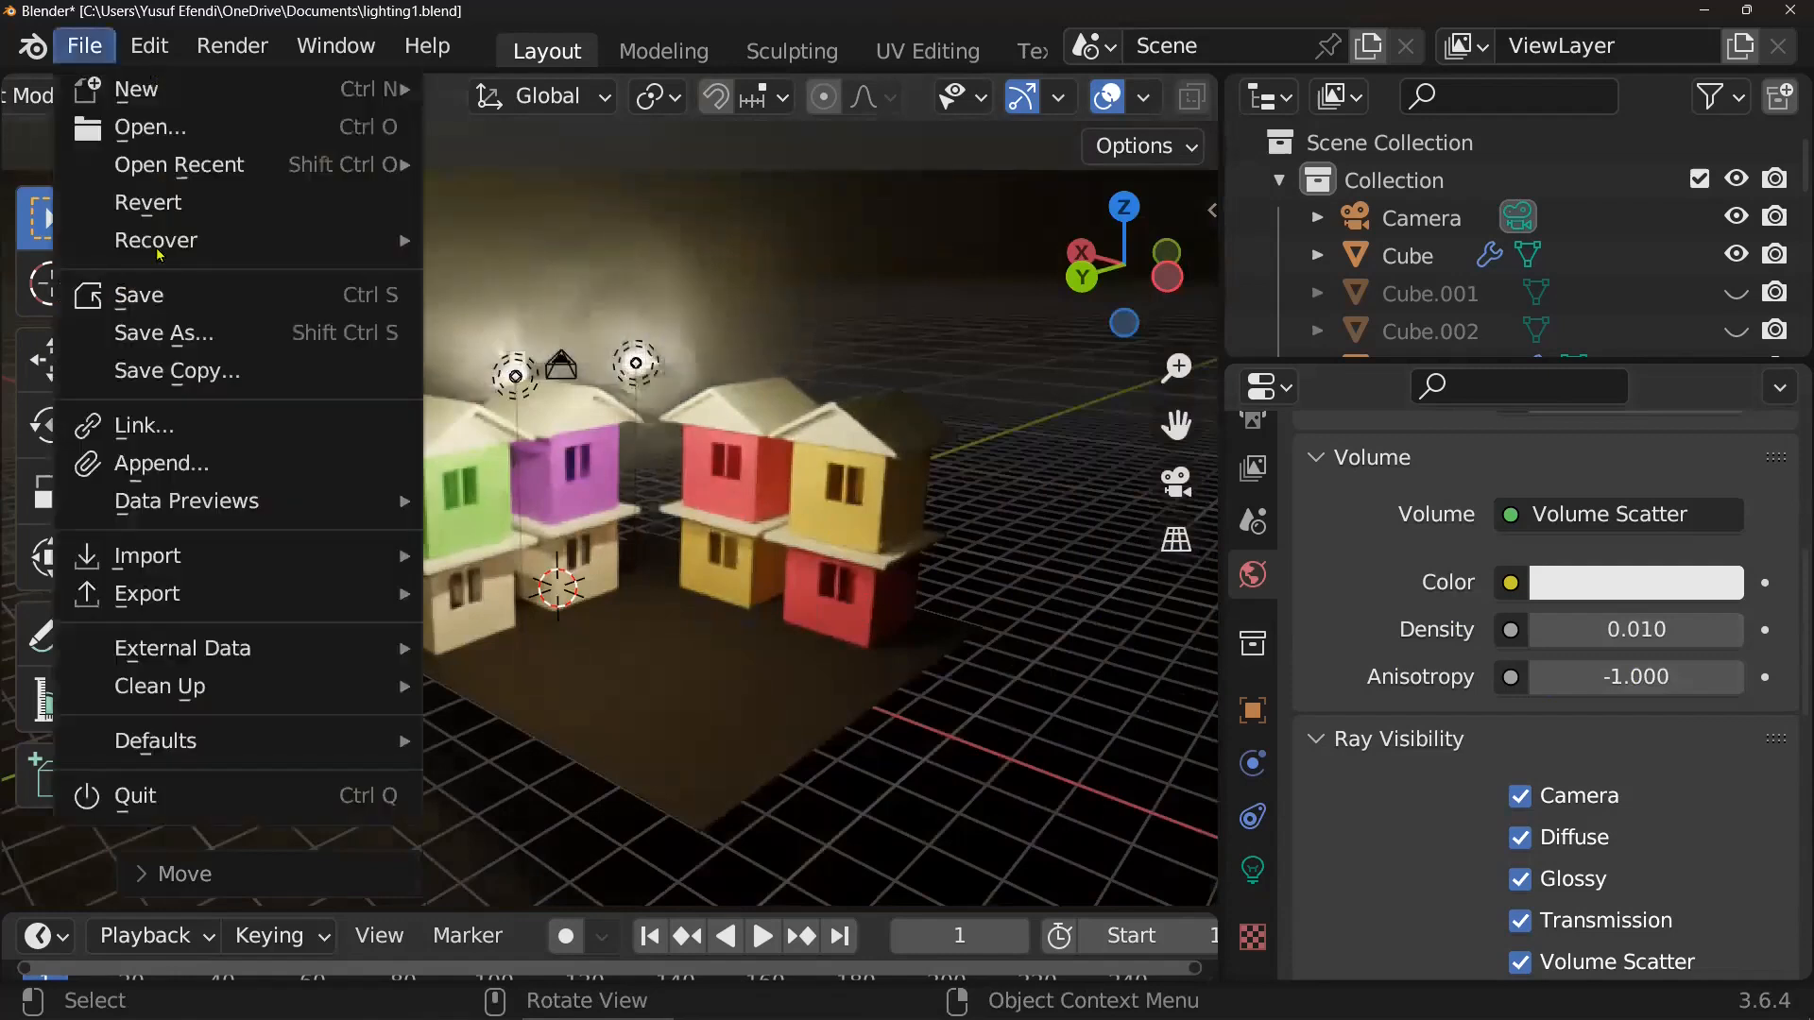
left_click(139, 294)
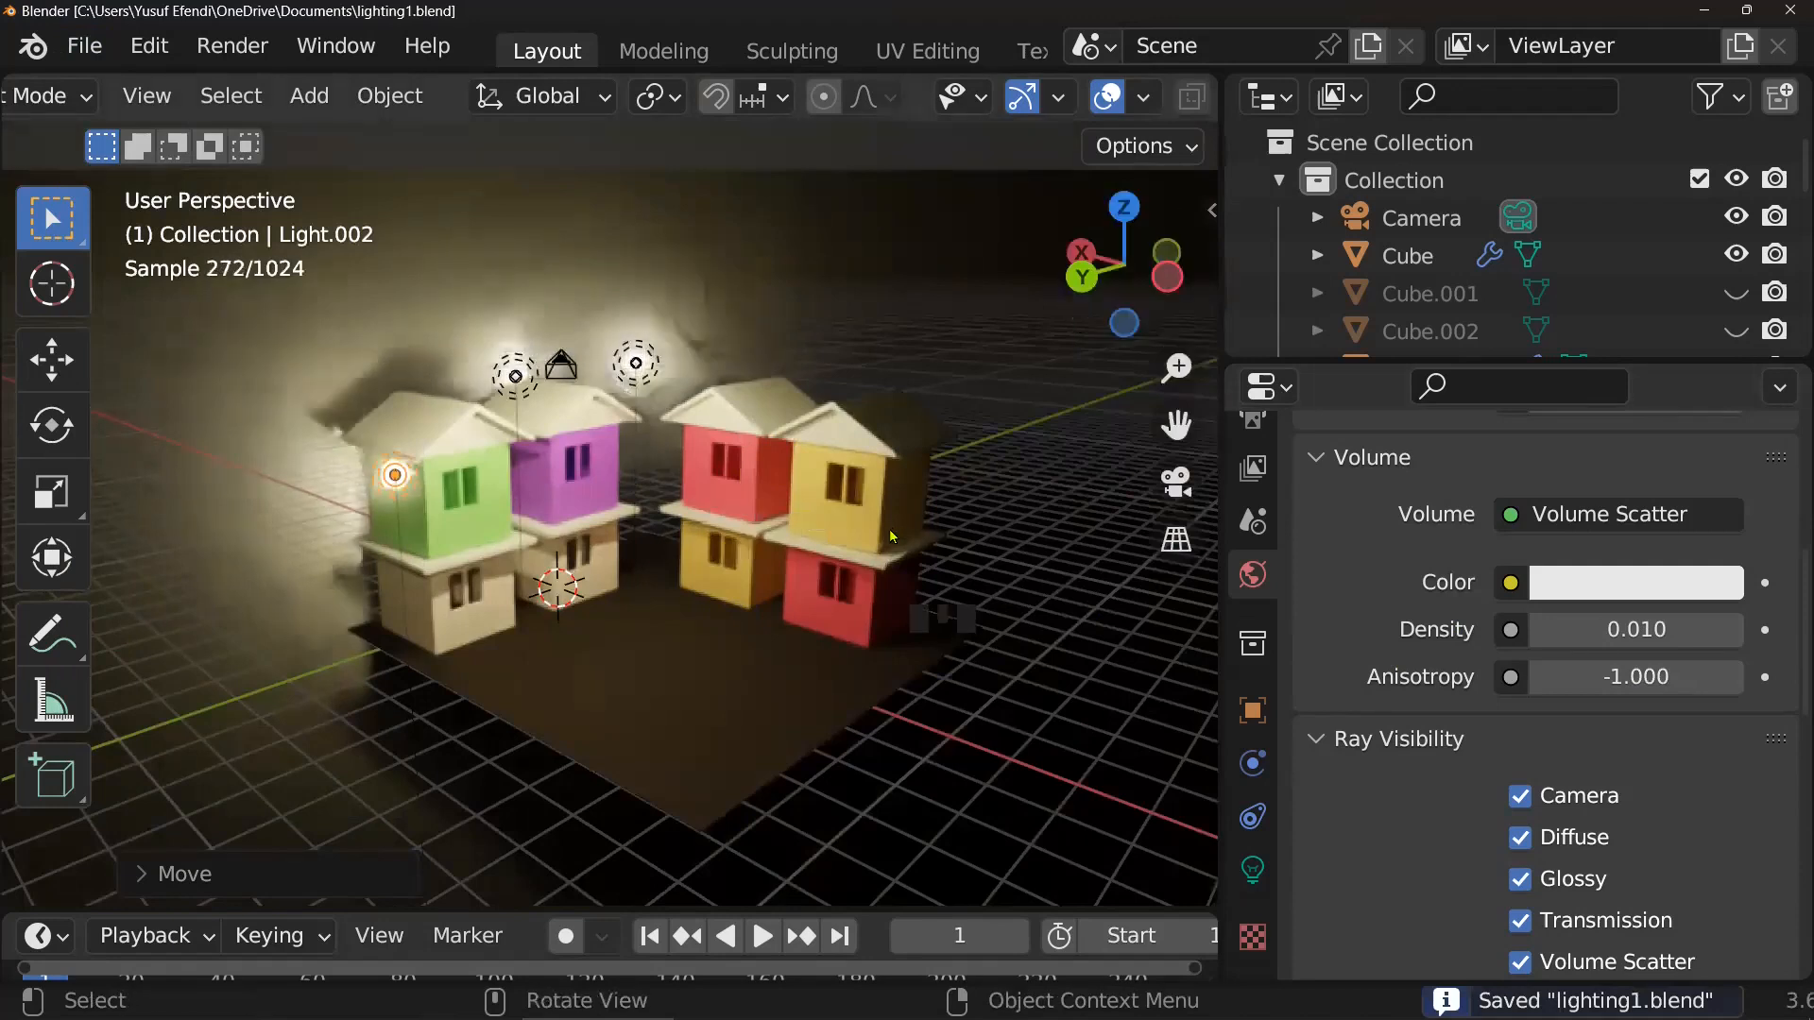
- Set the World's Volume Scatter anisotropy to 0.1 and its density to 0.001
middle_click_drag(715, 499, 786, 486)
scroll(779, 562, "up", 2)
scroll(780, 517, "down", 2)
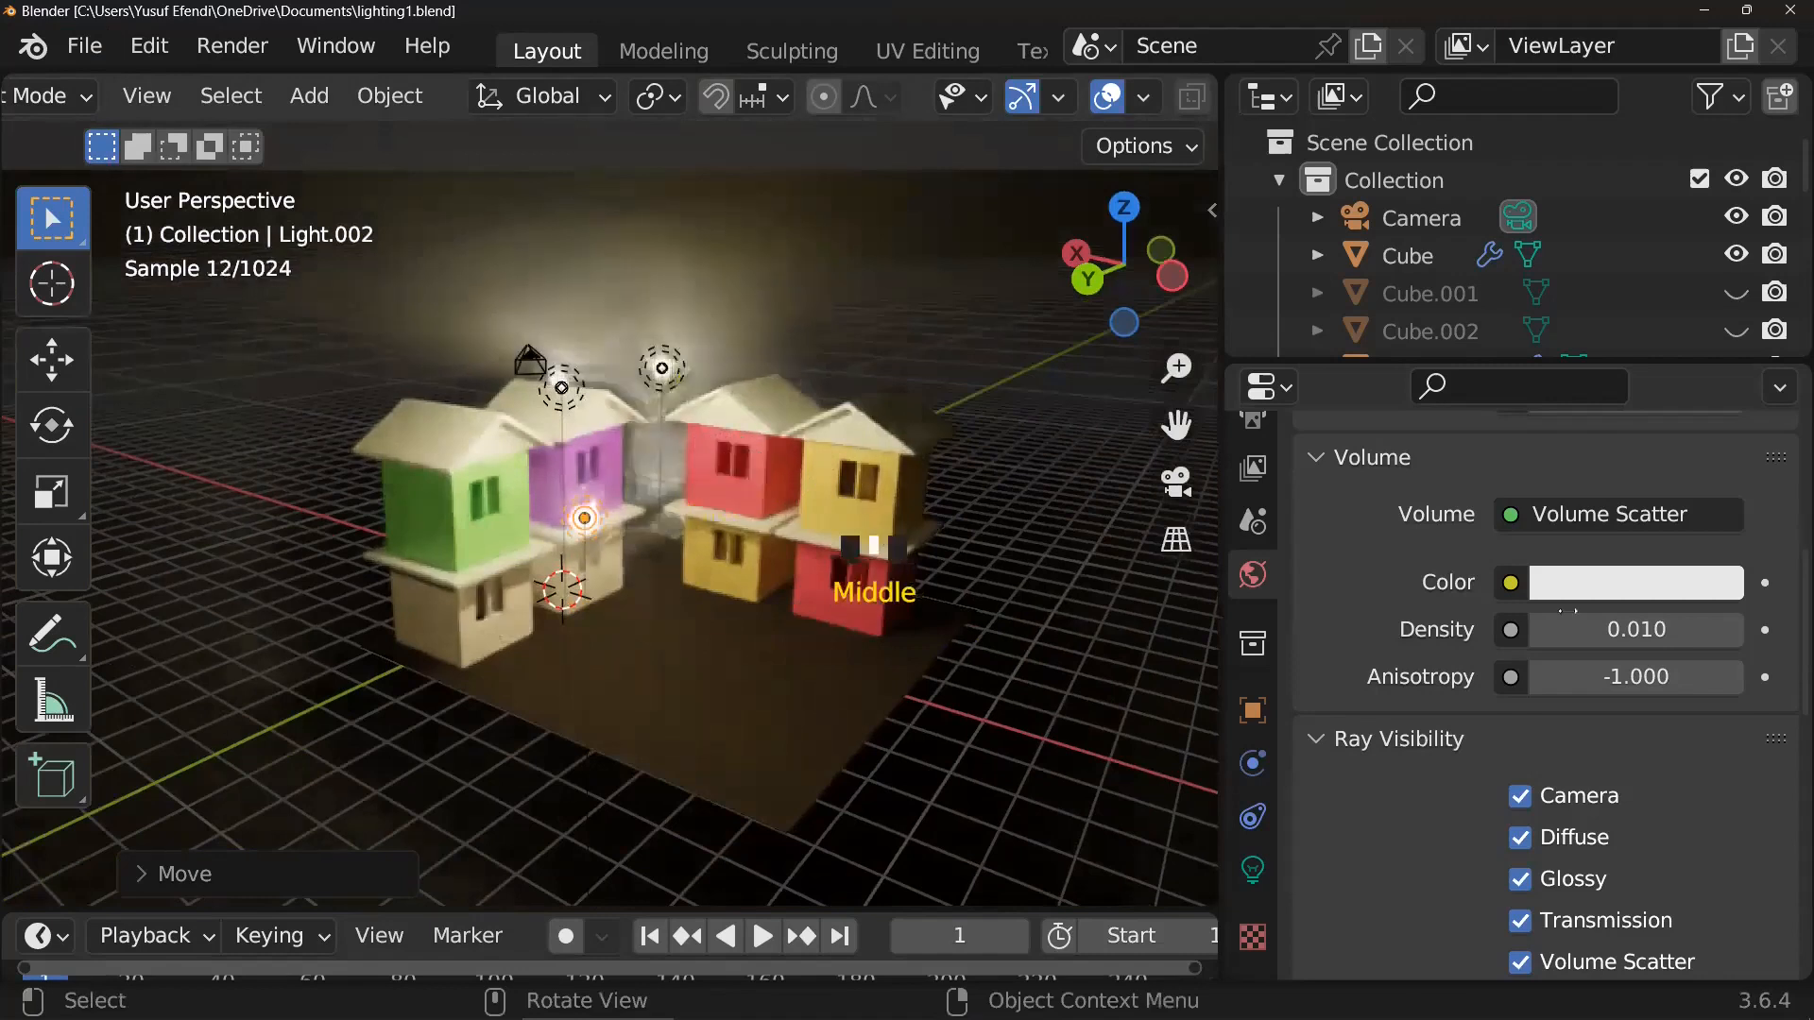
left_click(1638, 676)
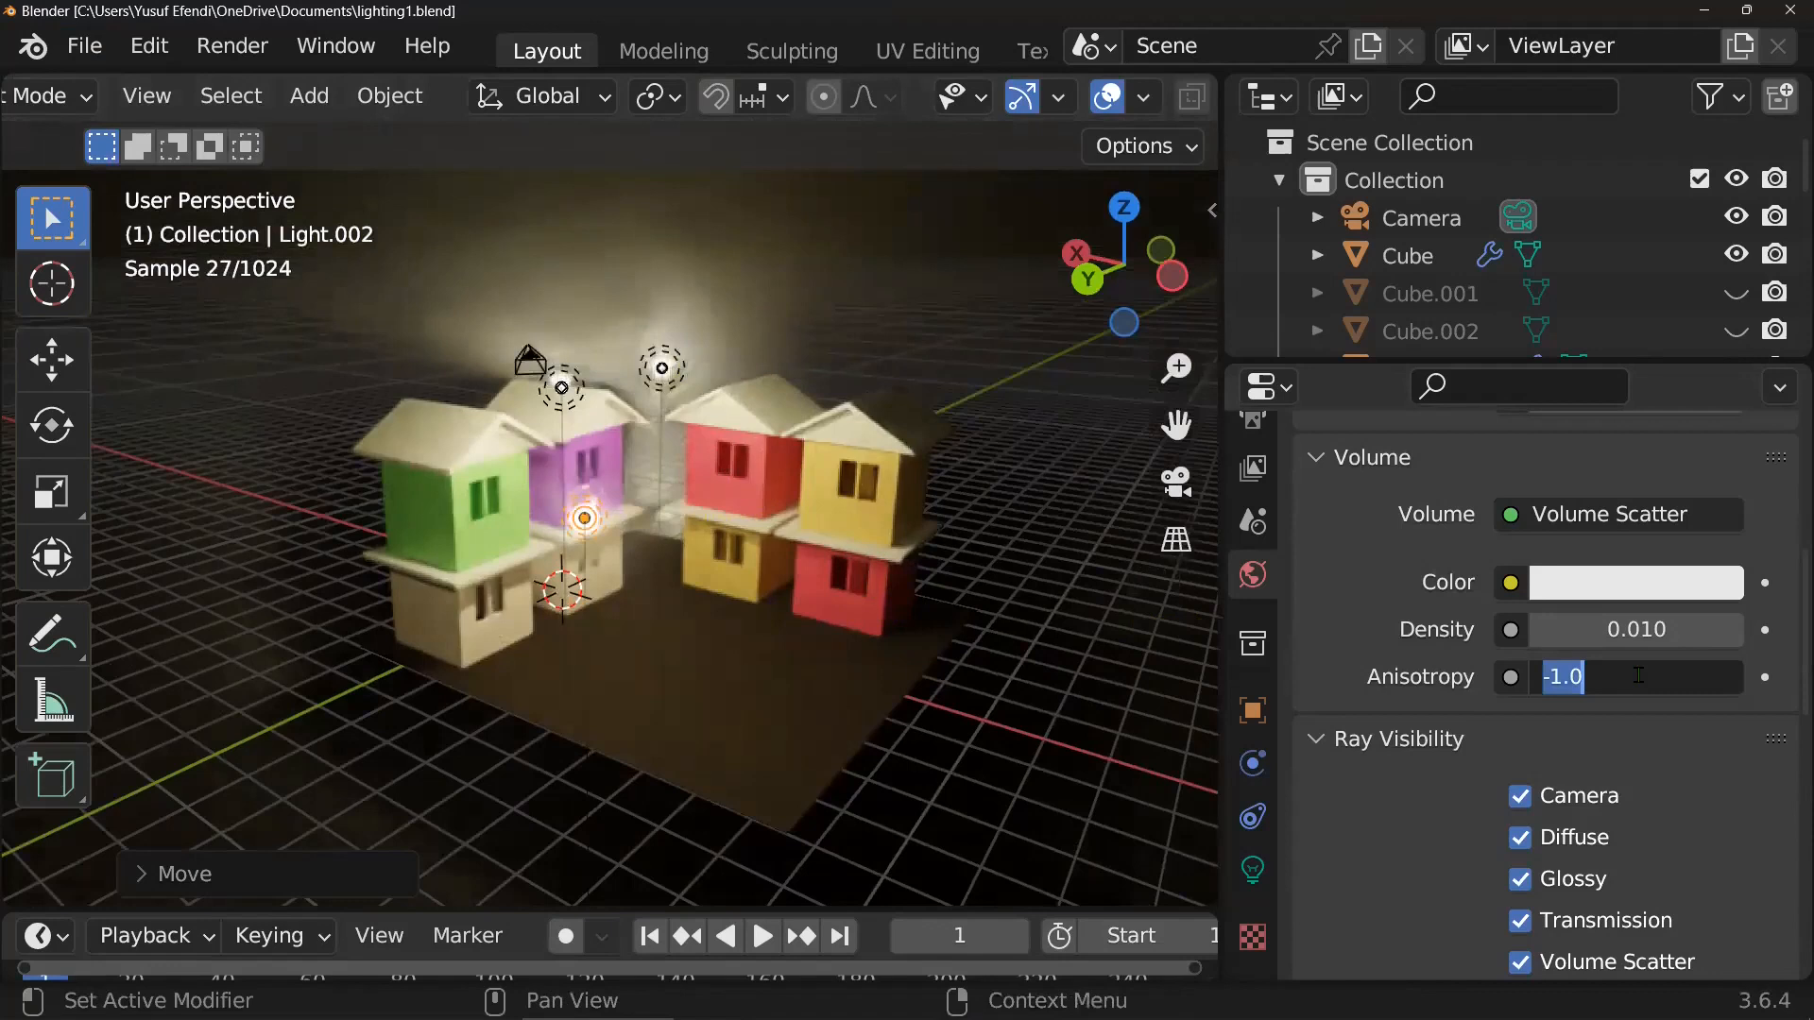
type("0.1")
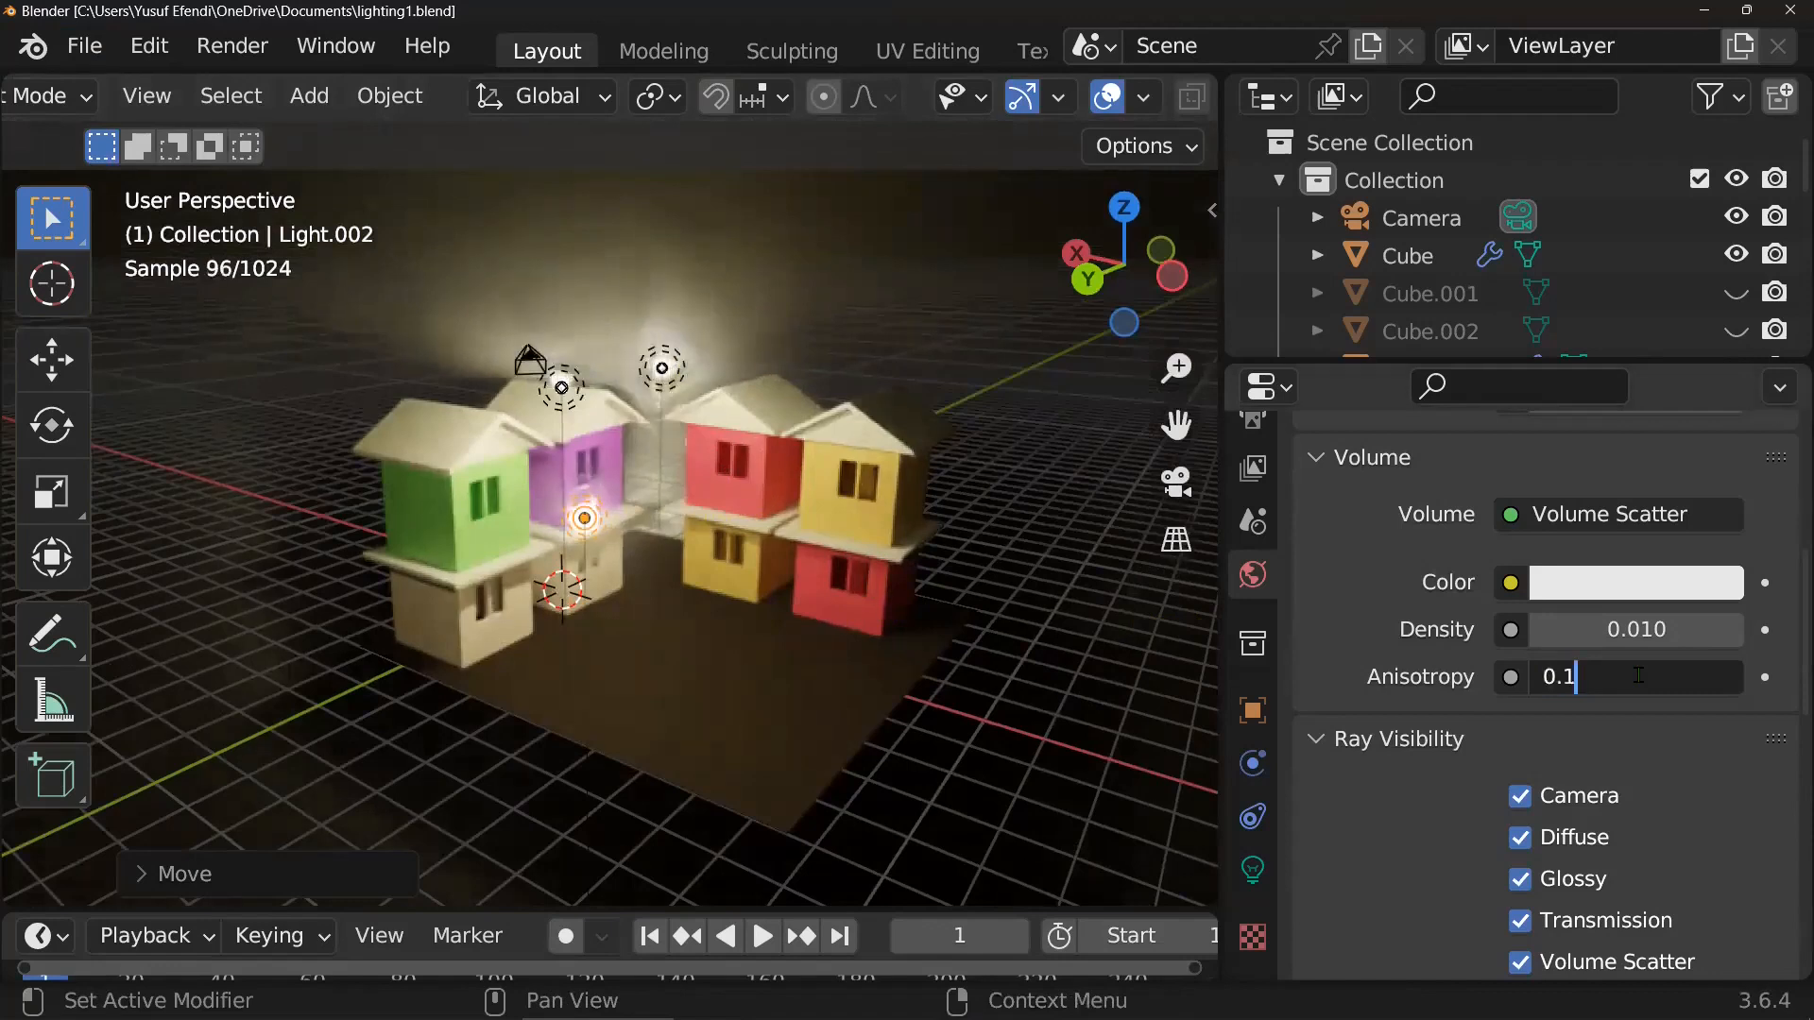
key("Return")
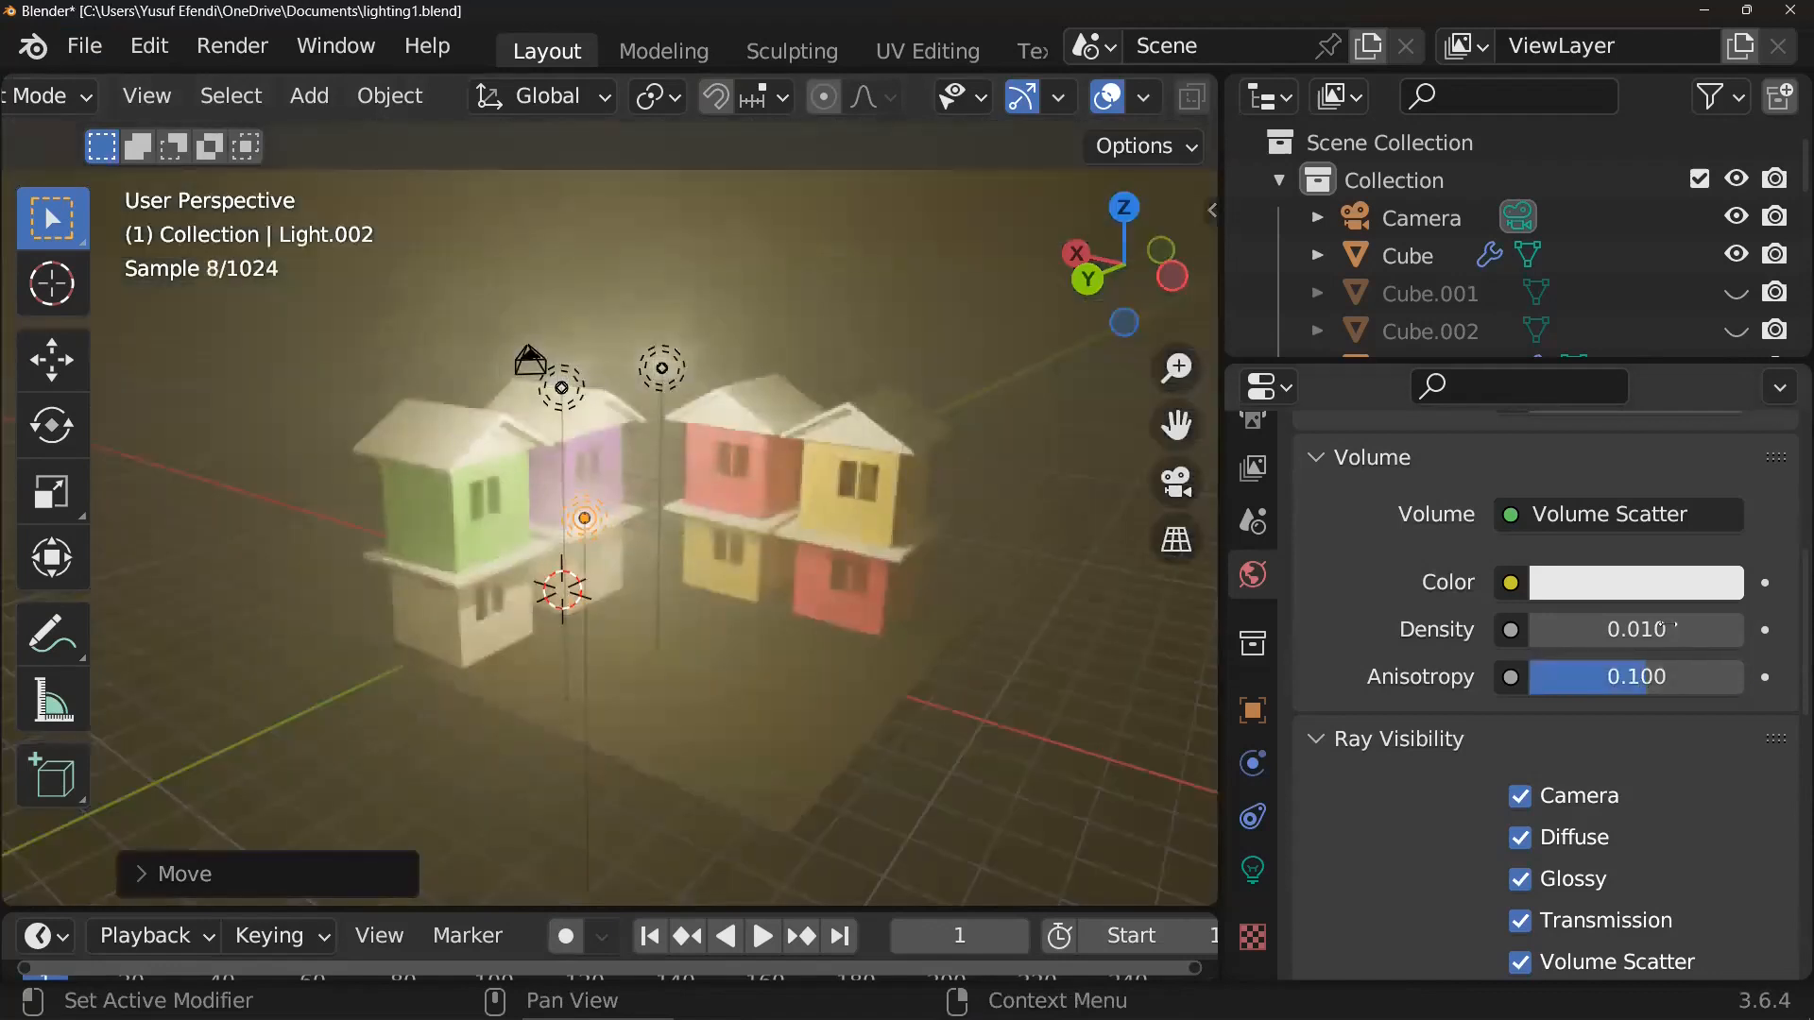
left_click(1667, 627)
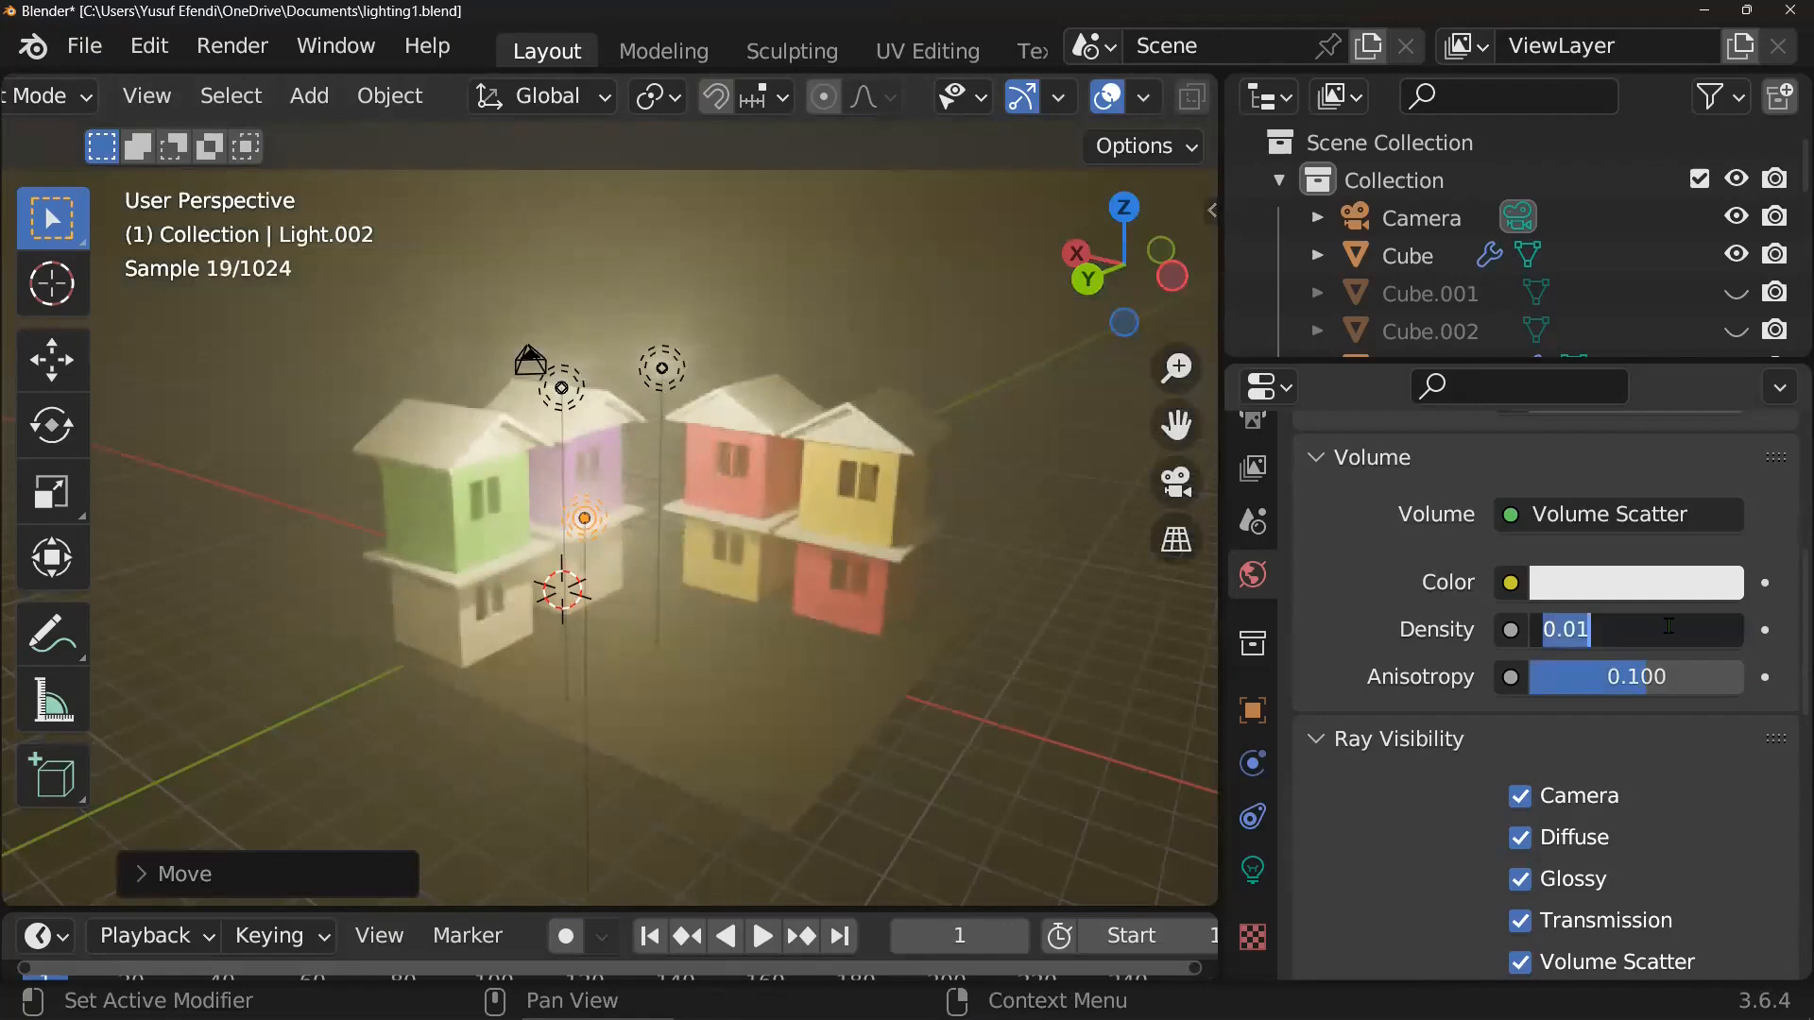
type(".00")
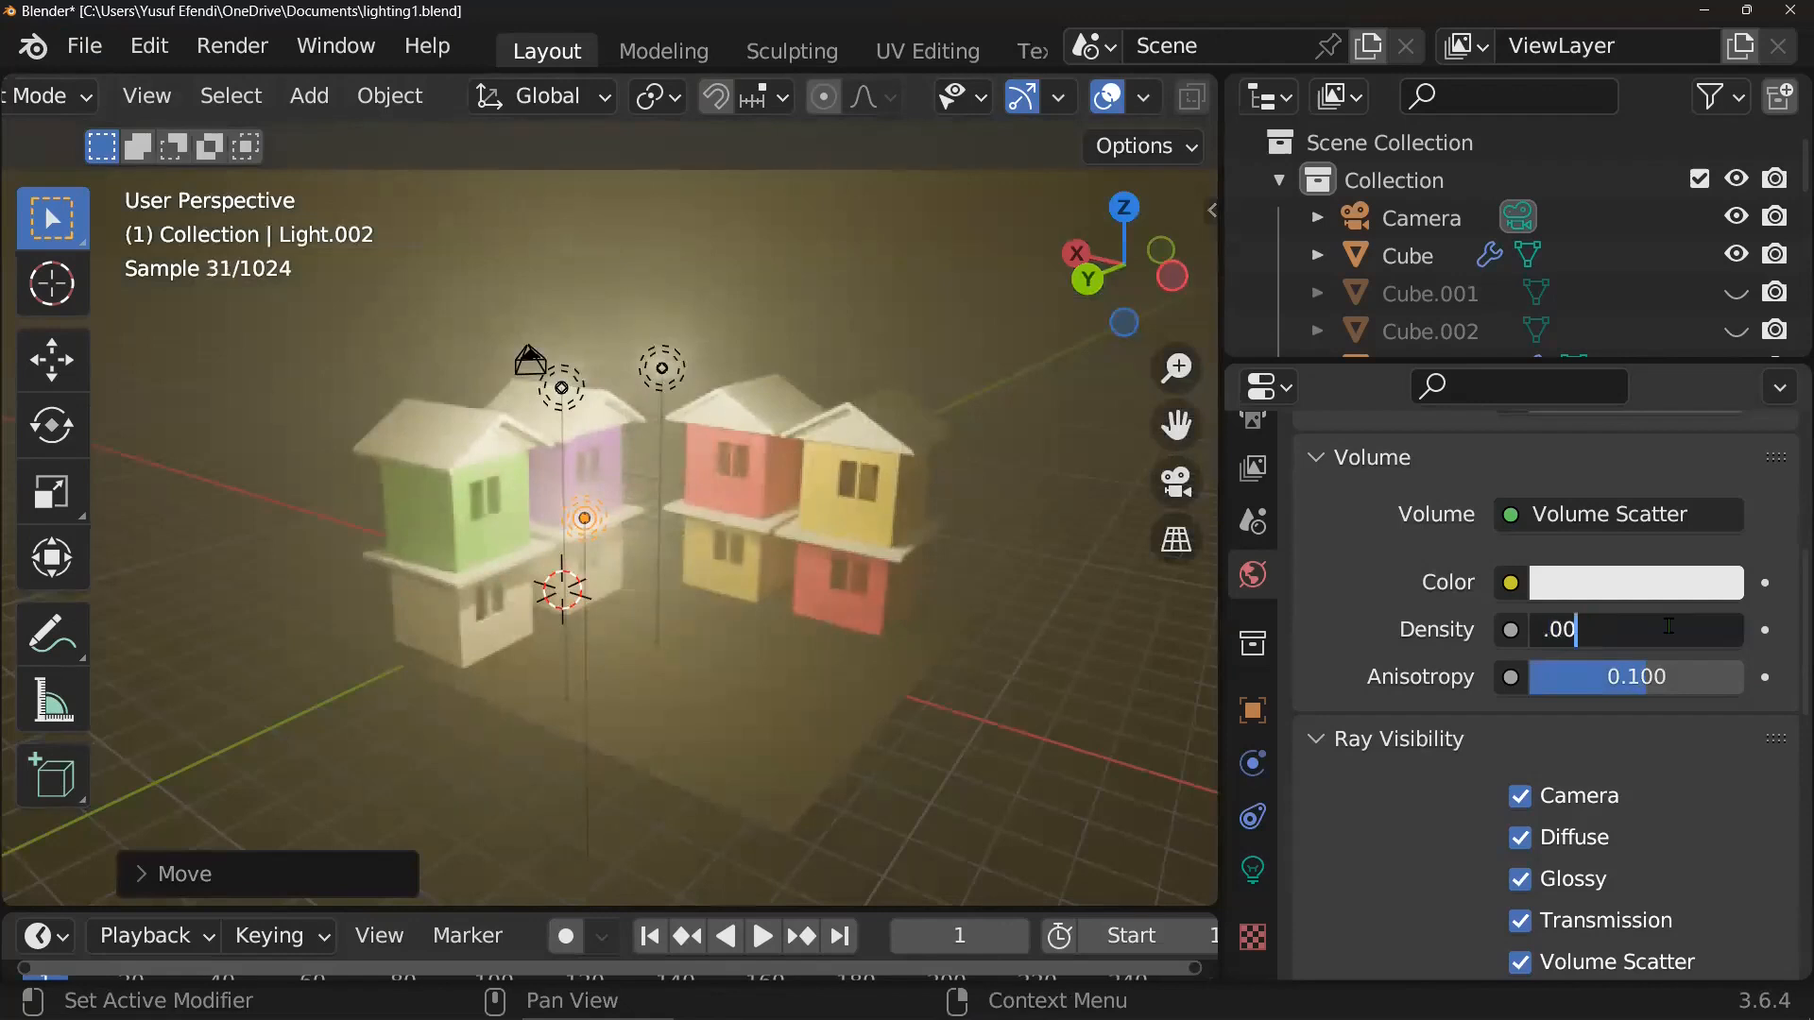
type("1")
key("Return")
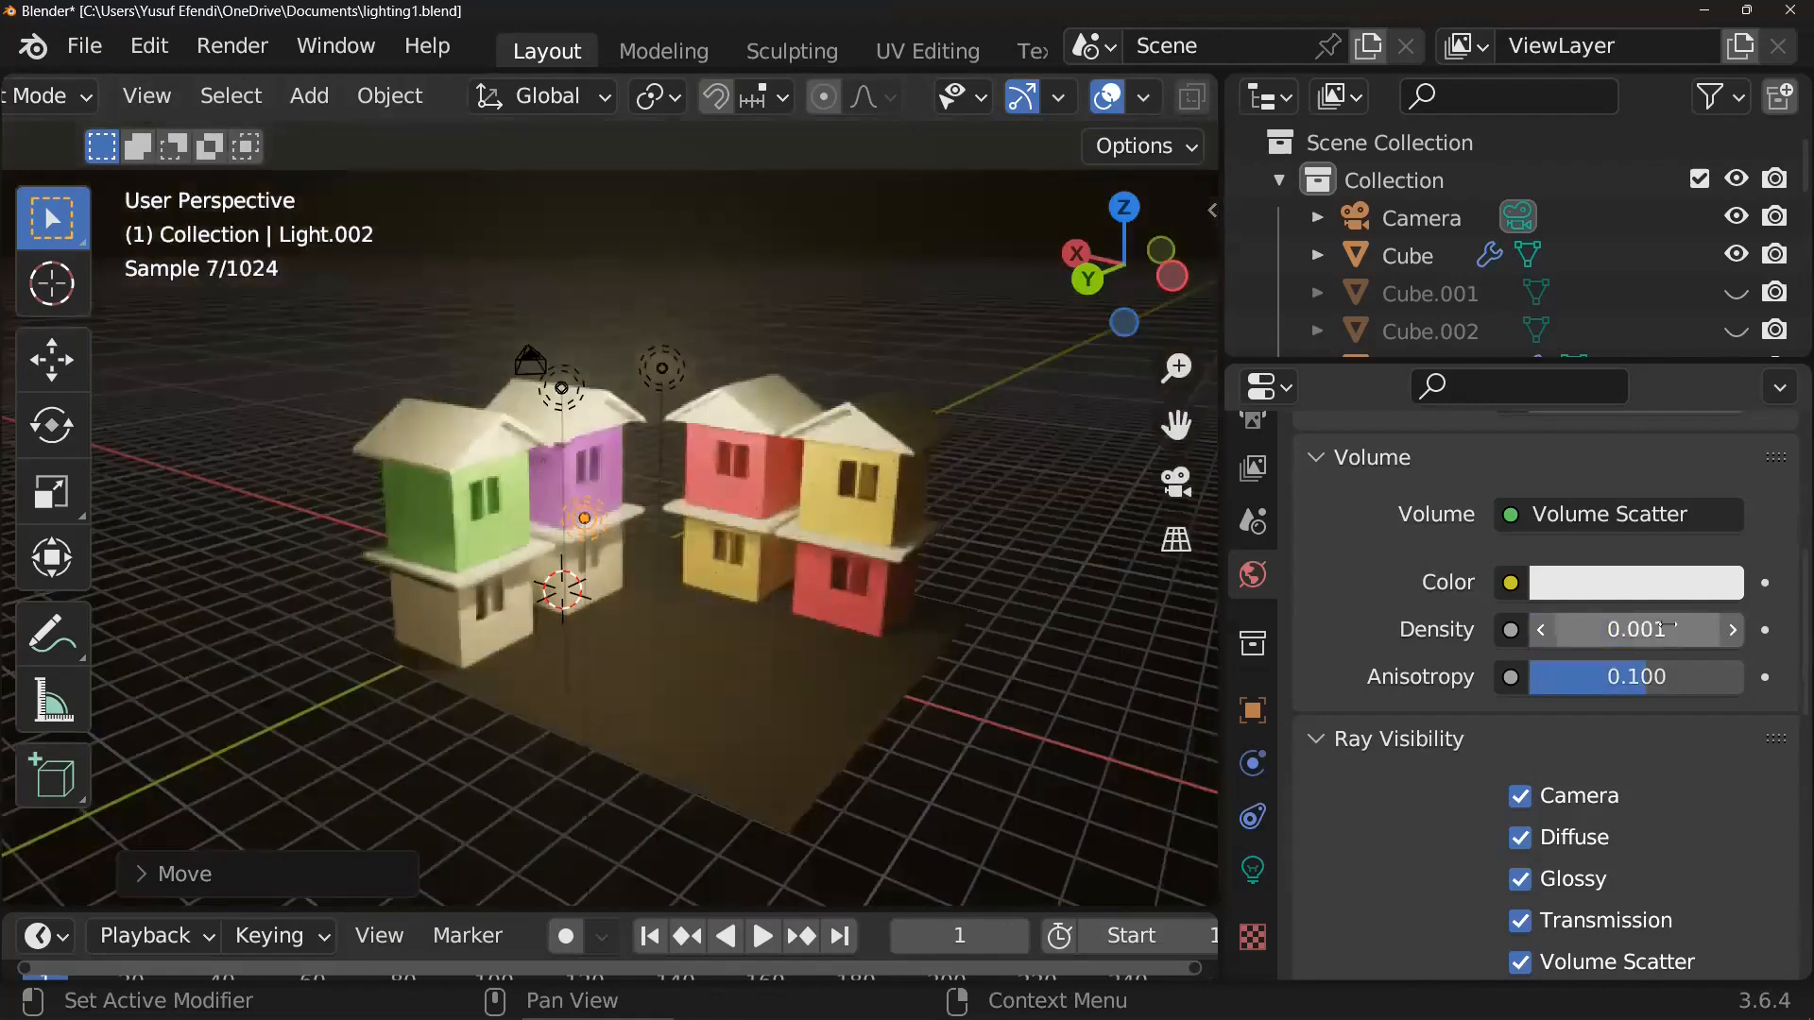
- Examine the houses up close under the thinner fog, selecting the point lights above them one by one
scroll(877, 581, "up", 4)
middle_click_drag(876, 581, 713, 363)
scroll(836, 564, "up", 3)
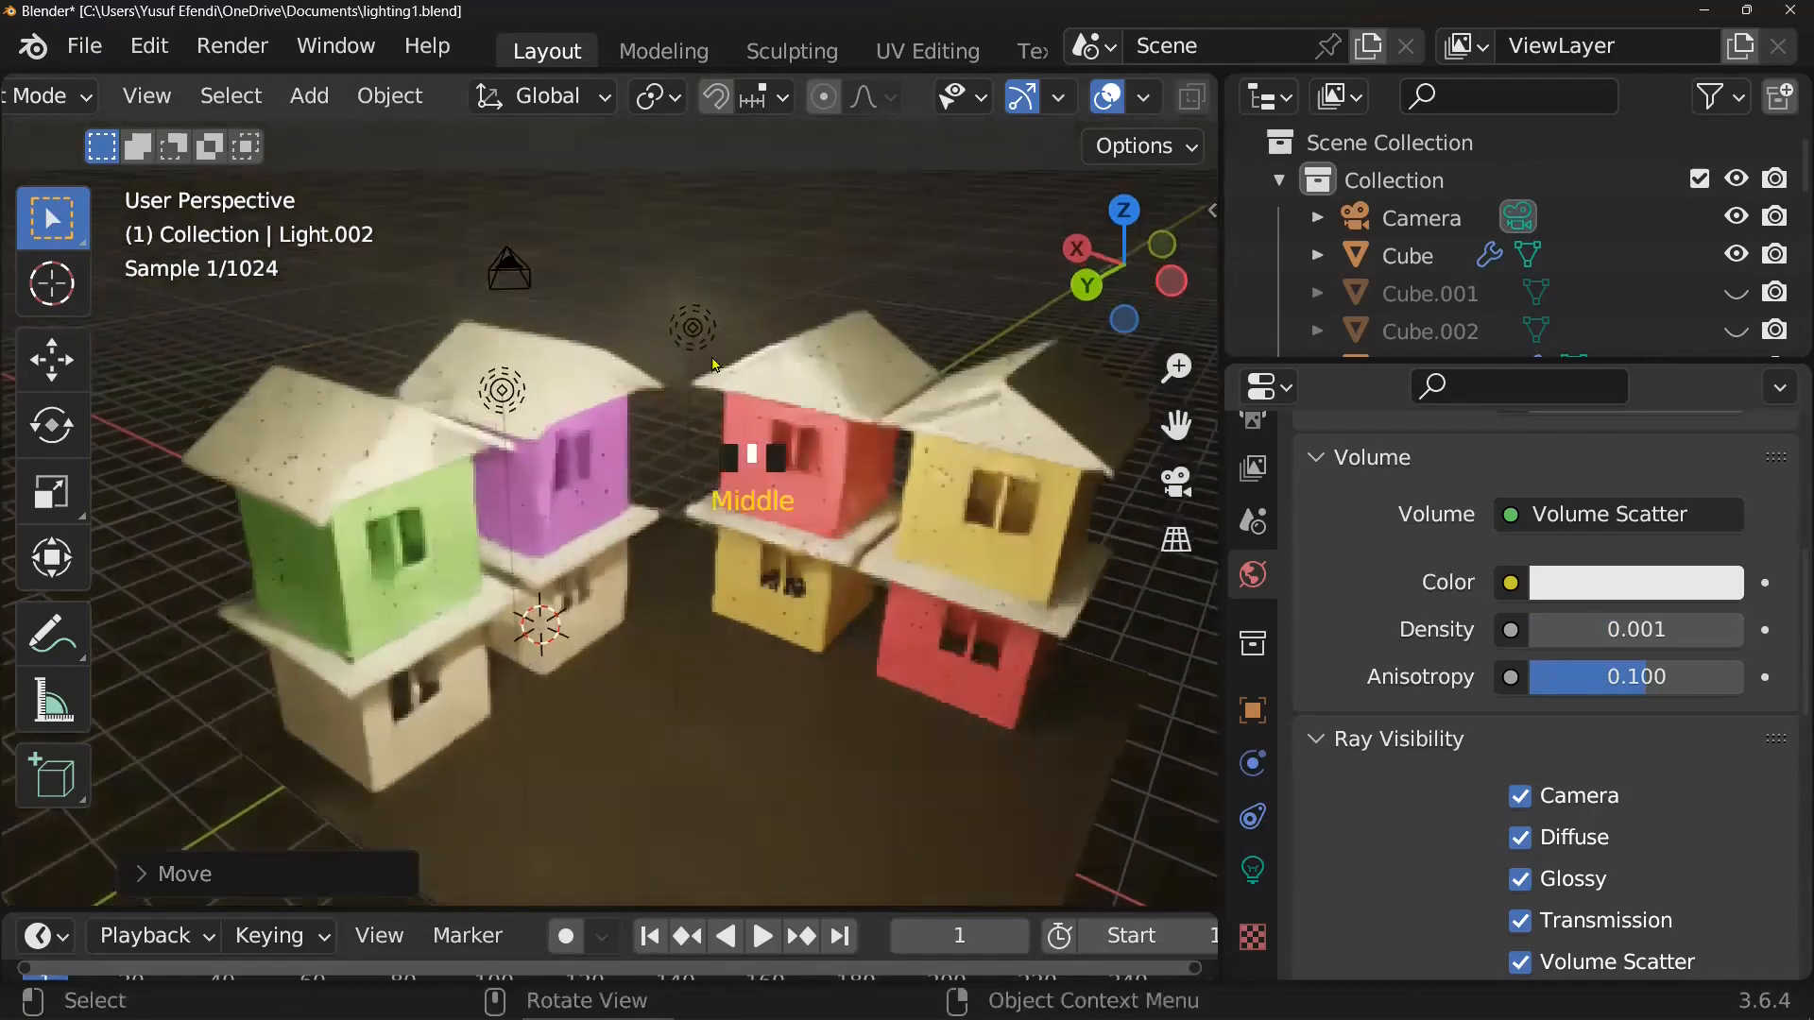
left_click(710, 327)
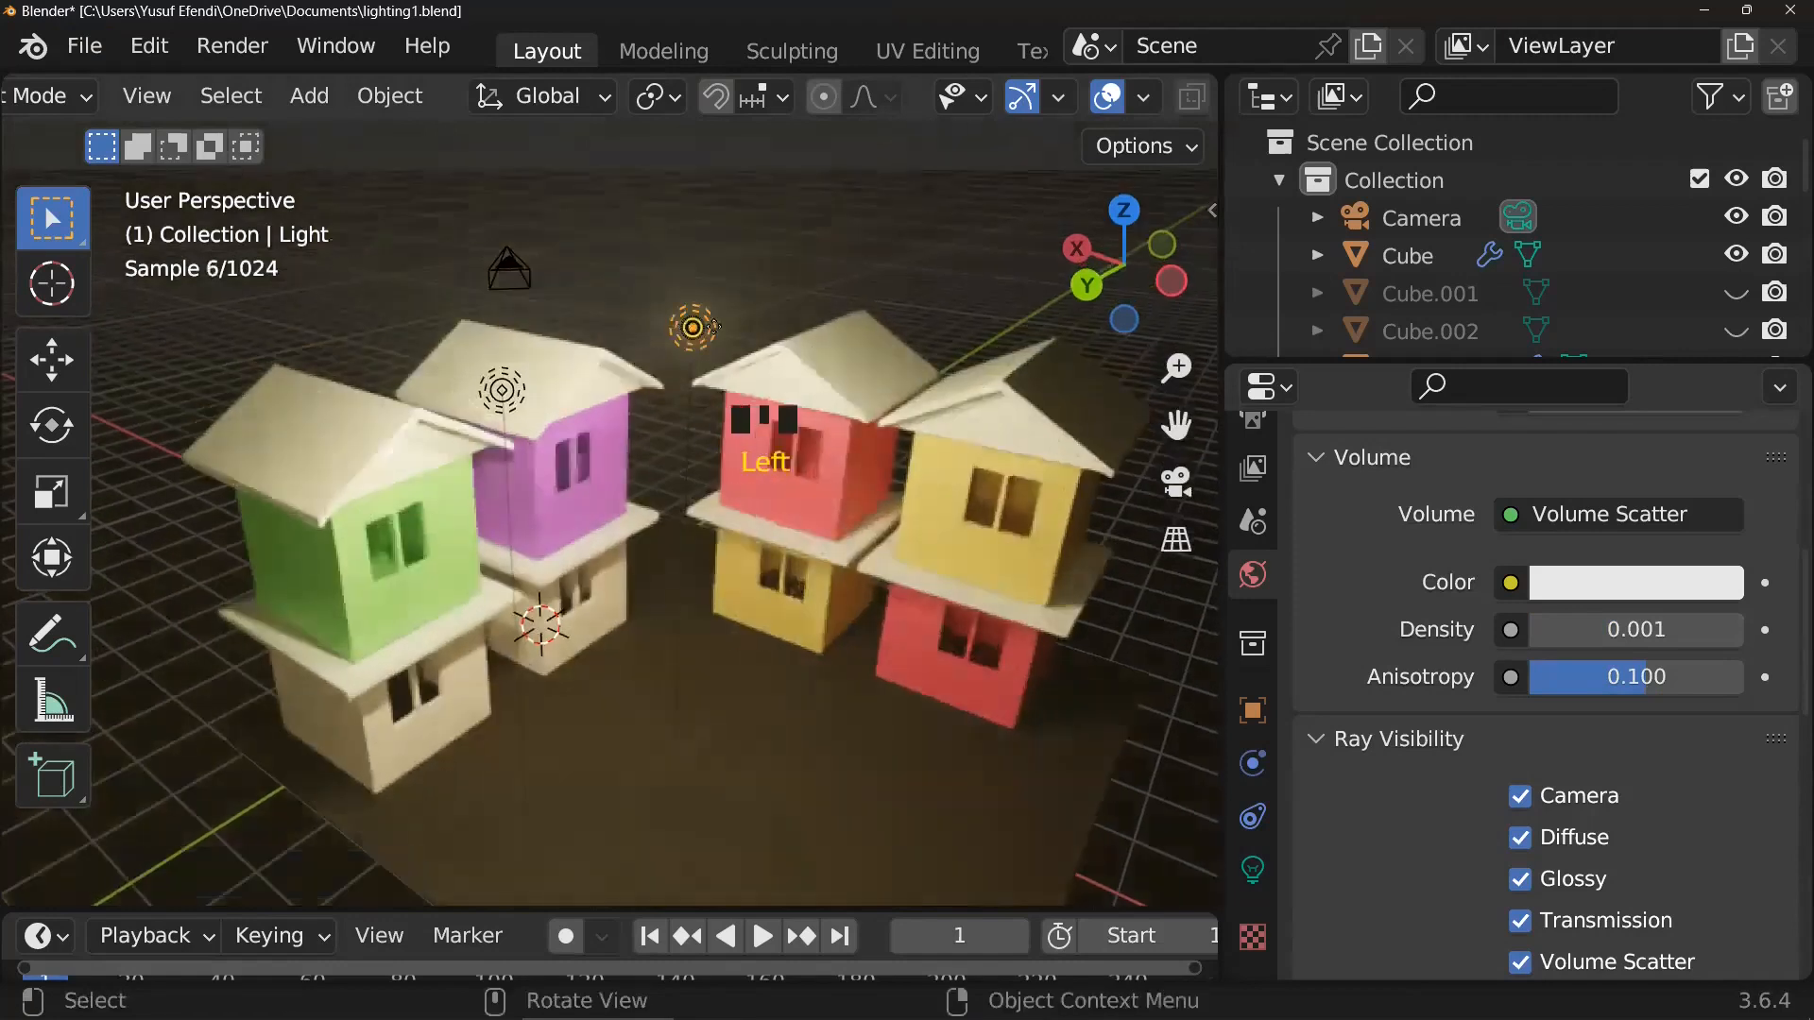
left_click(502, 390)
left_click(501, 390)
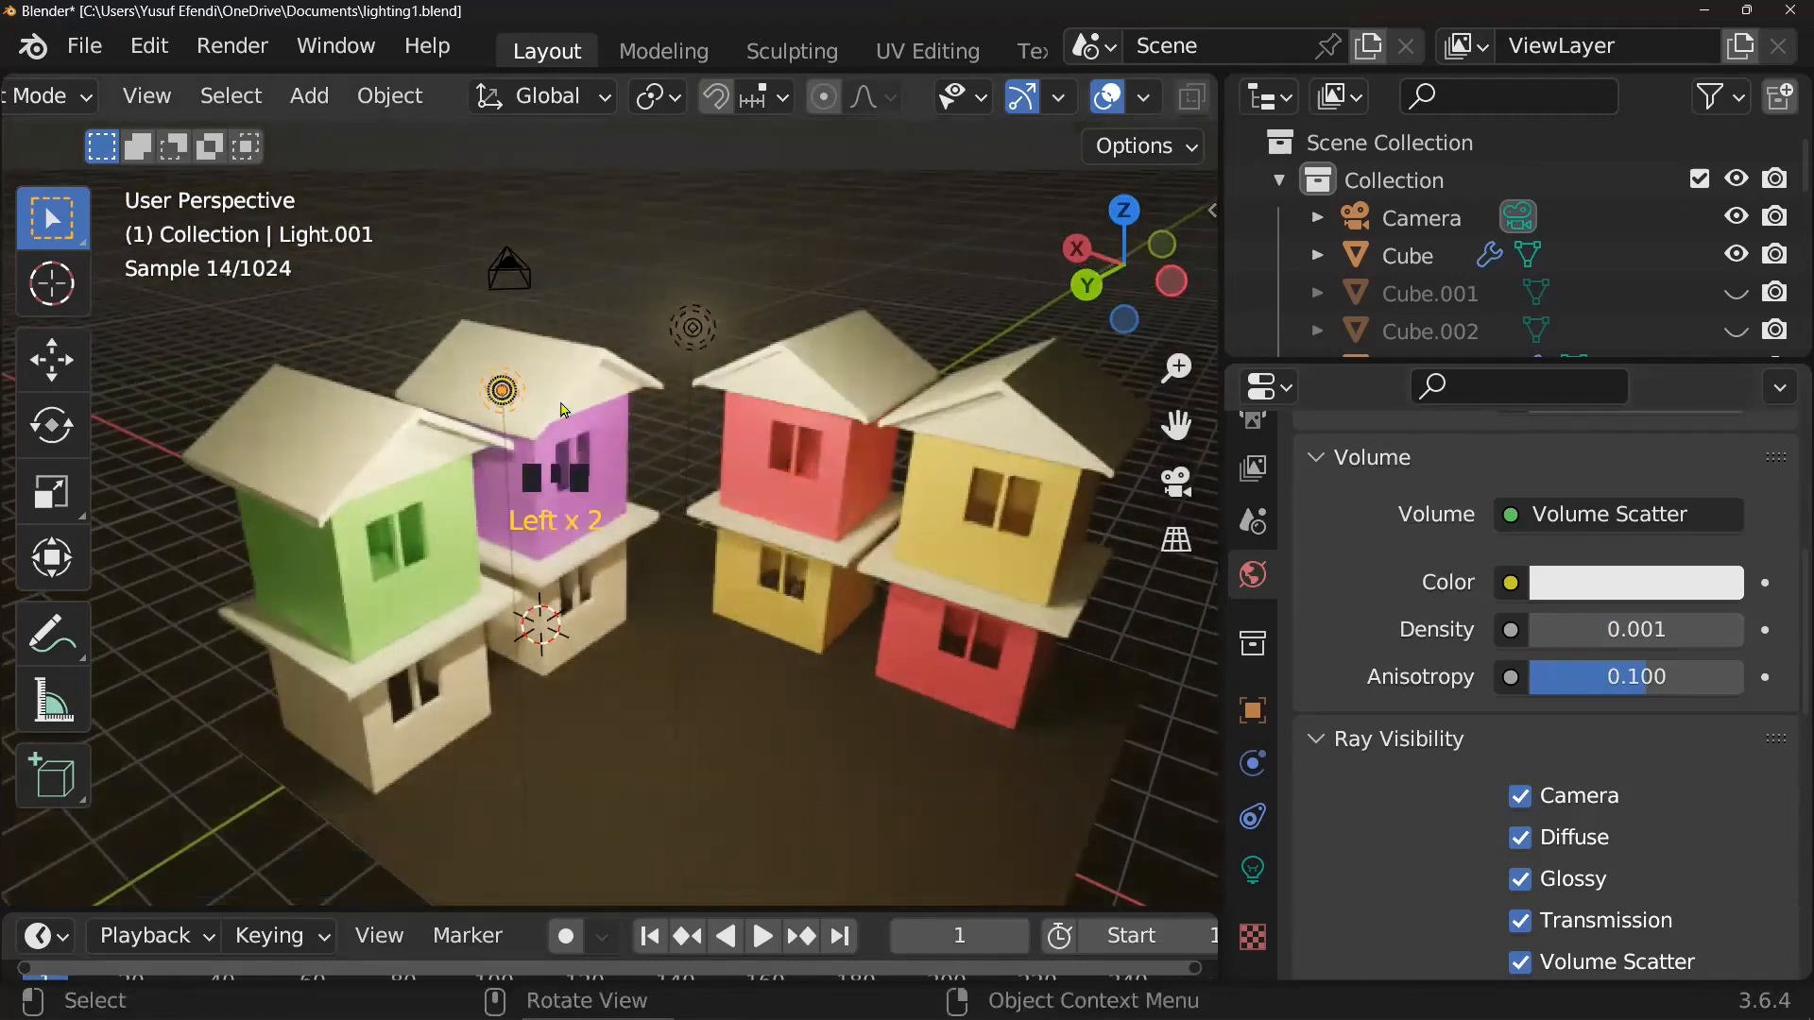
scroll(567, 411, "down", 3)
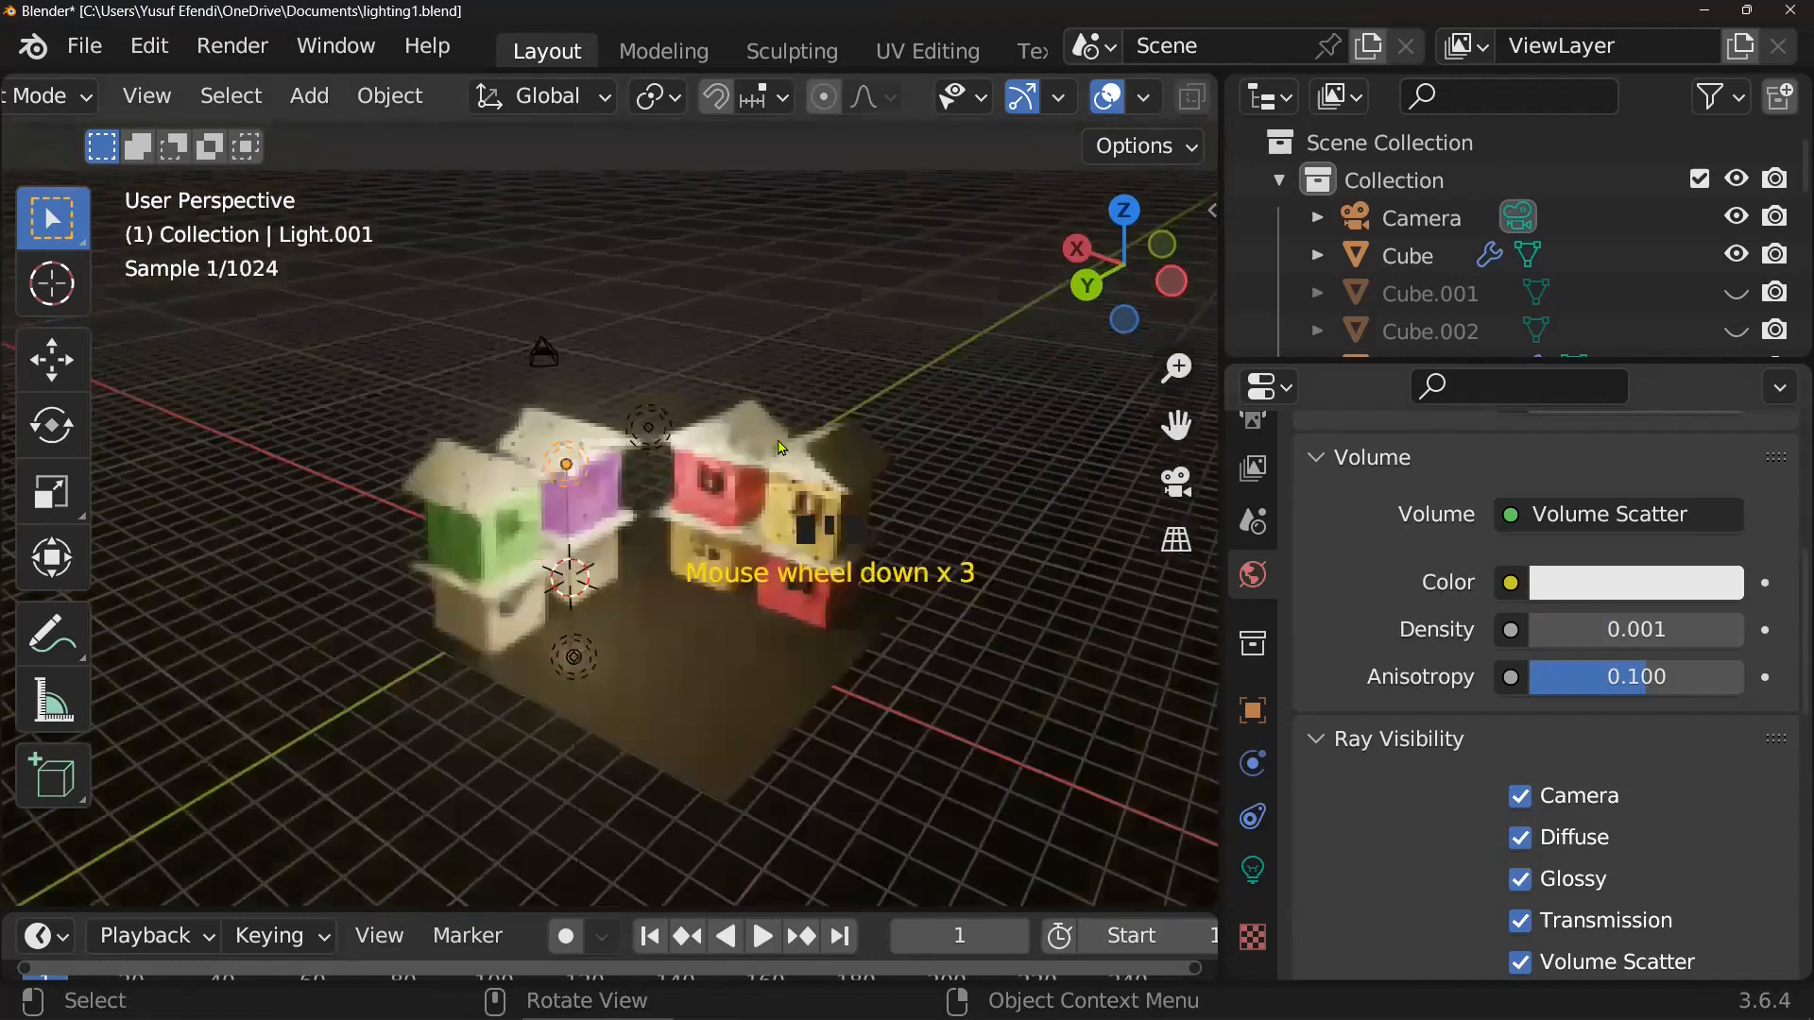
left_click(642, 428)
- Select the duplicated light in front of the houses, try the Sun type on it, and change it to a Spot light
left_click(574, 657)
left_click(574, 657)
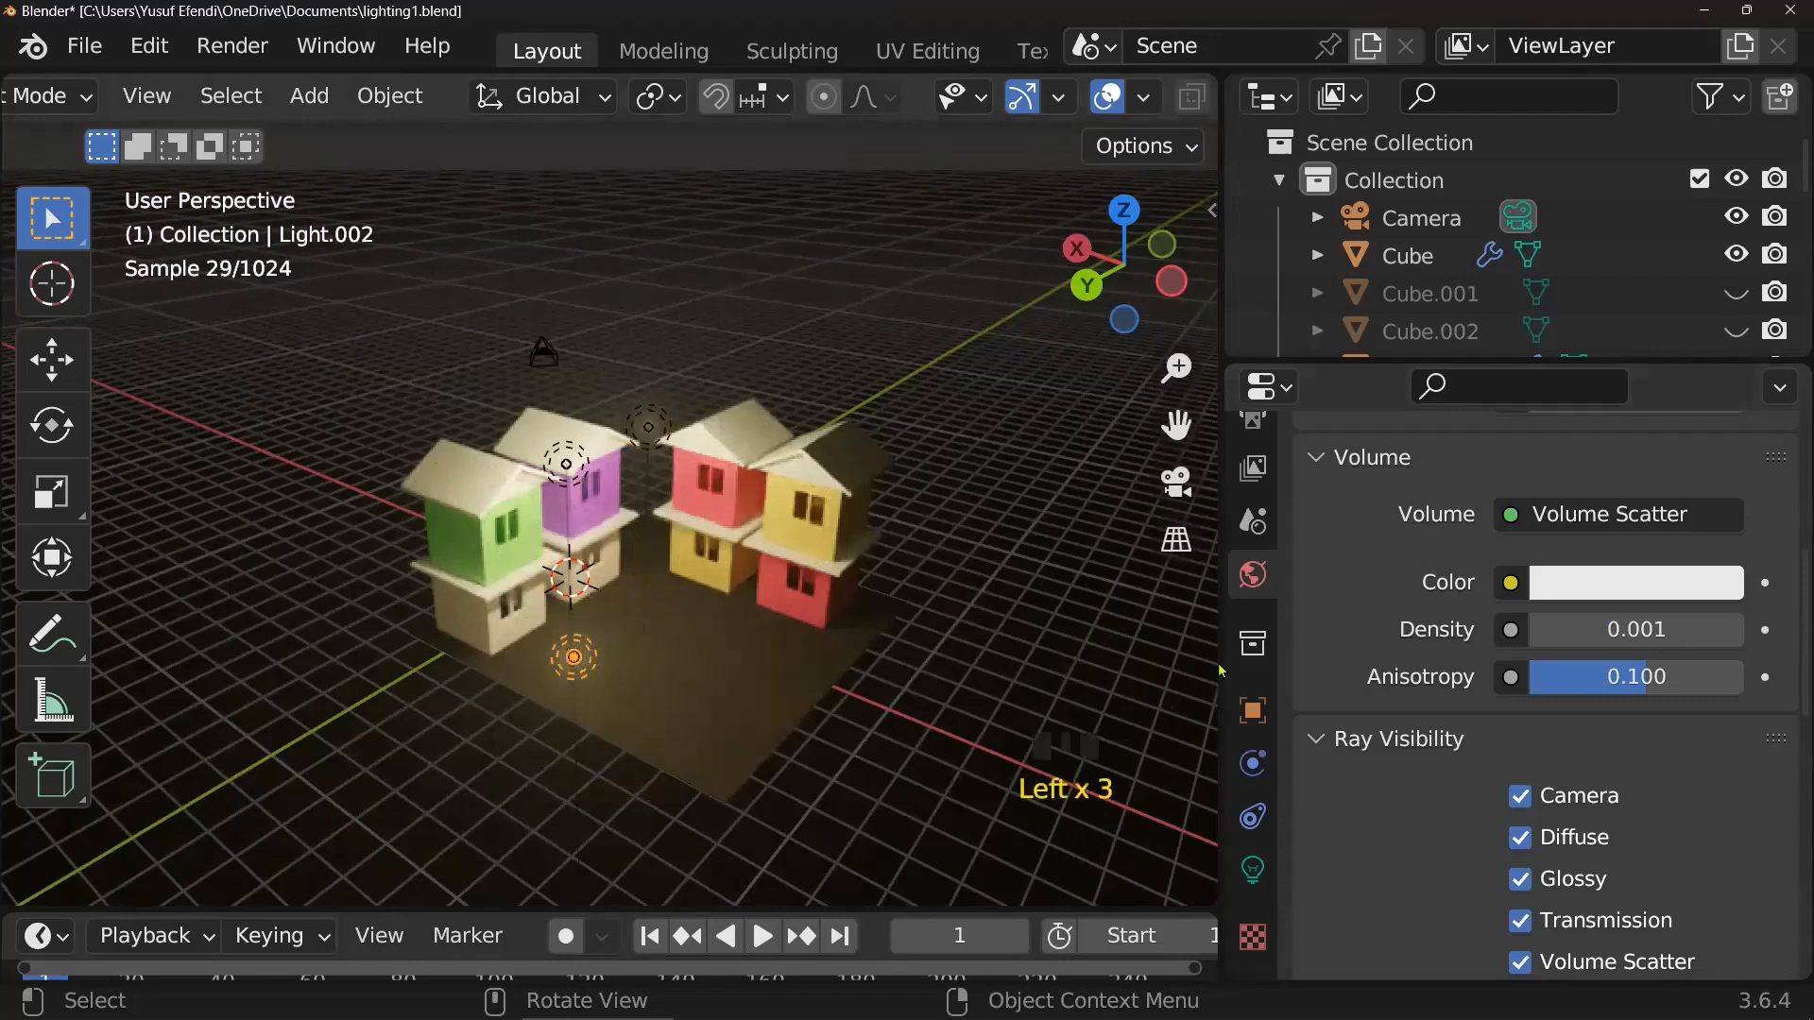
left_click(1250, 867)
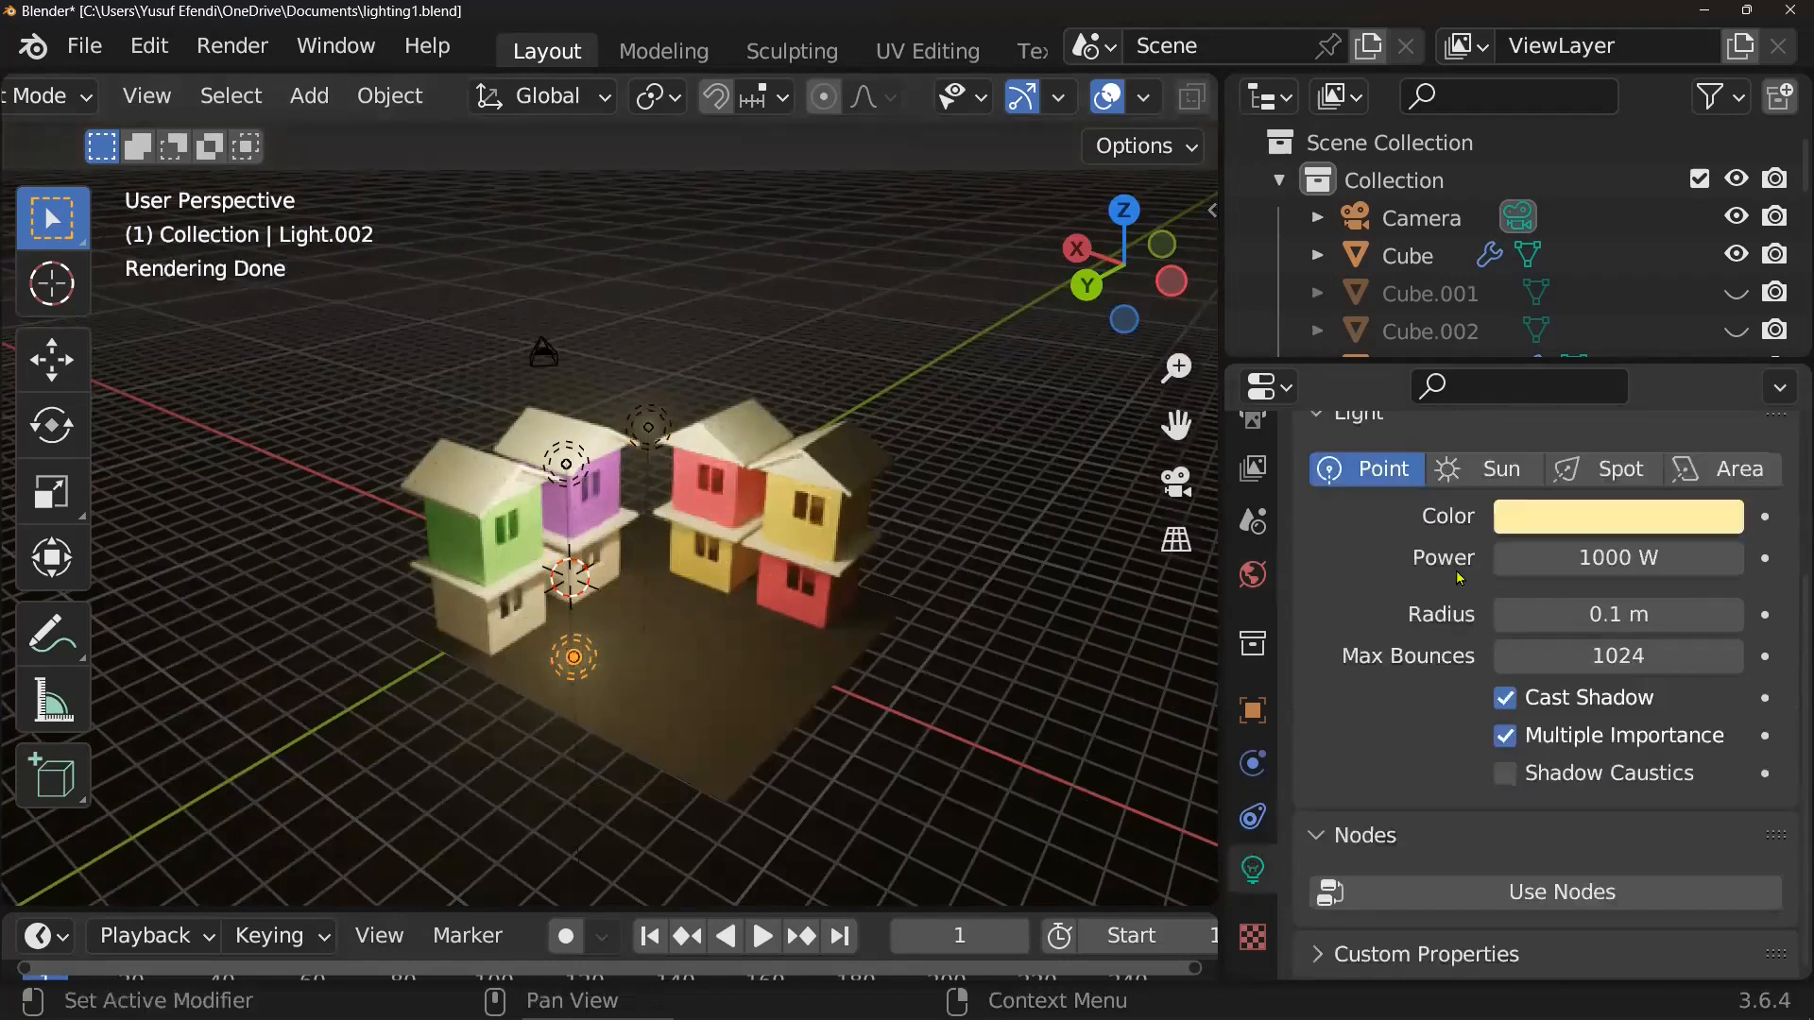
left_click(1498, 473)
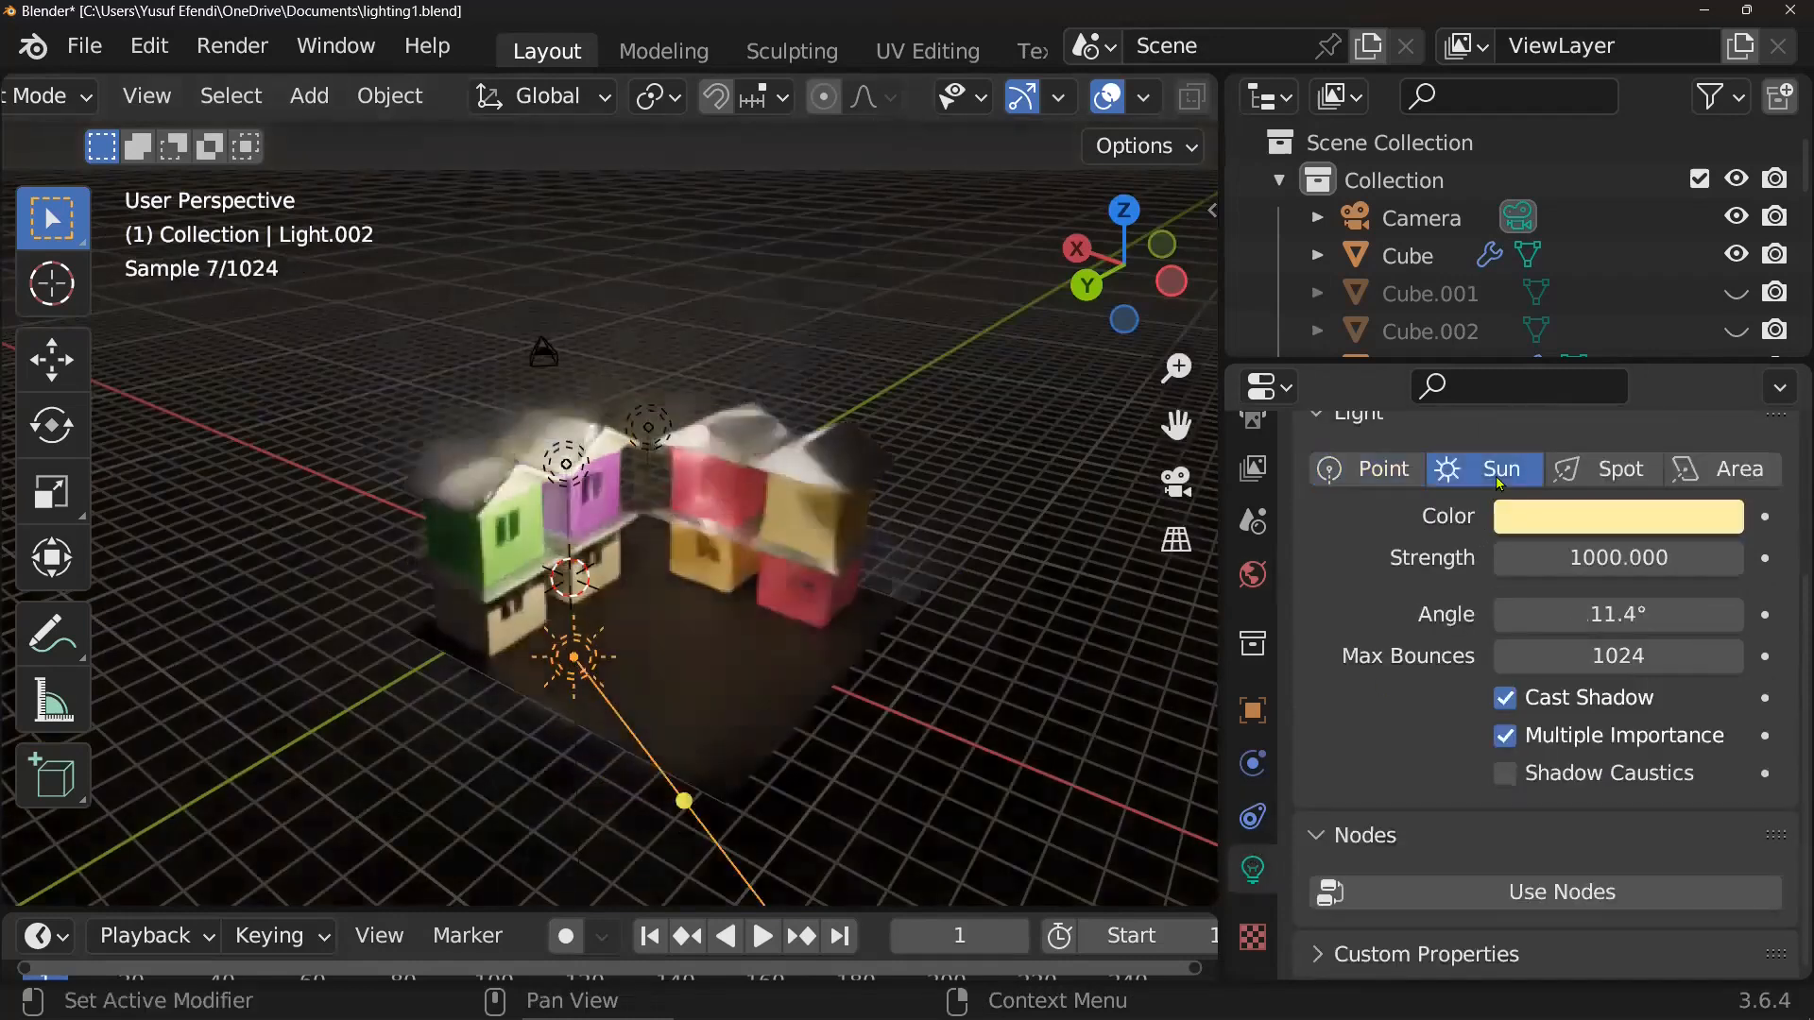
left_click(1616, 470)
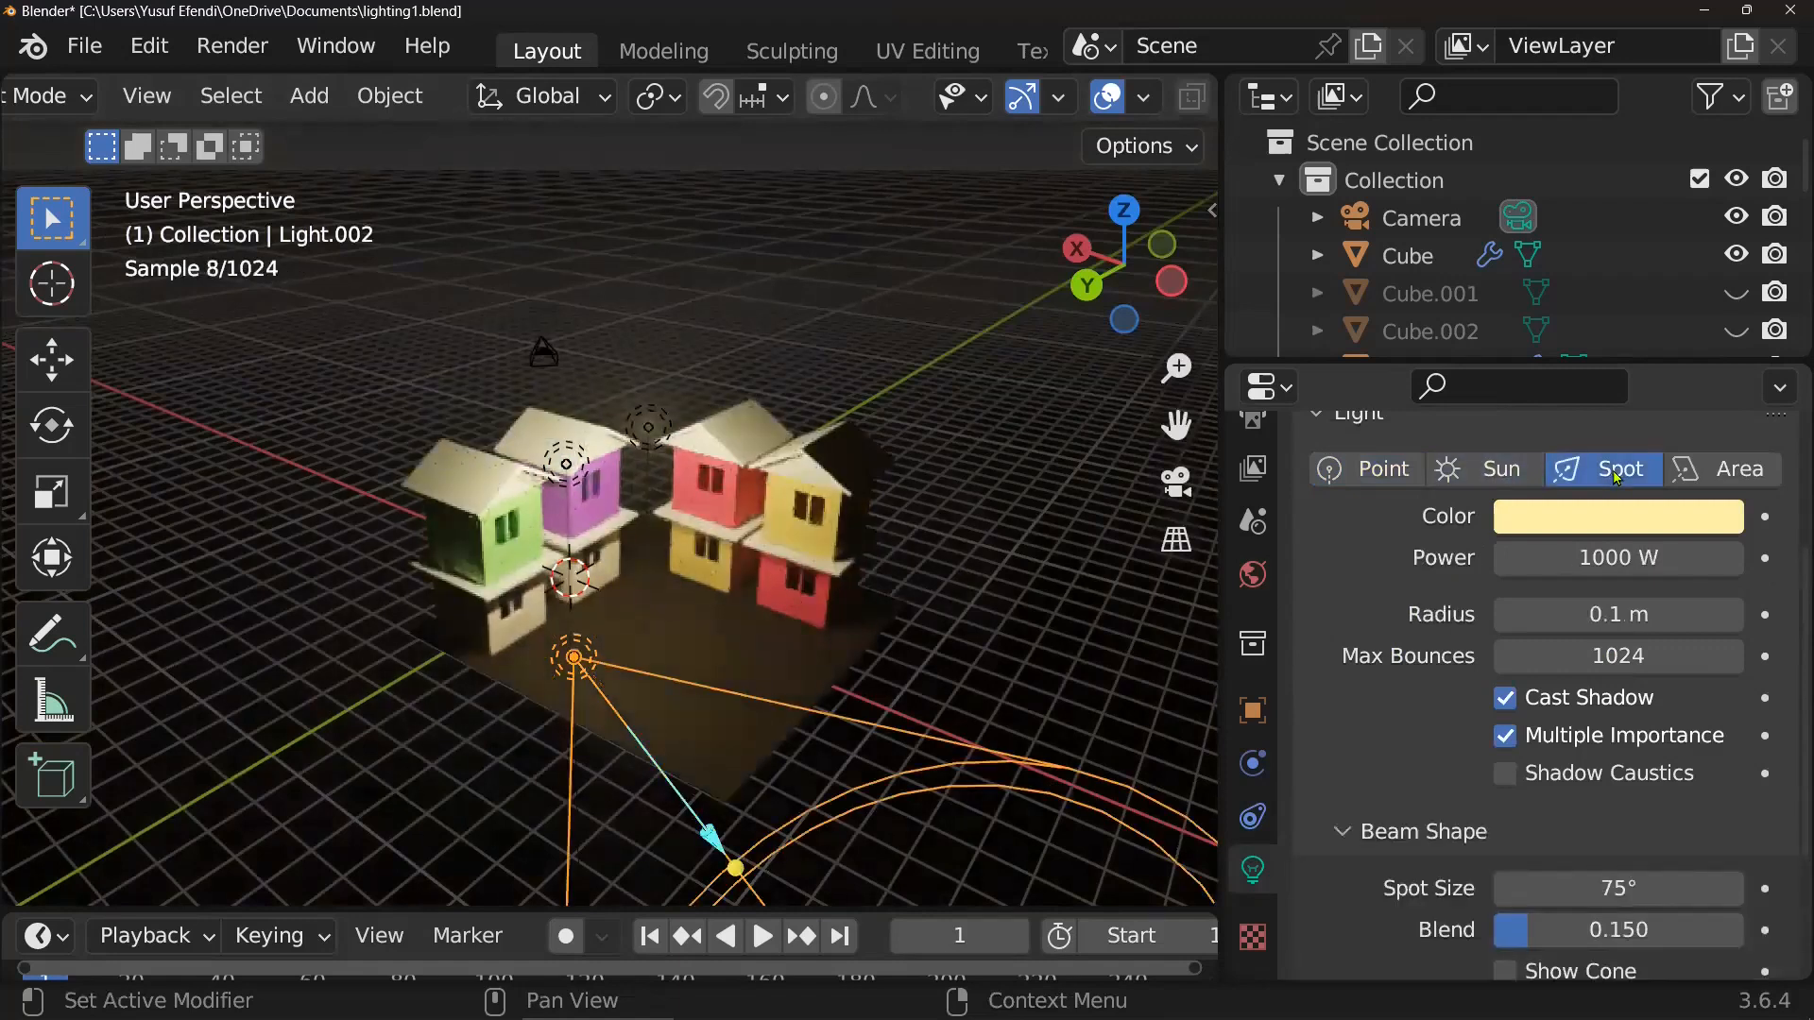
- Aim the spot light at the houses, and try the Area type on it before switching back to Spot
scroll(727, 768, "down", 2)
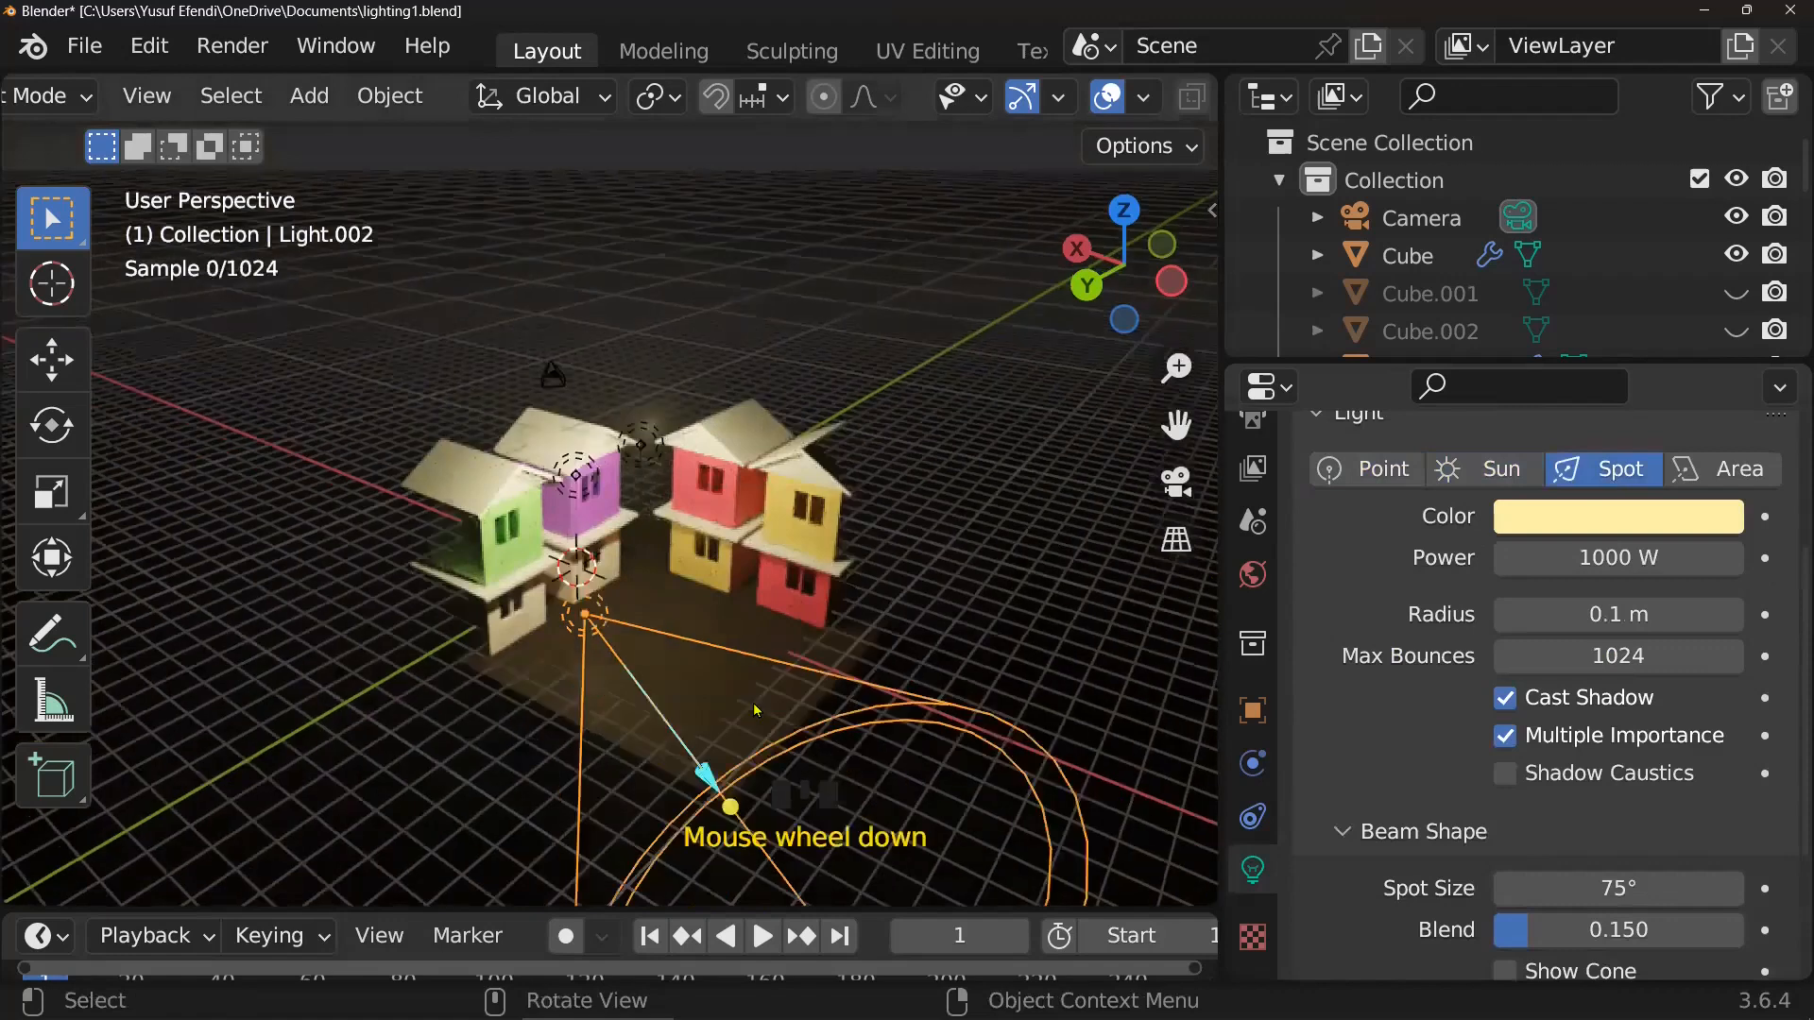
left_click_drag(728, 768, 704, 565)
middle_click_drag(704, 565, 779, 564)
scroll(709, 624, "up", 3)
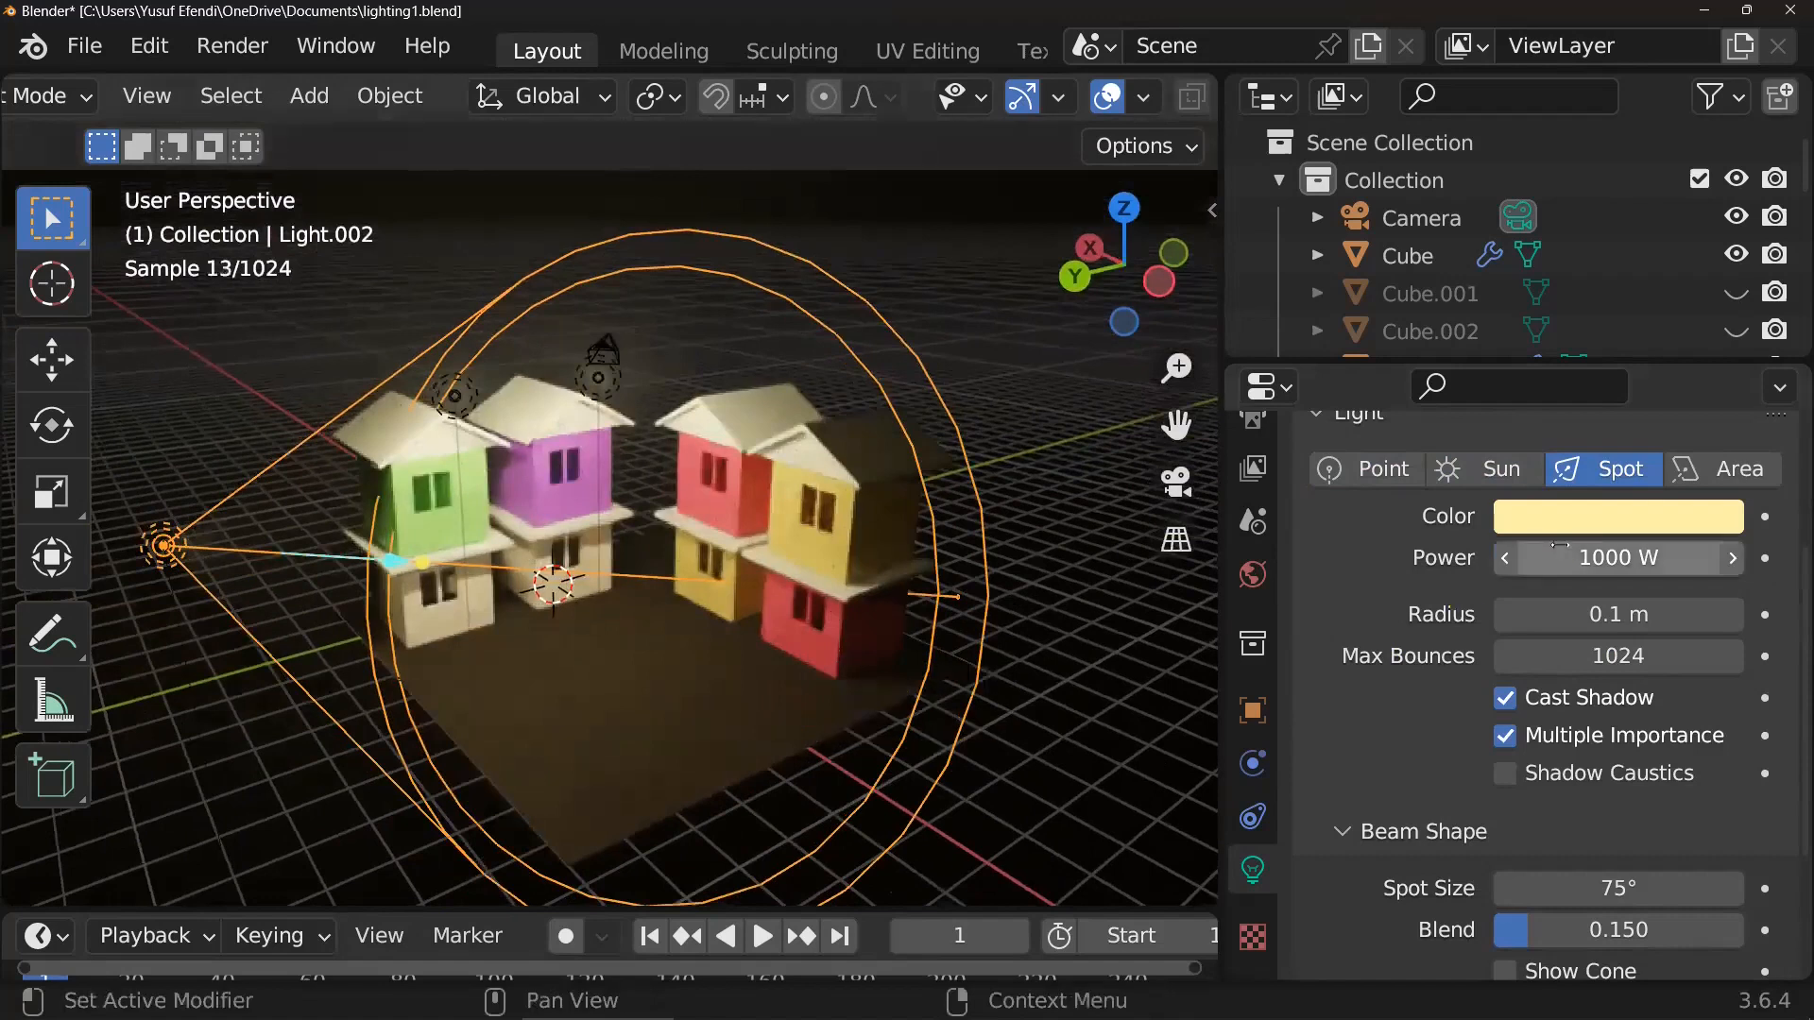
left_click(1730, 470)
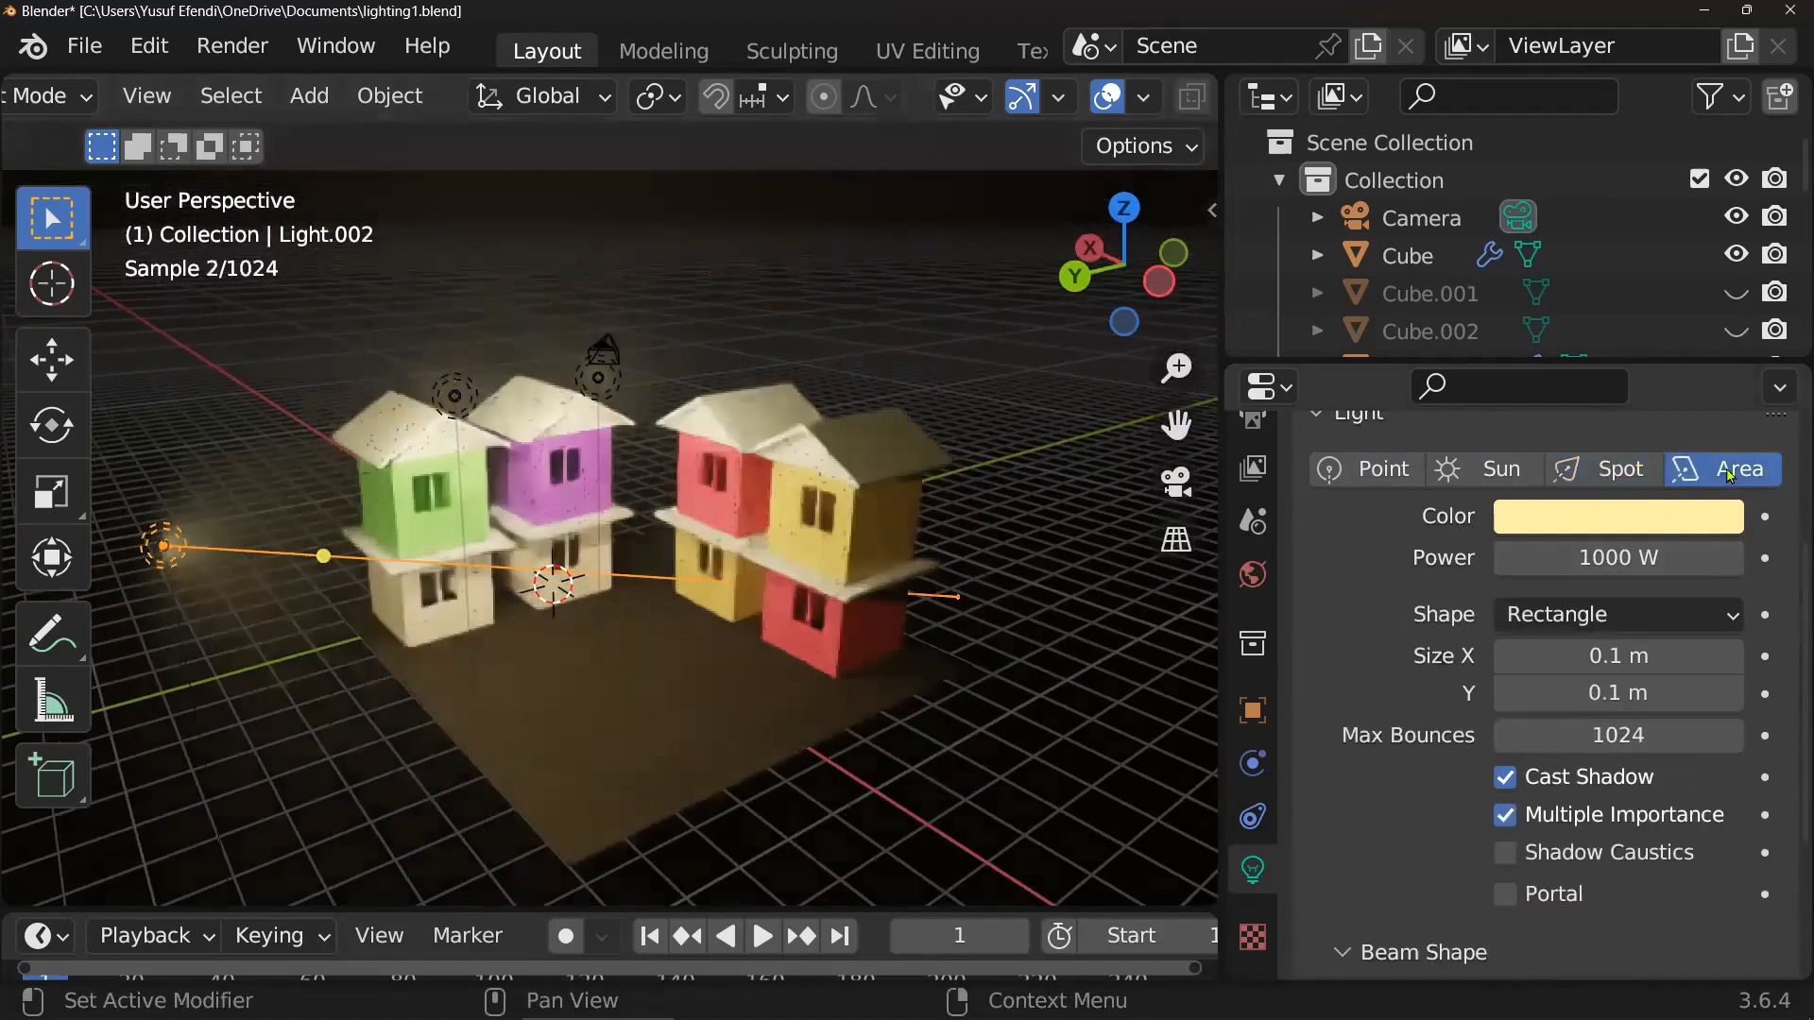
left_click(1619, 470)
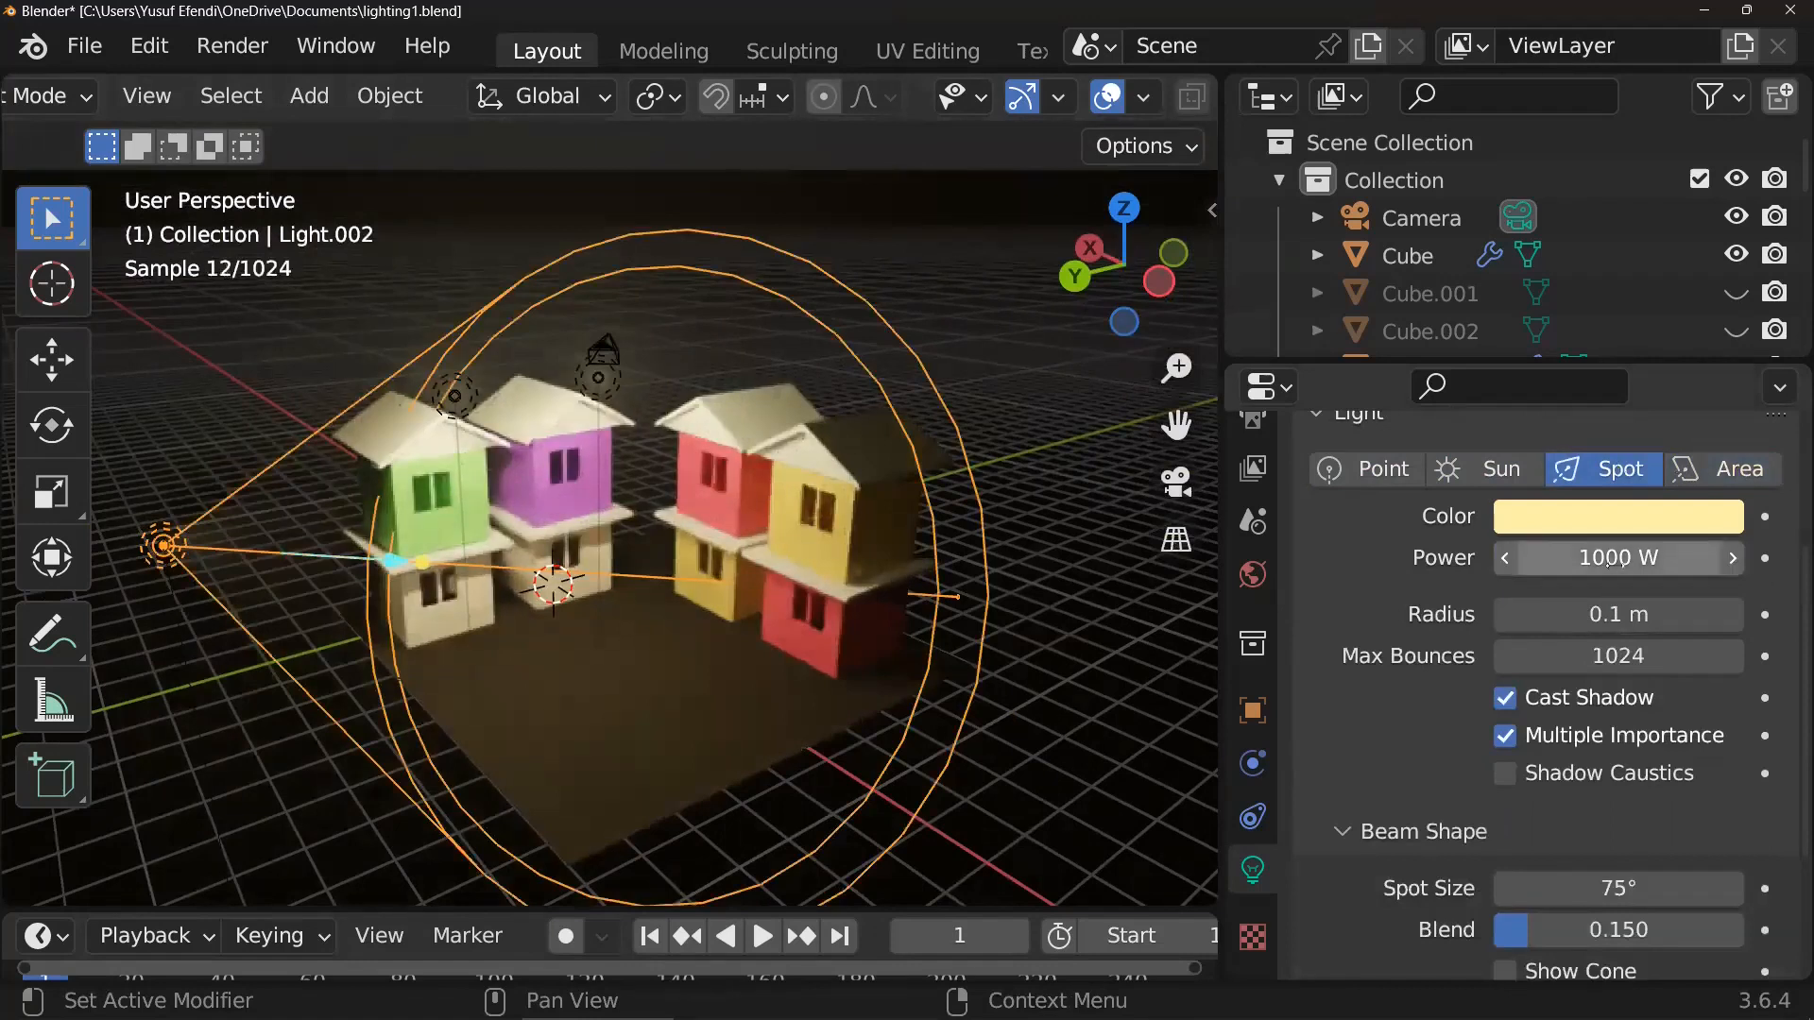
- Try a power of 10000 W on the spot light, and set it to 100 W
left_click(1648, 559)
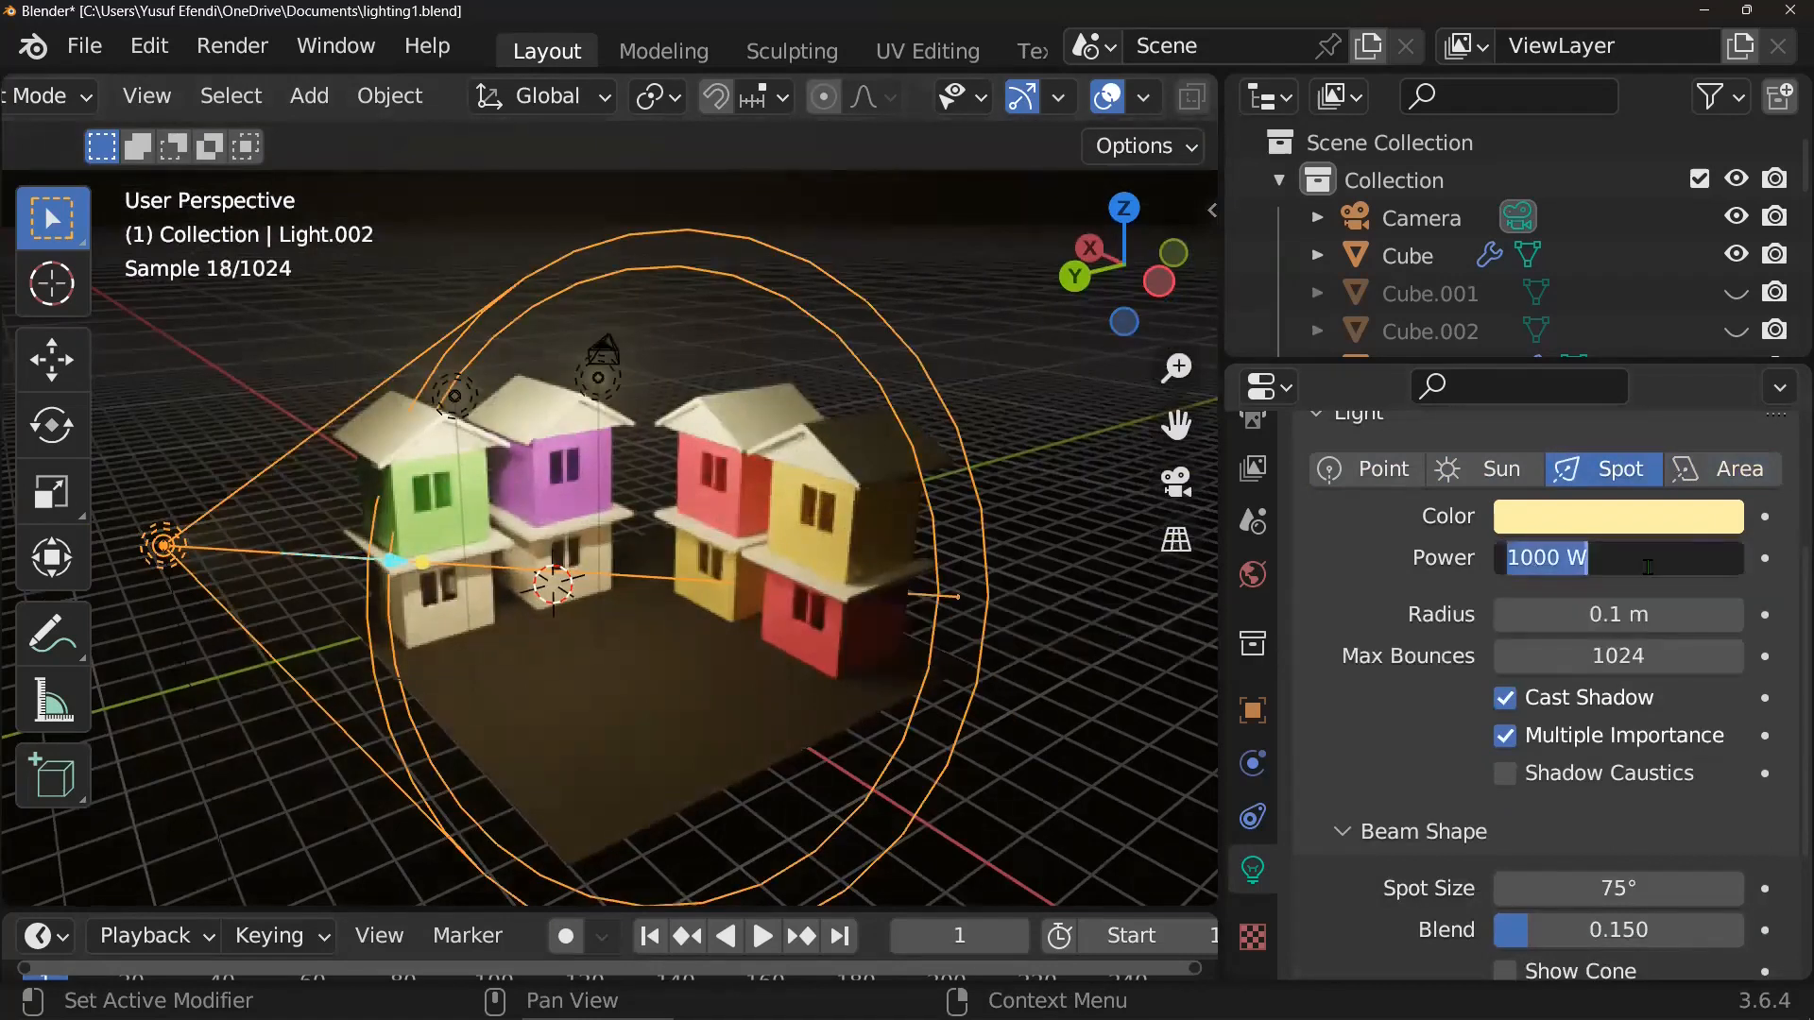
type("10000")
key("Return")
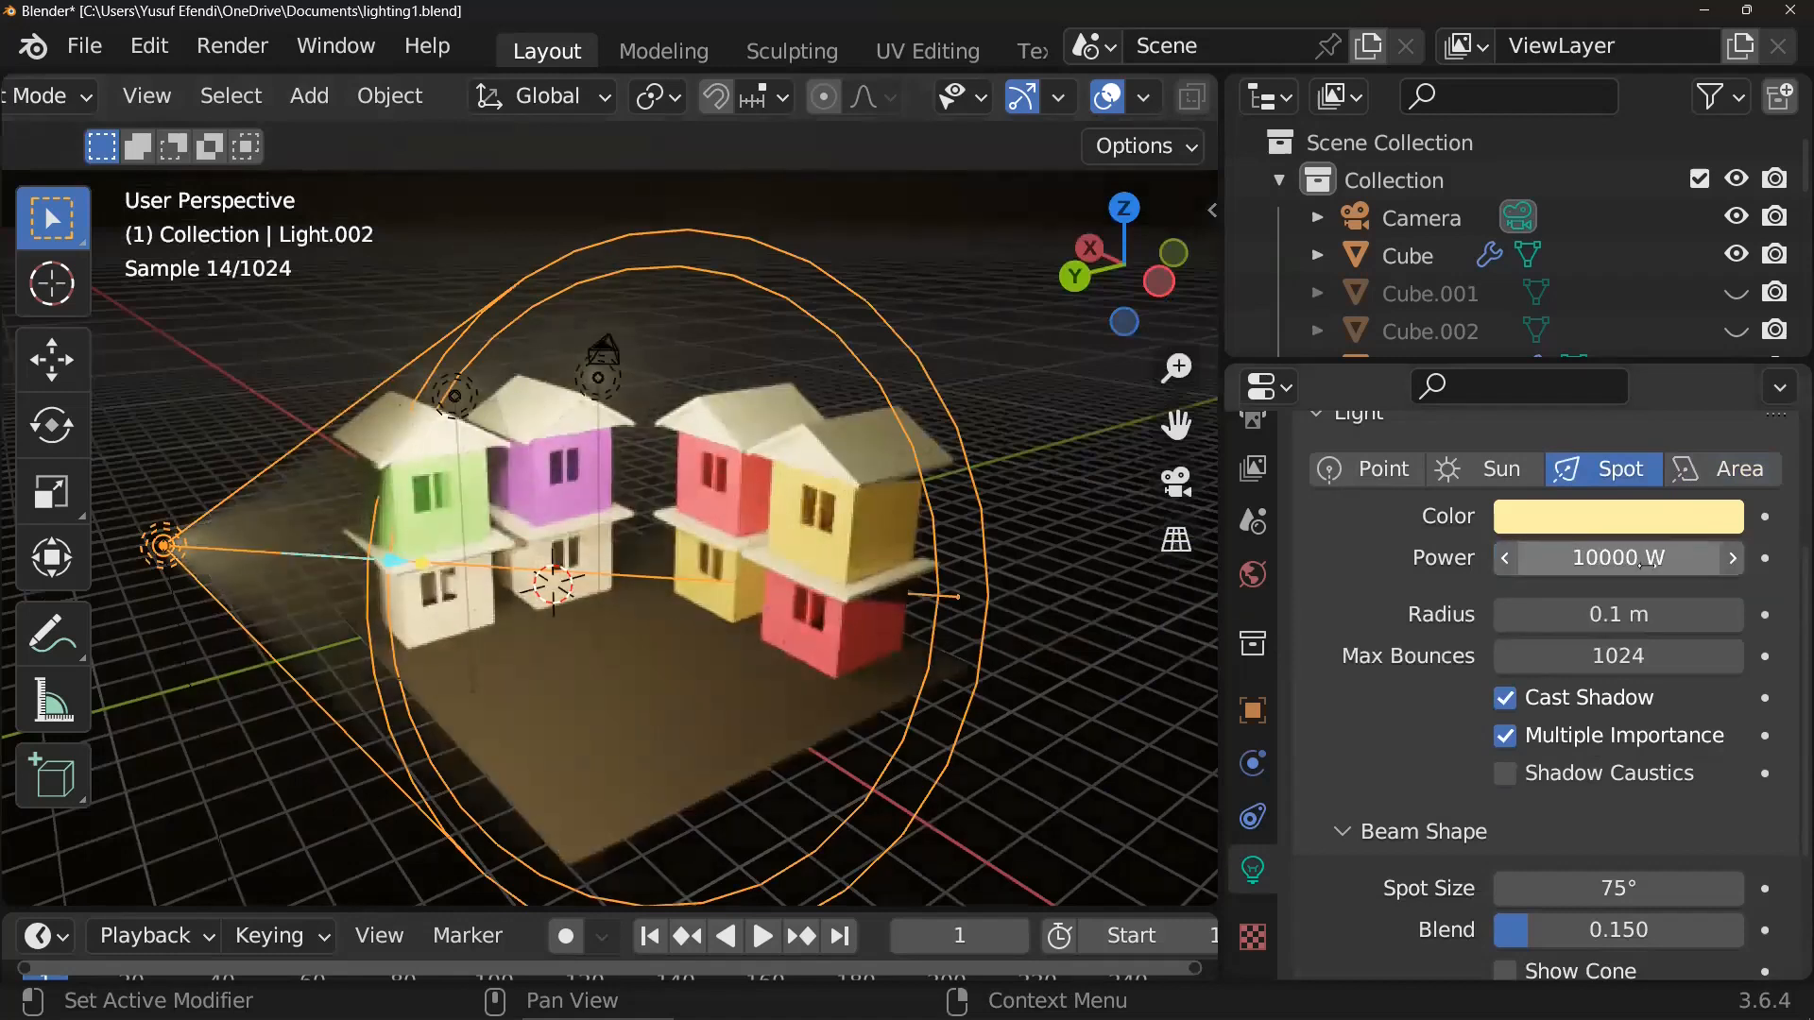
left_click(1642, 561)
type("100")
key("Return")
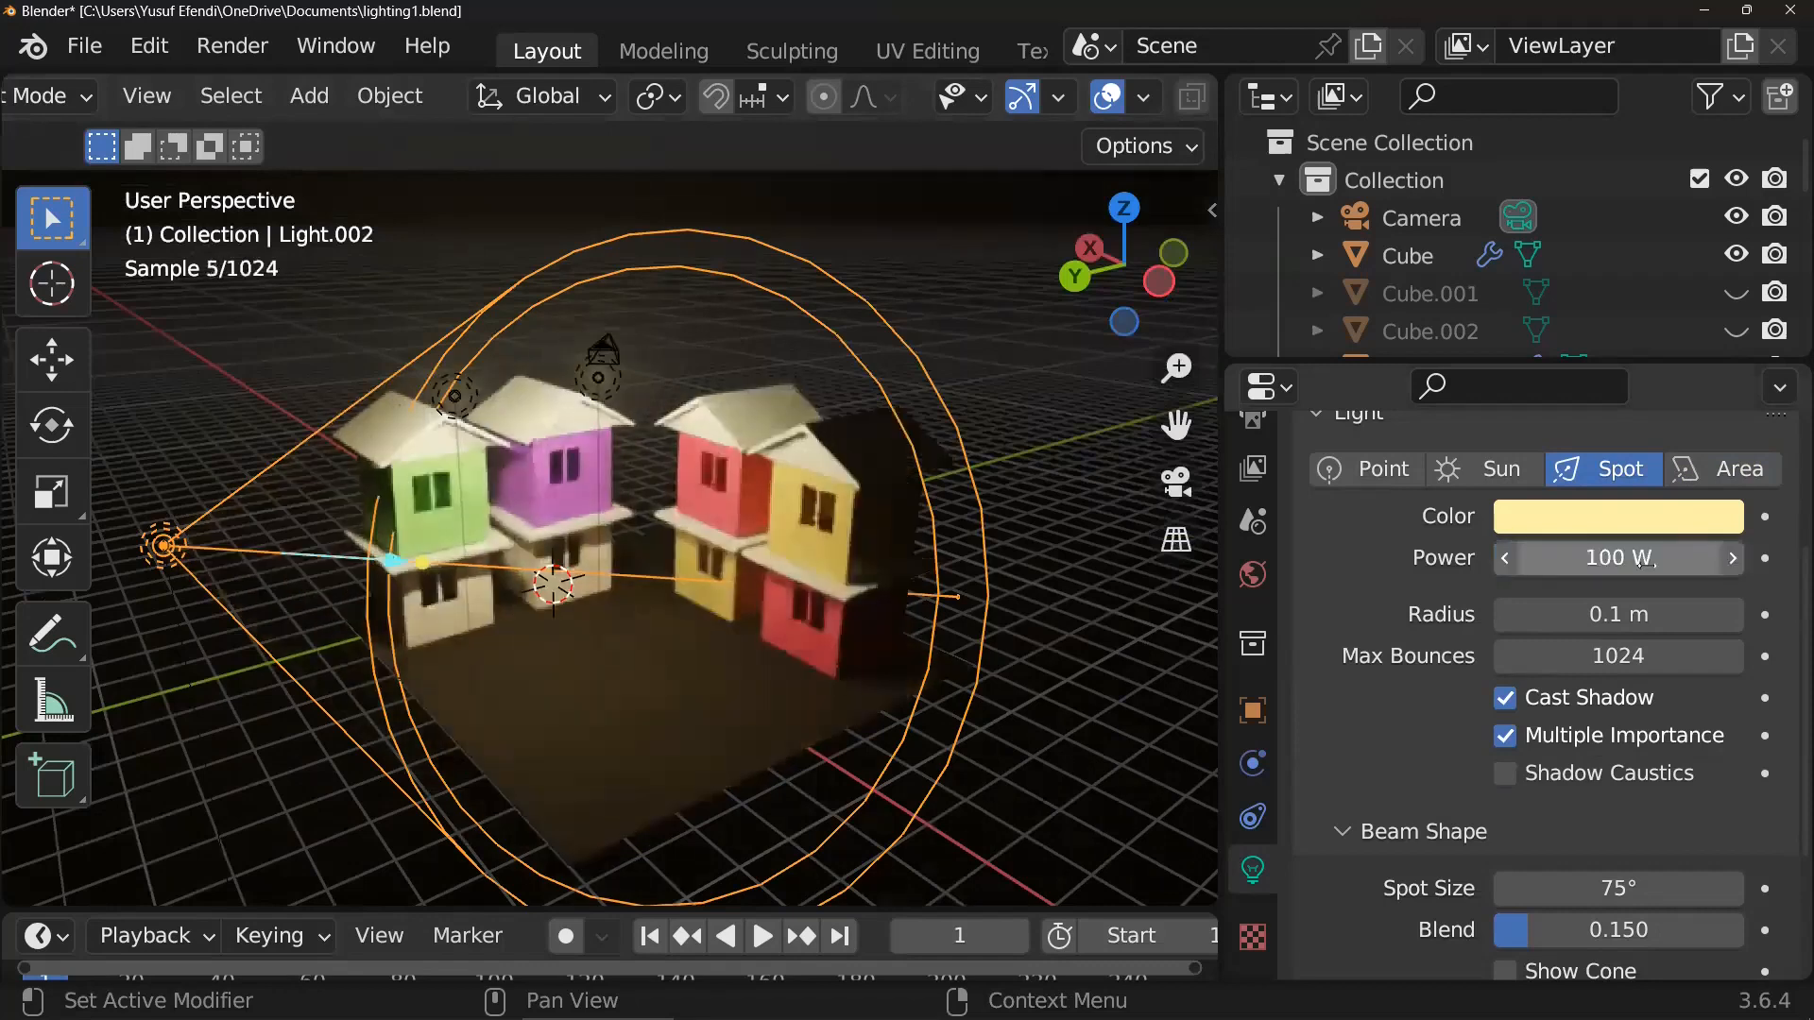
middle_click_drag(1096, 561, 1041, 602)
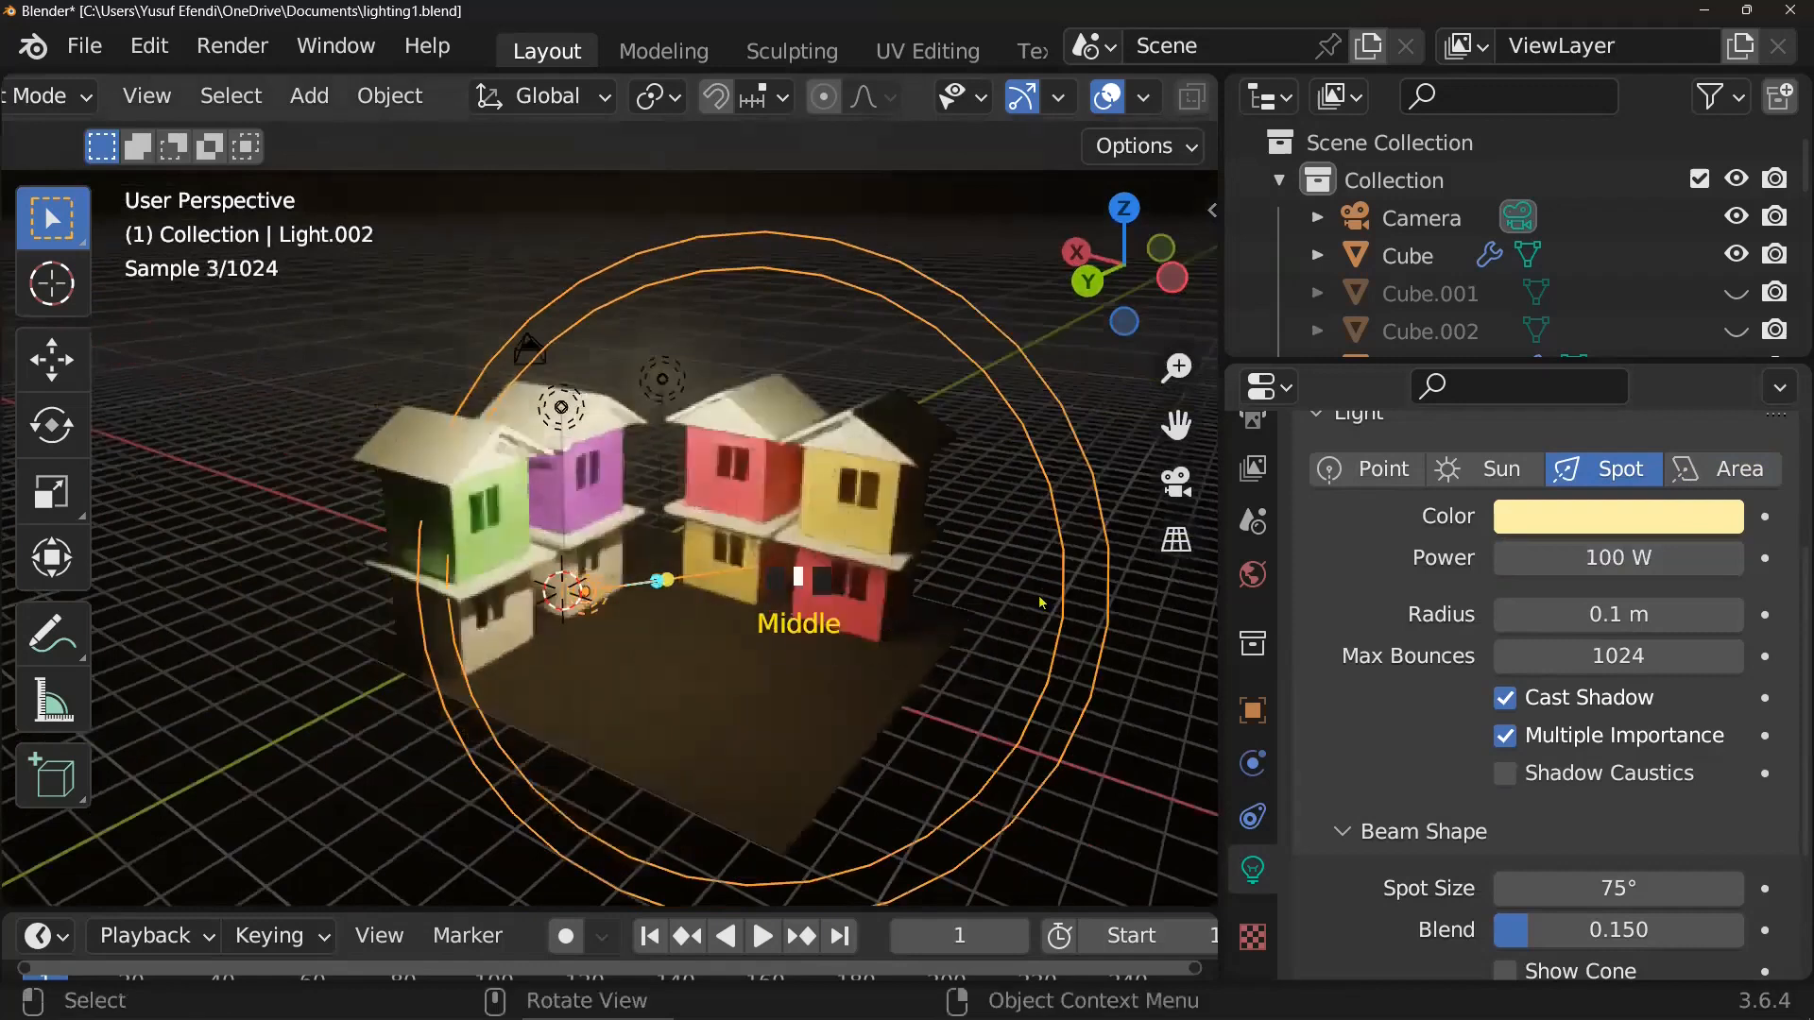
- Show the World settings, test-render the image from the current camera, and close the render window
left_click(1255, 581)
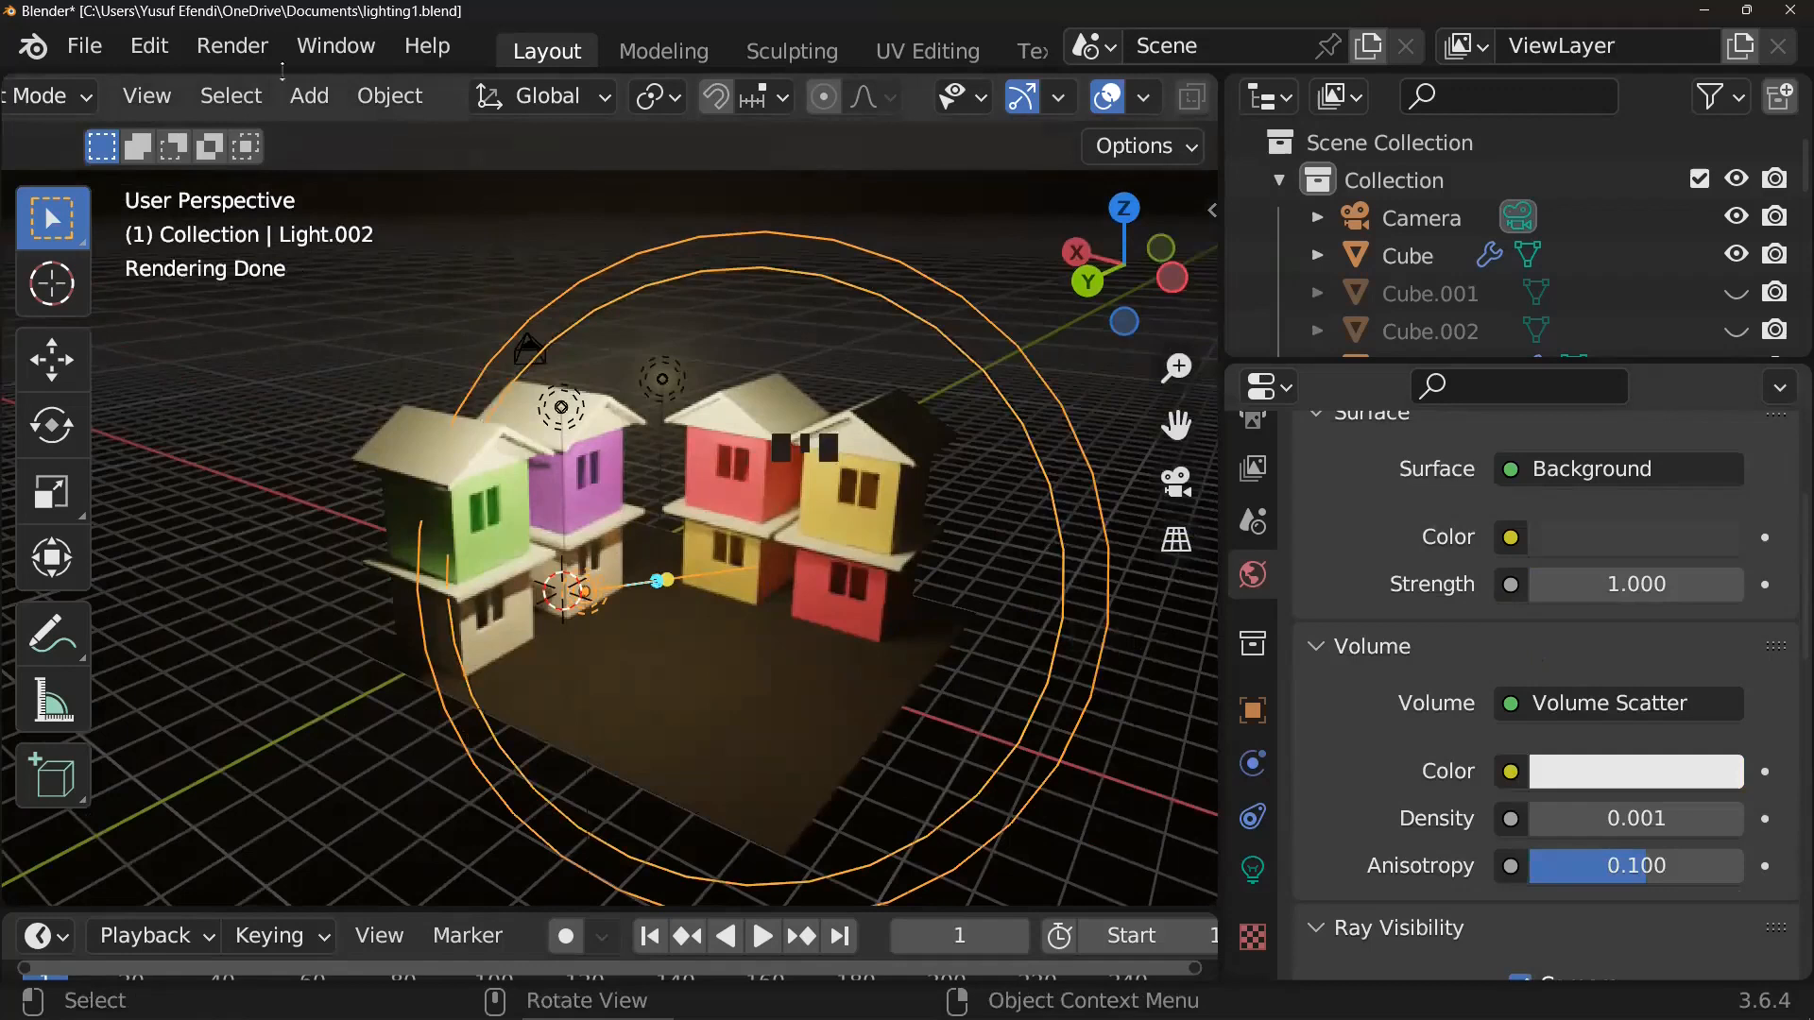
left_click(235, 46)
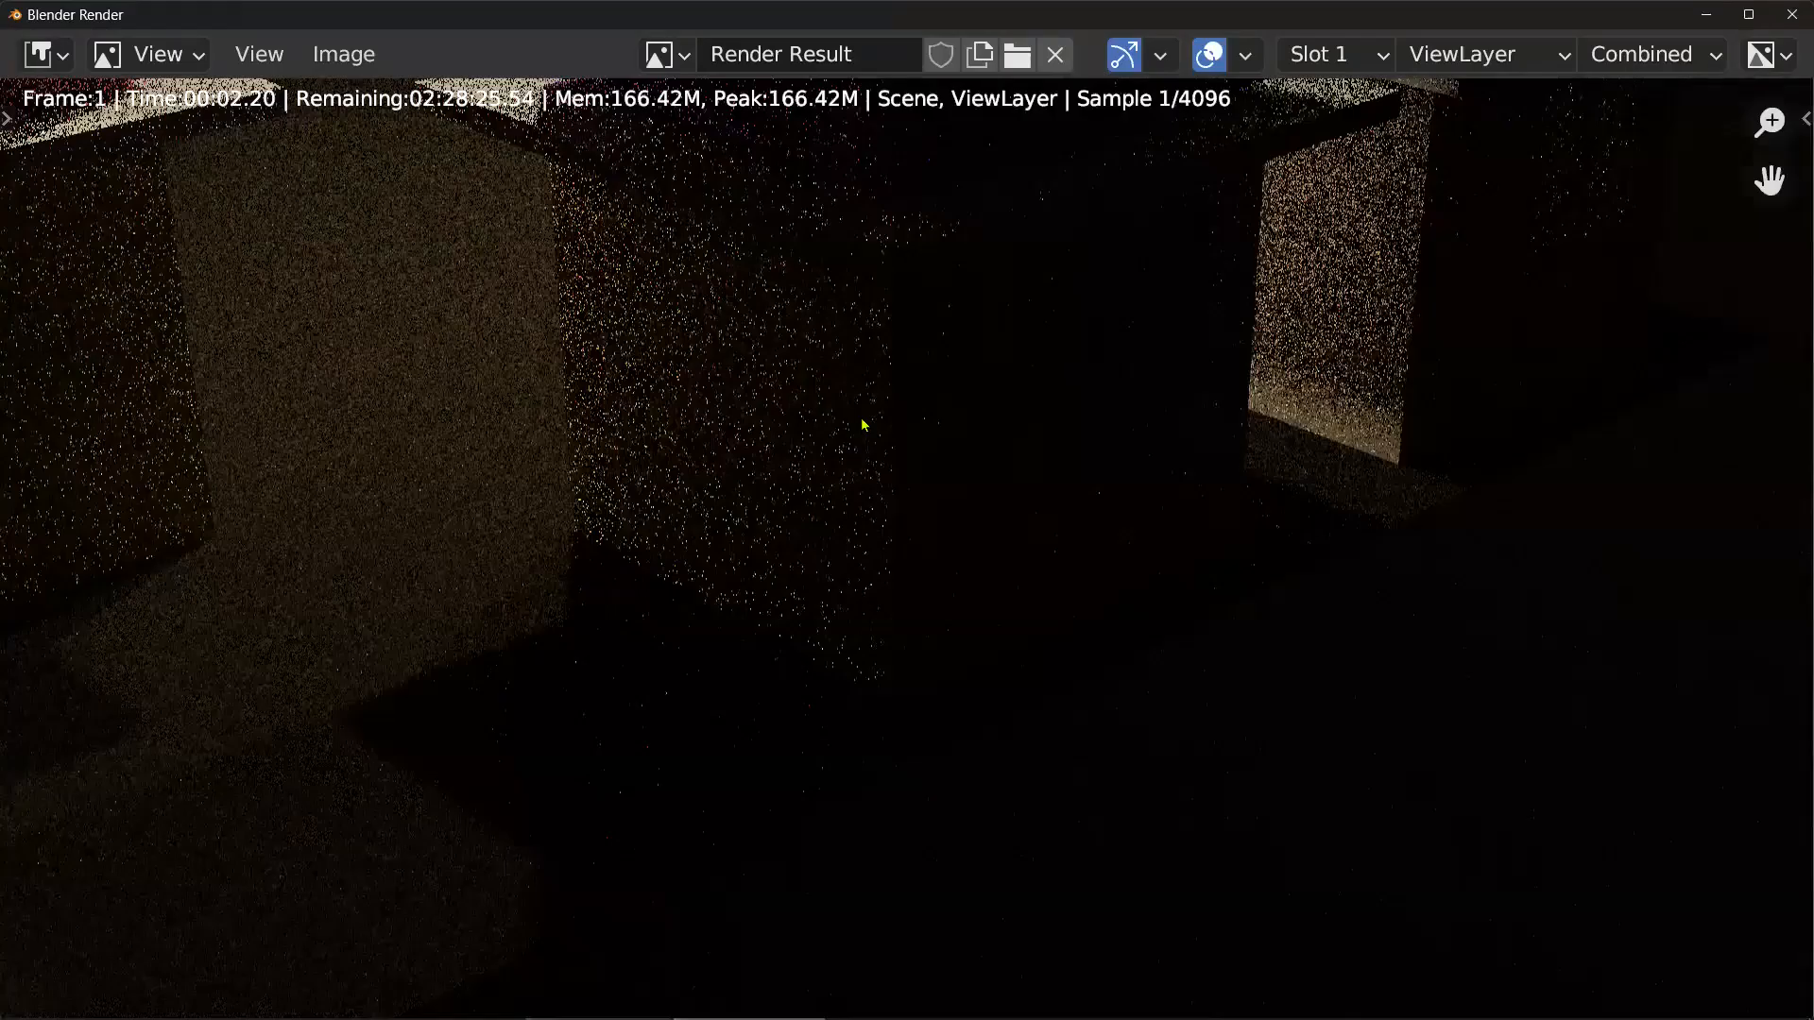
left_click(1788, 16)
middle_click_drag(830, 444, 789, 415)
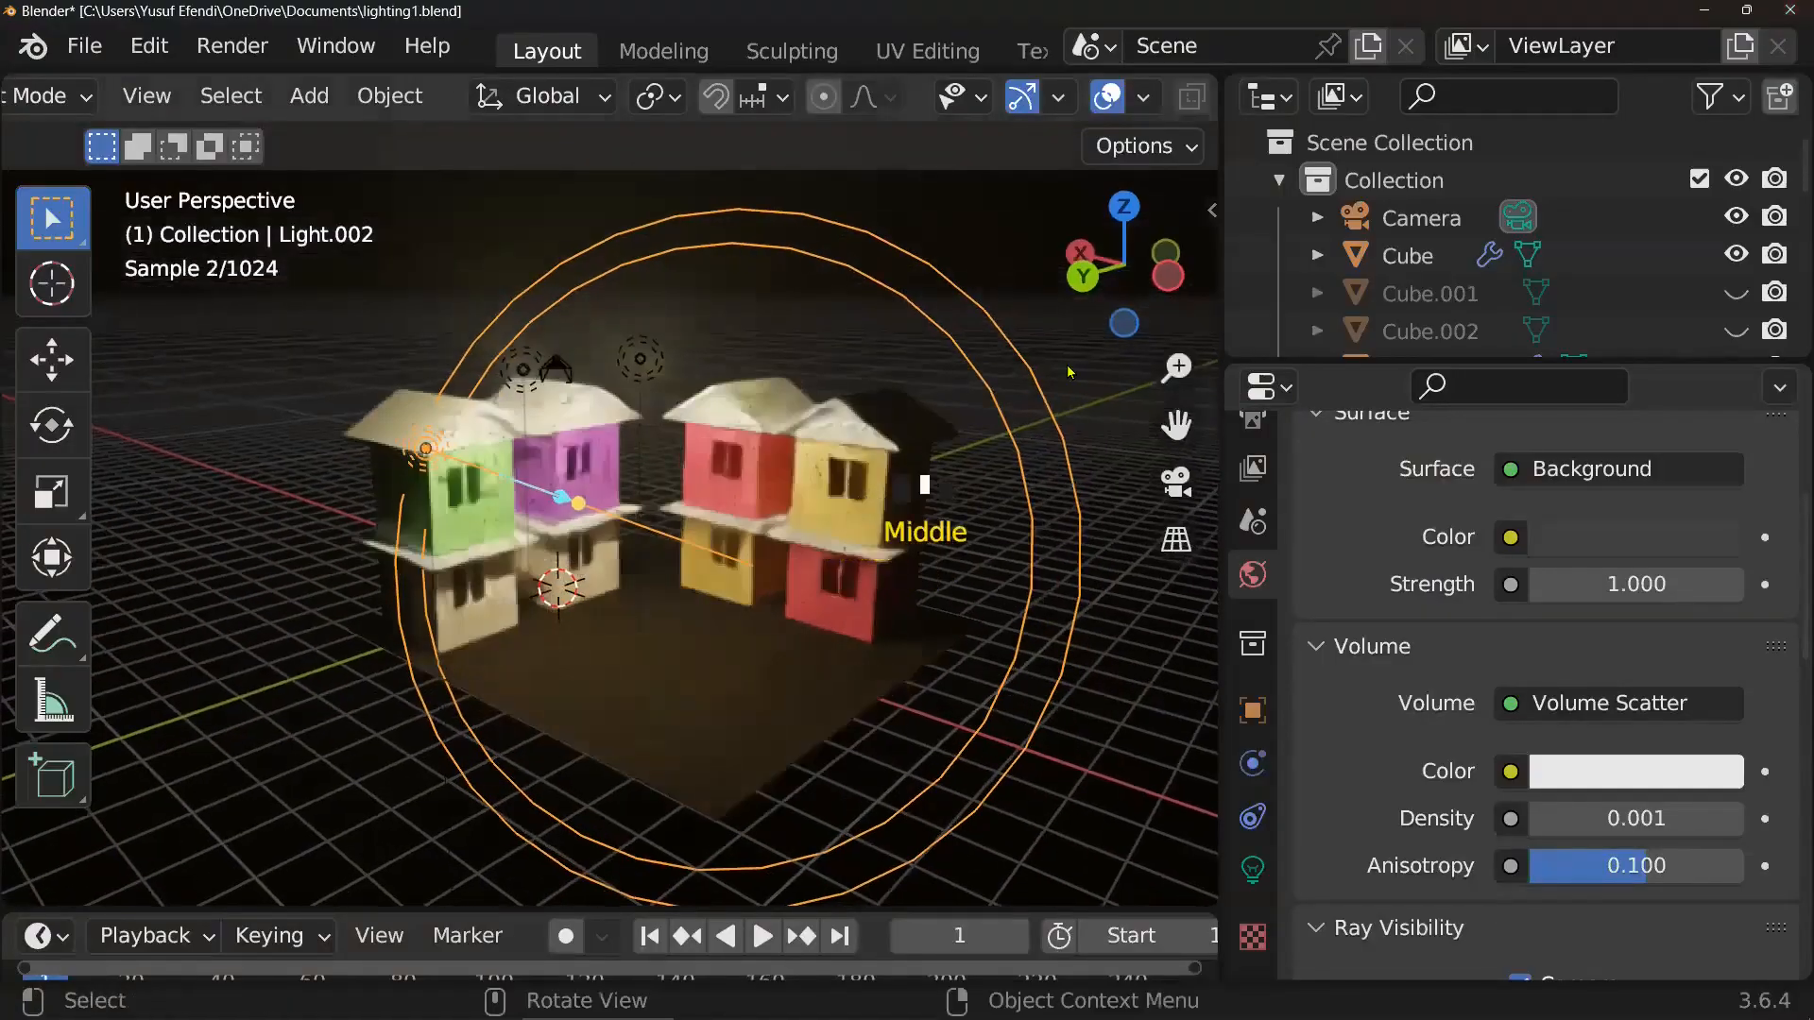
- Look through the camera and switch the viewport to solid shading
left_click(1176, 482)
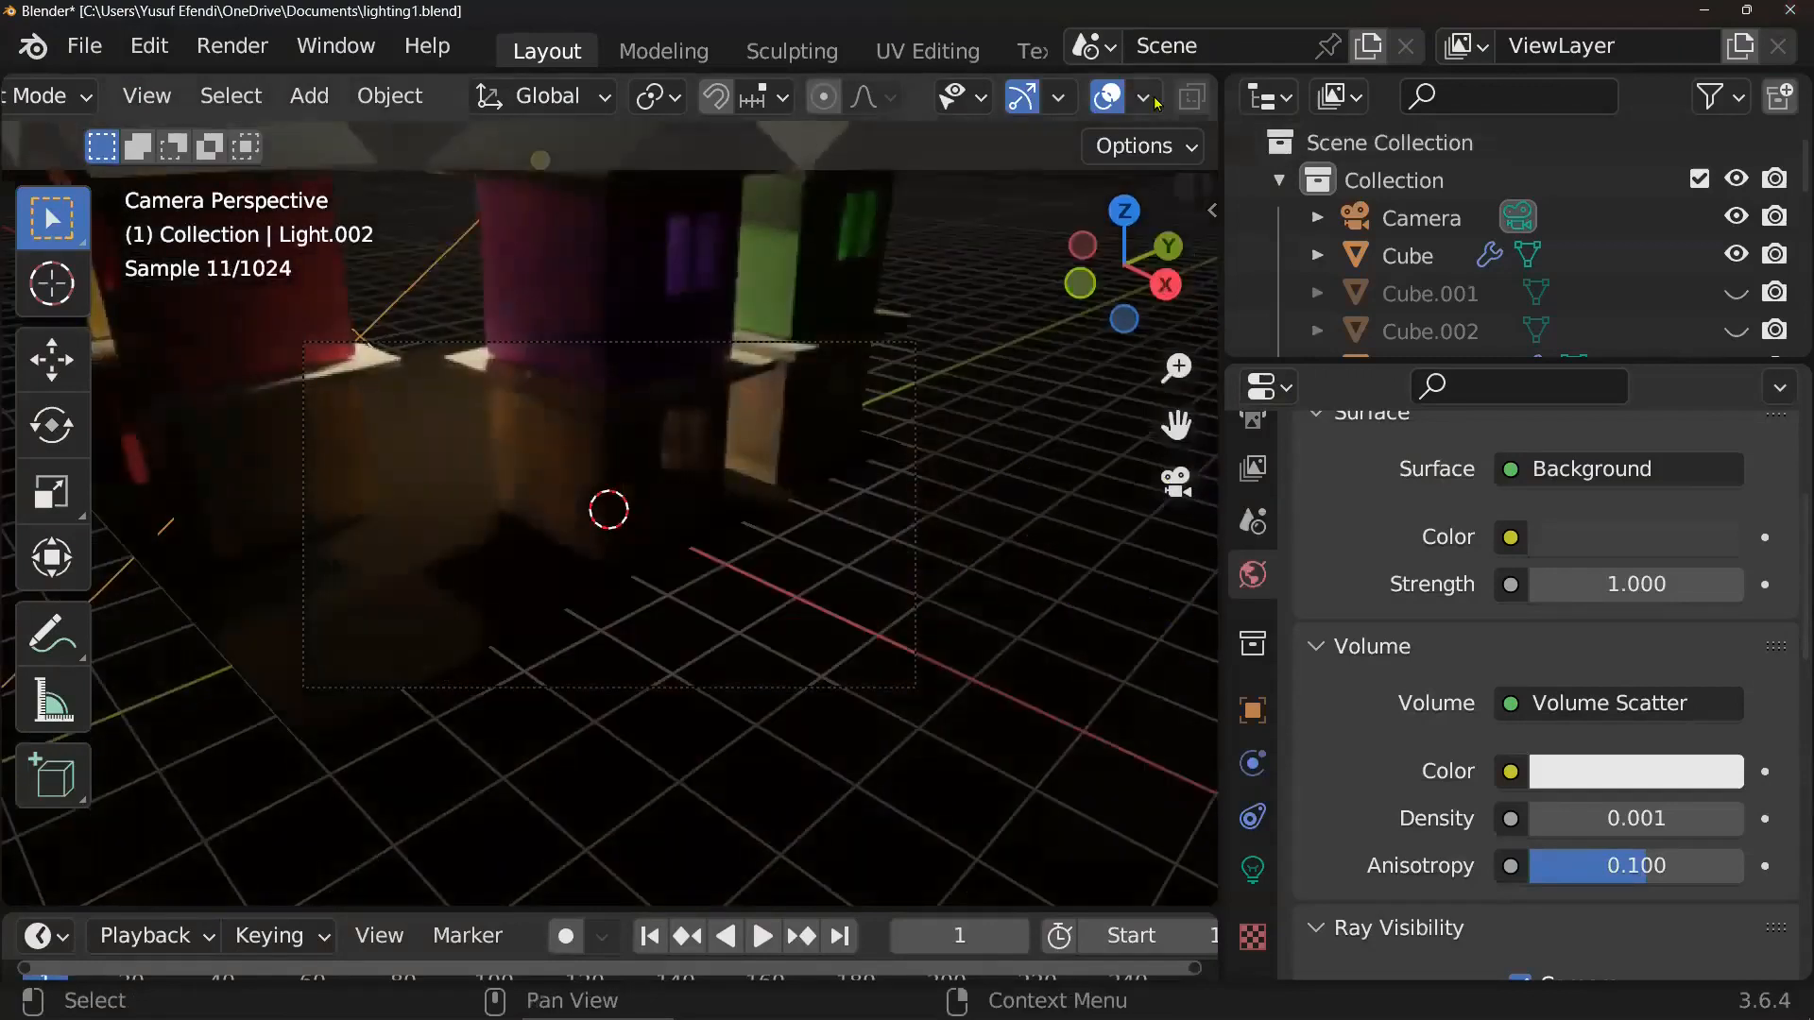
scroll(1048, 96, "down", 5)
left_click(1077, 97)
left_click(1082, 487)
left_click(1047, 486)
left_click(1090, 479)
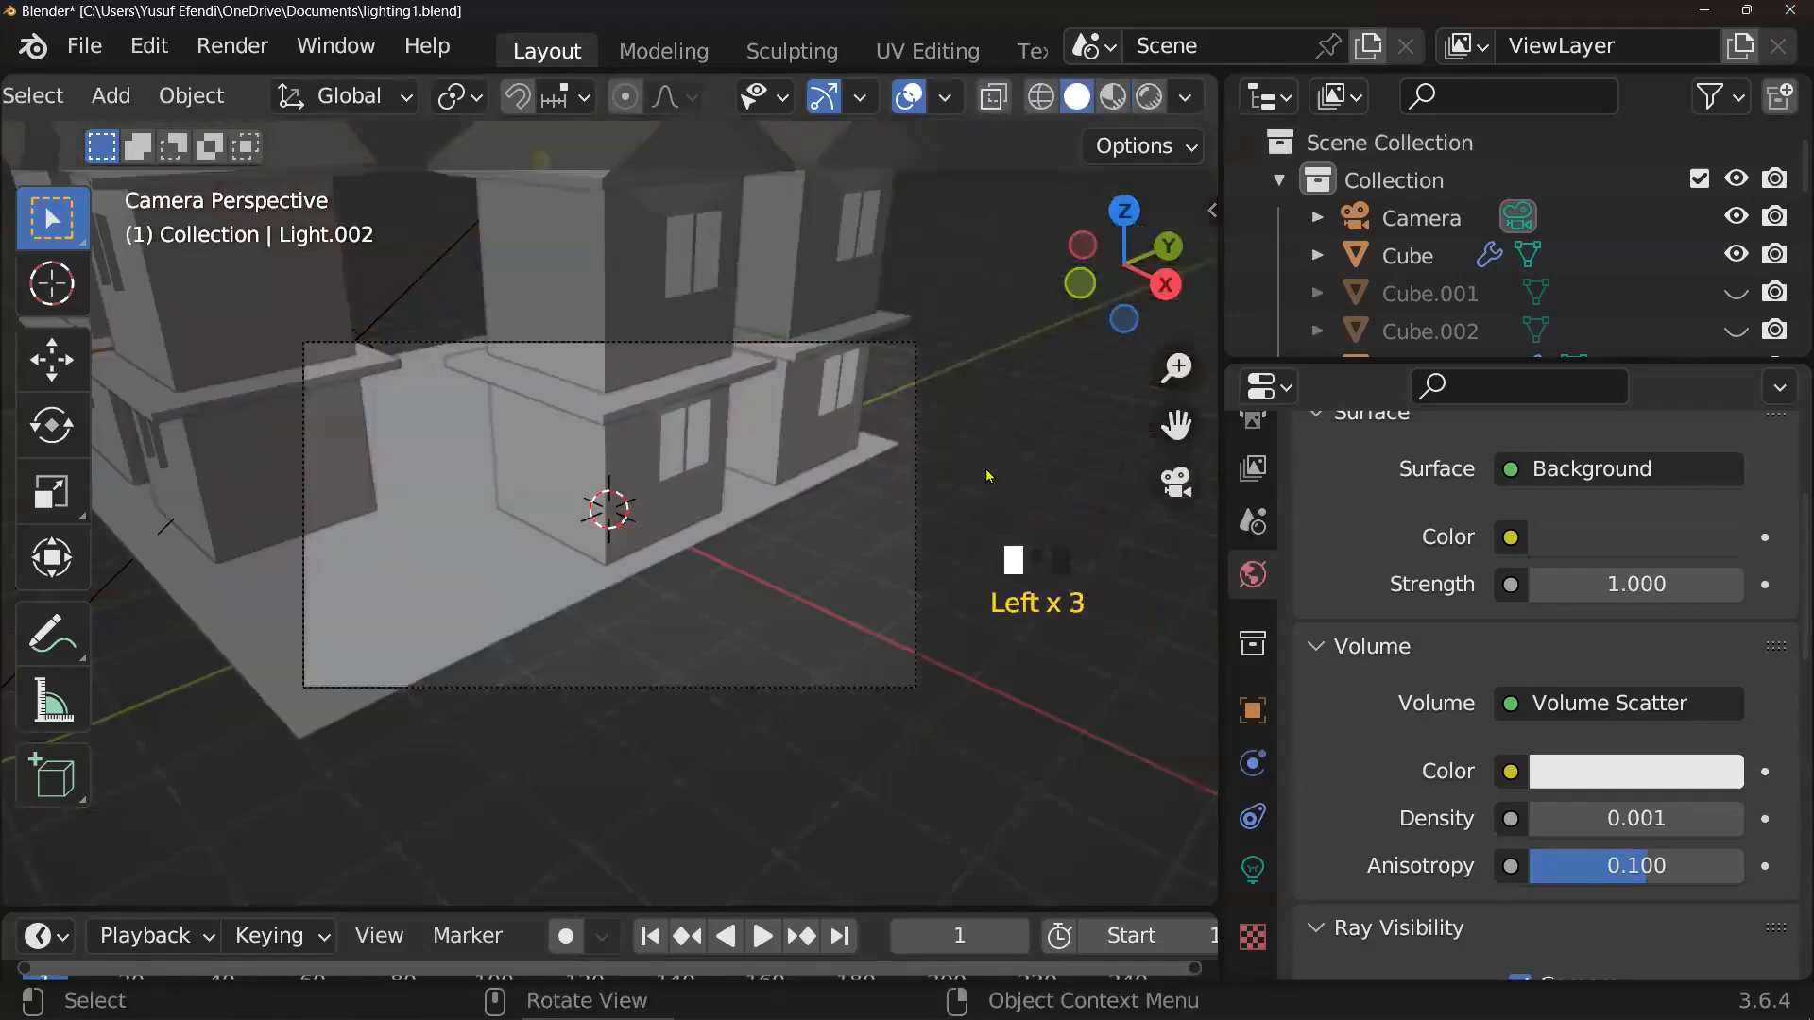
- Lock the camera to the view so that navigating moves the camera
key("n")
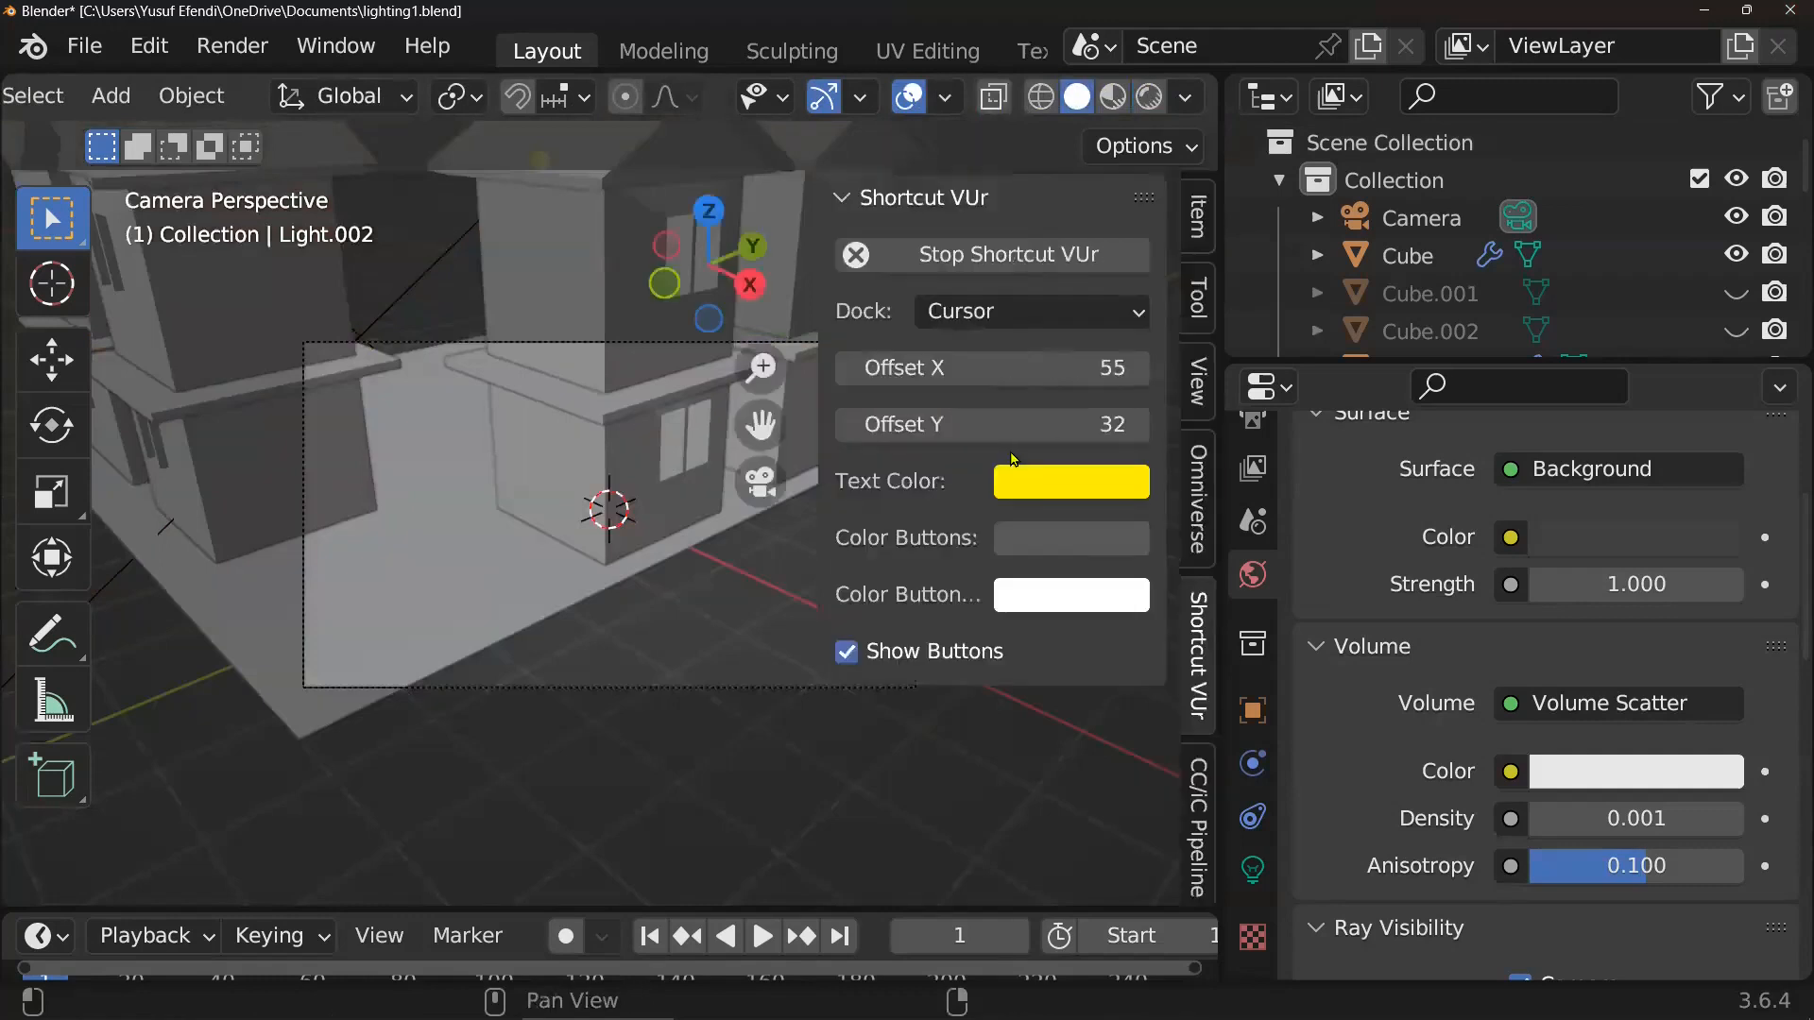
left_click(1196, 240)
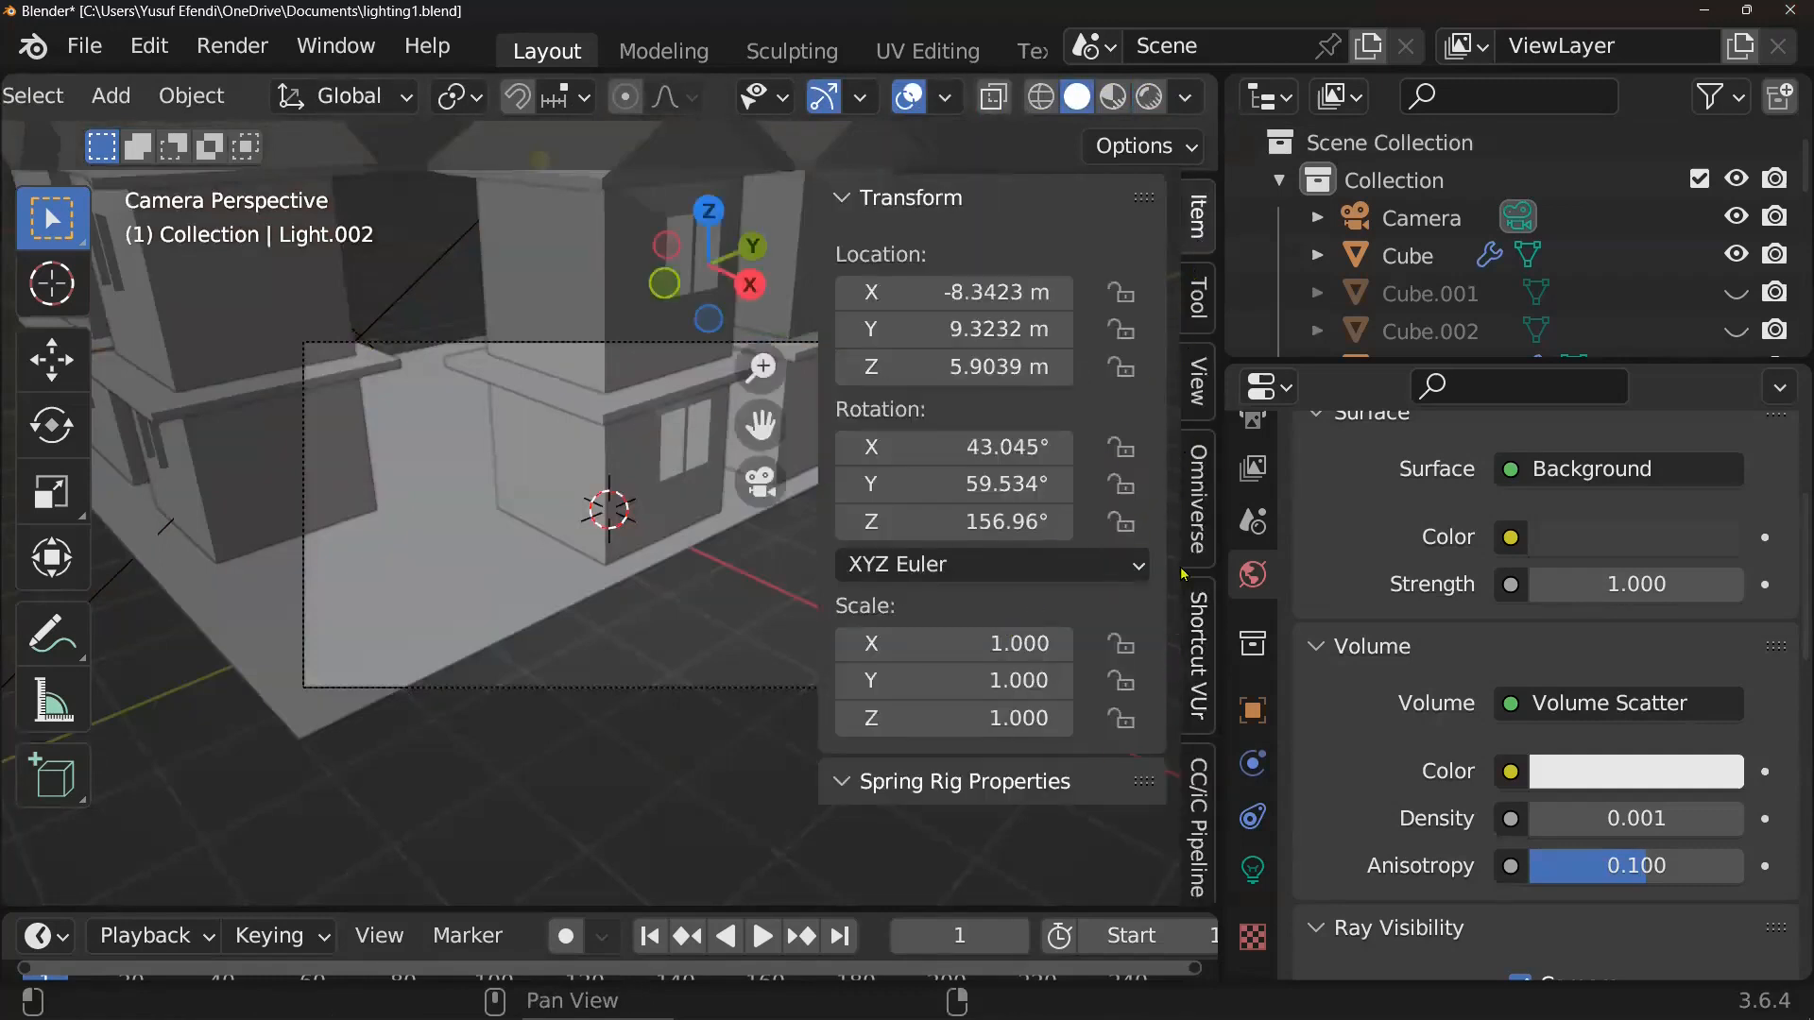
left_click(1200, 359)
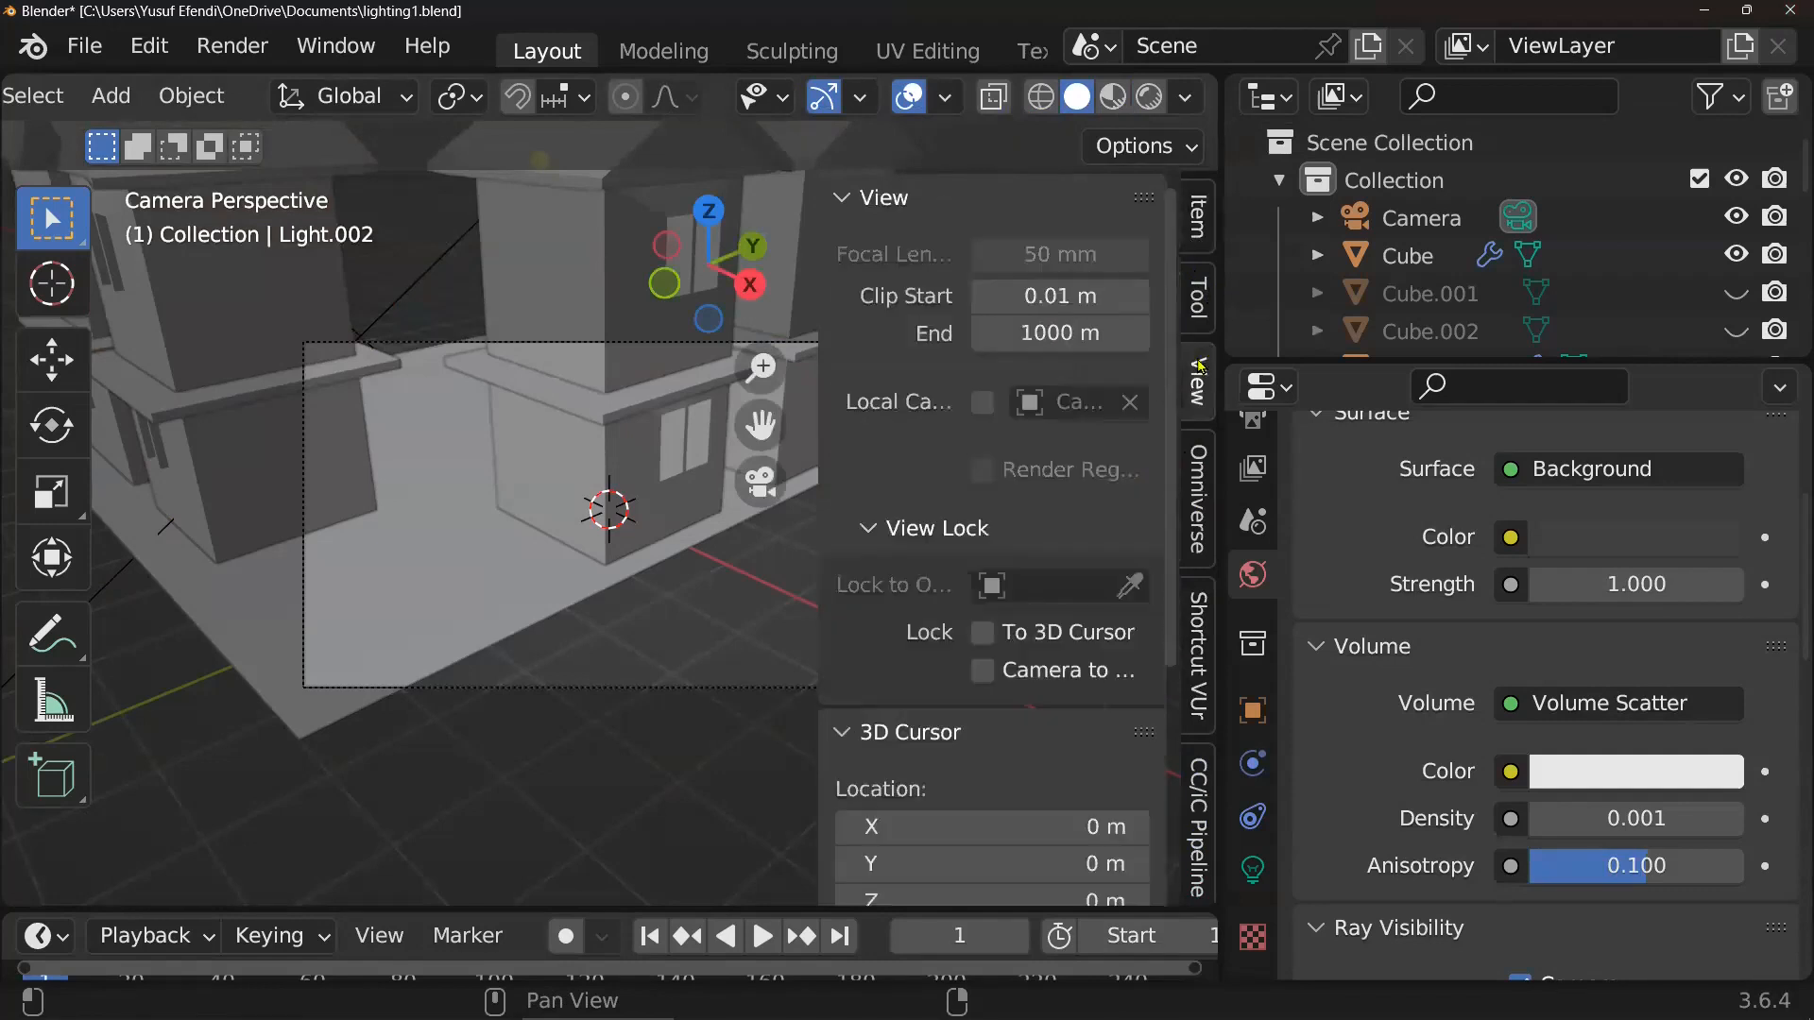
left_click(1036, 670)
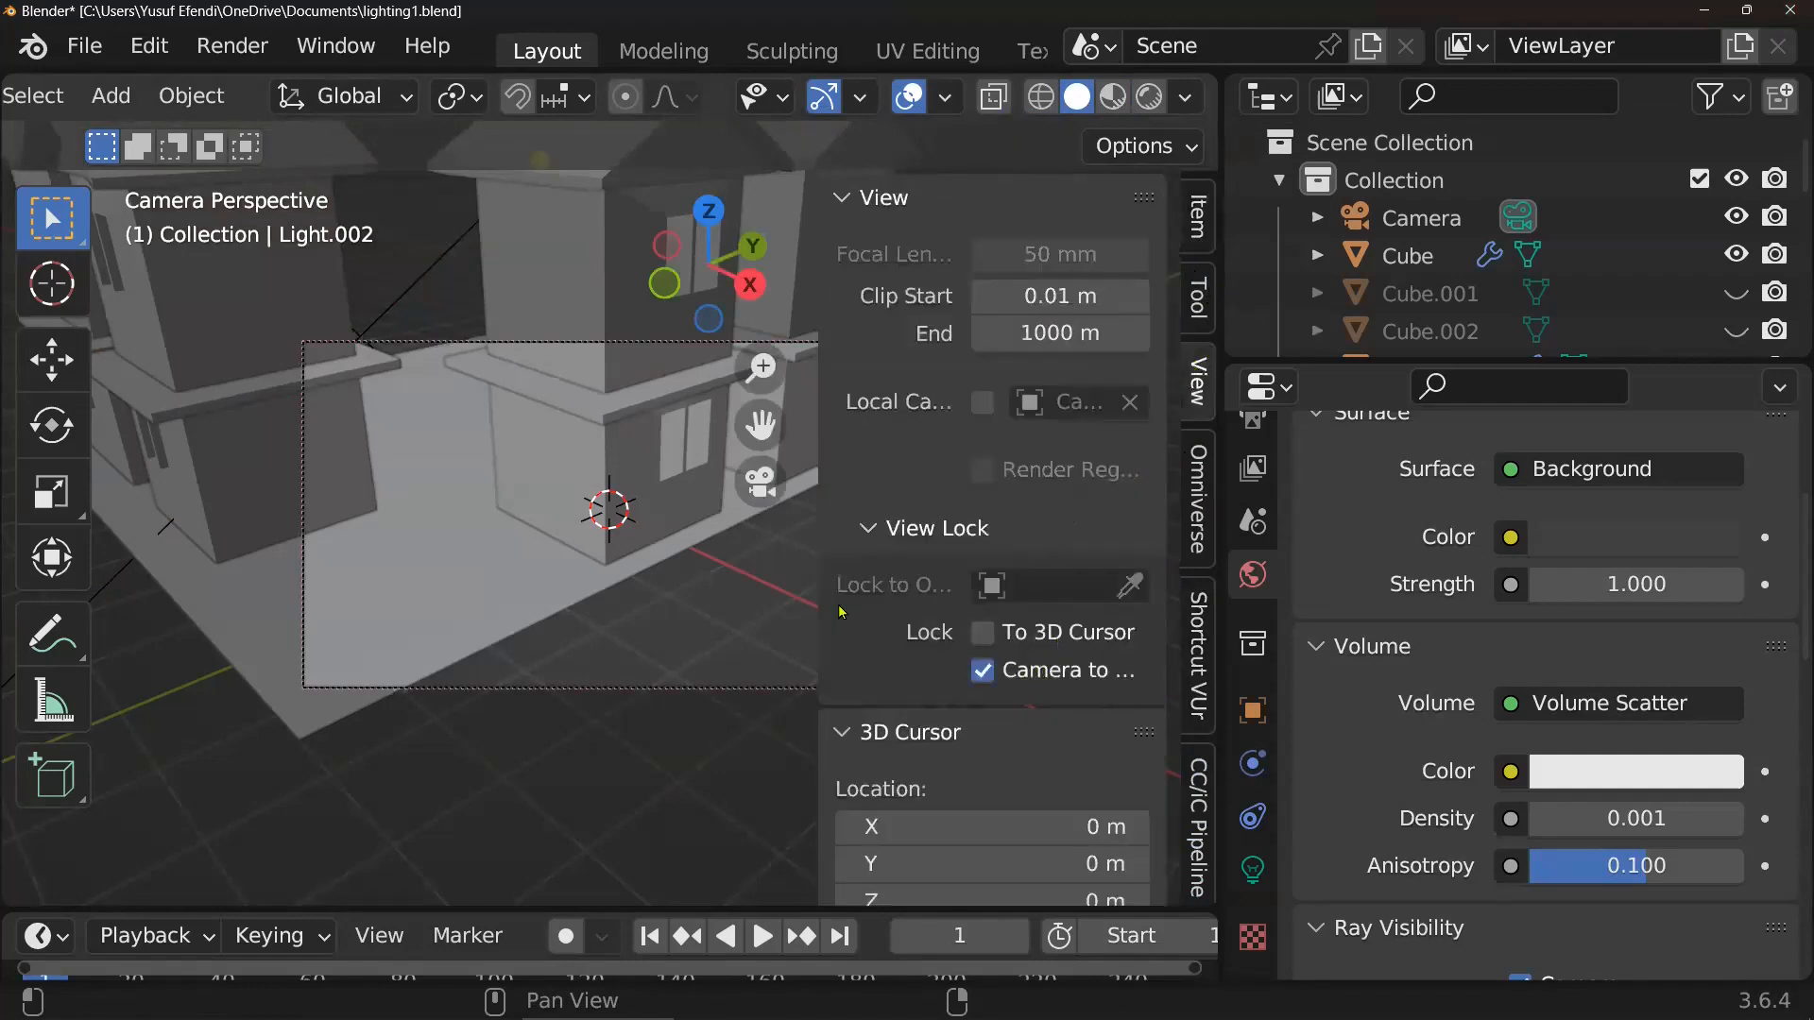
- Reposition the locked camera so all four houses fit inside the camera frame
left_click(635, 457)
scroll(635, 458, "down", 4)
middle_click_drag(635, 457, 662, 499, "shift")
scroll(664, 538, "down", 2)
scroll(552, 508, "down", 2)
scroll(616, 526, "down", 2)
scroll(616, 527, "up", 1)
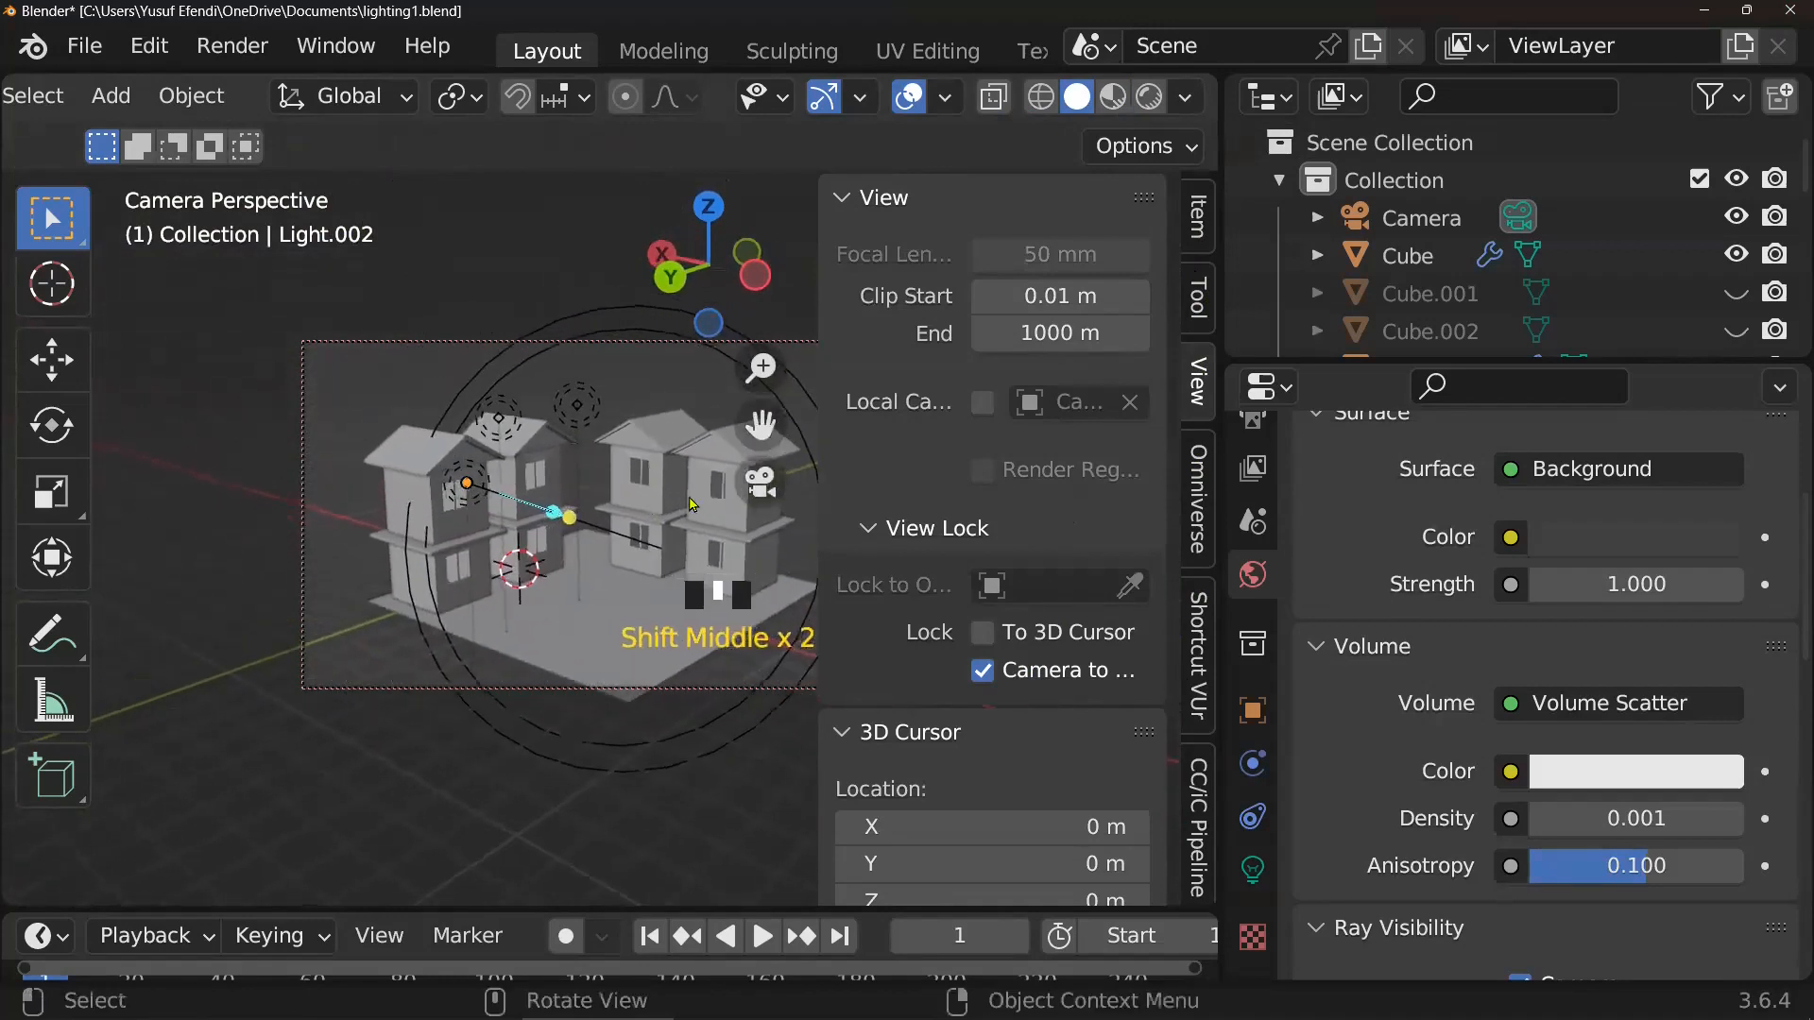
key("n")
middle_click_drag(694, 491, 707, 508, "shift")
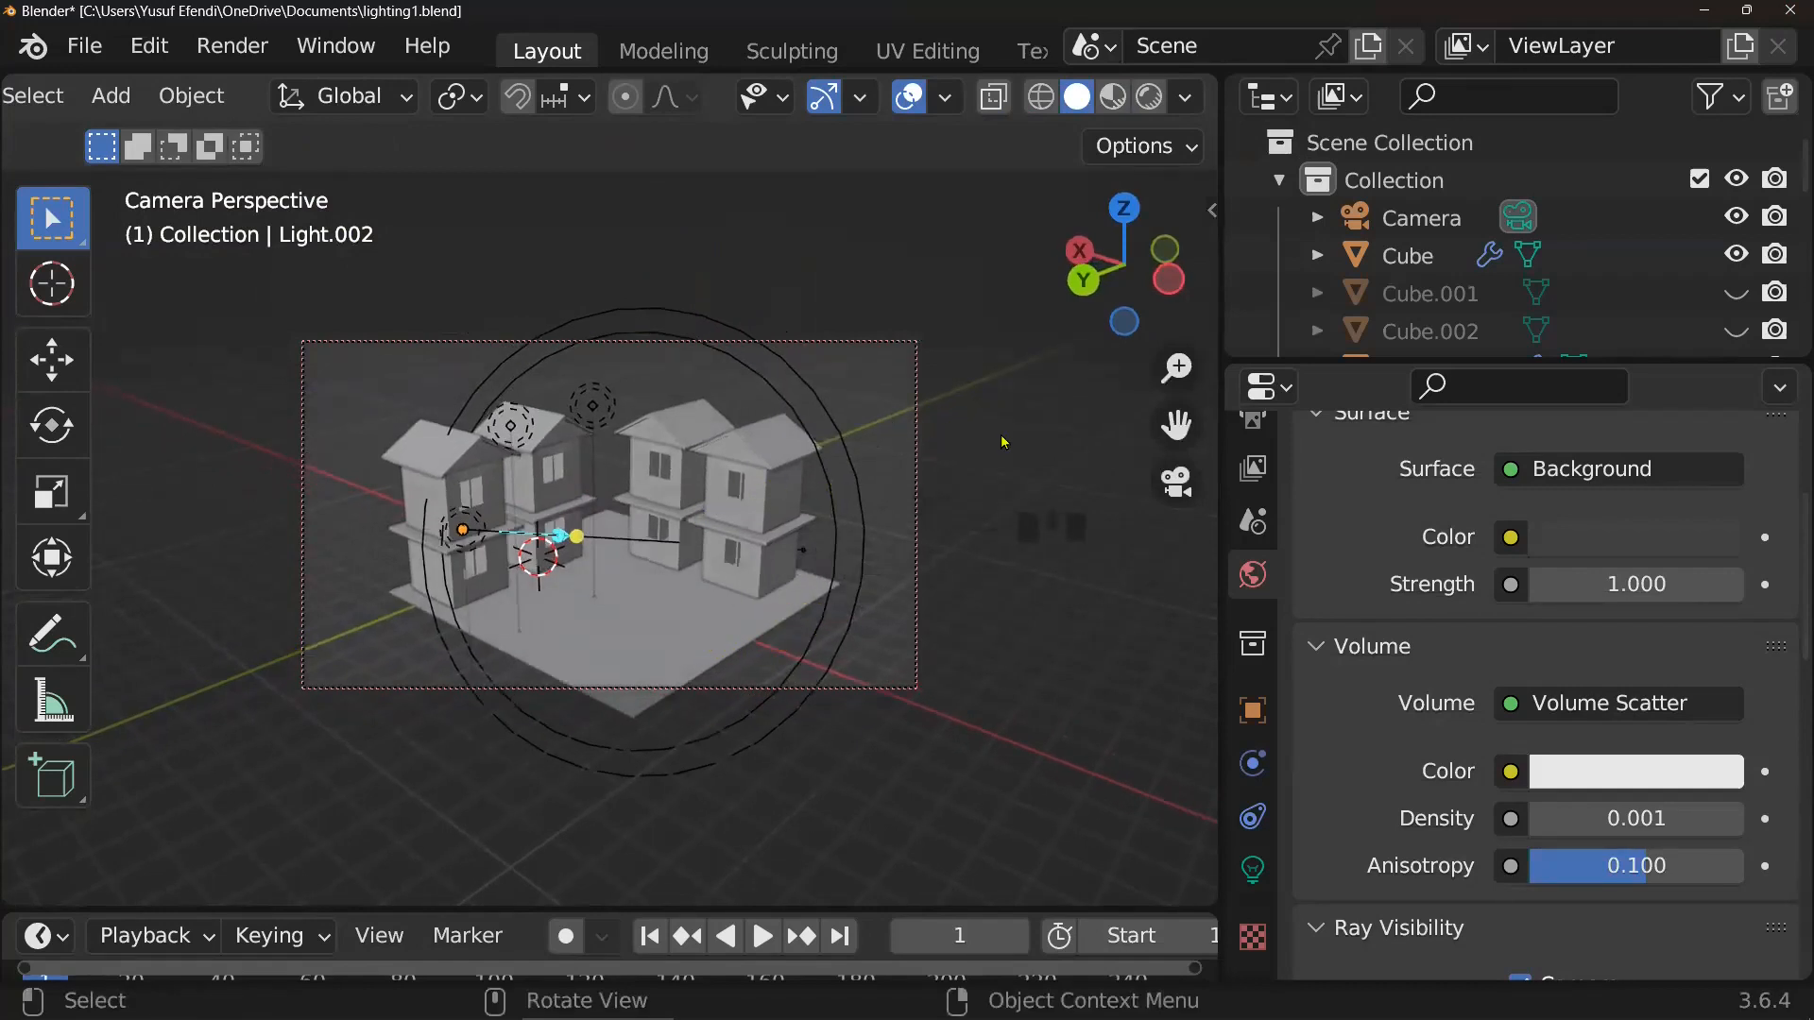
- Unlock the camera from the view and save the file
key("n")
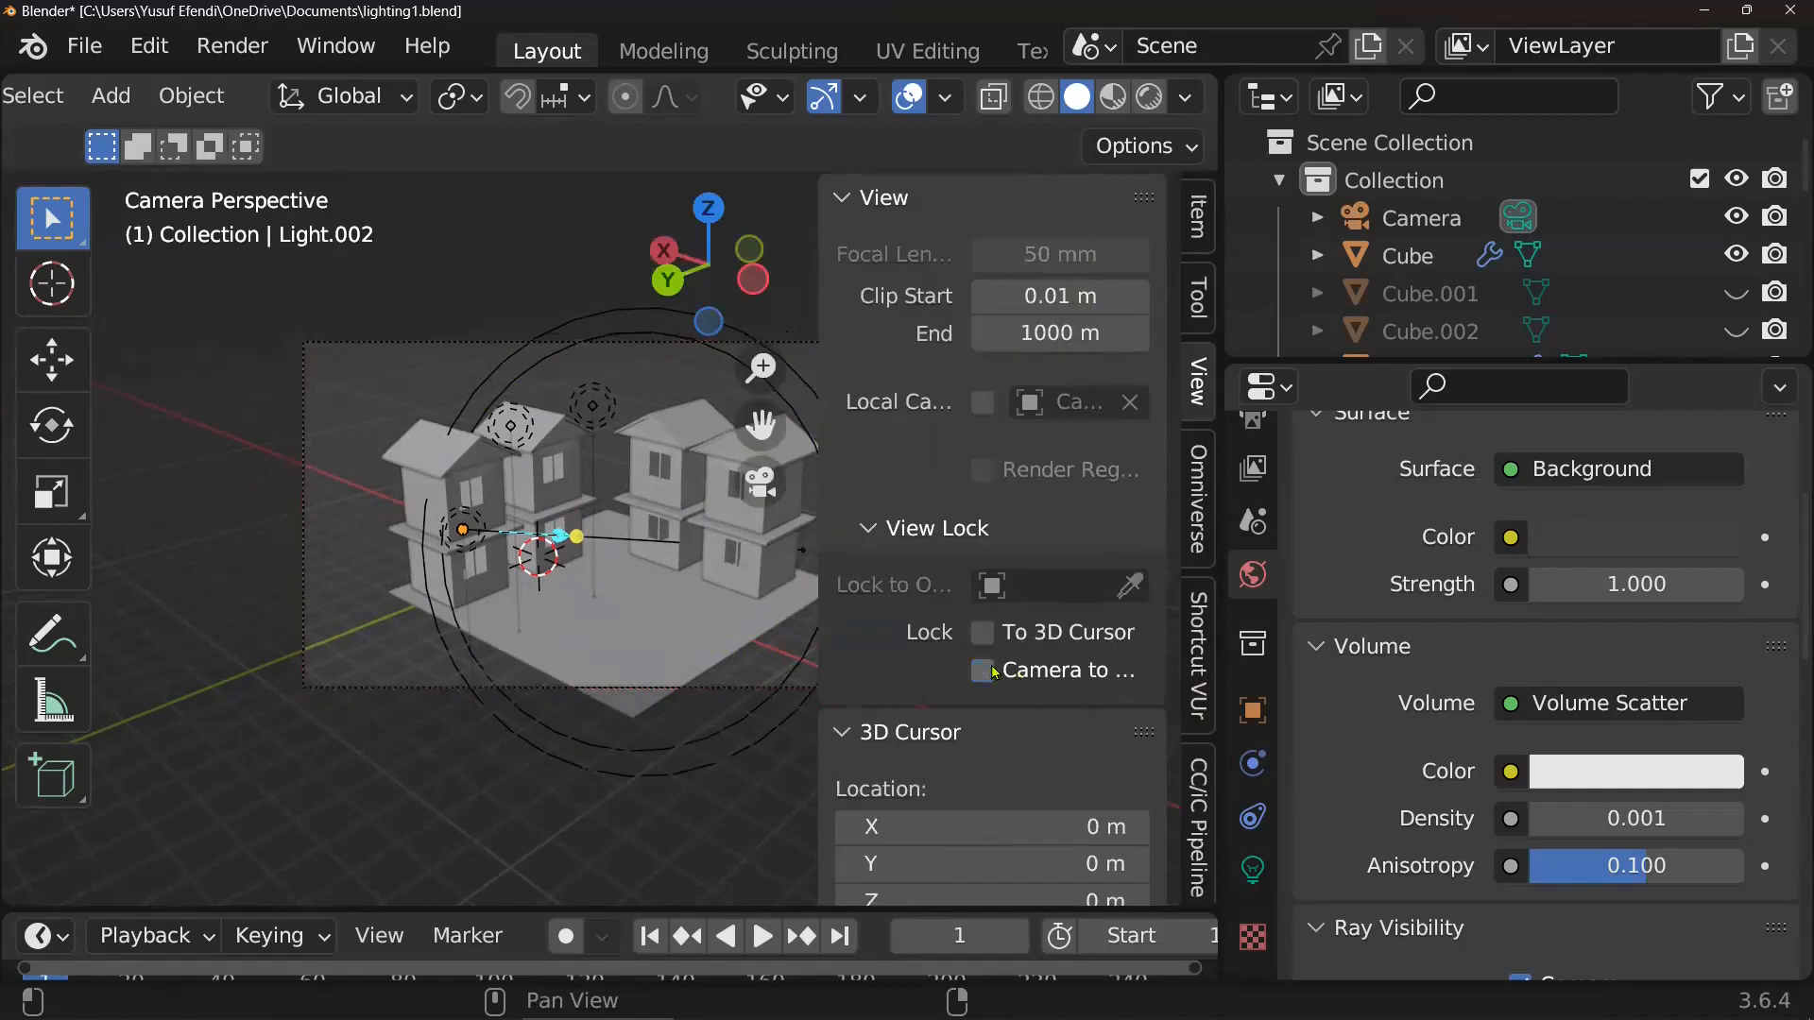
key("n")
left_click(841, 567)
scroll(842, 567, "up", 5)
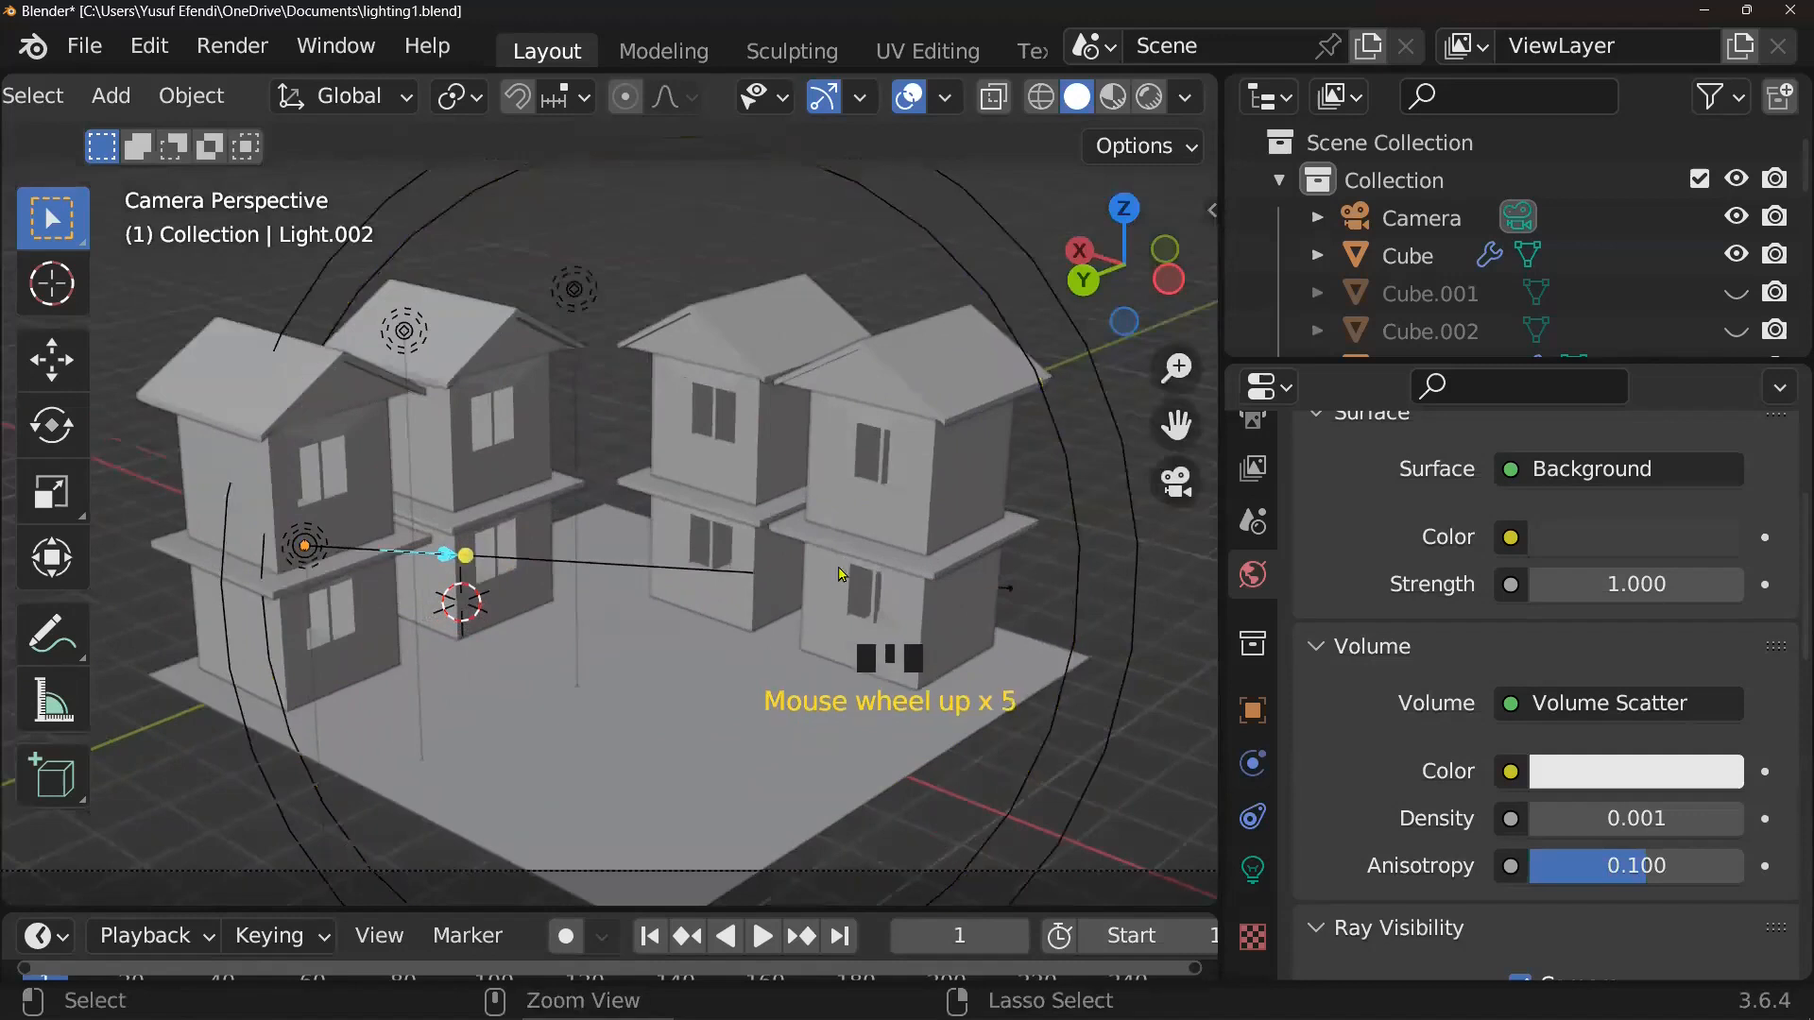
key("ctrl+s")
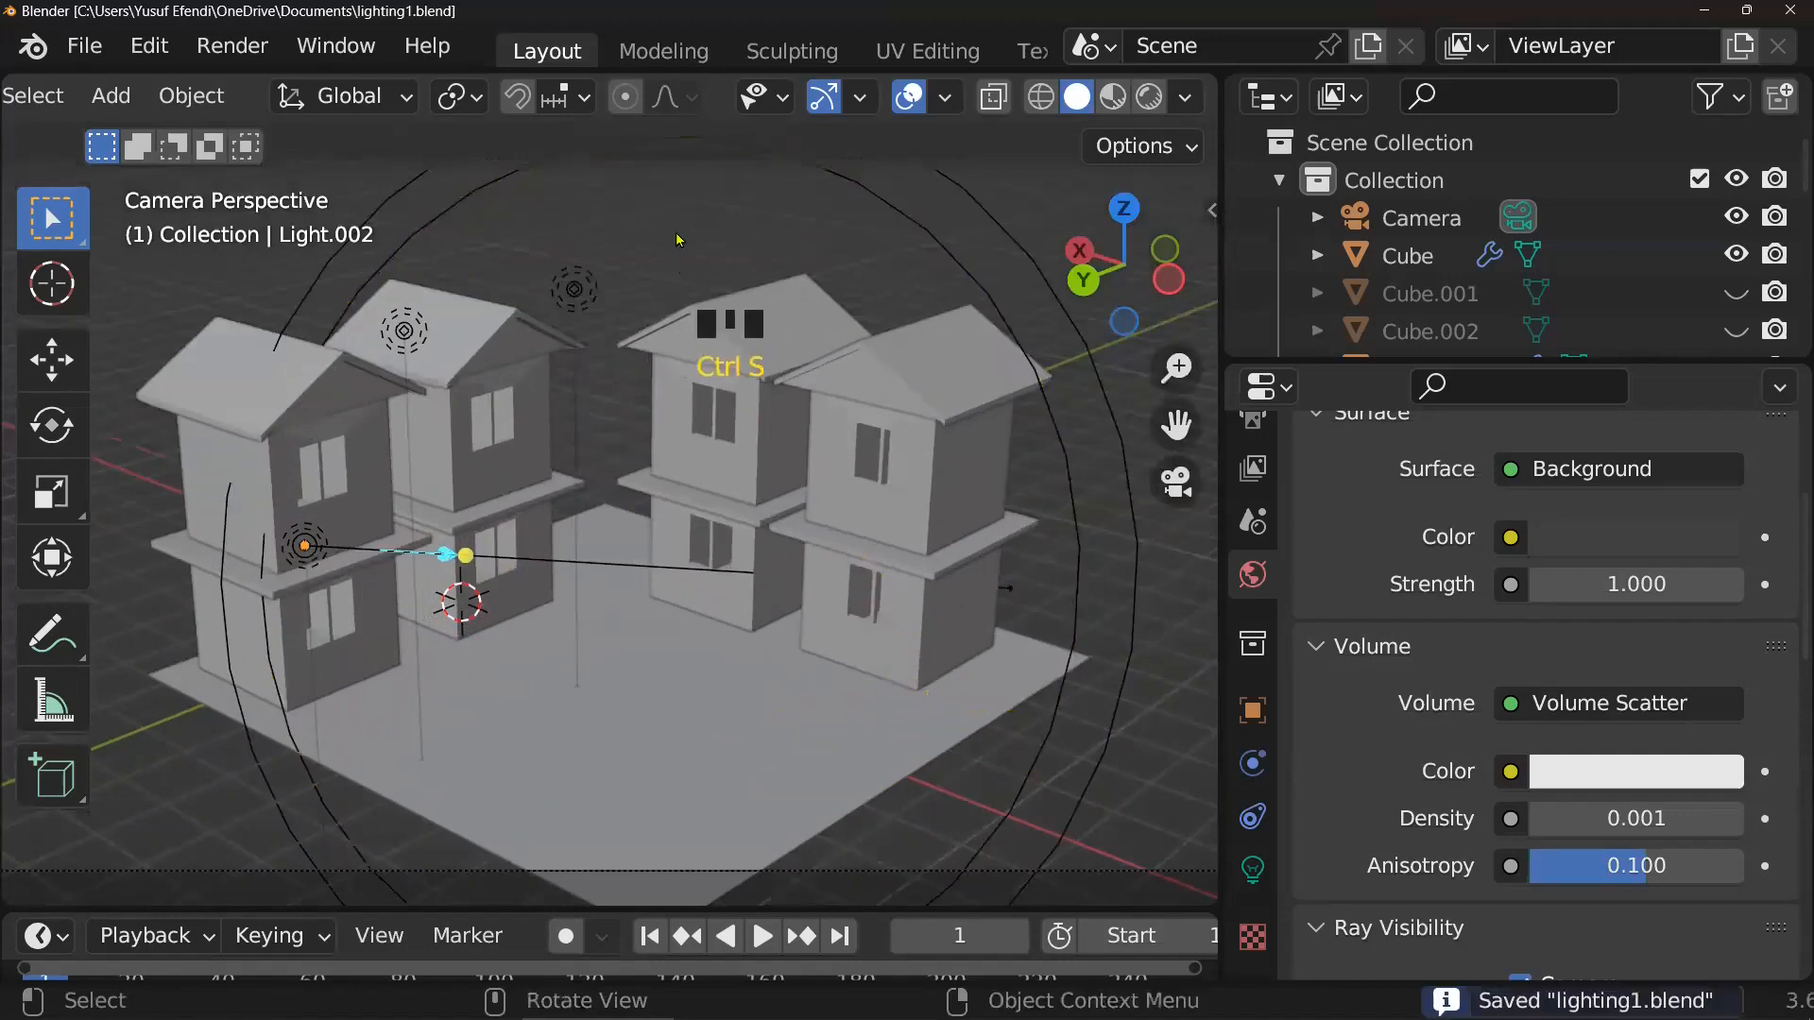
- Render the image from the new camera angle, check the lighting, and close the render window
left_click(232, 46)
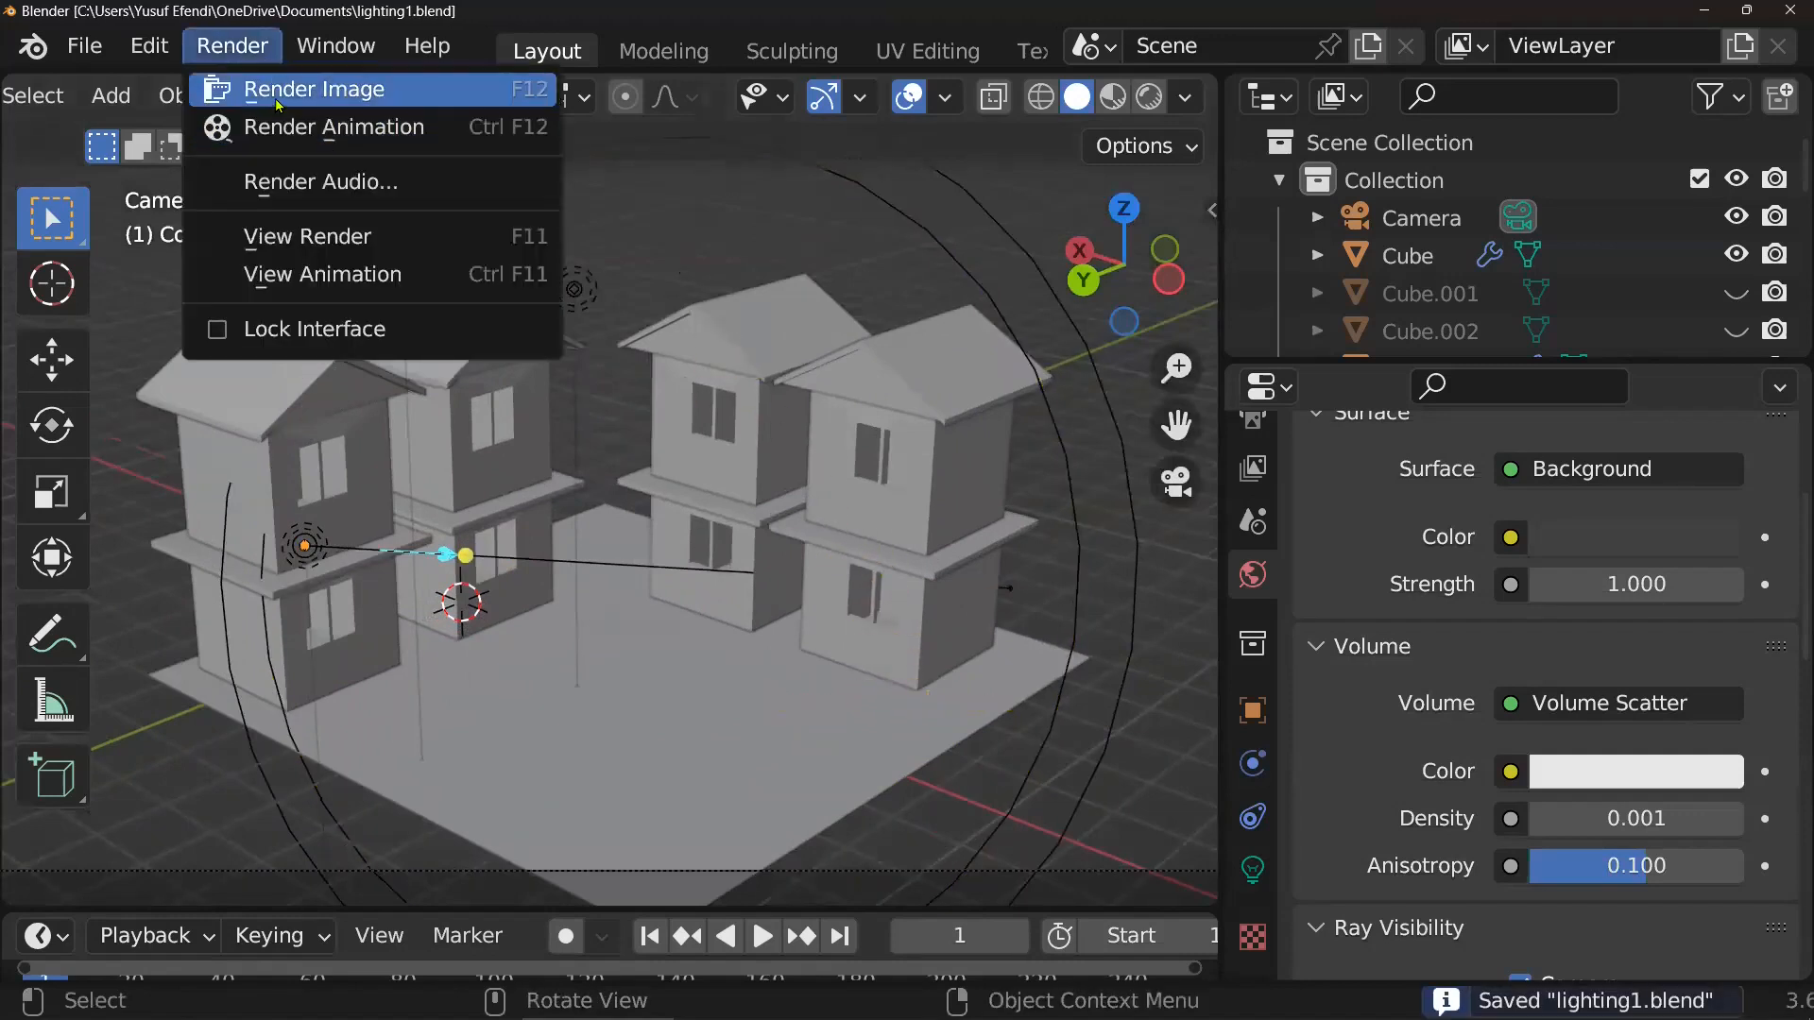
left_click(295, 90)
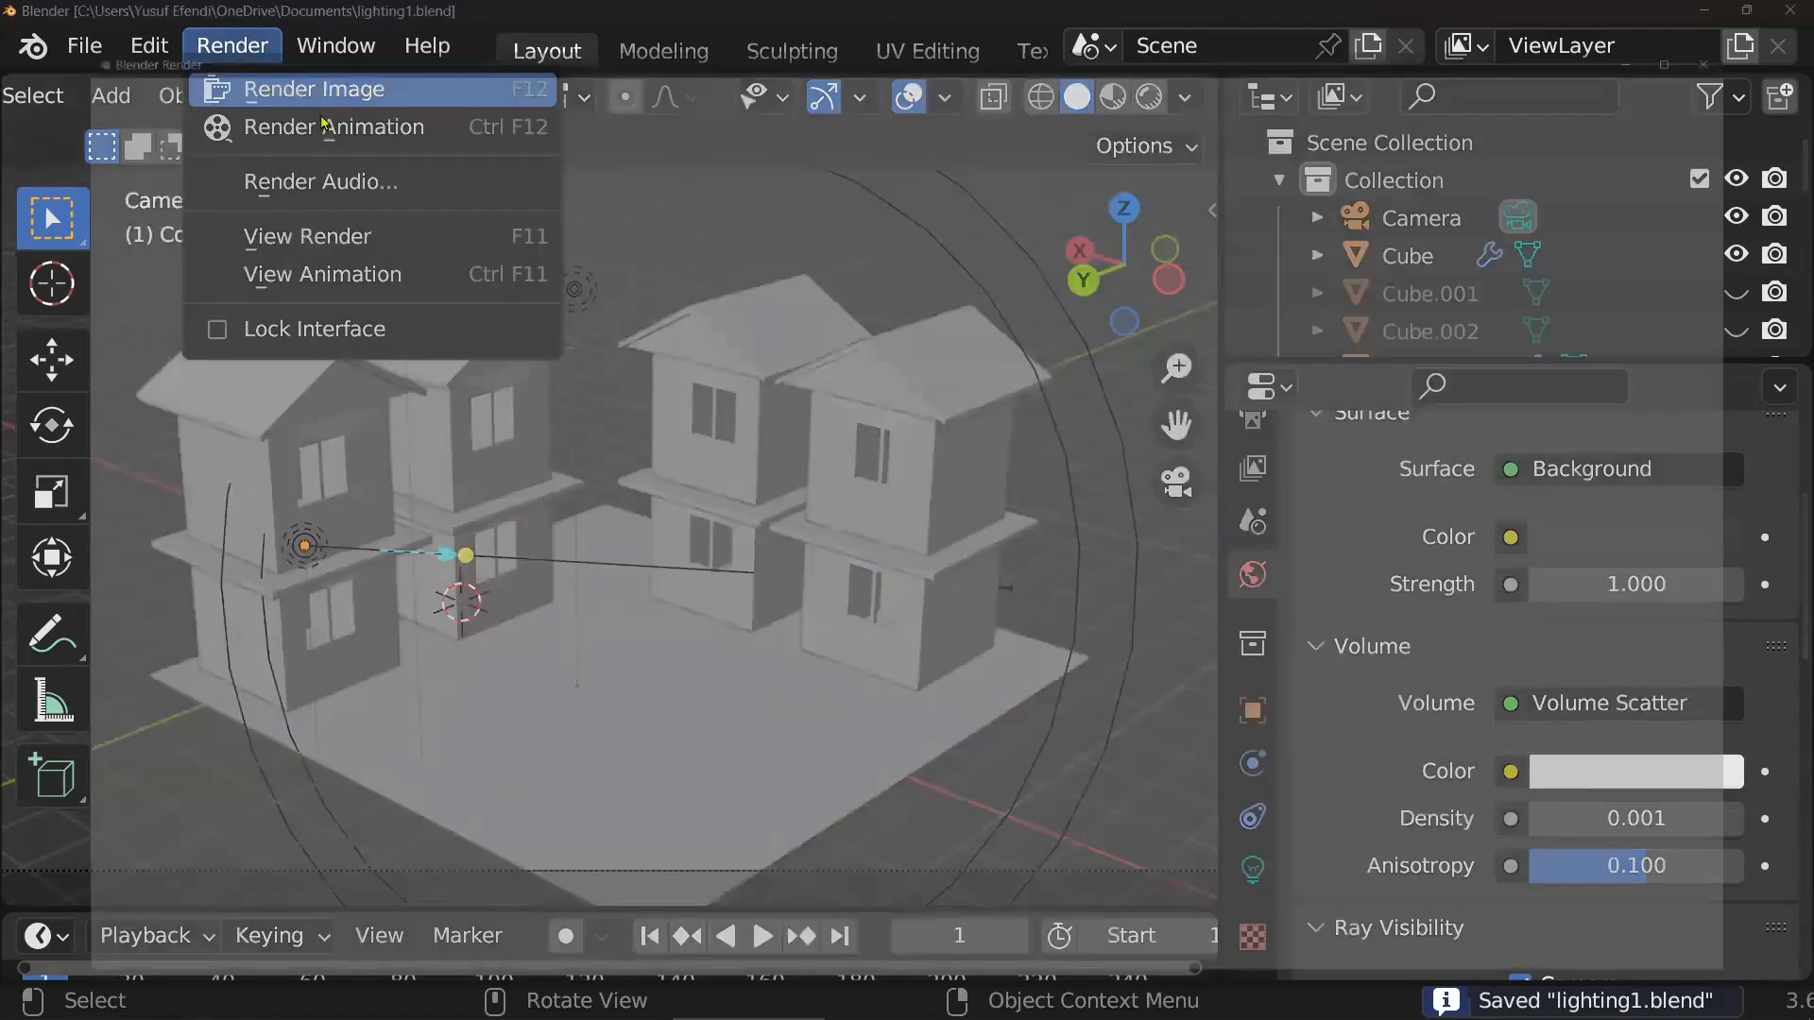
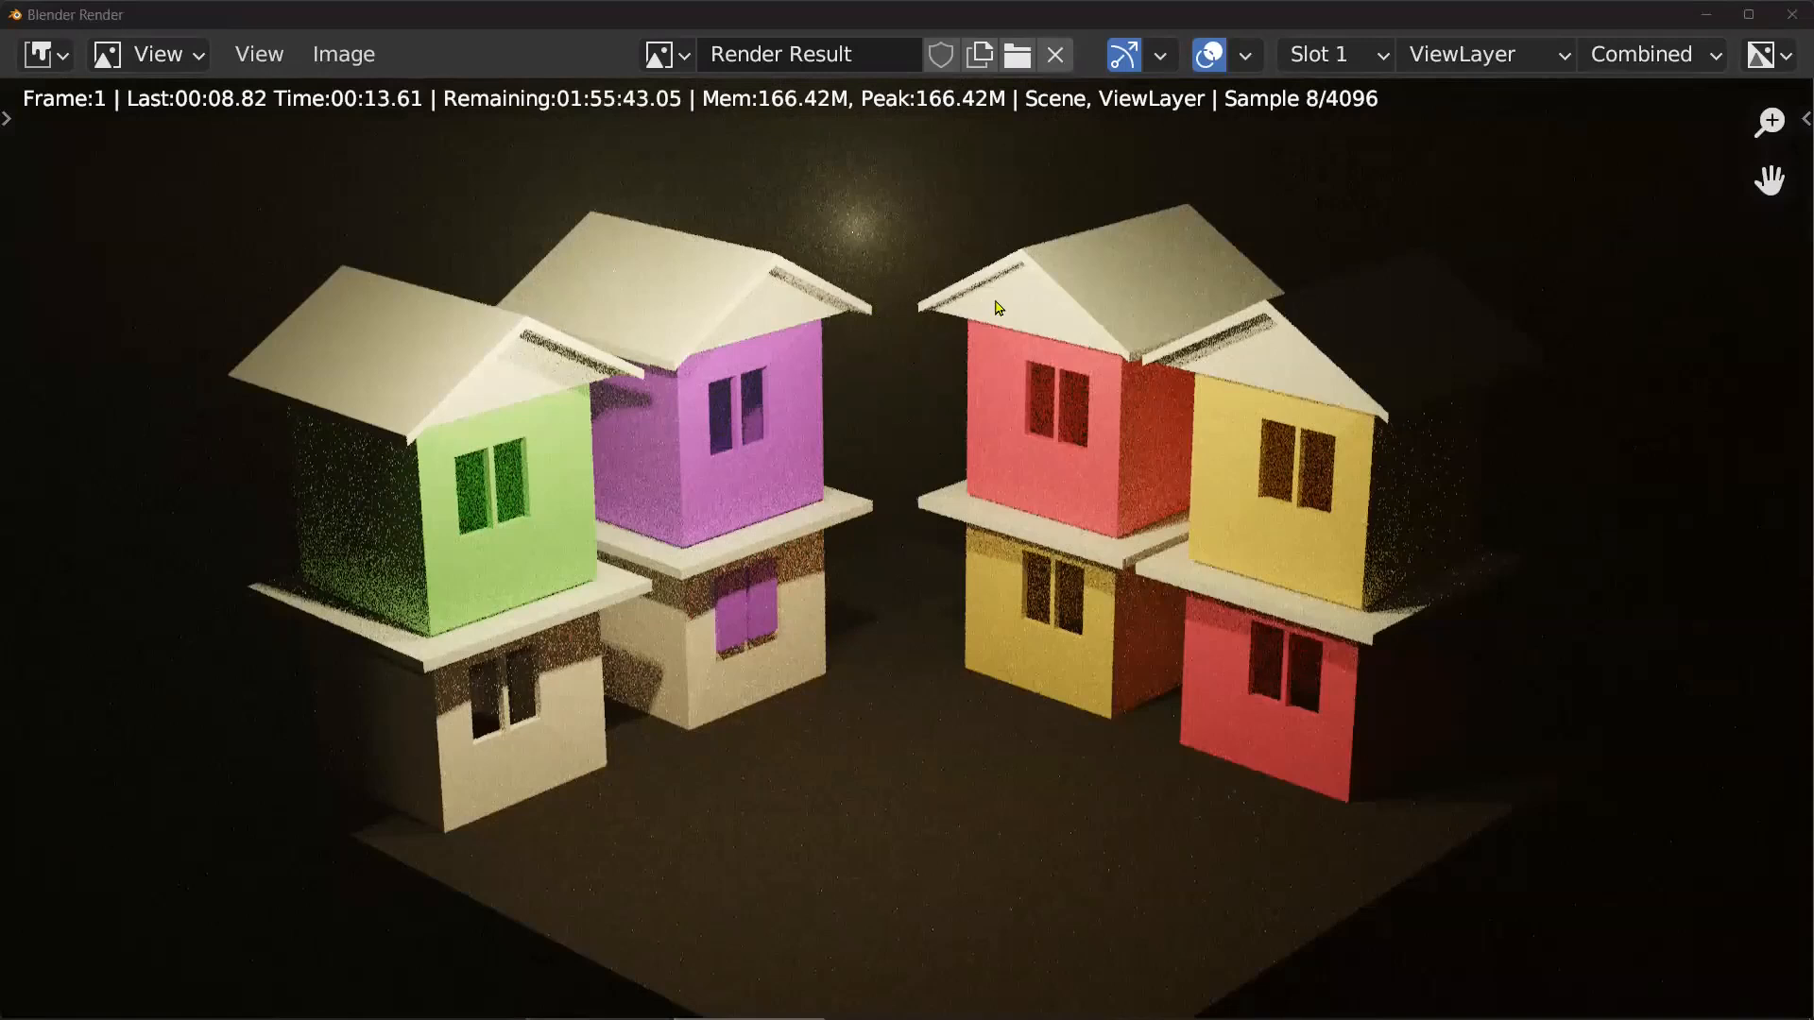
left_click(1787, 31)
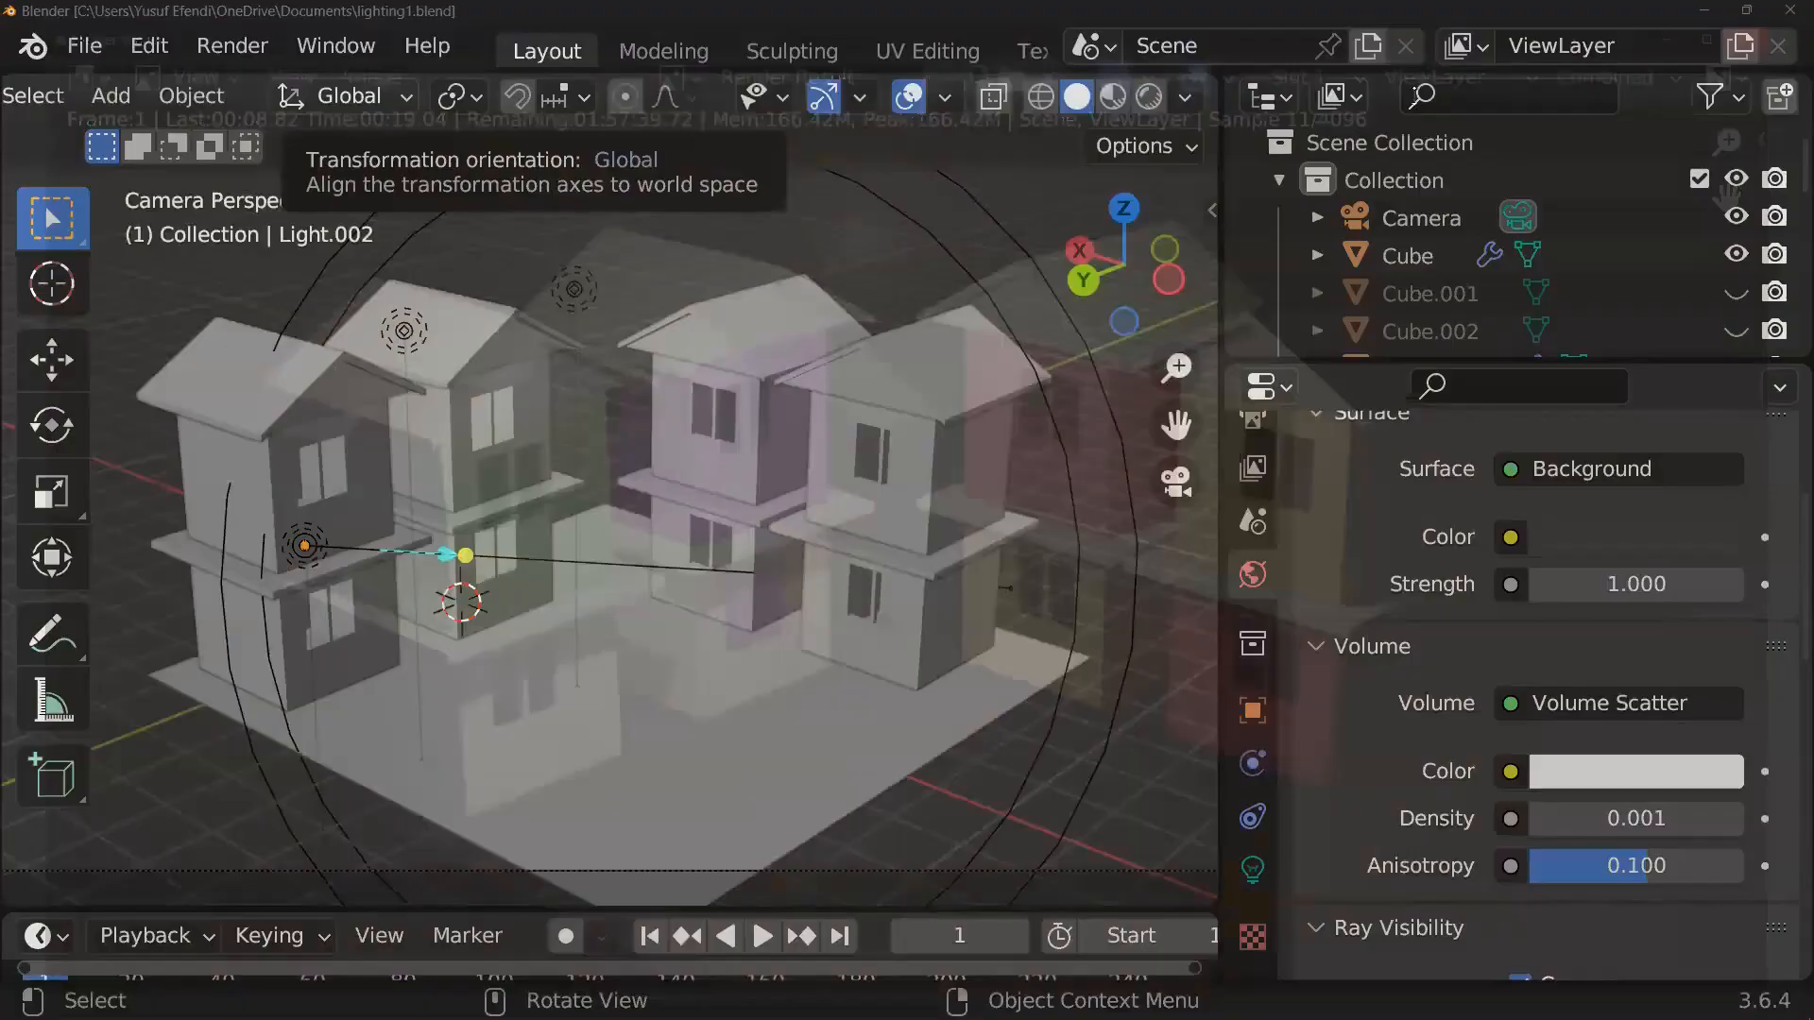
- Duplicate the point light above the houses and move the copy along the X axis toward the purple house
scroll(633, 373, "up", 1)
middle_click_drag(635, 376, 718, 529)
scroll(671, 405, "up", 3)
scroll(681, 515, "up", 2)
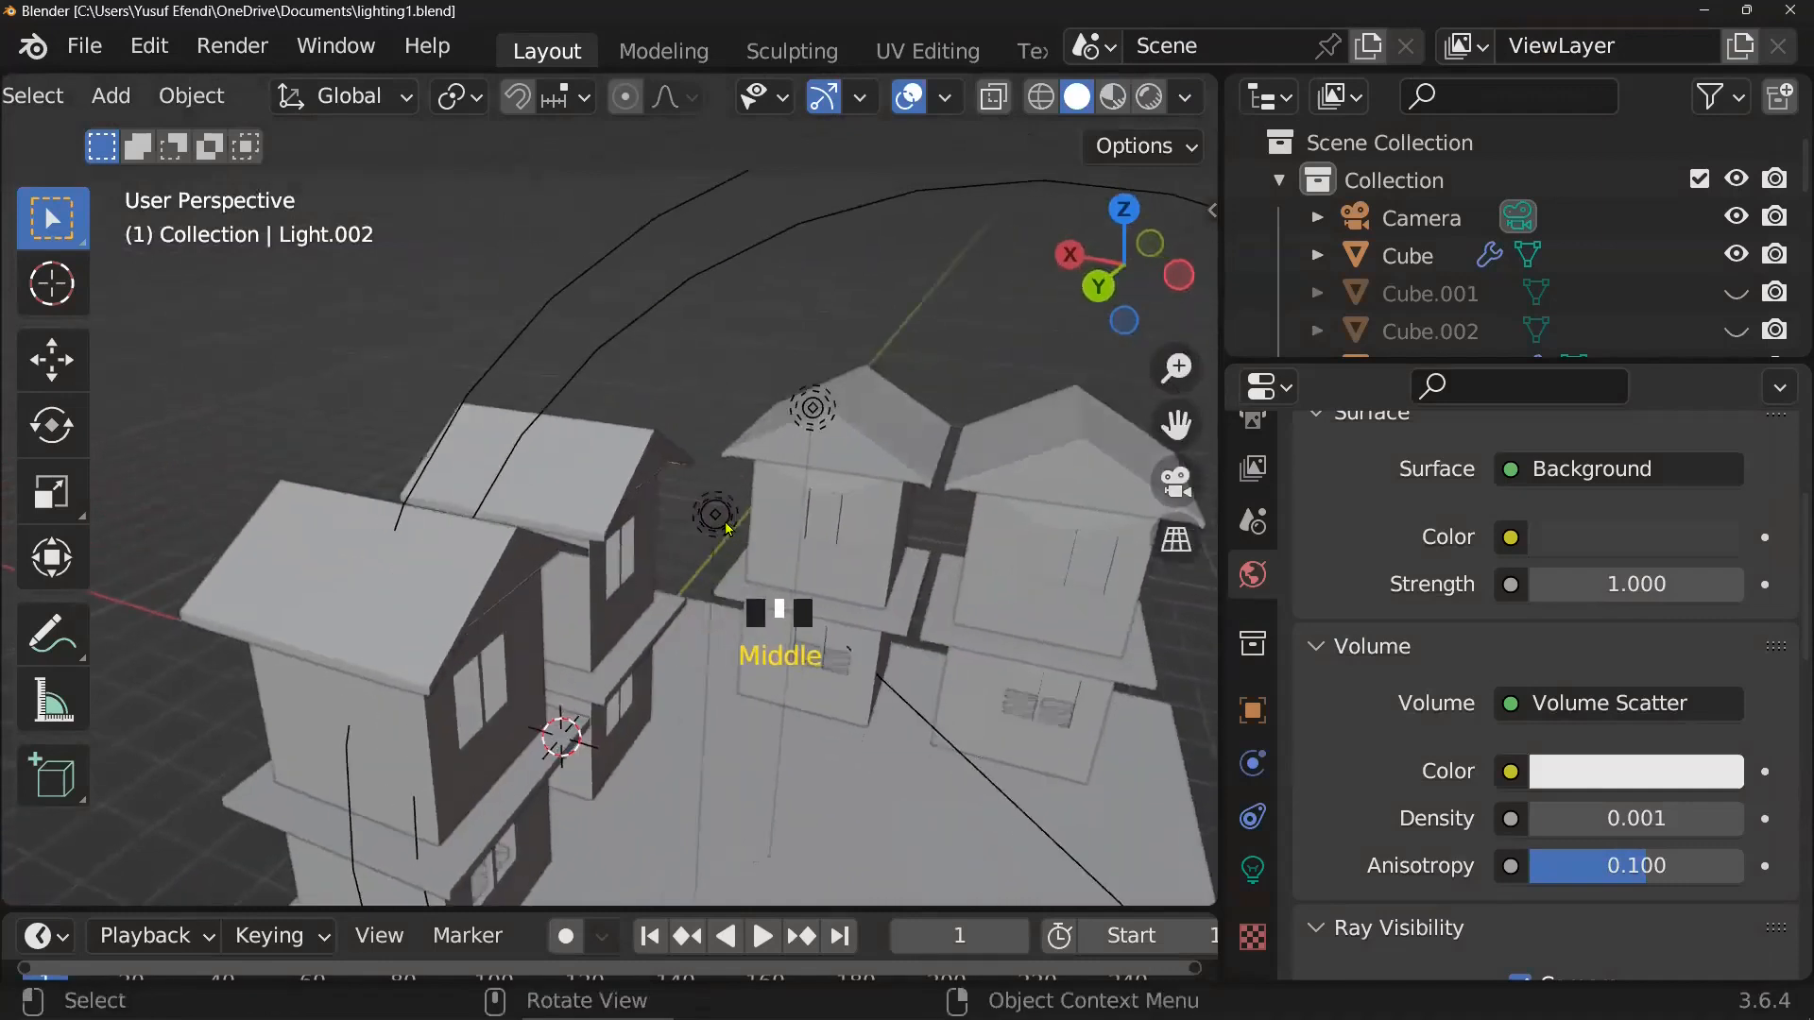
scroll(741, 535, "up", 2)
left_click(782, 520)
middle_click_drag(784, 522, 836, 534)
left_click(830, 536)
key("shift+d")
left_click(867, 562)
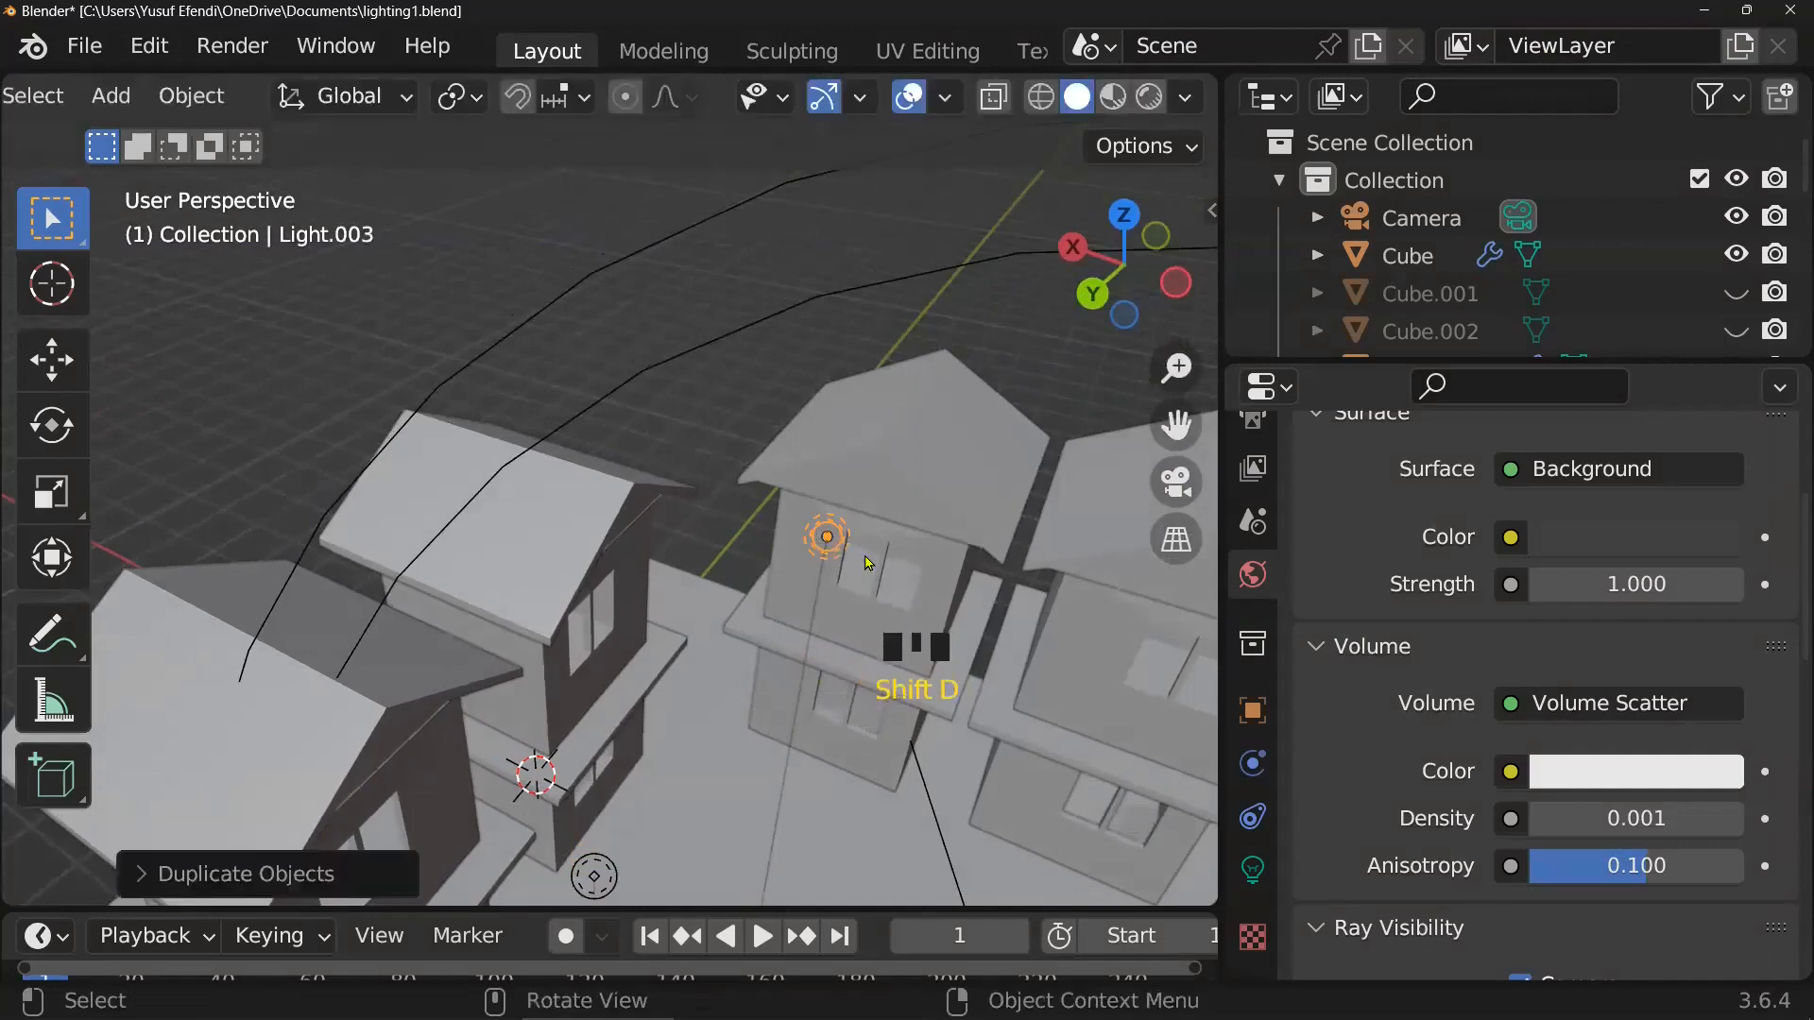
key("g")
key("x")
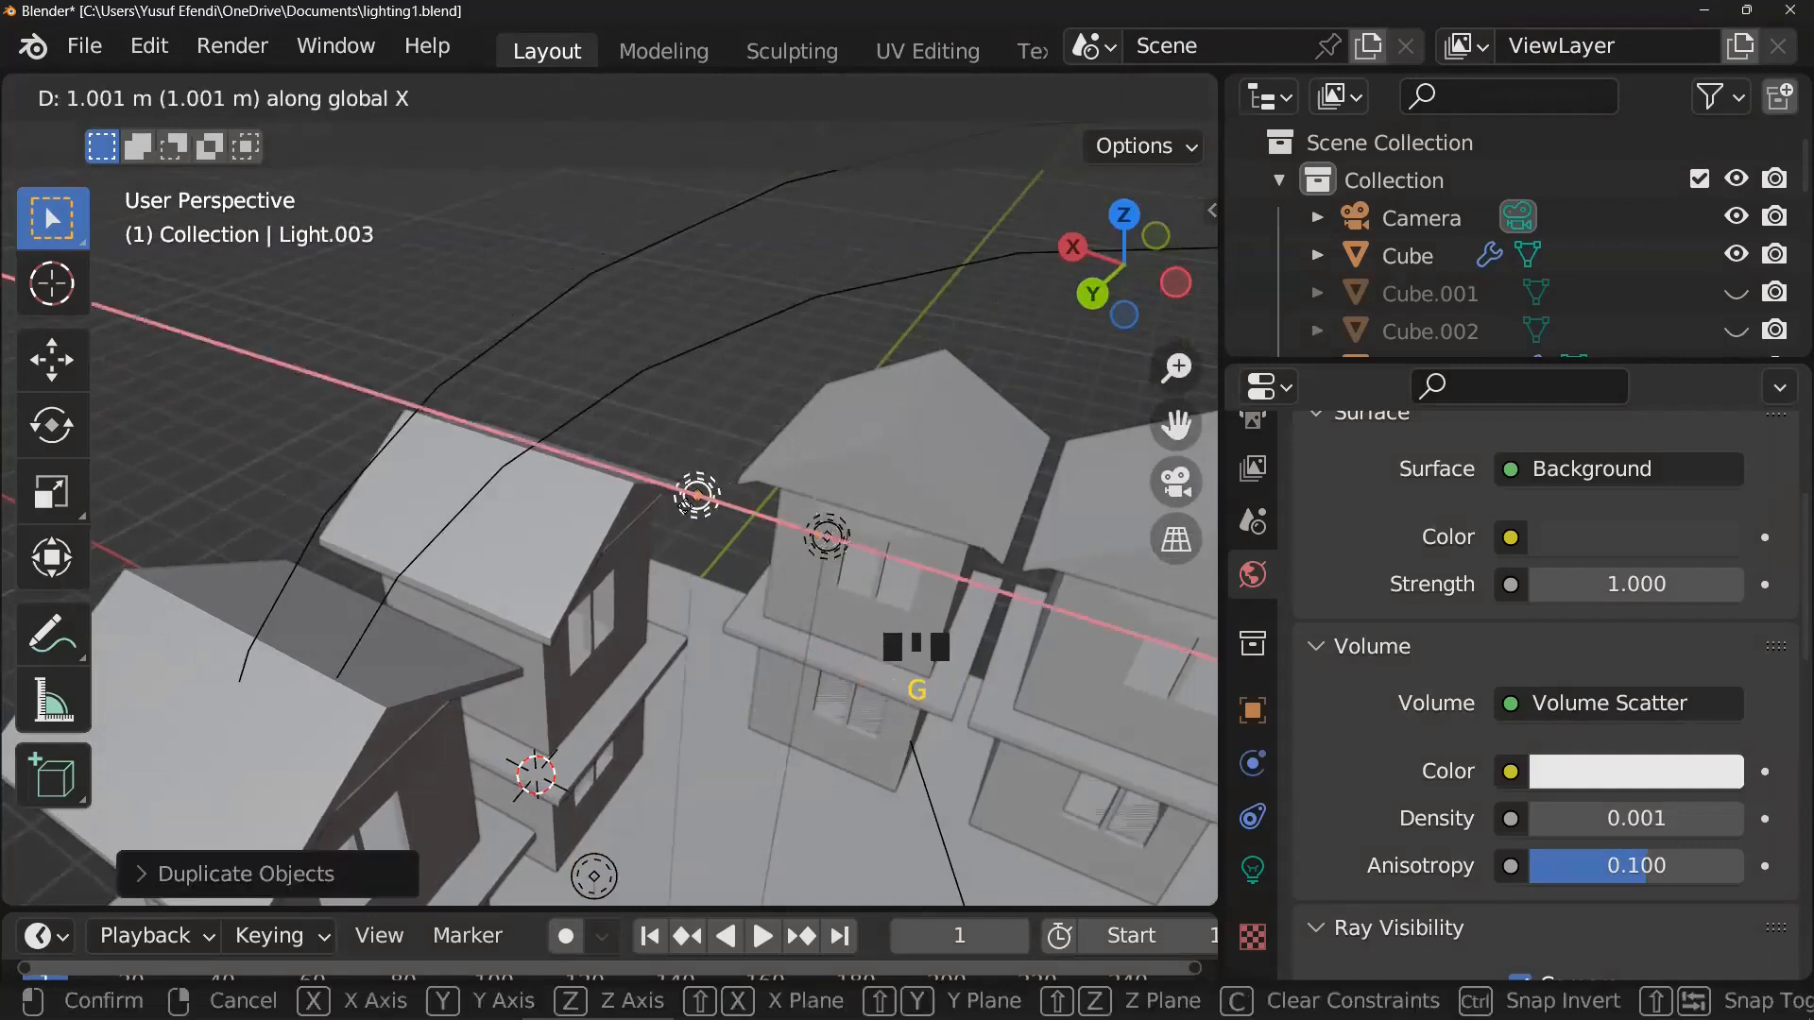
left_click(556, 475)
- Move the duplicated light inside the purple house's upper floor, behind its window, and save the file
middle_click_drag(646, 531, 1074, 525)
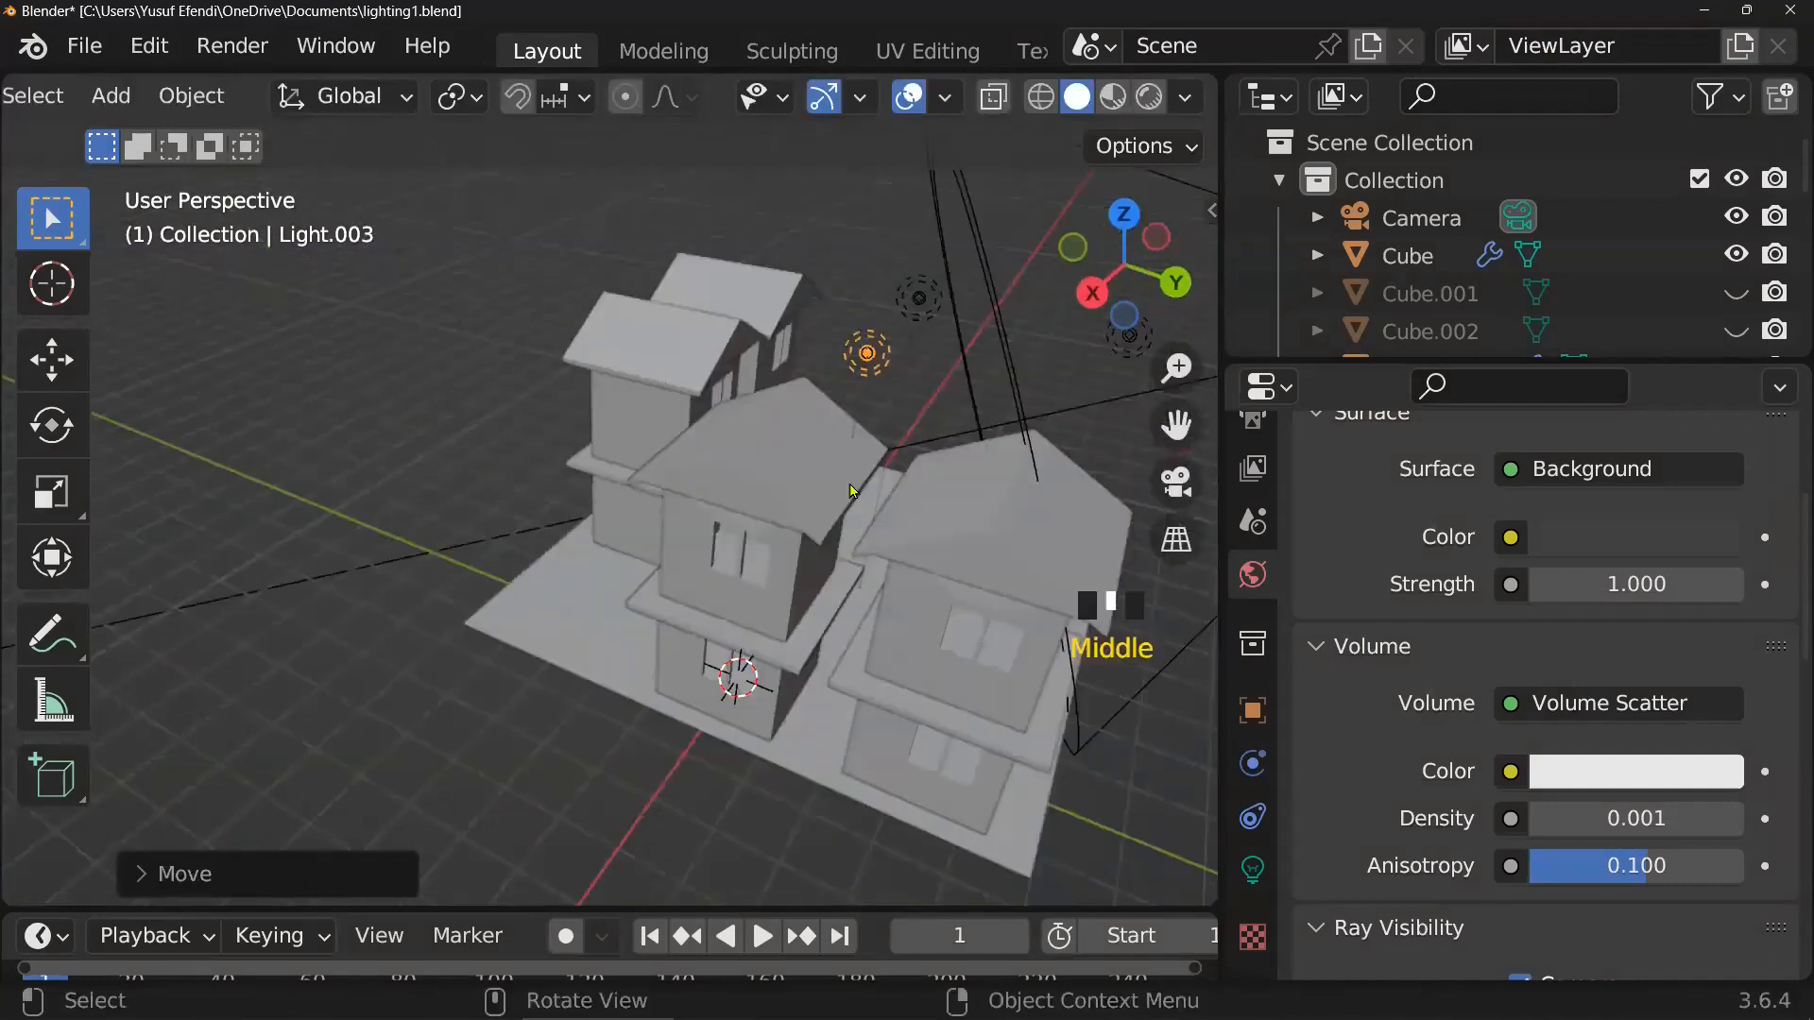
middle_click_drag(850, 485, 925, 438)
key("g")
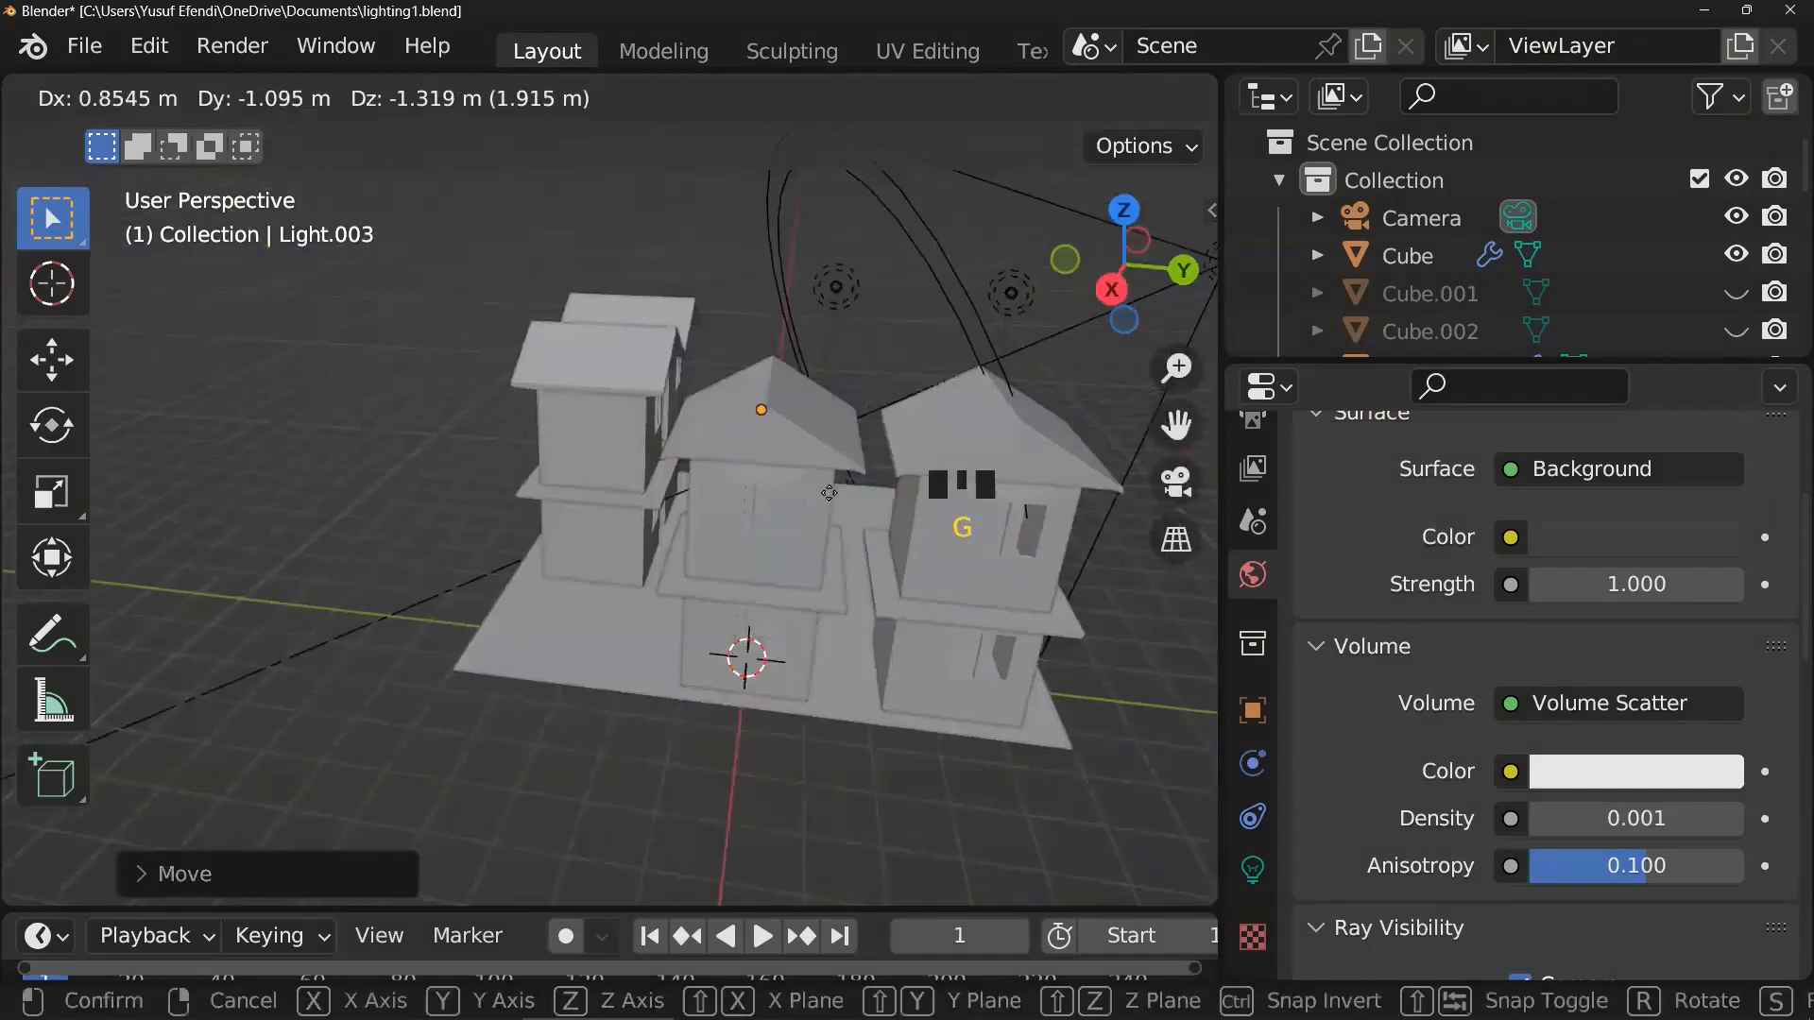
left_click(841, 516)
middle_click_drag(841, 516, 499, 481)
scroll(571, 438, "up", 3)
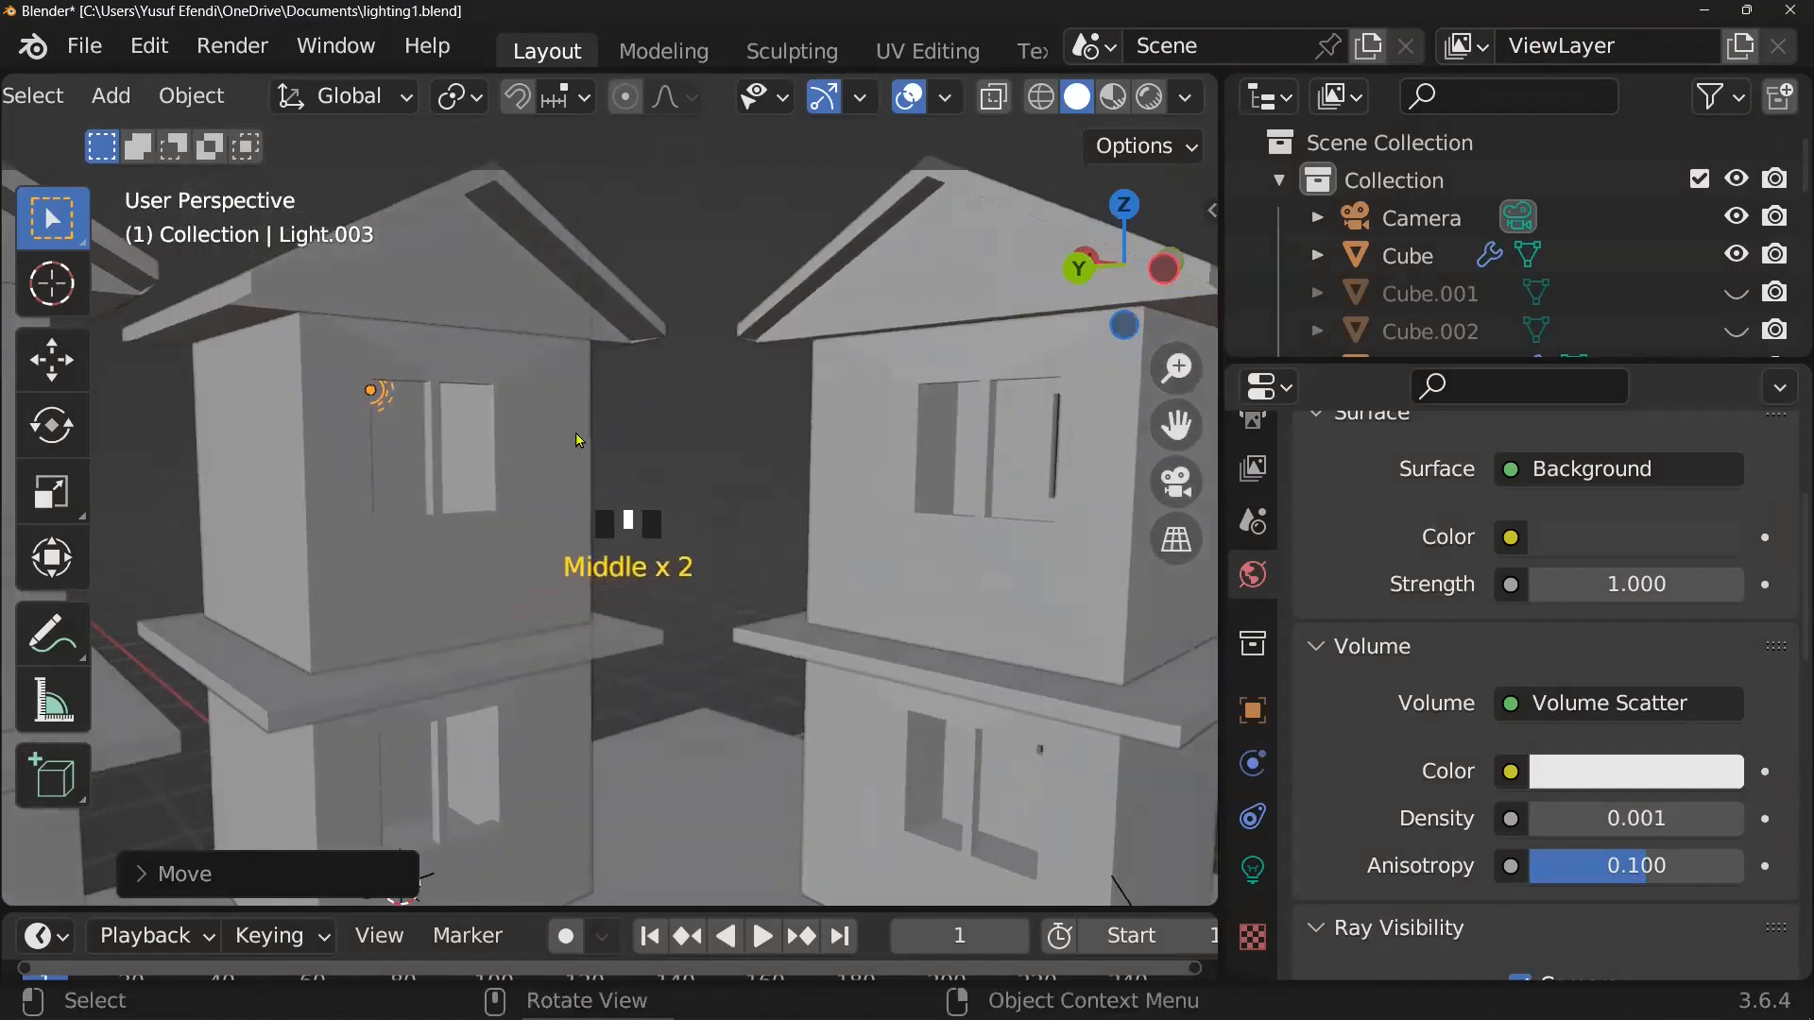
key("ctrl+s")
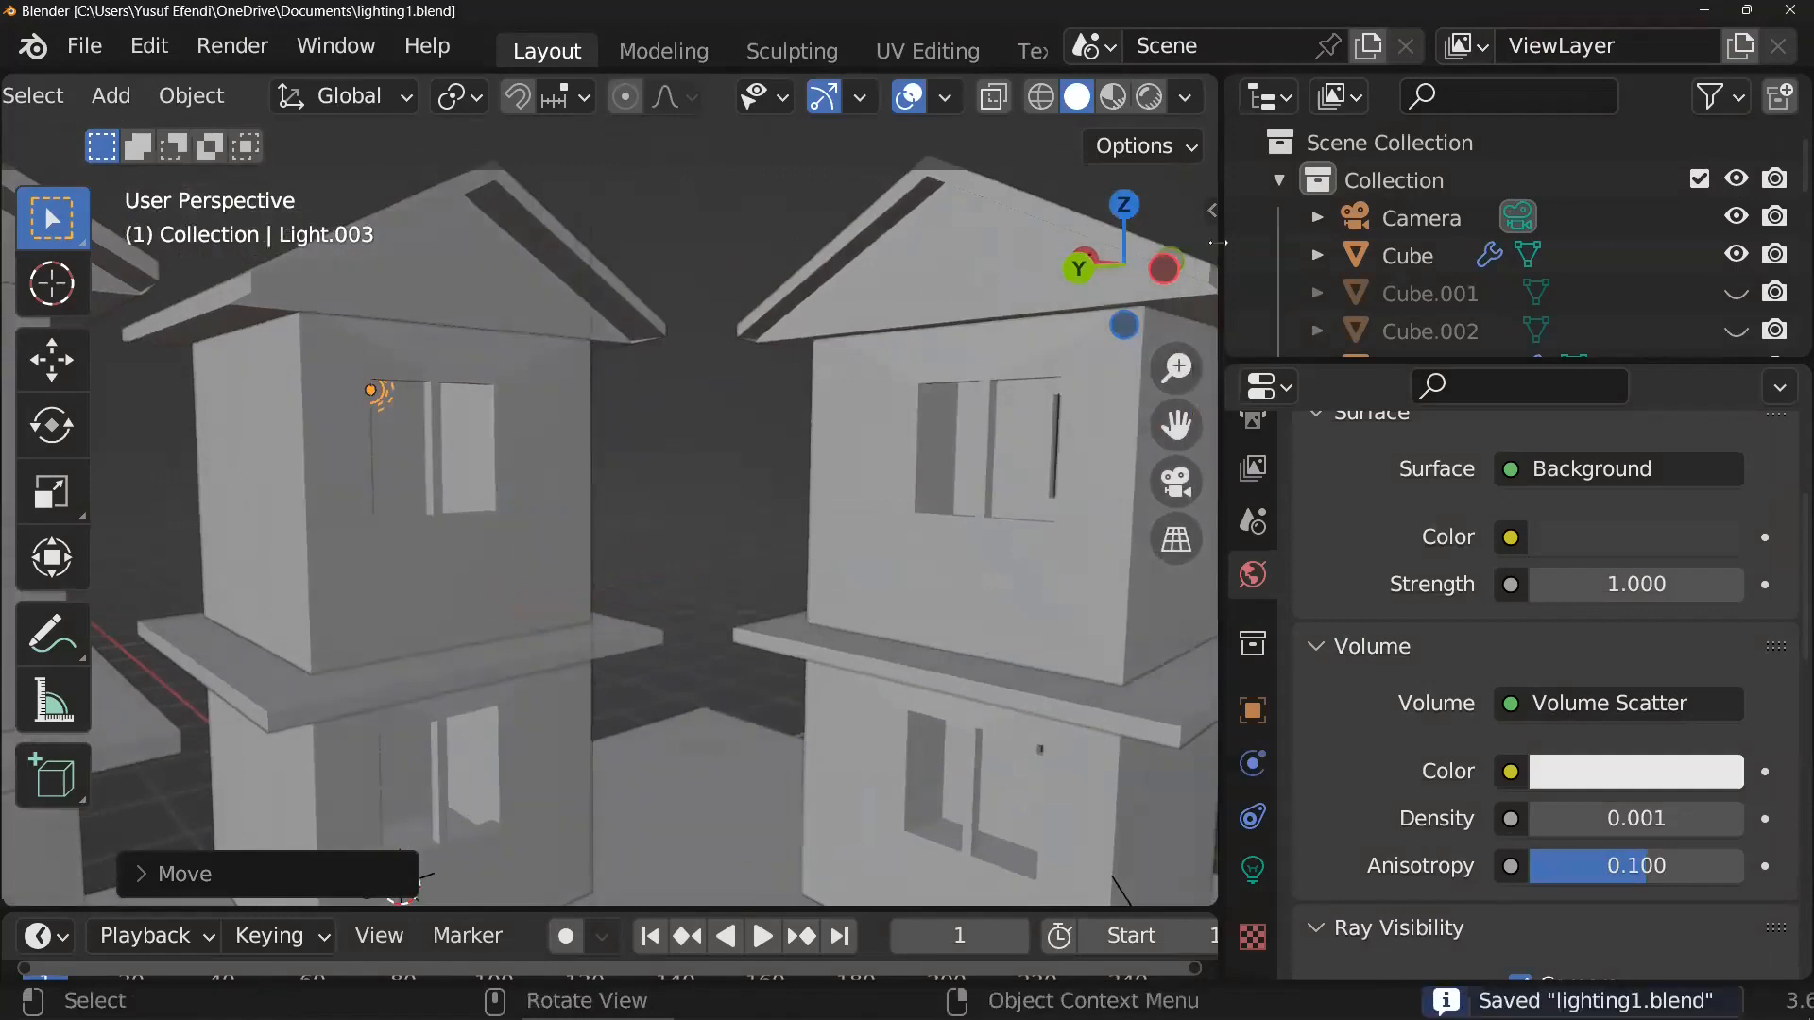
- Switch to rendered shading, compare the Spot, Area and Point types on the light inside the purple house, and set it to Area
left_click(1149, 97)
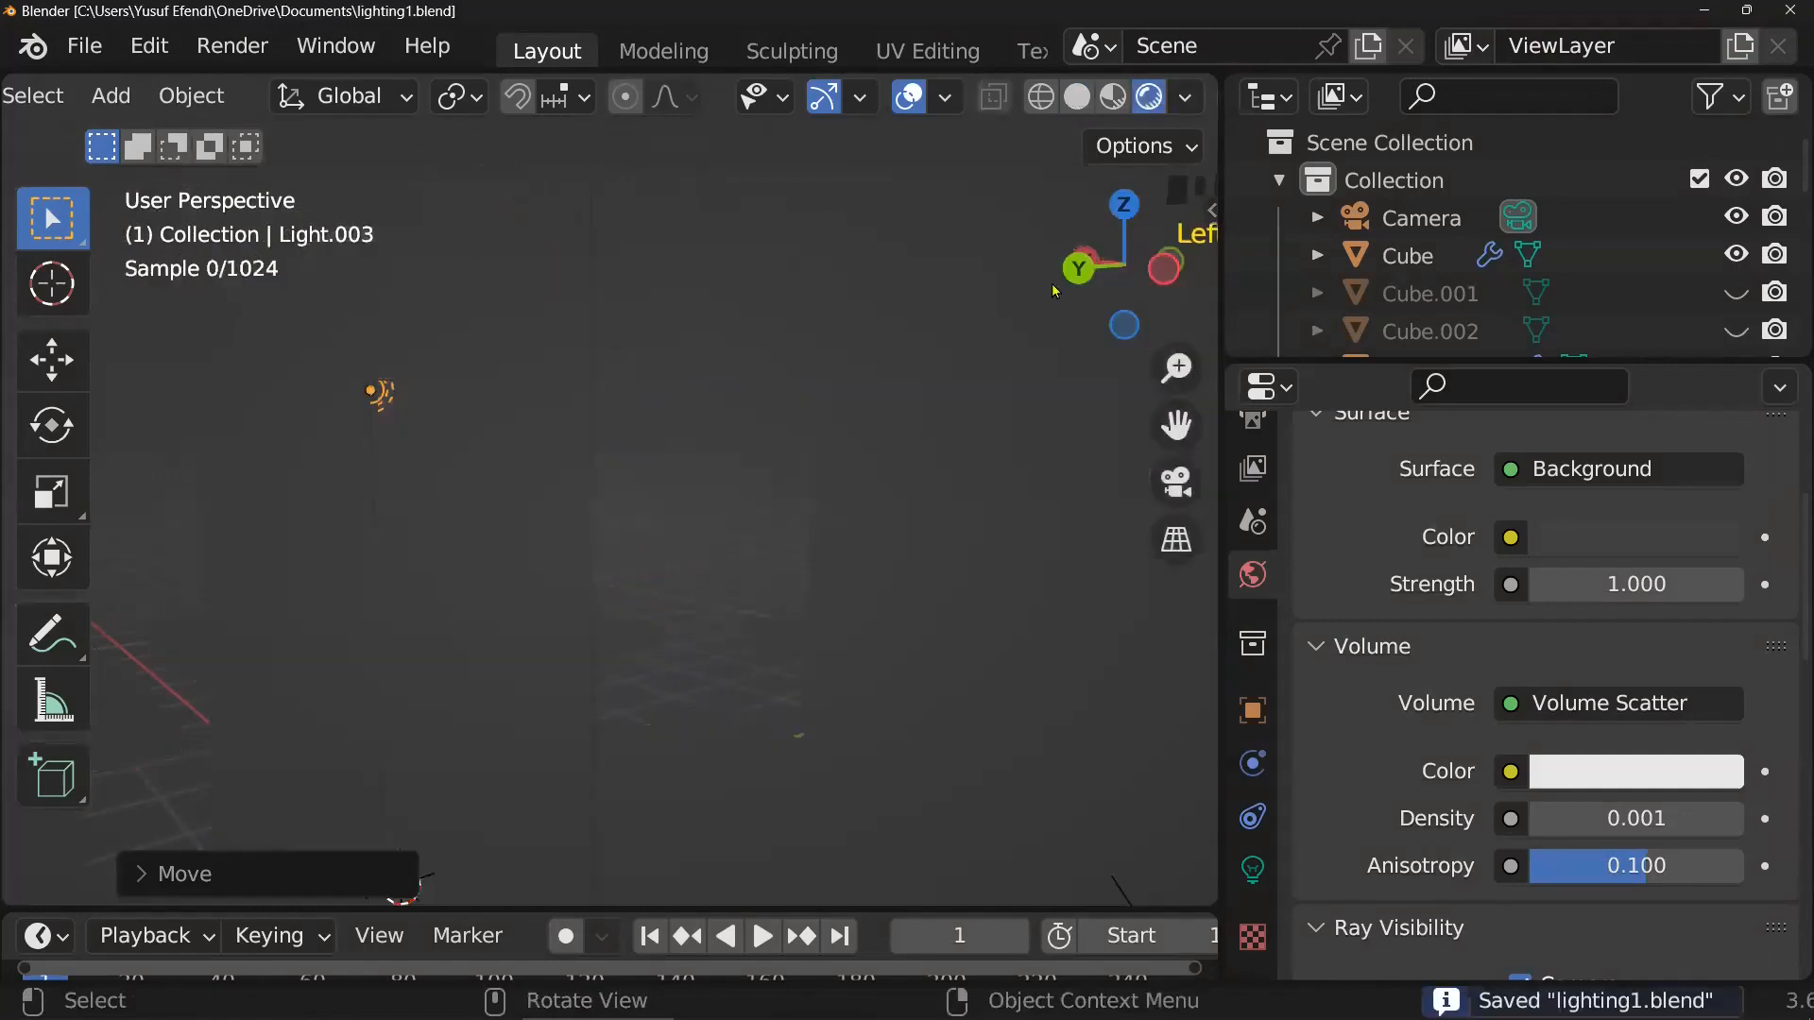
left_click(368, 404)
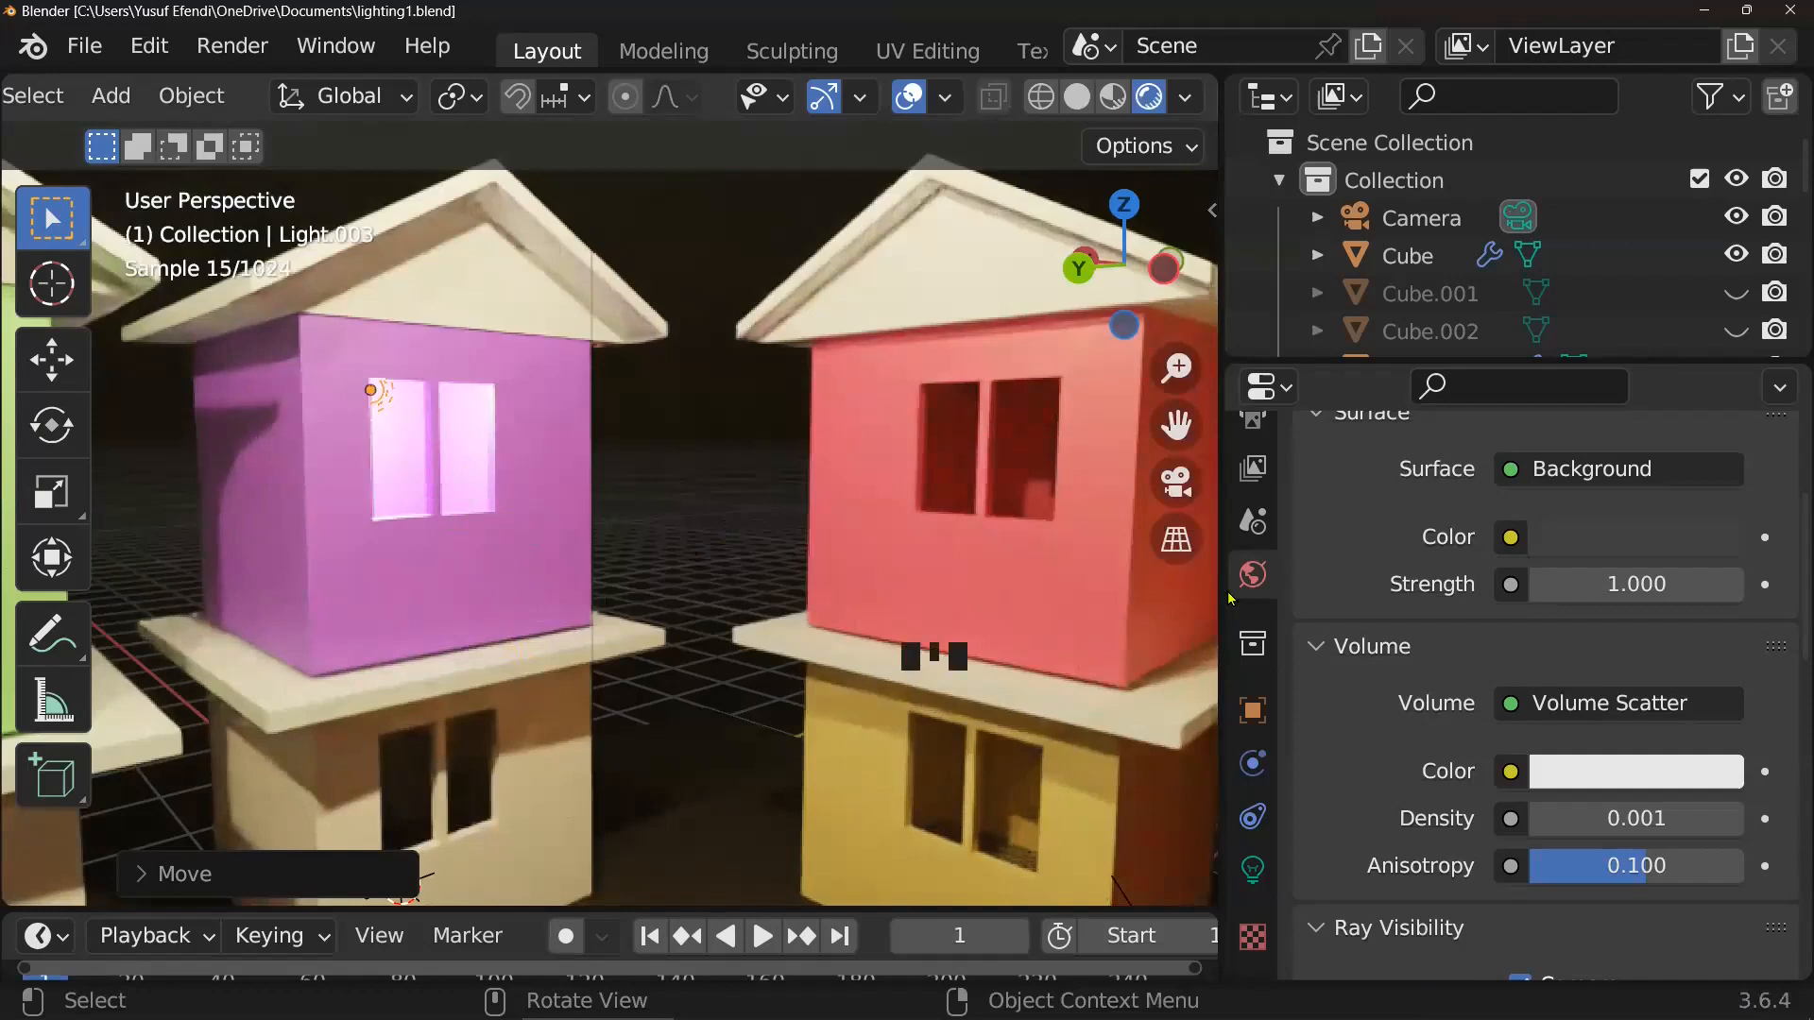
left_click(1251, 874)
left_click(1619, 469)
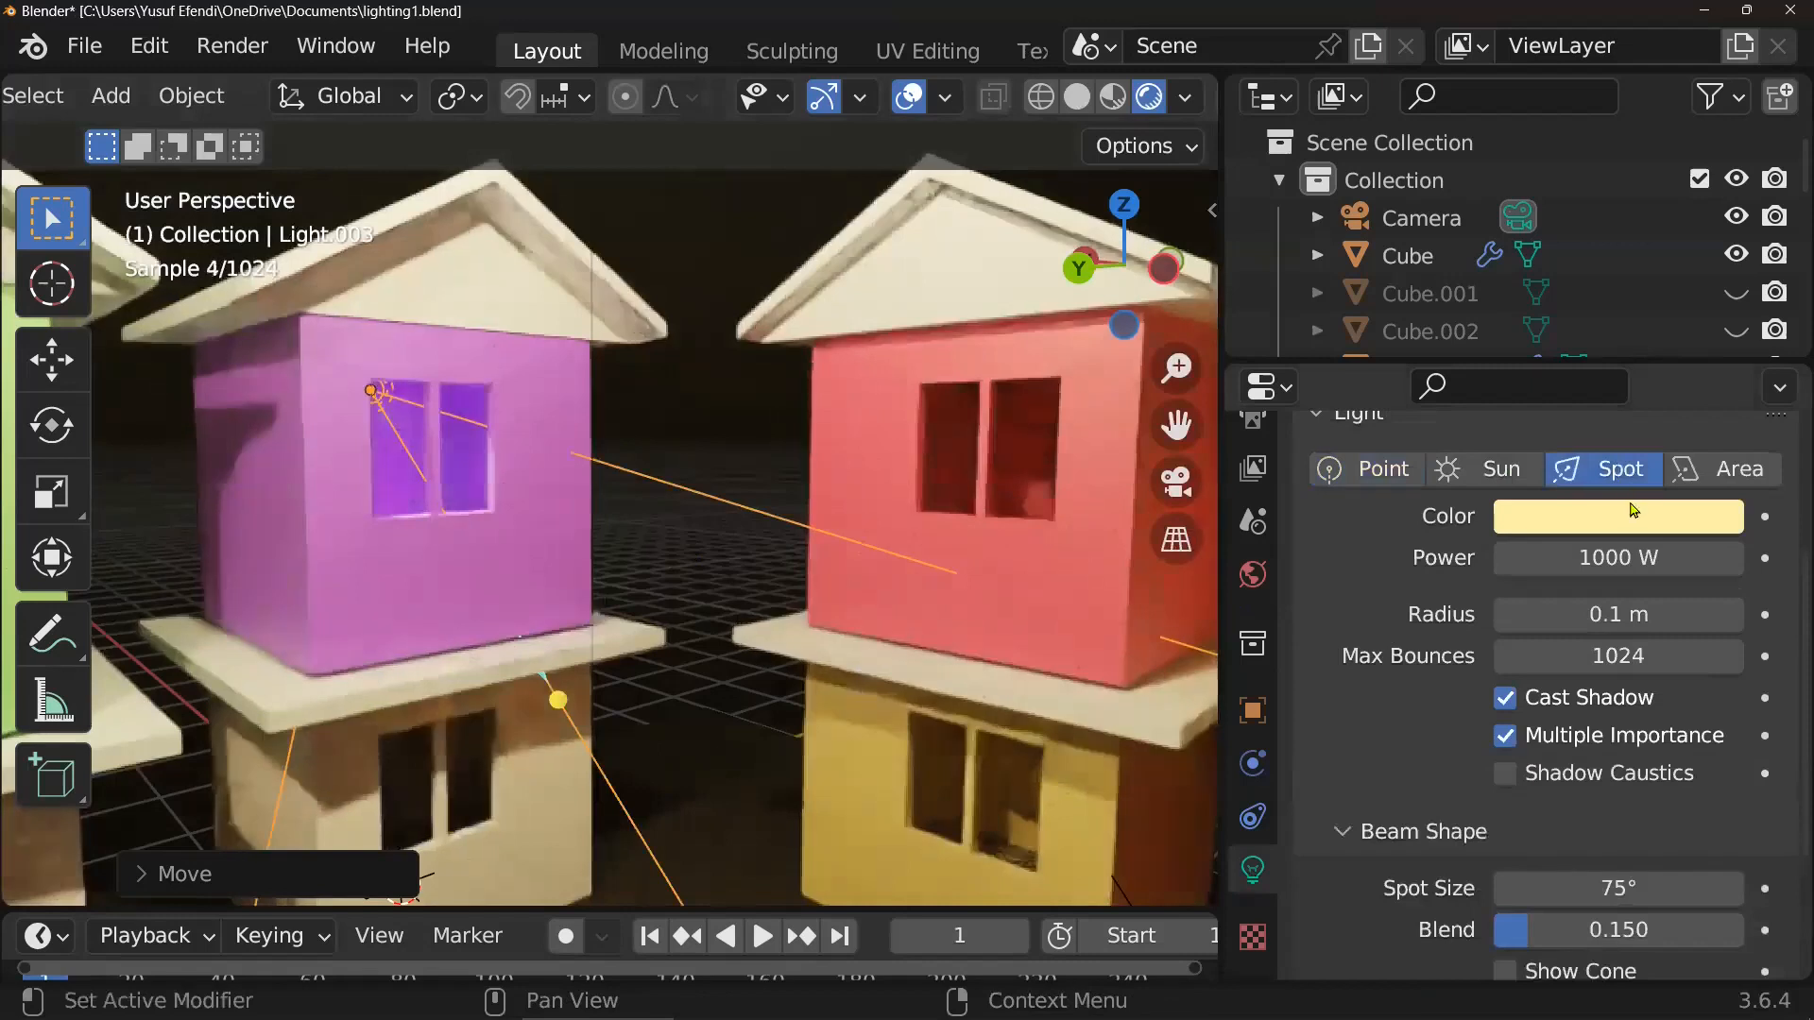
left_click(1703, 472)
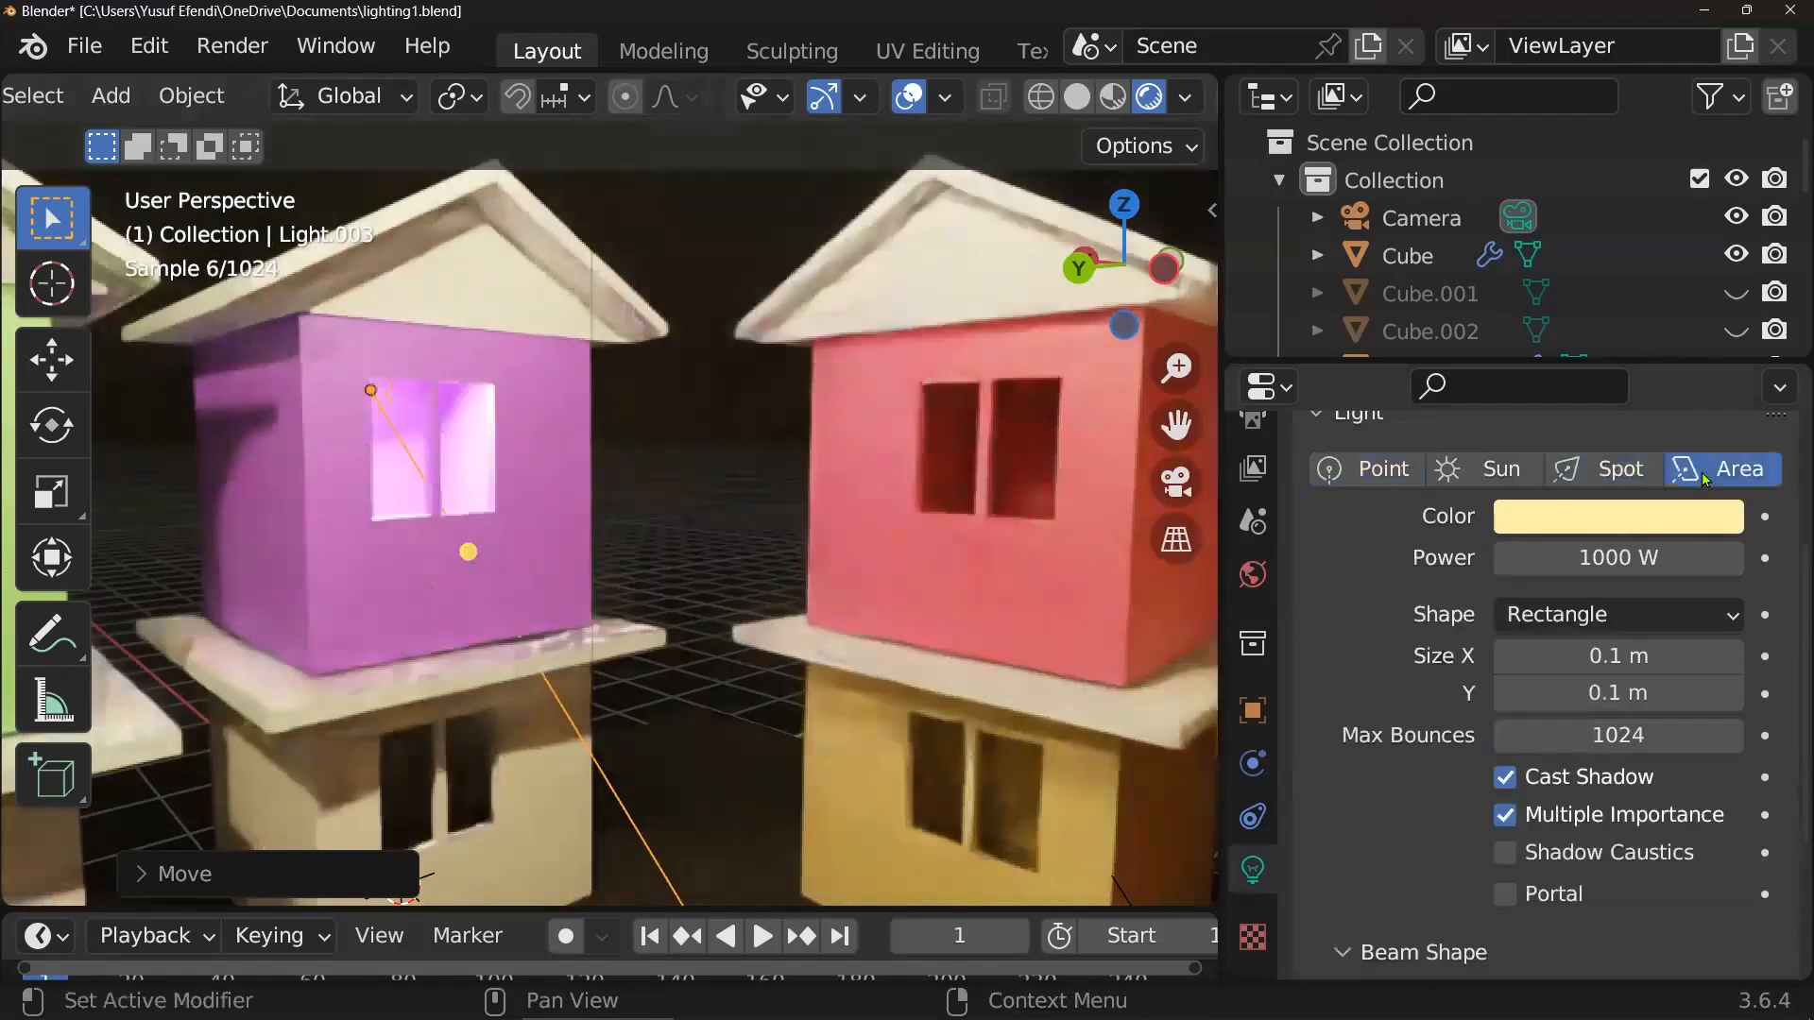
left_click(1372, 477)
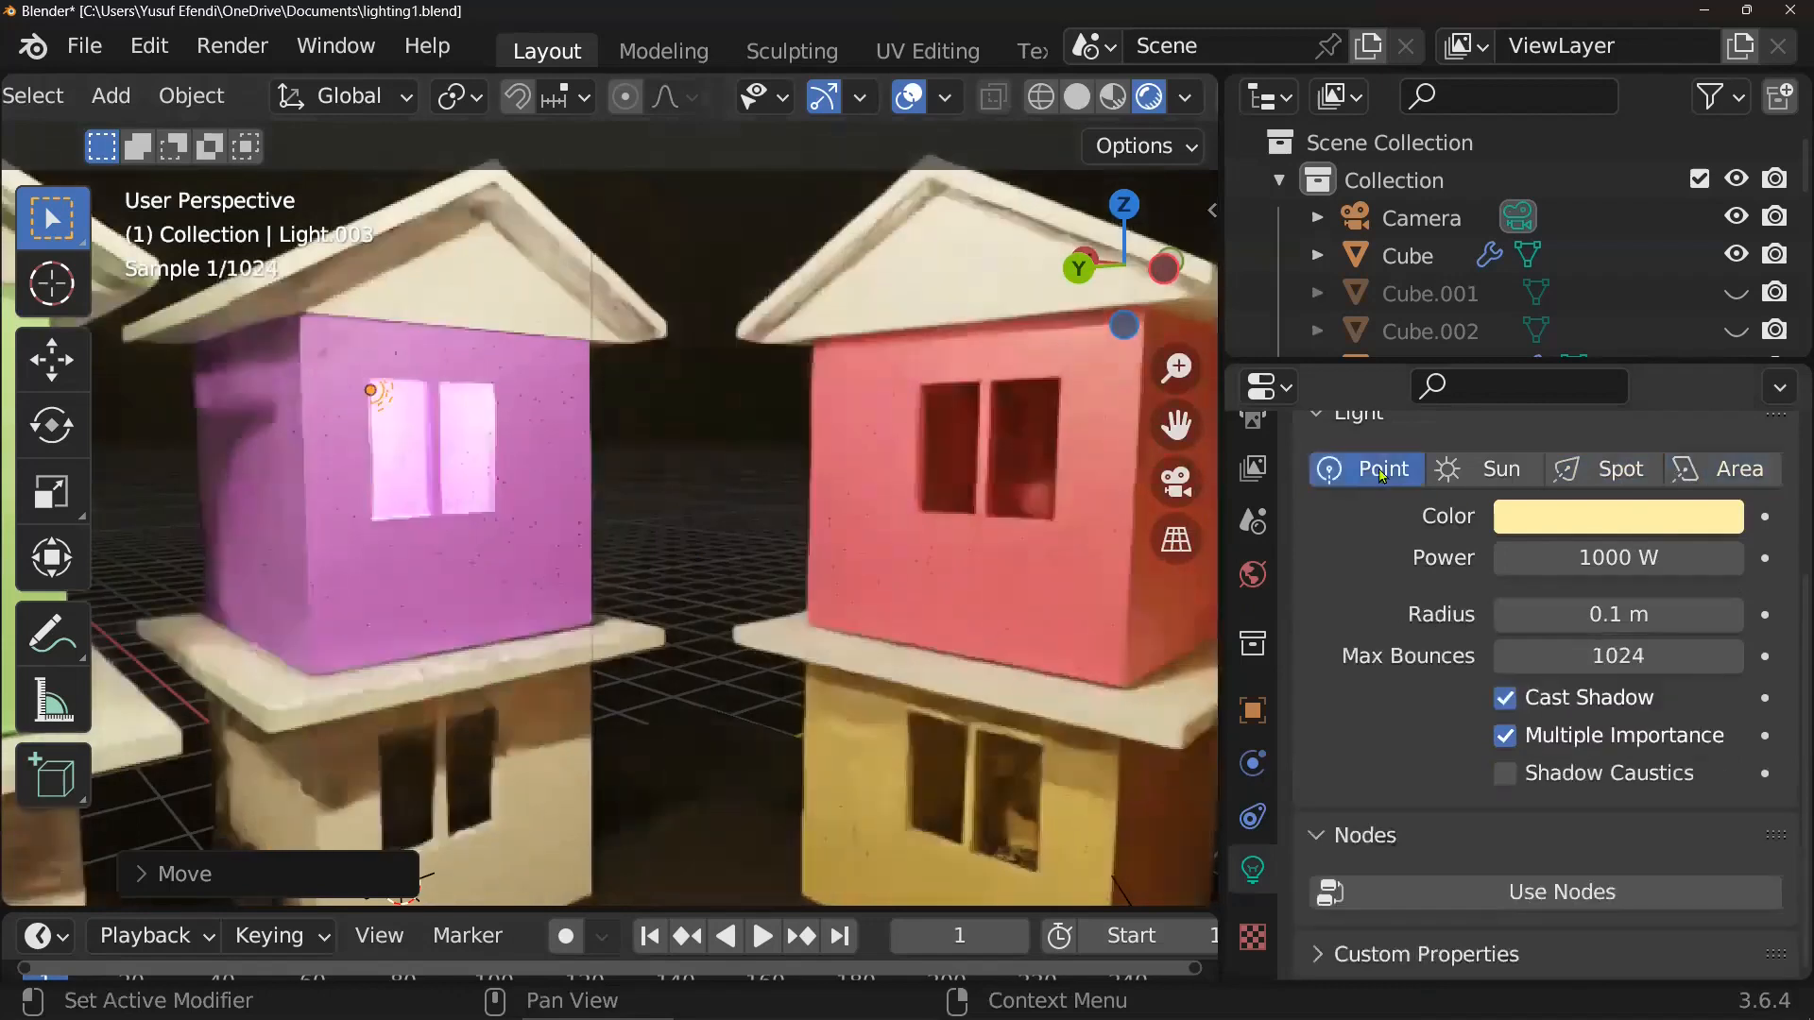
left_click(1712, 472)
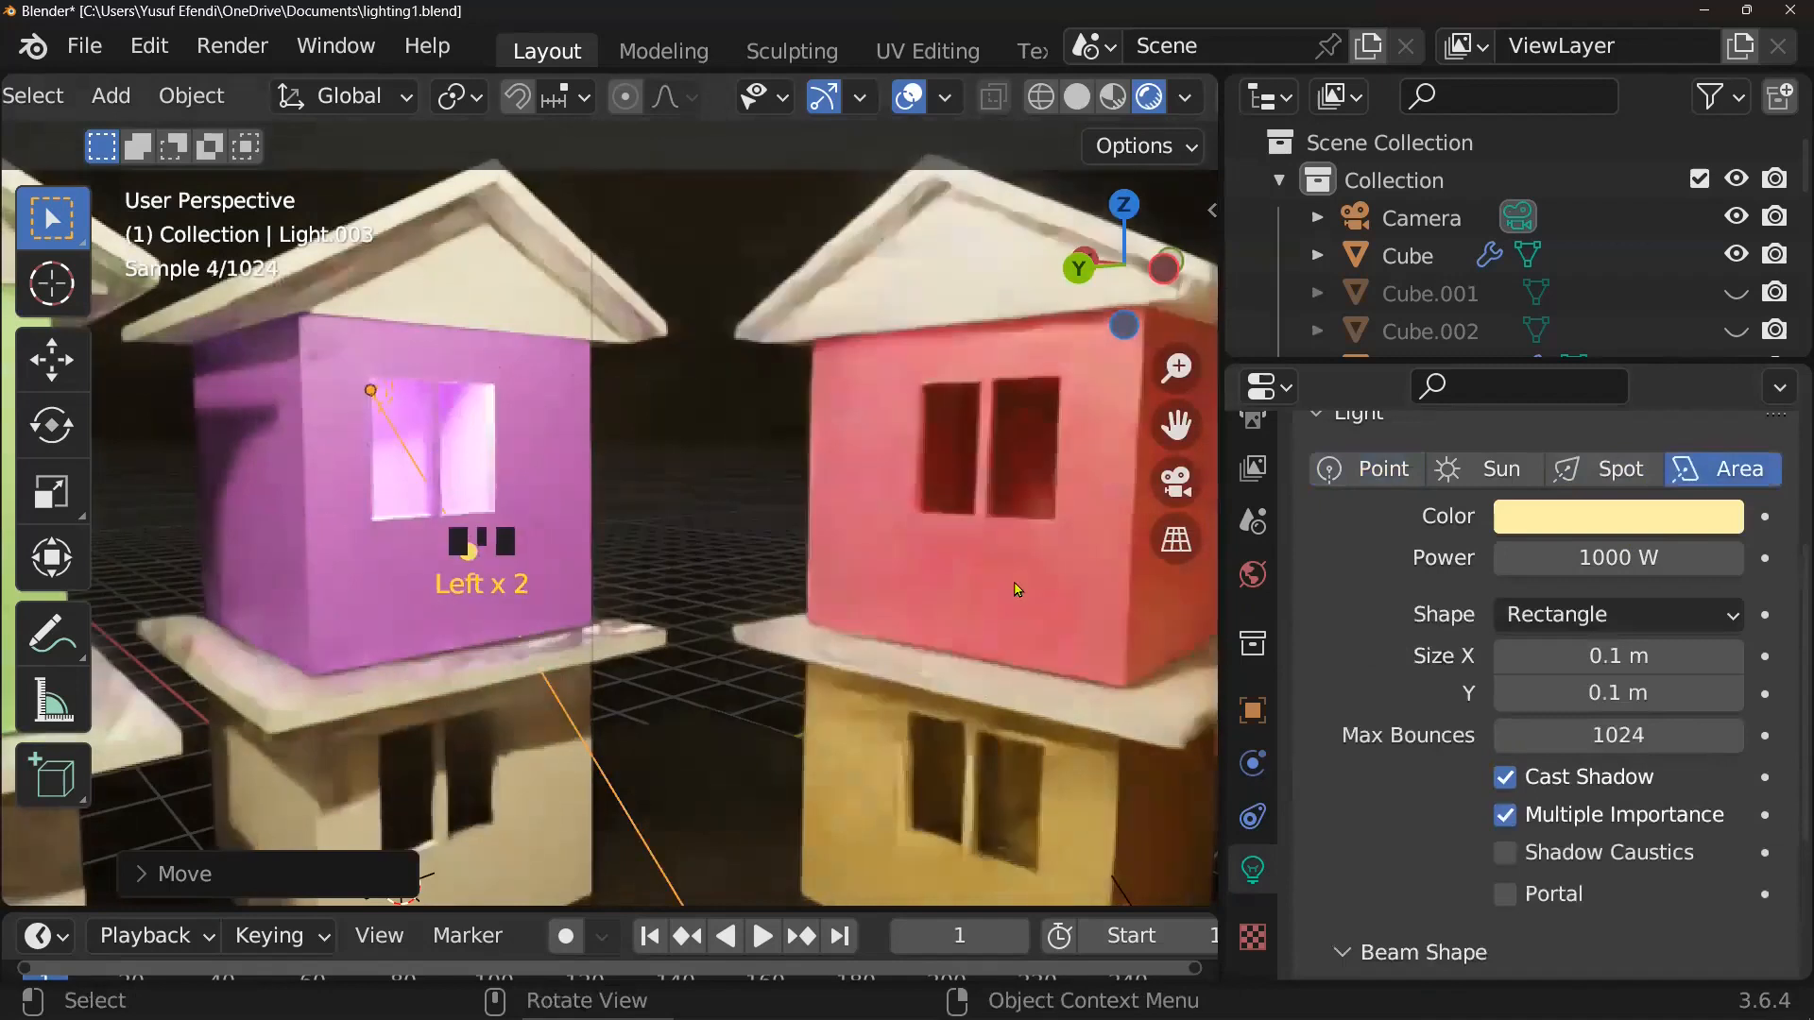
- Set the power of the area light inside the purple house to 10000 W
left_click(1640, 565)
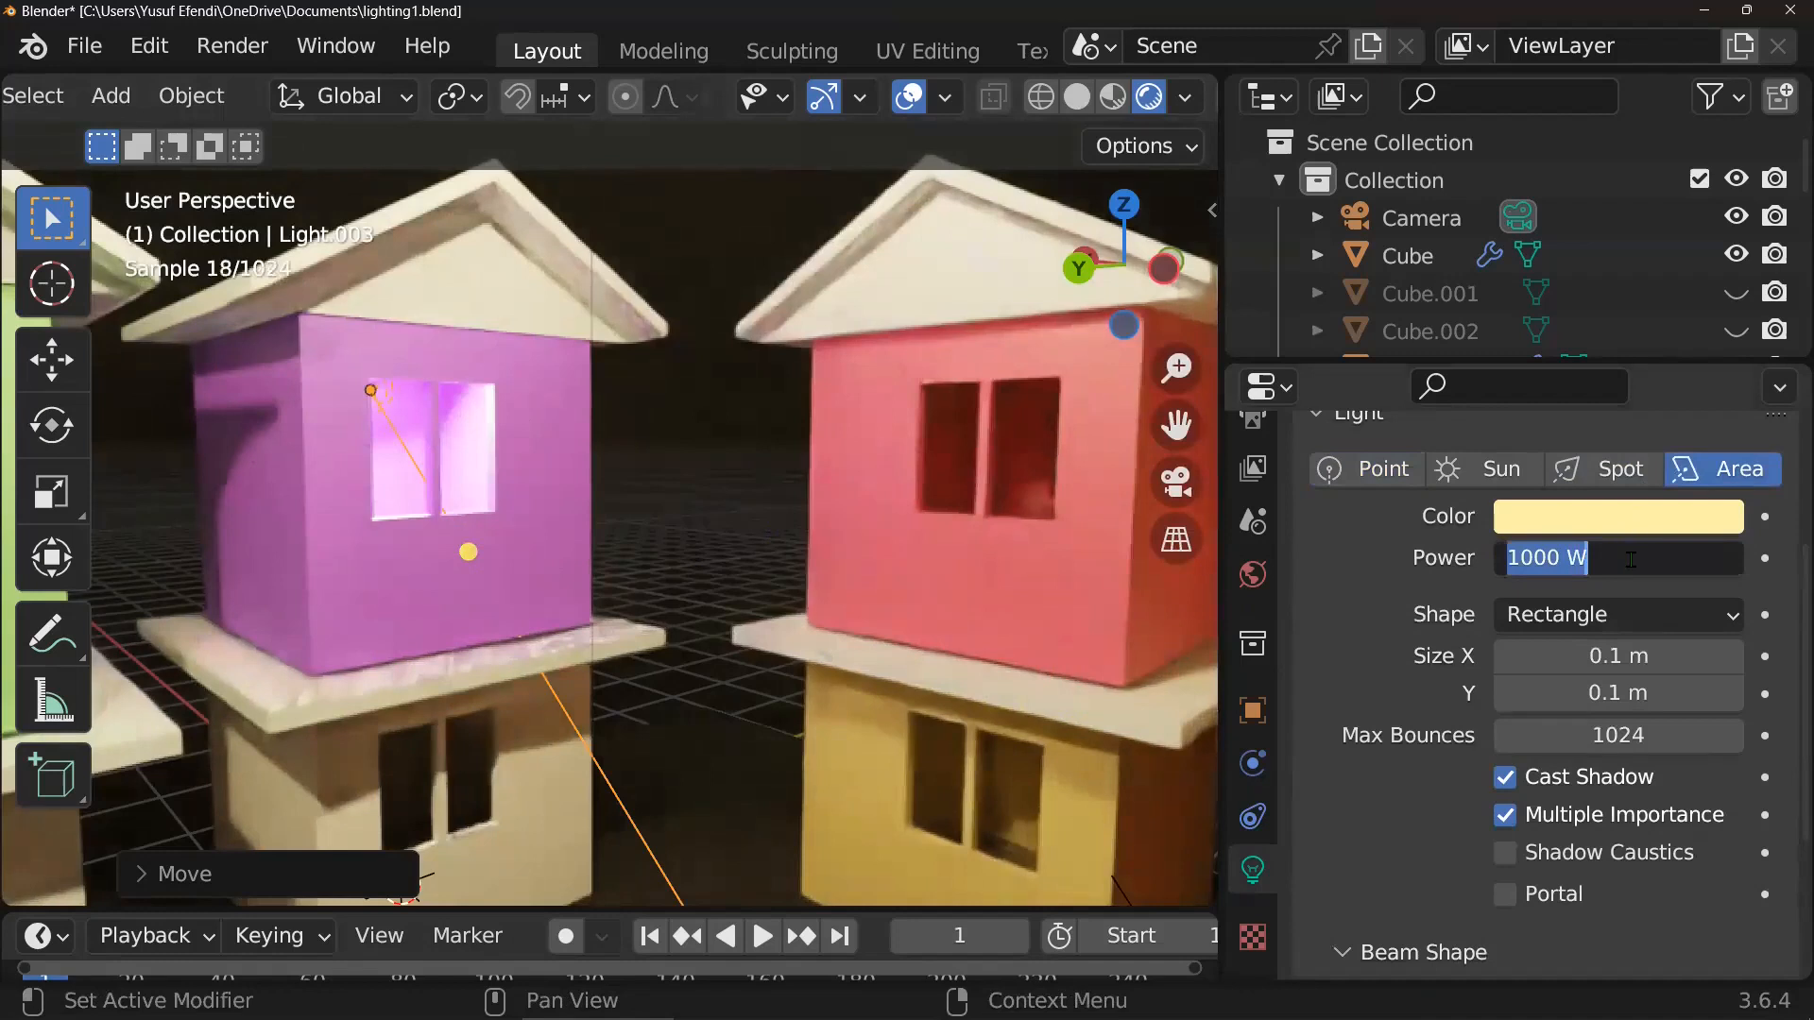
type("10")
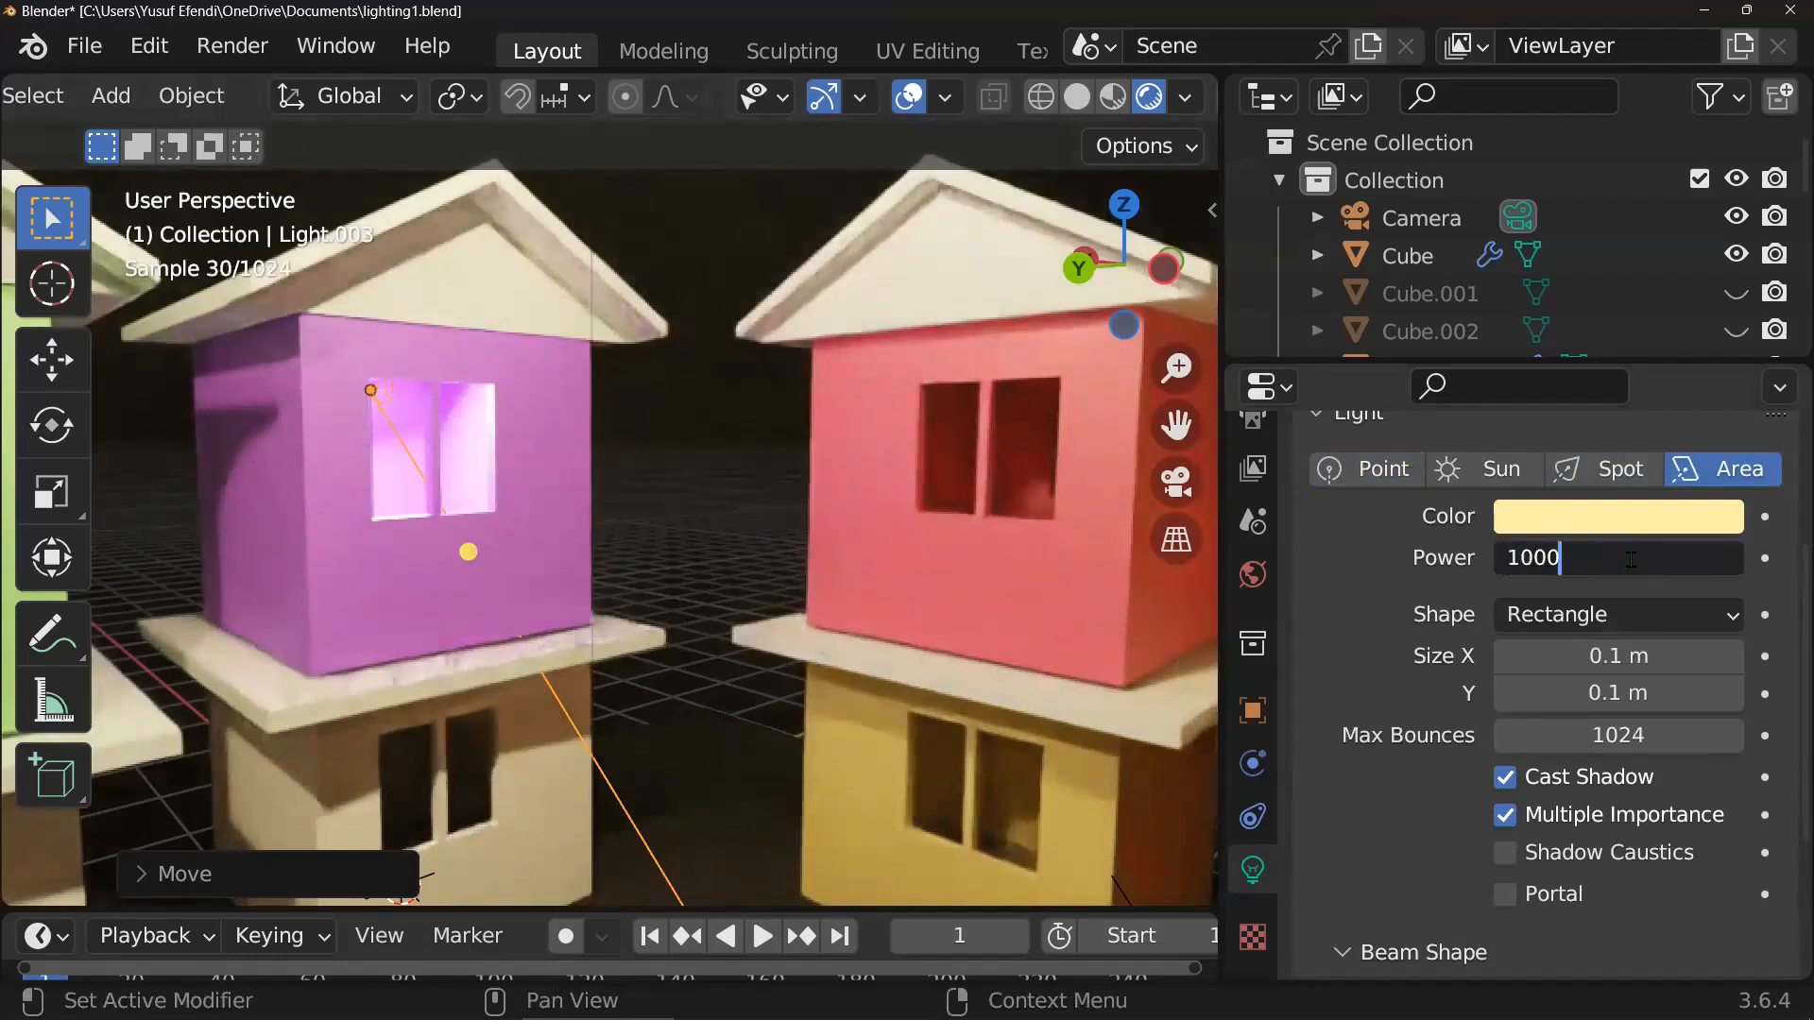
key("Return")
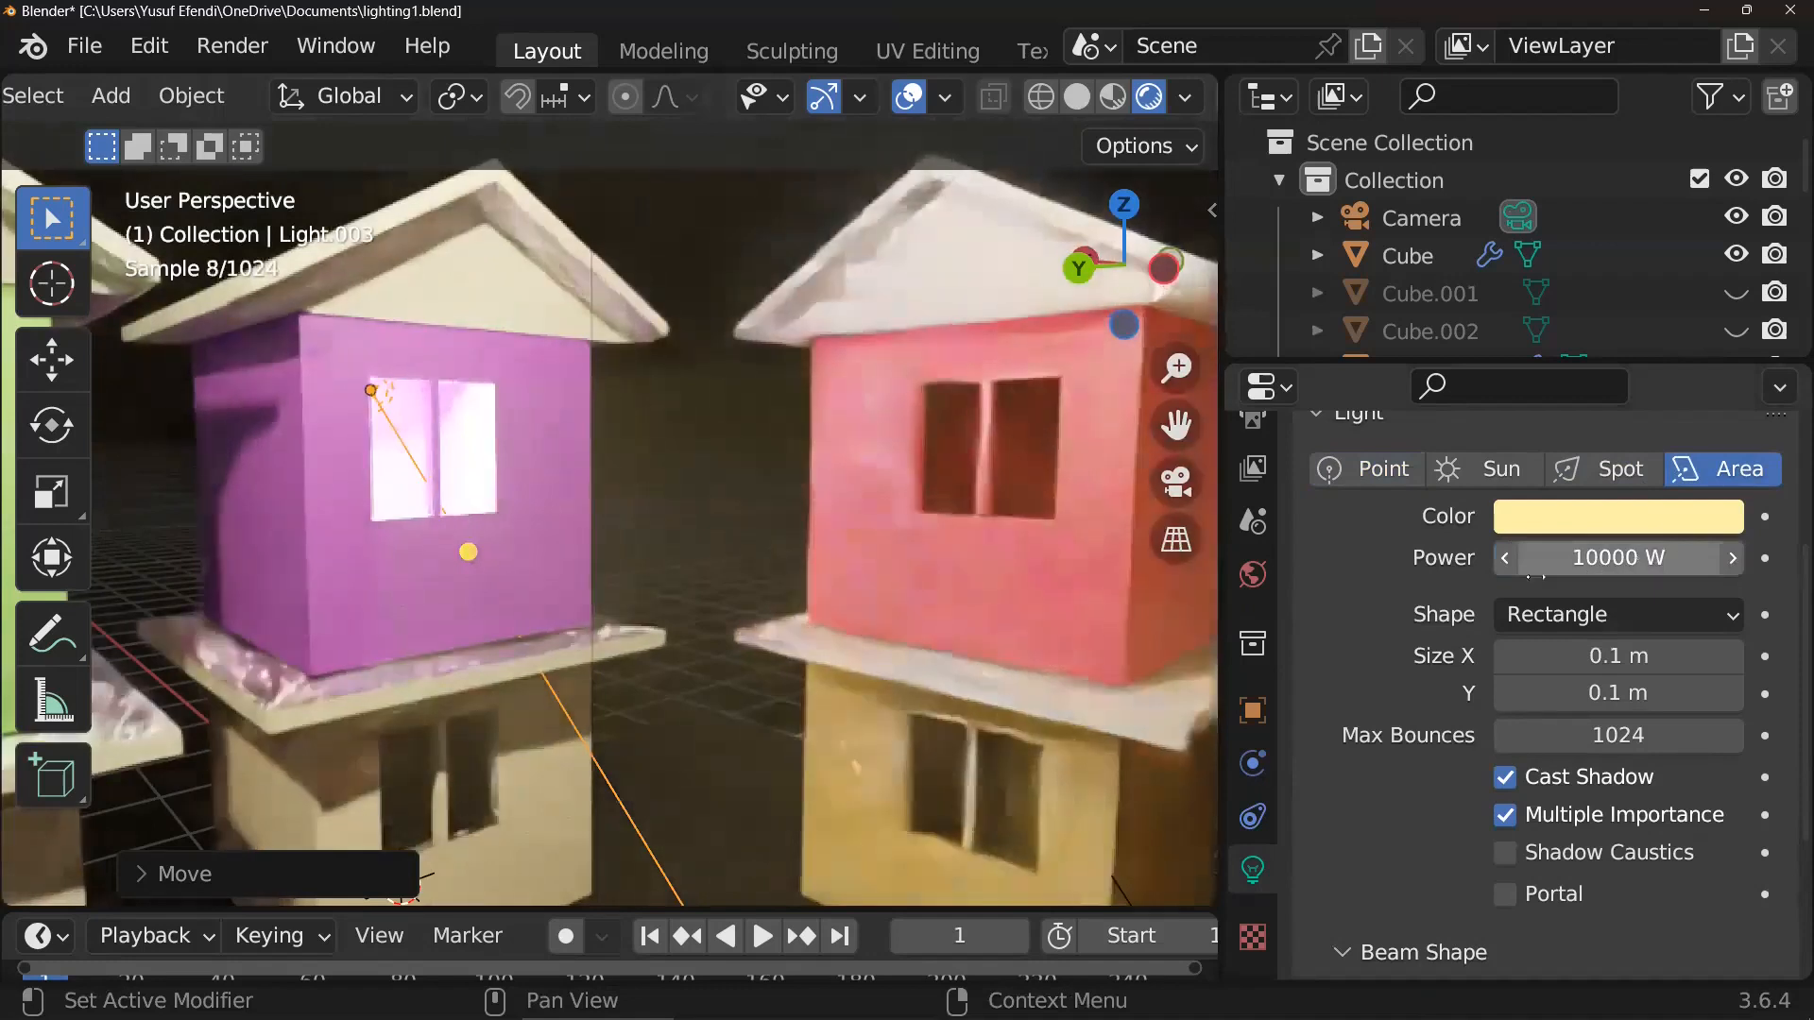
- Duplicate the purple house's area light and move the copy about 3 m along the Y axis into the green house's upper floor
scroll(763, 540, "down", 3)
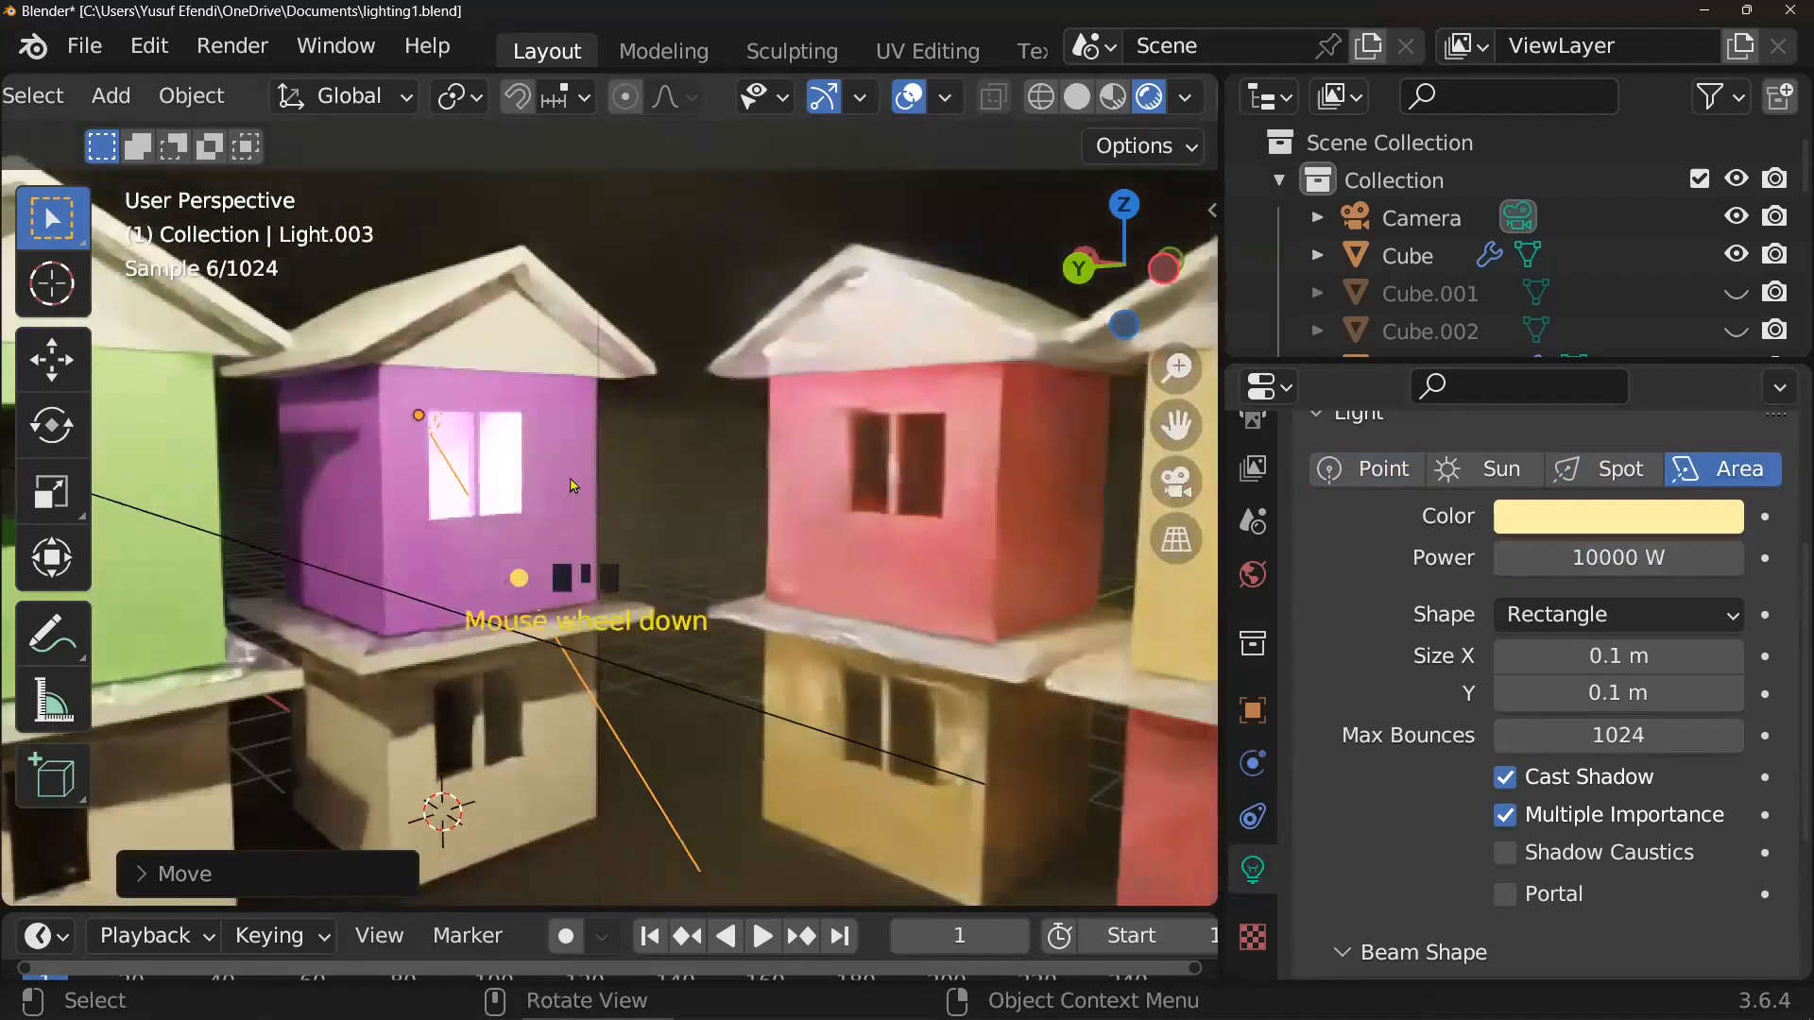
key("shift+d")
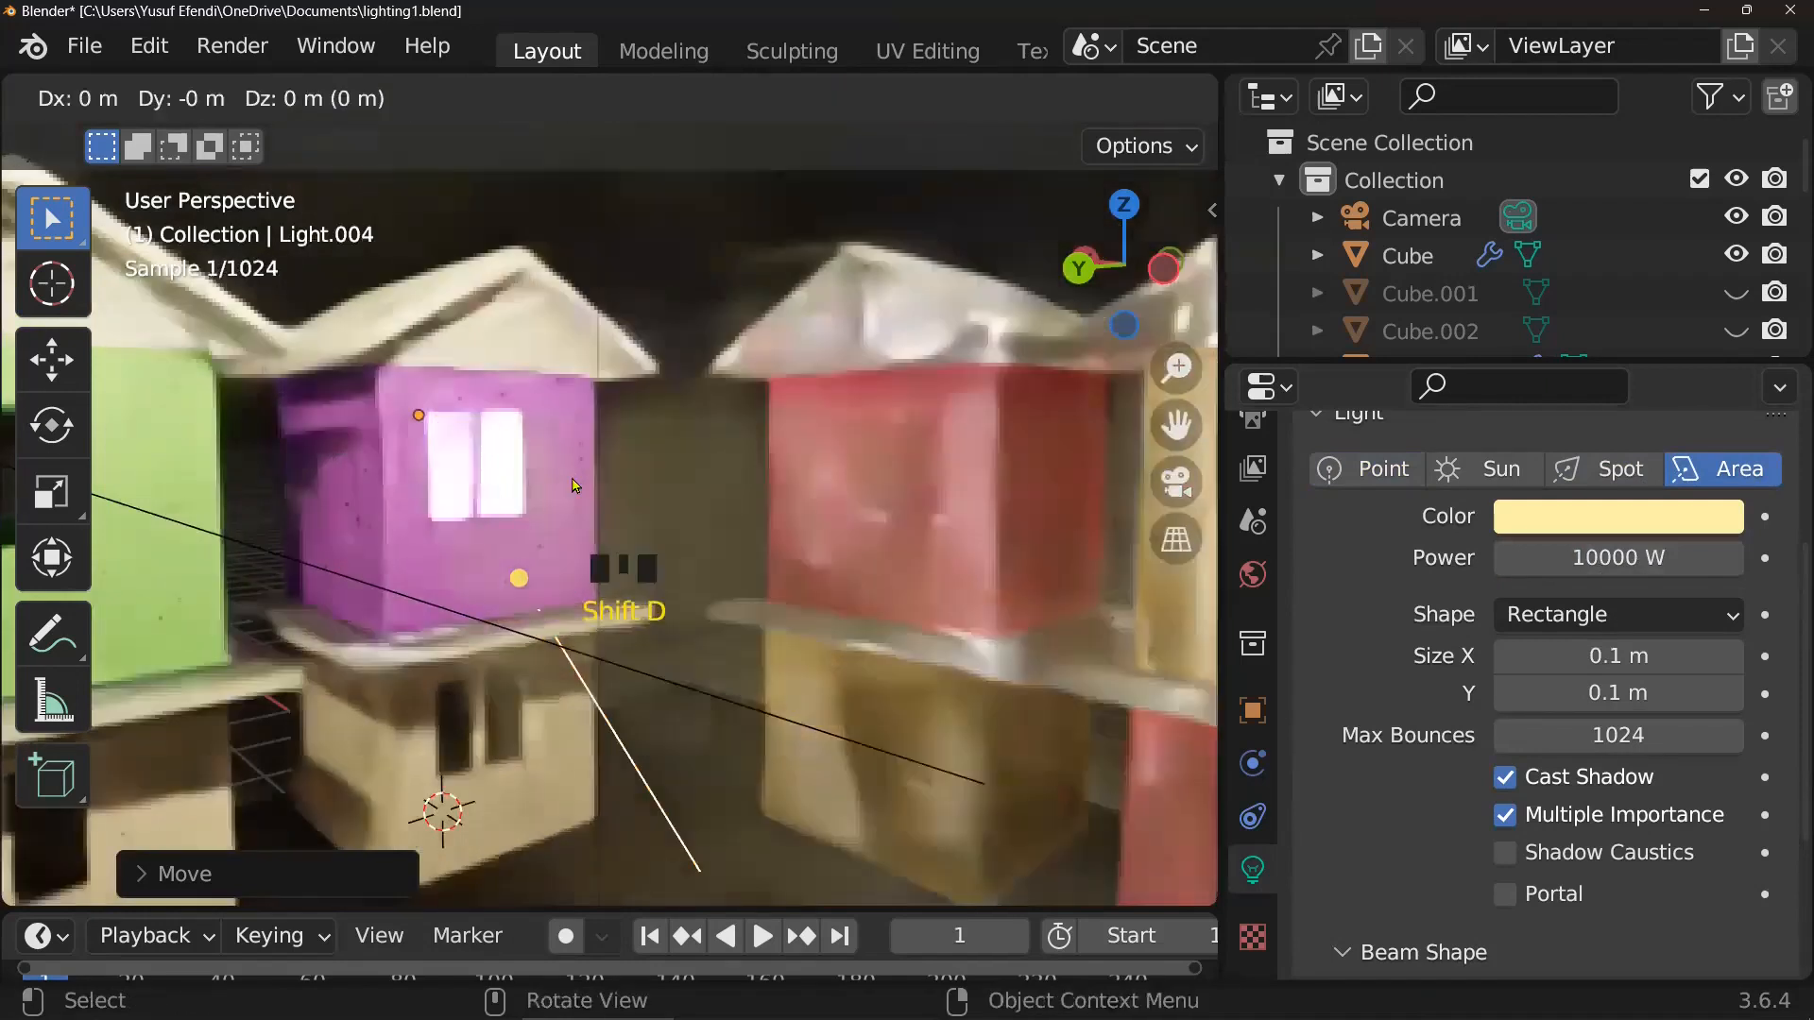
right_click(574, 485)
scroll(672, 497, "down", 1)
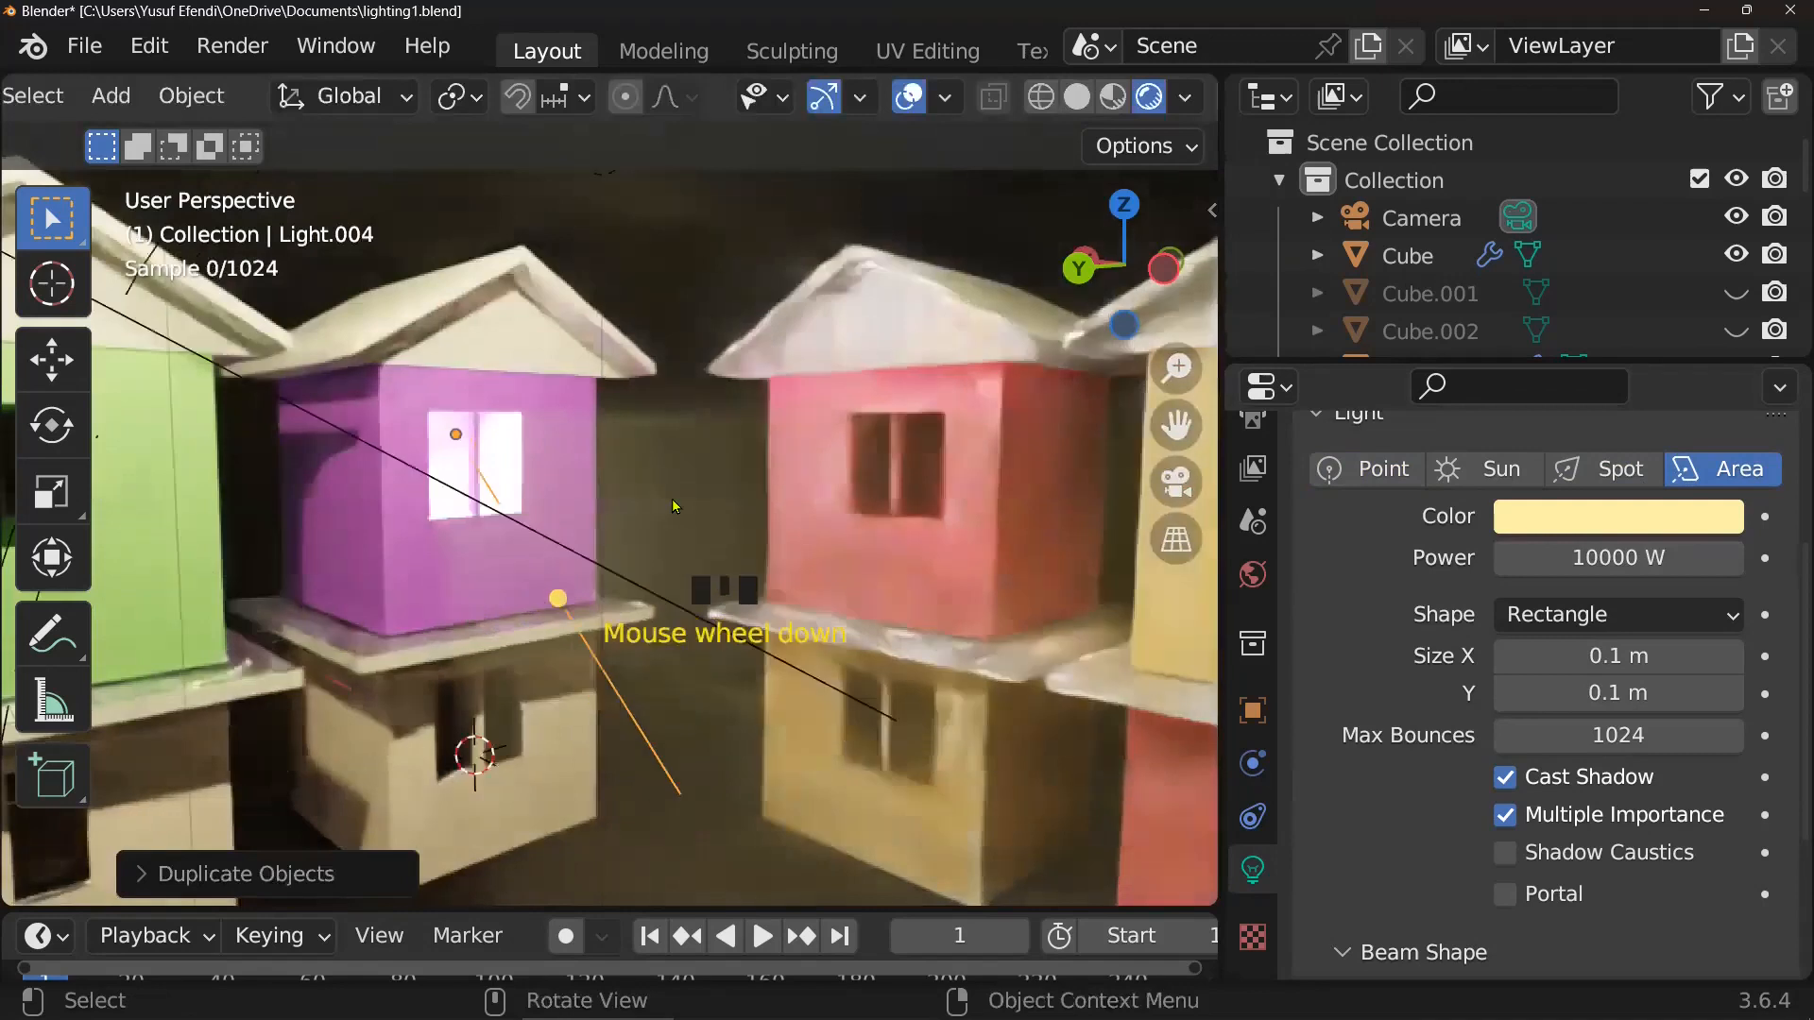
scroll(671, 497, "down", 2)
key("g")
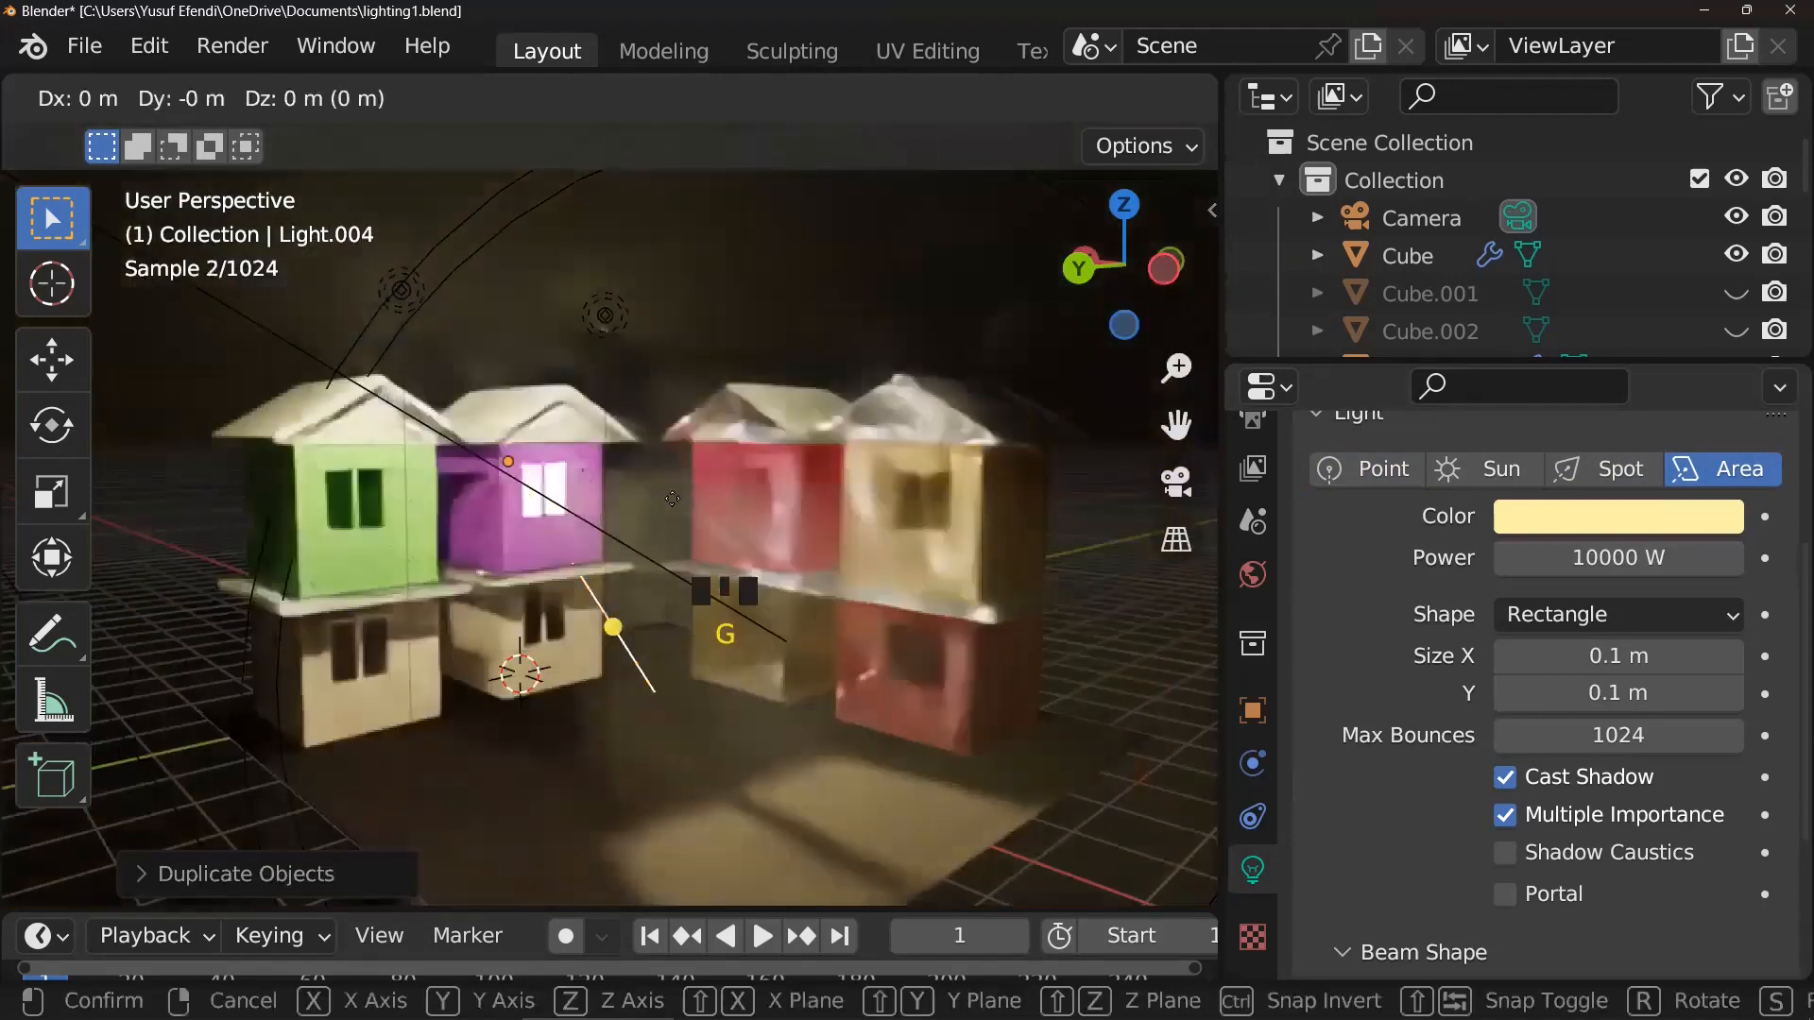
key("y")
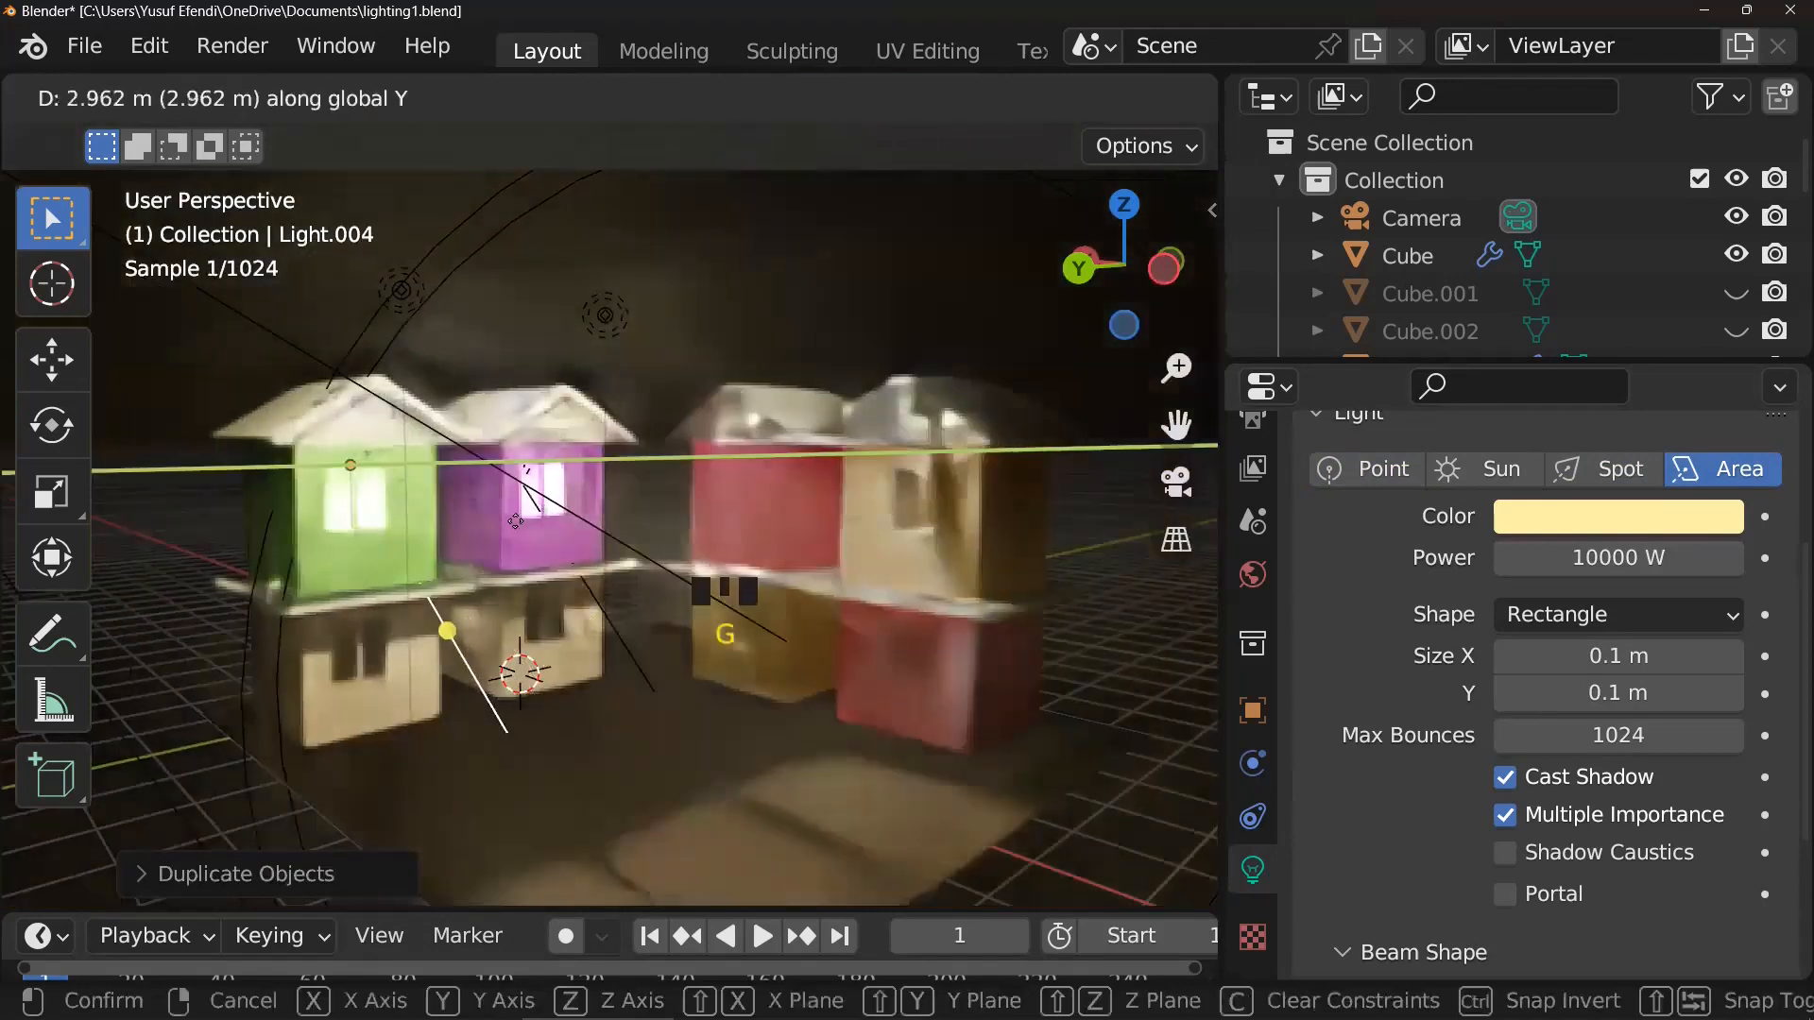
left_click(515, 520)
scroll(658, 536, "up", 1)
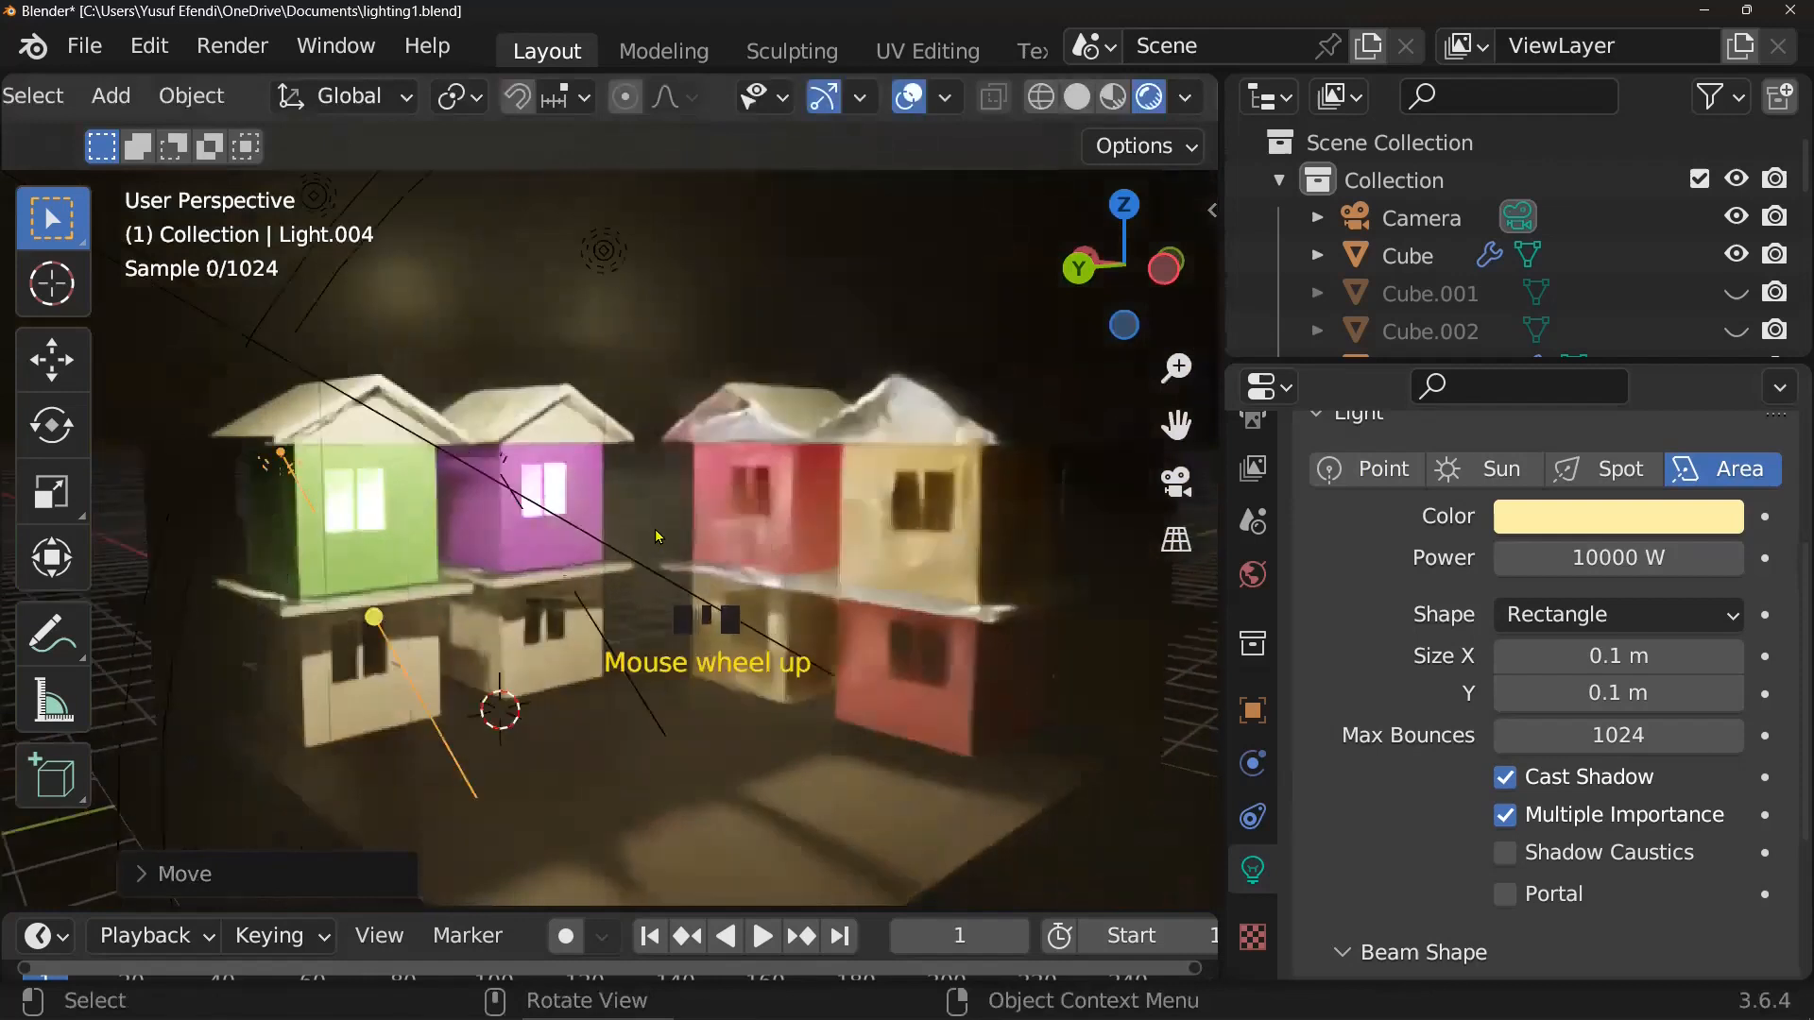
scroll(658, 536, "up", 1)
mouse_move(627, 518)
middle_mouse_down()
mouse_move(631, 552)
mouse_move(595, 543)
mouse_move(677, 531)
mouse_move(635, 540)
mouse_move(593, 520)
middle_mouse_up()
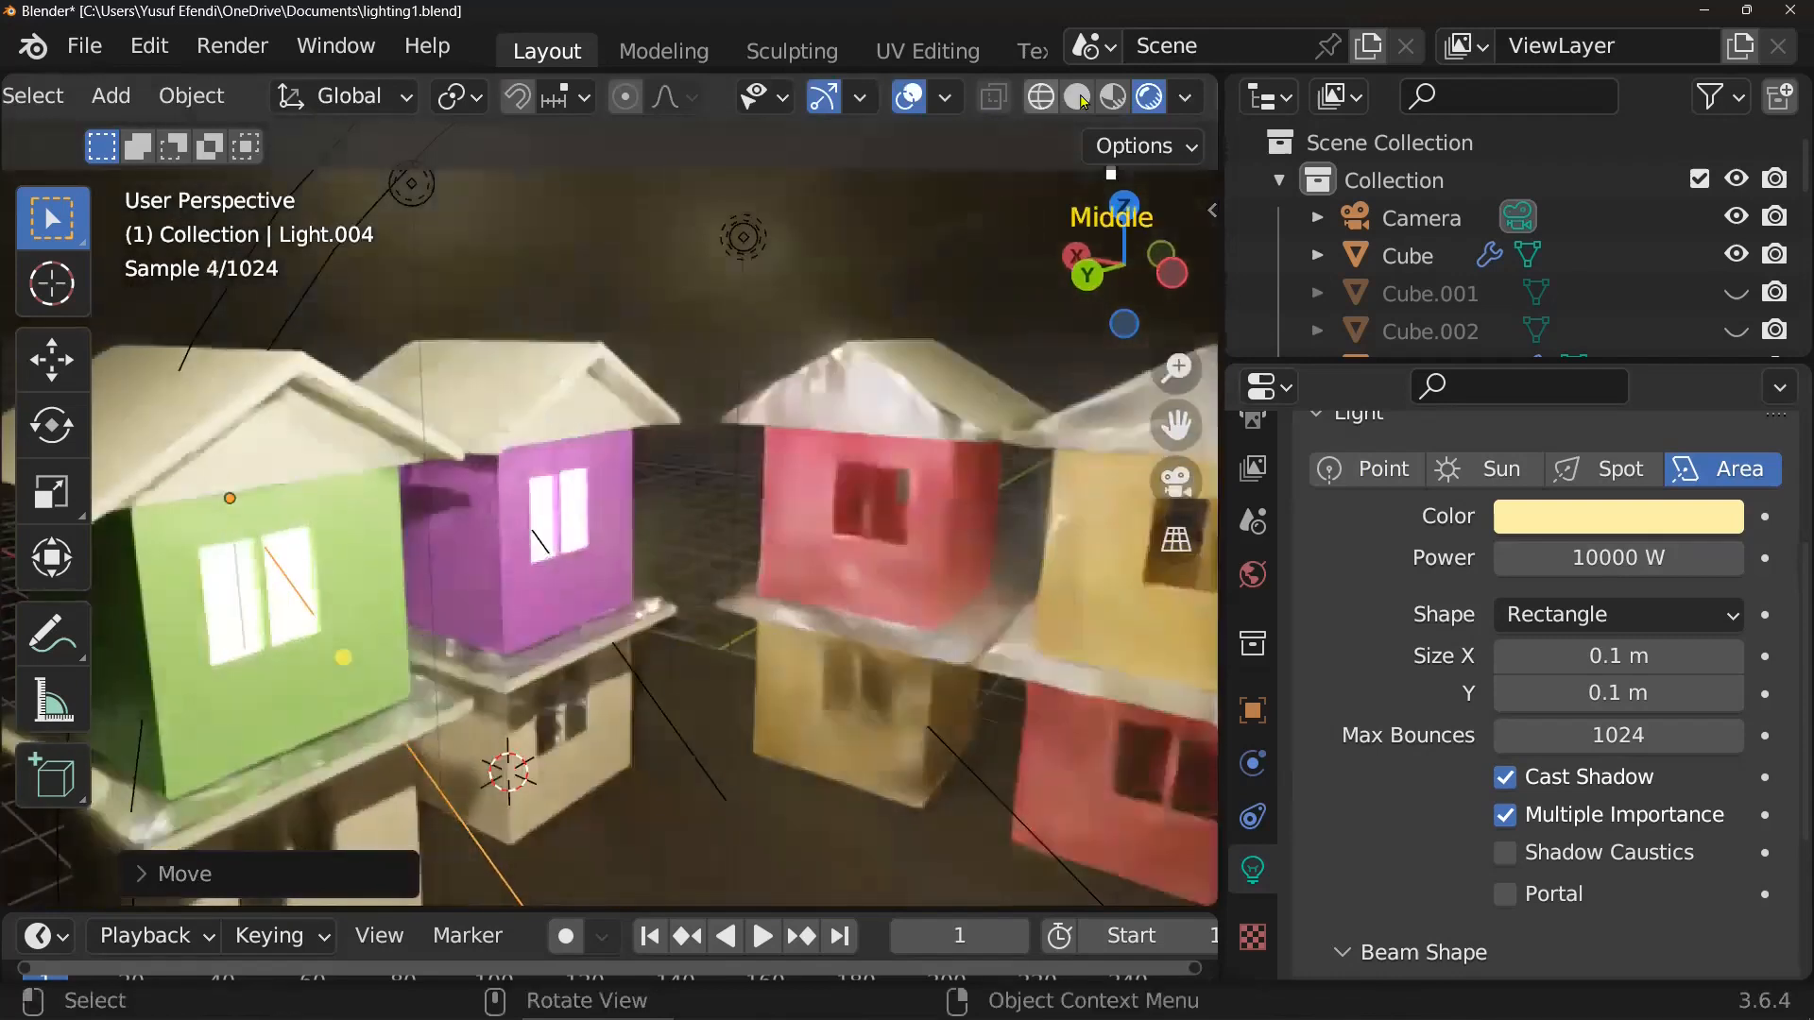
- Switch to wireframe shading, duplicate the area light inside the purple house, and move the copy along the Y axis
left_click(1078, 97)
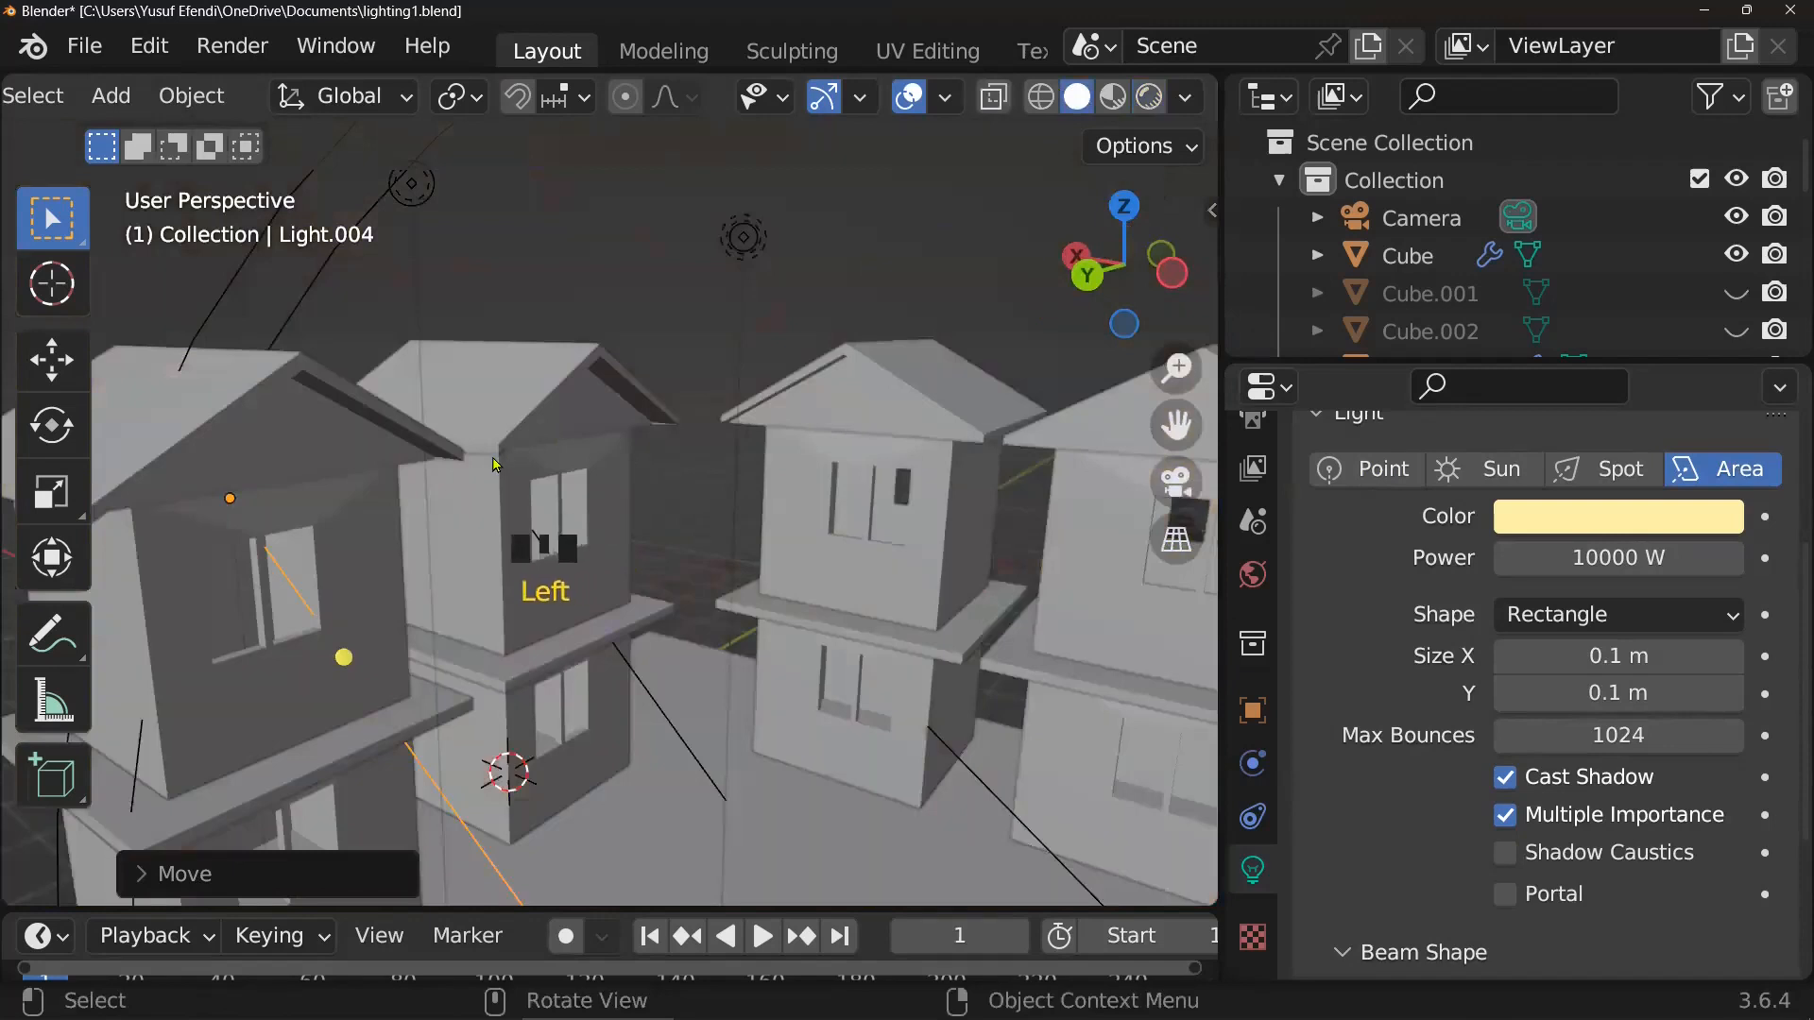
left_click(1043, 100)
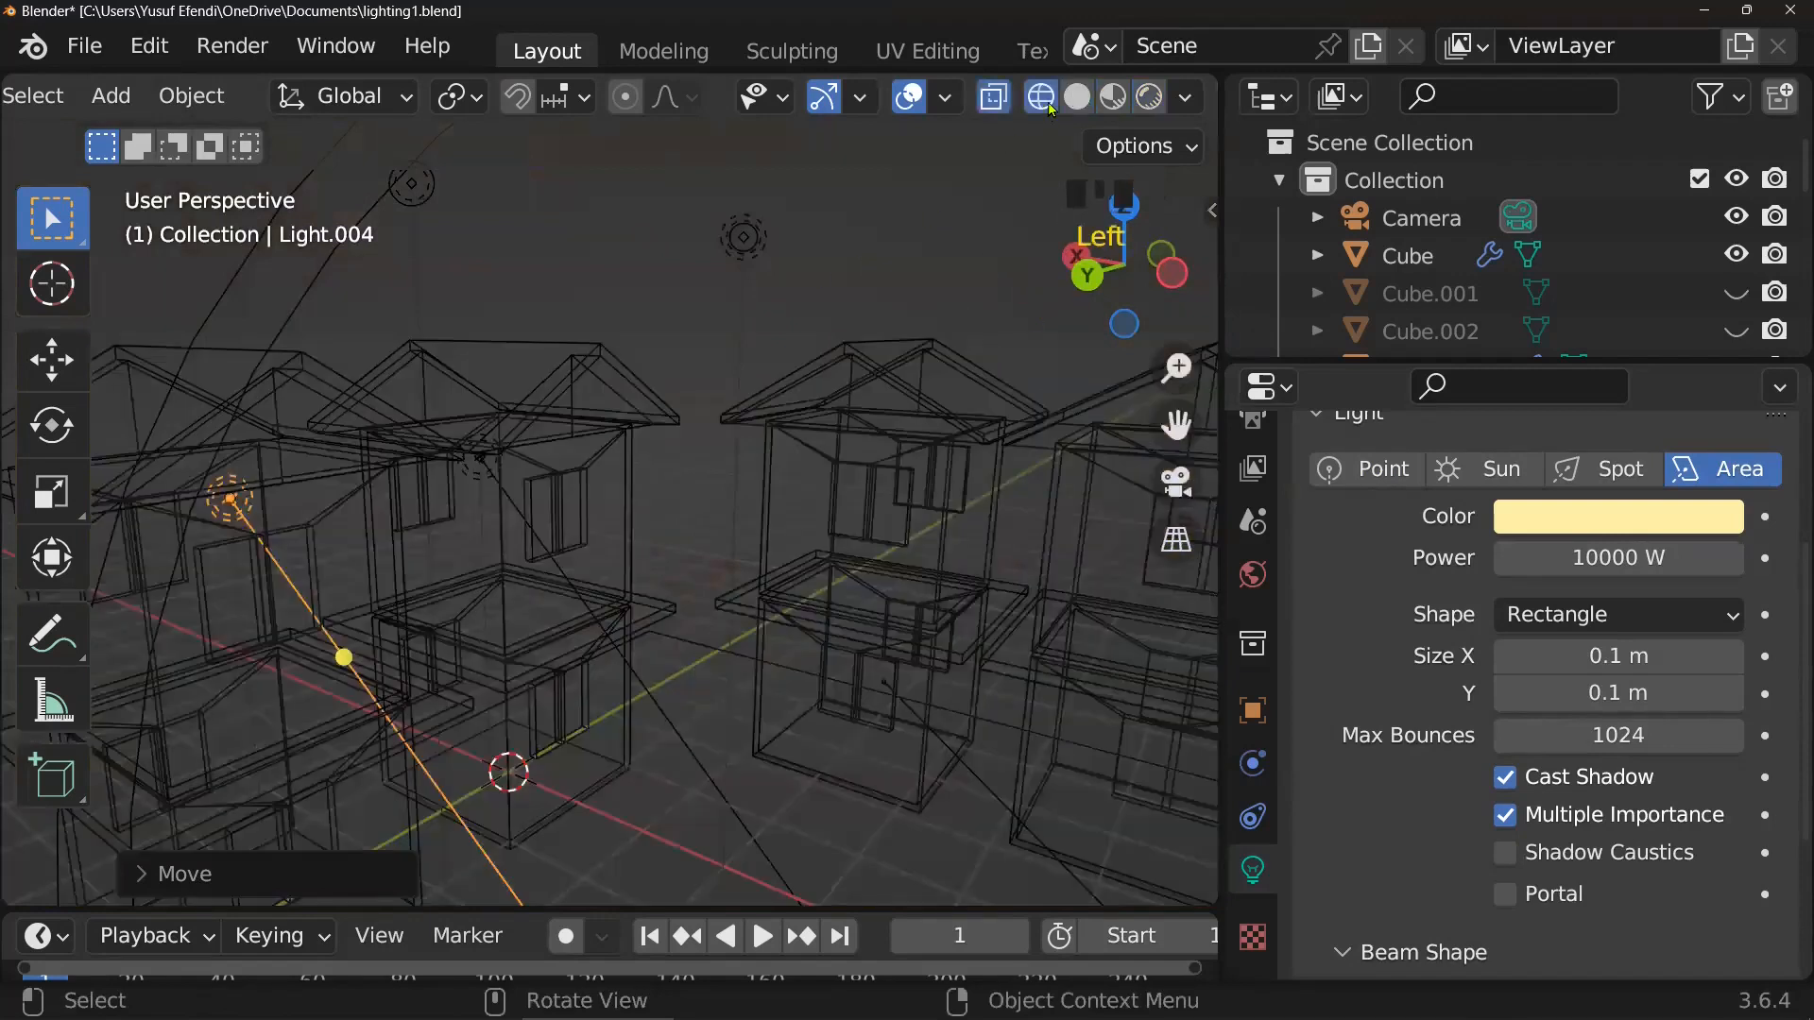
left_click(484, 460)
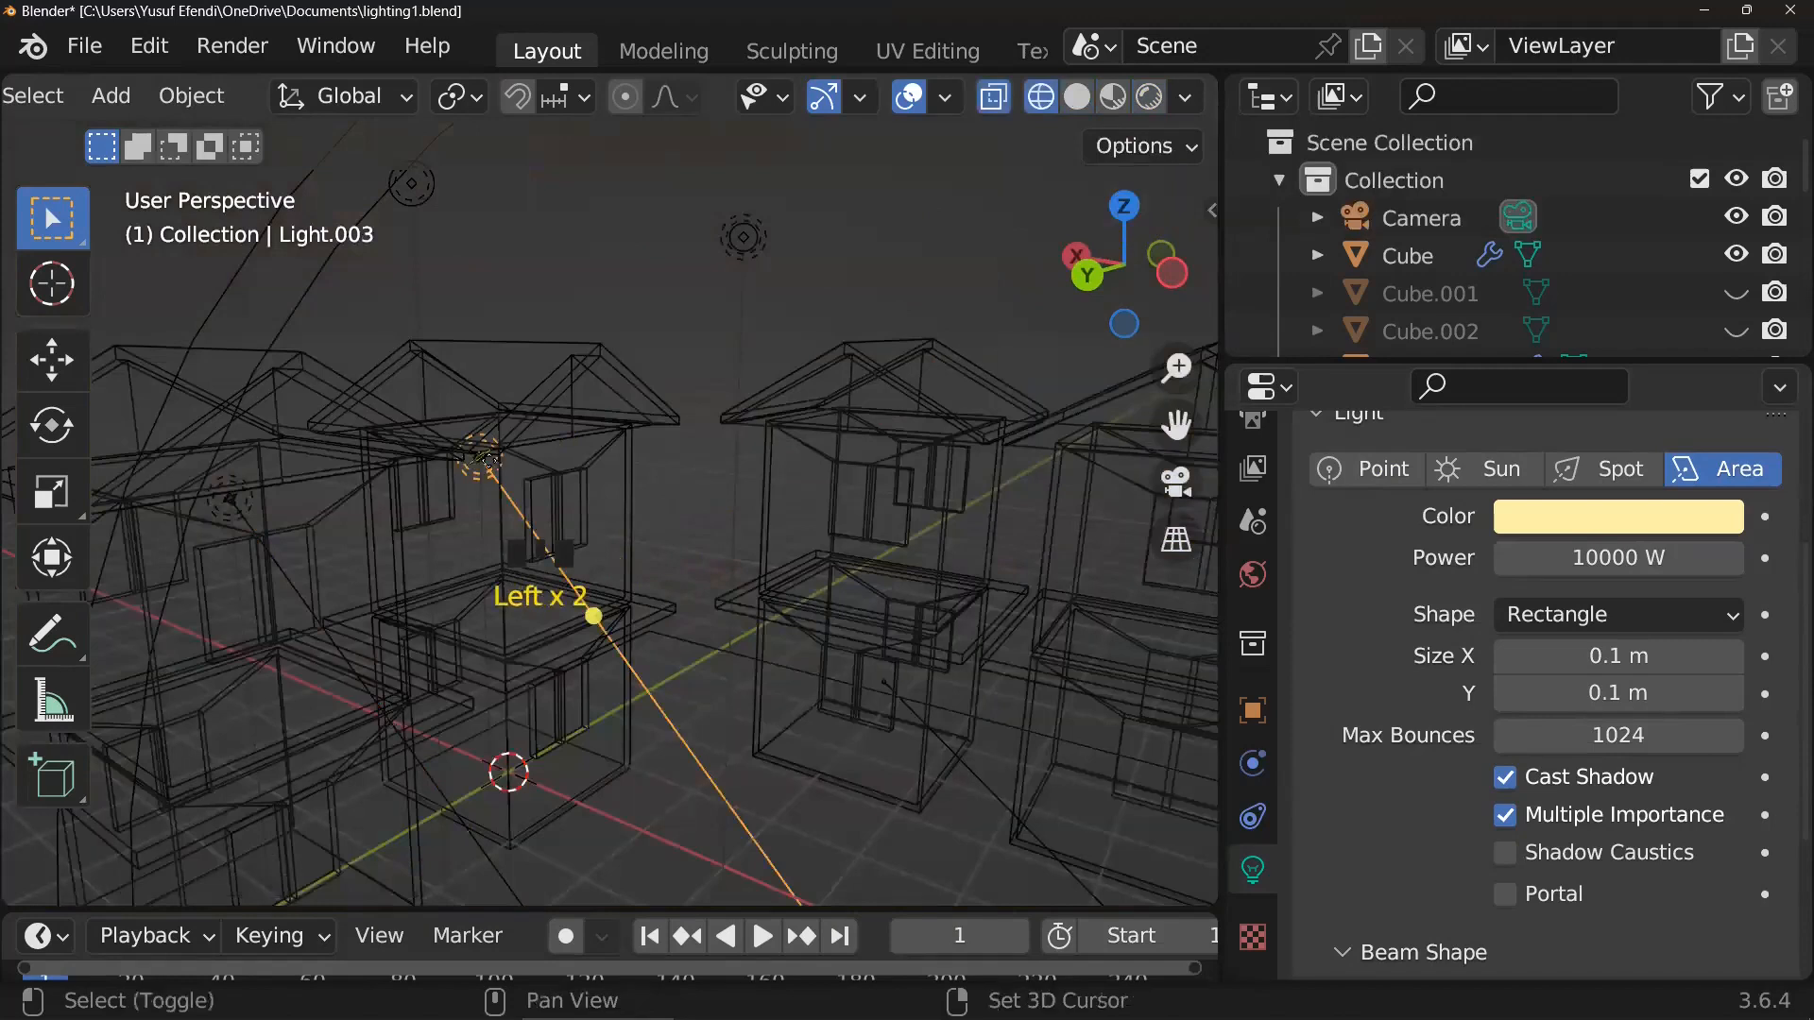
key("shift+d")
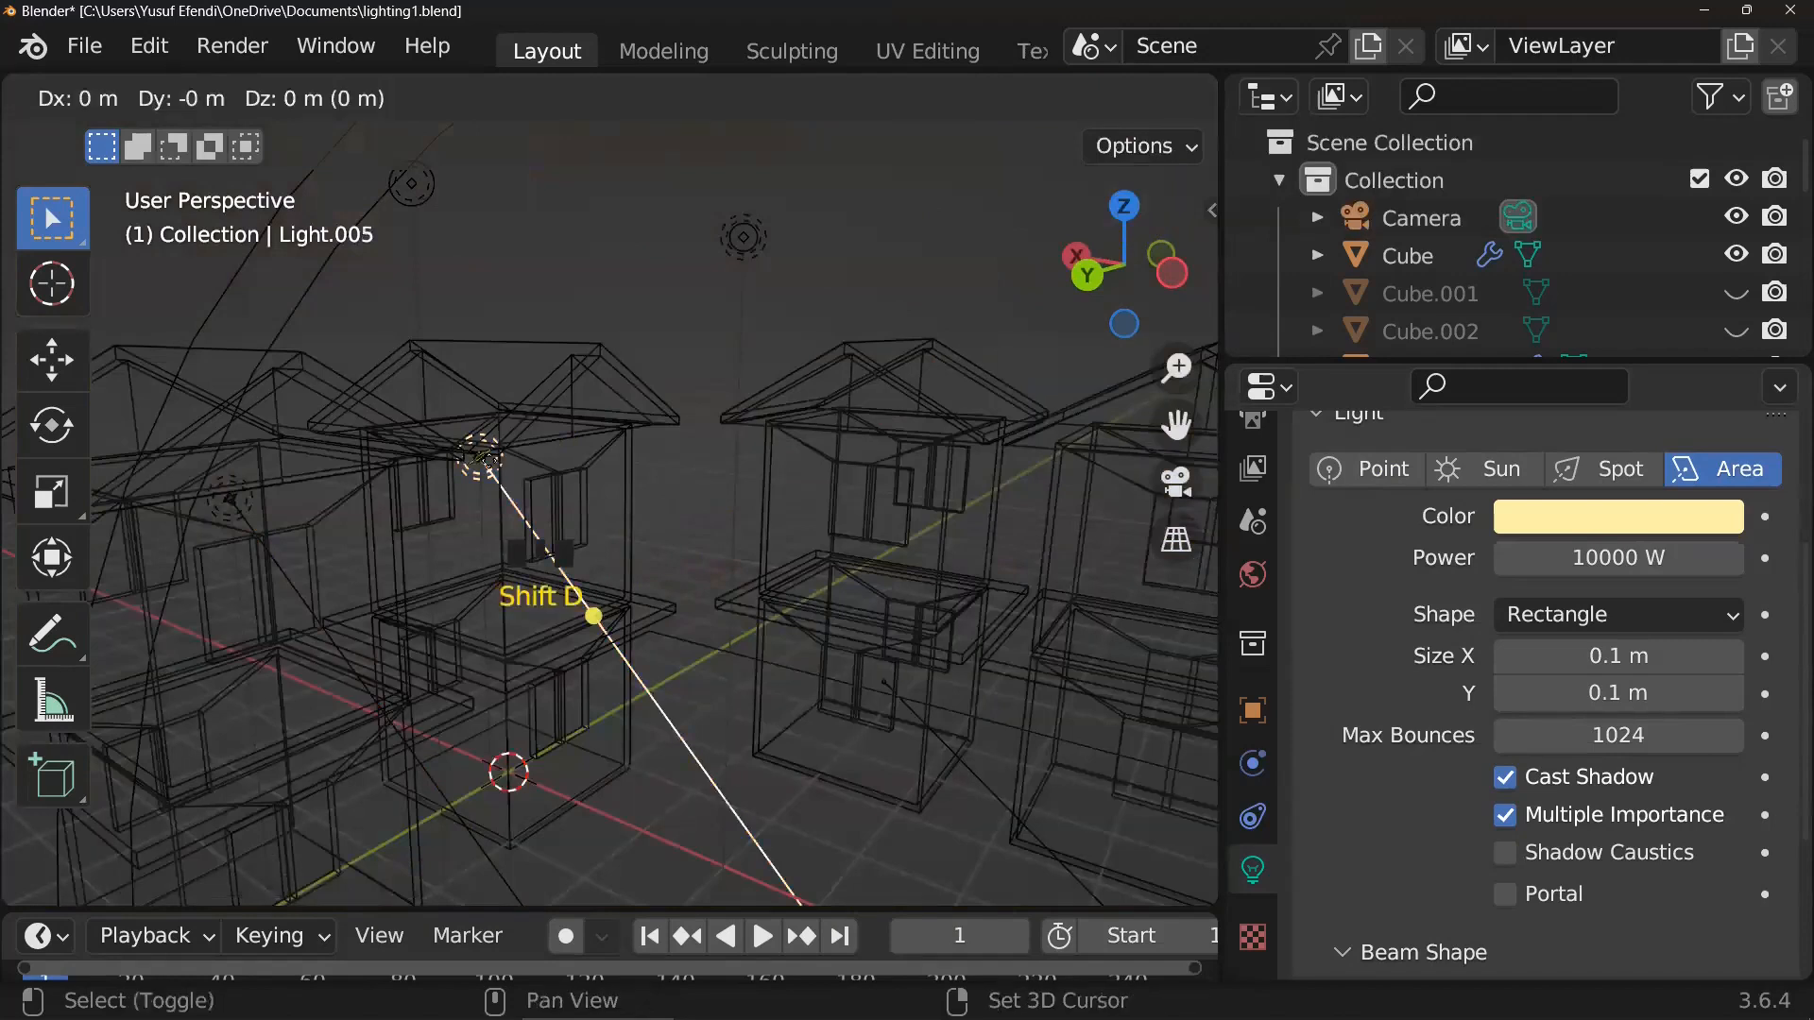
key("Escape")
middle_click_drag(595, 529, 648, 662)
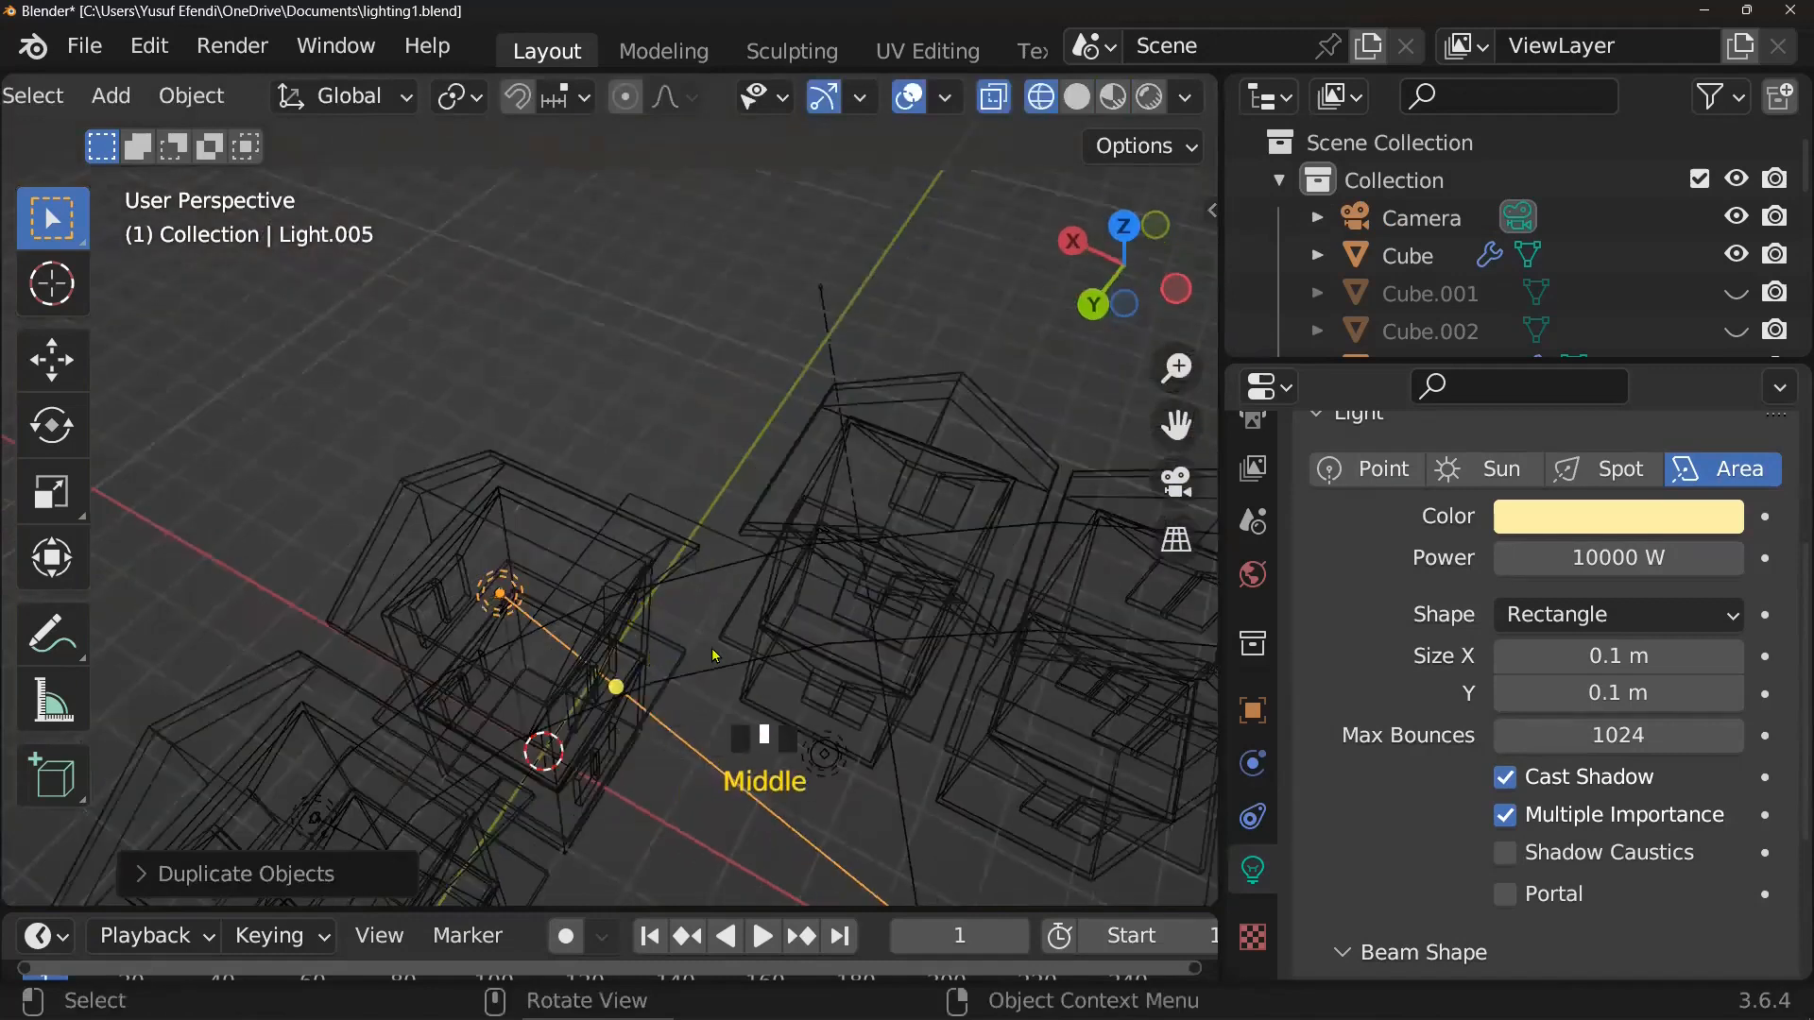
key("g")
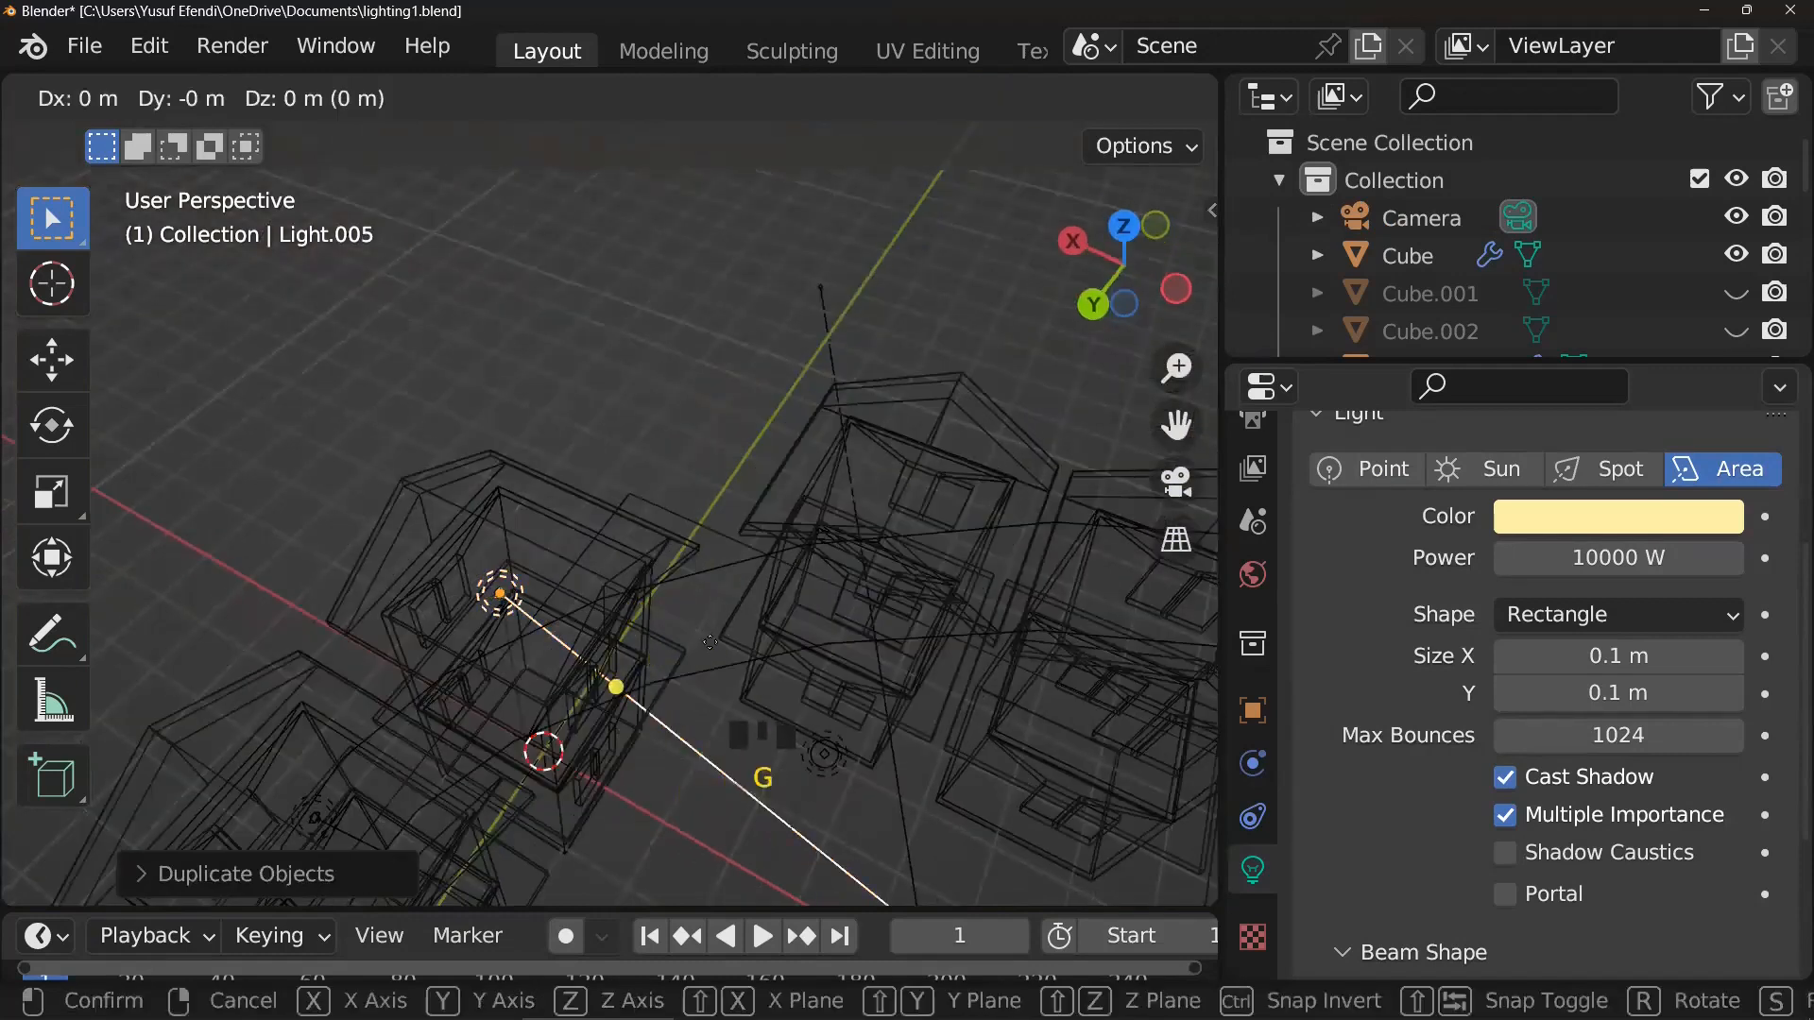
key("y")
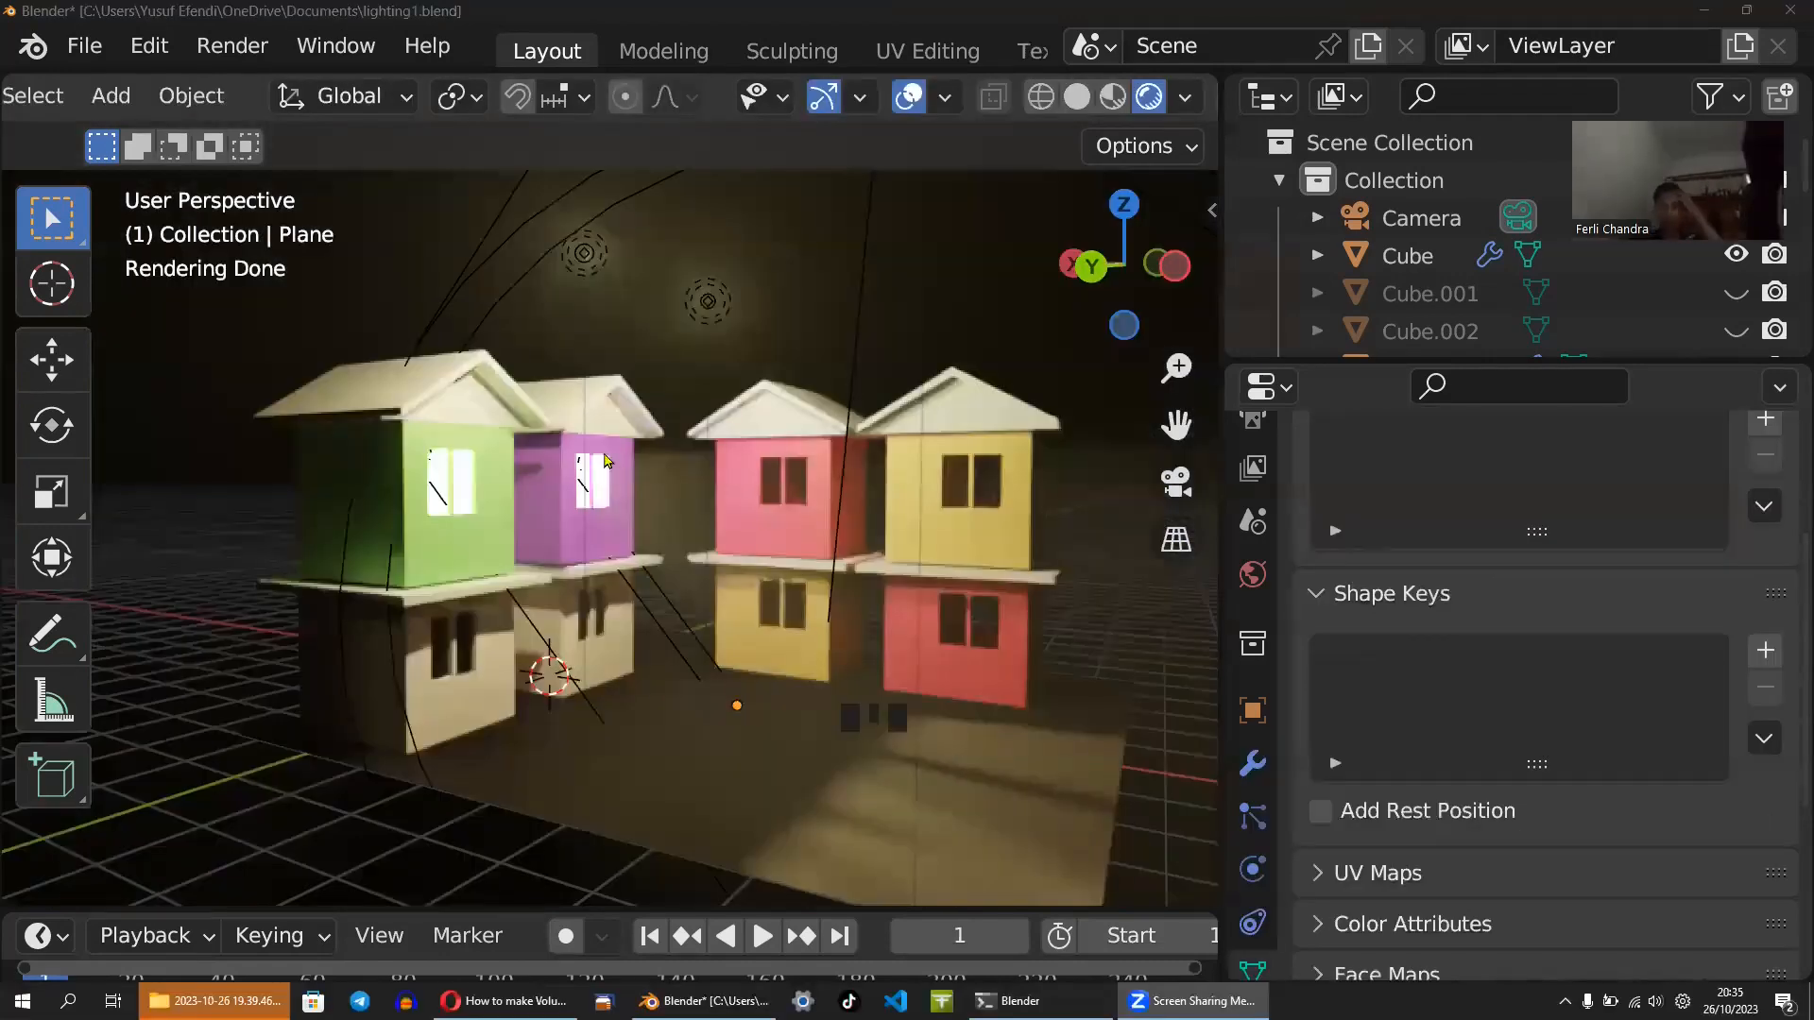
- Return to wireframe shading and select the duplicated area light beside the original inside the purple house
middle_click_drag(754, 486, 659, 519)
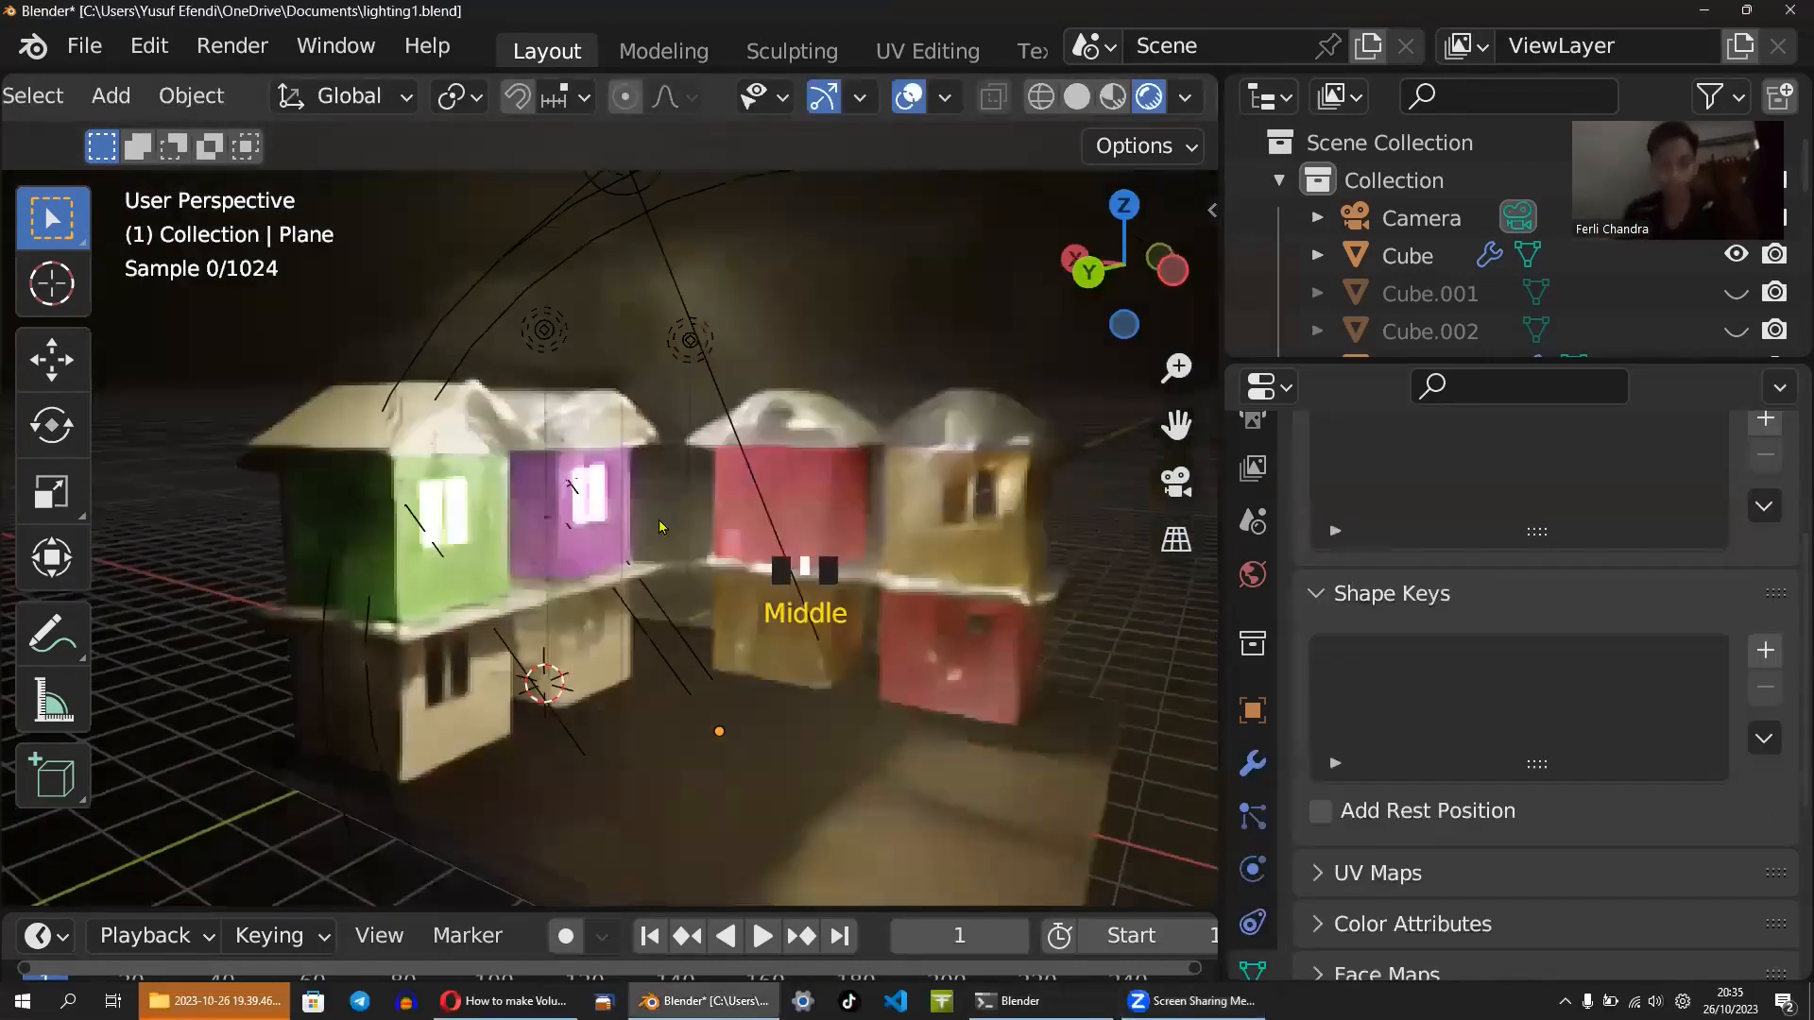
left_click(1077, 96)
middle_click_drag(749, 445, 737, 529)
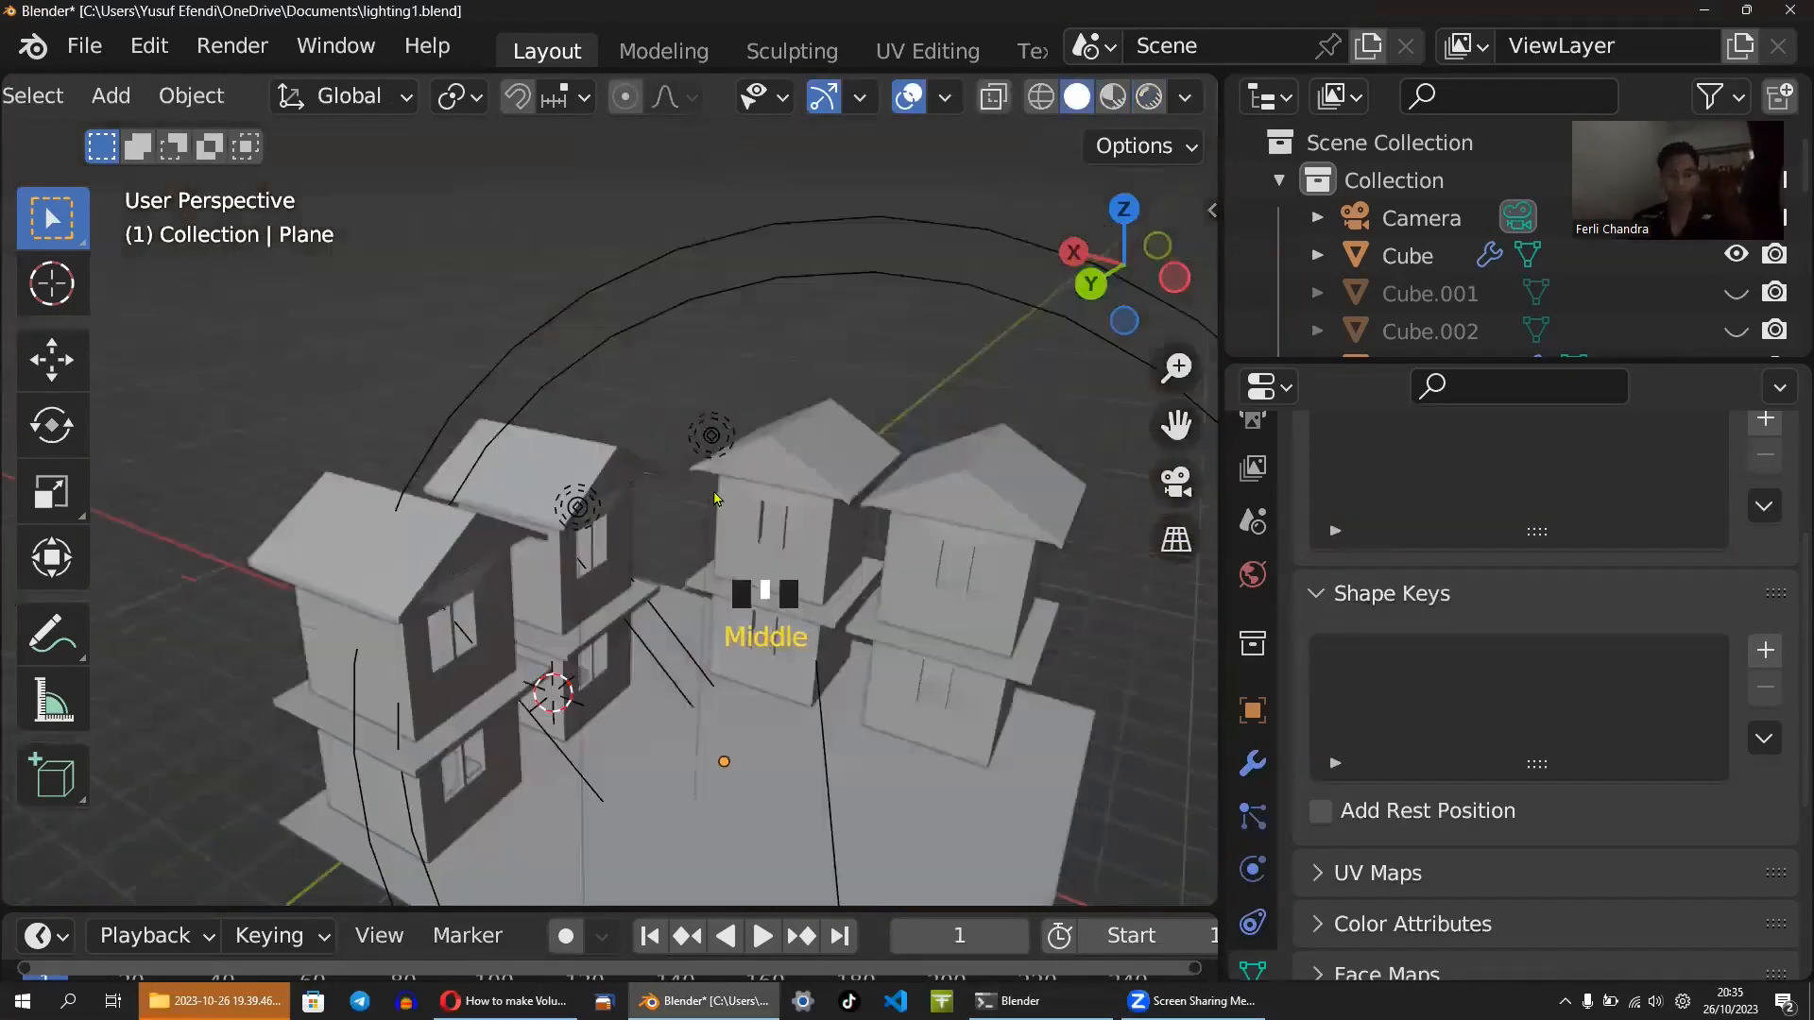
left_click(1043, 98)
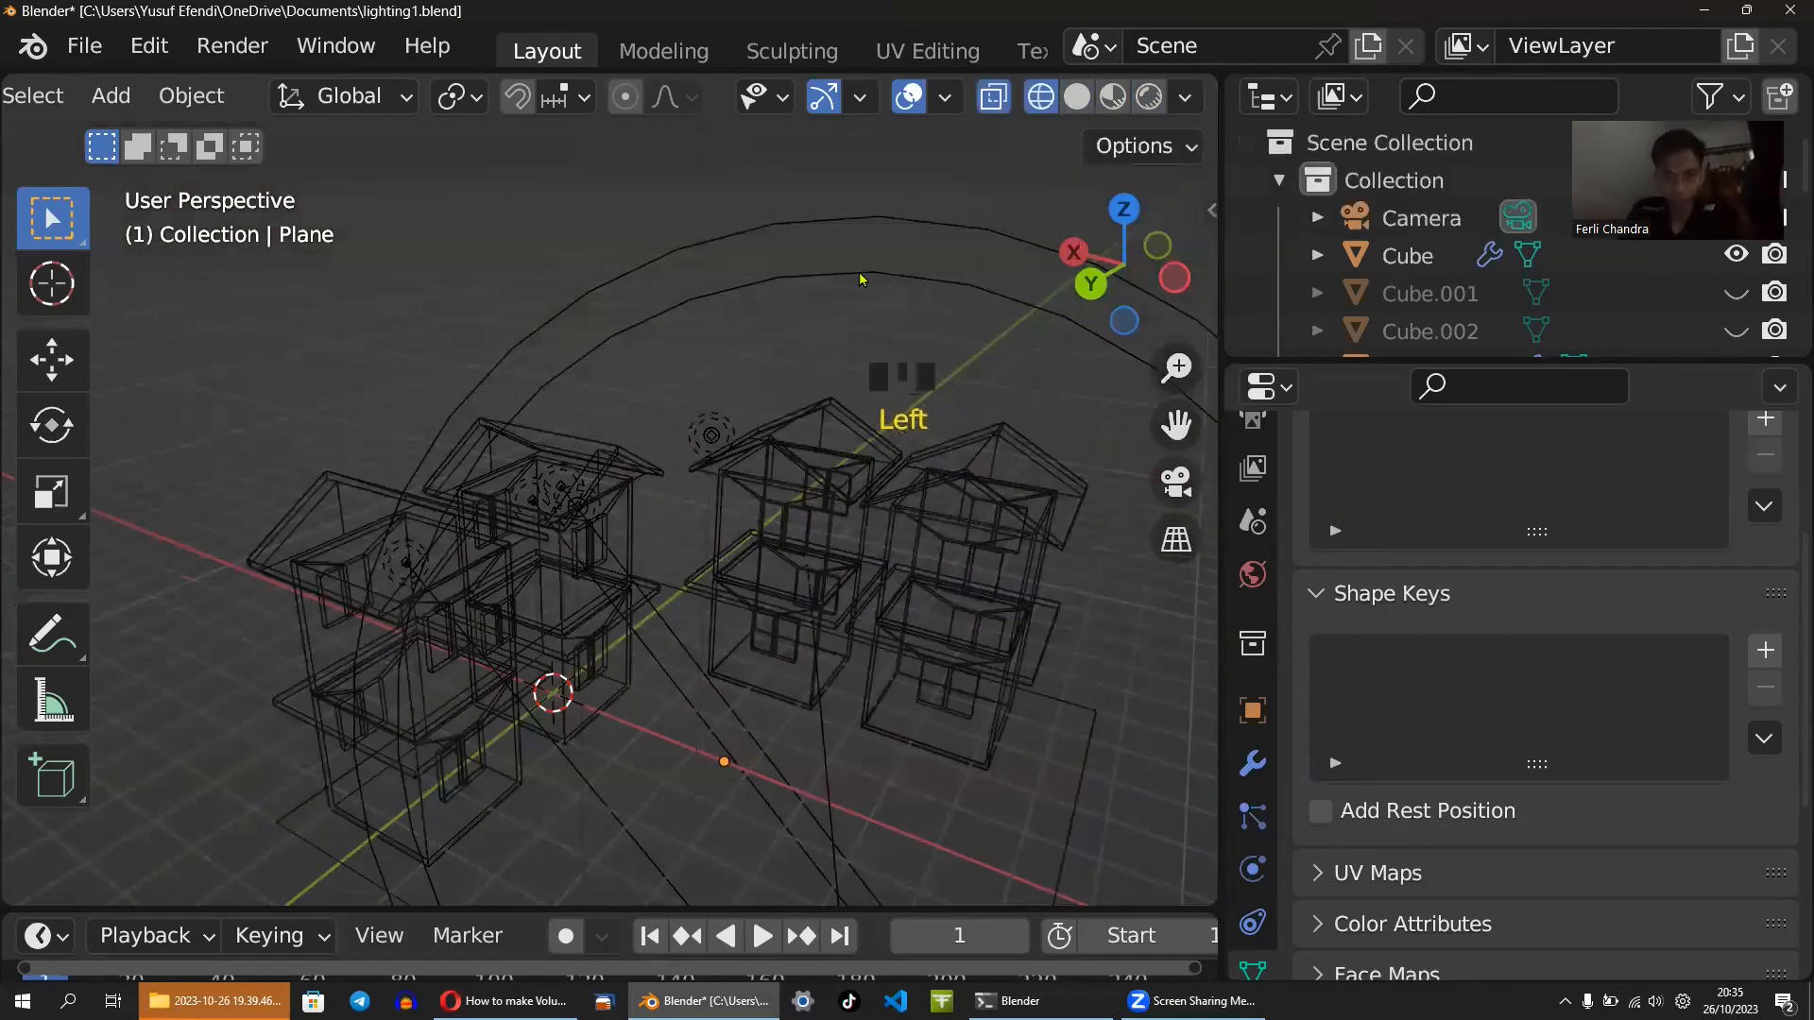
scroll(731, 432, "up", 2)
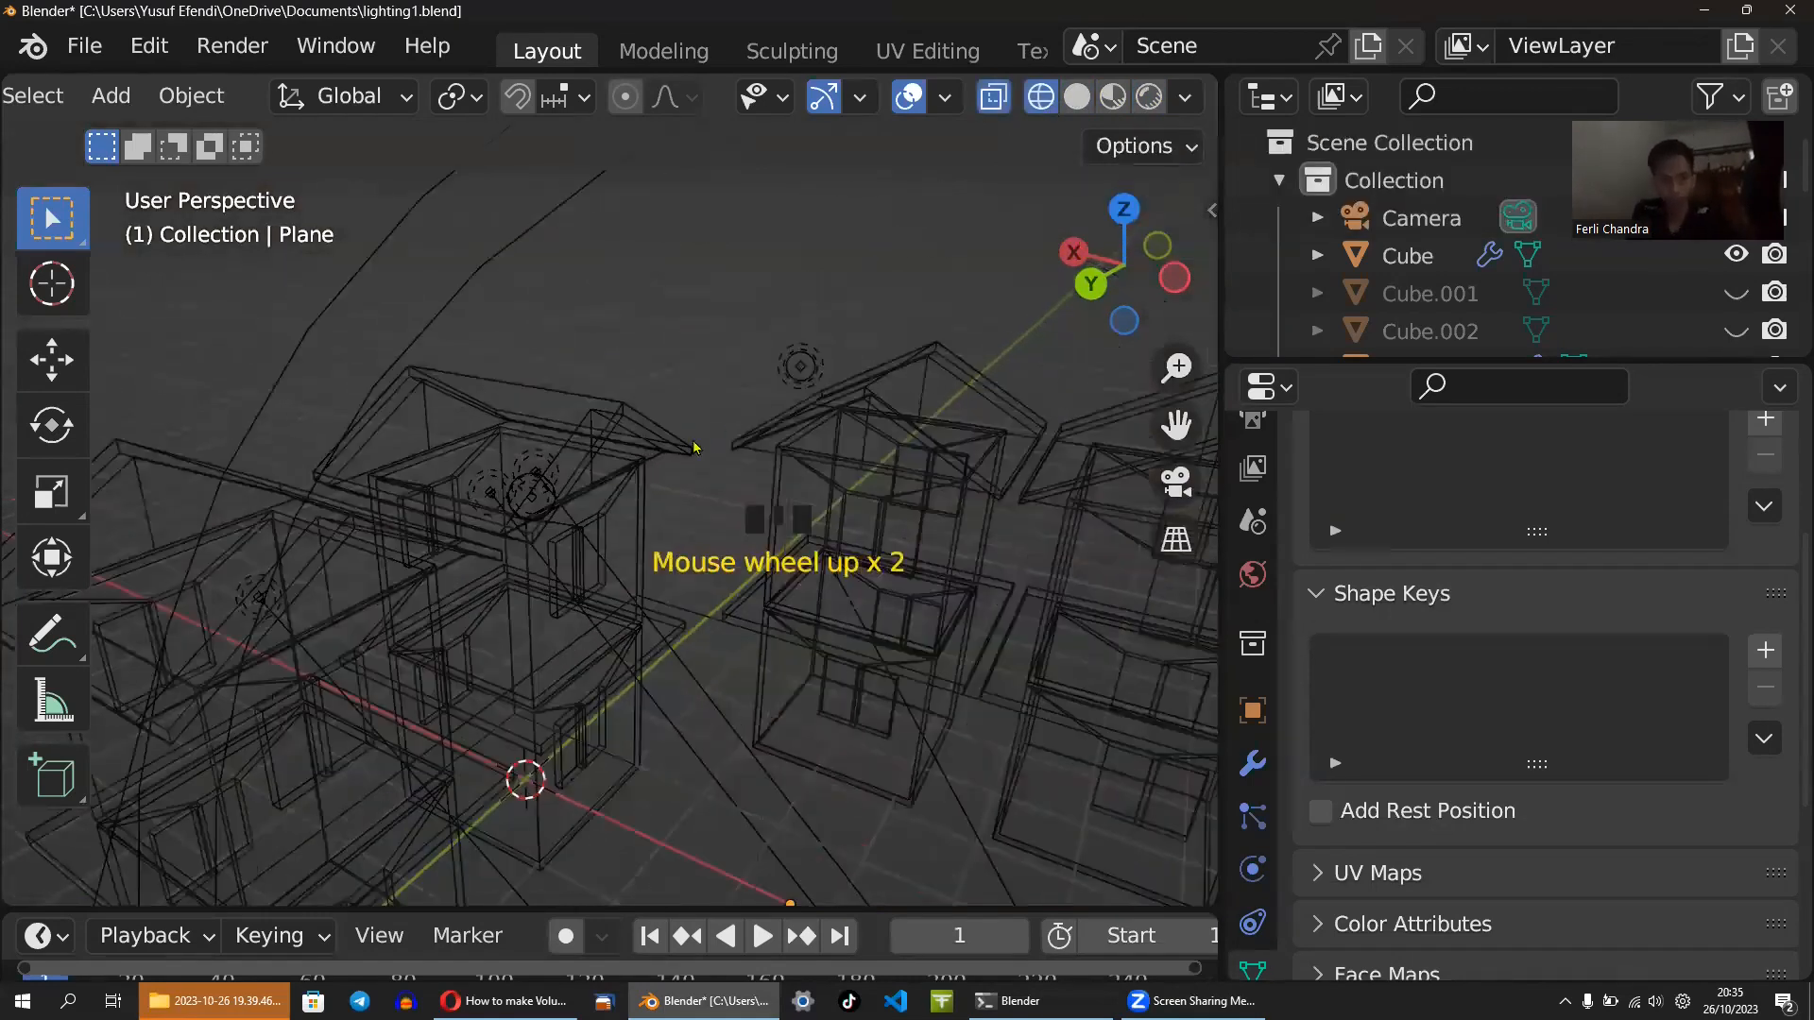
left_click(537, 468)
middle_click_drag(567, 486, 489, 542)
left_click(539, 557)
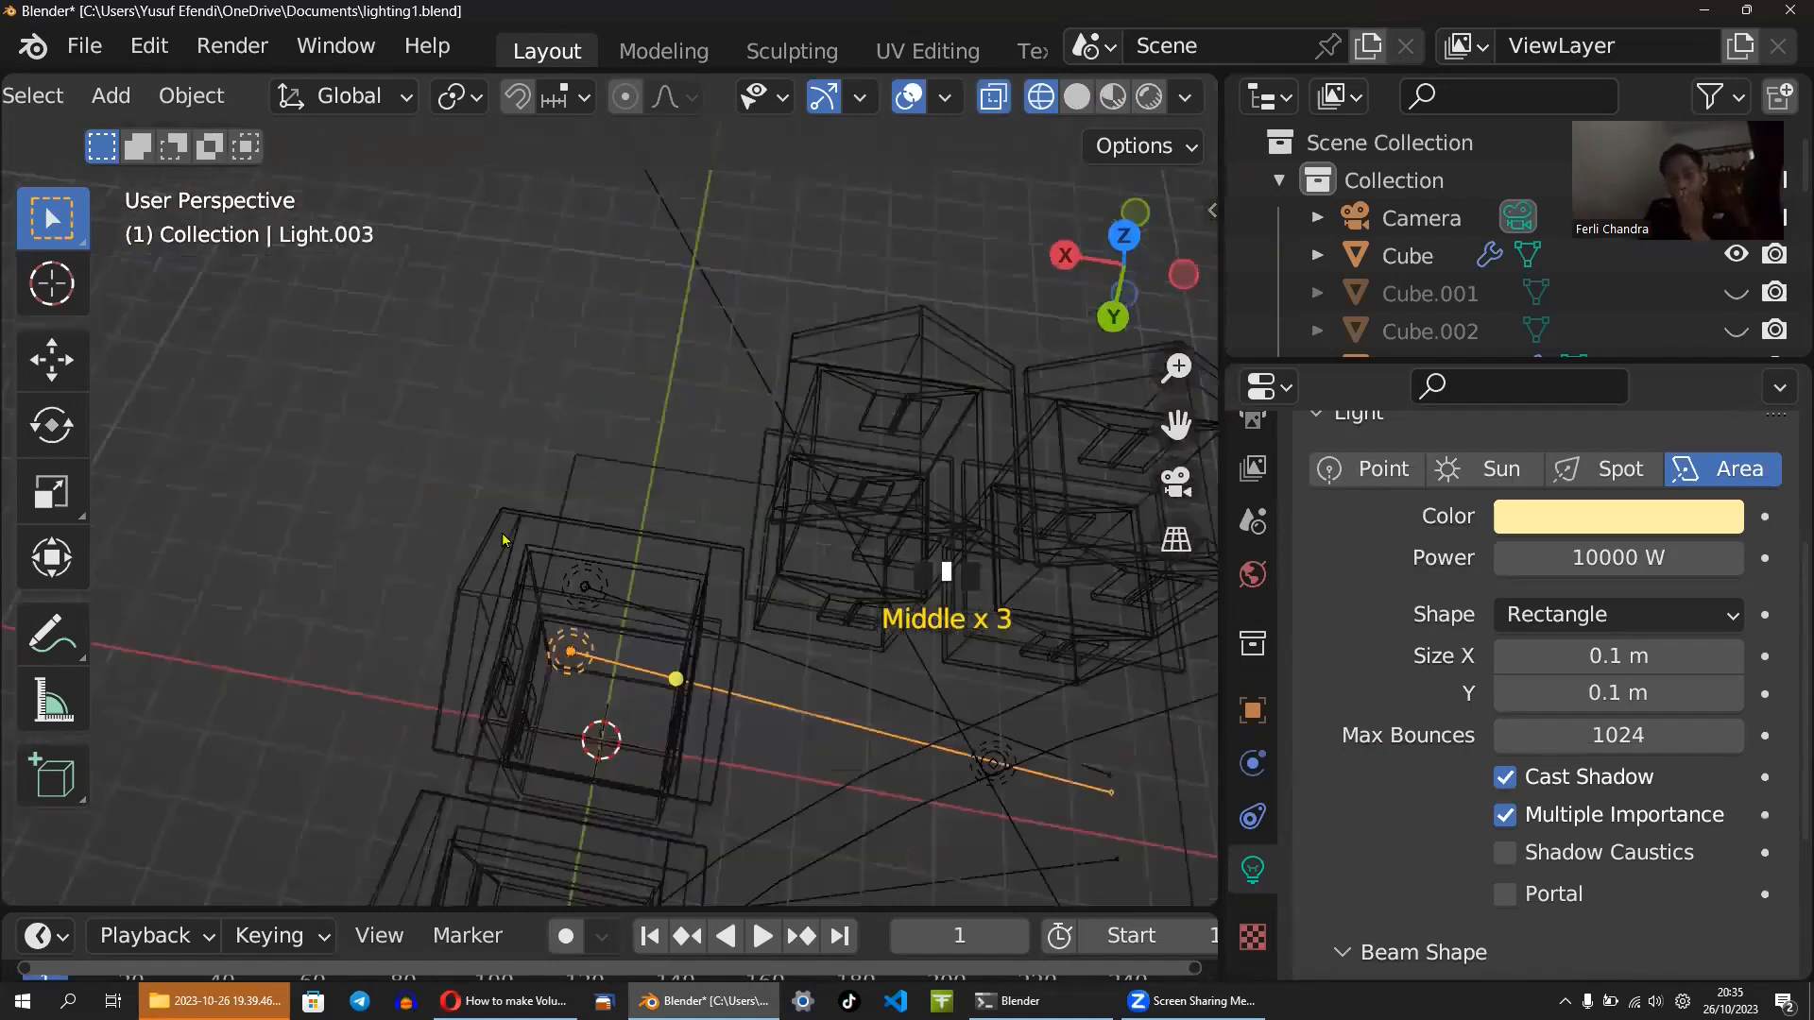
left_click(584, 576)
middle_click_drag(770, 479, 824, 514)
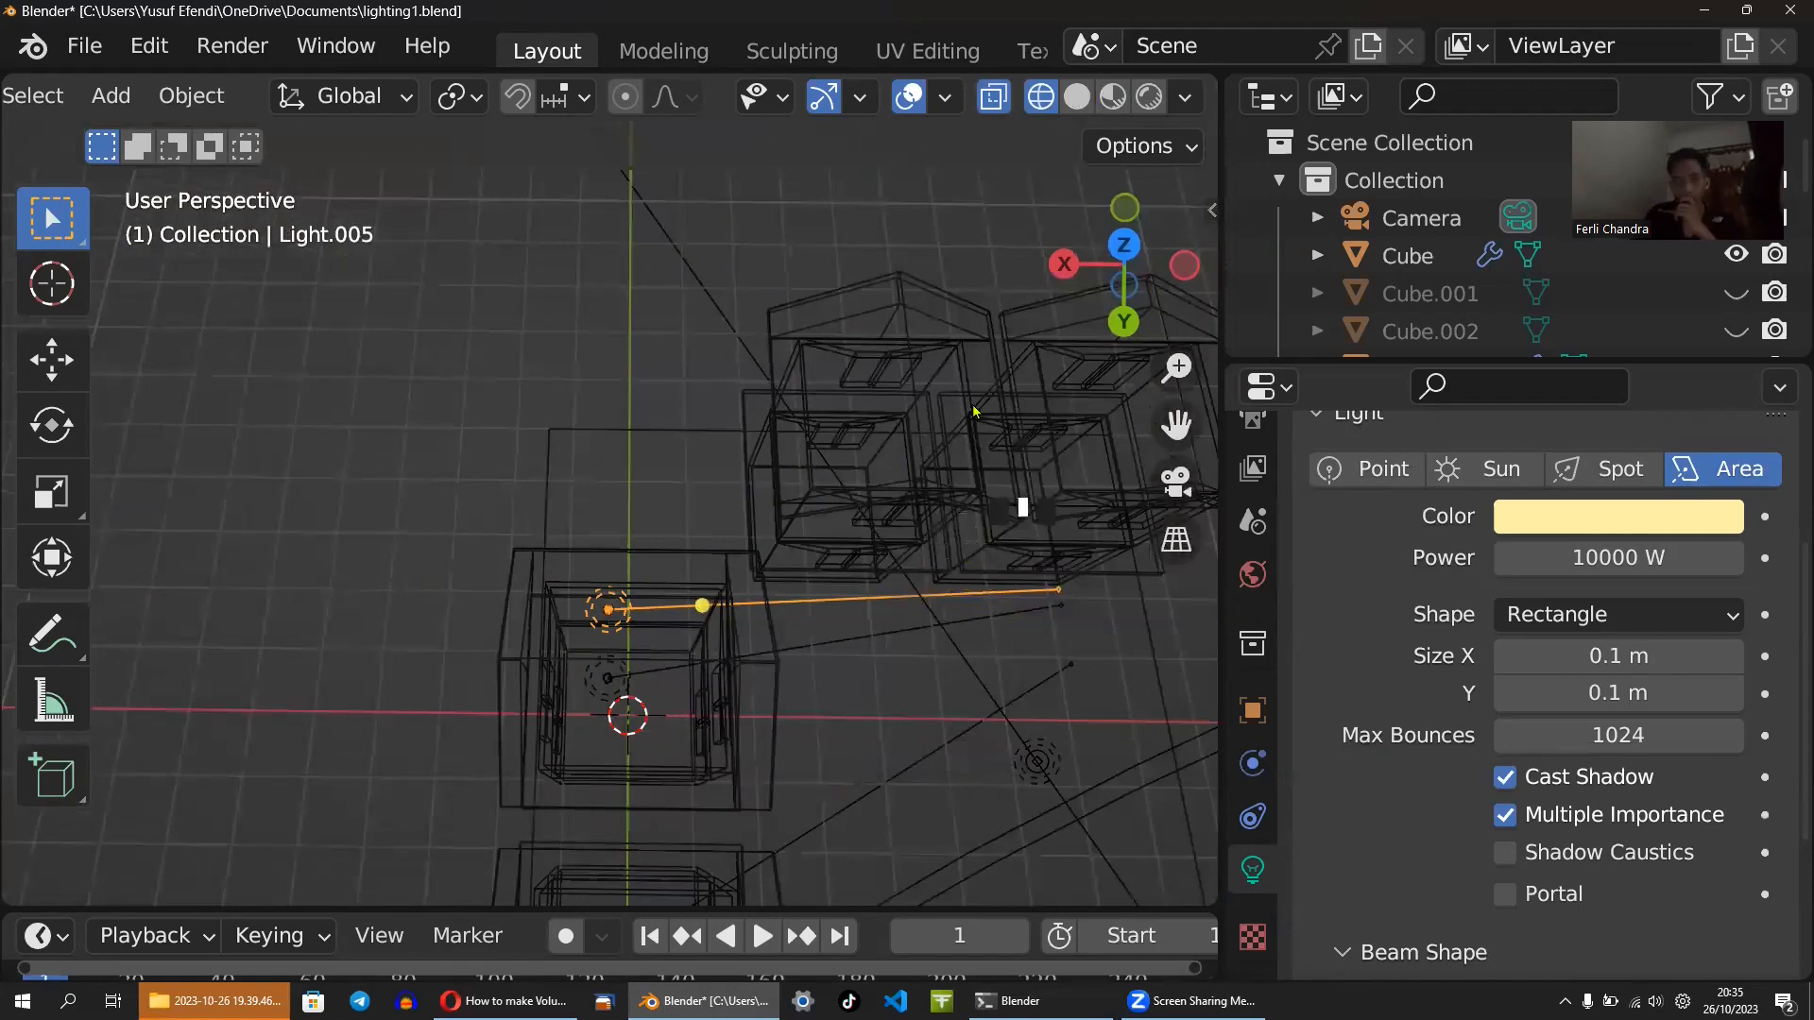
- In top view, move the duplicated area light into the neighbouring pink house and rotate it to shine toward the front of the houses
left_click(1124, 246)
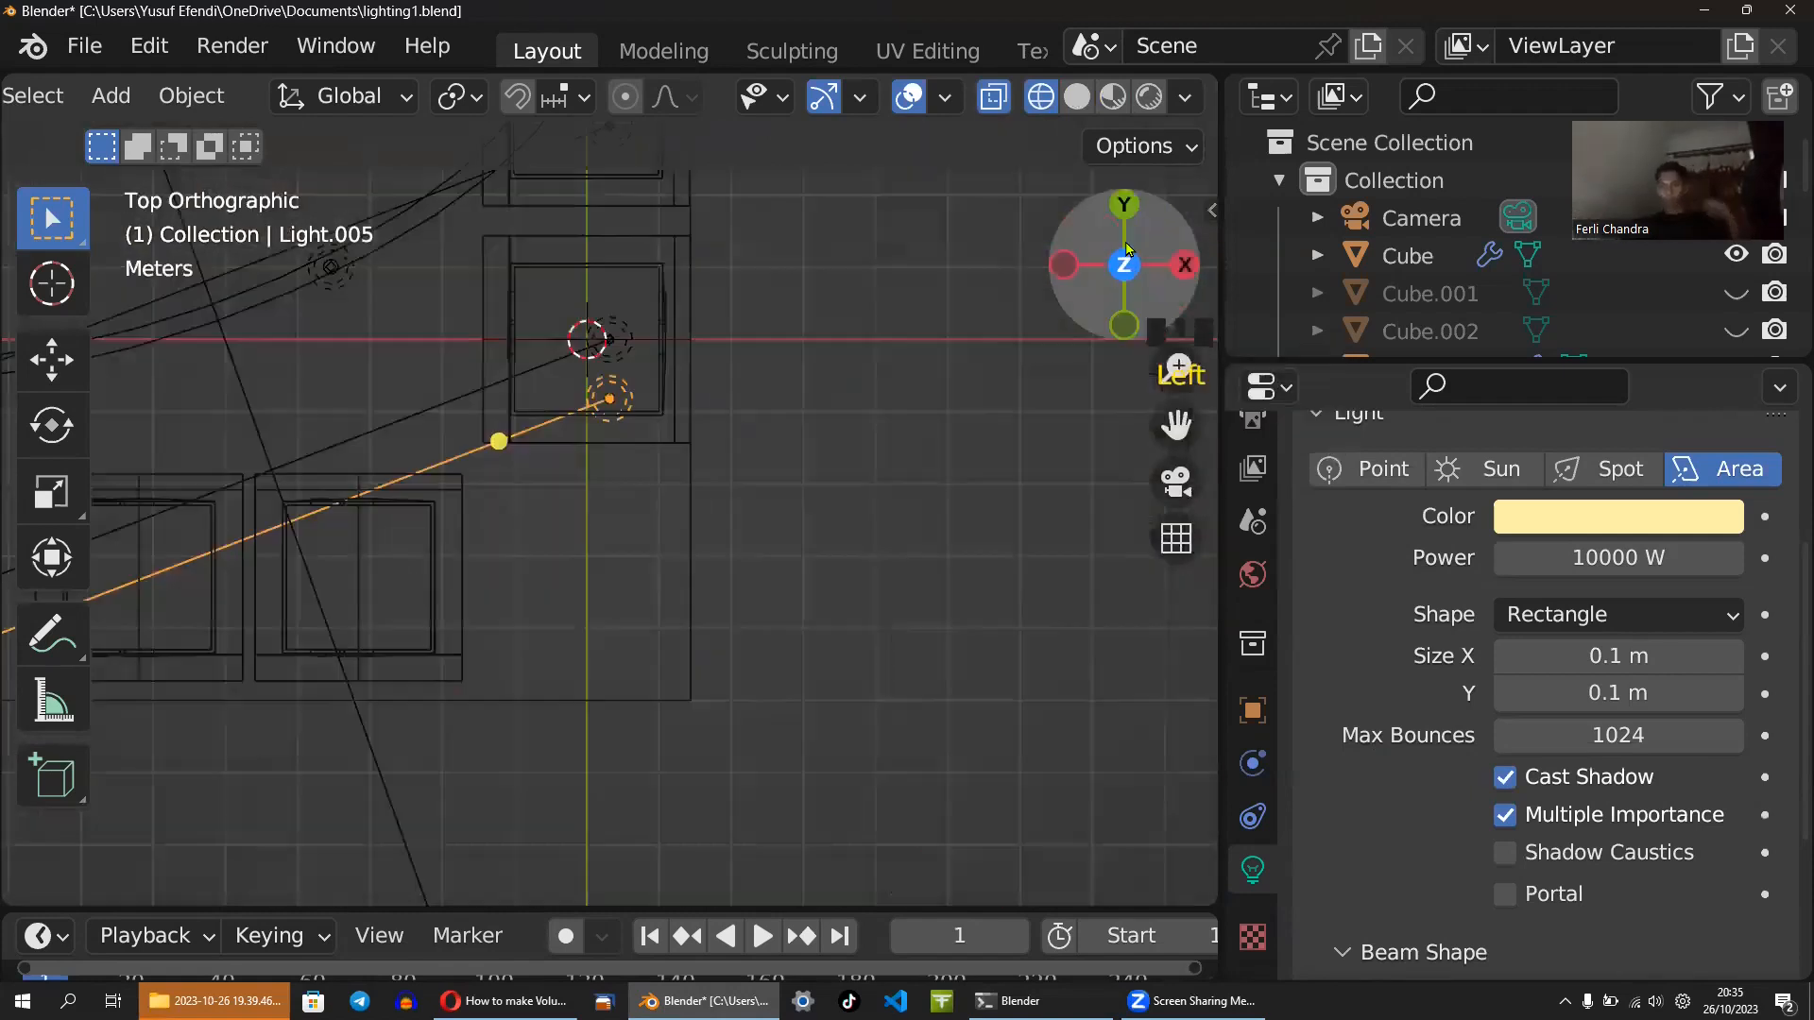
middle_click_drag(729, 397, 871, 445, "shift")
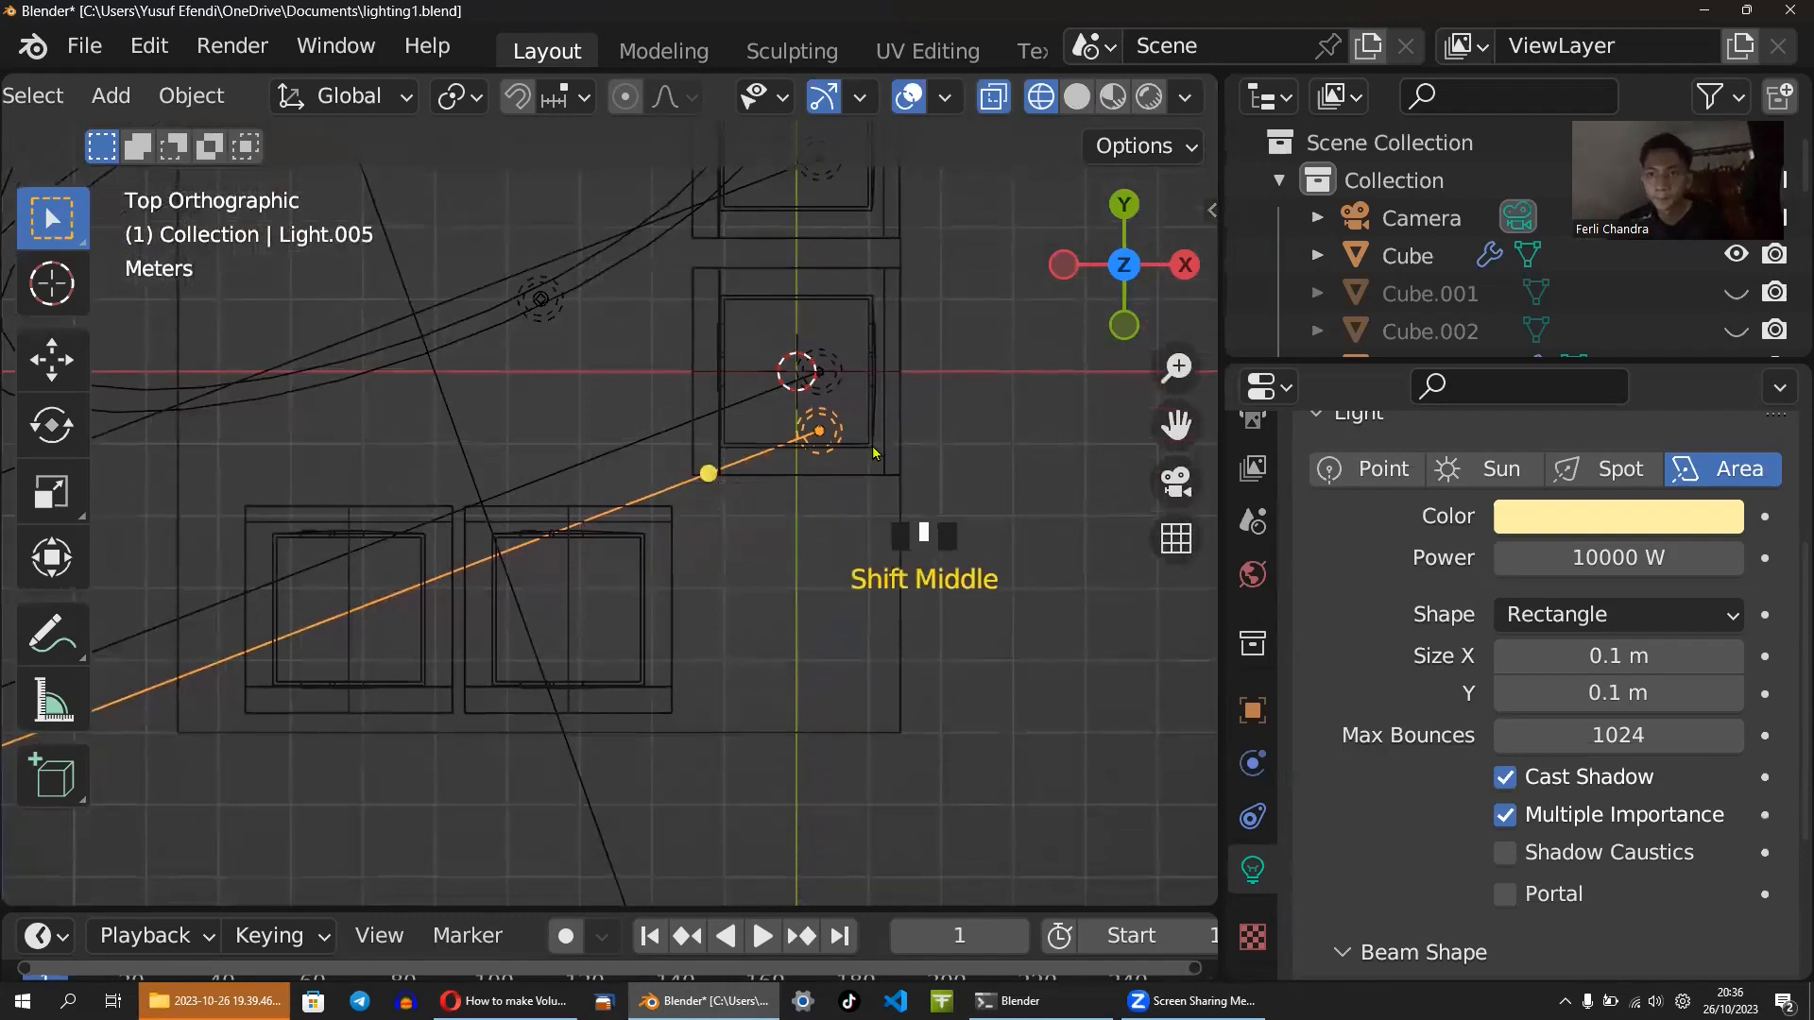
key("g")
left_click(630, 626)
key("r")
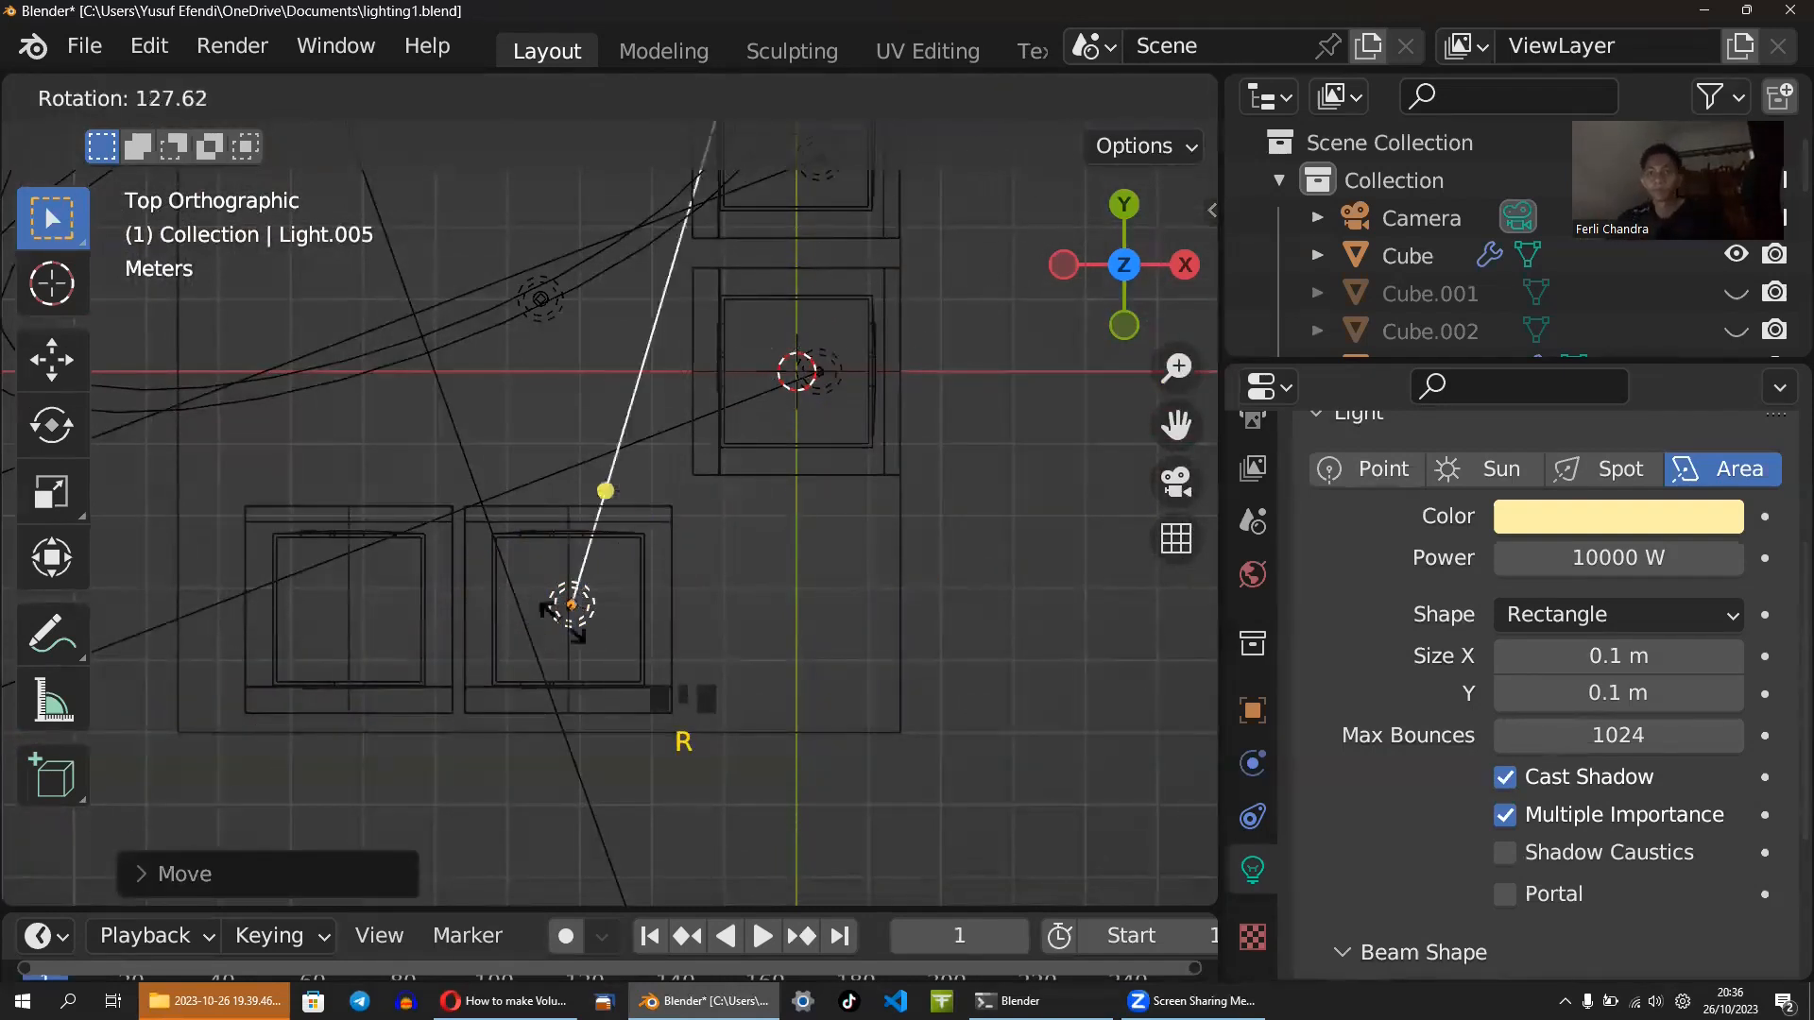
left_click(573, 630)
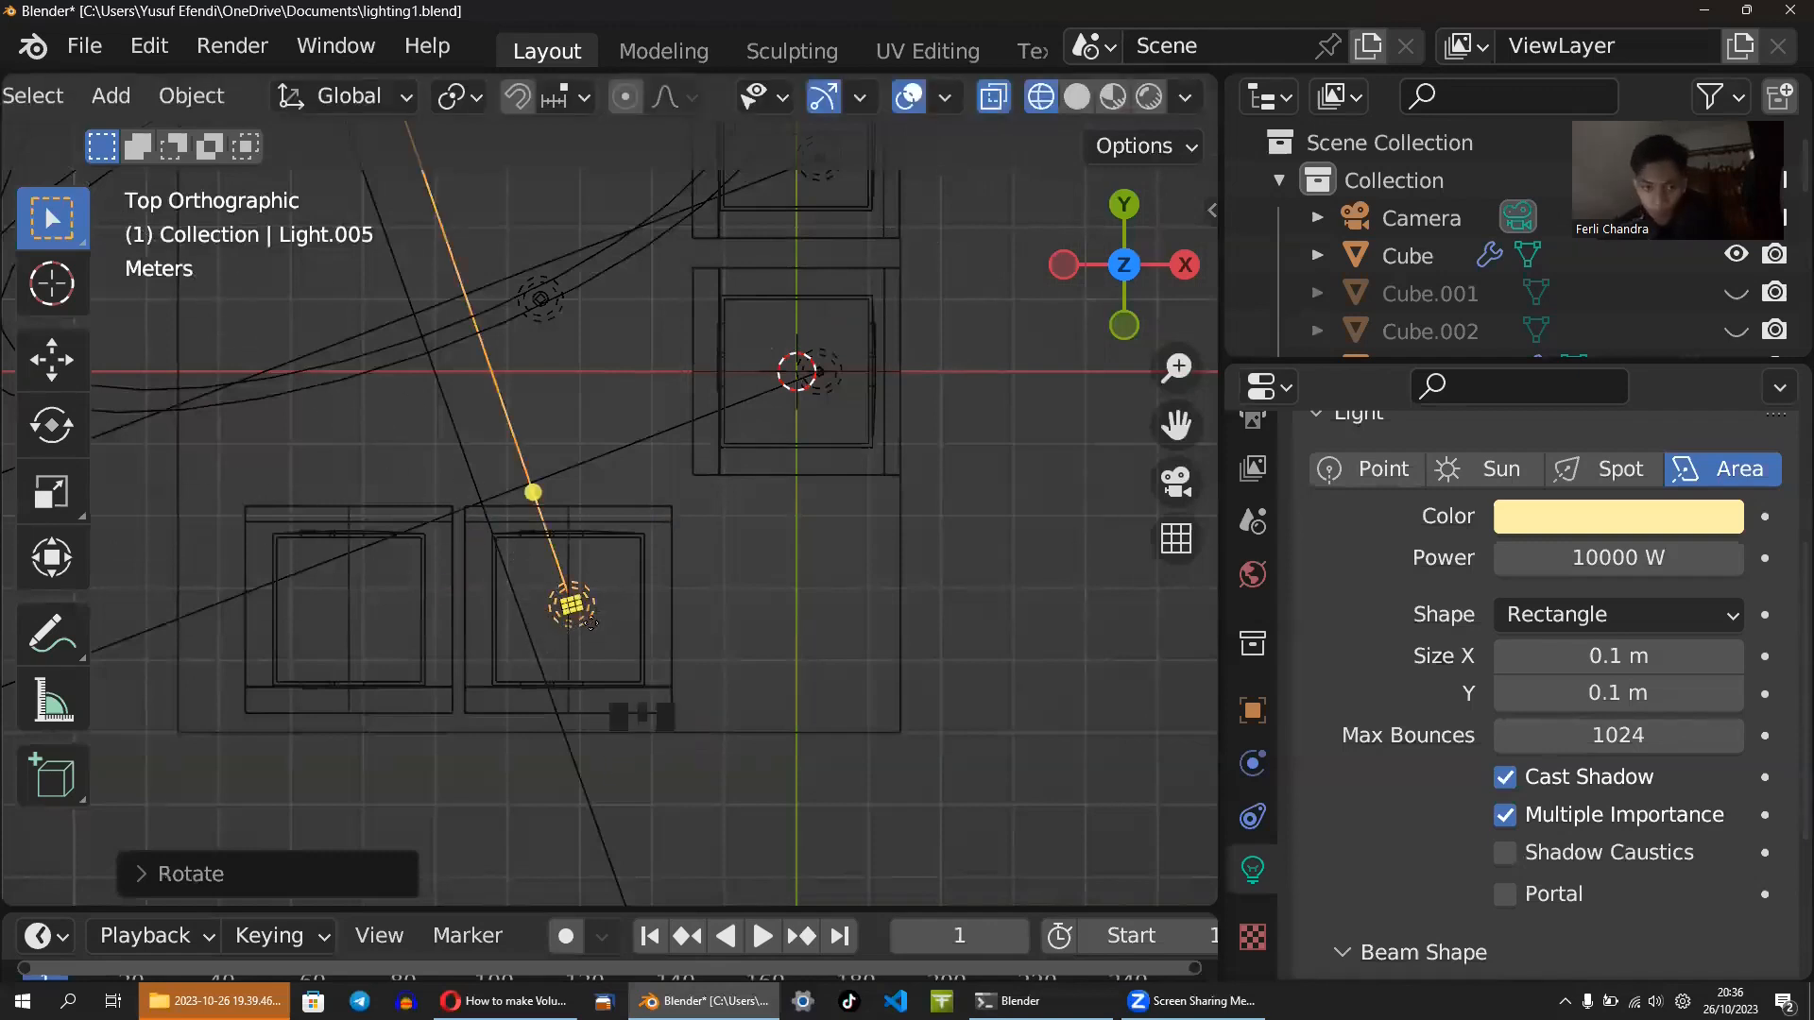
- Duplicate the pink house's area light, move the copy about 2.8 m along negative X into the adjacent yellow house, and rotate it slightly
key("shift+d")
left_click(592, 624)
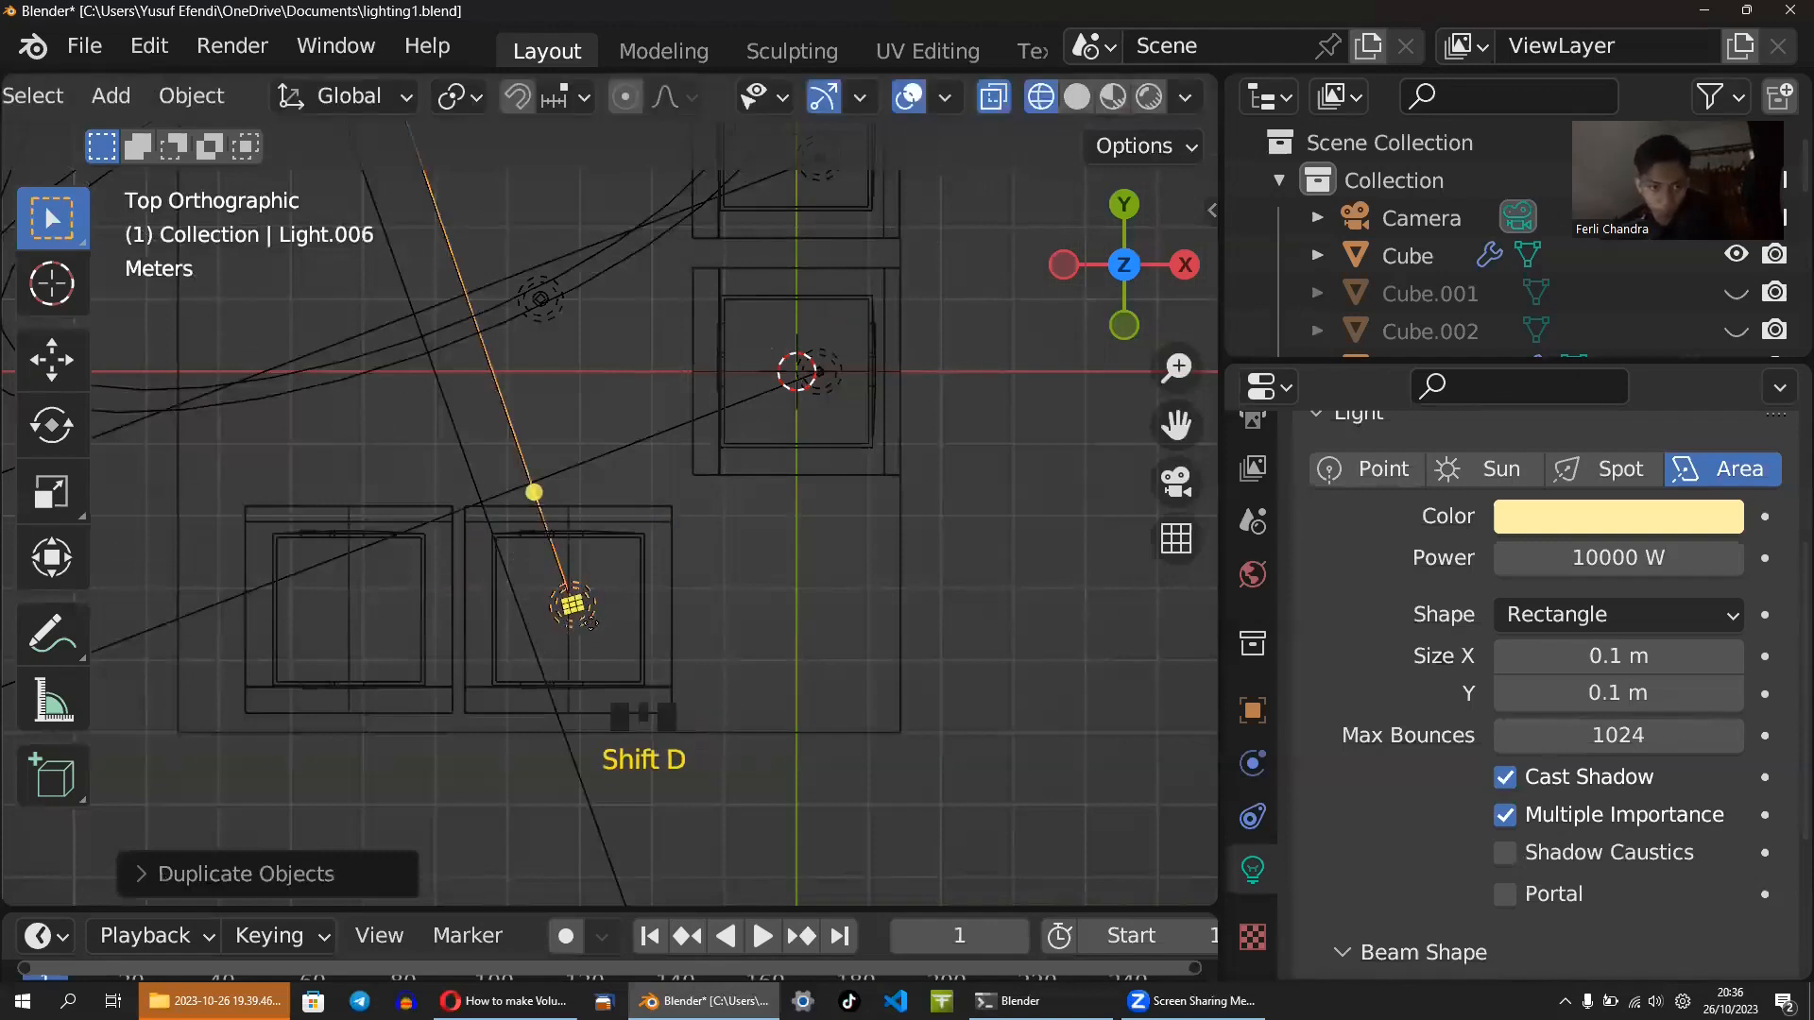
key("g")
key("y")
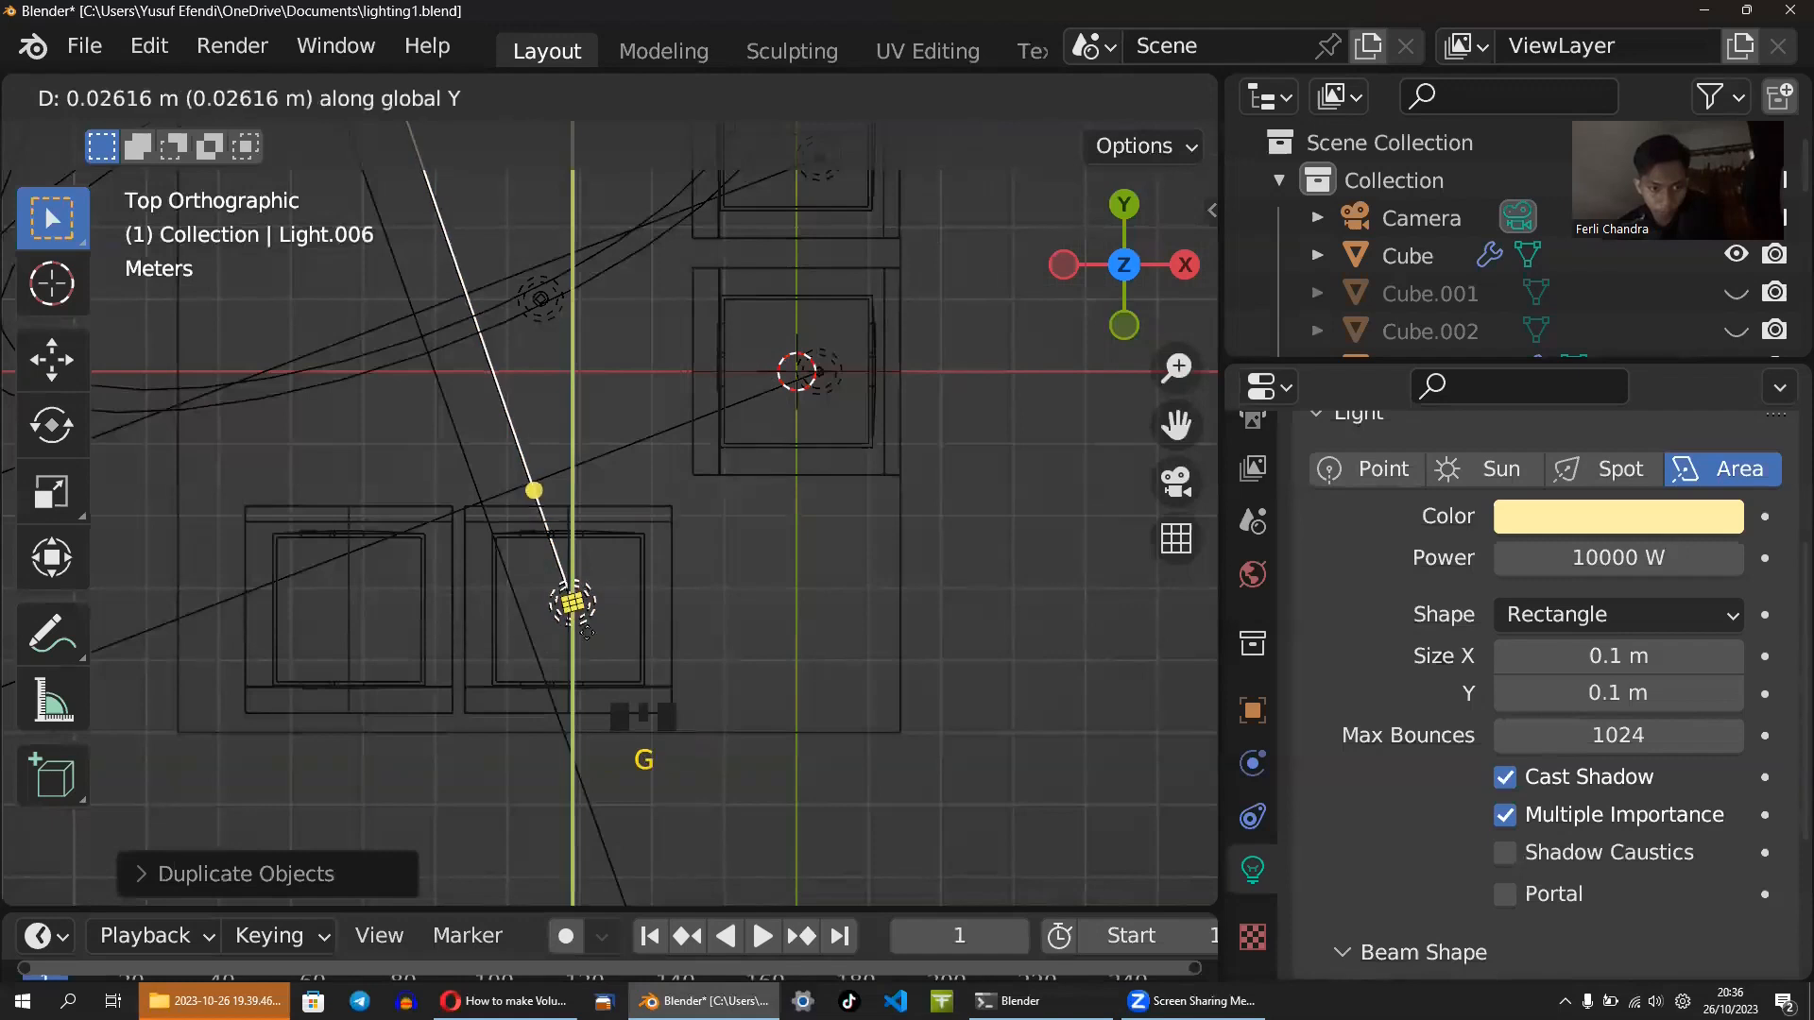
key("x")
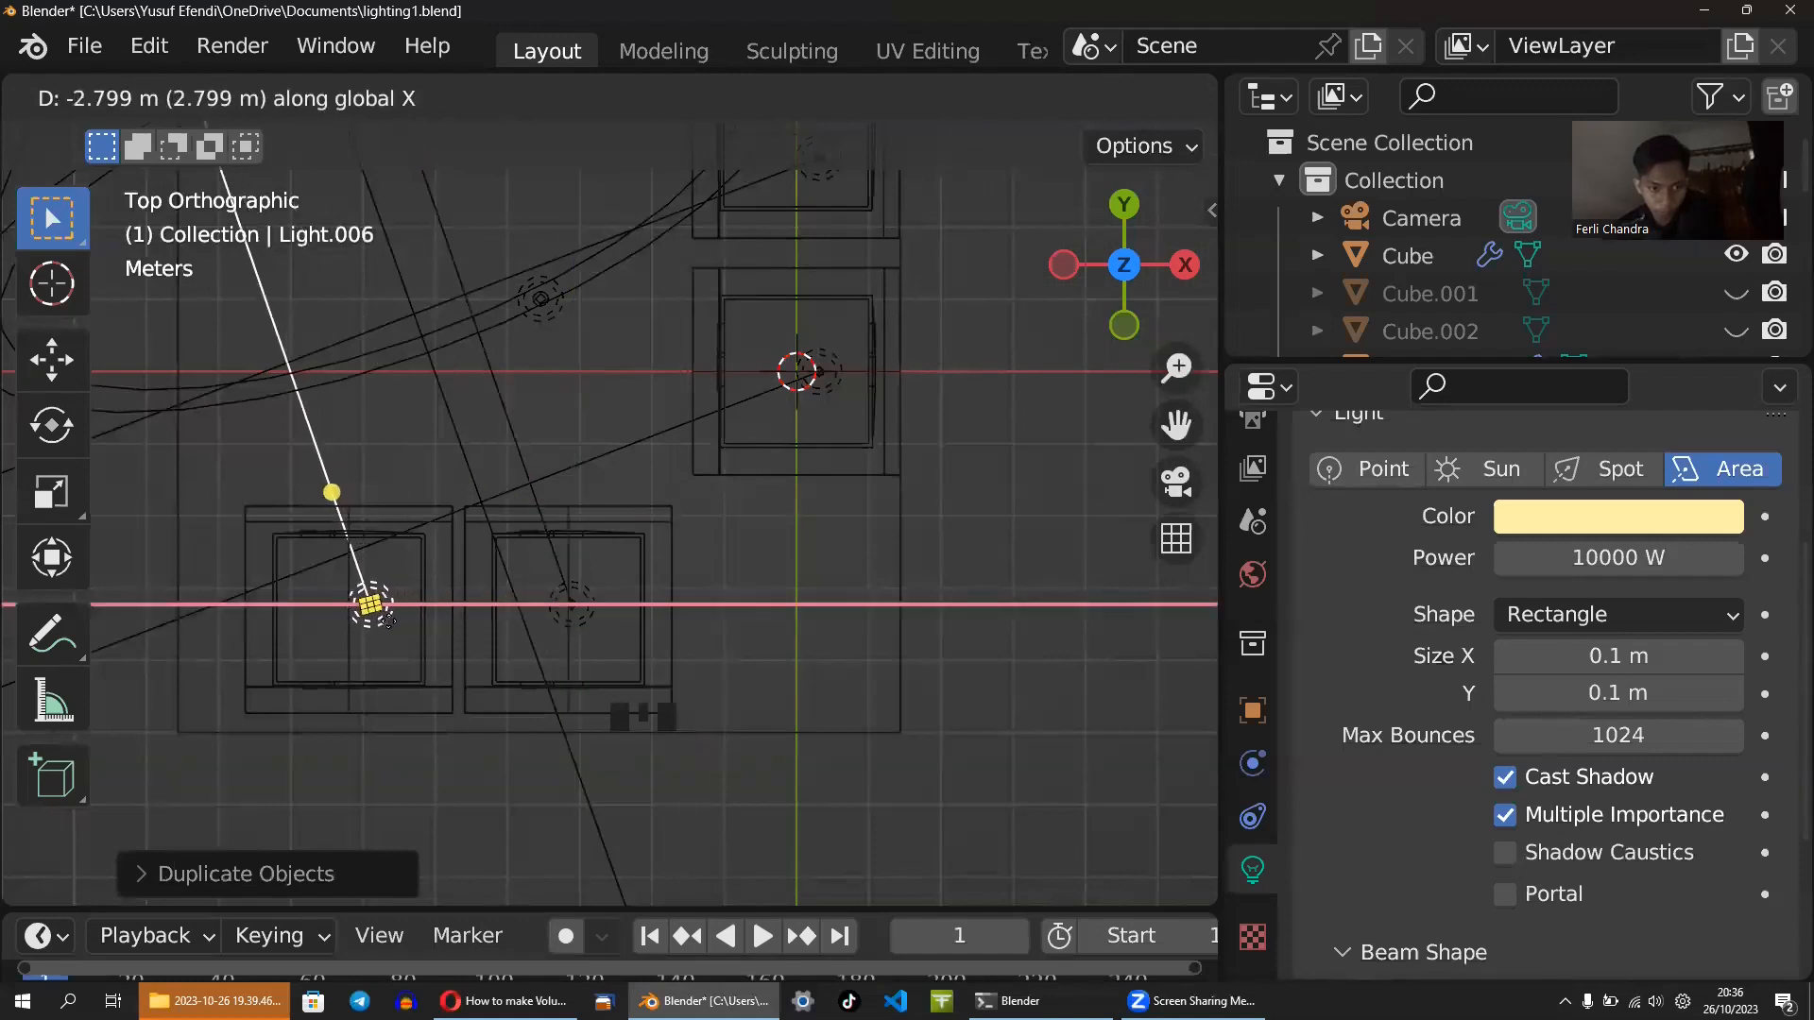
left_click(384, 621)
key("r")
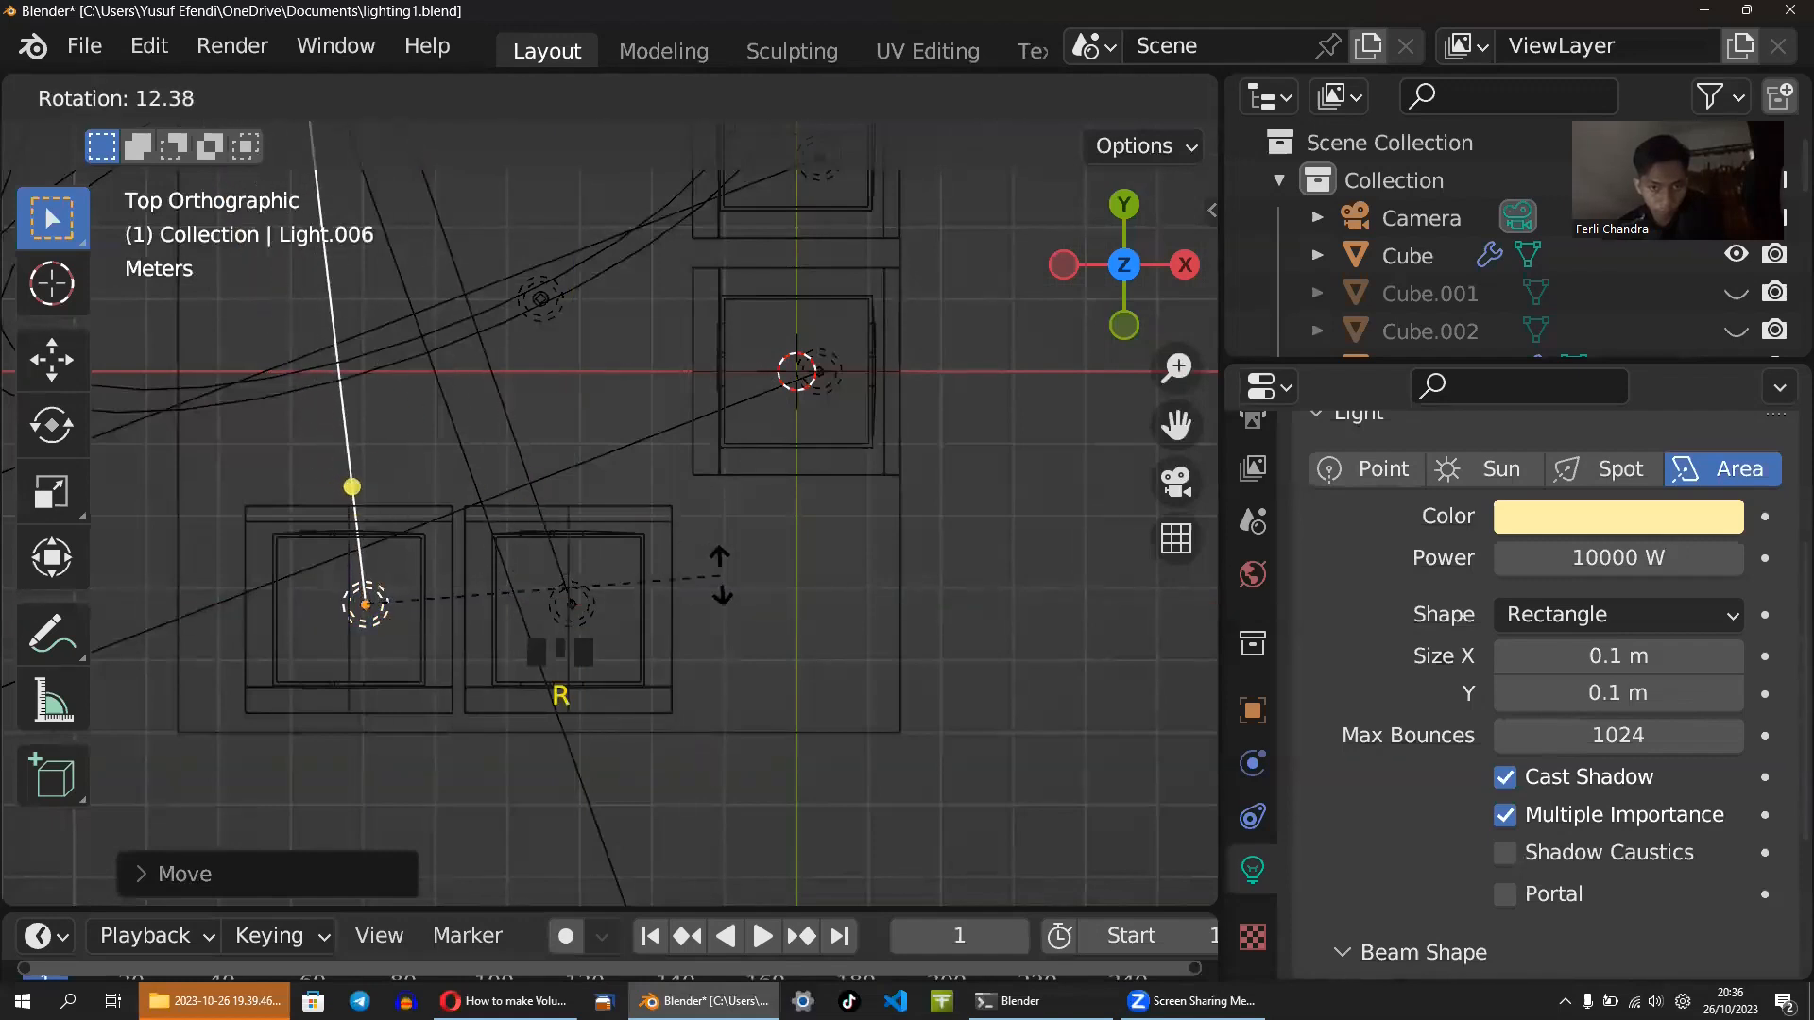
left_click(697, 601)
- Duplicate the pink and yellow houses' upper-floor area lights together and lower the copies along Z into the ground floors
middle_click_drag(696, 602, 705, 449)
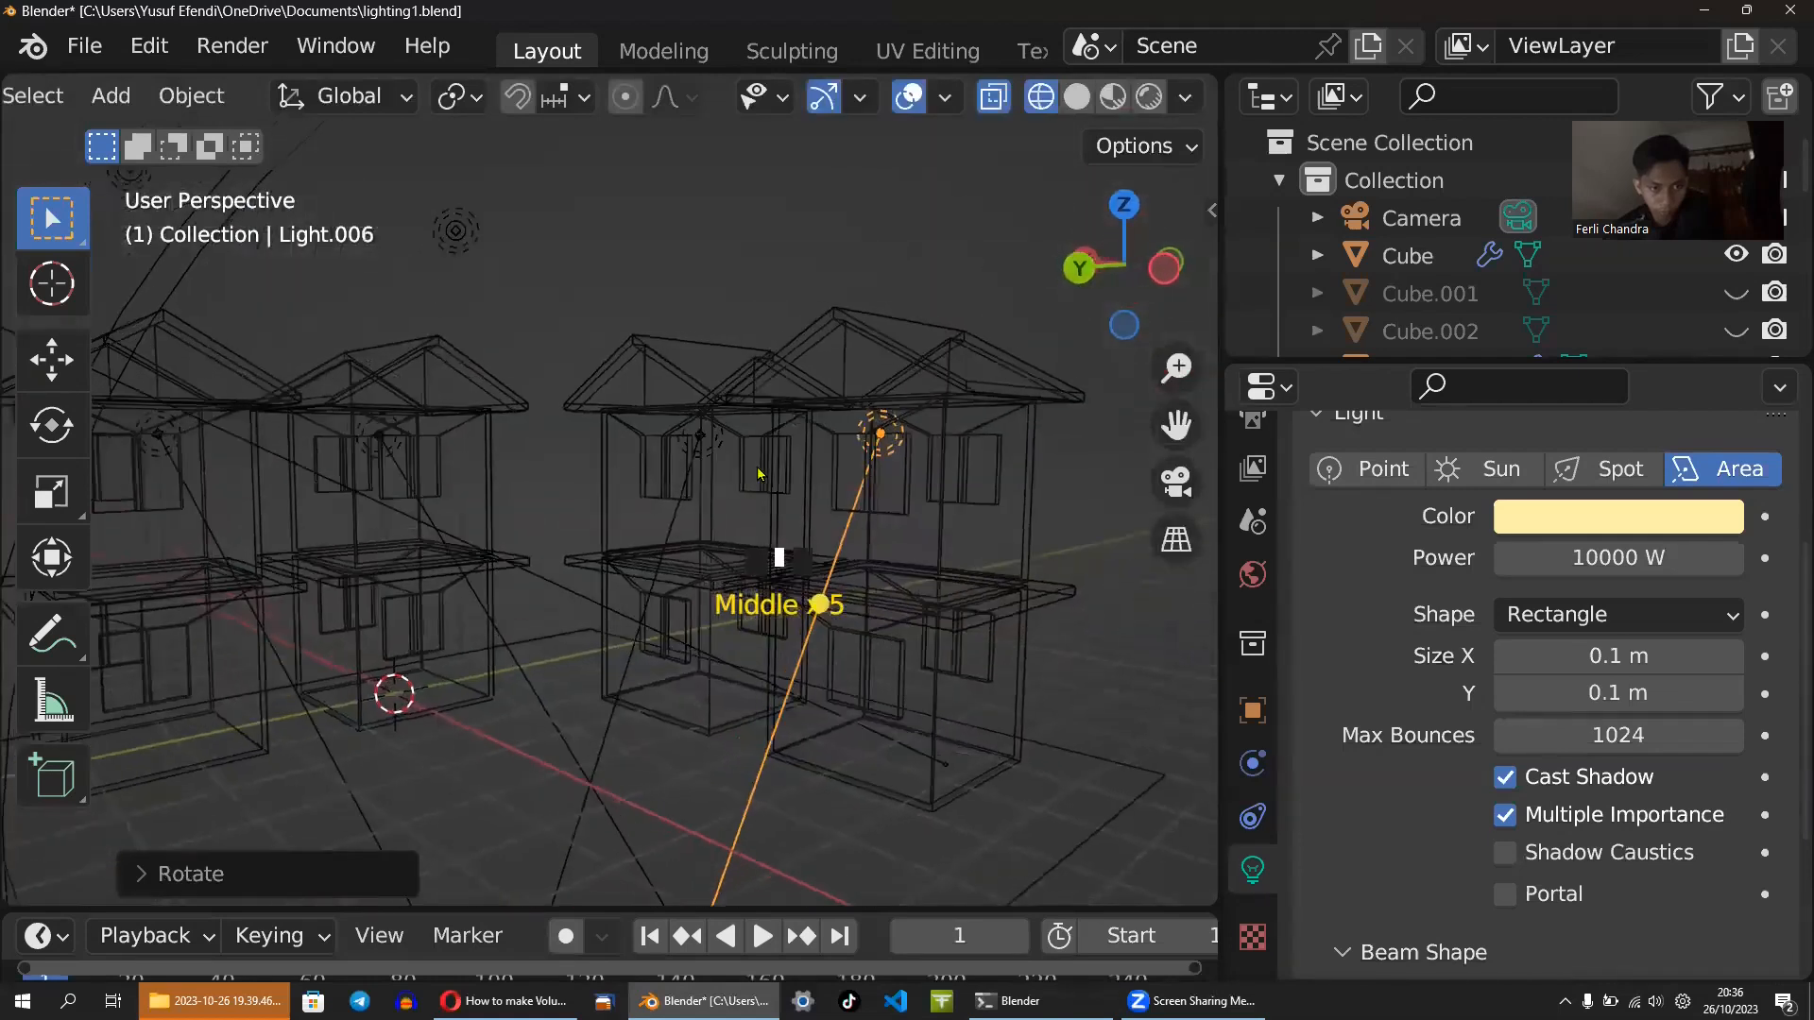
left_click(703, 440, "shift")
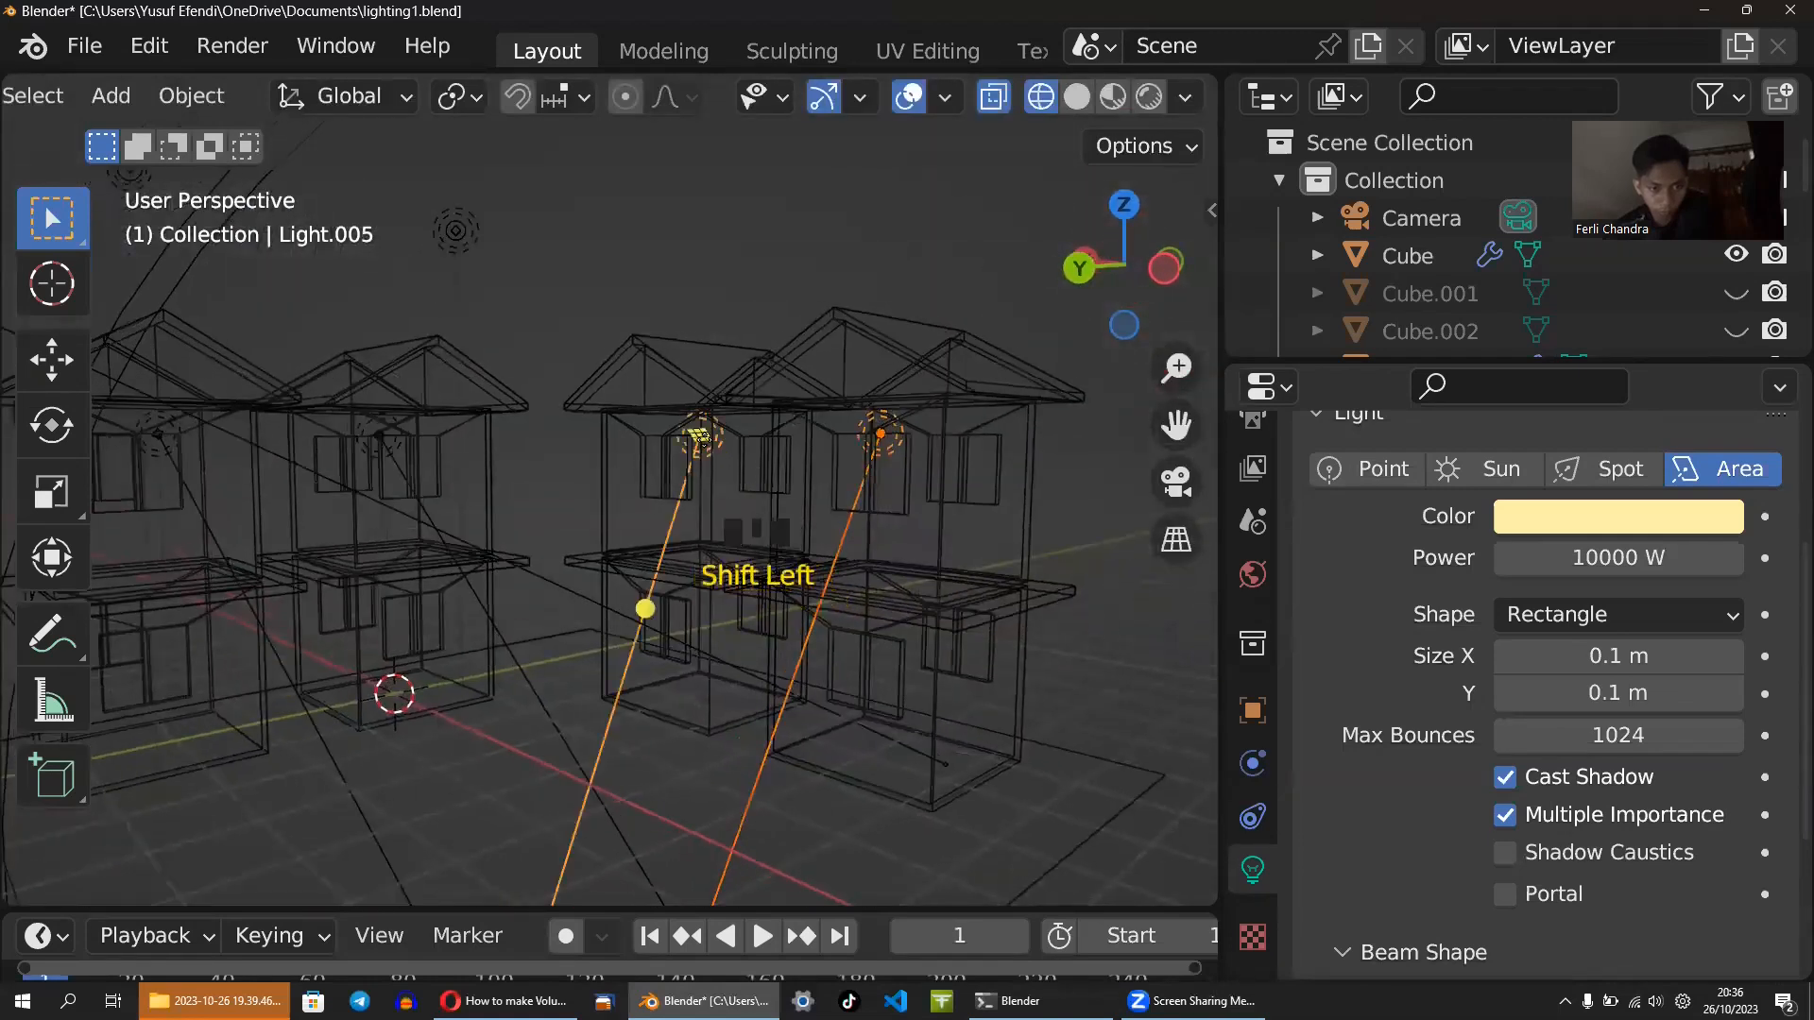
key("shift+d")
left_click(843, 535)
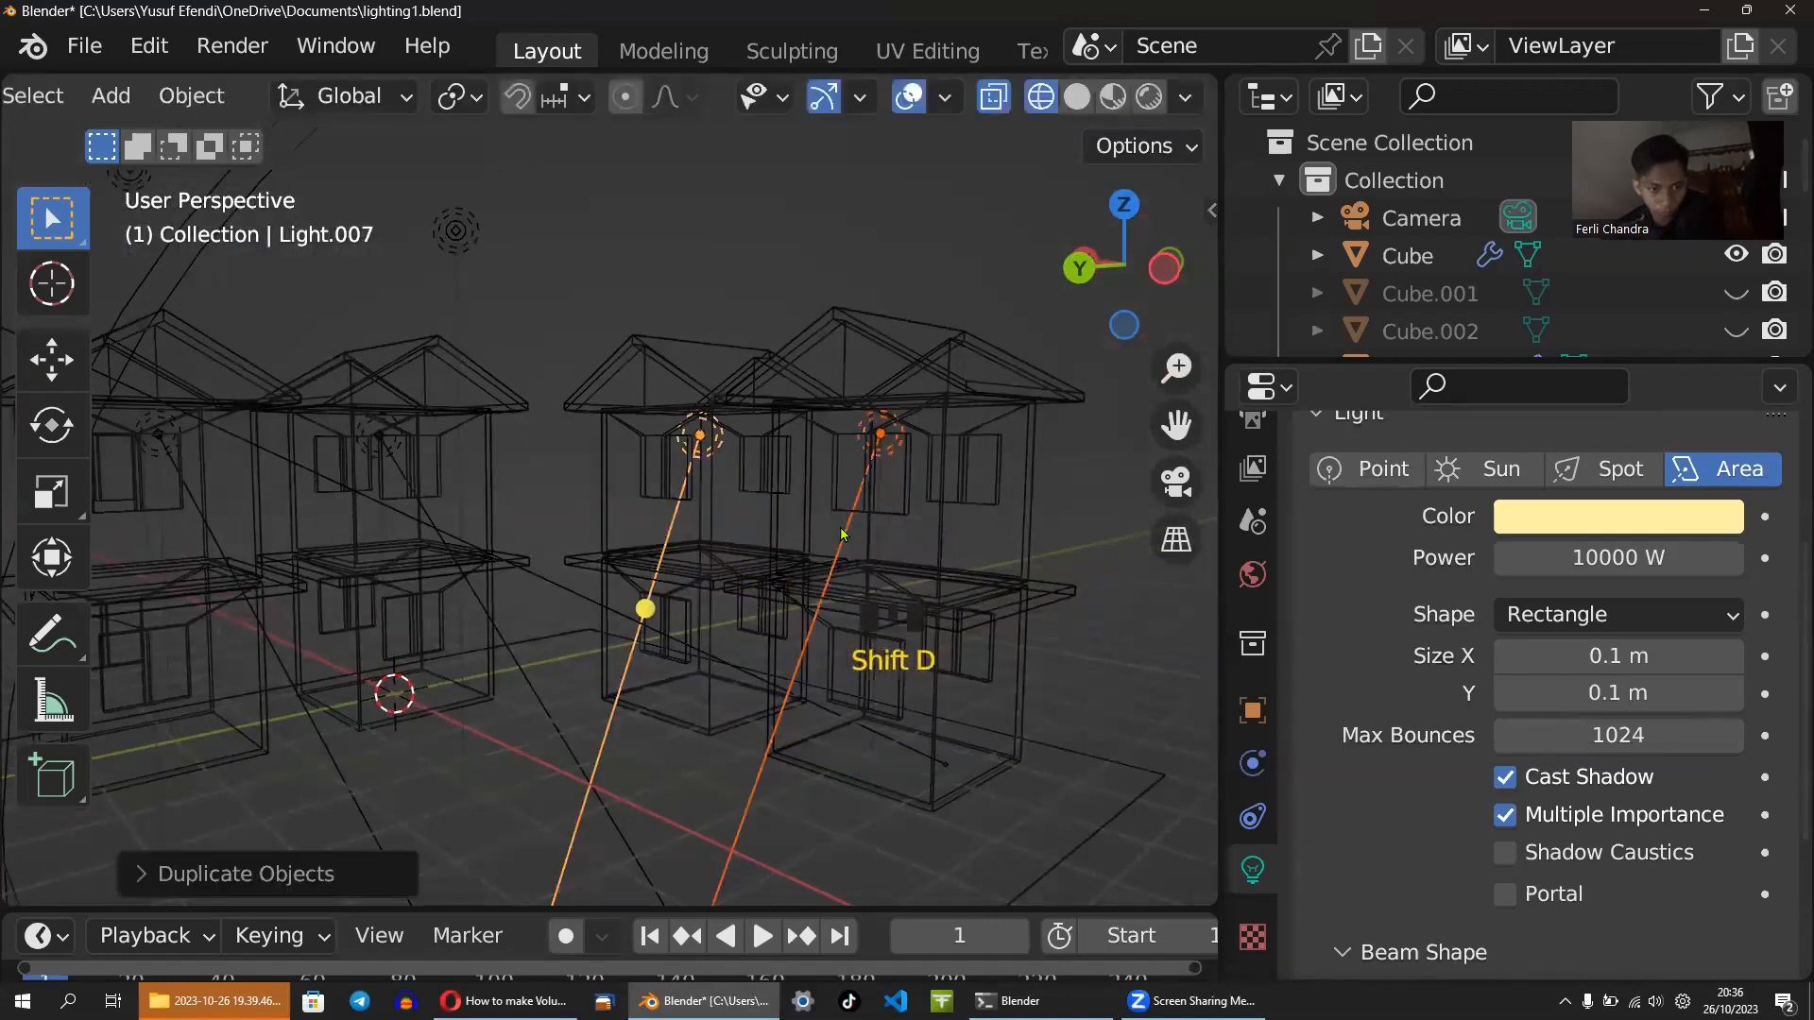
key("g")
key("z")
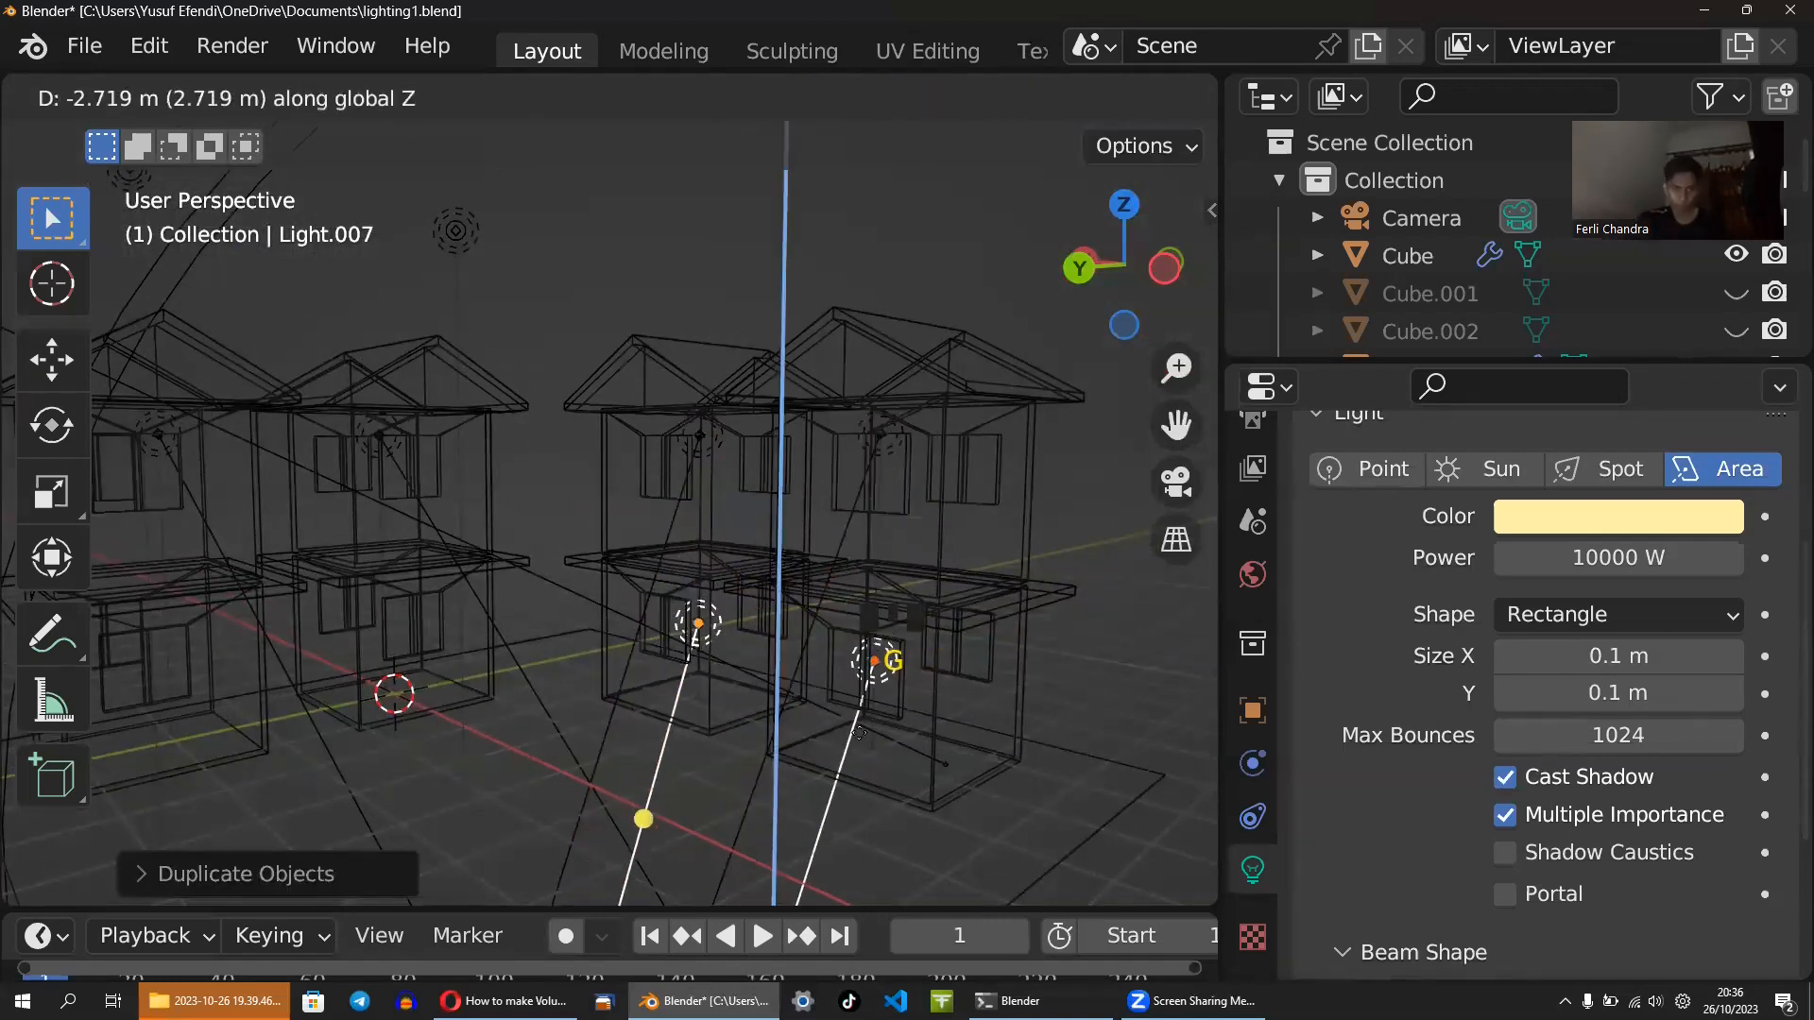
left_click(841, 746)
middle_click_drag(841, 746, 810, 725)
key("g")
key("z")
left_click(824, 664)
- Duplicate the two ground-floor area lights and move the copies along the Y axis toward the green and purple houses
middle_click_drag(825, 664, 779, 616)
key("shift+d")
right_click(780, 616)
key("g")
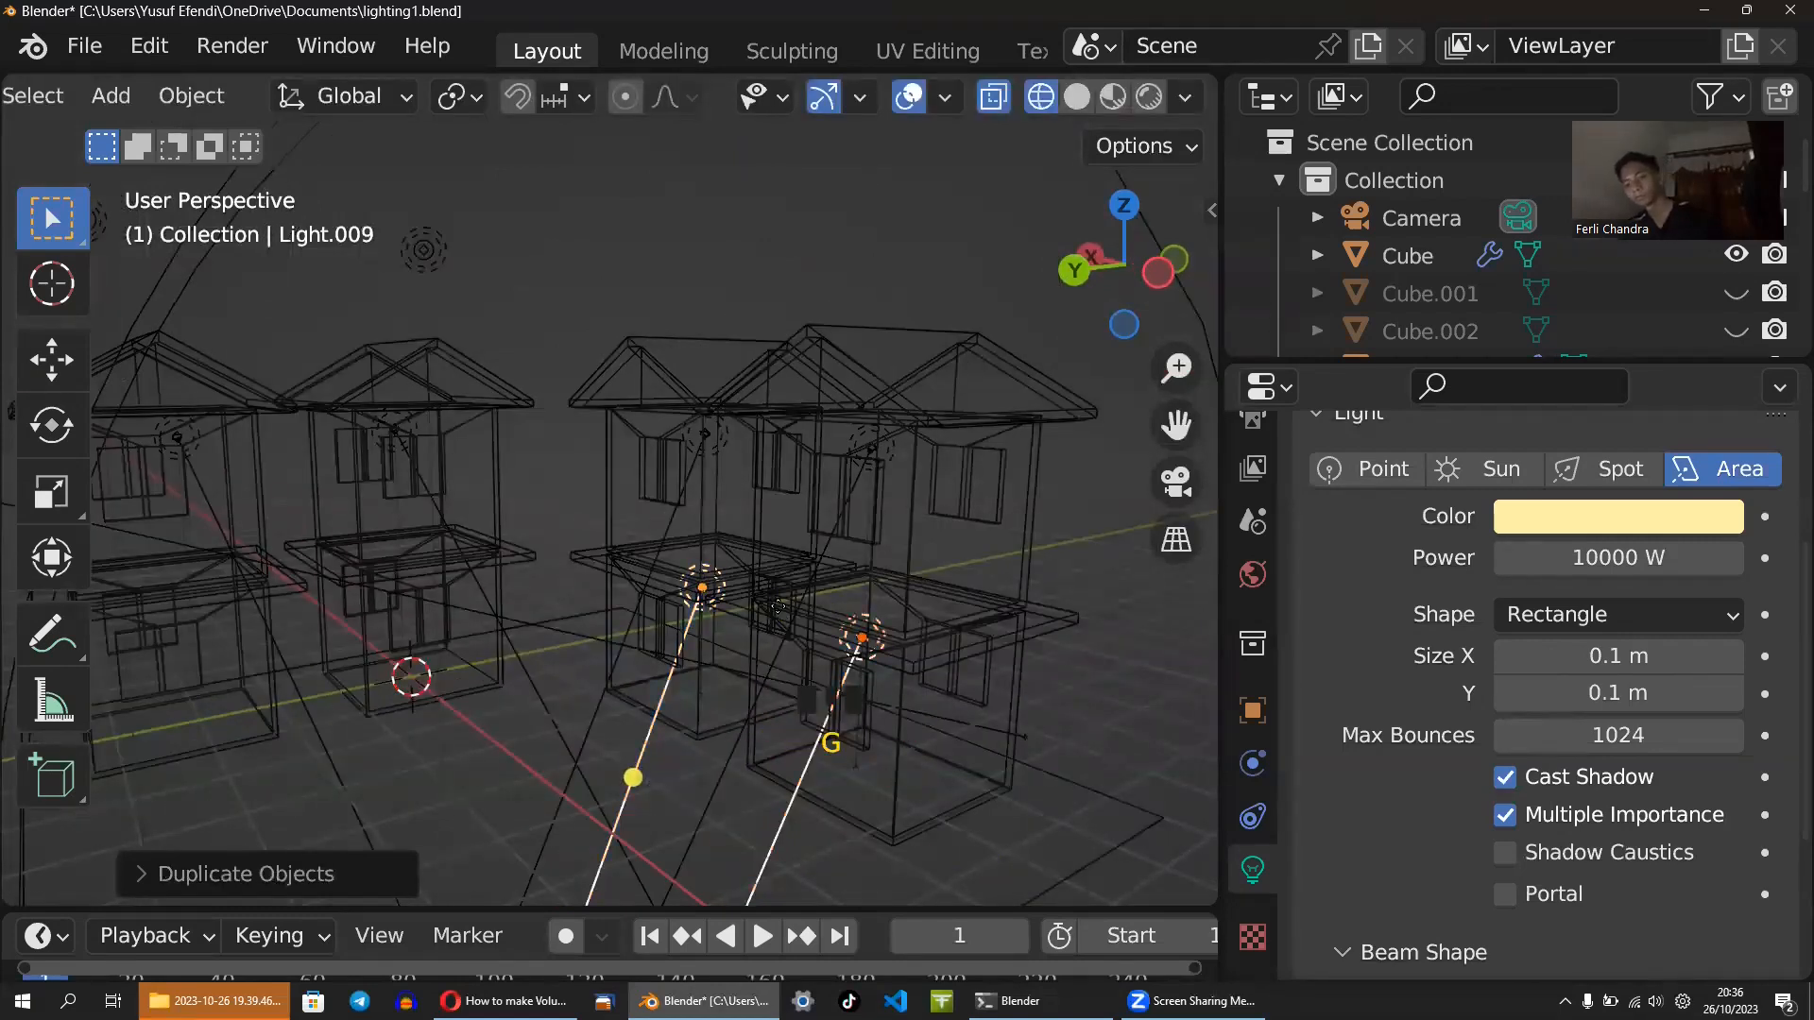
key("y")
left_click(390, 725)
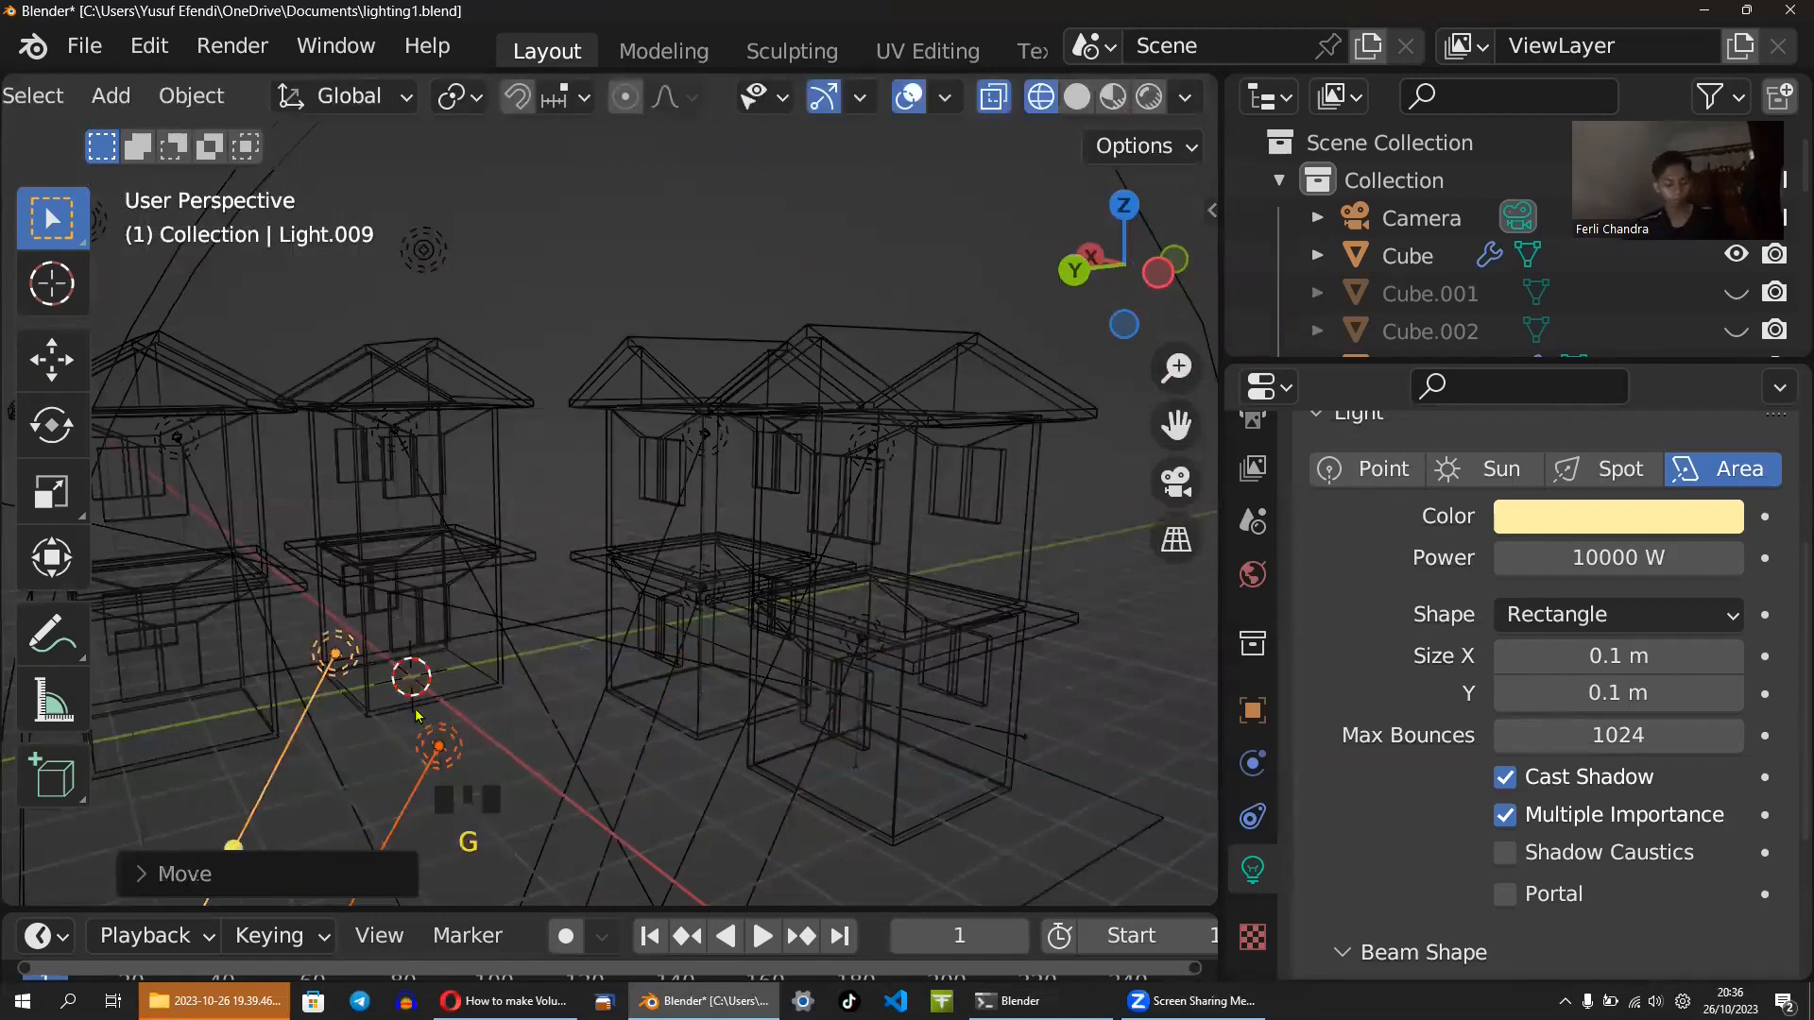
scroll(472, 662, "down", 3)
middle_click_drag(472, 661, 881, 349)
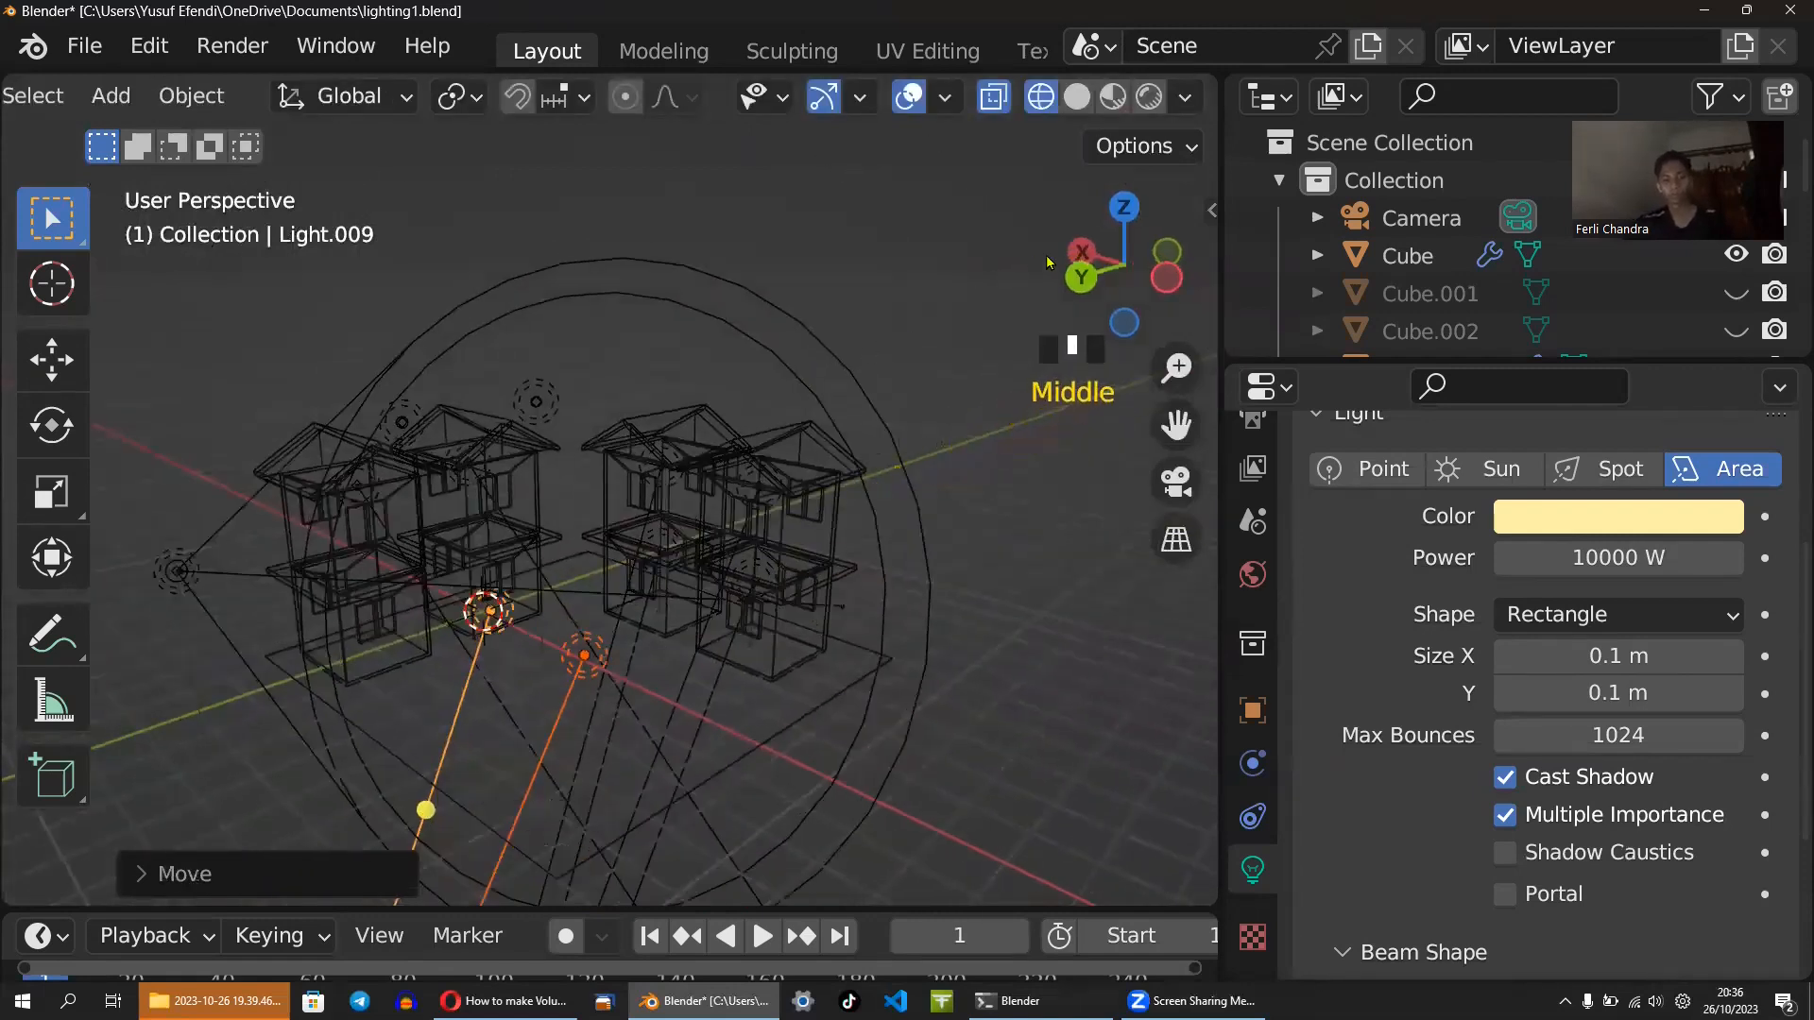
- In top view, rotate the two copied lights toward the courtyard, position them inside the green and purple houses, and save the file
left_click(1123, 207)
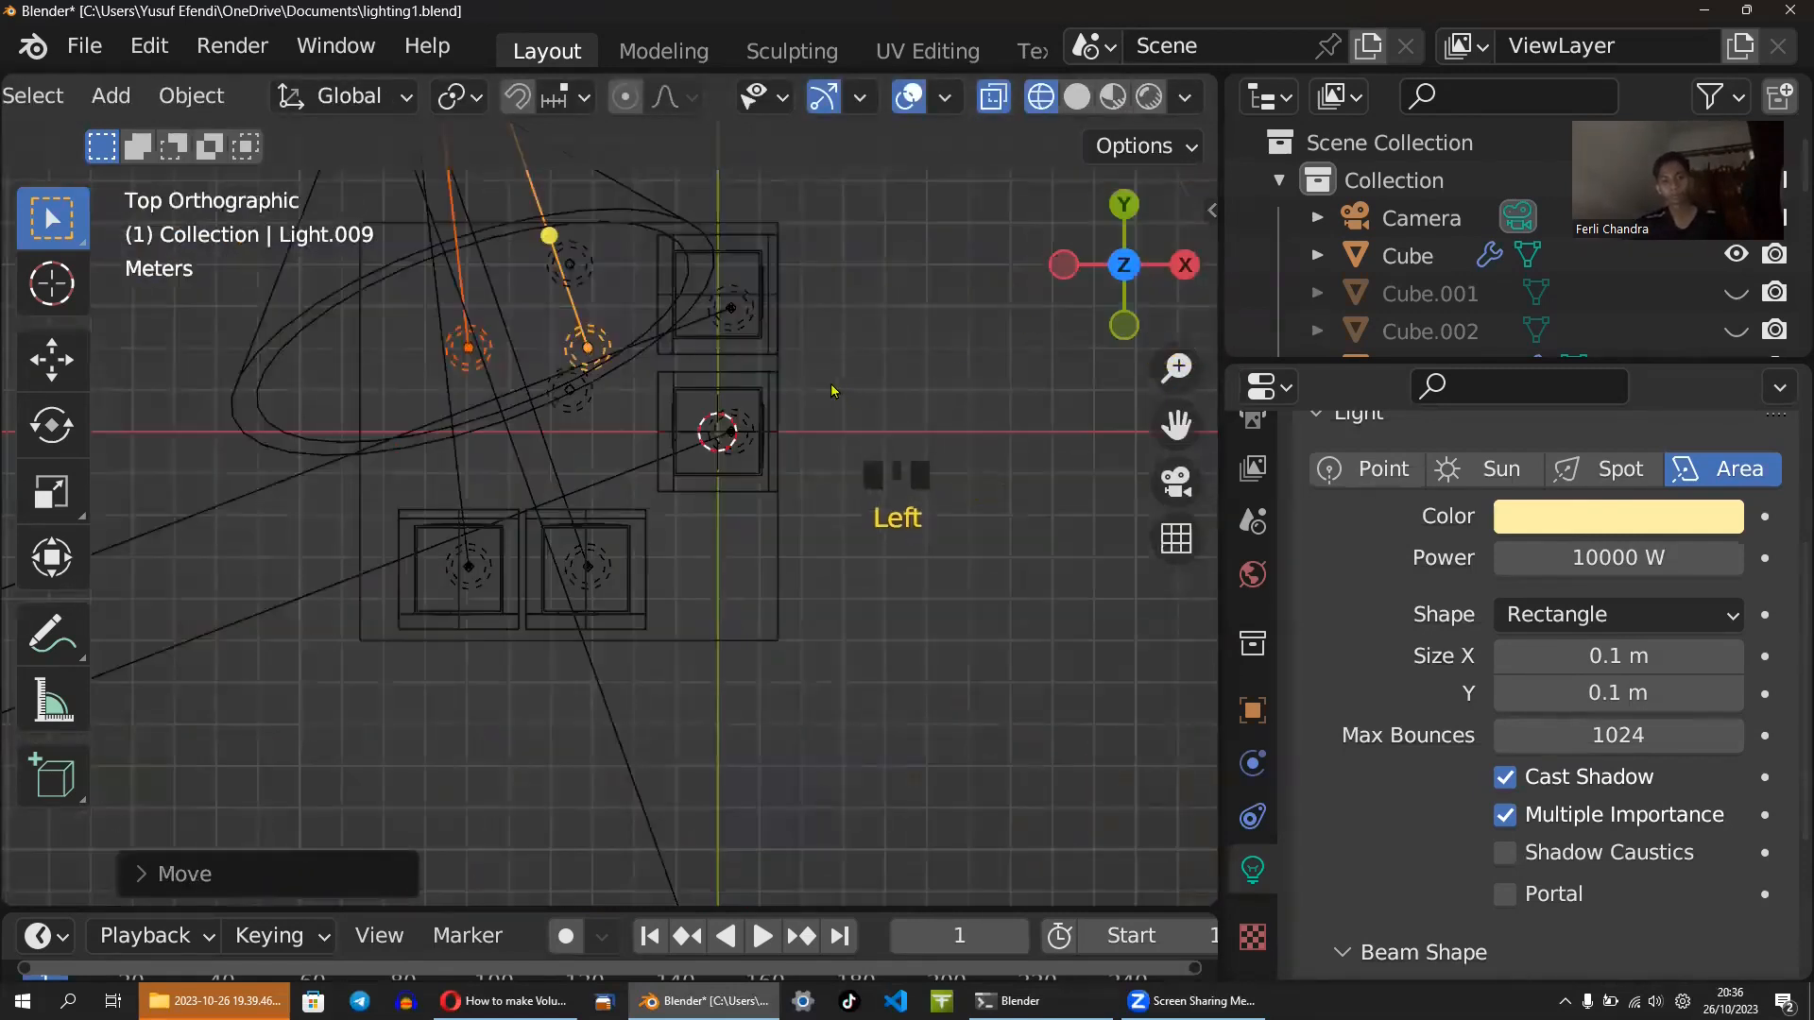
key("g")
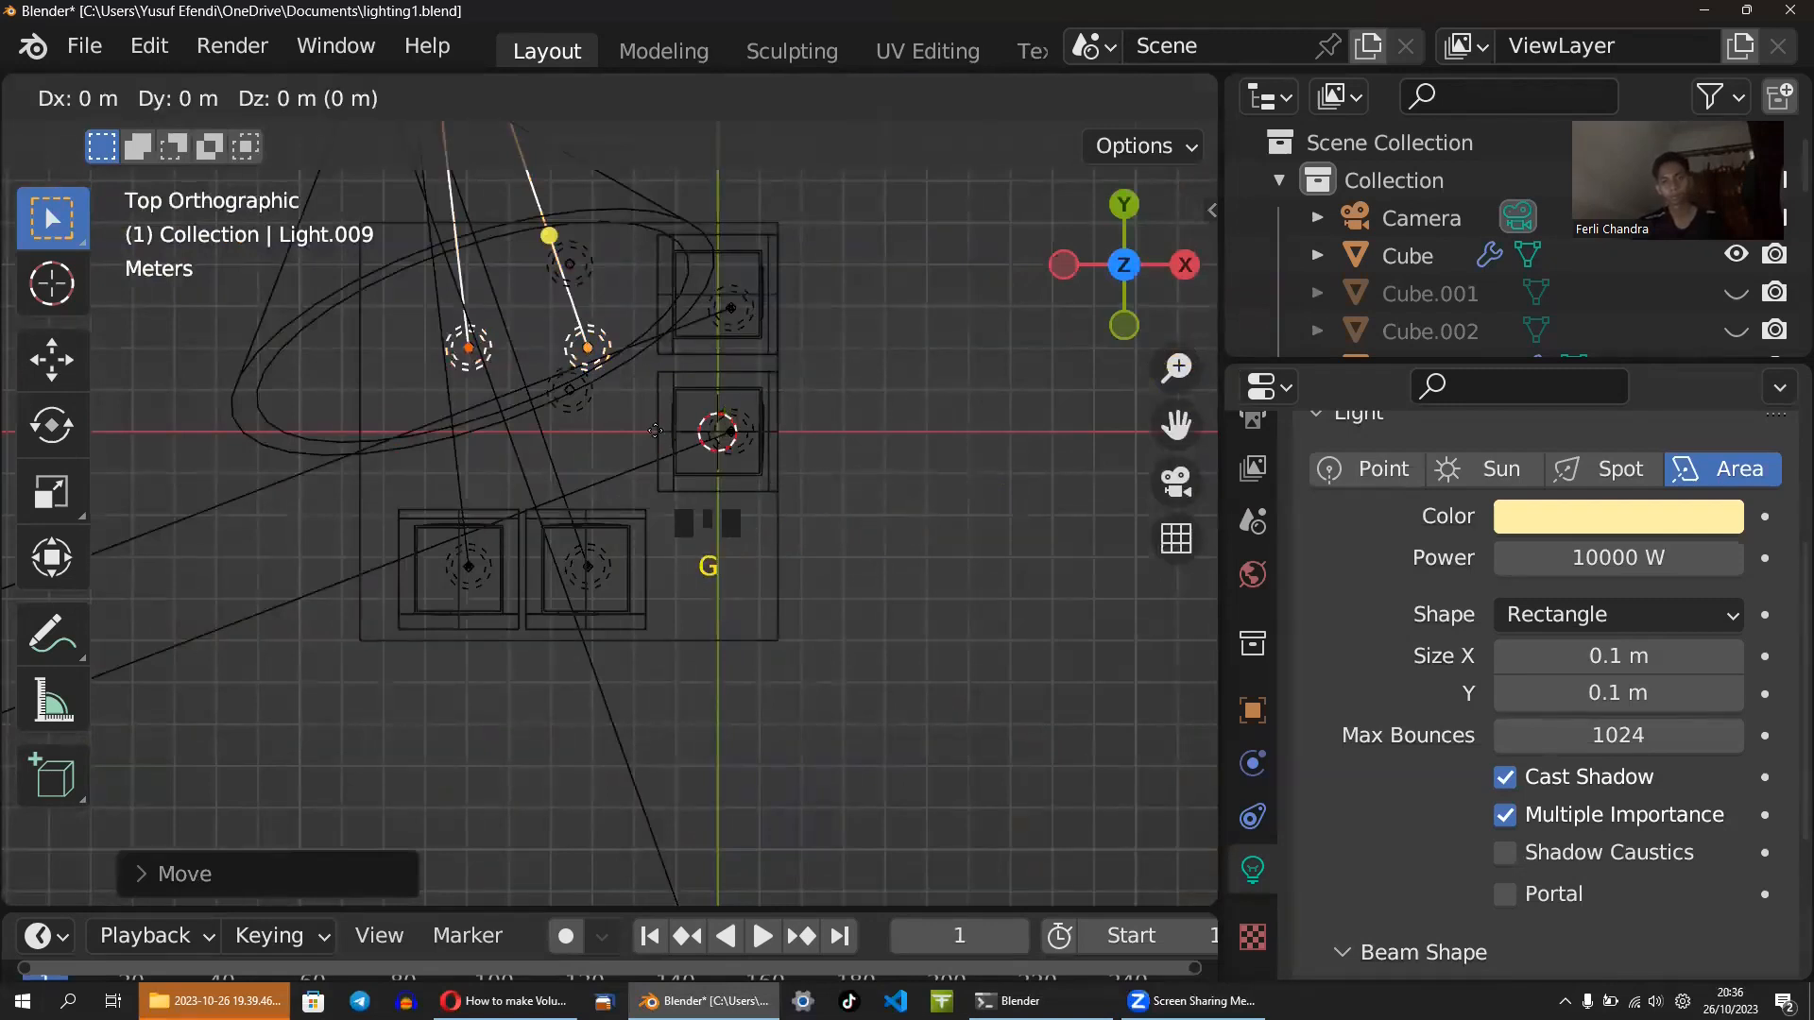
left_click(788, 393)
key("r")
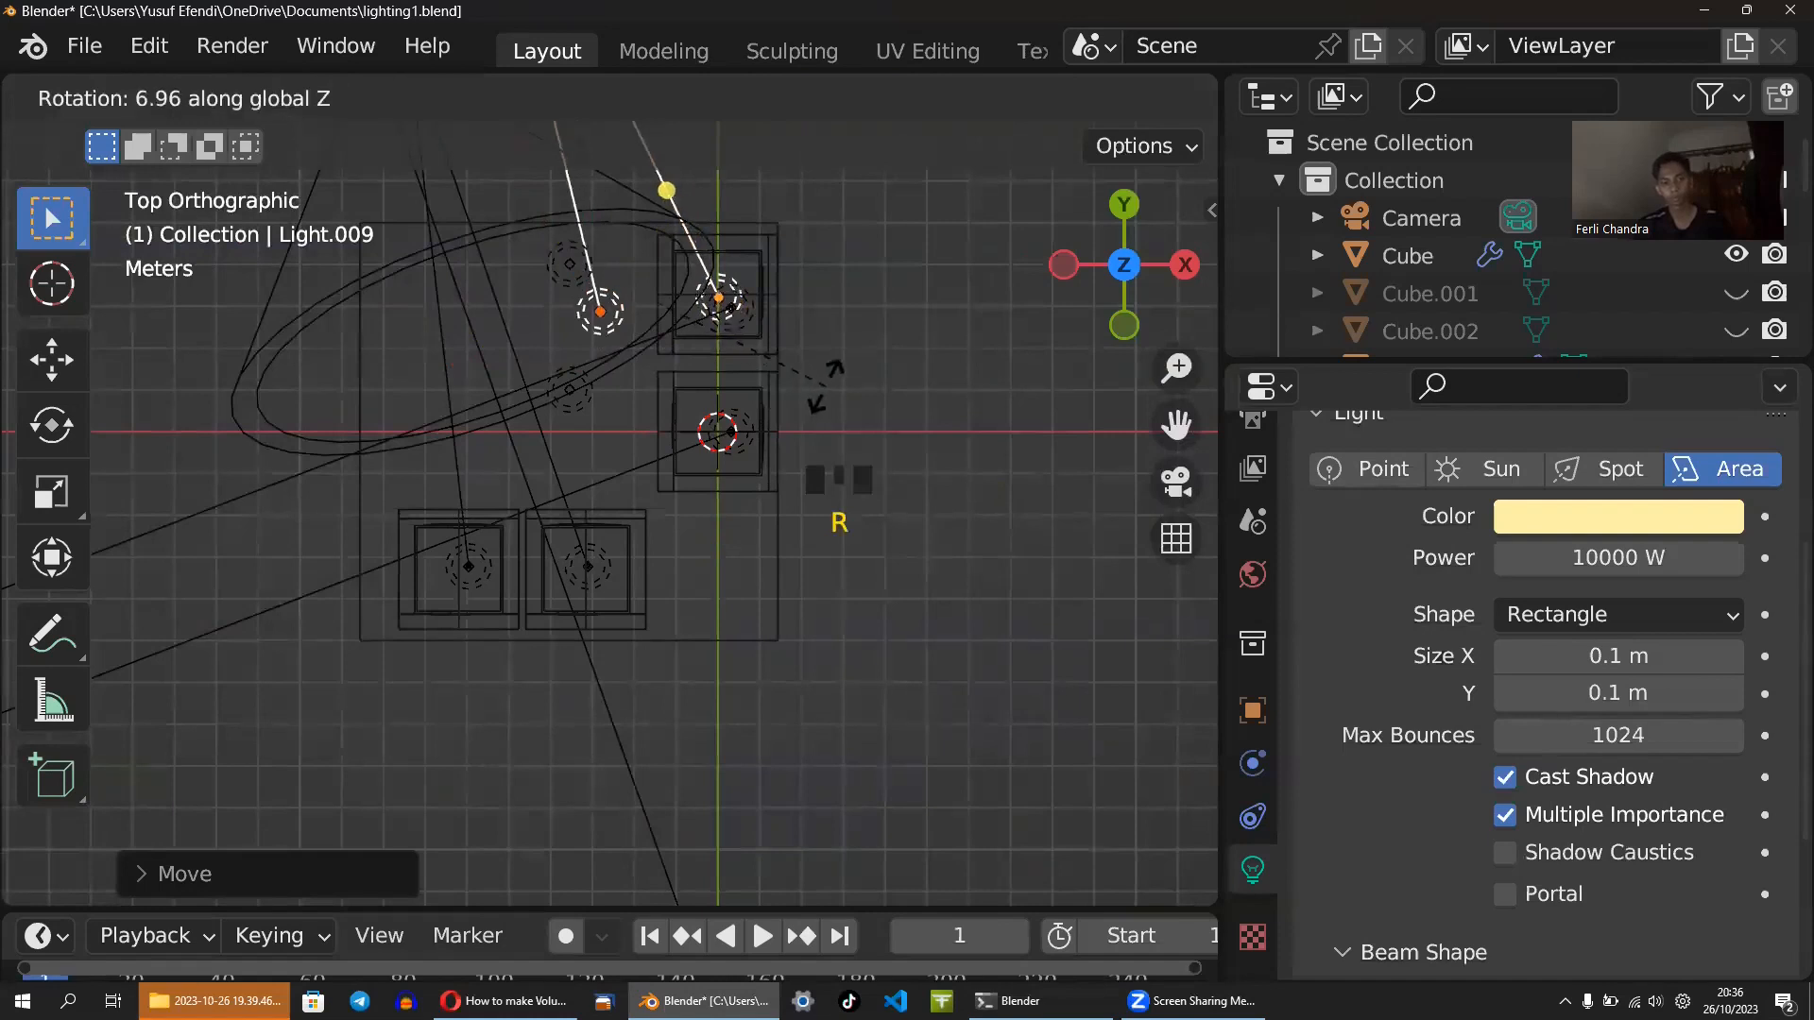
left_click(890, 865)
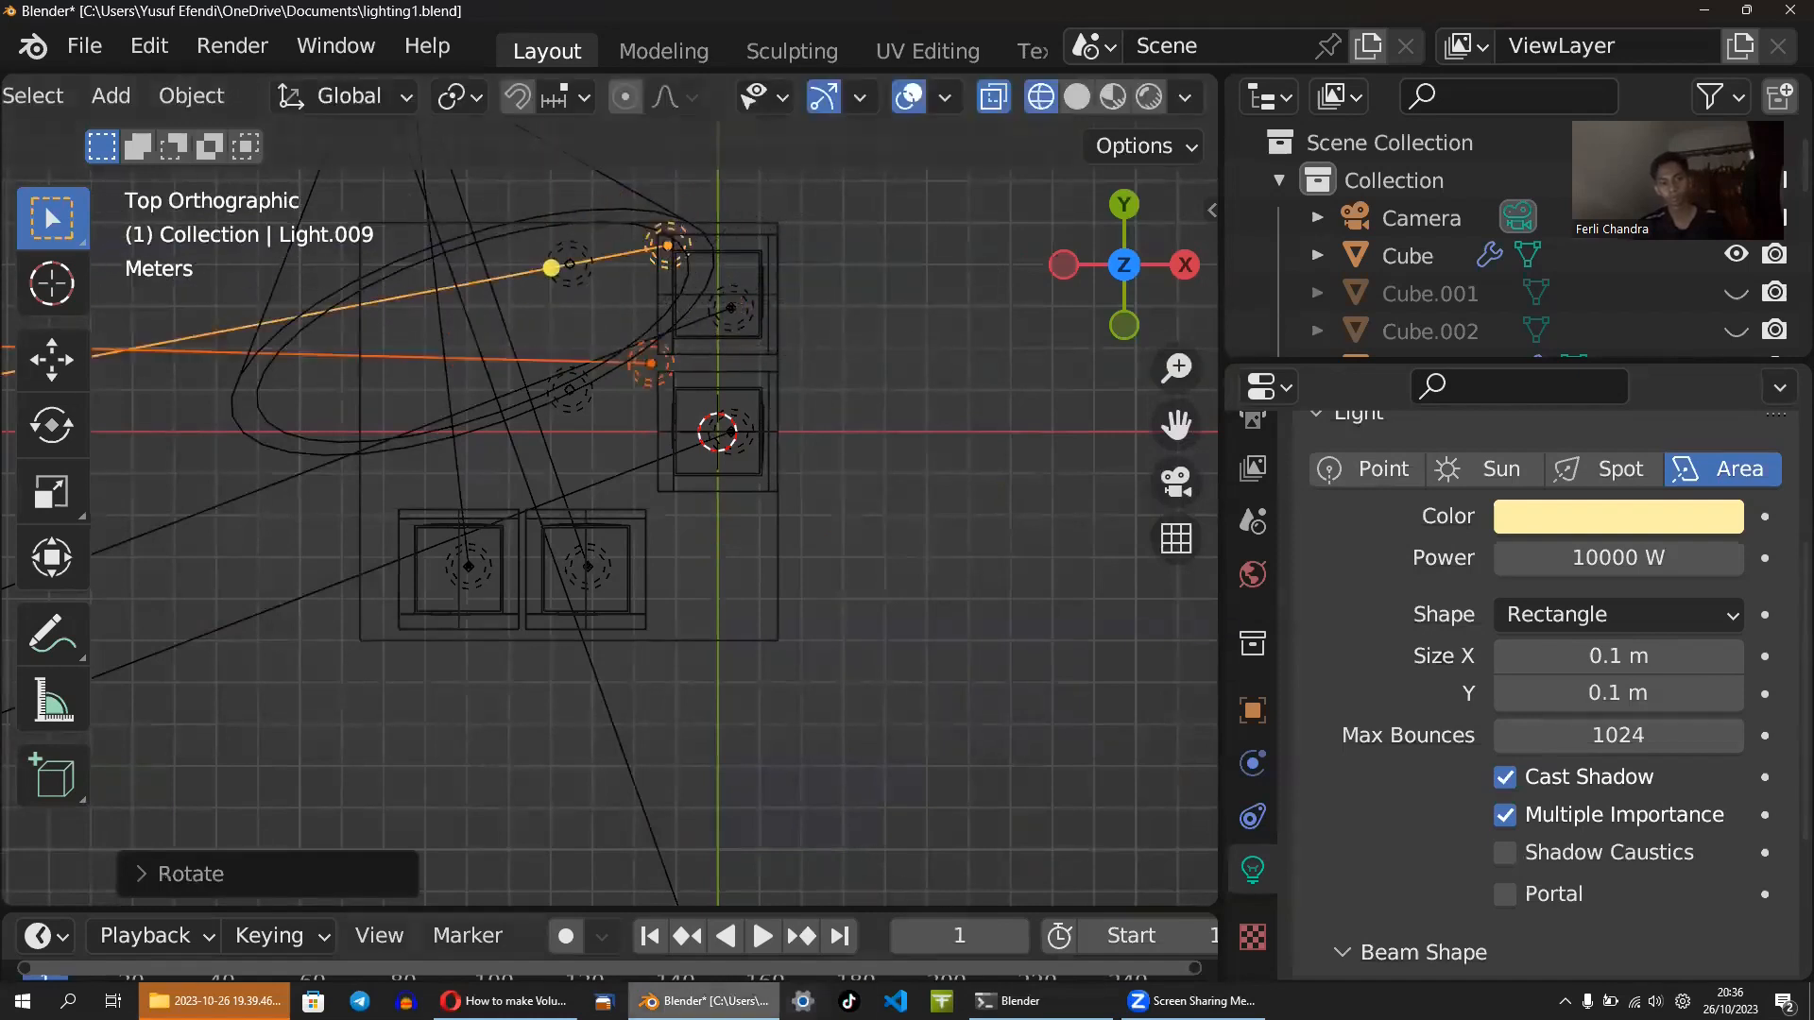
mouse_move(704, 1000)
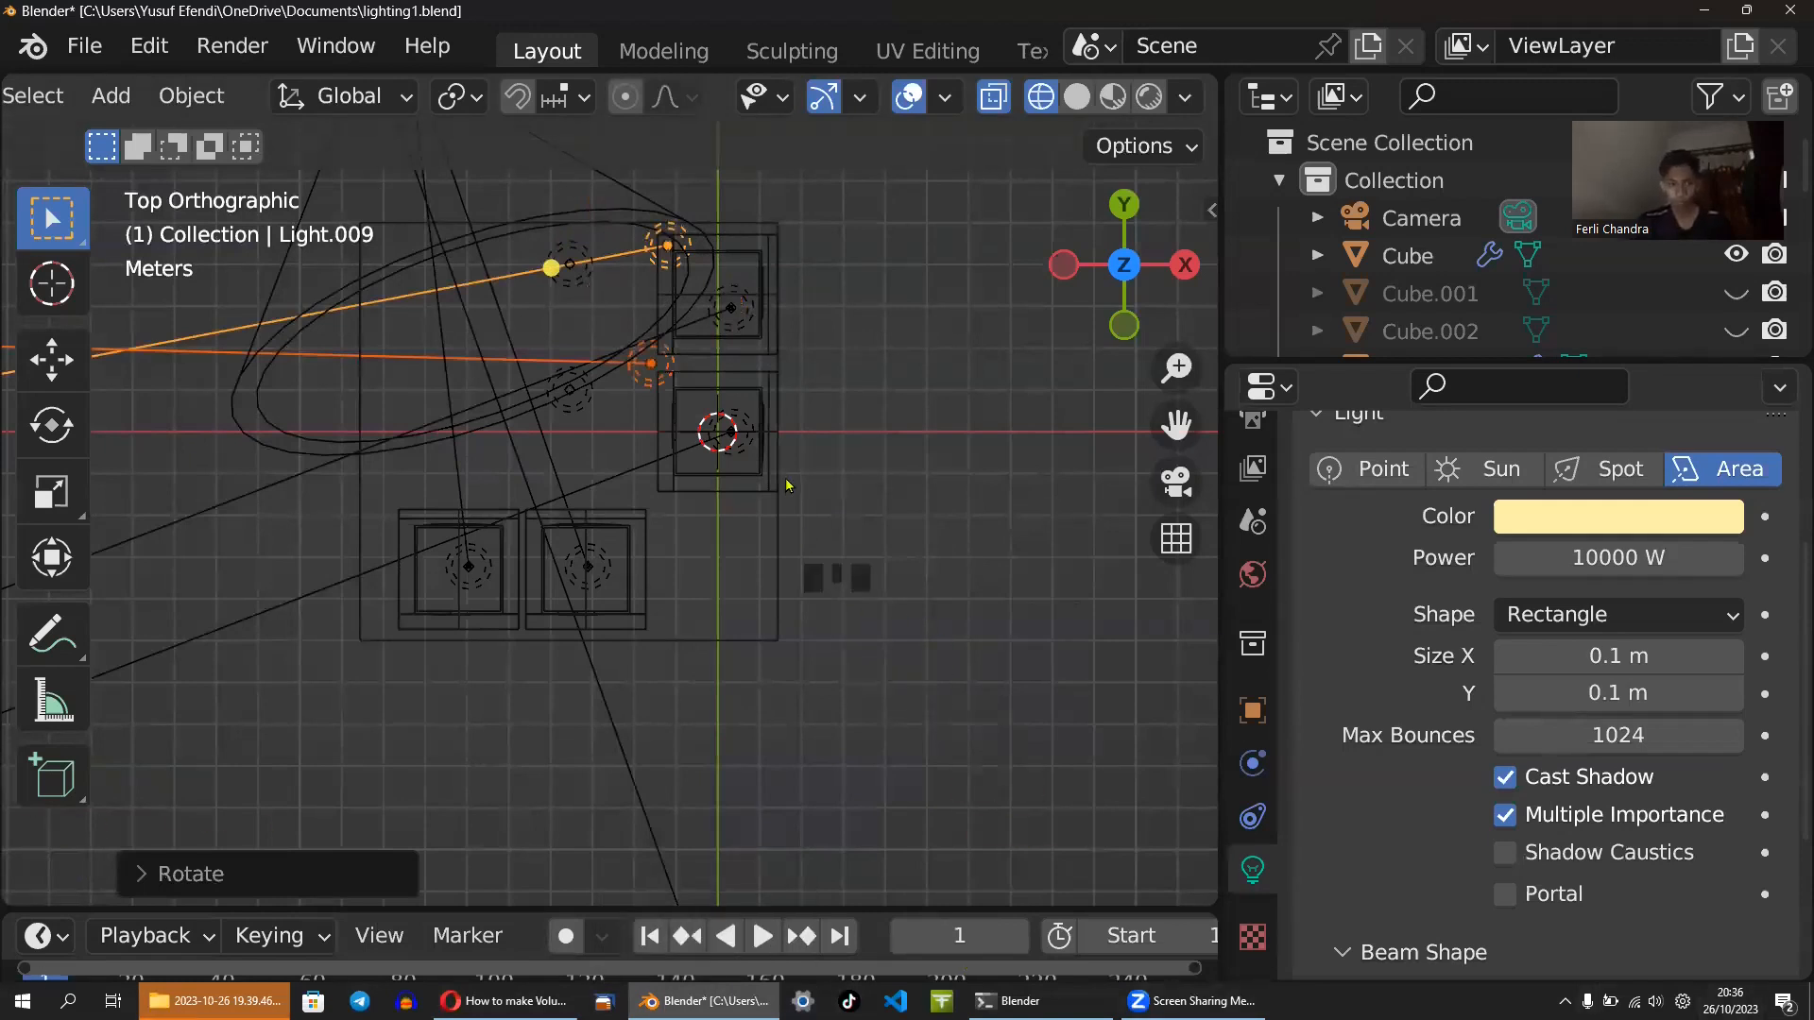
key("g")
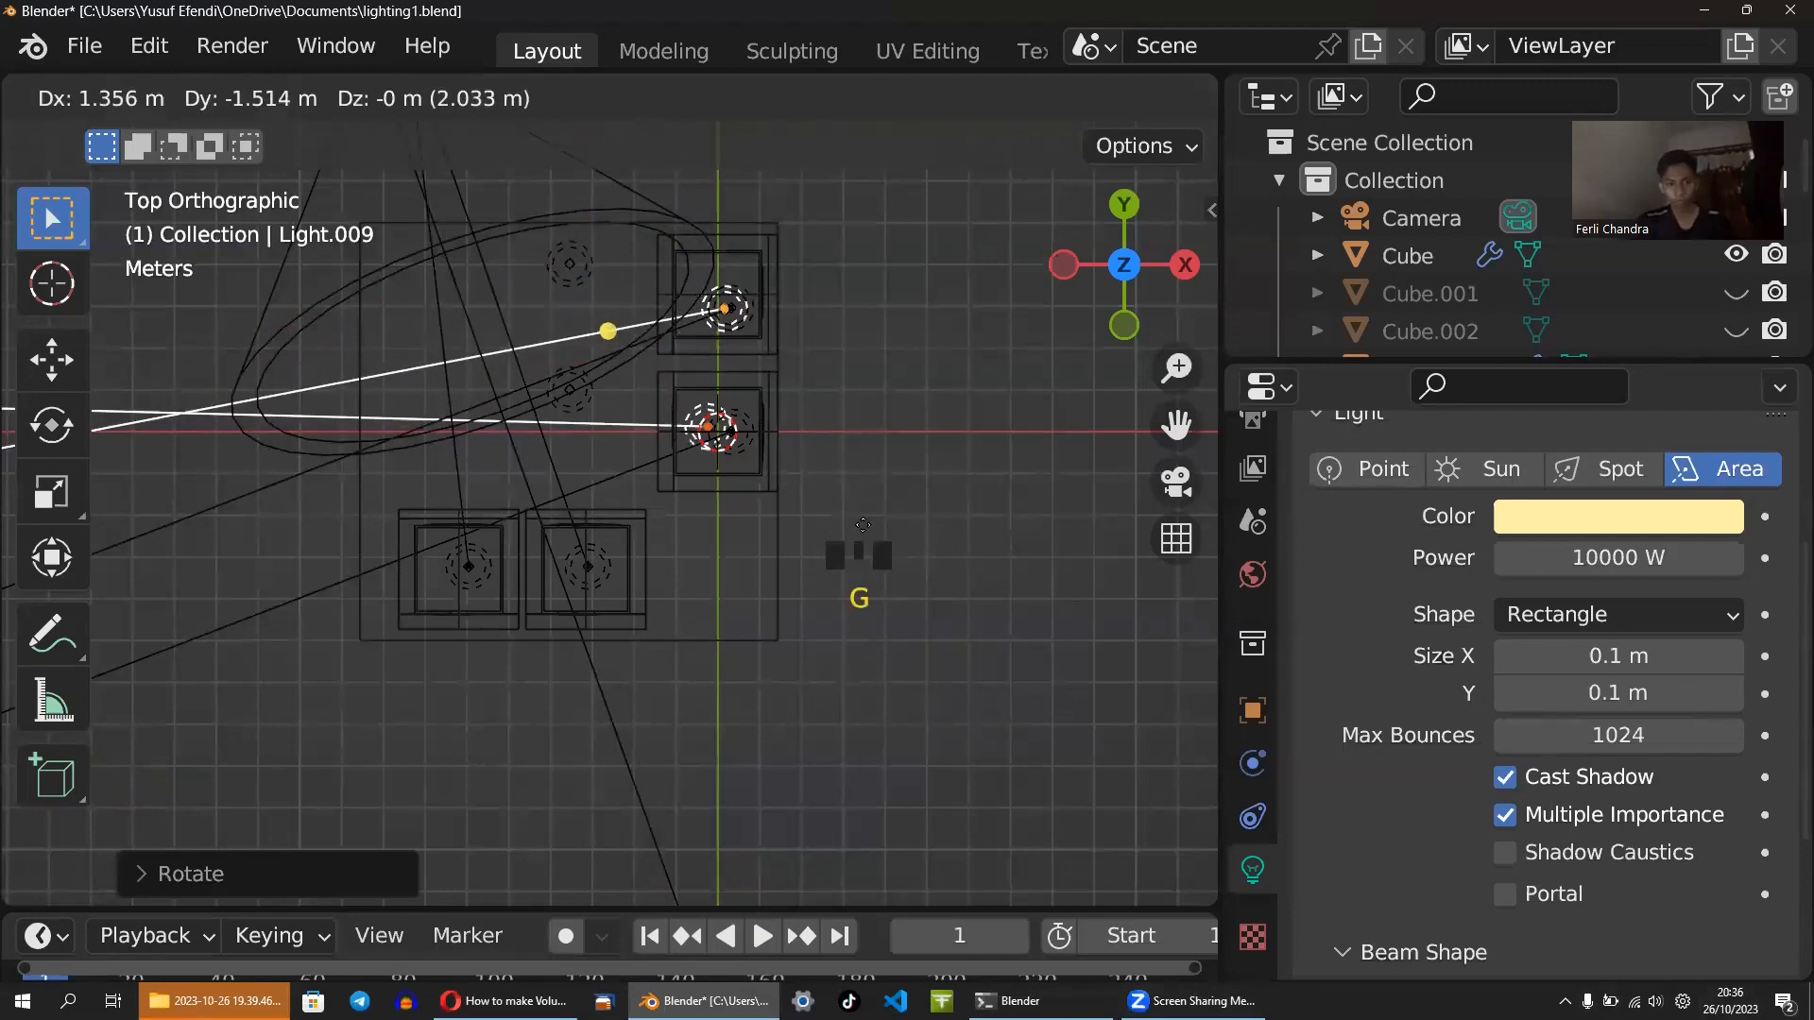
left_click(863, 535)
middle_click_drag(863, 534, 836, 394)
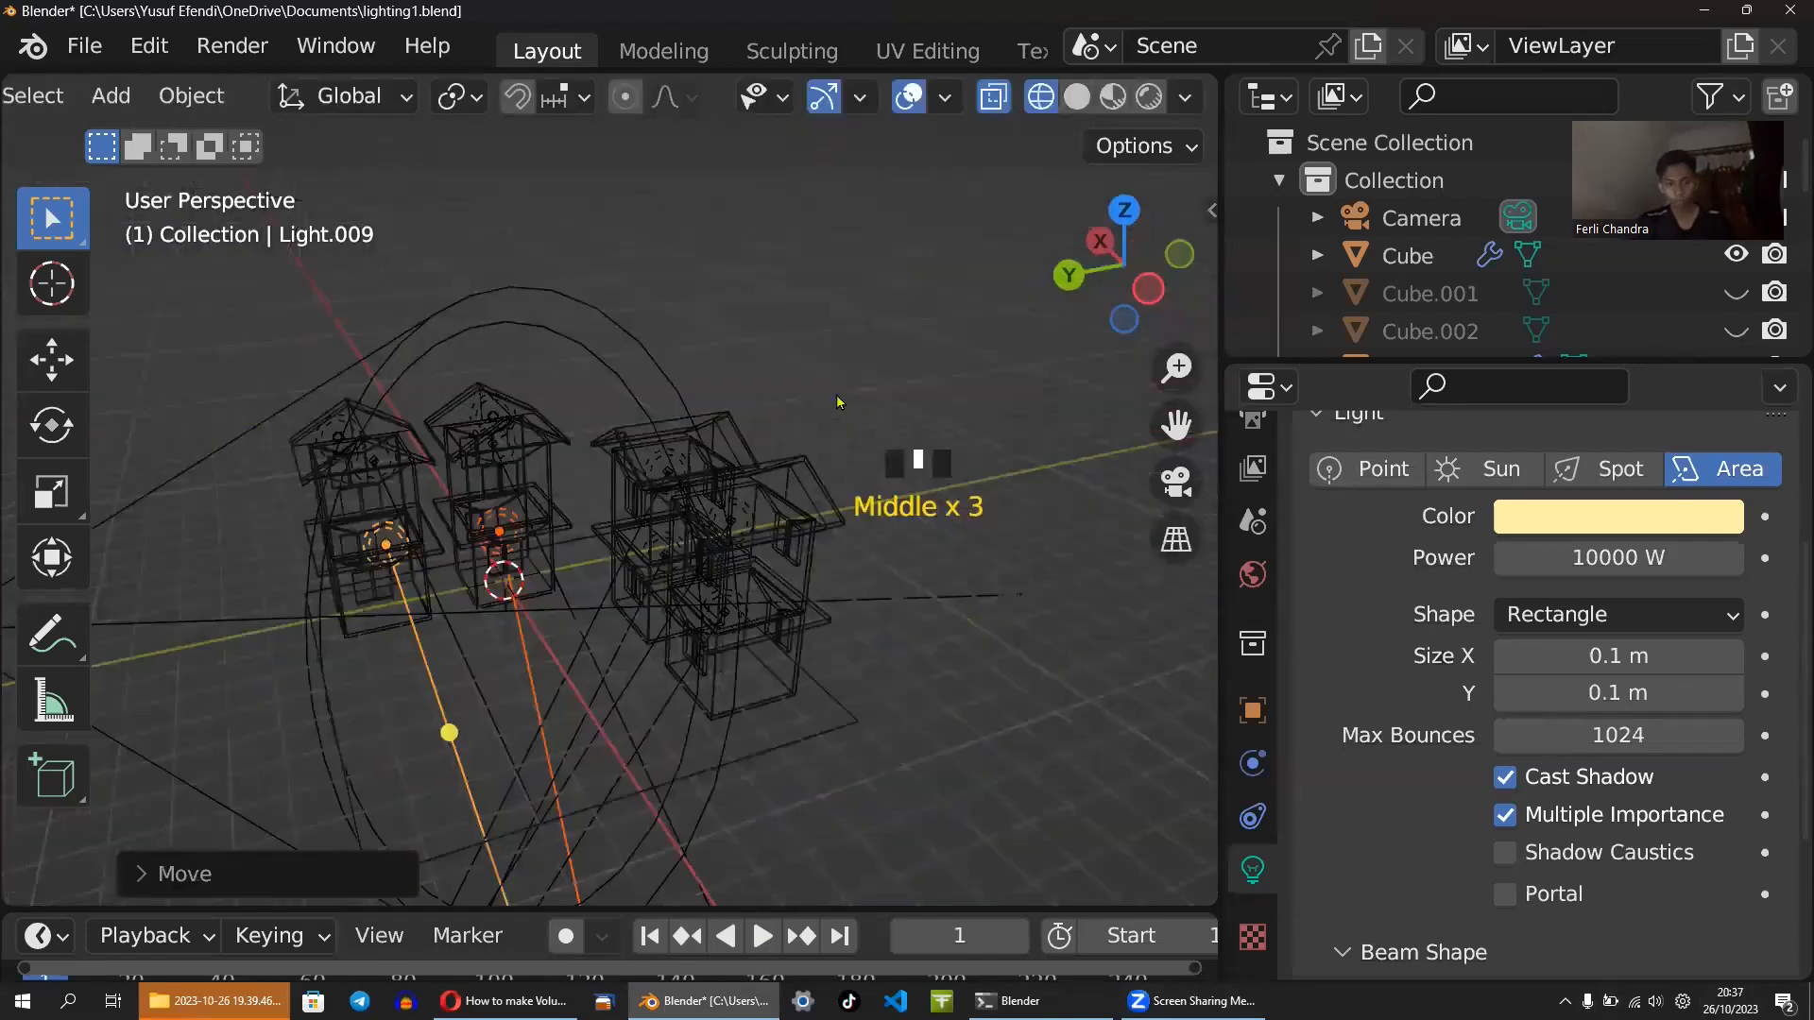
key("ctrl+s")
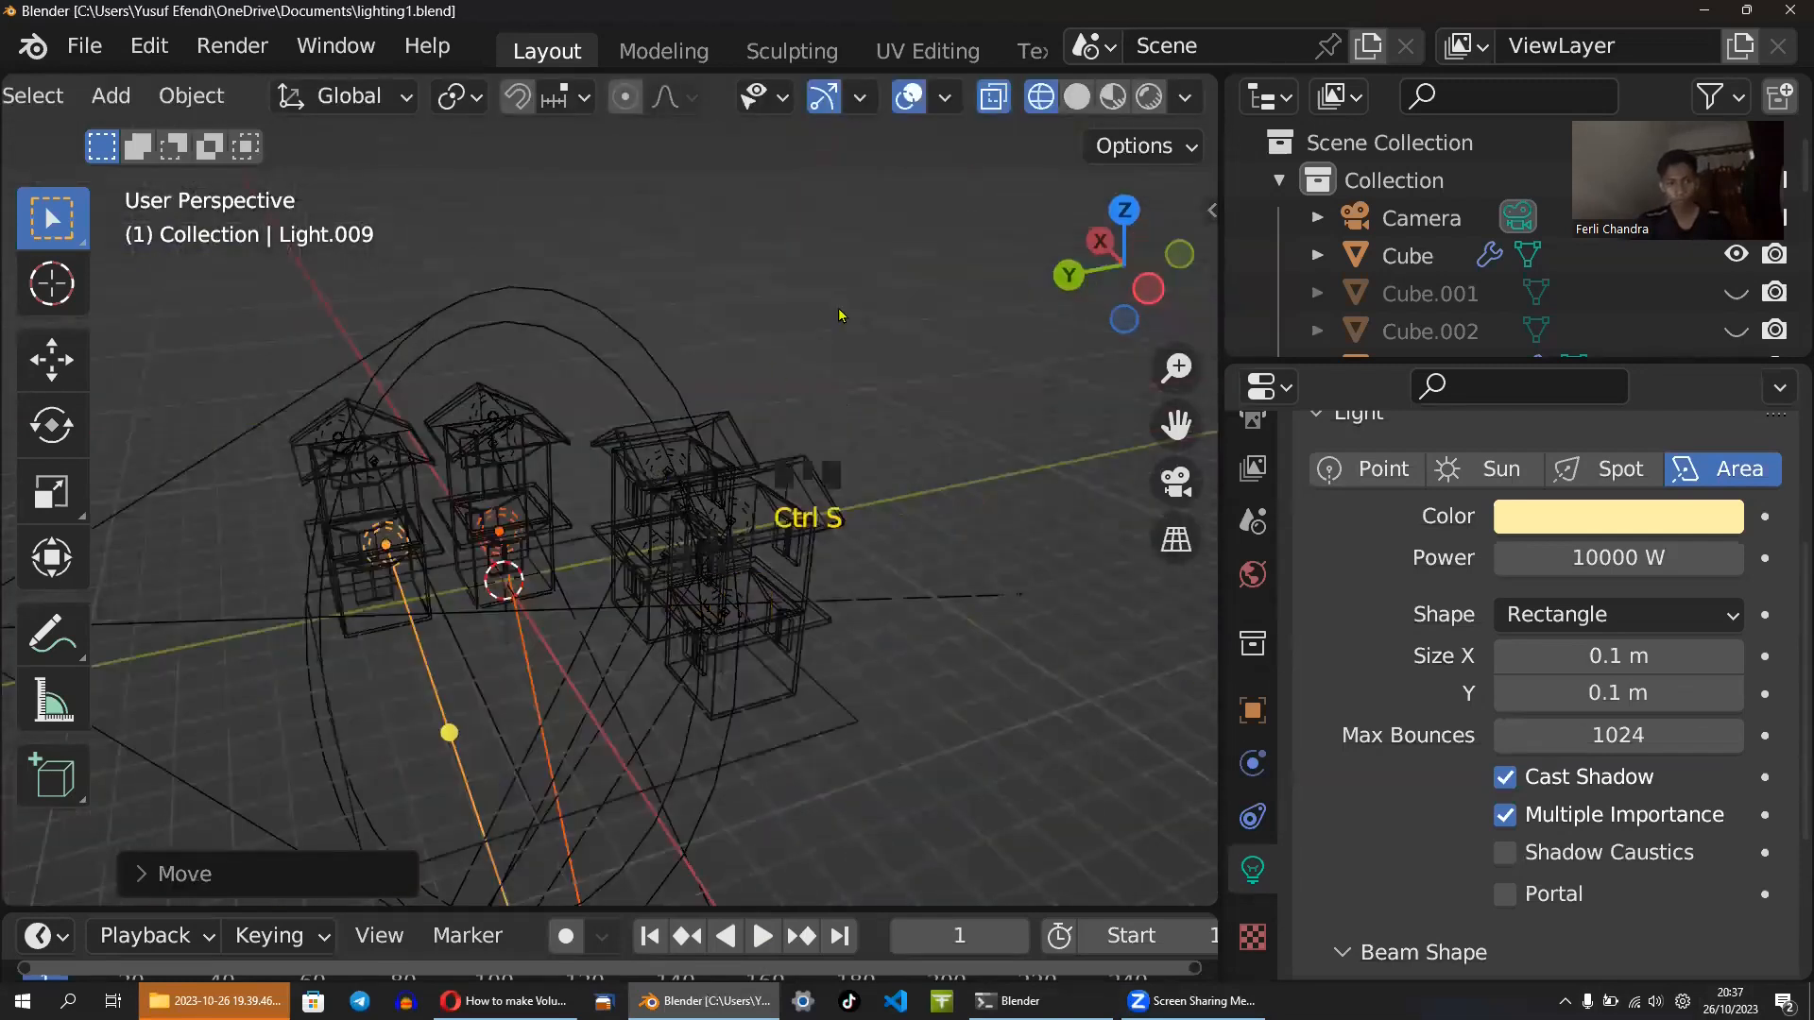
- Show the scene in rendered shading through the camera and set the World background color to black
left_click(1152, 97)
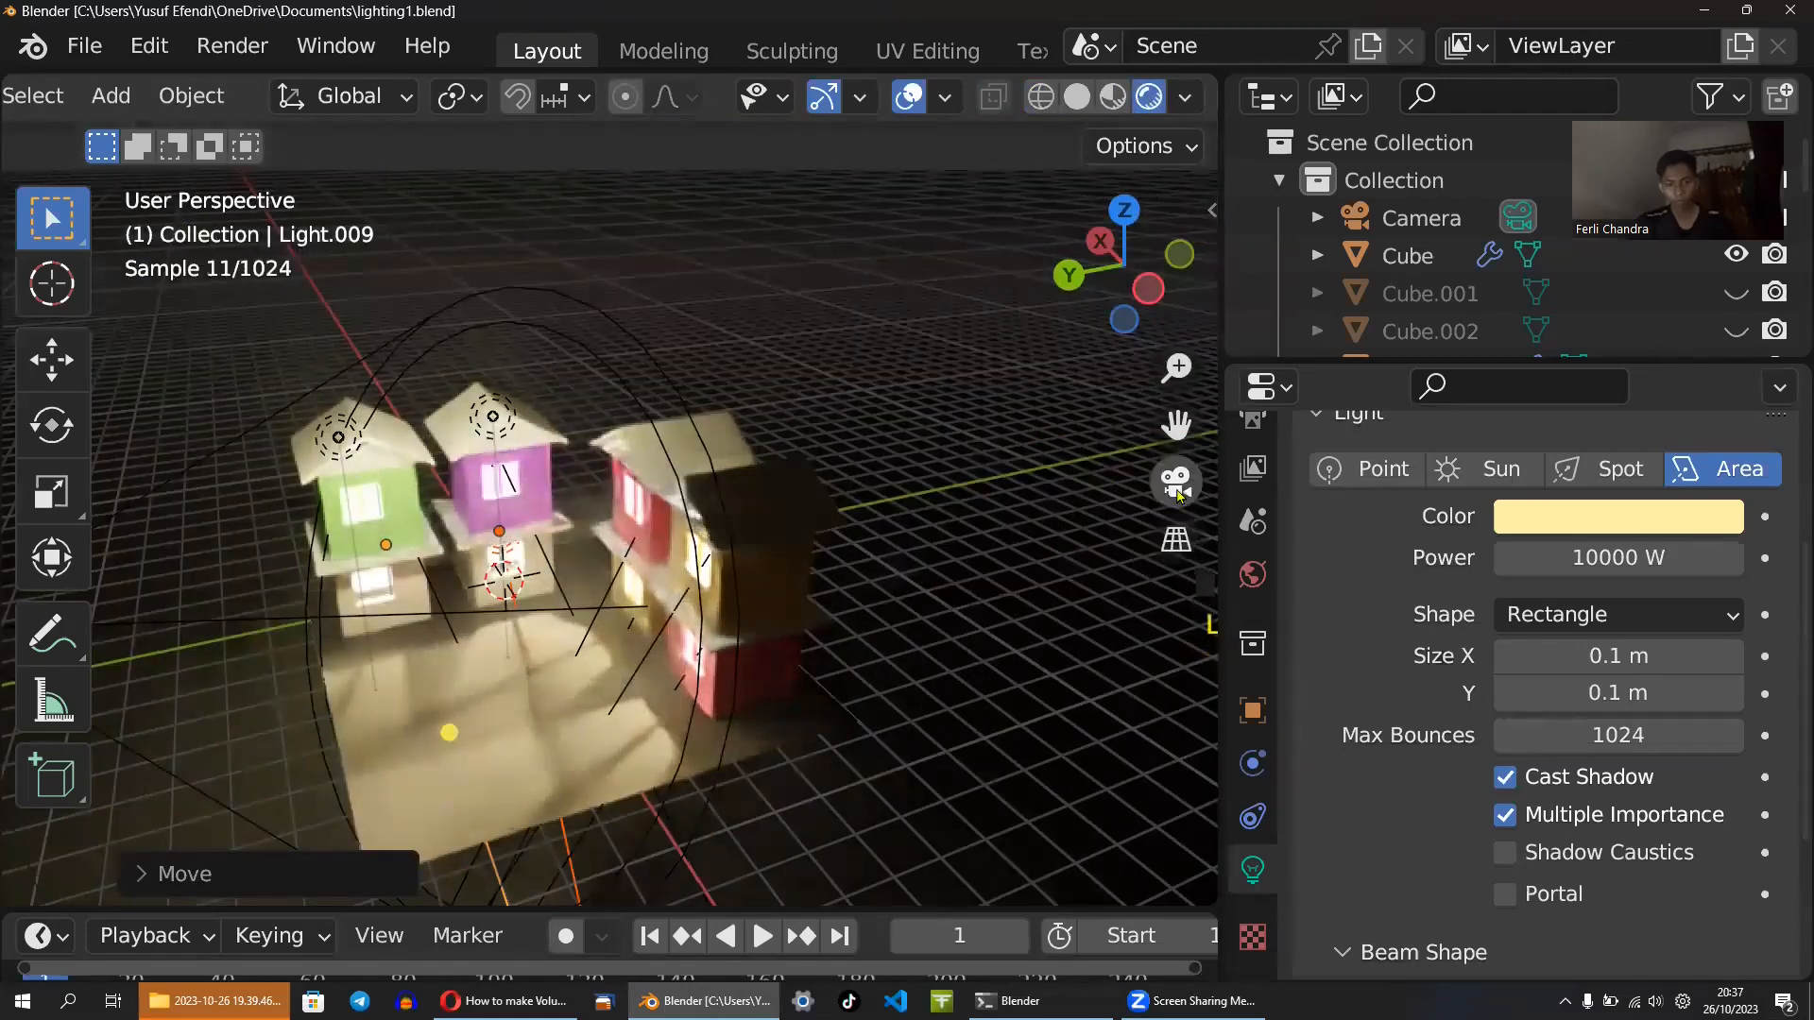
left_click(1176, 482)
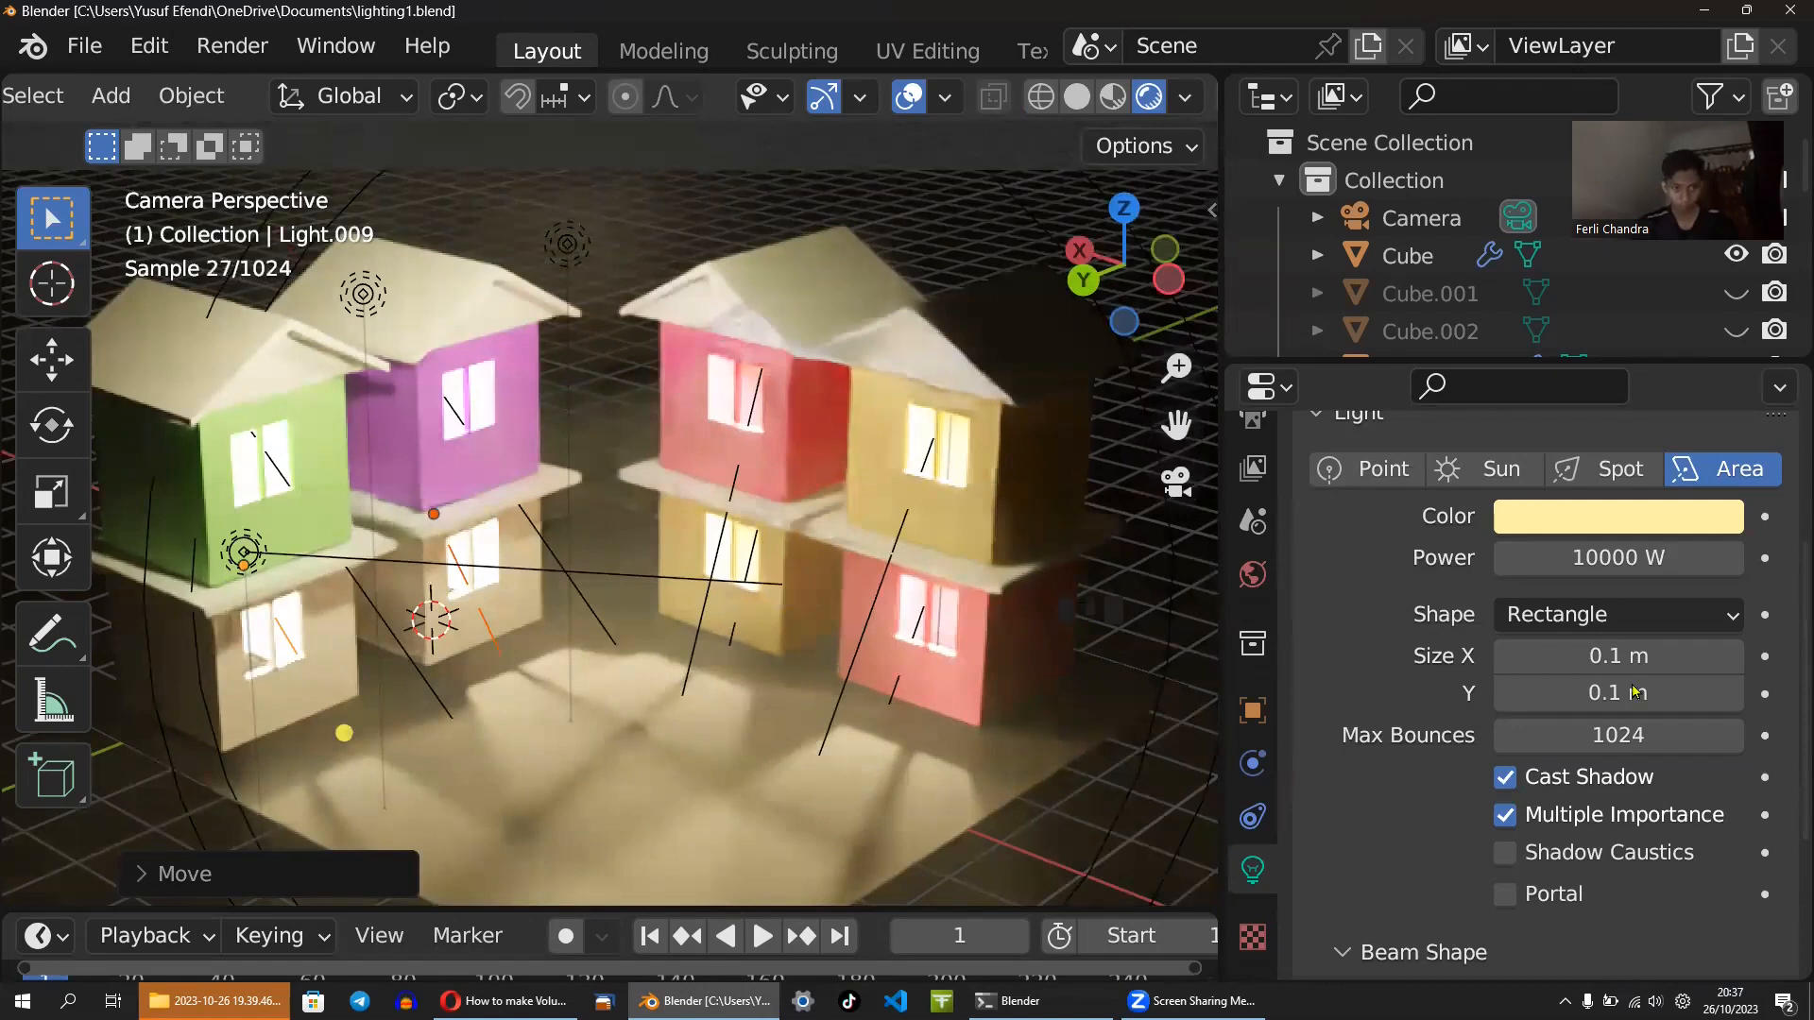
left_click(1251, 575)
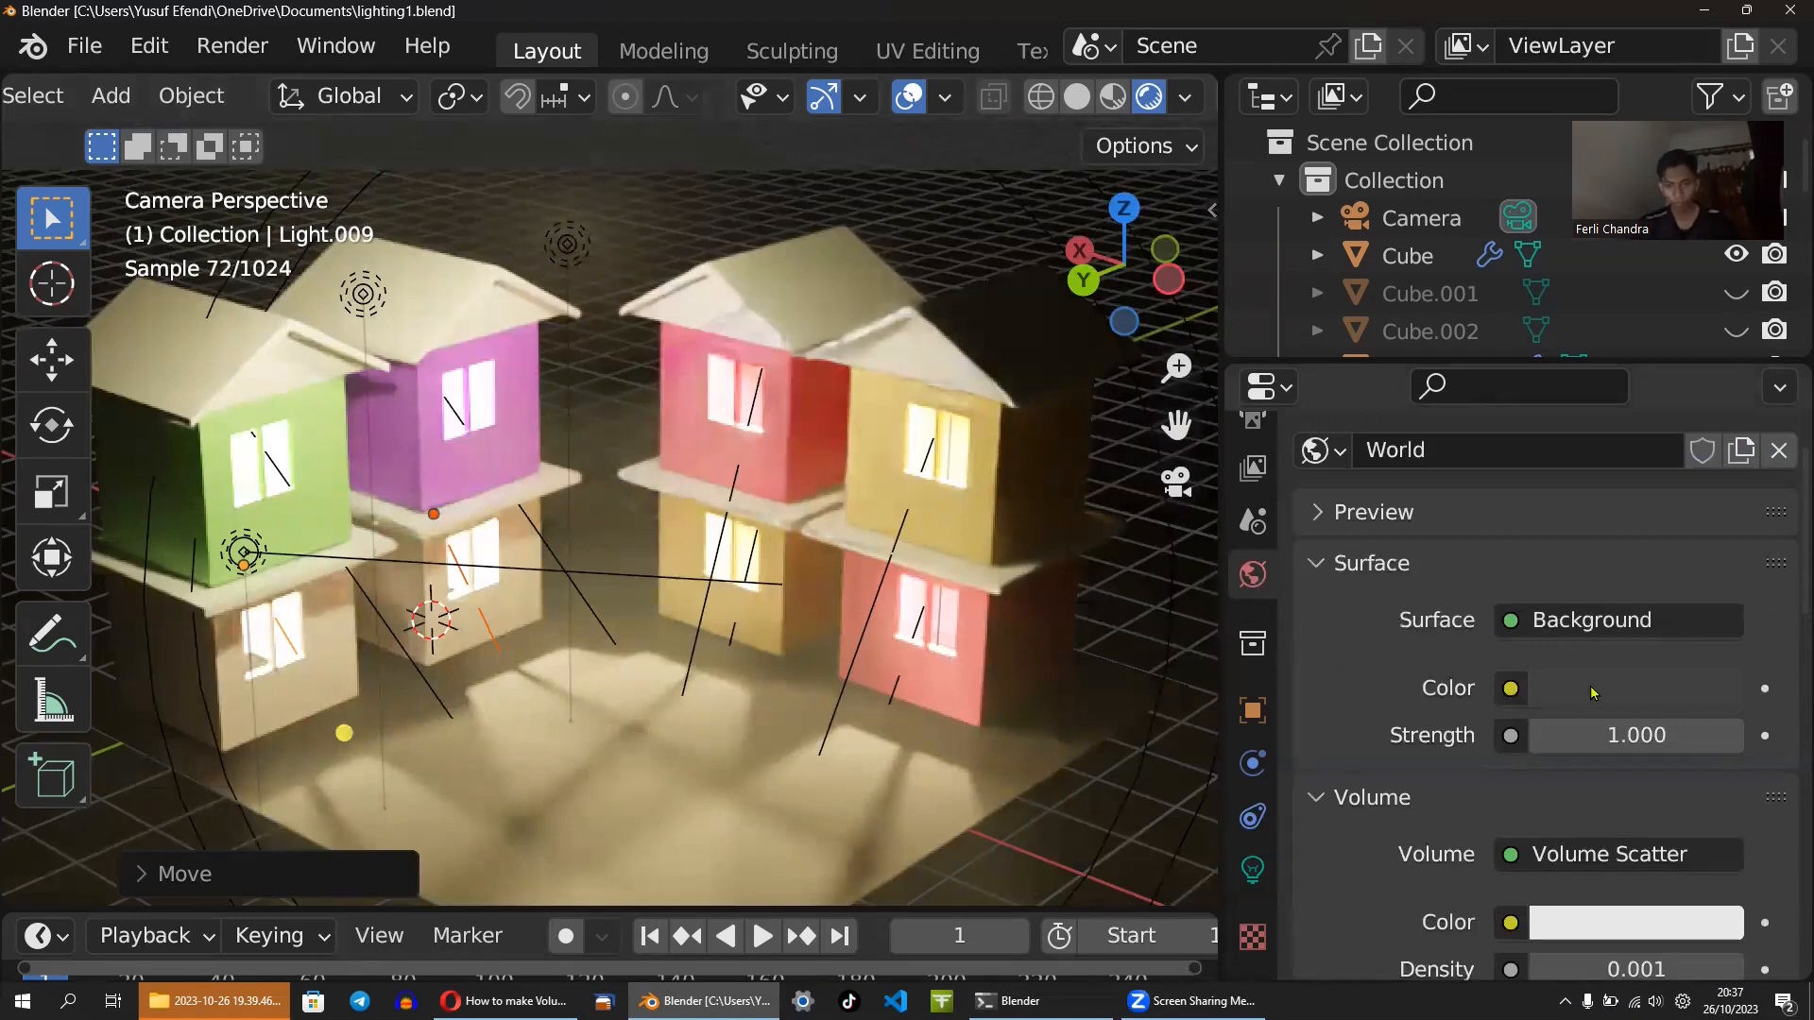
left_click(1592, 693)
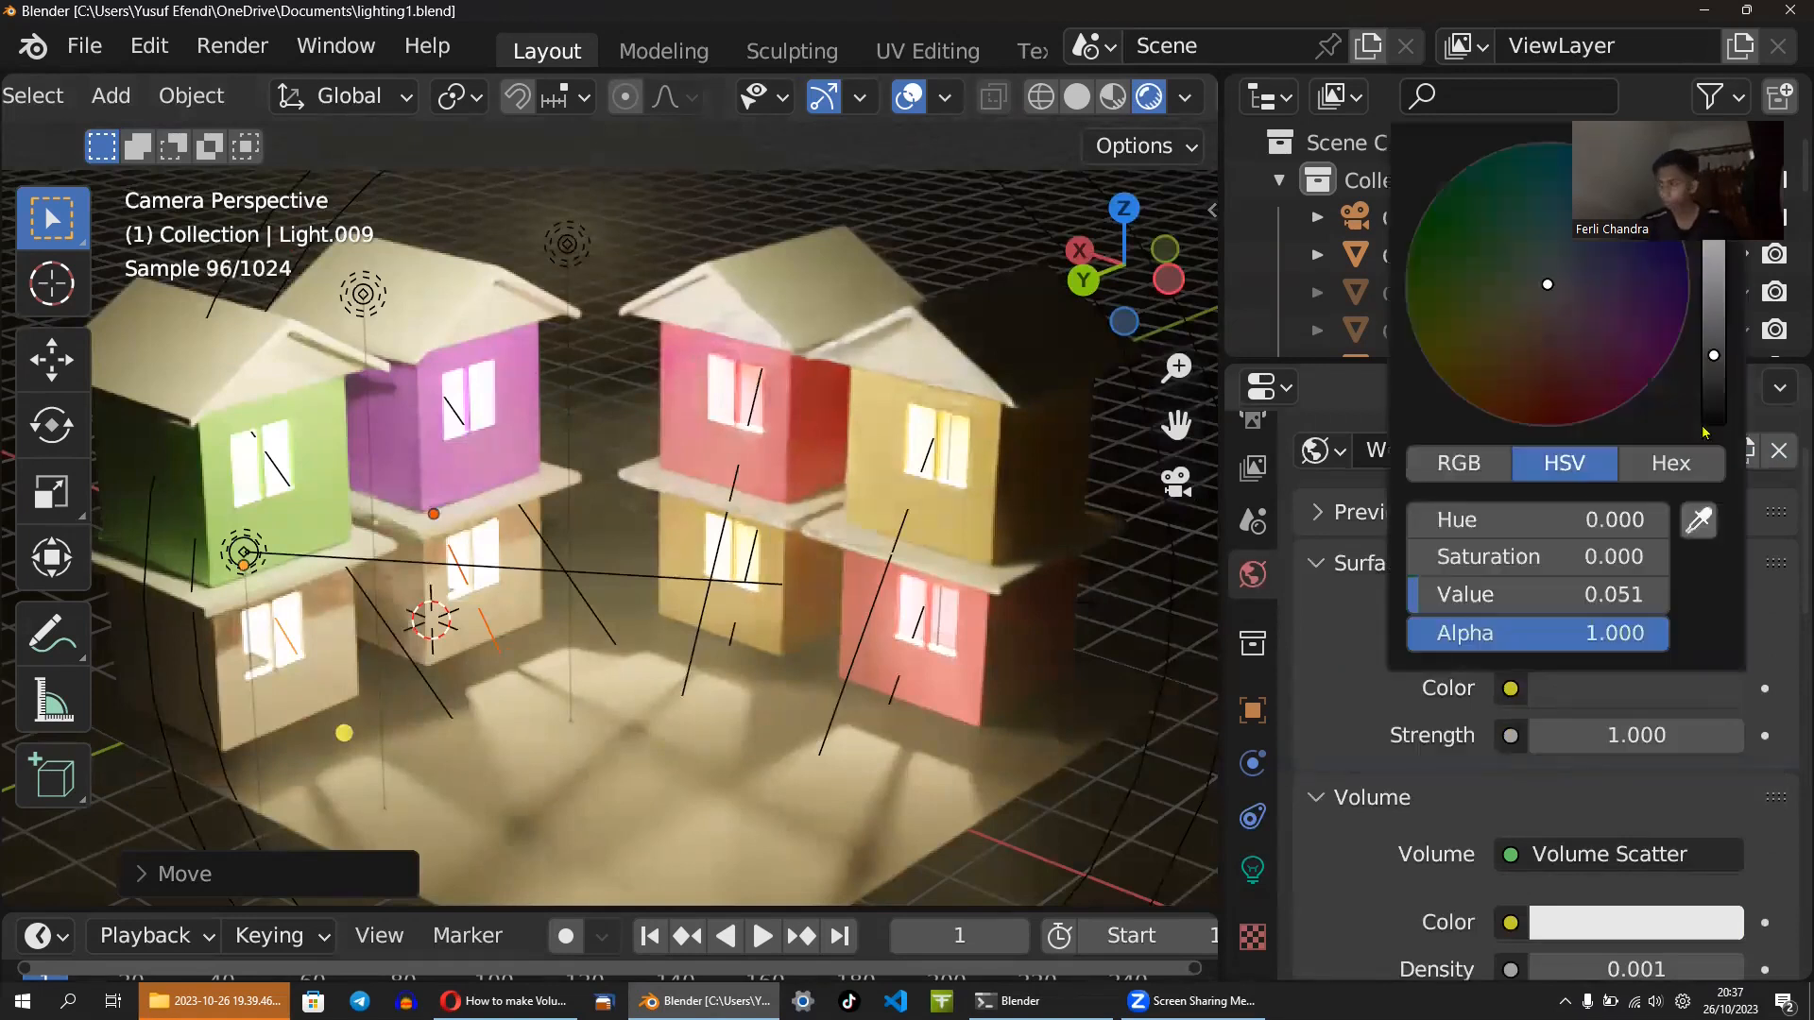
left_click_drag(1712, 403, 1713, 422)
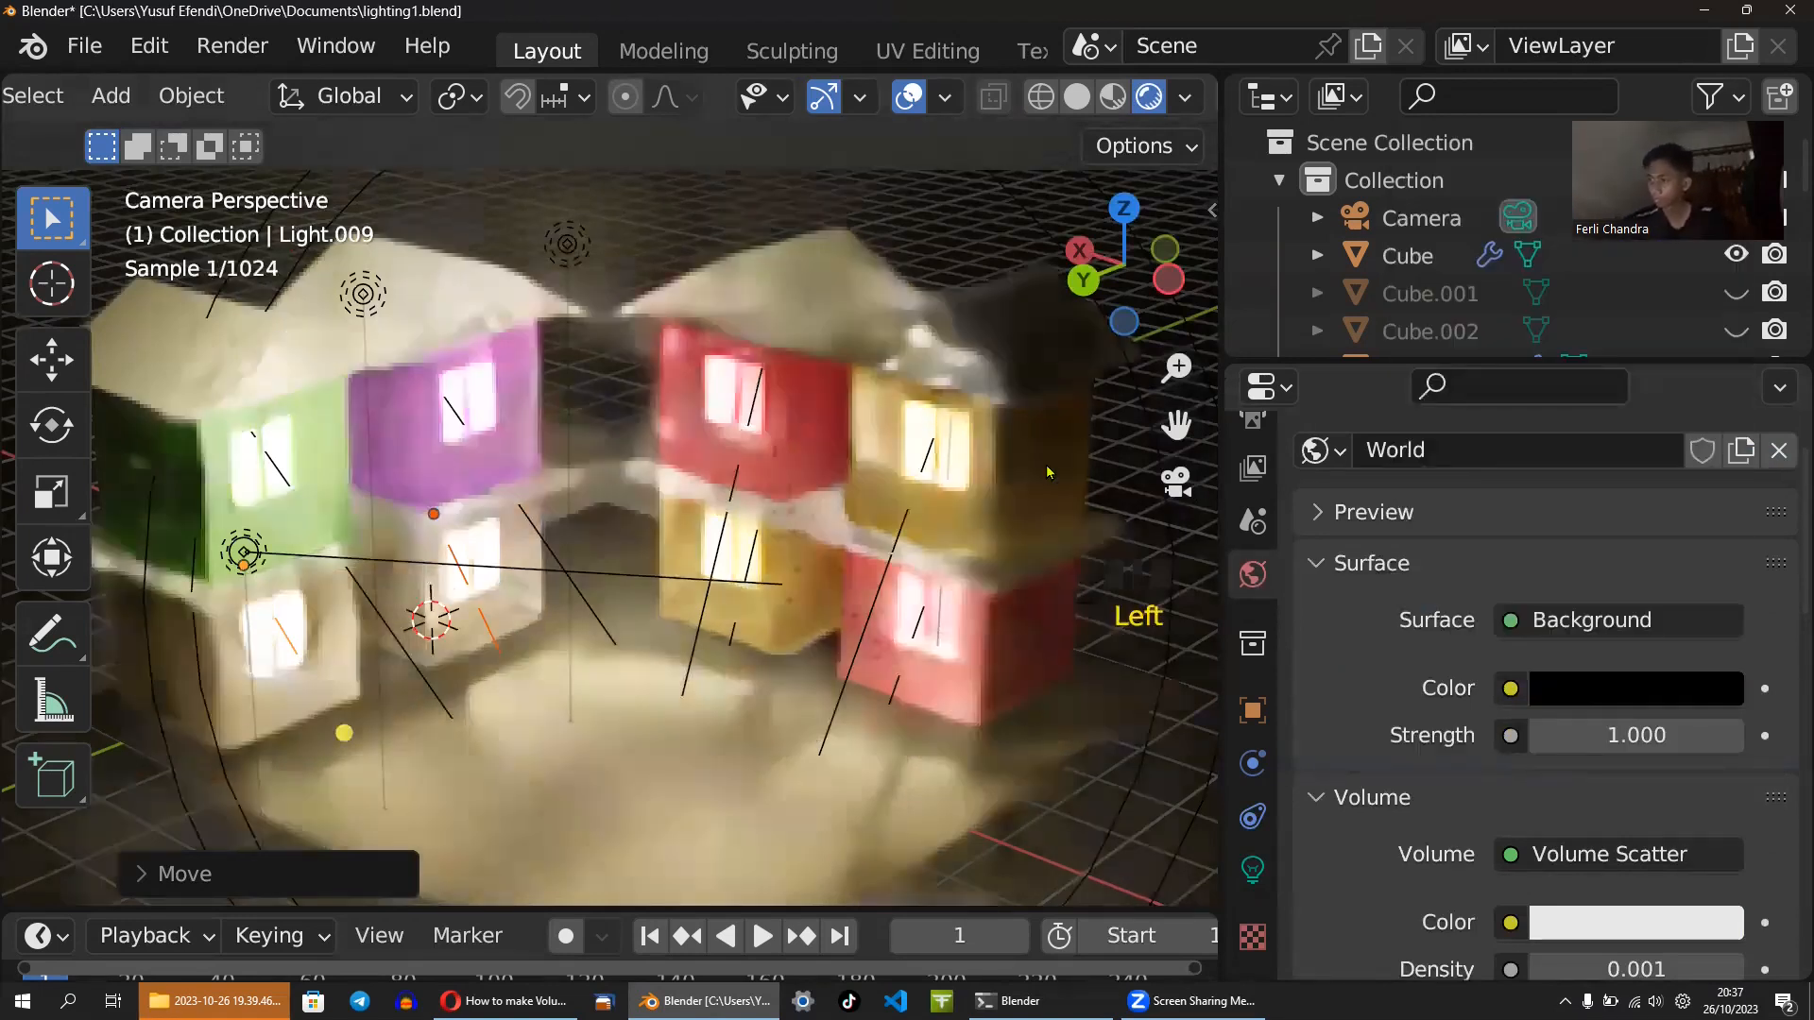
- Hide the viewport overlays and compare the lit scene with and without the camera view
left_click(912, 98)
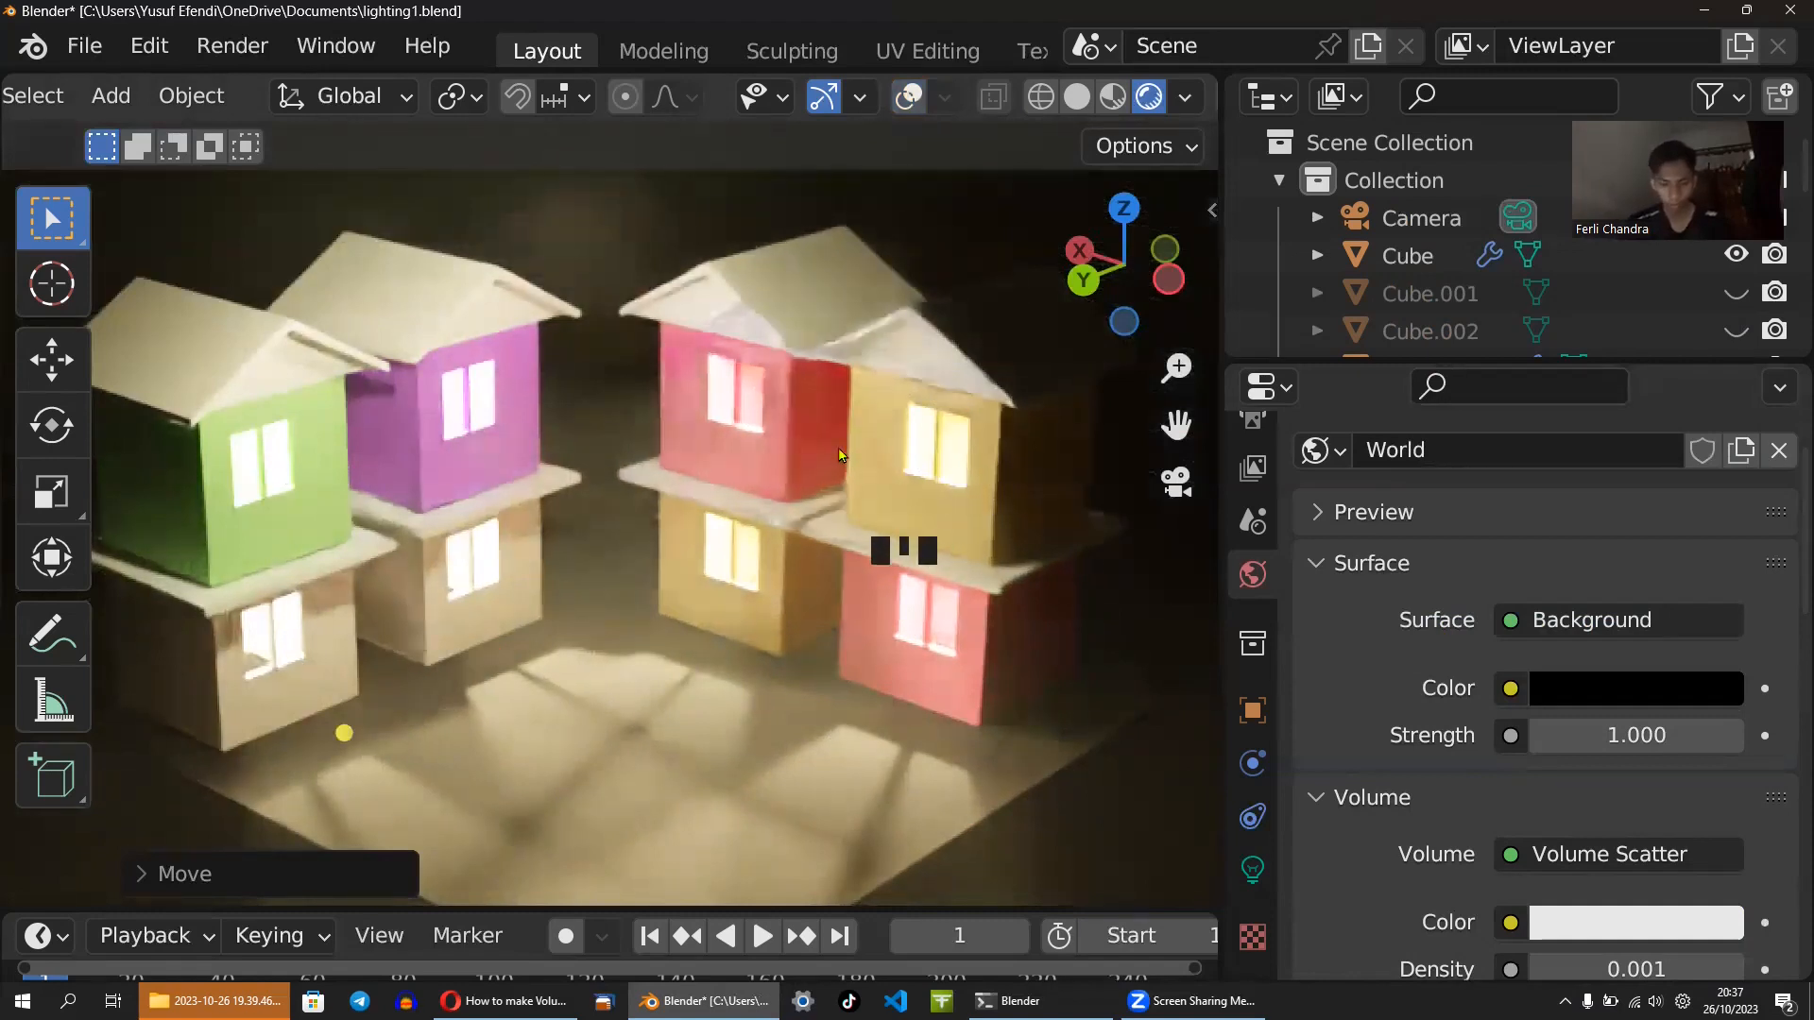
left_click(1173, 482)
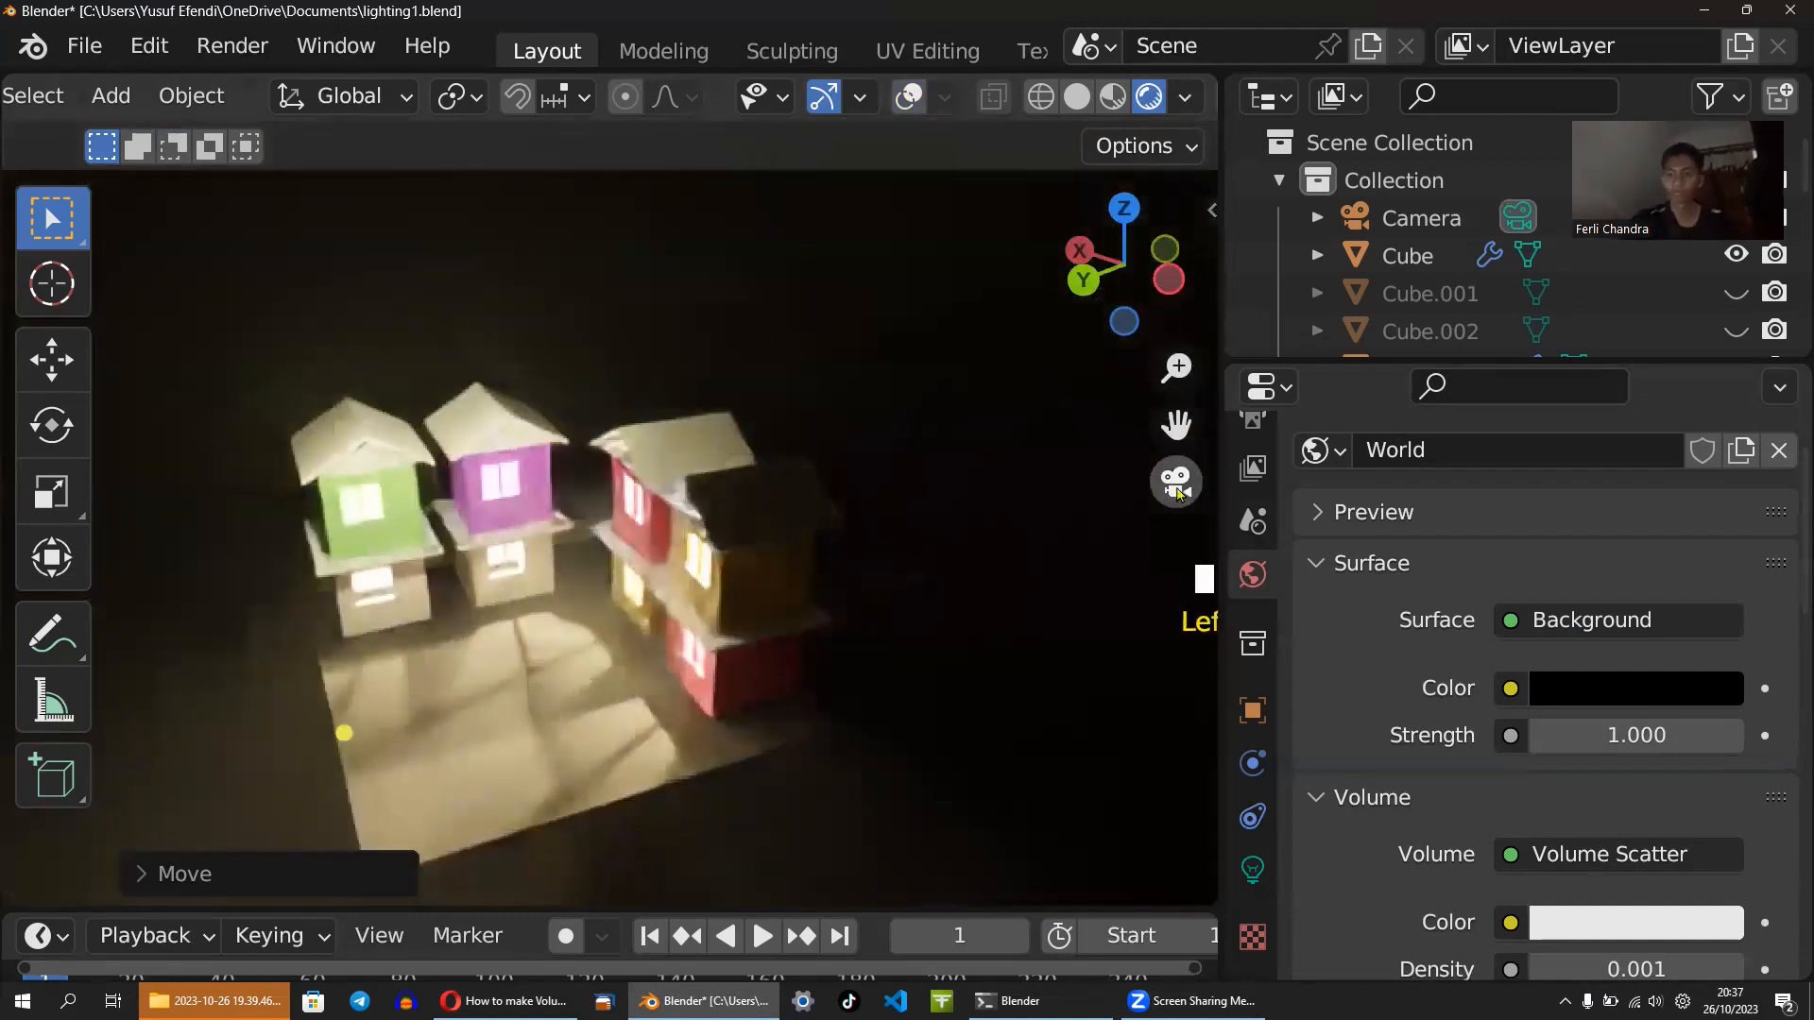
left_click(1176, 482)
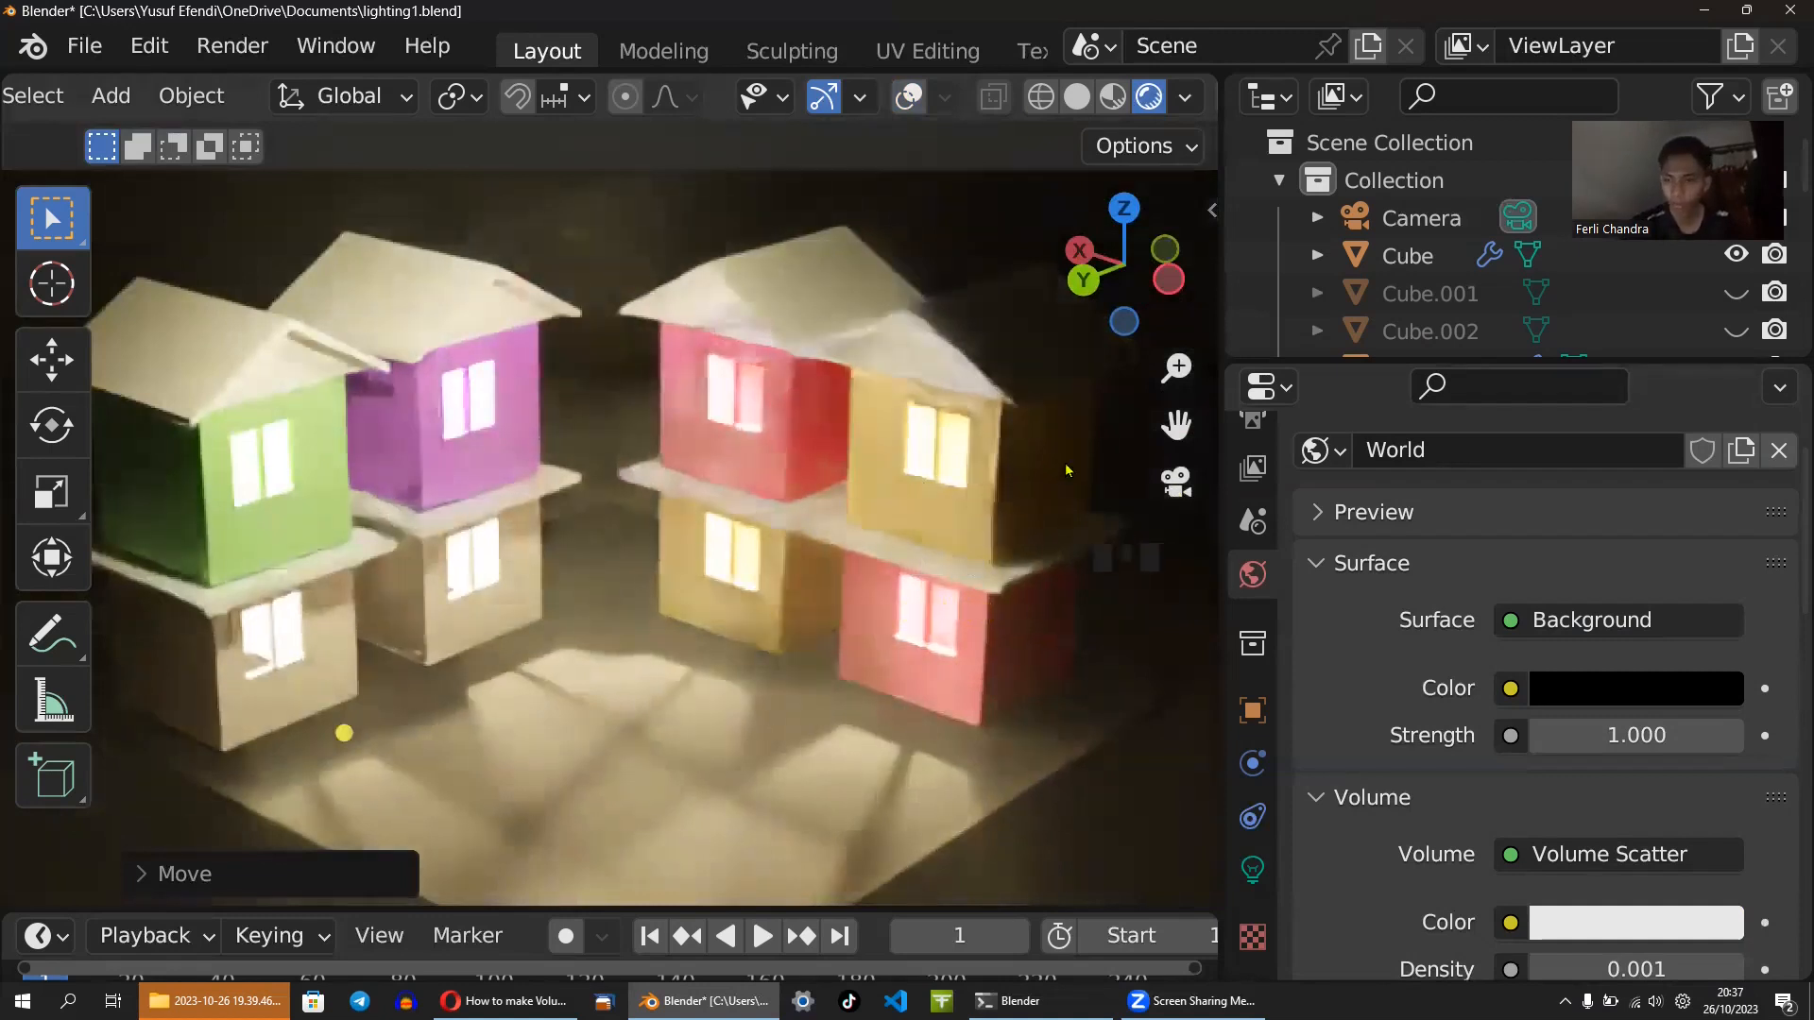
- Lock the camera to the view and pull it back in solid shading to take in the whole house group
key("n")
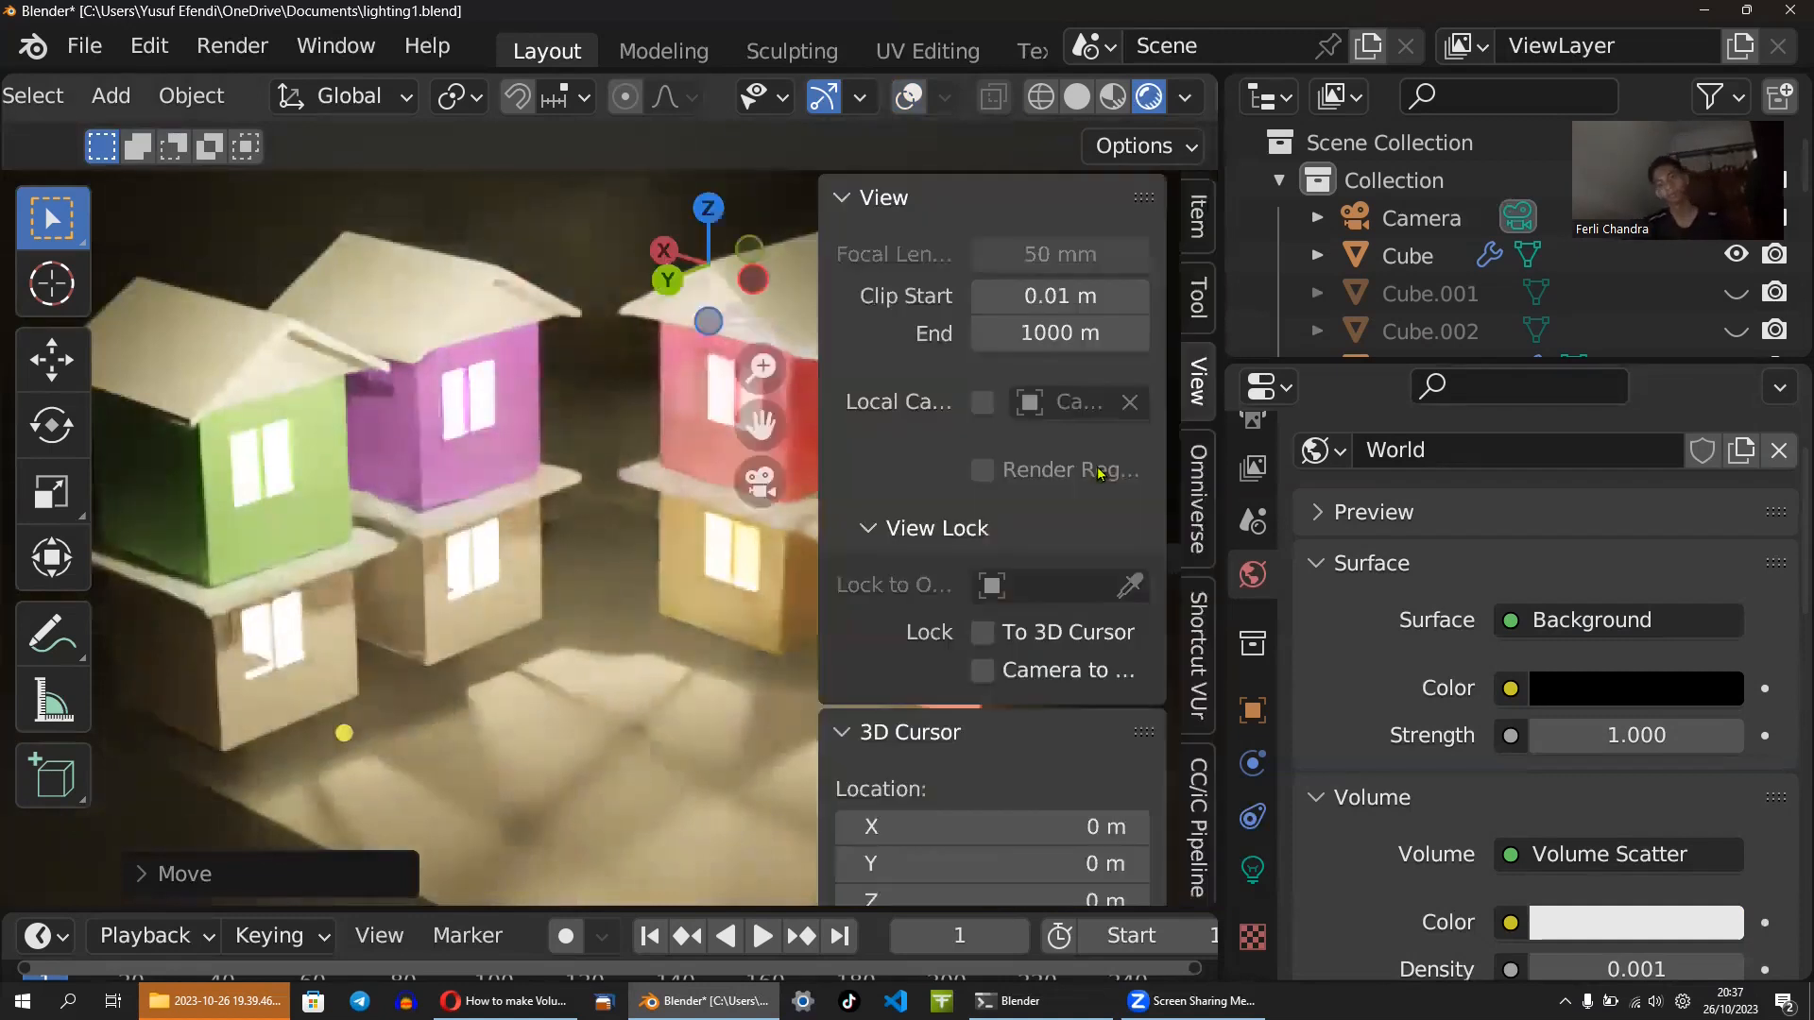
key("n")
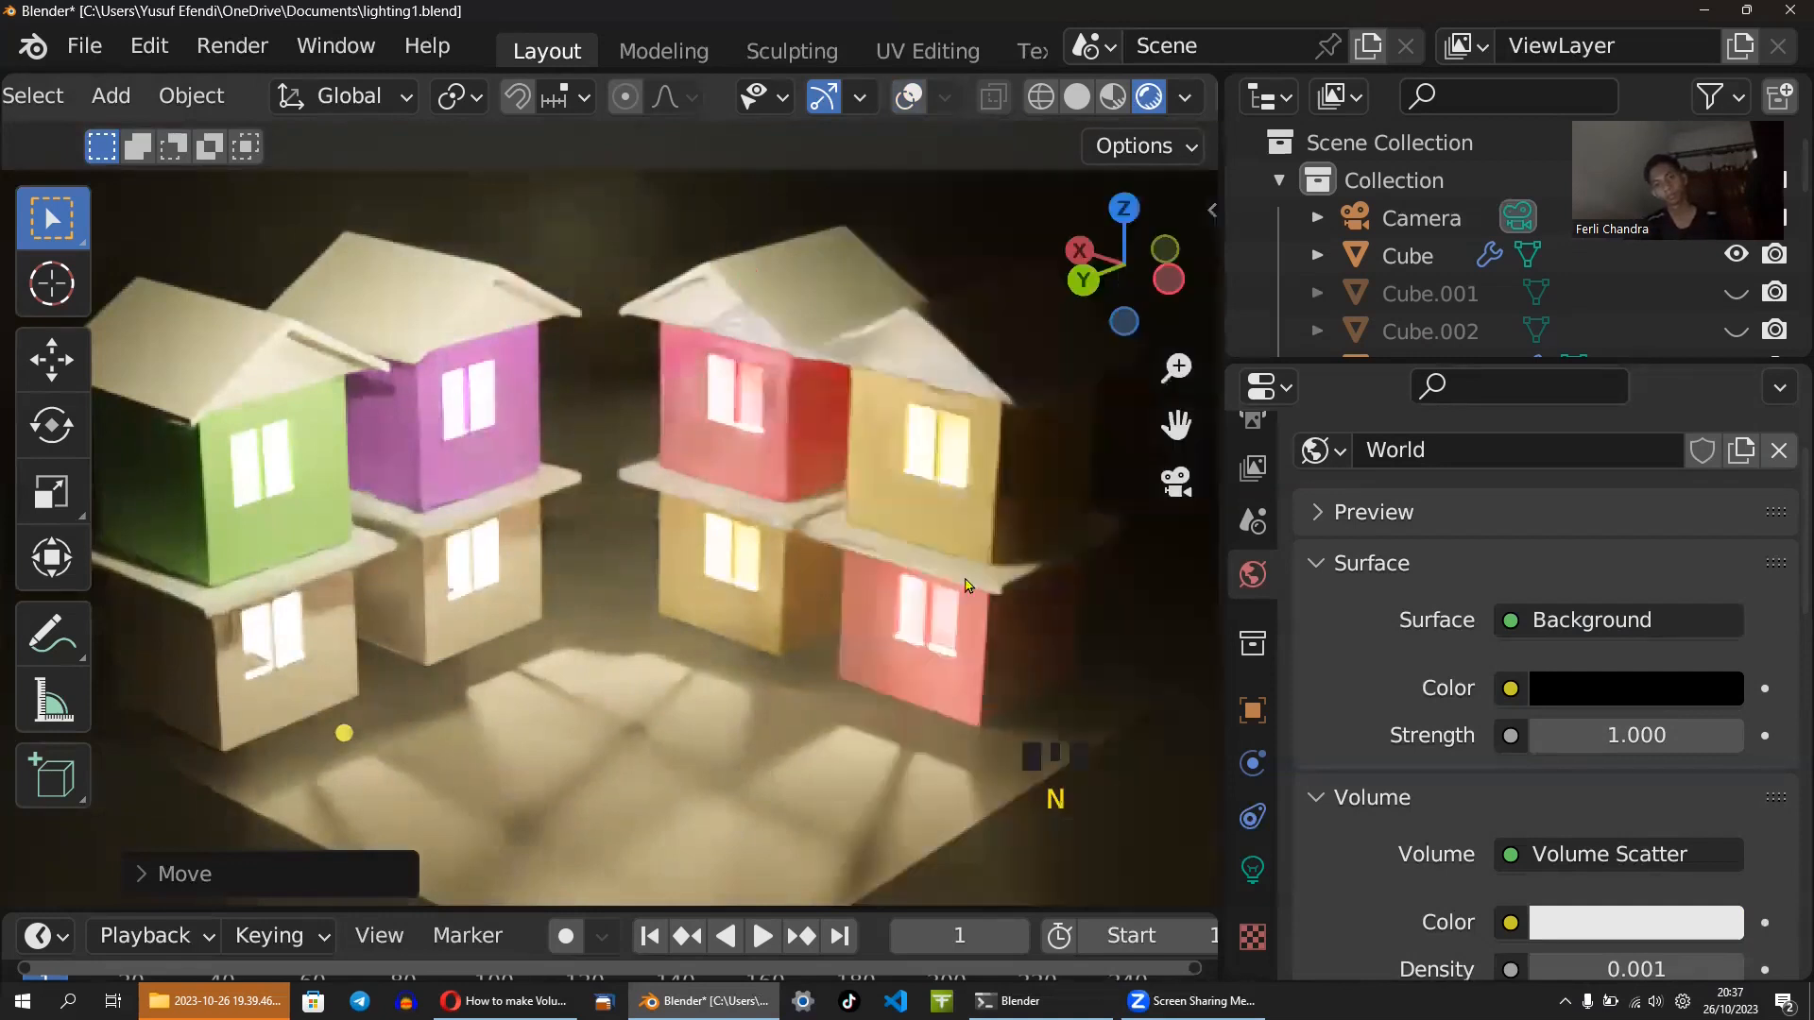
middle_click_drag(928, 506, 1002, 454, "shift")
left_click(1077, 96)
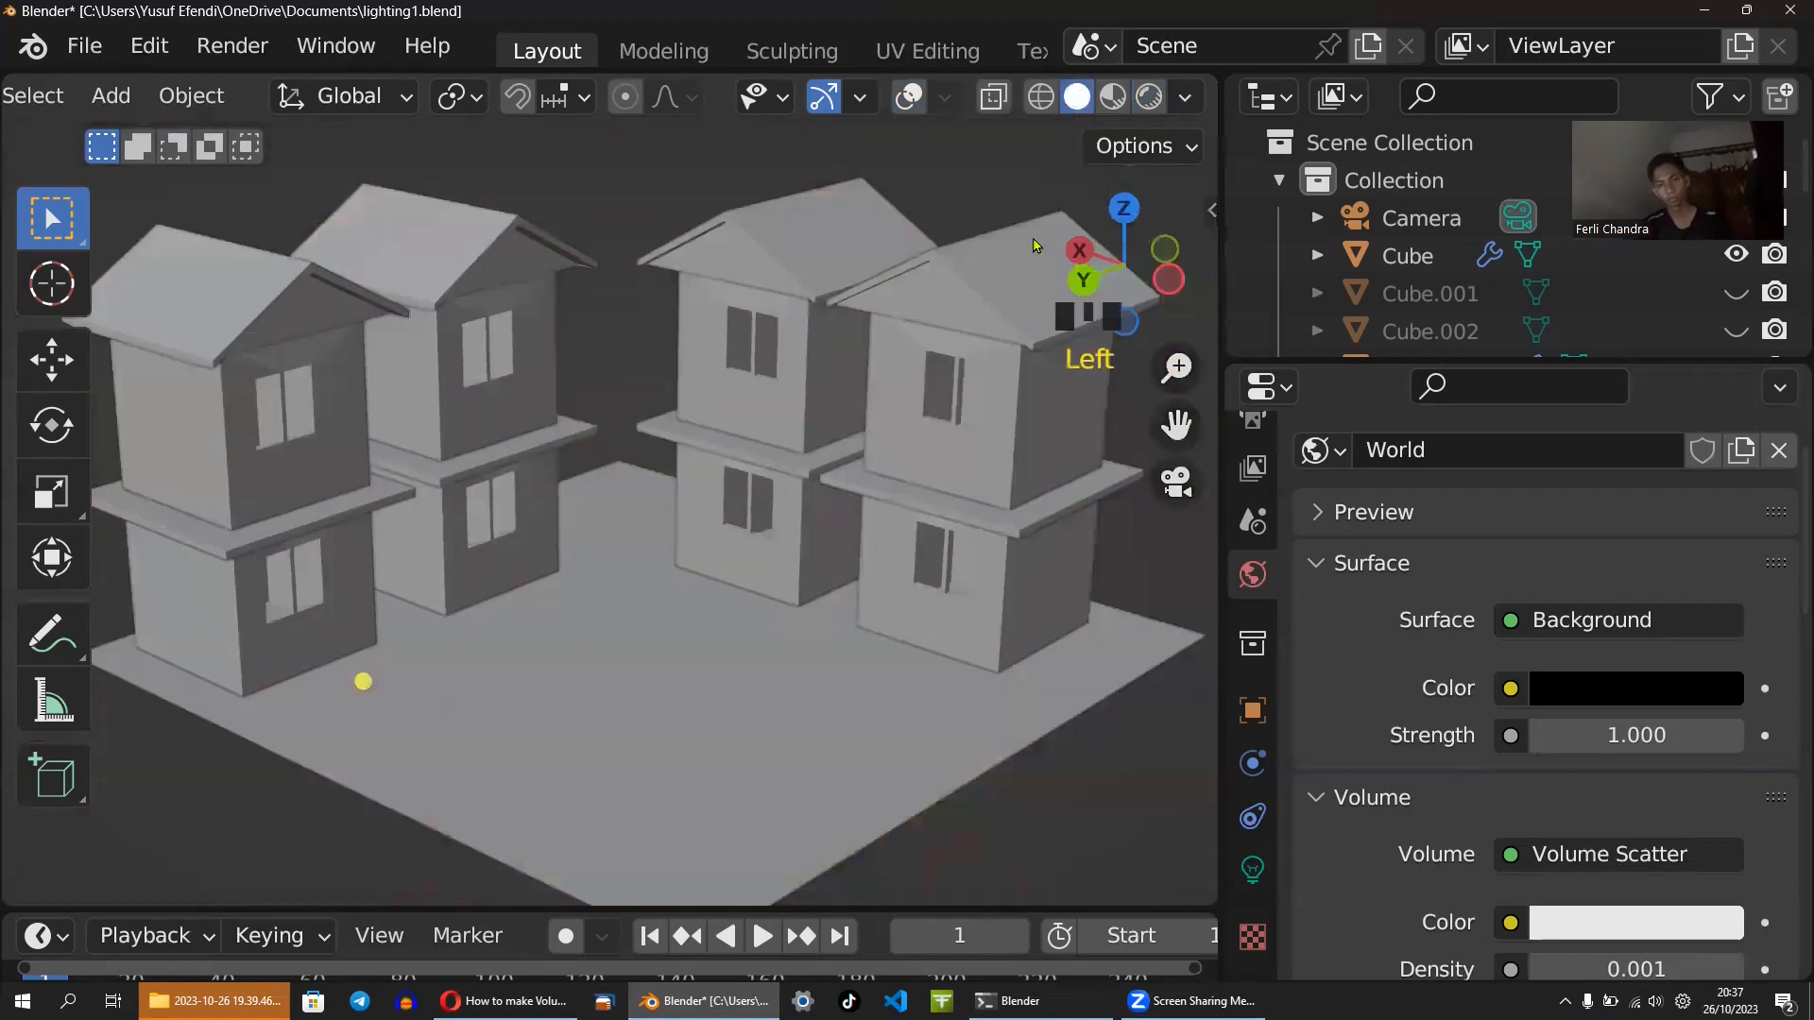
scroll(896, 316, "down", 2)
scroll(896, 323, "down", 1)
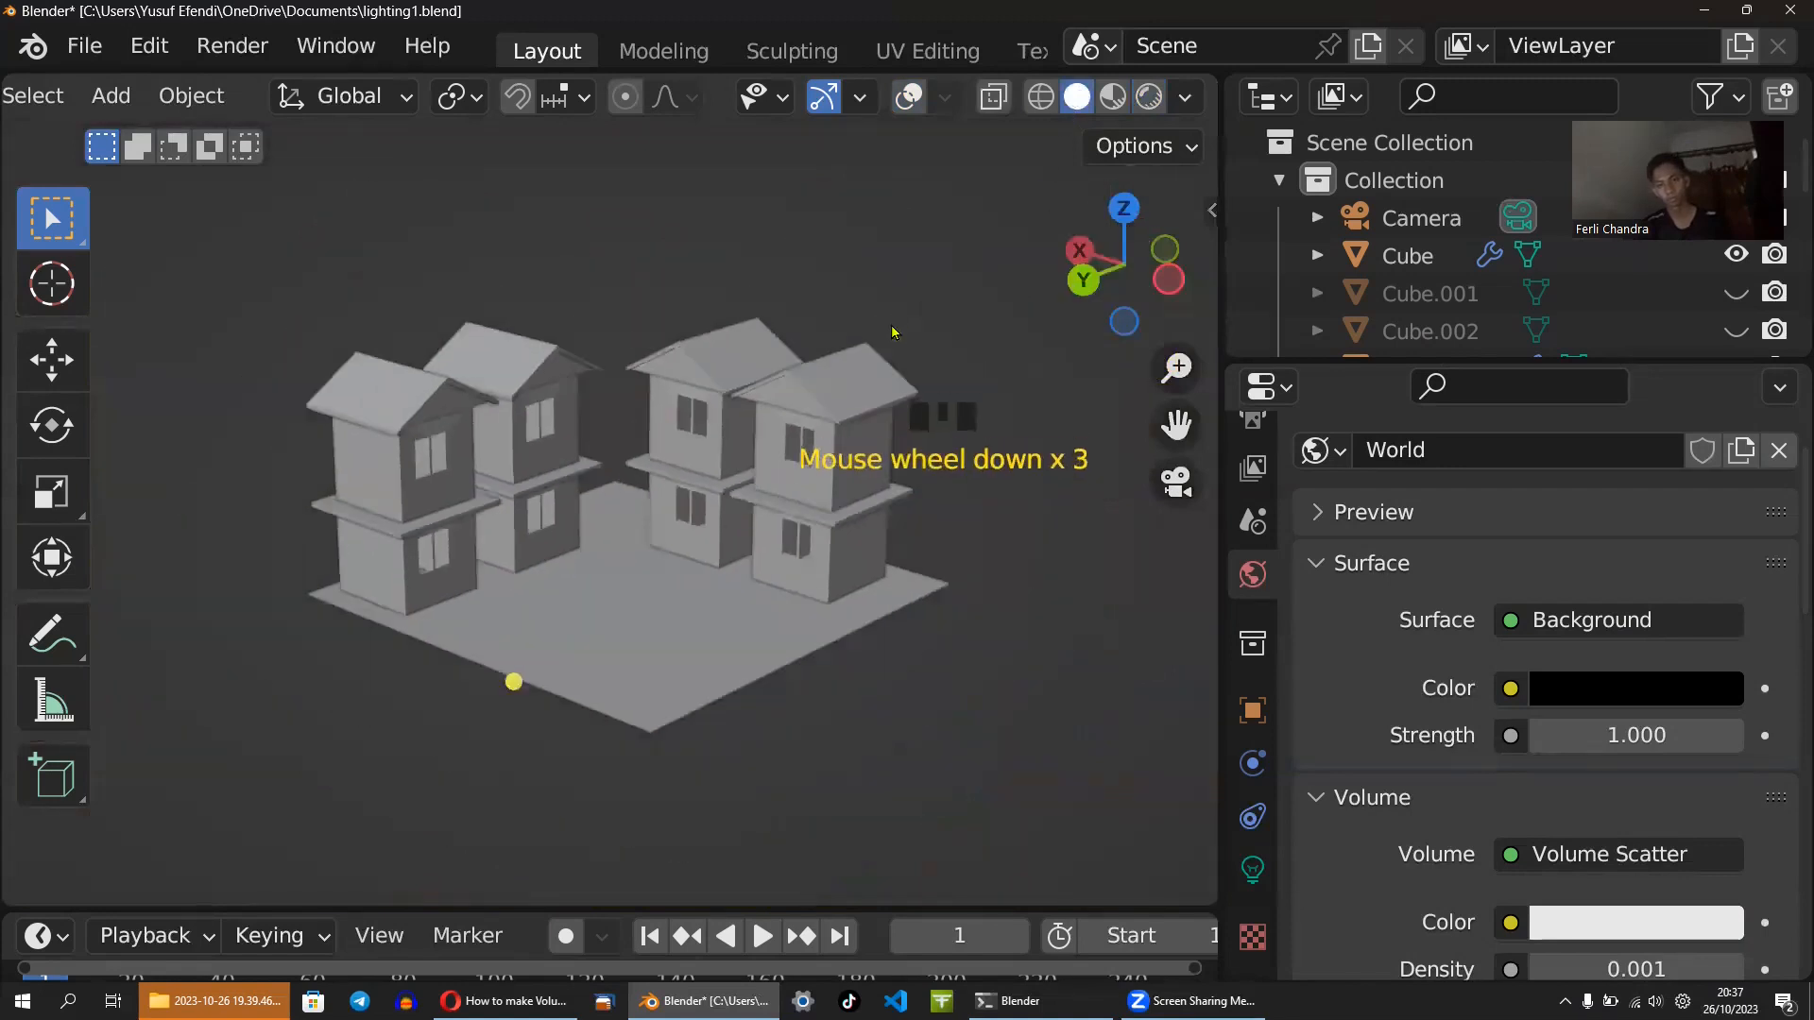
- Turn off the Camera to View lock, zoom out until the full camera frame shows, and turn the lock back on
left_click(1181, 486)
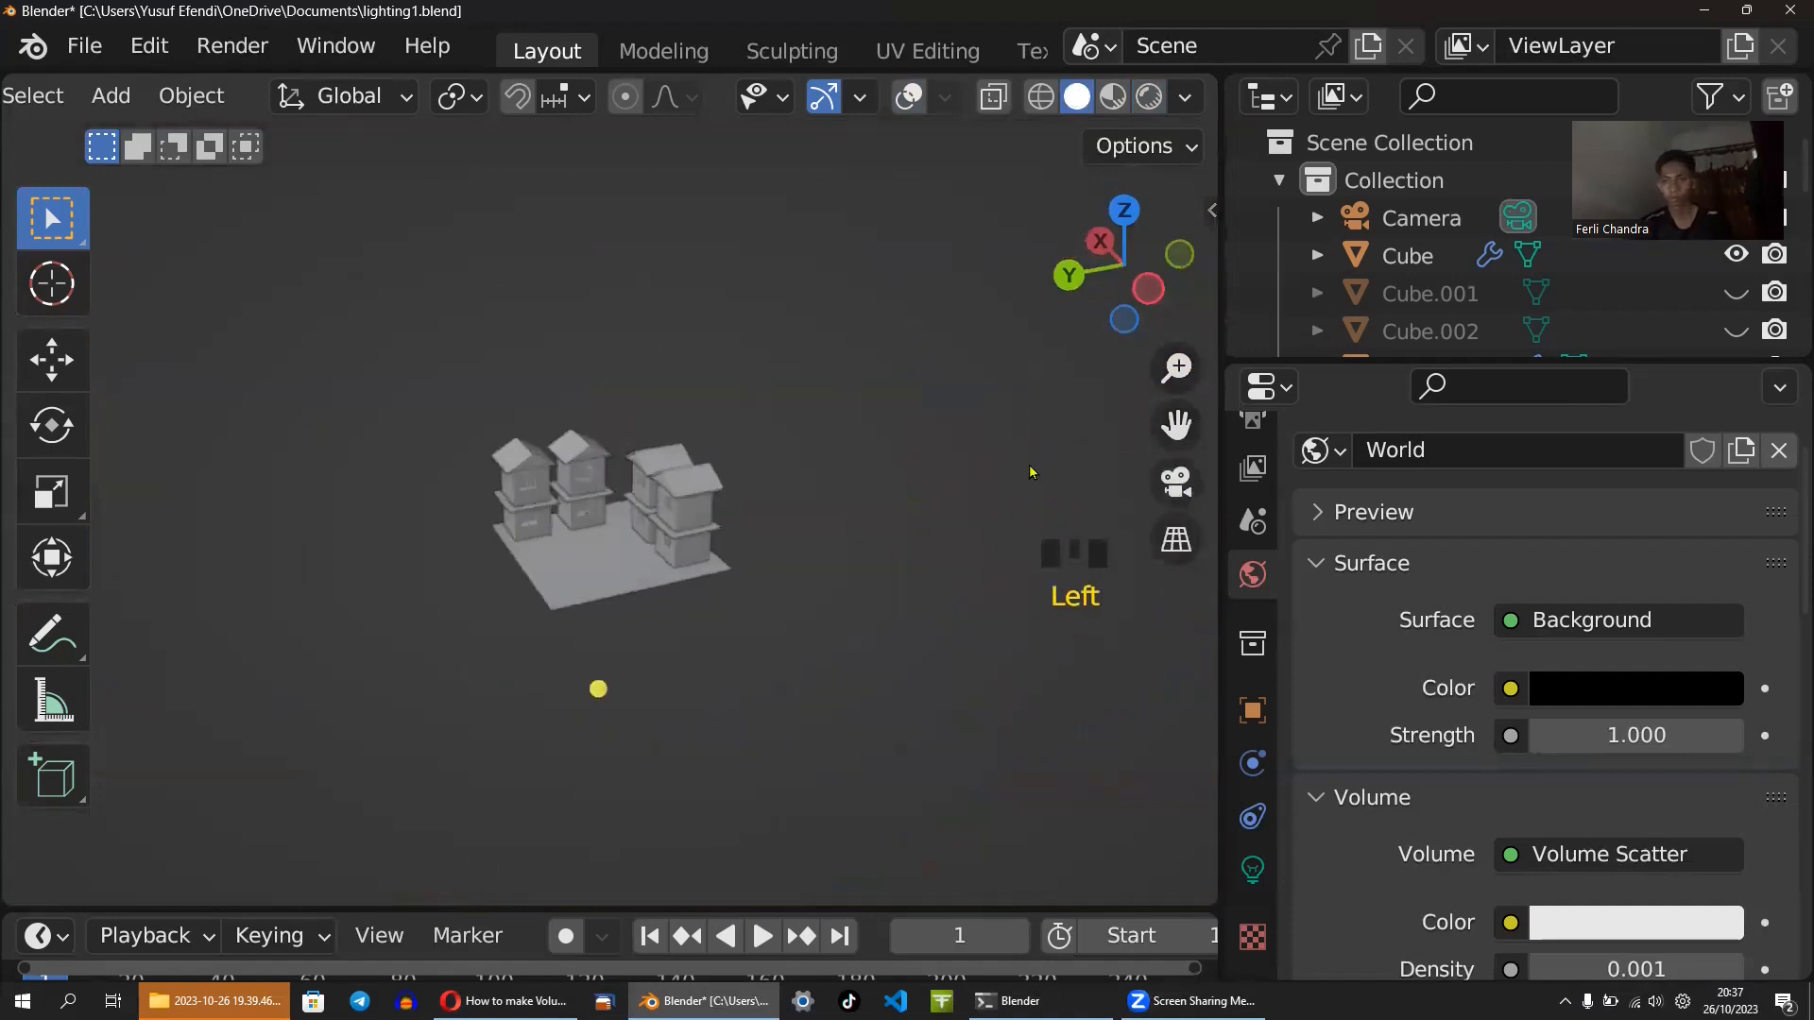
left_click(1174, 485)
left_click(1028, 504)
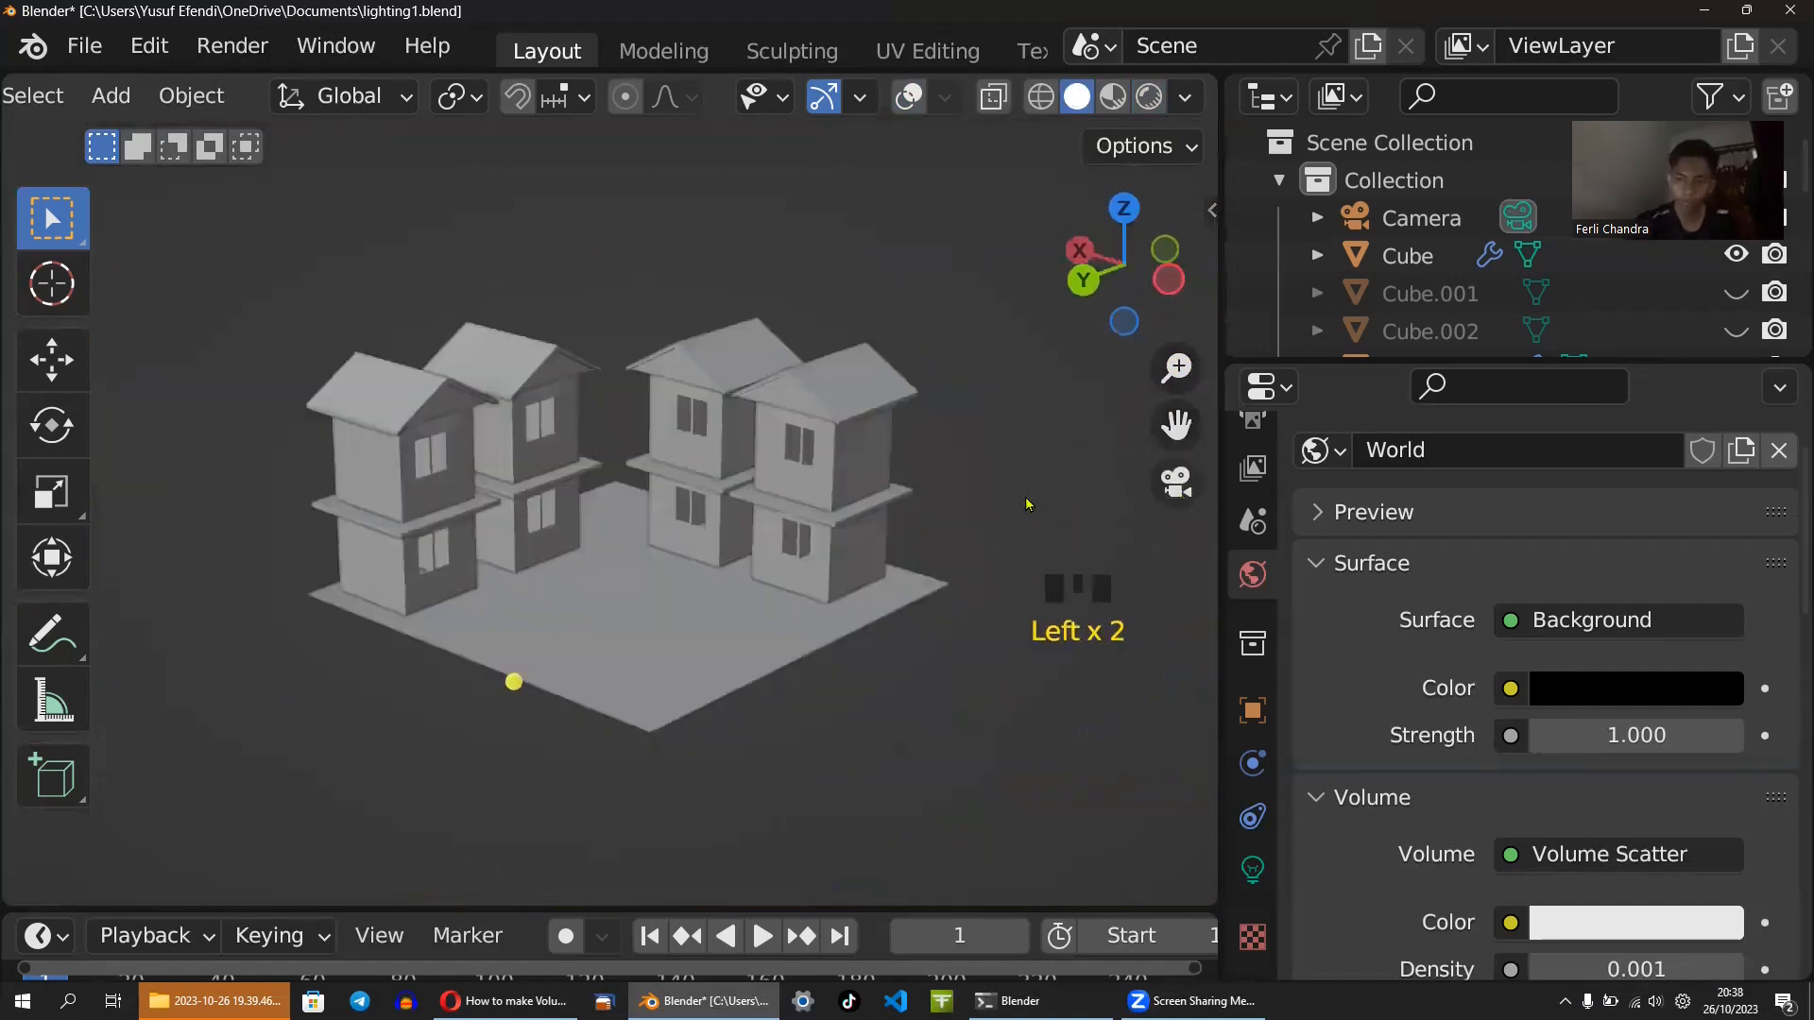
key("n")
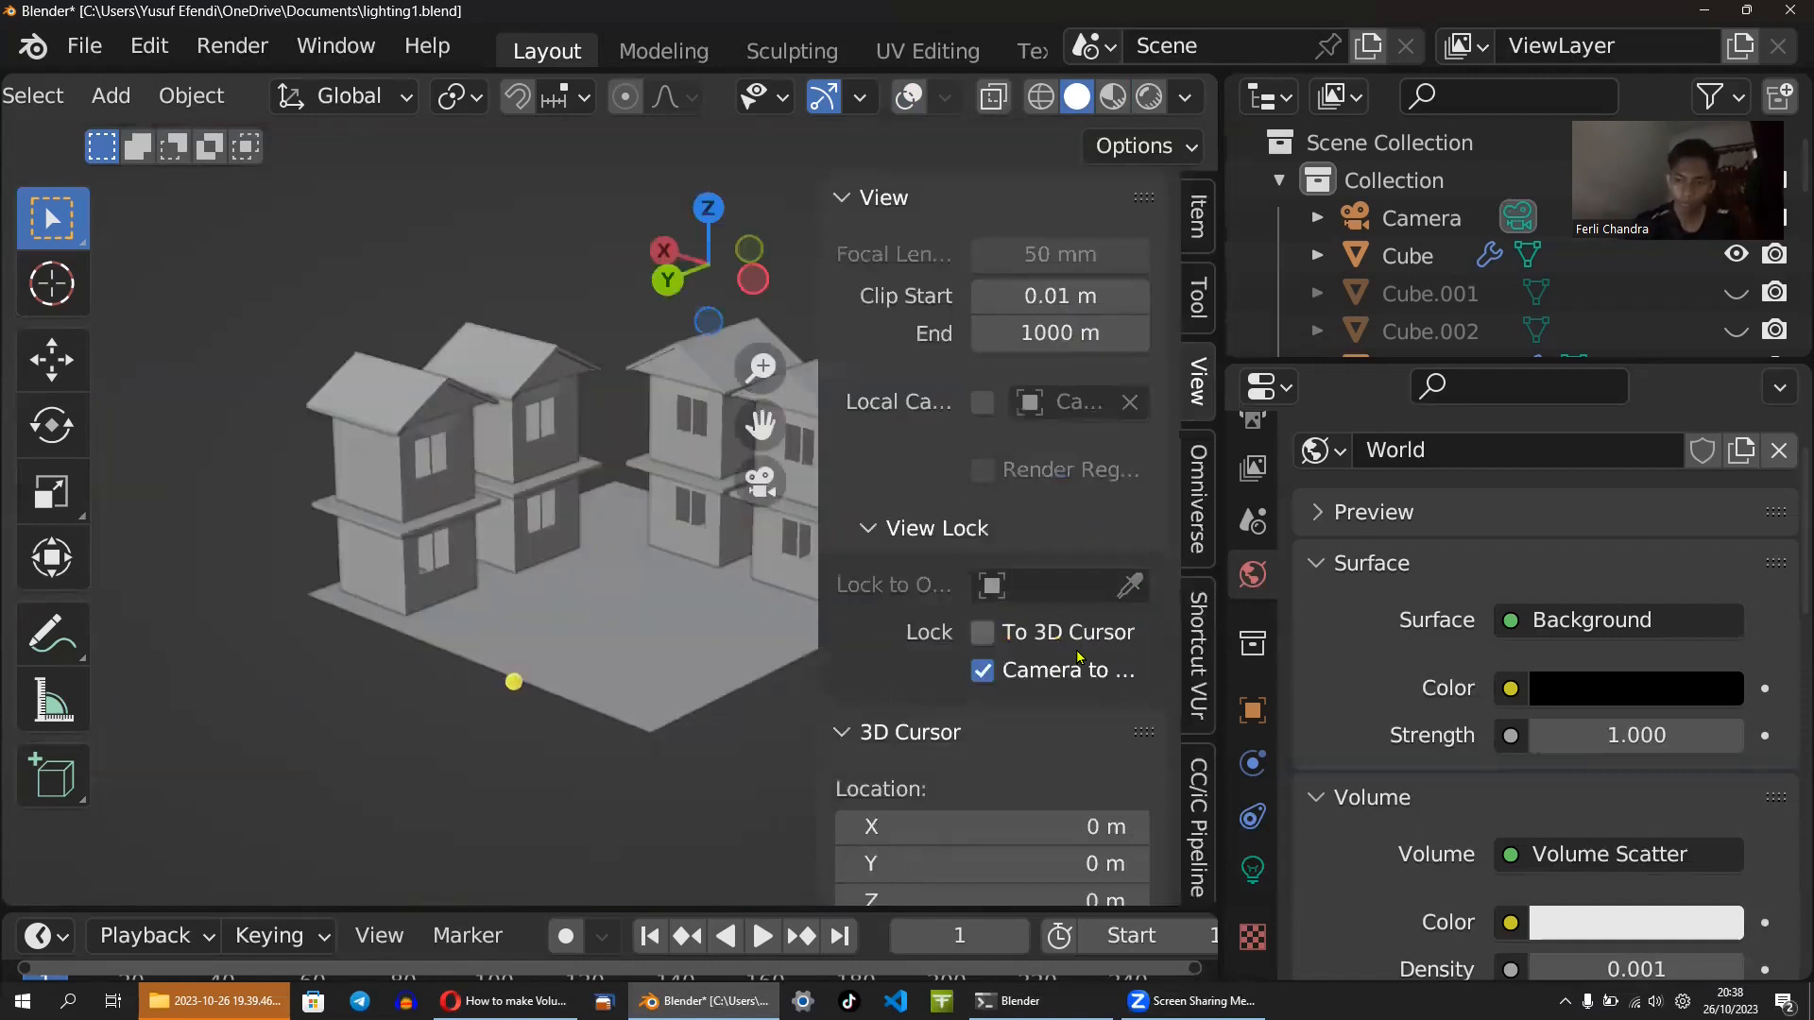
key("n")
scroll(926, 595, "down", 2)
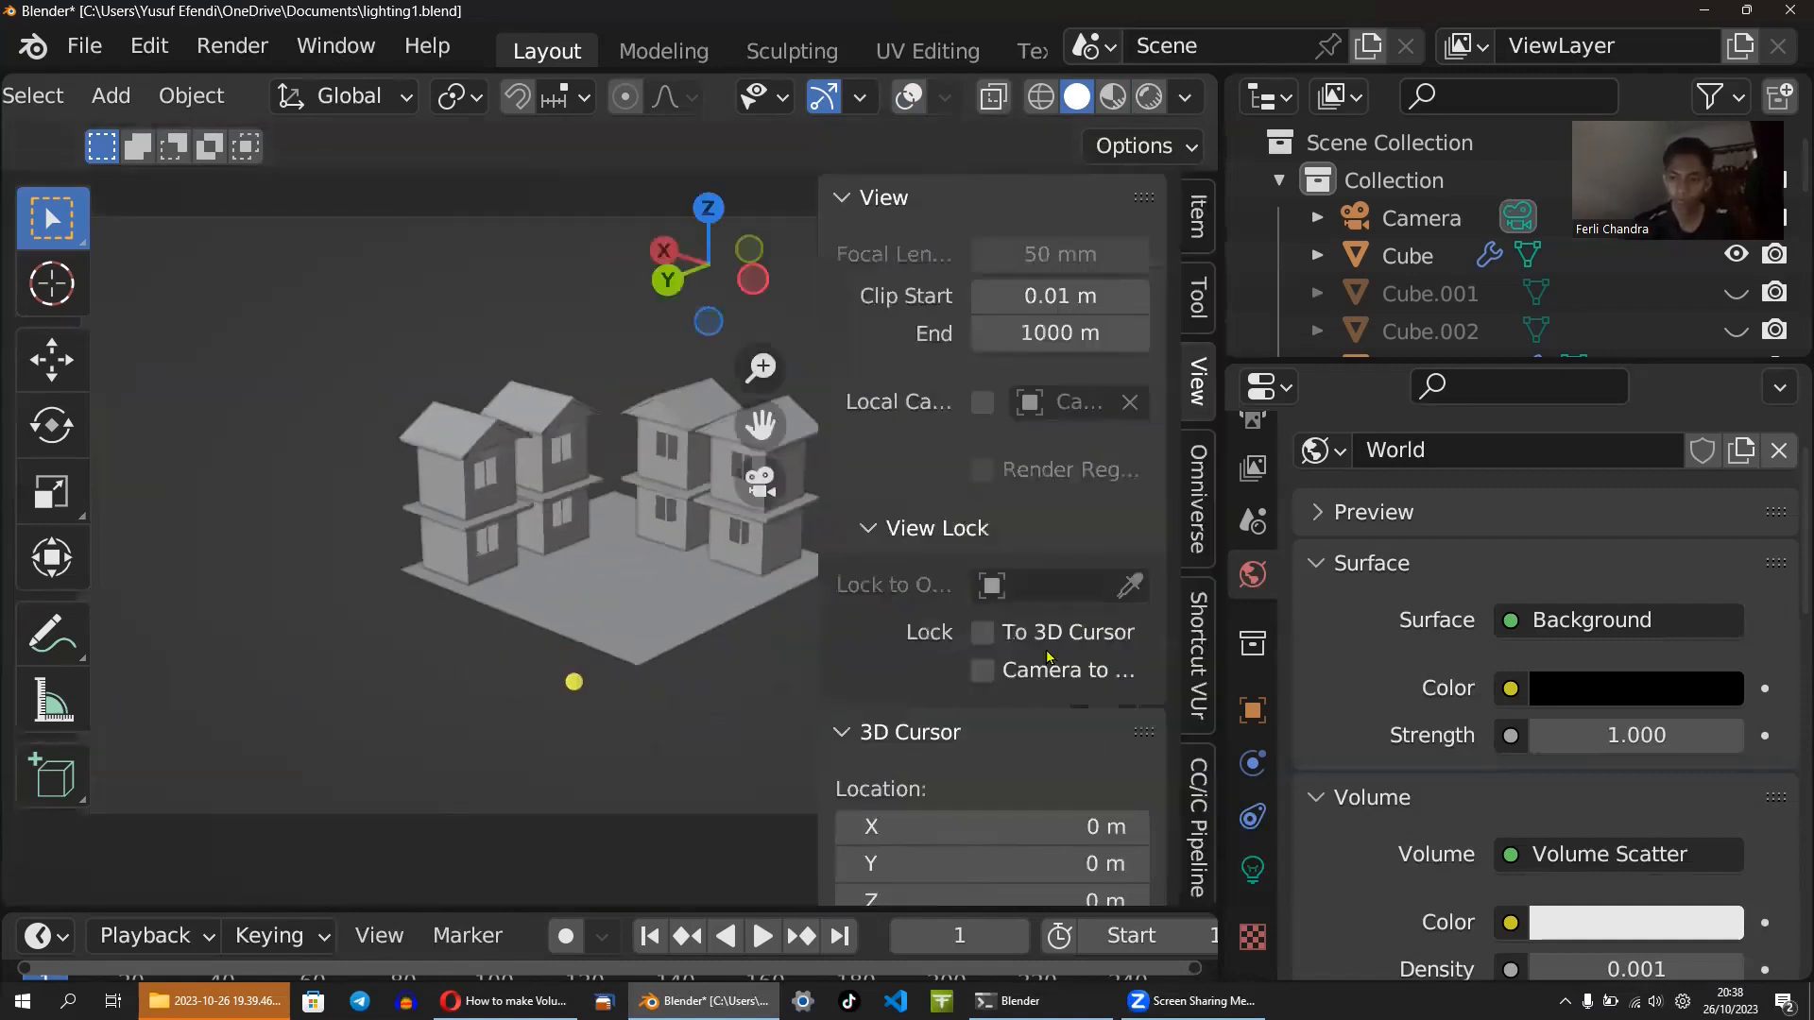
key("n")
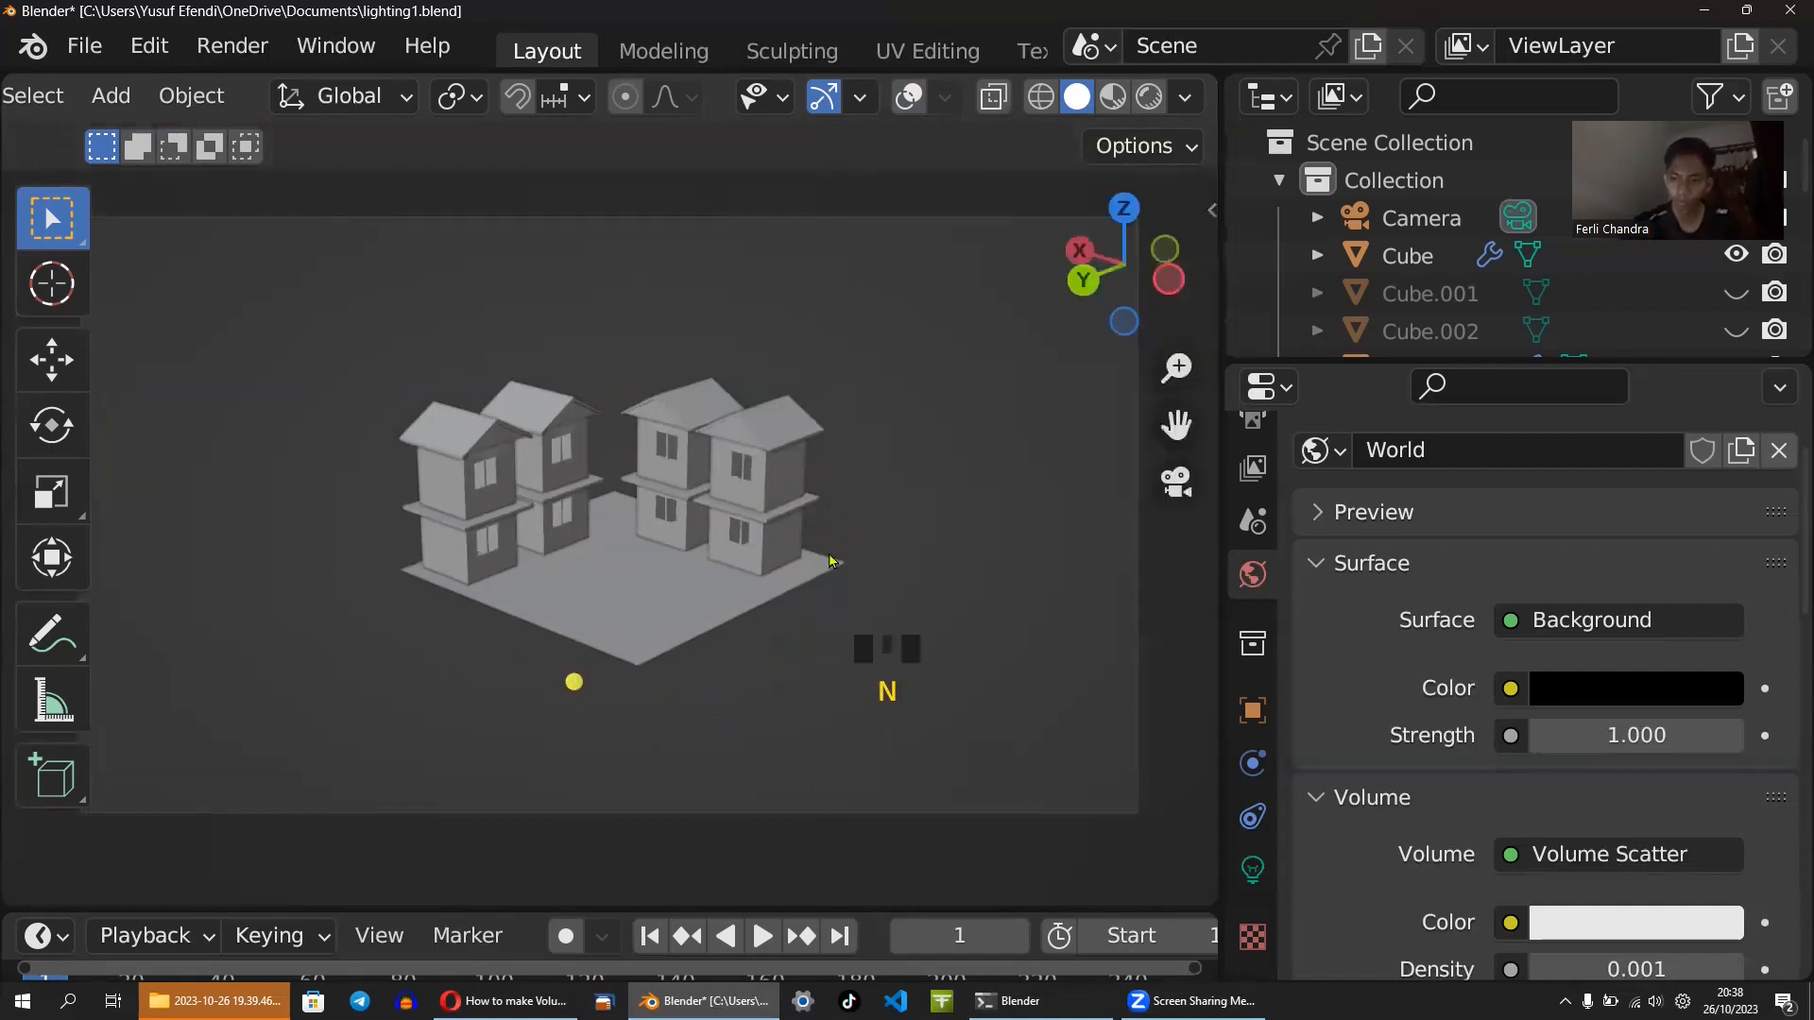
- Reframe the camera closer and lower so all four houses fill the frame, and save the file
middle_click_drag(870, 546, 878, 507, "shift")
scroll(895, 452, "up", 2)
scroll(879, 510, "up", 2)
scroll(880, 511, "up", 1)
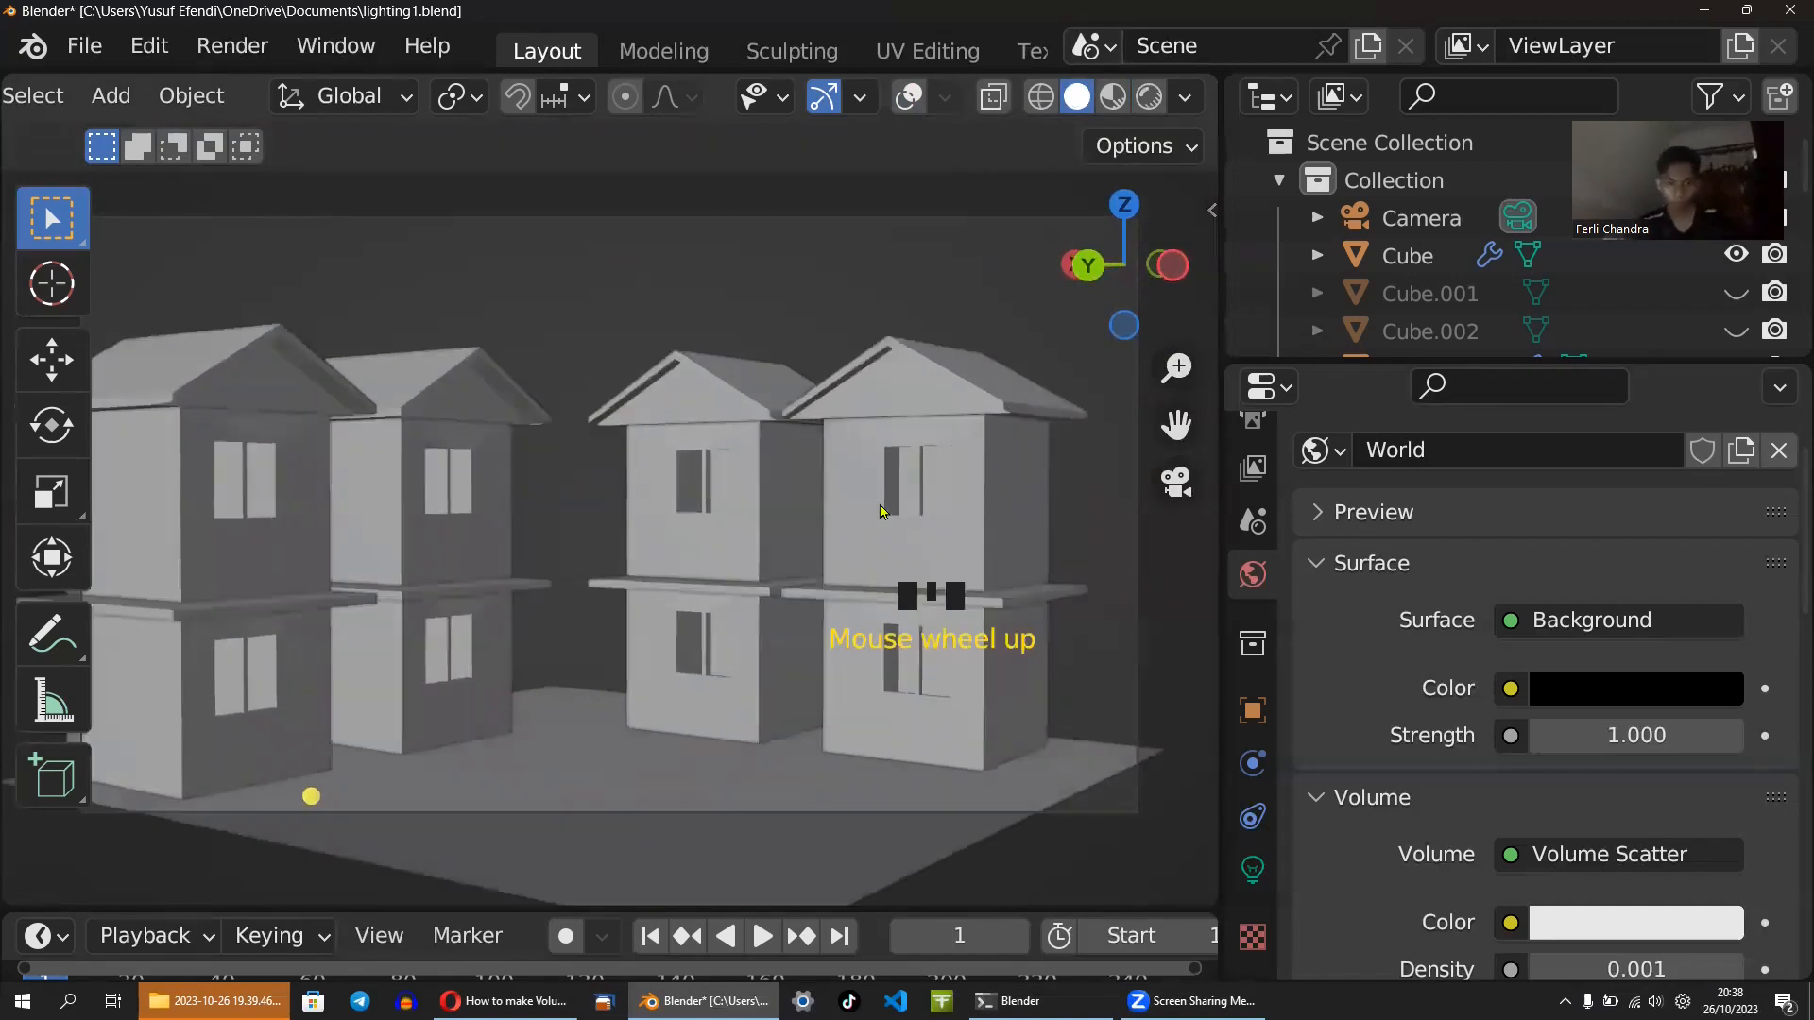
middle_click_drag(880, 511, 931, 511, "shift")
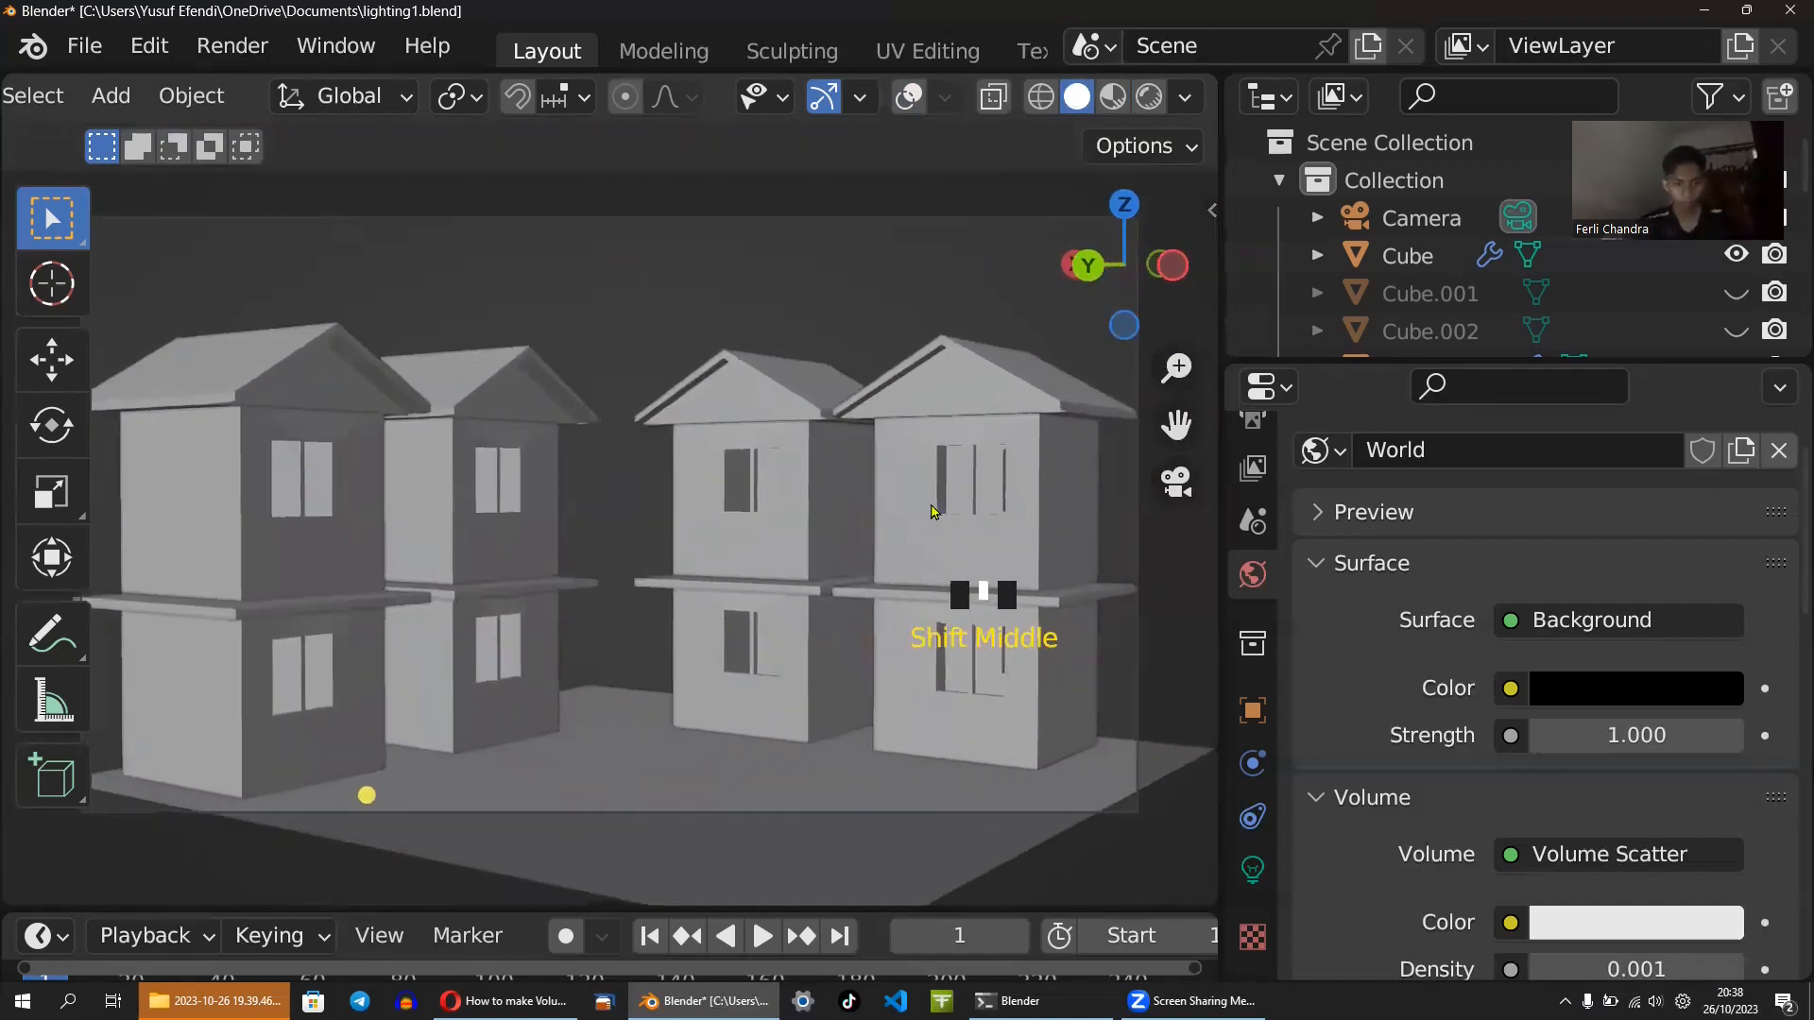
key("ctrl+s")
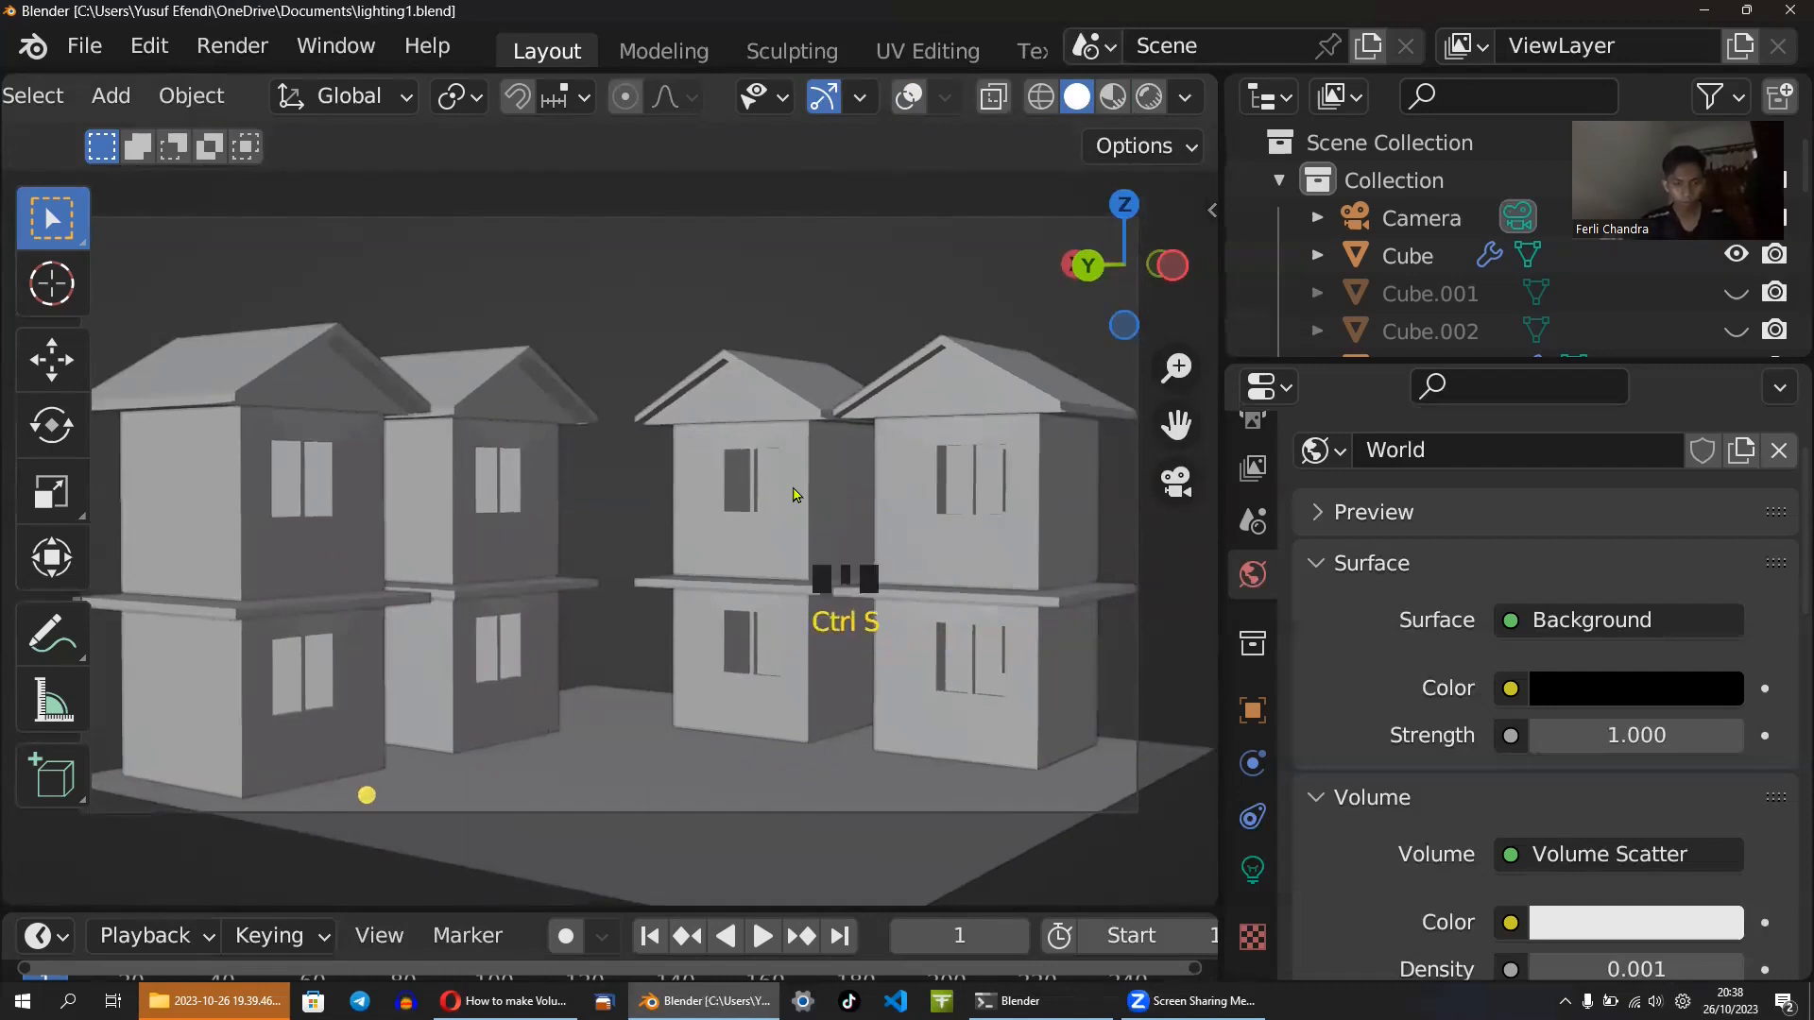
- Preview the framed houses in rendered shading and switch to the web browser, leaving the full-screen video
left_click(1150, 98)
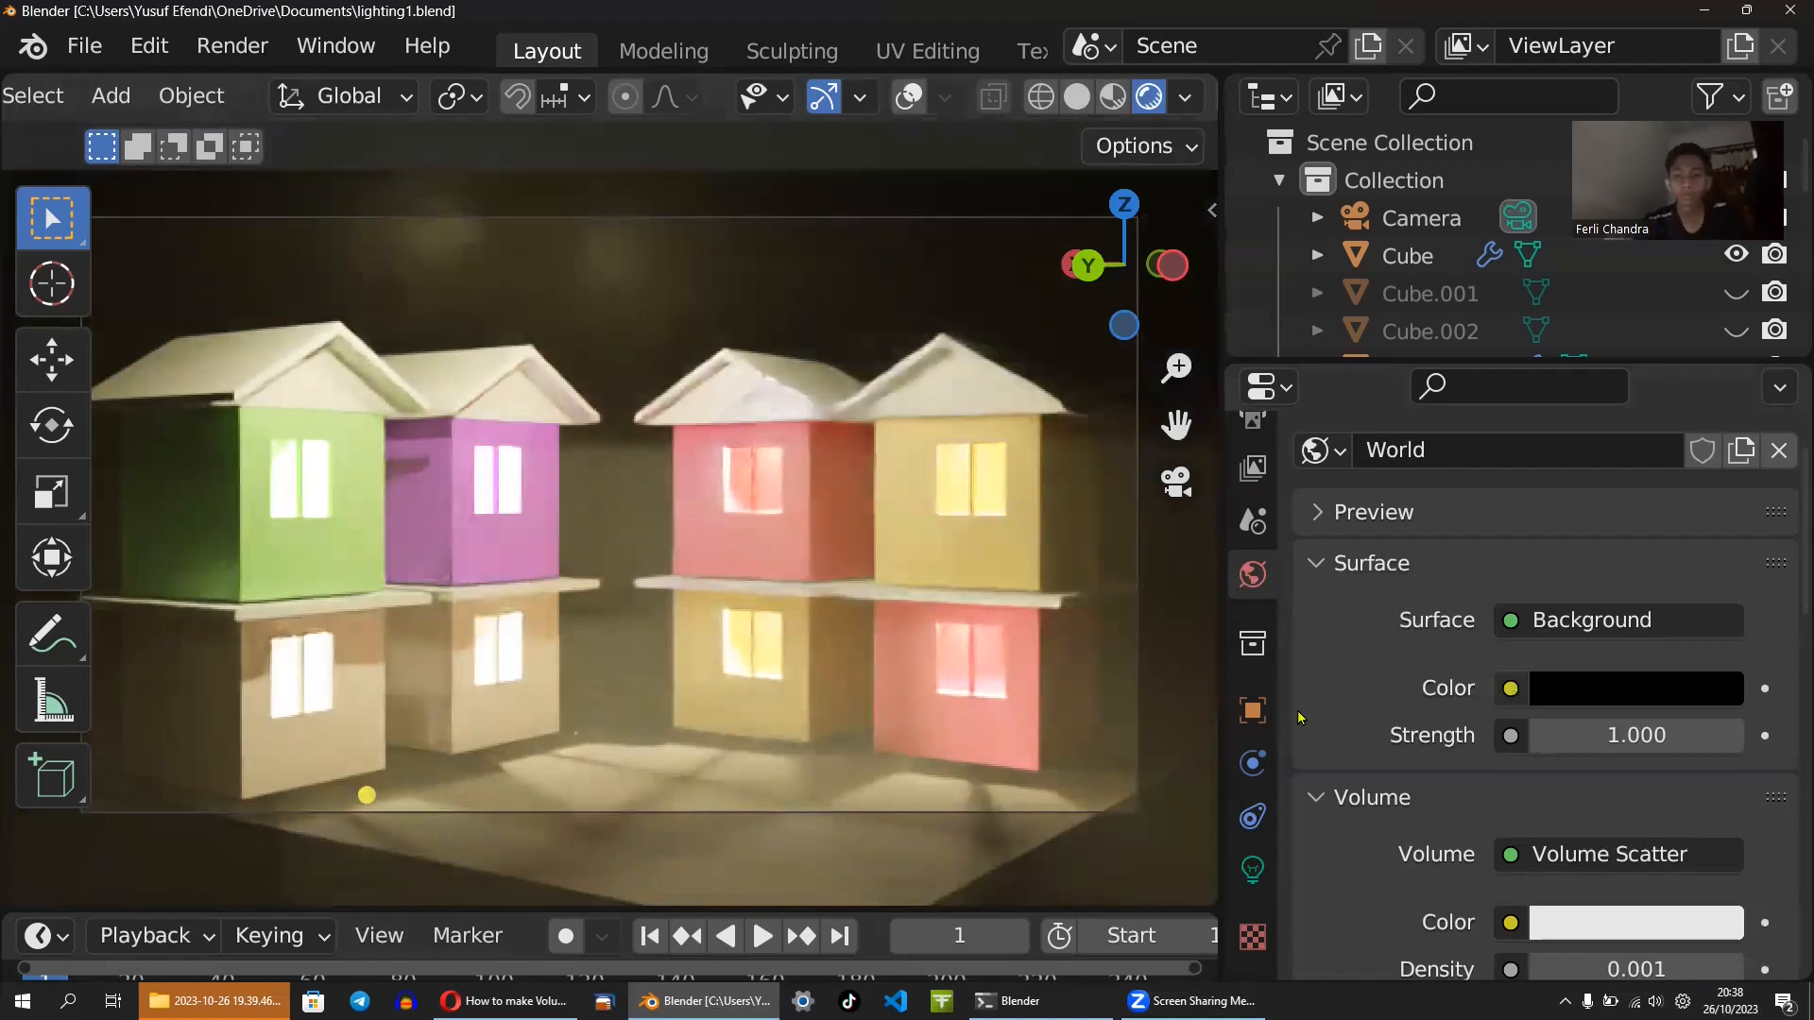
left_click(552, 1001)
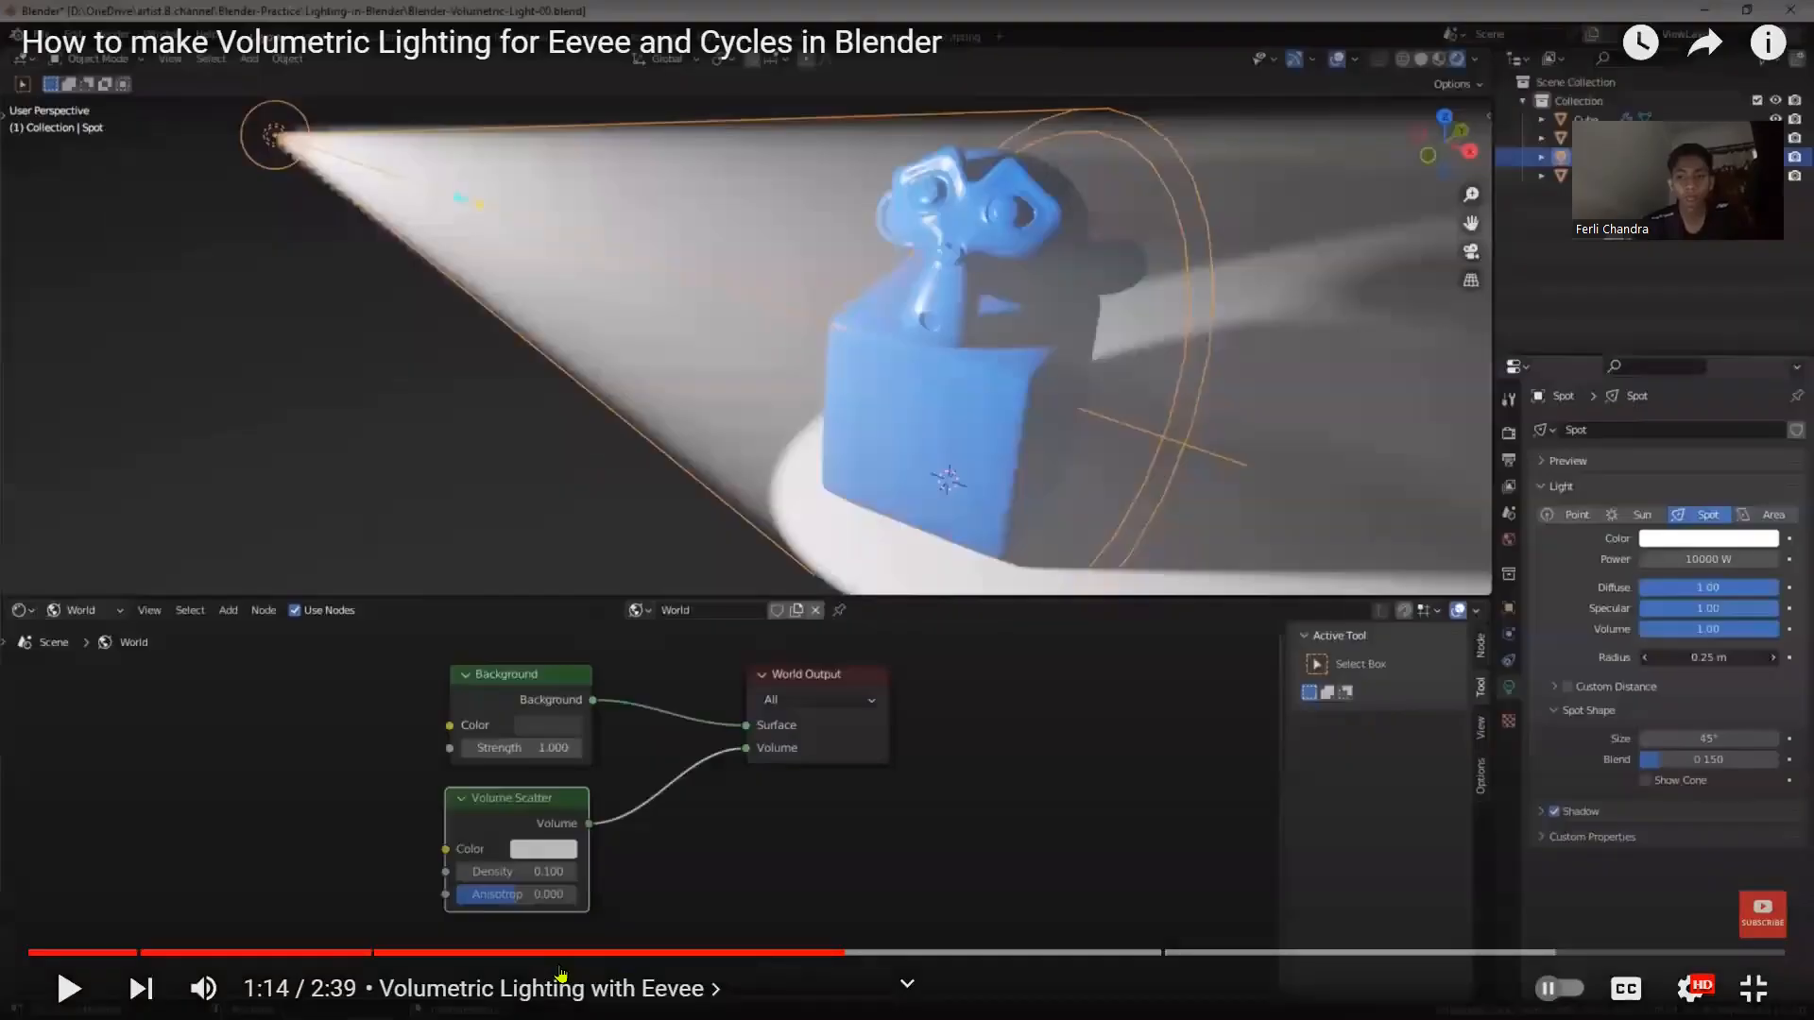
key("Escape")
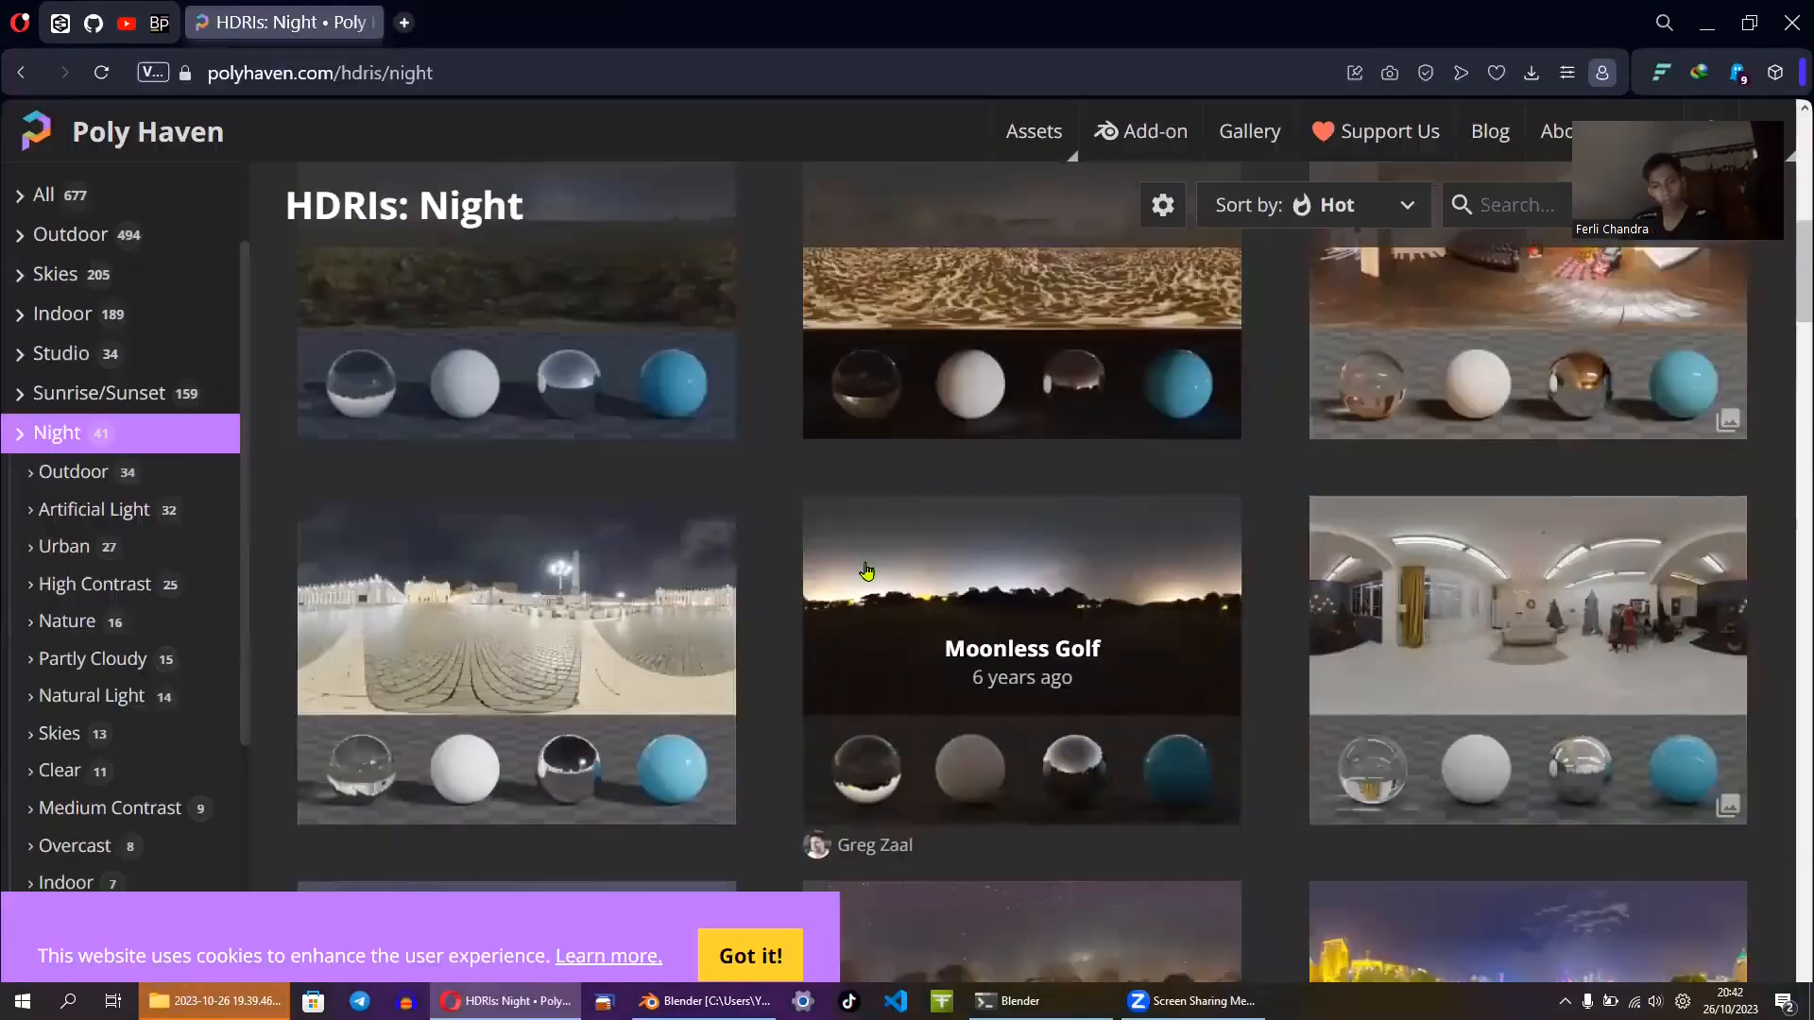
- Browse Poly Haven's Night HDRIs and open the Satara Night page
scroll(871, 586, "down", 5)
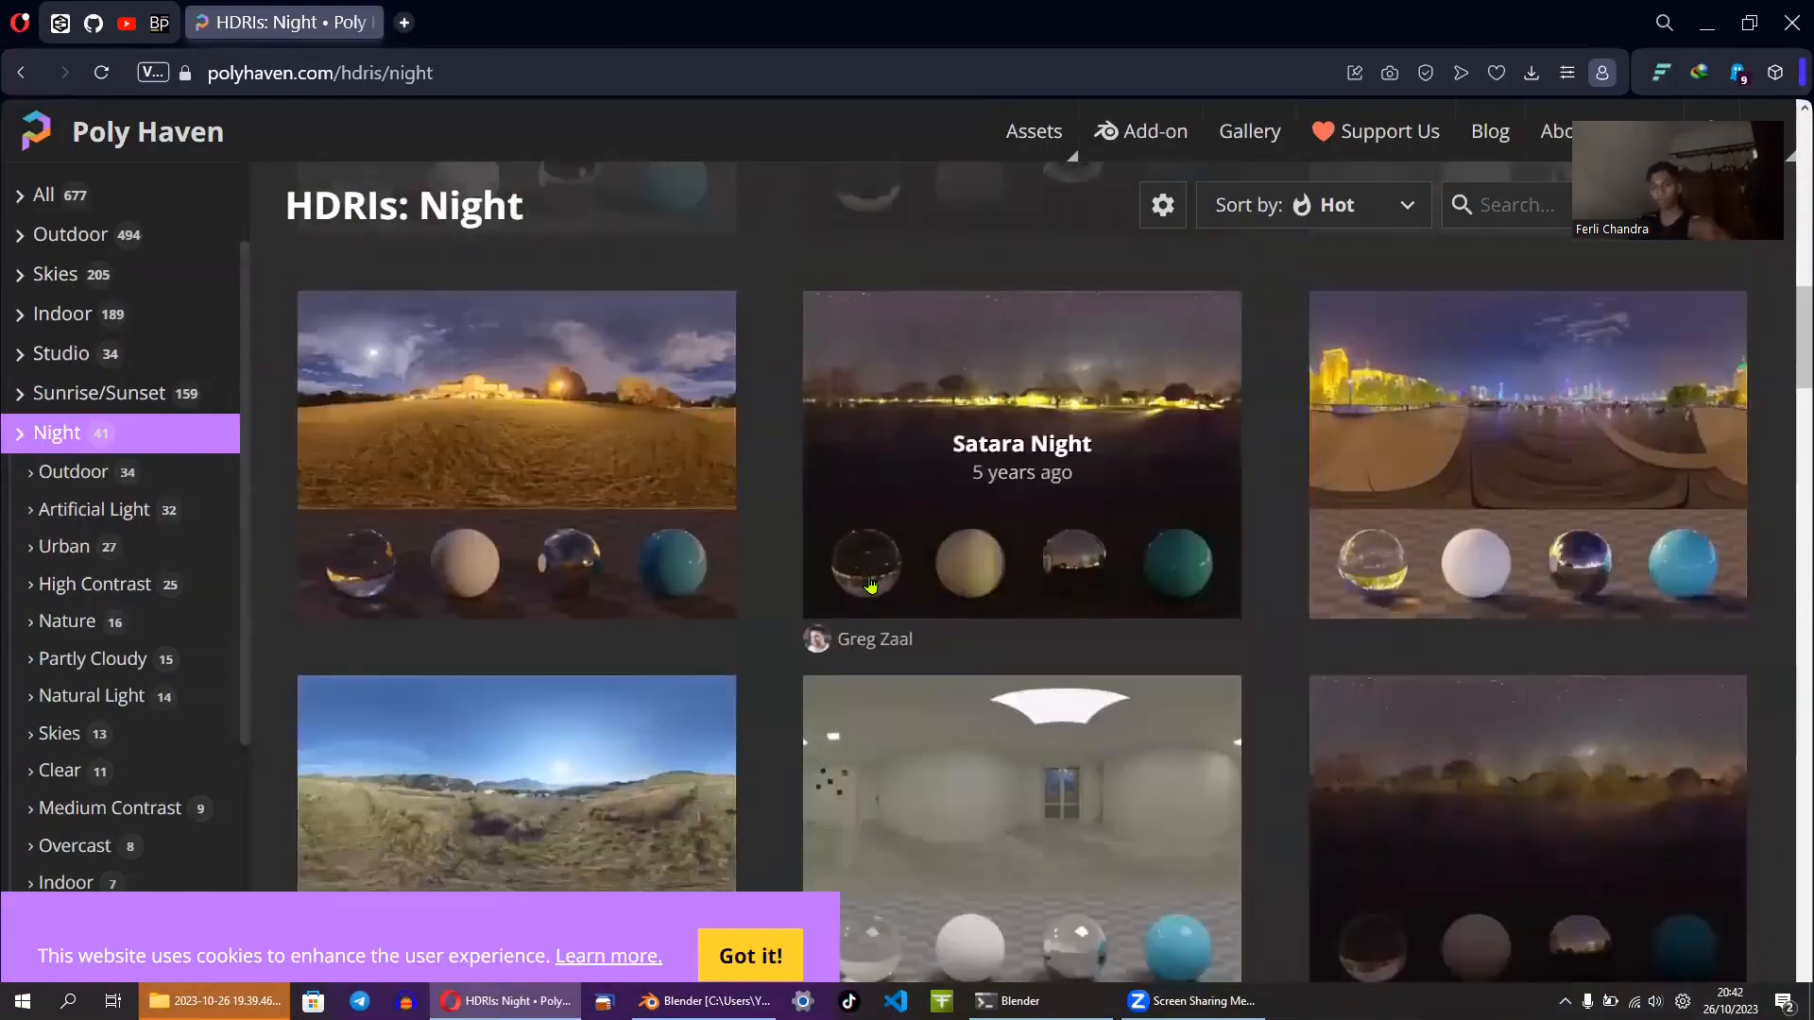
scroll(871, 586, "down", 3)
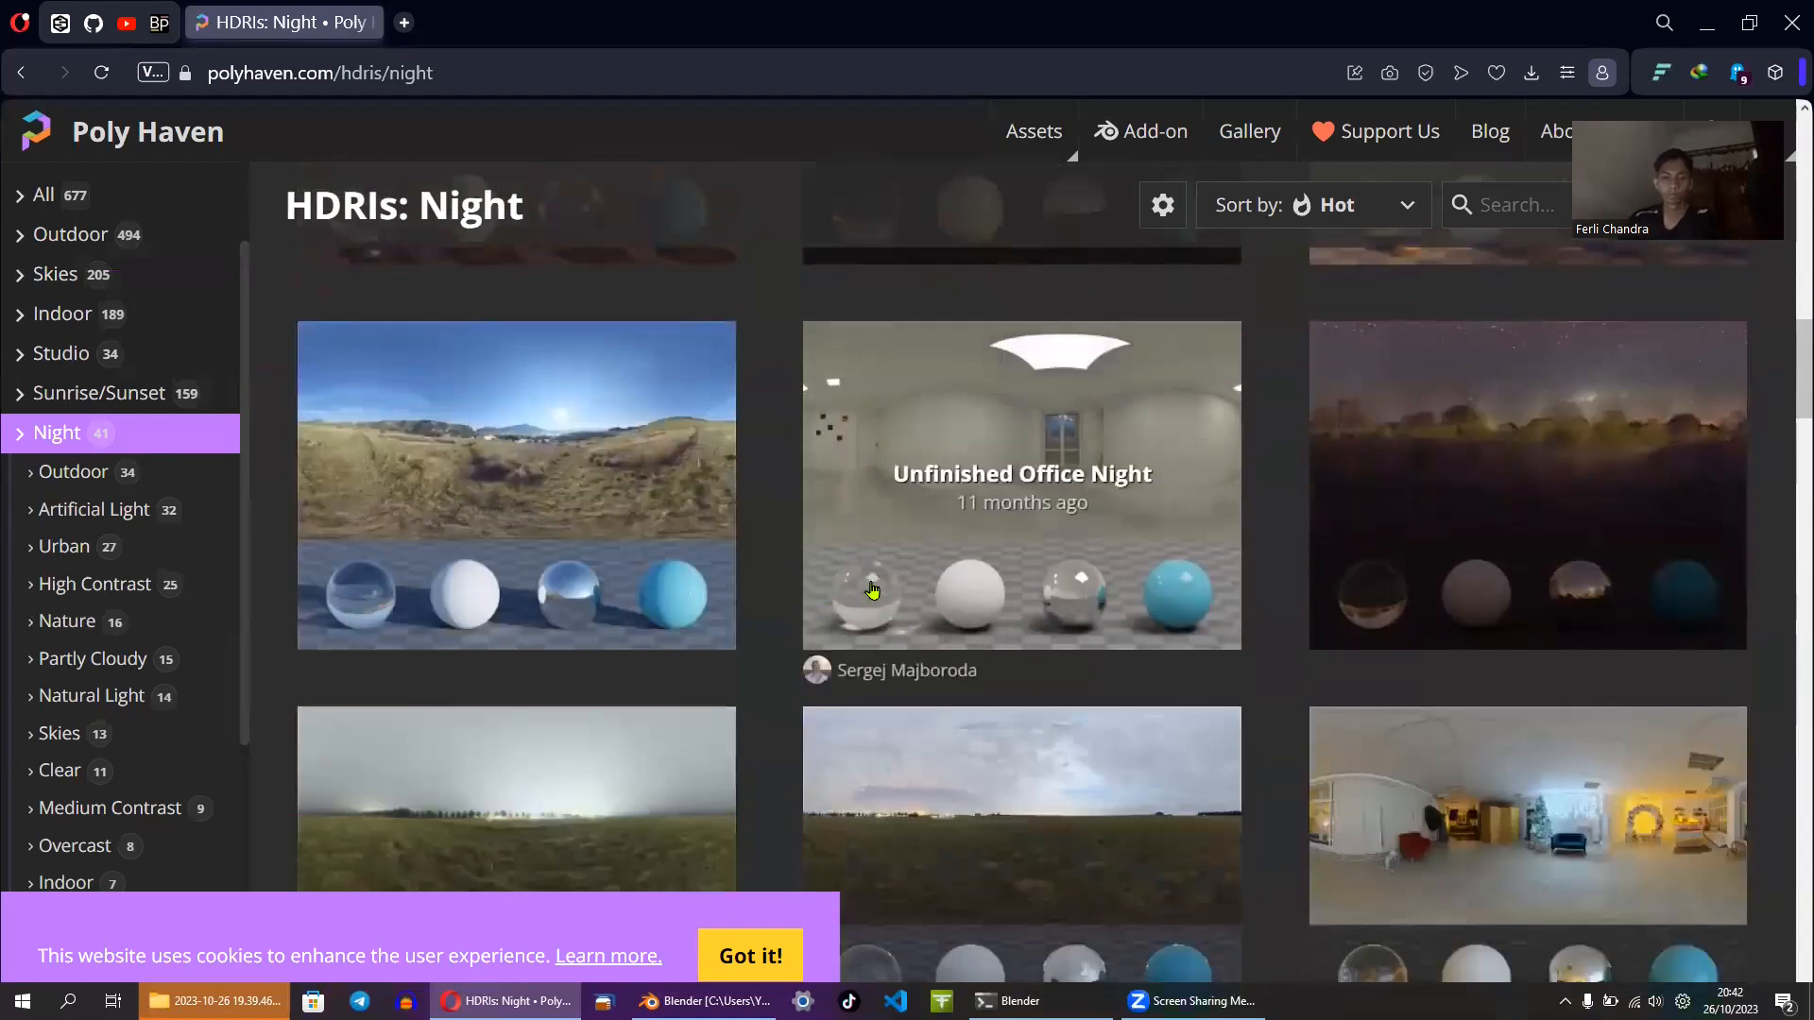
scroll(871, 590, "down", 2)
scroll(871, 591, "down", 4)
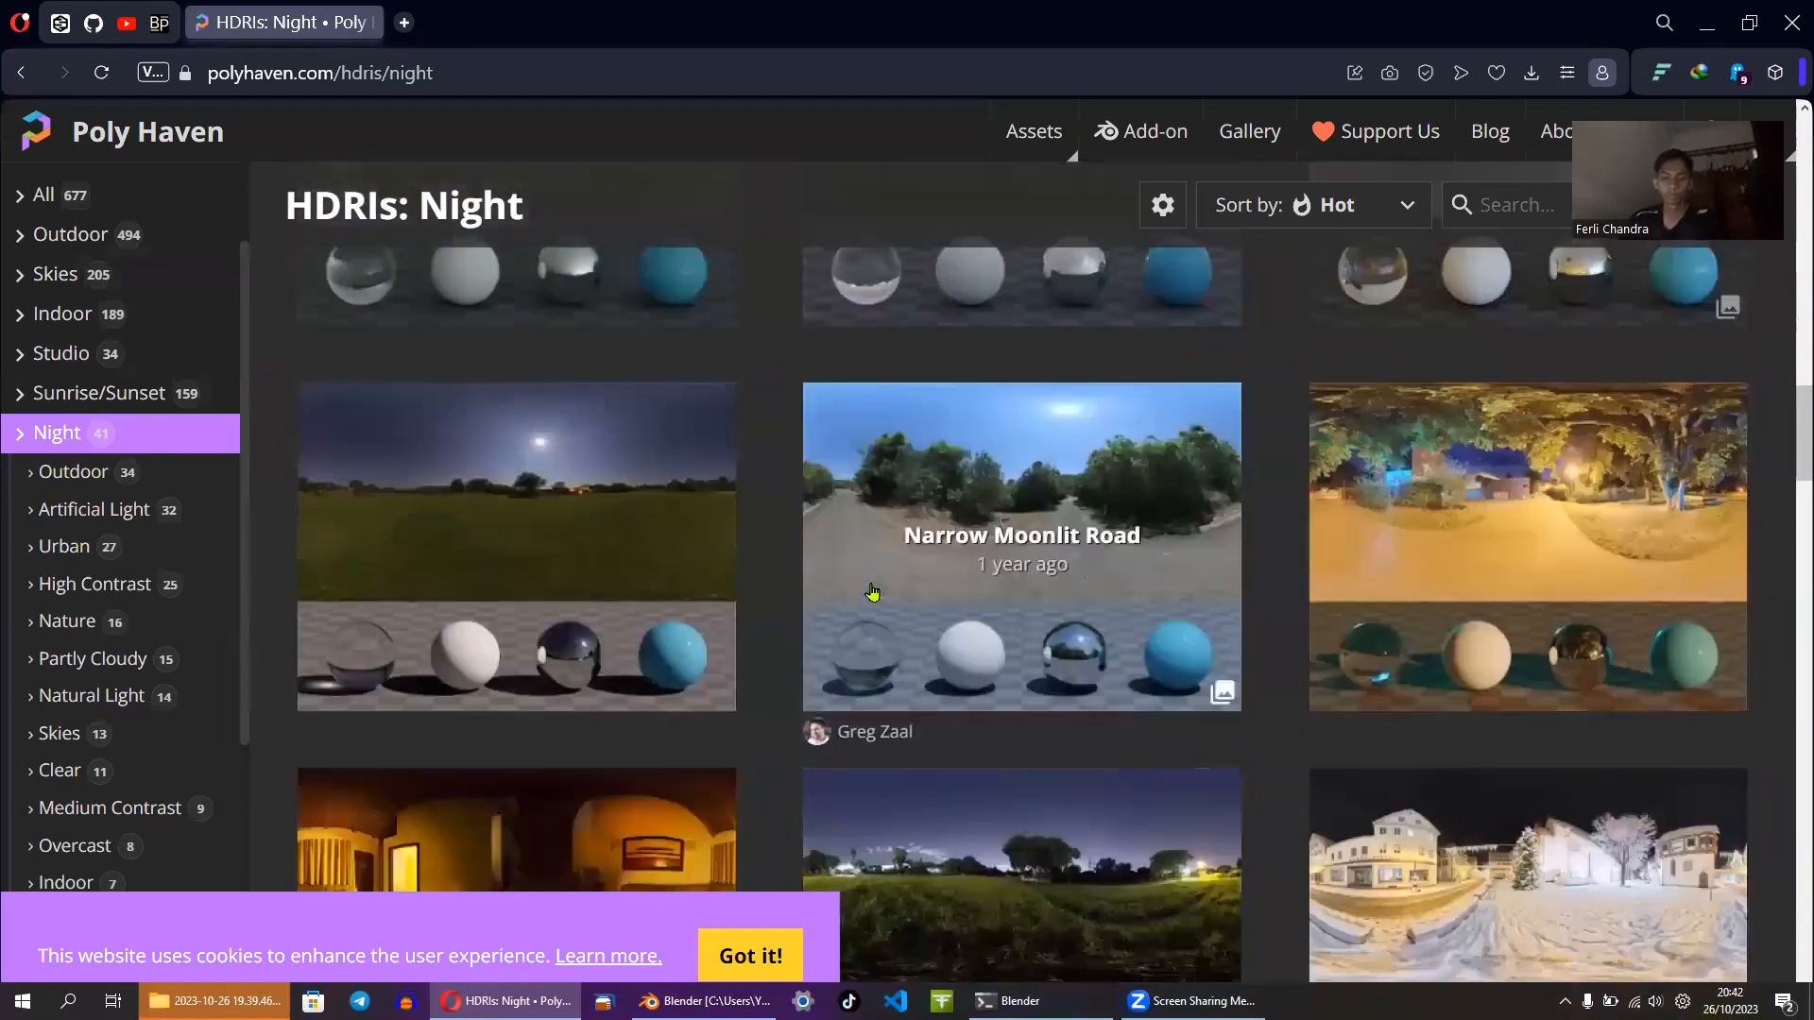
scroll(871, 593, "up", 5)
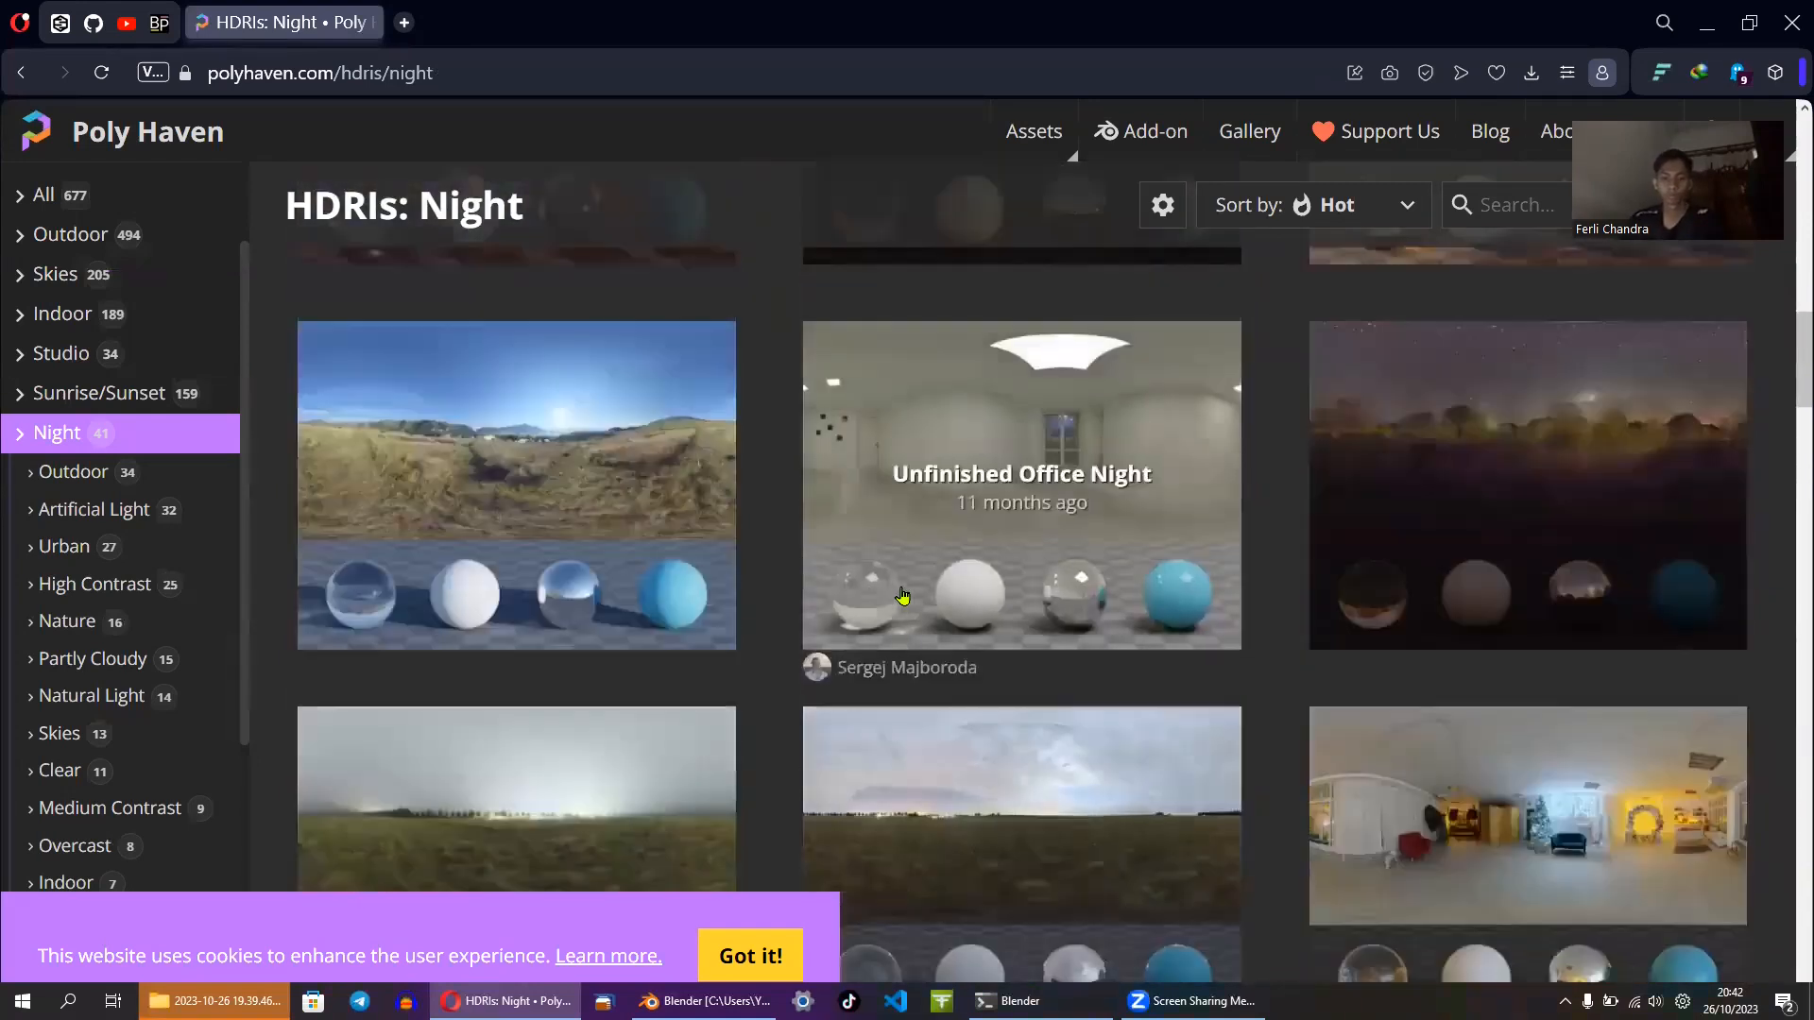
scroll(903, 595, "up", 2)
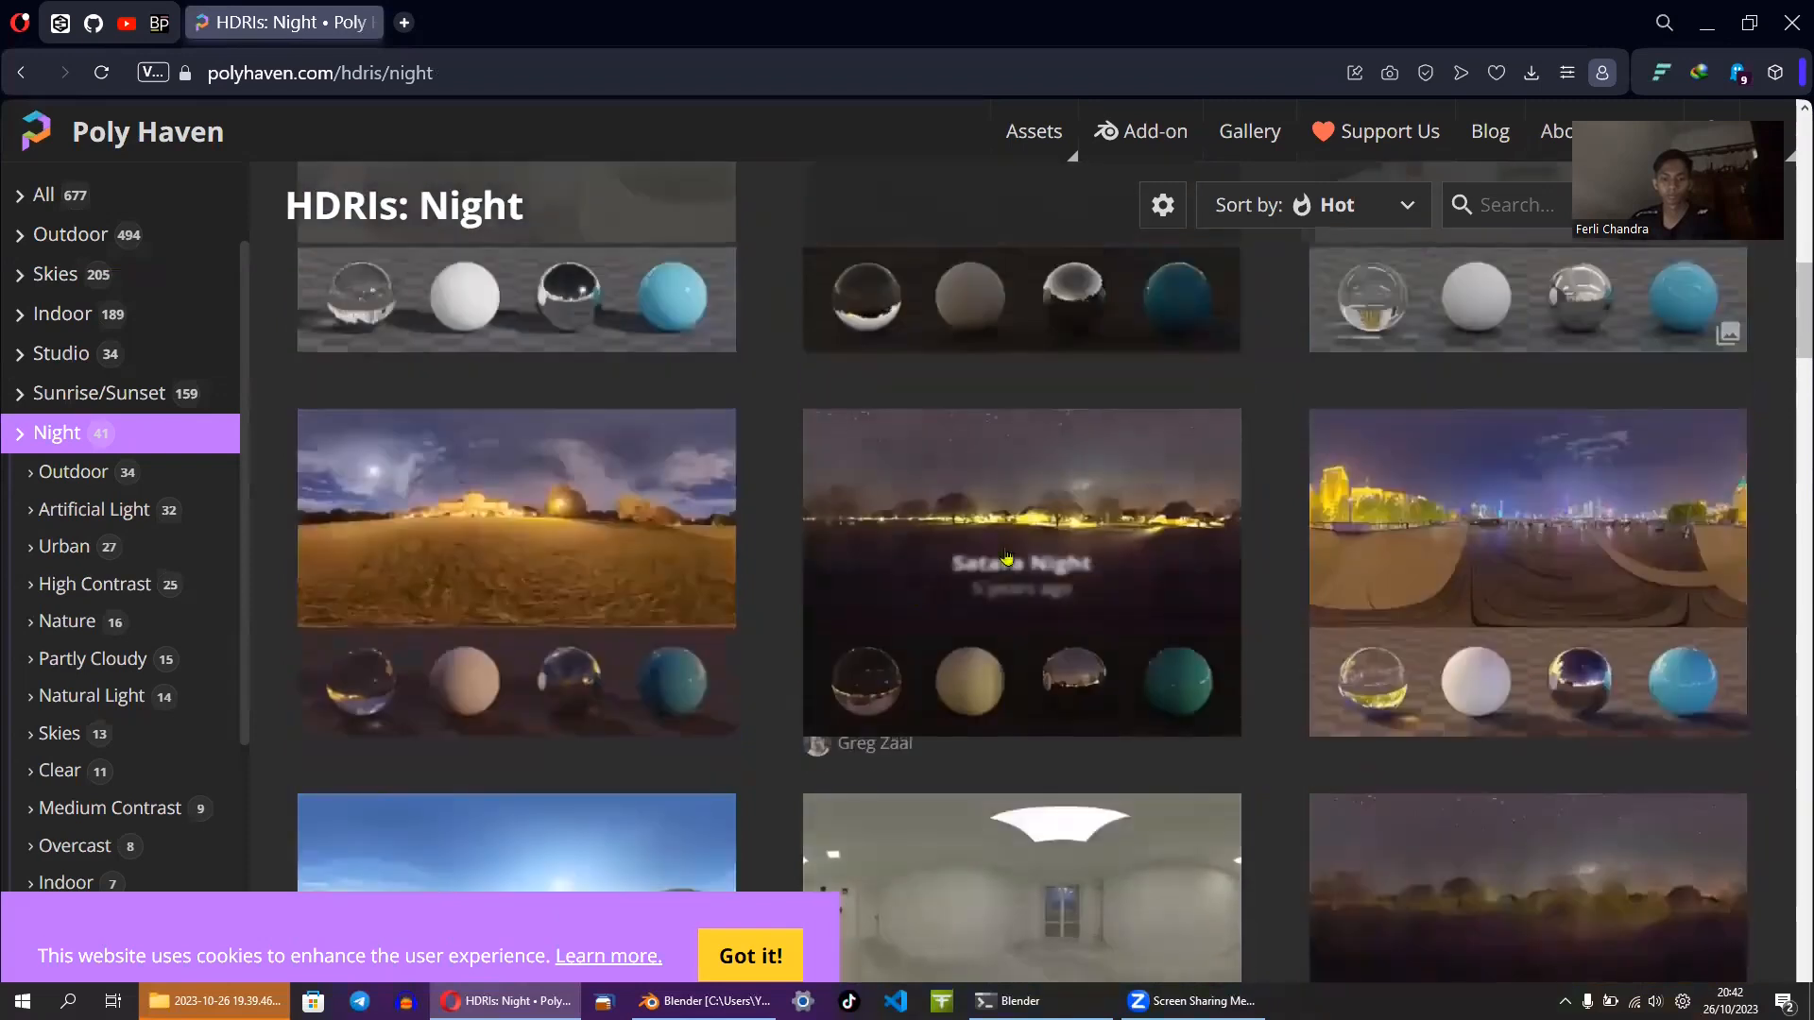
left_click(1050, 477)
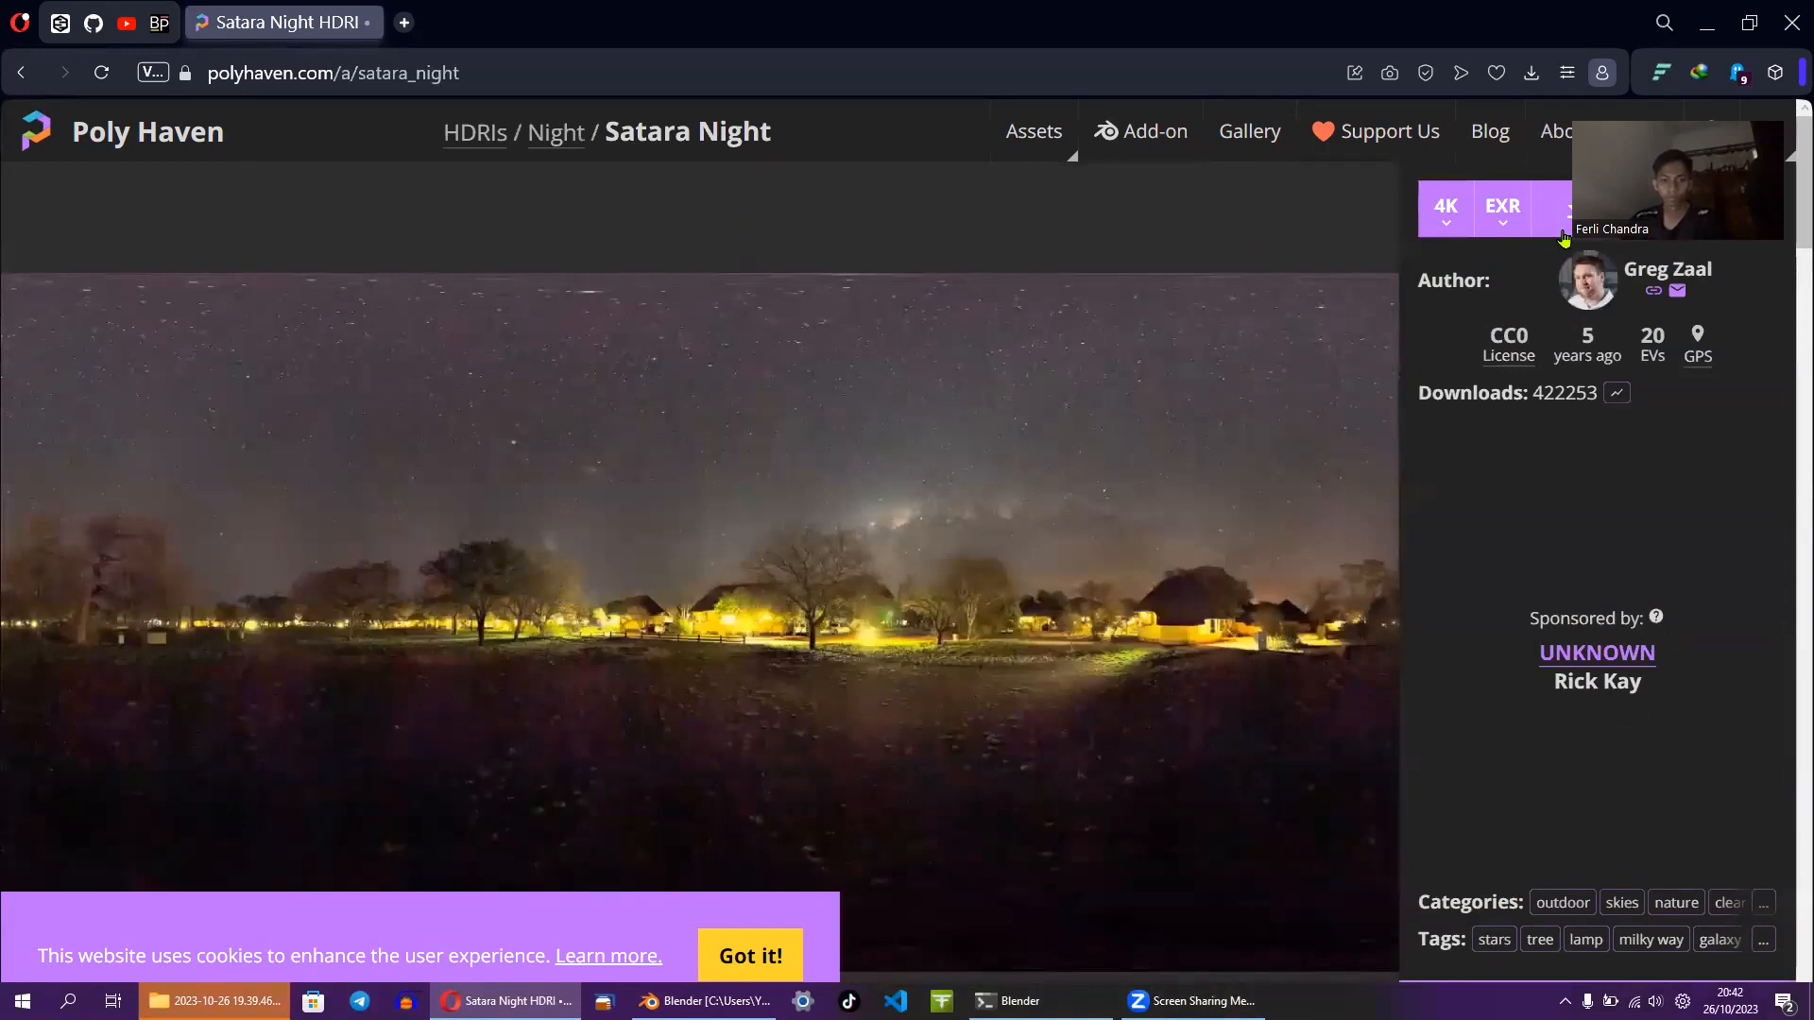
- Download the Satara Night HDRI at 2K in EXR format to the root of the BLISS OS (D:) drive as satara_night_2k.exr
left_click_drag(1680, 174, 1121, 219)
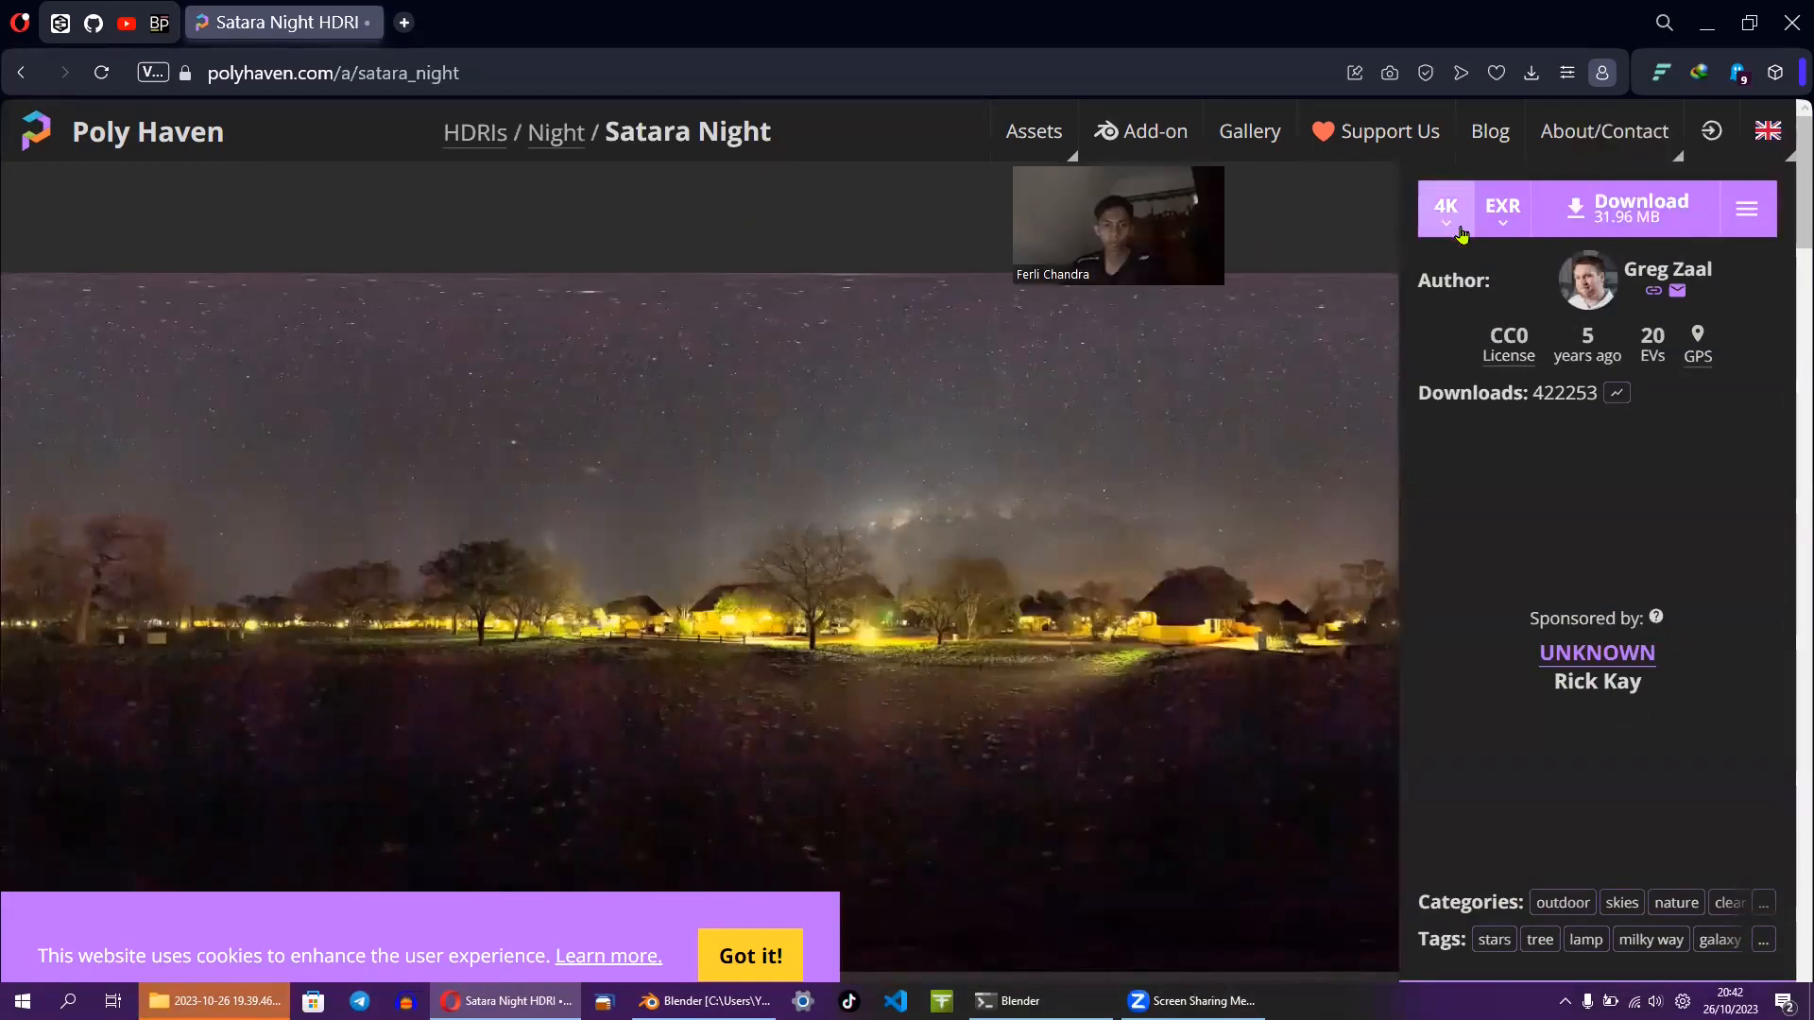
left_click(1460, 227)
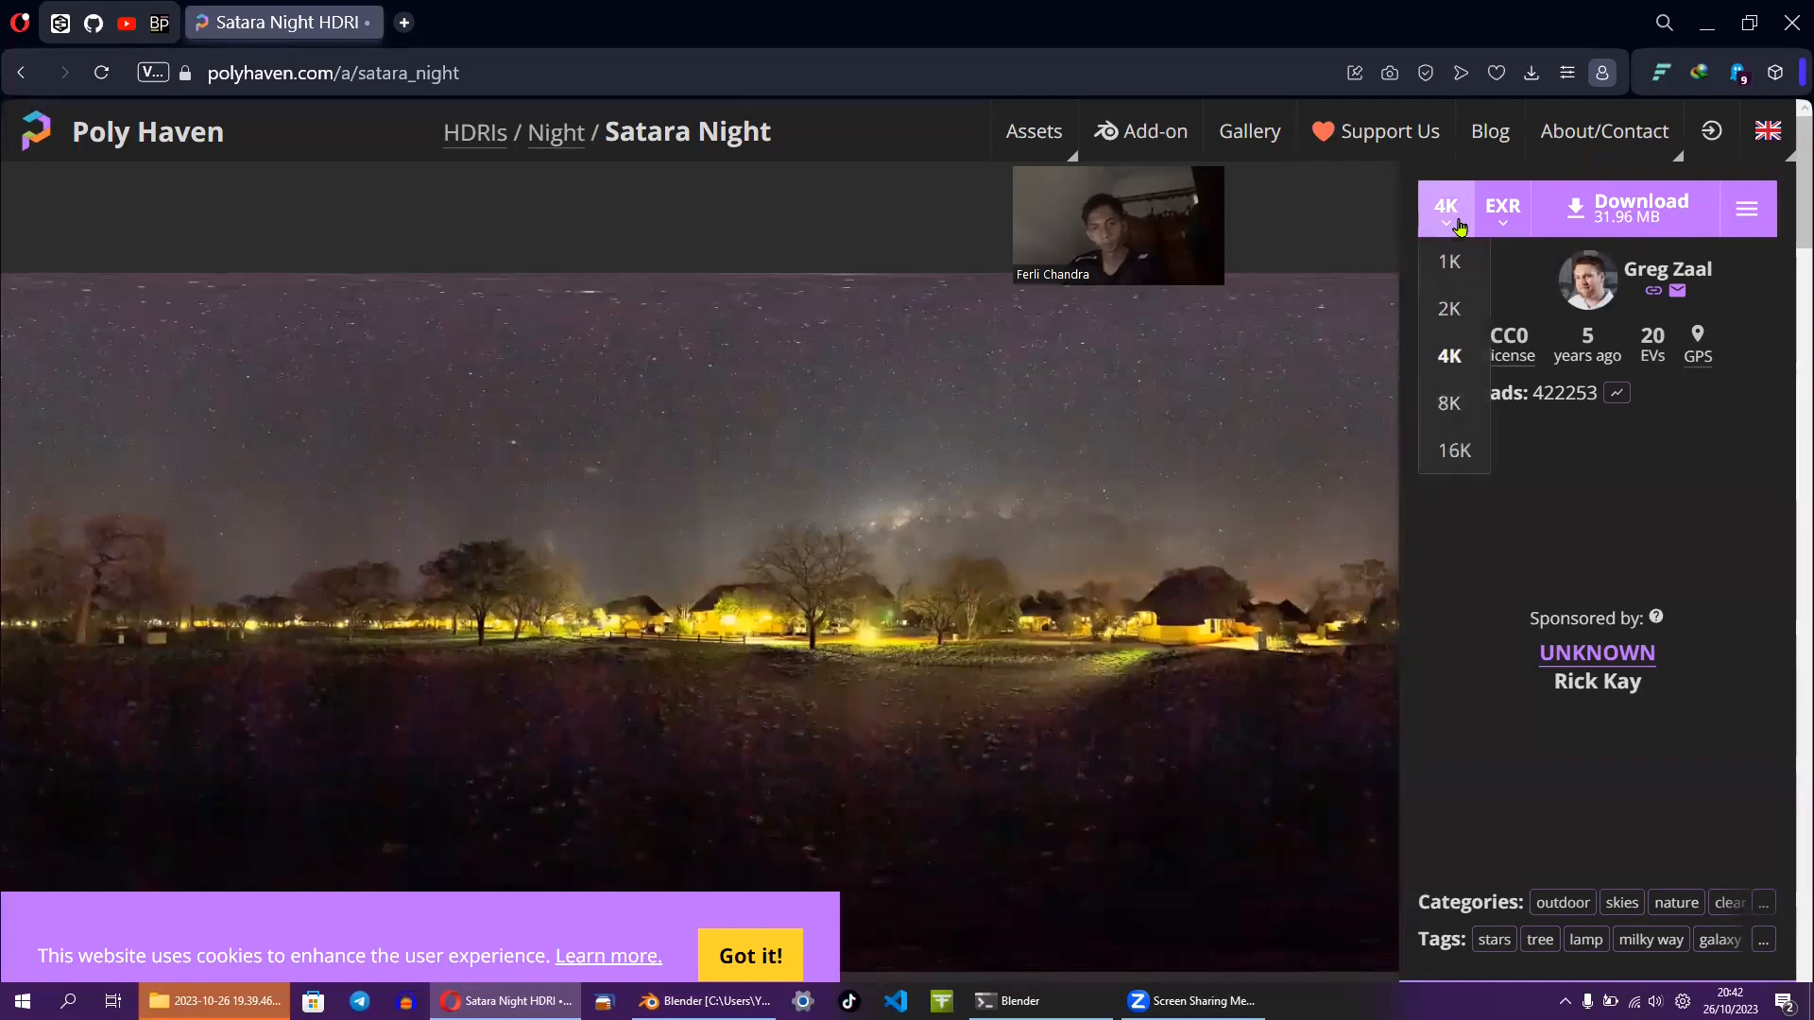
left_click(1451, 308)
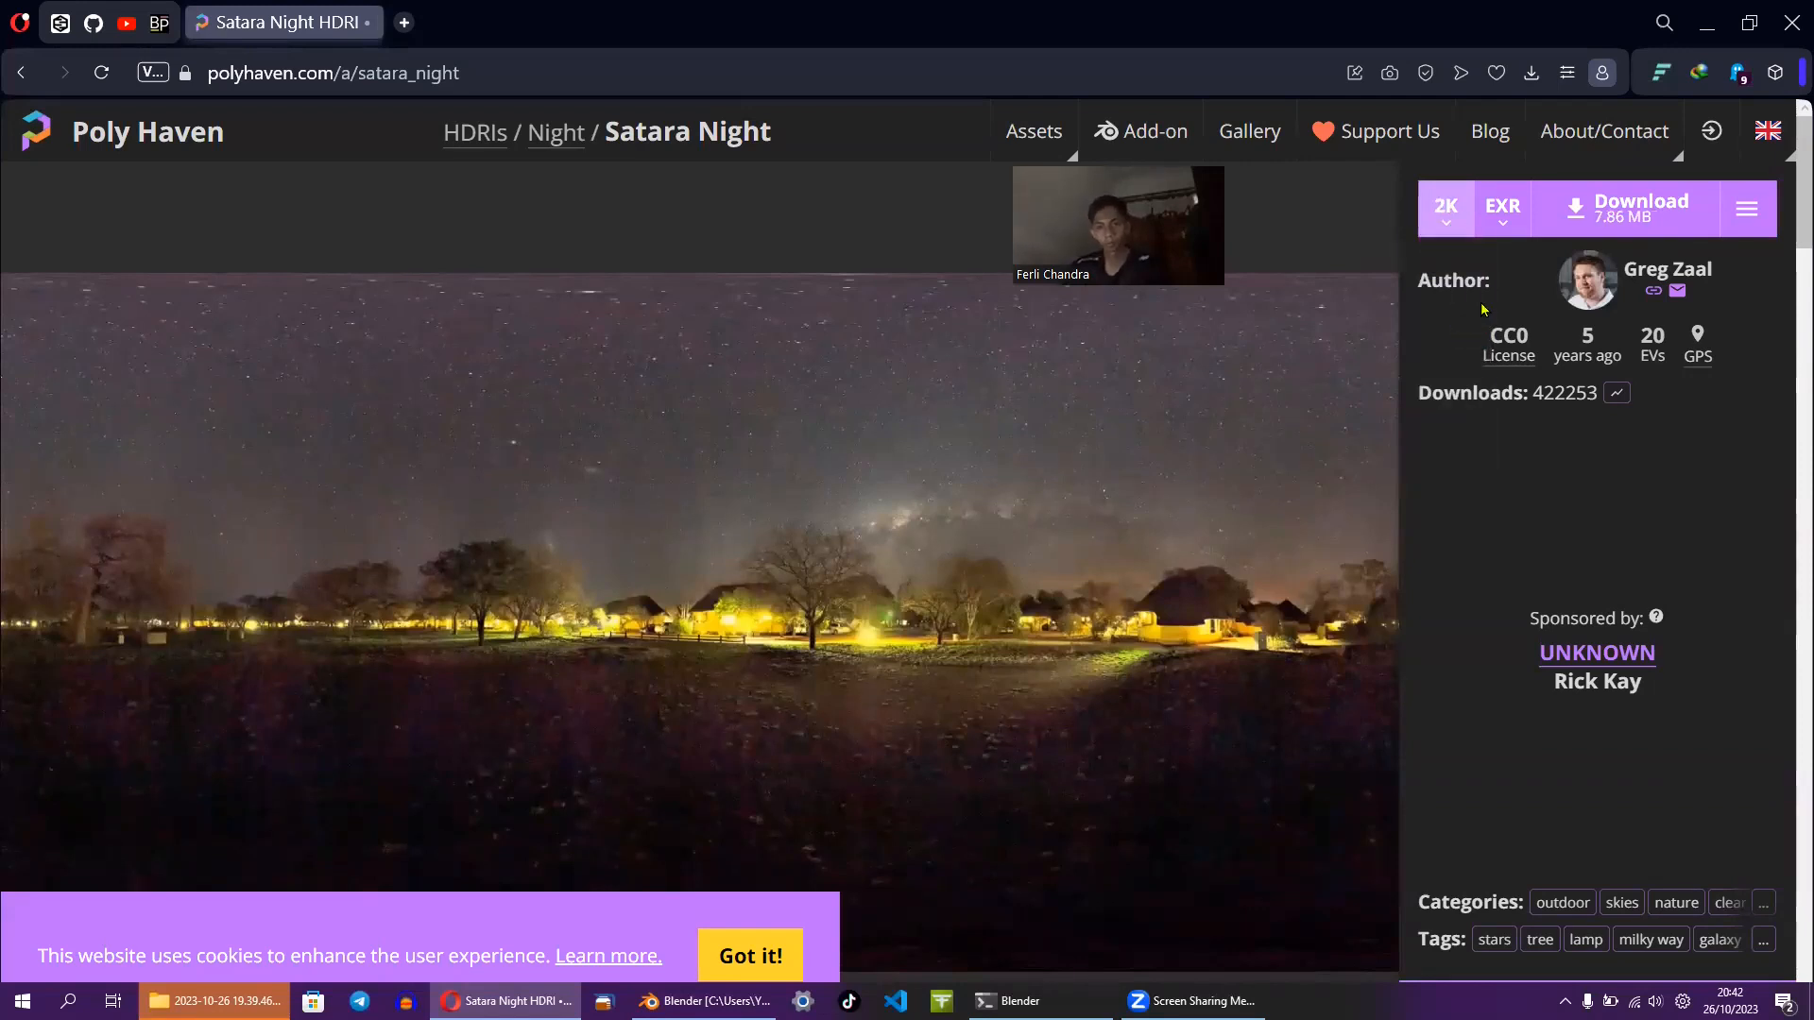
left_click(1642, 208)
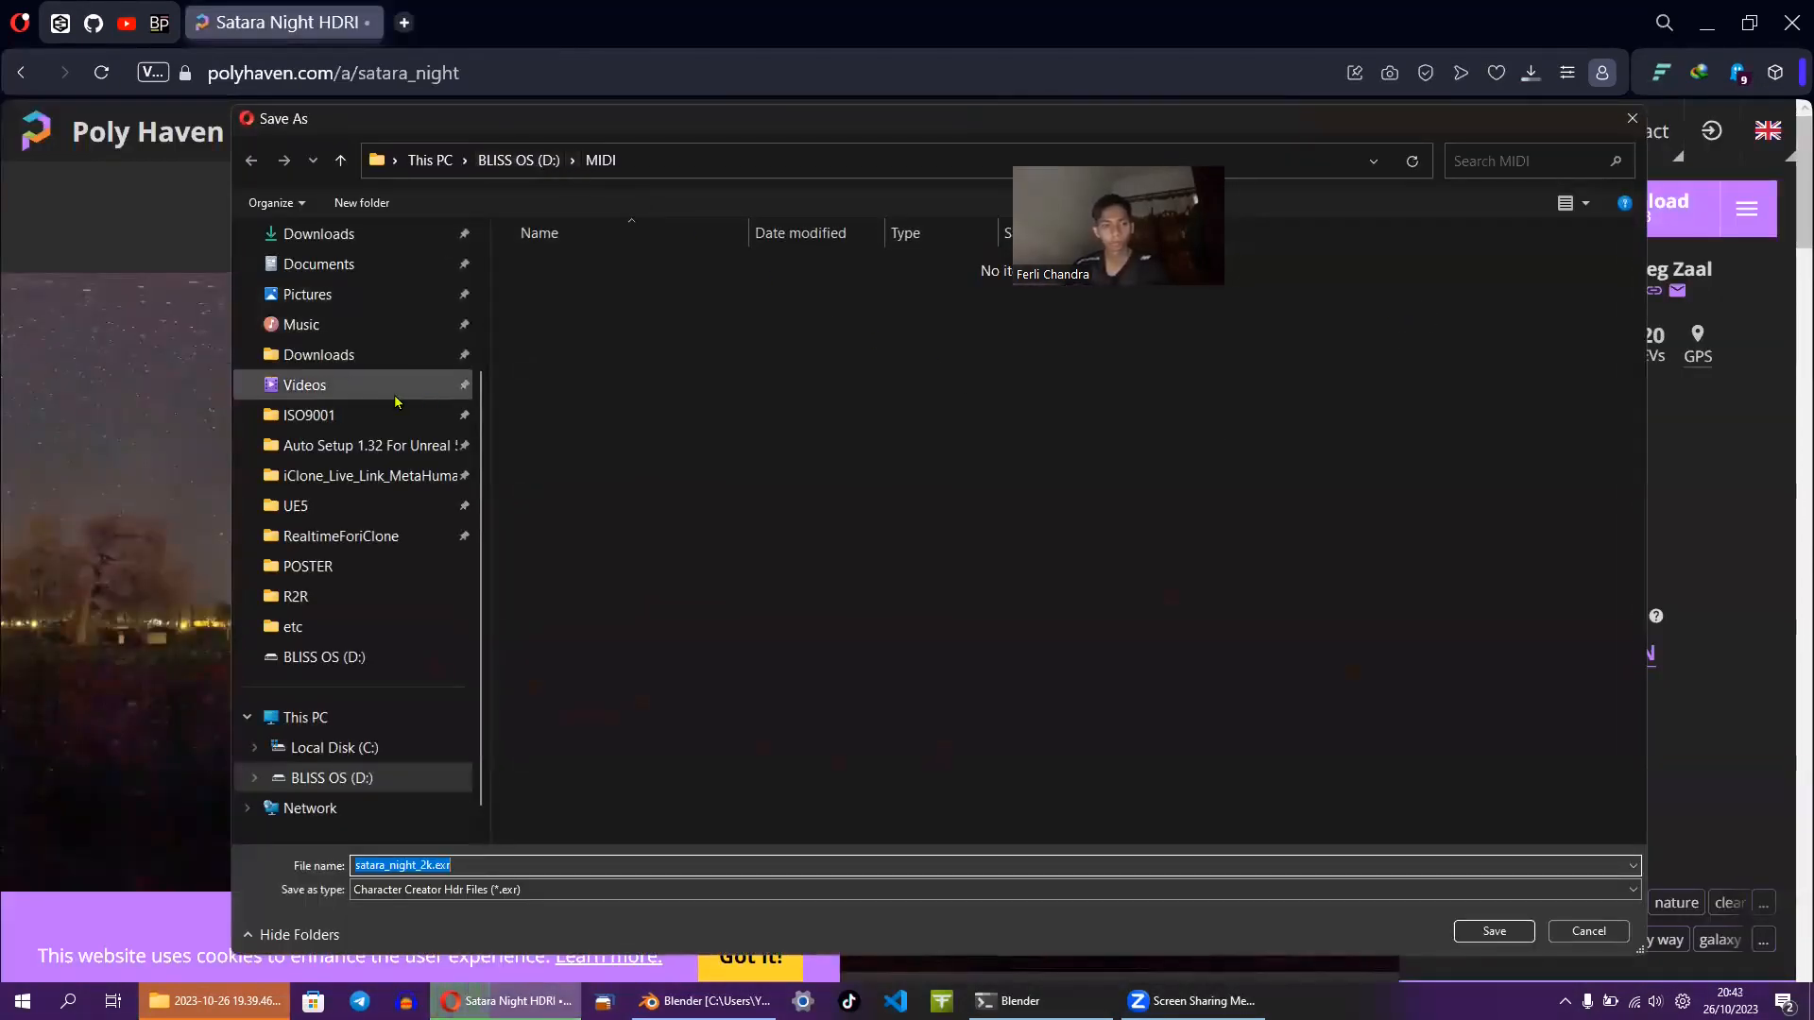
left_click(372, 664)
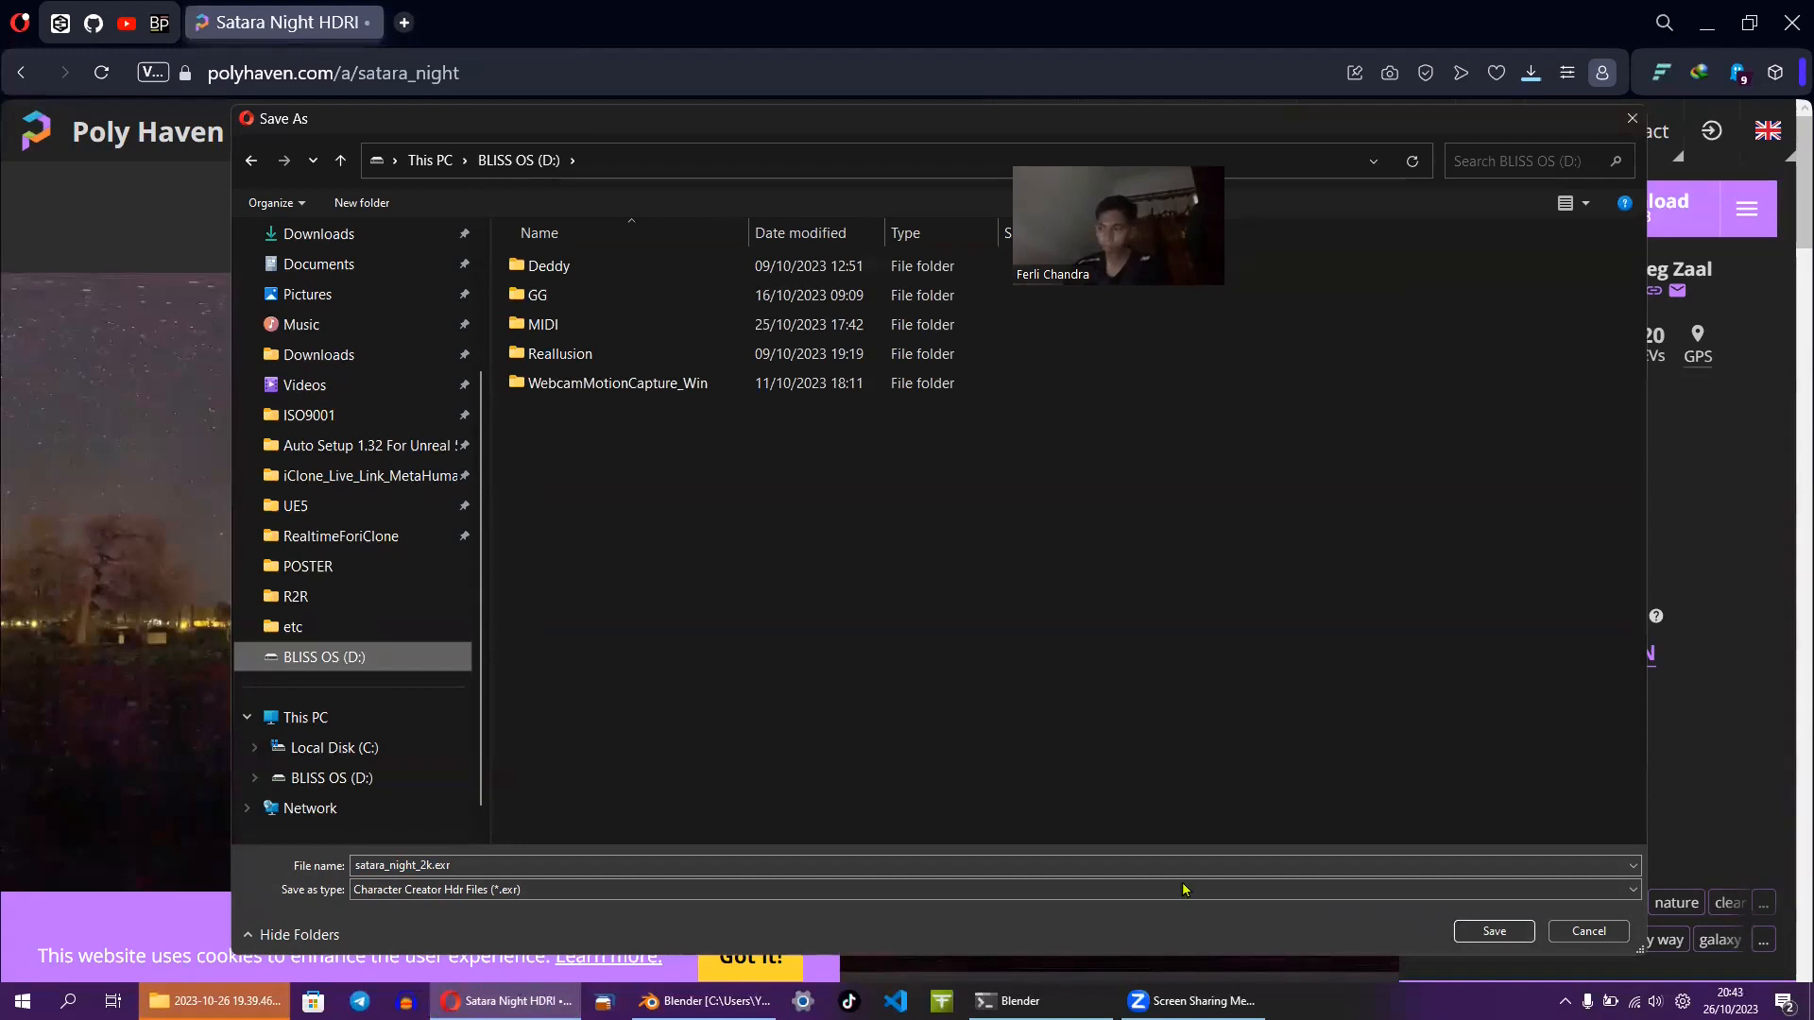
left_click(1513, 941)
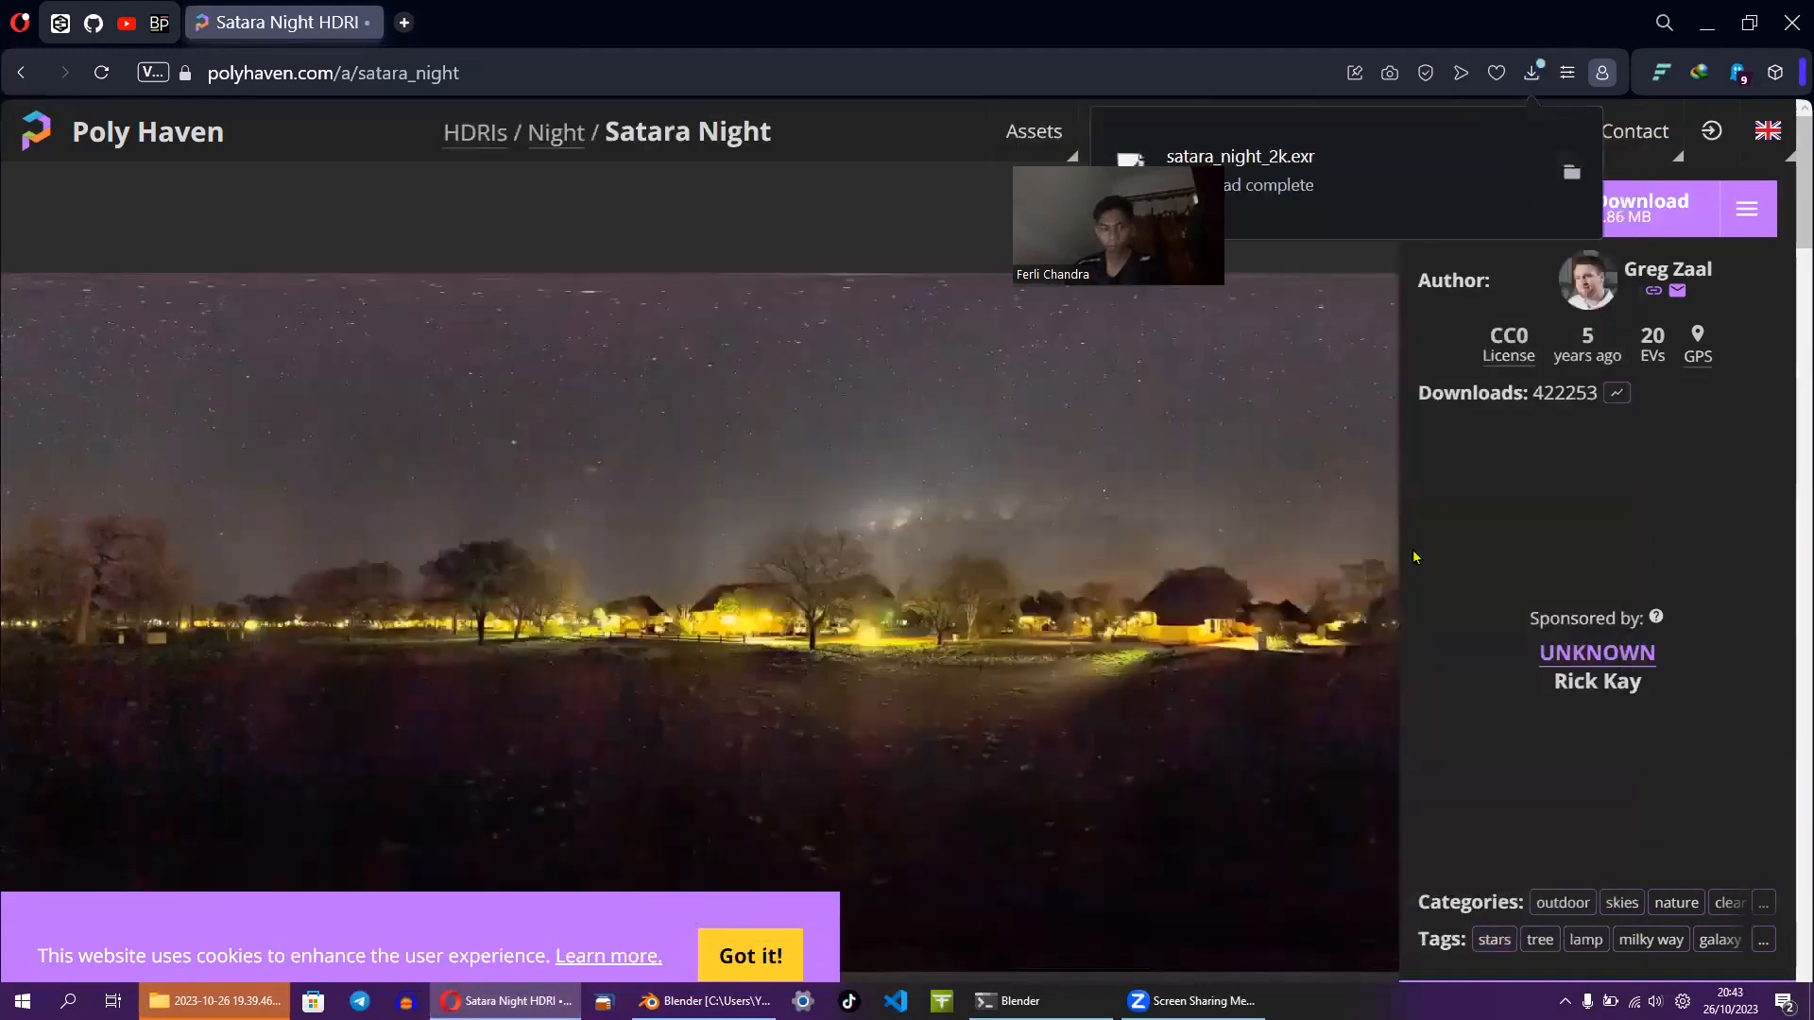
left_click_drag(1361, 163, 1474, 533)
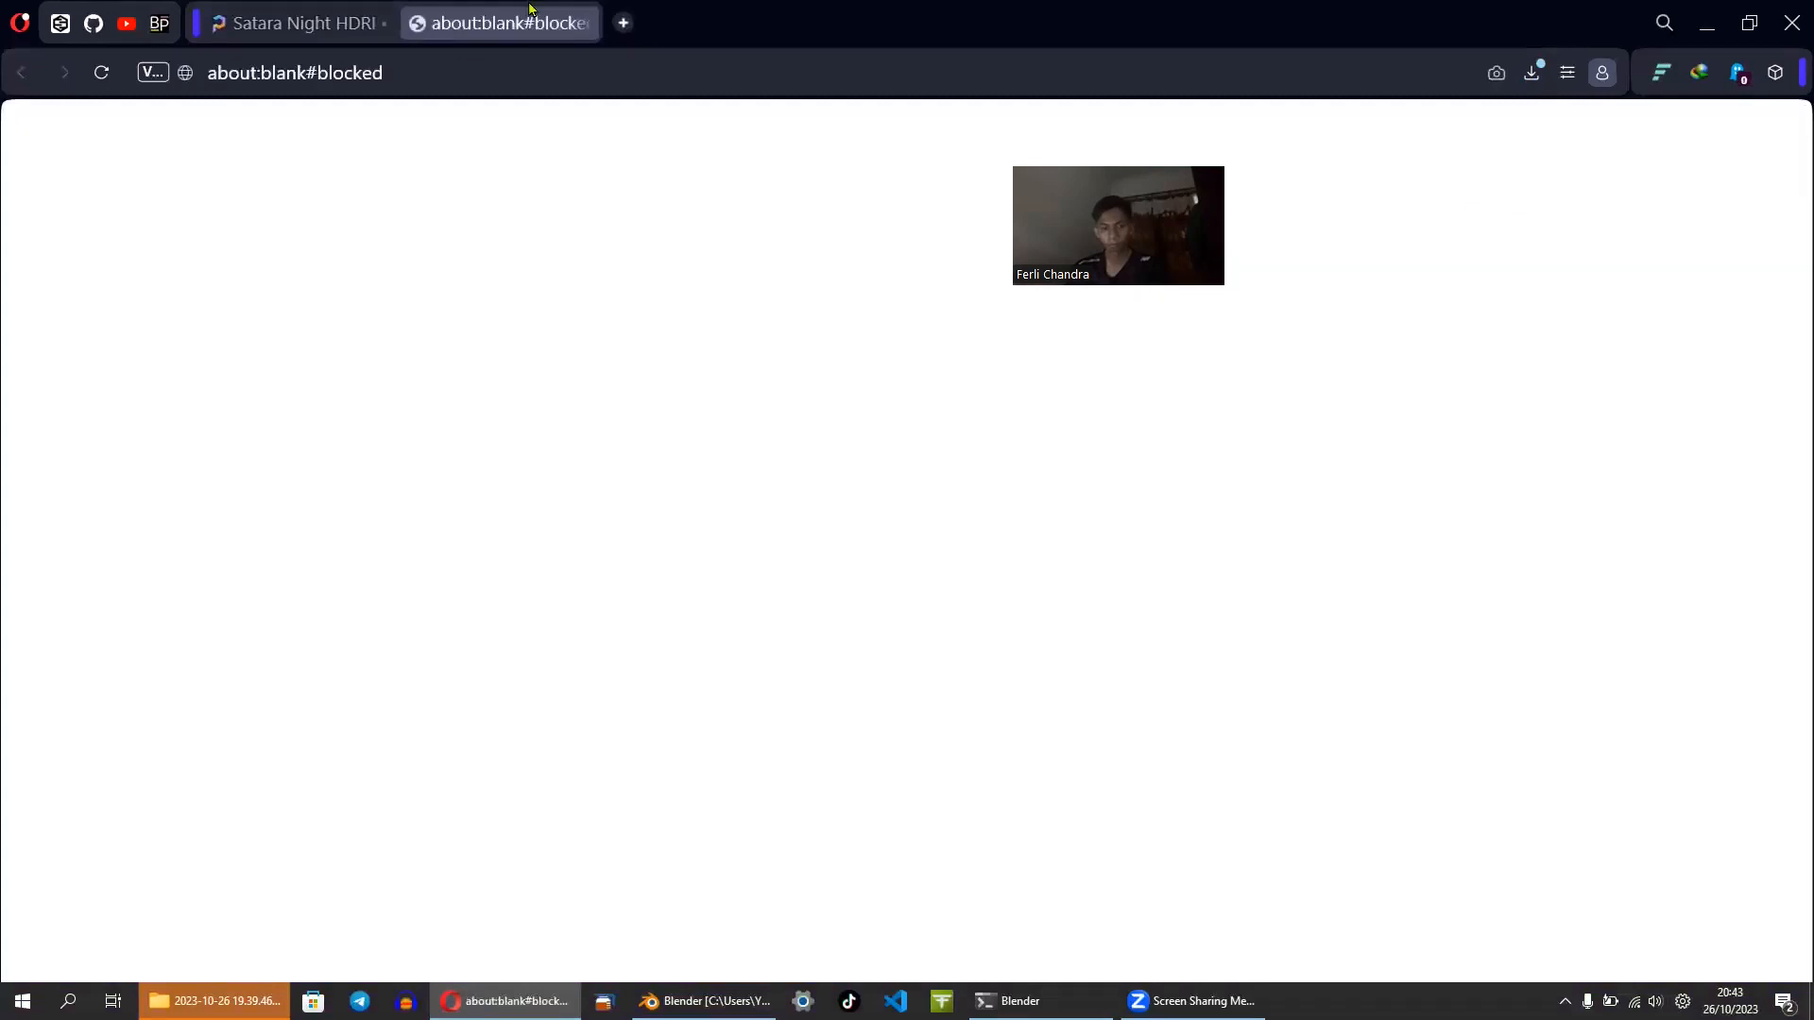
- Switch to Blender and load satara_night_2k.exr from the D: drive as an Environment Texture for the world background color
left_click(1707, 23)
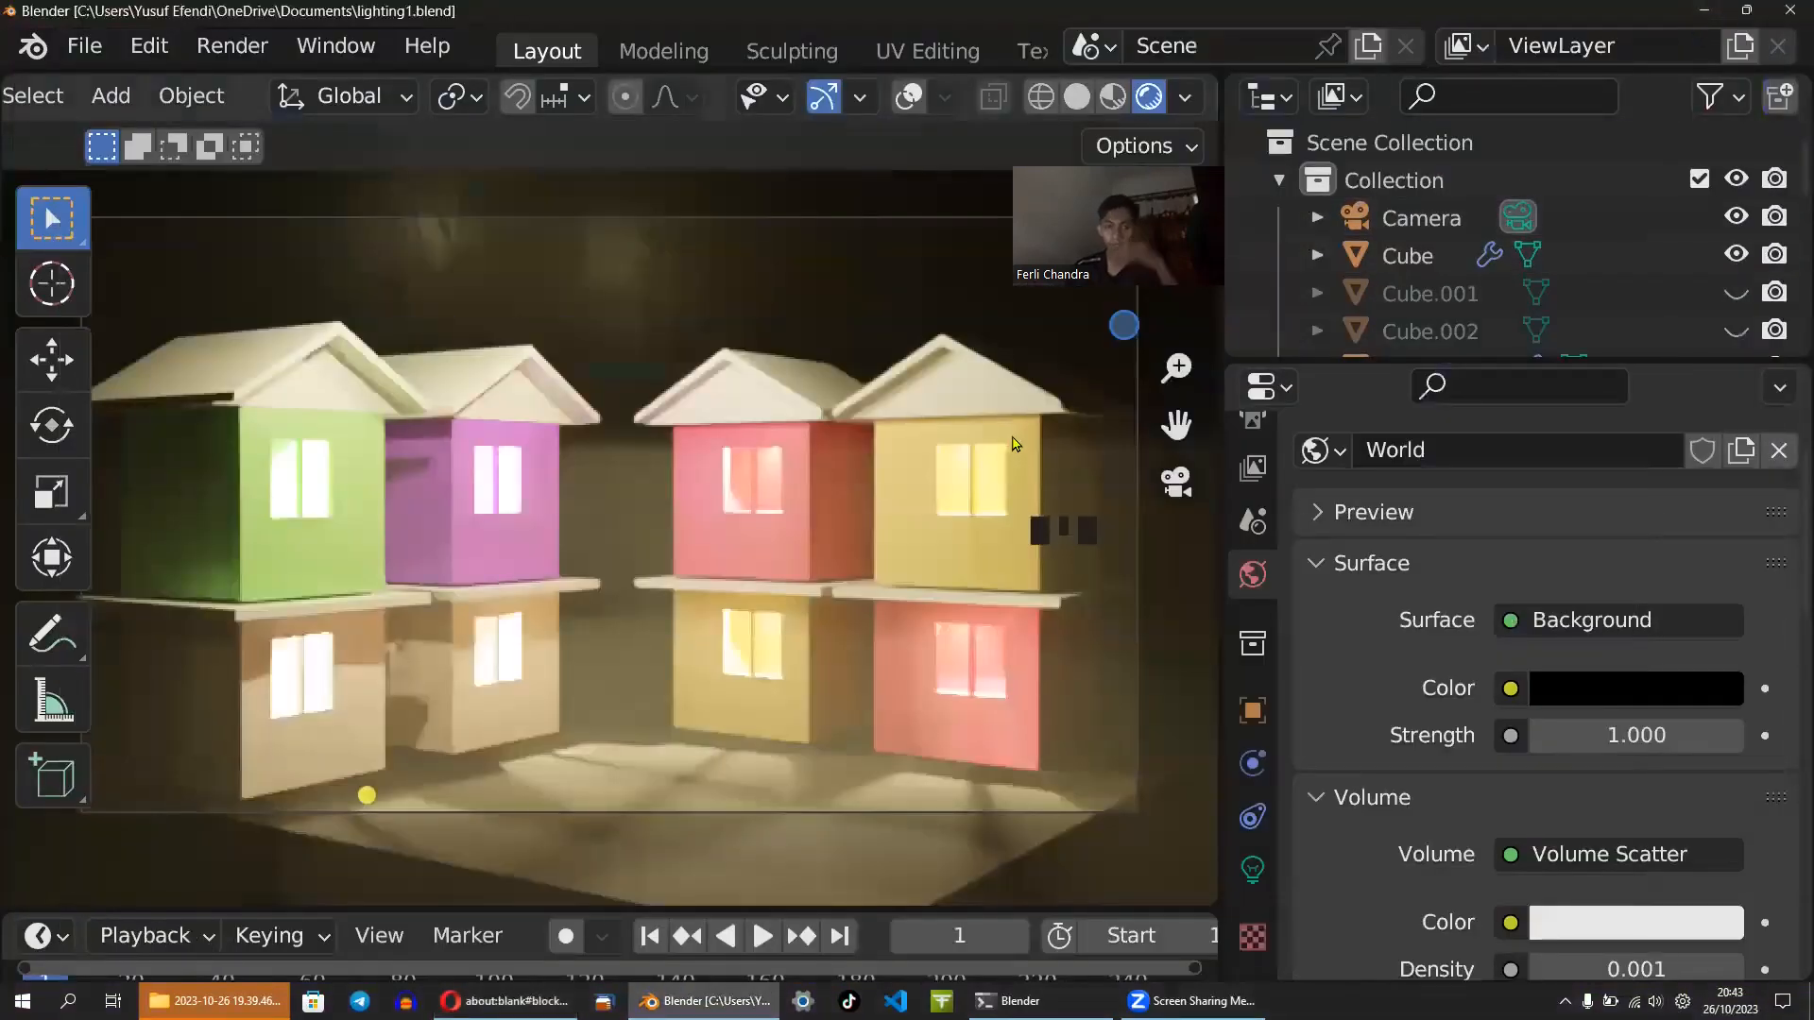
left_click(1509, 689)
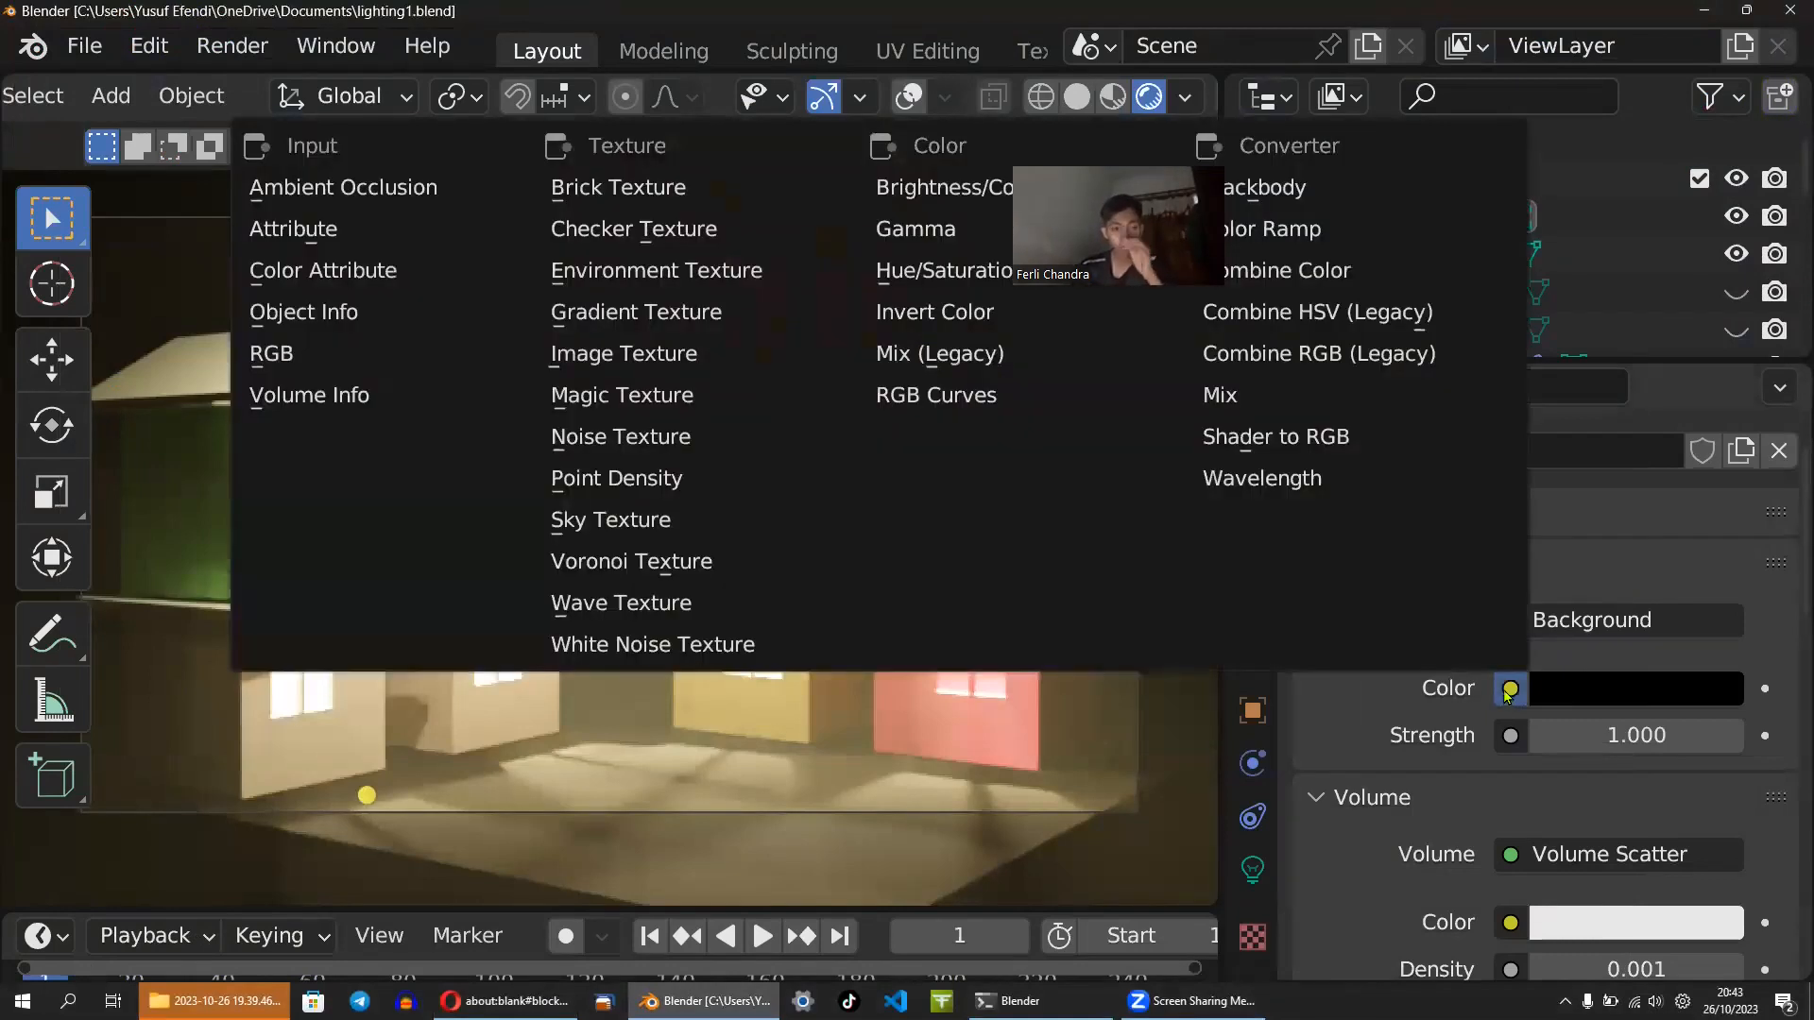
left_click(702, 274)
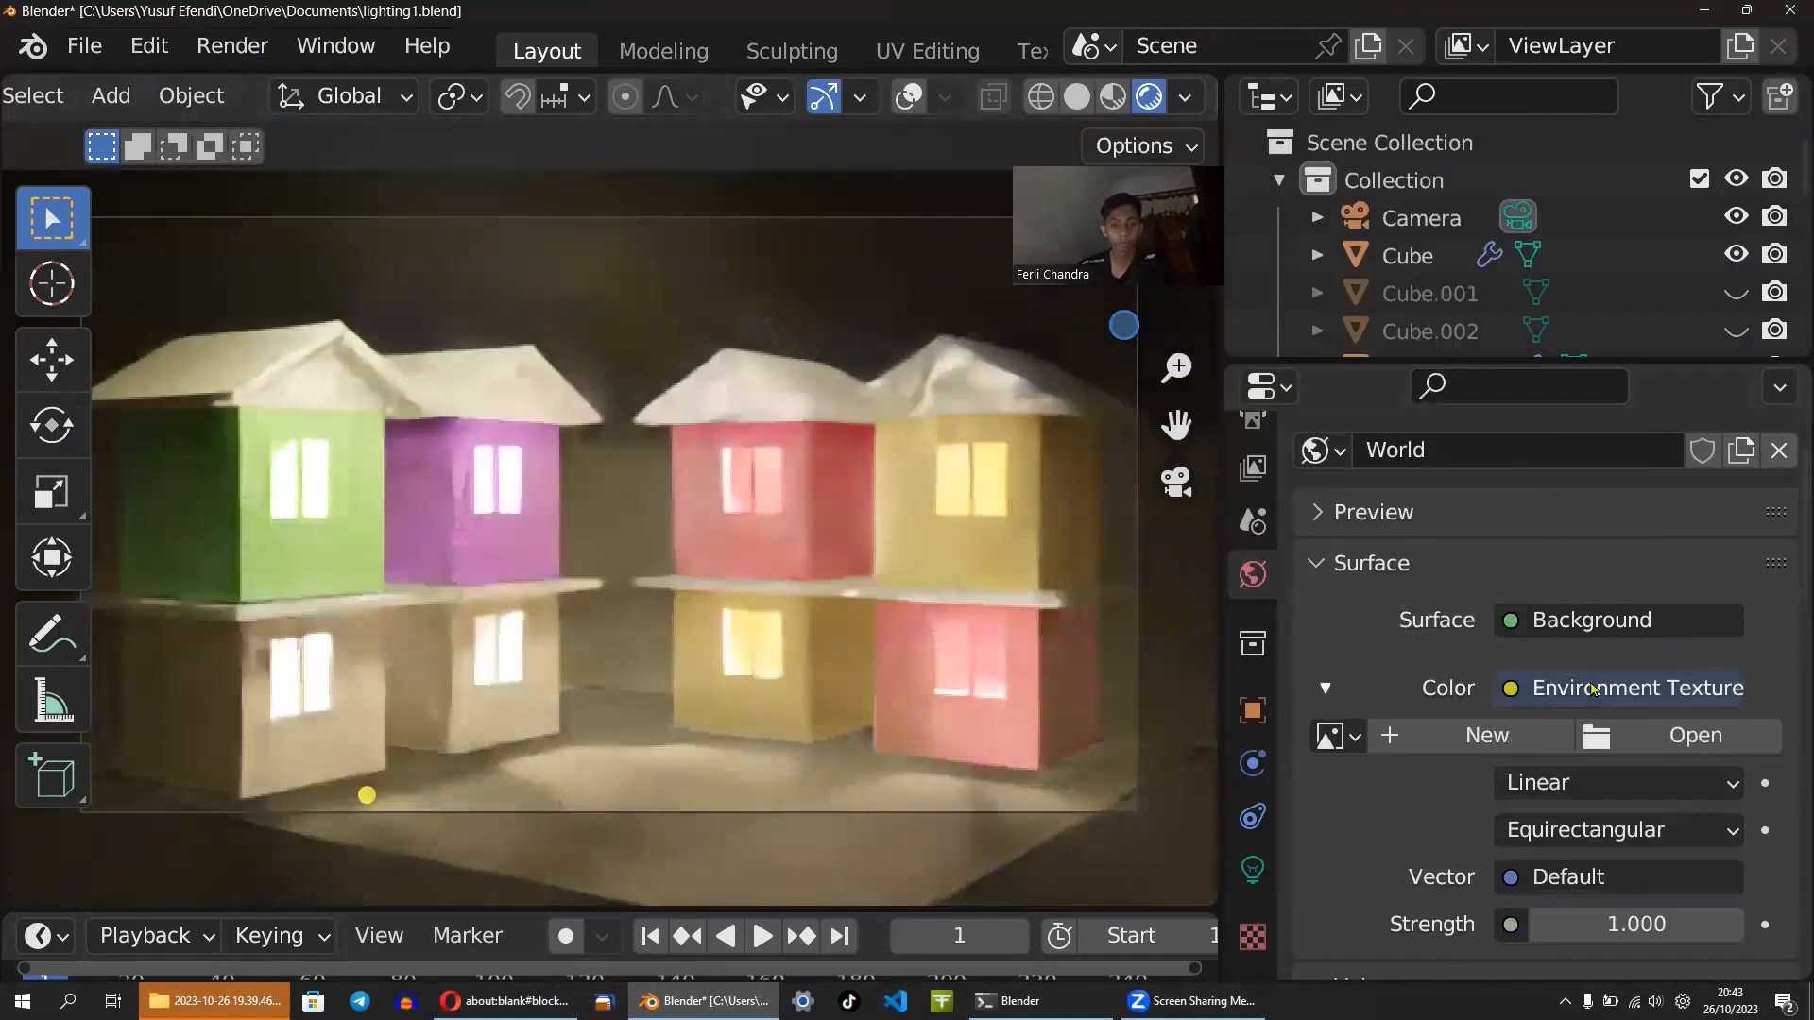
left_click(1660, 745)
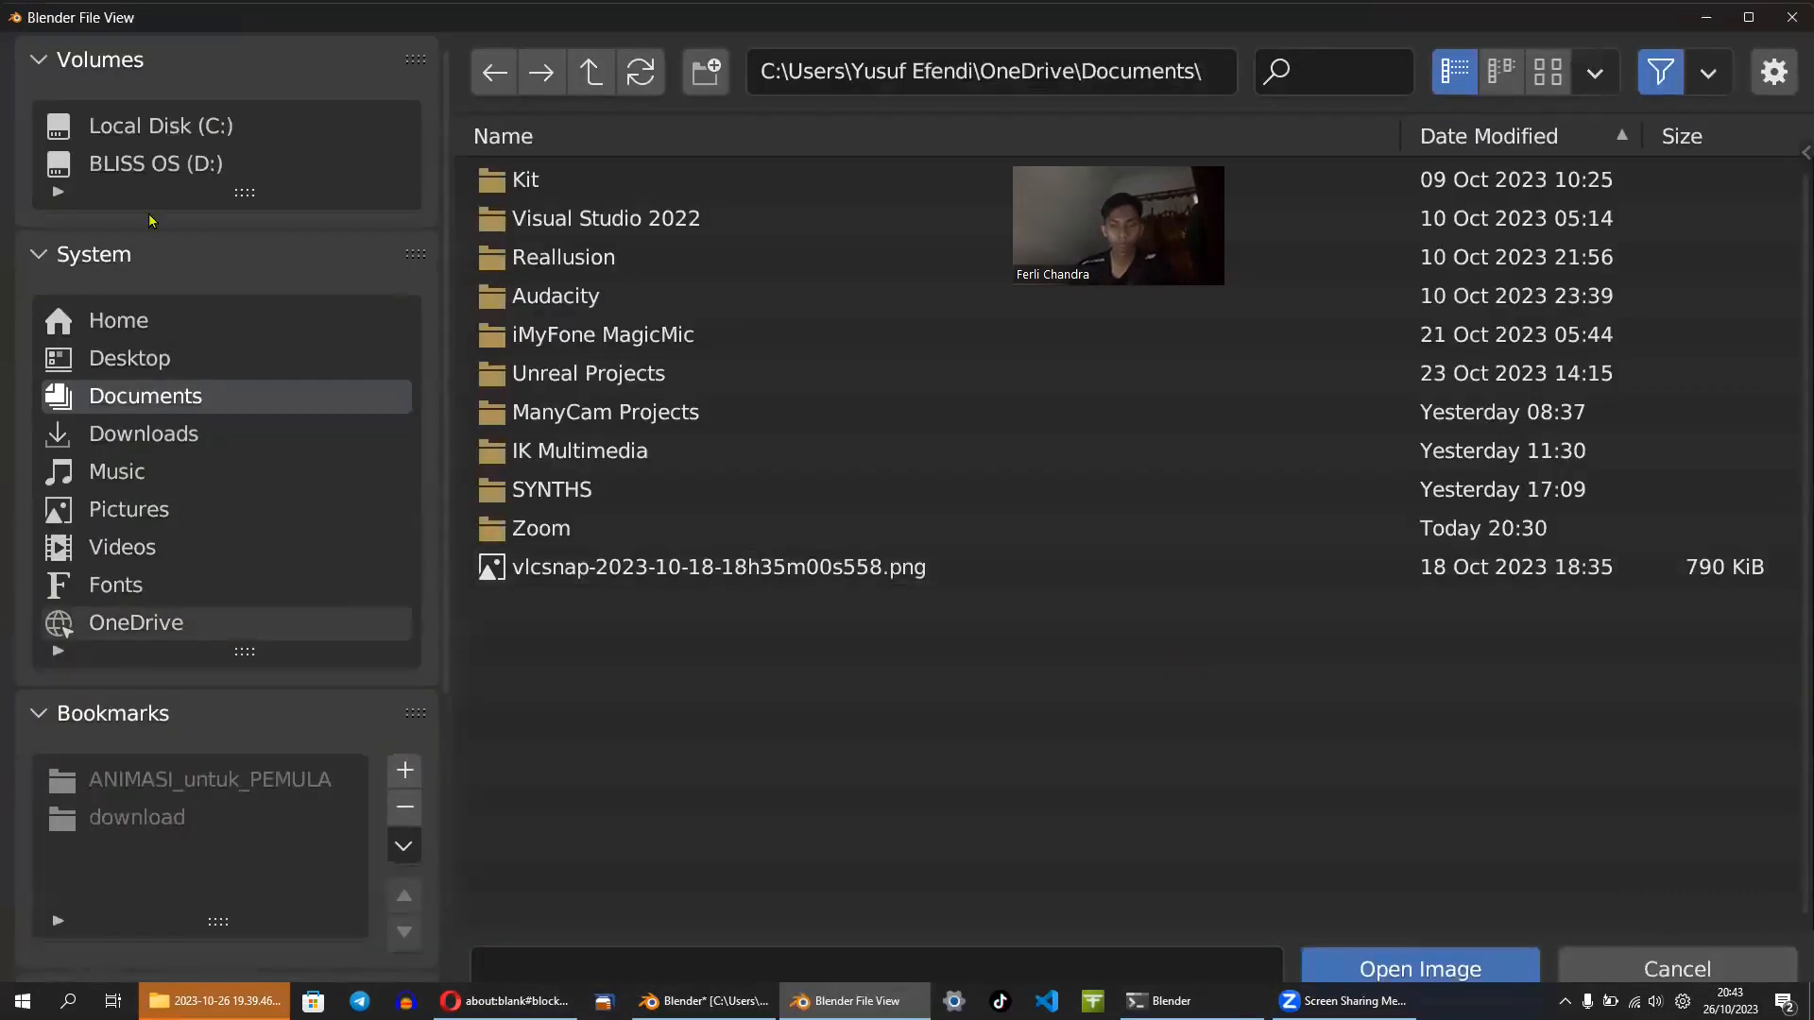
left_click(189, 165)
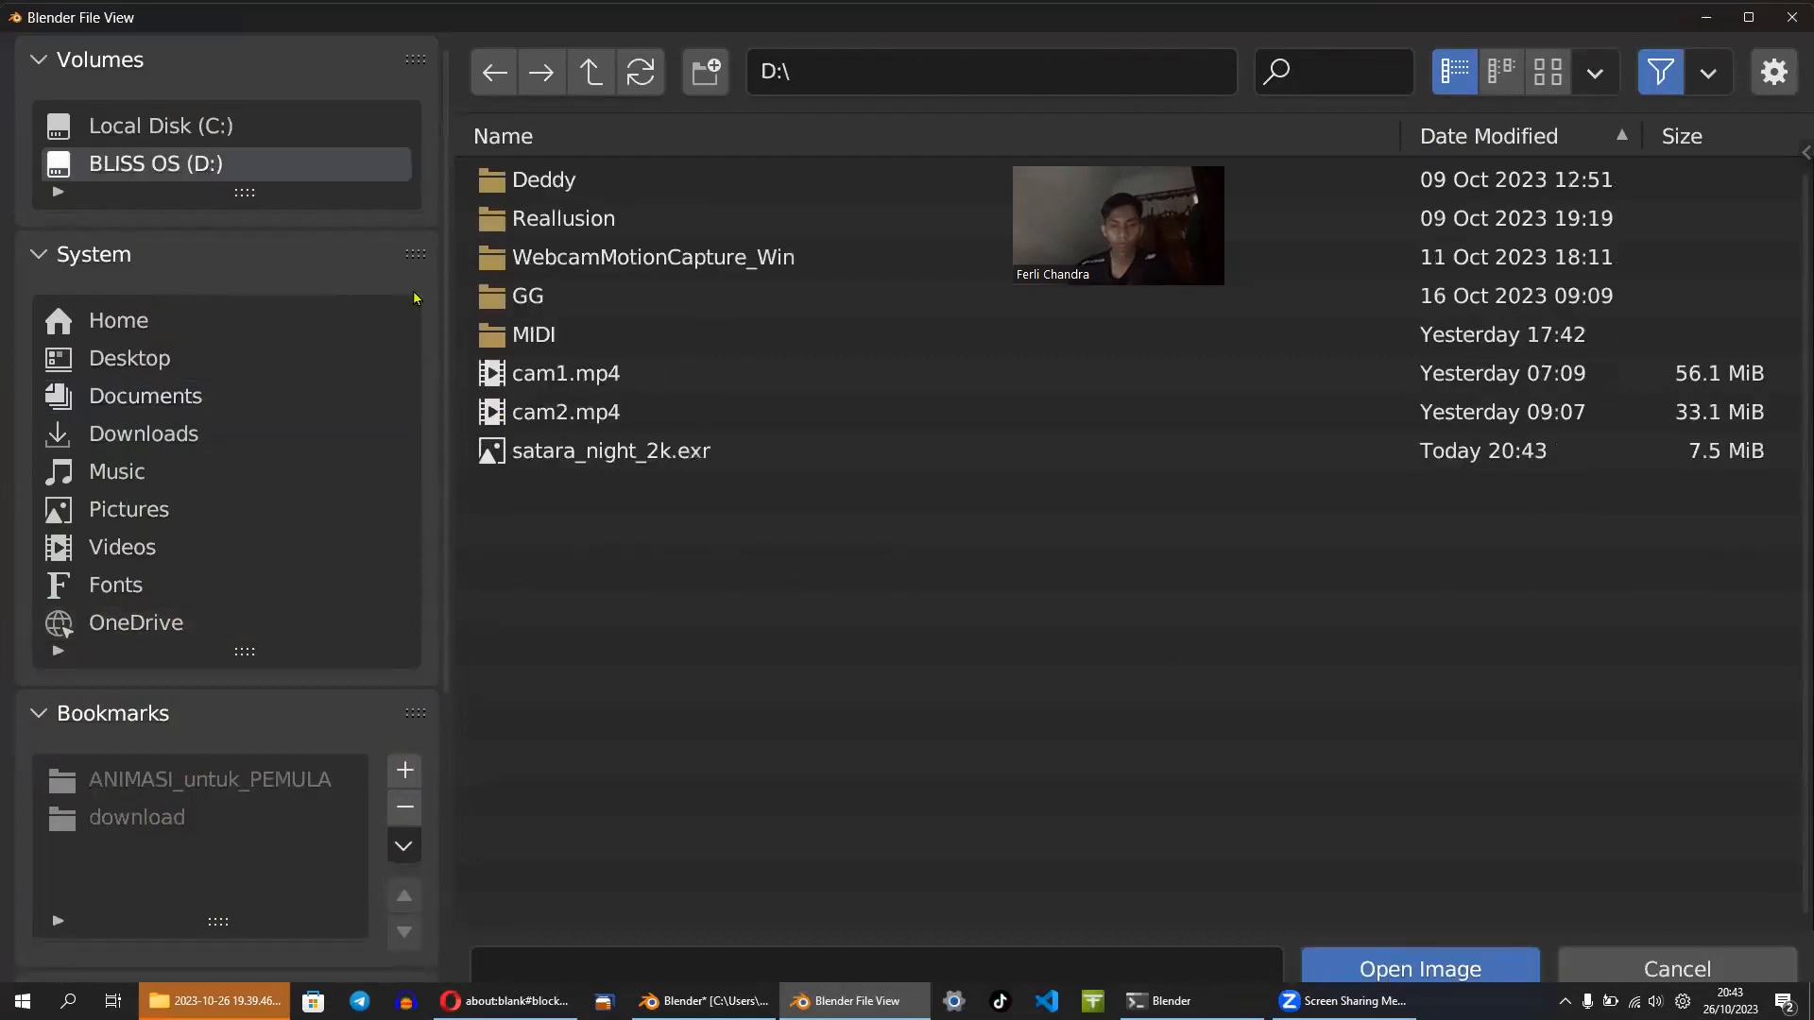
double_click(614, 452)
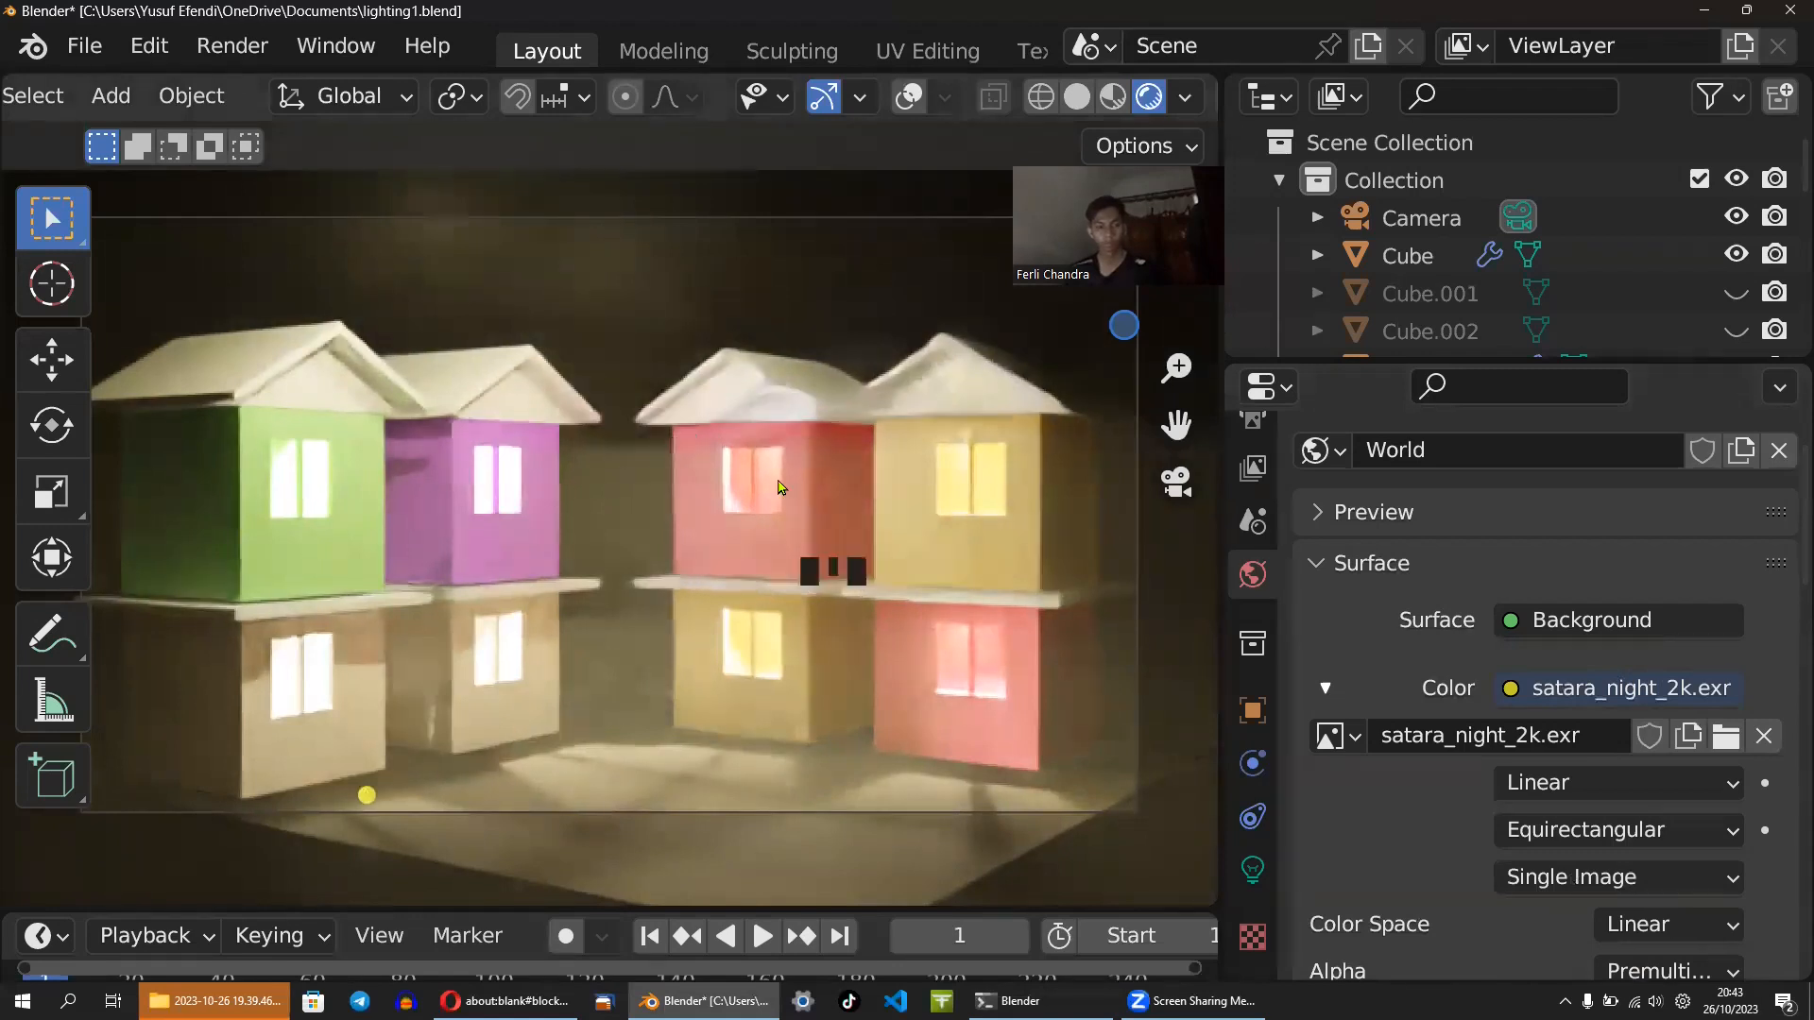
scroll(776, 487, "down", 2)
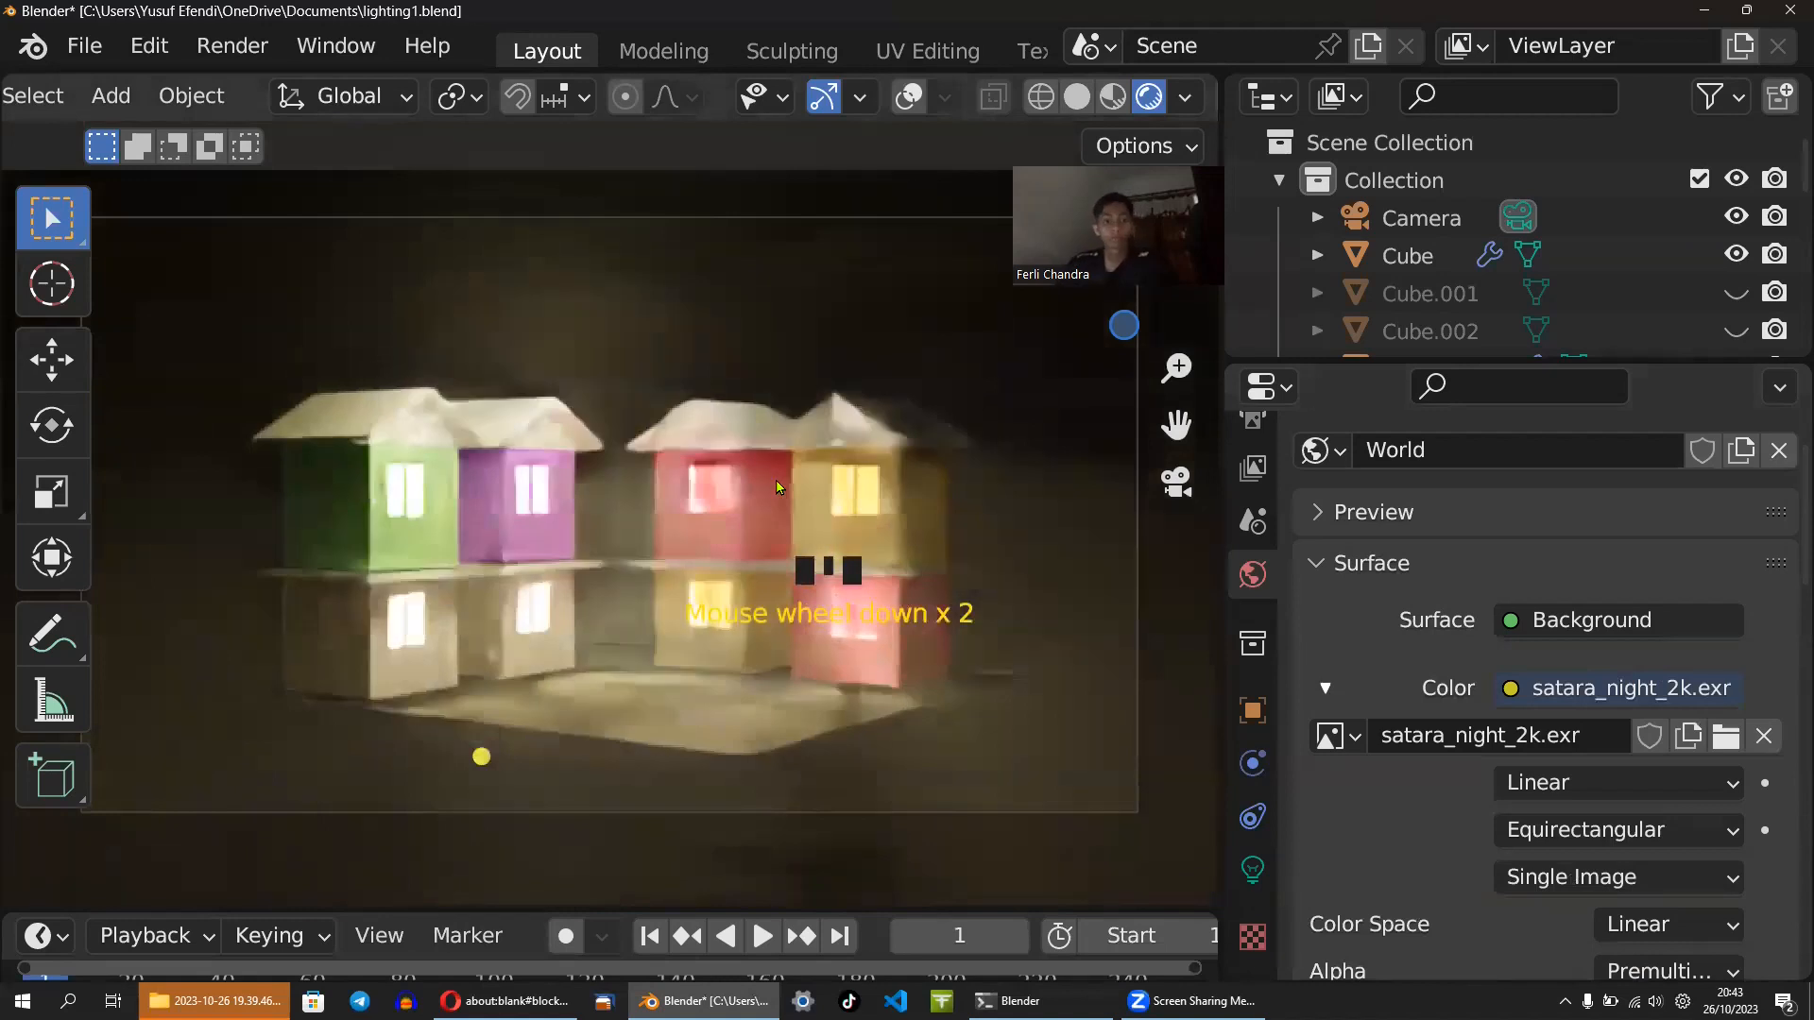
scroll(777, 487, "down", 2)
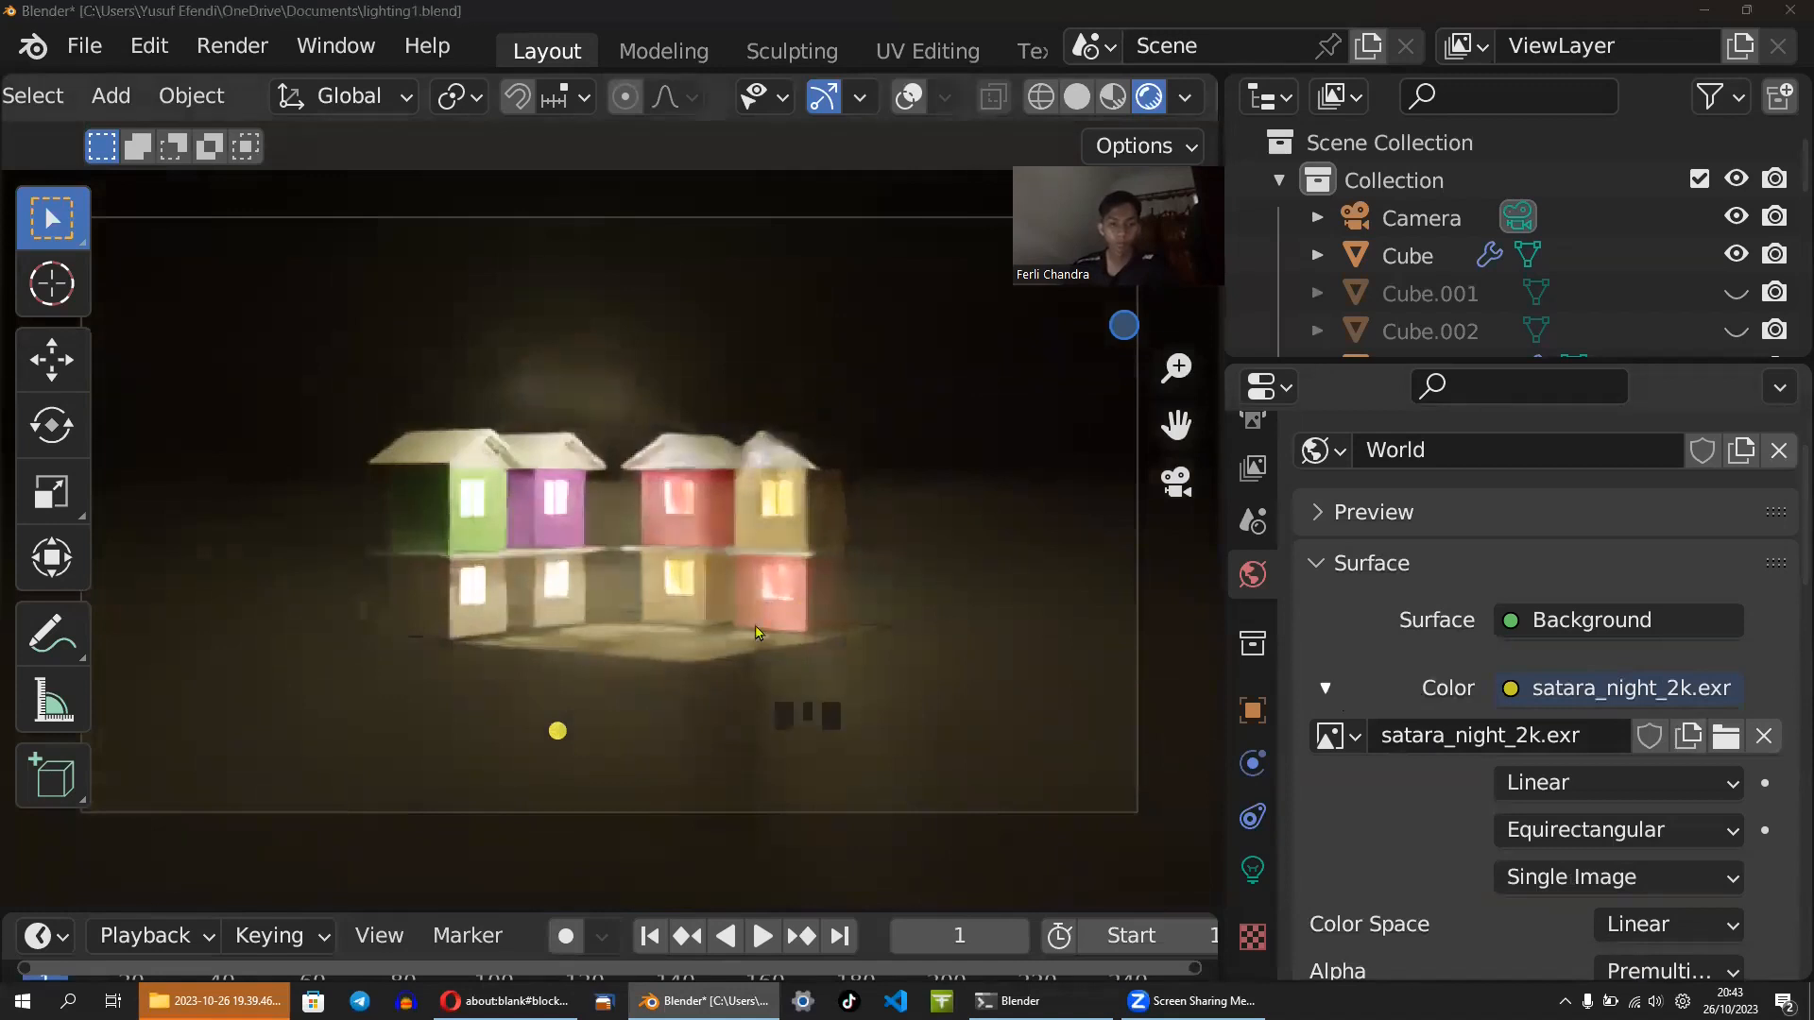
- Switch to the browser and narrow Poly Haven's Night HDRIs to the Outdoor category
key("alt+Tab")
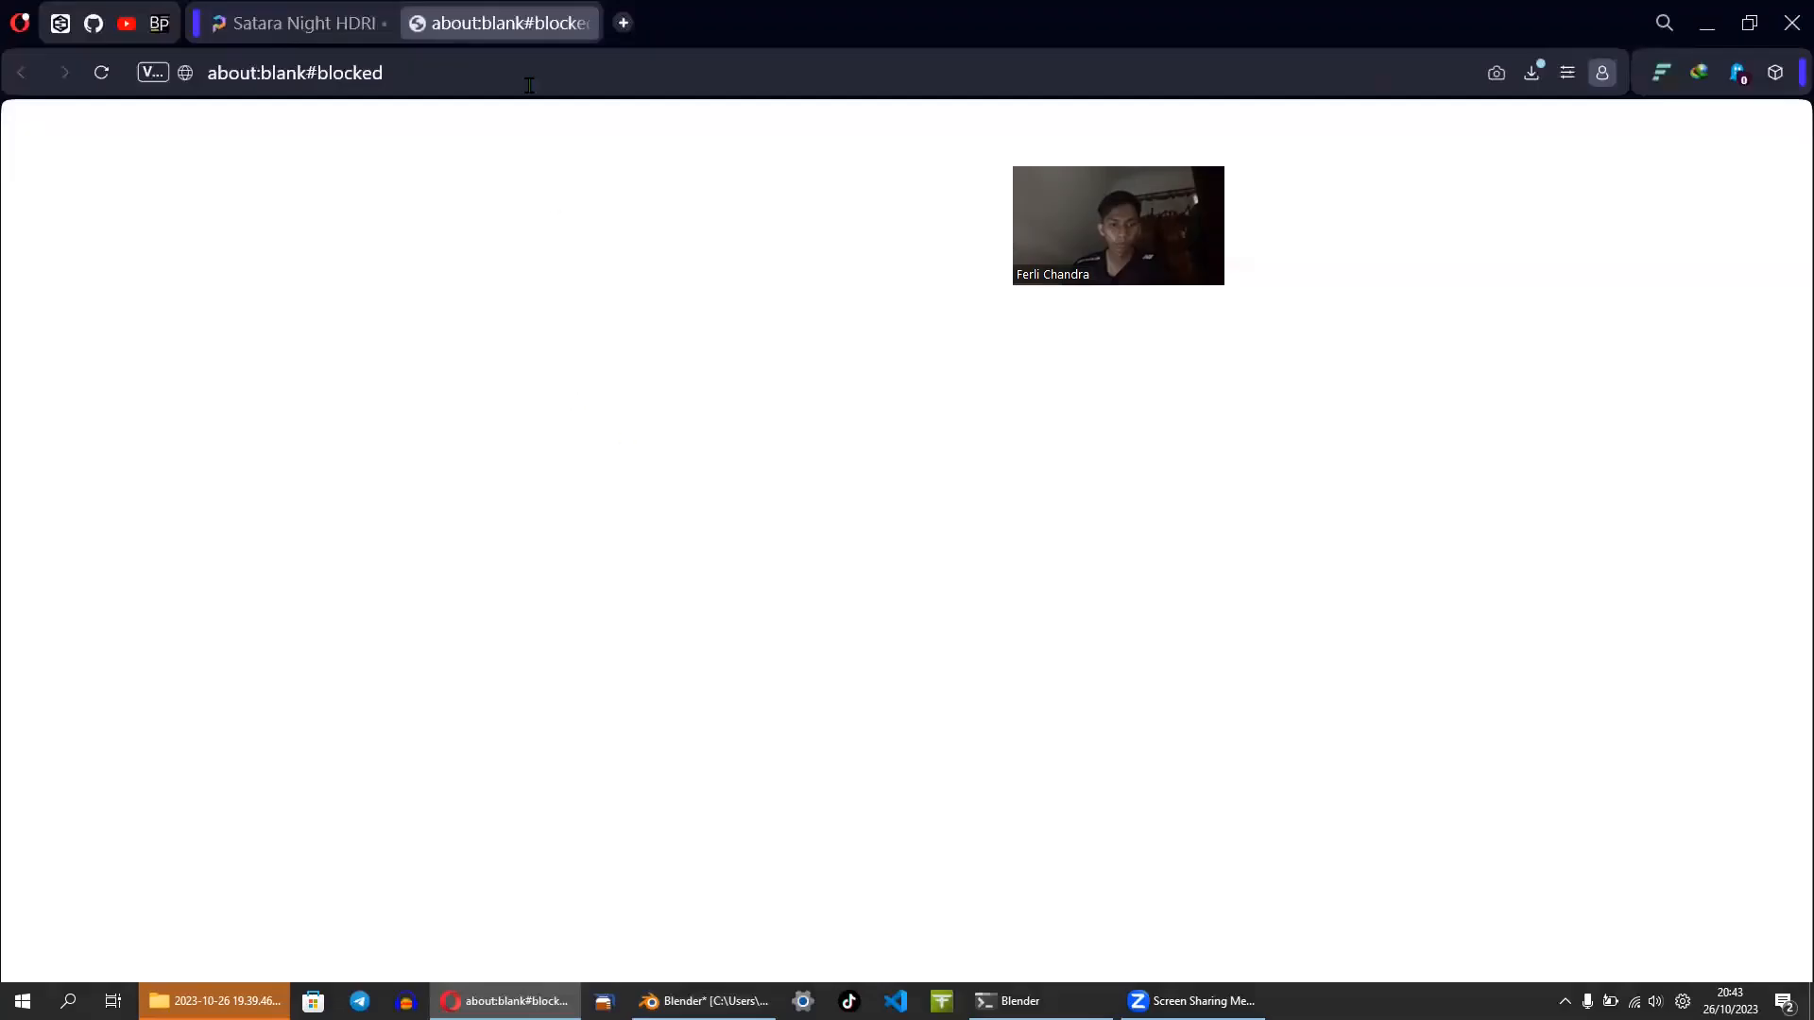
left_click(338, 26)
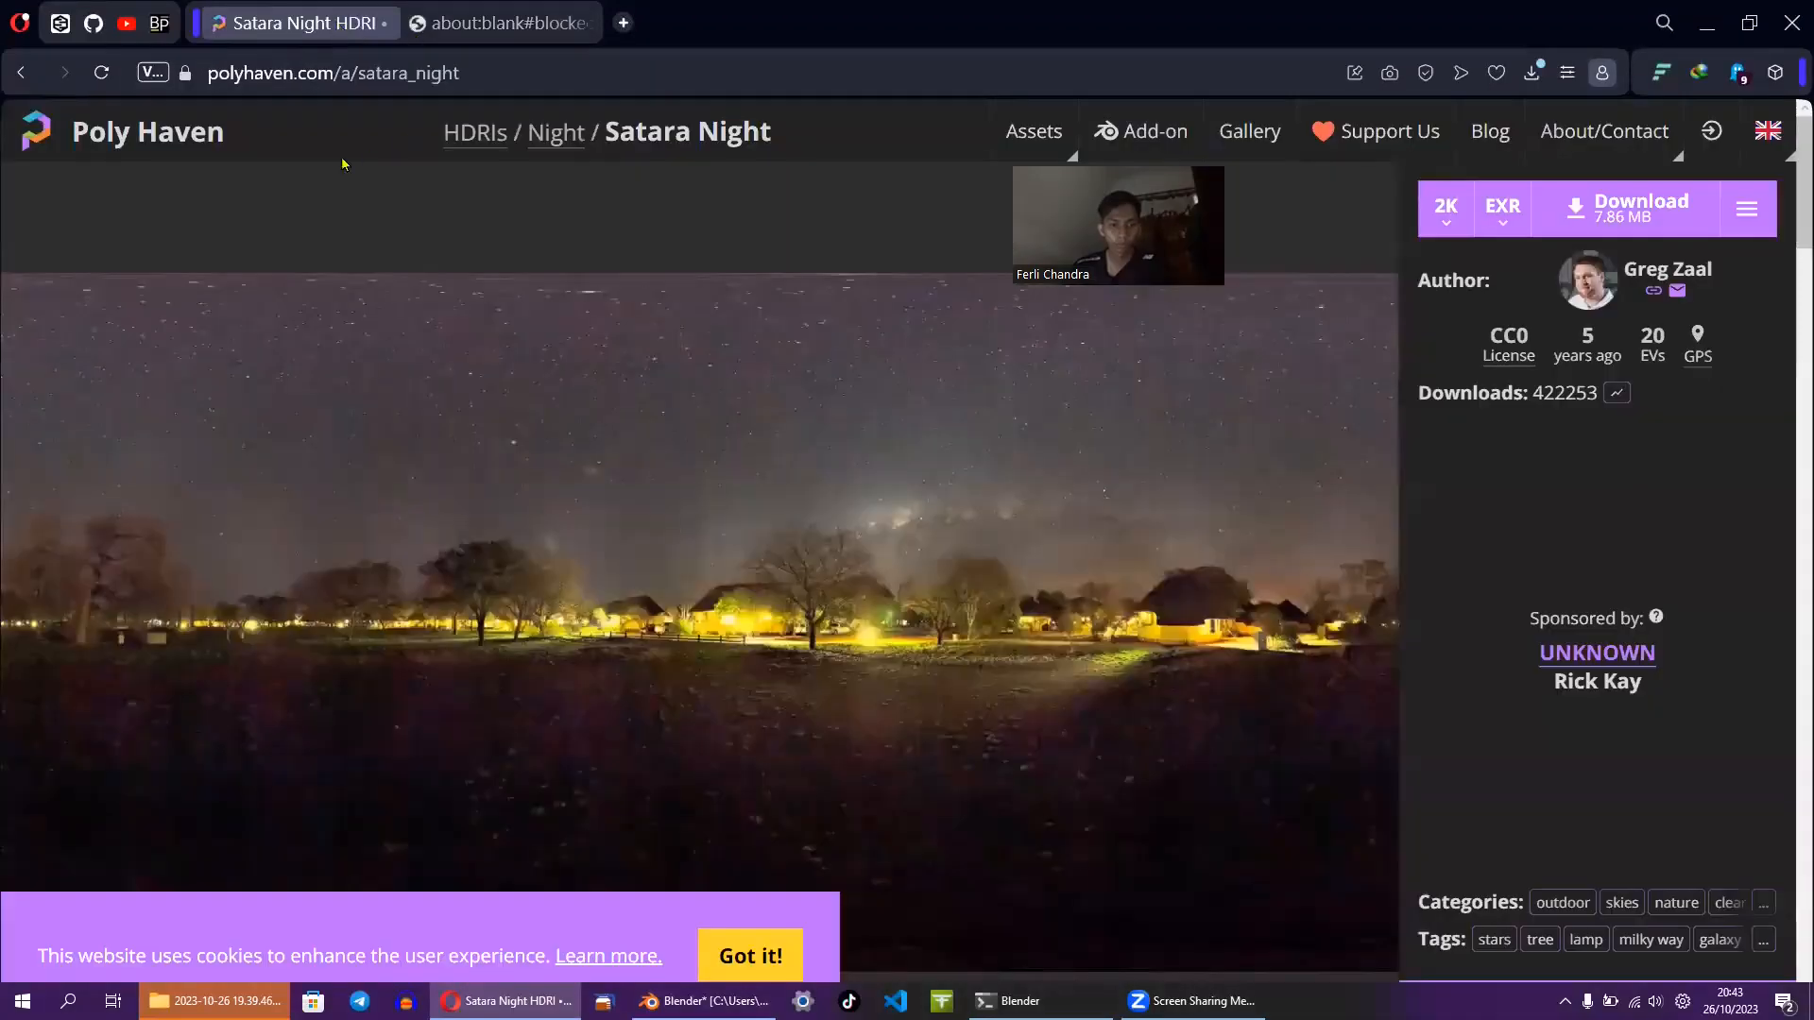
left_click(21, 73)
scroll(813, 505, "down", 7)
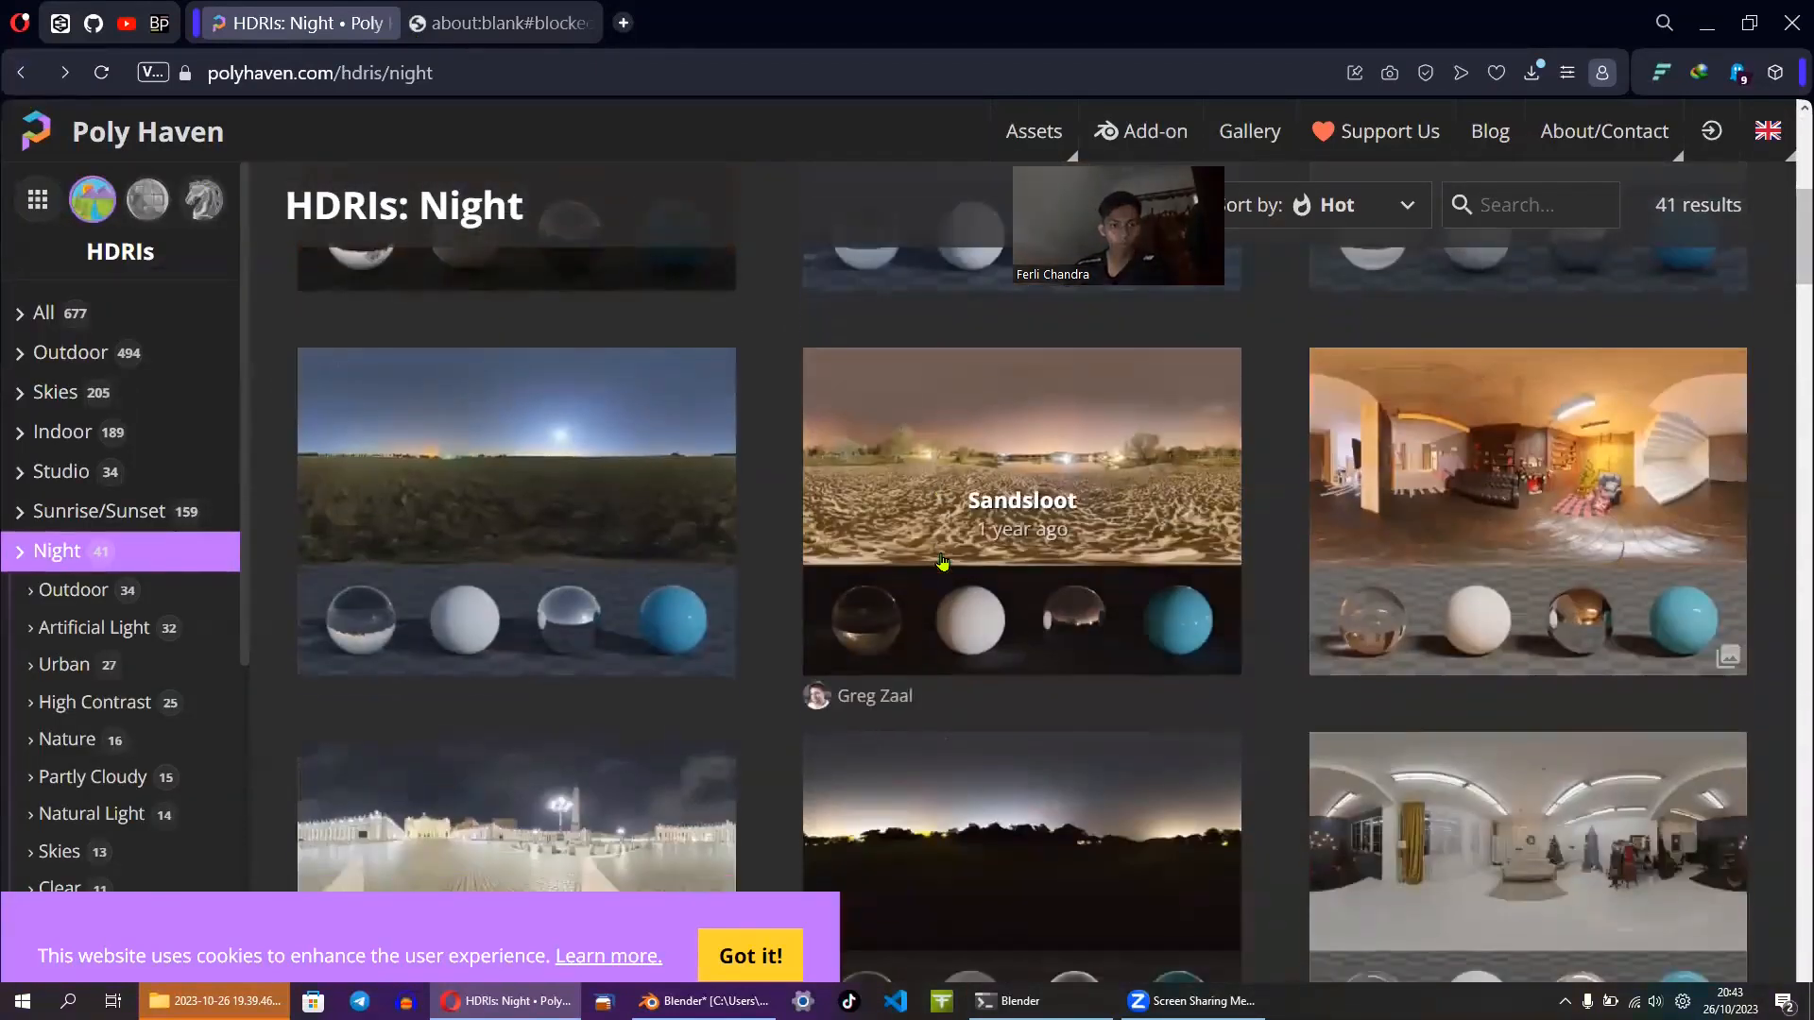
scroll(943, 562, "down", 3)
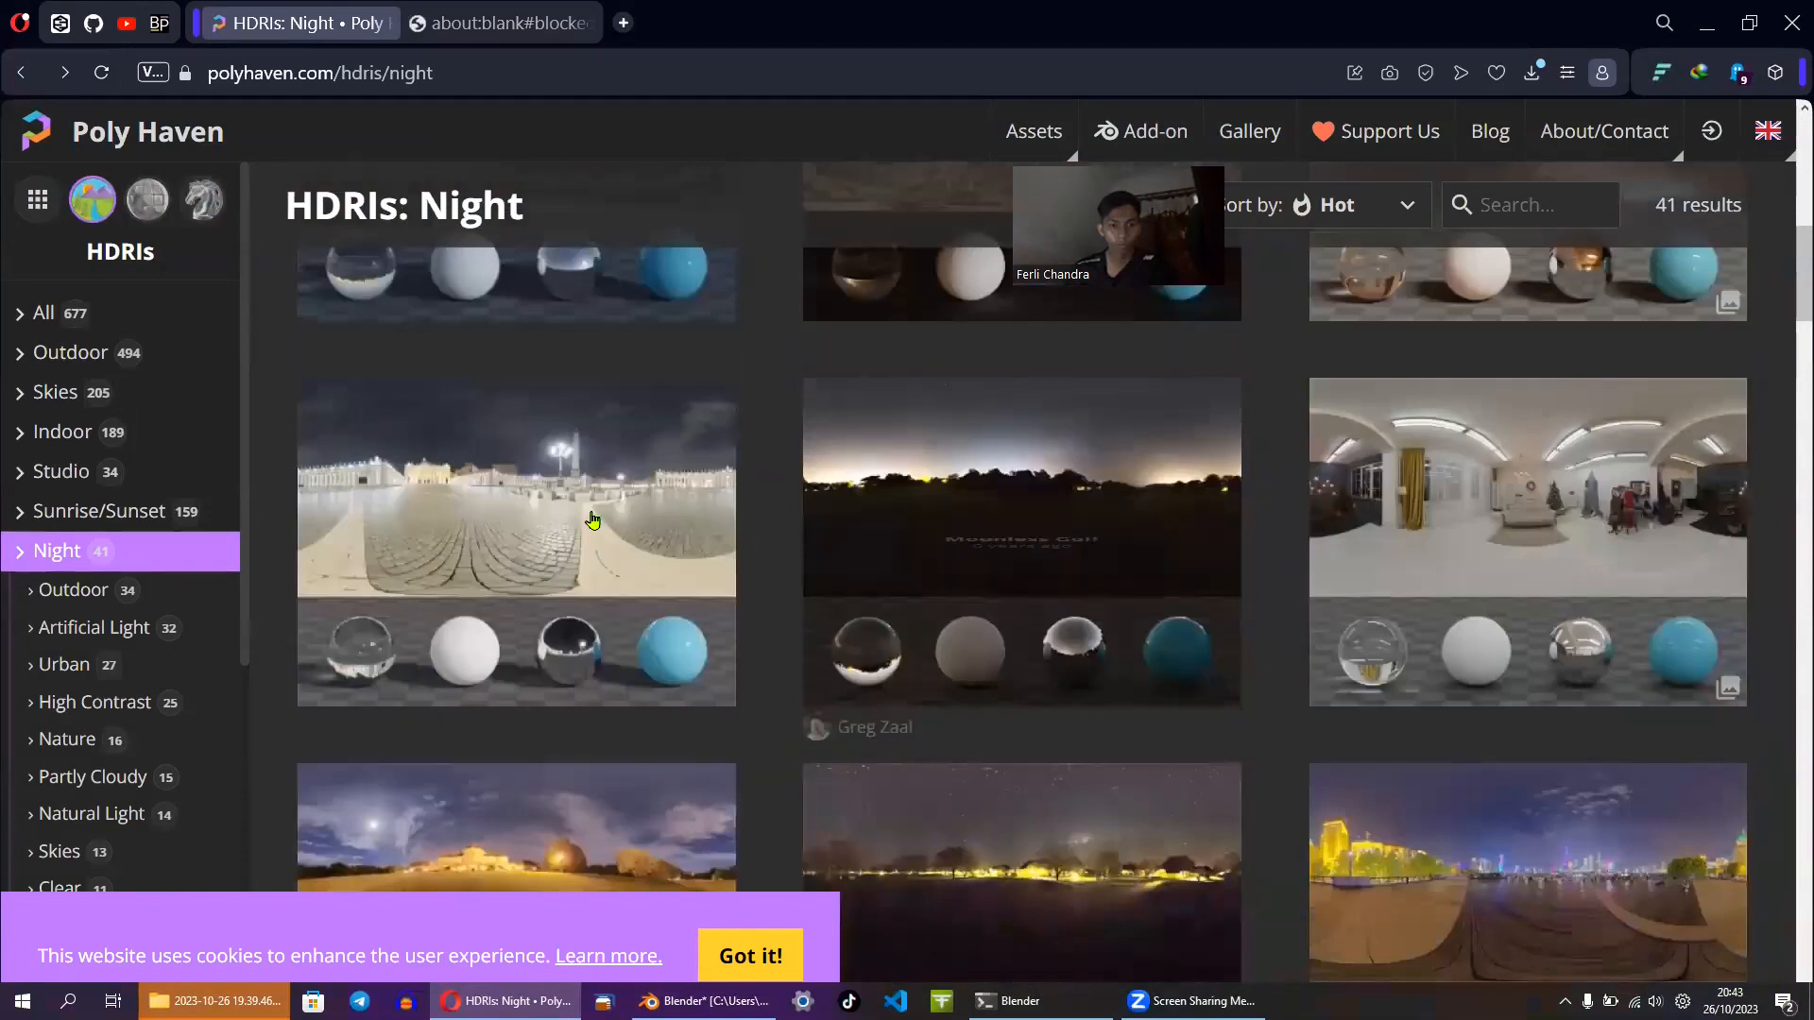
left_click(95, 598)
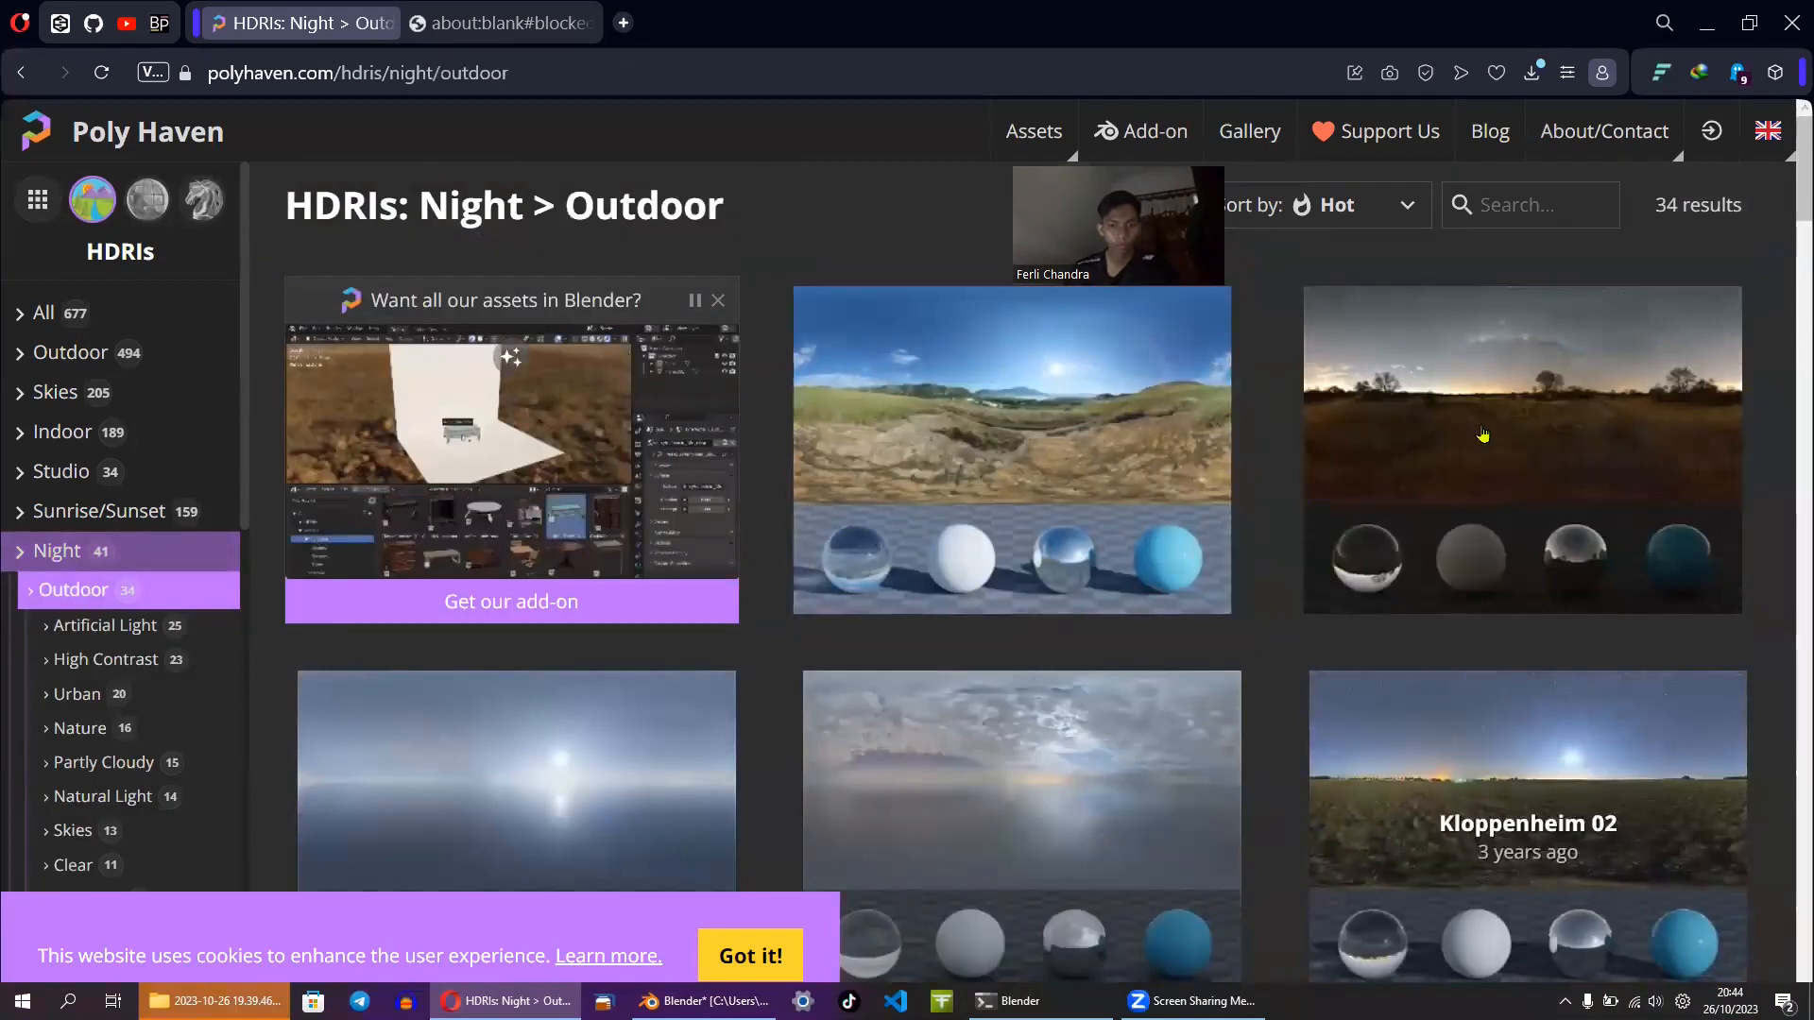
- Browse the outdoor Night HDRIs and open the Satara Night (No Lamps) page
scroll(1467, 511, "down", 3)
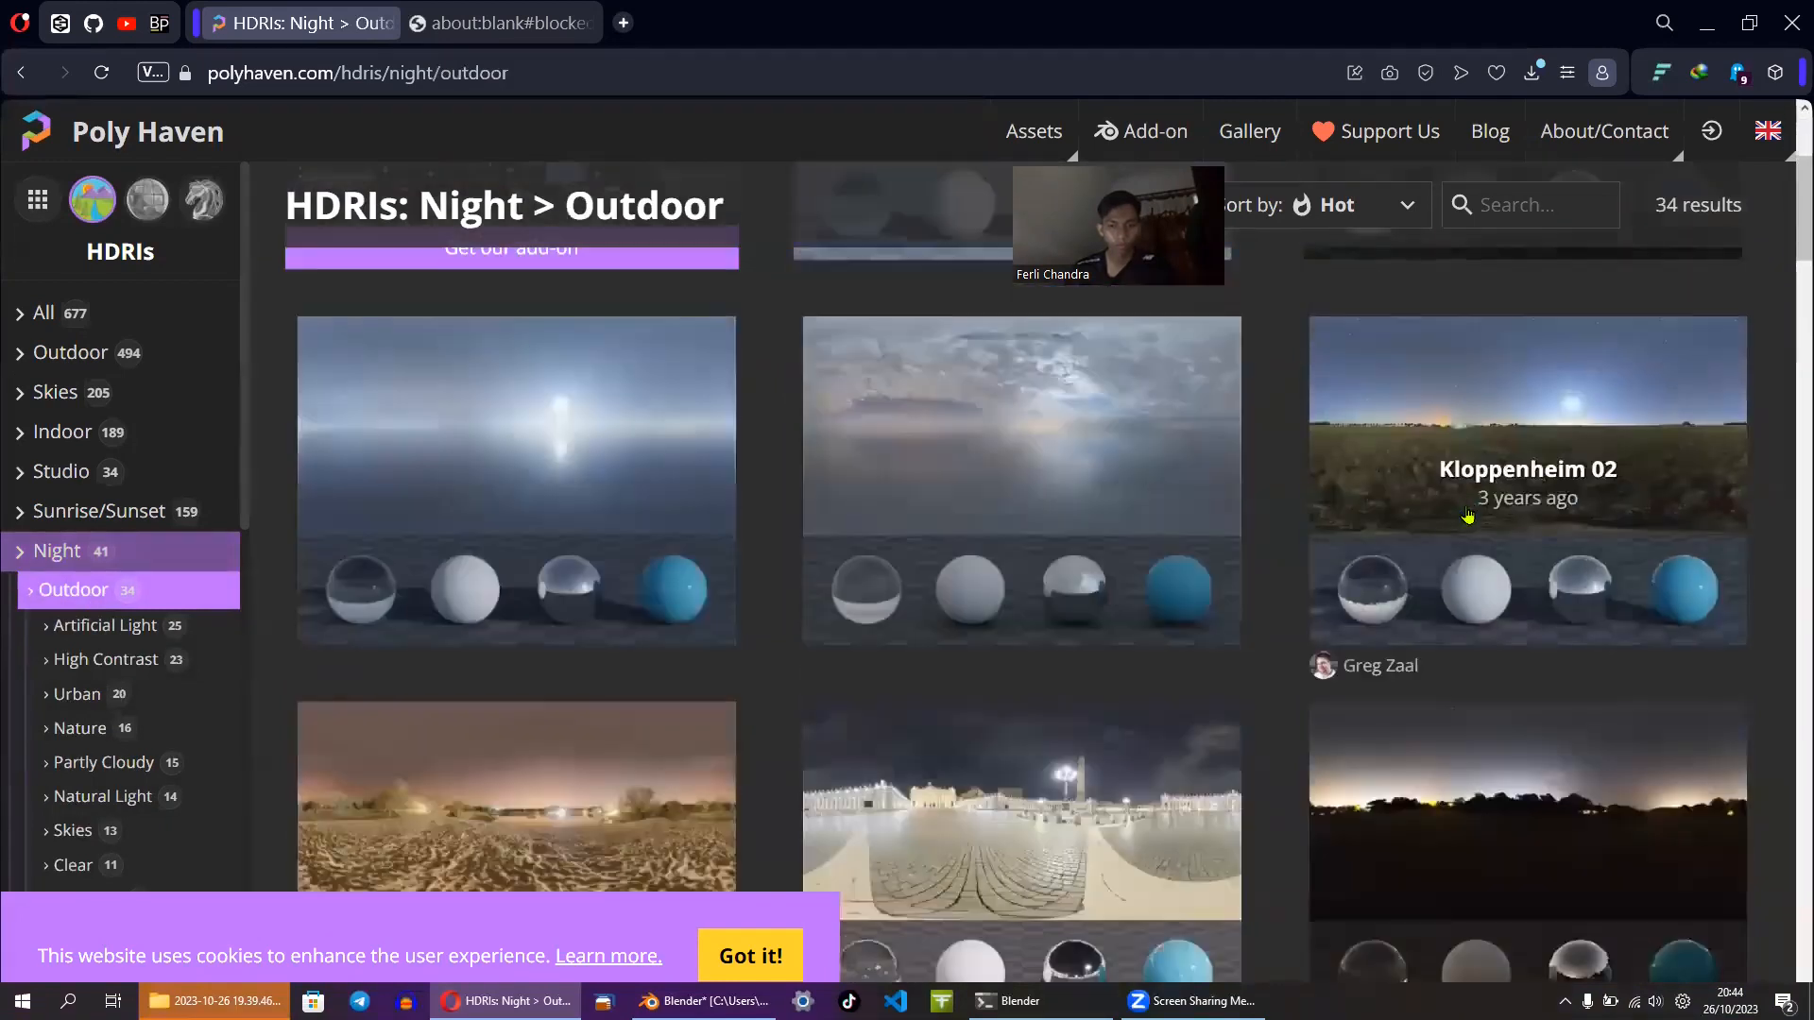
scroll(1494, 547, "down", 3)
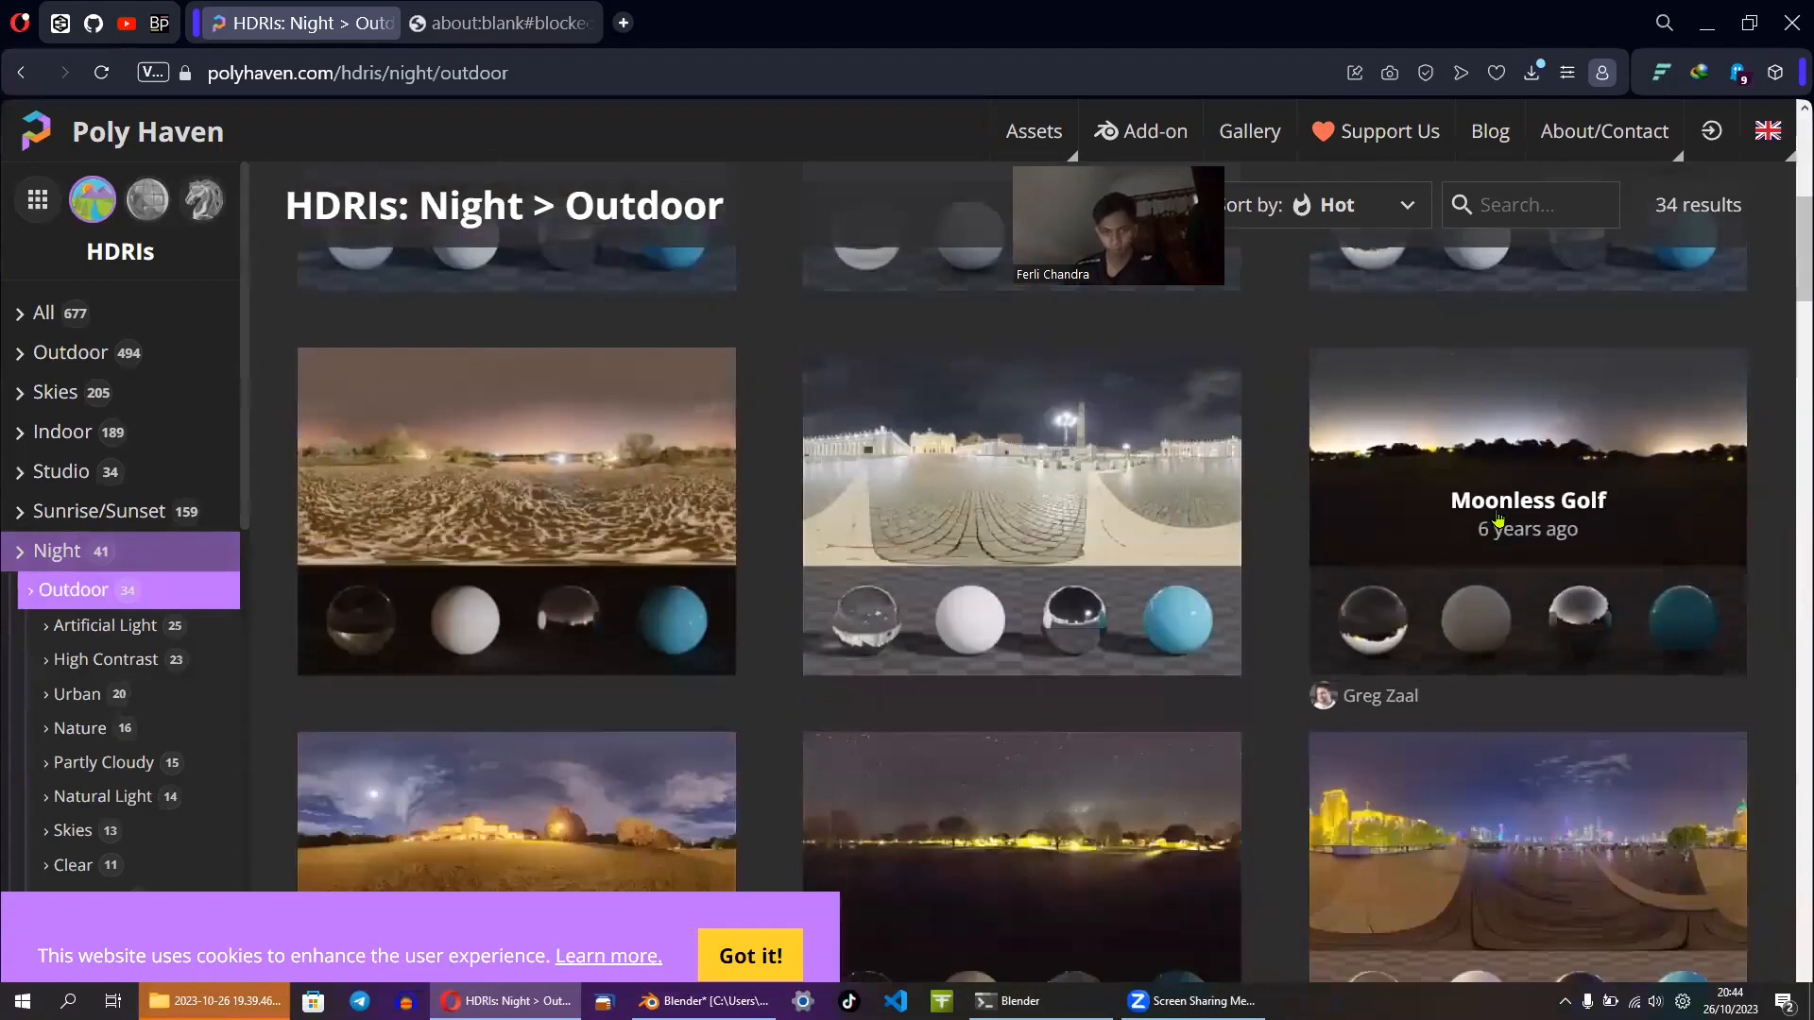
scroll(1498, 529, "down", 2)
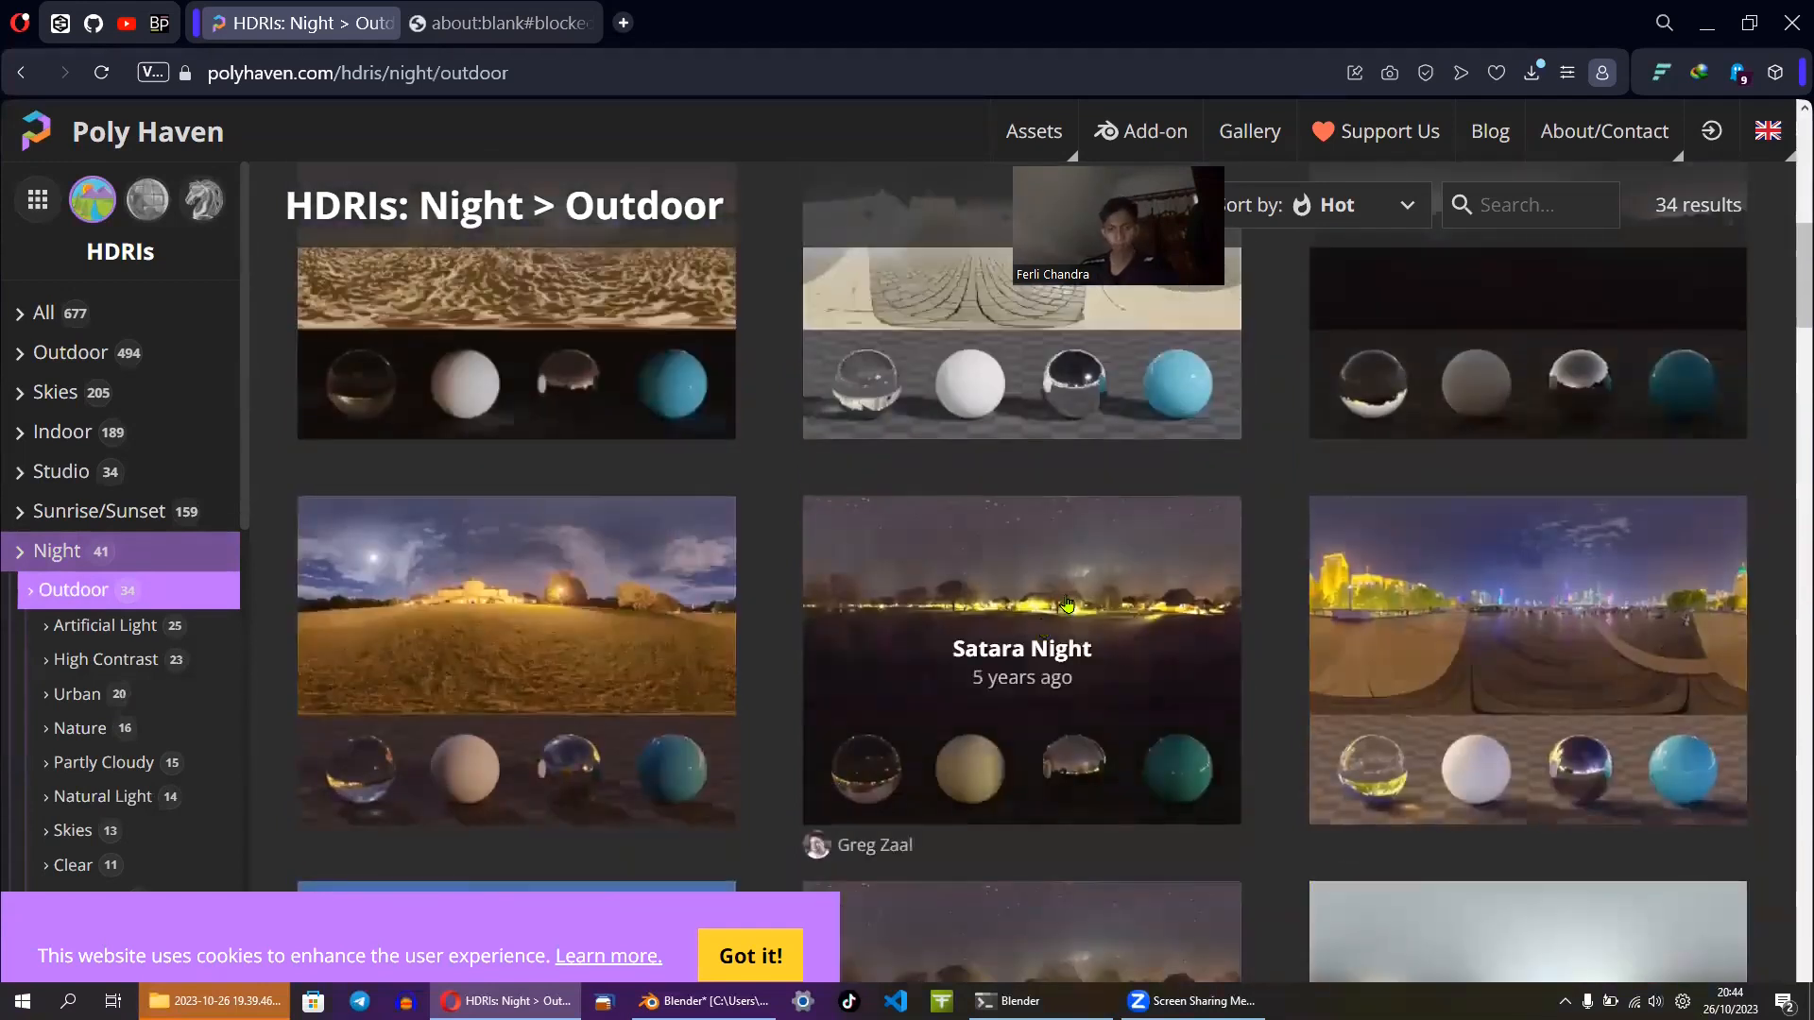
scroll(875, 588, "down", 4)
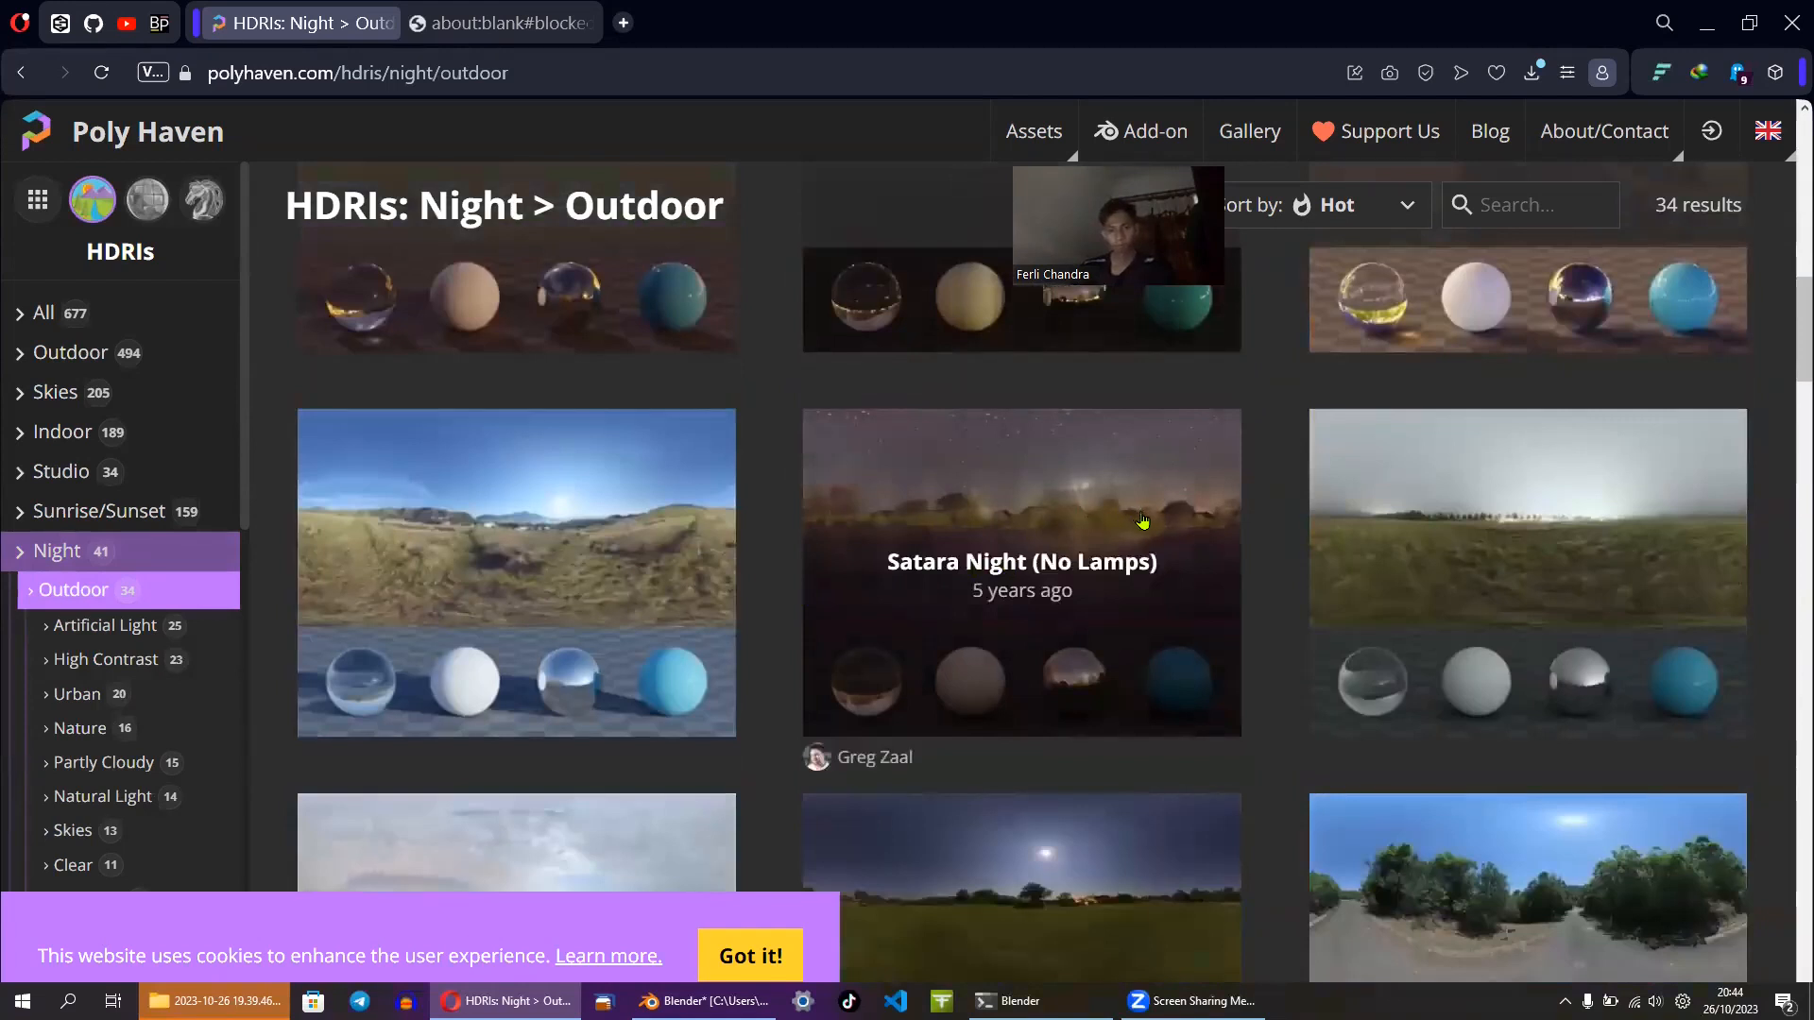
left_click(1051, 507)
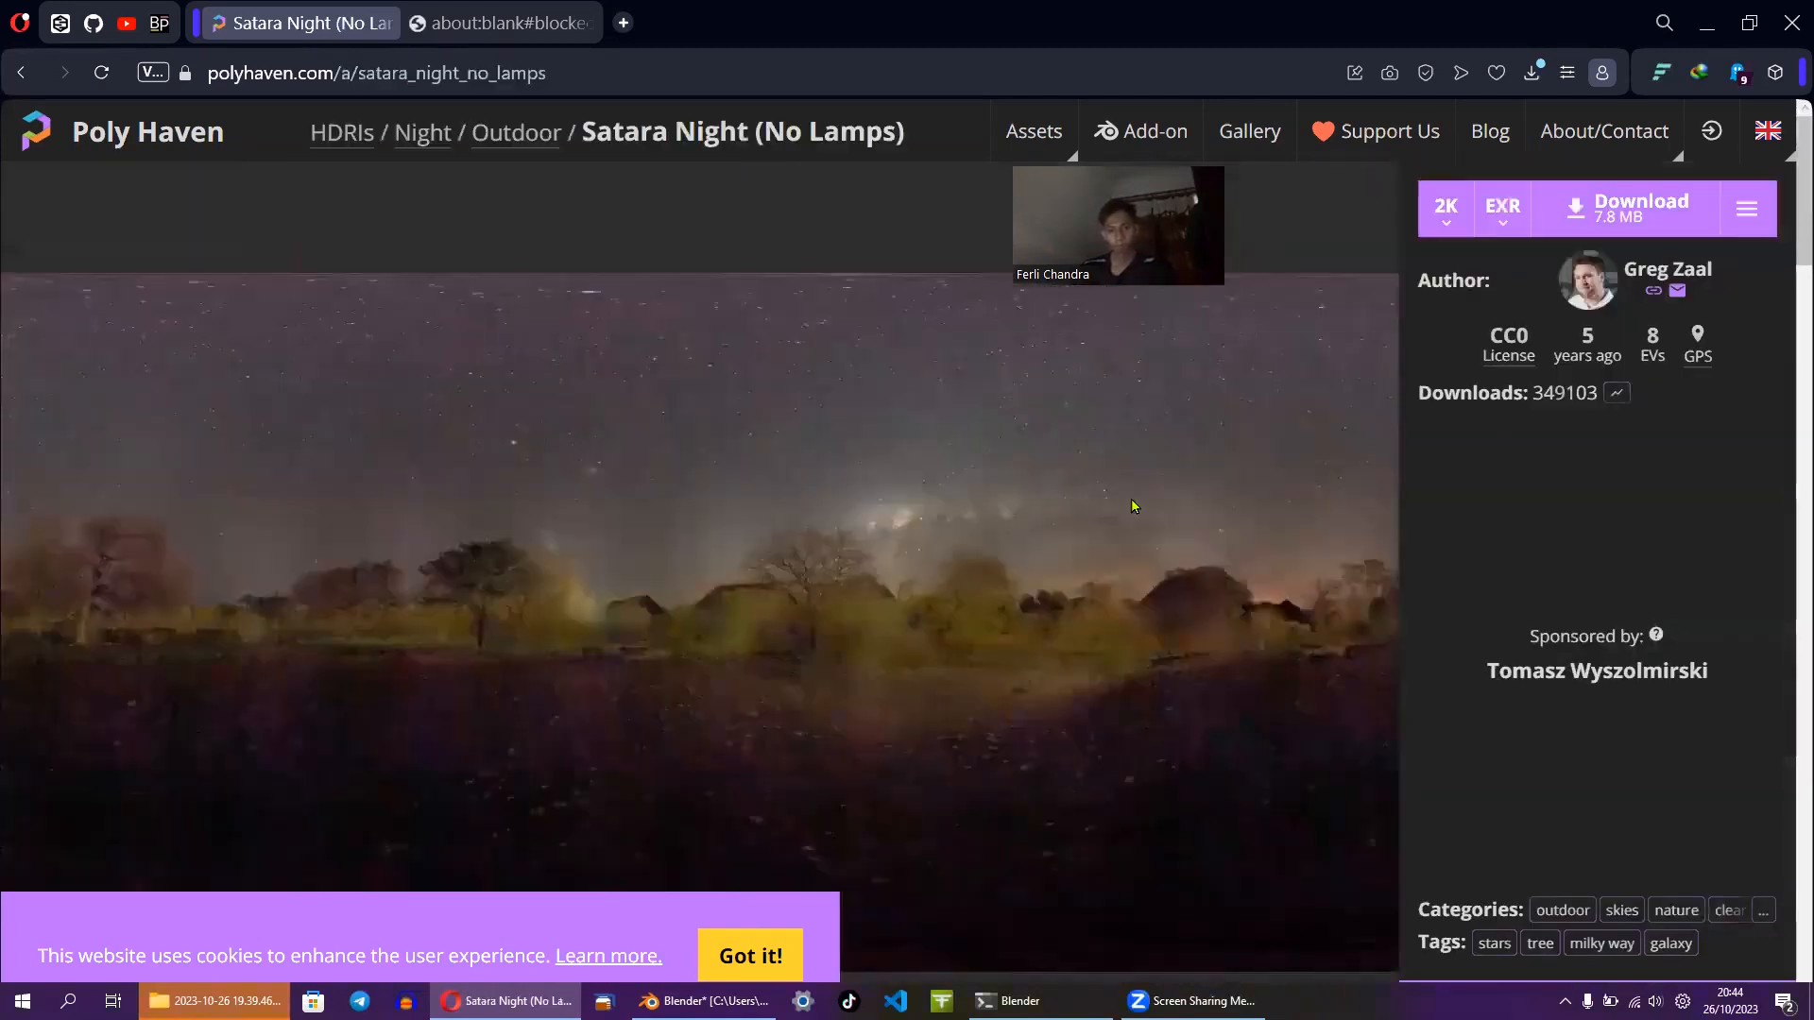
- Download the Satara Night (No Lamps) HDRI at 2K in HDR format to the BLISS OS (D:) drive as satara_night_no_lamps_2k.hdr
left_click(1502, 208)
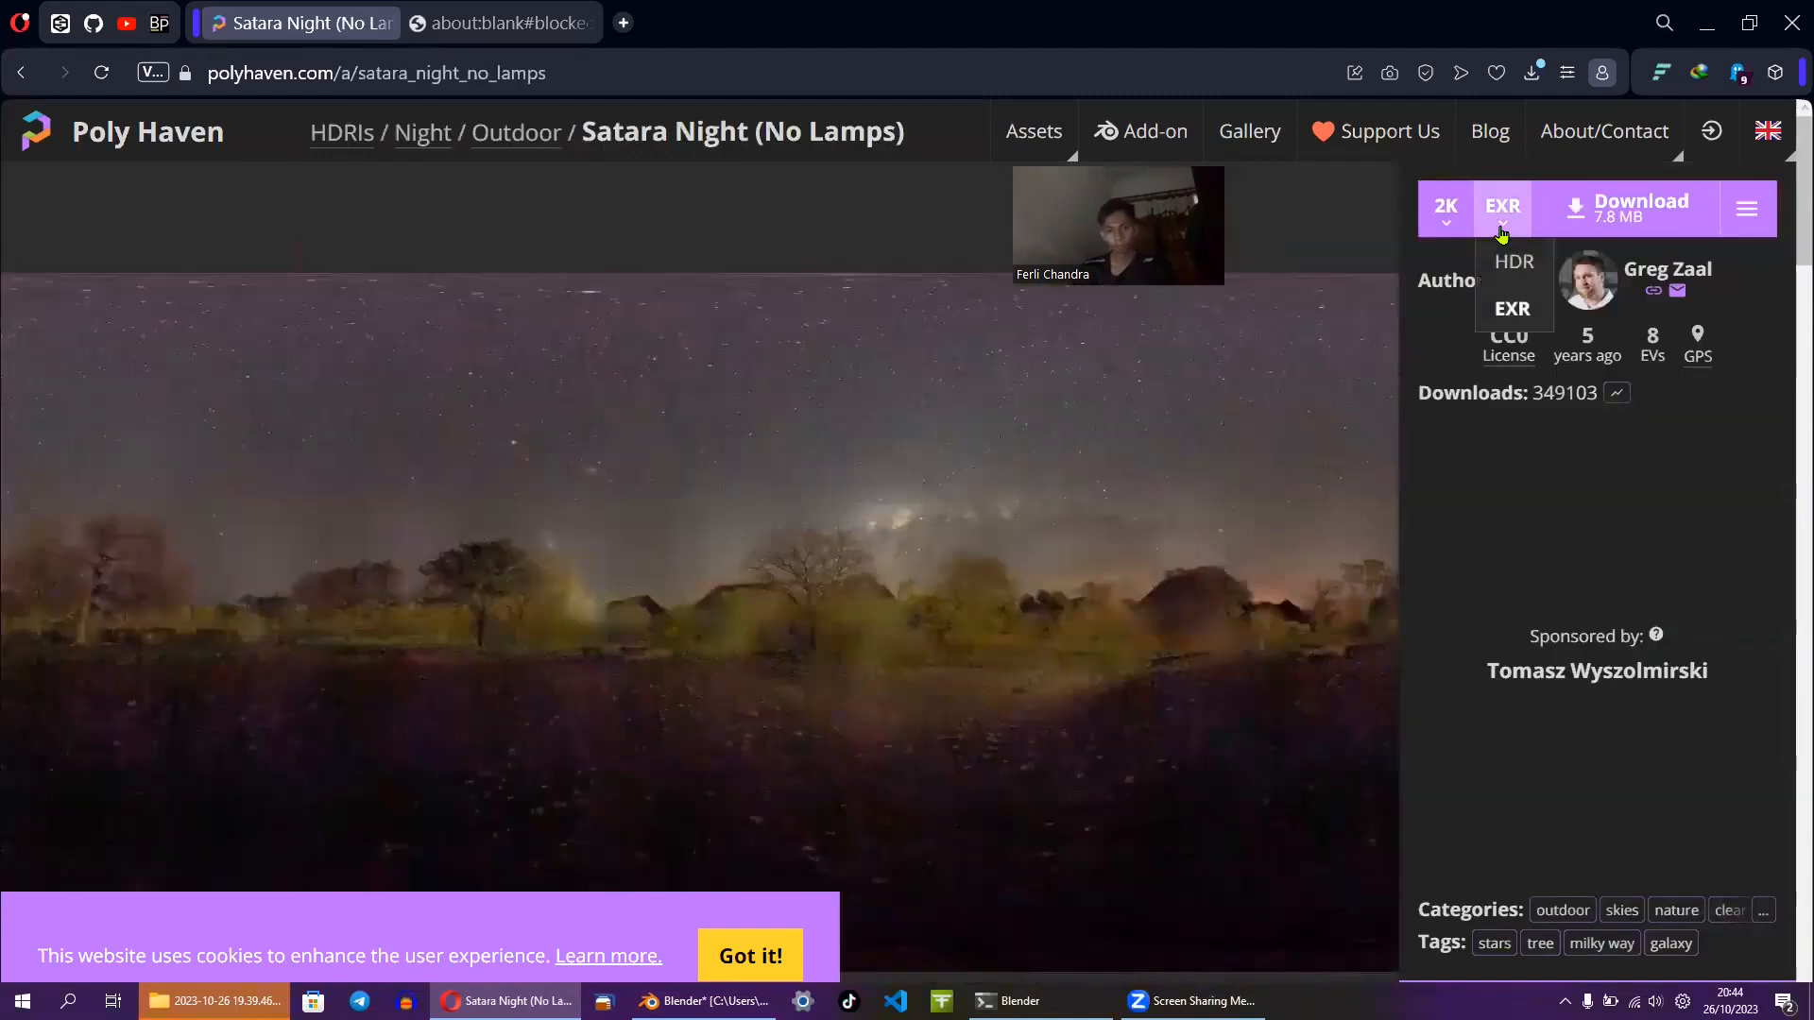
left_click(1524, 290)
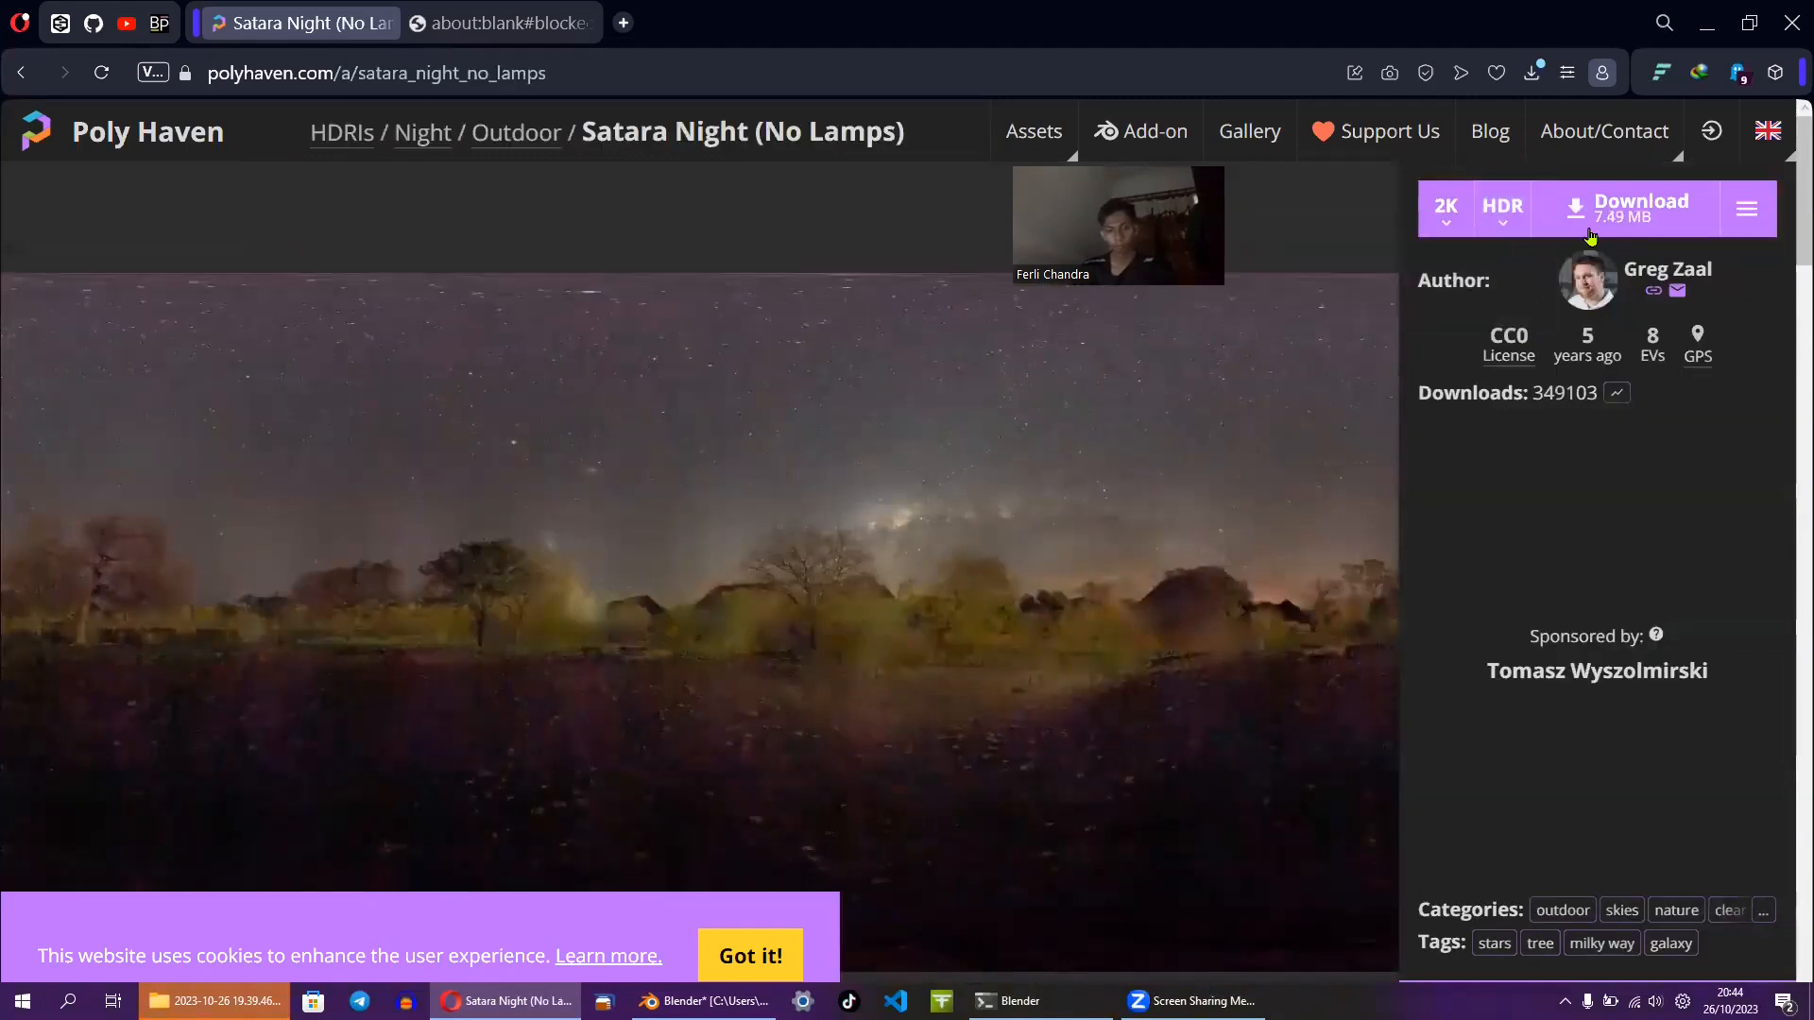
left_click(1622, 225)
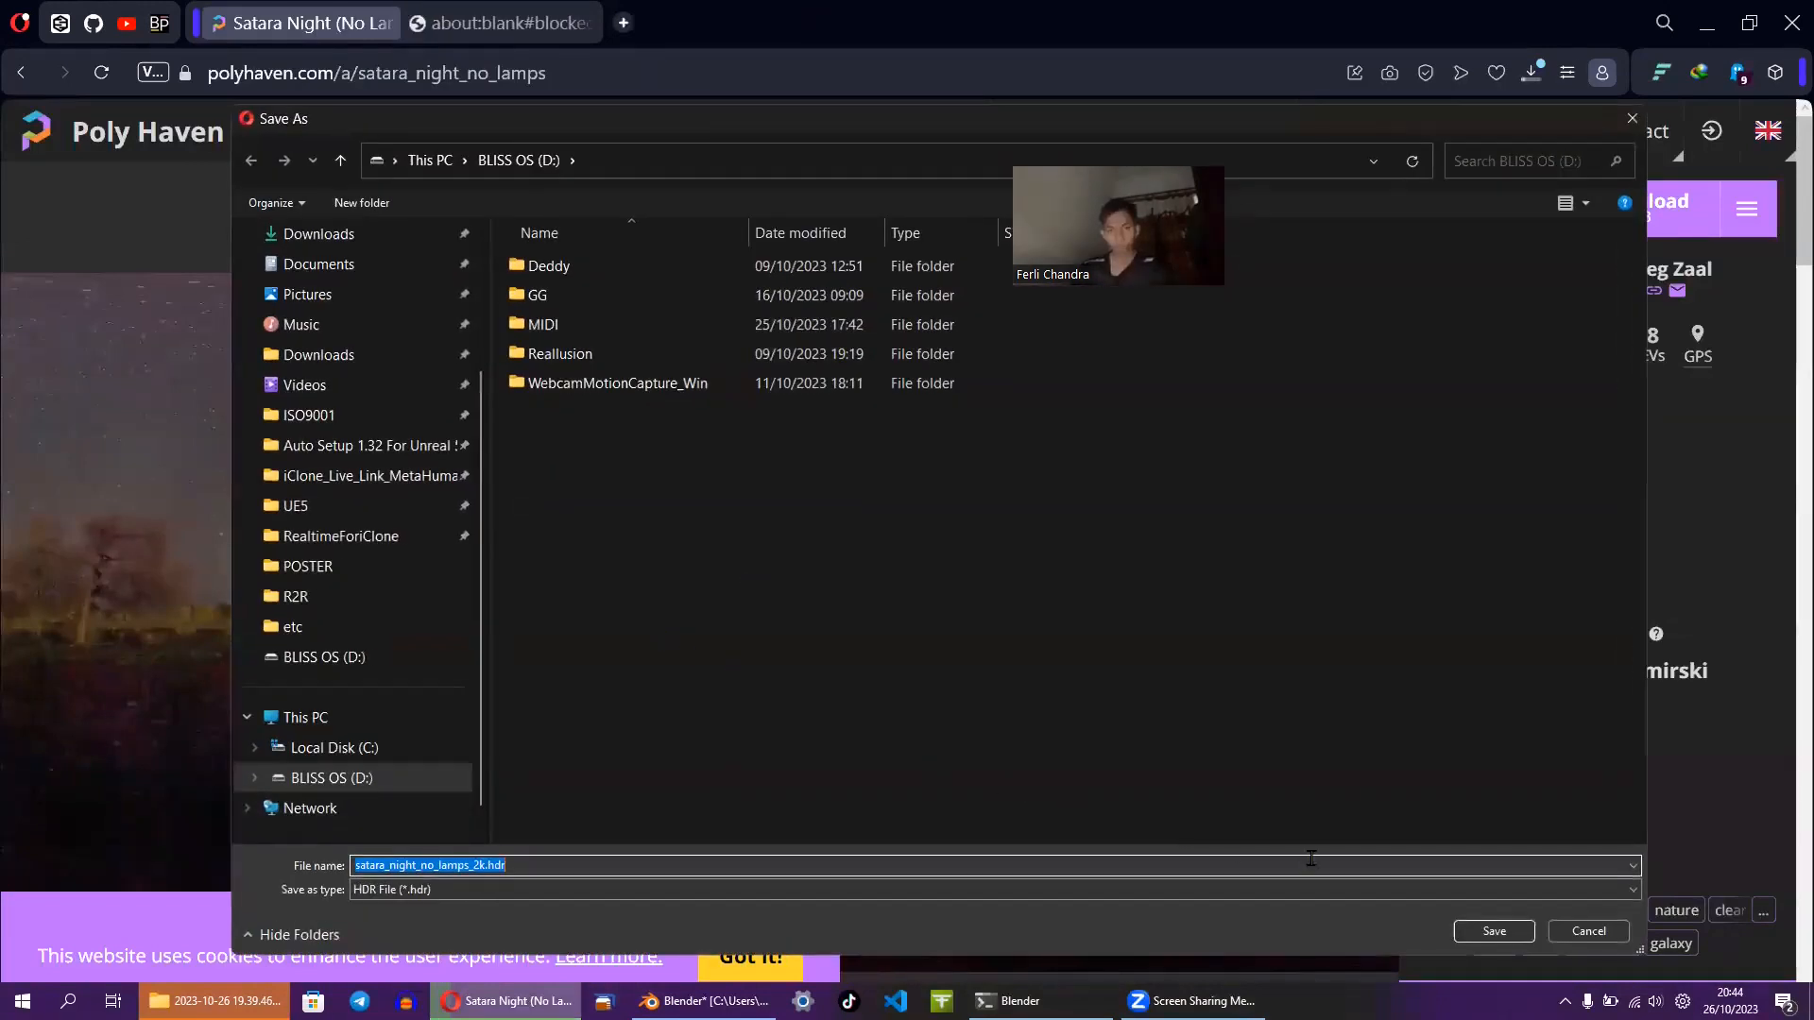
left_click(1494, 930)
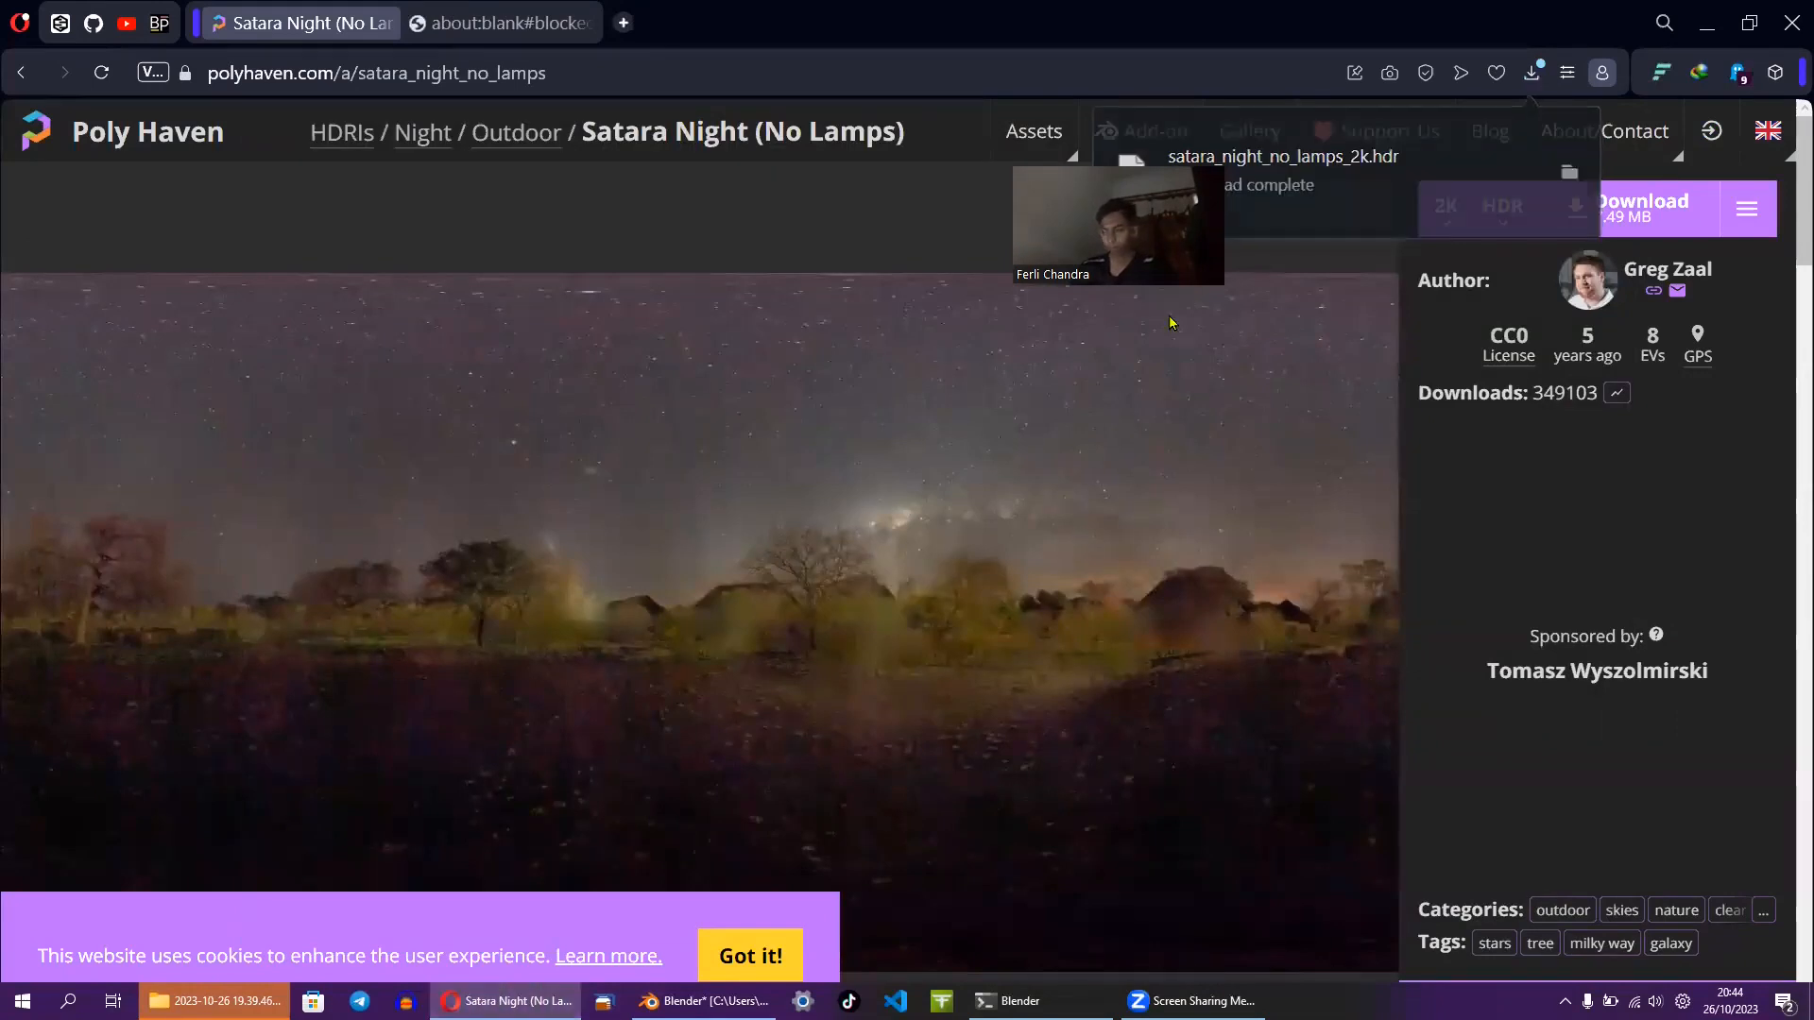
left_click_drag(355, 240, 359, 240)
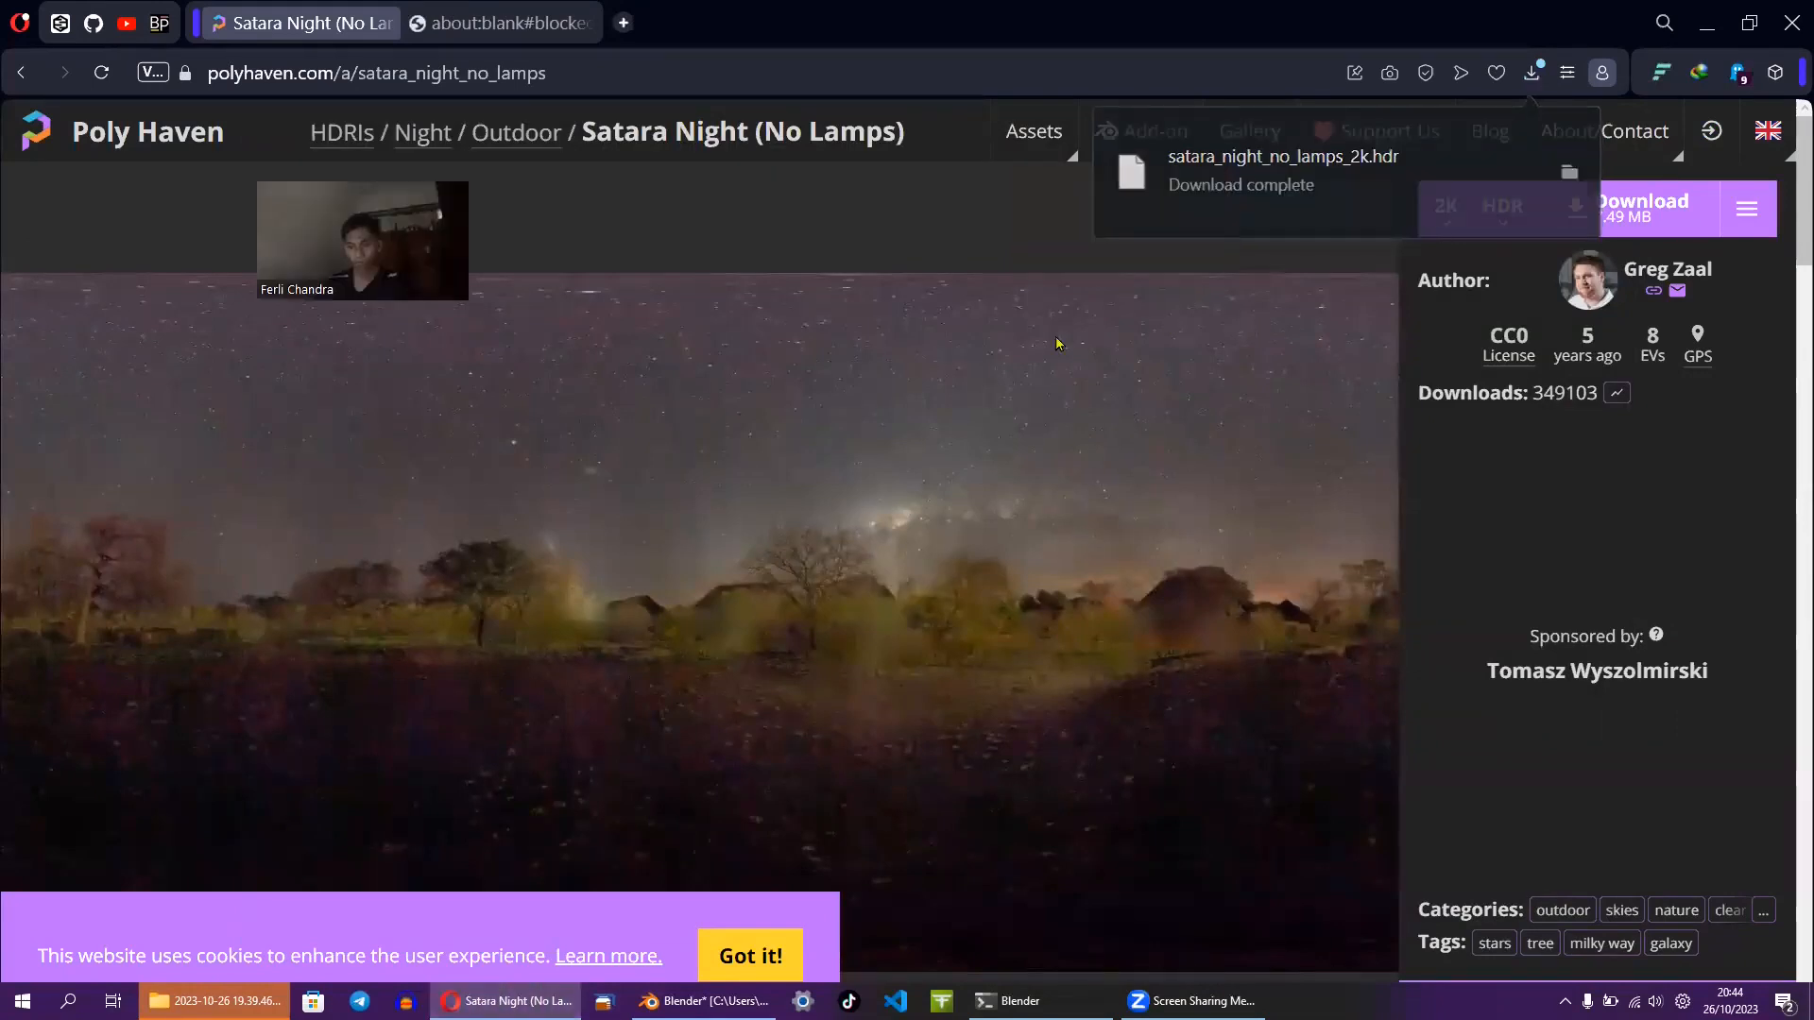
- Switch to Blender and replace the world's environment image with satara_night_no_lamps_2k.hdr from the D: drive
key("alt+Tab")
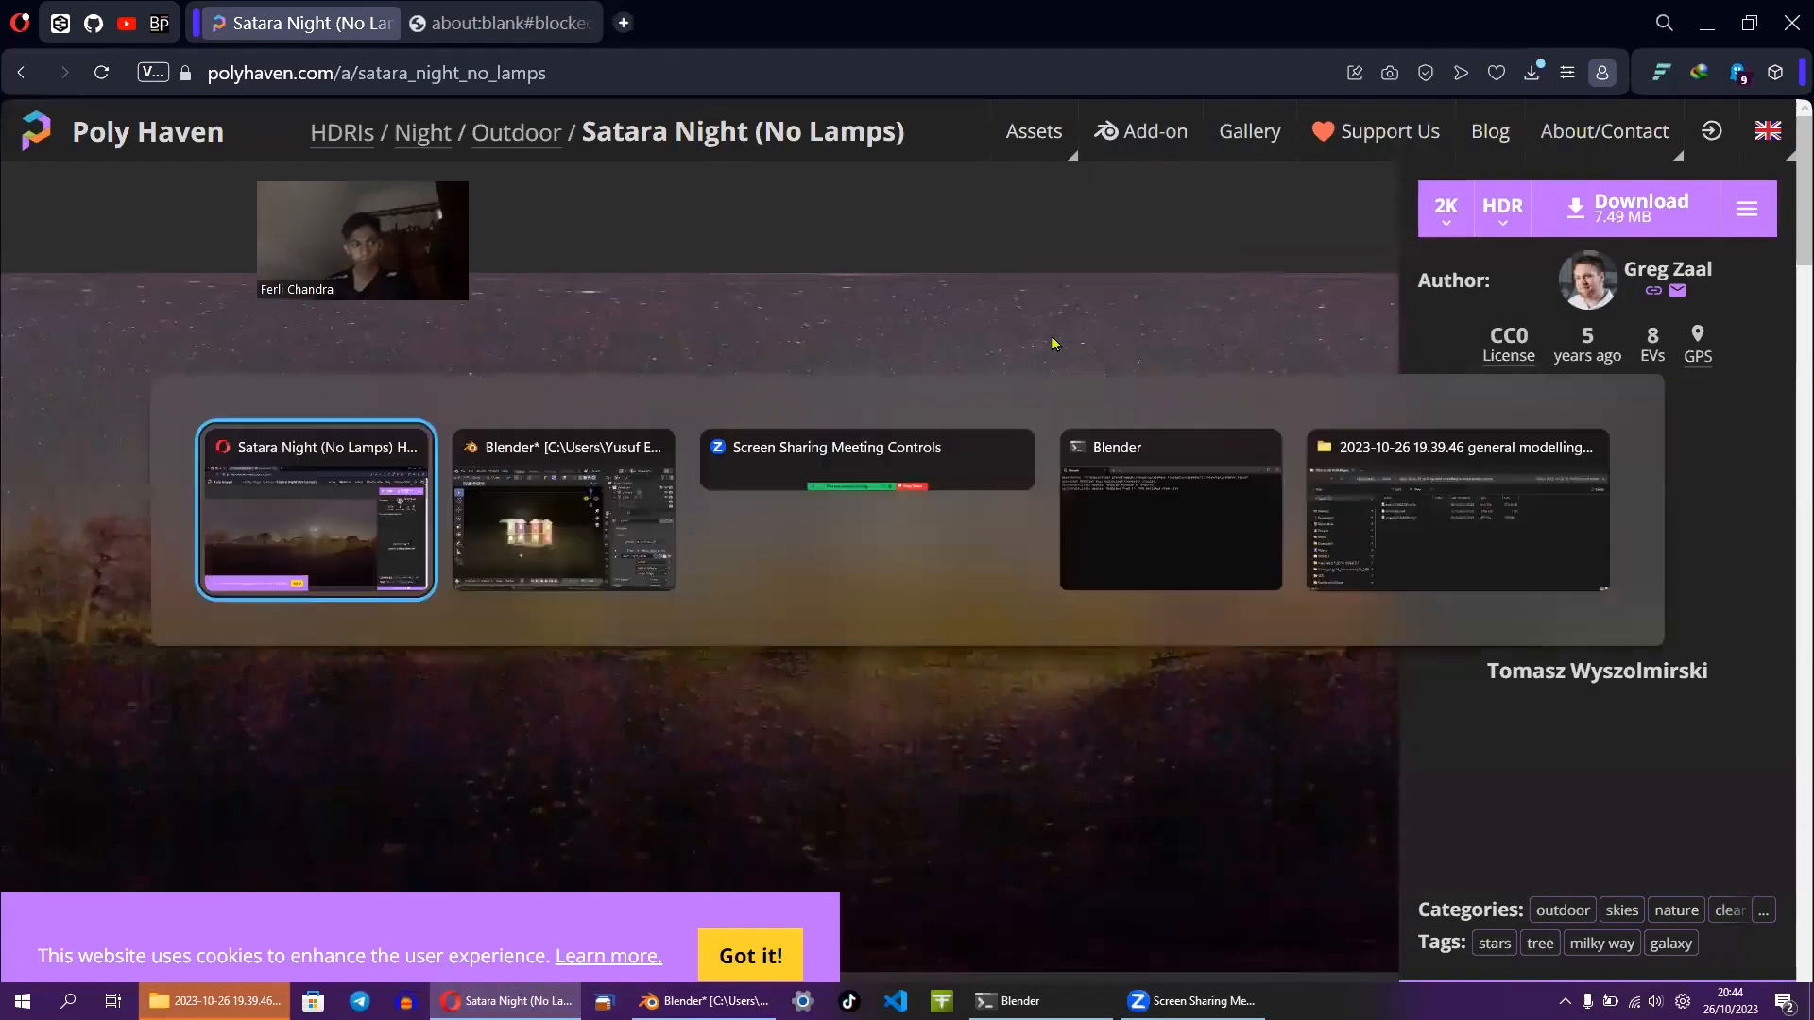
key("alt+Tab")
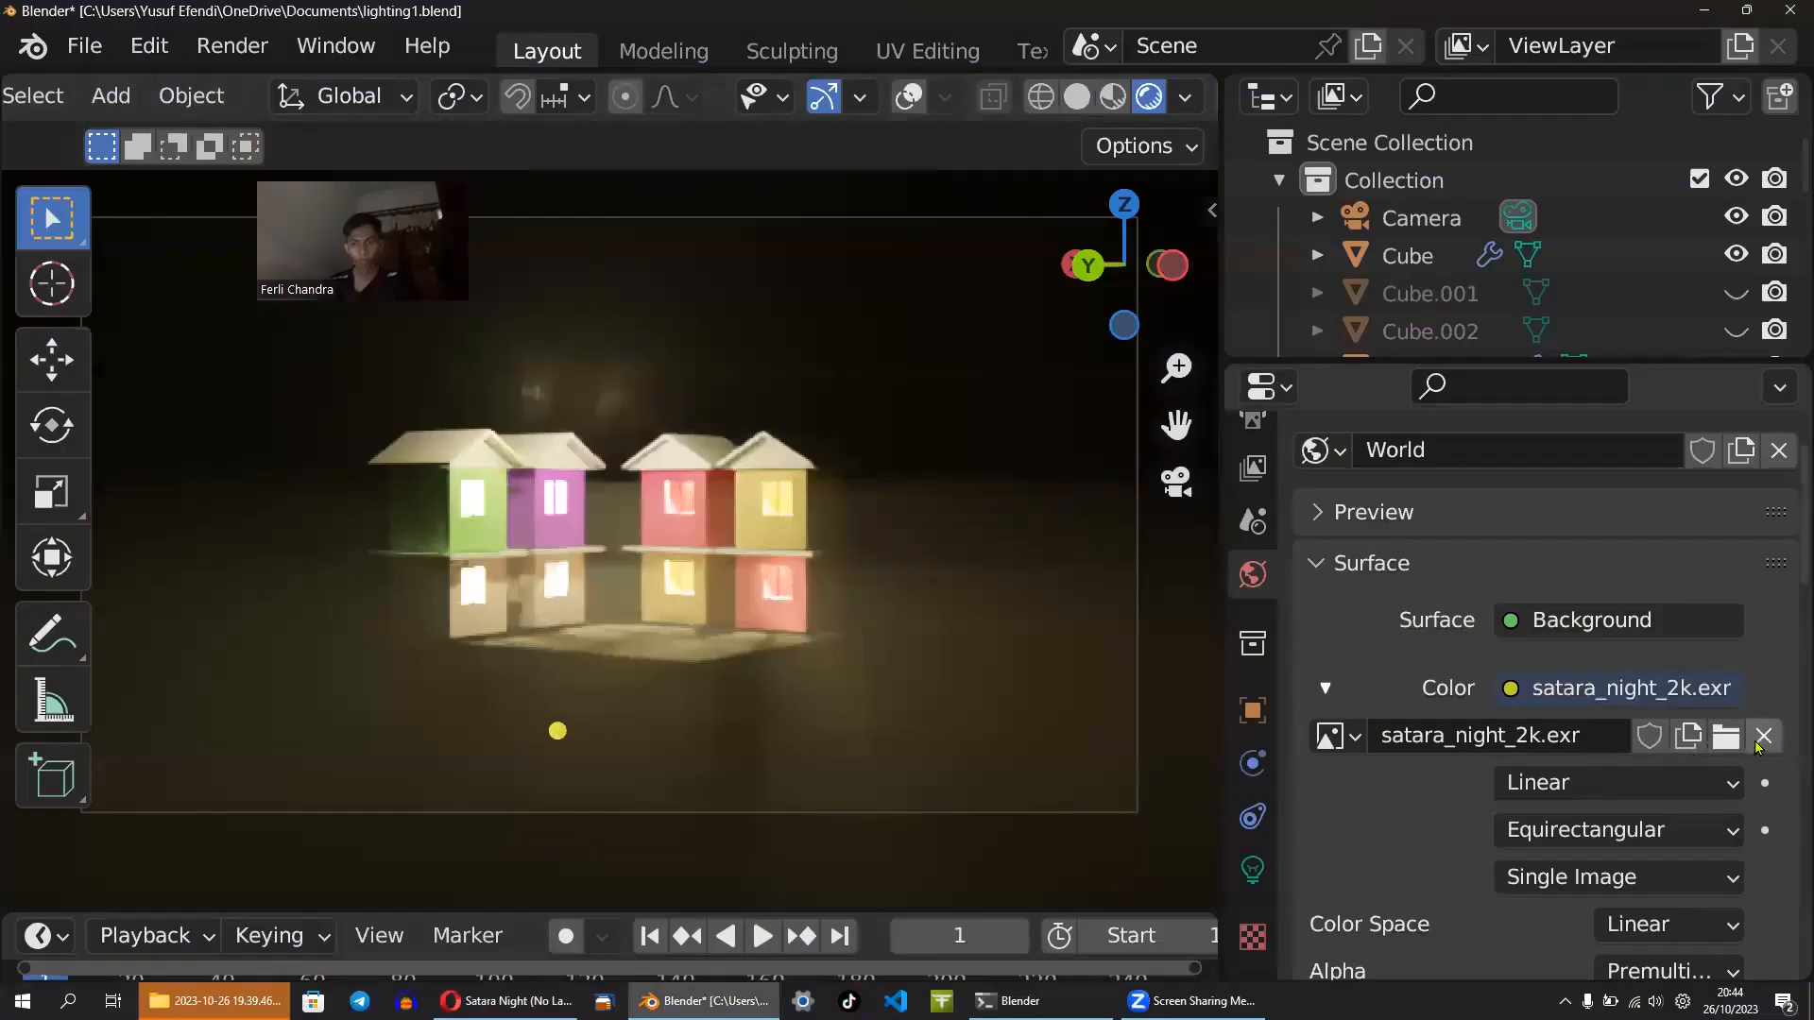
left_click(1761, 738)
left_click(1701, 735)
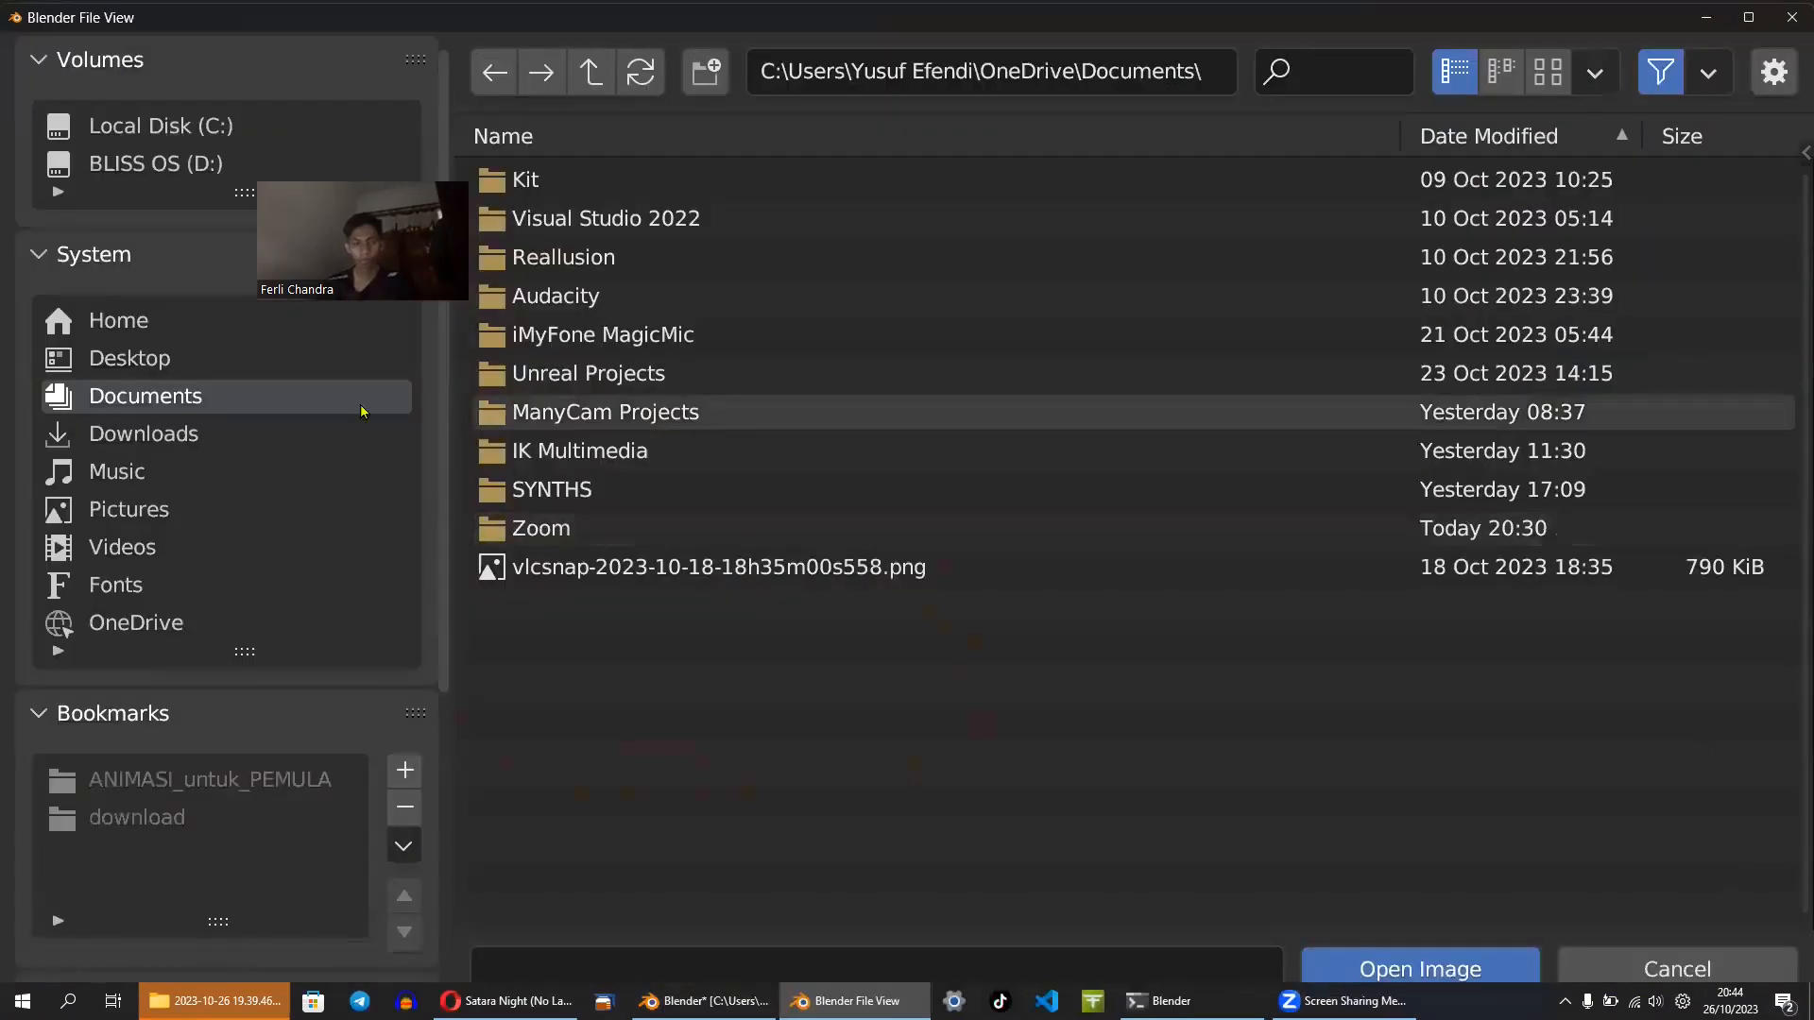
left_click(210, 172)
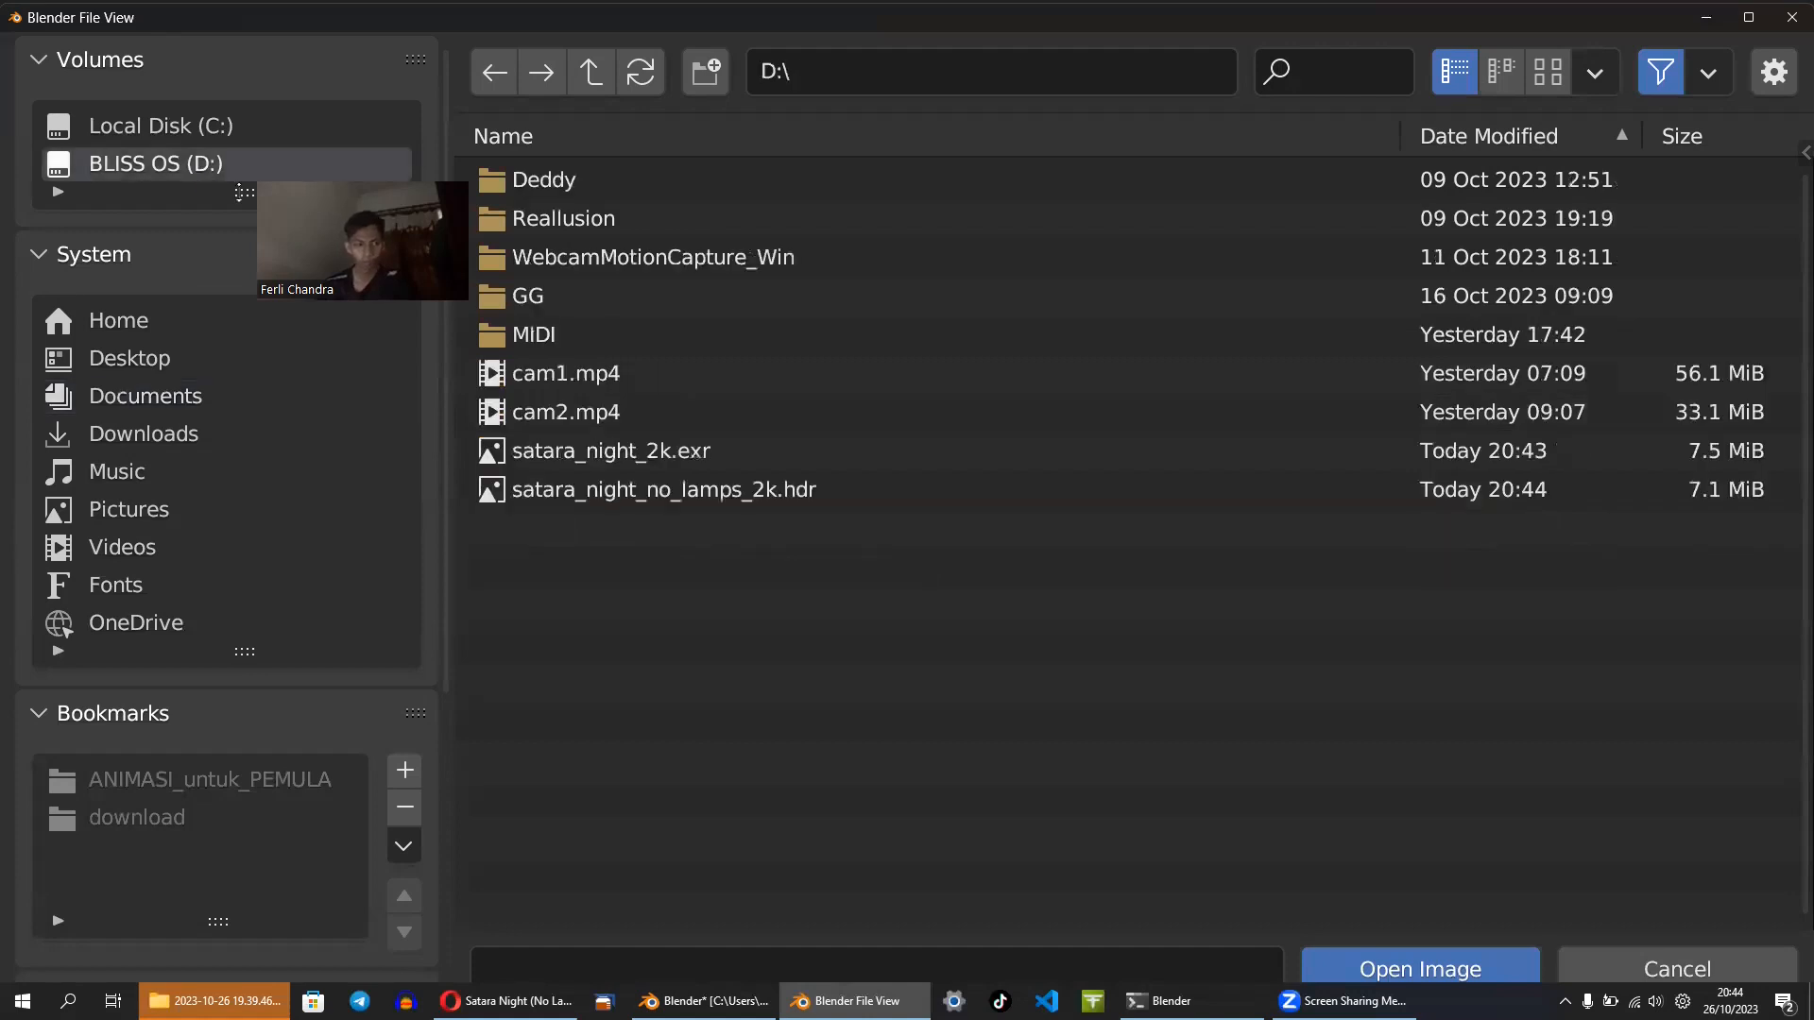
double_click(663, 490)
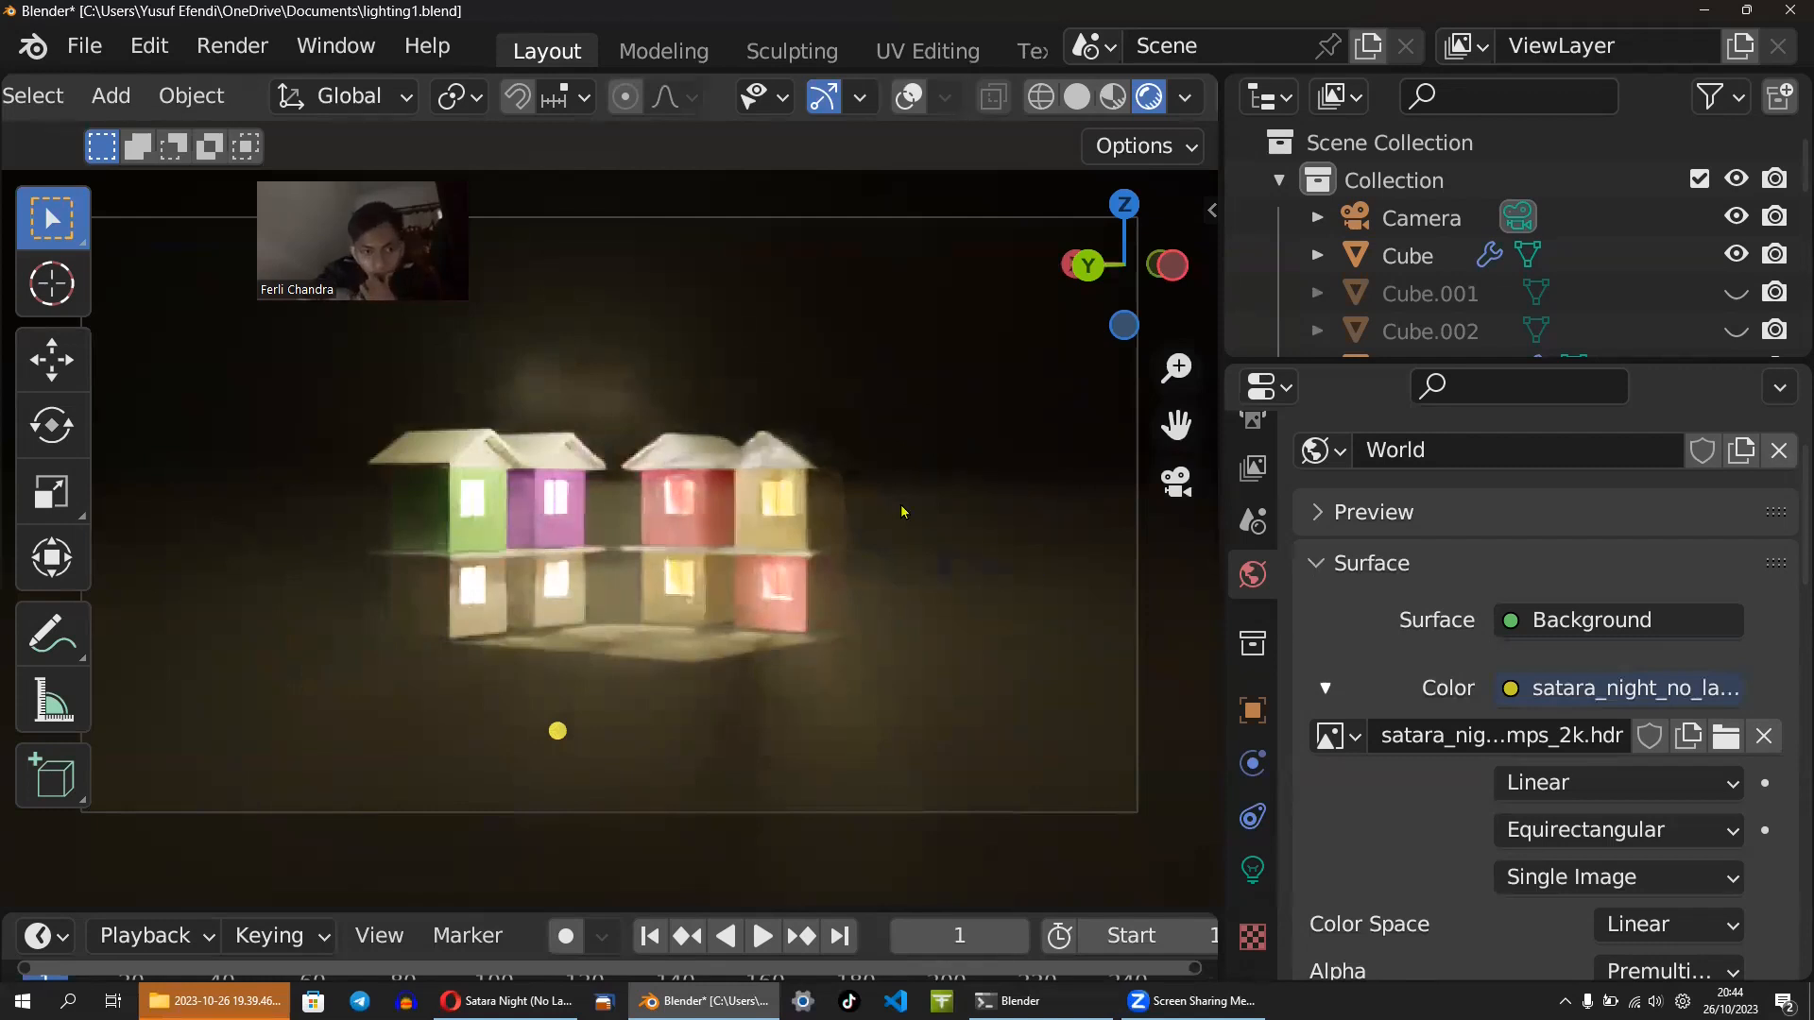
- Remove the Volume Scatter shader from the world's volume
scroll(1509, 825, "down", 2)
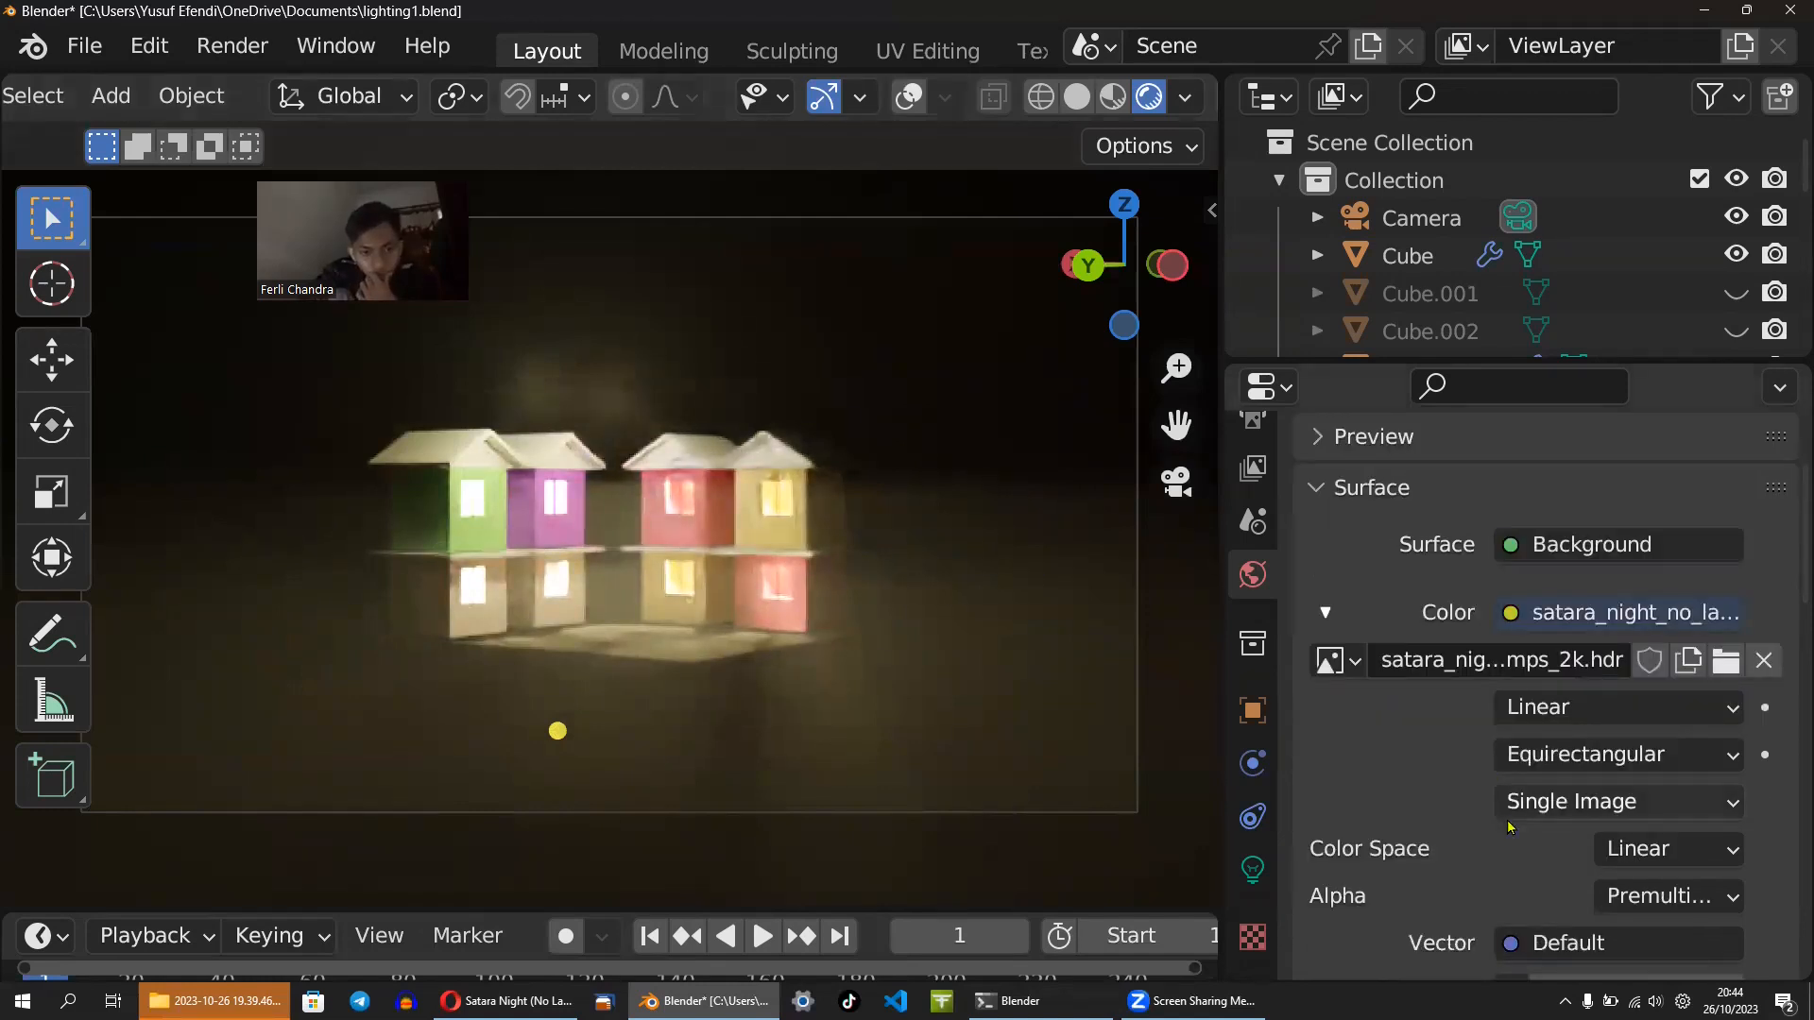
scroll(1478, 832, "down", 2)
scroll(1472, 831, "down", 2)
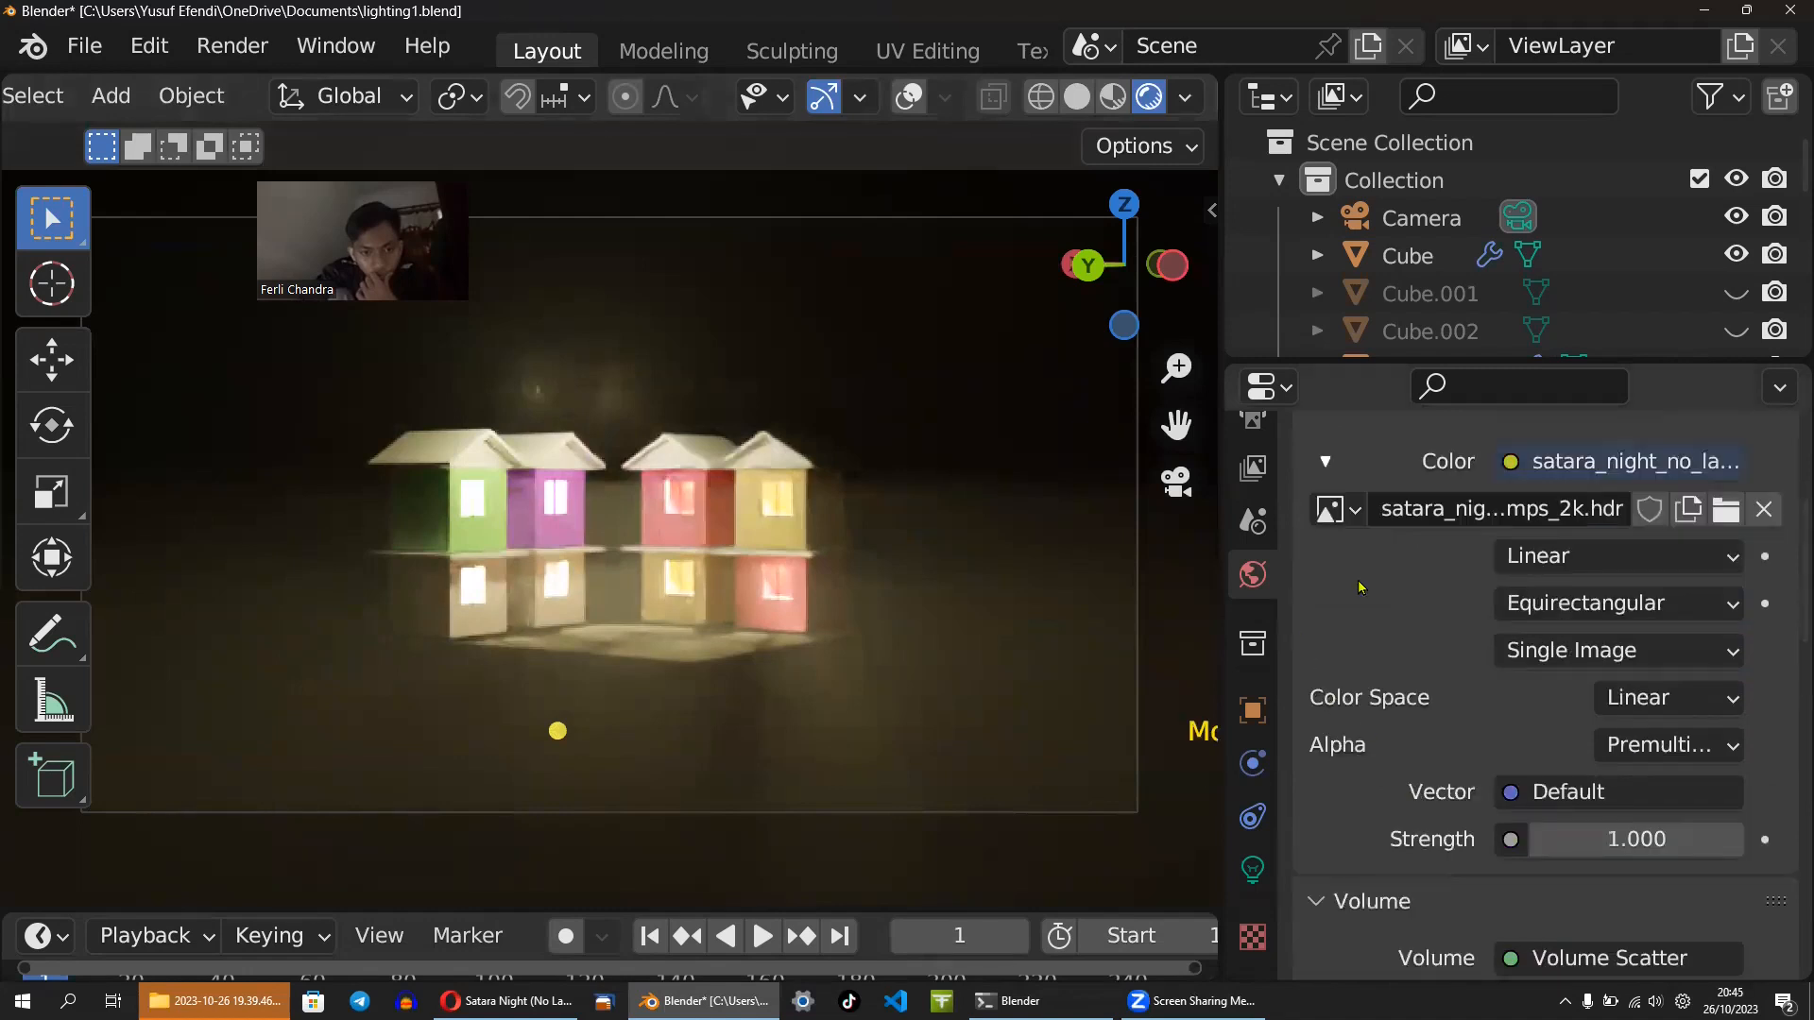
scroll(1503, 661, "down", 3)
scroll(1502, 662, "down", 2)
scroll(1531, 661, "down", 3)
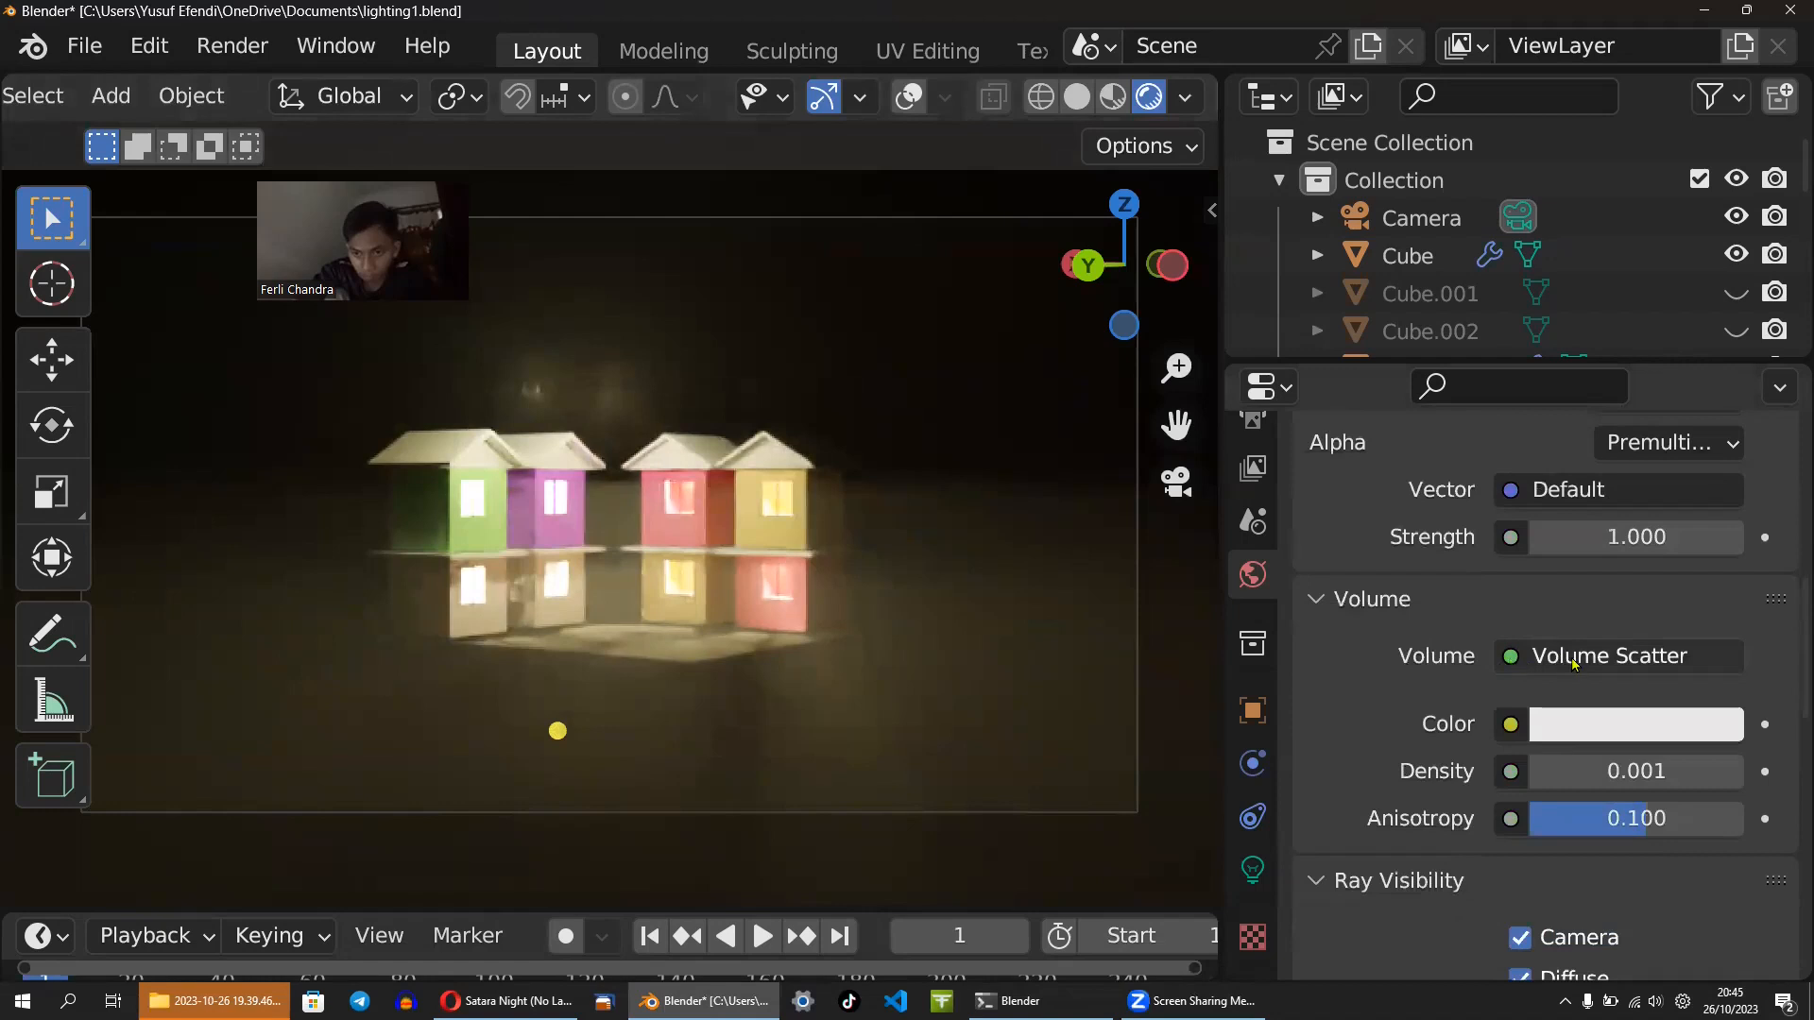
left_click(1515, 660)
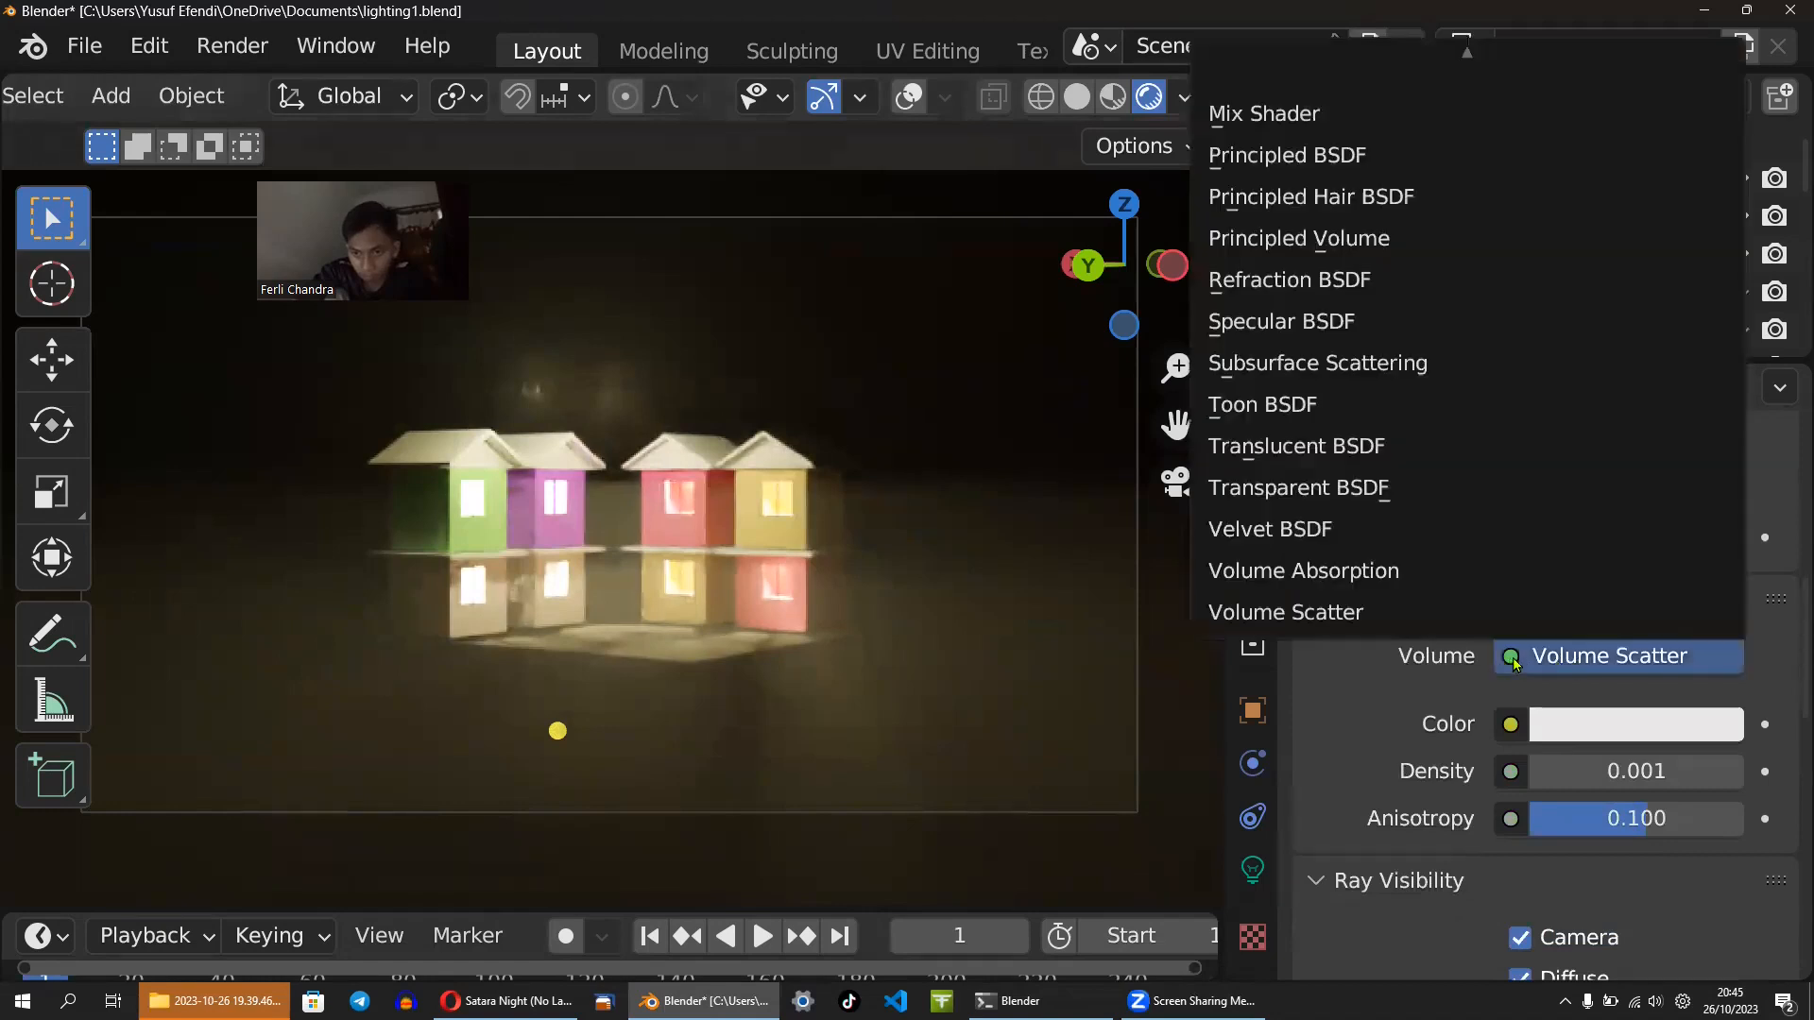
scroll(1446, 553, "up", 8)
scroll(1445, 552, "up", 10)
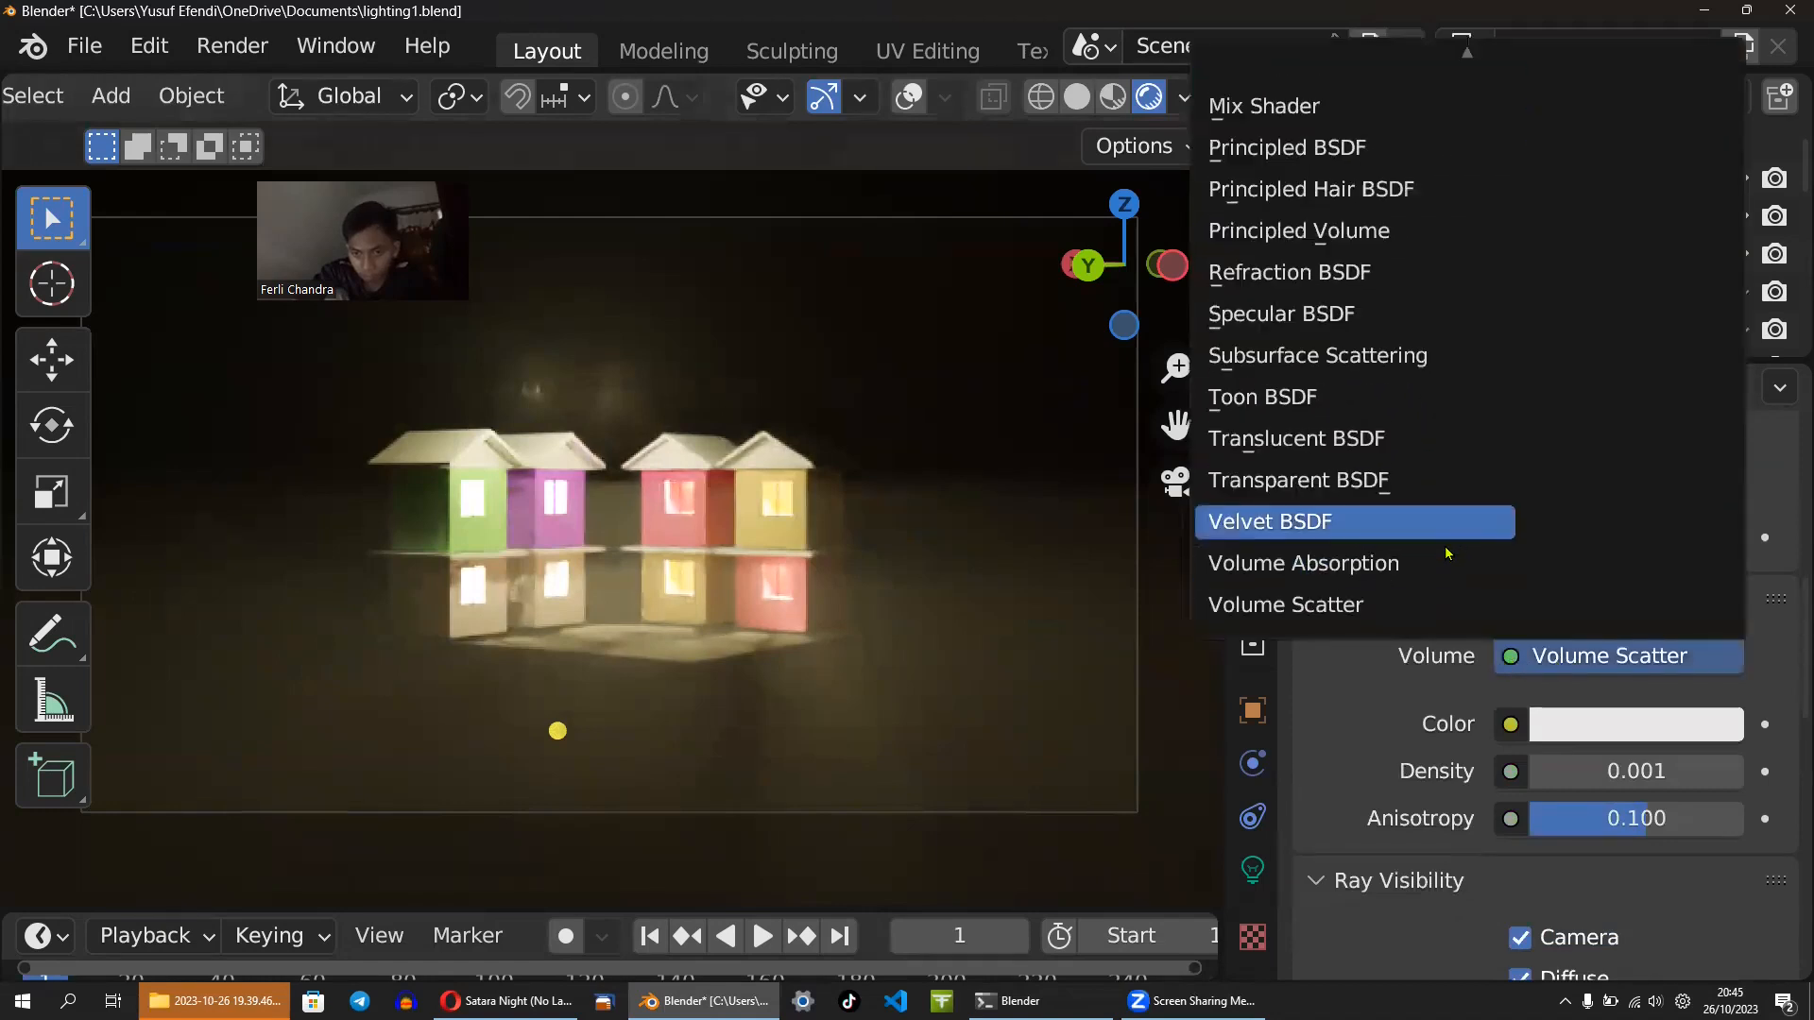
scroll(1455, 489, "up", 13)
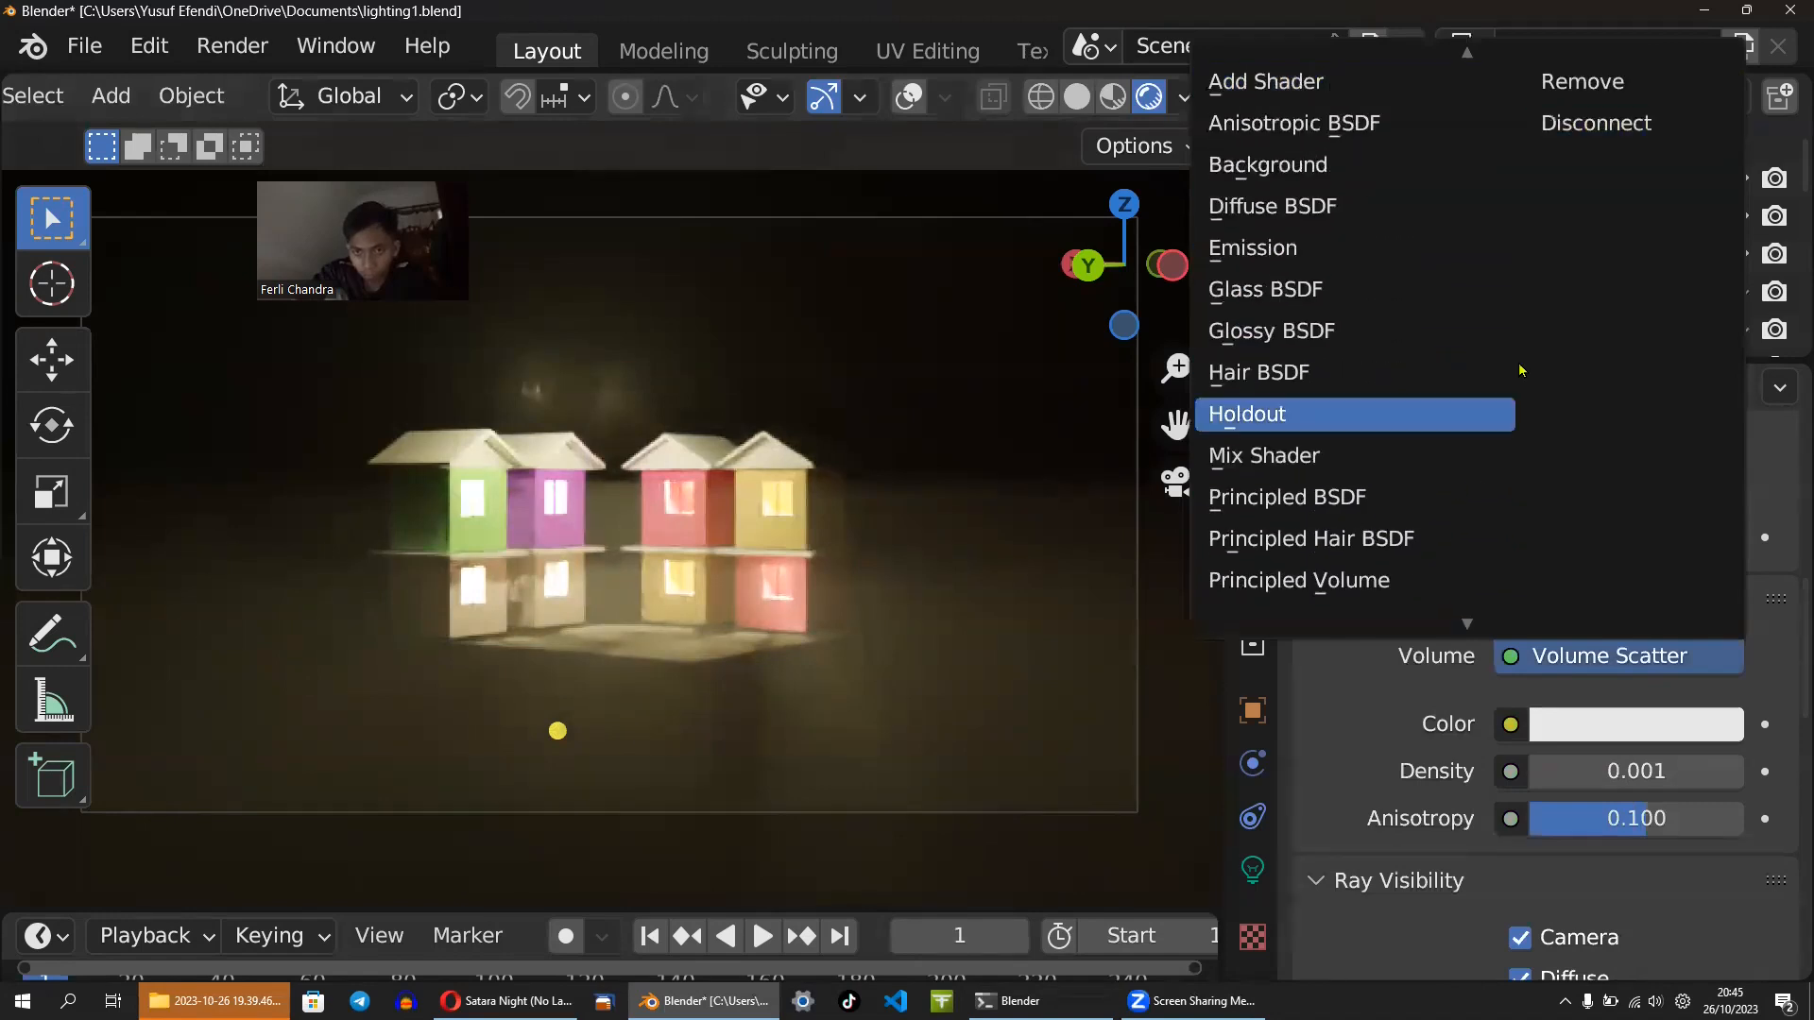
left_click(1616, 92)
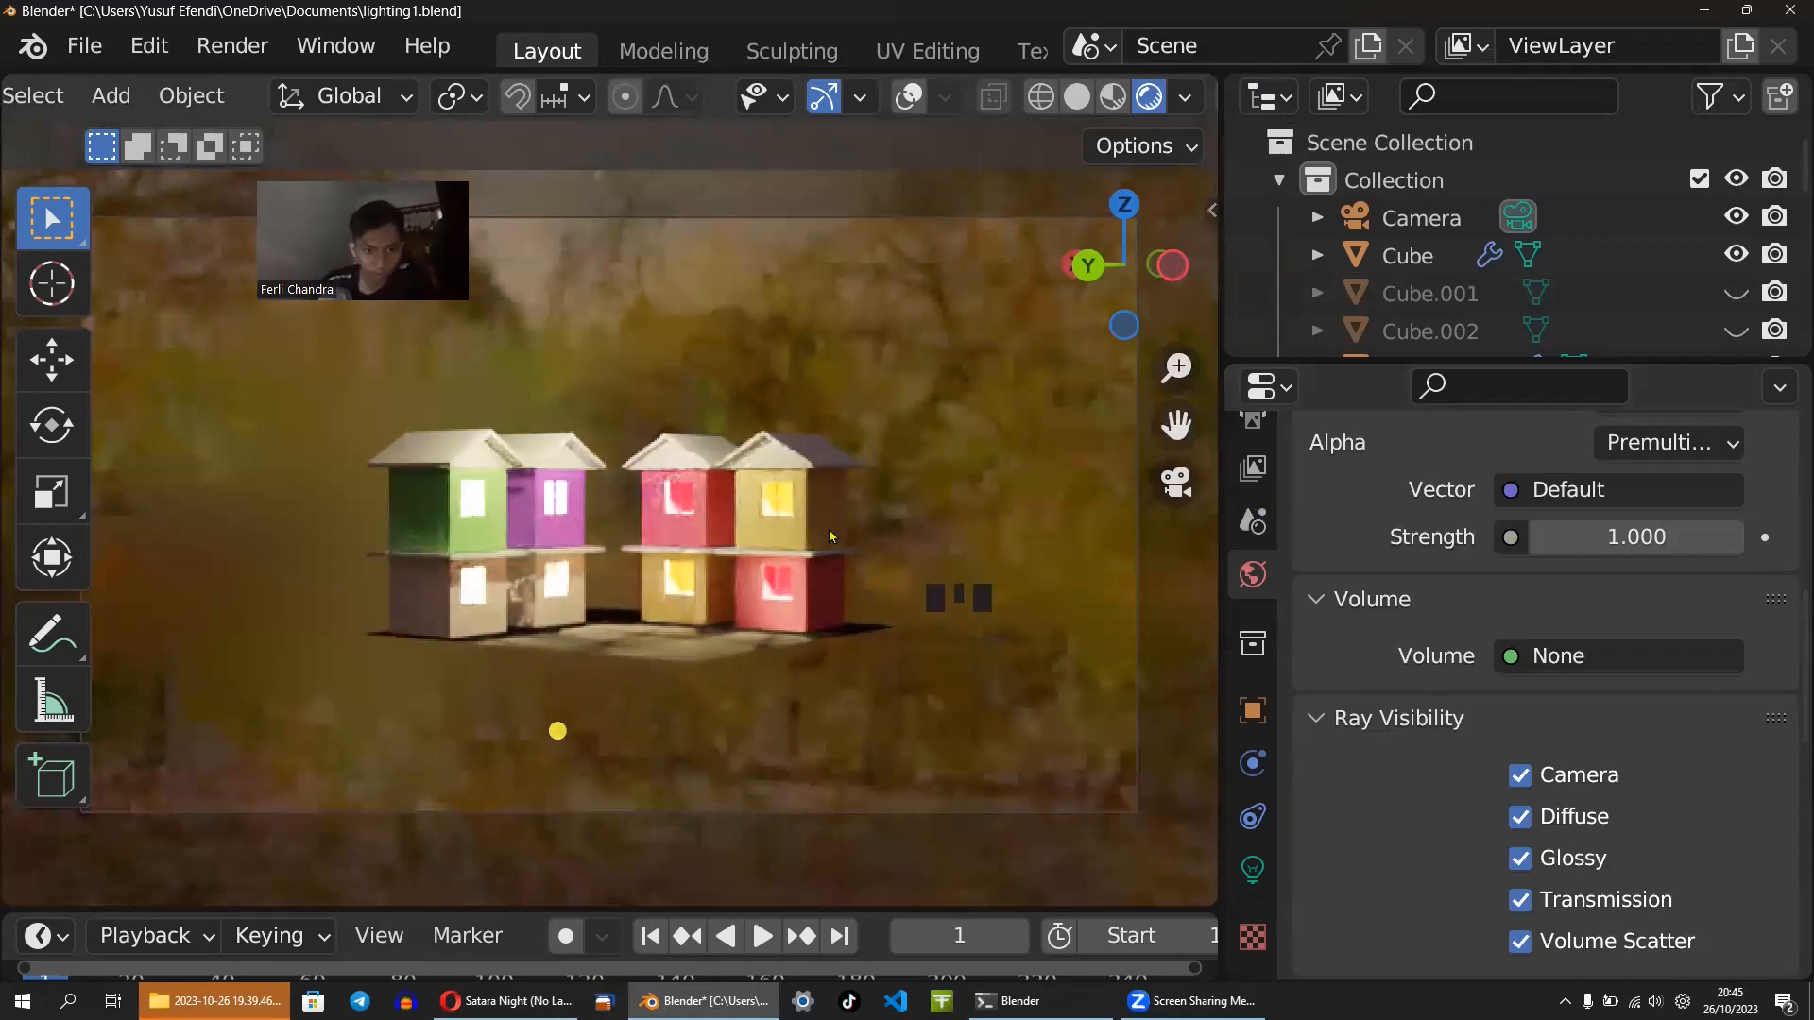
- Examine the houses against the HDRI background and review the world's surface, volume and sampling settings
scroll(849, 508, "up", 1)
scroll(848, 501, "up", 1)
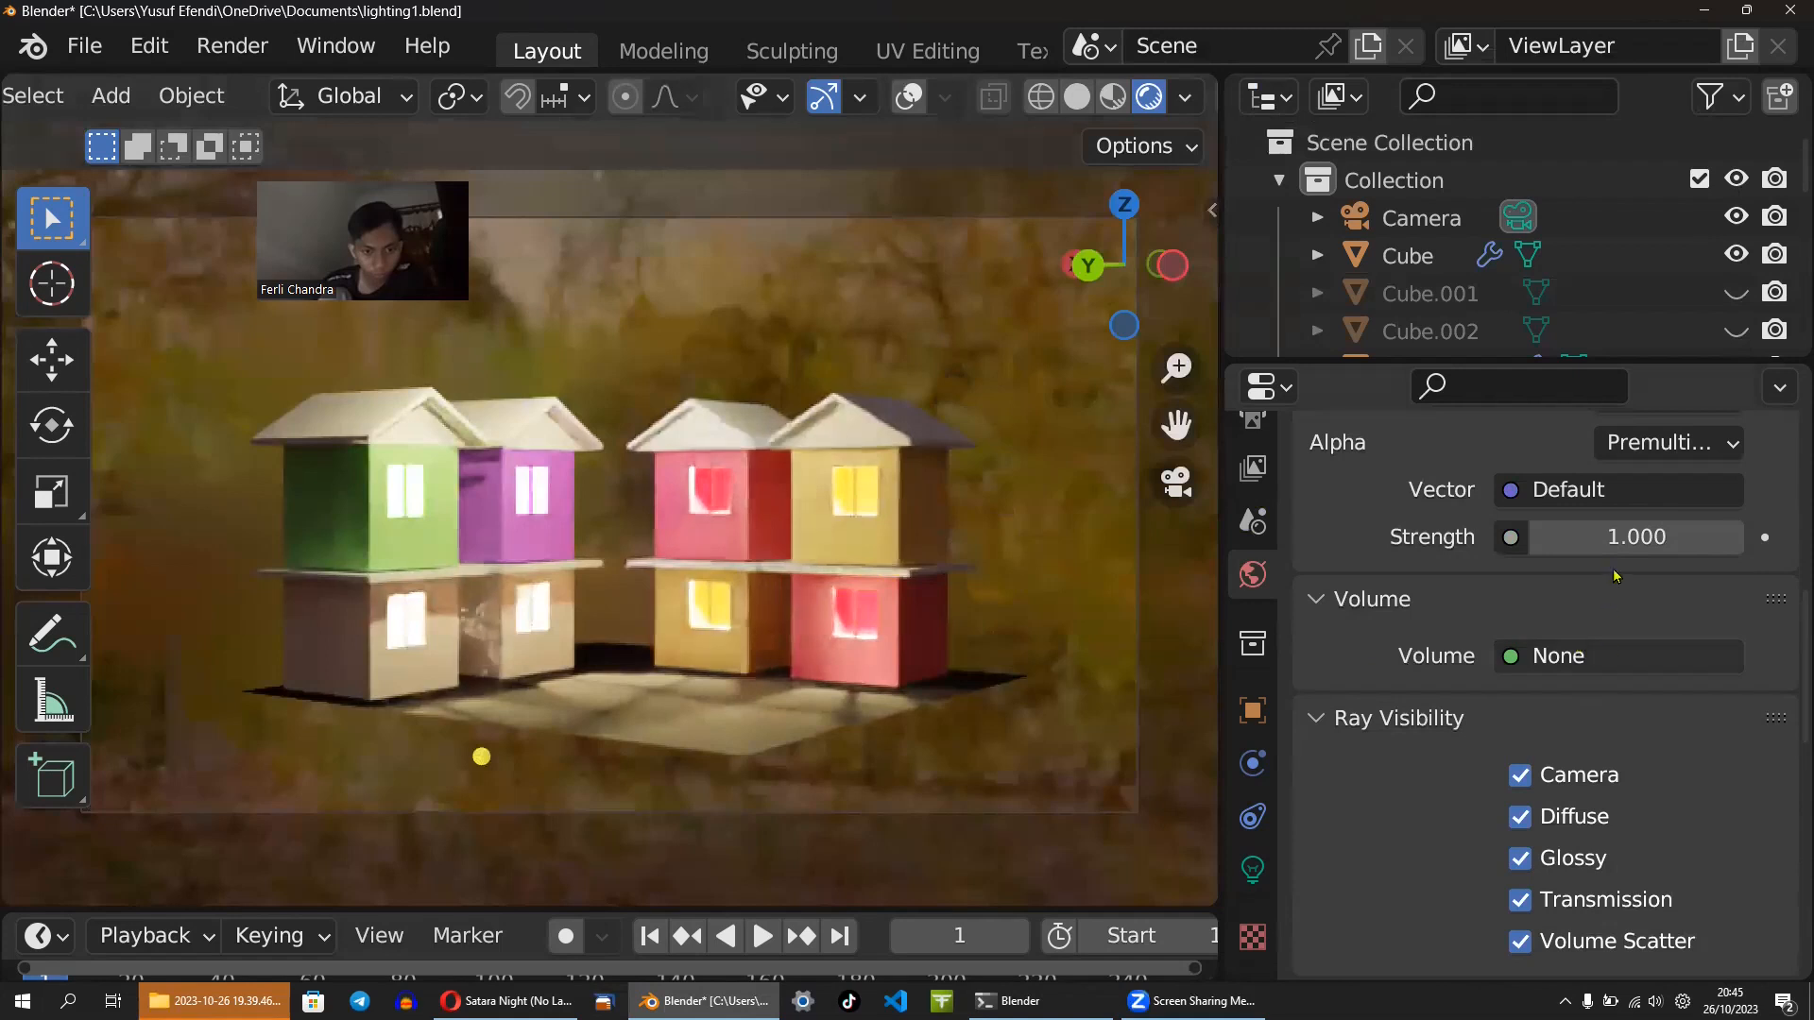
scroll(1616, 574, "up", 9)
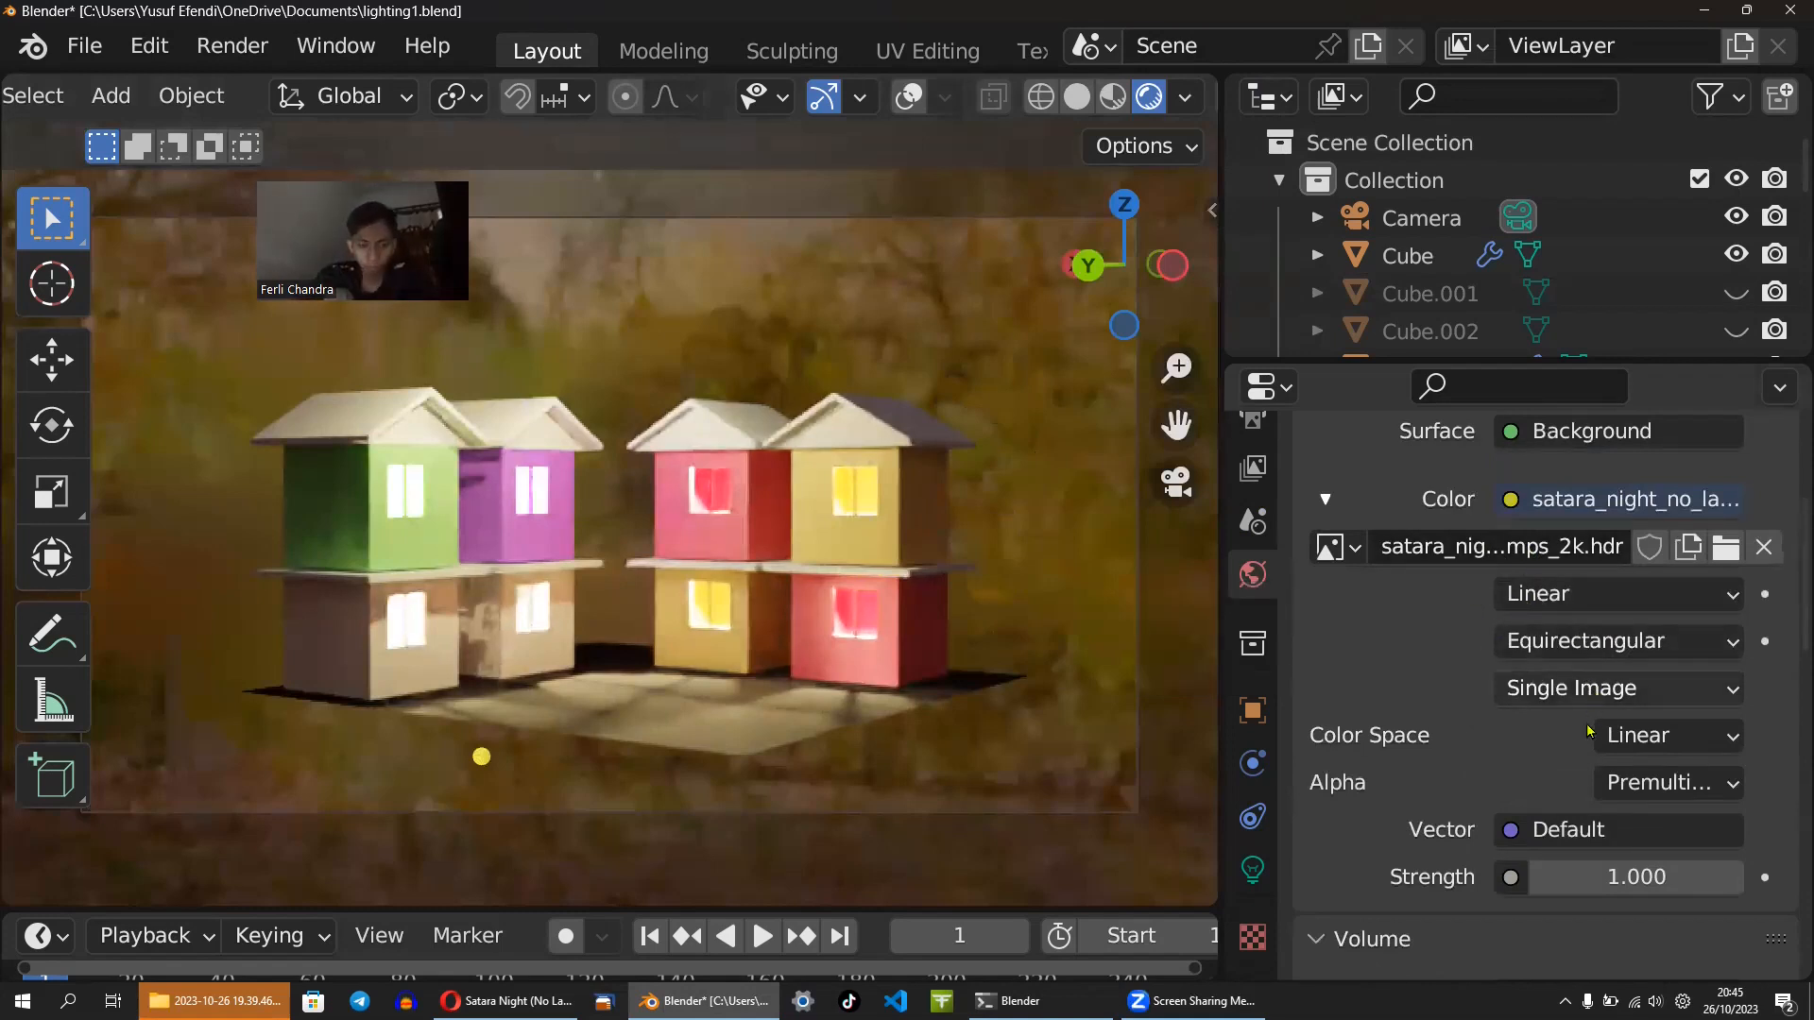
scroll(1565, 753, "down", 8)
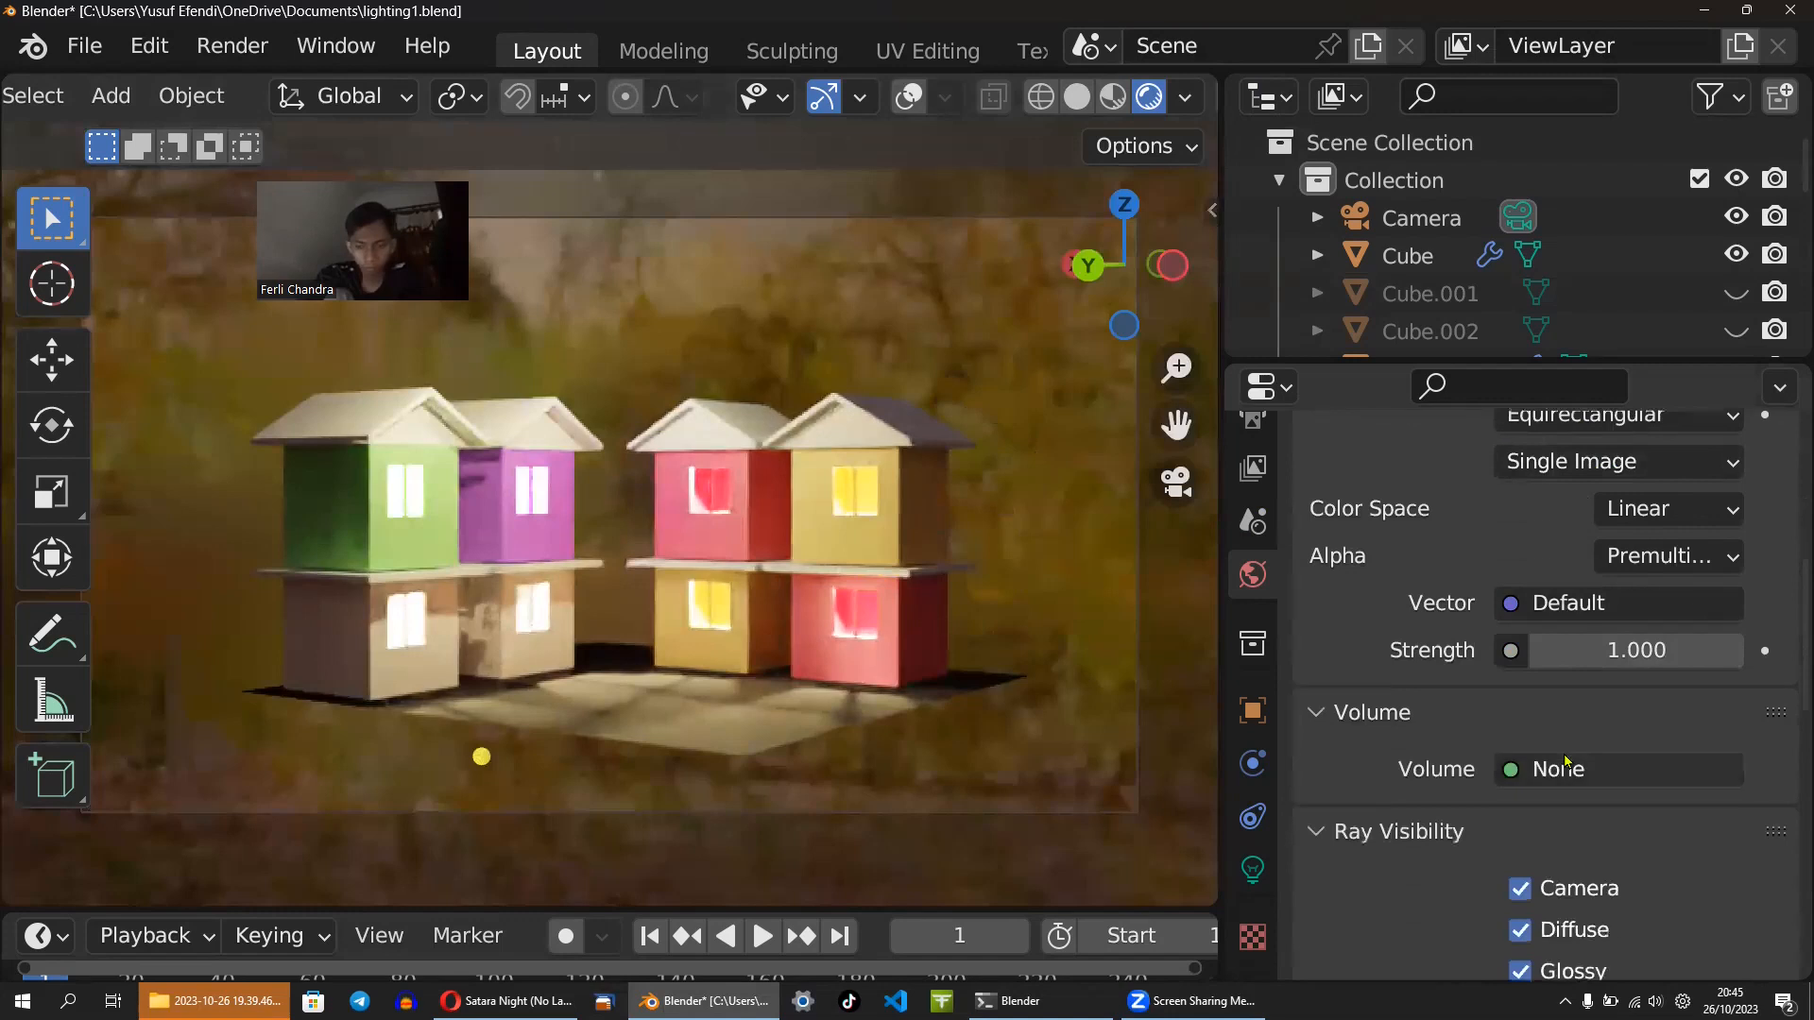
scroll(1564, 761, "down", 16)
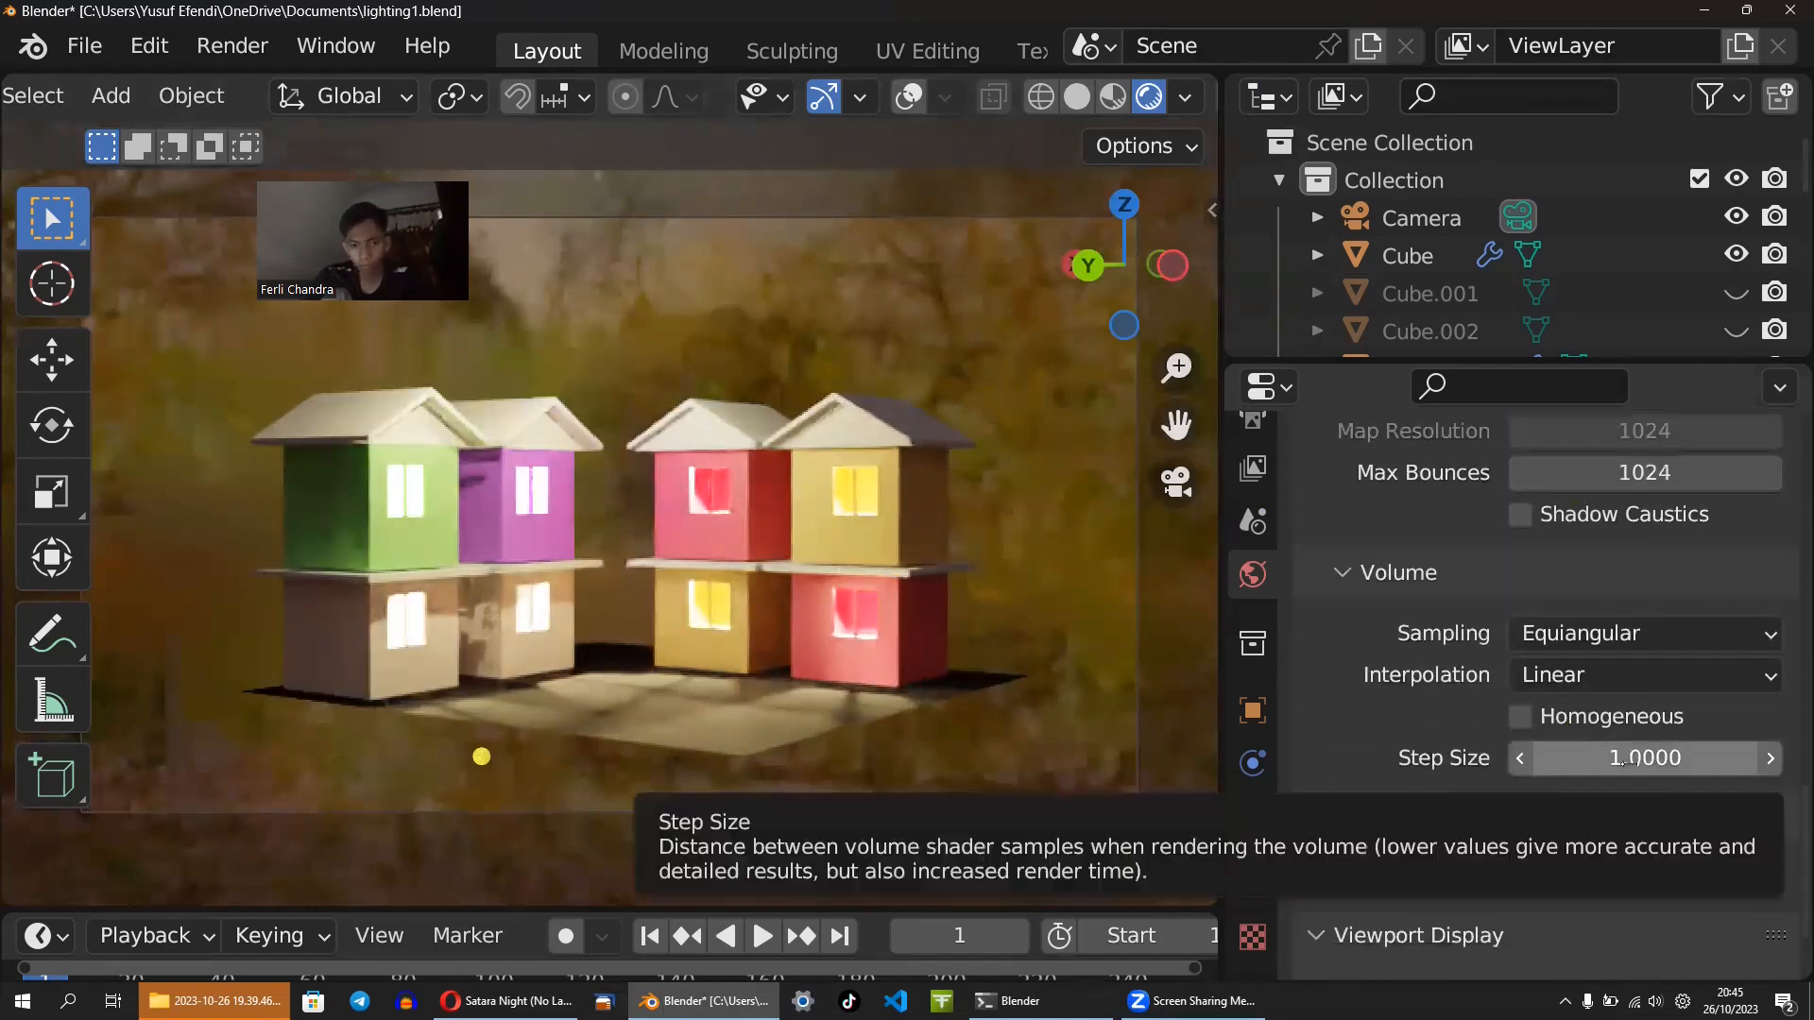
scroll(1629, 767, "down", 2)
scroll(1634, 774, "up", 11)
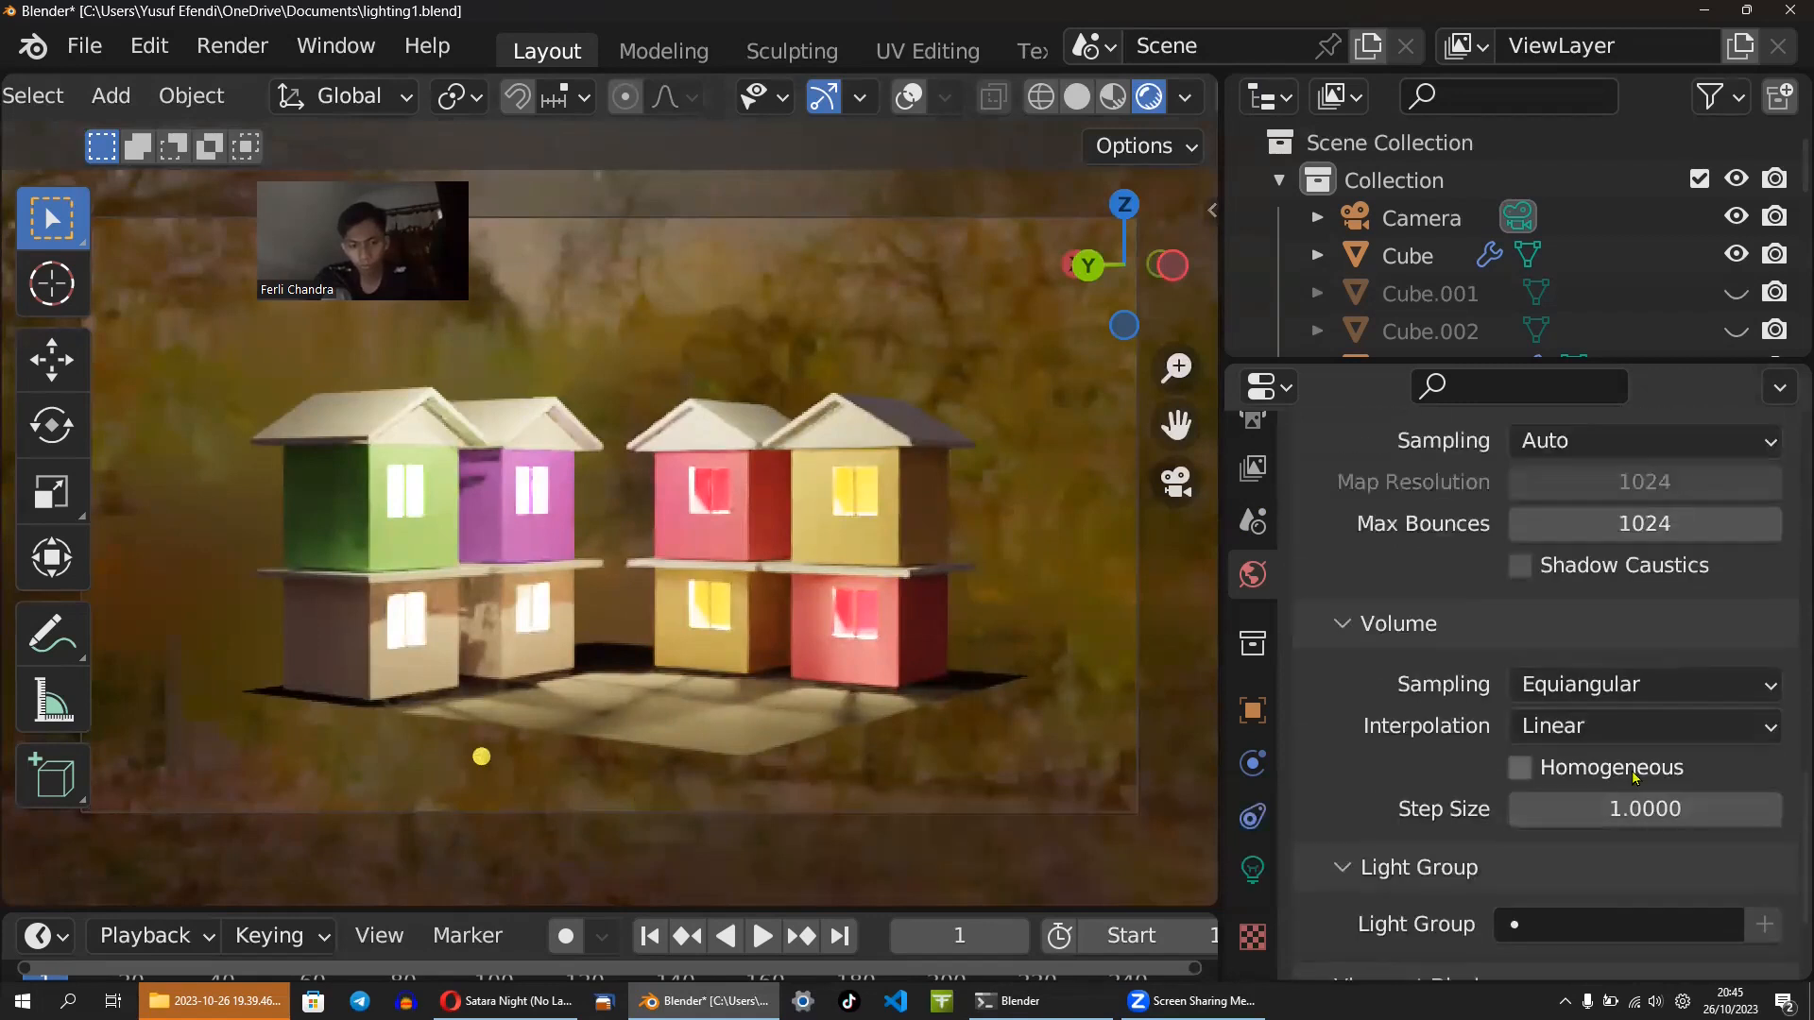
scroll(1633, 777, "up", 15)
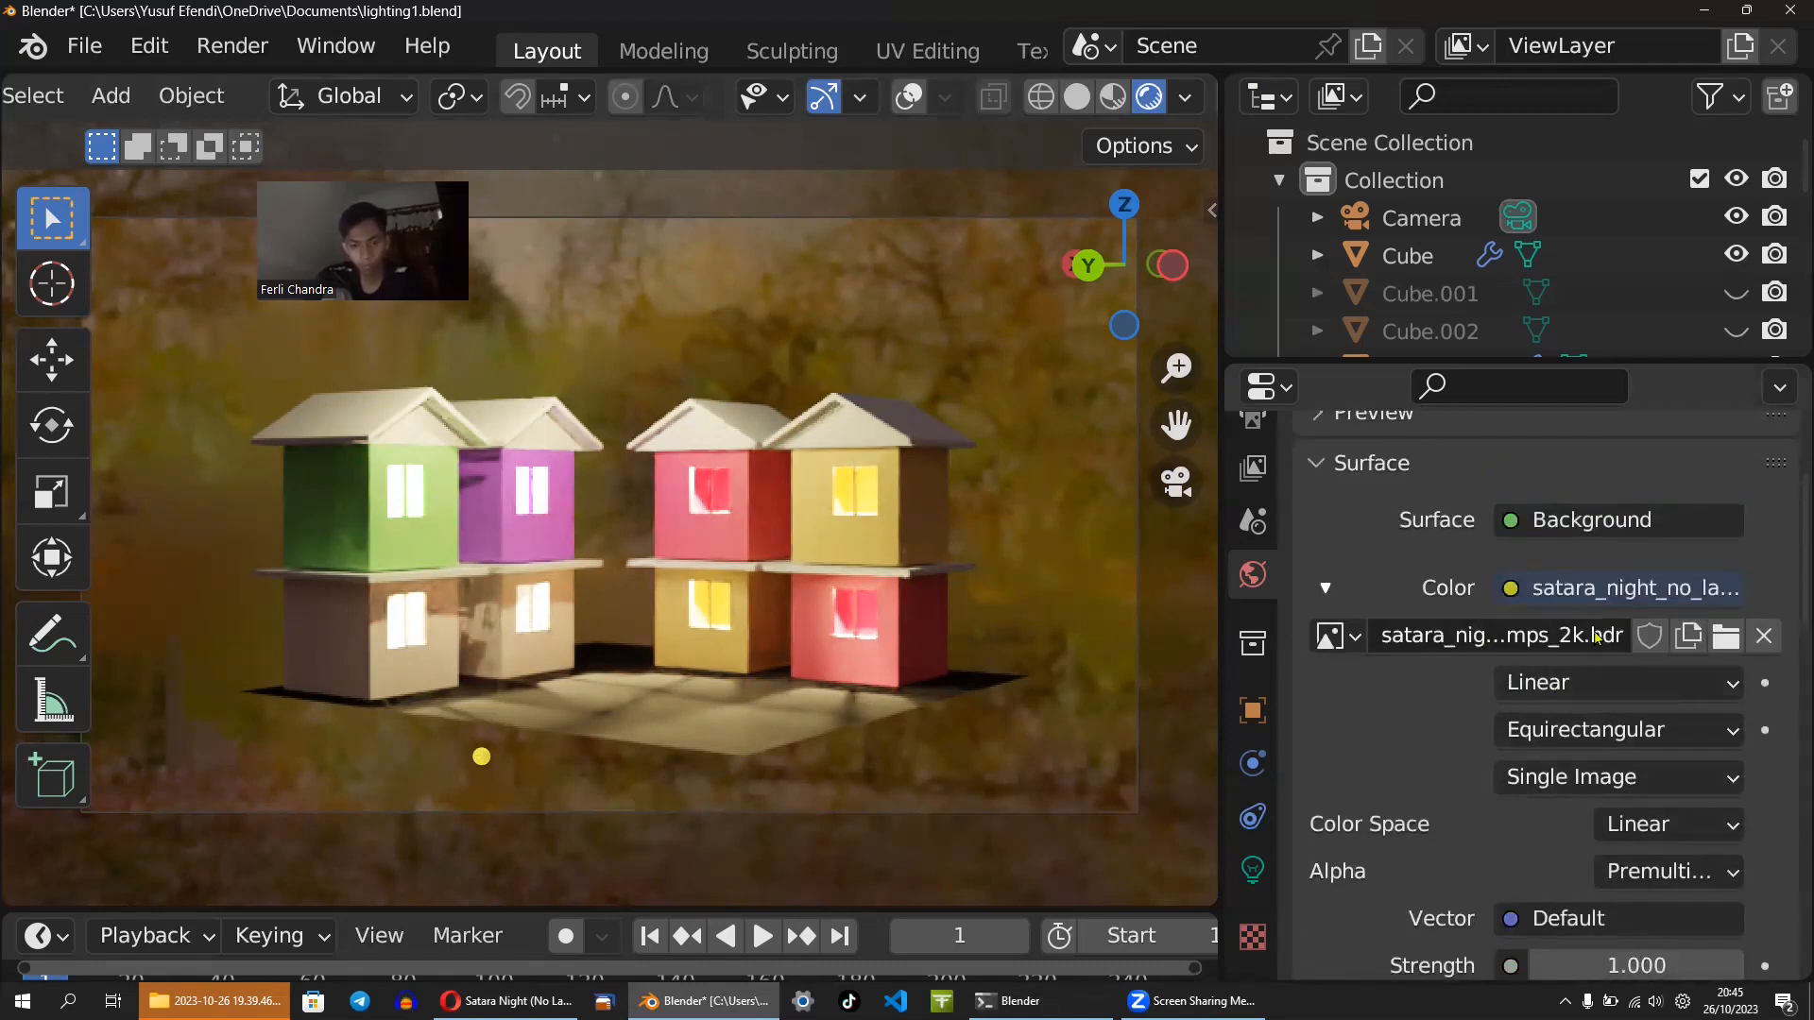
- Unlink the world's environment image, reassign Environment Texture to the background color, and reload satara_night_no_lamps_2k.hdr from the D: drive
left_click(1763, 636)
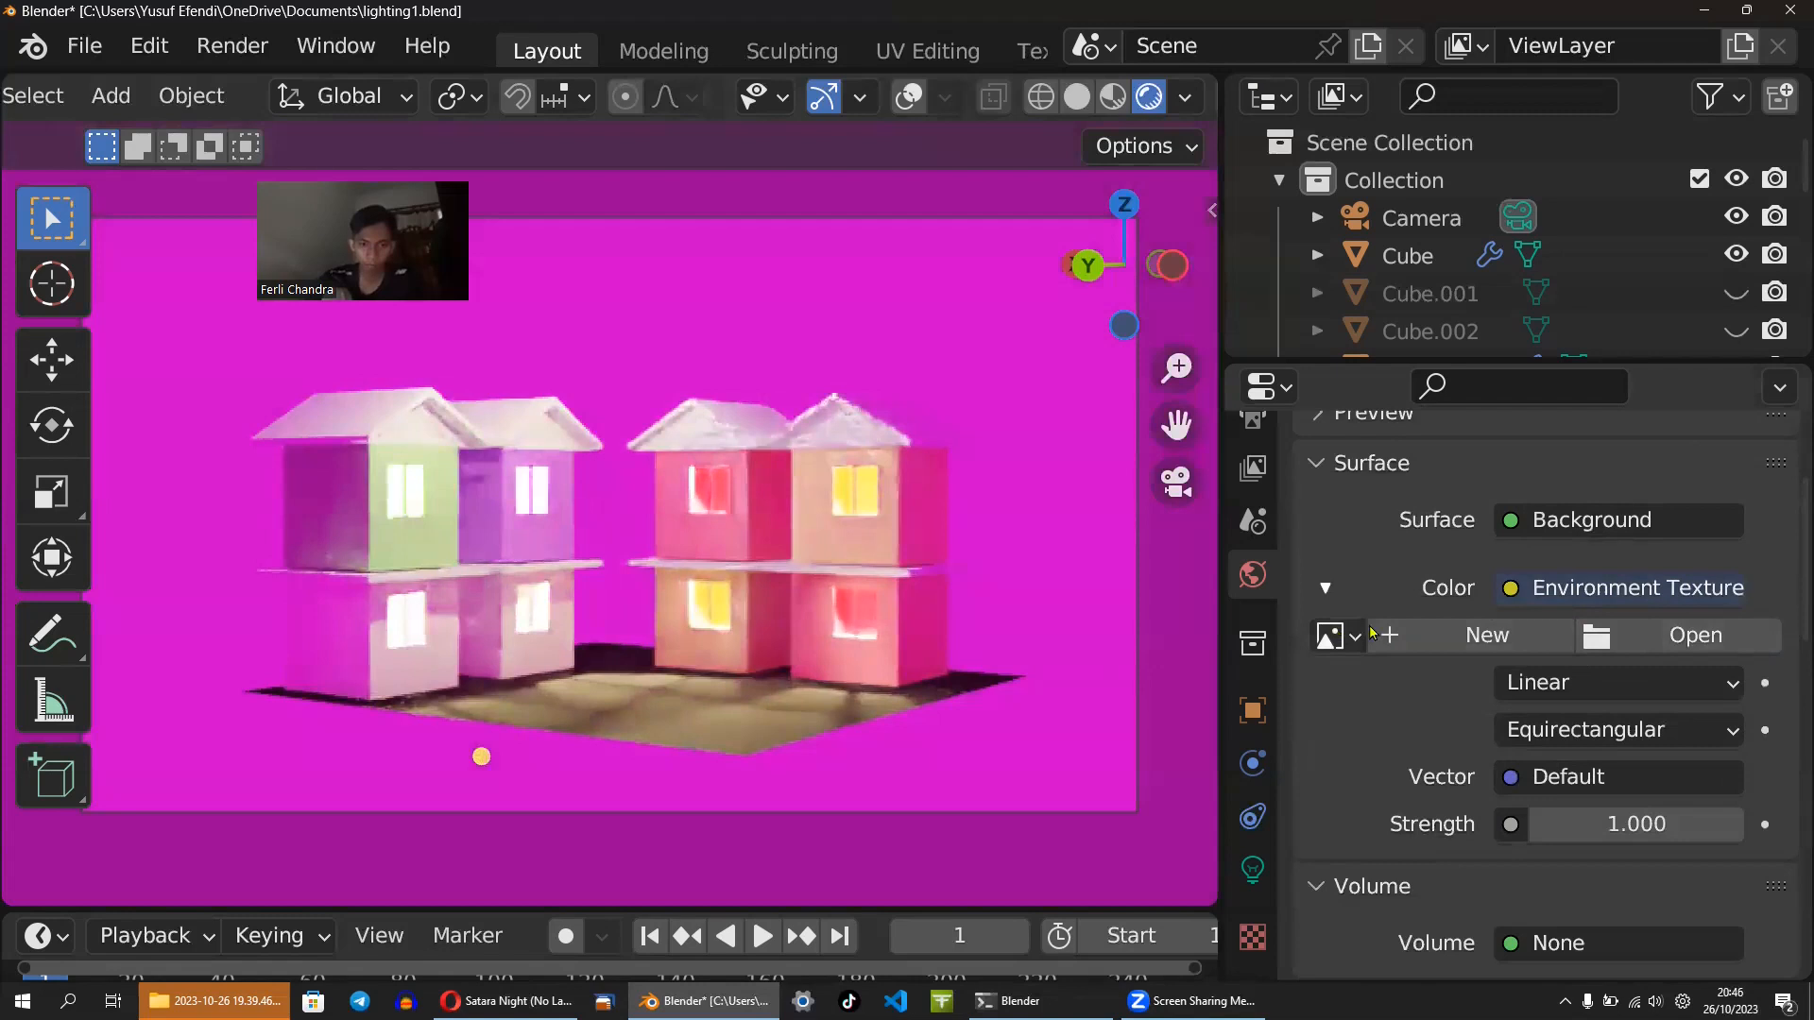
left_click(1326, 589)
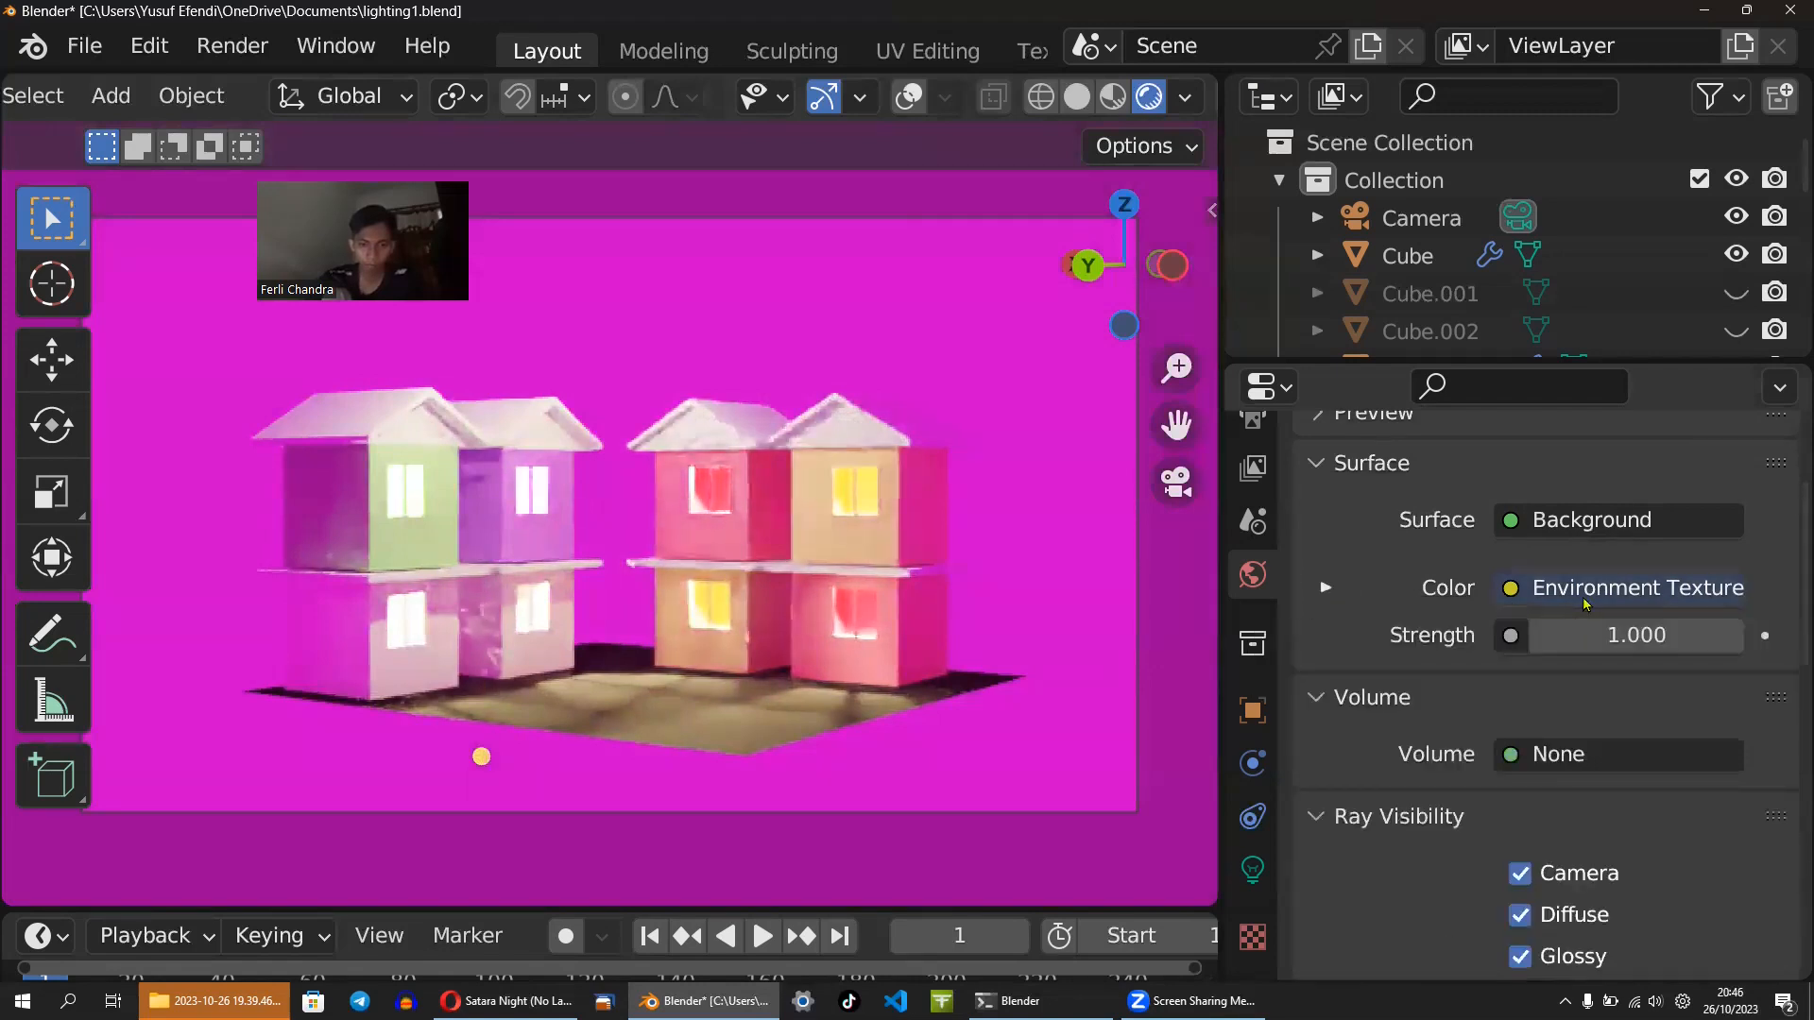
left_click(1511, 592)
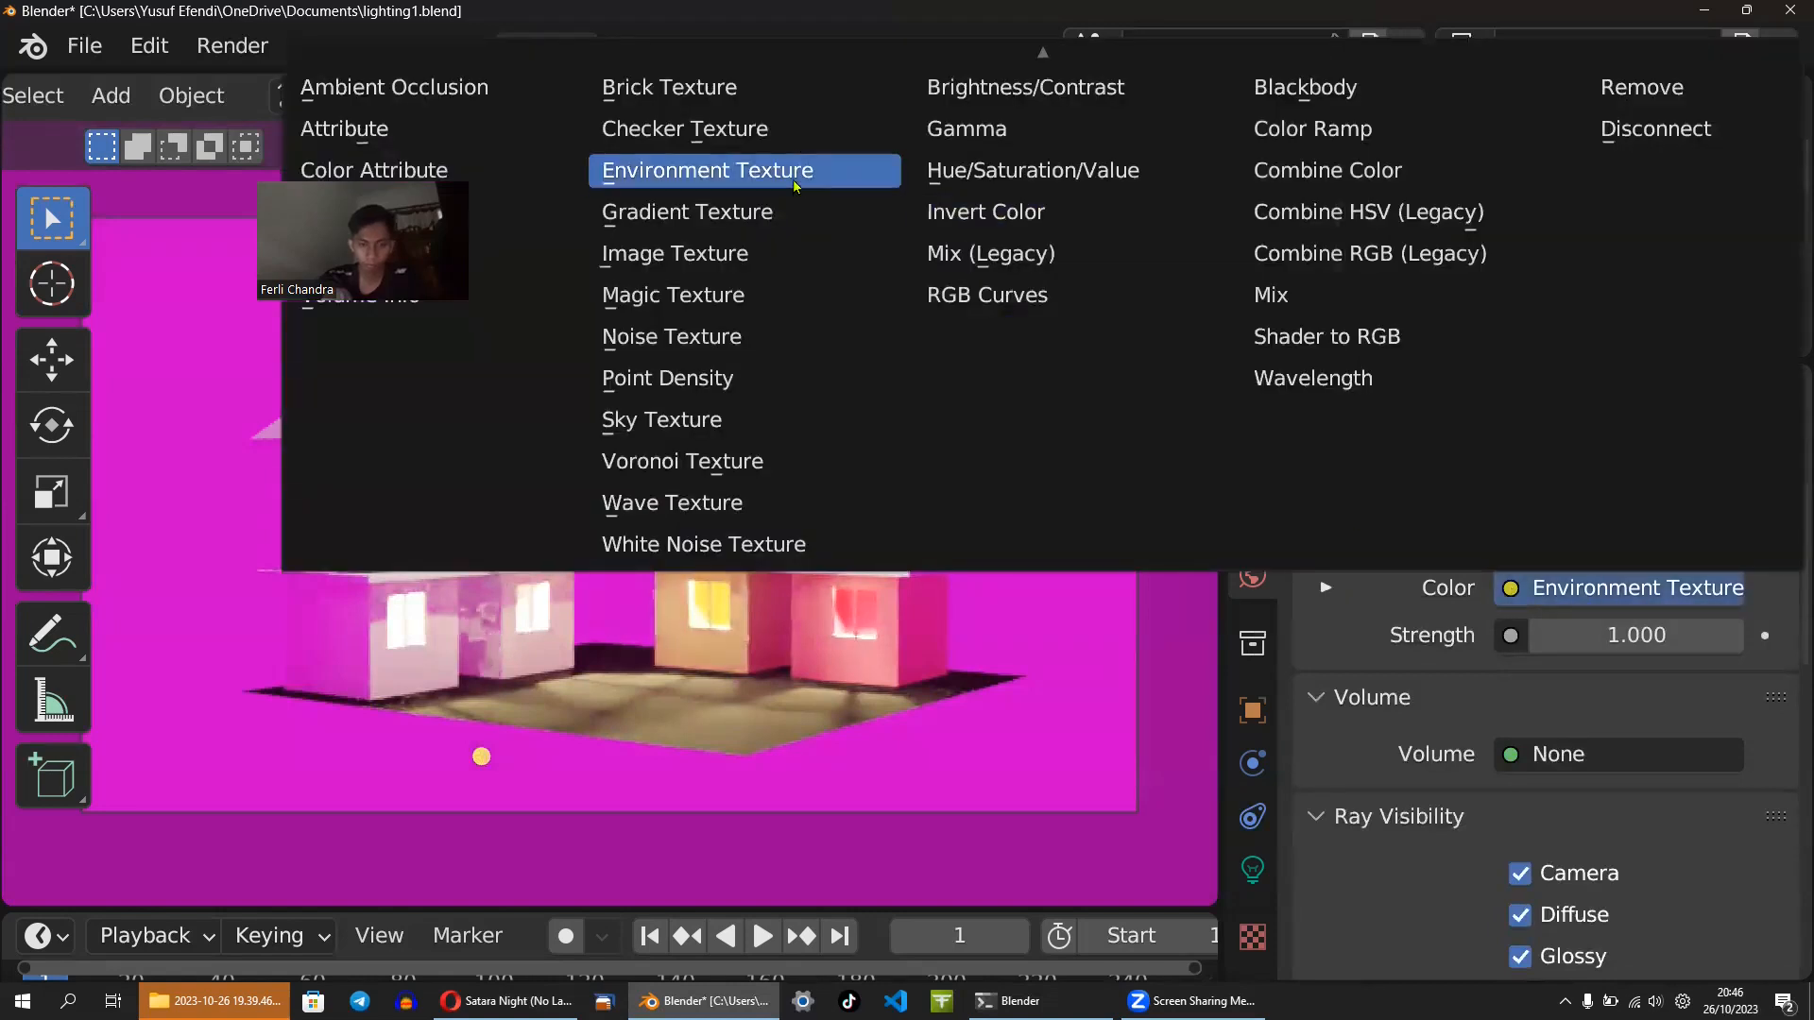
left_click(708, 170)
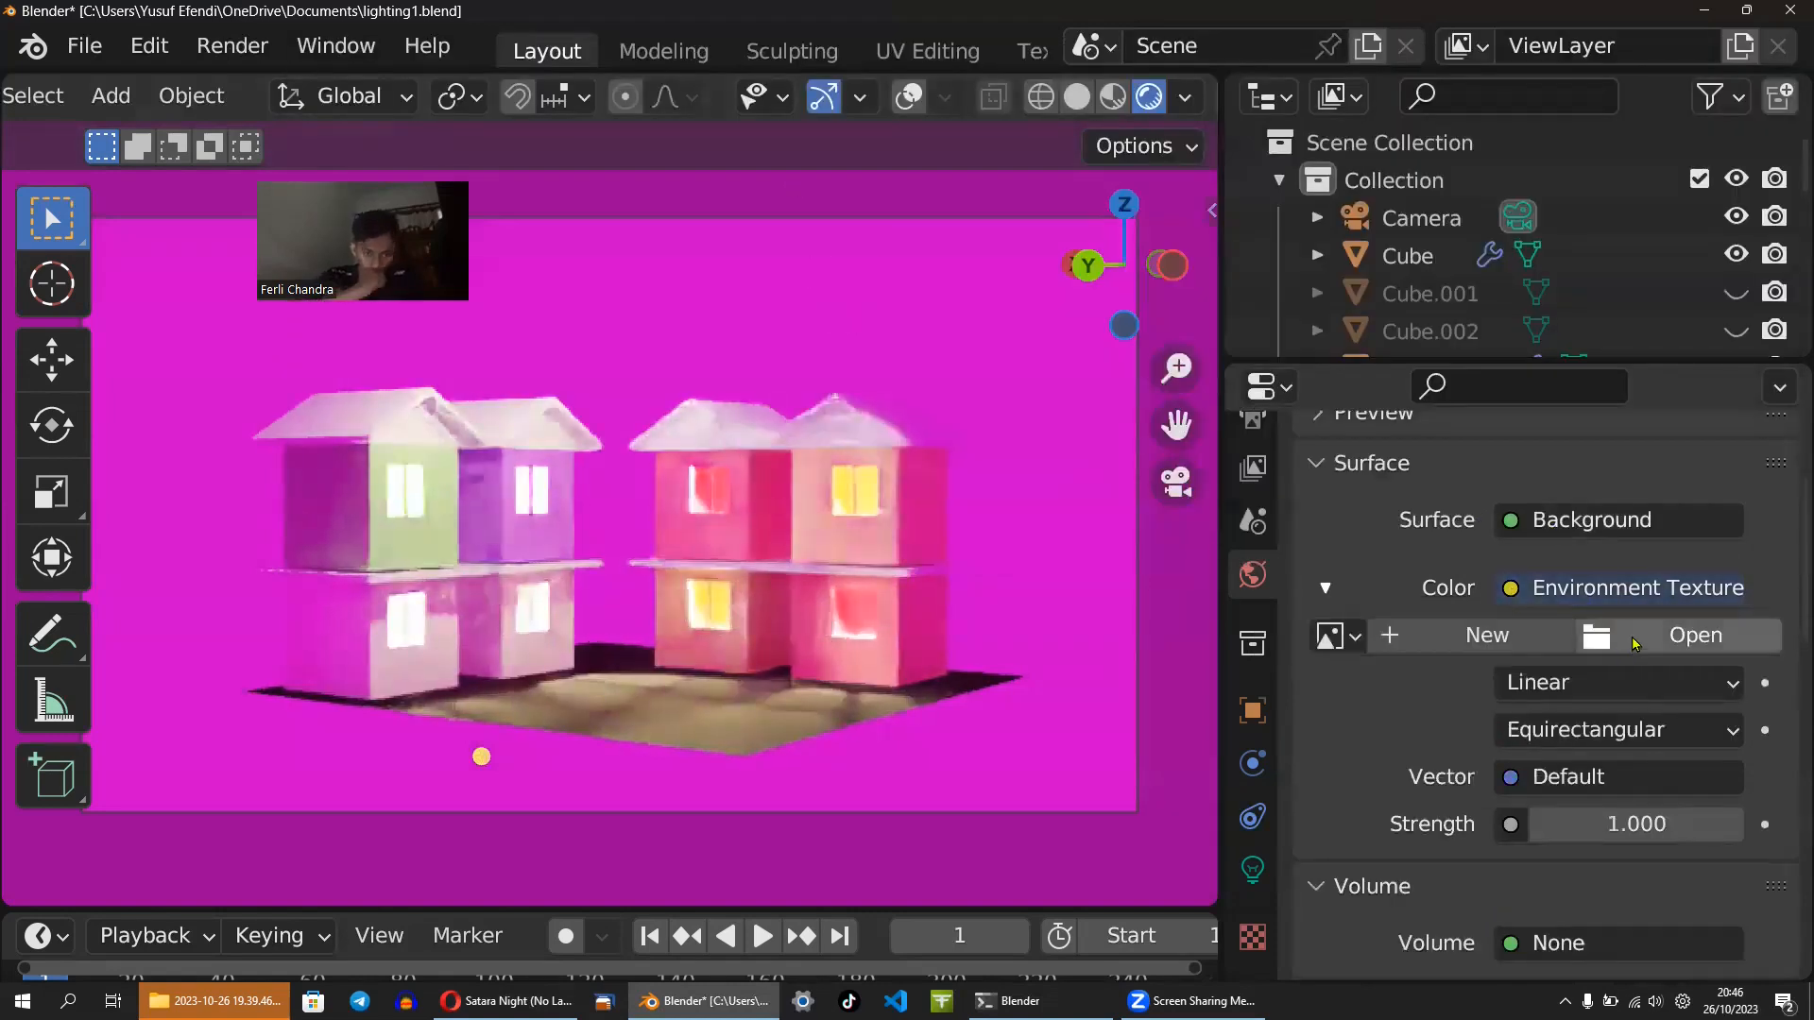
left_click(1682, 635)
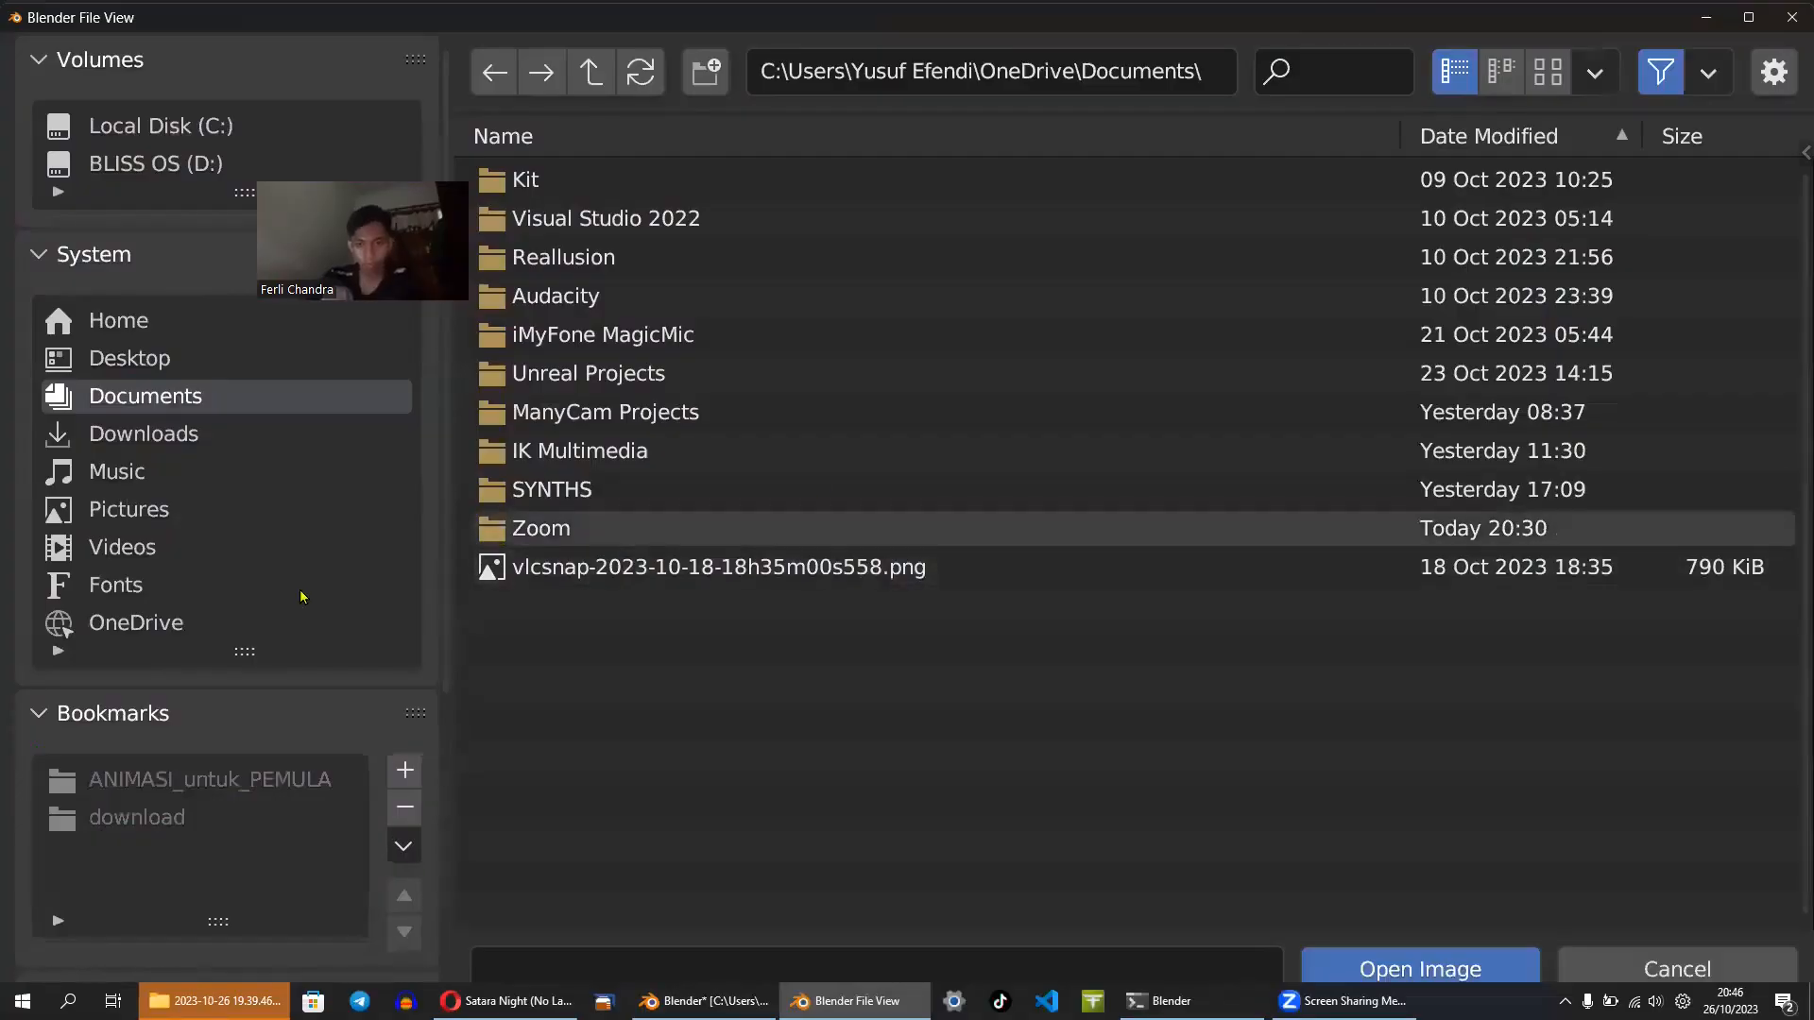
left_click(159, 170)
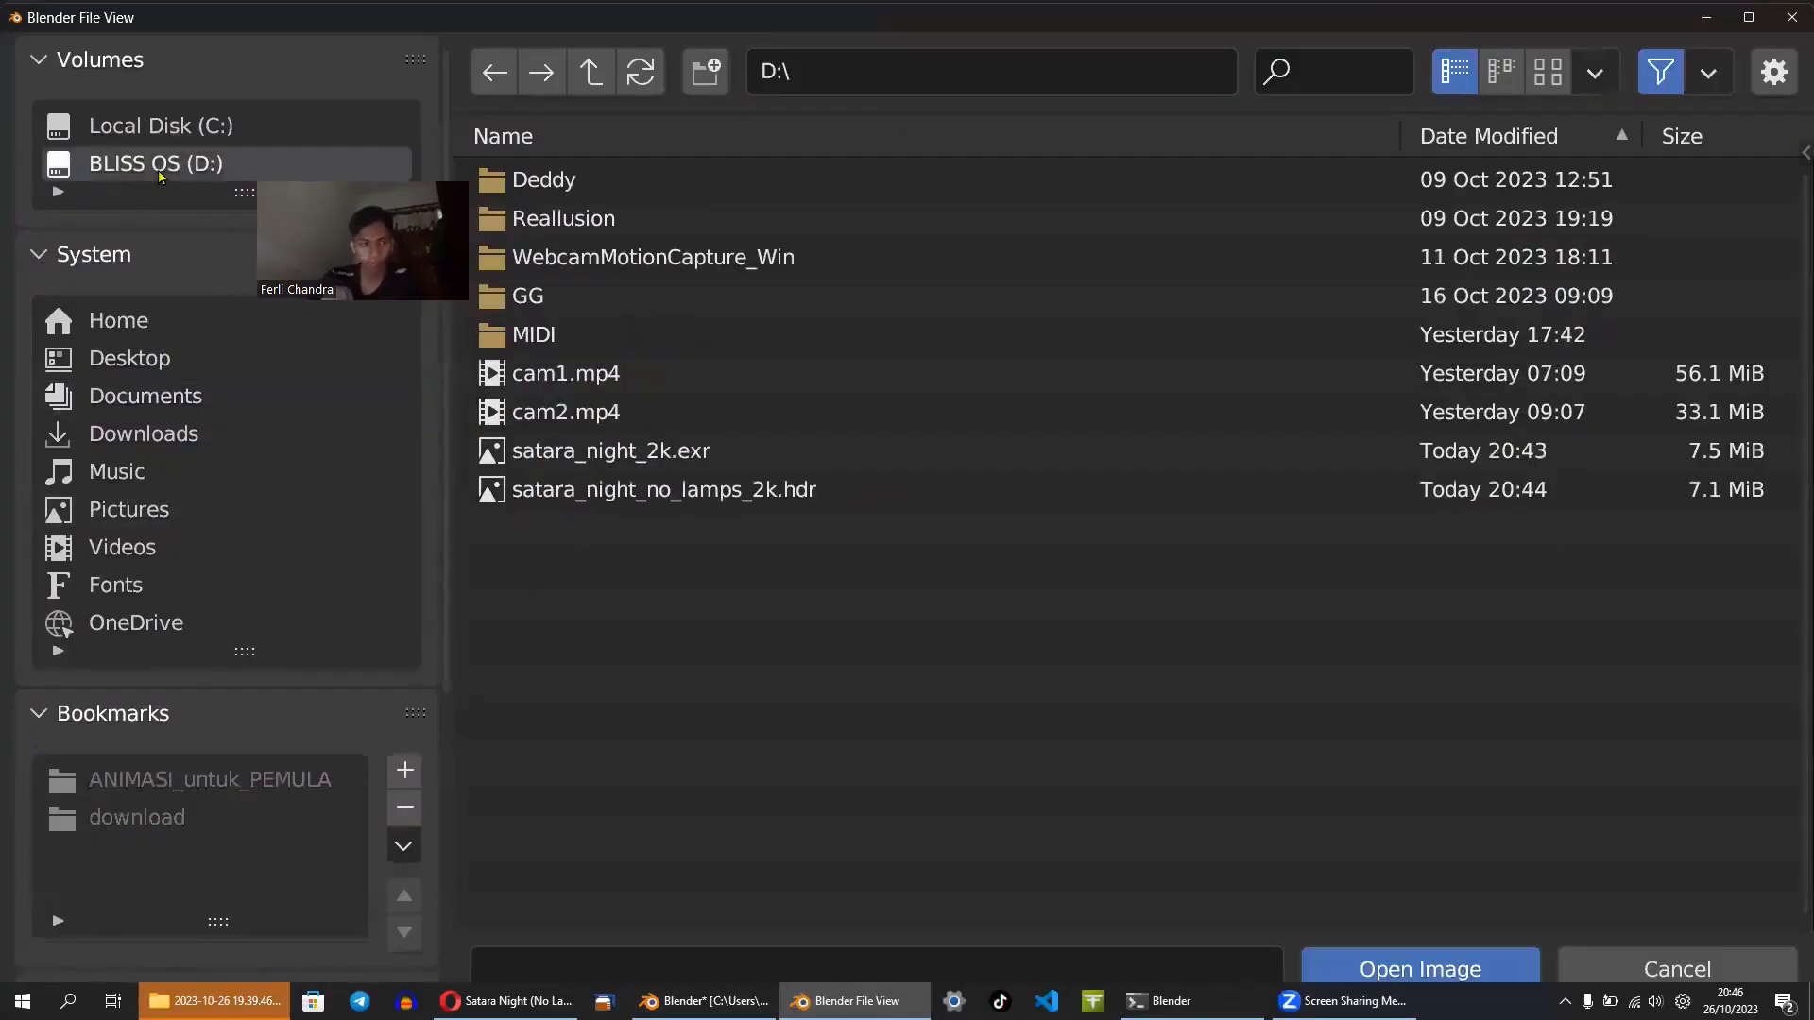
double_click(724, 495)
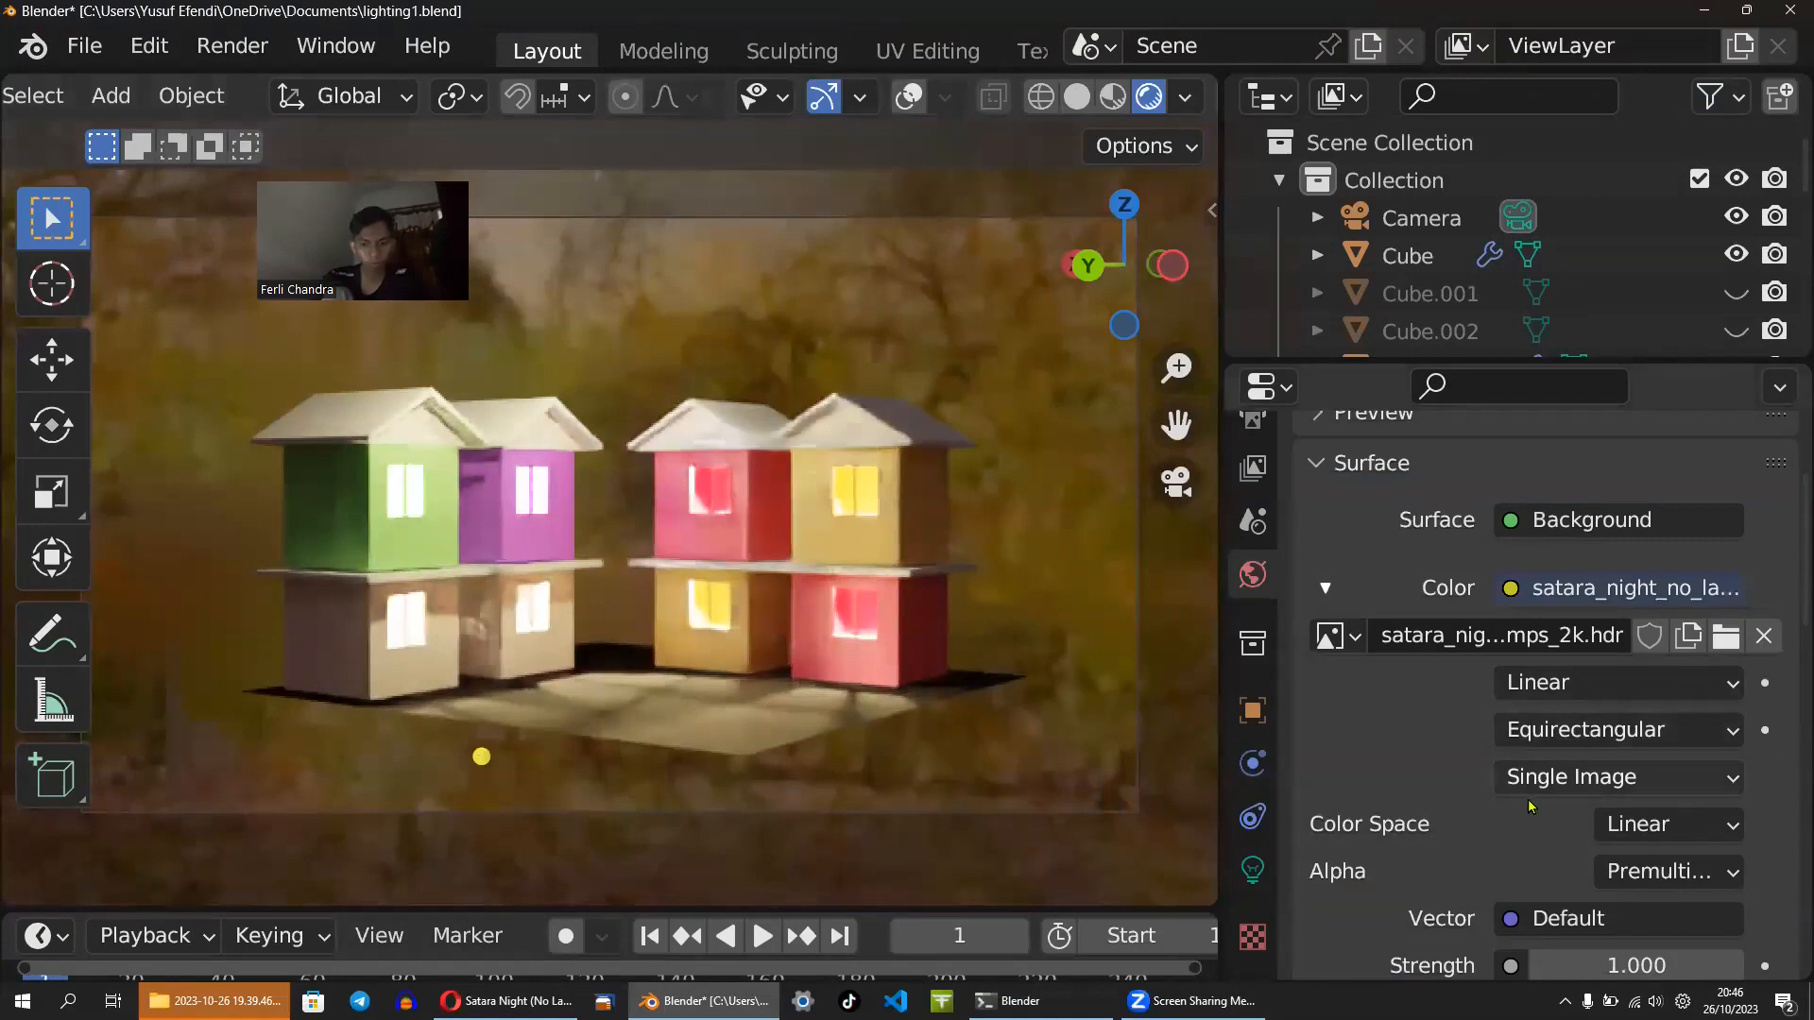
- Examine the world's ray visibility, surface, volume and viewport display settings, and inspect the houses against the HDRI background
scroll(1536, 807, "down", 8)
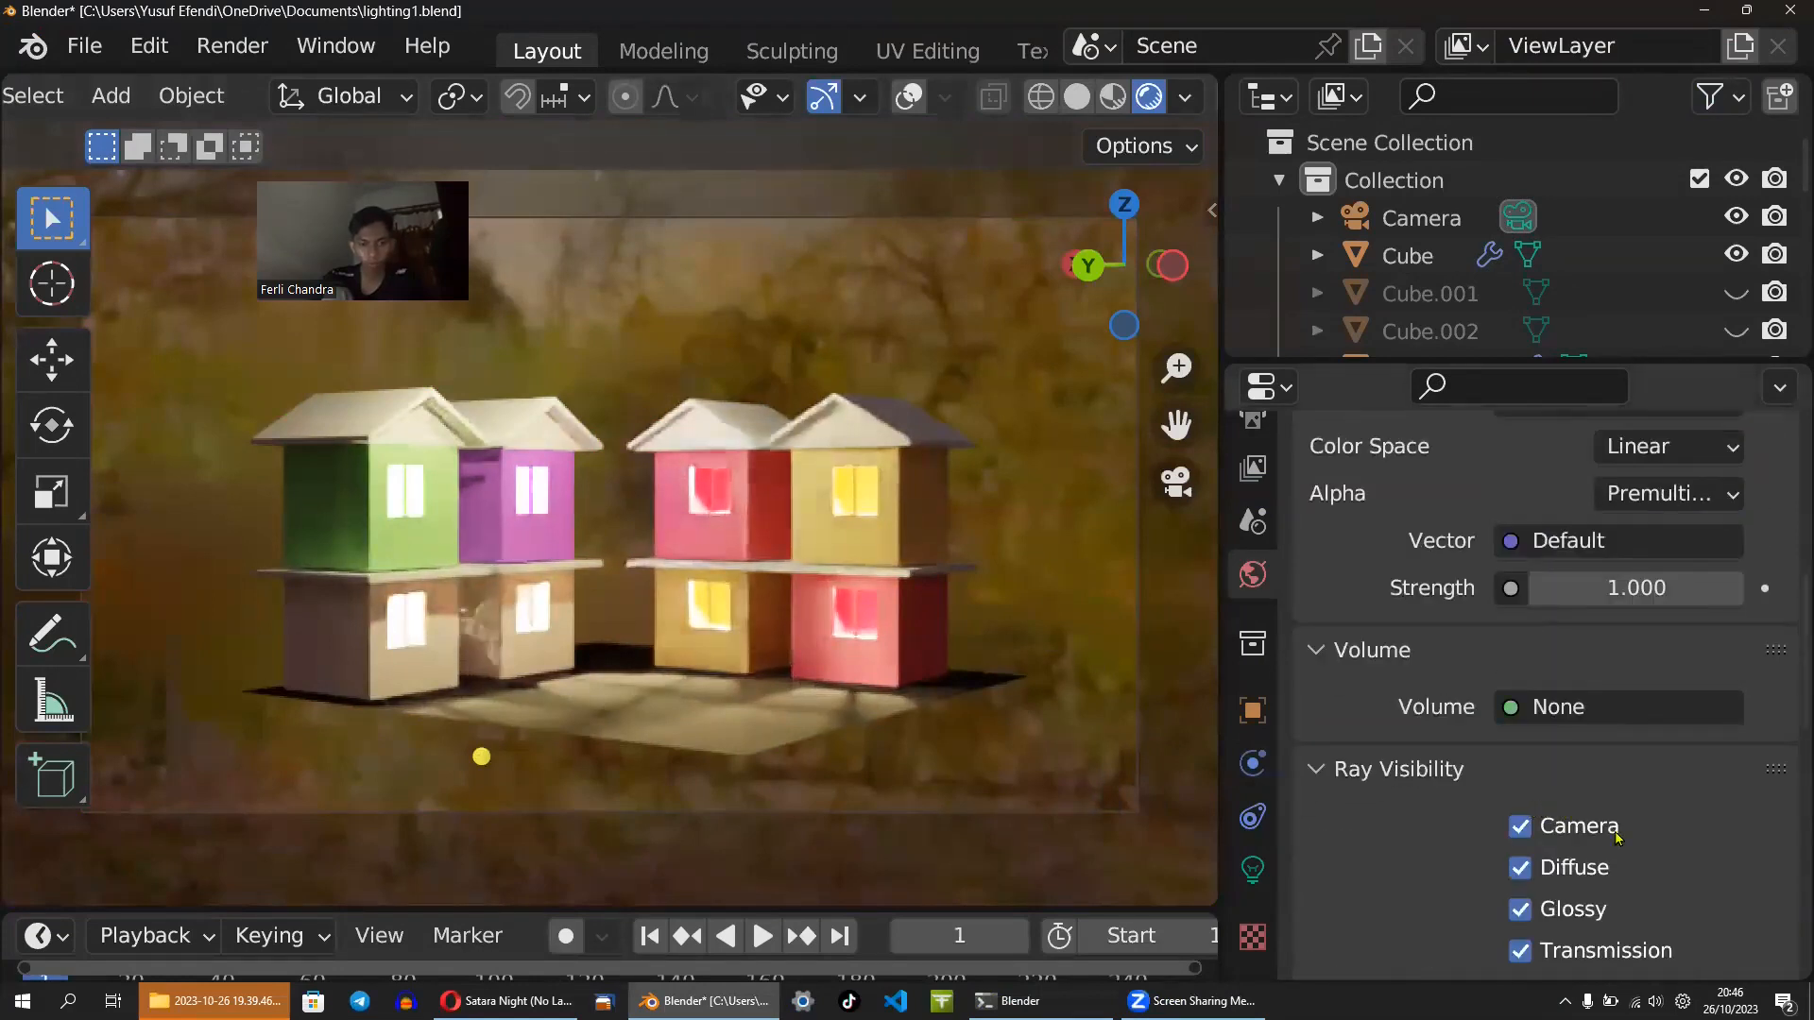
scroll(1632, 808, "down", 12)
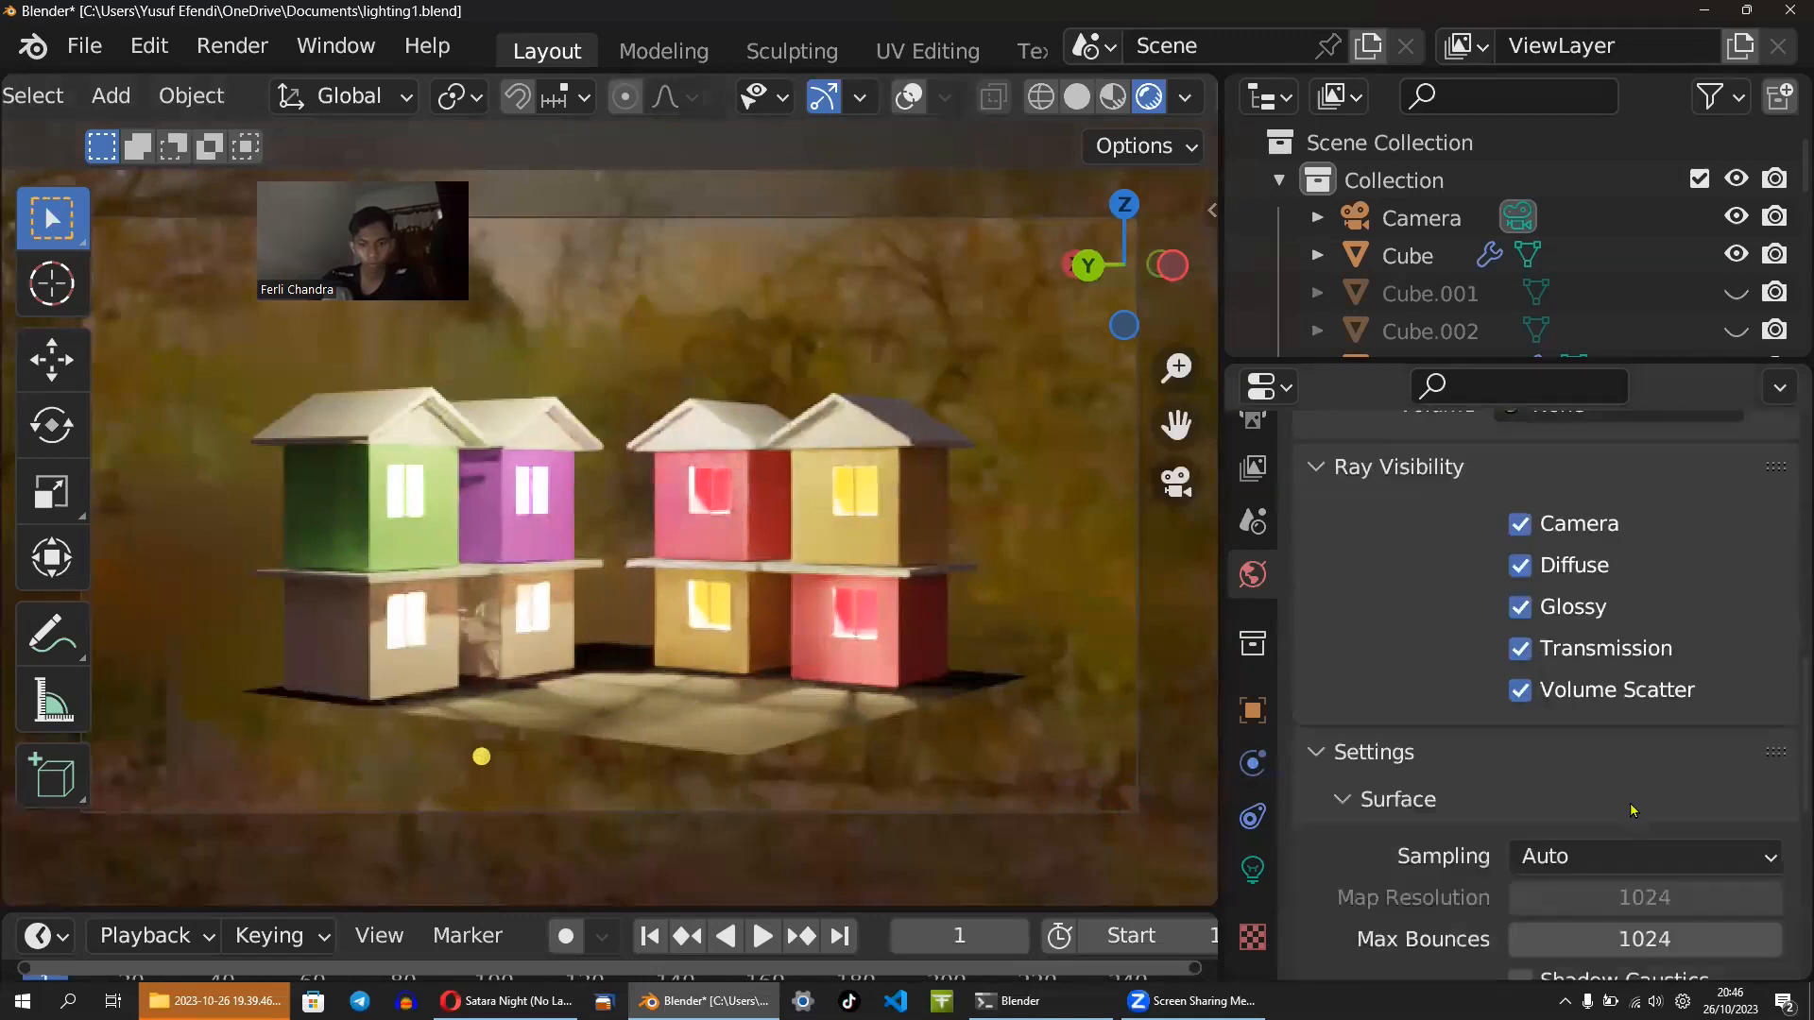
scroll(1634, 814, "down", 6)
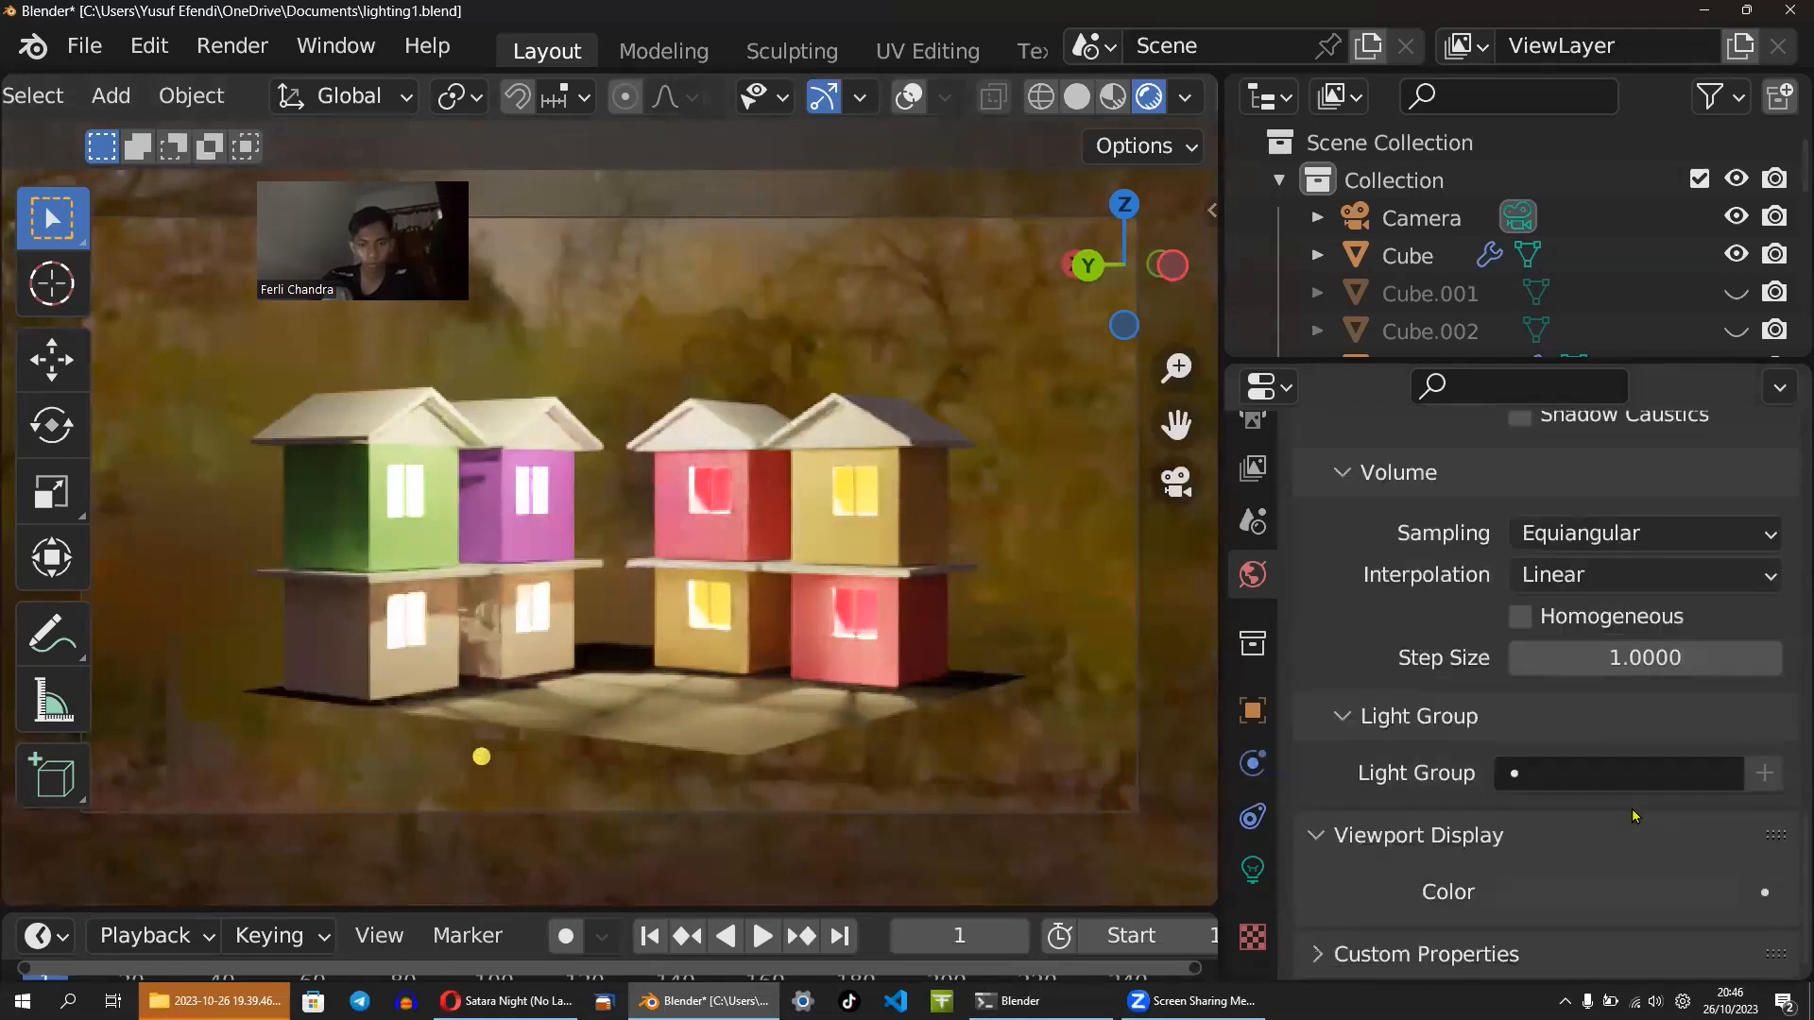
scroll(1634, 814, "up", 15)
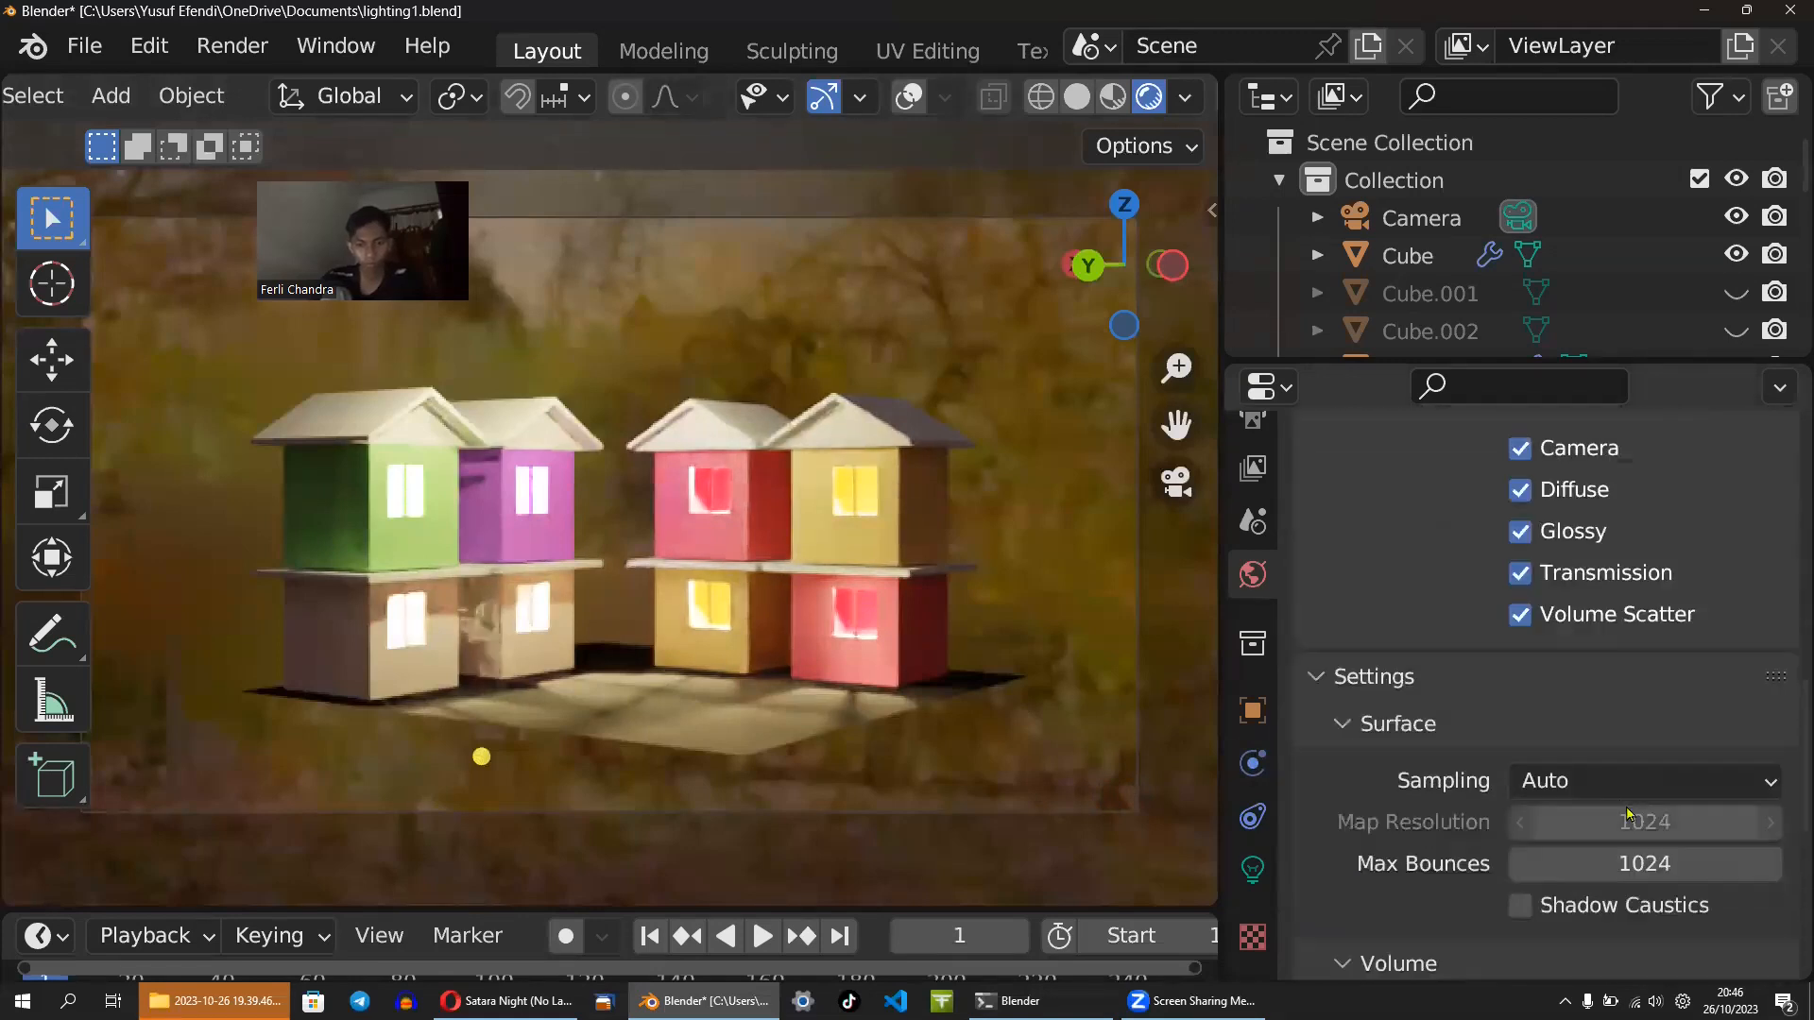
scroll(1641, 814, "down", 4)
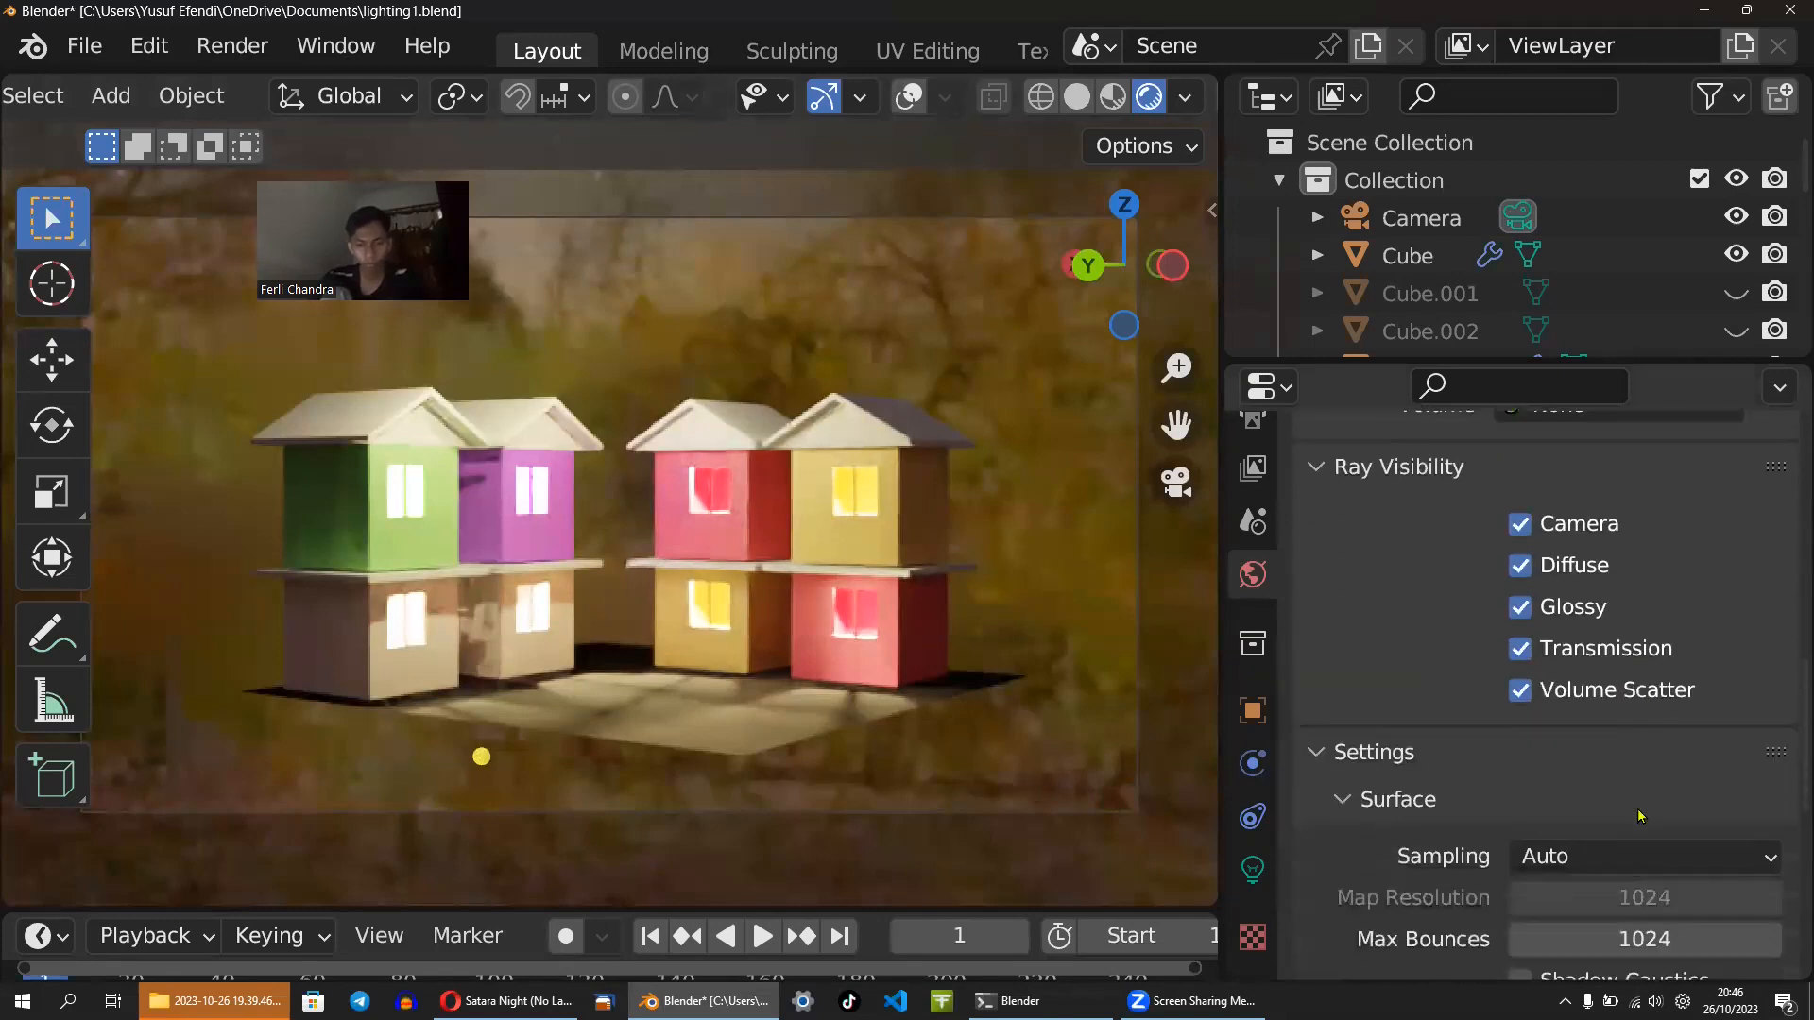
scroll(1641, 815, "up", 20)
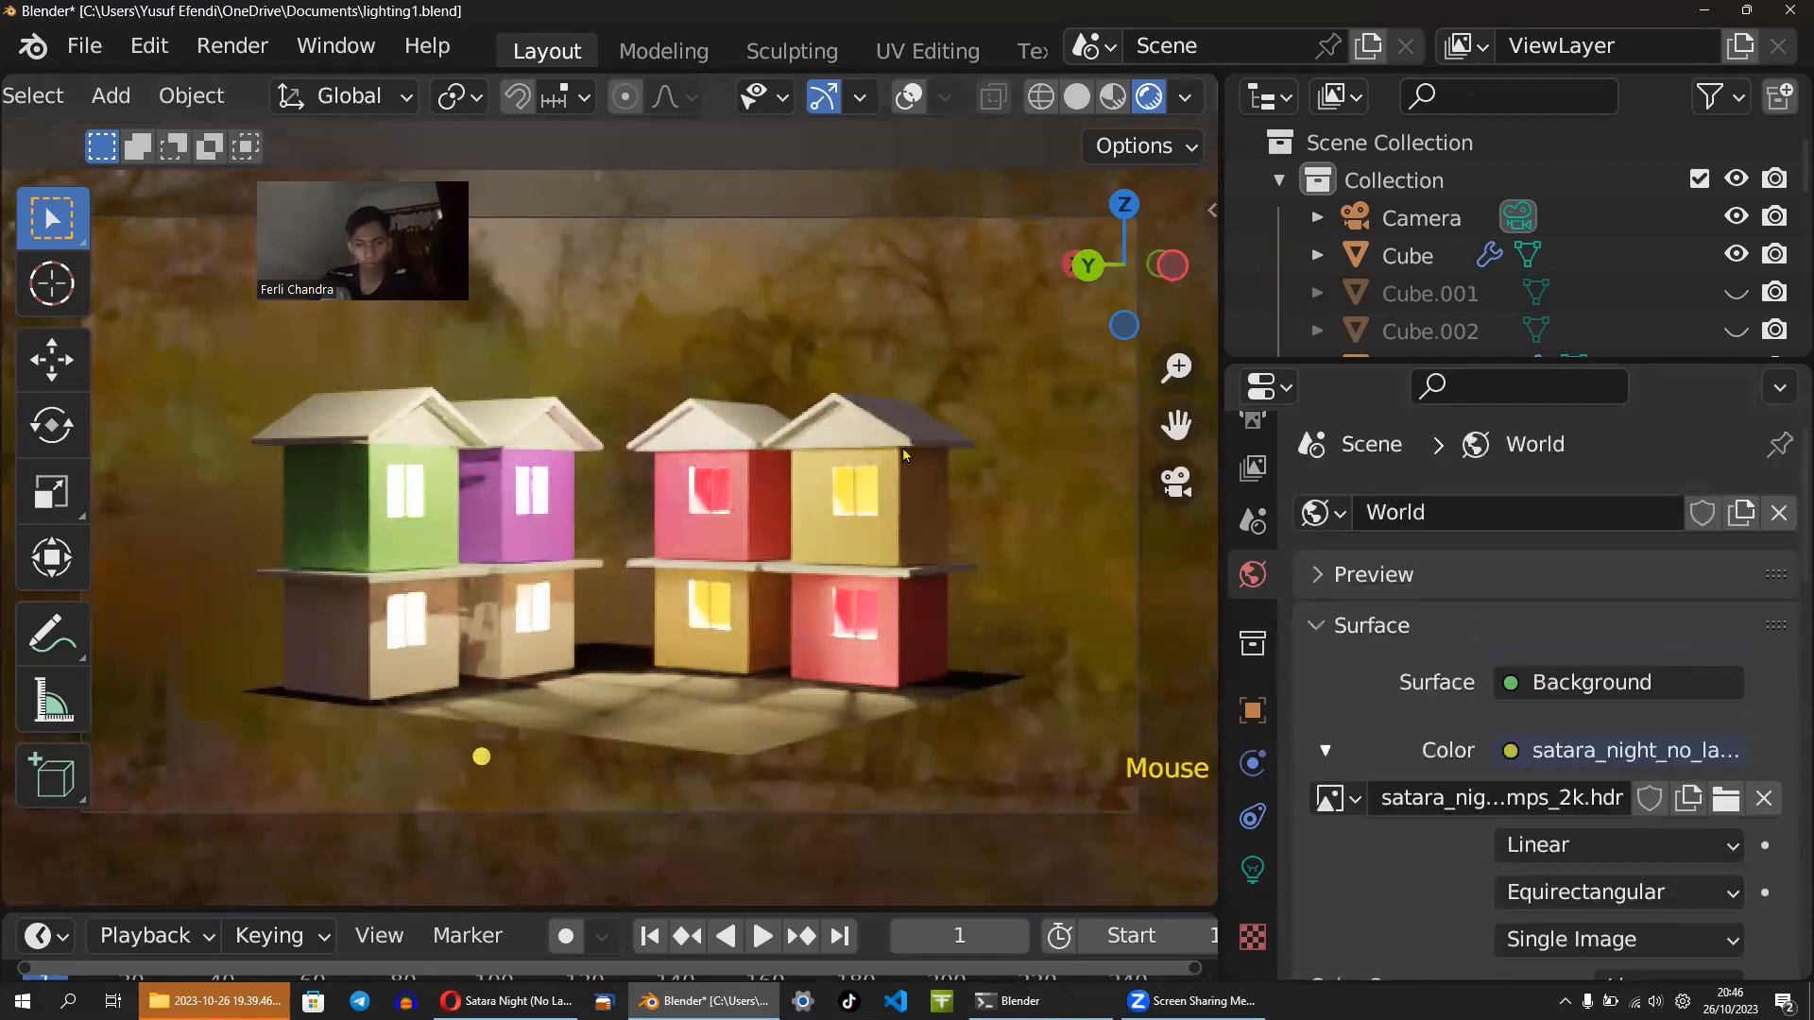
scroll(850, 378, "up", 20)
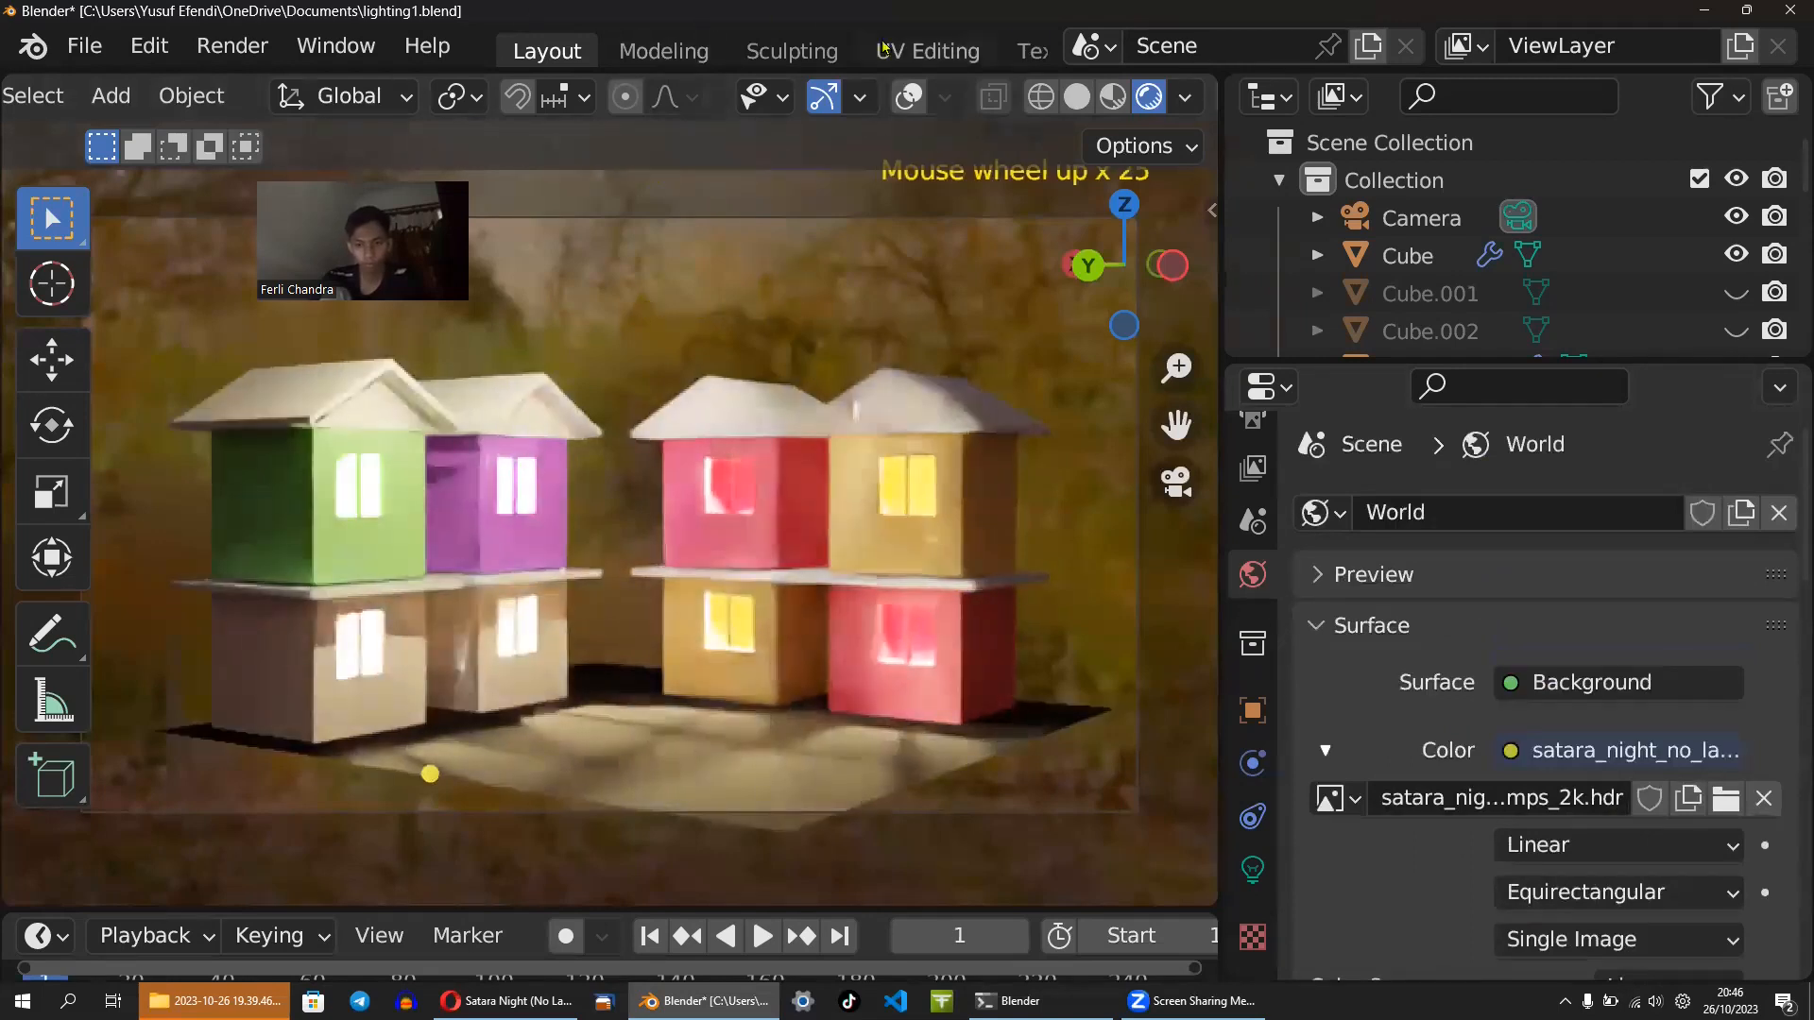
scroll(958, 45, "up", 4)
- Switch to the Shading workspace and show the World shader's node tree
scroll(768, 56, "down", 3)
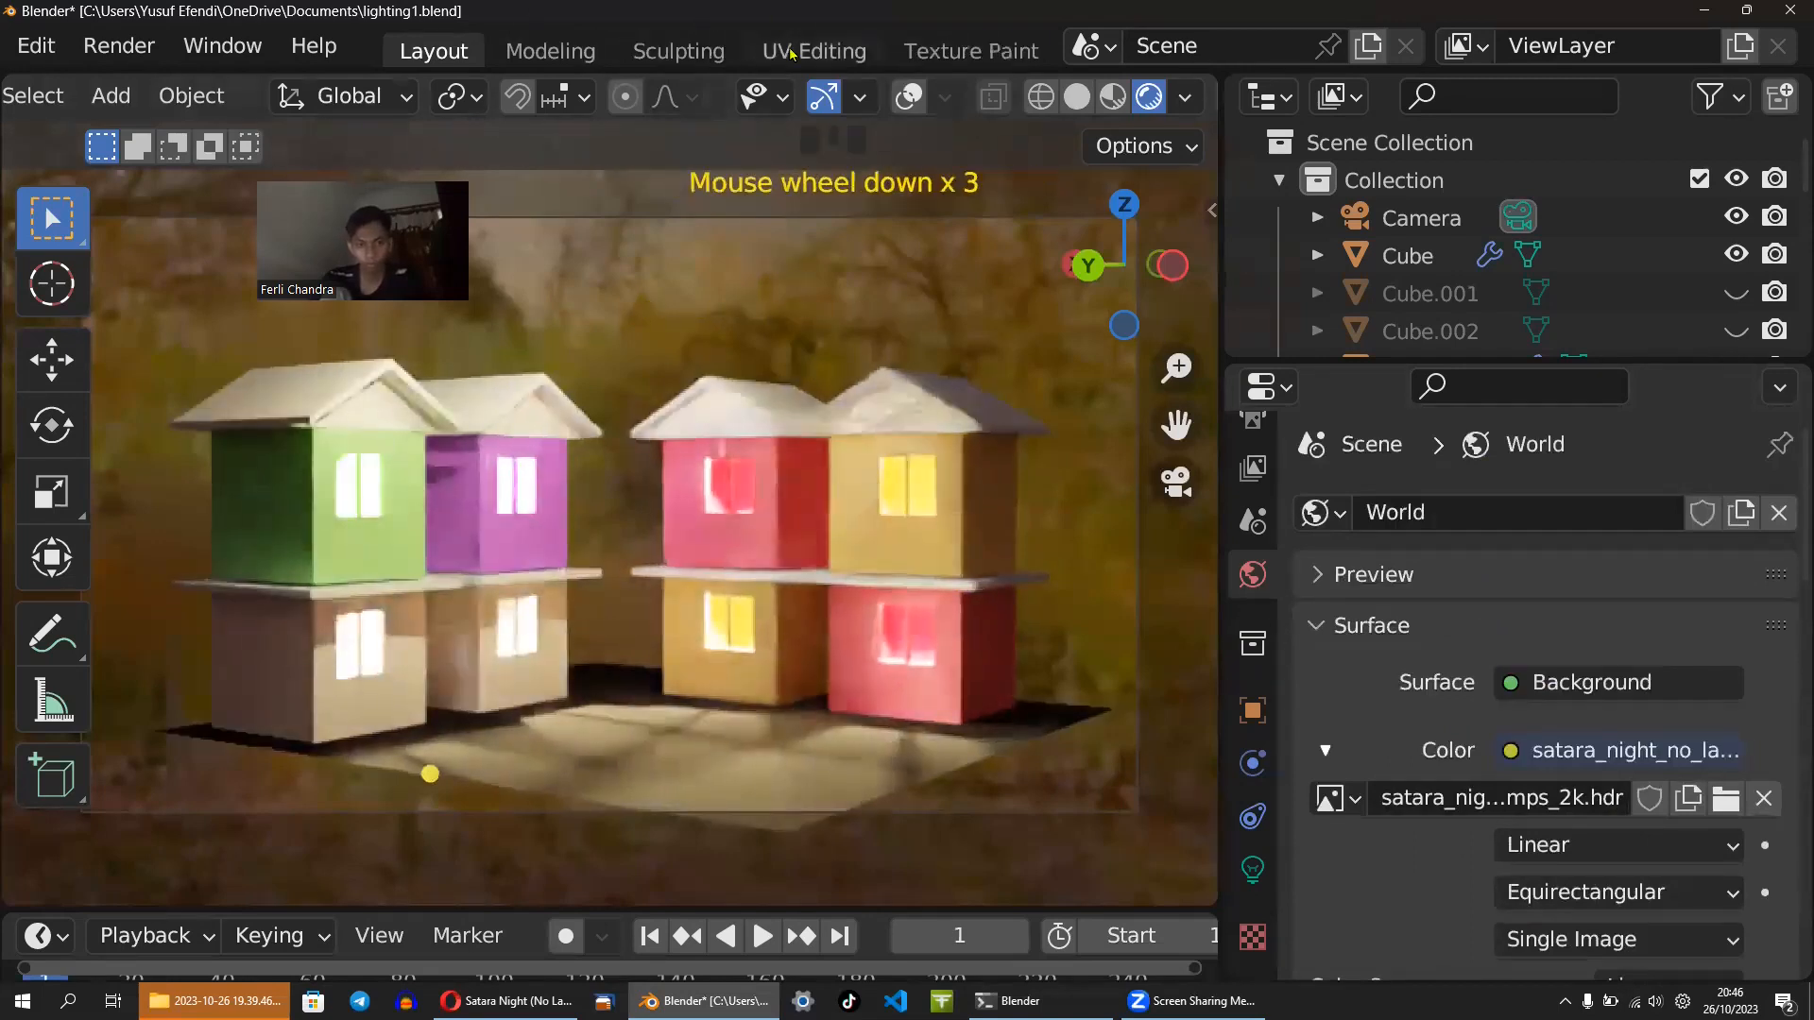
scroll(768, 59, "down", 11)
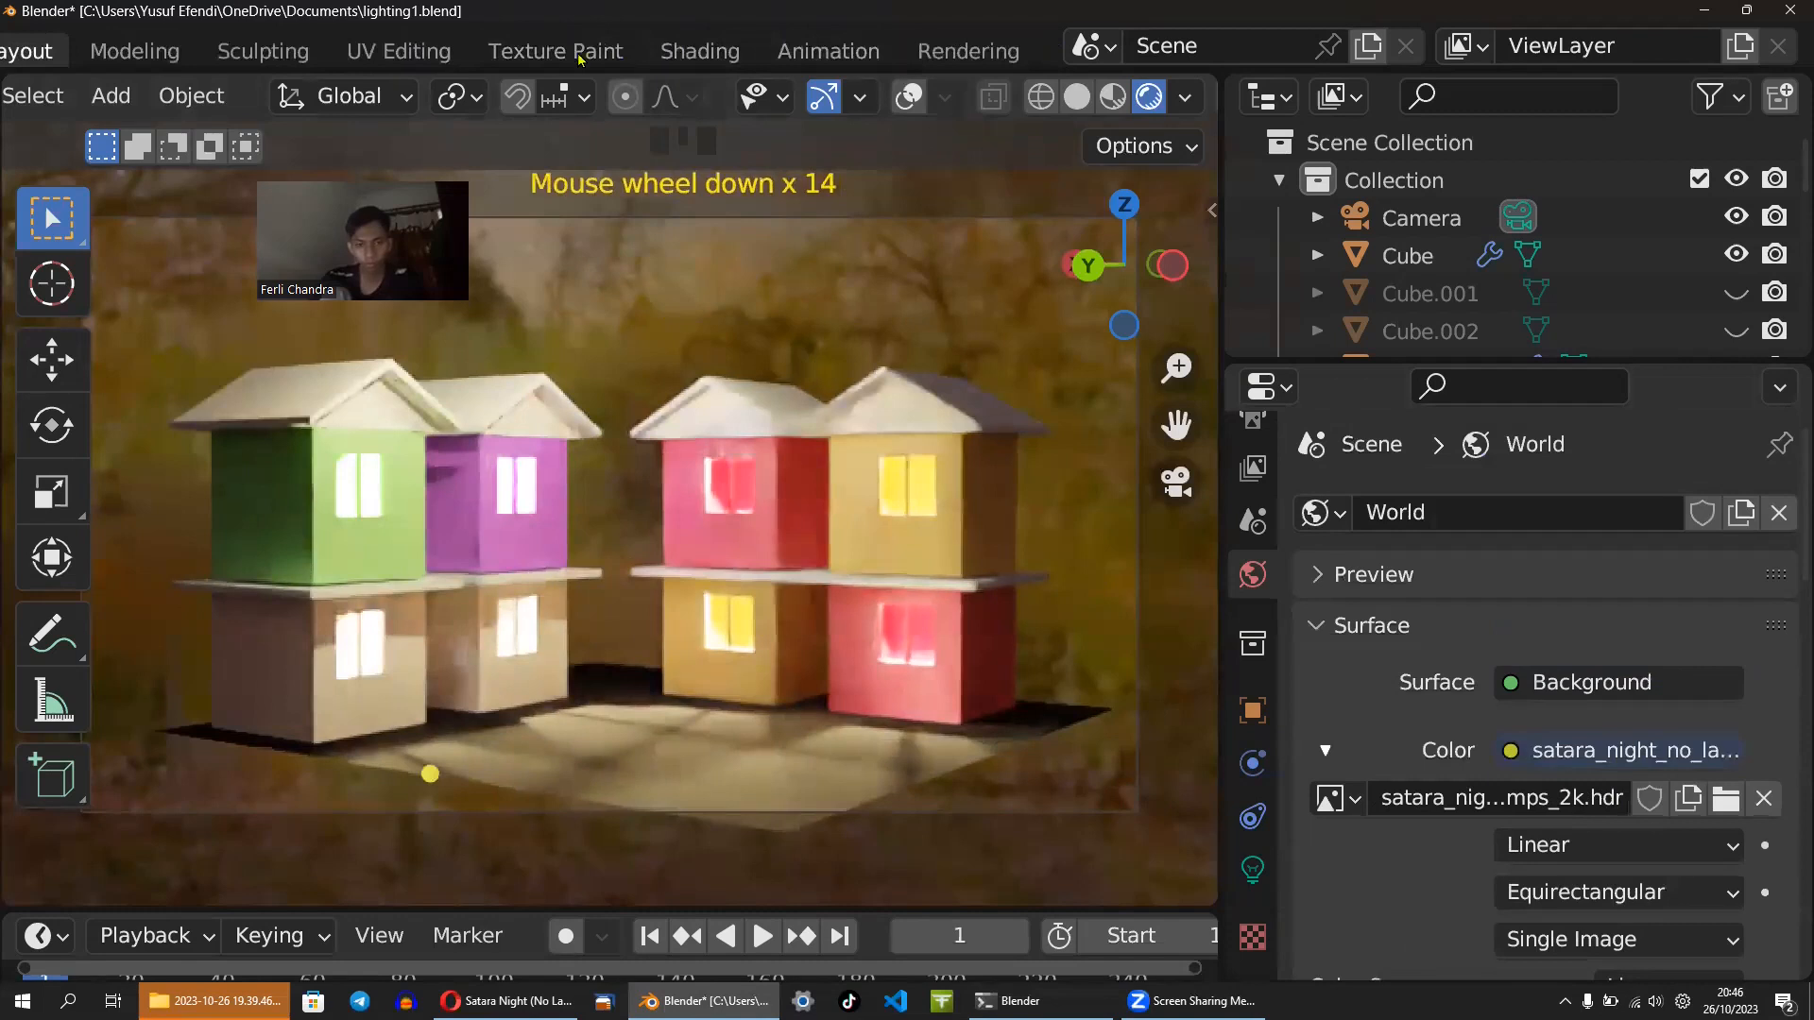
left_click(699, 52)
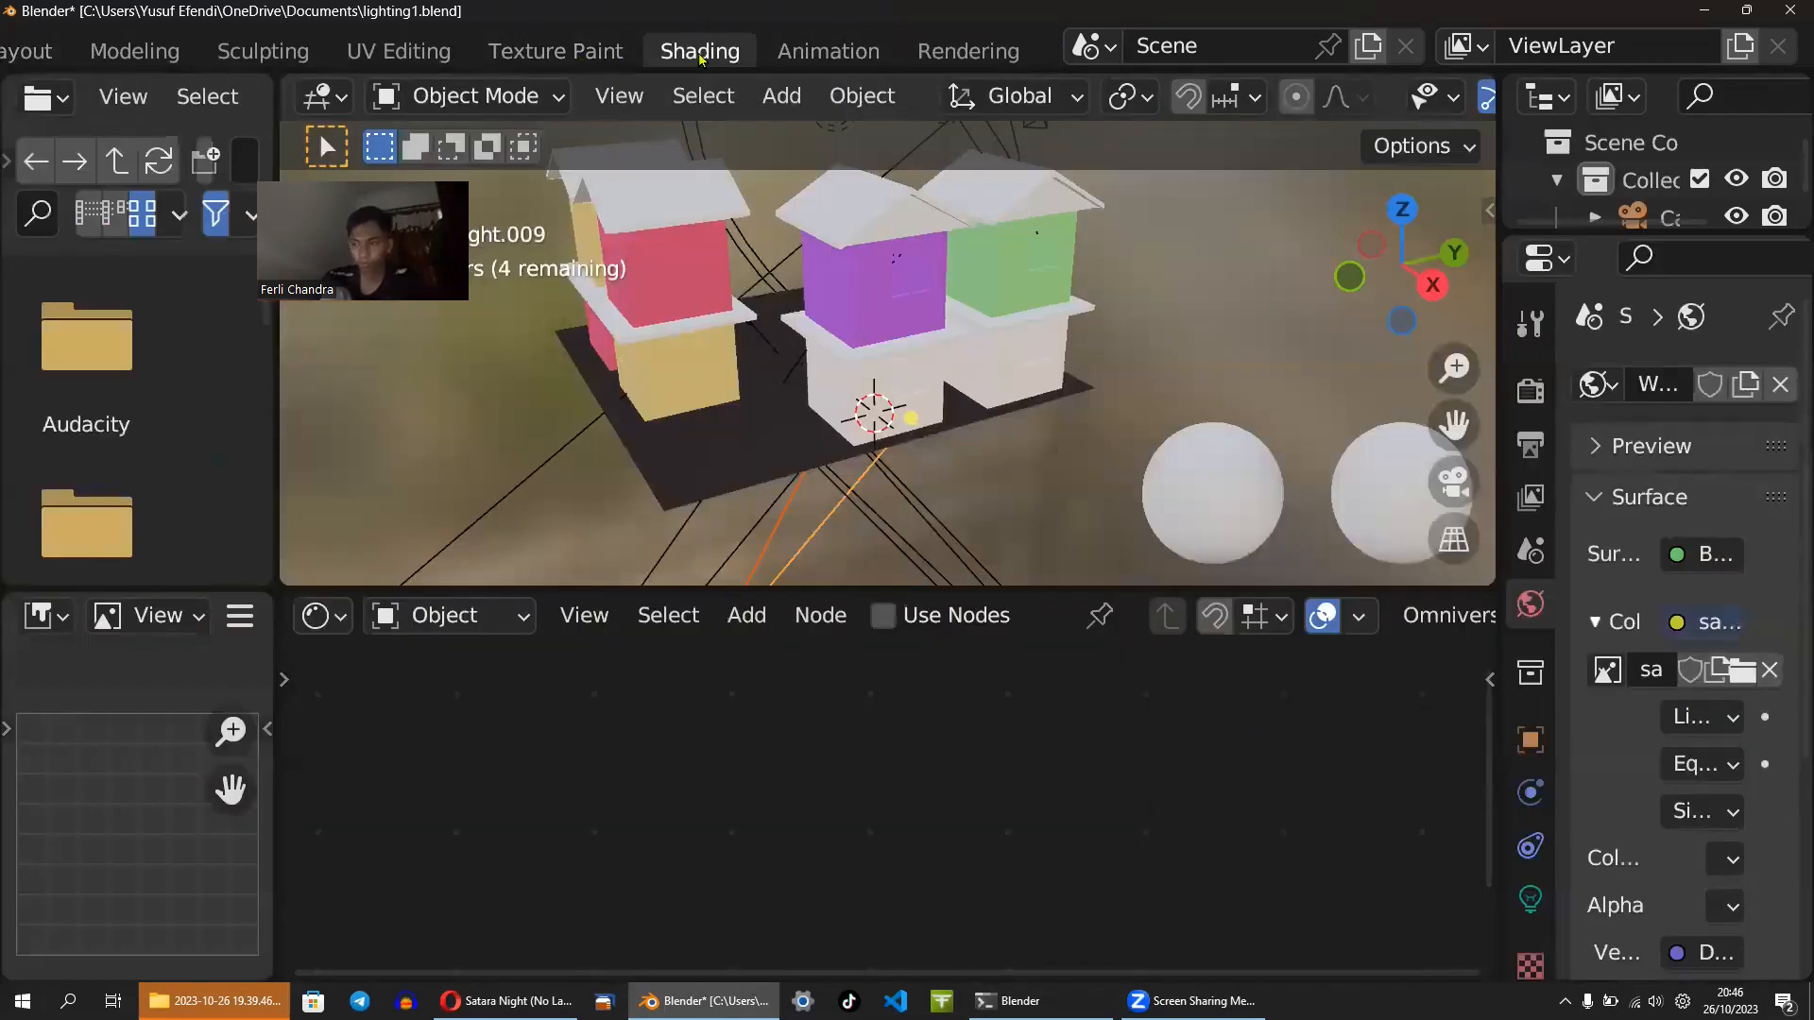
left_click(451, 619)
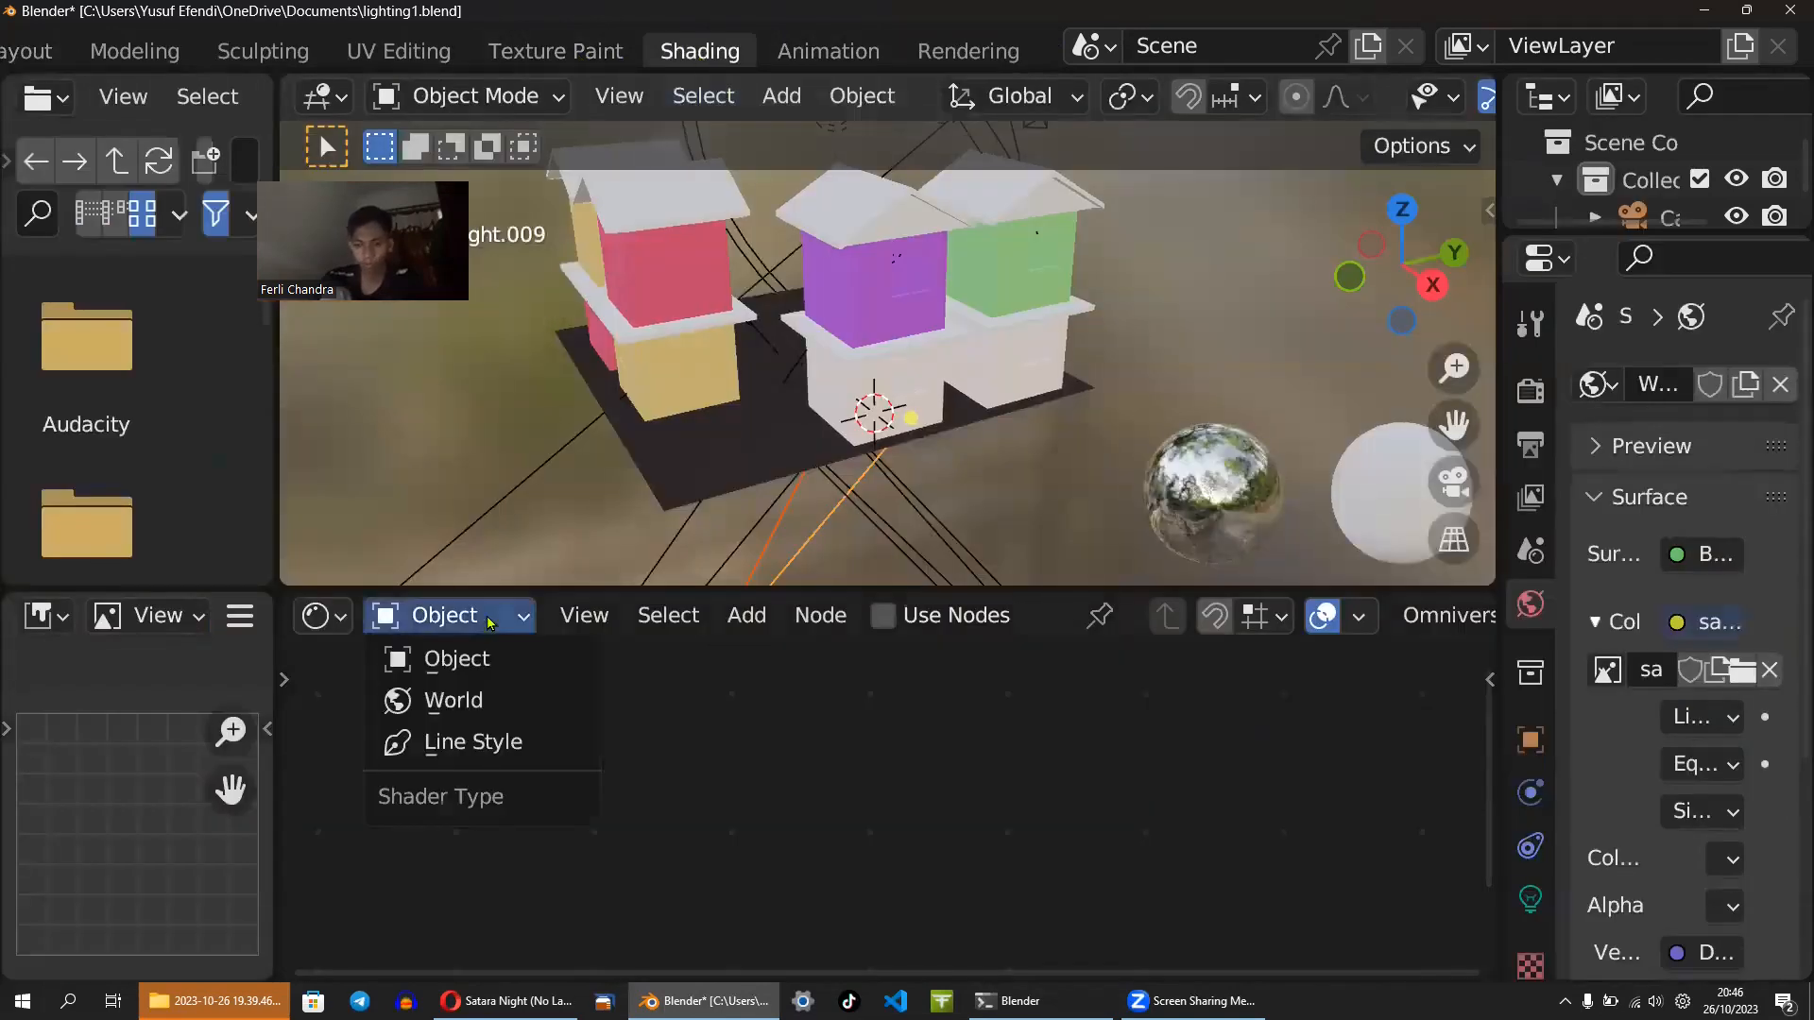
left_click(499, 699)
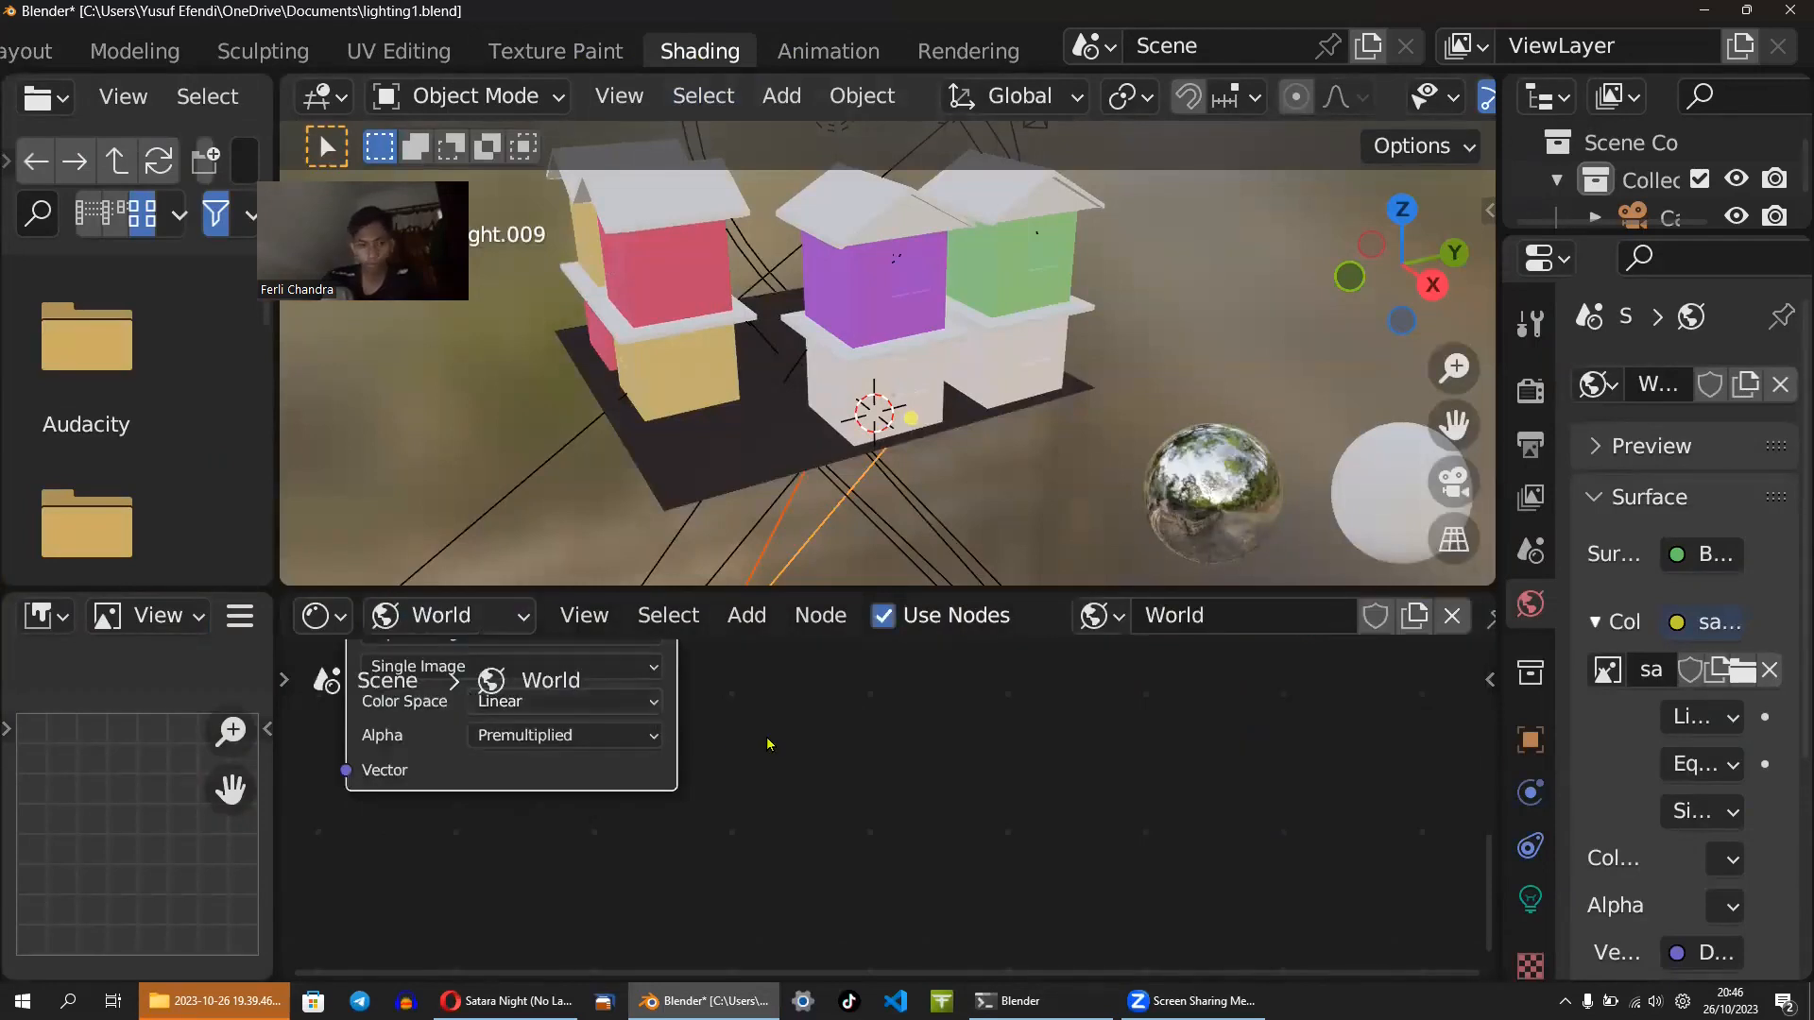
scroll(772, 744, "down", 10)
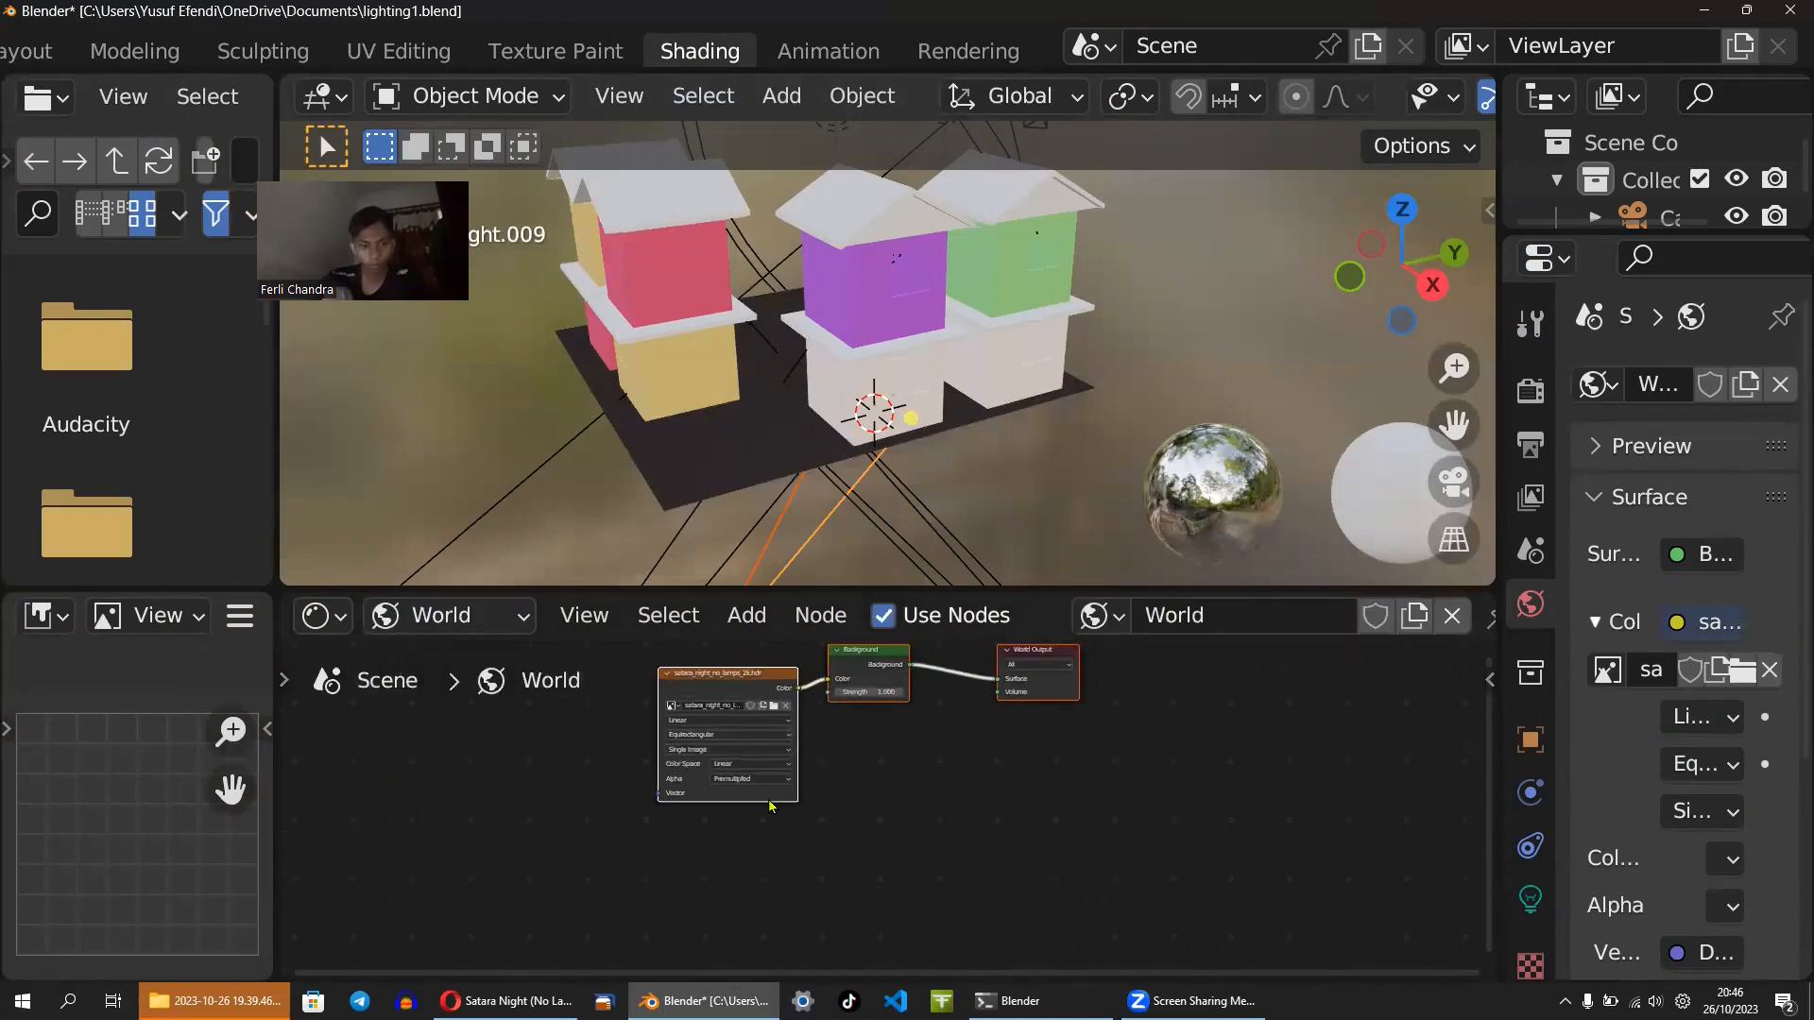
scroll(662, 884, "up", 2)
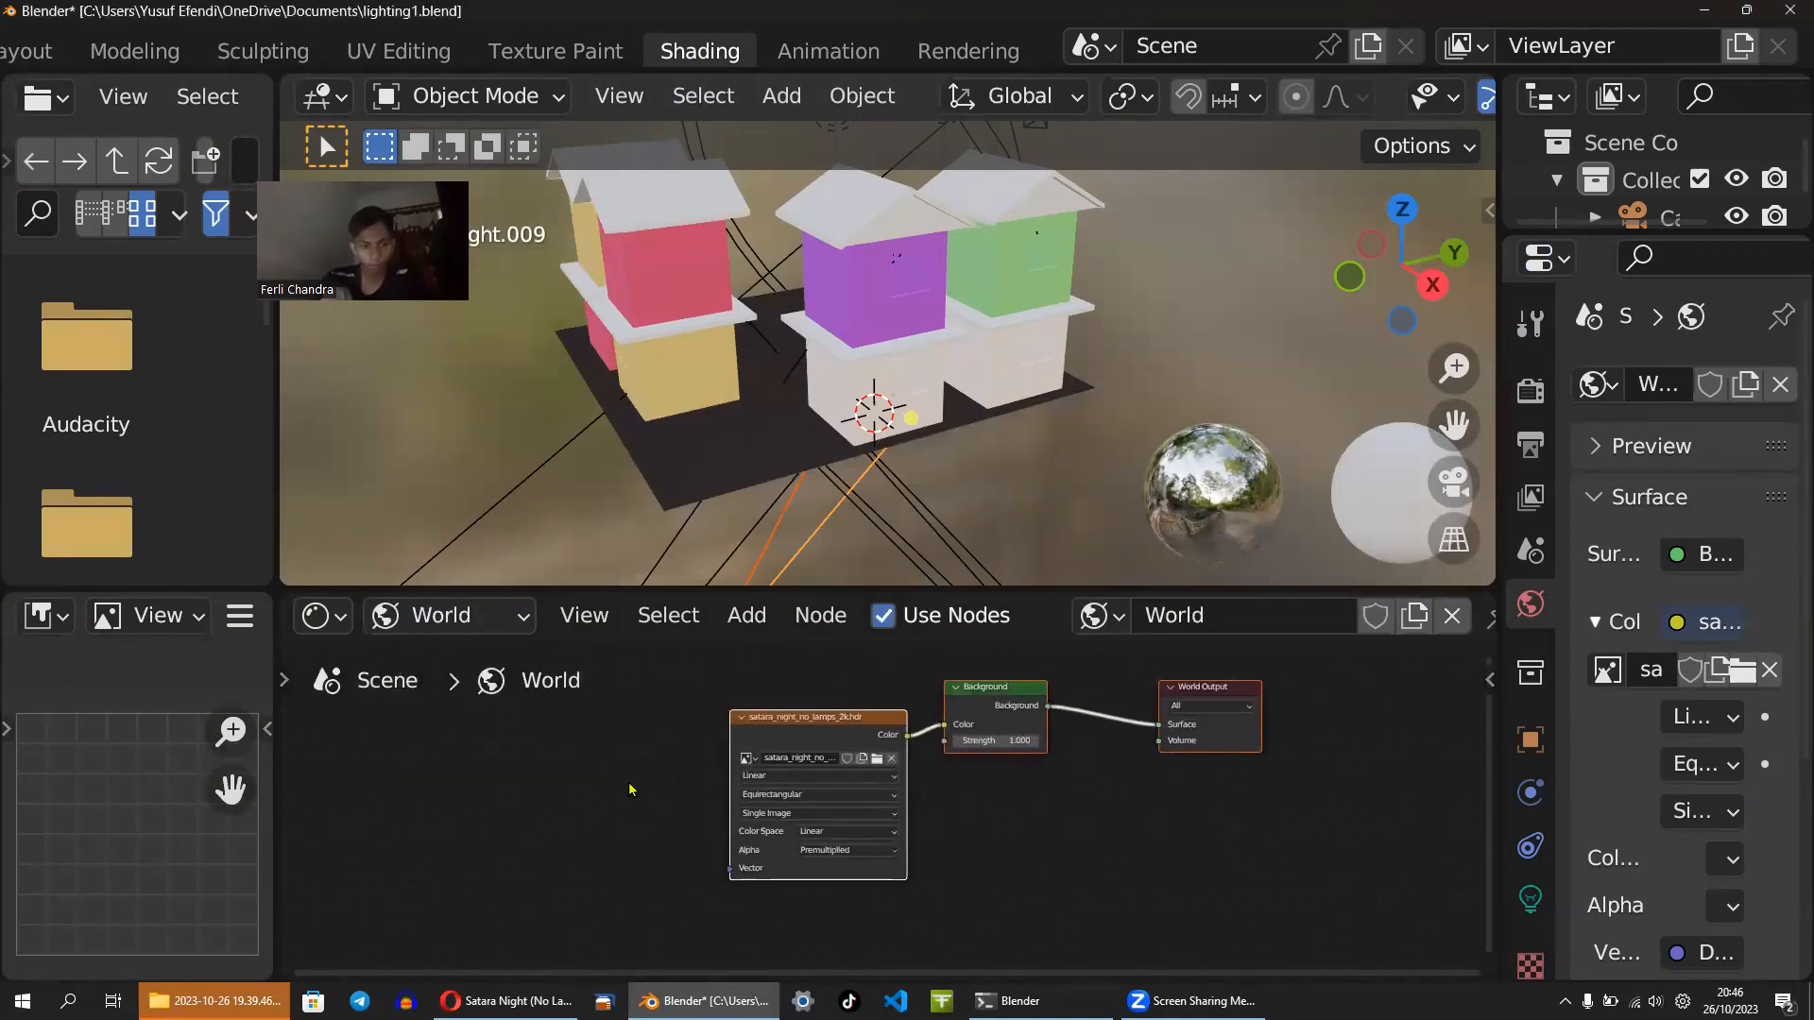
- Add a Mapping node to the world shader, placed before the satara_night_no_lamps_2k.hdr environment texture node
left_click(742, 620)
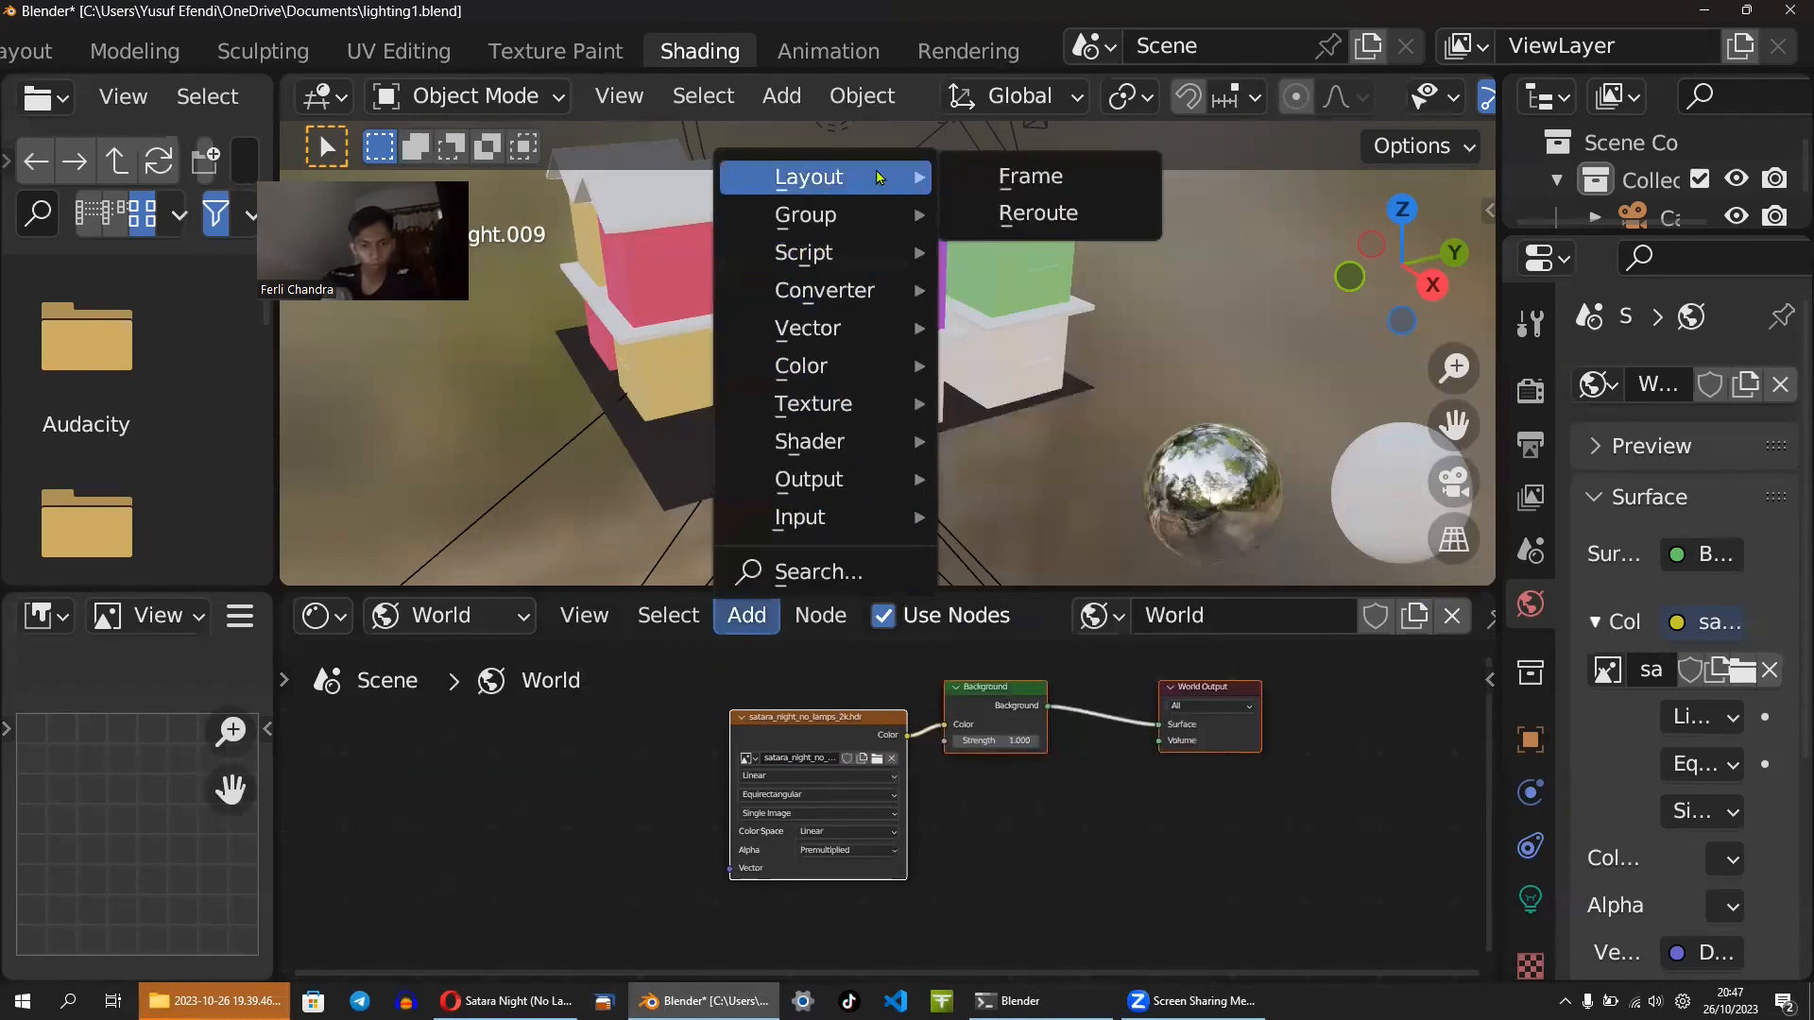
left_click(850, 571)
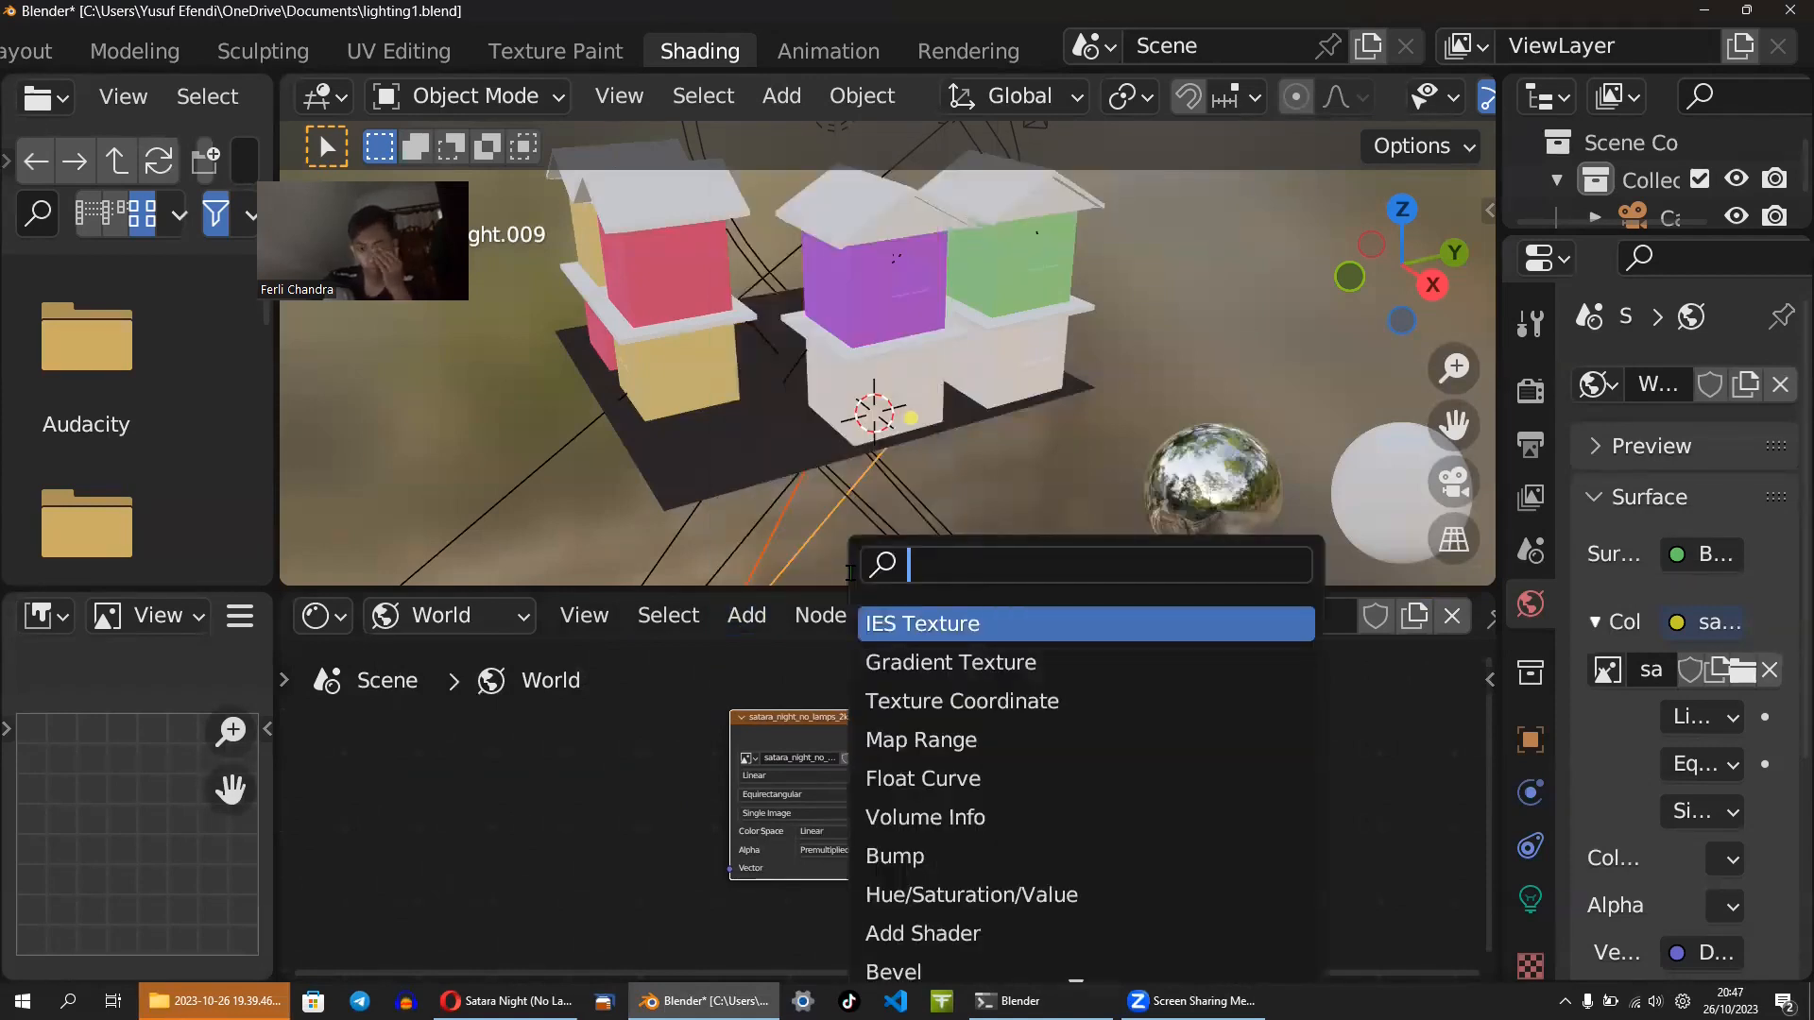
type("coord")
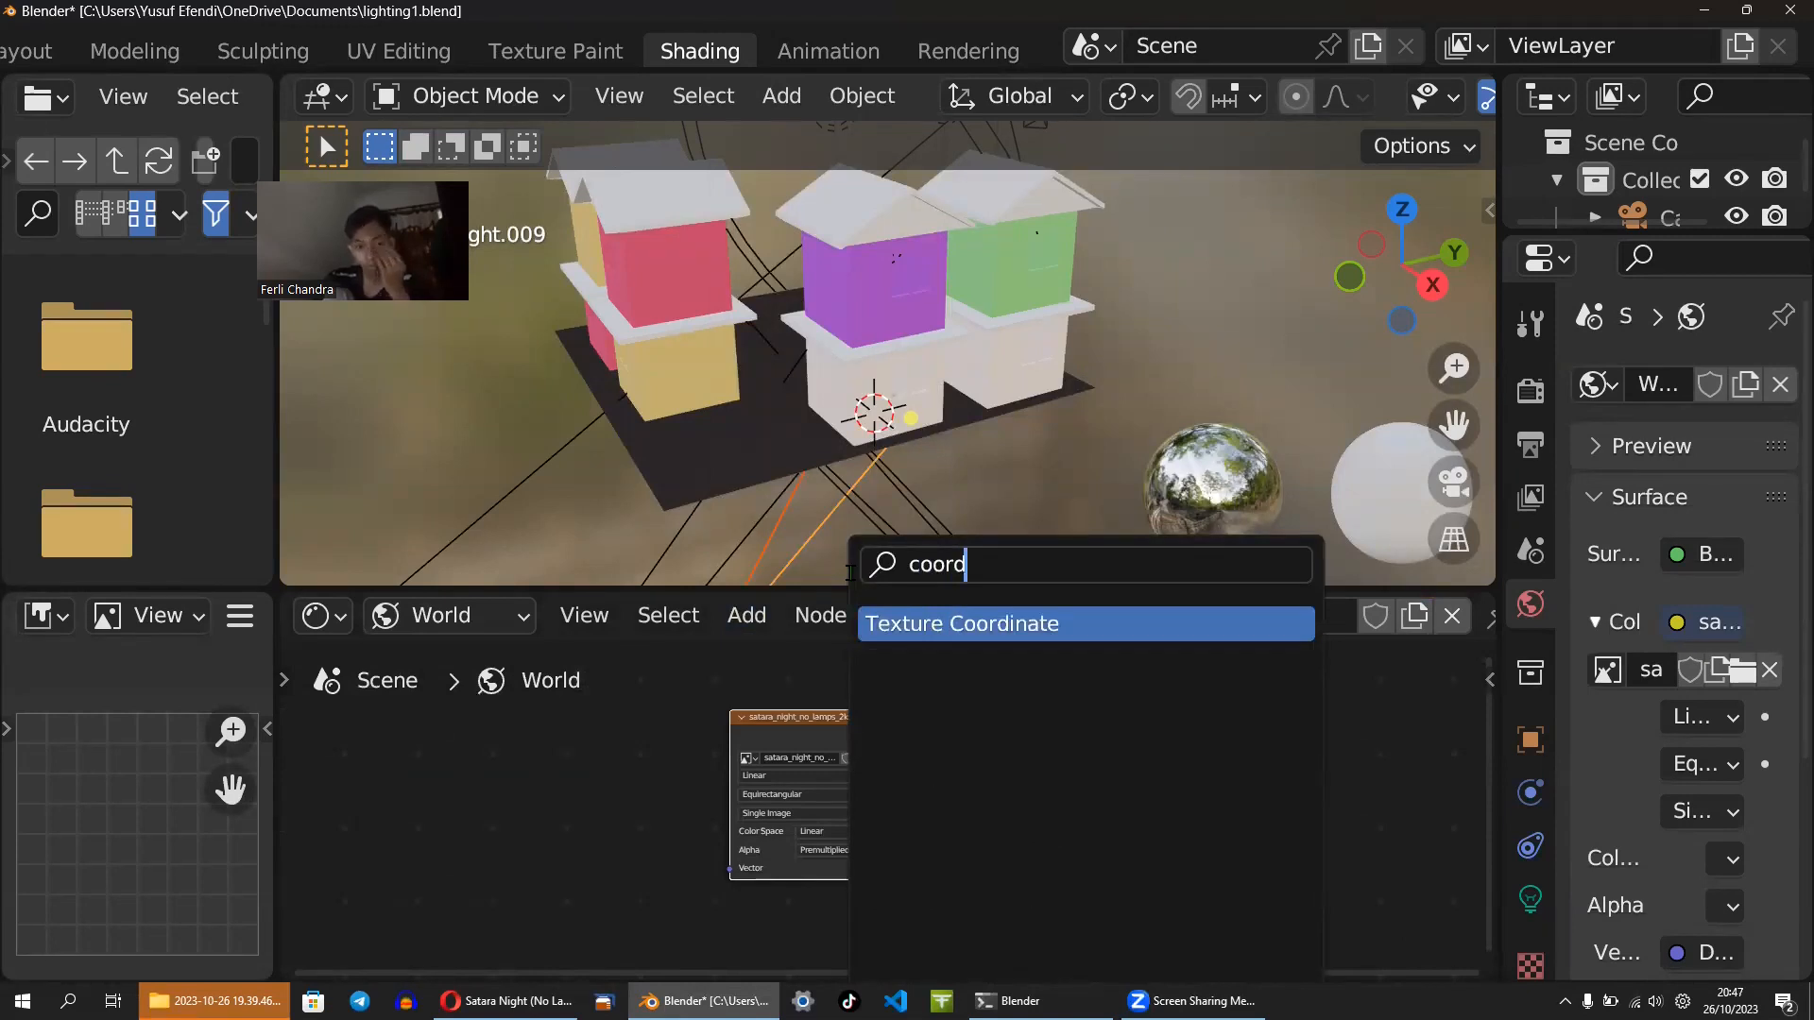
key("BackSpace")
key("BackSpace")
key("BackSpace")
key("BackSpace")
key("BackSpace")
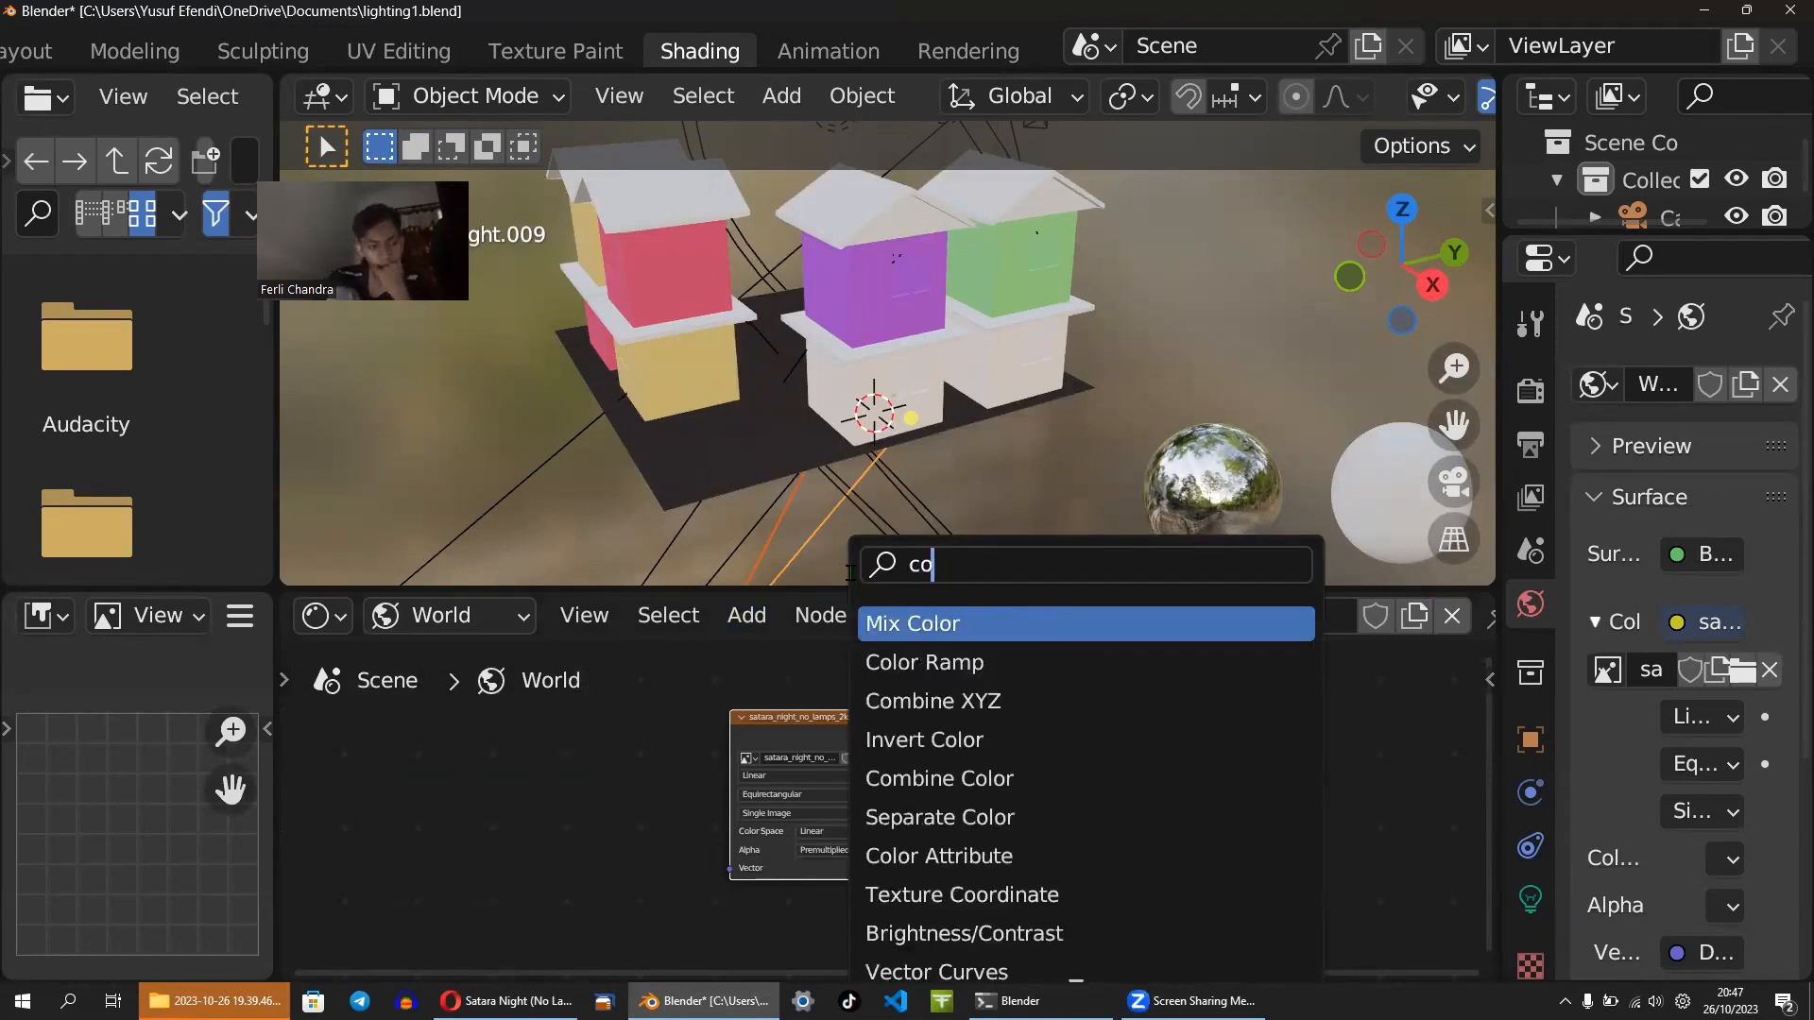
type("mapp")
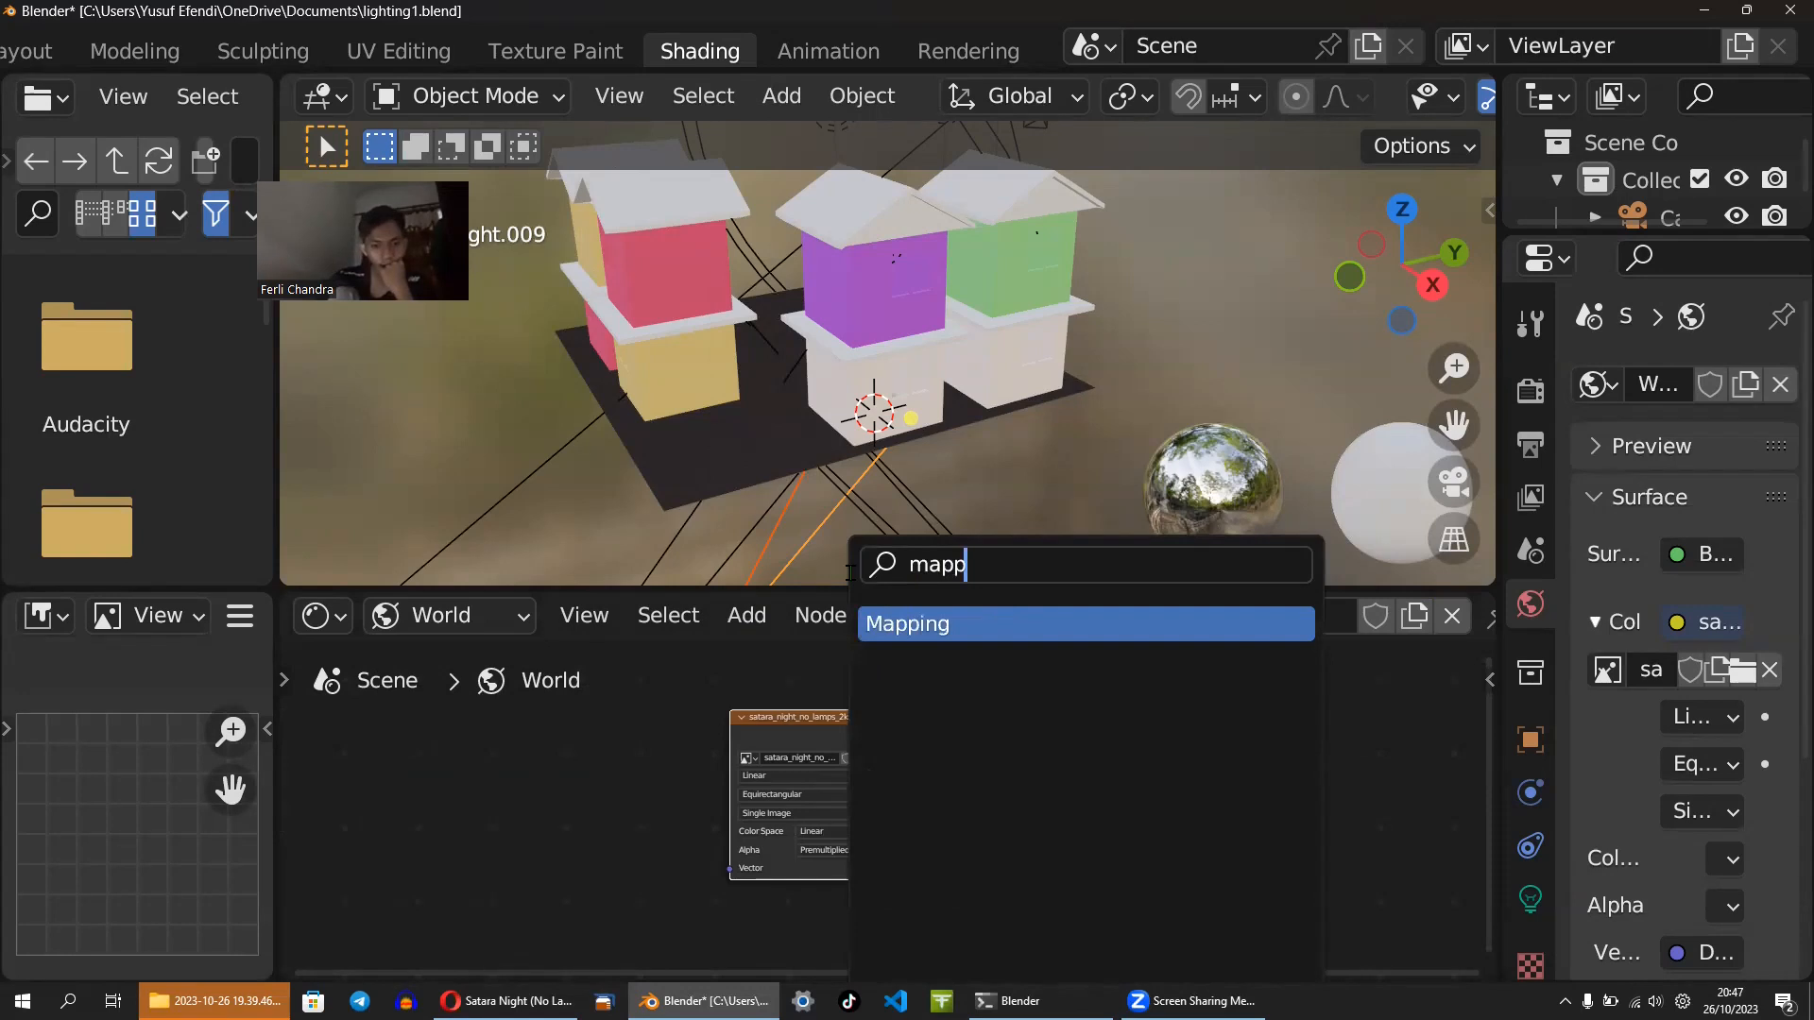
key("Return")
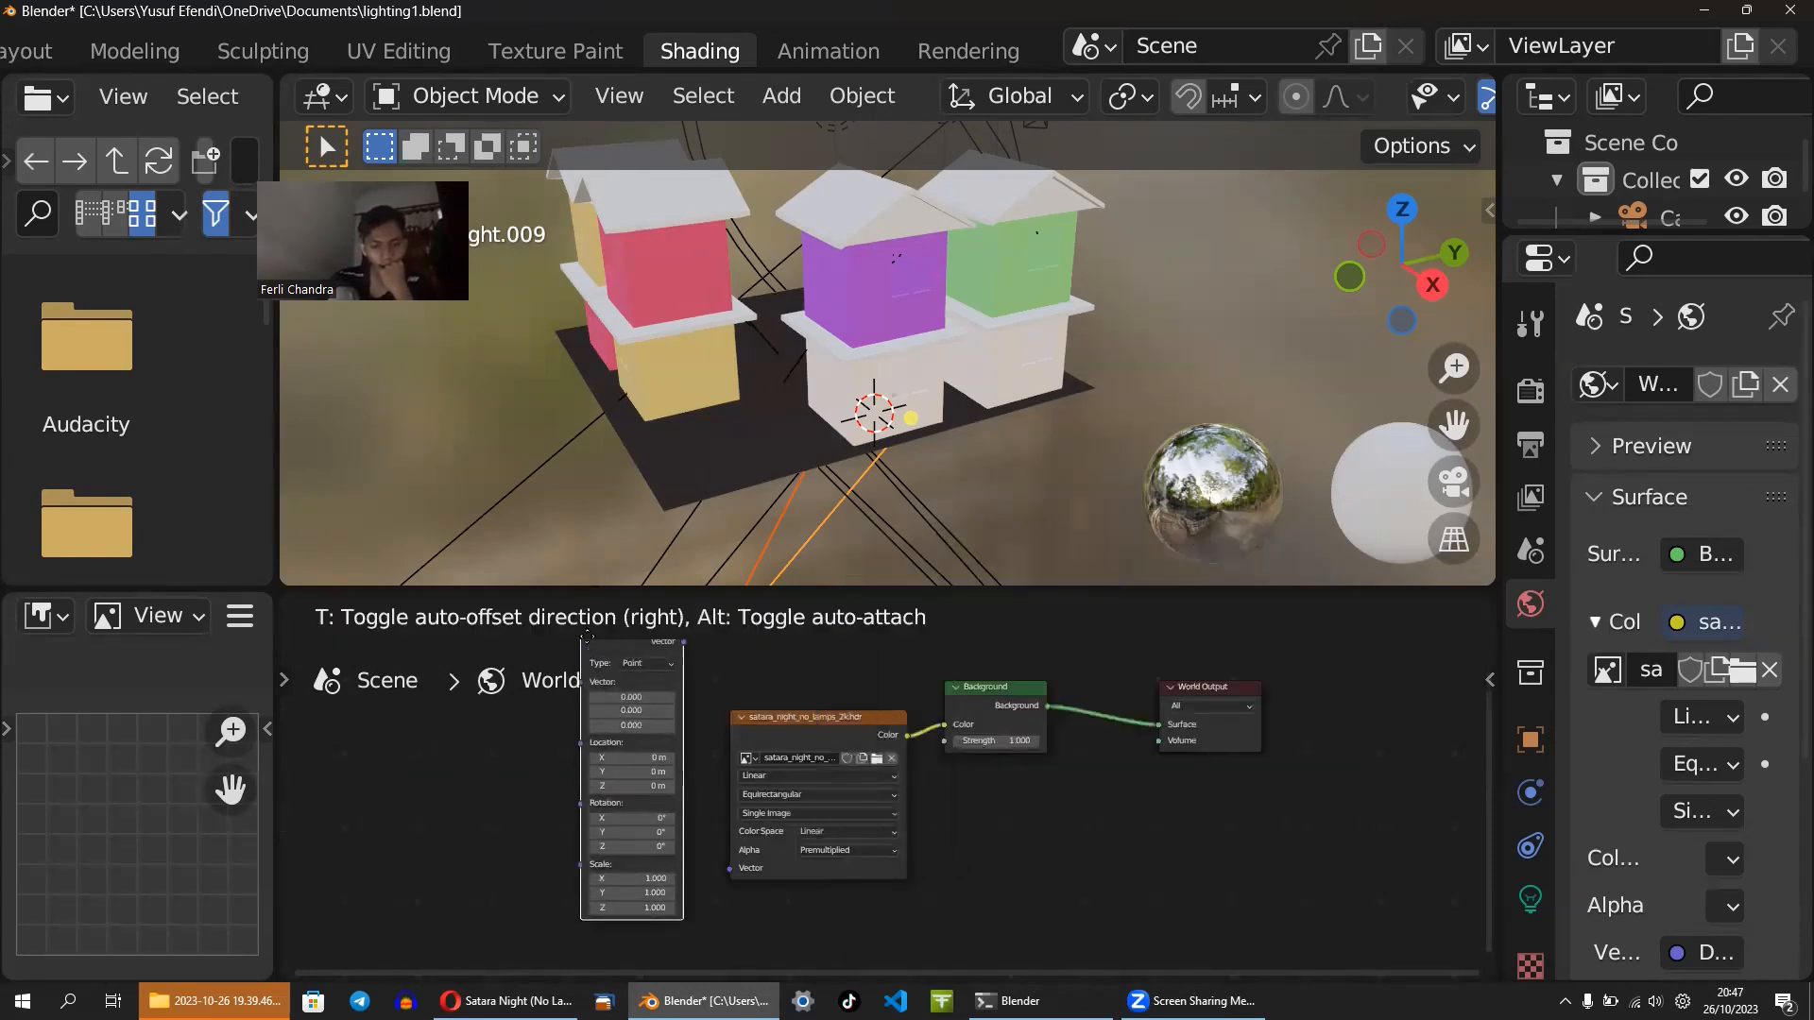
left_click(555, 667)
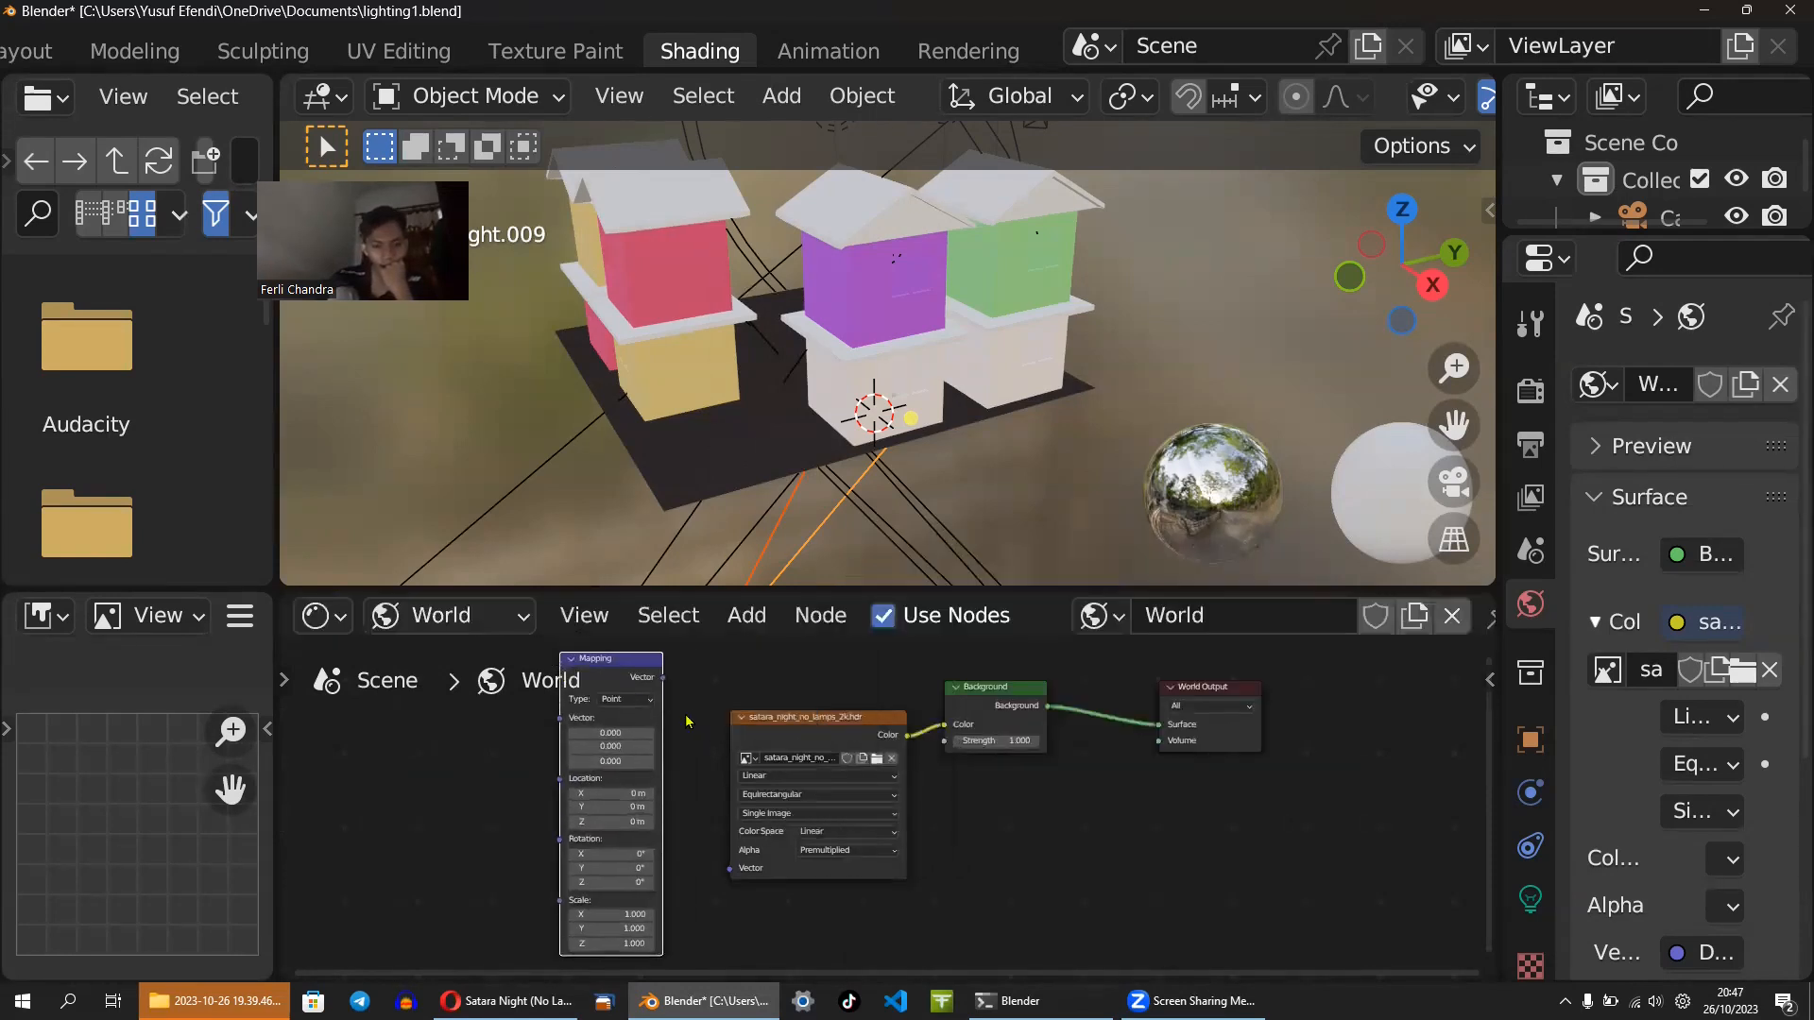
- Connect the Mapping node's Vector output to the environment texture's Vector input
scroll(686, 722, "up", 4)
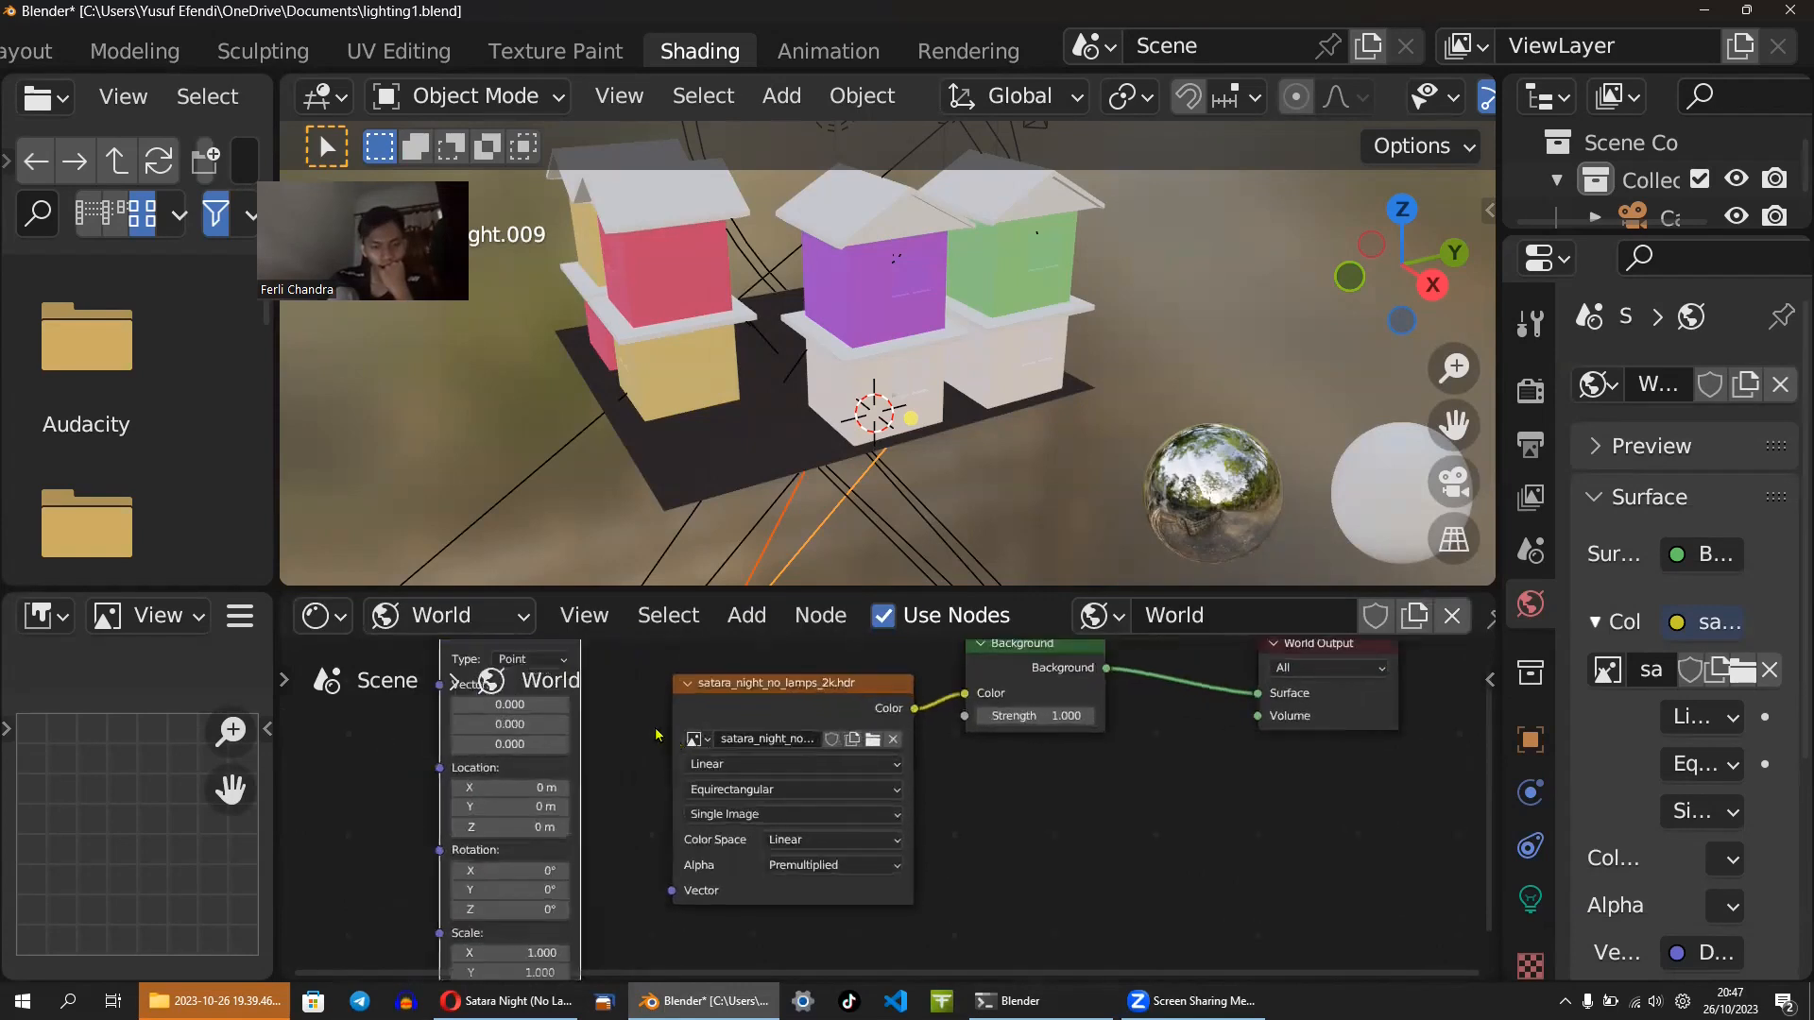
scroll(606, 715, "up", 1)
middle_click_drag(622, 713, 744, 748)
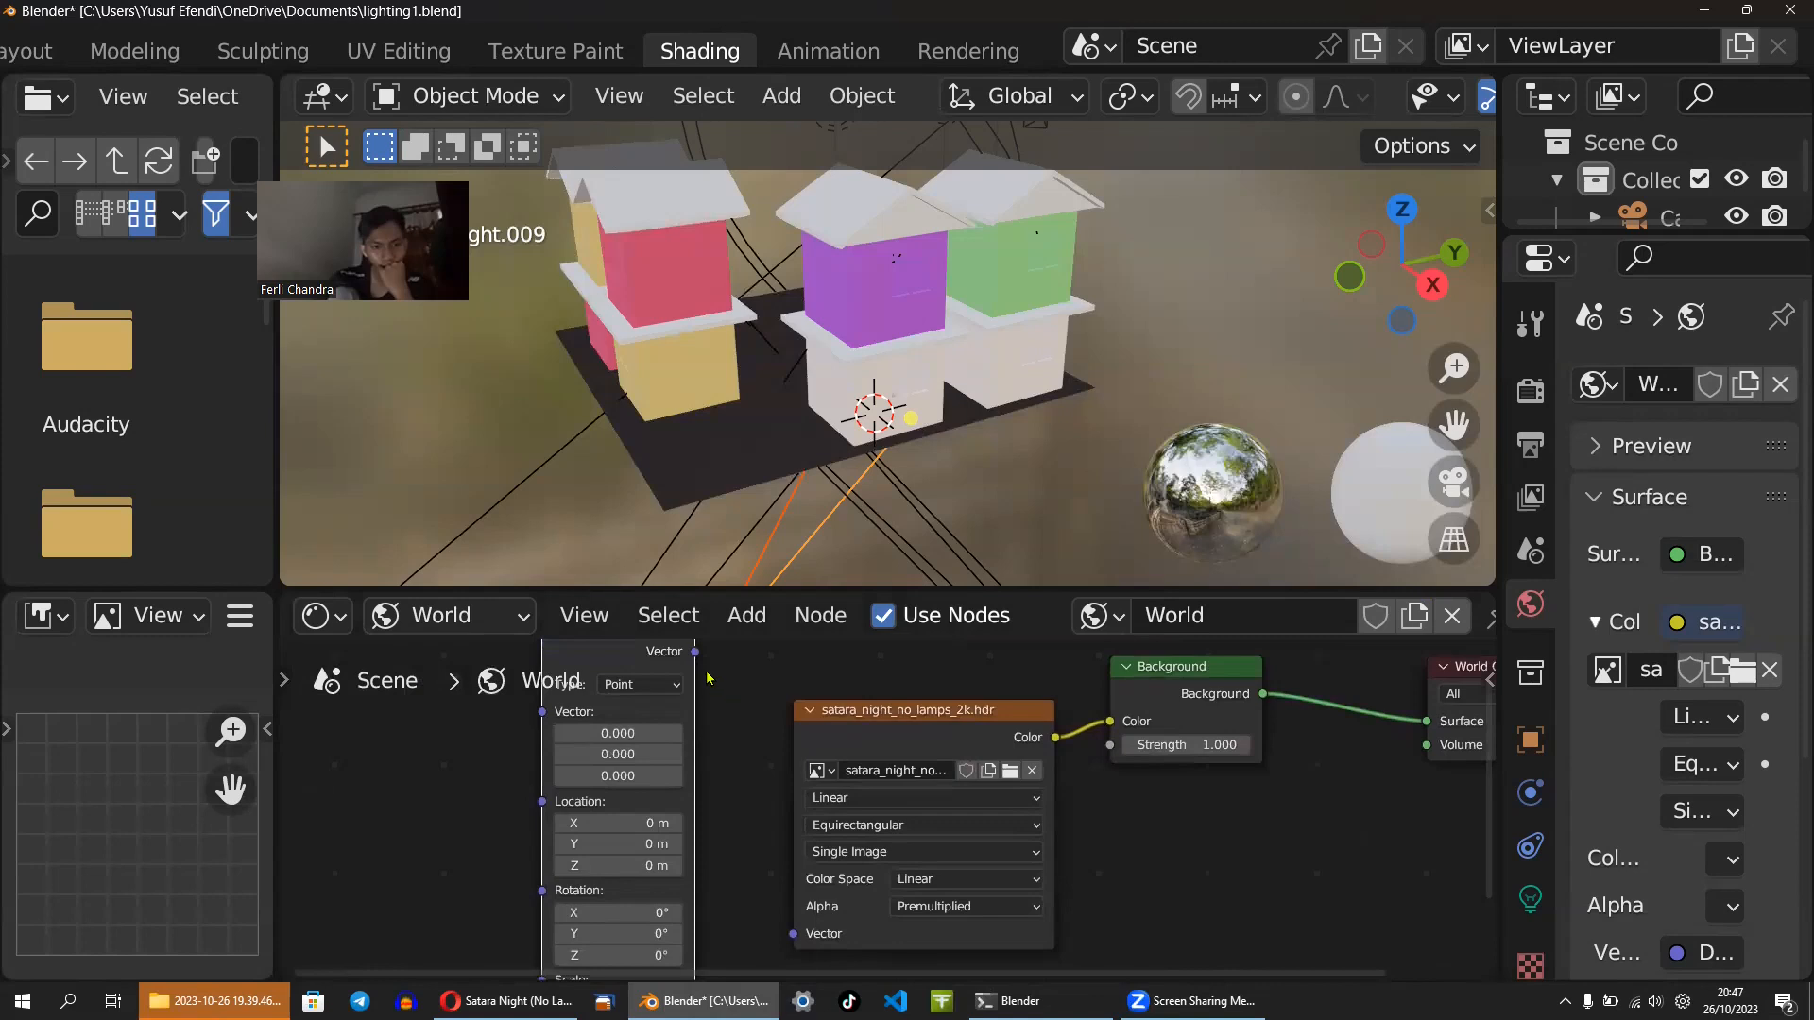
mouse_move(733, 648)
left_mouse_down()
mouse_move(770, 888)
mouse_move(810, 859)
mouse_move(803, 678)
mouse_move(769, 926)
mouse_move(794, 762)
left_mouse_up()
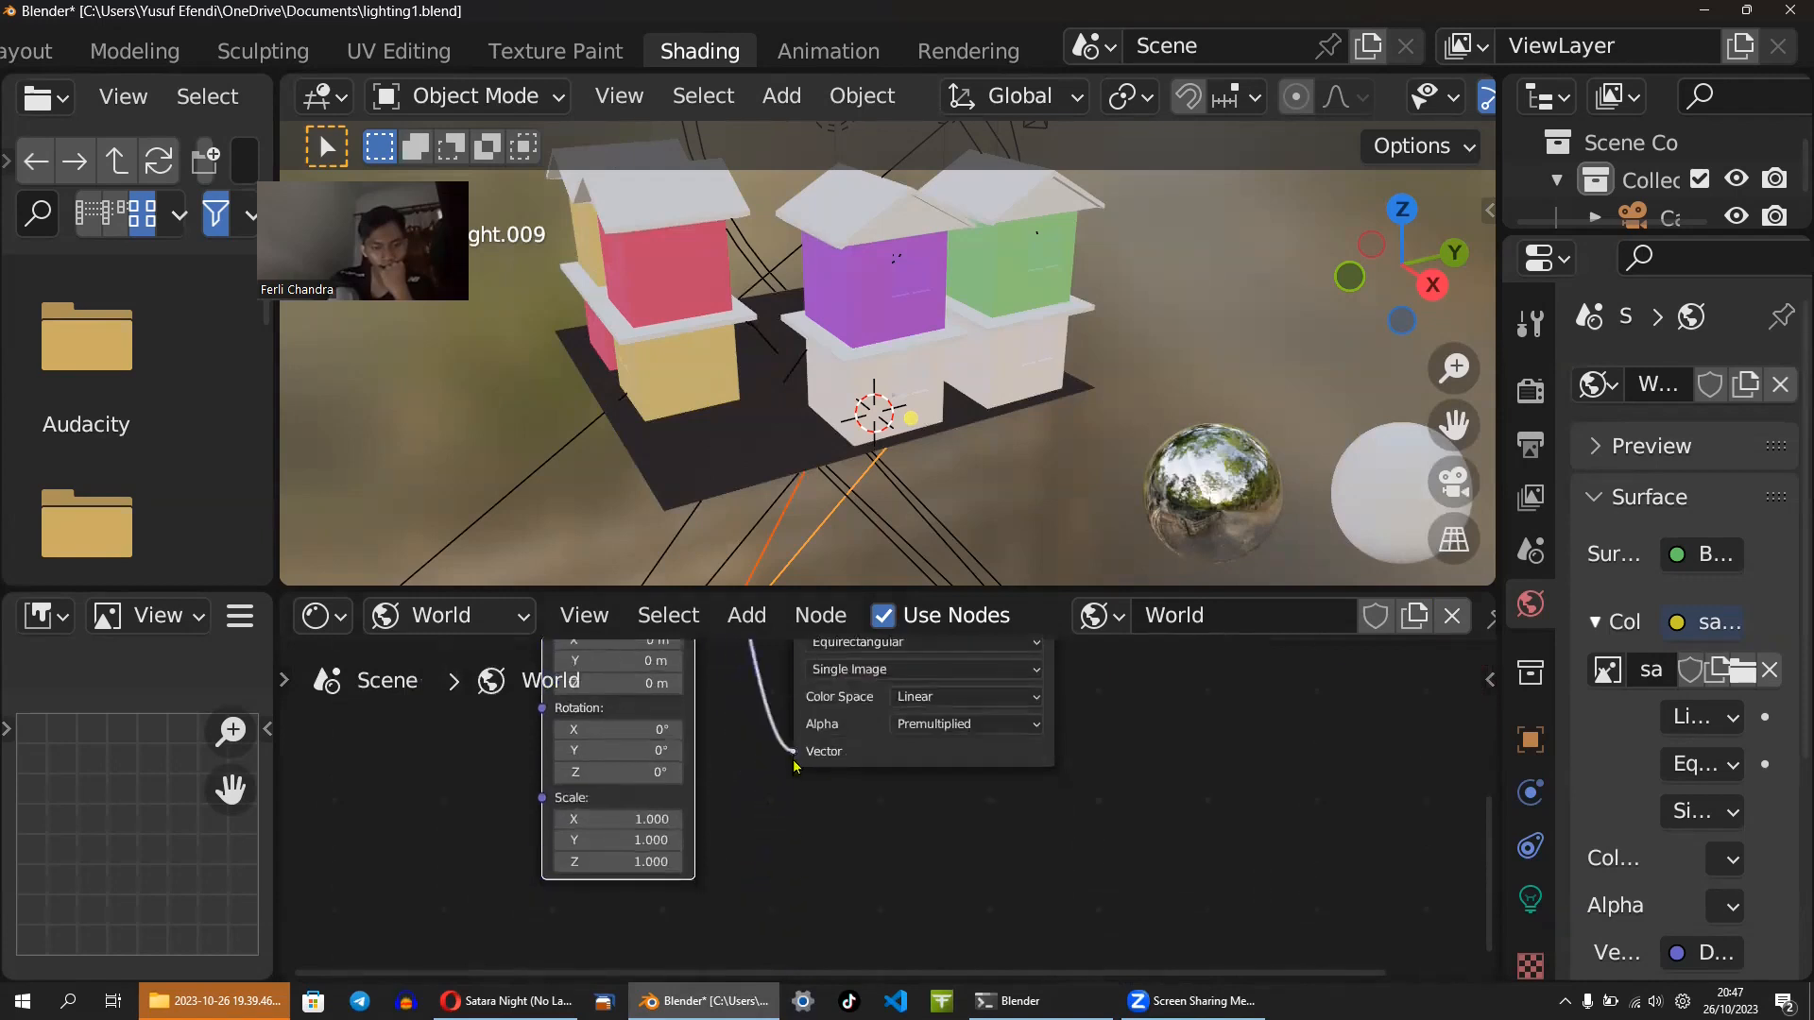
scroll(792, 784, "down", 2)
middle_click_drag(793, 795, 853, 913)
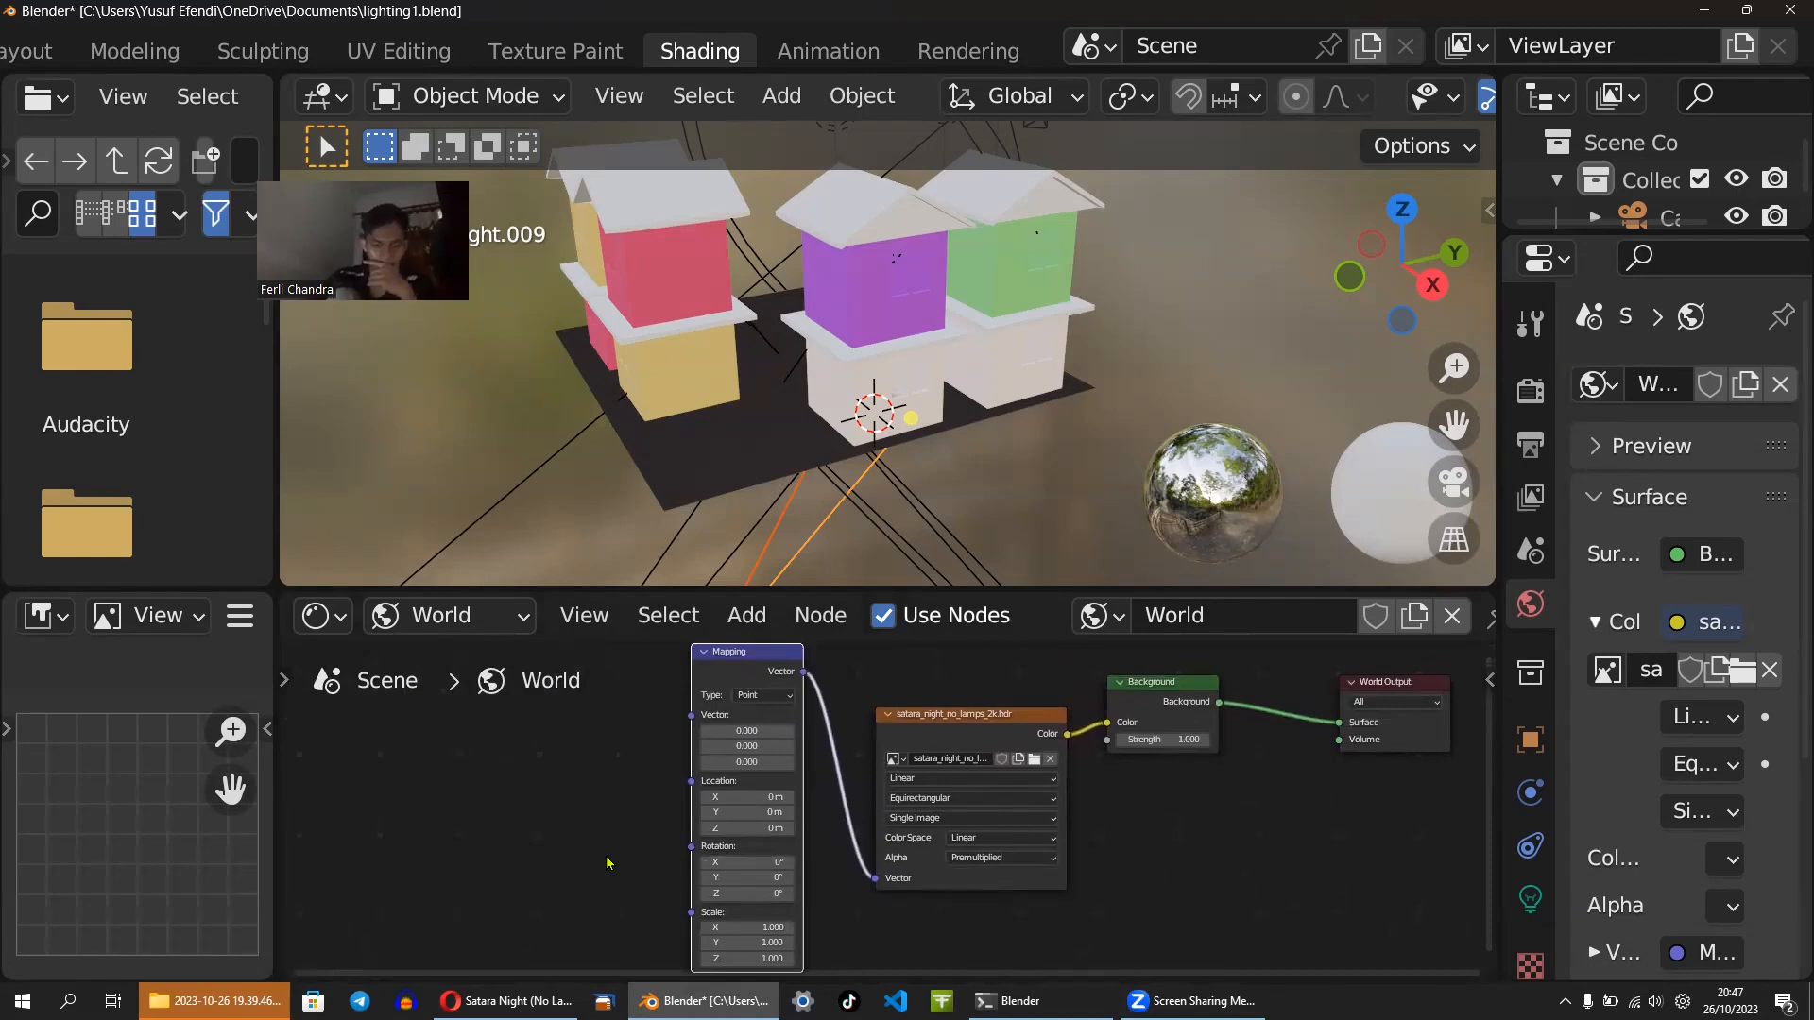
scroll(608, 863, "down", 1)
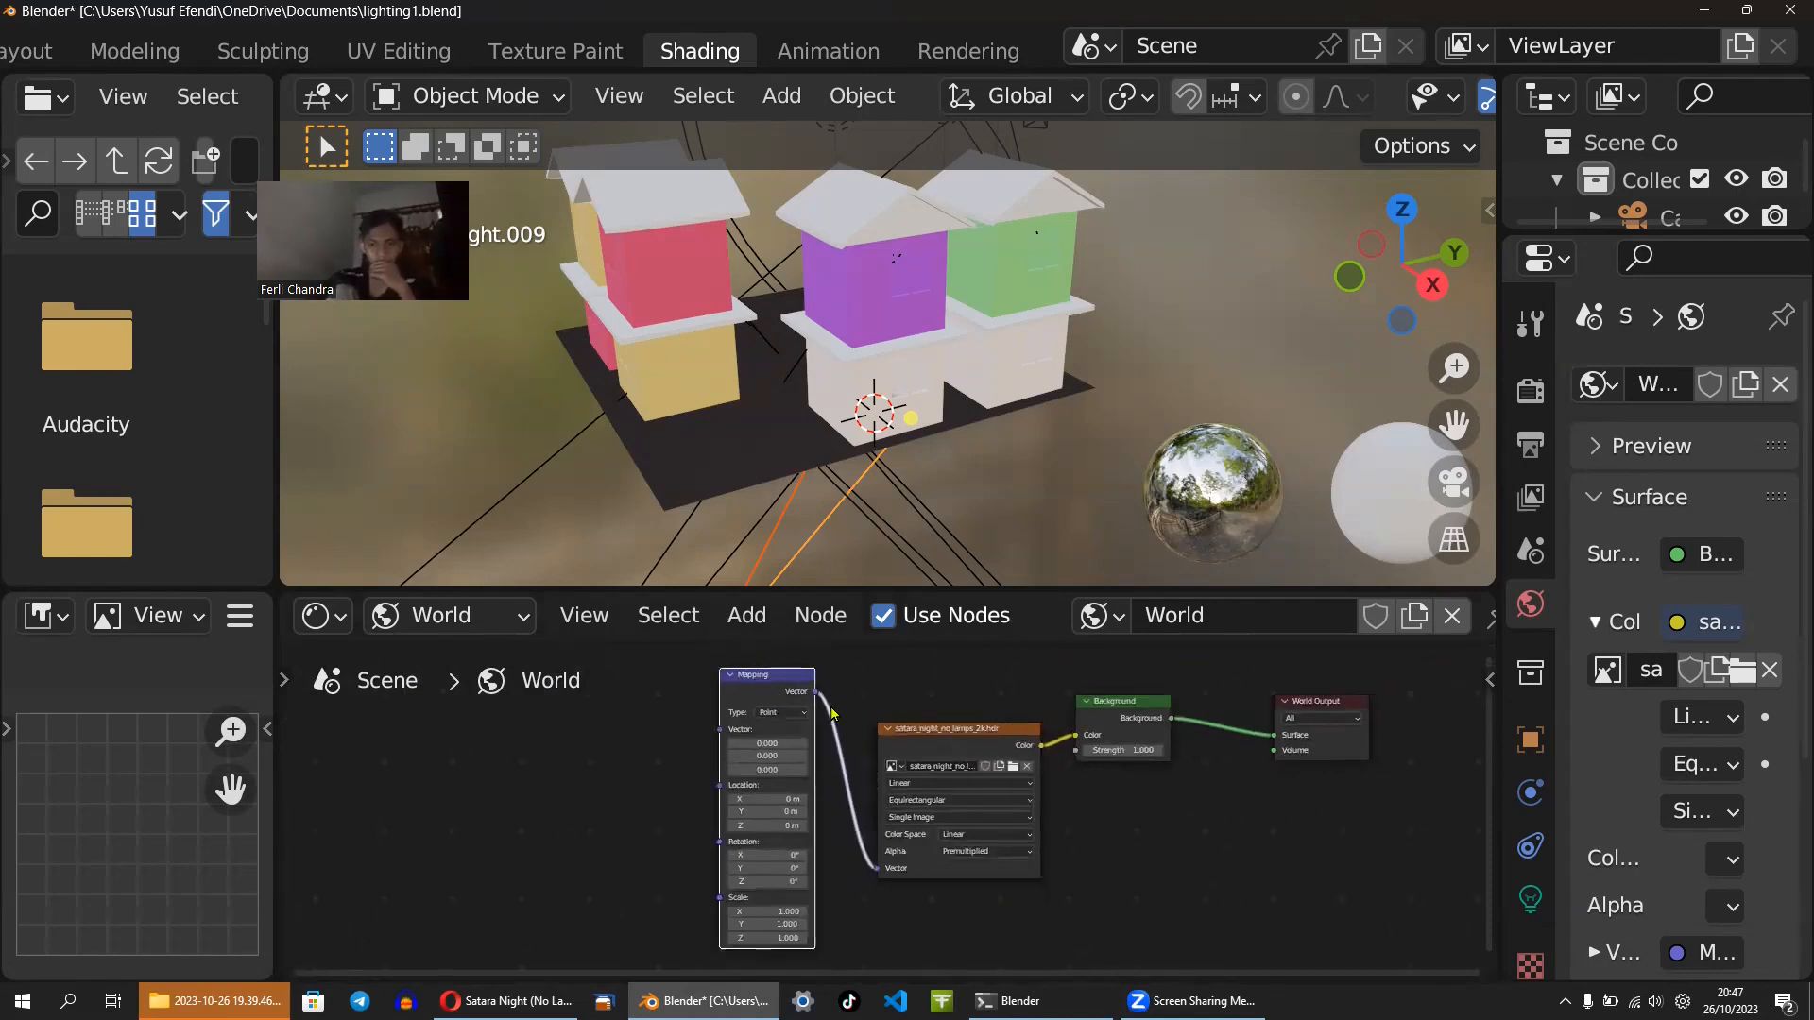
- Set the Mapping node's Y rotation to -2°
scroll(1047, 419, "down", 6)
middle_click_drag(1047, 418, 1045, 292)
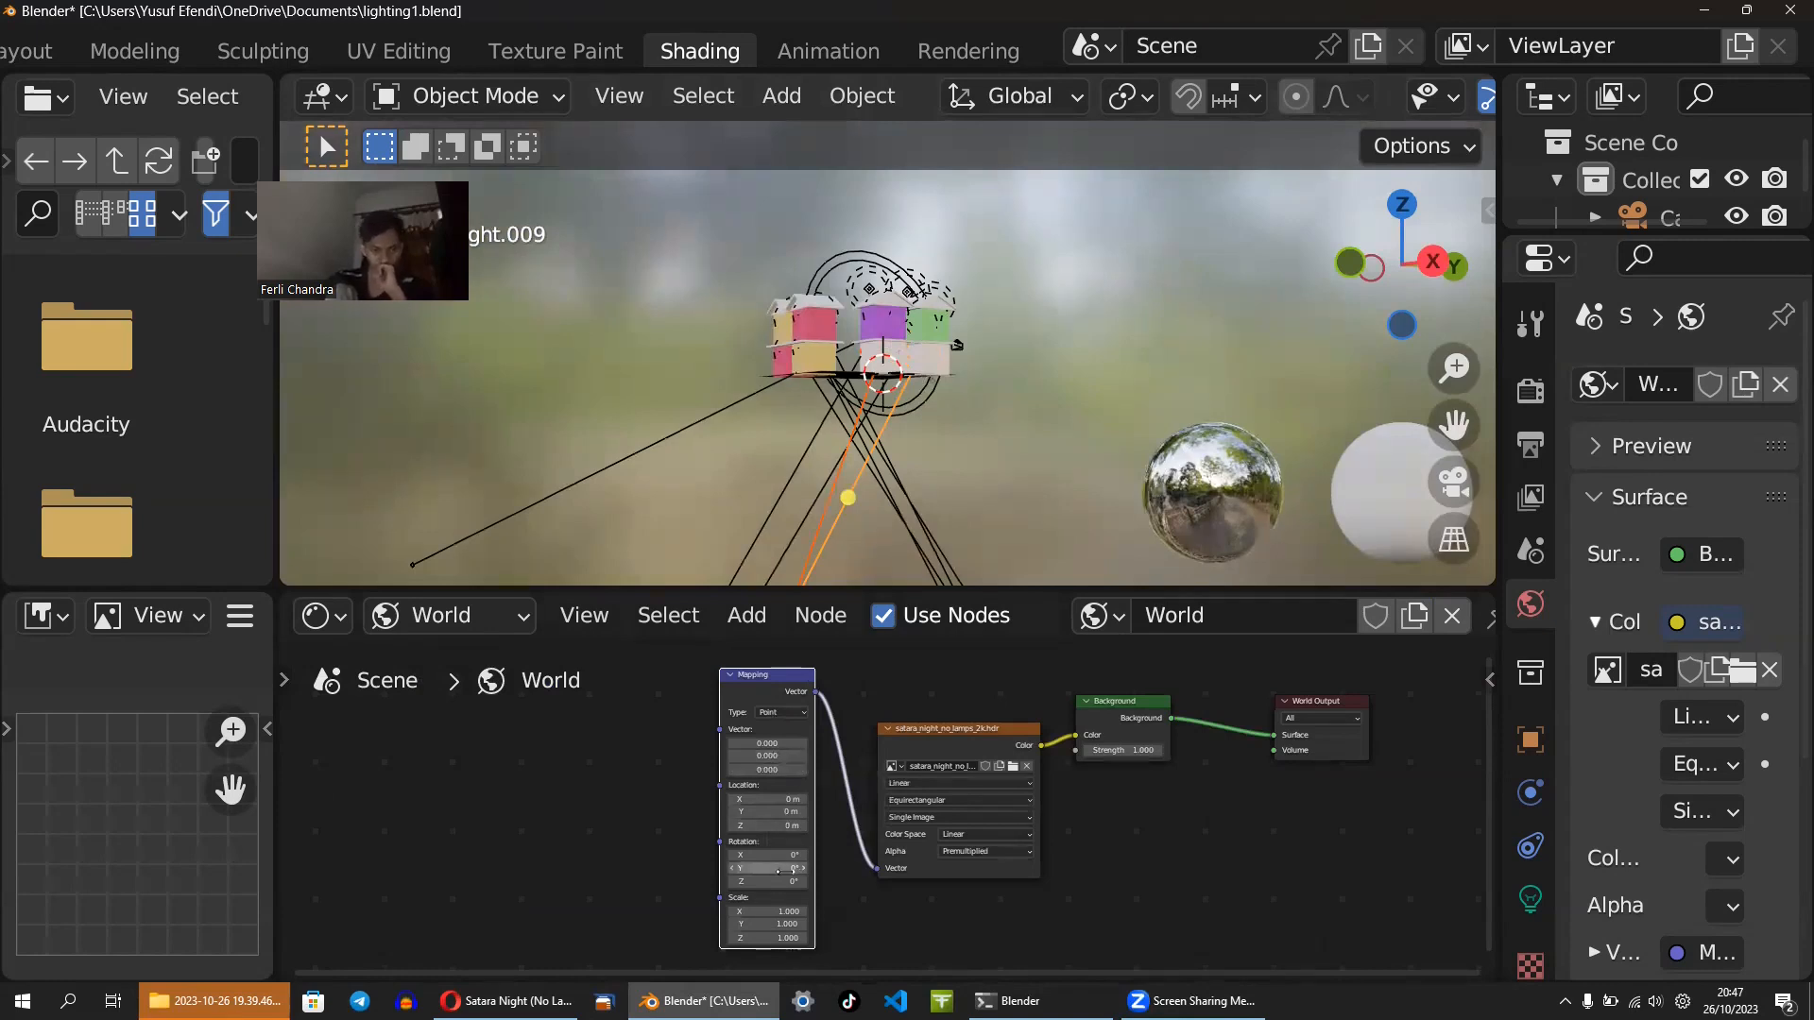
left_click_drag(768, 873, 762, 873)
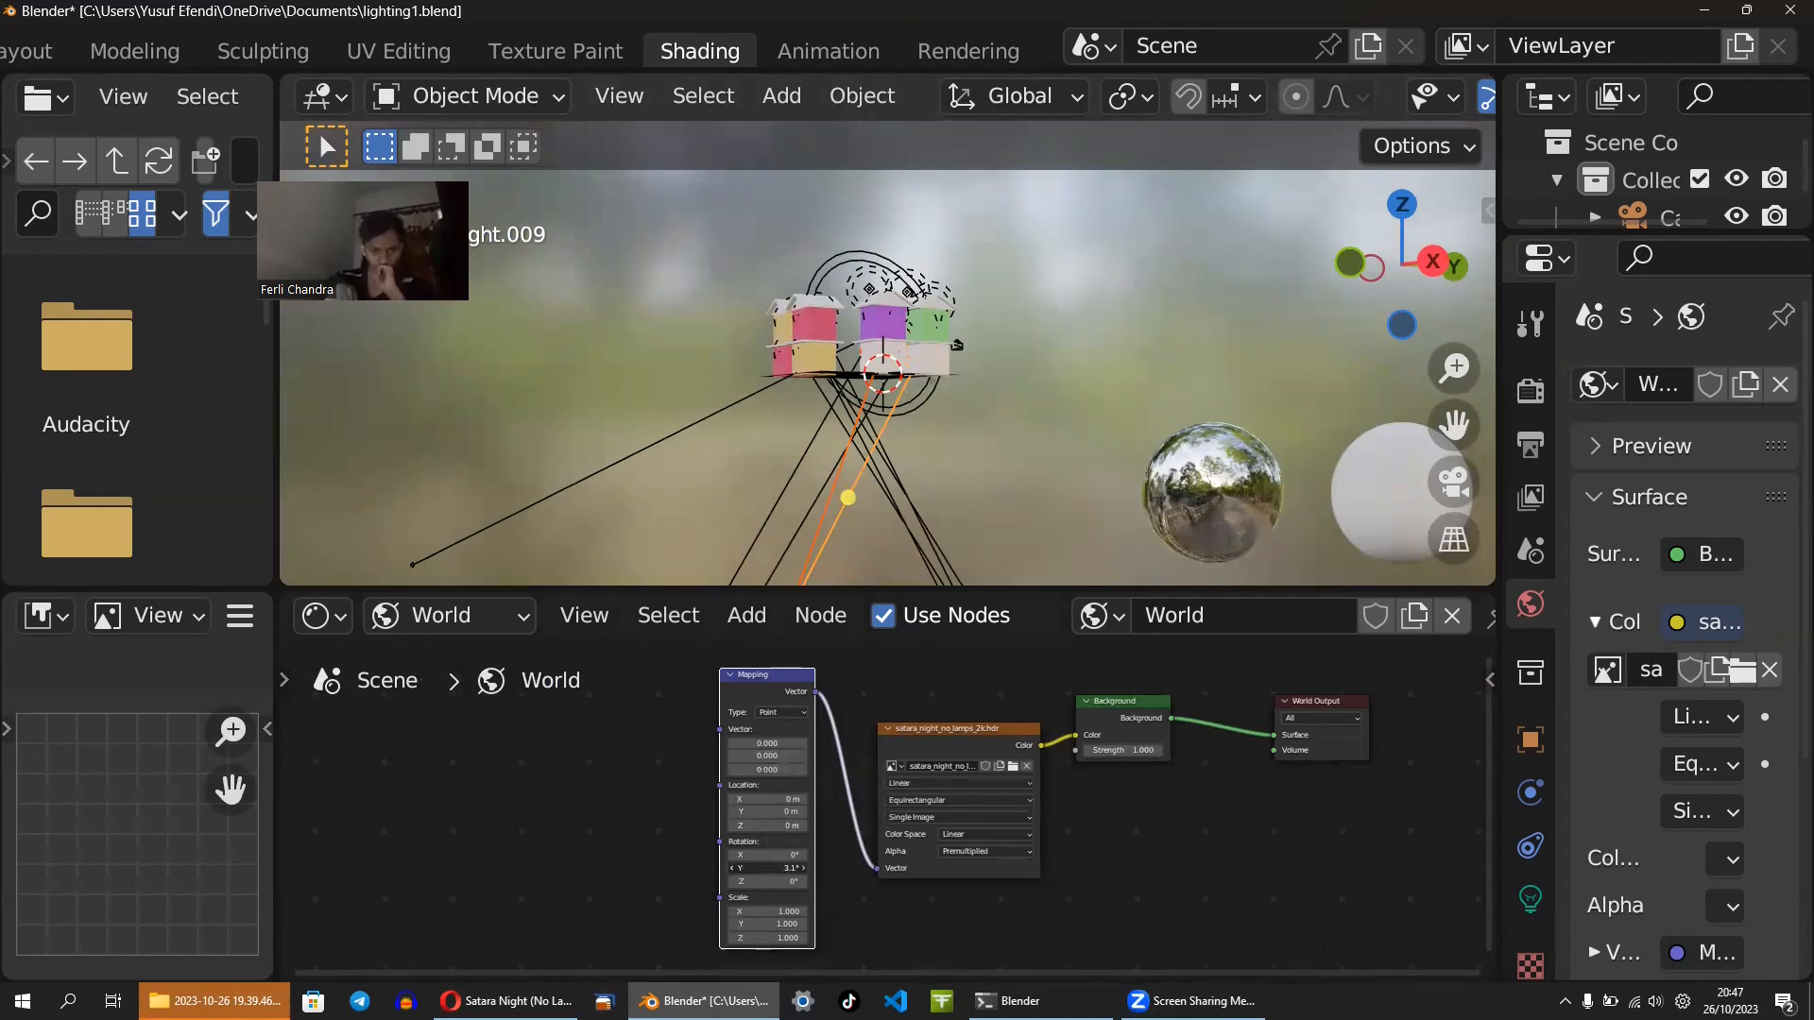
right_click(565, 779)
left_click(565, 778)
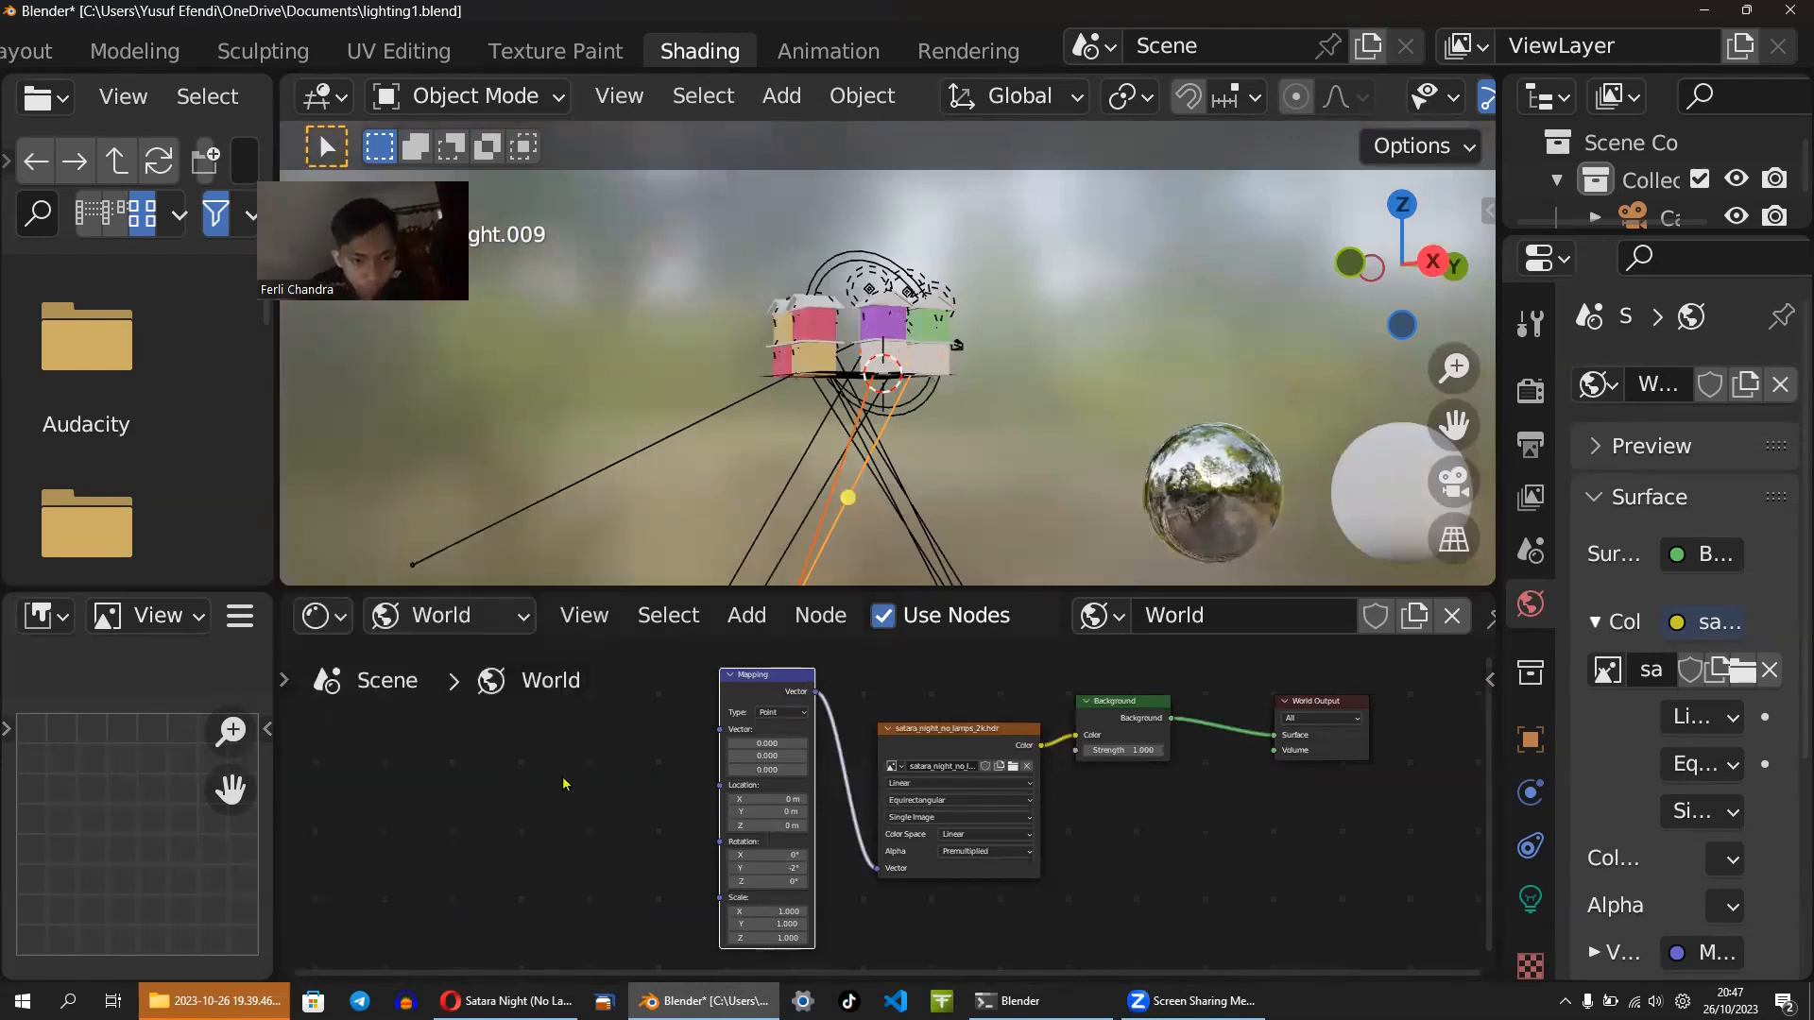
key("shift+a")
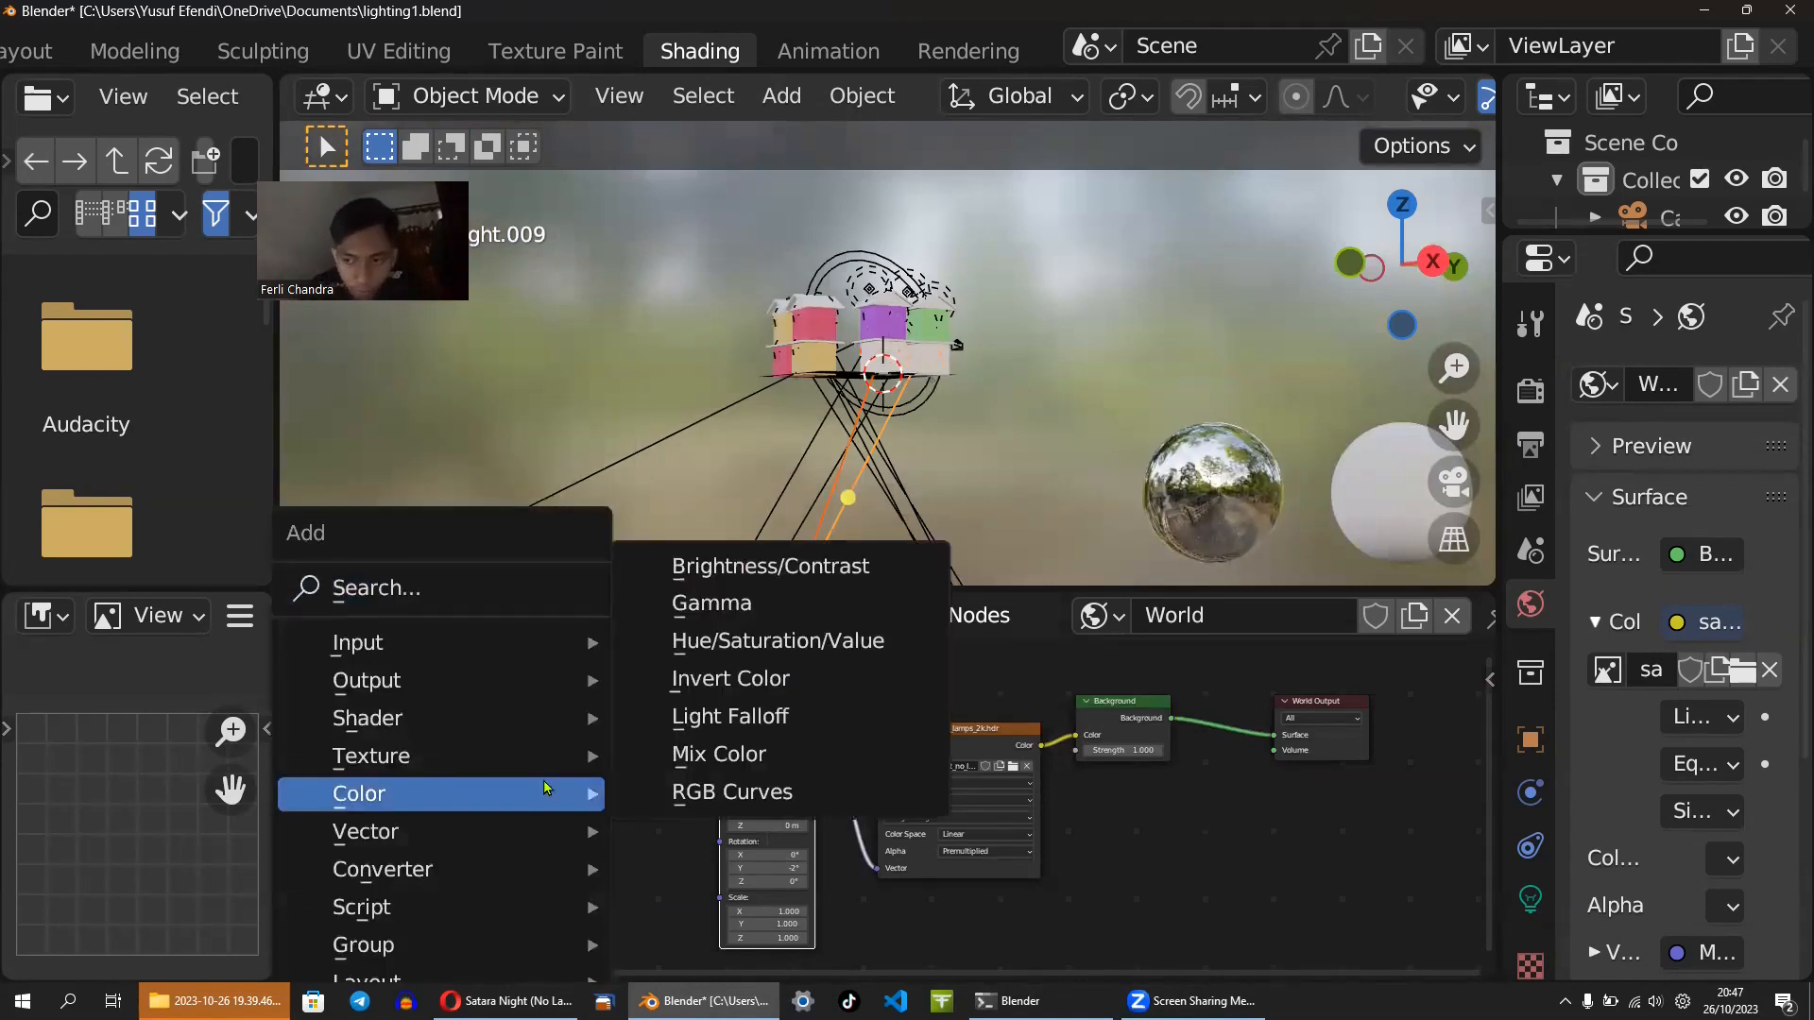
key("t")
key("e")
key("x")
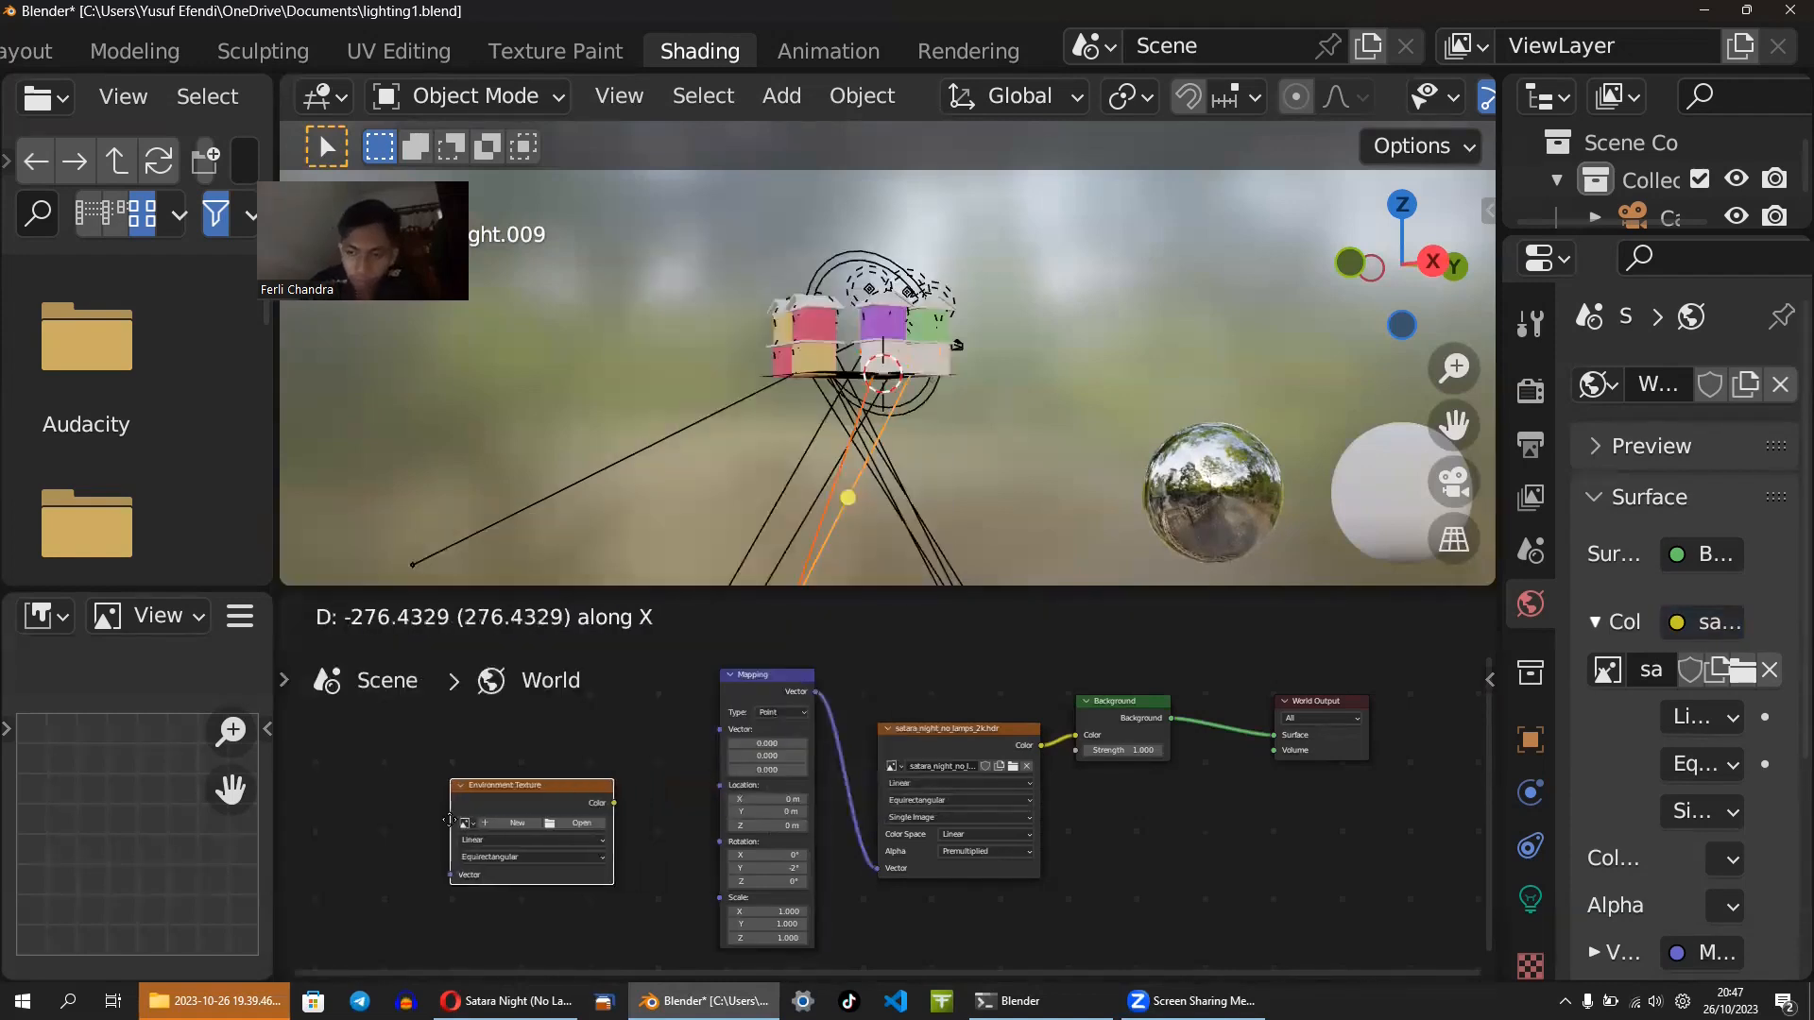
left_click(464, 820)
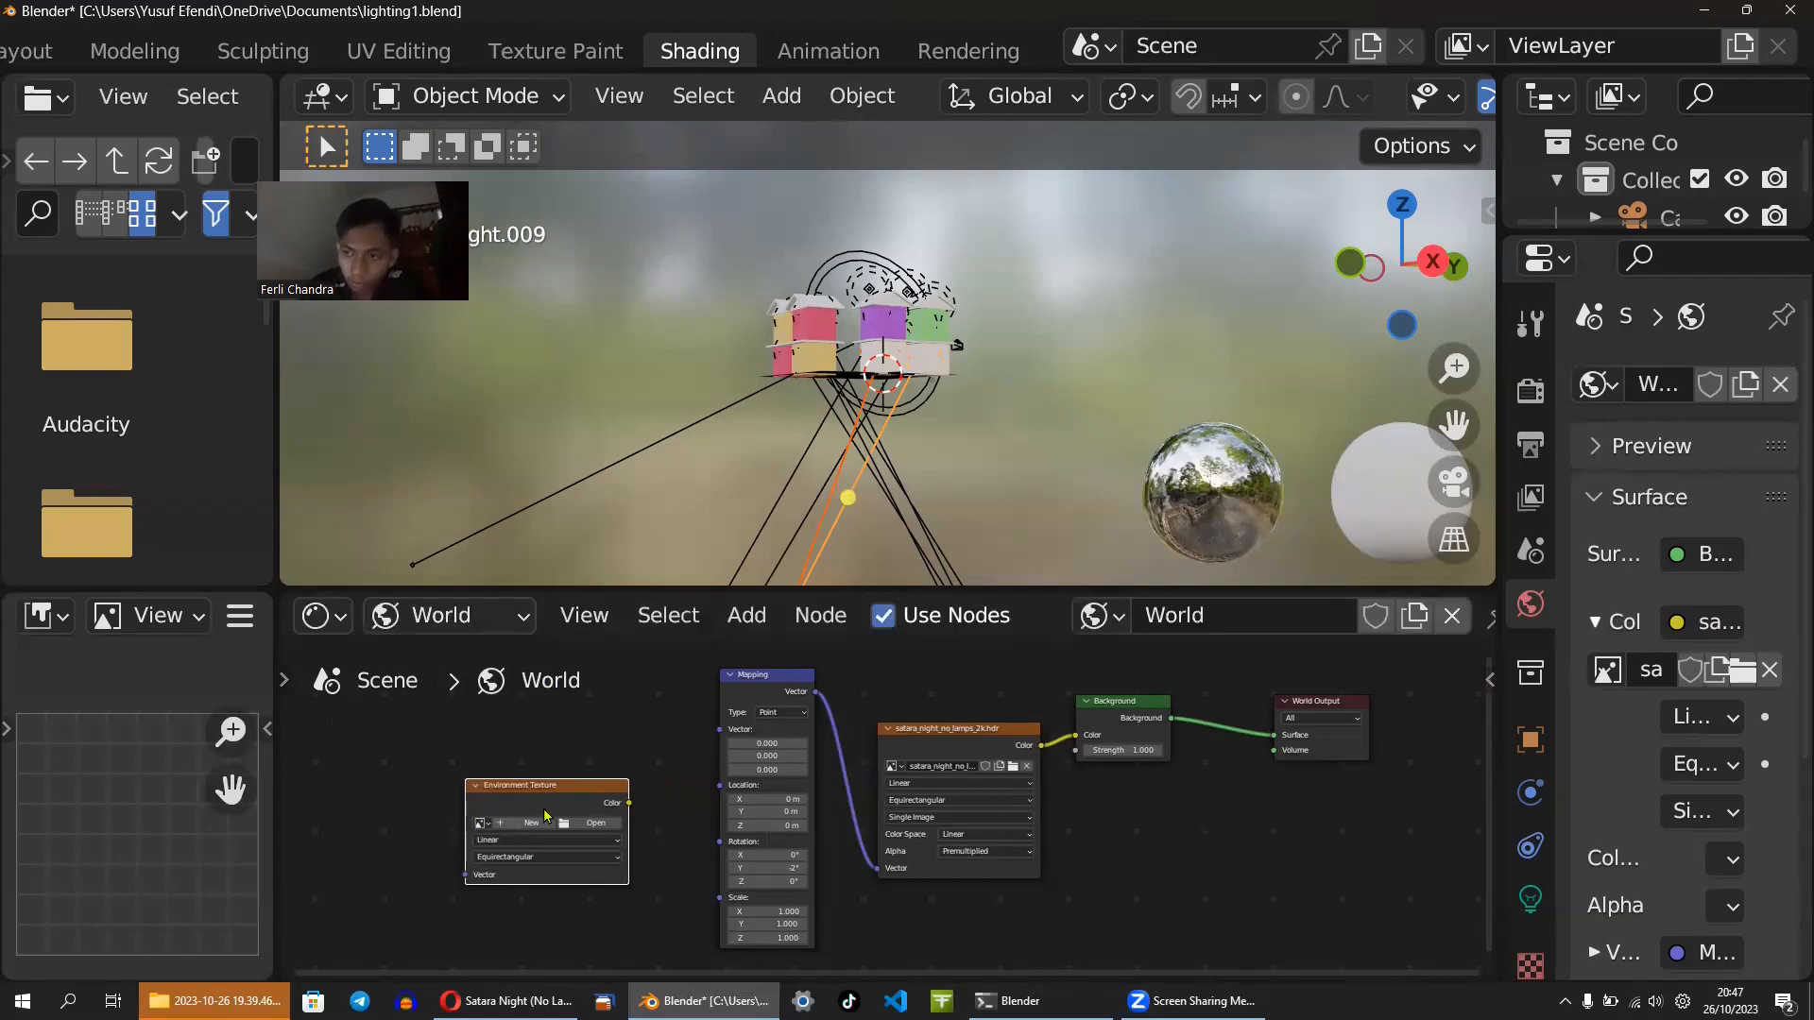
scroll(546, 815, "up", 2)
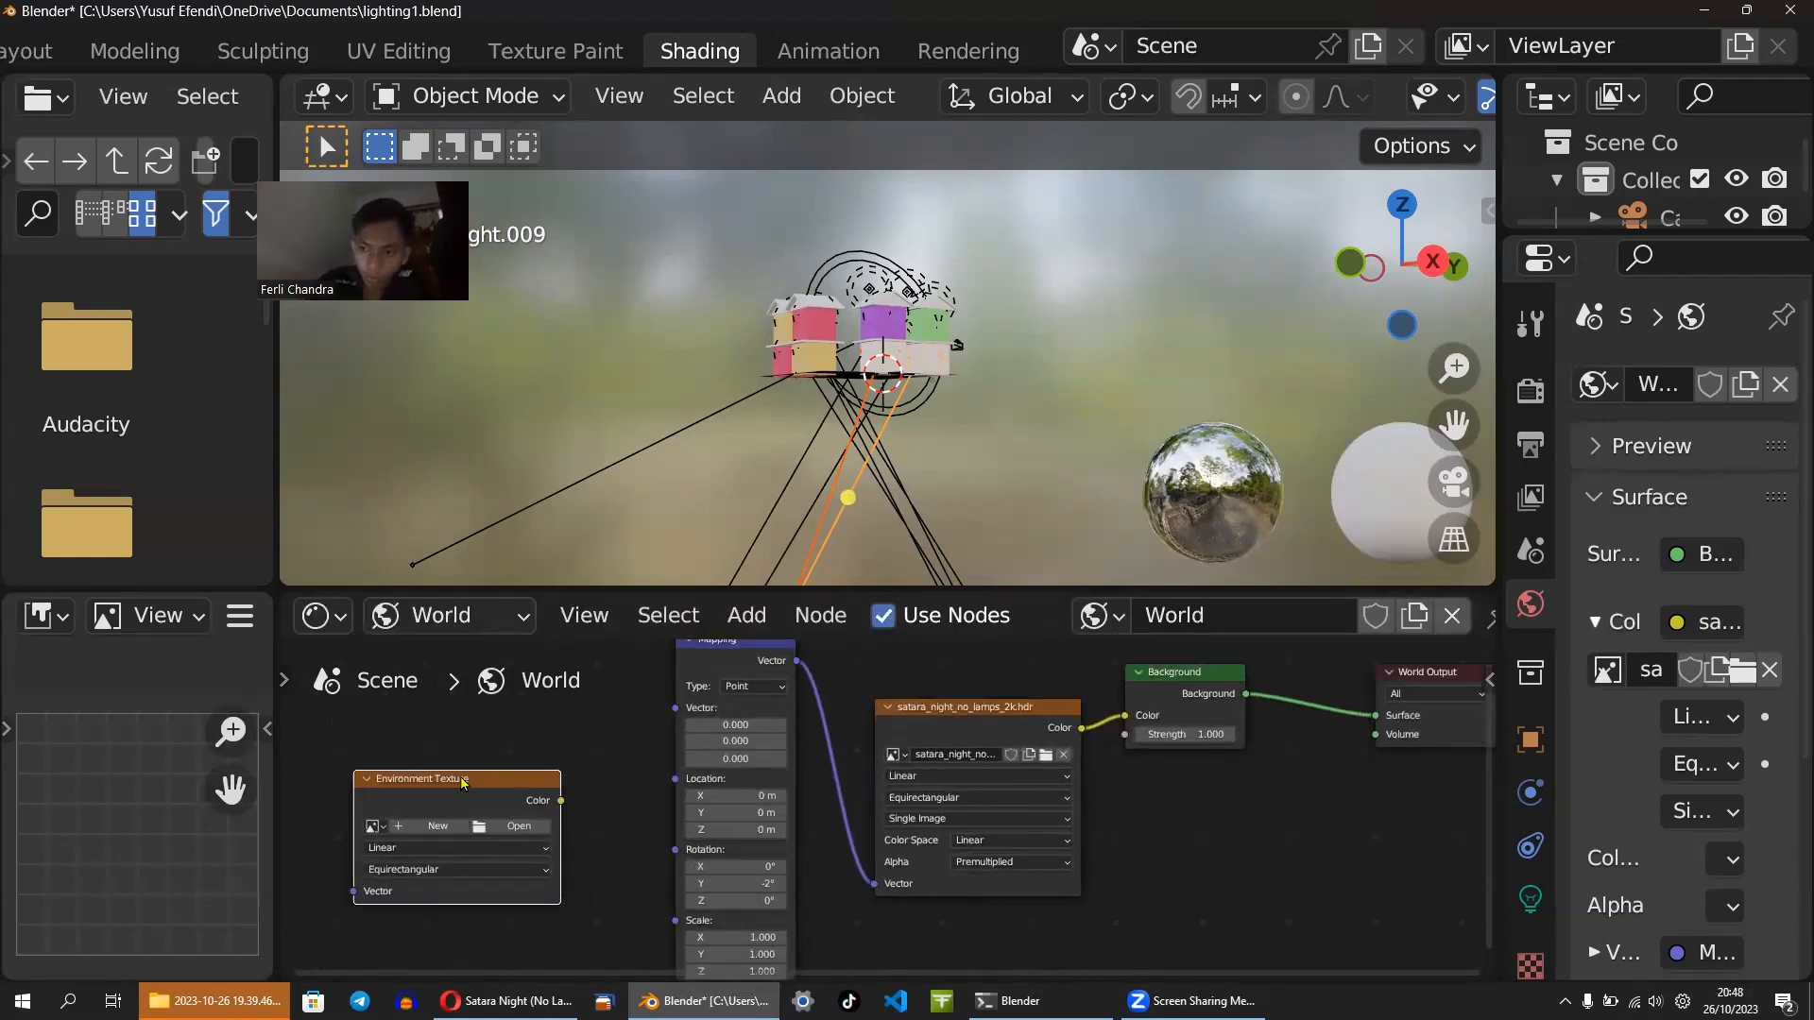
key("x")
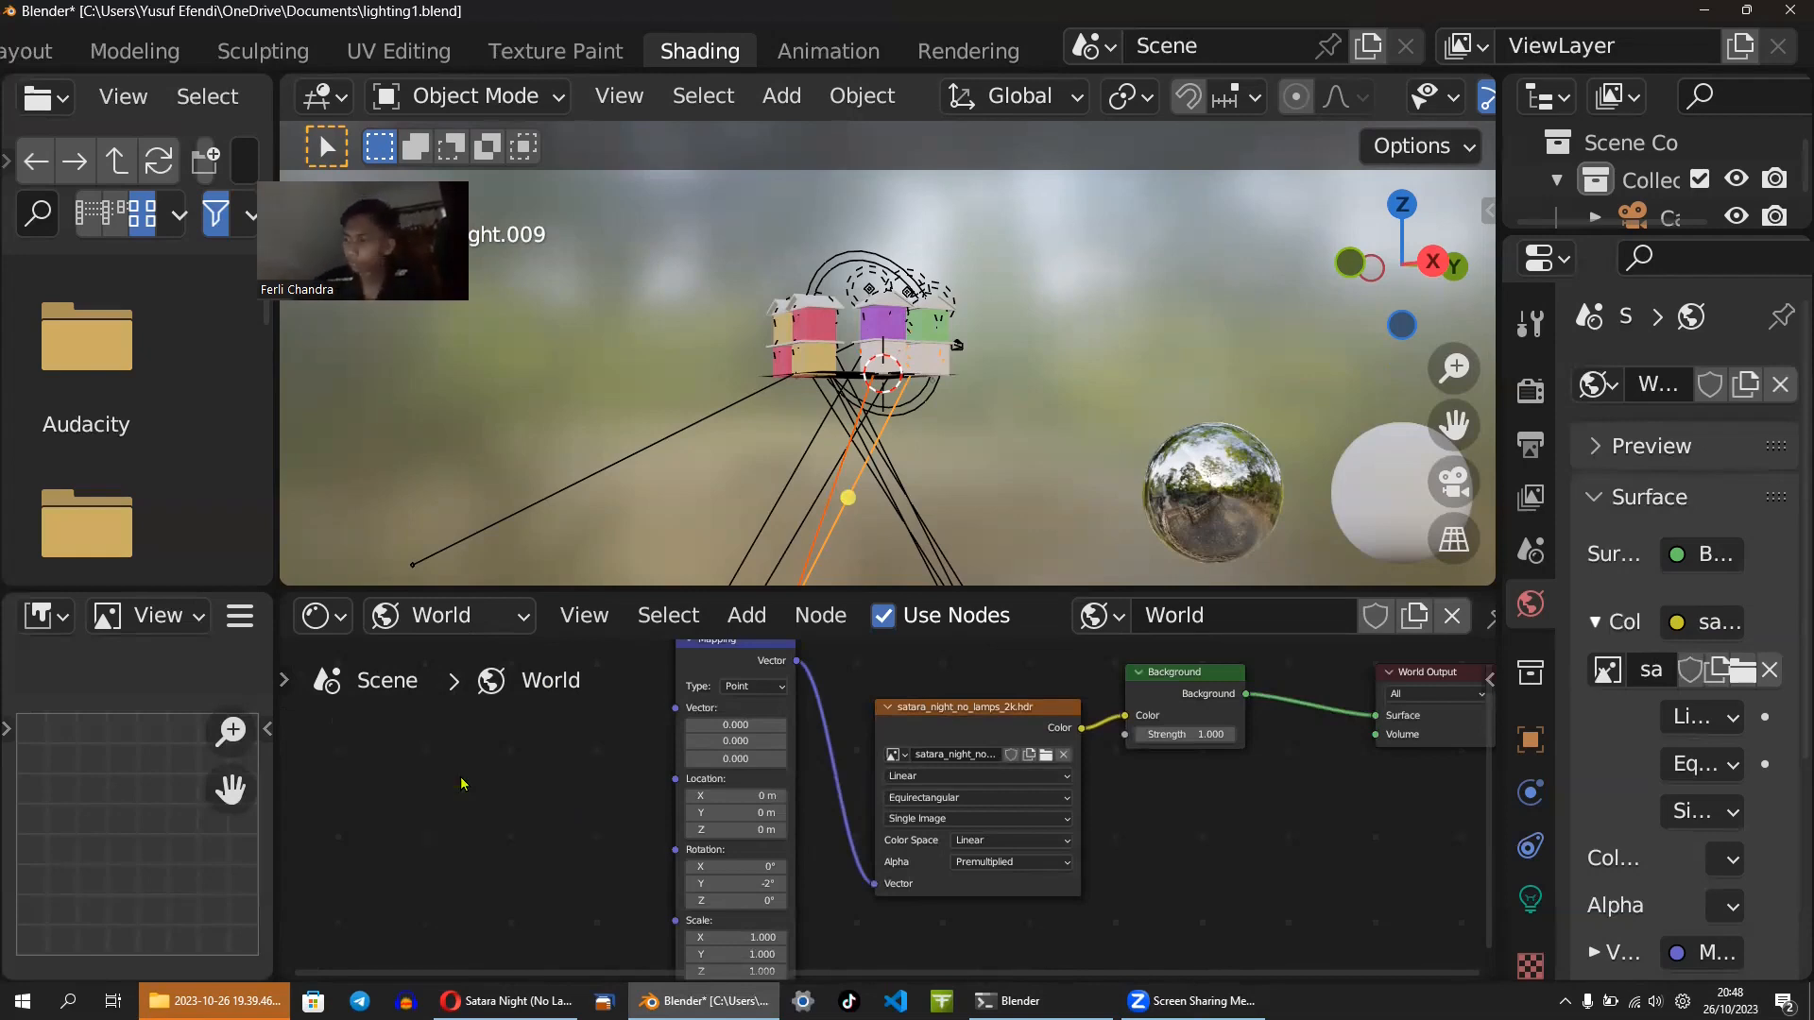
- Try adding a new Environment Texture node ahead of the Mapping node in the world shader
key("shift+a")
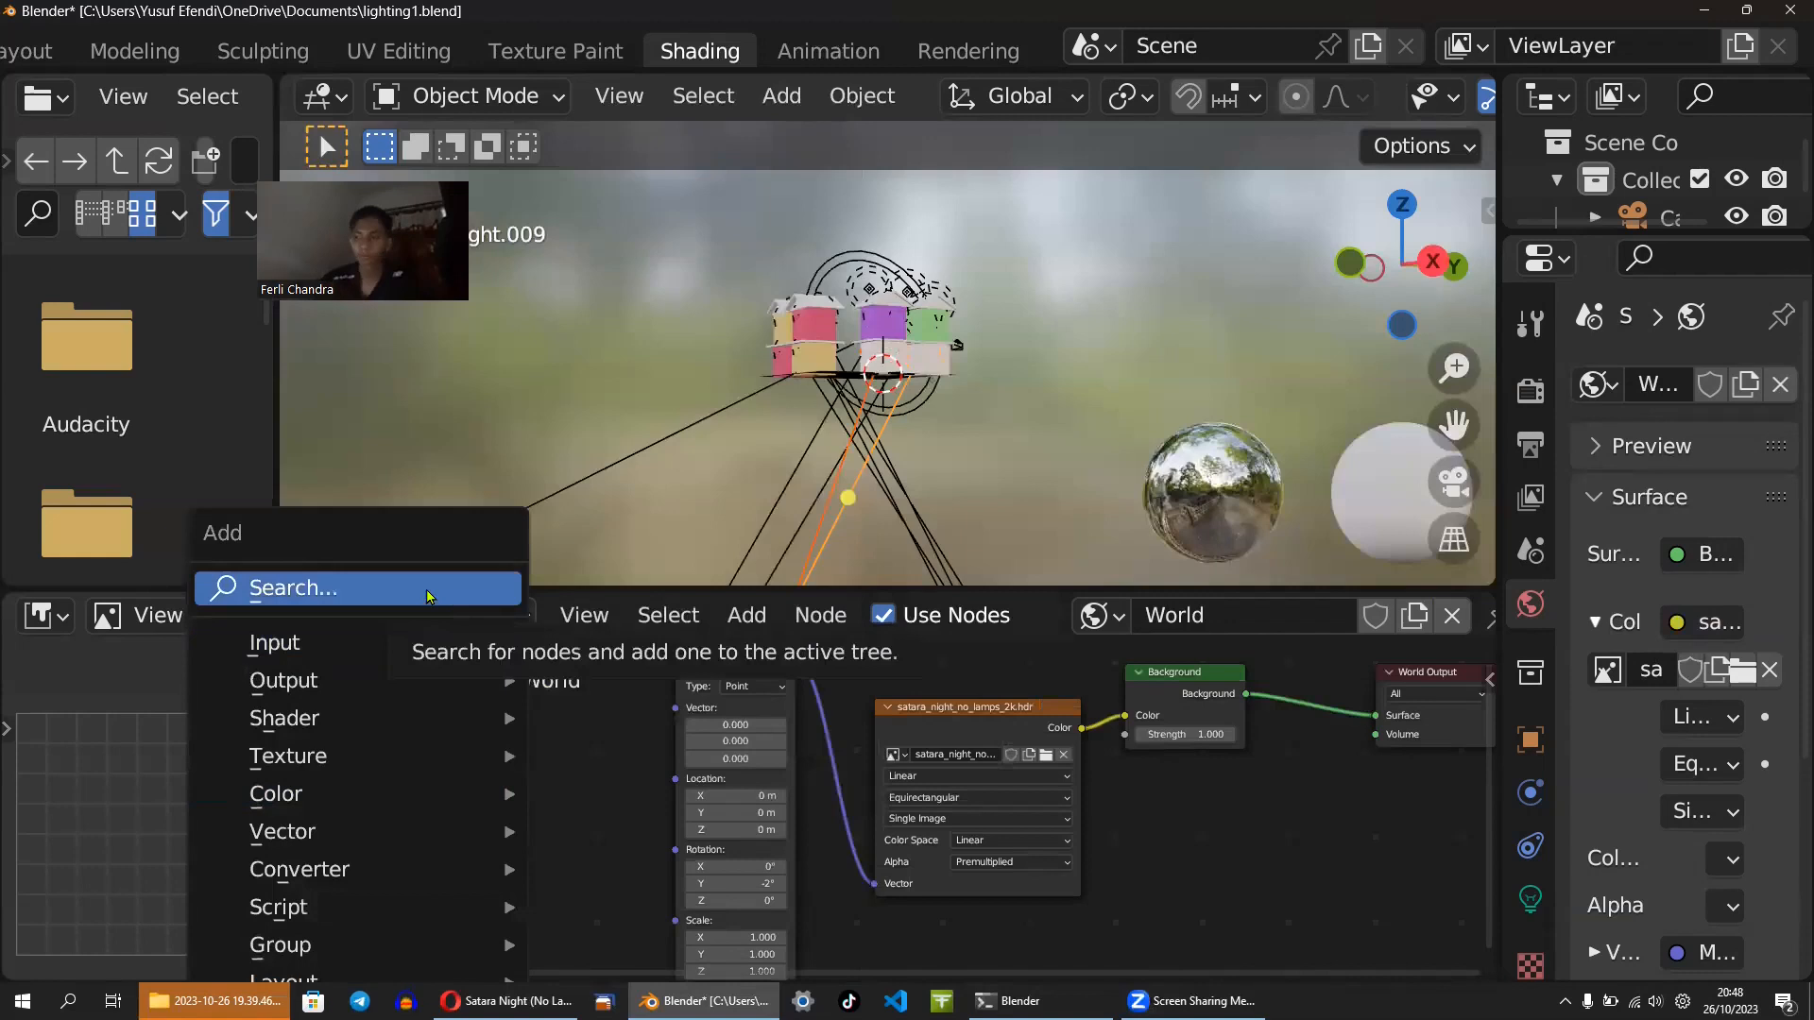
key("t")
key("e")
key("x")
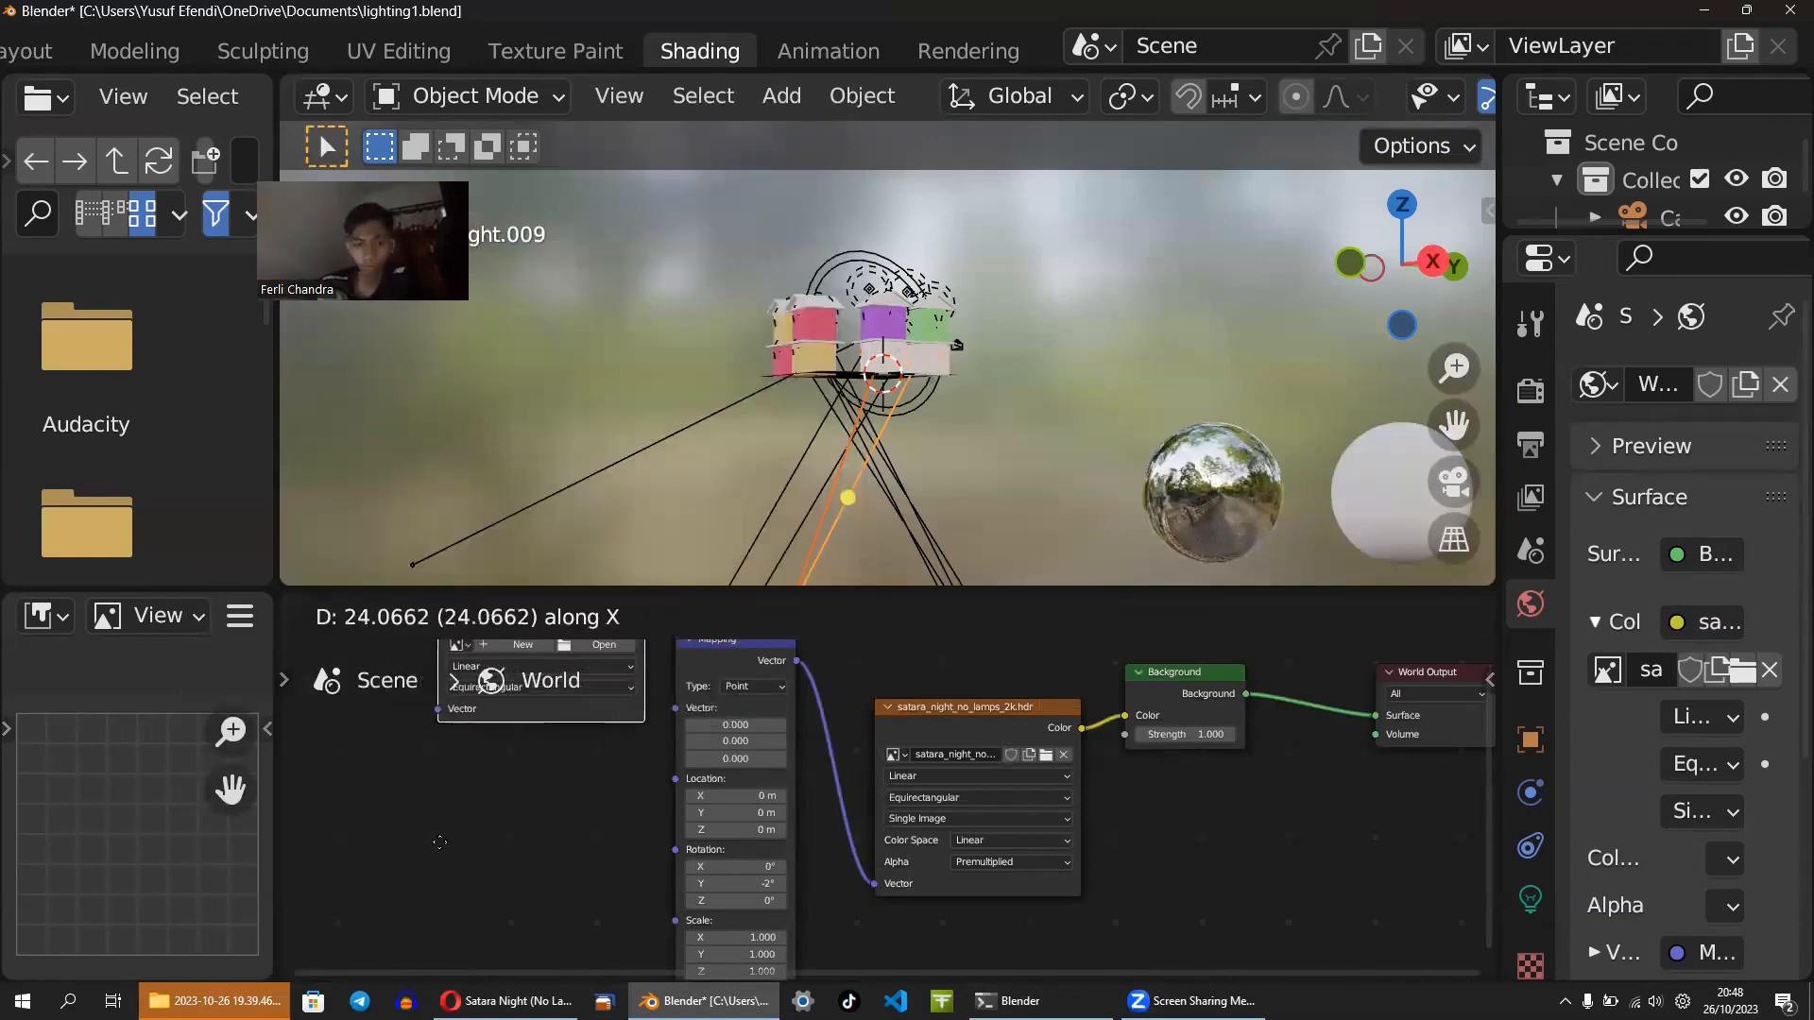
left_click(488, 841)
scroll(487, 842, "up", 1)
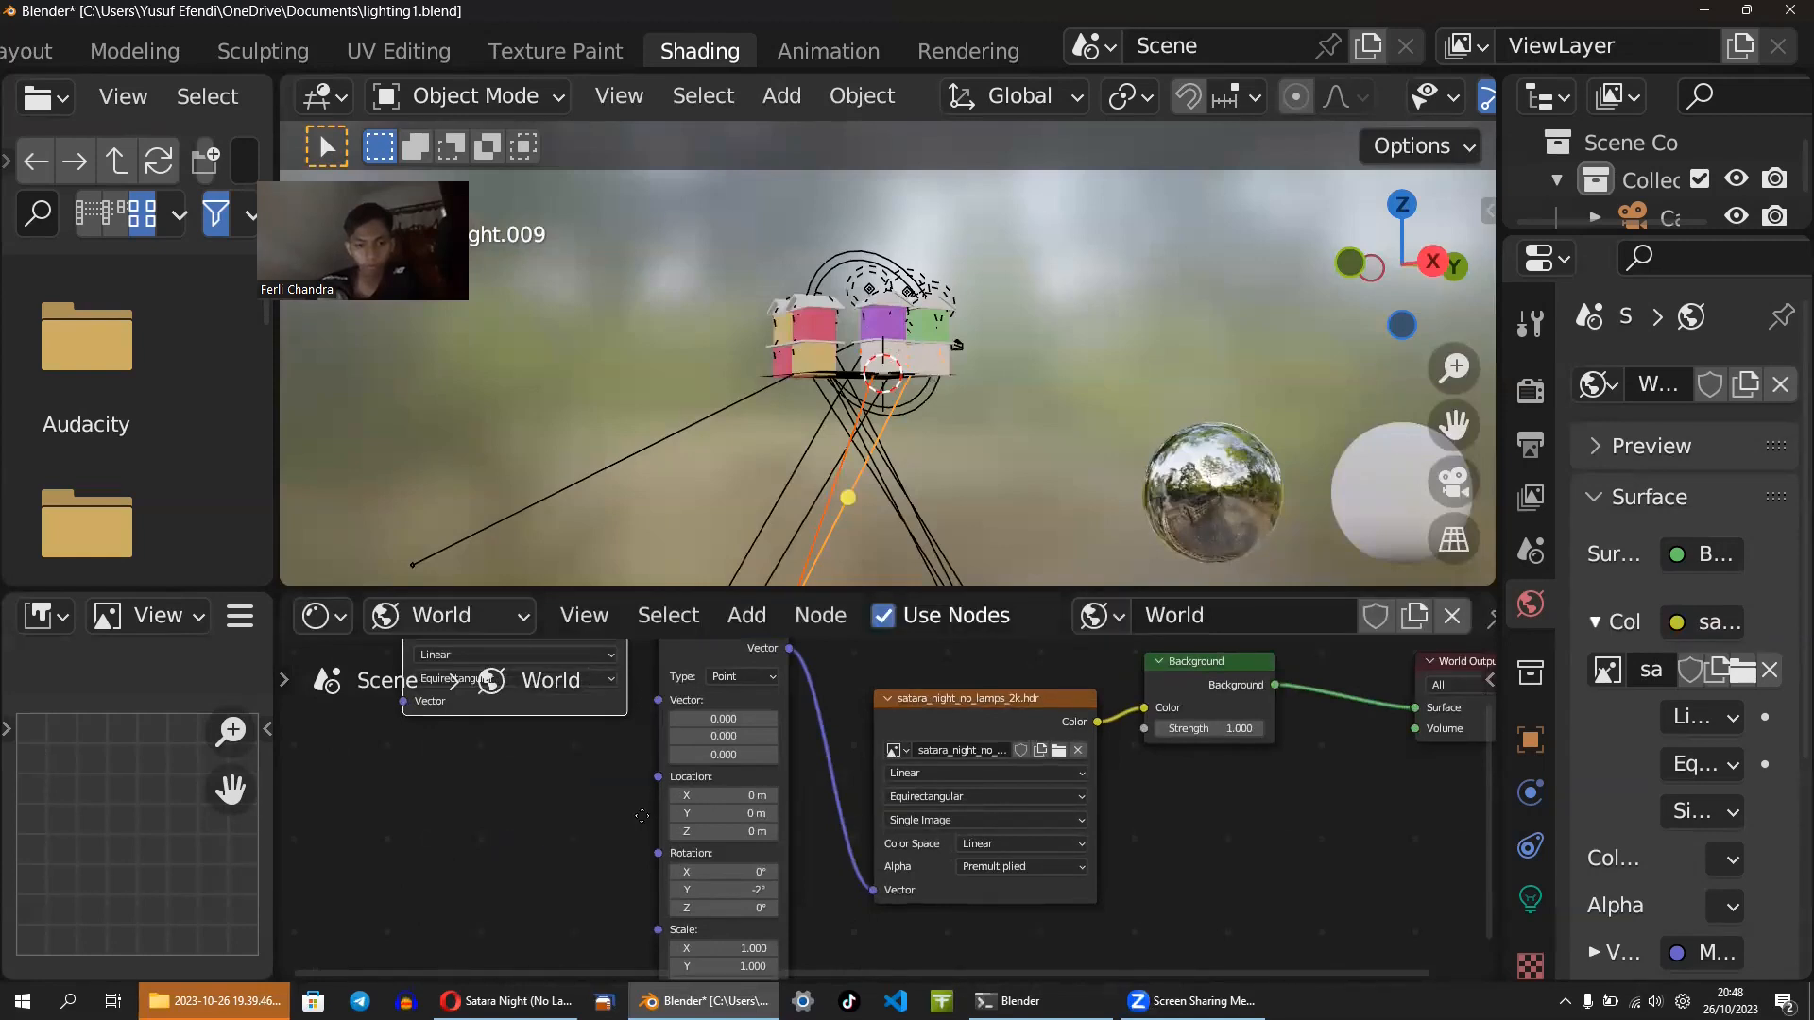
middle_click_drag(642, 815, 743, 907)
left_click_drag(674, 691, 586, 754)
scroll(883, 845, "down", 2)
scroll(883, 846, "up", 3)
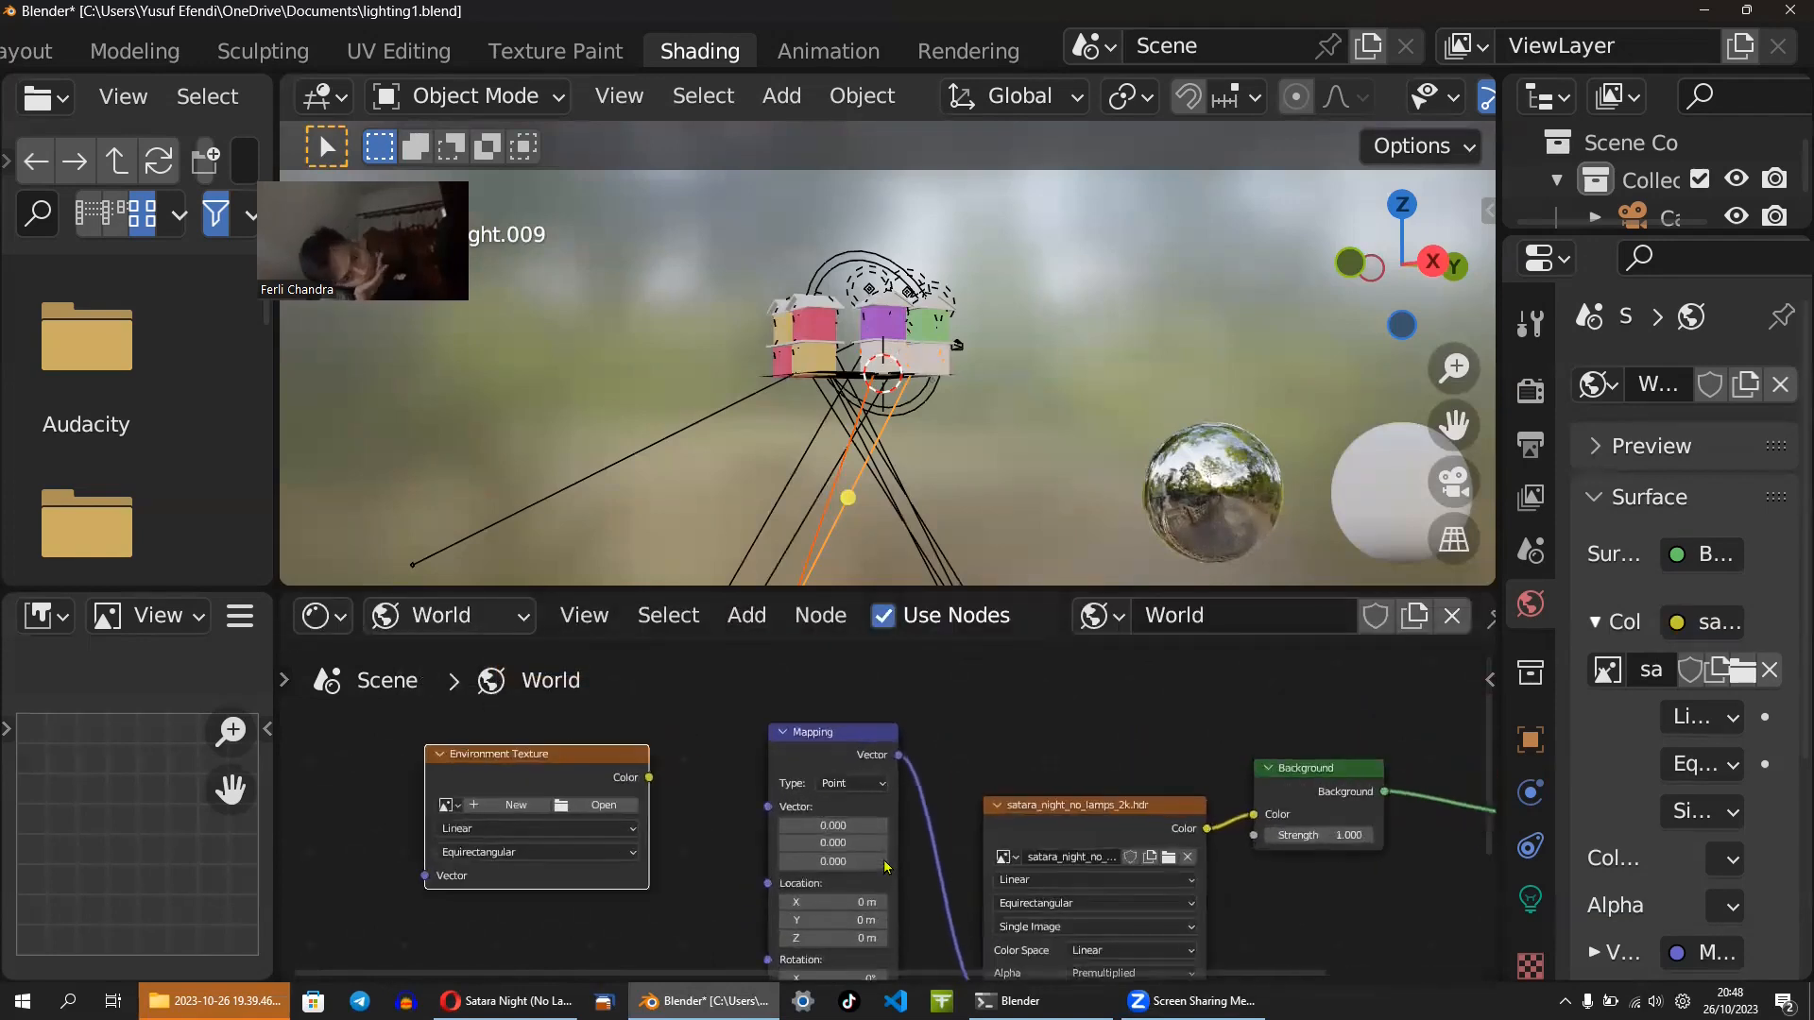
- Set the Mapping node's Y rotation to -31°
middle_click_drag(888, 865, 910, 699)
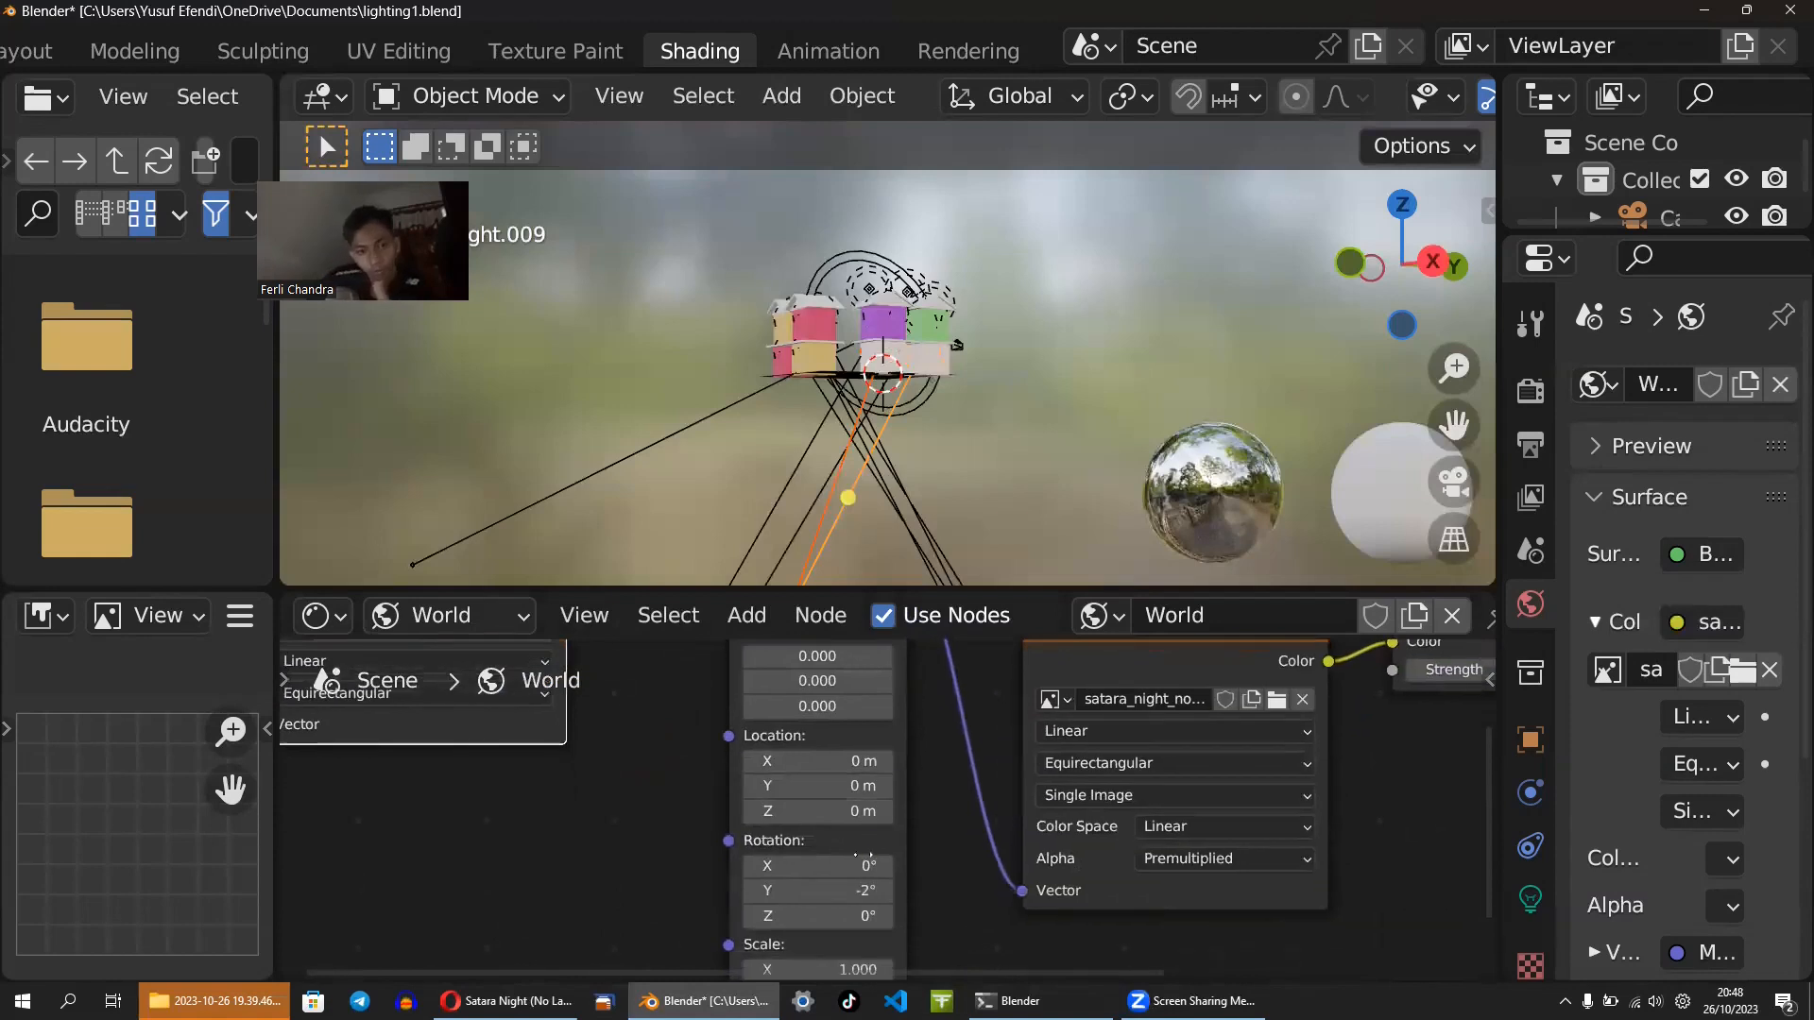
left_click_drag(817, 890, 770, 890)
left_click_drag(874, 890, 815, 890)
scroll(590, 714, "down", 1)
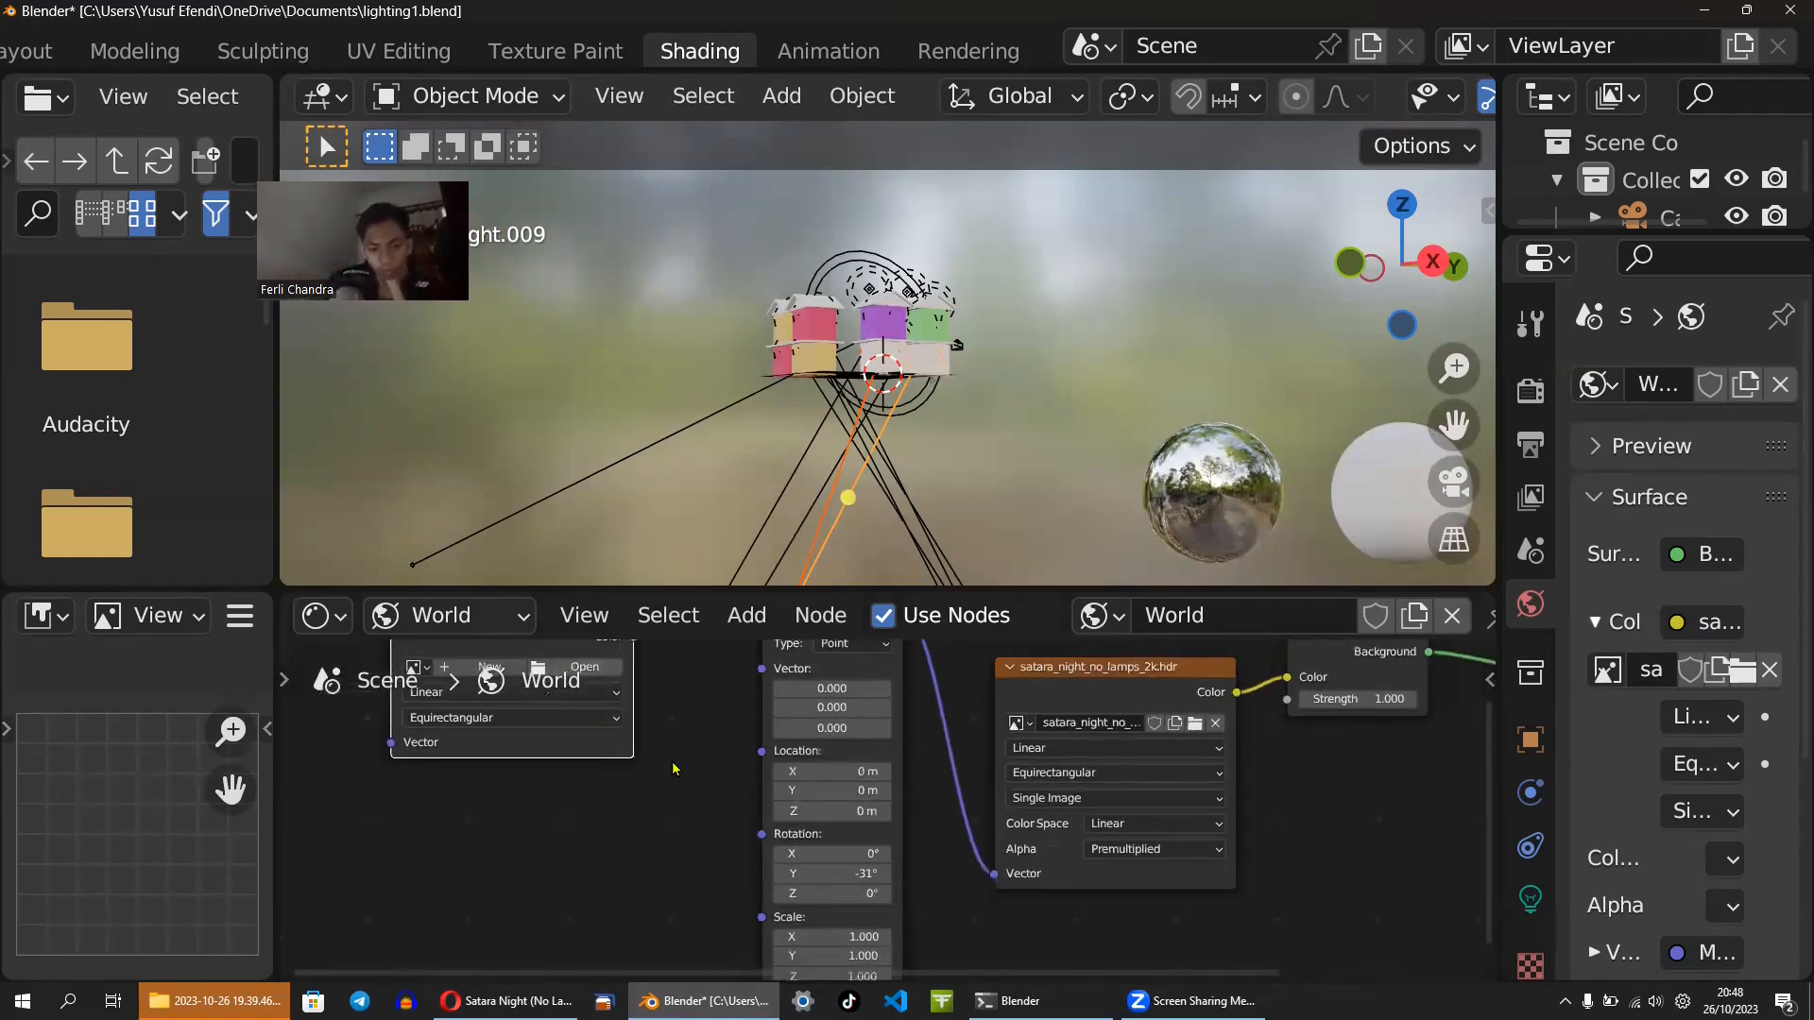
- Delete the empty Environment Texture node in front of the Mapping node
scroll(587, 714, "down", 1)
left_click_drag(583, 672, 564, 736)
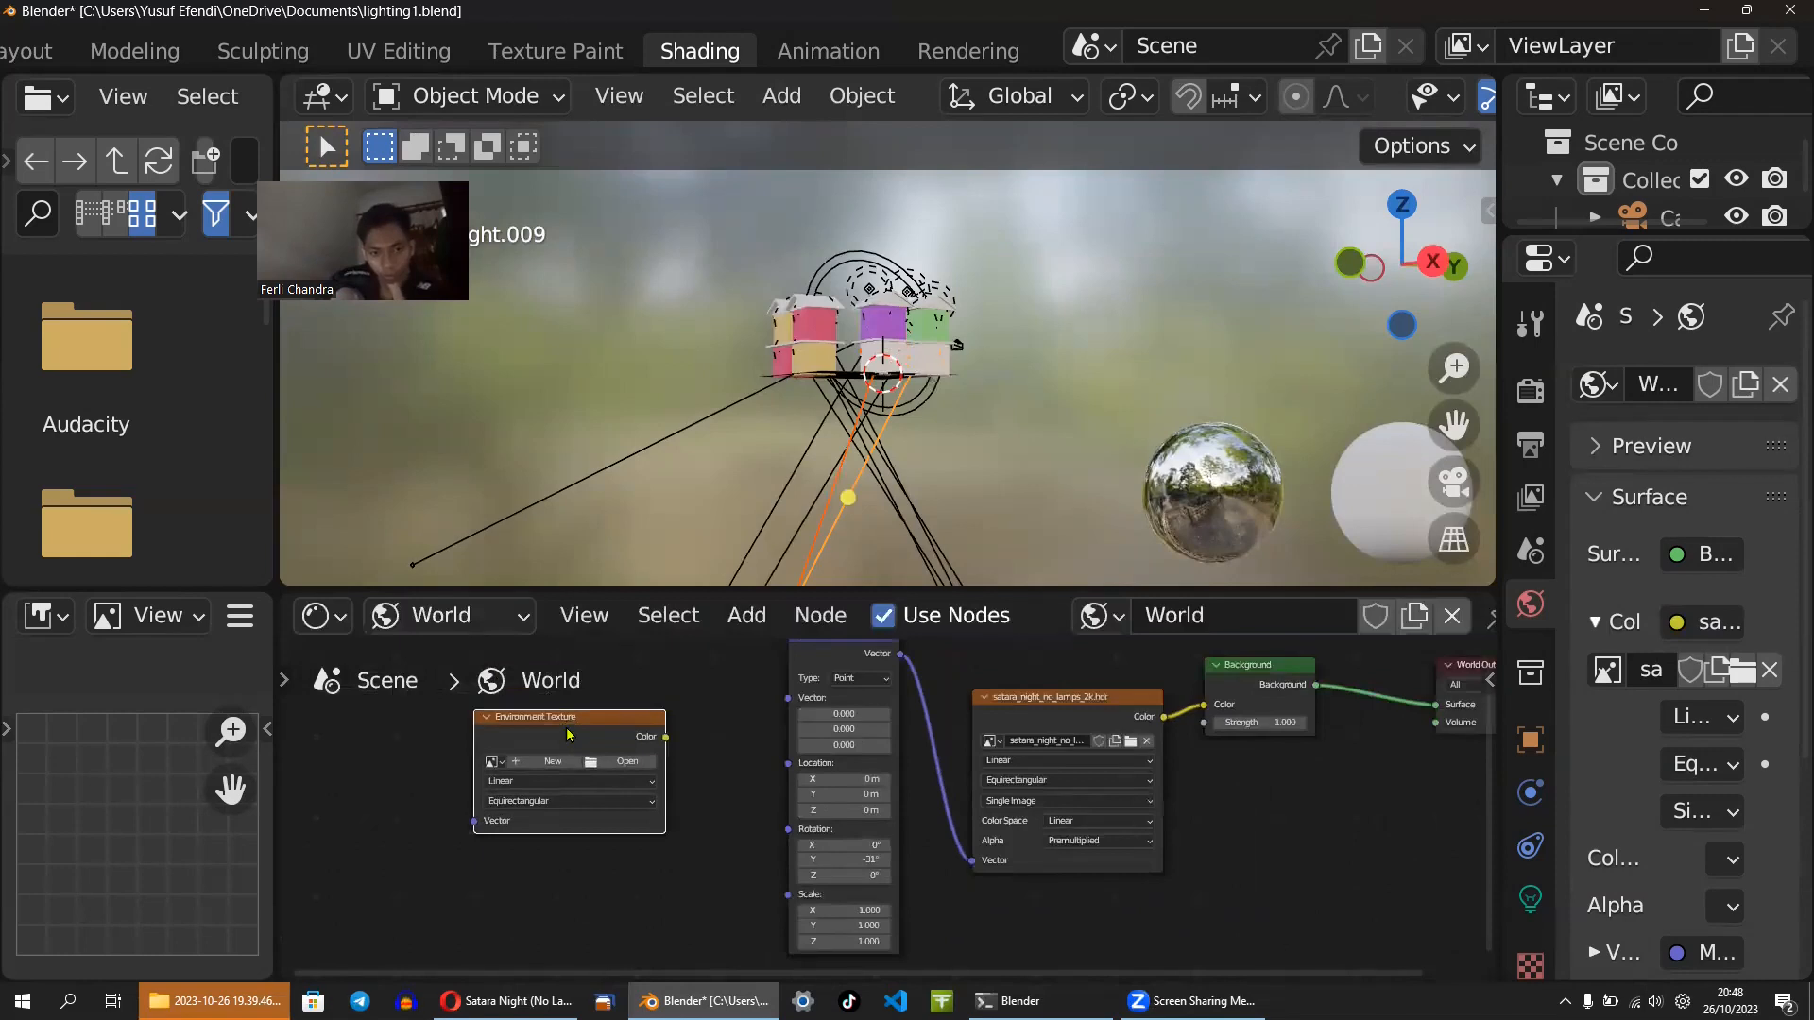
key("x")
- Add a Texture Coordinate node to the world shader, placed ahead of the Mapping node
left_click(747, 615)
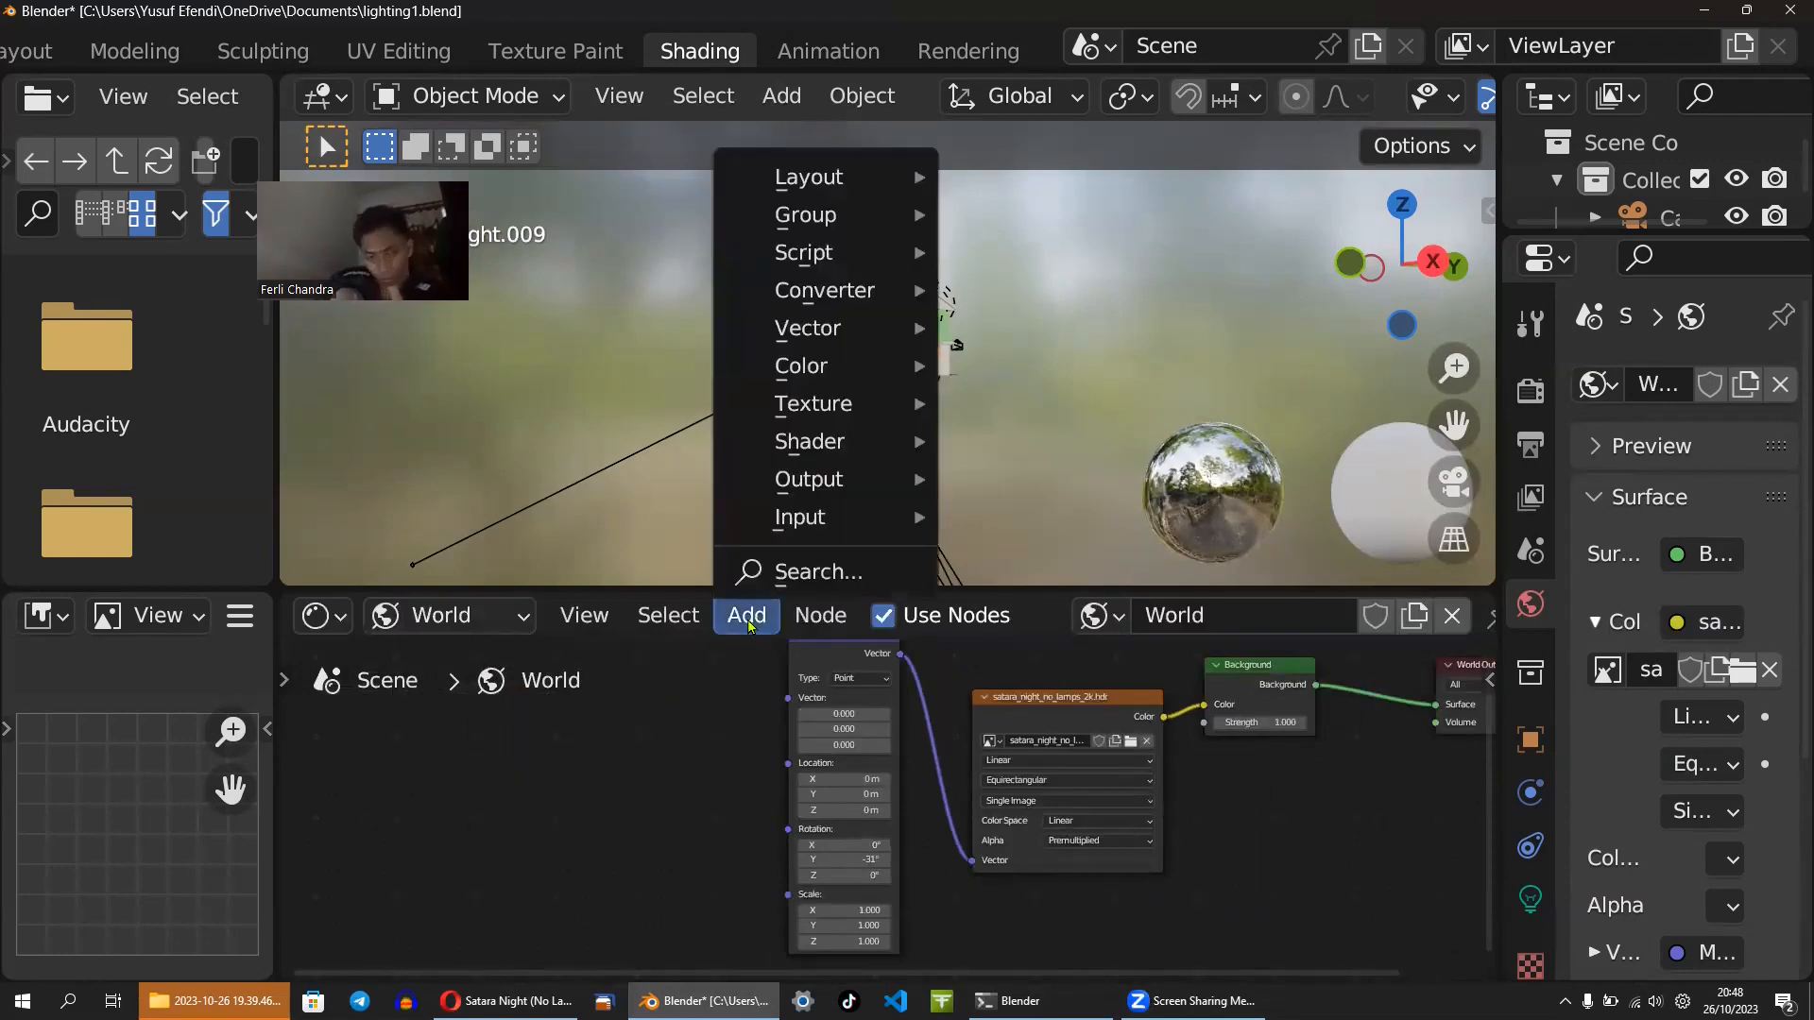
mouse_move(820, 615)
left_click(746, 615)
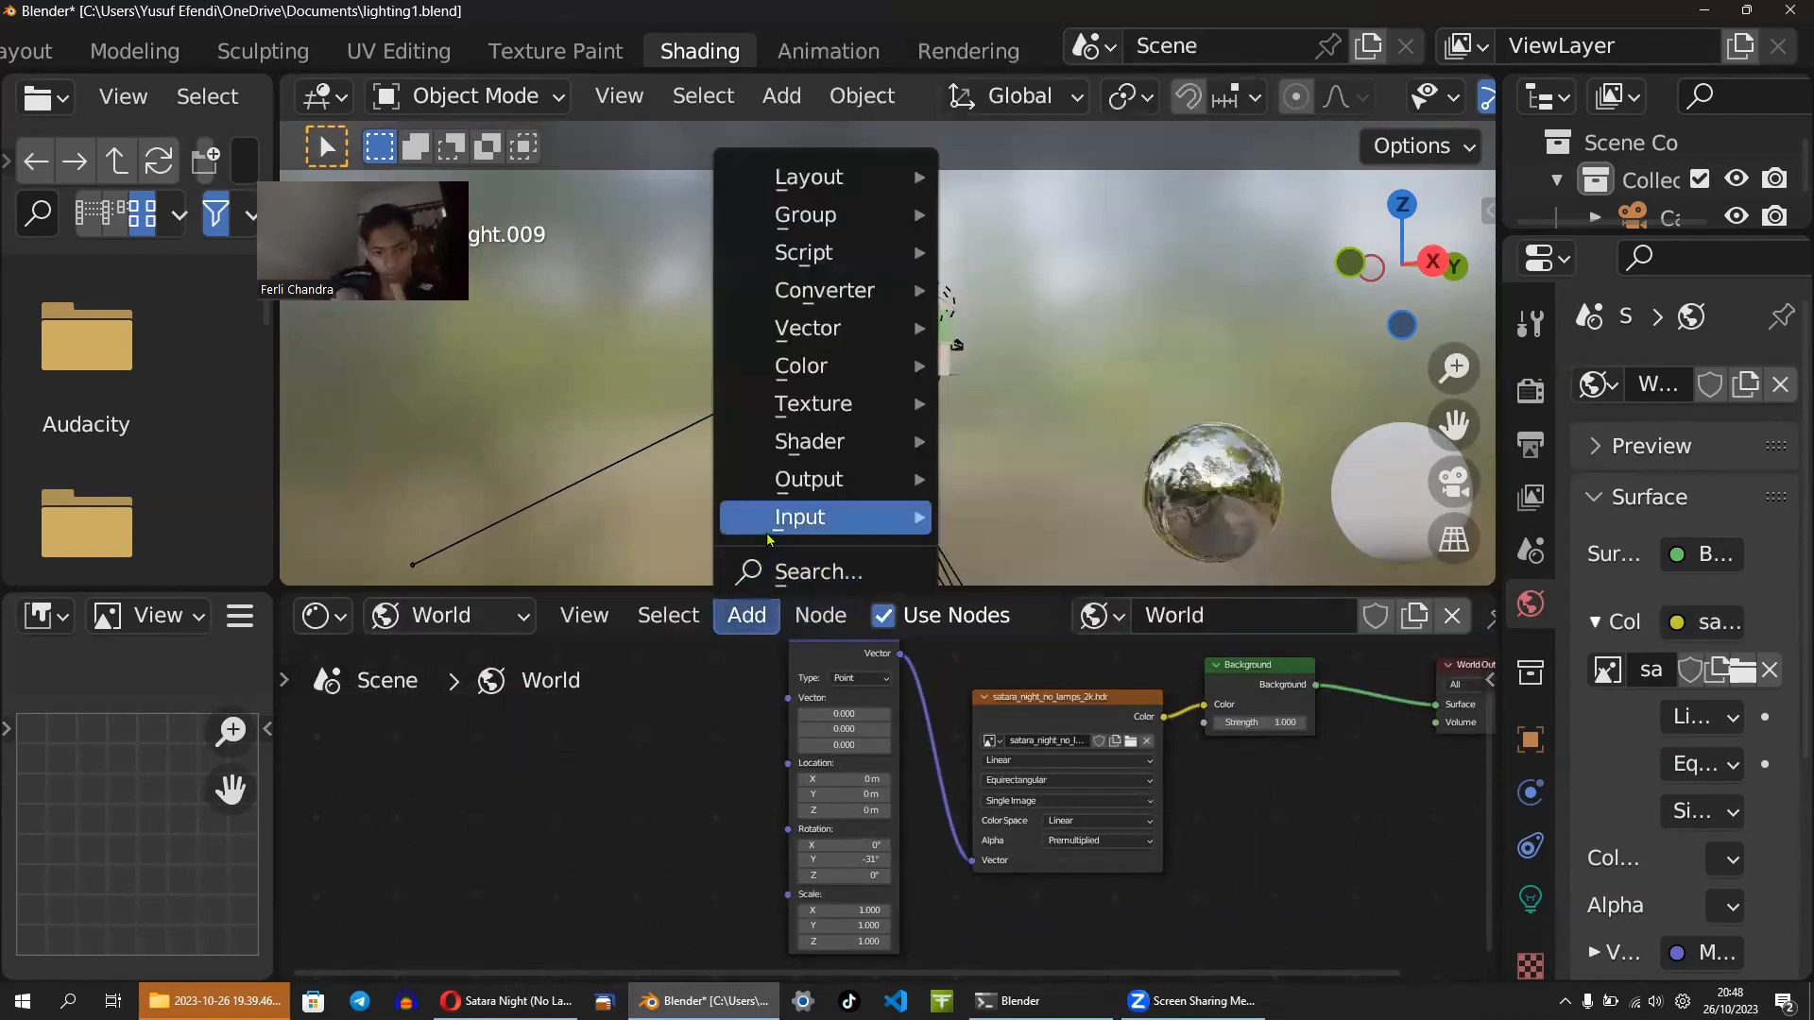
mouse_move(838, 403)
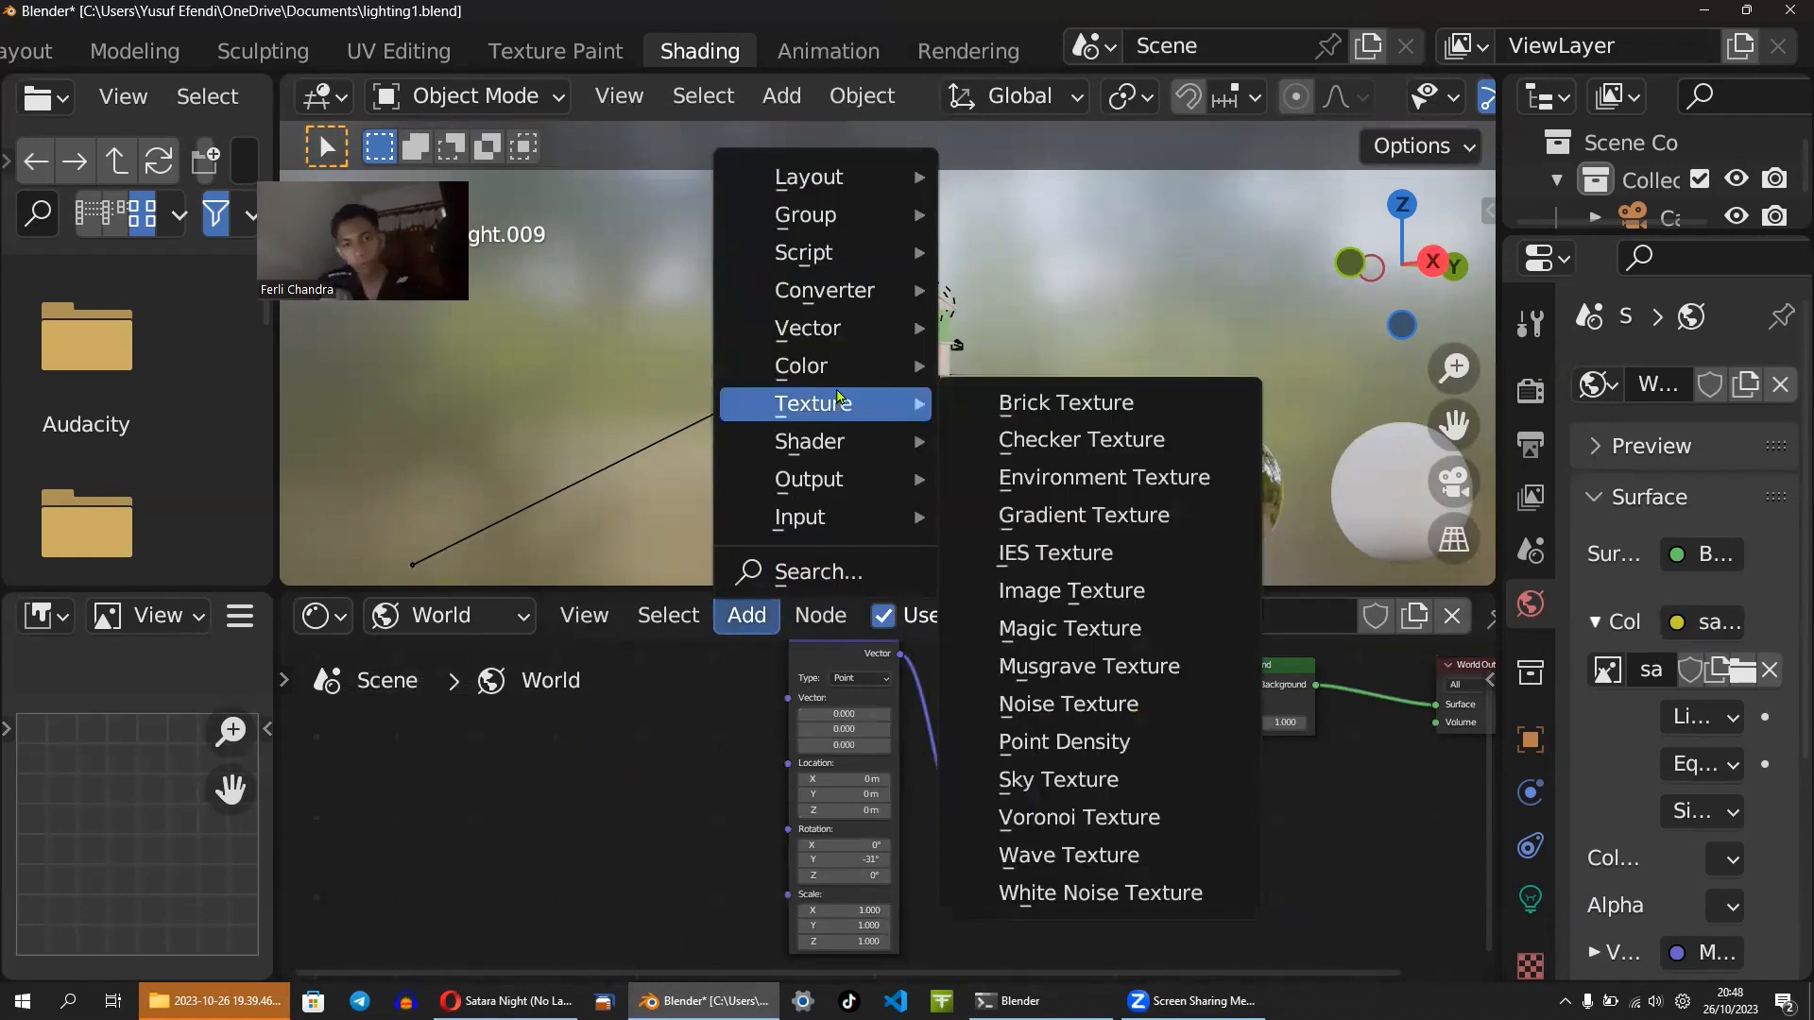
mouse_move(850, 179)
mouse_move(900, 300)
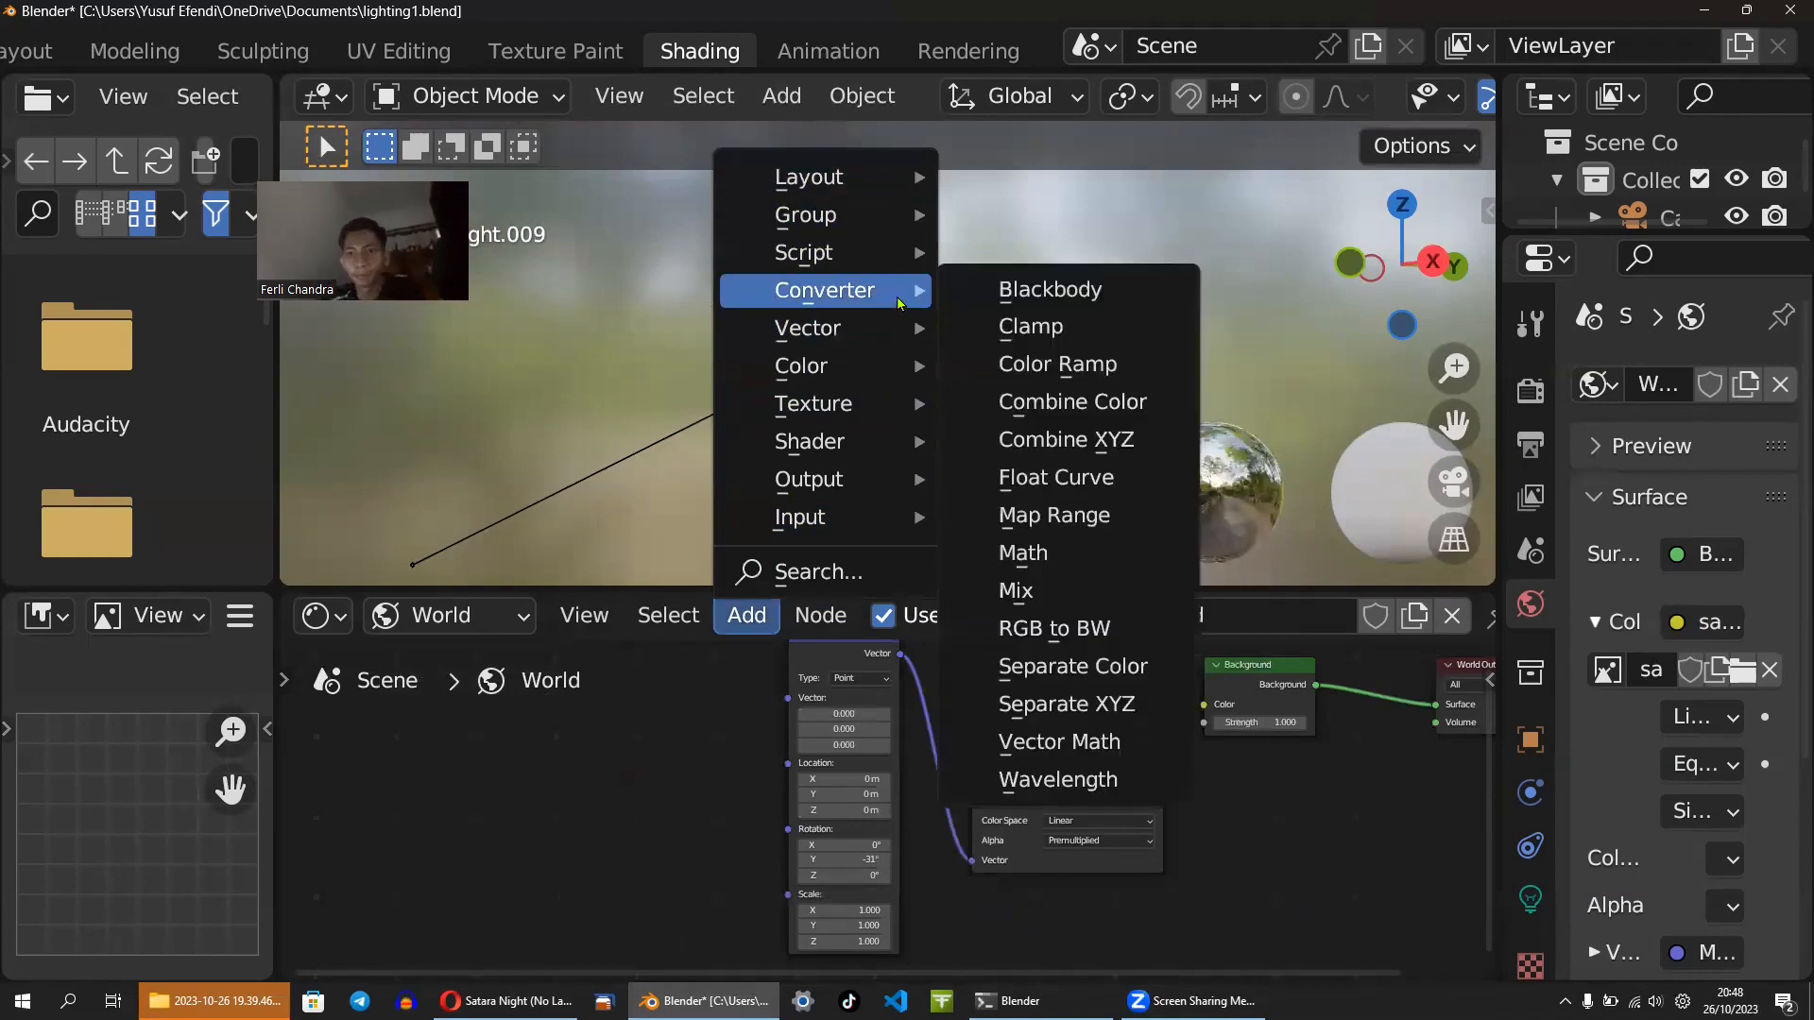
mouse_move(877, 488)
mouse_move(882, 526)
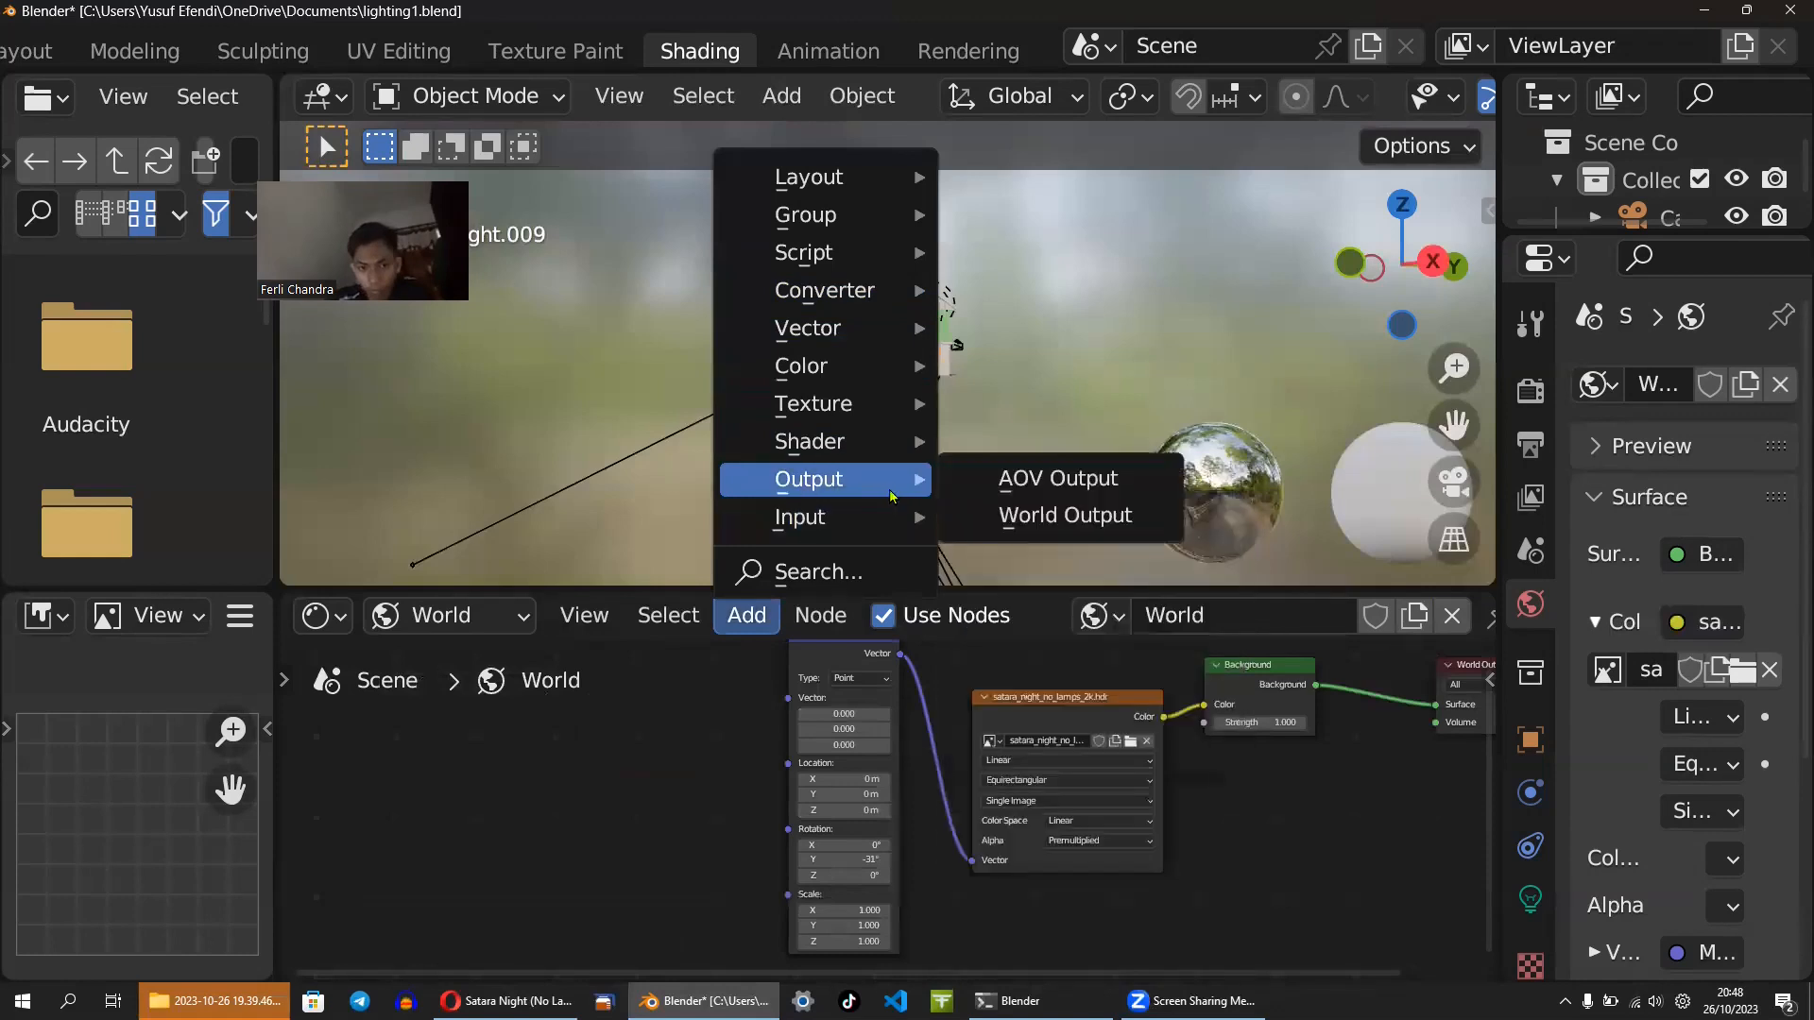
key("Up")
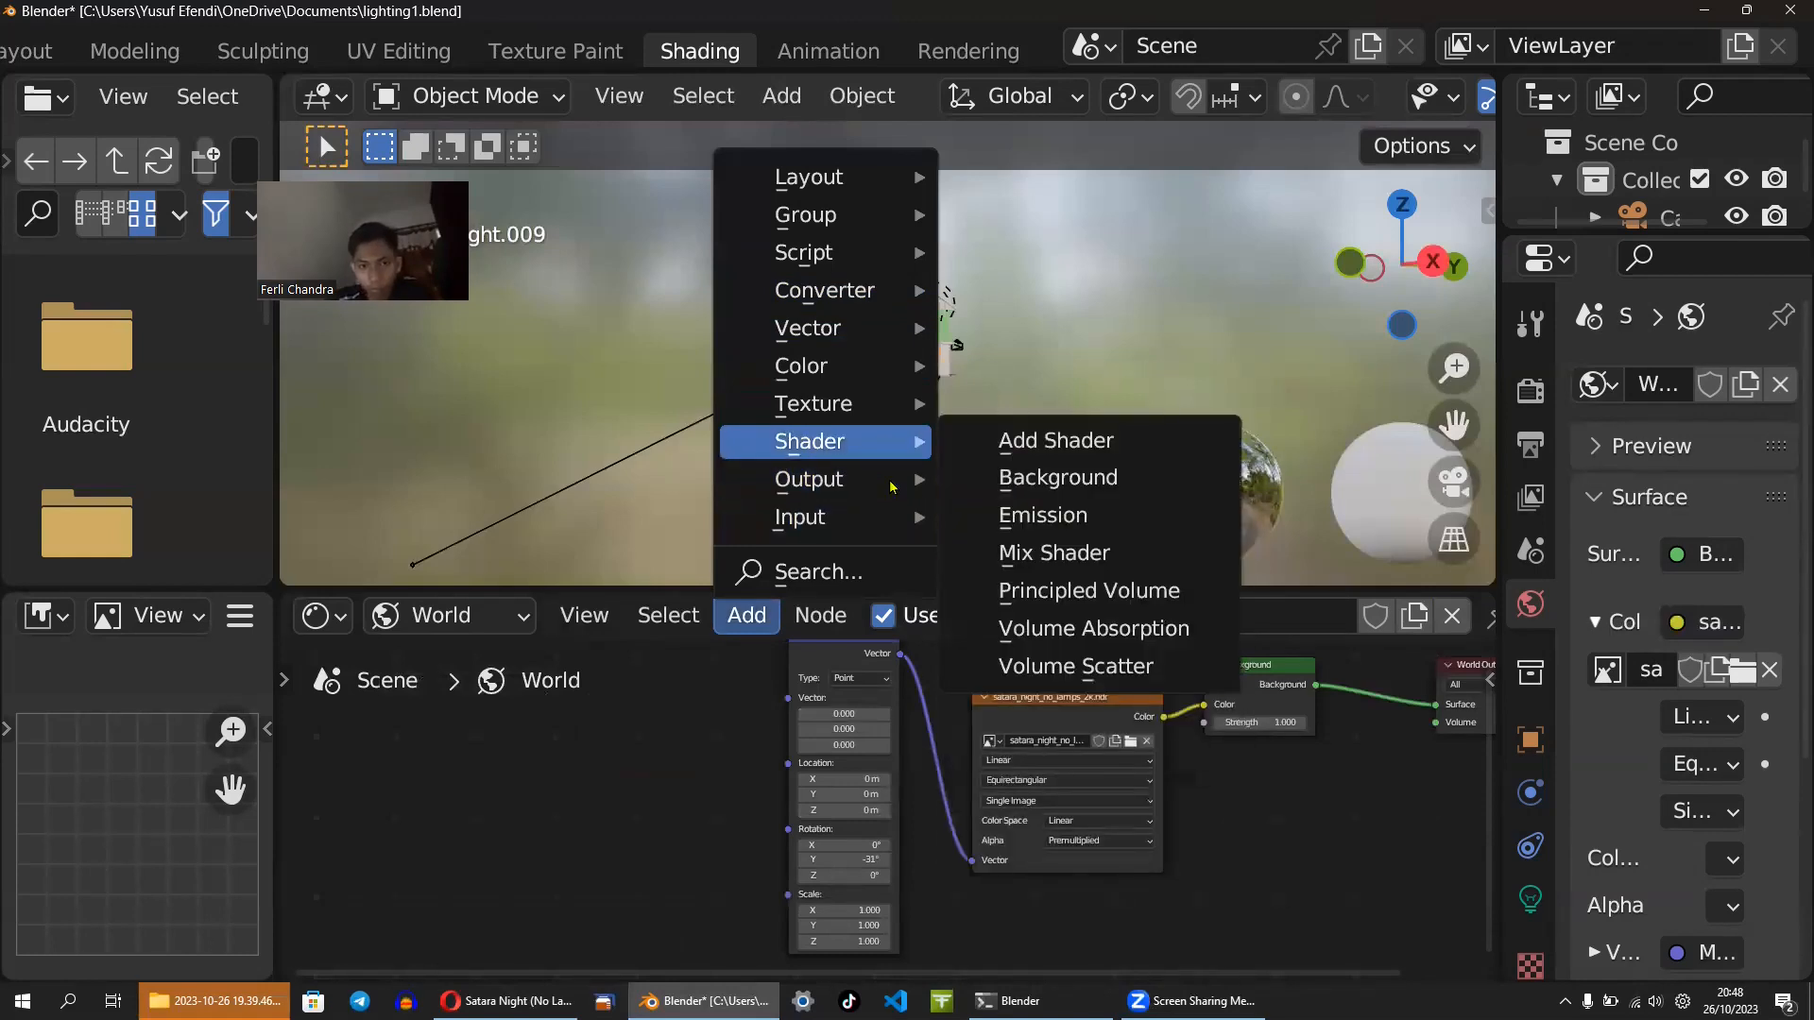
key("Up")
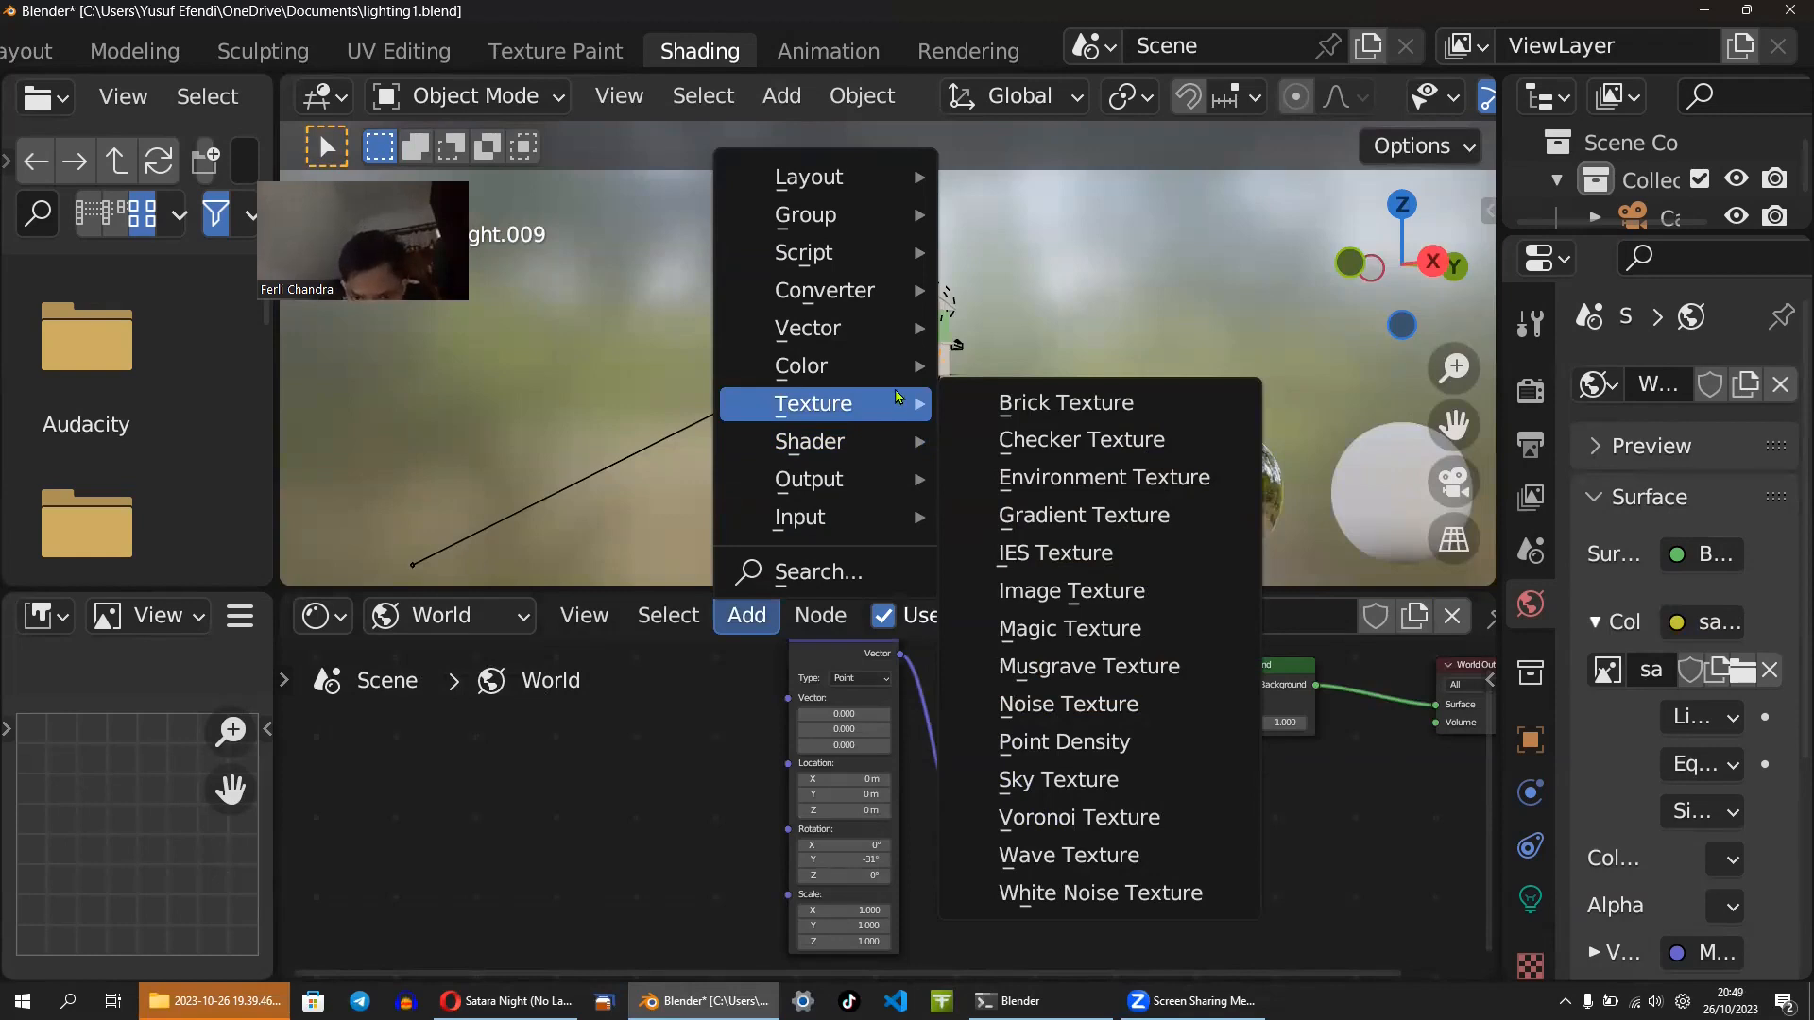
left_click(860, 573)
type("te")
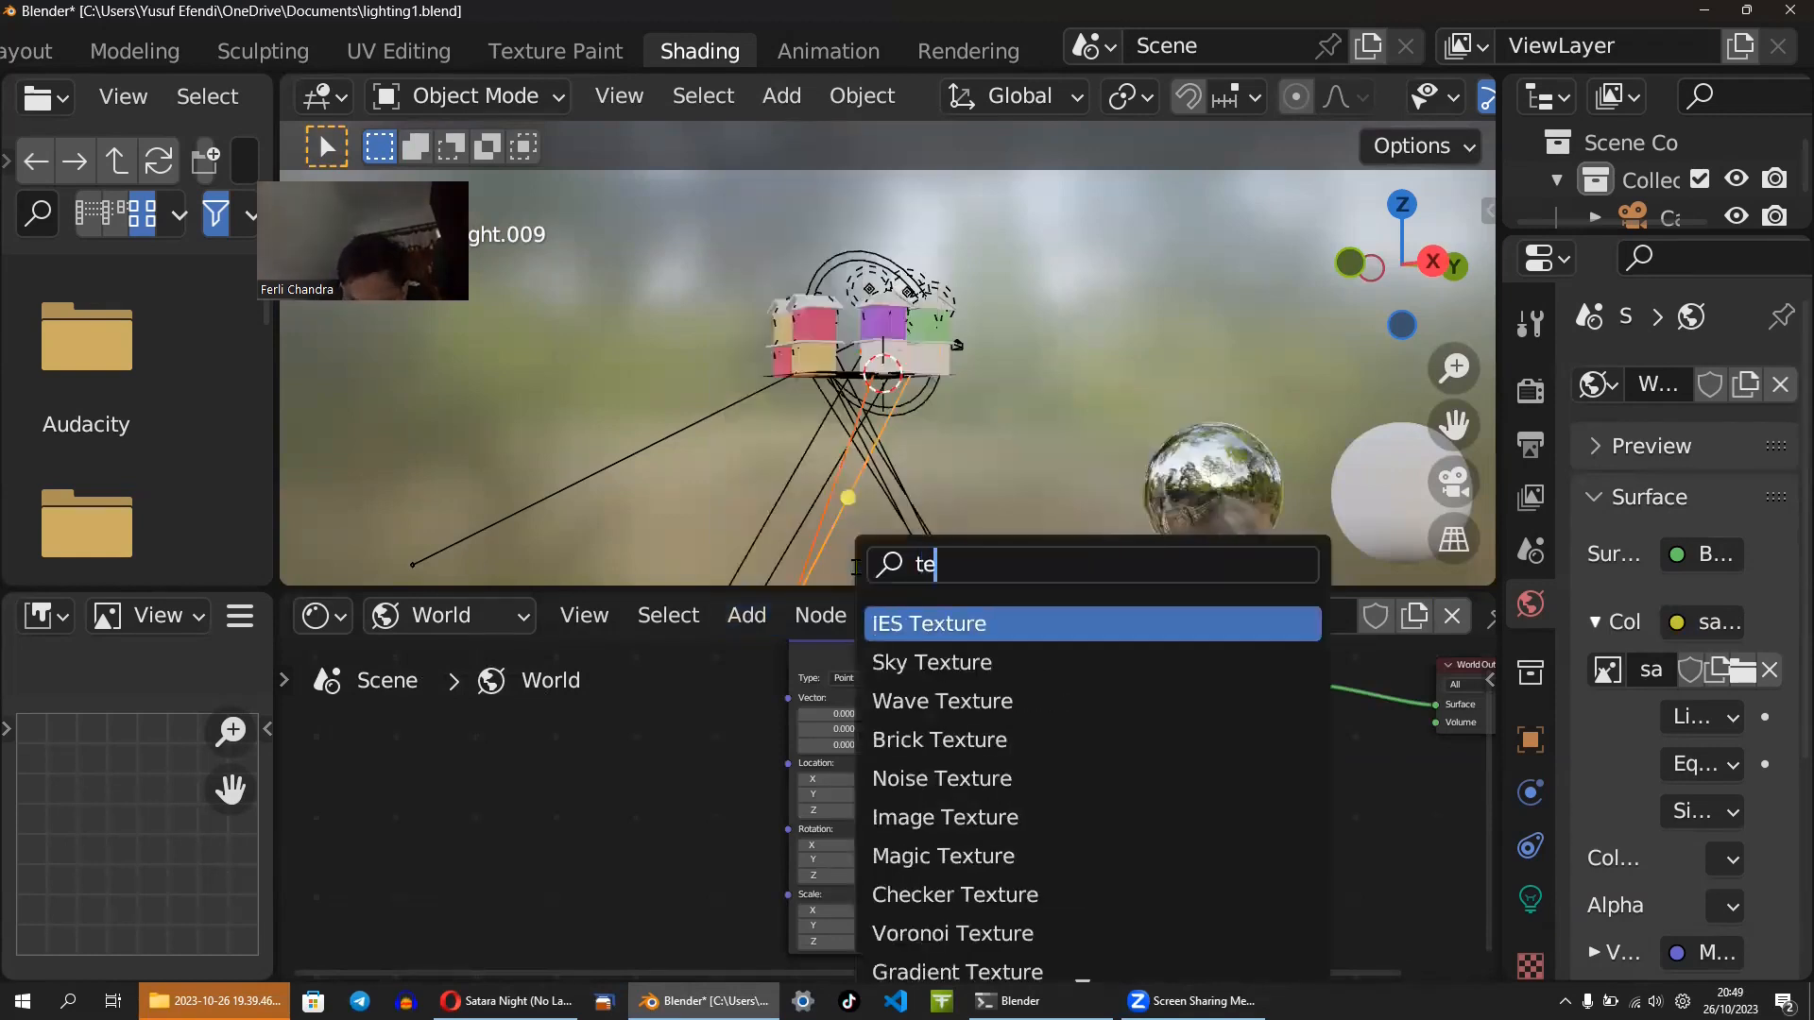
type("xture c")
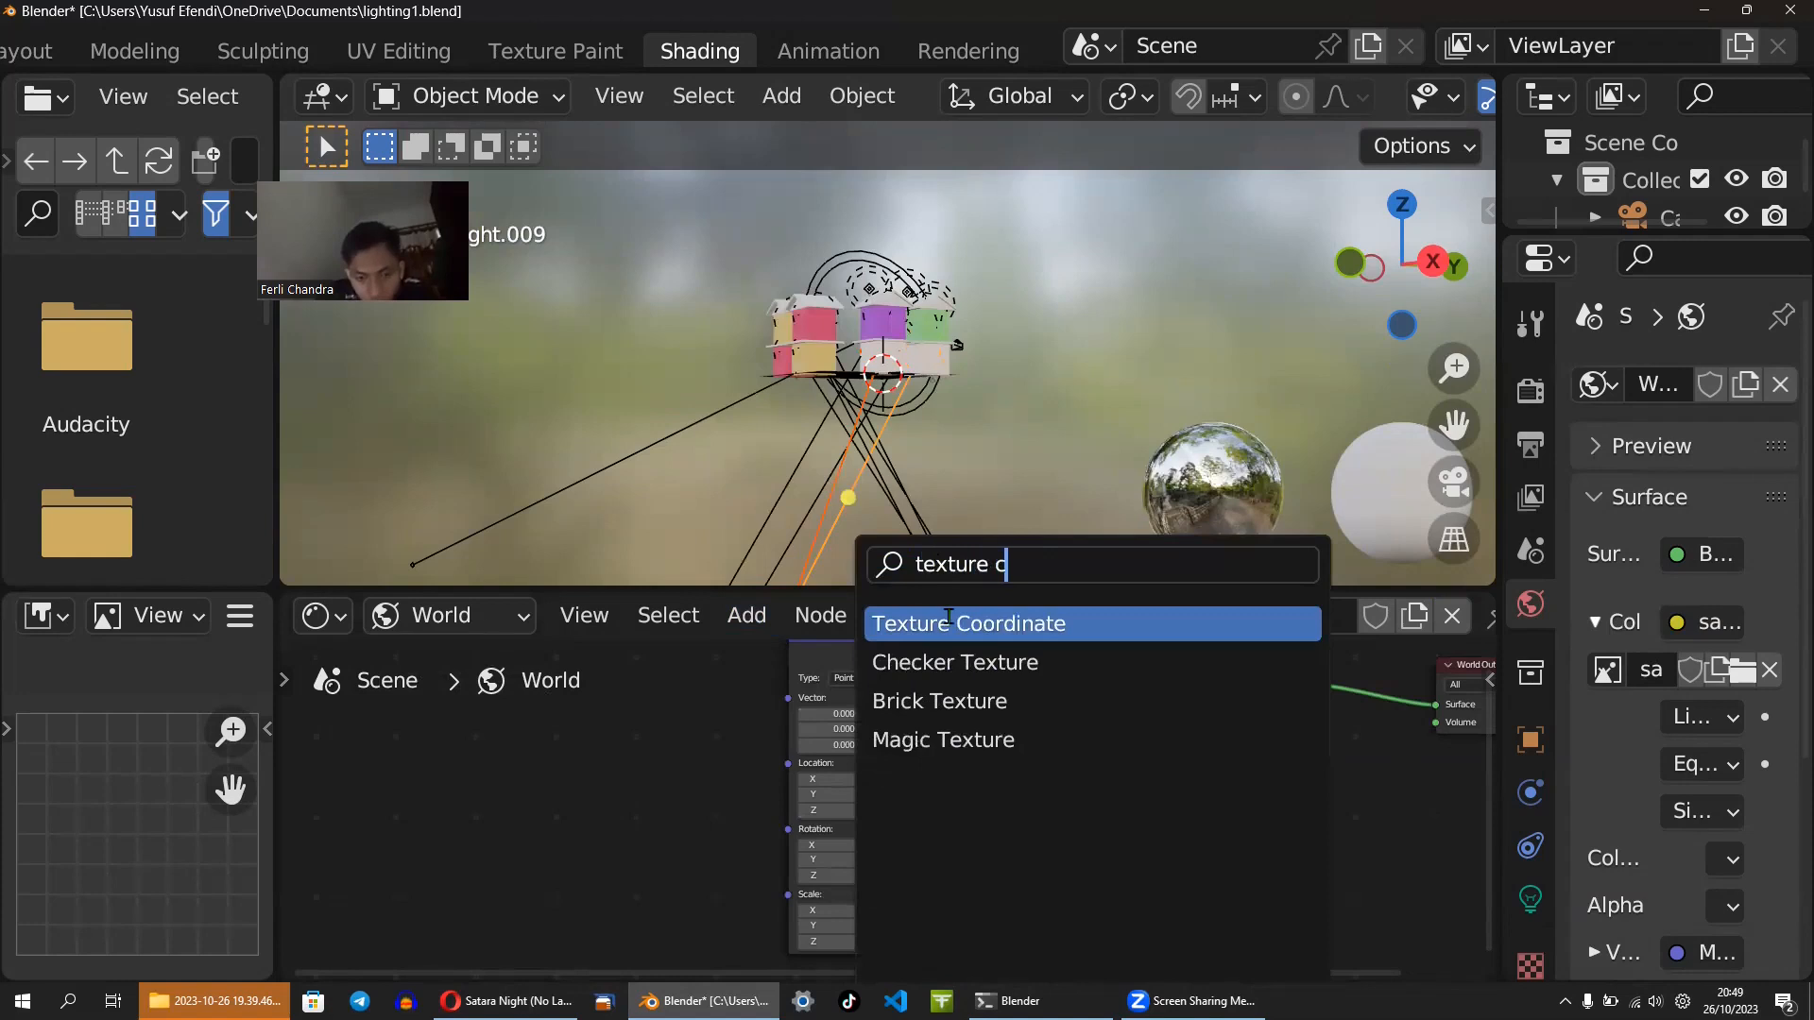
left_click(948, 621)
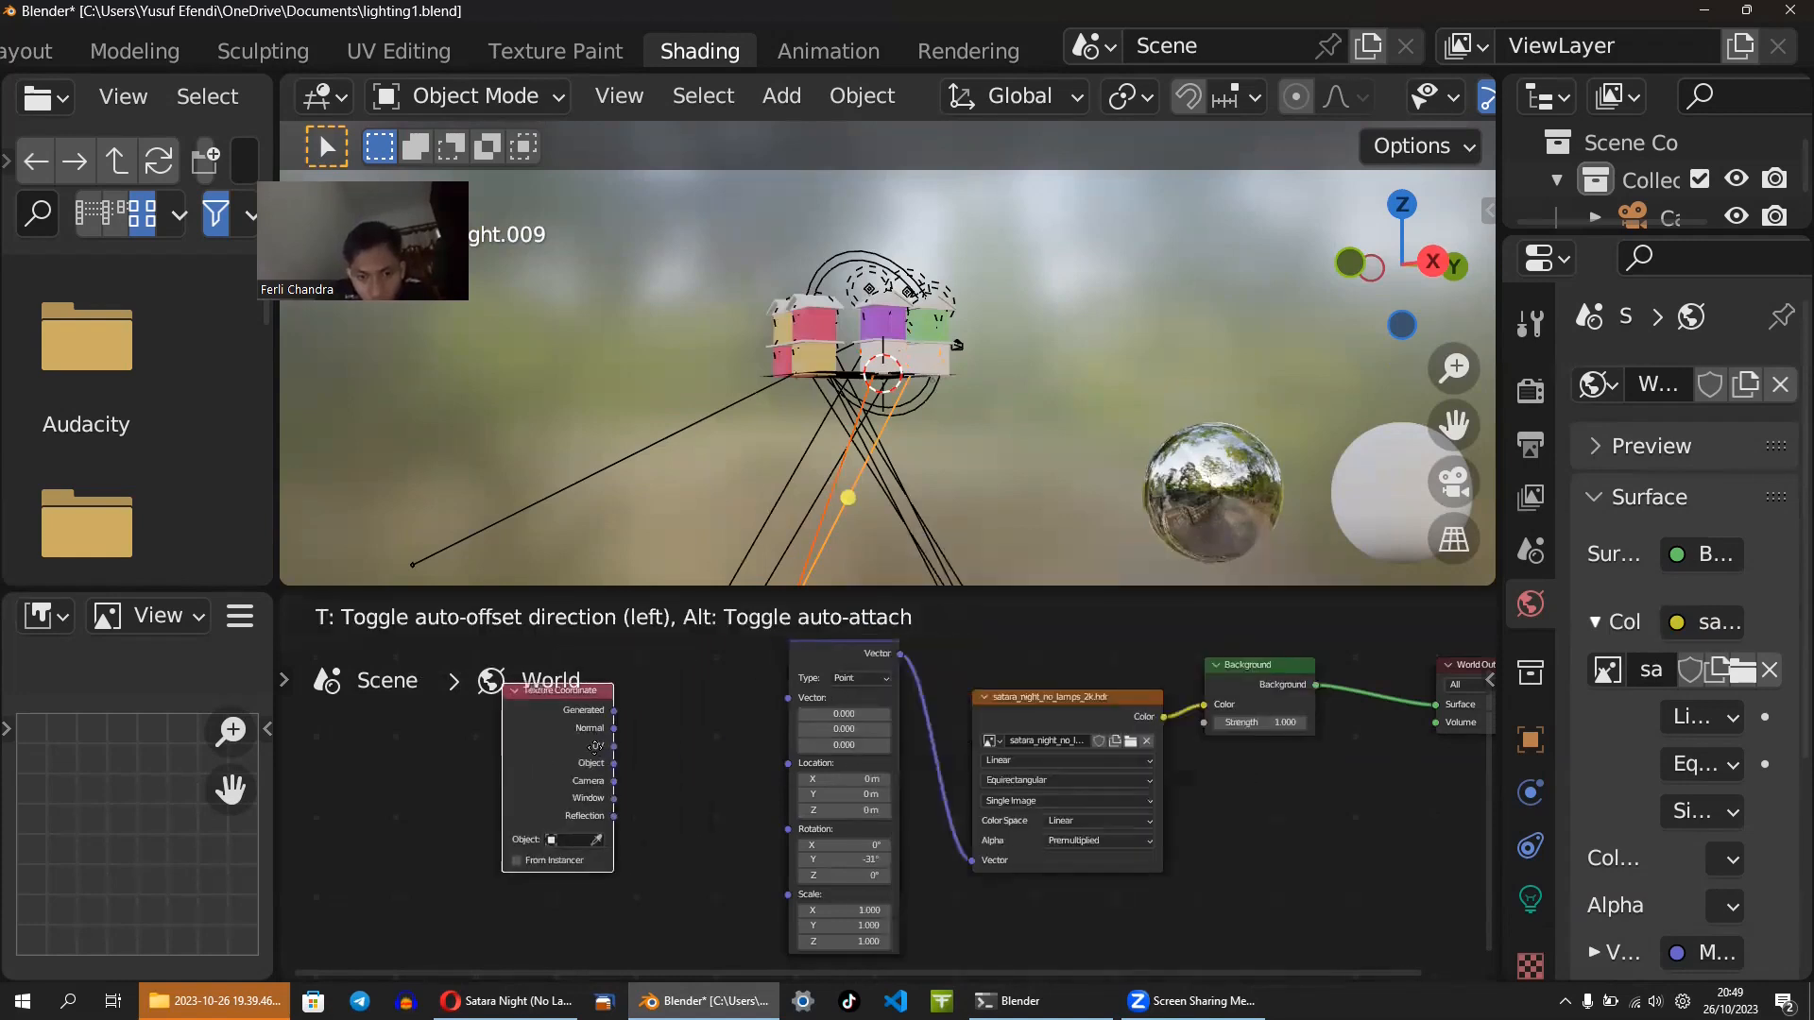
left_click(622, 743)
- Connect the Texture Coordinate node's Generated output to the Mapping node's Vector input, and adjust the Mapping node's Y rotation
scroll(628, 726, "up", 2)
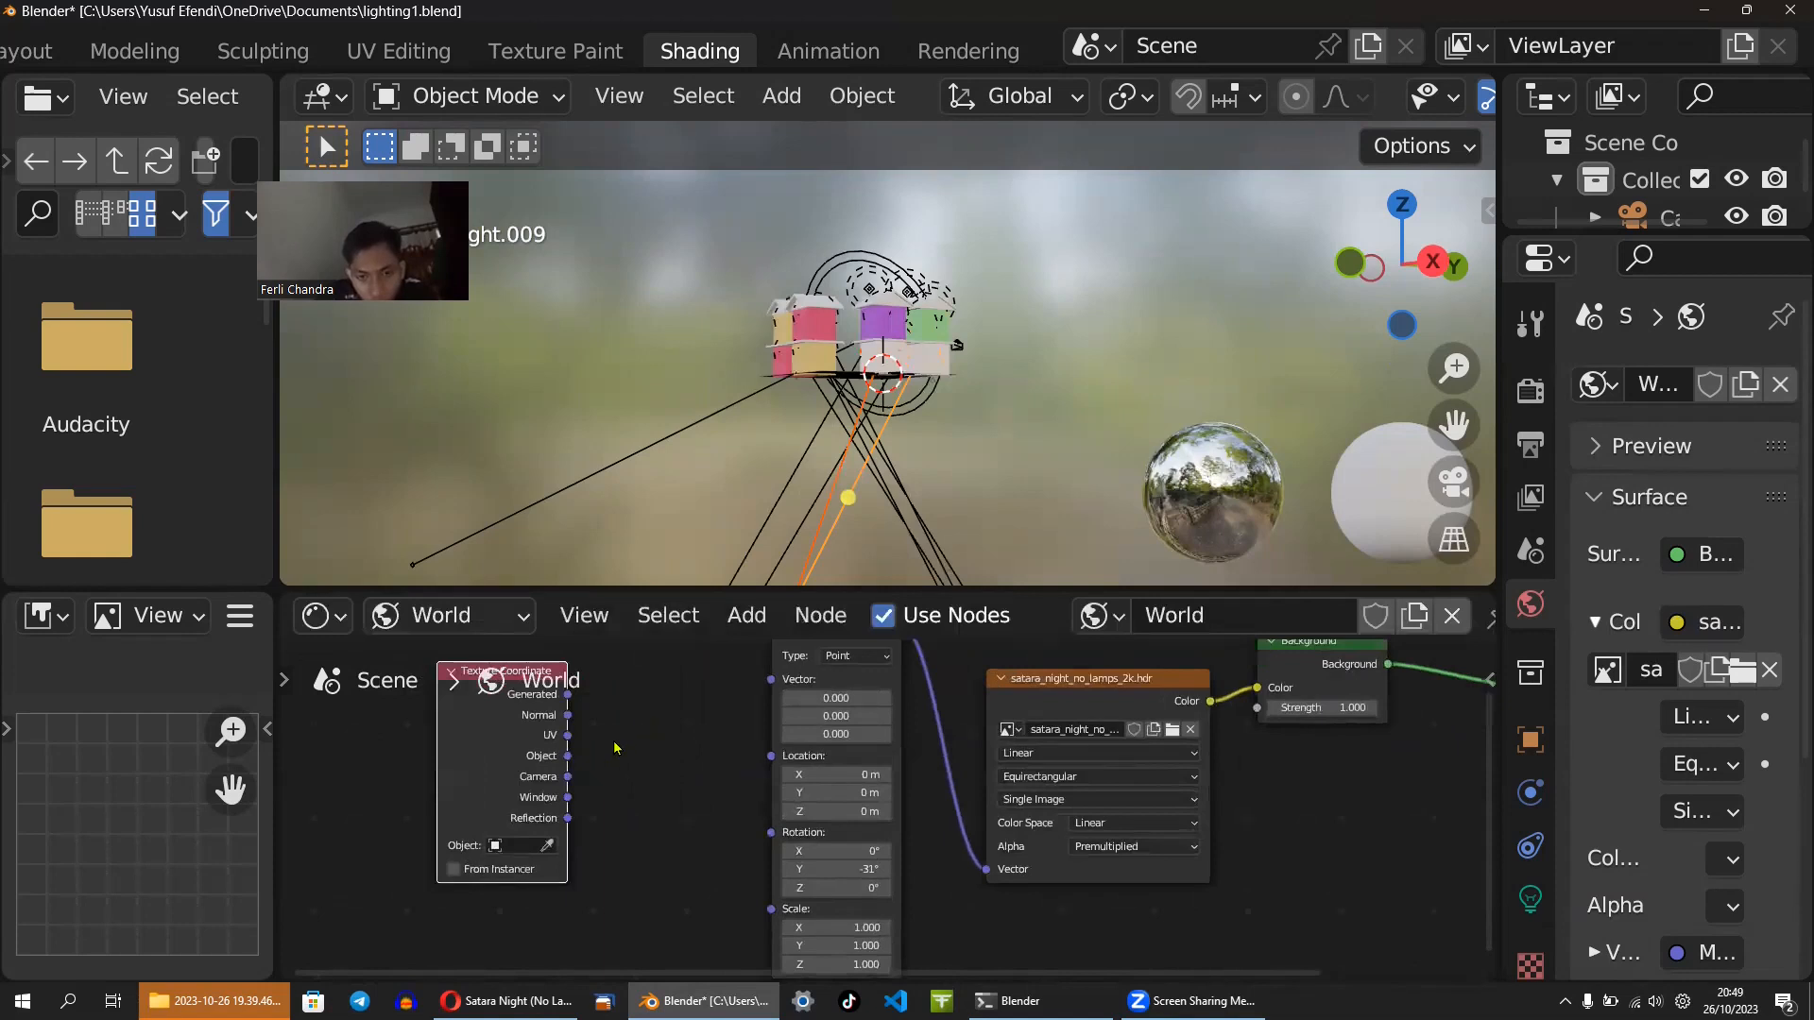
scroll(614, 748, "down", 1)
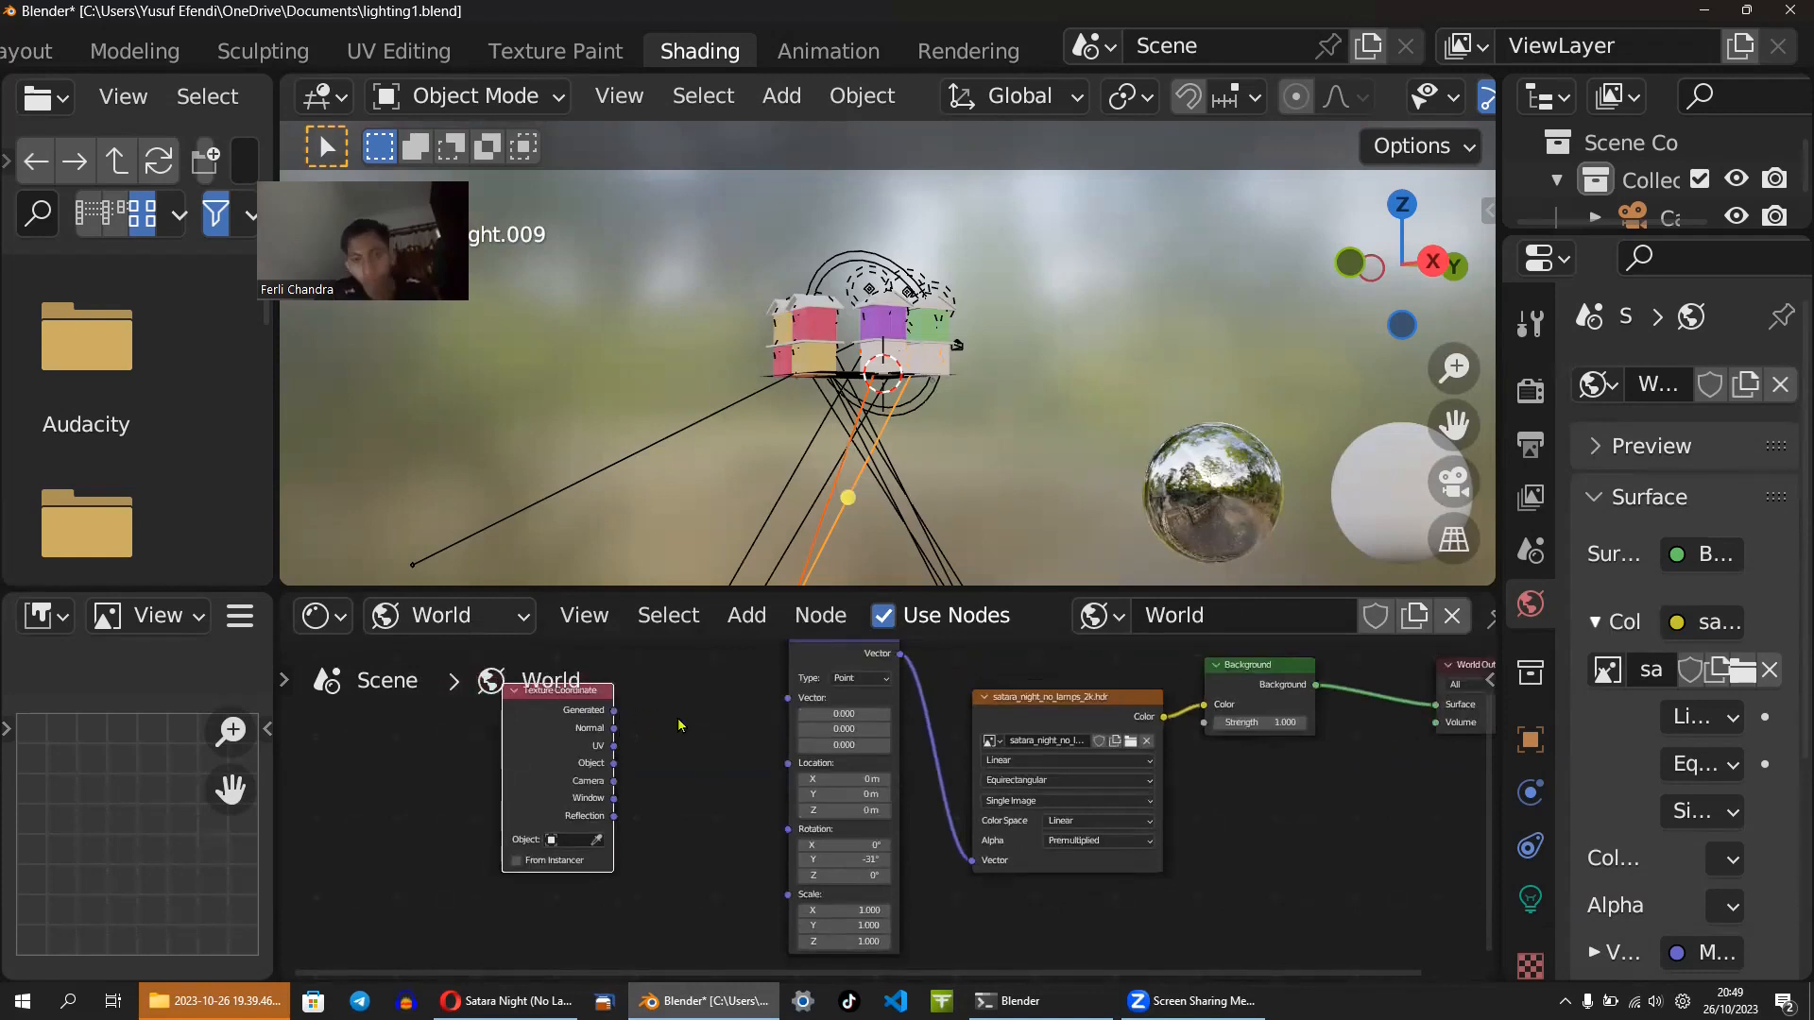
scroll(678, 728, "up", 1)
scroll(672, 732, "up", 2)
middle_click_drag(656, 741, 793, 785)
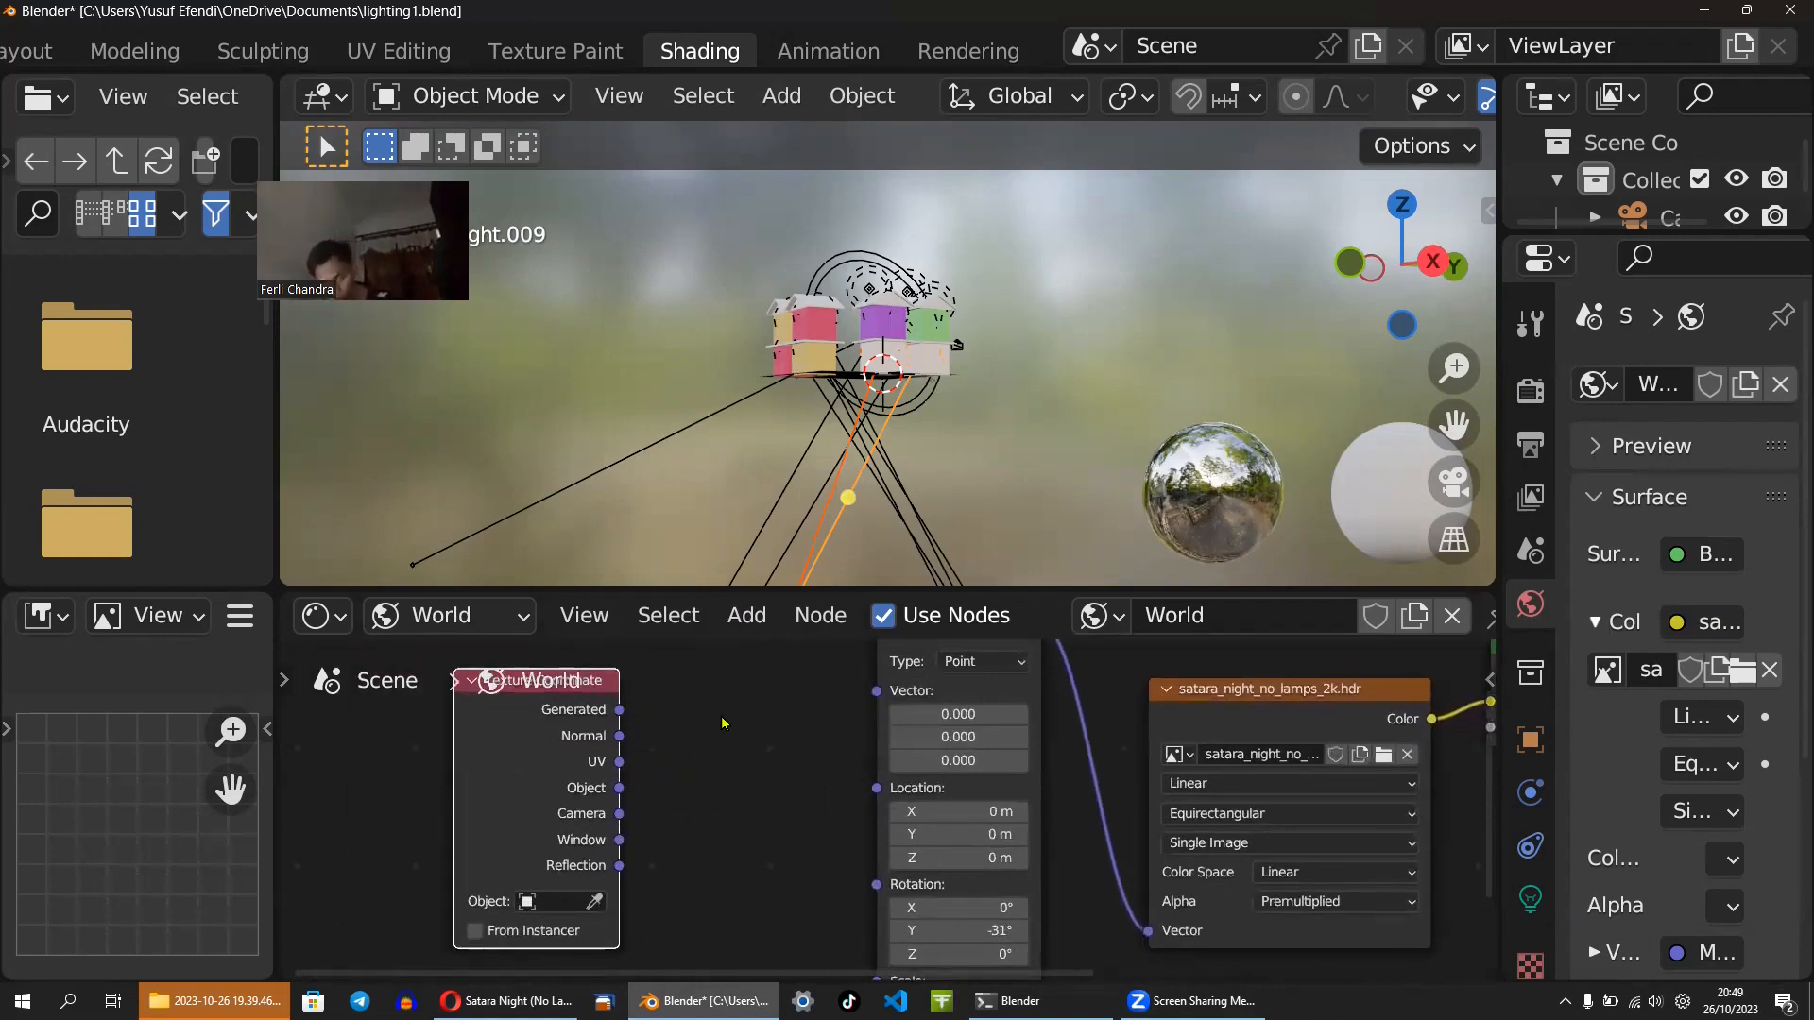
middle_click_drag(806, 783, 771, 749)
scroll(714, 710, "up", 1)
middle_click_drag(653, 674, 747, 783)
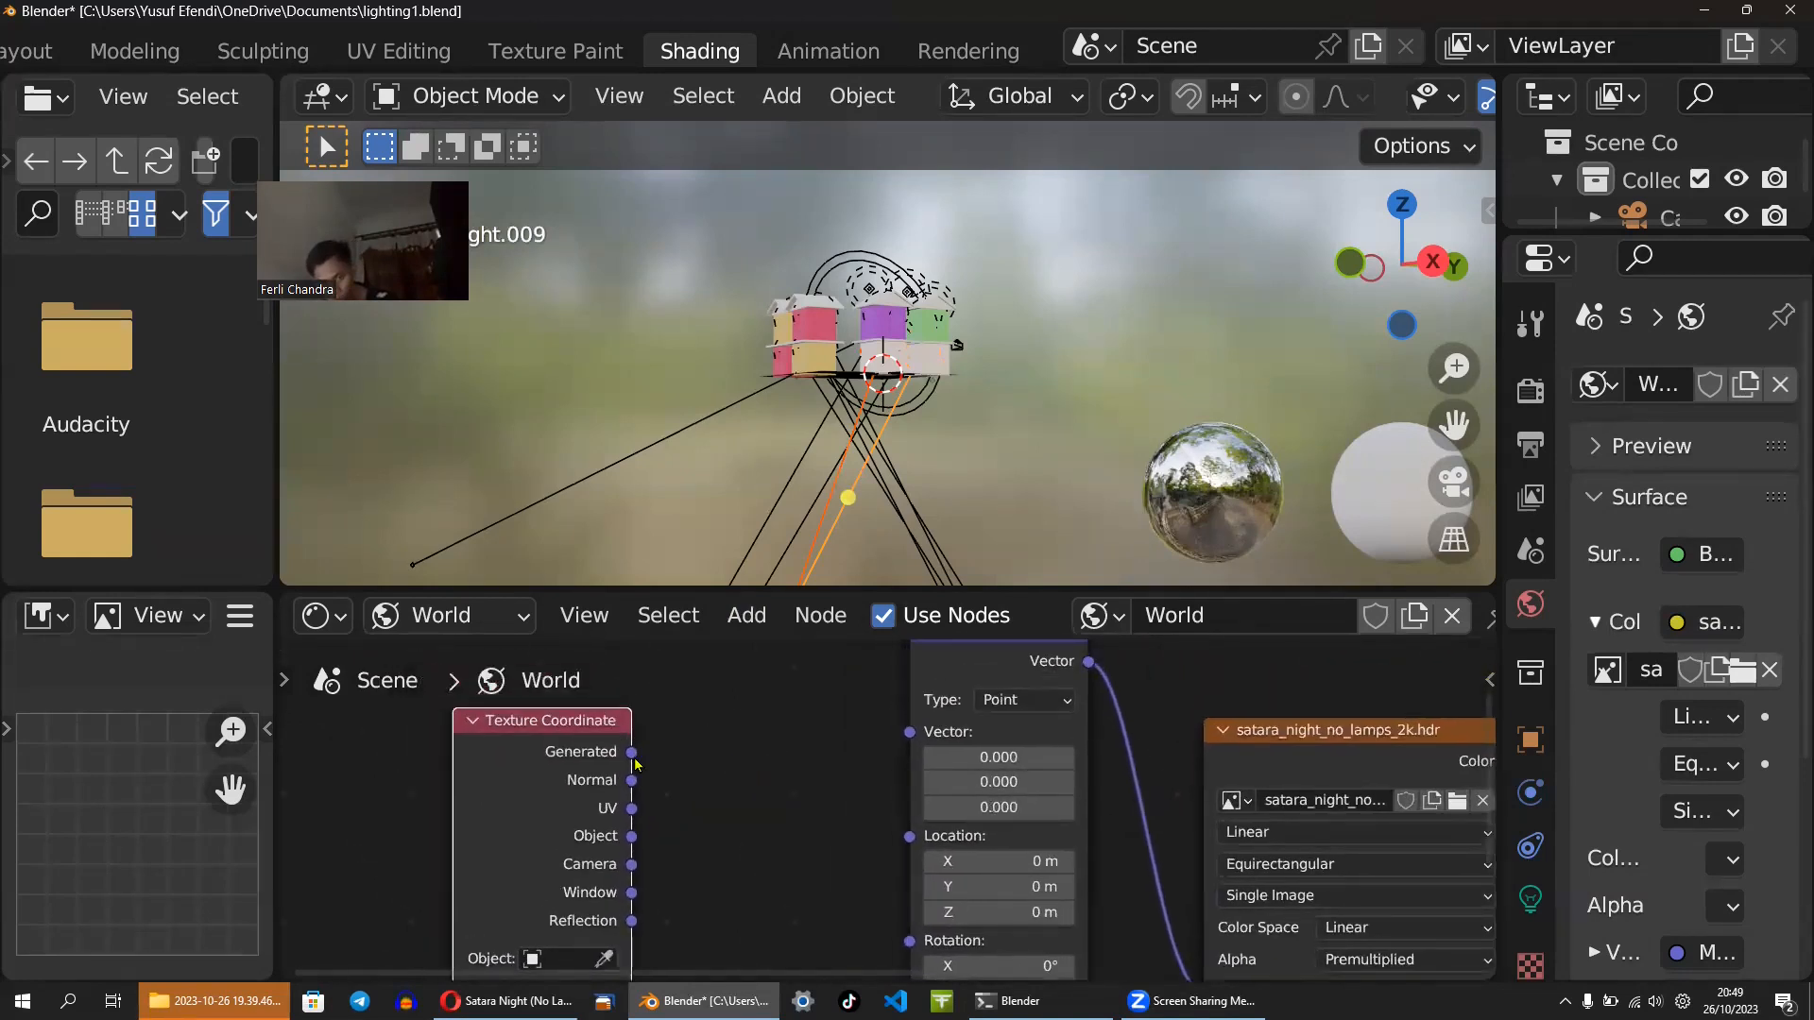
left_click_drag(635, 754, 916, 740)
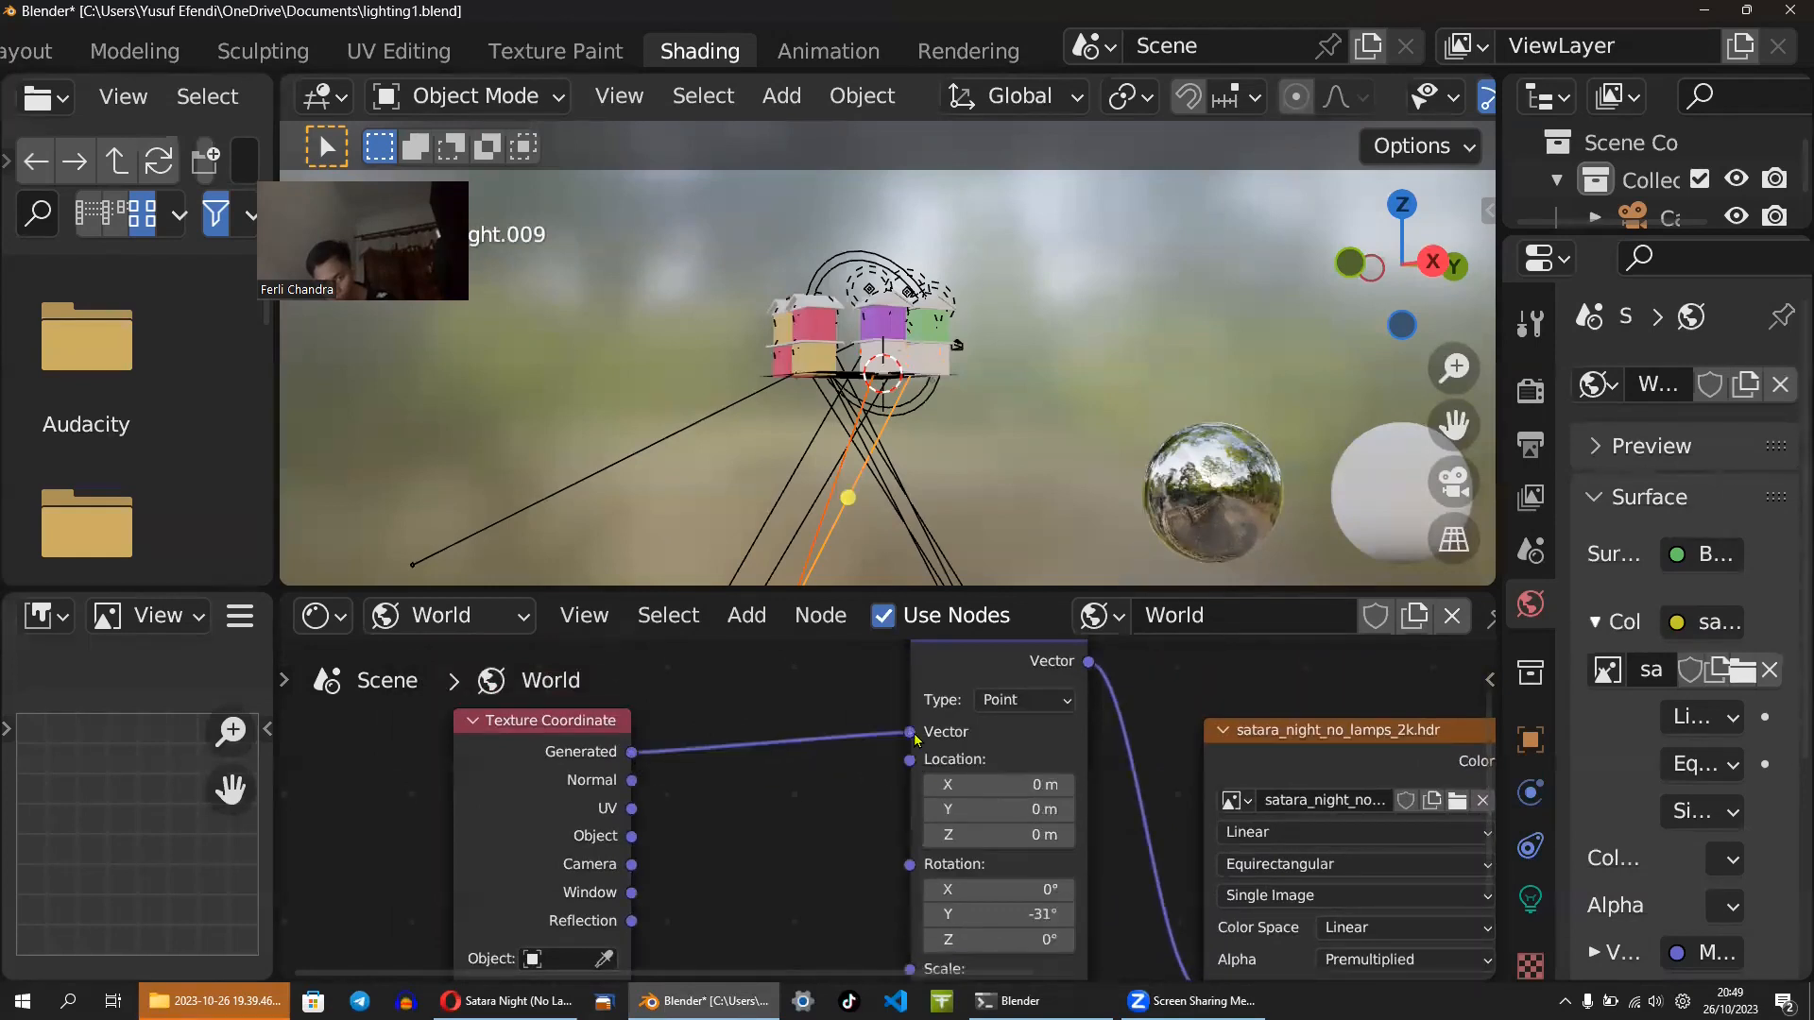
scroll(888, 813, "down", 1)
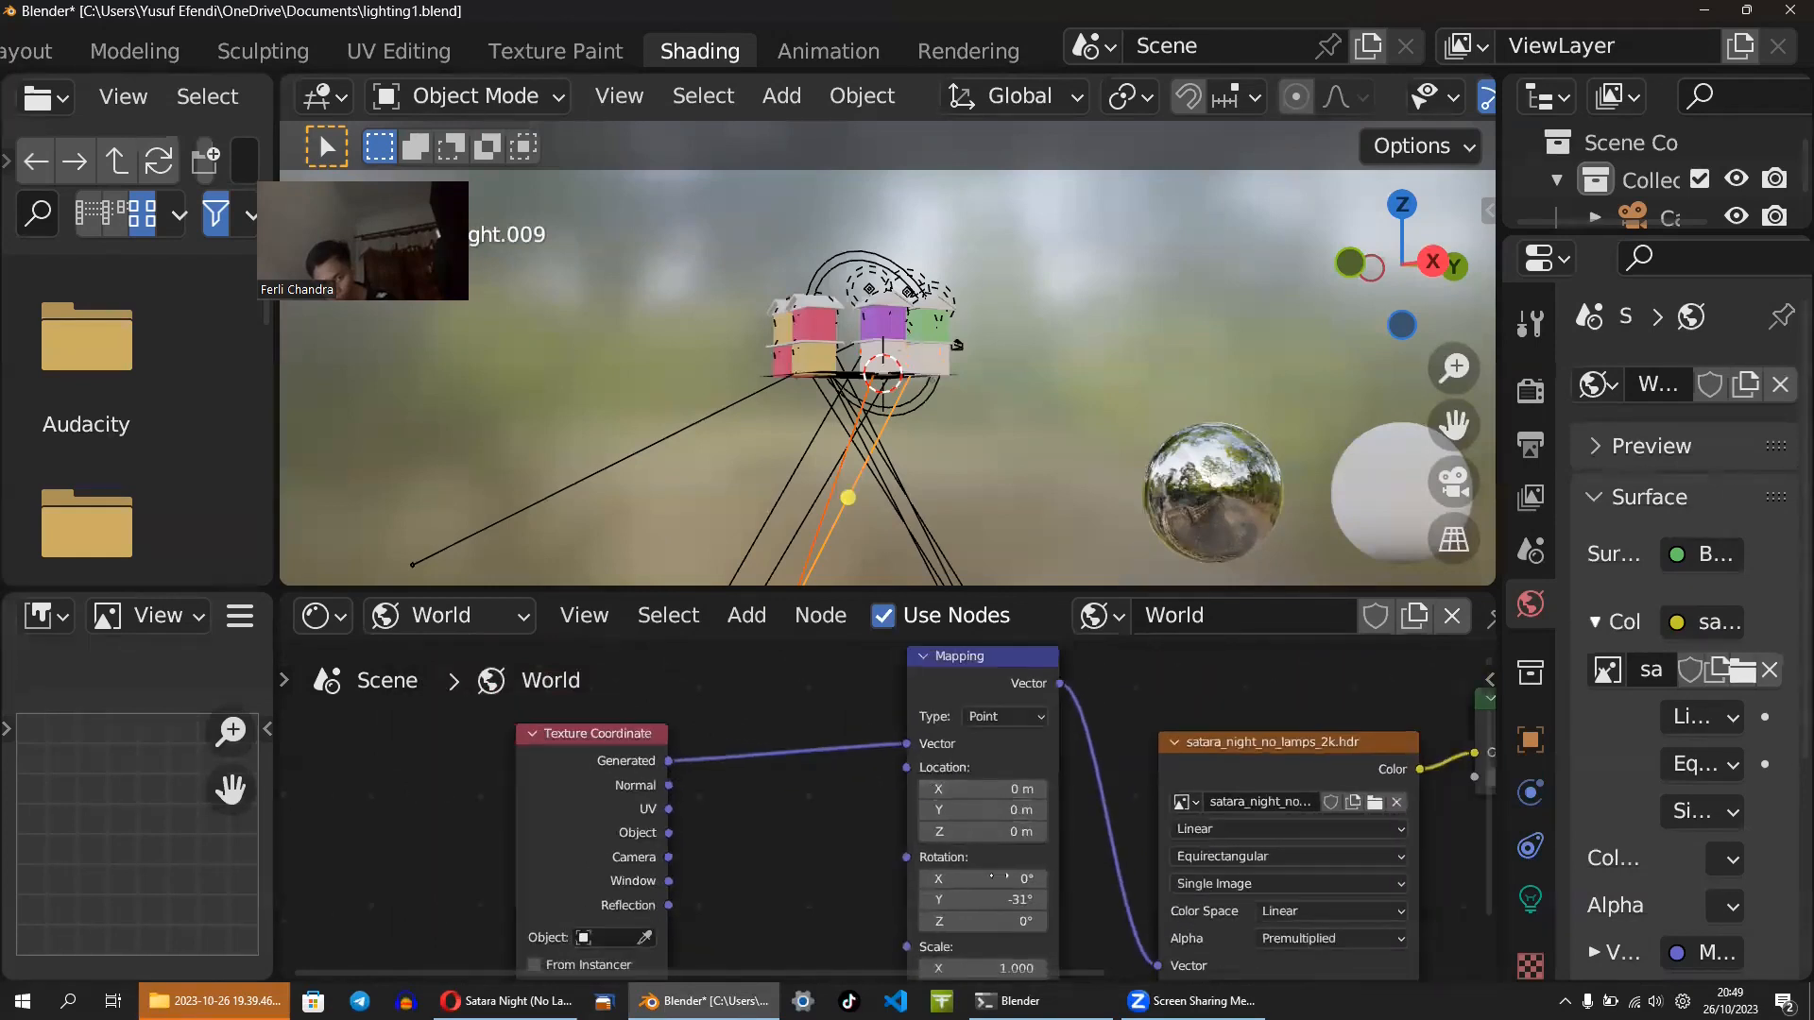
left_click_drag(986, 900, 969, 899)
- Switch to the web browser and search Google for "blender rotate hdri environment"
key("alt+Tab")
key("alt+Tab")
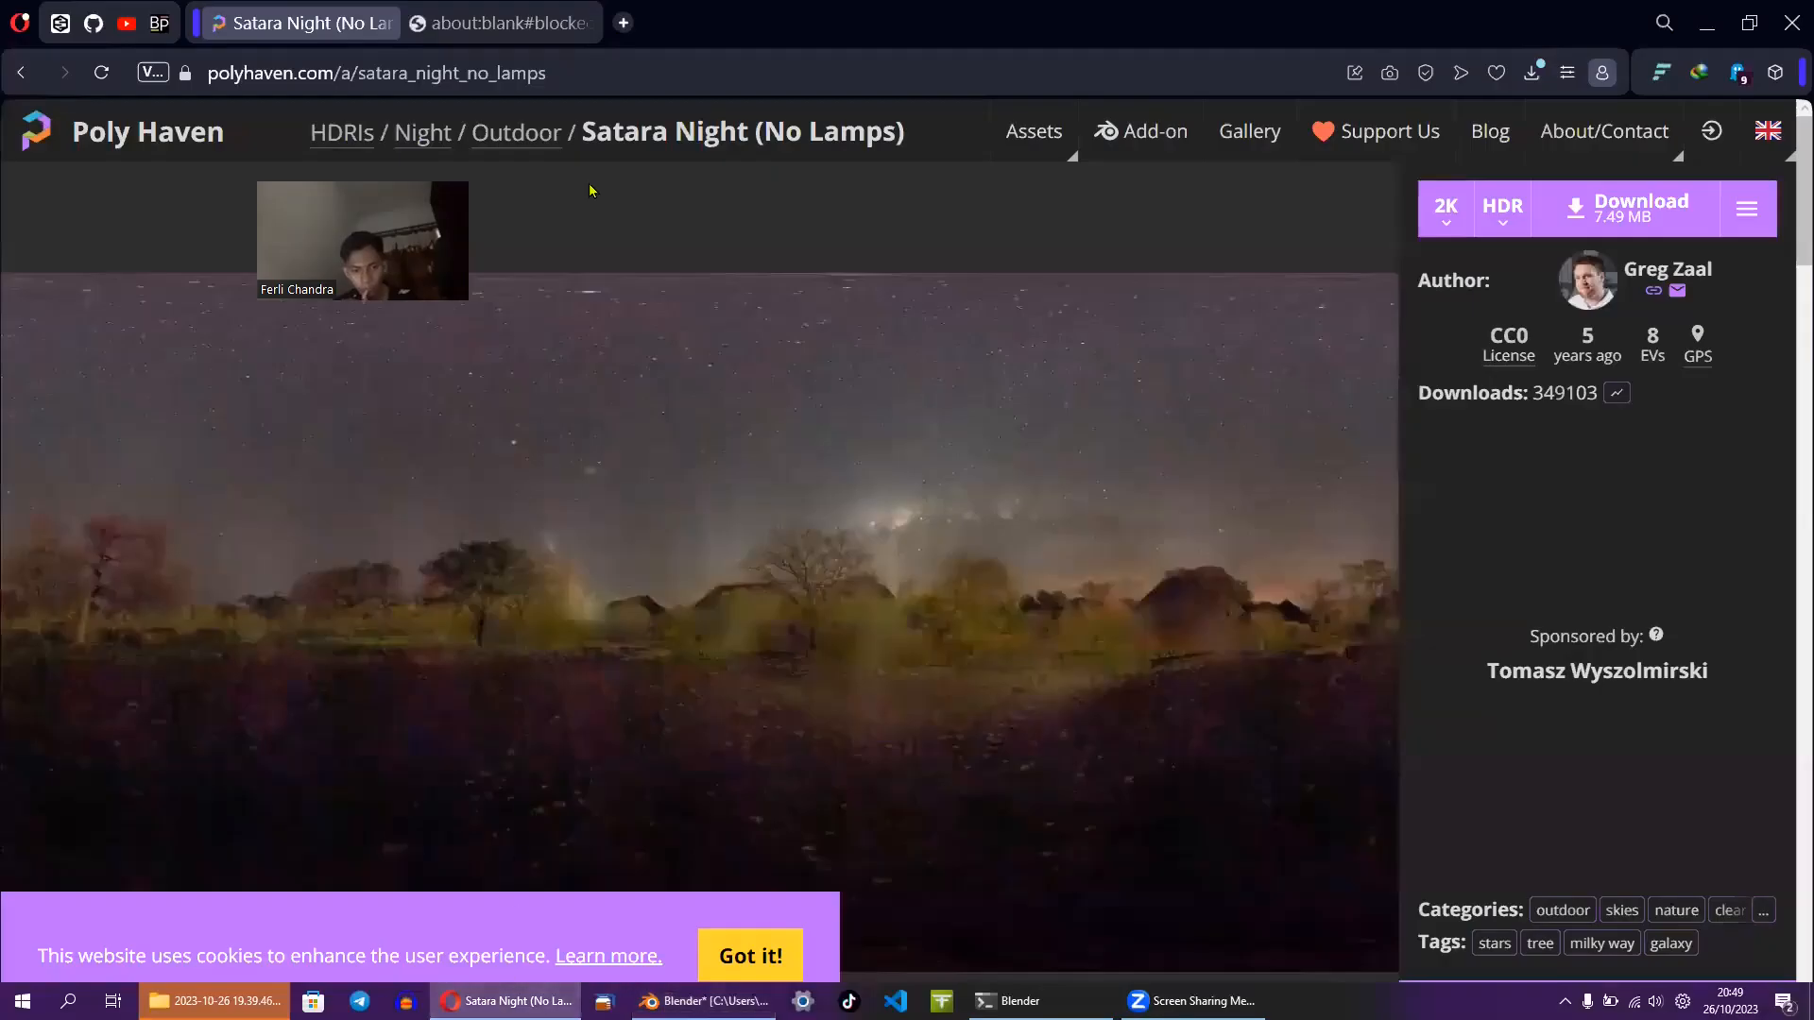
left_click(558, 23)
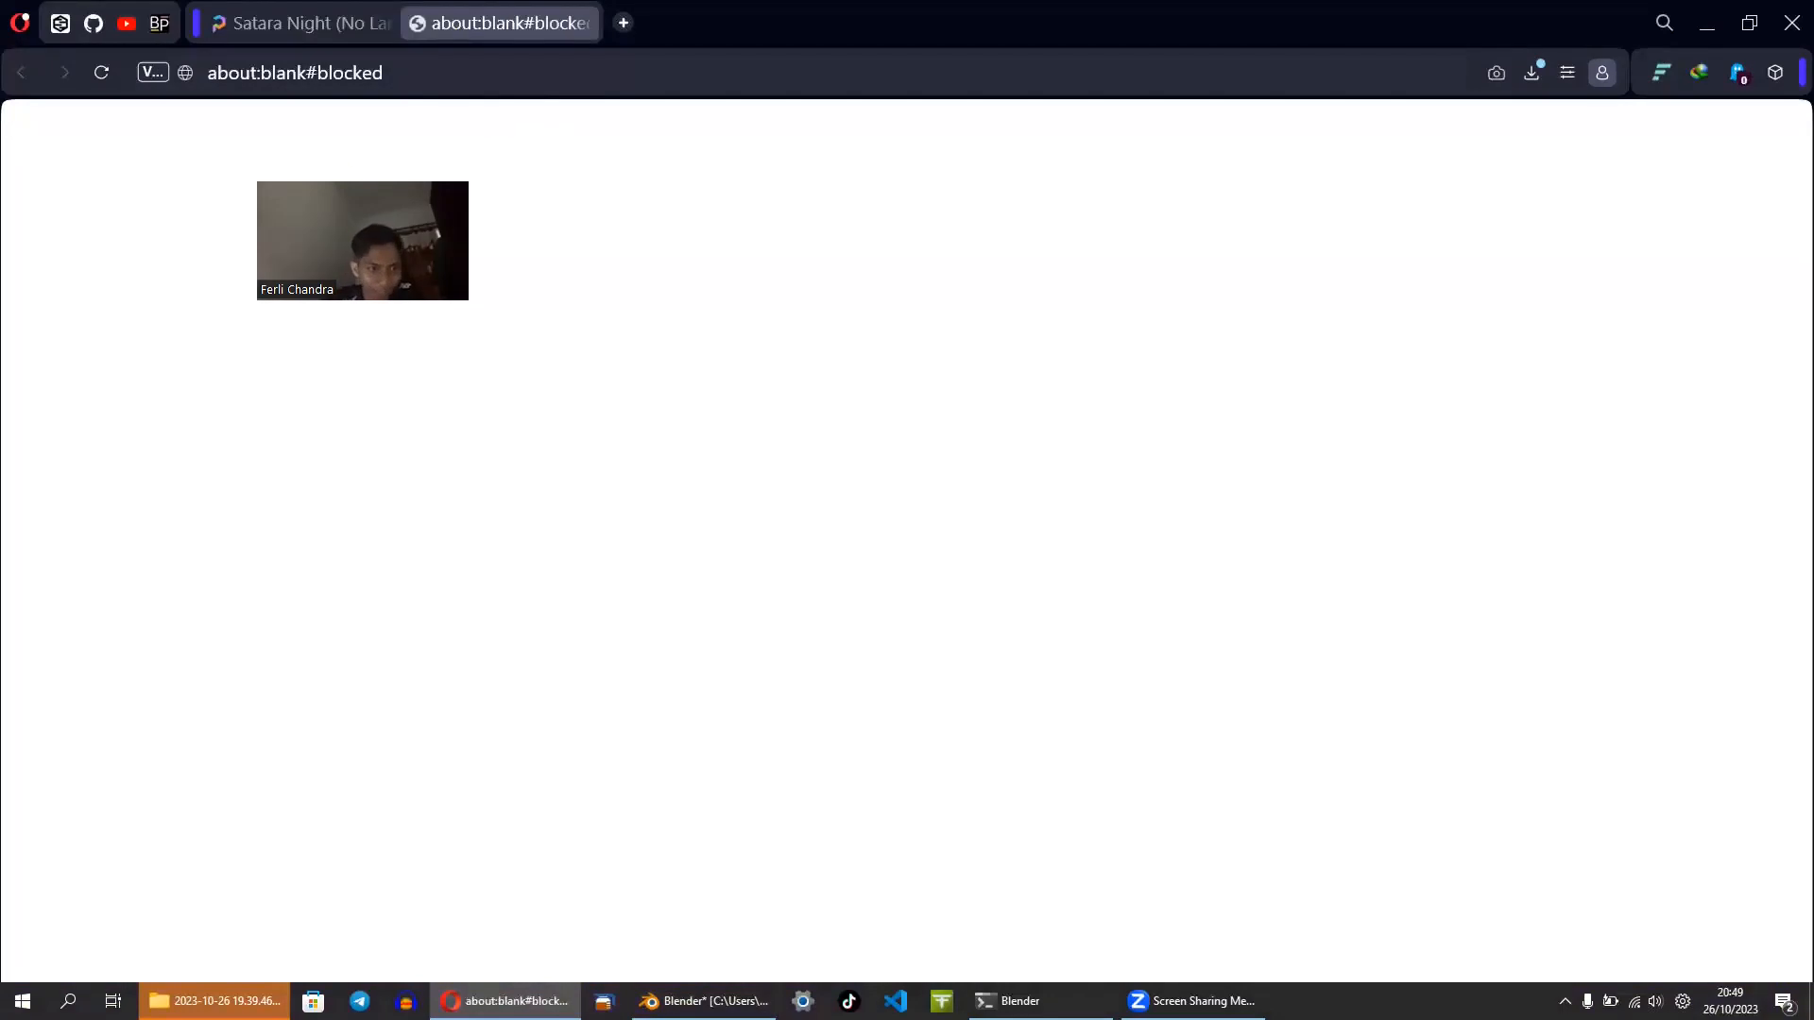
left_click(459, 81)
type("bel")
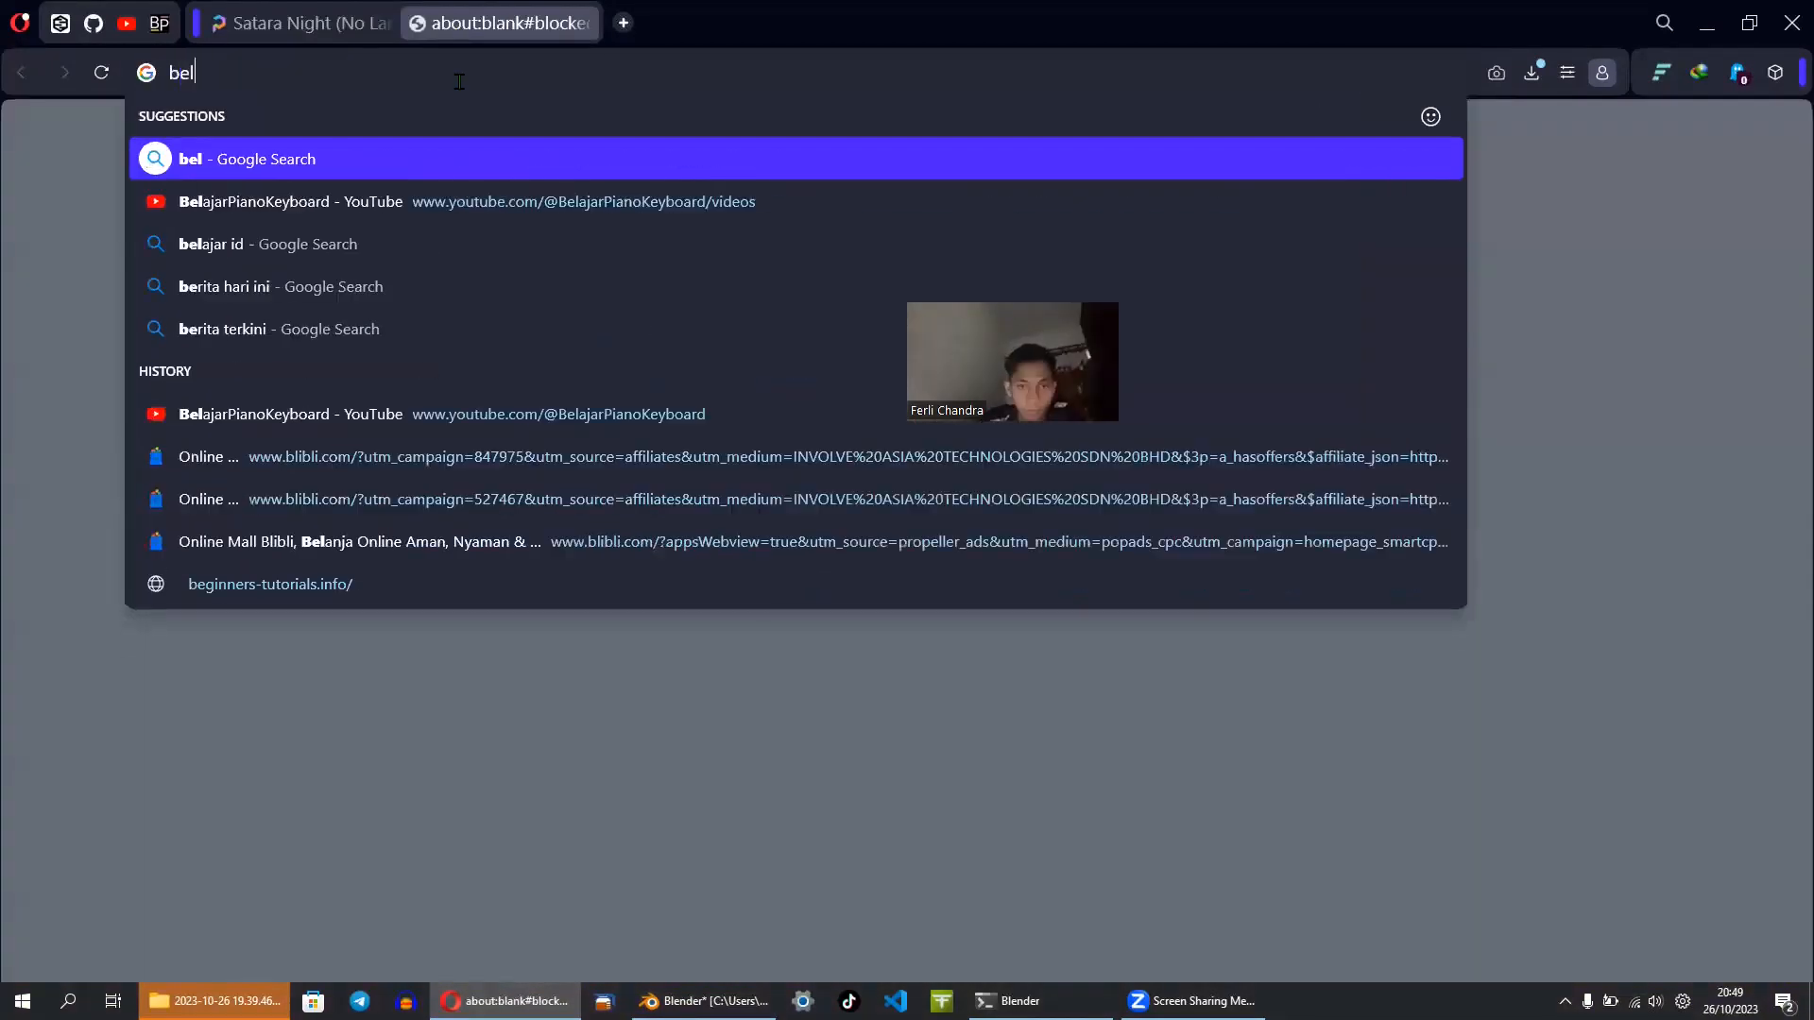
type("nder hdr")
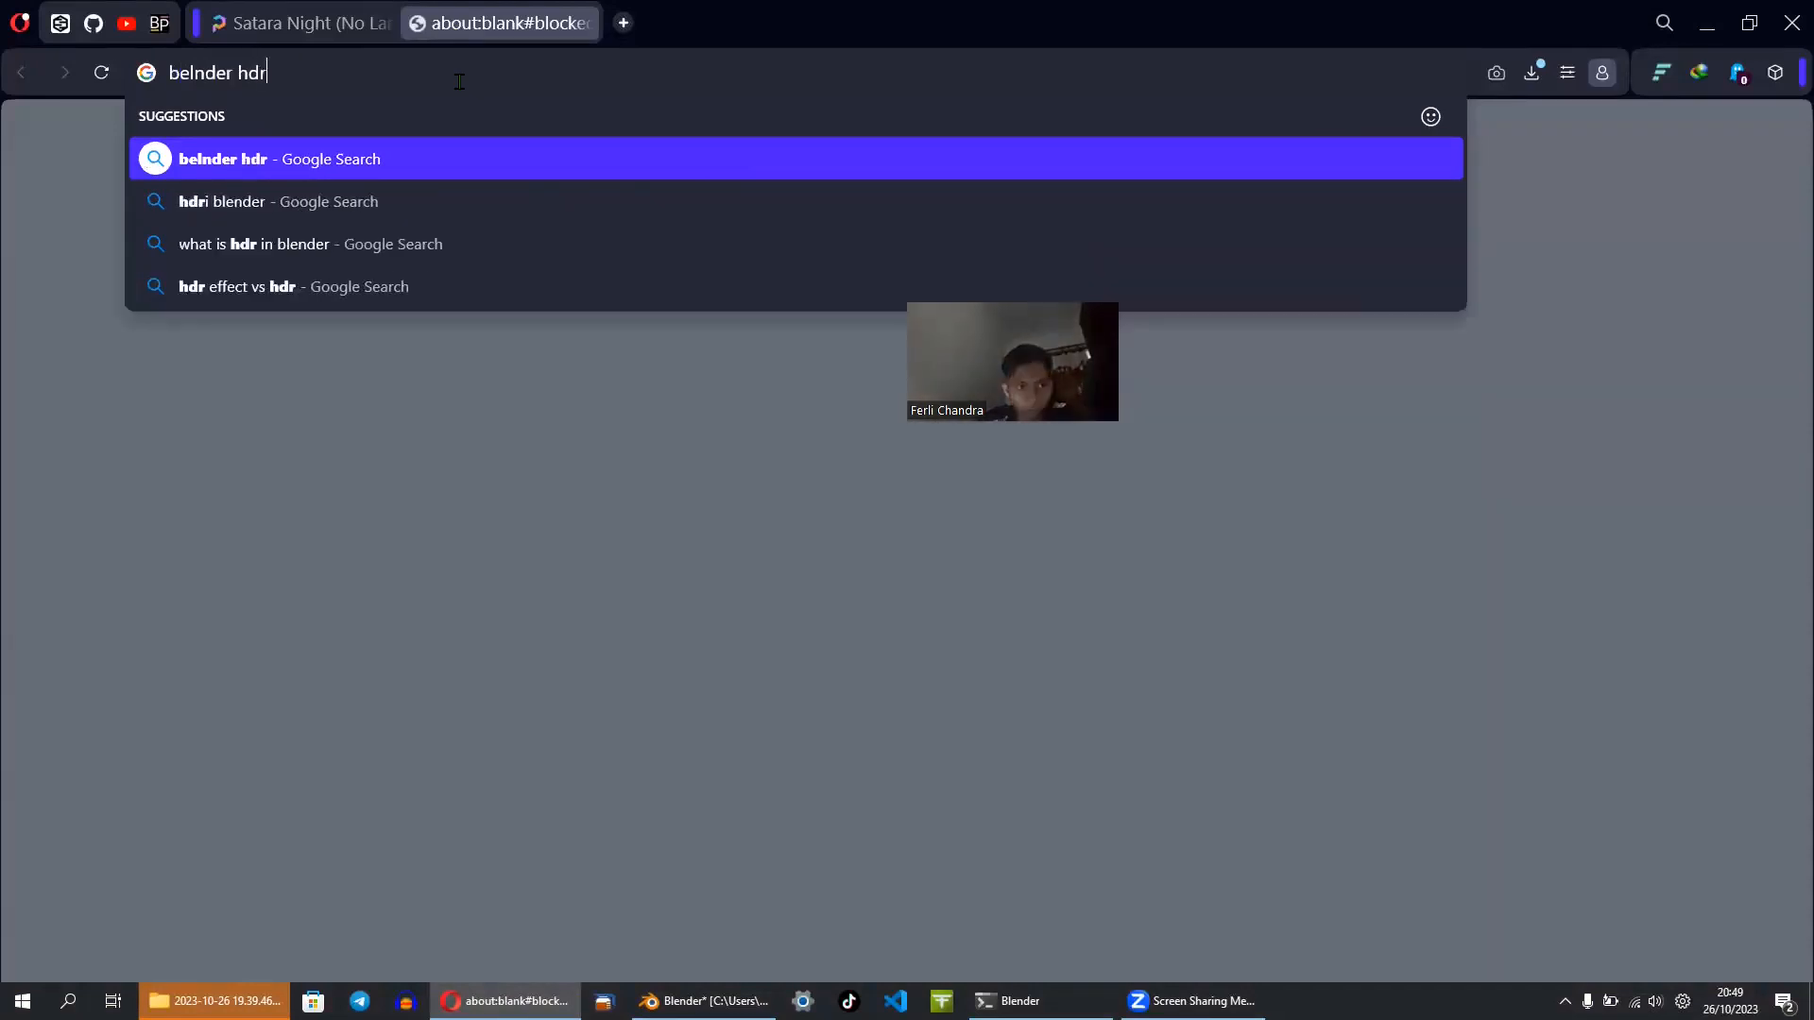
type("i rotate")
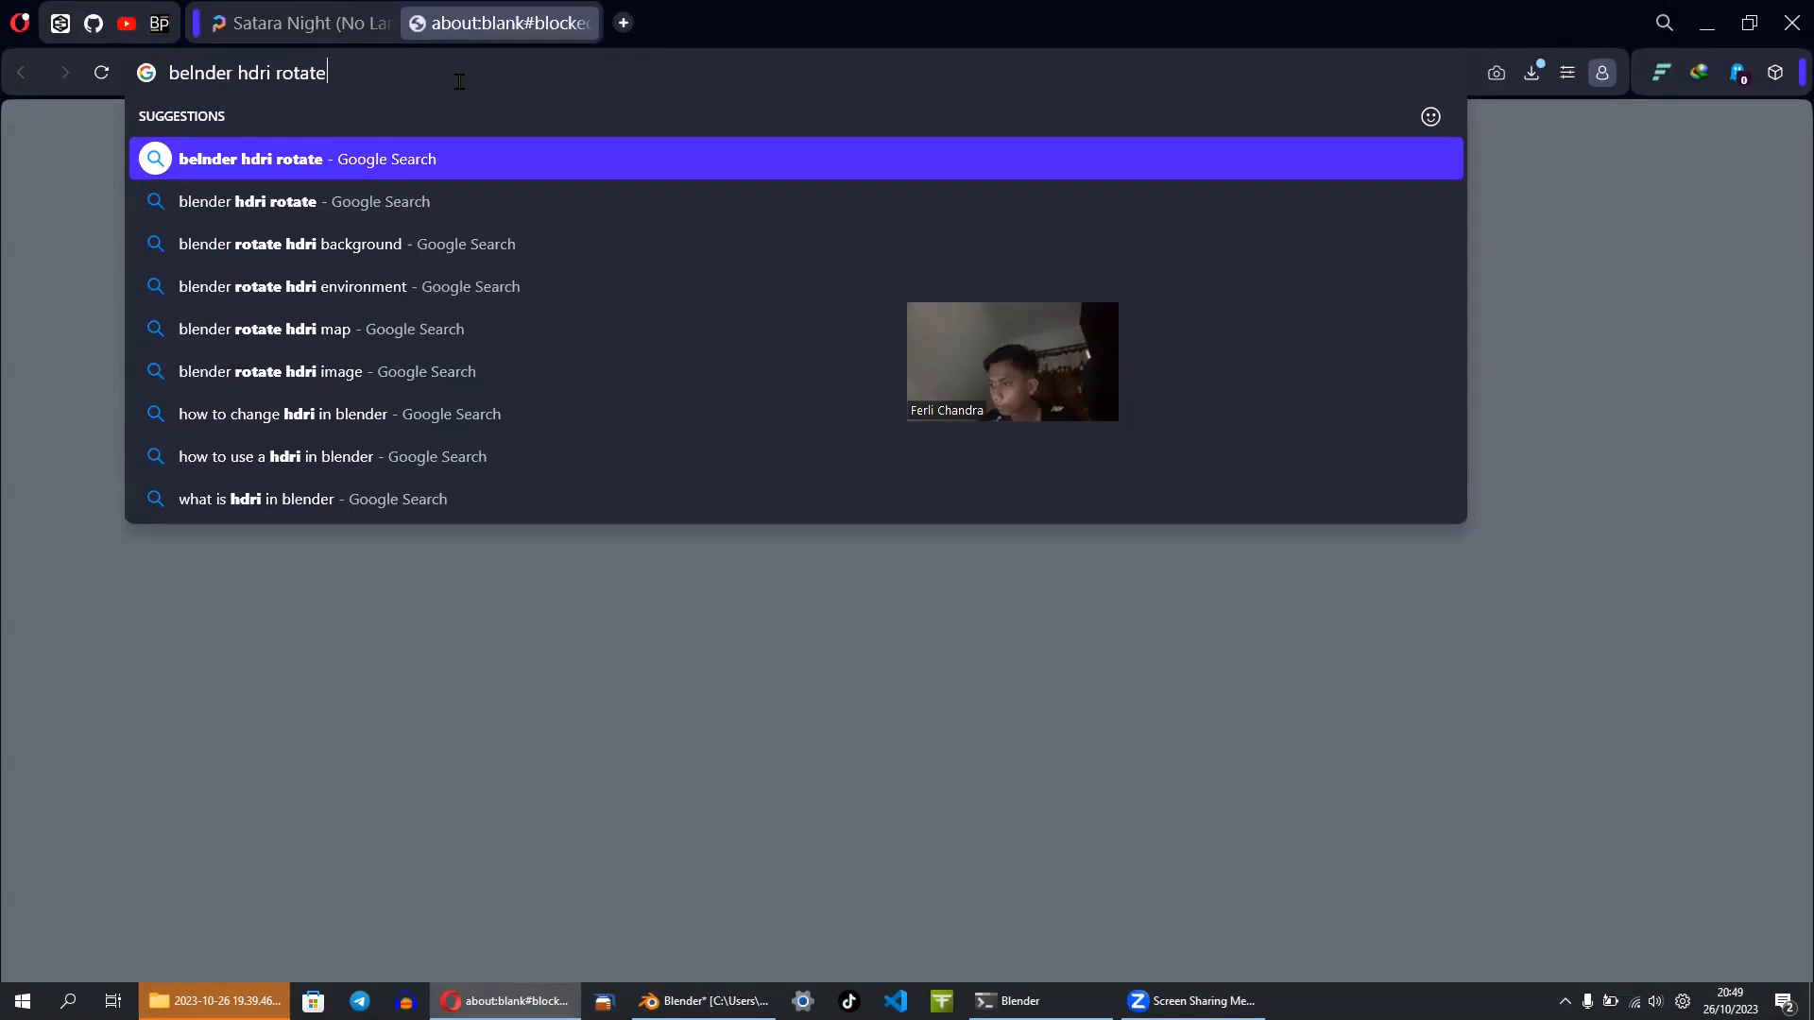
left_click(405, 294)
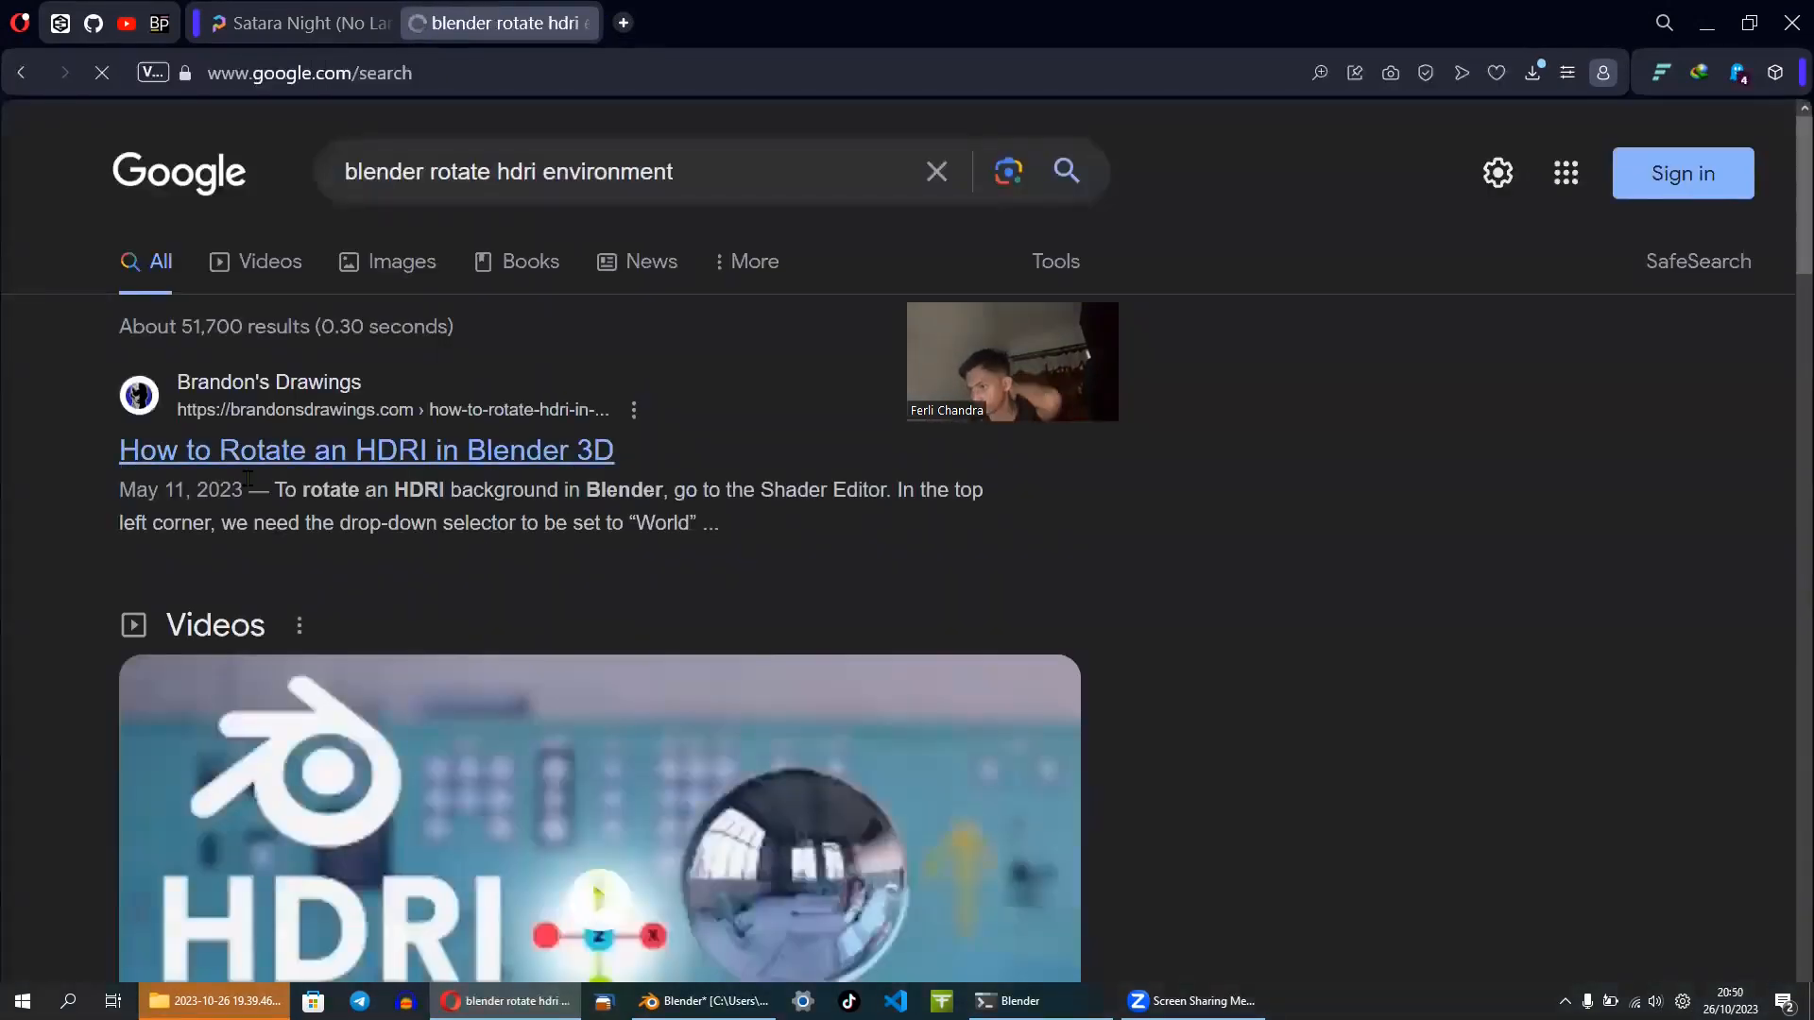
- Open the YouTube video "Blender: How to Rotate HDRI / Environment Texture! (EASY)" from the search results
left_click(378, 451)
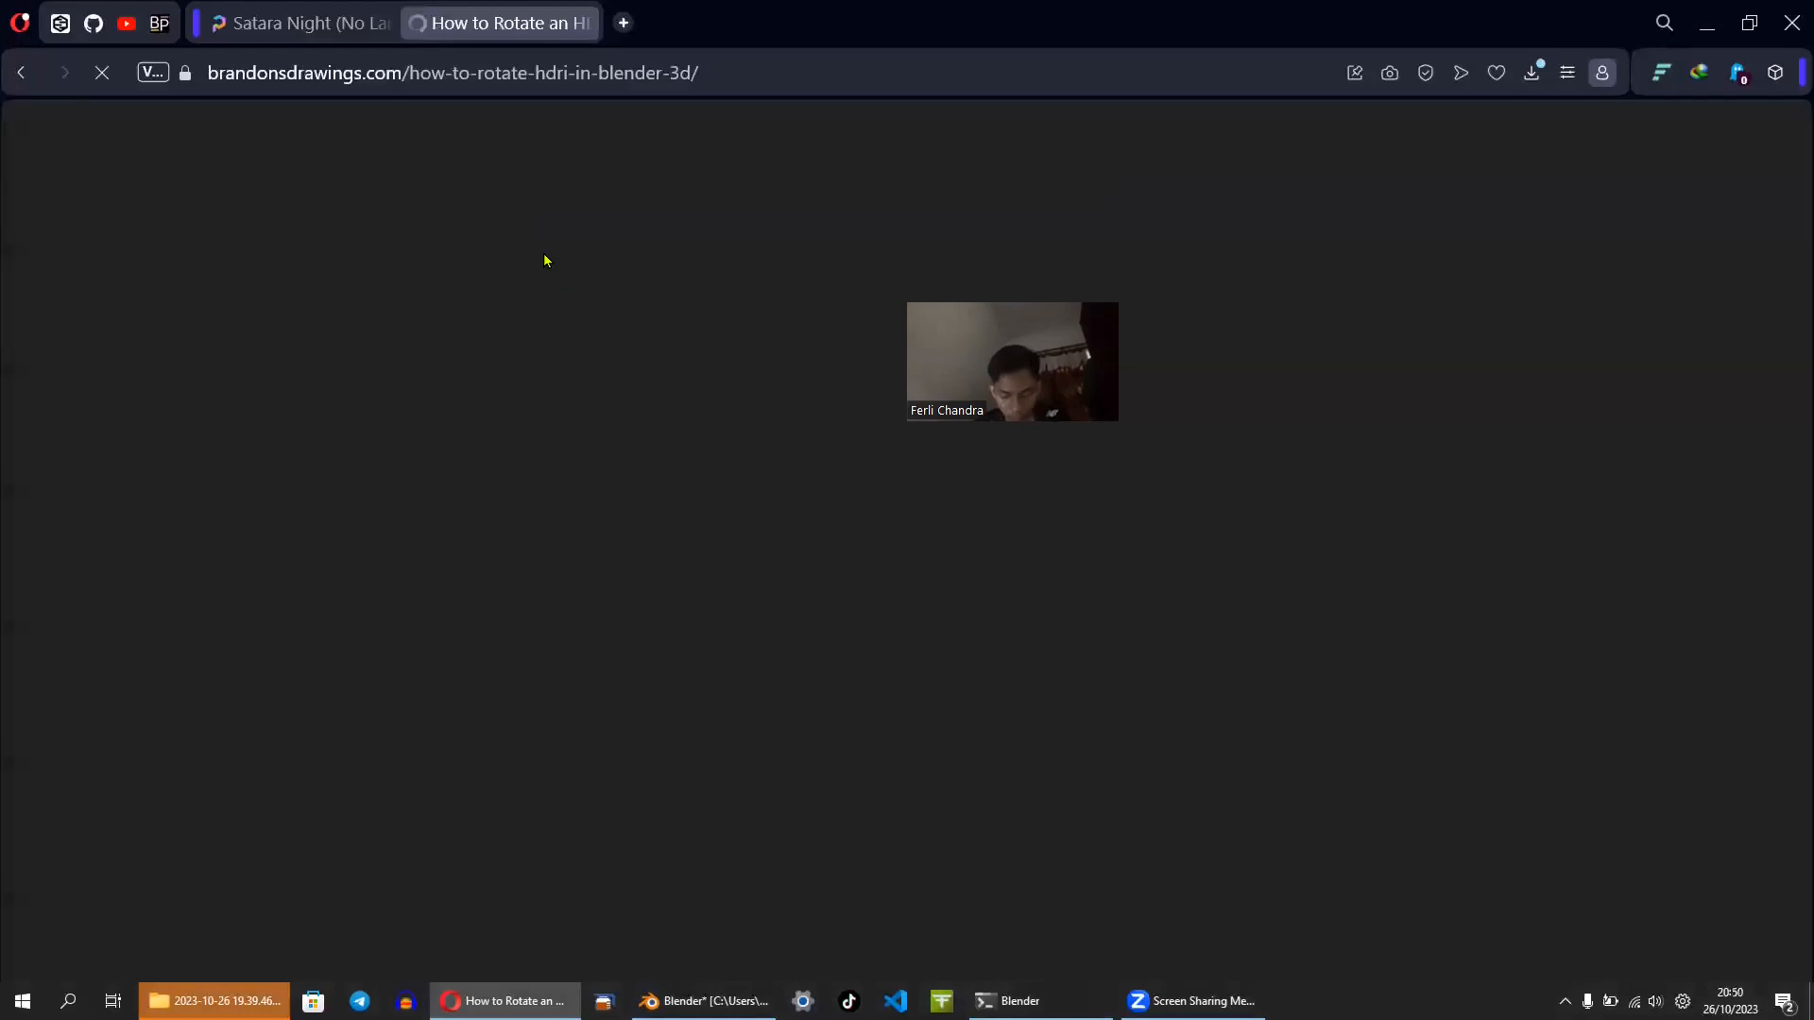
left_click(20, 81)
scroll(591, 516, "down", 5)
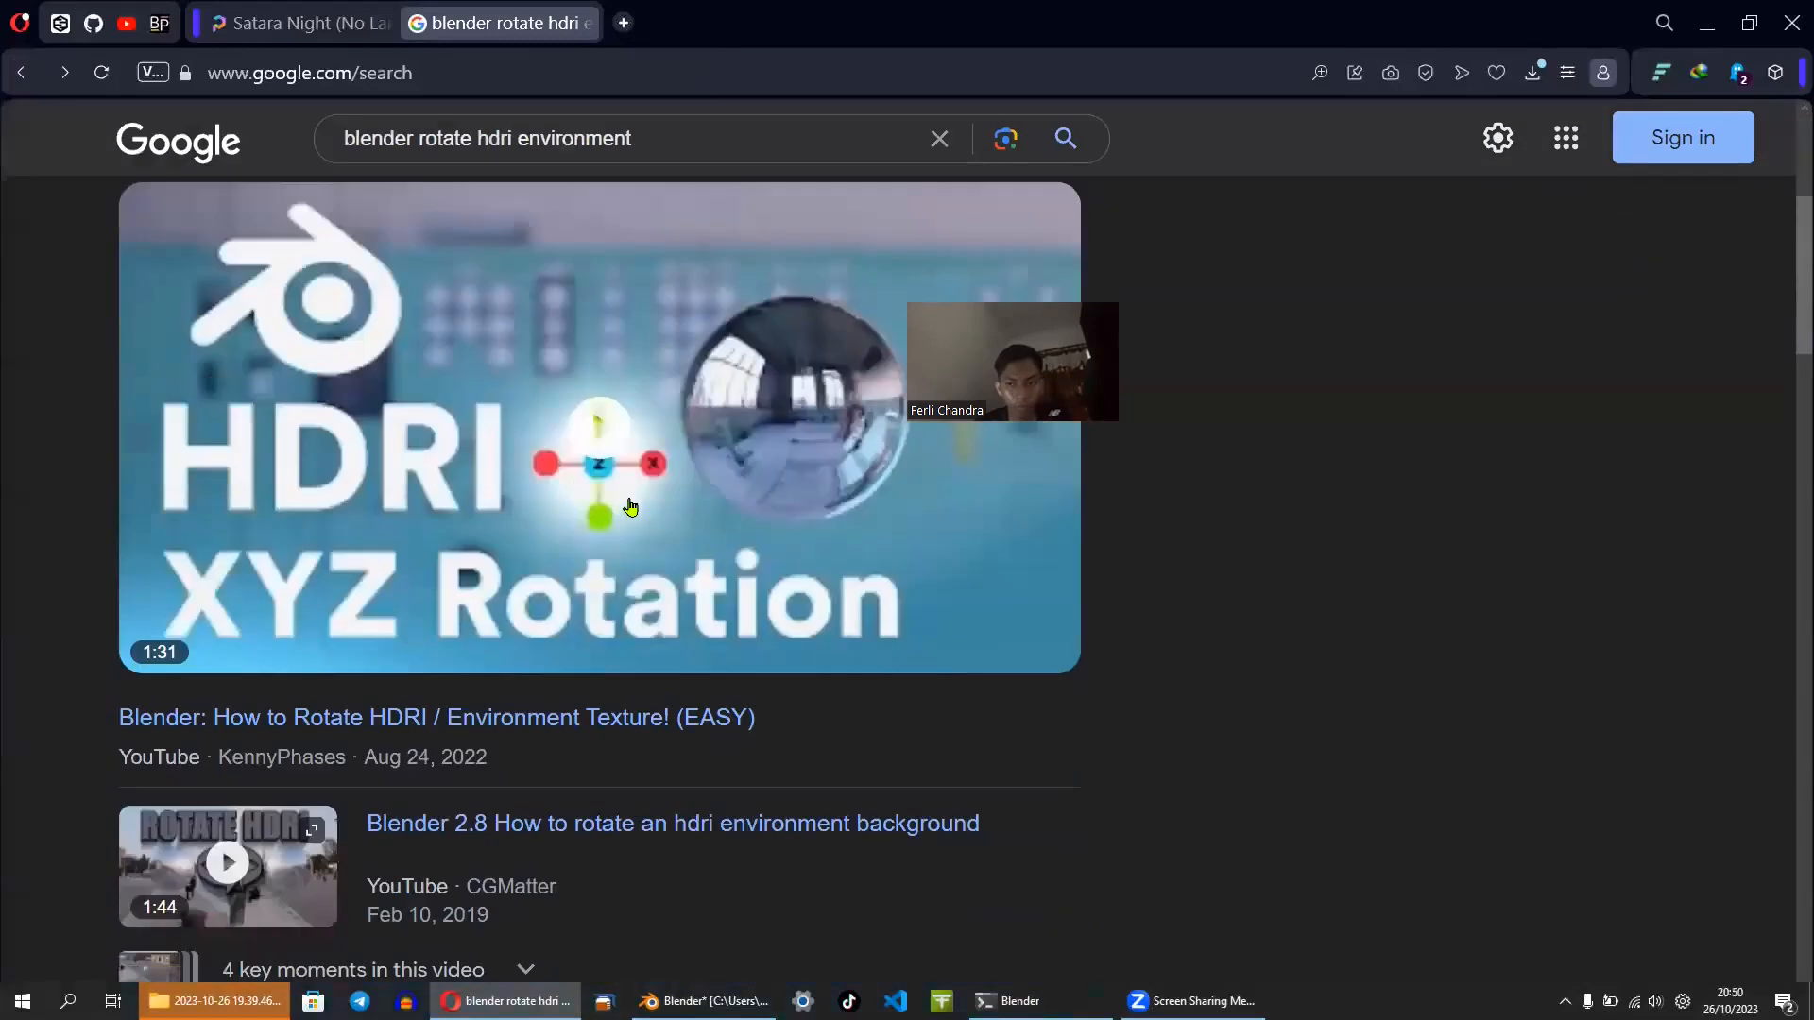
scroll(631, 508, "up", 2)
left_click(604, 664)
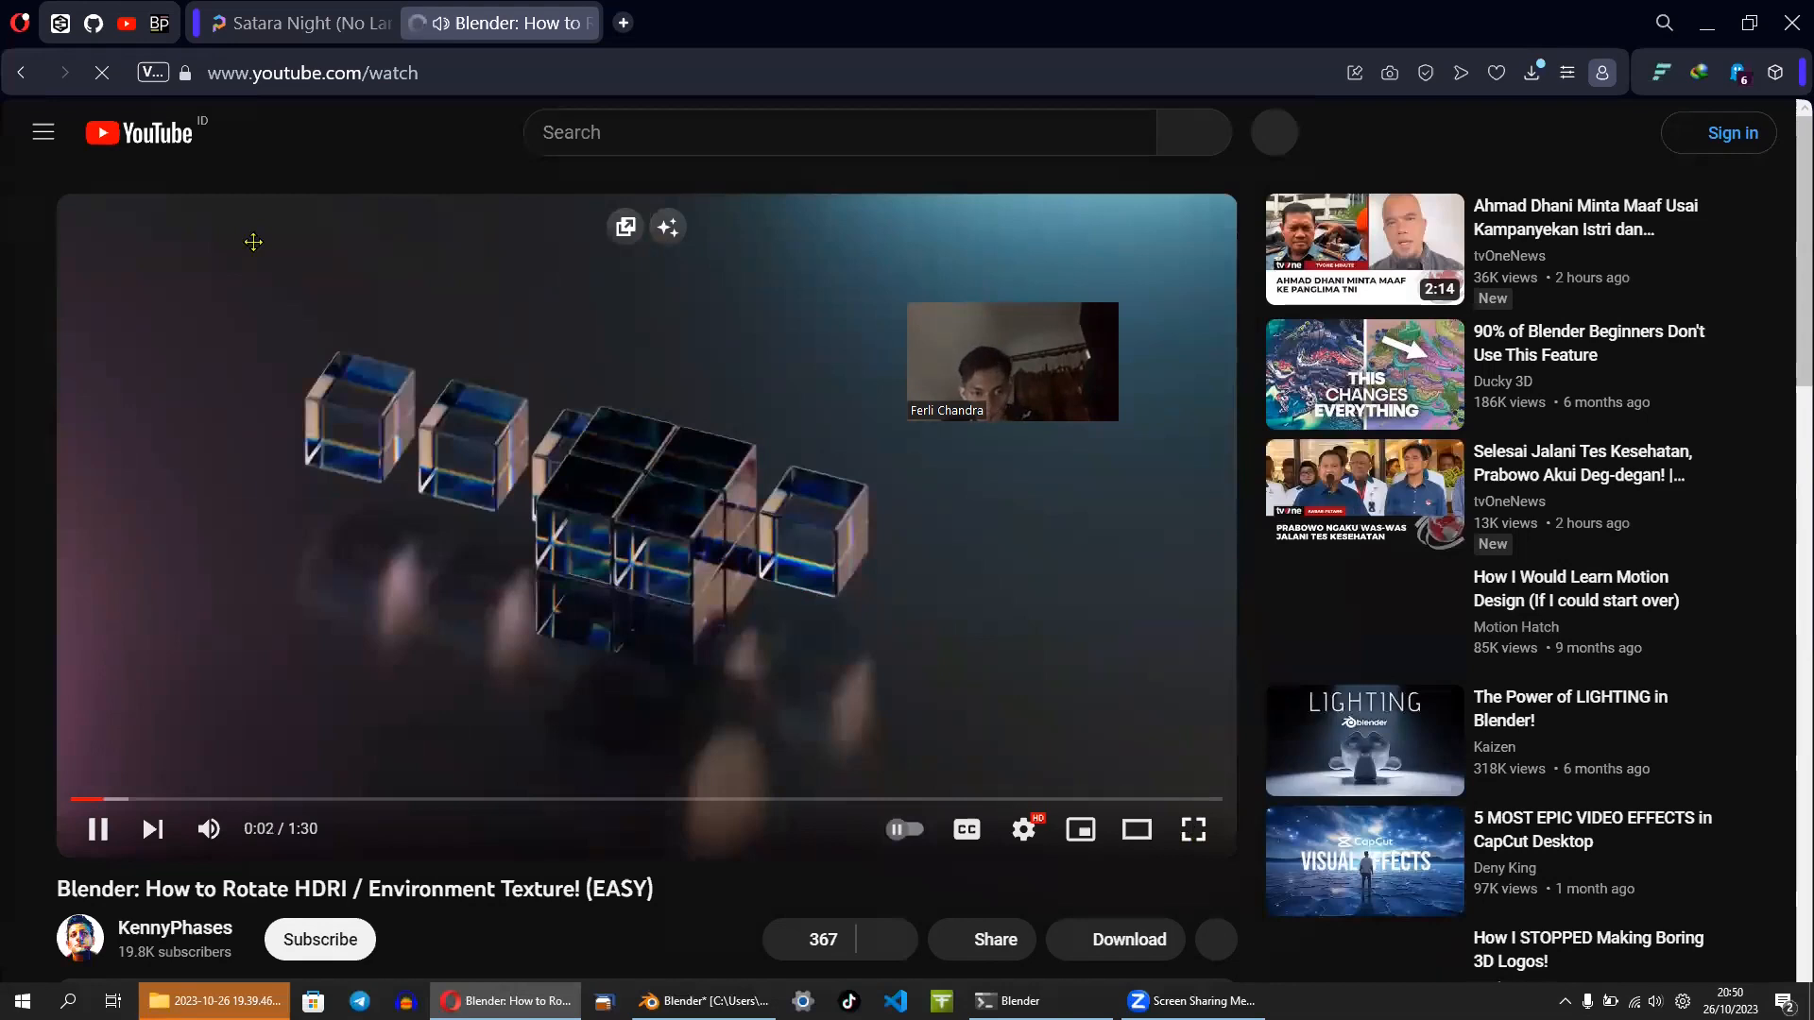
- Watch the HDRI rotation video in full screen, skipping ahead and pausing at the world node setup with Texture Coordinate and Mapping
left_click_drag(1039, 348, 254, 242)
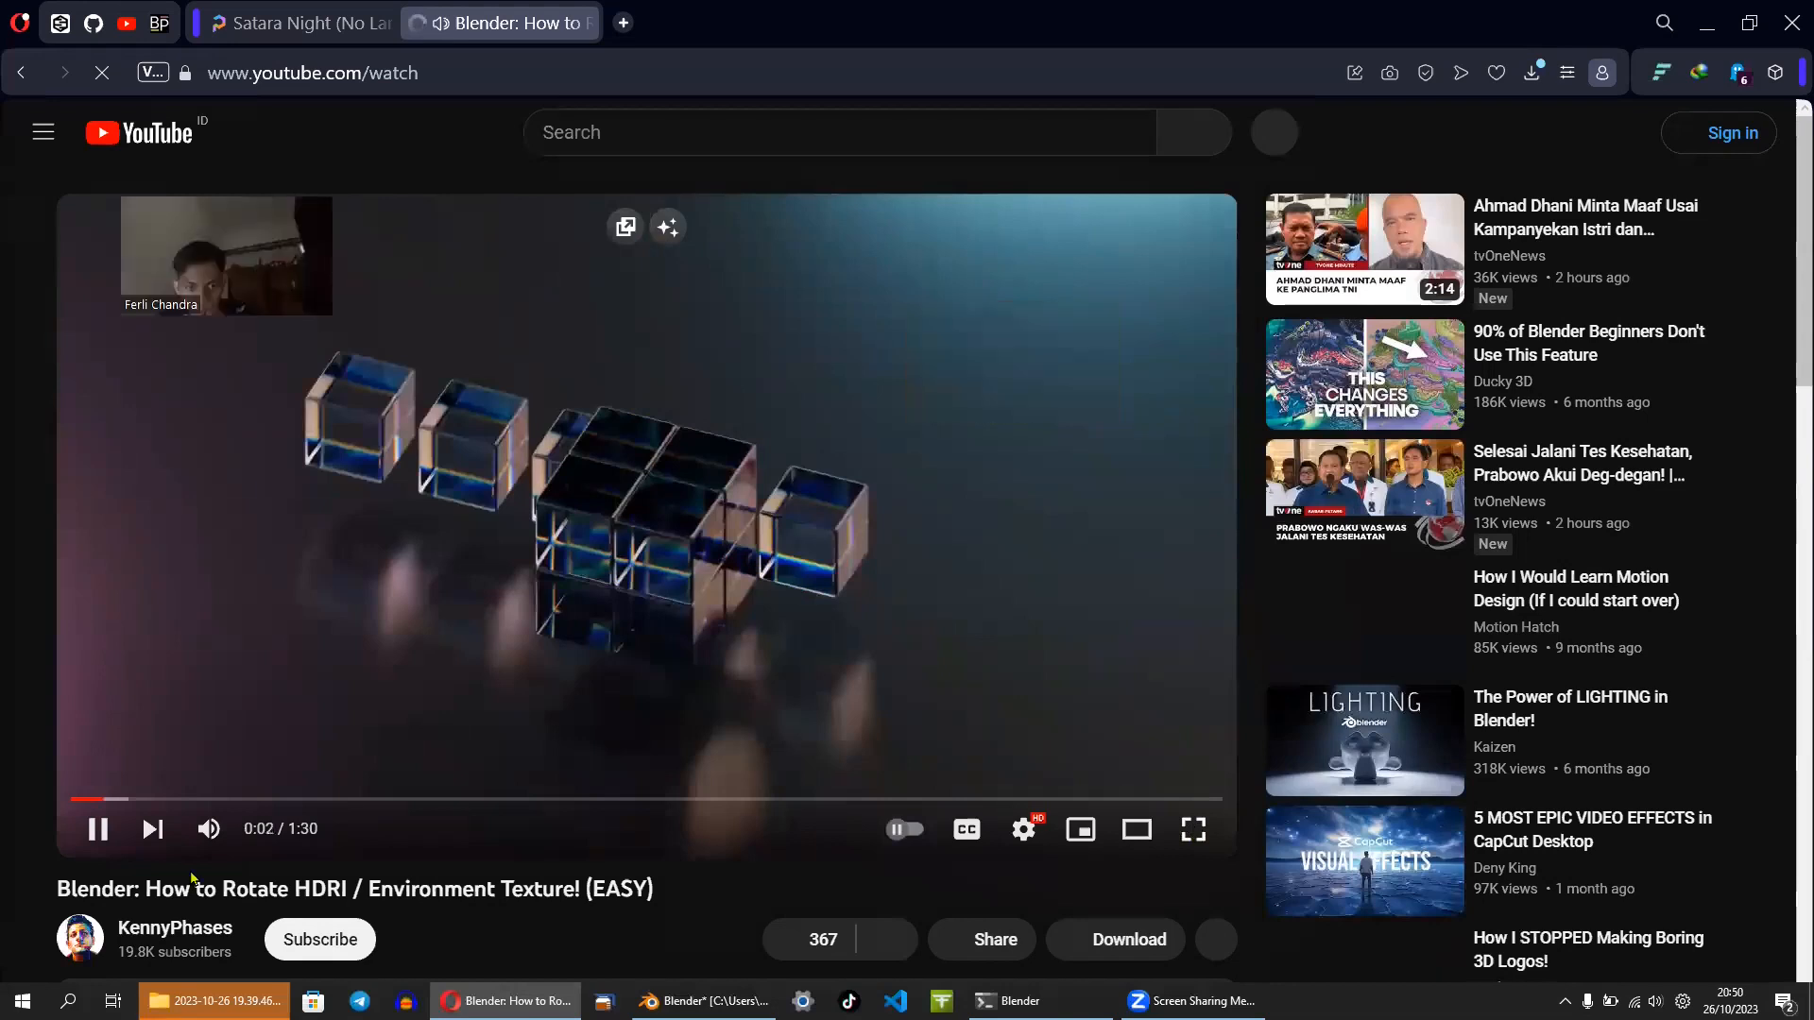
key("f")
left_click(253, 954)
left_click_drag(368, 957, 534, 956)
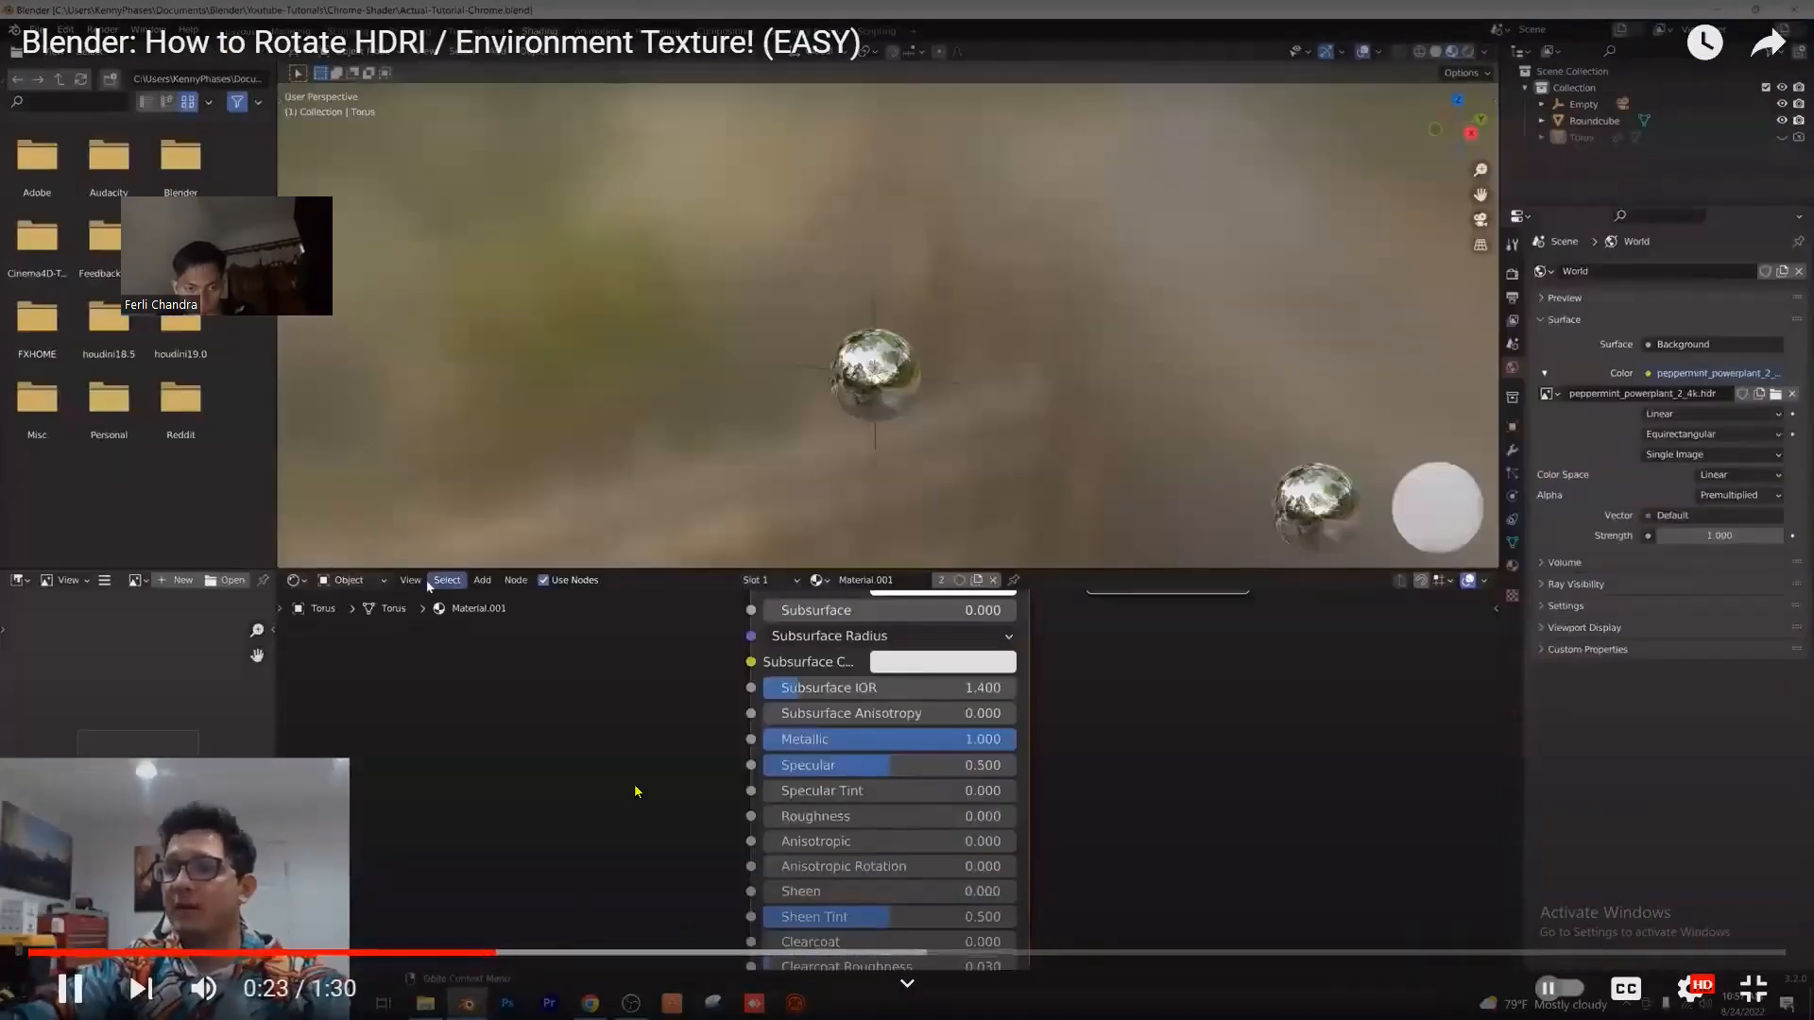
left_click(639, 788)
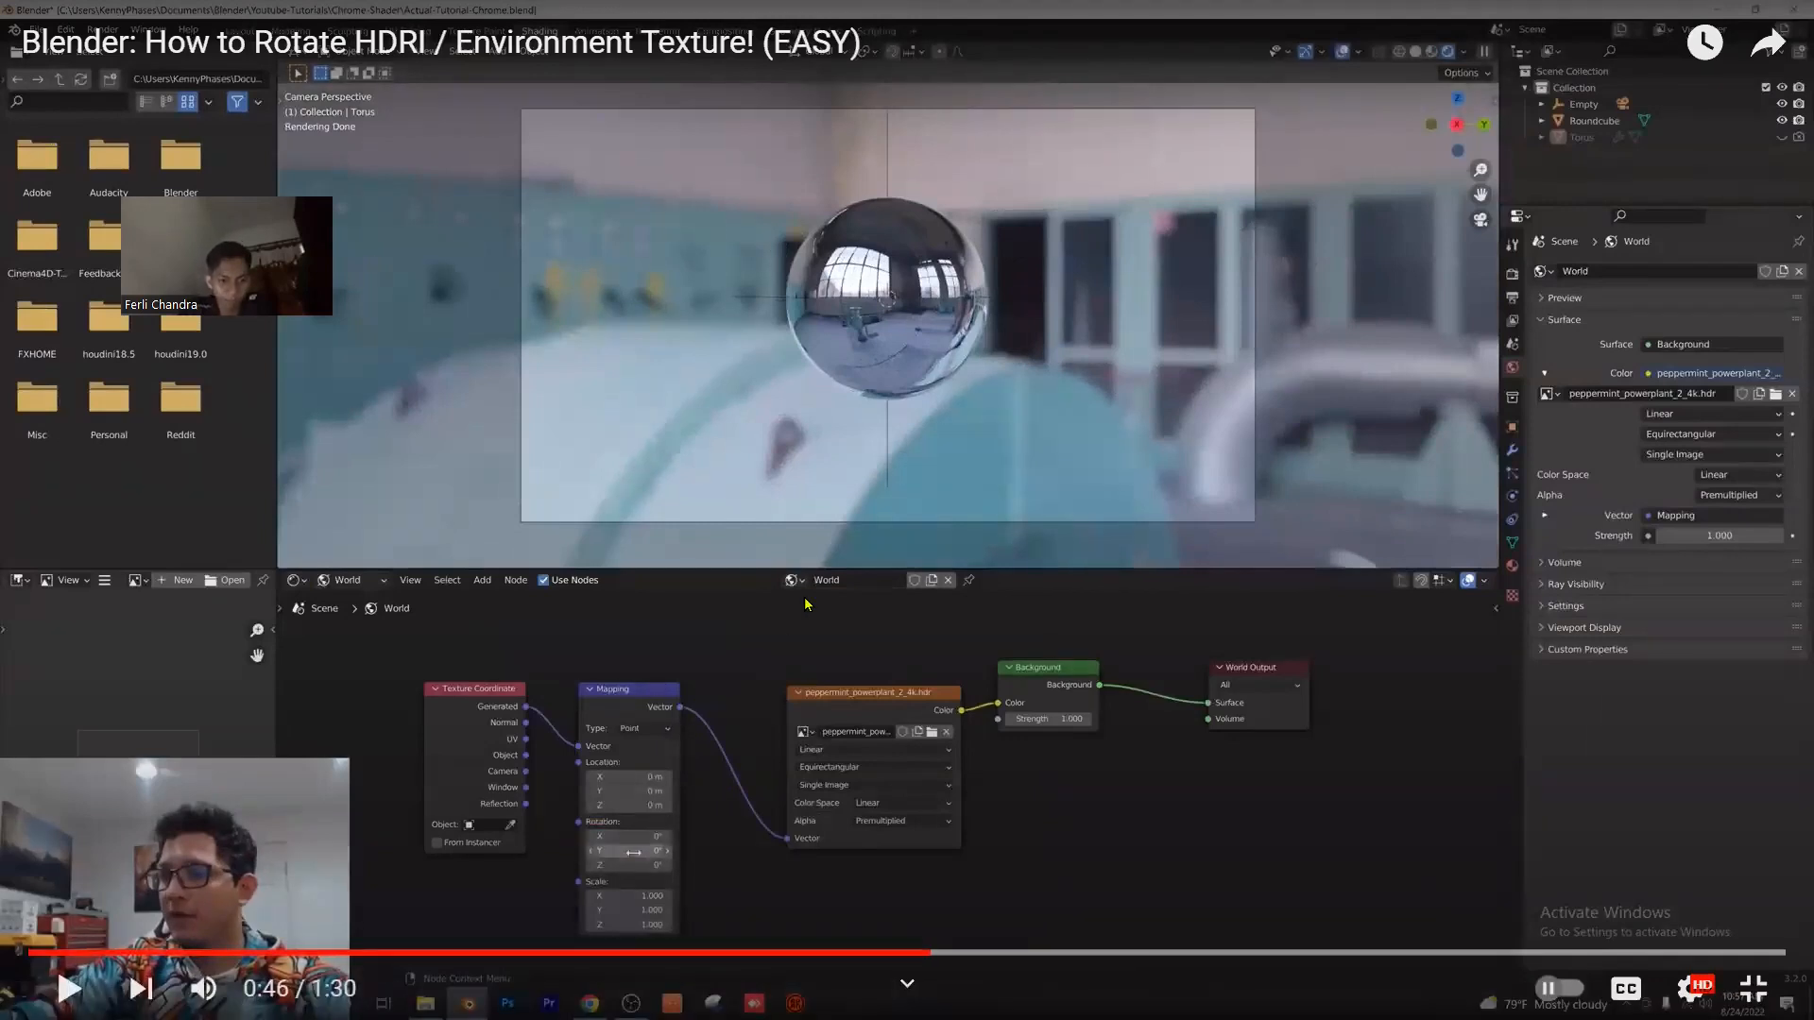
- Close the browser and return to Blender, then move the Texture Coordinate and Mapping nodes further from the environment texture node
key("Escape")
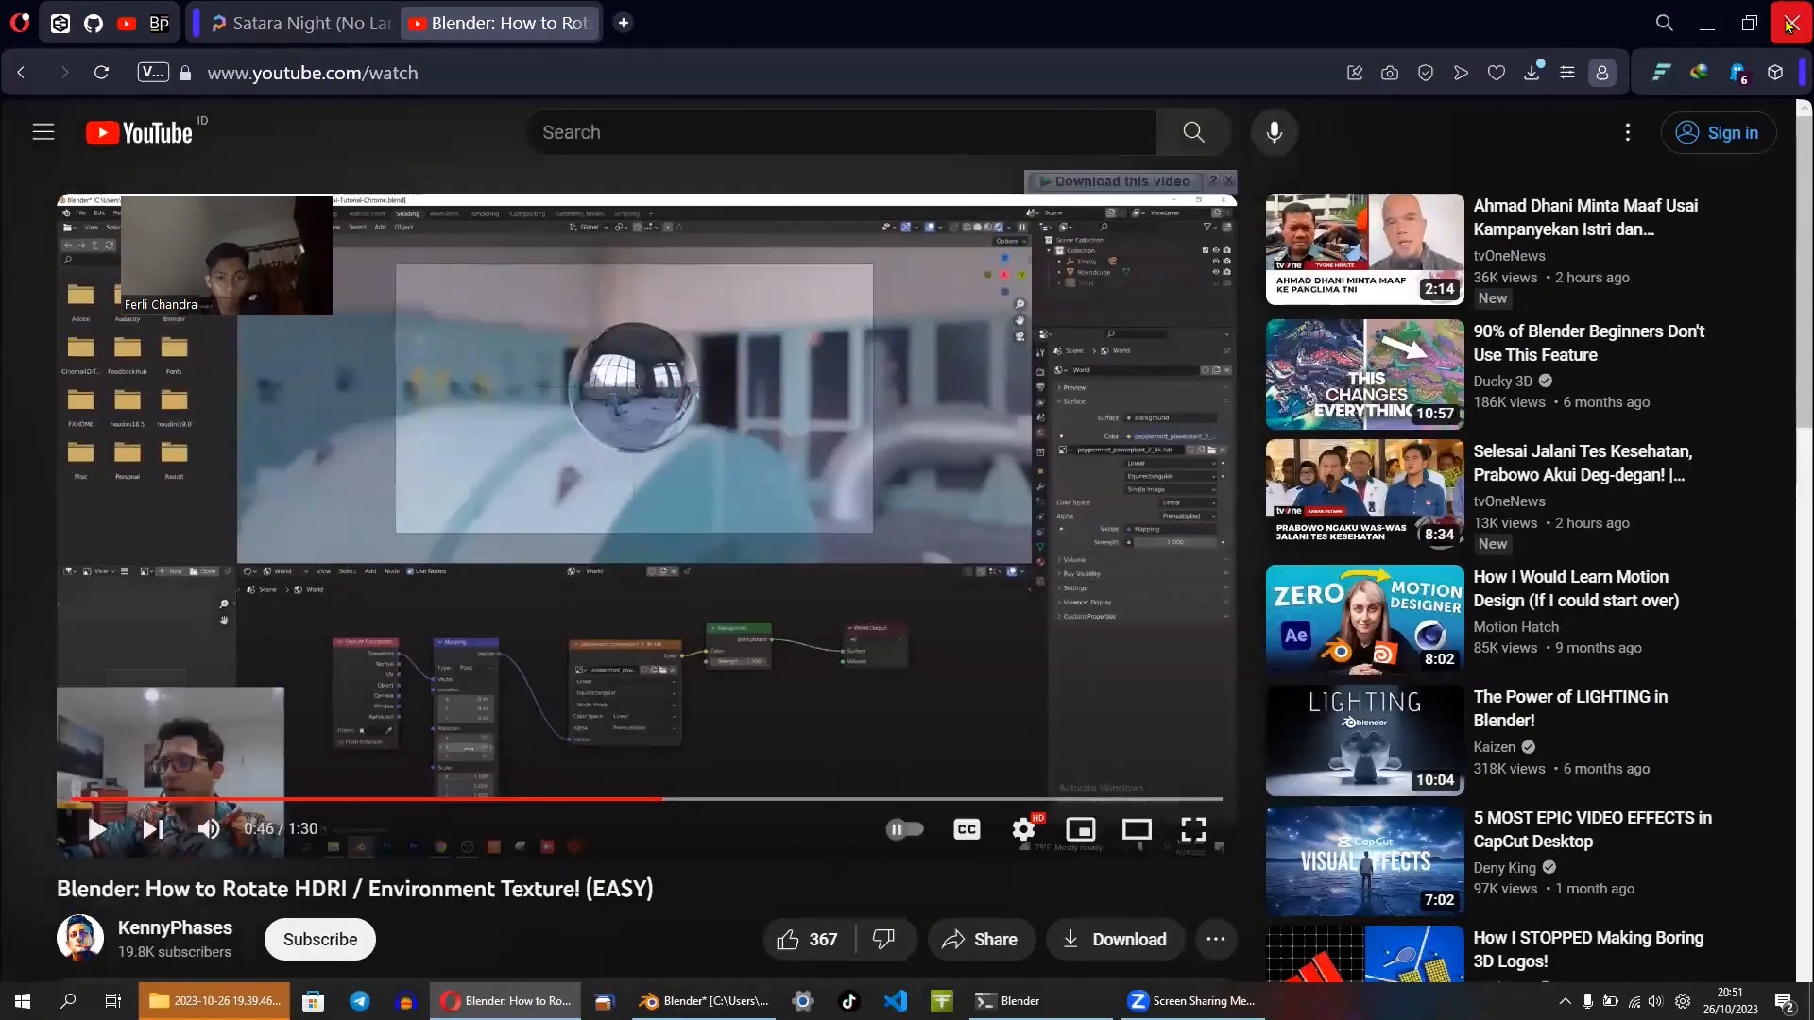
left_click(1793, 21)
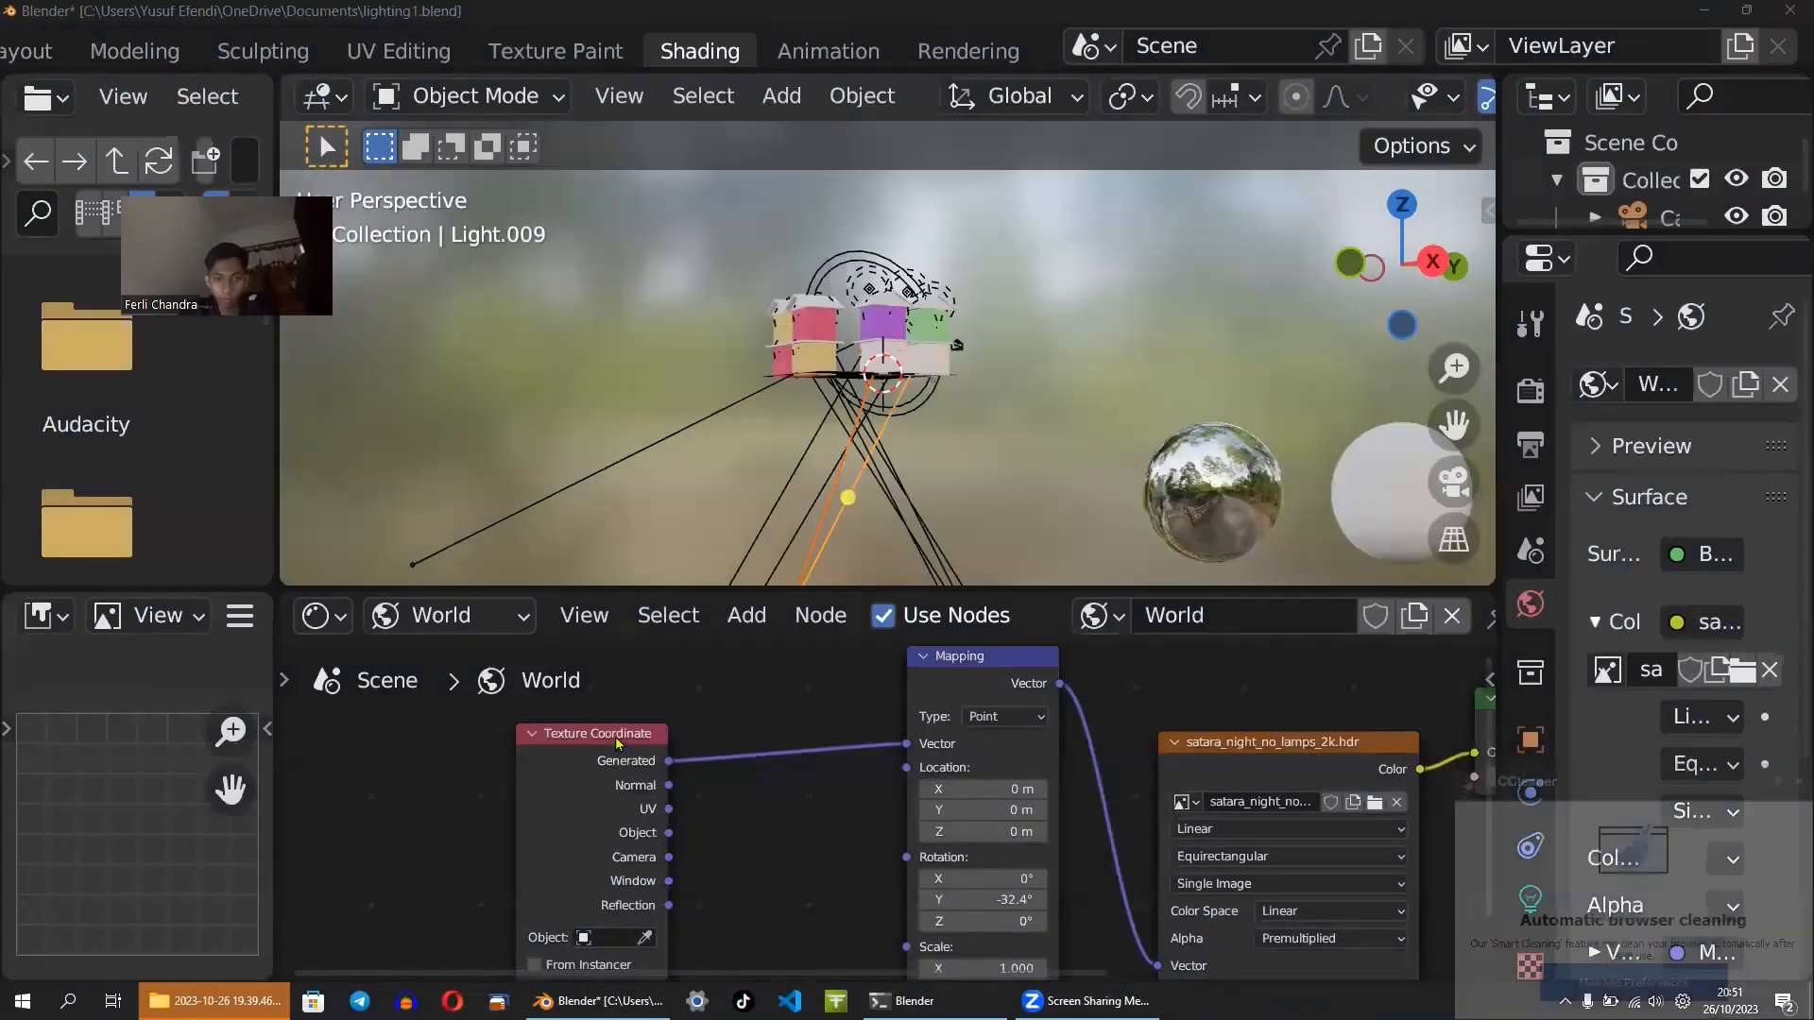
left_click_drag(610, 739, 539, 717)
left_click_drag(992, 696, 812, 688)
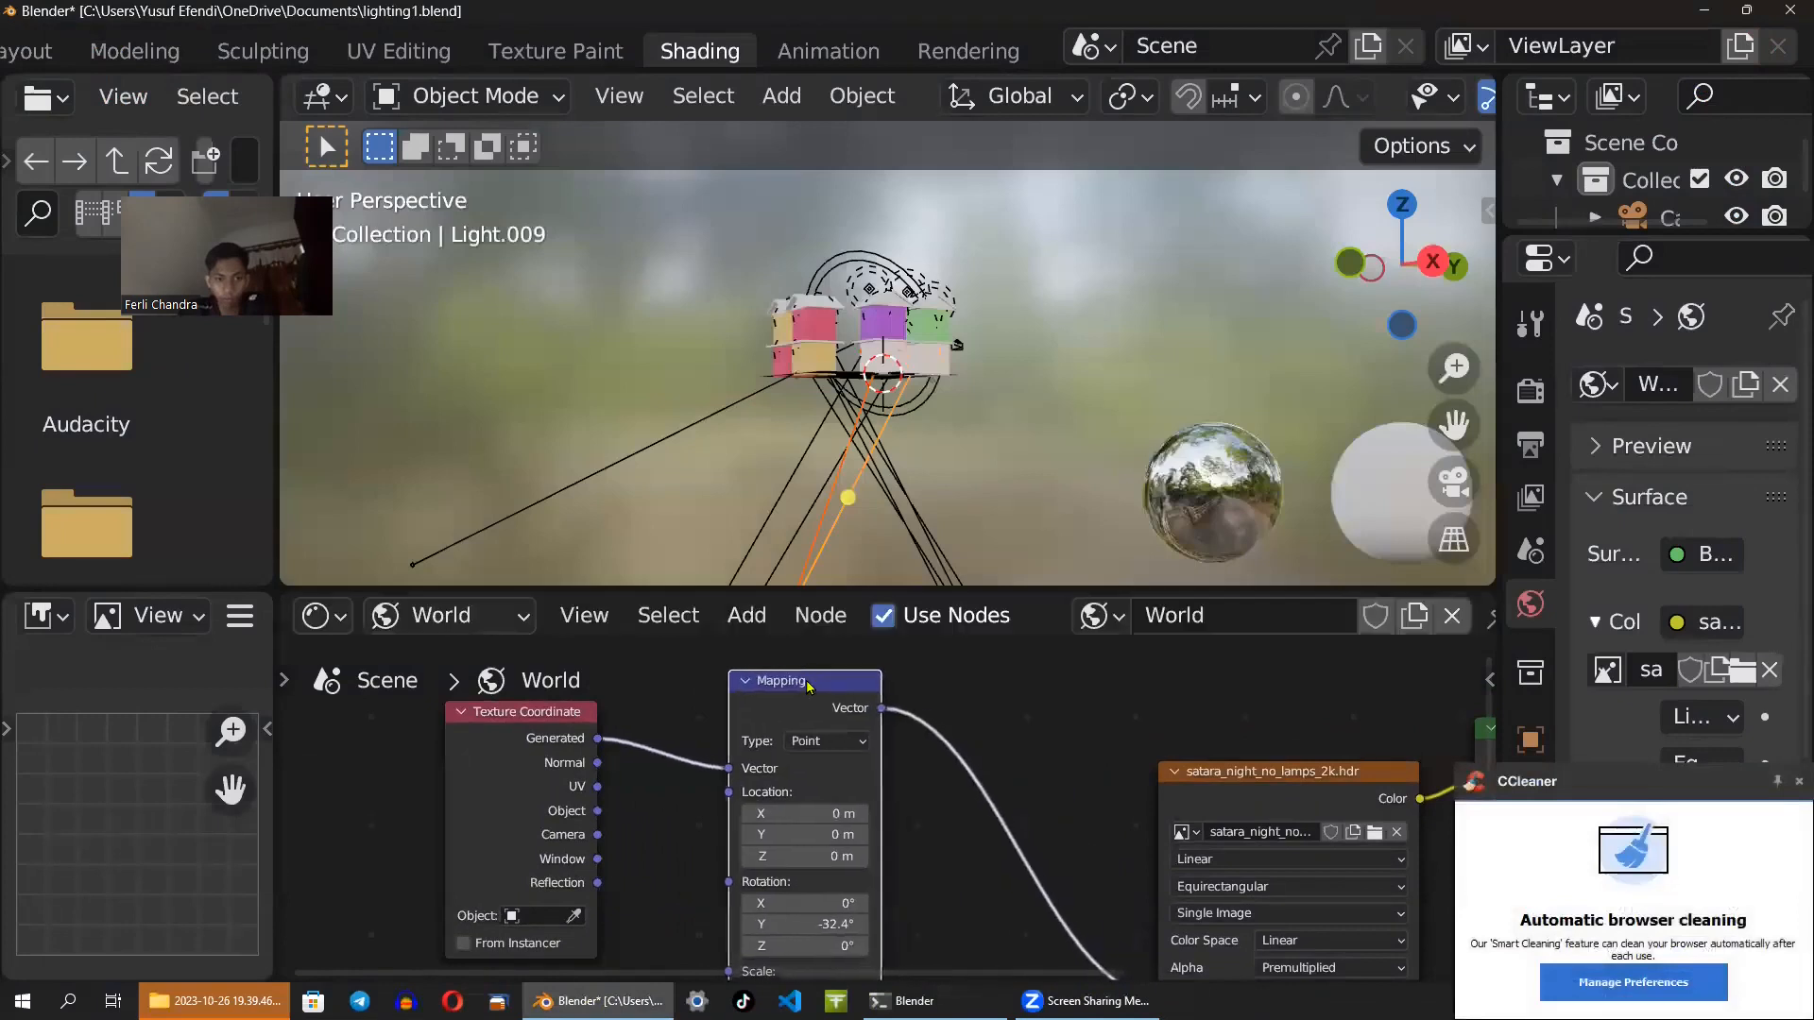
scroll(1089, 756, "down", 1)
scroll(1048, 744, "down", 2)
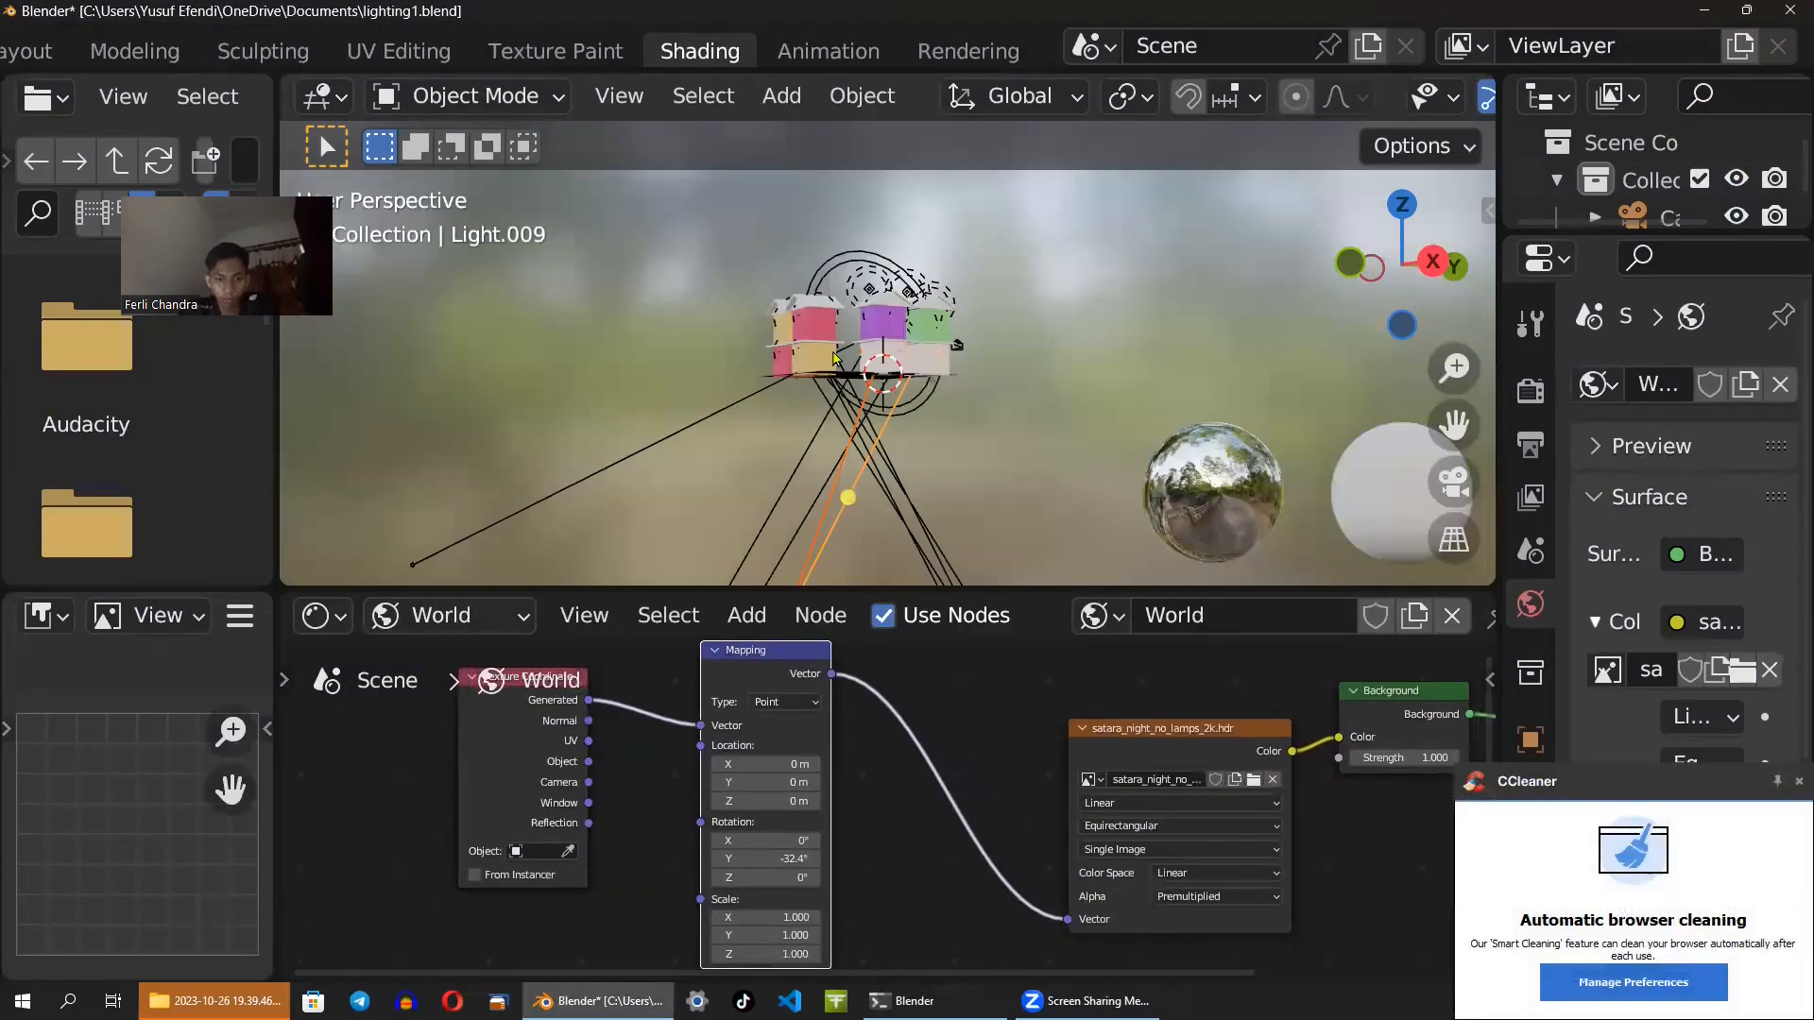
- Switch to the Modeling workspace and display the houses in rendered viewport shading with the HDRI background
left_click(454, 102)
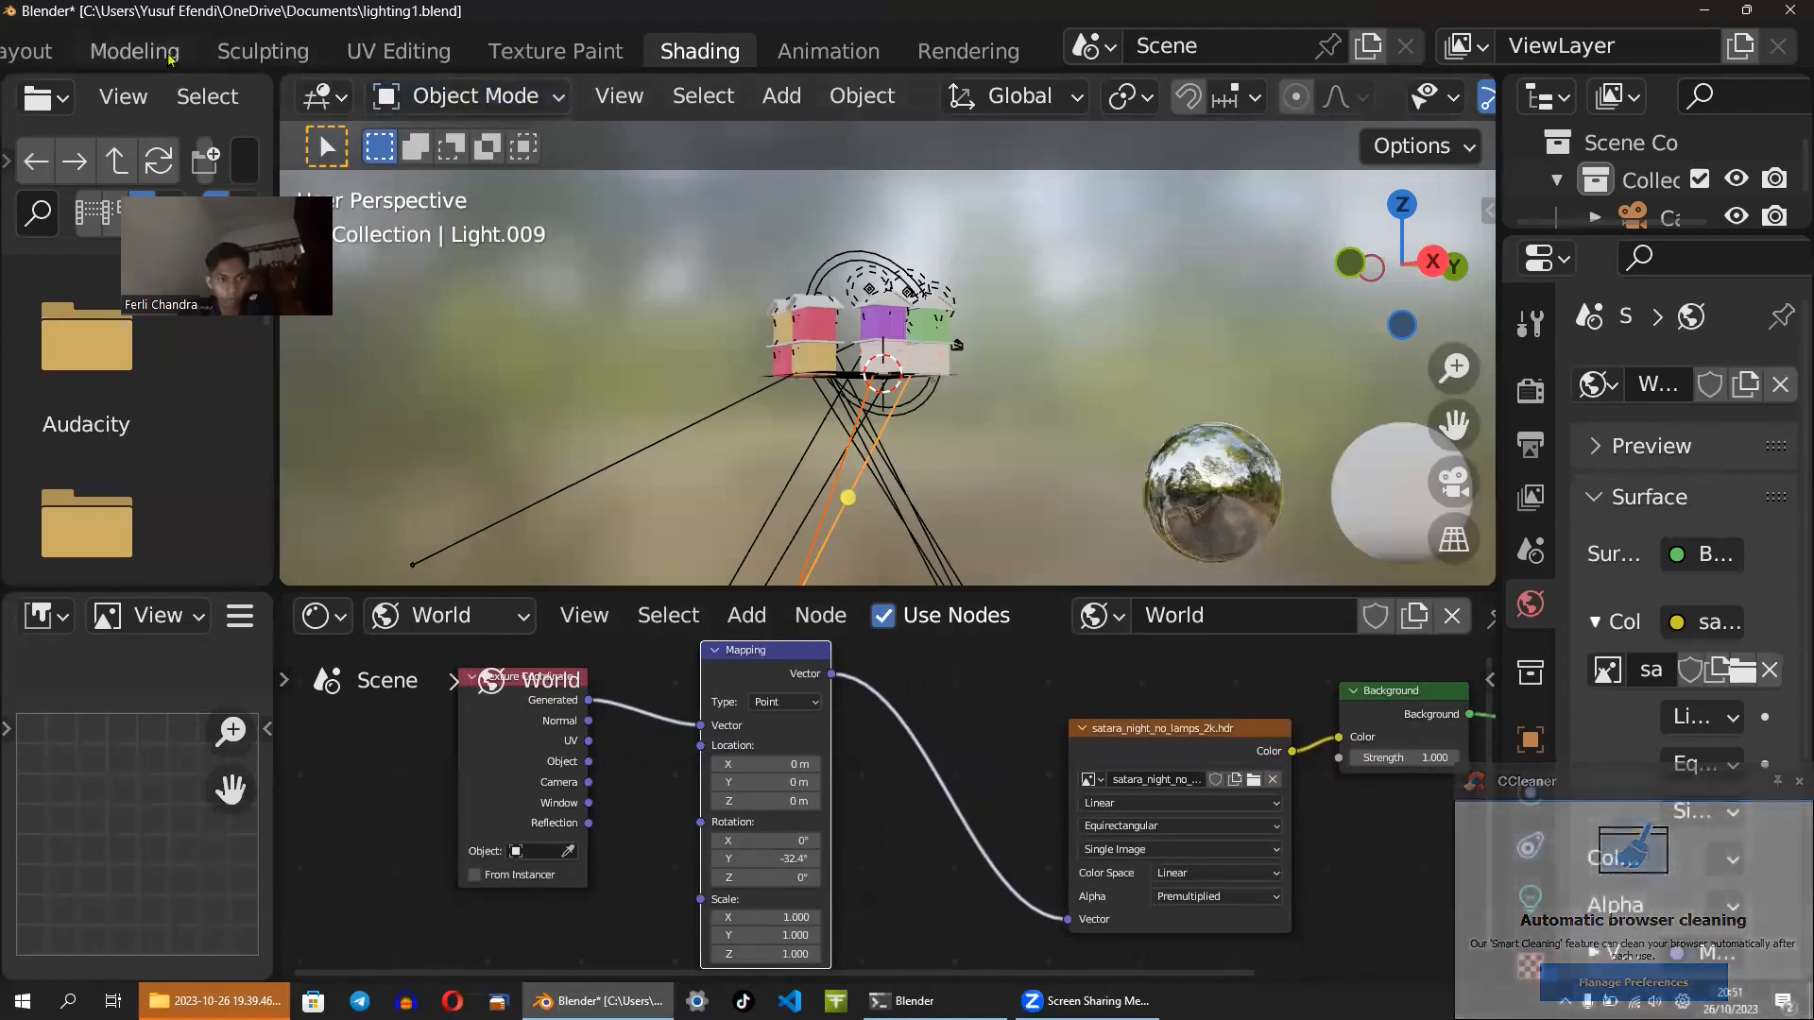
left_click(135, 52)
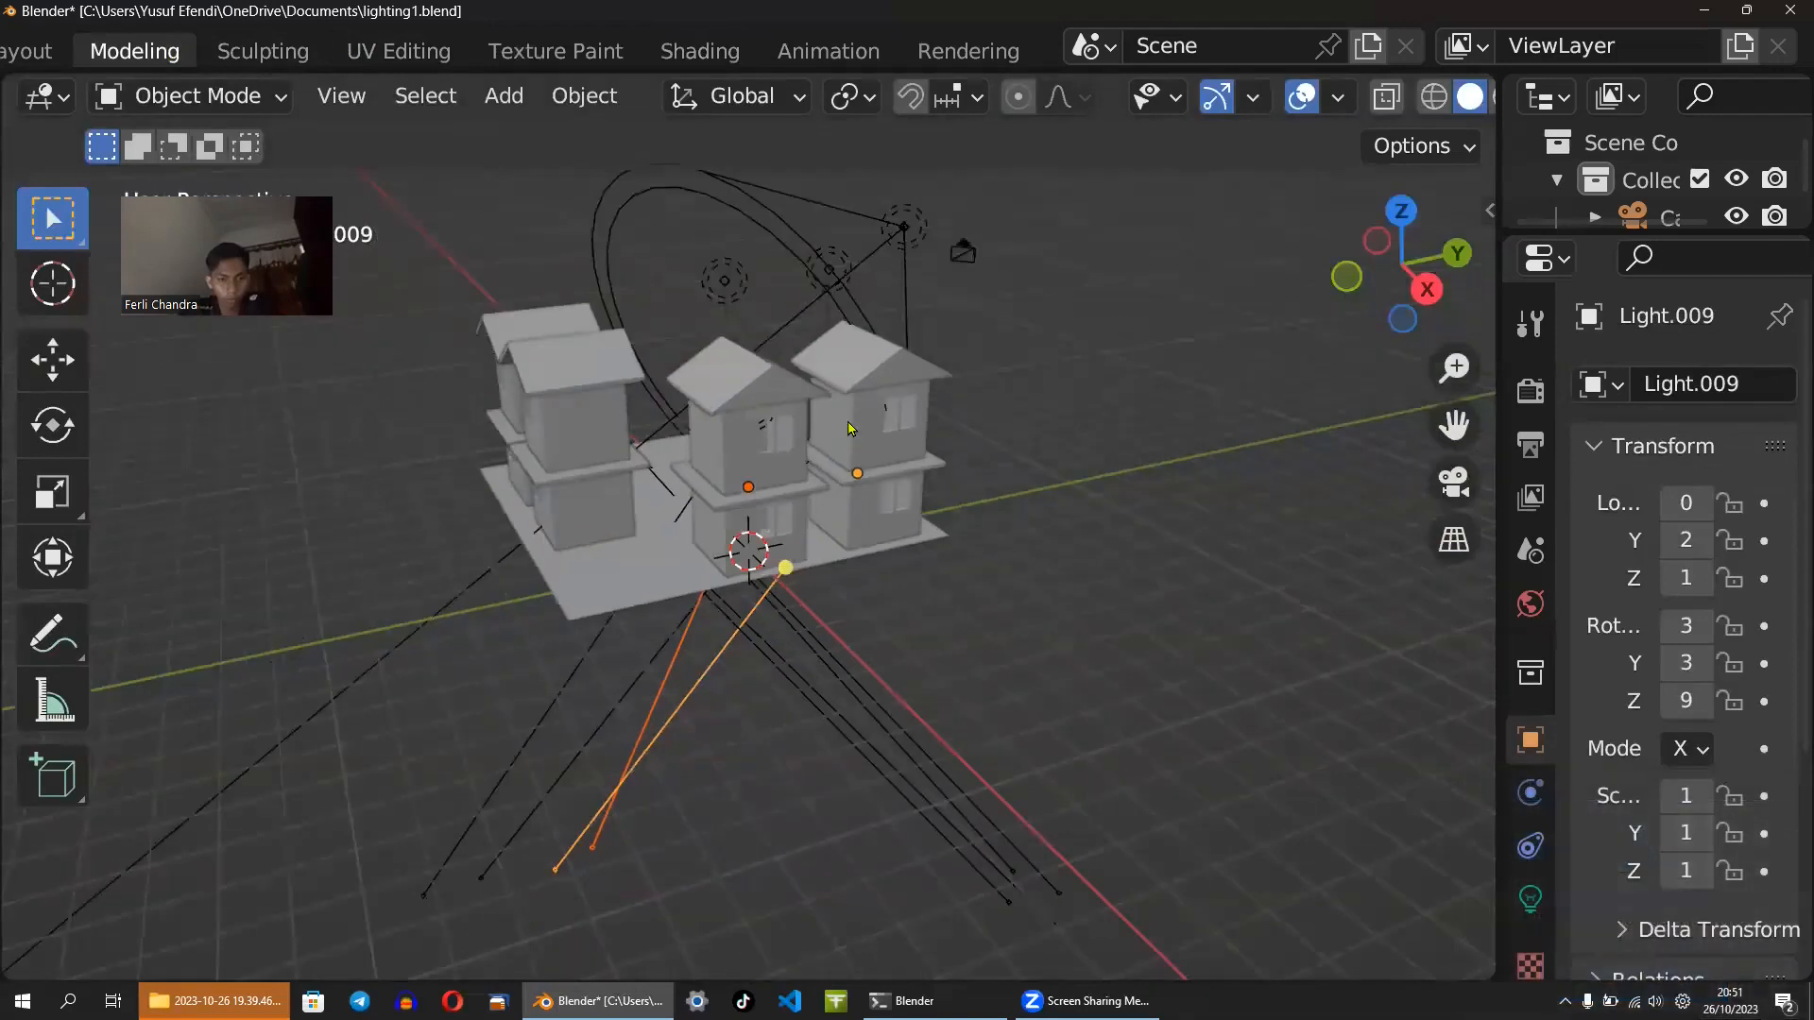
middle_click_drag(886, 412, 1080, 292)
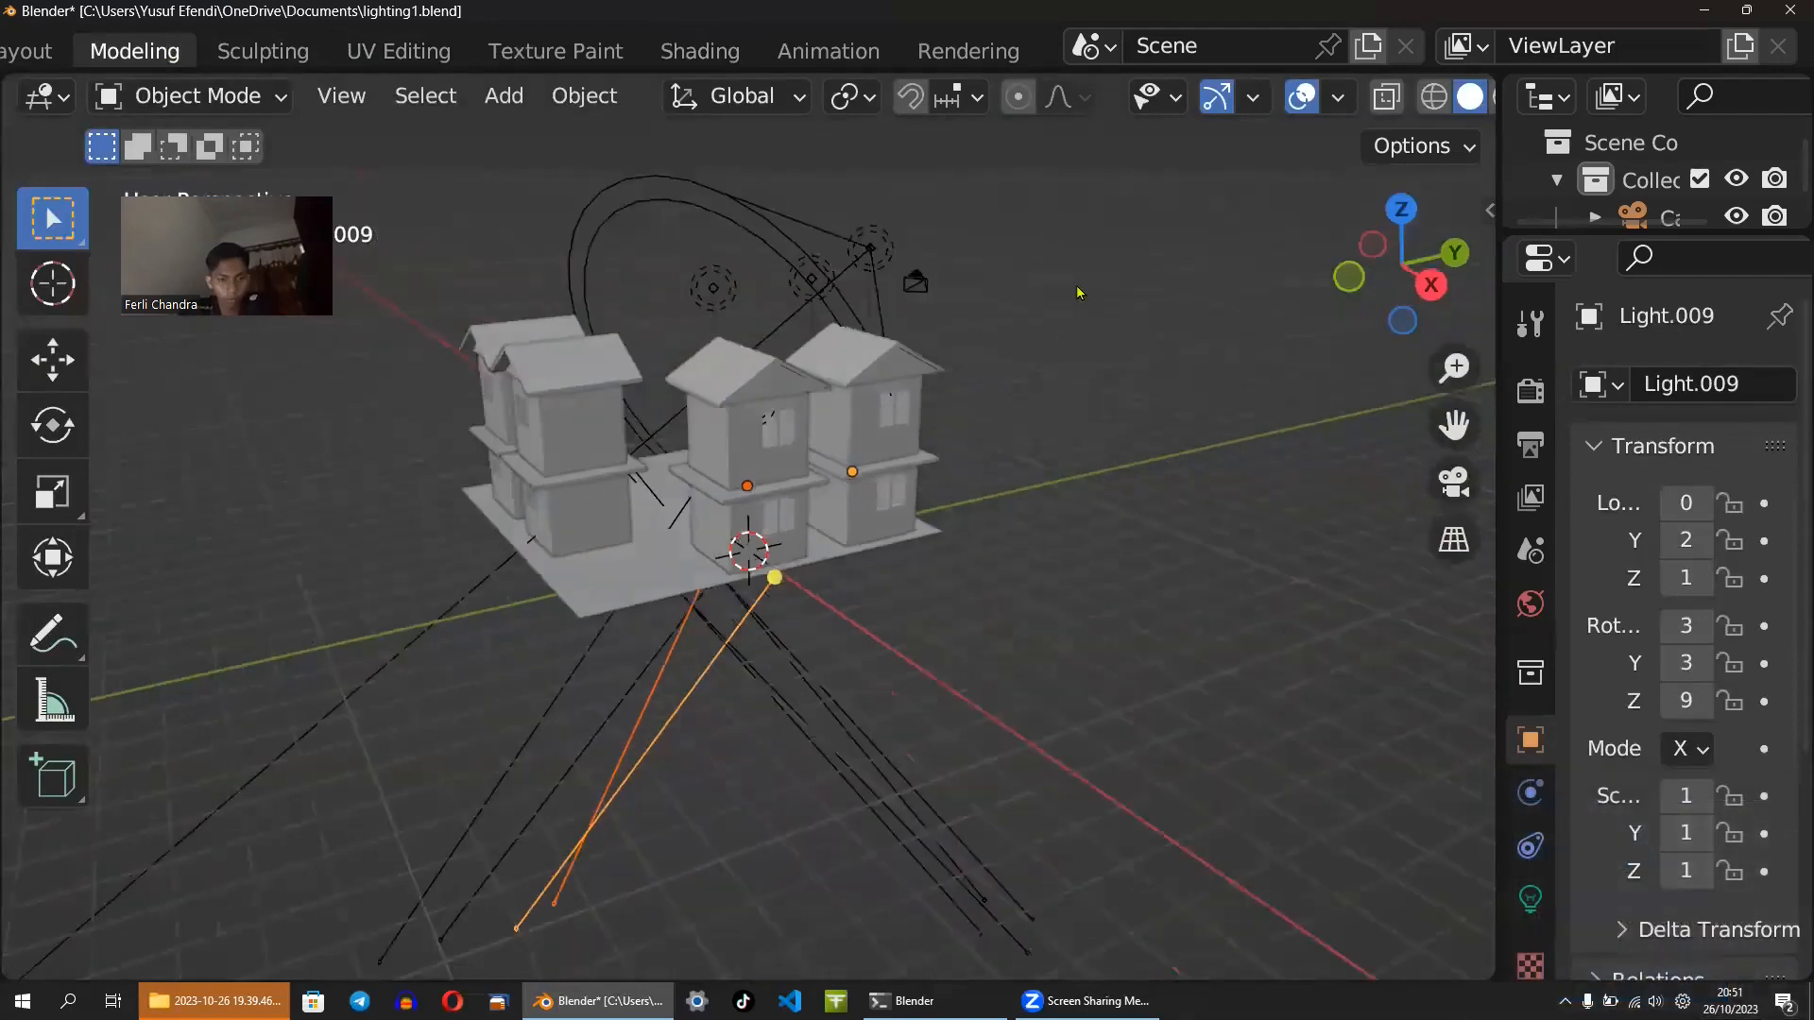
scroll(1430, 109, "down", 3)
left_click(1388, 98)
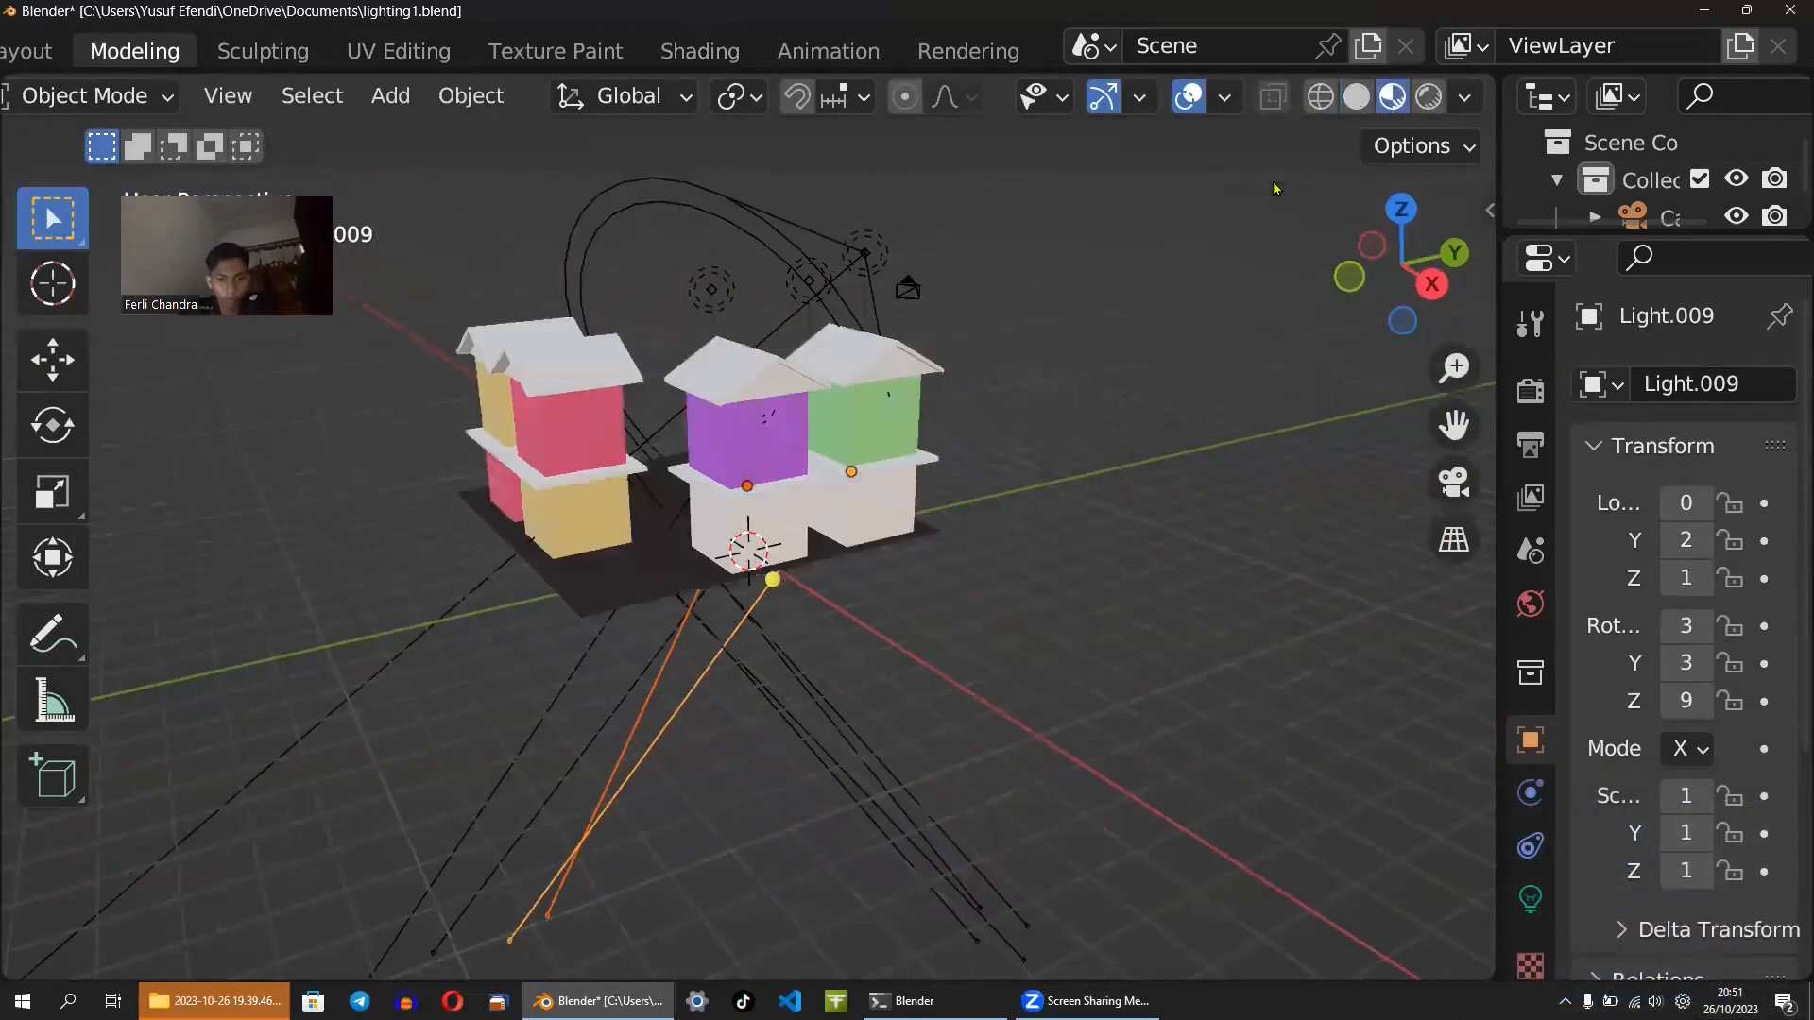
middle_click_drag(1037, 410, 950, 510)
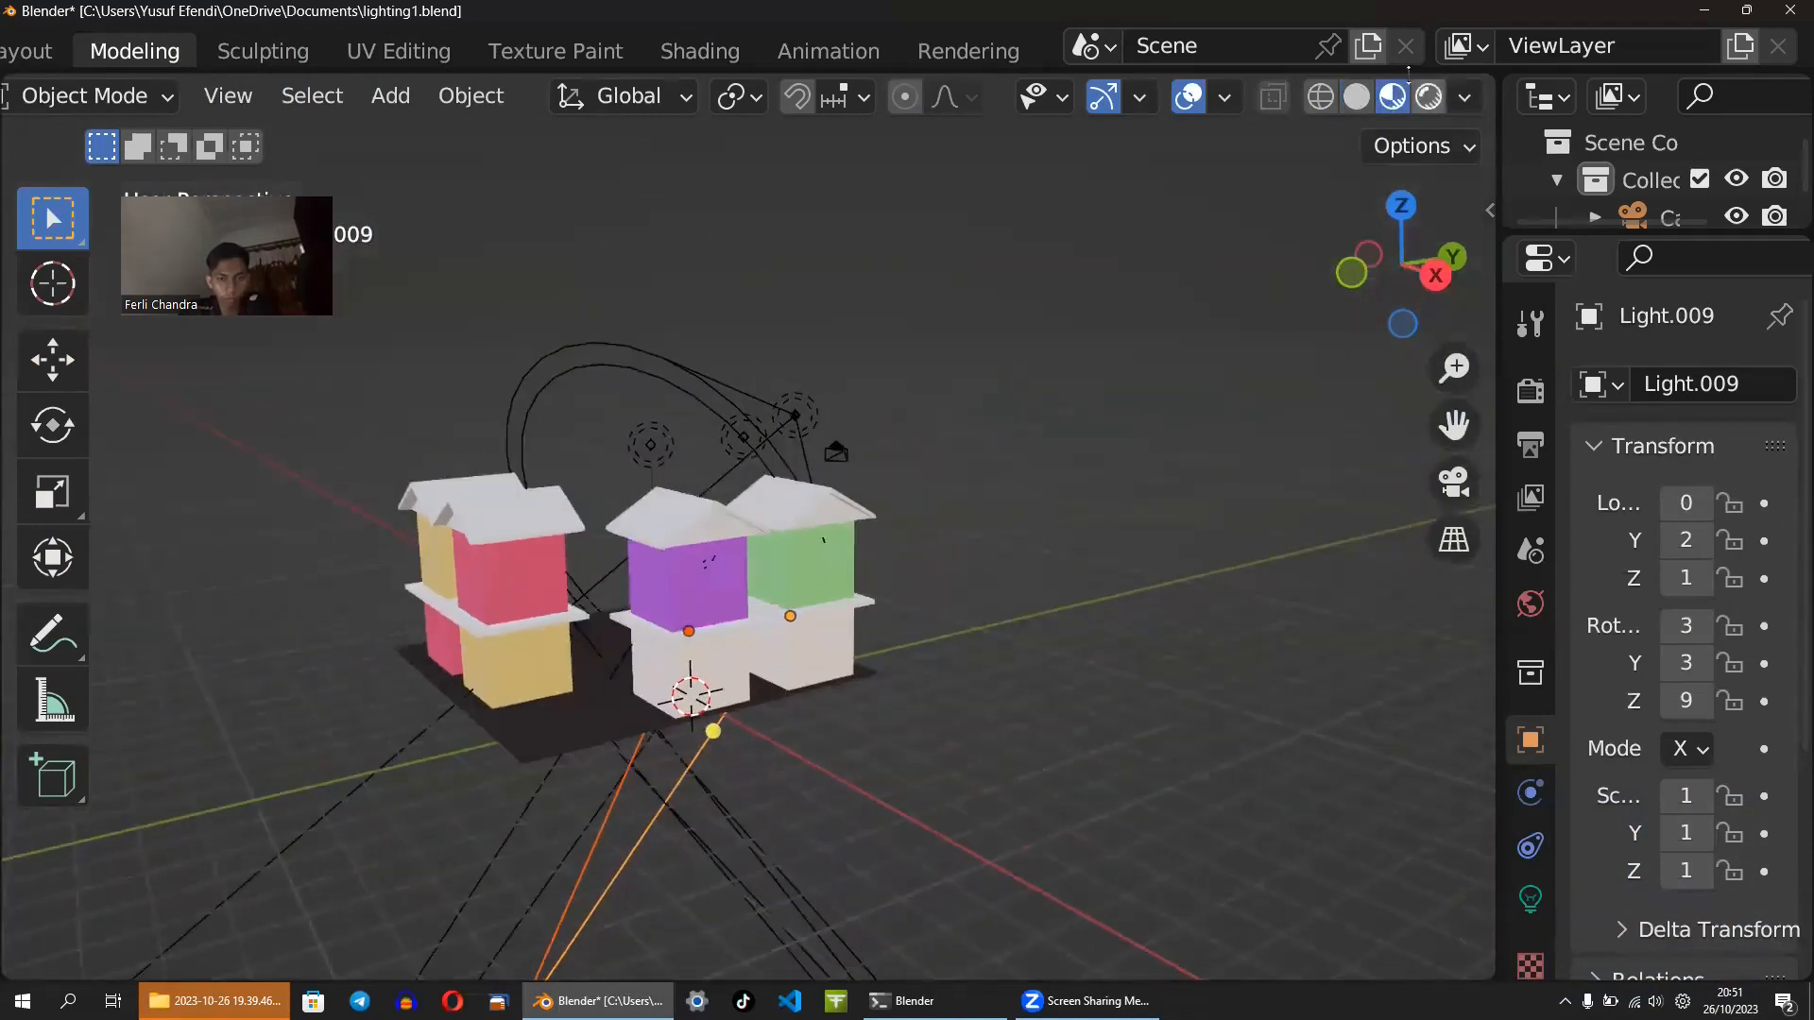
left_click(1428, 96)
mouse_move(1117, 393)
middle_mouse_down()
mouse_move(1174, 417)
mouse_move(1133, 388)
middle_mouse_up()
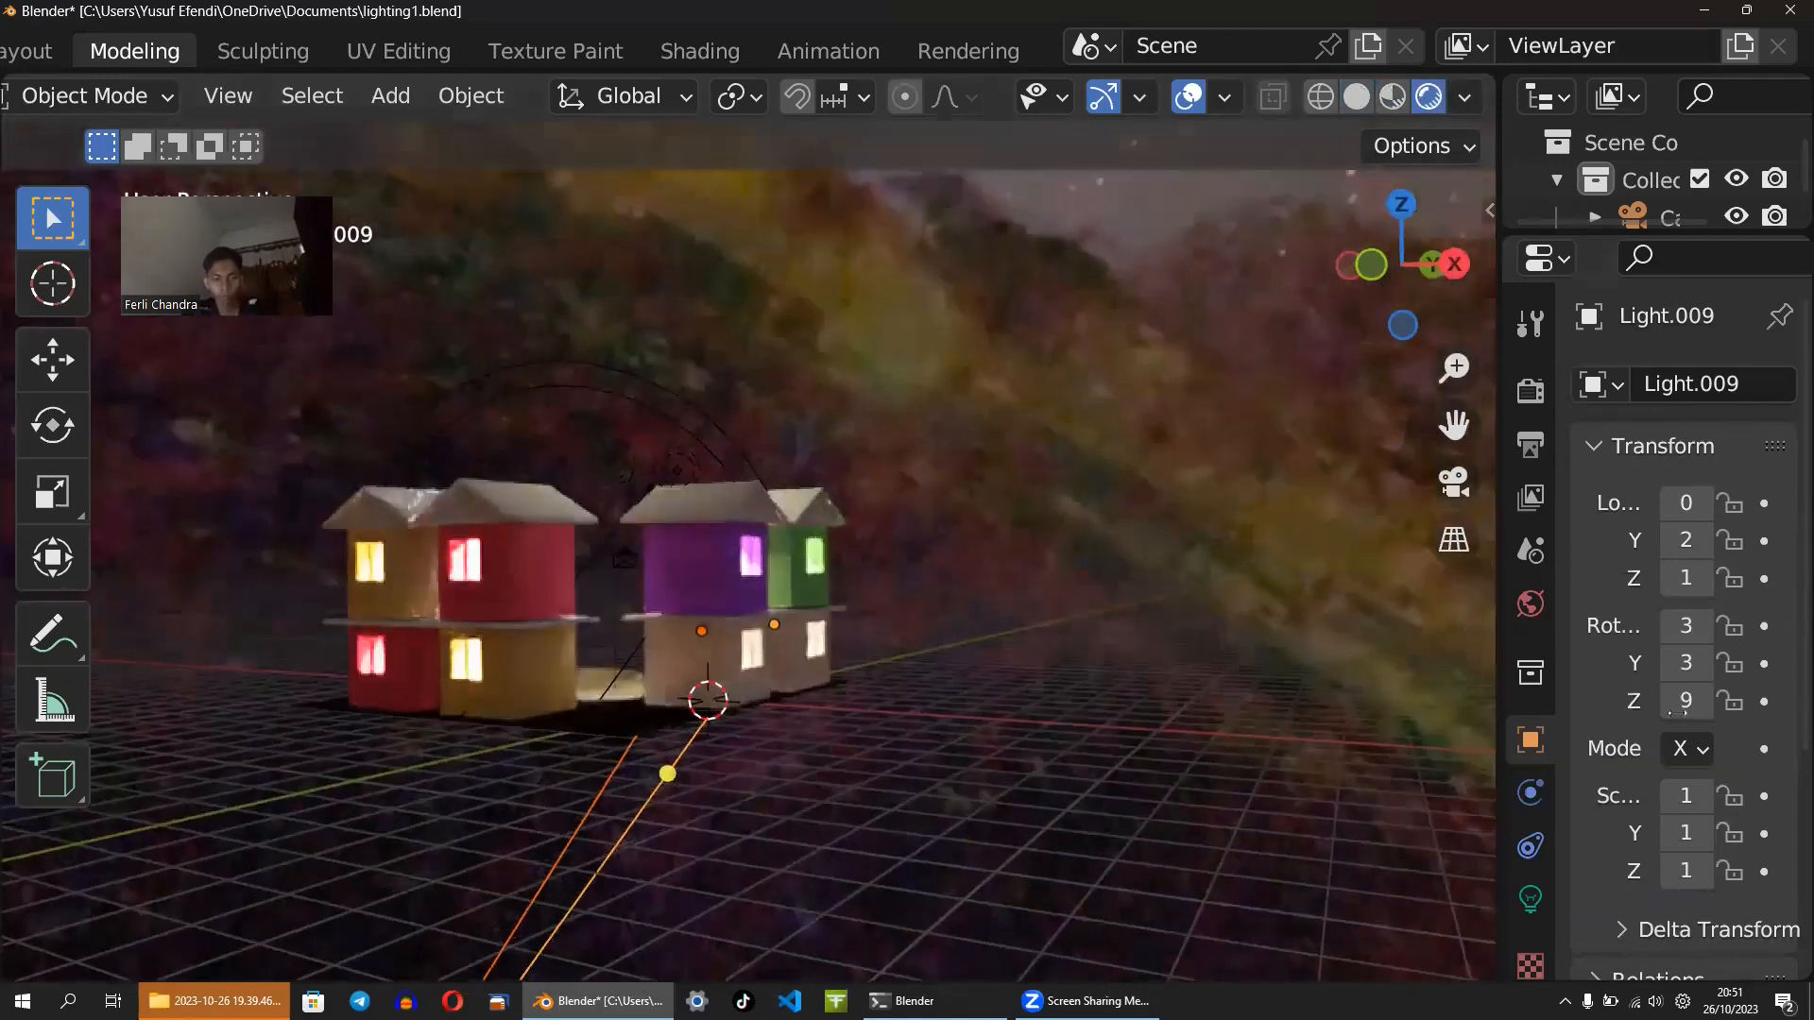
- Widen the properties editor and set the Y rotation of Light.009 to -106.84°
left_click_drag(1500, 567, 1271, 566)
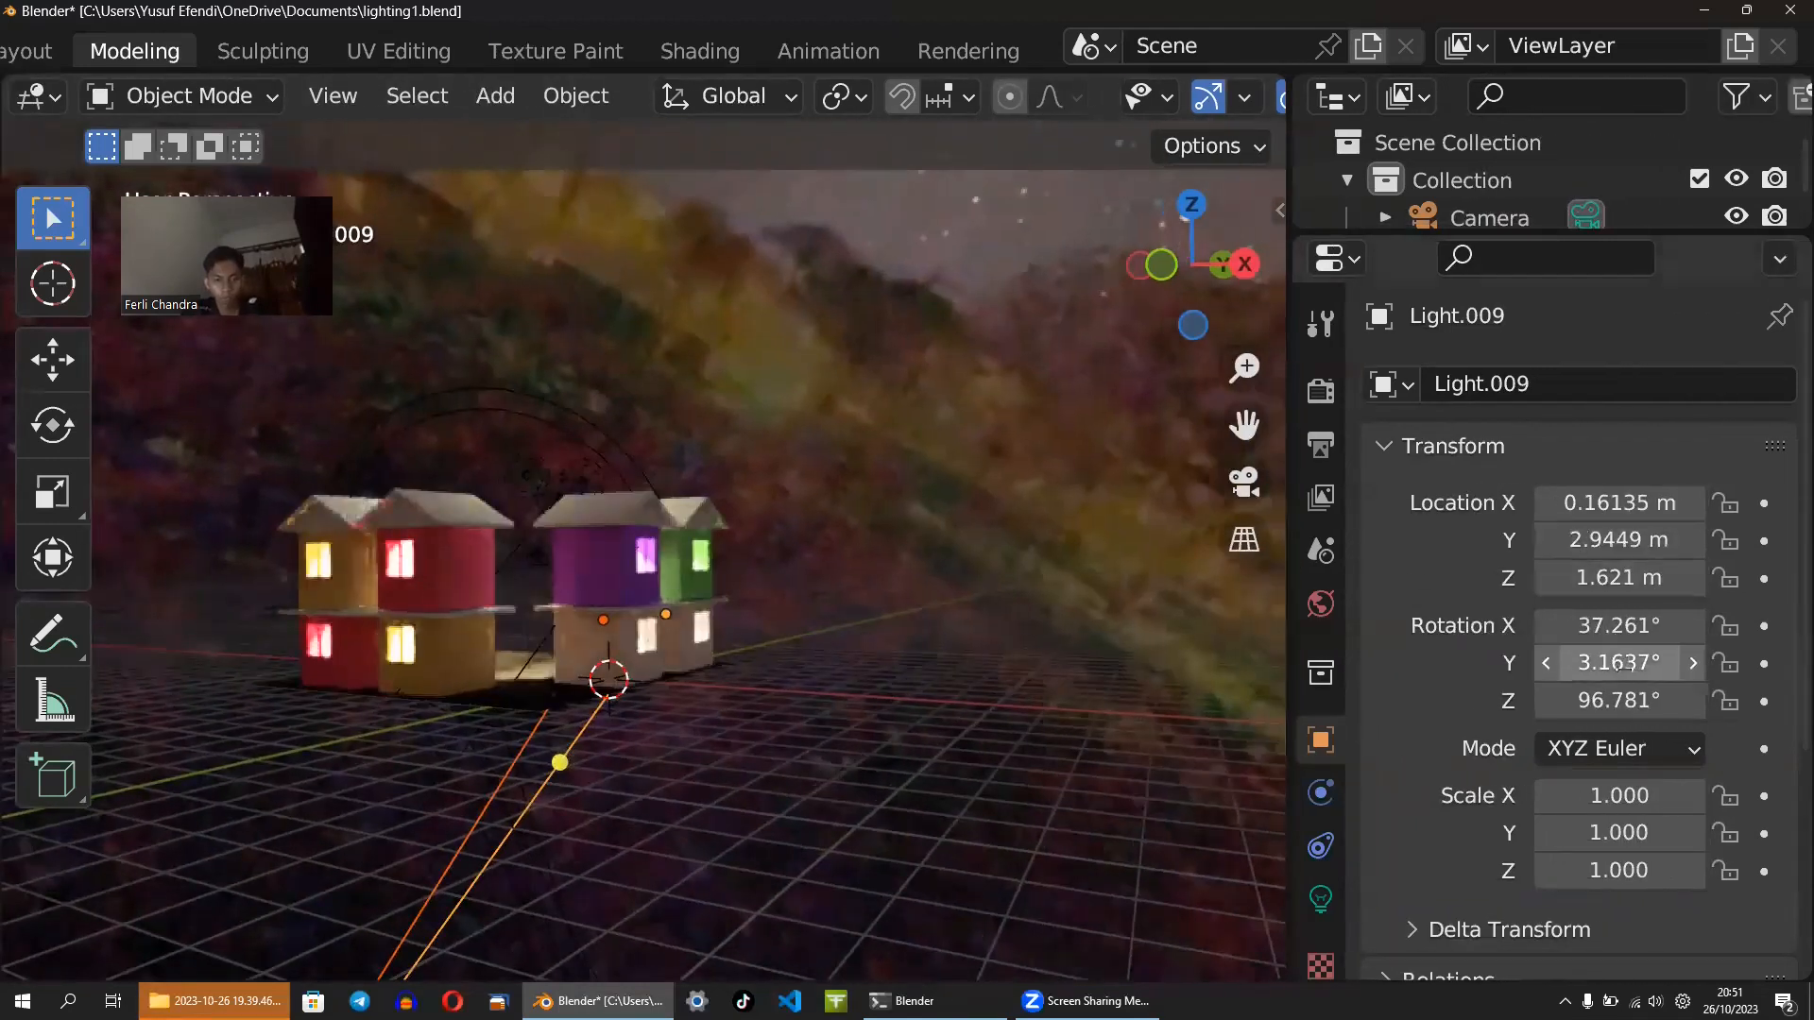
left_click_drag(1617, 664, 1554, 664)
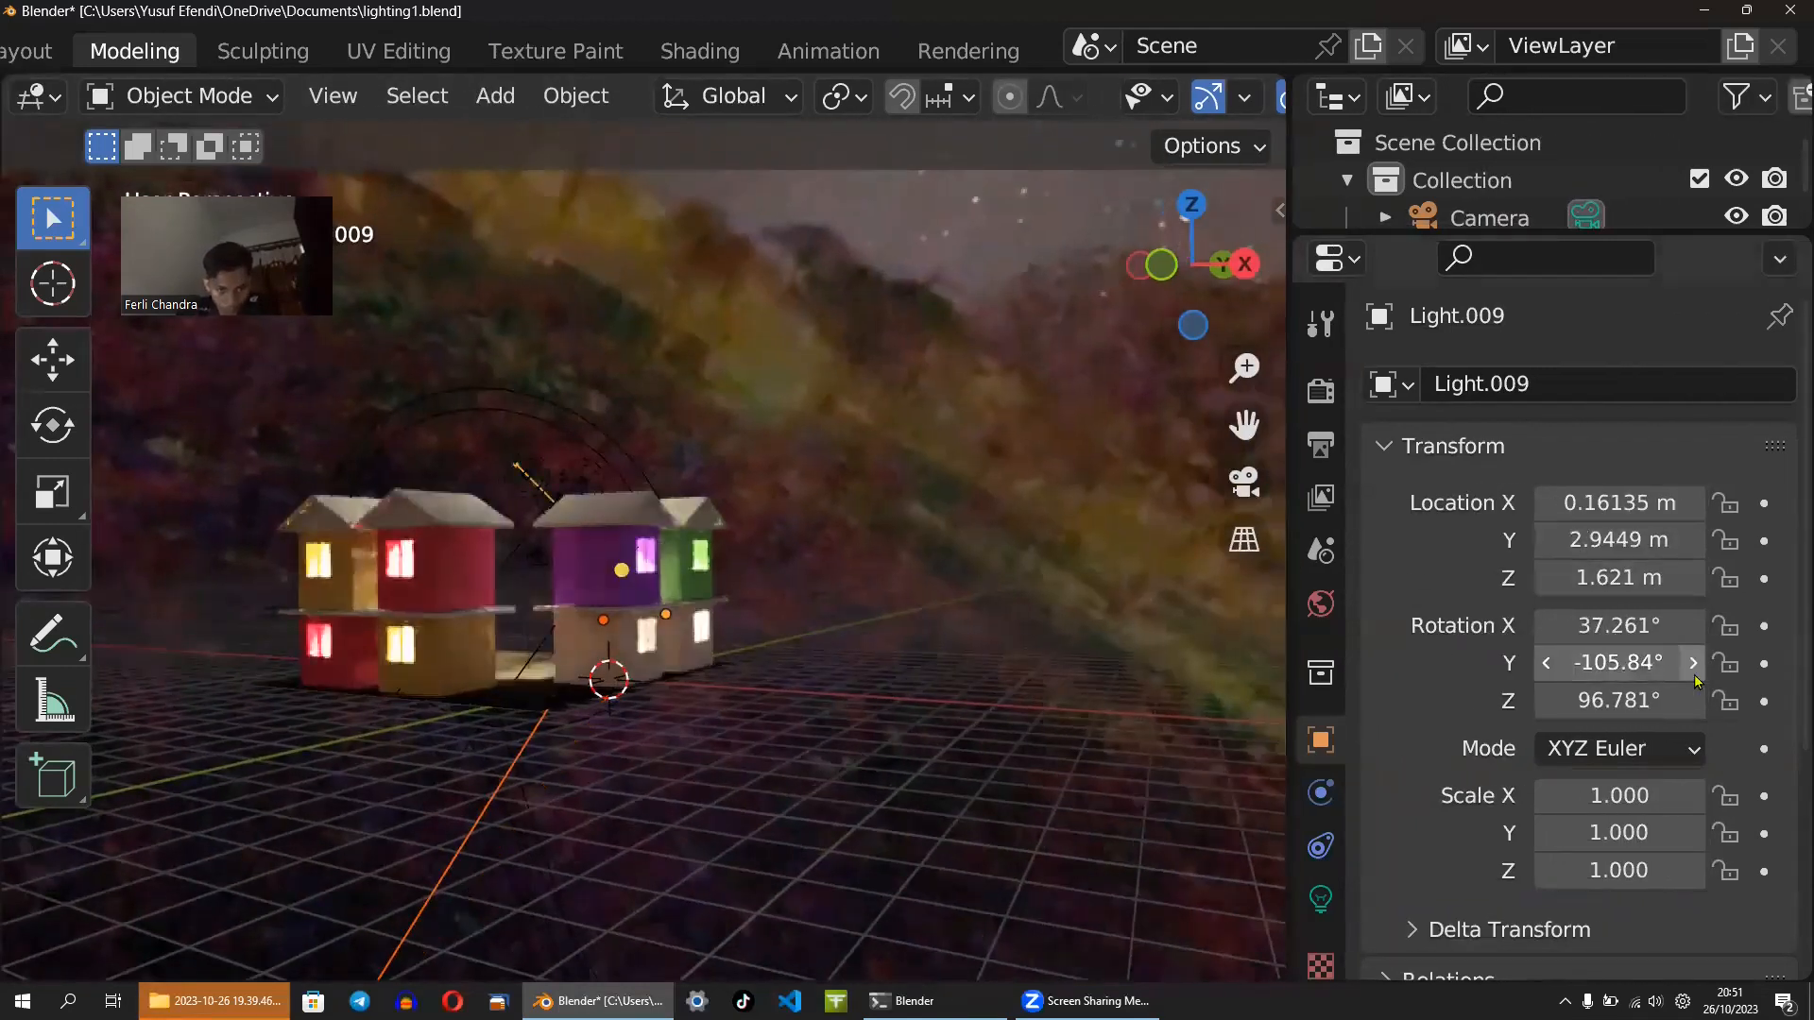
left_click_drag(1693, 675, 1649, 664)
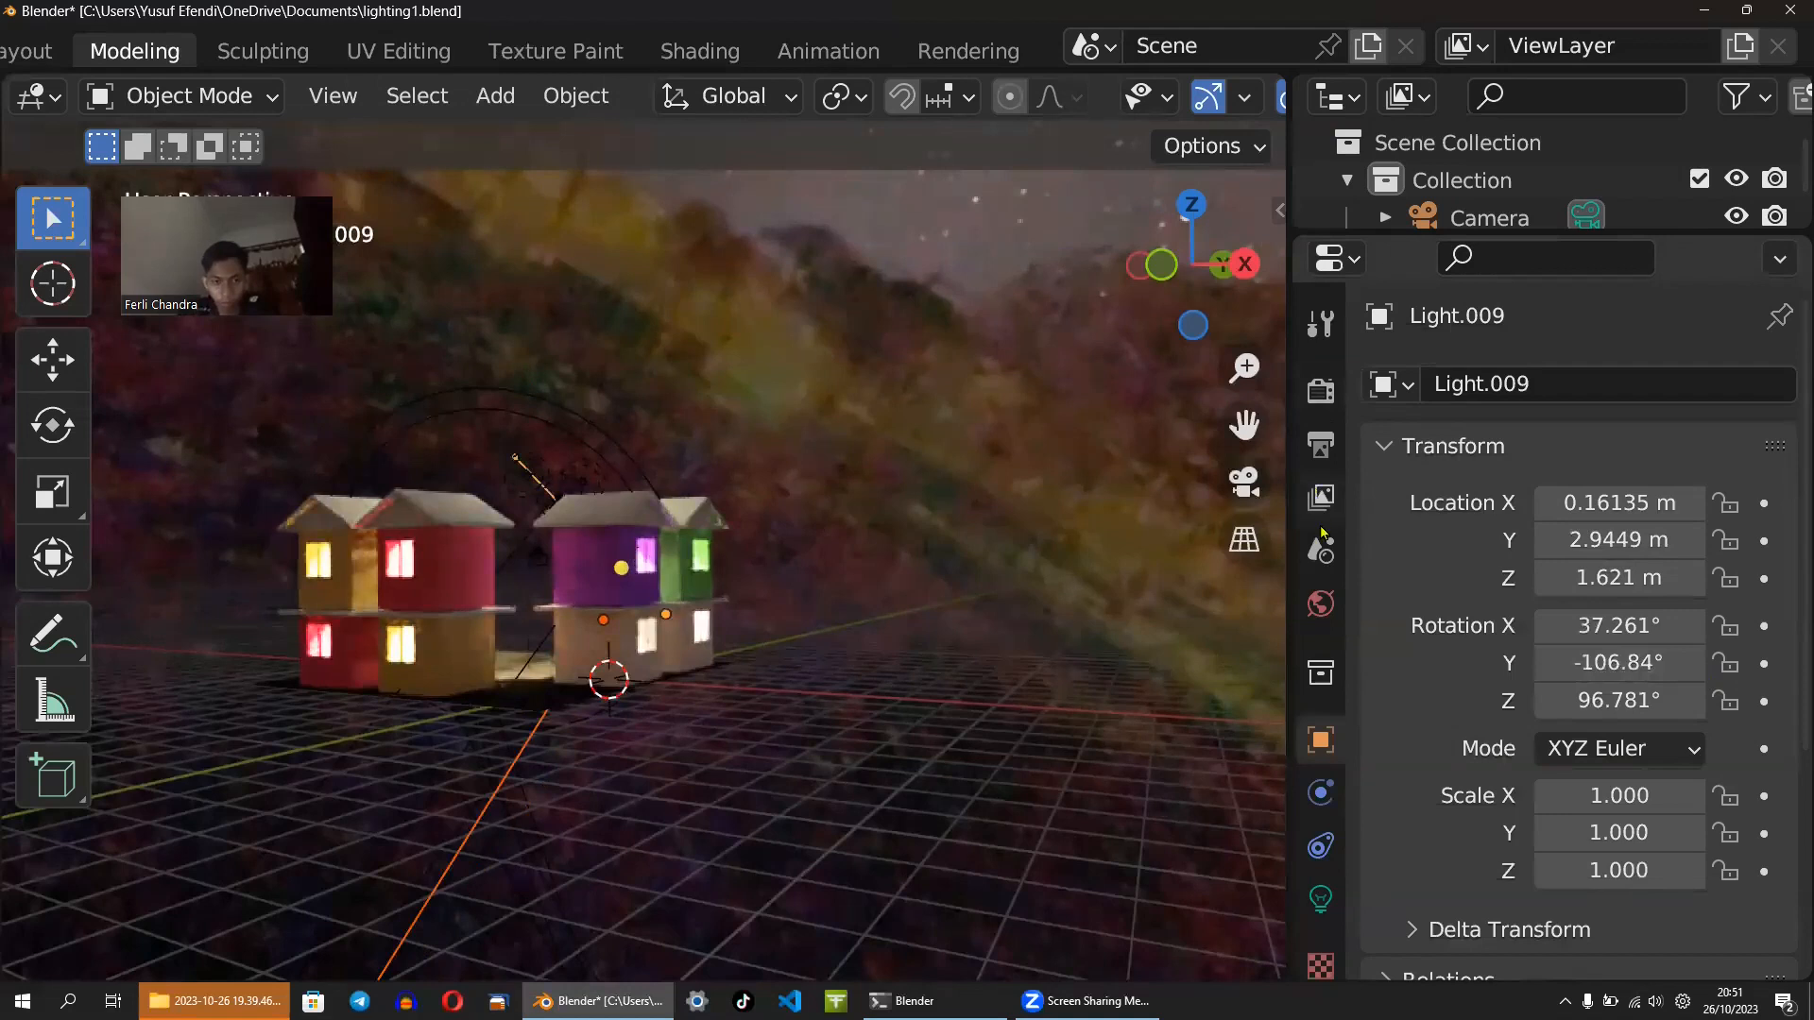
- In the world properties, expand the Mapping vector settings and set its rotation to 0° on Y and 79° on Z
left_click(1321, 602)
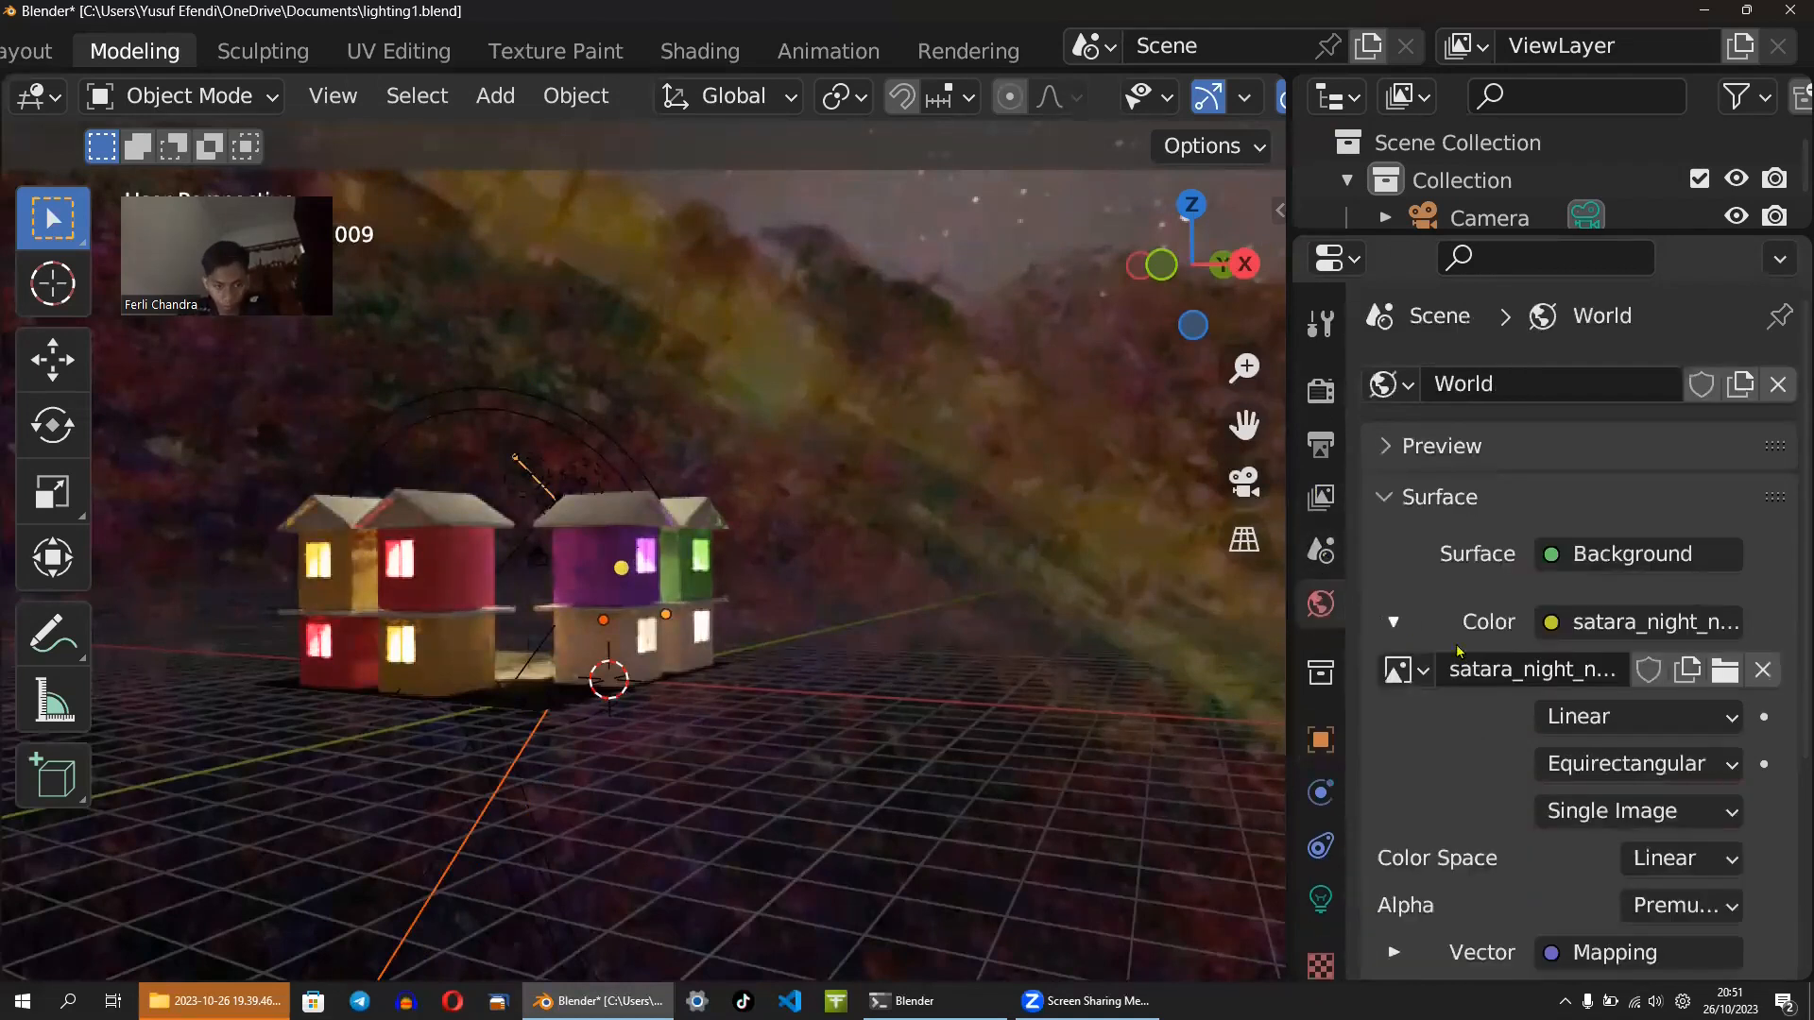
scroll(1459, 650, "down", 6)
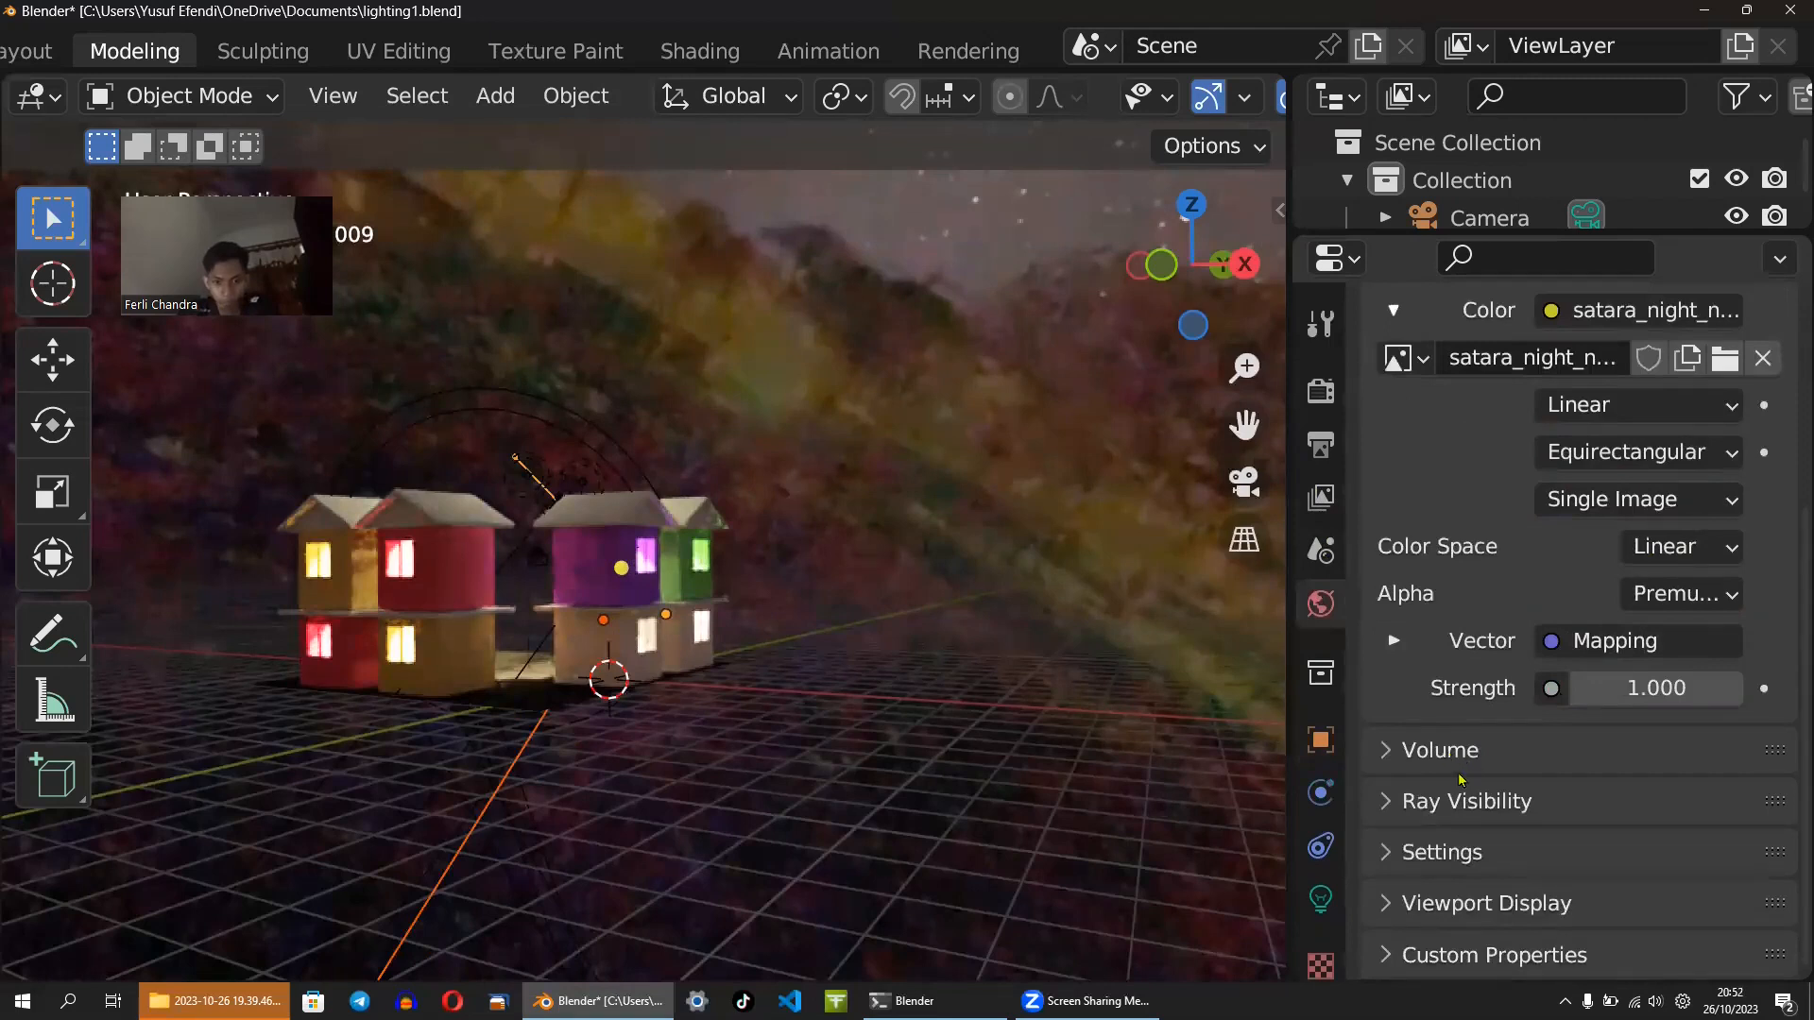
scroll(1467, 485, "up", 1)
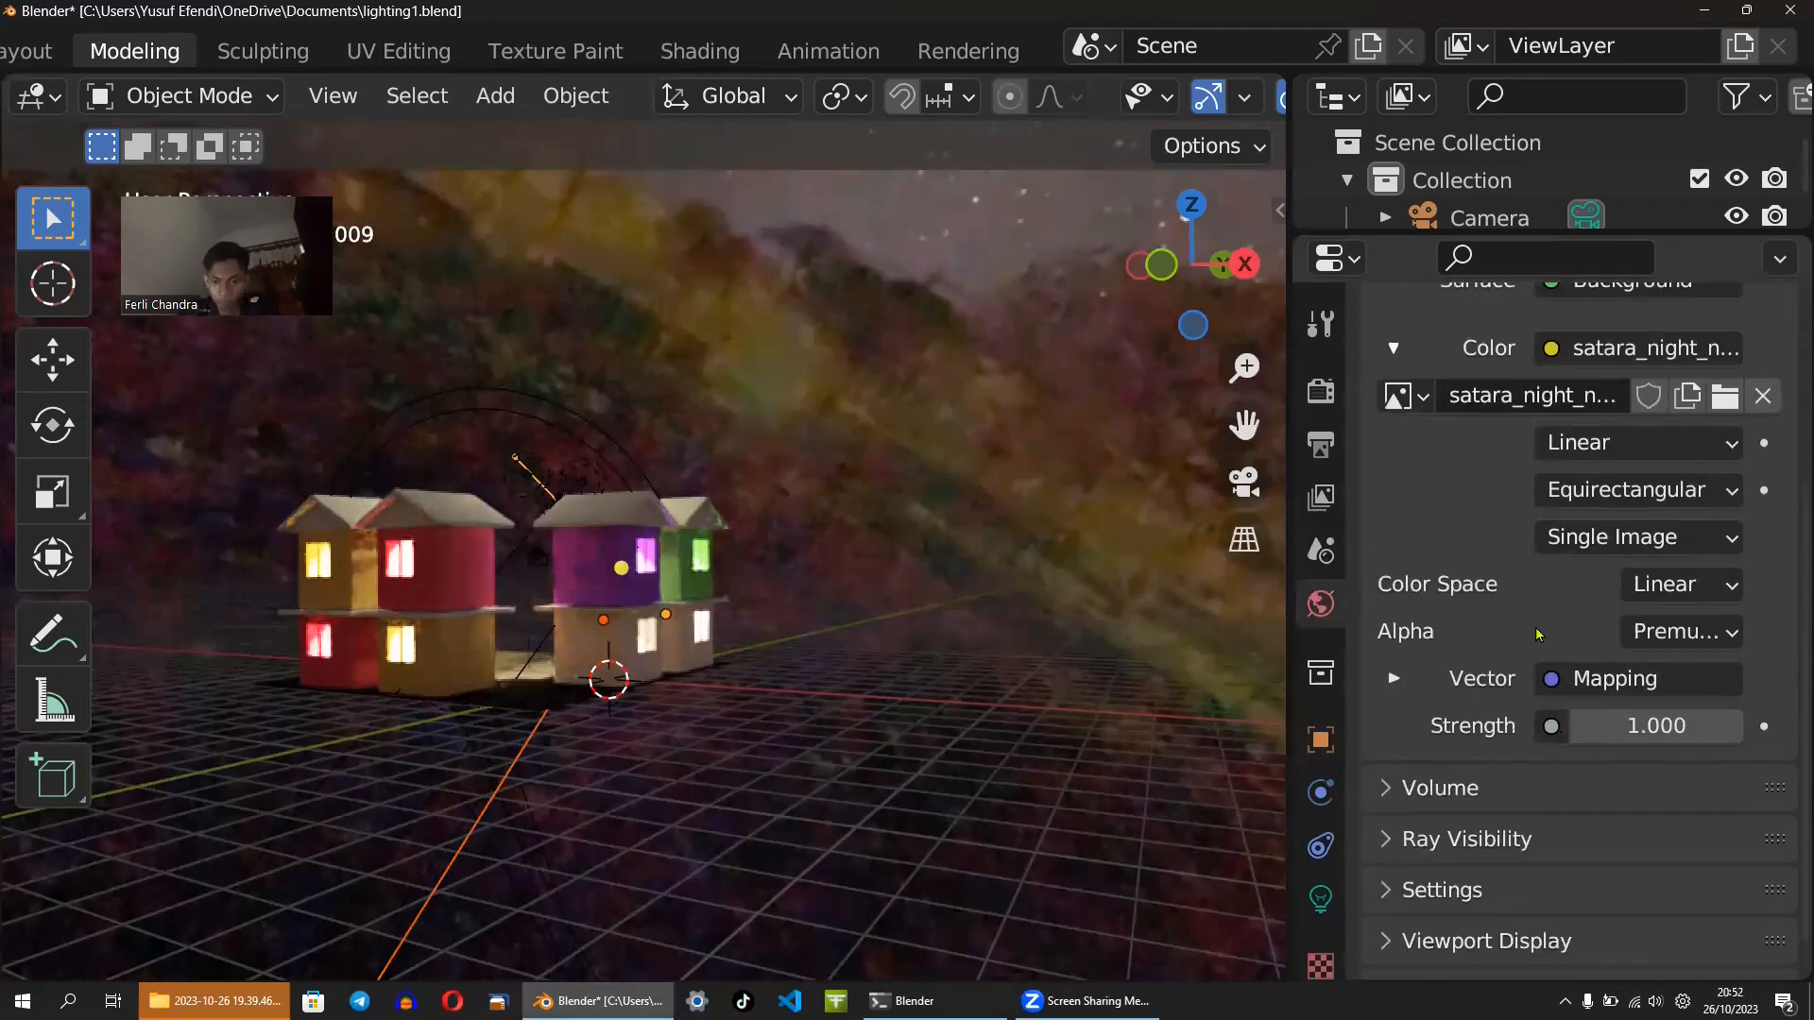
left_click(1393, 680)
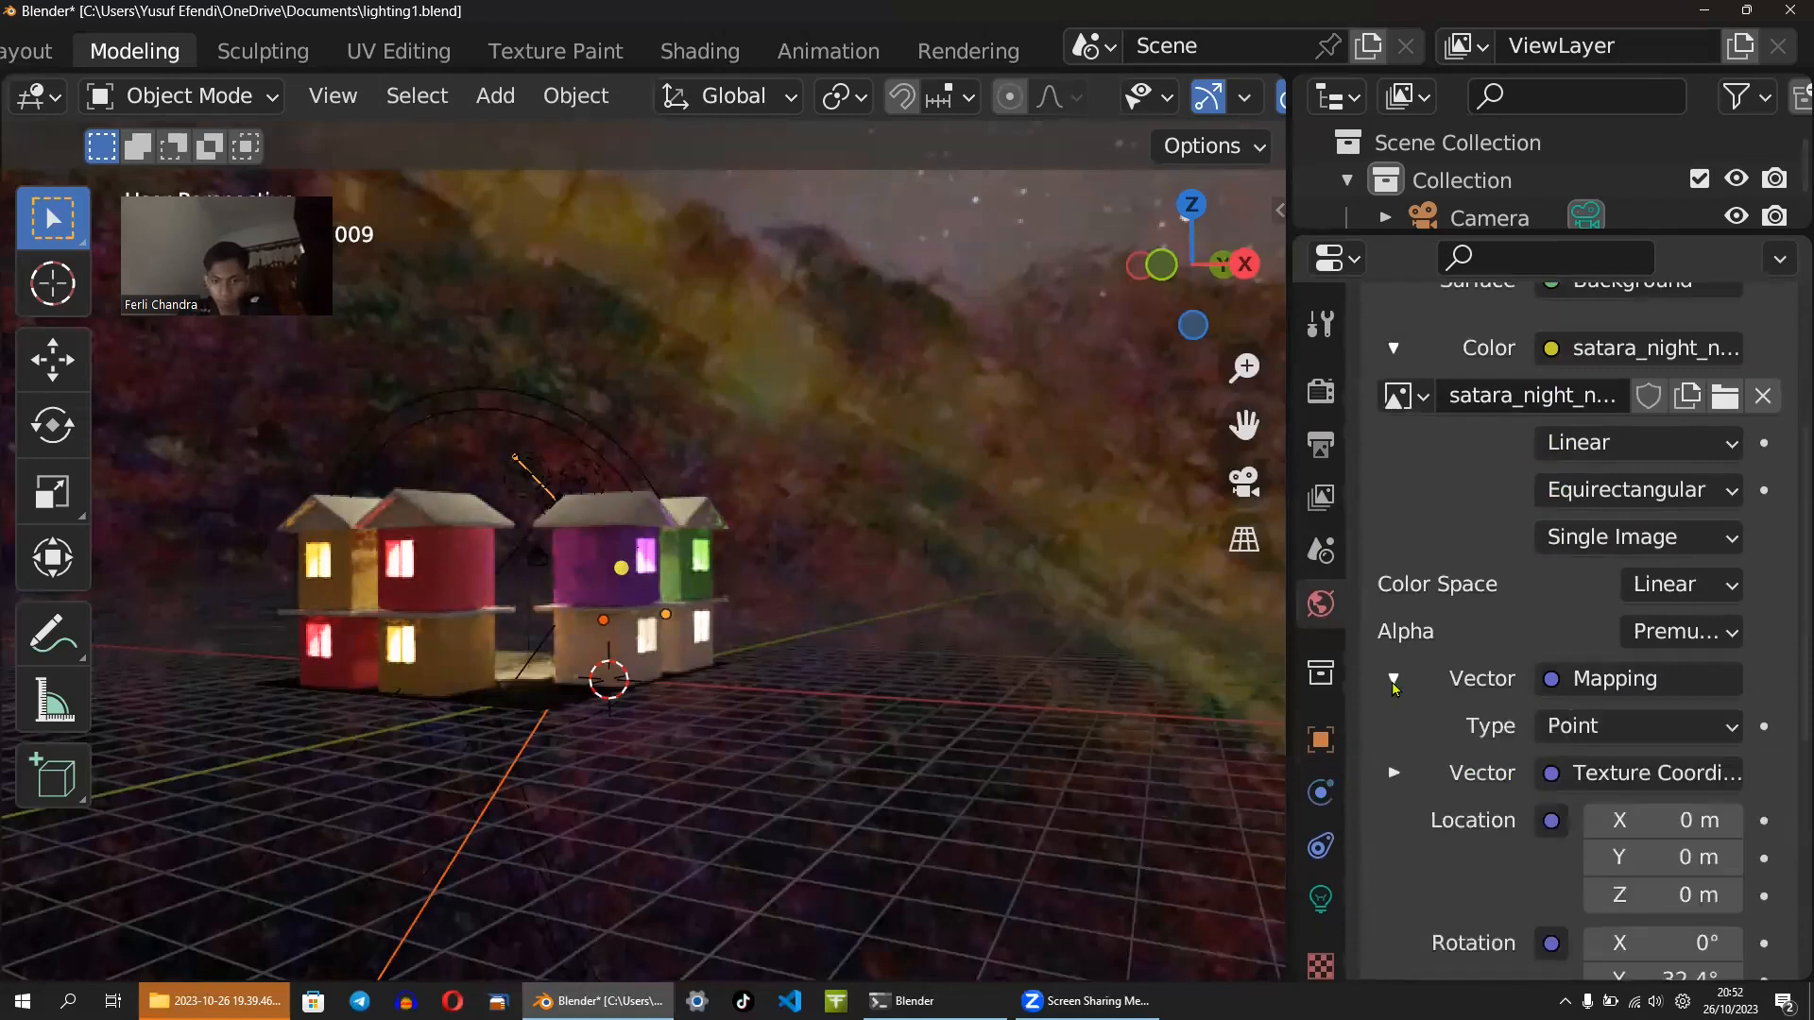
scroll(1617, 728, "down", 5)
scroll(1615, 749, "down", 2)
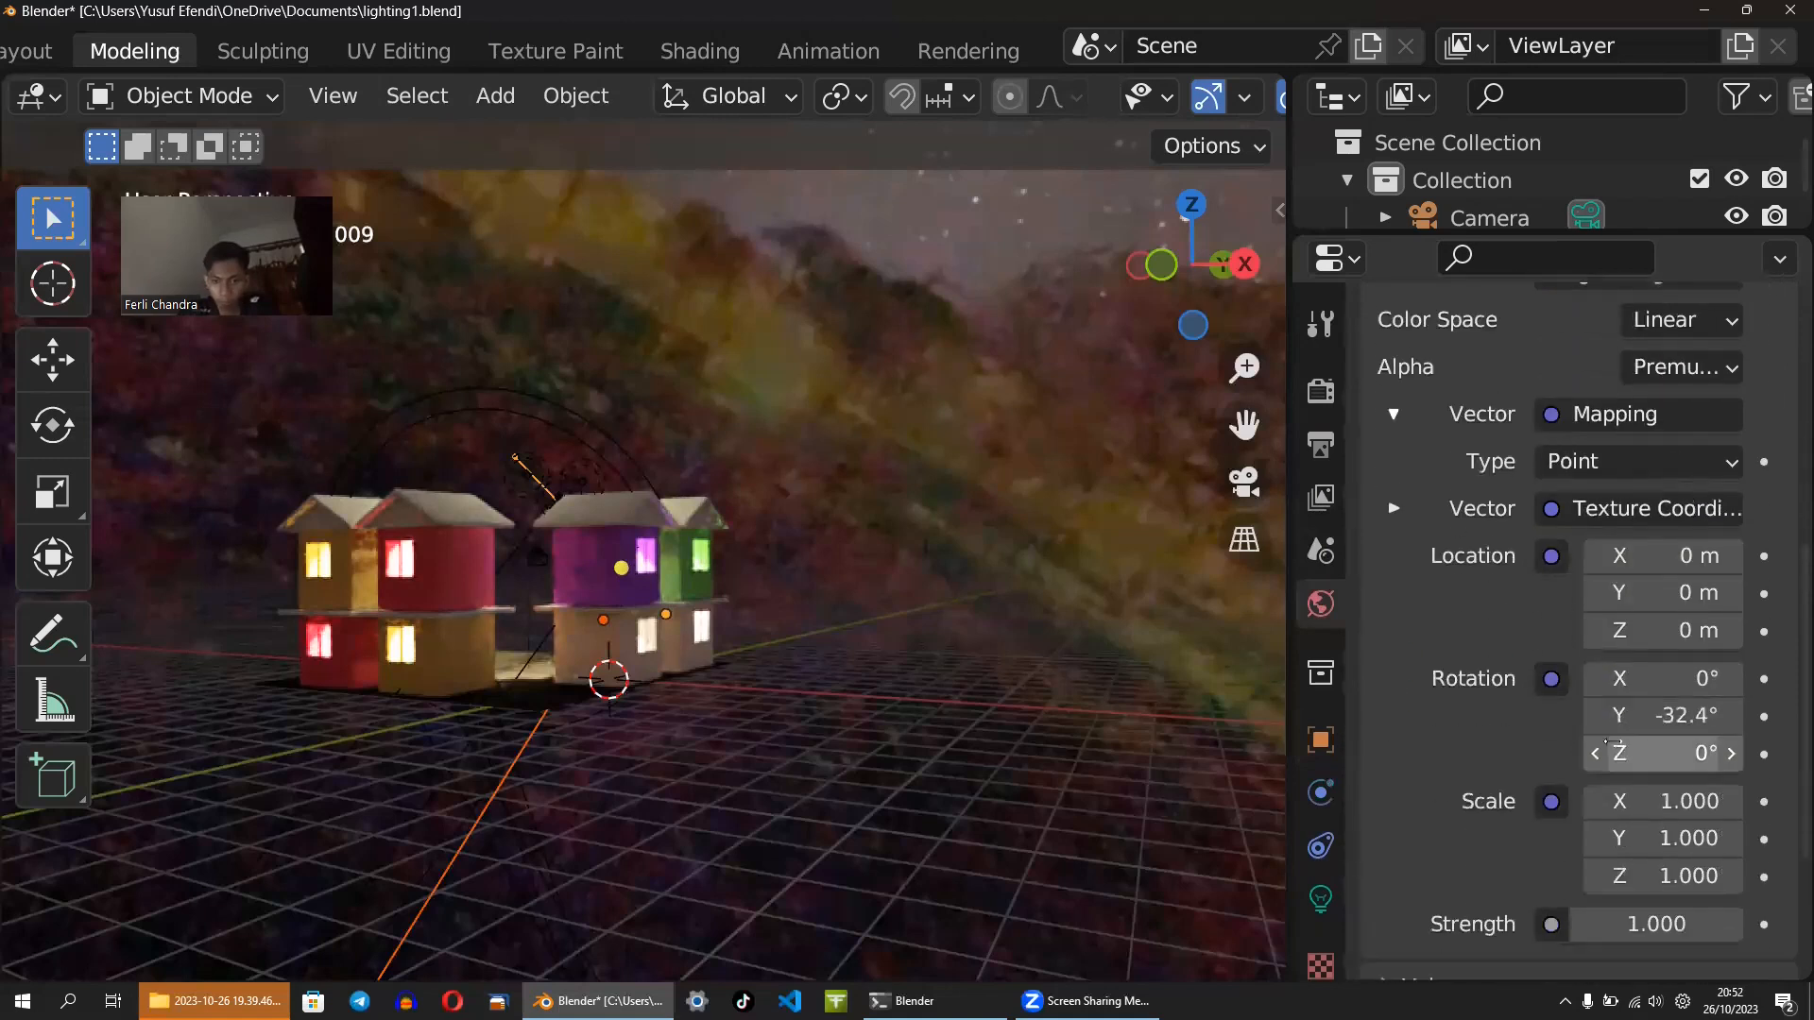
left_click(1663, 715)
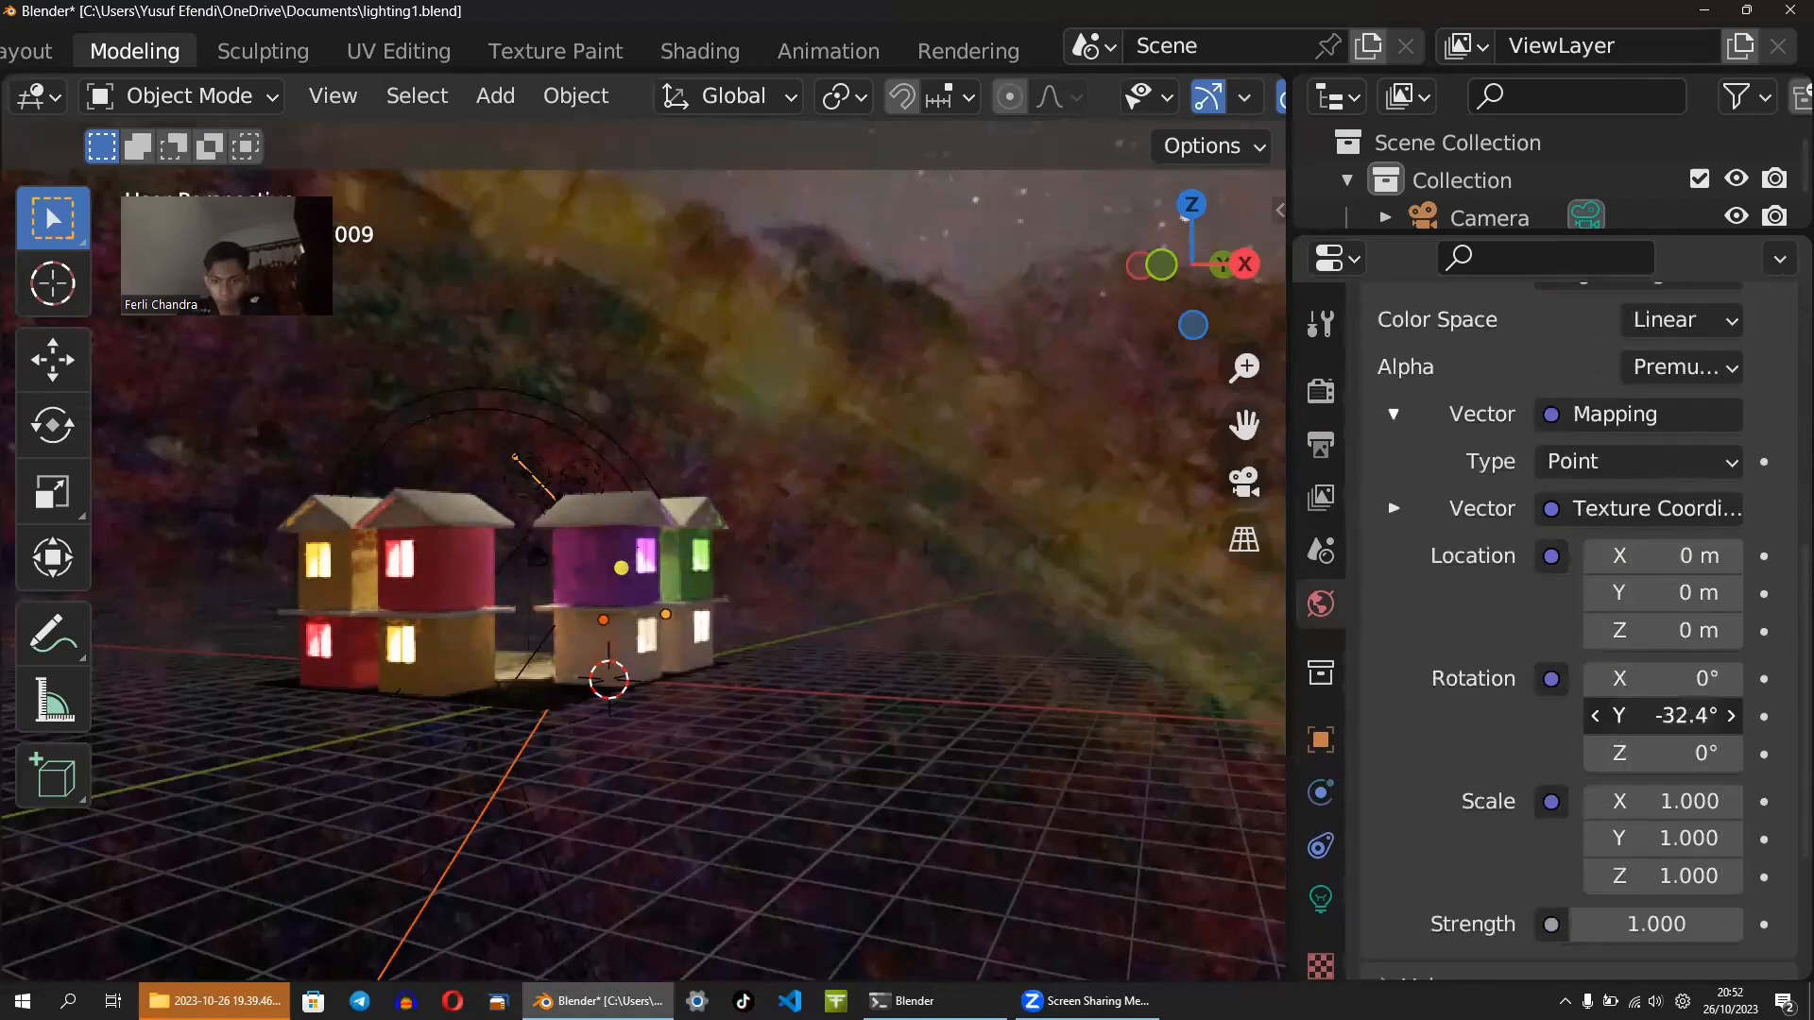
mouse_move(1663, 715)
left_mouse_down()
mouse_move(1604, 715)
mouse_move(1635, 715)
left_mouse_up()
left_click(1708, 715)
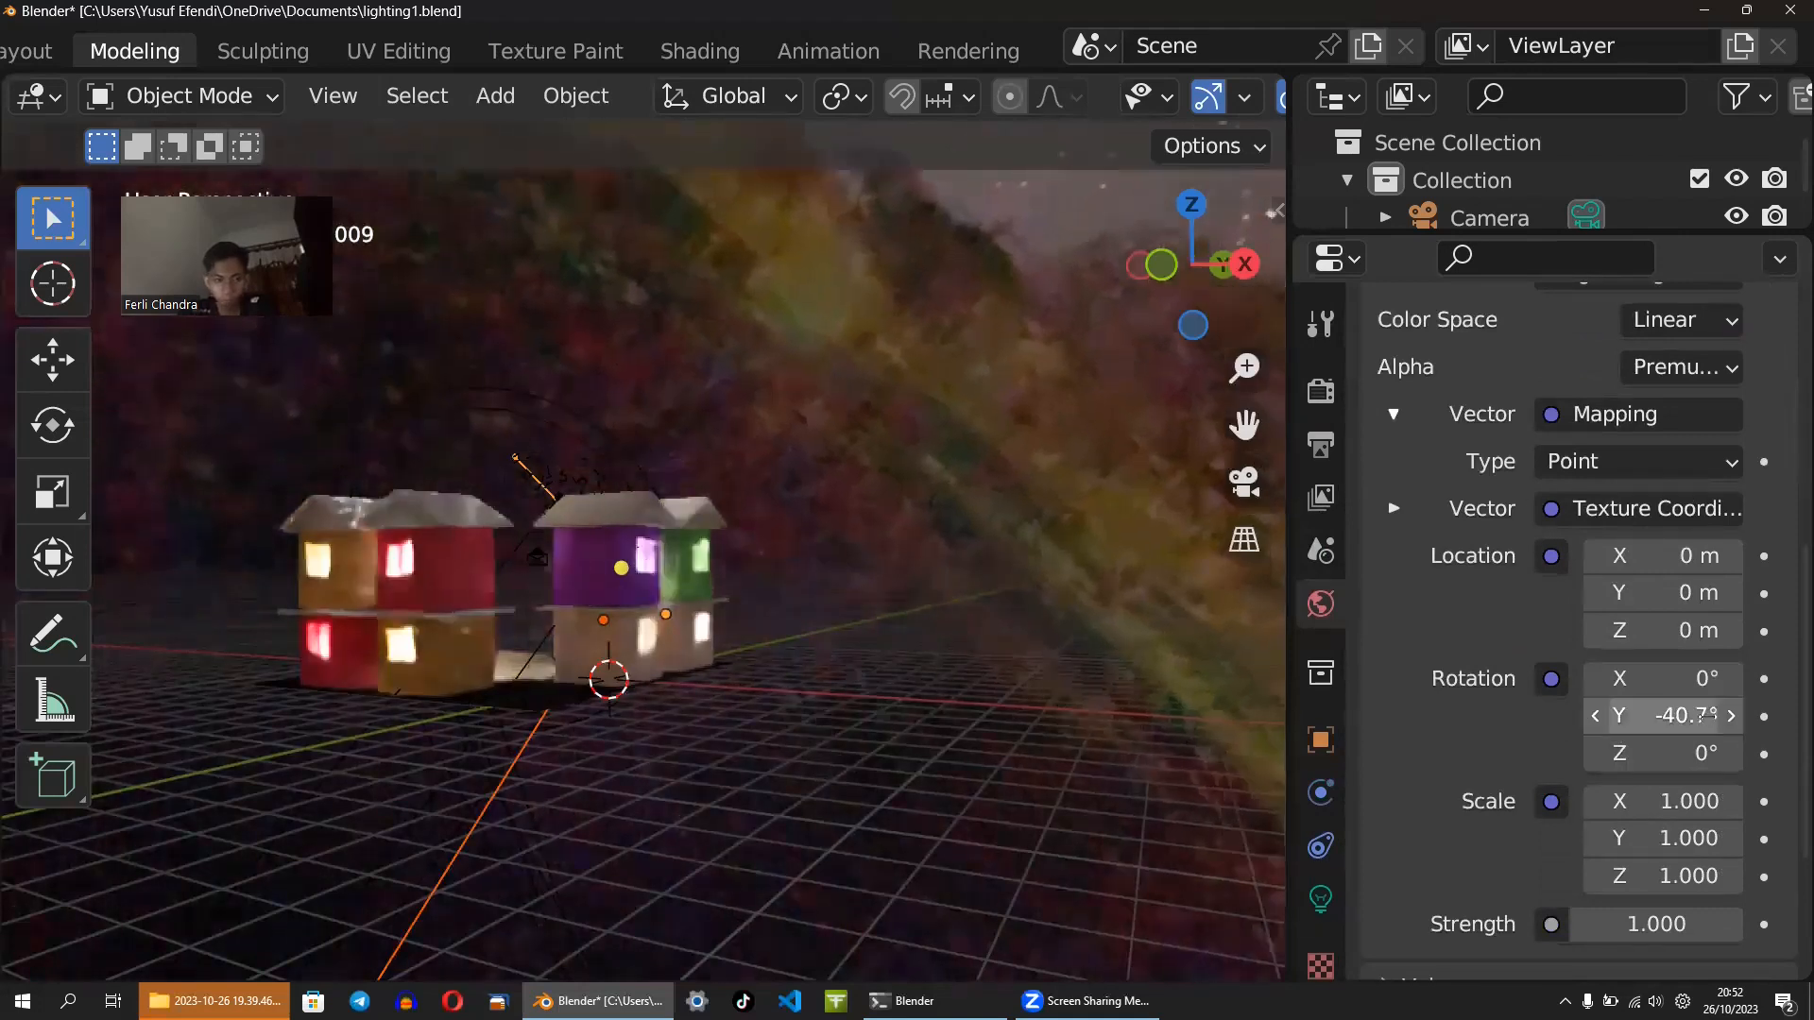
type("0")
key("Return")
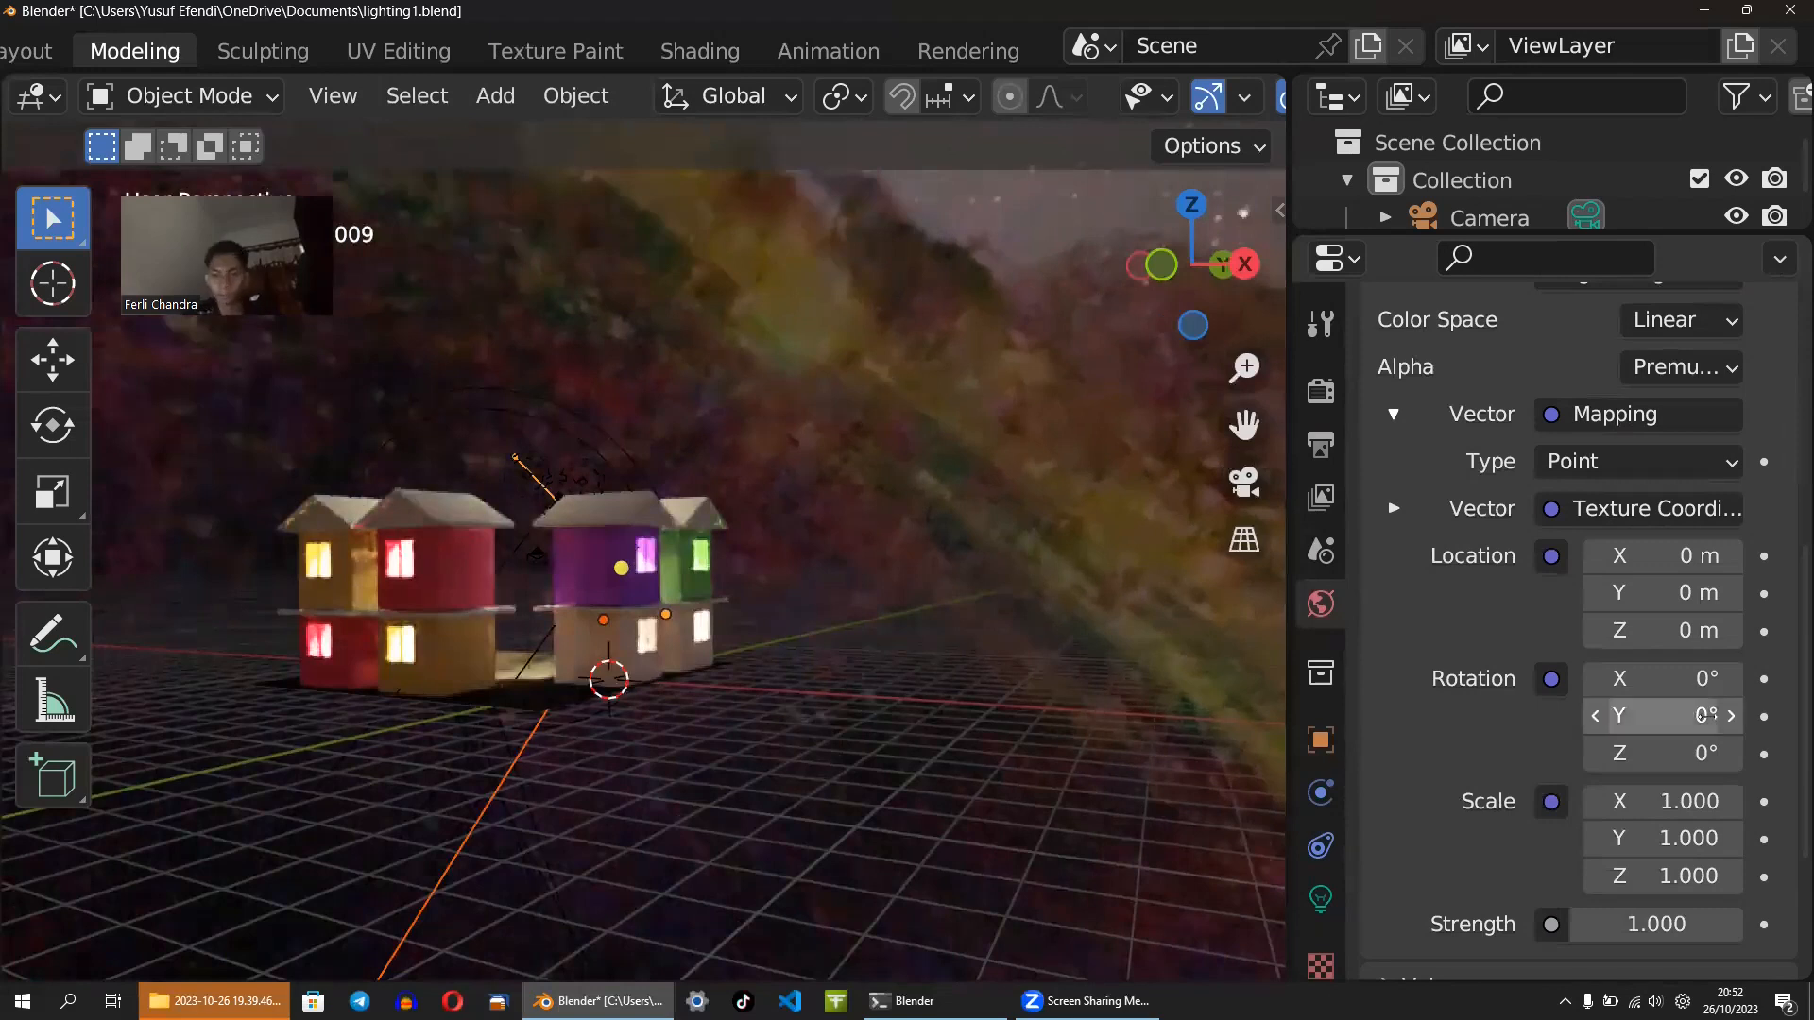
left_click_drag(1660, 753, 1812, 753)
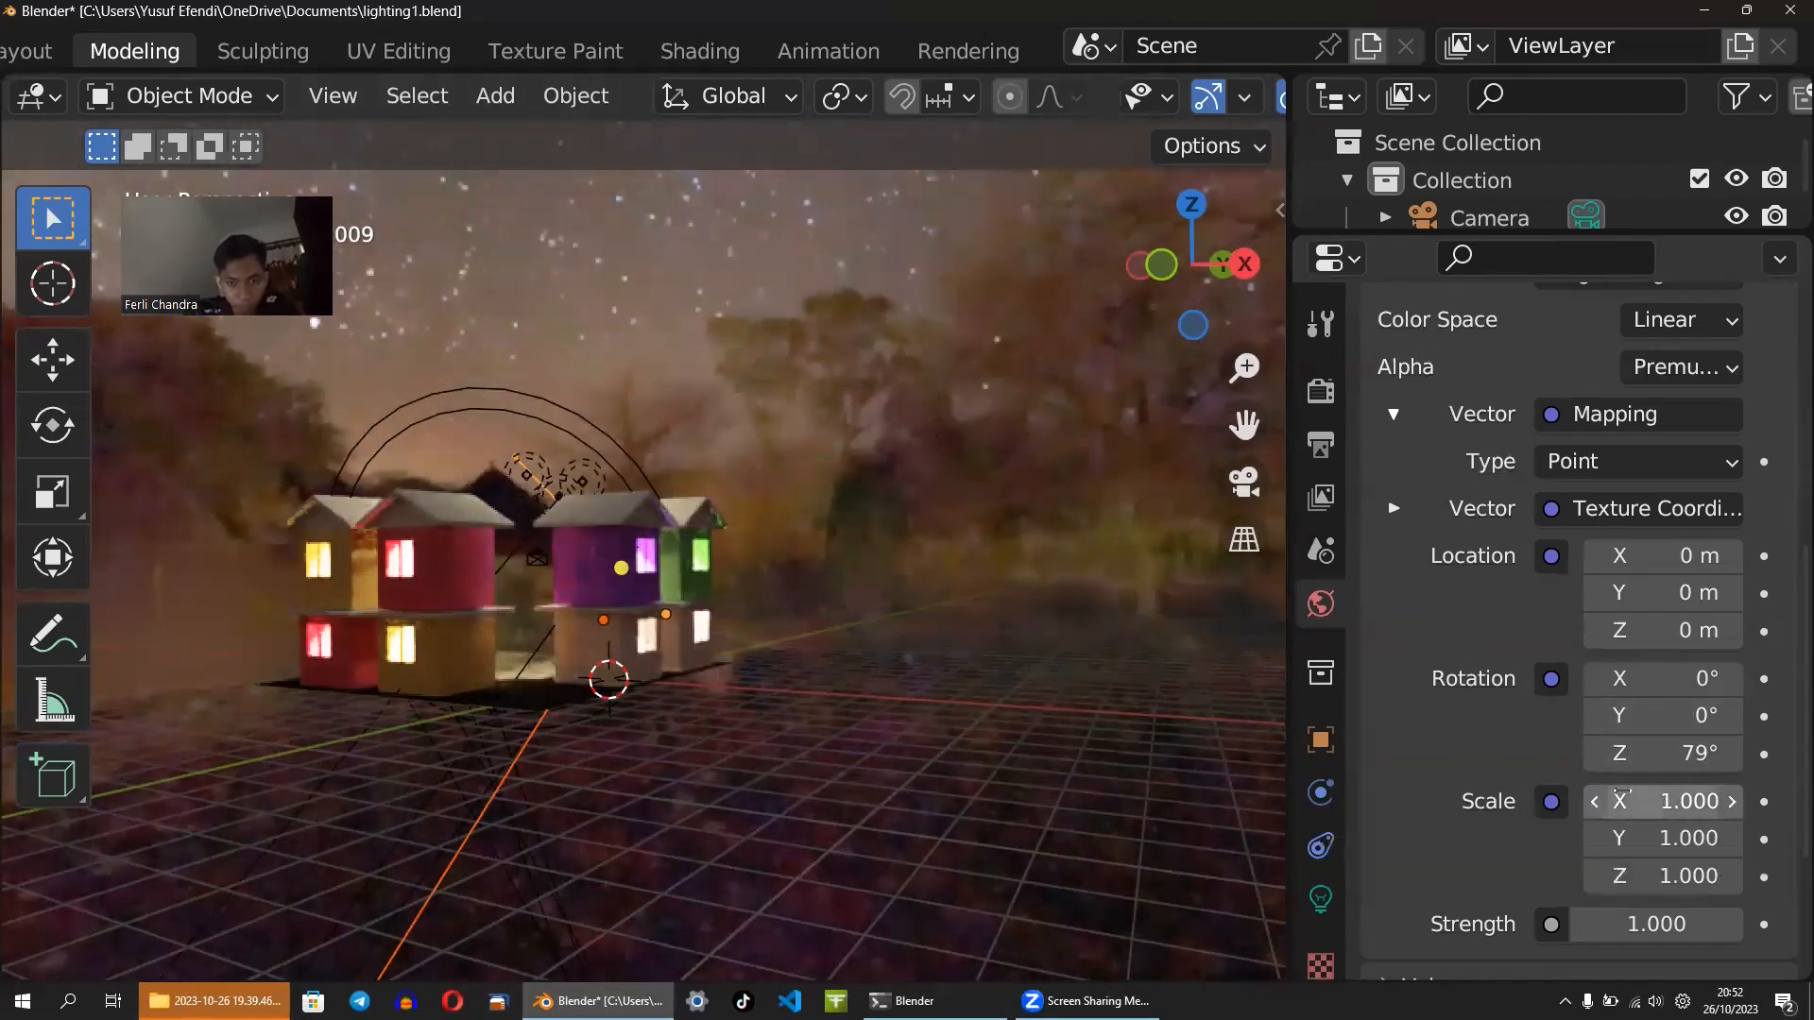
- Set the world Mapping scale to 0.3 on the X, Y and Z axes
left_click(1667, 802)
type("0.3")
key("Return")
left_click(1712, 841)
type("0.3")
key("Return")
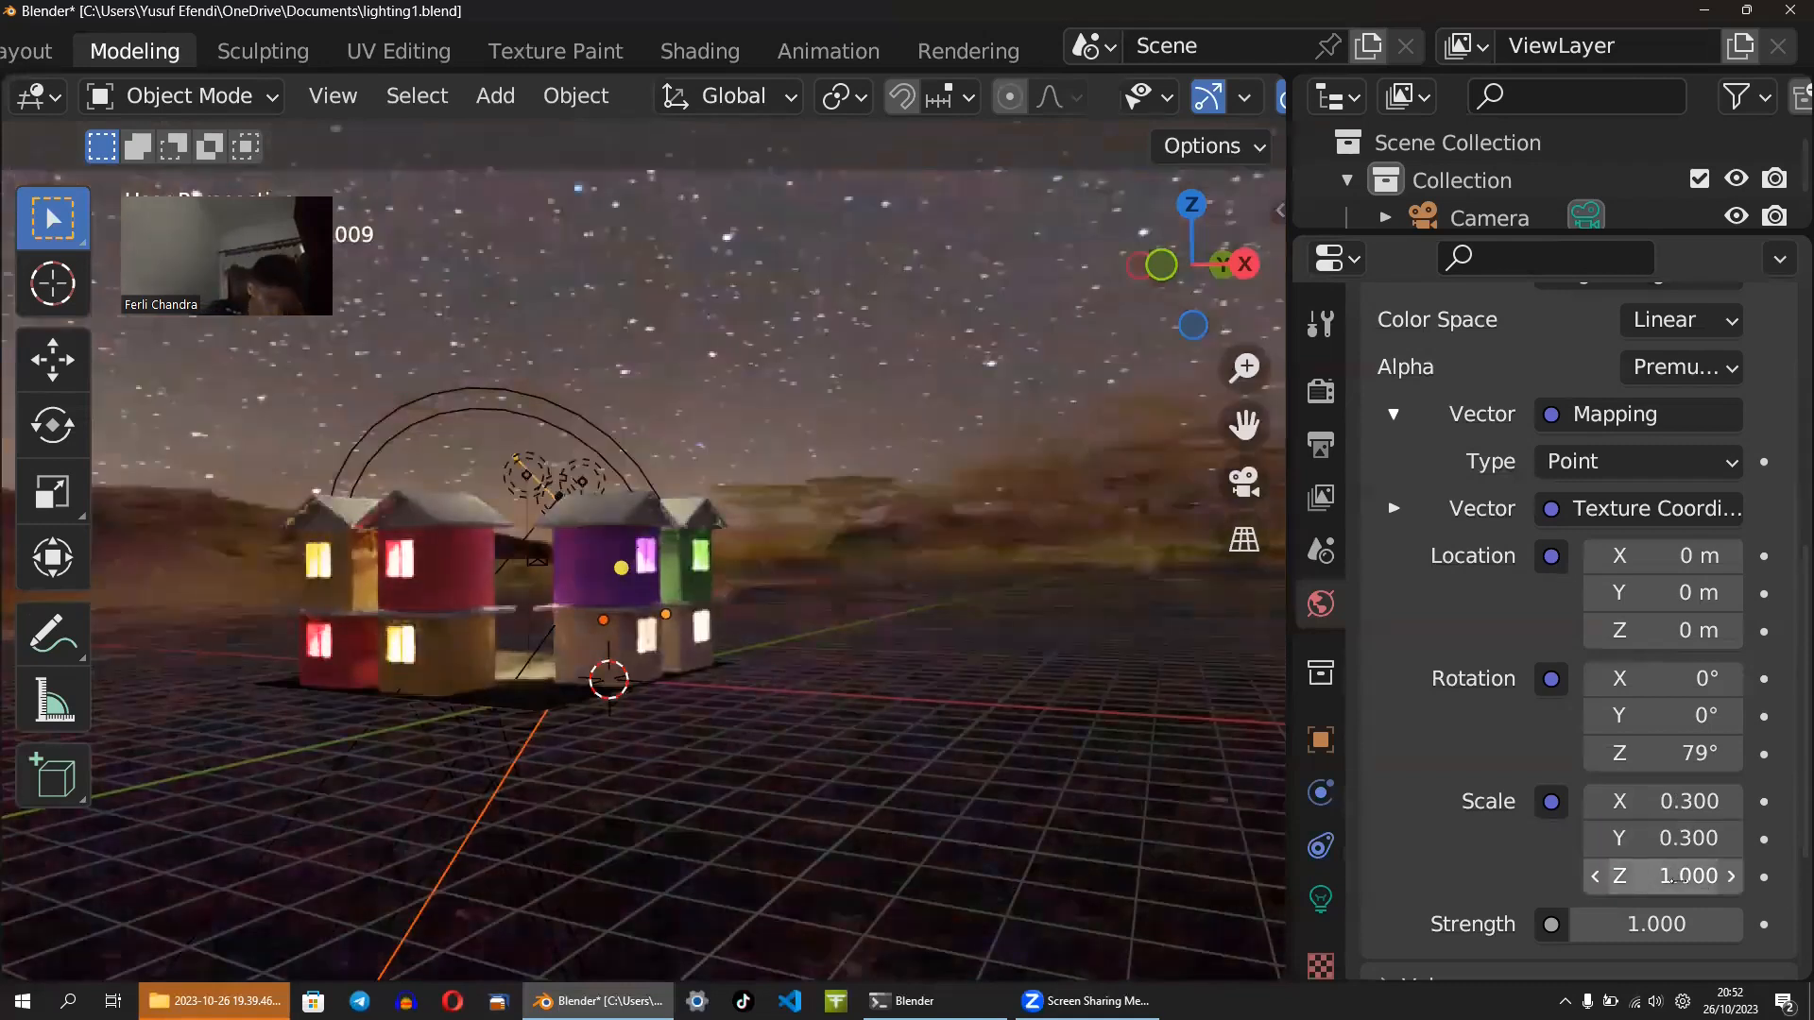
left_click(1682, 879)
type("0.3")
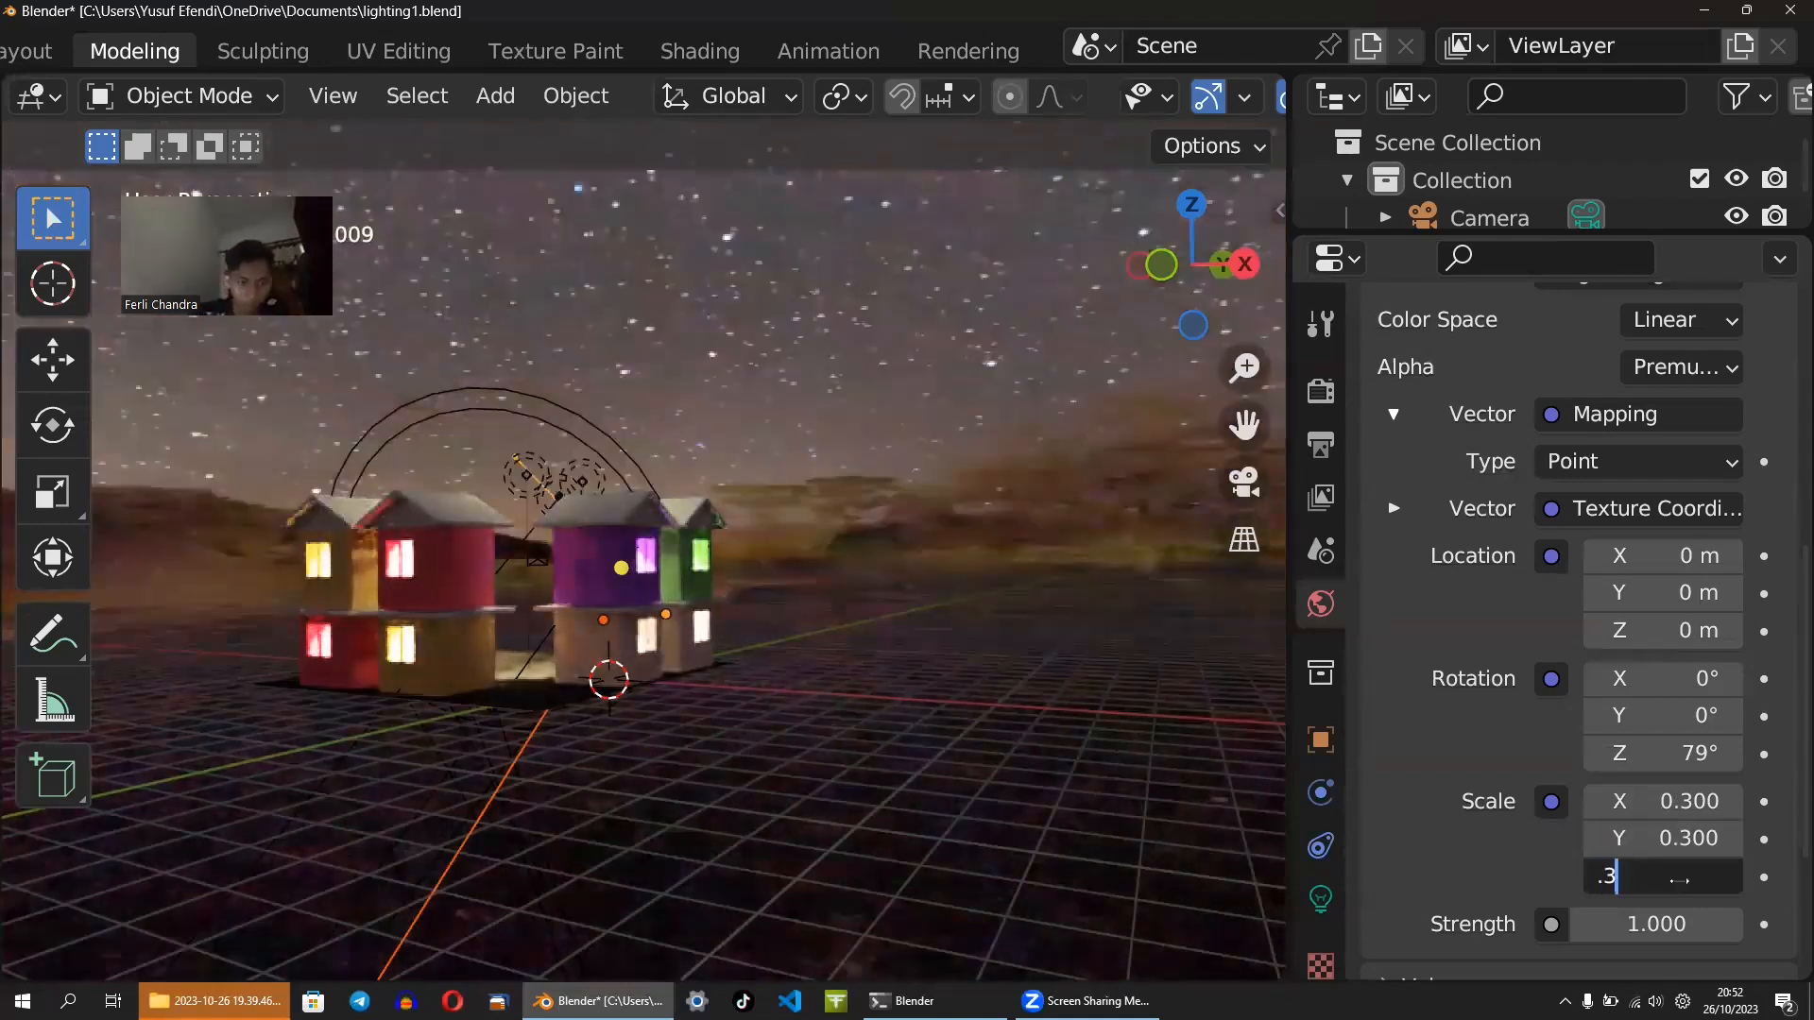
key("Return")
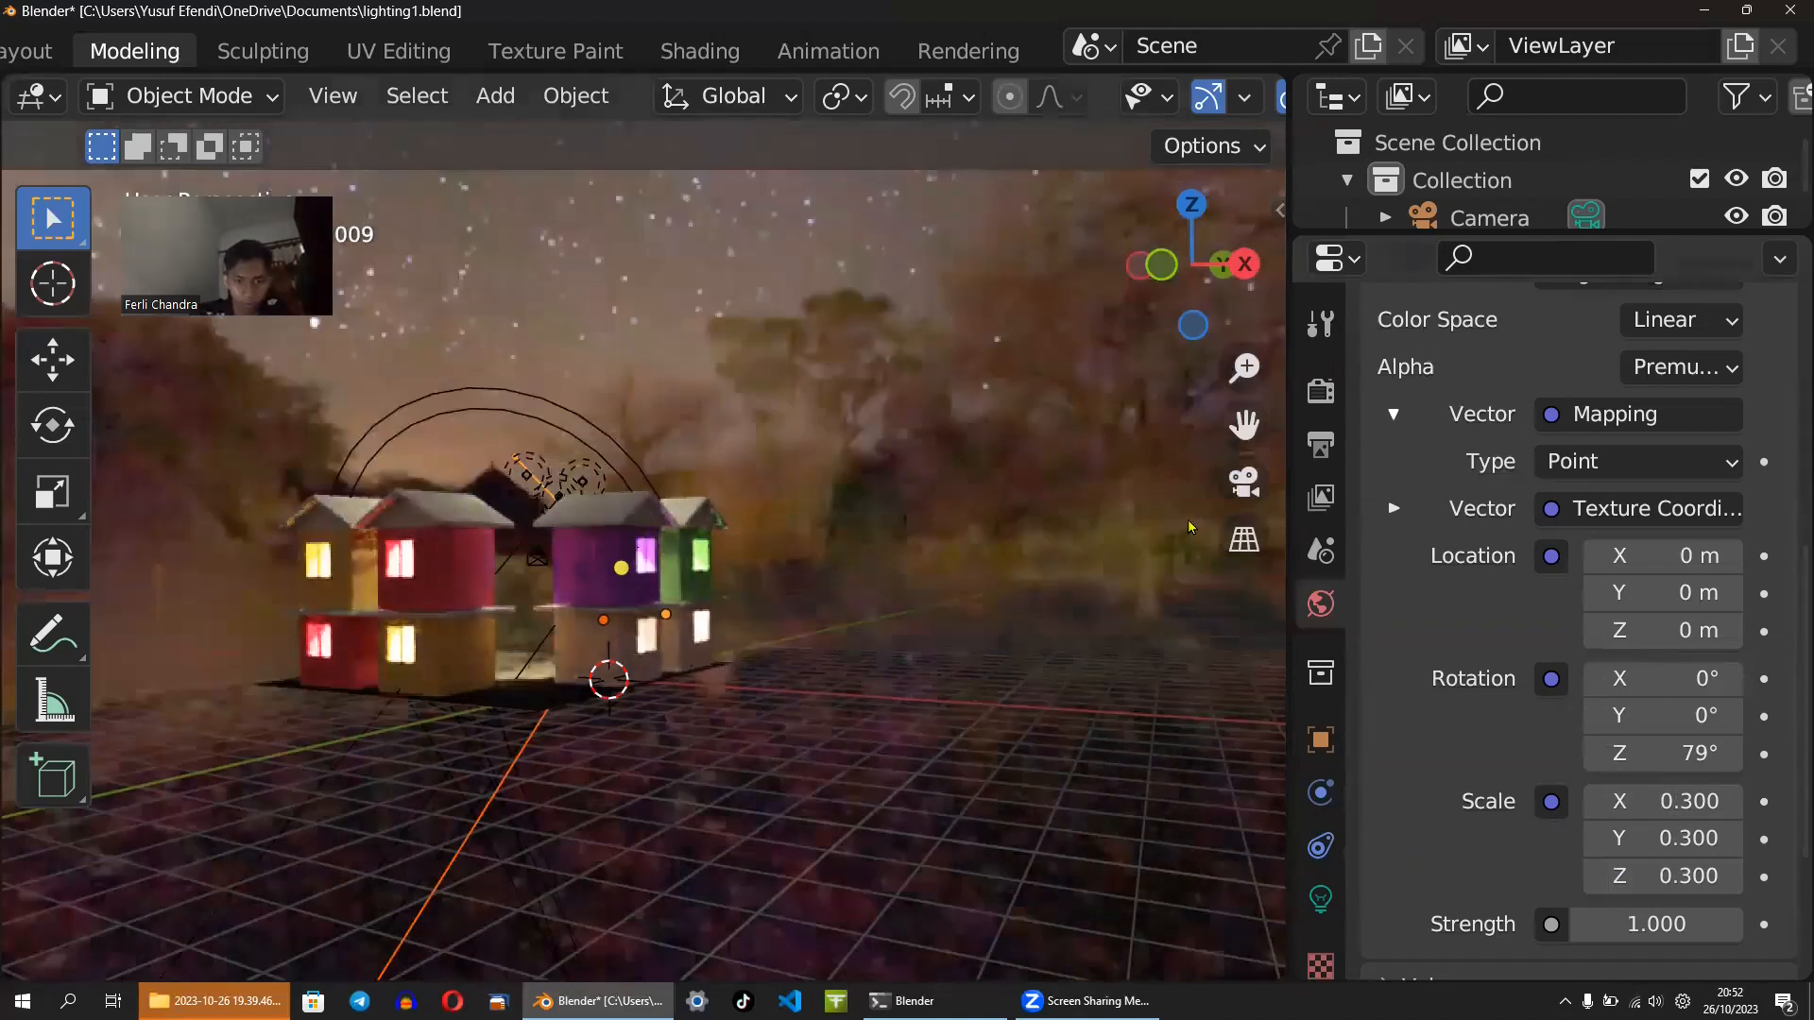
- Look through the scene camera and lock the camera to the view
left_click(1244, 482)
middle_click_drag(935, 539, 905, 590, "shift")
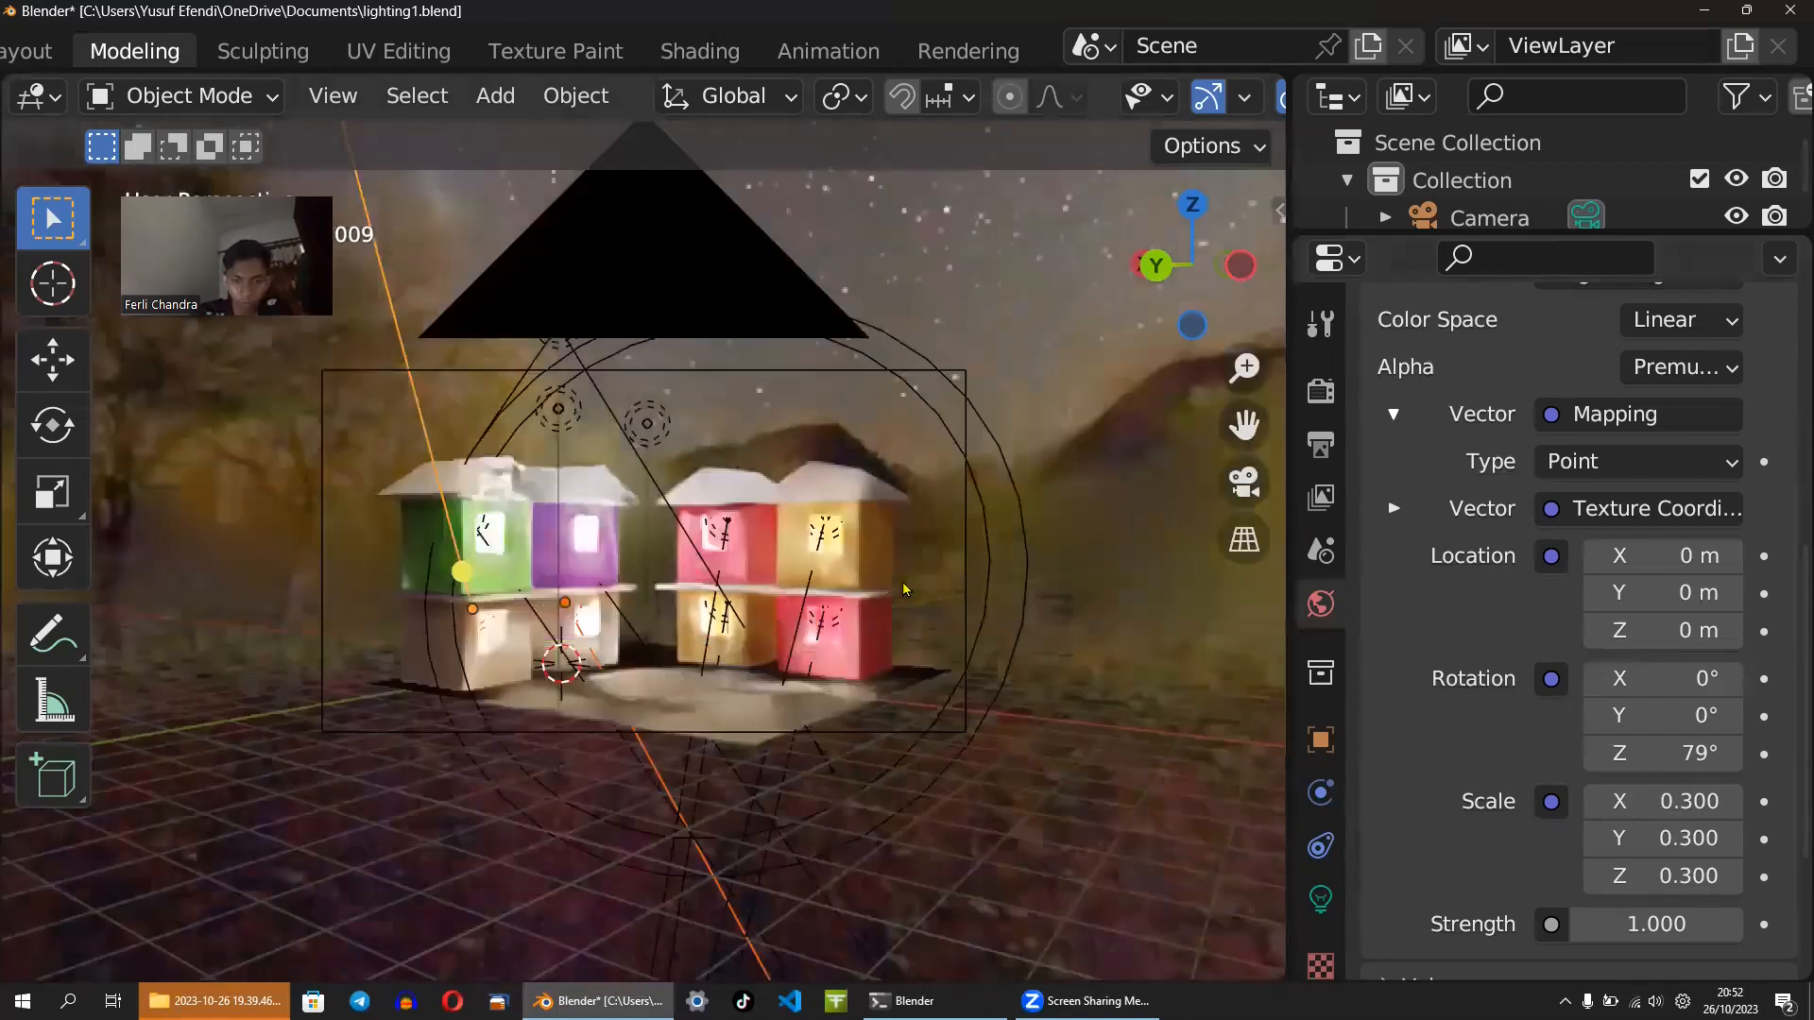
left_click(1244, 482)
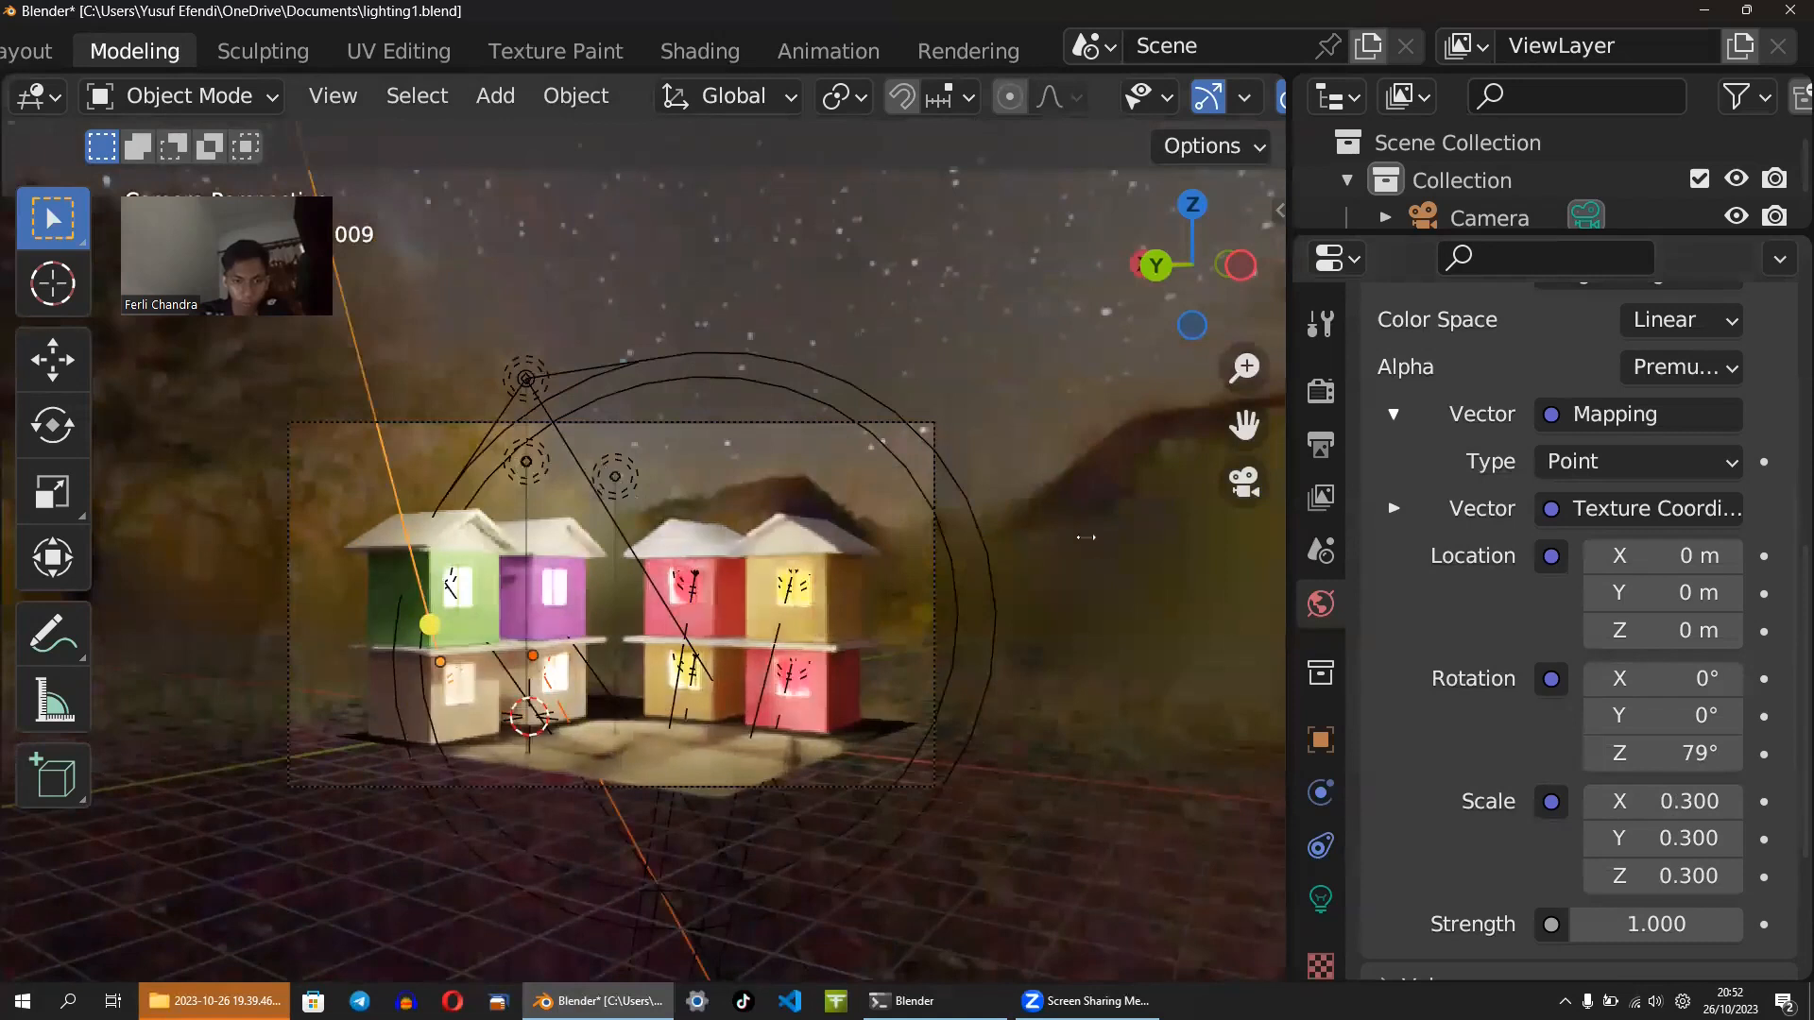
key("n")
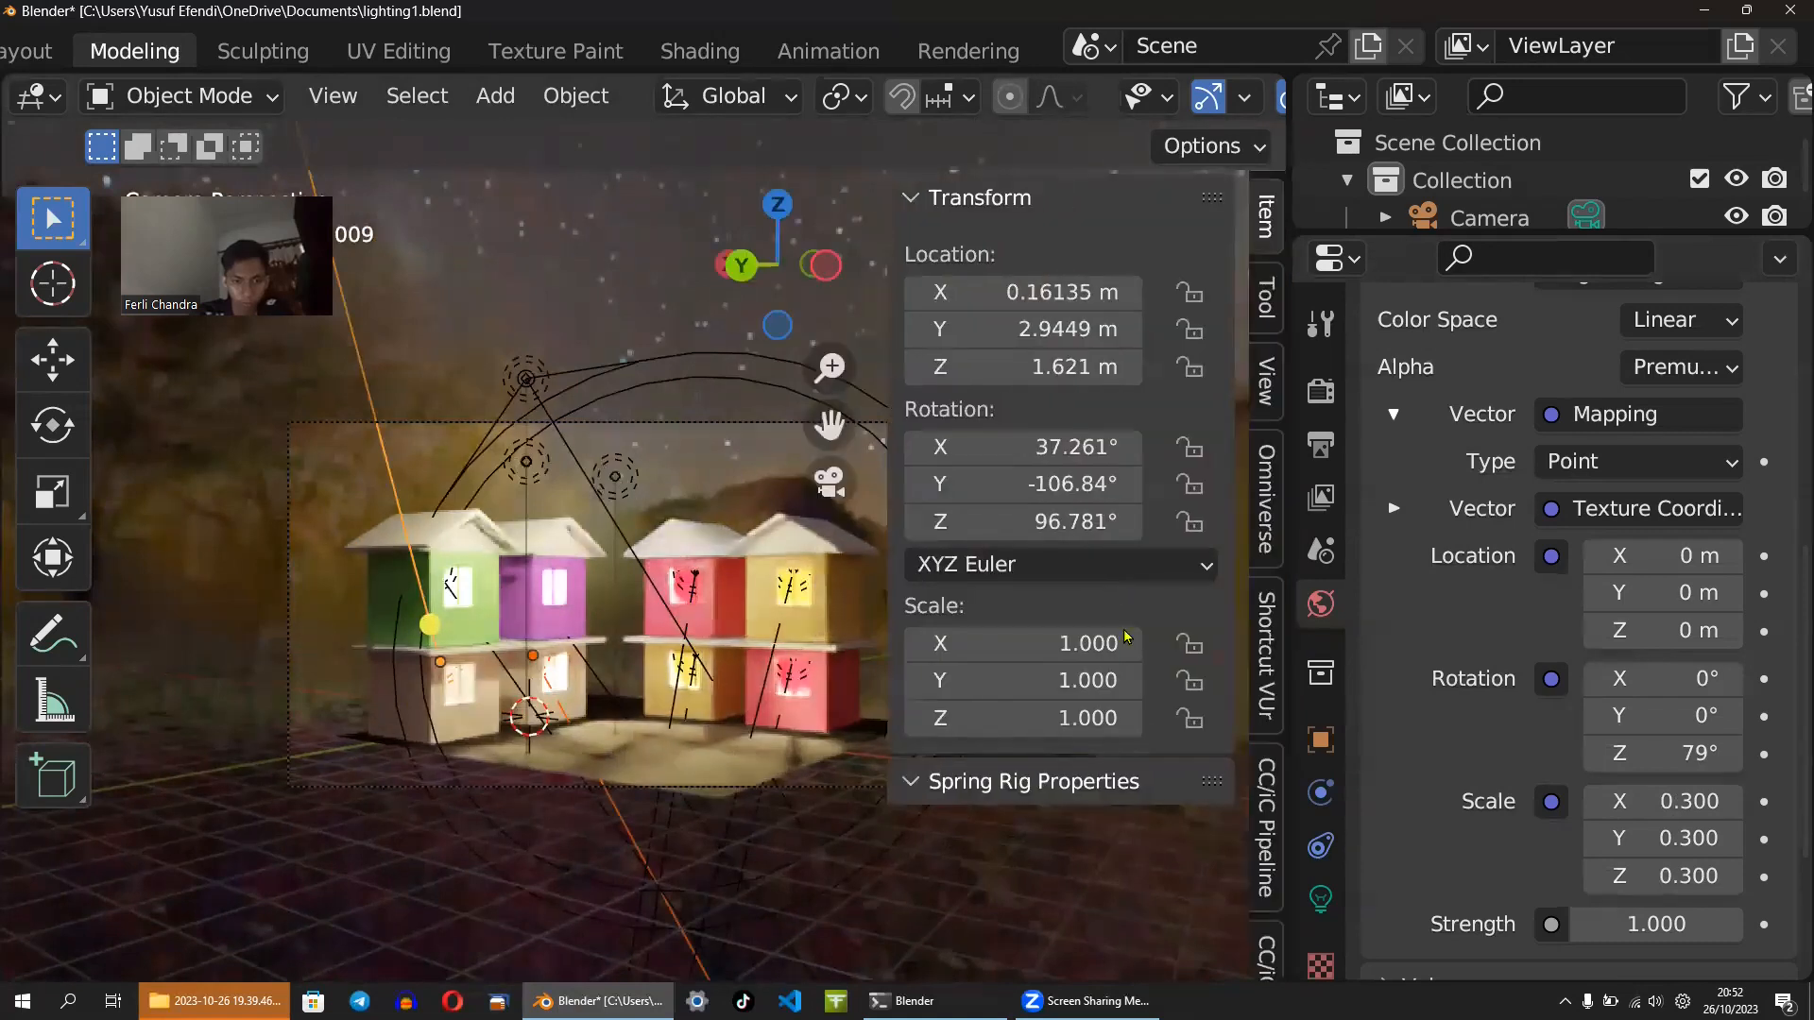
left_click(1267, 378)
left_click(1080, 673)
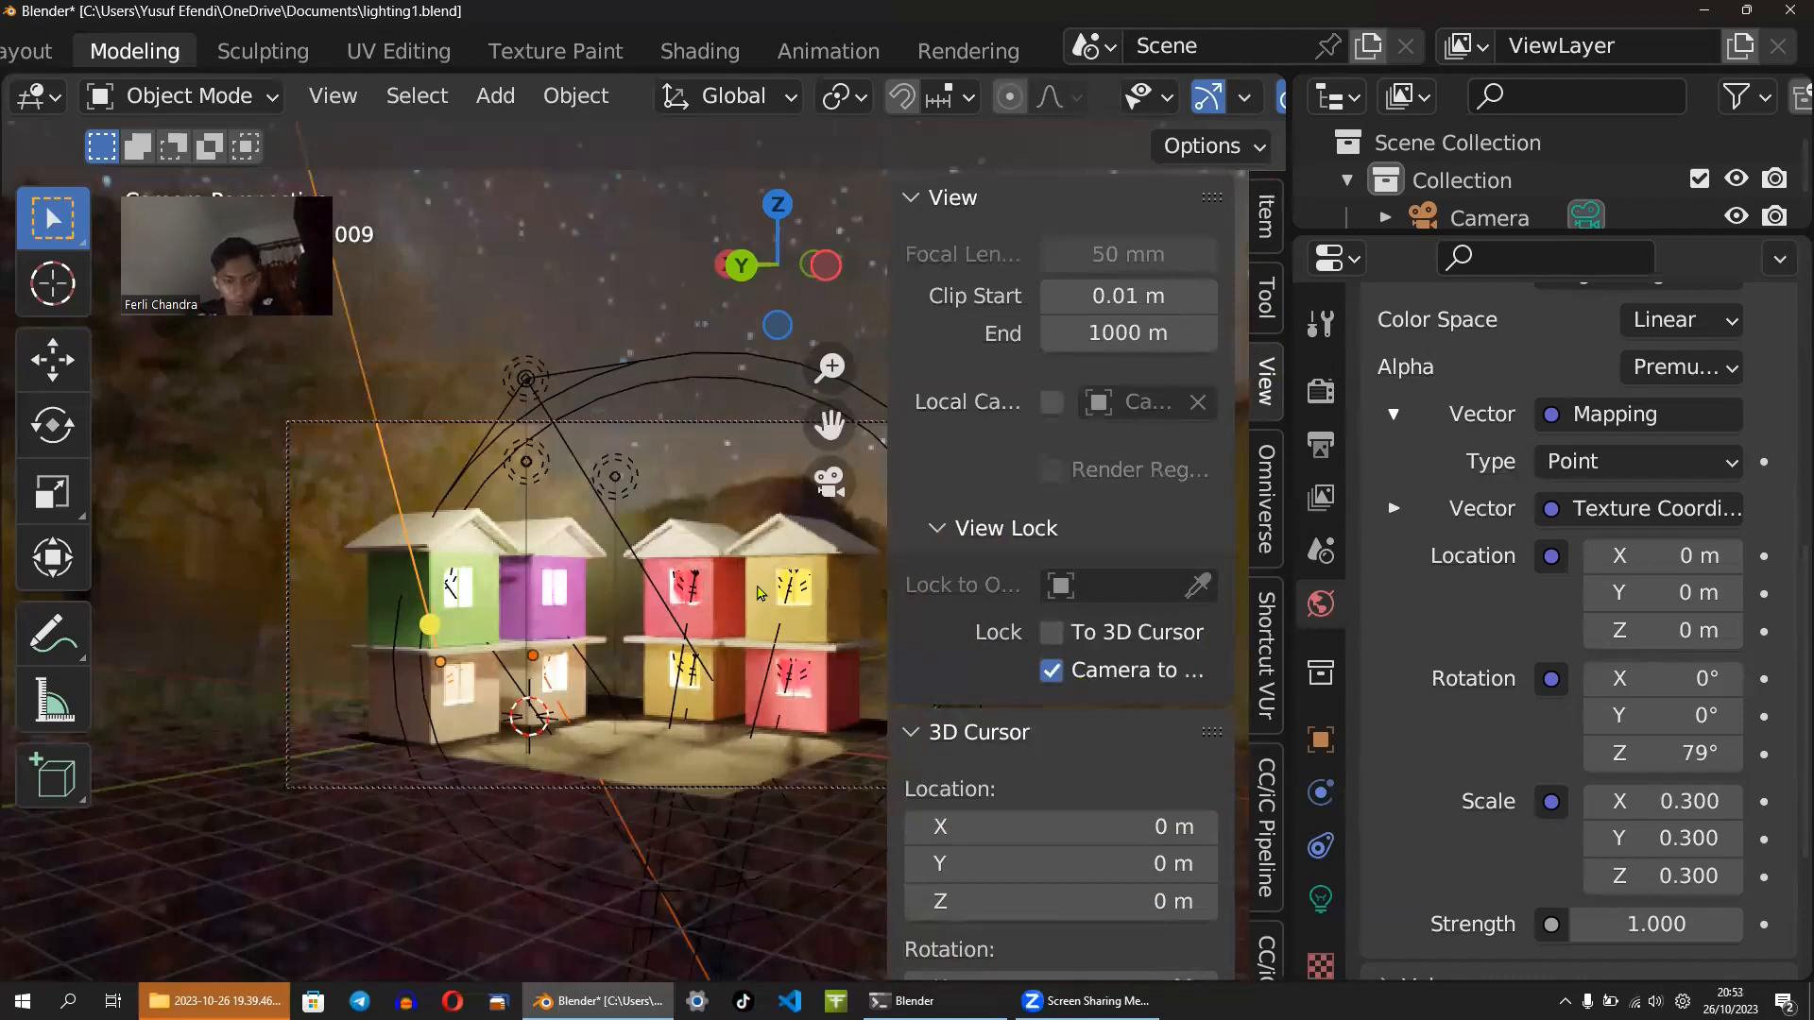
- Reframe the camera closer and lower on the four houses with the starry sky above, and unlock it from the view
middle_click_drag(763, 588, 750, 633, "shift")
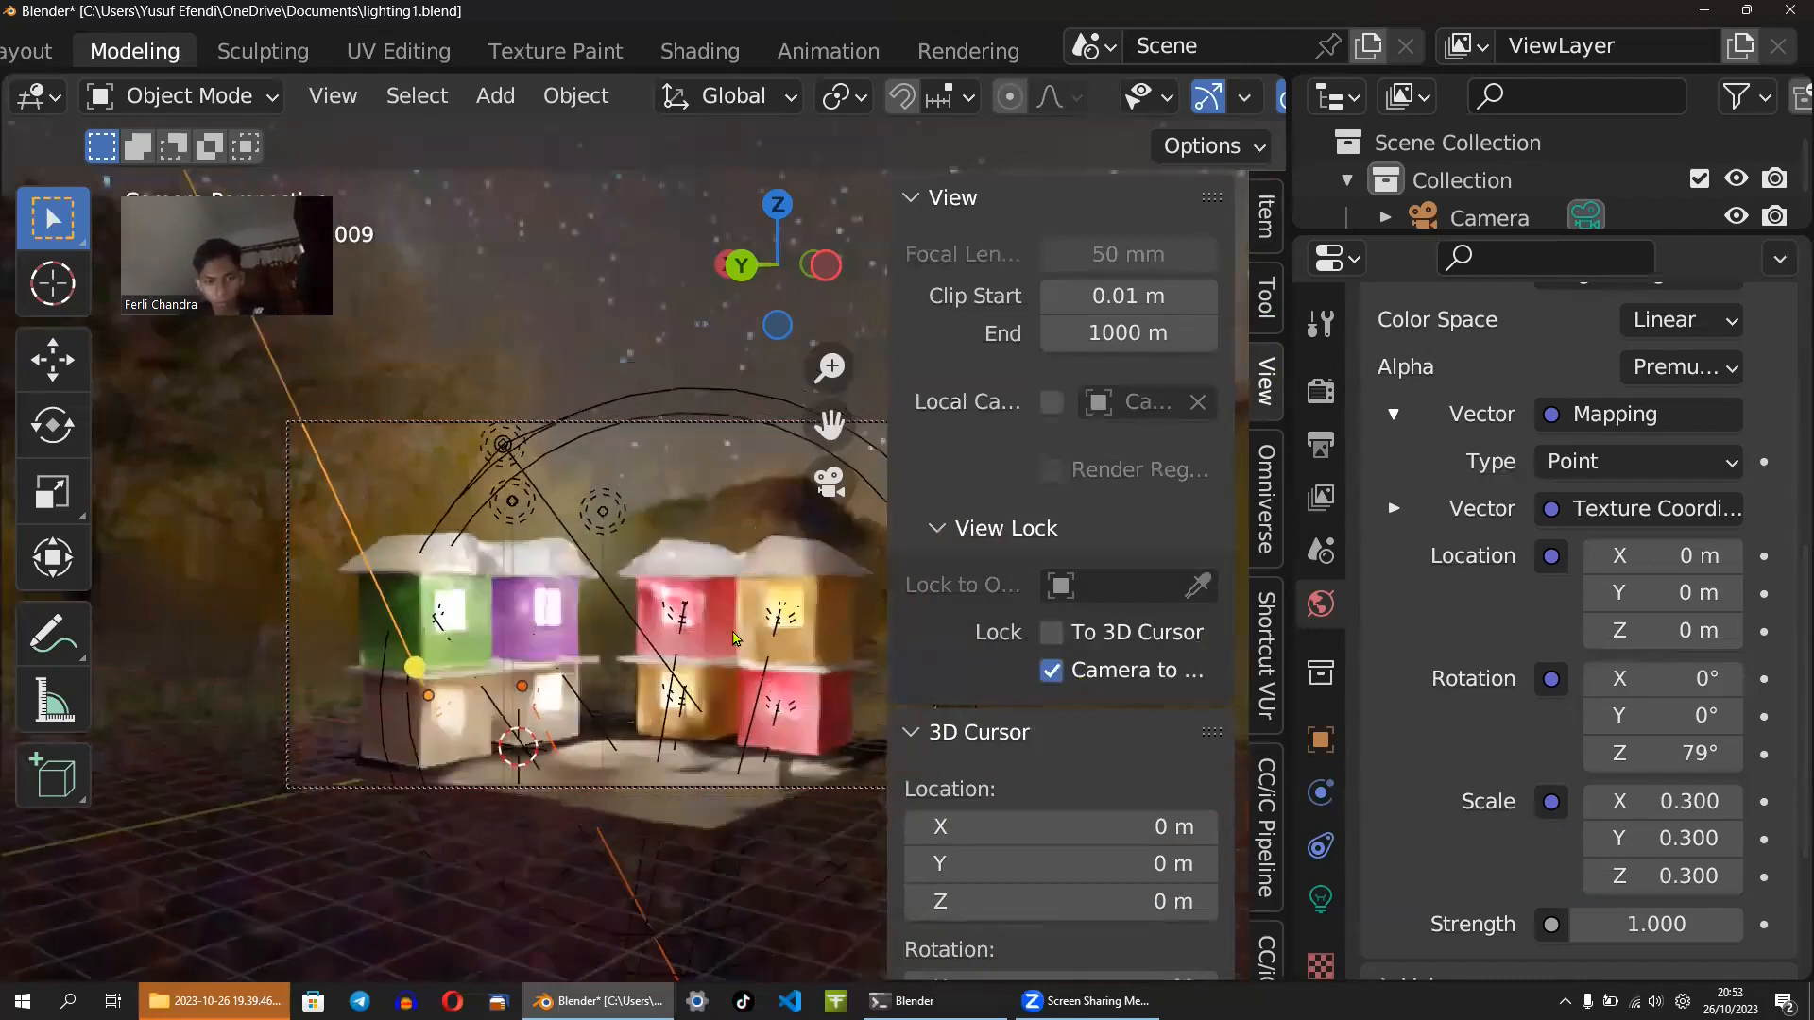
scroll(746, 631, "up", 3)
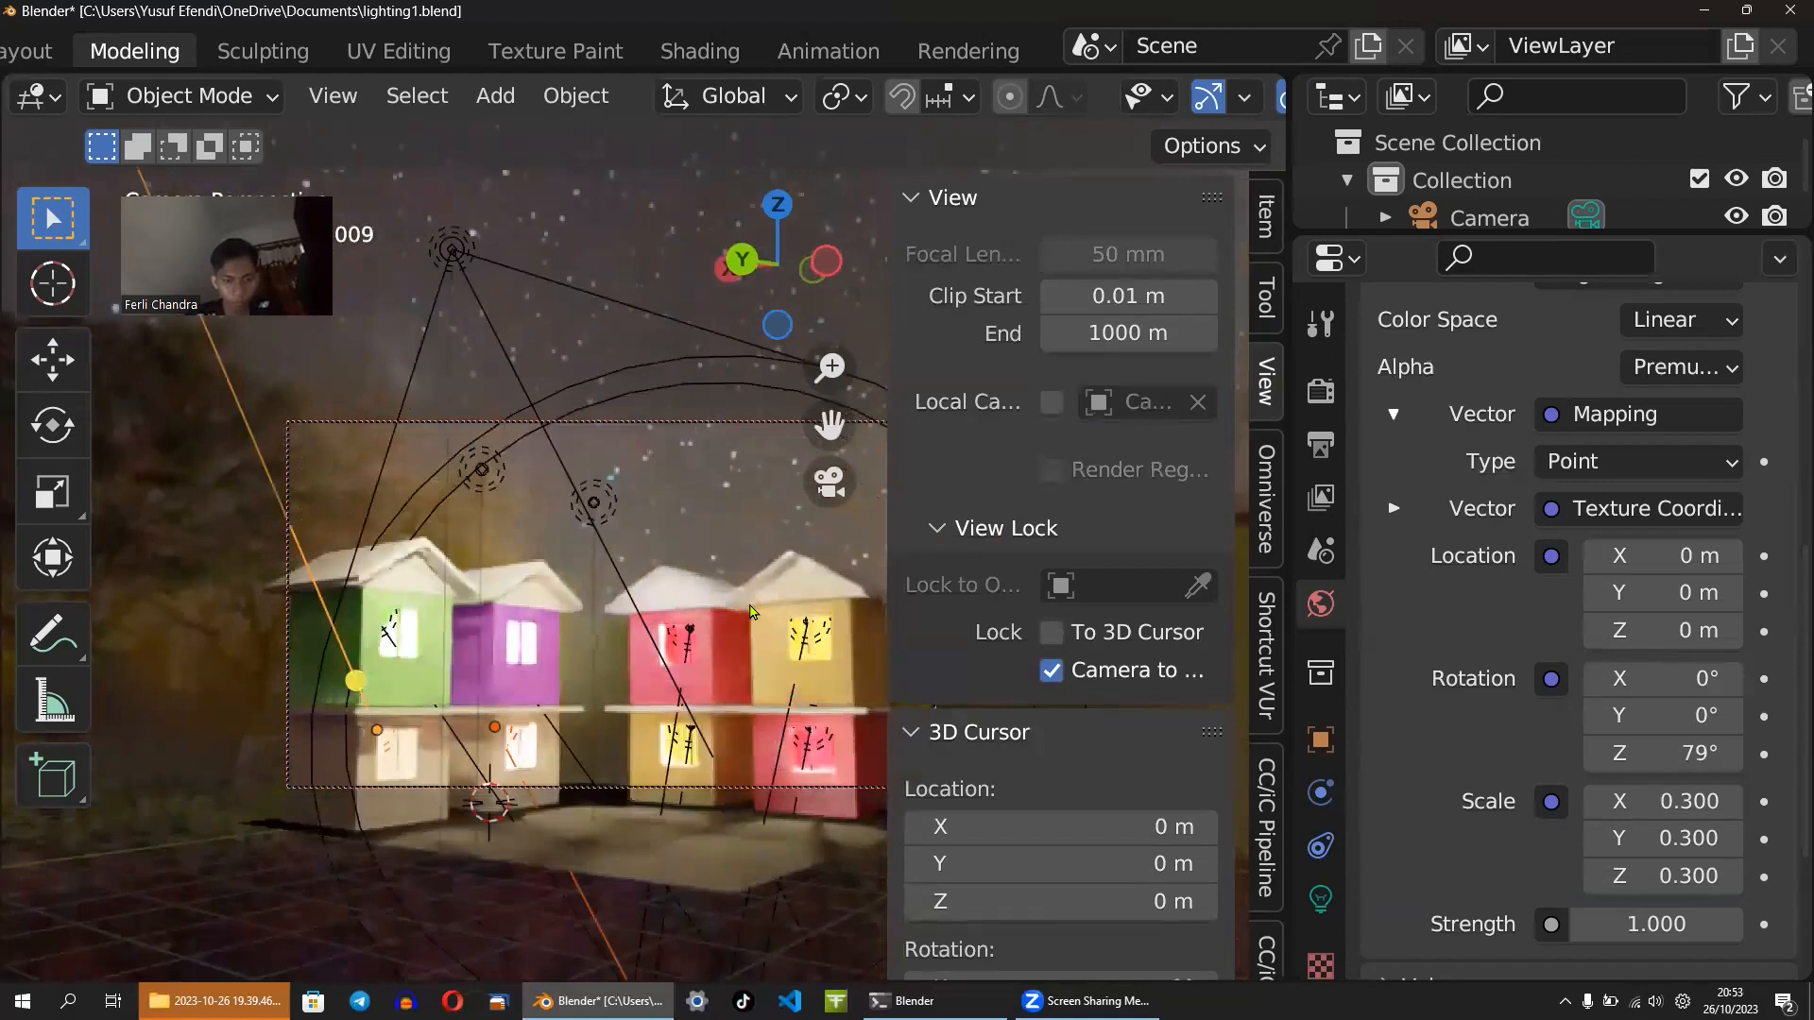
scroll(753, 611, "down", 1)
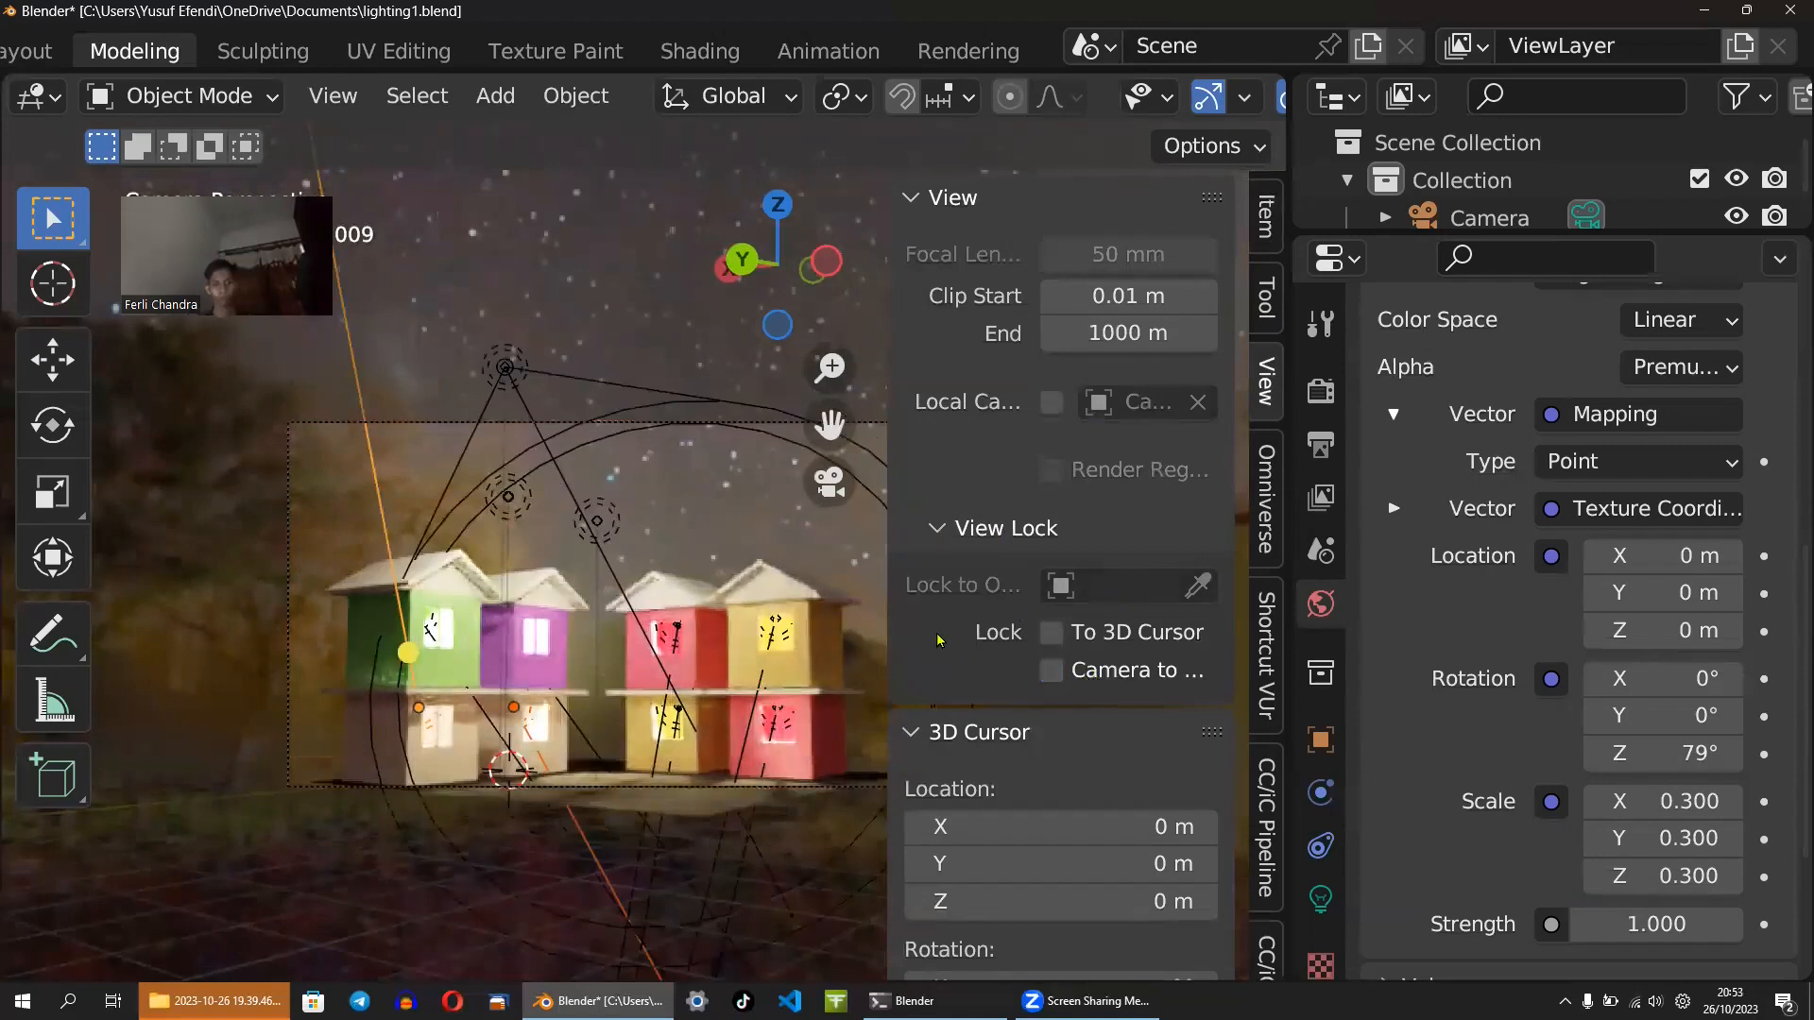
key("n")
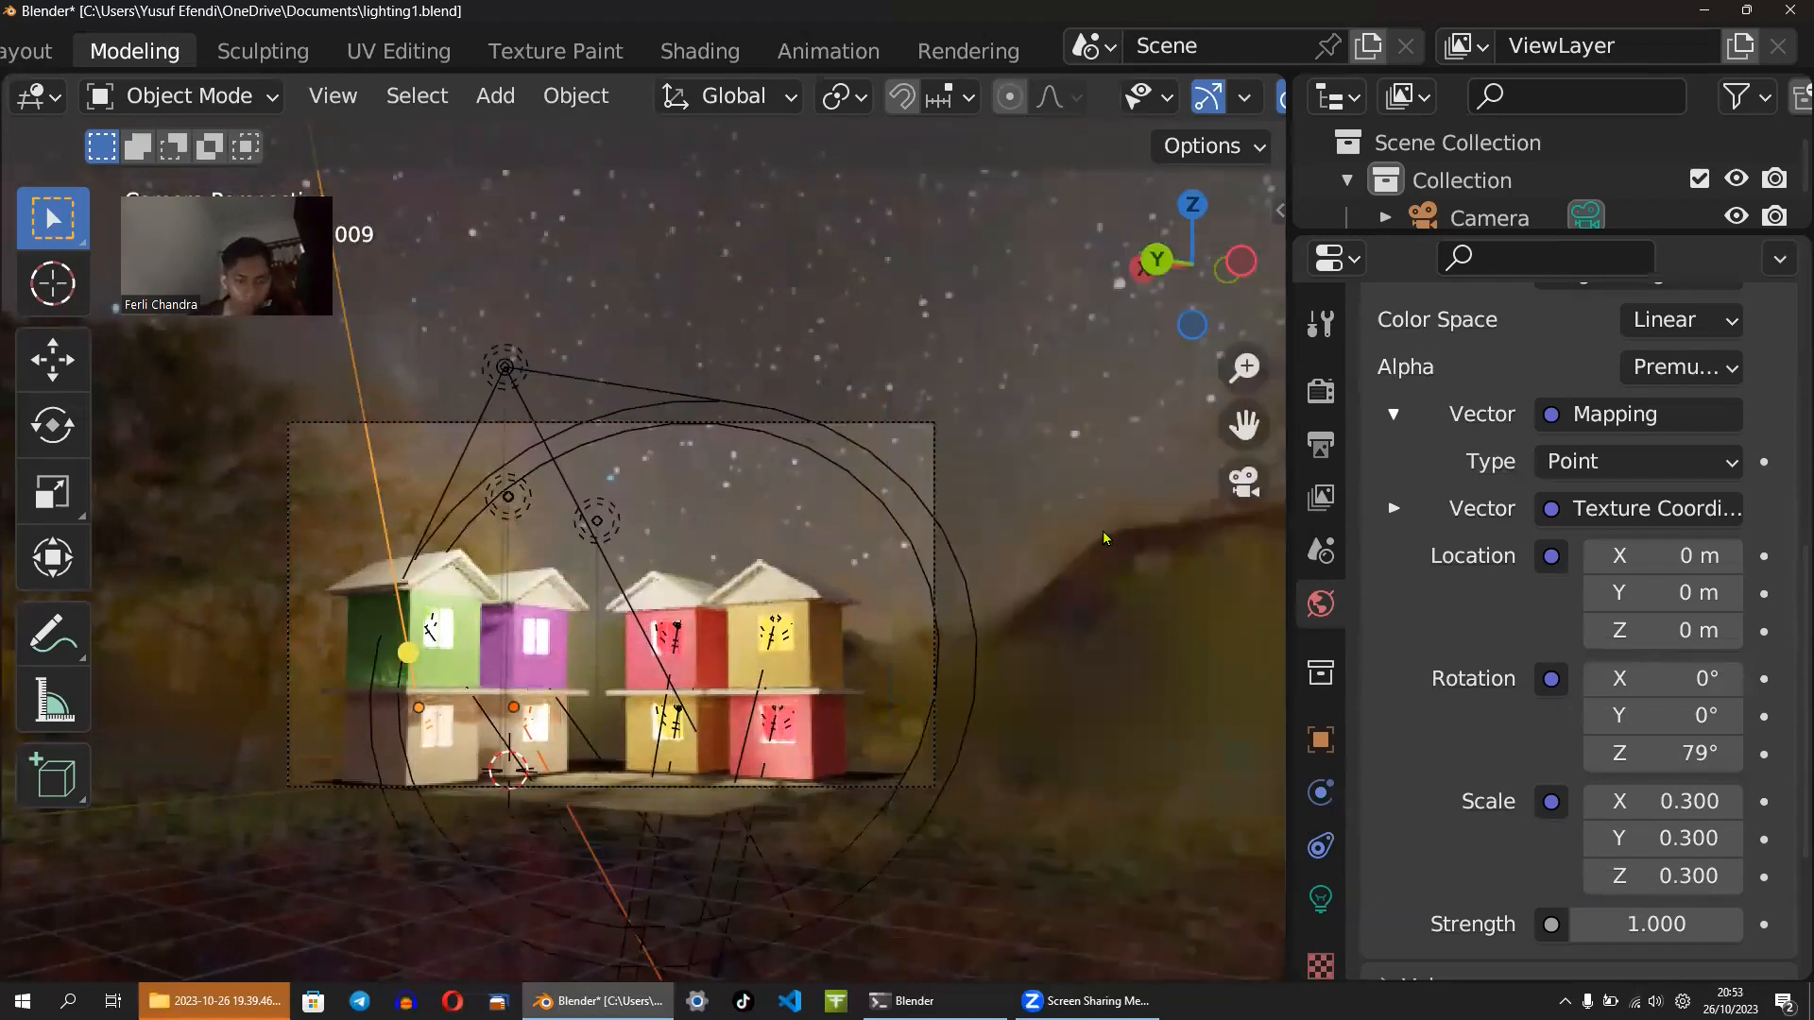
scroll(1103, 530, "up", 4)
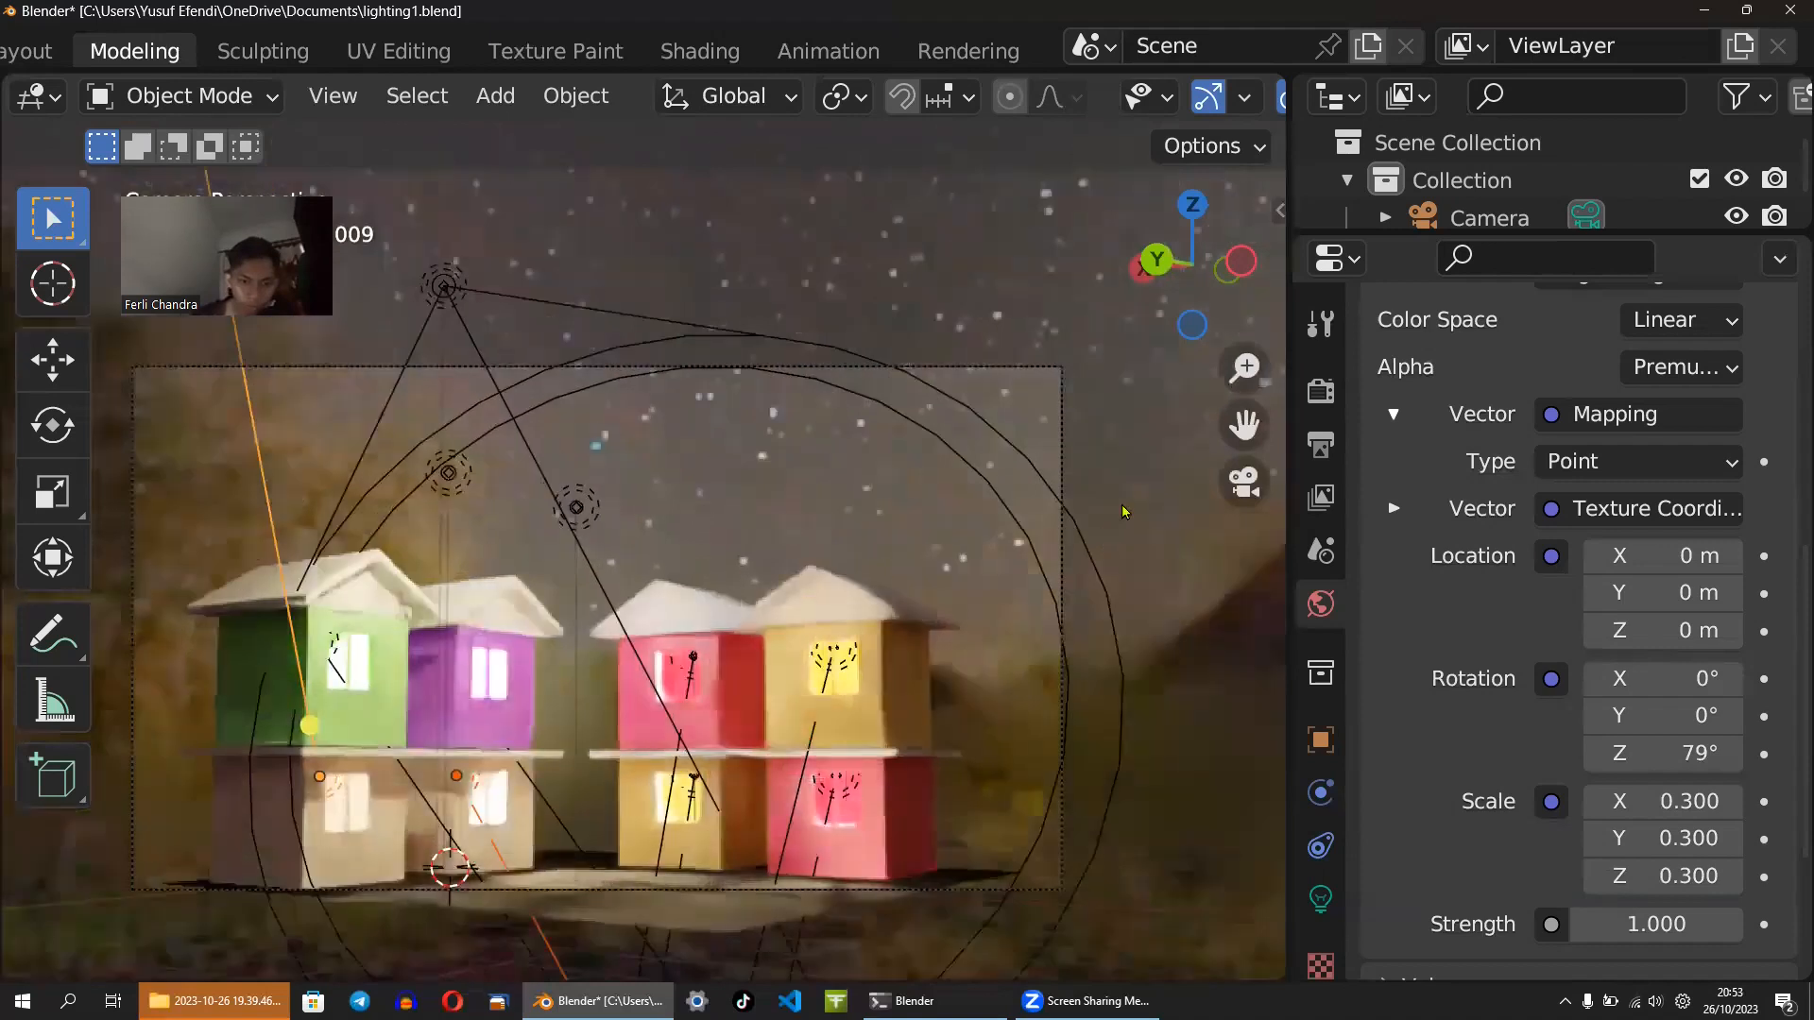
scroll(1143, 465, "up", 2)
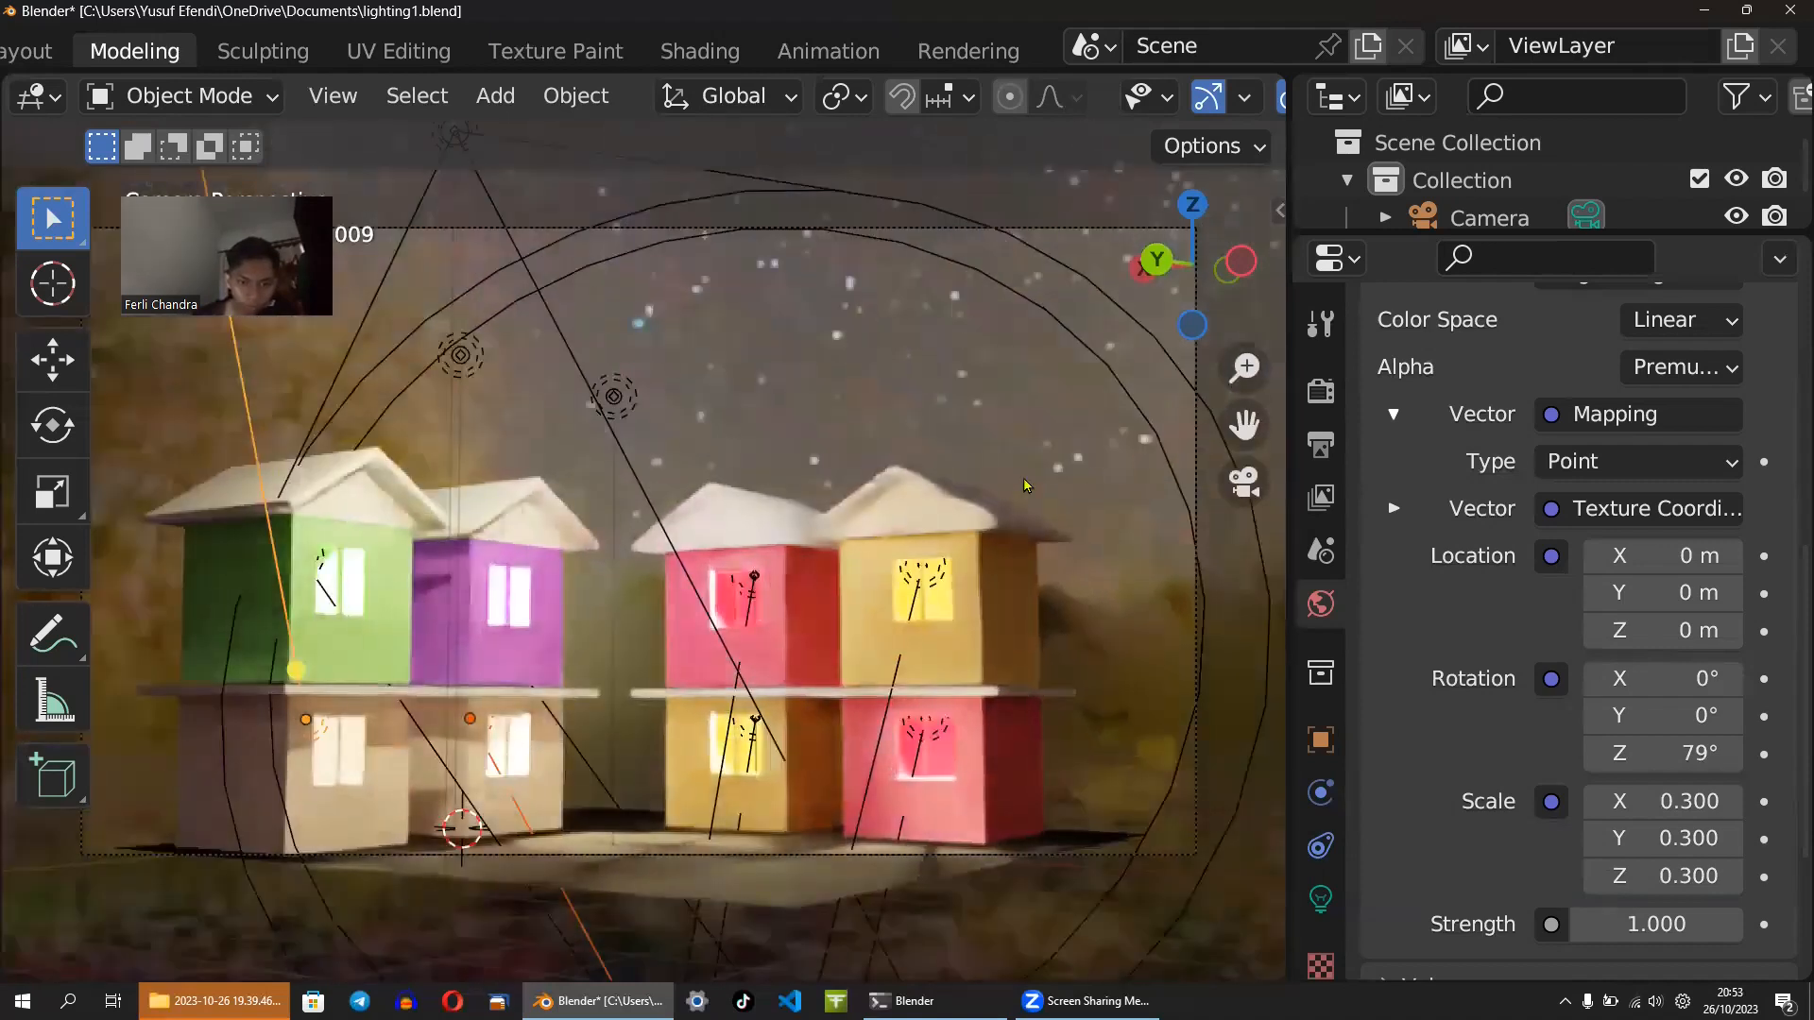
- Save the lighting1.blend file and switch to the Layout workspace
key("ctrl+s")
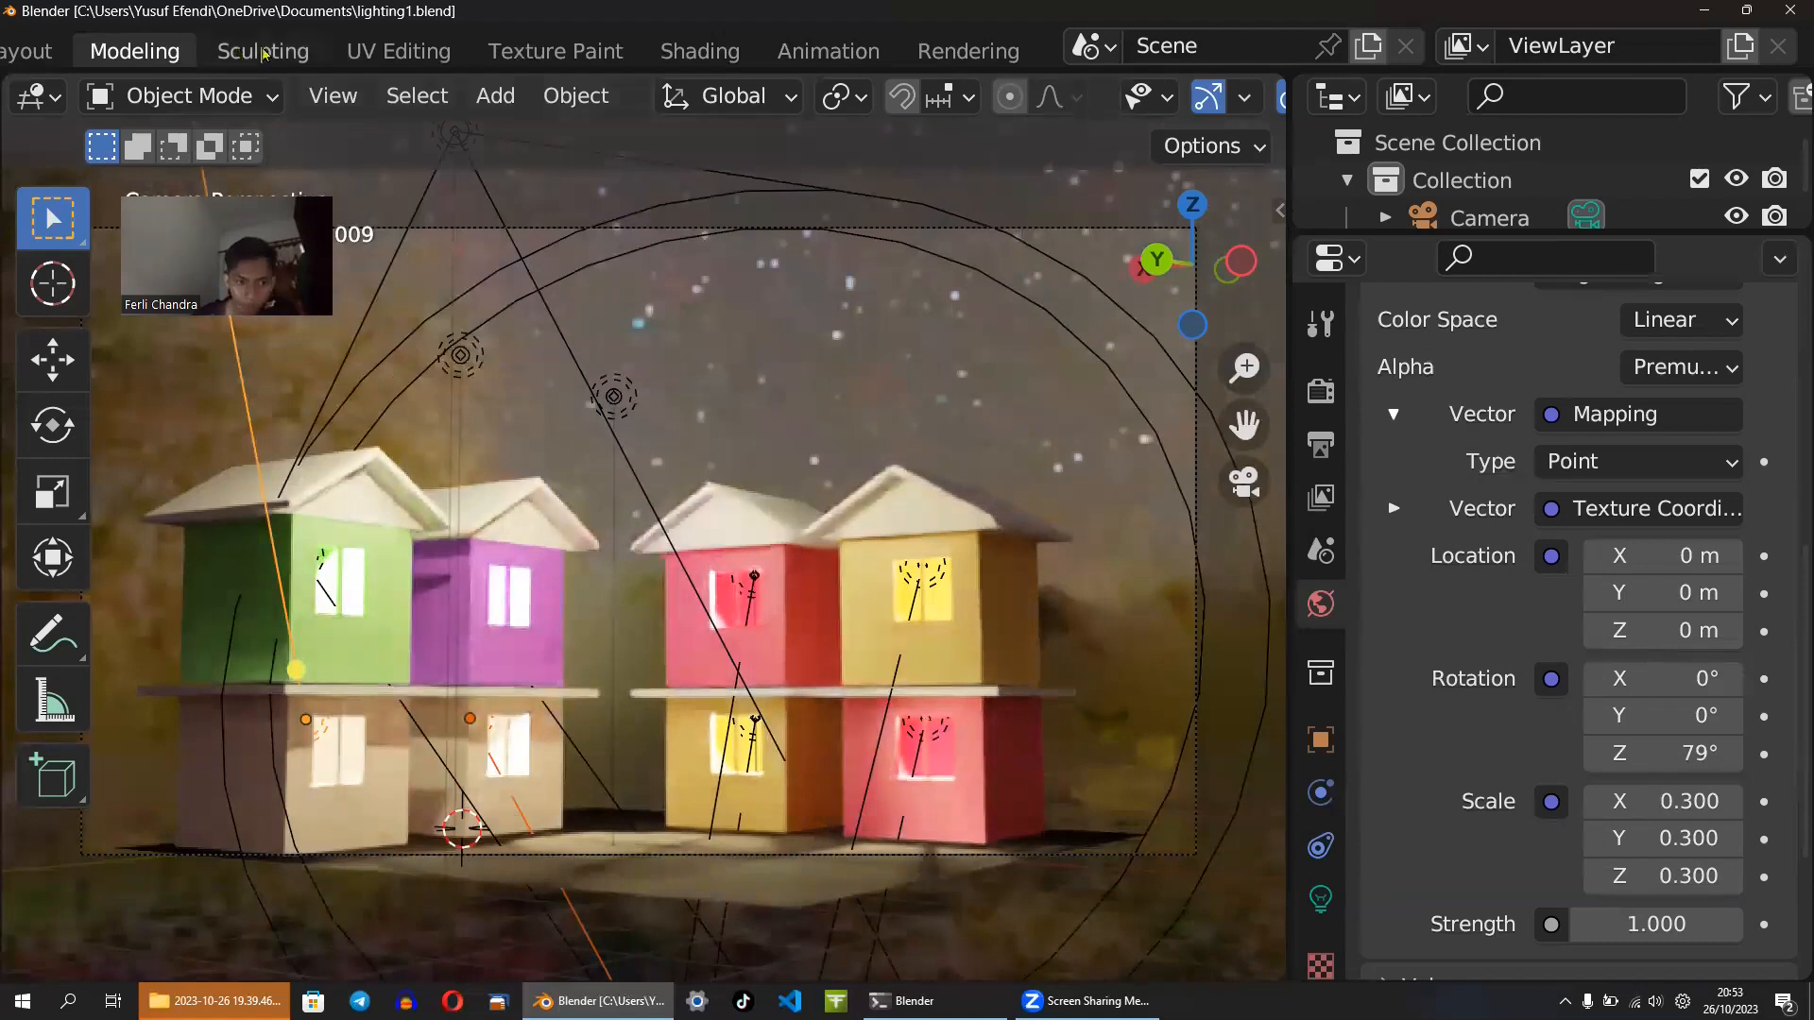
scroll(264, 54, "down", 2)
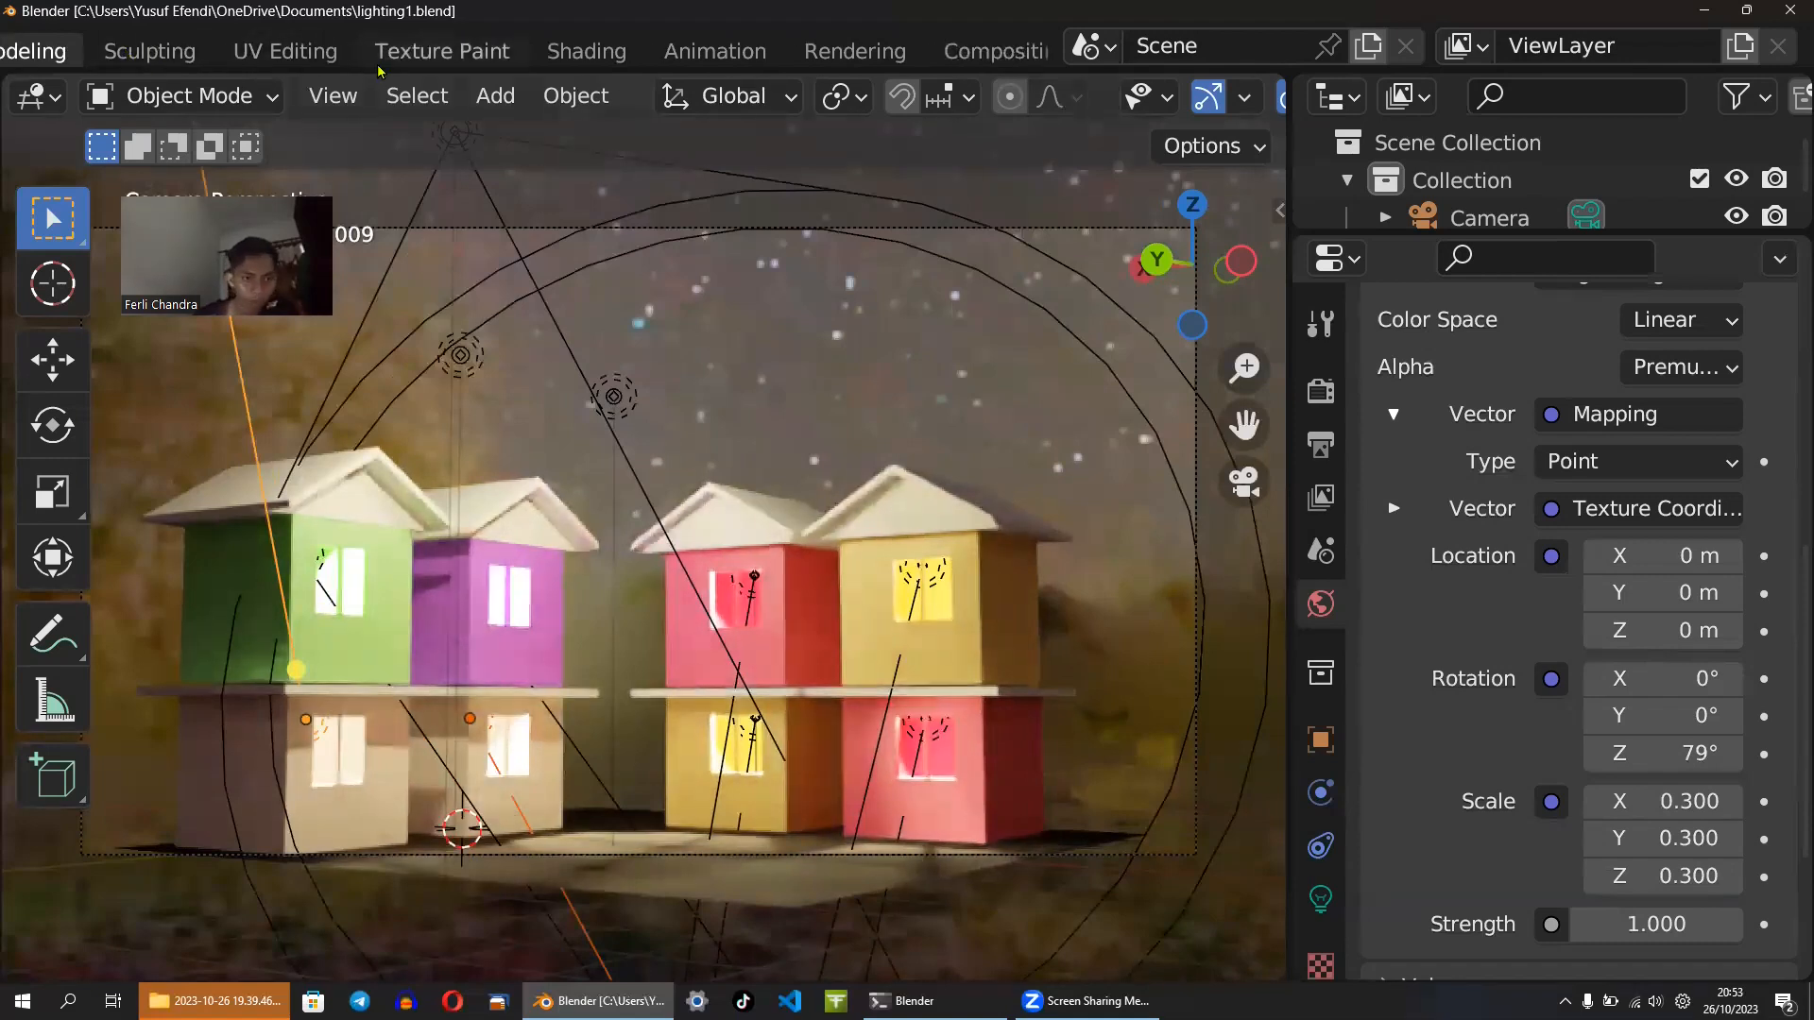
scroll(224, 56, "up", 3)
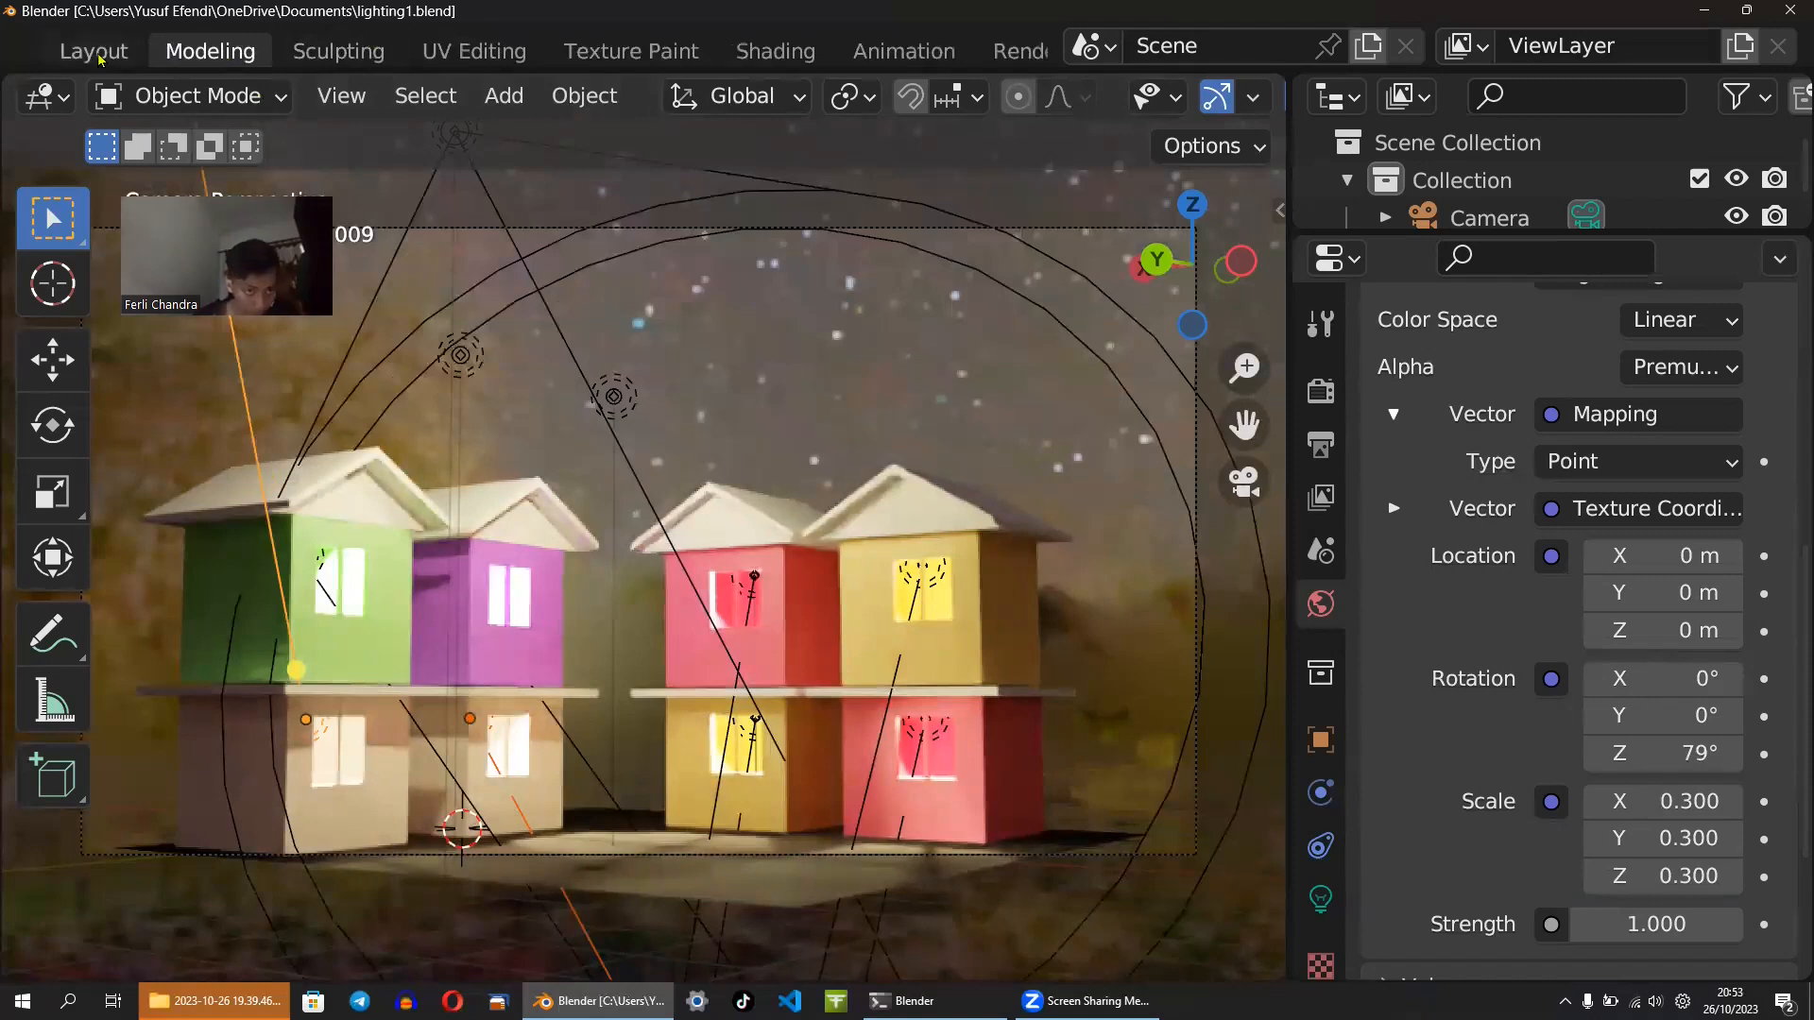
left_click(94, 51)
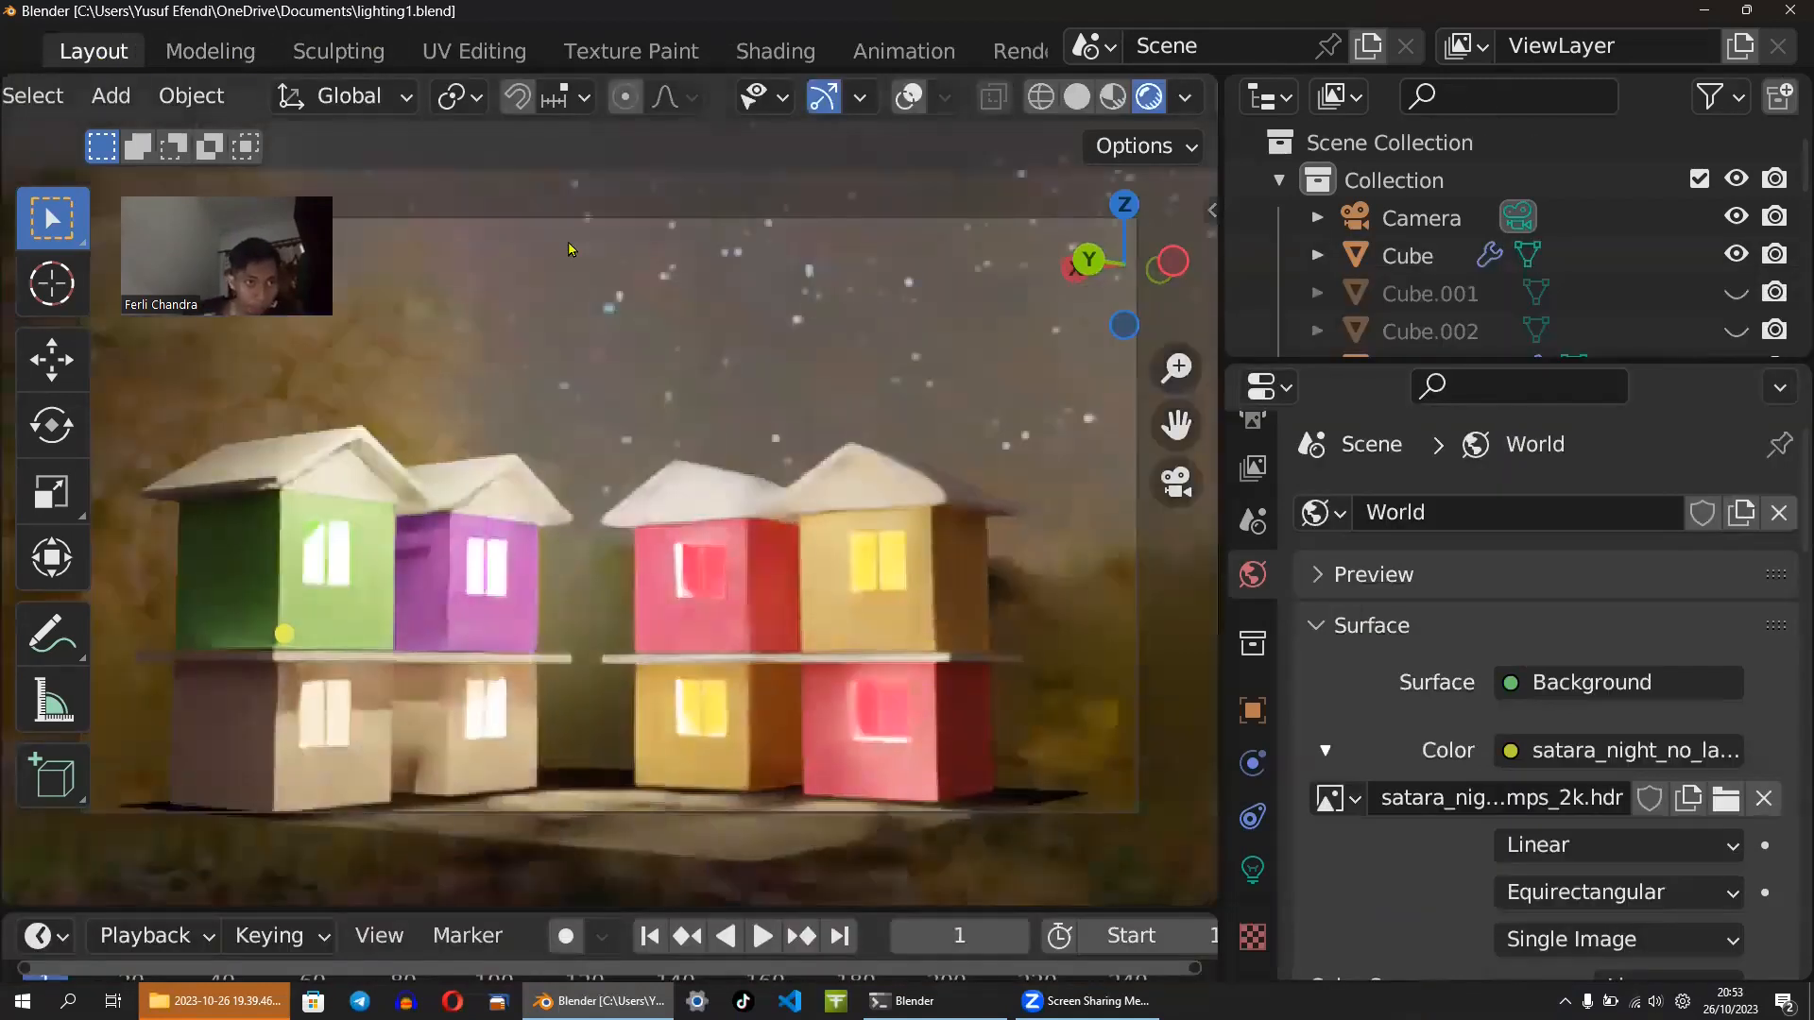
- Render a still image of the four houses from the scene camera and close the render window
left_click(123, 95)
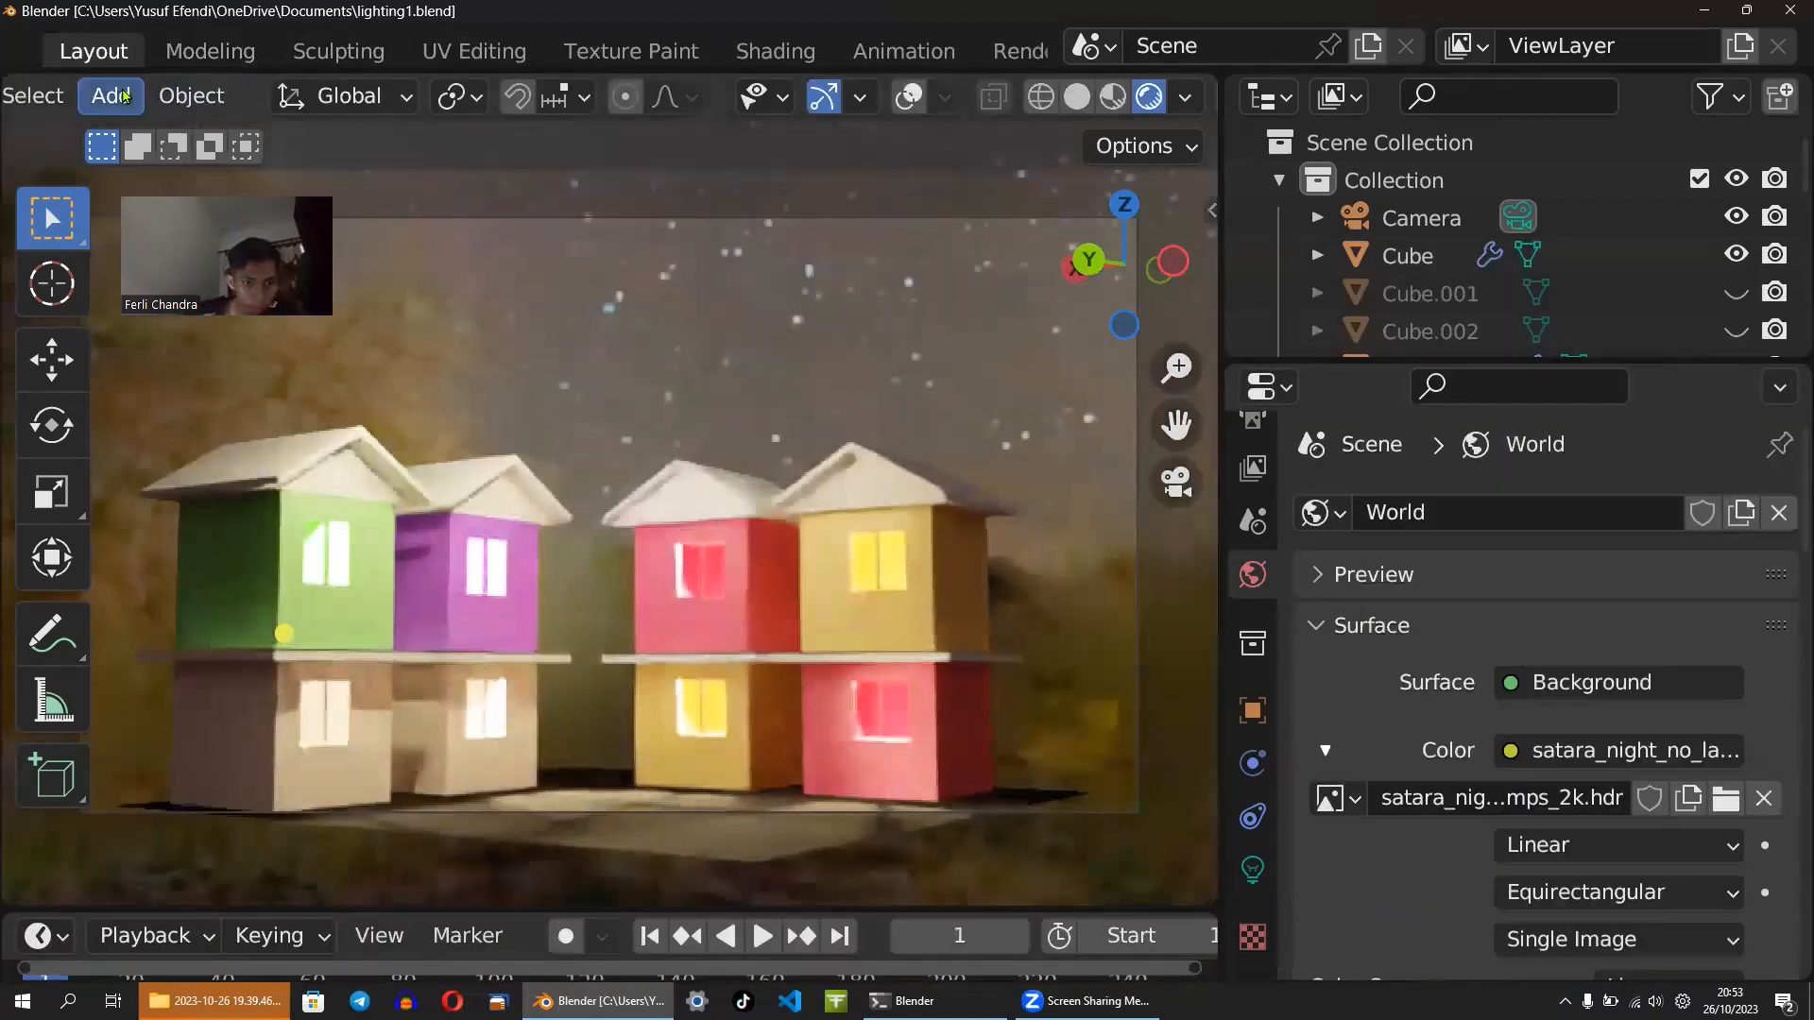
scroll(124, 99, "up", 5)
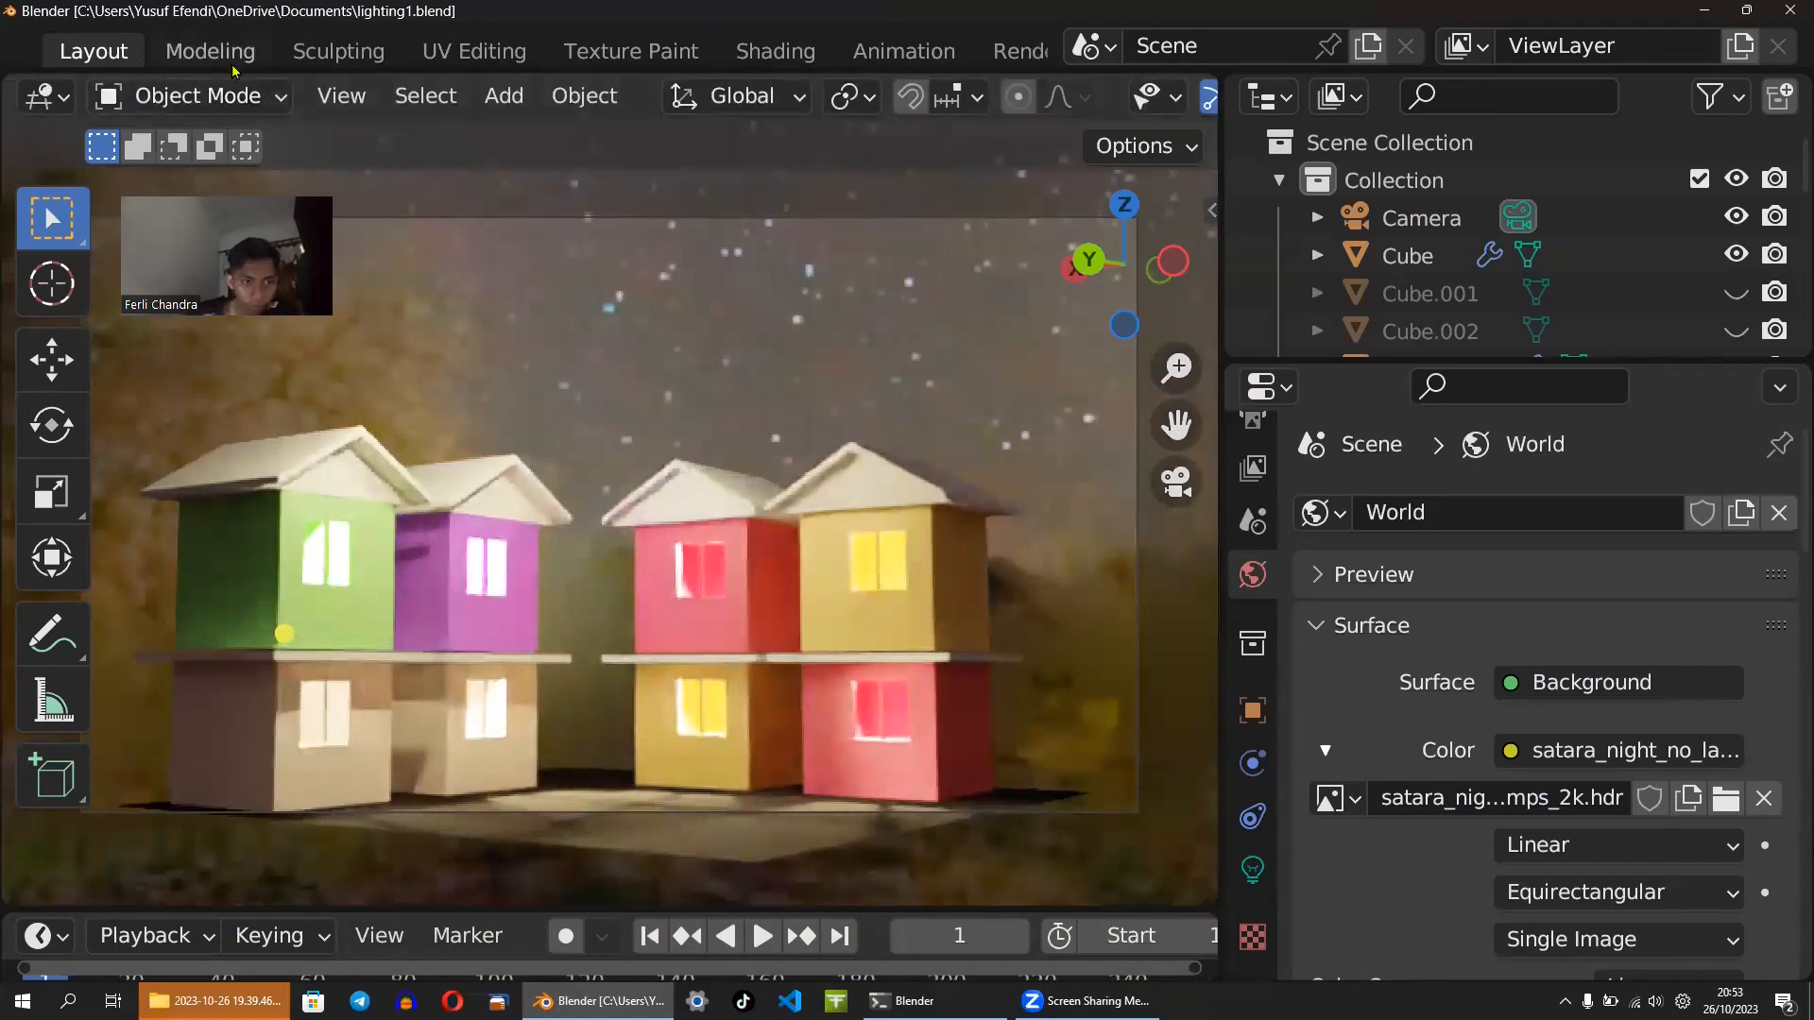
scroll(232, 80, "down", 3)
scroll(189, 68, "down", 3)
scroll(186, 95, "down", 2)
scroll(198, 52, "up", 5)
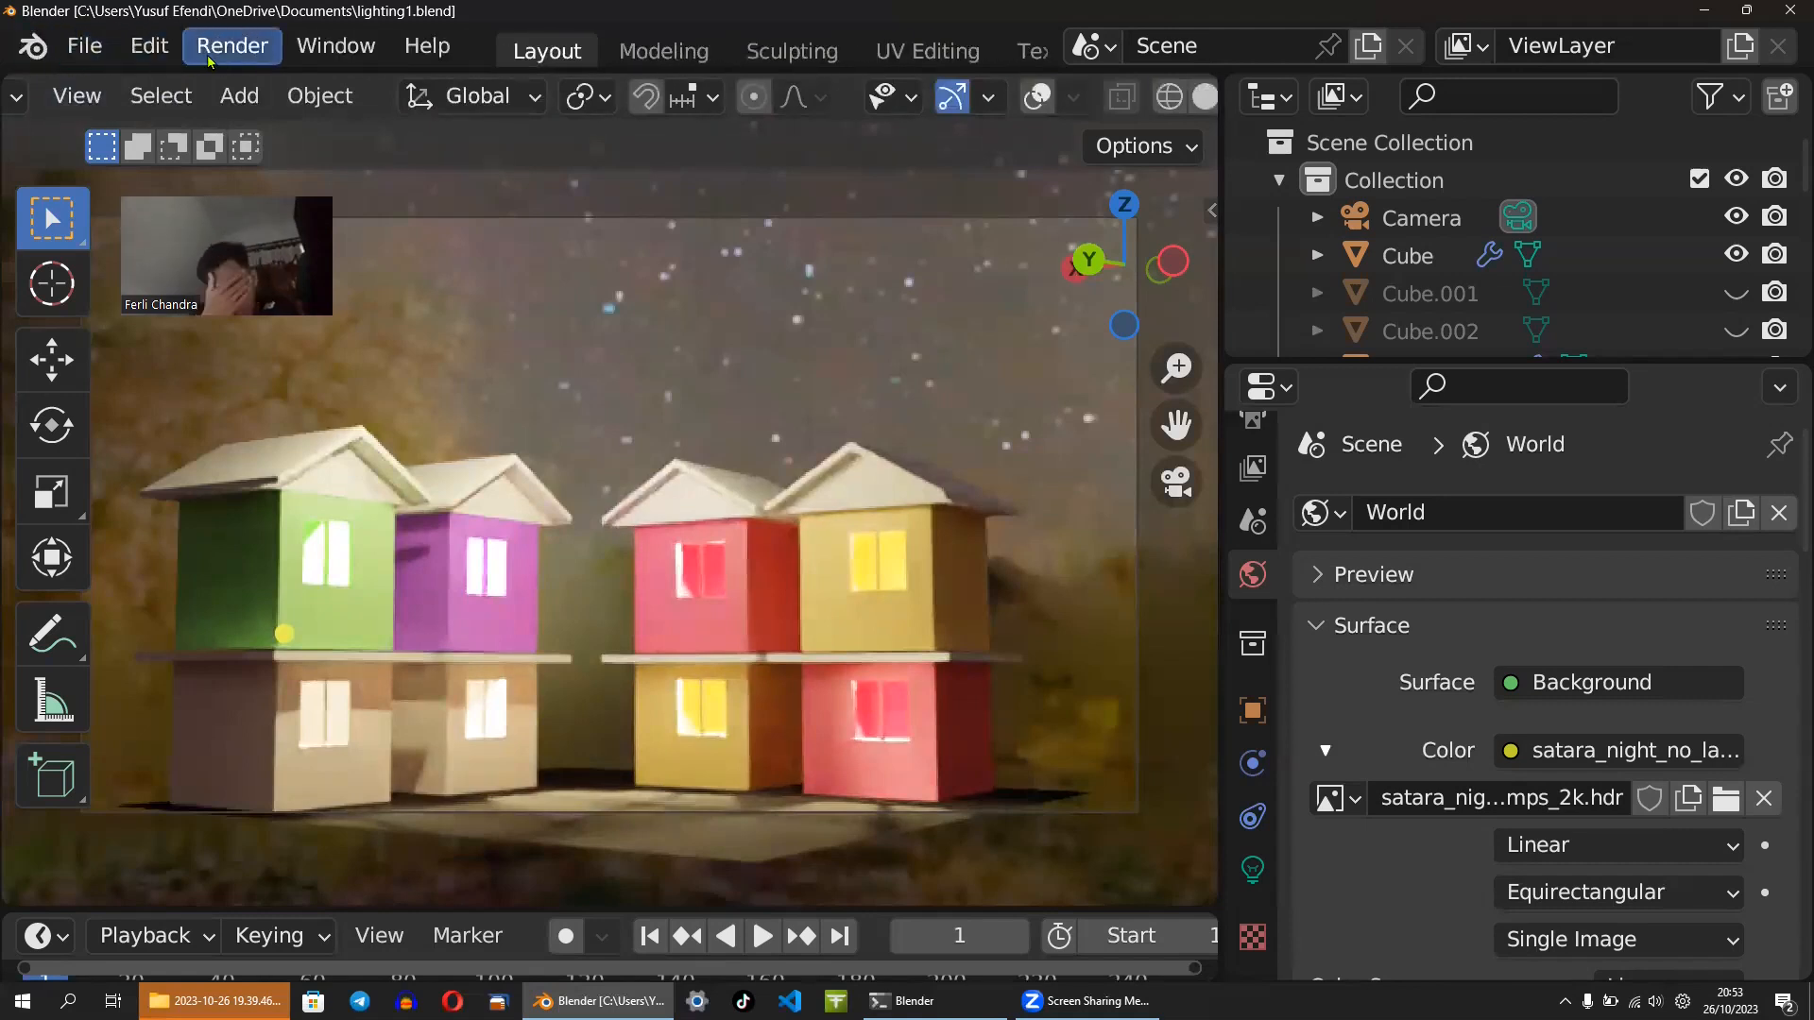
left_click(206, 55)
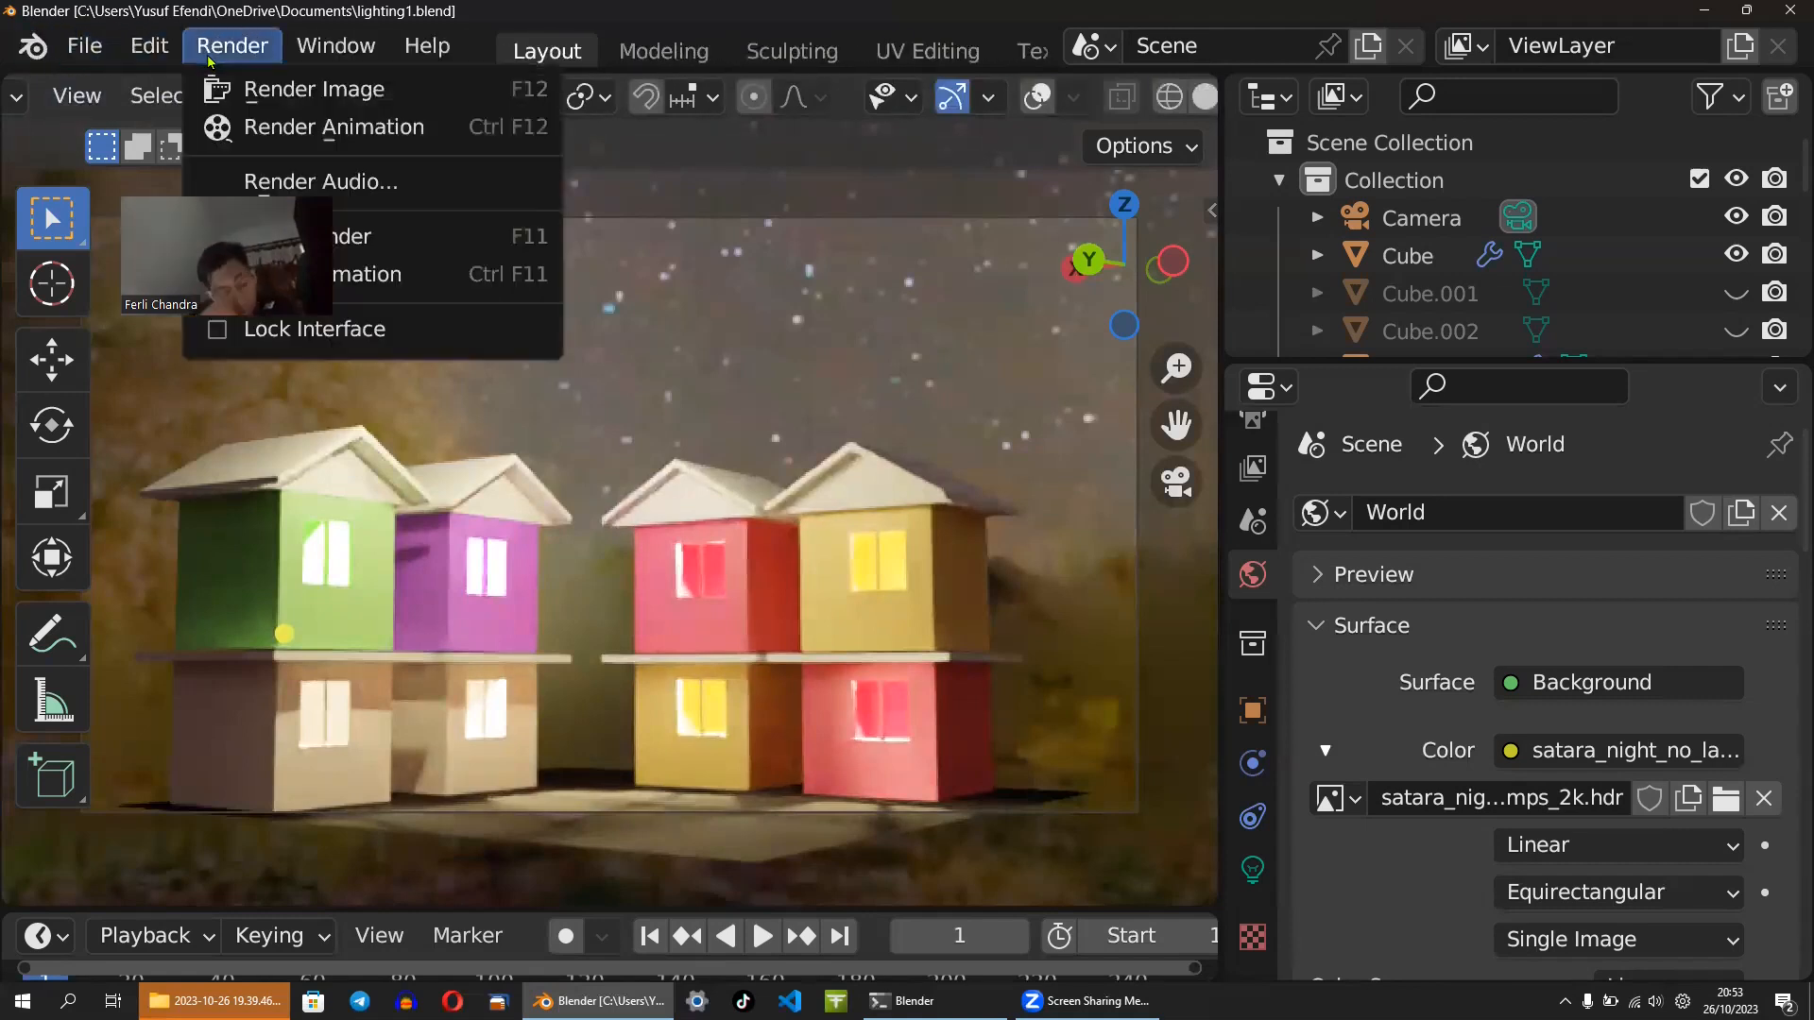
left_click(293, 89)
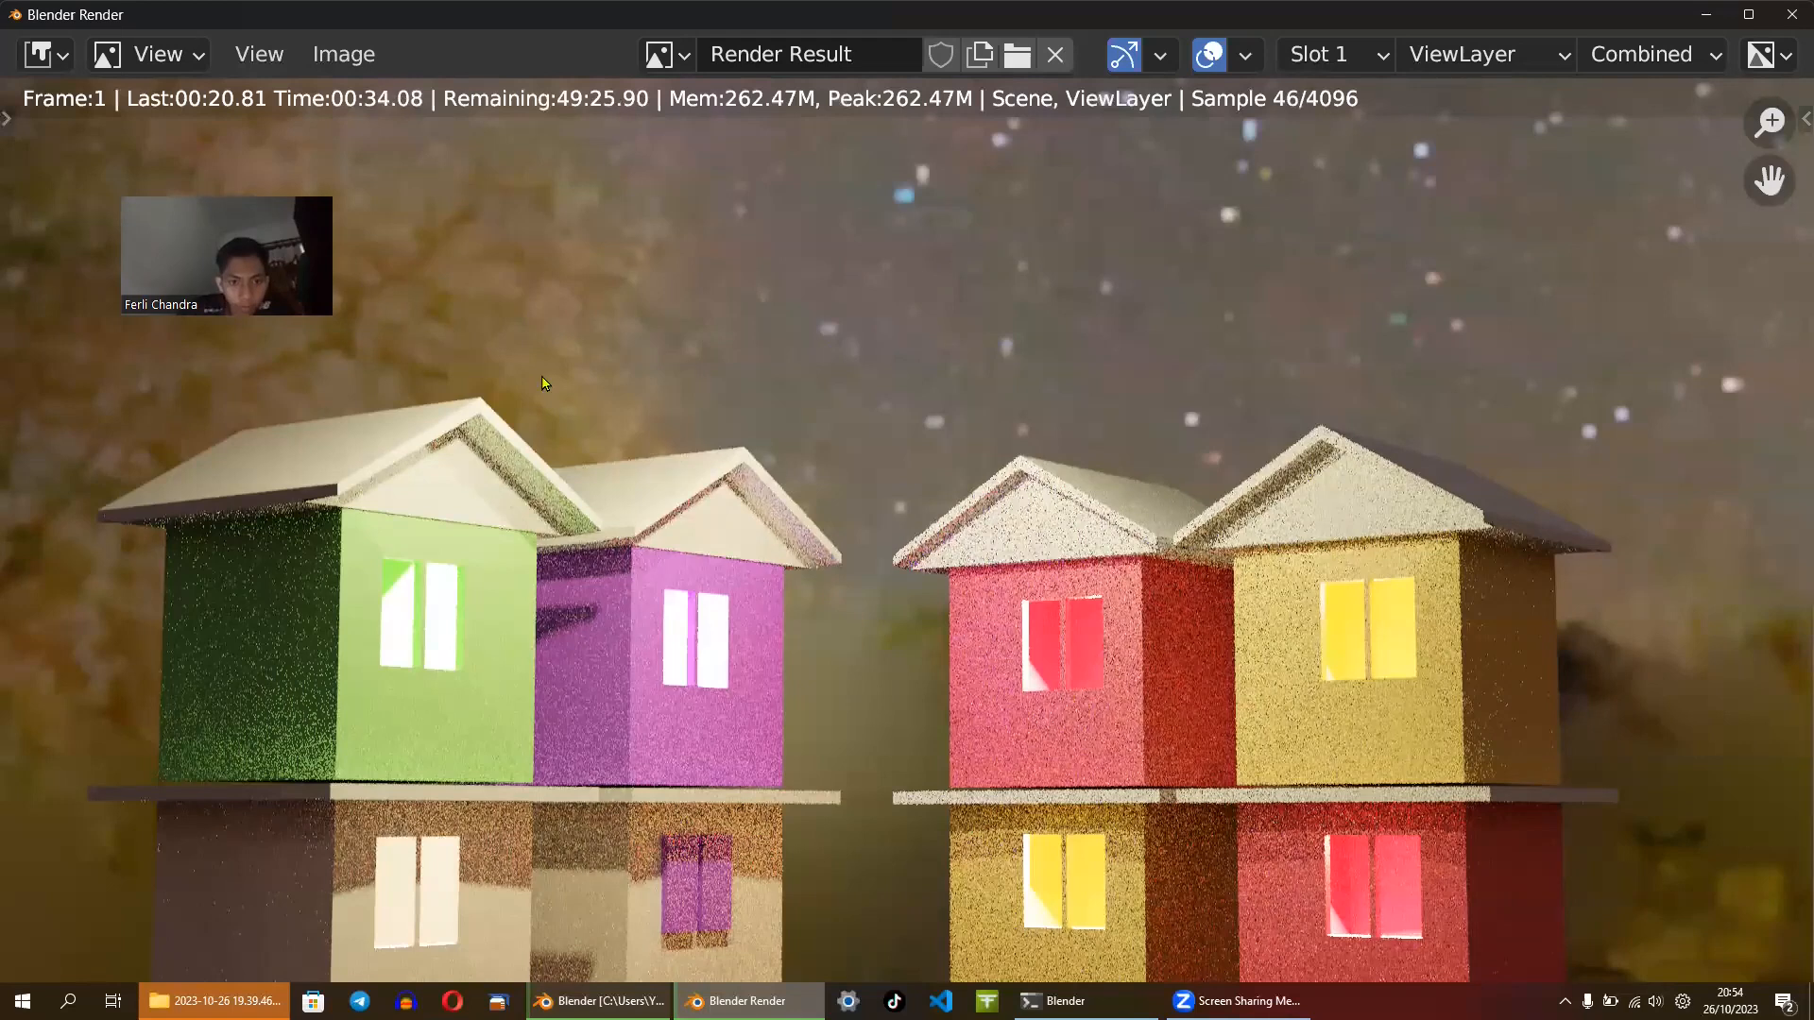
left_click(1792, 14)
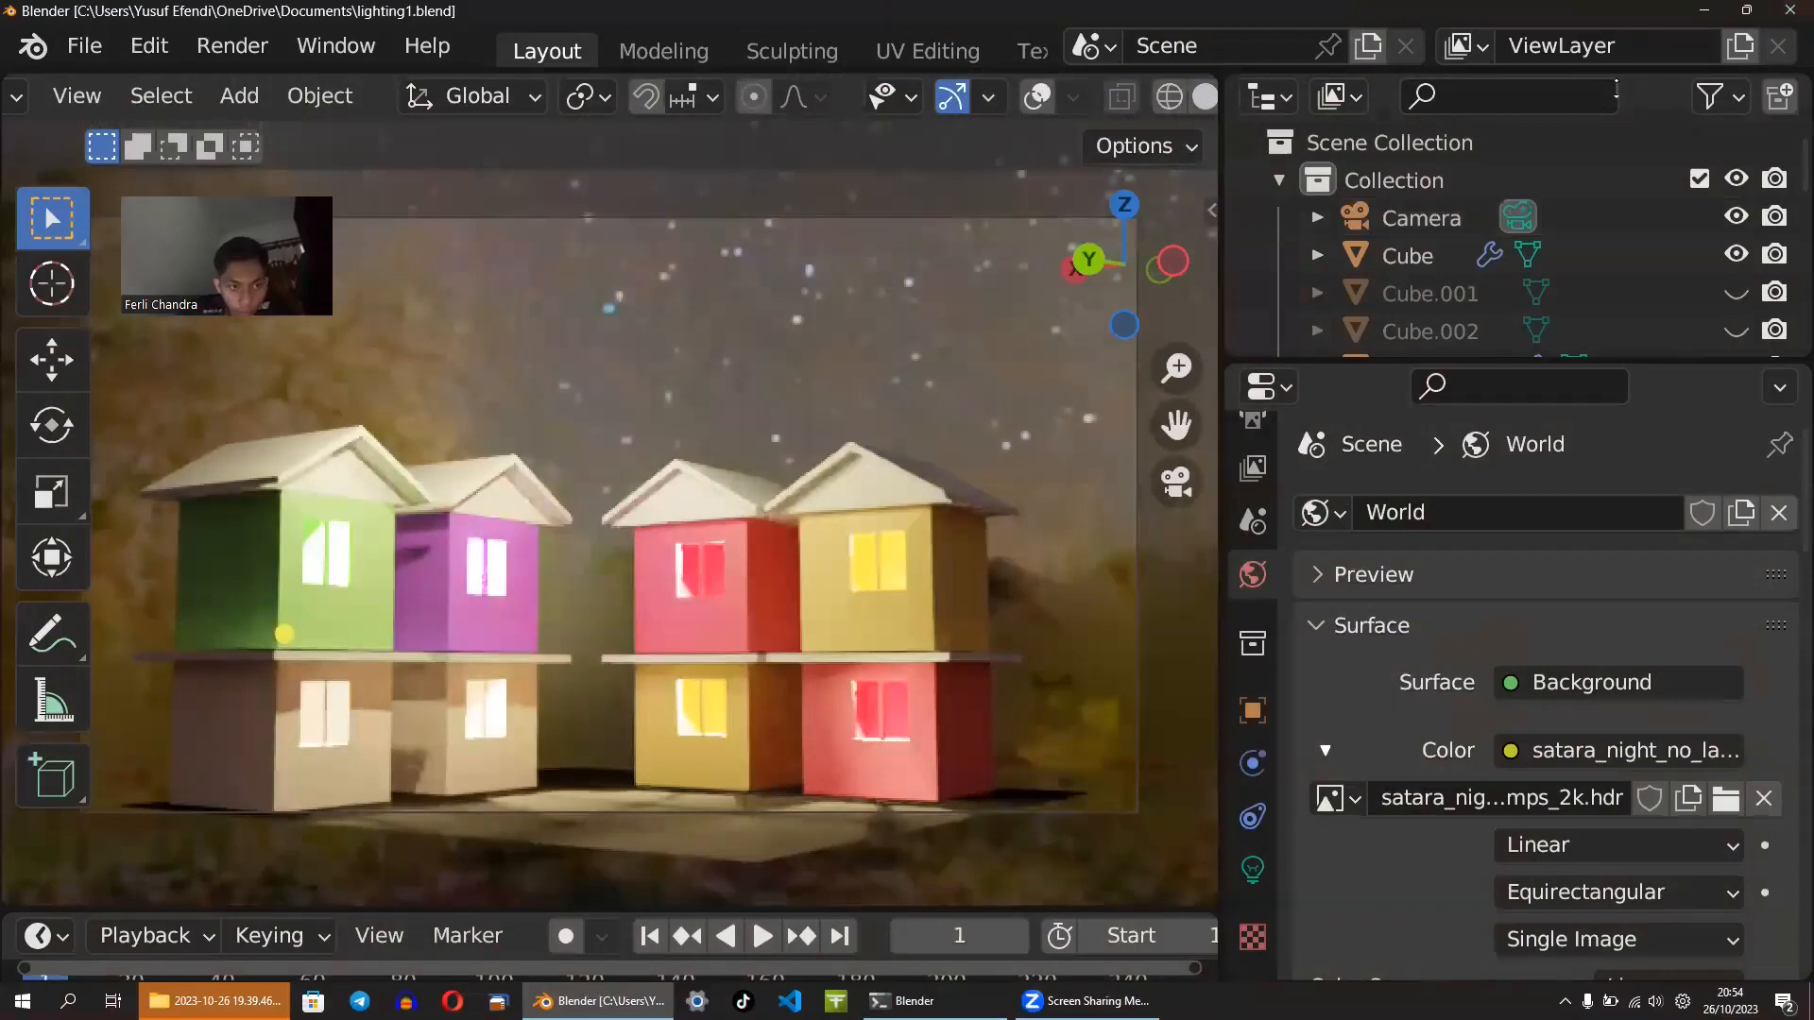
- Try adding a Volume Scatter shader to the world volume with a density of 0.1
scroll(1594, 751, "down", 8)
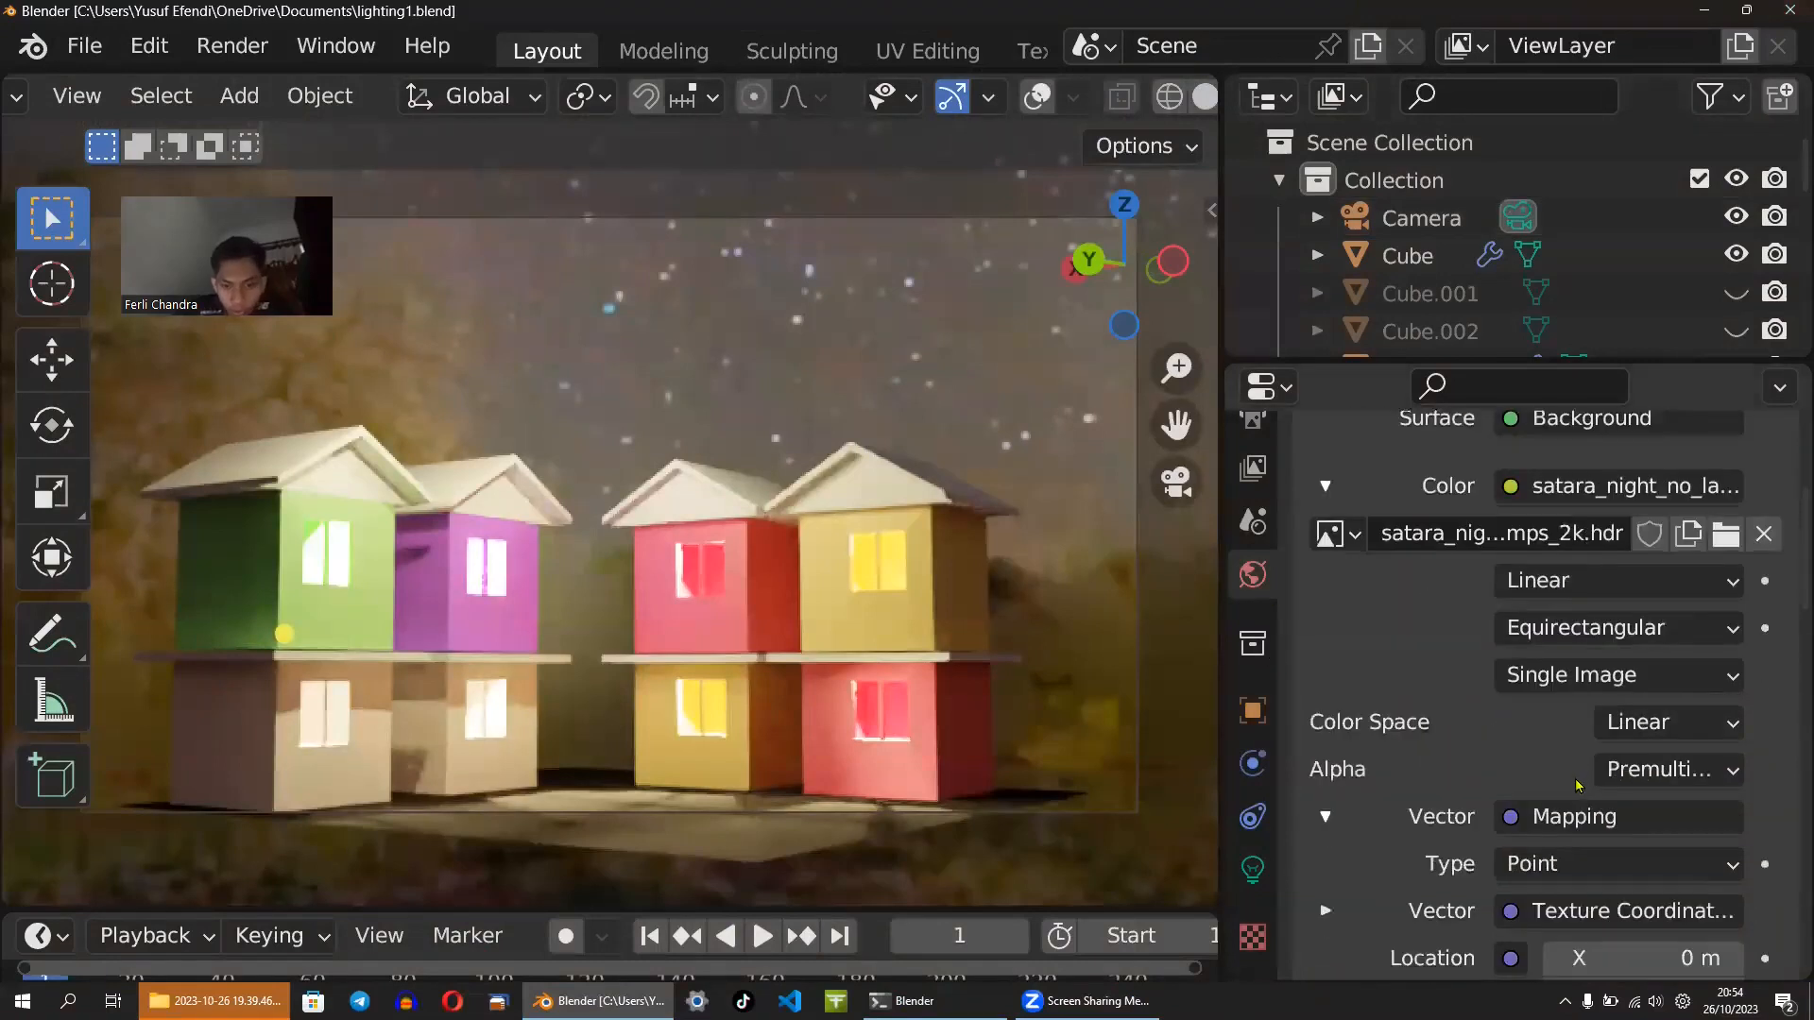
scroll(1571, 801, "down", 19)
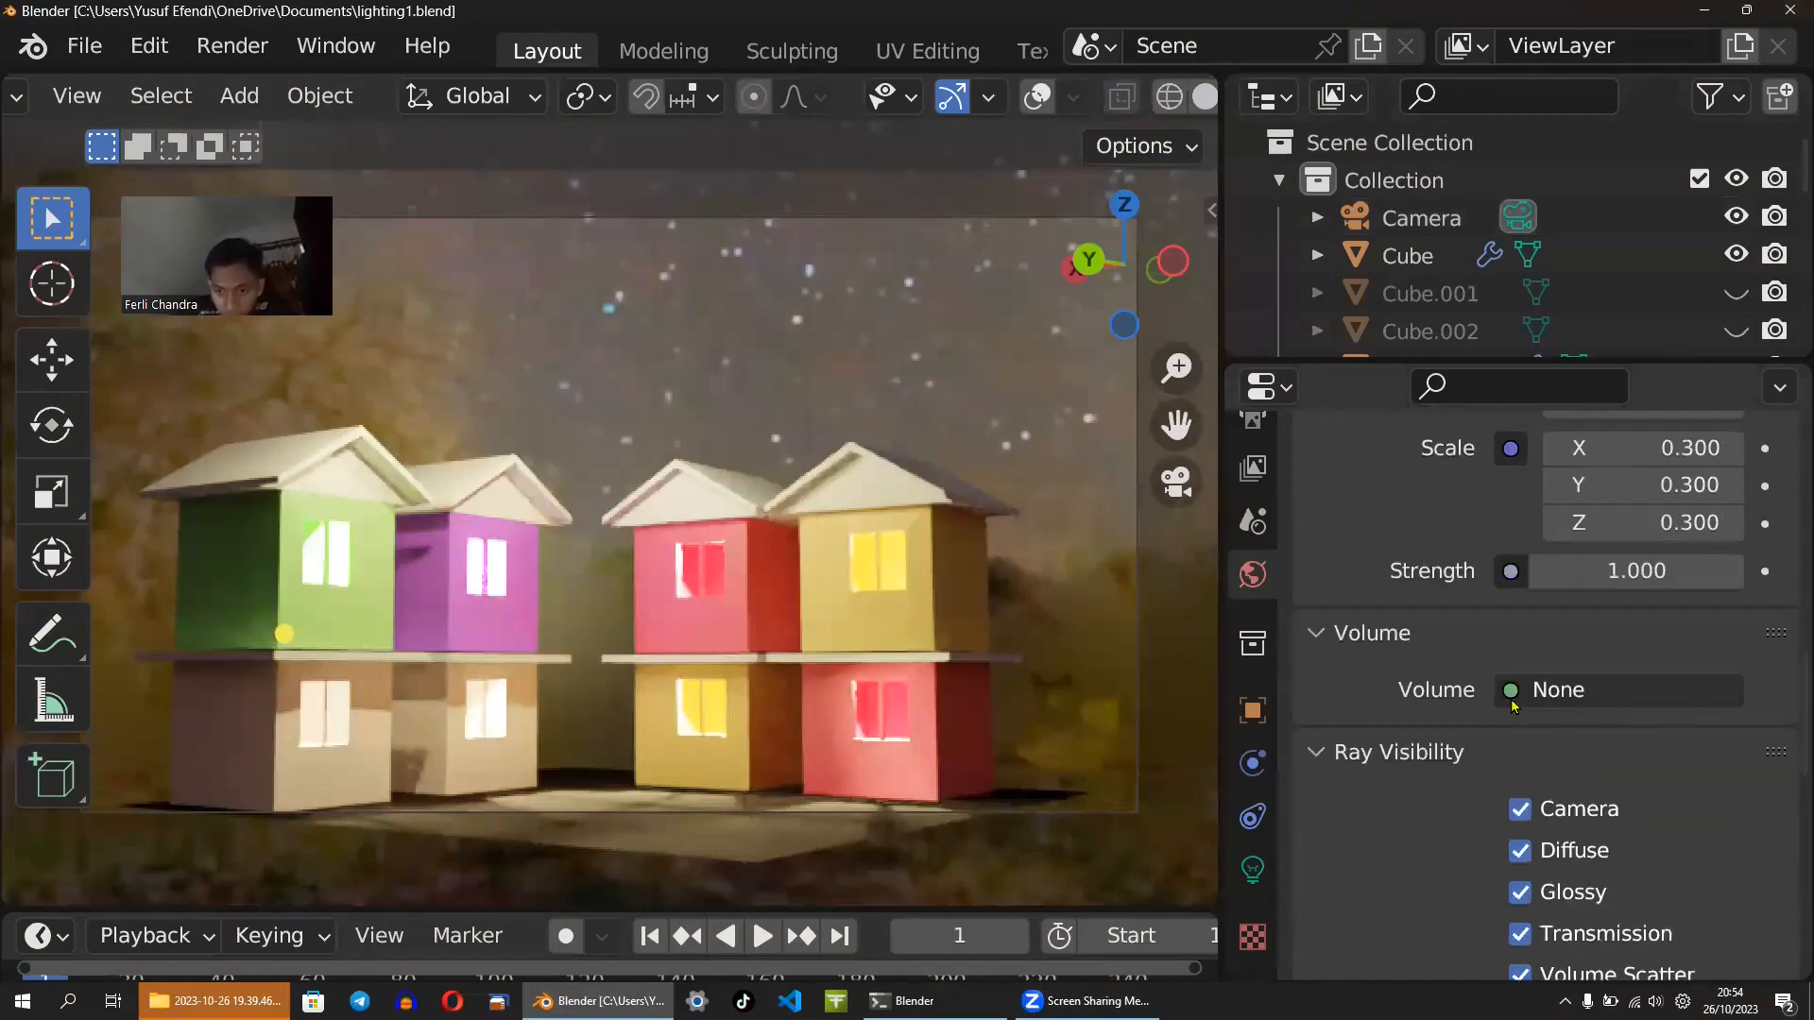
left_click(1517, 700)
left_click(1520, 658)
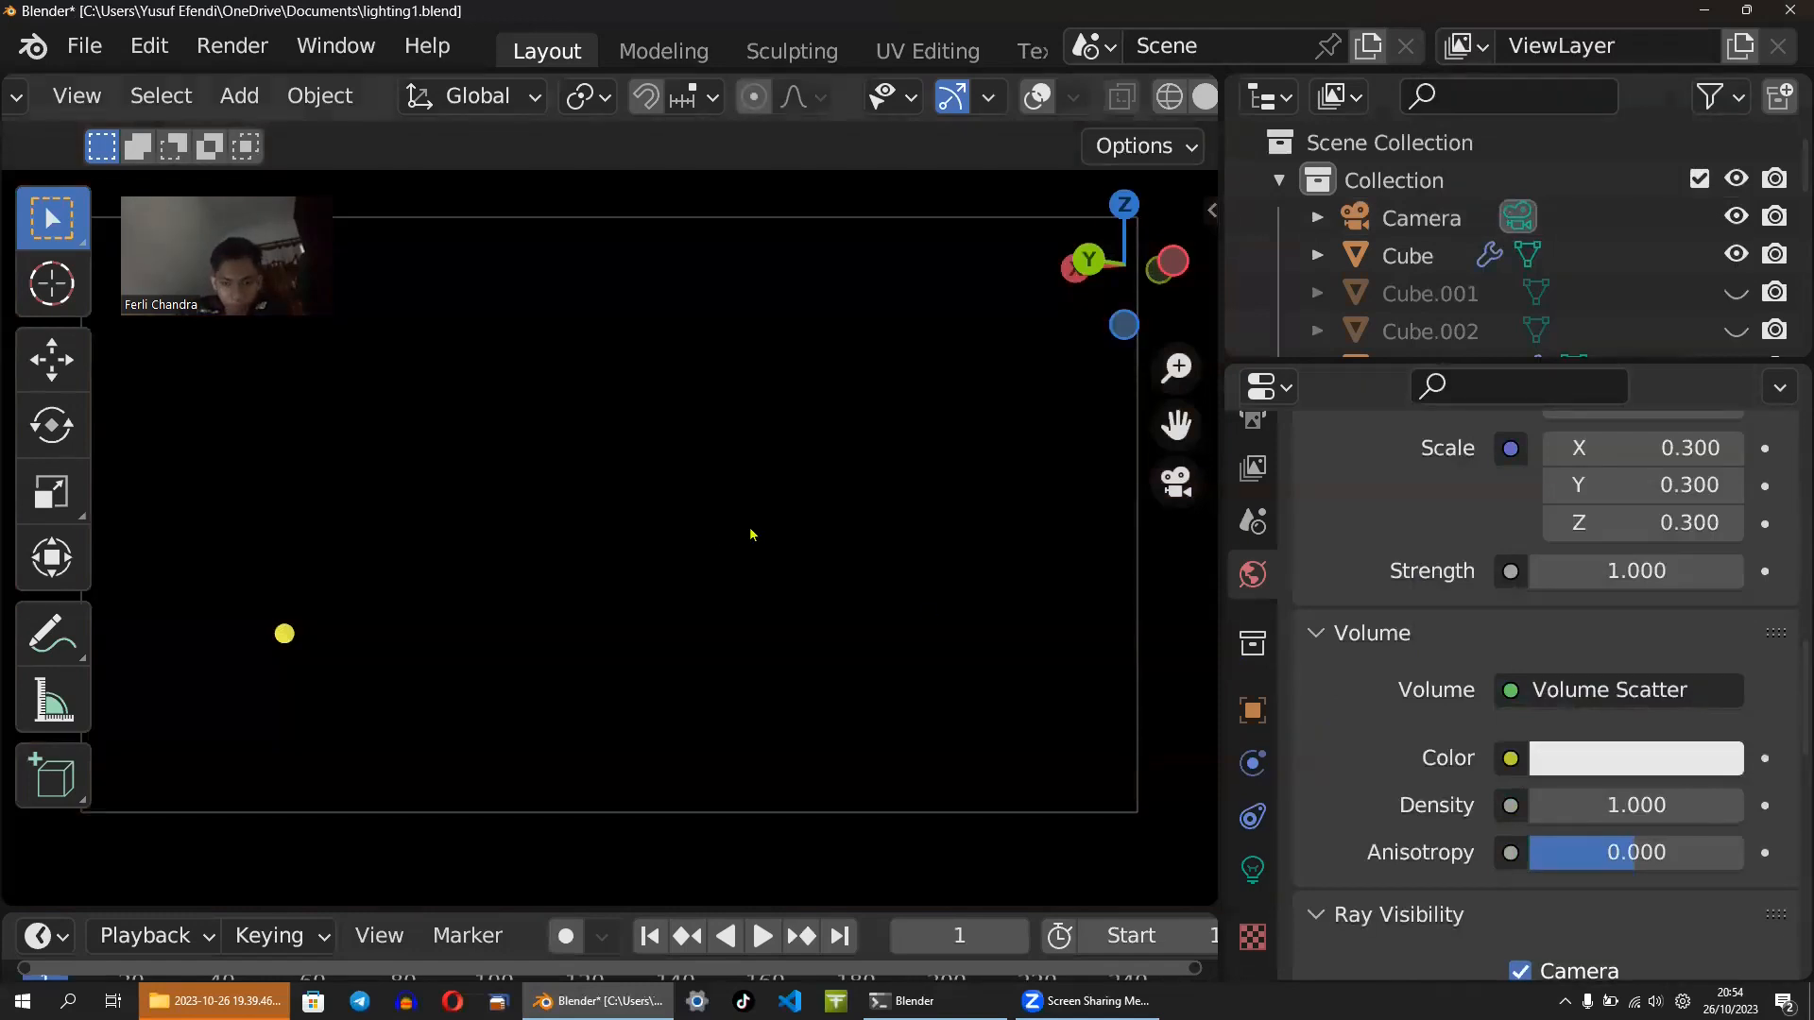
left_click(1611, 808)
key("BackSpace")
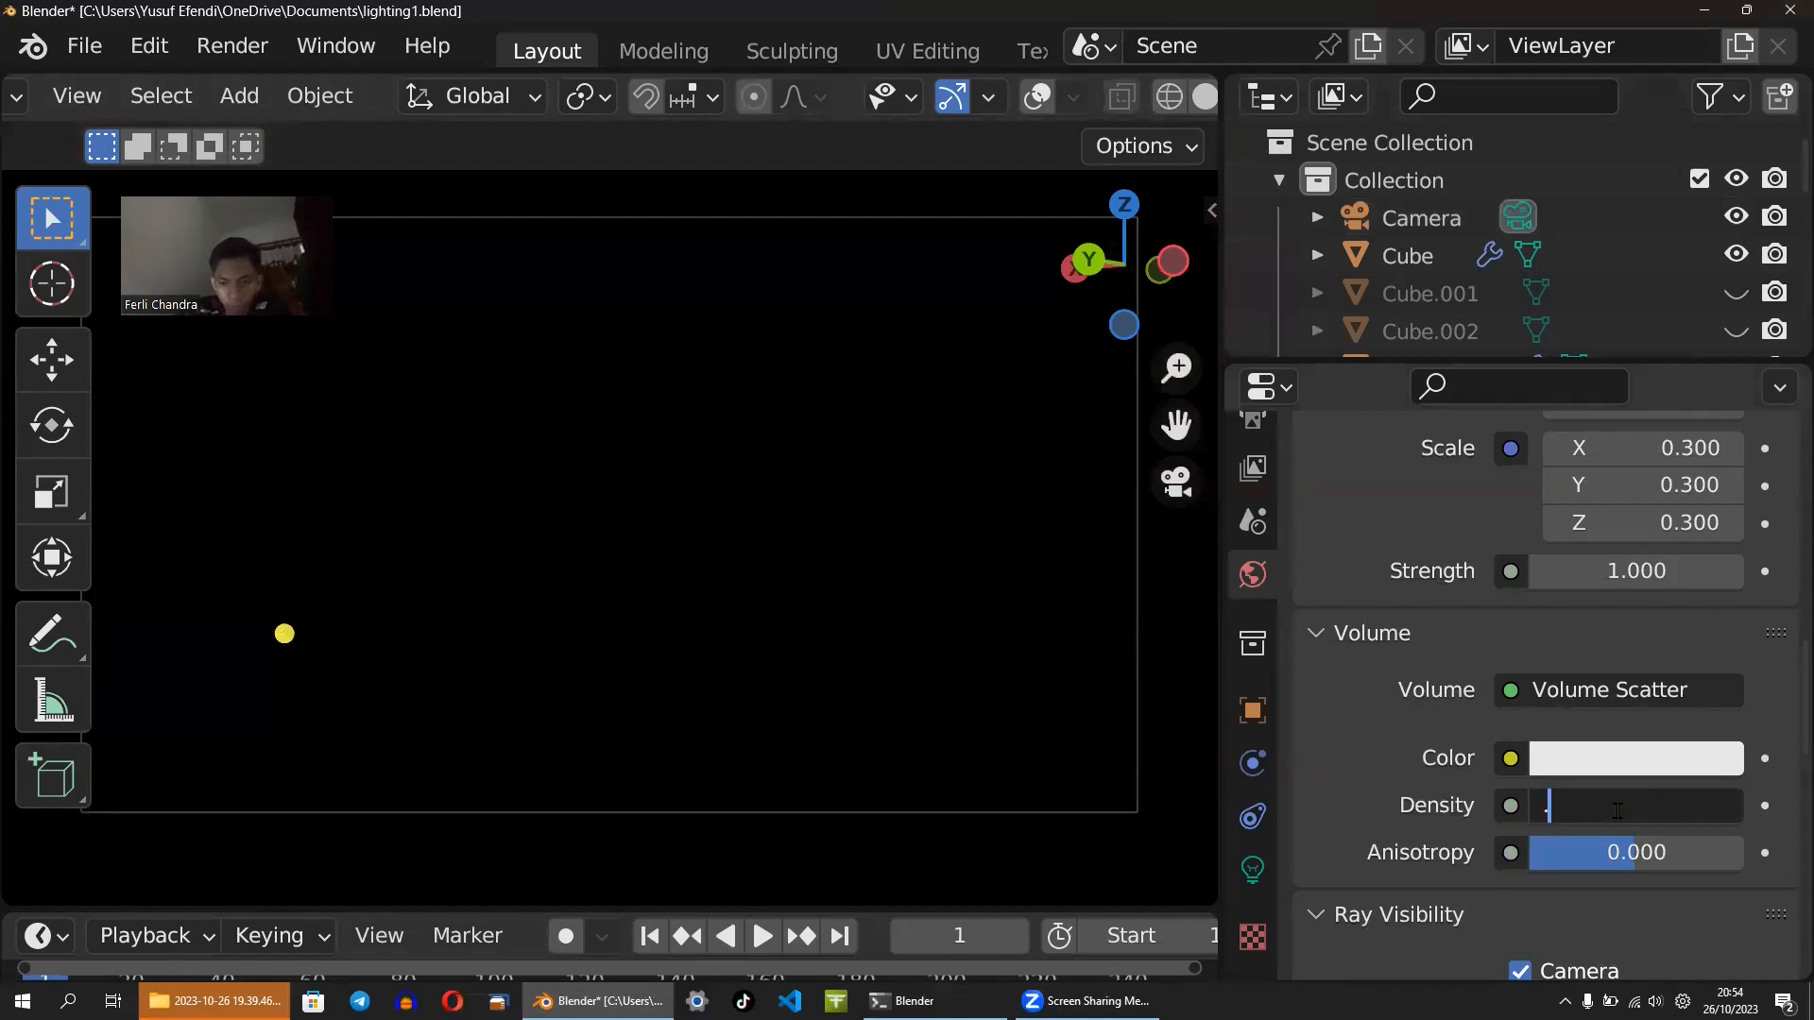
type("0.1")
key("Return")
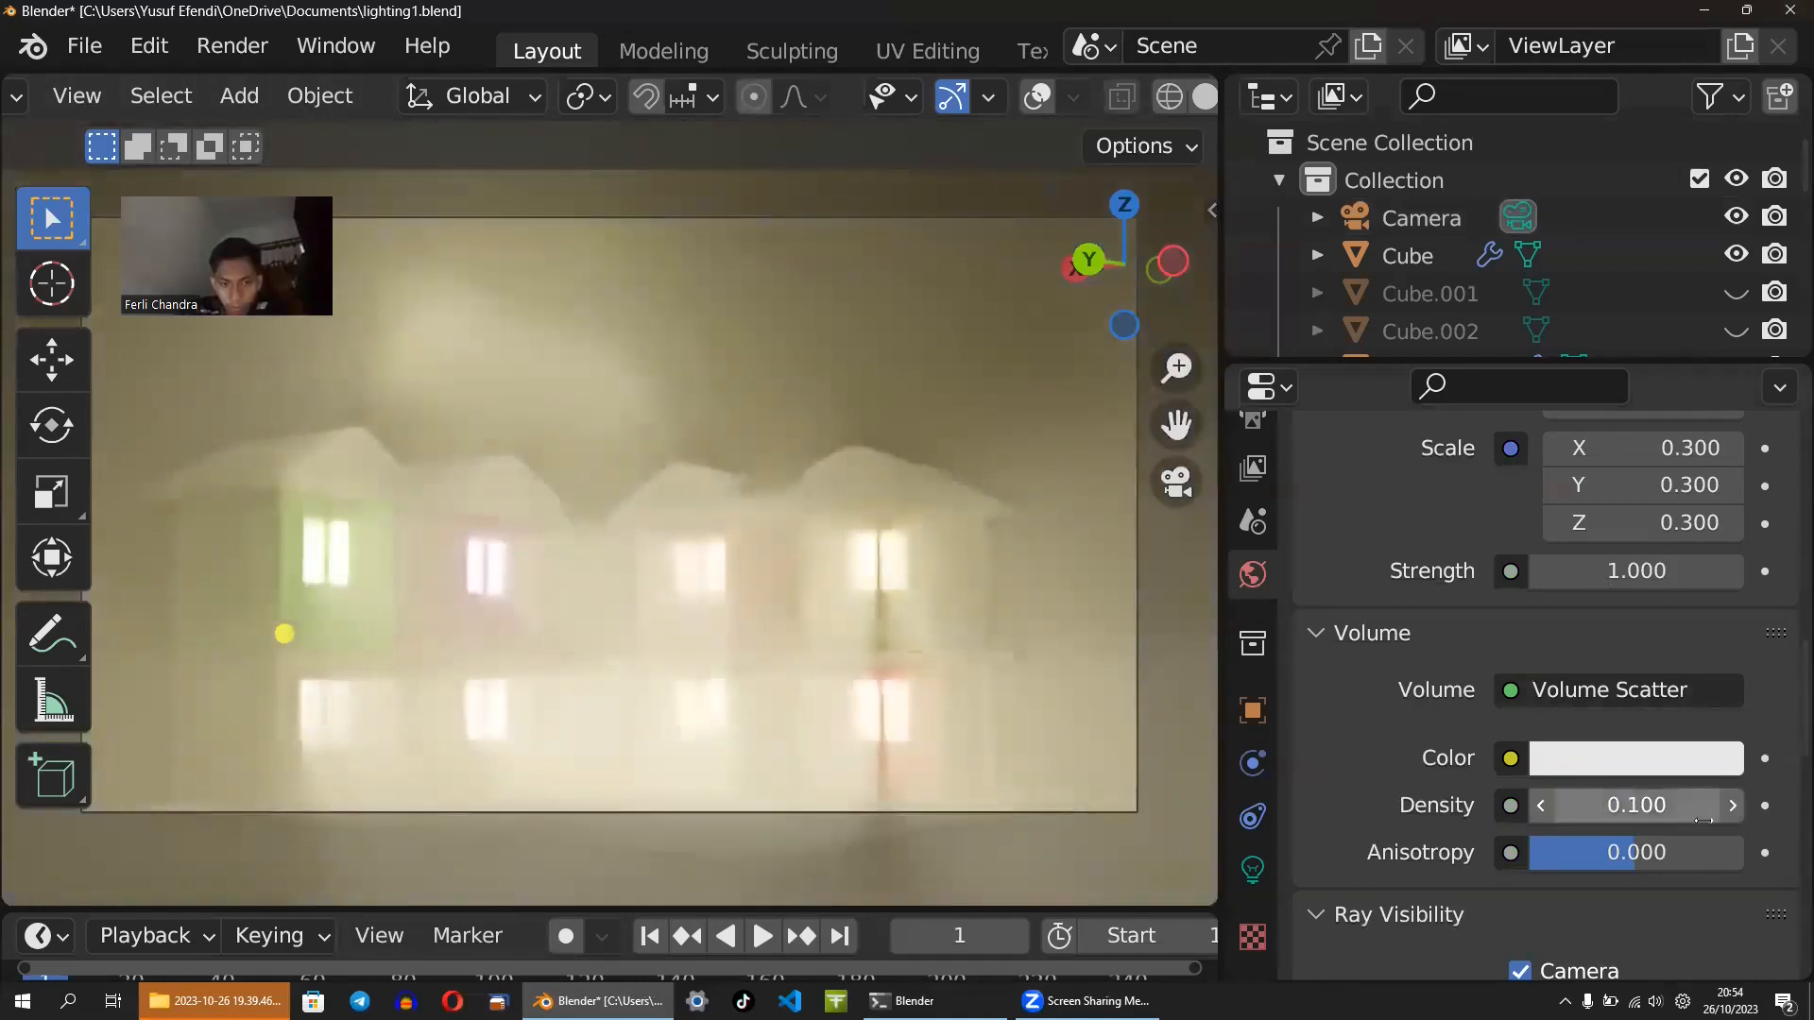
- Set the density of the world's Volume Scatter to 0.001
left_click(1654, 810)
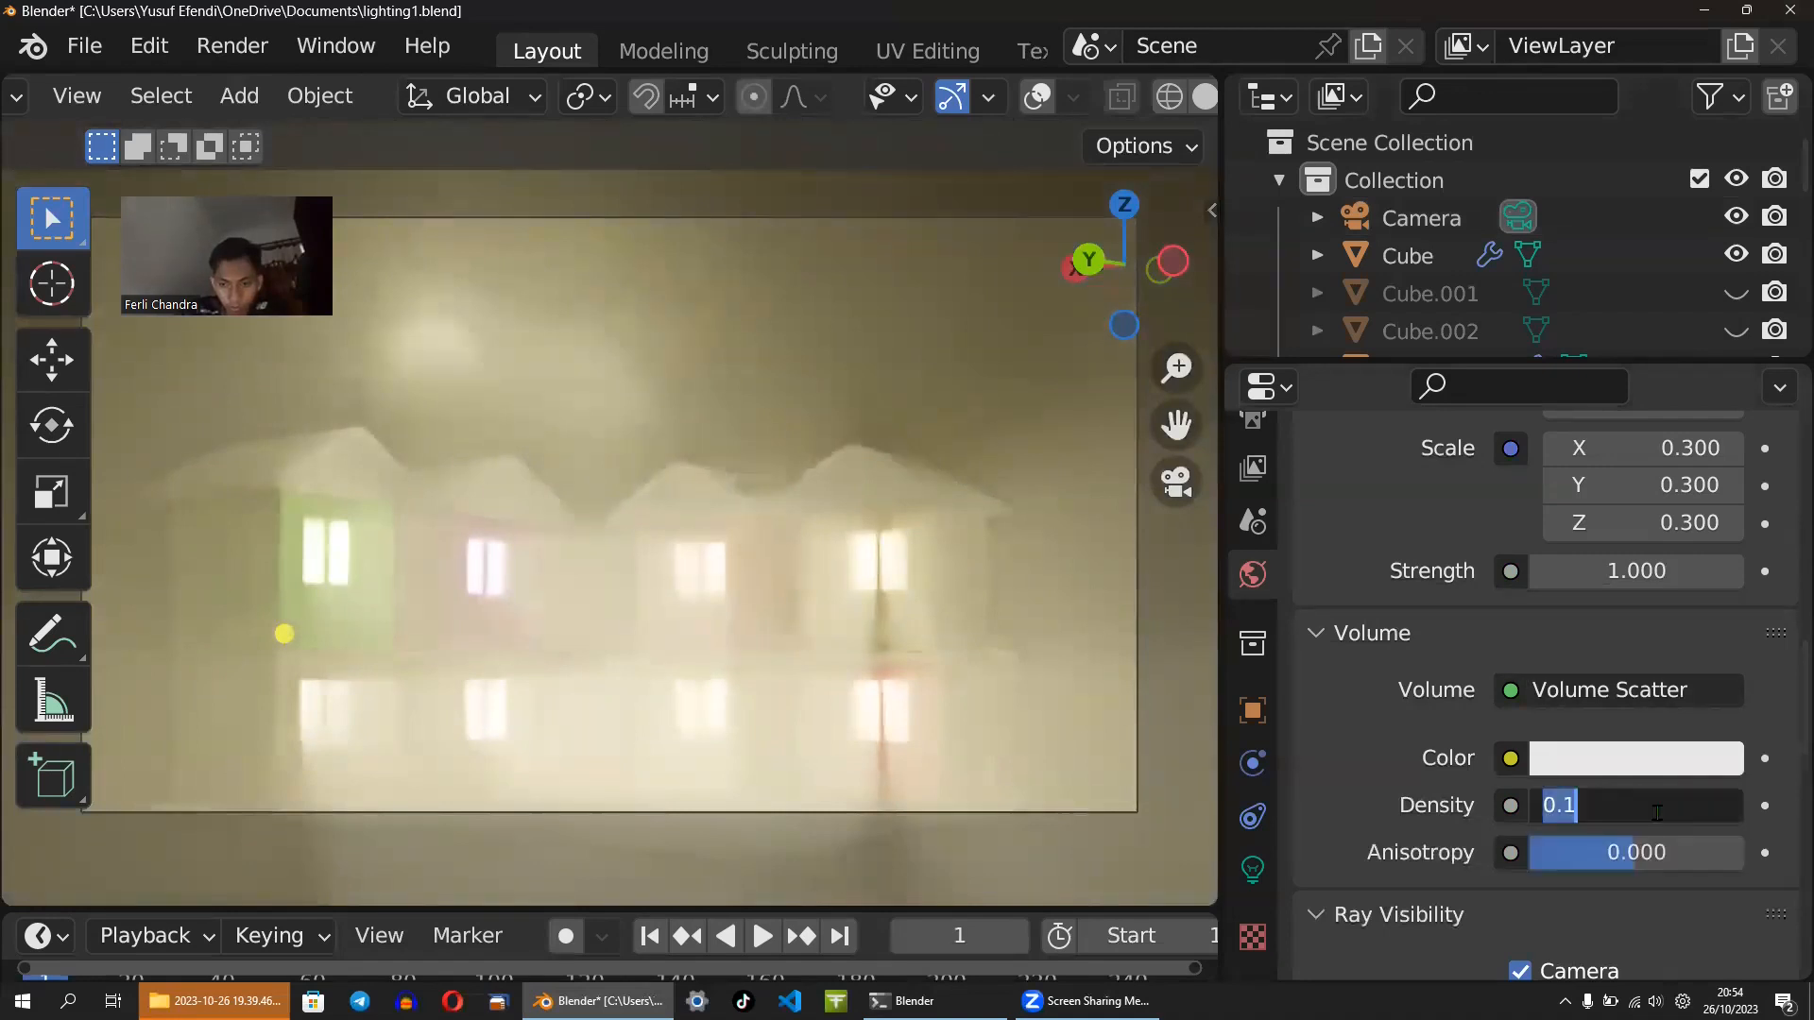
key("BackSpace")
type(".001")
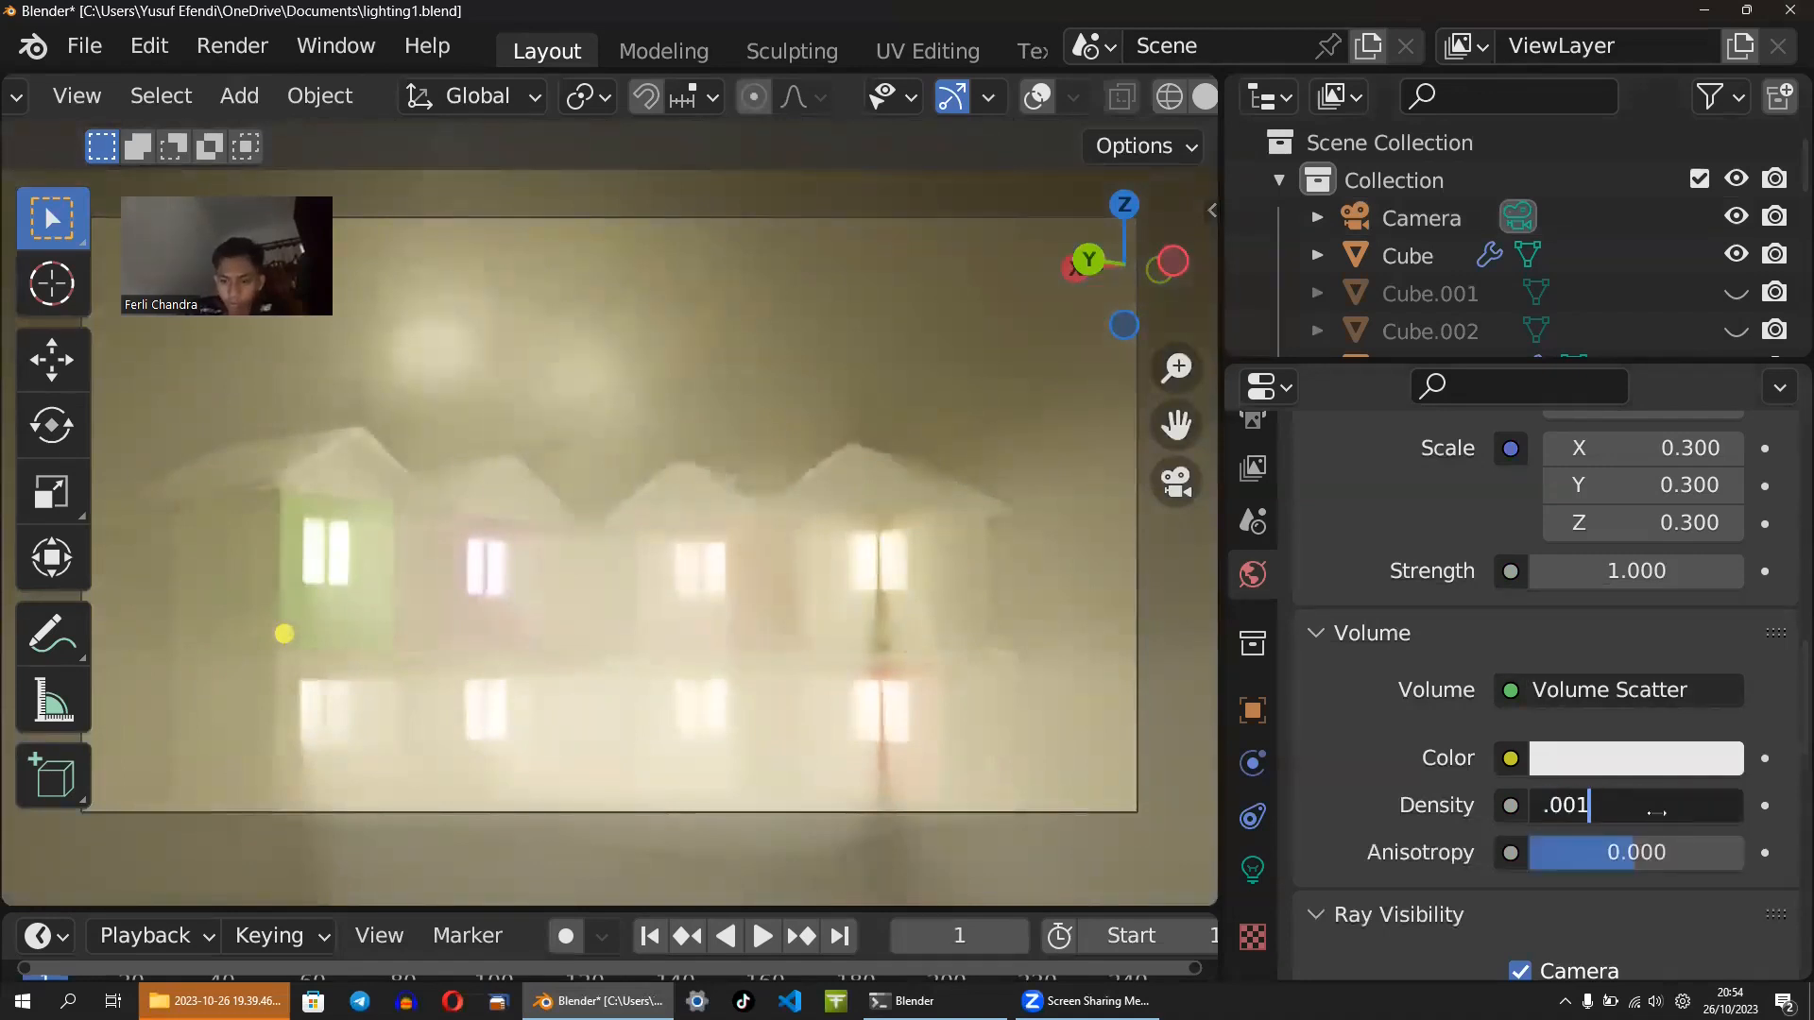
key("Return")
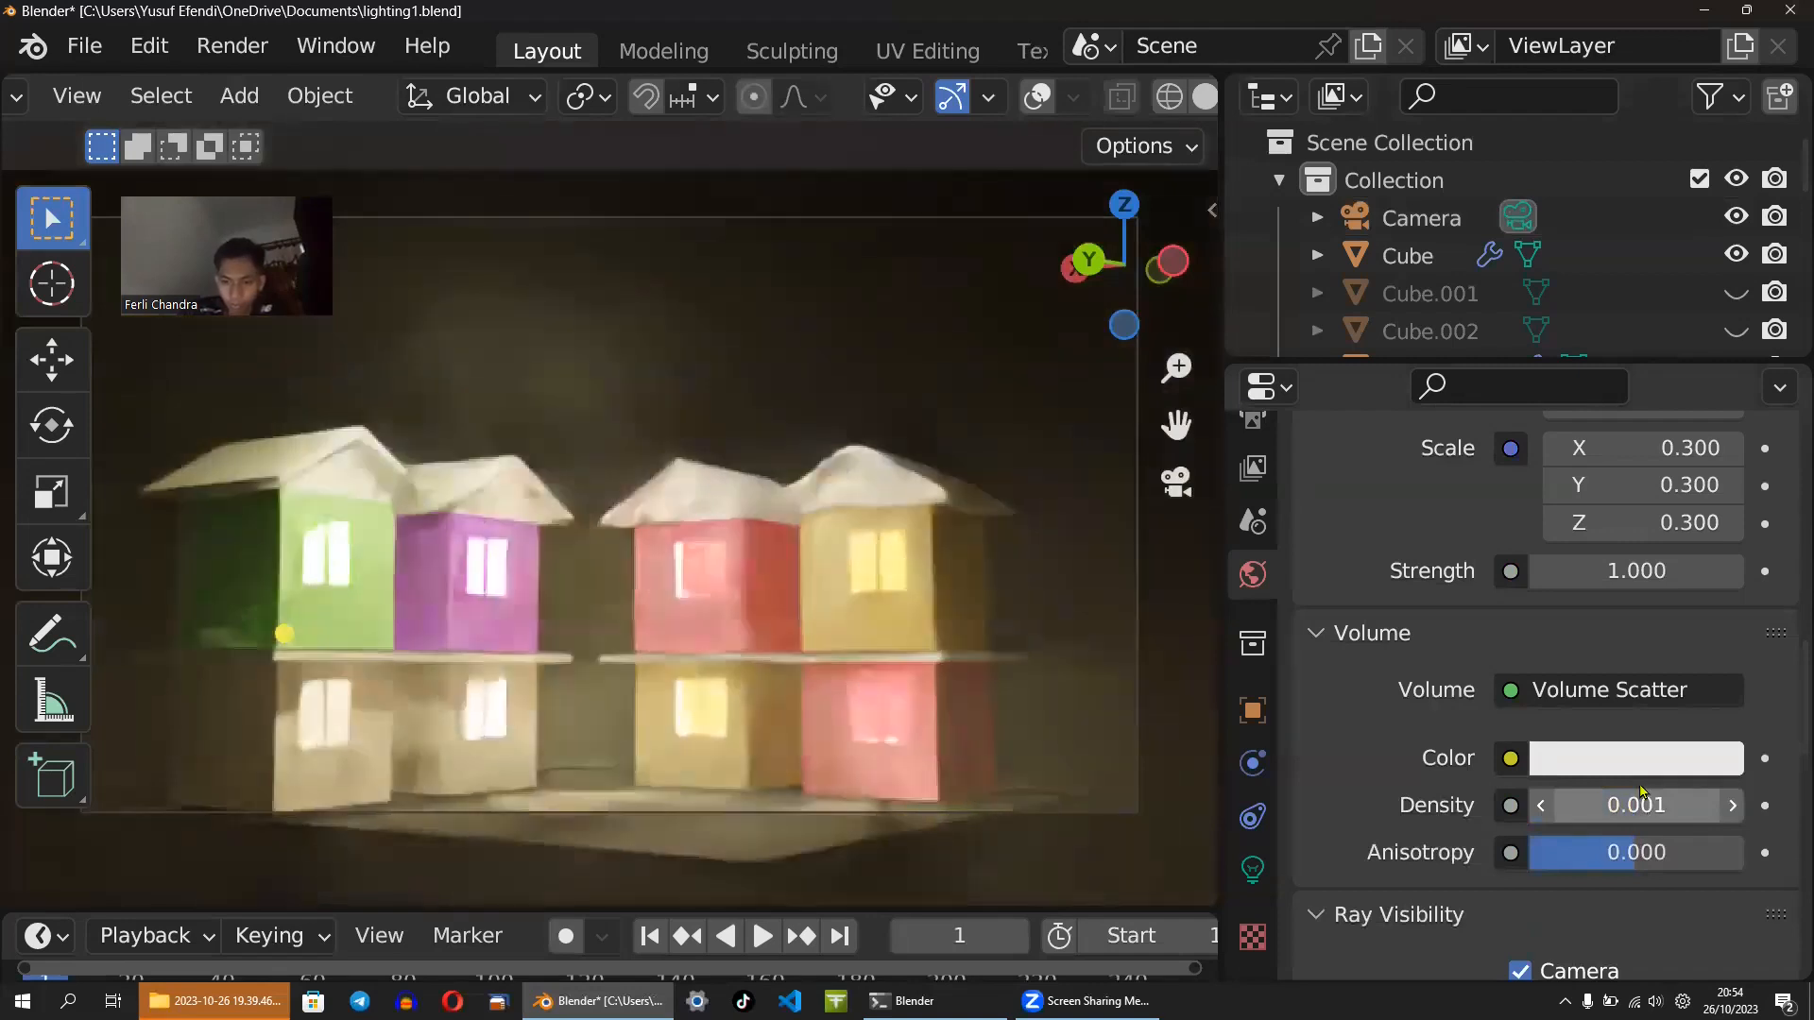
- Remove the Volume Scatter shader from the world volume
left_click(1517, 694)
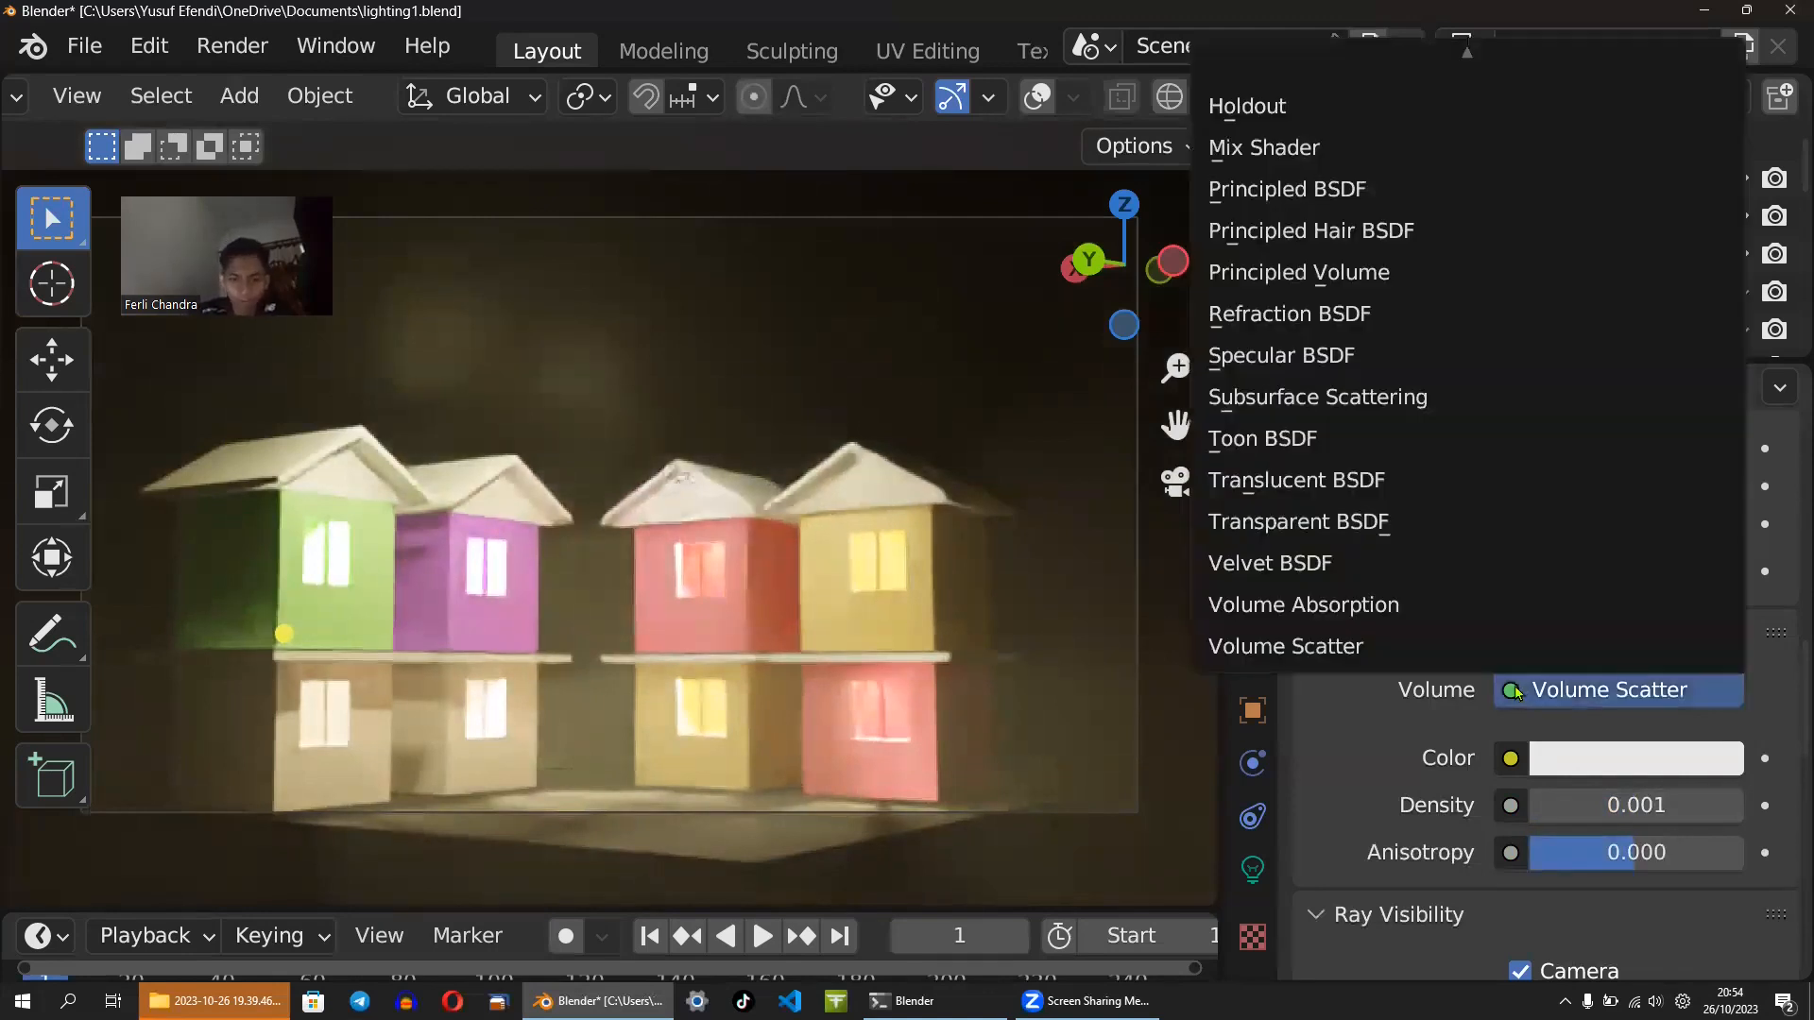
scroll(1573, 97, "up", 5)
left_click(1576, 77)
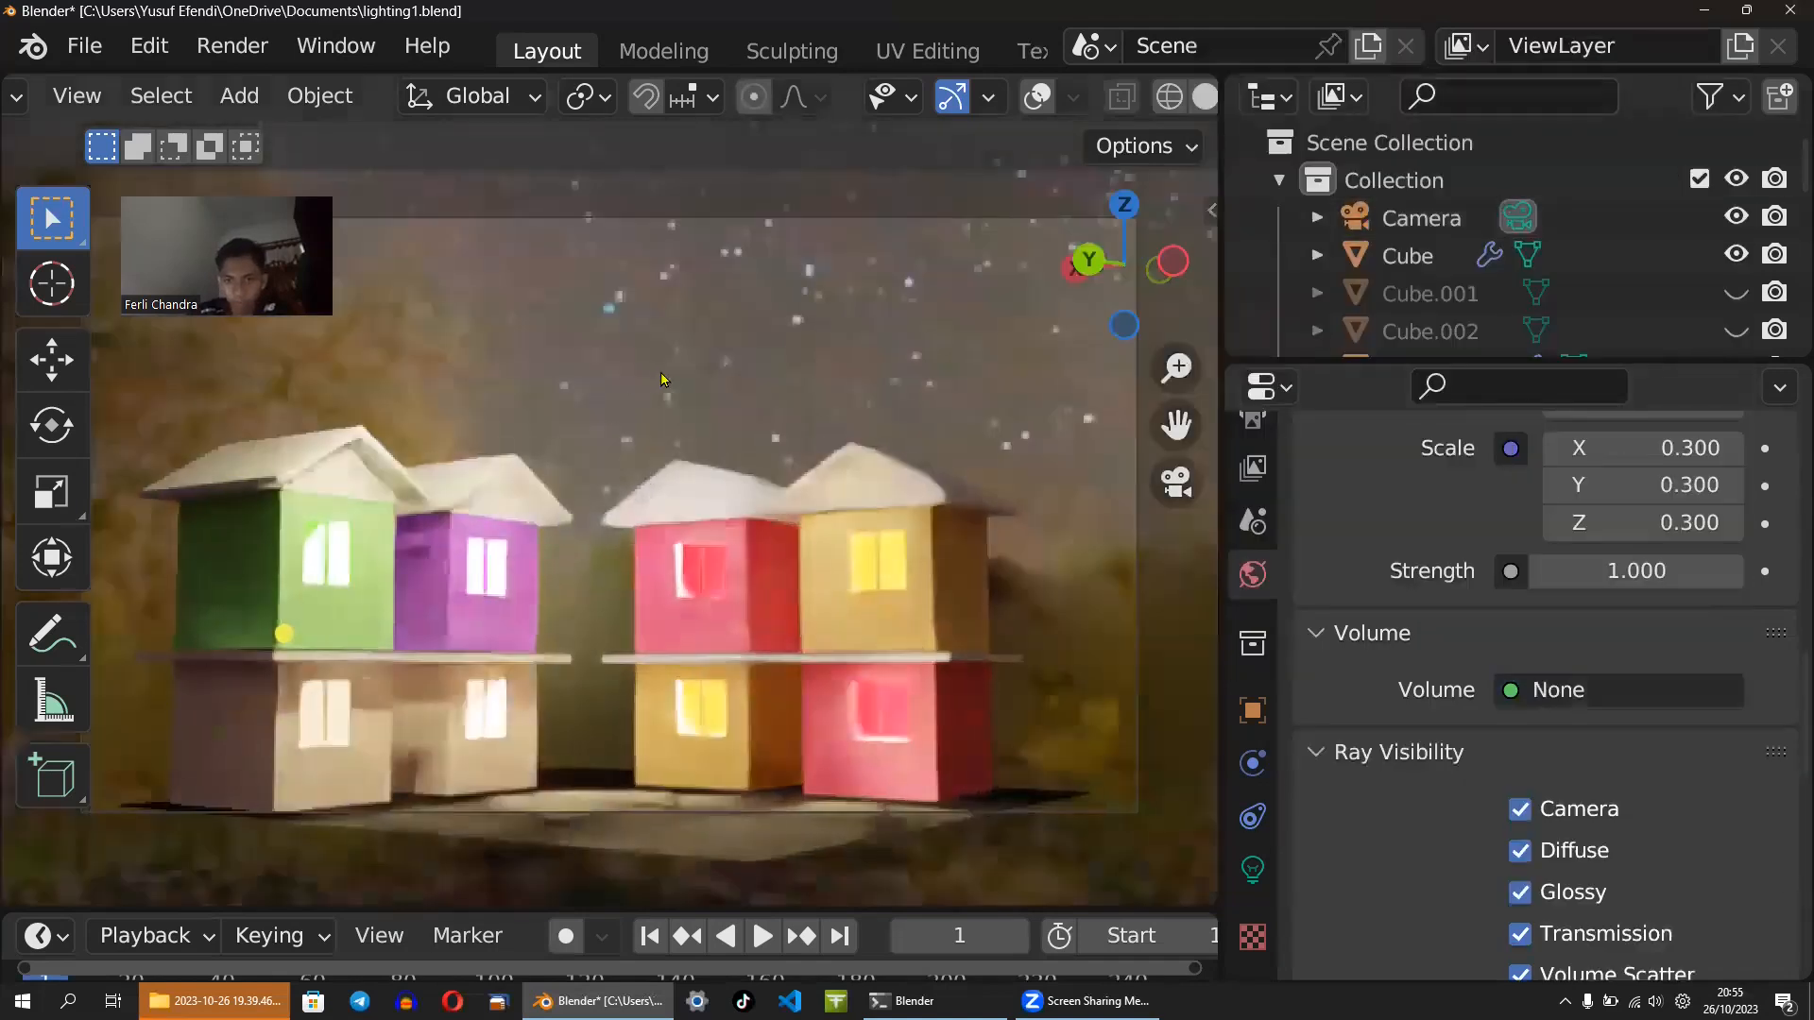